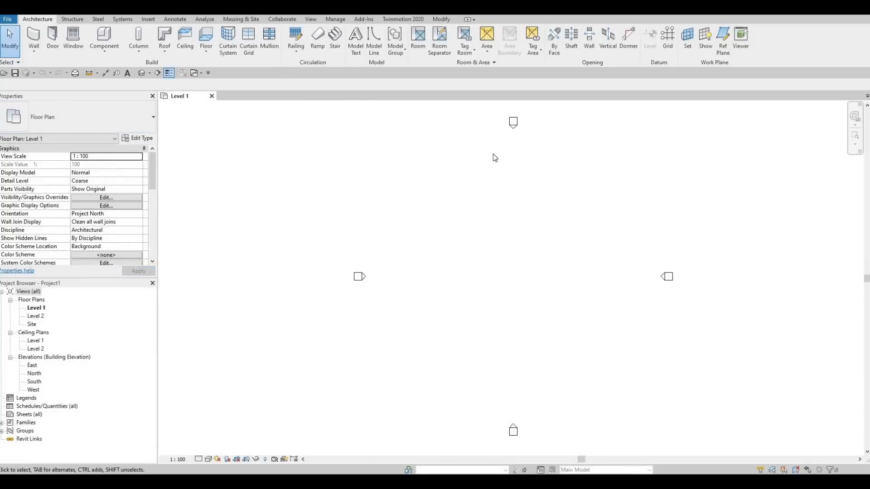
Draw a vertical grid line upward, between the west and east elevation markers on the Level 1 plan
mouse_move(548, 215)
middle_down()
mouse_move(533, 215)
mouse_move(546, 212)
middle_up()
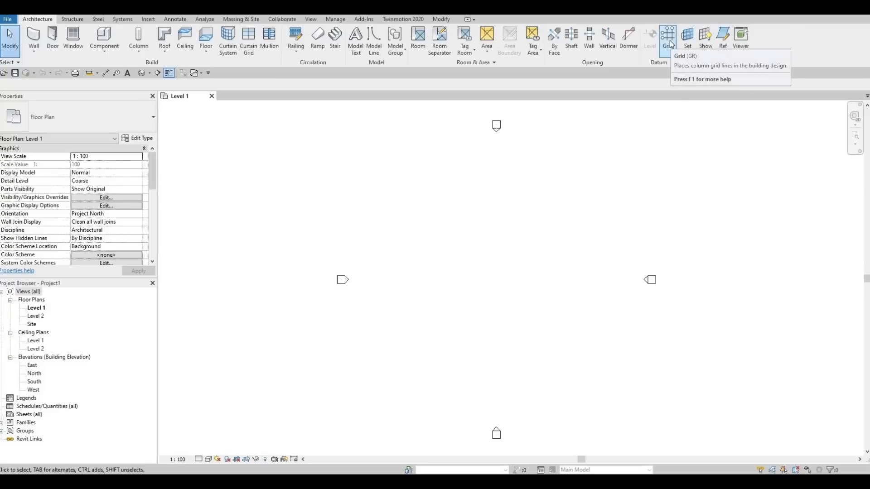
key(g)
key(r)
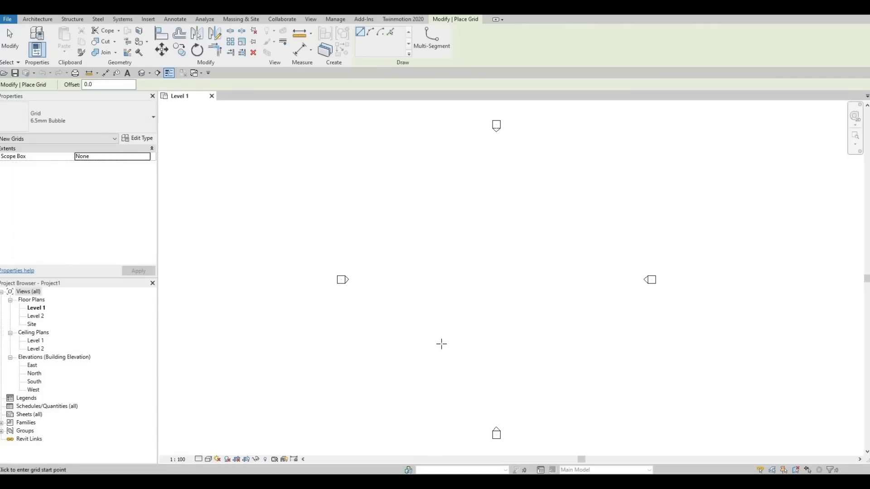
click(441, 343)
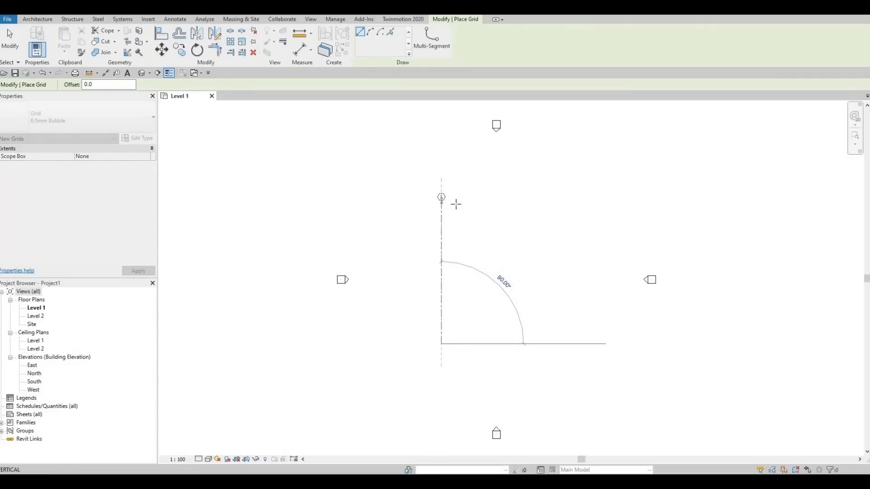
click(442, 198)
scroll(435, 199, up, 2)
scroll(431, 222, up, 2)
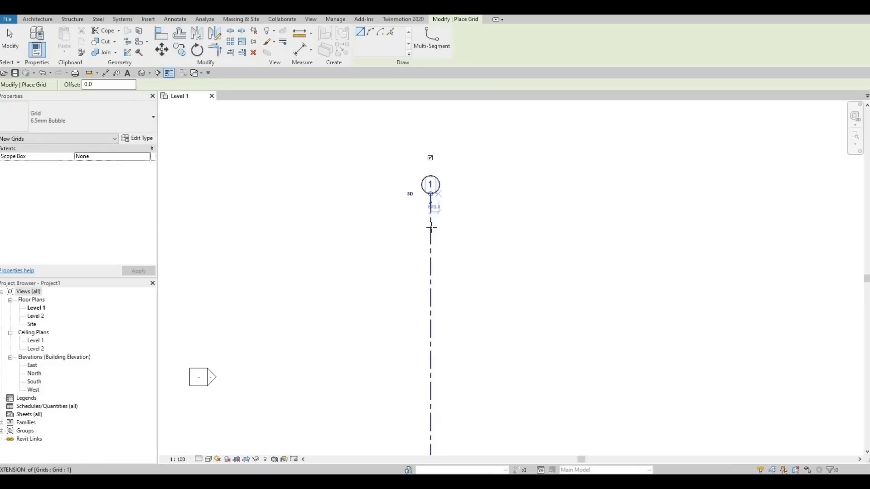
key(Escape)
key(Escape)
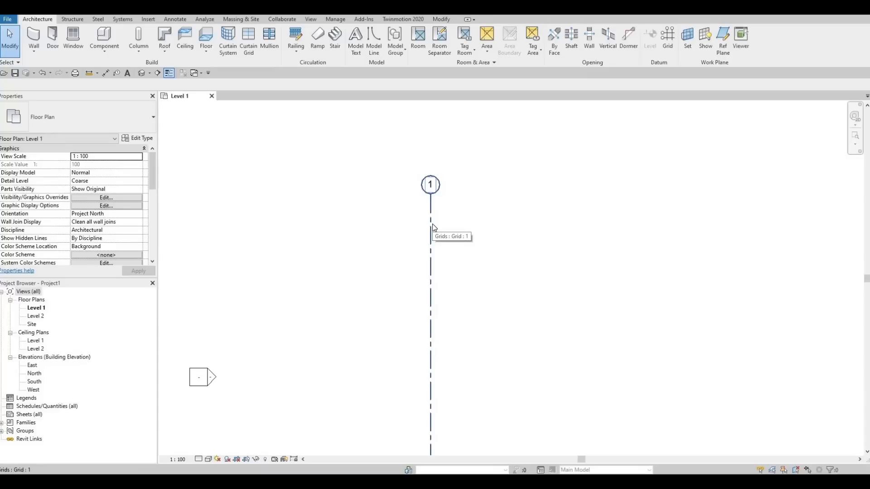
Copy grid 1 to the right with multiple copies, placing two more grids at successive spacings of 3930 and 3520 mm
click(432, 224)
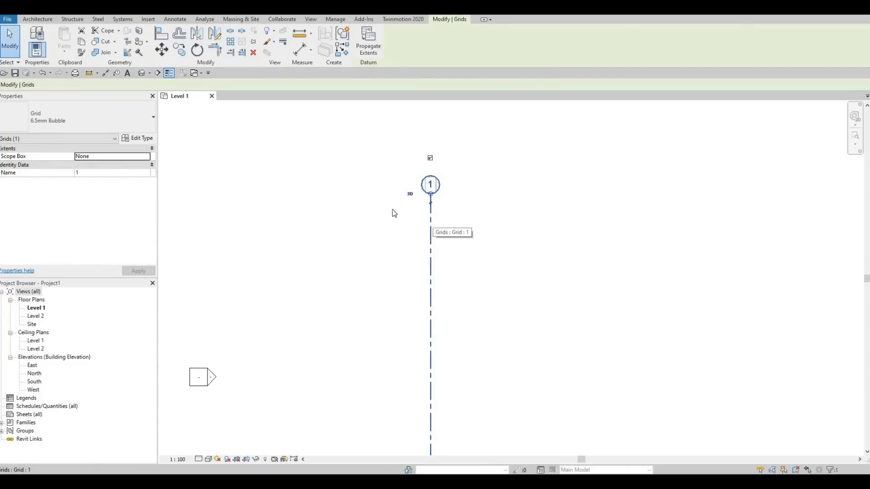
click(183, 53)
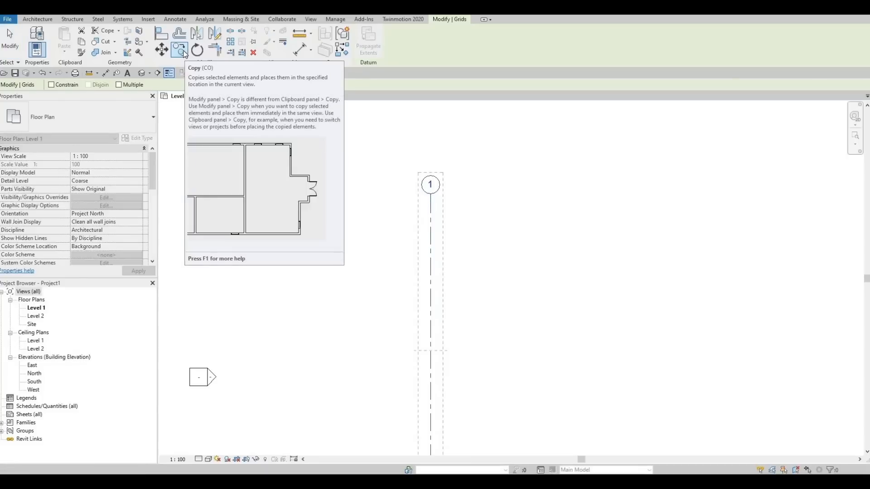
click(119, 85)
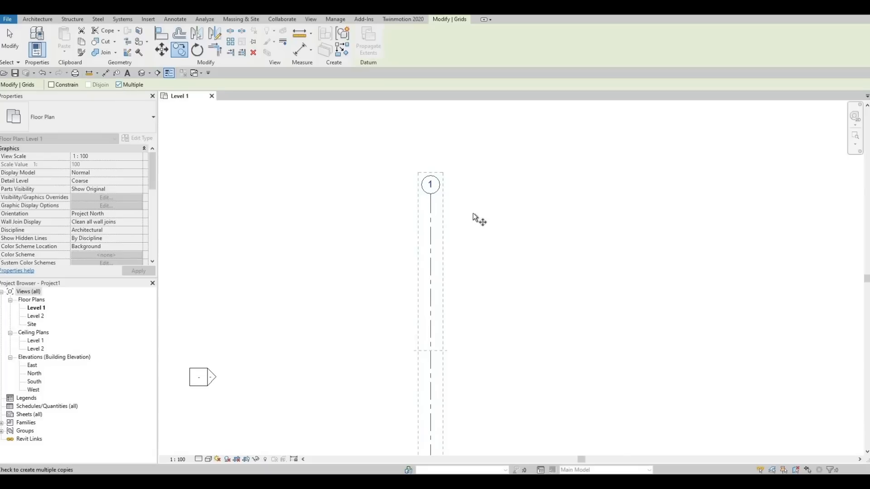
click(433, 219)
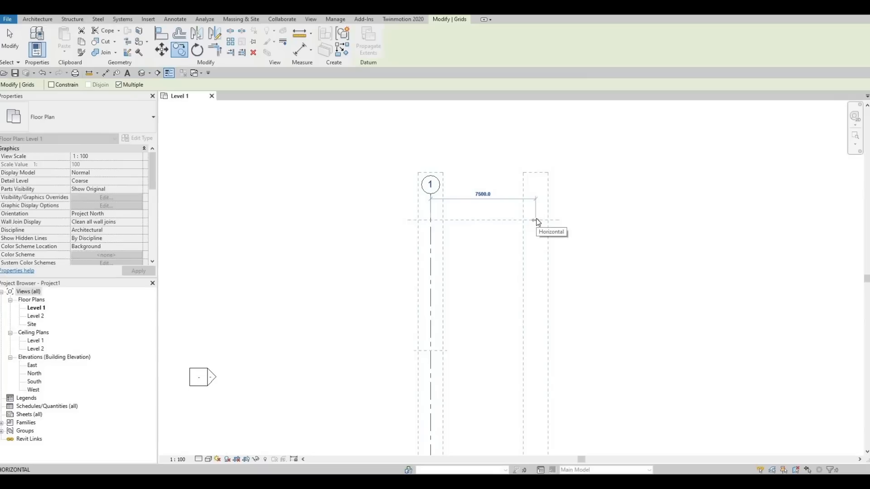
text(3930)
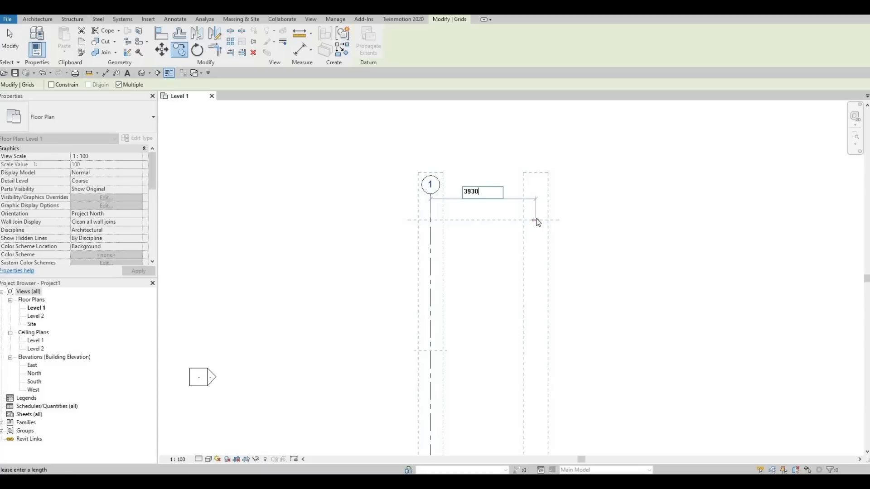
key(Return)
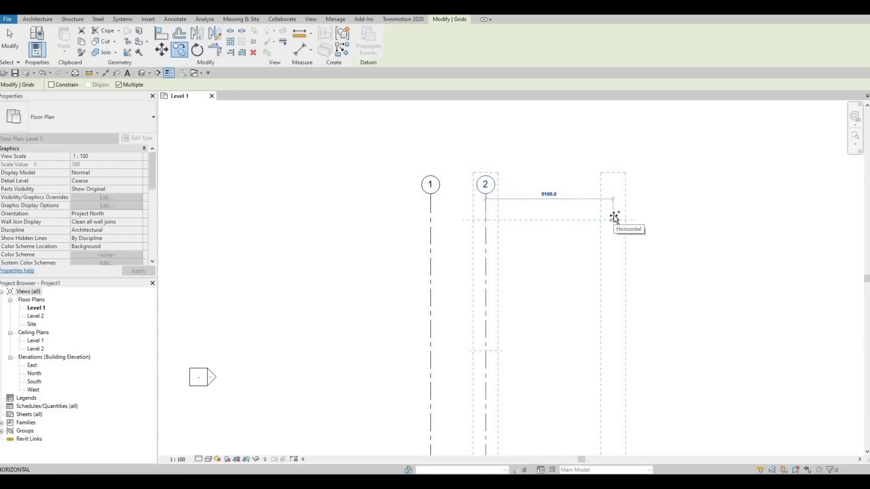
text(352)
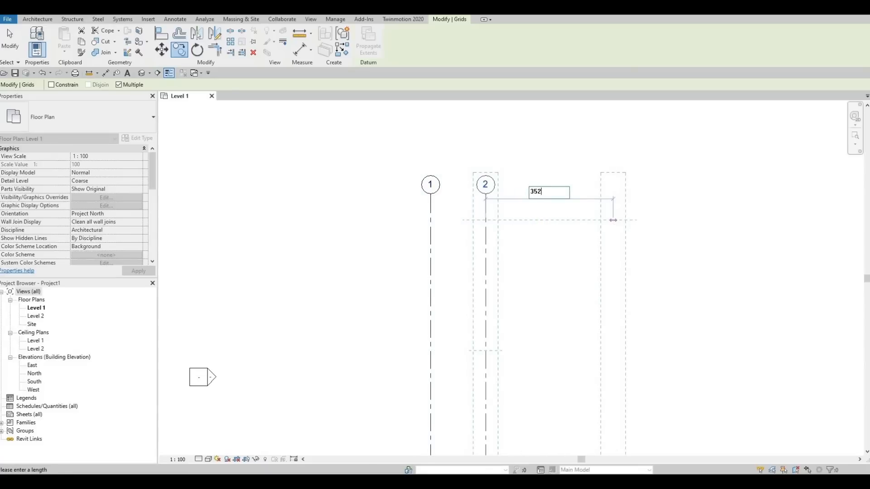
text(0)
key(Return)
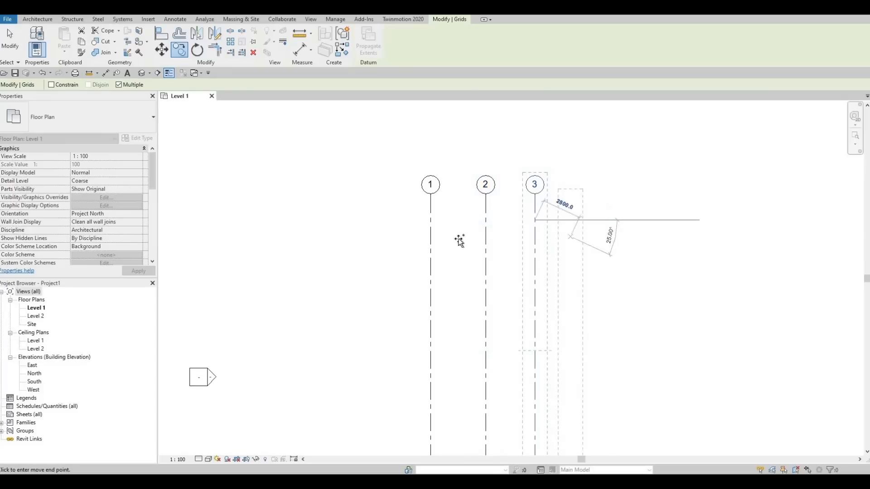
middle_drag(534, 289, 518, 215)
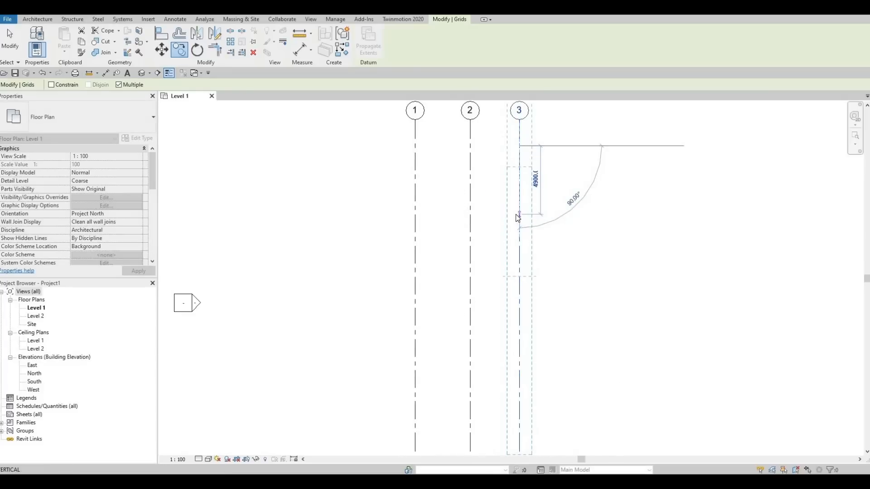
key(Escape)
key(Escape)
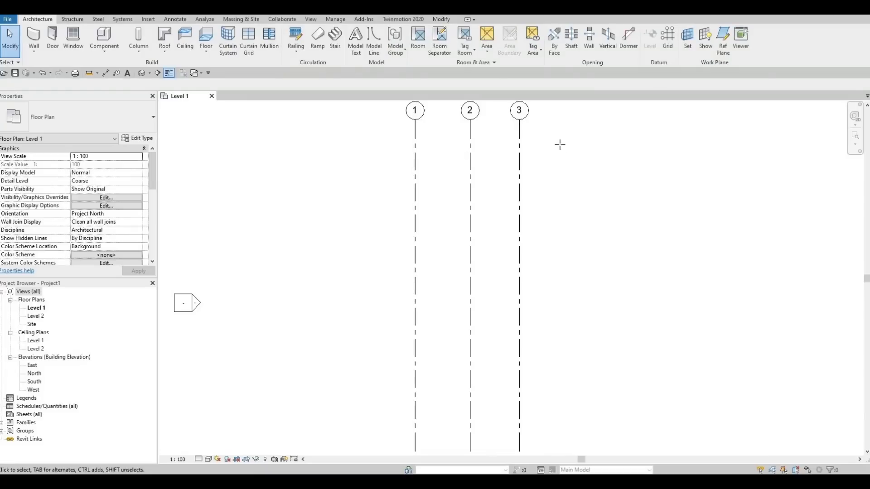
Draw a horizontal grid line from right to left across the upper part of the three vertical grids
key(g)
key(r)
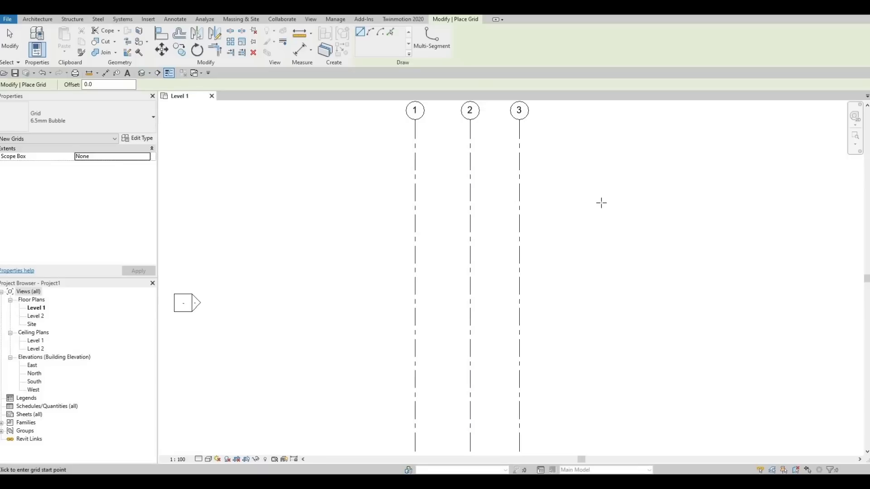
click(618, 201)
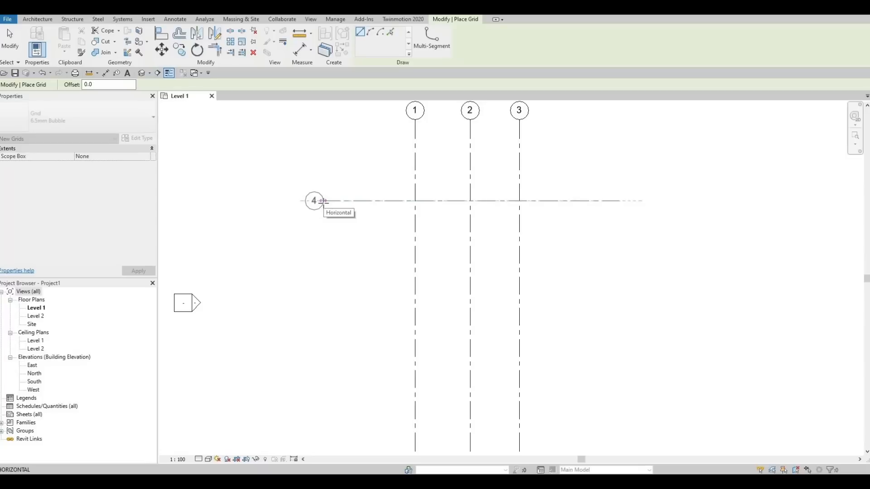
click(322, 200)
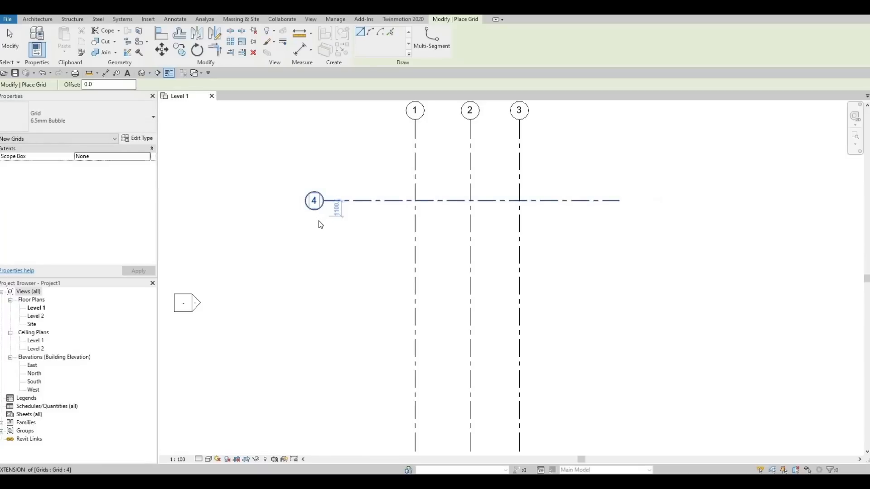
key(Escape)
key(Escape)
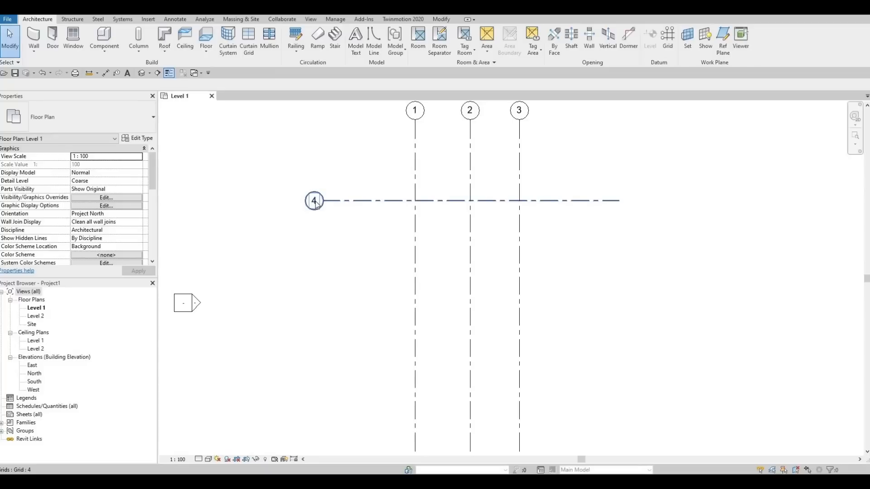
Rename the horizontal grid line as A
click(315, 202)
click(314, 202)
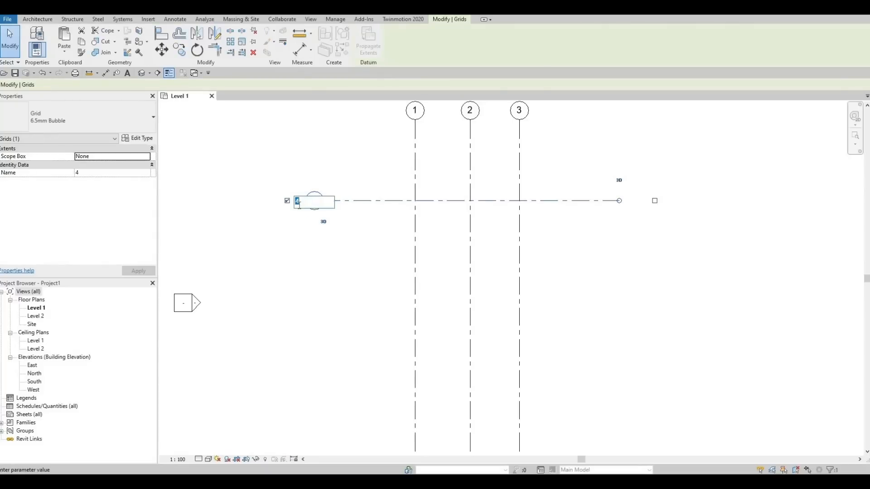
scroll(305, 204, up, 4)
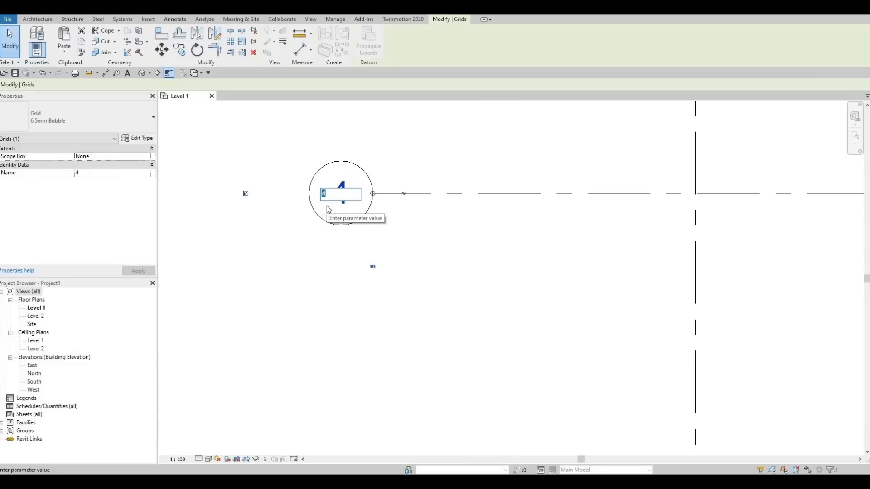
text(A)
key(Return)
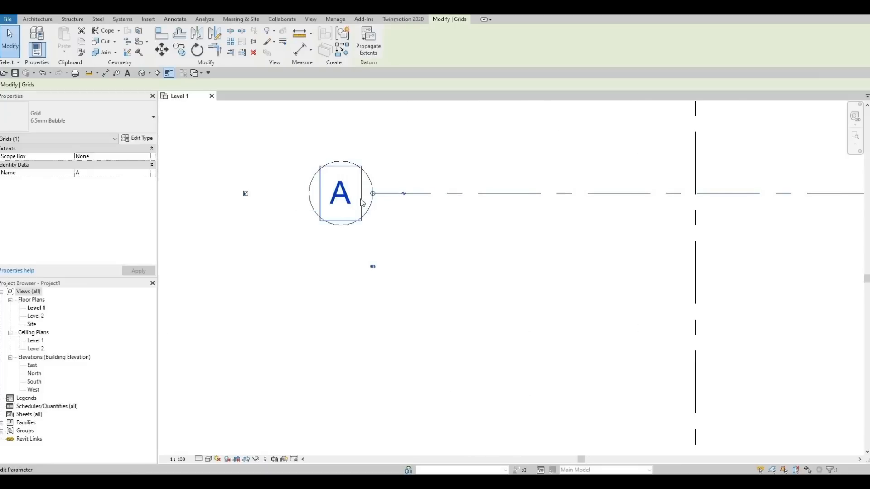
Copy grid A straight down with multiple copies, placing two more grids at successive spacings of 6820 and 4060 mm
scroll(346, 206, down, 3)
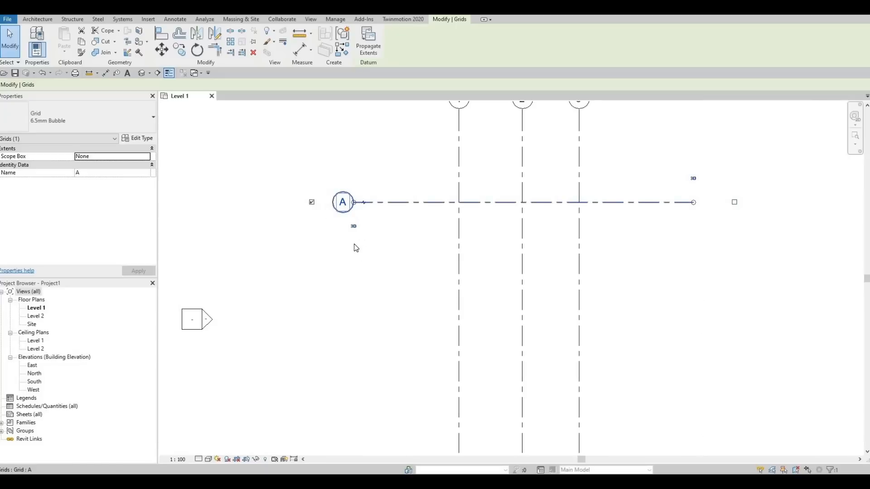
middle_drag(355, 247, 344, 268)
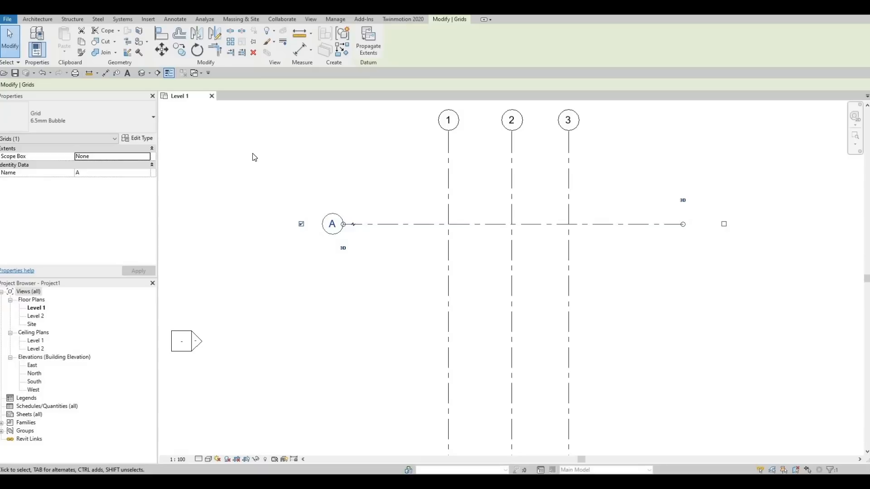
click(180, 50)
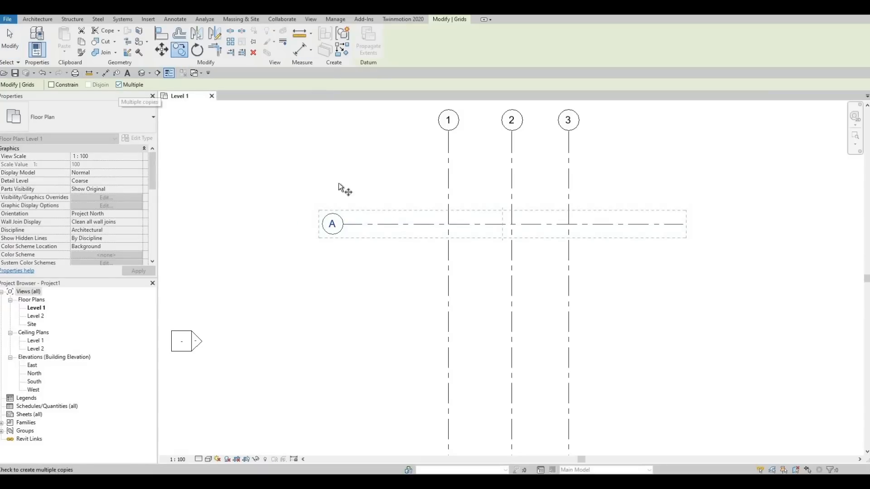
click(393, 224)
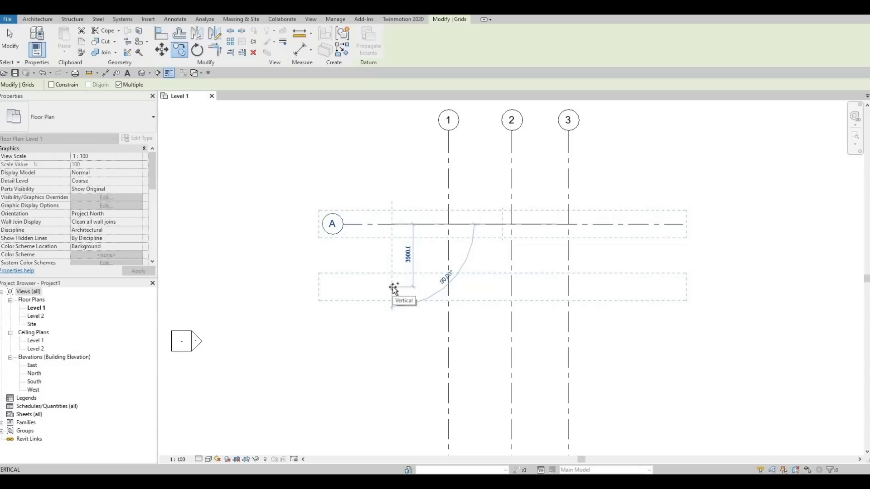
text(68)
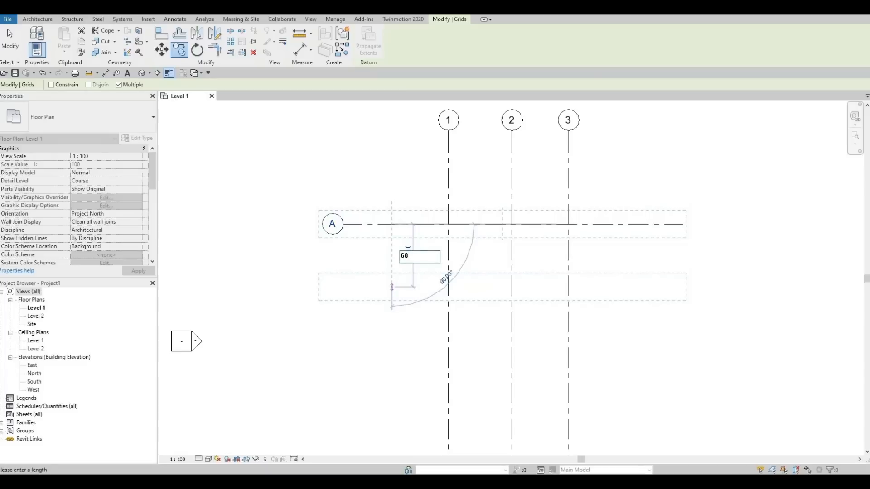
text(20)
key(Return)
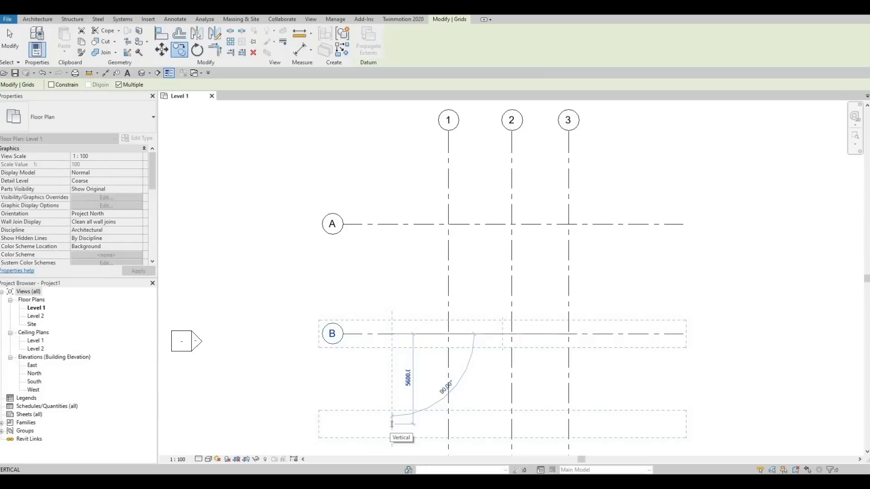
text(4060)
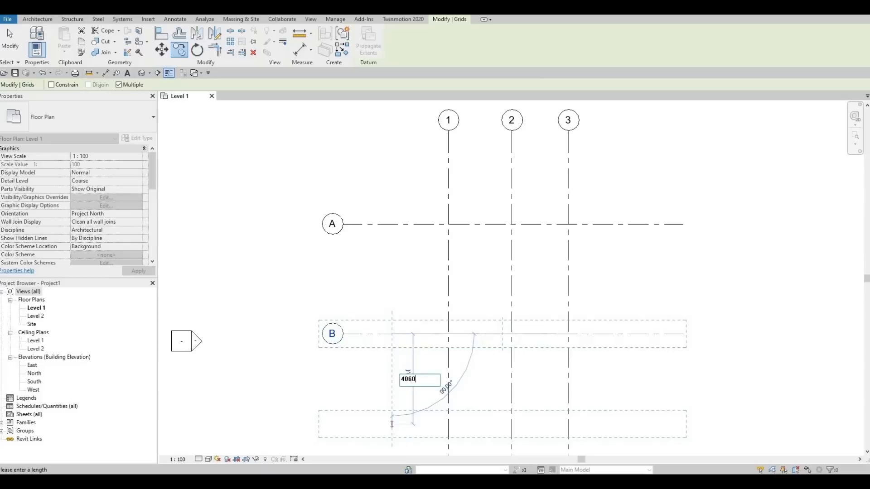
key(Return)
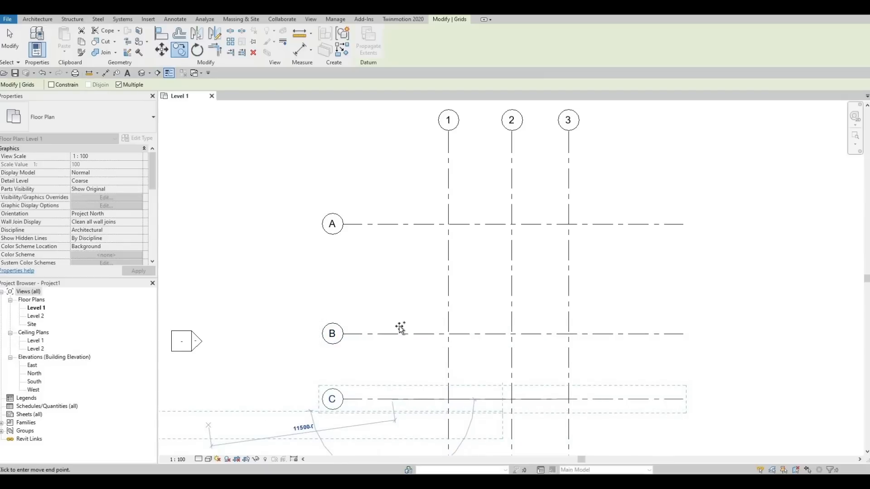
Place one more horizontal grid copy 4150 mm below grid C and finish copying
ctrl+scroll(390, 281, down, 3)
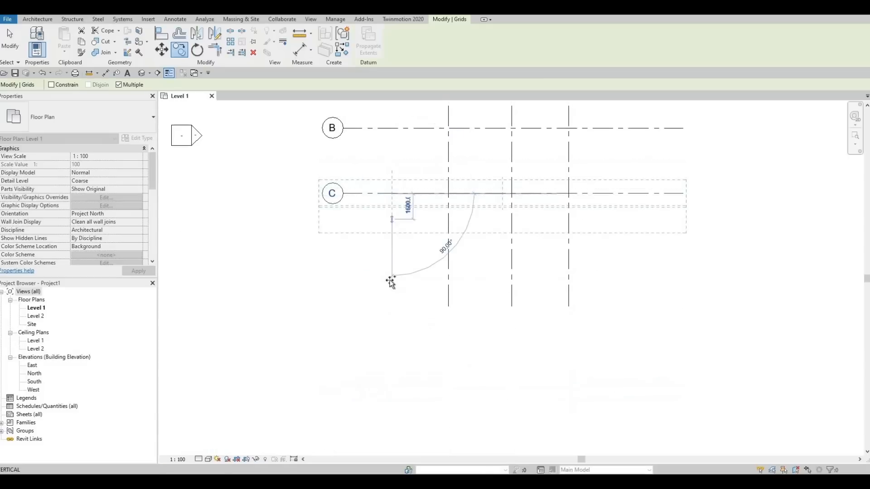
text(4)
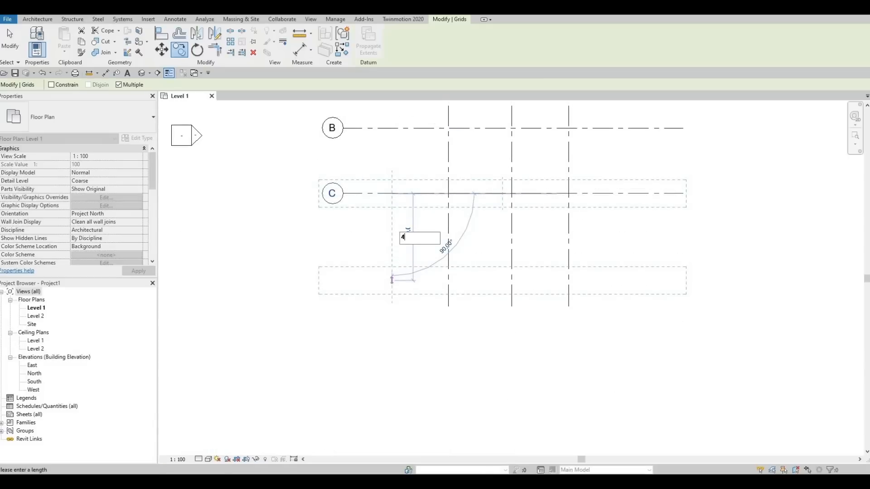
text(100)
key(Return)
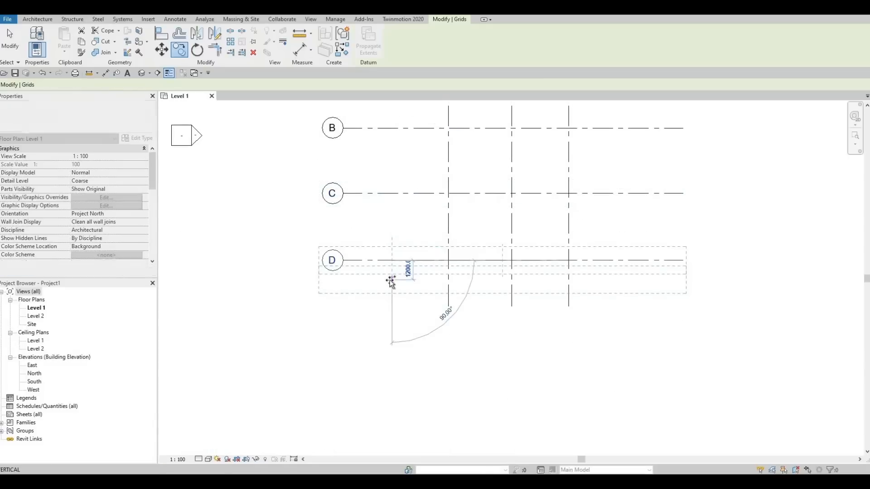
key(Escape)
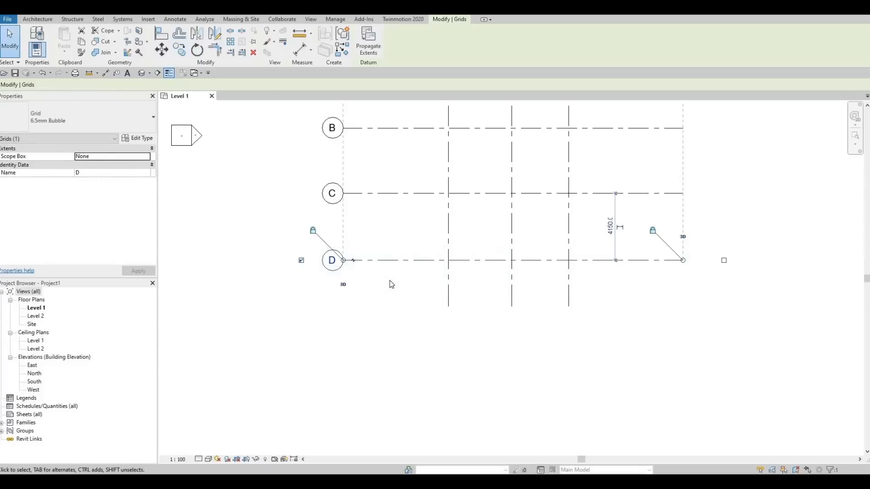
key(Escape)
scroll(388, 297, down, 5)
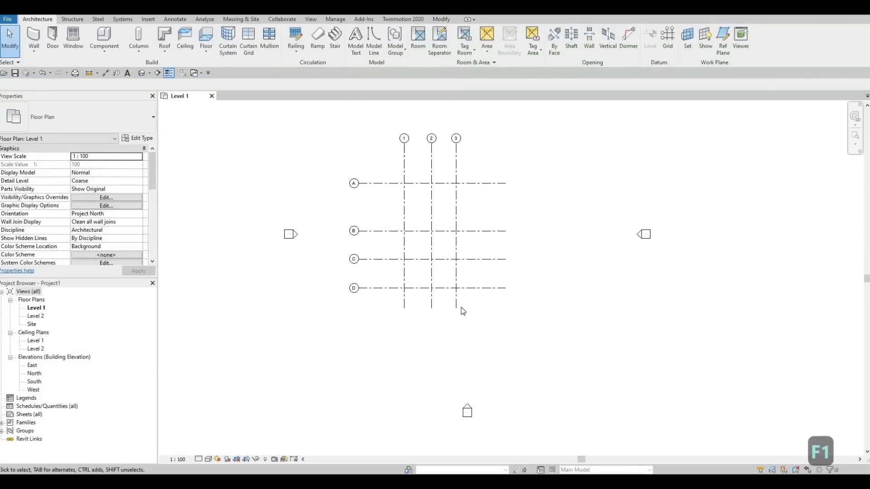
Move all seven grid lines together so the grid layout sits centrally between the four elevation markers
scroll(460, 282, down, 2)
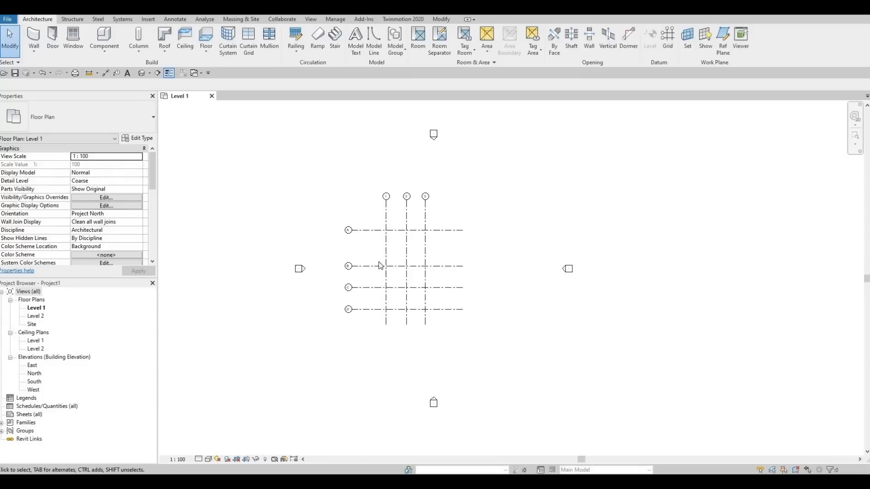
scroll(408, 263, up, 2)
scroll(451, 296, down, 1)
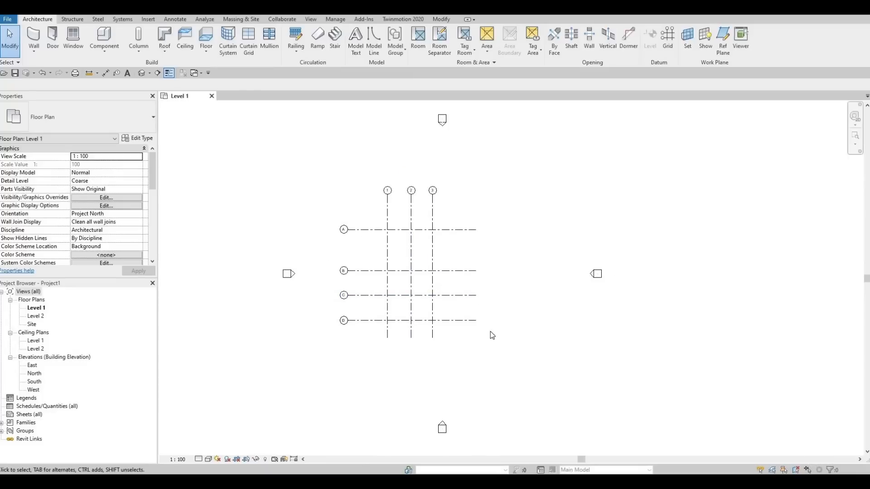
drag(503, 341, 309, 178)
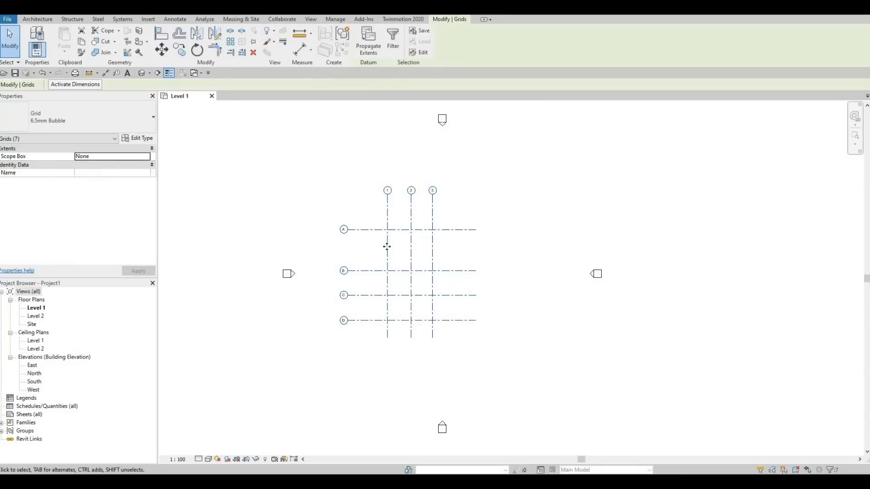
drag(408, 263, 413, 266)
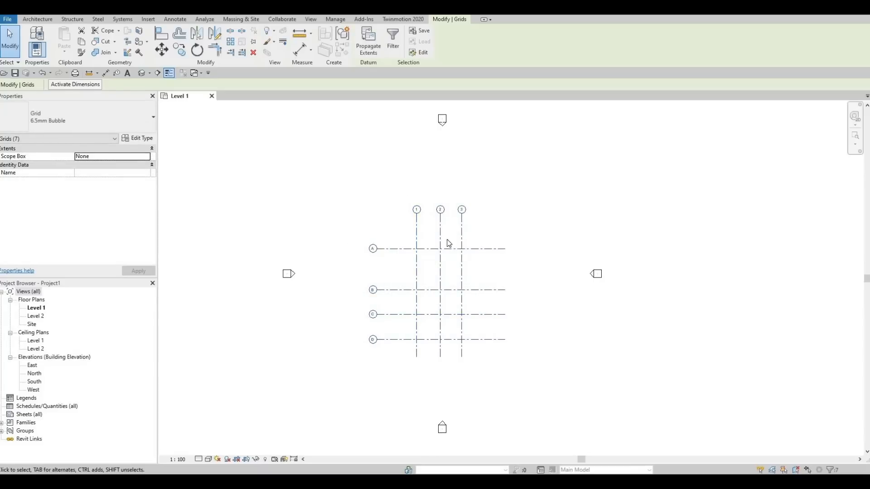
Place a continuous aligned dimension string across vertical grids 1, 2 and 3, just above grid A
scroll(449, 243, up, 4)
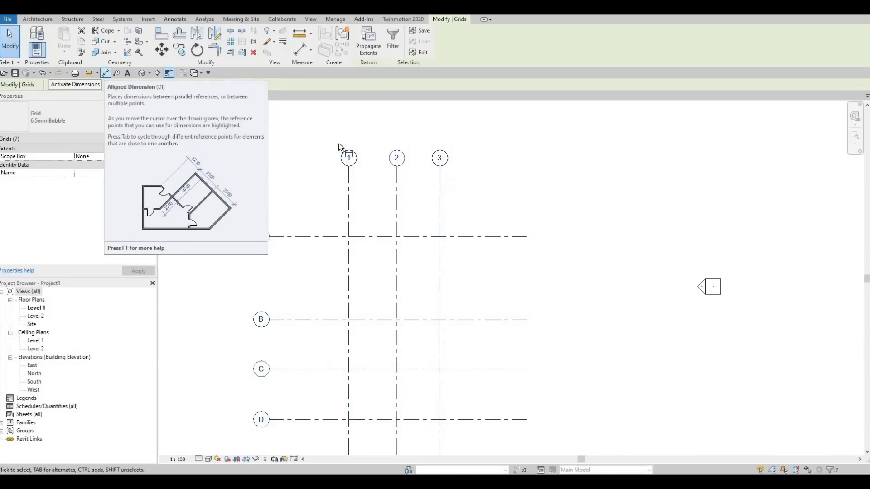
key(d)
key(i)
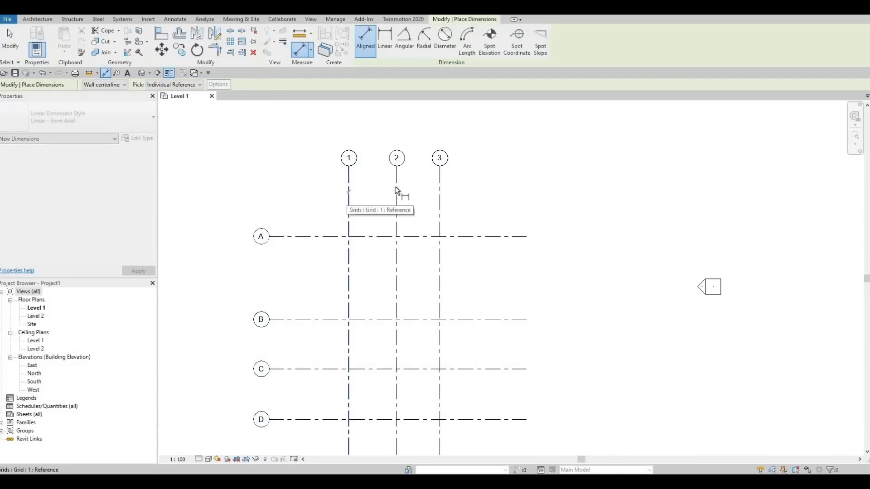
click(397, 190)
click(439, 191)
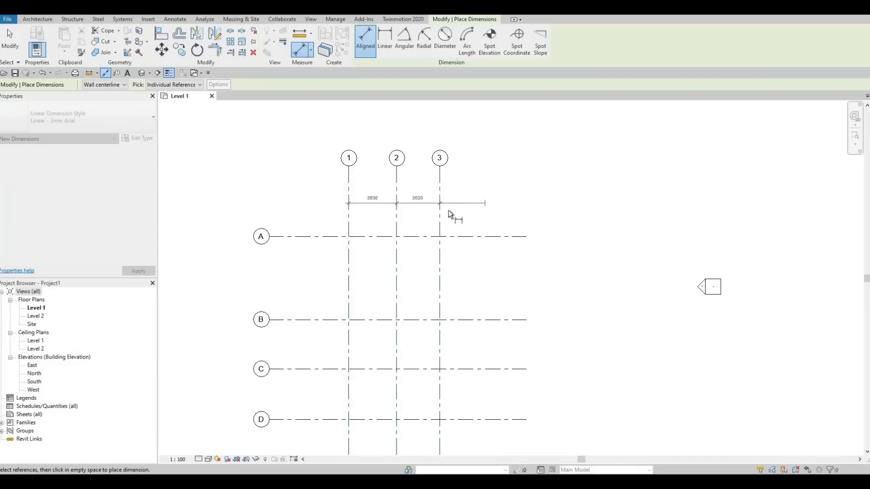
click(448, 211)
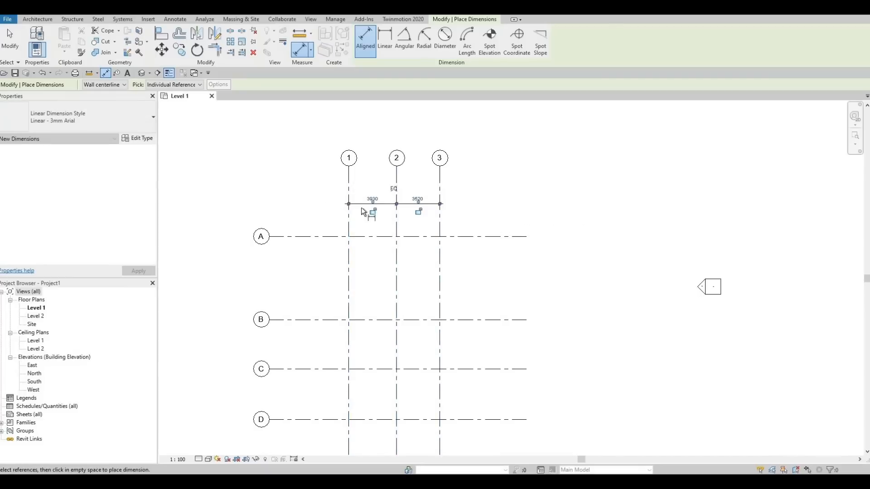
Add an overall aligned dimension from grid 1 to grid 3 above the existing dimension string
click(348, 183)
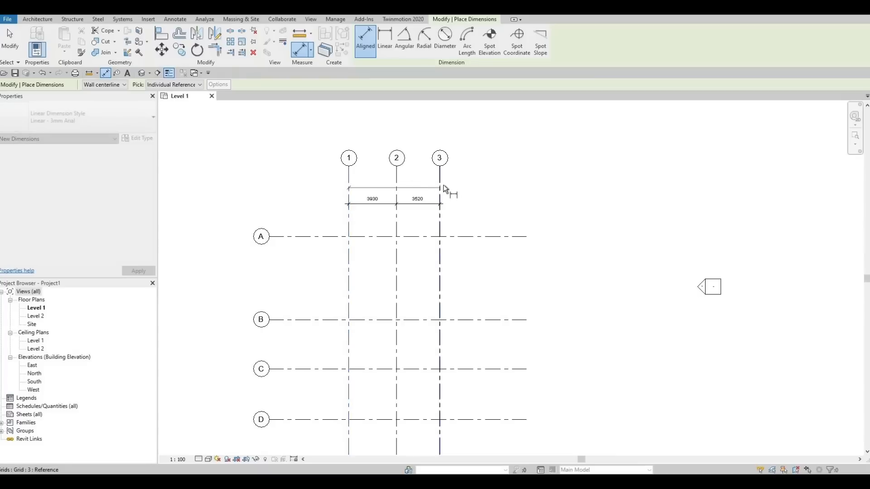
click(443, 184)
click(476, 184)
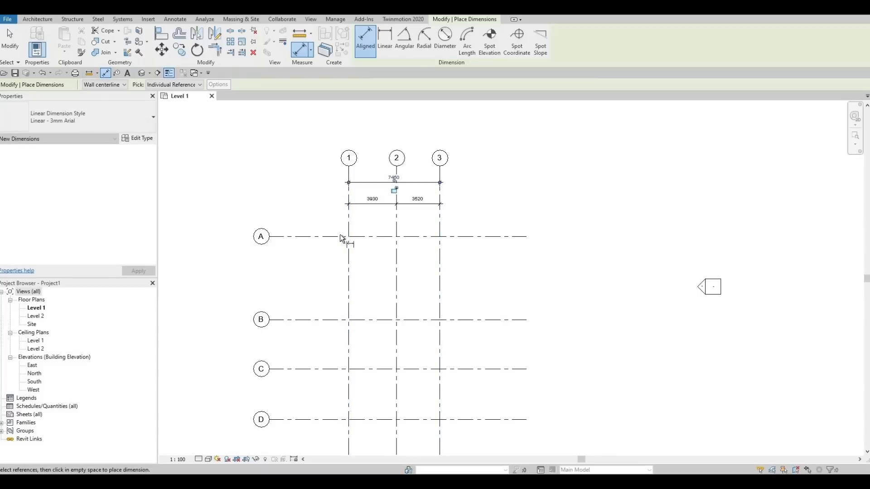
Place a continuous aligned dimension string through horizontal grids A, B, C and D, between the grid bubbles and grid 1
click(316, 237)
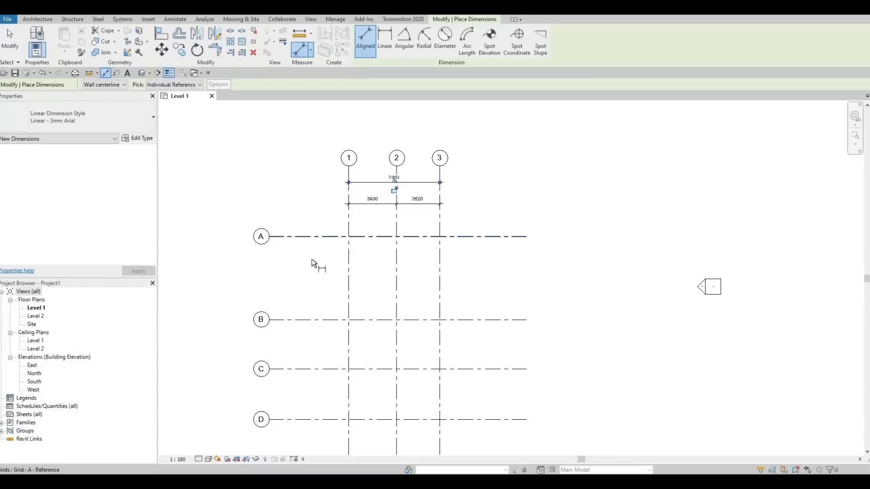
click(310, 320)
click(320, 369)
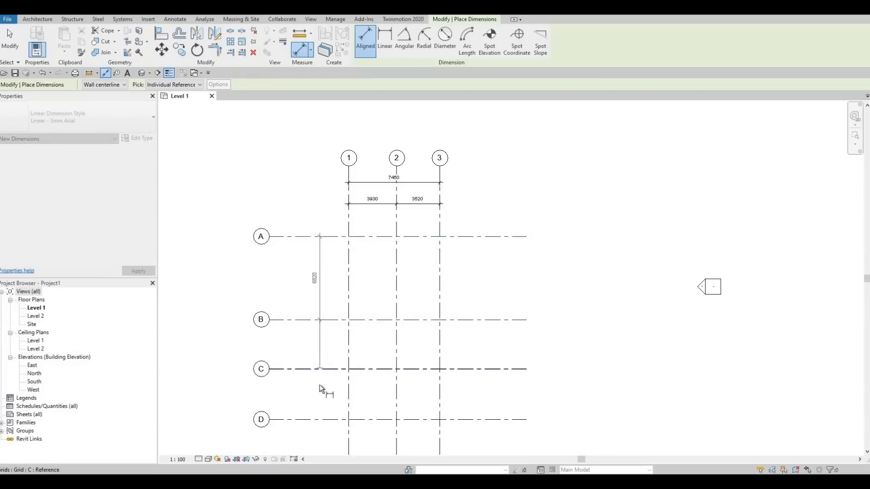
click(320, 419)
middle_drag(321, 341, 320, 280)
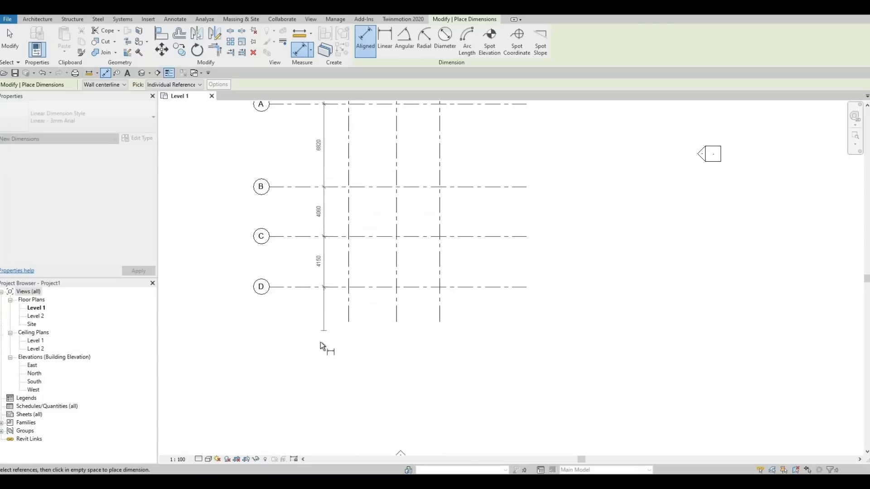
click(319, 342)
Add an overall aligned dimension between grids D and A outside the A to D dimension string and finish dimensioning
click(292, 288)
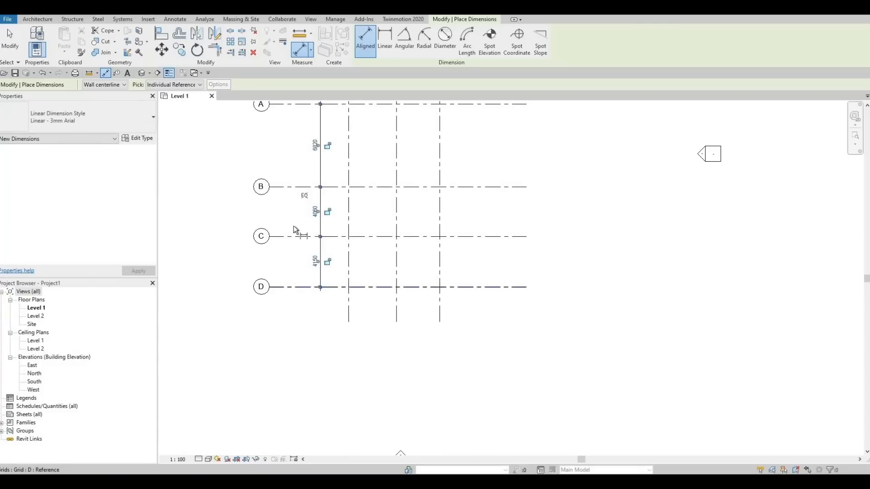
middle_drag(303, 122, 289, 287)
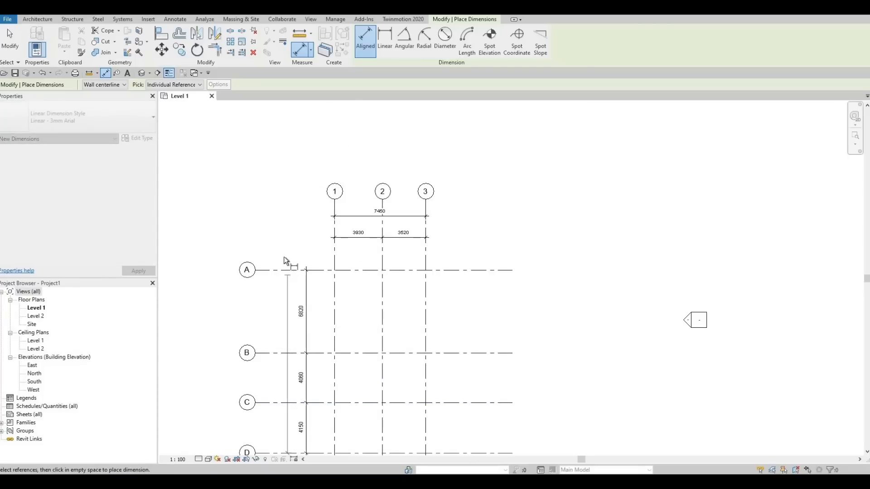
click(286, 271)
click(283, 252)
scroll(332, 261, up, 4)
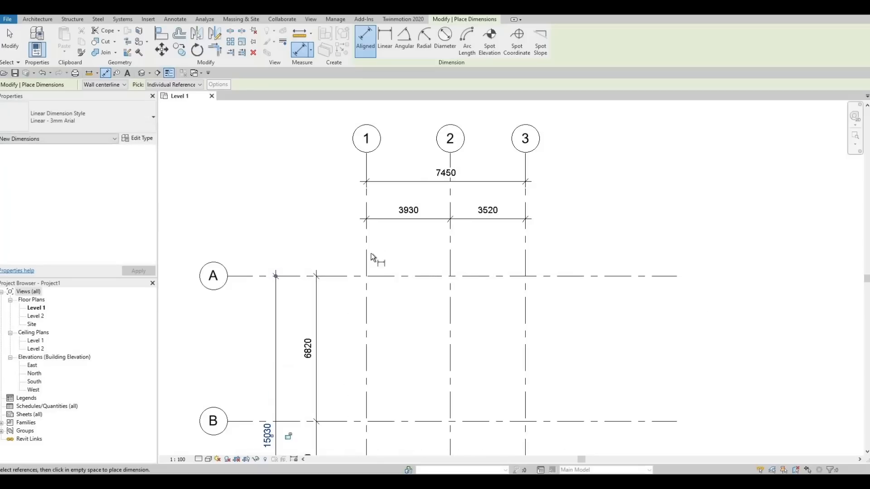
middle_drag(383, 300, 390, 228)
middle_drag(384, 337, 397, 223)
middle_drag(427, 343, 427, 221)
middle_drag(405, 316, 418, 295)
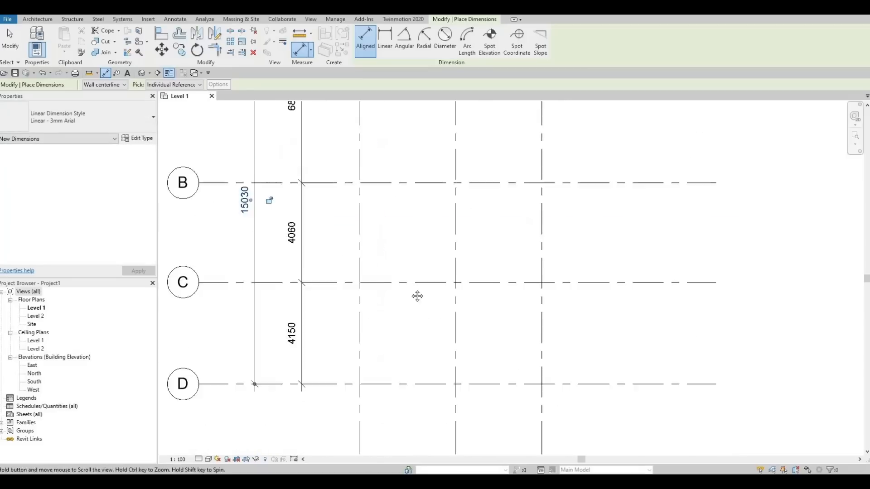
scroll(408, 299, down, 3)
key(Escape)
key(Escape)
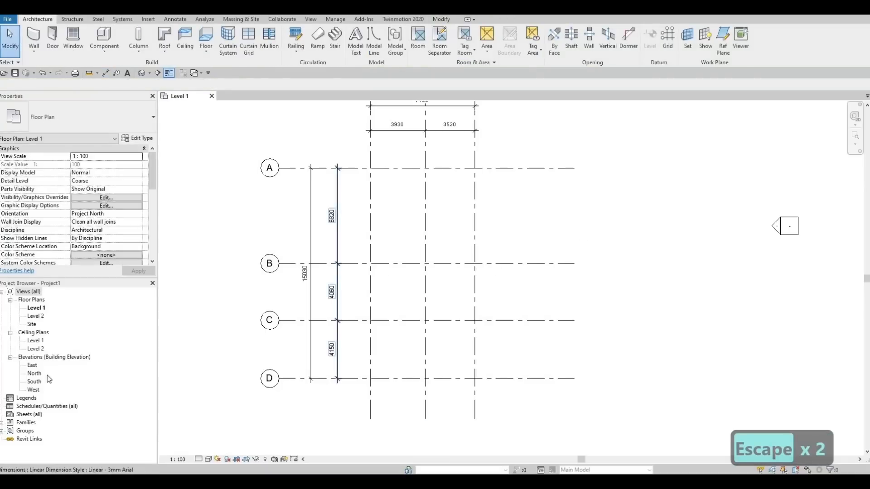
Open the South elevation and set the elevation of Level 2 to 3000
click(10, 333)
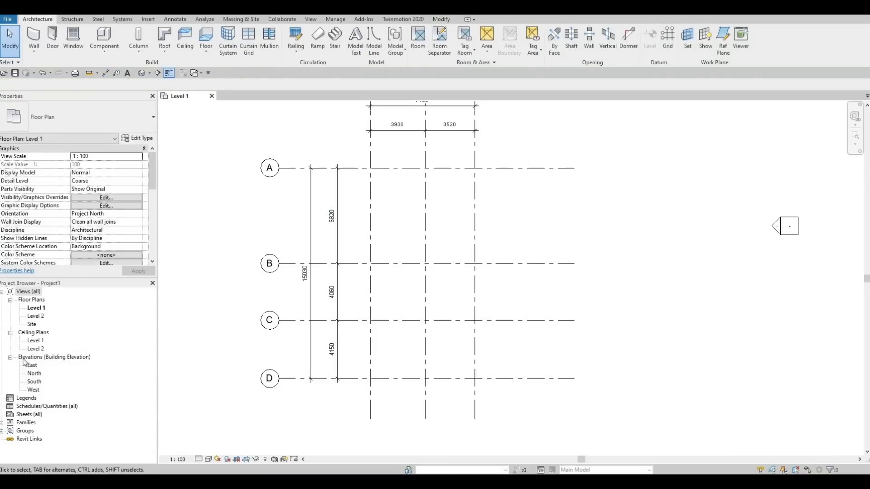
double_click(35, 365)
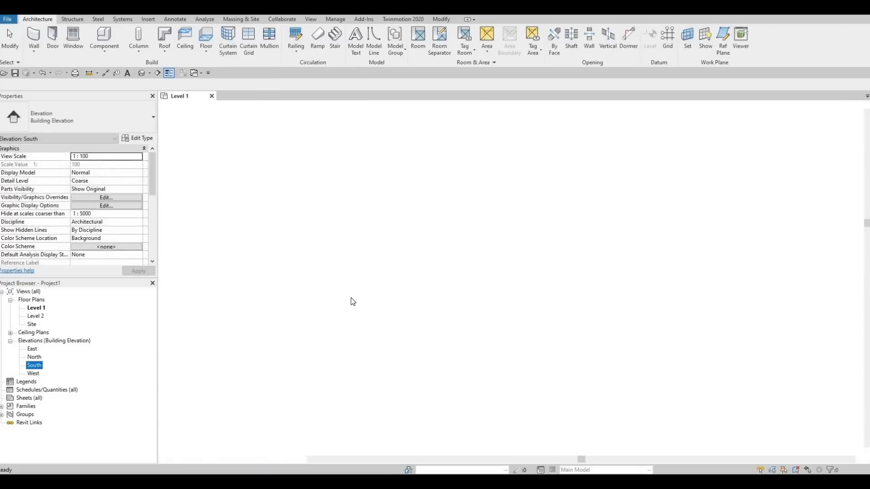
scroll(397, 283, down, 2)
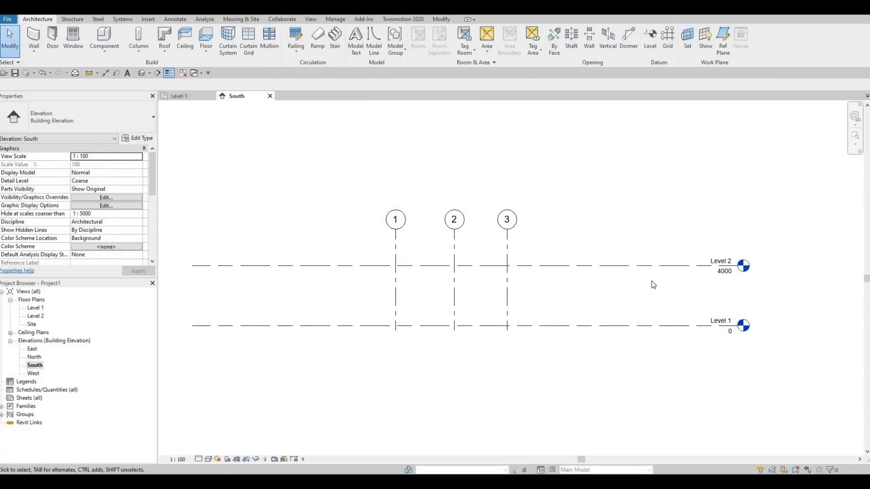
click(724, 271)
click(722, 274)
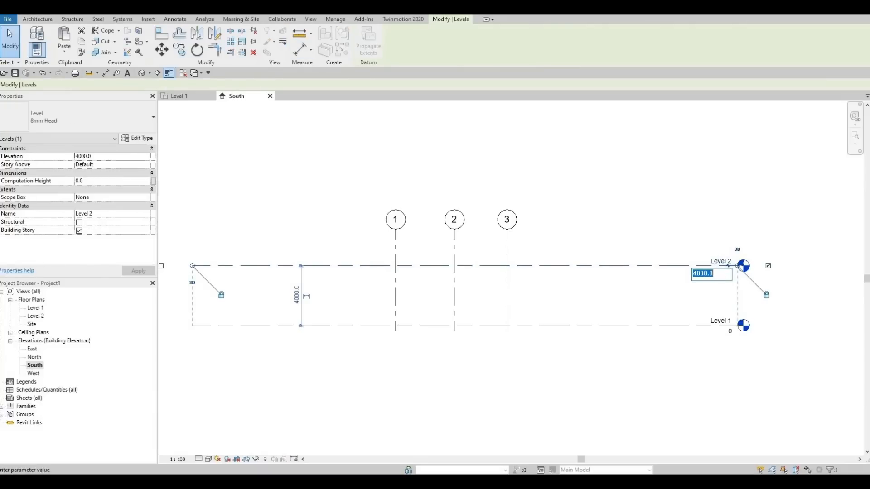
text(300)
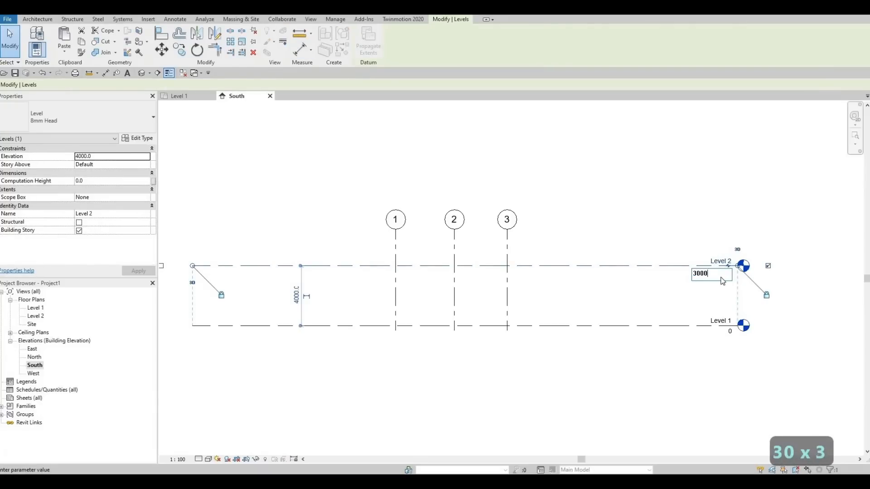
key(Return)
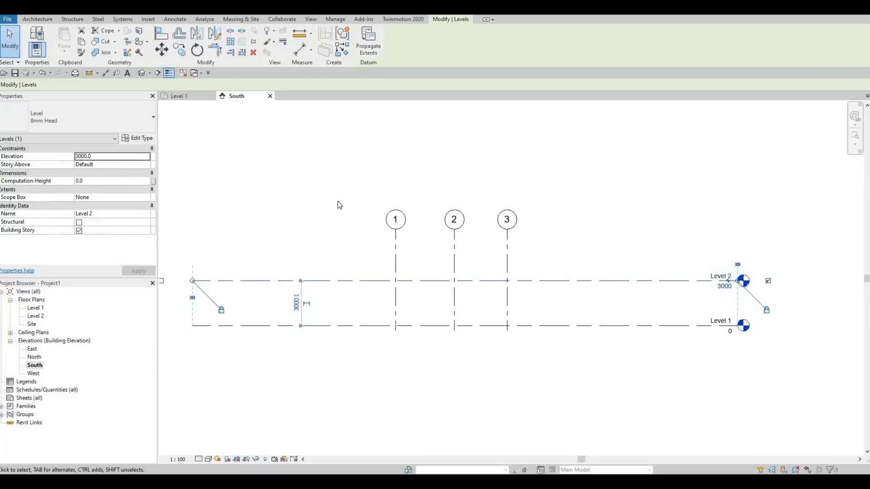
Copy Level 2 straight up by 3000 mm to add a third level
key(c)
key(o)
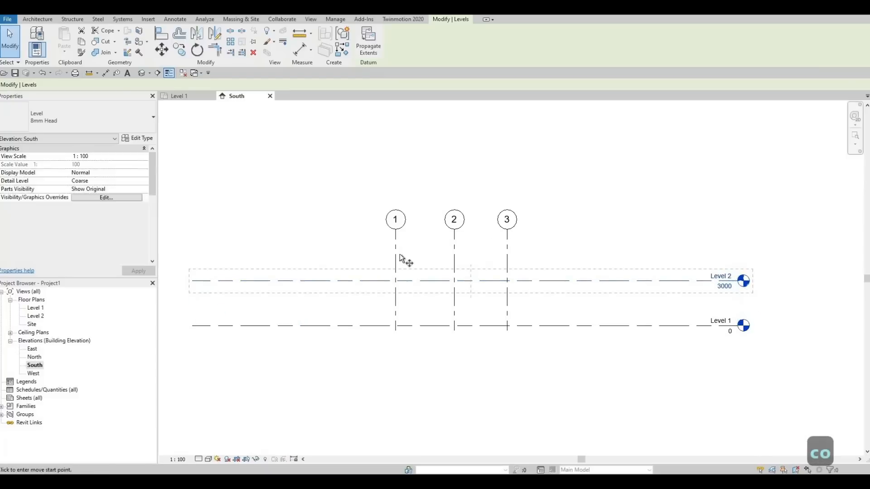
click(381, 284)
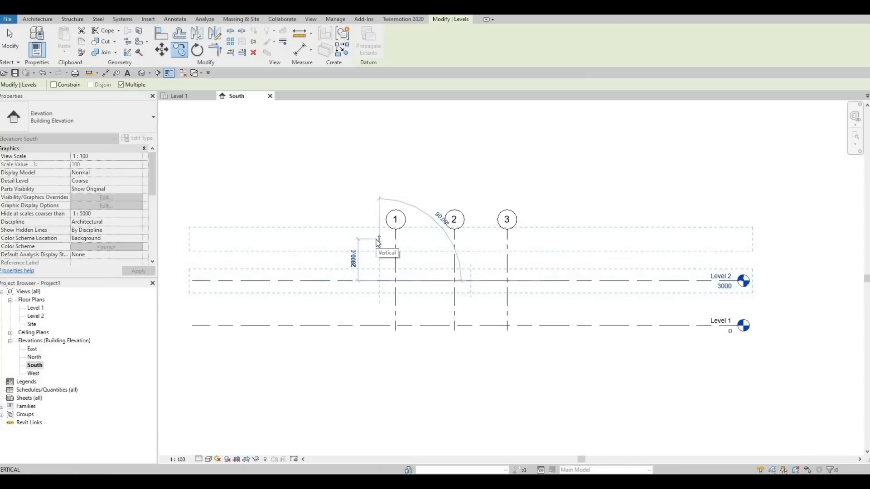
text(300.)
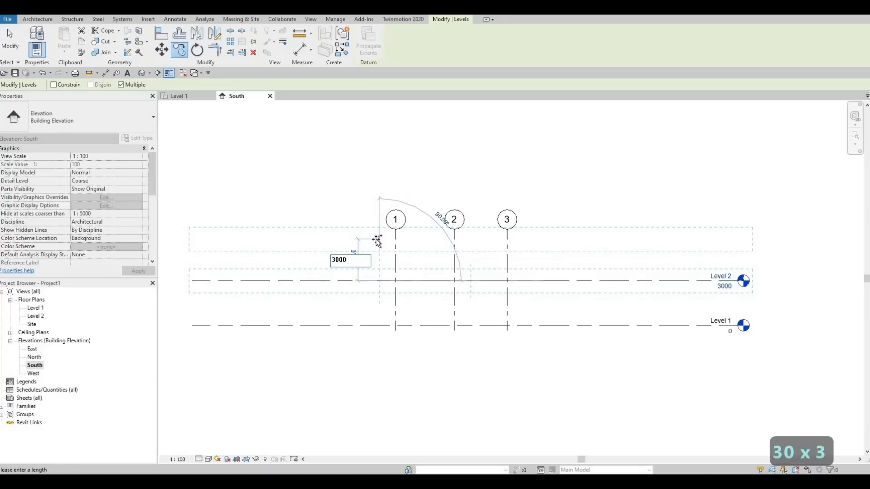
text(0)
key(Return)
key(Escape)
key(Escape)
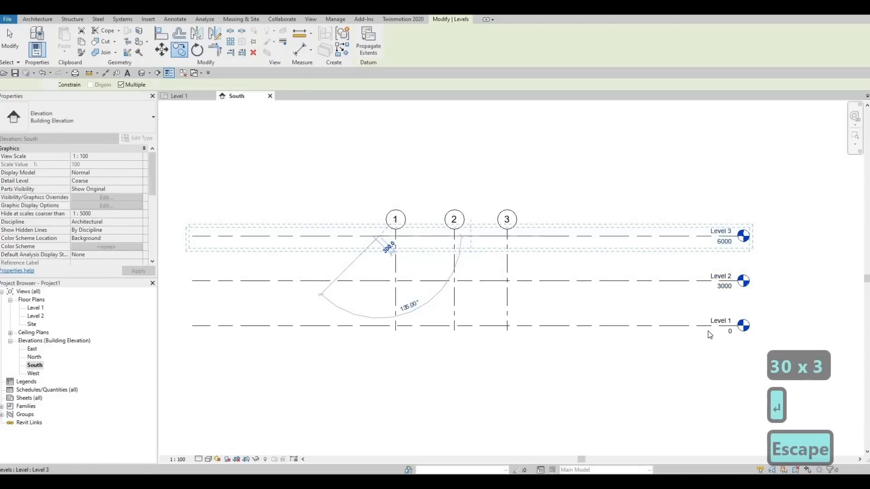
Stretch the upper ends of grids 1 to 3 upward so their bubbles sit above Level 3
click(508, 233)
drag(508, 229, 507, 185)
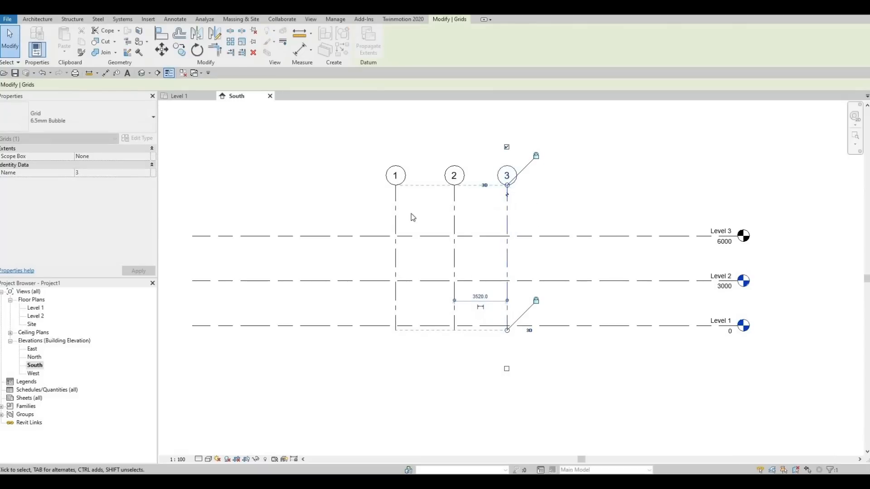
key(Escape)
ctrl+scroll(478, 255, down, 2)
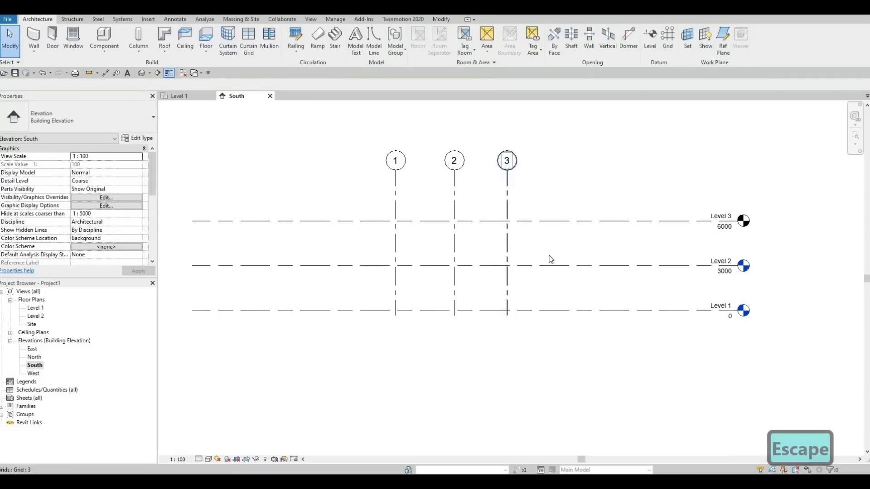
middle_drag(705, 305, 699, 328)
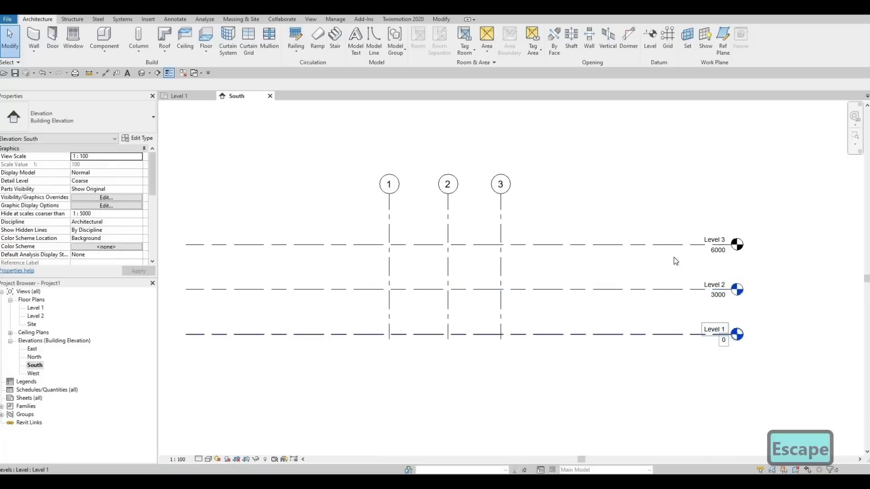
On the Level 1 floor plan, start a wall and duplicate the Generic - 200mm type as EXTERIOR WALL 1
double_click(33, 309)
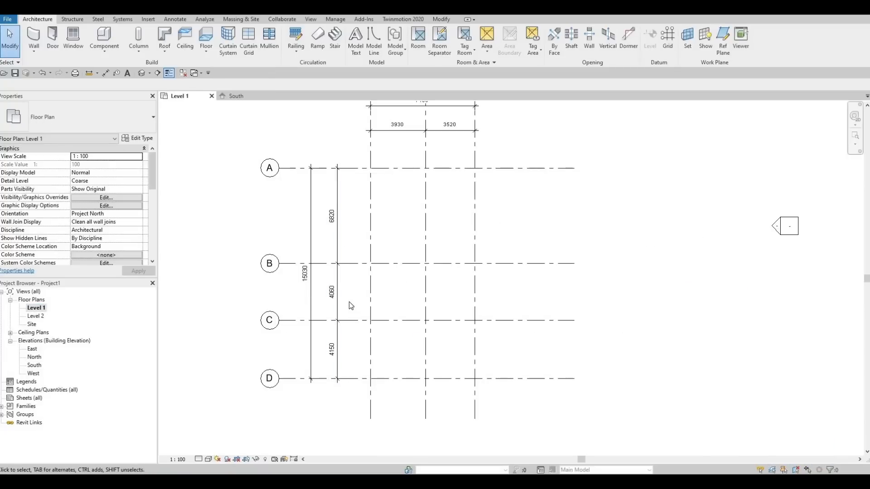
click(33, 39)
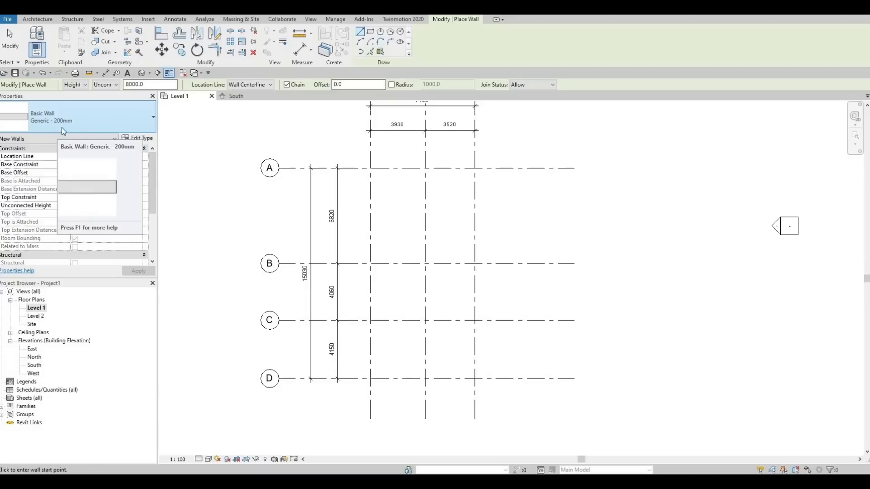
click(137, 137)
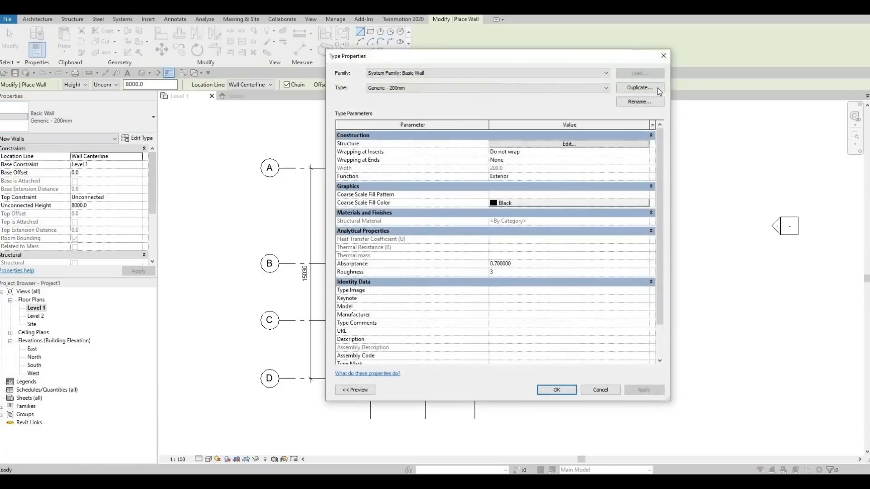
click(654, 89)
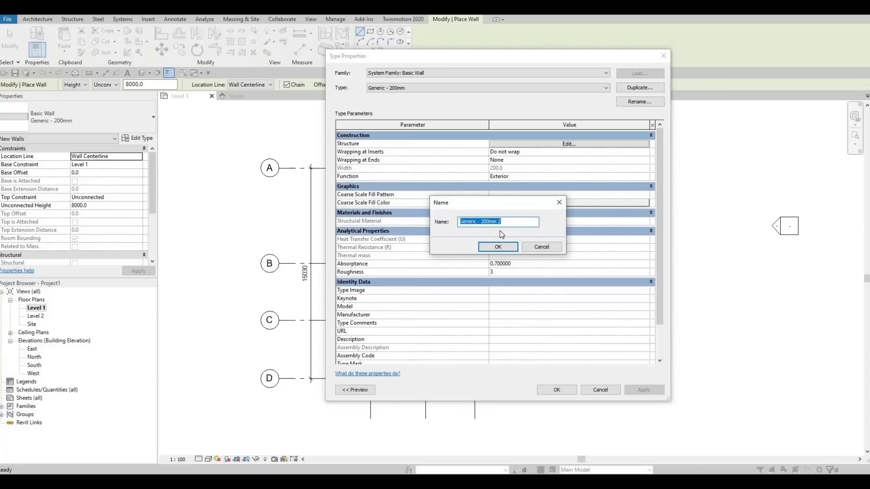
text(EX)
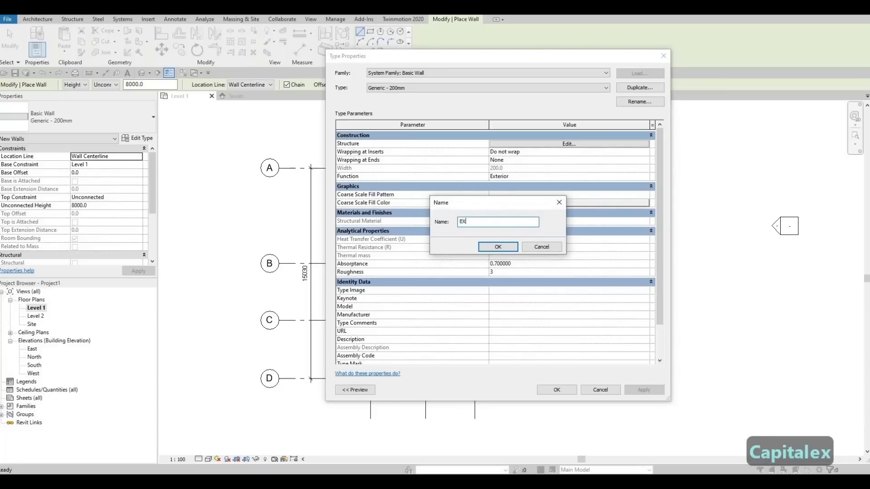
text(TERIOR WALL 1)
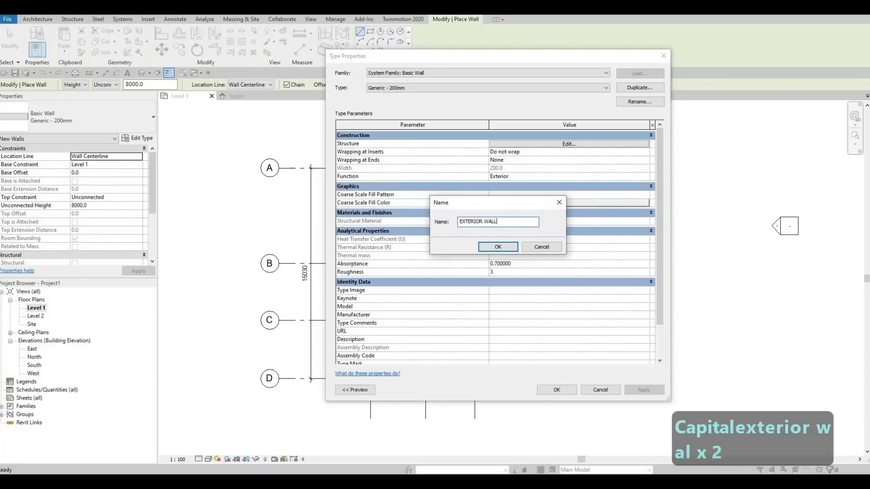
click(498, 247)
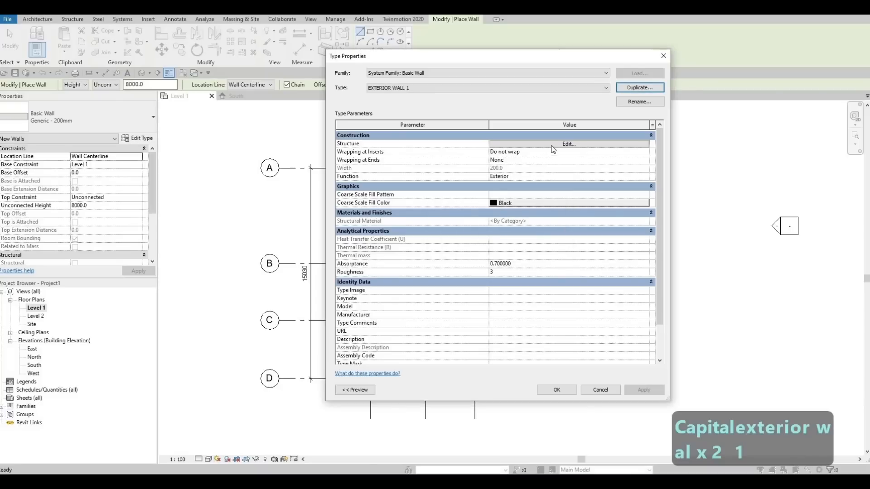
Open the structure of EXTERIOR WALL 1 and bring up the material choices for its structure layer
click(552, 144)
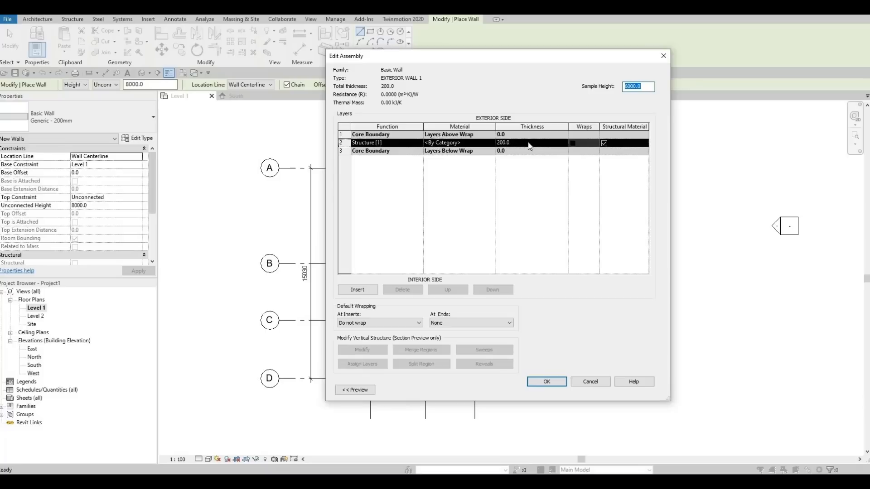
click(508, 143)
click(501, 143)
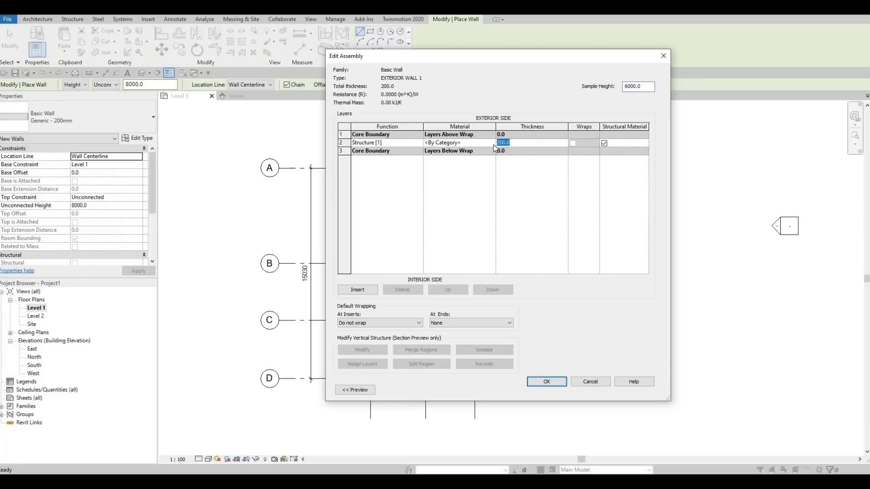
click(489, 146)
click(490, 143)
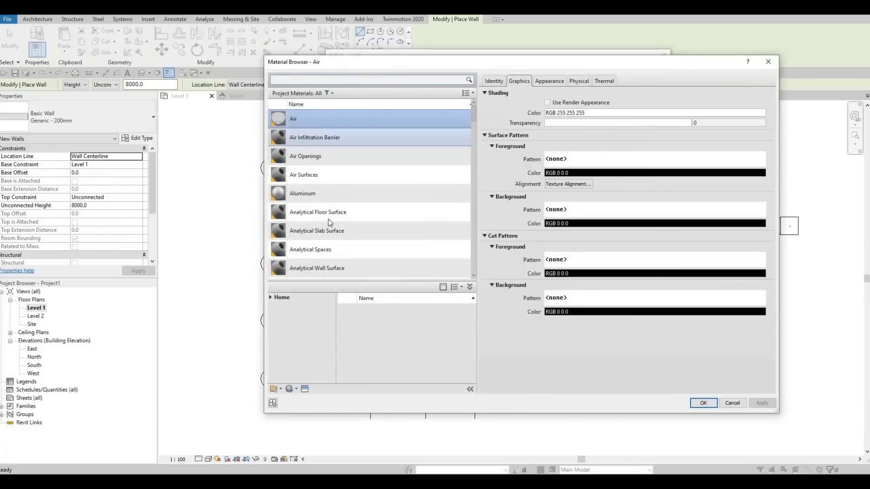
Add Birch from the Wood category of AEC Materials, assign it to the structure layer and confirm the wall type
scroll(331, 230, down, 2)
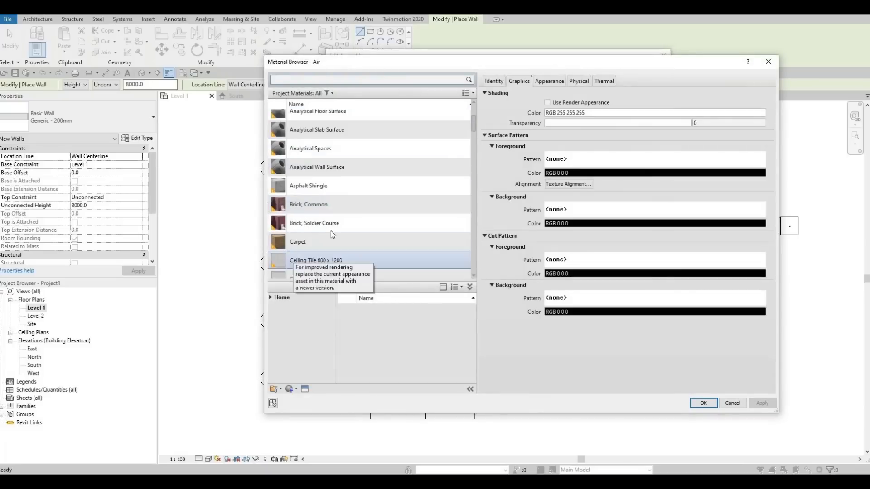
click(326, 83)
click(271, 298)
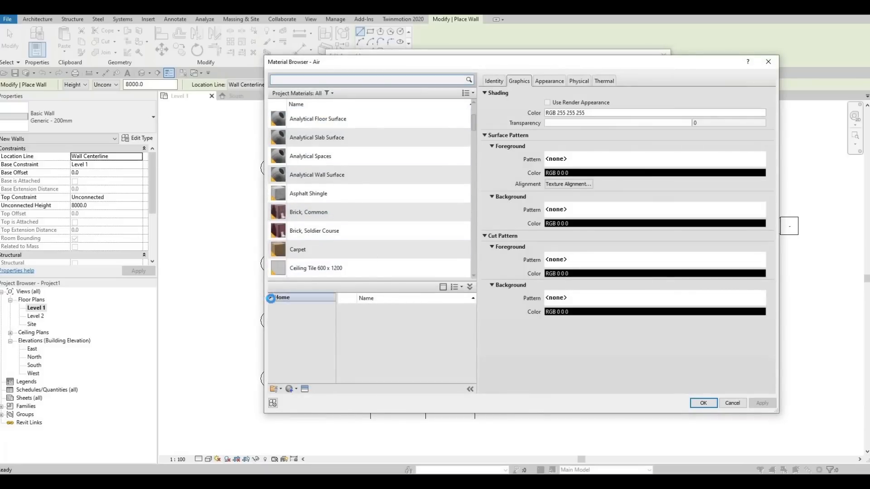
click(274, 316)
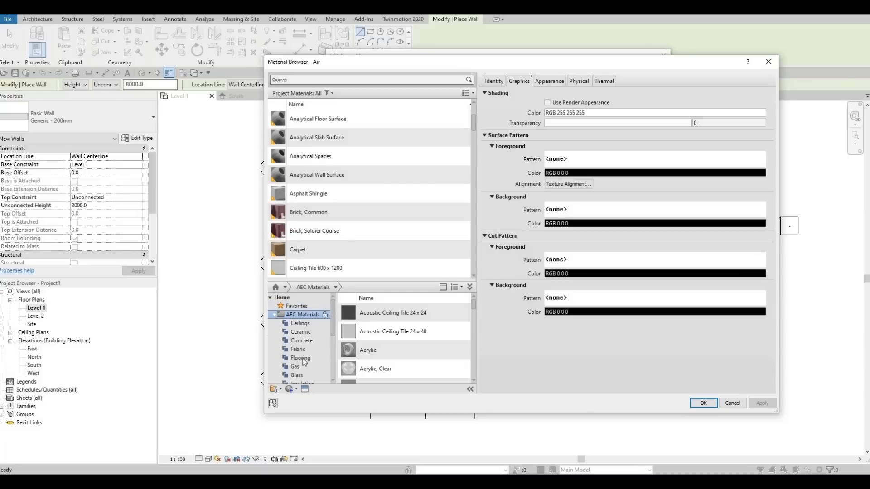
scroll(309, 371, down, 3)
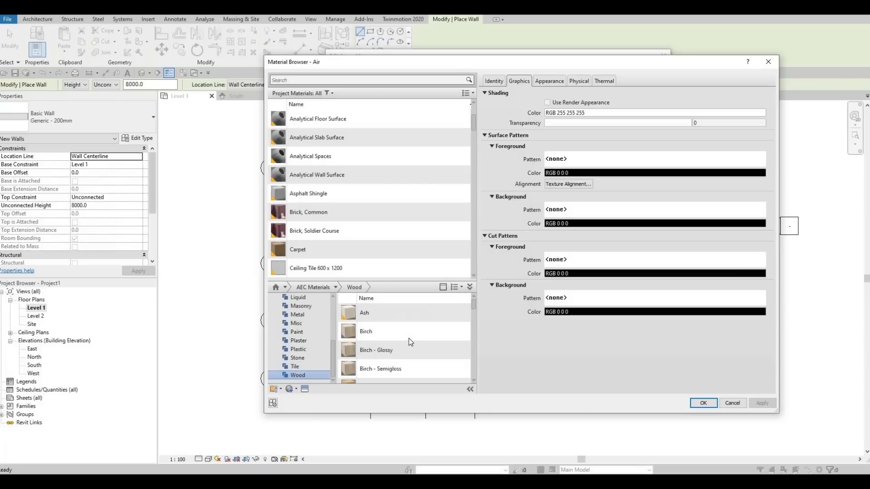
scroll(409, 338, down, 1)
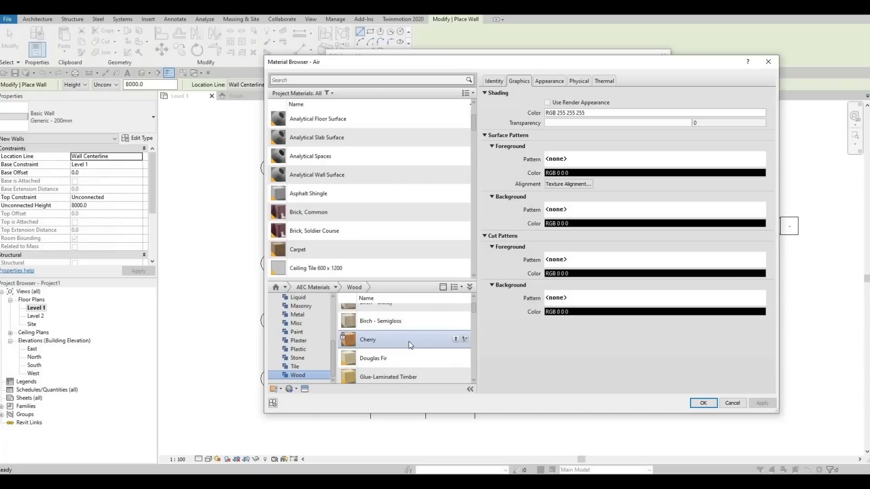
scroll(419, 343, up, 1)
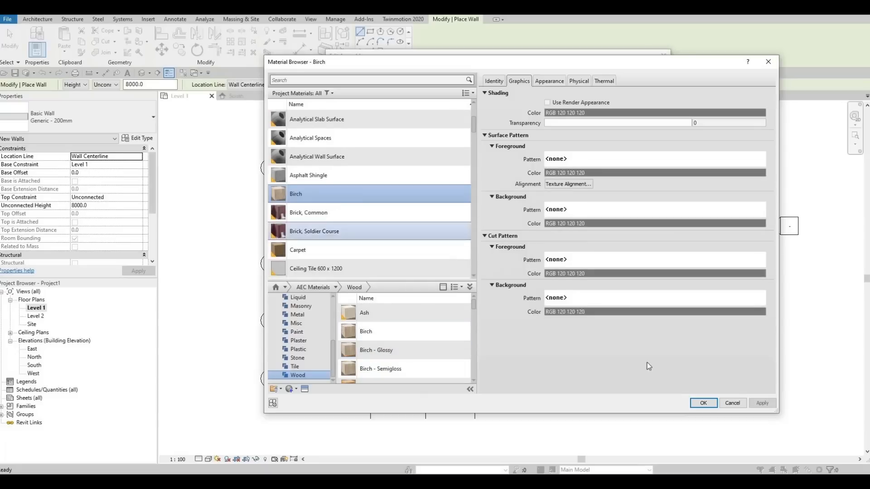
click(765, 406)
click(706, 405)
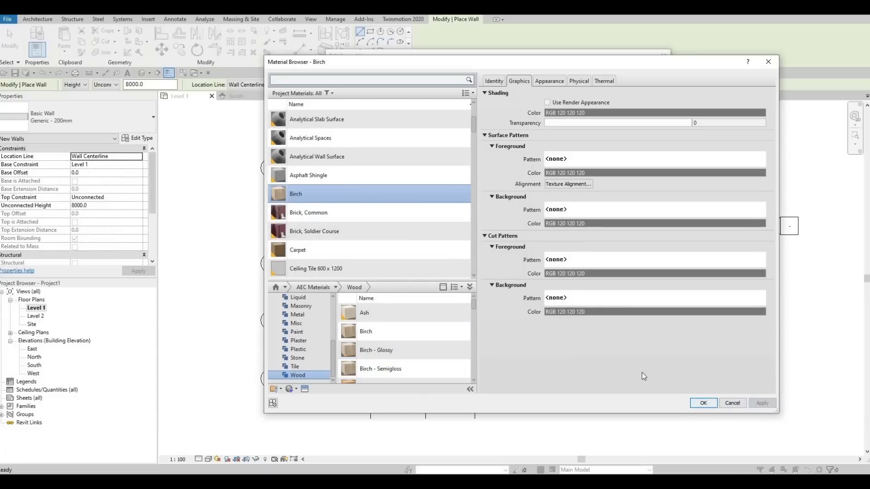
click(555, 380)
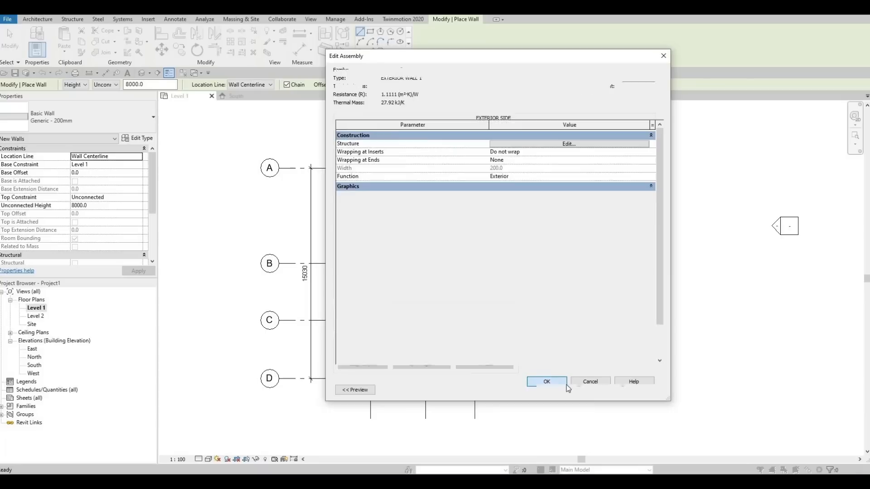
click(554, 387)
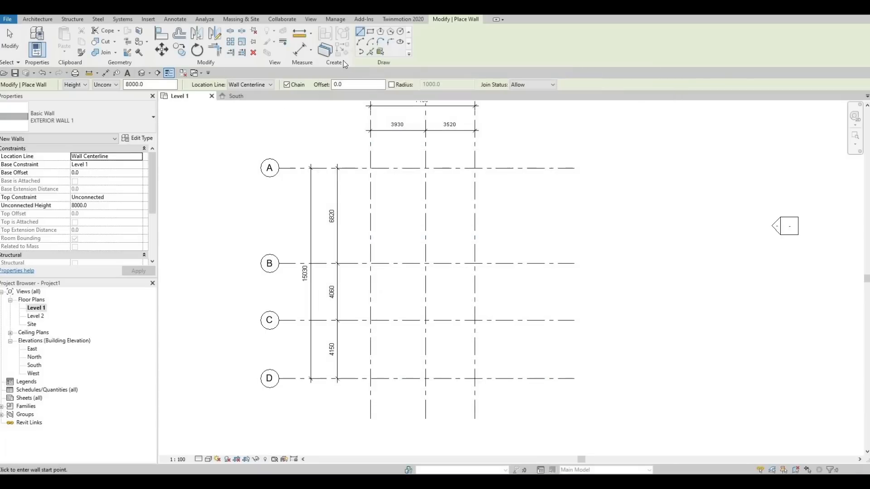
Use straight-line wall drawing and set the wall height to reach Level 2
click(371, 33)
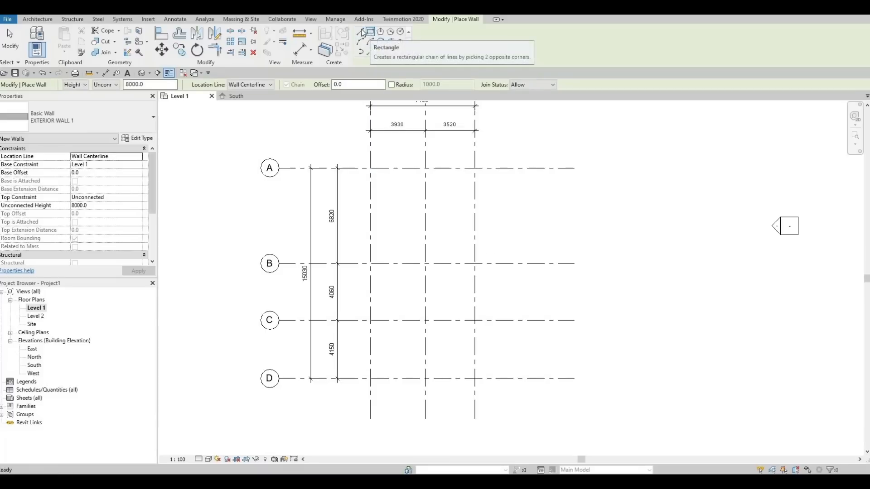
click(360, 32)
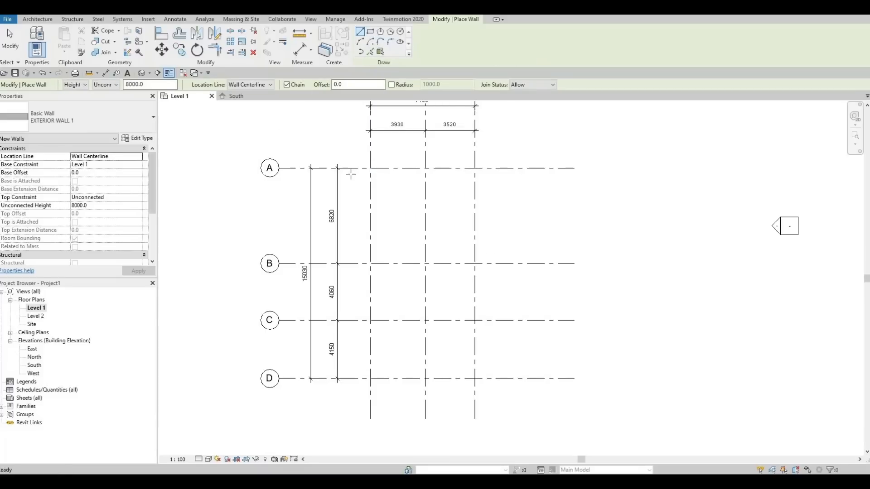
click(117, 85)
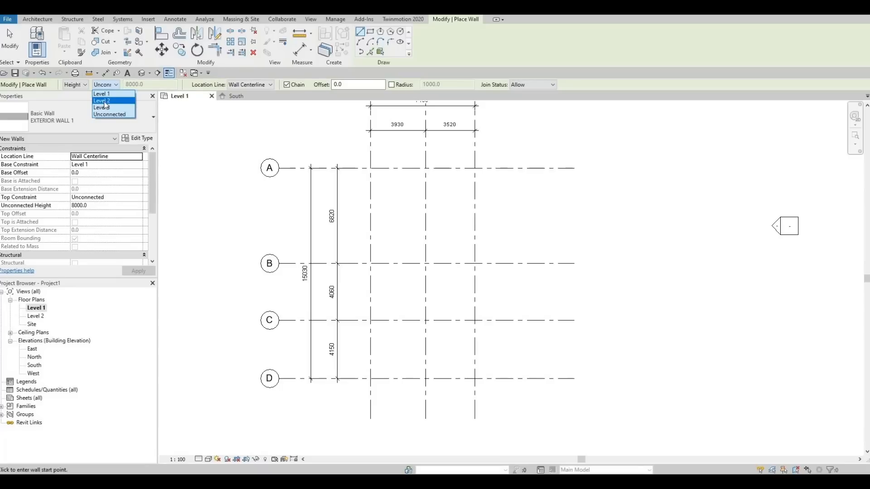
click(104, 100)
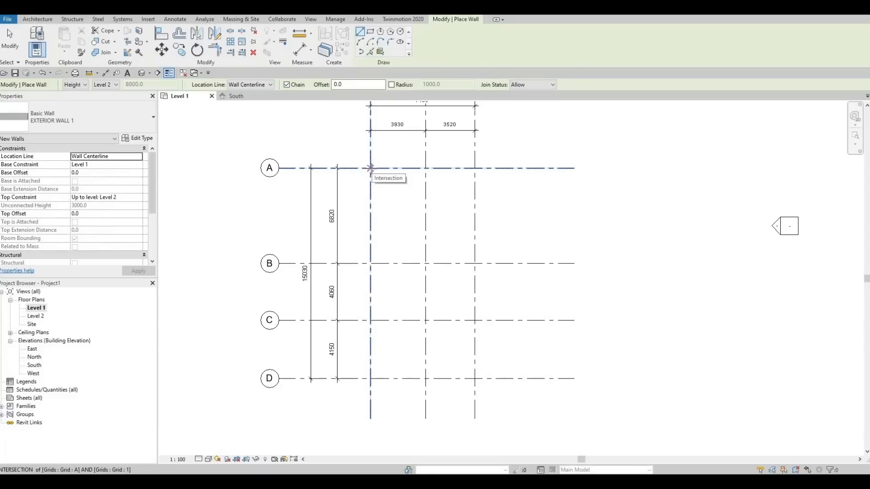
Draw exterior walls along grid A from grid 1 to grid 3, and along grid 3 from grid A to grid B
middle_drag(365, 249, 357, 243)
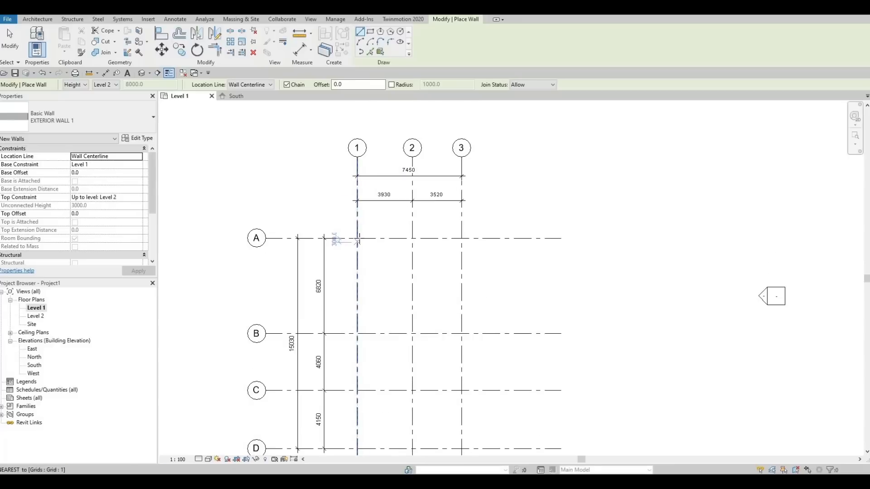
click(358, 238)
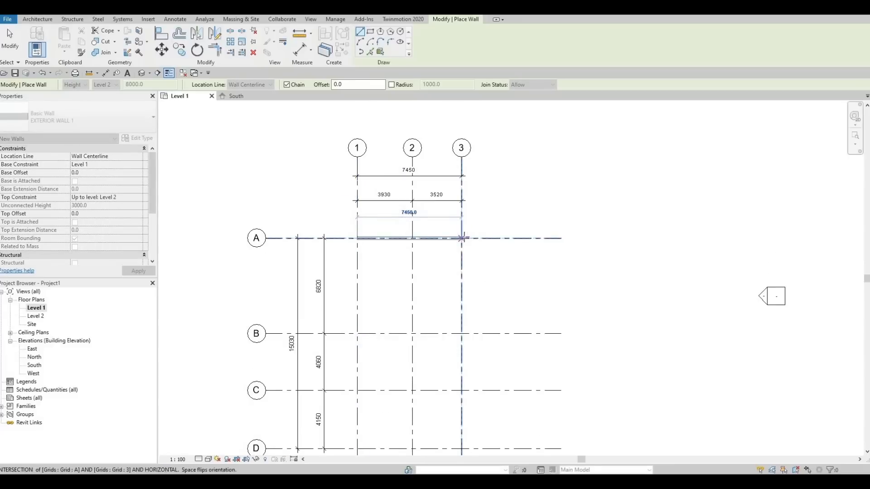
click(462, 237)
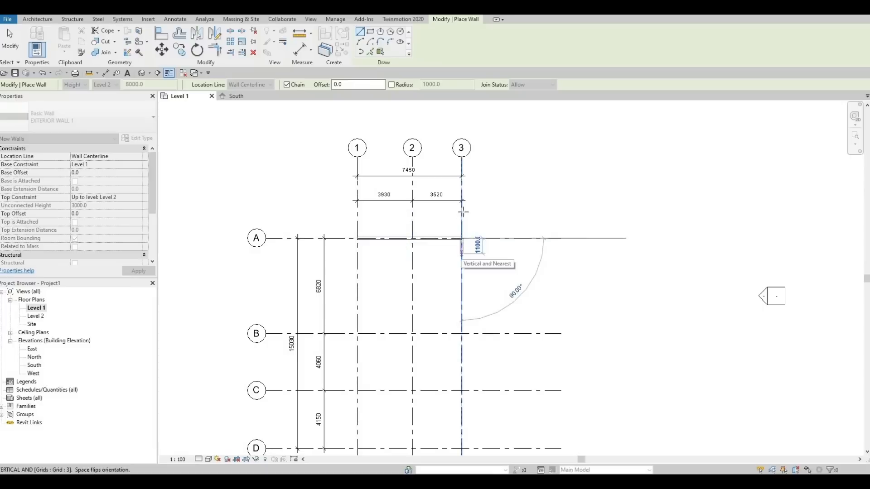
middle_drag(462, 256, 464, 199)
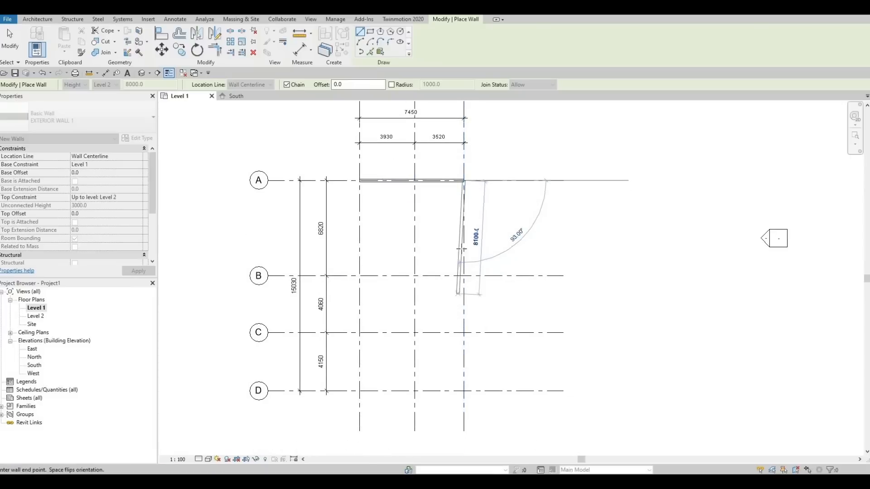
middle_drag(462, 248, 463, 180)
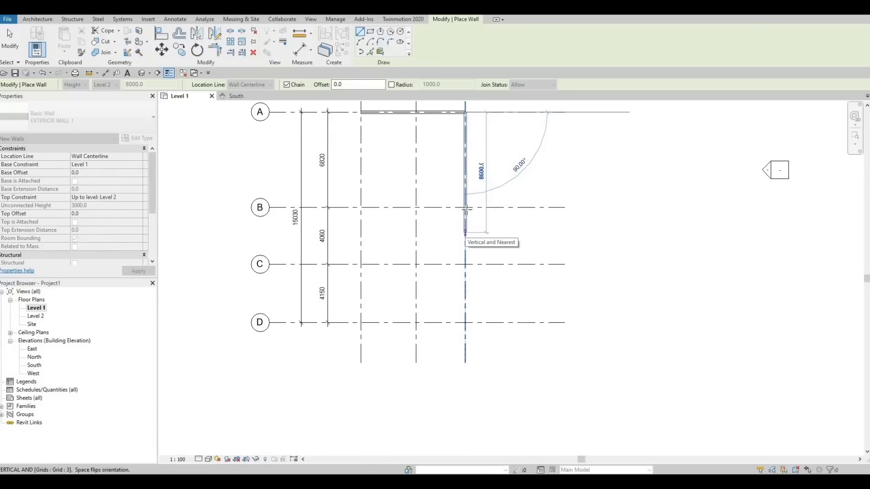
middle_drag(465, 208, 467, 271)
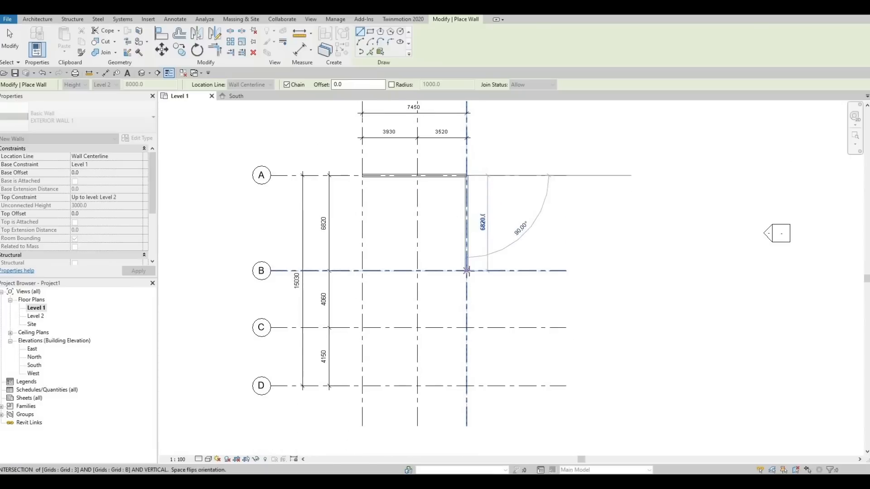
click(466, 271)
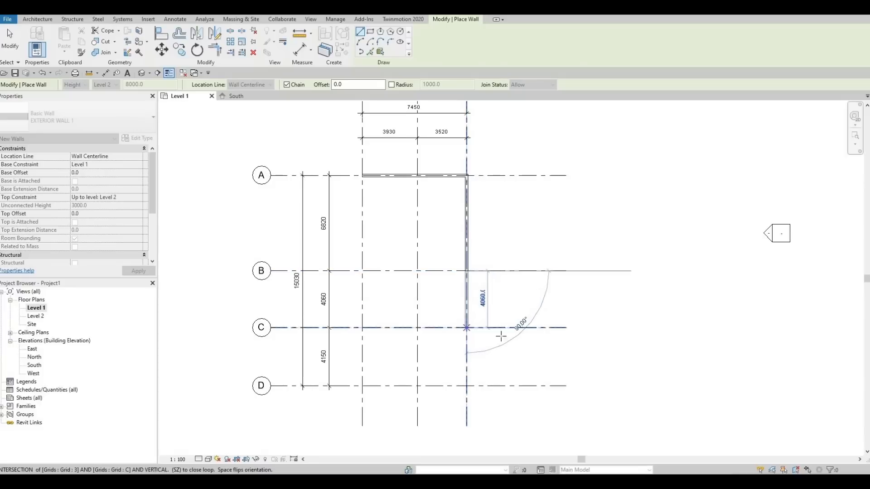
Continue the exterior wall along grid 3 from grid B towards grid C for 3000 mm
key(Escape)
key(F1)
scroll(471, 324, up, 1)
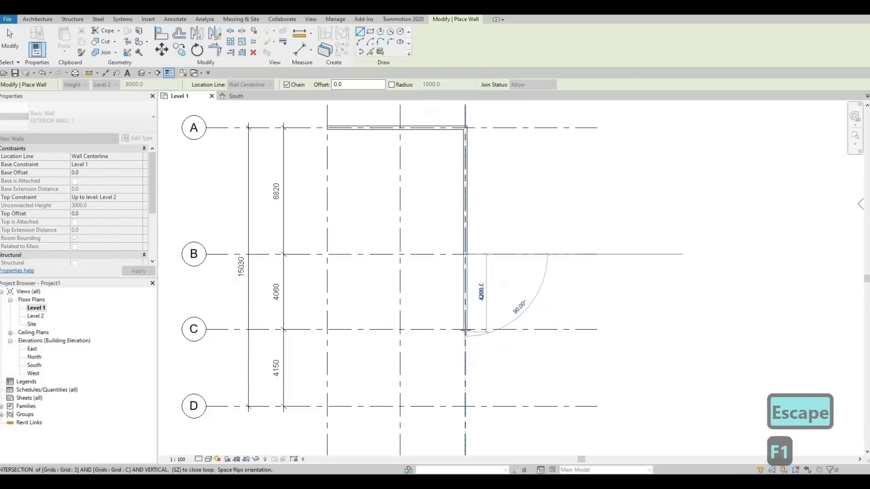
scroll(471, 272, up, 2)
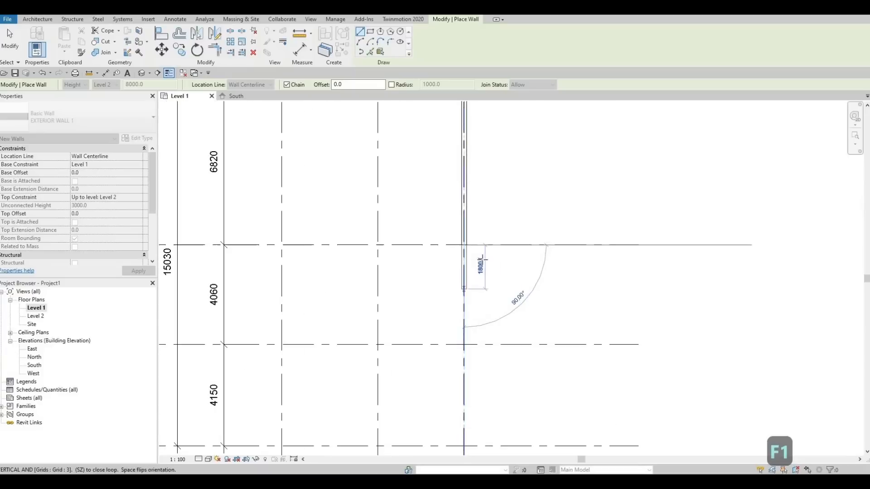
scroll(491, 263, down, 3)
scroll(487, 290, down, 1)
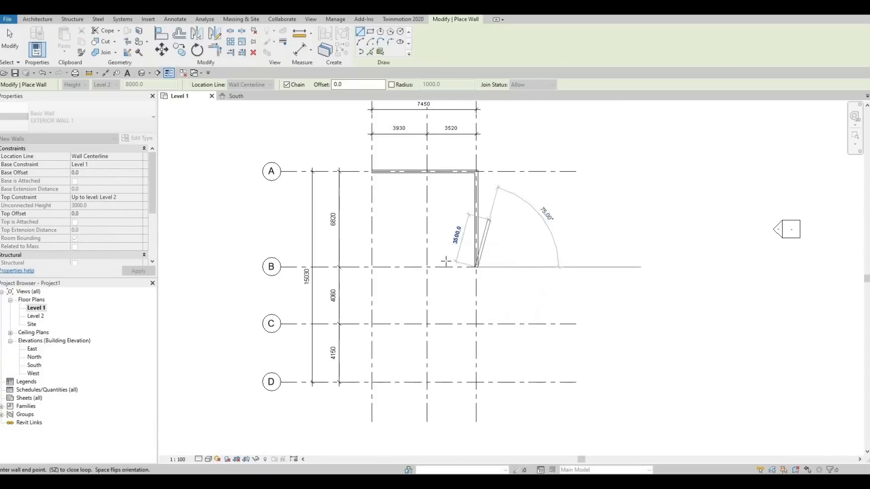
middle_drag(445, 260, 442, 310)
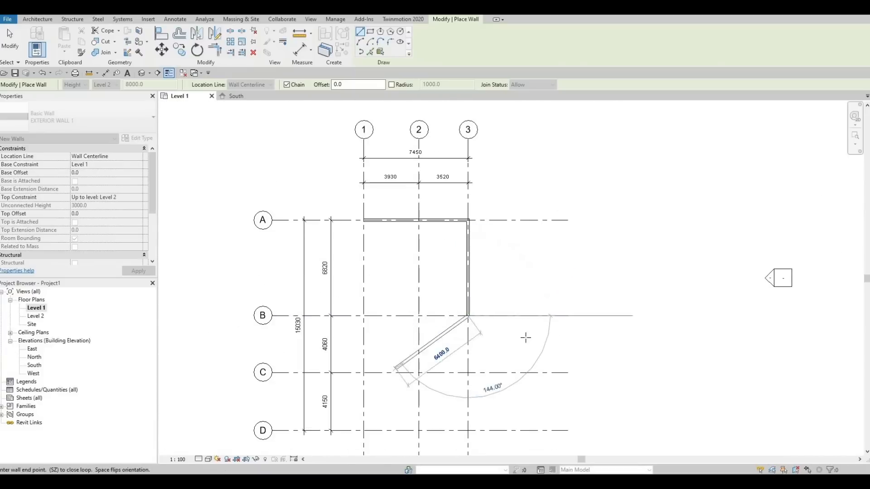
scroll(474, 342, up, 3)
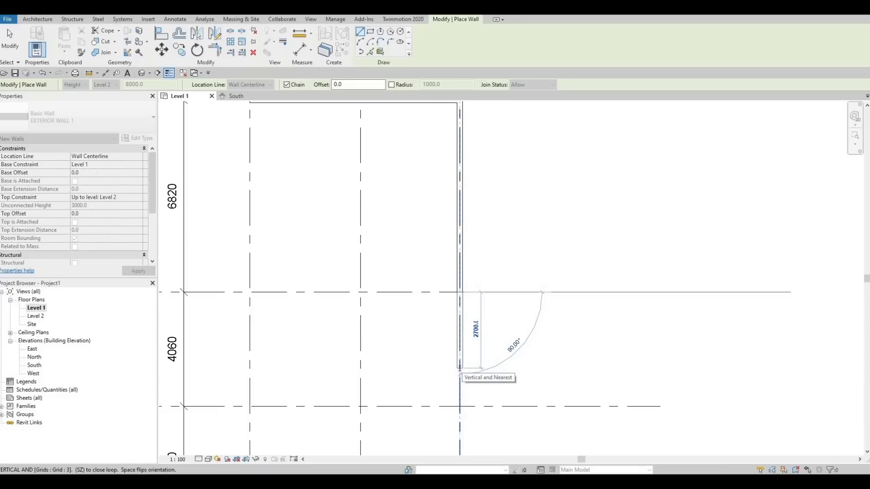
text(3000)
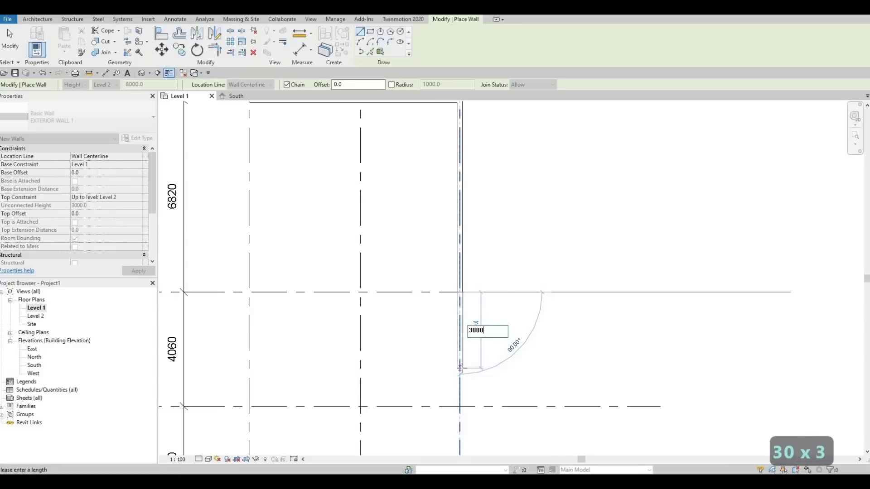
key(Return)
Continue the exterior wall horizontally from its end on grid 3 to grid 2, between grids B and C
middle_drag(405, 378, 497, 357)
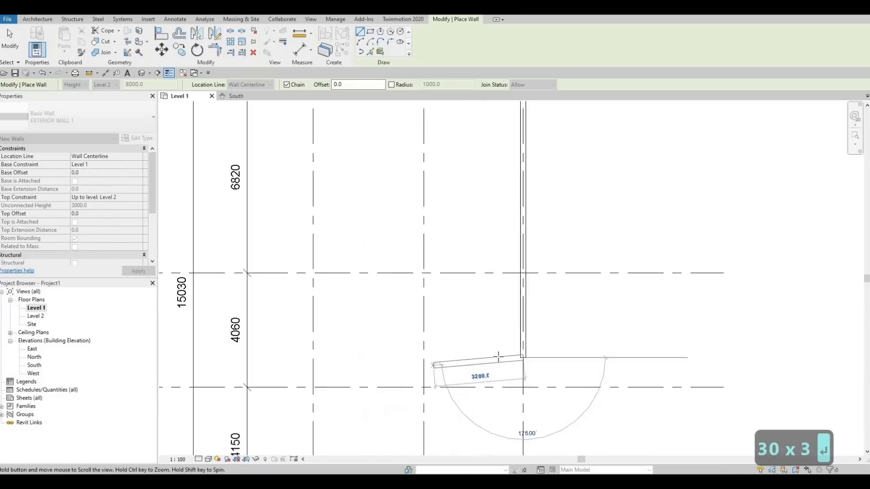
scroll(497, 357, down, 1)
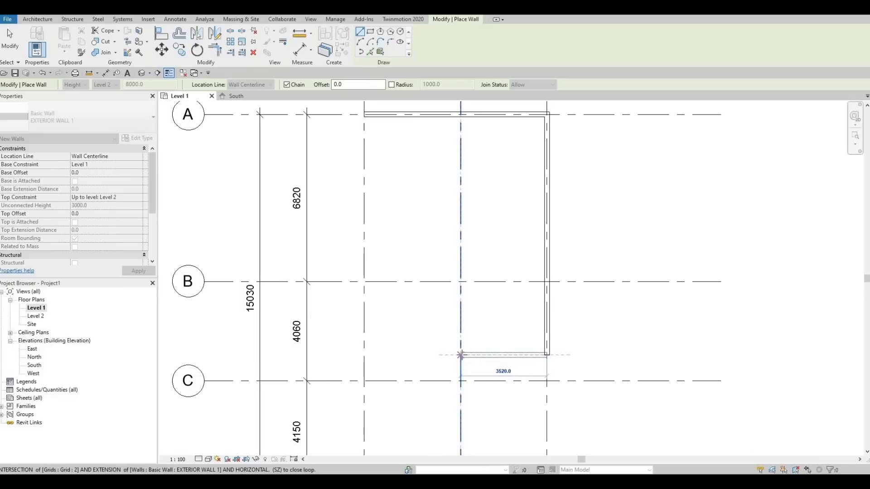
scroll(460, 355, down, 2)
scroll(461, 354, down, 1)
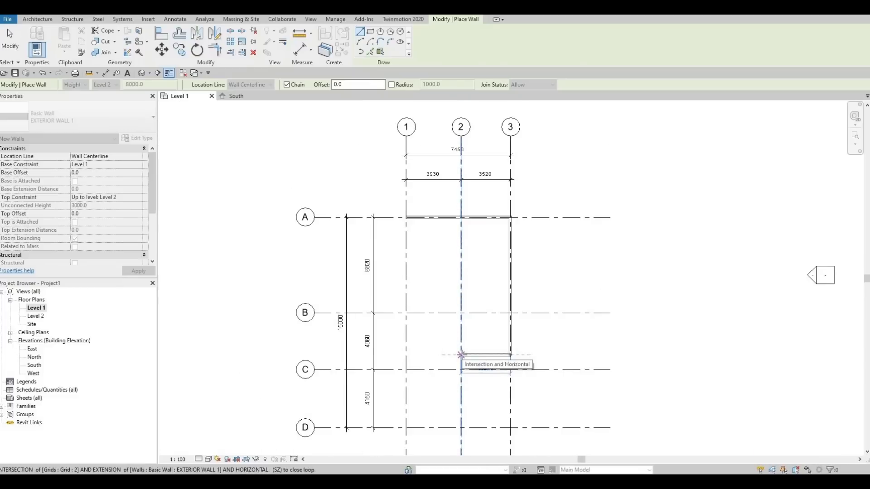
scroll(461, 355, up, 2)
click(461, 355)
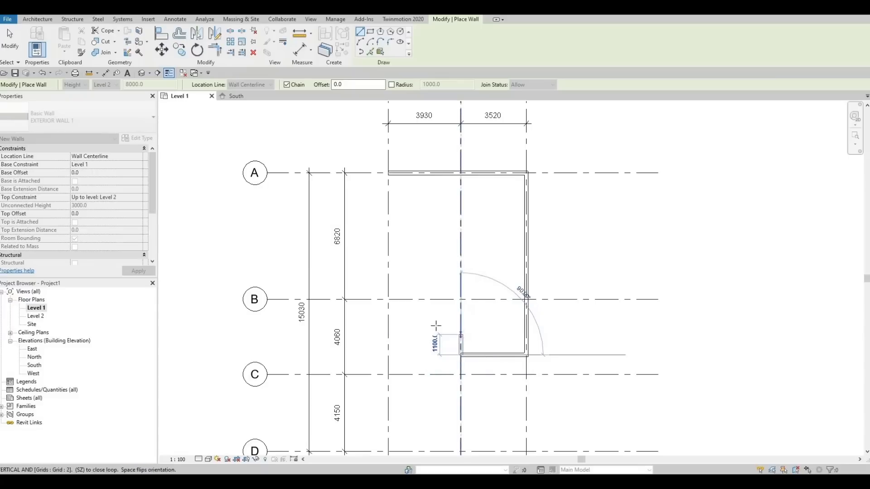
Continue the exterior wall along grid 2 back towards grid B for 1450 mm
scroll(464, 303, up, 2)
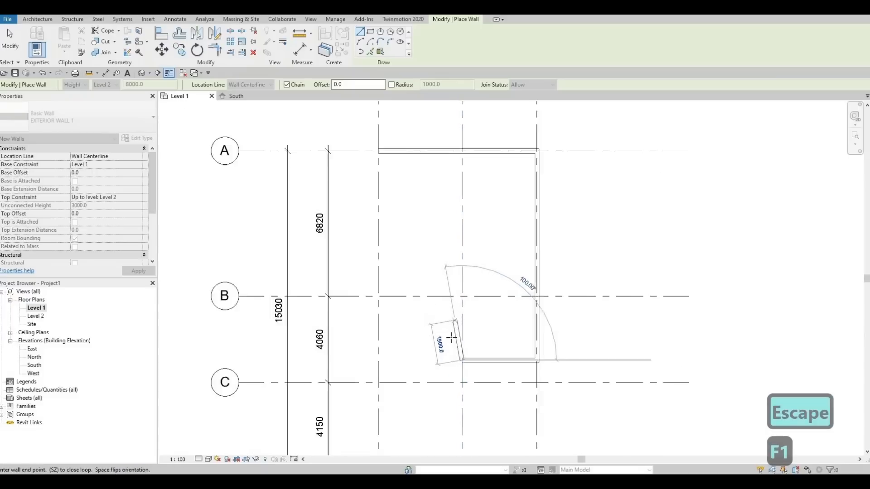
middle_drag(458, 321, 465, 297)
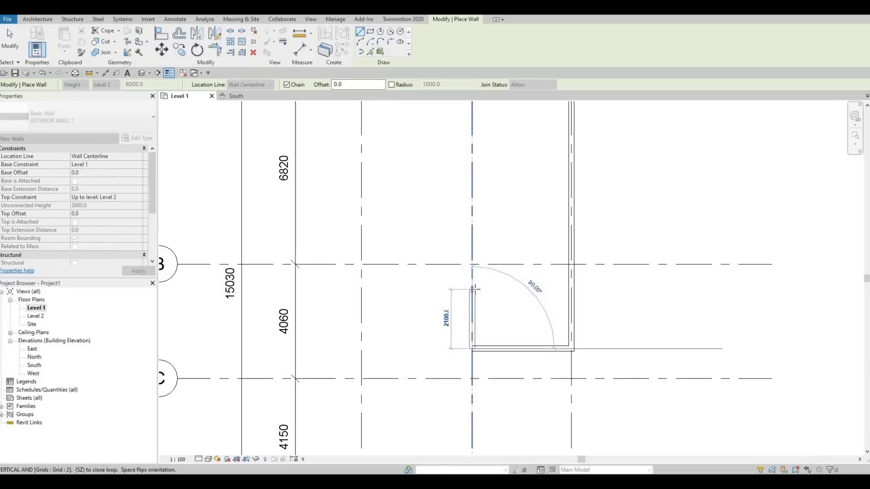
text(14)
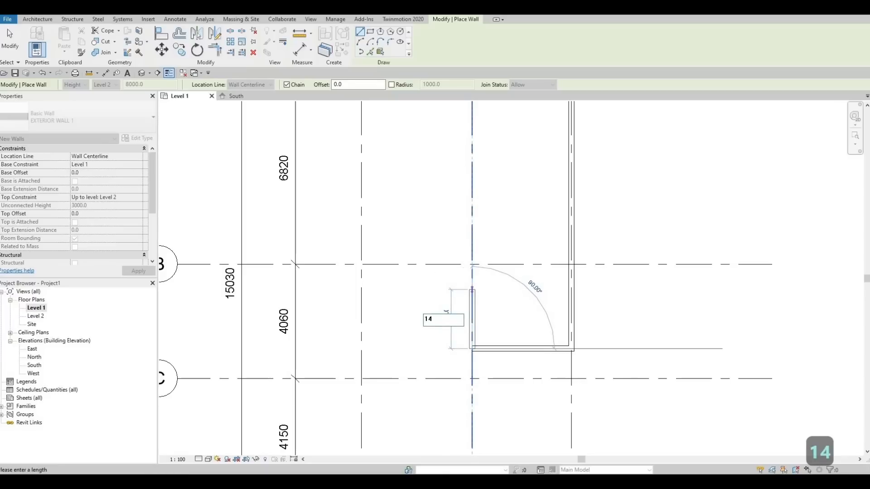
text(50)
key(Return)
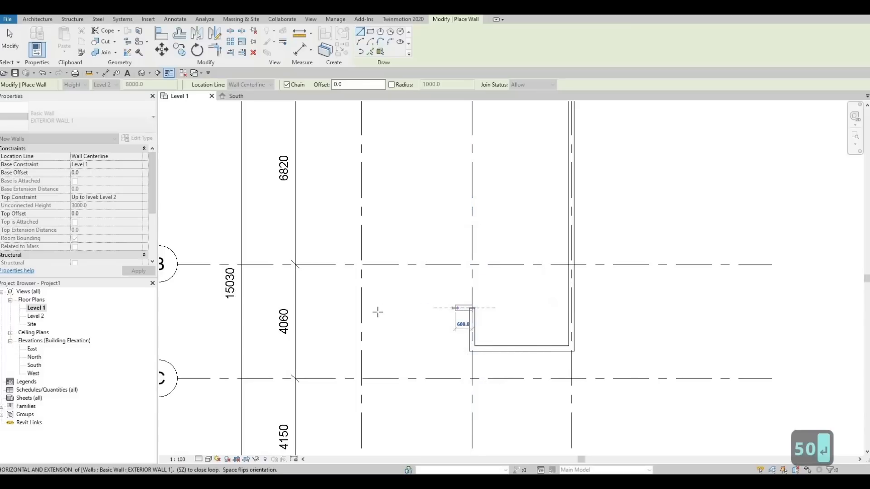
Close the exterior wall outline with a horizontal wall to grid 1 and a wall along grid 1 to grid A, and end wall drawing
scroll(375, 310, down, 4)
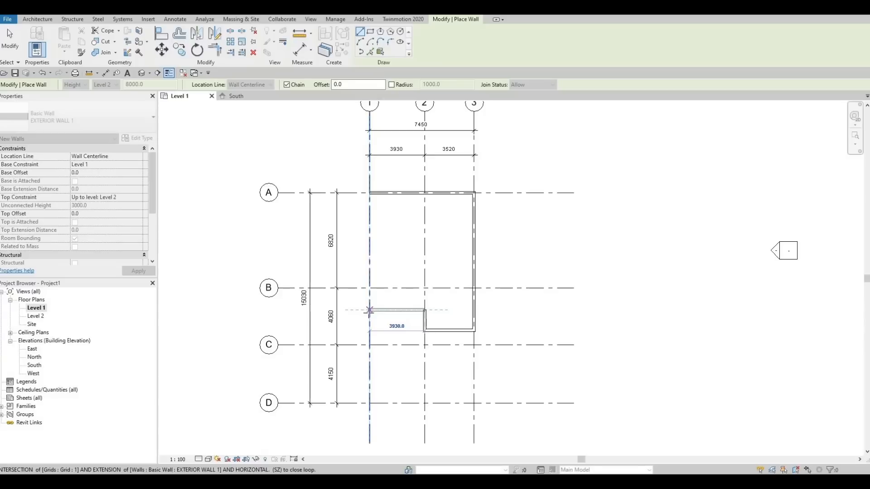
click(369, 311)
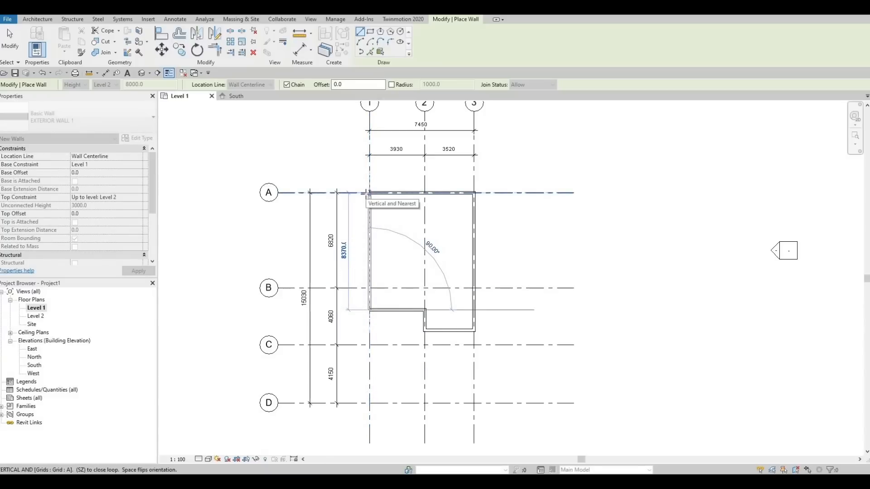
click(368, 194)
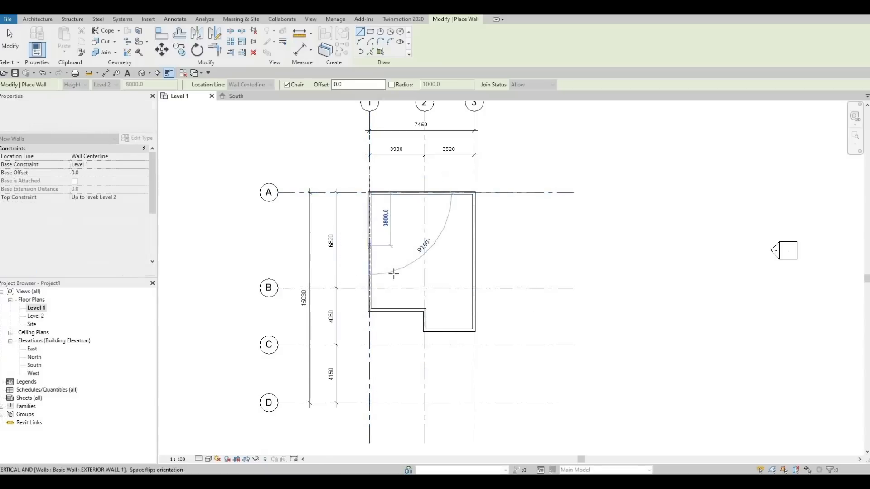
key(Escape)
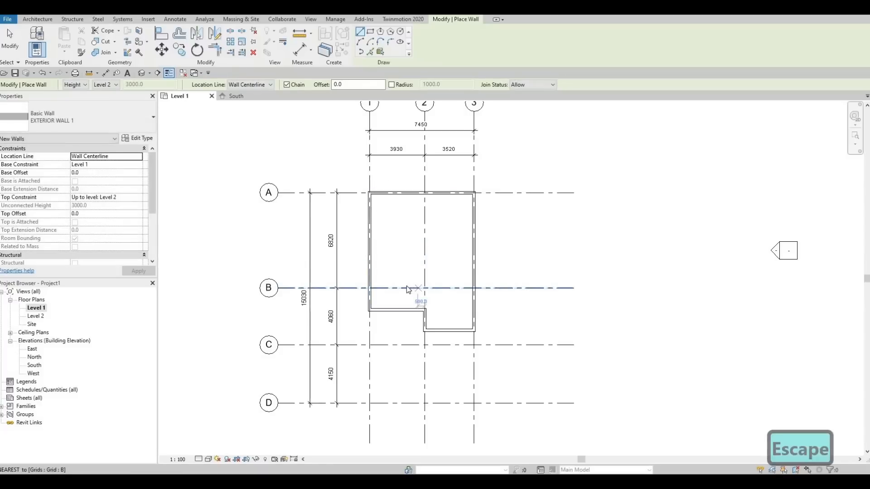
key(Escape)
Inspect the closed exterior wall outline and its corners on the Level 1 plan
middle_drag(420, 278, 420, 306)
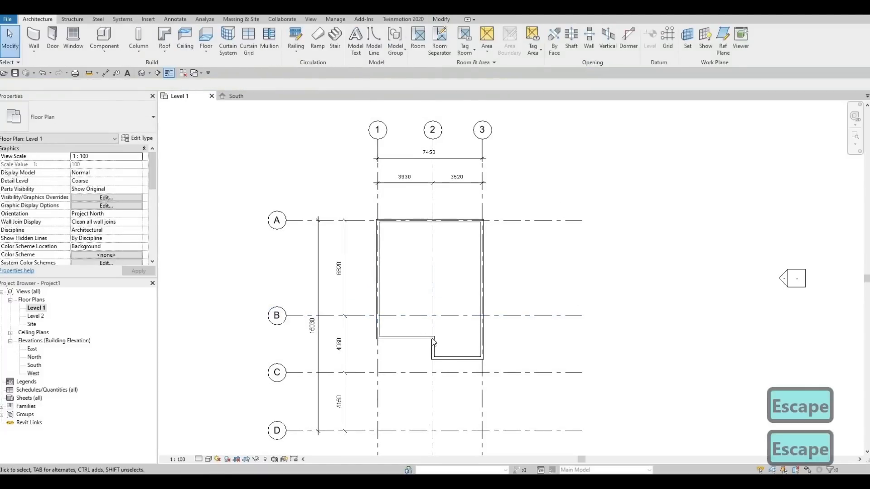
scroll(412, 290, up, 3)
scroll(414, 322, down, 3)
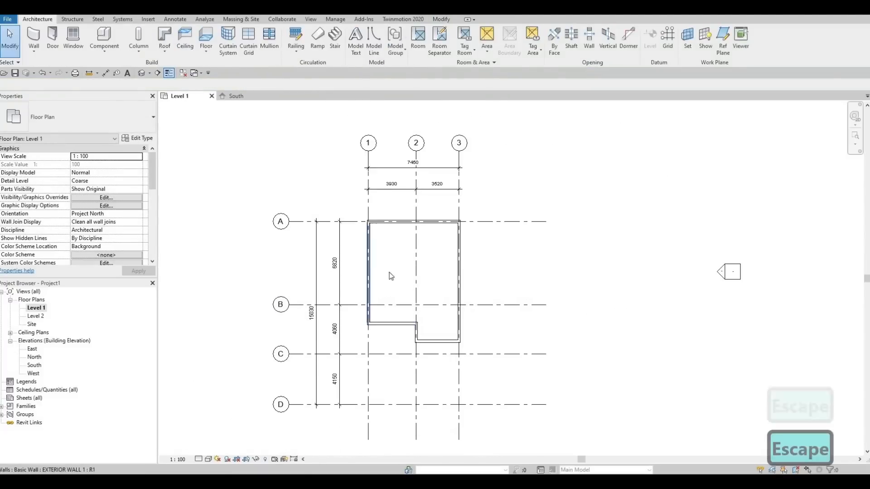
scroll(385, 284, up, 2)
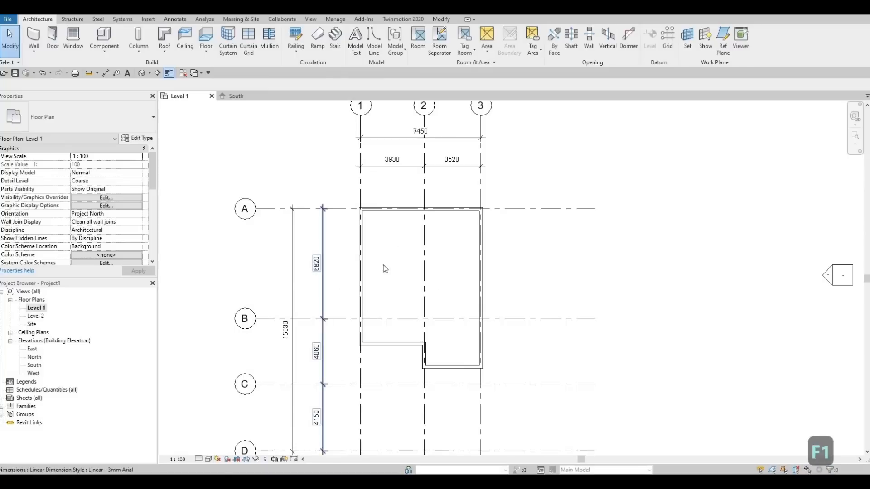
mouse_move(384, 268)
middle_down()
mouse_move(411, 286)
mouse_move(383, 264)
mouse_move(406, 278)
mouse_move(409, 260)
mouse_move(428, 299)
middle_up()
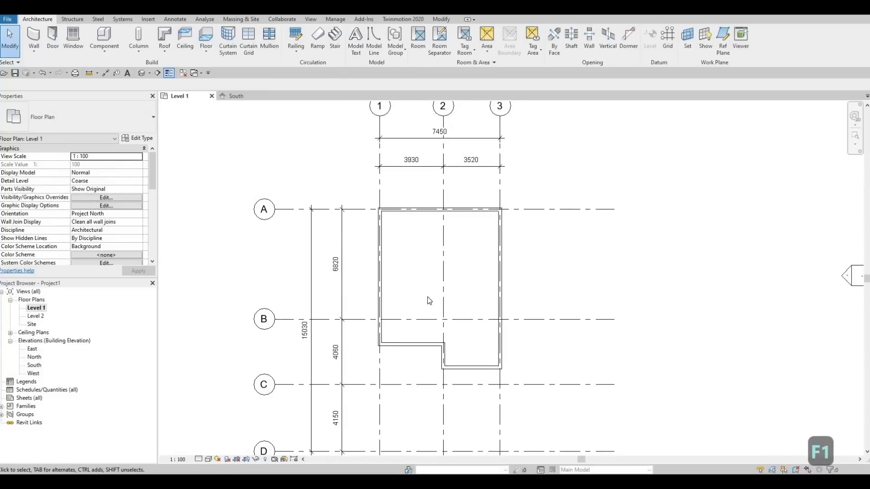
scroll(429, 303, up, 3)
middle_drag(427, 338, 417, 342)
scroll(411, 317, down, 1)
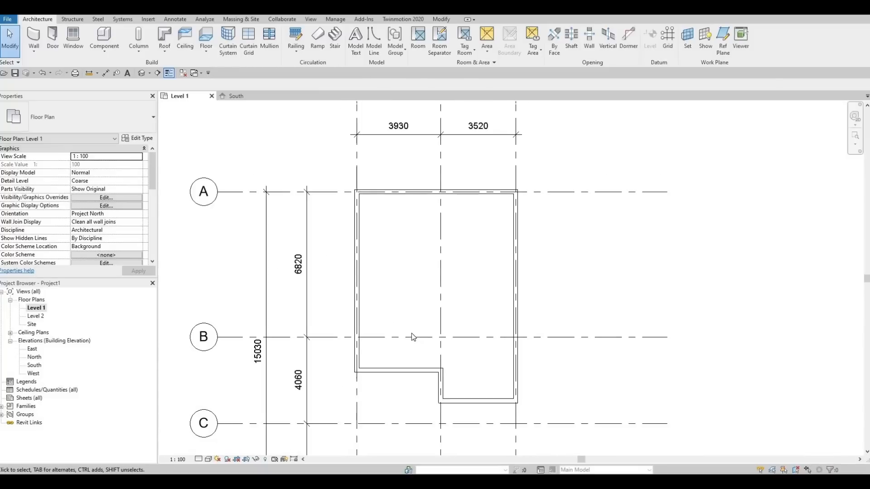
middle_drag(414, 311, 411, 333)
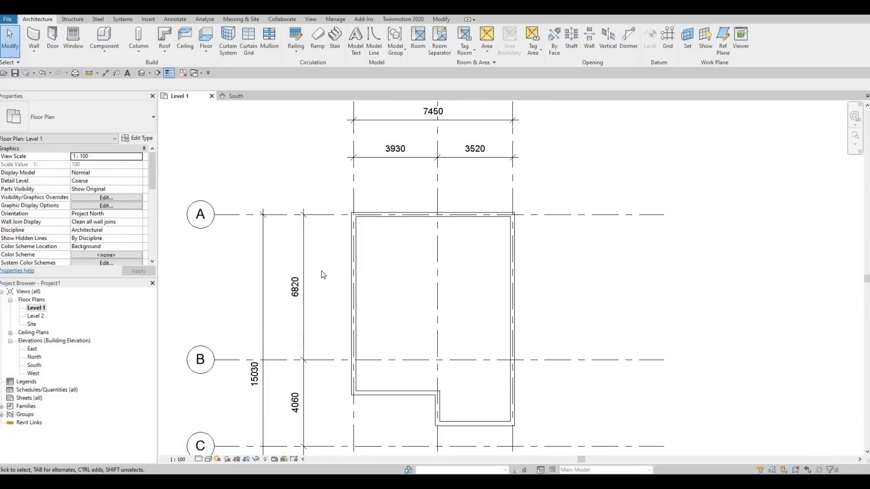
middle_drag(322, 270, 293, 261)
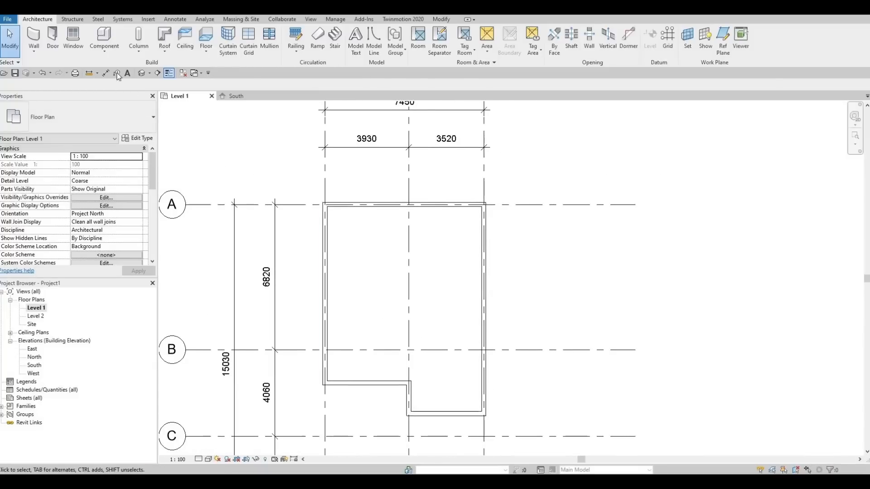
Duplicate the EXTERIOR WALL 1 type as a new wall type named INTERIOR WALL 1
click(38, 39)
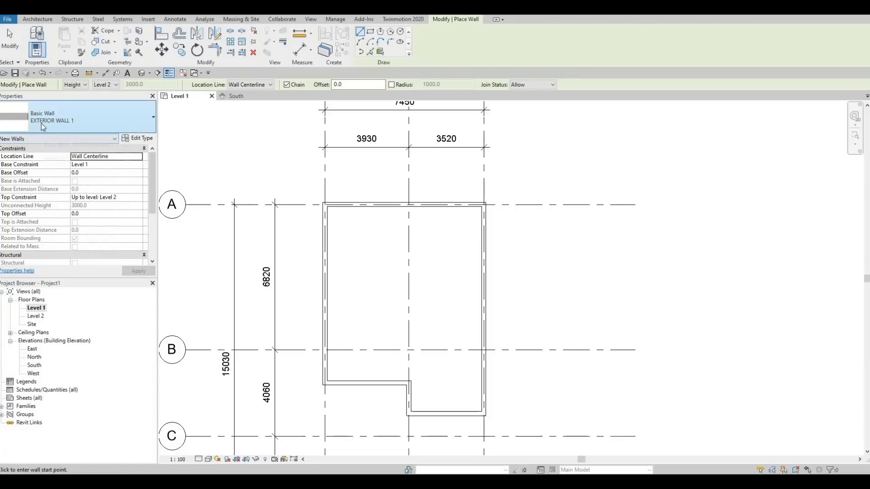
click(137, 139)
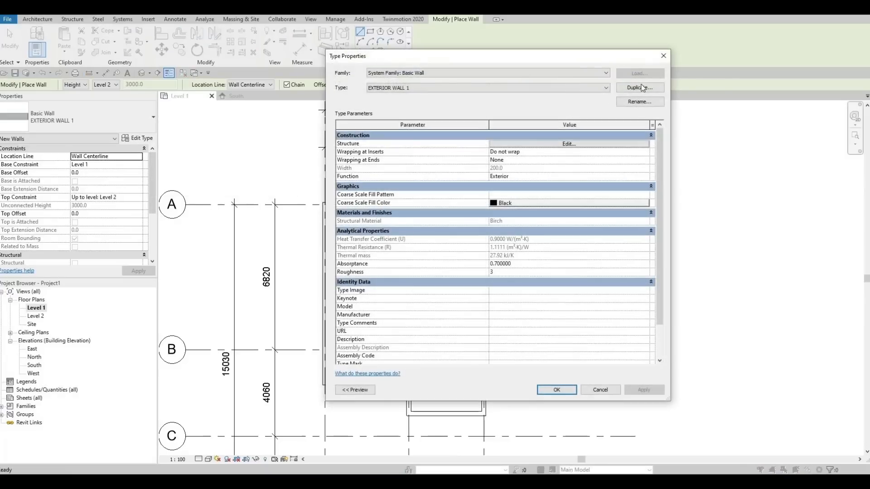
click(638, 87)
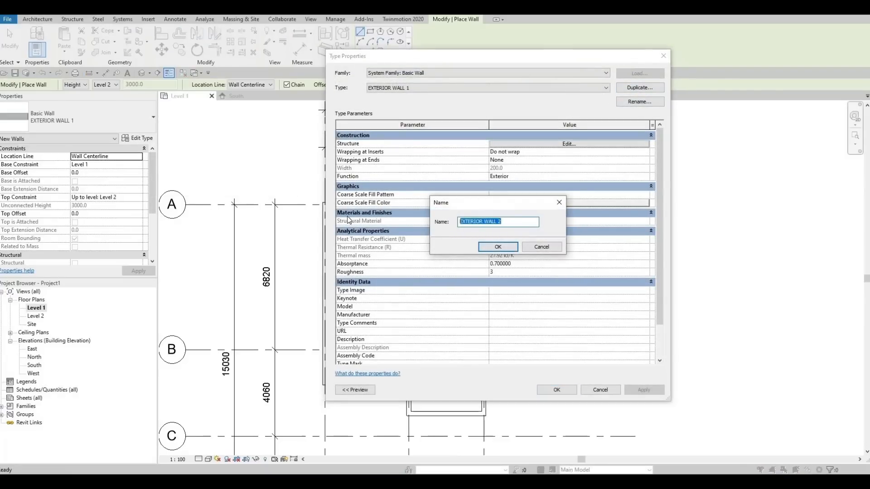
text(INTERIO)
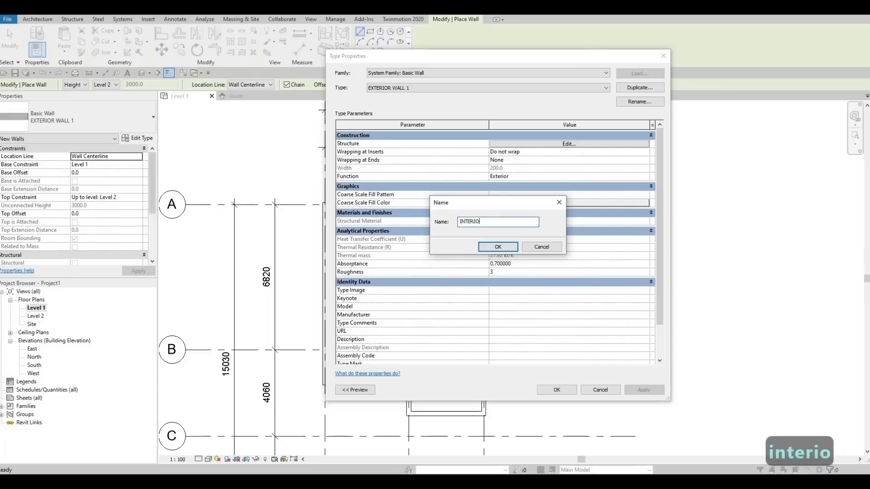
text(R WALL )
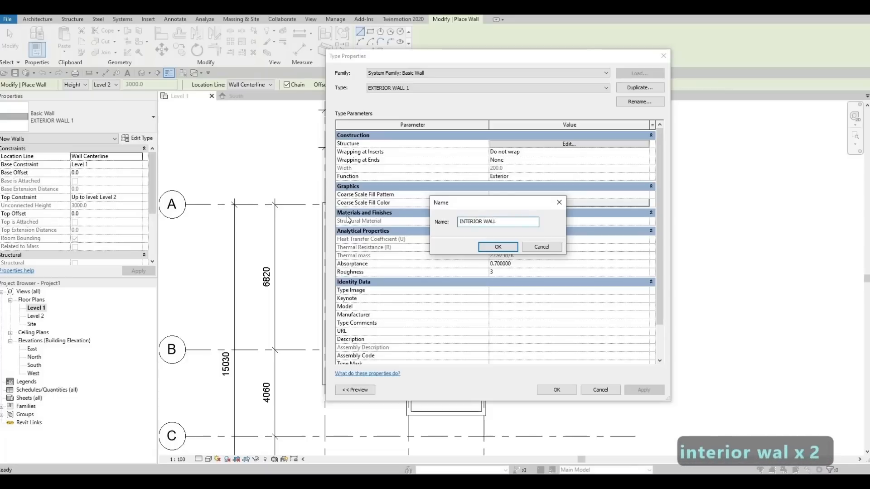
text(1)
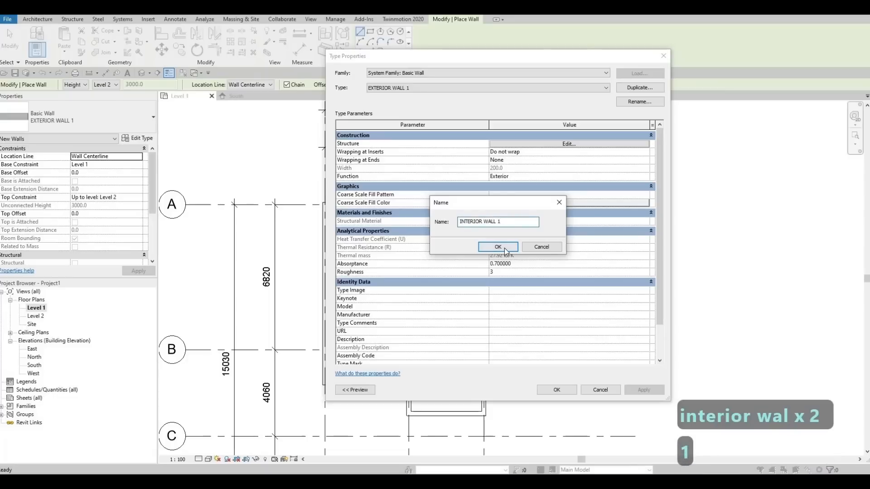
key(Return)
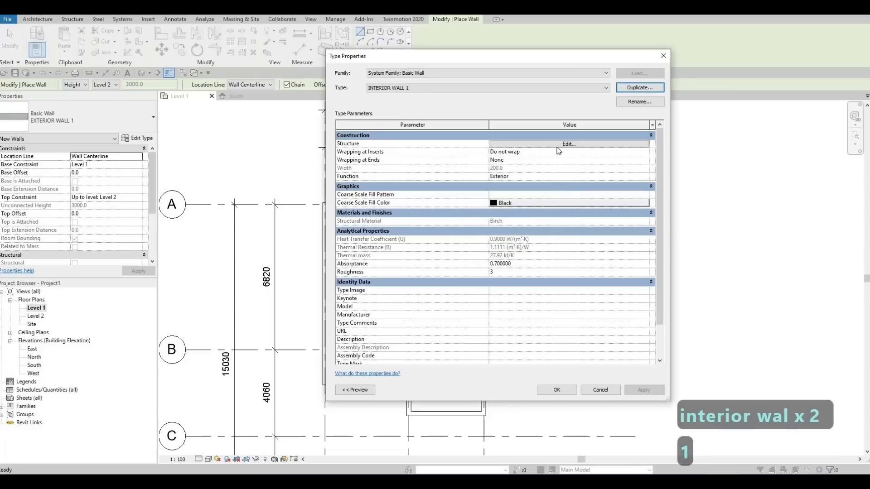
Open the structure of INTERIOR WALL 1 and browse the project materials for its structure layer
click(525, 144)
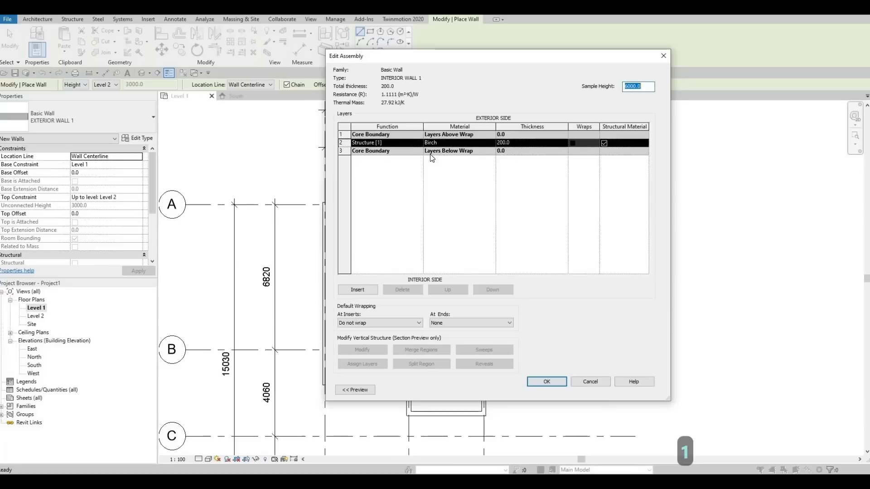
click(491, 143)
click(493, 142)
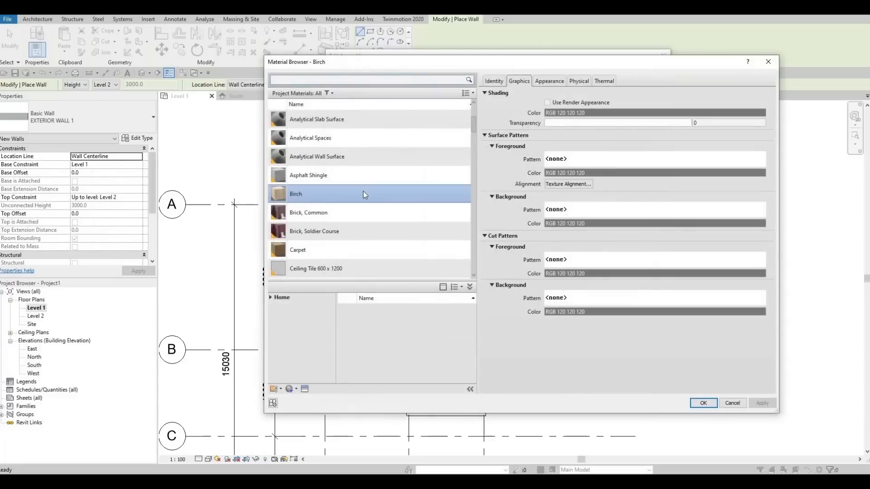
scroll(344, 222, down, 3)
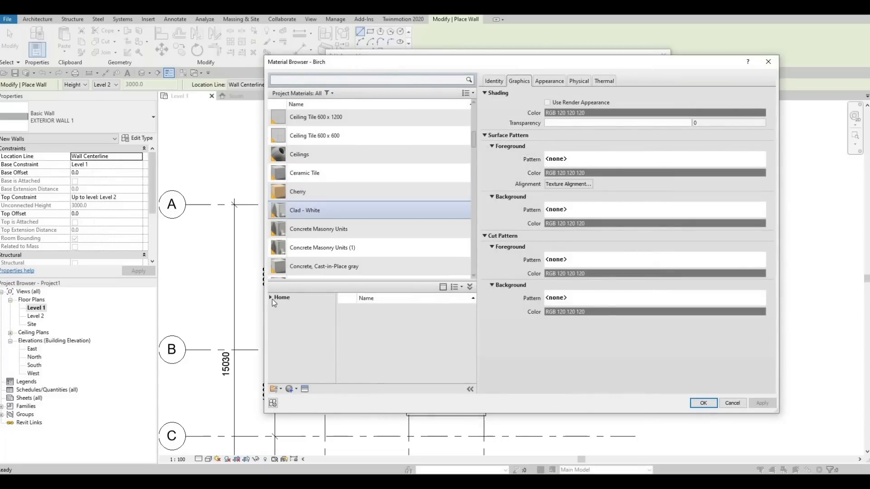
Assign Douglas Fir from the Wood category of AEC Materials to the INTERIOR WALL 1 structure layer and accept the wall type
click(273, 314)
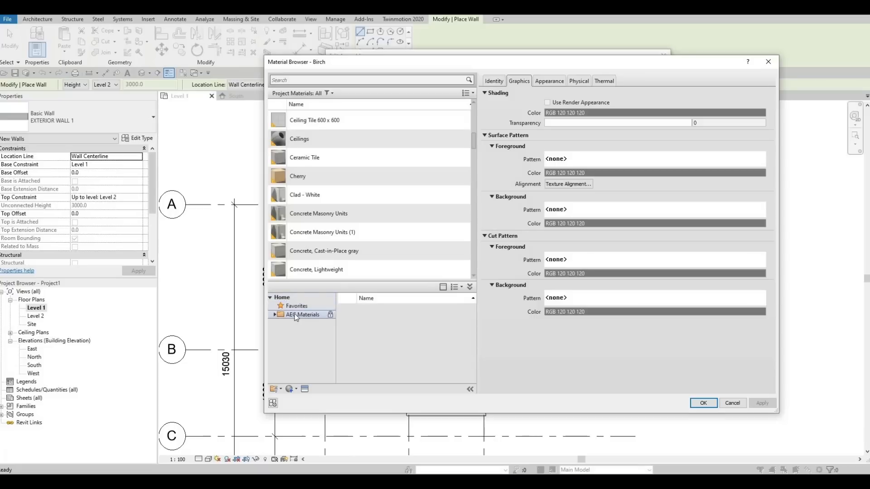
scroll(288, 337, down, 4)
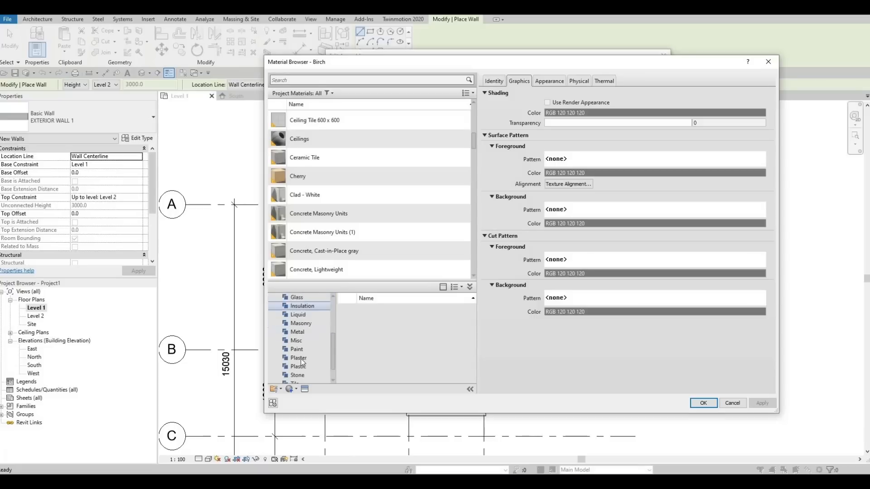
click(287, 376)
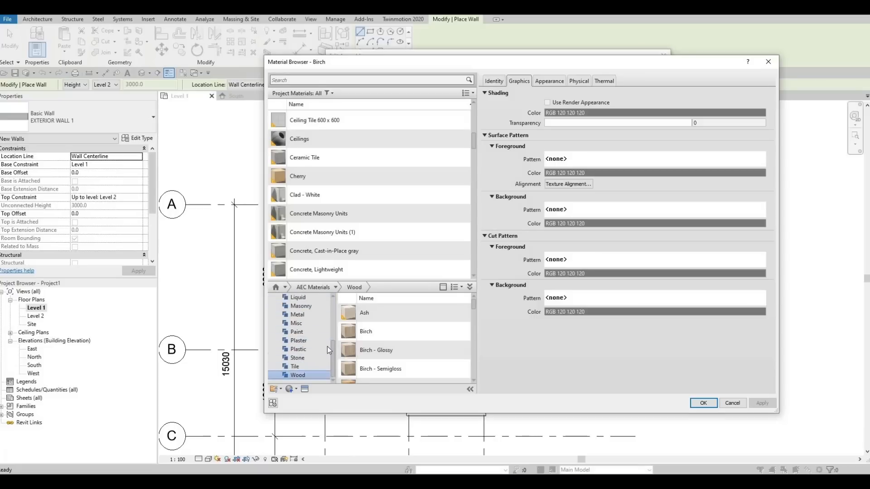
scroll(385, 361, down, 2)
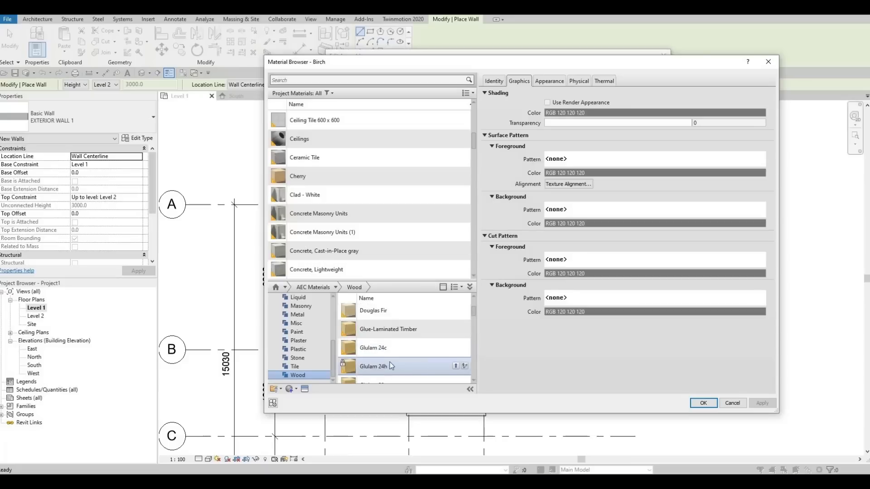
click(455, 358)
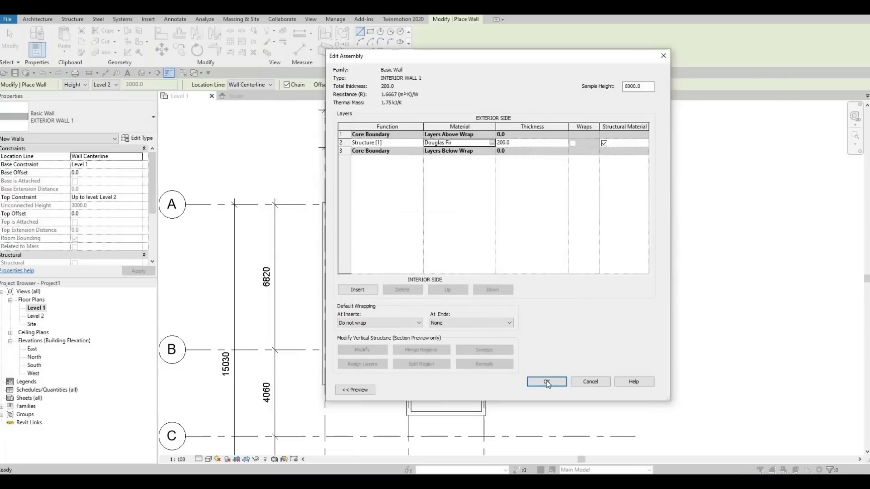
click(545, 382)
click(561, 389)
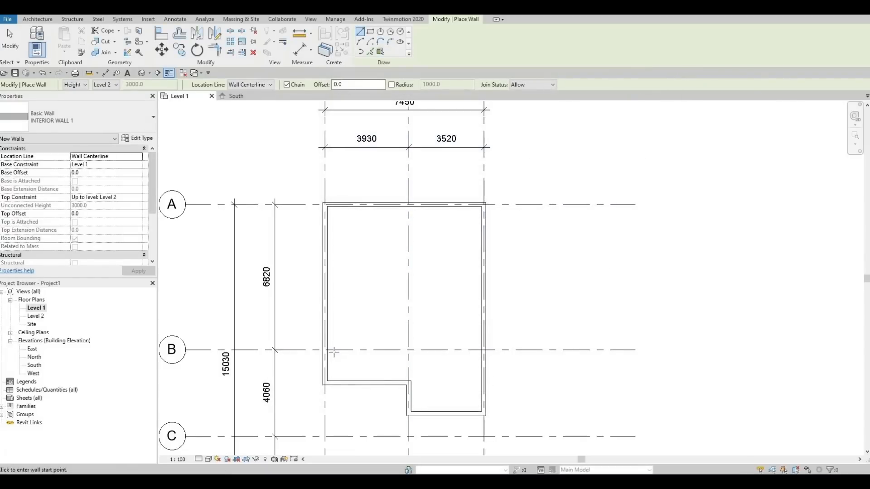
Draw an INTERIOR WALL 1 wall along grid B from the exterior wall on grid 1 to grid 2
scroll(333, 348, up, 1)
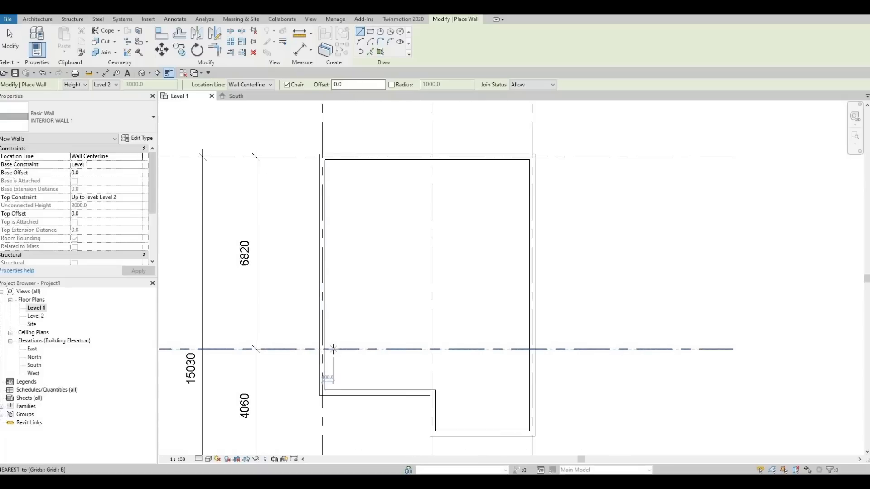
scroll(319, 349, up, 1)
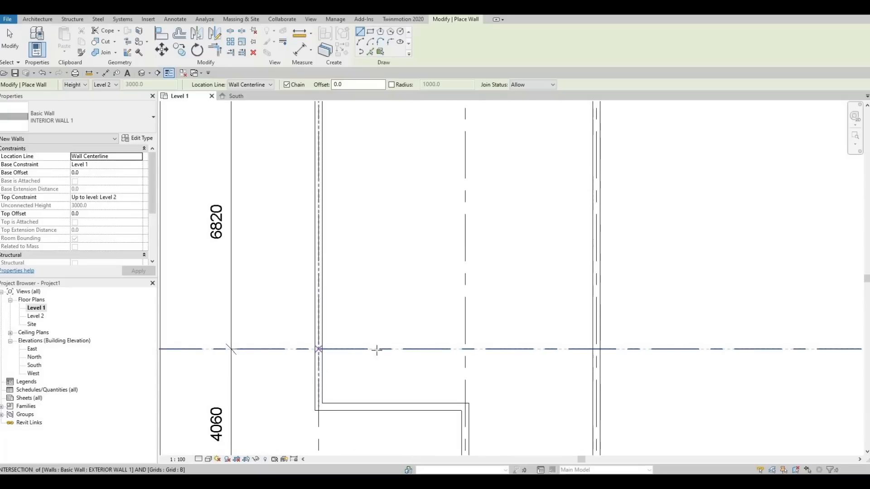
click(322, 348)
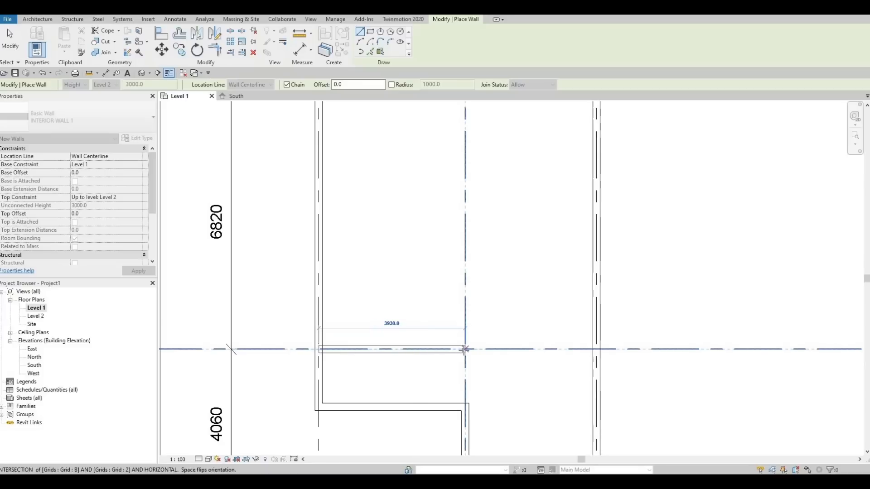
scroll(464, 349, down, 2)
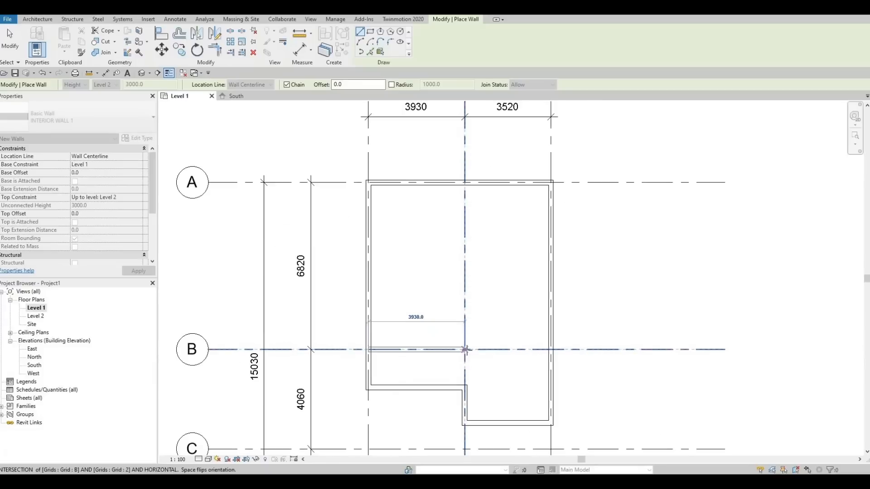
click(440, 371)
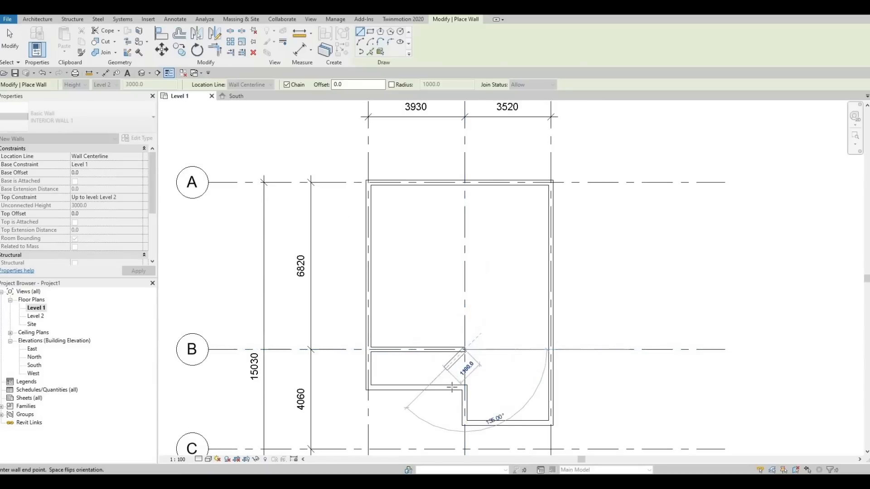
key(Escape)
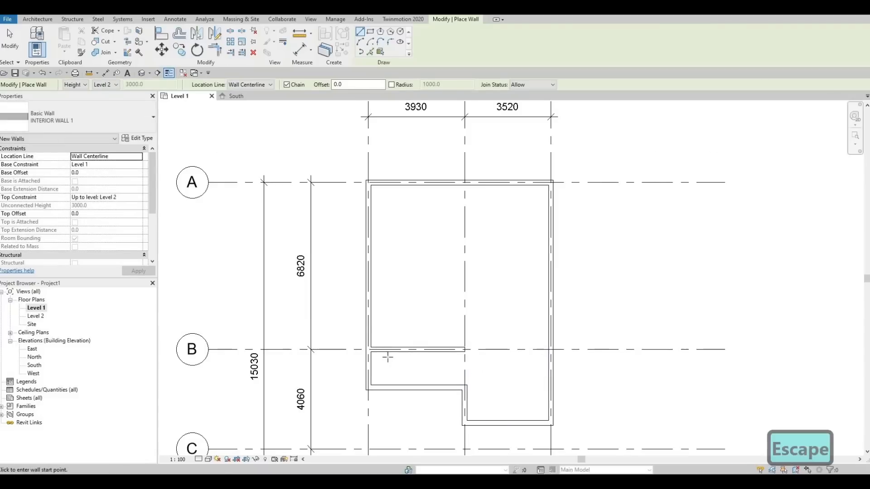
middle_drag(315, 235, 317, 226)
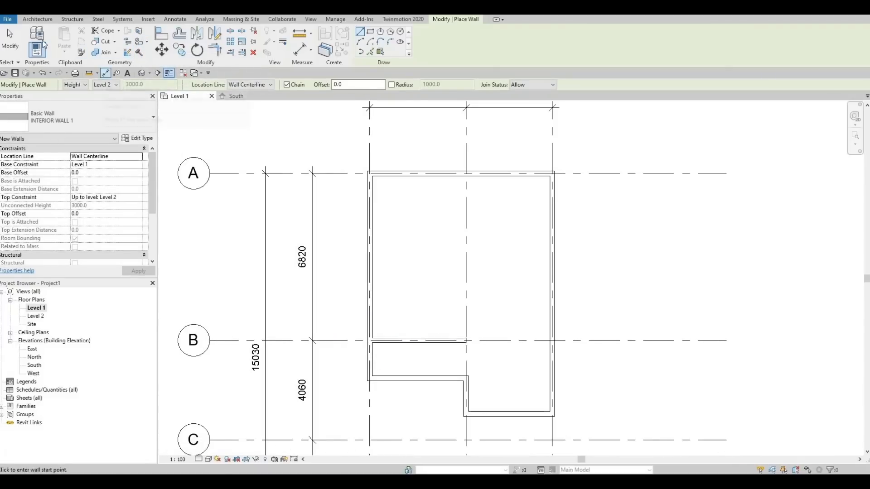
click(415, 341)
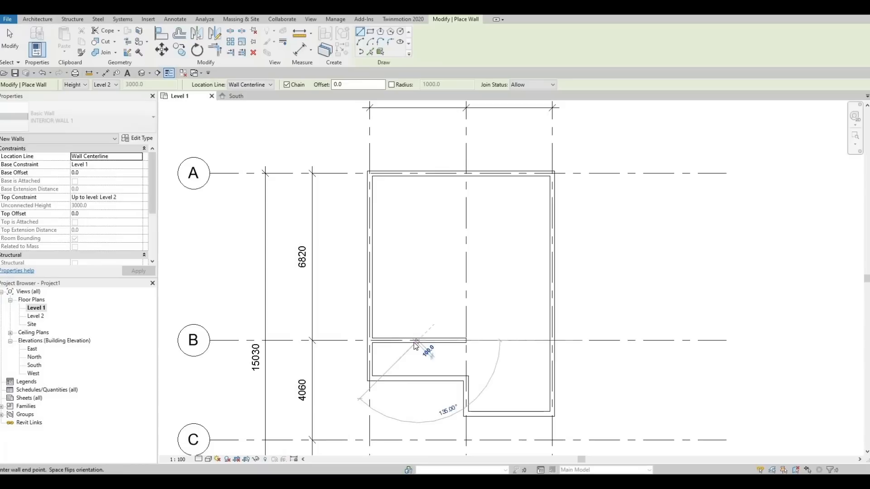
key(Escape)
key(Escape)
Using Create Similar on the grid B interior wall, draw a perpendicular wall about 1450 mm long to the exterior wall below
click(413, 340)
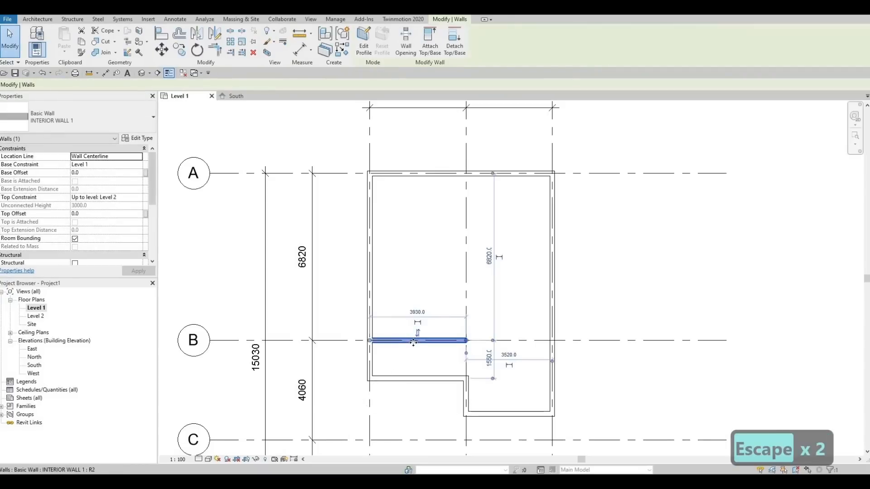
key(c)
key(s)
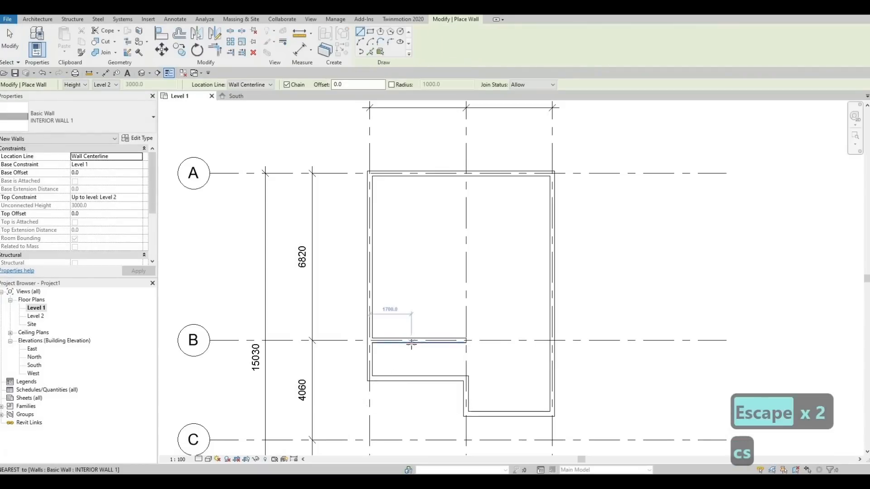
click(411, 340)
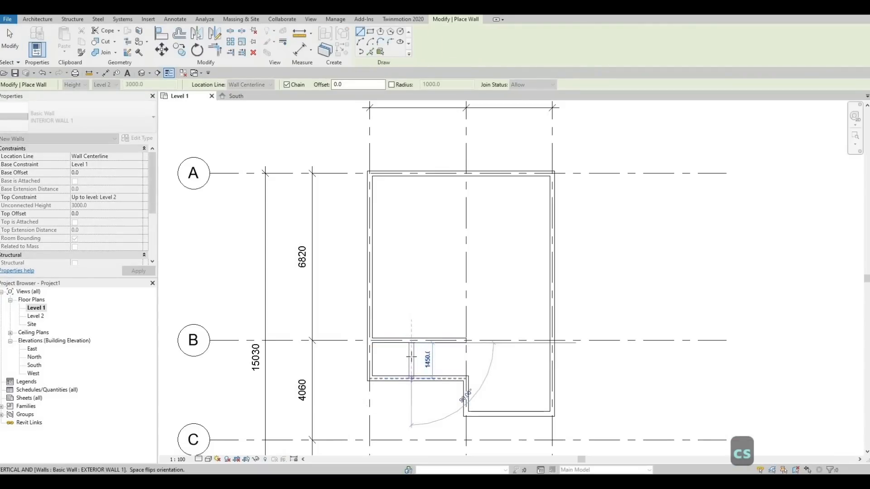
click(412, 379)
scroll(411, 360, up, 2)
key(Escape)
key(Escape)
Set the short perpendicular interior wall's distance from grid 1 to 1800 mm
click(411, 360)
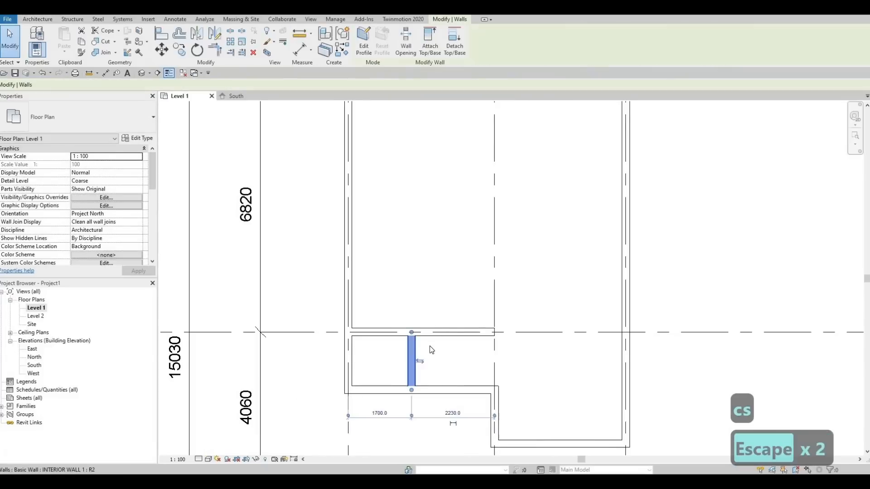
scroll(421, 347, up, 2)
scroll(420, 347, up, 2)
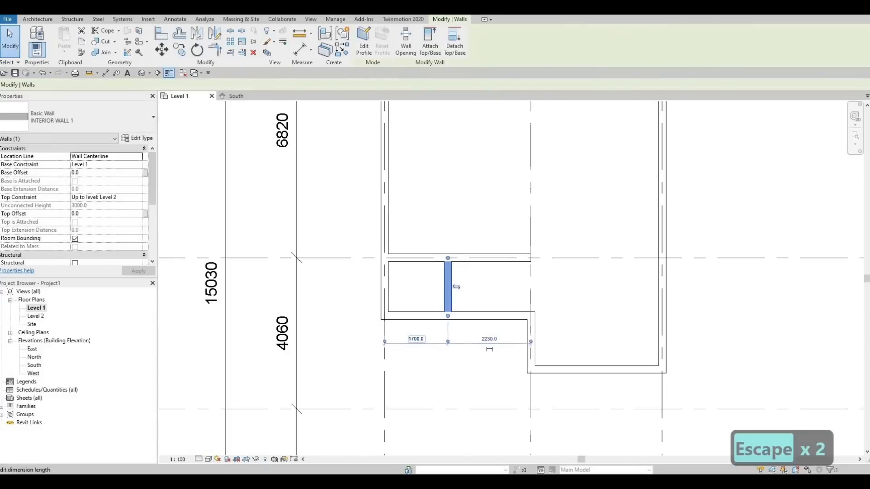
click(422, 339)
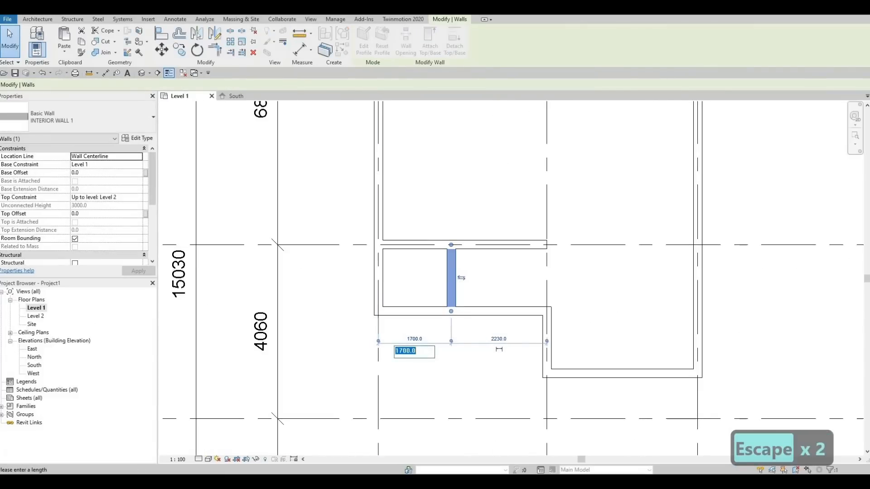
text(1800)
key(Return)
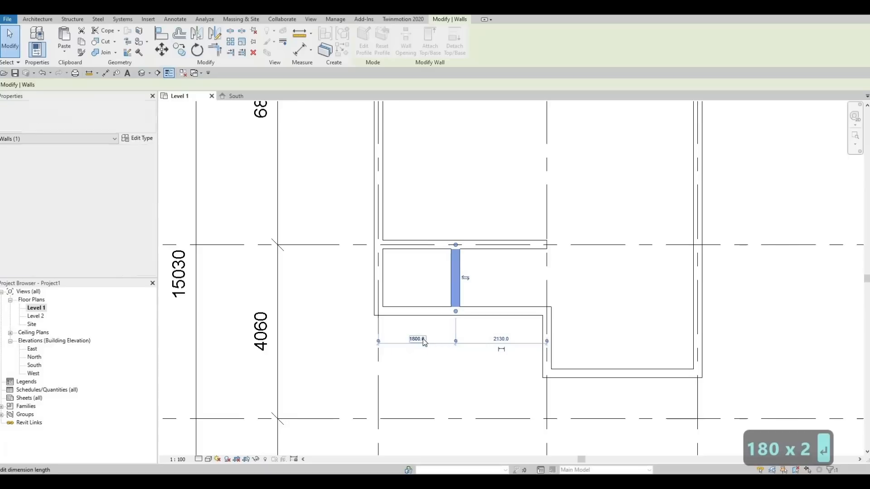
key(Escape)
key(Escape)
Load the M_Toilet-Domestic-2D family from the MEP plumbing fixtures' Water Closets folder
scroll(453, 324, down, 2)
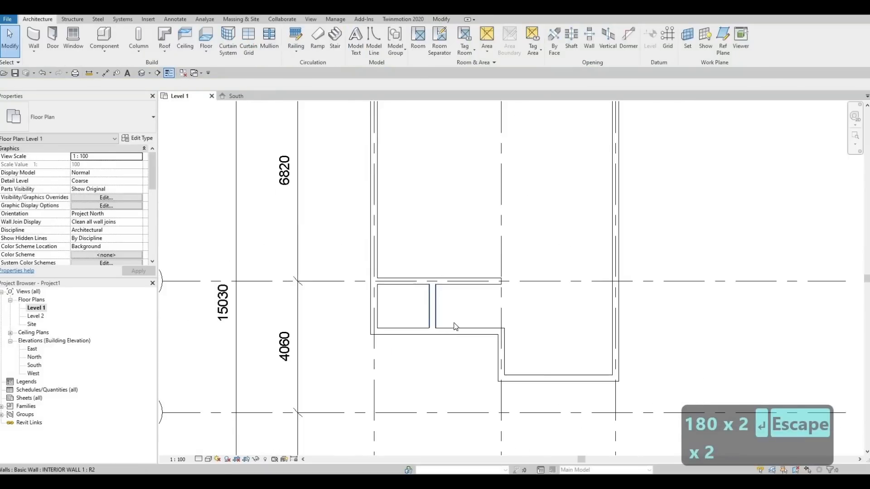
scroll(453, 333, down, 4)
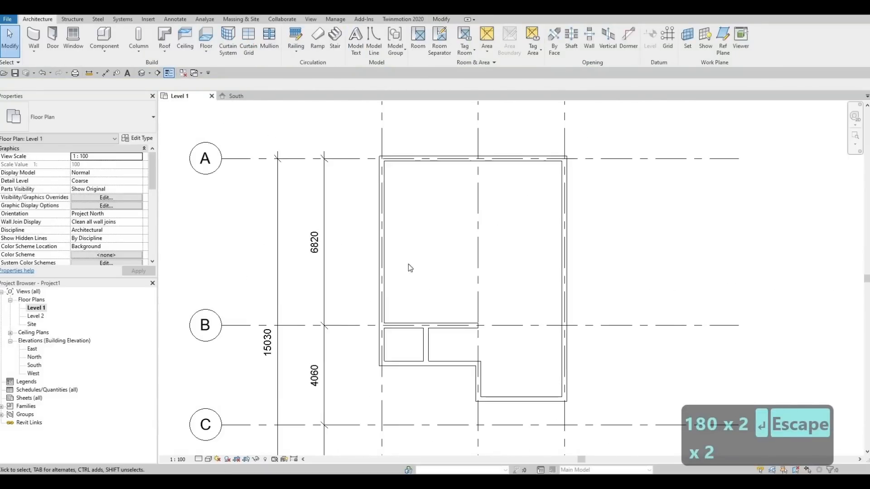
scroll(372, 200, up, 3)
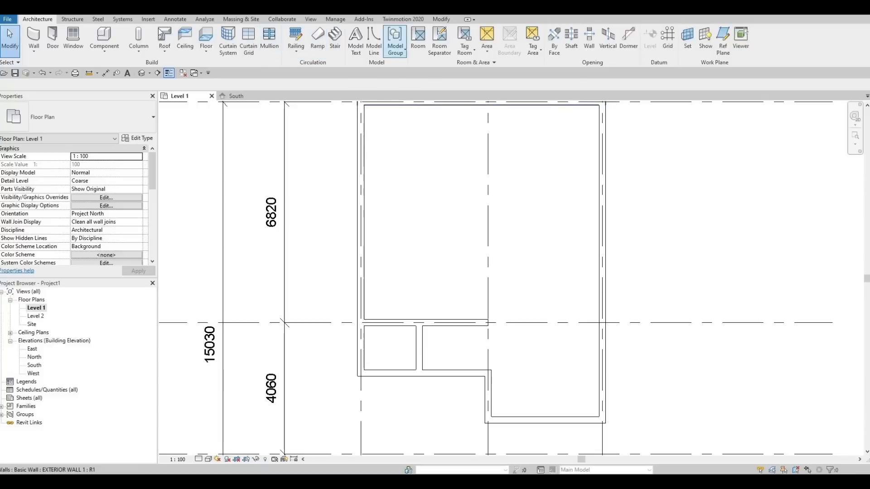
click(150, 20)
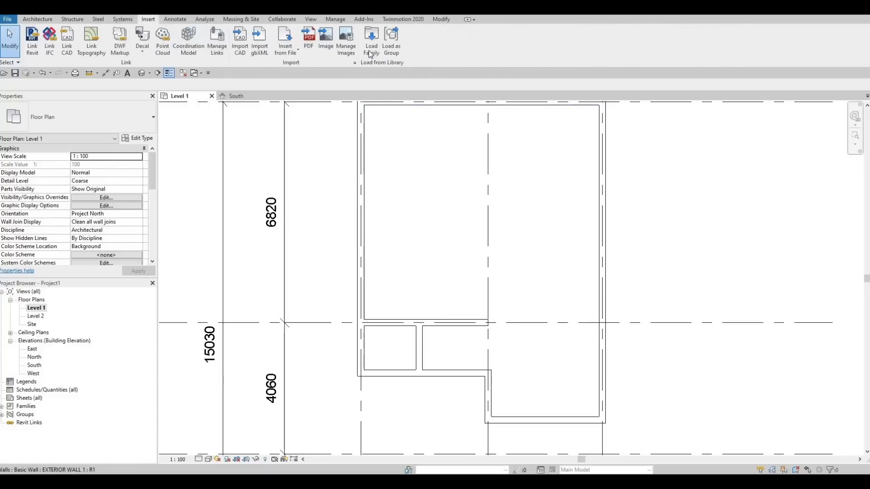
click(370, 46)
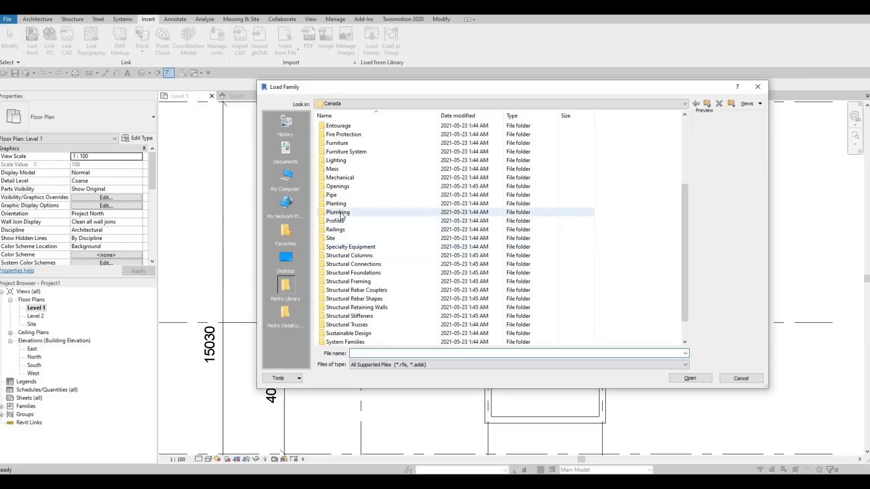
double_click(338, 212)
double_click(345, 129)
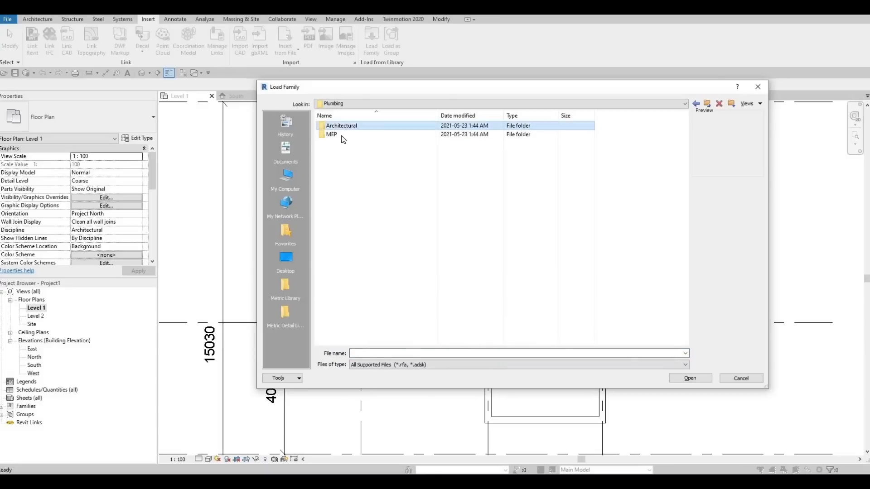
double_click(341, 135)
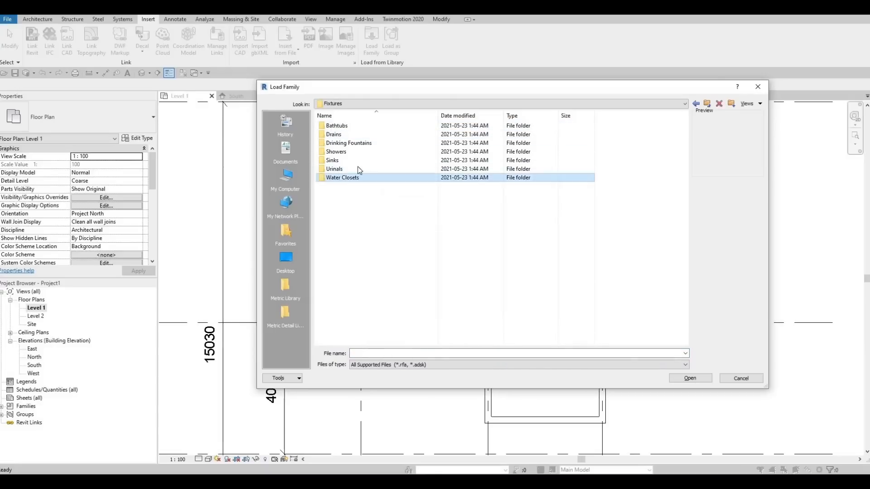
double_click(342, 177)
click(347, 143)
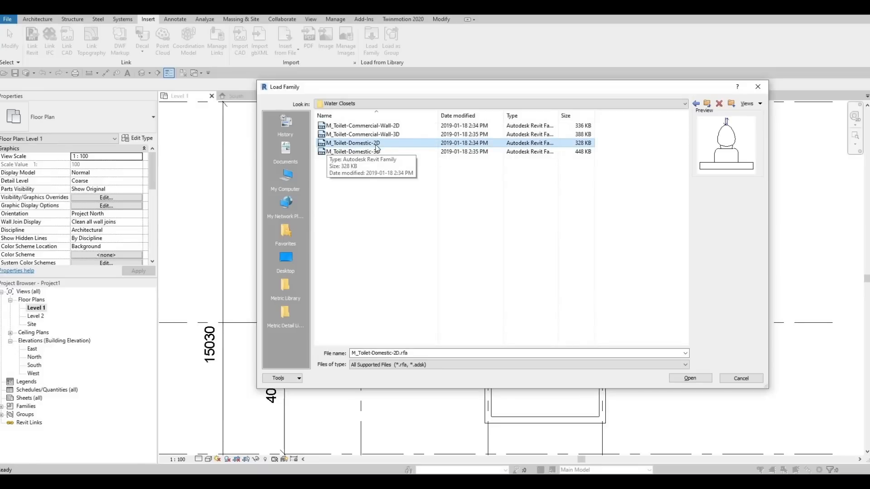
click(695, 380)
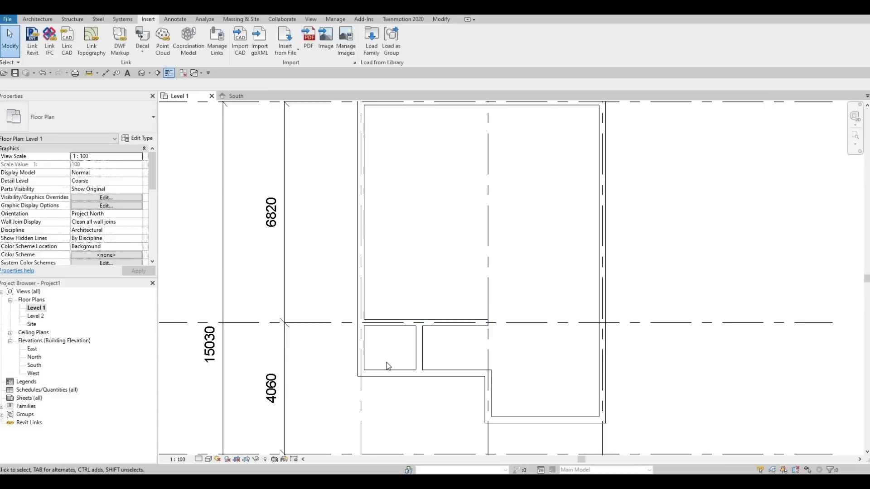
Place the M_Toilet-Domestic-2D toilet against the small room's lower exterior wall, about 500 mm from grid 1
key(c)
key(m)
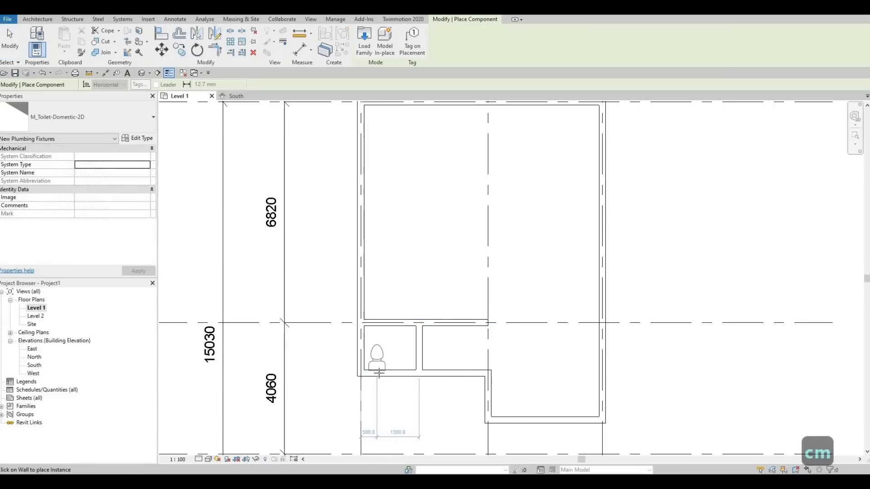
click(378, 373)
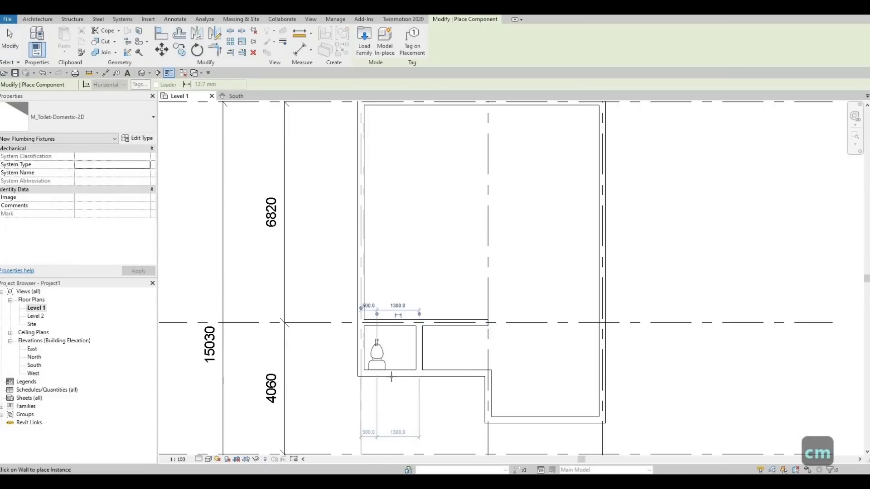
key(Escape)
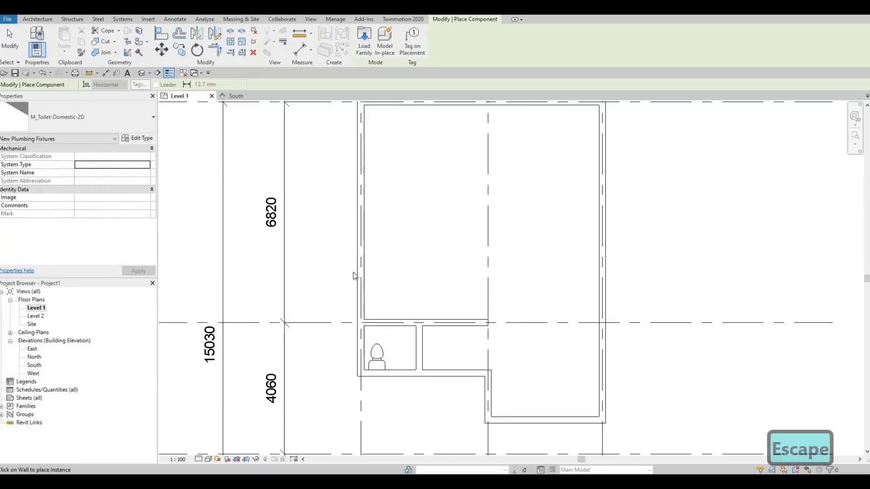
key(Escape)
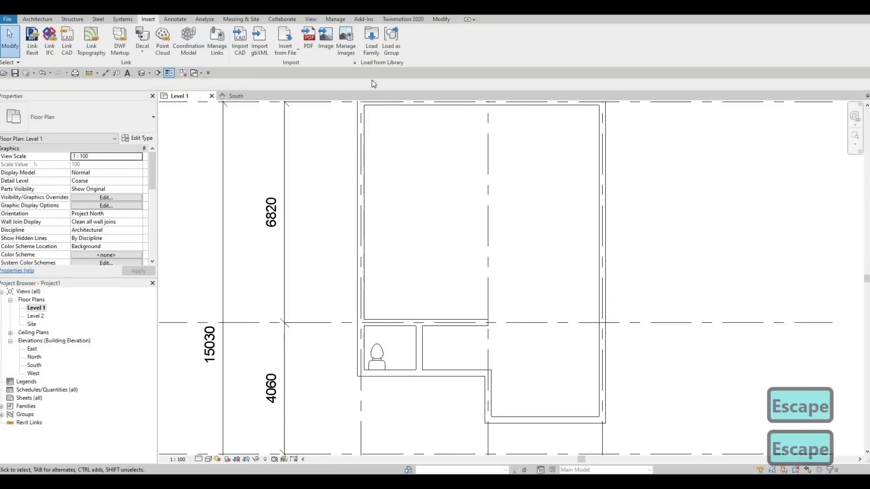
Load the M_Sink Vanity-Round family from the architectural plumbing fixtures' Sinks folder
click(371, 50)
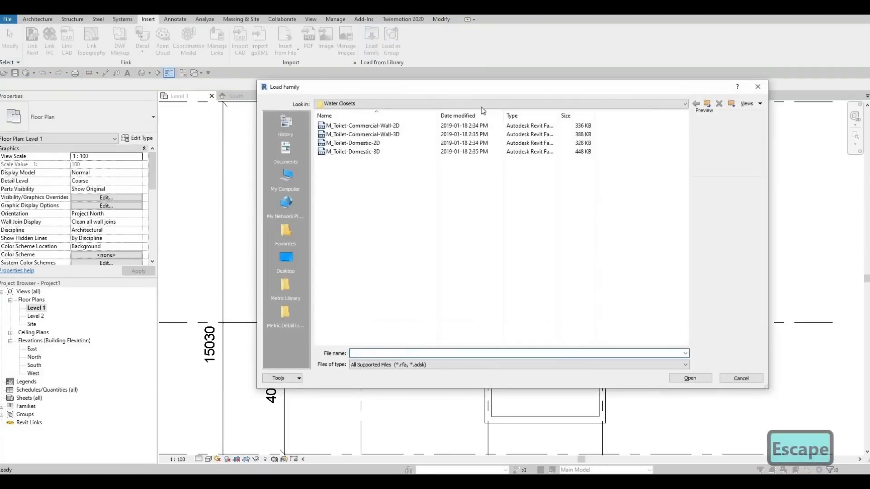
click(455, 103)
scroll(417, 131, up, 1)
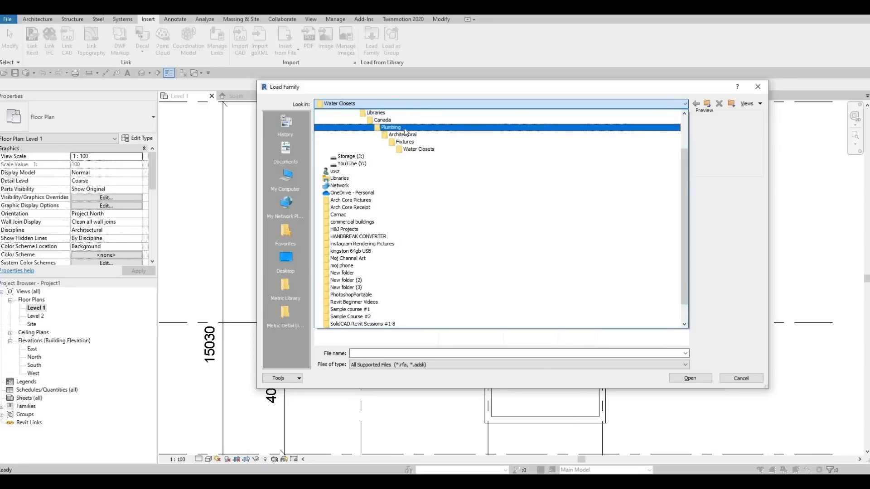
click(364, 127)
double_click(363, 126)
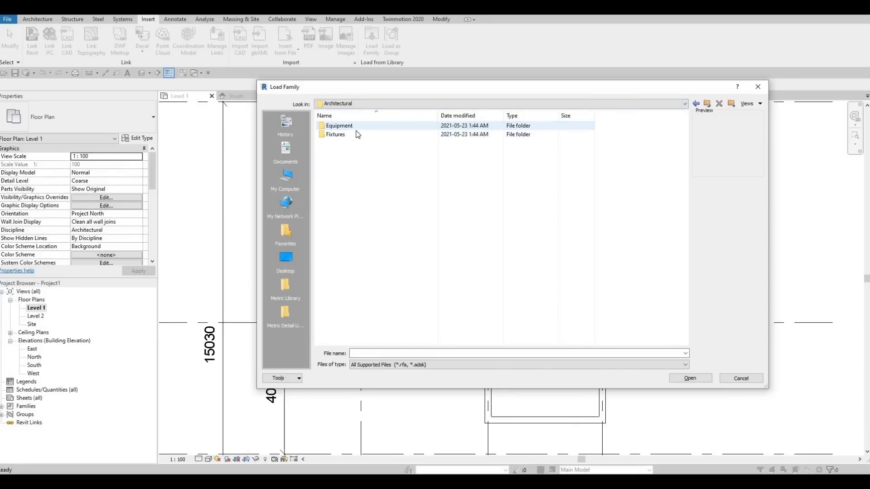
double_click(361, 137)
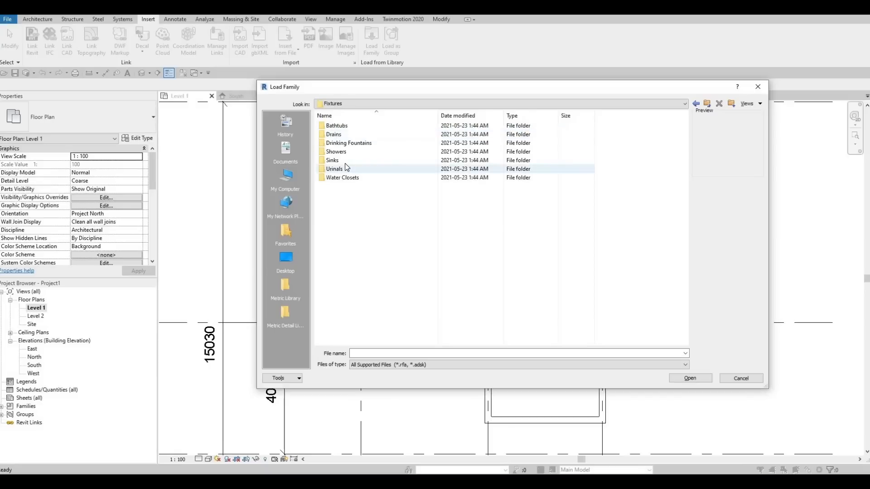
double_click(355, 163)
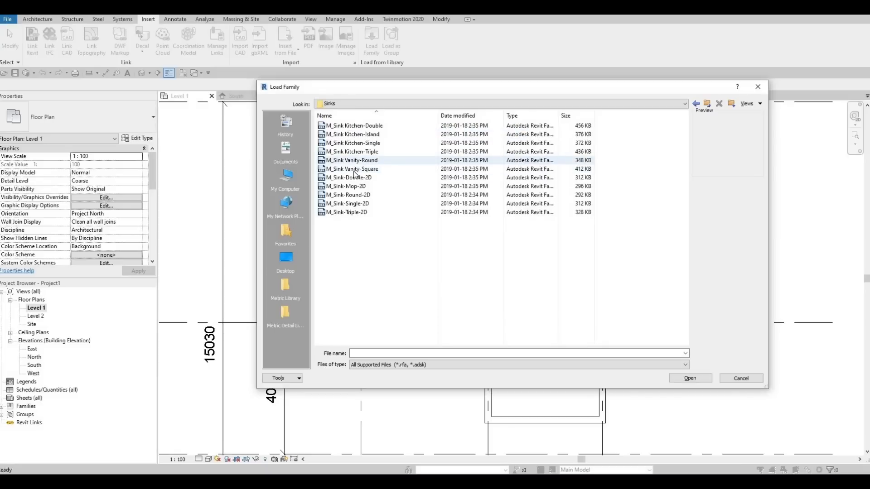
click(354, 169)
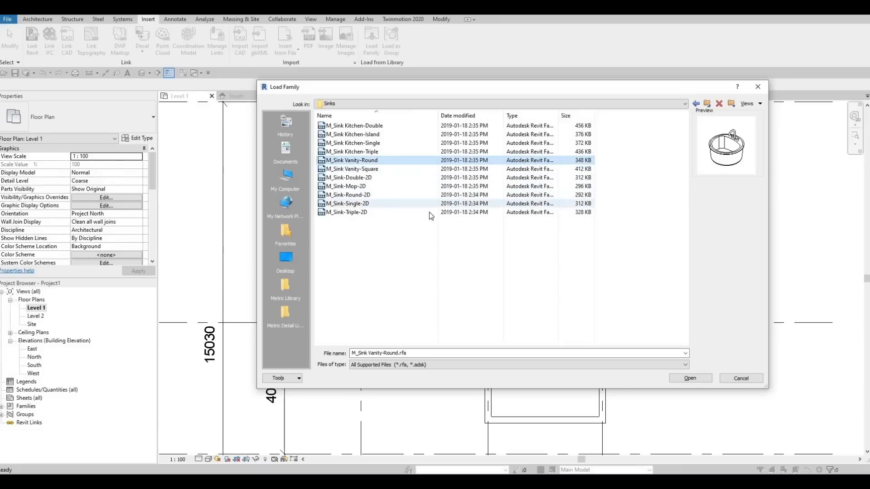
click(687, 377)
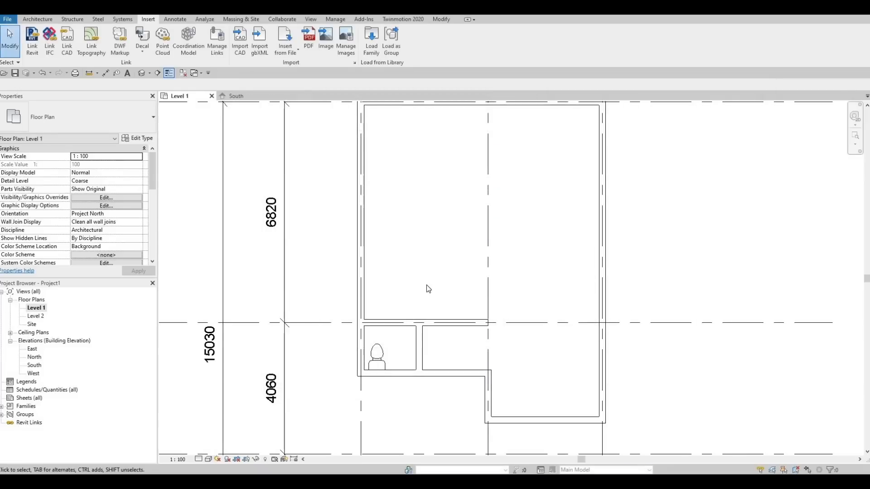
Place the M_Sink Vanity-Round sink beside the toilet near the lower exterior wall, about 1300 mm from grid 1
key(c)
key(m)
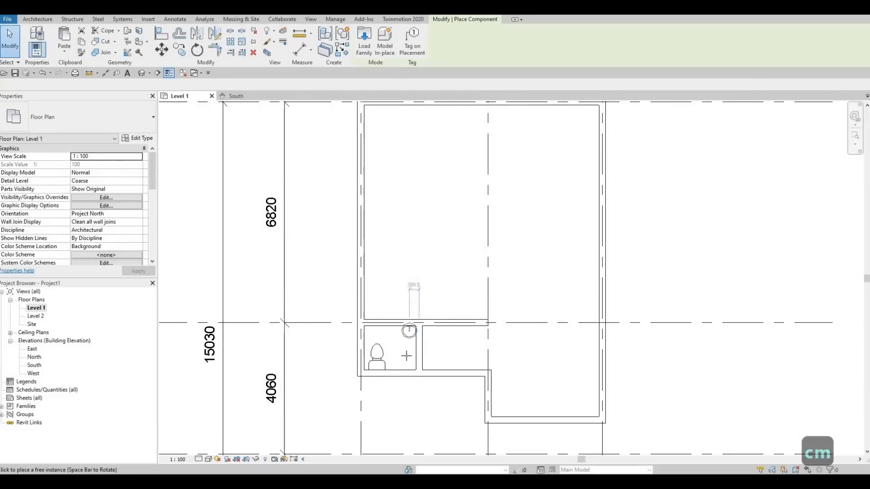
scroll(400, 360, up, 3)
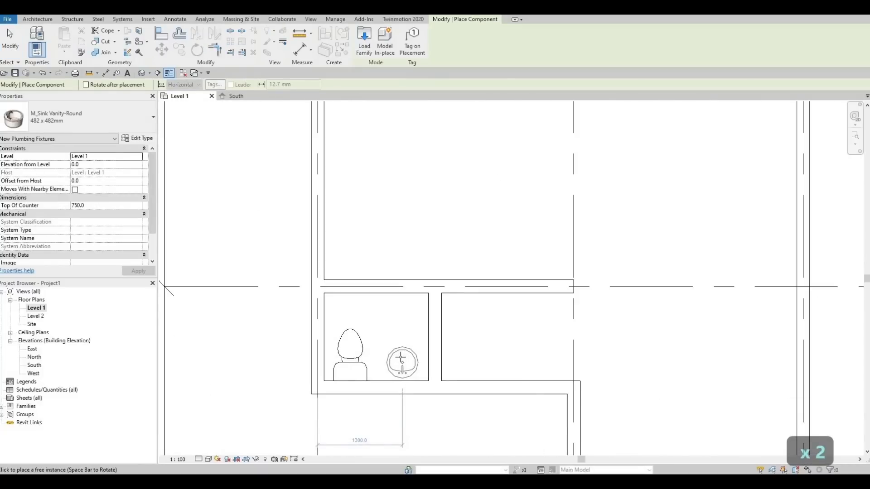
click(408, 349)
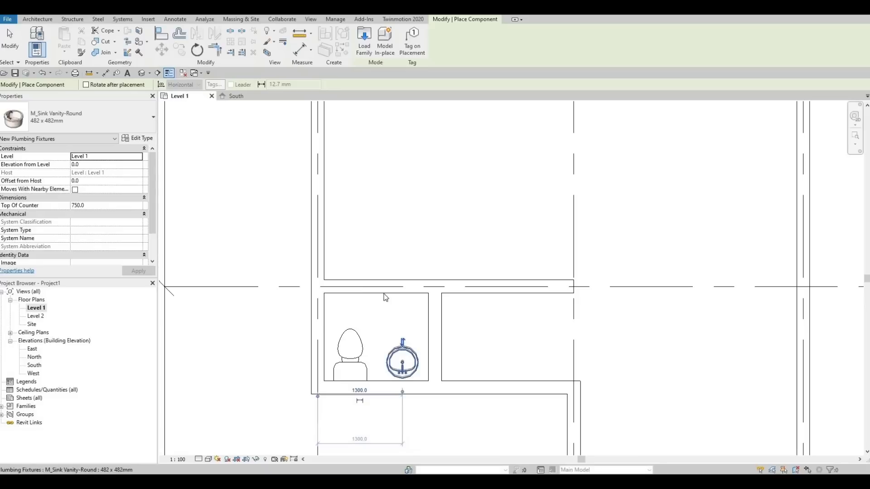
key(Escape)
key(Escape)
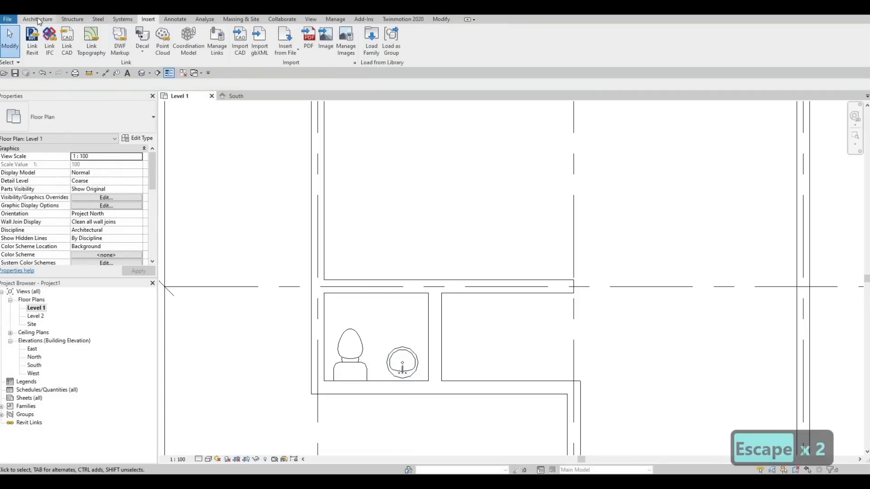
Start loading another family and browse to the Residential subfolder of the Canada library's Doors folder
click(54, 22)
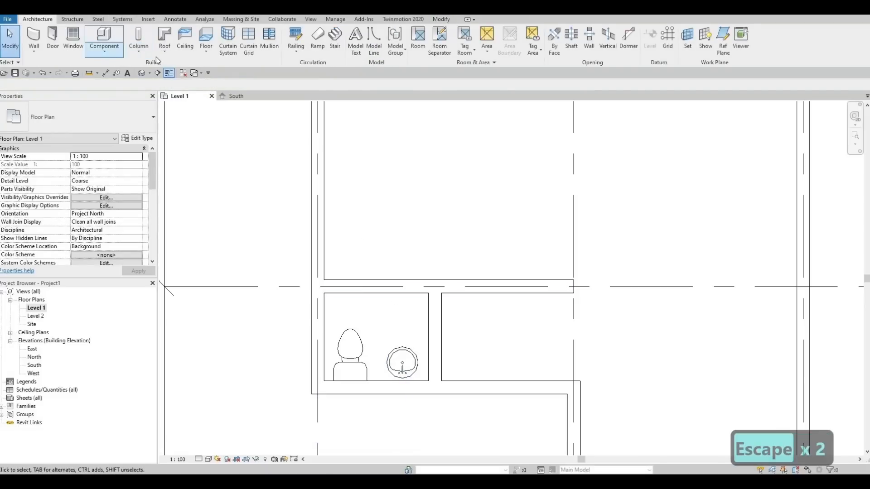
click(148, 19)
click(371, 39)
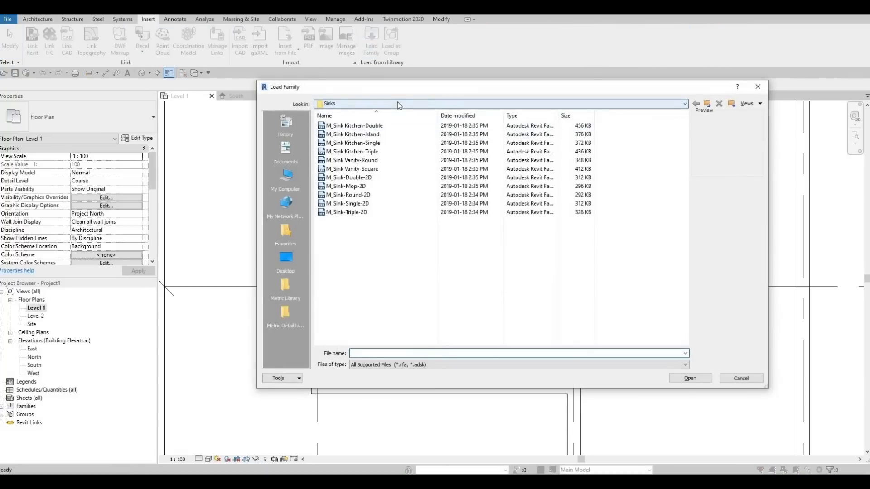
click(398, 104)
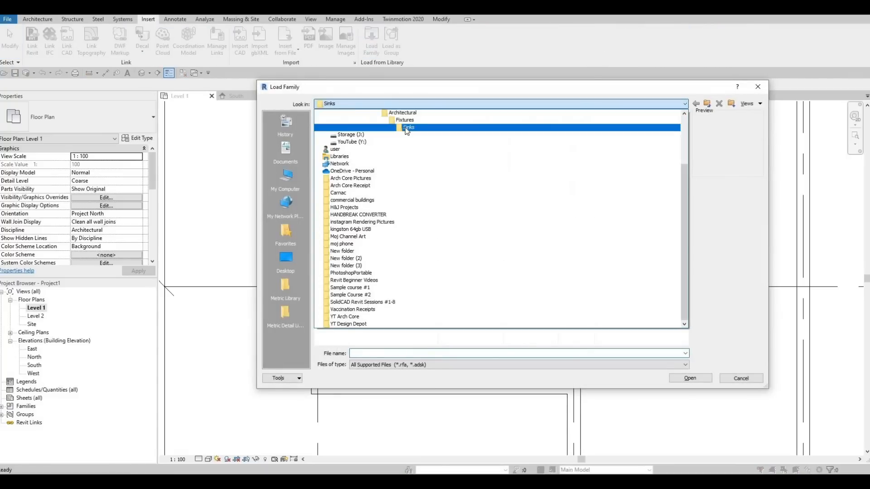
scroll(397, 149, up, 1)
click(394, 141)
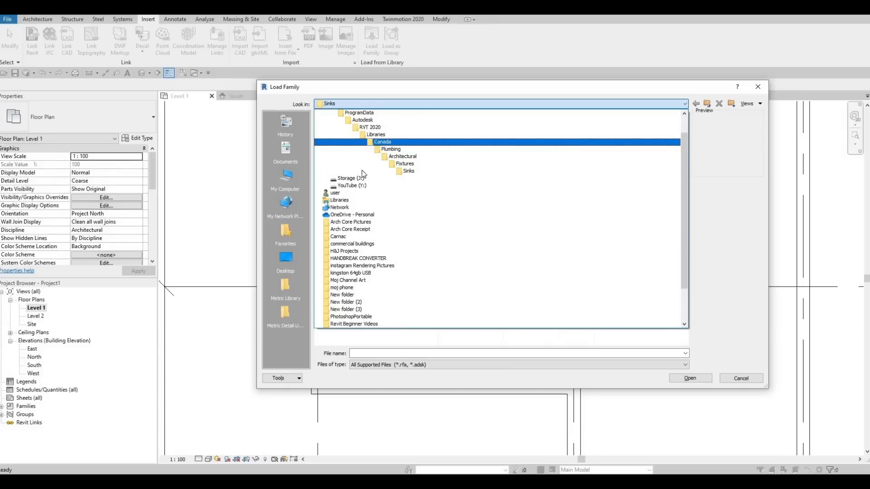
double_click(344, 204)
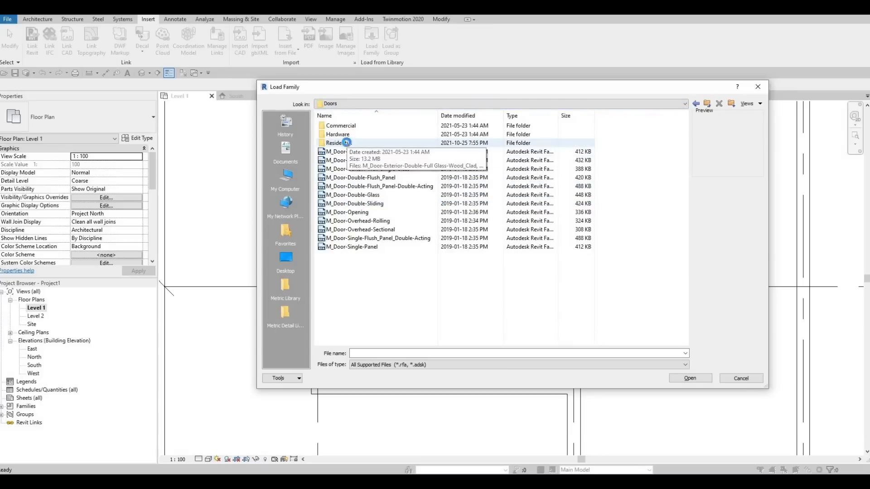
double_click(347, 143)
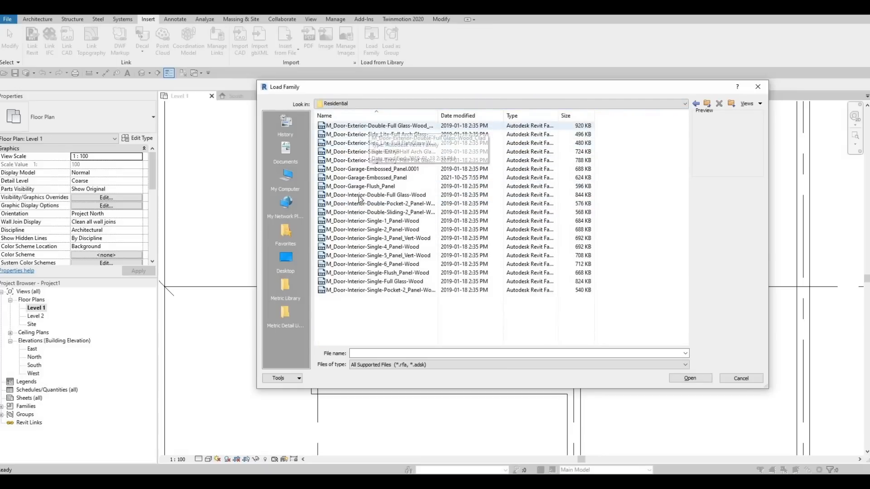
Preview the residential interior door families and select M_Door-Interior-Single-5_Panel_Vert-Wood
click(378, 195)
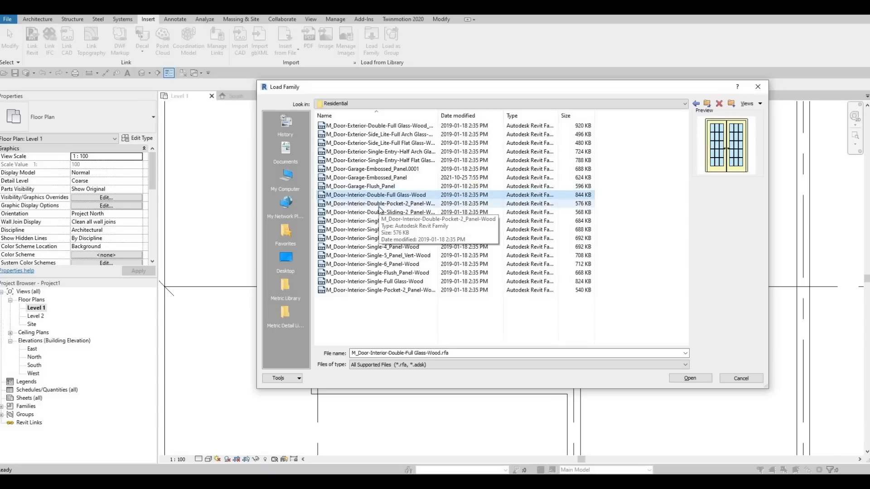
key(Down)
key(Down)
key(Down)
key(Down)
key(Down)
key(Down)
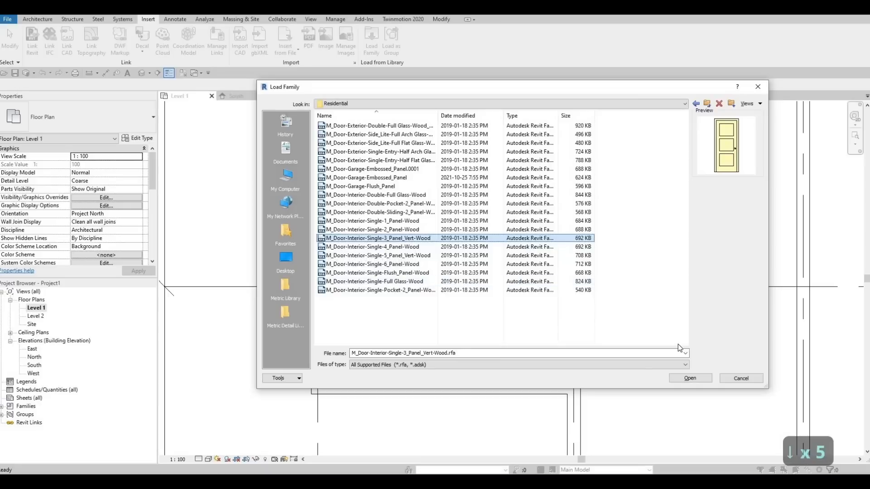
key(Down)
key(Down)
key(Down)
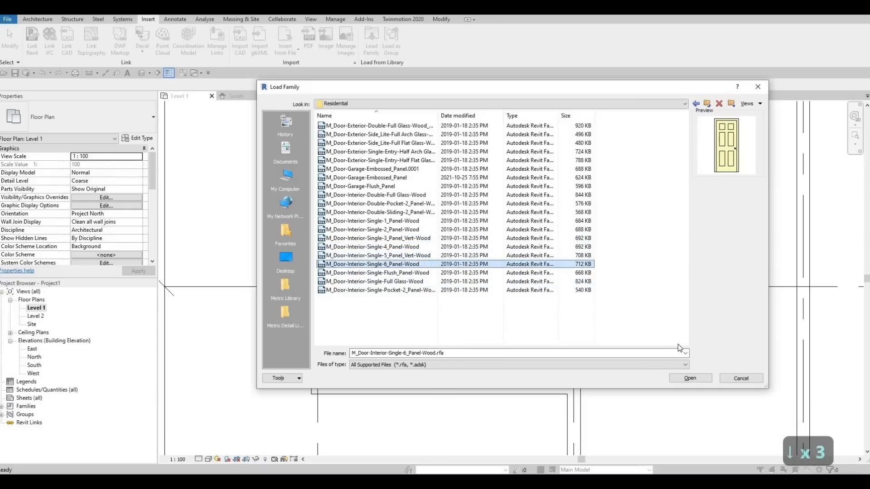
key(Up)
key(Down)
key(Down)
key(Down)
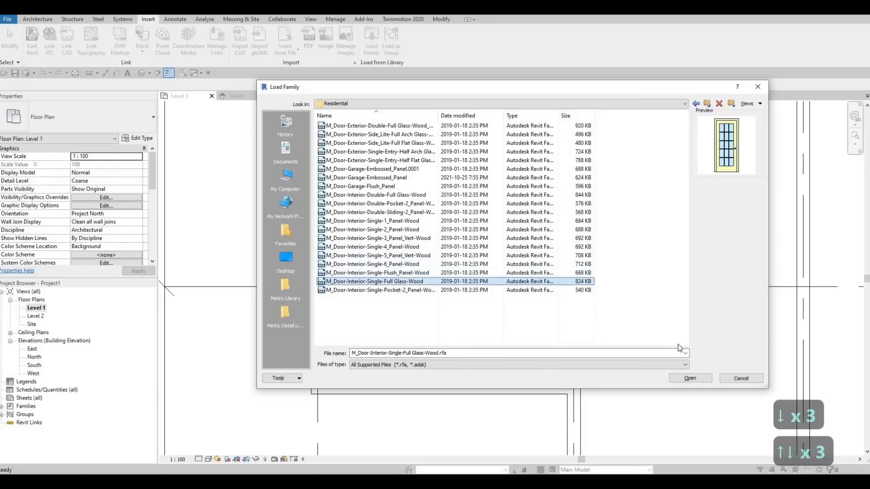
key(Up)
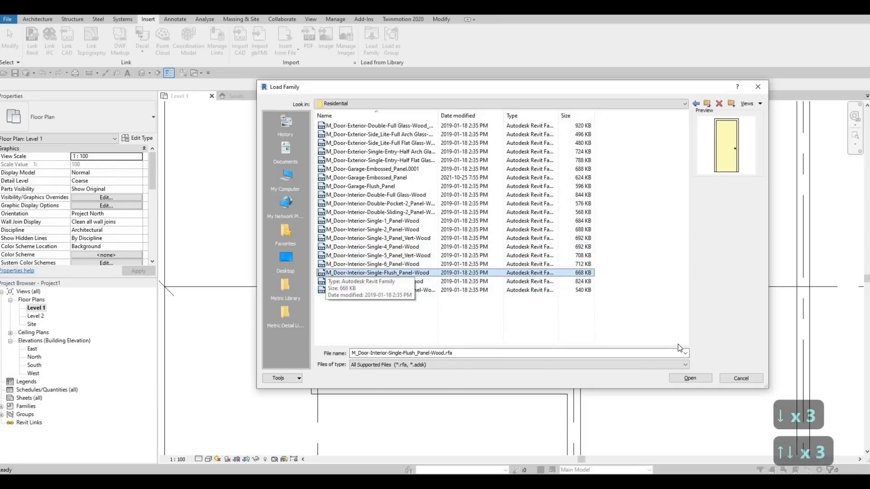
key(Up)
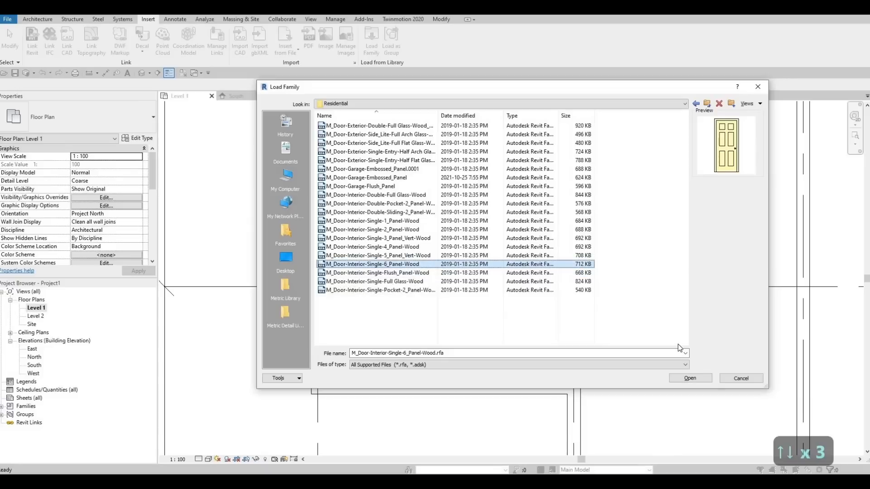
key(Down)
key(Down)
key(Down)
key(Up)
key(Up)
key(Up)
key(Up)
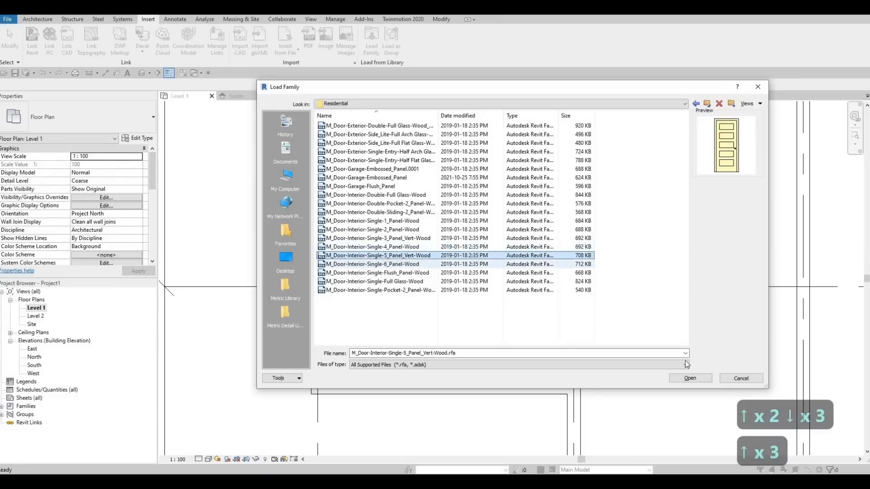
Load the selected five-panel door family with all its listed size types through 900 x 2400mm
click(689, 378)
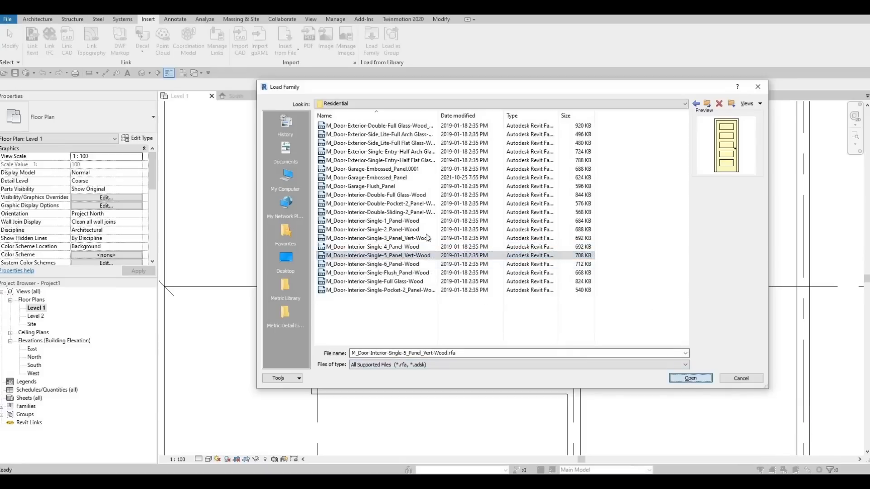
scroll(394, 236, down, 5)
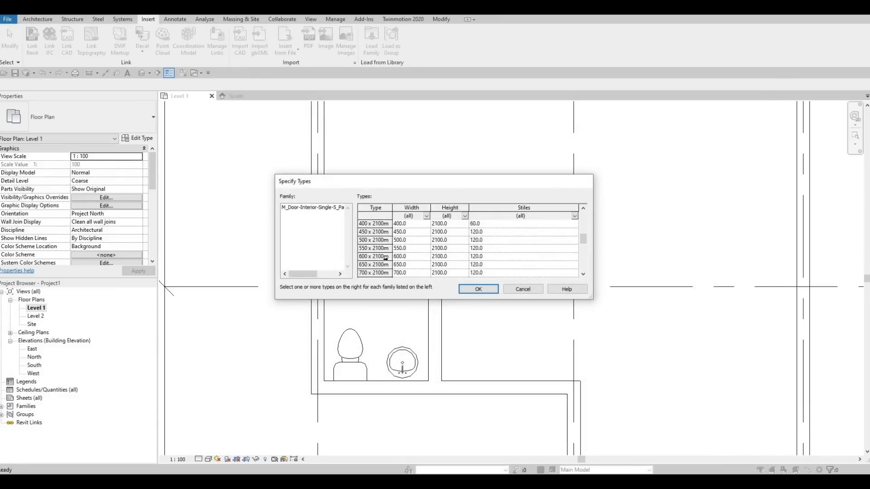
scroll(385, 266, down, 3)
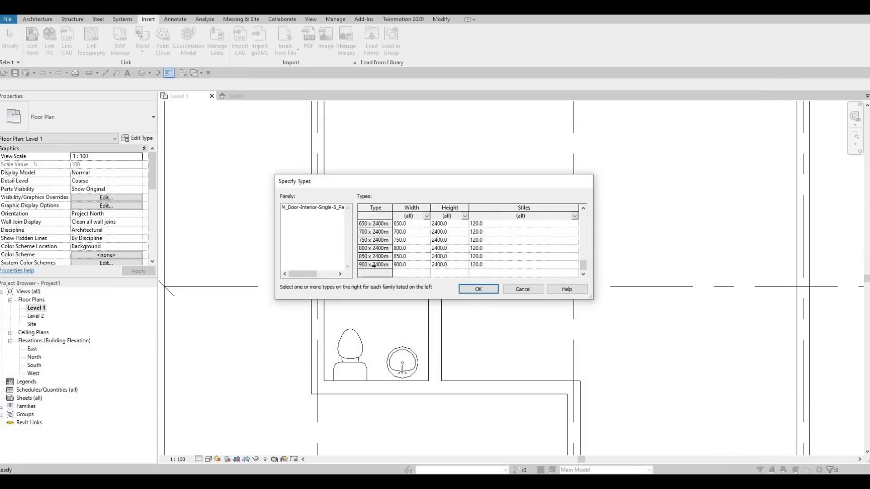
scroll(381, 242, up, 10)
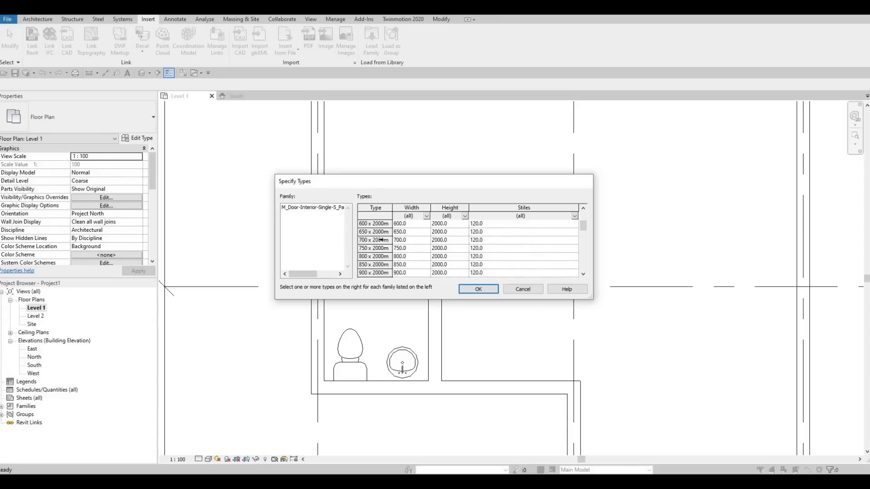
scroll(381, 245, down, 10)
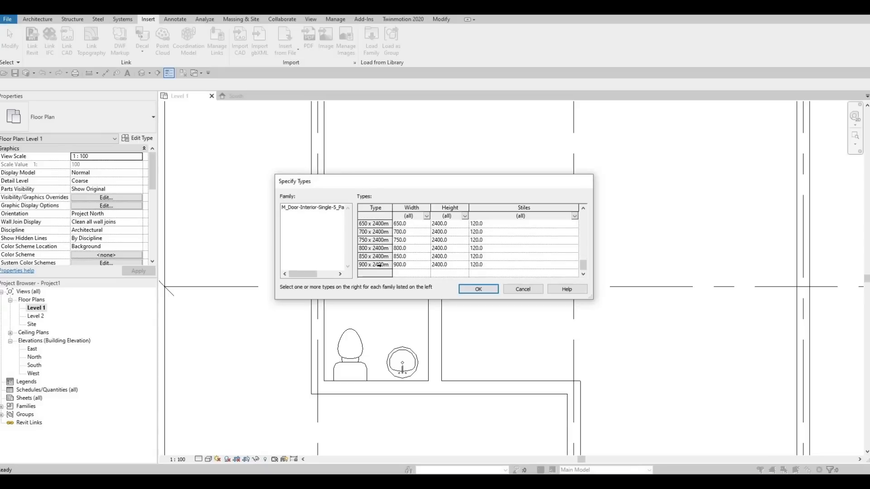
shift+click(396, 266)
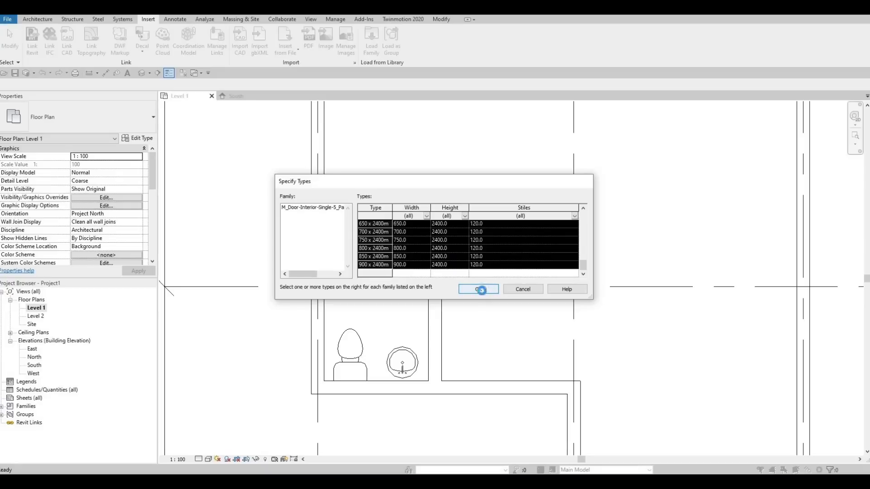
click(493, 298)
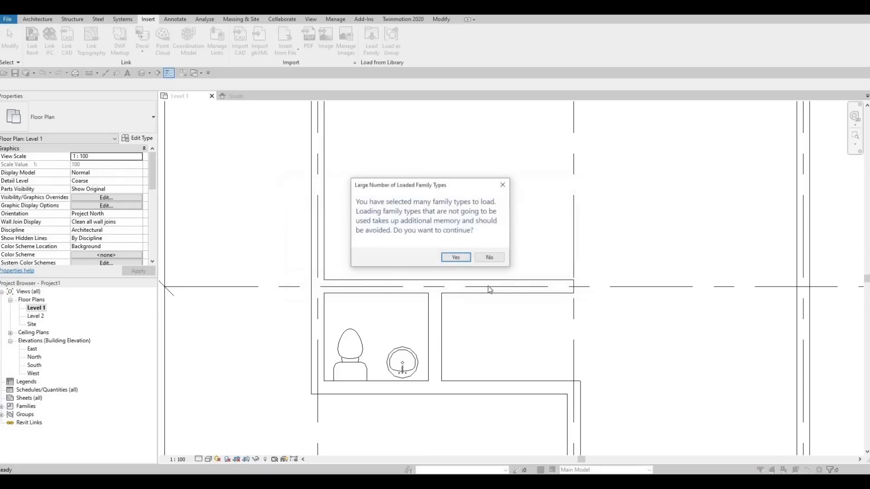
click(456, 257)
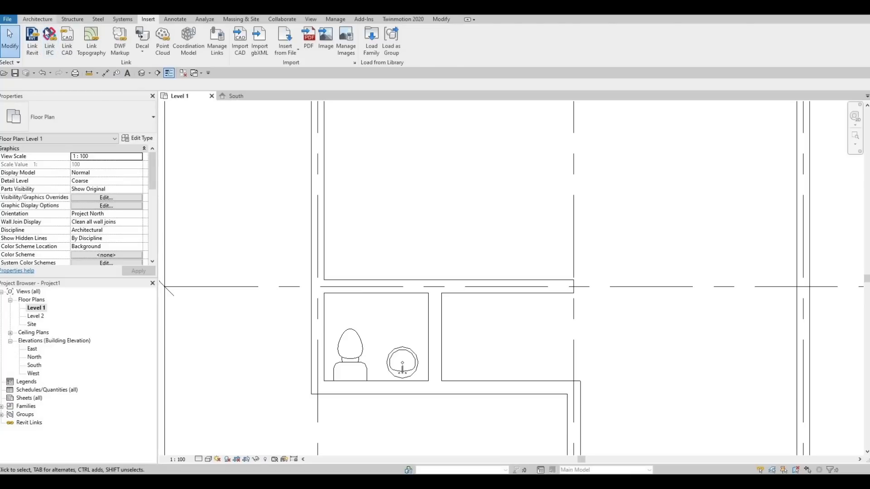
Place a 300 x 2000mm five-panel door in the washroom's short interior wall, about 400 mm from grid B, swinging into the washroom
click(40, 20)
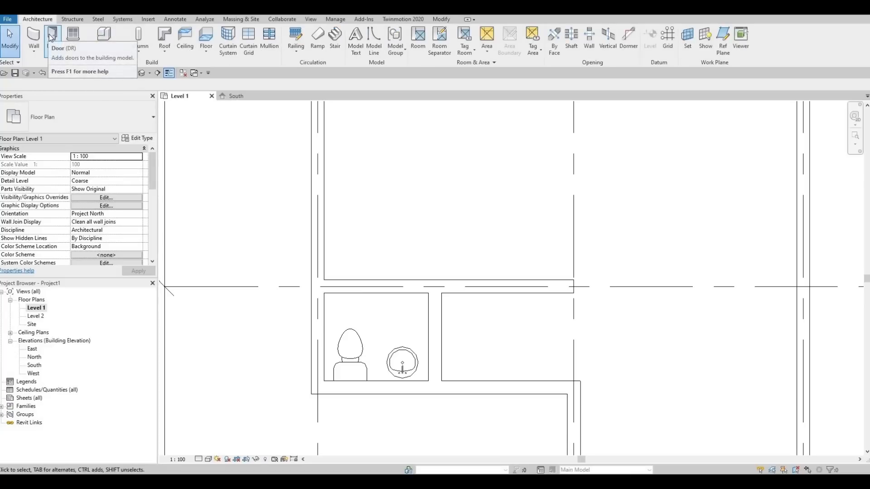
click(71, 54)
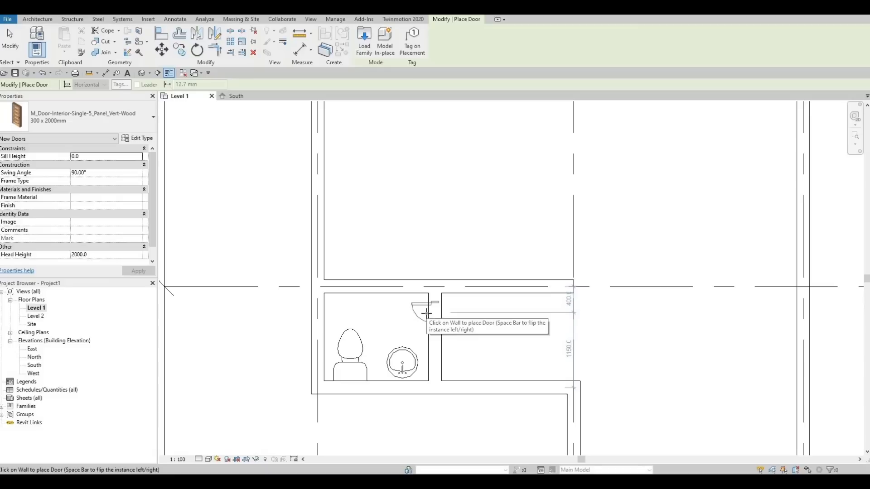
click(425, 326)
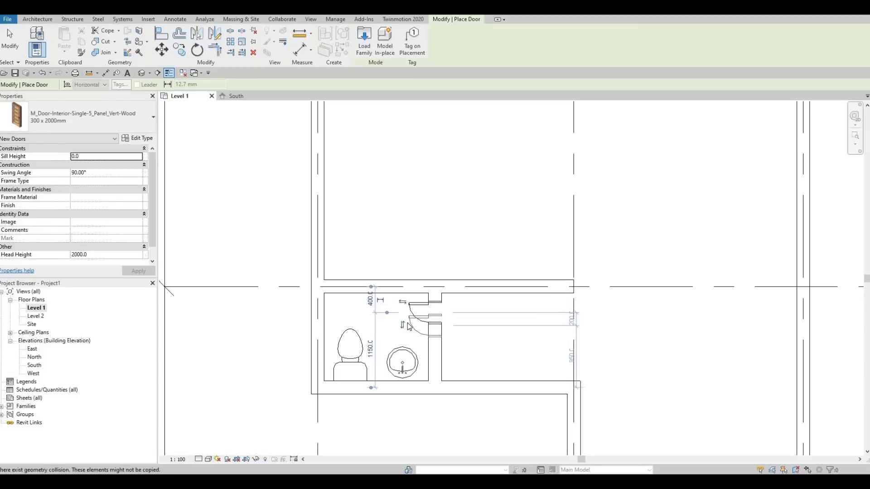
Finish placing doors and change the washroom door's type to 700 x 2000mm
key(Escape)
key(Escape)
click(421, 319)
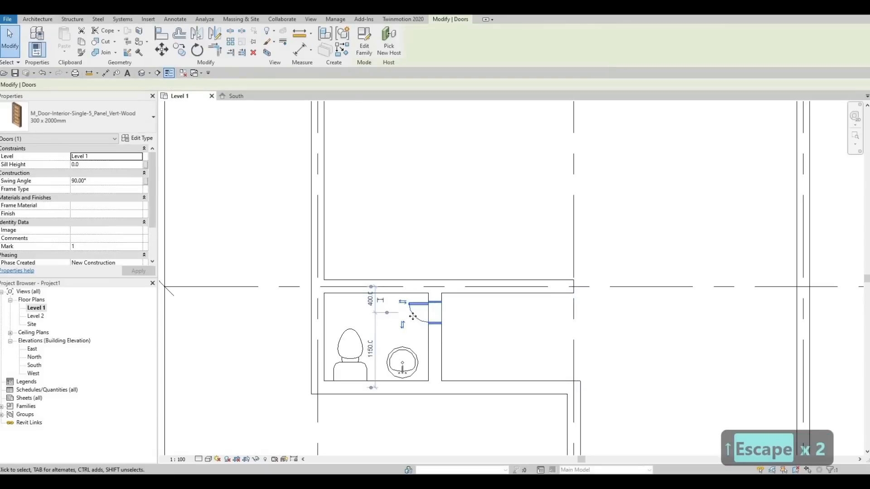
key(Escape)
key(Escape)
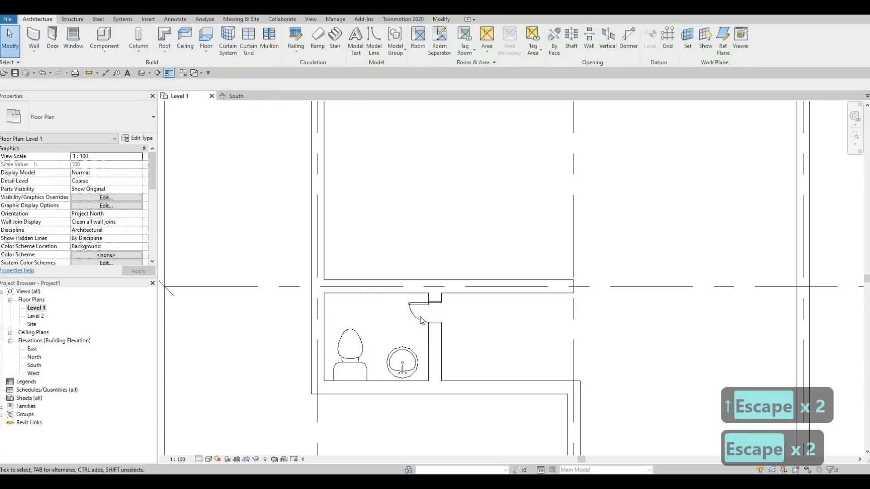
click(422, 317)
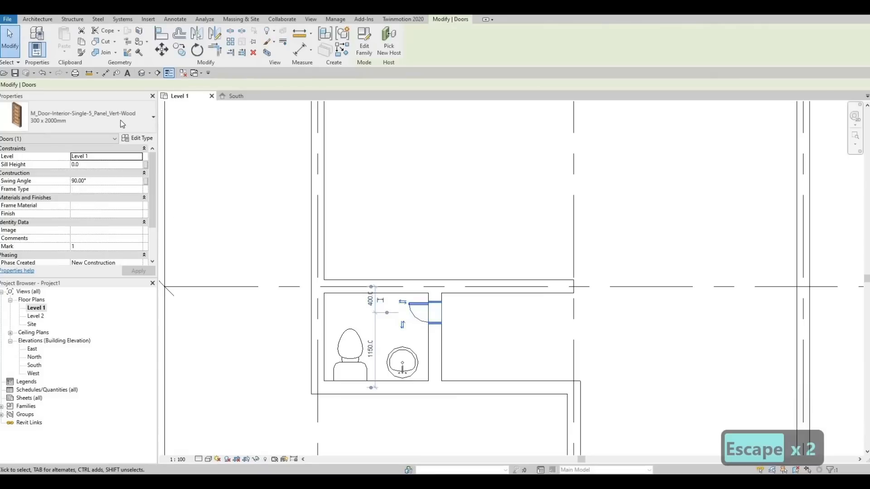
click(91, 117)
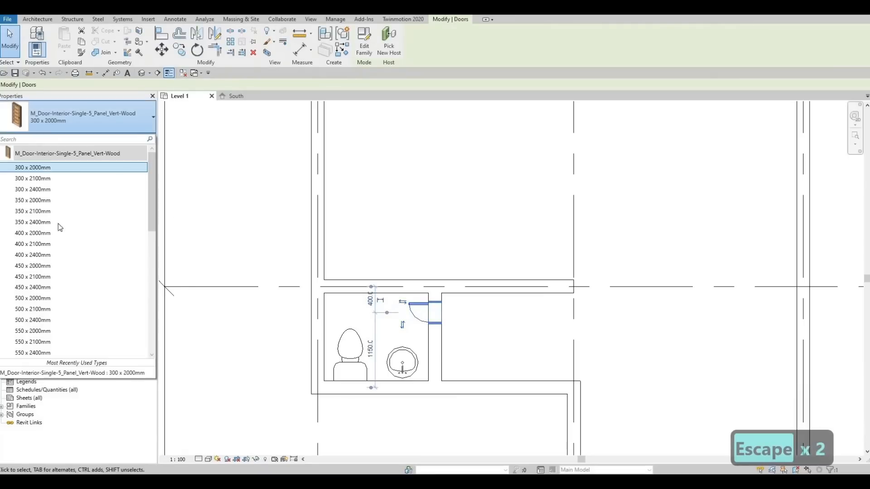
scroll(47, 302, down, 2)
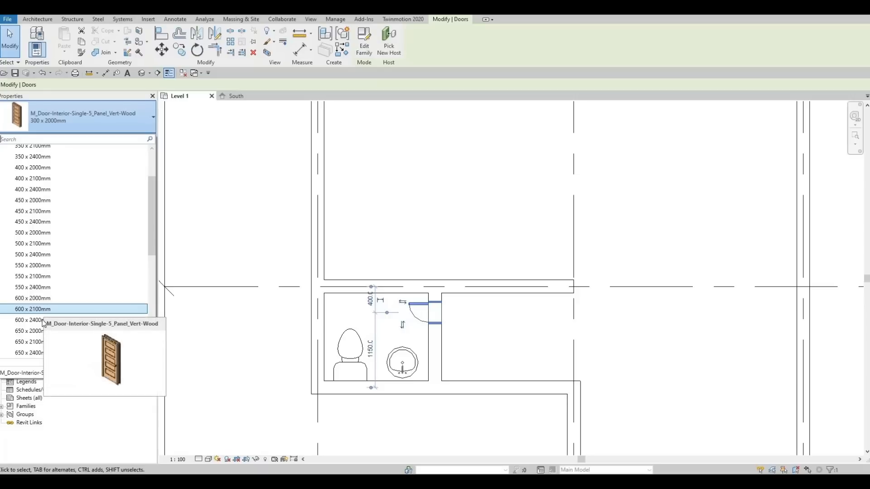
scroll(37, 340, down, 1)
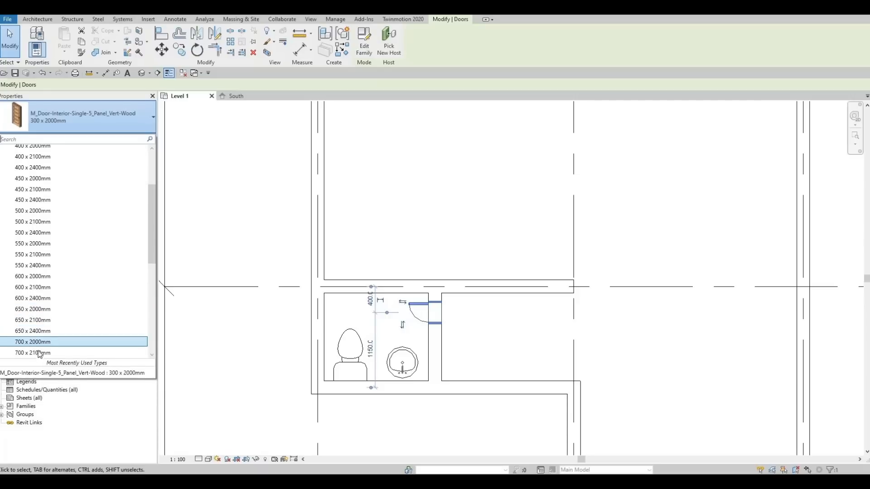
click(36, 342)
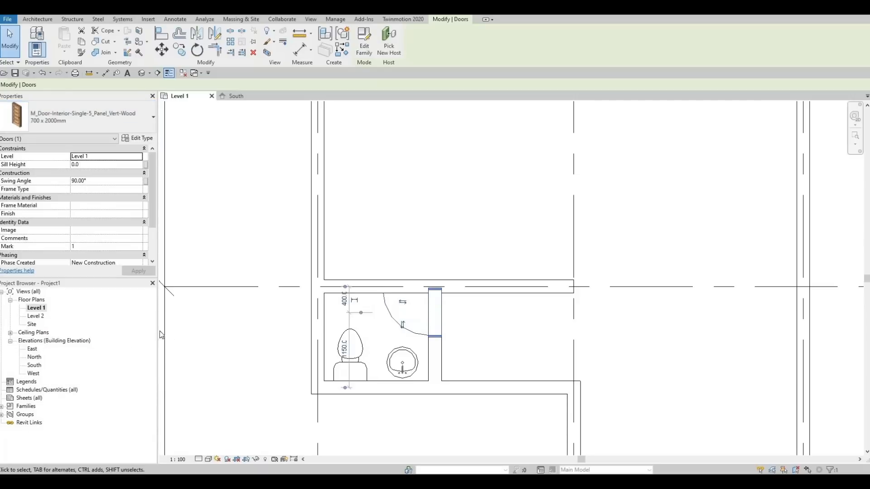
key(Escape)
key(Escape)
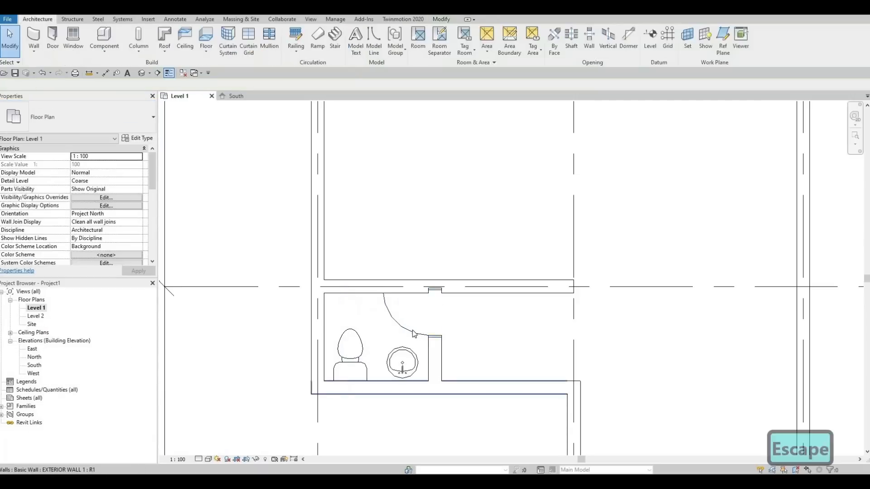
Nudge the washroom door six increments along its wall, away from grid B, to a 520 mm offset
click(412, 335)
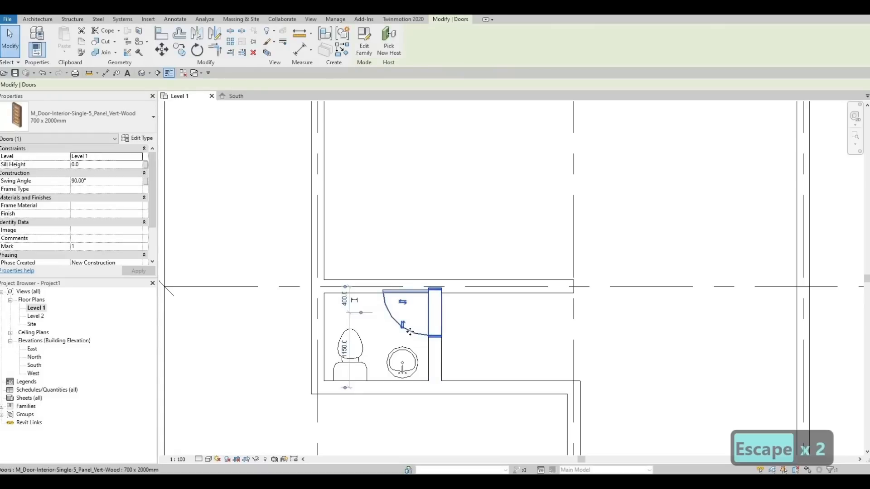
key(Down)
key(Down)
key(Down)
key(Down)
key(Down)
key(Down)
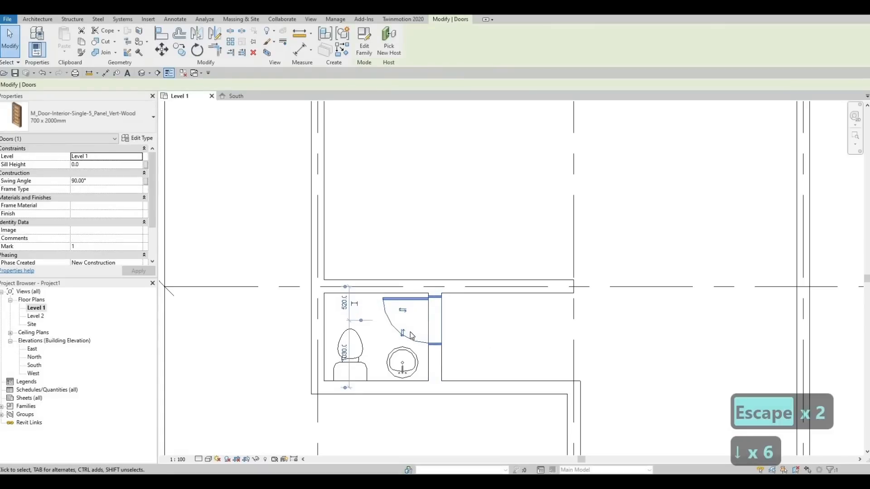
key(Escape)
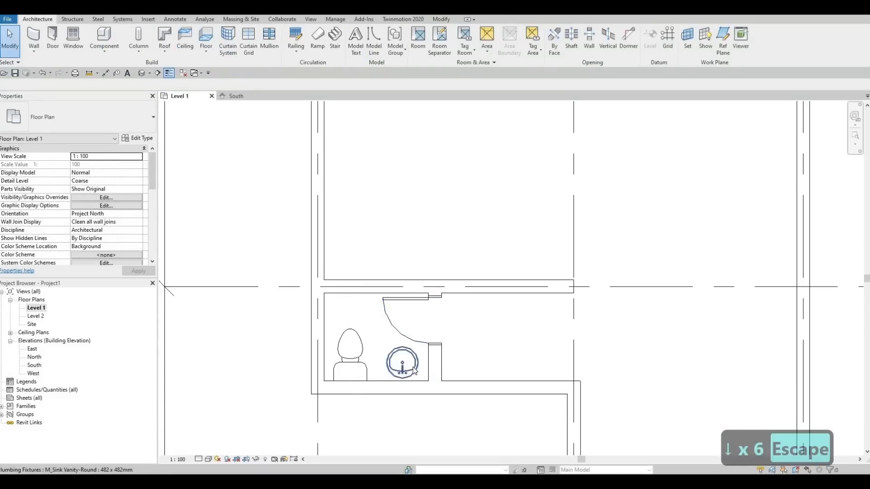
Nudge the washroom's round sink one increment toward the exterior wall behind it
click(413, 366)
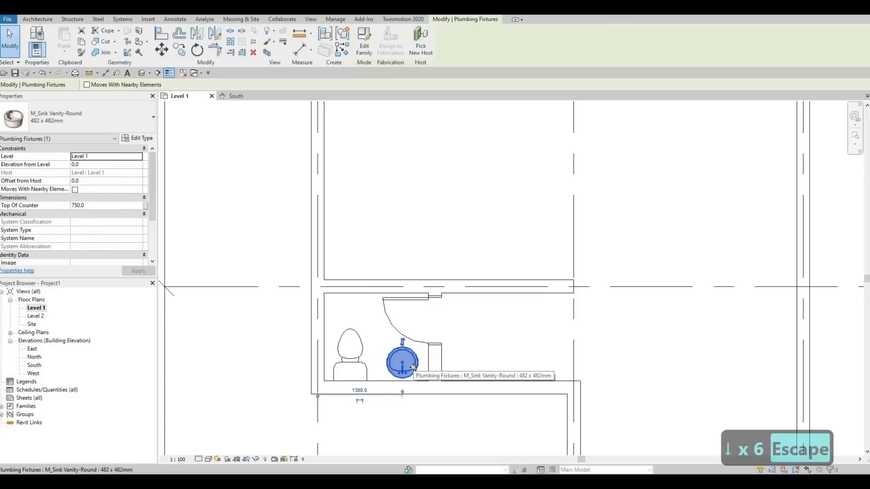
key(Down)
key(Escape)
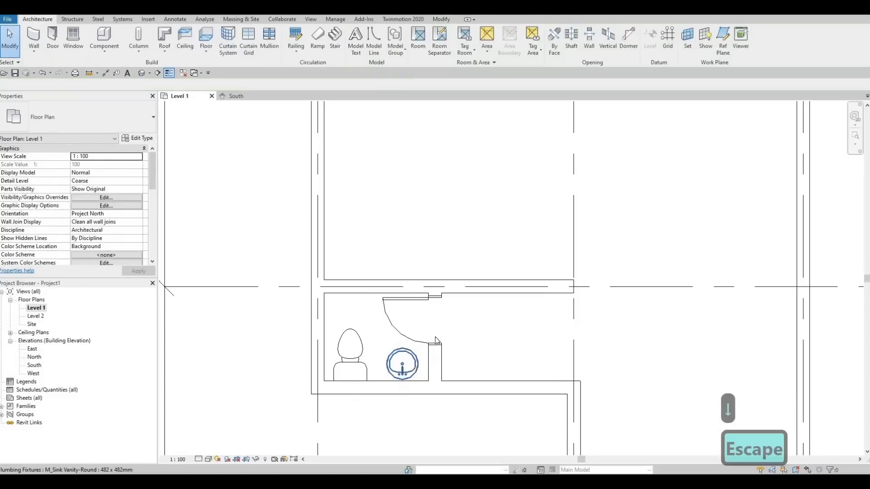
key(Escape)
key(Escape)
Start a new wall and duplicate the INTERIOR WALL 1 type as INTERIOR WALL 2
scroll(354, 318, down, 3)
scroll(351, 325, down, 1)
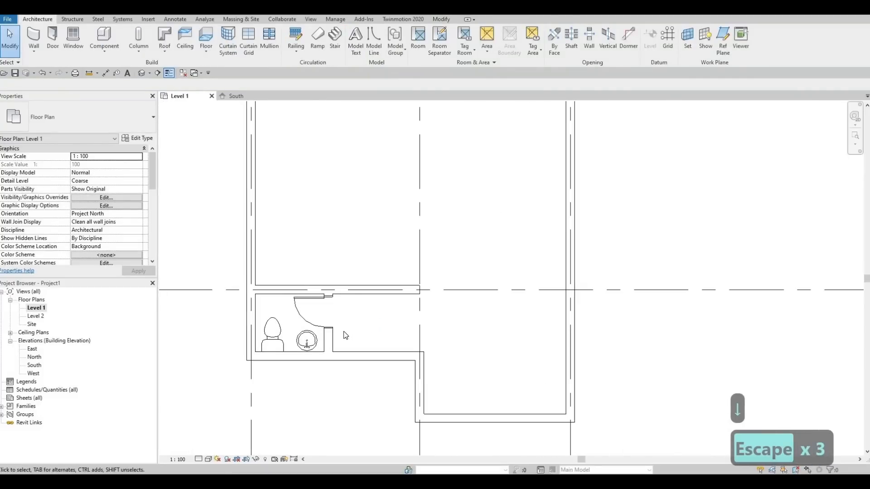
scroll(342, 338, up, 1)
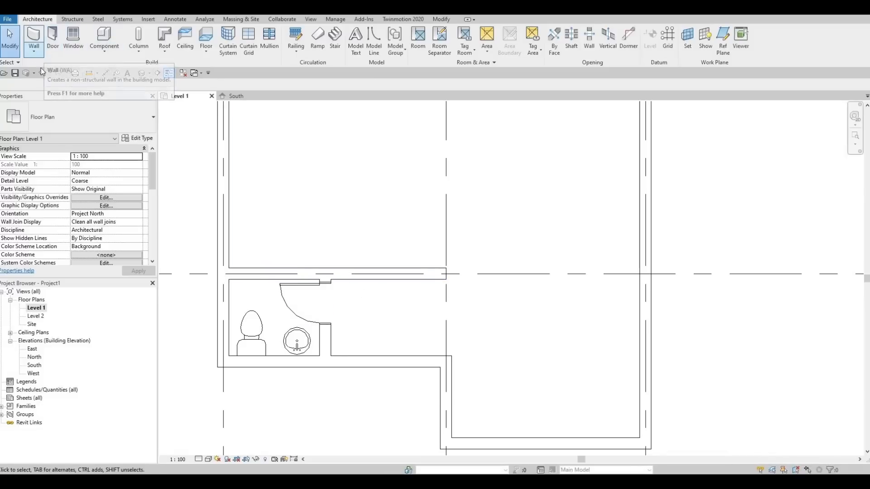
click(39, 35)
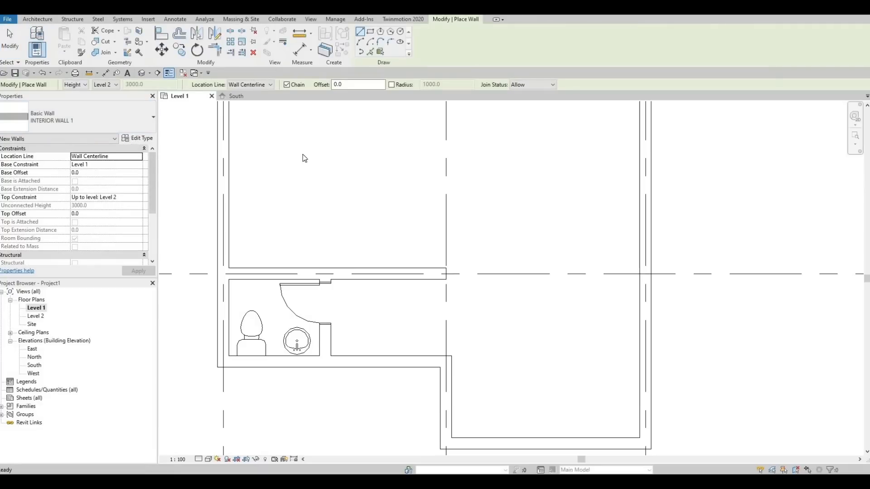
click(629, 89)
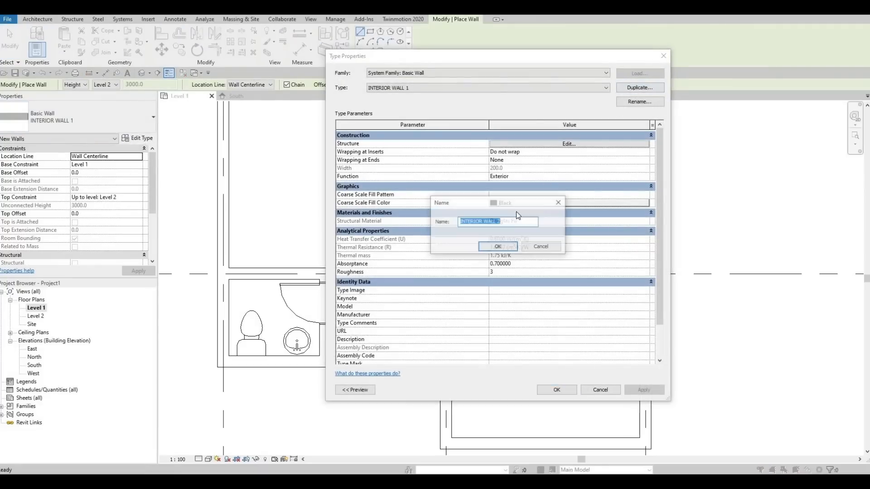
click(502, 247)
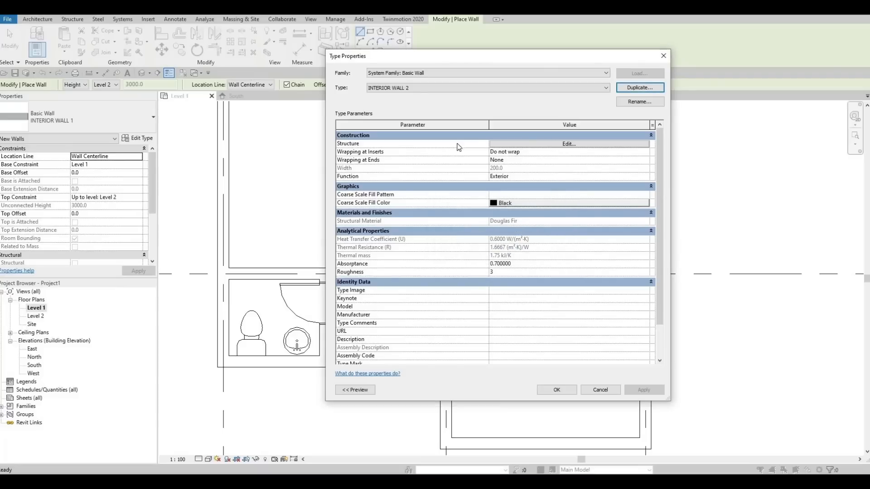
Open the material choices for INTERIOR WALL 2's structure layer and browse to Wood in the AEC Materials library
click(497, 144)
click(480, 143)
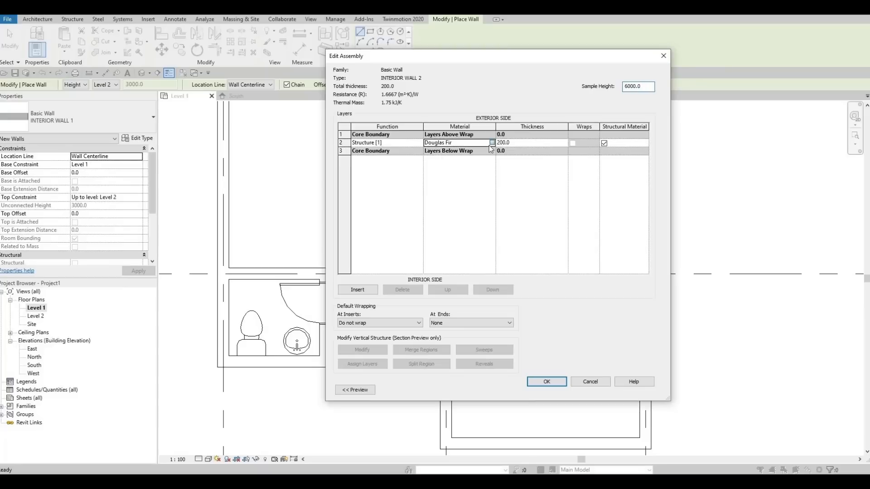
click(492, 143)
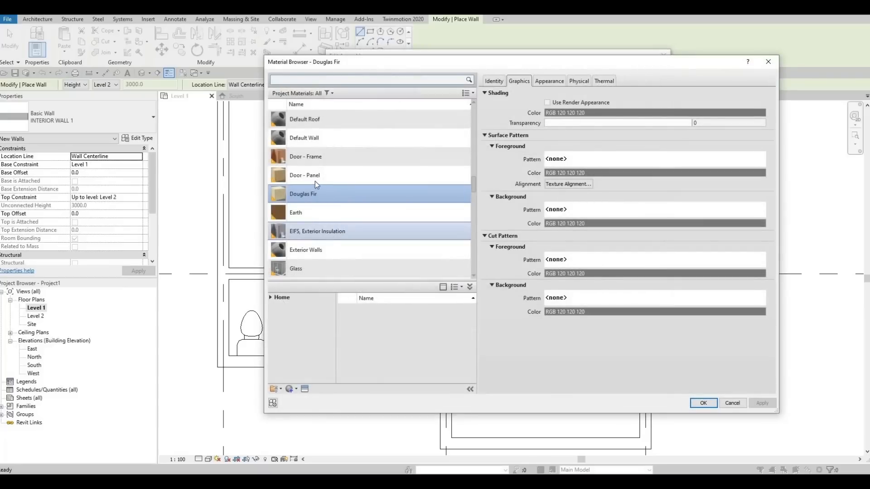
scroll(299, 268, down, 1)
click(271, 297)
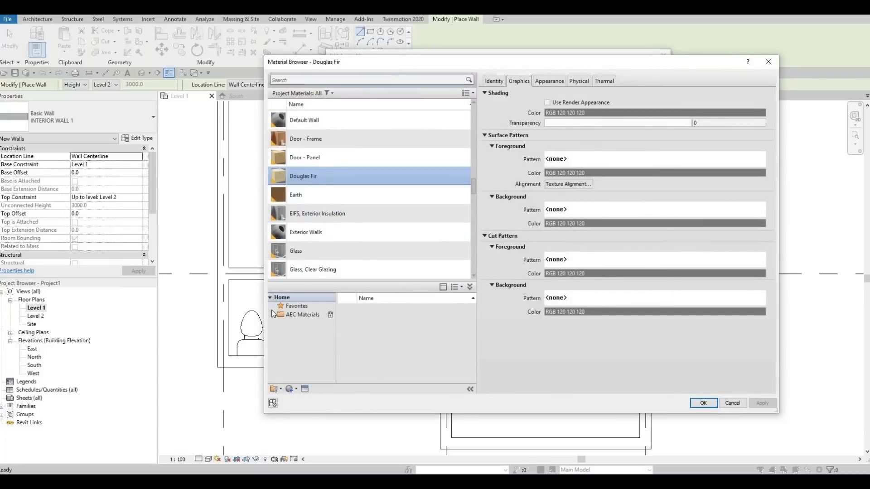
click(274, 314)
scroll(286, 353, down, 3)
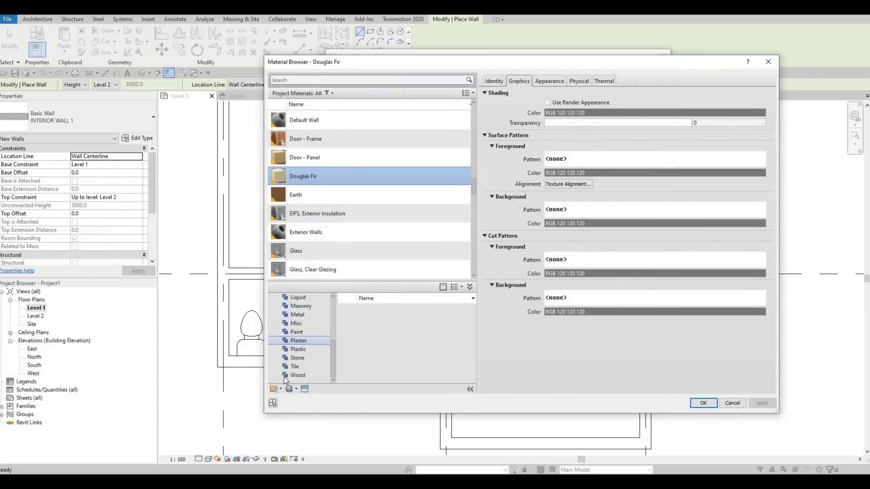
click(294, 375)
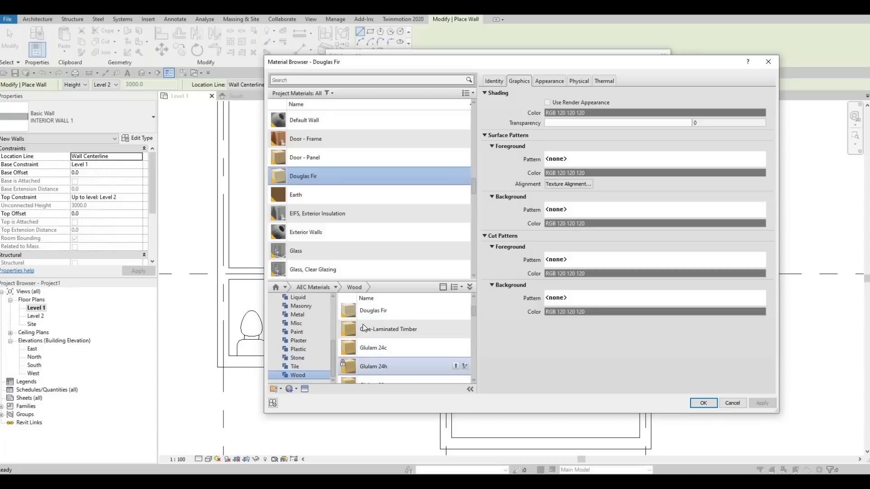
Assign Maple from the wood materials to INTERIOR WALL 2's structure layer and accept the new wall type
scroll(388, 356, down, 2)
scroll(388, 356, down, 3)
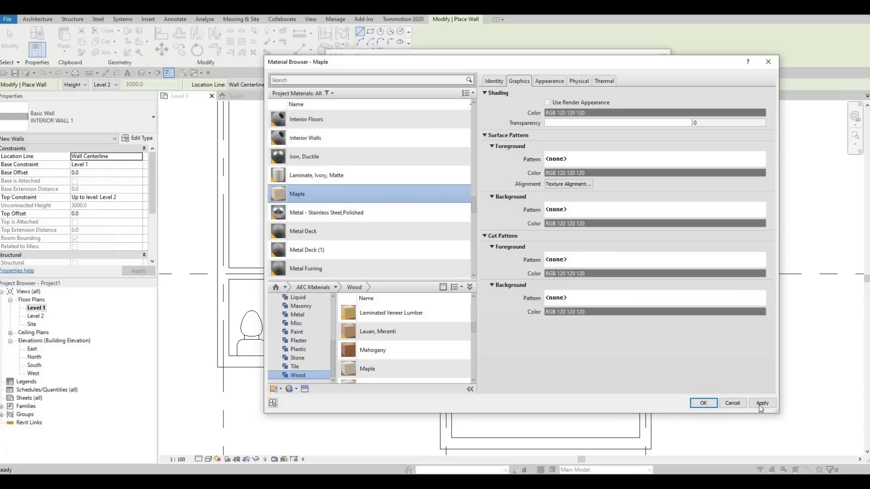
key(Return)
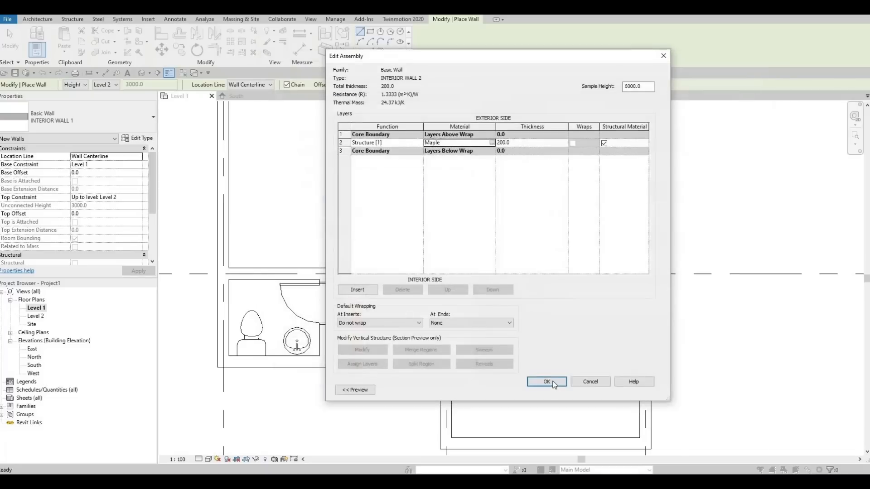
click(547, 382)
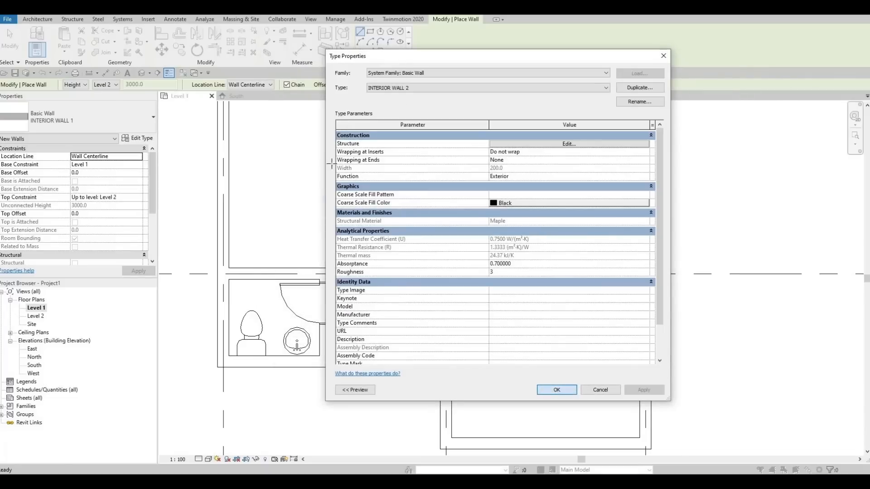
click(551, 389)
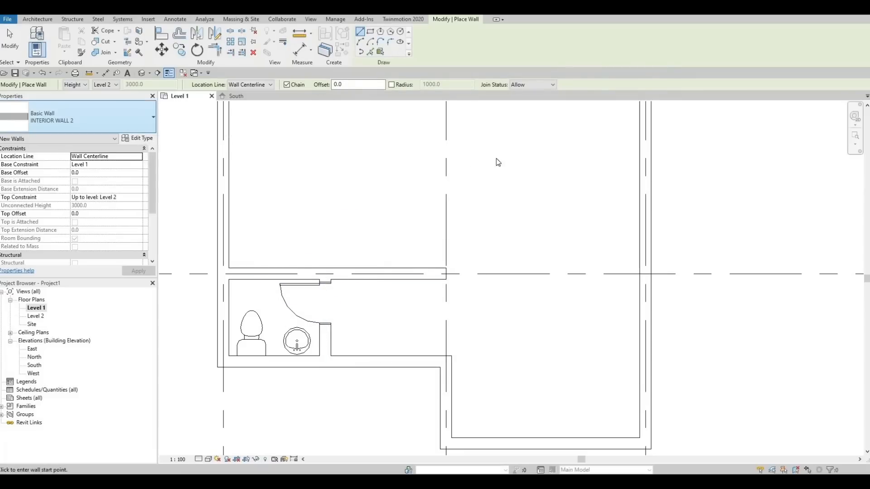
Set the thickness of INTERIOR WALL 2's Maple structure layer to 100 mm
click(138, 139)
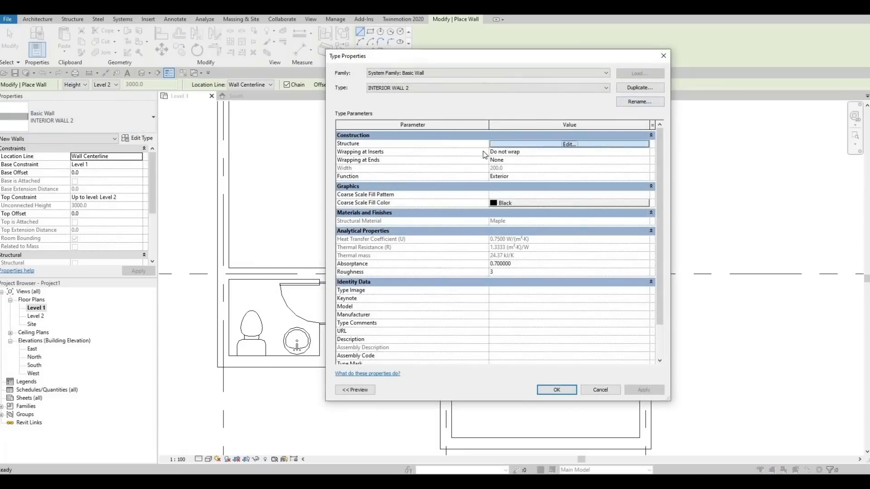
click(534, 144)
click(535, 143)
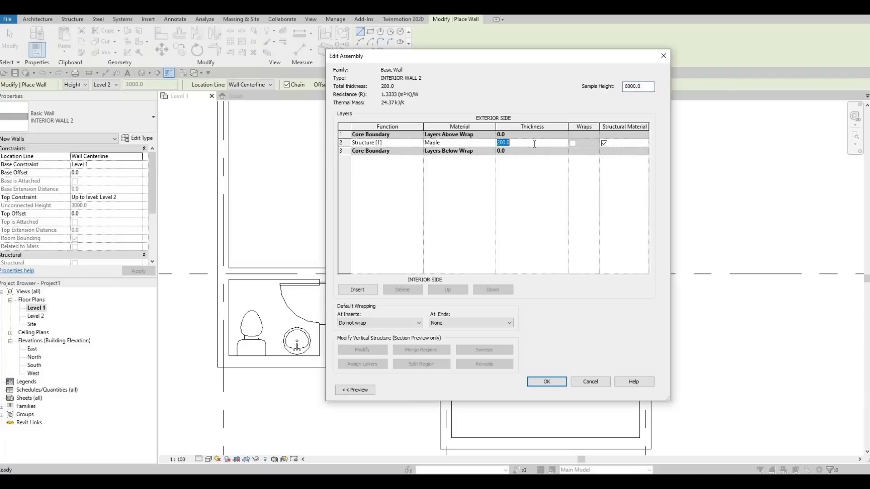
text(100)
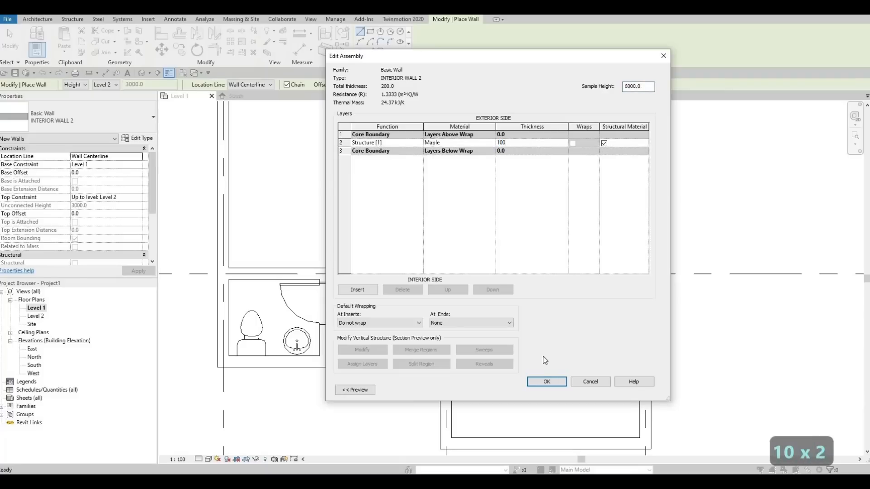
click(547, 382)
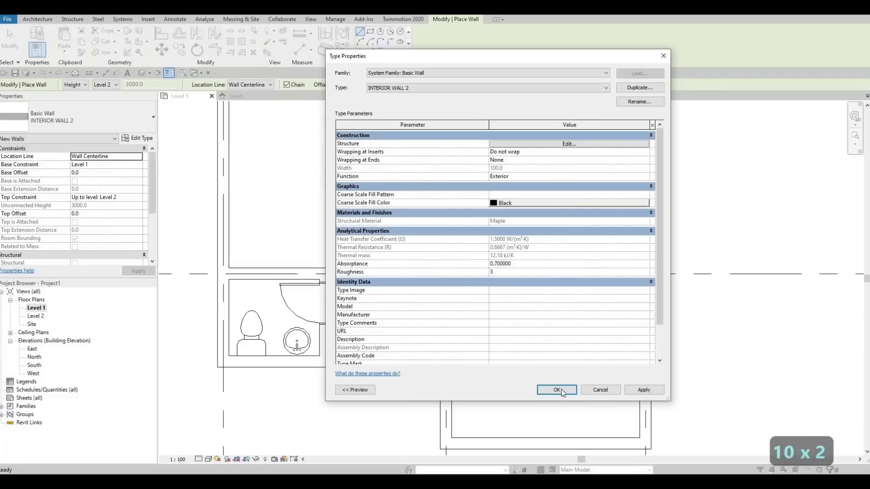
key(Return)
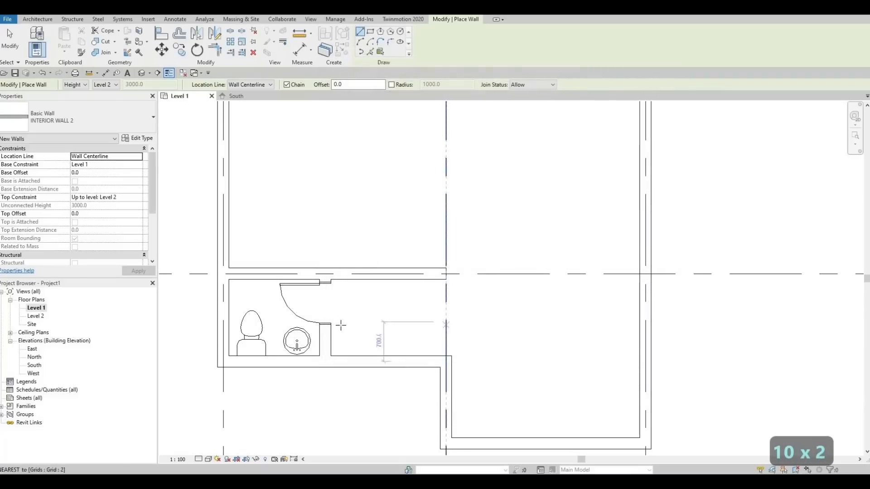
Draw an INTERIOR WALL 2 partition about 2030 mm long from the washroom door wall to grid 2, with a short return toward the exterior wall
click(330, 327)
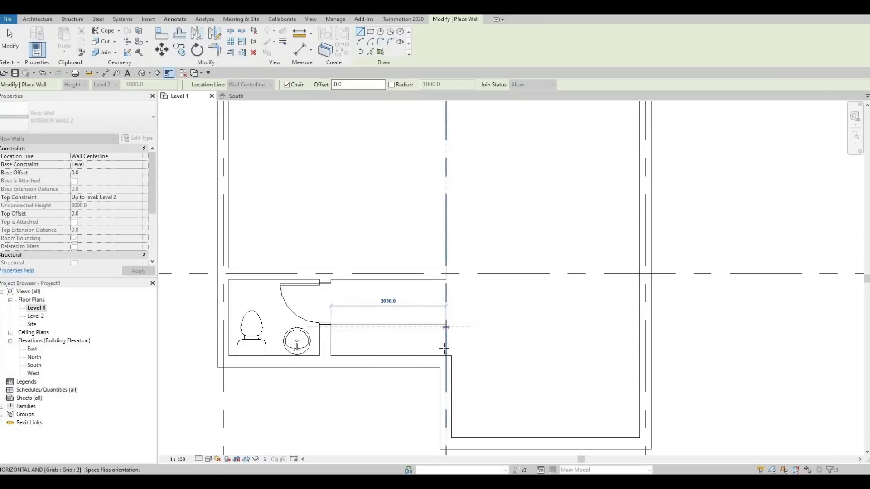
click(446, 349)
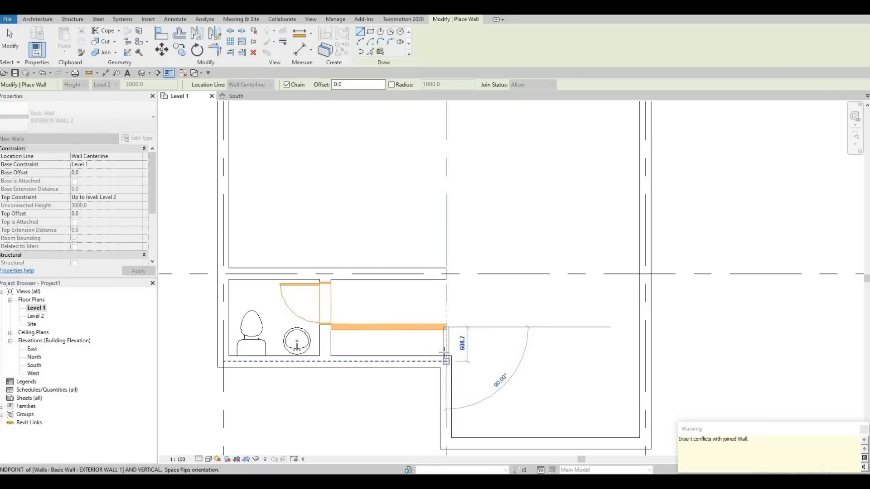
click(447, 357)
scroll(448, 358, up, 5)
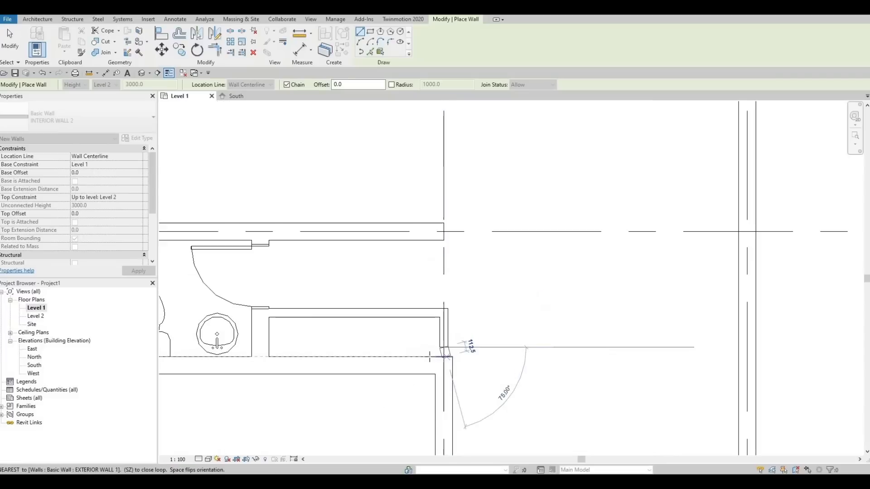
key(Escape)
key(Escape)
Nudge the horizontal INTERIOR WALL 2 partition slightly down, away from the washroom door opening
middle_drag(268, 284, 344, 297)
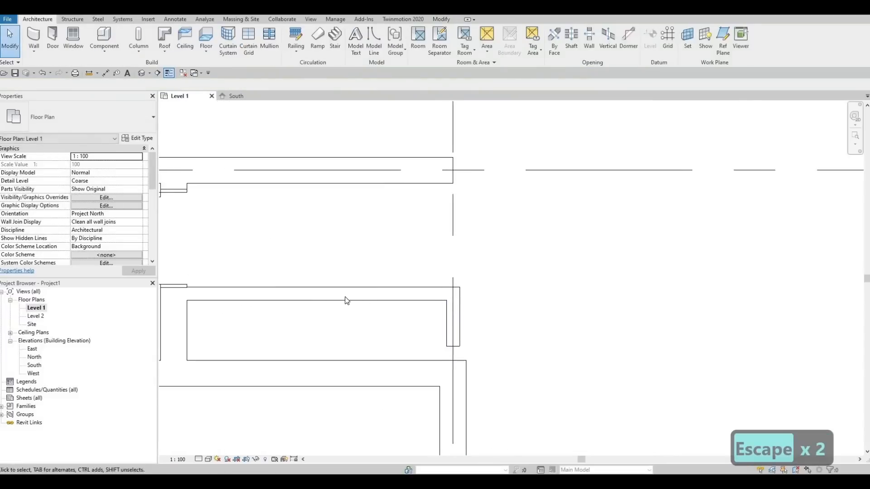
click(344, 297)
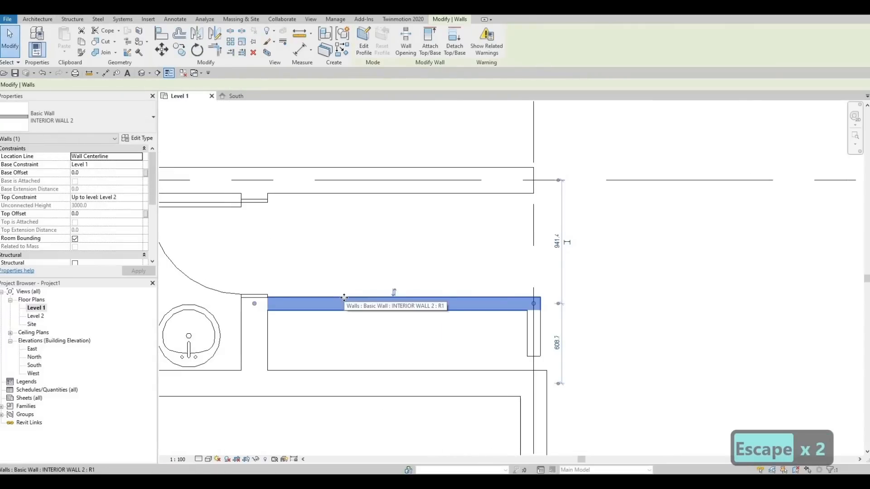
key(Down)
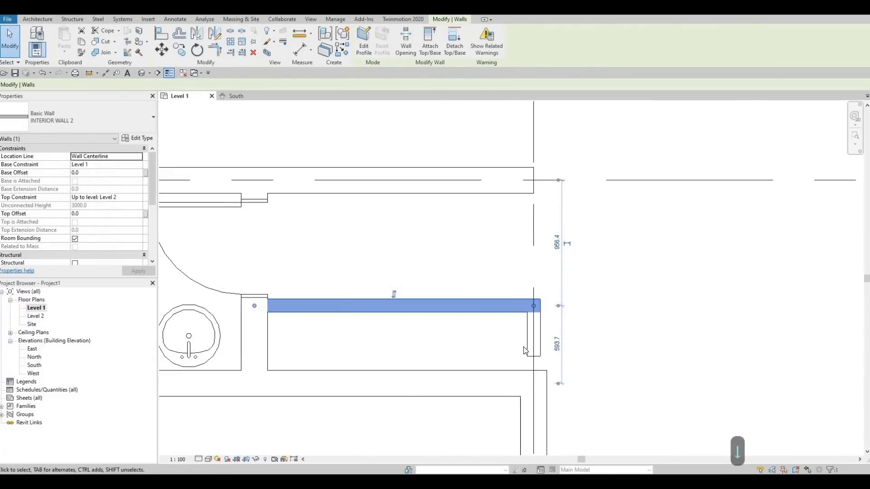
key(Escape)
key(Escape)
Align the outer face of the short return wall with the outer face of the exterior wall below it
scroll(523, 346, up, 2)
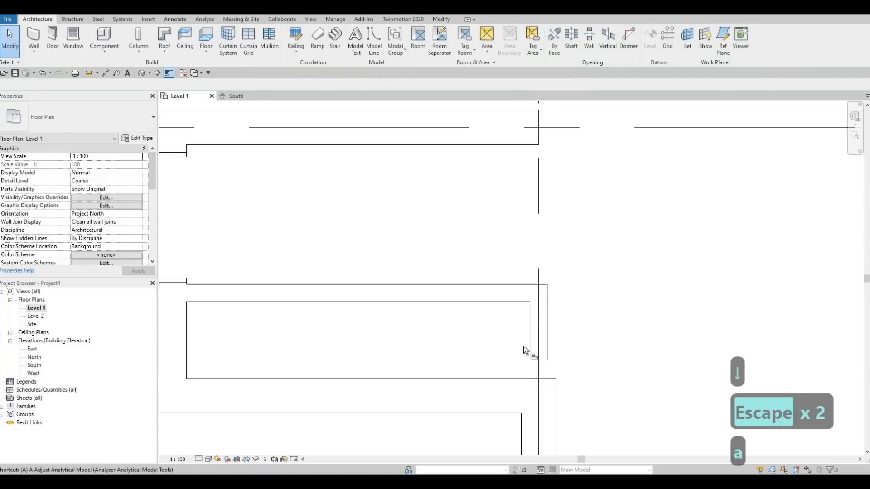
key(a)
key(l)
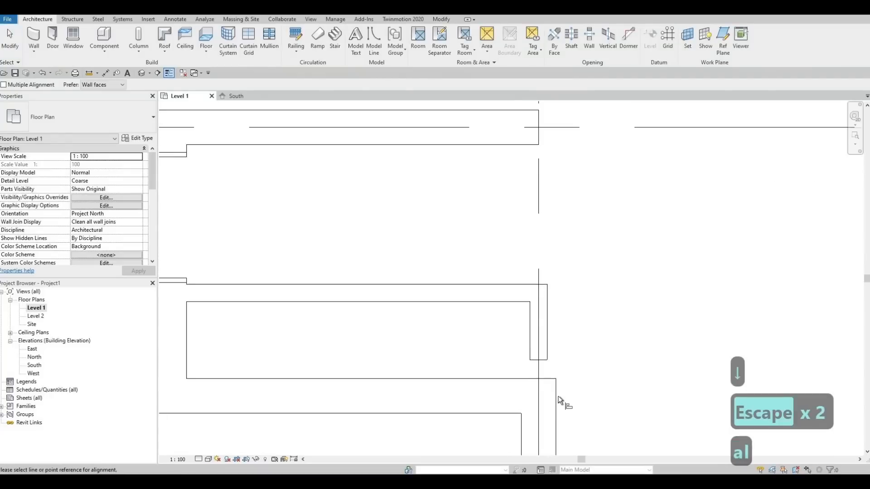
click(545, 338)
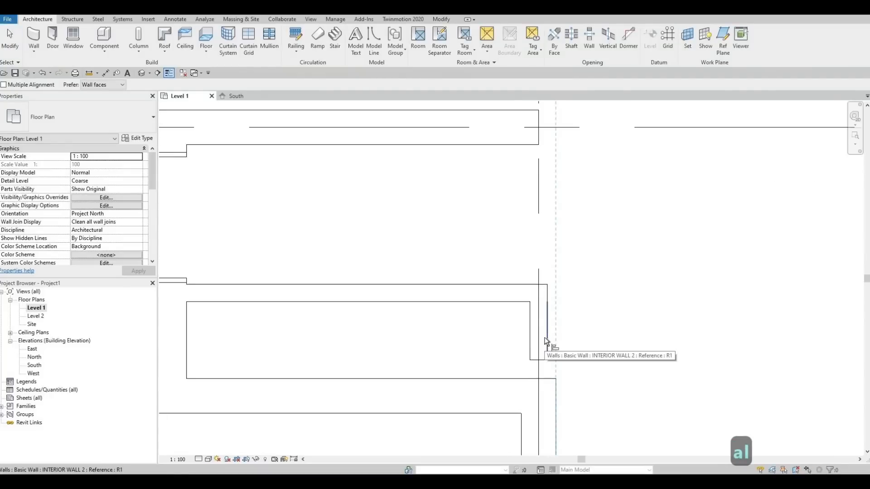
click(545, 340)
key(Escape)
key(Escape)
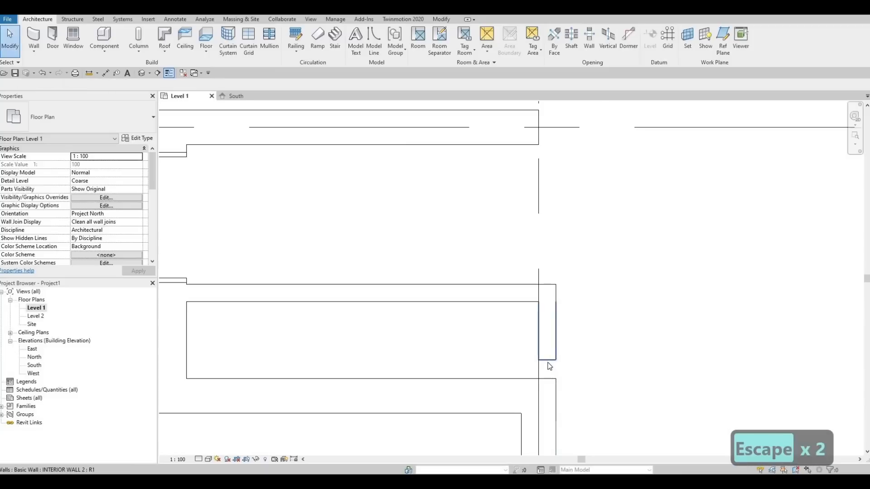
Extend the free end of the short return wall down to the exterior wall to close off the closet
click(548, 358)
drag(547, 360, 547, 379)
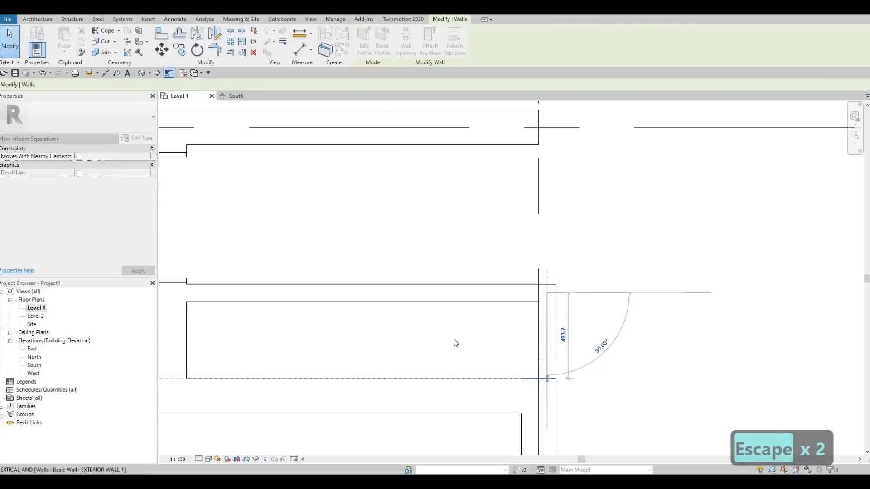
key(Escape)
middle_drag(470, 343, 512, 315)
middle_drag(337, 183, 337, 195)
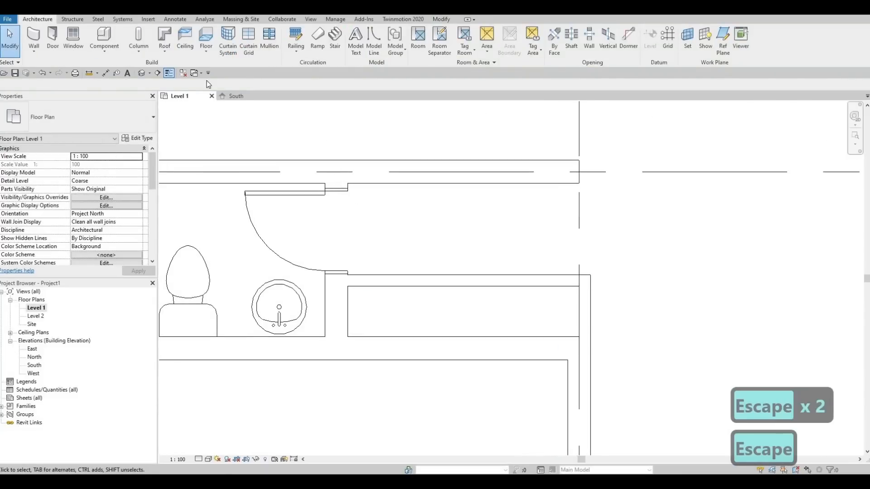
Load the M_Door-Interior-Double-Sliding-2_Panel-Wood family from the Residential folder with all of its types
click(146, 20)
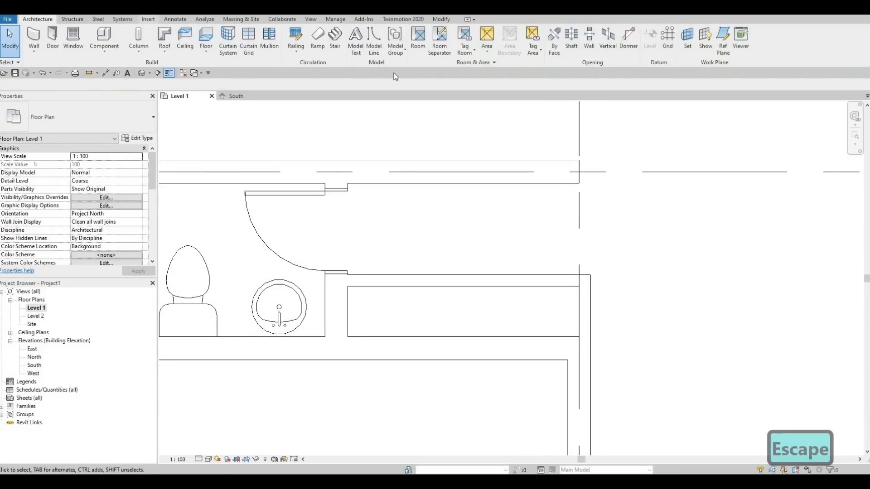
click(371, 41)
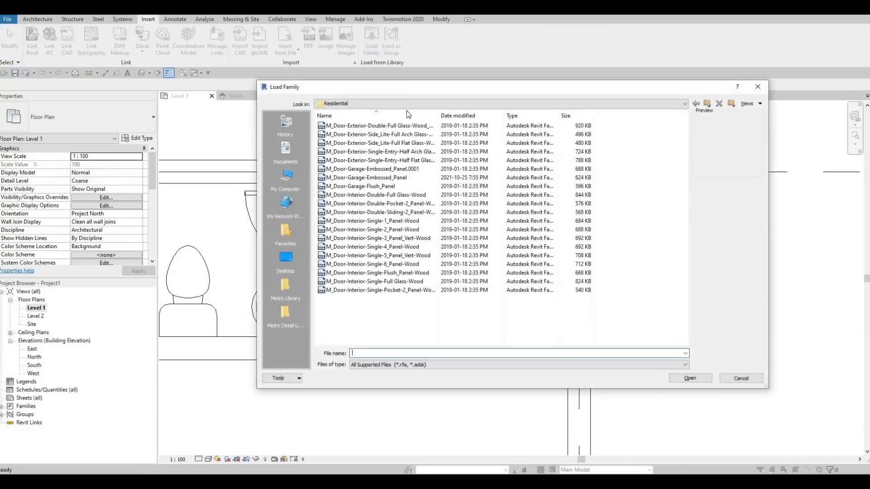
click(380, 213)
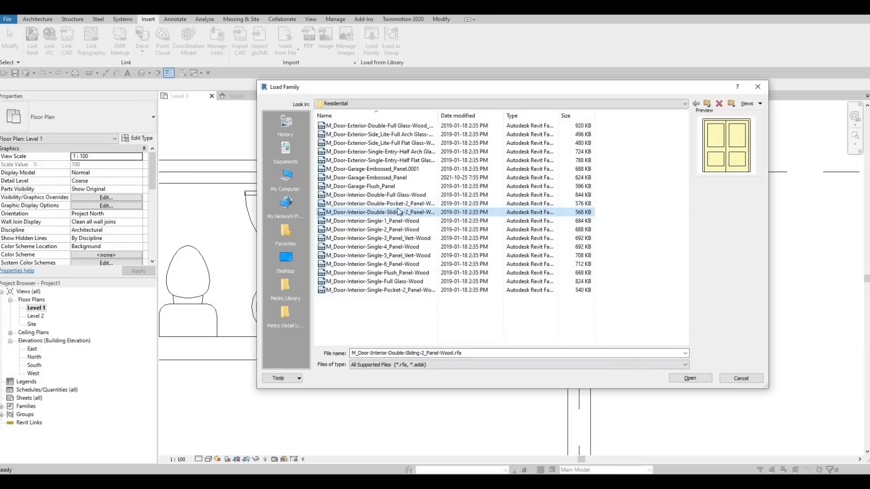
click(691, 380)
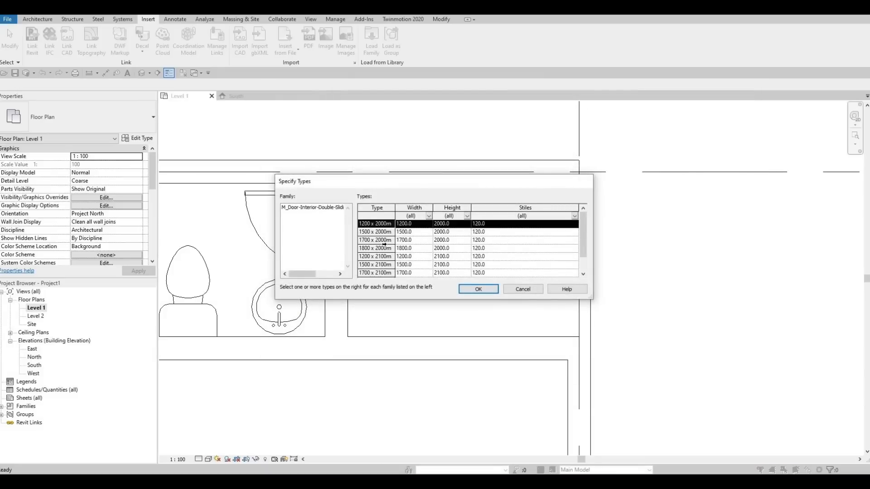
scroll(385, 253, down, 1)
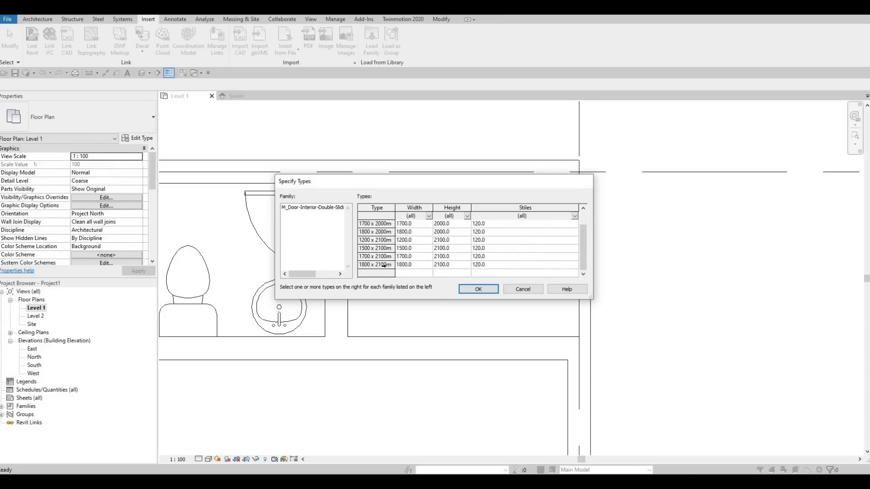
key(ctrl+a)
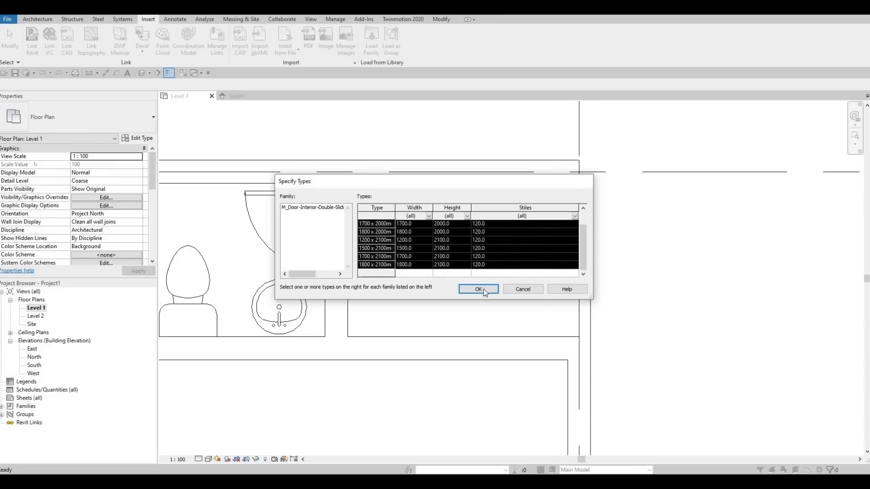
click(478, 290)
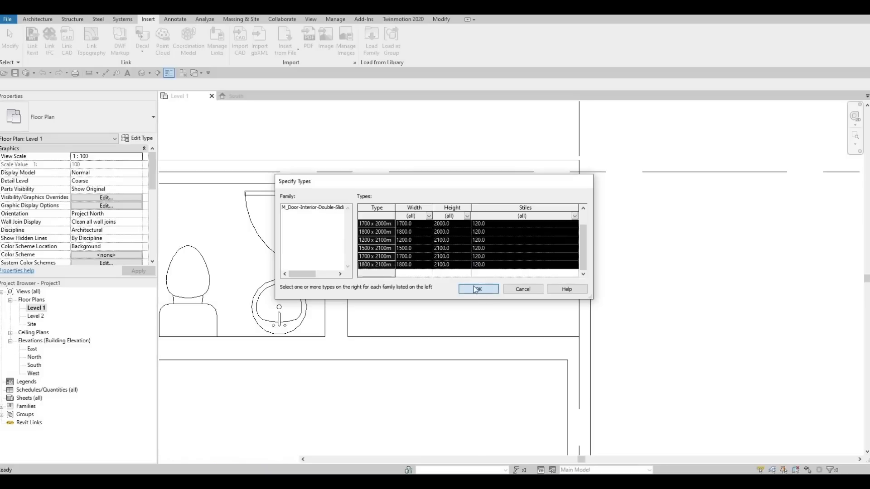
Place a 1200 x 2000mm double sliding door centred in the closet's horizontal INTERIOR WALL 2 partition
click(38, 19)
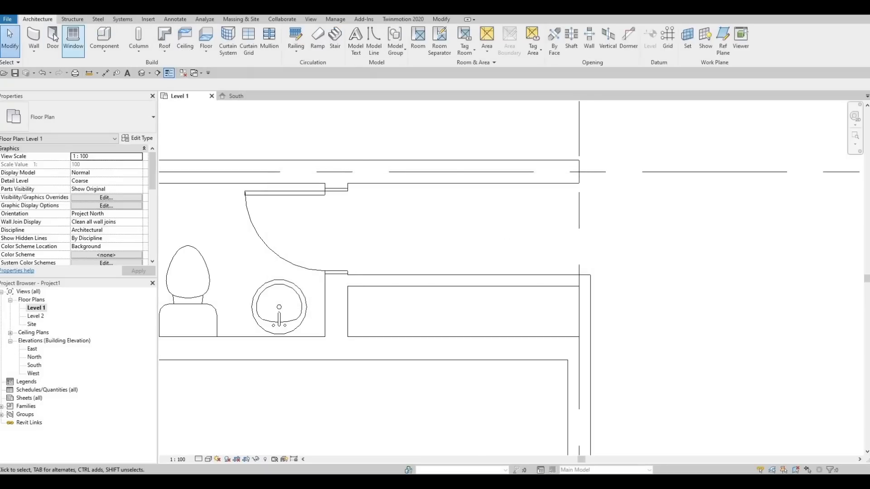
click(53, 37)
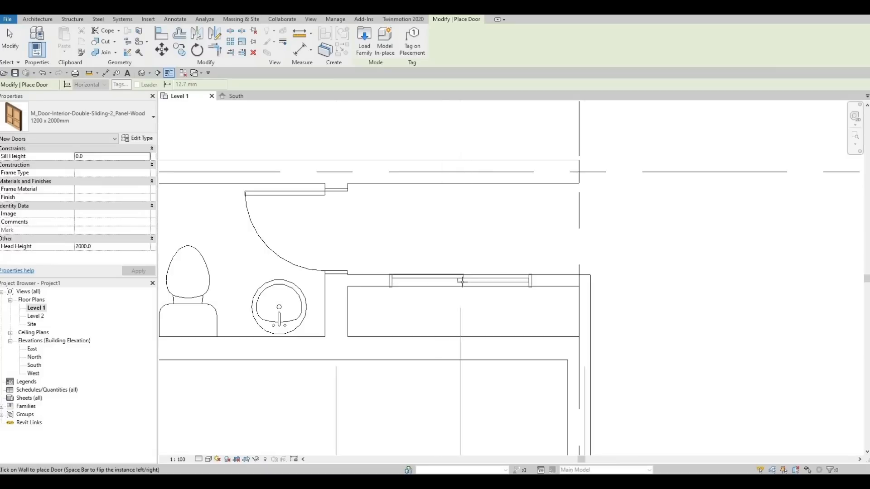
click(456, 298)
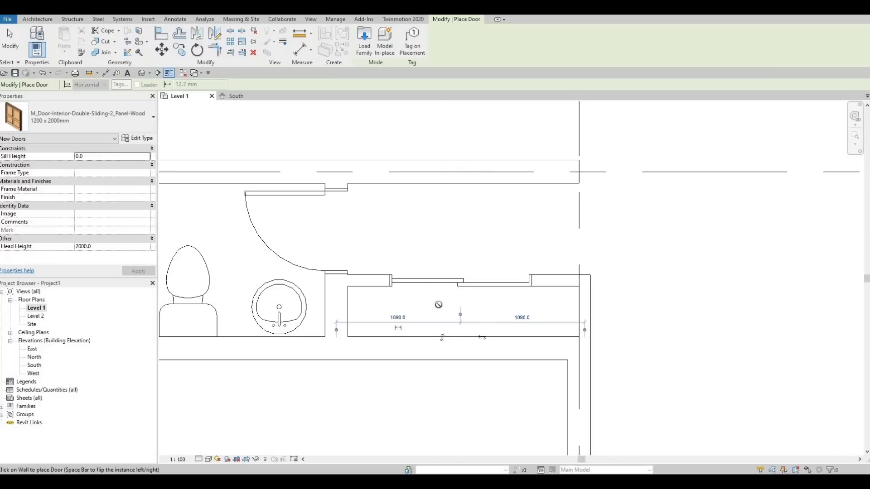
key(Escape)
key(Escape)
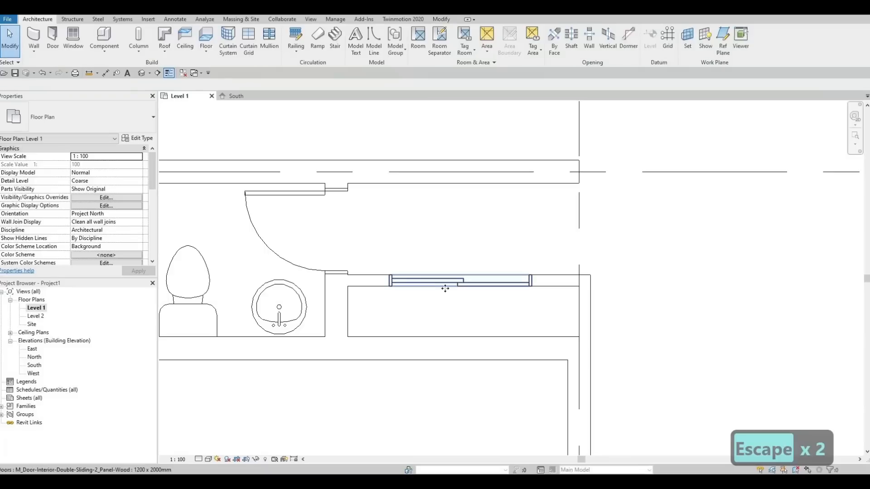
Change the closet's sliding door to the 1700 x 2000mm type
click(444, 288)
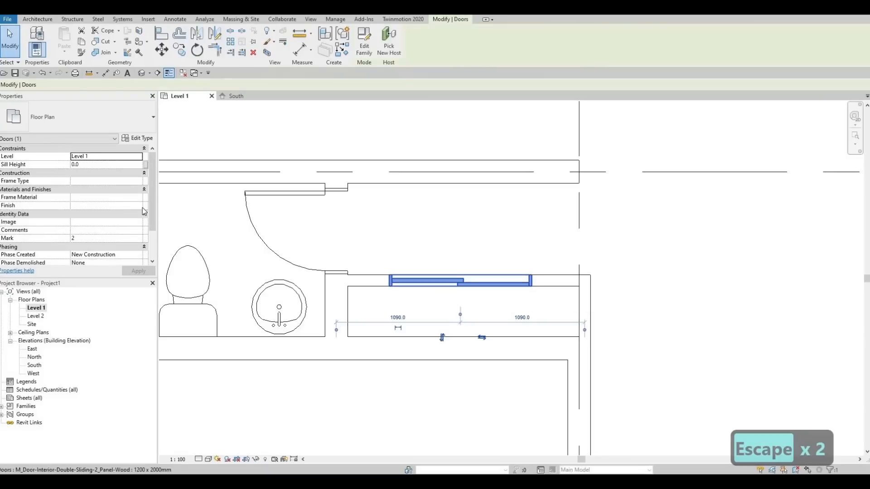
click(138, 128)
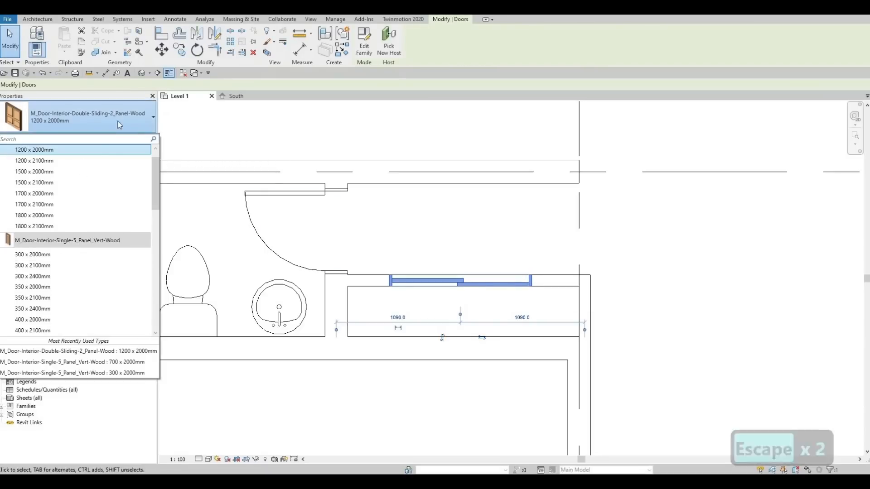
click(40, 193)
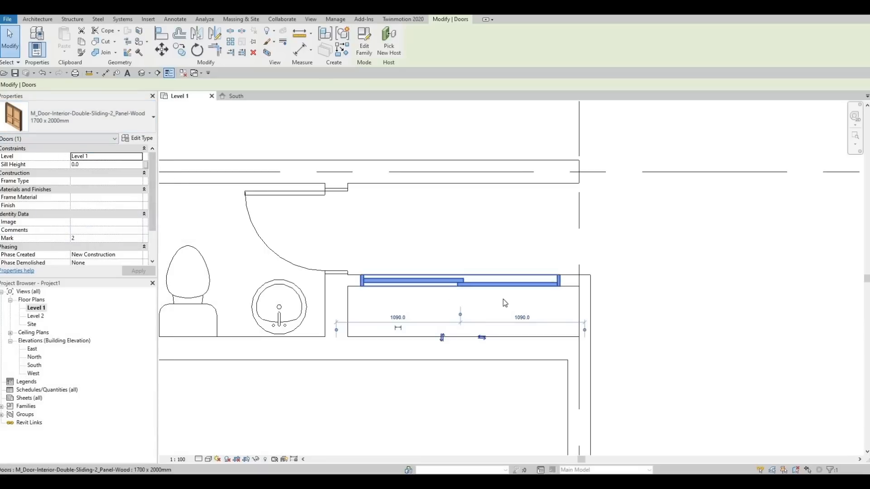
key(Escape)
key(Escape)
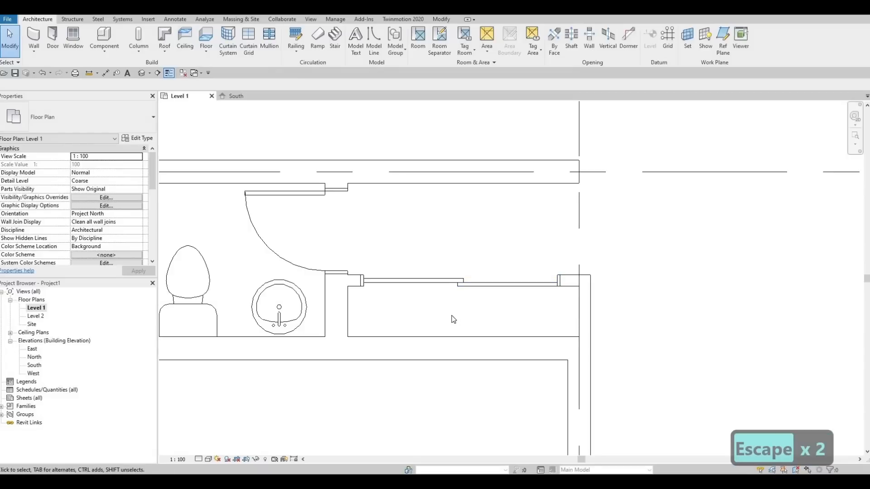
Draw a horizontal detail line in the <Demolished> style, about 2030 mm long, across the closet interior from wall to wall
scroll(420, 323, down, 3)
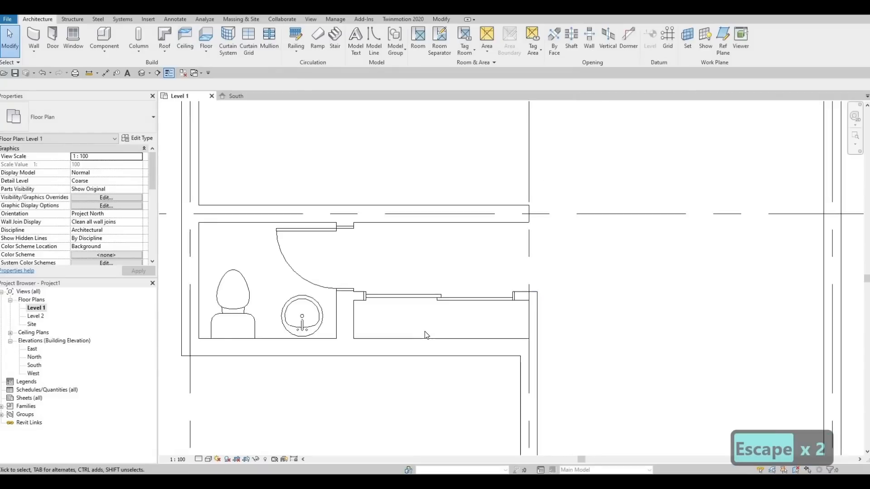
click(174, 19)
click(232, 50)
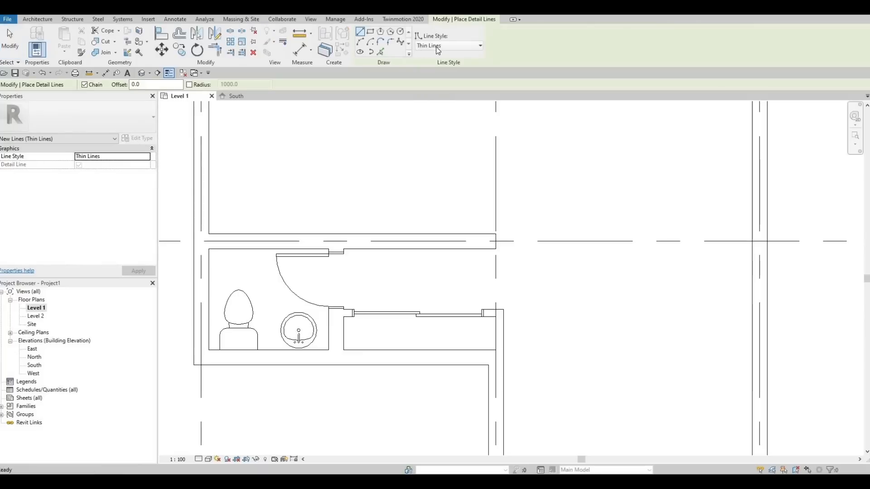
click(437, 46)
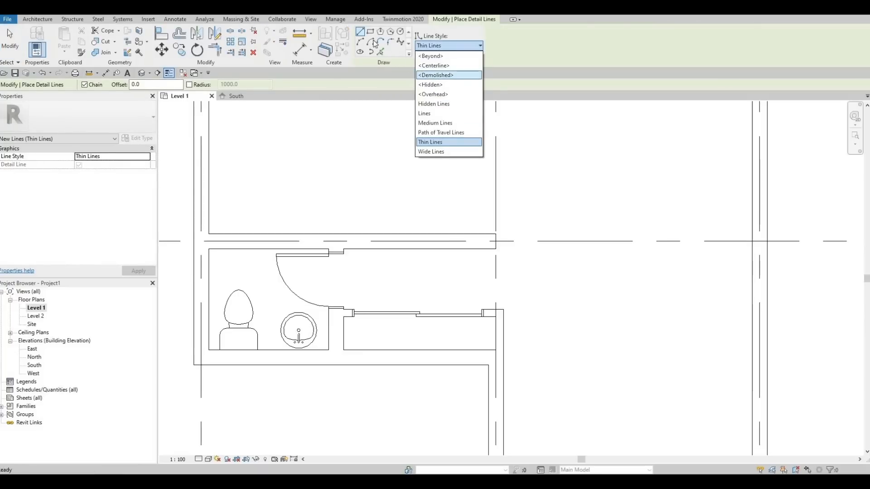
click(436, 75)
click(343, 333)
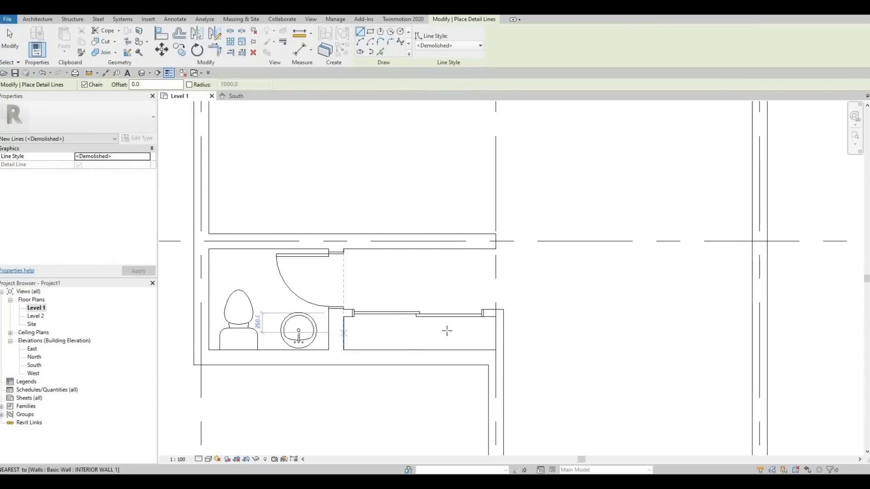
click(497, 332)
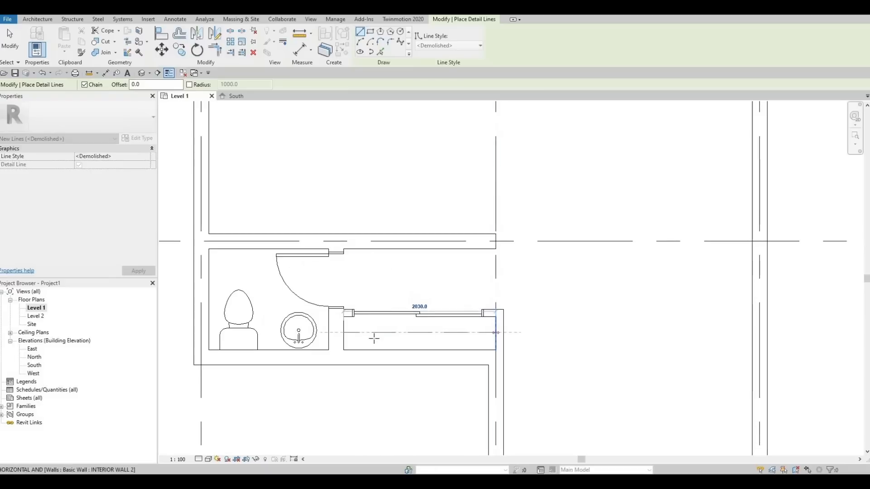
key(Escape)
Draw a second <Demolished> detail line across the closet, parallel to and just below the first one
scroll(344, 331, up, 2)
scroll(335, 332, up, 2)
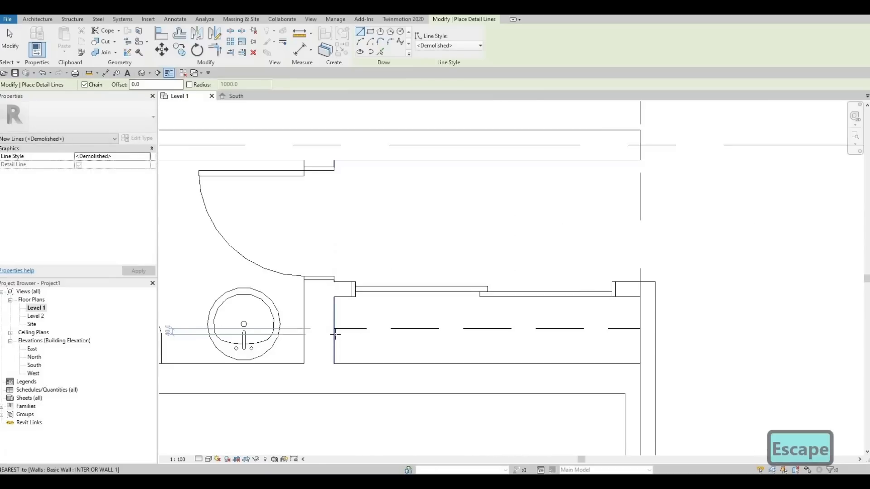
click(335, 334)
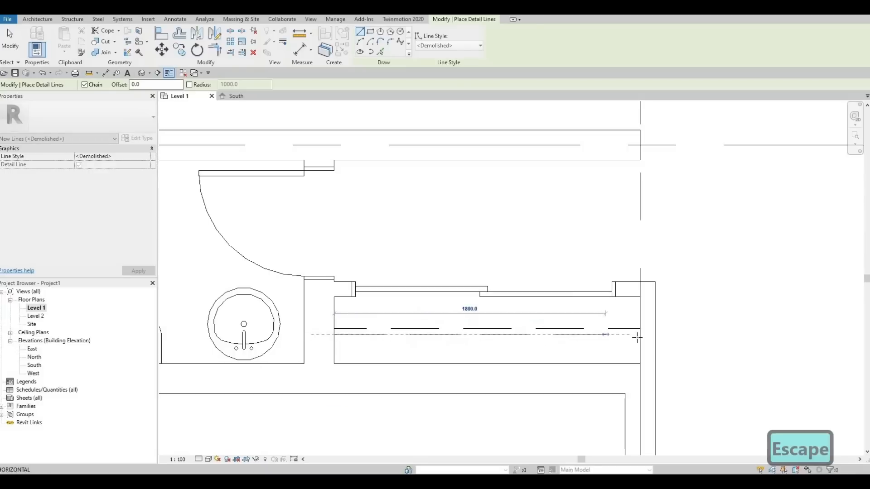
click(637, 338)
key(Escape)
key(Escape)
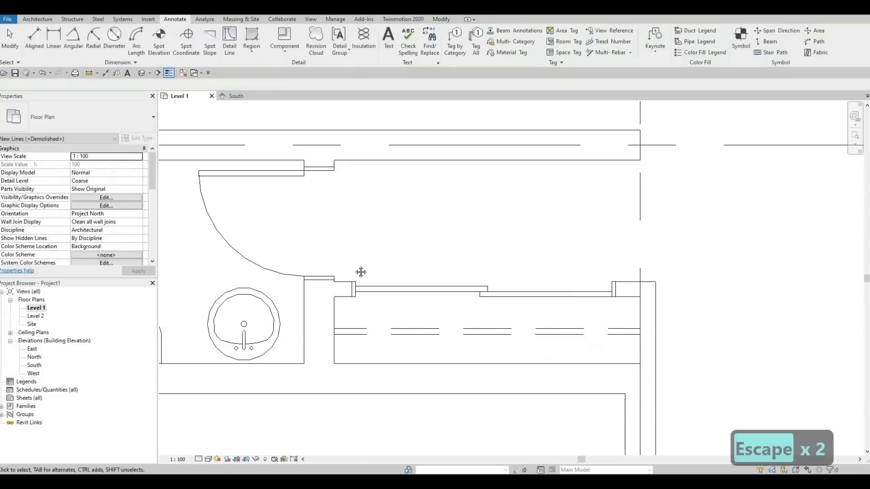
Examine the Level 1 plan, including the washroom, the closet and the open area north of them
scroll(450, 270, up, 2)
scroll(450, 270, down, 4)
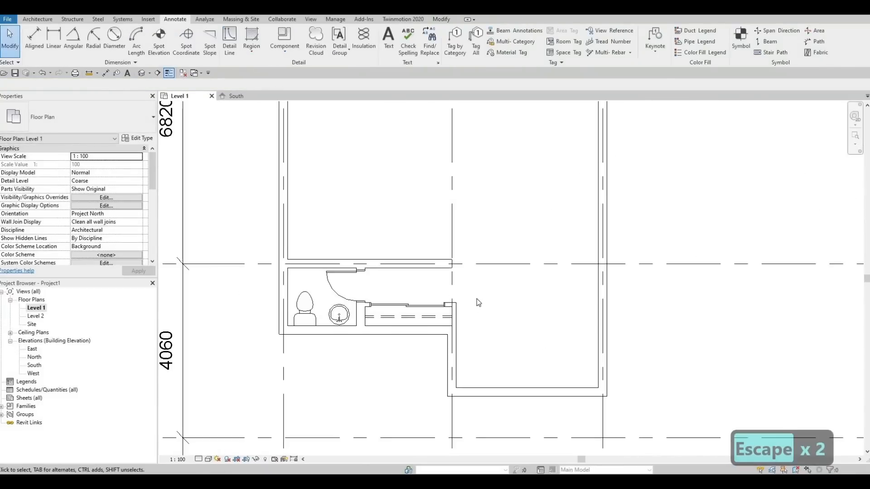
scroll(480, 302, down, 3)
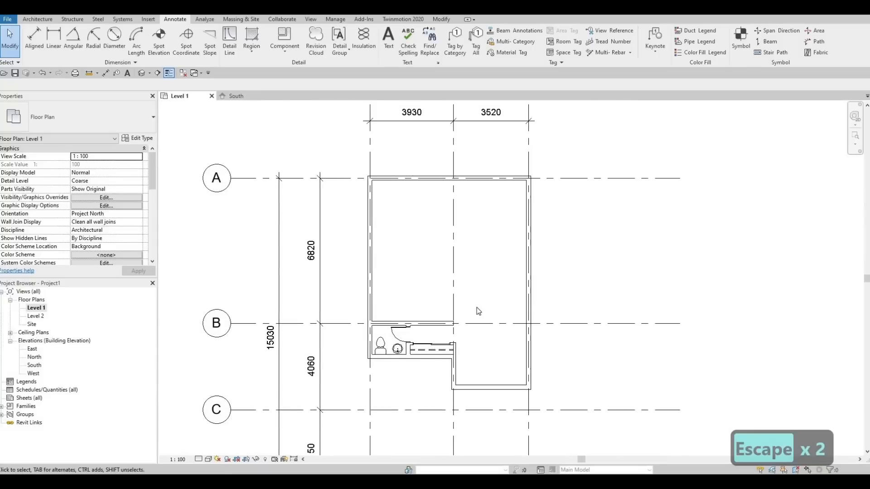
scroll(484, 307, down, 4)
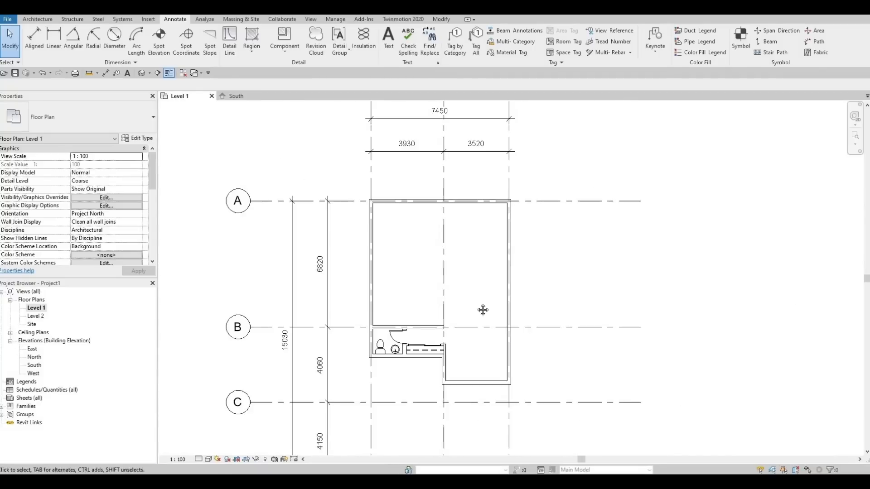
middle_drag(480, 308, 479, 310)
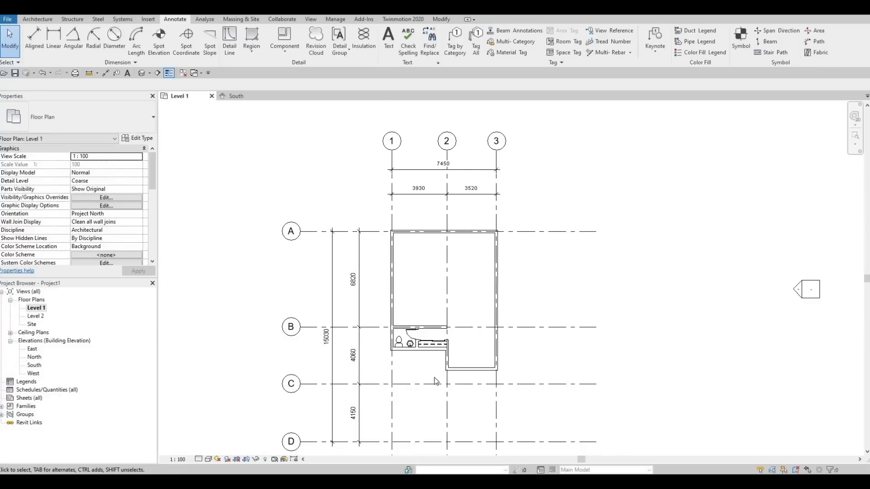
scroll(435, 381, up, 2)
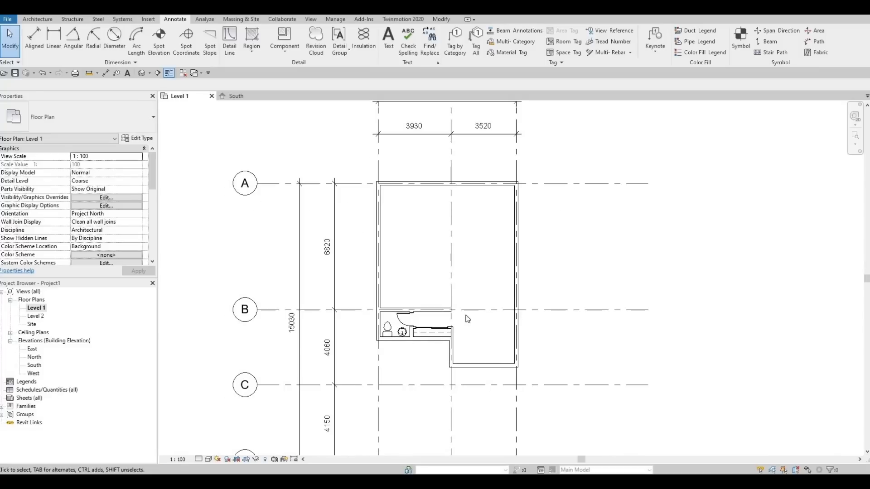
middle_drag(465, 315, 440, 340)
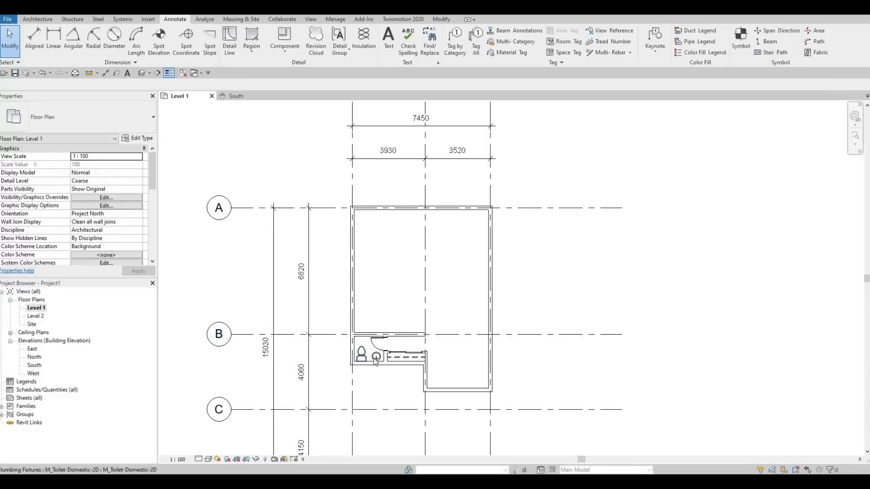
scroll(375, 360, up, 4)
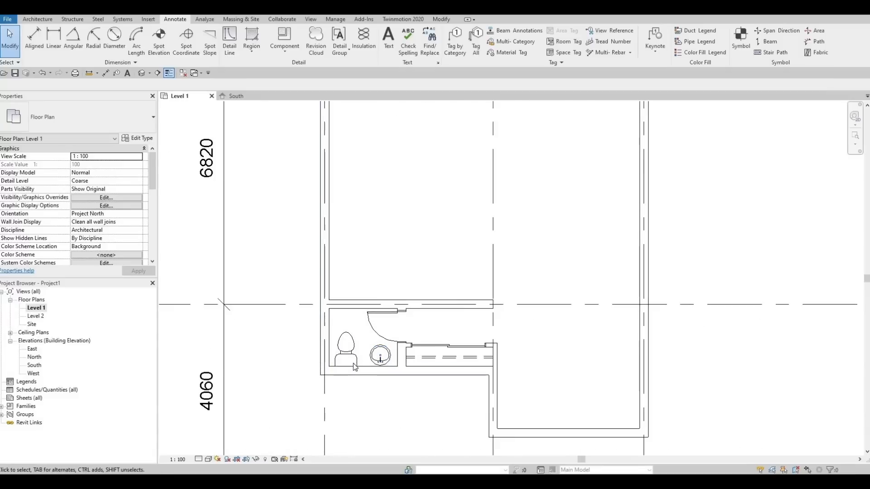
middle_drag(362, 327, 358, 337)
key(F1)
scroll(364, 347, down, 1)
middle_drag(391, 373, 401, 389)
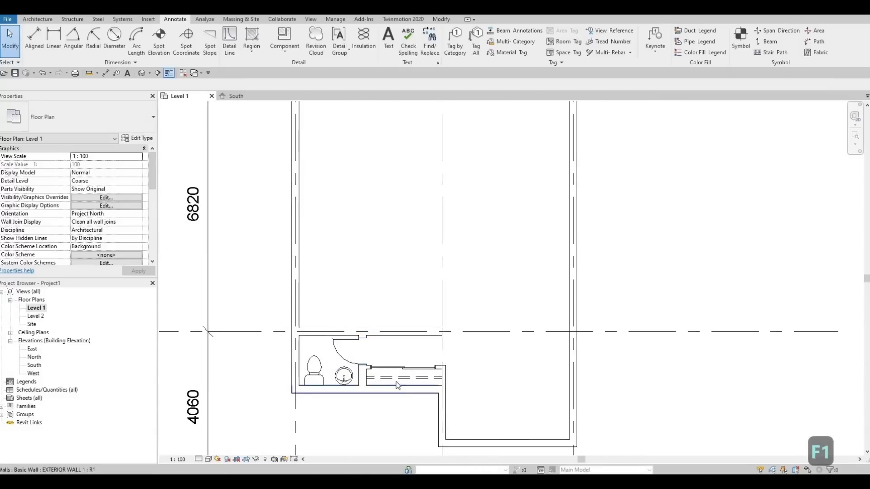
scroll(396, 381, down, 1)
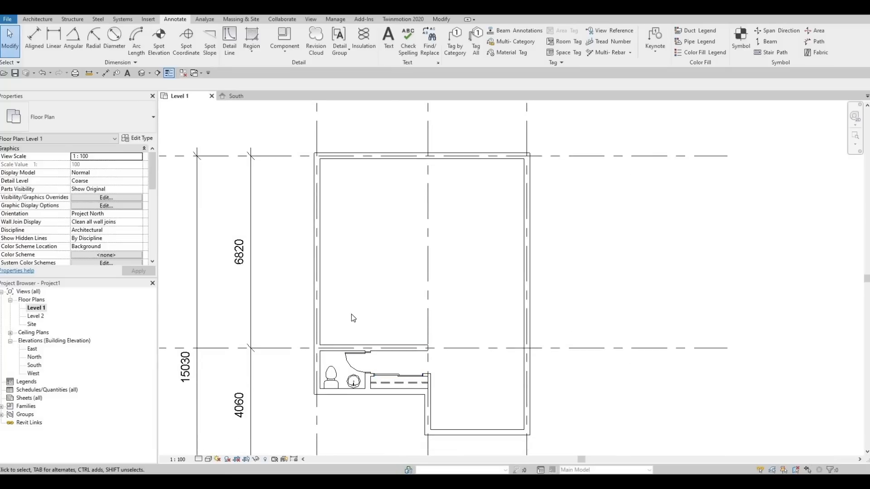
middle_drag(327, 203, 329, 212)
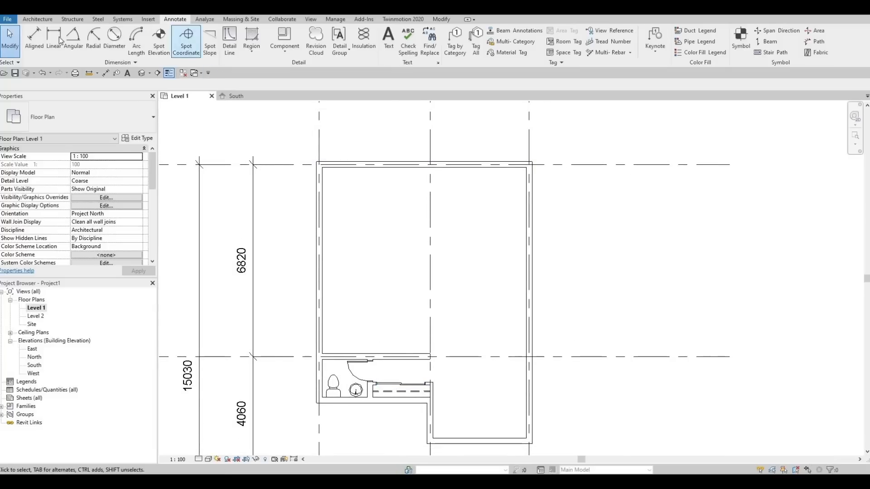
Start a 1000 mm wide stair from Level 1 to Level 2 with a southward 6-riser, 1375 mm run beside the west exterior wall
click(37, 19)
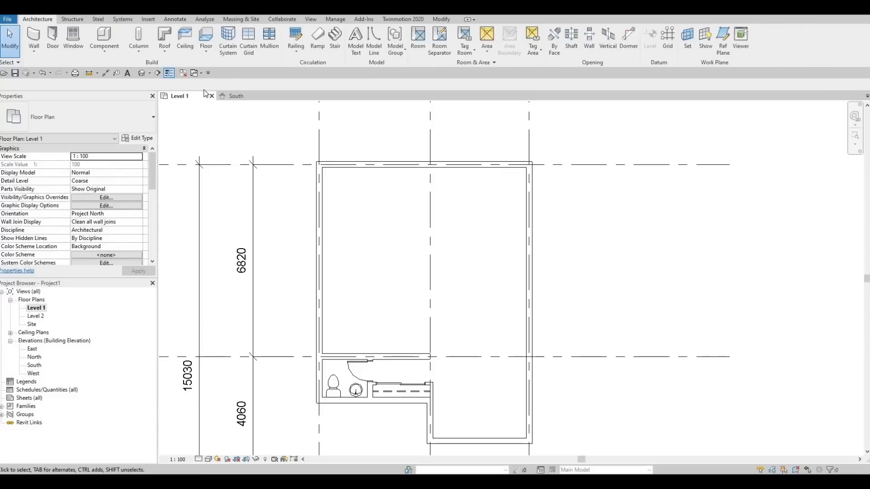
click(333, 43)
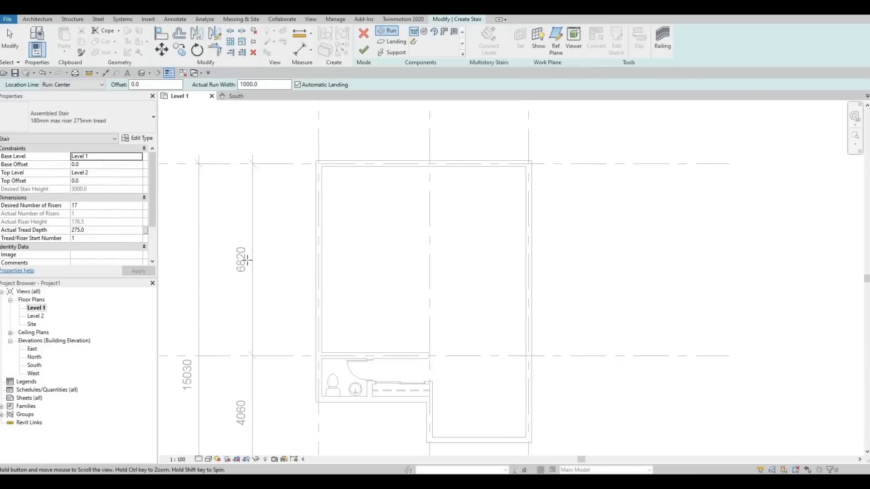
middle_drag(247, 260, 198, 230)
scroll(311, 285, up, 2)
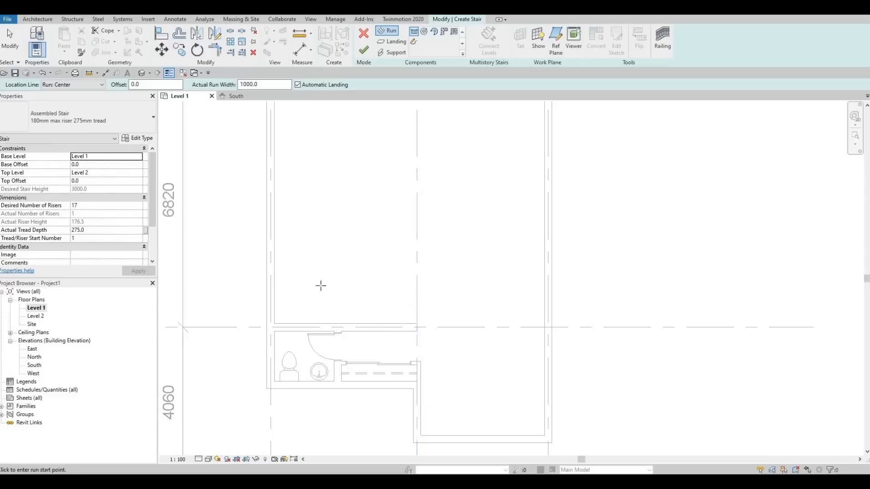
scroll(301, 236, up, 1)
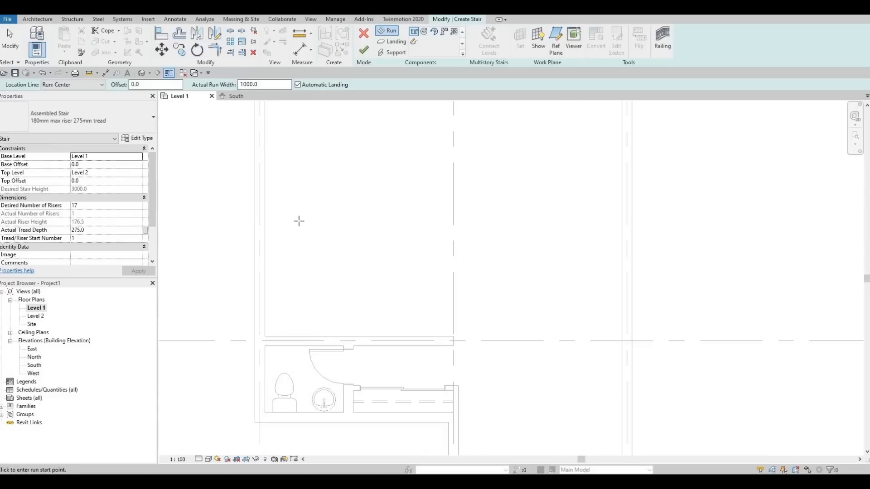
click(297, 236)
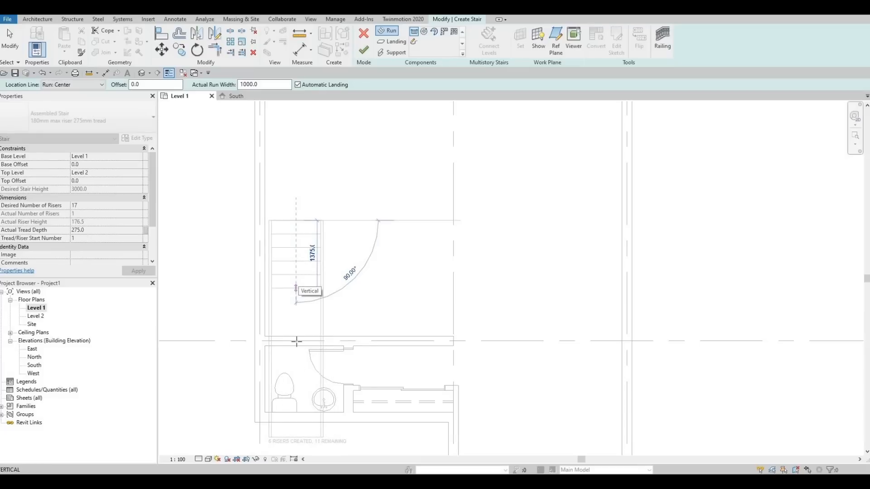
click(296, 439)
click(295, 290)
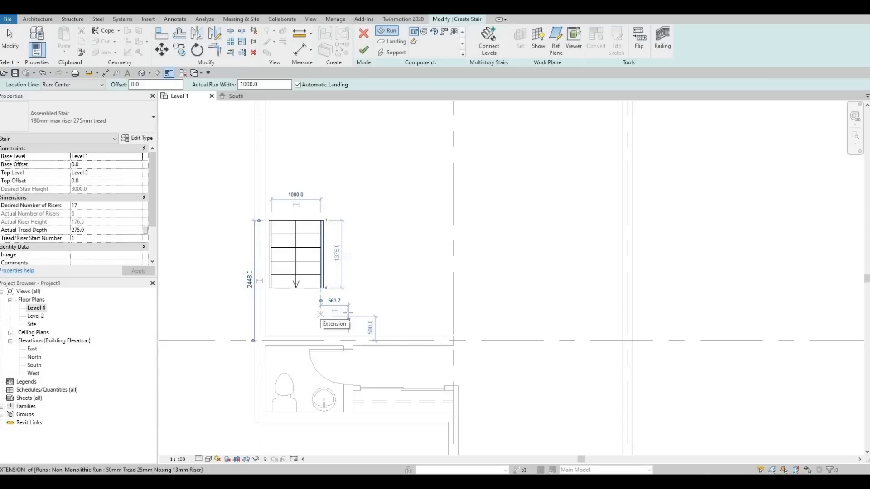
Add the stair's second run of 11 risers eastward from the corner landing, along the washroom's north wall, and finish the stair
click(321, 316)
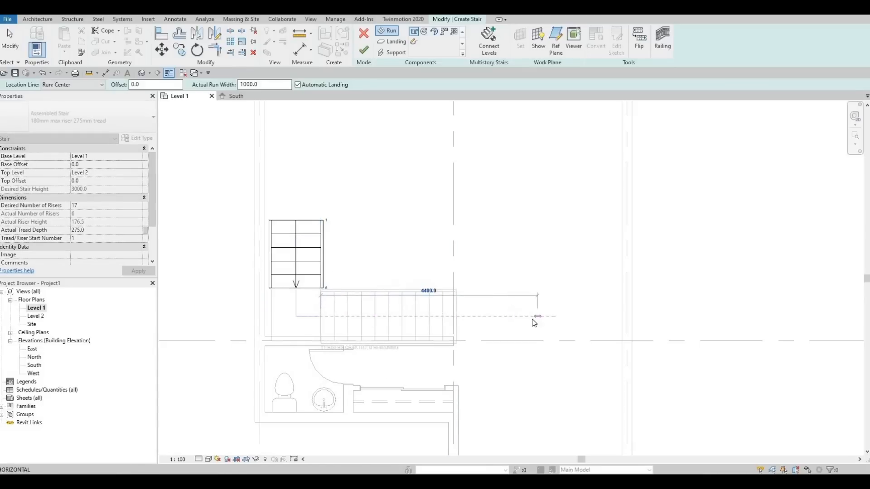
click(535, 321)
key(Escape)
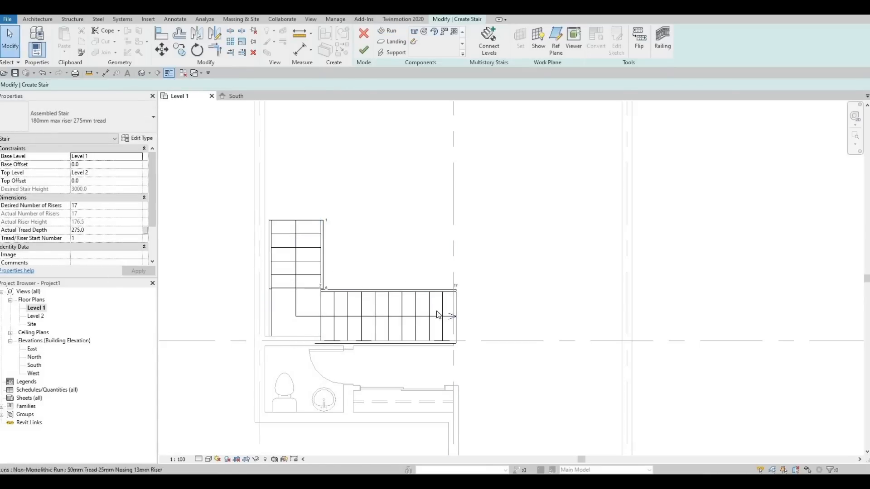
click(364, 53)
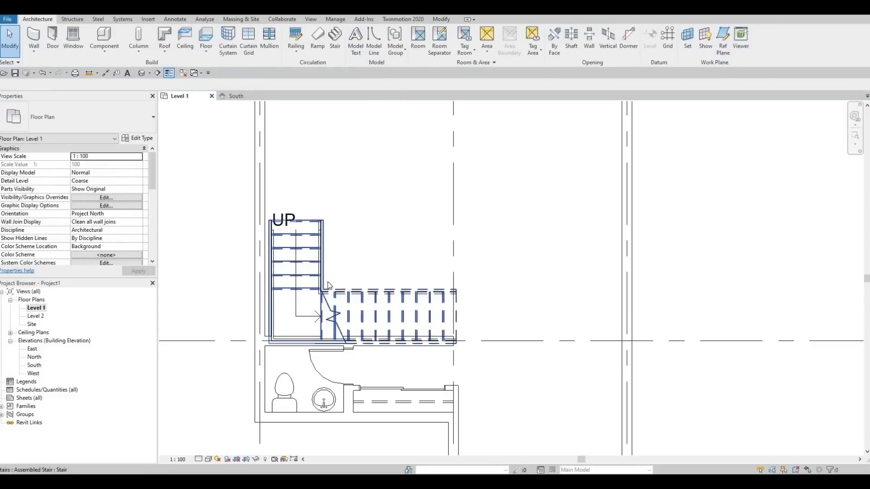
Nudge the stair west to the exterior wall and north off the washroom wall
click(305, 252)
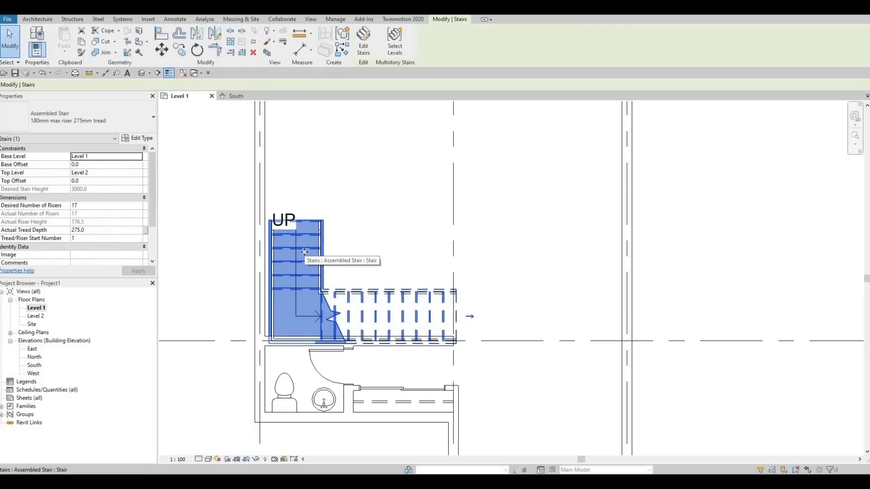
key(Left)
key(Left)
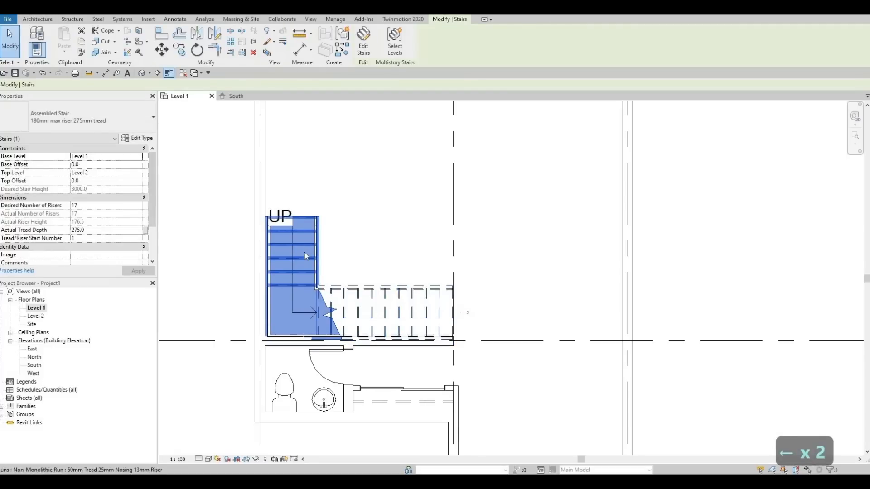
key(Up)
key(Up)
key(Right)
key(Up)
key(Left)
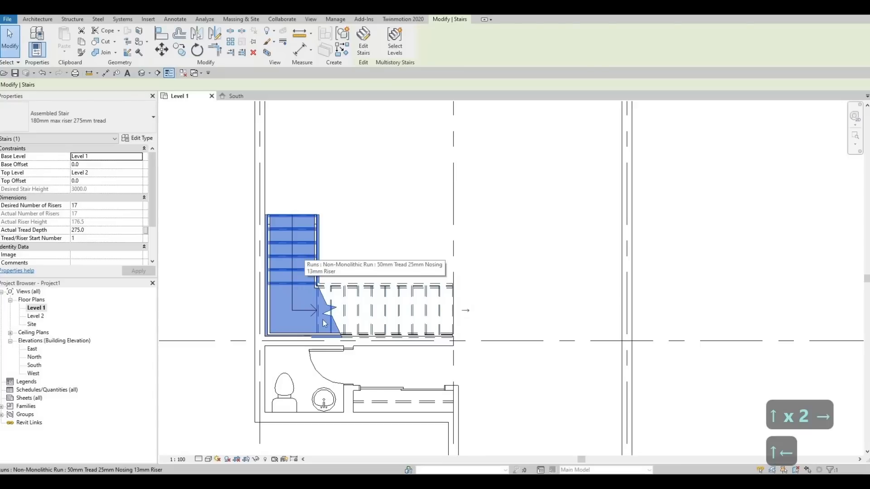
key(Escape)
Fine-tune the stair's position by nudging it slightly north and east within the wall corner
scroll(312, 316, up, 1)
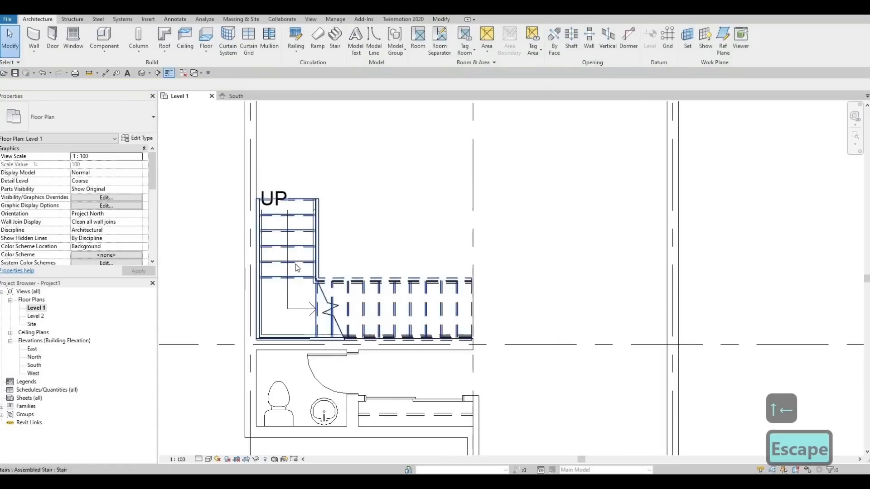
click(314, 289)
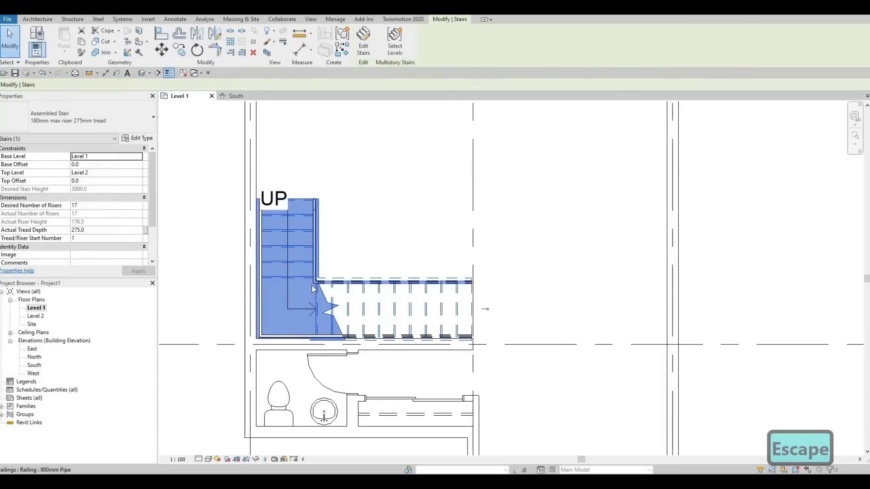
key(Up)
key(Right)
key(Right)
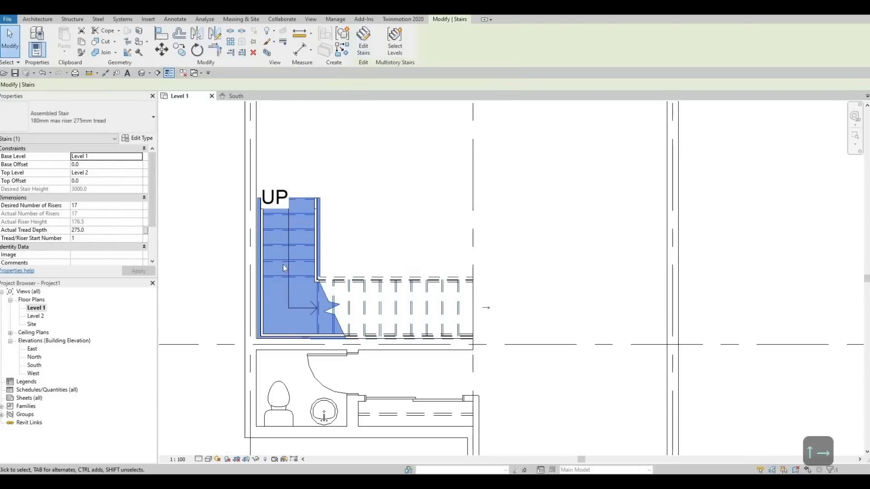
key(Escape)
key(Escape)
scroll(348, 280, down, 3)
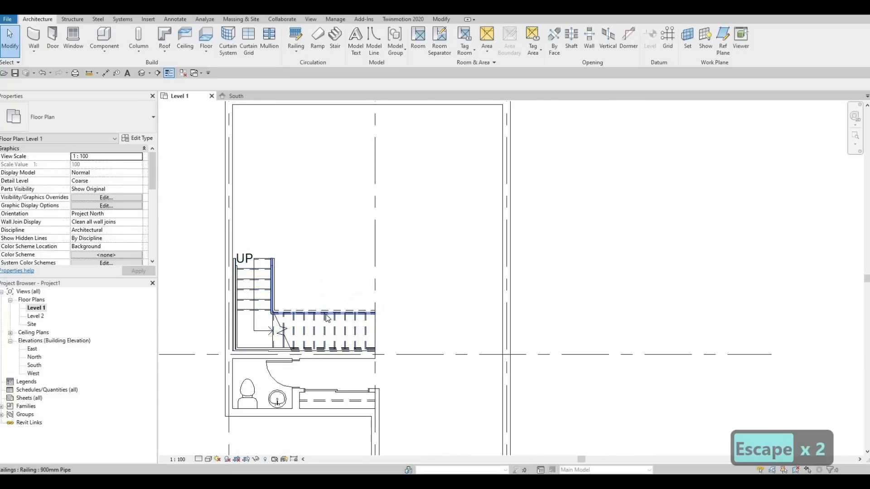
scroll(301, 277, down, 3)
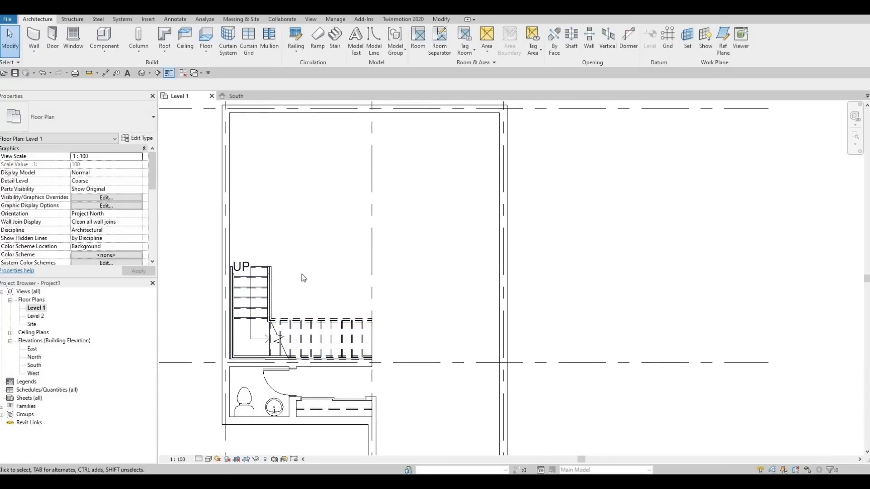
middle_drag(331, 282, 358, 272)
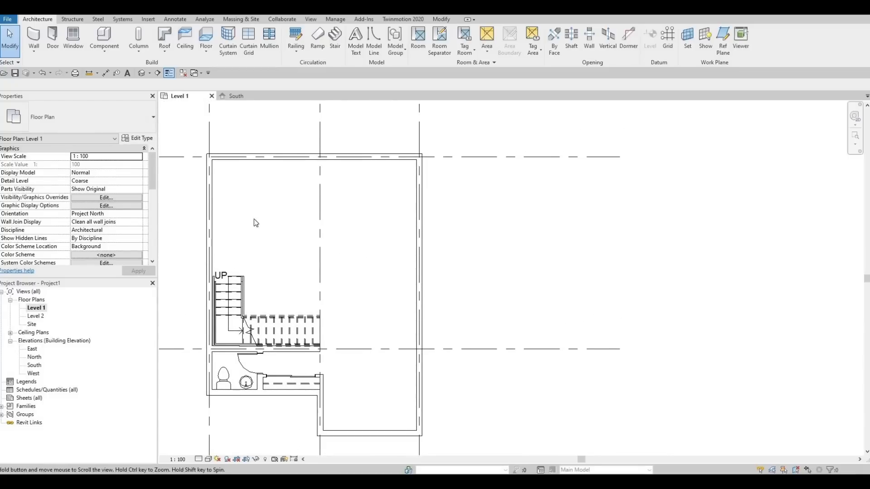
middle_drag(254, 221, 311, 226)
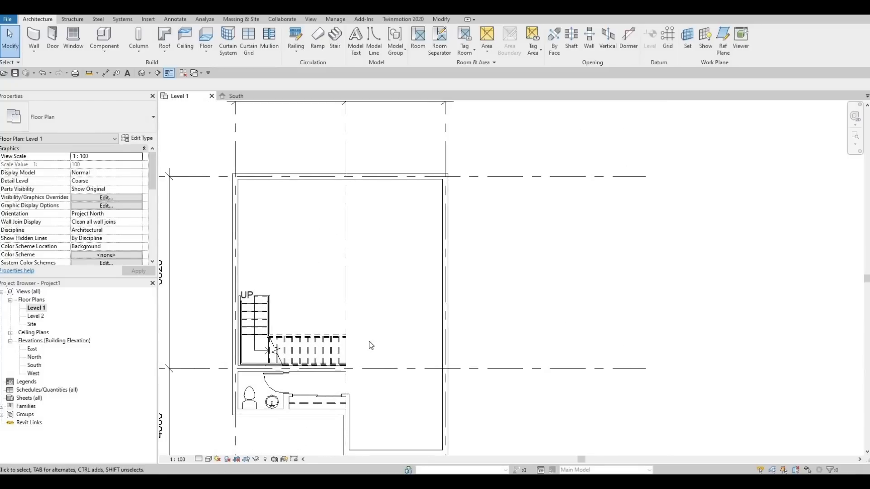
middle_drag(371, 333, 388, 239)
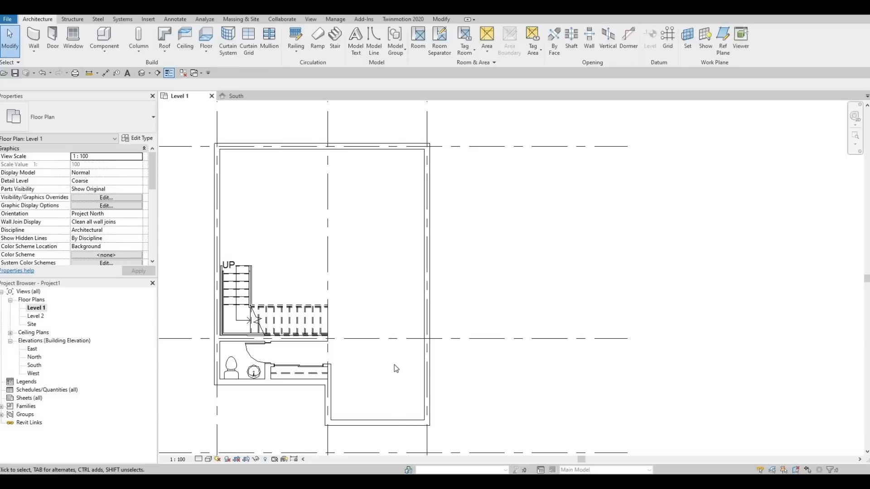
scroll(383, 326, up, 1)
scroll(373, 277, down, 1)
scroll(372, 286, up, 1)
scroll(369, 323, down, 1)
middle_drag(356, 280, 353, 308)
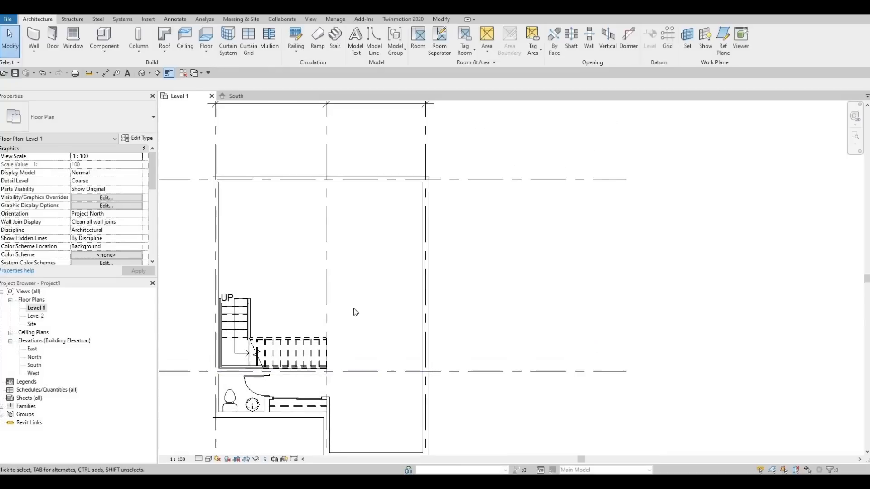
key(F1)
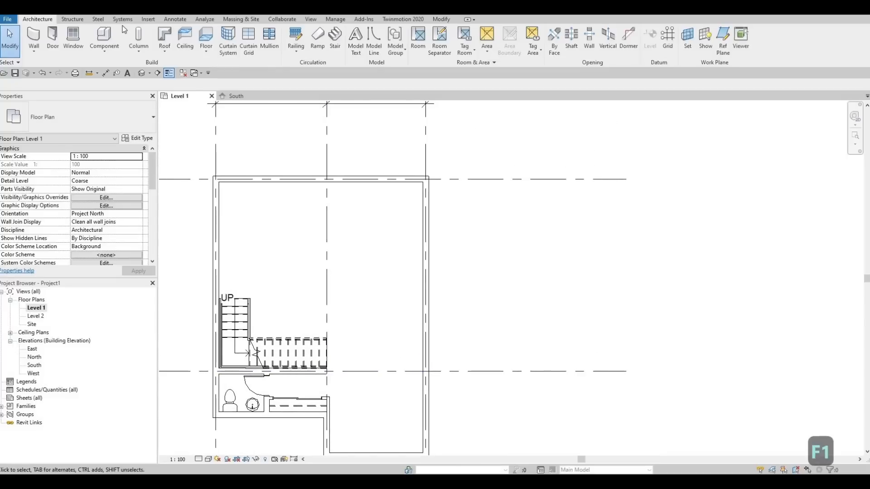
Start loading a family and browse the Canada metric library to the Furniture > Seating folder
click(146, 19)
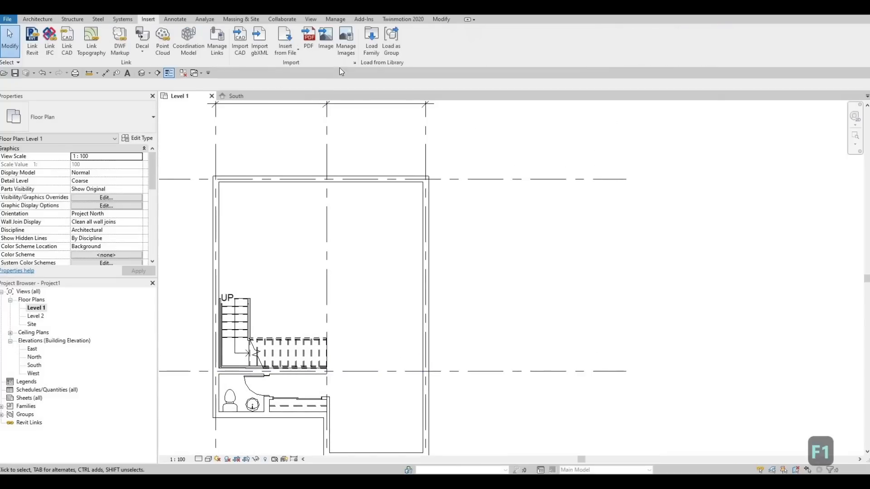
click(368, 55)
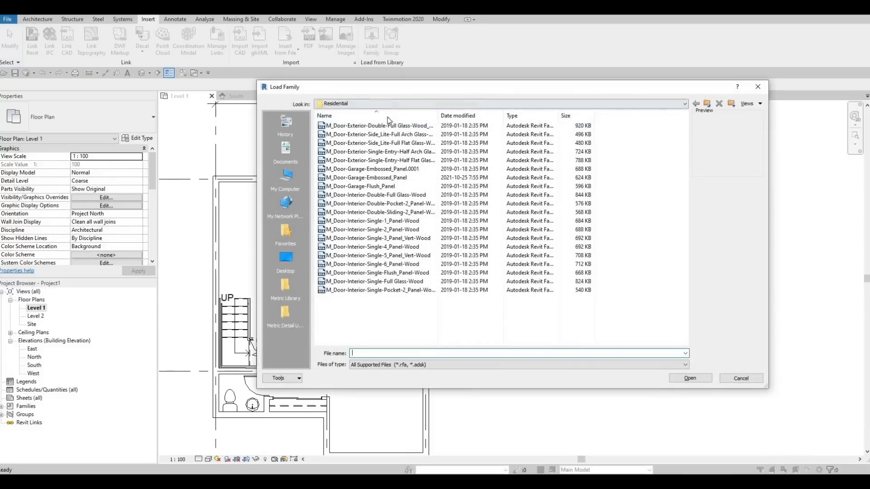
click(392, 105)
scroll(389, 156, up, 2)
click(383, 159)
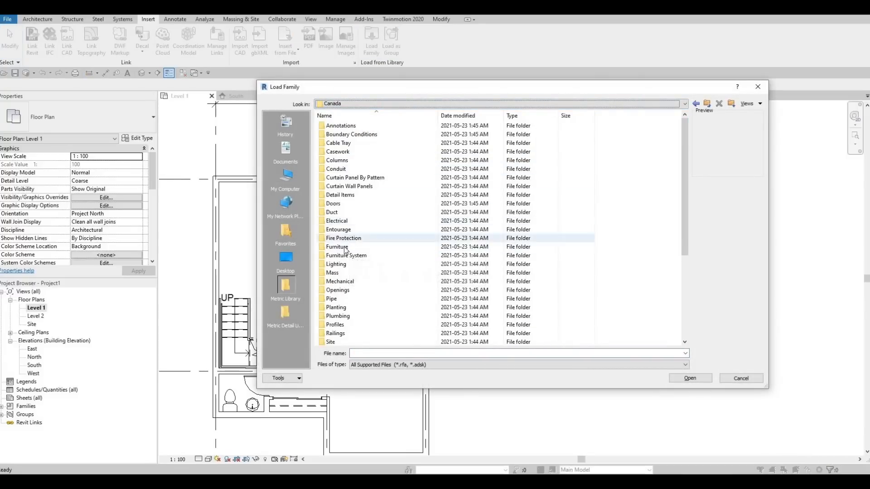
scroll(345, 249, down, 1)
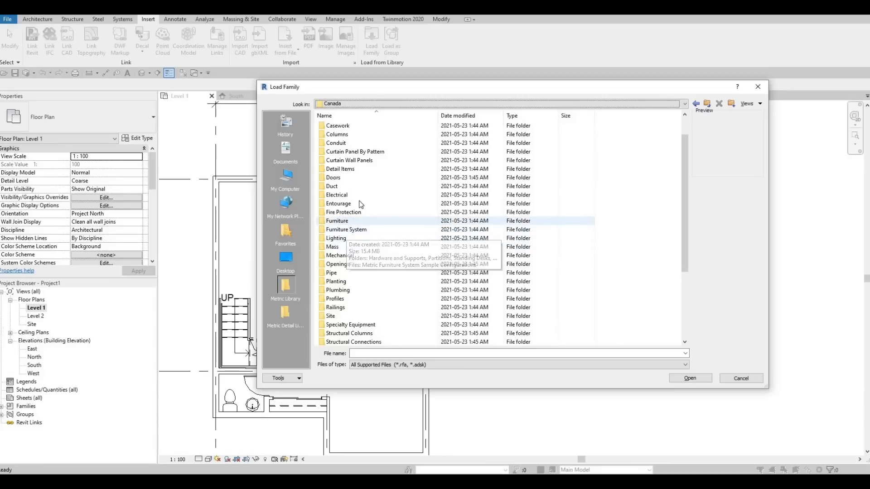
double_click(338, 221)
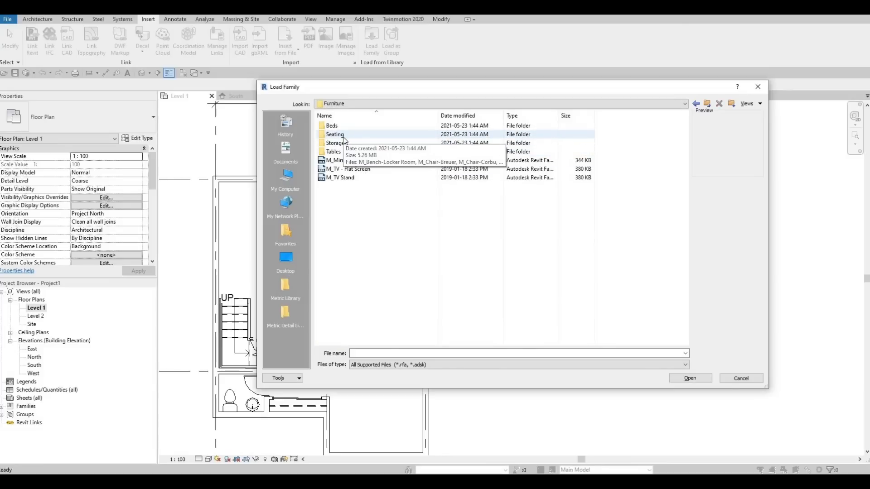
double_click(336, 135)
Preview the bench and chair families in the Seating folder and load M_Chair-Corbu
click(352, 126)
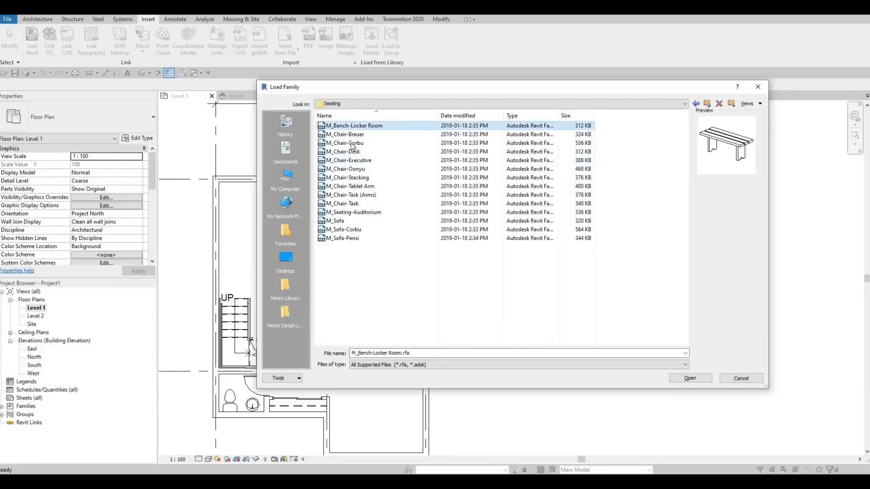
click(351, 143)
click(350, 160)
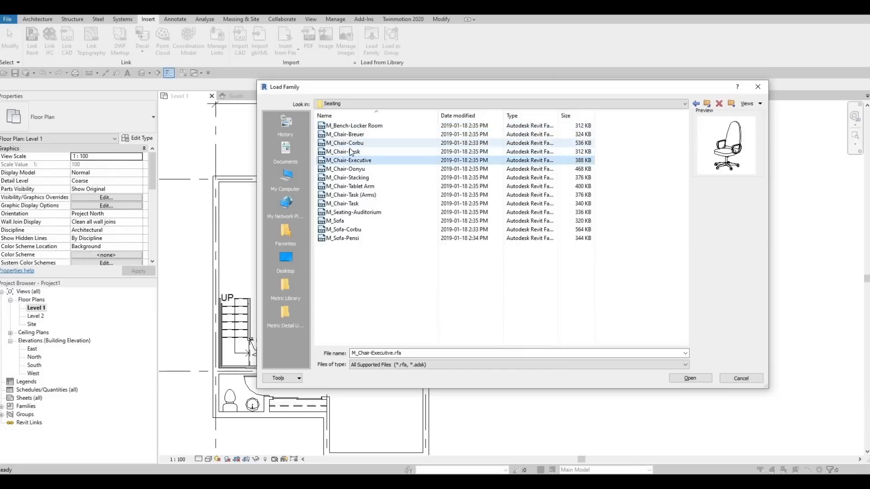
click(349, 135)
click(350, 152)
click(350, 160)
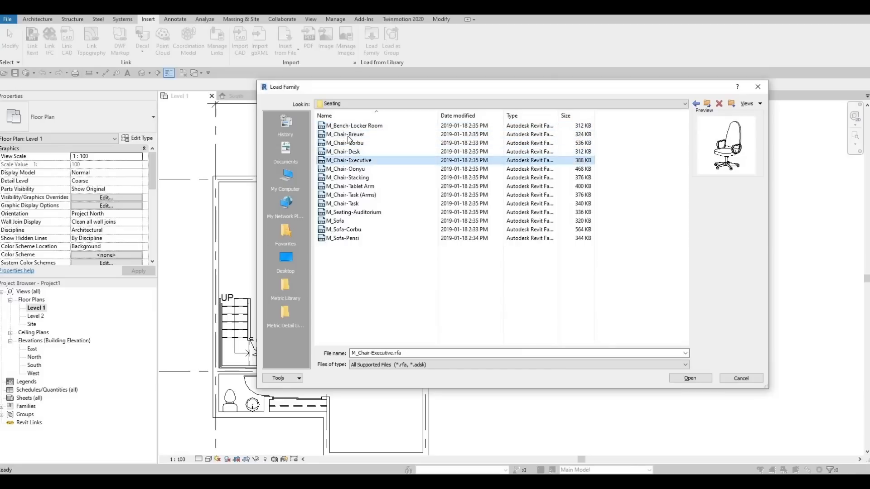
click(348, 136)
click(348, 144)
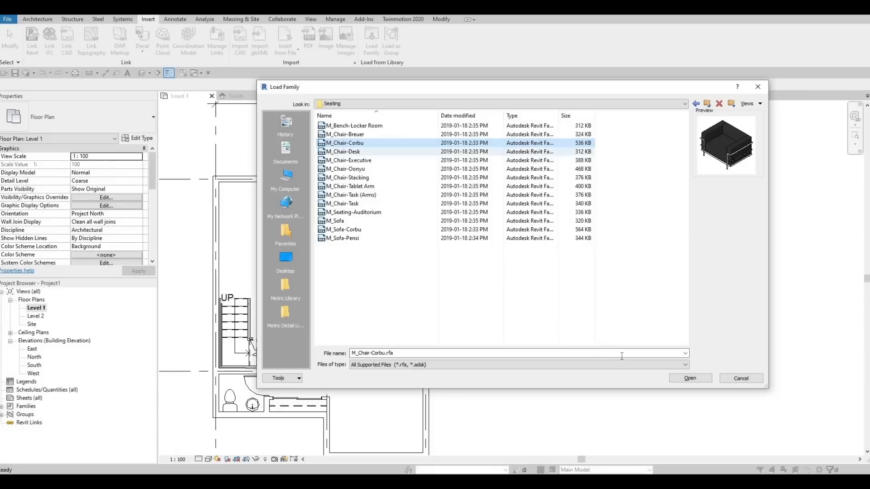
click(685, 380)
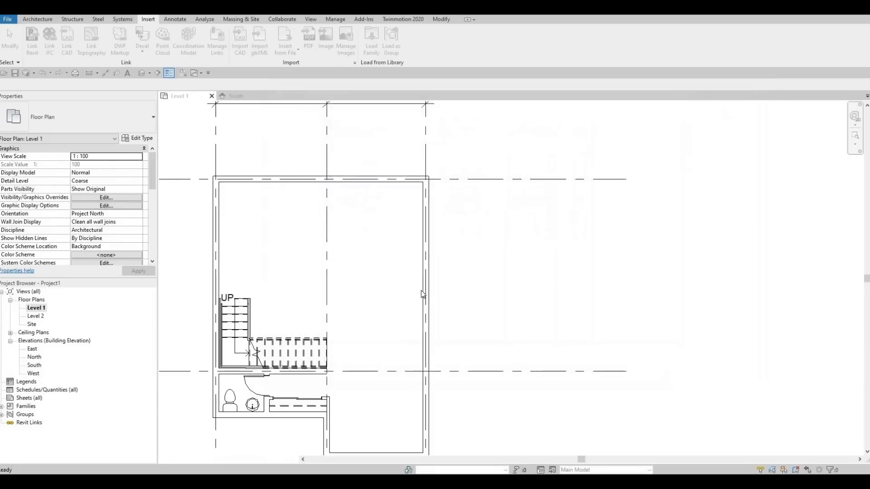
Place two M_Chair-Corbu armchairs side by side along the north wall, in the northwest corner of Level 1
key(c)
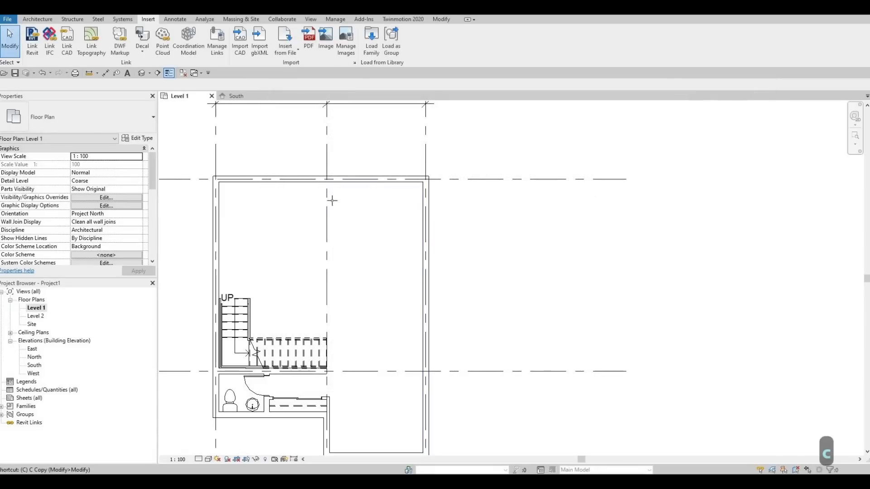
key(m)
scroll(289, 202, up, 3)
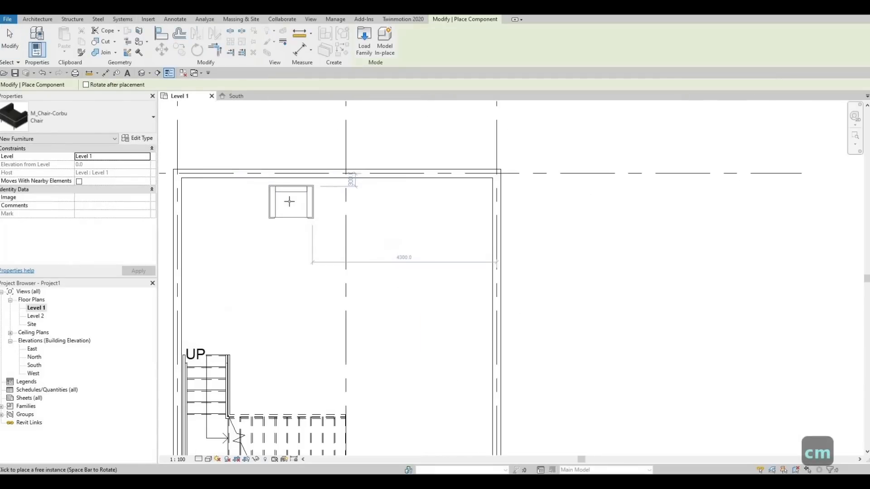
click(282, 199)
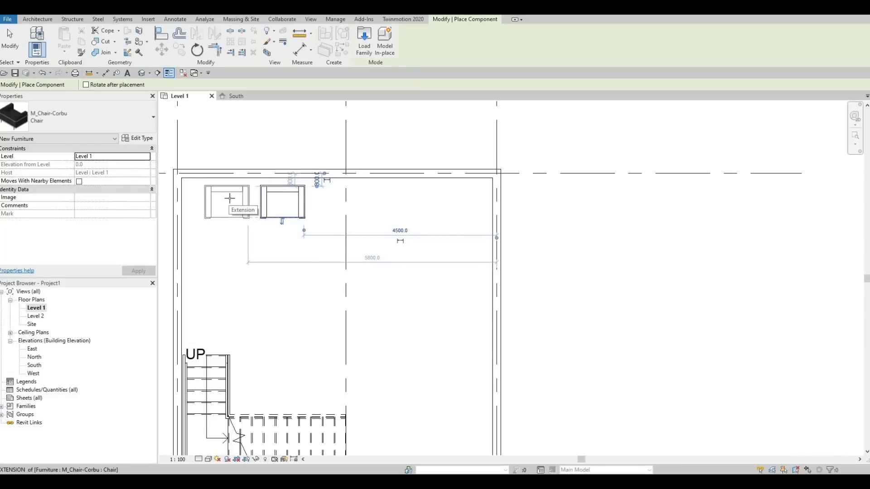
click(253, 221)
key(Escape)
key(Escape)
key(Escape)
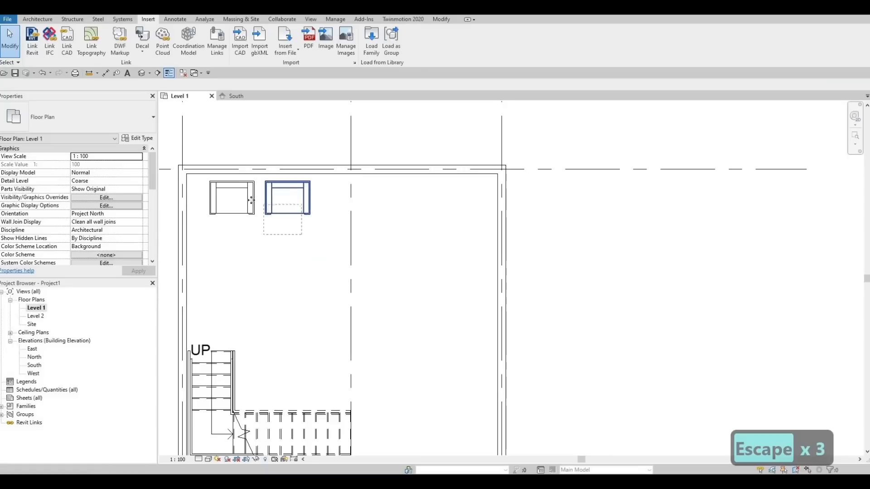
Nudge both armchairs north three steps toward the exterior wall
drag(302, 235, 251, 200)
key(Up)
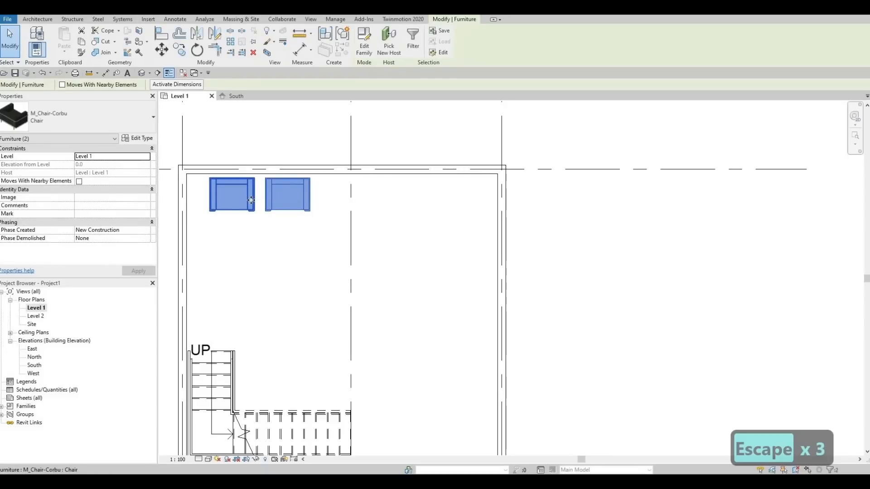
key(Up)
key(Up)
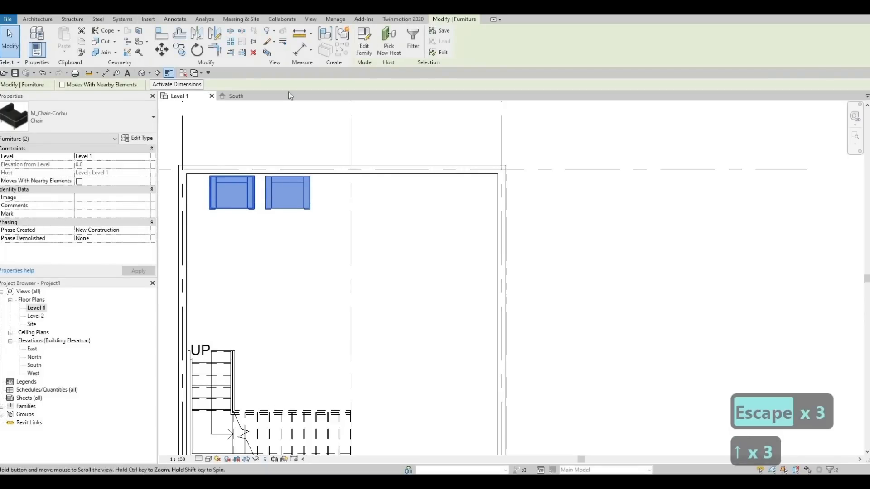
key(Escape)
Load the M_Sofa-Corbu family from the Seating folder
click(371, 41)
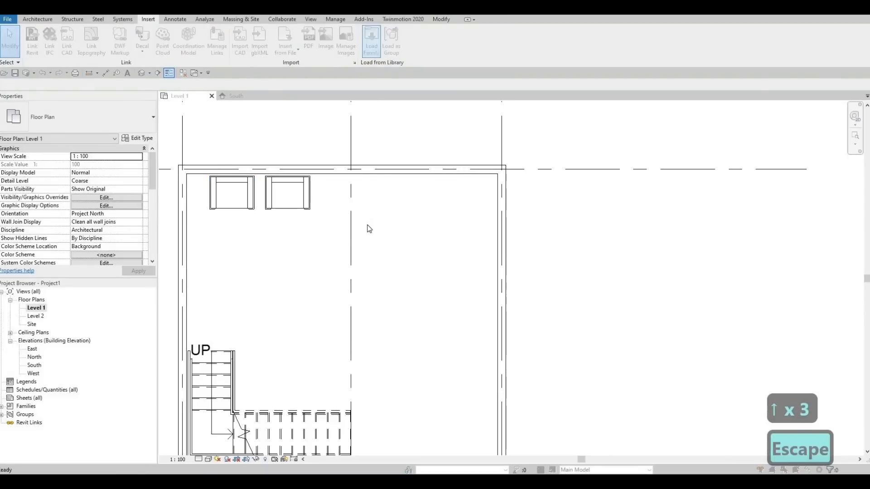
click(355, 230)
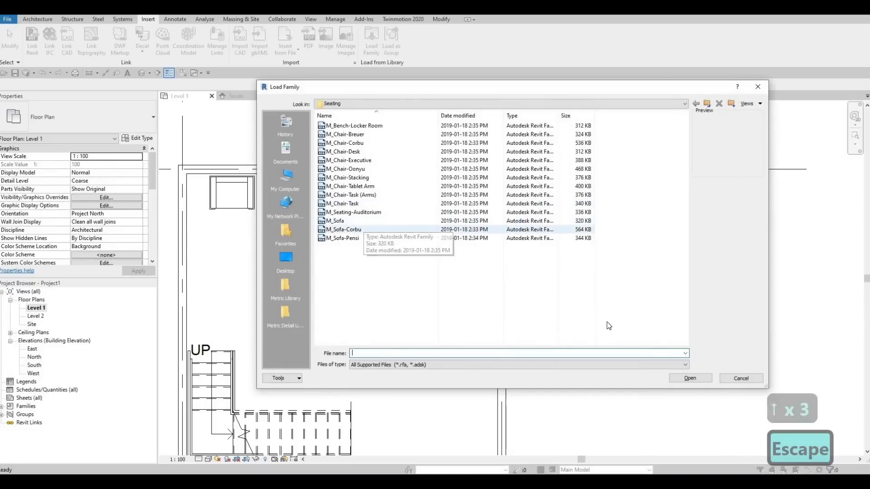
click(689, 383)
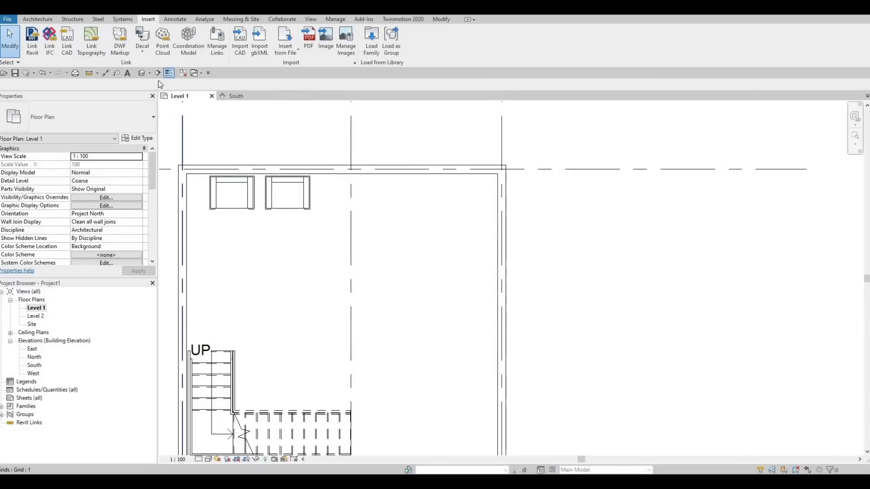
Place one M_Sofa-Corbu, rotated to face west, southeast of the armchairs and west of the middle grid line
key(c)
key(m)
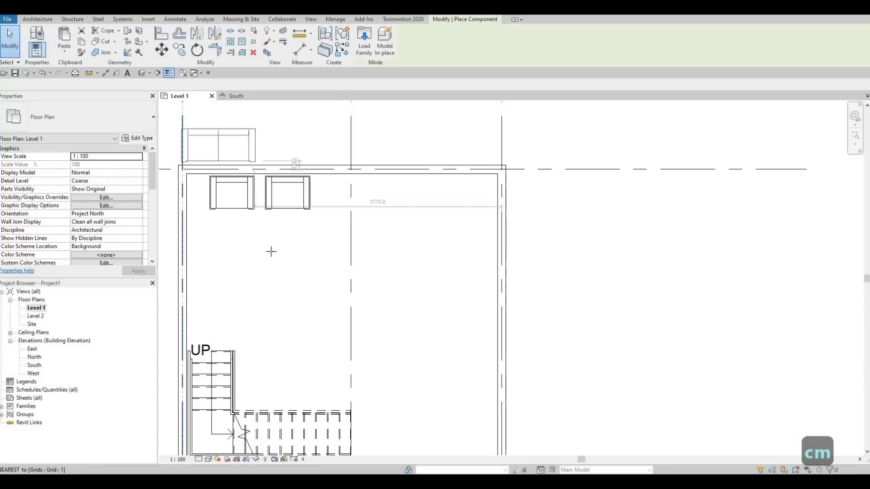
key(space)
key(space)
key(space)
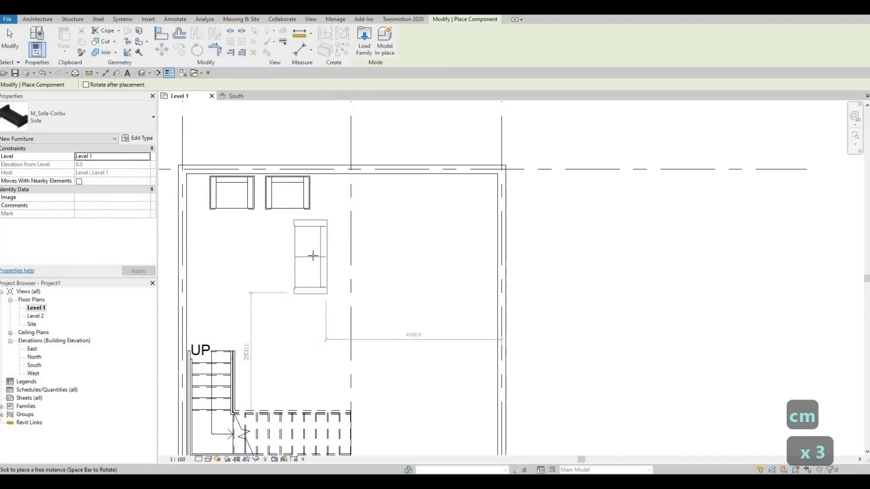
click(313, 255)
key(Escape)
key(Escape)
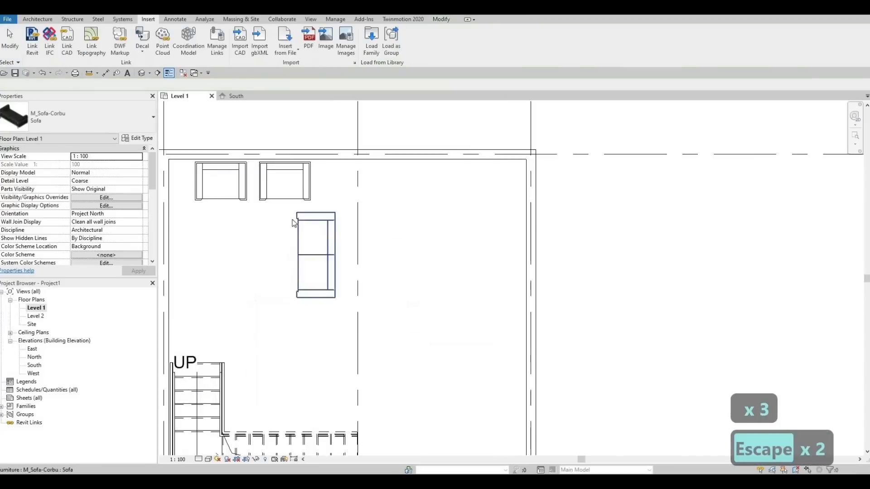
Nudge both armchairs three steps west, and move the east armchair three further steps west to narrow the gap between them
middle_drag(278, 224, 283, 232)
scroll(283, 232, down, 1)
drag(299, 235, 257, 207)
key(Left)
key(Left)
key(Left)
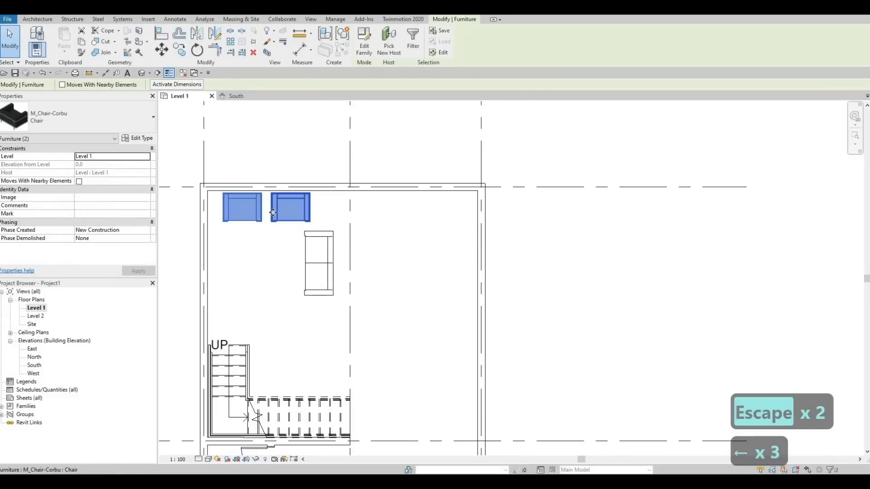
click(272, 209)
key(Left)
key(Left)
key(Left)
key(Escape)
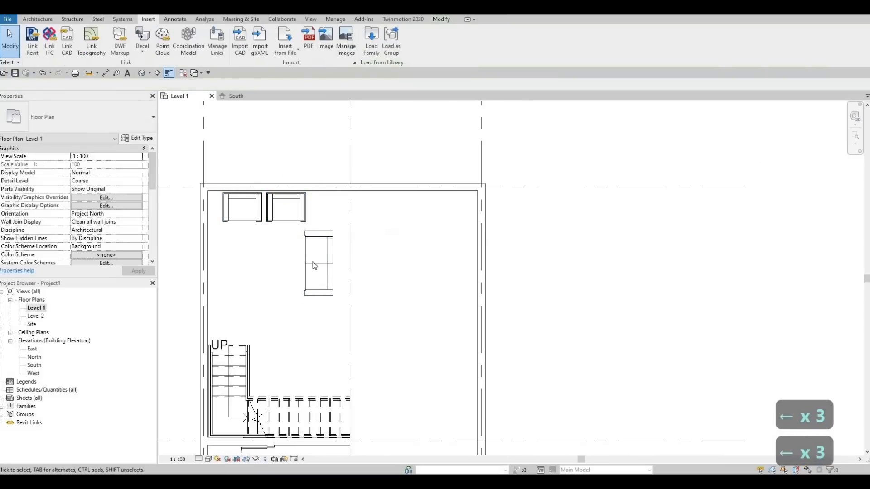
Nudge the sofa four steps west and one step back east
click(313, 261)
key(Left)
key(Left)
key(Left)
key(Left)
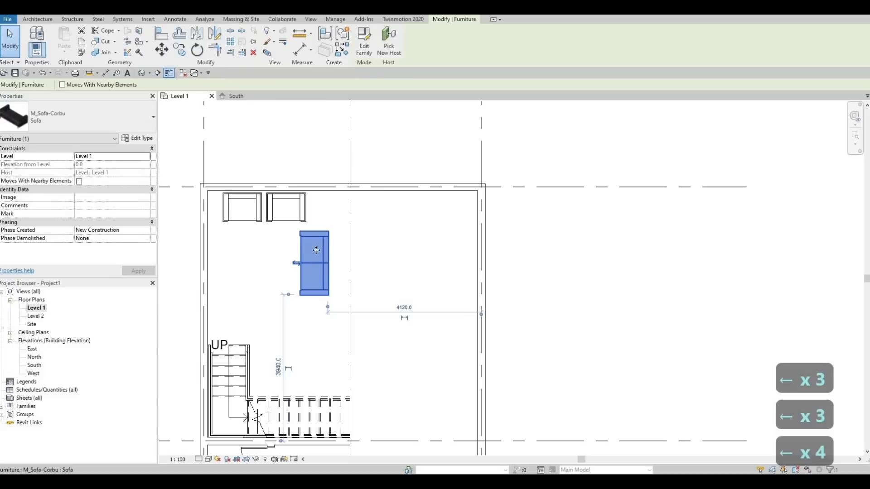
key(Right)
key(Escape)
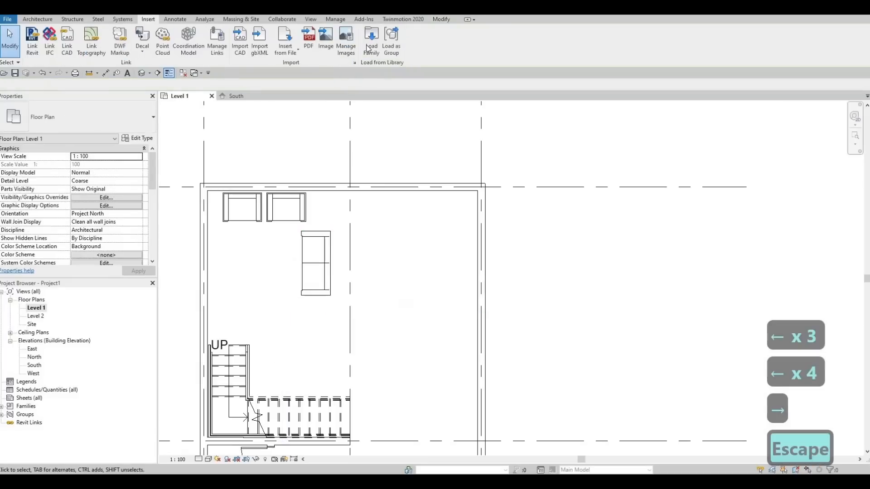
Load the M_Table-Coffee family from the Furniture > Tables folder
click(371, 45)
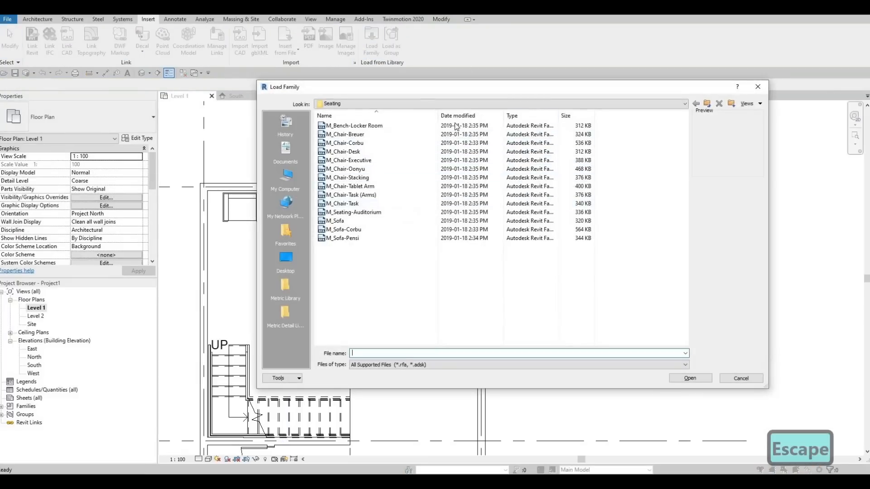
click(534, 104)
click(392, 120)
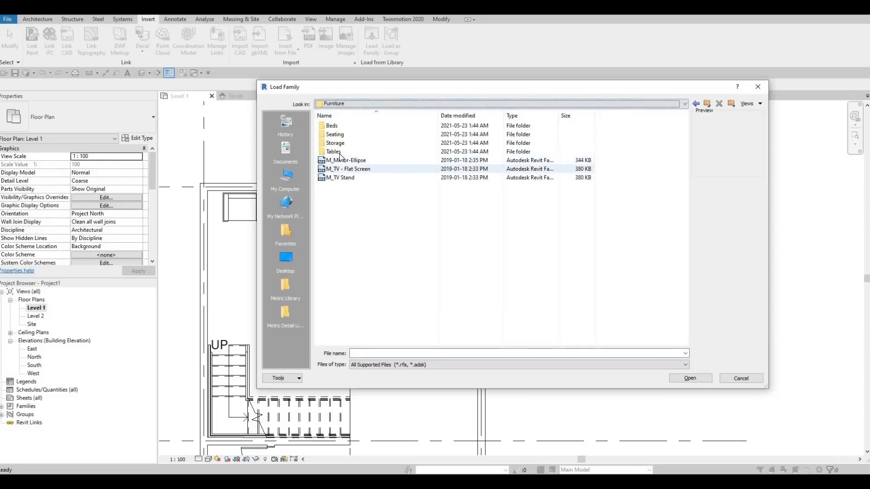
double_click(344, 152)
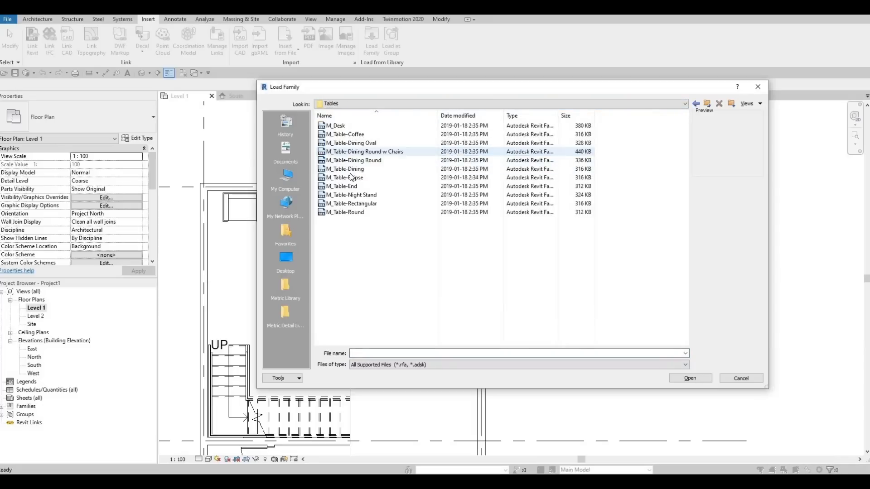
click(354, 134)
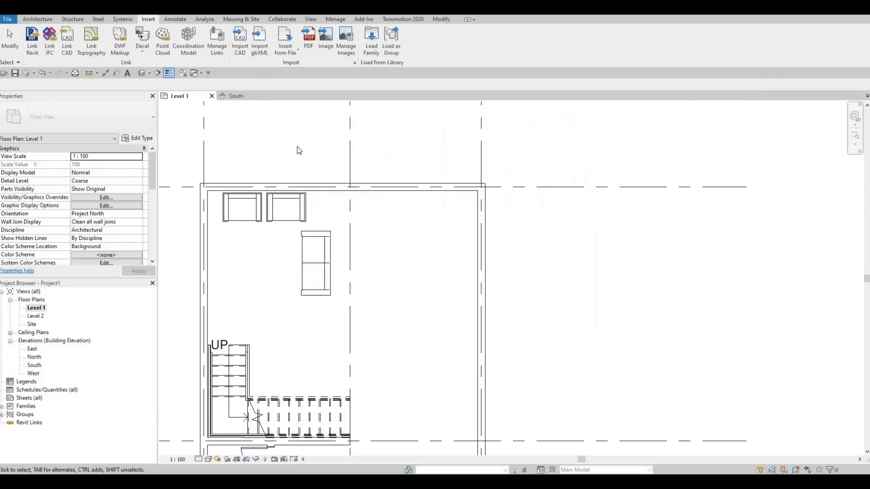
Place a 0610 x 0610 x 0610mm M_Table-Coffee west of the sofa and south of the armchairs
key(c)
key(m)
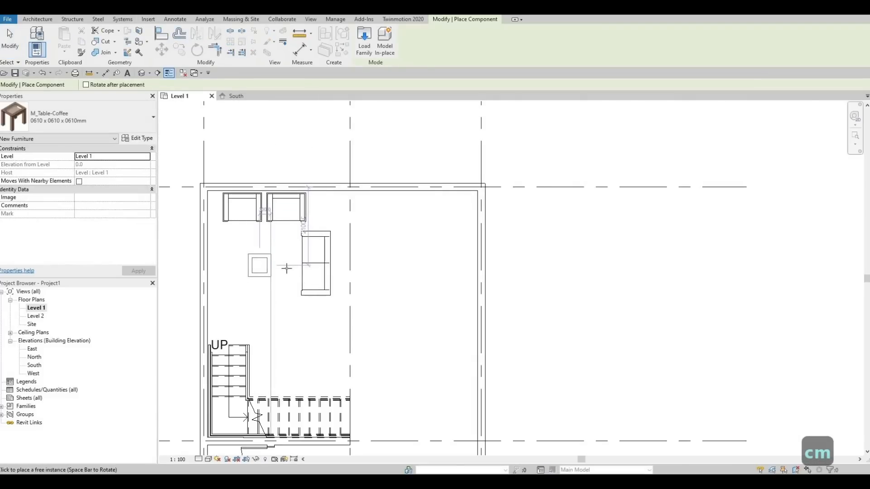
click(259, 264)
key(Escape)
key(Escape)
key(Escape)
scroll(238, 269, up, 2)
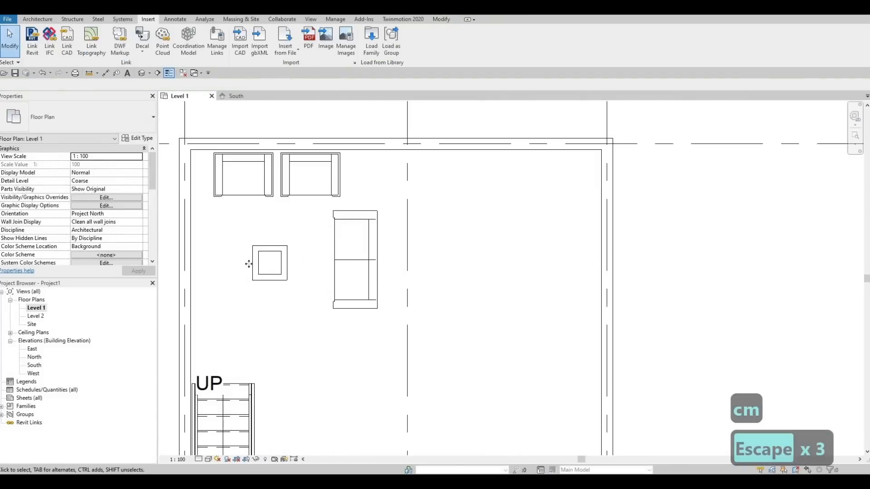
Try the coffee table as 0787 x 0711 x 0610mm, and settle on the 0915 x 1830 x 0457mm type
click(90, 111)
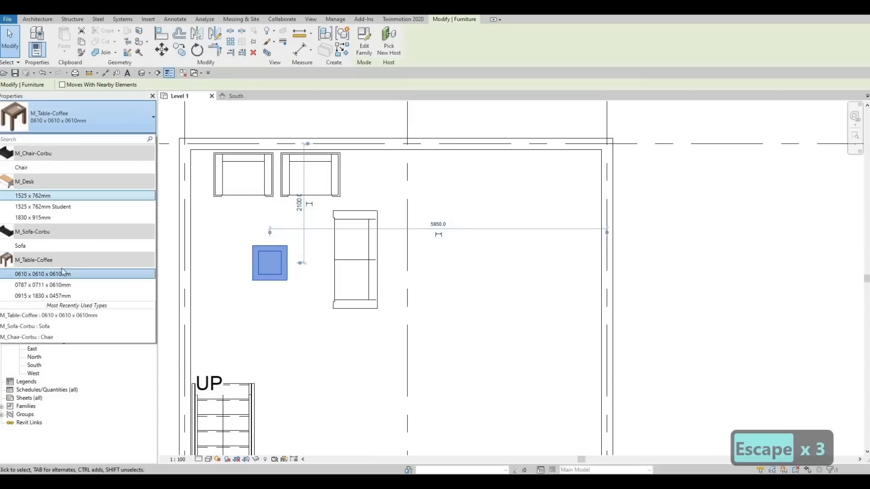
click(59, 288)
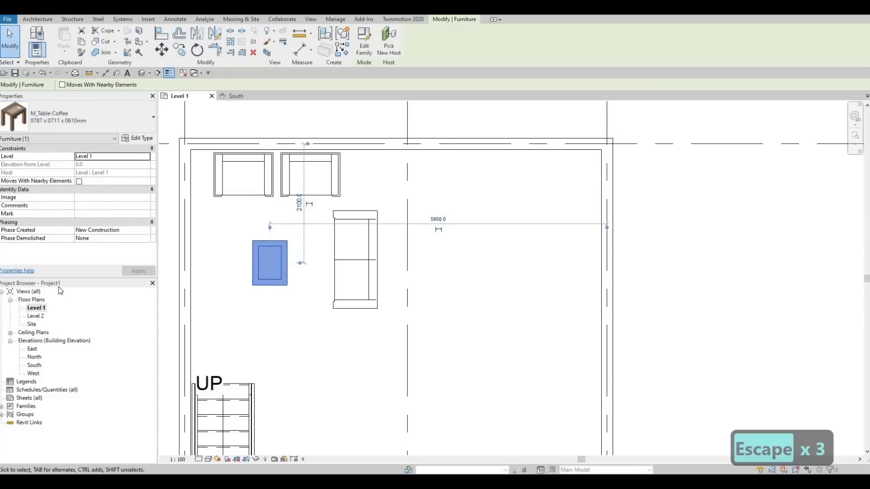
click(77, 120)
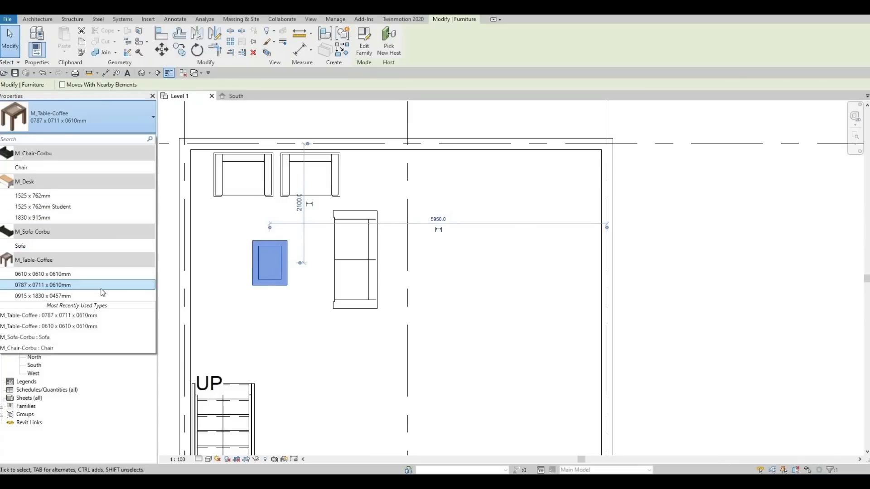
click(102, 295)
key(Escape)
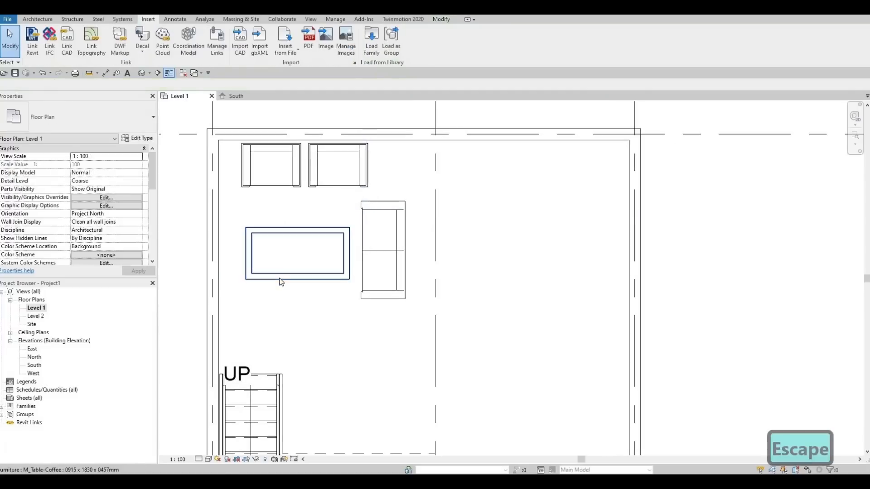
Duplicate the coffee table's type under the name EDITED COFFEE TABLE
click(280, 279)
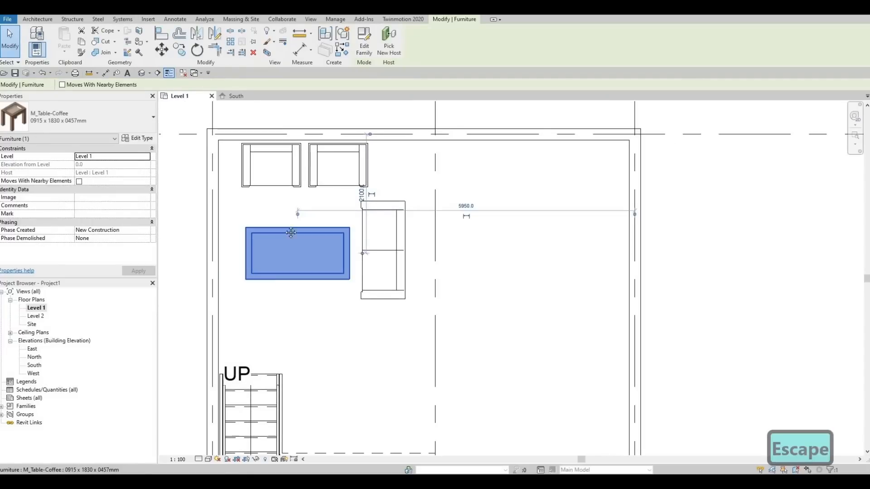
middle_drag(190, 206, 180, 186)
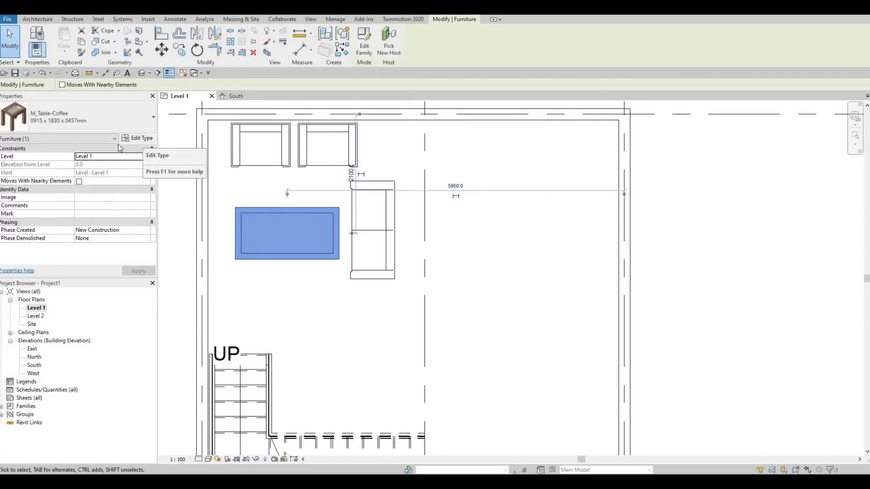
click(137, 138)
click(644, 89)
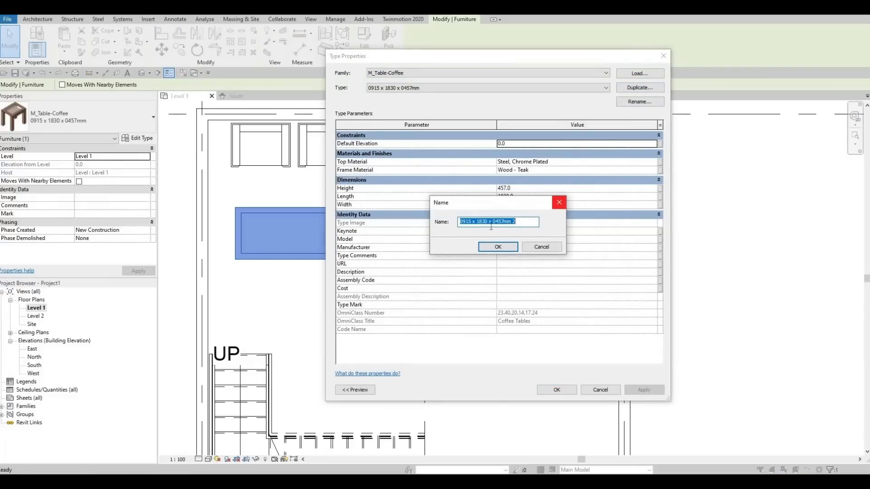
text(DI)
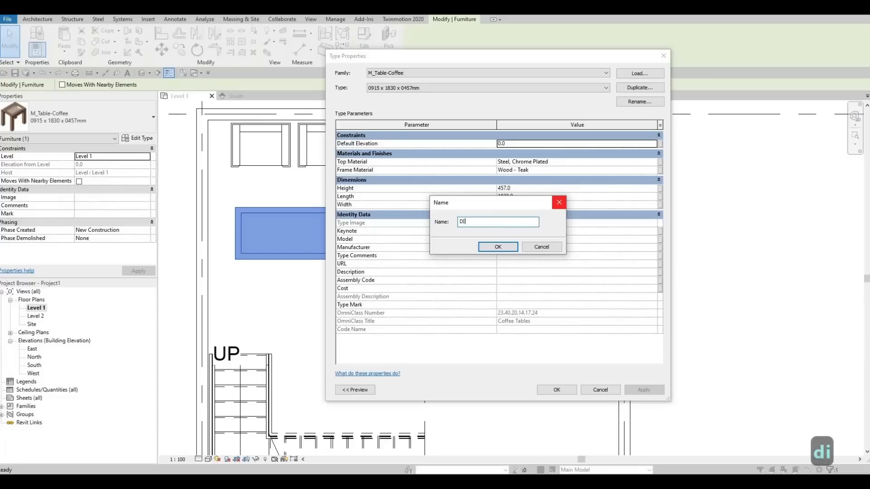
key(BackSpace)
key(BackSpace)
key(BackSpace)
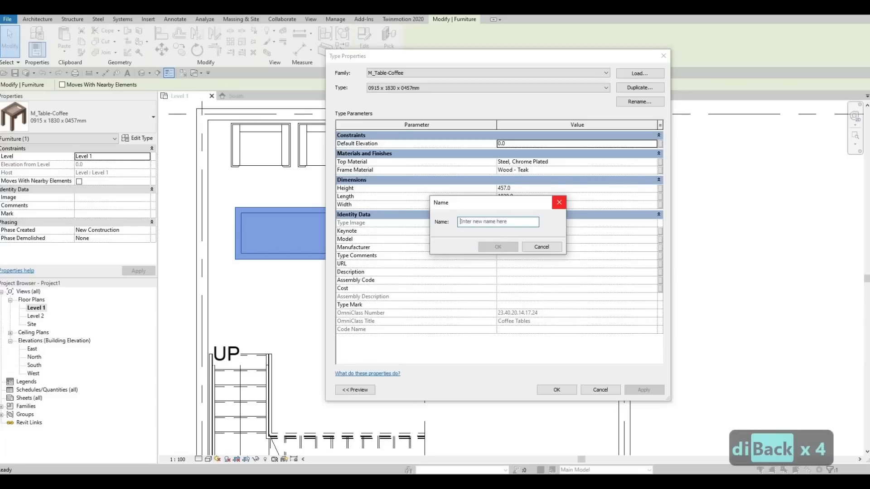
text(EDITE)
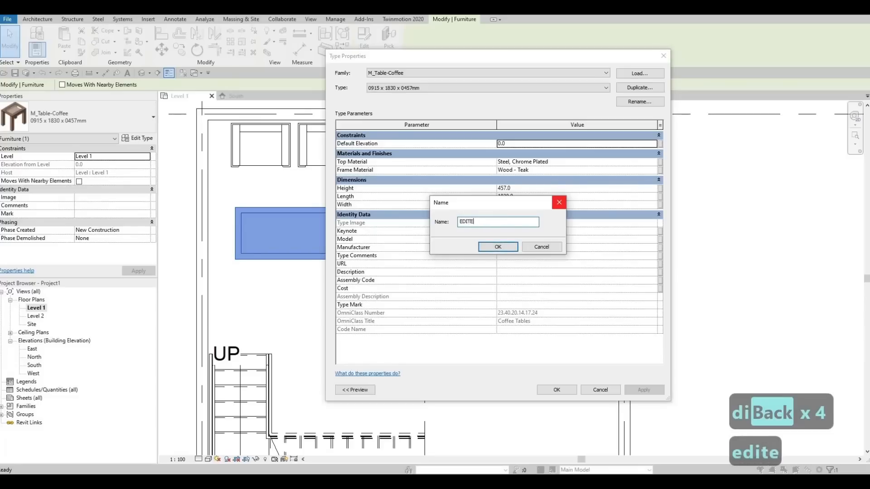
text(D COFFEE)
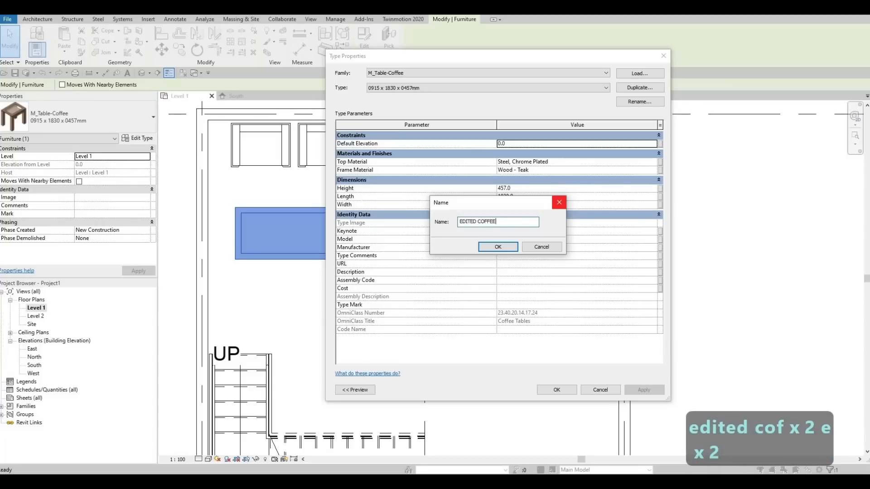
text( TABLE)
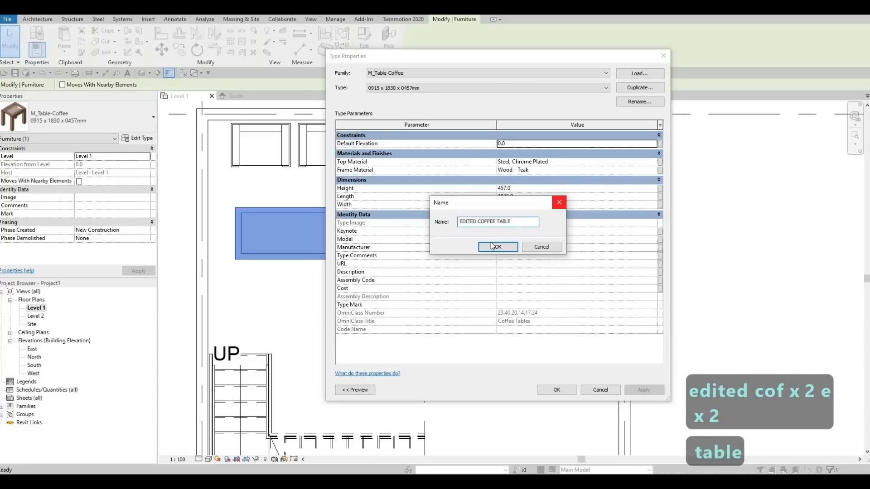
key(Return)
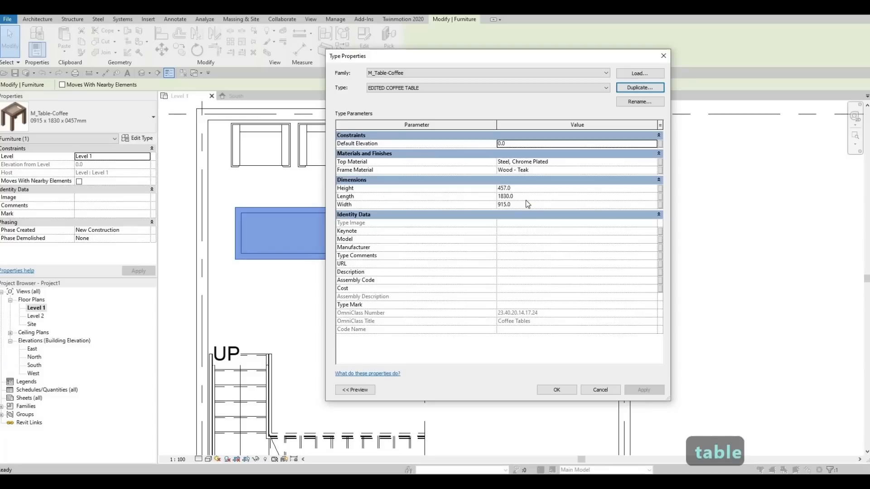
Set the Length of the EDITED COFFEE TABLE type to 1700 mm
double_click(520, 197)
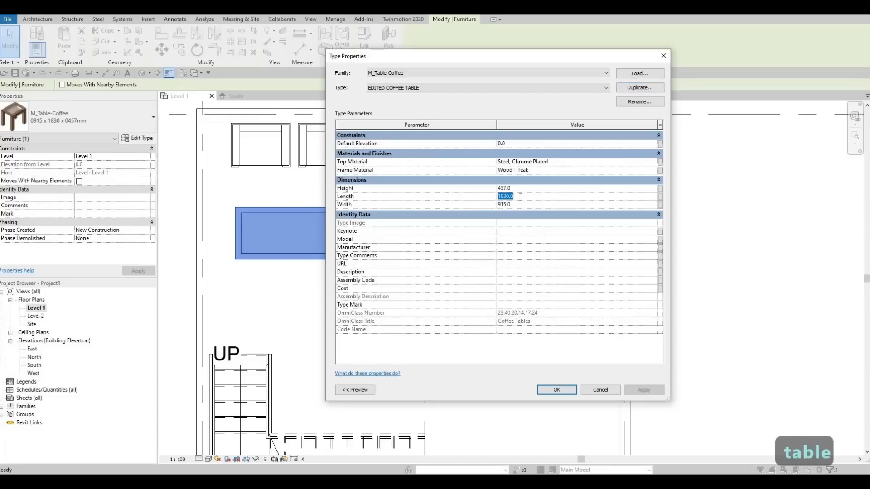
text(1700)
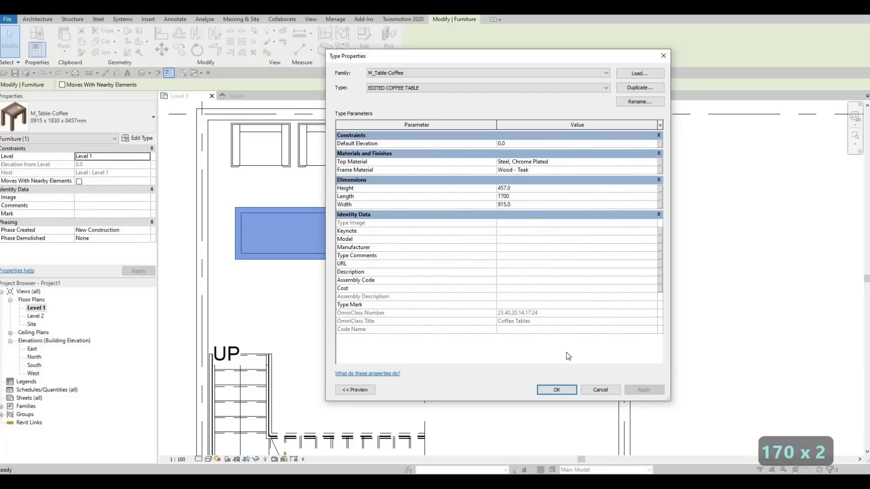
key(Return)
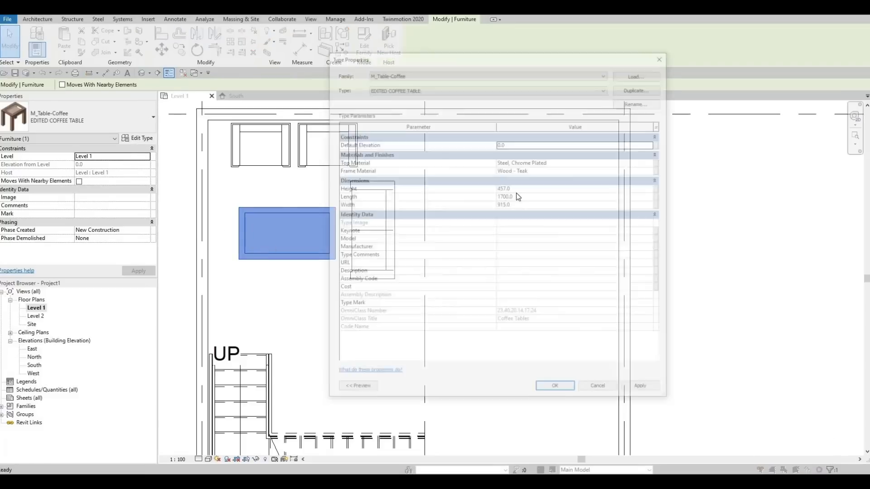
Set the EDITED COFFEE TABLE type's Width to 700 mm and Length to 1400 mm
click(523, 203)
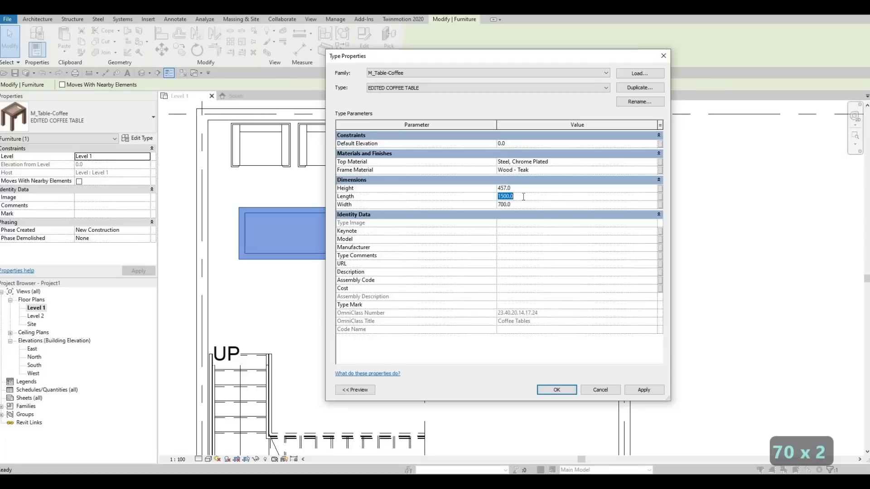
text(1400)
click(644, 390)
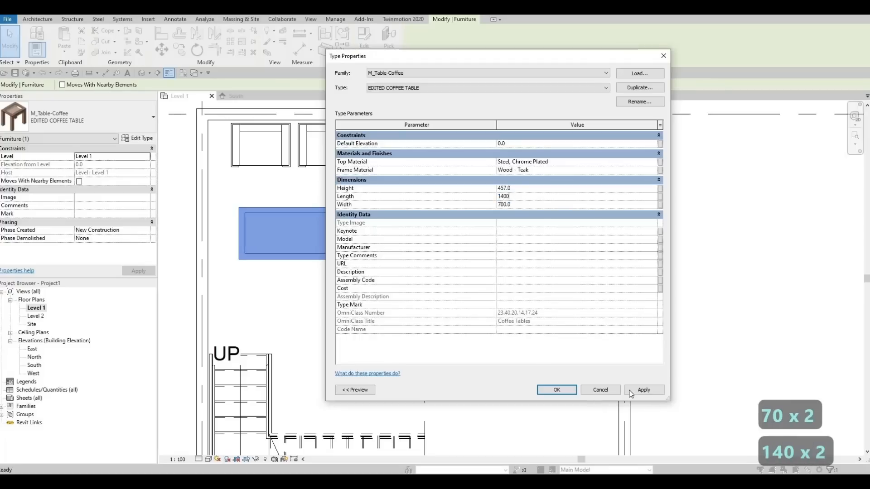
key(Escape)
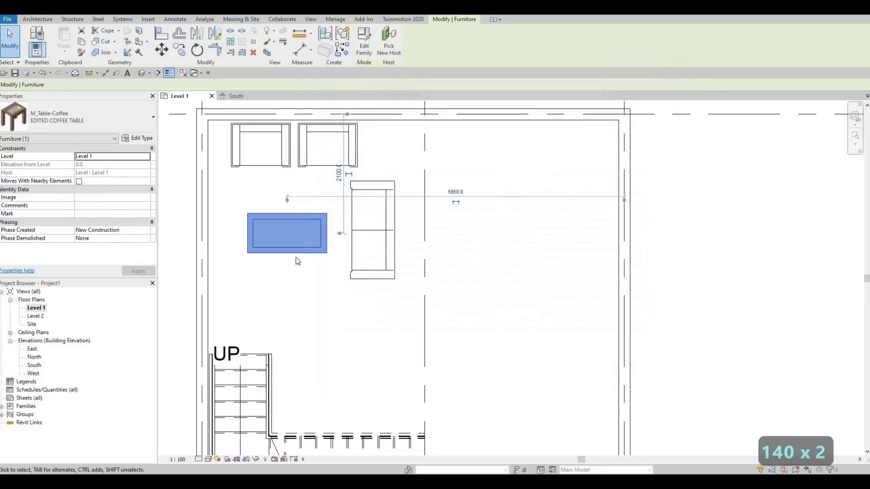
key(Escape)
Nudge the resized coffee table a net one step north and two steps east
click(296, 257)
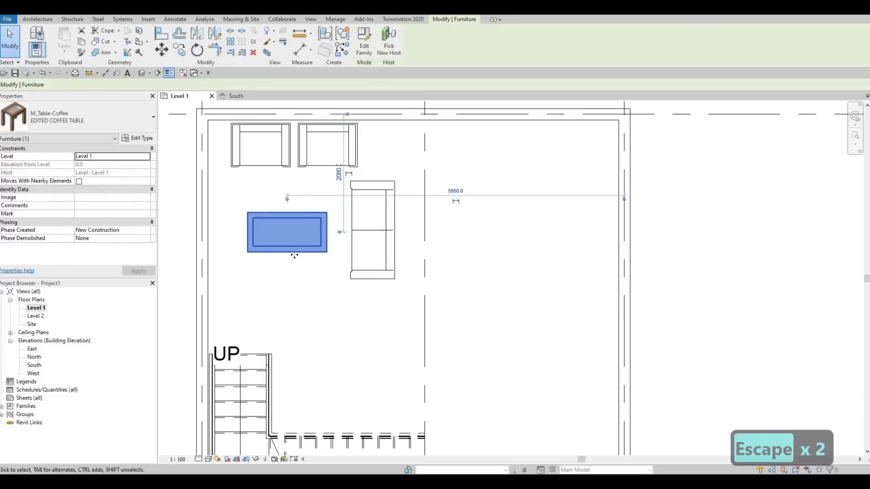
key(Up)
key(Up)
key(Right)
key(Down)
key(Right)
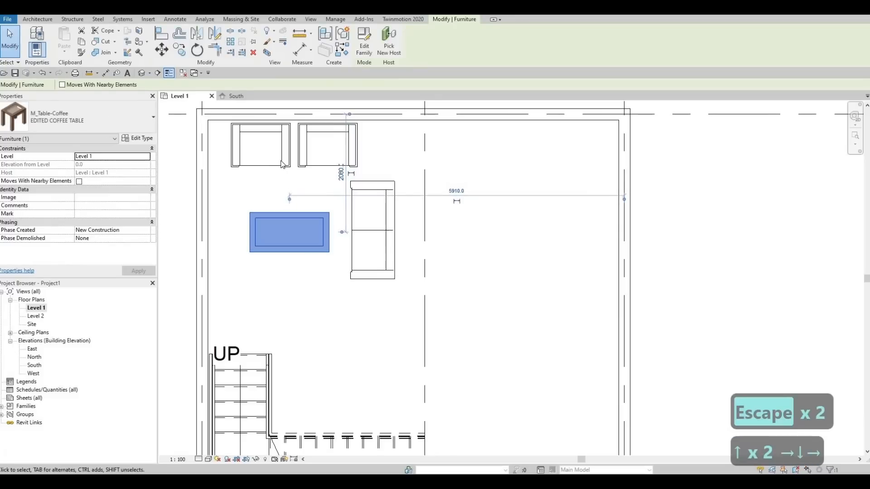
Set the Depth of the M_Chair-Corbu Chair type used by both armchairs to 550 mm
click(258, 164)
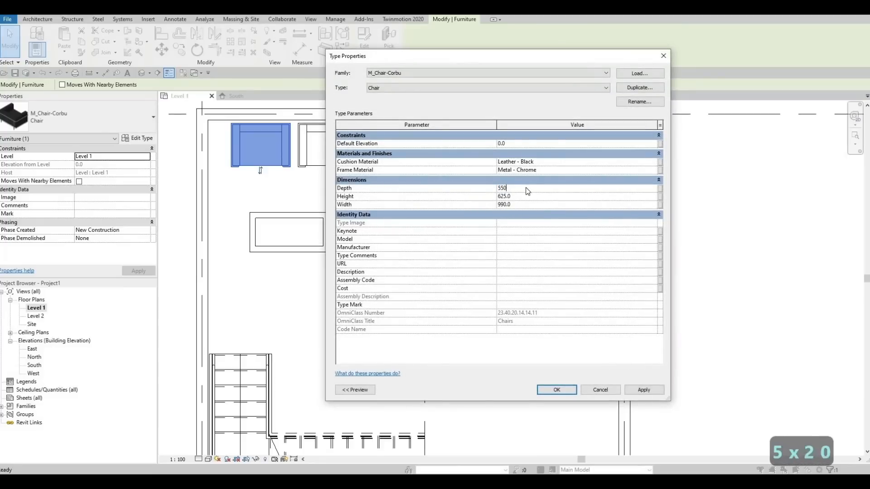
key(Return)
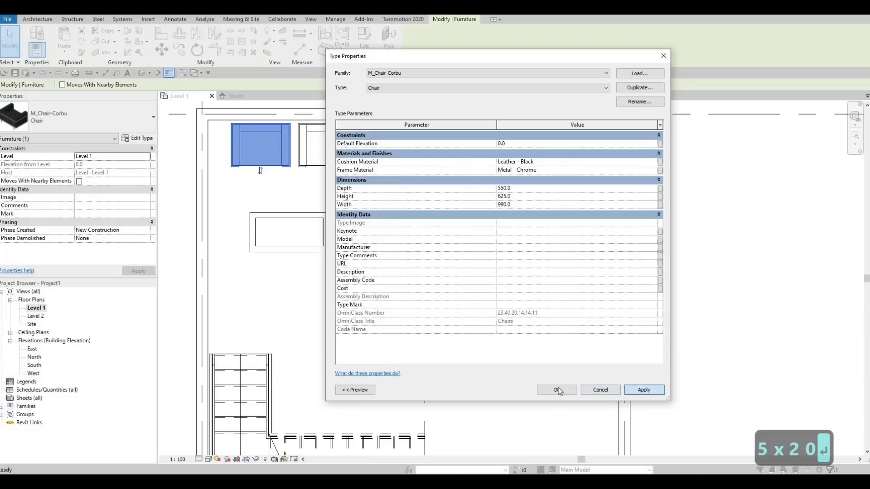
key(Return)
key(Escape)
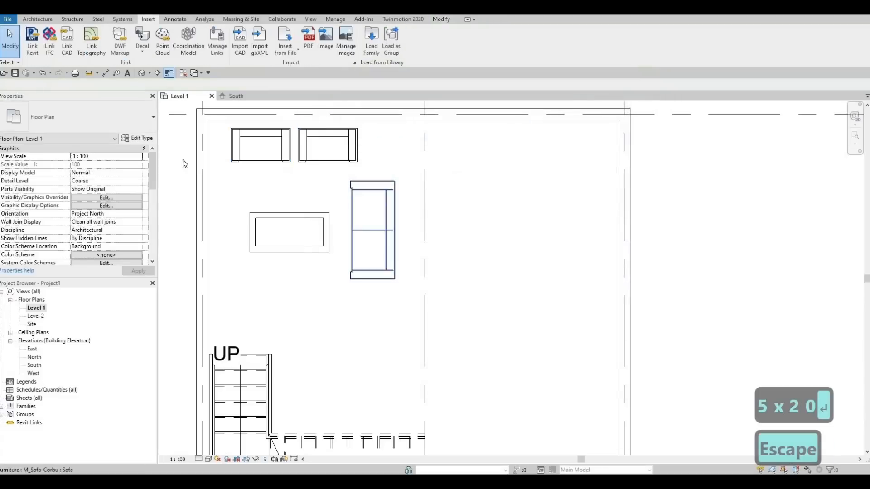
Set the Depth of the M_Sofa-Corbu Sofa type to 550 mm
click(372, 230)
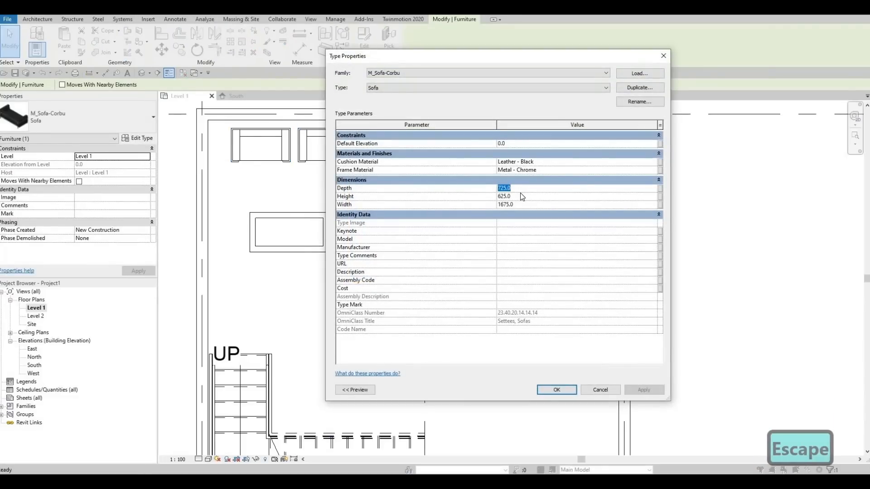
text(550)
key(Return)
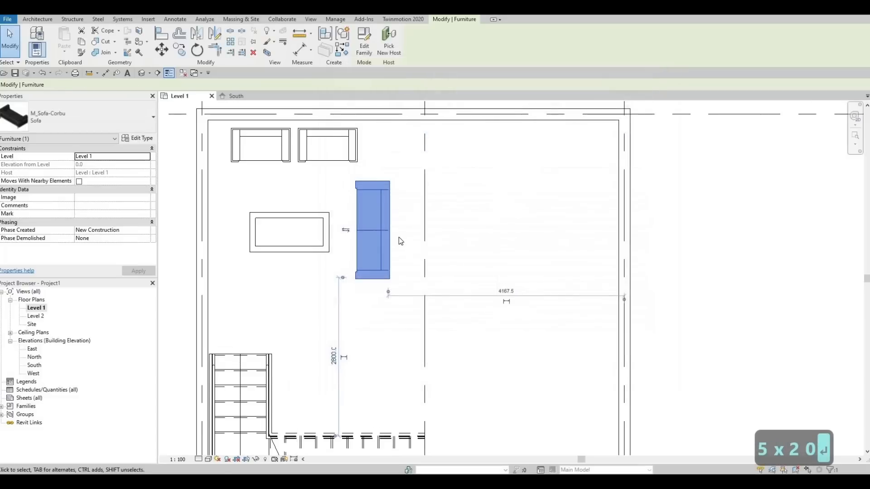
key(Escape)
key(Escape)
Nudge the sofa five steps north and two steps east
click(400, 240)
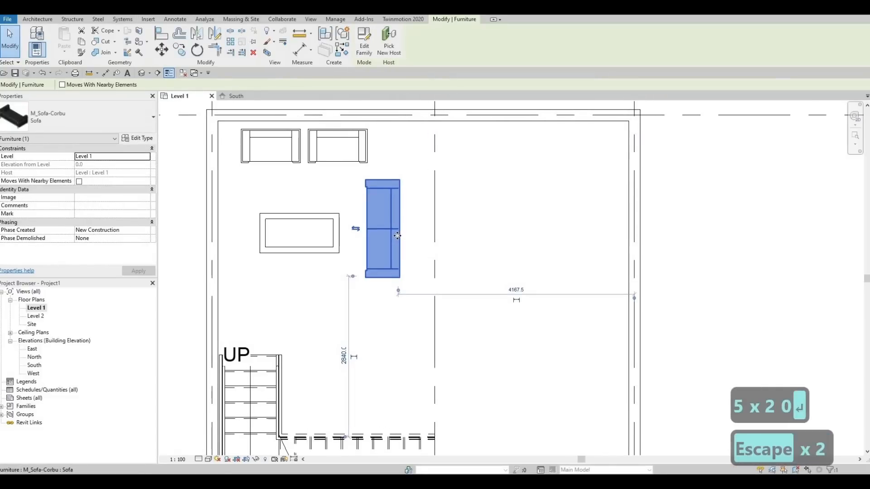
key(Up)
key(Up)
key(Right)
key(Right)
key(Up)
key(Up)
key(Up)
Nudge the coffee table five steps north and five steps east towards the sofa
click(335, 219)
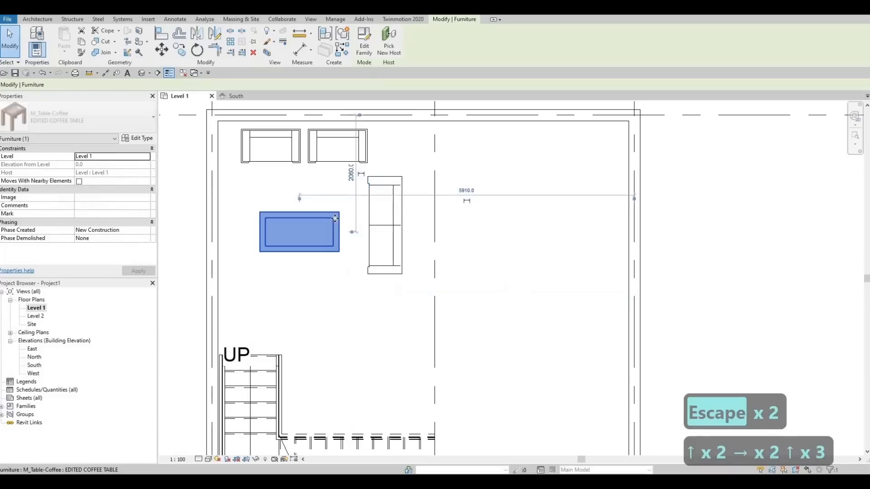
key(Up)
key(Up)
key(Right)
key(Right)
key(Up)
key(Right)
key(Right)
key(Up)
key(Up)
key(Right)
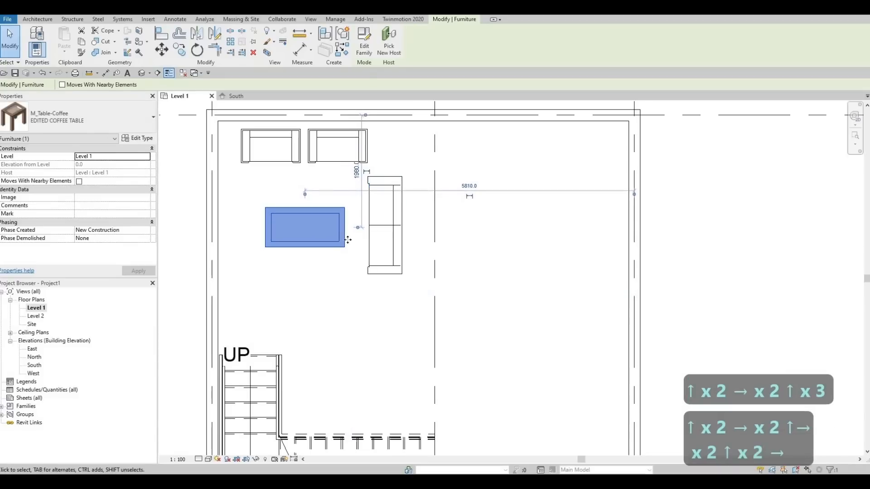
Rotate the coffee table 90° about its centre so its long side runs parallel to the sofa
scroll(330, 232, down, 2)
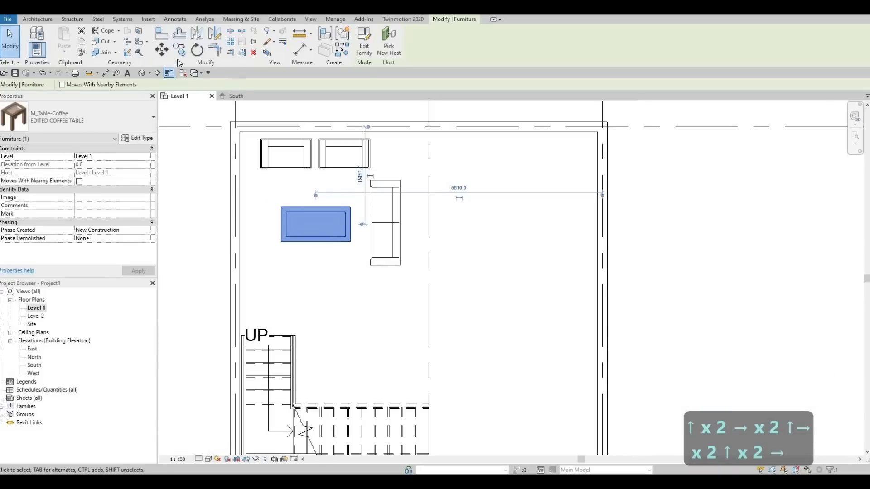
key(r)
key(o)
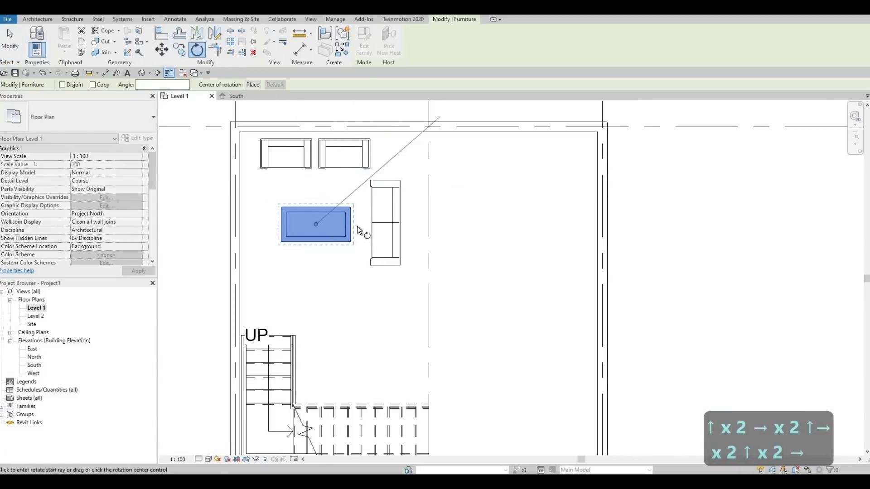
click(358, 224)
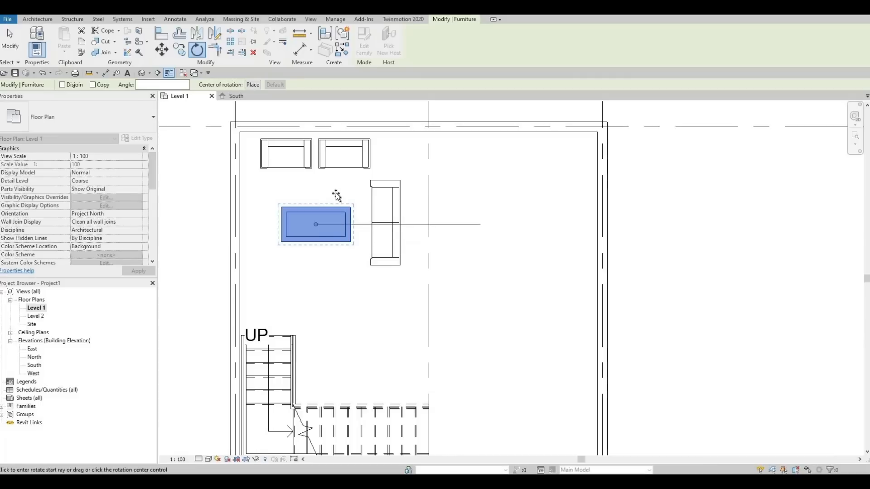
text(90)
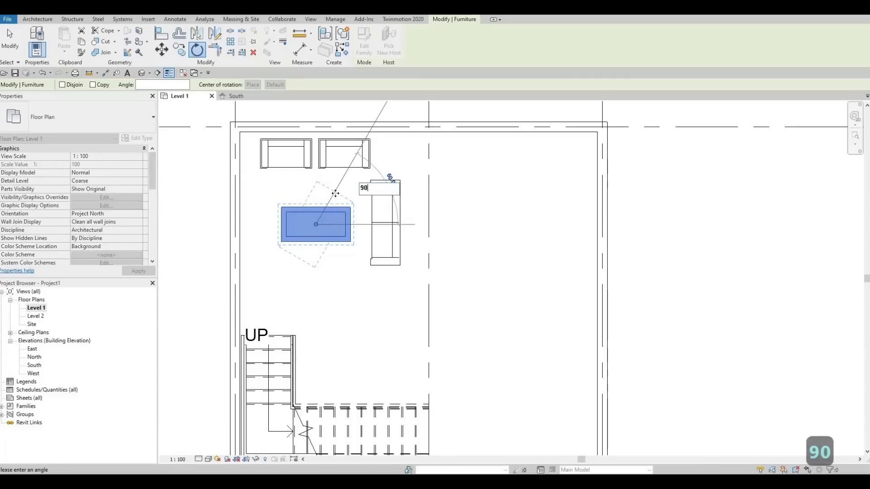
key(Return)
key(Escape)
key(Escape)
Try nudging the coffee table one step west and one step north
click(335, 211)
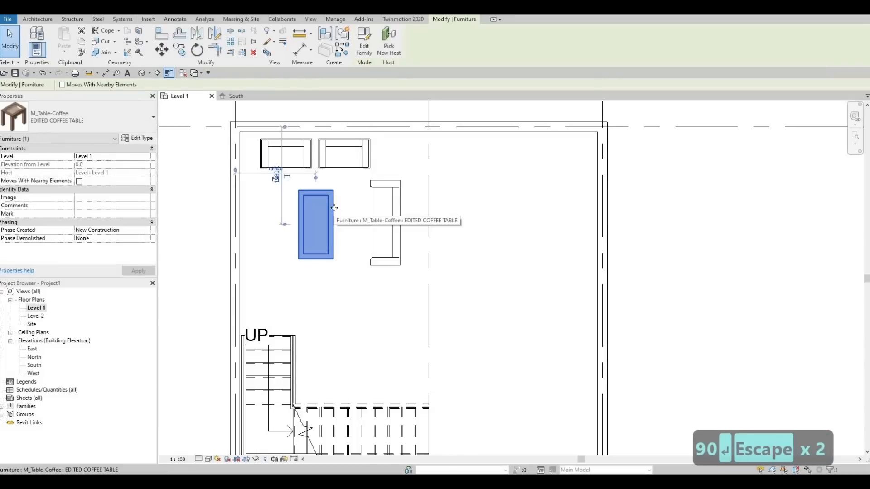
key(Left)
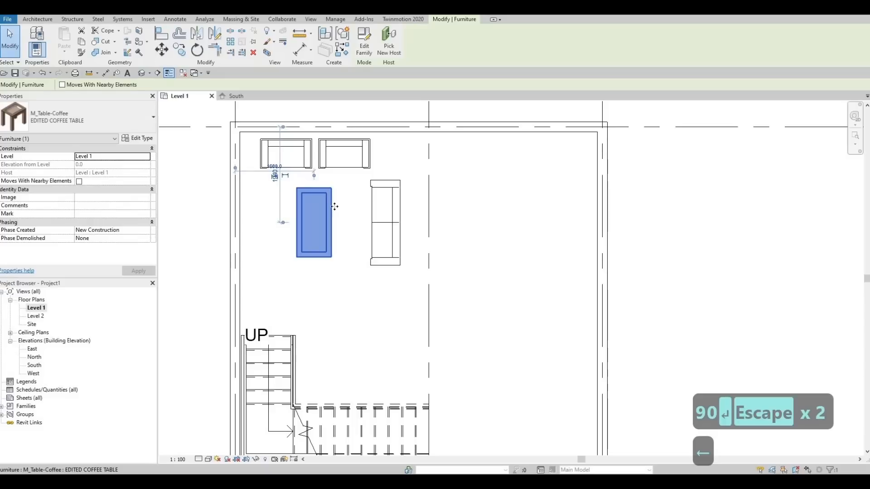
key(Up)
key(Down)
key(Right)
middle_drag(406, 218, 402, 178)
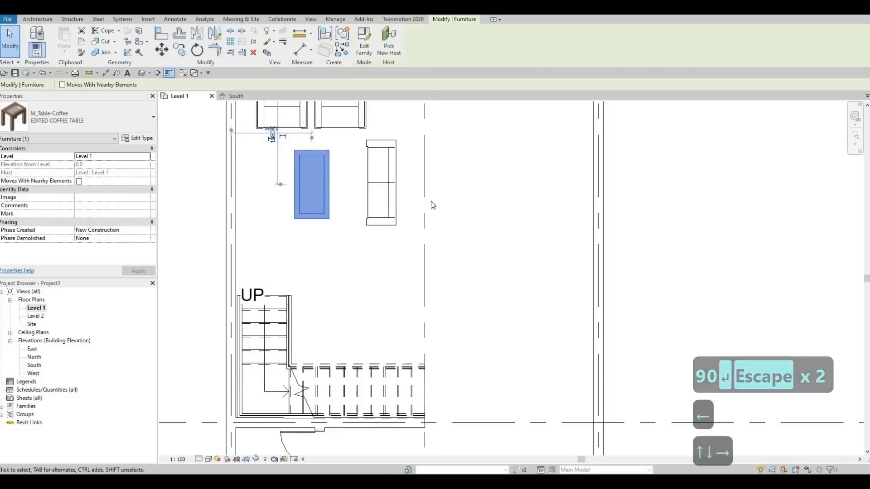
key(Escape)
key(Escape)
scroll(403, 192, down, 2)
key(Escape)
click(400, 192)
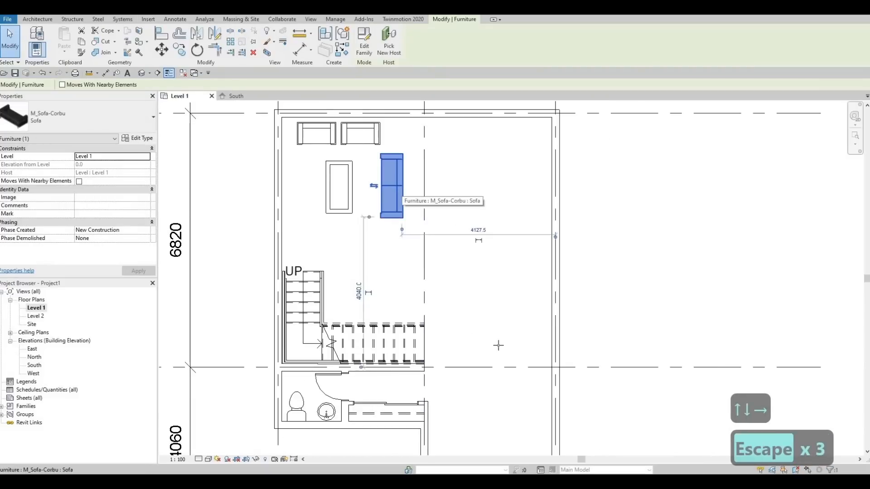
key(c)
key(s)
scroll(481, 343, up, 1)
middle_drag(482, 343, 435, 215)
scroll(436, 215, down, 3)
scroll(457, 276, up, 3)
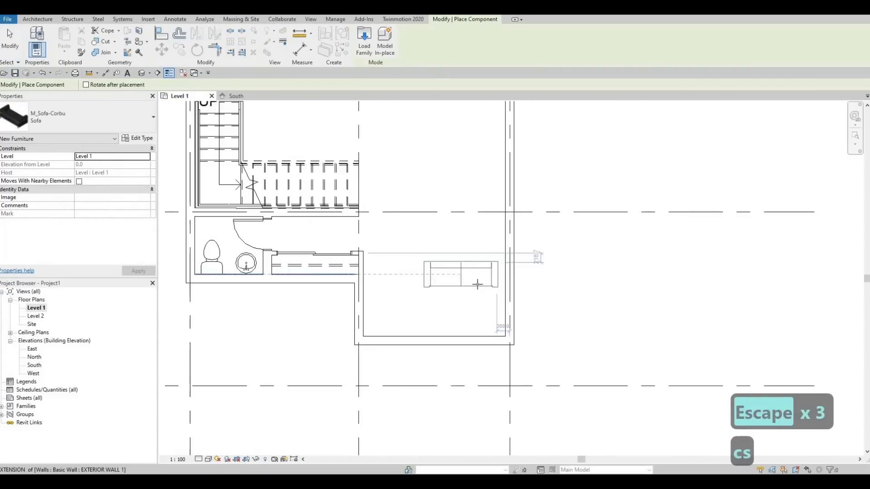
key(space)
key(space)
key(space)
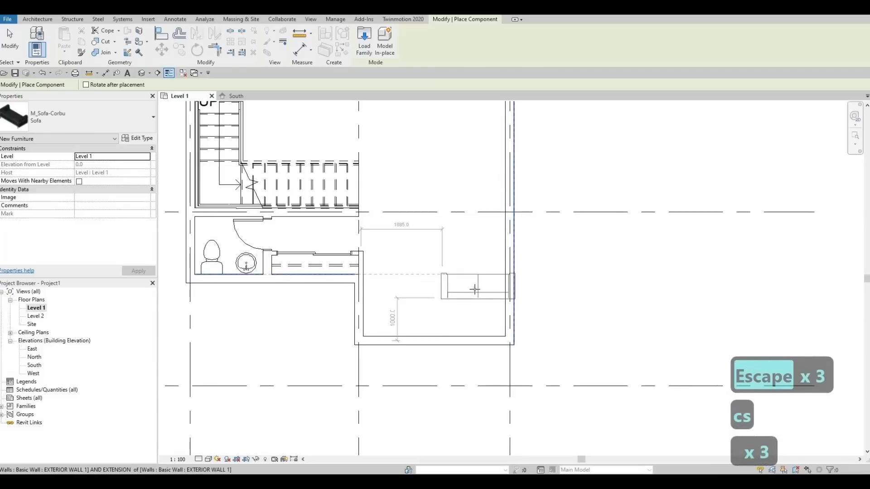
key(space)
key(space)
middle_drag(401, 168, 497, 384)
scroll(429, 244, down, 1)
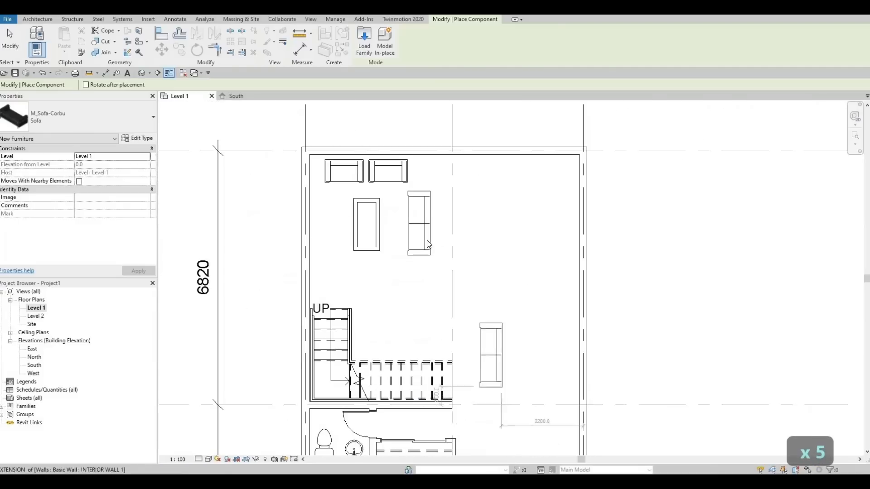
click(426, 244)
key(Escape)
key(Escape)
Create a similar sofa and place it, back to the east exterior wall, in the southeast corner of the plan
click(420, 250)
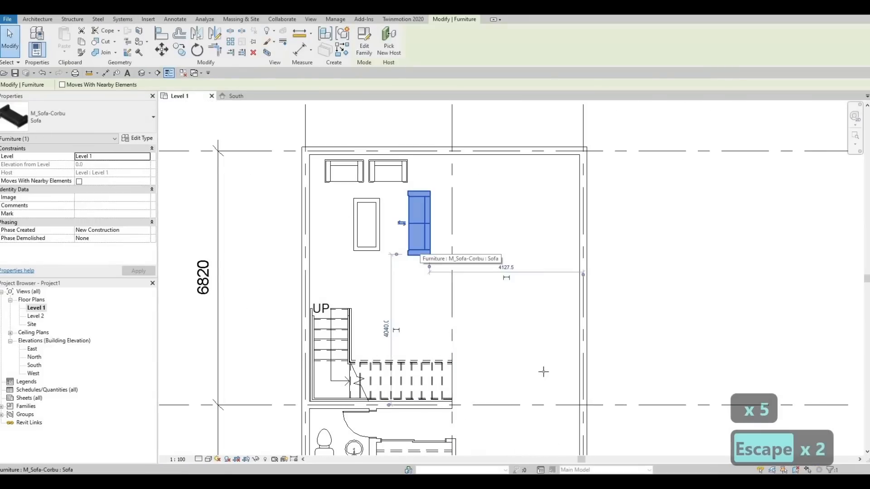
key(c)
key(s)
middle_drag(544, 372, 508, 254)
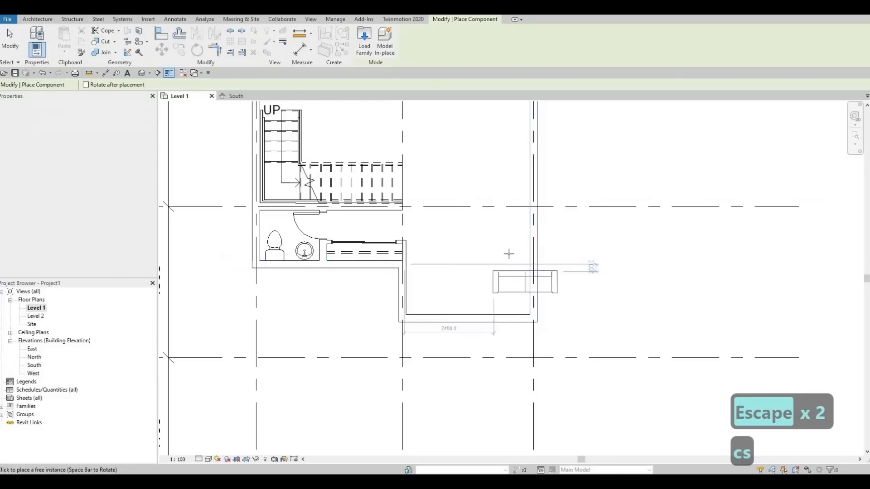
scroll(508, 253, up, 2)
key(space)
key(space)
key(space)
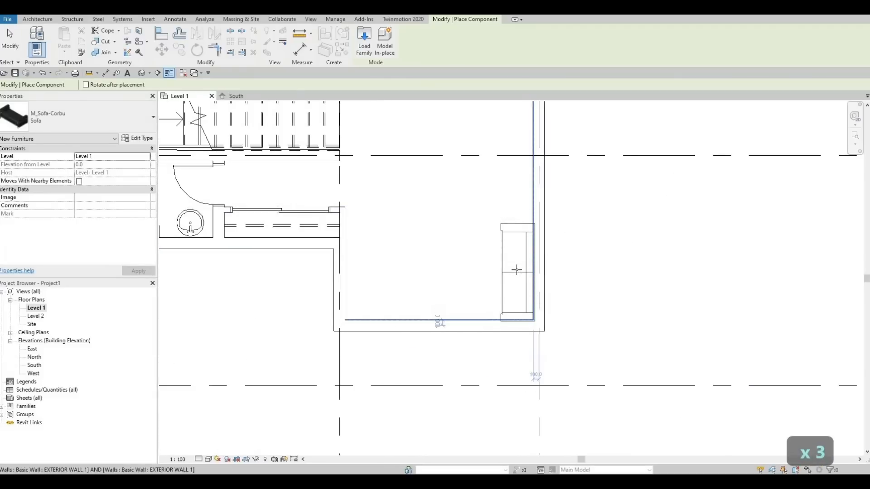
click(483, 272)
Place another M_Sofa-Corbu sofa with its back against the south wall, between the west wall and the corner sofa
key(space)
key(space)
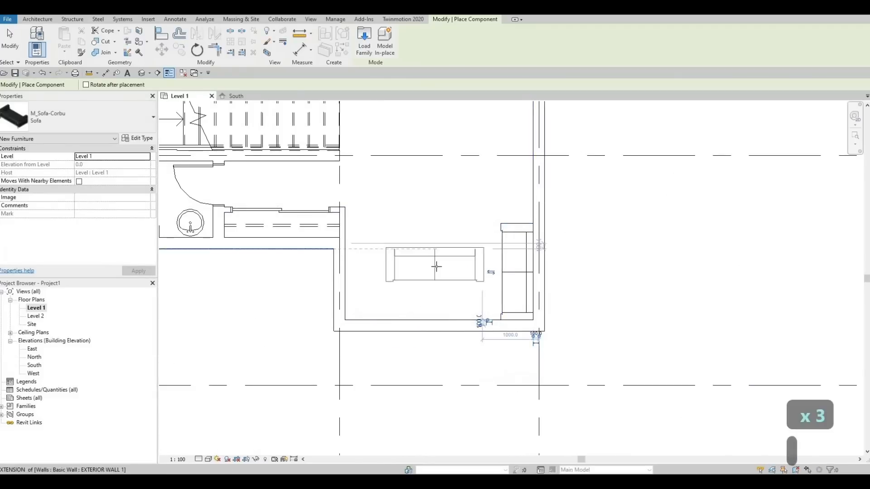
key(space)
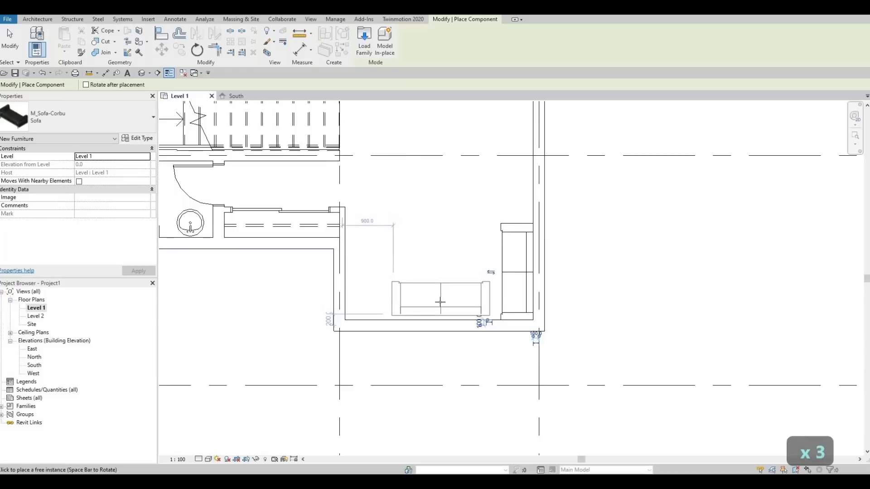
click(440, 302)
key(Escape)
key(Escape)
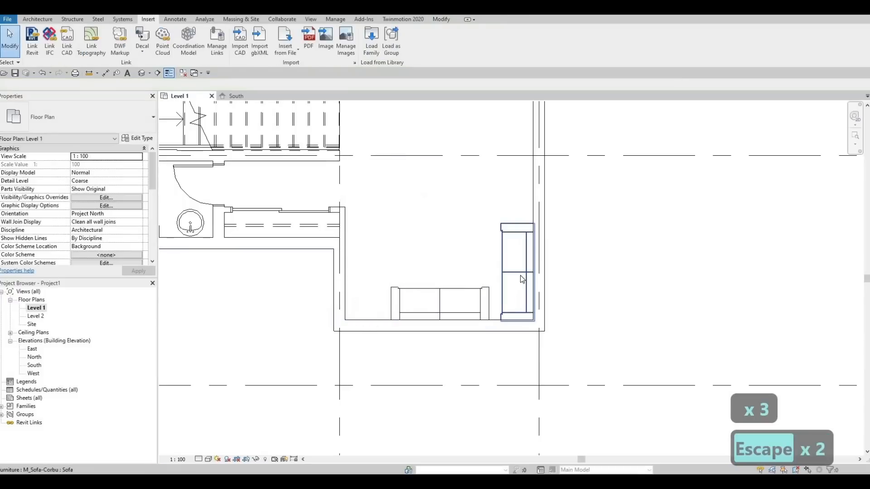
Nudge the sofa on the east wall about 29 steps north and two steps west, away from the corner
click(521, 275)
key(Up)
key(Up)
key(Up)
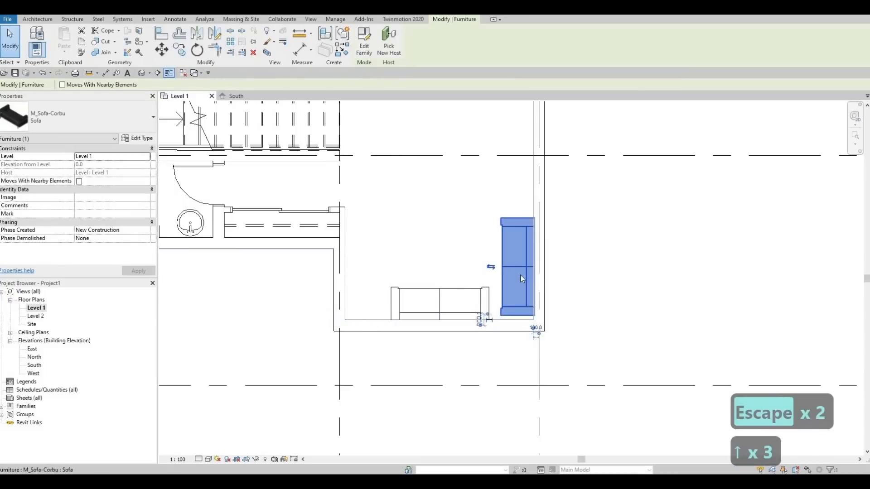
key(Up)
key(Up)
key(shift+Up)
key(shift+Up)
key(shift+Up)
key(shift+Up)
key(shift+Up)
key(shift+Up)
key(shift+Up)
key(shift+Up)
key(shift+Up)
key(shift+Up)
key(shift+Up)
key(shift+Up)
key(shift+Up)
key(shift+Up)
key(shift+Up)
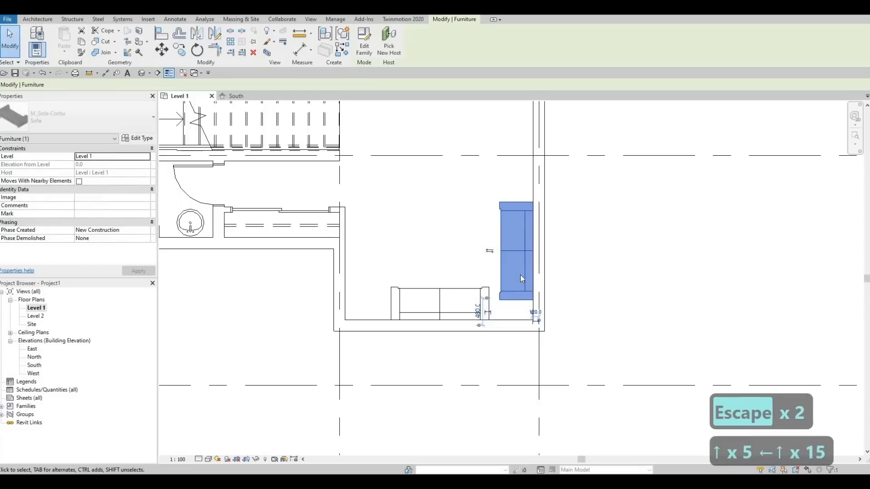
key(shift+Up)
key(shift+Up)
key(shift+Up)
key(shift+Up)
key(shift+Up)
key(shift+Up)
key(shift+Up)
key(shift+Up)
key(shift+Up)
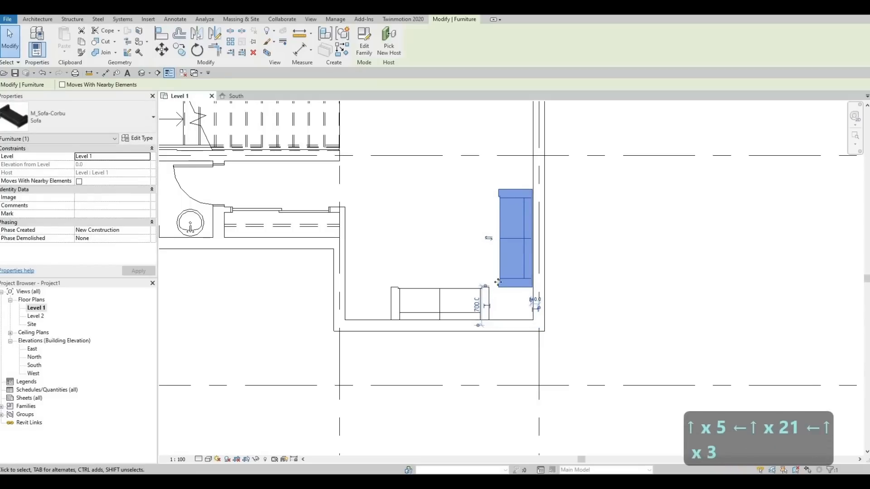
Select the sofa along the south wall
click(482, 294)
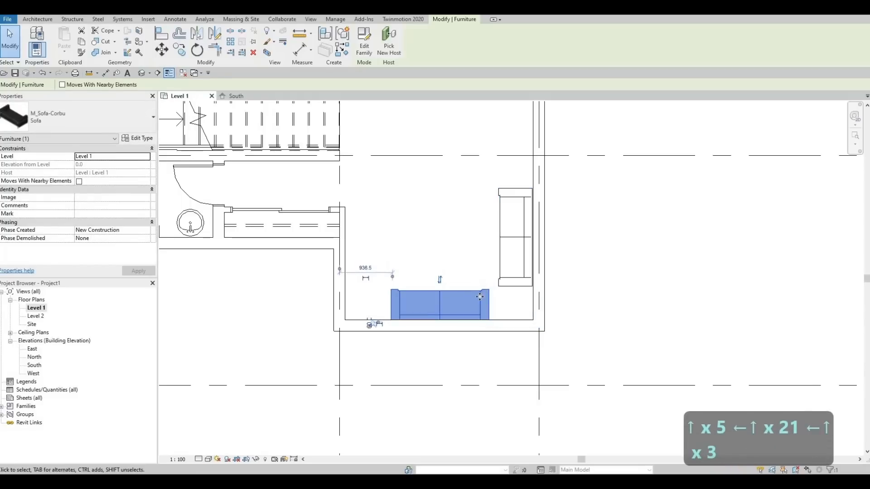
Nudge the sofa on the lower wall to the right, about 1056 mm from the left wall, with its back against the lower wall
key(Up)
key(Up)
key(Down)
key(Down)
key(Down)
key(Up)
key(Up)
key(Up)
key(Right)
key(Right)
key(Right)
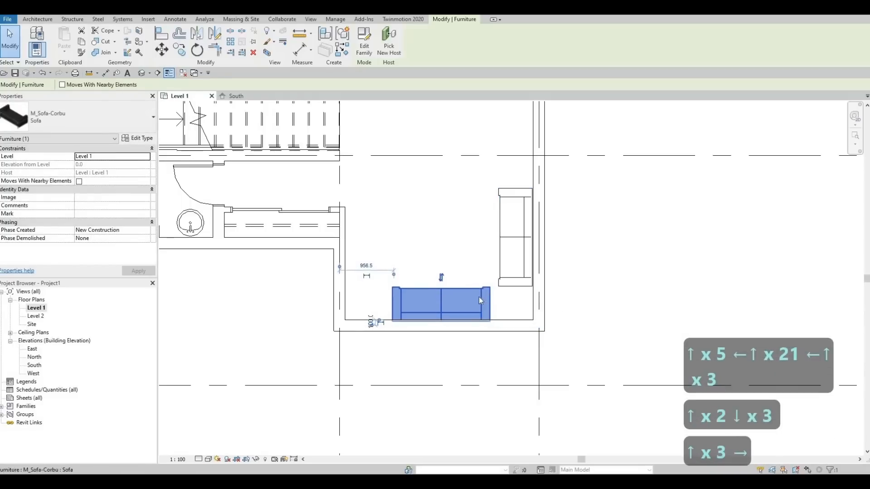
key(shift+Right)
key(shift+Right)
key(shift+Right)
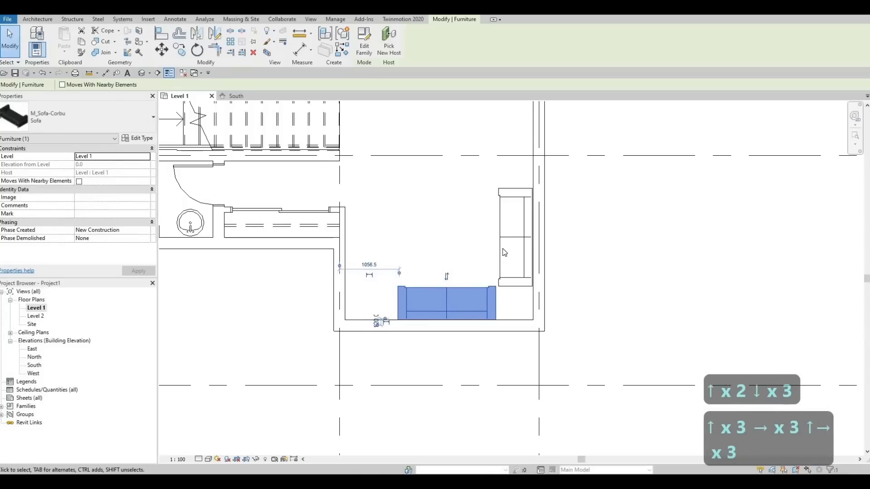
Nudge the sofa on the right wall up to about 900 mm from the lower wall and closer to the right wall
click(502, 248)
key(Up)
key(Up)
key(Up)
key(Up)
key(Up)
key(Up)
key(Up)
key(Up)
key(Up)
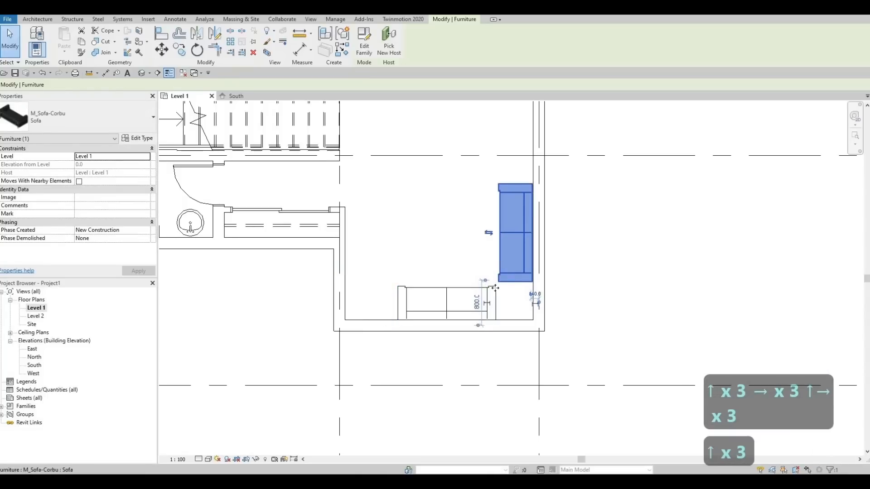
key(Right)
key(Right)
key(Right)
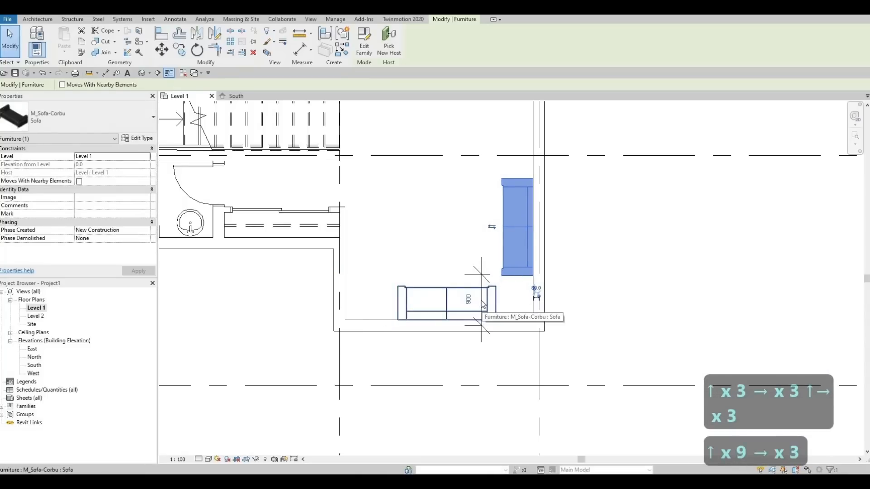
click(489, 288)
click(482, 293)
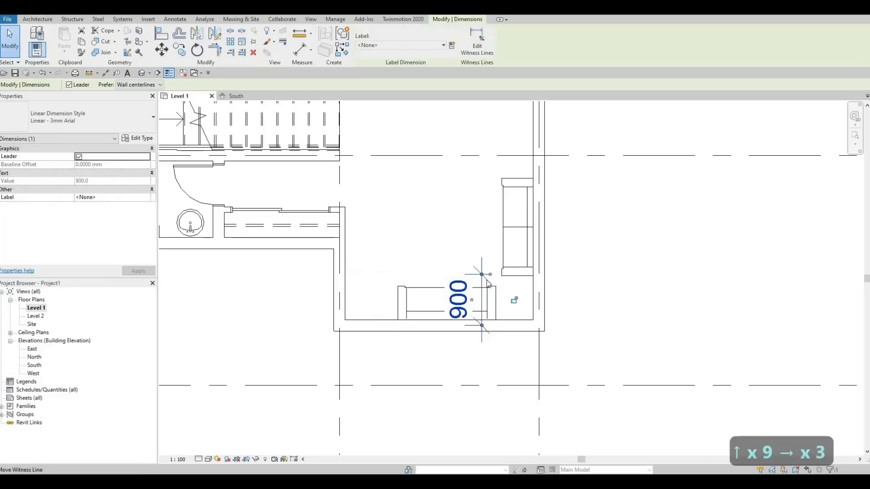
key(Delete)
key(Escape)
Nudge the lower-wall sofa along the wall toward the right corner, about 1556 mm from the left wall
click(487, 292)
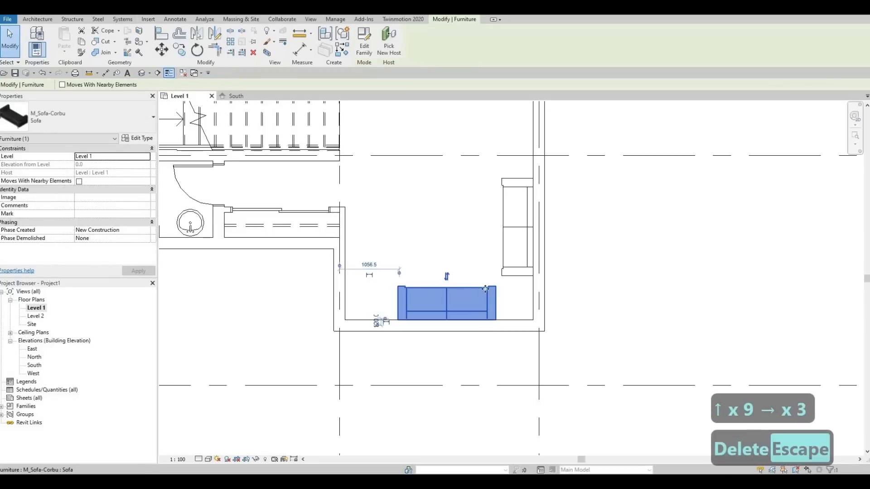
key(Right)
key(Right)
key(Right)
key(Right)
key(Right)
key(Right)
key(Right)
key(Right)
key(Right)
key(Right)
key(Right)
key(Right)
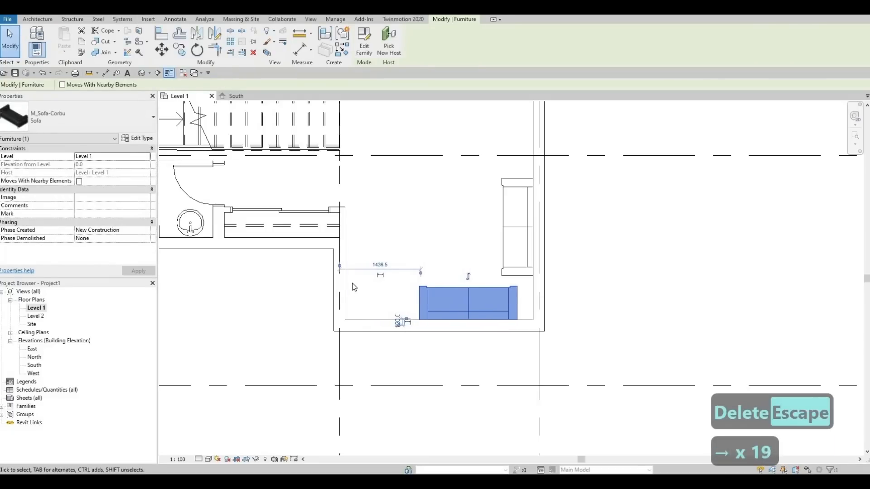
key(Right)
key(Right)
key(Right)
key(Right)
key(Right)
key(Right)
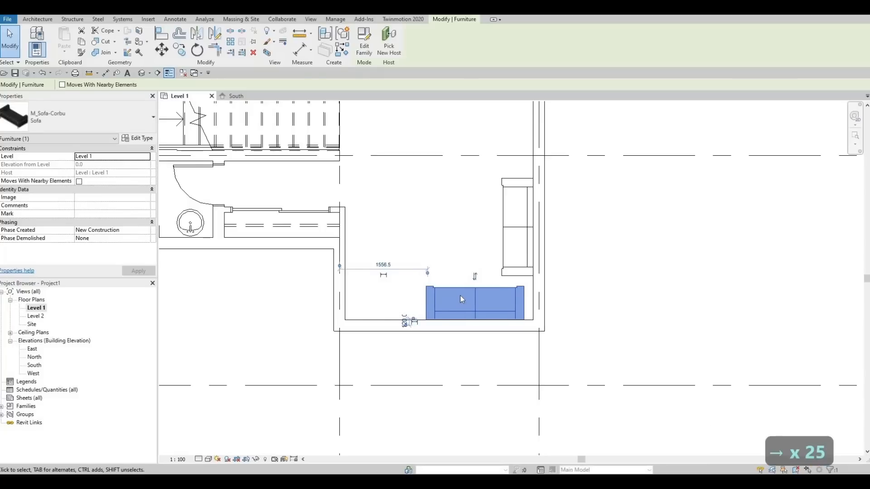
Dismiss the save reminder without saving and delete the sofa on the lower wall
key(Delete)
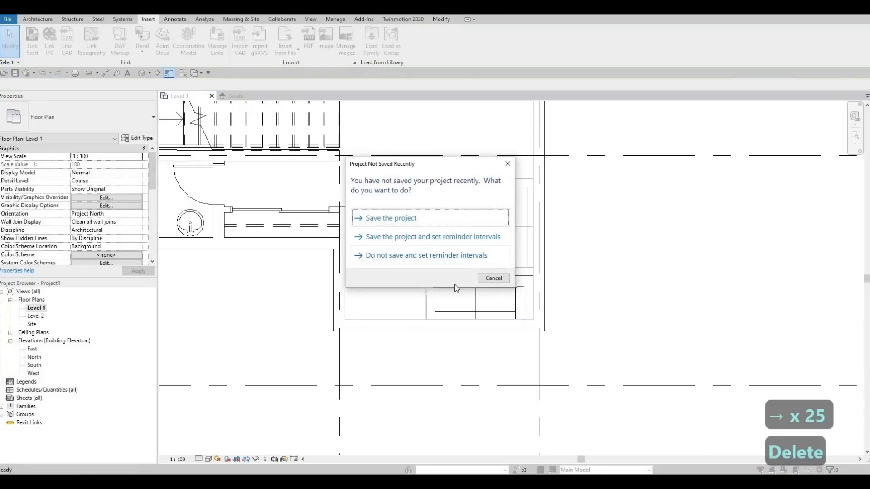
key(Escape)
key(Escape)
click(446, 287)
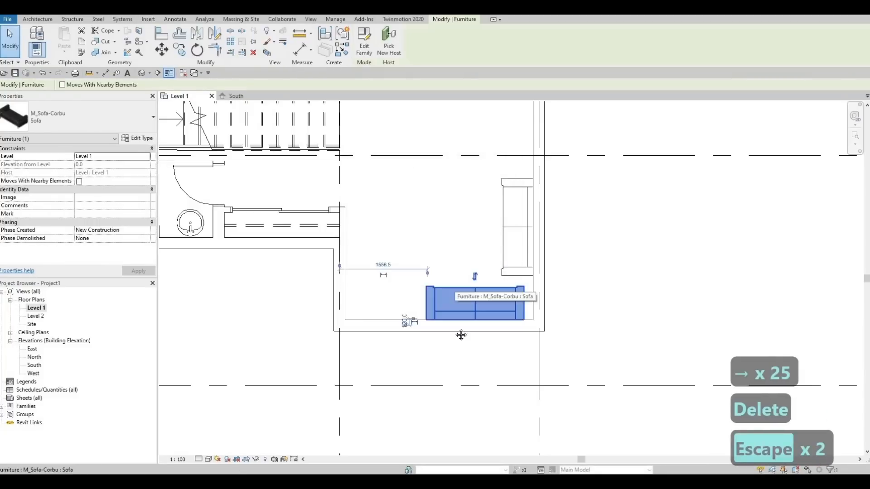
key(Delete)
Create a similar M_Chair-Corbu from the upper seating group, rotate it and place it with its back against the lower wall
scroll(423, 242, down, 4)
middle_drag(388, 235, 440, 392)
click(383, 185)
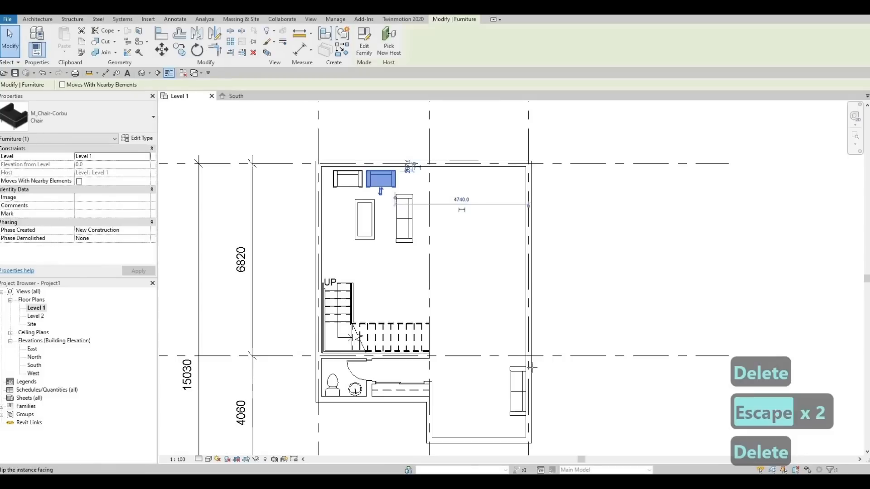
key(c)
key(s)
scroll(461, 297, up, 2)
key(space)
key(space)
key(space)
key(space)
key(space)
key(space)
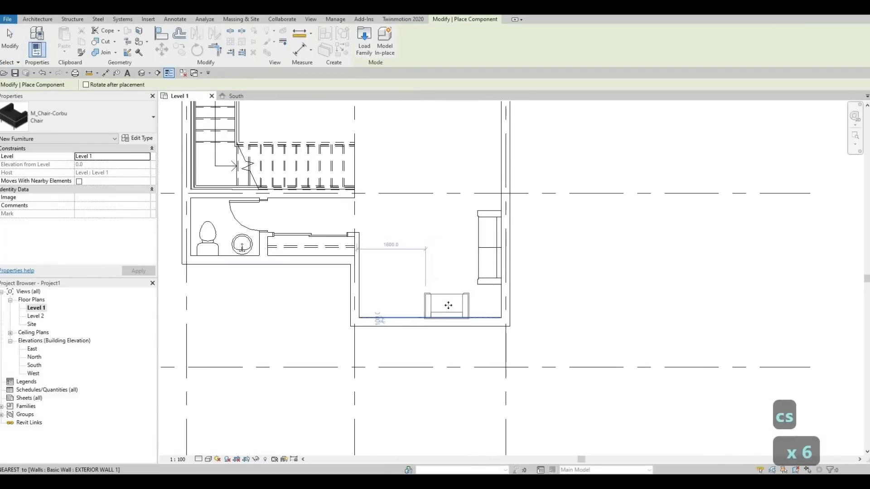
click(448, 305)
key(Escape)
key(Escape)
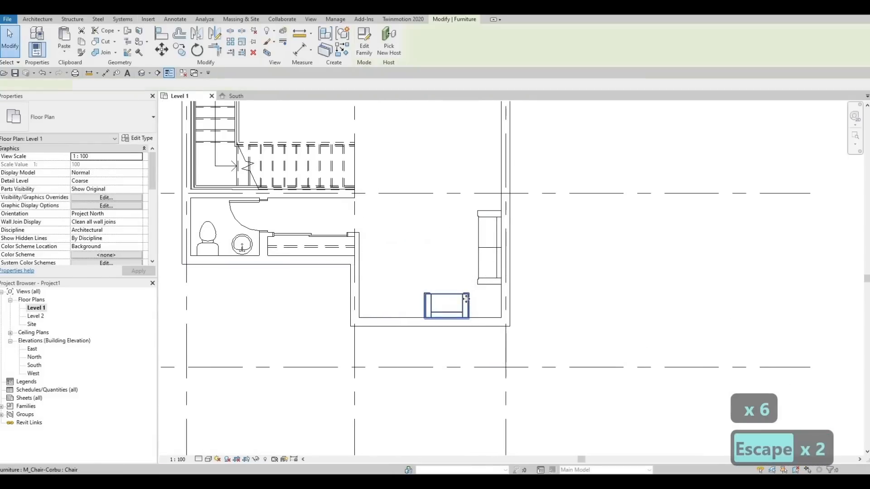
Nudge the new chair on the lower wall to the right, about 1750 mm from the left wall
click(466, 300)
key(Right)
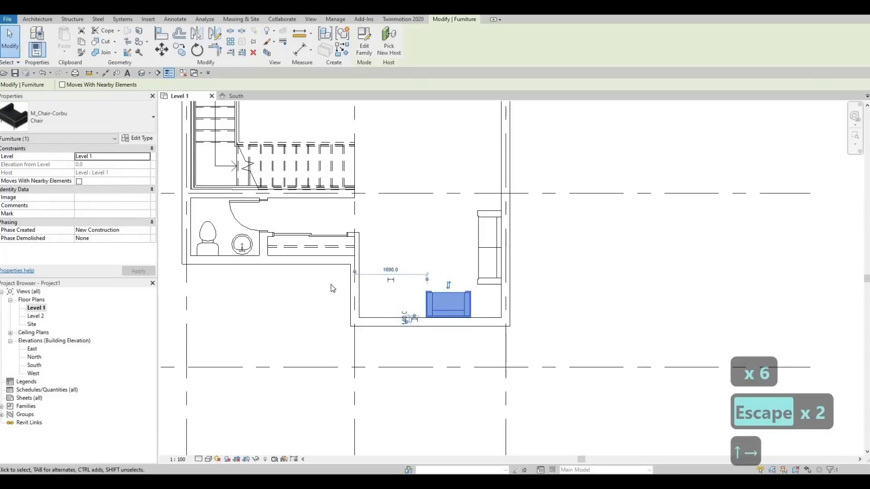
middle_drag(316, 316, 321, 298)
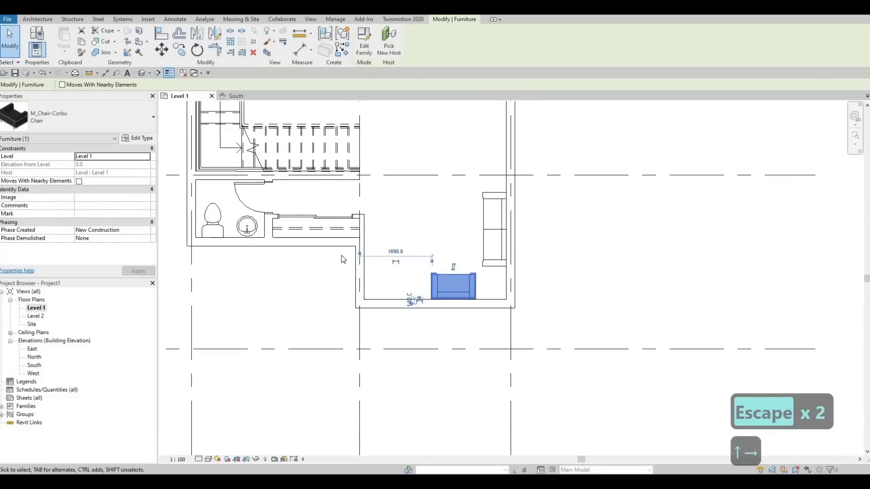
middle_drag(415, 245, 364, 254)
scroll(365, 254, down, 3)
scroll(401, 298, up, 1)
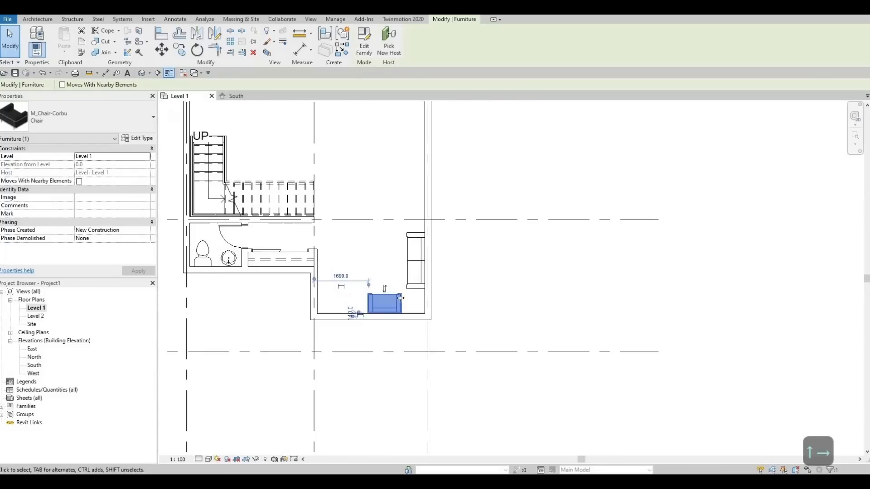
key(Right)
key(Right)
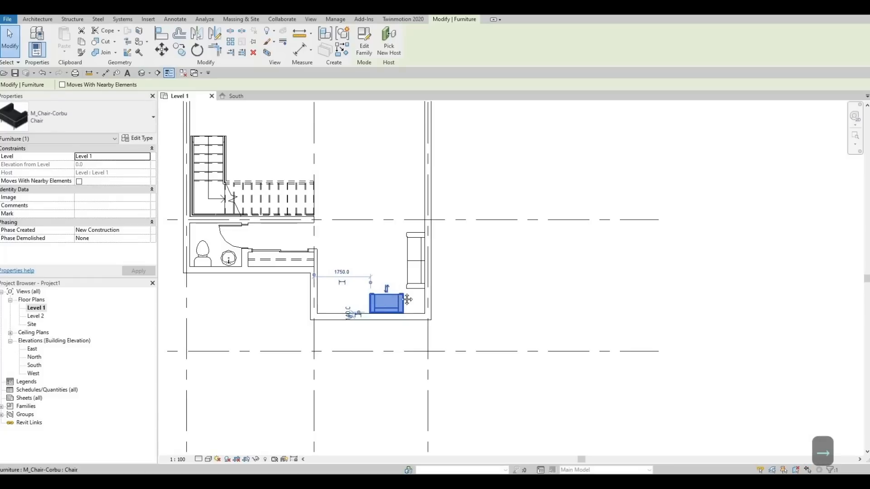
middle_drag(411, 316, 422, 355)
middle_drag(317, 182, 350, 313)
key(Escape)
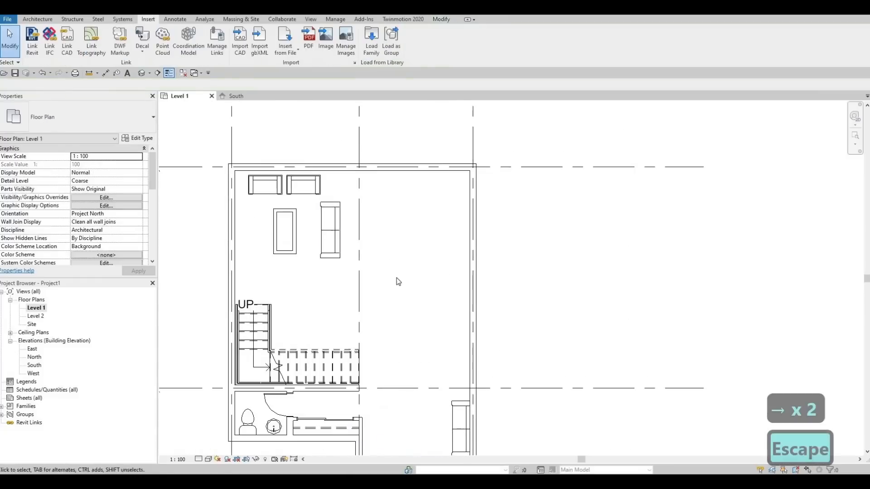
Load the M_Table-Night Stand family from the Tables folder
middle_drag(264, 220, 385, 269)
scroll(398, 276, up, 2)
scroll(220, 107, down, 1)
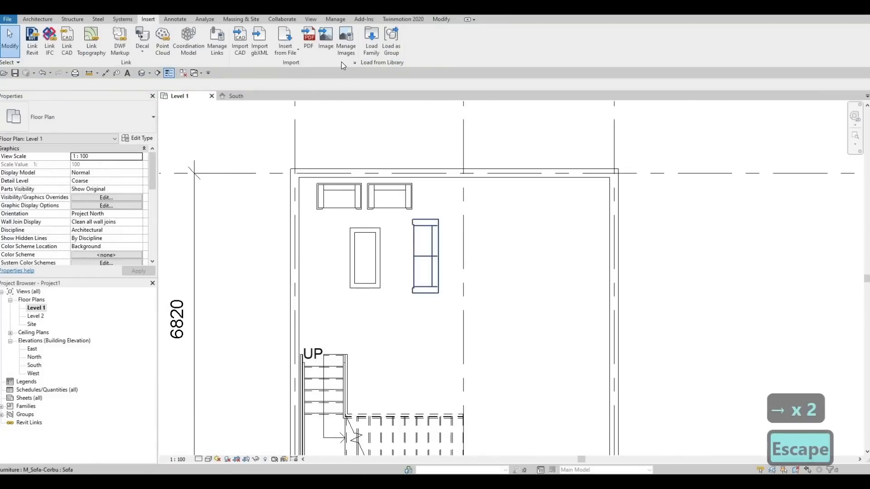
click(371, 45)
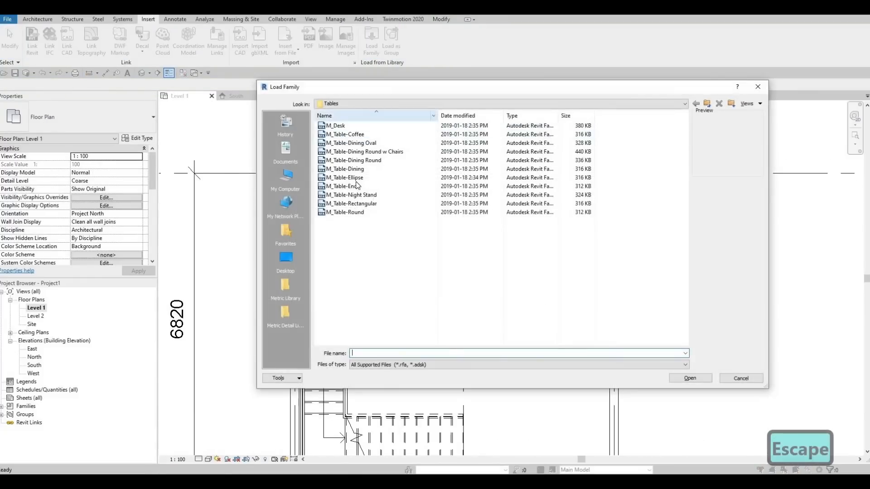
click(354, 186)
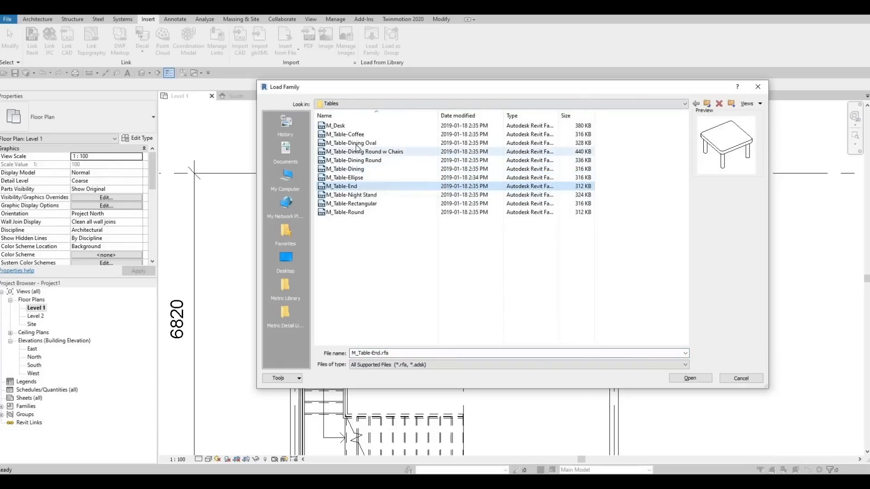
click(357, 195)
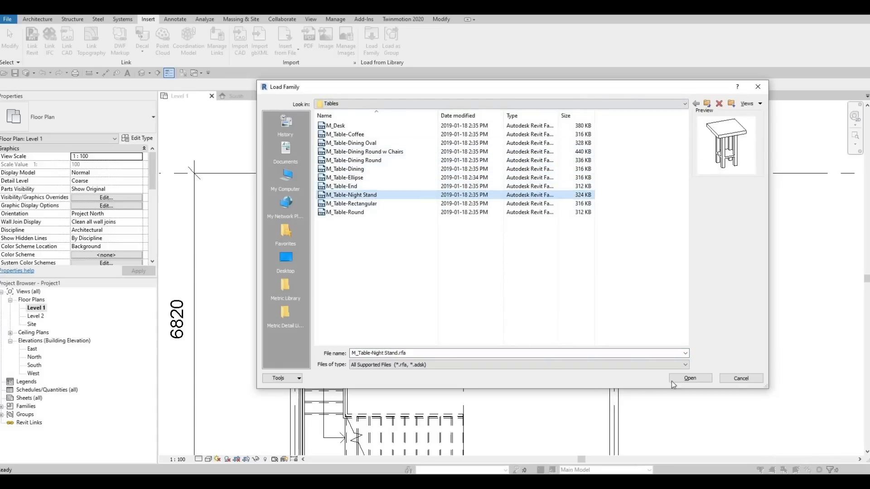
click(688, 378)
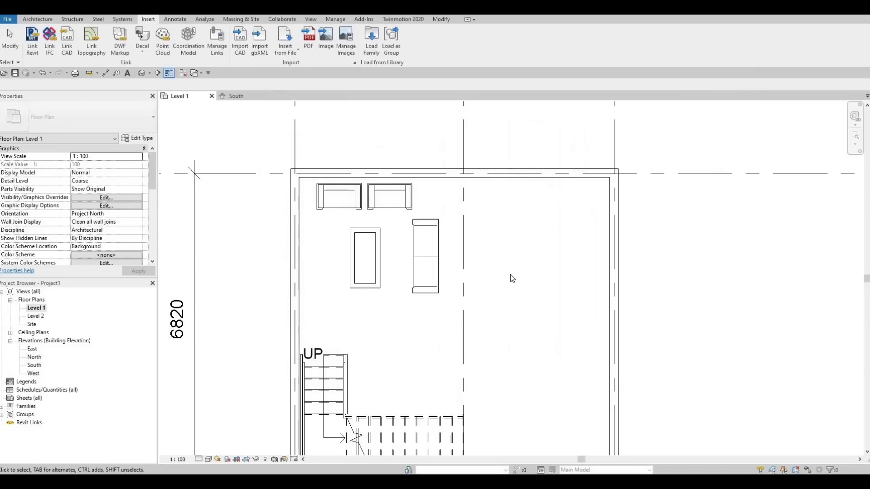
Place one 0610 x 0610 x 0762mm night stand beside the upper armchairs and another in the lower right corner between chair and sofa
scroll(439, 199, up, 3)
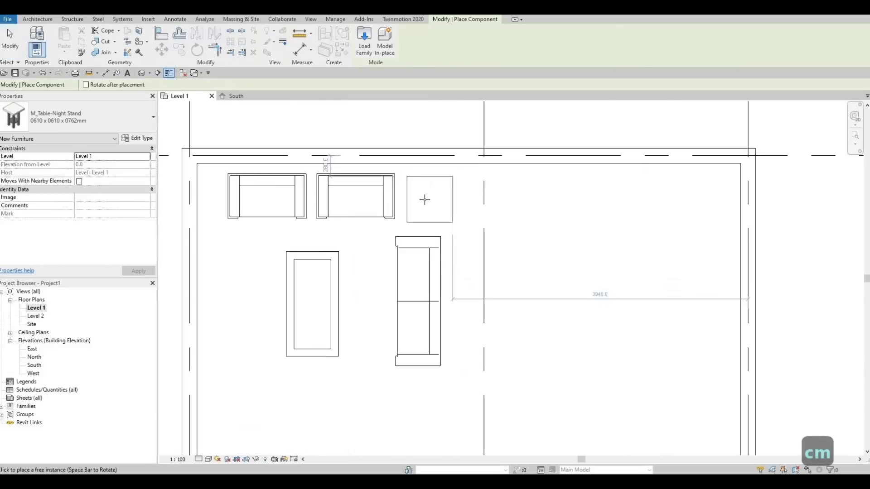
scroll(497, 288, down, 2)
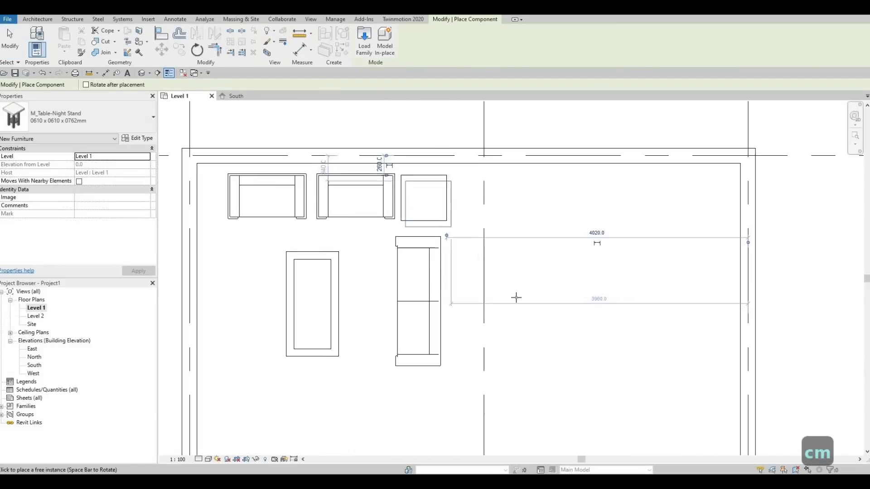
middle_drag(514, 294, 498, 334)
scroll(501, 355, up, 5)
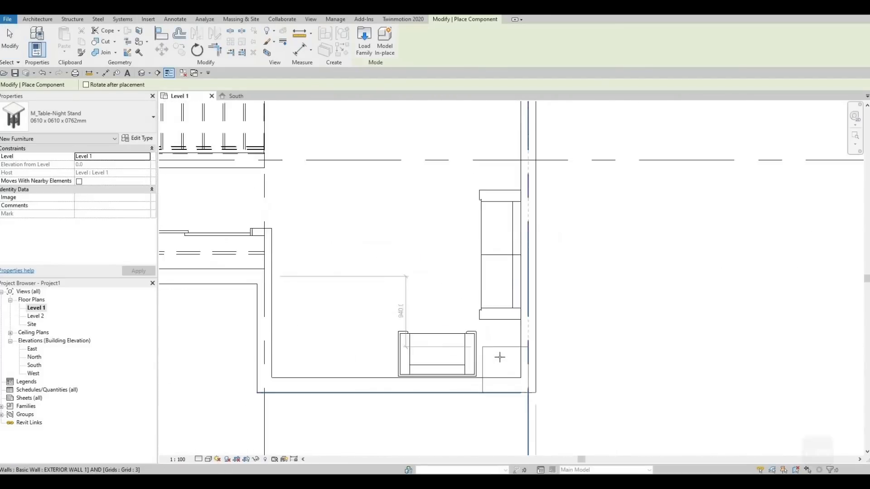
click(446, 358)
key(Escape)
key(Escape)
key(Escape)
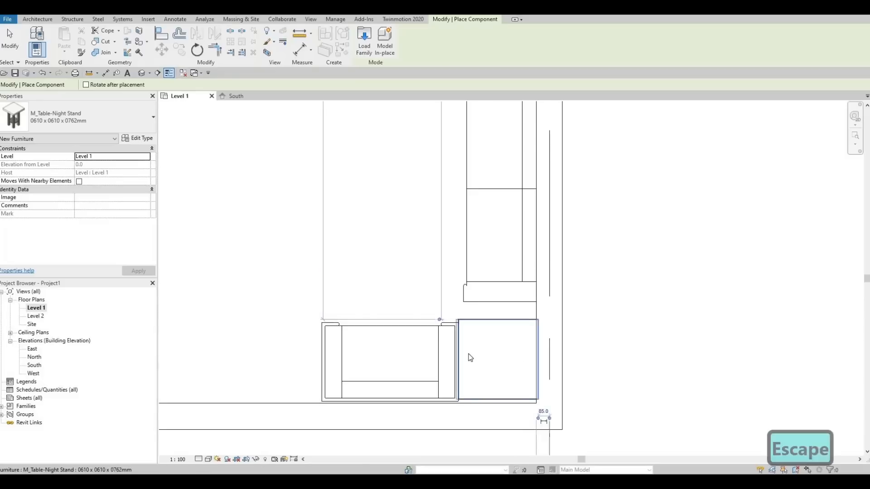
Nudge the corner night stand and chair slightly left off the wall, leaving a small gap between them with the chair about 1865 mm from the left wall
click(431, 333)
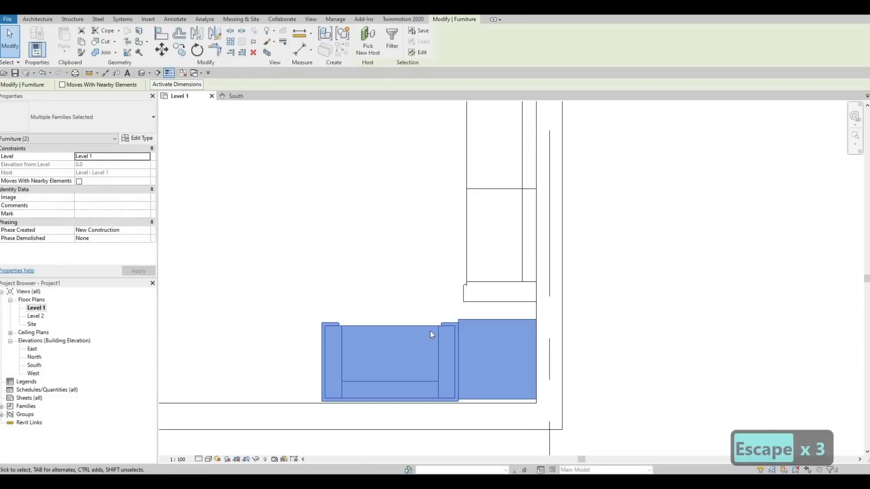
key(Left)
key(Left)
key(Left)
key(Right)
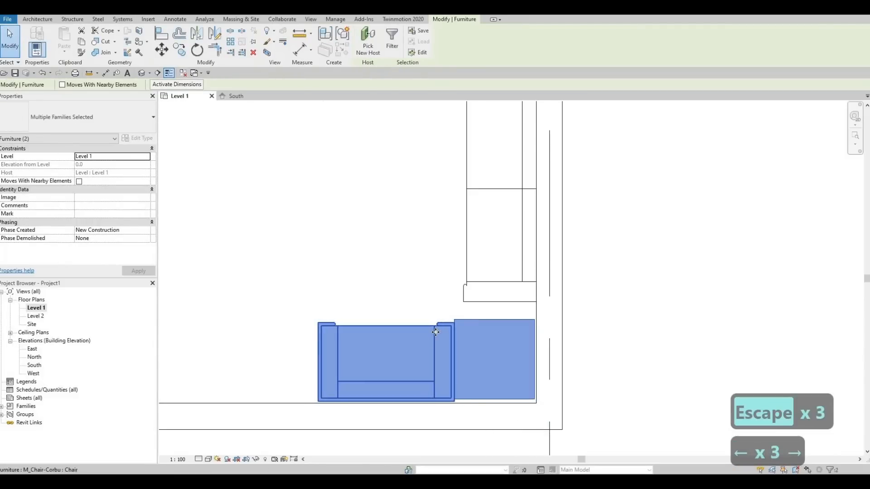
click(429, 325)
key(Left)
scroll(487, 324, down, 2)
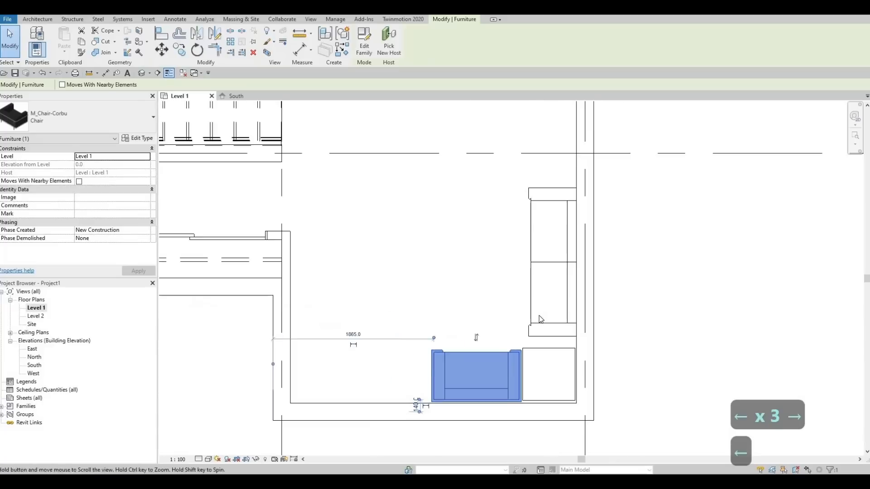
key(Escape)
Nudge the right-wall sofa down toward the night stand, about 820 mm from the lower wall, and slightly left off the right wall
click(535, 311)
key(Down)
key(Down)
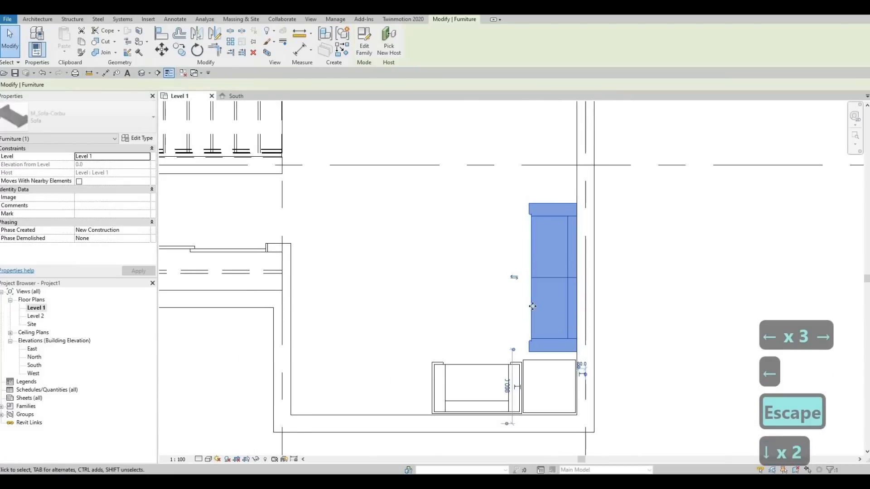
key(Down)
key(Left)
key(Left)
key(Left)
key(Down)
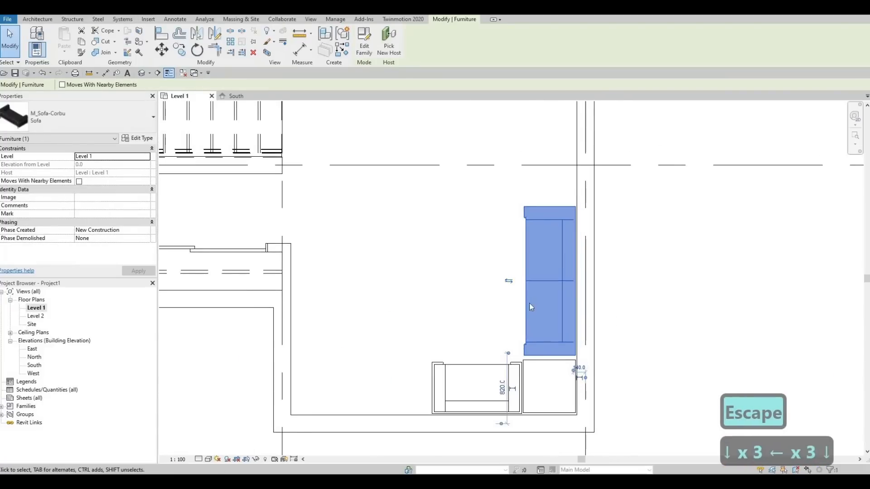
scroll(527, 331, down, 3)
key(Escape)
key(Escape)
middle_drag(413, 137, 470, 265)
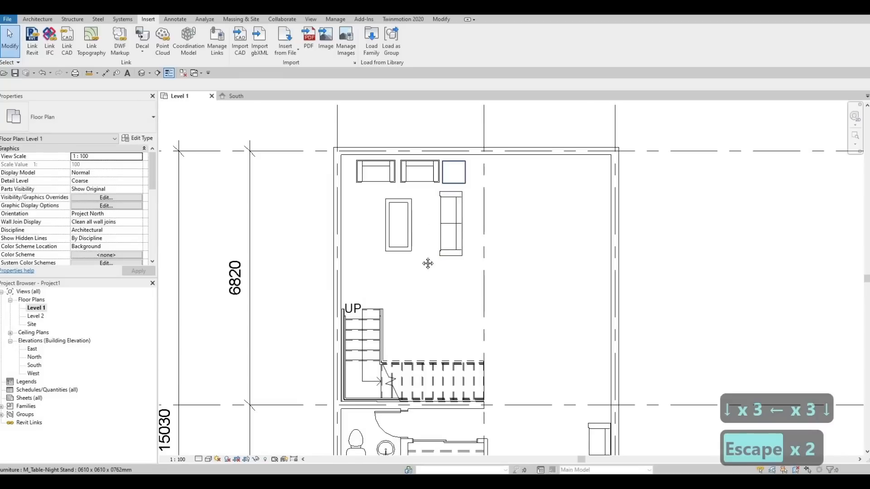
scroll(419, 269, down, 1)
middle_drag(420, 270, 433, 263)
middle_drag(394, 194, 387, 182)
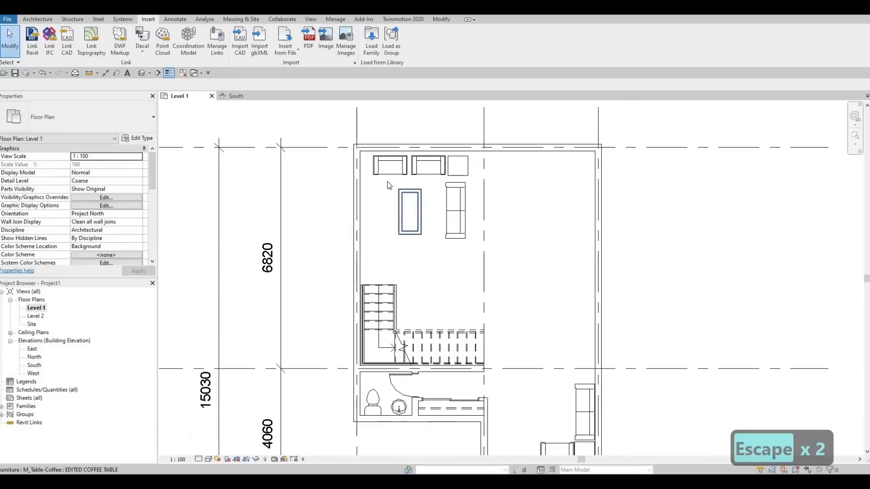
scroll(365, 200, up, 2)
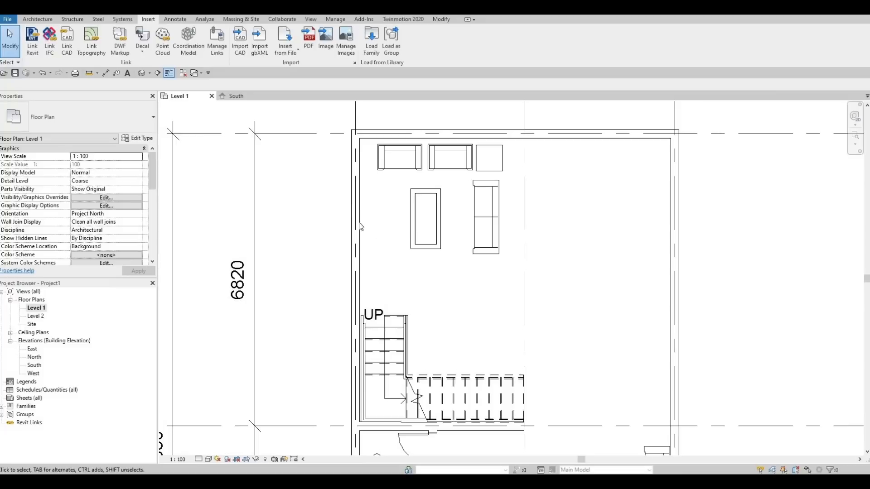
Review the furniture layout across the whole Level 1 plan, from the upper seating group to the lower corner group
scroll(311, 233, down, 4)
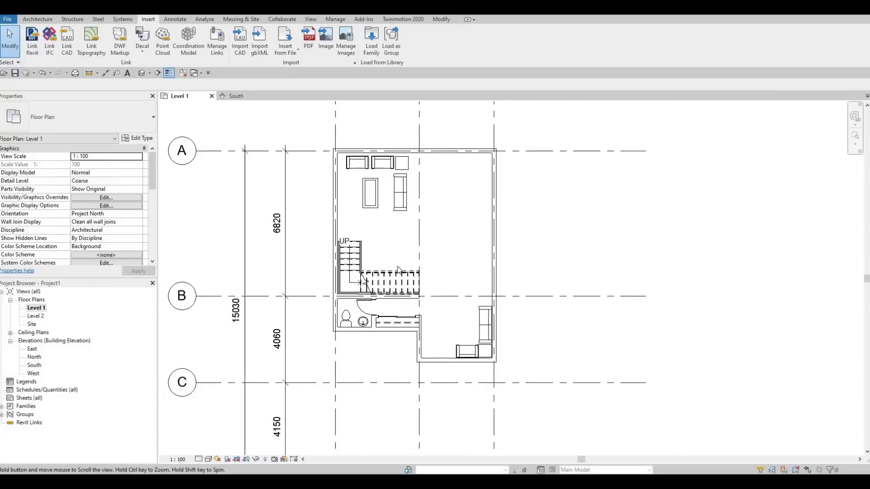
scroll(400, 230, down, 1)
mouse_move(409, 288)
middle_down()
mouse_move(410, 267)
mouse_move(411, 293)
middle_up()
scroll(403, 249, up, 2)
scroll(403, 253, down, 1)
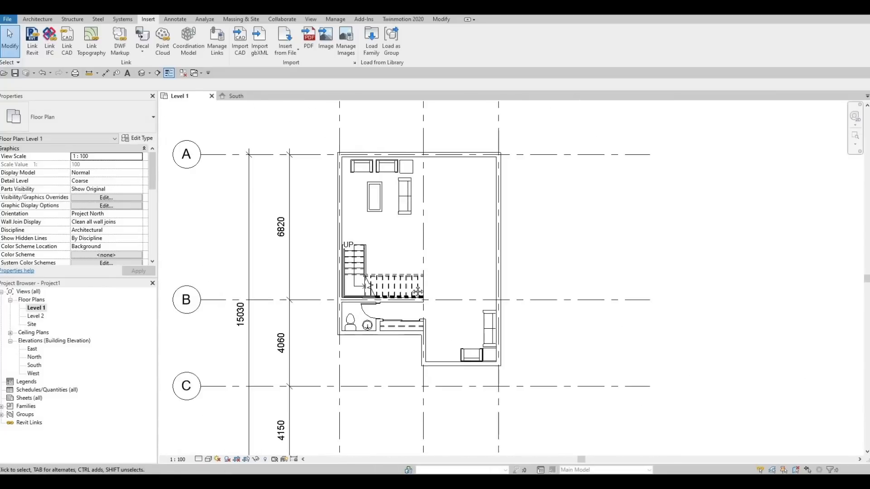
scroll(409, 246, up, 2)
scroll(410, 249, down, 3)
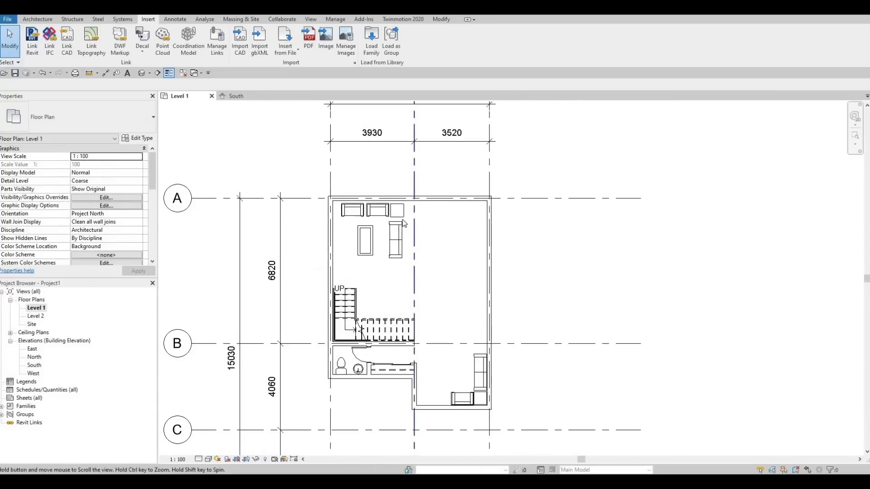
scroll(425, 268, up, 2)
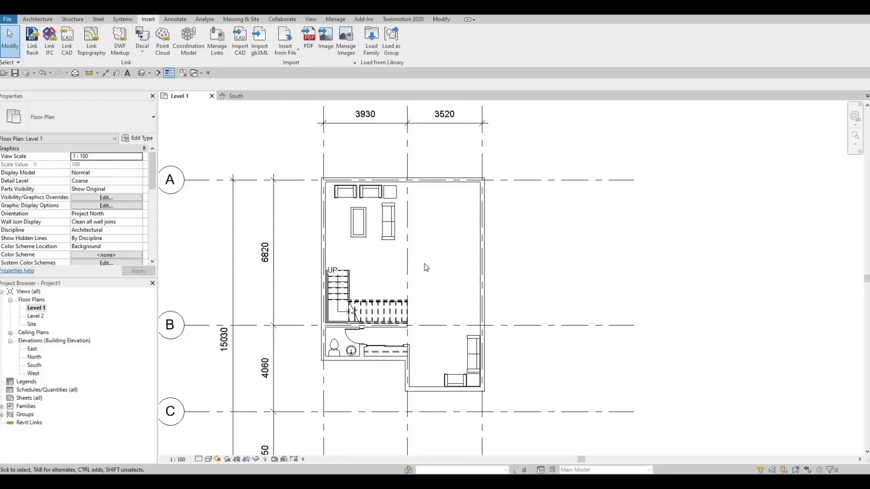
middle_drag(435, 306, 437, 298)
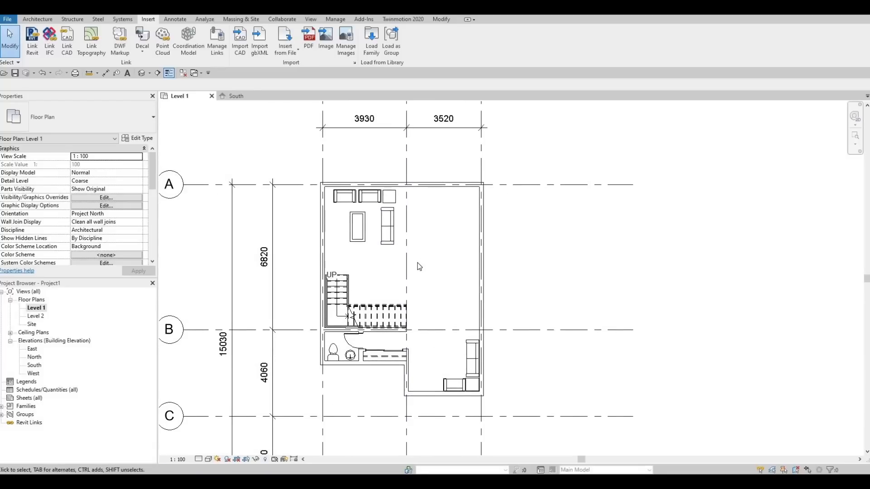
key(F1)
middle_drag(394, 273, 406, 302)
key(Escape)
Place another 0610 x 0610 x 0762mm night stand just below the lower end of the upper seating area's sofa
scroll(403, 228, up, 5)
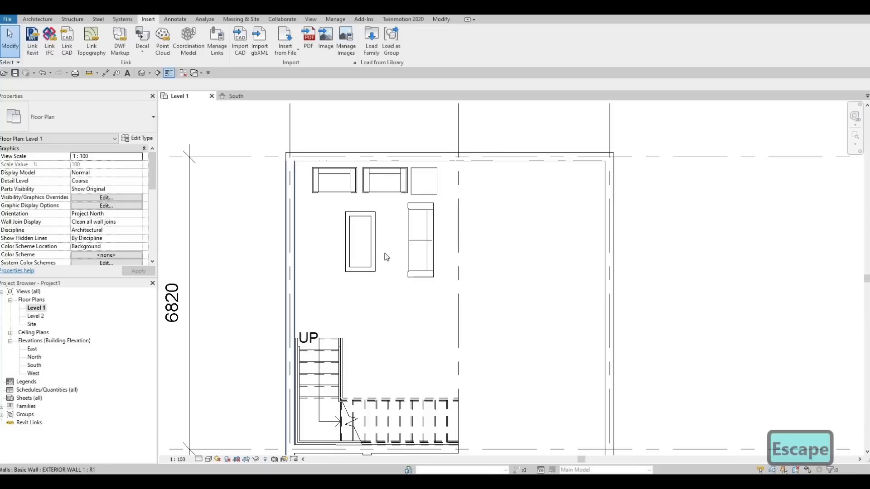
key(Escape)
click(399, 227)
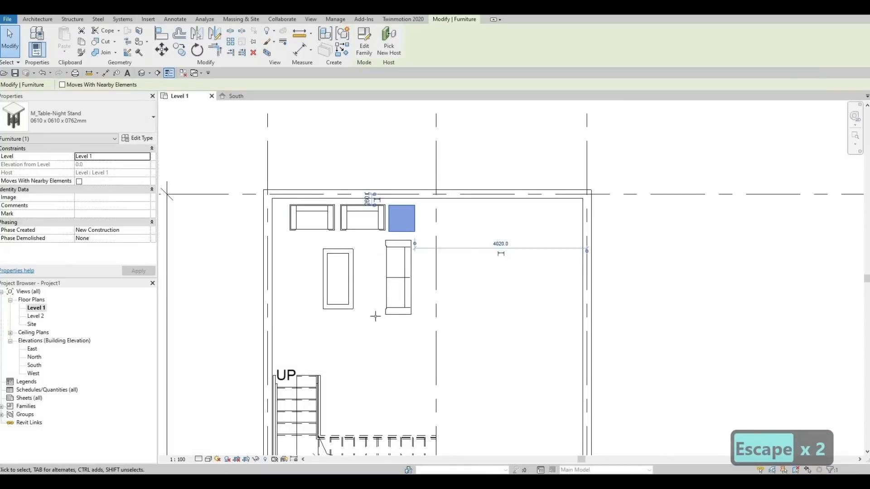
key(c)
key(s)
scroll(389, 330, up, 4)
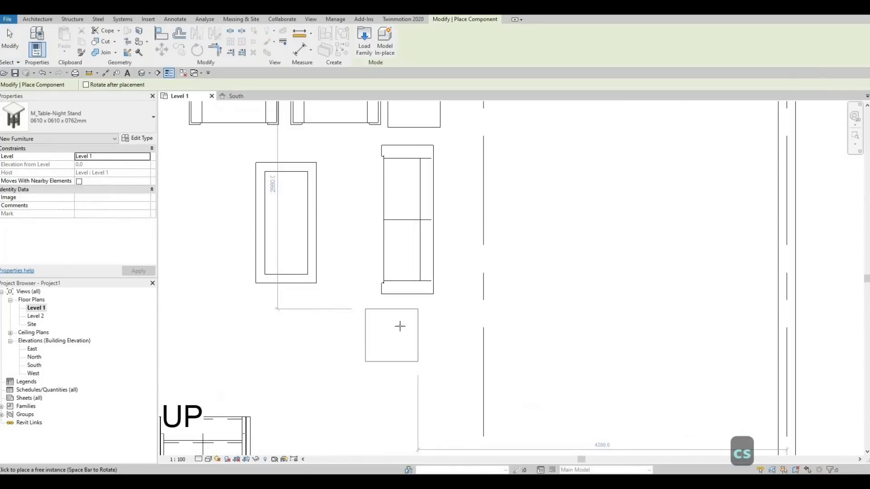
click(388, 349)
key(Escape)
key(Escape)
scroll(416, 316, down, 2)
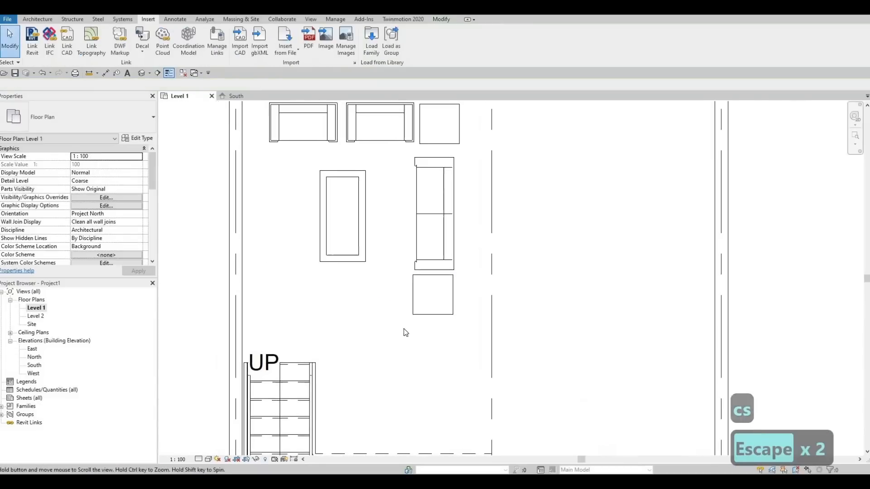
key(Escape)
Nudge the upper seating area's sofa up and right, close beneath the upper night stand and aligned with its right edge
click(433, 262)
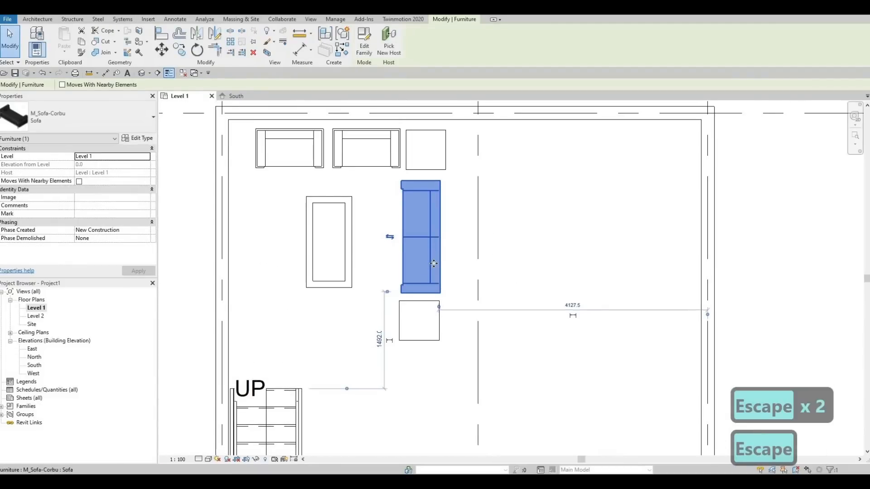
key(Up)
key(Up)
key(Up)
key(Right)
key(Right)
key(Up)
key(Up)
key(Right)
key(Right)
key(Up)
key(Right)
key(Right)
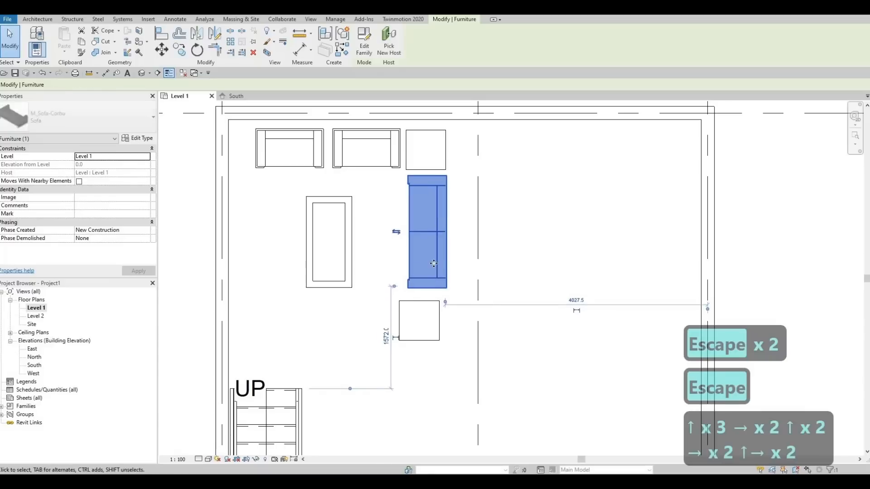
key(Up)
key(Left)
Nudge the lower night stand right and up against the sofa, 4000 mm from the right gridline and 2740 mm from gridline A
click(420, 301)
key(Right)
key(Right)
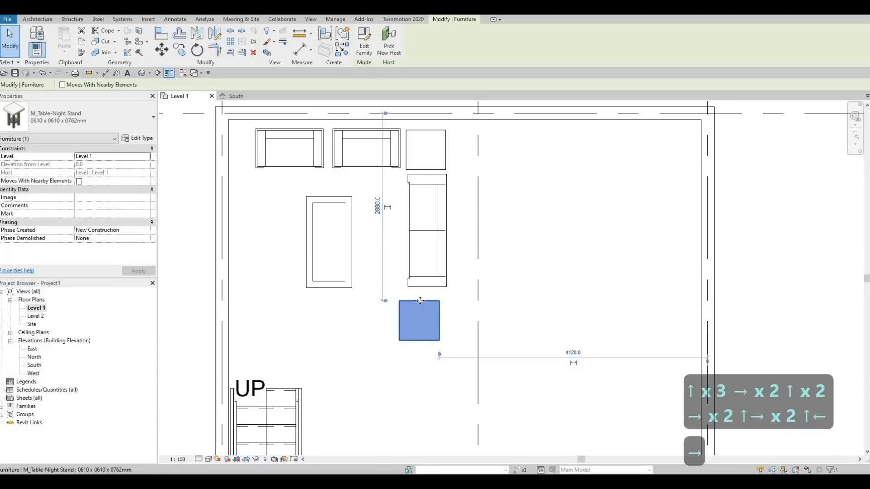
key(Up)
key(Right)
key(Right)
key(Right)
key(Right)
key(Up)
key(Up)
key(Up)
key(Up)
key(Up)
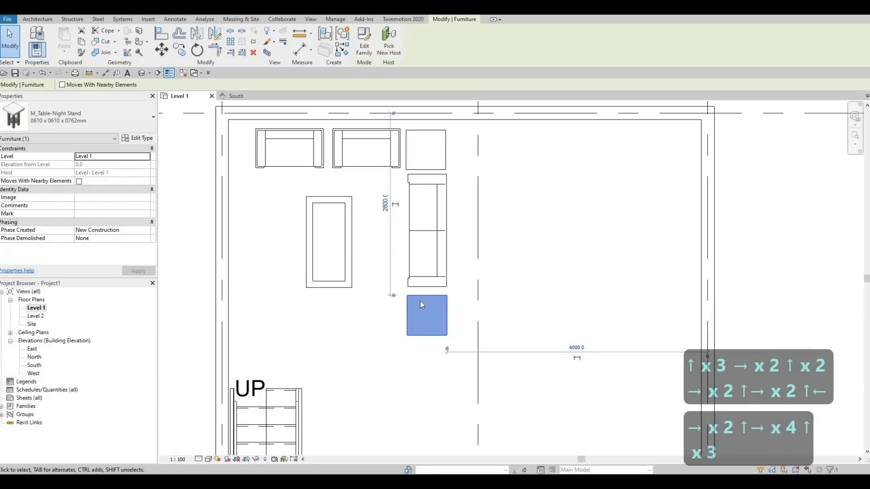
middle_drag(492, 305, 495, 296)
scroll(442, 258, down, 1)
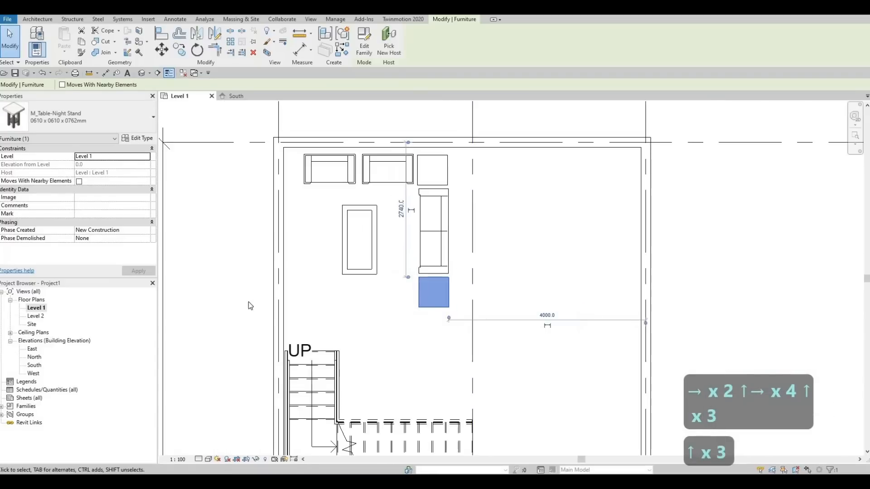
Load the M_Table-Dining Oval family from the Tables folder
scroll(423, 387, down, 1)
middle_drag(424, 386, 463, 281)
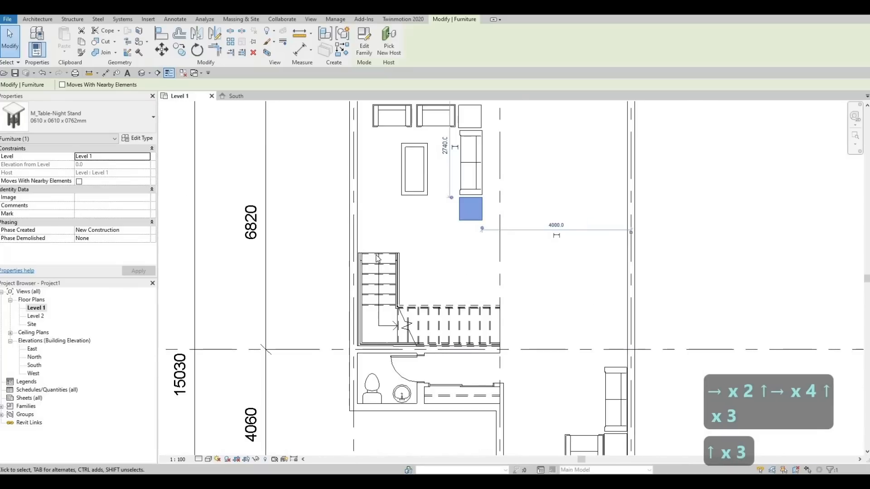
middle_drag(377, 258, 284, 245)
scroll(445, 314, down, 1)
scroll(445, 314, up, 1)
middle_drag(442, 246, 438, 326)
key(Escape)
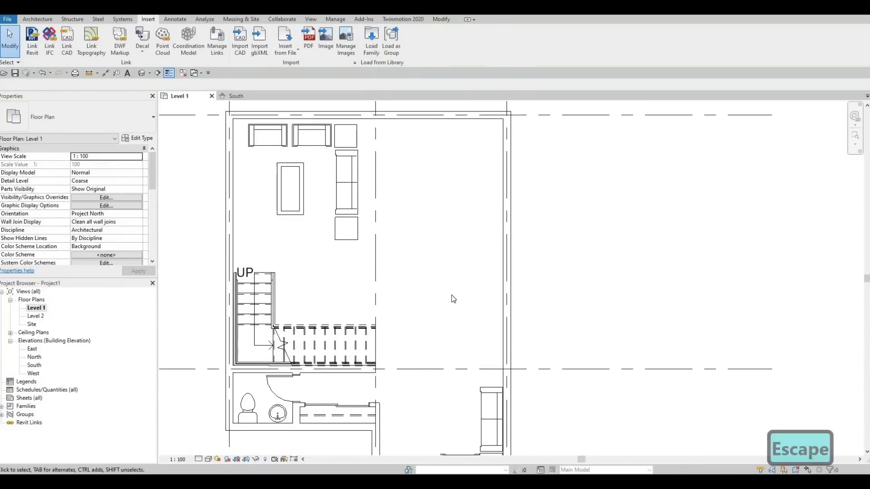
click(371, 44)
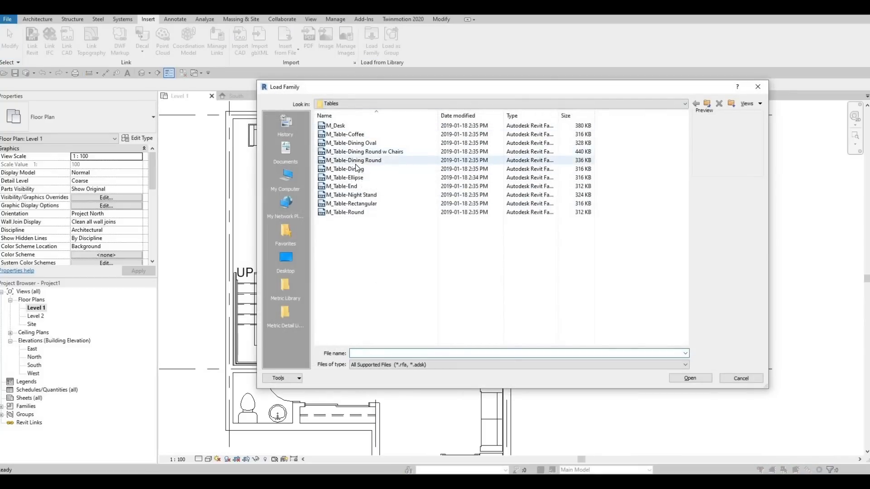
click(356, 151)
click(352, 144)
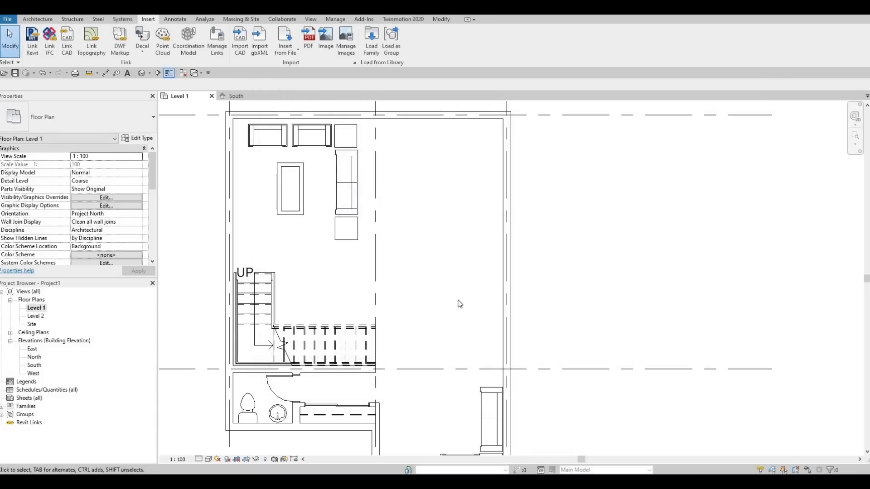
Place one 0915 x 1830mm oval dining table lengthwise in the open area right of the stairs, just above gridline B
key(c)
key(m)
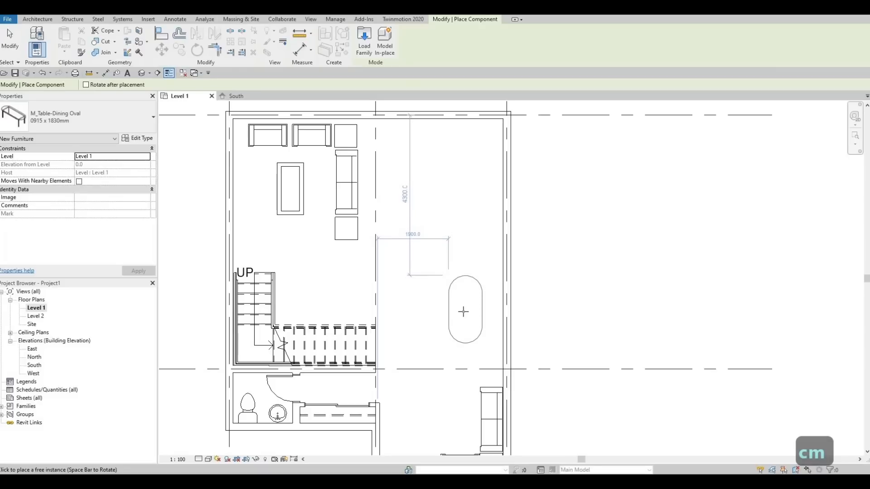
click(463, 309)
key(Escape)
key(Escape)
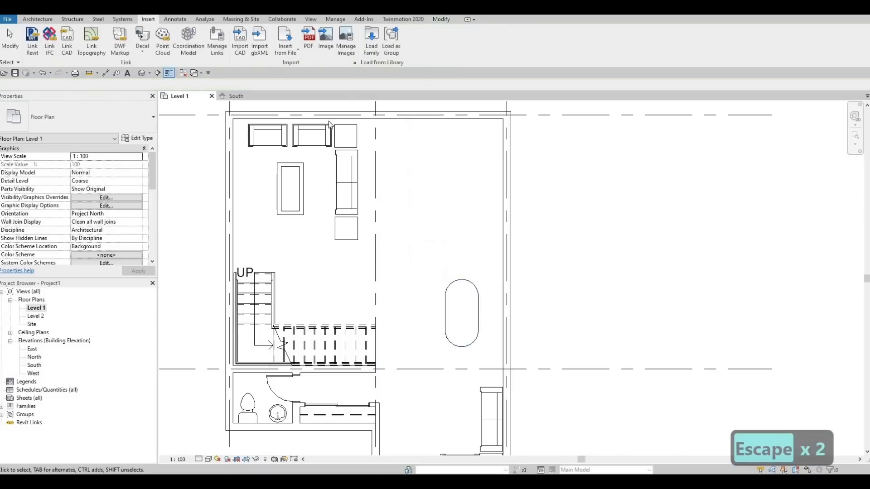
Load the M_Chair-Breuer family from the Seating folder of the Furniture library
click(370, 49)
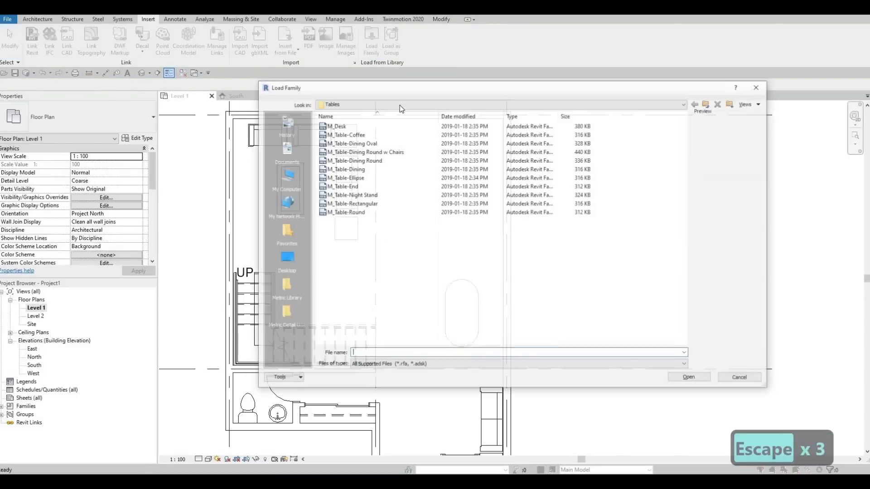
click(399, 103)
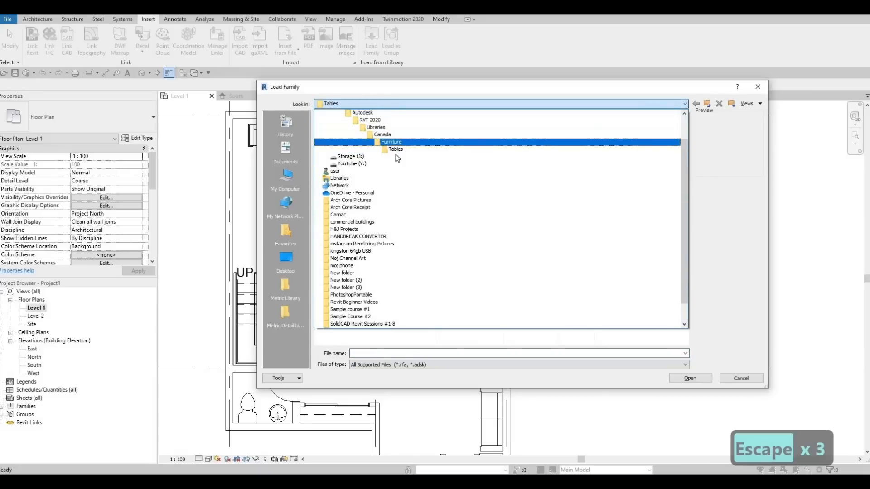
click(356, 143)
double_click(340, 136)
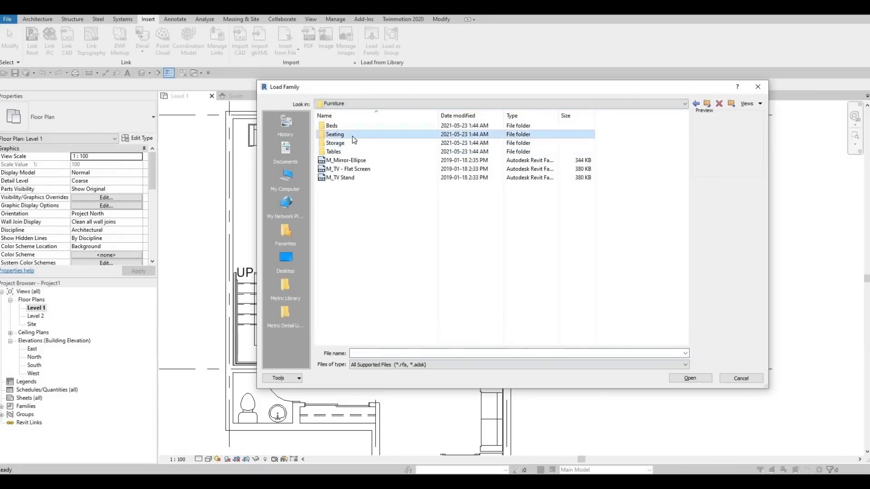
click(353, 143)
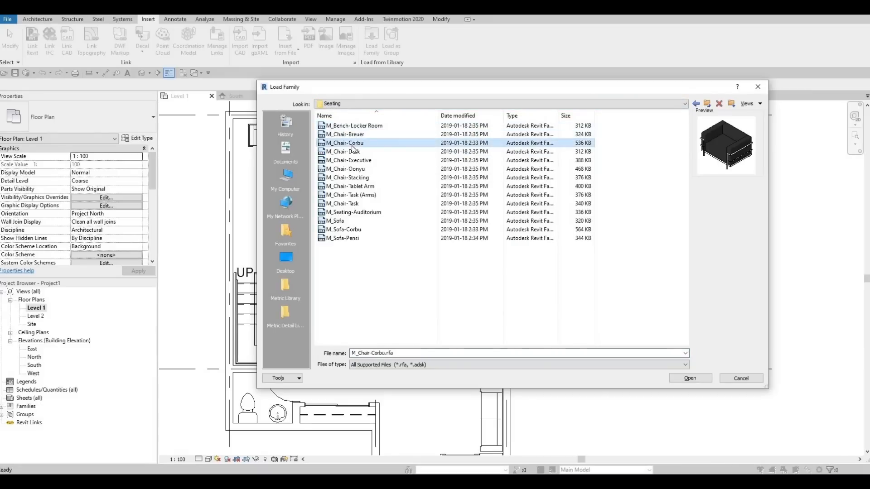
click(352, 152)
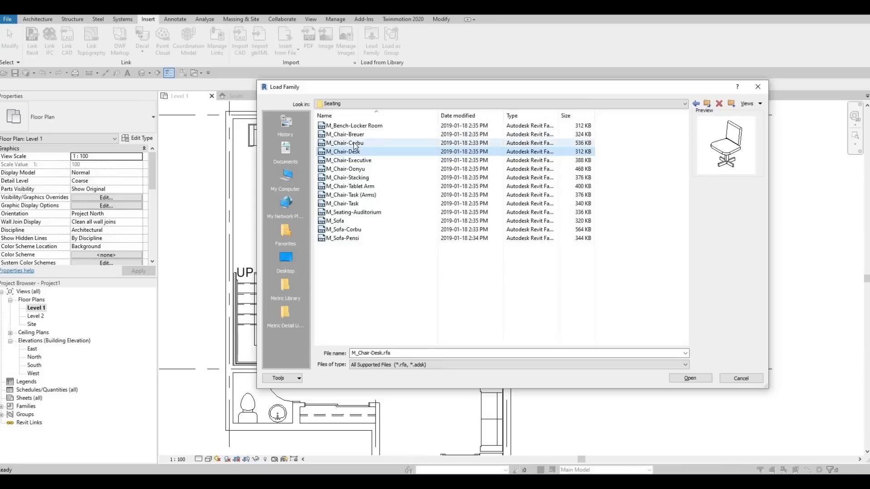
click(351, 135)
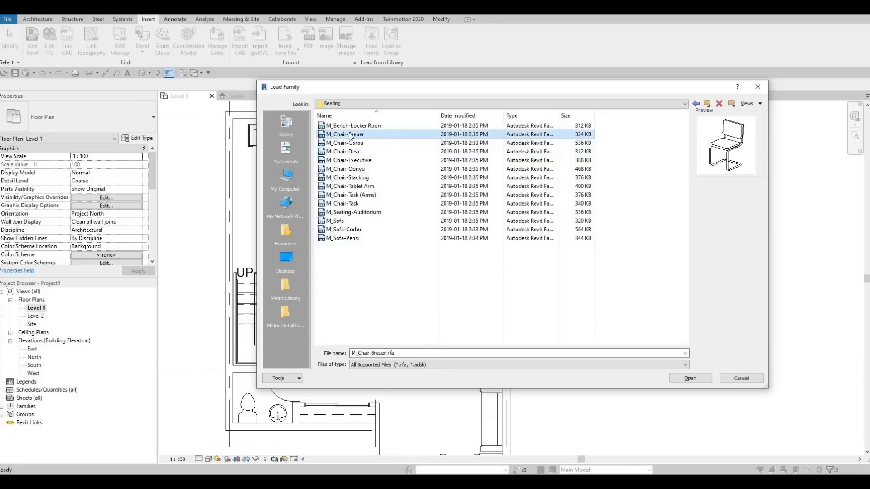
click(689, 379)
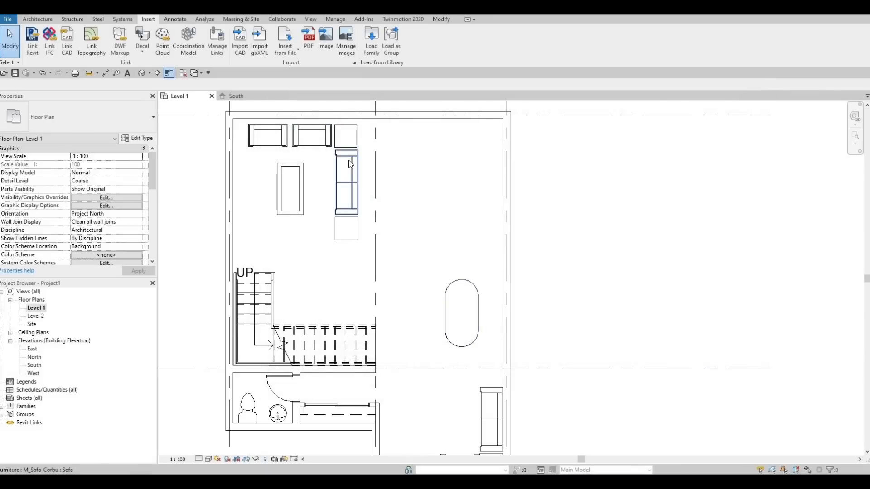
Place a Breuer chair at the upper end of the oval dining table, facing the table, about 2300 mm from the middle gridline
key(c)
key(m)
scroll(464, 267, up, 4)
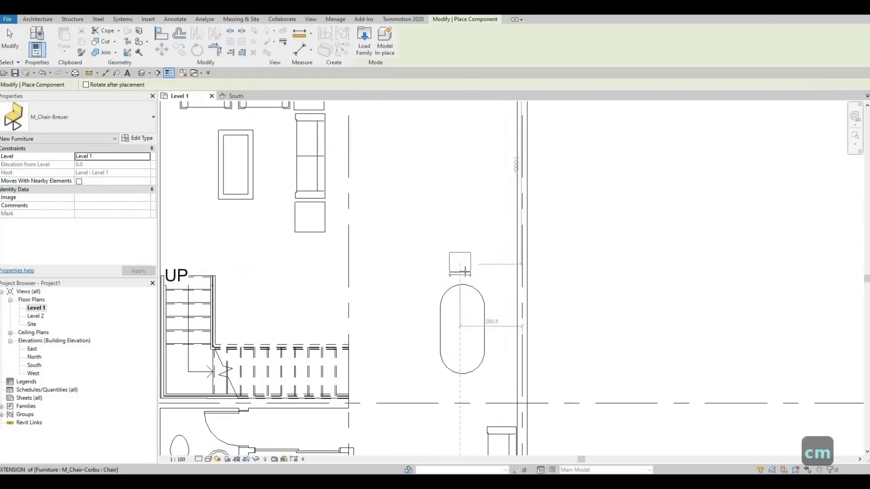
key(c)
key(m)
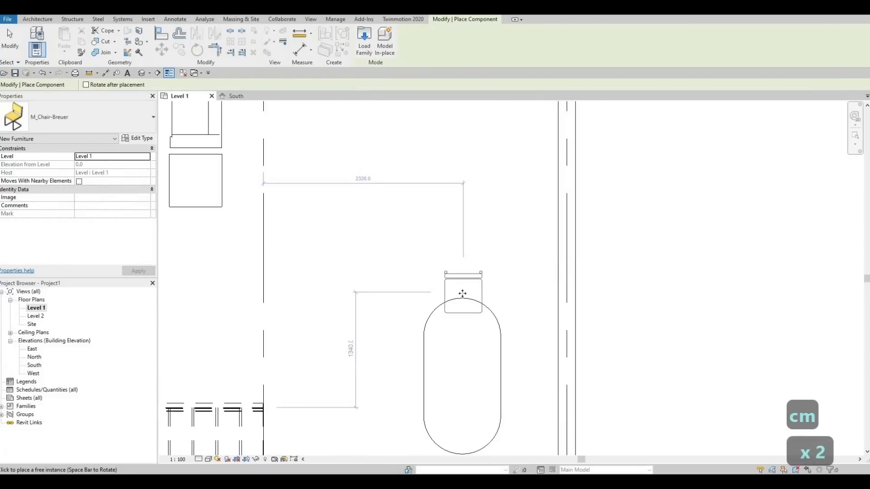
click(462, 294)
Place two Breuer chairs along the left side of the oval dining table, rotated to face it
middle_drag(506, 346, 492, 227)
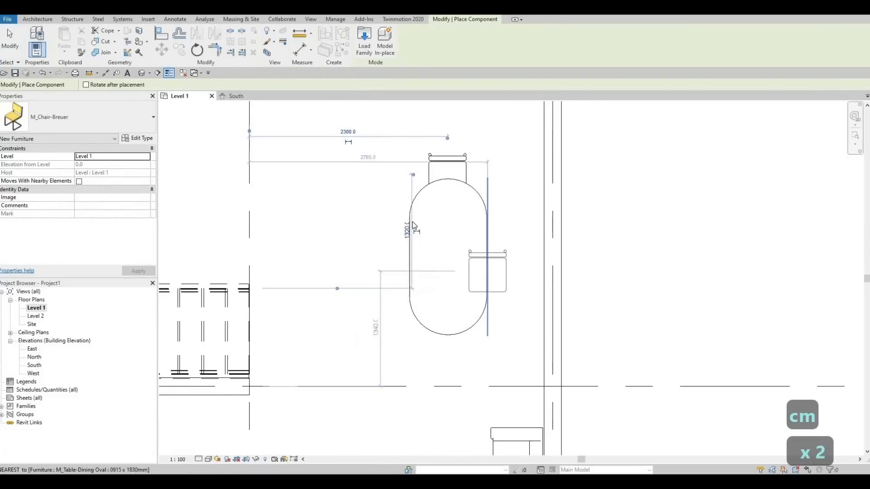
key(space)
key(space)
key(space)
key(space)
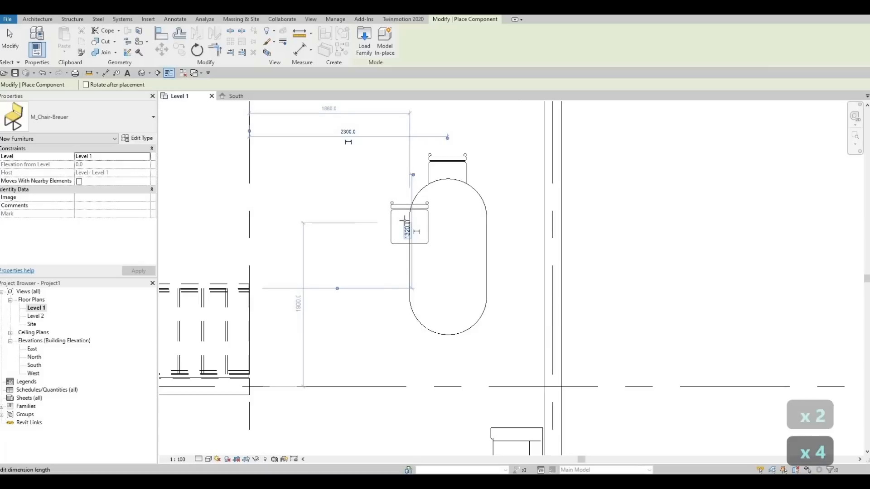
key(space)
click(407, 230)
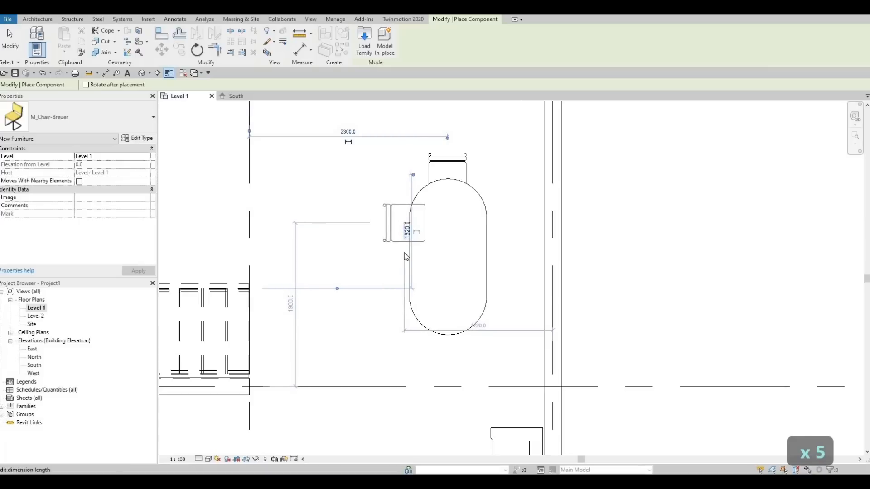
key(Escape)
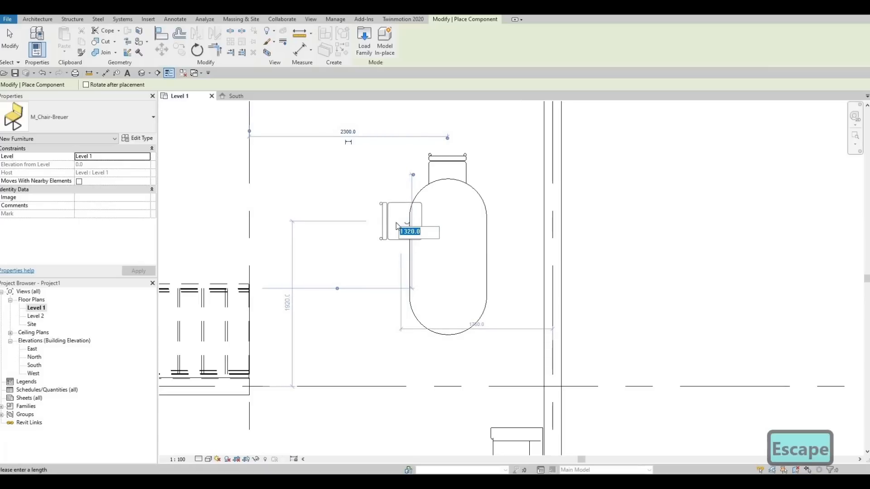
key(Escape)
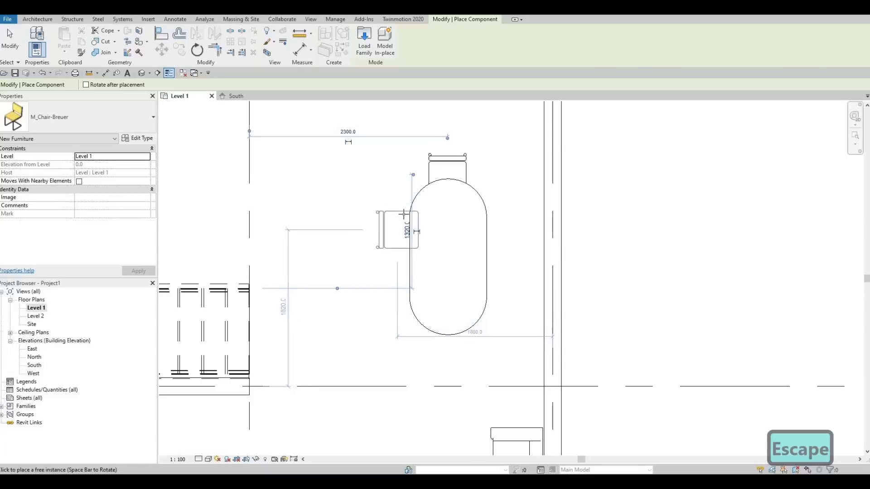
scroll(403, 225, up, 3)
click(413, 221)
middle_drag(417, 272, 434, 187)
click(422, 246)
scroll(383, 255, down, 2)
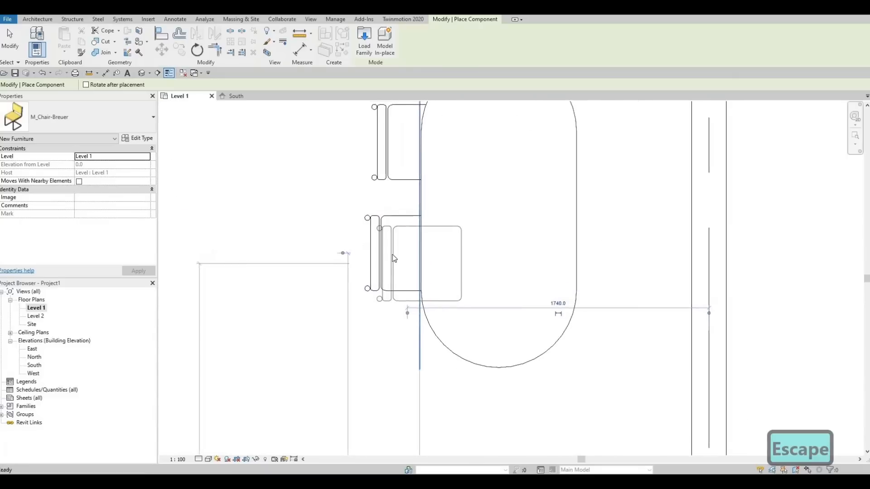
Finish chair placement and nudge the upper Breuer chair on the table's left side three increments down
key(Escape)
key(Escape)
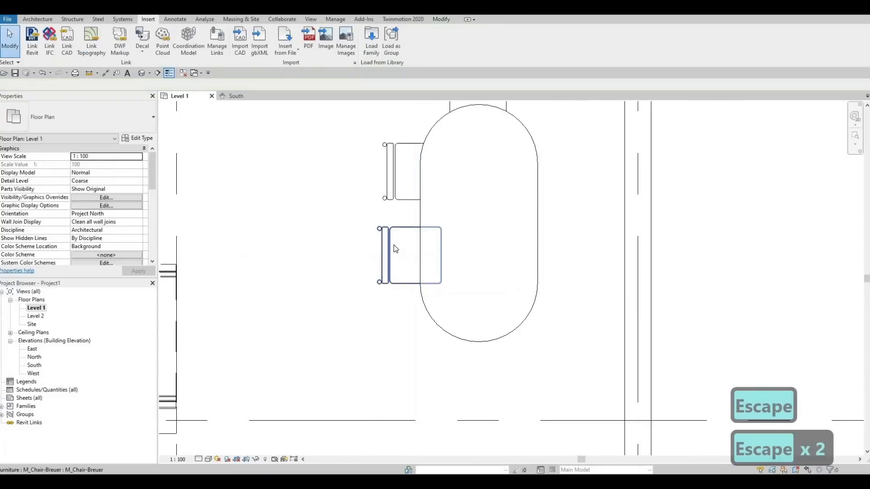
key(Escape)
click(403, 202)
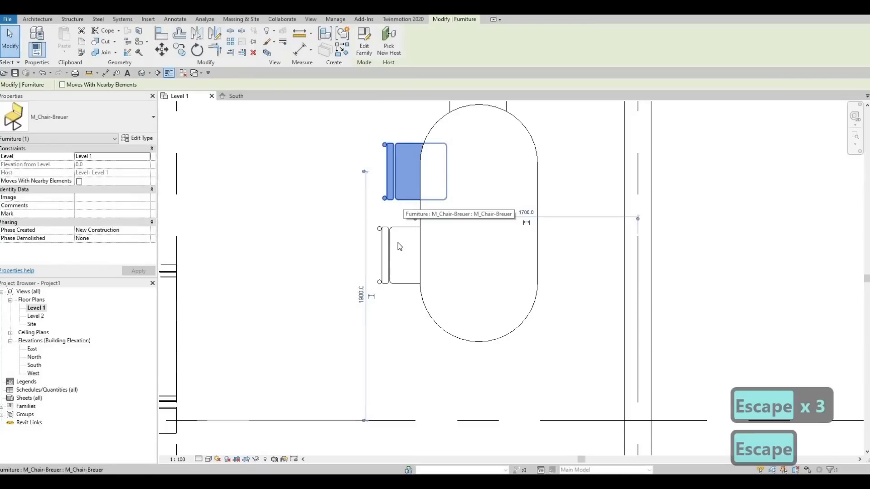
key(Down)
key(Down)
key(Down)
Nudge the lower Breuer chair on the table's left side two increments right and two increments down
click(400, 231)
key(Right)
key(Right)
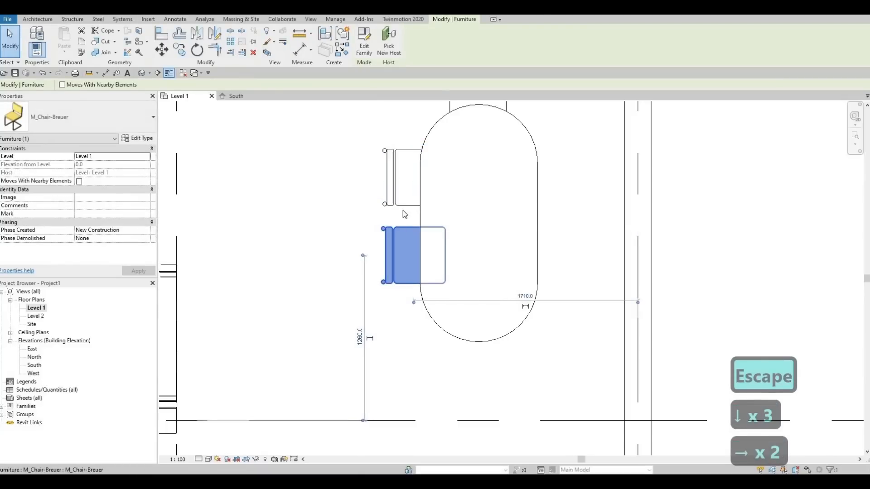
key(Down)
key(Down)
Nudge the upper left-side chair three more increments down, to 1810 mm above the gridline below the table
click(405, 207)
key(Down)
key(Down)
key(Down)
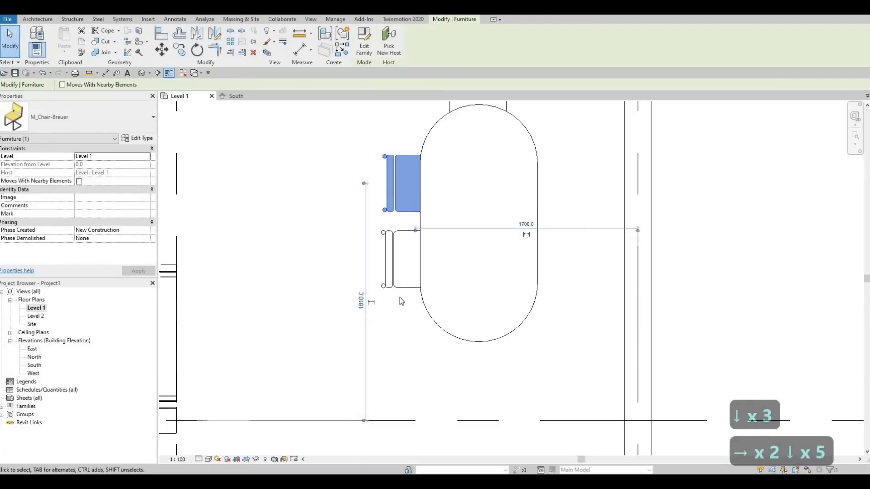
key(Escape)
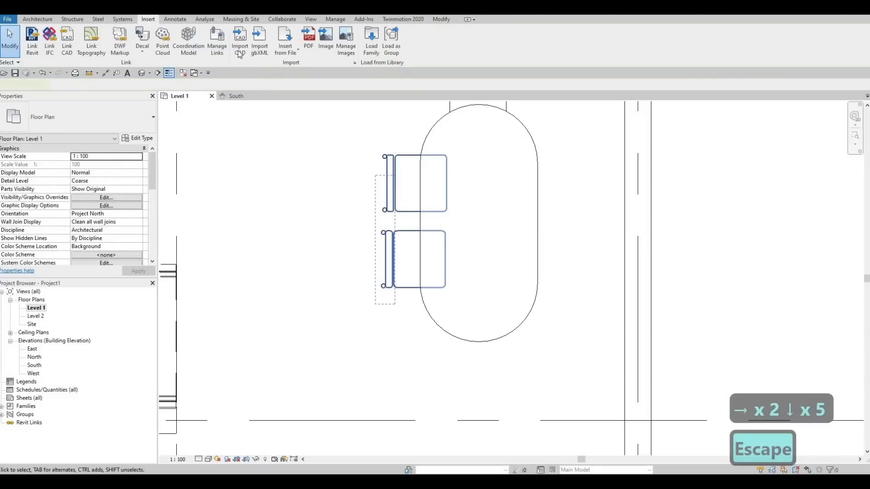
Mirror copies of the two left-side Breuer chairs to the right side of the oval table about its lengthwise centreline
click(478, 223)
click(480, 242)
key(Escape)
scroll(477, 173, down, 2)
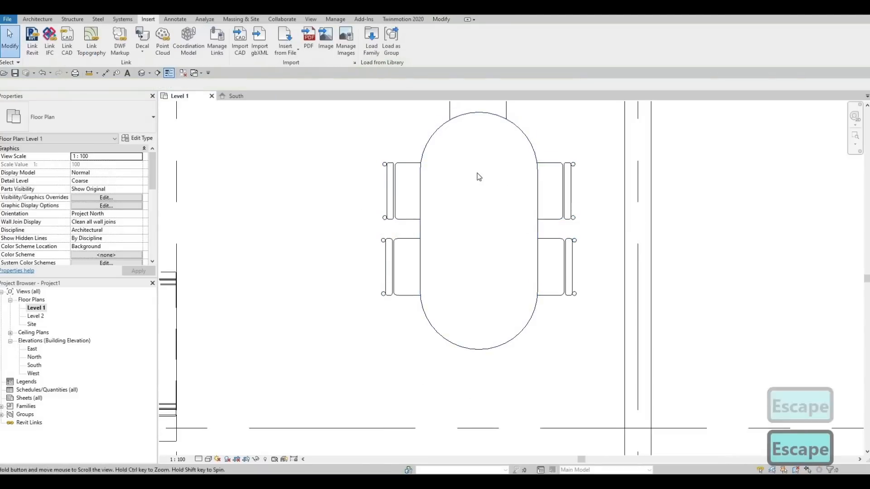
Mirror a copy of the chair at the table's upper end to its lower end about a horizontal axis through the table's centre
click(480, 151)
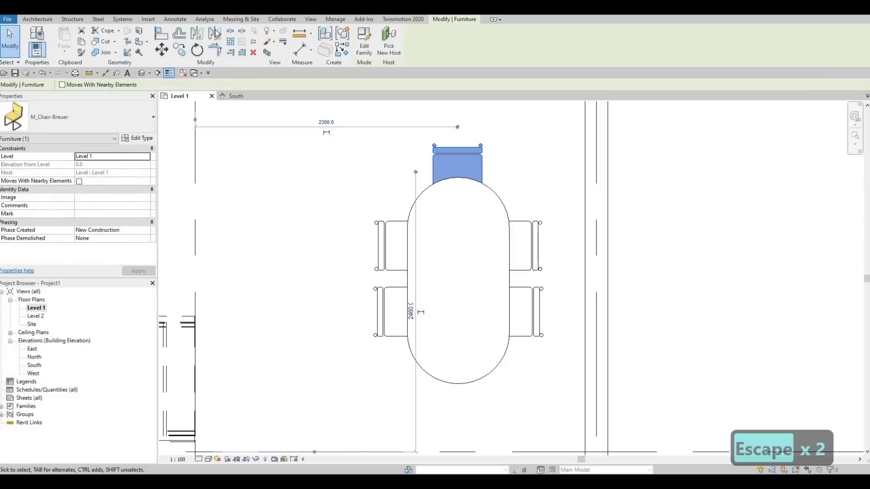
click(217, 33)
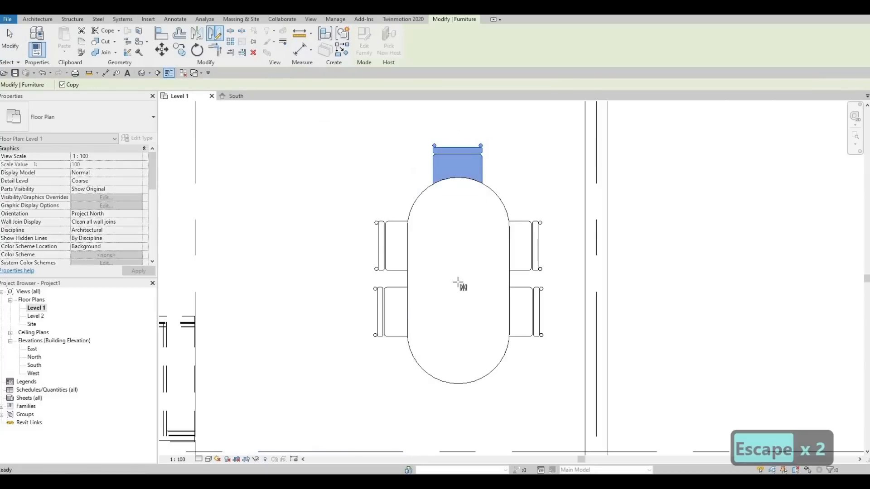
click(458, 285)
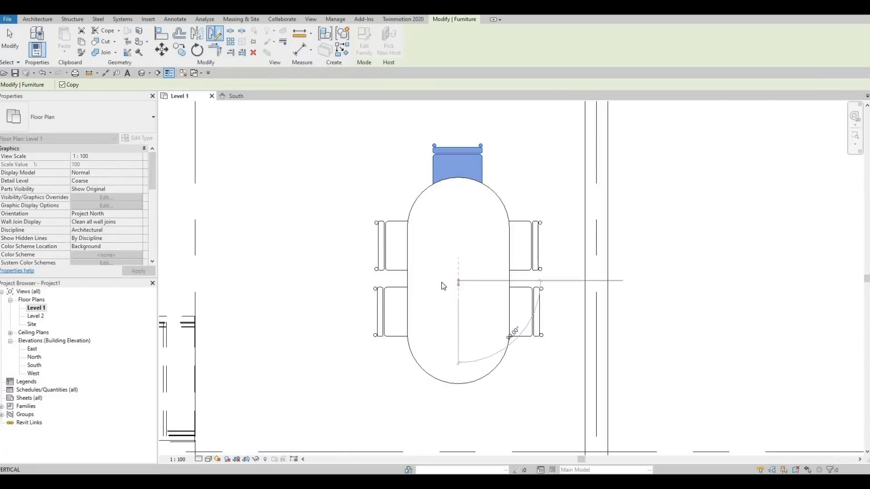
click(458, 322)
key(Escape)
key(Escape)
scroll(494, 322, down, 2)
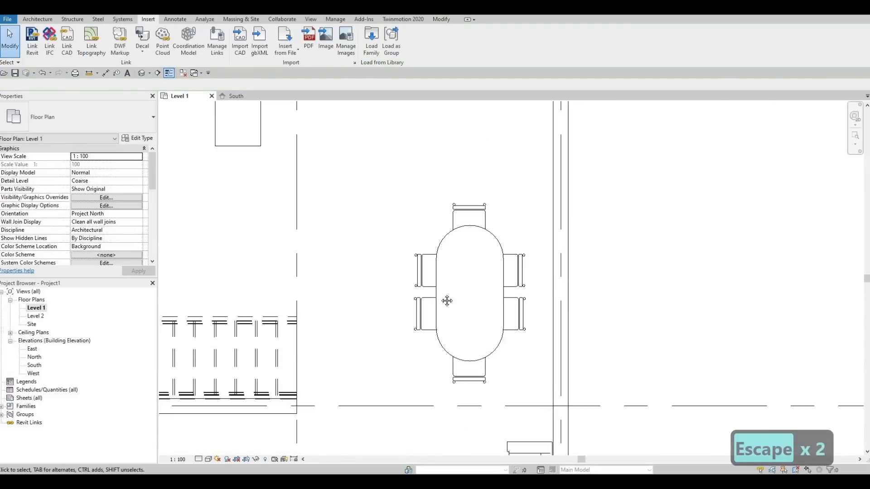
Start loading a family and browse the metric library to the Internal folder under Lighting, Architectural
scroll(445, 295, down, 2)
scroll(373, 249, up, 1)
middle_drag(374, 249, 394, 281)
scroll(432, 287, down, 3)
scroll(394, 281, down, 1)
scroll(379, 104, up, 1)
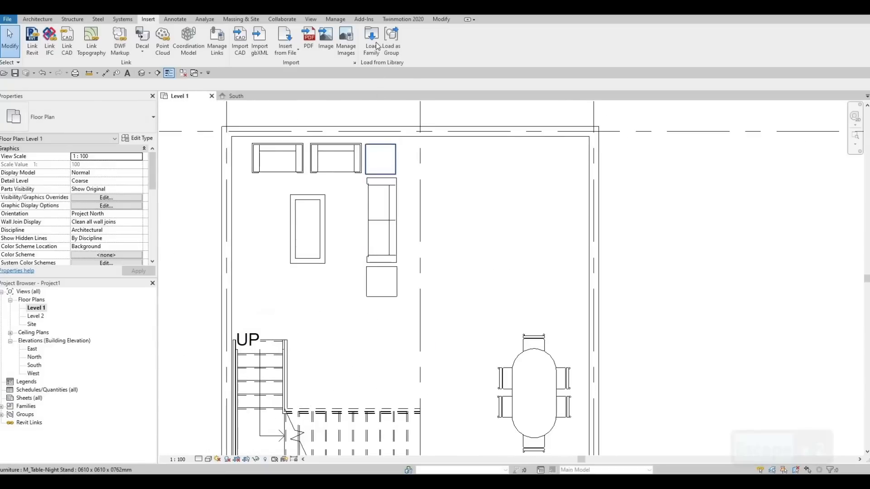
click(372, 41)
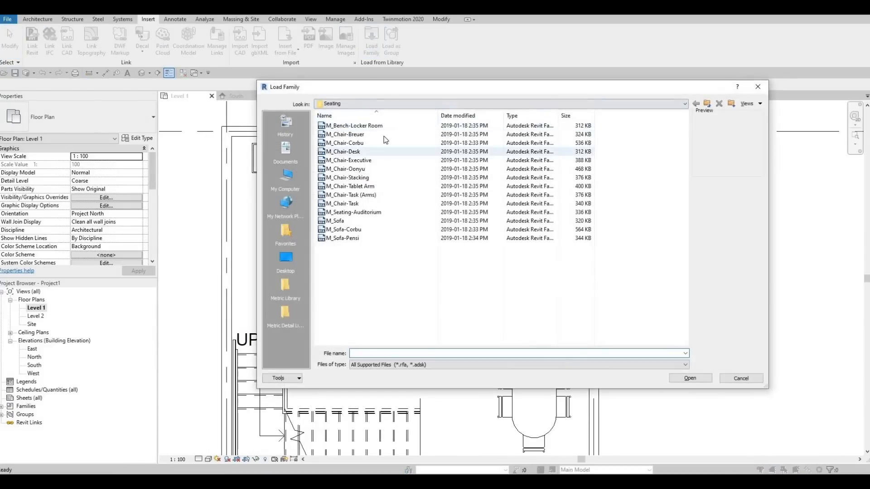
click(375, 104)
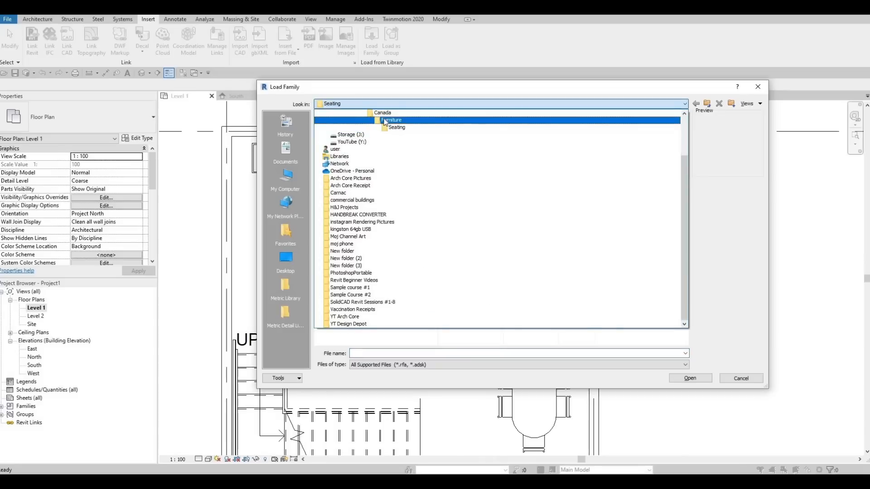
scroll(383, 149, up, 2)
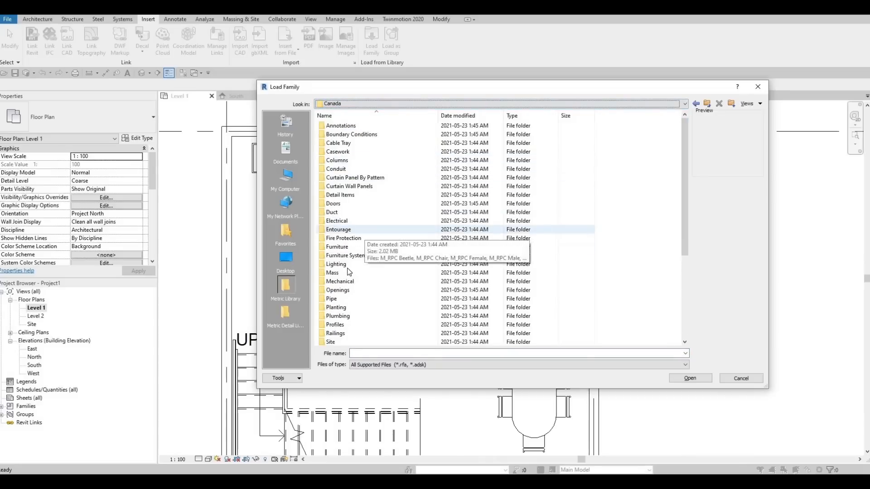
double_click(364, 139)
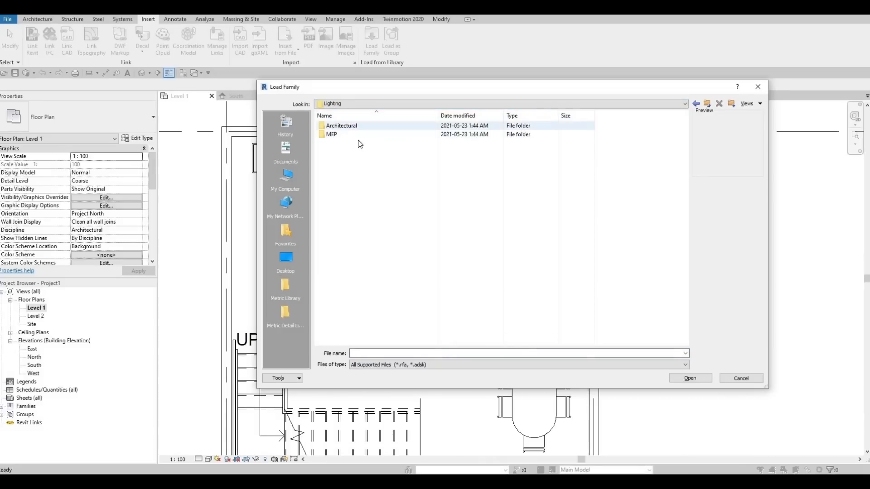
double_click(347, 134)
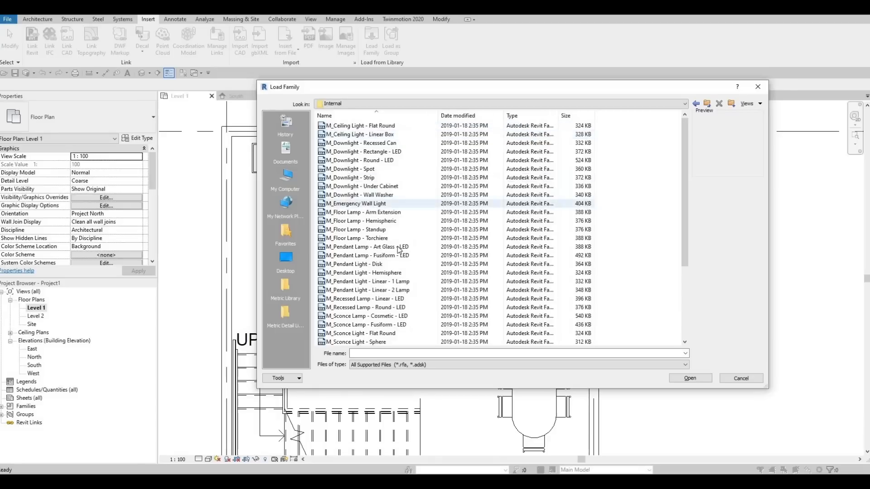
Load the M_Table Lamp - Standard family from the Internal lighting folder
scroll(436, 288, down, 2)
scroll(436, 288, down, 1)
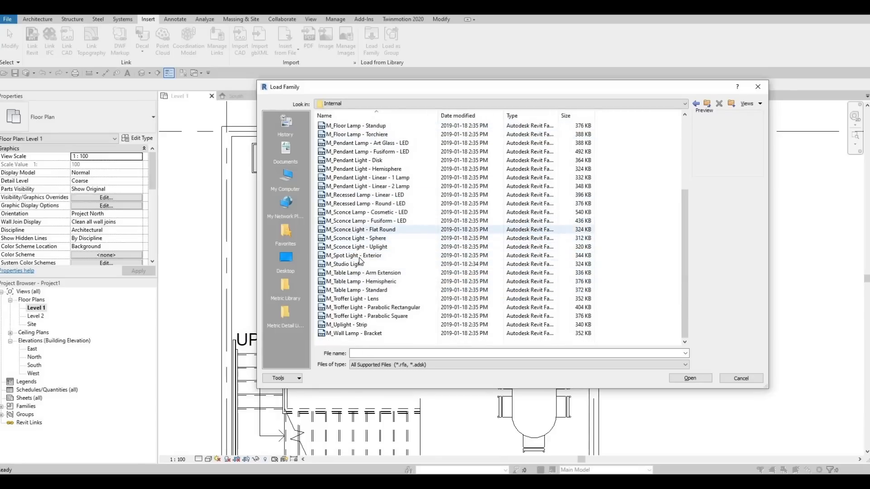
click(357, 255)
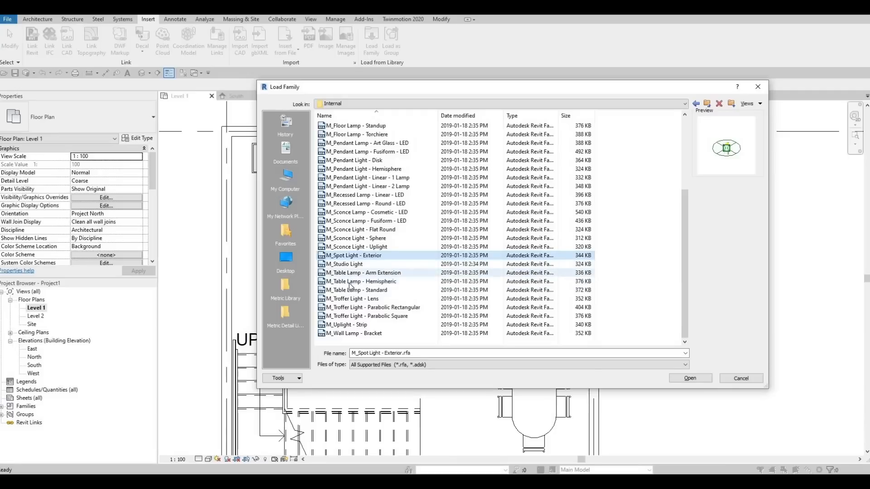
click(351, 273)
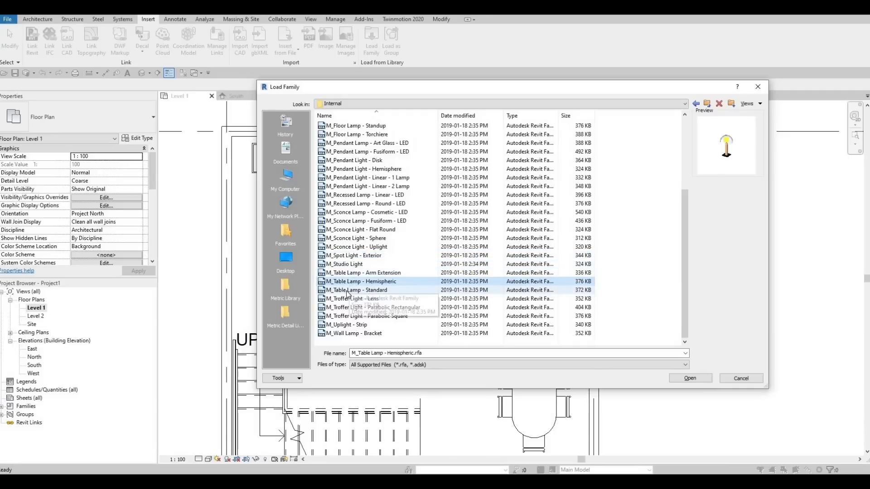
click(347, 293)
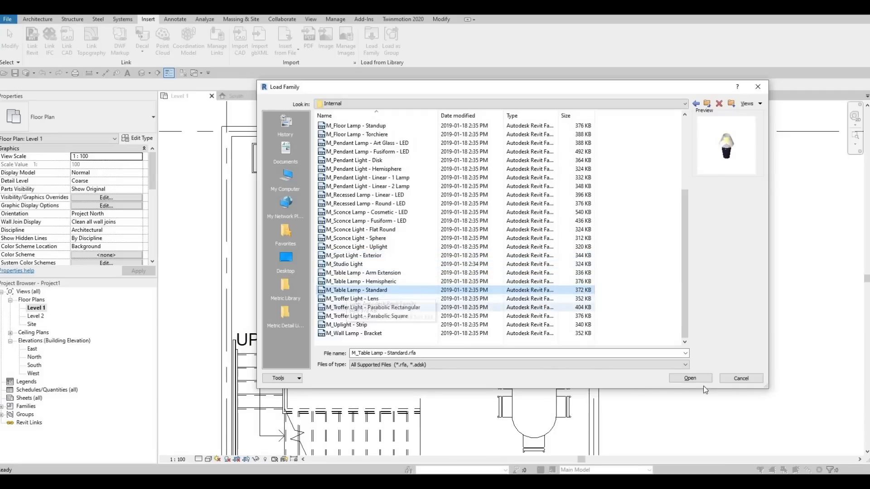
click(690, 378)
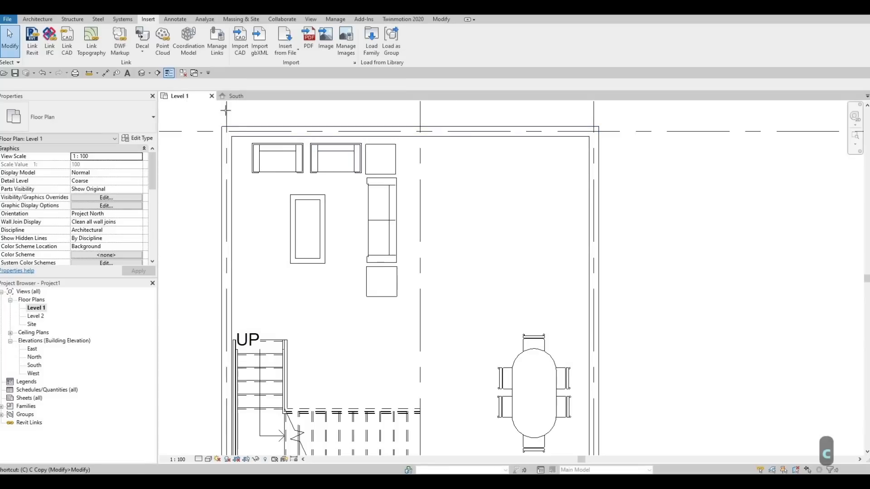
Place a 60W - 120V standard table lamp at 700 mm elevation, centred on the side table above the upper living room's sofa
key(m)
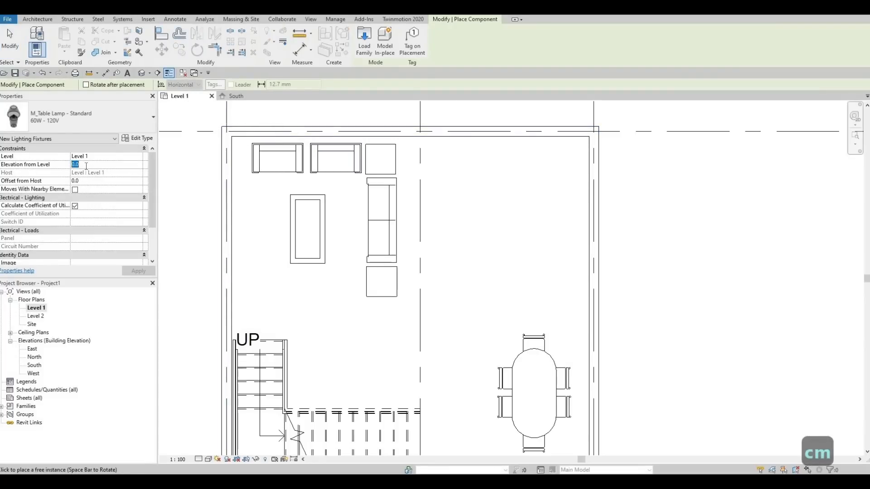
text(700)
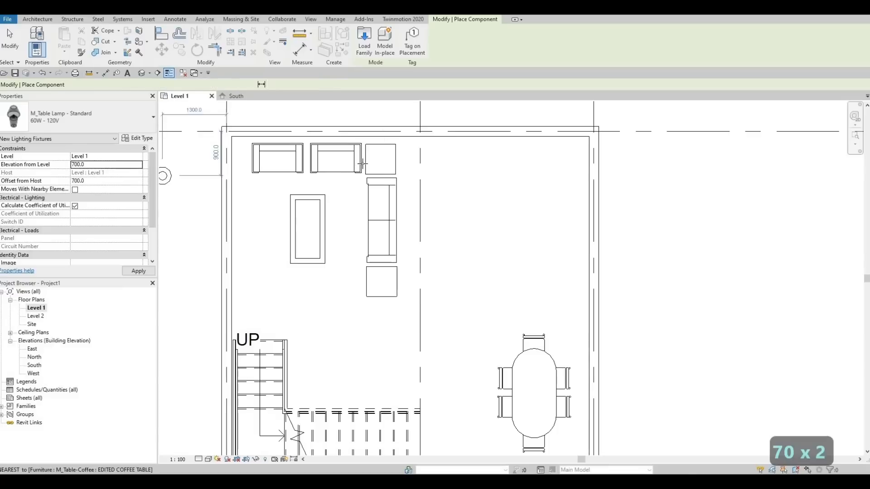
scroll(382, 156, up, 2)
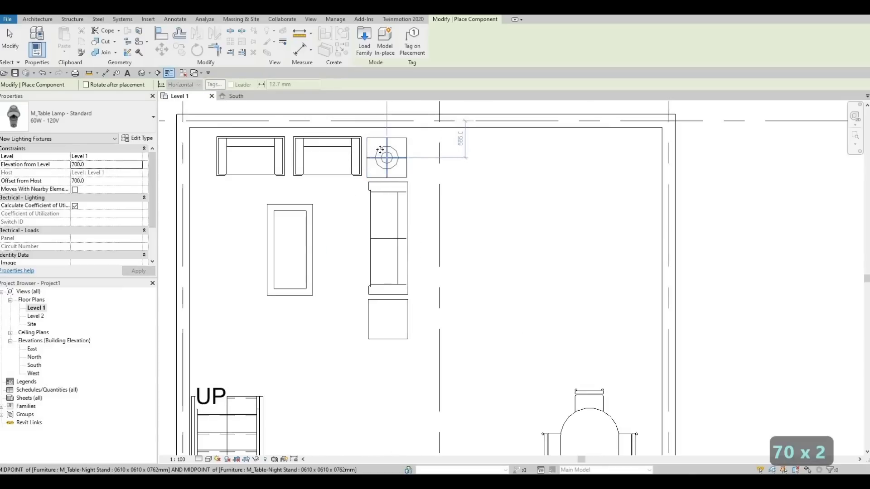
click(380, 150)
Place standard table lamps centred on the side table below the upper sofa and on the one in the lower-right room corner
scroll(363, 155, down, 2)
middle_drag(386, 277, 378, 137)
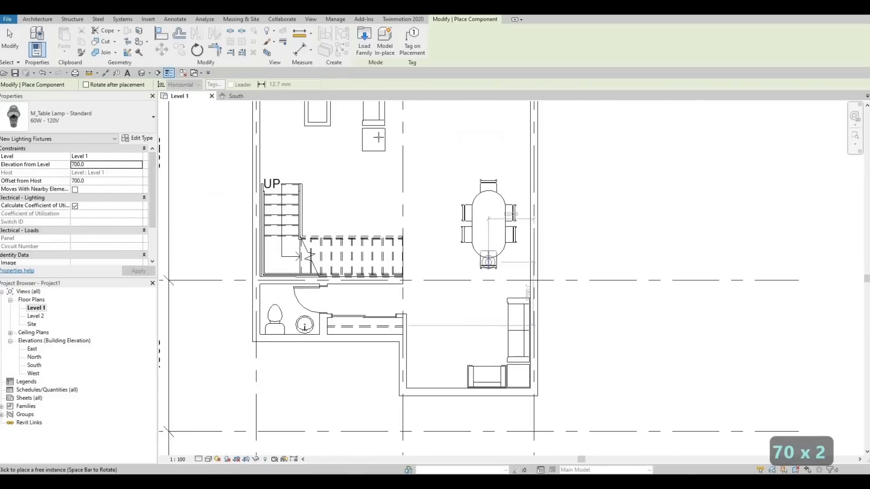
click(373, 140)
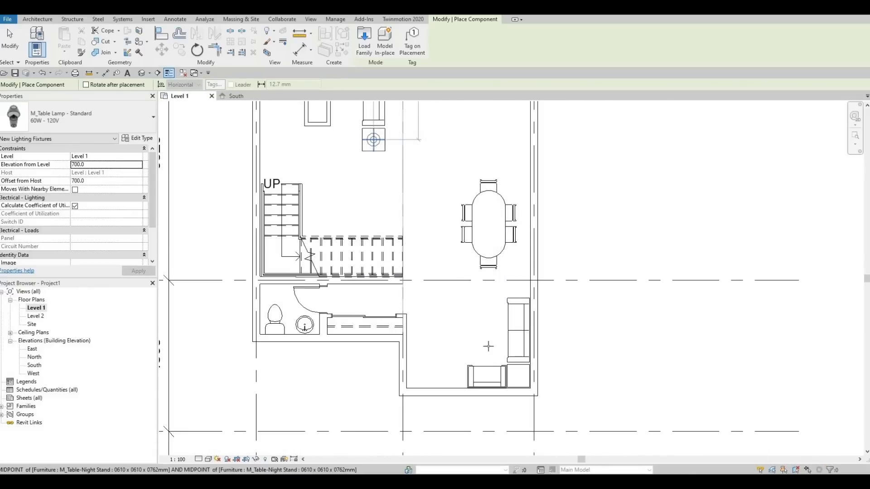
scroll(517, 375, up, 1)
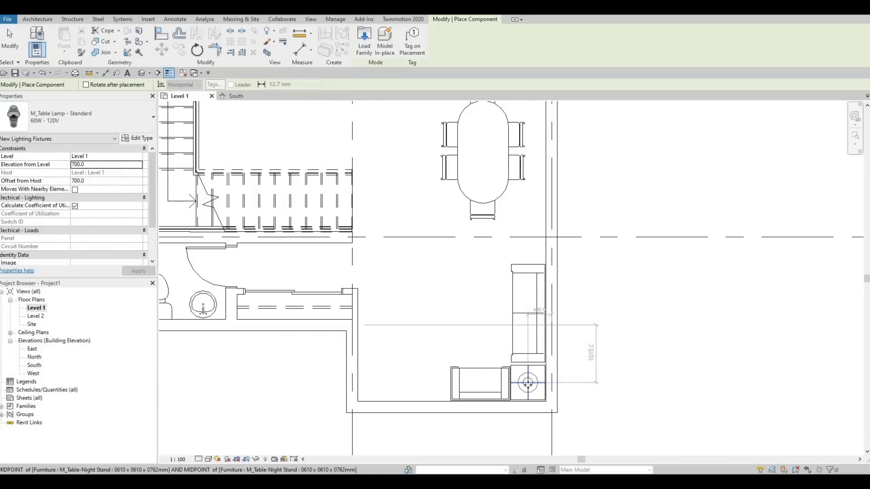
click(527, 382)
scroll(472, 336, down, 1)
middle_drag(466, 264, 466, 290)
scroll(472, 335, down, 1)
middle_drag(461, 338, 468, 290)
key(Escape)
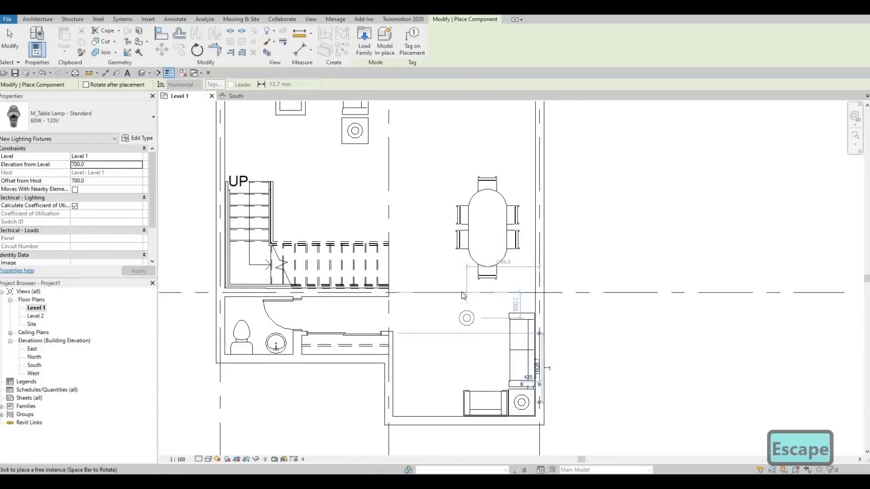
middle_drag(450, 357, 448, 353)
key(Escape)
Nudge the Corbu sofa in the lower-right room two increments up, away from the corner side table
scroll(448, 353, down, 1)
middle_drag(444, 300, 442, 342)
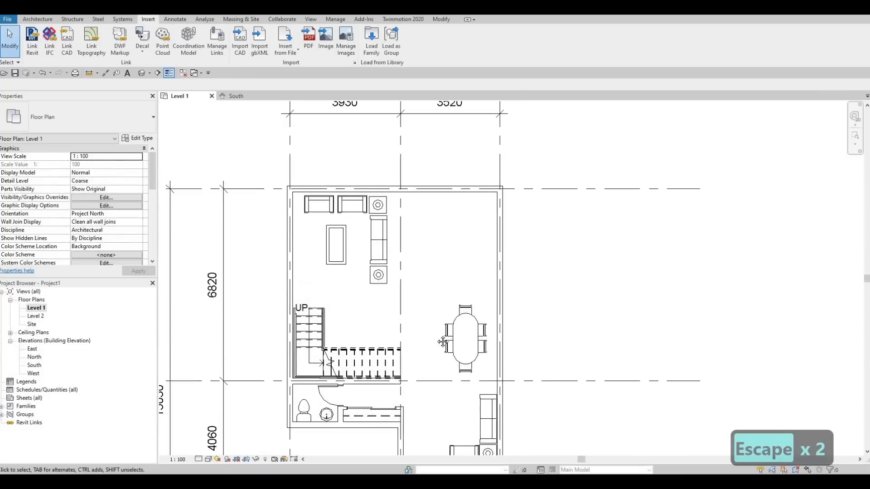
middle_drag(449, 301, 465, 276)
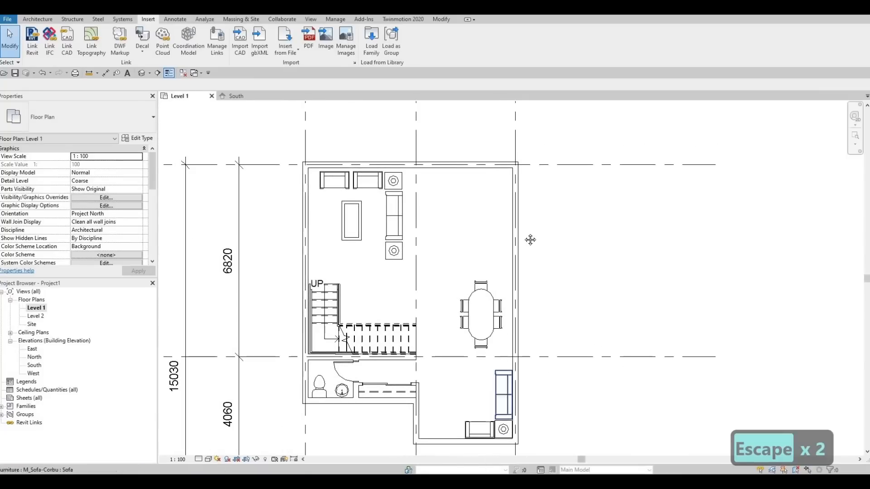
middle_drag(530, 240, 540, 232)
scroll(540, 232, up, 2)
key(Escape)
click(540, 229)
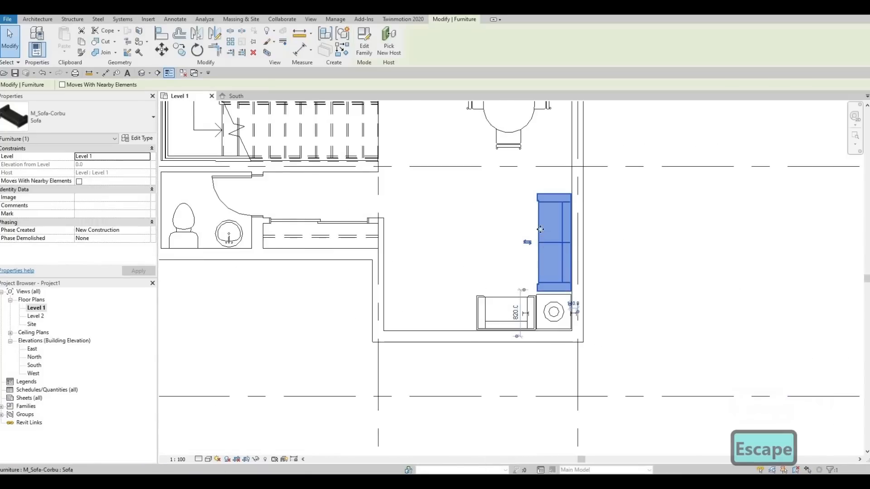
key(Up)
key(Up)
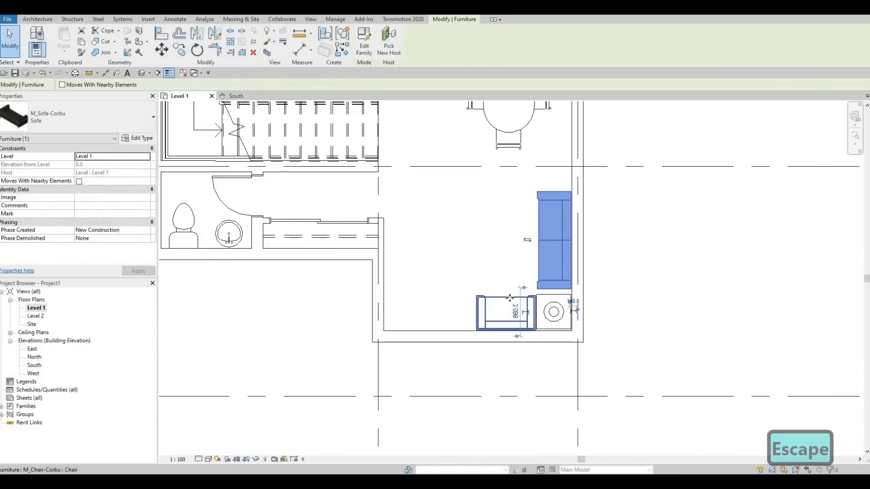
Nudge the Corbu chair beside the corner side table two increments left
click(507, 297)
key(Left)
key(Left)
scroll(491, 274, down, 2)
key(Escape)
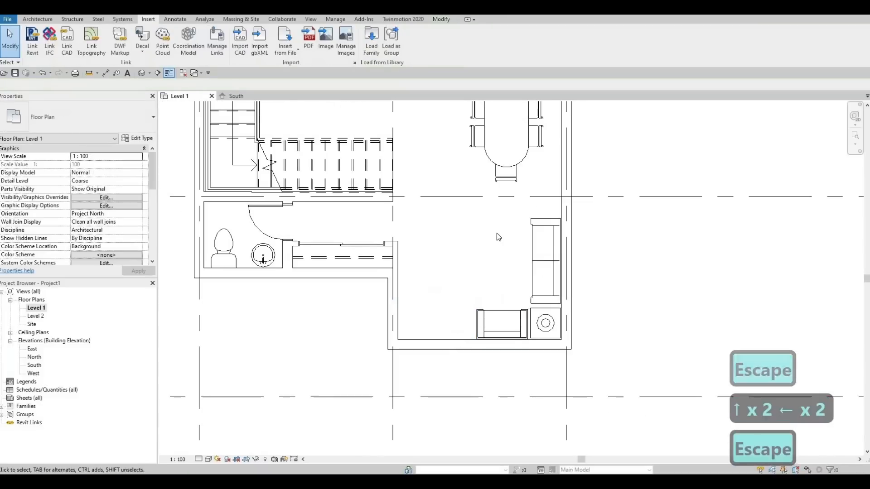
middle_drag(496, 305, 495, 338)
scroll(462, 206, down, 1)
middle_drag(461, 203, 472, 267)
middle_drag(468, 314, 480, 251)
scroll(478, 273, down, 1)
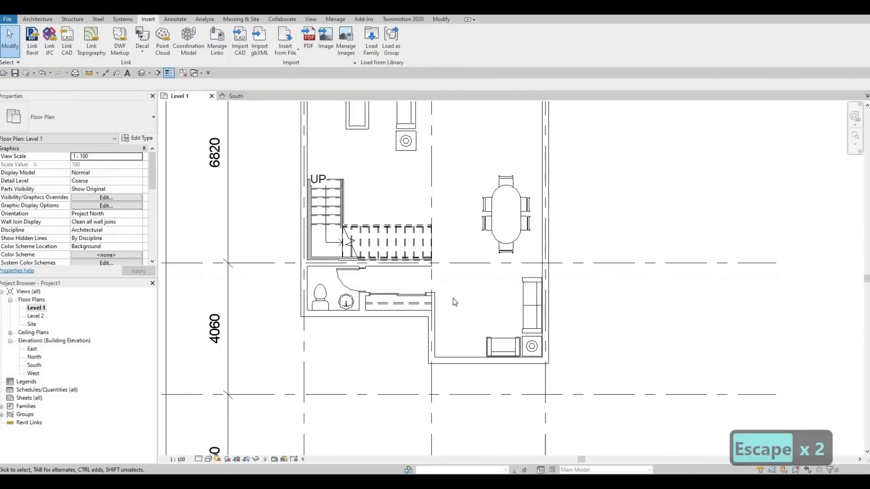
scroll(454, 302, up, 2)
middle_drag(417, 366, 417, 293)
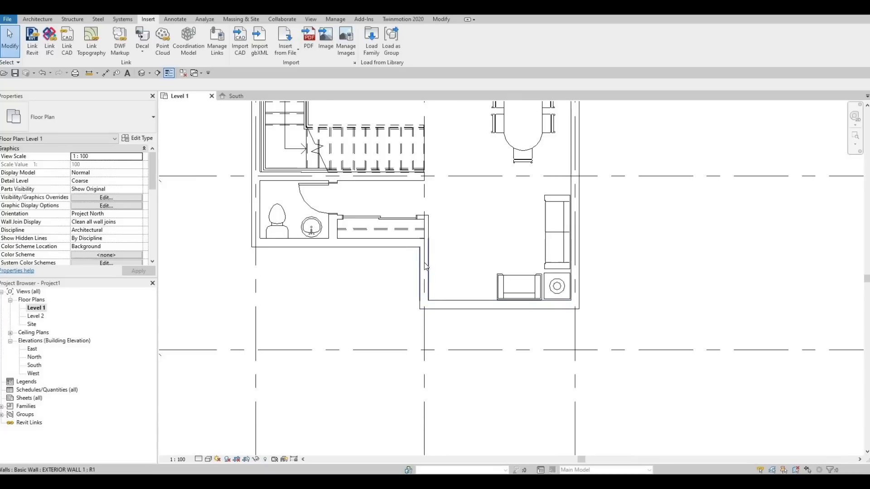
Duplicate the INTERIOR WALL 2 basic wall type under the name FIRE PLACE
middle_drag(430, 276, 442, 334)
scroll(437, 271, down, 2)
middle_drag(438, 295, 439, 375)
middle_drag(381, 219, 375, 244)
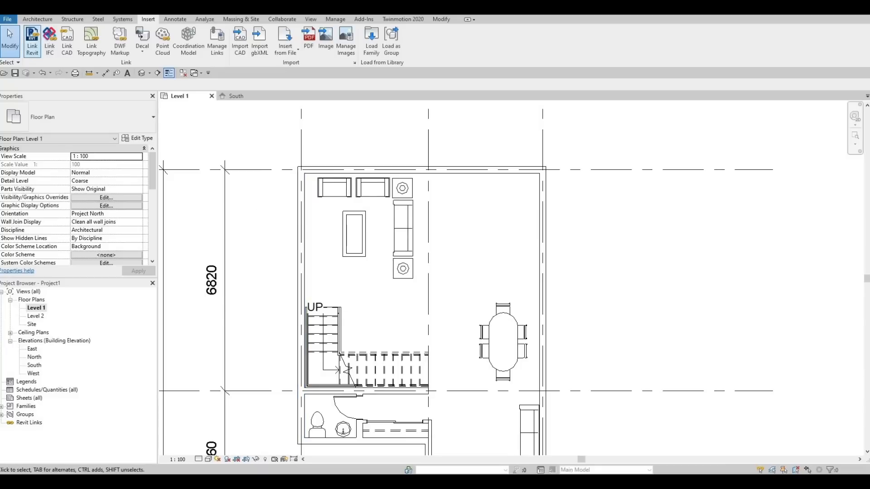
click(32, 19)
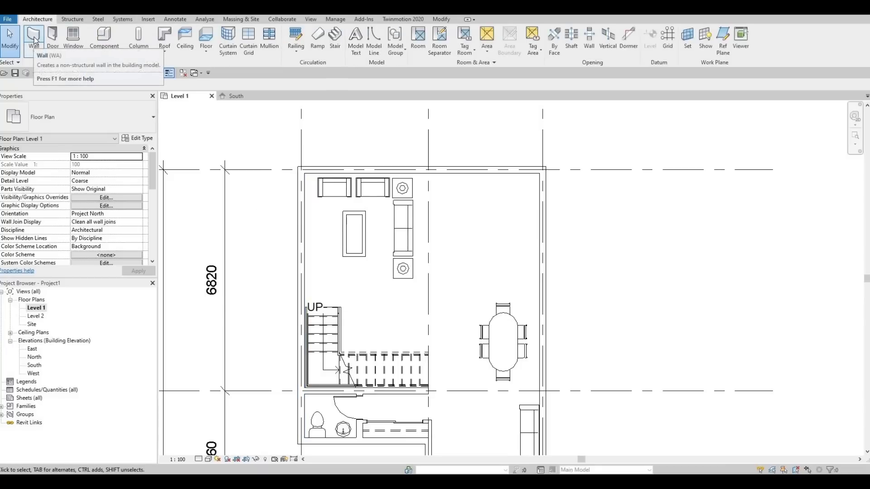
click(34, 36)
click(140, 138)
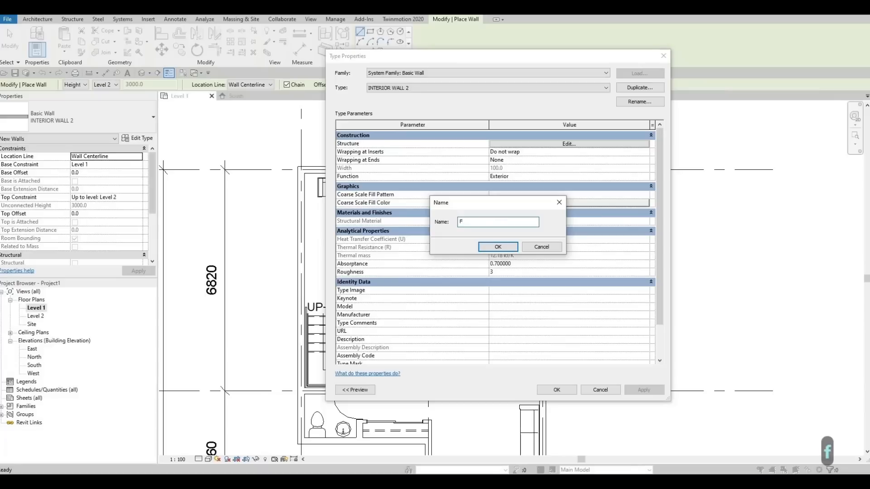
text(EPLACE)
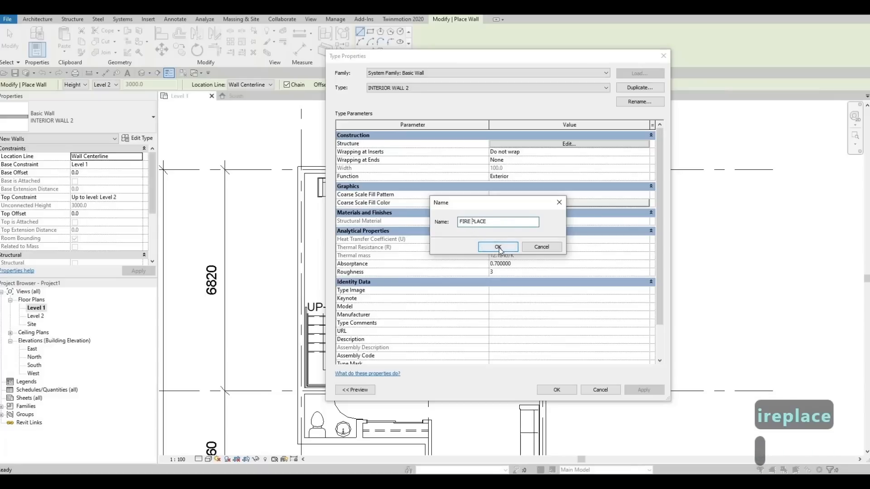
click(498, 248)
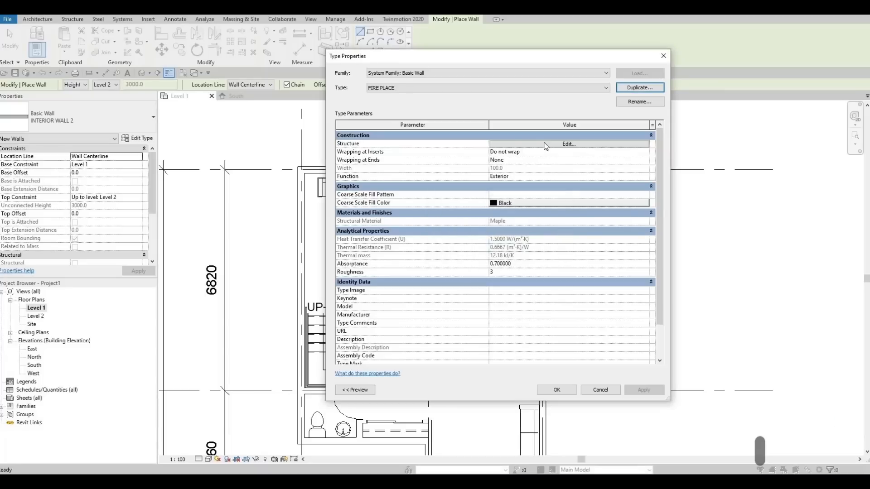
Assign the Slate material from the AEC Stone library to the FIRE PLACE wall type's structure layer
click(545, 145)
click(492, 143)
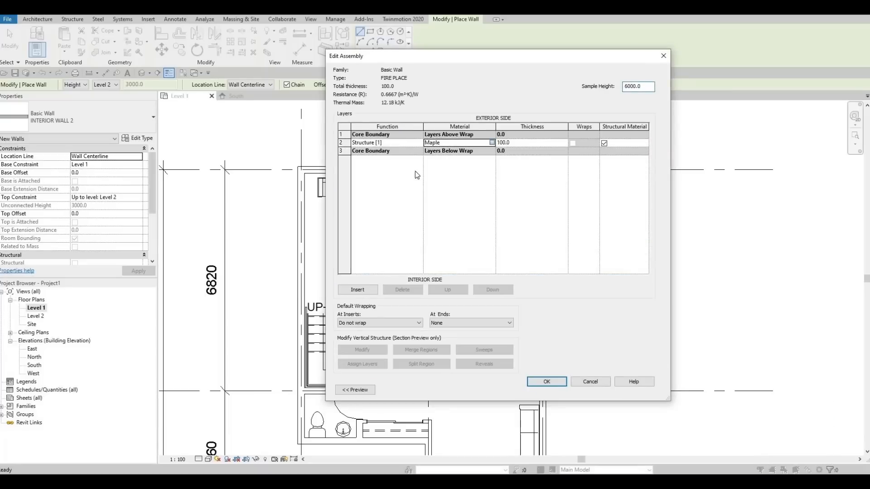
click(491, 143)
click(277, 298)
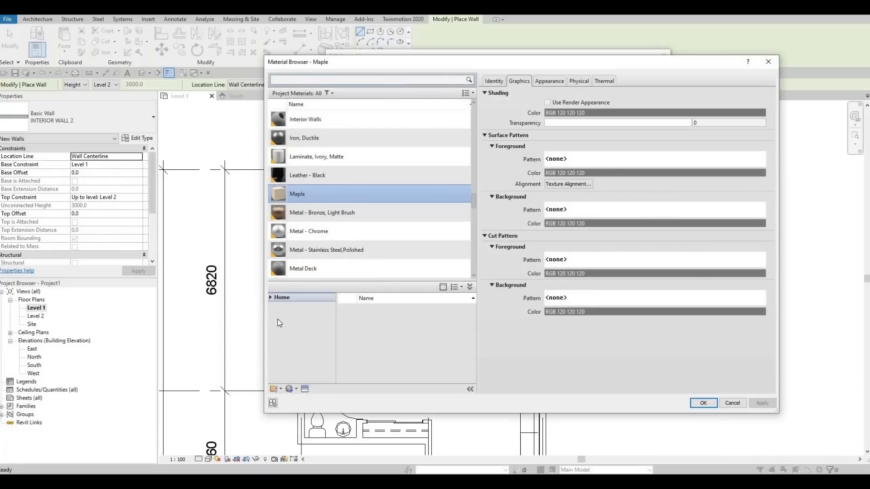
click(274, 315)
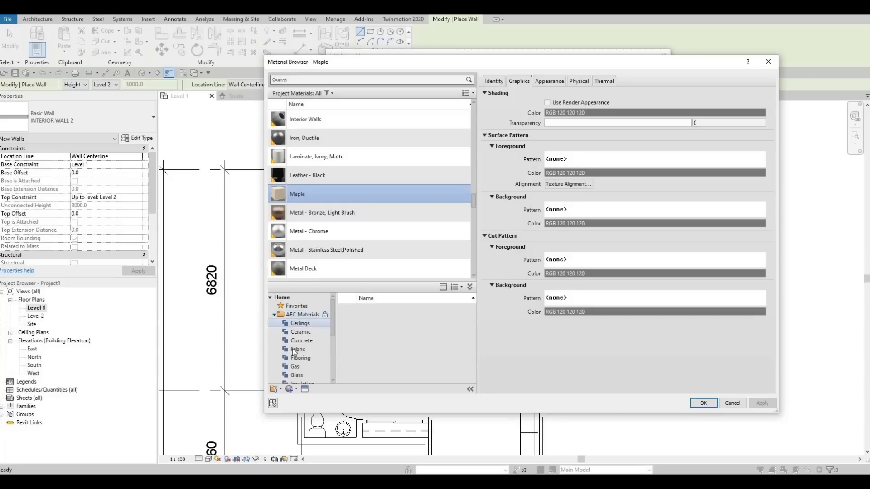
scroll(293, 353, down, 2)
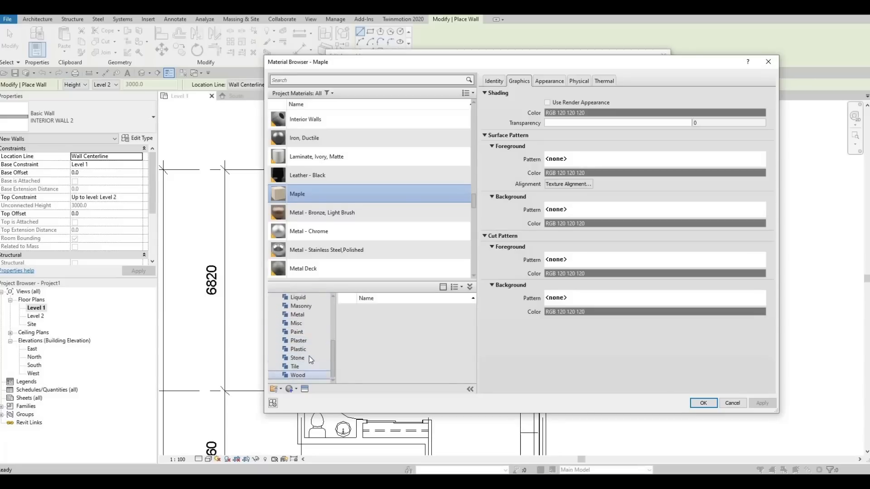
click(306, 357)
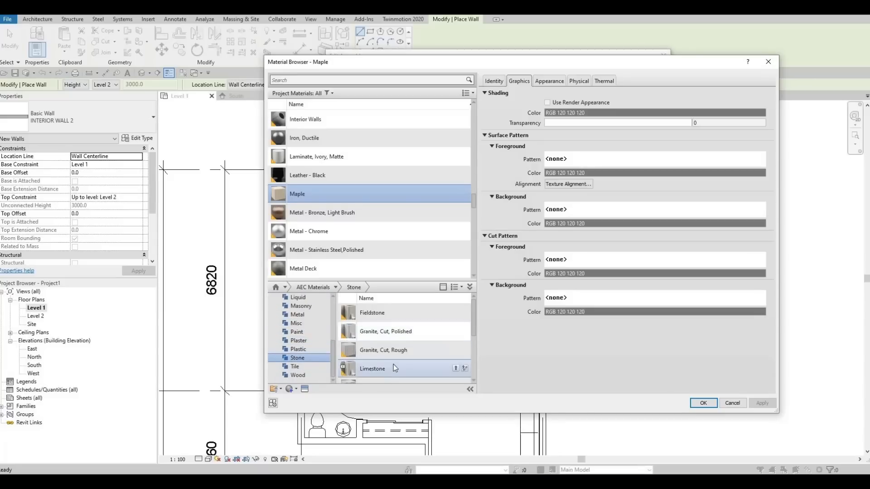
scroll(392, 363, down, 3)
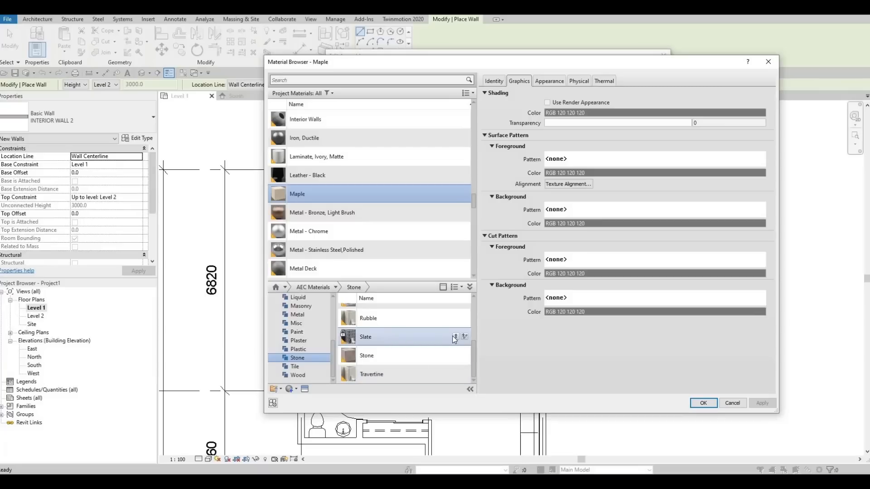
click(452, 336)
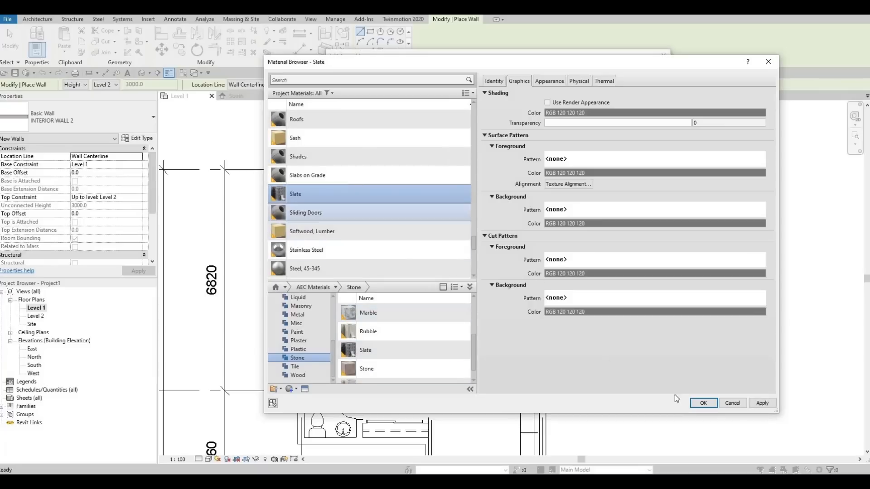
click(703, 402)
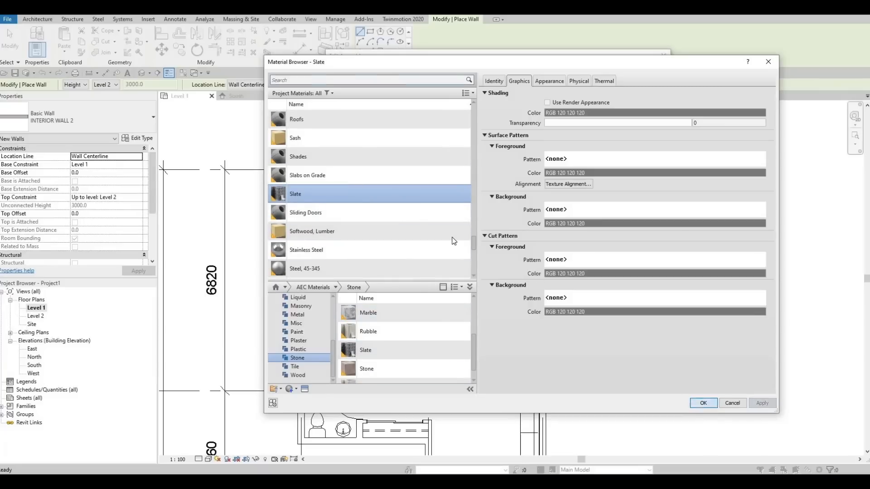
Set the FIRE PLACE wall type's structure layer thickness to 200 mm and accept the type changes
click(518, 143)
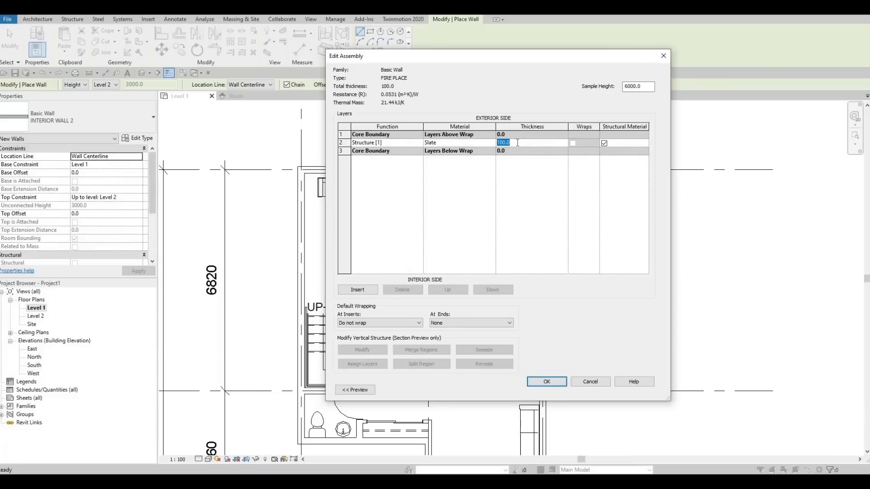
text(200)
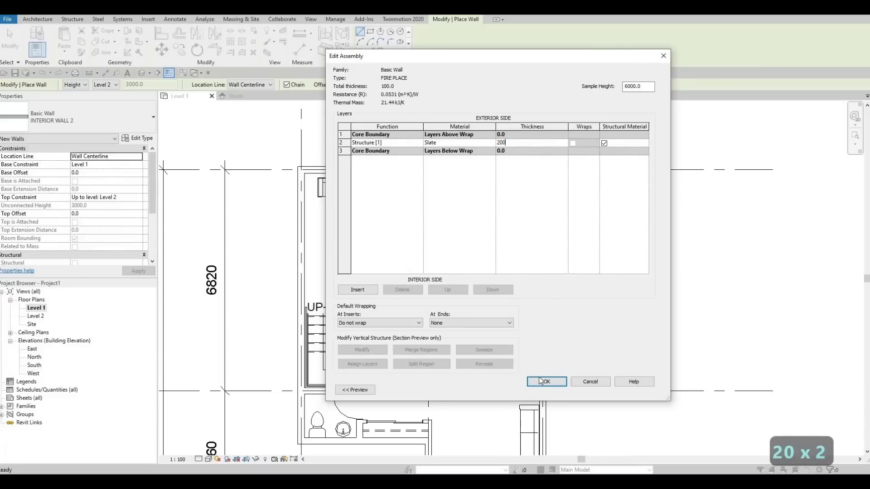
click(541, 383)
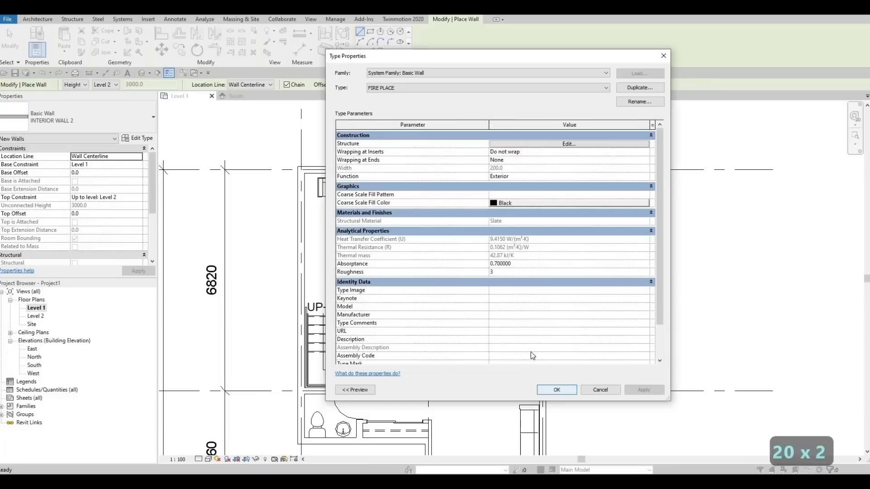
click(556, 389)
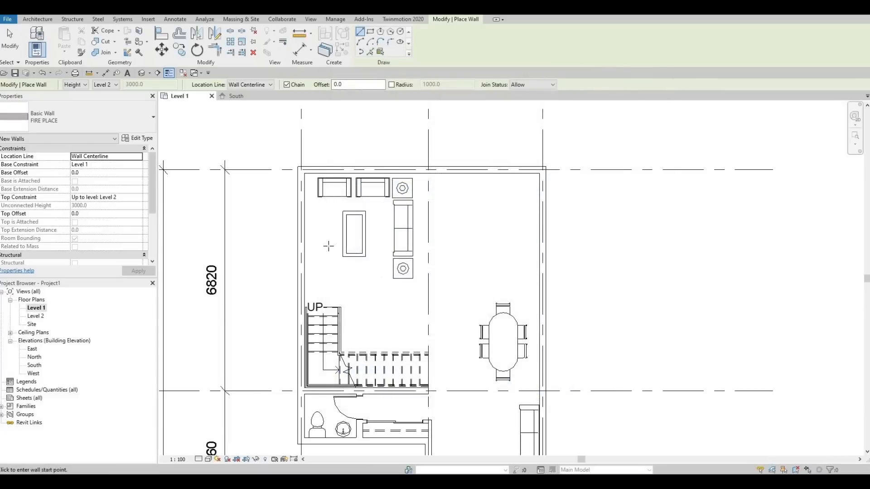
Draw a rectangle of FIRE PLACE walls about 600 by 1000 mm against the left exterior wall, beside the coffee table
scroll(319, 226, up, 2)
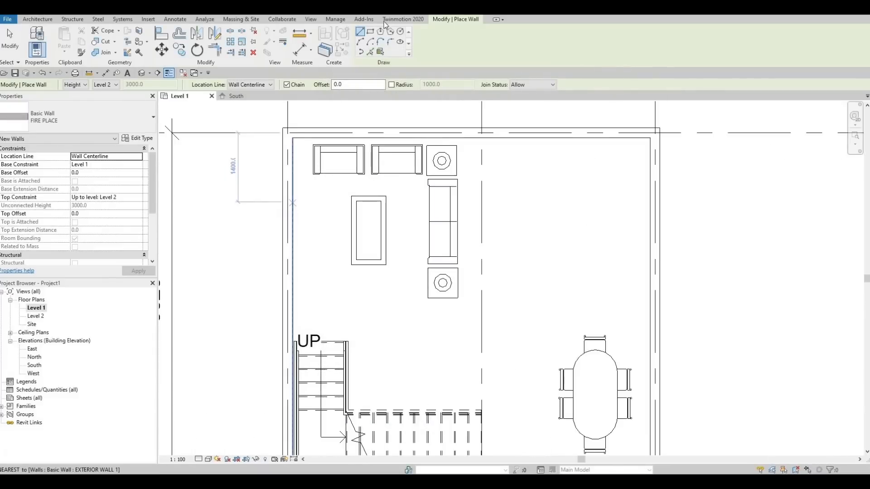
click(369, 31)
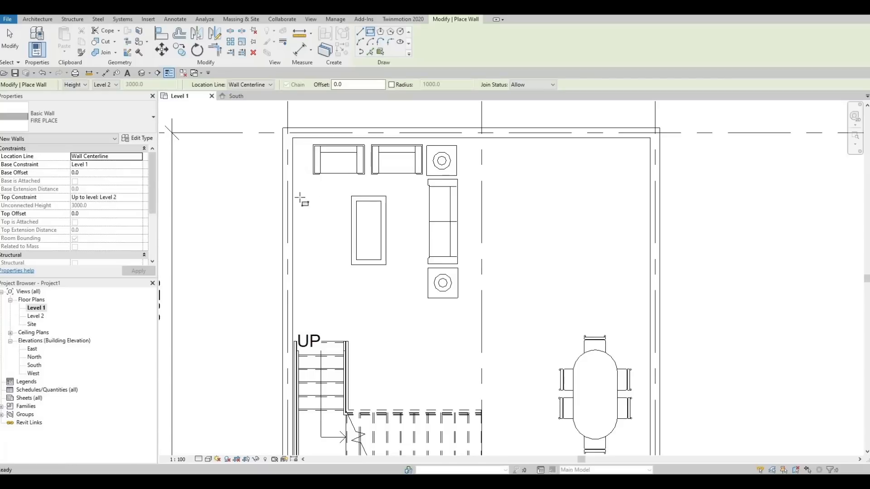
scroll(298, 211, up, 1)
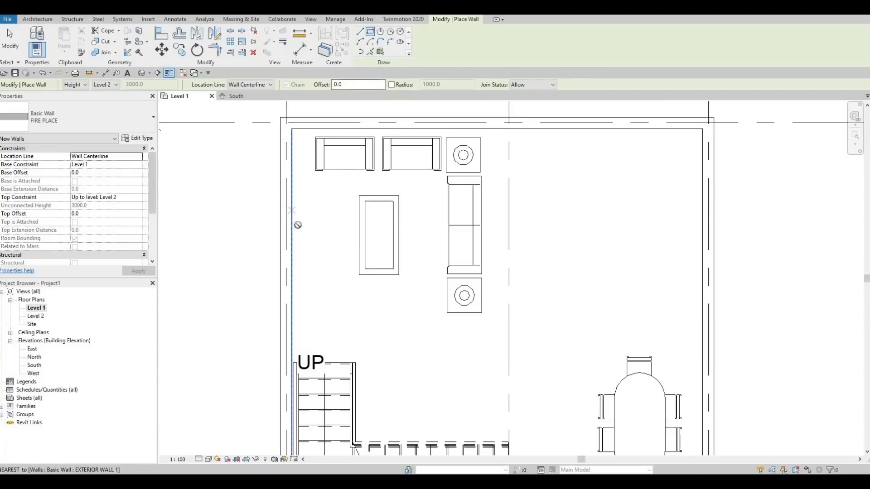
click(330, 280)
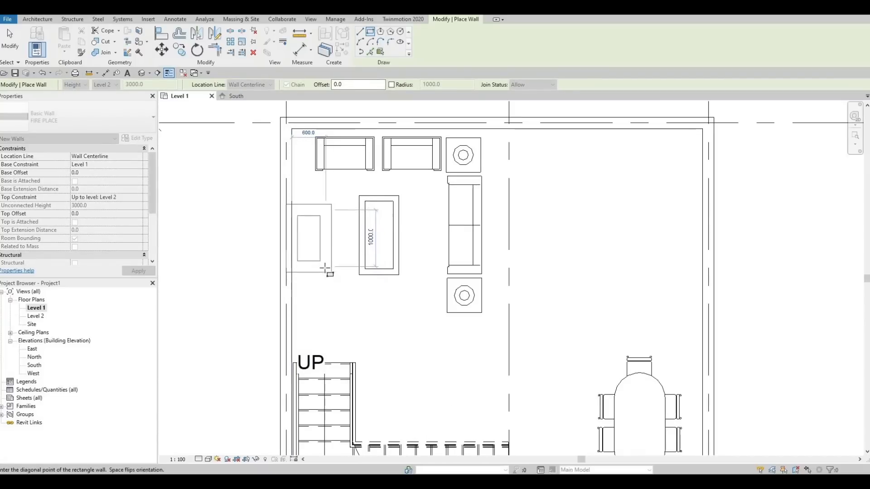
click(335, 238)
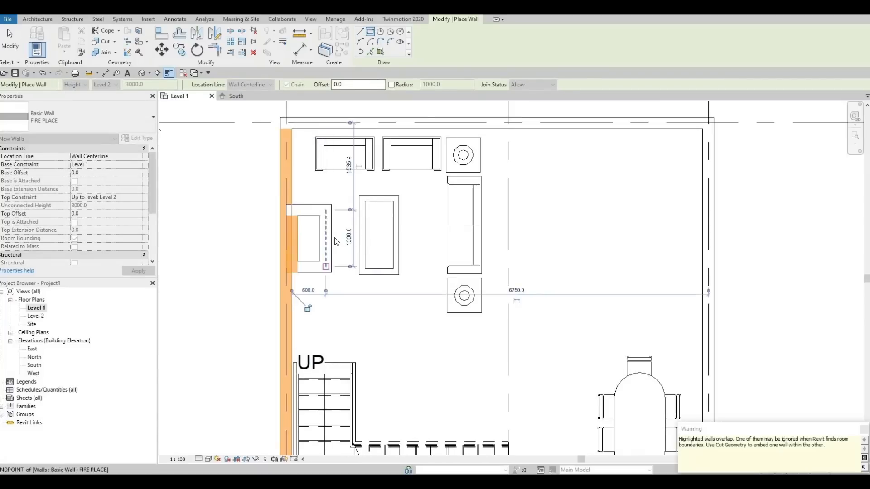
key(Escape)
key(Escape)
key(Escape)
Nudge the whole chain of four fireplace walls left by a net eleven increments so it straddles the exterior wall
key(Tab)
click(335, 240)
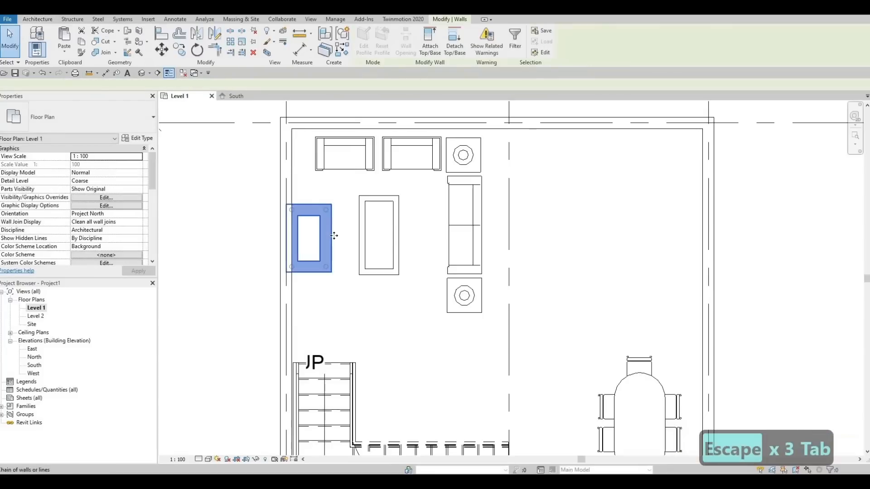
key(Left)
key(Left)
key(Left)
key(Left)
key(Left)
key(Left)
key(Left)
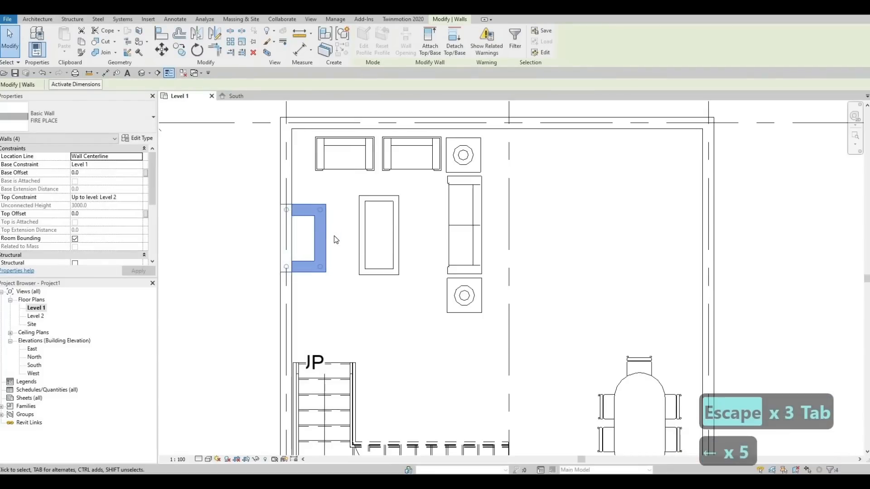
key(Left)
key(Left)
key(Left)
key(Left)
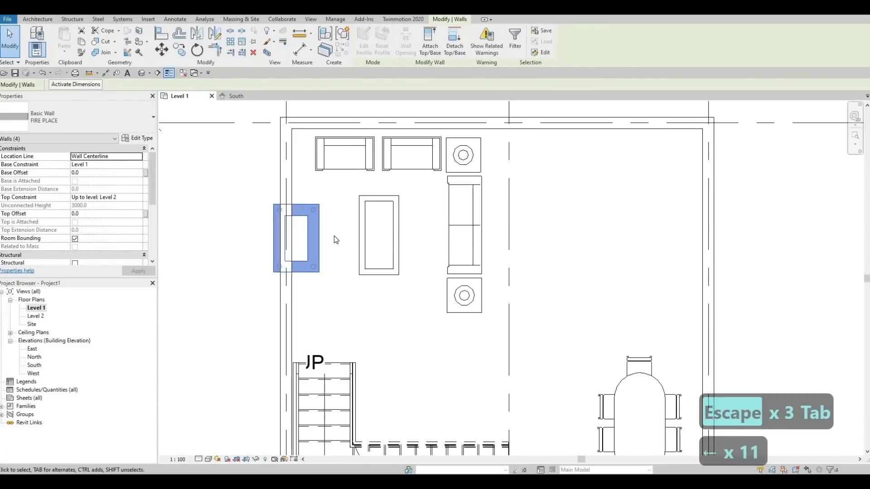
key(Left)
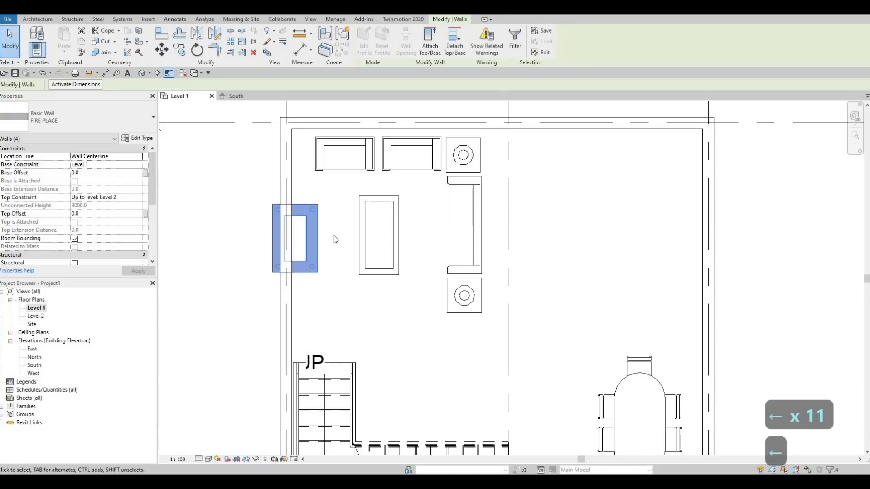
key(Right)
key(Escape)
key(Escape)
key(Escape)
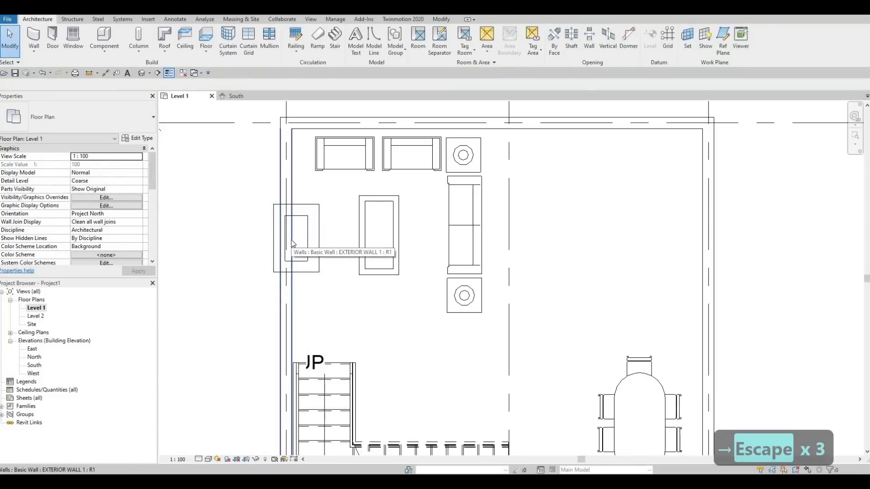
Split the left exterior wall inside the fireplace and pull both cut ends back to the fireplace's upper and lower walls
key(s)
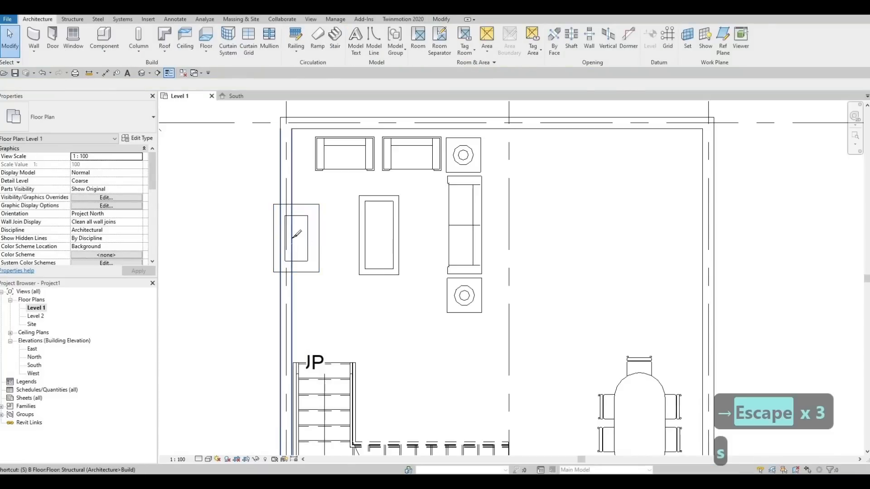
key(l)
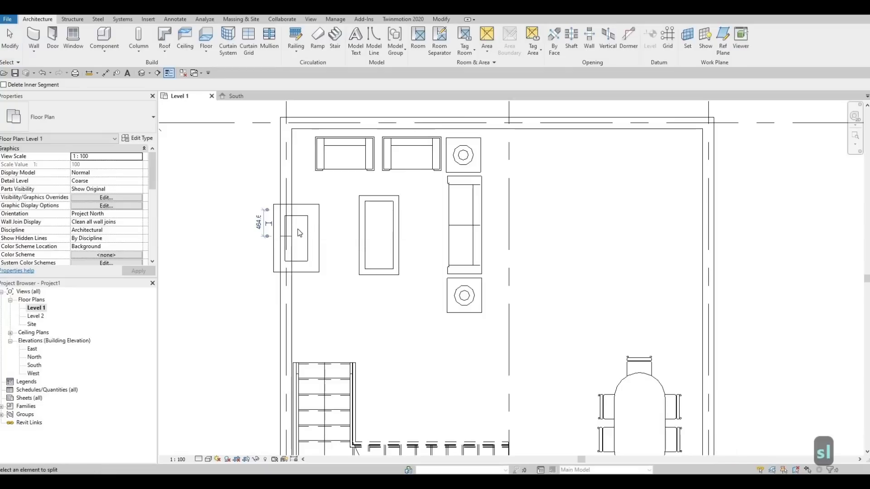
key(Escape)
key(Escape)
click(286, 232)
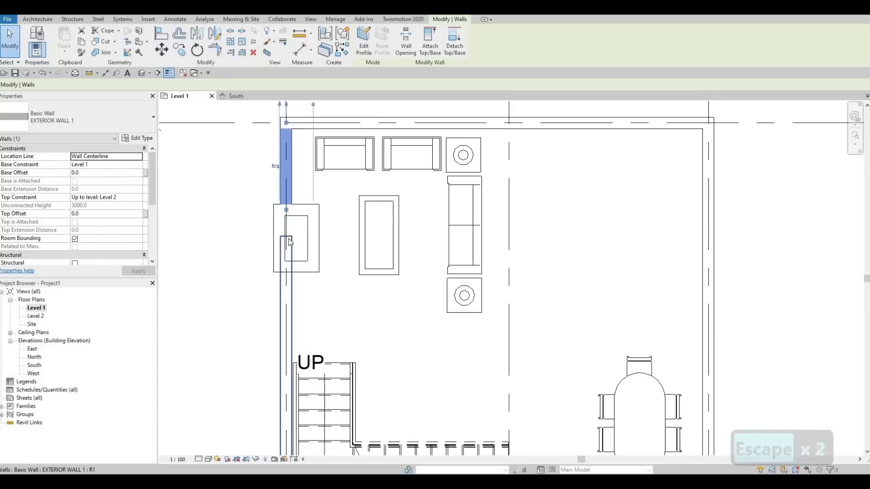
click(288, 241)
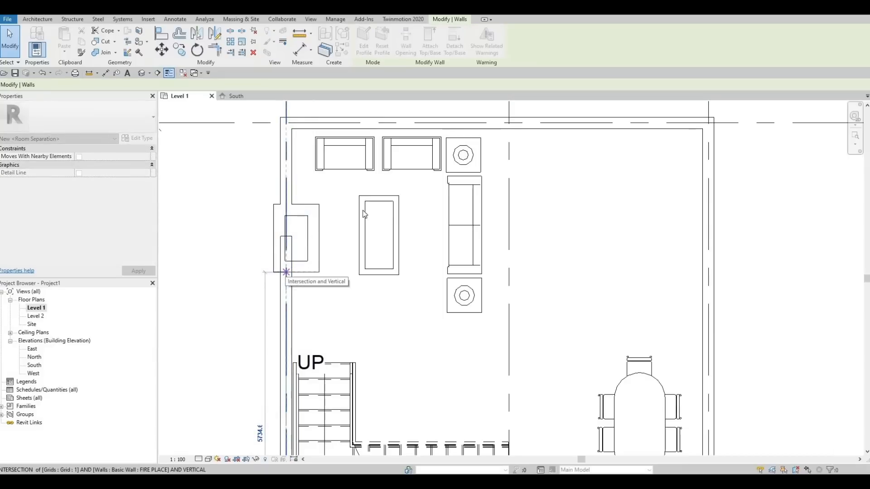
key(Escape)
key(Escape)
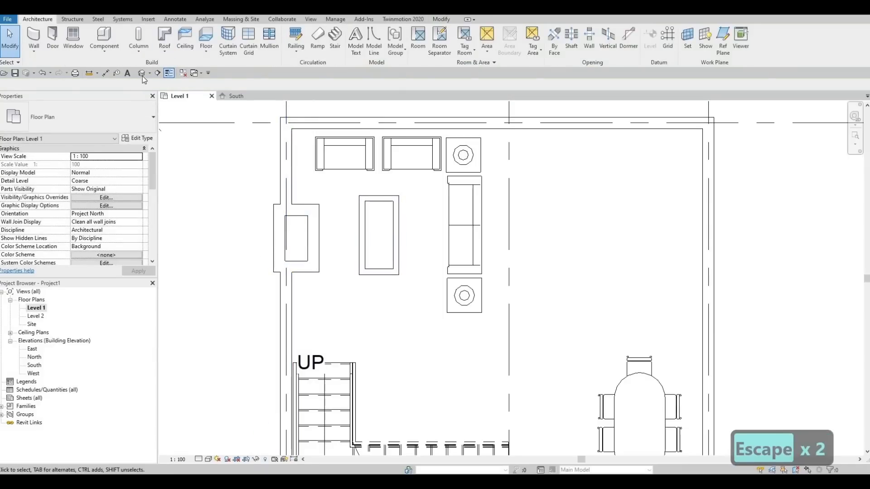
Set the top constraint of all four fireplace walls to Up to level: Level 3 in the 3D view
click(141, 73)
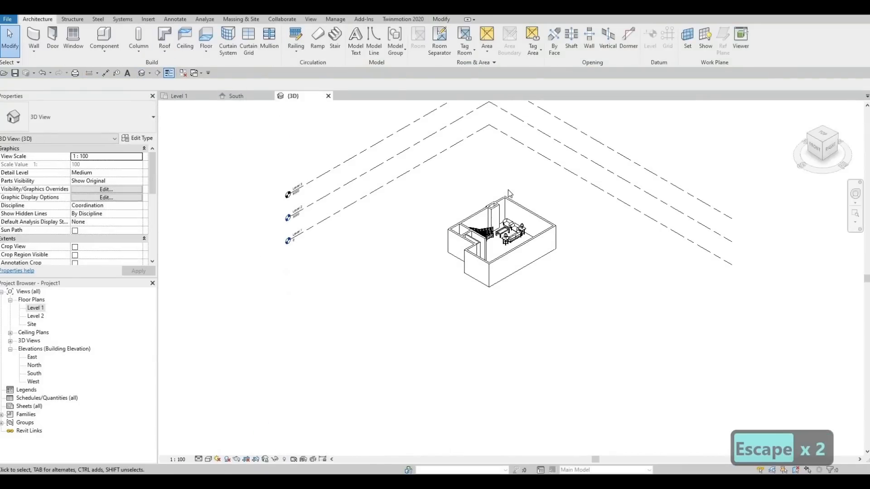
scroll(507, 190, up, 6)
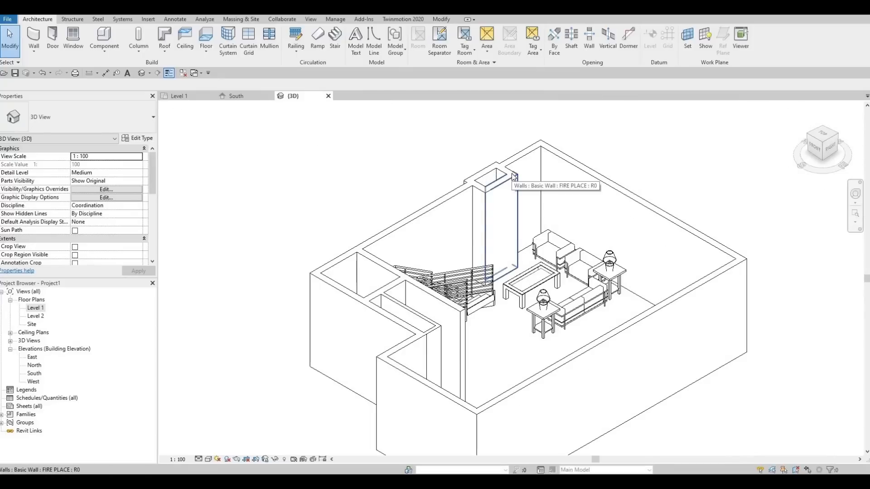
key(Tab)
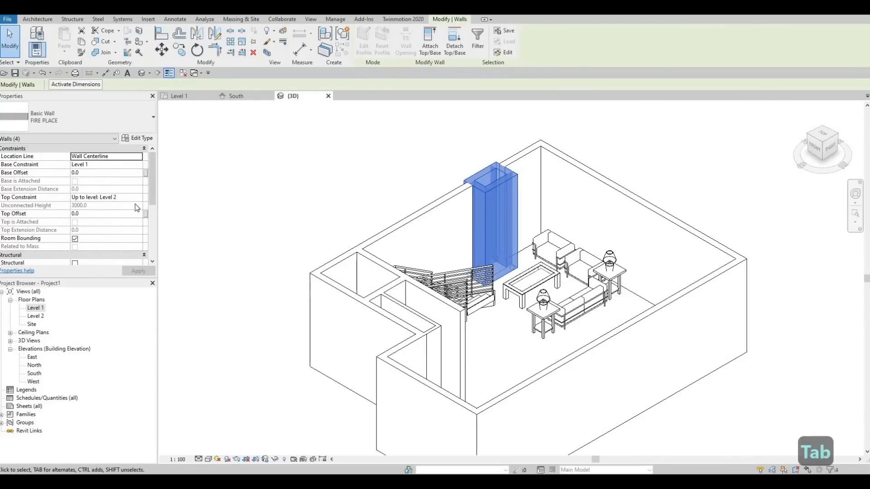
click(139, 198)
click(92, 230)
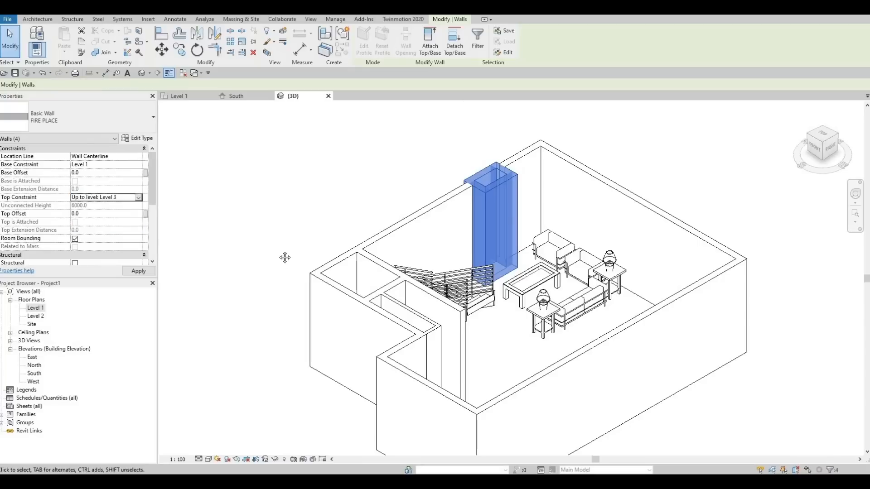
scroll(324, 248, down, 3)
key(Escape)
key(Escape)
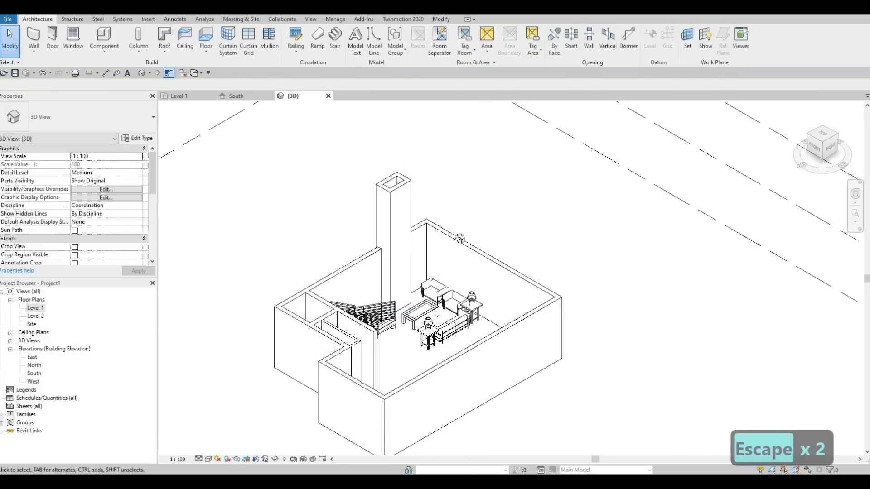
Examine the raised fireplace chimney, the exterior walls and the furniture from several sides in the 3D view
shift+middle_drag(459, 238, 376, 150)
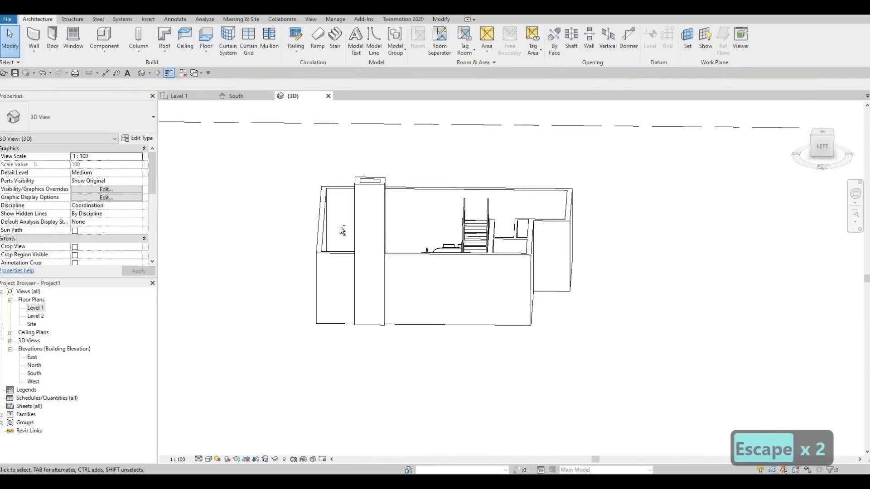
shift+middle_drag(342, 230, 413, 167)
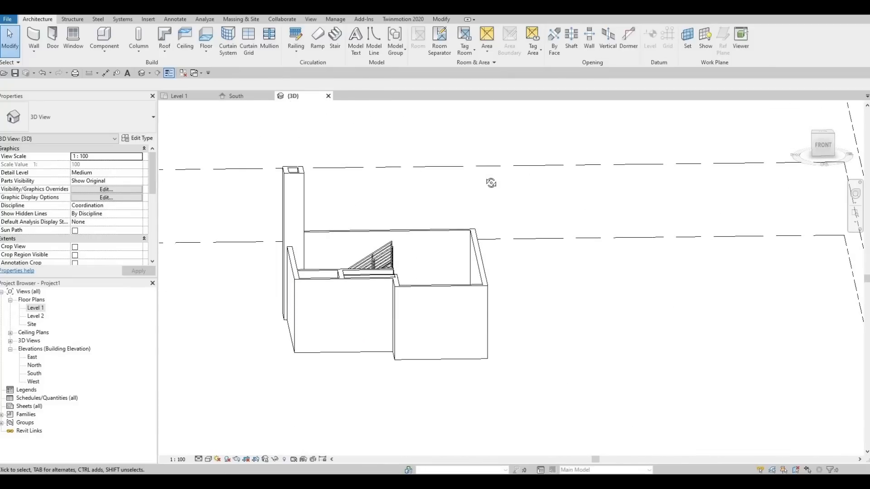
shift+middle_drag(491, 183, 317, 247)
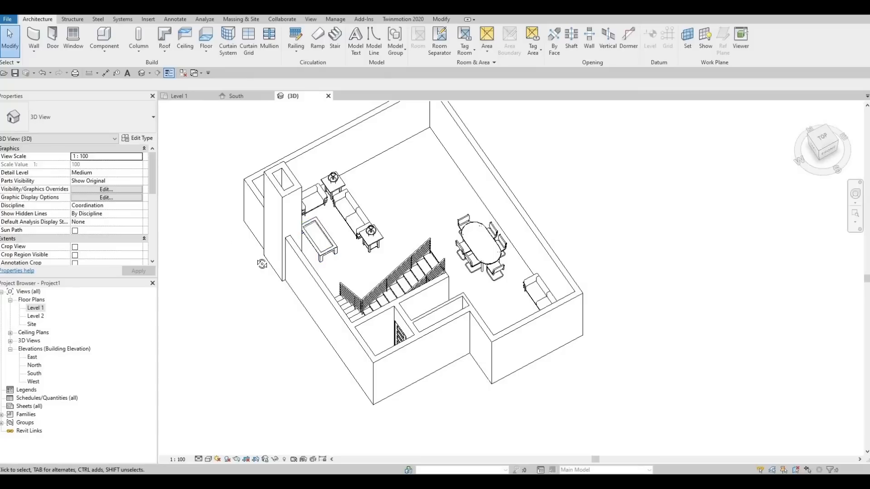
shift+middle_drag(261, 264, 408, 181)
scroll(375, 171, up, 5)
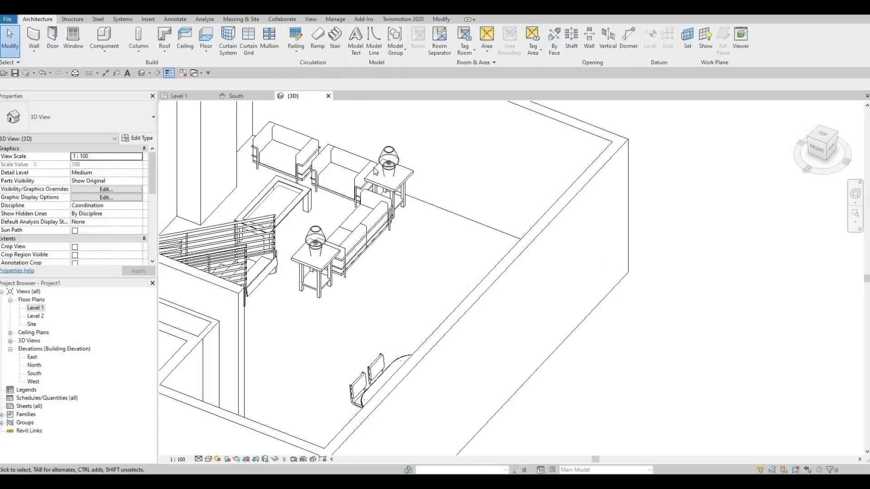
scroll(375, 170, up, 3)
scroll(373, 156, down, 3)
middle_drag(289, 238, 343, 302)
shift+middle_drag(408, 335, 334, 350)
middle_drag(366, 132, 406, 242)
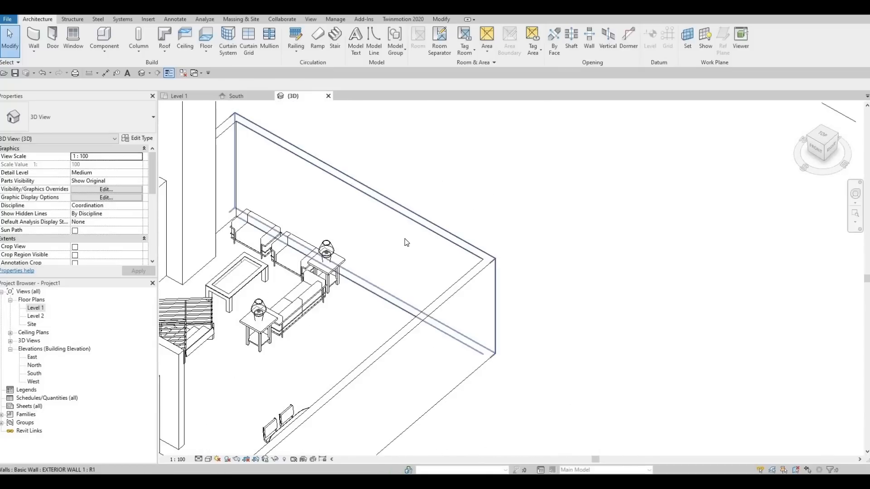
scroll(444, 194, down, 4)
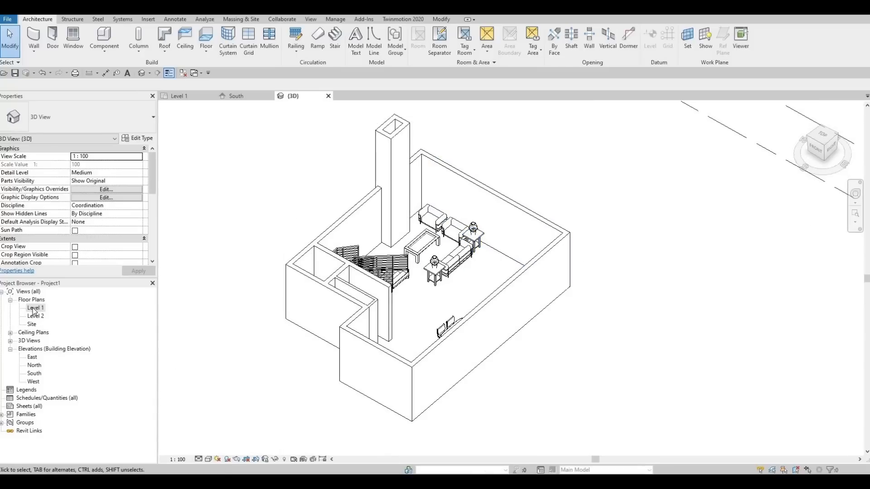
Return to the Level 1 floor plan and create an in-place component in the Generic Models category, accepting the default name
scroll(403, 284, down, 2)
middle_drag(444, 265, 403, 285)
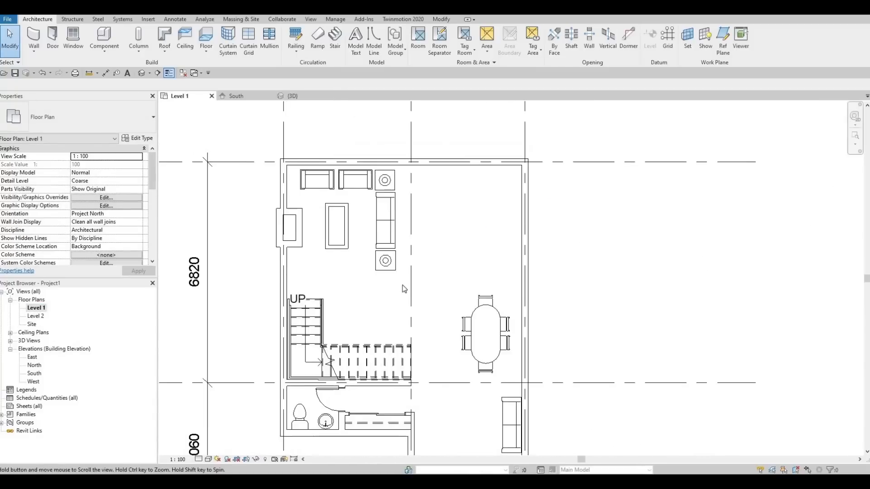
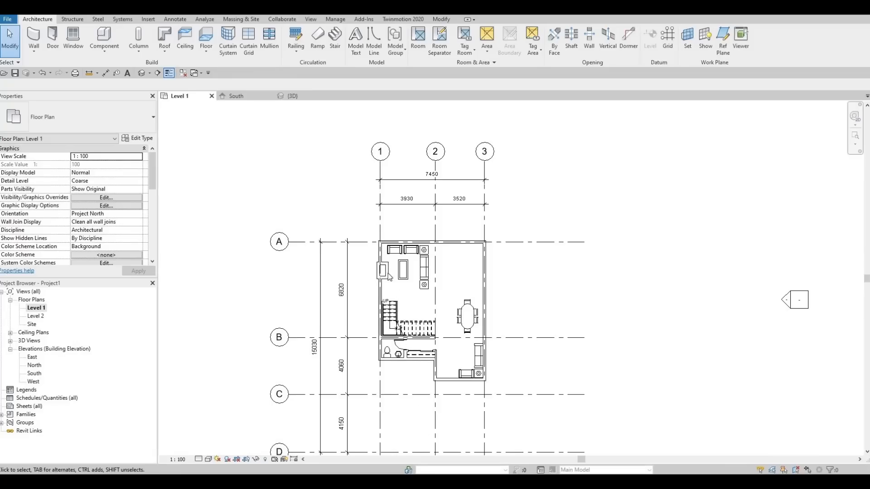
scroll(388, 277, up, 3)
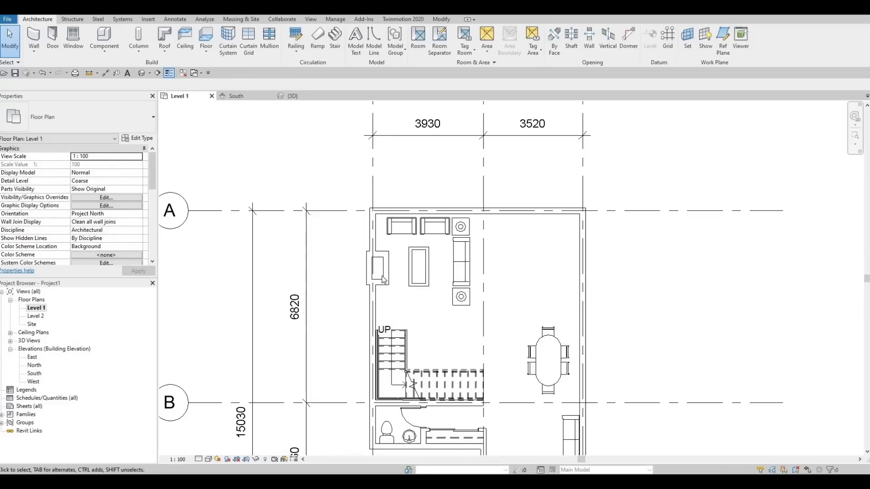
scroll(394, 294, down, 3)
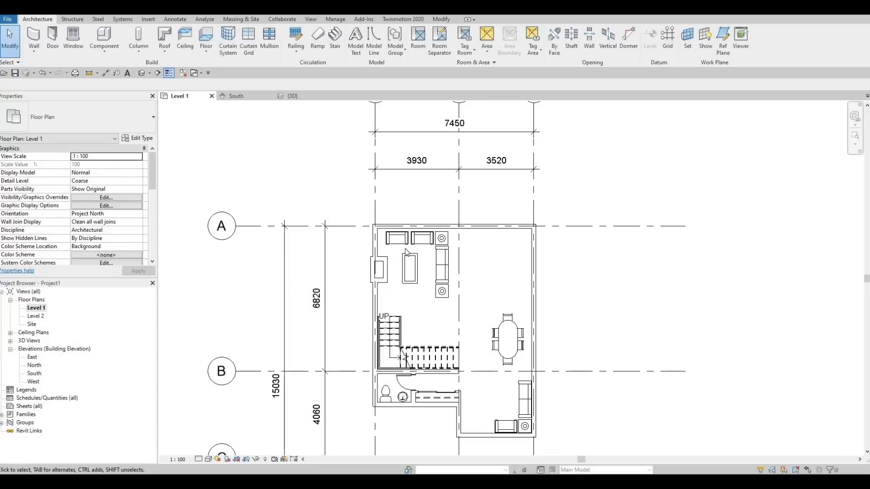
scroll(453, 304, down, 1)
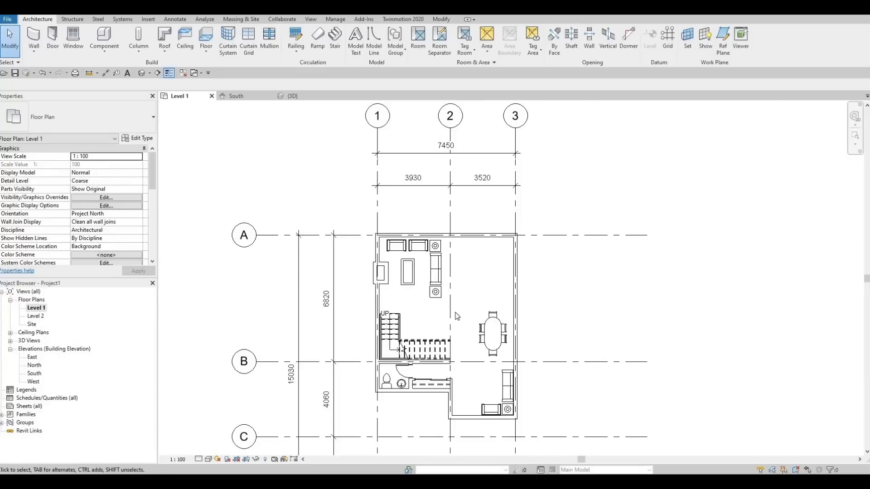
middle_drag(455, 312, 406, 312)
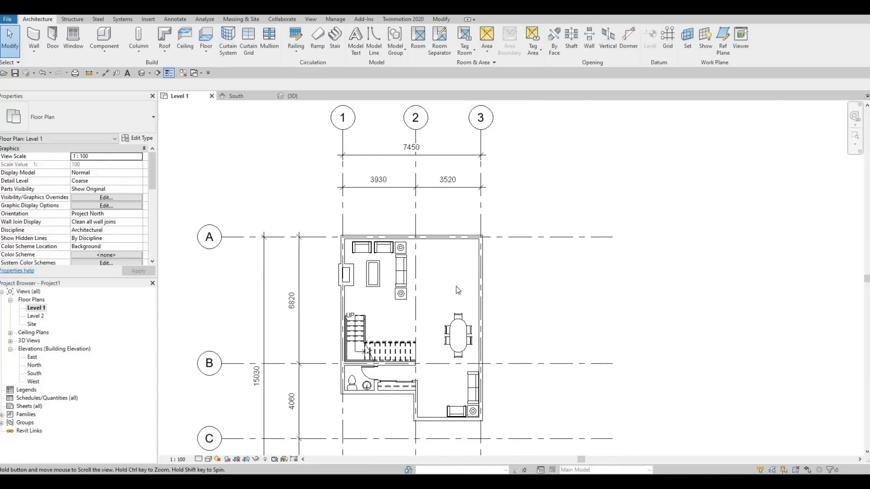
scroll(455, 245, up, 2)
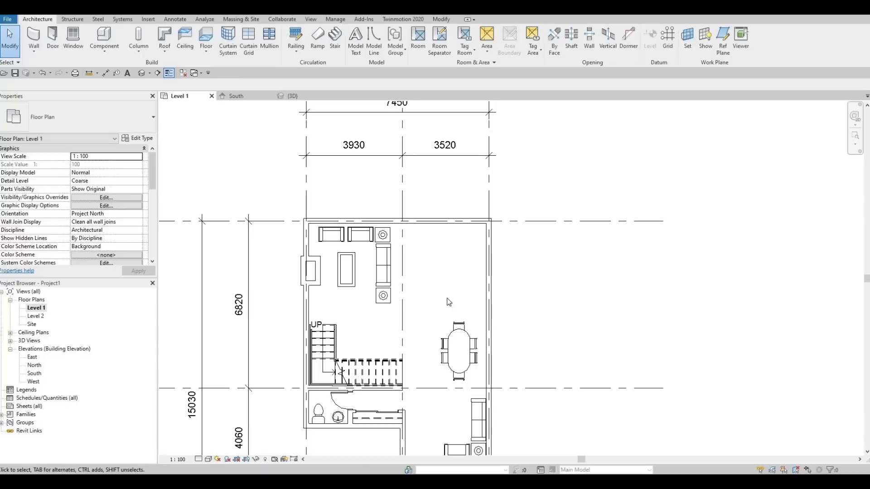
middle_drag(404, 290, 388, 273)
middle_drag(266, 197, 228, 204)
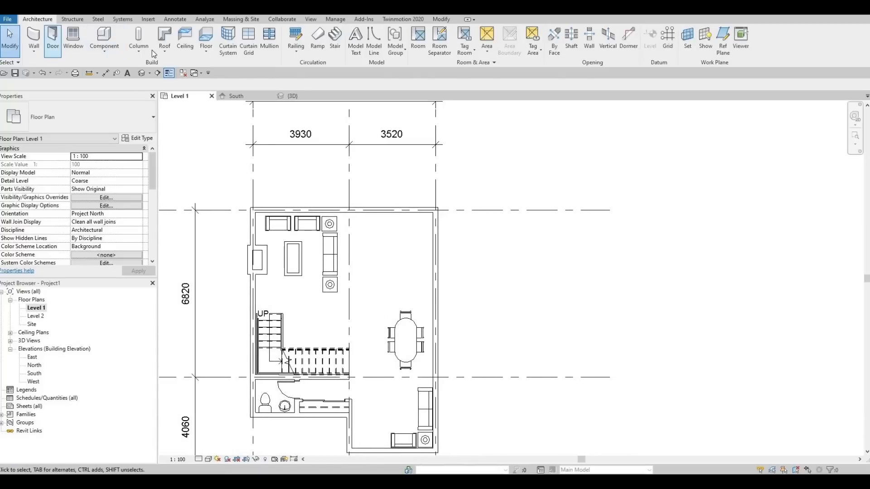
click(104, 49)
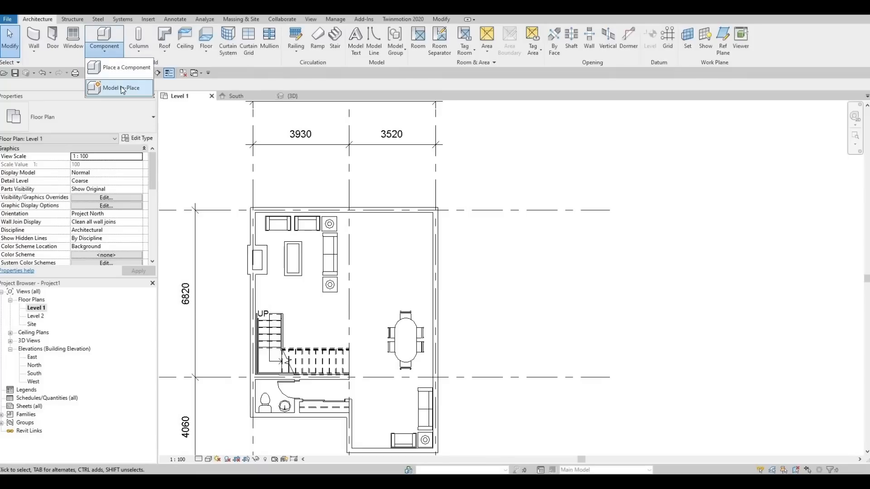
click(122, 87)
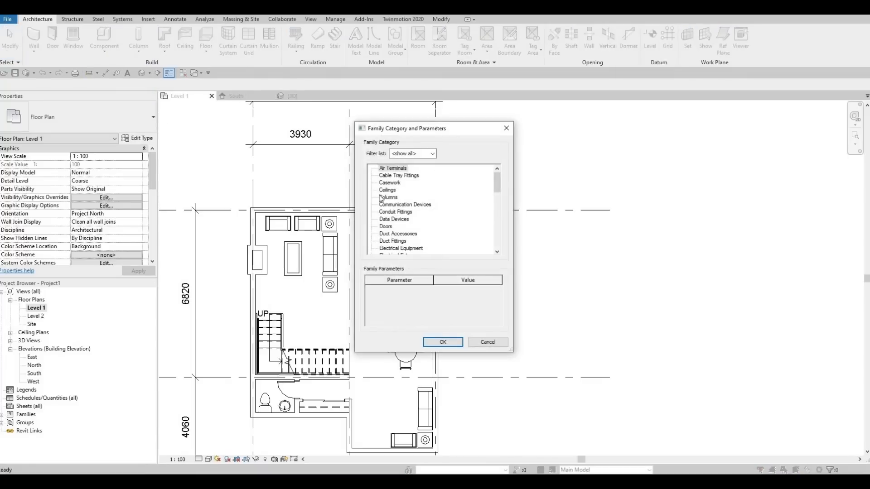
scroll(384, 201, down, 4)
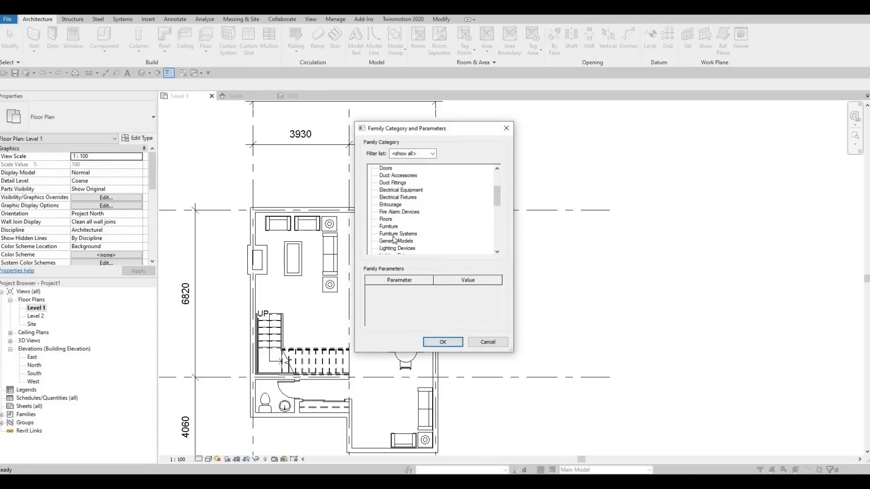
click(396, 234)
click(436, 343)
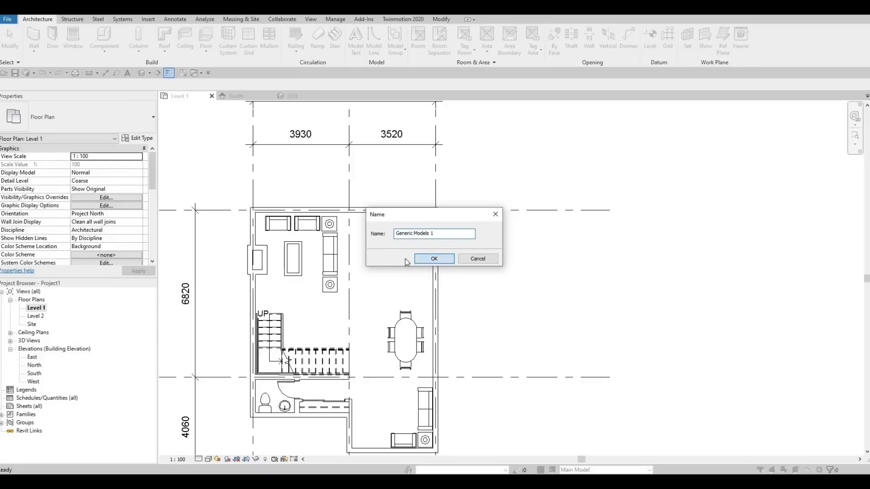
click(422, 259)
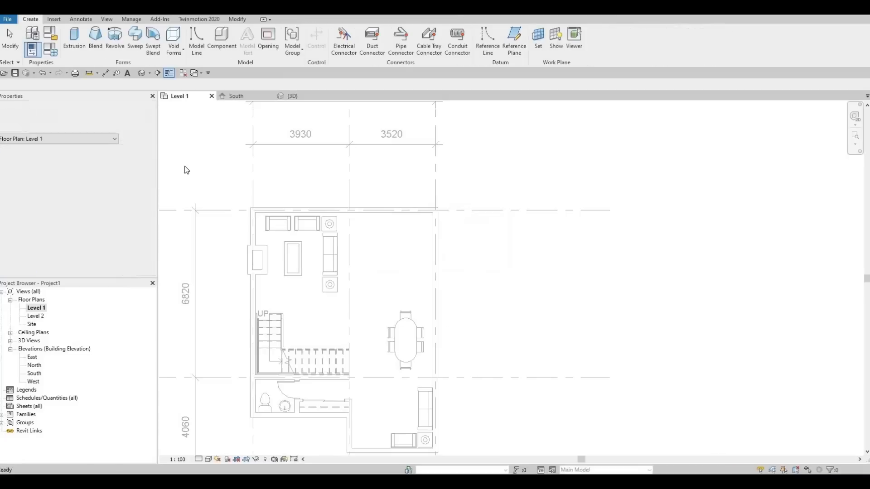
Start an extrusion and sketch a rectangle about 600 by 2800 mm from the room's upper-right inner corner down along the right exterior wall
click(75, 38)
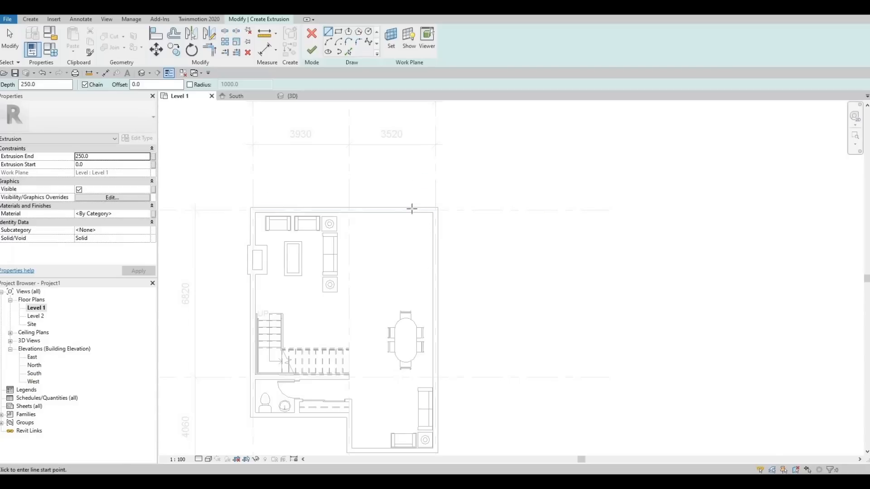
click(339, 32)
scroll(433, 223, up, 2)
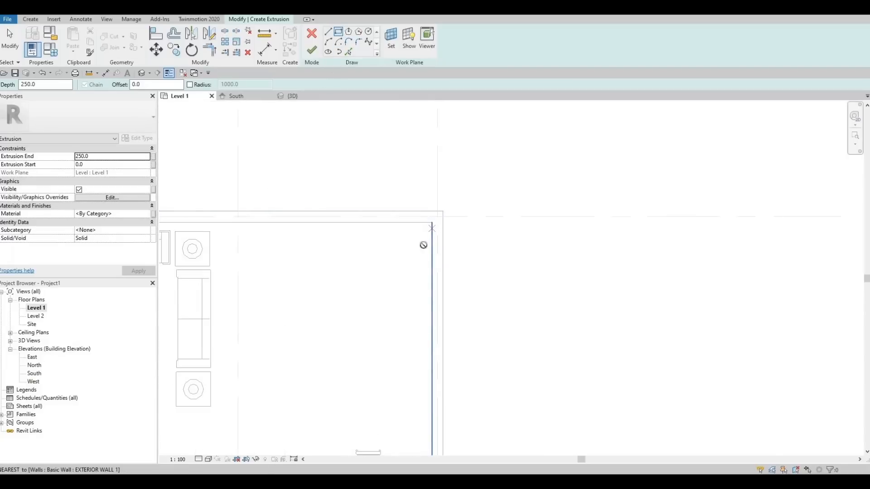
click(430, 210)
scroll(414, 257, up, 2)
scroll(414, 258, down, 2)
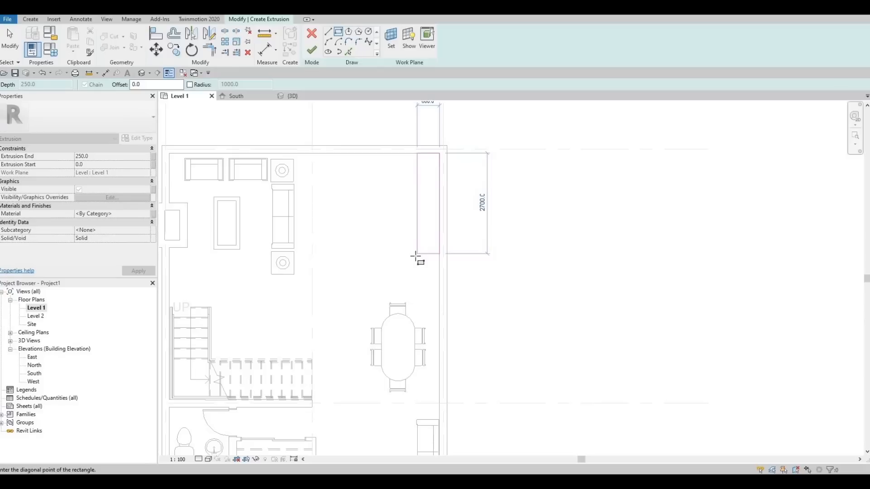
click(415, 257)
key(Escape)
key(Escape)
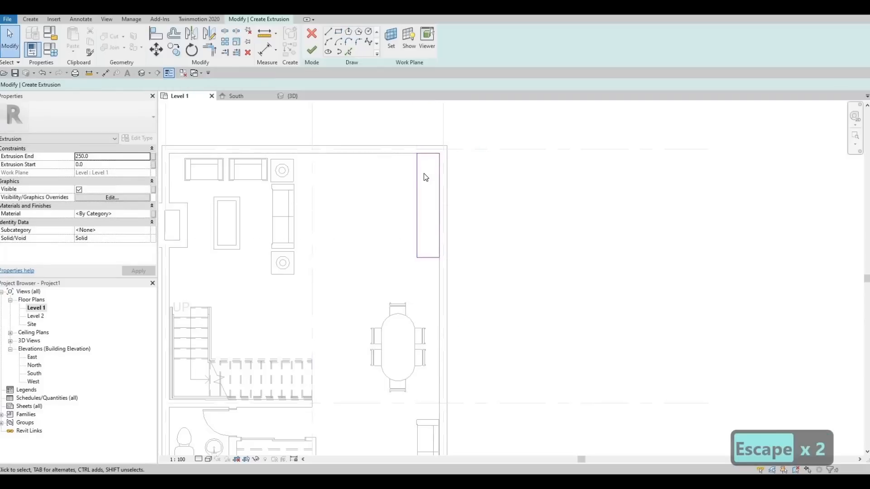
Nudge the whole rectangular extrusion sketch down 24 increments along the right wall, toward the dining table
key(Tab)
click(418, 218)
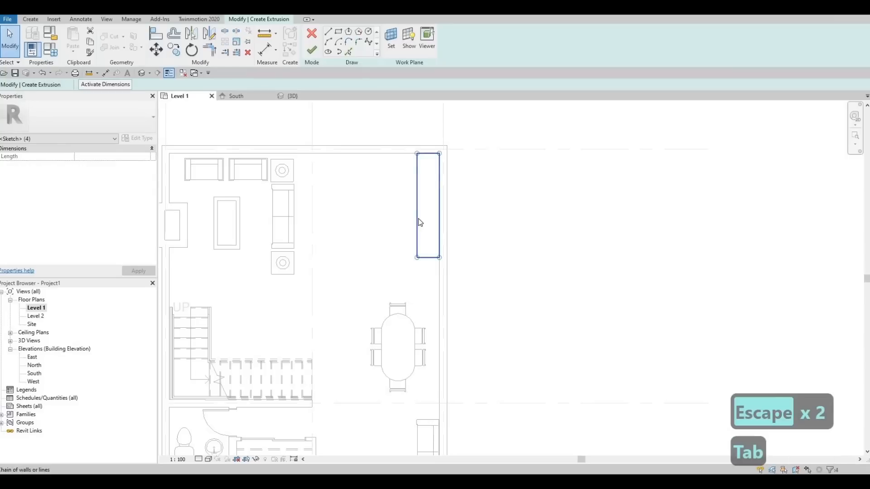
key(Down)
key(Down)
key(Down)
key(Down)
key(Down)
key(Down)
key(Down)
key(Down)
key(Down)
key(Down)
key(Down)
key(Down)
key(Down)
key(Down)
key(Down)
key(Down)
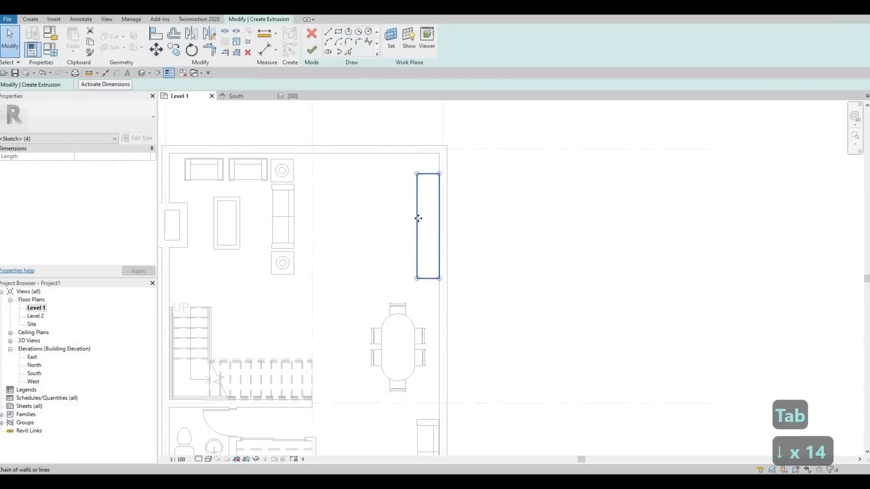
key(Down)
key(Down)
key(Down)
key(Down)
key(Down)
key(Down)
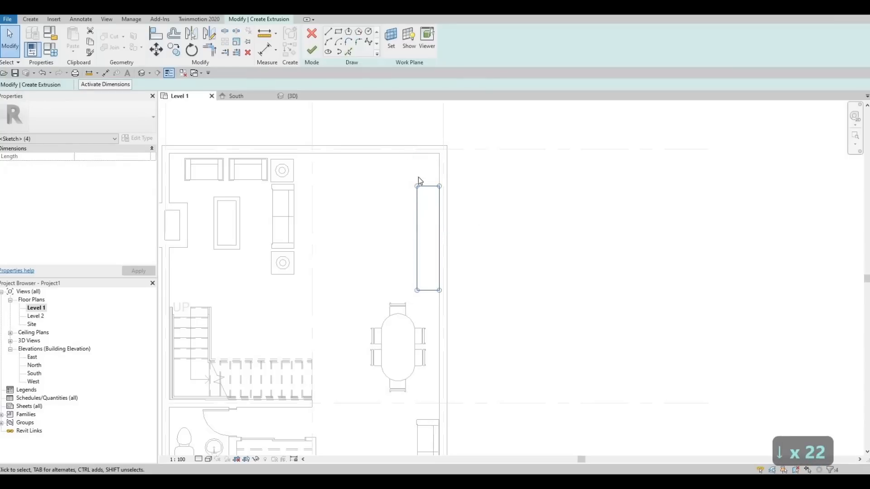
scroll(425, 162, up, 2)
scroll(431, 232, down, 2)
middle_drag(426, 275, 422, 243)
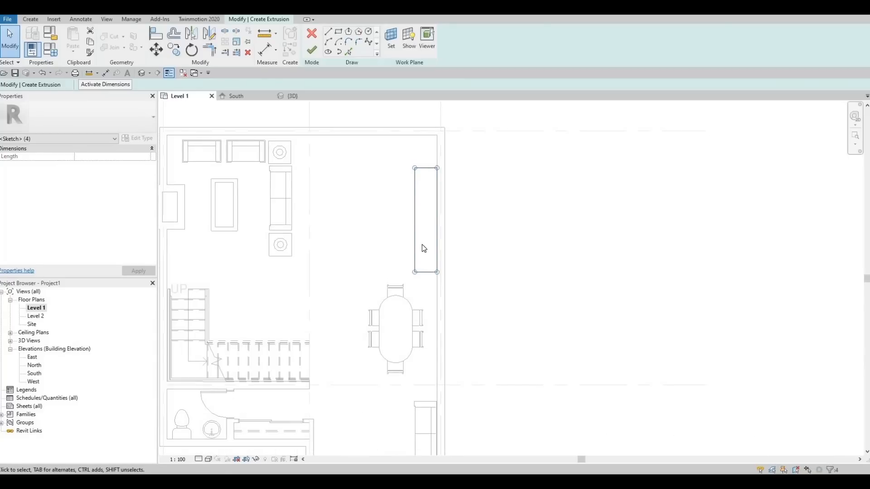
key(Down)
key(Down)
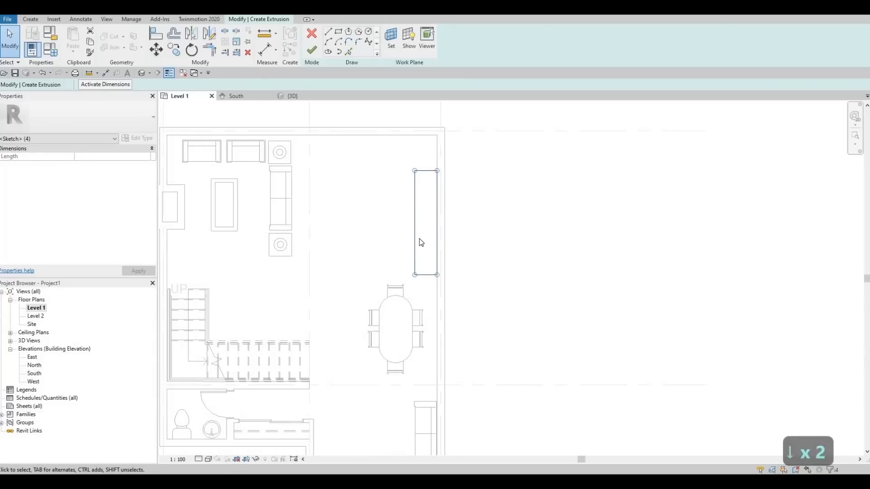
key(Escape)
key(Escape)
click(415, 247)
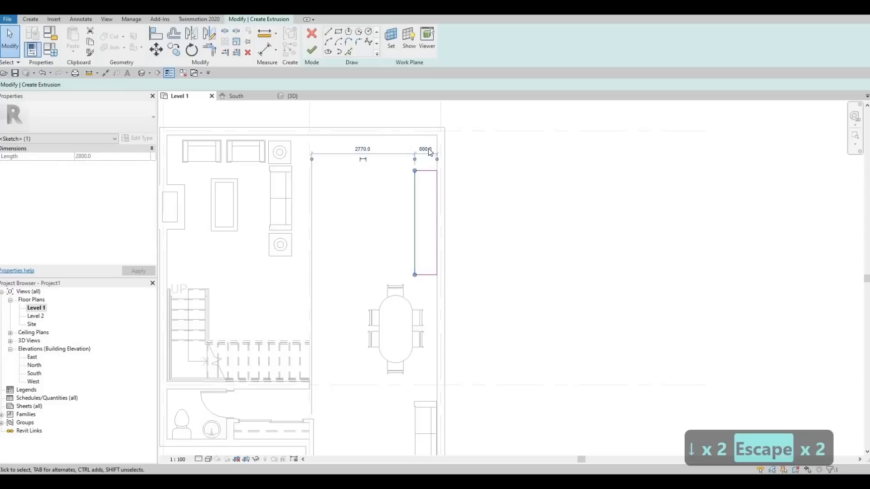
scroll(426, 166, up, 2)
scroll(429, 149, up, 1)
click(416, 143)
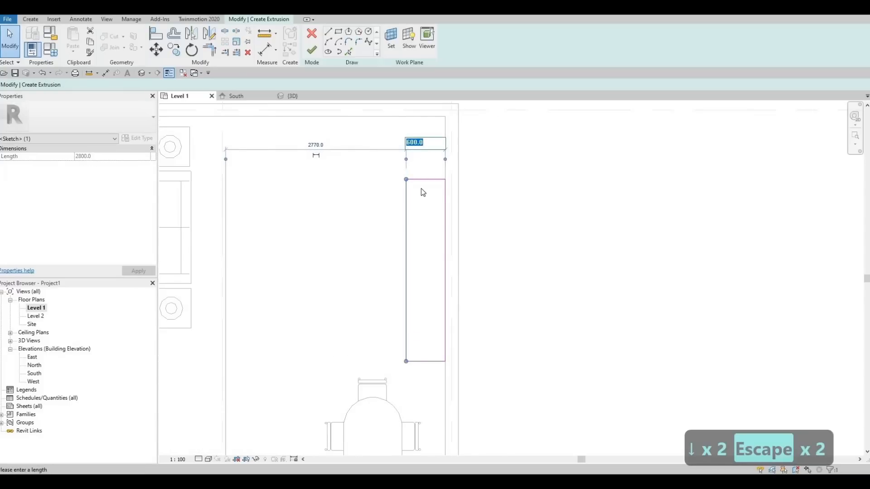
key(Escape)
key(Escape)
Set the extrusion sketch rectangle's width to 650 mm by repositioning its long inner edge
scroll(410, 194, down, 1)
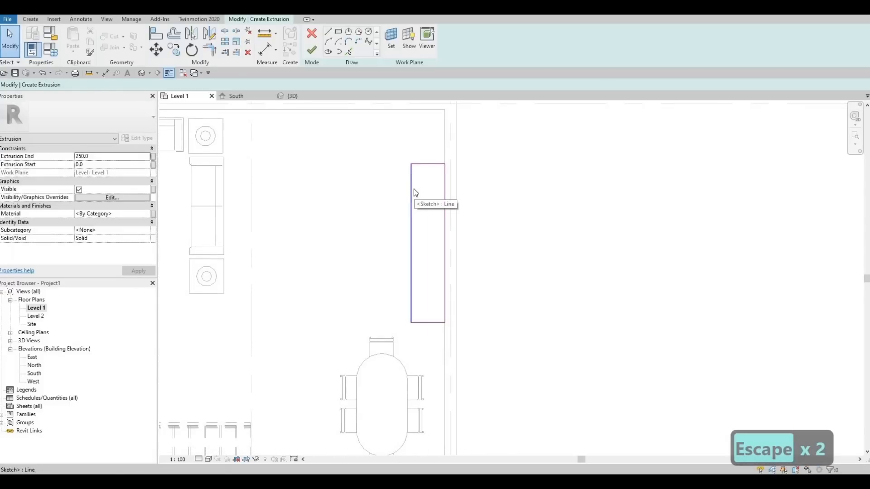
click(411, 189)
click(416, 139)
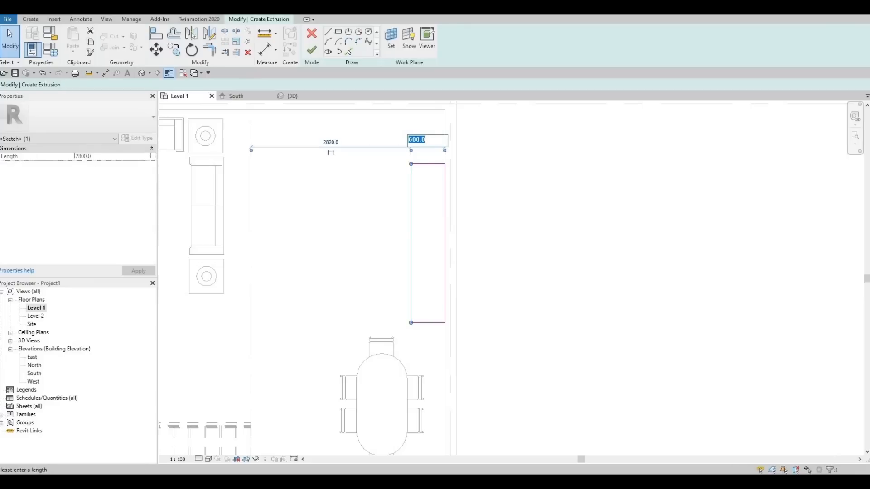
text(650)
key(Return)
key(Escape)
key(Escape)
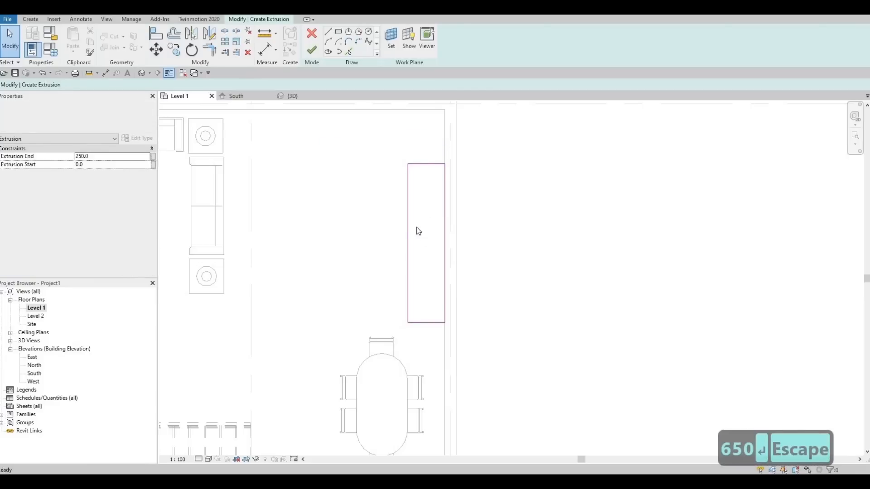
Assign the Ash material from the AEC Materials library to the extrusion
middle_drag(423, 248, 420, 217)
scroll(404, 202, down, 1)
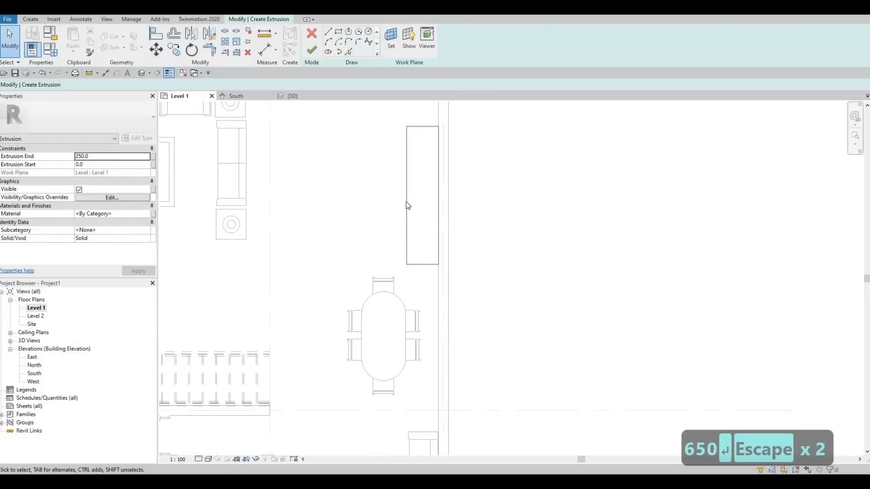
scroll(408, 190, down, 3)
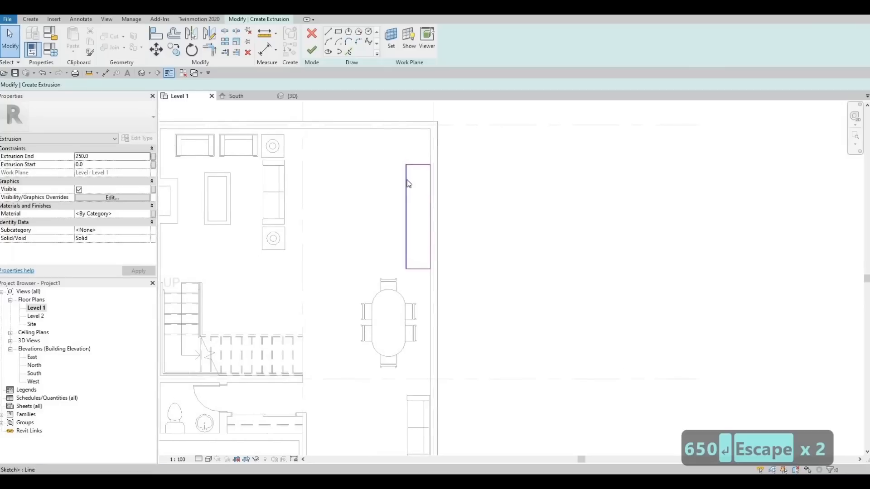
click(146, 213)
click(147, 213)
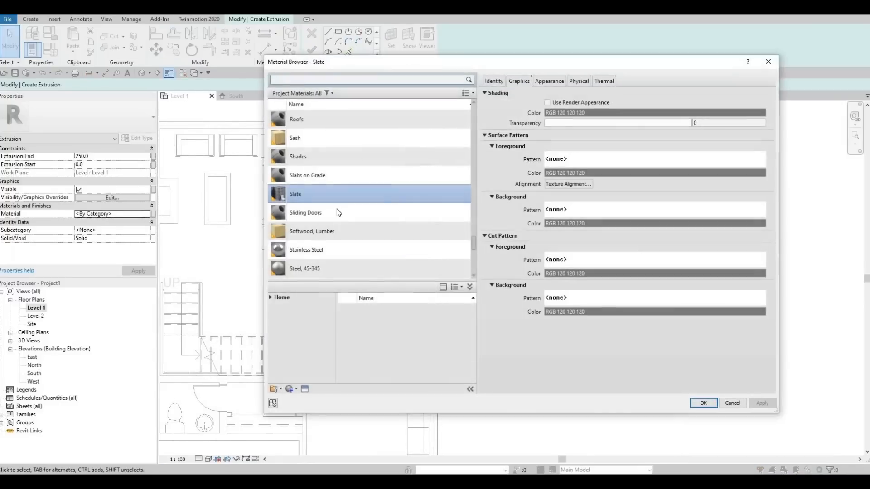
click(269, 298)
click(303, 314)
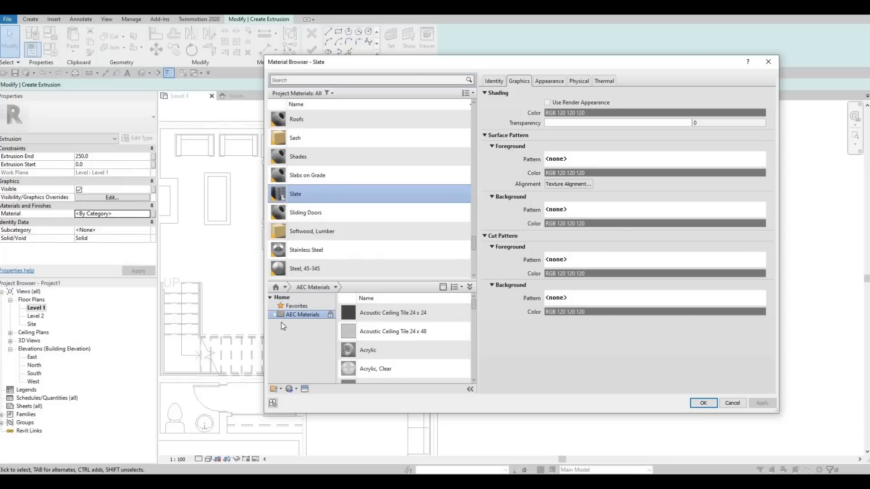
mouse_move(350, 329)
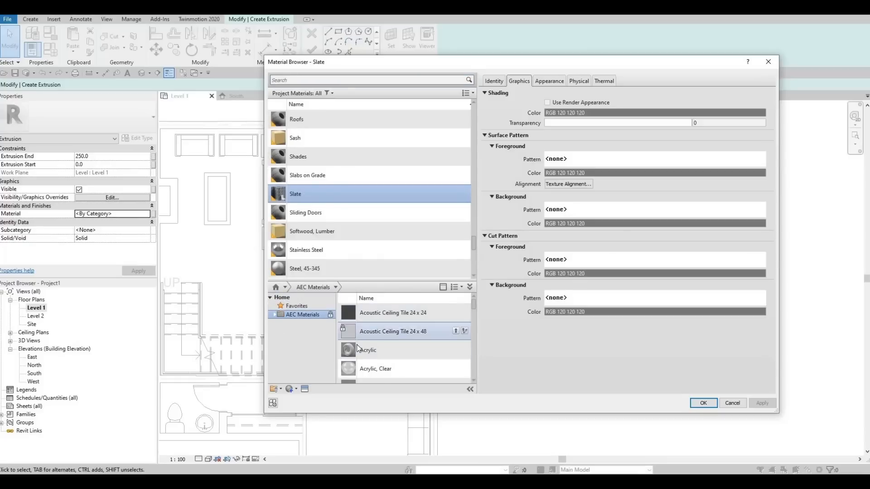
scroll(358, 349, down, 5)
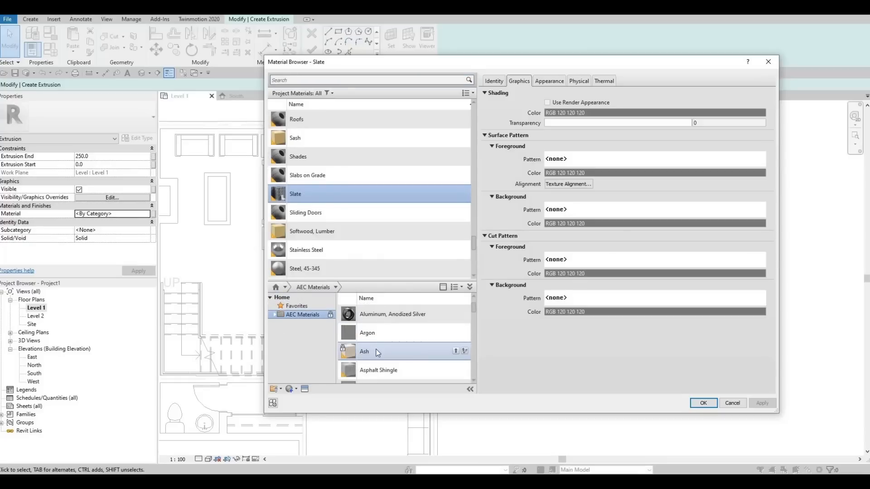
click(275, 316)
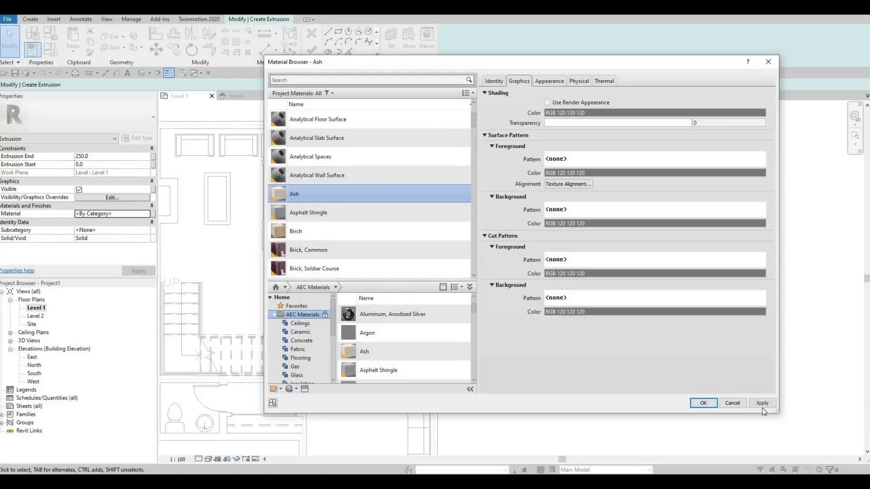
click(764, 404)
click(701, 403)
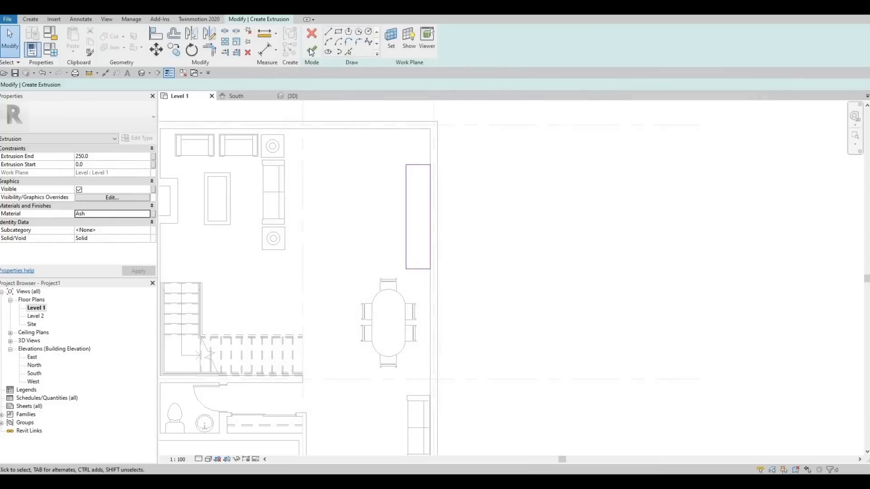
Finish the extrusion sketch and set the extrusion end to 900 mm
click(312, 51)
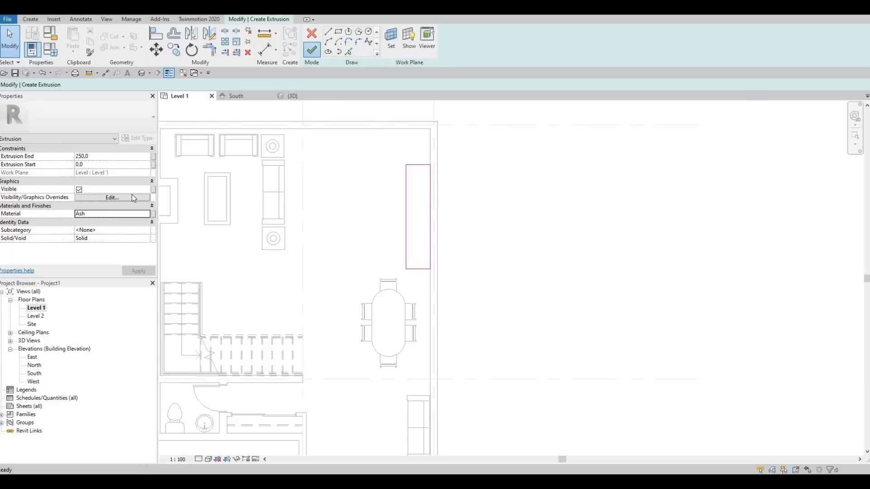
click(108, 156)
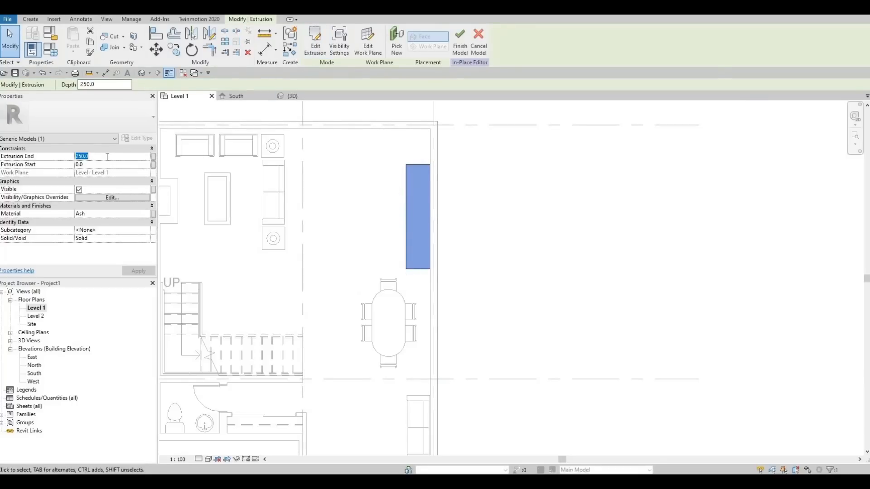
text(900)
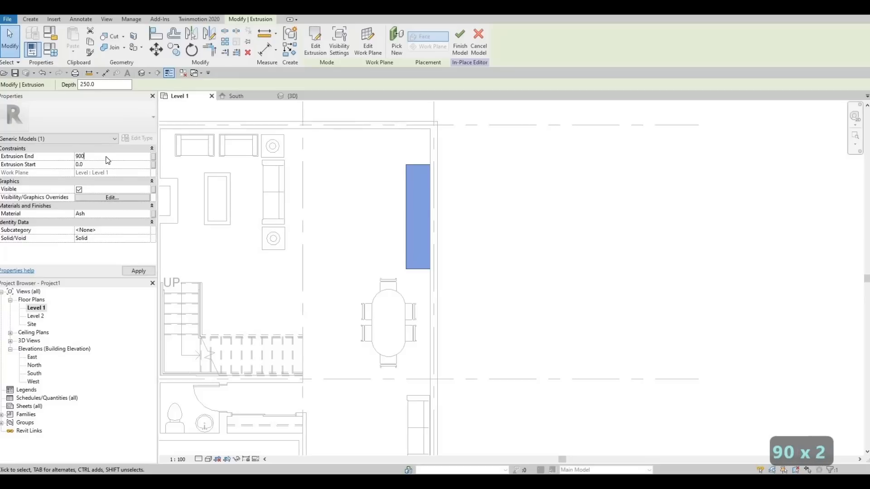
key(Return)
click(136, 271)
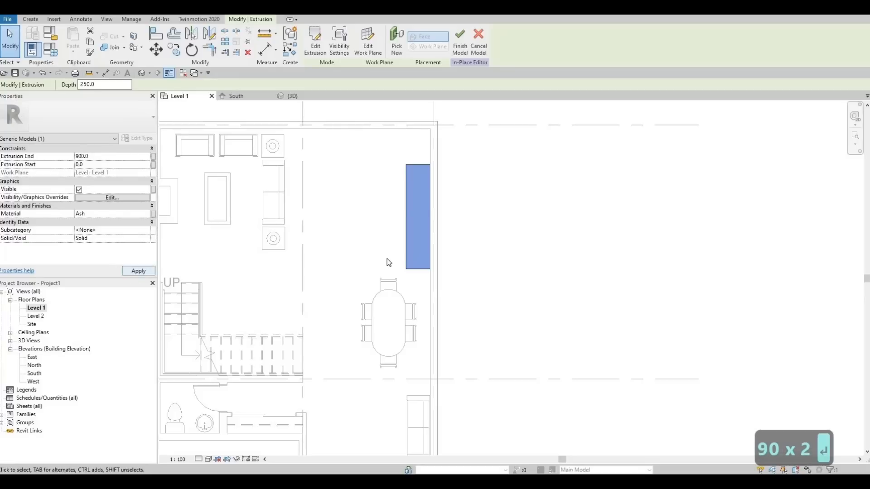
Open the 3D view and examine the extruded block beside the dining table and stairs
click(142, 73)
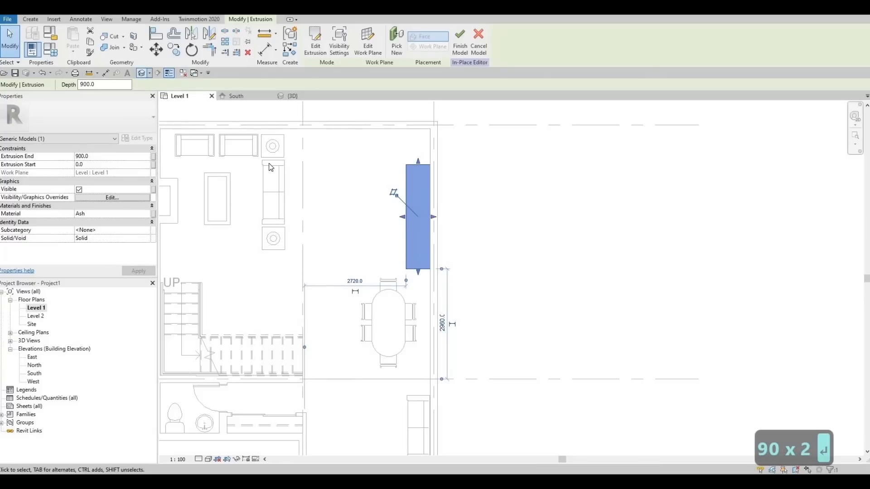
shift+middle_drag(403, 274, 511, 291)
scroll(499, 281, up, 2)
shift+middle_drag(434, 265, 458, 269)
scroll(458, 271, up, 4)
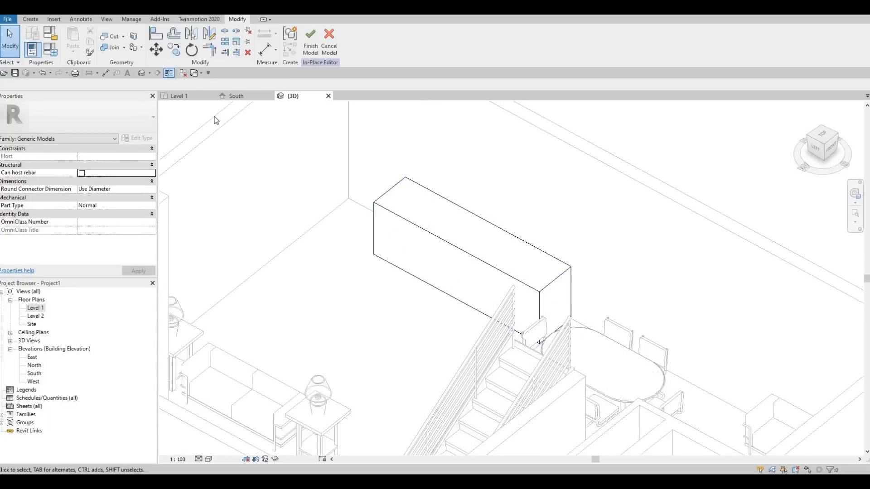
shift+middle_drag(345, 268, 371, 314)
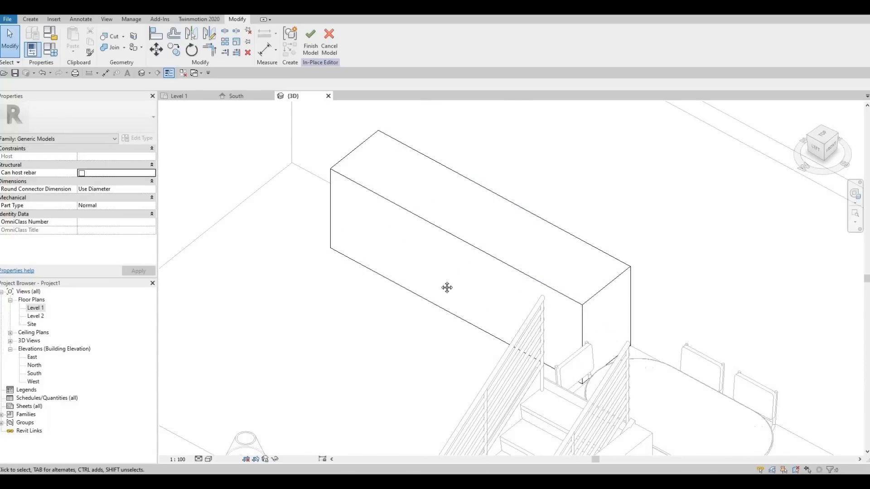
middle_drag(447, 287, 343, 223)
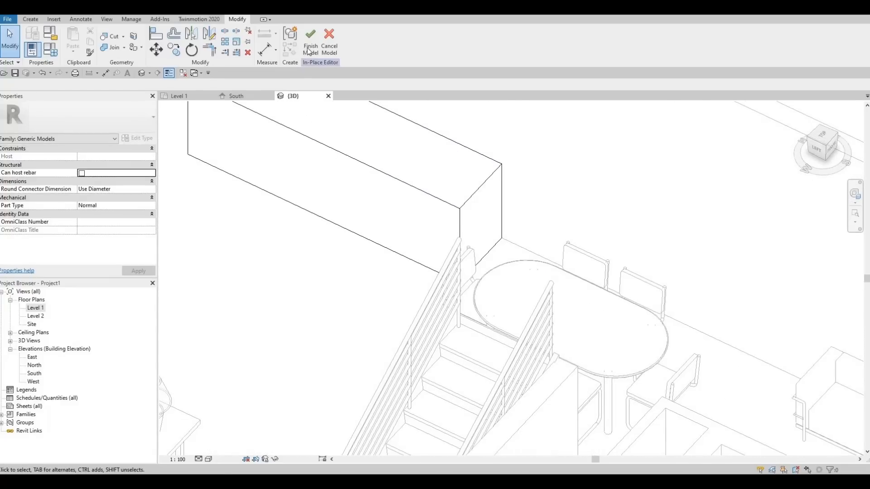
Start a void extrusion and pick the block's end face toward the dining table as its work plane
click(31, 20)
shift+middle_drag(393, 227, 417, 255)
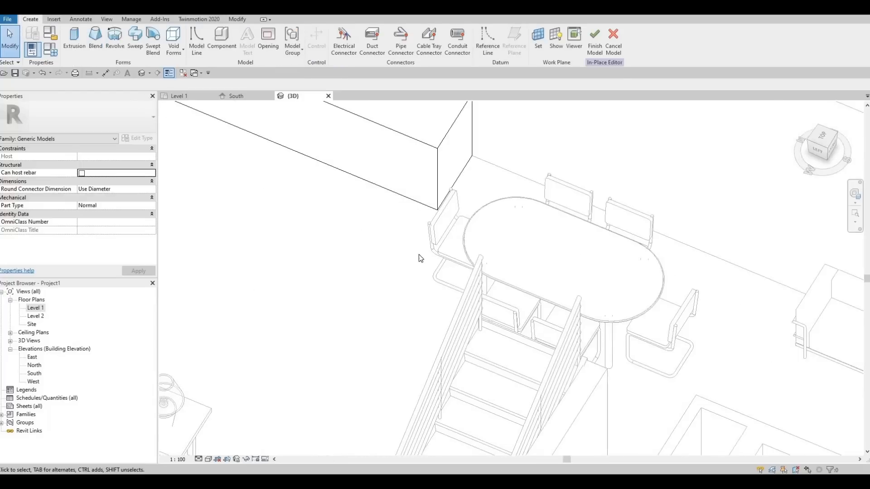
middle_drag(430, 189, 436, 229)
shift+middle_drag(383, 277, 421, 260)
scroll(421, 260, up, 1)
middle_drag(229, 236, 273, 214)
middle_drag(162, 171, 200, 182)
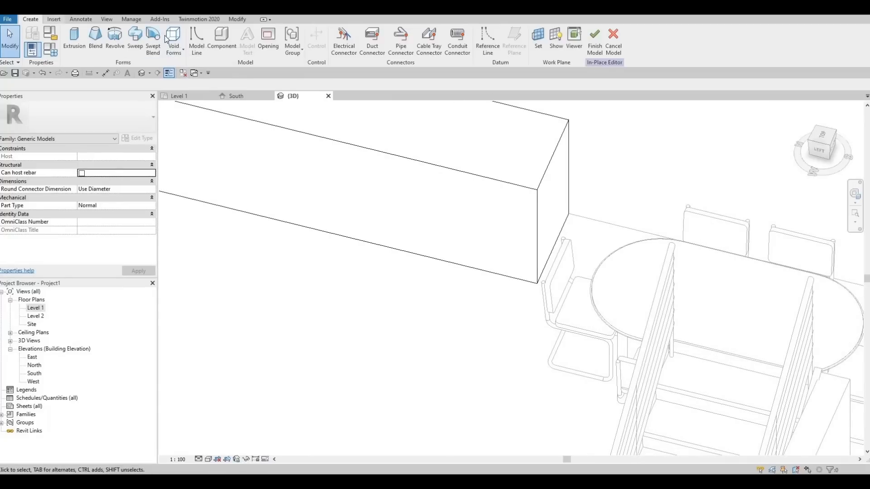
click(175, 46)
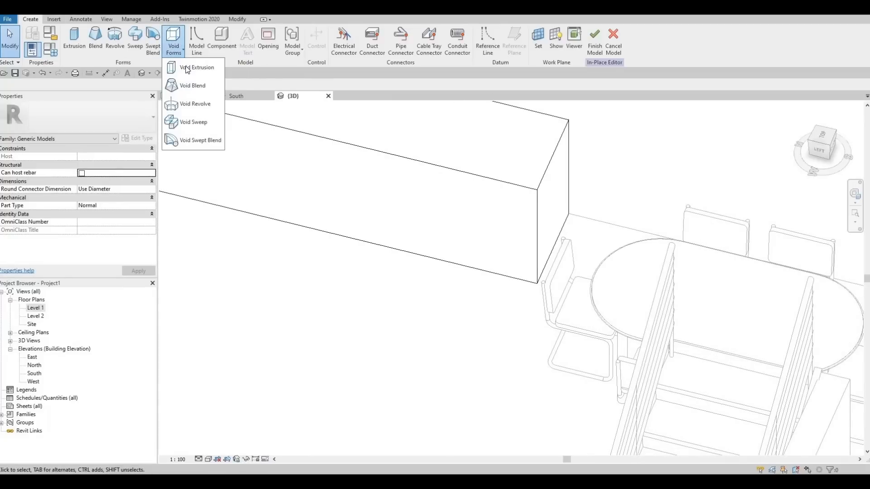
click(187, 68)
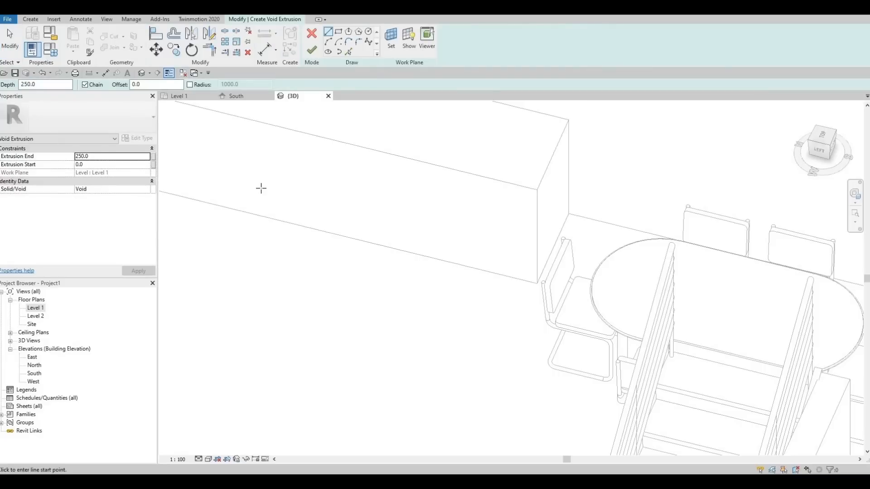
click(391, 39)
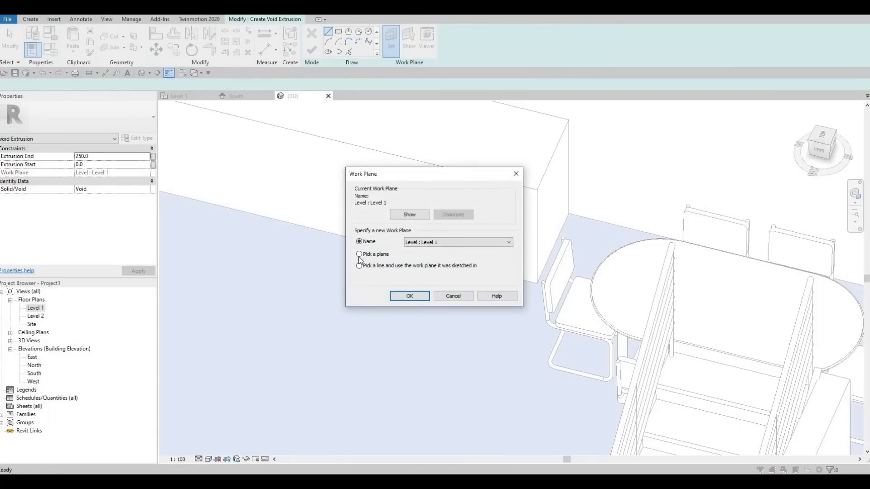
click(406, 297)
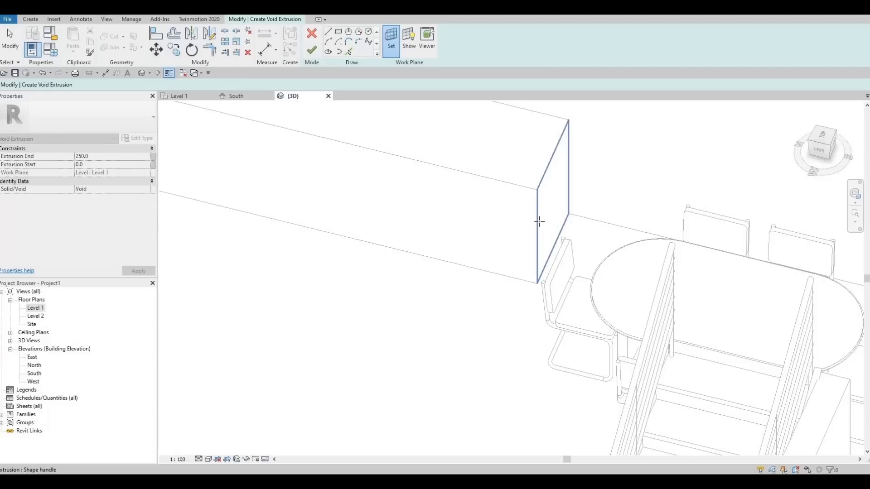
click(539, 221)
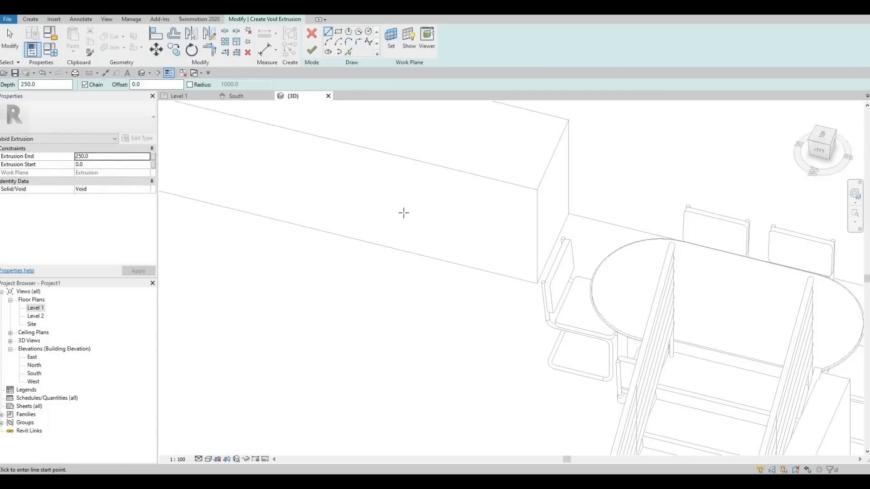
Sketch a rectangle about 105 by 160 mm at the lower front corner of the block's end face
scroll(403, 213, down, 4)
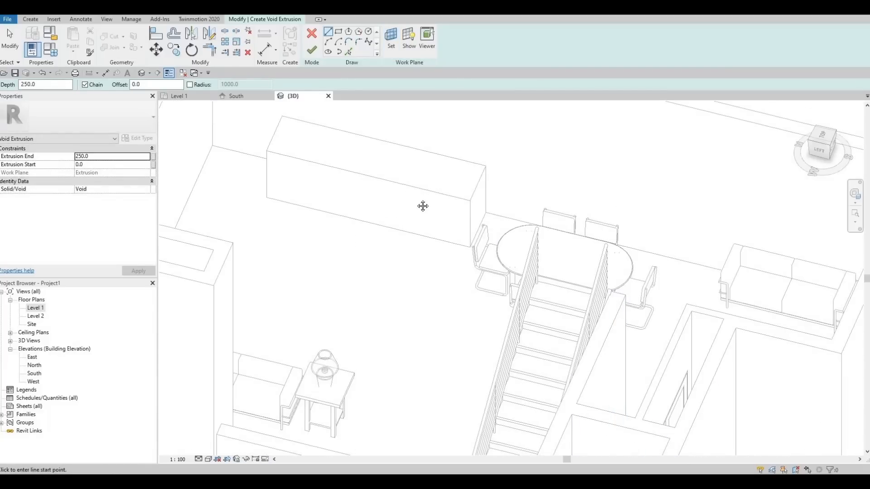
middle_drag(423, 206, 354, 197)
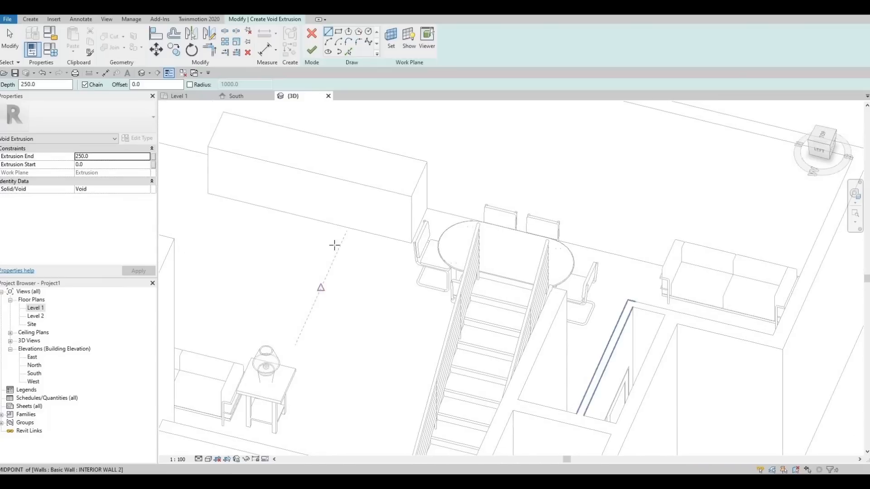
scroll(336, 245, down, 2)
scroll(397, 254, up, 5)
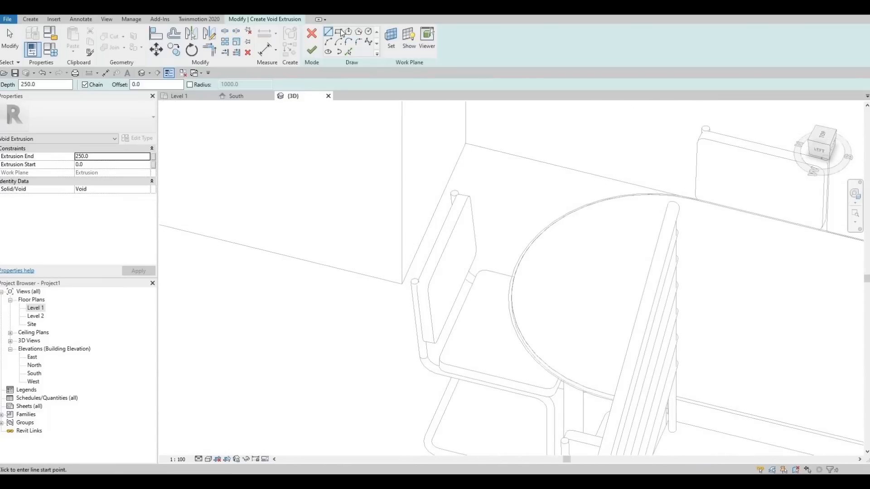
click(340, 32)
scroll(406, 247, up, 2)
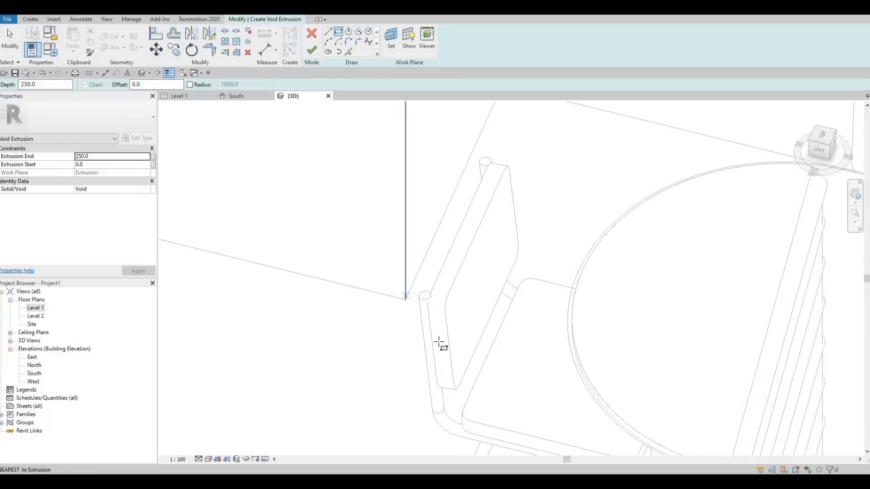
click(417, 250)
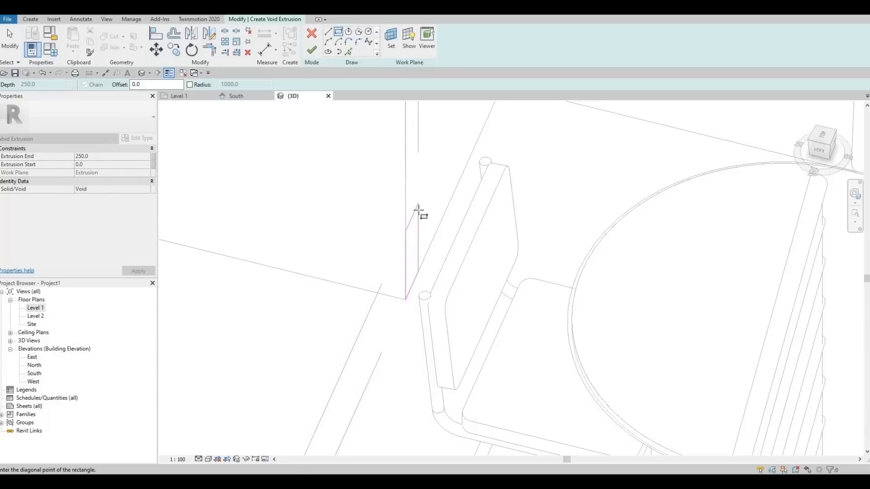
click(426, 231)
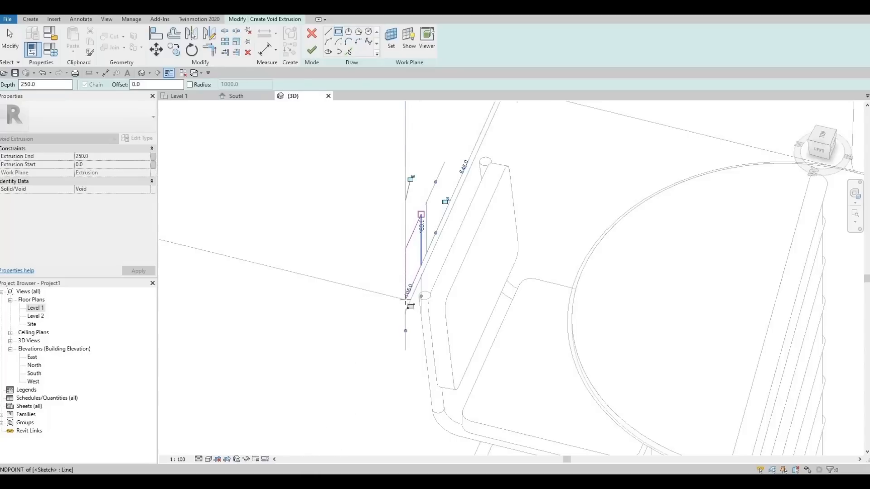
scroll(406, 300, up, 5)
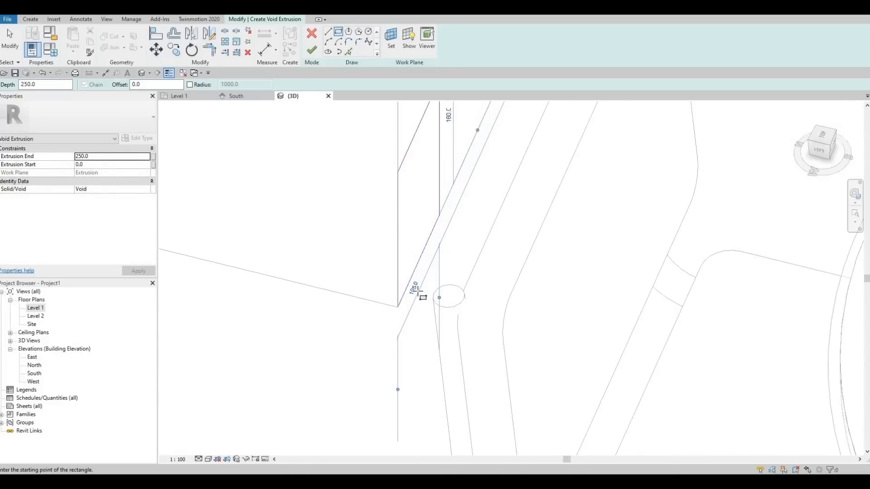
Try to set the height of the void sketch rectangle to 100 mm from its back vertical edge
key(Escape)
key(Escape)
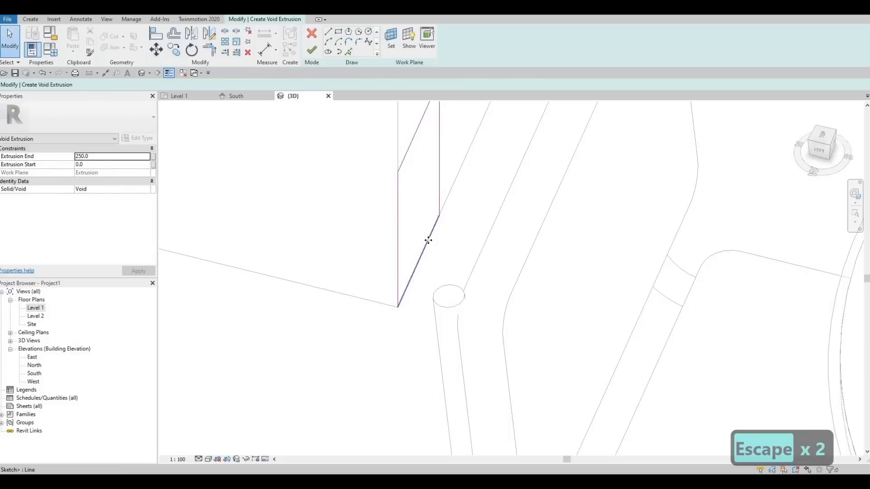
click(428, 240)
scroll(423, 180, up, 5)
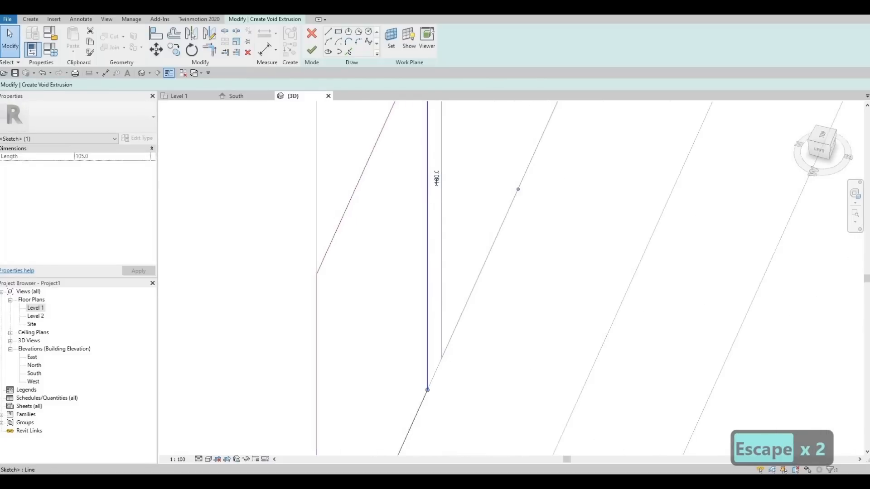
click(436, 178)
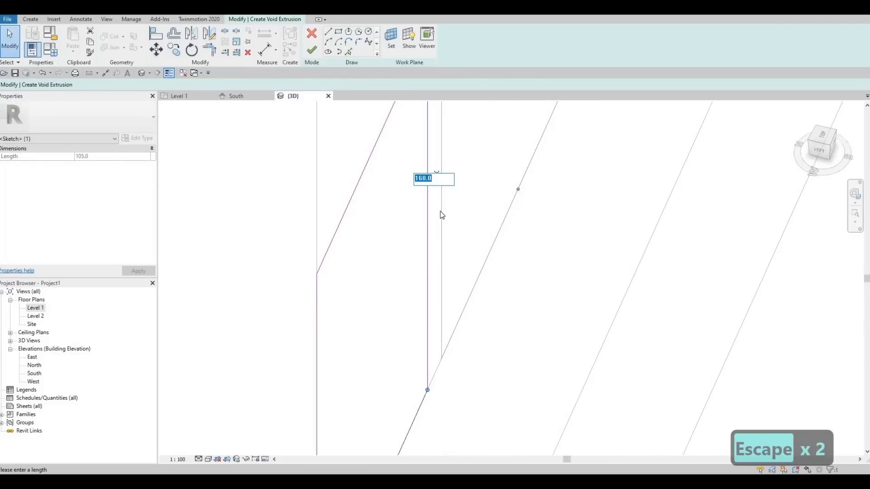
text(100)
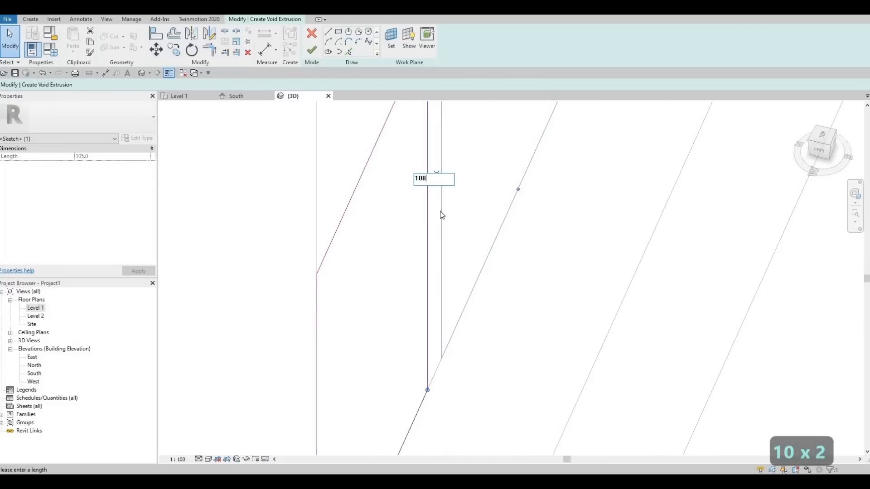
key(Return)
key(ctrl+z)
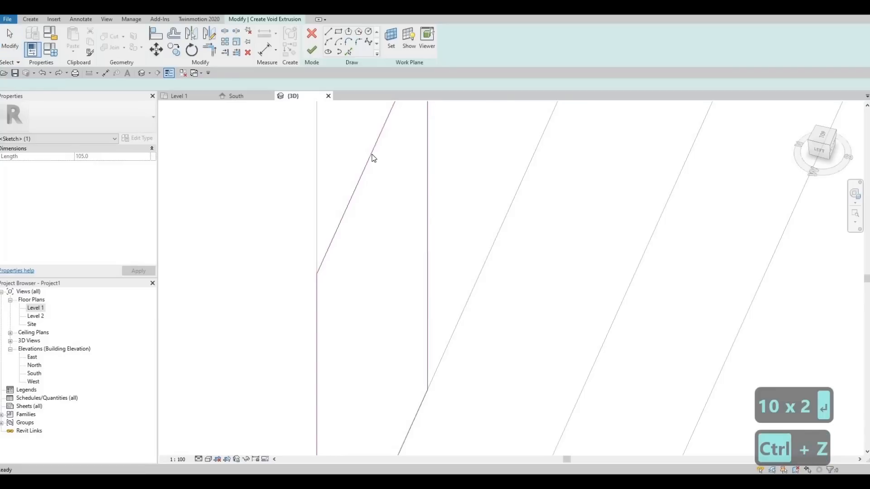
Set the void sketch rectangle's height to 100 mm, keeping its lower edge on the block's base
scroll(397, 250, down, 5)
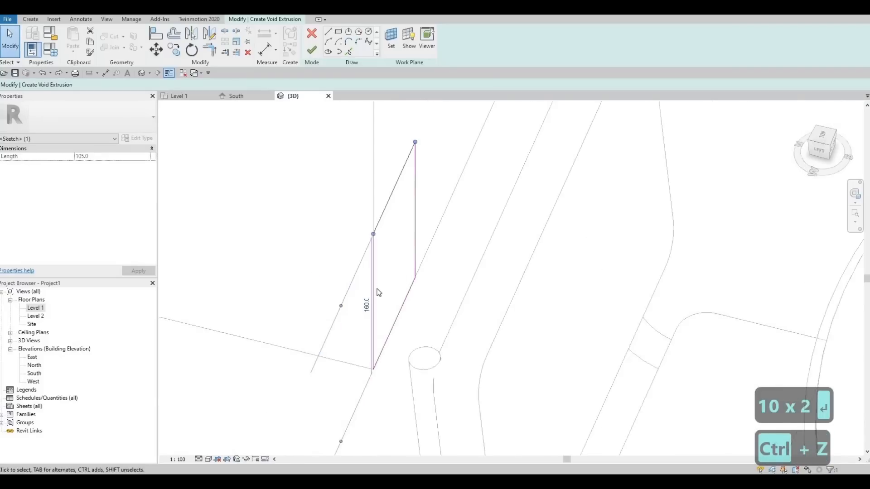
click(373, 291)
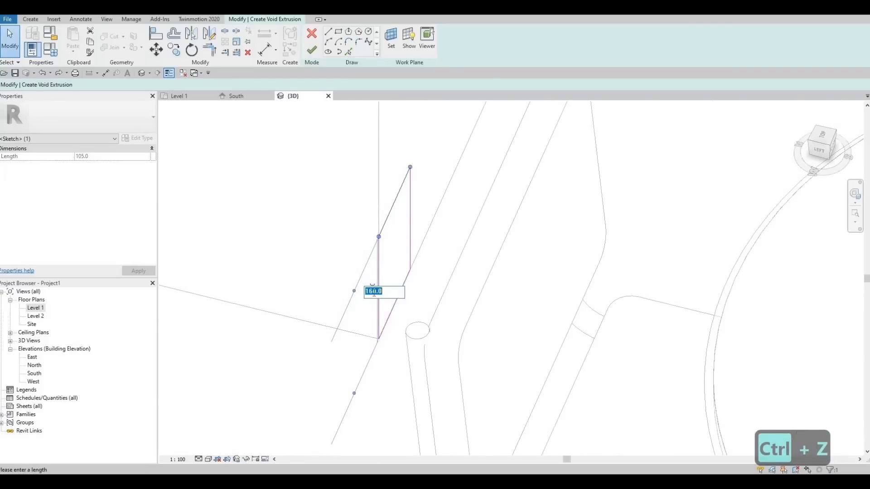
text(100)
key(Return)
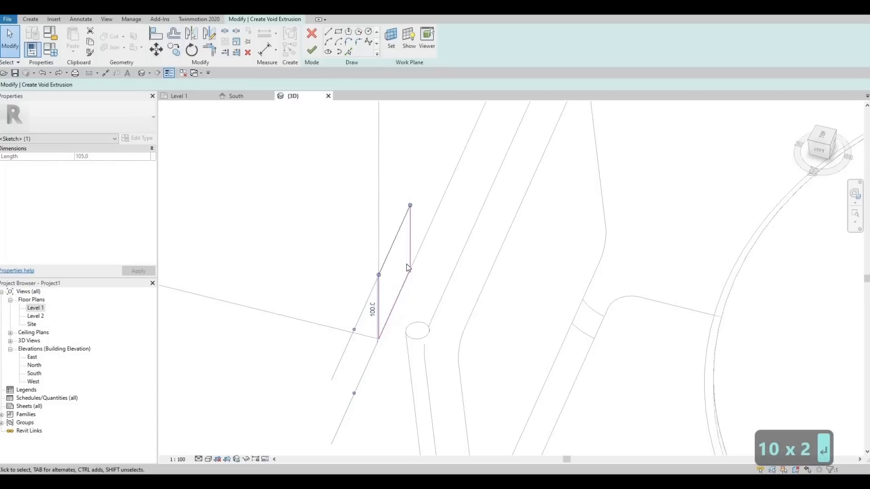
Set the void sketch rectangle's width to 70 mm, measured back from the block's front edge
click(410, 249)
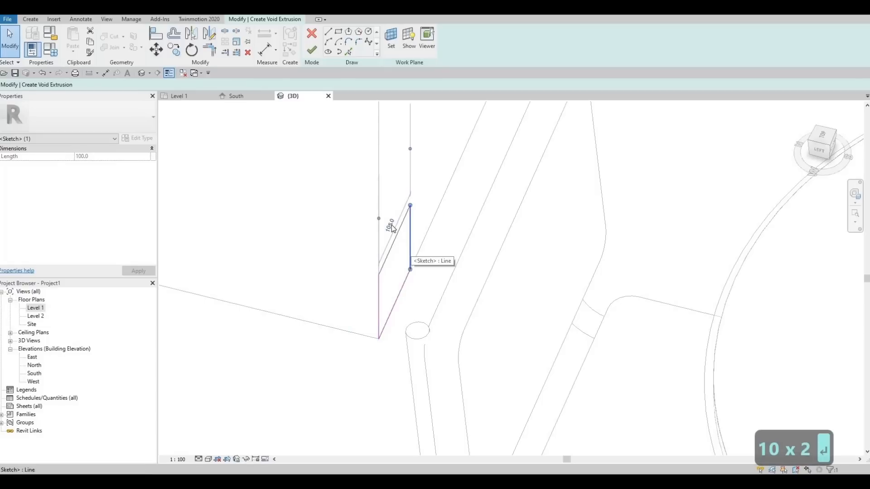
click(392, 227)
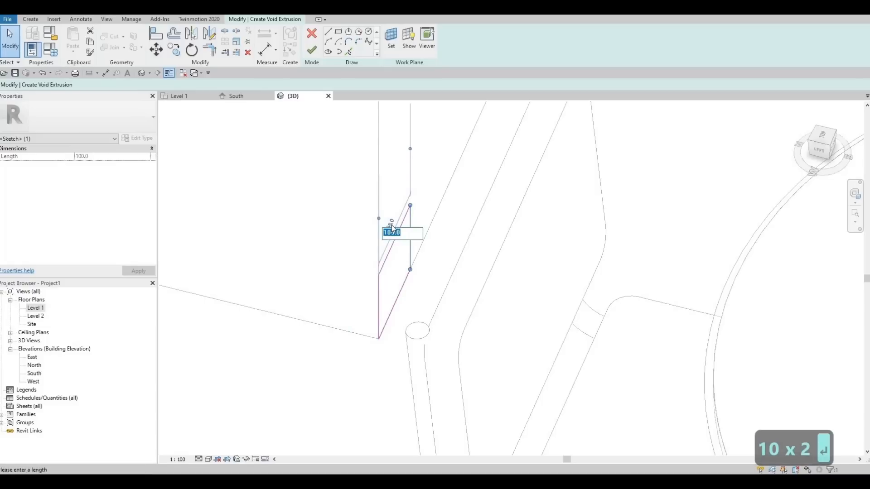
text(70)
key(Return)
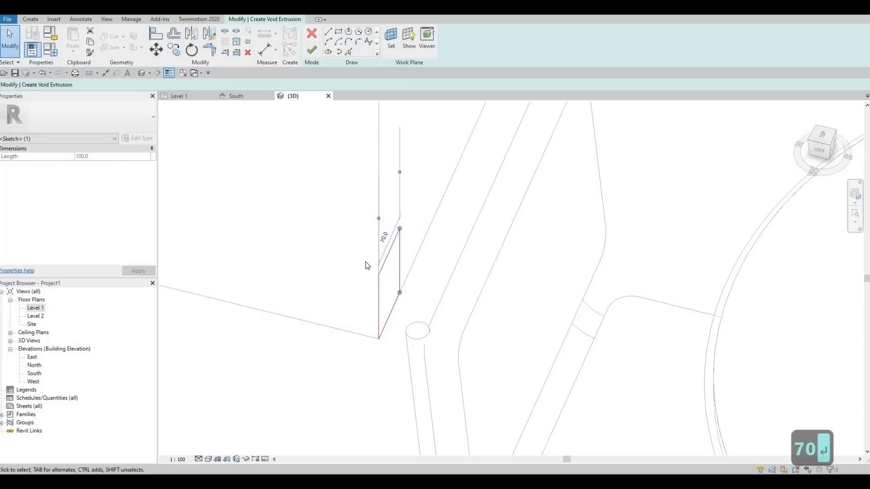
key(Escape)
key(Escape)
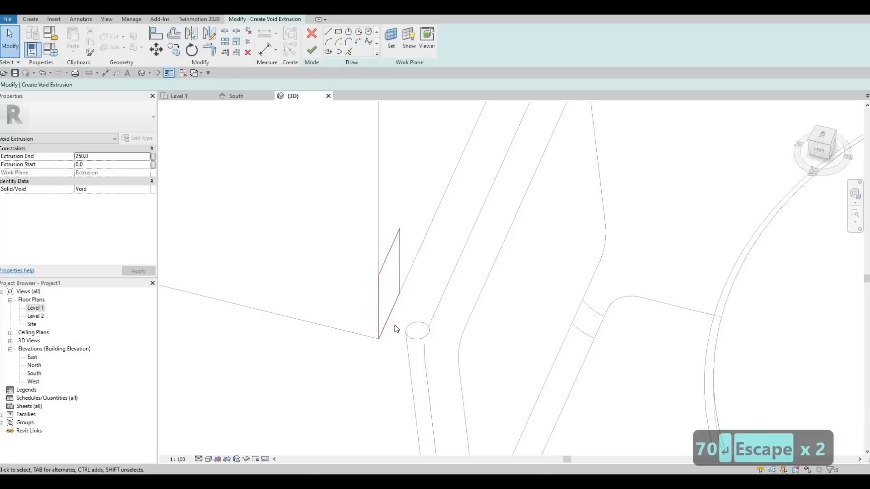
Finish the void sketch and stretch the void along the block's base to its far end, 2800 mm deep
click(313, 54)
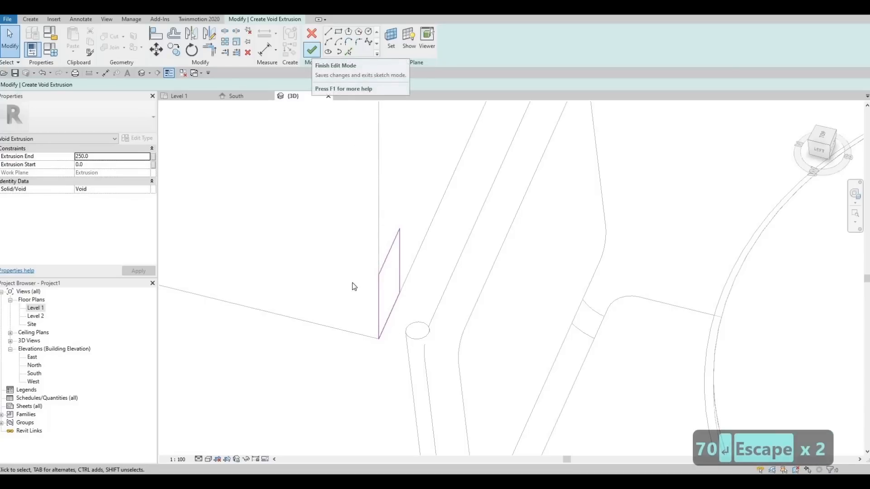
middle_drag(445, 284, 617, 297)
scroll(618, 297, down, 2)
scroll(449, 304, down, 2)
drag(436, 276, 267, 260)
middle_drag(272, 262, 801, 347)
scroll(810, 344, down, 2)
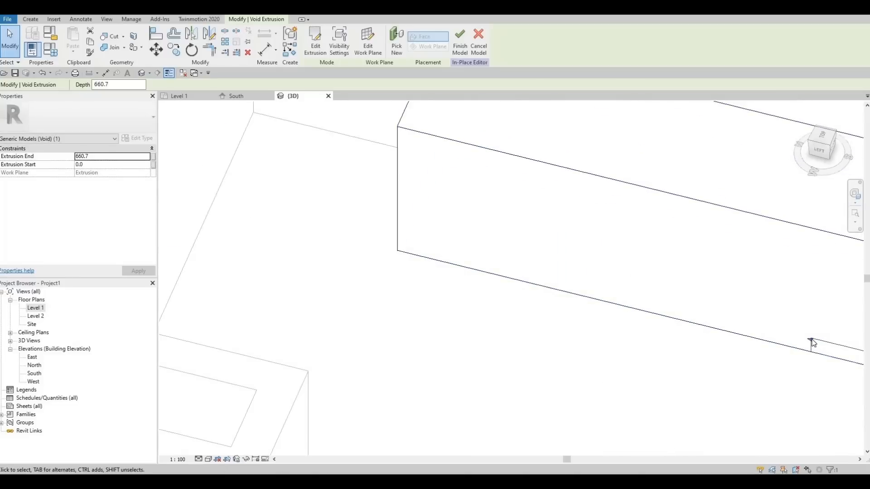
drag(743, 326, 397, 251)
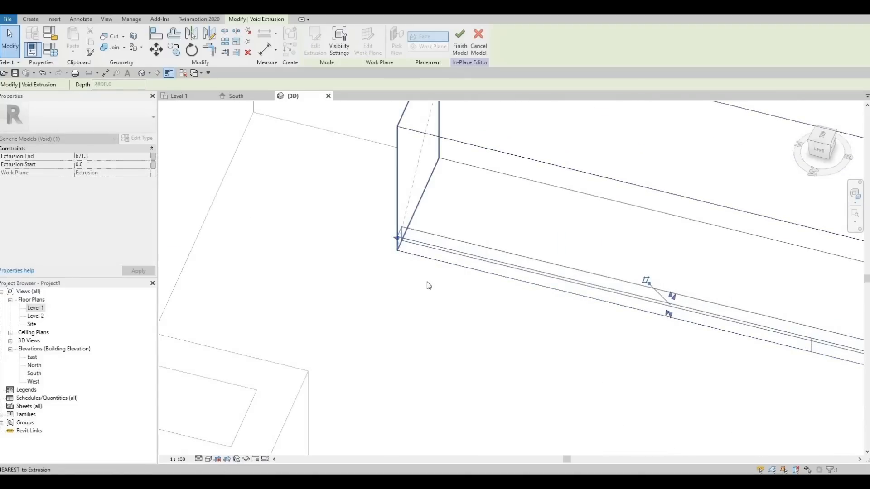
middle_drag(452, 275, 106, 211)
scroll(181, 206, down, 1)
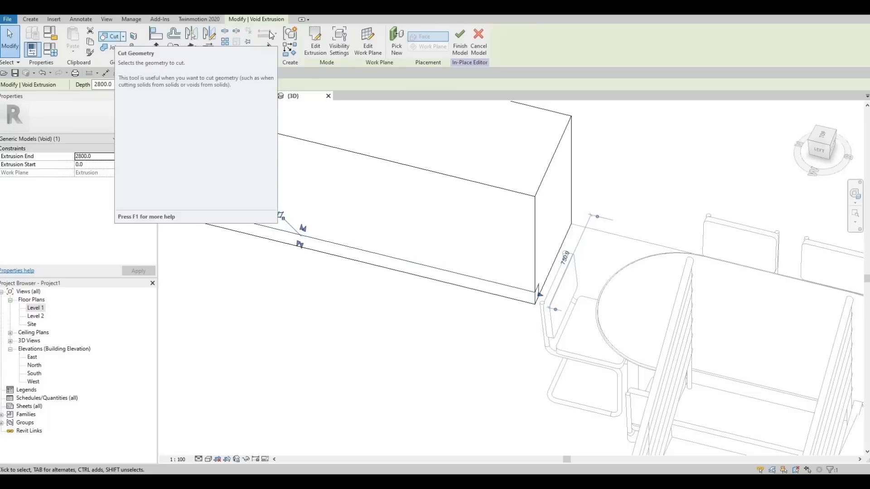
Cut the void from the block to form the recess along its lower front edge
click(109, 42)
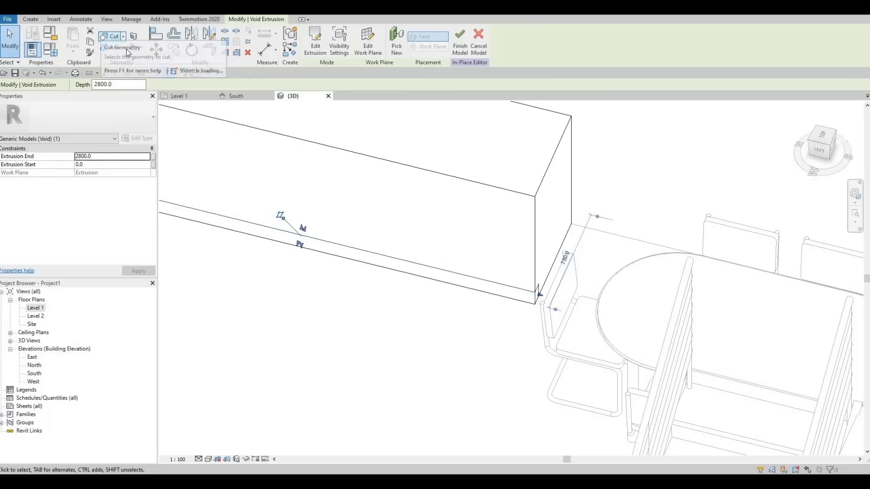
scroll(526, 360, up, 2)
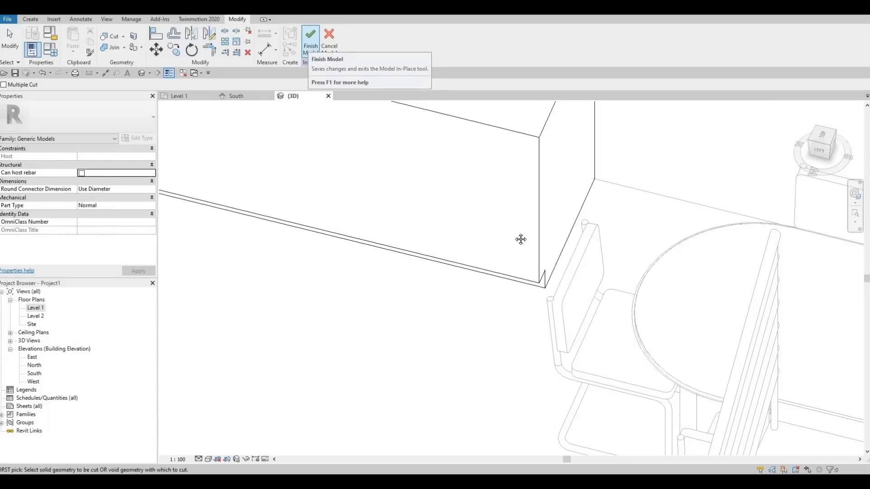
scroll(541, 253, down, 4)
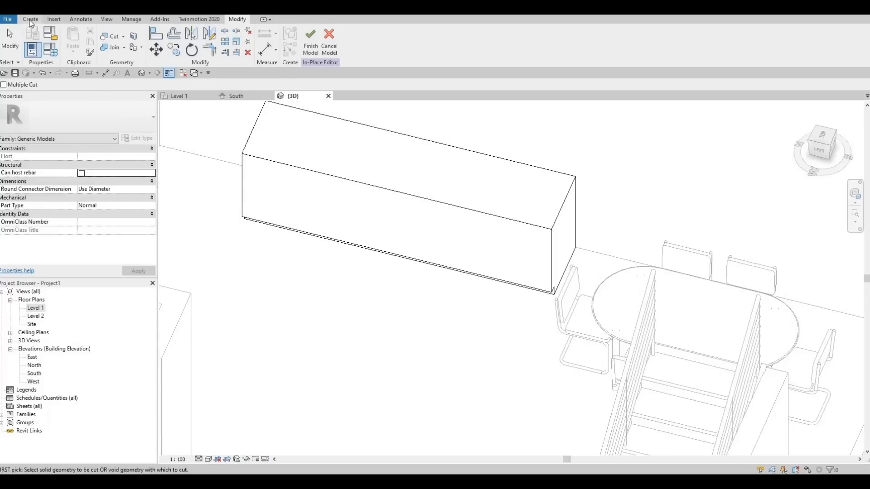
Start a new solid extrusion in the Level 1 floor plan and pick the block's top face as its work plane
click(30, 20)
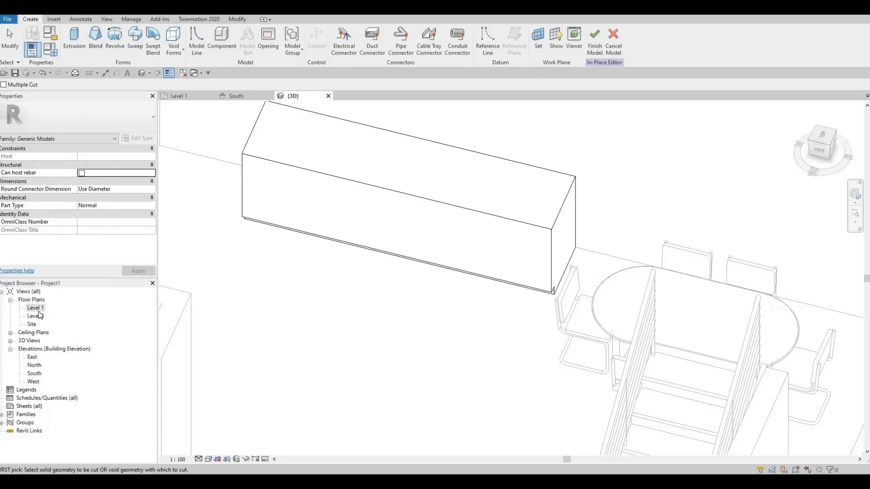
click(36, 308)
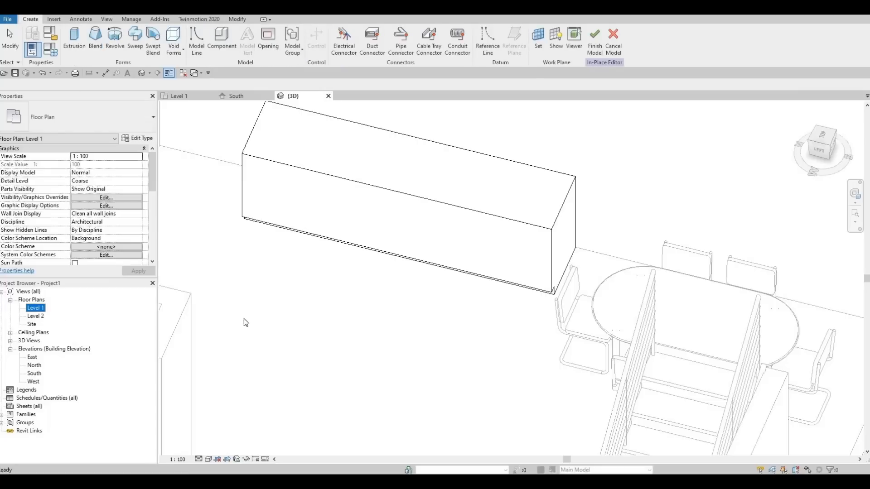
click(78, 40)
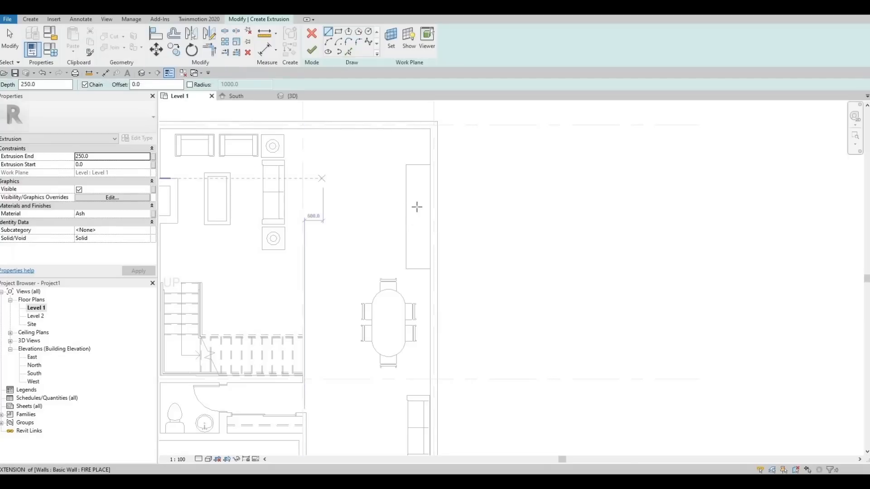
click(338, 33)
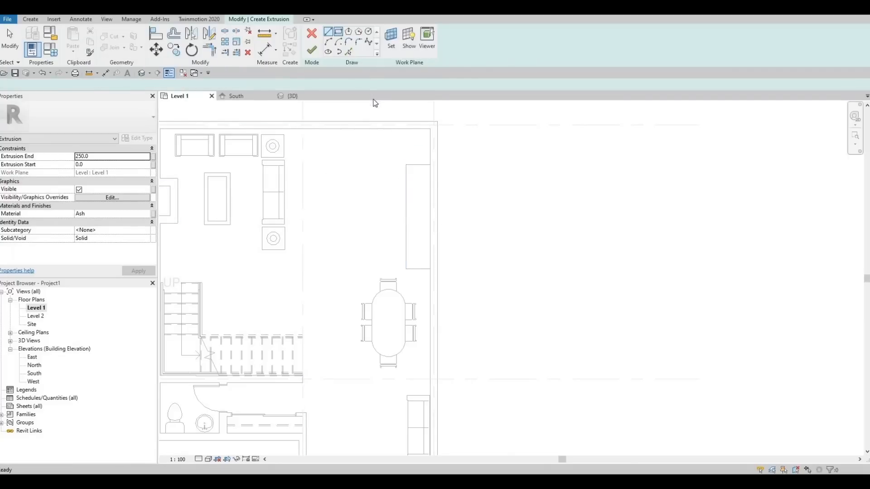
click(387, 46)
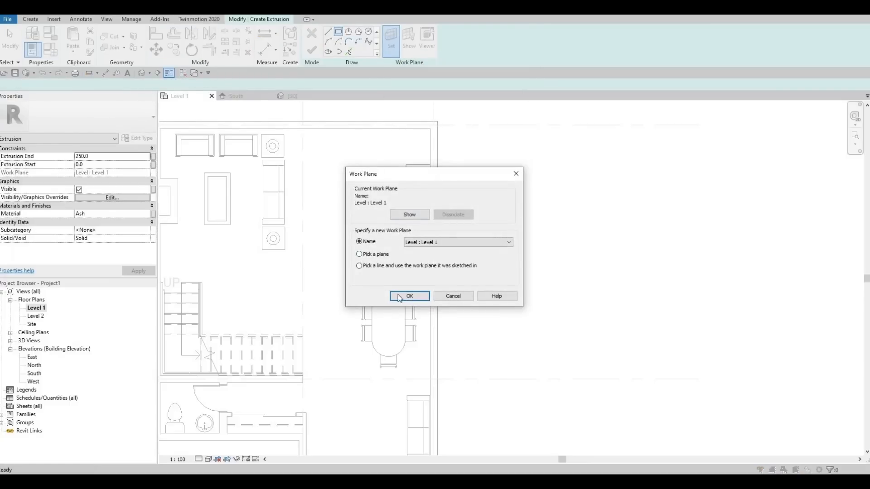
click(409, 296)
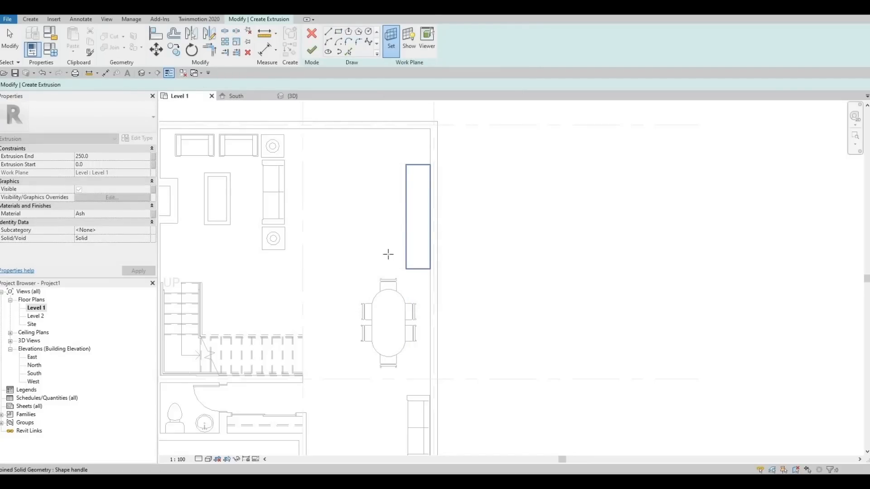
click(388, 254)
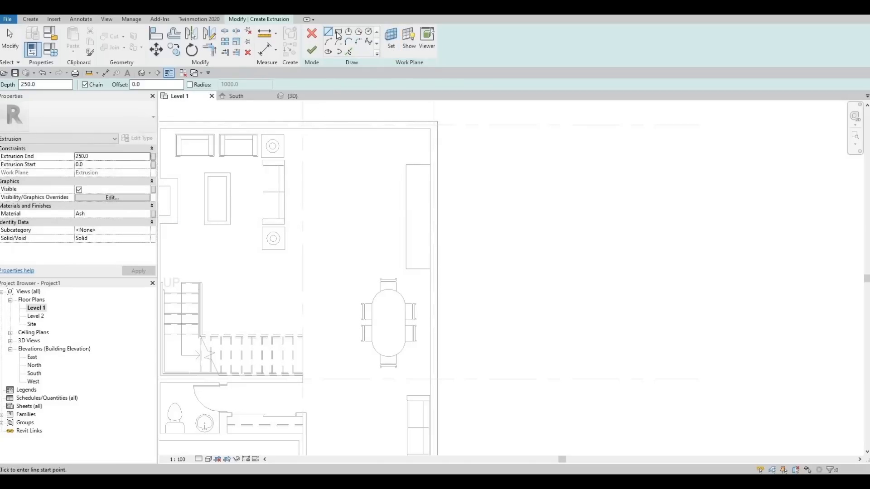
Sketch a rectangle about 650 by 2800 mm over the block, from its upper wall-side corner to just past its lower front corner
click(431, 170)
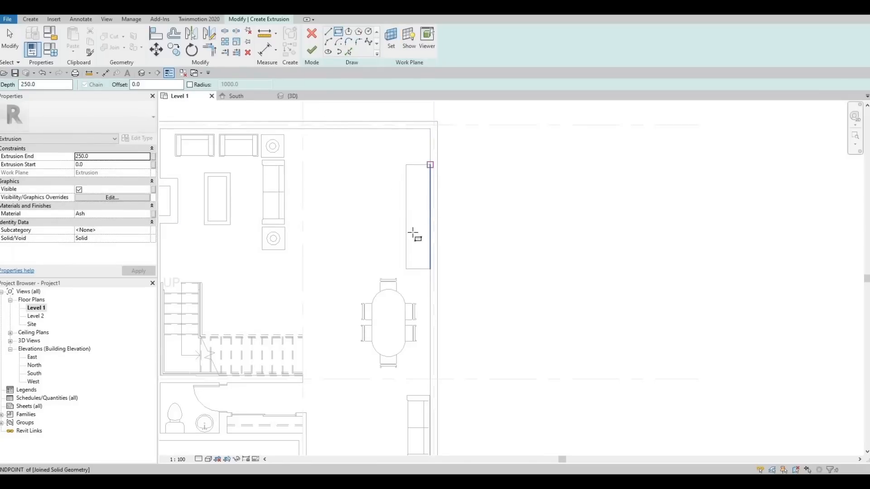
scroll(407, 271, up, 4)
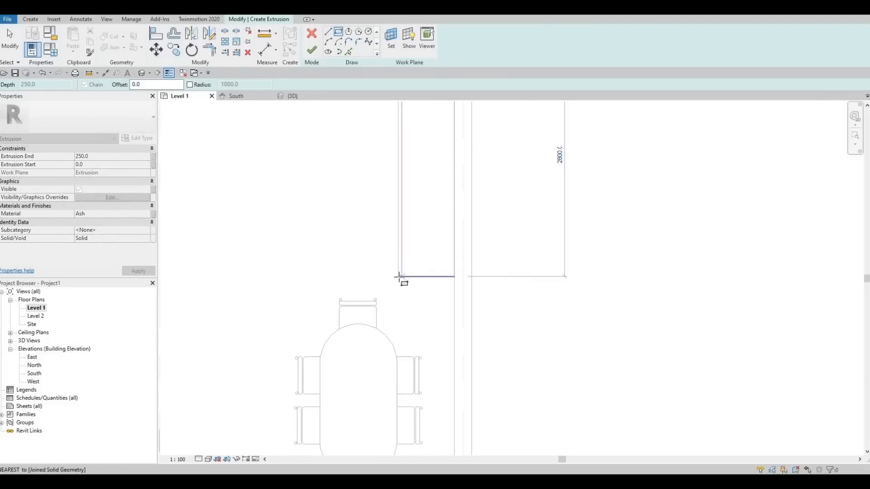
click(398, 273)
scroll(388, 271, down, 4)
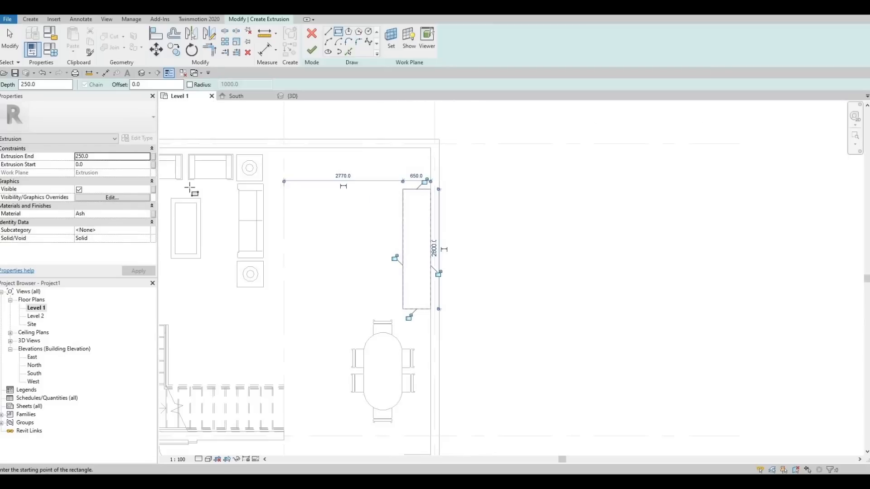
key(Escape)
Set the new top slab's extrusion end to 25 mm
click(102, 156)
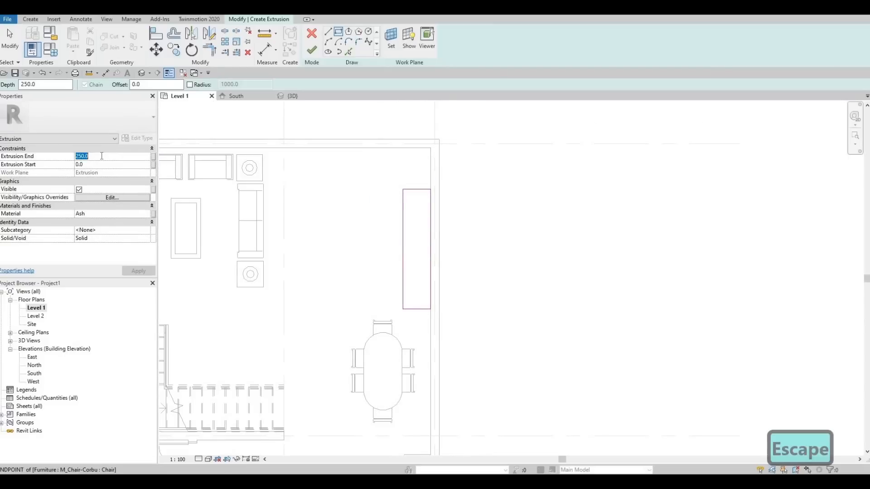
text(25)
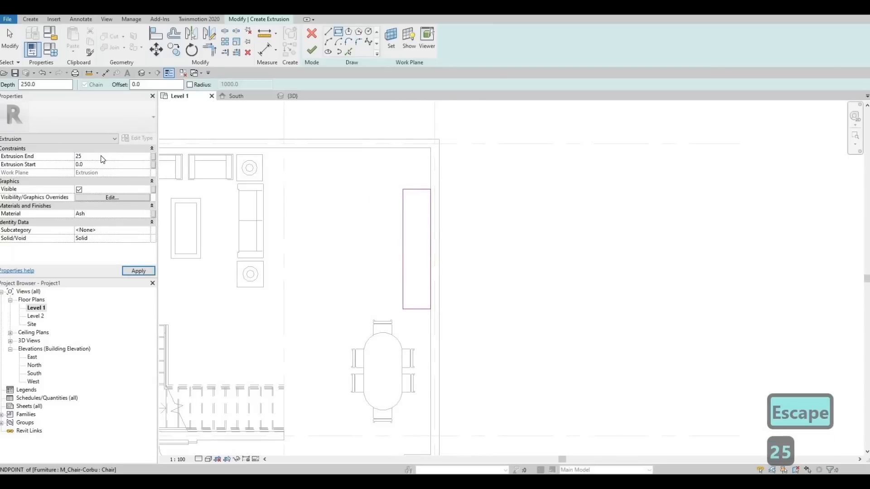
key(Return)
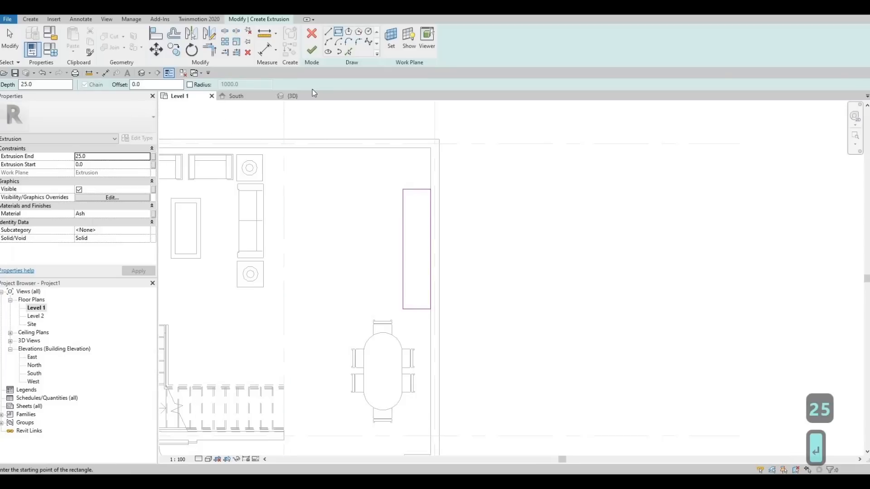
Assign the Granite, Cut, Rough stone material from the AEC Materials library to the top slab and complete its extrusion
click(144, 215)
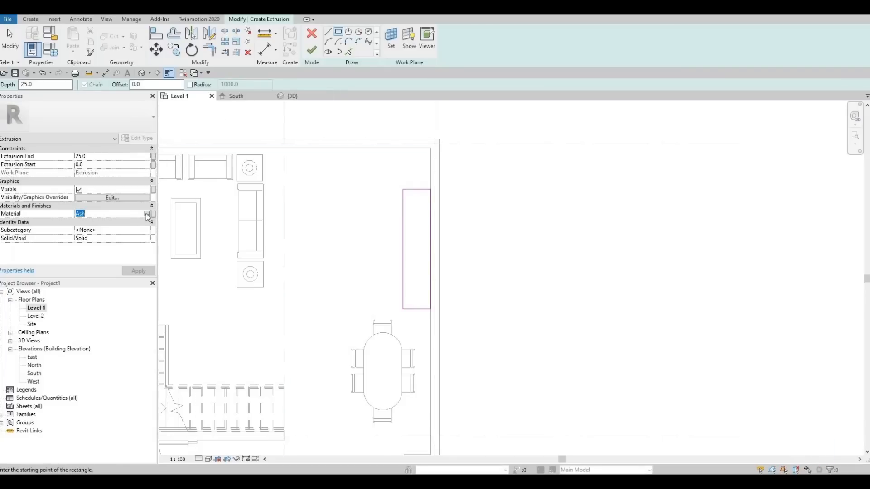
click(147, 213)
click(270, 297)
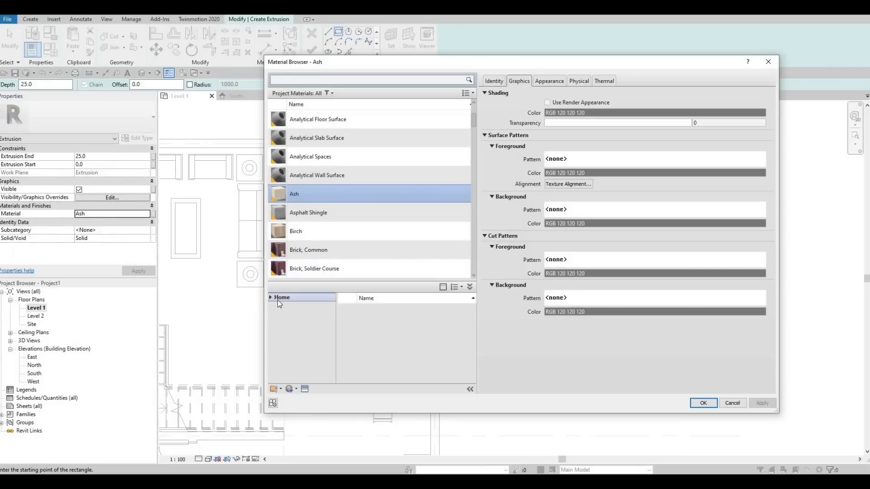
click(275, 315)
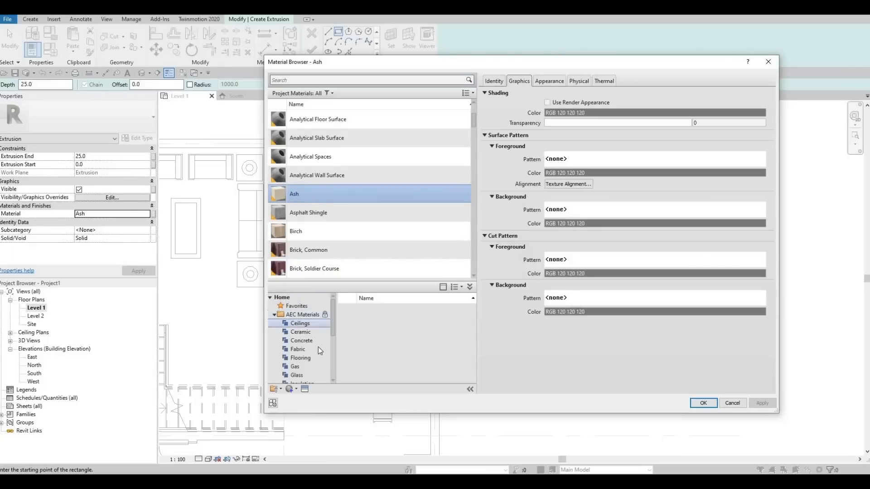
scroll(298, 360, down, 4)
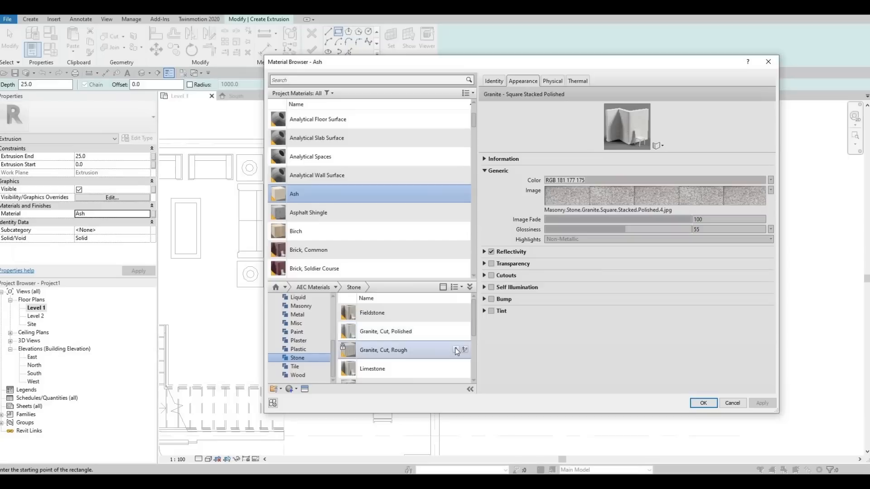
click(456, 349)
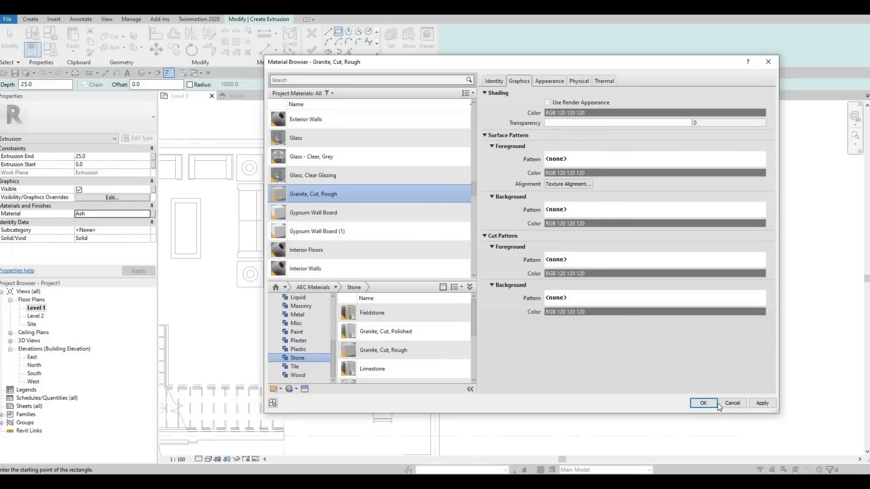
click(703, 403)
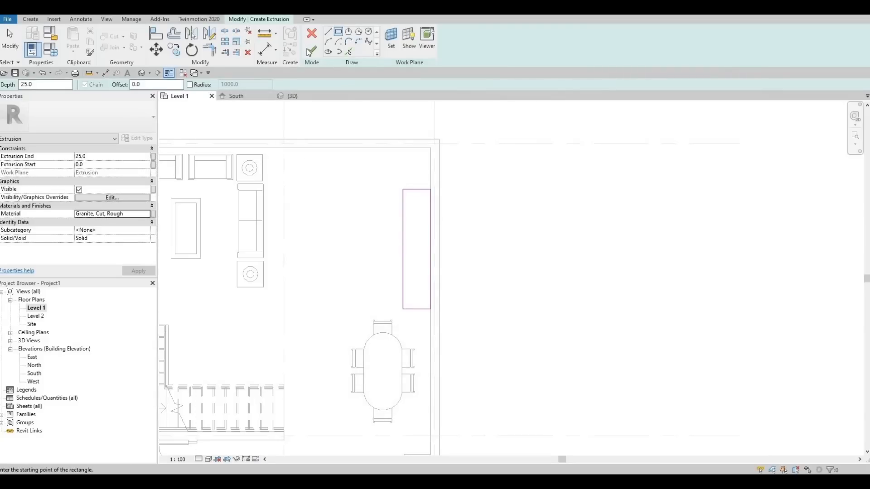
click(311, 49)
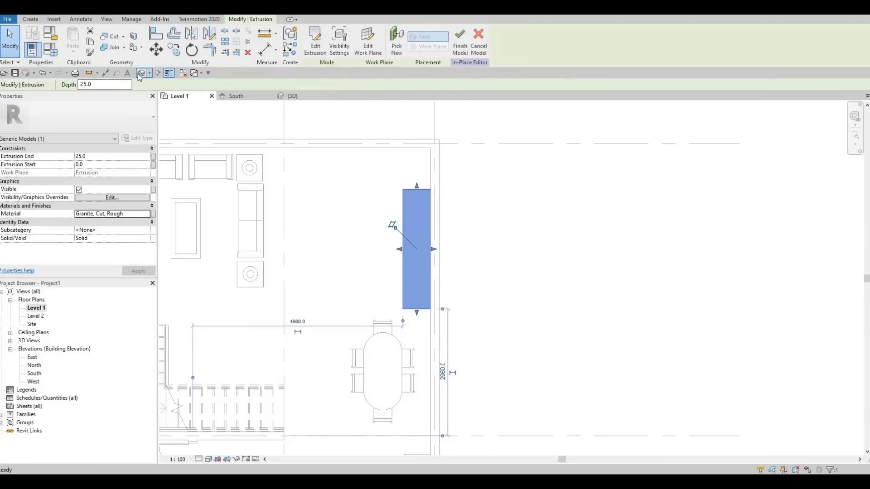
Check the cabinet's top slab in the 3D view and finish the in-place model
shift+middle_drag(334, 149, 381, 247)
scroll(332, 213, up, 6)
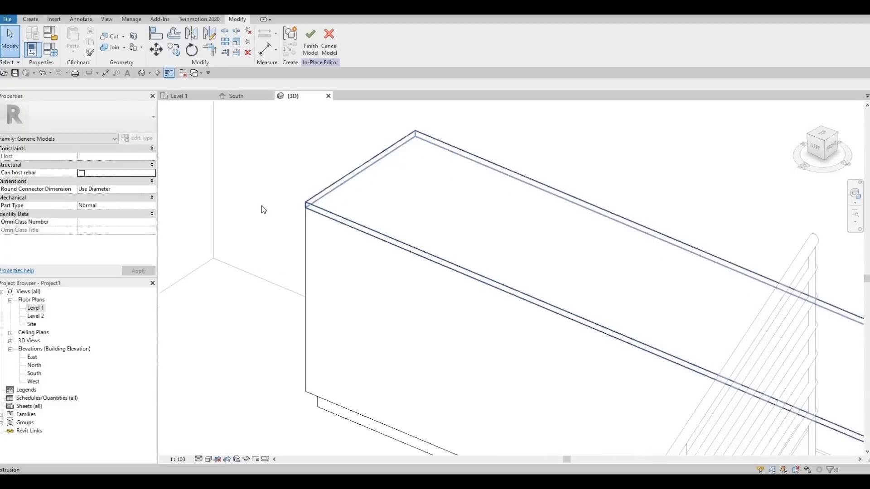
scroll(545, 305, down, 4)
shift+middle_drag(425, 280, 586, 229)
shift+middle_drag(518, 255, 429, 265)
scroll(434, 221, down, 1)
middle_drag(540, 232, 391, 205)
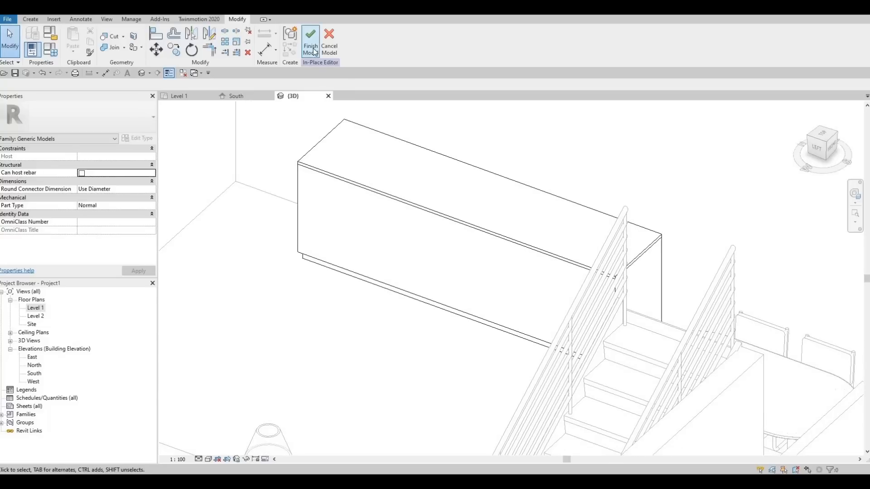
click(311, 49)
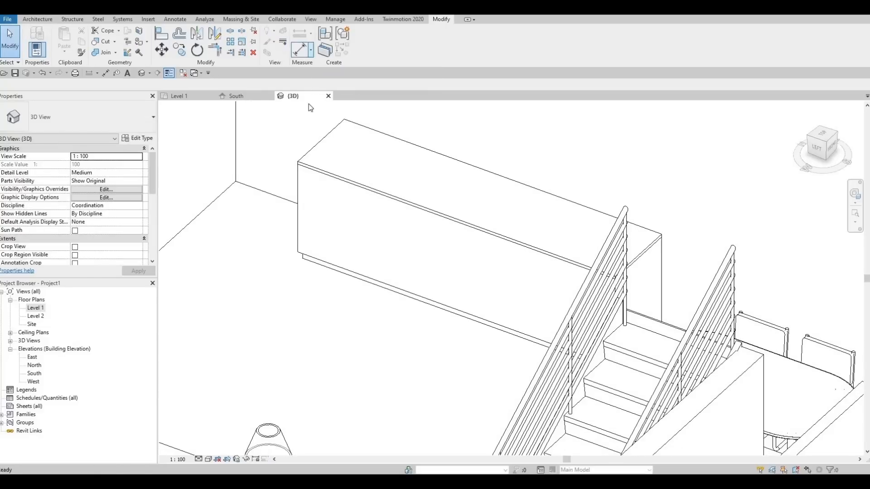
Examine the finished cabinet in 3D in relation to the staircase, dining table and surrounding walls
scroll(360, 208, down, 5)
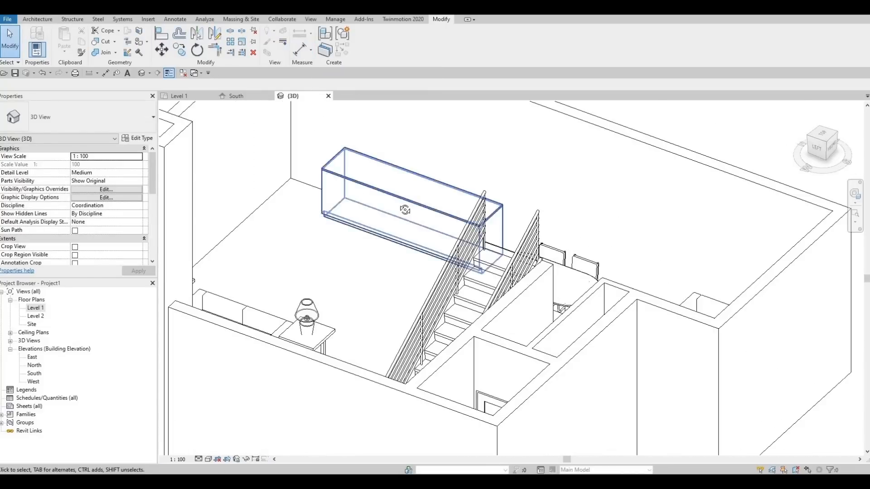
mouse_move(405, 210)
shift+middle_down()
mouse_move(426, 236)
mouse_move(338, 80)
mouse_move(403, 183)
mouse_move(394, 213)
shift+middle_up()
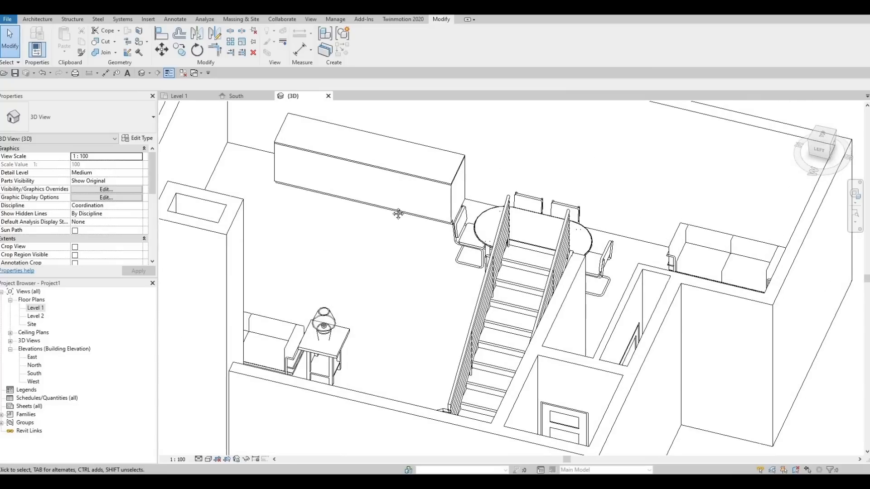
scroll(342, 171, up, 3)
middle_drag(341, 168, 324, 207)
scroll(203, 177, down, 2)
middle_drag(197, 174, 242, 212)
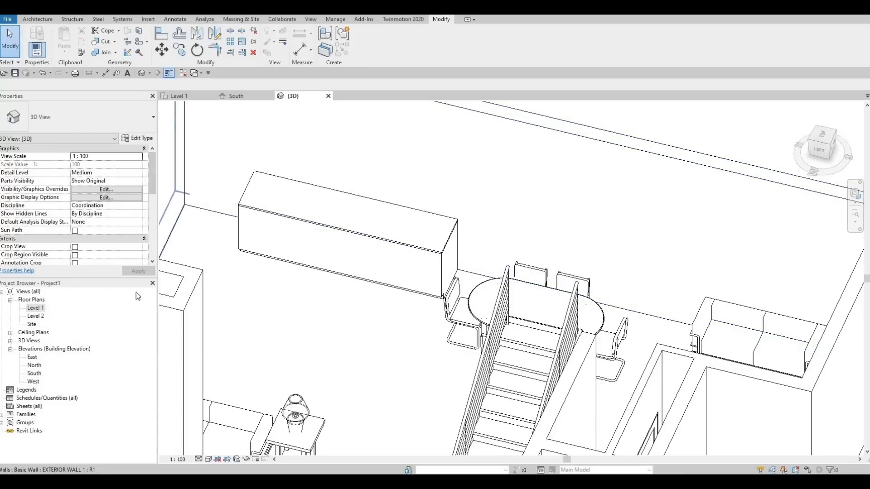
Return to the Level 1 floor plan and browse the loadable families to Specialty Equipment, Domestic, Mid-Range
double_click(35, 307)
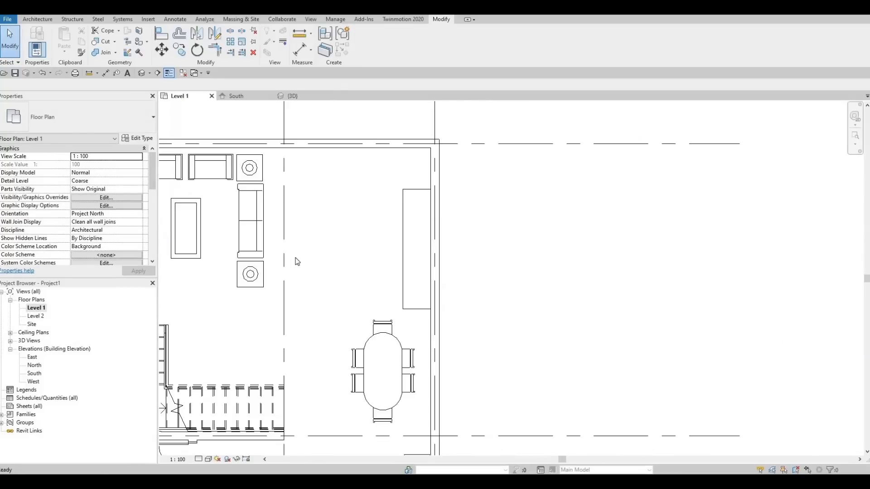
click(149, 20)
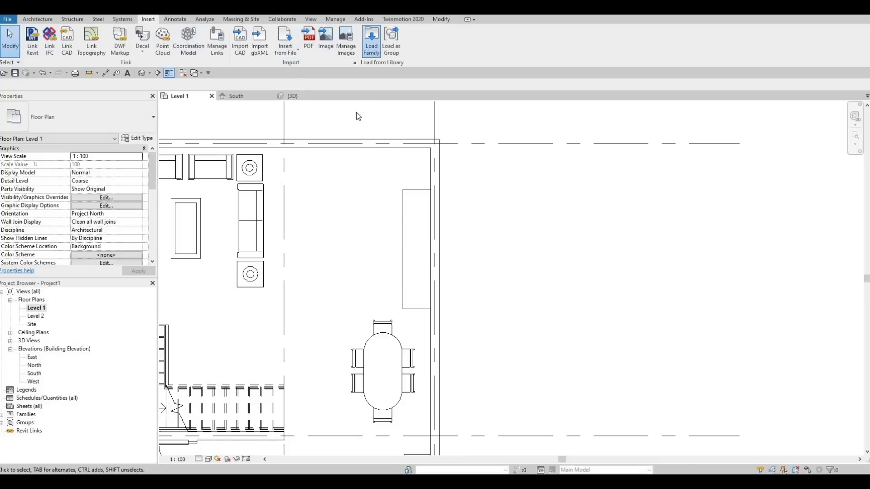
click(371, 41)
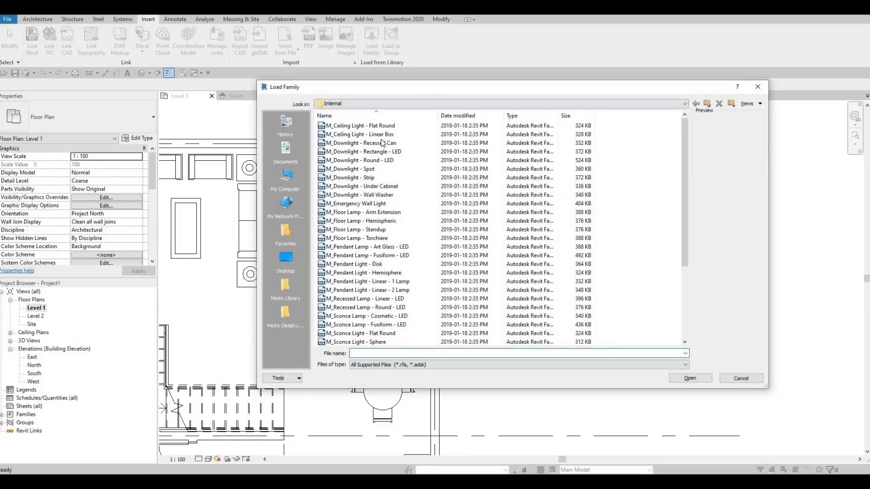
click(384, 104)
scroll(386, 146, up, 2)
click(384, 143)
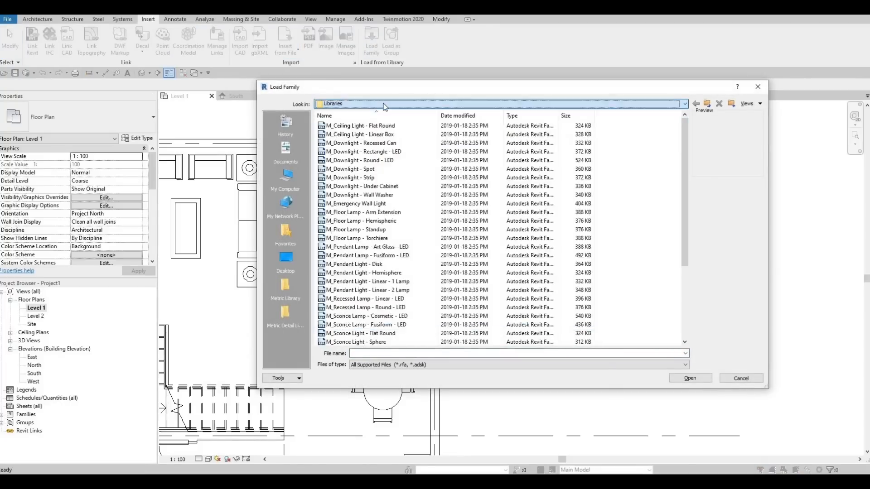
key(Return)
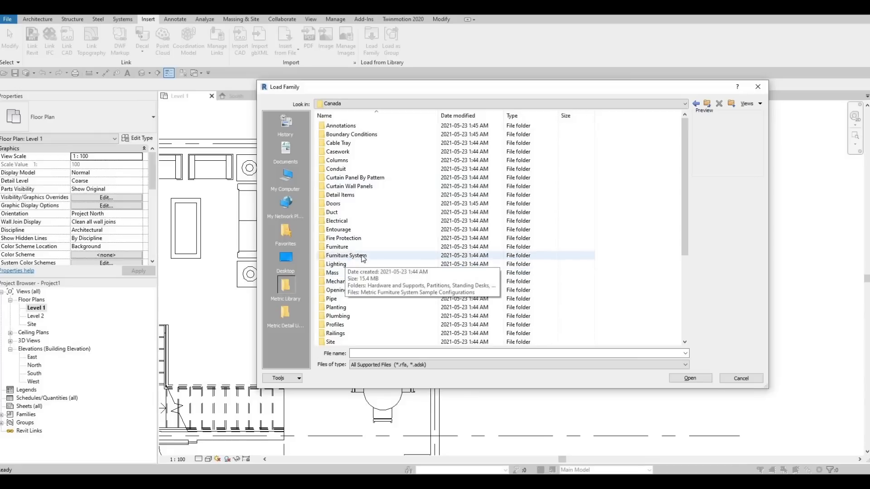
scroll(369, 317, down, 3)
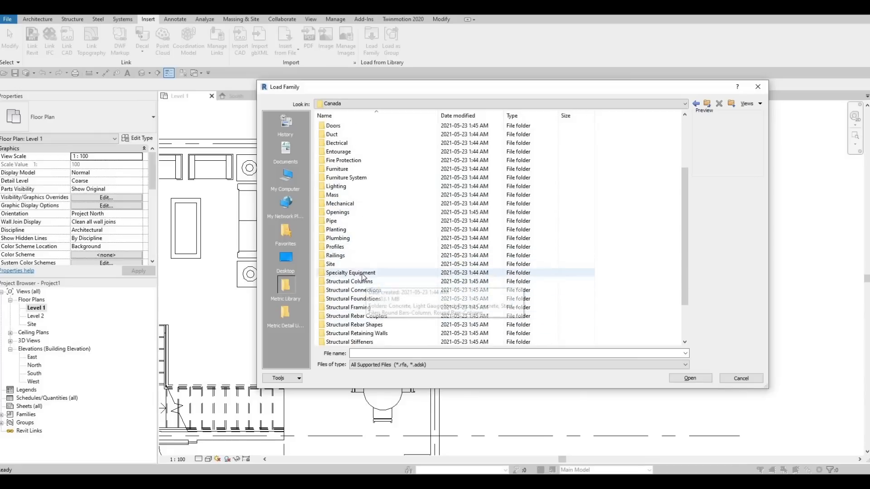
key(Return)
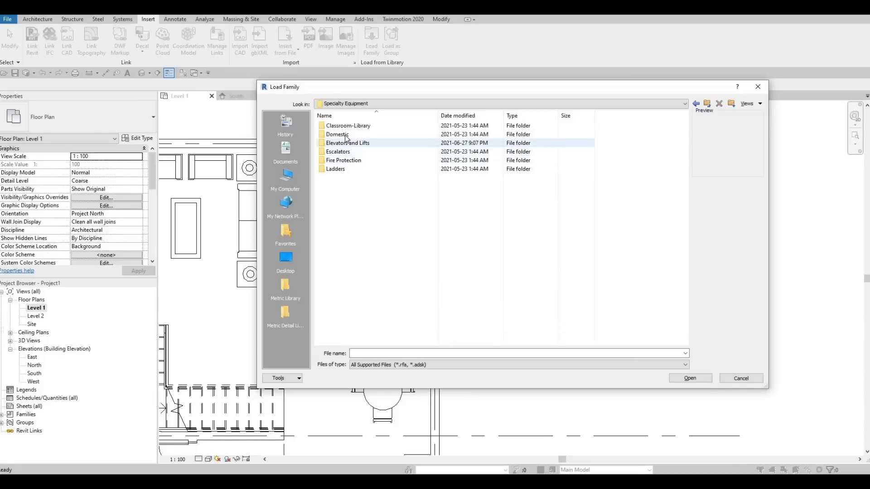
double_click(350, 135)
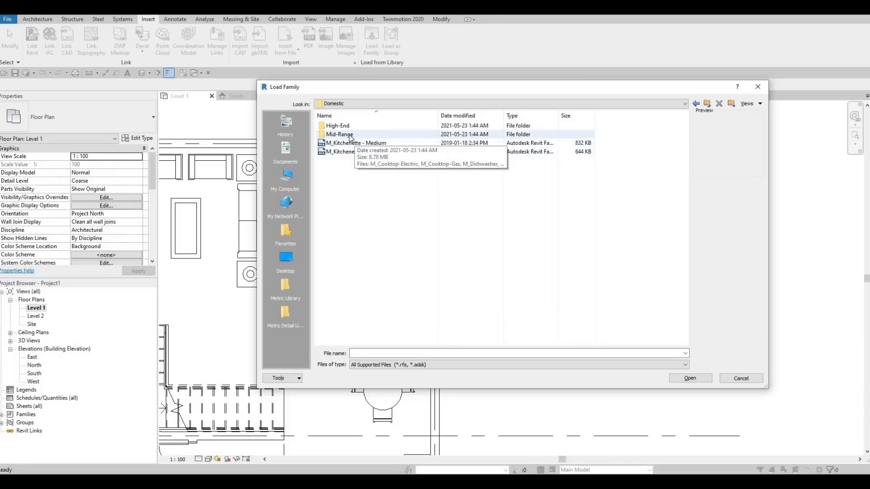
double_click(350, 135)
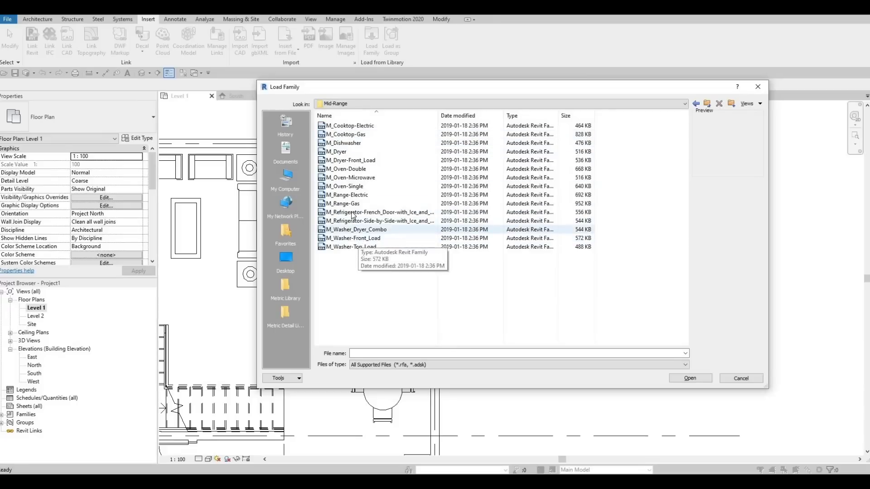
Compare the two refrigerator families and load M_Refrigerator-French_Door-with_Ice_and_Water_Dispenser into the project
click(353, 221)
click(351, 213)
click(350, 221)
click(351, 212)
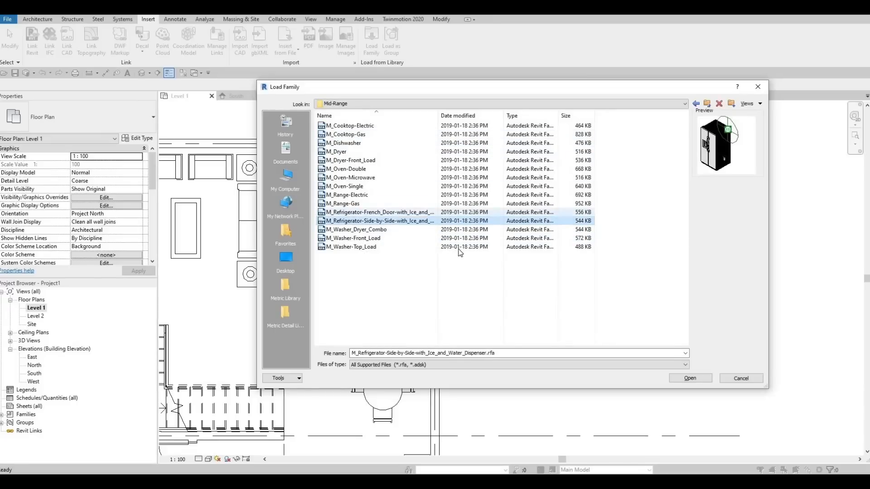
click(689, 378)
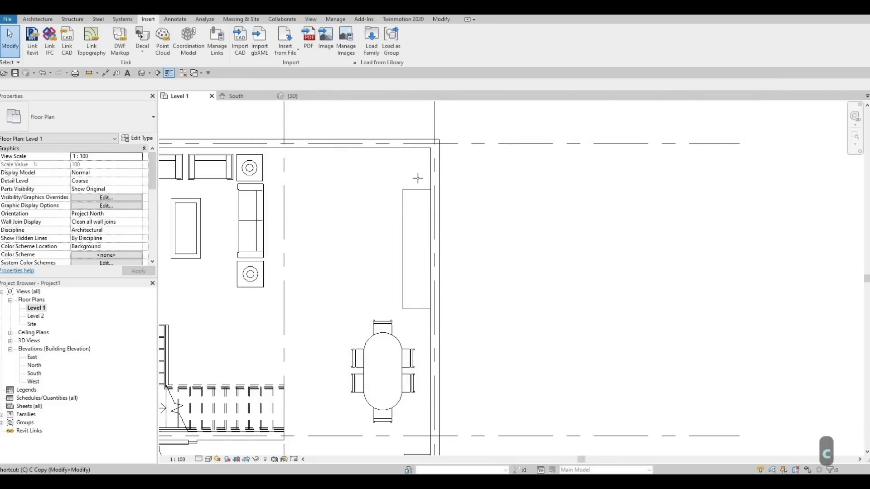
Place the 900mm French-door refrigerator in the room corner beside the cabinet, rotated so its back sits against the exterior wall
key(c)
key(m)
key(space)
key(space)
key(space)
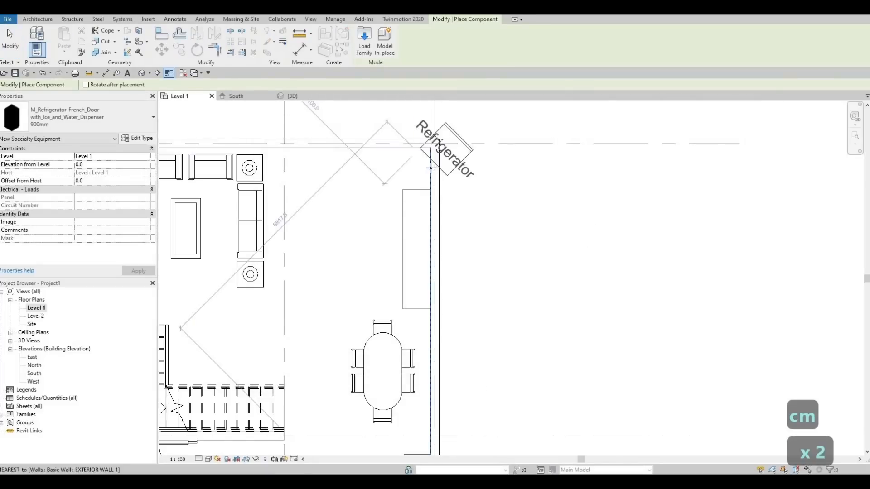
scroll(433, 171, up, 2)
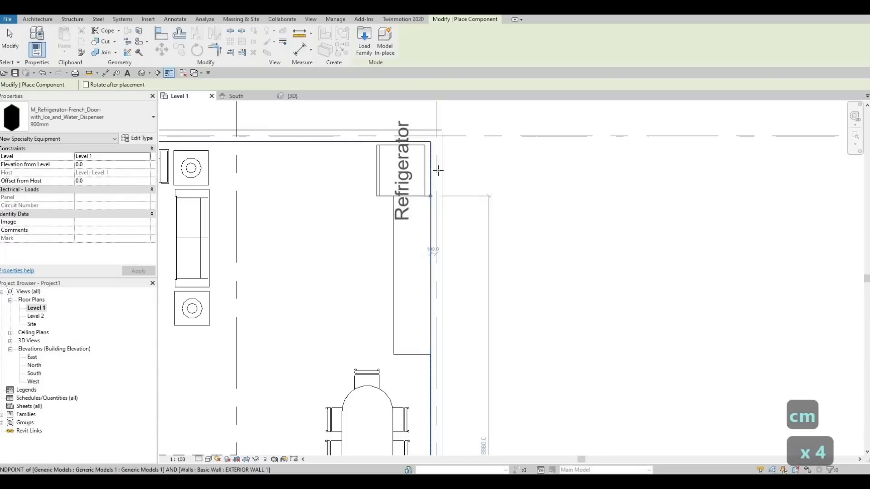
click(424, 190)
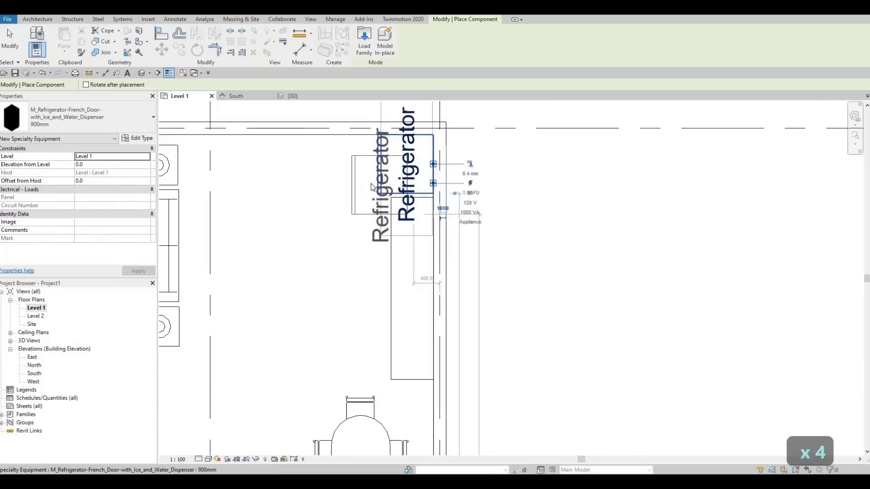
scroll(371, 186, up, 2)
key(Escape)
key(Escape)
key(Escape)
click(370, 184)
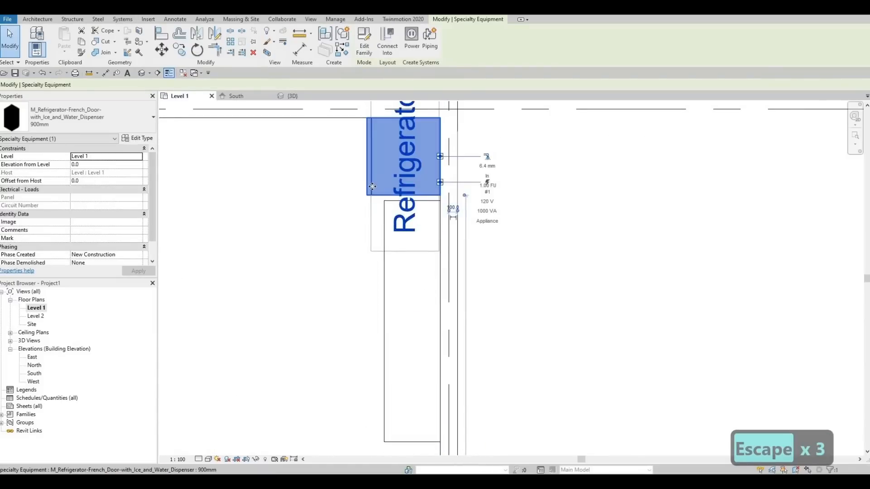
scroll(390, 236, down, 3)
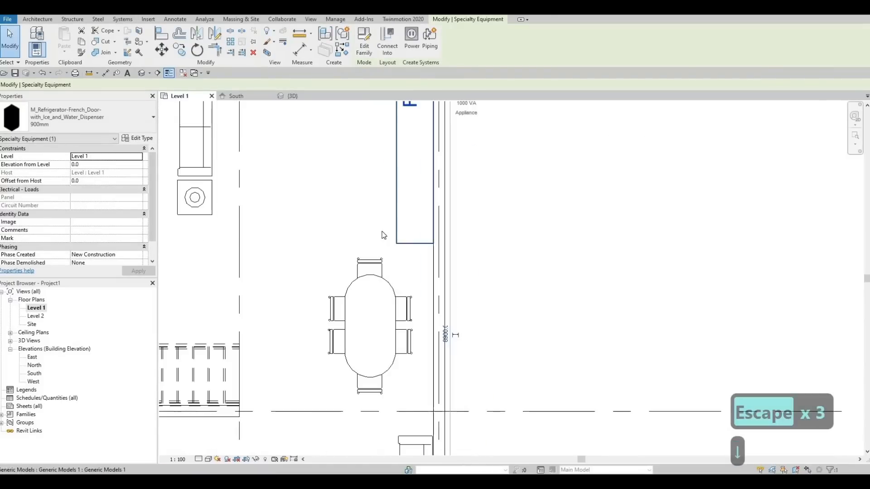
Nudge the dining table with its six chairs down the plan, away from the cabinet, and slightly toward the stairs
key(Escape)
drag(320, 193, 418, 322)
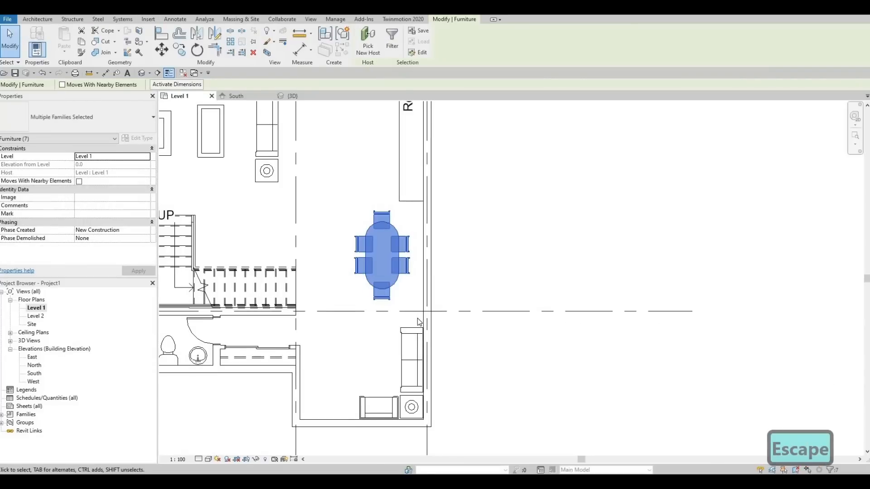
key(Down)
key(Down)
key(Down)
key(Down)
key(Down)
key(Down)
key(Down)
key(Down)
key(Down)
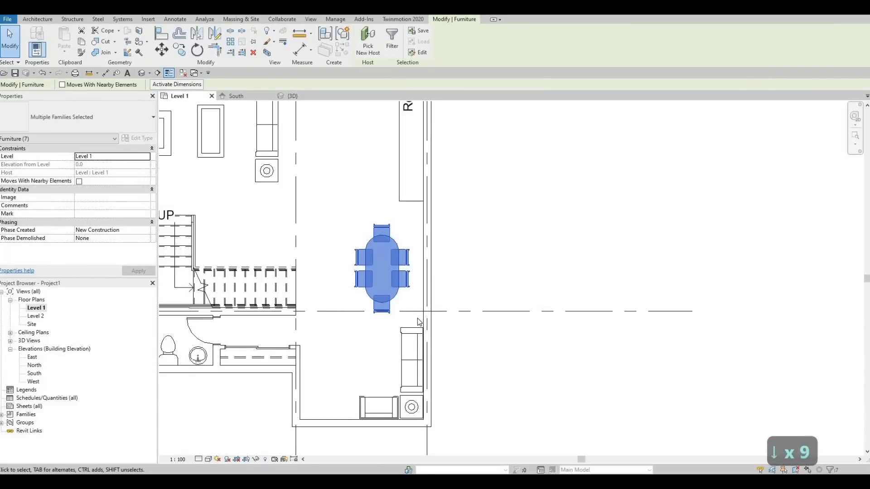
key(Left)
key(Down)
key(Down)
key(Down)
key(Down)
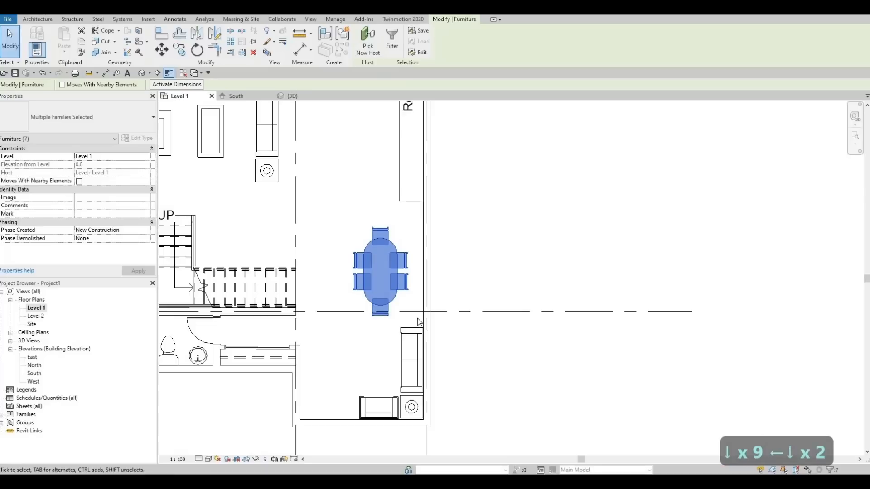
key(Left)
key(Down)
key(Down)
key(Down)
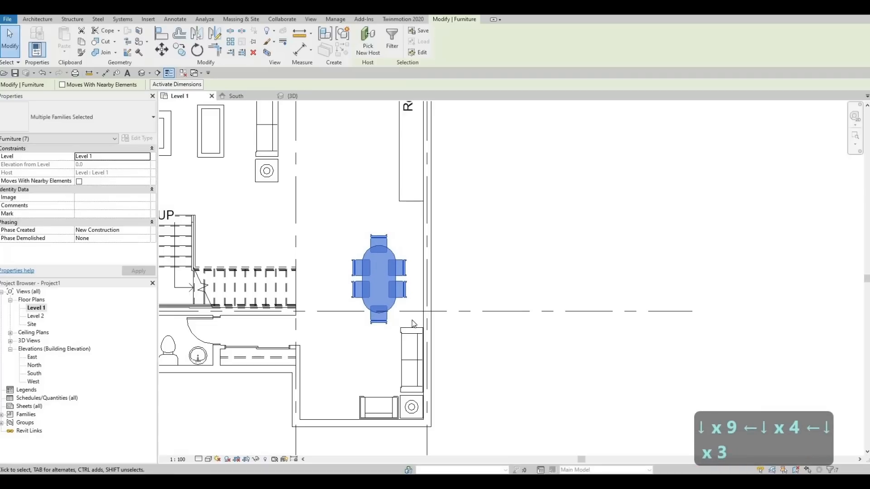
key(Escape)
key(Escape)
middle_drag(393, 164, 380, 240)
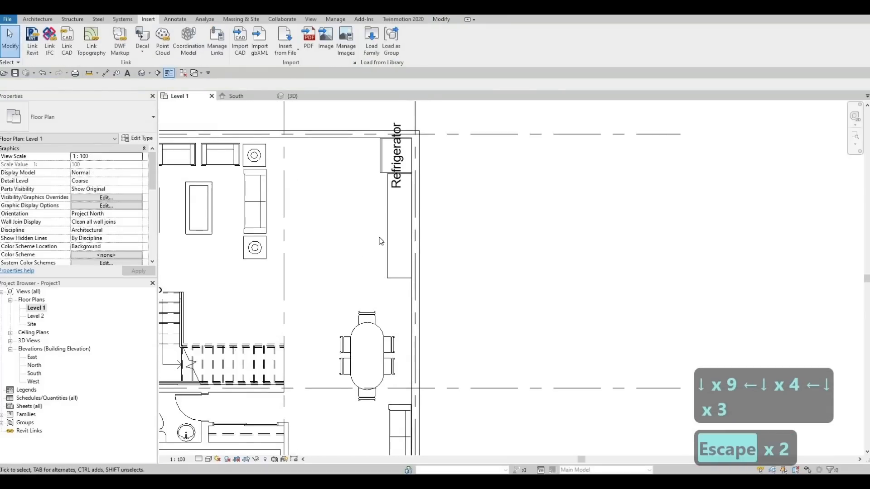
scroll(380, 245, up, 2)
key(Escape)
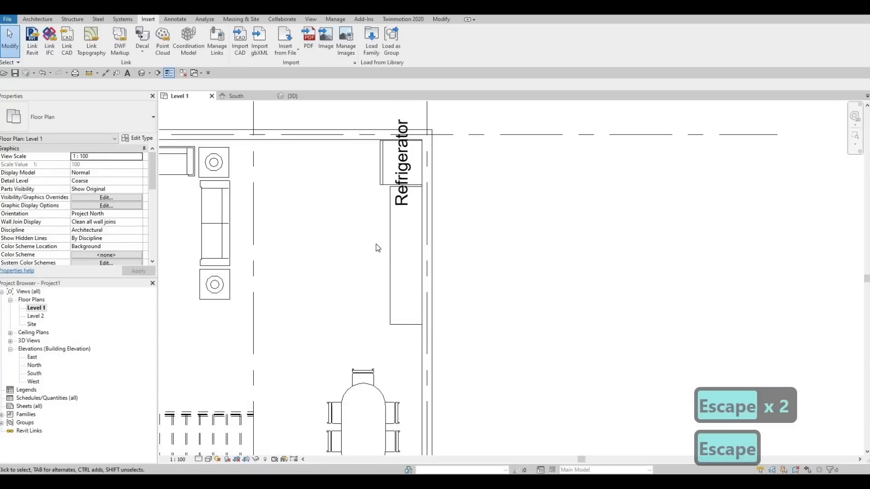
Nudge the in-place cabinet seven increments down the plan, along the exterior wall and away from the refrigerator
click(375, 247)
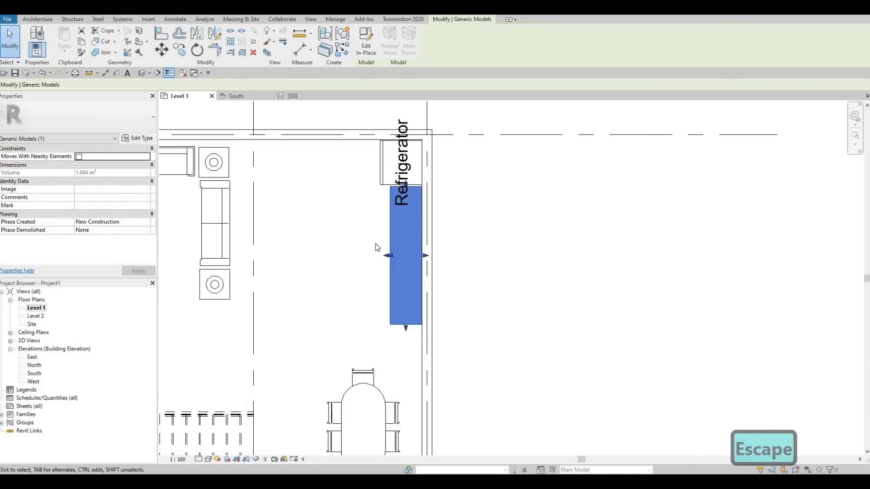
key(Down)
key(Down)
key(Down)
key(Down)
key(Down)
key(Down)
key(Down)
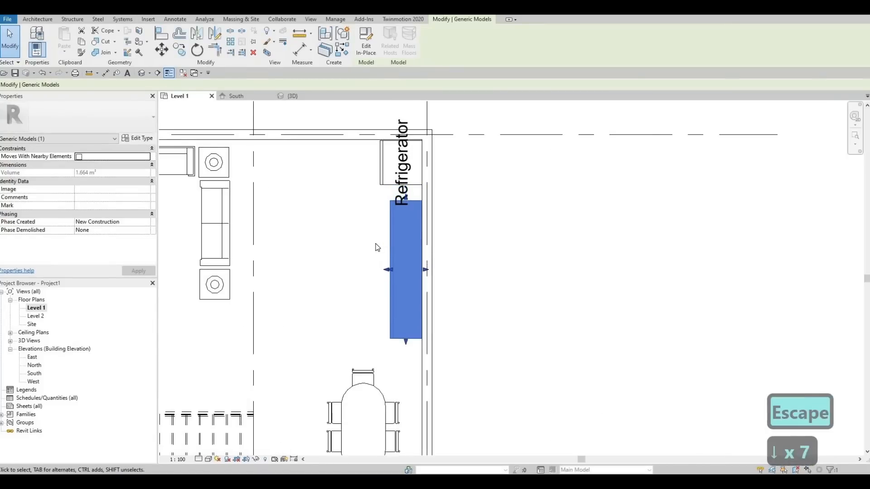
key(Escape)
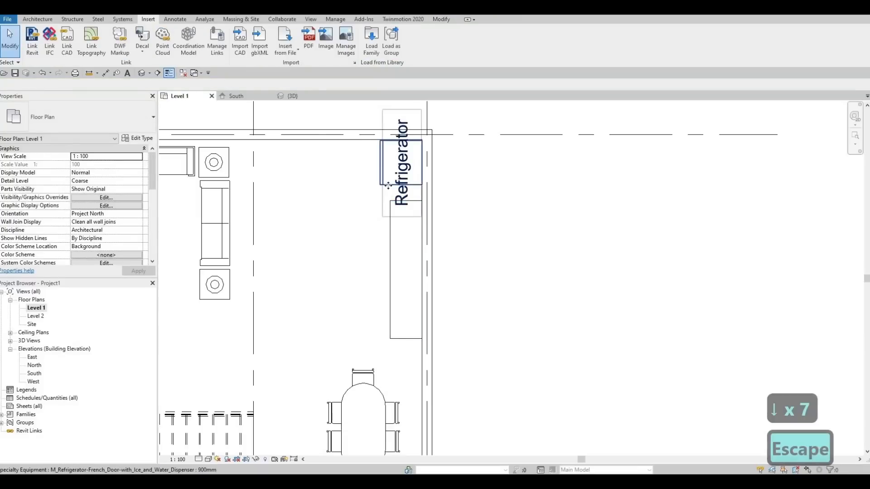
Nudge the refrigerator four increments down the plan so it stands clear of the corner wall
click(389, 186)
key(Down)
key(Down)
key(Down)
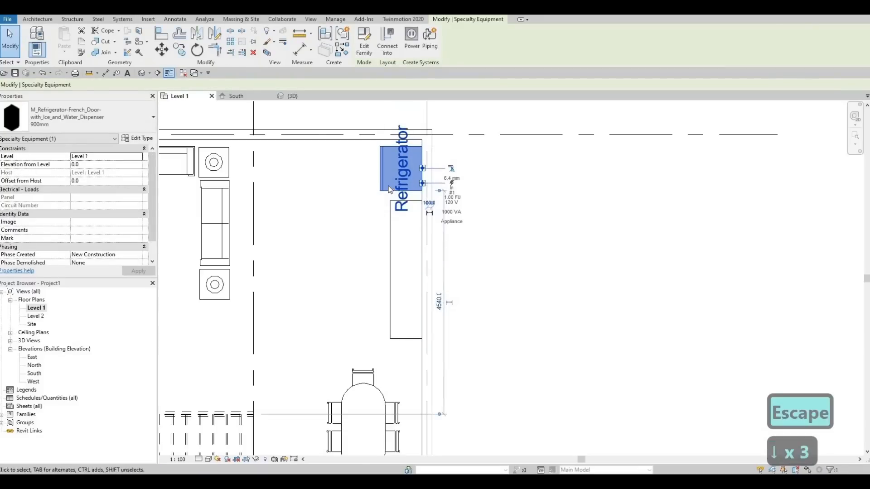
key(Down)
key(Escape)
key(Escape)
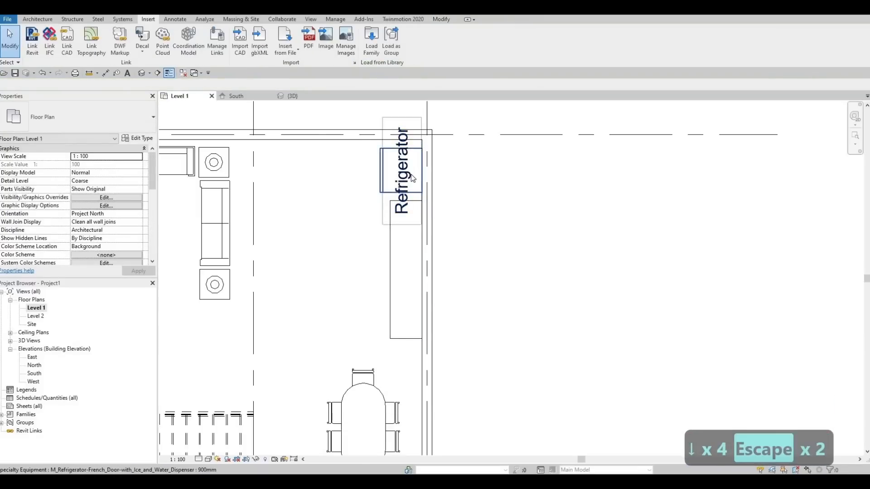
Turn off Show Label in the type properties of the 900mm refrigerator
scroll(410, 178, up, 1)
click(421, 168)
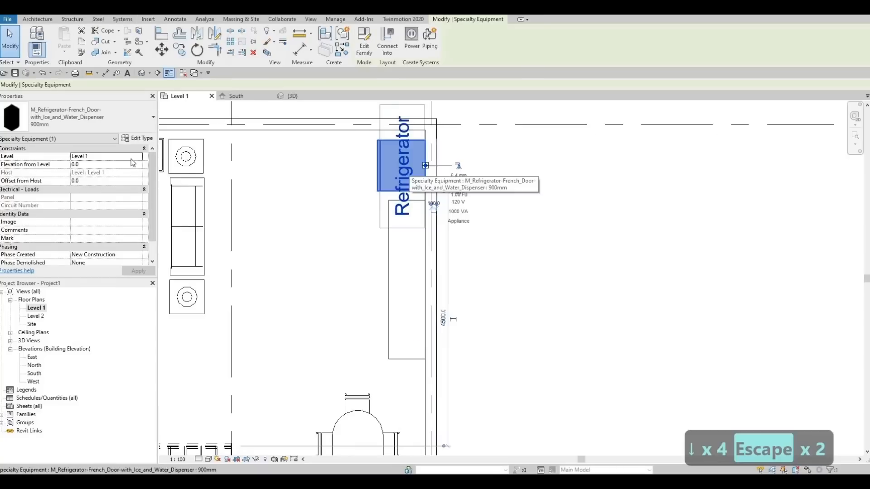
click(146, 139)
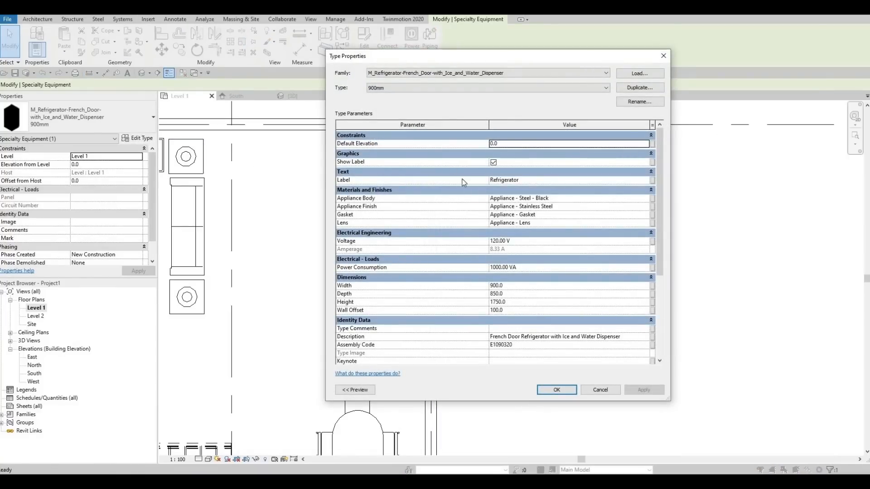
click(492, 163)
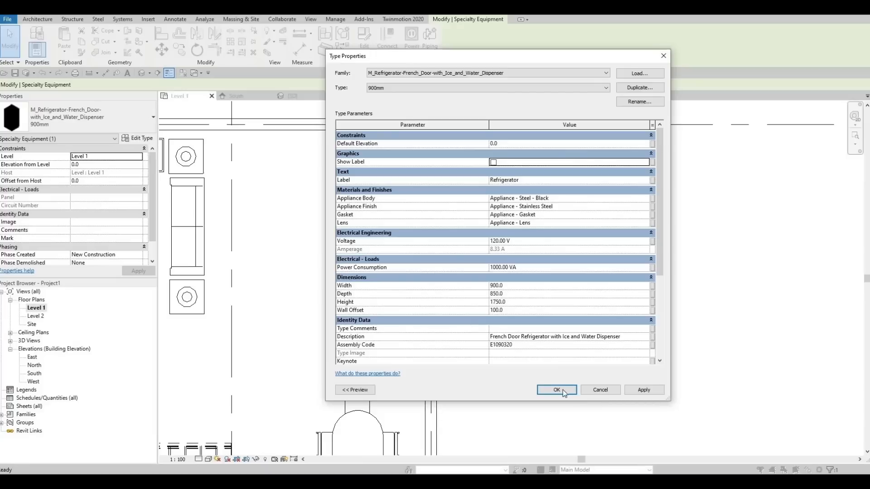
click(550, 392)
key(Escape)
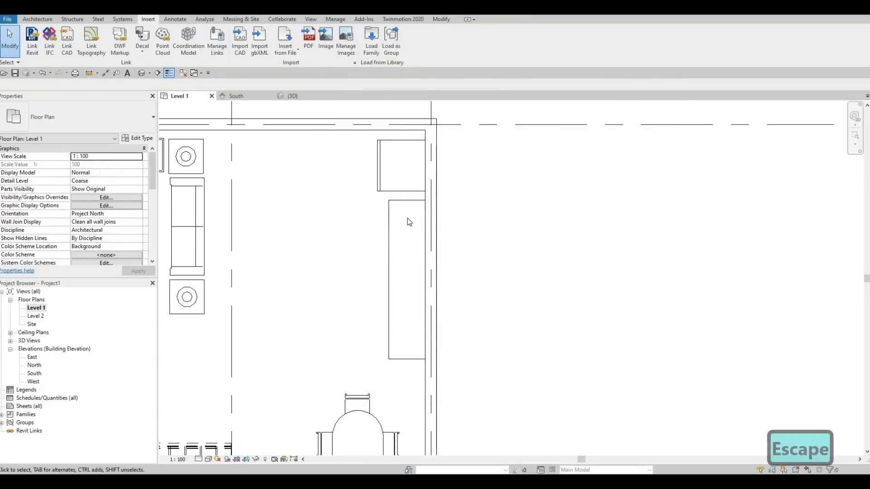
Draw a vertical building section from above the upper exterior wall to below the dining table, looking toward the refrigerator and cabinet
scroll(372, 261, down, 2)
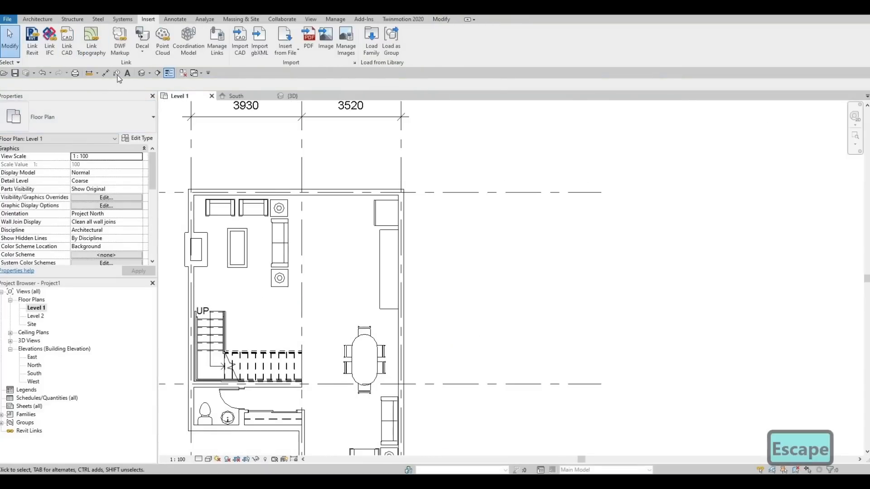
click(157, 73)
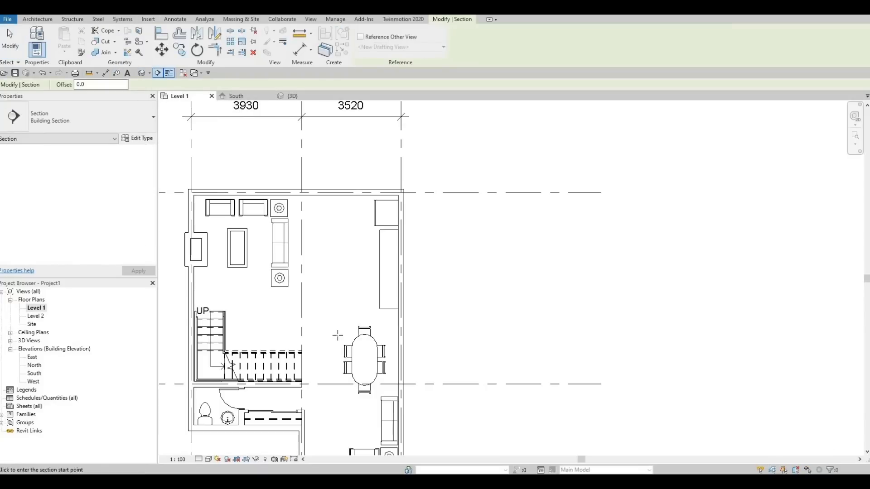
click(334, 219)
key(Escape)
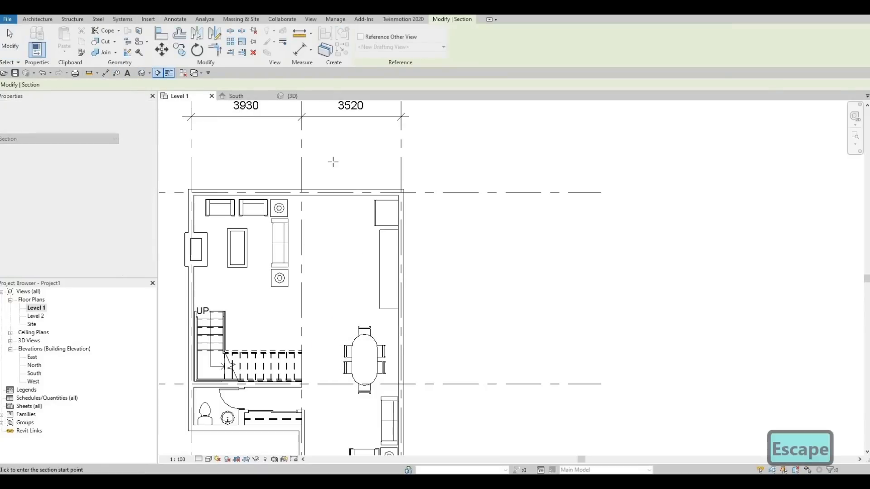
click(333, 161)
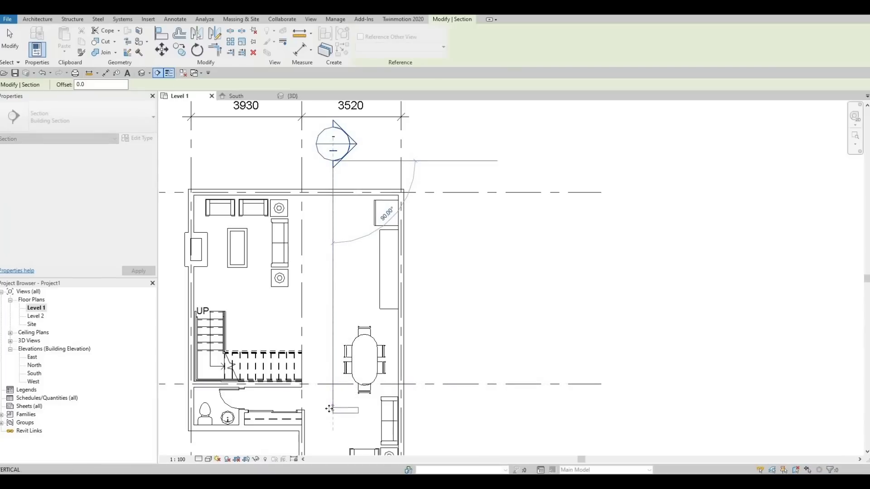
click(329, 409)
middle_drag(316, 317, 308, 339)
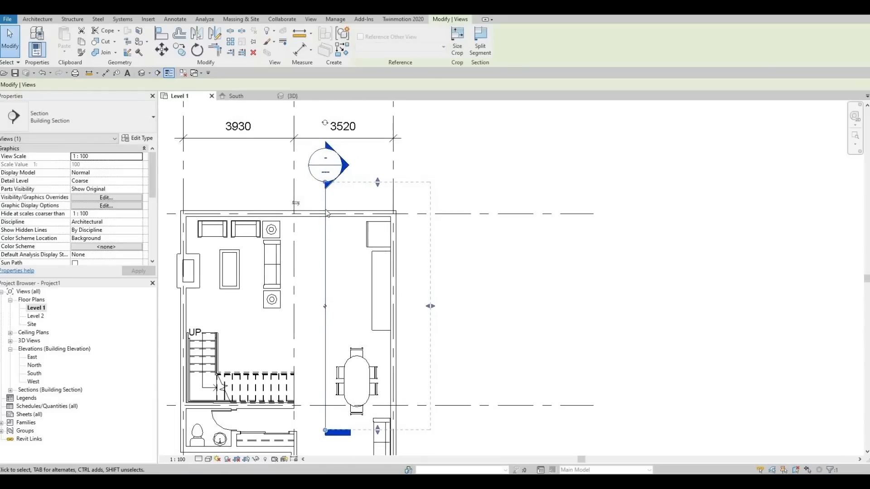
key(Escape)
key(Escape)
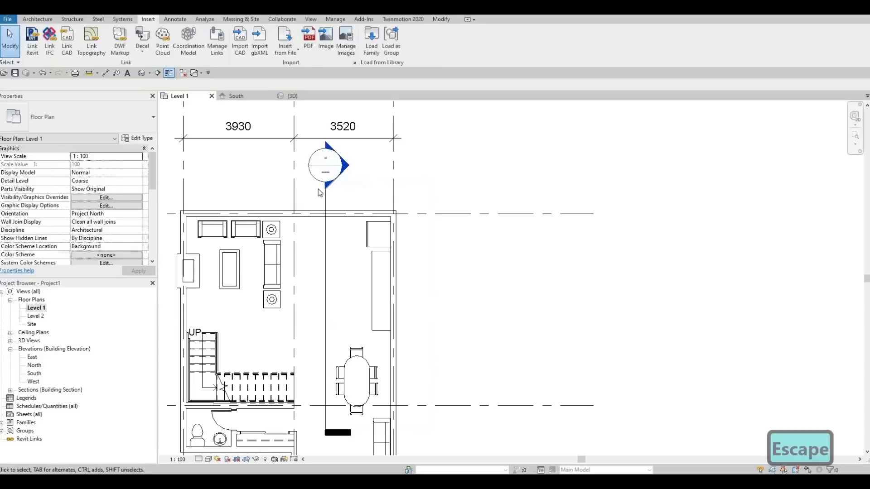
Open the new section view and expand the building sections in the project browser
double_click(347, 169)
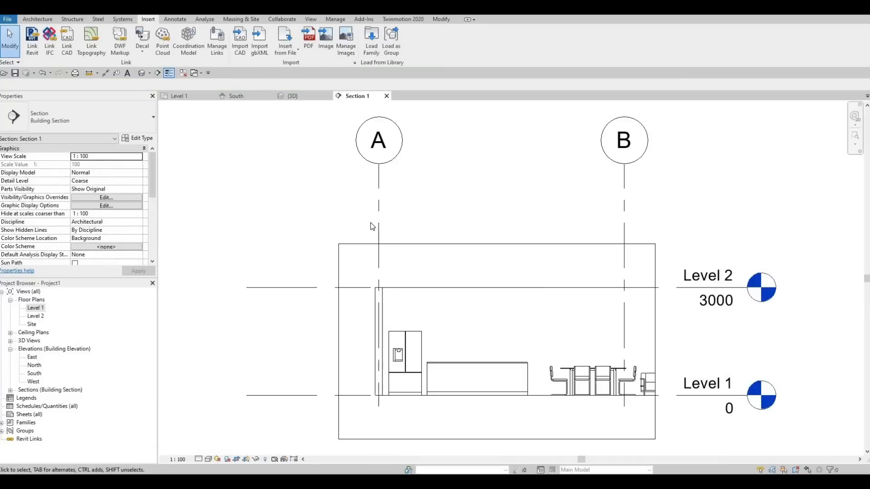
scroll(437, 348, up, 3)
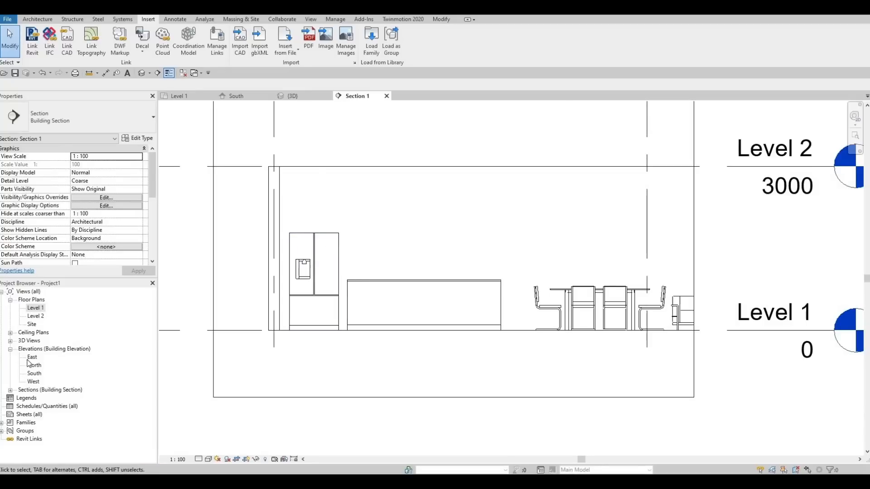
click(13, 394)
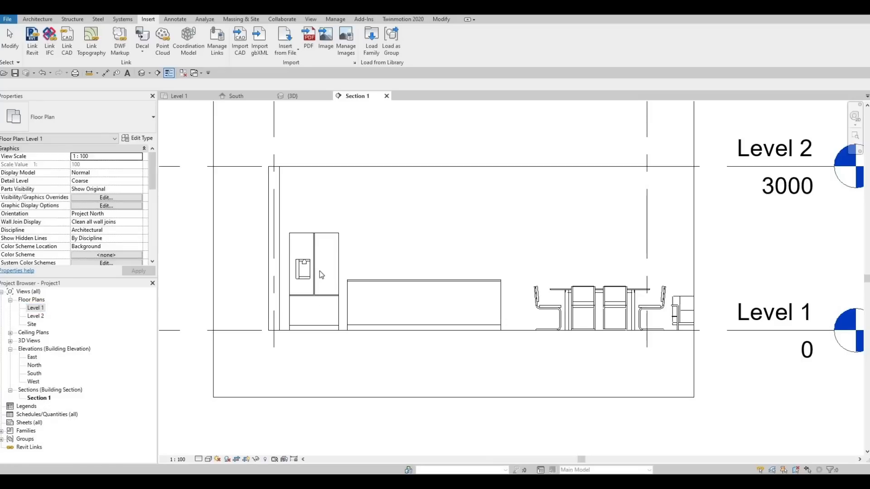
Examine the refrigerator, the cabinet and the spaces around them in the section view
scroll(324, 275, up, 1)
scroll(336, 287, down, 1)
key(Escape)
middle_drag(341, 268, 330, 284)
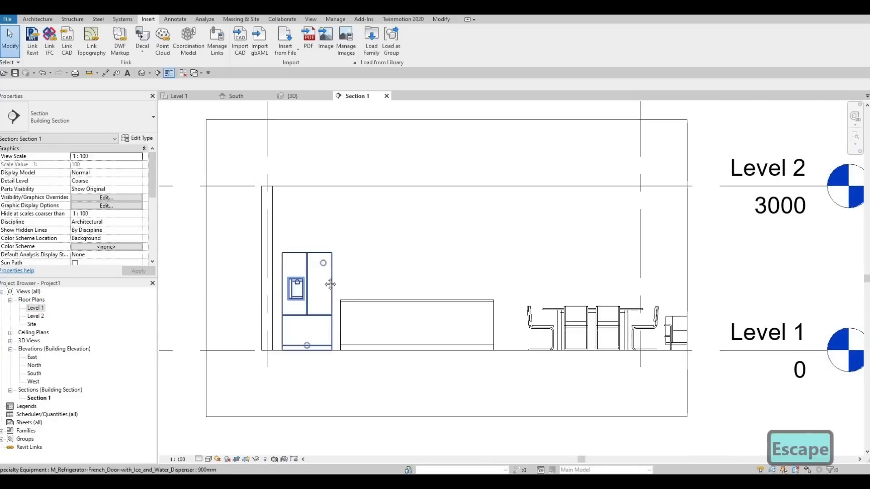
scroll(326, 274, up, 1)
scroll(317, 265, down, 1)
middle_drag(303, 241, 306, 248)
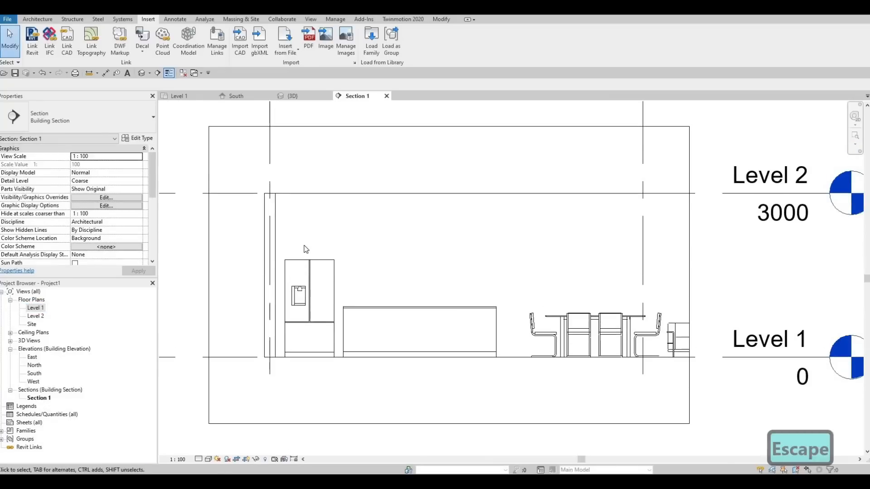
scroll(306, 250, up, 1)
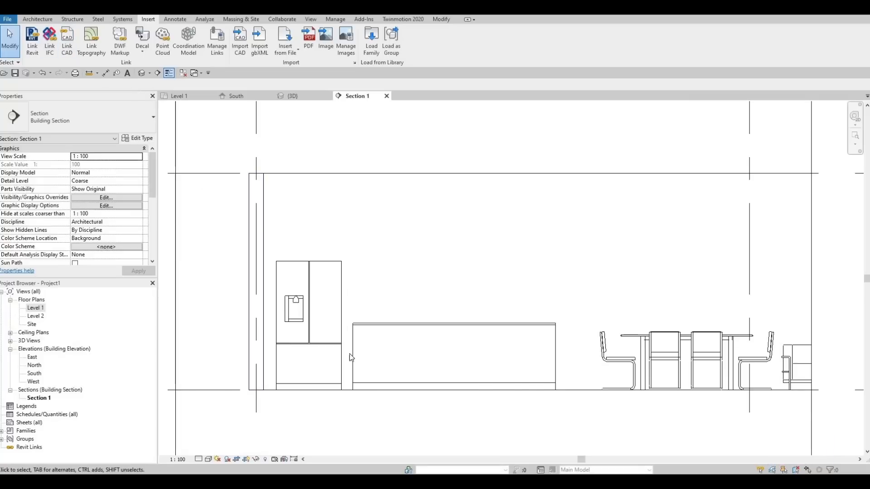
click(49, 46)
middle_drag(306, 227, 299, 201)
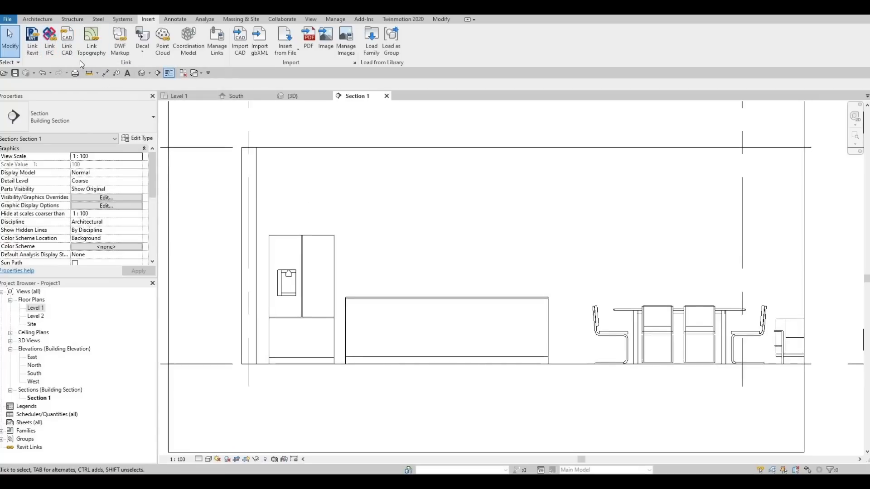
Start a new in-place model in the Generic Models category, accepting the default name
click(38, 19)
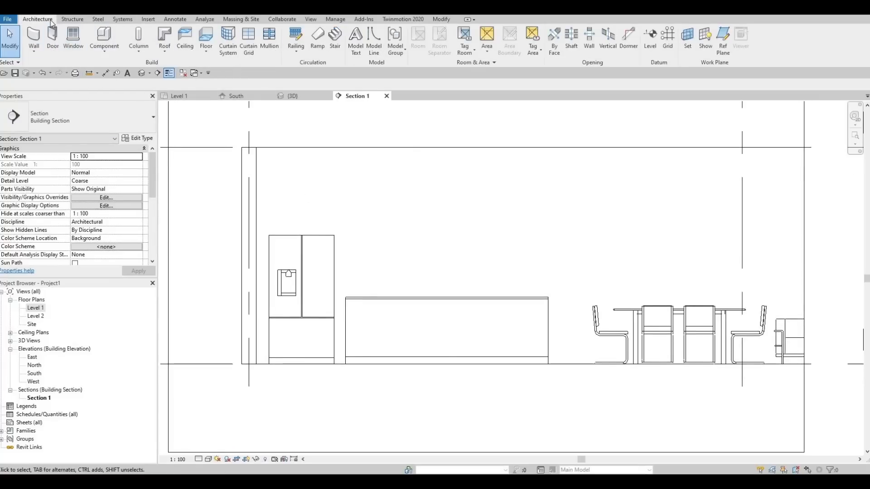
click(104, 51)
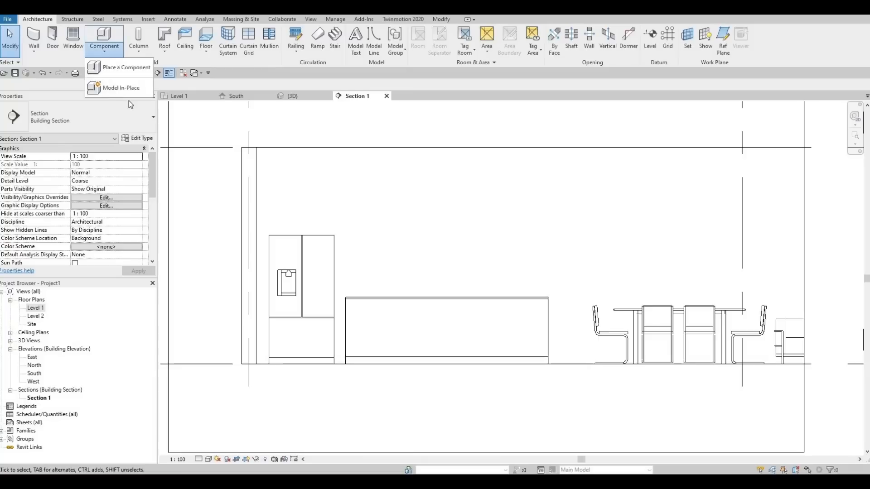
scroll(420, 222, down, 4)
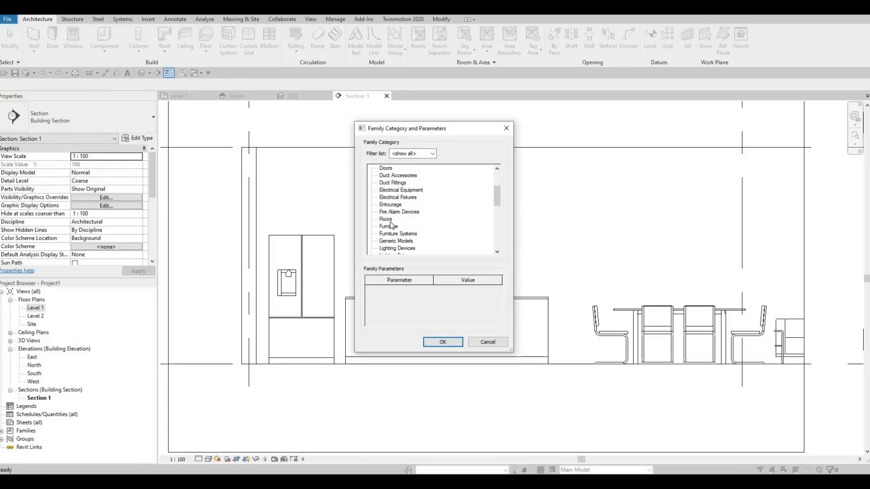
key(g)
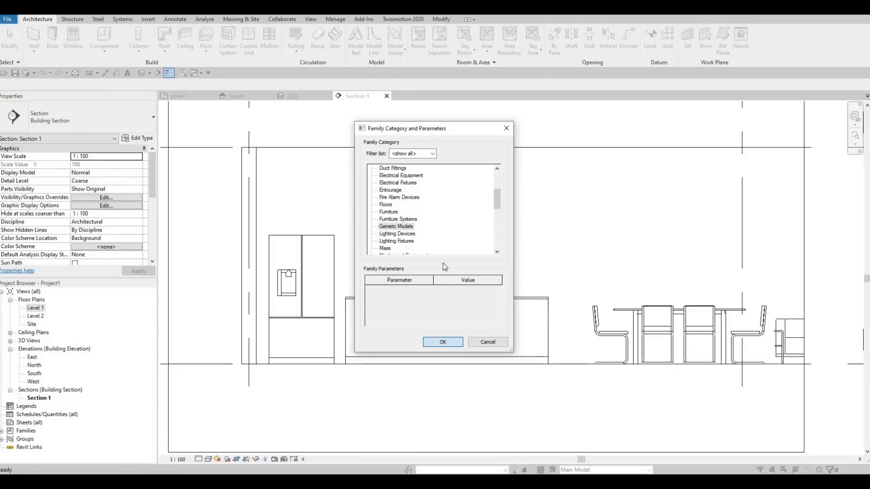
click(442, 341)
click(433, 259)
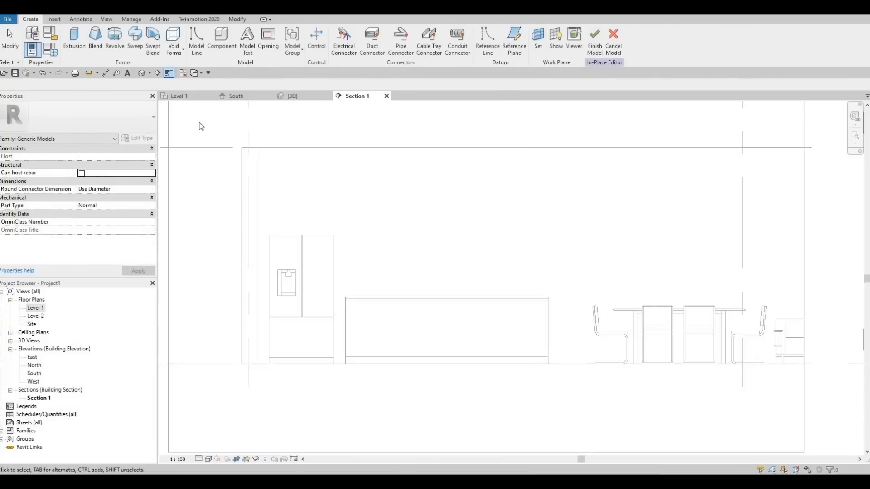
Start an extrusion with the face of the exterior wall behind the refrigerator picked as its work plane
click(74, 40)
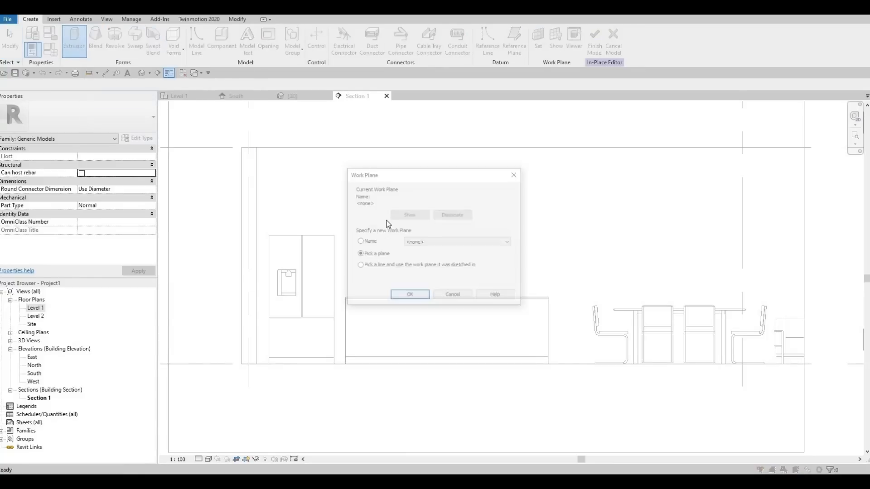
click(410, 296)
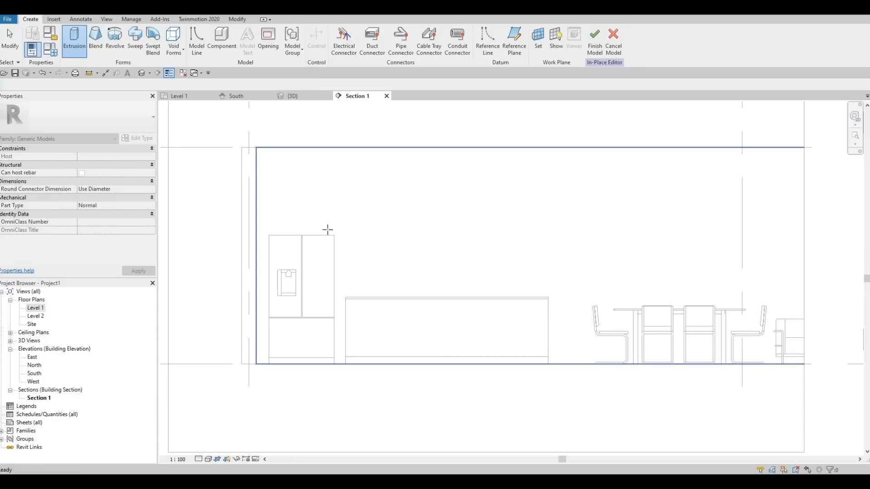
click(313, 189)
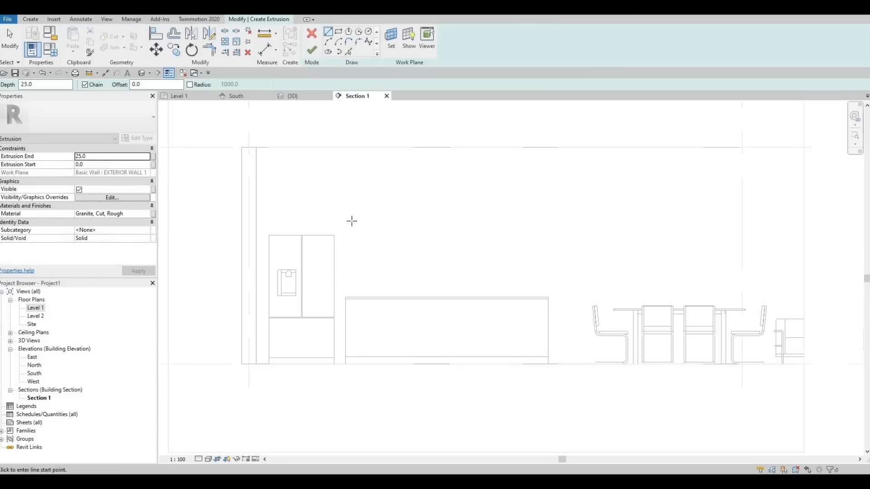
Sketch a rectangle about 1220 by 2260 mm around the refrigerator, starting at the wall's inner corner at floor level
click(339, 33)
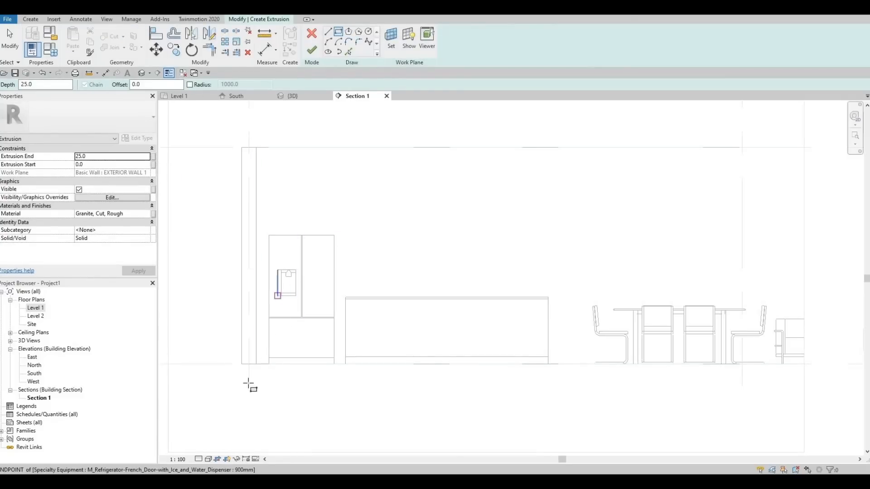
scroll(248, 384, up, 2)
click(242, 389)
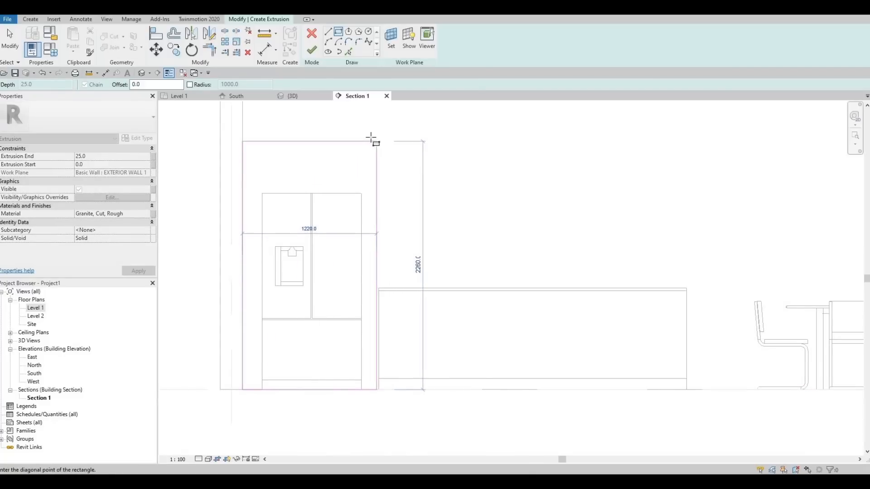
click(370, 137)
key(Escape)
Align the rectangle's vertical edge beside the refrigerator with the near side of the cabinet
scroll(388, 341, up, 2)
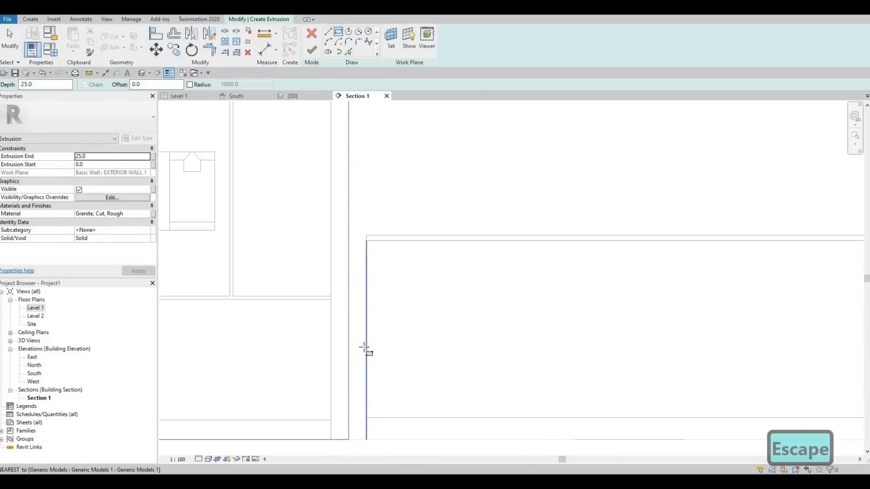
key(a)
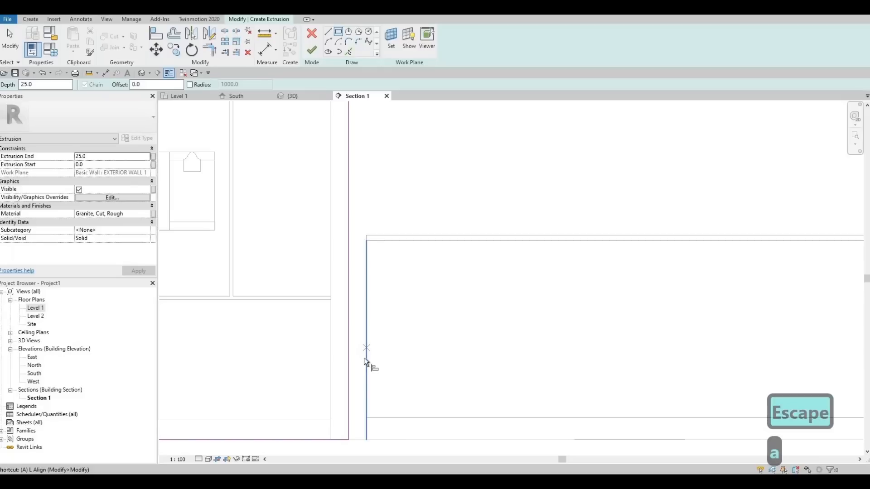
key(l)
click(357, 350)
click(348, 338)
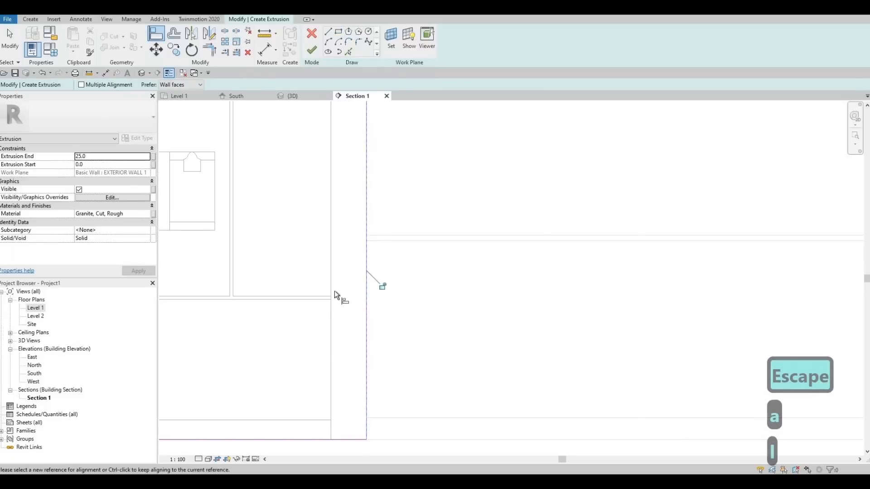
Sketch a second rectangle about 900 by 1785 mm that traces the refrigerator's outline from floor level
scroll(338, 259, down, 3)
key(Escape)
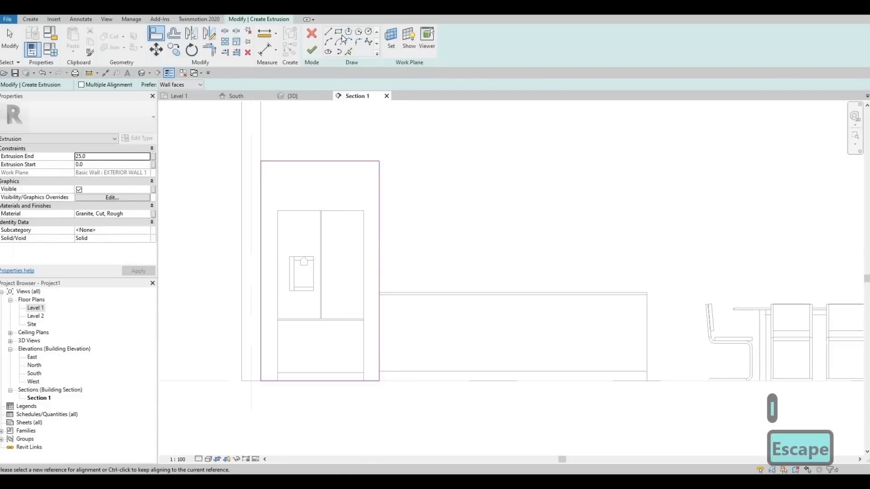
click(340, 33)
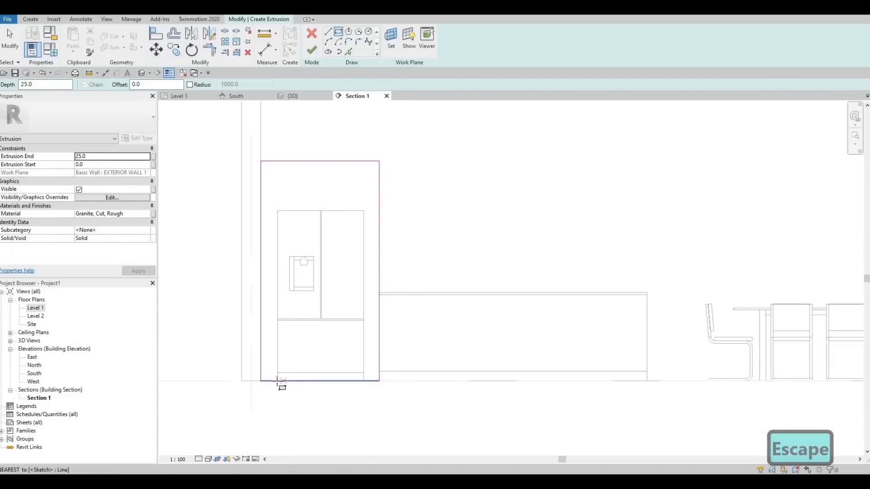
click(278, 381)
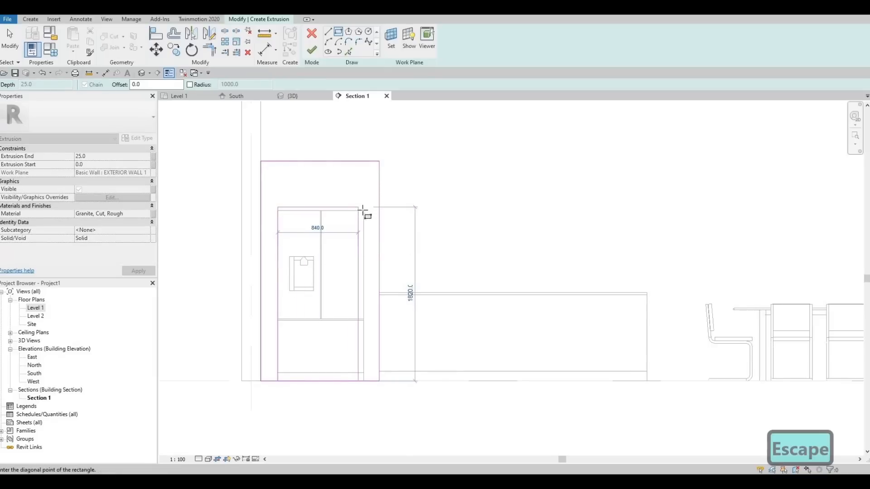
click(364, 211)
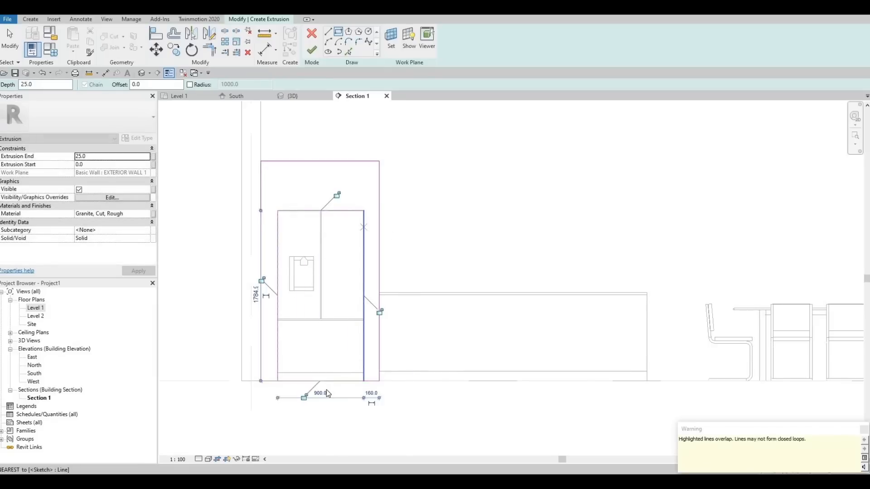
key(Escape)
key(Escape)
key(Escape)
Delete the inner rectangle's bottom line and split the outer rectangle's bottom line beneath the refrigerator
click(320, 382)
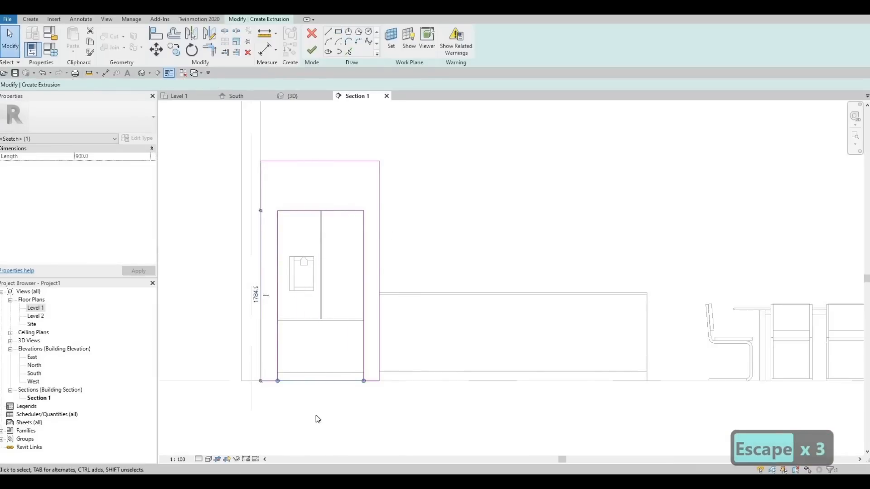
key(Delete)
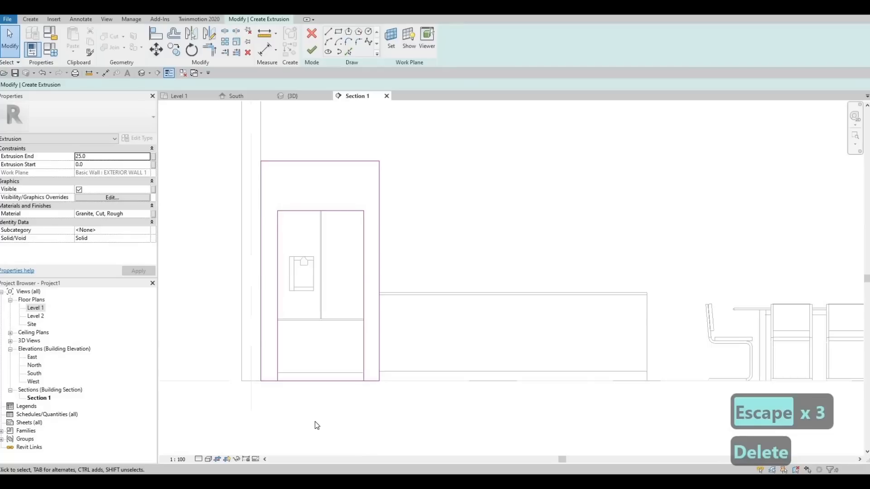
key(s)
key(l)
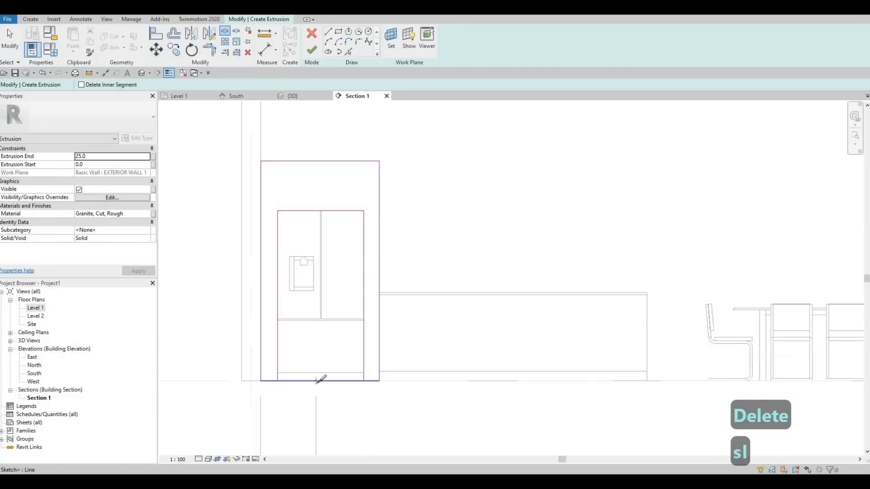
click(315, 381)
key(Escape)
key(Escape)
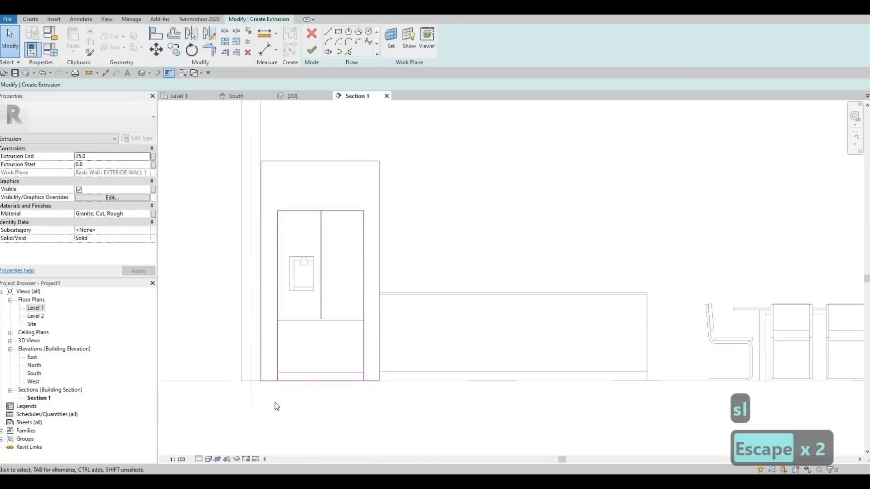
Trim both halves of the split bottom line to the inner vertical edges, leaving the refrigerator opening clear at the floor
key(t)
key(r)
scroll(270, 383, up, 2)
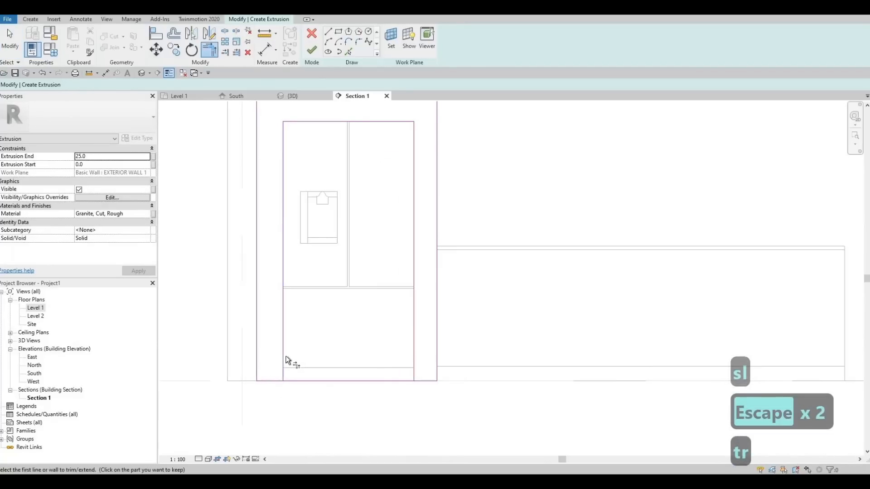
click(270, 380)
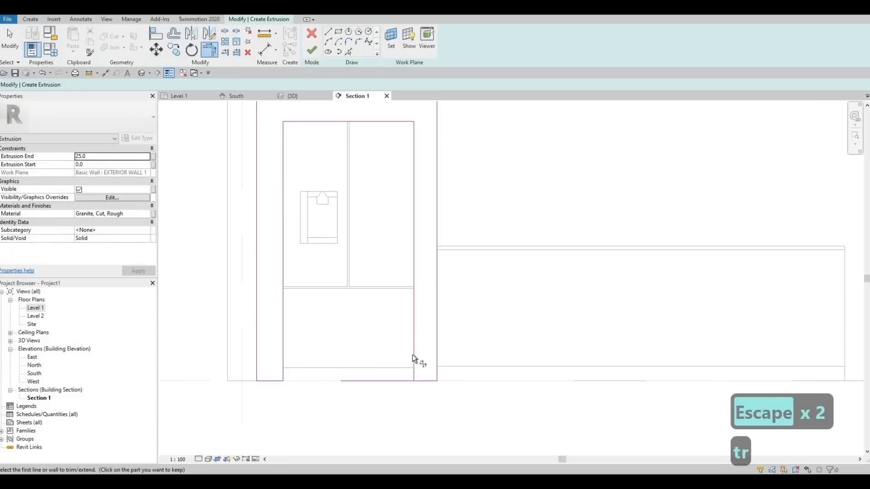
click(423, 381)
middle_drag(406, 363, 369, 375)
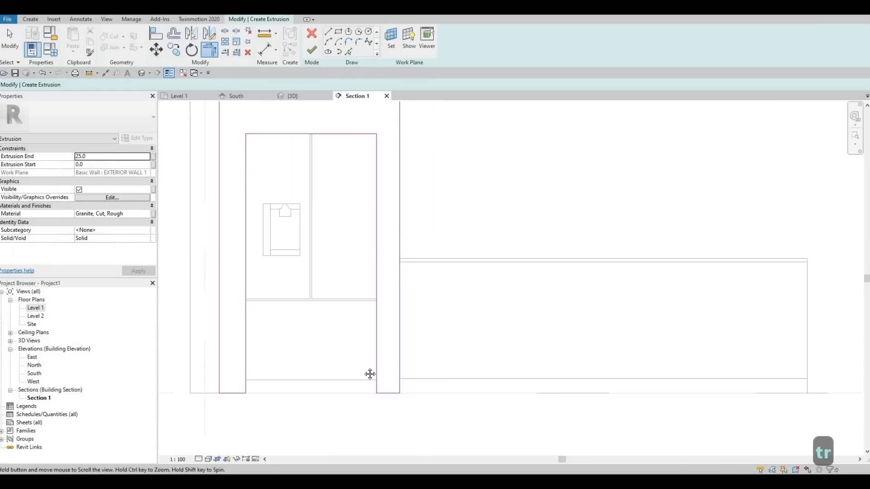
scroll(358, 385, down, 2)
middle_drag(207, 179, 207, 203)
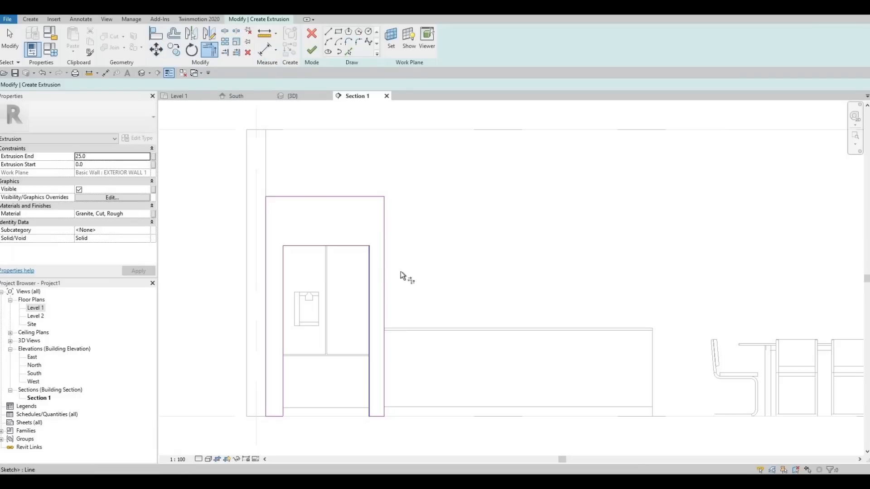
middle_drag(400, 222, 389, 192)
scroll(389, 191, down, 1)
key(Escape)
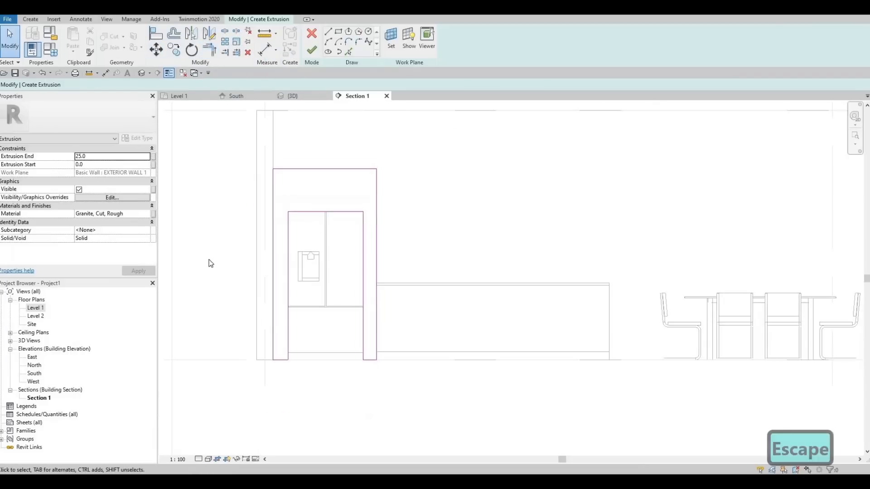
Set the extrusion's material to Travertine from the Stone category of the AEC Materials library
click(146, 214)
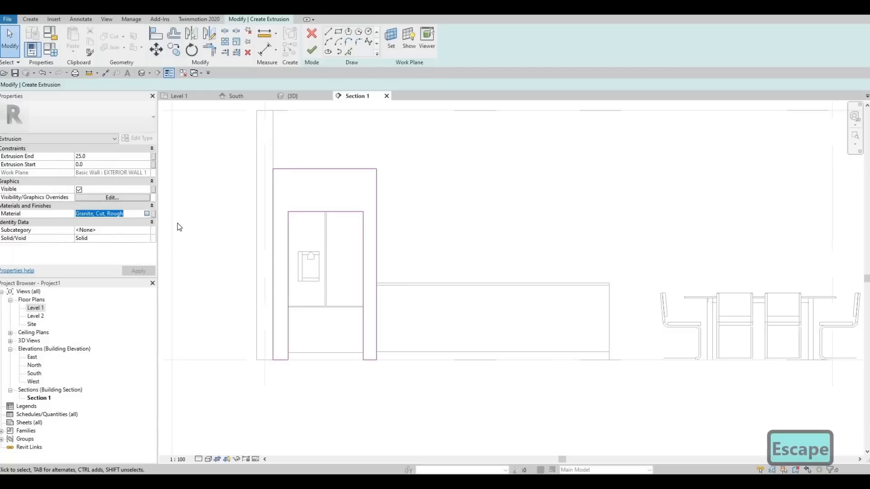
click(146, 214)
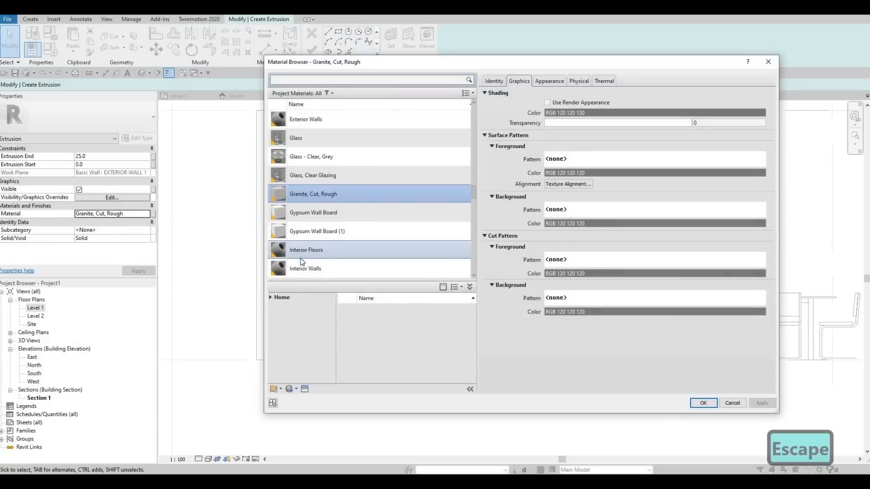
scroll(298, 262, down, 3)
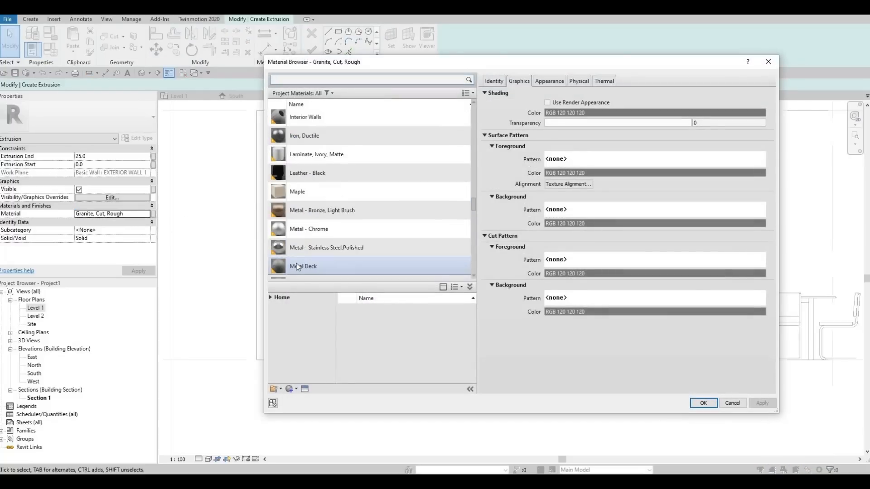
click(271, 297)
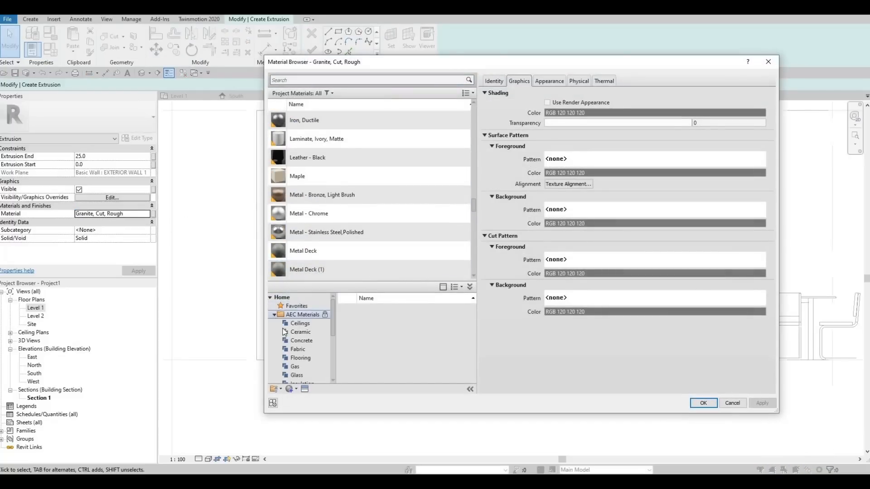
scroll(300, 358, down, 3)
scroll(300, 369, down, 1)
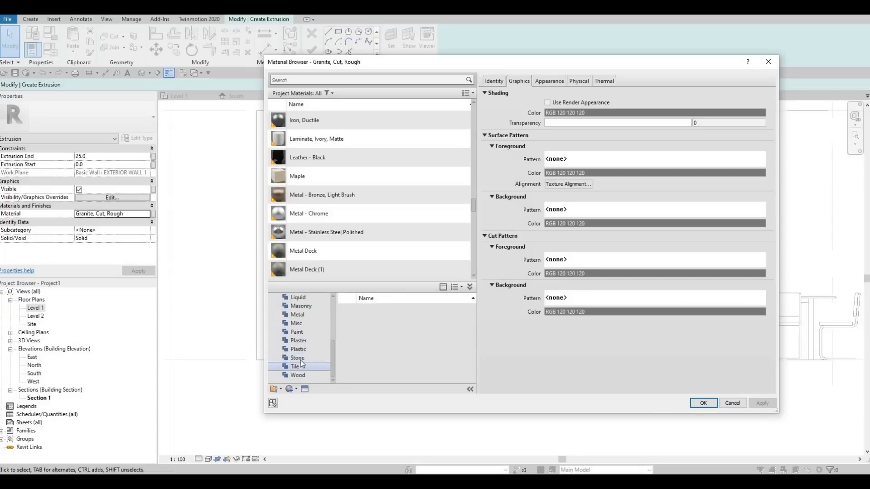
click(300, 360)
scroll(412, 357, down, 2)
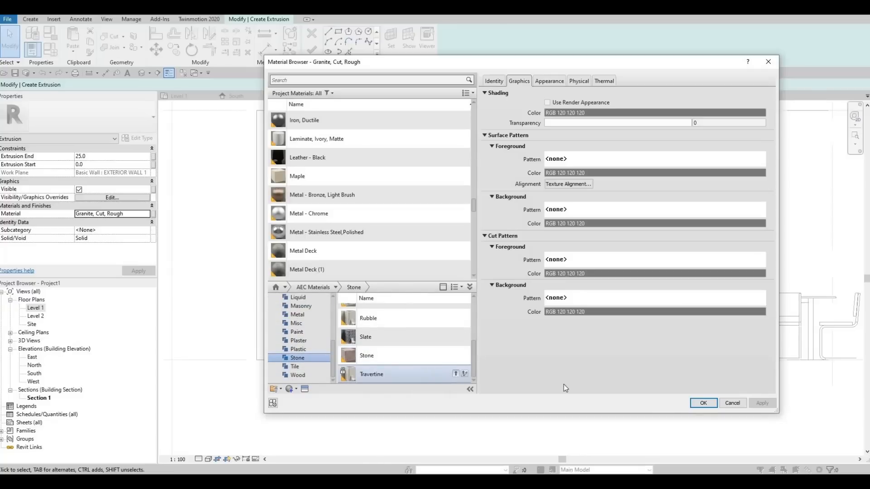
click(694, 403)
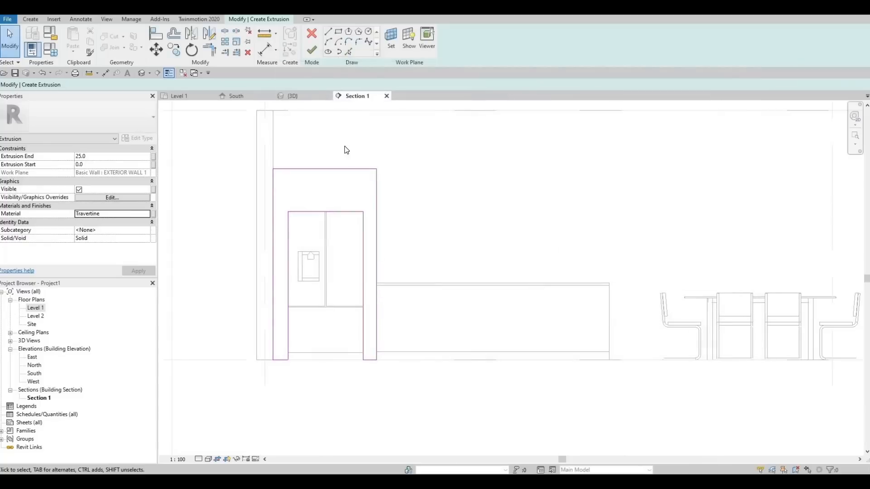
Finish the sketch and stretch the surround's front face in the 3D view to a depth of about 745 mm
click(312, 49)
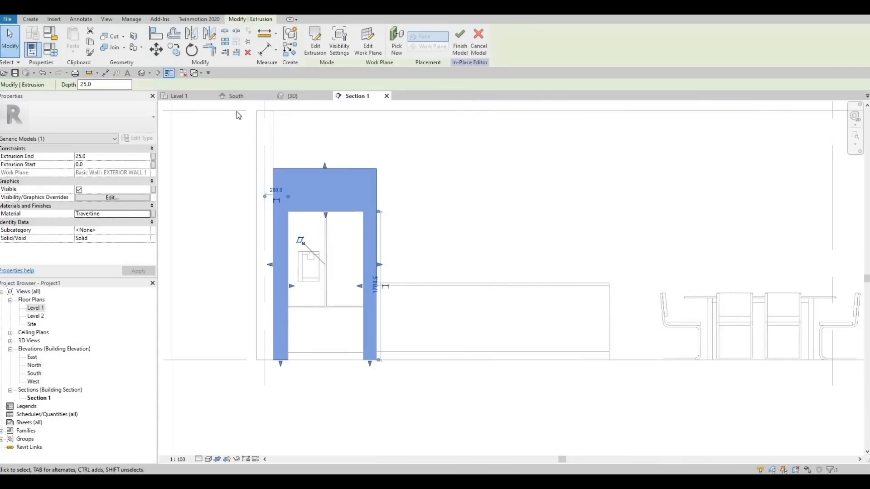
click(294, 96)
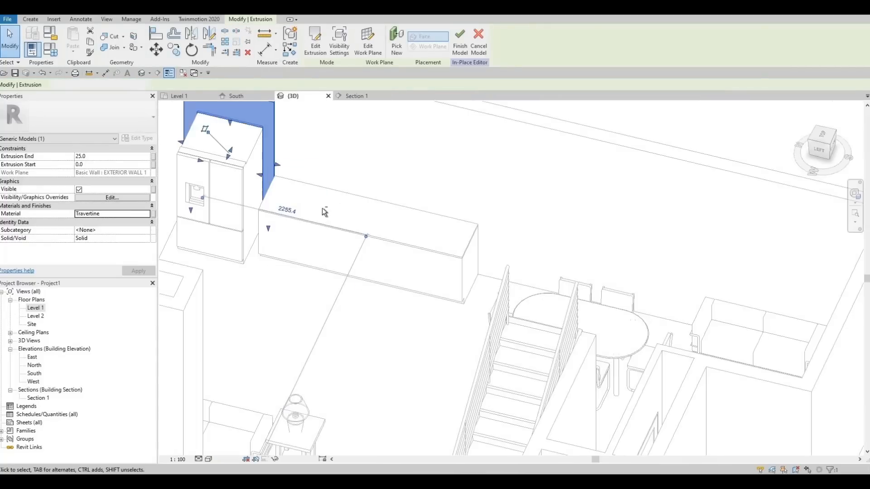
shift+middle_drag(261, 203, 334, 197)
drag(333, 195, 290, 212)
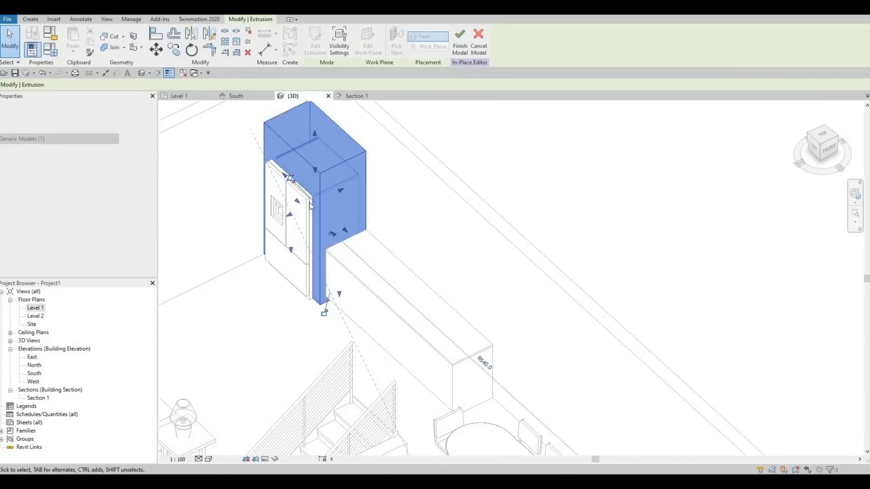
key(Escape)
scroll(311, 250, up, 2)
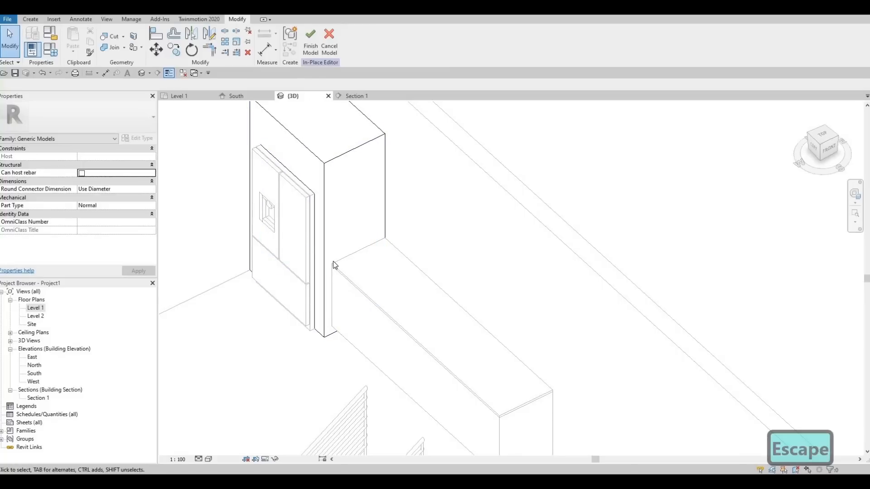
scroll(332, 262, down, 4)
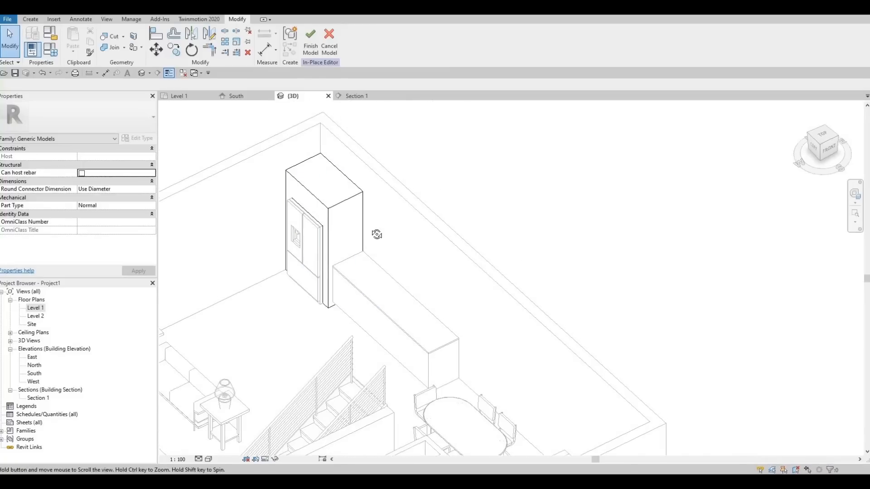
Raise the top face of the refrigerator surround to the top of the exterior walls and finish the in-place model
shift+middle_drag(404, 229, 371, 224)
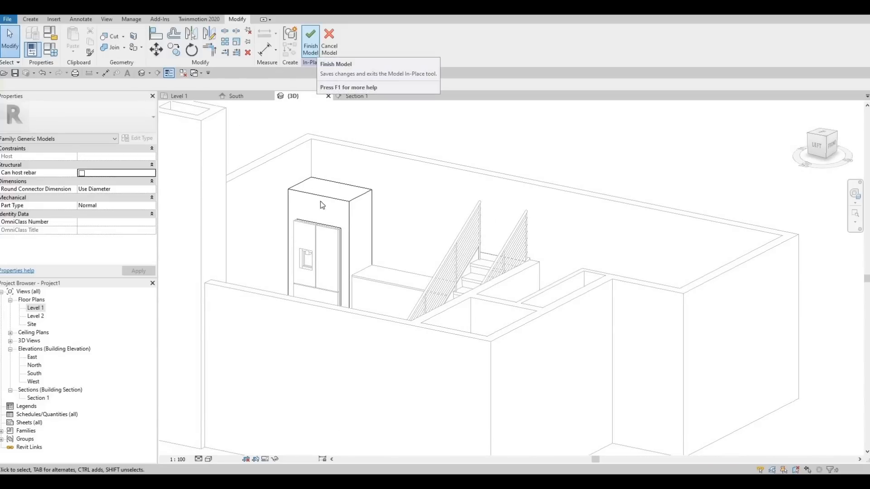
click(329, 186)
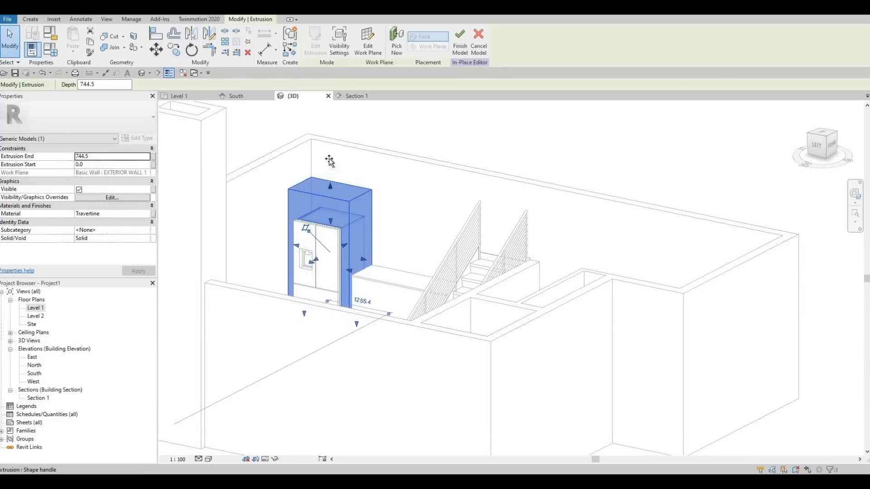
drag(329, 157, 294, 206)
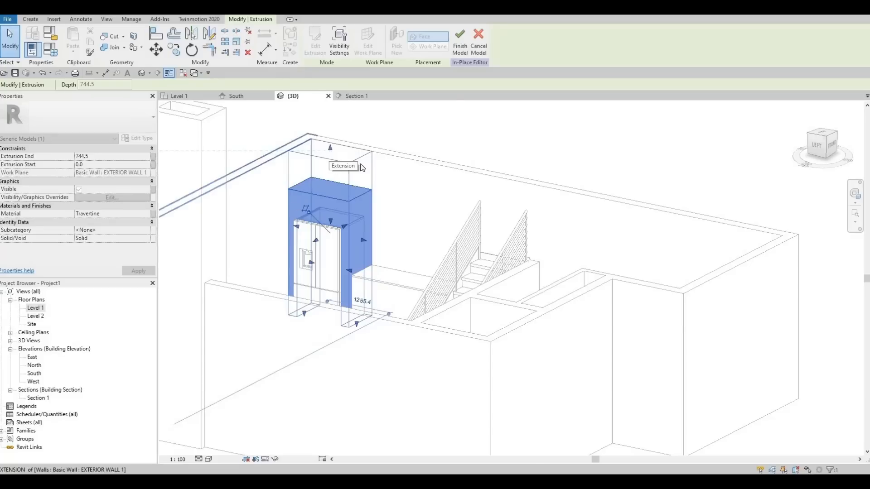
drag(363, 167, 362, 168)
click(460, 41)
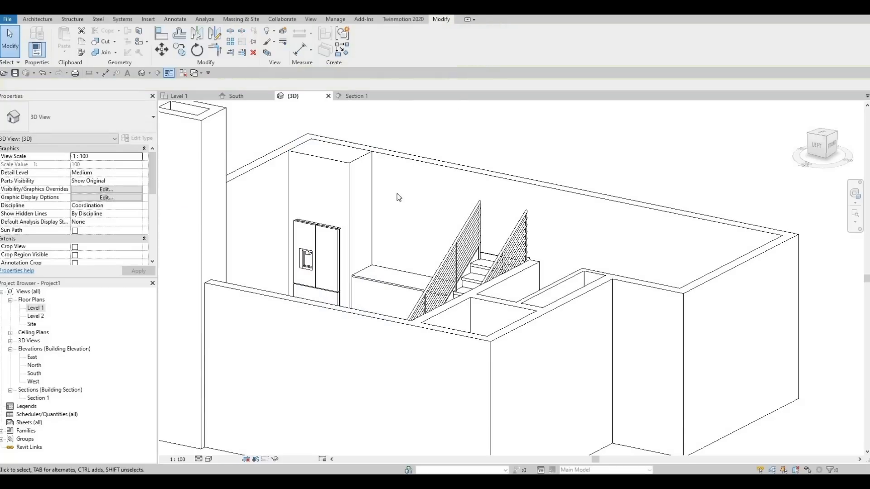
Reopen the Section 1 view and save the project when the save reminder appears
shift+middle_drag(439, 261, 427, 205)
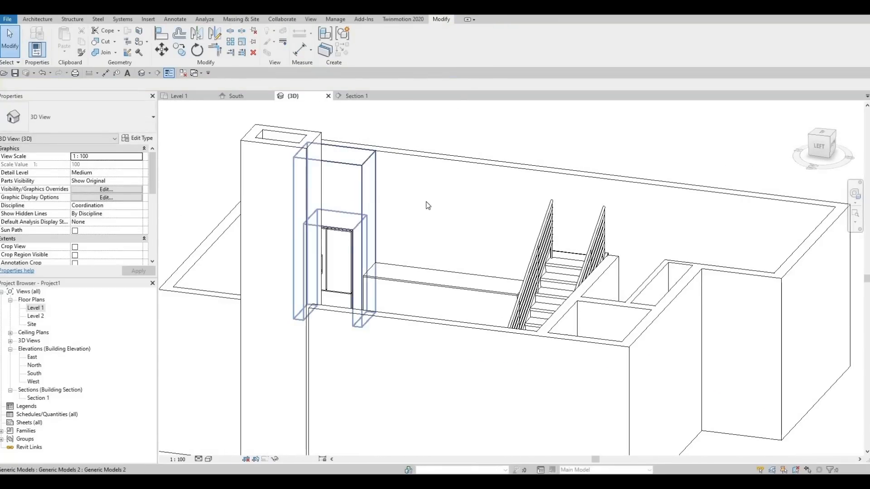
key(Escape)
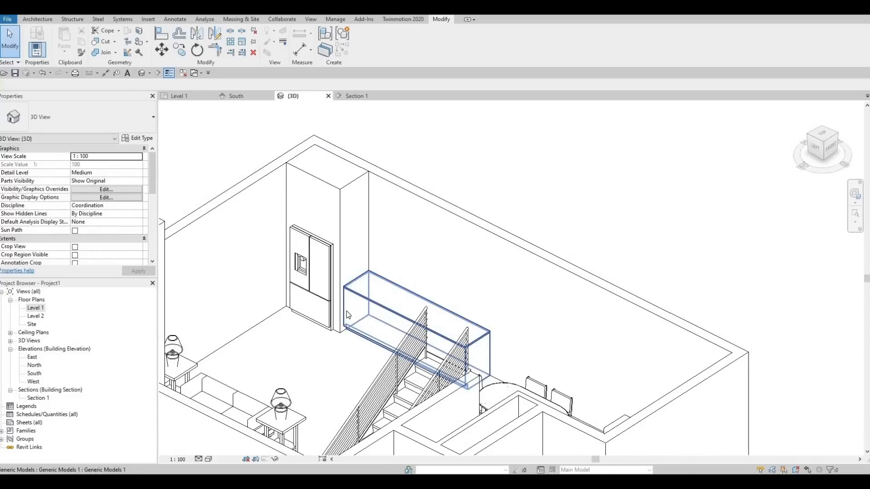
shift+middle_drag(328, 340, 308, 341)
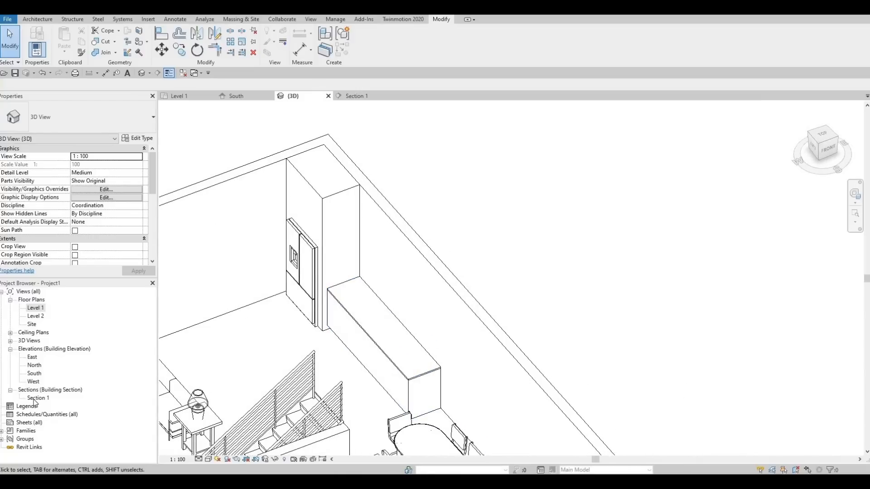
double_click(34, 399)
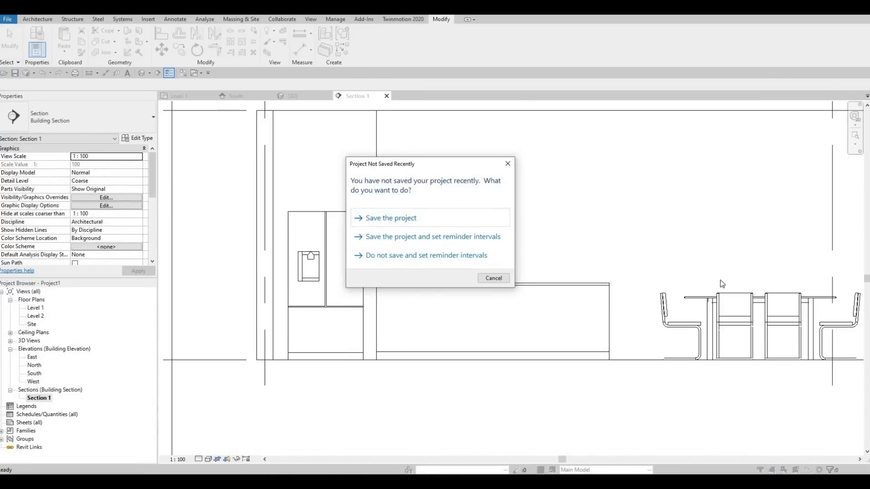
key(Return)
click(747, 257)
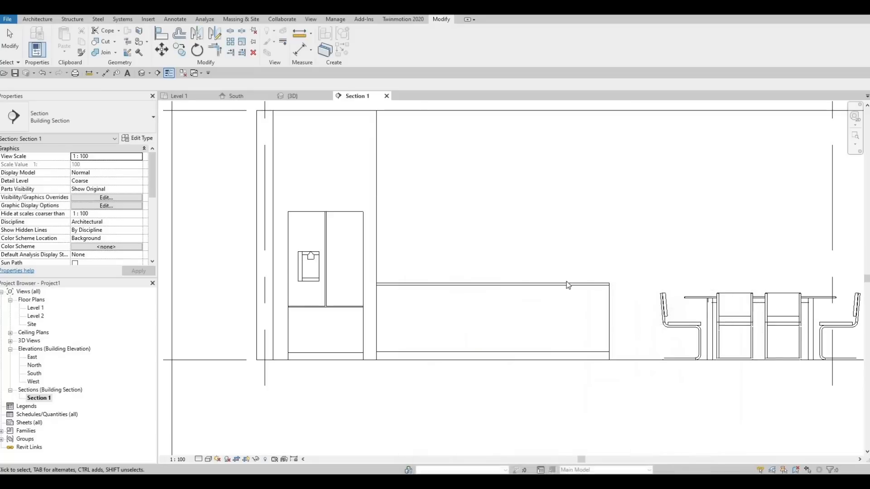
middle_drag(566, 281, 506, 308)
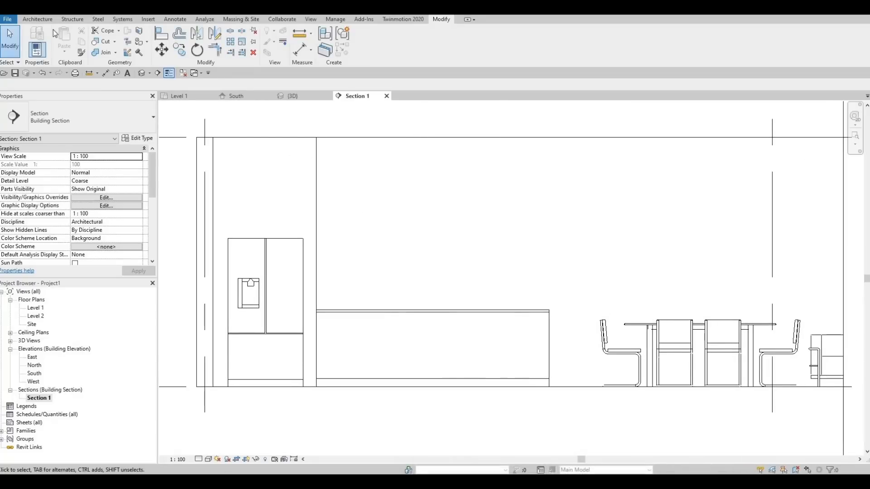
Start a new in-place model in the Generic Models category and accept the default name
click(38, 19)
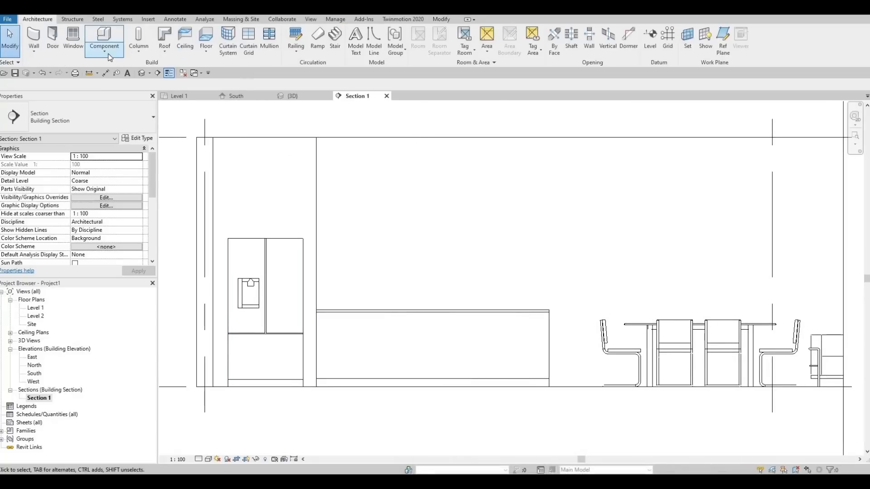
click(110, 57)
click(125, 87)
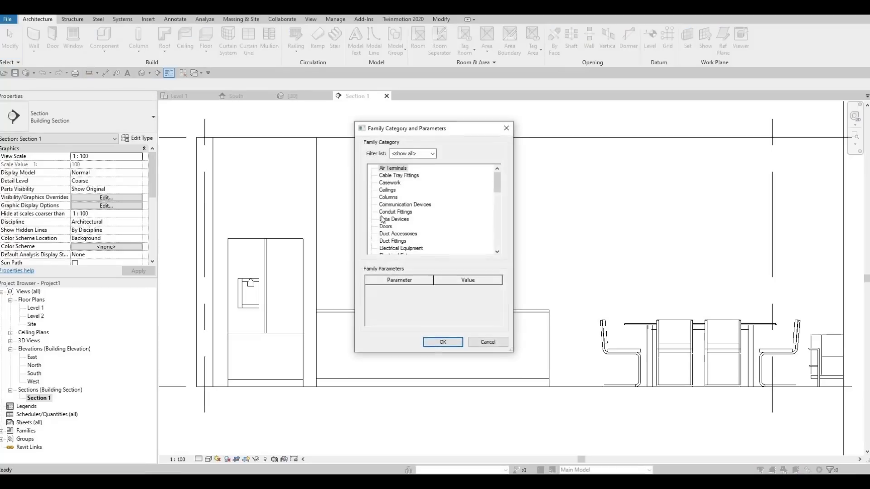
scroll(381, 220, down, 4)
click(396, 226)
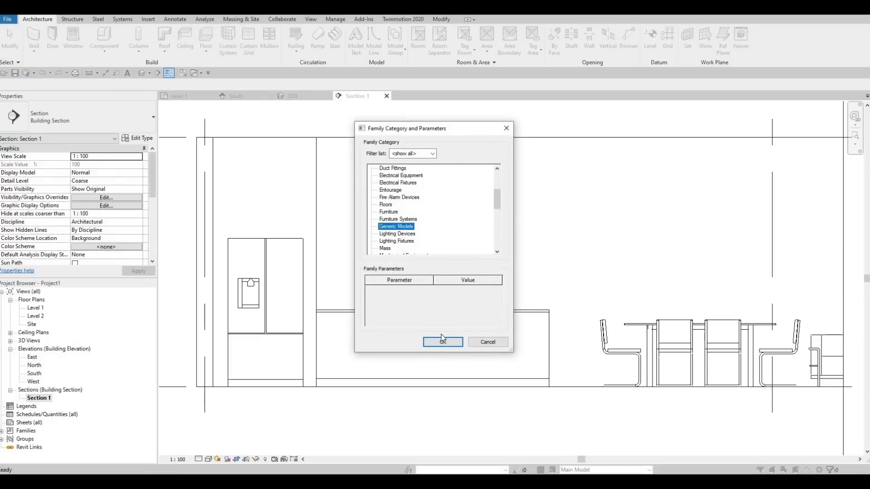
click(443, 342)
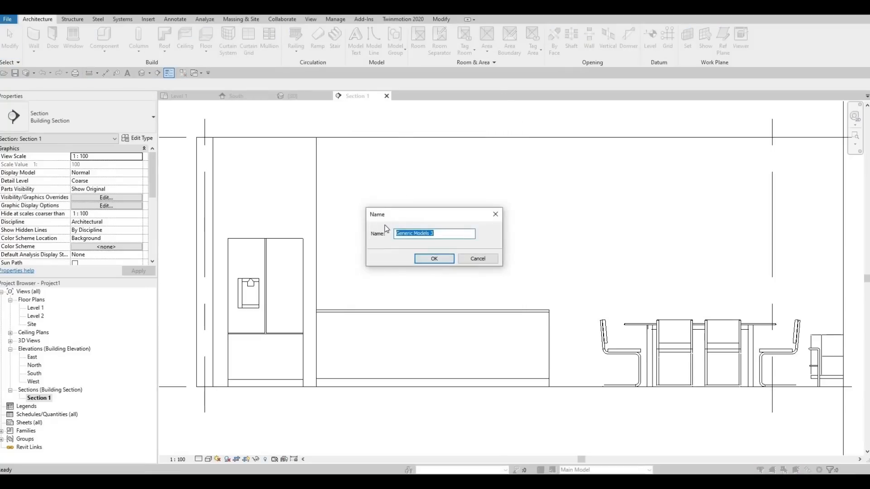
click(435, 259)
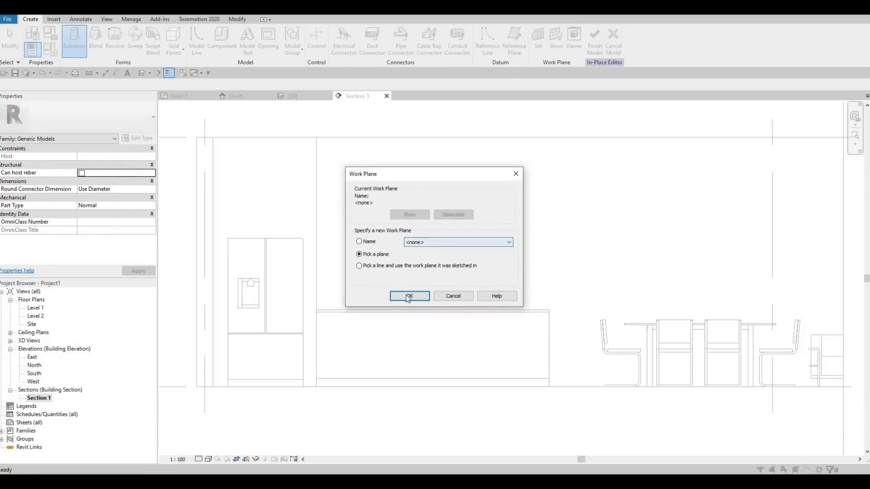
On the exterior wall's plane, sketch an extrusion rectangle about 840 mm high above the base cabinet, starting from the refrigerator surround's edge
click(409, 296)
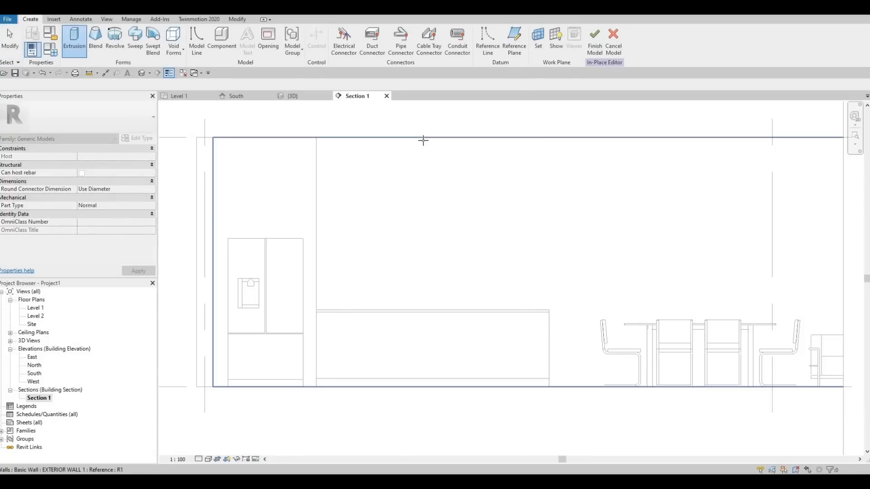
click(400, 153)
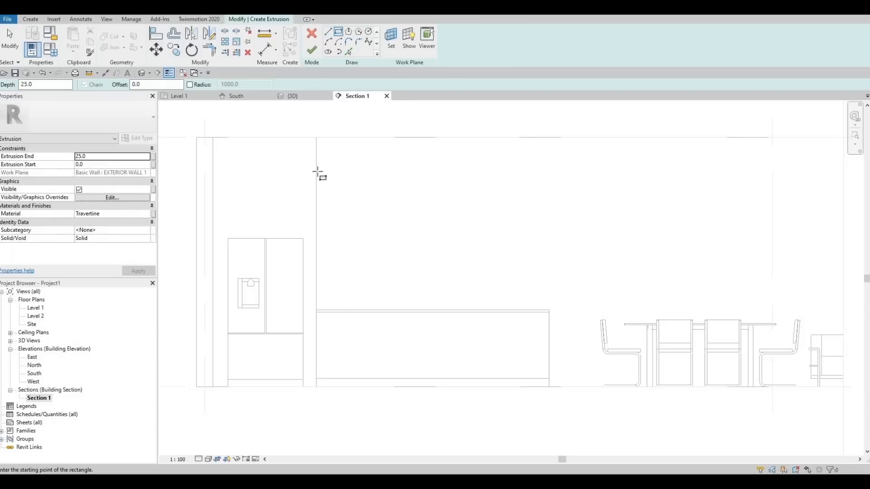
click(316, 171)
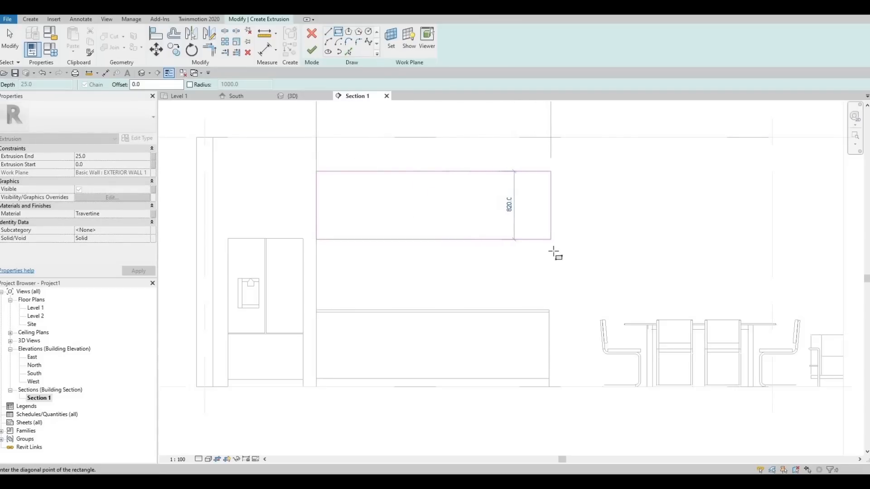
click(555, 267)
key(Escape)
key(Escape)
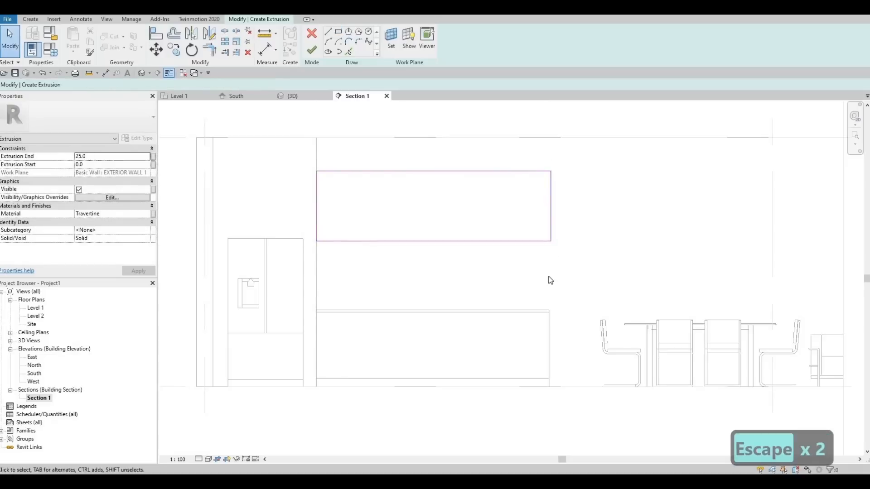
Align the rectangle's free vertical edge with the far end of the base cabinet below
key(a)
key(l)
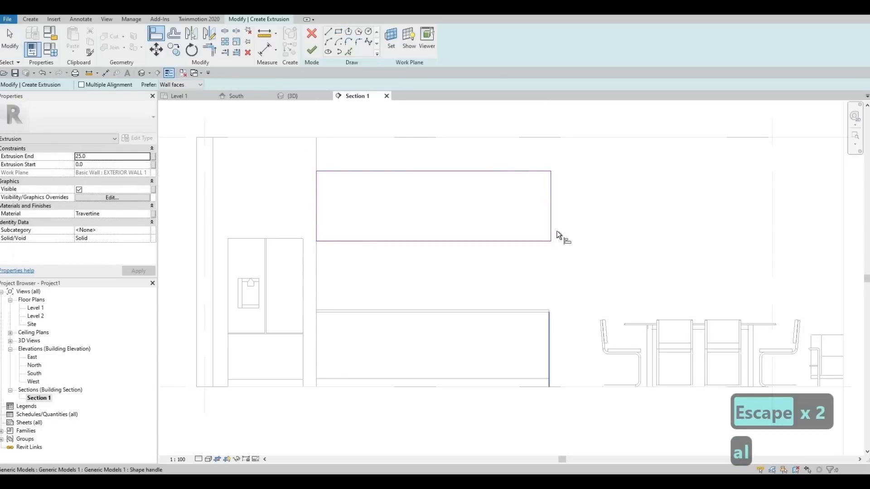
click(551, 219)
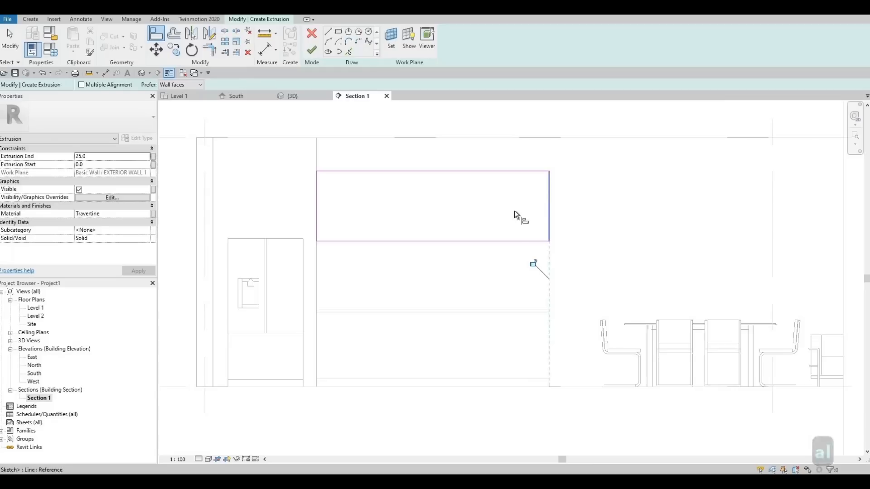
key(Escape)
key(Escape)
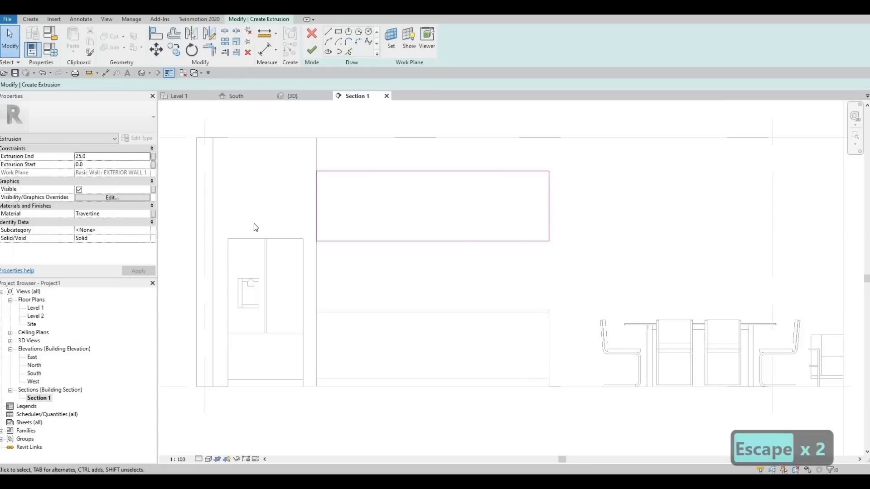
Set the upper cabinet's extrusion end to 450 mm
click(89, 156)
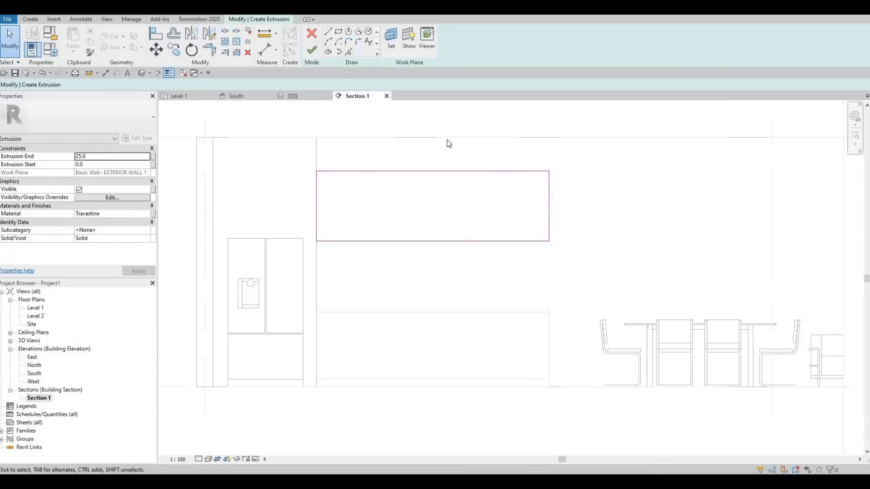
double_click(93, 156)
text(500)
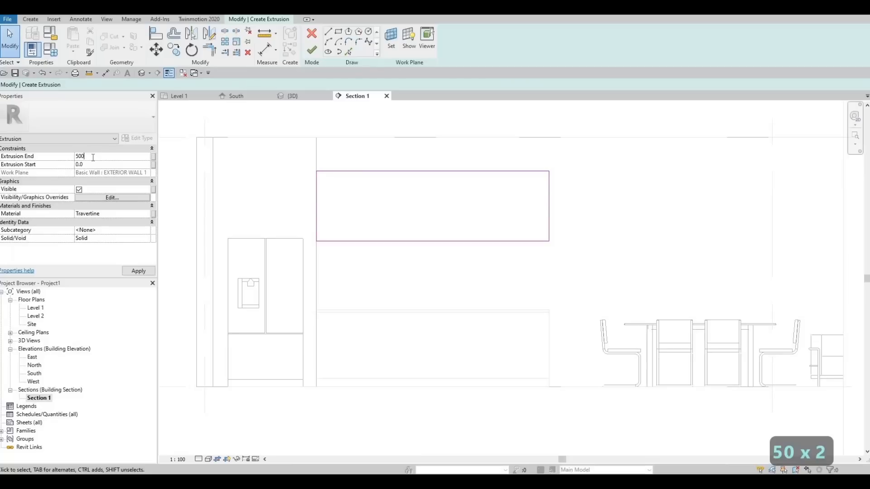
key(Return)
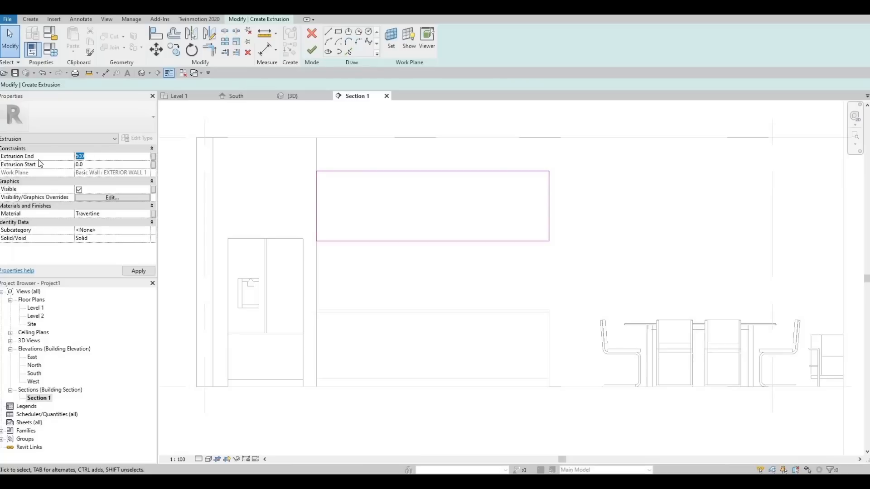
text(450)
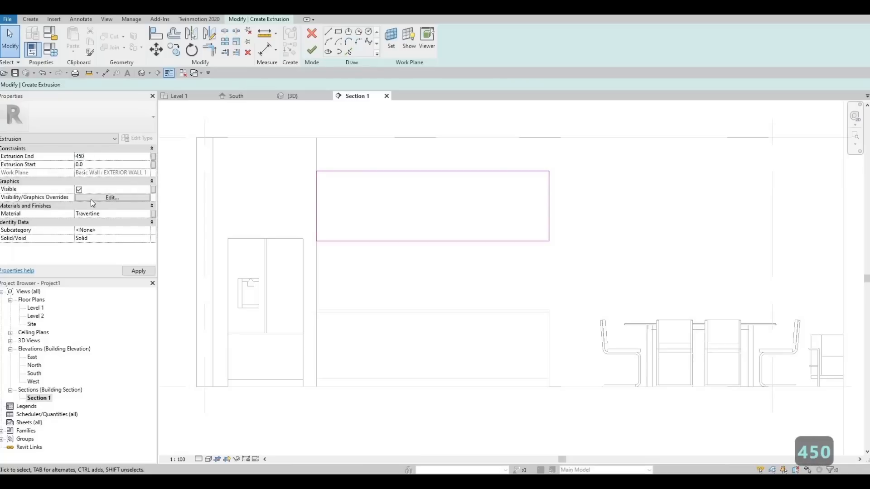
Set the upper cabinet's material to Glulam 32h from the Wood category of the AEC Materials library
click(145, 214)
click(146, 214)
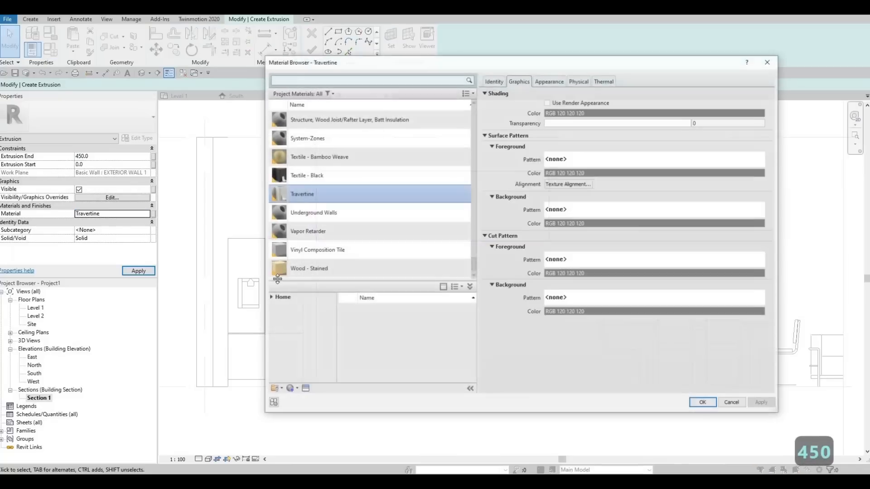
click(270, 297)
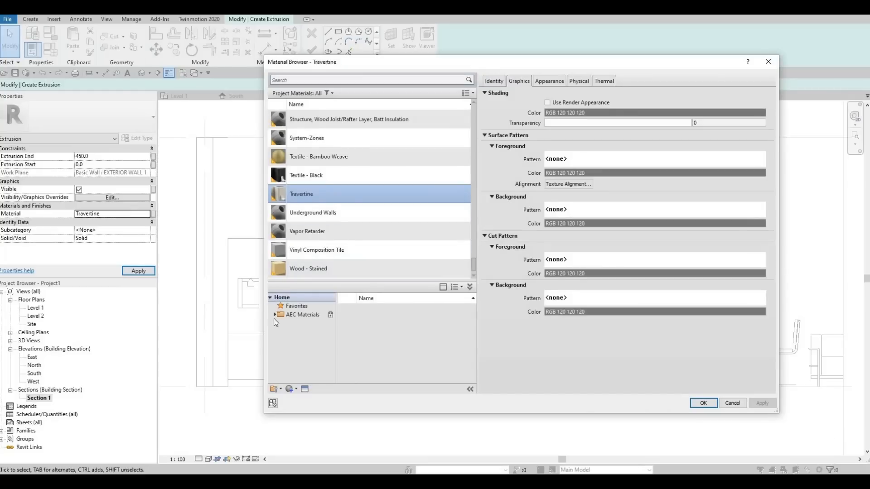
click(275, 315)
scroll(300, 361, down, 4)
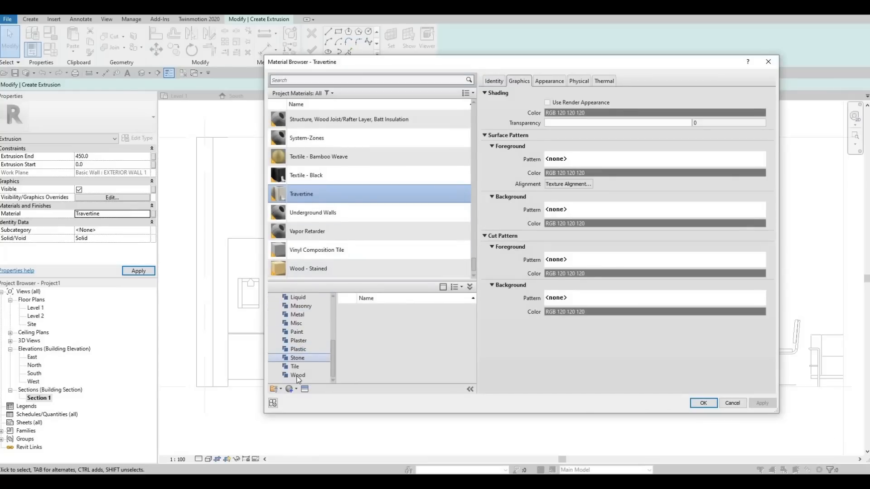
click(298, 375)
scroll(414, 365, down, 3)
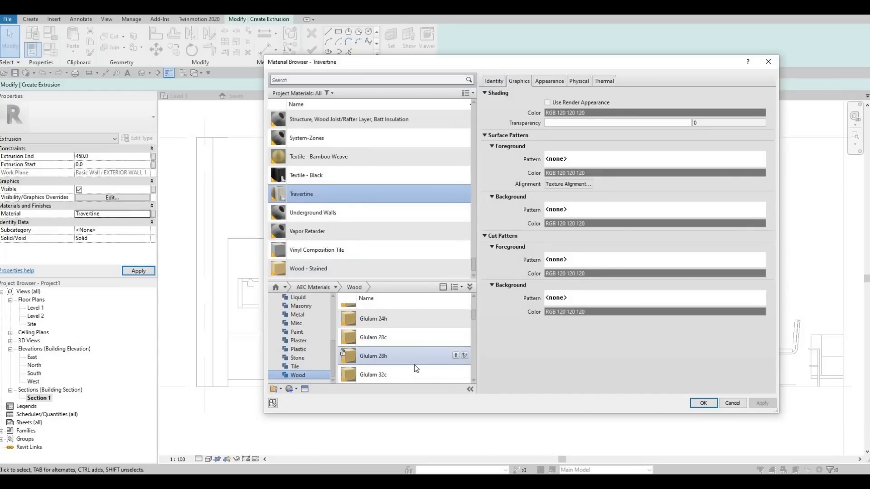
scroll(420, 364, down, 3)
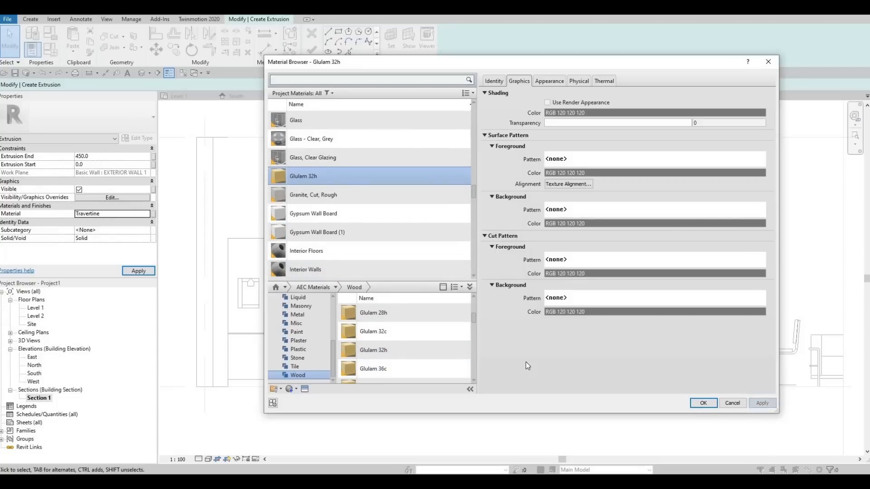
click(703, 402)
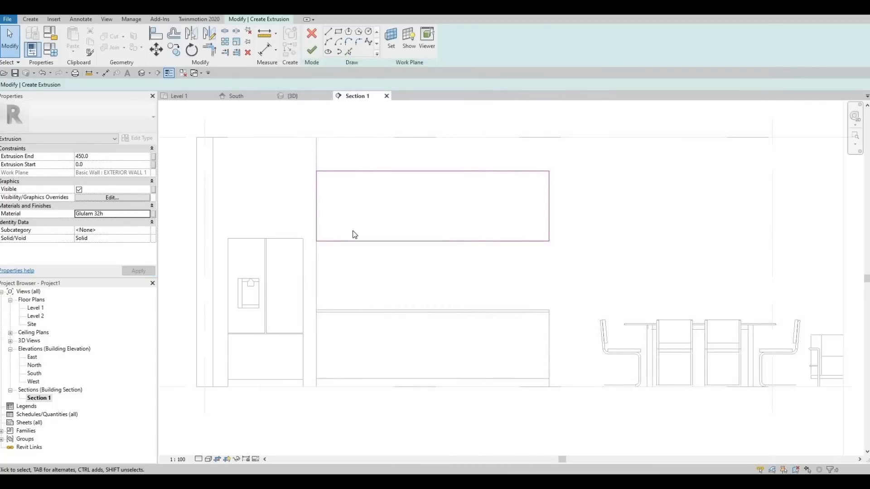
Measure the upper cabinet rectangle's height and its clearance above the countertop with aligned dimensions
click(267, 50)
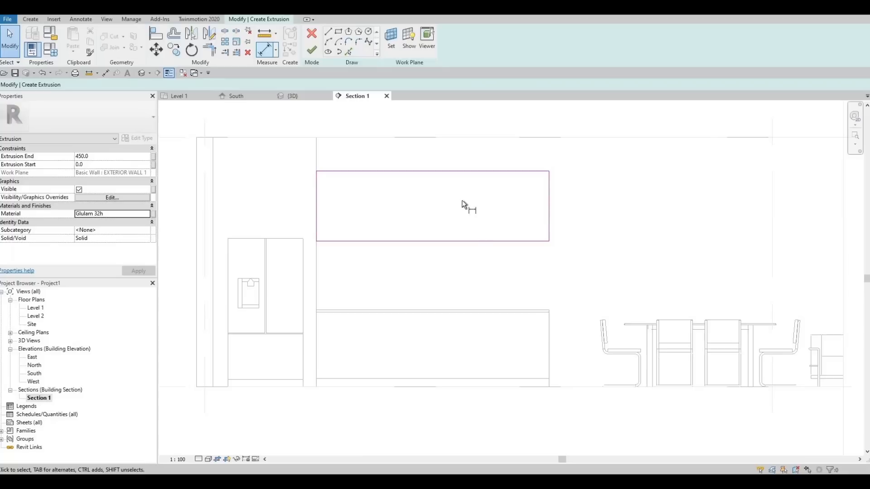
click(458, 241)
click(456, 172)
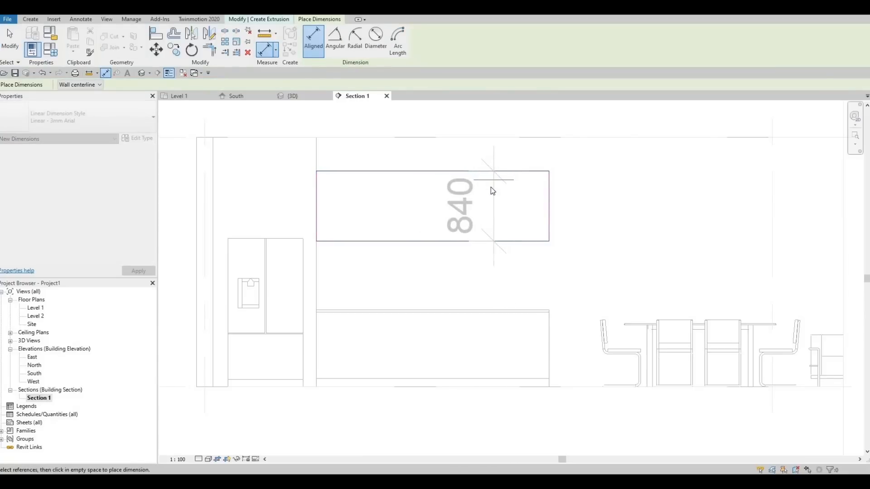
key(Escape)
key(Escape)
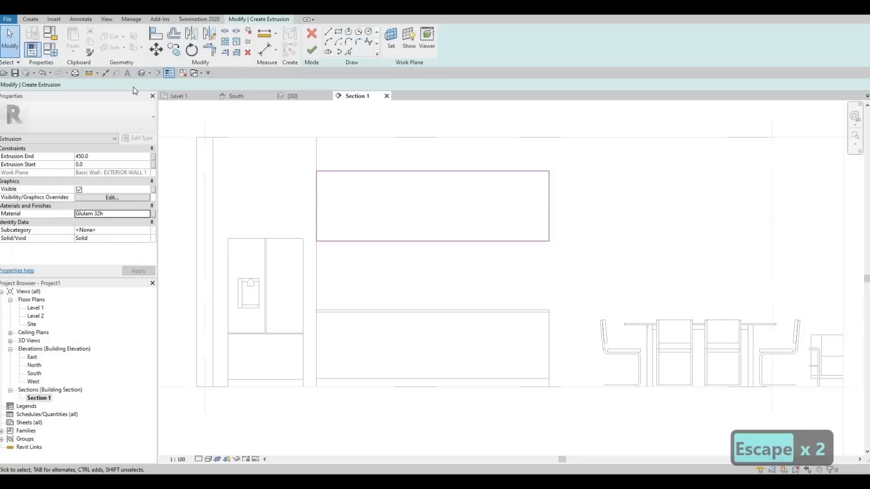
click(375, 243)
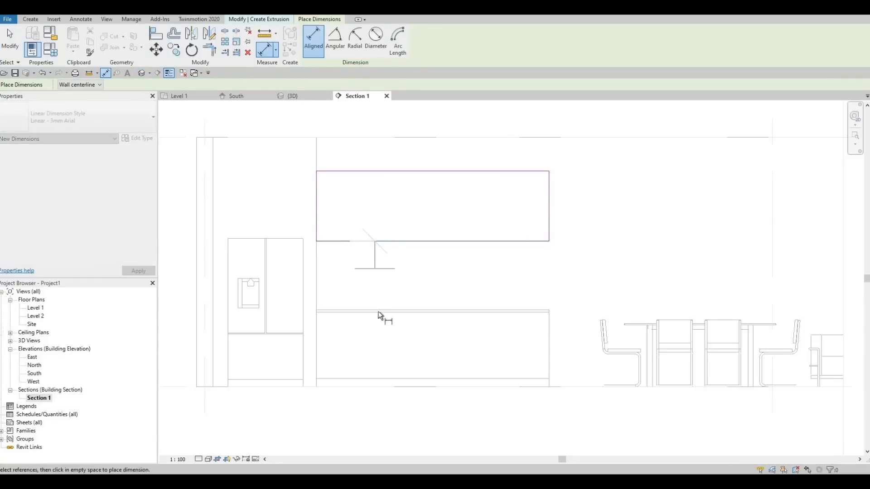
click(439, 303)
click(436, 297)
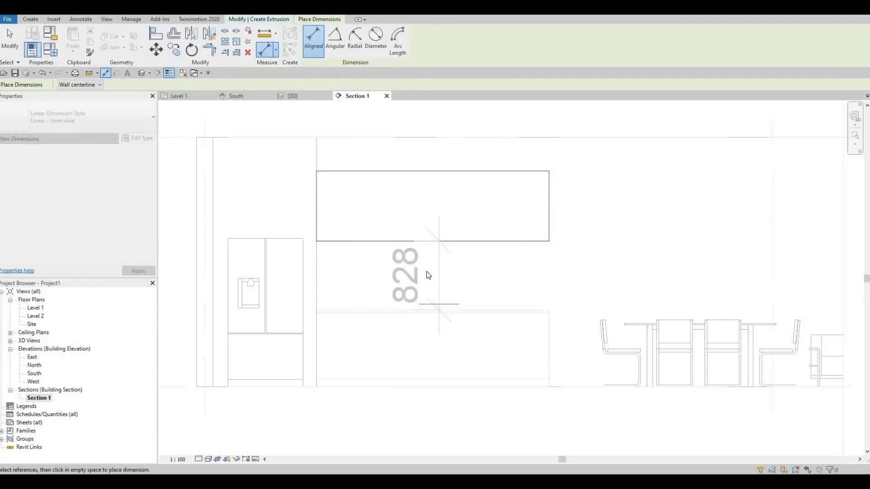
key(Escape)
key(Escape)
Start another extrusion on the exterior wall's plane and sketch a rectangle filling the space between the upper cabinet and the wall's top
scroll(326, 150, down, 2)
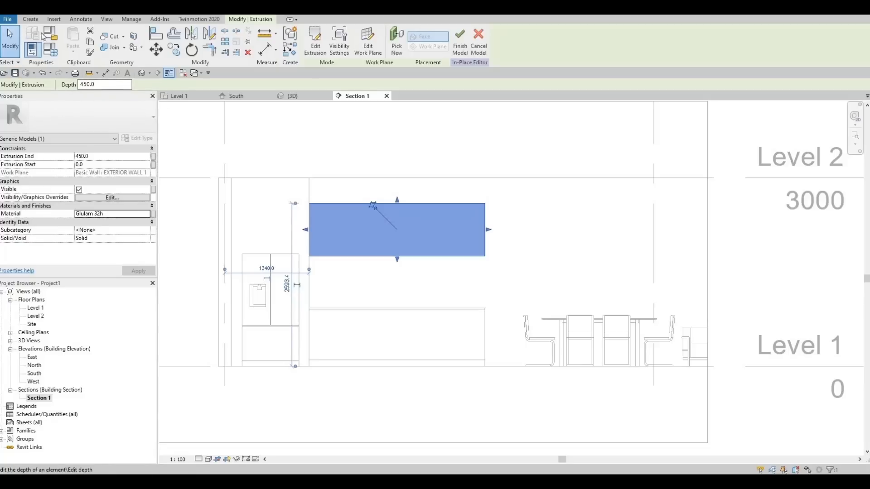
click(30, 19)
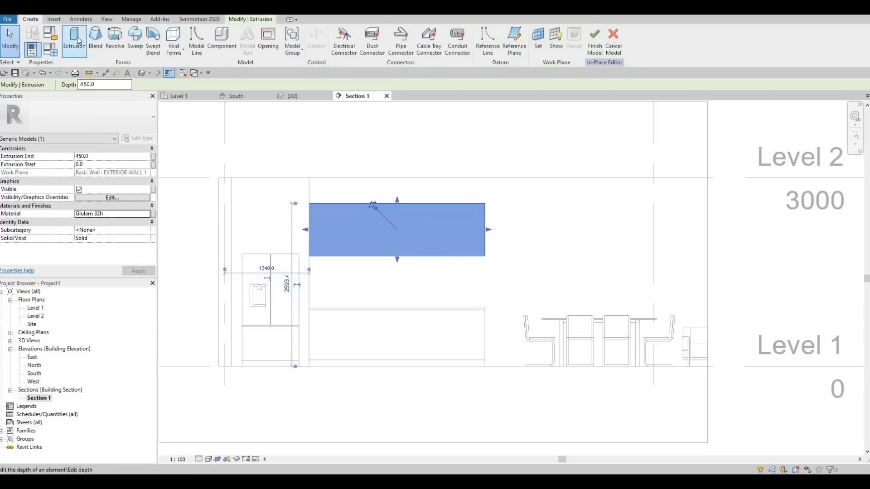
click(78, 41)
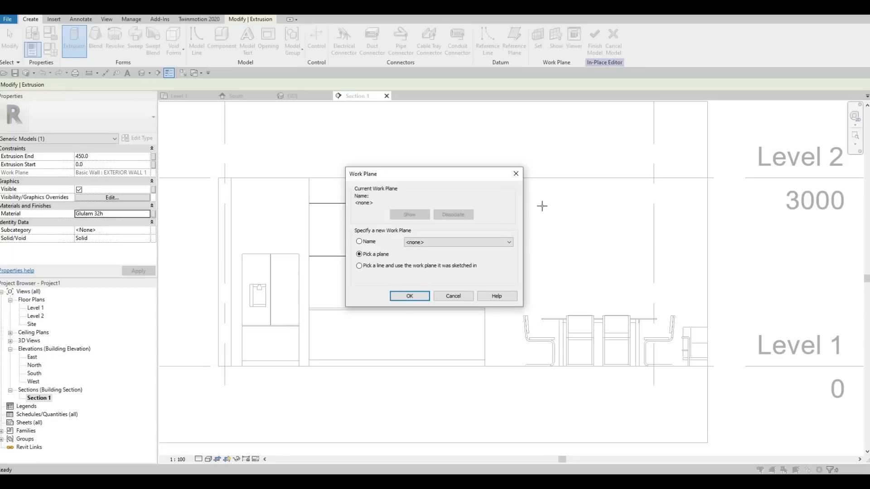
key(Return)
click(528, 182)
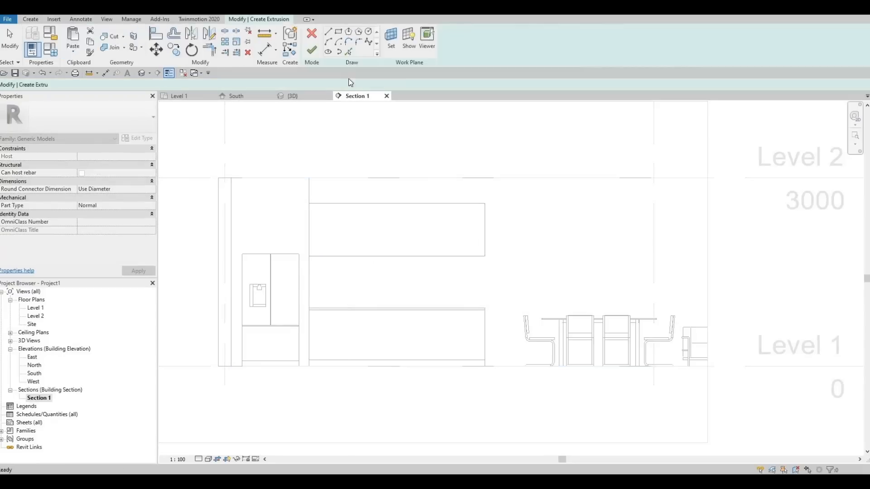
click(337, 31)
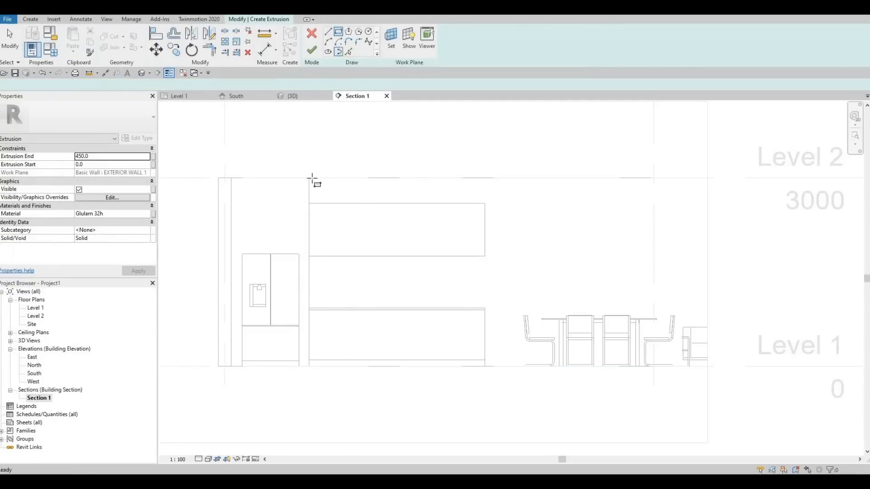
click(312, 179)
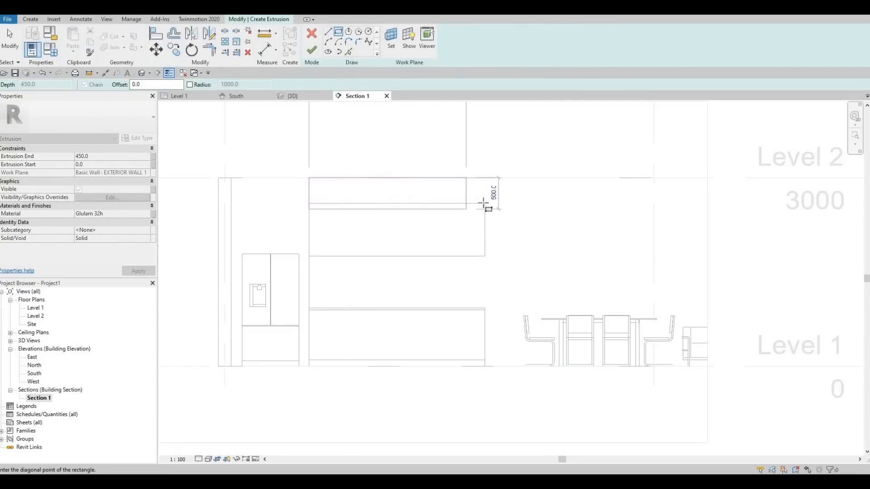
click(485, 203)
key(Escape)
key(Escape)
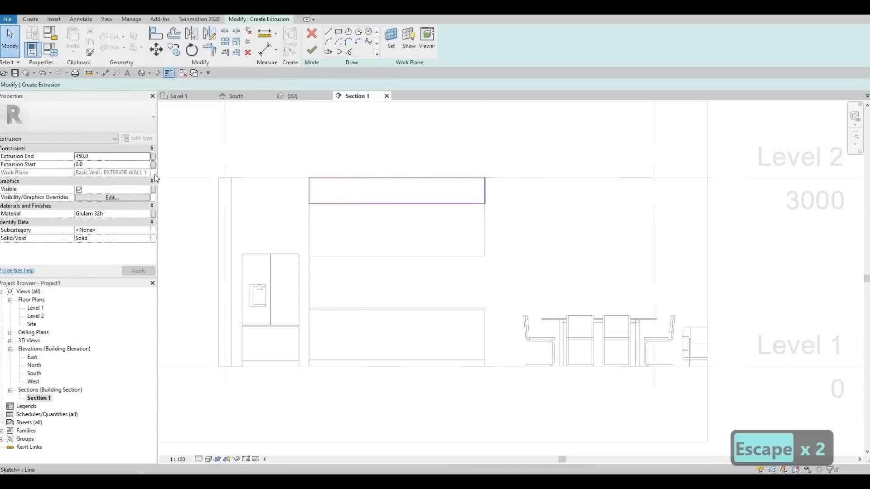
key(Escape)
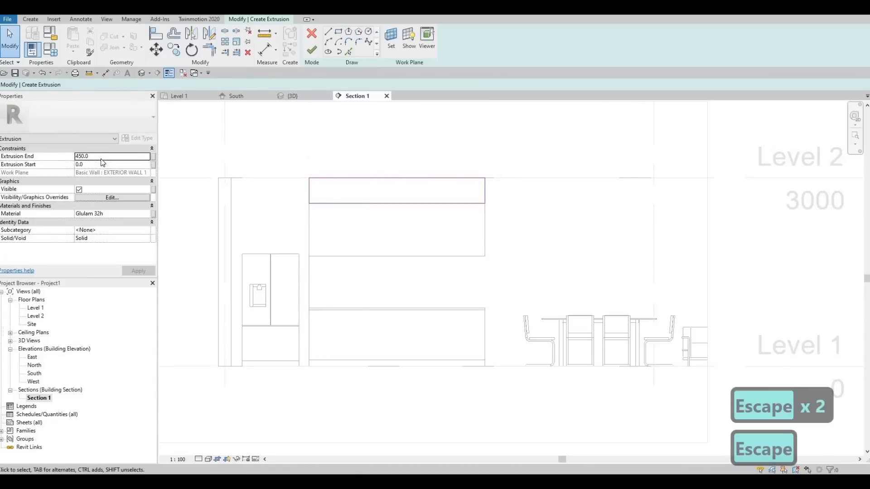
Set the extrusion end of the piece above the upper cabinet to 600 mm and open its material for editing
click(101, 156)
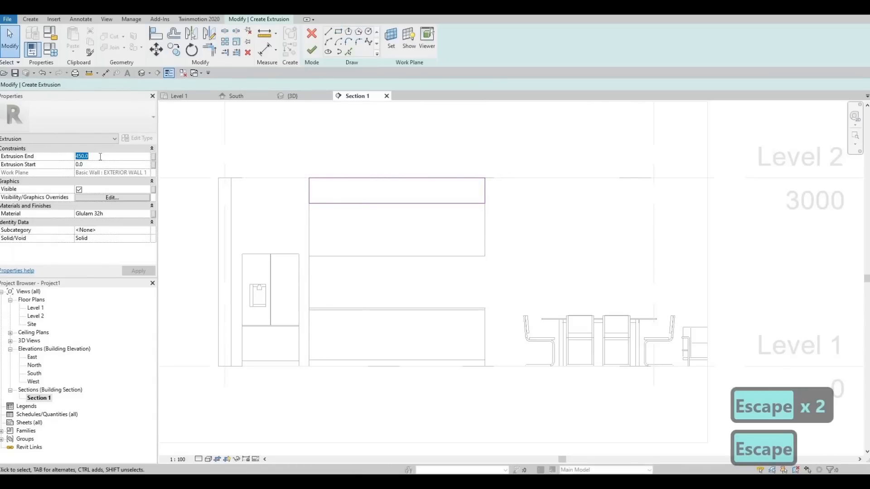
text(600)
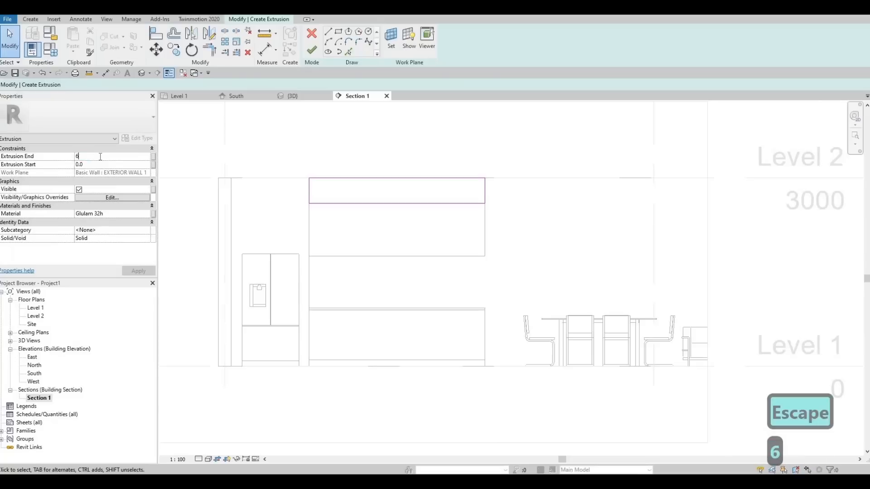
click(143, 214)
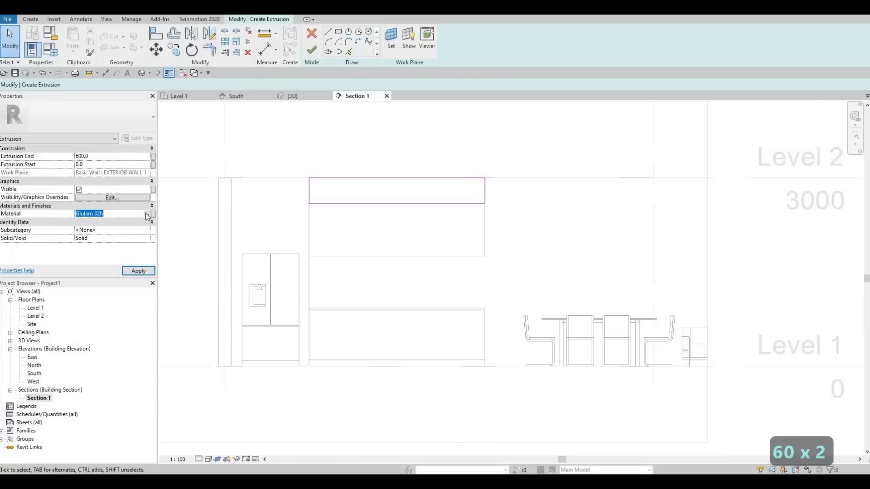
click(146, 214)
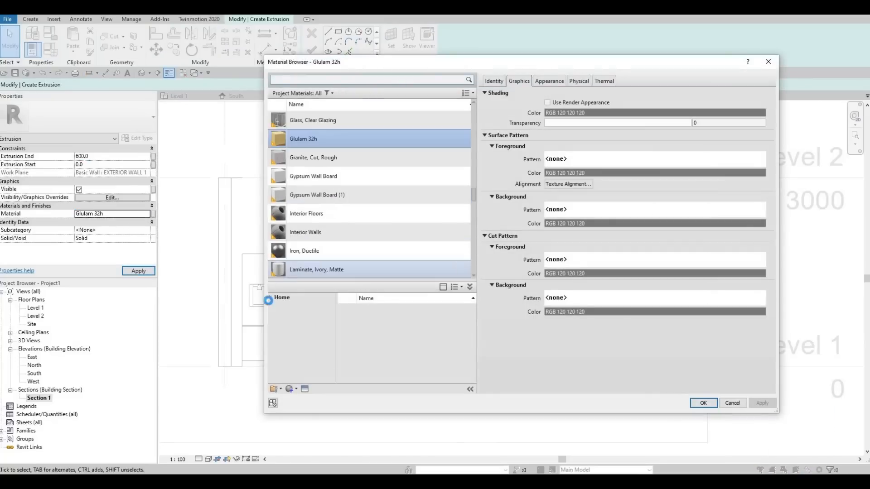
Add the Stone material from the AEC Materials Stone library to the project and assign it to the extrusion
click(270, 314)
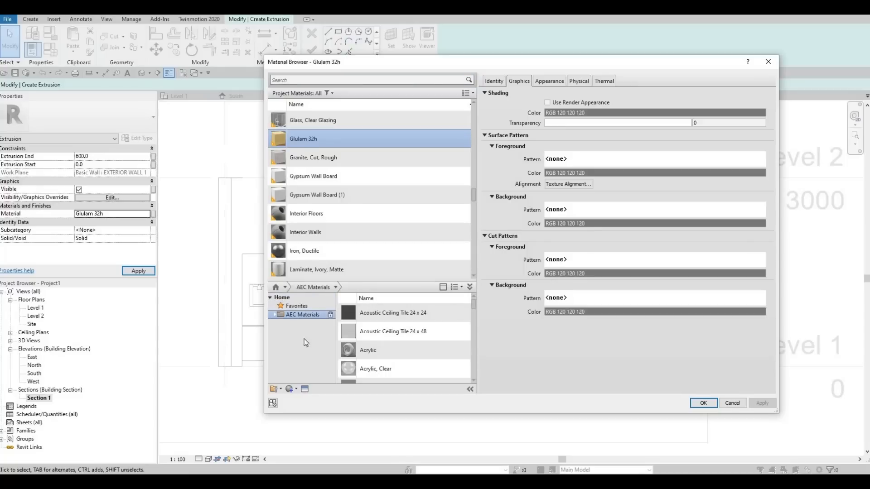
scroll(306, 348, down, 4)
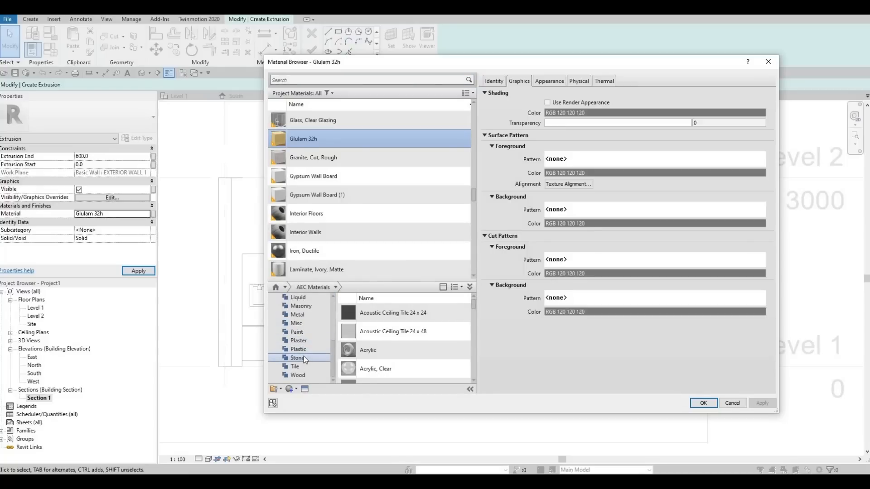
click(325, 357)
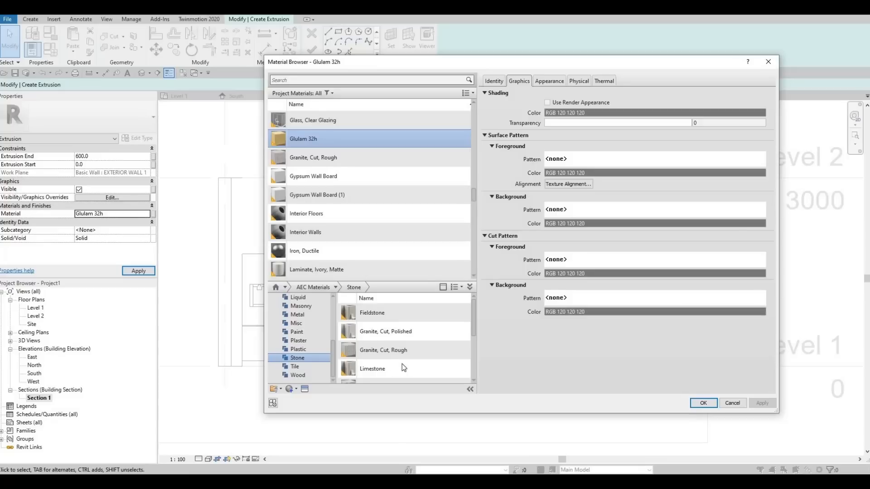
scroll(401, 363, down, 3)
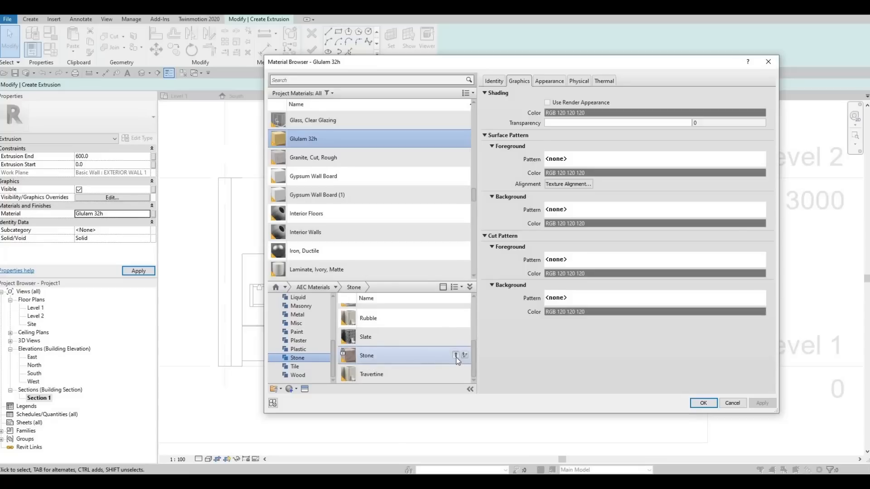
click(456, 356)
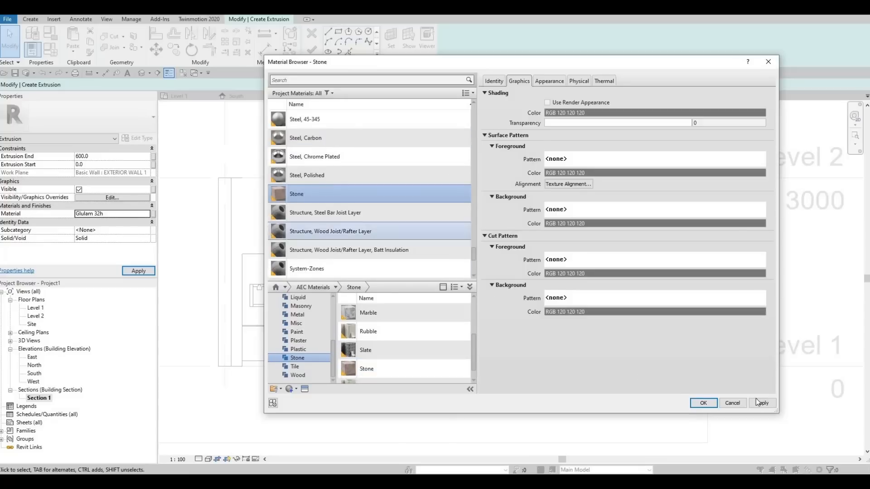
click(703, 403)
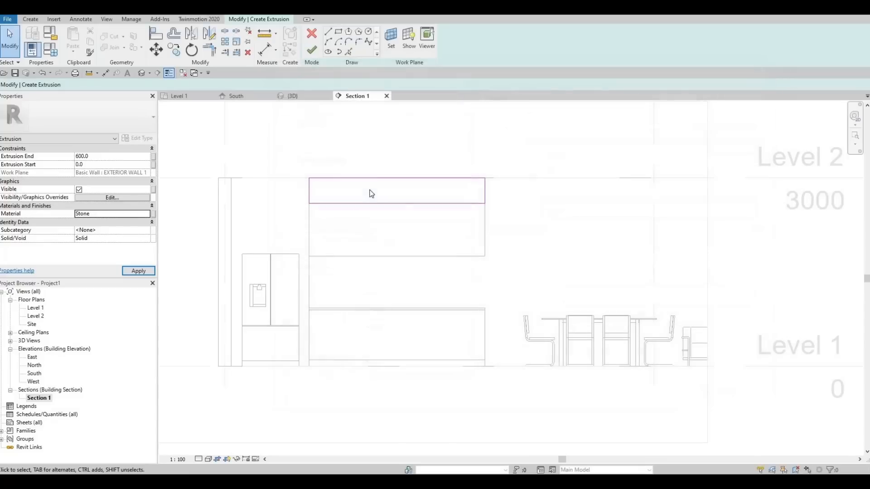
Finish the extrusion sketch, switch to the default 3D view and finish the in-place model
click(311, 50)
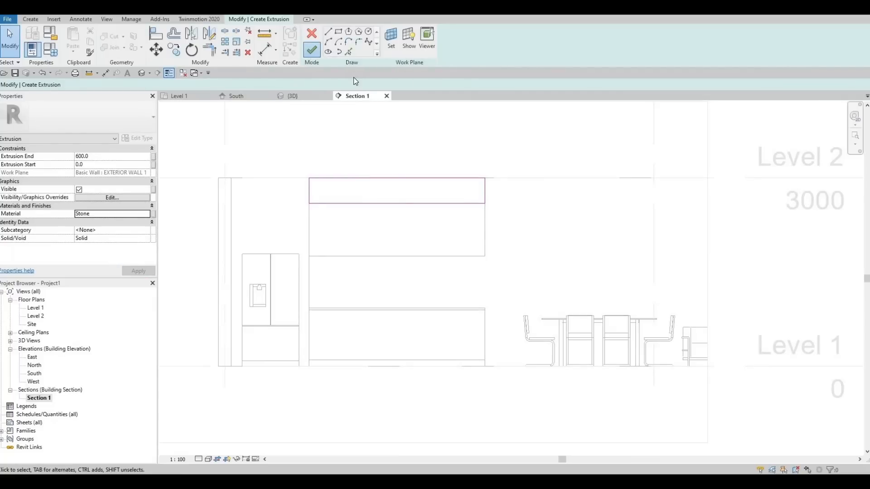
click(142, 72)
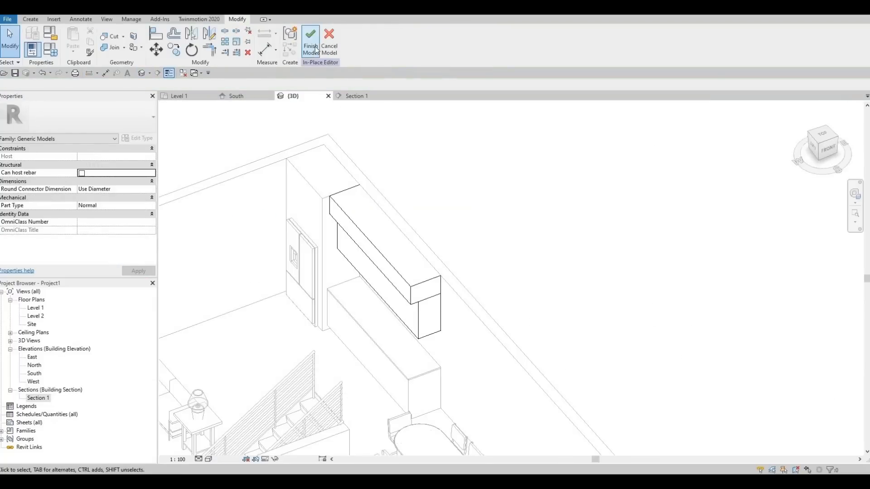
click(311, 48)
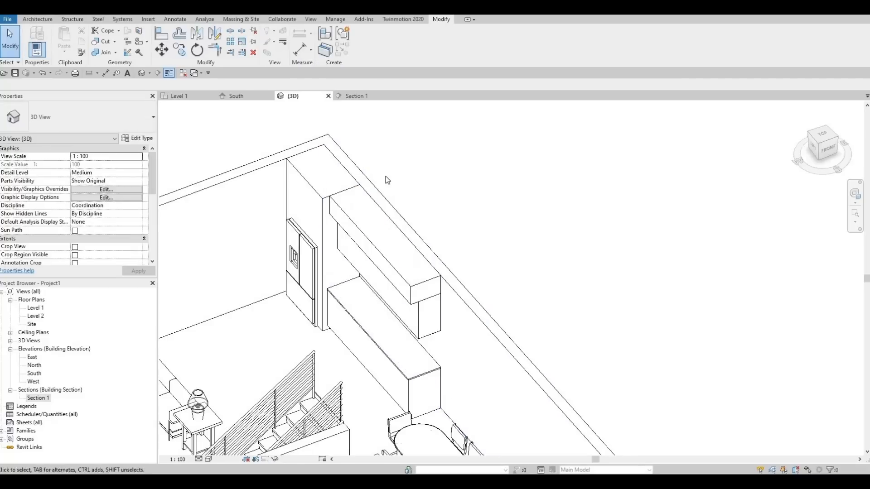
Pull the front face of the upper block above the kitchen counter slightly outward
shift+middle_drag(388, 178, 408, 190)
click(430, 205)
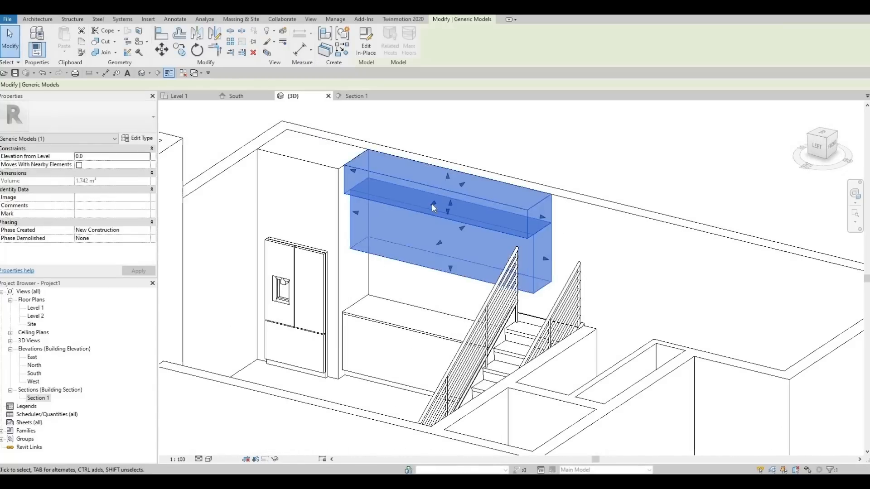
drag(429, 206, 431, 204)
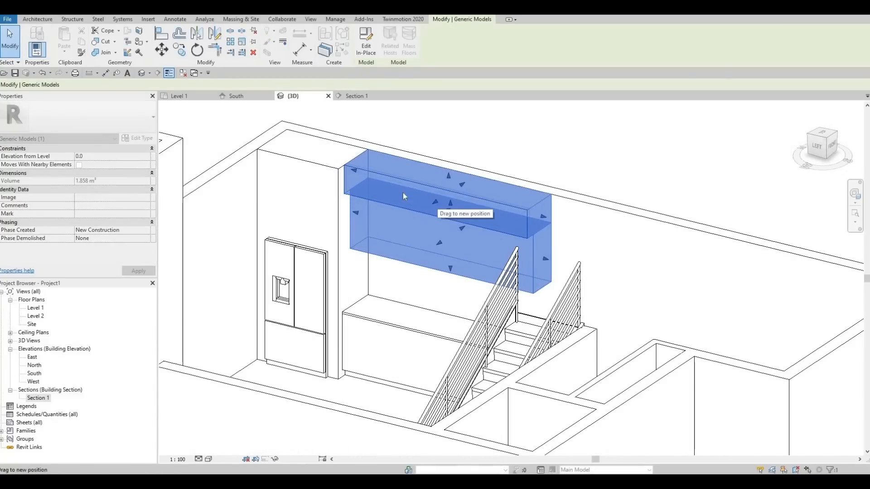
key(Escape)
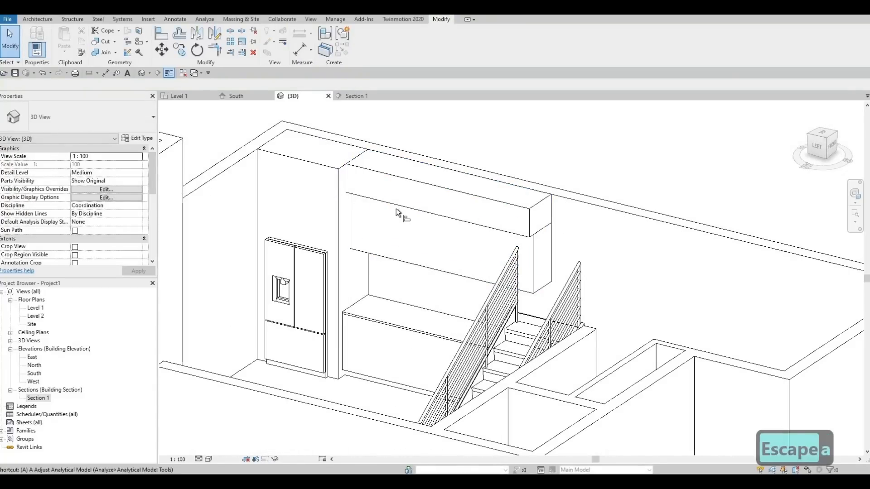
Align the front face of the upper block with the front face of the refrigerator enclosure
key(a)
key(l)
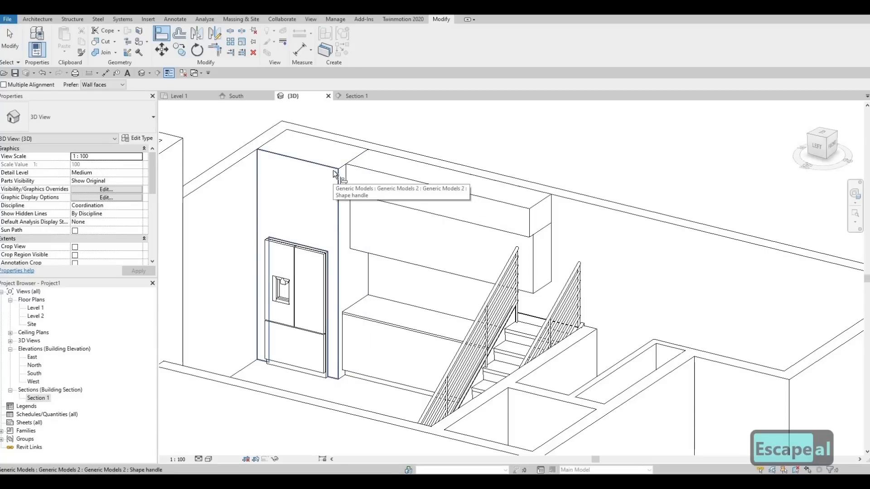
click(335, 173)
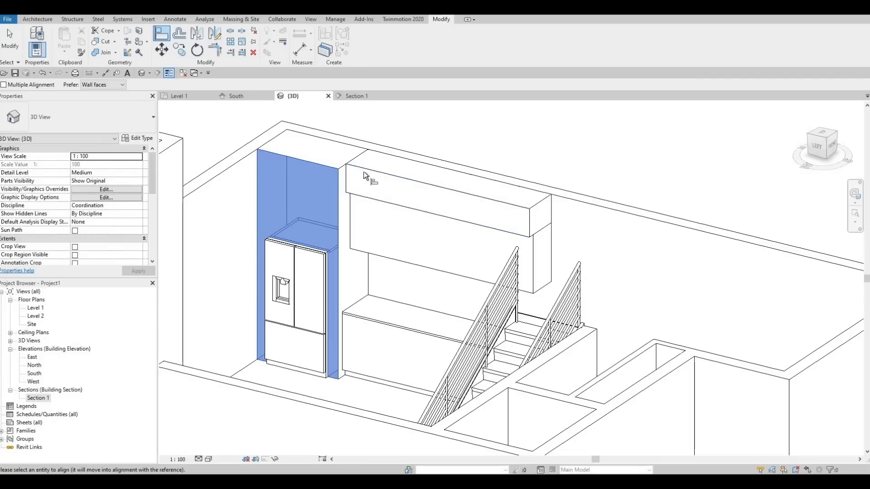
click(349, 191)
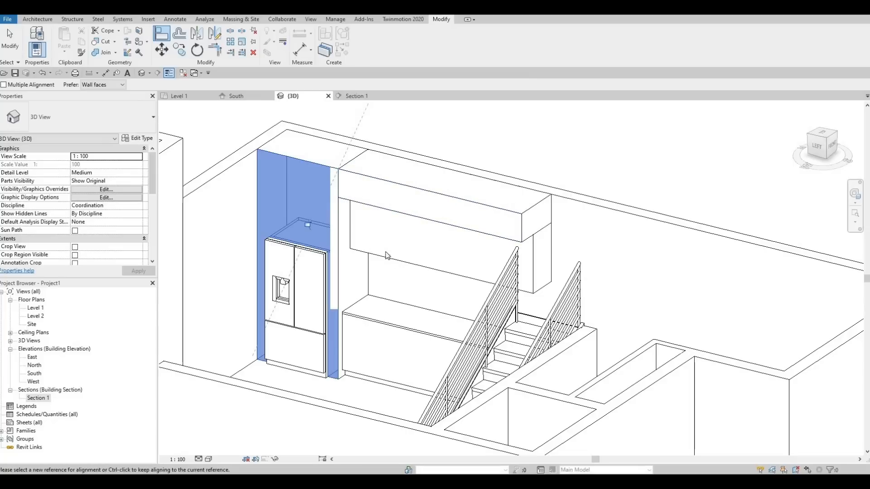
scroll(383, 254, up, 2)
key(Escape)
key(Escape)
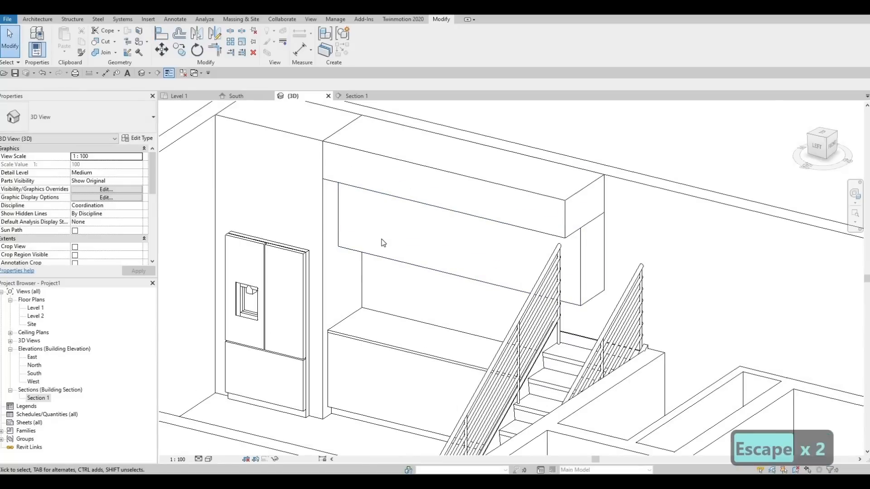
shift+middle_drag(397, 231, 400, 311)
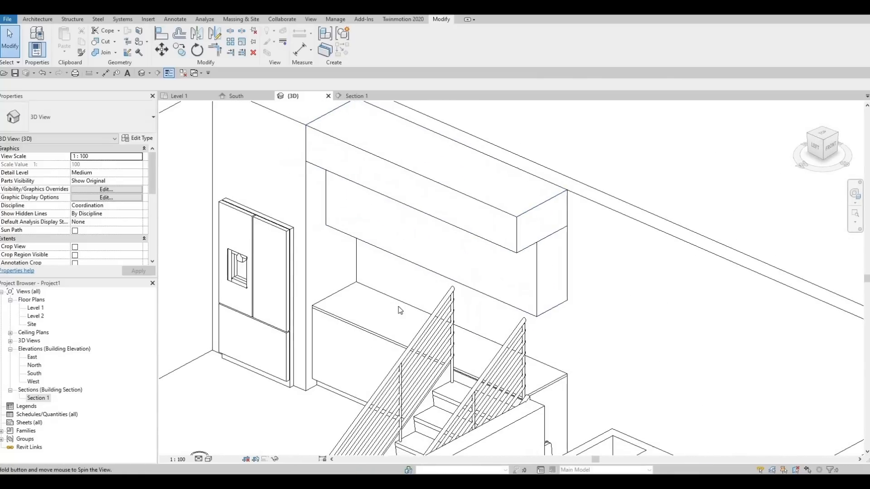
scroll(407, 337, down, 1)
shift+middle_drag(414, 362, 408, 354)
scroll(409, 354, up, 2)
scroll(402, 357, down, 1)
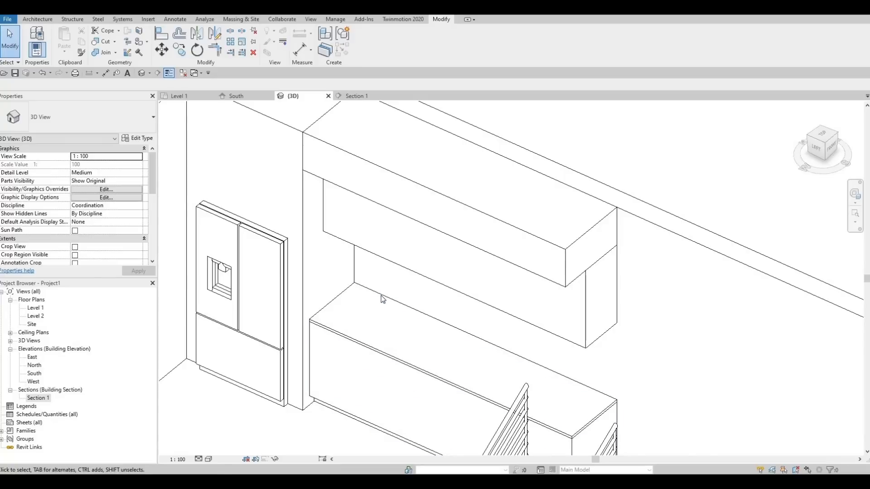
middle_drag(382, 299, 366, 244)
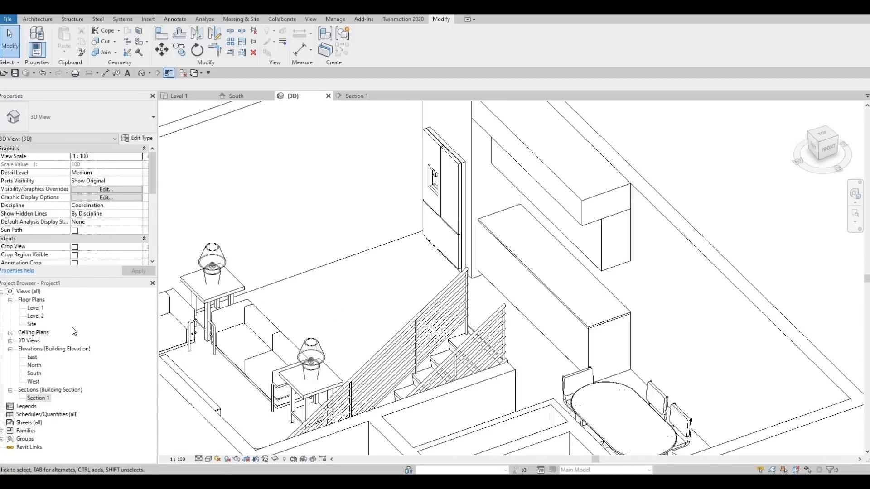
Open the Level 1 floor plan and start loading a family from the Canada library folder
double_click(35, 310)
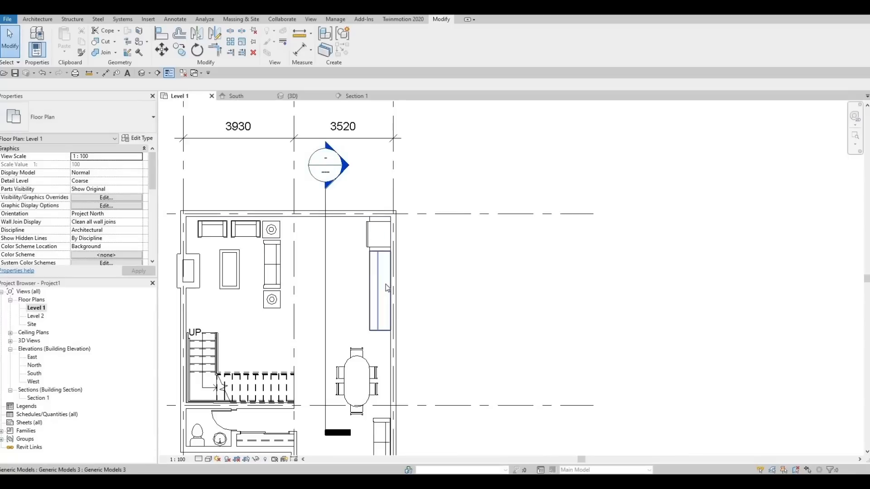
scroll(385, 284, up, 1)
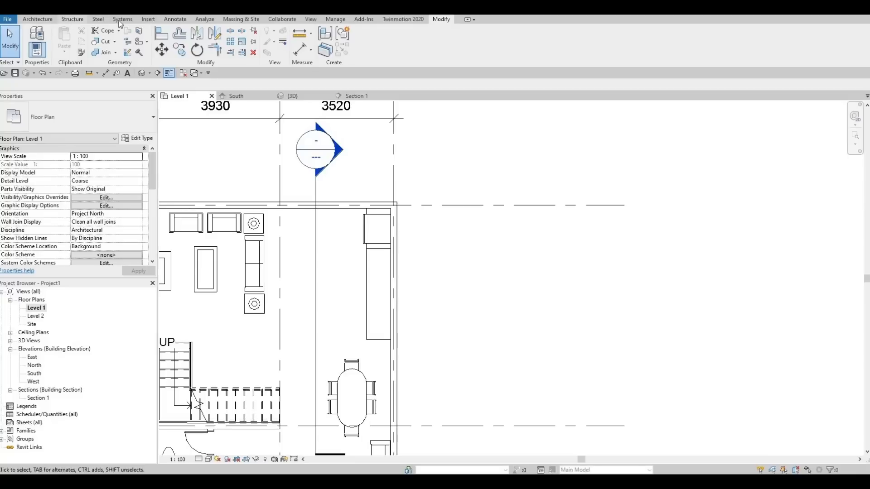
click(149, 18)
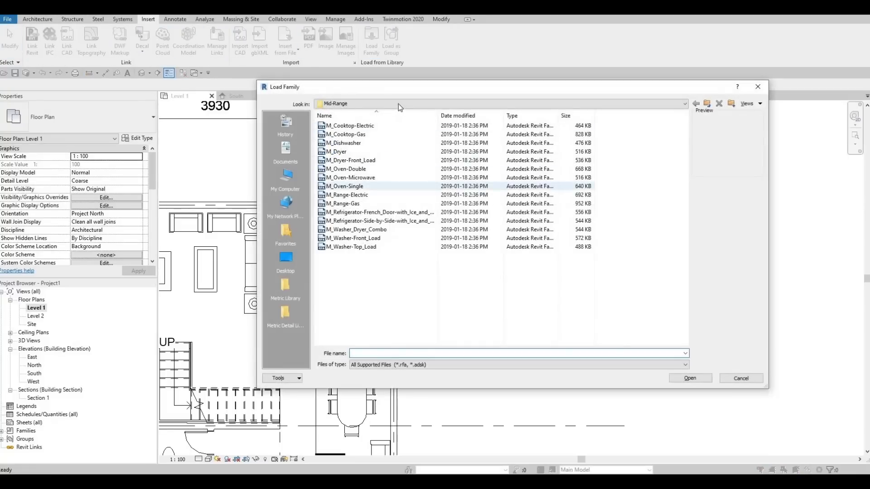
click(398, 104)
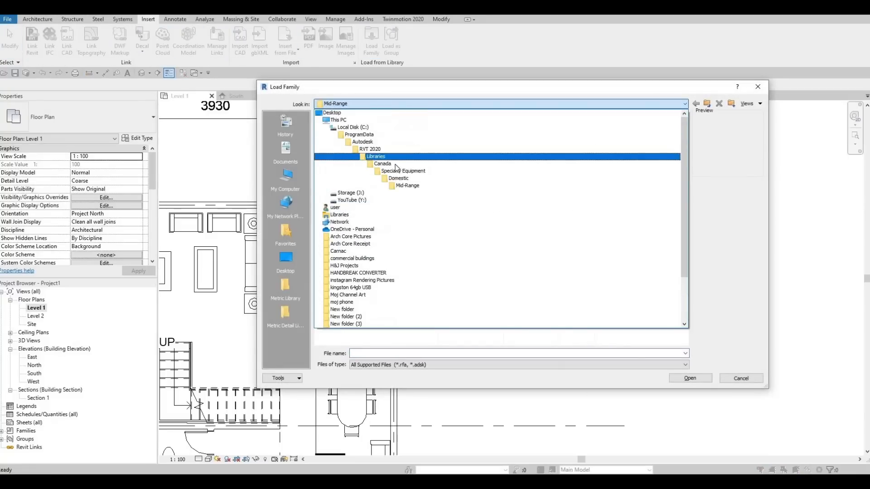
click(394, 164)
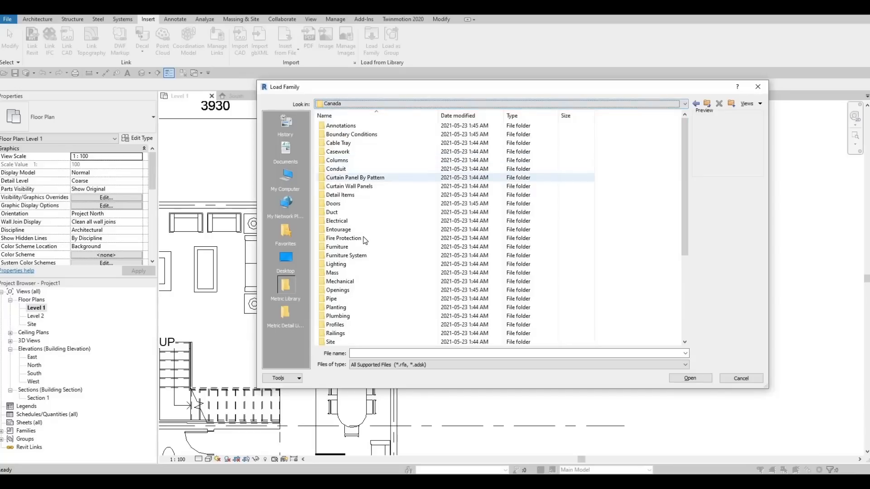
scroll(356, 259, down, 2)
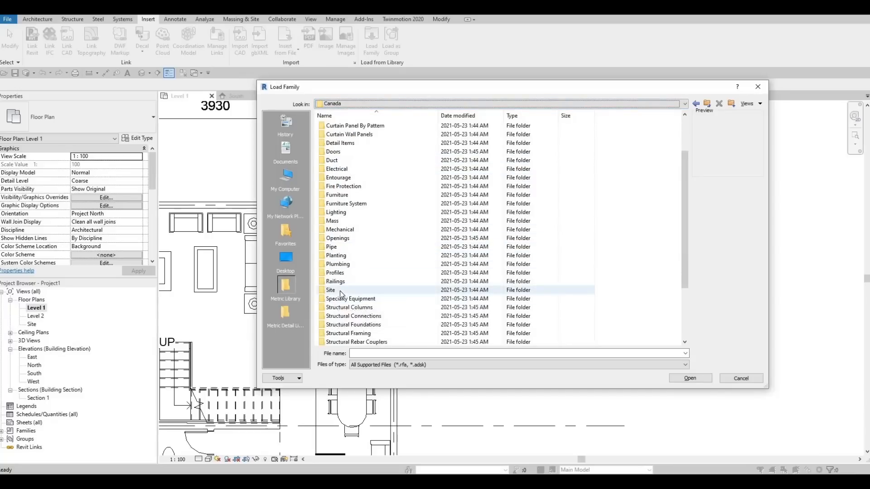
double_click(349, 195)
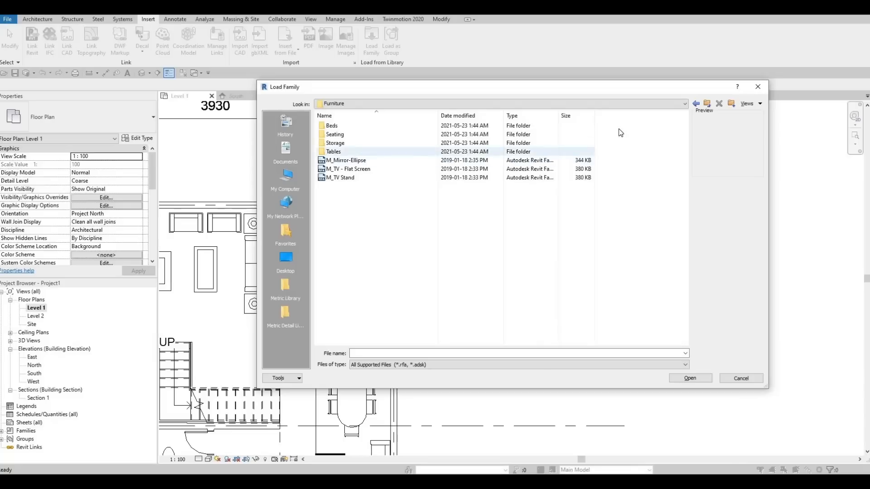
key(BackSpace)
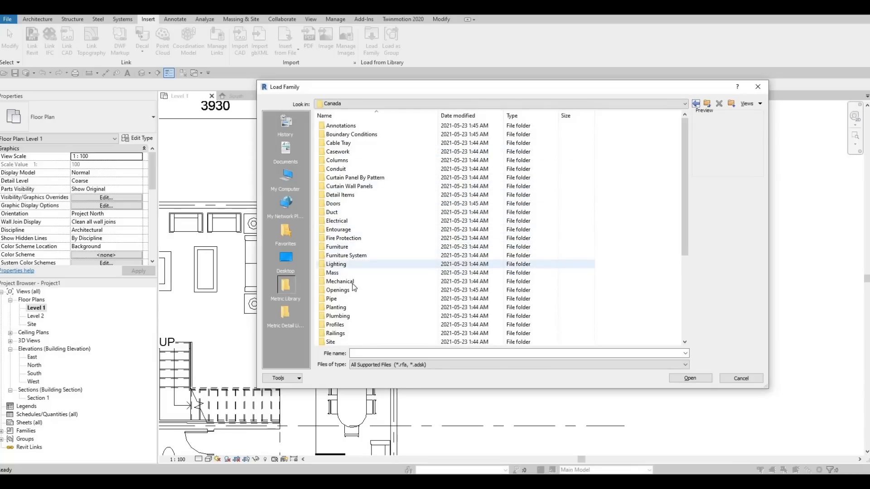
Load the M_Sink Kitchen-Single family from the Plumbing, Architectural, Fixtures, Sinks library folder
double_click(350, 316)
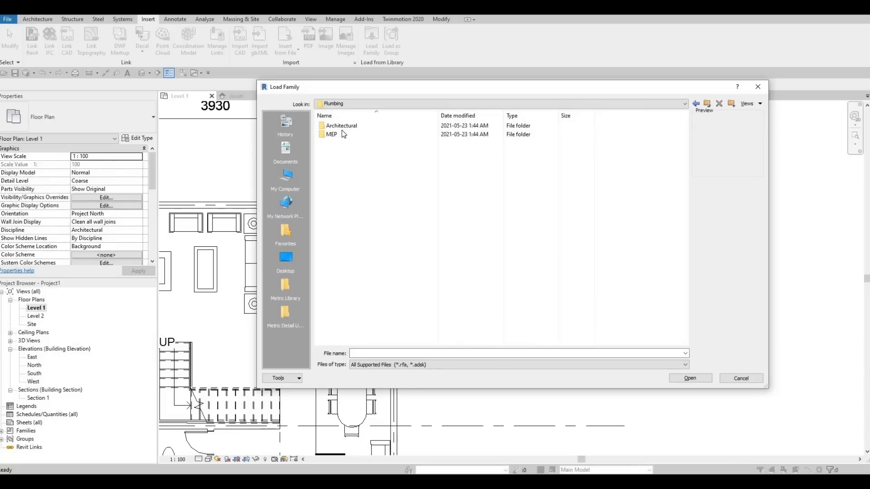
click(350, 132)
click(350, 129)
double_click(350, 129)
click(346, 134)
double_click(346, 135)
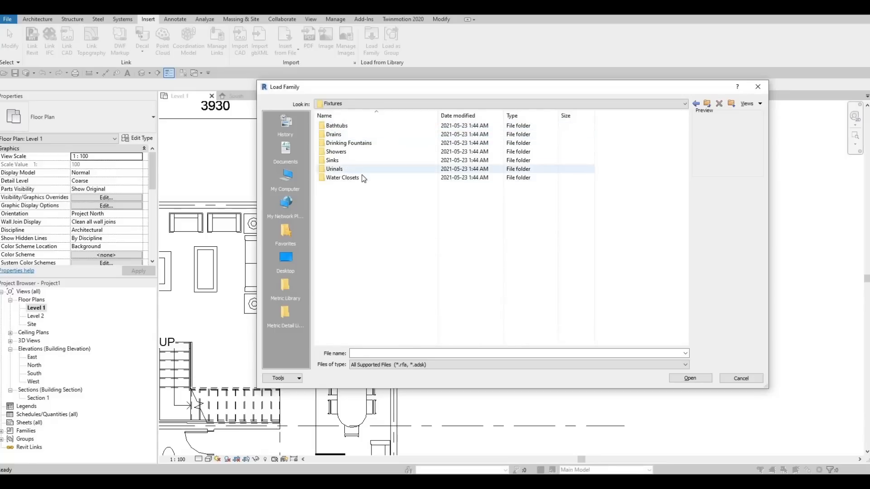
double_click(346, 161)
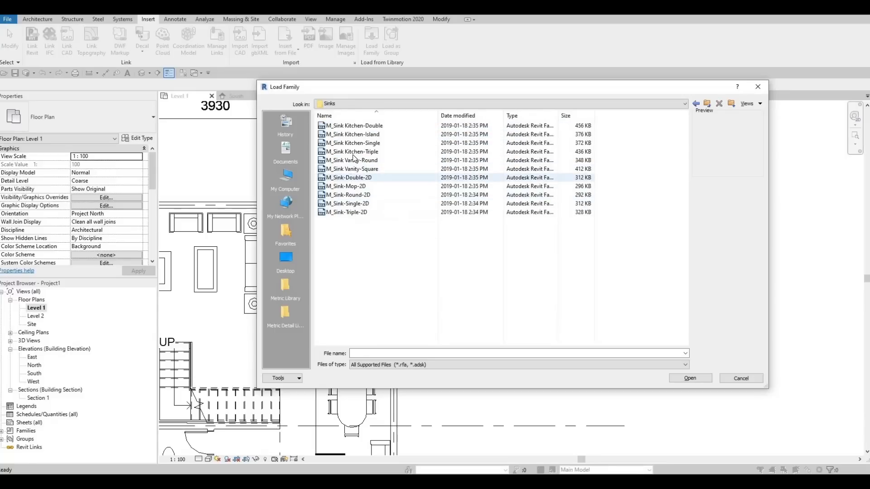
click(352, 151)
click(353, 143)
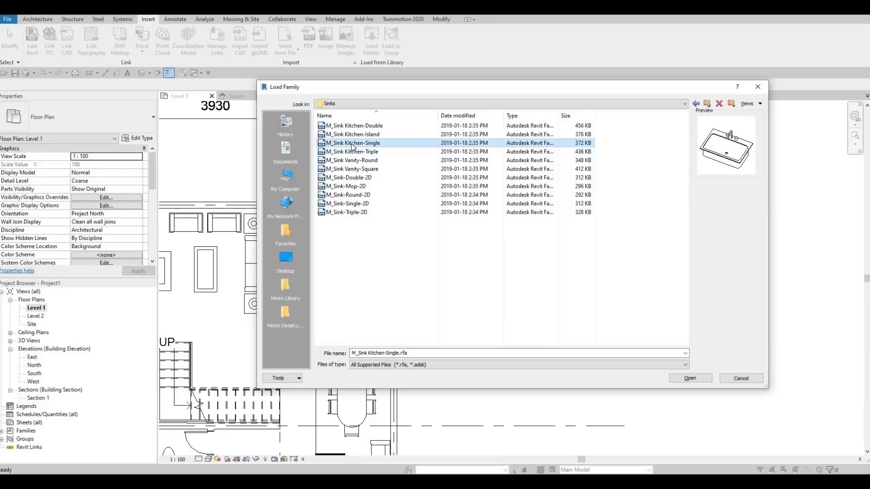
click(690, 378)
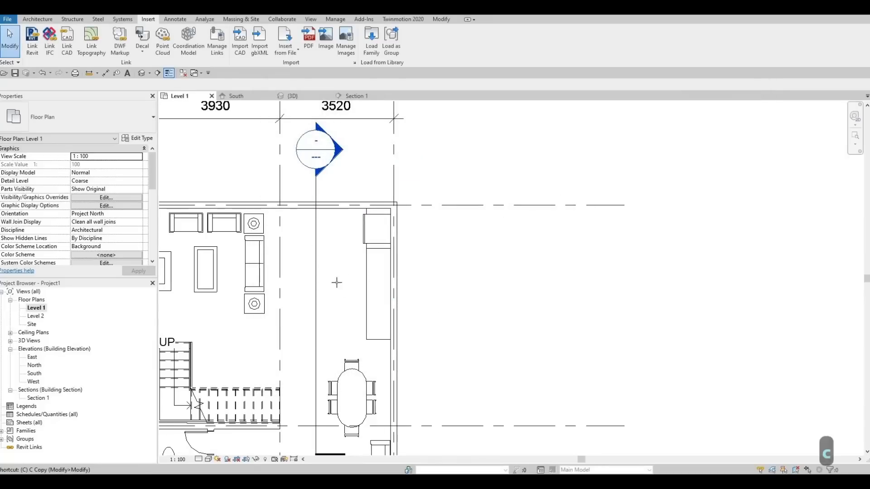
Place the 760 x 535mm M_Sink Kitchen-Single, rotated to suit the counter, beside the midpoint of the kitchen counter's front edge
key(c)
key(m)
key(space)
key(space)
key(space)
key(space)
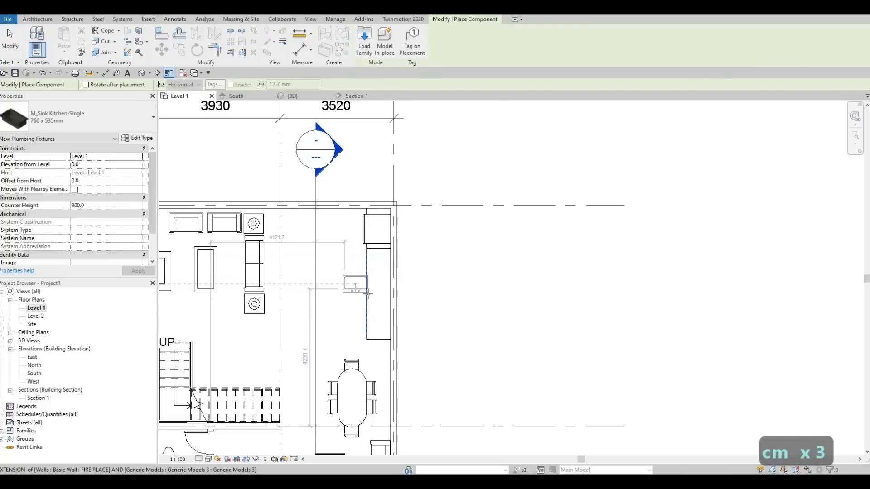
key(space)
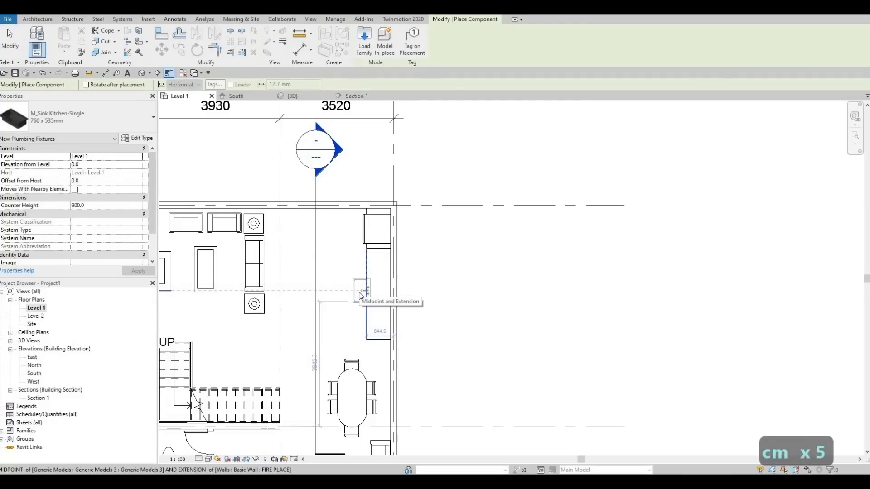
click(345, 306)
key(Escape)
key(Escape)
key(Escape)
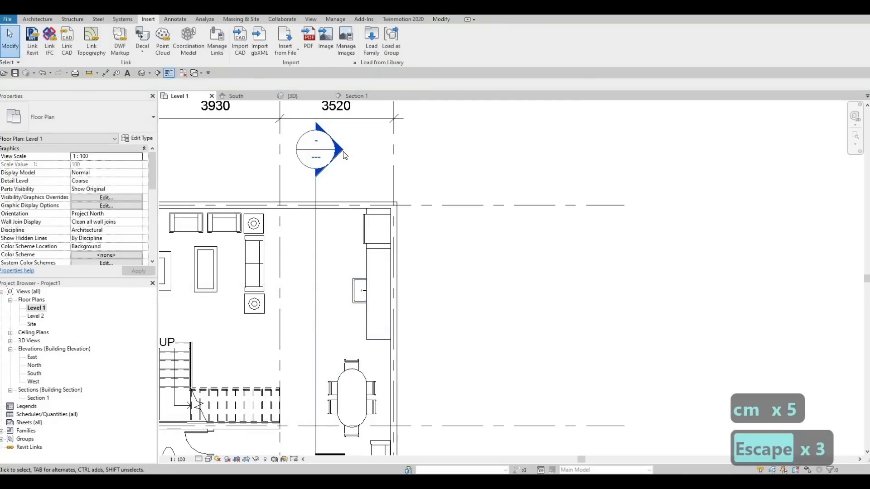
In the Section 1 view, raise the kitchen sink to 25 mm above Level 1 so its rim sits on the countertop
double_click(354, 172)
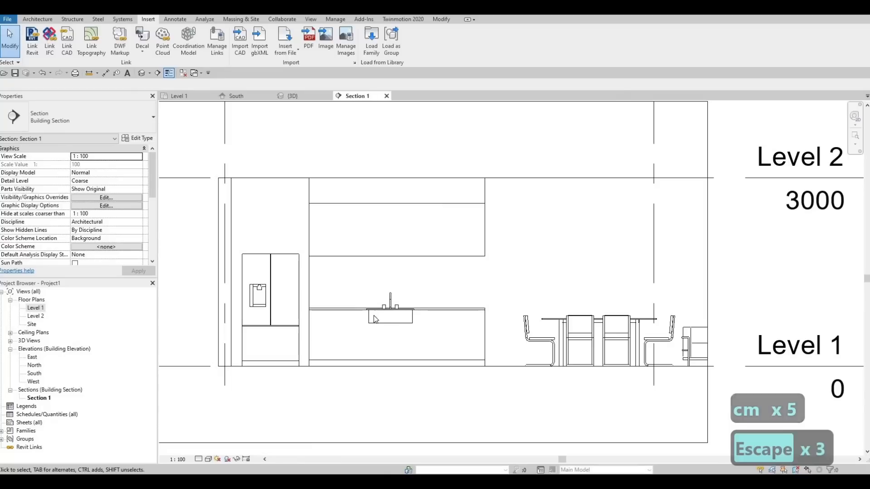
scroll(391, 322, up, 5)
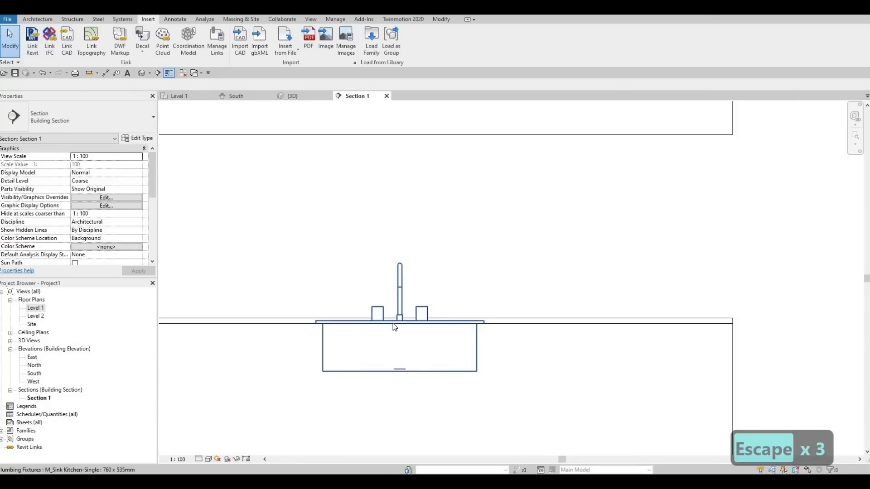
click(393, 323)
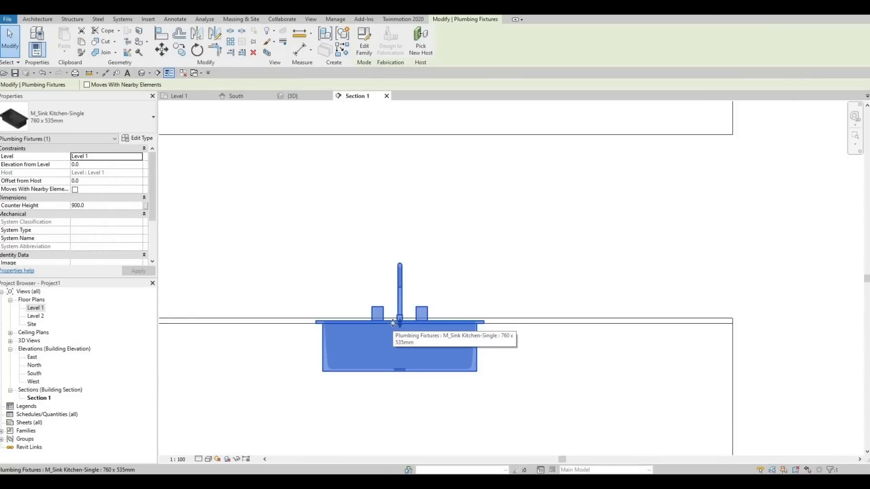
key(Up)
key(Up)
key(Up)
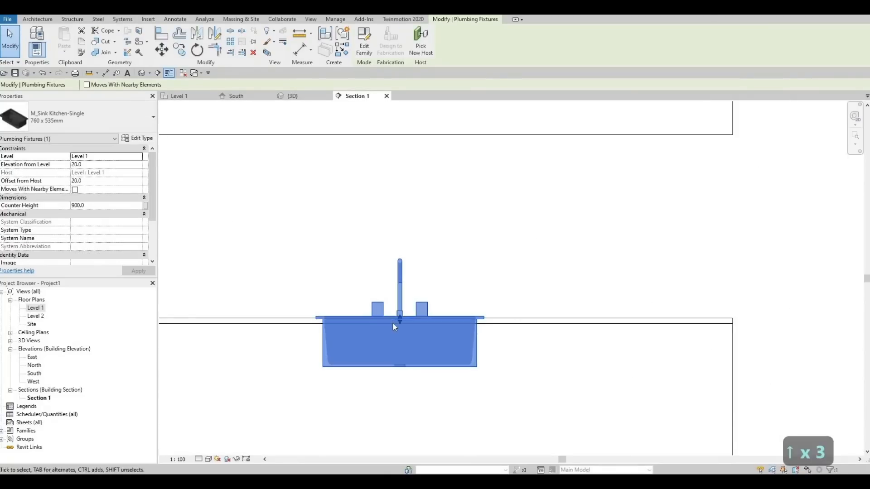
key(Up)
key(Escape)
key(Escape)
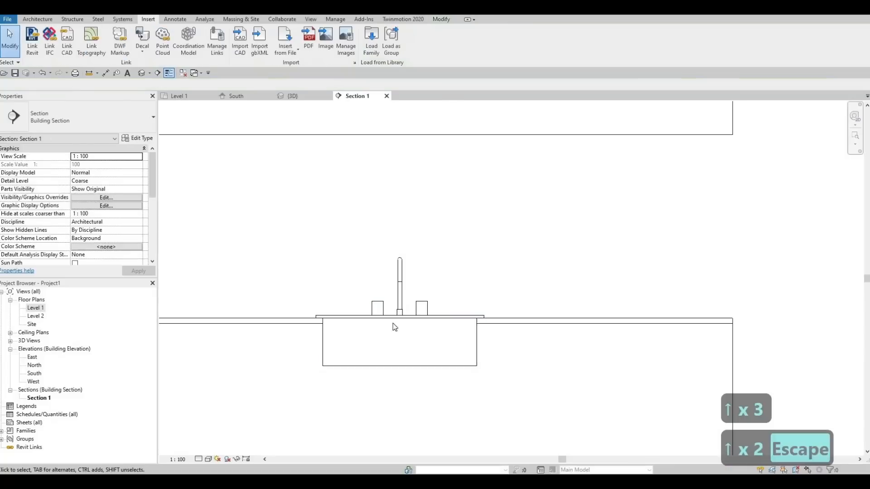
In the Level 1 floor plan, nudge the kitchen sink from the counter's front edge toward the wall until it lies within the counter
double_click(35, 308)
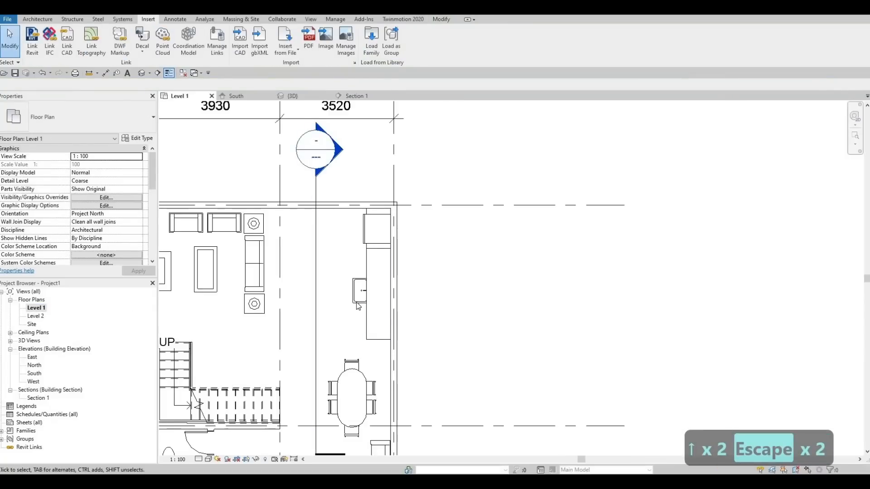
click(357, 302)
key(Right)
key(Right)
key(Right)
key(Right)
key(Right)
key(Right)
key(Right)
key(Right)
key(Right)
key(Right)
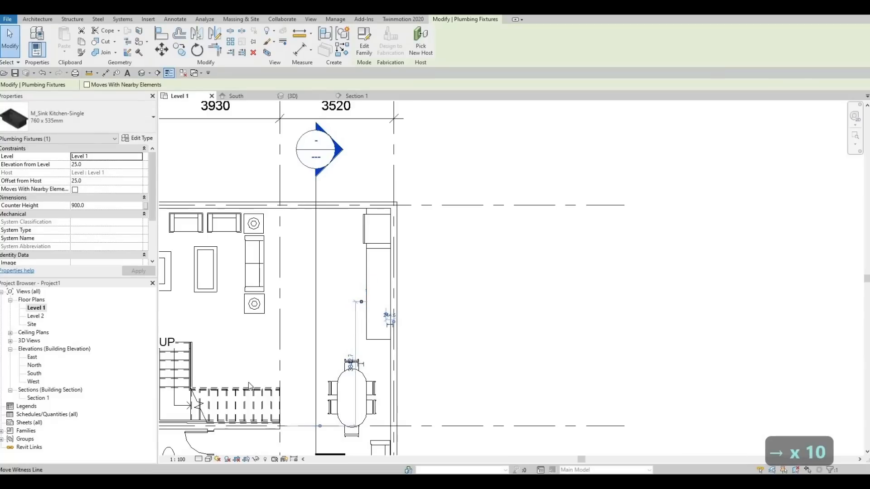
key(Escape)
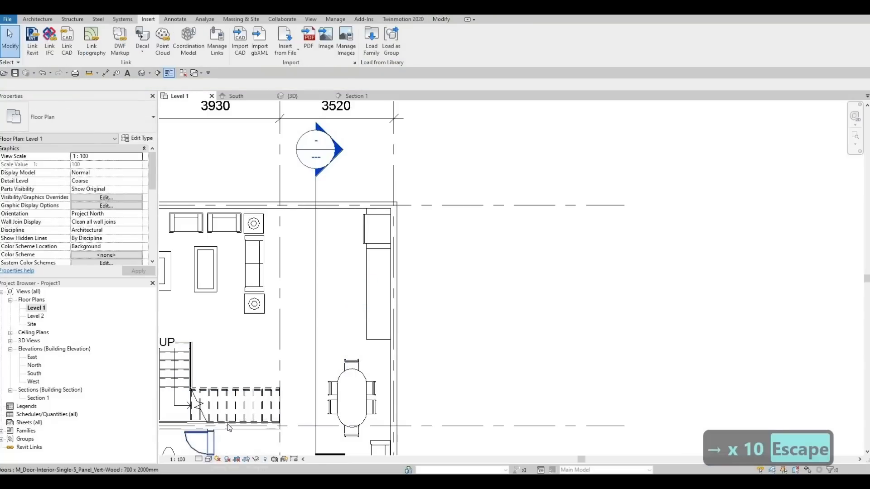
Increase the model display transparency of the Level 1 plan in the Graphic Display Options
click(208, 459)
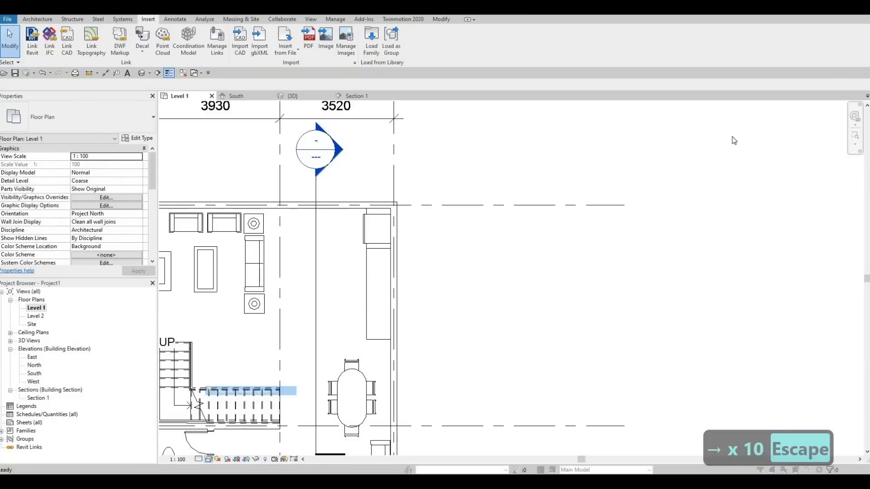
drag(738, 86, 752, 84)
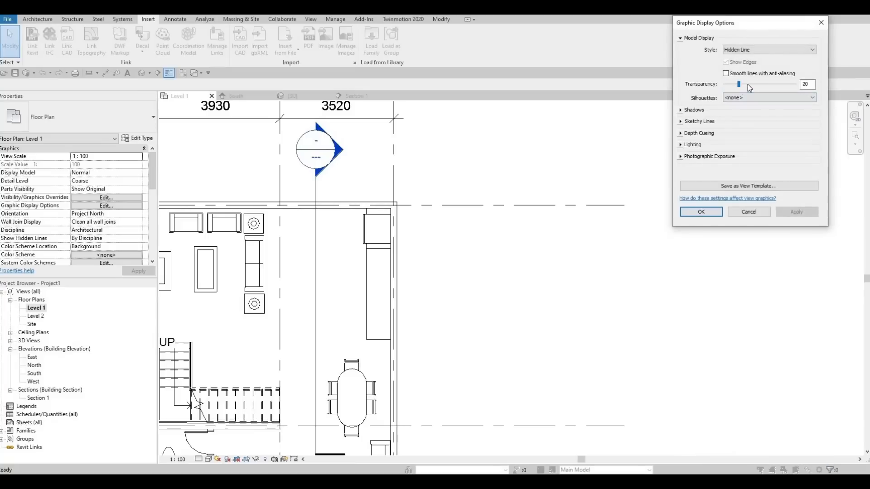
click(701, 212)
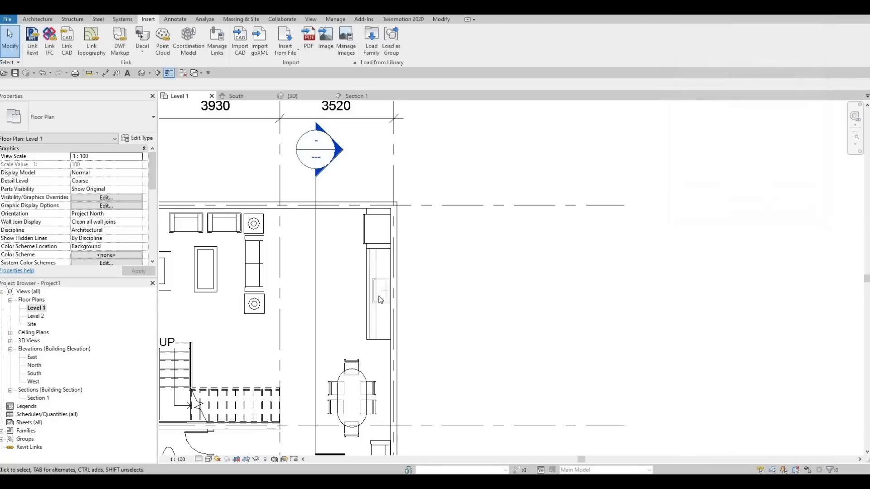
Nudge the kitchen sink one increment away from the wall toward the counter's front edge
scroll(362, 283, up, 5)
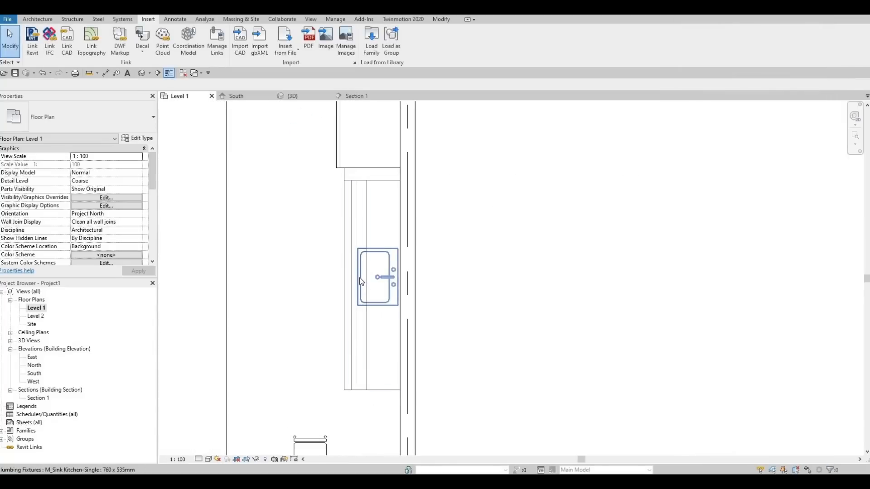
click(361, 281)
key(Left)
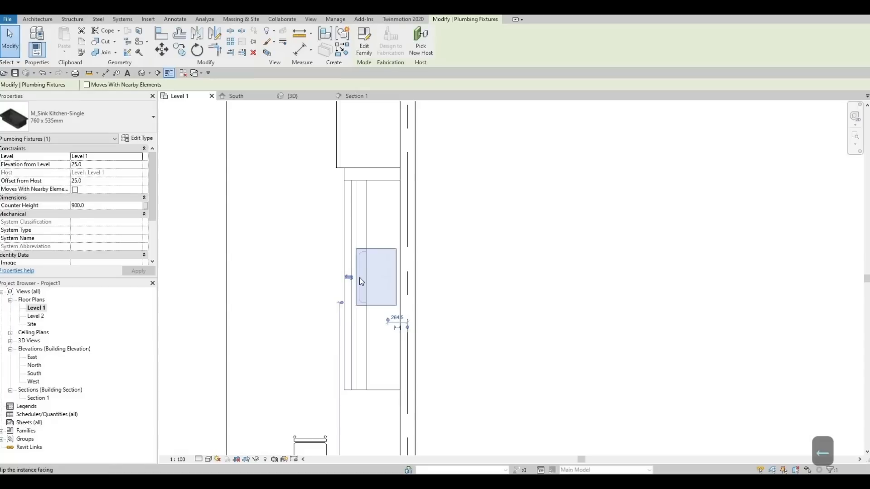
key(Escape)
key(Escape)
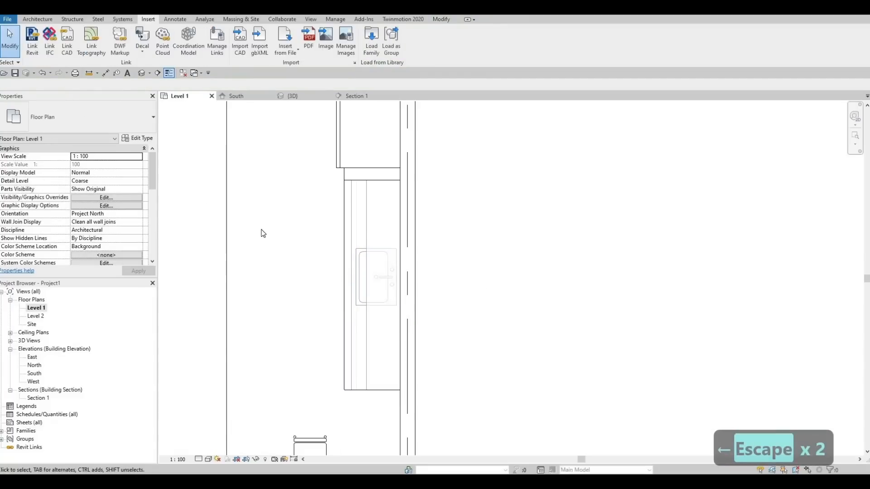
scroll(367, 220, down, 5)
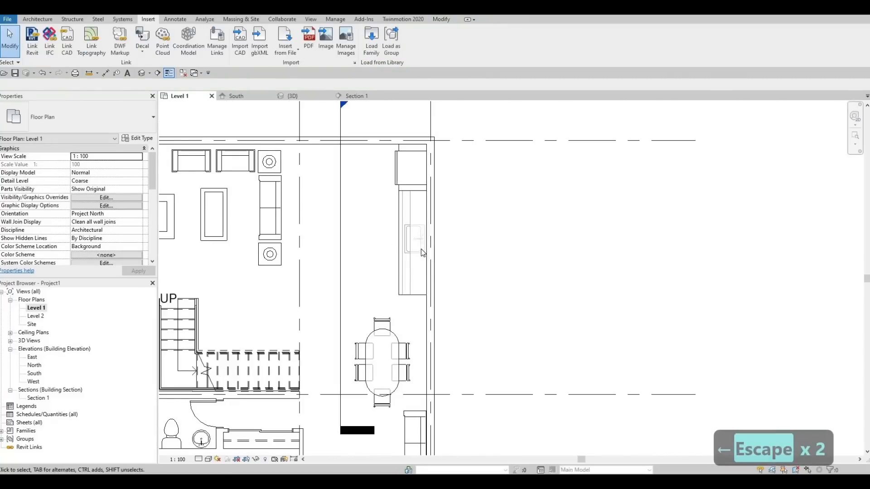
scroll(422, 252, up, 5)
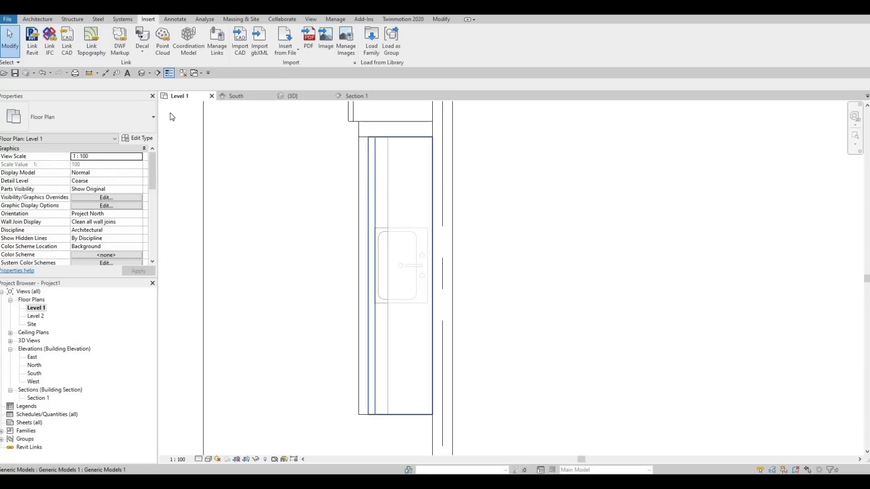
key(Escape)
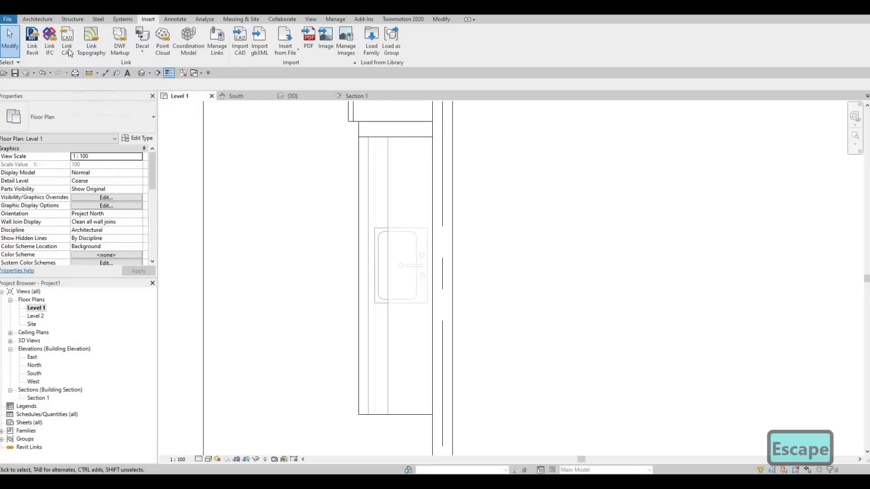
click(374, 168)
key(Escape)
key(Escape)
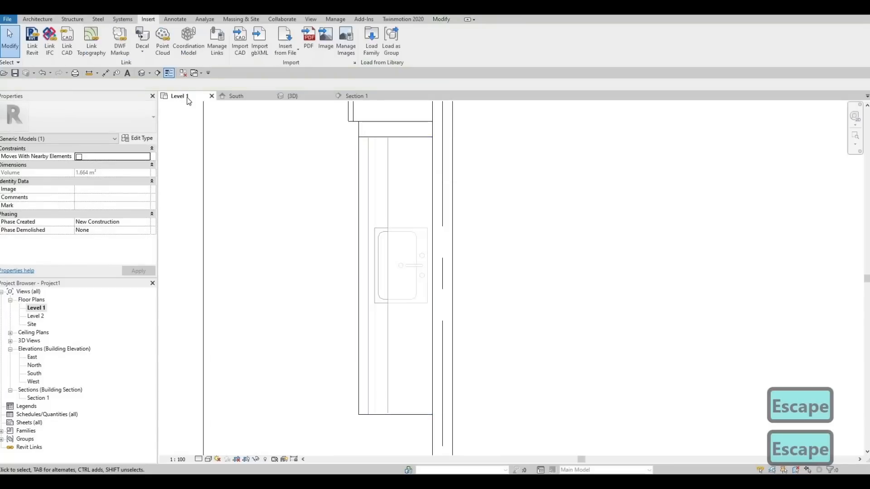
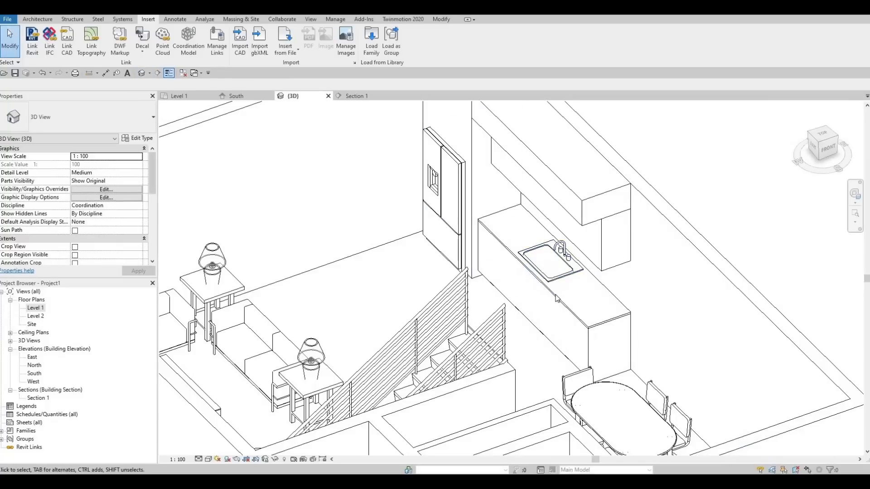
Edit the kitchen counter in place from the 3D view, start a Void Extrusion, and open the Level 1 plan for its sketch
click(557, 299)
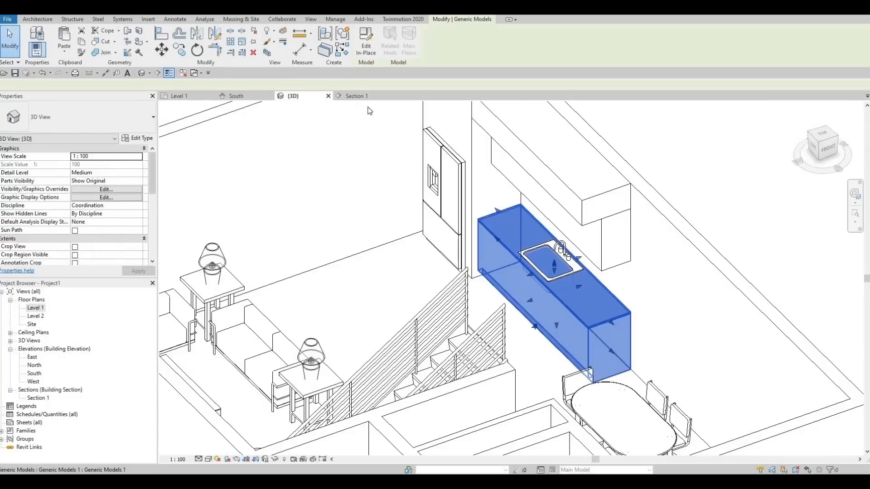
click(365, 49)
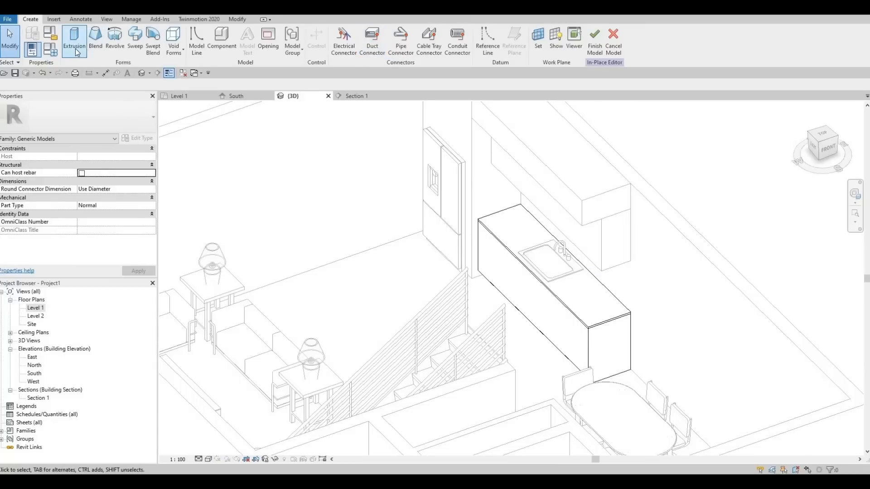
click(182, 51)
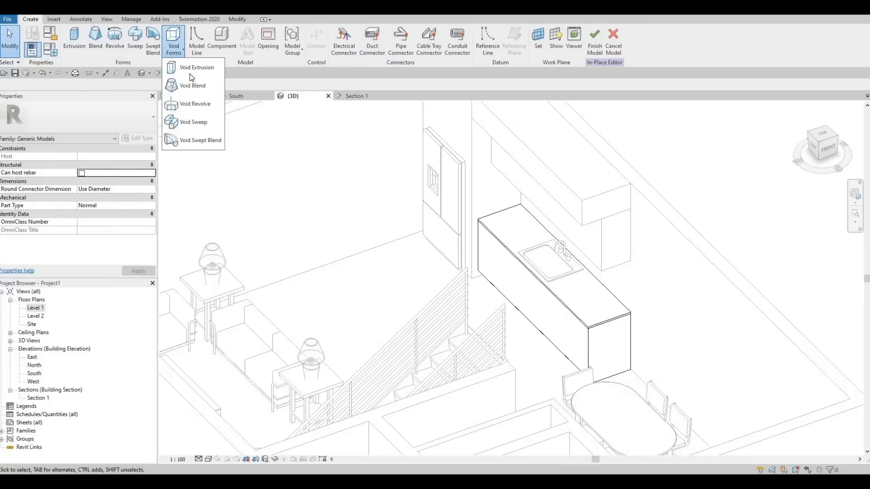
click(194, 68)
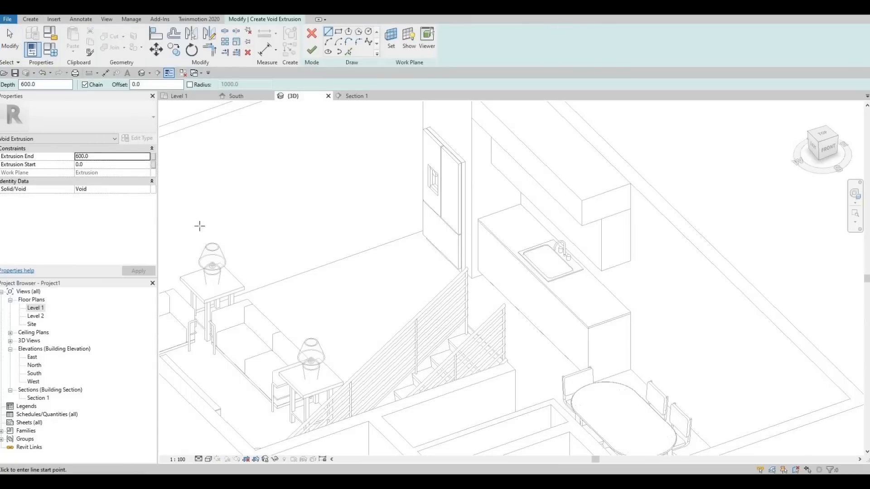
double_click(36, 308)
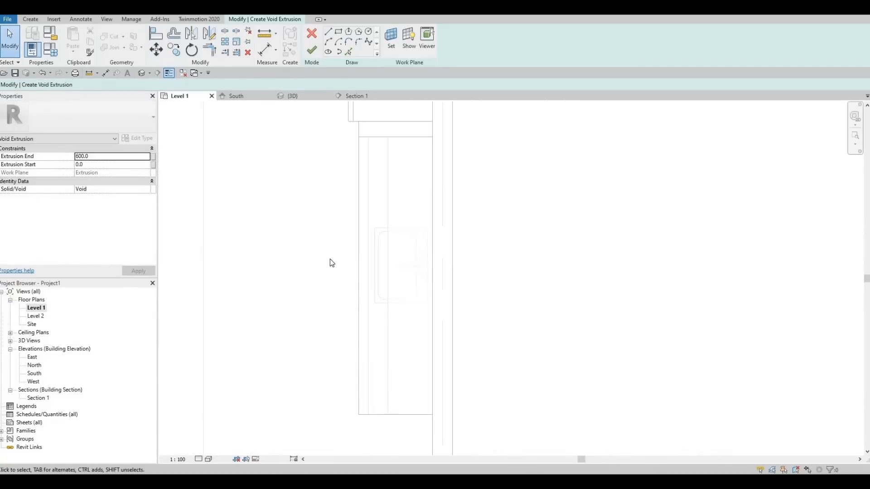
Set the Level 1 plan's model display transparency to 80 in the Graphic Display Options
click(209, 459)
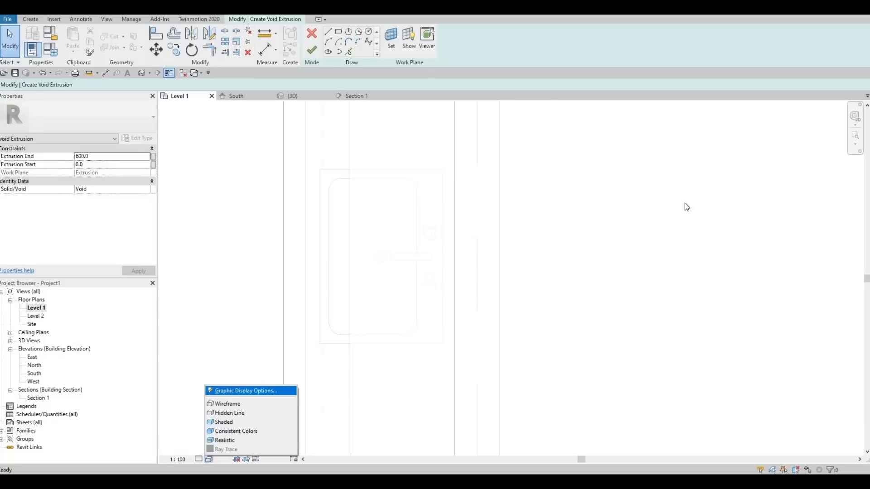
click(783, 85)
click(784, 84)
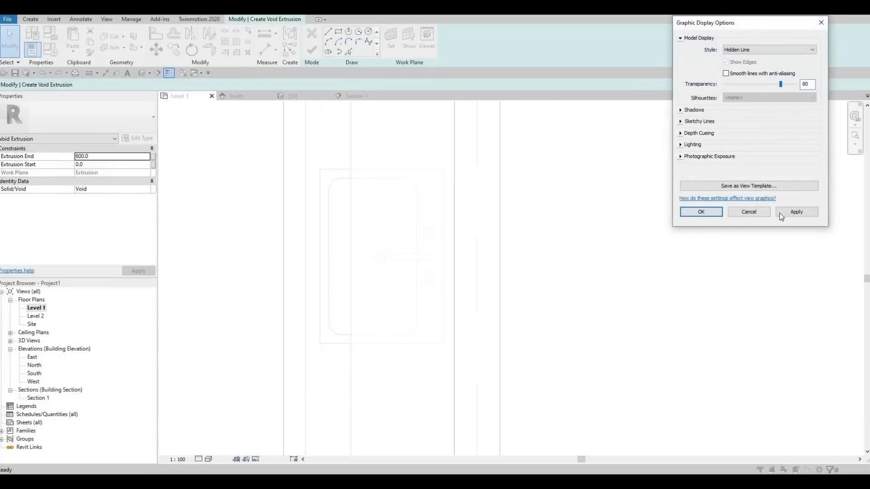
click(782, 212)
click(705, 212)
Set the void extrusion's work plane to Level : Level 1
click(346, 43)
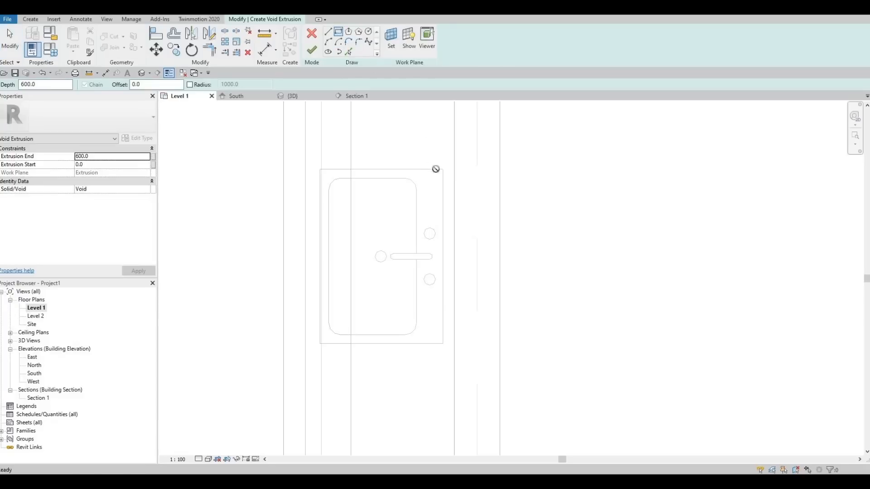
scroll(433, 167, up, 2)
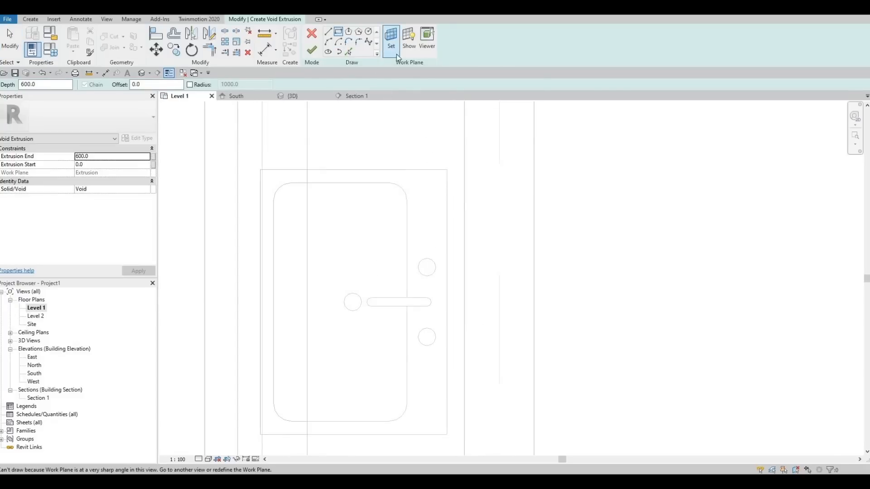
key(Escape)
click(391, 39)
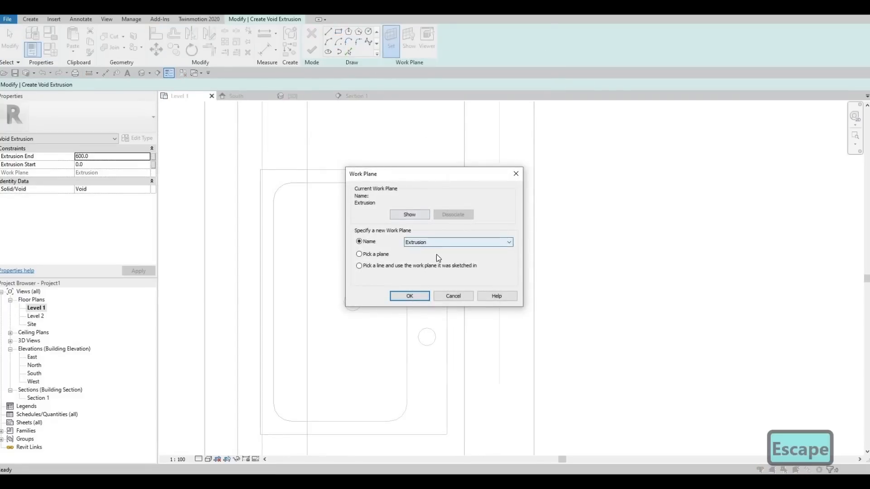
click(429, 242)
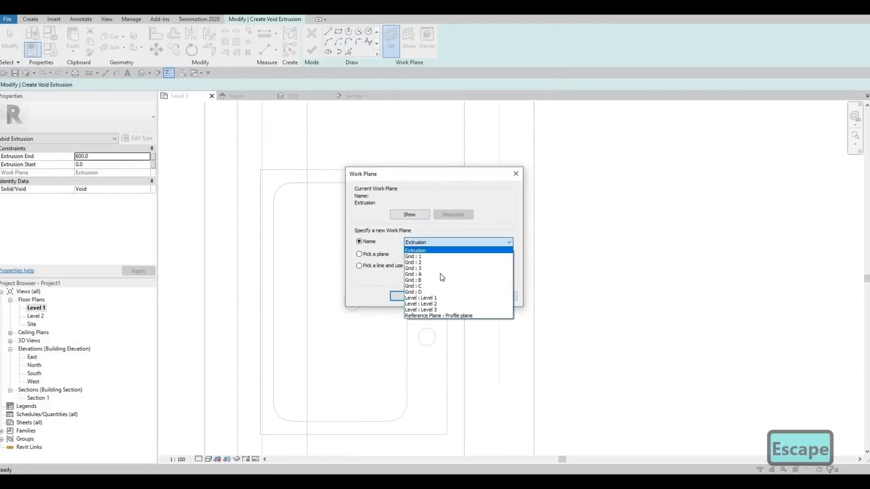
click(424, 298)
click(409, 295)
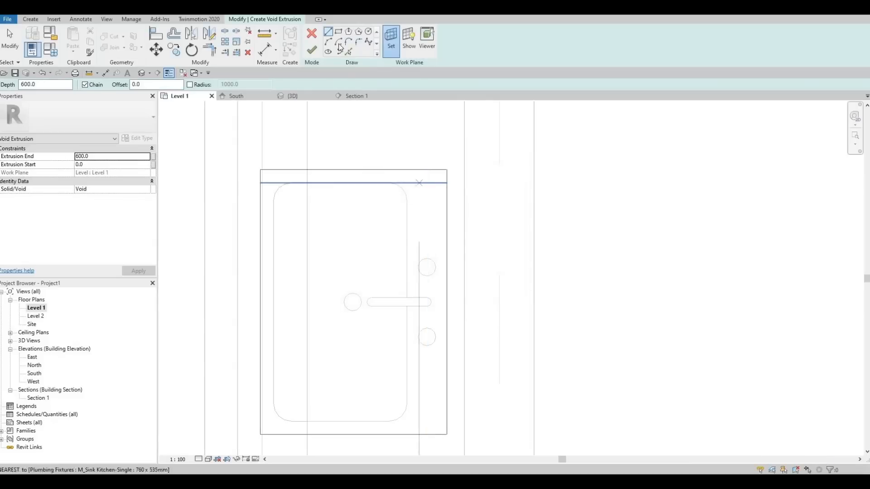
Sketch the void extrusion's rectangle around the sink basin outline, about 383 mm by 684 mm
click(447, 170)
key(Escape)
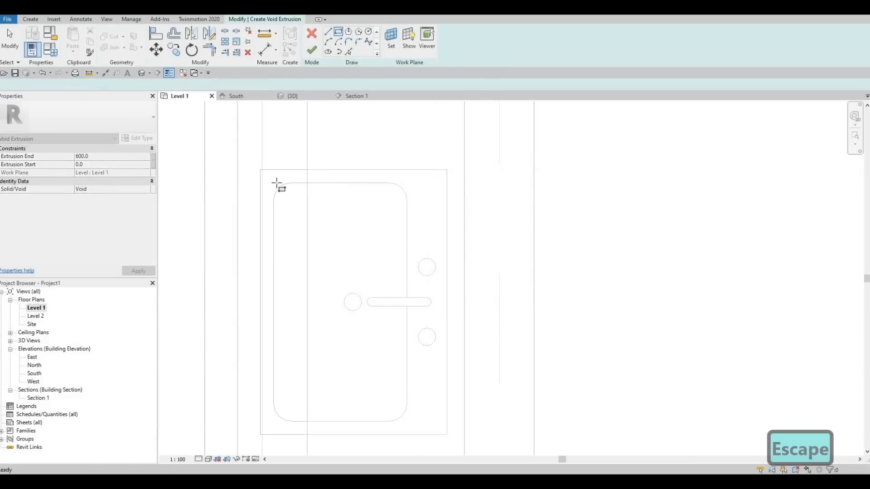
click(330, 252)
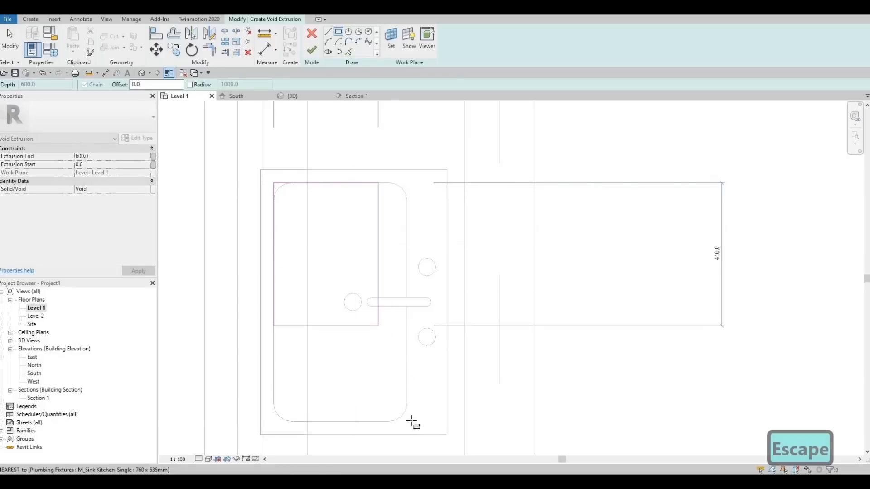
click(407, 421)
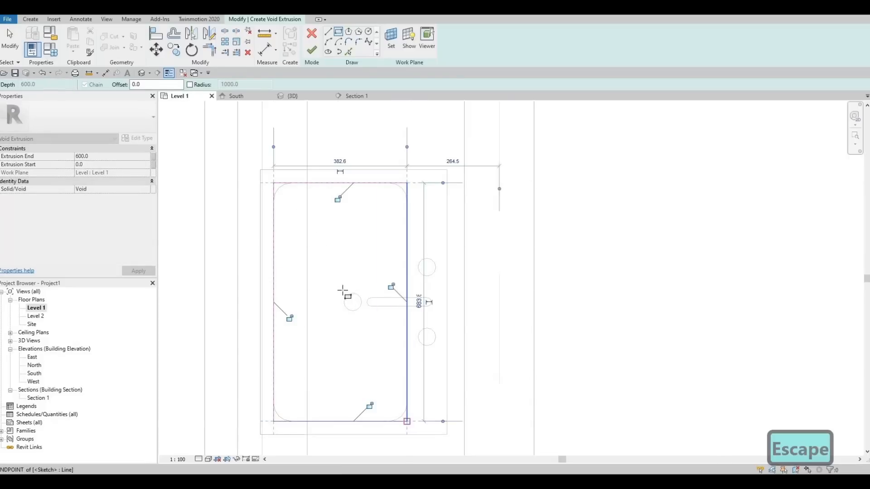
key(Escape)
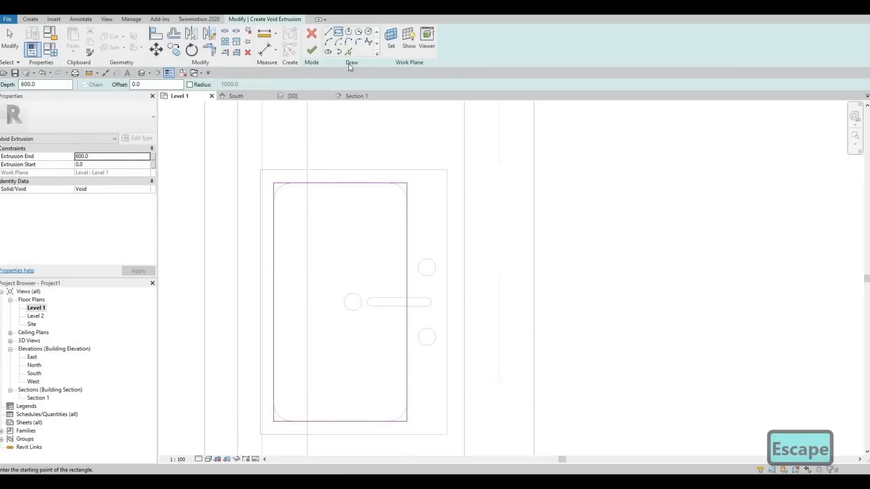
Finish the void extrusion sketch and stretch the void's top up to the countertop, with an extrusion end of 925
click(311, 50)
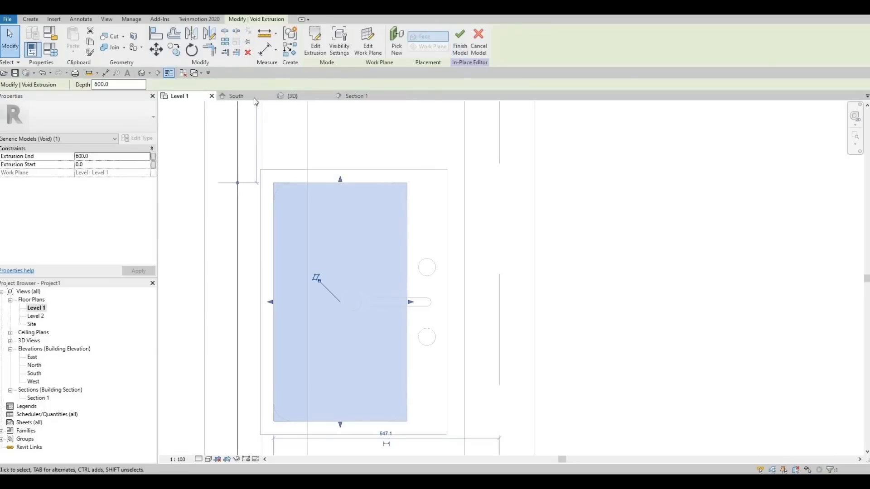
click(311, 96)
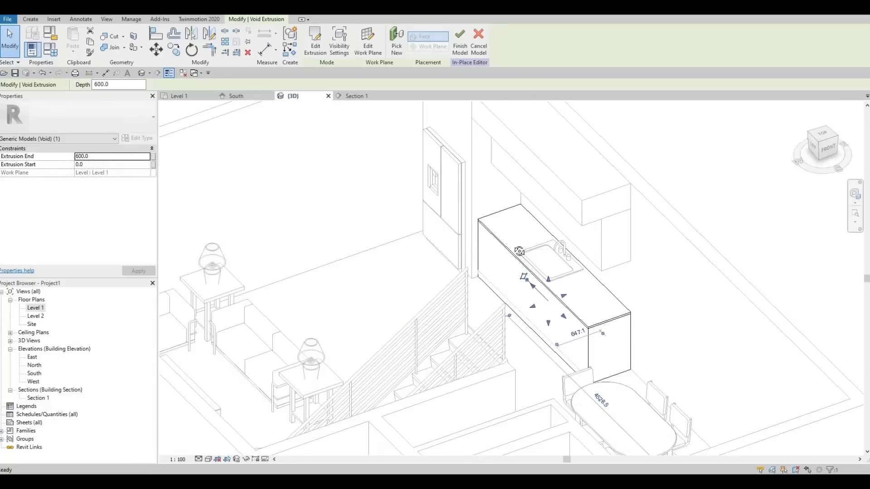
shift+middle_drag(572, 287, 546, 279)
scroll(539, 279, up, 2)
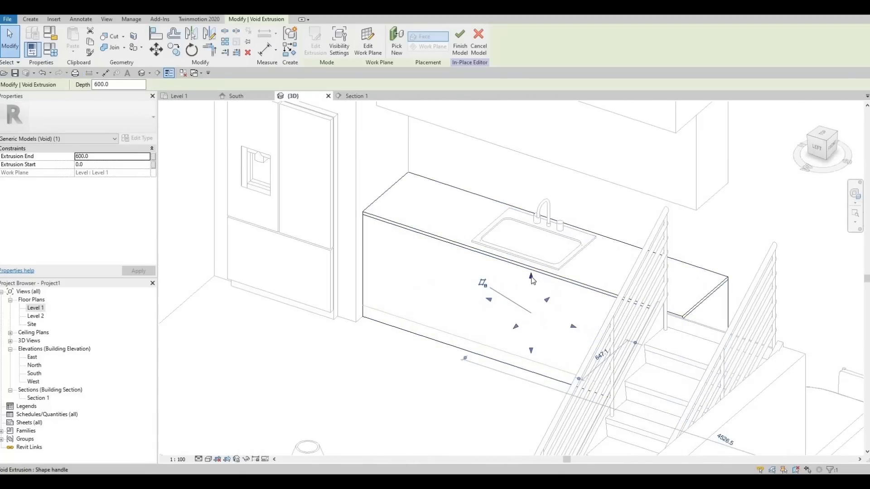
drag(533, 272, 523, 255)
scroll(538, 252, up, 1)
shift+middle_drag(480, 290, 515, 262)
scroll(528, 217, up, 1)
scroll(516, 262, up, 1)
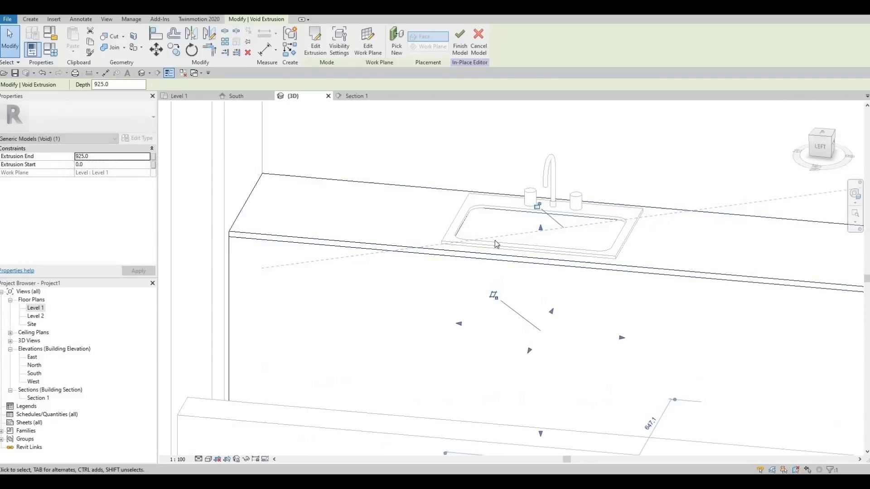
In Section 1, raise the void's bottom face clear of the floor, to an extrusion start of about 143.5
double_click(42, 399)
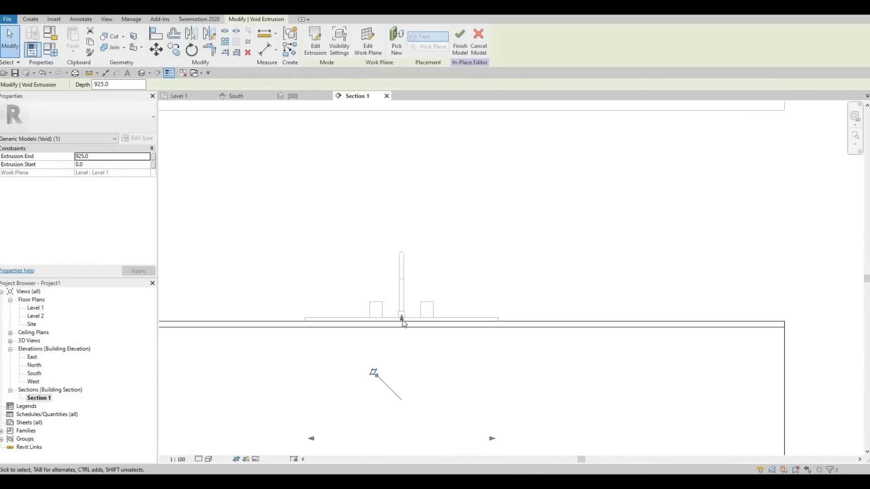
drag(402, 319, 404, 321)
middle_drag(425, 287, 426, 153)
scroll(426, 152, down, 2)
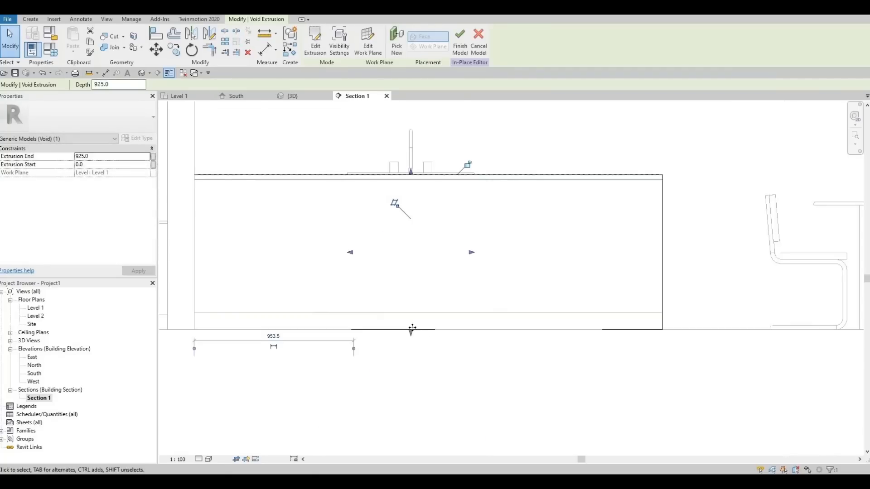
drag(411, 332, 416, 291)
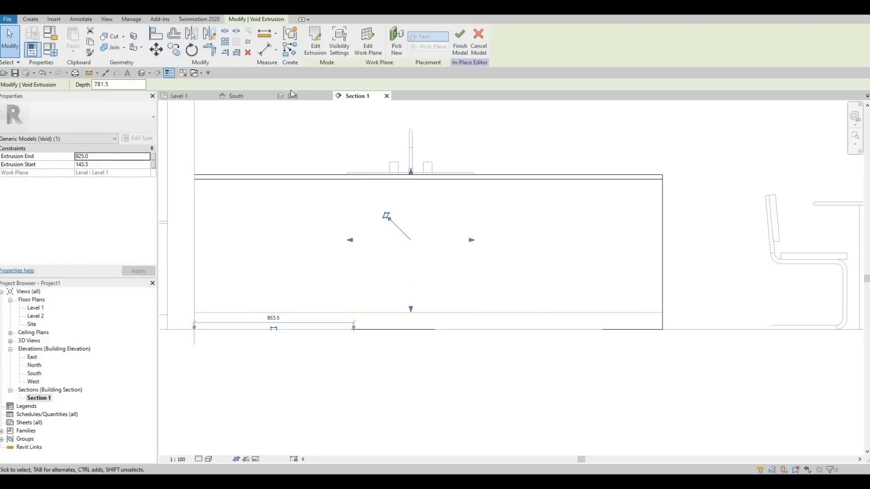
In the 3D view, cut the countertop with the void extrusion below the sink
click(292, 98)
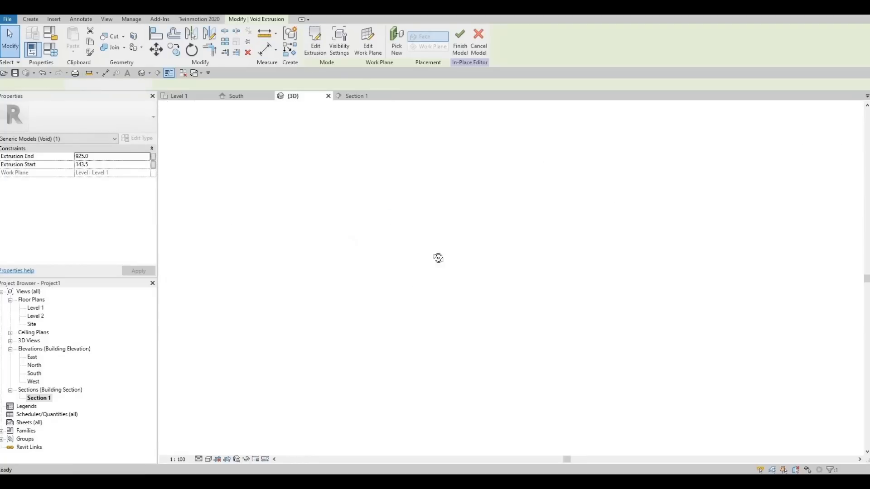
click(111, 36)
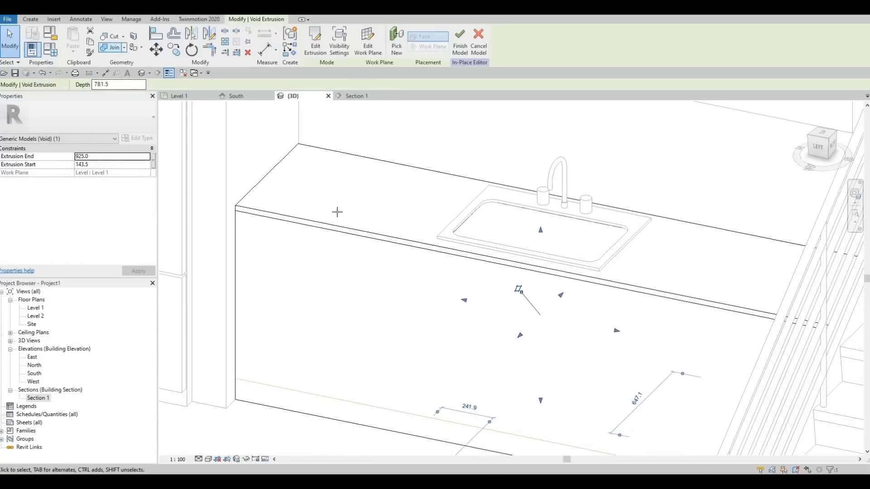
click(437, 238)
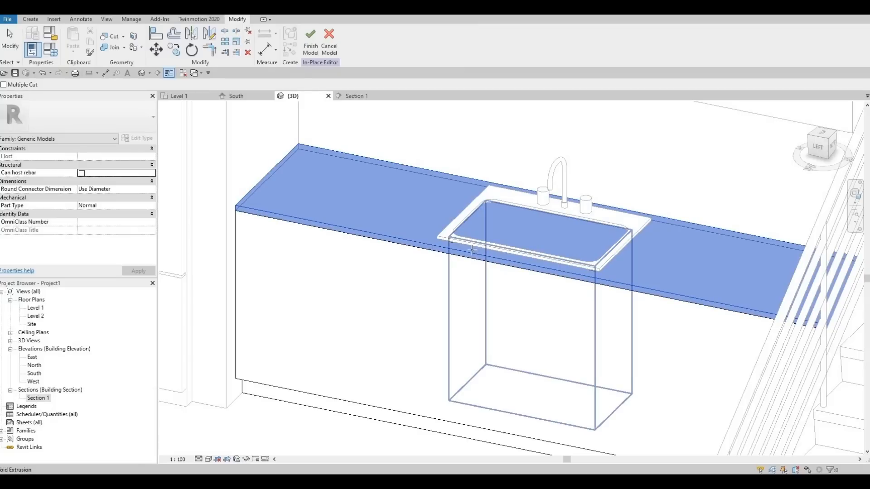
click(442, 273)
shift+middle_drag(392, 284, 548, 305)
shift+middle_drag(634, 278, 672, 271)
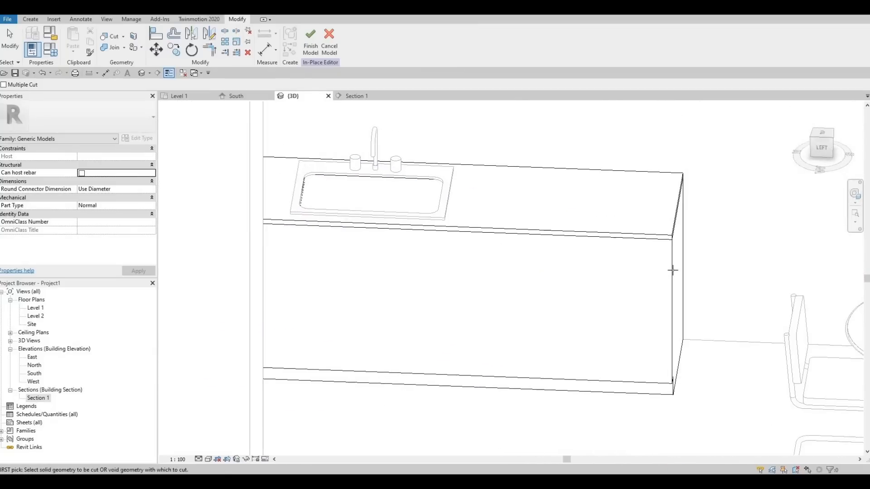
Leave the Cut command after one more solid pick and finish the in-place counter model
click(446, 234)
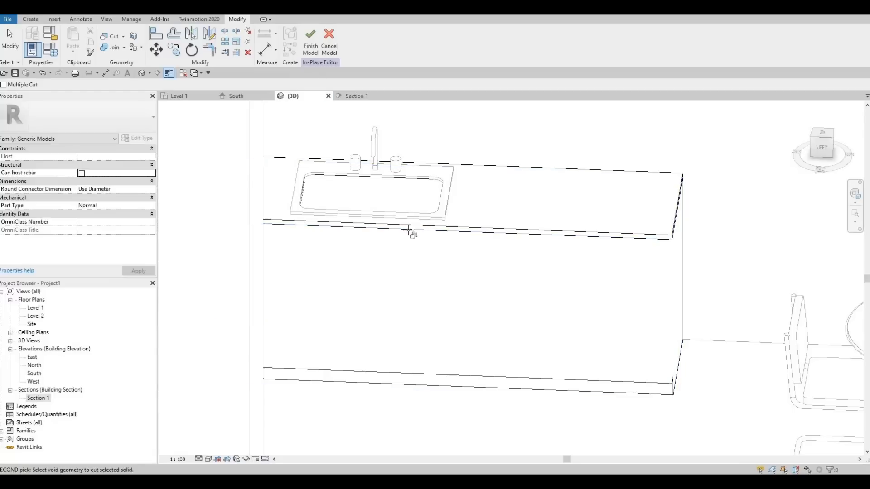
mouse_move(410, 231)
shift+middle_down()
mouse_move(410, 277)
mouse_move(421, 250)
mouse_move(396, 239)
shift+middle_up()
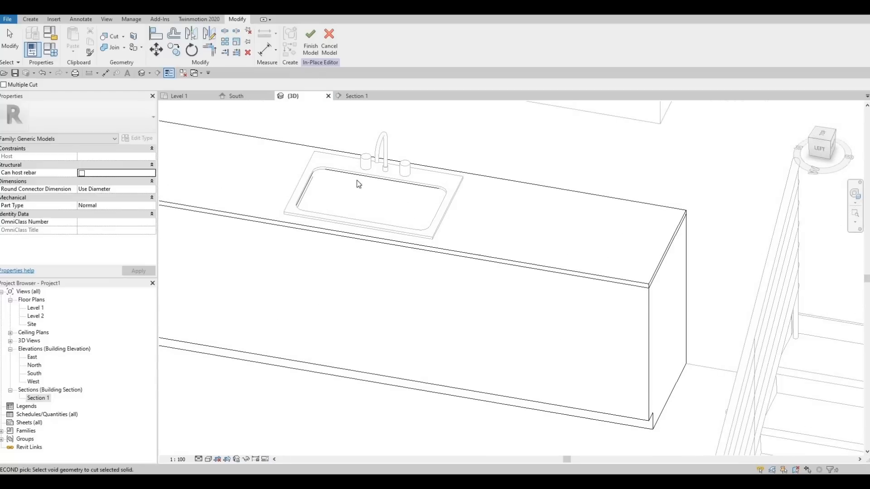
scroll(395, 235, up, 2)
key(Escape)
click(311, 46)
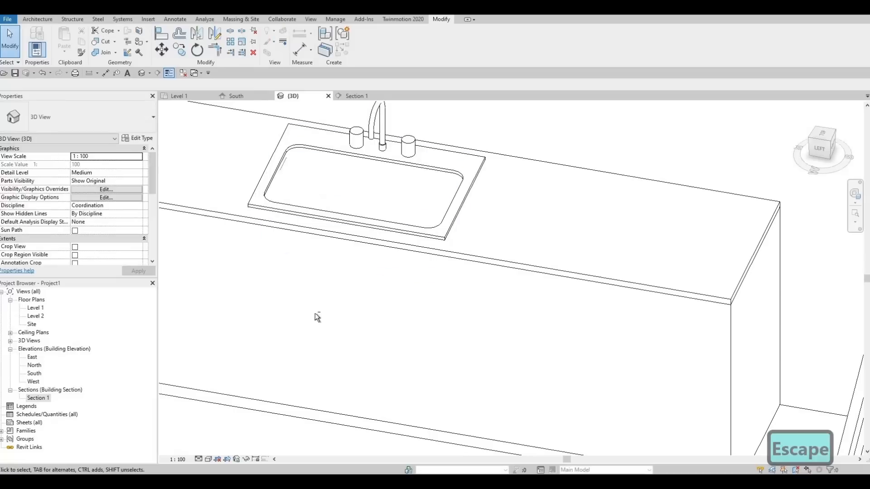
Examine how the single sink sits in the counter opening and how the kitchen looks from several 3D angles
shift+middle_drag(375, 245, 461, 229)
scroll(365, 253, up, 2)
scroll(390, 196, down, 2)
middle_drag(371, 190, 440, 245)
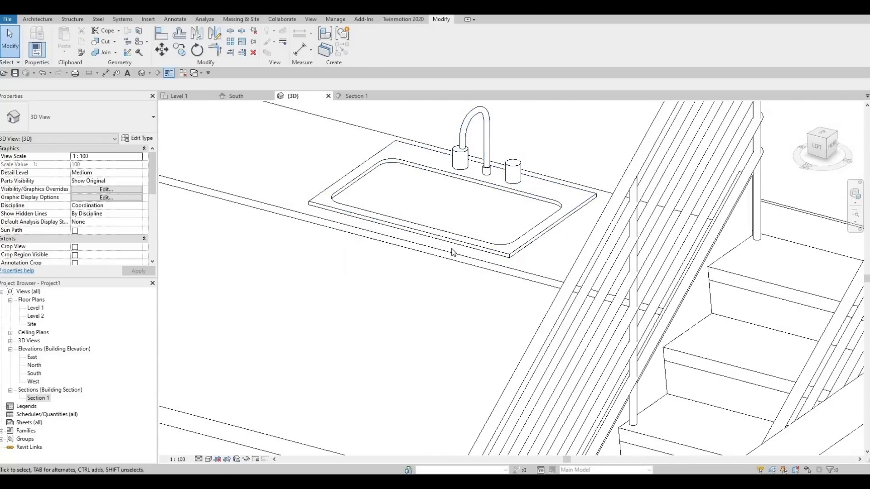
click(453, 253)
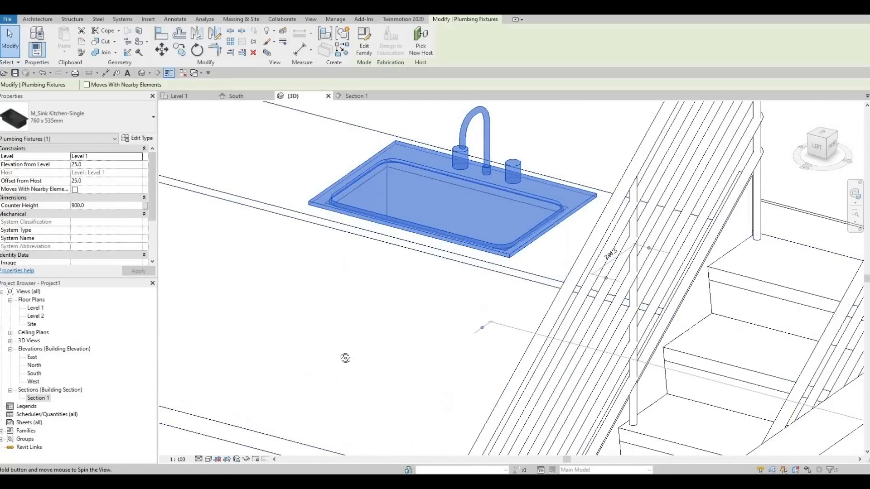
shift+middle_drag(345, 358, 489, 249)
key(Escape)
key(Escape)
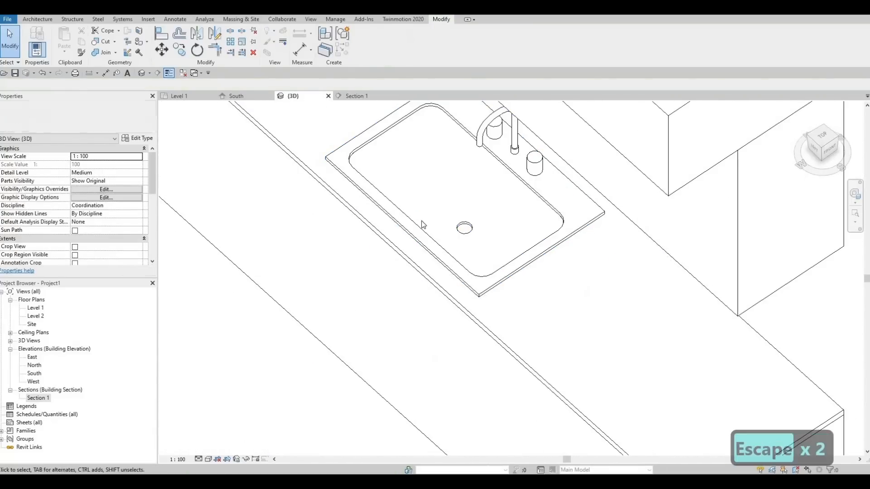
scroll(421, 224, down, 6)
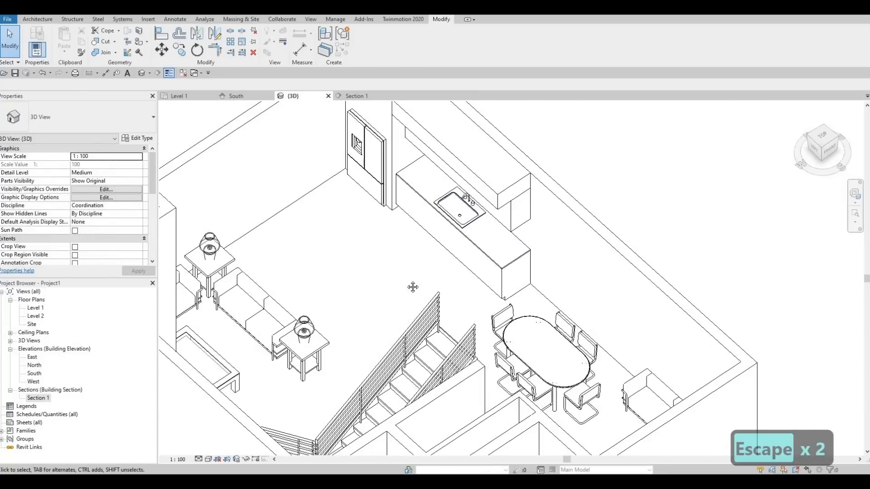
shift+middle_drag(413, 287, 379, 292)
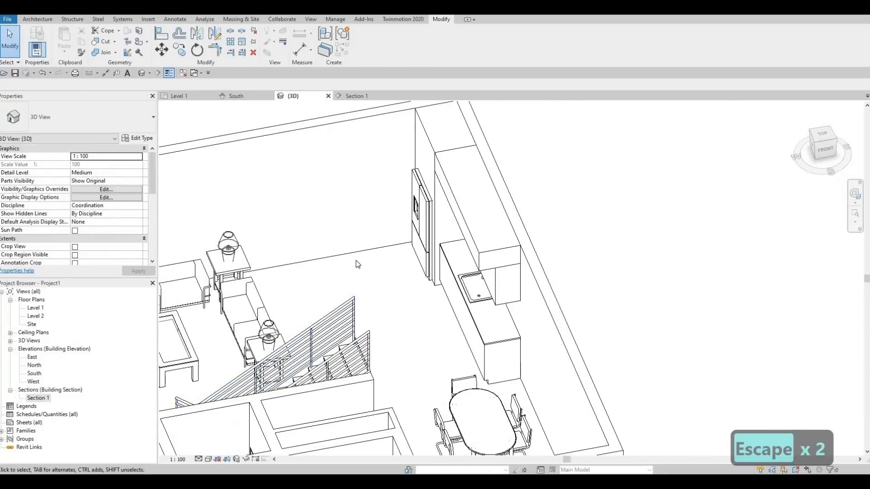
scroll(376, 285, up, 2)
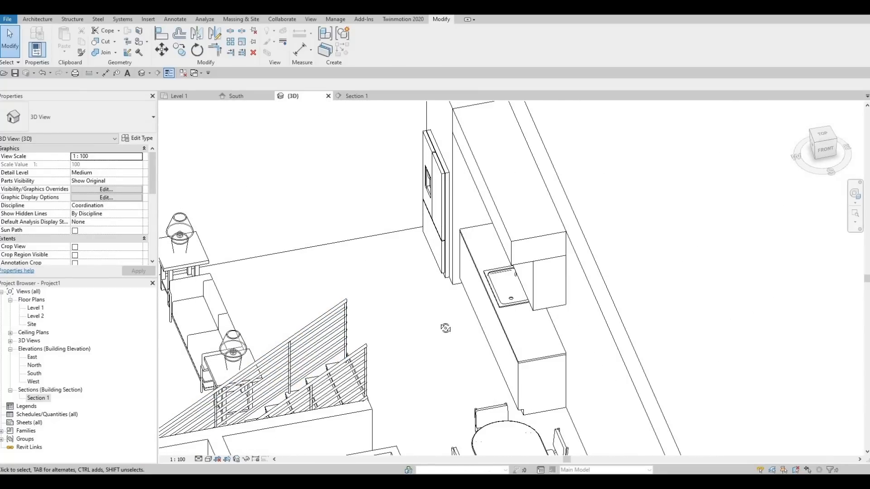
shift+middle_drag(446, 328, 451, 363)
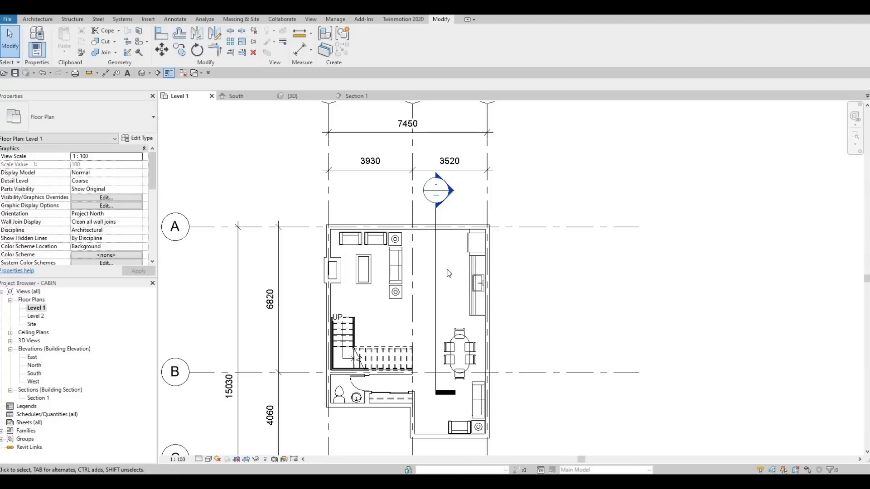
Start a new in-place component in the Generic Models category from the Level 1 plan, accepting the suggested name
scroll(448, 273, up, 2)
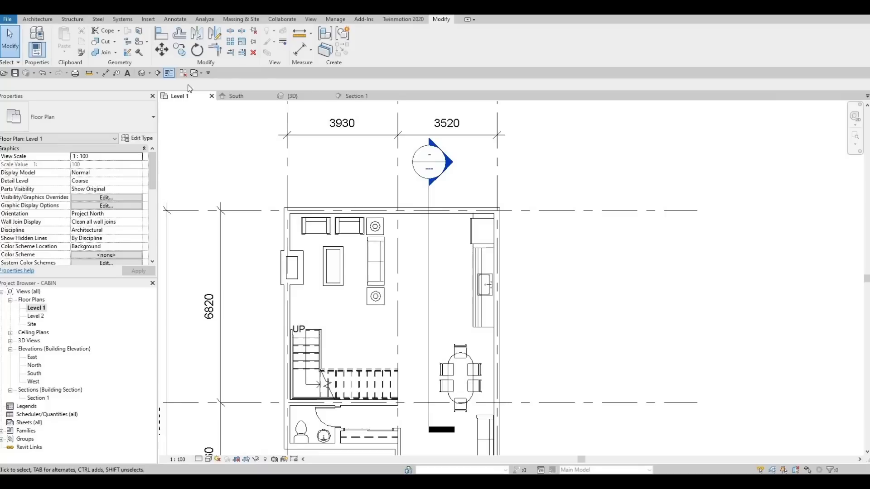
click(37, 19)
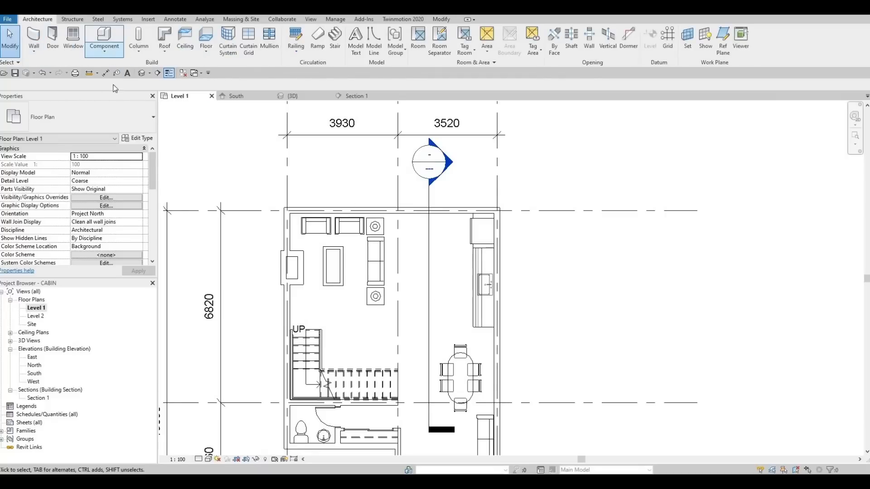
click(105, 49)
click(114, 88)
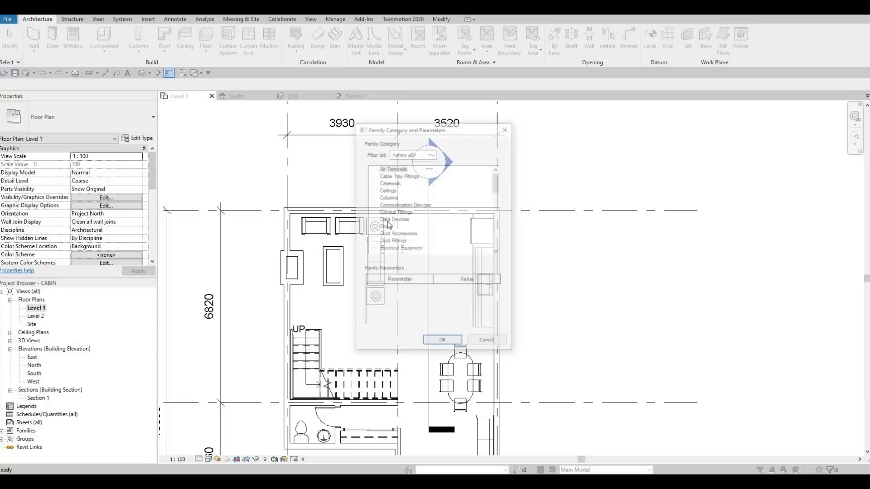
scroll(390, 236, down, 3)
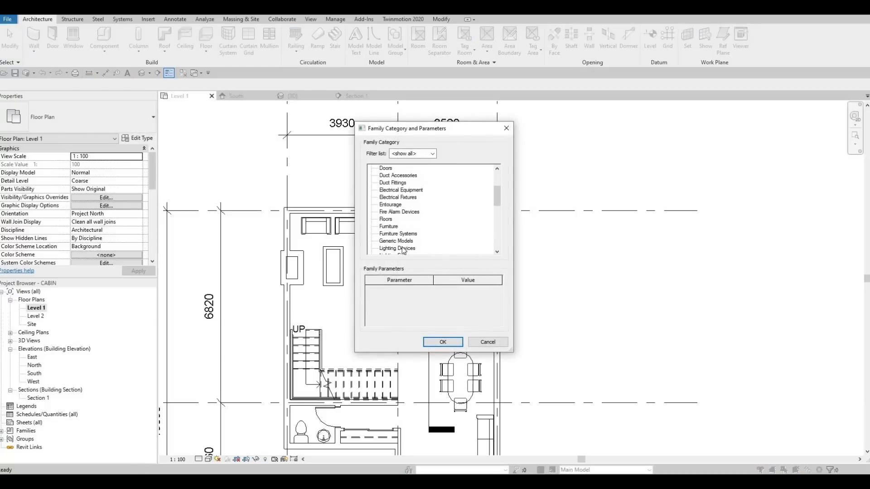
click(397, 241)
click(448, 342)
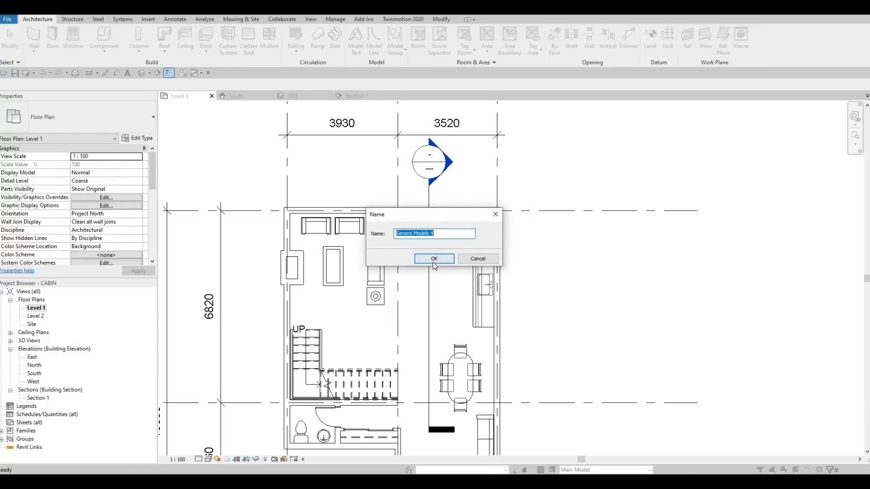
click(434, 259)
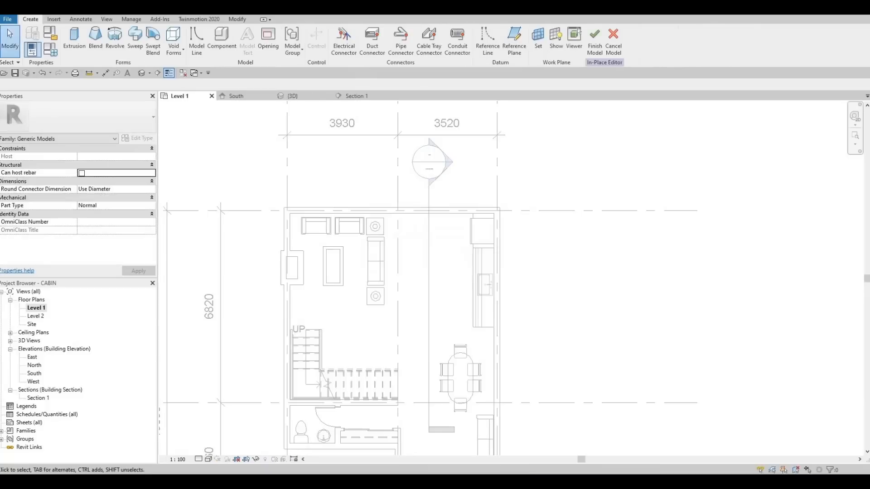
Sketch a 700 by 2000 mm rectangular extrusion between the living area and the kitchen counter, with its extrusion end at 900
click(72, 44)
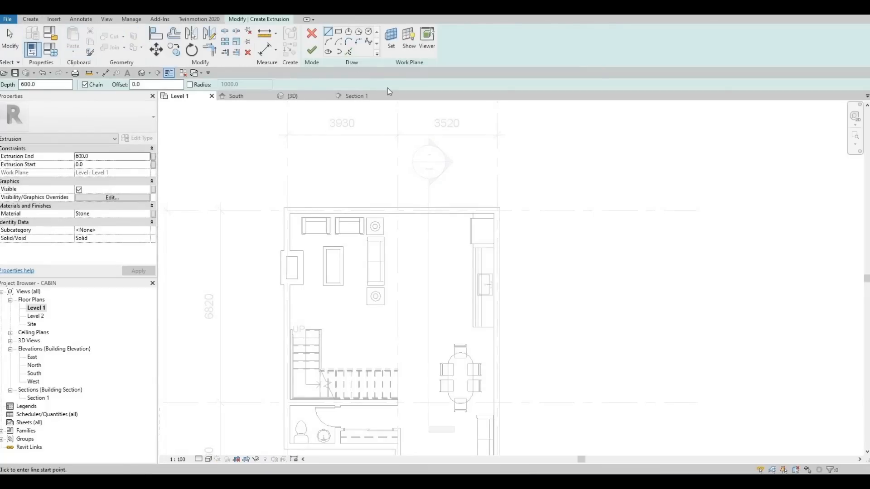
scroll(445, 264, up, 5)
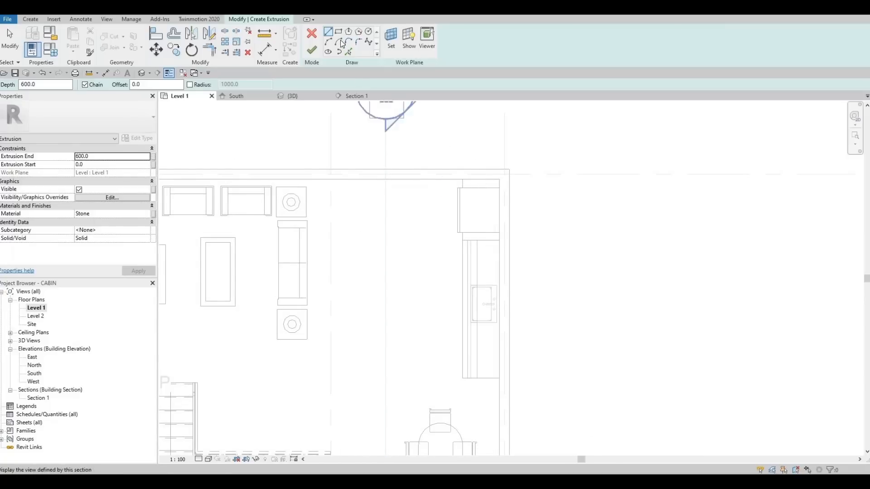
click(338, 33)
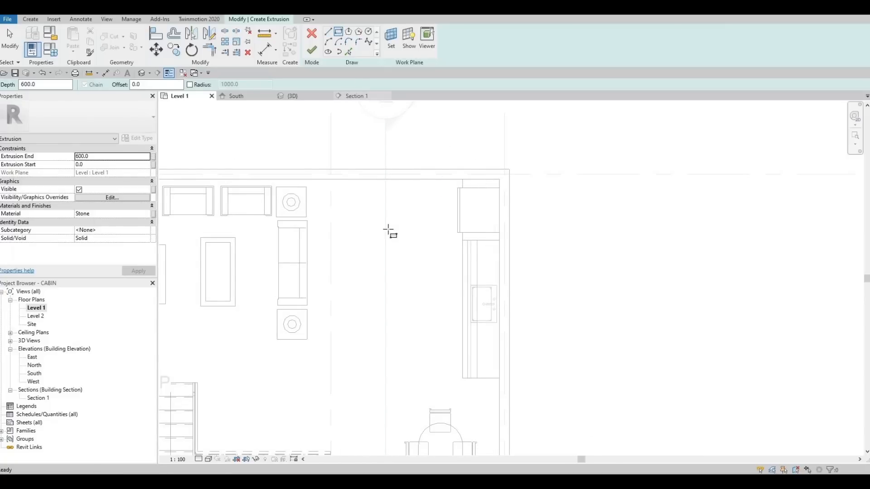
click(385, 219)
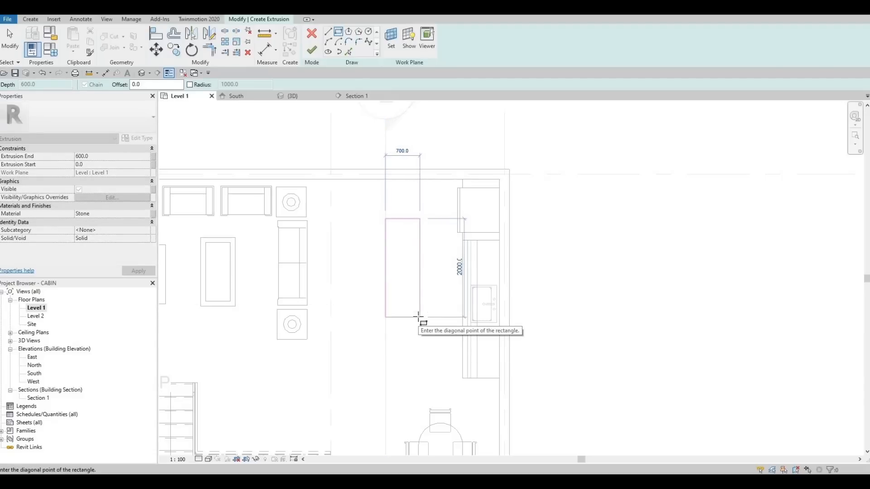
click(419, 317)
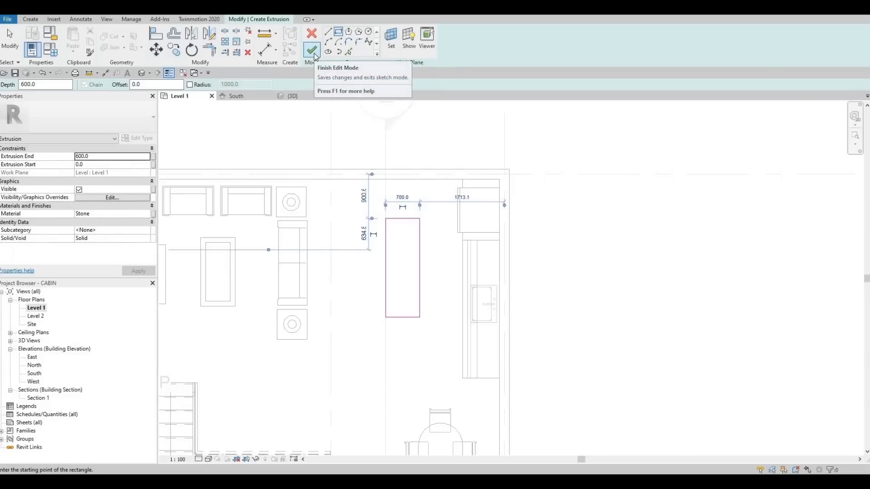
click(105, 159)
text(900)
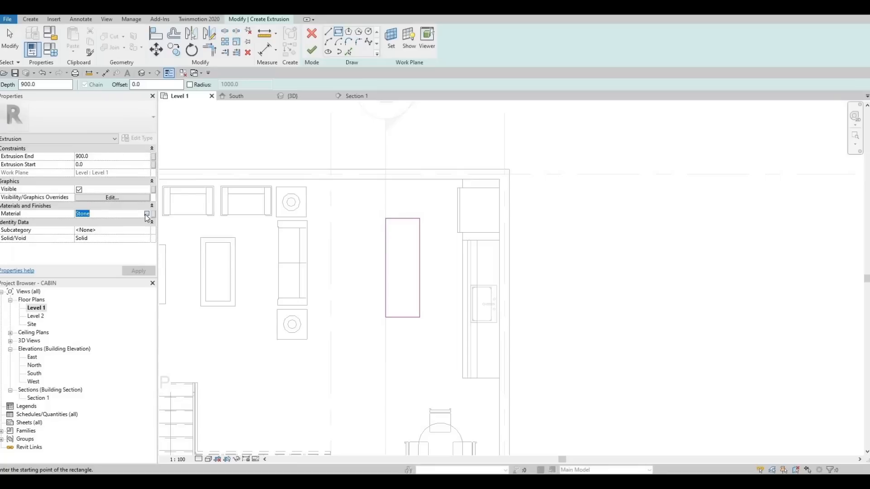
Open the island extrusion's material for editing and load Cherry from the AEC Materials Wood library
click(145, 213)
click(147, 214)
click(271, 300)
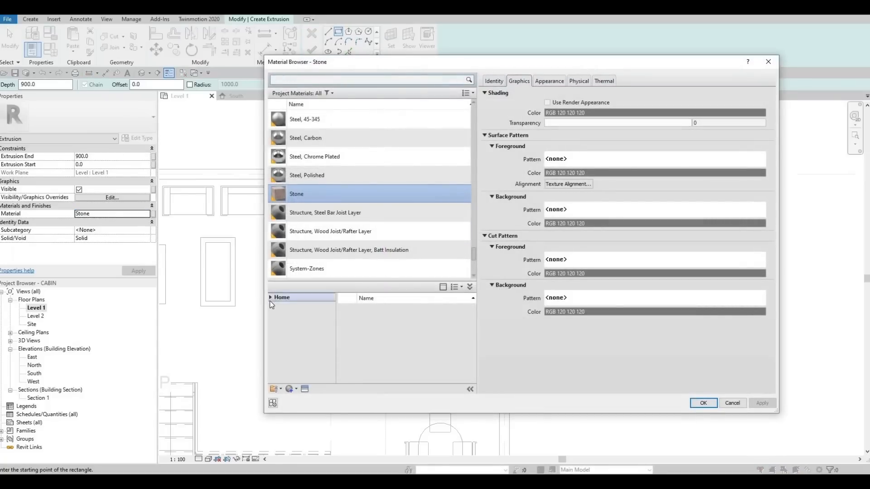
click(274, 315)
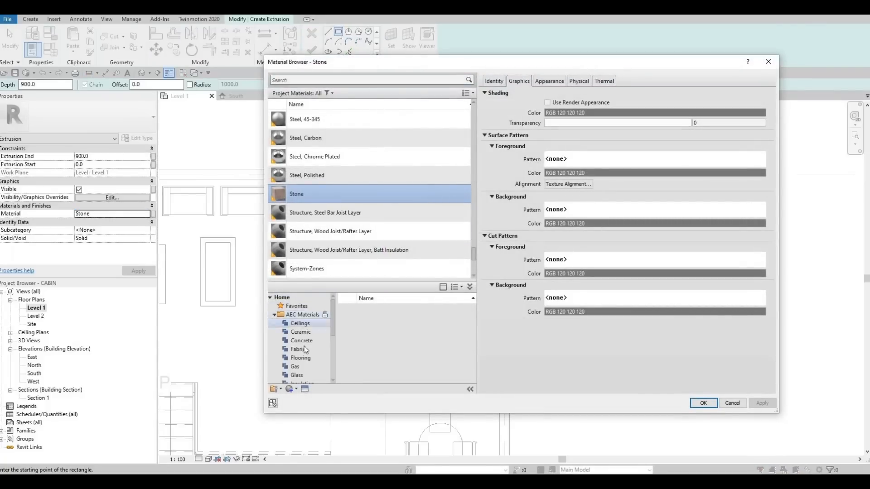
scroll(304, 346, down, 4)
click(299, 376)
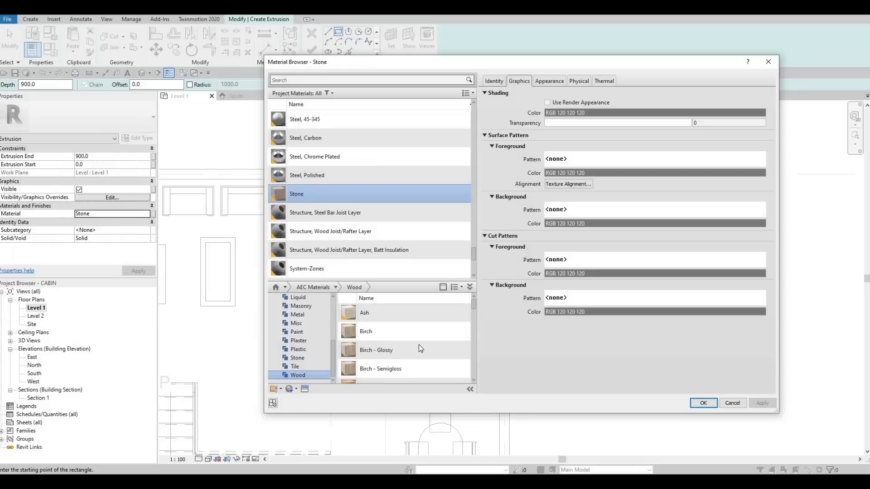
scroll(423, 344, down, 1)
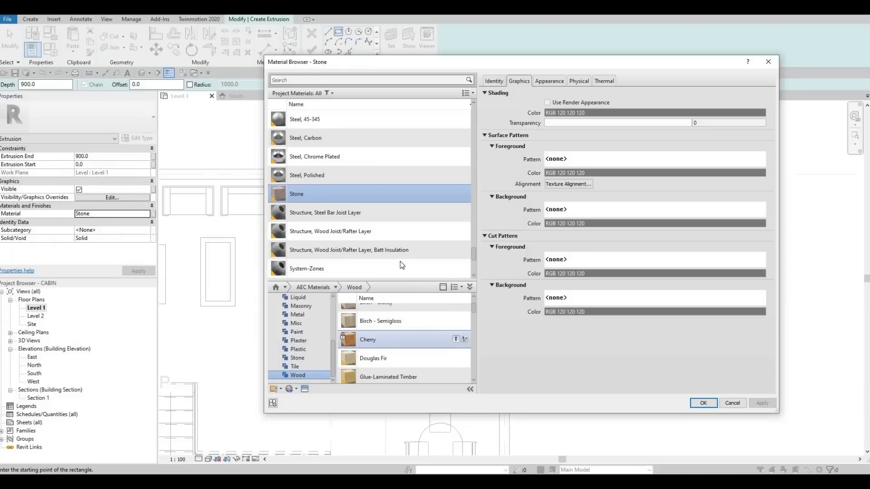
click(455, 339)
key(Escape)
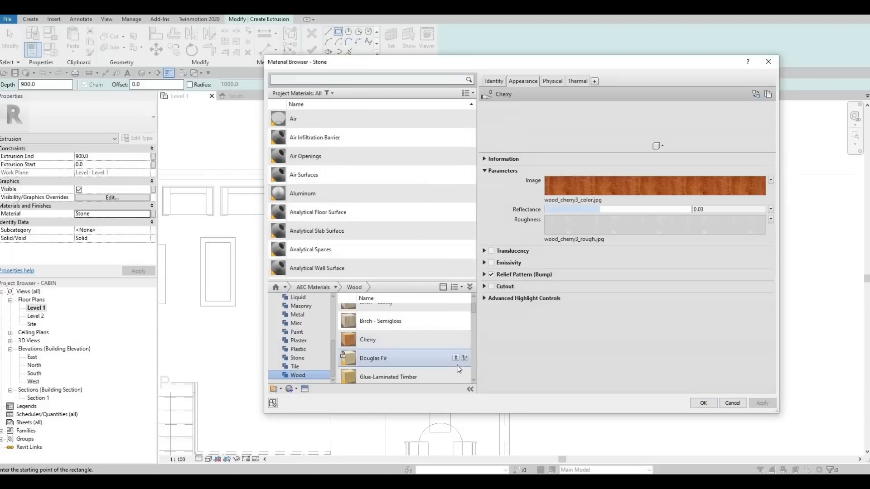
Load Glulam 32c from the Wood library, assign it to the island extrusion and finish the extrusion
scroll(457, 349, down, 2)
click(455, 328)
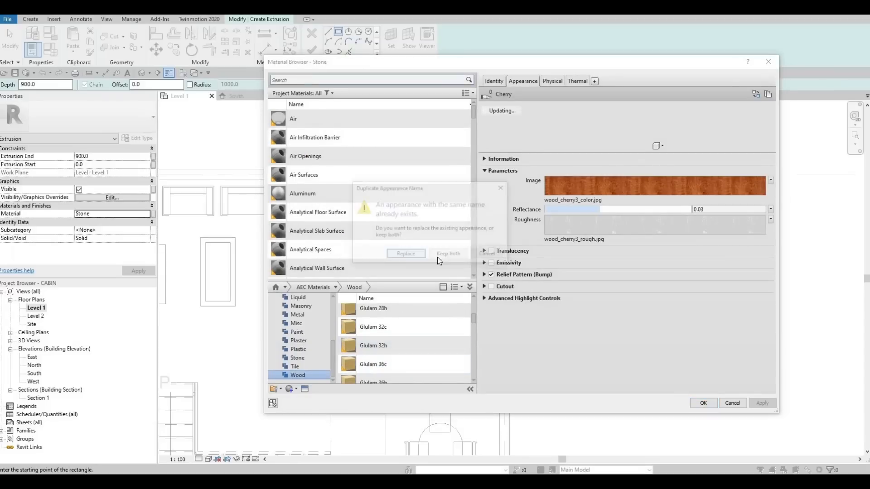
key(Escape)
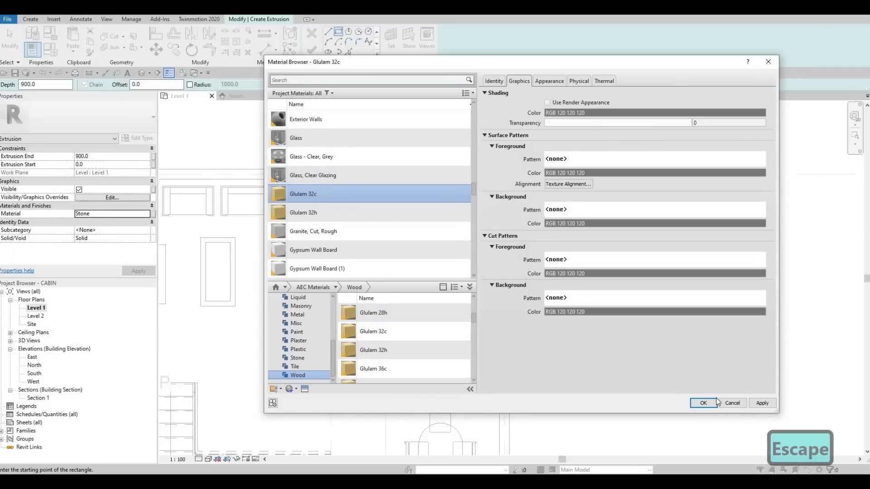
click(703, 403)
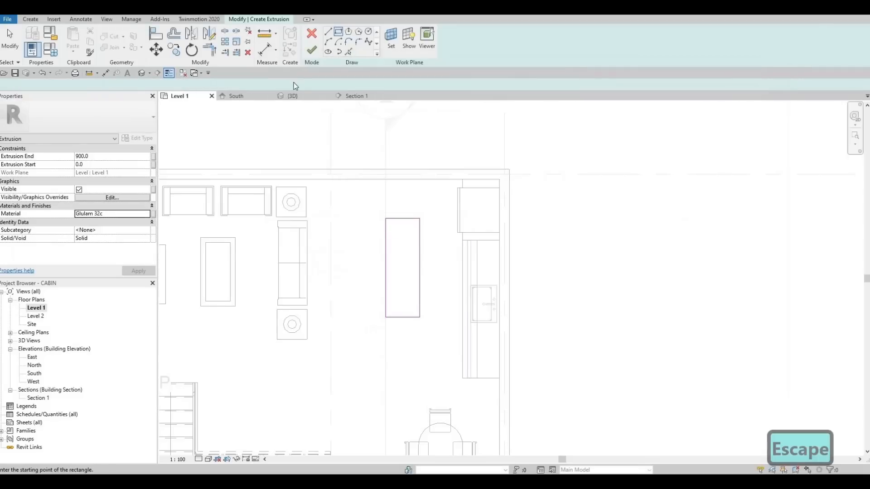
click(310, 54)
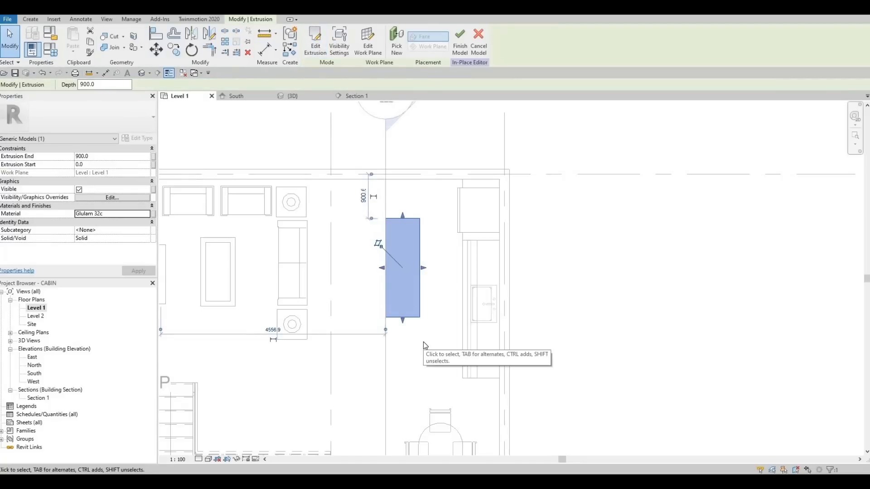
Nudge the island block about 120 mm toward the kitchen counter and about 80 mm away from the upper wall in plan
key(Right)
key(Right)
key(Right)
key(Right)
key(Down)
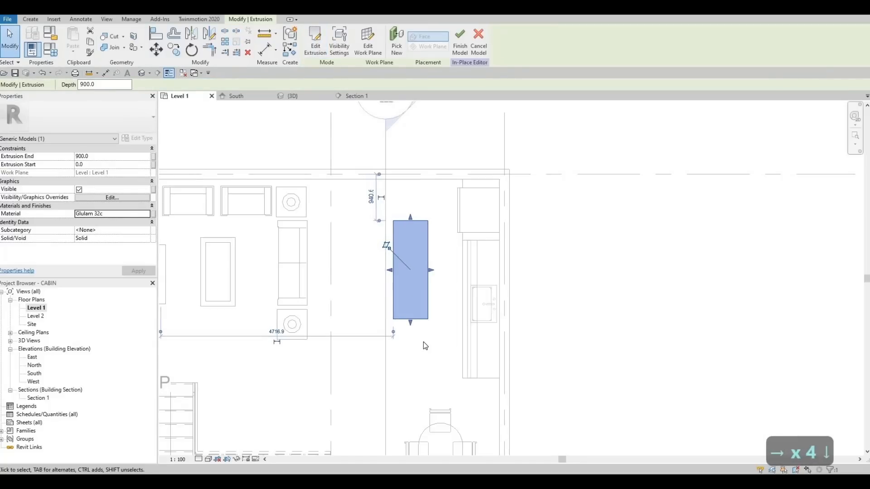
key(Left)
key(Left)
key(Down)
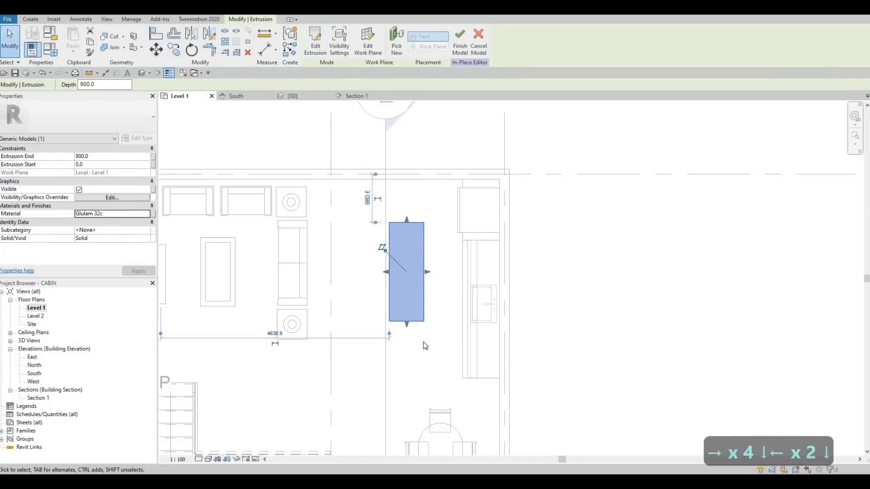
key(Down)
key(Down)
key(Right)
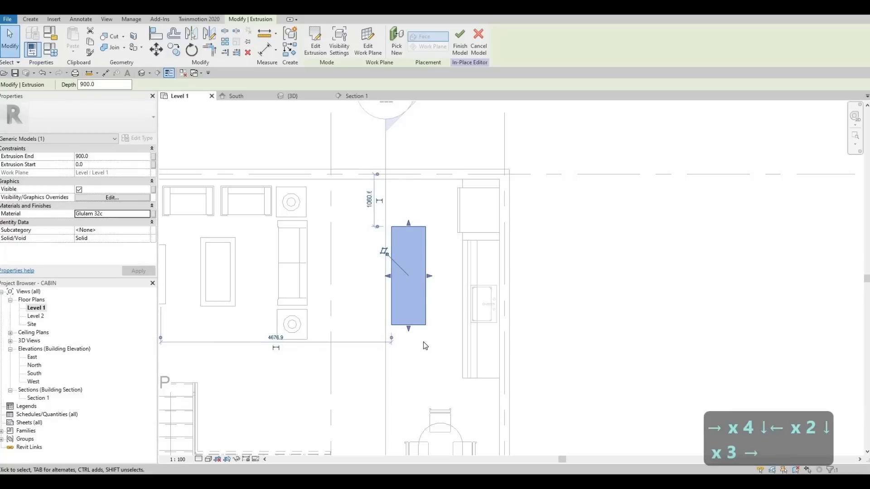
key(Down)
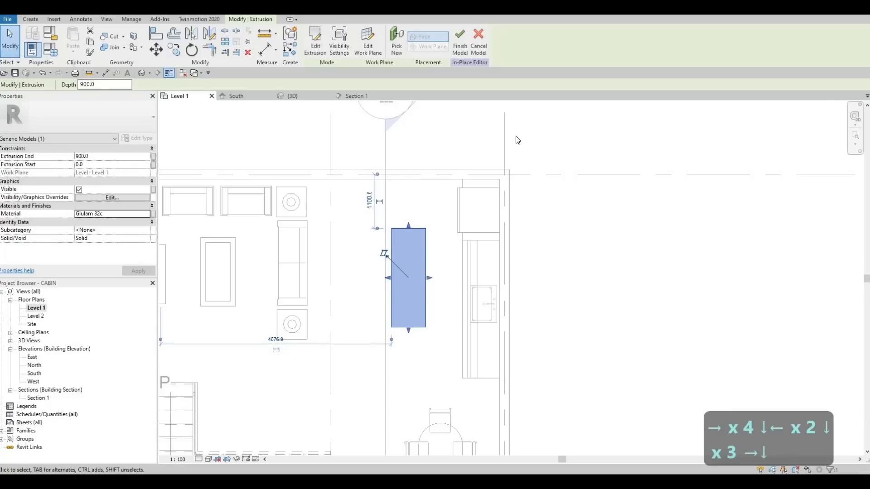
key(Up)
key(Up)
key(Up)
key(Up)
key(Down)
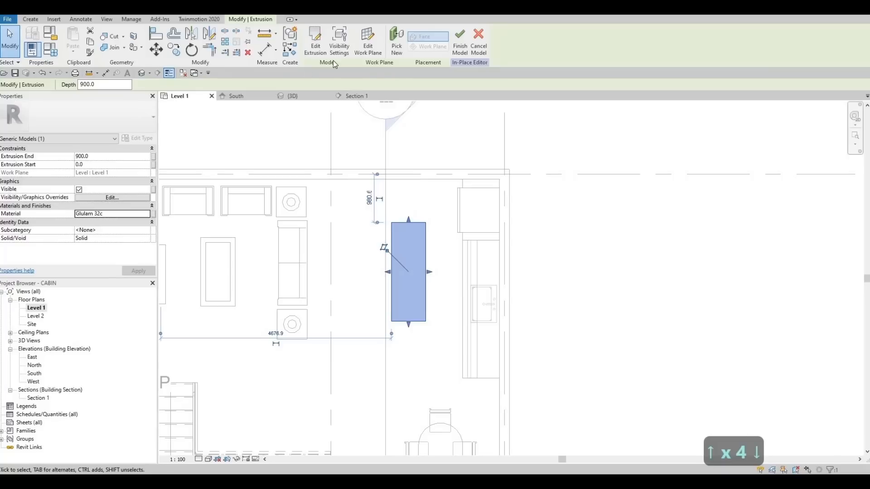
Start another extrusion and pick the top face of the island block as its work plane
click(31, 20)
click(80, 40)
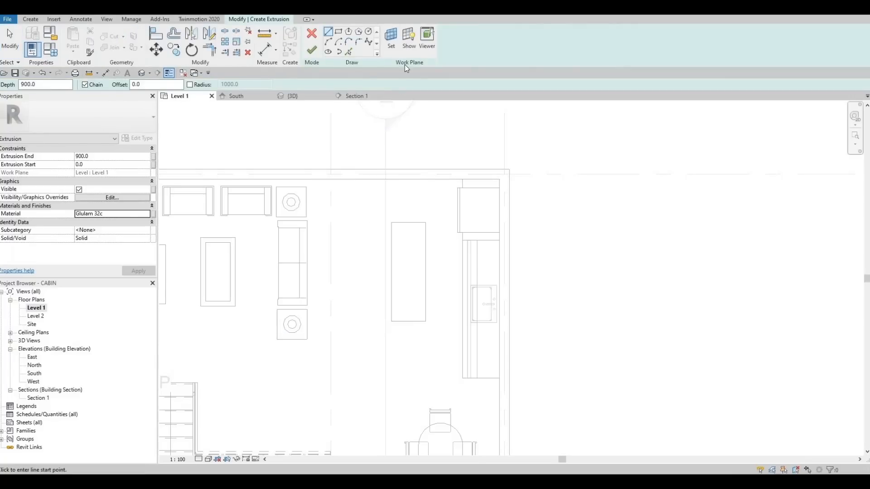
click(396, 50)
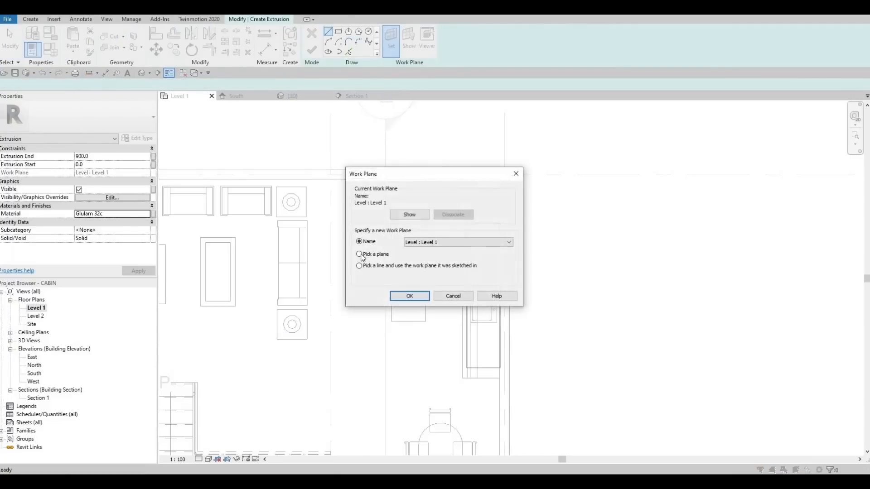
click(398, 296)
click(426, 268)
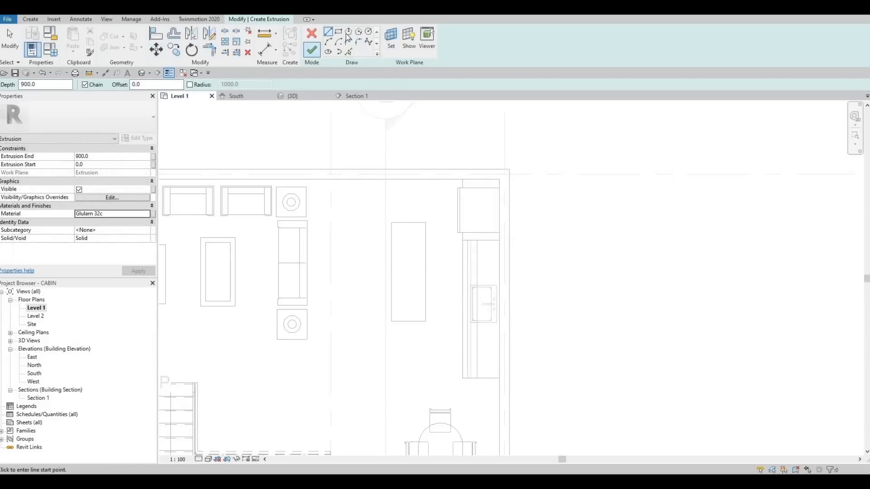
Sketch a rectangle over the island block's full outline and set its extrusion end to 25
click(339, 33)
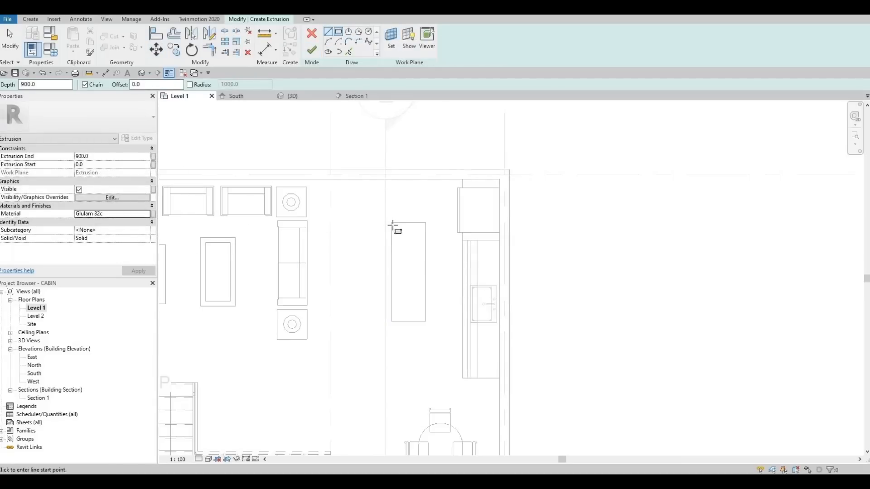
click(391, 222)
click(425, 321)
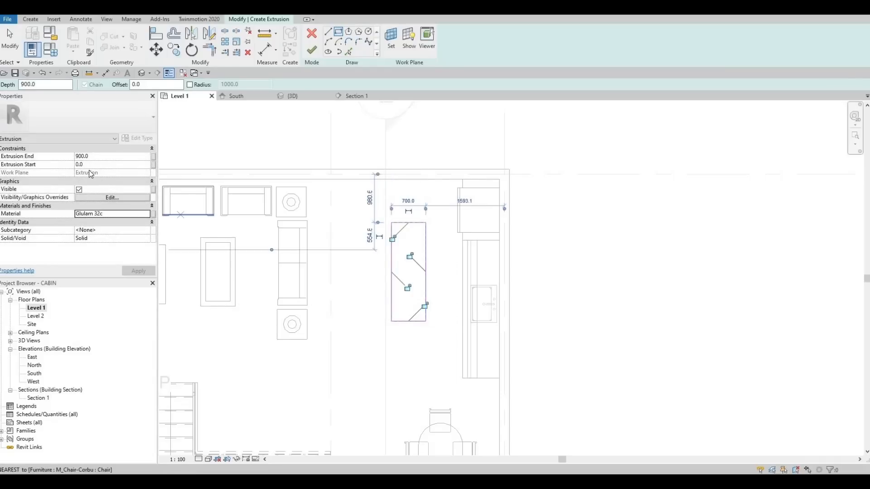
click(102, 154)
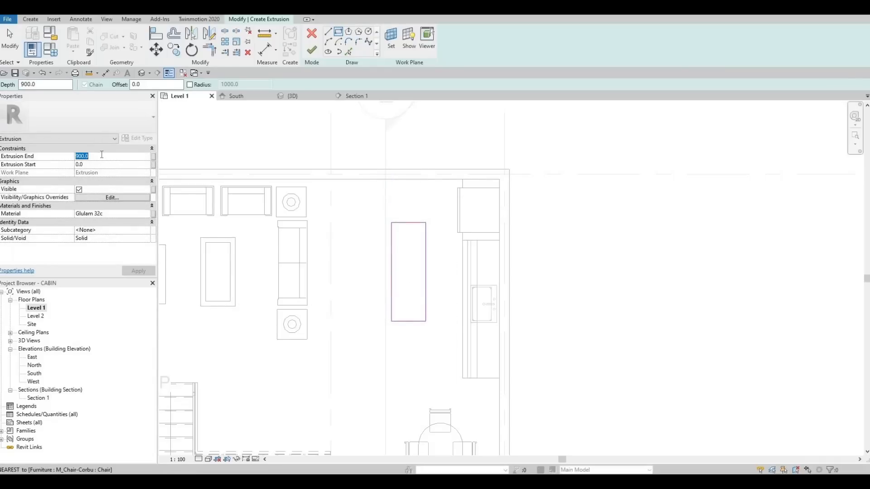
text(25)
Open the island top's material for editing and load Travertine from the AEC Materials Stone library
click(146, 213)
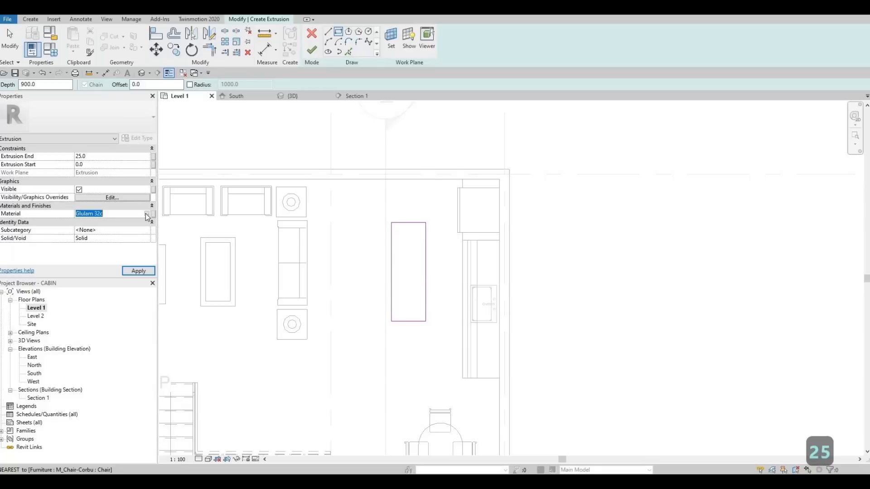
click(146, 214)
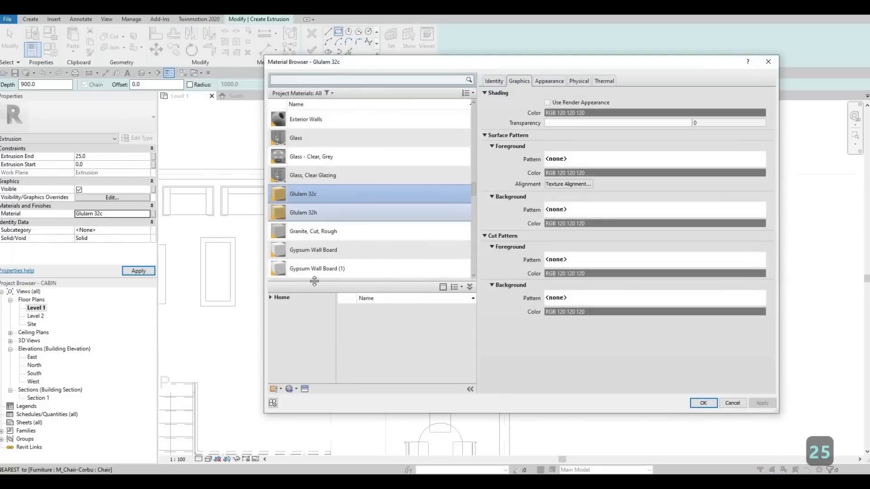
click(270, 297)
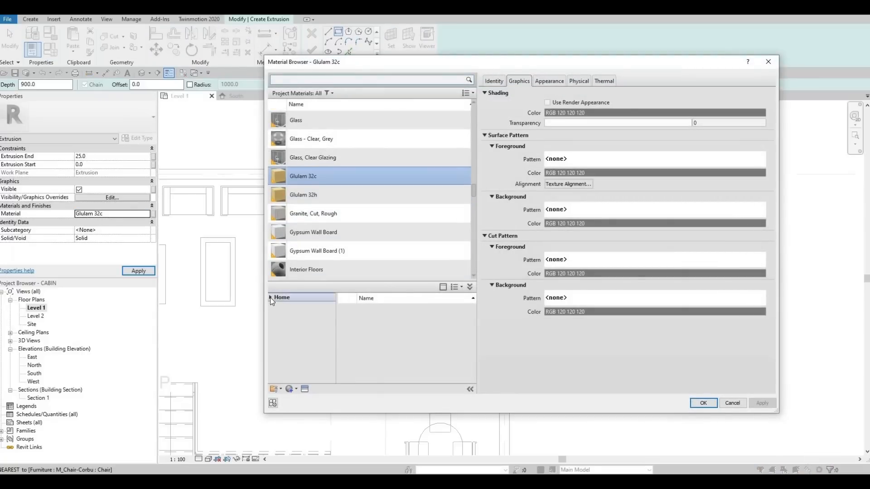
click(274, 315)
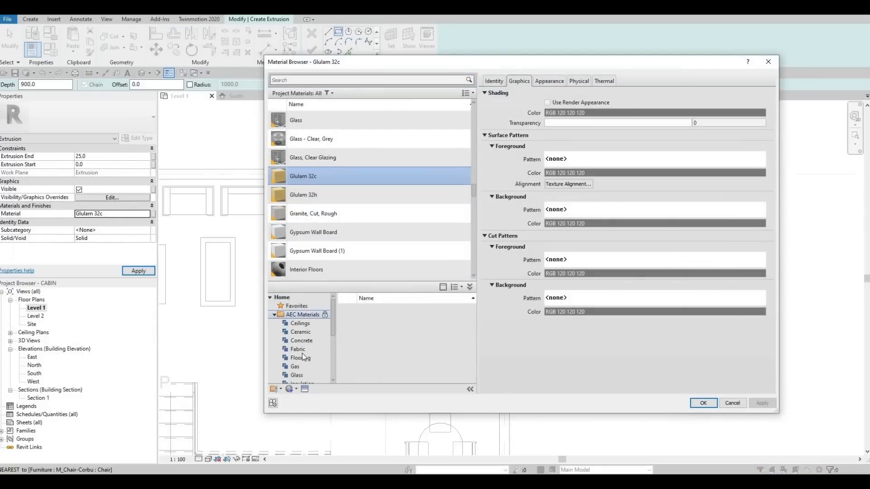
scroll(306, 355, down, 2)
scroll(309, 356, down, 3)
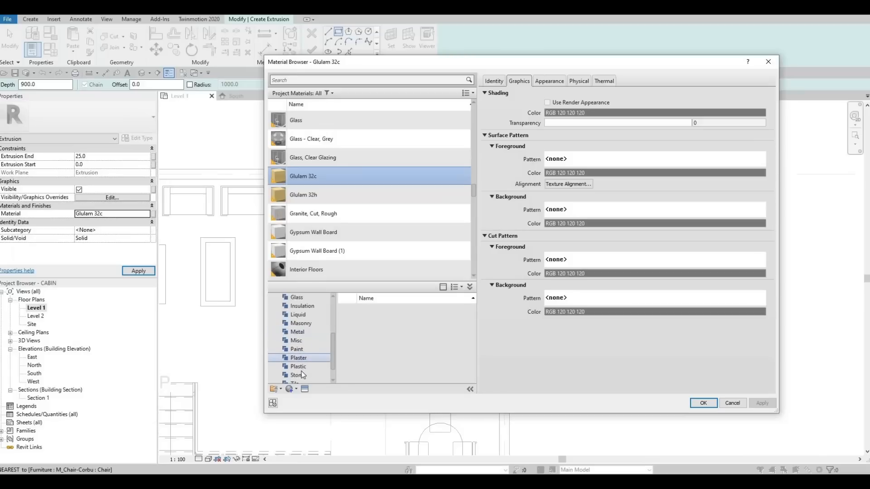
click(297, 375)
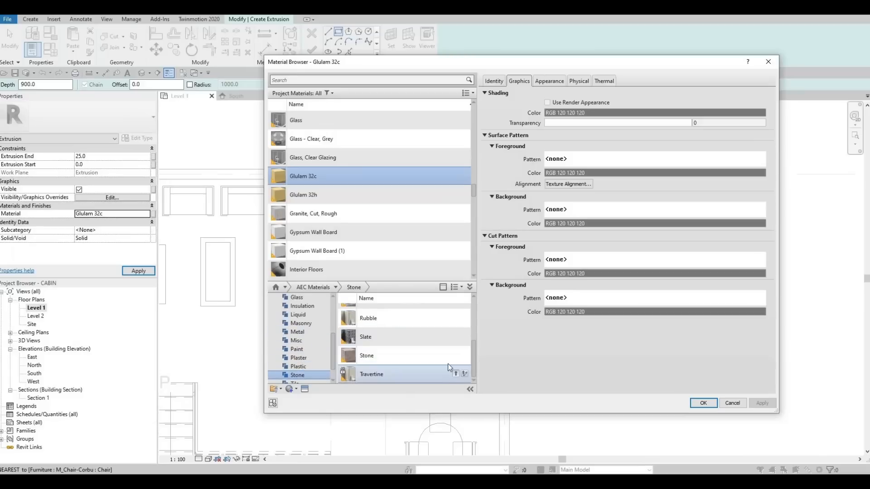
click(484, 254)
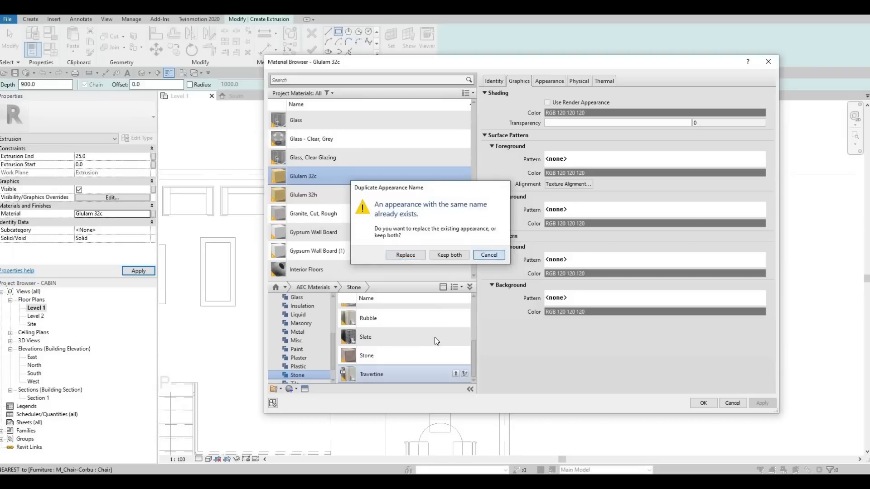
Load Rubble from the Stone library, assign it to the island top and finish the extrusion
scroll(449, 366, up, 2)
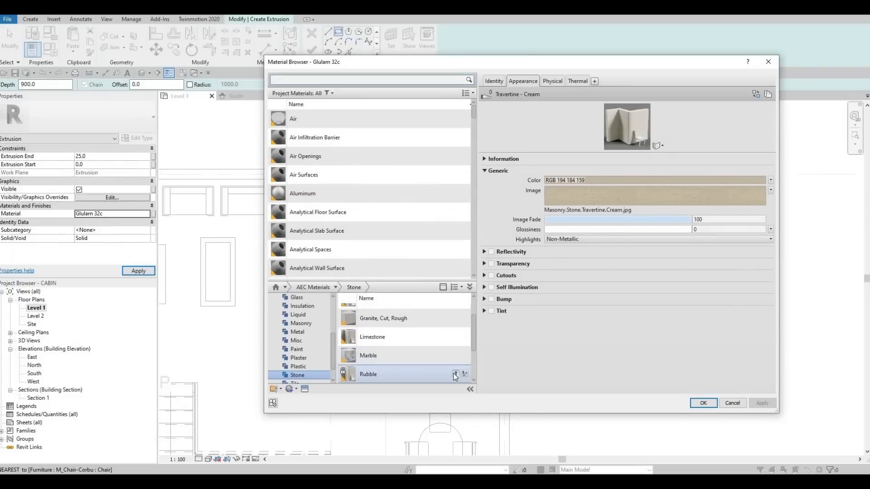
click(455, 374)
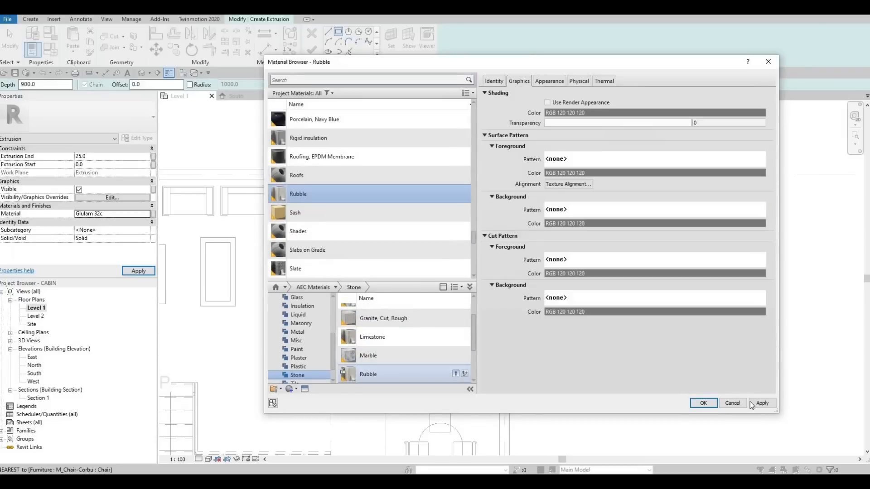
click(703, 403)
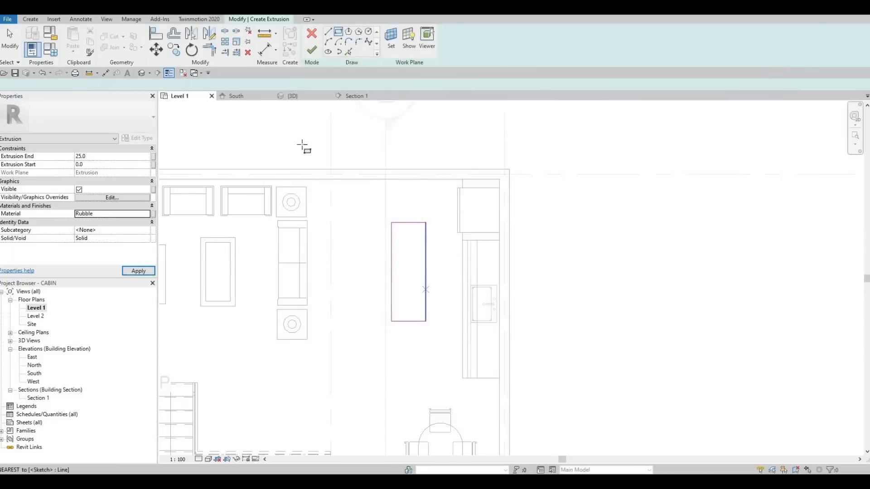
click(312, 53)
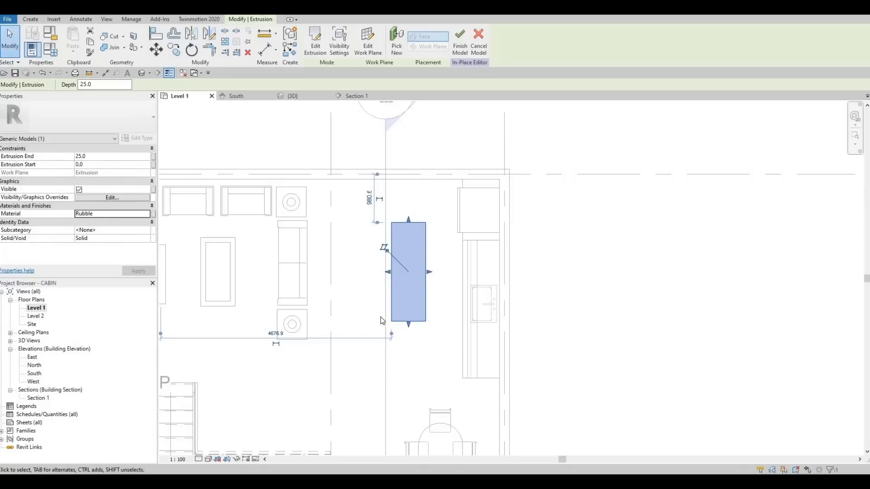
Deselect the island top and examine the island with its countertop in the 3D view
click(30, 19)
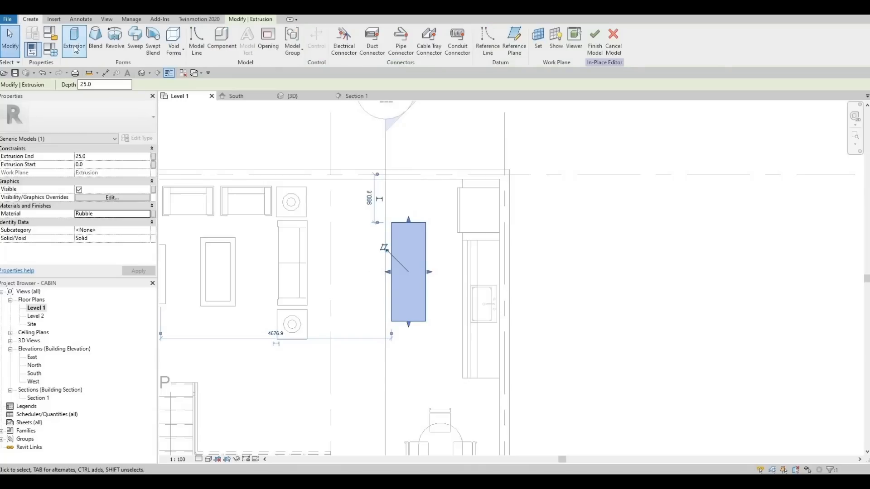
key(Escape)
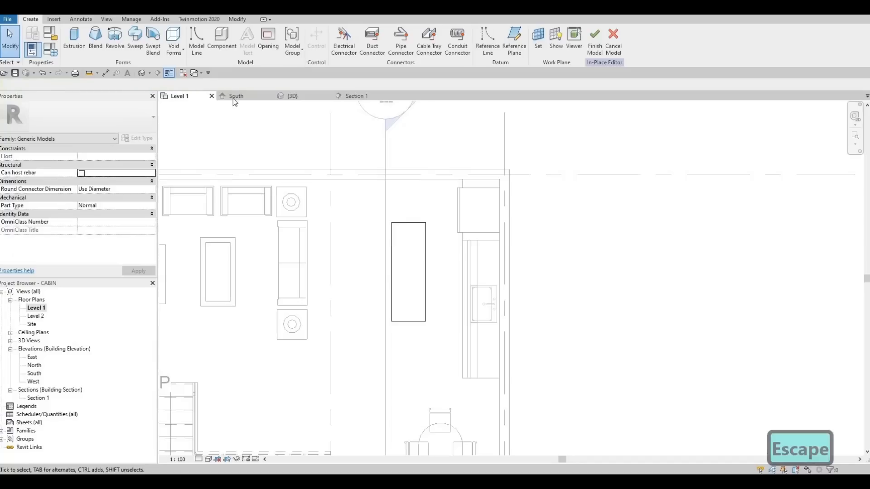
click(293, 96)
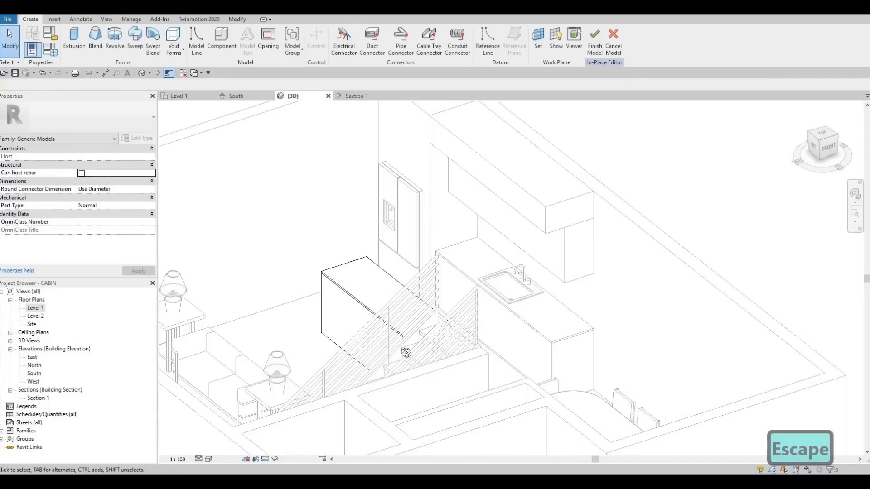
scroll(386, 255, up, 3)
shift+middle_drag(386, 256, 428, 282)
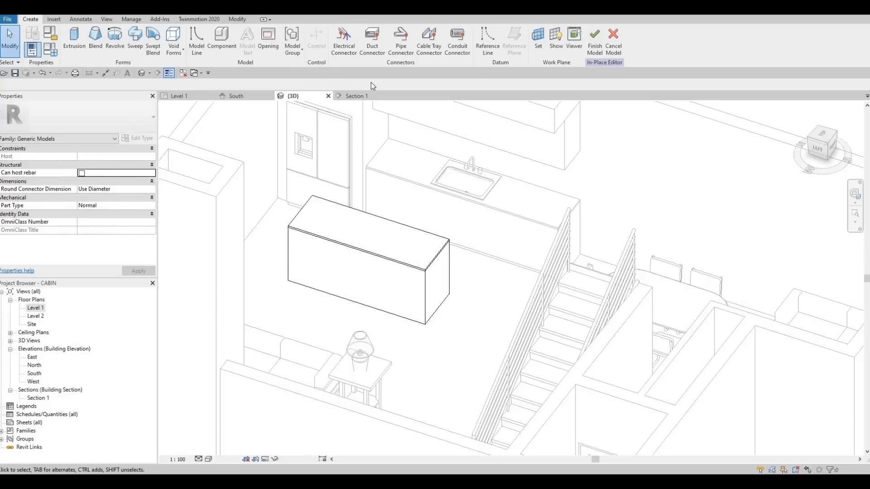
Start a new extrusion in the Level 1 floor plan with Level : Level 1 as its work plane
middle_drag(348, 107, 354, 203)
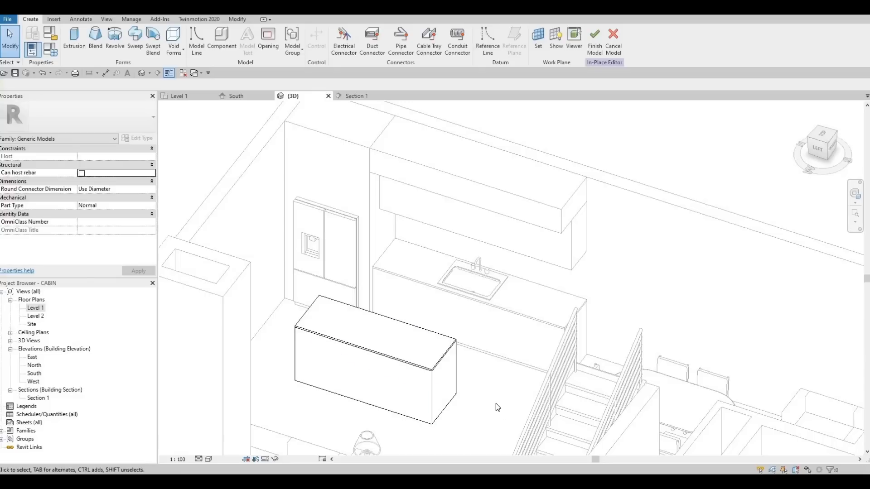
double_click(35, 308)
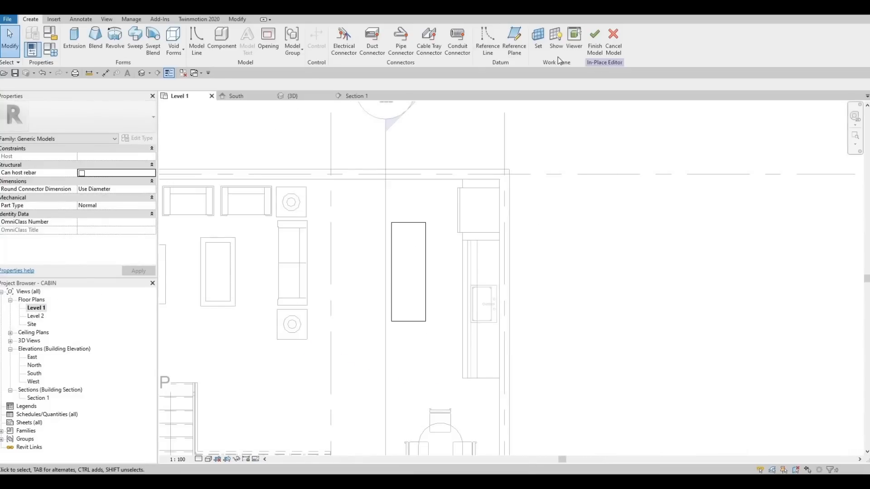
click(73, 44)
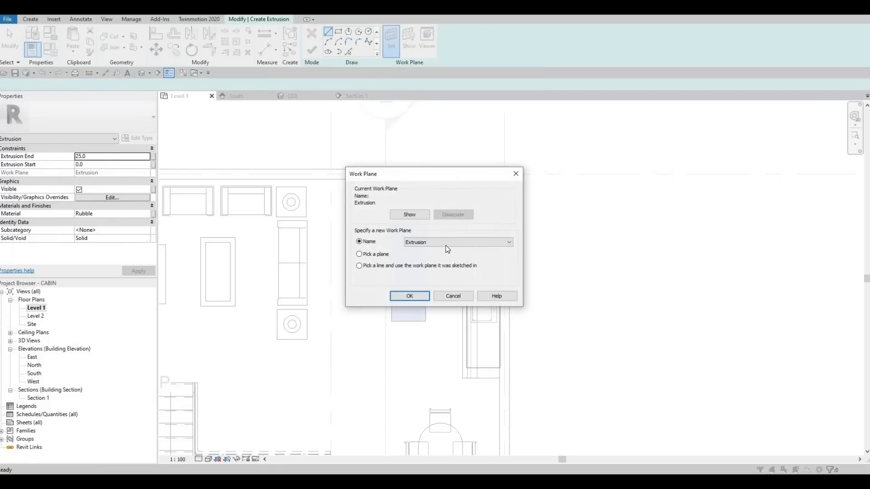
click(448, 243)
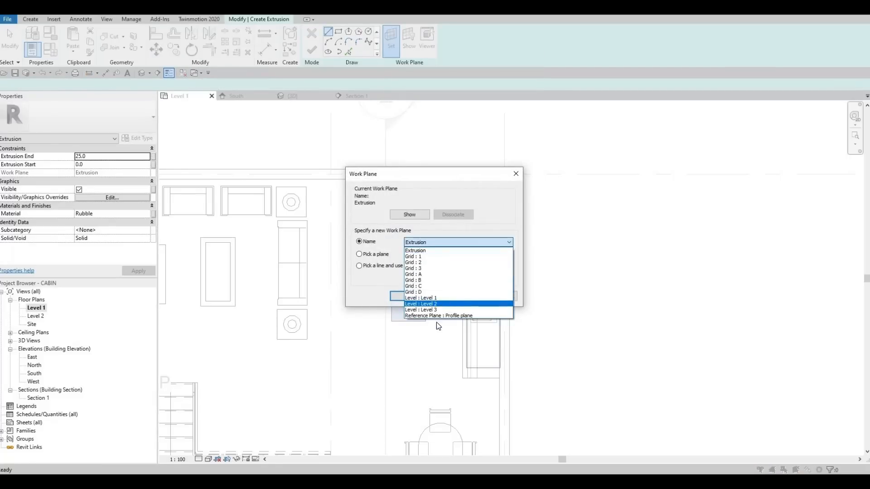
click(420, 297)
click(415, 293)
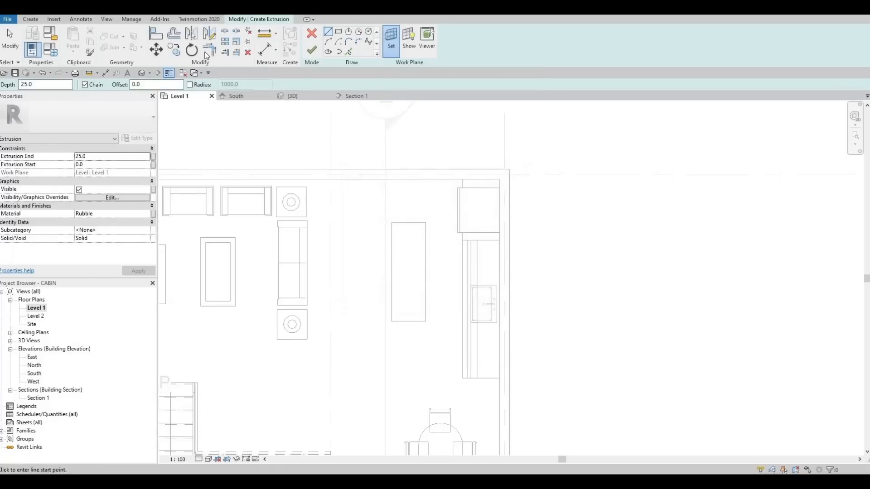
Sketch a rectangle about 500 by 2100 along the island's living-room side and an overlapping one about 639 deep across its dining-table end
click(339, 32)
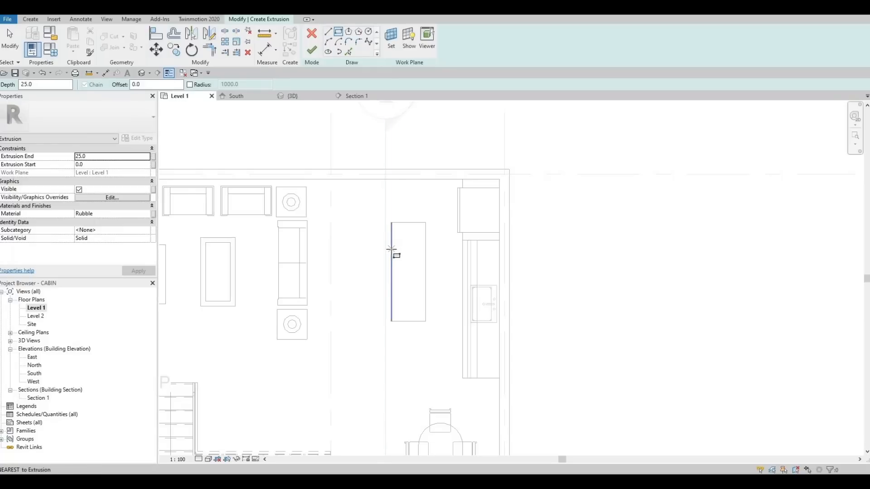
click(391, 249)
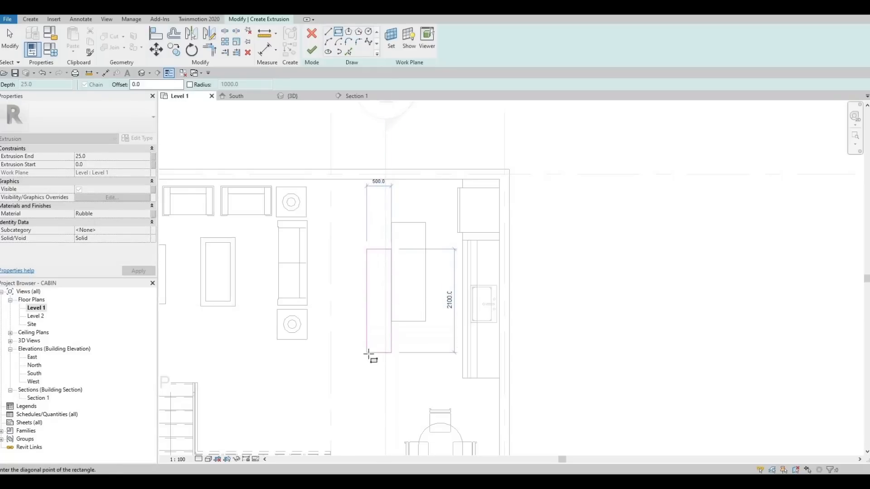
click(366, 354)
key(Escape)
click(402, 335)
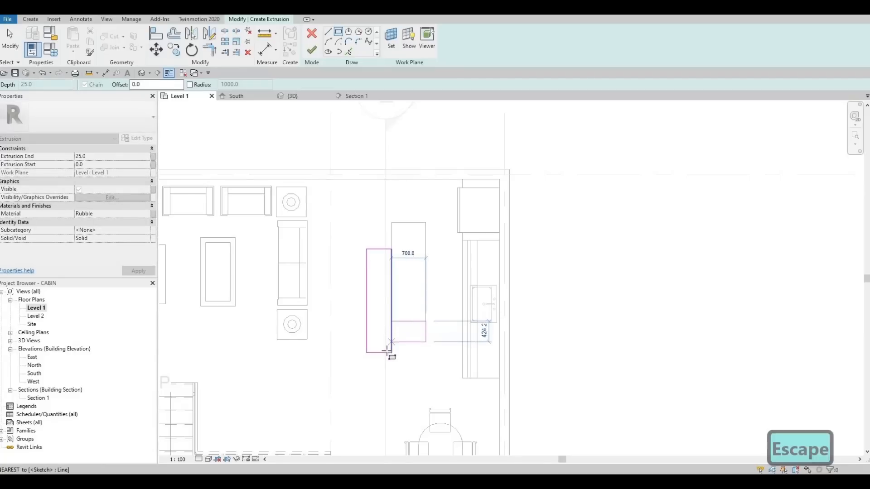
key(Escape)
key(Escape)
scroll(398, 338, up, 2)
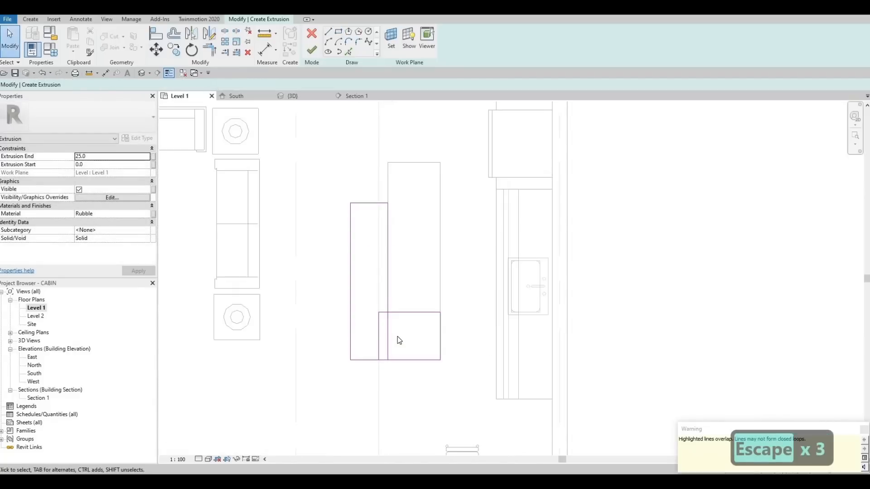
Trim the overlapping rectangles into one L-shaped outline around the island corner and delete the leftover inner line
key(t)
key(r)
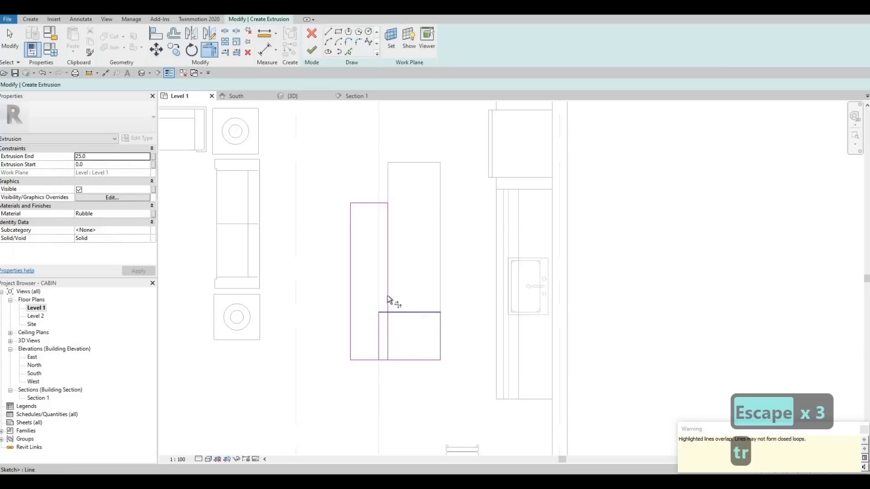
click(387, 295)
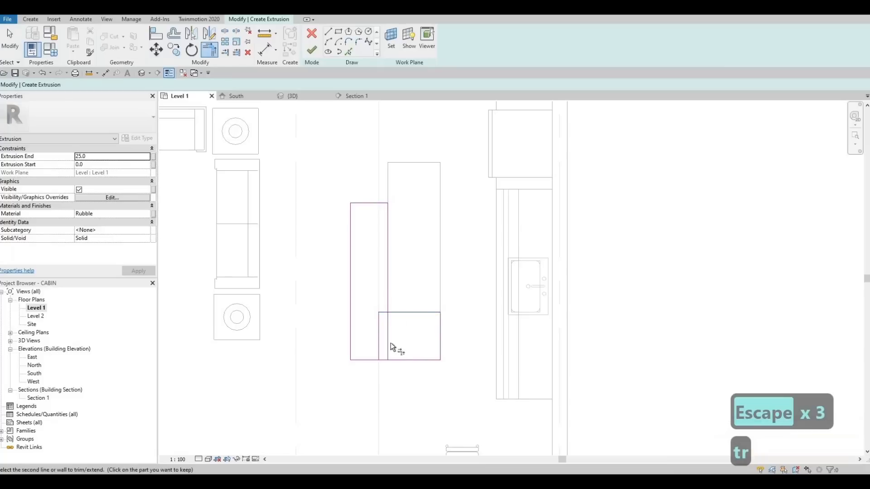
click(351, 341)
key(Escape)
key(Escape)
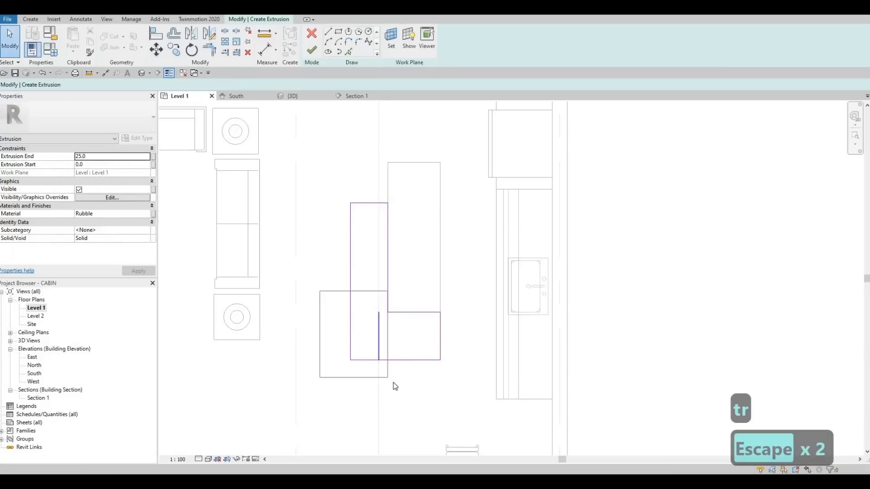
drag(393, 383, 397, 376)
key(Delete)
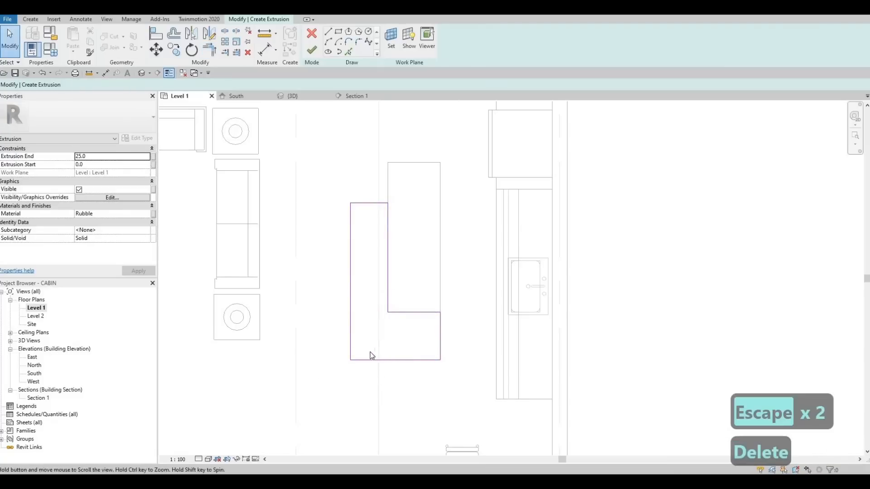
Move the outline's outer edge at the dining-table end closer to the island and set that leg's depth to 500
key(Escape)
click(376, 360)
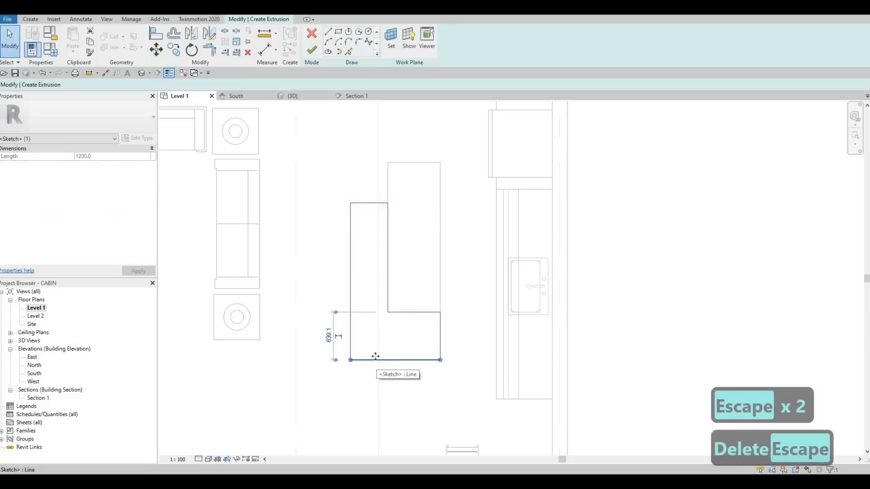
key(Up)
key(Up)
key(Up)
key(Up)
key(Up)
key(Up)
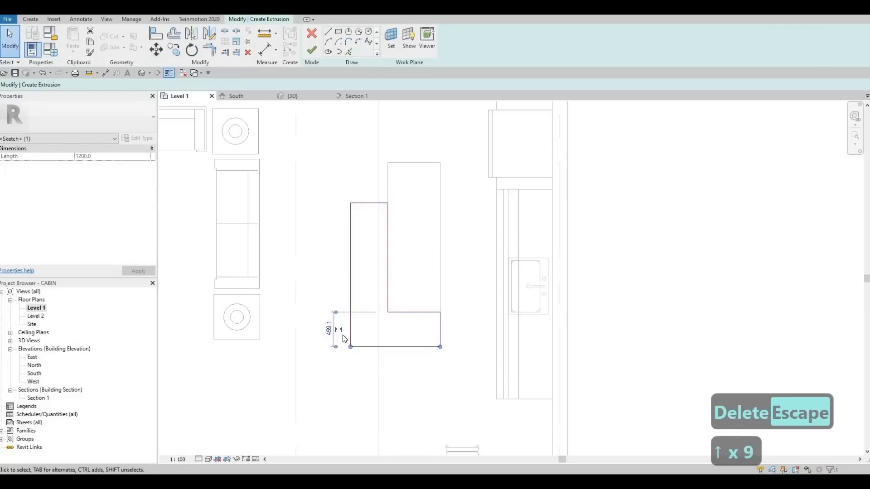
key(Up)
key(Up)
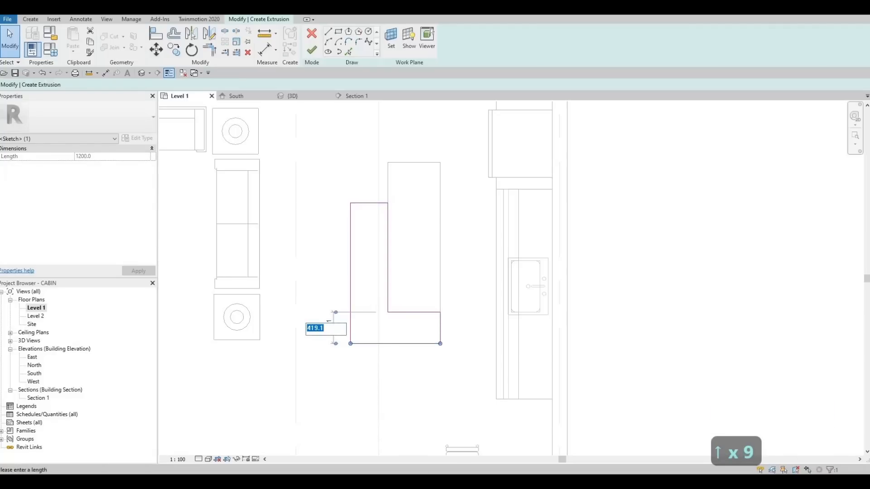
key(Up)
key(Up)
text(500)
key(Return)
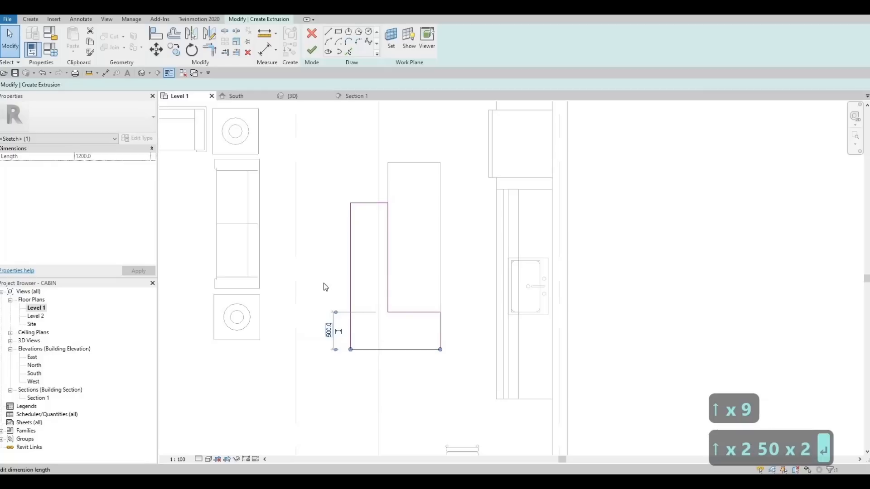
Shorten the L-shape's short leg by moving its end edge inward to an overall length of about 1040
click(440, 333)
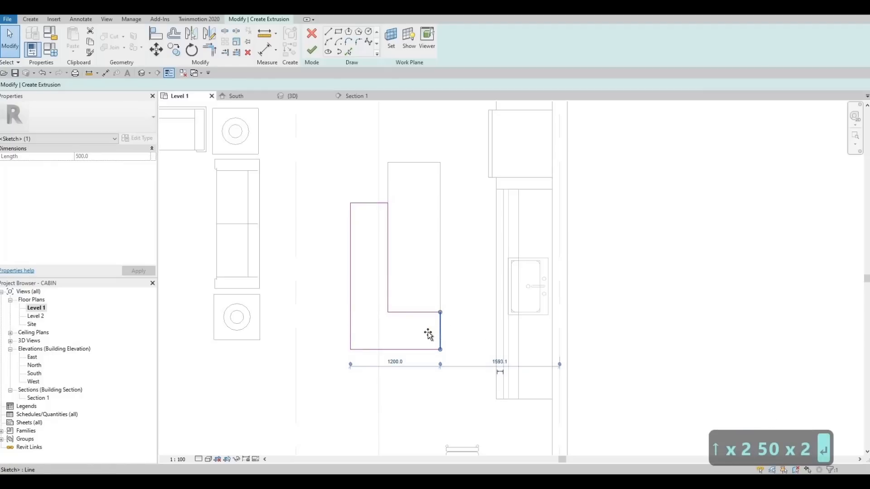
drag(428, 334, 437, 348)
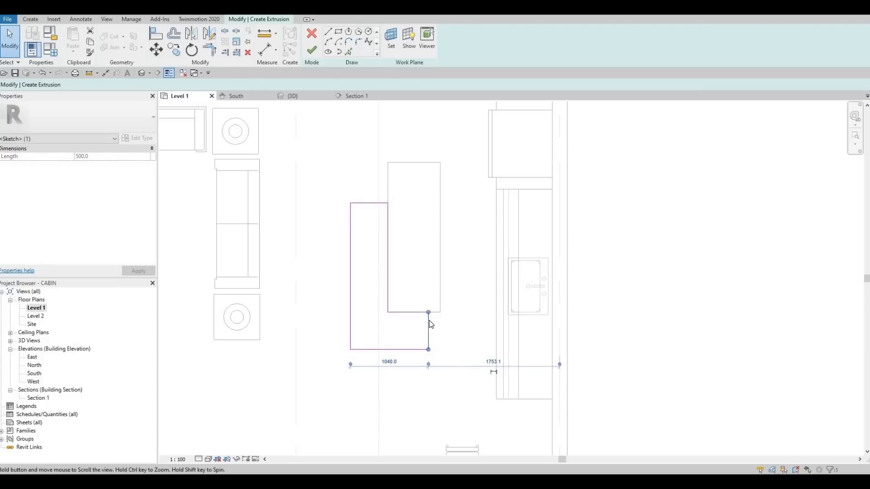
scroll(387, 341, up, 1)
key(Escape)
key(Escape)
scroll(394, 354, up, 1)
scroll(393, 351, down, 2)
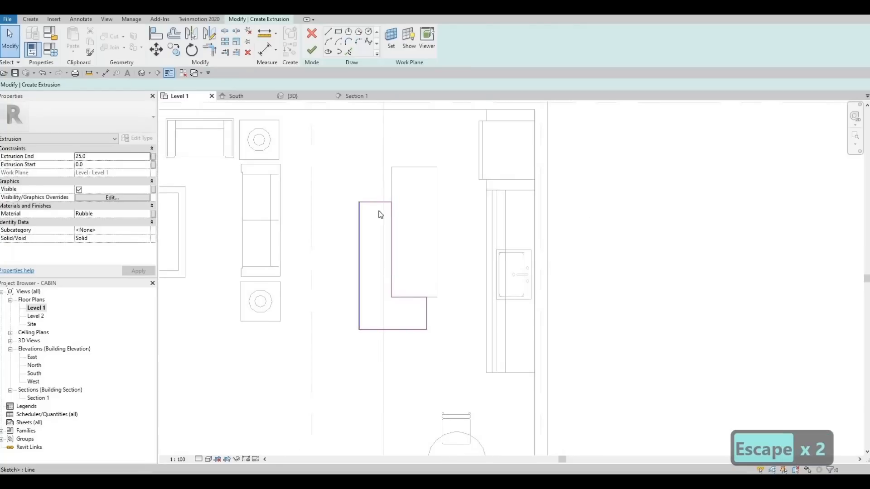
Set the width of both legs of the L-shaped outline to 400
click(375, 180)
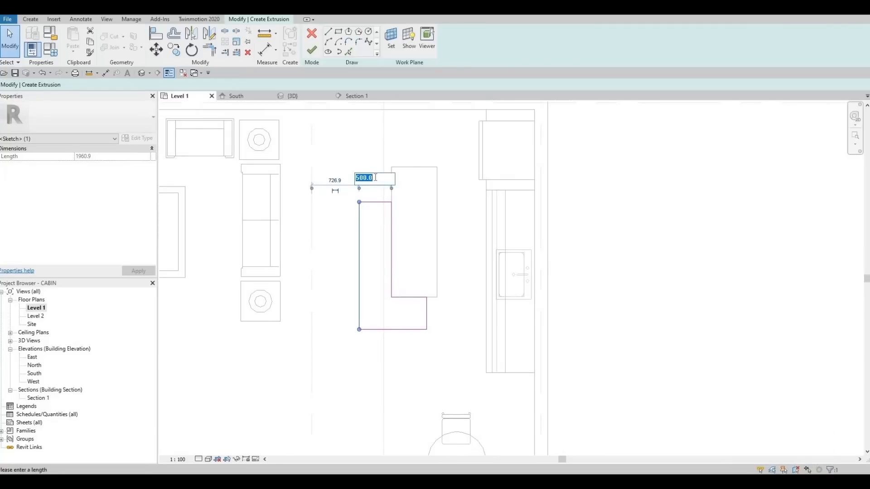
text(400)
key(Return)
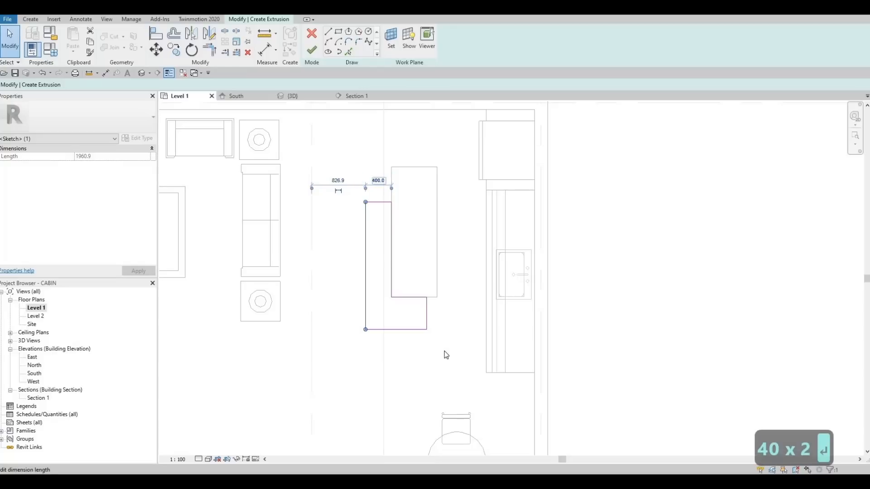
click(416, 331)
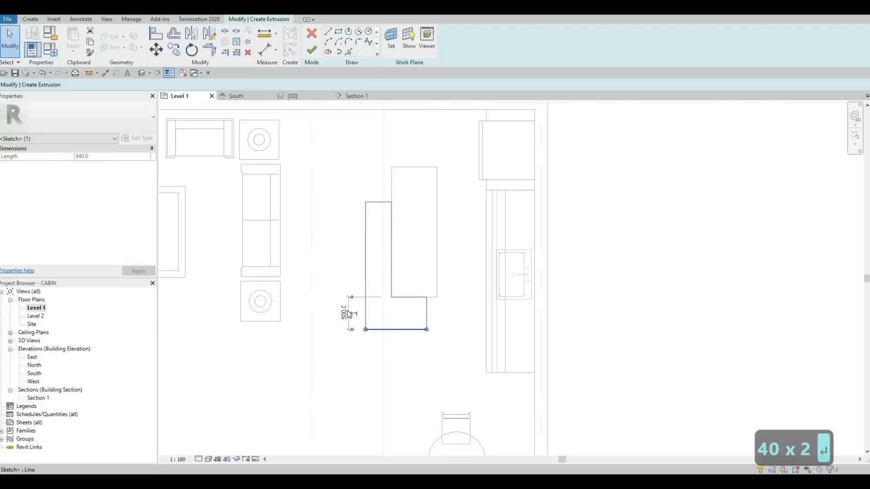
text(400)
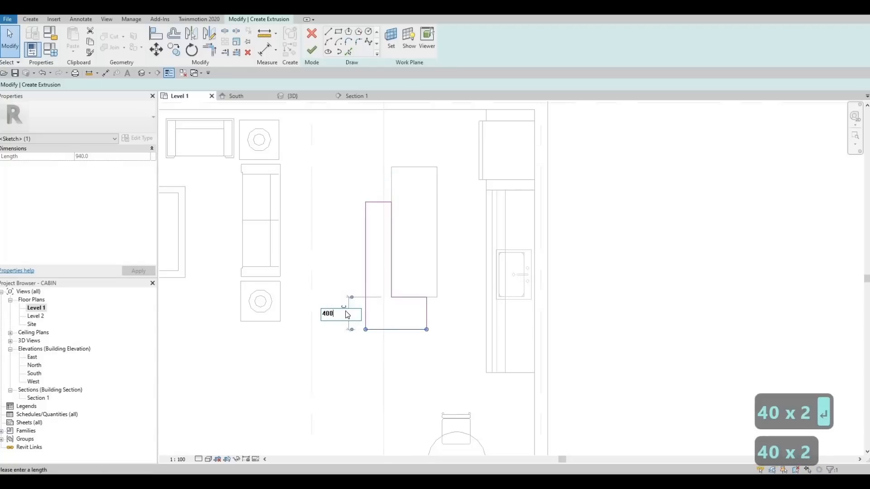
key(Return)
key(Escape)
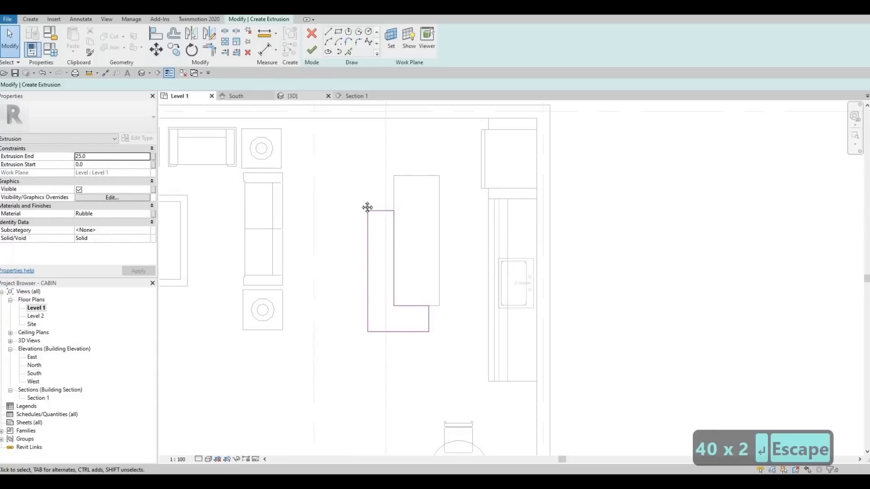
Check the L-shaped sketch in the 3D view and finish the extrusion
click(293, 96)
middle_drag(353, 255, 329, 178)
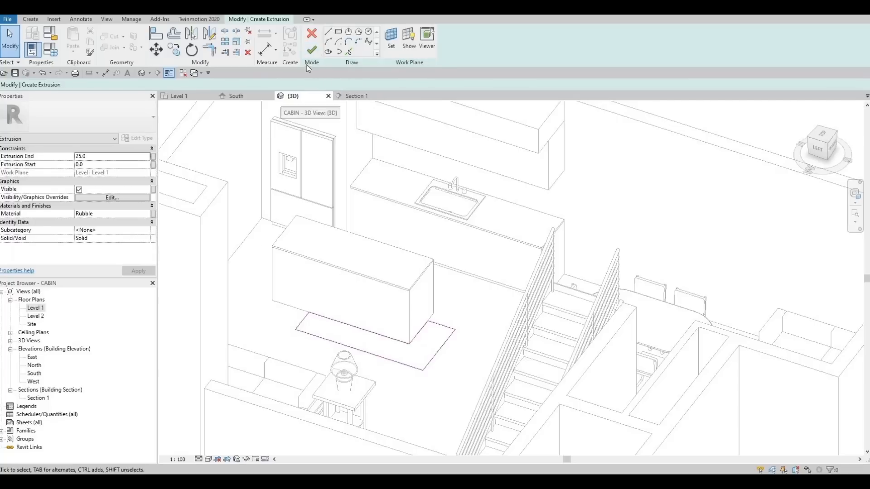
click(308, 54)
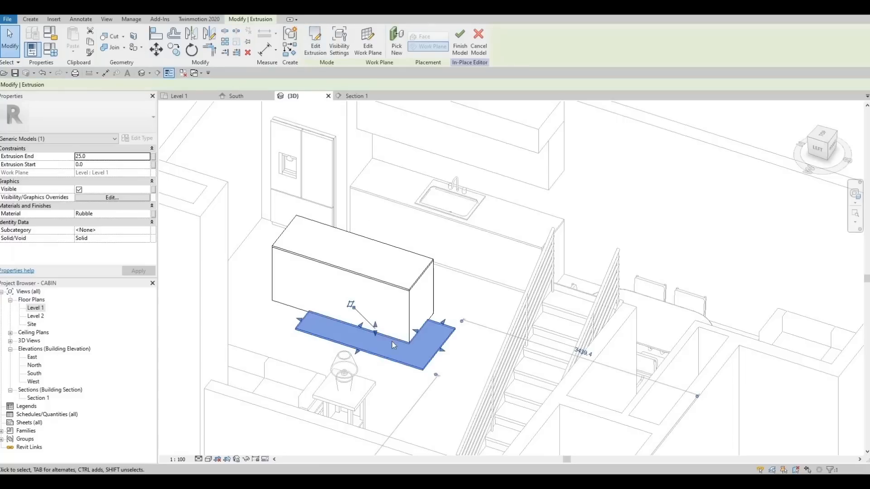
Raise the L-shaped slab beside the island with its shape handles to an extrusion start of about 581.5 and end of about 647.7
scroll(392, 342, up, 2)
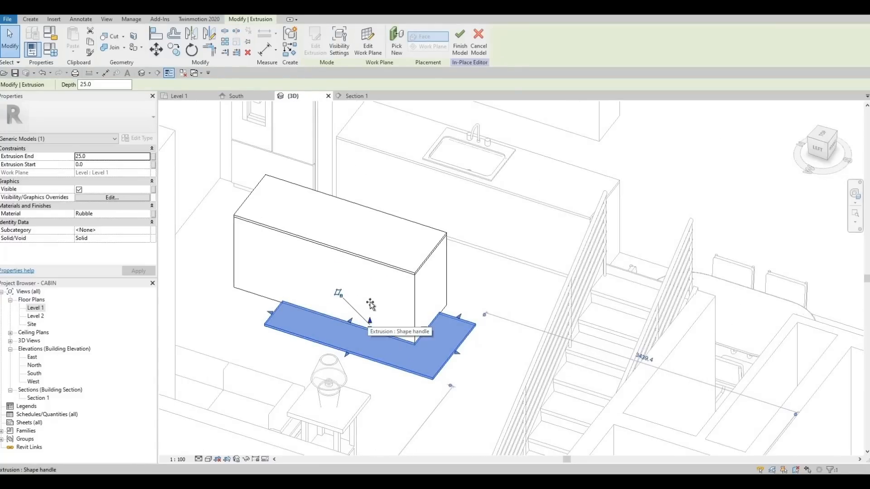
drag(371, 306, 367, 283)
shift+middle_drag(390, 327, 382, 307)
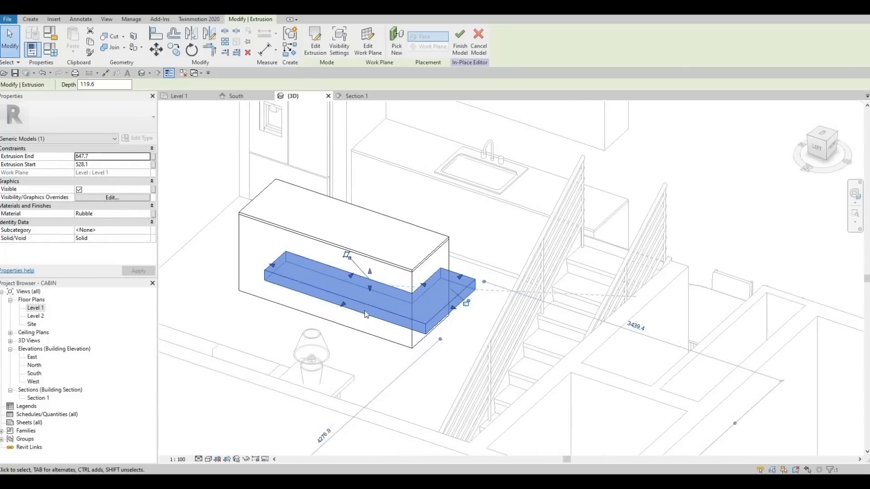
scroll(367, 286, up, 1)
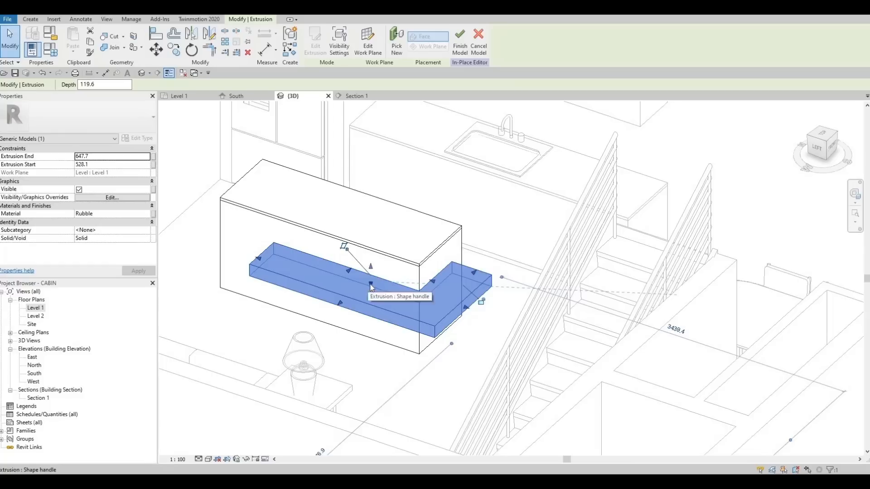
mouse_move(370, 286)
mouse_down()
mouse_move(370, 277)
mouse_move(372, 303)
mouse_up()
shift+middle_drag(371, 303, 254, 305)
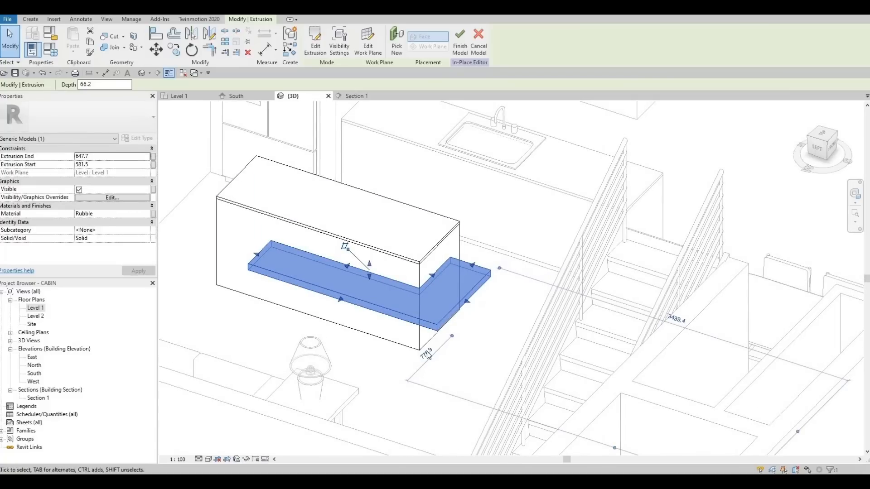
shift+middle_drag(383, 428, 255, 357)
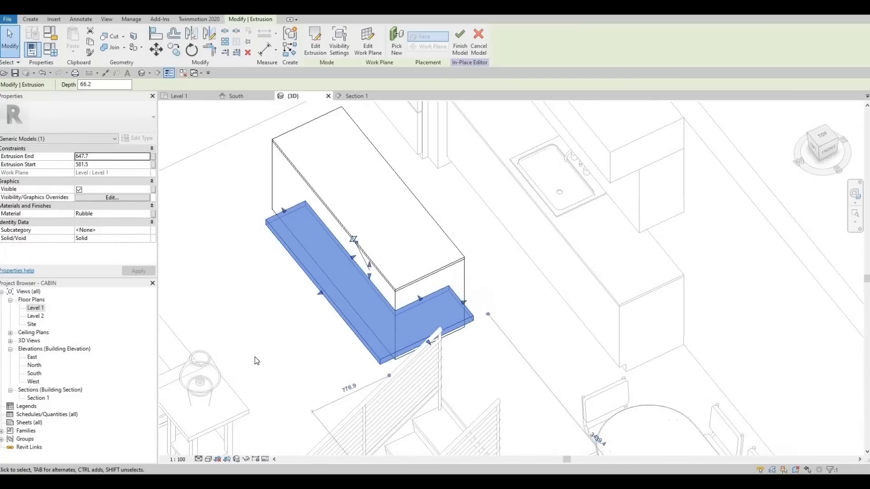
shift+middle_drag(328, 352, 610, 222)
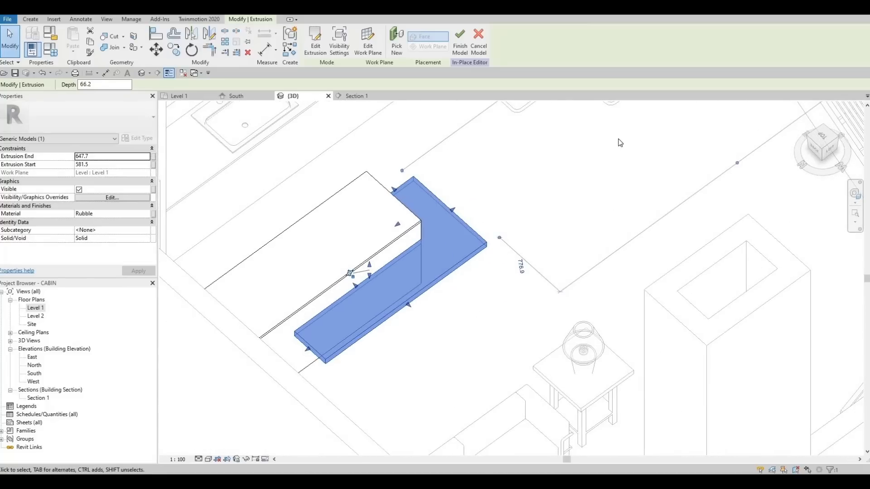
shift+middle_drag(619, 142, 712, 275)
shift+middle_drag(484, 309, 687, 205)
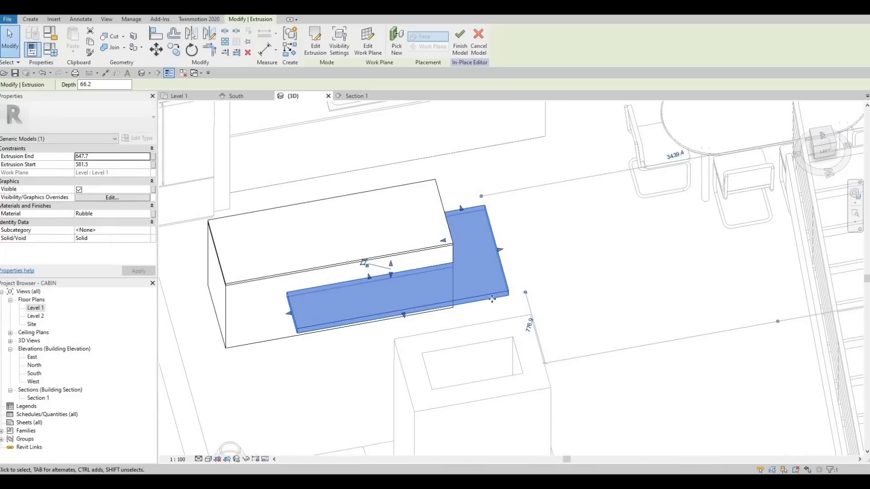
shift+middle_drag(403, 318, 524, 312)
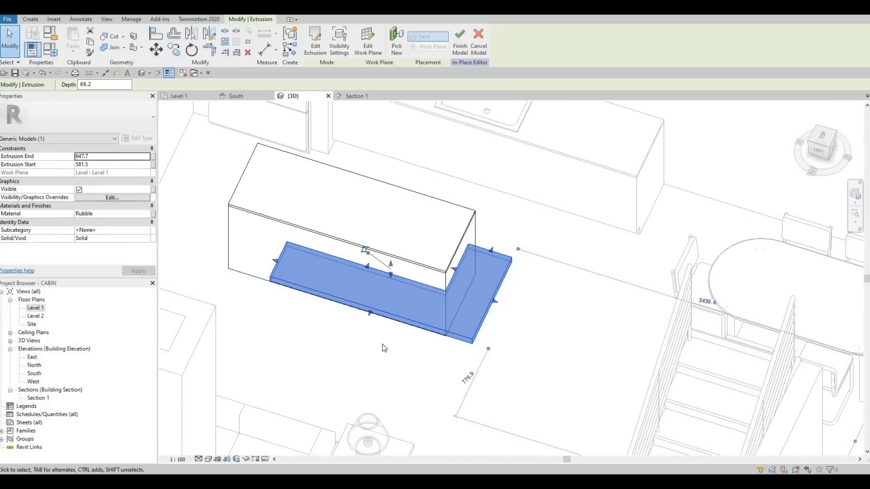
mouse_move(385, 270)
shift+middle_down()
mouse_move(397, 286)
mouse_move(401, 272)
mouse_move(392, 268)
shift+middle_up()
drag(392, 268, 405, 278)
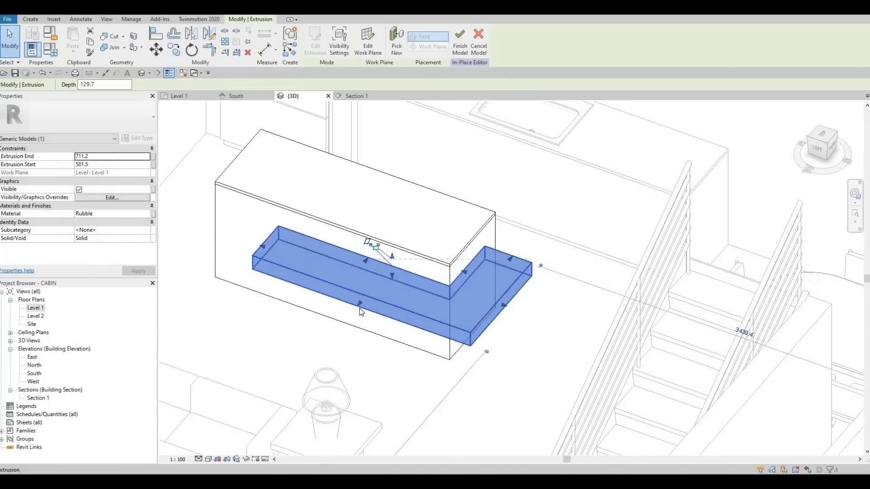
drag(360, 303, 377, 314)
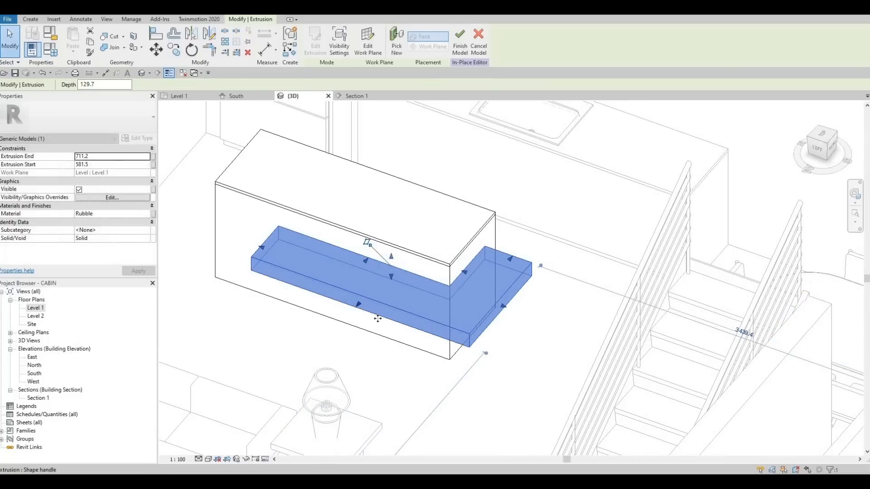
key(ctrl+z)
key(ctrl+z)
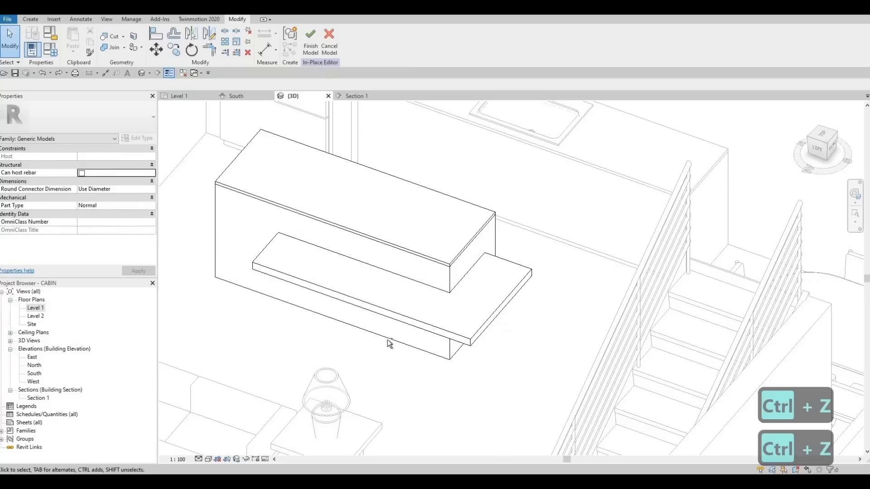
Align the top face of the L-shaped slab with the top of the oval dining table in the 3D view
shift+middle_drag(472, 350, 514, 351)
shift+middle_drag(699, 196, 748, 173)
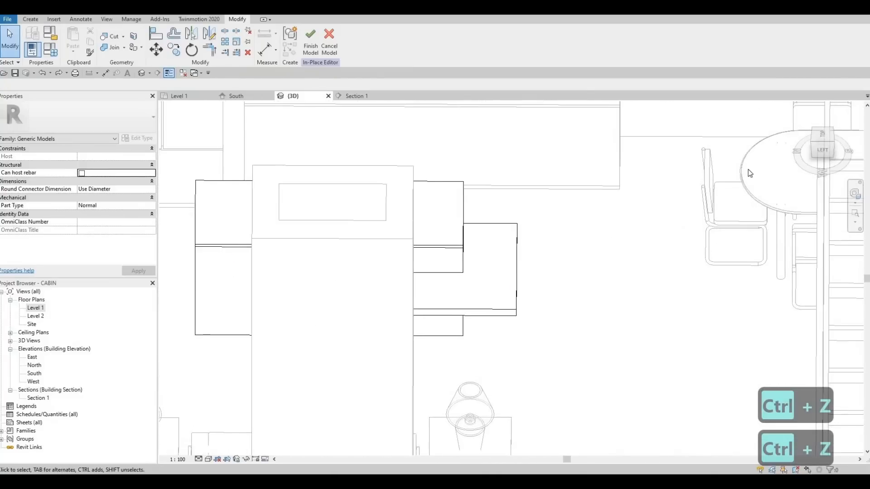
key(a)
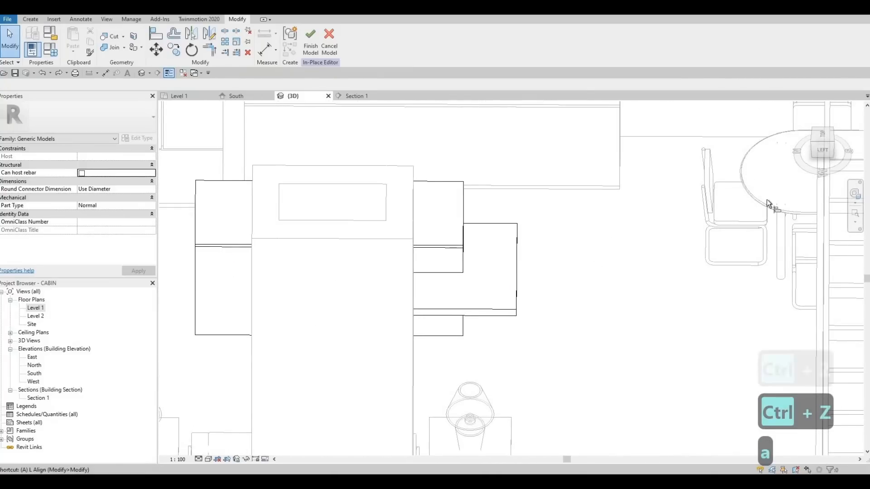
key(l)
click(763, 205)
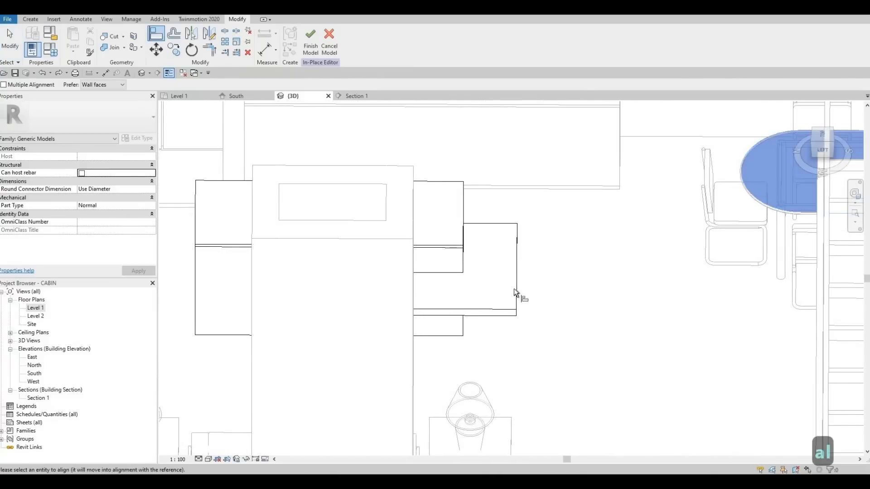
click(514, 289)
key(Escape)
shift+middle_drag(427, 316, 444, 344)
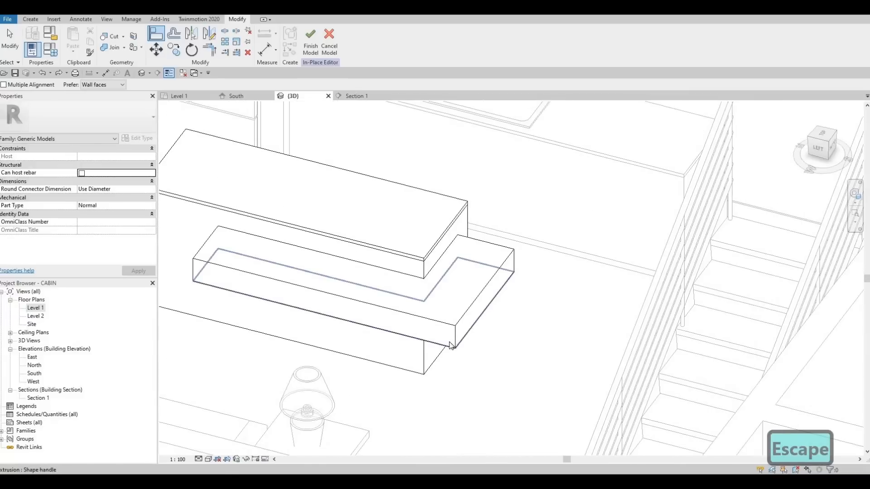
key(Escape)
key(Escape)
Raise the underside of the L-shaped slab until its depth is about 69.9, and finish the in-place model
click(355, 307)
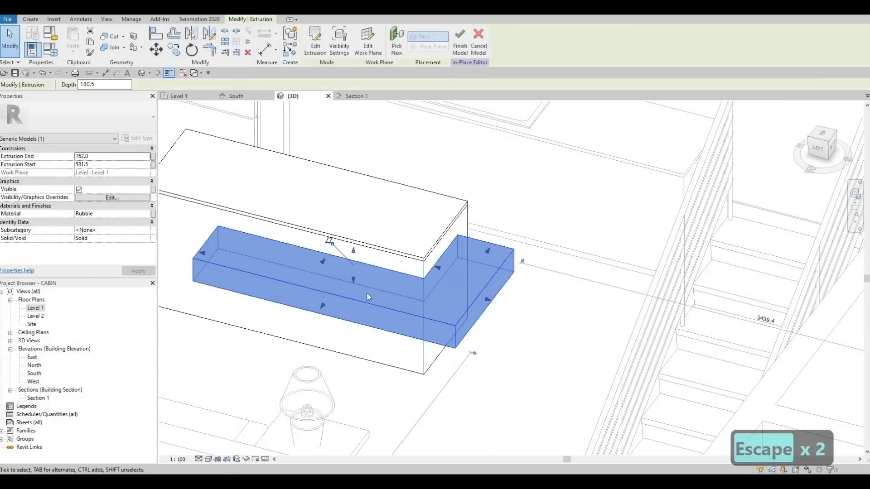
drag(353, 282, 356, 263)
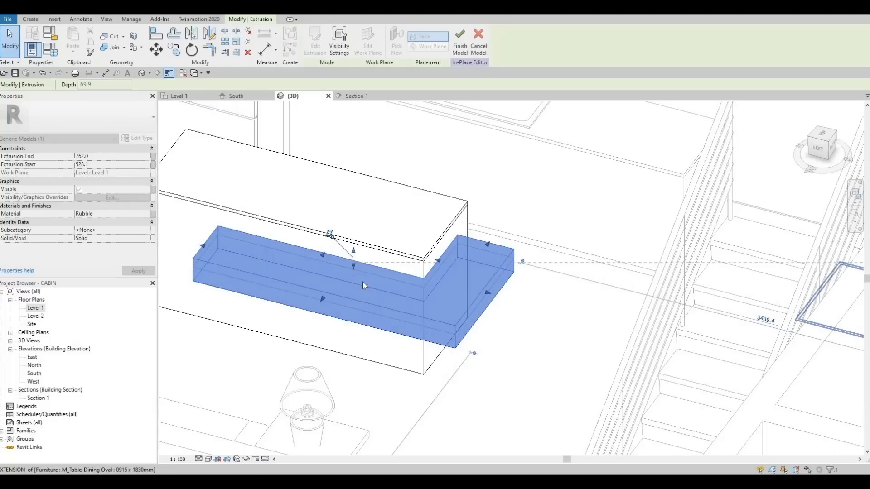
key(Escape)
shift+middle_drag(423, 346, 329, 322)
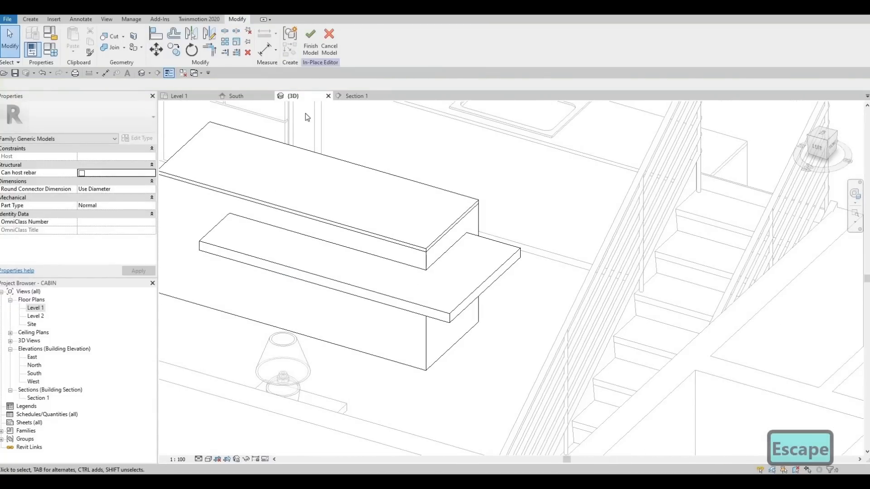
click(309, 49)
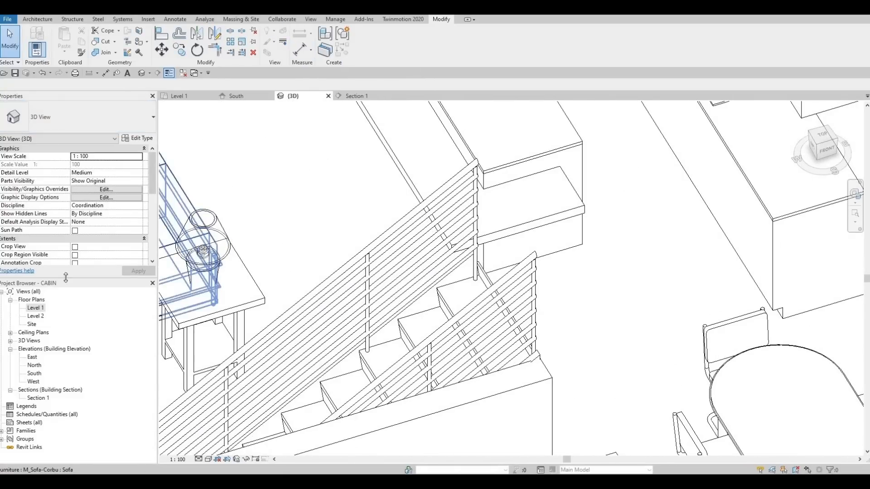
In the Level 1 plan, place three M_Chair-Breuer chairs facing the island along the L-shaped ledge's long outer edge
double_click(35, 309)
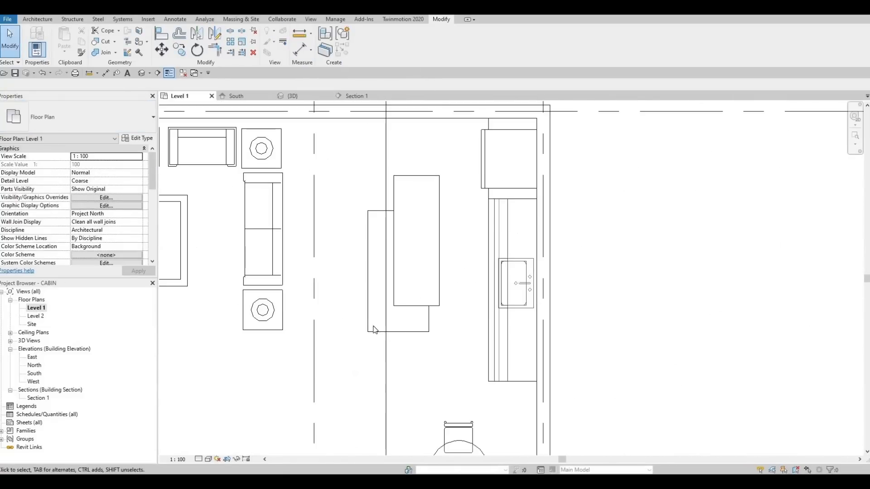
scroll(465, 330, down, 1)
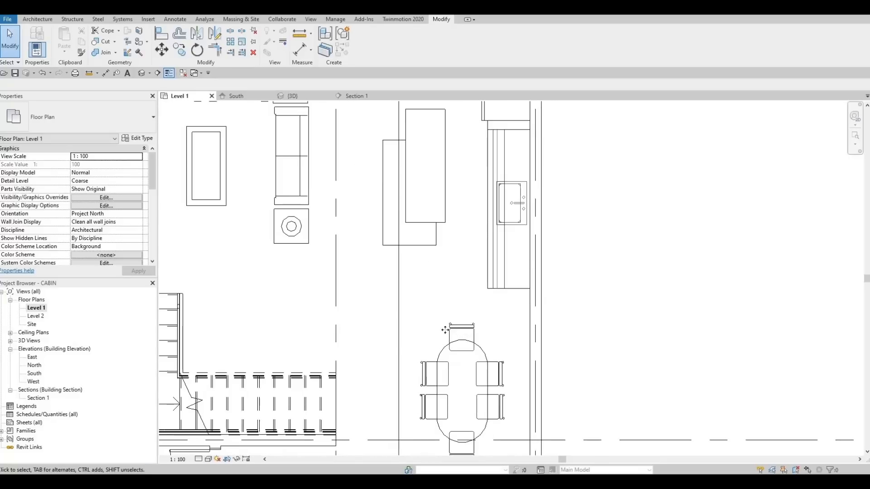
click(438, 335)
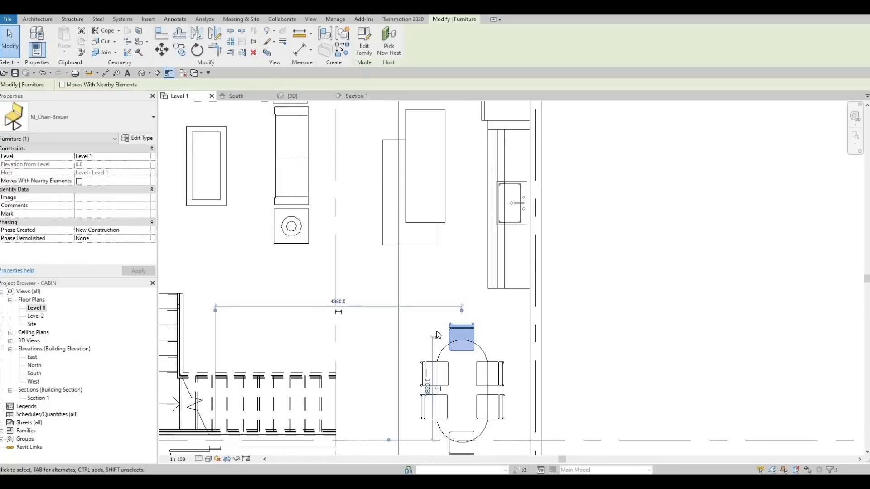
key(c)
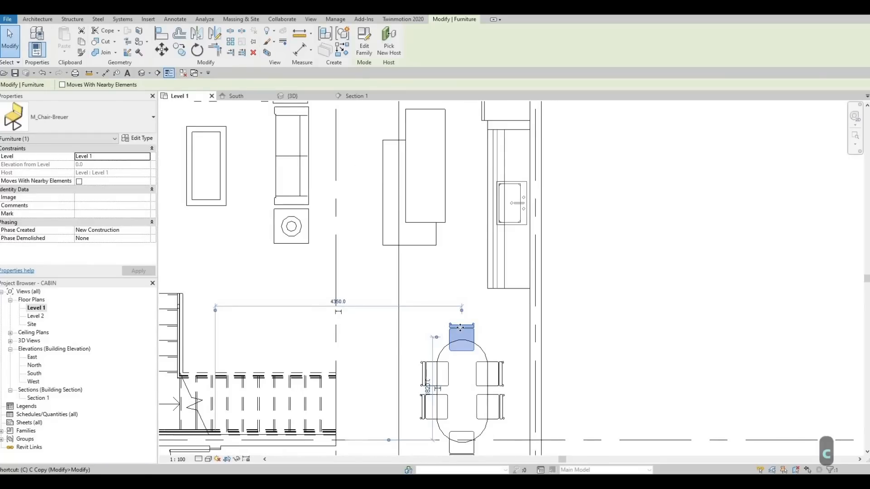
key(s)
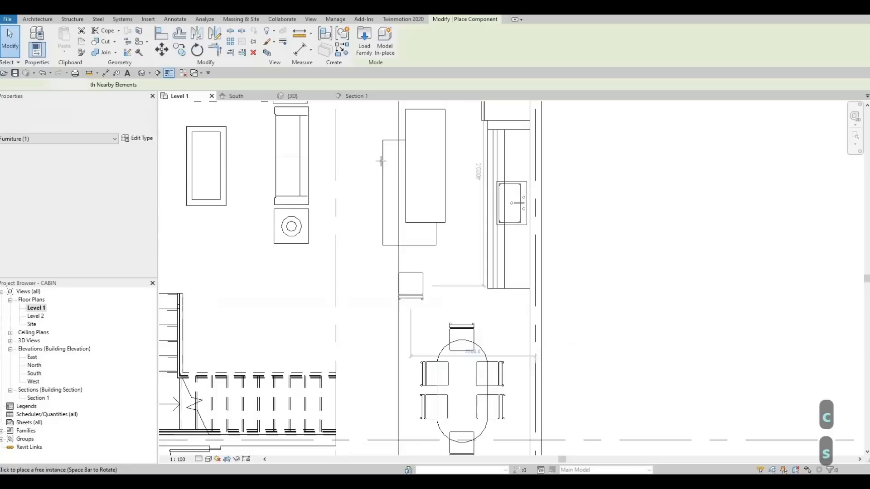
scroll(355, 180, up, 2)
key(space)
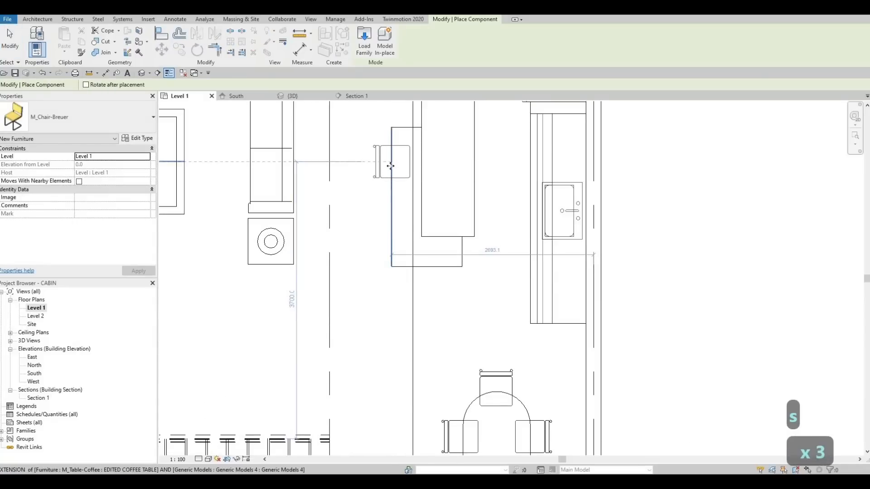
click(391, 162)
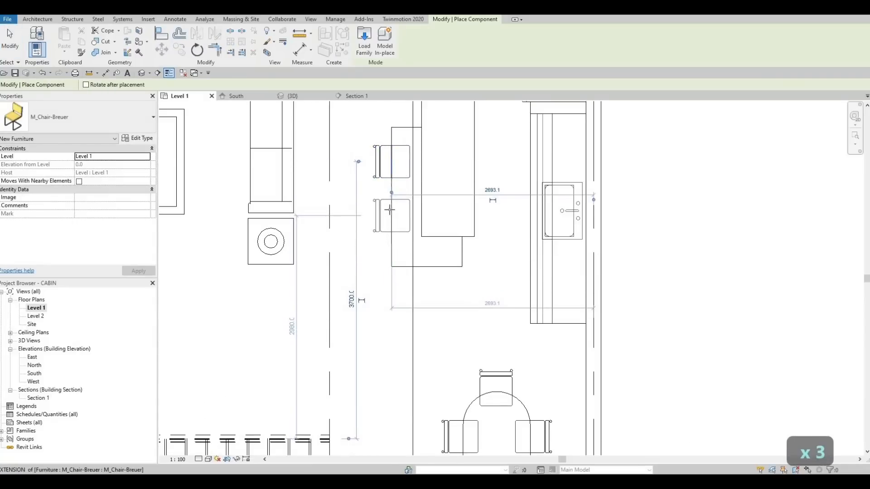
click(393, 217)
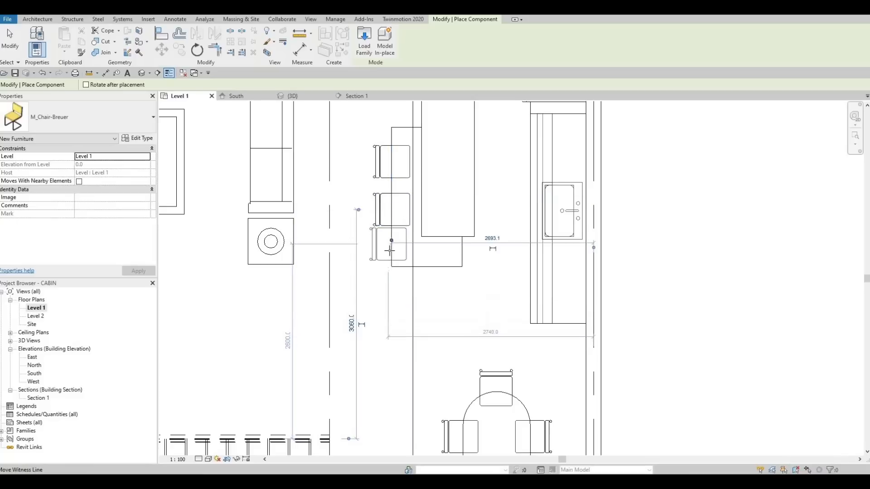
click(390, 250)
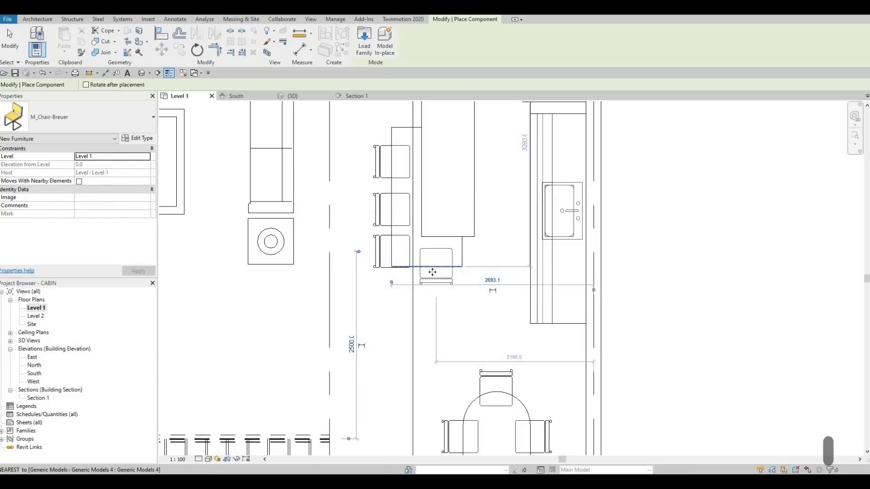
Place a fourth M_Chair-Breuer at the ledge's short leg, facing the island, and end the placement
click(435, 263)
key(Escape)
middle_drag(383, 220, 385, 249)
key(Escape)
key(Escape)
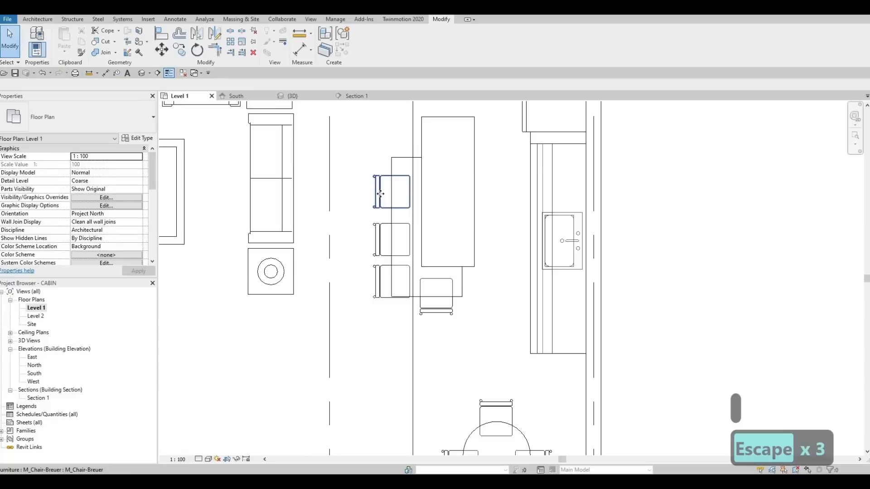
Adjust the spacing of the three long-side chairs, nudging the middle one six steps and the lowest one three steps up the plan
click(392, 190)
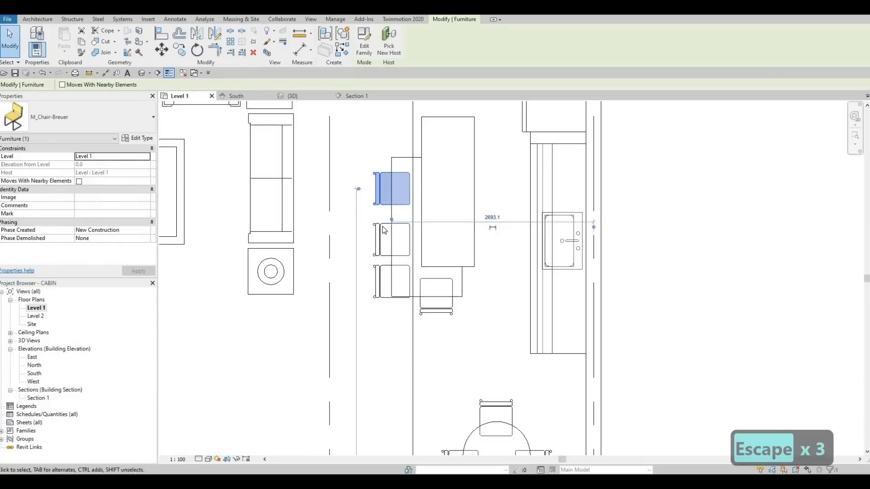
click(402, 244)
key(Up)
key(Up)
key(Up)
key(Up)
key(Up)
key(Up)
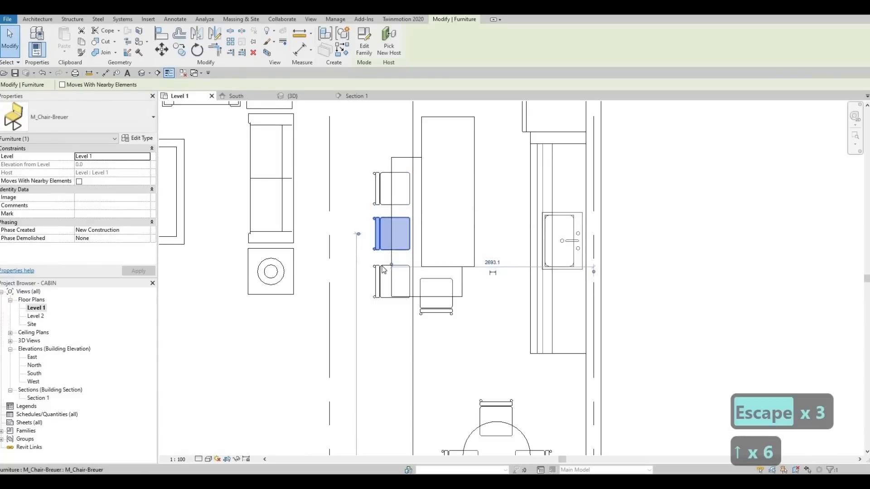
click(387, 272)
key(Up)
key(Up)
key(Up)
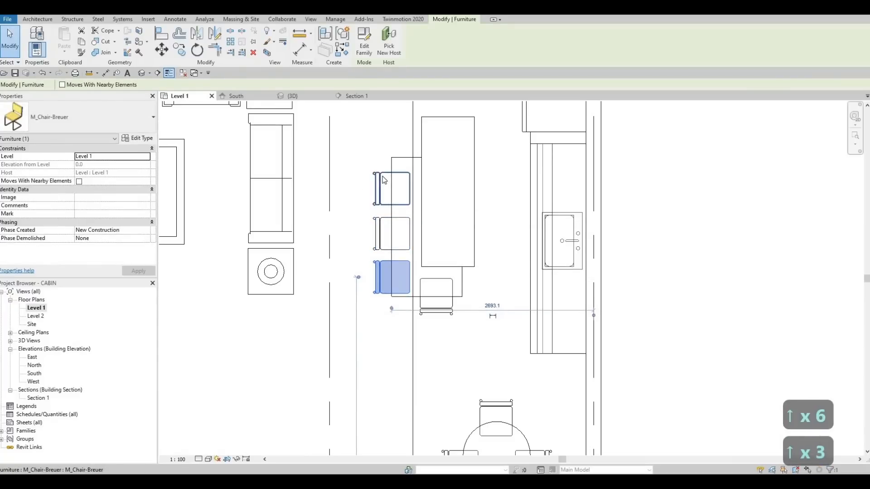
Fine-tune the row of three chairs by nudging each one slightly further up the plan
click(383, 180)
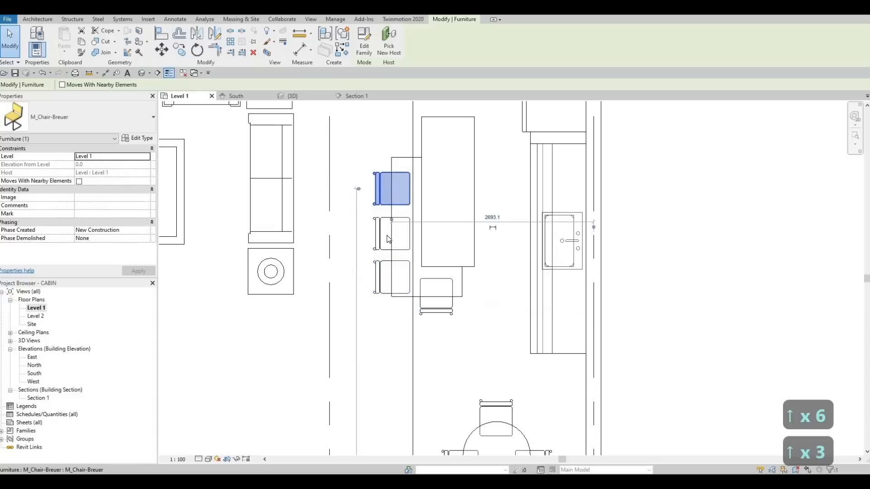
click(389, 227)
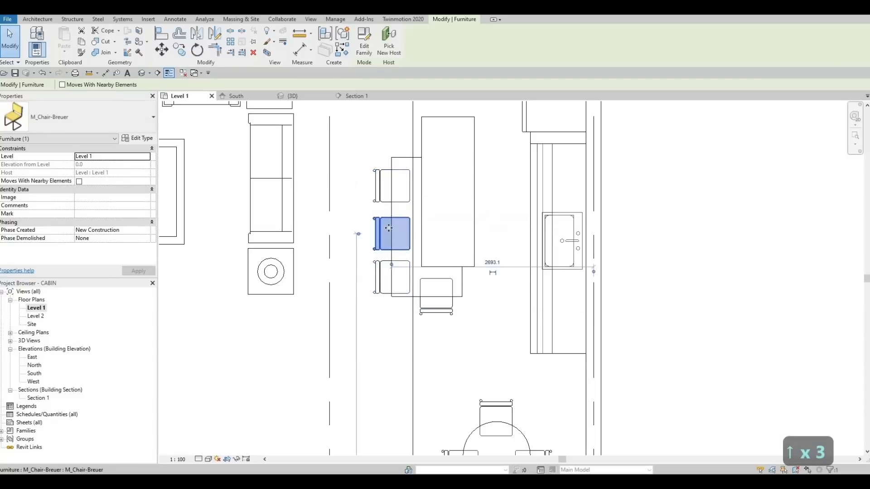
key(Up)
key(Up)
key(Up)
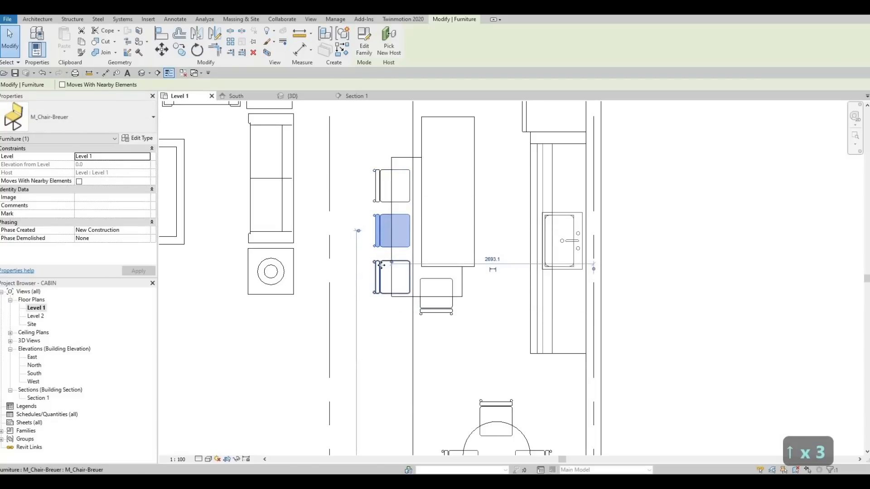
click(390, 268)
key(Up)
key(Up)
key(Down)
key(Up)
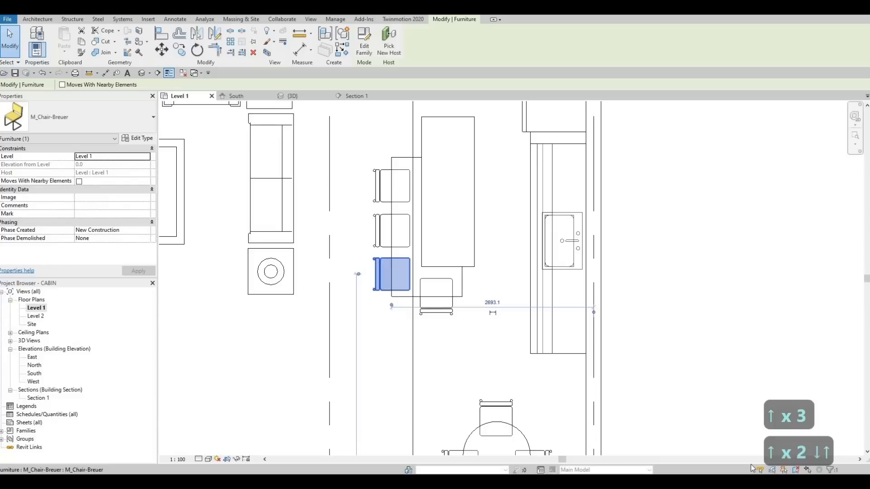
Start loading a family and browse the Canada library to Specialty Equipment > Domestic > High-End, checking the Mid-Range folder on the way
key(F1)
scroll(749, 444, down, 1)
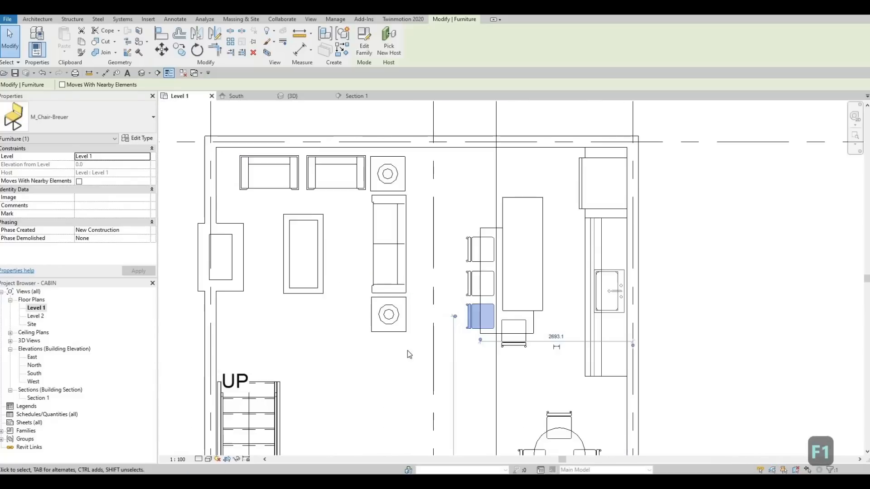
click(146, 19)
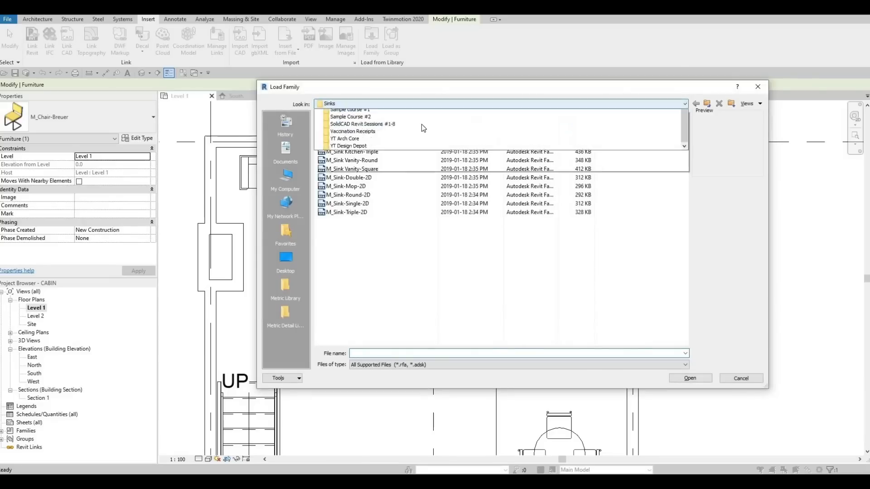
scroll(419, 134, up, 3)
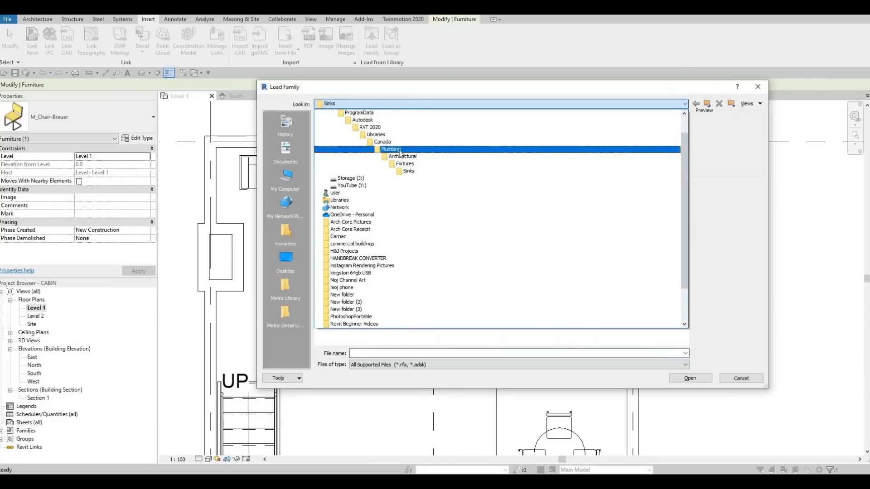
click(381, 142)
scroll(349, 213, down, 3)
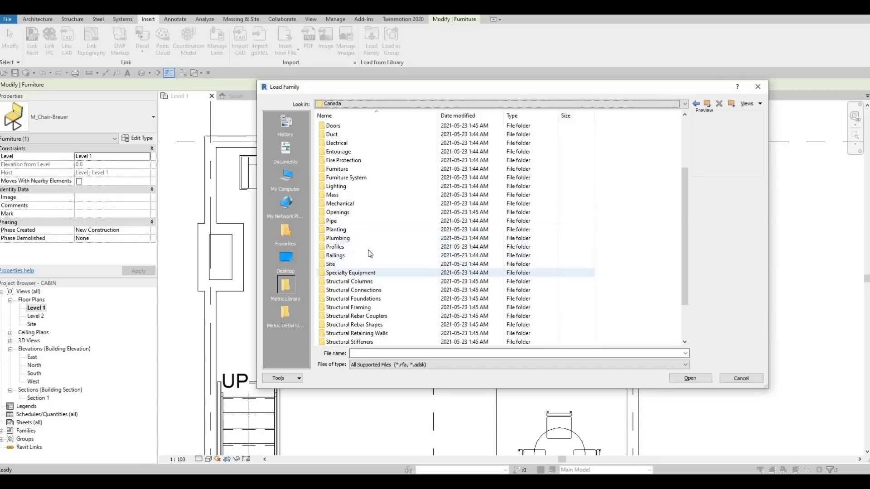
double_click(362, 272)
double_click(343, 135)
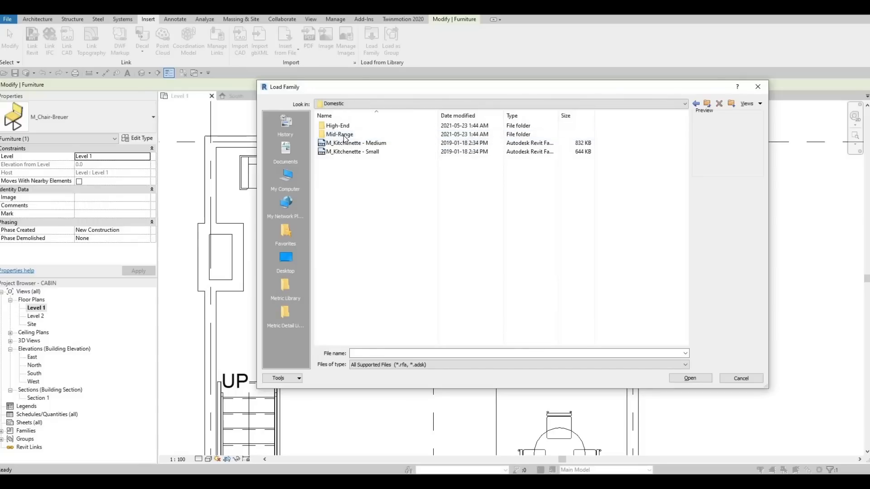
double_click(344, 135)
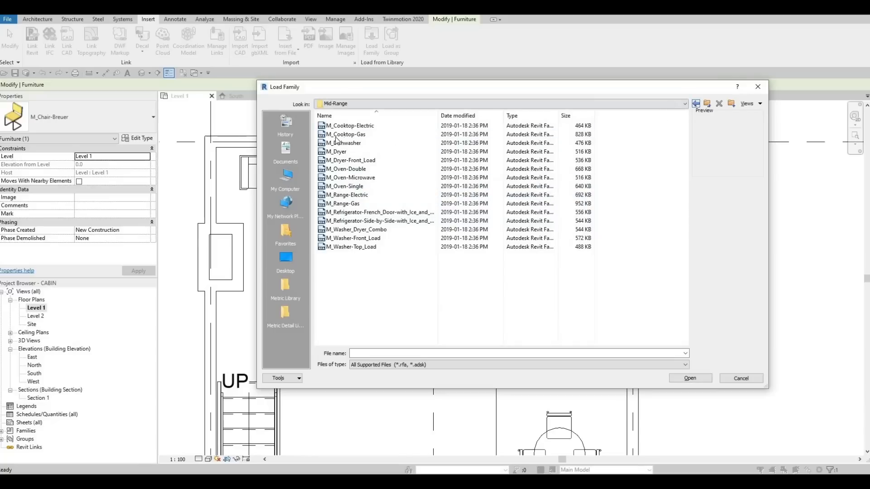
key(BackSpace)
double_click(341, 126)
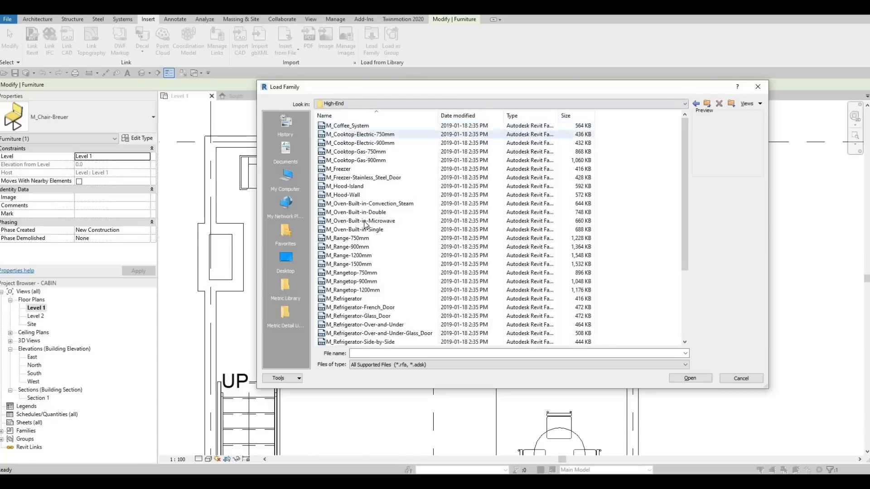
Preview the electric and gas cooktop families in the High-End folder and load M_Cooktop-Electric-900mm
scroll(383, 252, down, 1)
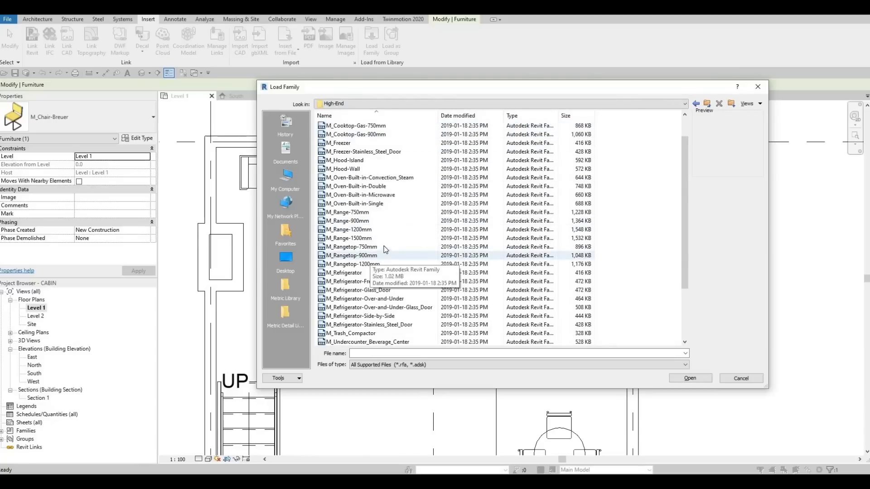
click(354, 135)
scroll(356, 145, up, 1)
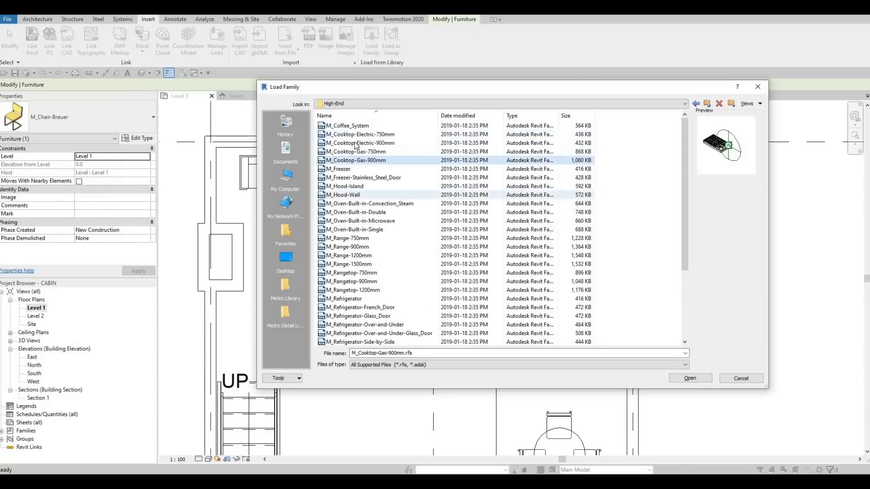
click(350, 136)
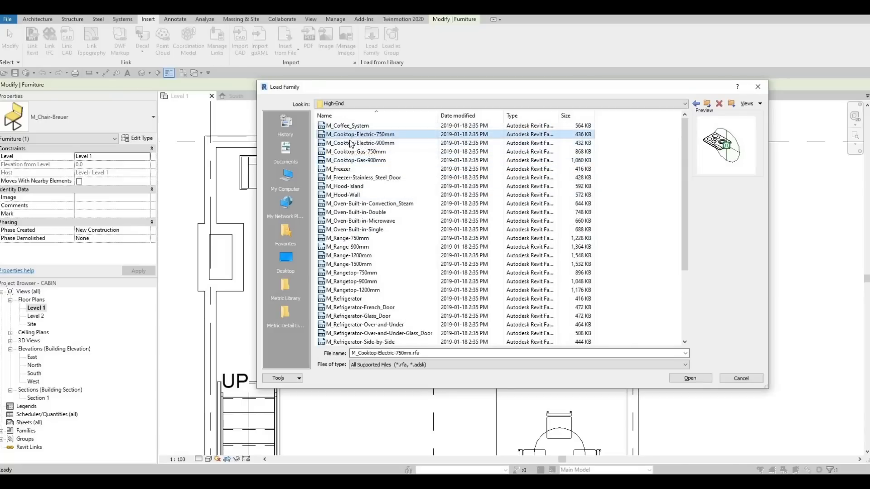
click(347, 144)
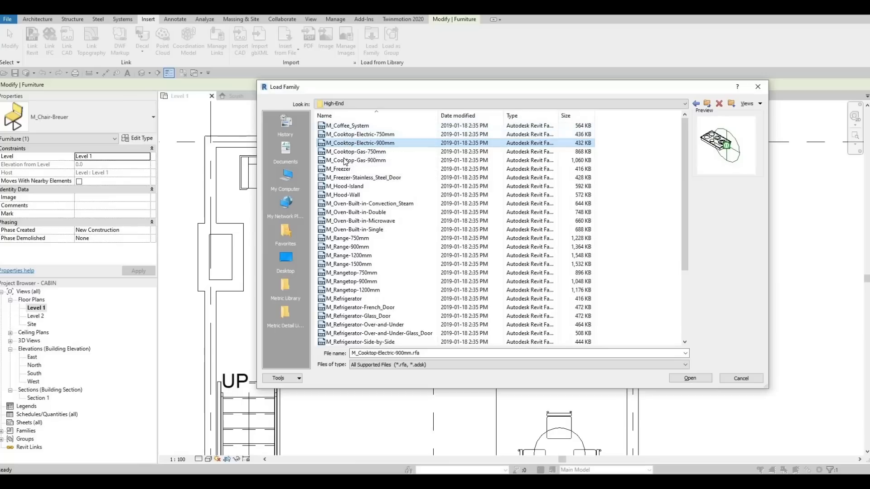
click(347, 152)
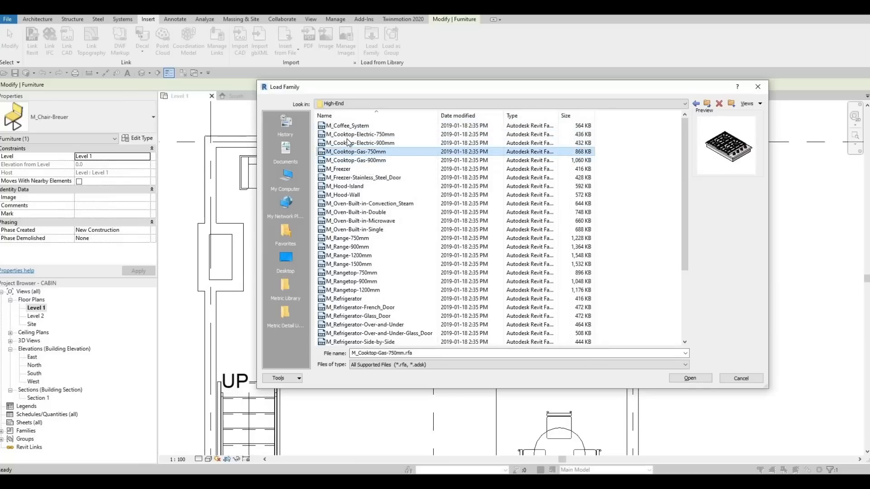
click(347, 144)
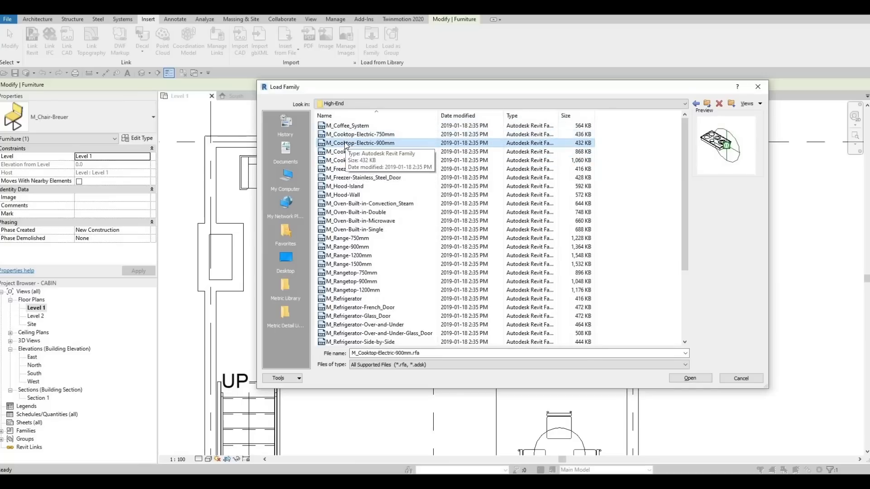
click(688, 377)
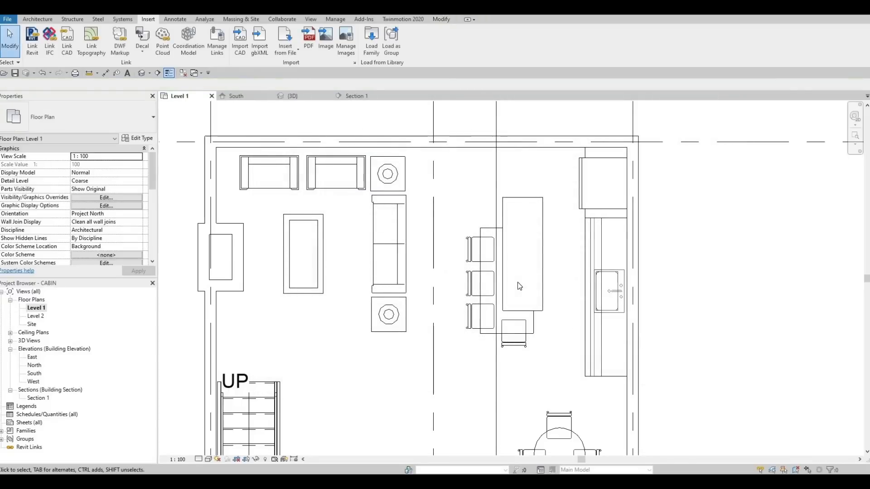
Place the 900mm electric cooktop on the island top near its upper end, rotated to run lengthwise, and end the placement
key(c)
key(m)
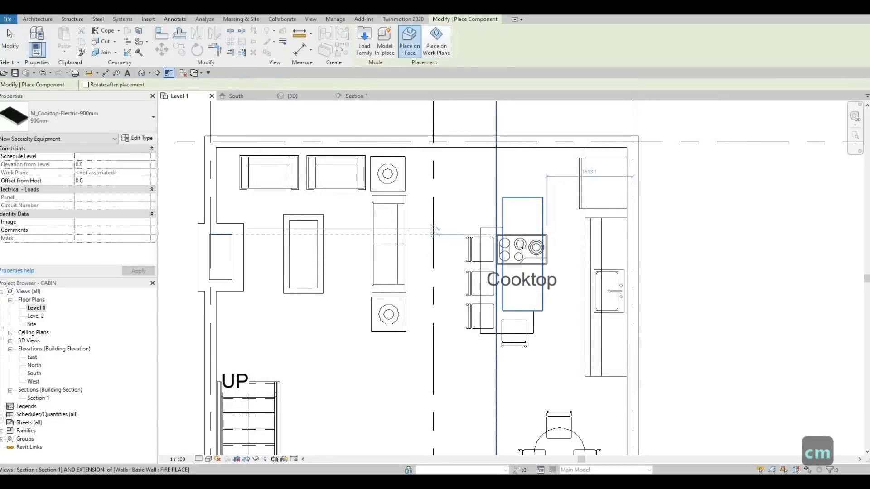
key(space)
key(space)
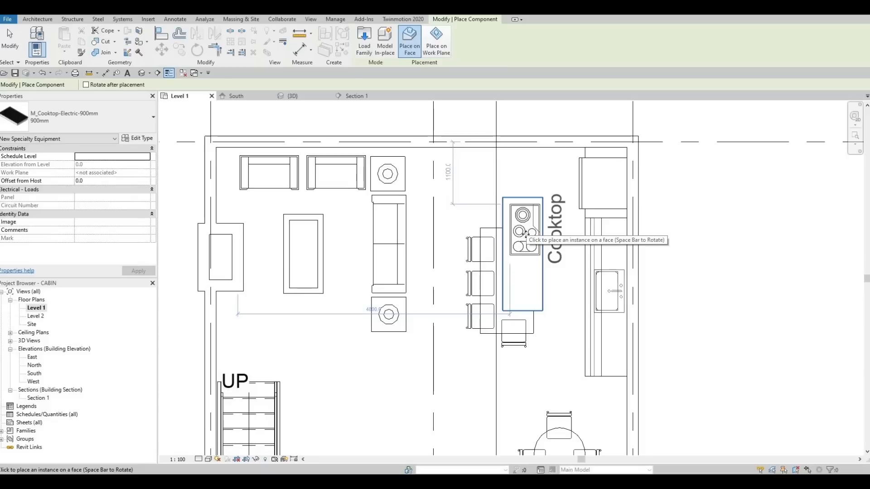
click(525, 234)
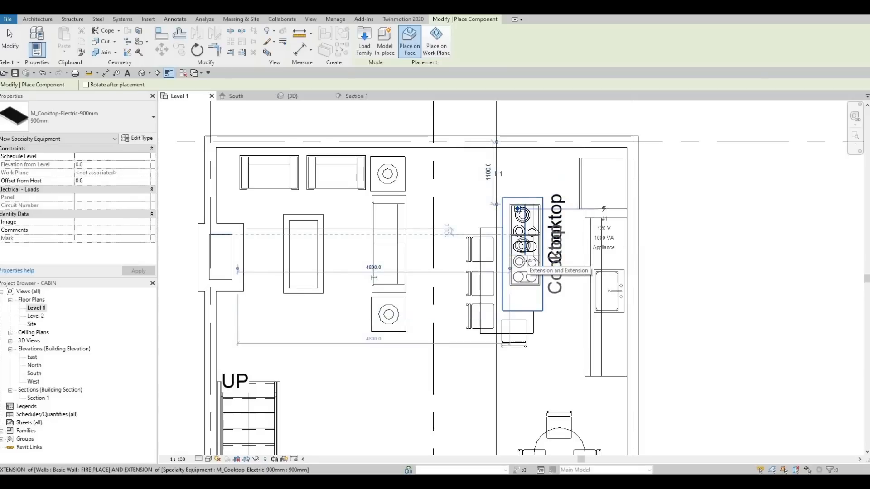
key(Escape)
key(Escape)
key(Escape)
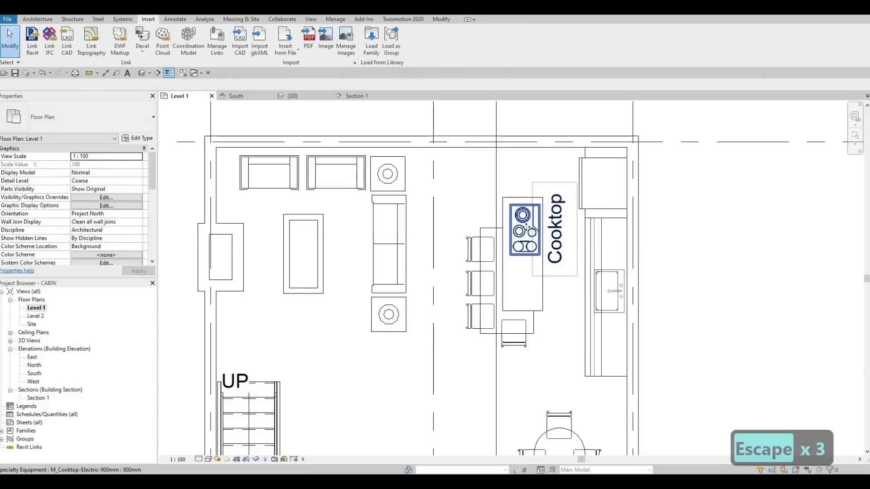
Turn off Show Label in the cooktop's type properties, apply the change and deselect the cooktop
click(525, 231)
click(138, 138)
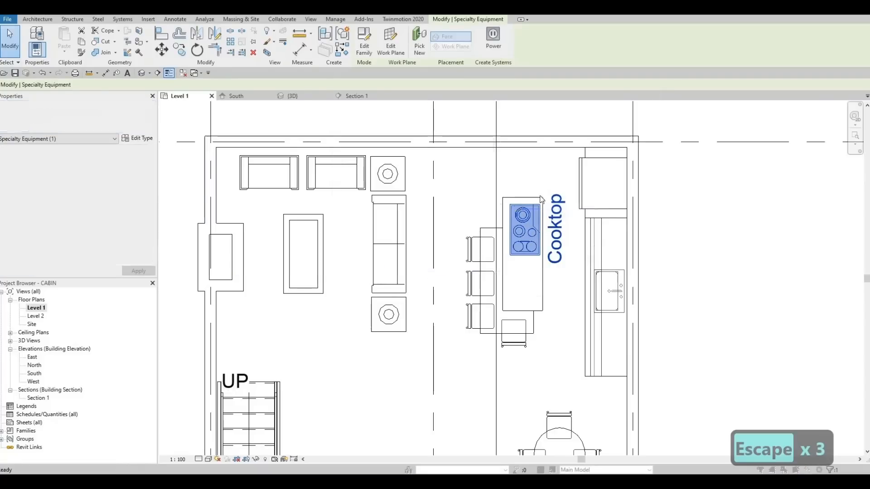
click(493, 163)
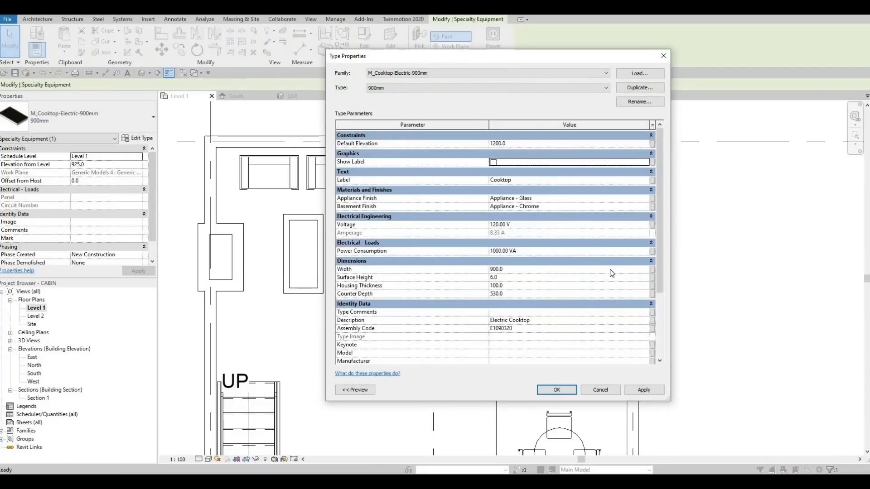
click(548, 391)
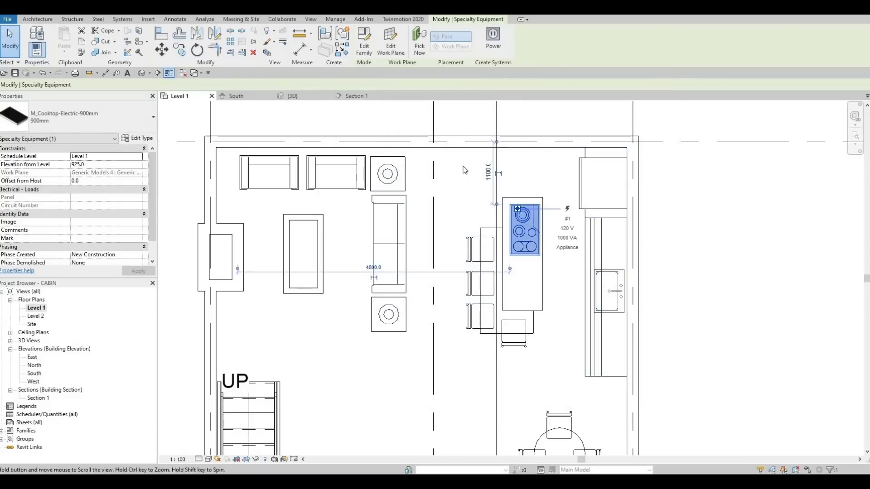
middle_drag(465, 169, 470, 162)
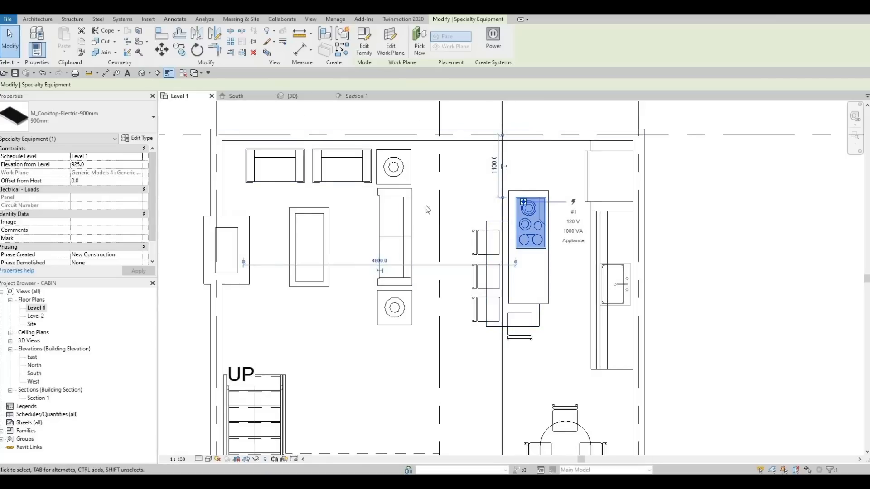
middle_drag(450, 196, 405, 206)
key(Escape)
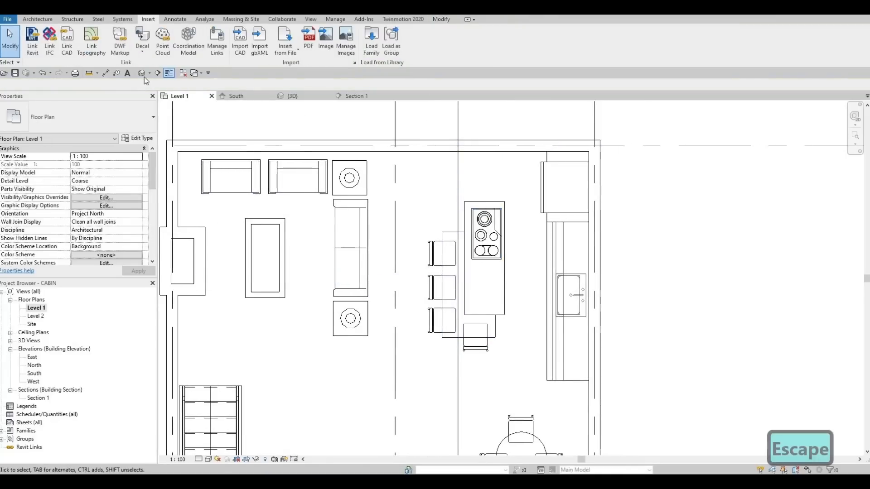
Examine the cooktop's position on the kitchen island in the 3D view, up close and from farther out
click(142, 73)
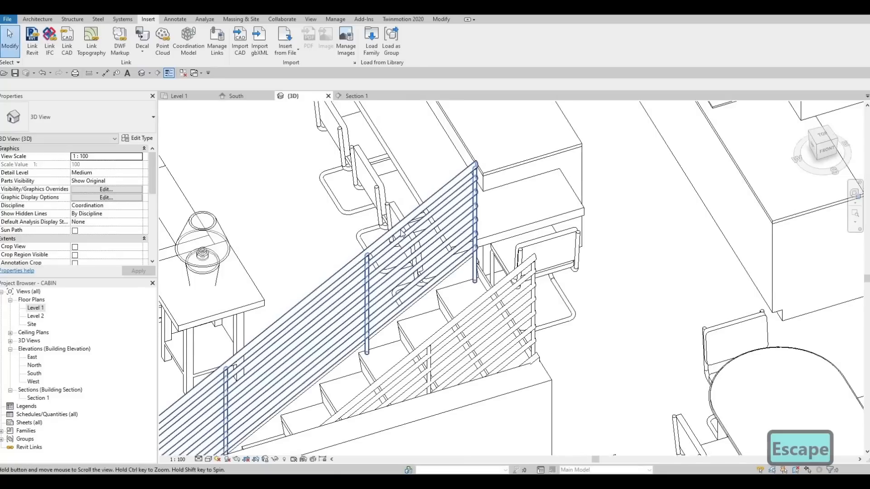
scroll(403, 234, down, 2)
shift+middle_drag(402, 234, 412, 244)
shift+middle_drag(344, 236, 390, 223)
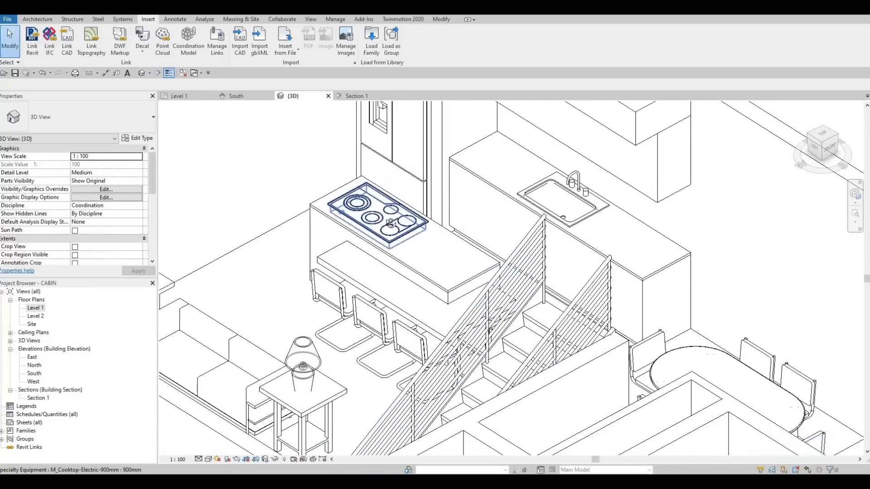
scroll(363, 221, up, 5)
shift+middle_drag(369, 251, 588, 159)
middle_drag(179, 330, 418, 179)
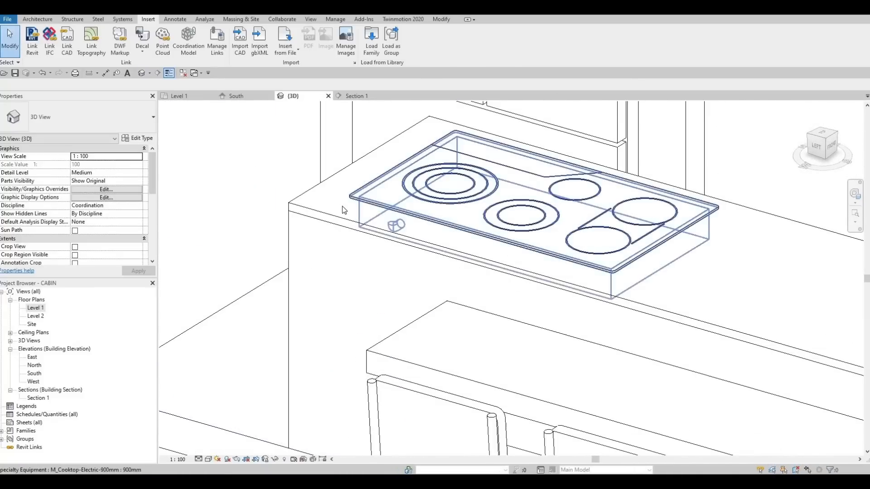
scroll(322, 226, down, 5)
middle_drag(216, 252, 217, 240)
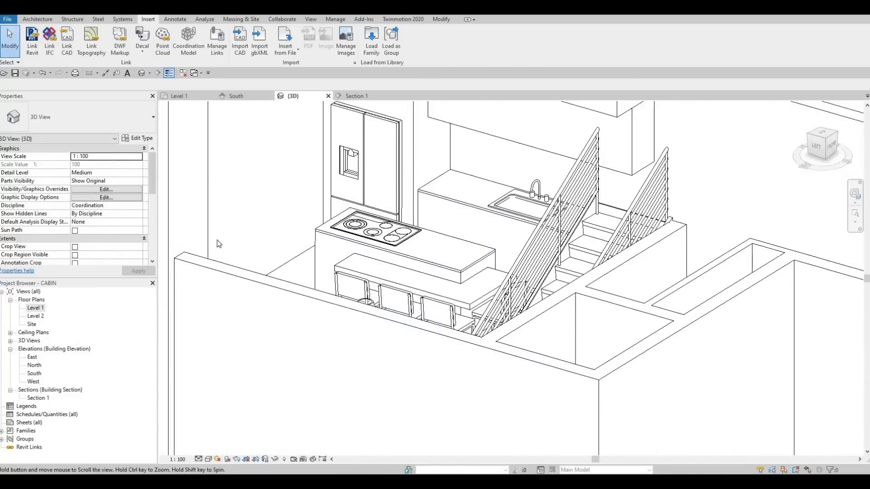
scroll(219, 244, down, 5)
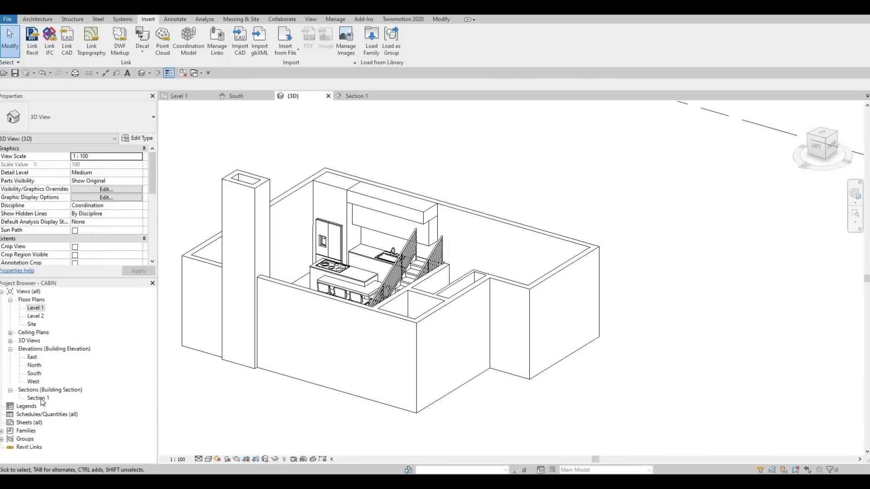
Open Section 1 and examine how the cooktop sits on the island countertop
double_click(38, 398)
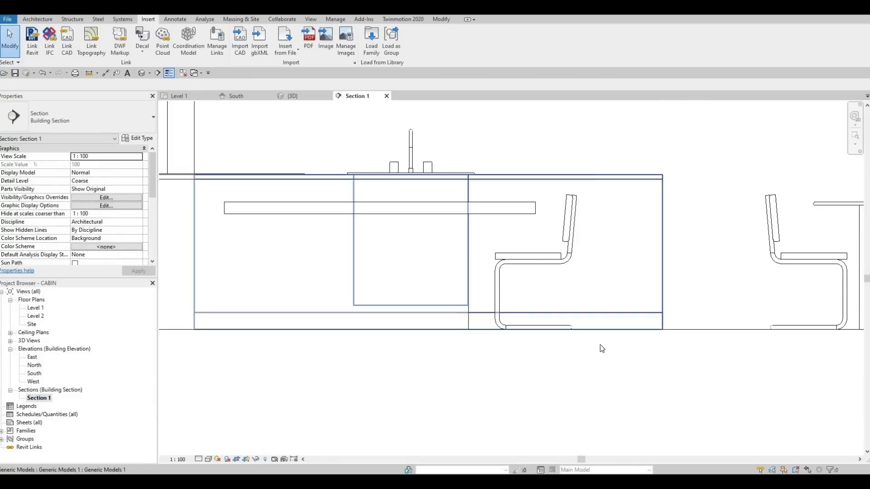
scroll(266, 257, up, 4)
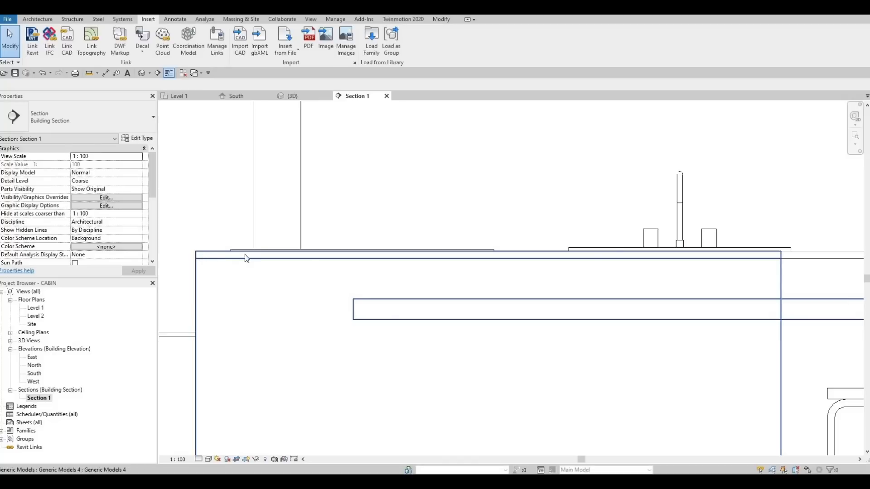
scroll(245, 259, down, 3)
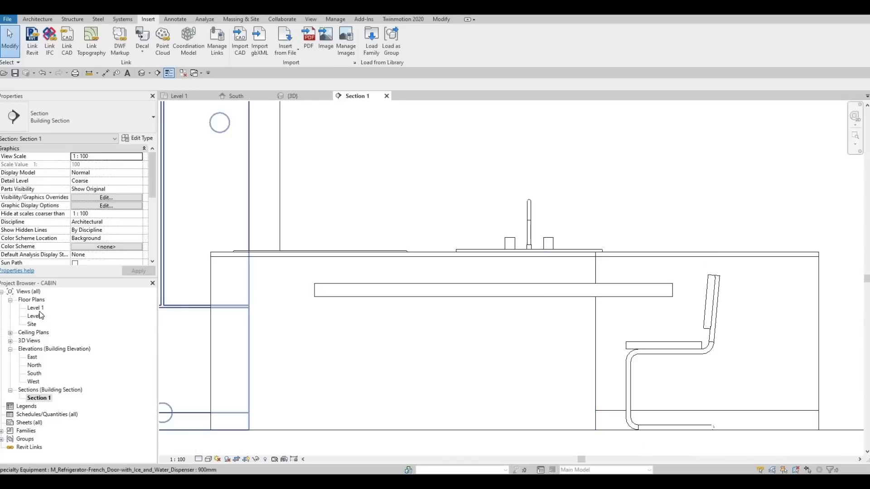
Open the Level 1 floor plan, start loading a family and look through the High-End domestic appliance families
double_click(38, 310)
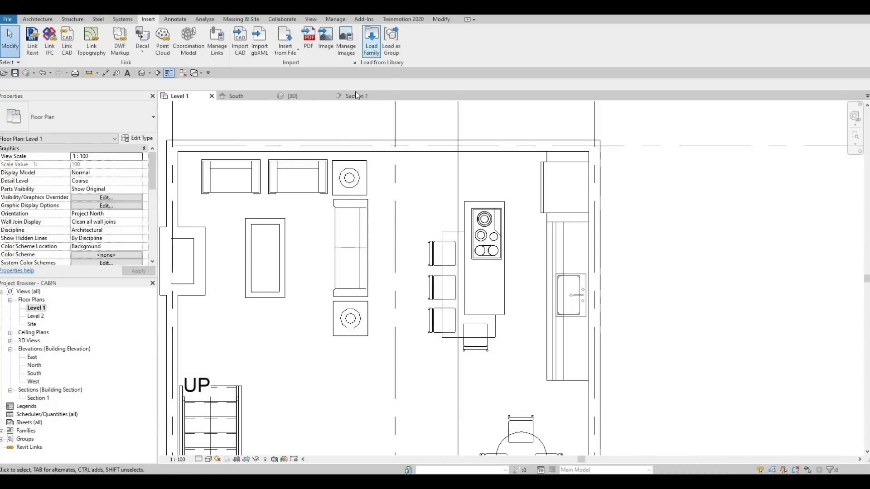
click(371, 43)
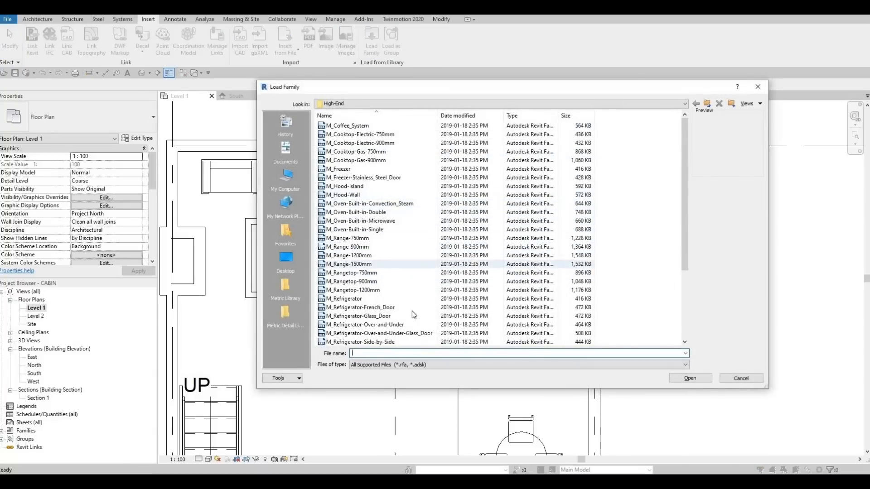
scroll(412, 310, down, 4)
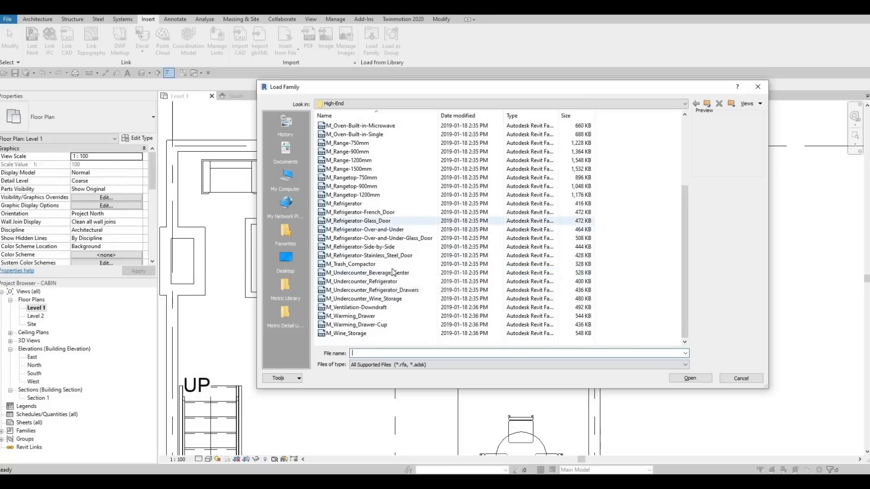
scroll(359, 224, up, 4)
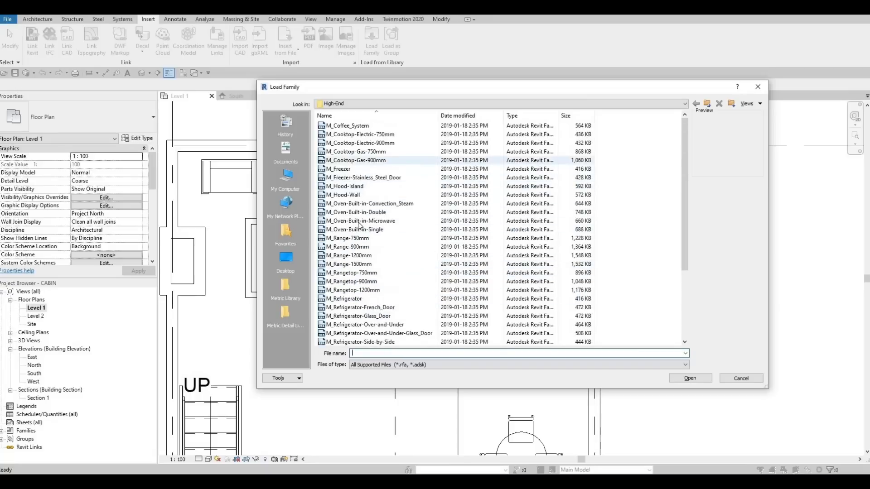
click(359, 220)
click(351, 237)
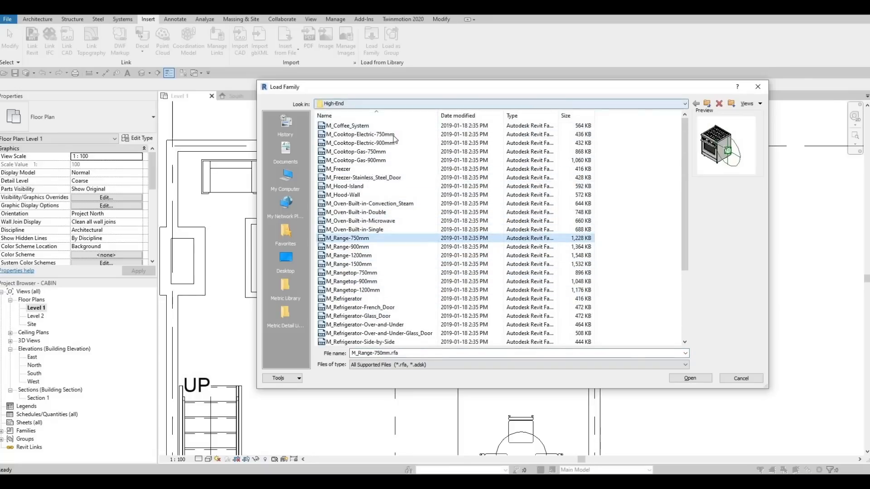
Preview each Mid-Range domestic appliance family in turn, from M_Cooktop-Electric to M_Washer-Top_Load
click(390, 103)
click(394, 115)
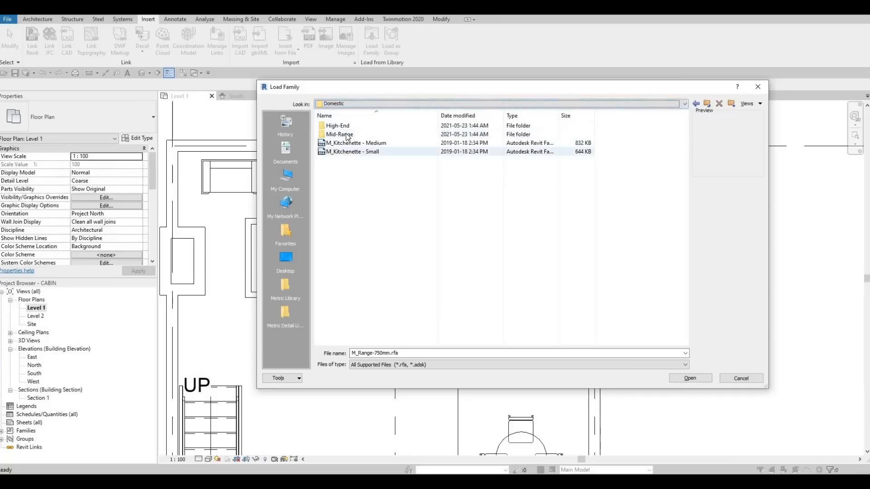
double_click(347, 135)
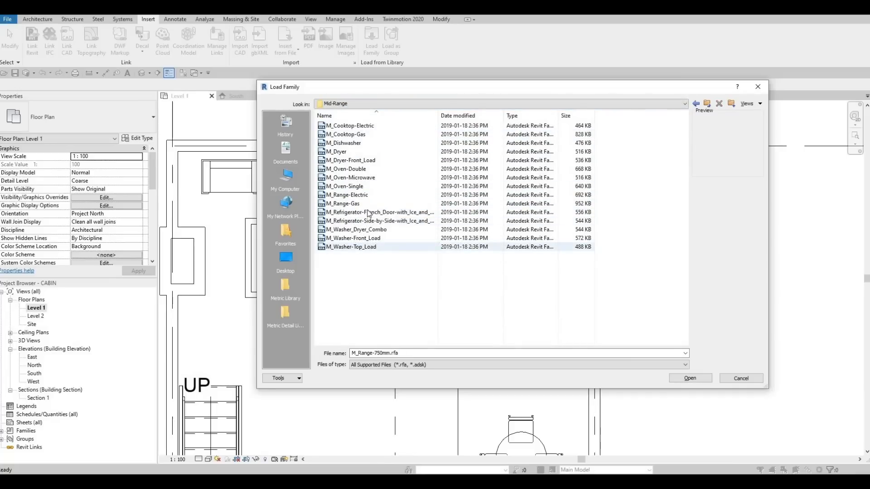
click(351, 126)
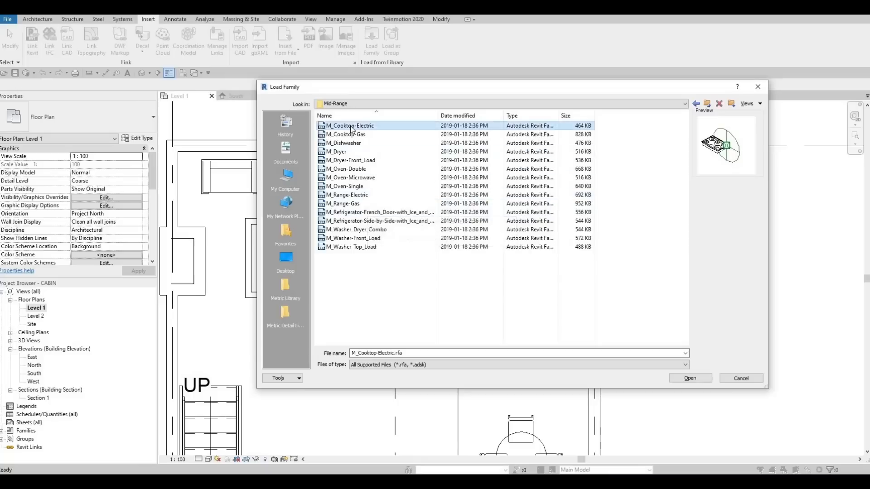
key(Down)
key(Down)
key(Down)
key(Down)
key(Down)
key(Down)
key(Down)
key(Down)
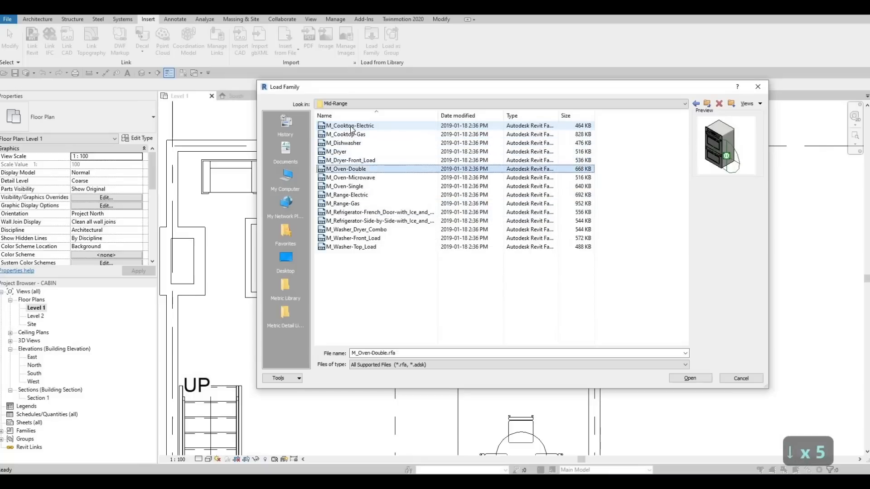
key(Down)
key(Down)
key(Down)
key(Down)
key(Down)
key(Down)
key(Down)
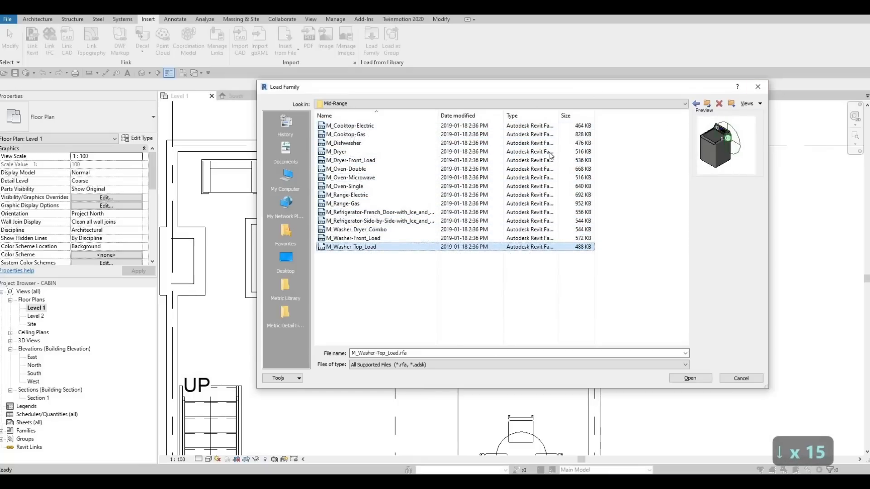
Preview the High-End families, compare the wall and island hoods, and load M_Hood-Island into the project
click(354, 130)
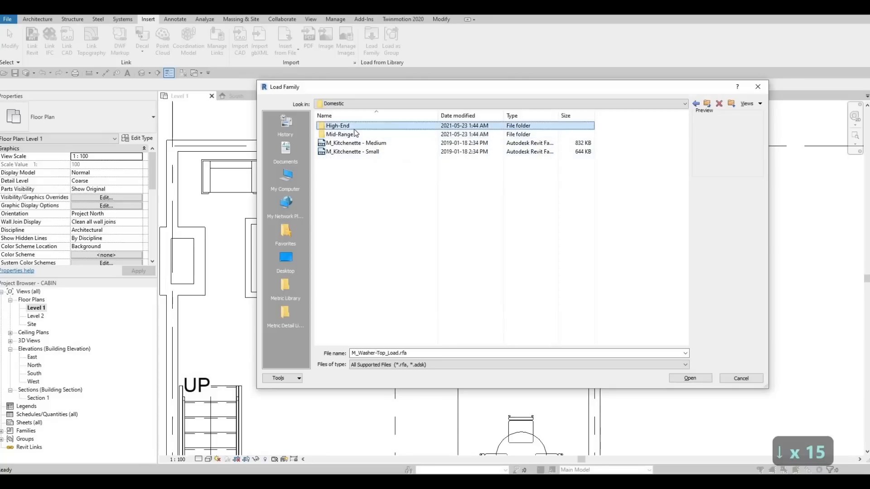
double_click(354, 129)
key(Down)
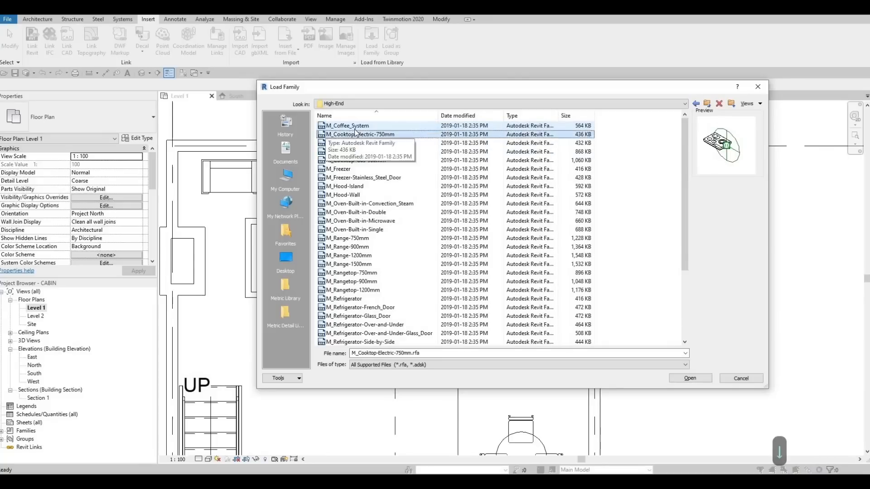
key(Down)
key(Down)
key(Down)
key(Down)
key(Down)
key(Down)
key(Down)
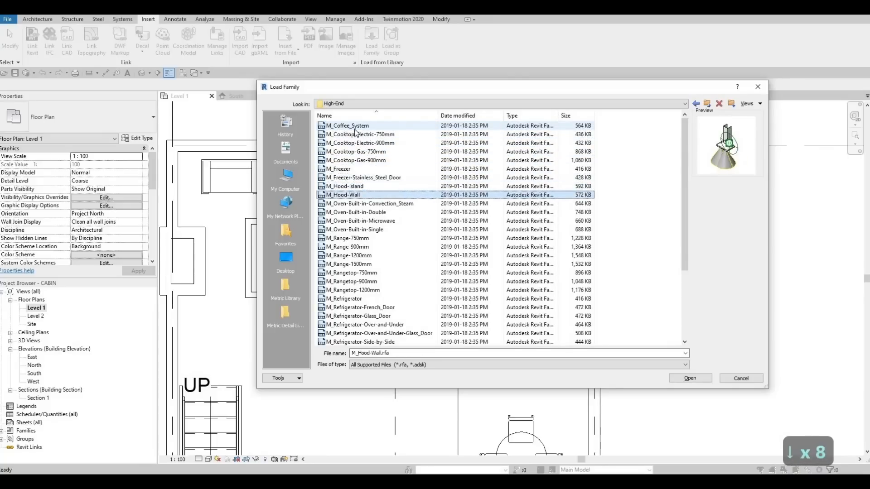
key(Up)
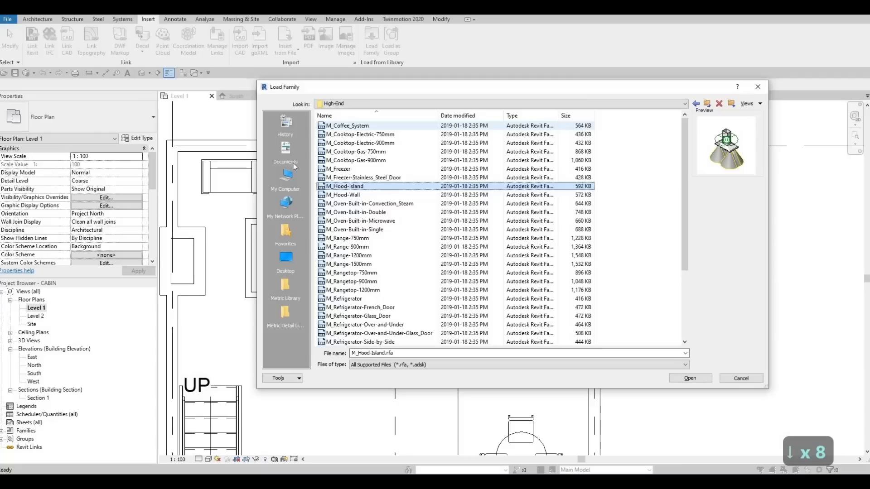
click(347, 195)
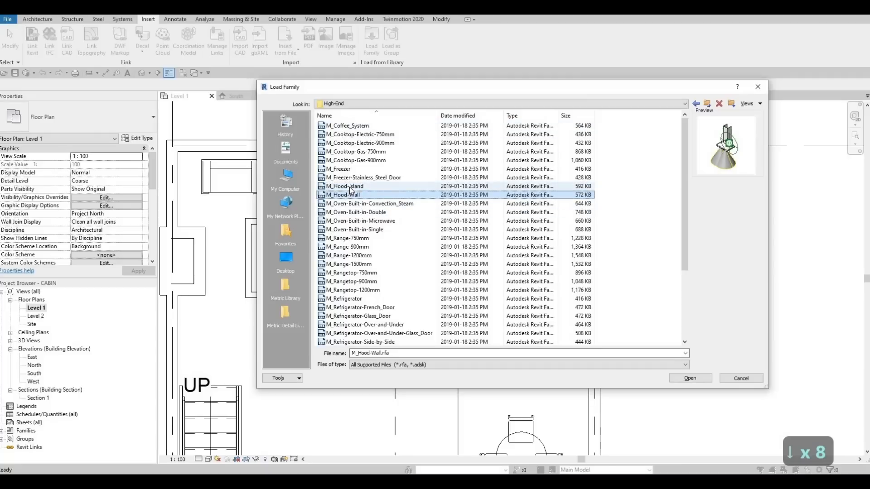
click(344, 190)
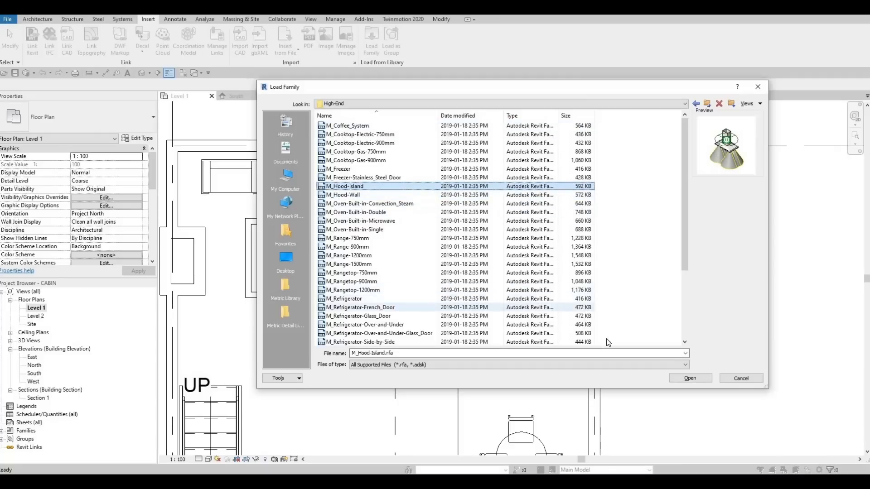
click(689, 378)
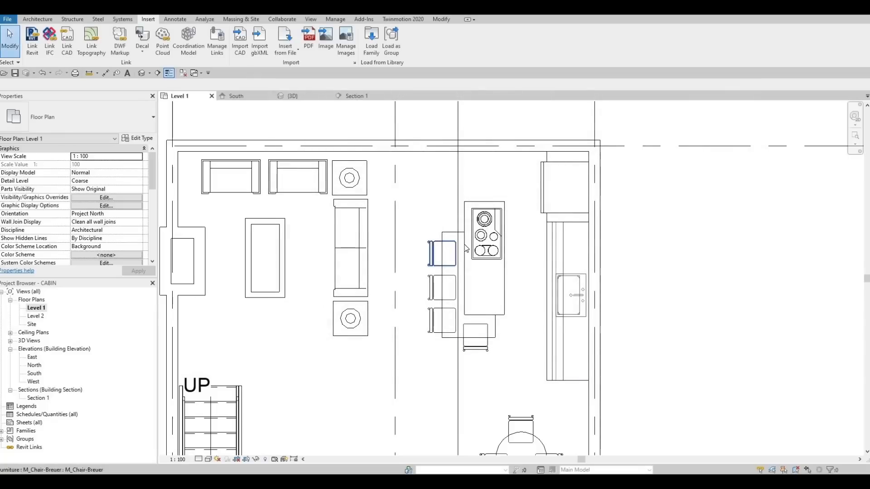
Place the 1100mm island hood over the cooktop, rotated to run lengthwise along the island, and end the placement
key(shift+c)
key(m)
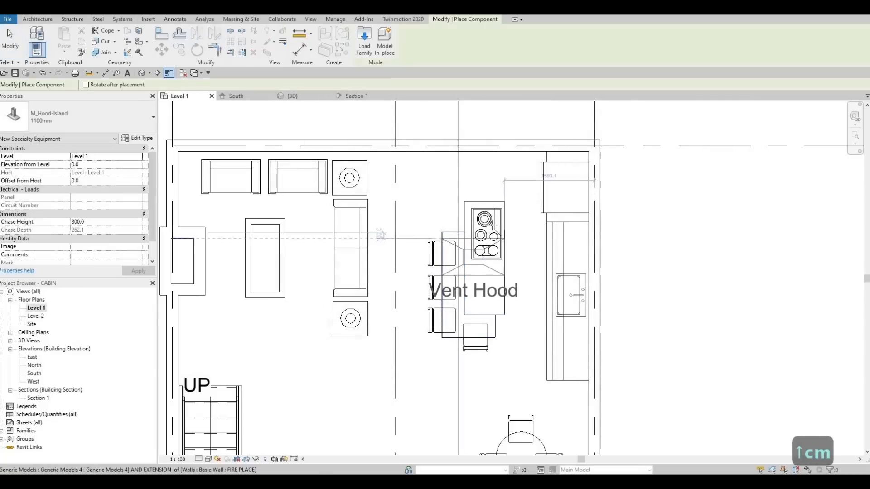
key(space)
key(space)
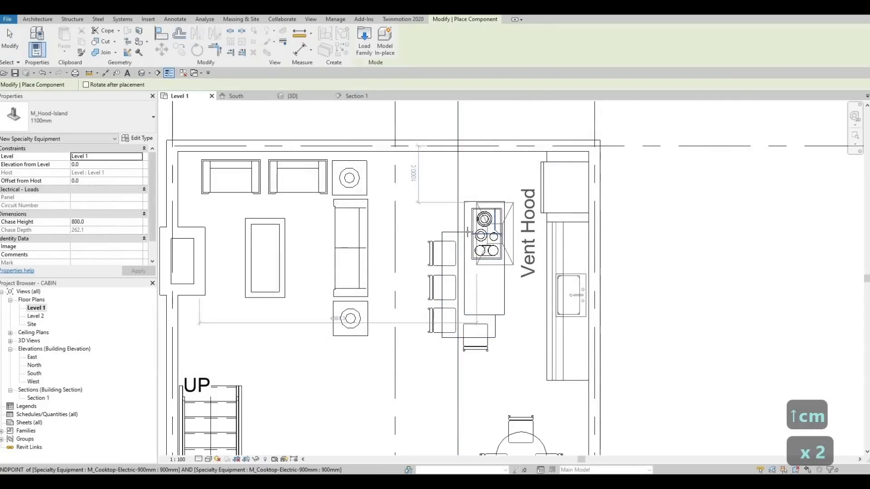
click(500, 242)
key(Escape)
key(Escape)
key(Escape)
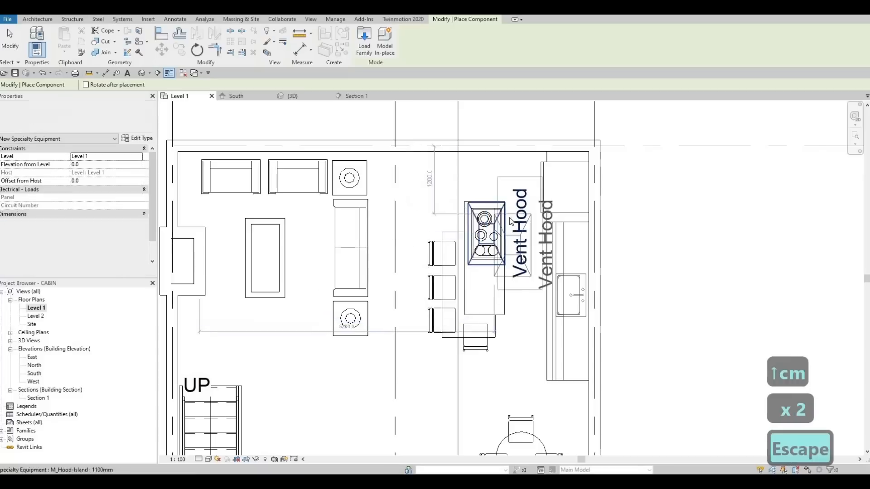
Turn off Show Label in the island hood's type properties, apply the change and deselect the hood
click(447, 207)
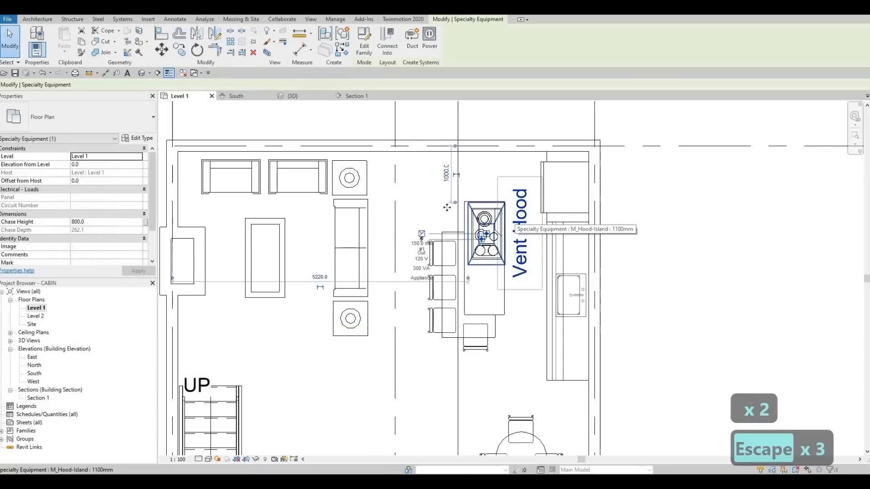
click(146, 137)
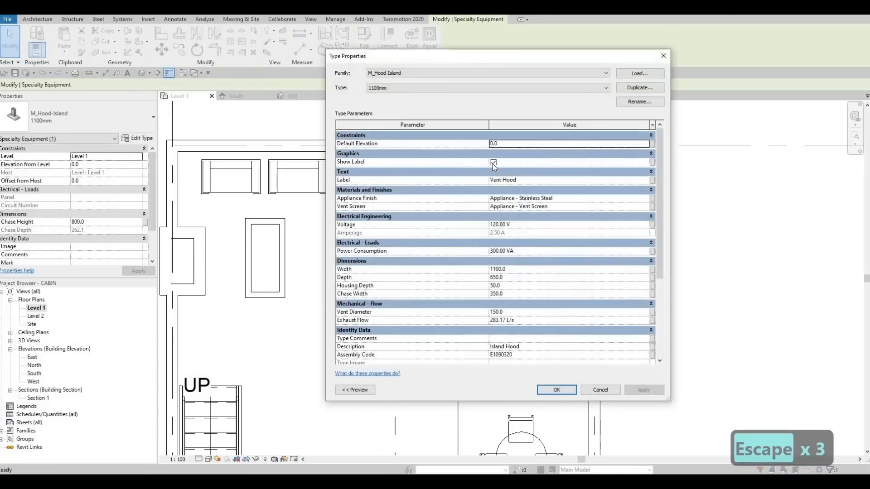
click(493, 162)
click(643, 390)
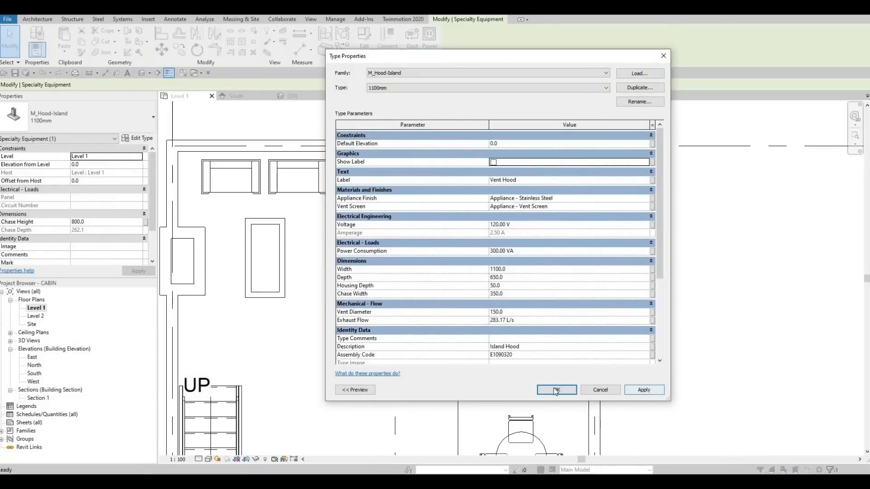
click(556, 390)
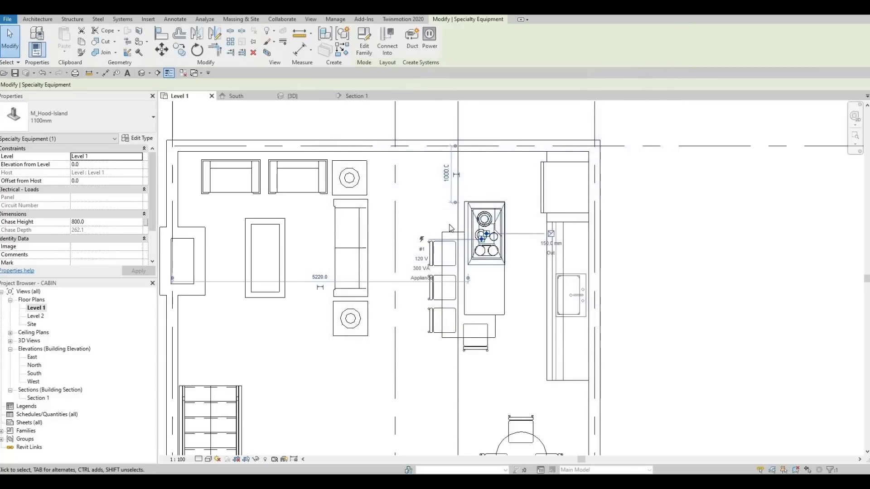
scroll(437, 172, down, 3)
key(Escape)
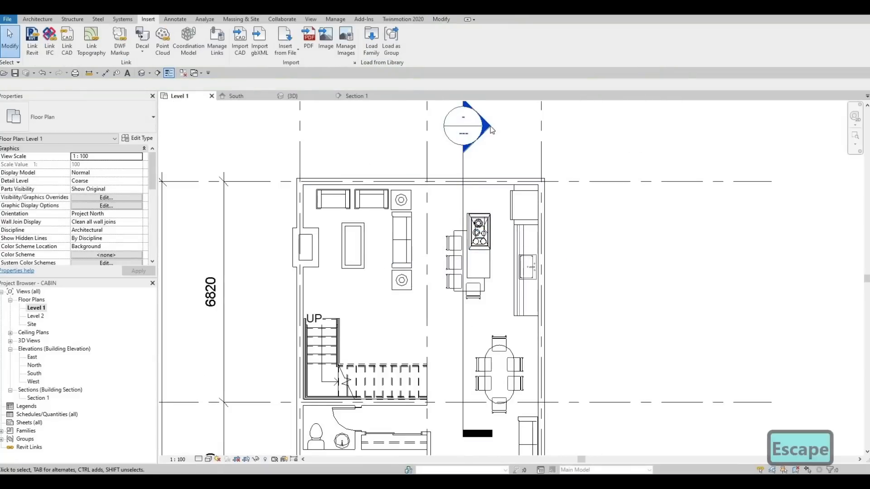
Open Section 1 and move the island hood 1900 mm straight up above the cooktop
double_click(490, 130)
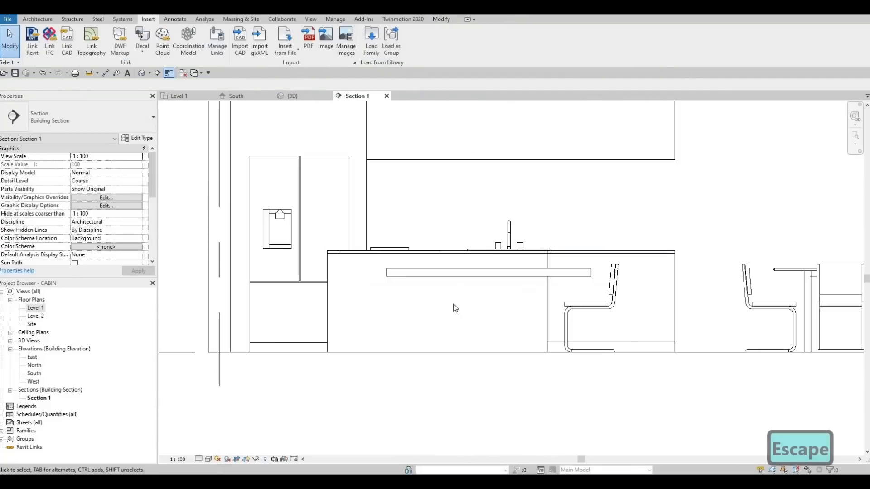
scroll(455, 308, down, 5)
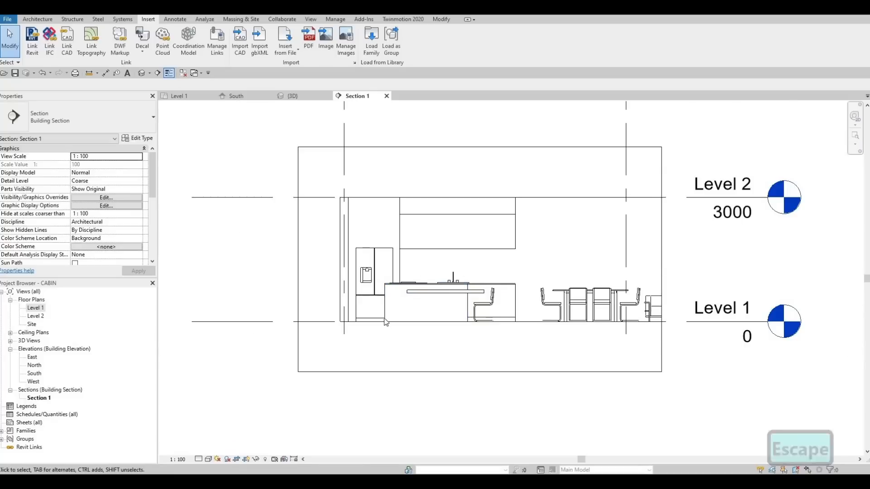
click(414, 295)
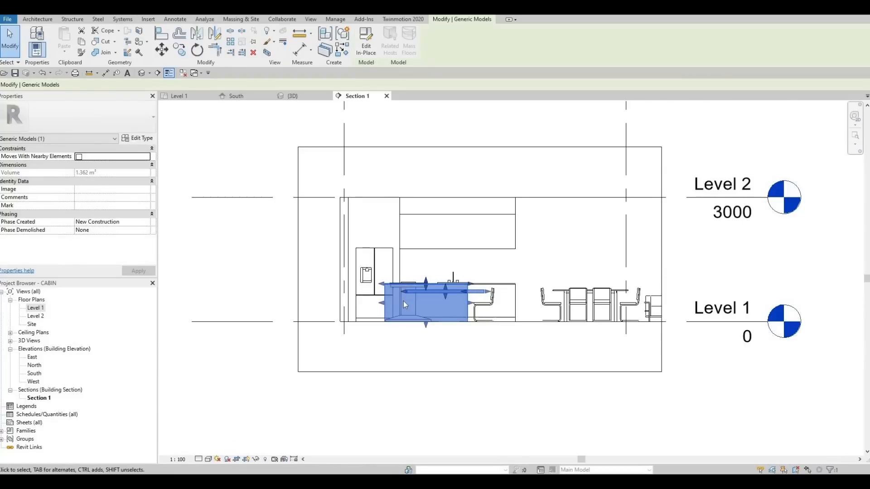
key(Escape)
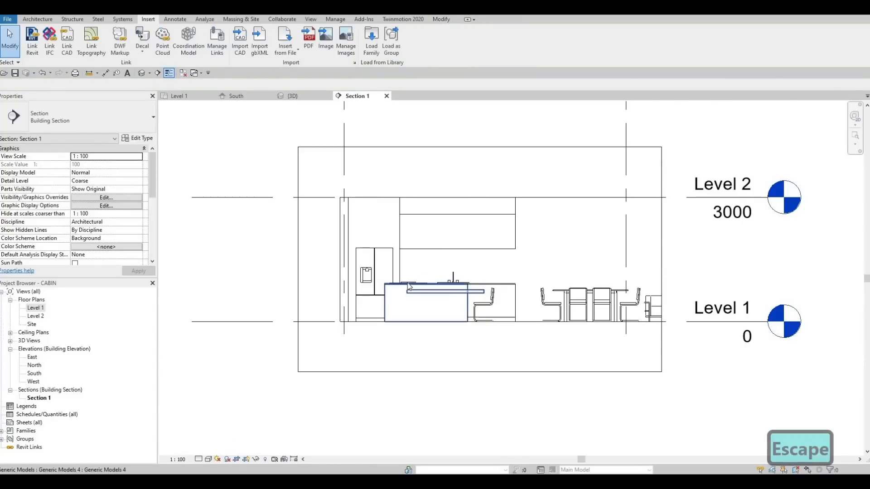
scroll(409, 285, up, 5)
click(410, 288)
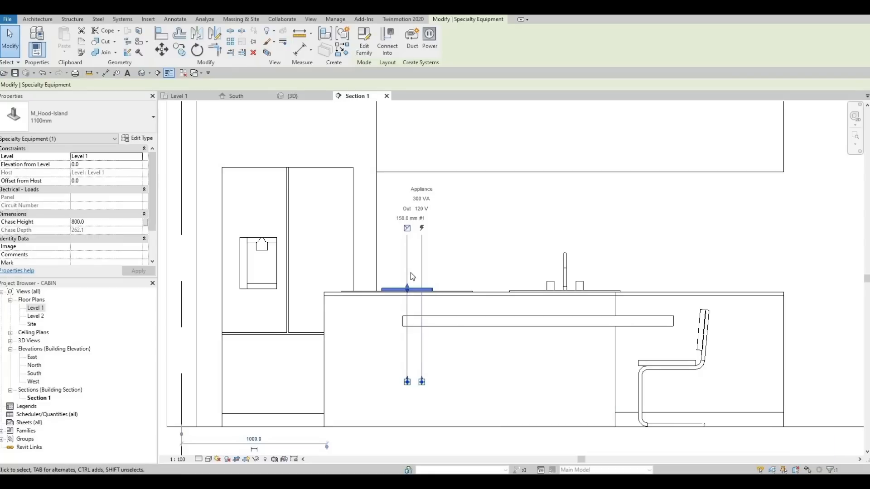
key(m)
key(v)
click(454, 255)
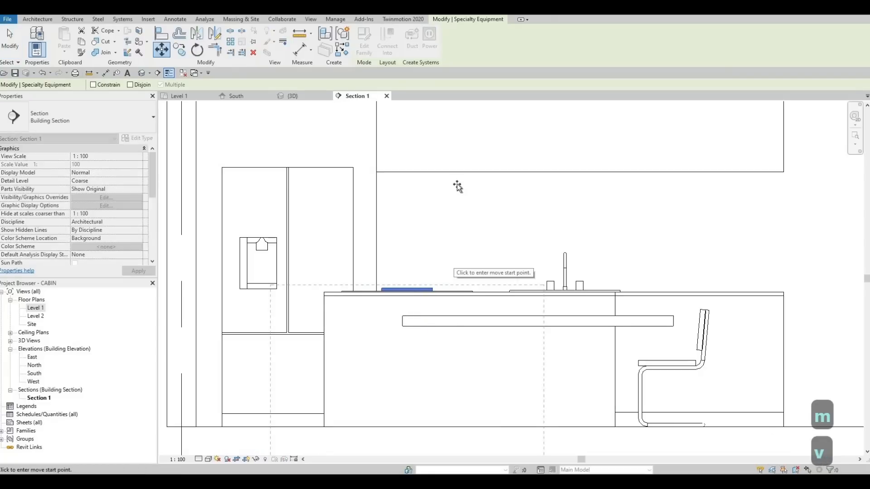
middle_drag(455, 171, 447, 292)
scroll(446, 291, down, 1)
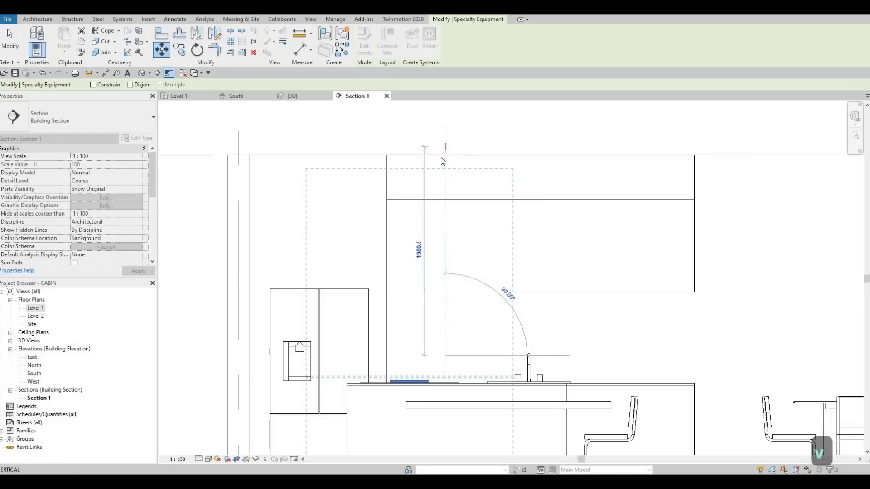
click(445, 161)
key(Escape)
key(Escape)
Nudge the island hood upward to an elevation of 2035 mm, bringing the top of its chase up to Level 2
click(428, 187)
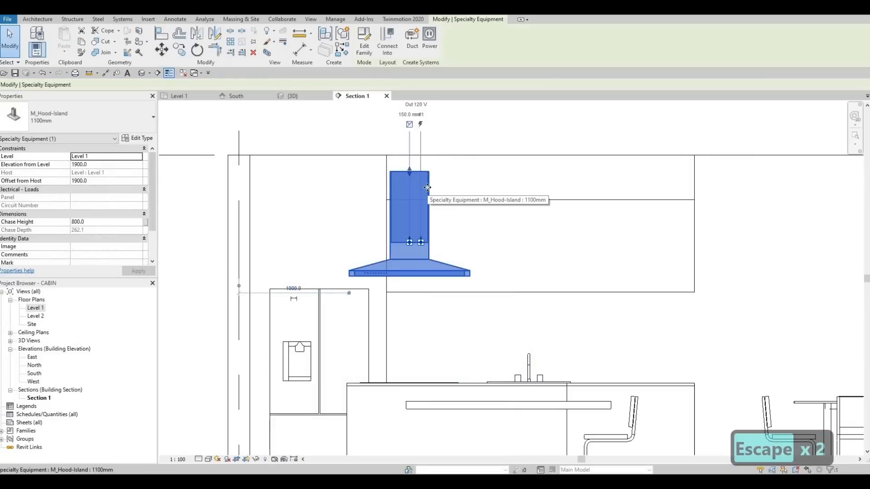
key(Up)
key(Up)
key(Up)
key(Up)
key(Up)
key(Up)
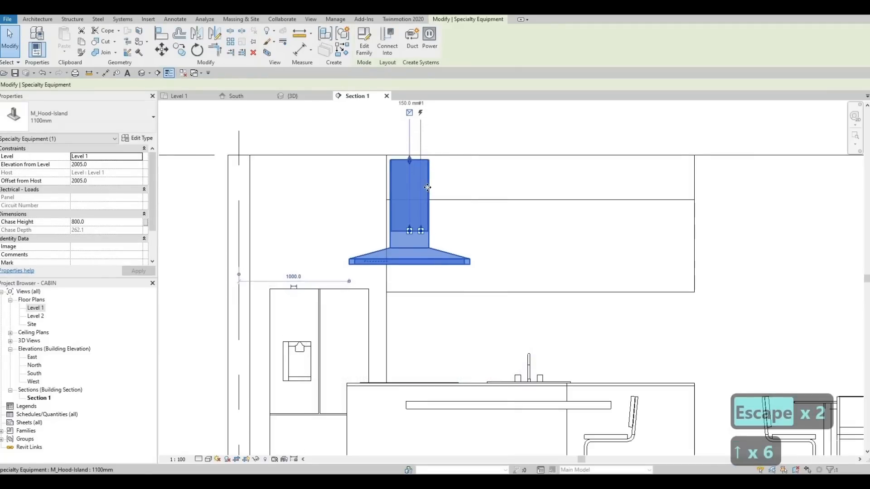
key(Up)
key(Up)
key(Up)
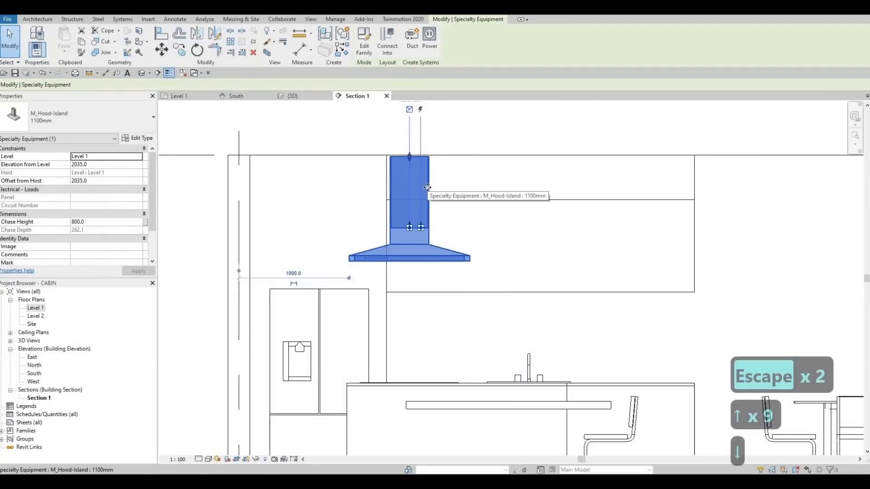
Nudge the island hood straight down to an elevation of 1915 mm above Level 1
key(Down)
key(Down)
key(Down)
key(Down)
key(Down)
key(Down)
key(Down)
key(Down)
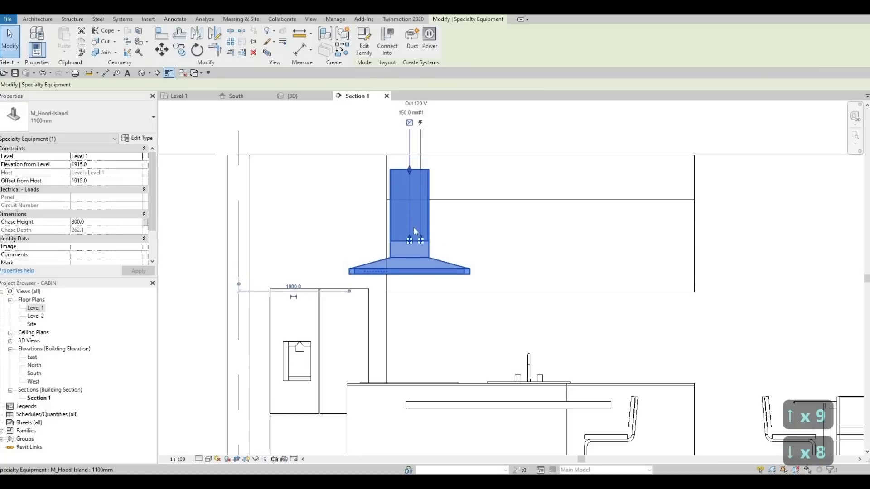
Stretch the top of the island hood's chase up to Level 2, giving a chase height of 932.6 mm
scroll(411, 186, up, 4)
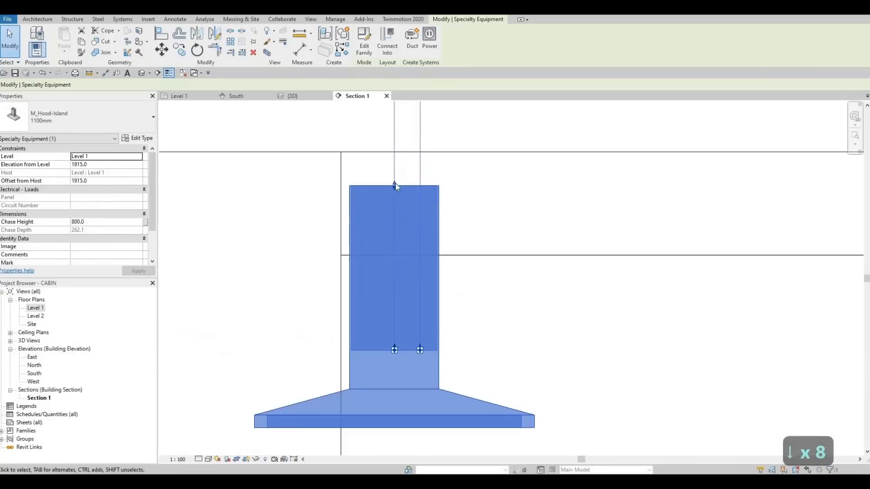
drag(395, 164, 394, 153)
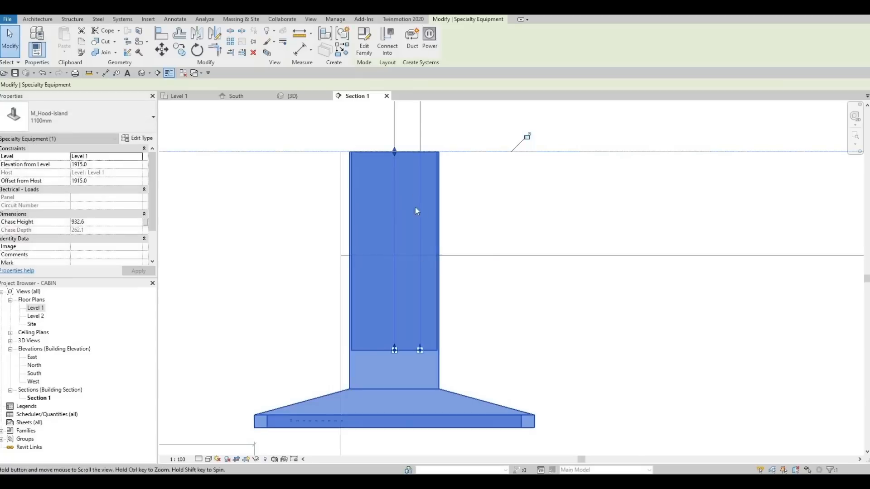
scroll(481, 113, down, 5)
middle_drag(412, 259, 411, 271)
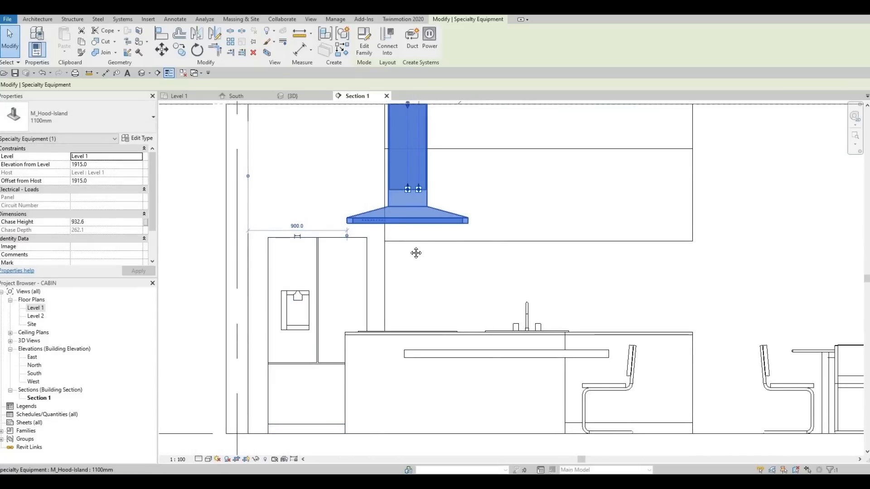
middle_drag(447, 220, 392, 164)
scroll(407, 196, down, 2)
scroll(400, 192, down, 1)
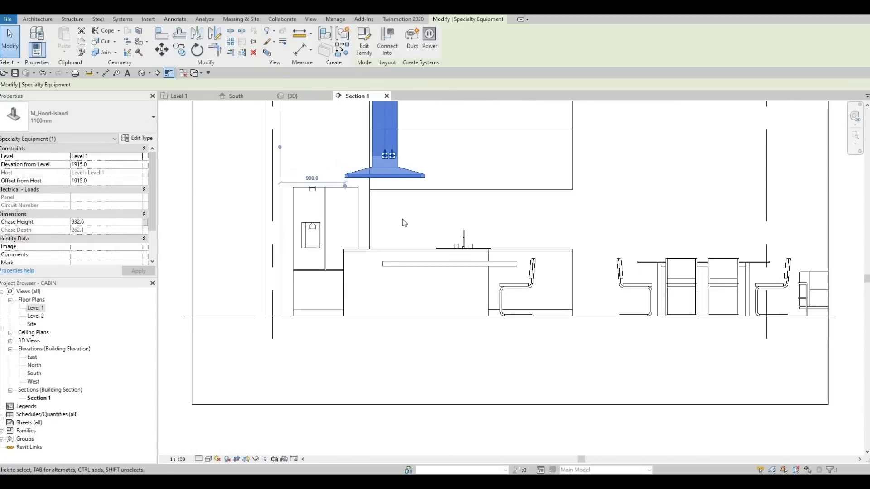
middle_drag(403, 219, 403, 238)
middle_drag(399, 204, 398, 235)
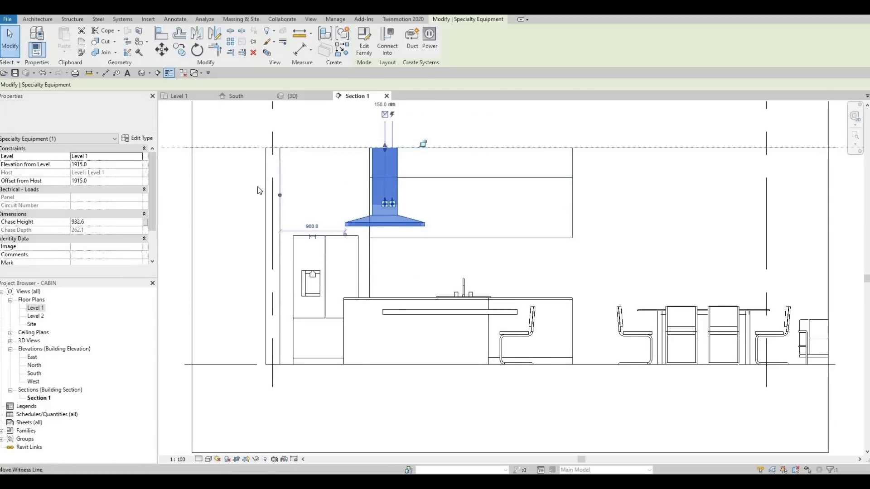
scroll(271, 216, down, 1)
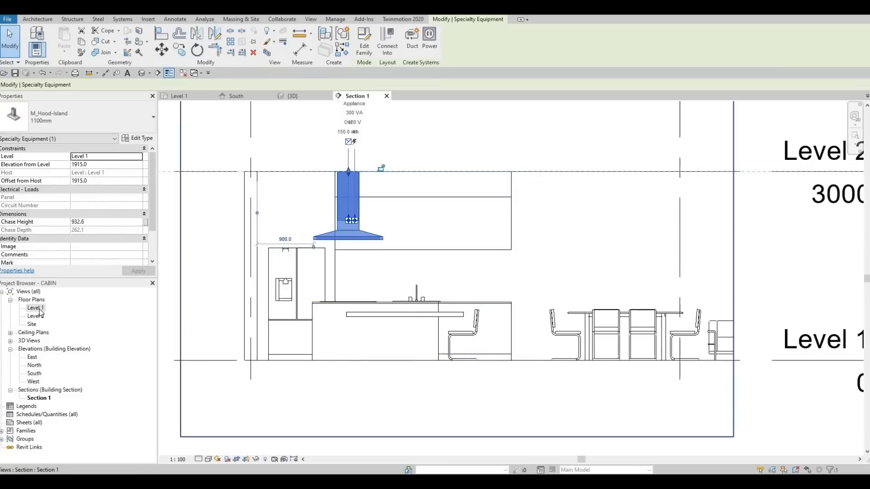
In the Level 1 plan, move the Section 1 line to between the island and the sink counter, and open that section
double_click(36, 308)
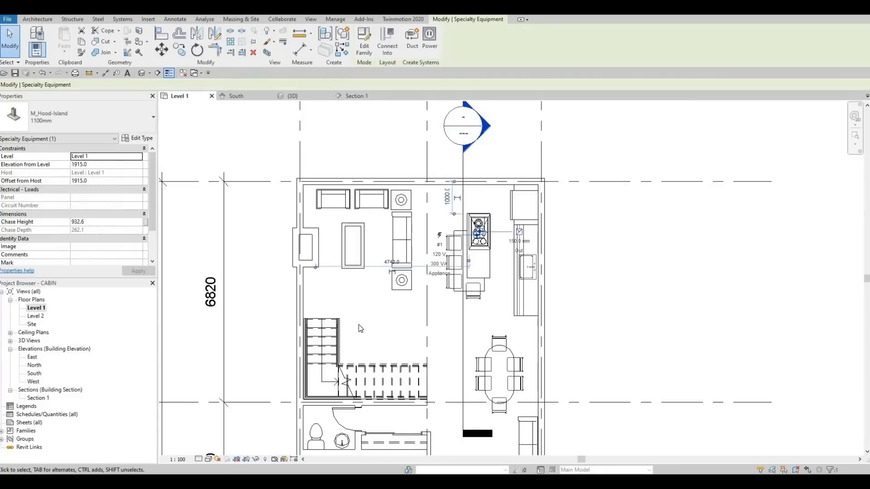
click(347, 323)
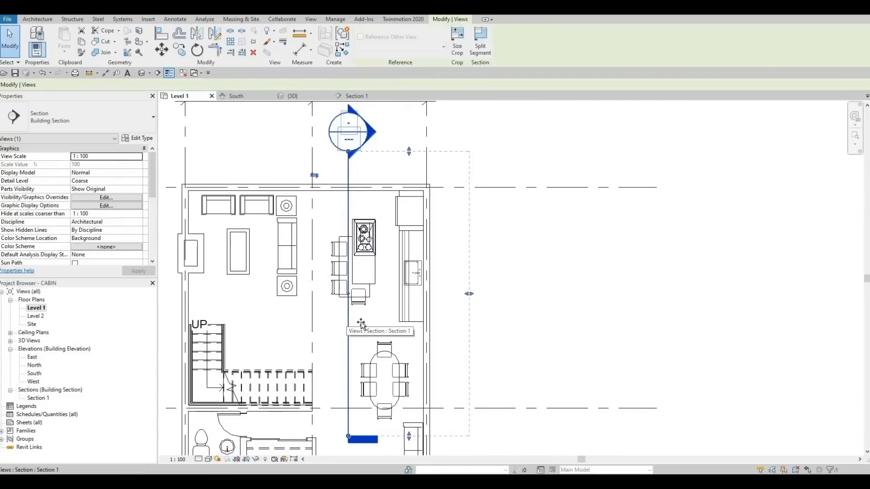
drag(362, 144, 399, 144)
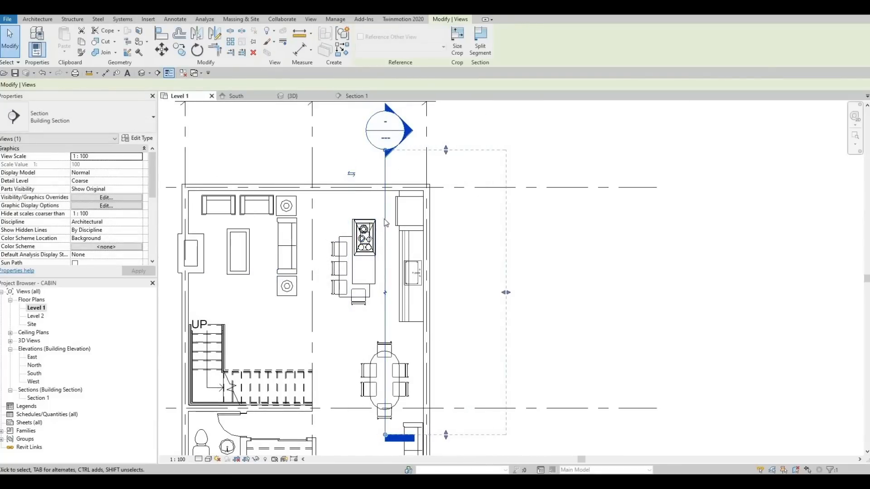
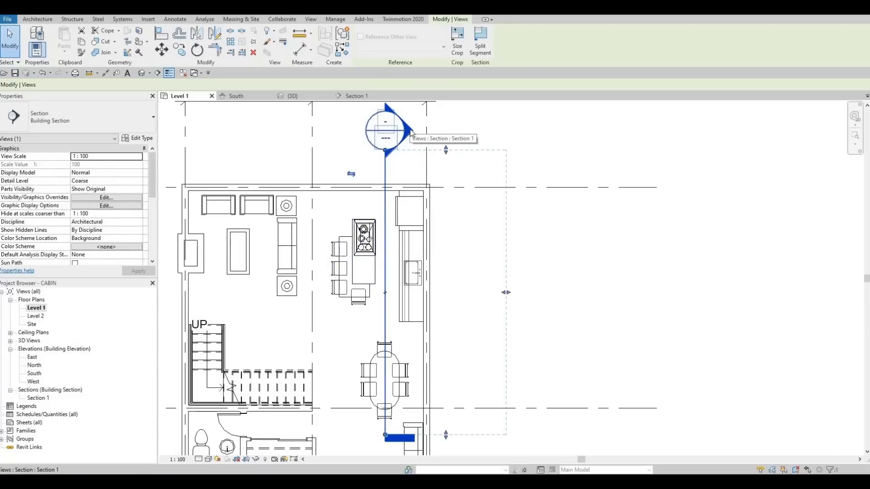
key(Escape)
key(Escape)
double_click(384, 225)
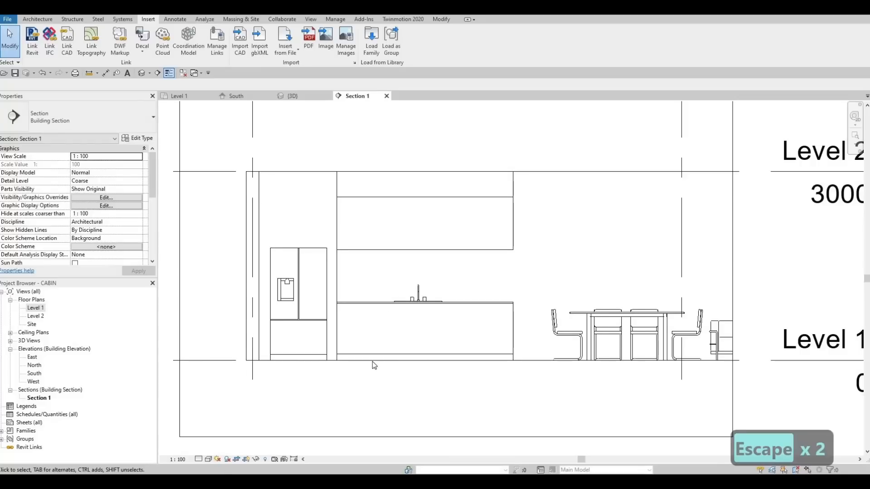
scroll(367, 351, up, 2)
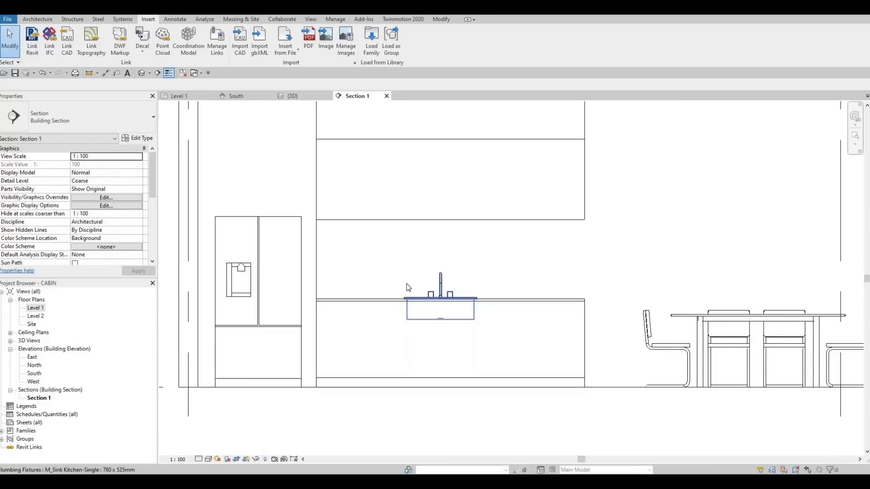
Start an in-place model in the Generic Models category and accept the default name
click(33, 19)
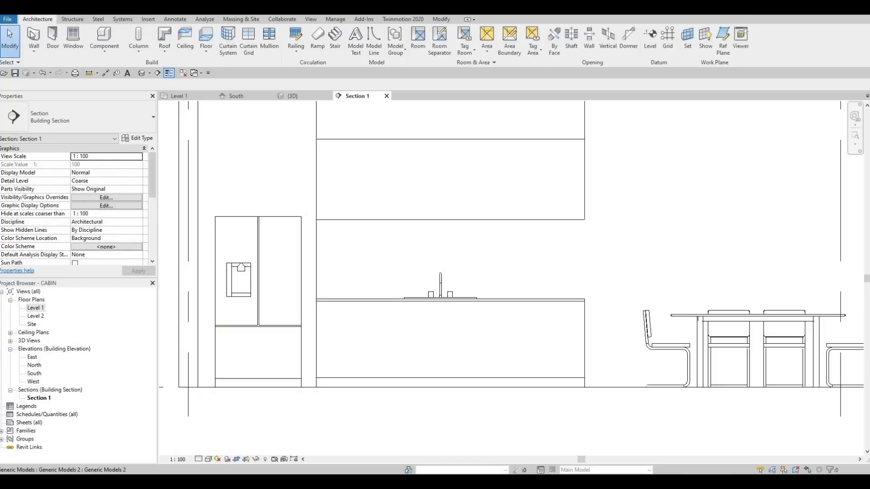
click(105, 52)
click(119, 87)
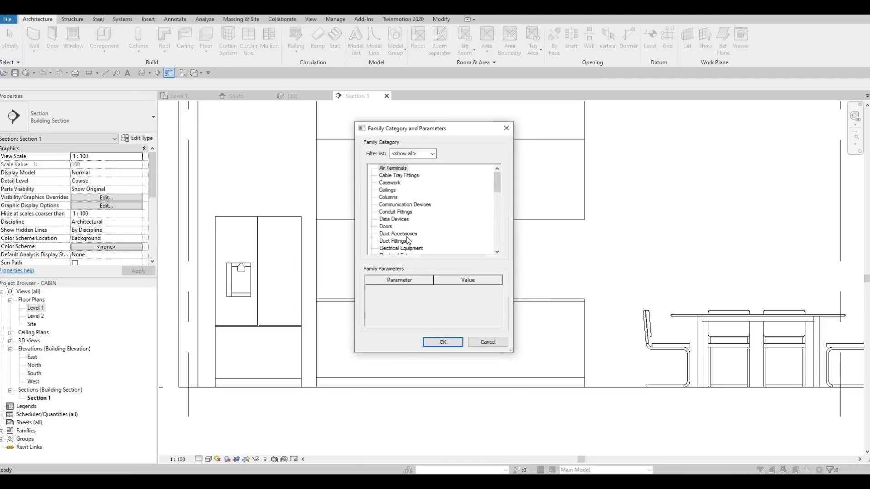
scroll(407, 241, down, 3)
click(393, 250)
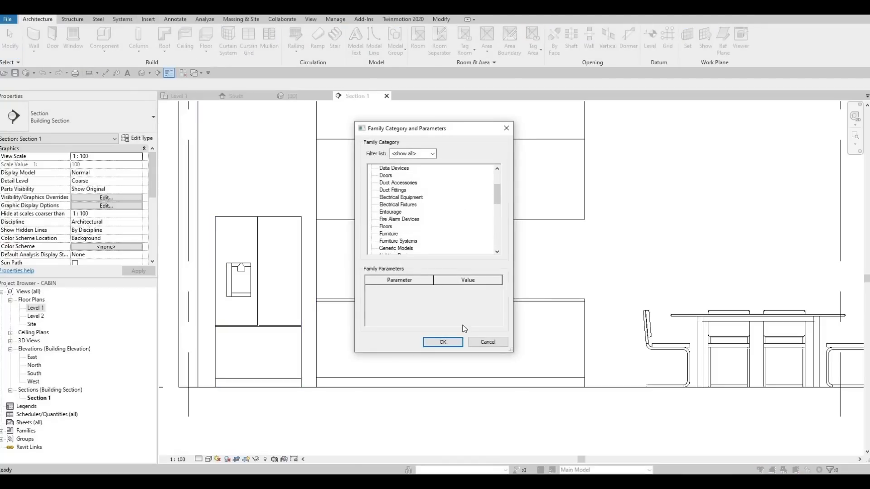
click(443, 342)
click(438, 262)
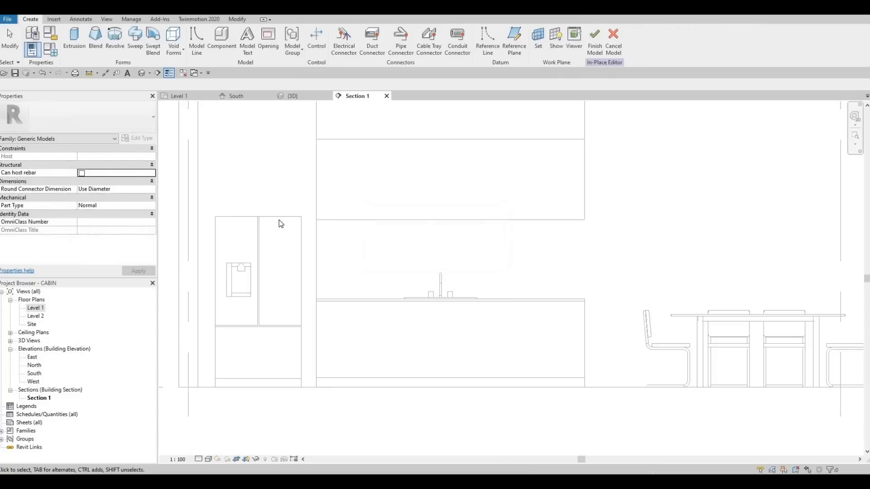
Start an extrusion on the upper cabinet's front face and assign it the Maple - Semigloss material from the AEC wood library
click(74, 42)
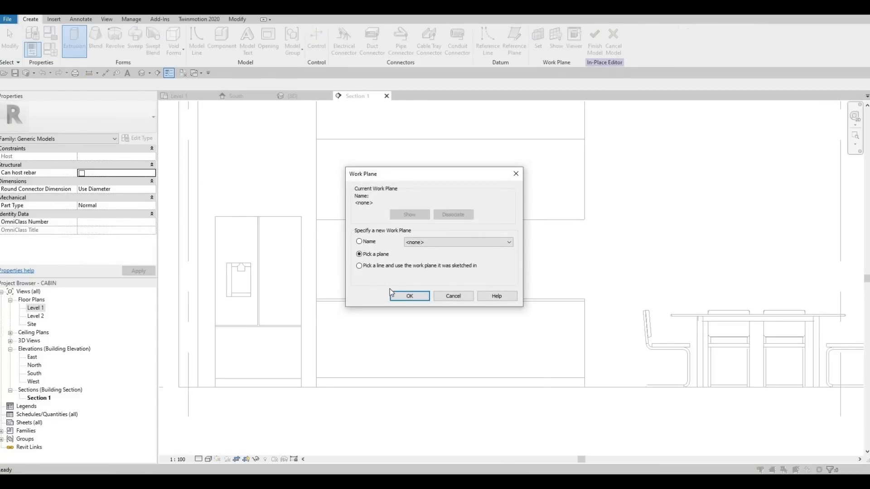
click(409, 295)
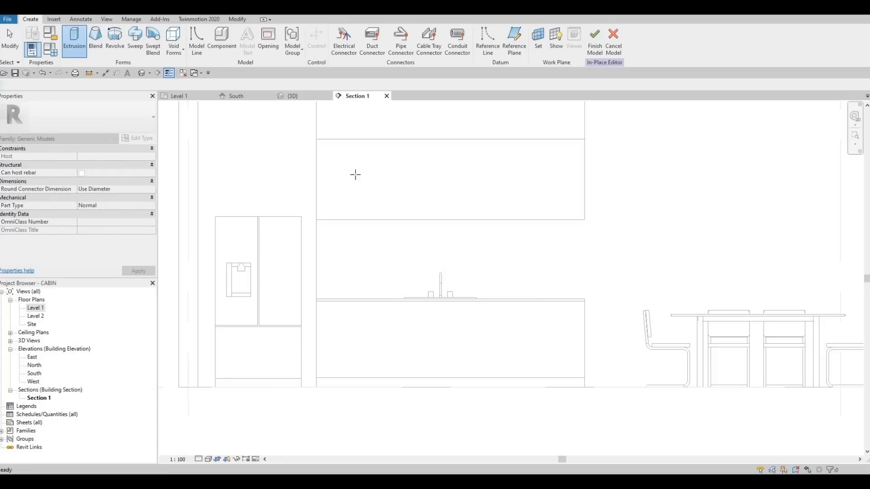
click(144, 215)
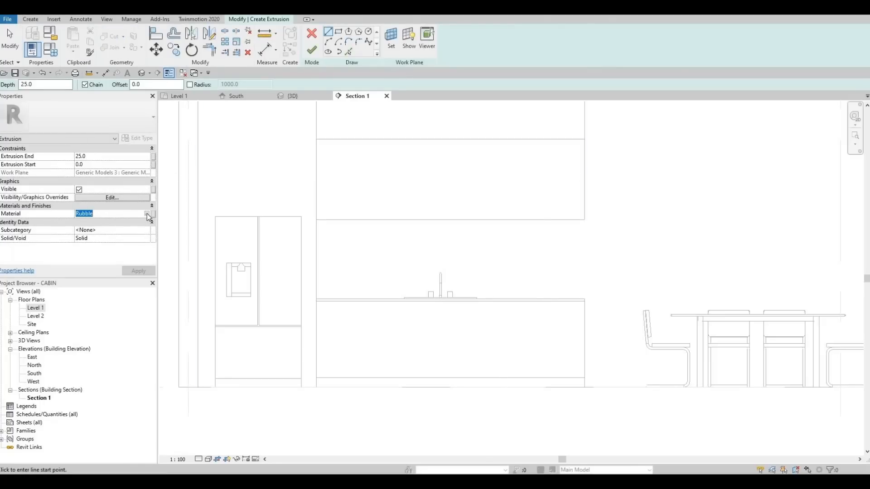
click(147, 214)
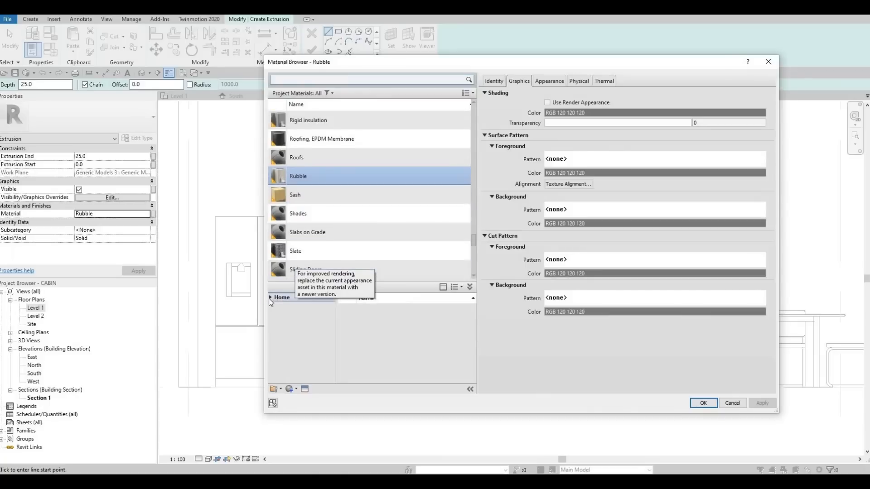
click(272, 314)
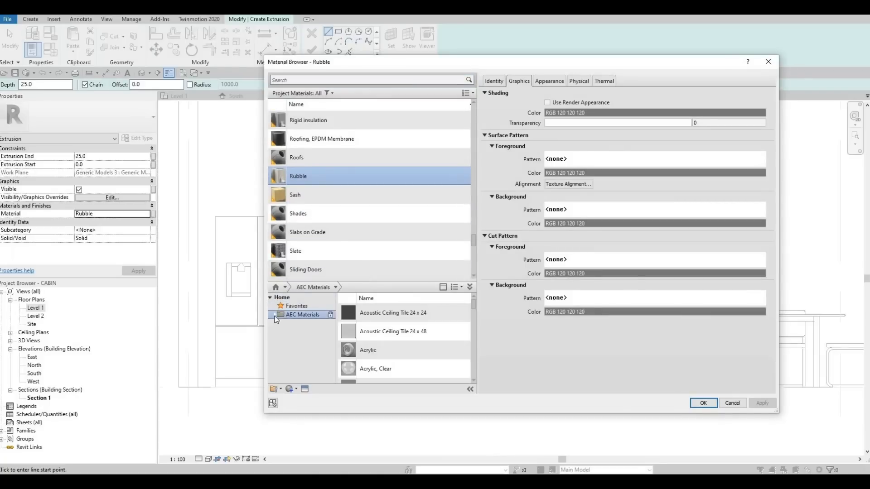
click(273, 314)
scroll(333, 359, down, 3)
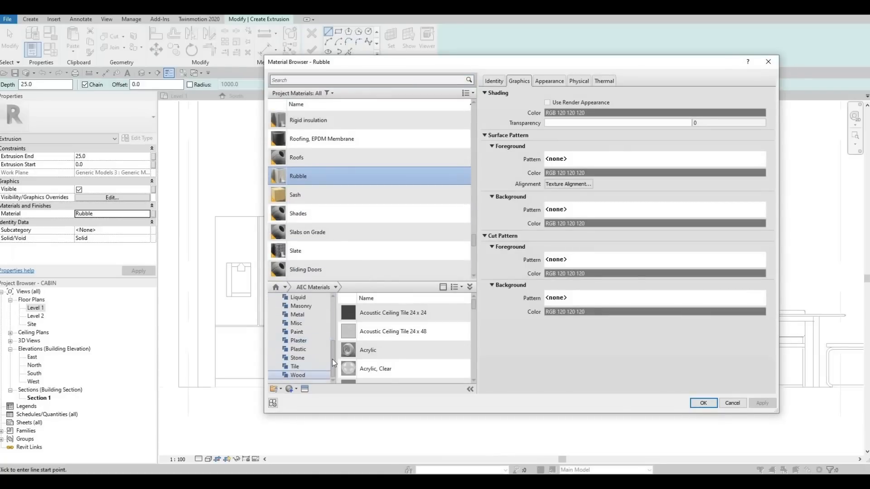
click(298, 375)
scroll(438, 331, down, 5)
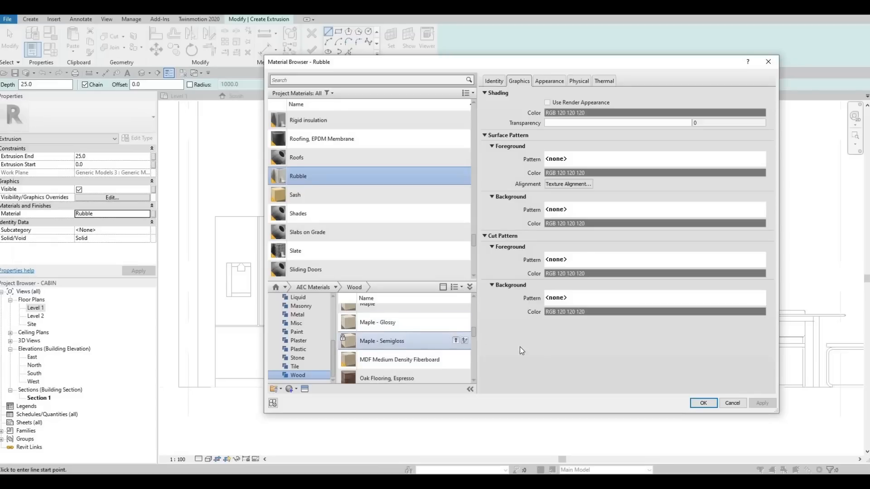
click(456, 340)
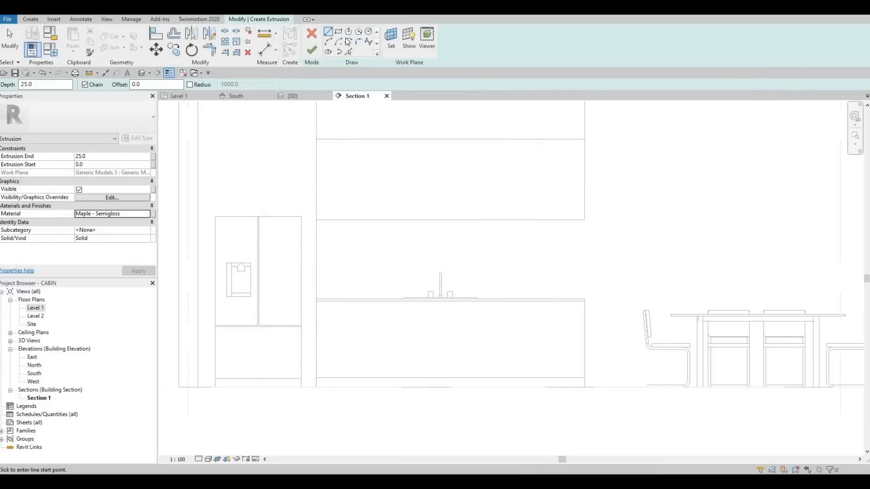
Sketch a 2800 x 840 mm rectangle tracing the front face of the upper cabinet above the sink
scroll(314, 149, up, 2)
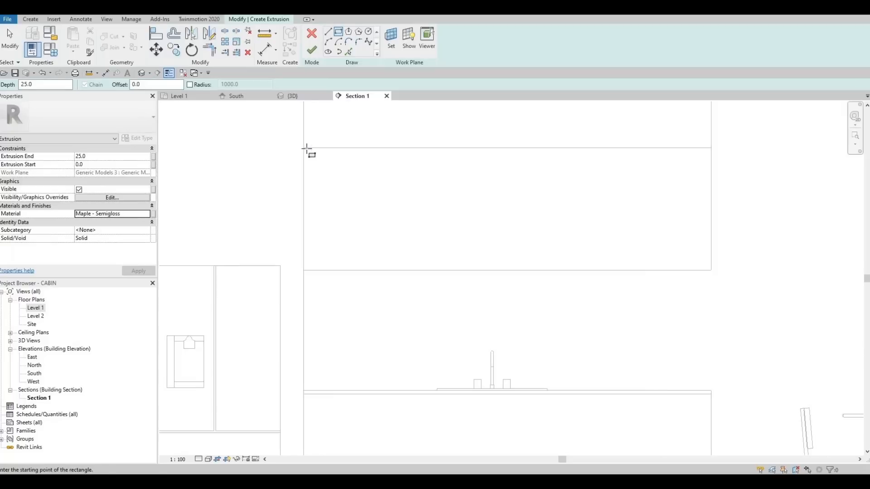
click(304, 148)
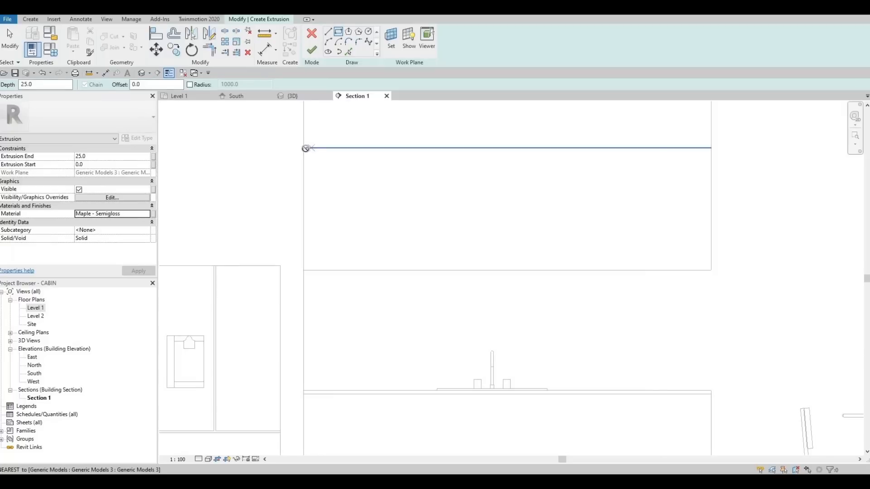
click(710, 270)
key(Escape)
key(Escape)
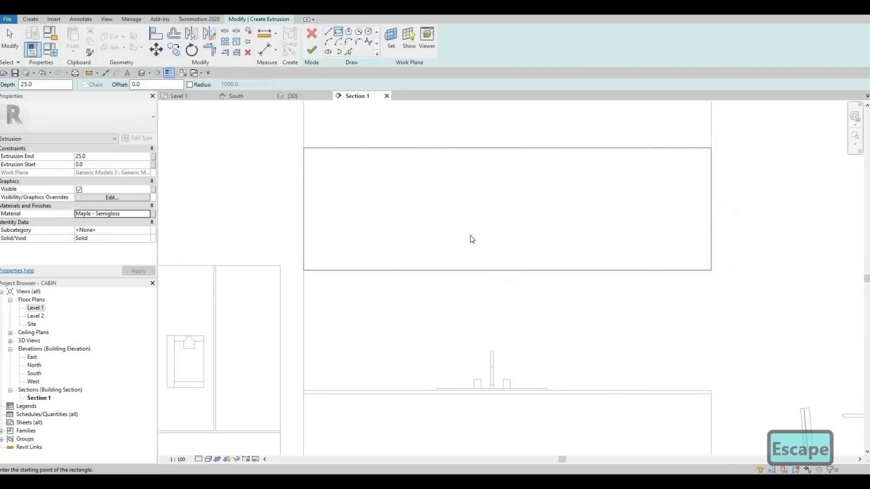
Nudge the rectangle's left, top and right edges 10 mm inward each, reducing the sketch to 2780 x 830 mm
click(303, 175)
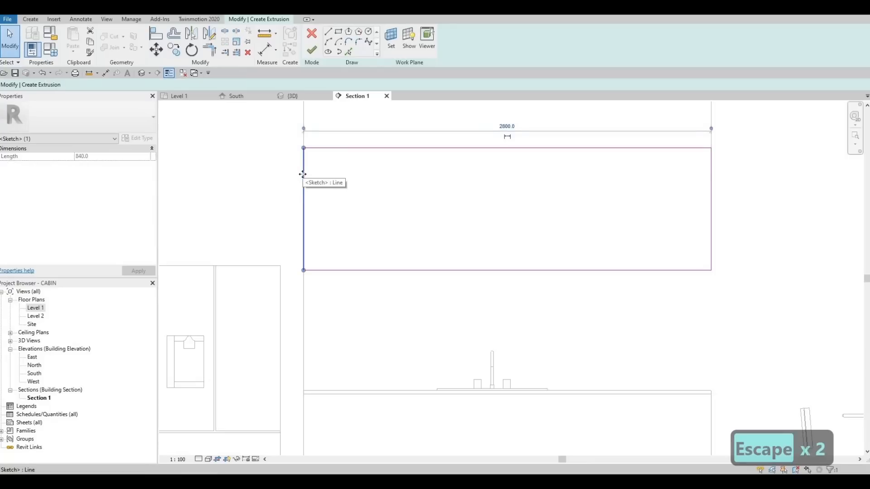
key(Right)
click(631, 154)
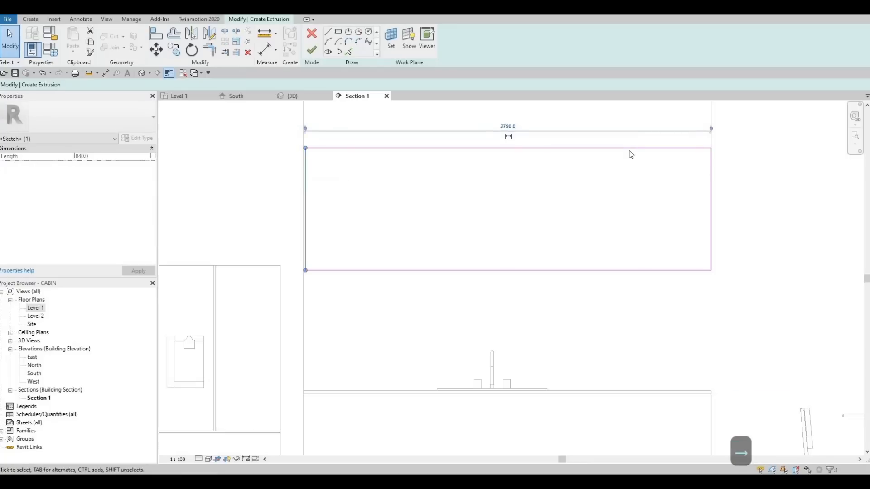
click(627, 148)
key(Down)
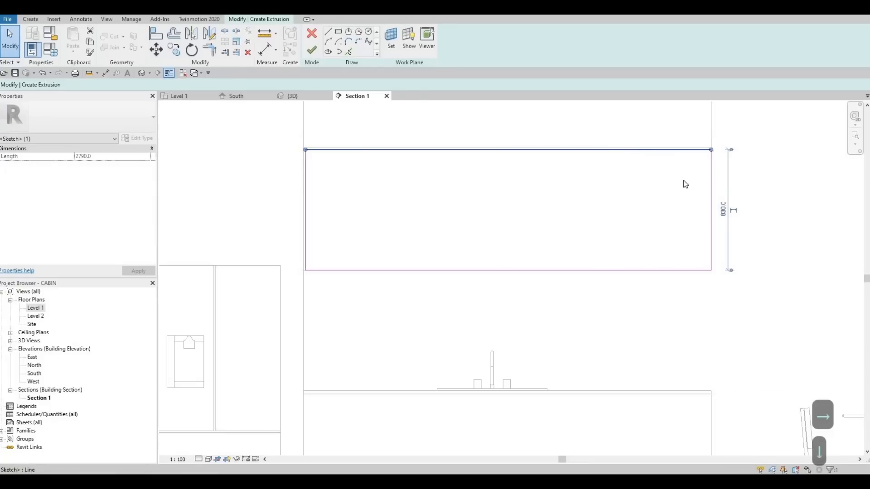
click(707, 181)
click(710, 179)
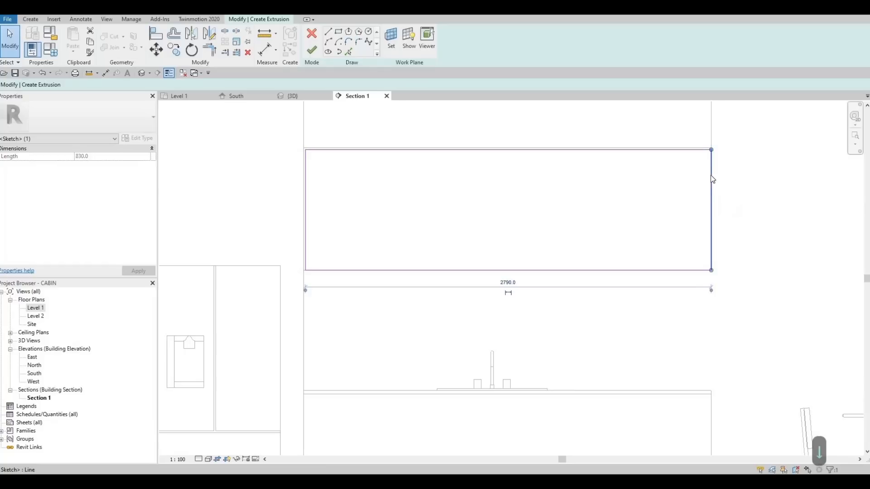
key(Left)
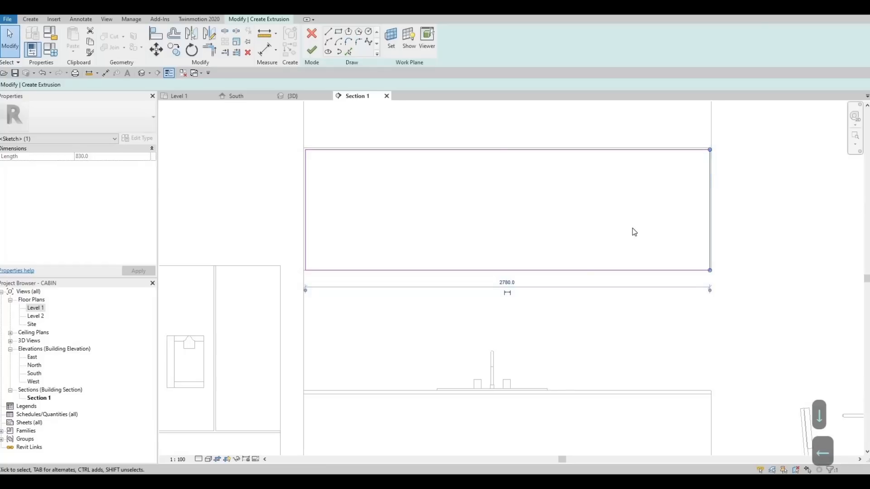
scroll(595, 231, up, 1)
key(Escape)
key(Escape)
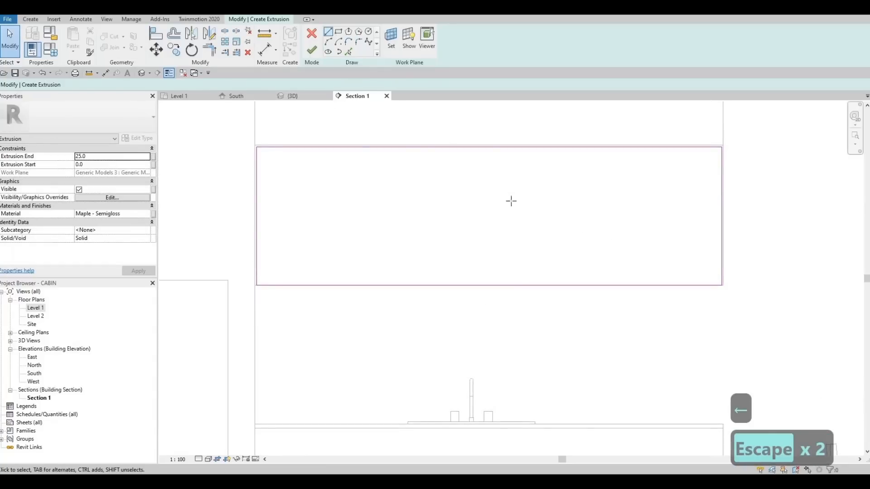
Draw a vertical line from the midpoint of the sketch rectangle's upper edge down to its lower edge
click(488, 149)
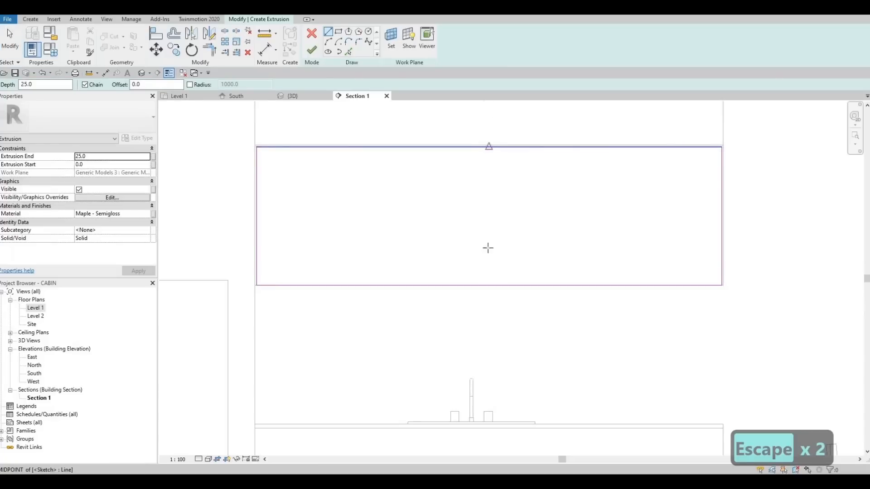
click(488, 284)
key(Escape)
key(Escape)
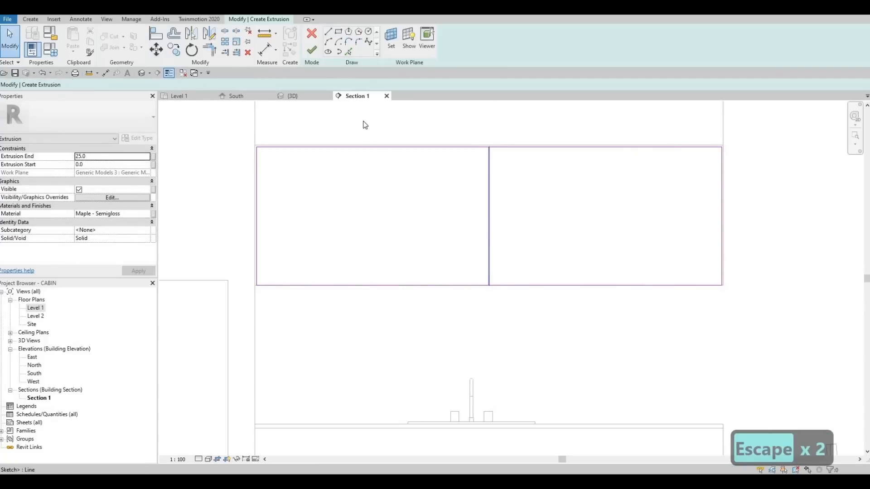
Draw an 830 mm vertical divider line in the rectangle's left half, about 690 mm from its left edge
click(328, 32)
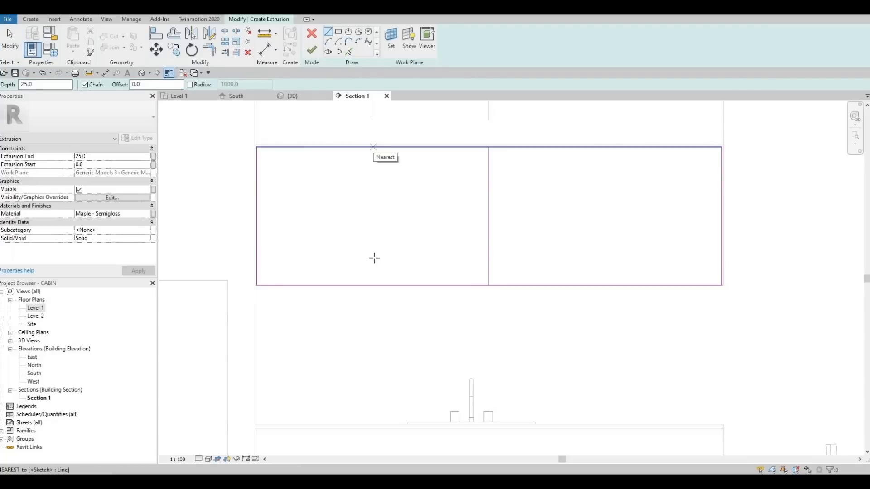
click(372, 147)
click(371, 284)
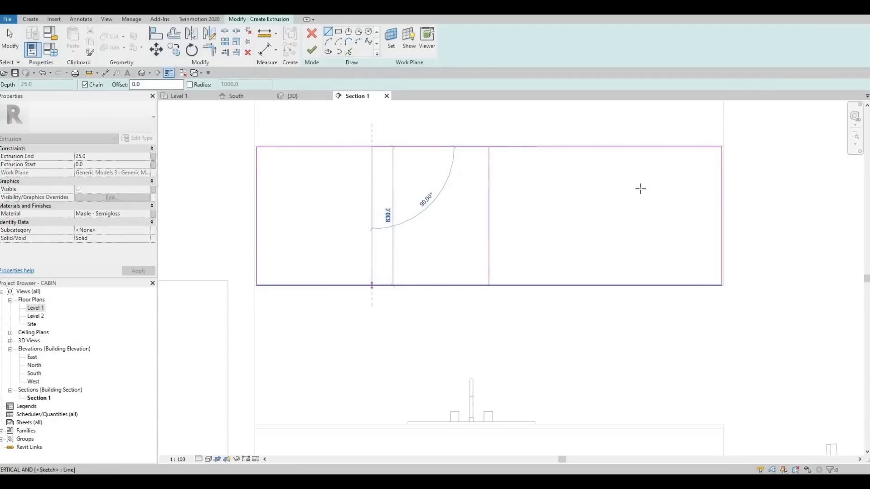
key(Escape)
key(Escape)
key(Escape)
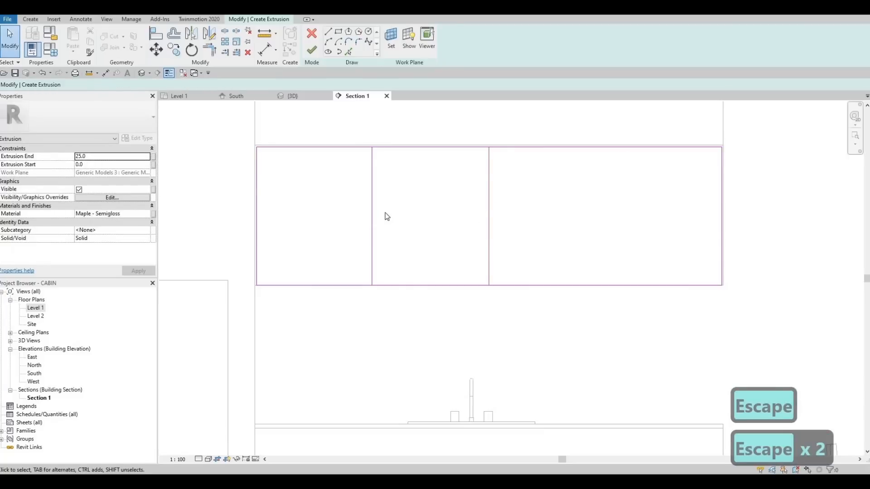
Mirror a copy of the left divider line about the vertical centre line
click(372, 201)
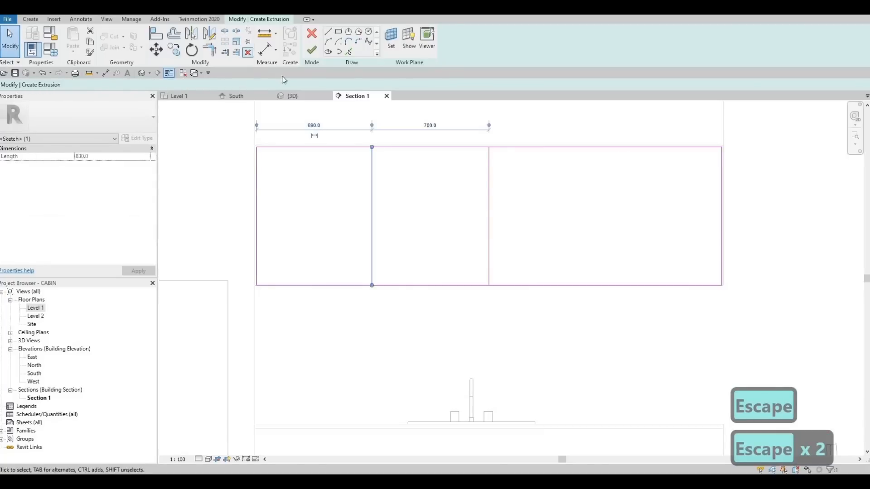
click(488, 194)
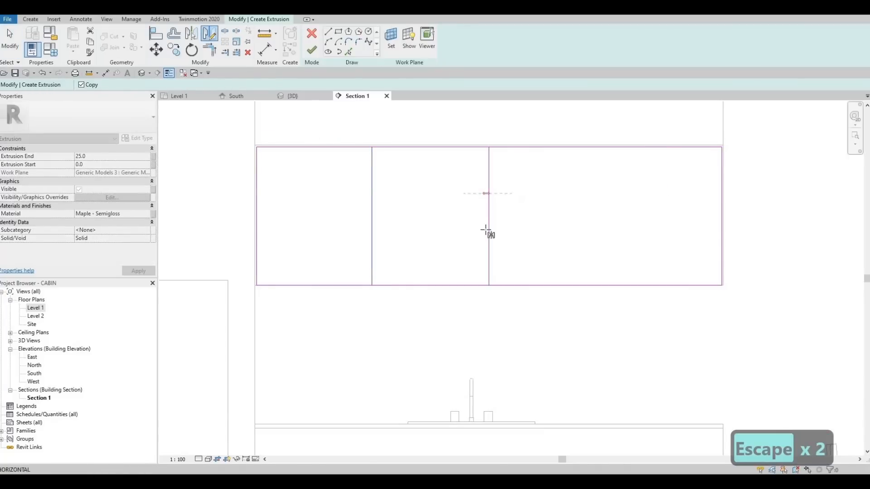
click(488, 232)
key(Escape)
key(Escape)
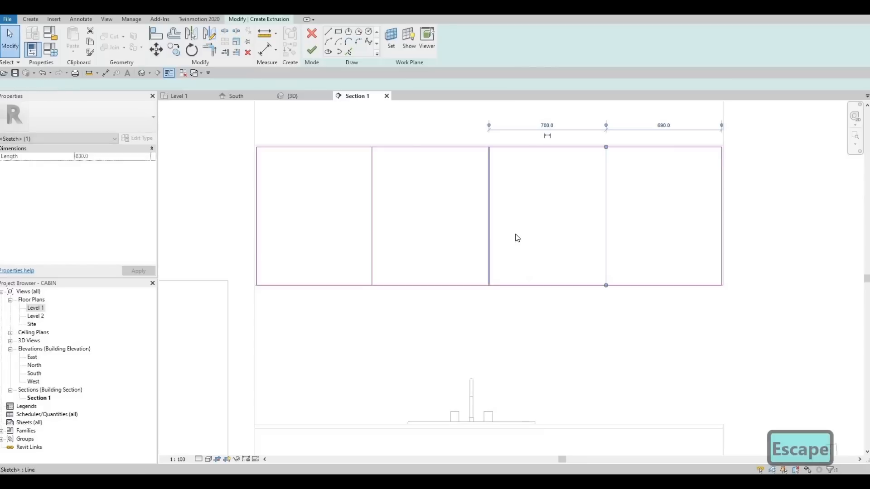
Add parallel lines offset 10 mm to the right of each of the three vertical dividers using Pick Lines
middle_drag(372, 164, 377, 160)
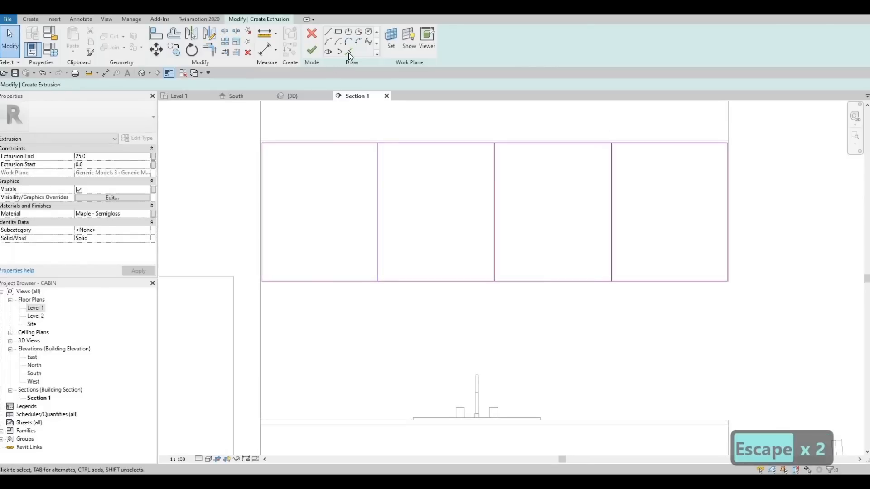
click(349, 53)
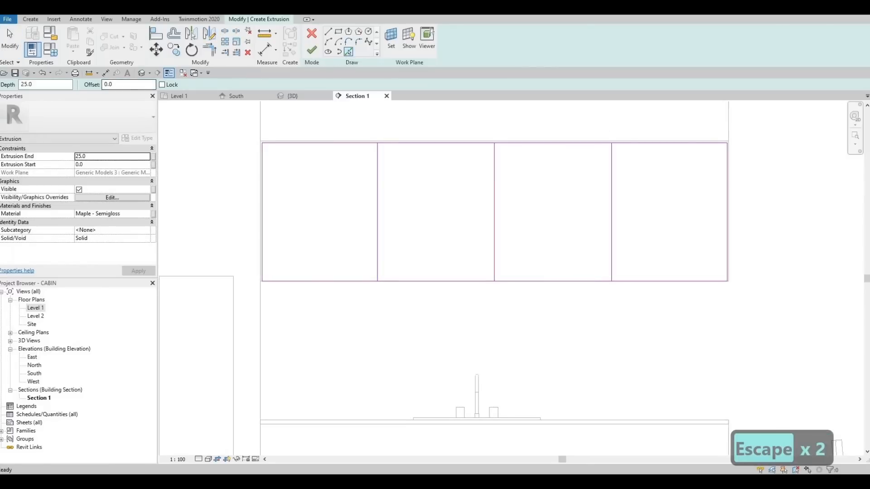
text(10)
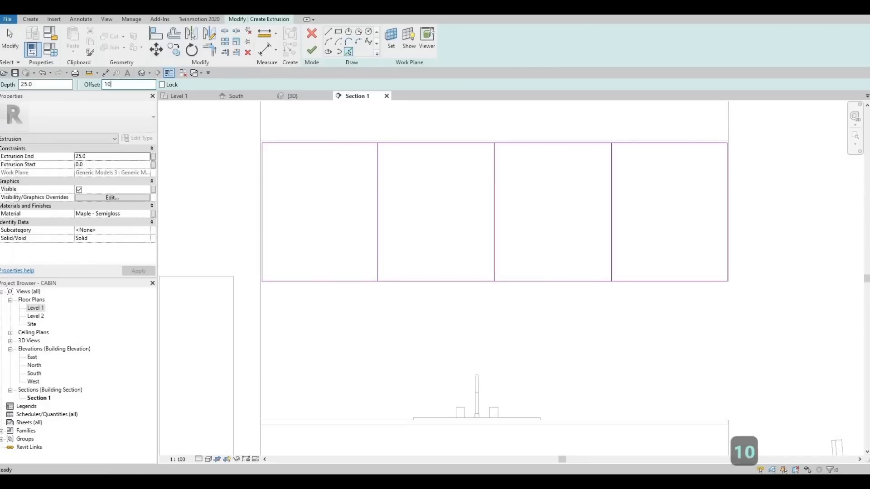
click(382, 178)
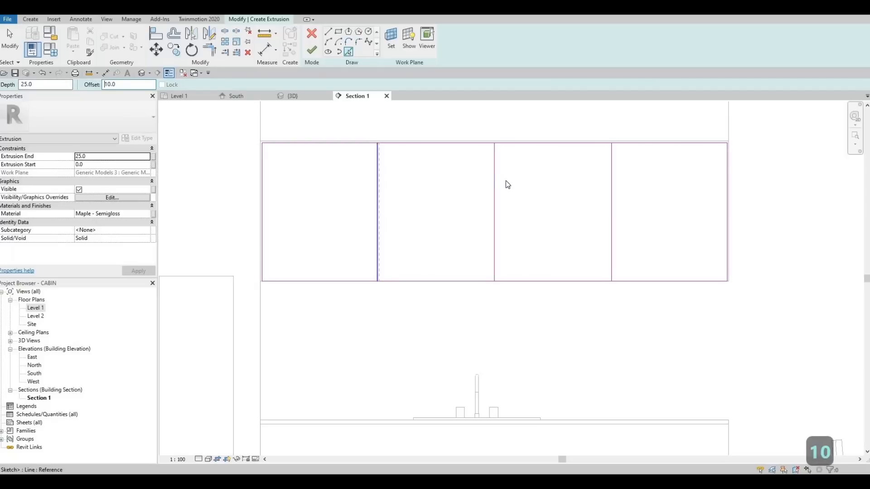
click(496, 181)
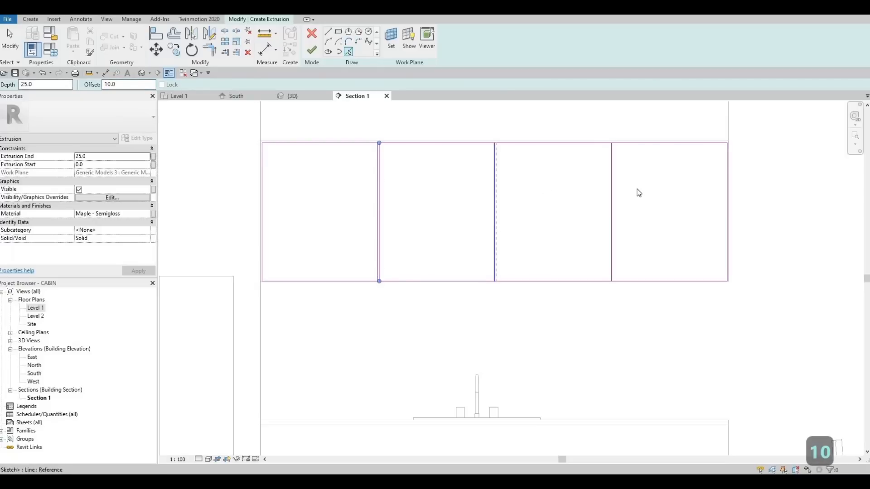
click(612, 188)
key(Escape)
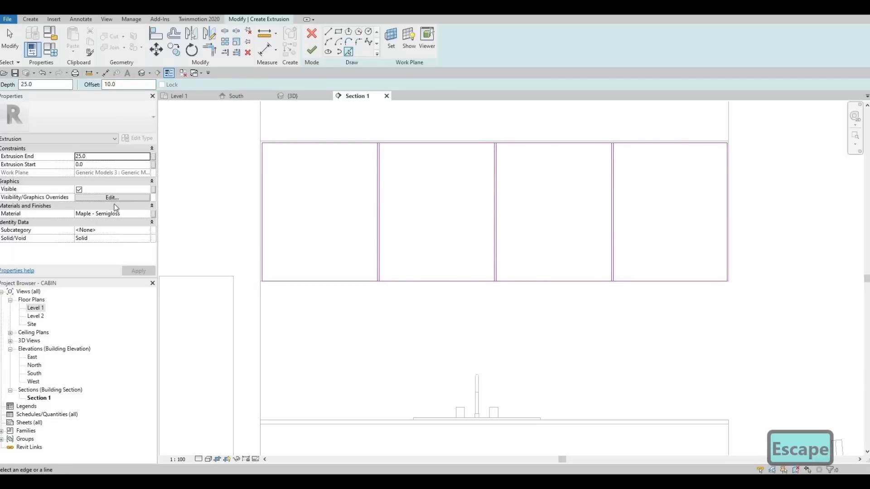
Set the door panel extrusion's end to 15 mm
click(60, 158)
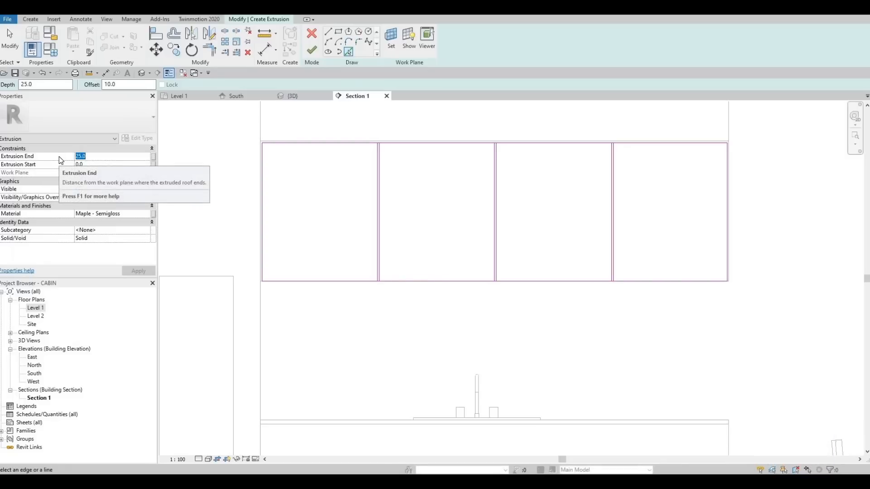
text(20)
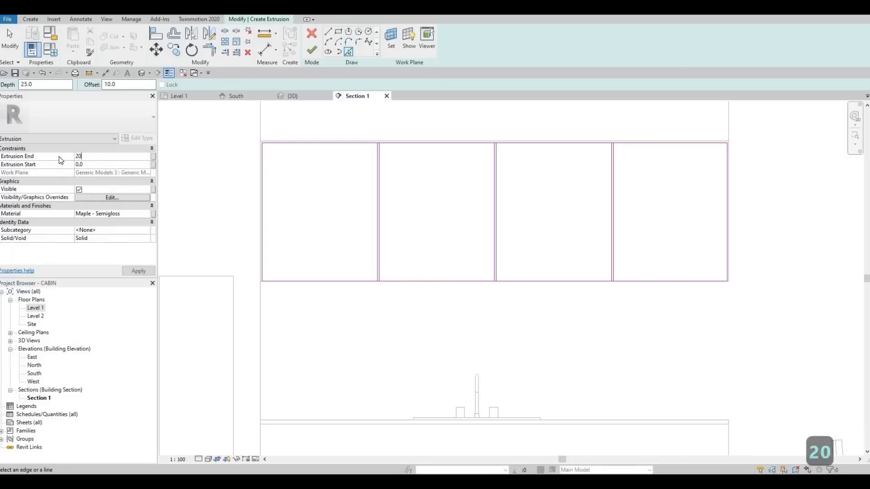
key(BackSpace)
key(BackSpace)
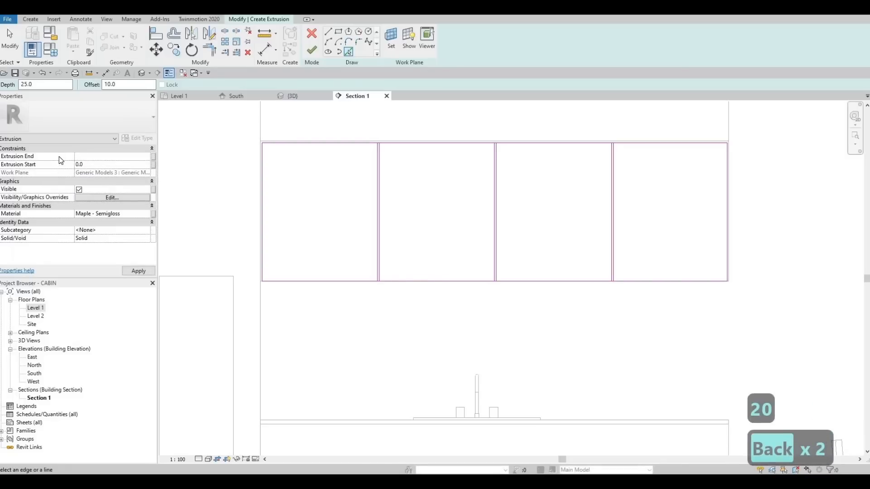
text(15)
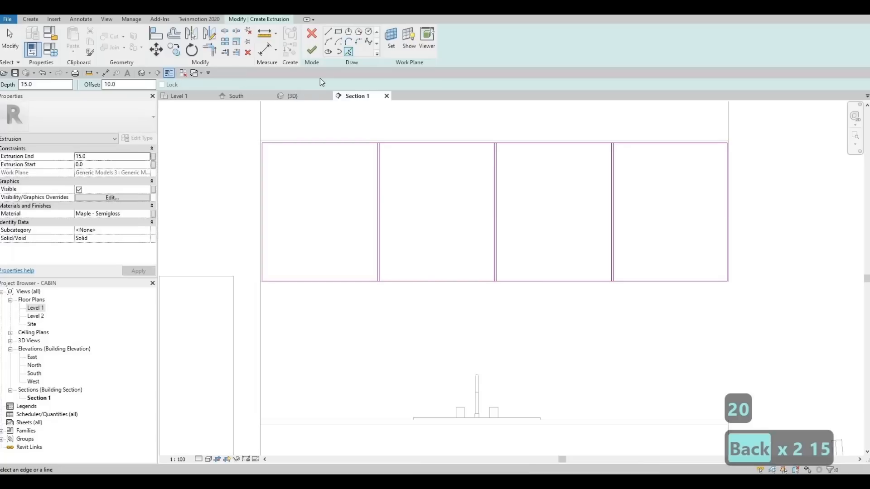
Split the sketch's upper edge within each of the three 10 mm gaps between door panels
click(225, 32)
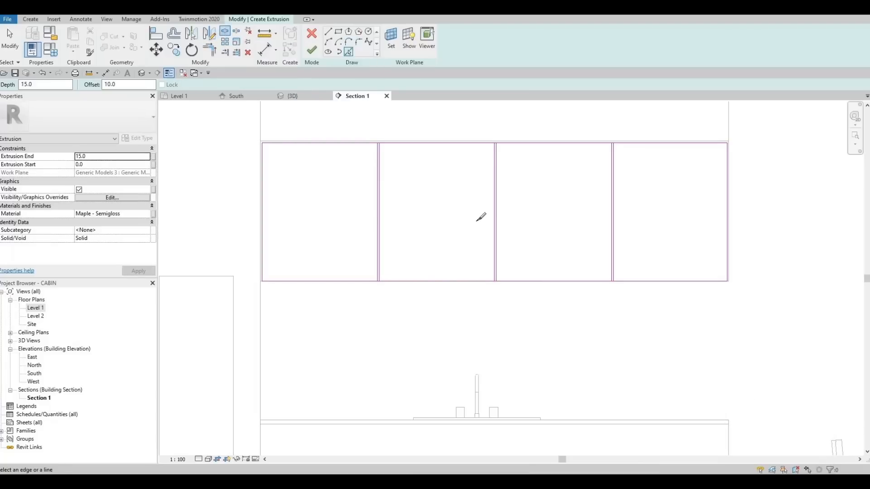
scroll(475, 220, up, 2)
middle_drag(320, 138, 371, 213)
scroll(377, 172, up, 4)
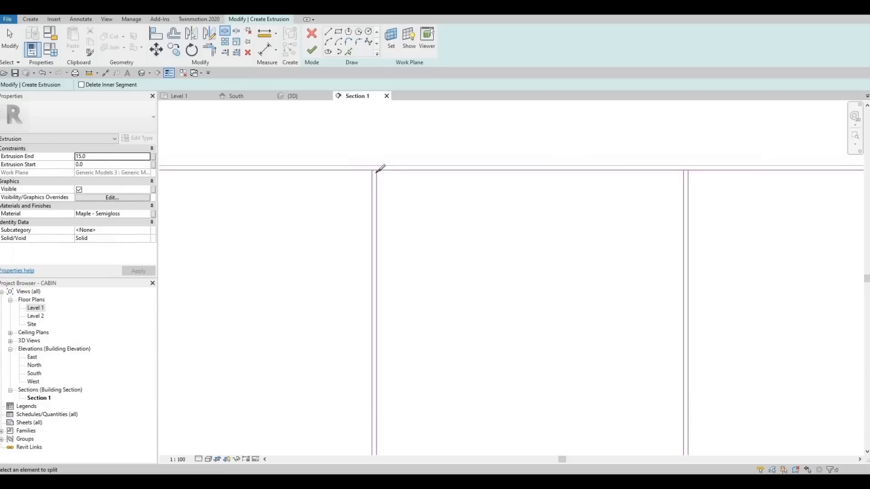
scroll(377, 170, up, 1)
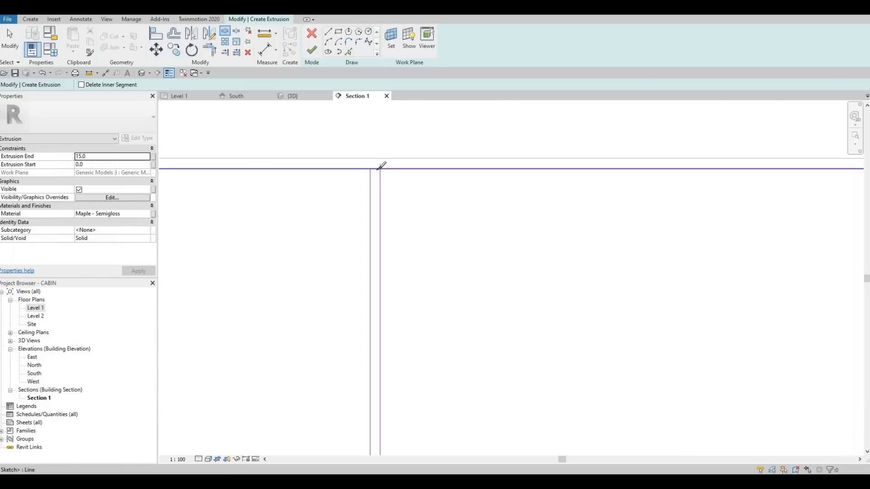
click(379, 168)
scroll(485, 167, down, 2)
middle_drag(400, 155, 439, 149)
scroll(452, 150, up, 3)
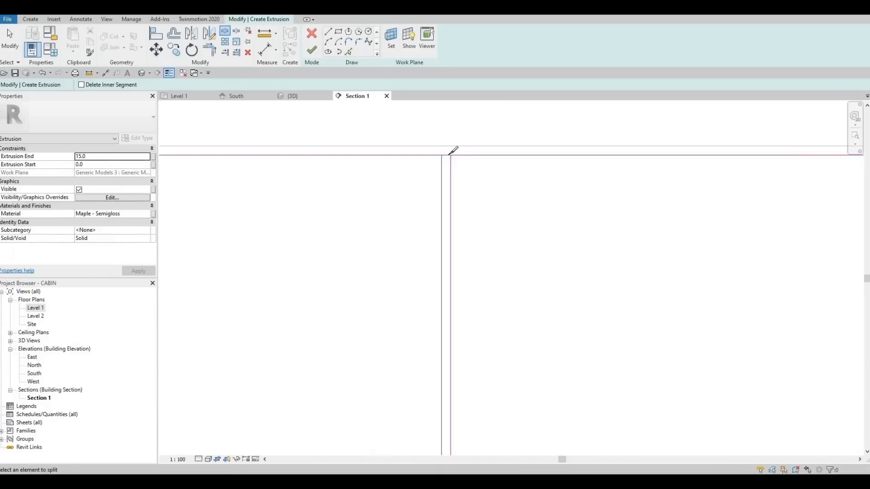
click(453, 153)
scroll(452, 153, down, 1)
scroll(423, 217, down, 1)
middle_drag(698, 208, 502, 198)
scroll(521, 195, down, 1)
middle_drag(584, 168, 408, 174)
scroll(483, 175, up, 1)
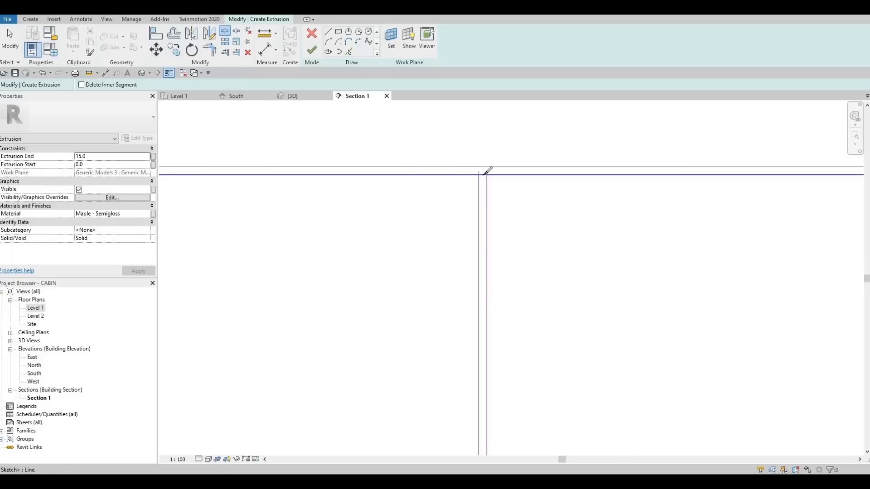
scroll(483, 175, up, 1)
click(483, 174)
Split the sketch's lower edge within each of the three 10 mm gaps between door panels
scroll(468, 241, down, 1)
middle_drag(493, 417, 478, 281)
scroll(479, 299, down, 2)
middle_drag(479, 324, 482, 297)
scroll(486, 293, up, 2)
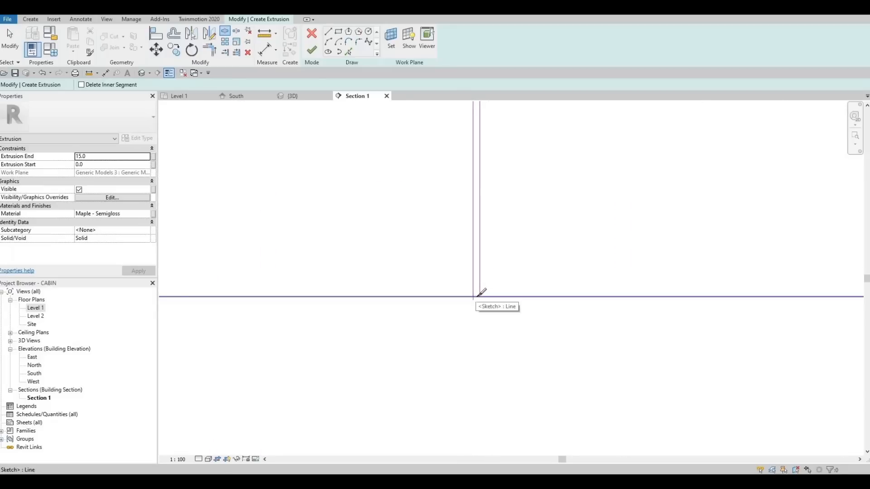
scroll(481, 293, up, 1)
click(477, 297)
middle_drag(303, 296, 658, 290)
scroll(398, 276, down, 2)
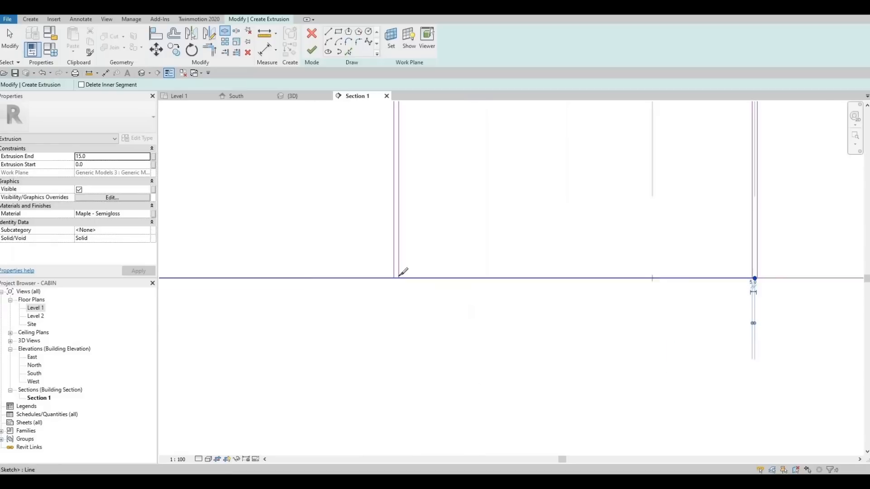
scroll(393, 273, up, 2)
click(391, 272)
middle_drag(266, 262, 663, 274)
scroll(663, 274, down, 3)
scroll(427, 285, up, 2)
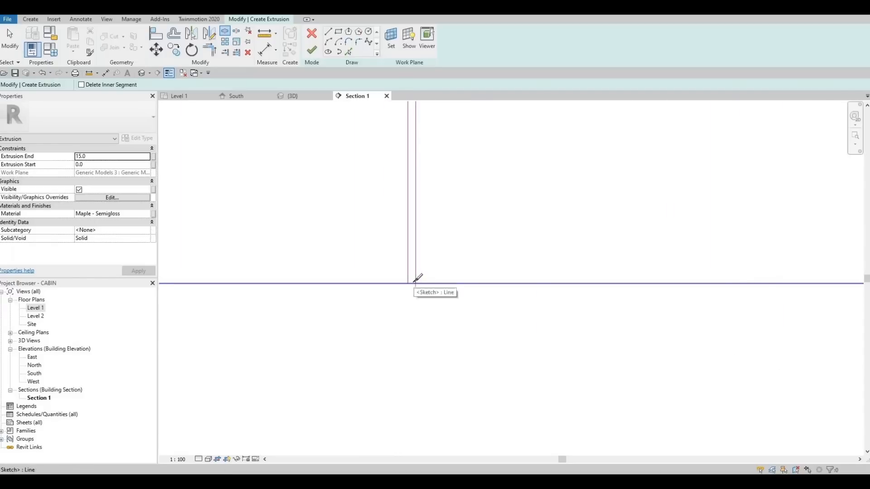
scroll(413, 282, up, 1)
click(411, 284)
scroll(432, 274, down, 3)
key(Escape)
key(Escape)
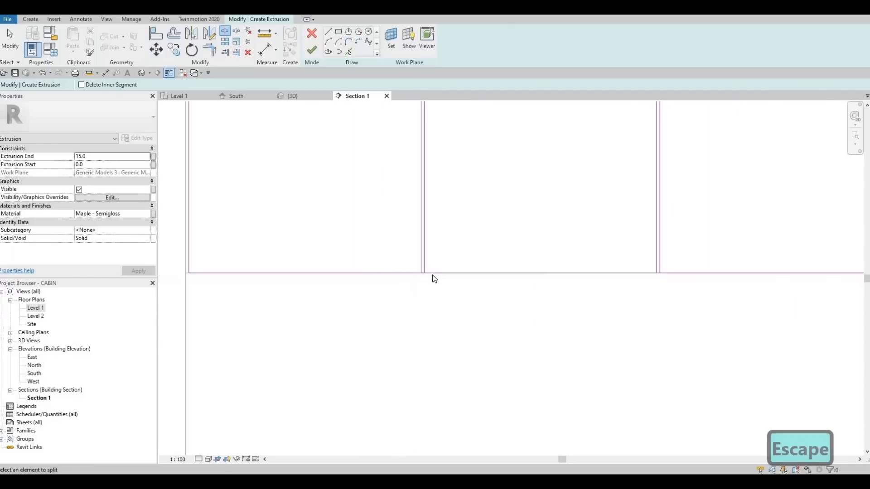
Trim the lower edge segments to the vertical divider lines so the panel gaps are open at the bottom
key(t)
key(r)
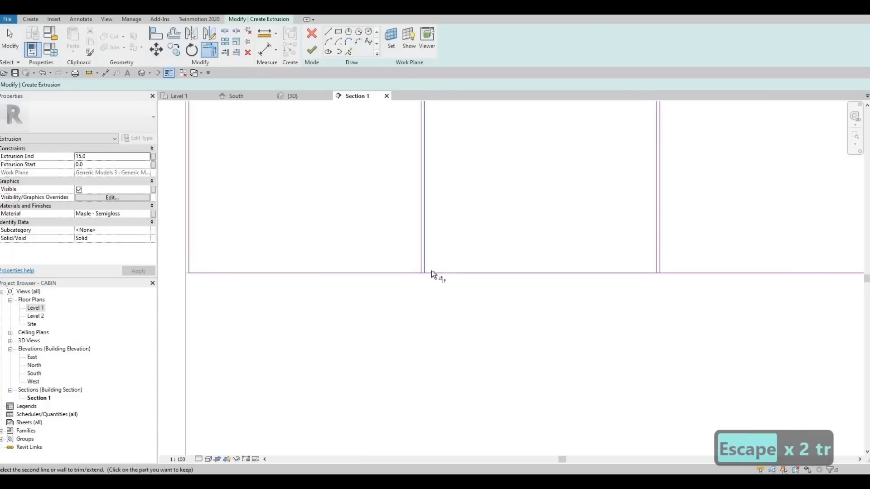
click(420, 265)
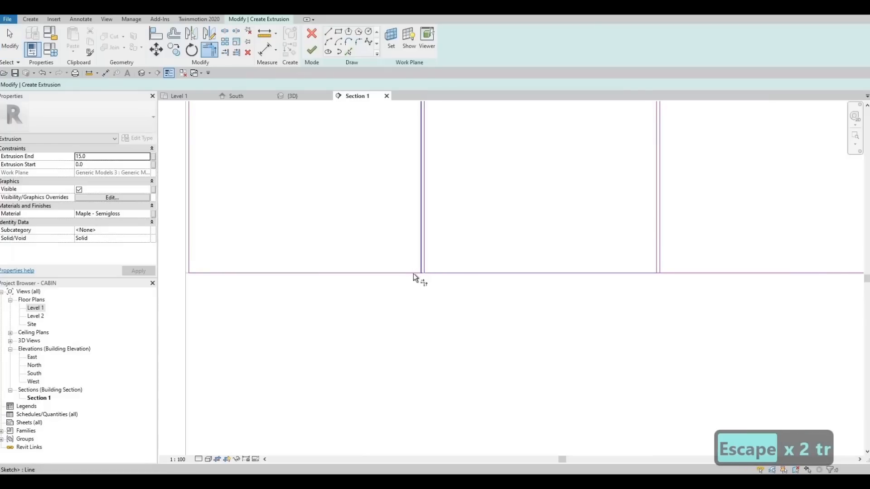
click(413, 273)
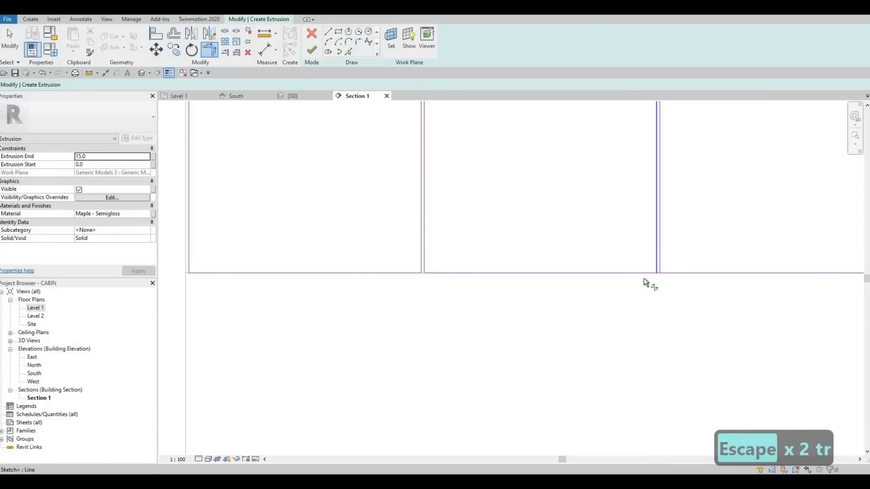
click(675, 274)
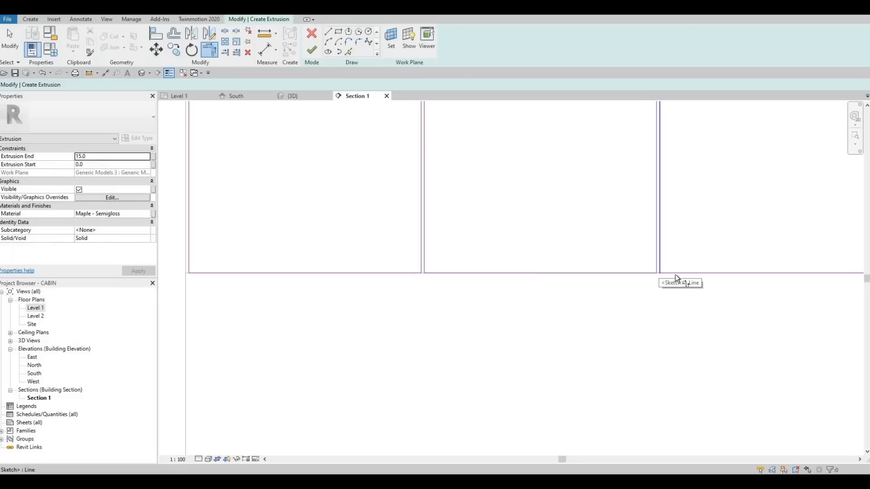
scroll(675, 273, down, 2)
middle_drag(674, 273, 385, 285)
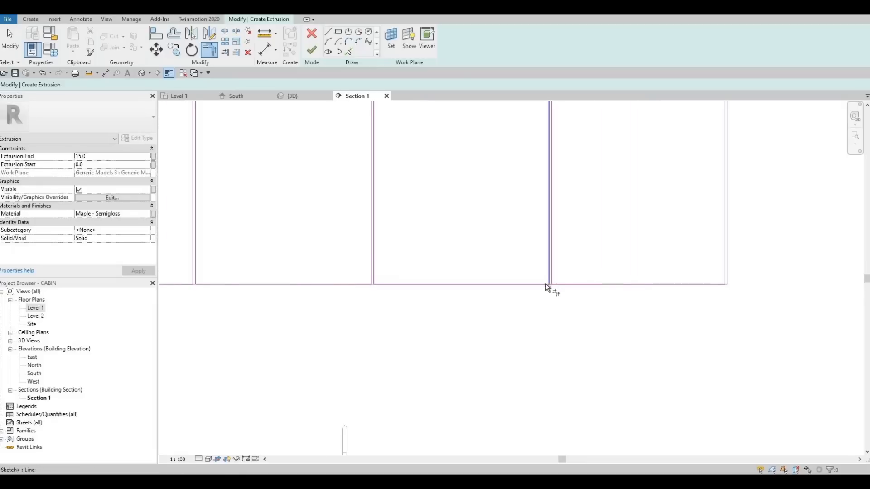
click(547, 281)
click(553, 280)
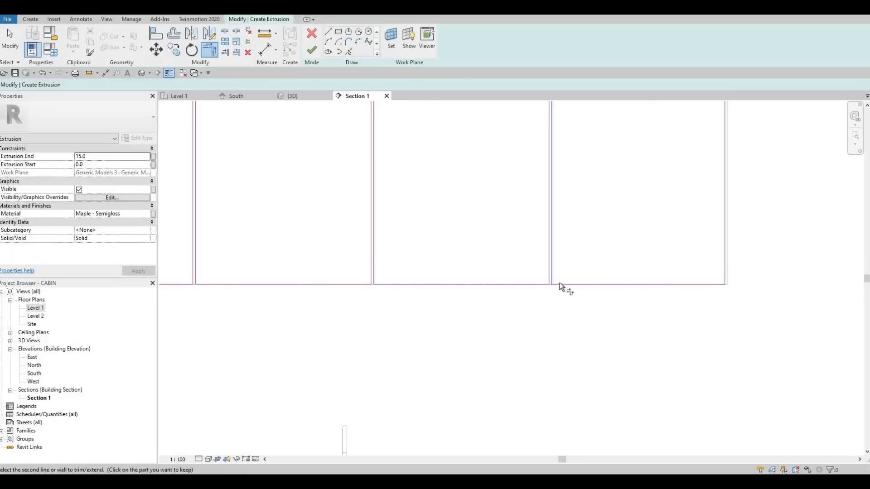
Trim the upper edge segments to the vertical divider lines so the gaps between the four door panels are open at the top
middle_drag(538, 214, 530, 335)
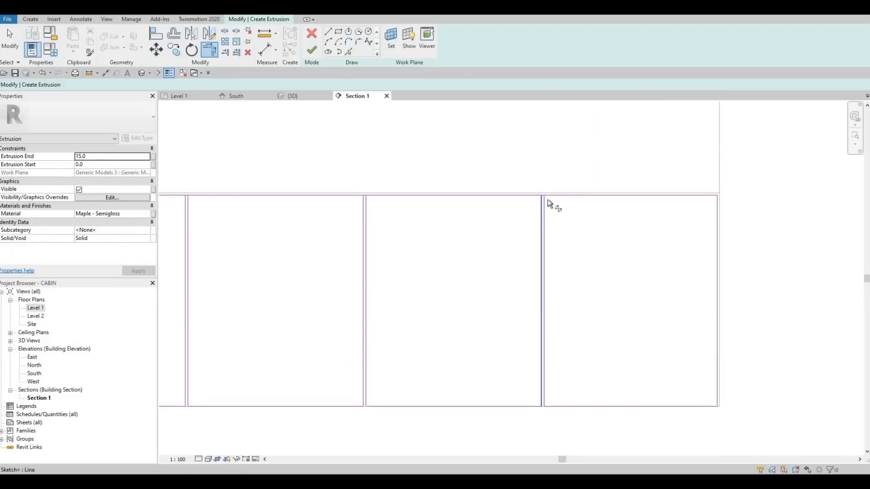
click(548, 199)
click(539, 207)
click(379, 195)
click(365, 212)
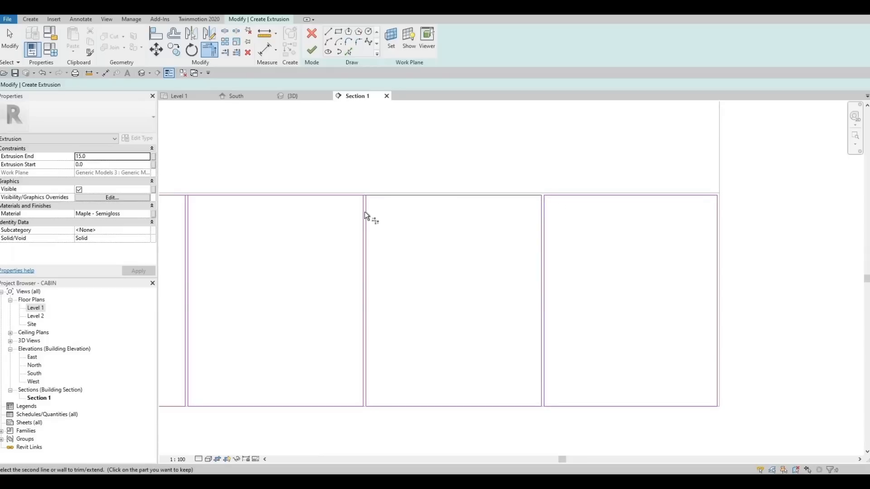
middle_drag(337, 236, 545, 248)
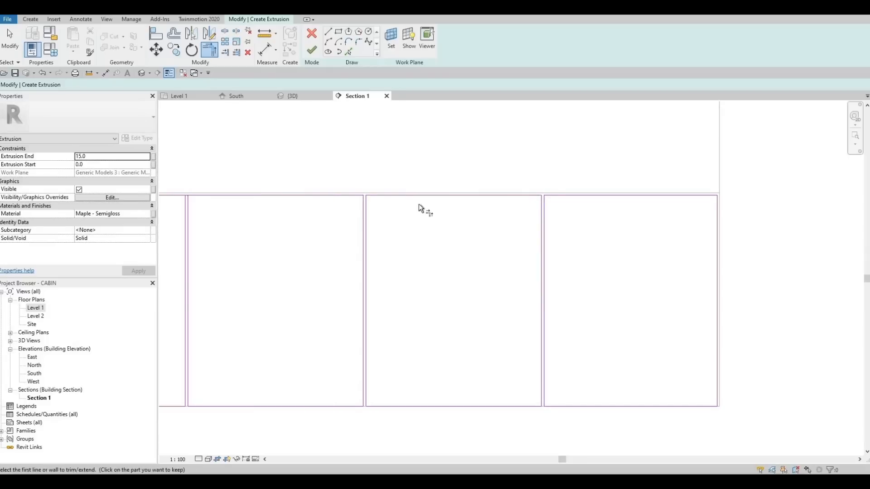
click(409, 206)
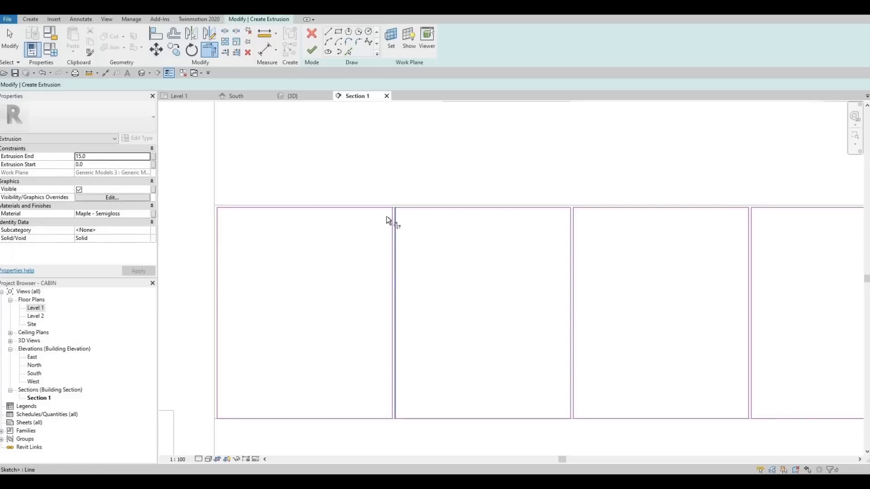
click(387, 216)
click(384, 208)
click(384, 208)
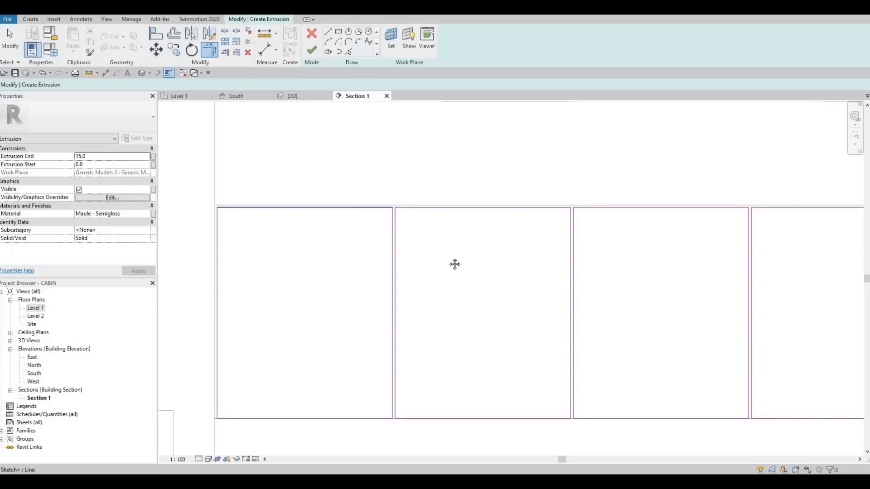
scroll(374, 189, down, 3)
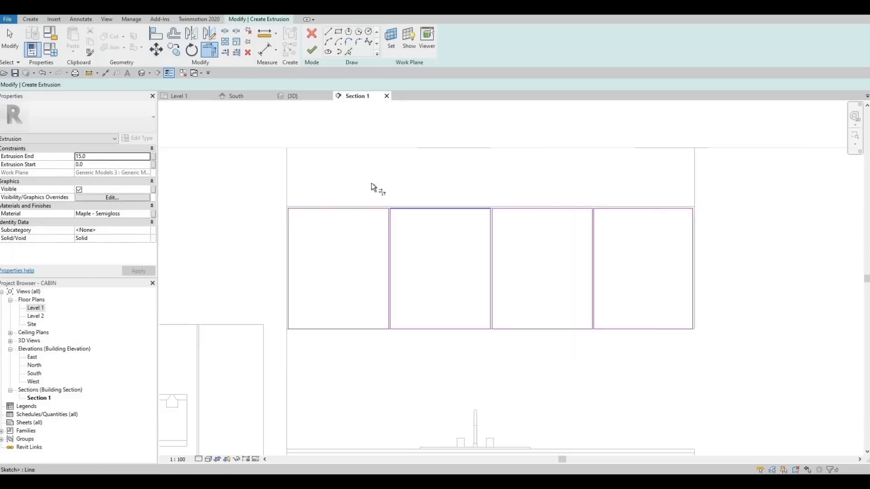
Finish the door panel extrusion and its in-place model, and check the upper cabinet doors in the 3D view
click(312, 53)
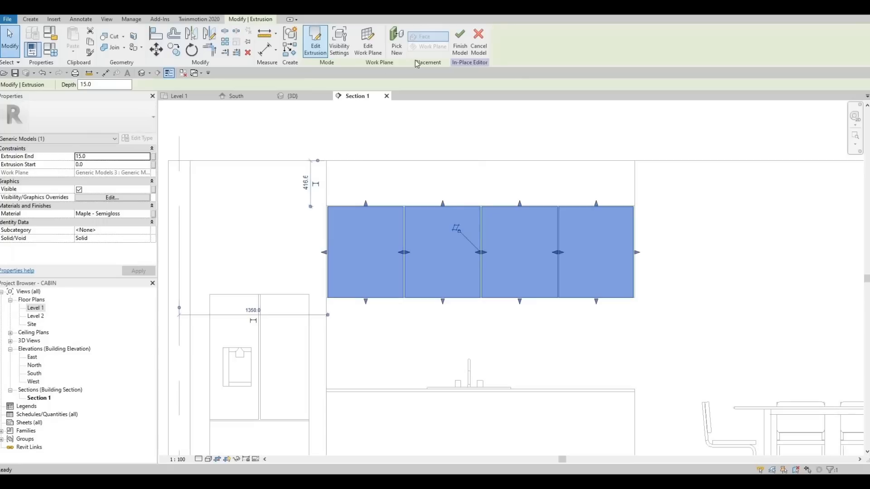
click(459, 48)
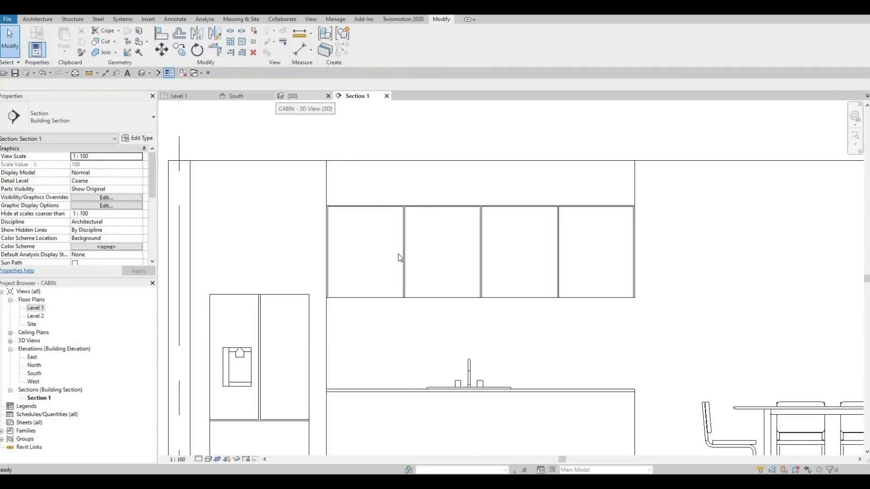
click(292, 96)
scroll(383, 247, up, 5)
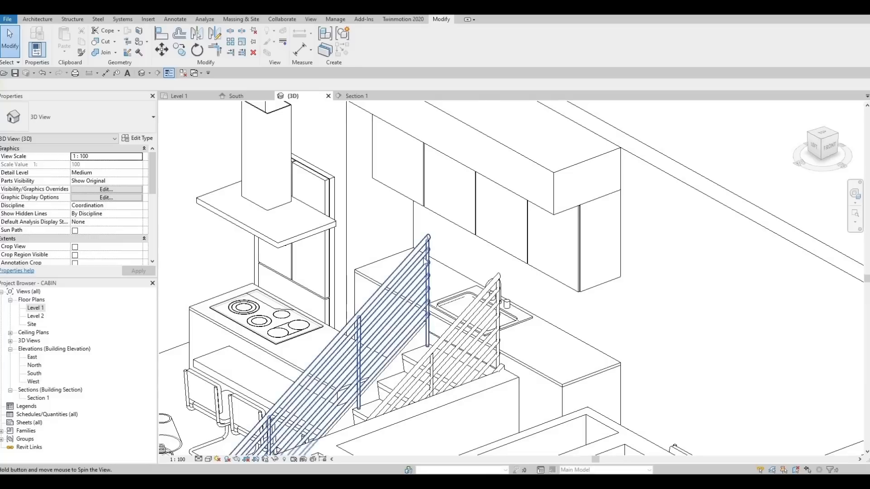
shift+middle_drag(407, 266, 265, 320)
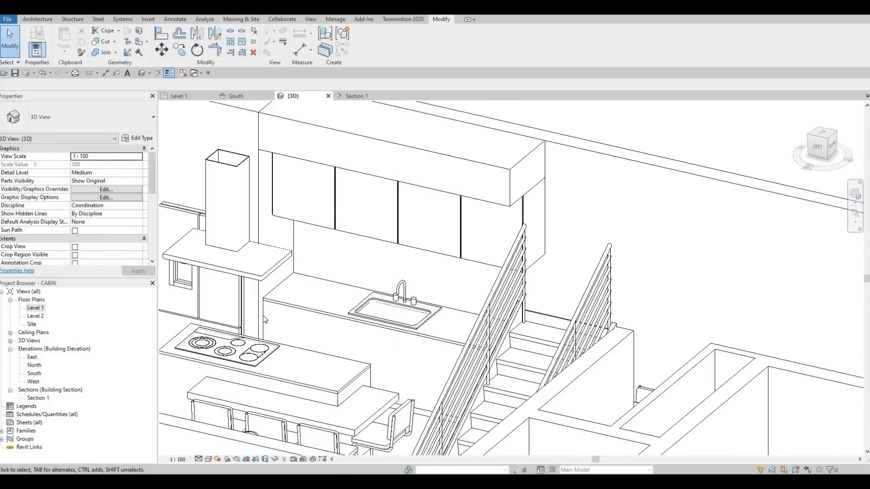
Create a new in-place component of category Generic Models in the Section 1 view, keeping the suggested name
double_click(36, 398)
scroll(330, 267, down, 1)
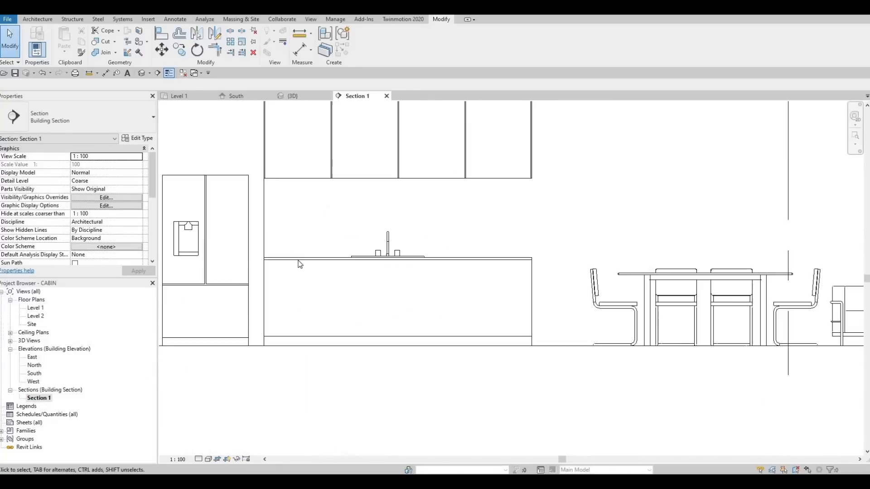
scroll(297, 262, up, 1)
scroll(301, 263, up, 1)
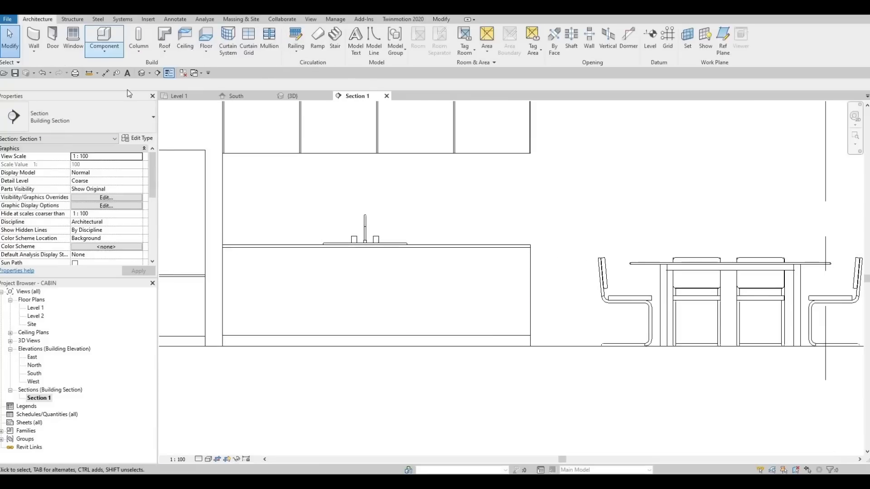
click(104, 50)
click(112, 86)
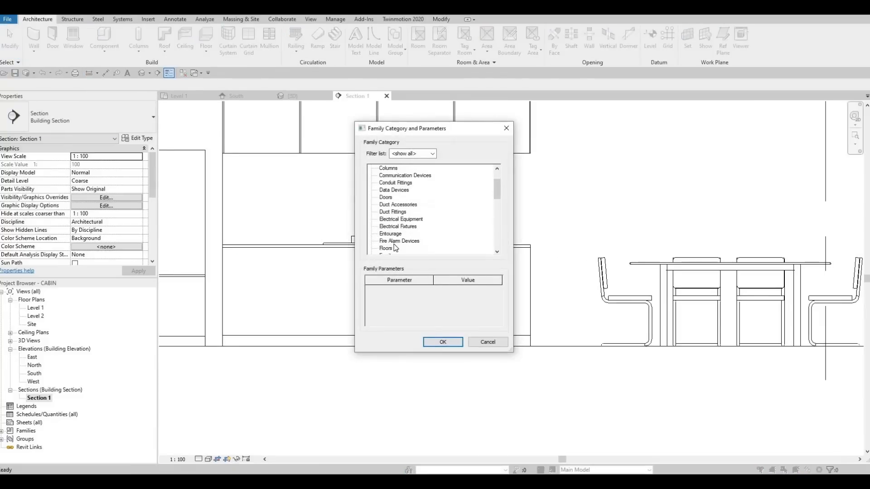
scroll(393, 245, down, 1)
click(392, 249)
click(436, 342)
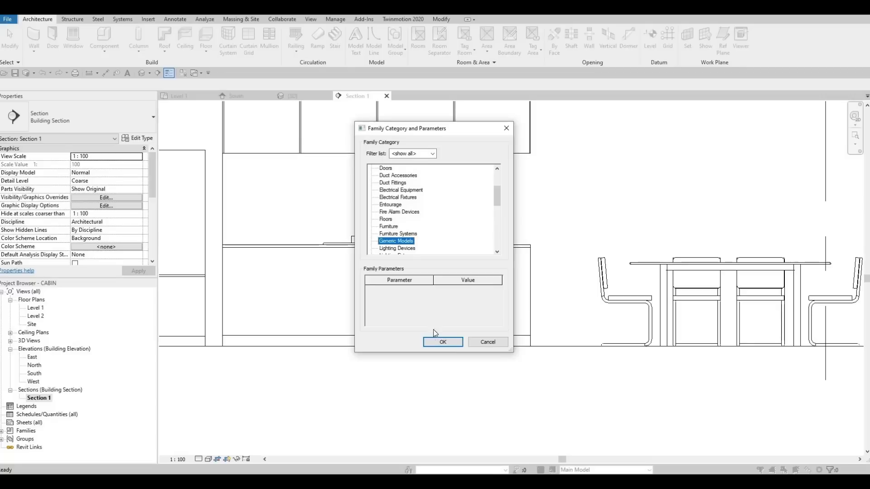
click(435, 259)
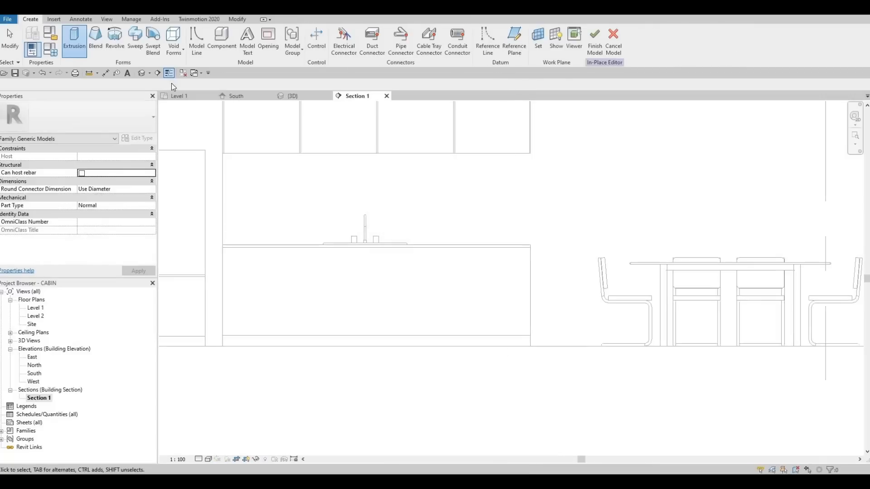
Start an extrusion on the lower cabinet's front face and sketch a 2800 by 800 mm rectangle from below the countertop to the toe kick
click(74, 39)
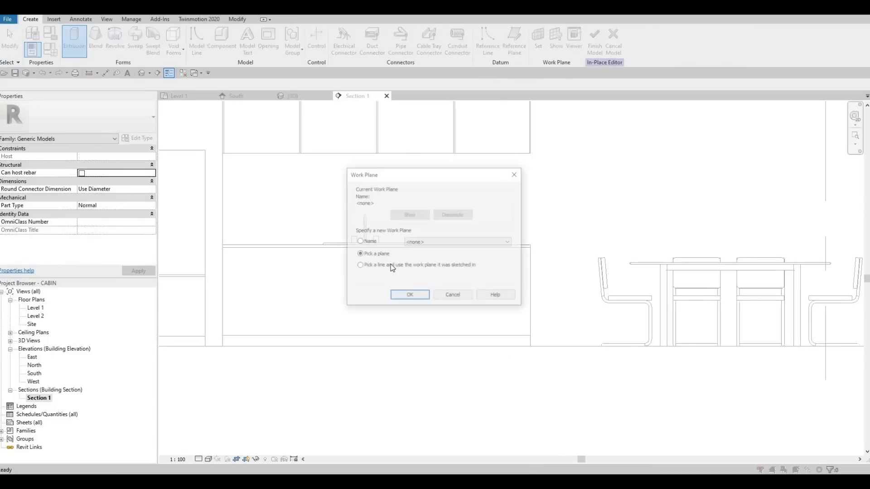
key(Return)
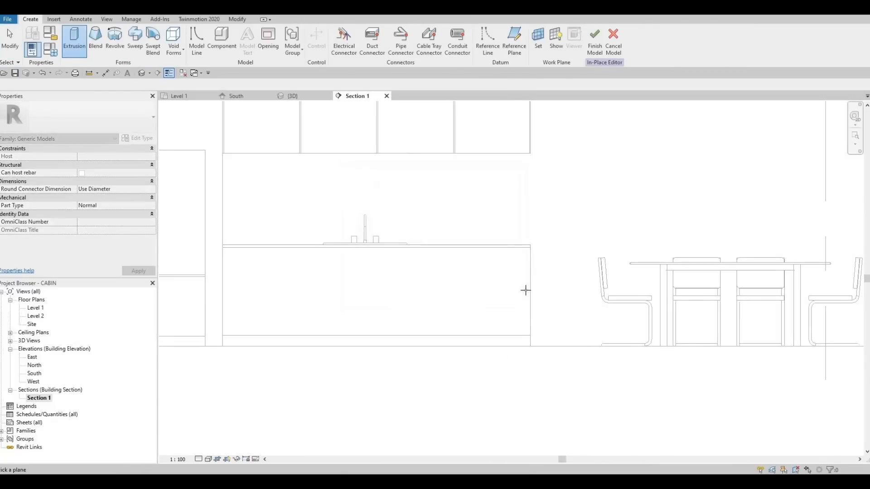
click(493, 299)
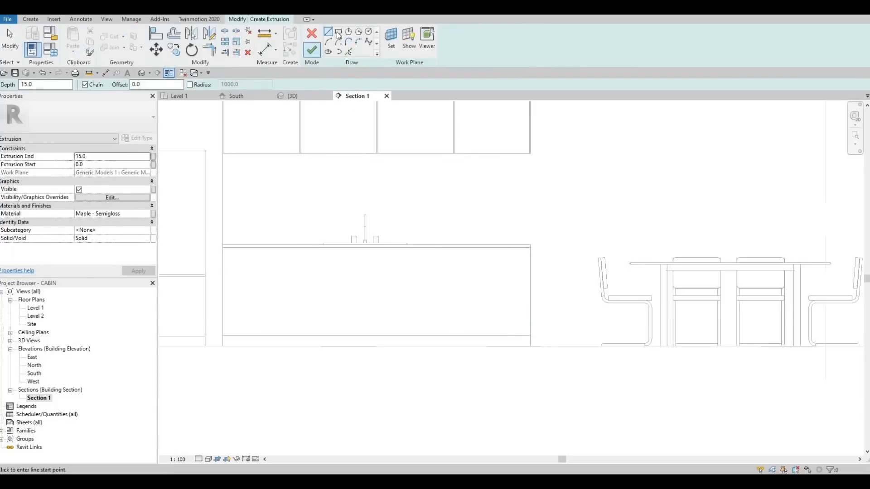
click(338, 33)
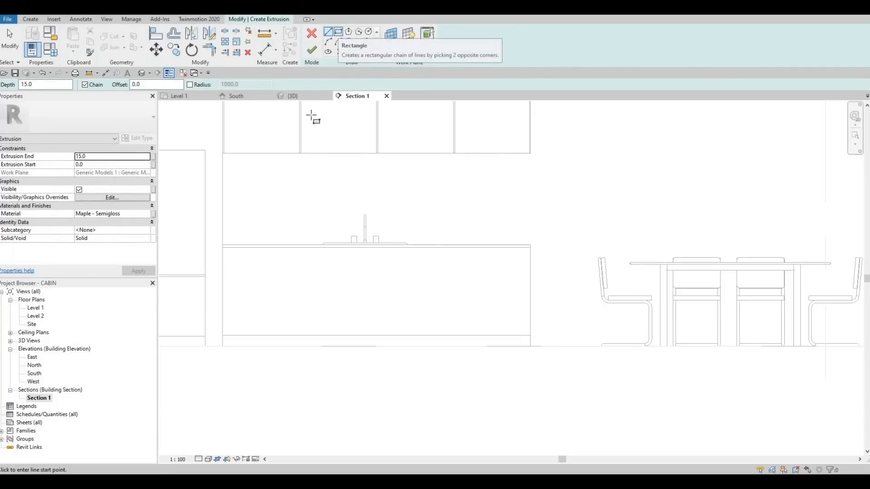
click(222, 246)
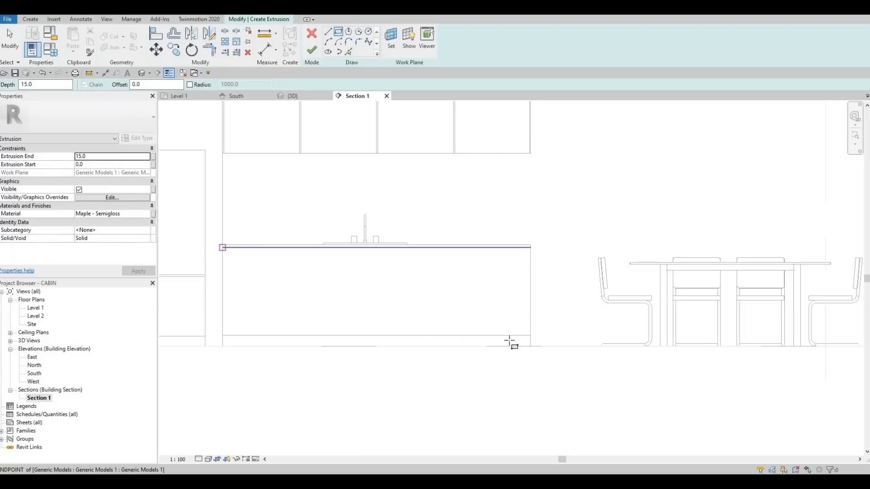
click(528, 336)
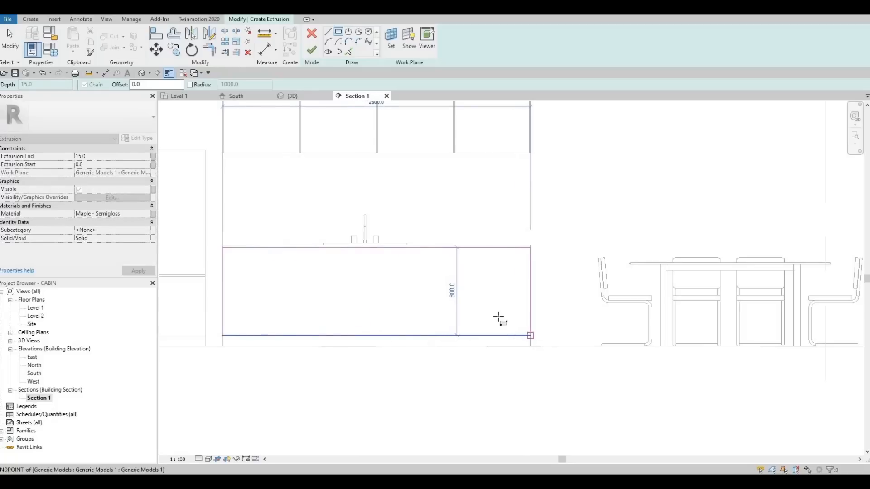
key(Escape)
key(Escape)
key(Escape)
Nudge the rectangle's right, upper and left edges inward by 15 mm each
scroll(534, 285, up, 1)
click(535, 282)
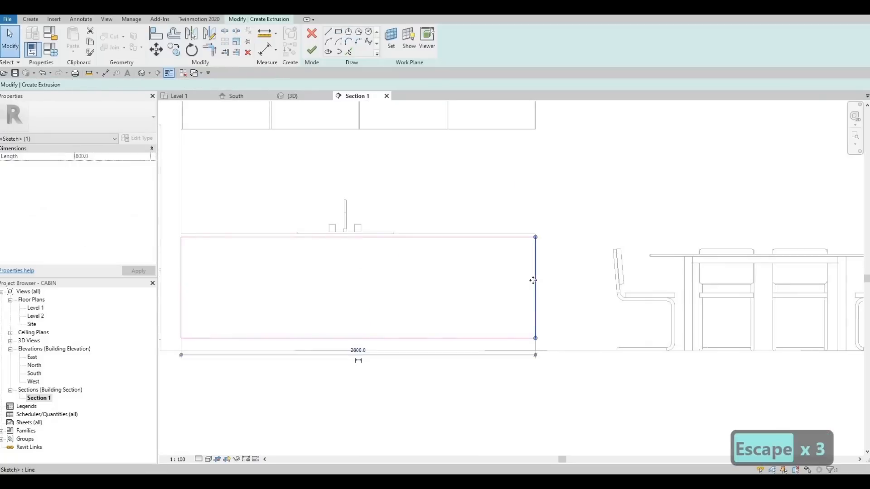
key(Left)
click(492, 238)
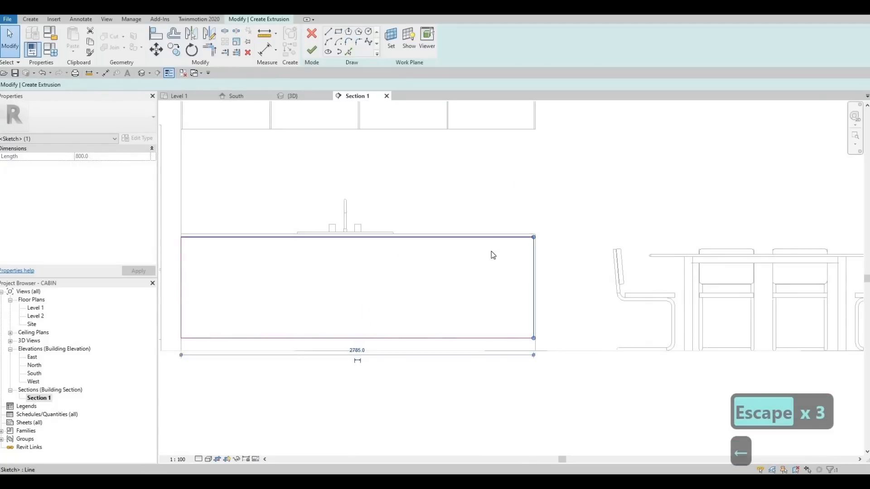
key(Down)
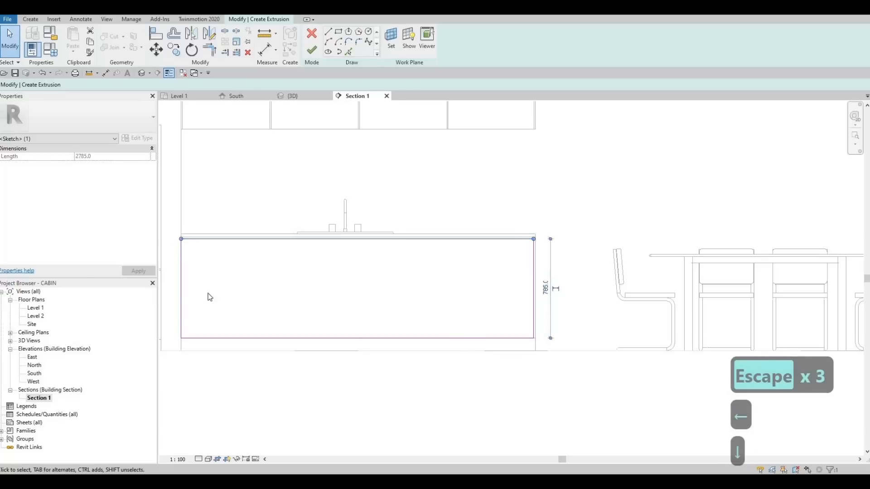
click(180, 287)
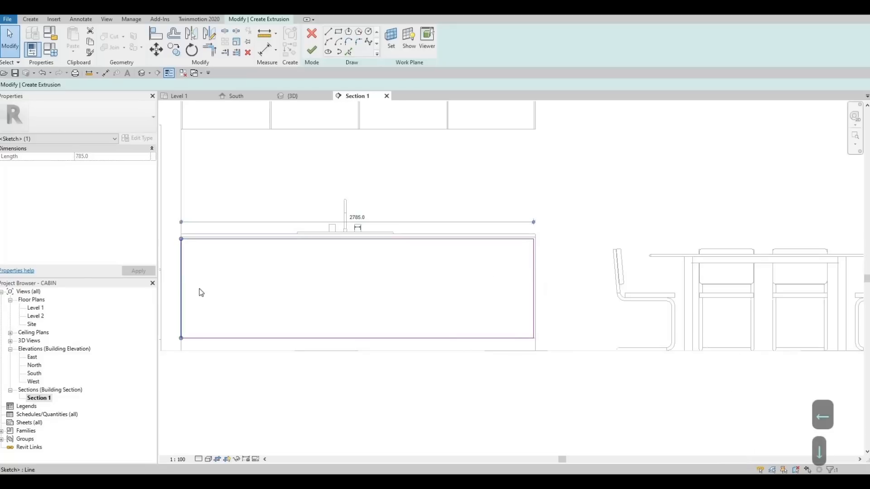
key(Right)
key(Escape)
key(Escape)
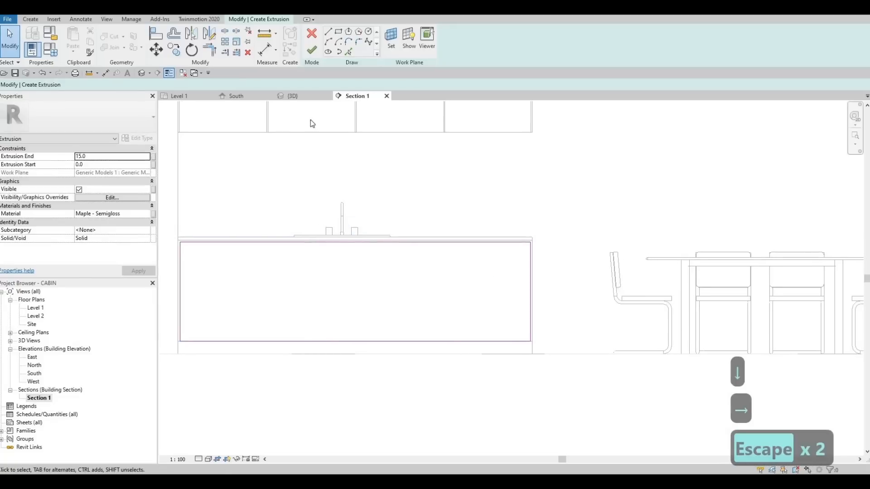
scroll(311, 120, down, 1)
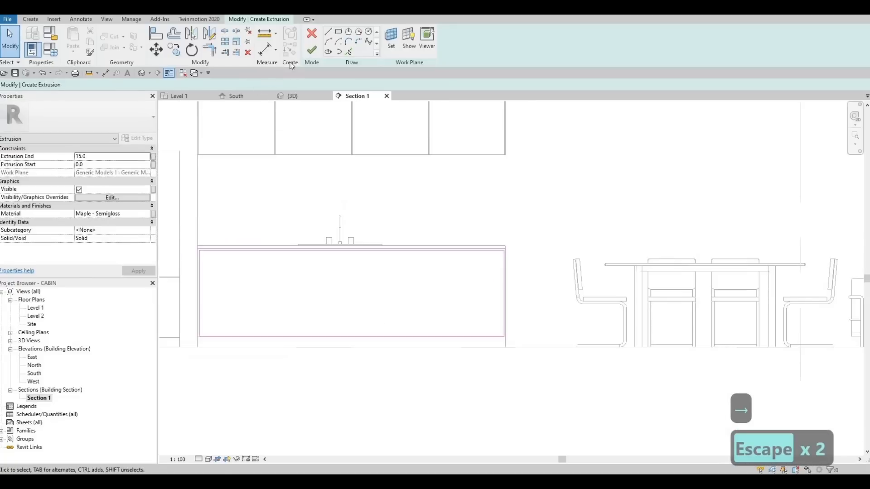
Sketch three vertical divider lines between the rectangle's upper and lower edges, roughly splitting the lower cabinet front into four panels
click(330, 34)
scroll(331, 247, up, 1)
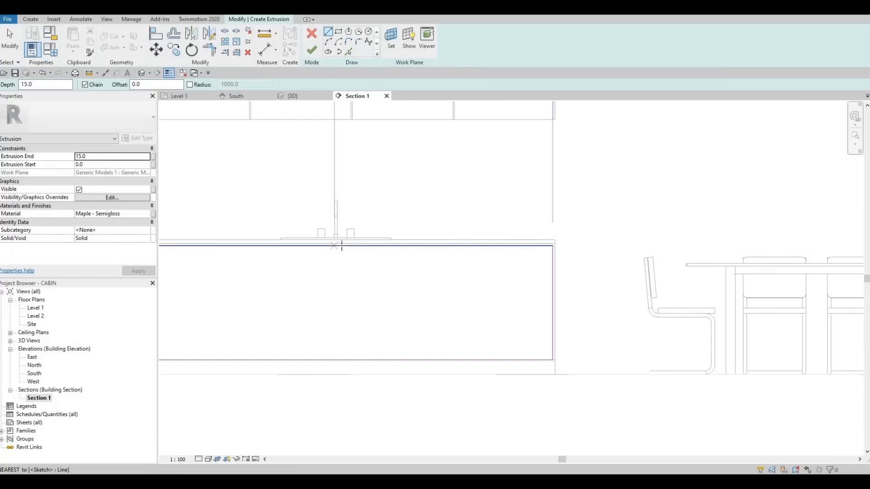
scroll(386, 203, down, 1)
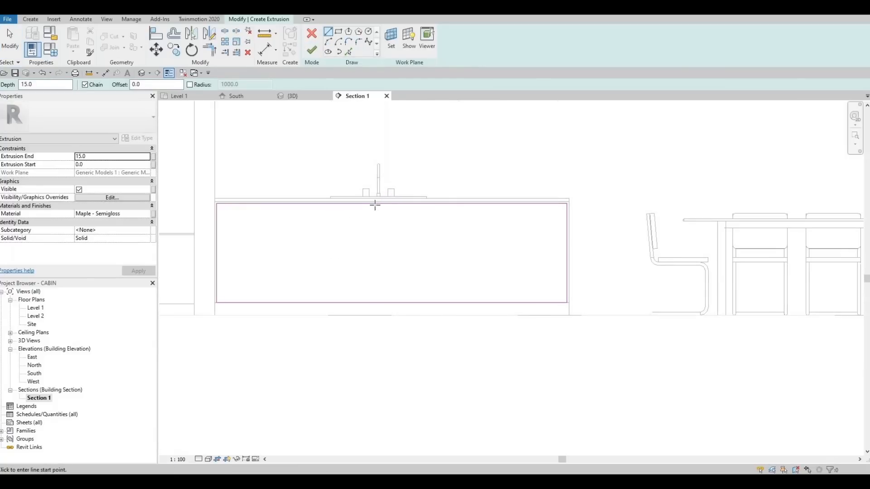
click(380, 272)
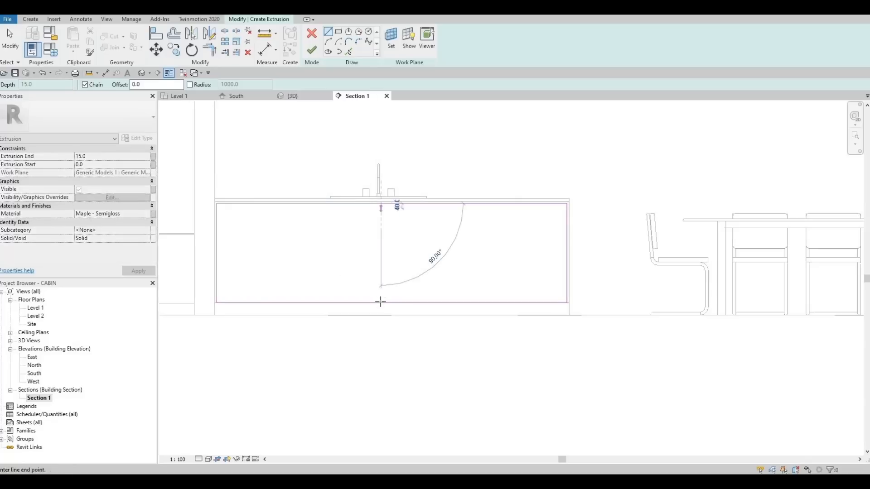
click(421, 299)
key(Escape)
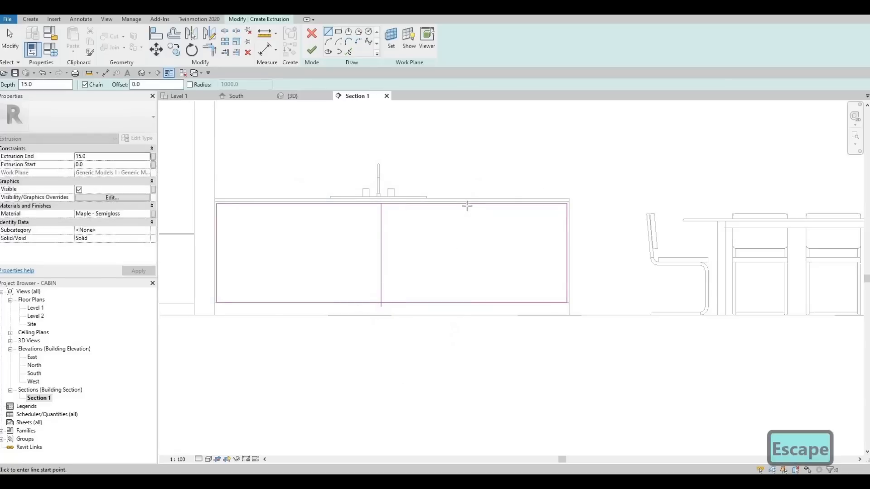
click(472, 203)
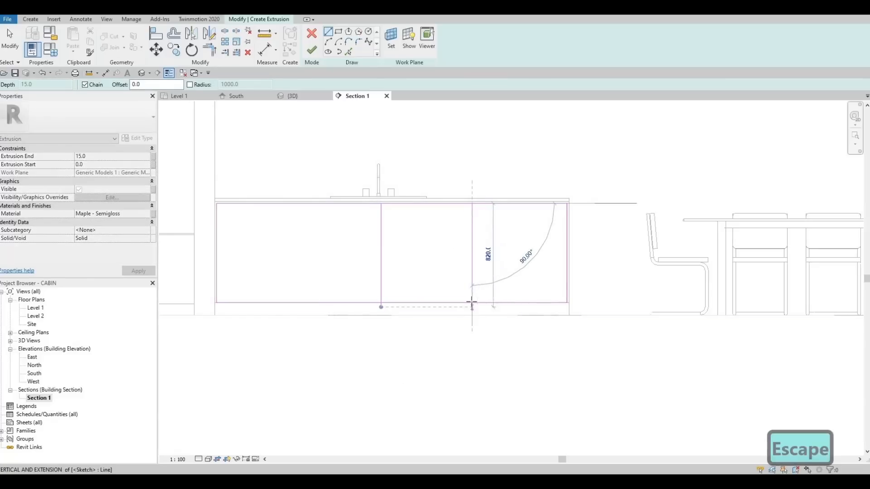
click(472, 302)
key(Escape)
click(318, 204)
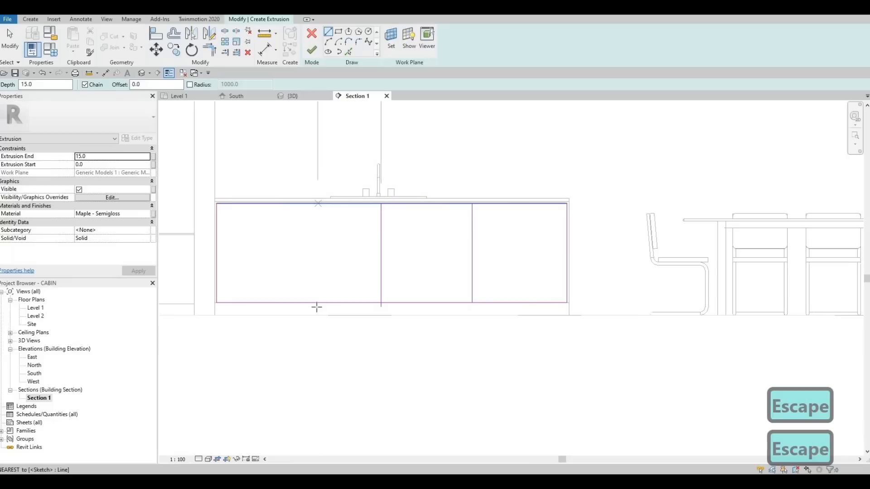
click(327, 293)
key(Escape)
key(Escape)
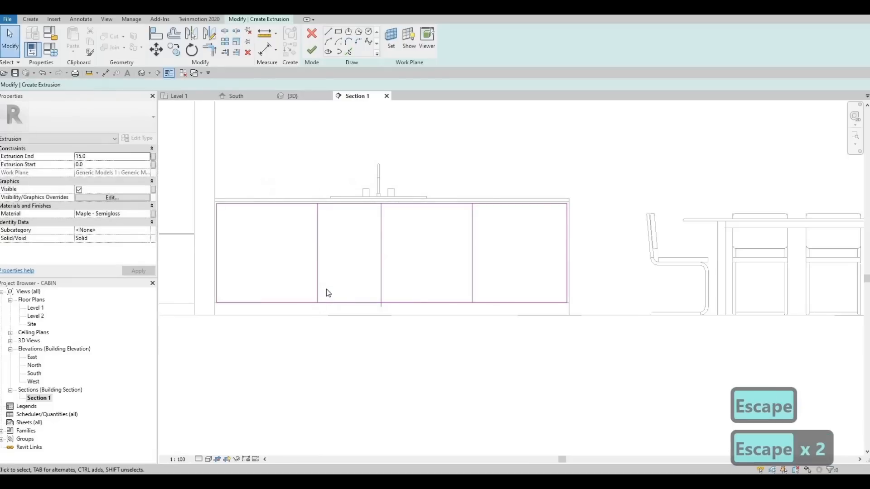
Align the three vertical divider lines of the lower cabinet sketch with the panel edges of the upper cabinets
key(a)
key(l)
scroll(309, 156, up, 3)
click(303, 151)
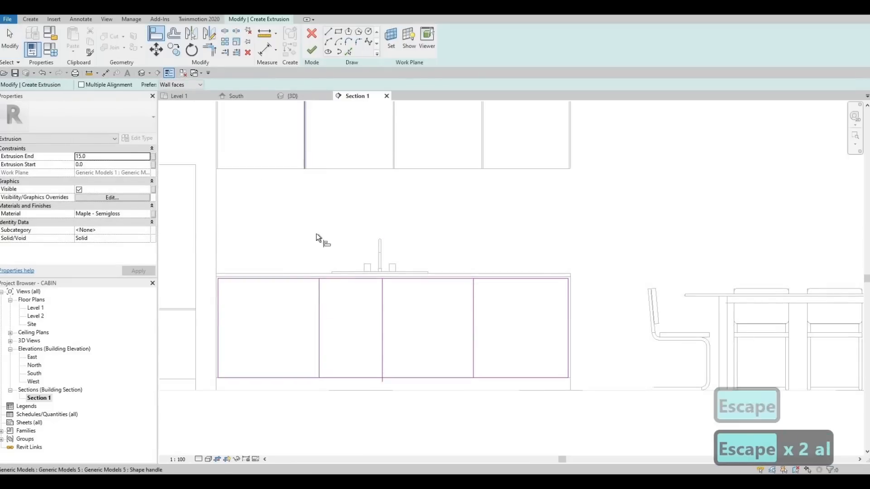
click(393, 154)
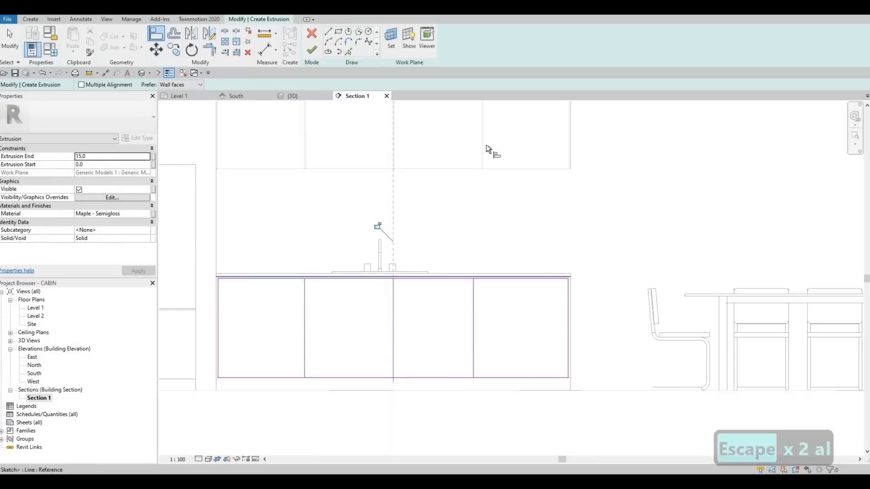
scroll(483, 168, up, 2)
scroll(482, 168, up, 1)
click(482, 168)
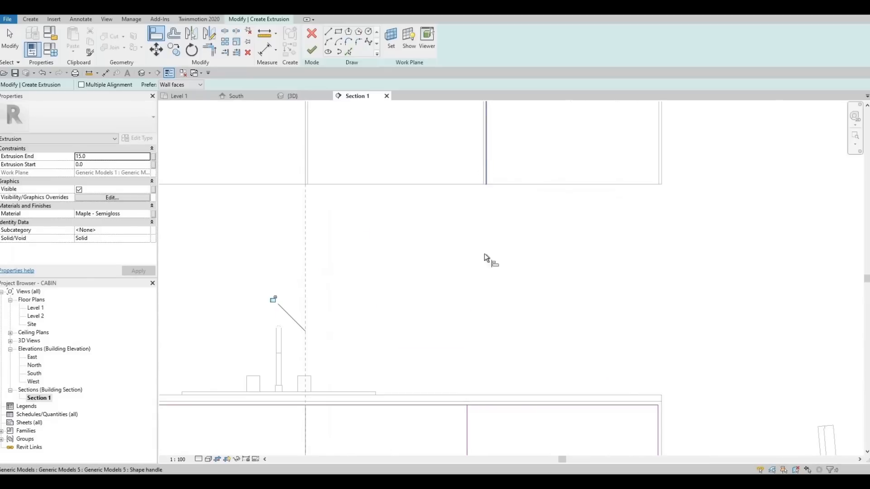
click(467, 261)
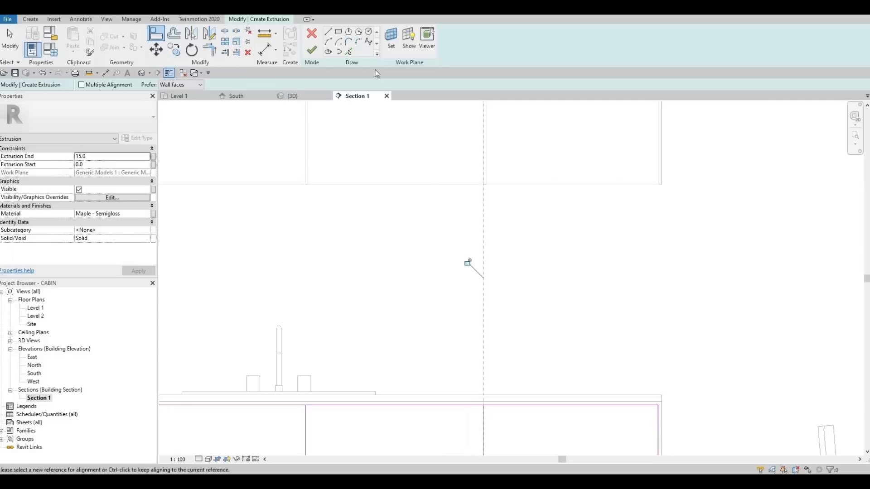
key(Escape)
key(Escape)
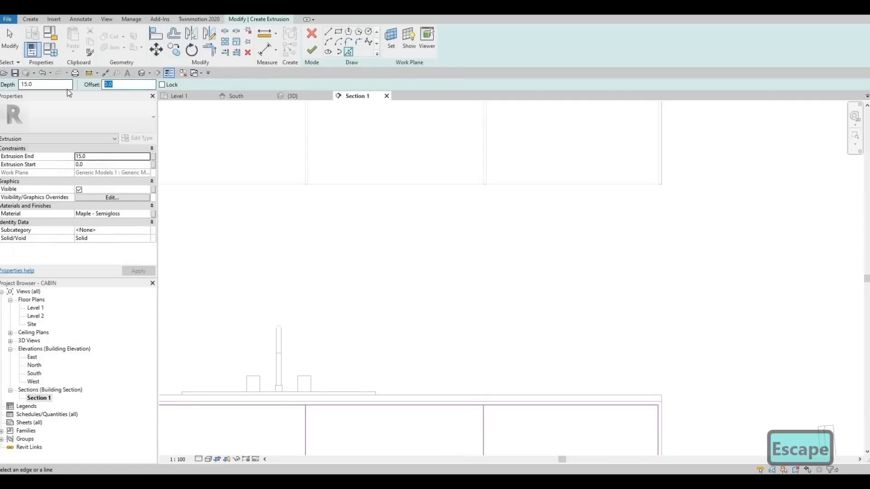
Add a parallel copy of each of the three divider lines, offset 10 mm to its right
click(123, 84)
text(10)
key(Return)
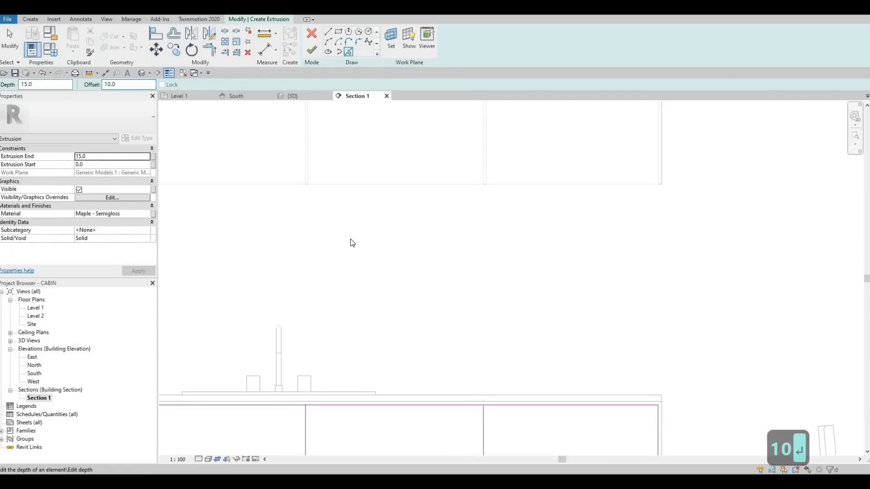
scroll(349, 238, down, 3)
middle_drag(349, 239, 464, 186)
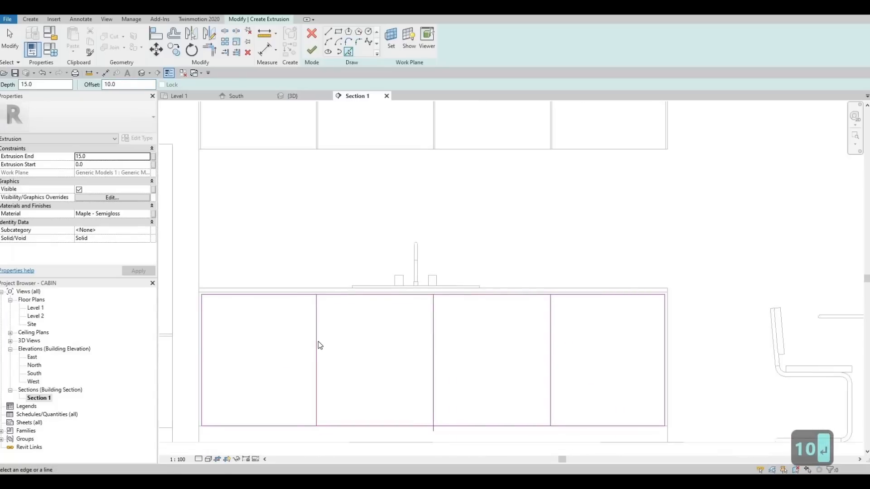
click(318, 341)
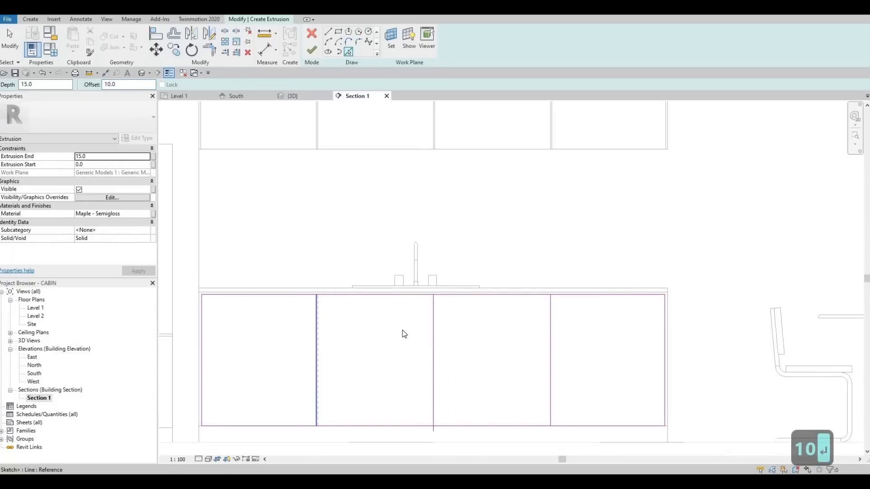
click(434, 329)
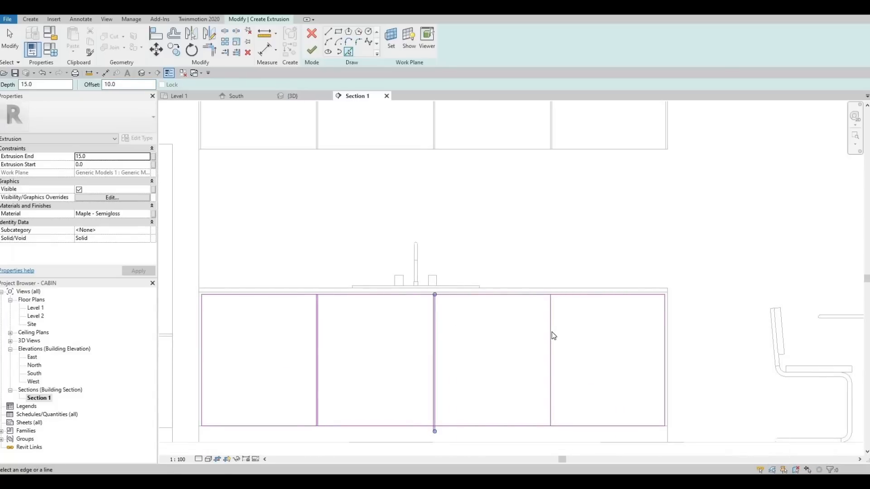
key(Escape)
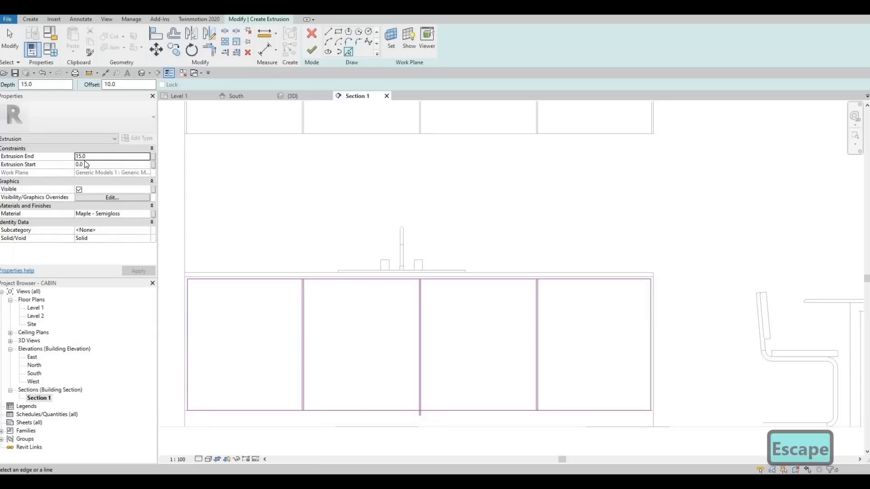
Split the rectangle's upper edge between the first pair of divider lines, keeping the inner segment
middle_drag(248, 278, 239, 244)
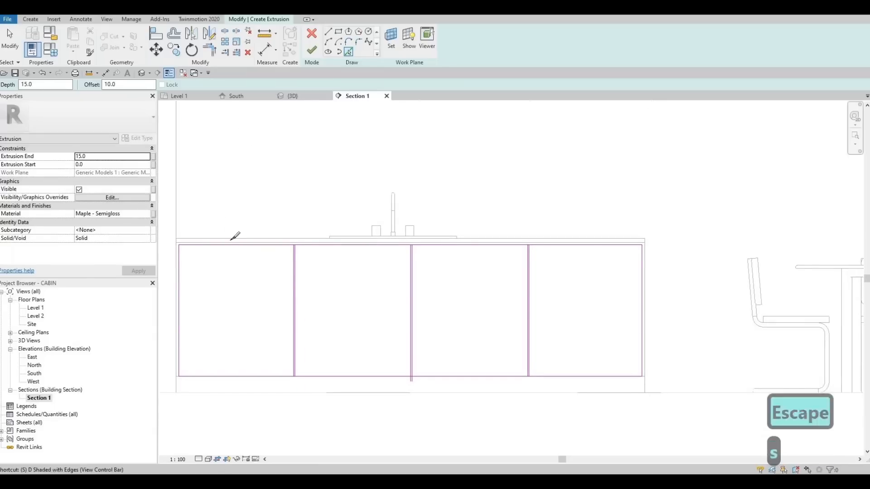
key(s)
key(l)
scroll(317, 238, up, 1)
scroll(329, 235, up, 4)
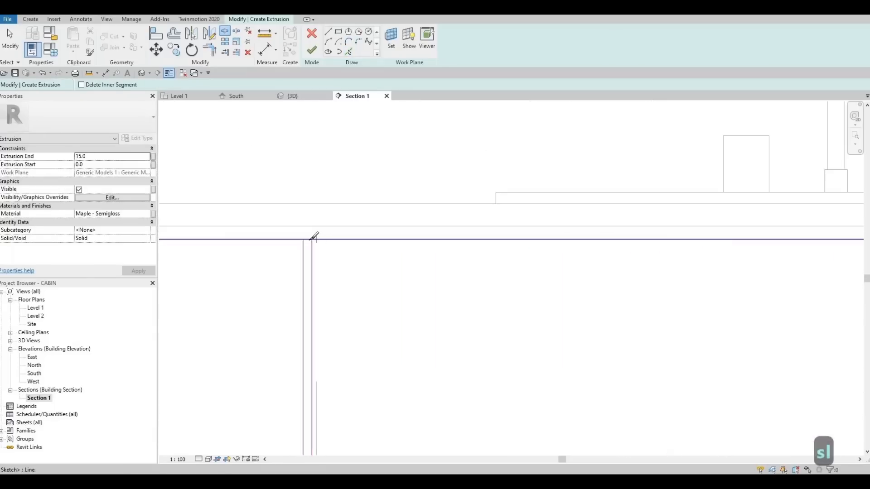
click(307, 239)
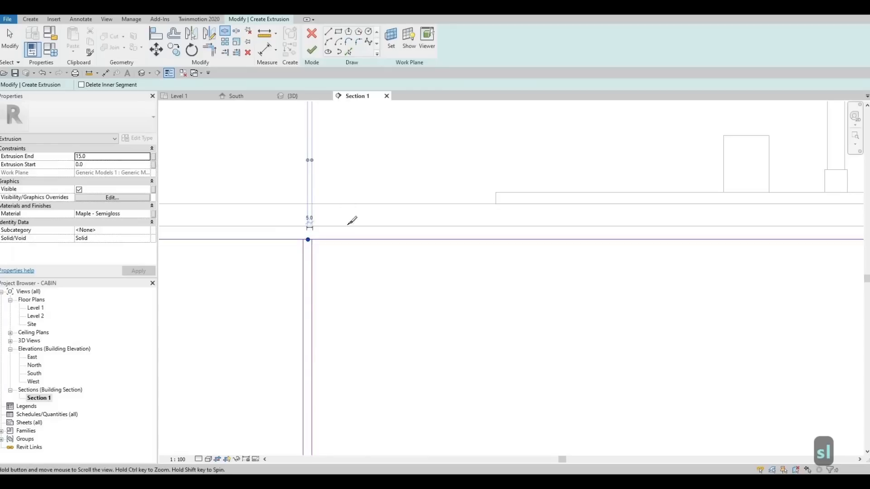
Split the bottom horizontal sketch line at the first pair of vertical divider lines
scroll(352, 219, down, 3)
middle_drag(352, 219, 345, 105)
scroll(346, 382, down, 2)
middle_drag(345, 383, 348, 272)
scroll(323, 393, up, 3)
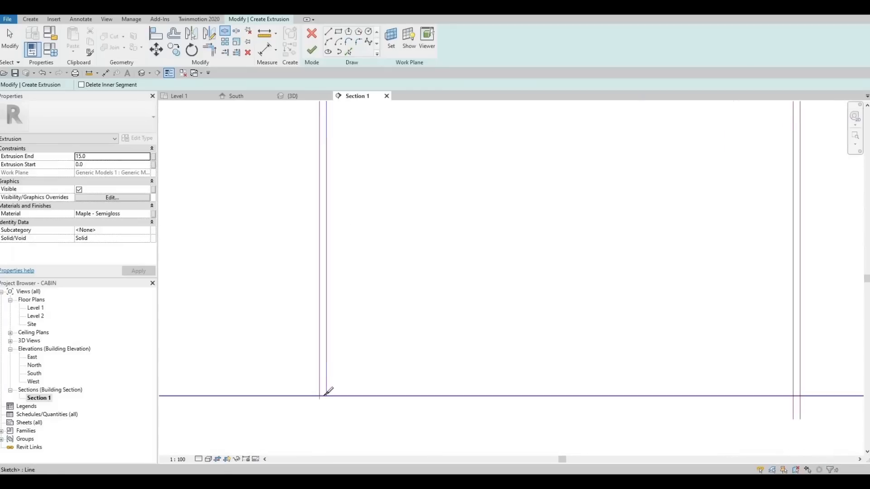
scroll(325, 393, up, 2)
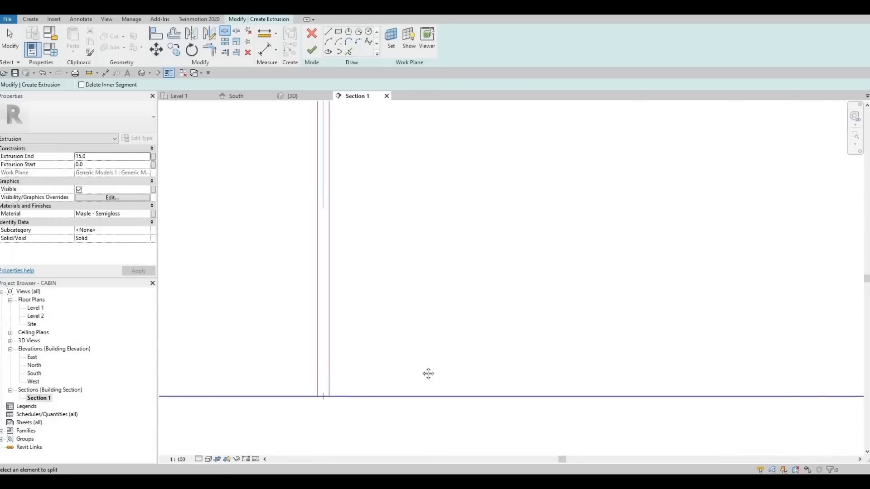
Split the bottom and top horizontal sketch lines at the second pair of vertical divider lines
middle_drag(428, 374, 371, 369)
scroll(380, 371, down, 3)
middle_drag(684, 377, 536, 369)
scroll(537, 365, up, 2)
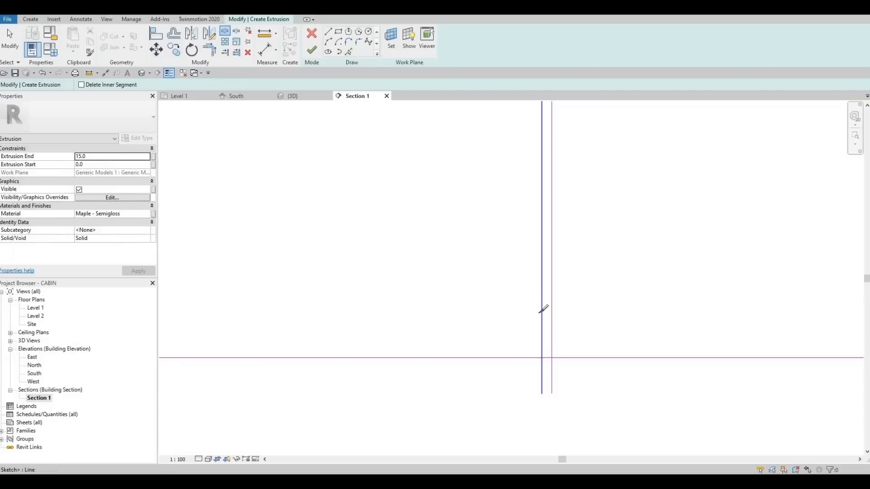
scroll(540, 289, down, 2)
mouse_move(540, 288)
middle_down()
mouse_move(540, 409)
mouse_move(524, 454)
middle_up()
middle_drag(518, 226, 509, 385)
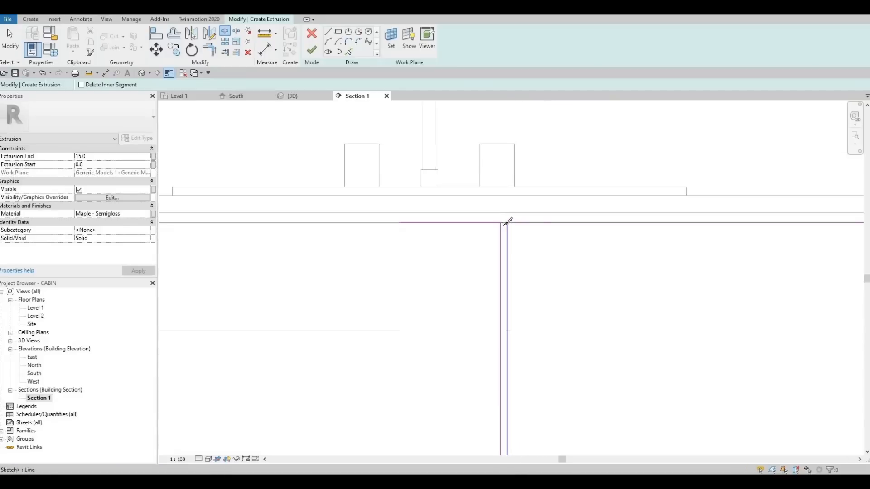
scroll(509, 219, up, 1)
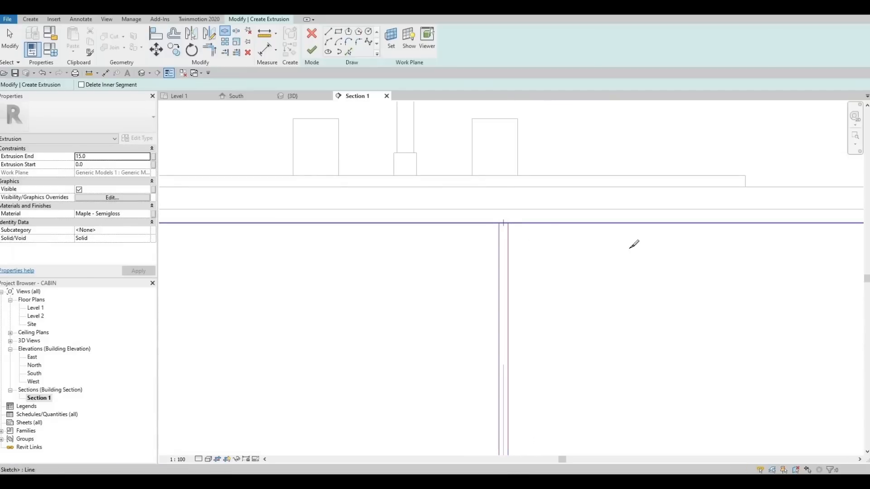
Split the top and bottom horizontal sketch lines at the third pair of vertical divider lines
scroll(504, 229, up, 5)
scroll(504, 229, down, 6)
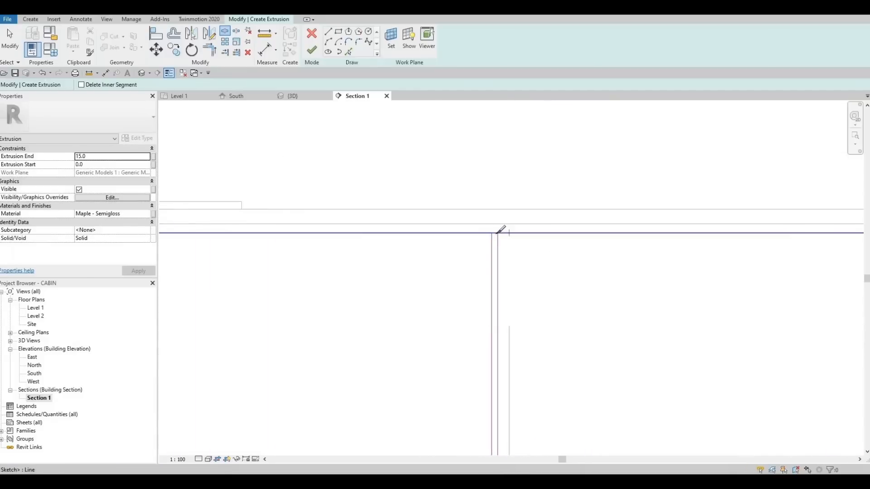
scroll(498, 231, up, 1)
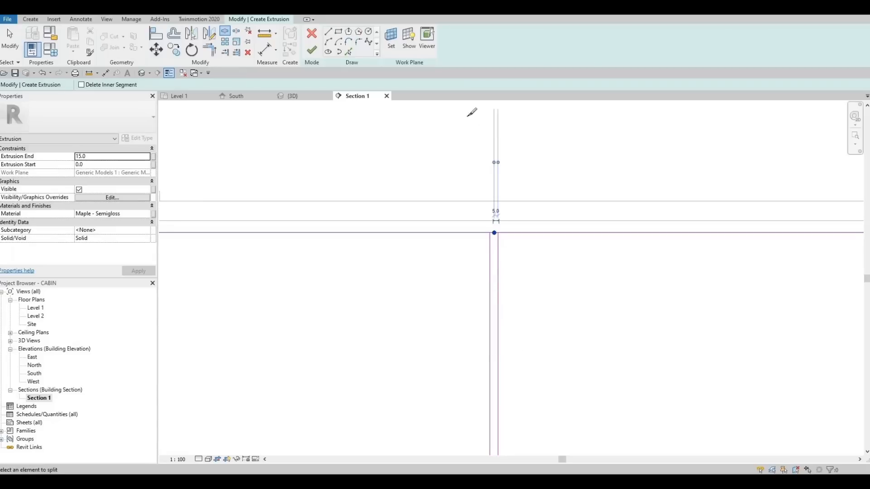
scroll(452, 324, down, 3)
scroll(460, 310, up, 4)
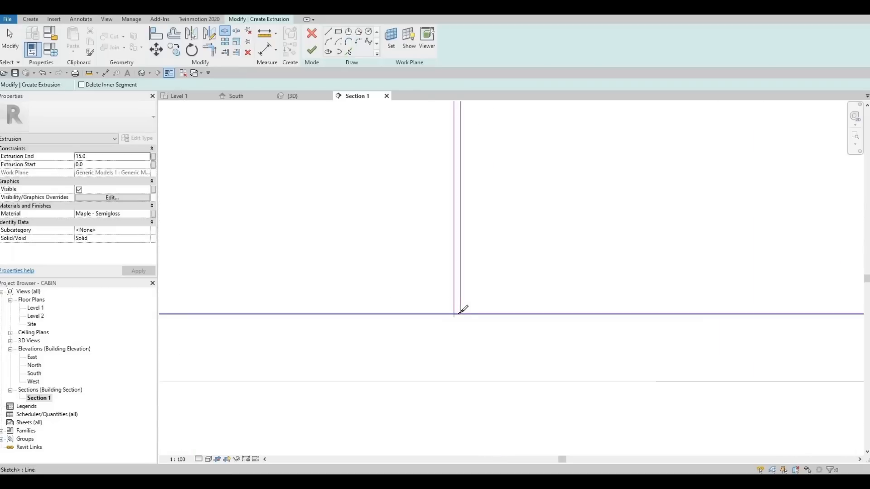
click(459, 313)
Try to trim the bottom horizontal lines to a corner at the third divider pair
key(Escape)
key(Escape)
key(t)
key(r)
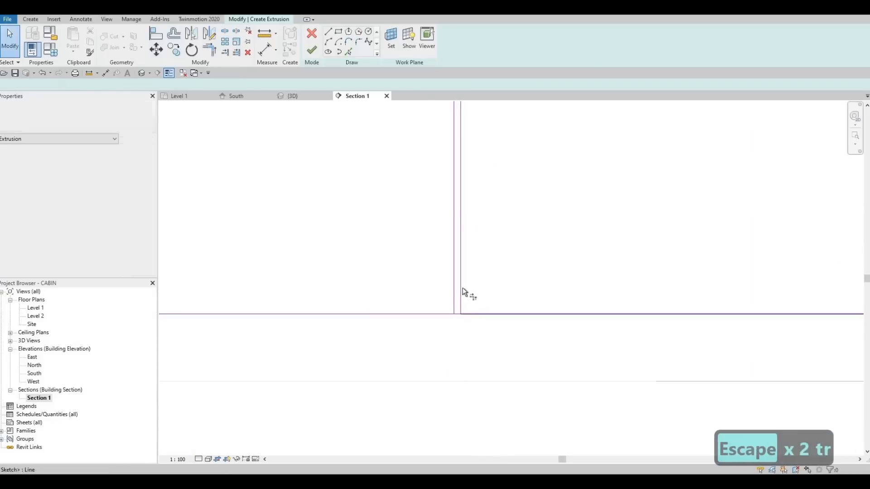
click(477, 312)
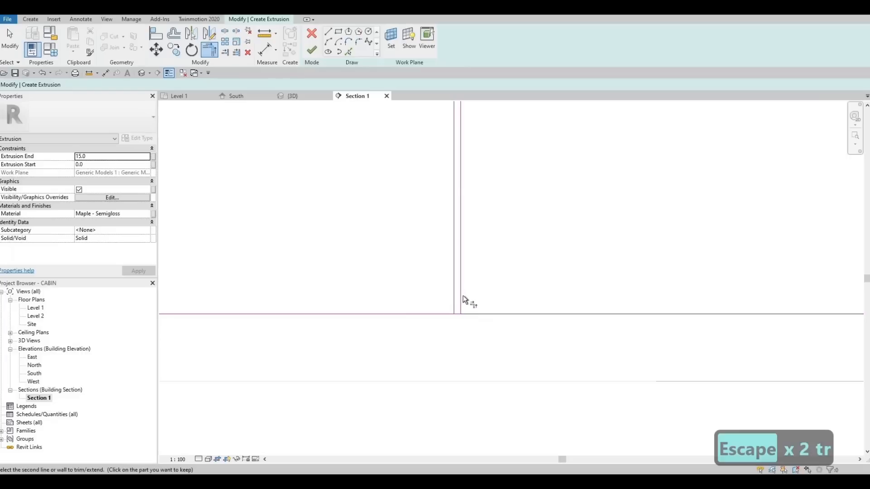
click(439, 316)
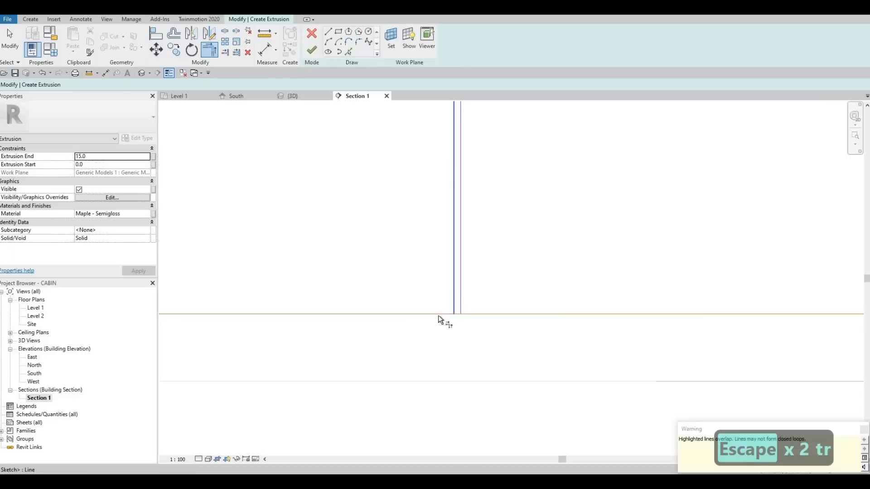
key(Escape)
key(Escape)
key(Escape)
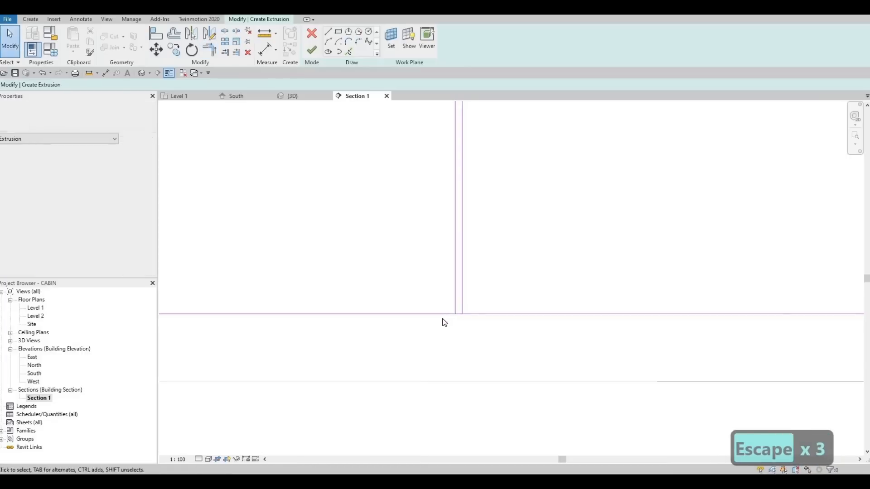
Trim the bottom lines on both sides of the third divider pair into corners with its vertical lines
key(t)
key(r)
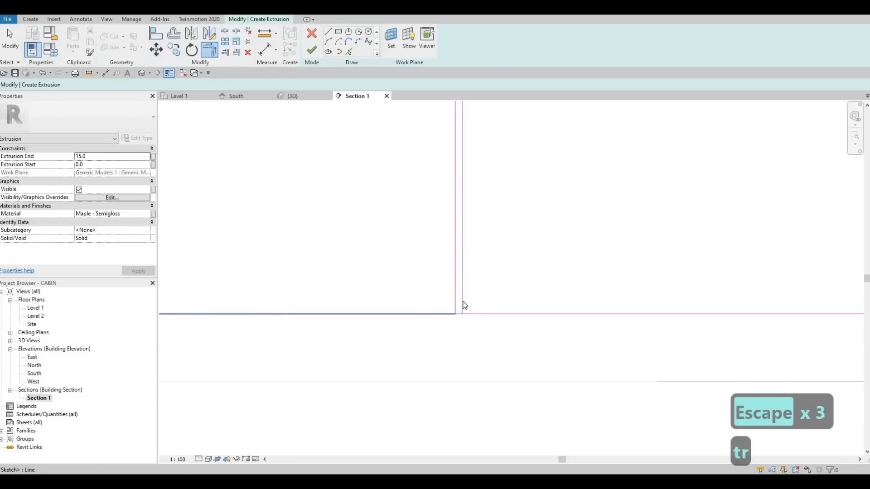
key(Escape)
key(Escape)
key(t)
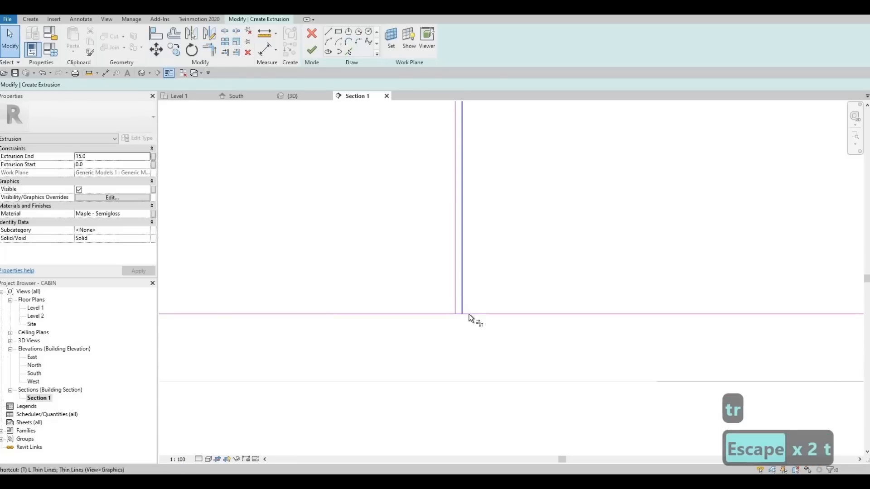
key(r)
click(471, 314)
key(Escape)
Trim the bottom lines on both sides of the second divider pair into corners with its vertical lines
scroll(460, 345, down, 3)
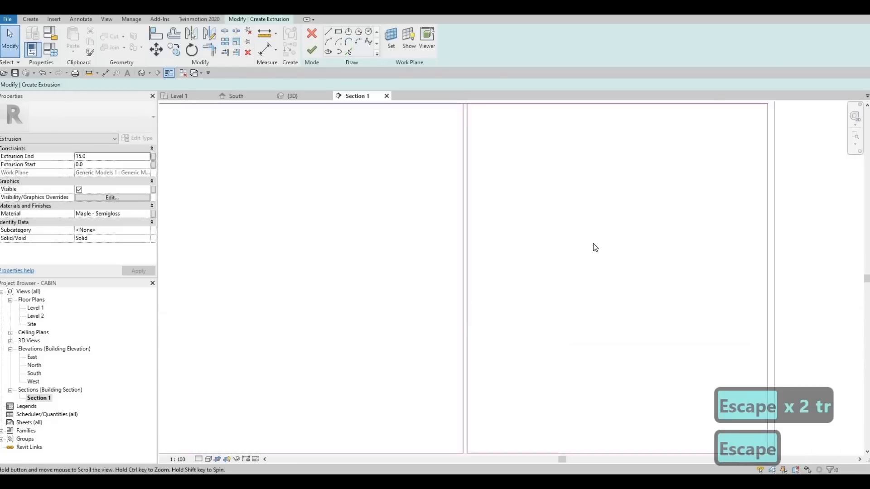
middle_drag(232, 437, 376, 367)
scroll(376, 372, up, 2)
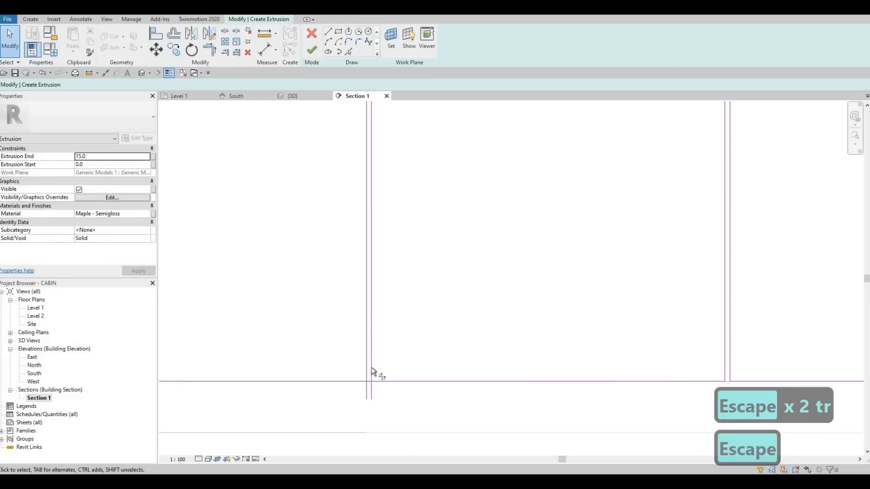
key(t)
key(r)
click(386, 382)
click(371, 372)
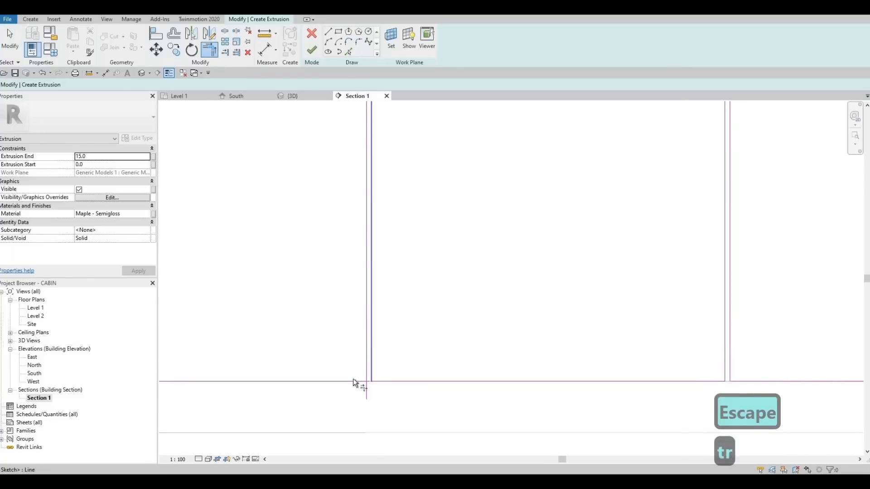
click(352, 380)
click(366, 359)
Trim the horizontal lines into corners with the vertical lines at the bottom and top of the first divider pair
middle_drag(373, 352, 473, 336)
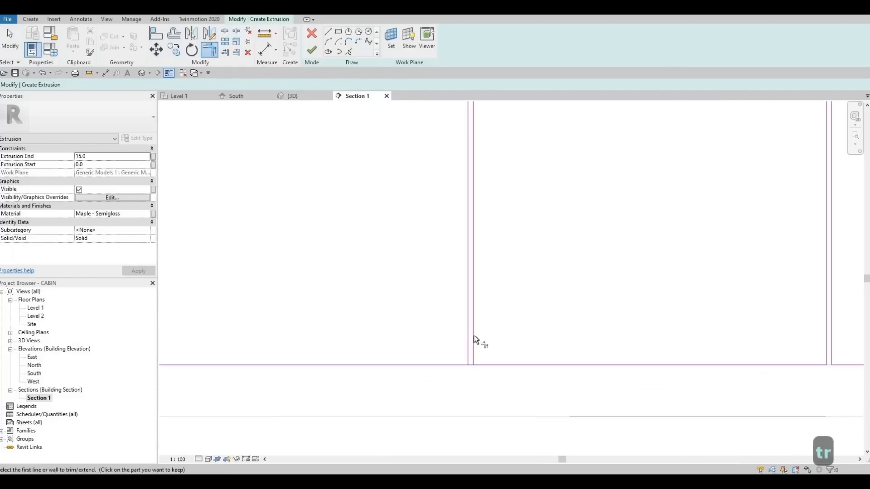
click(468, 355)
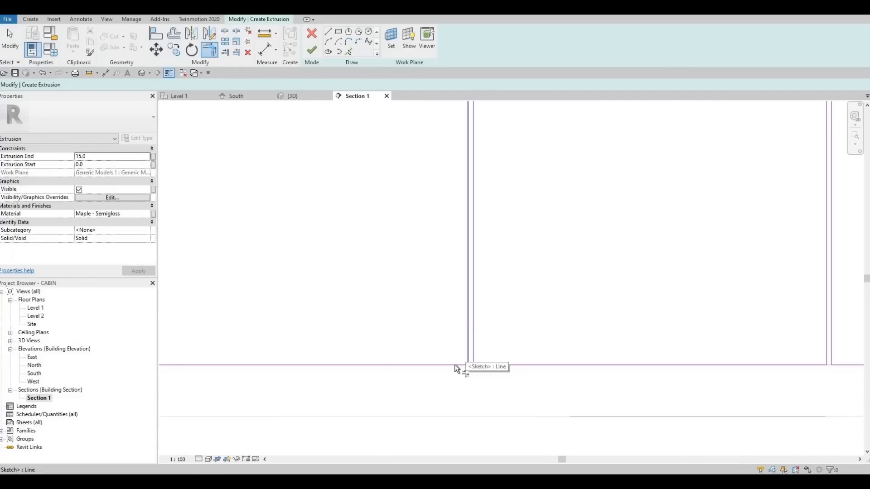
click(455, 364)
middle_drag(478, 195, 479, 464)
click(460, 185)
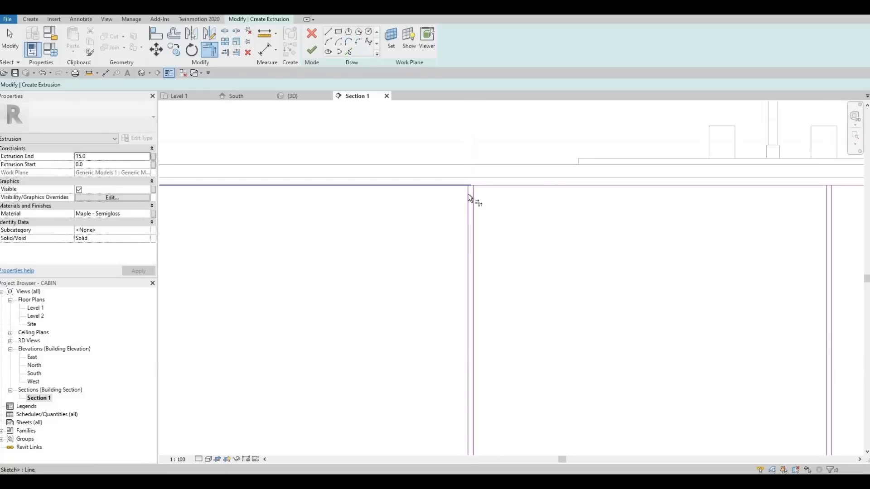
click(468, 194)
click(482, 186)
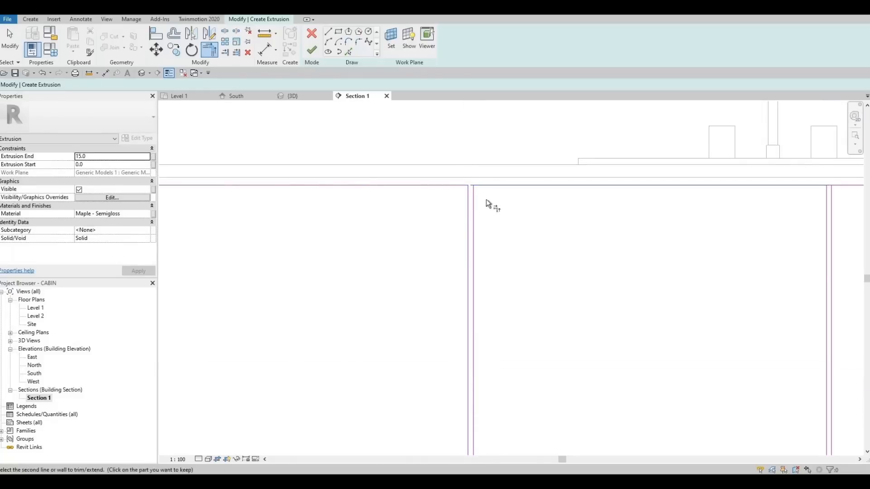
click(474, 200)
Trim the top horizontal lines into corners with the vertical lines of the second and third divider pairs
middle_drag(586, 197, 356, 220)
click(577, 207)
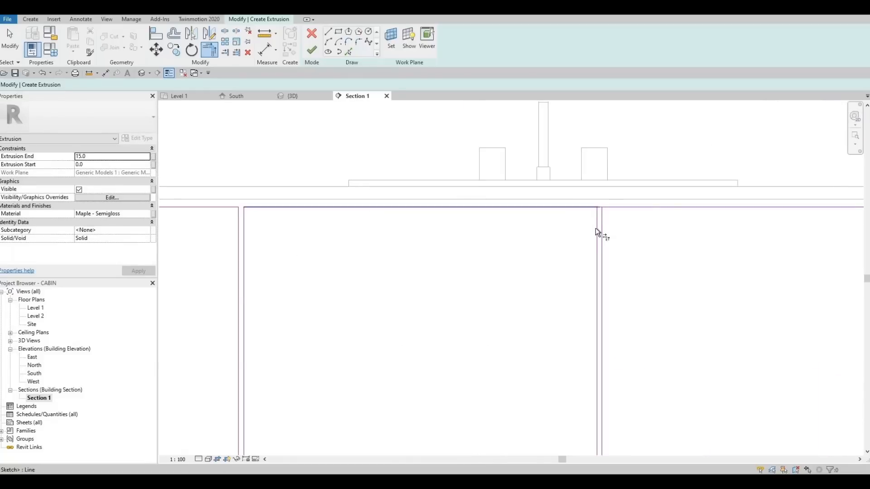
click(598, 230)
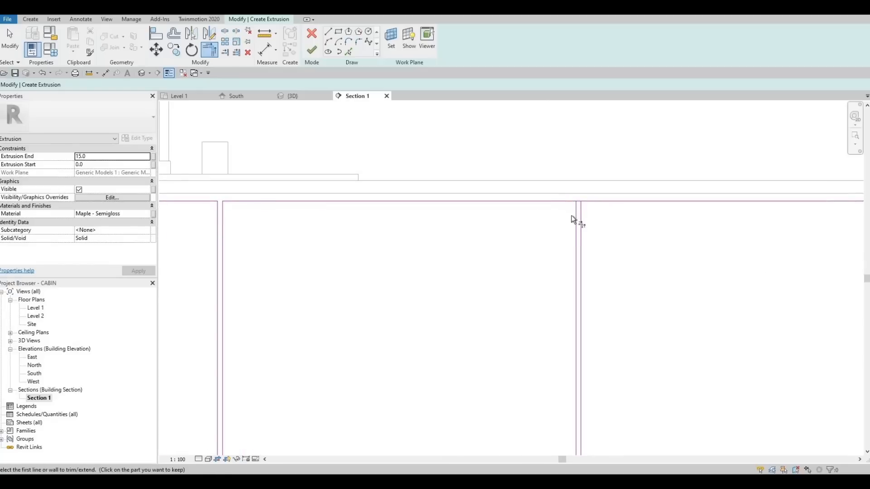
click(572, 214)
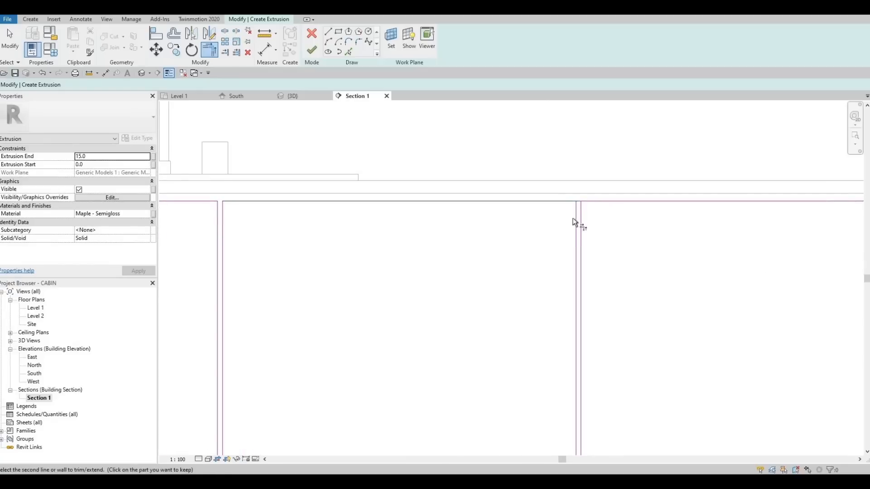
click(583, 219)
click(591, 200)
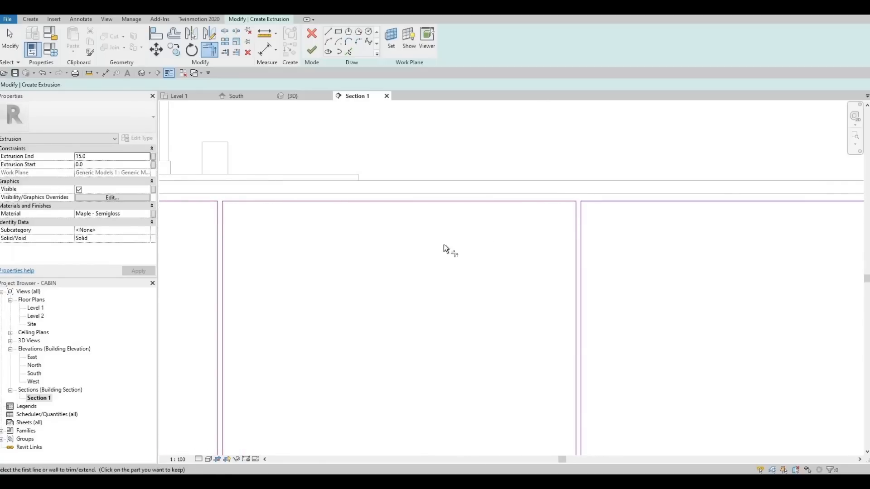
Draw a horizontal line across the full width of the leftmost panel in its upper third
scroll(443, 244, down, 3)
middle_drag(444, 244, 692, 224)
scroll(259, 220, down, 2)
middle_drag(289, 342, 322, 328)
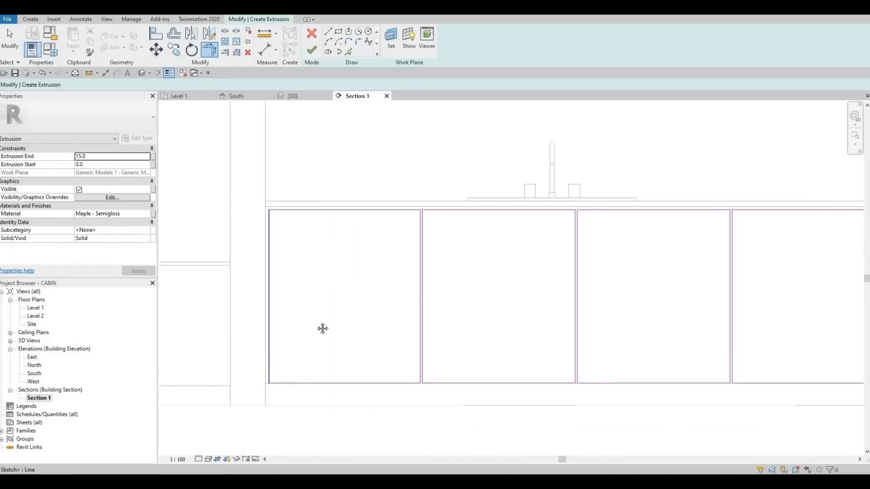
scroll(322, 328, up, 3)
scroll(313, 149, down, 1)
middle_drag(313, 150, 305, 218)
key(Escape)
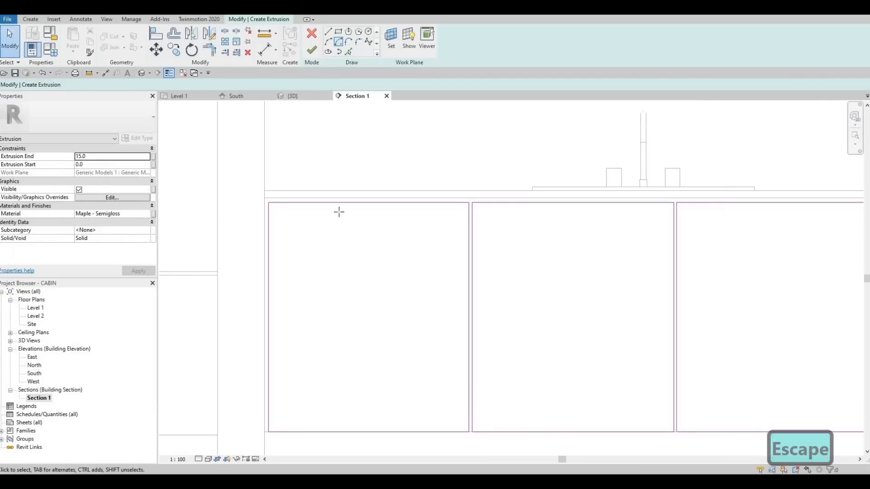
click(269, 265)
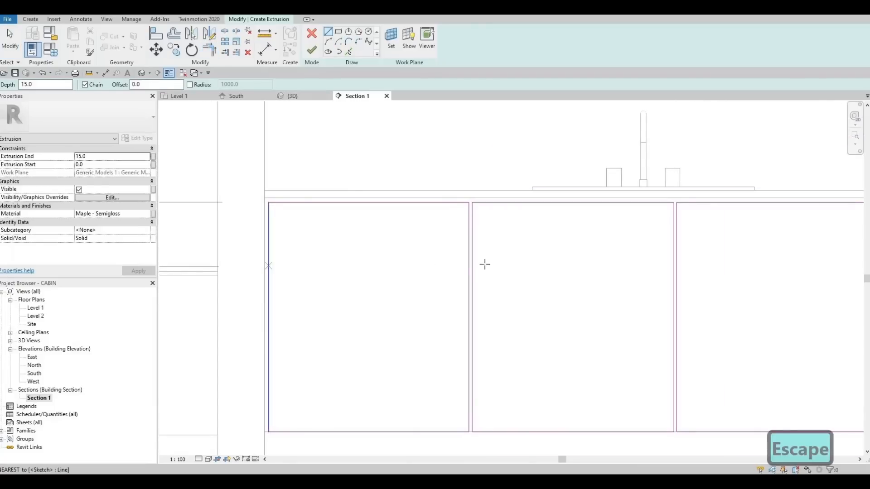
click(360, 292)
key(Escape)
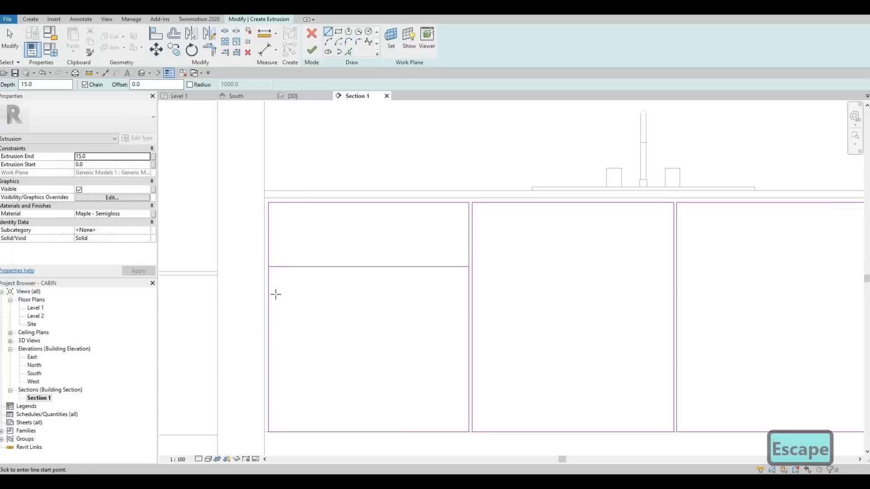
Draw a second horizontal line across the leftmost panel, about 220 mm below the first and 345 mm above the bottom edge
click(268, 330)
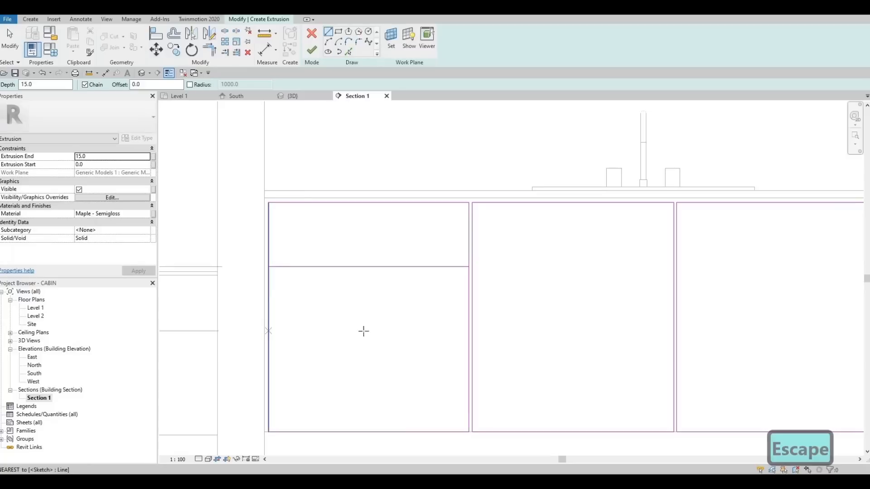
click(468, 330)
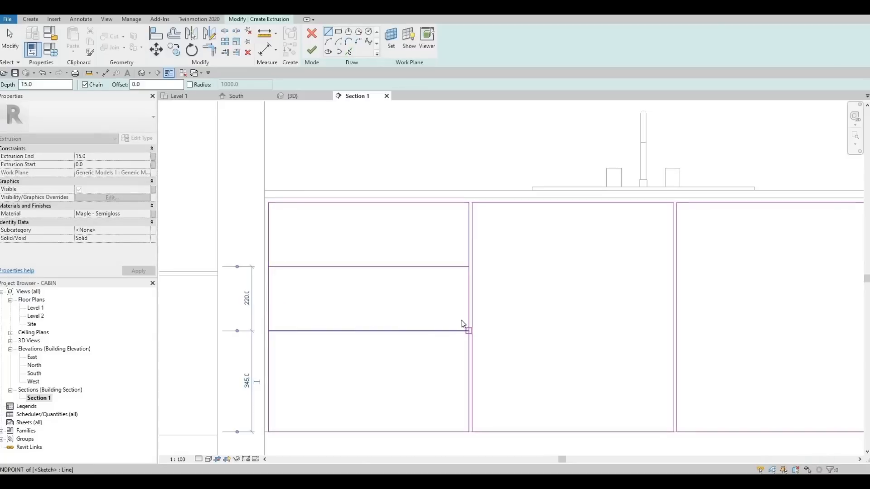
key(Escape)
key(Escape)
key(Escape)
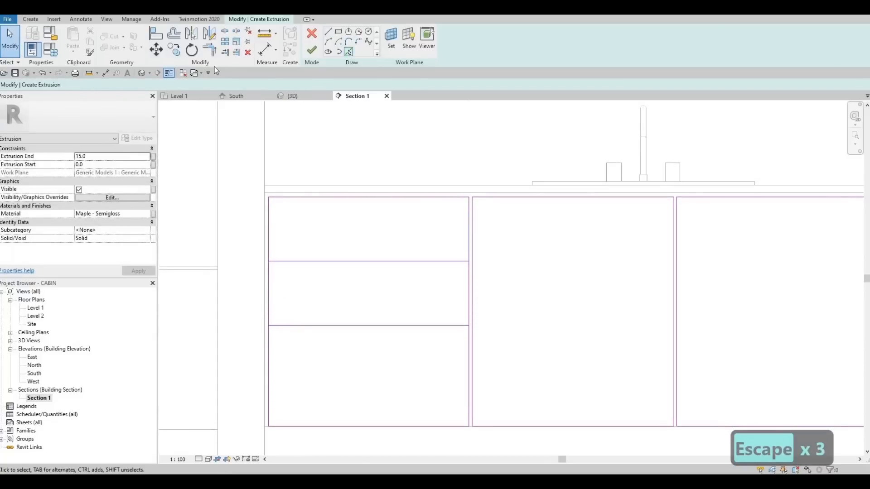
Create parallel lines 10 mm above both horizontal lines in the leftmost panel with Pick Lines
click(348, 52)
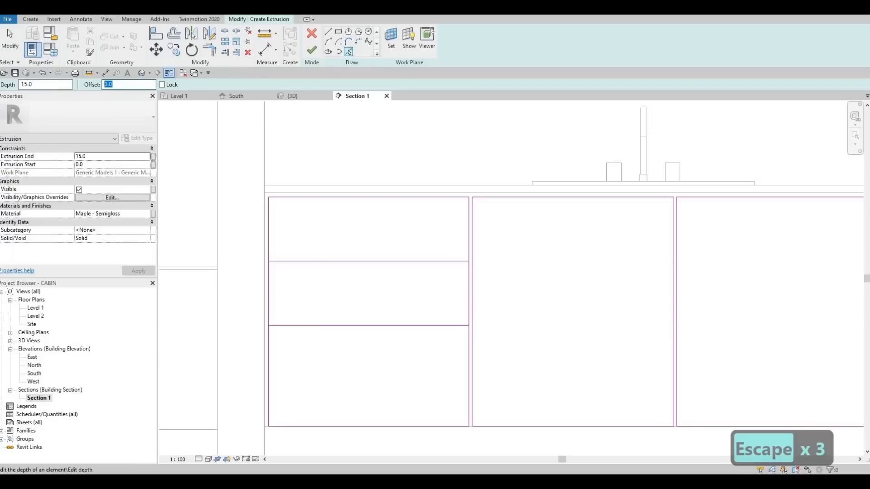
text(10)
click(365, 261)
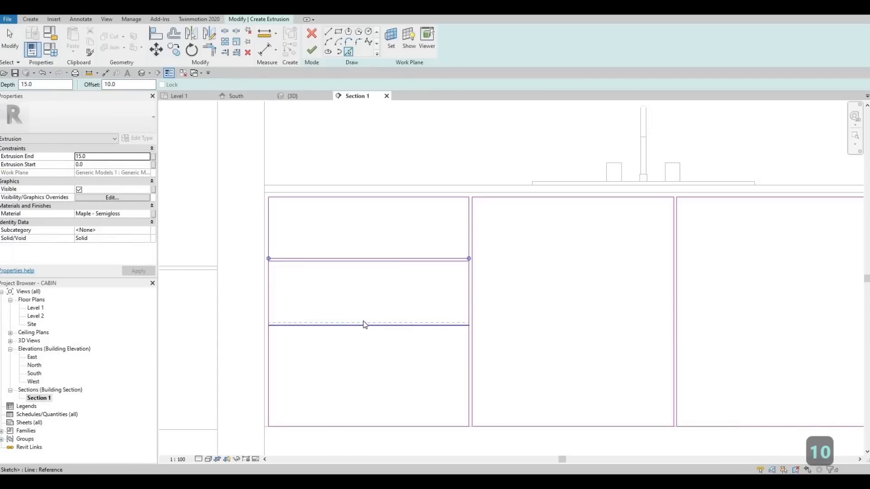
click(365, 325)
key(Escape)
key(Escape)
Split the leftmost panel's two vertical side lines within the gaps between the paired horizontal lines
key(s)
key(l)
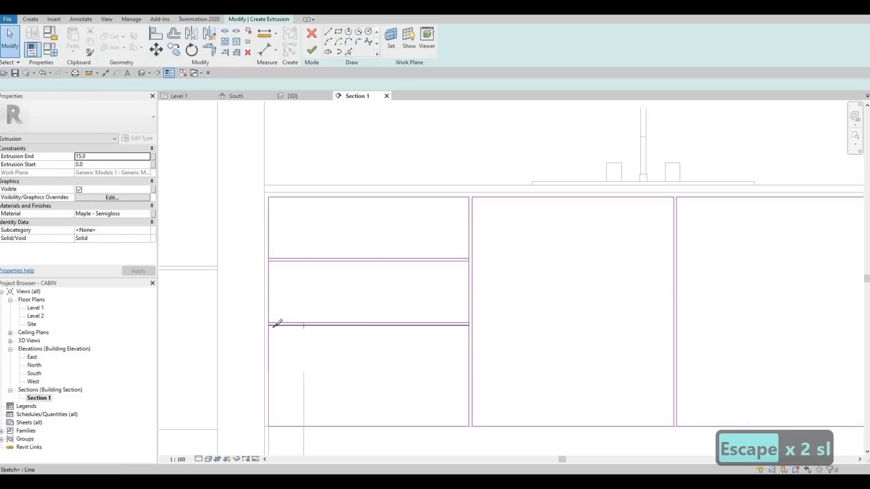
scroll(272, 327, up, 4)
click(271, 326)
middle_drag(840, 325, 526, 283)
scroll(525, 283, down, 1)
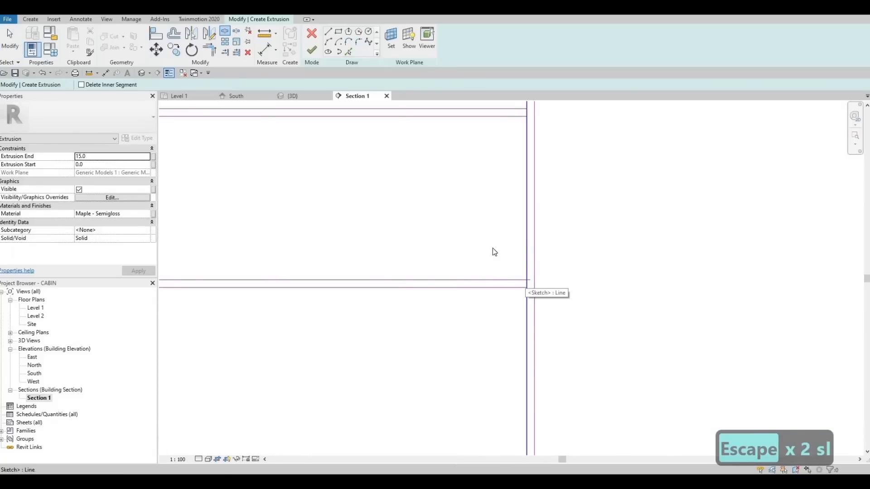
click(527, 280)
middle_drag(521, 180, 522, 250)
click(528, 186)
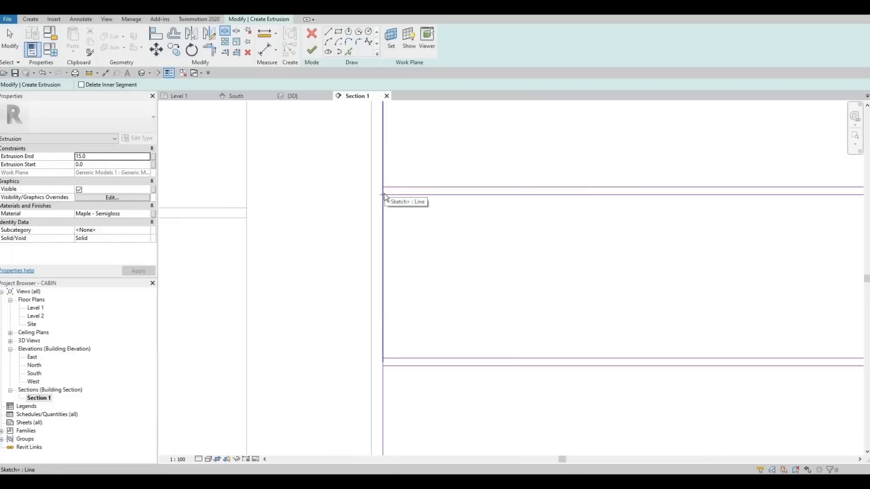
Trim the horizontal lines and the left vertical line of the leftmost unit into corners at both drawer gaps
key(Escape)
key(Escape)
key(t)
key(r)
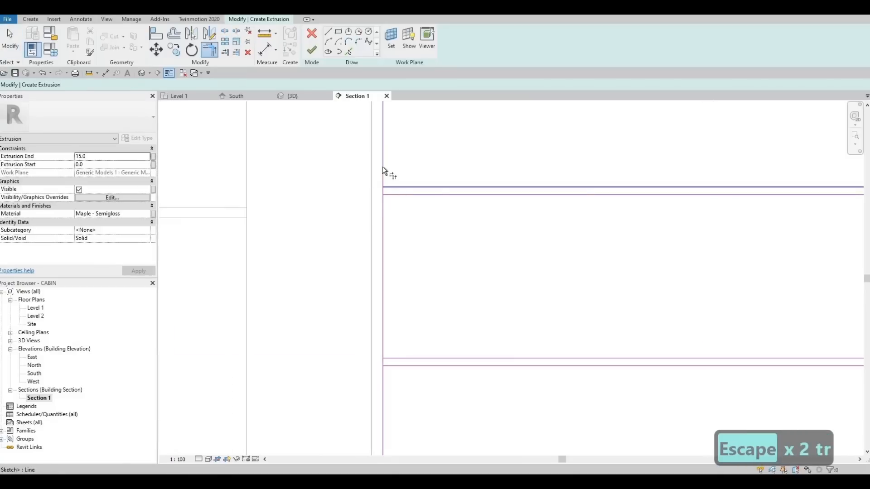
click(400, 195)
click(382, 210)
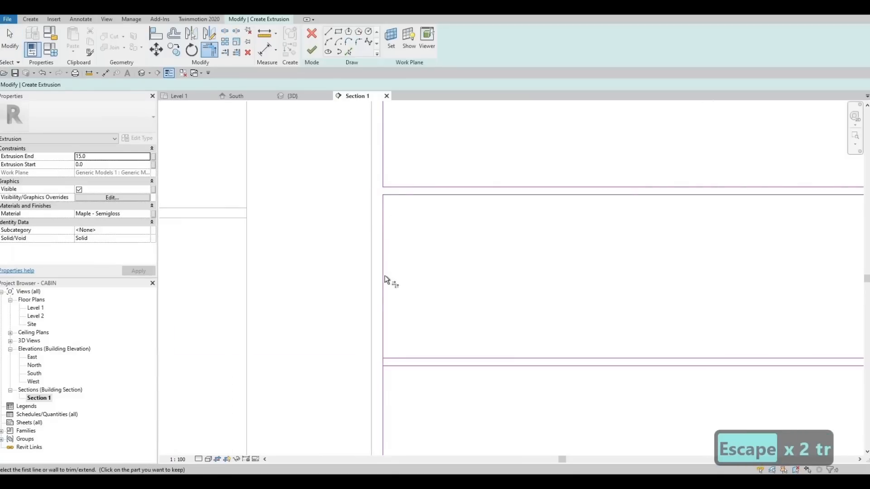
middle_drag(383, 334, 363, 280)
click(363, 280)
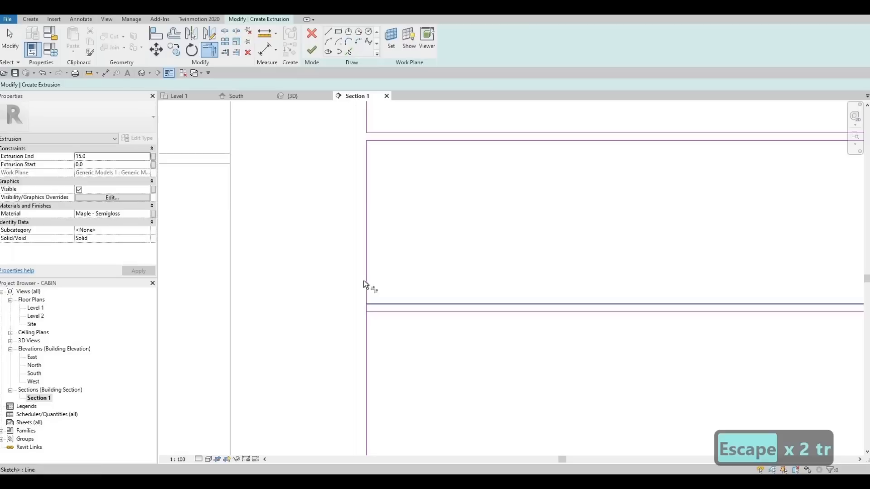
click(398, 299)
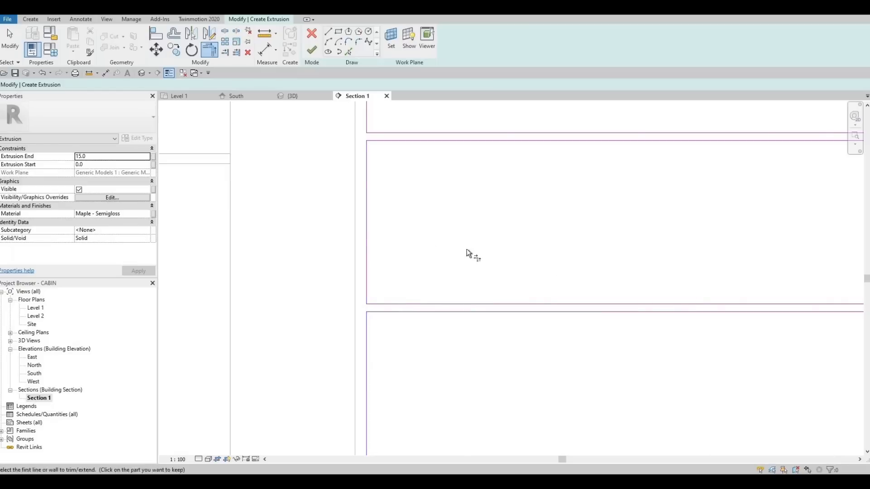
Trim the right-side corners of the leftmost unit at both gaps to close its three drawer outlines
middle_drag(854, 316, 457, 275)
click(462, 271)
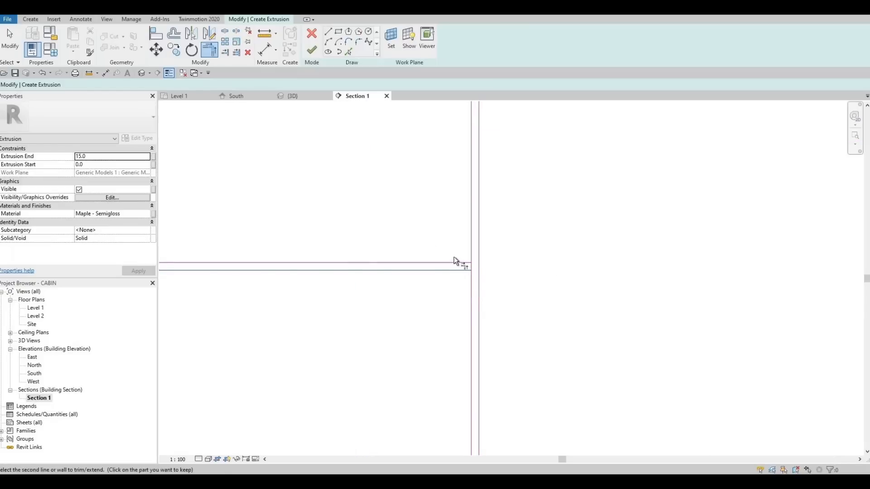
click(471, 288)
middle_drag(455, 112, 470, 234)
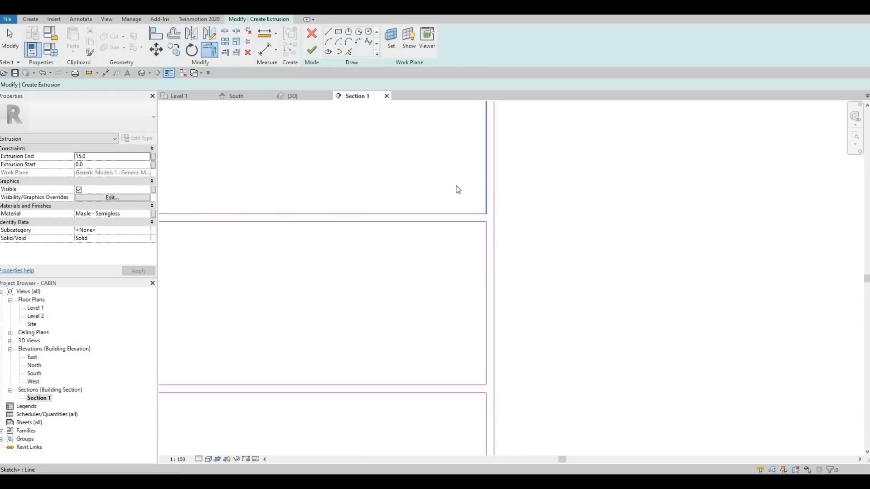
key(Escape)
Draw two horizontal lines across the full width of the rightmost panel, the first about 240 mm below its top edge
scroll(569, 213, down, 4)
scroll(569, 213, down, 2)
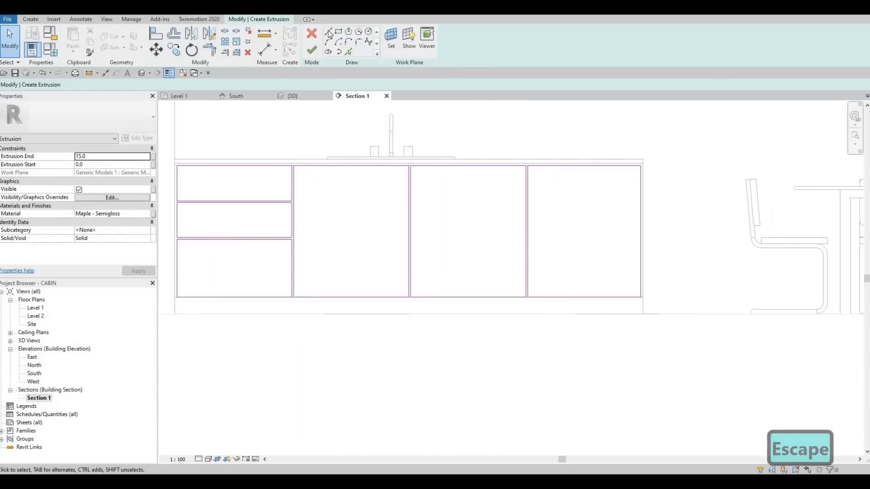
scroll(607, 188, up, 1)
click(503, 212)
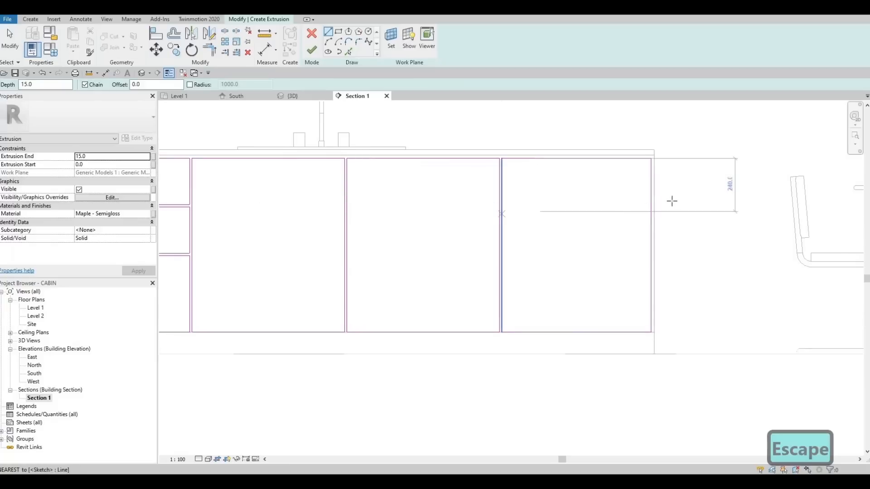
click(652, 211)
key(Escape)
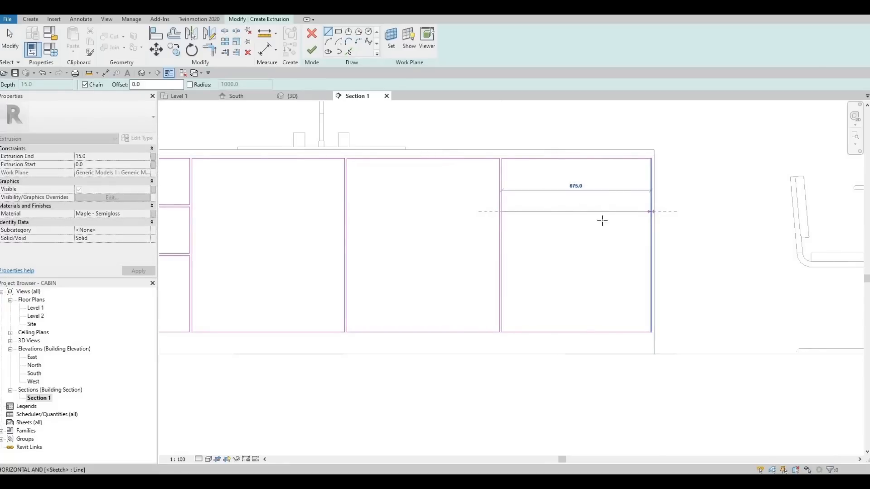
click(502, 253)
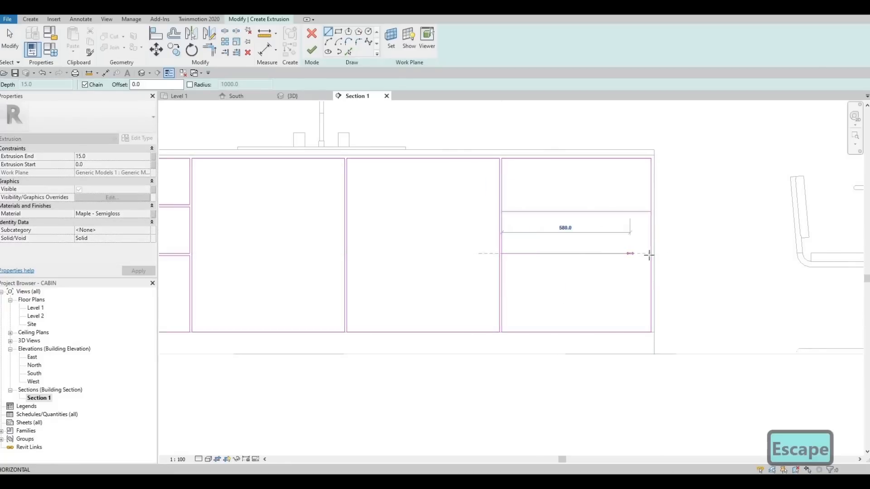
click(652, 254)
key(Escape)
middle_drag(543, 258, 652, 249)
key(Escape)
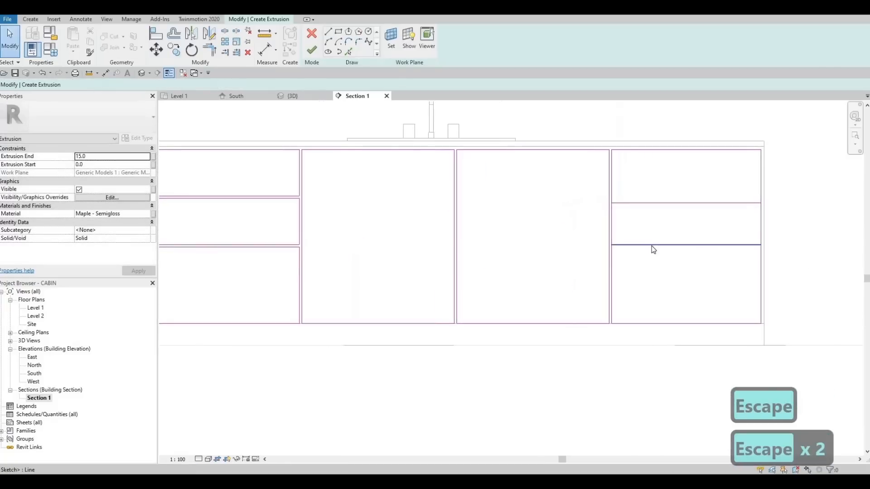
Align the rightmost panel's lower horizontal line with the top edge of the leftmost unit's bottom drawer
key(a)
key(l)
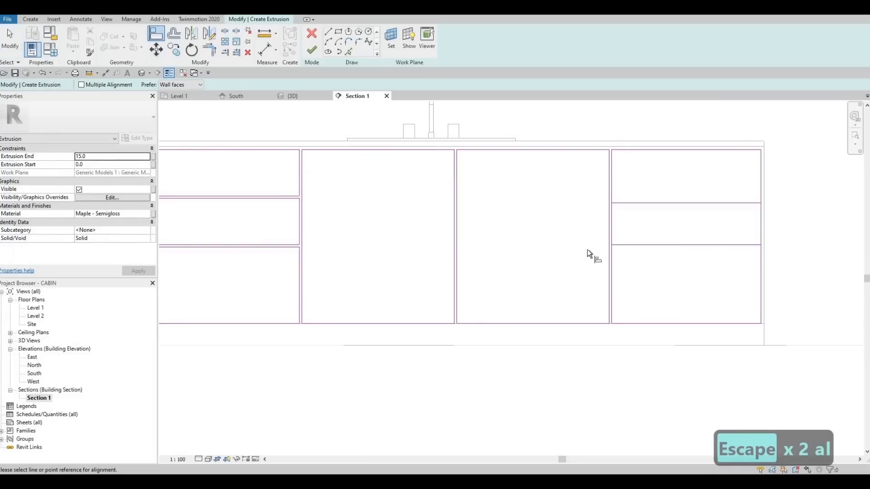
click(651, 244)
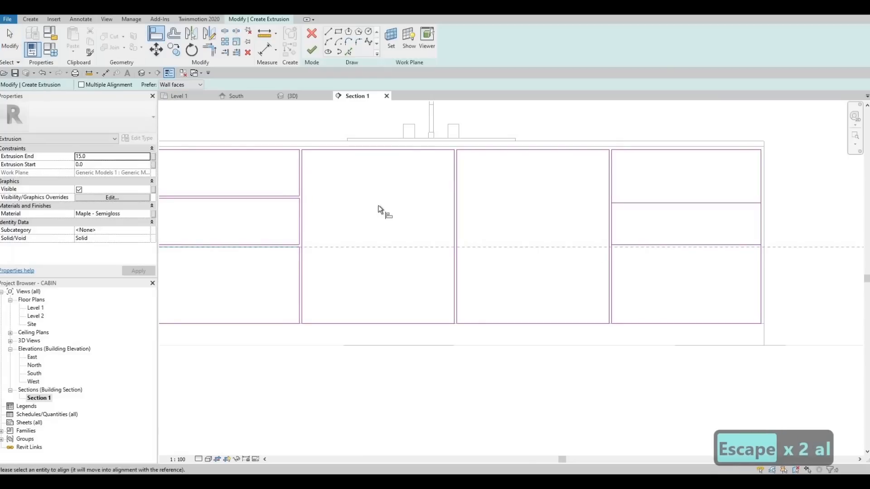
click(278, 199)
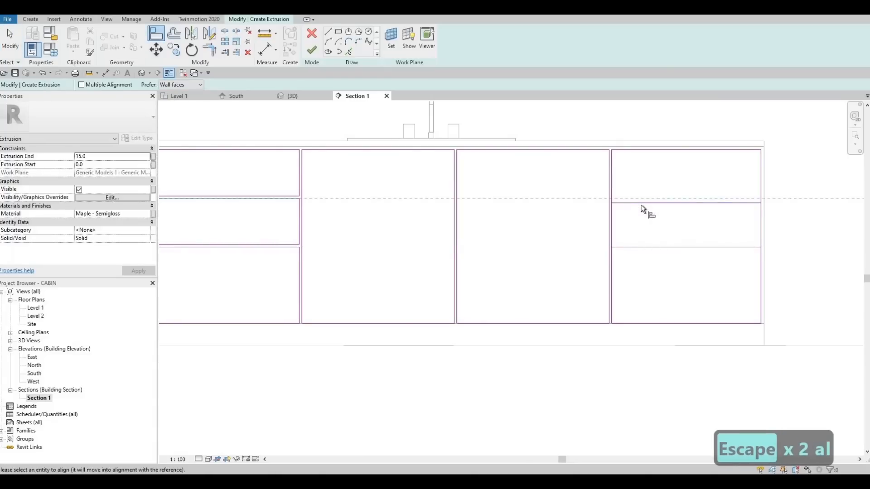
key(Escape)
key(Escape)
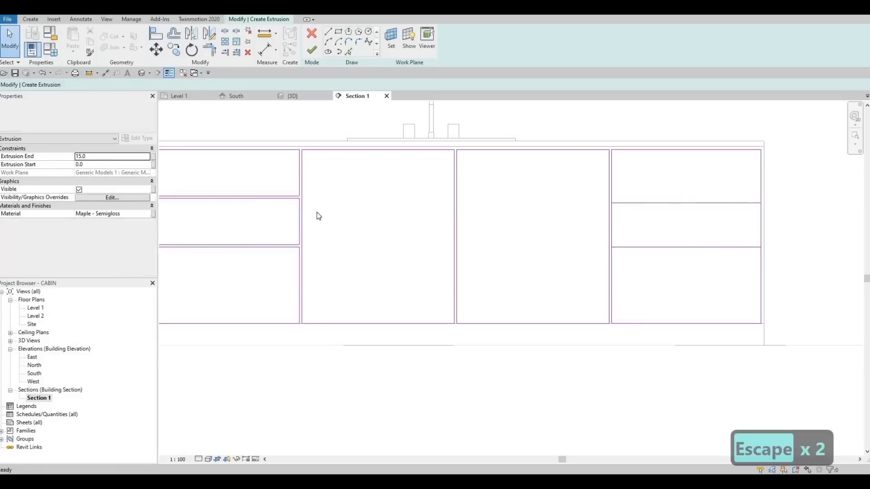
Align the rightmost panel's upper horizontal line with the top edge of the leftmost unit's middle drawer
key(a)
key(l)
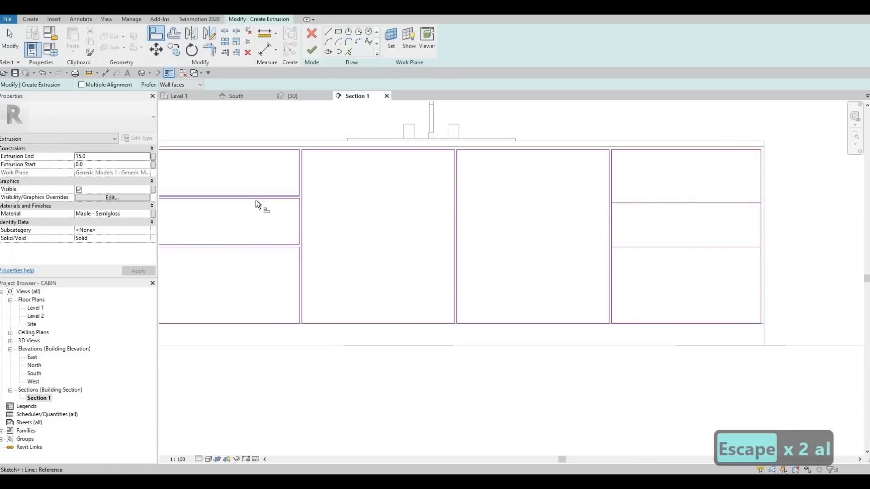
click(255, 199)
click(673, 203)
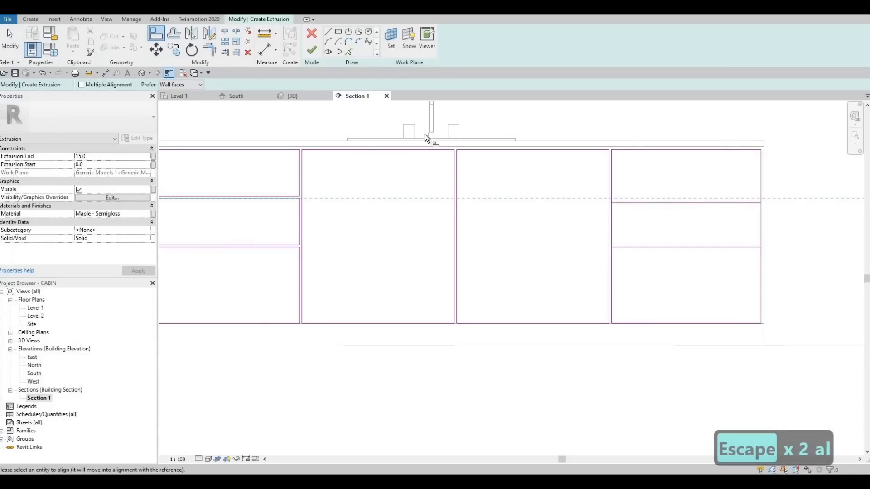
key(Escape)
key(Escape)
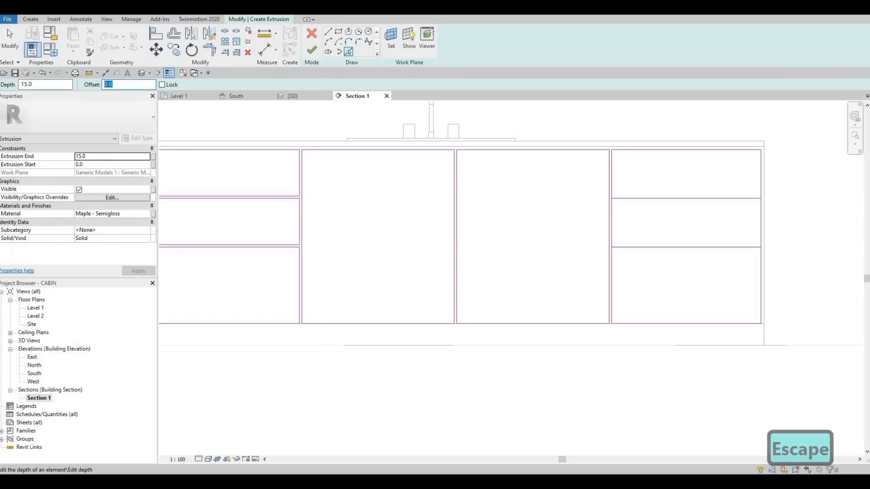
Create parallel lines 10 mm above both horizontal lines in the rightmost panel with Pick Lines
text(10)
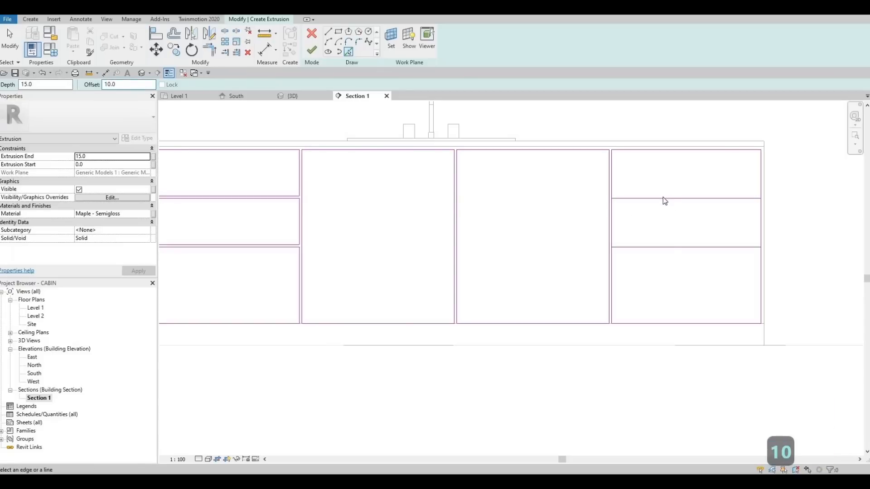
click(662, 197)
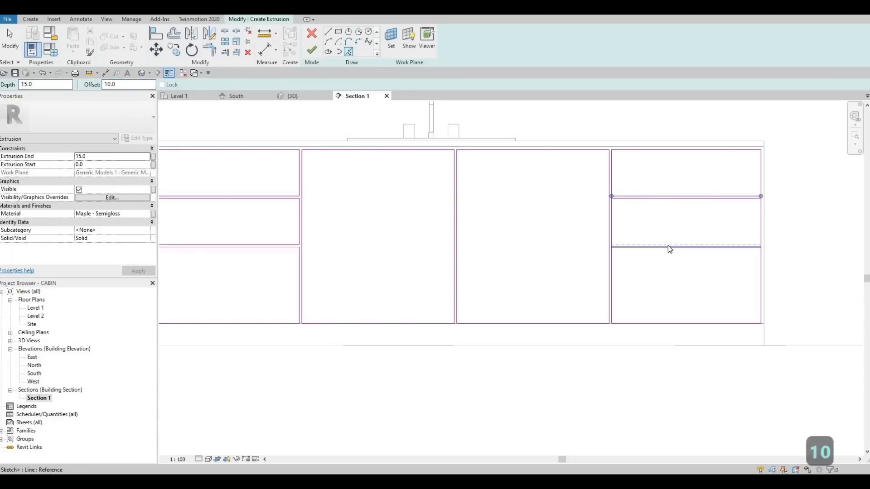
key(Escape)
key(Escape)
Split the rightmost panel's two vertical side lines within both gaps between the paired horizontal lines
key(s)
key(l)
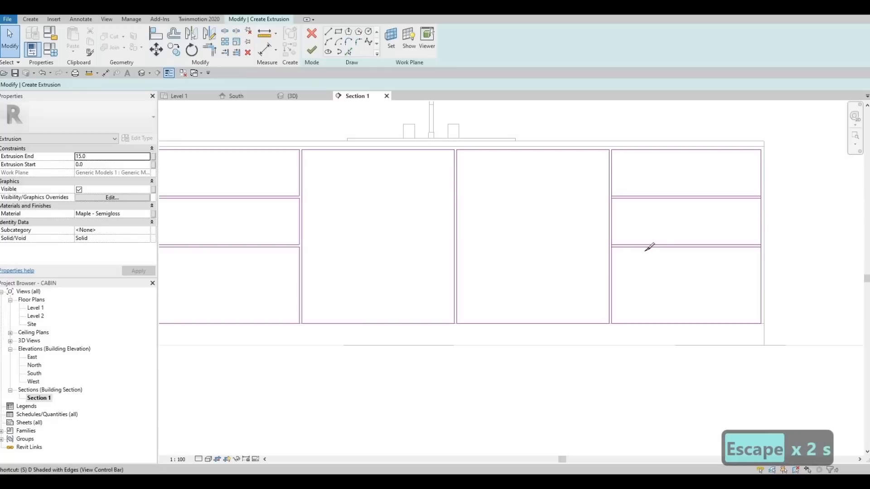
scroll(604, 249, up, 5)
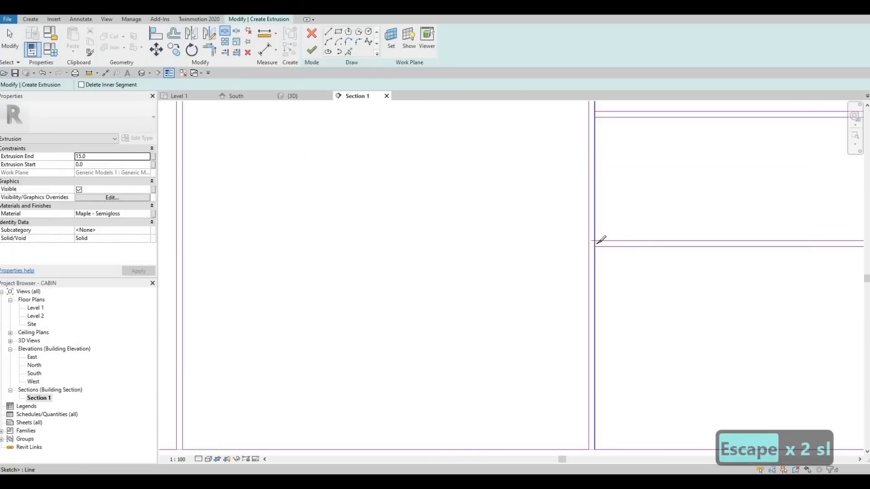
scroll(588, 204, down, 1)
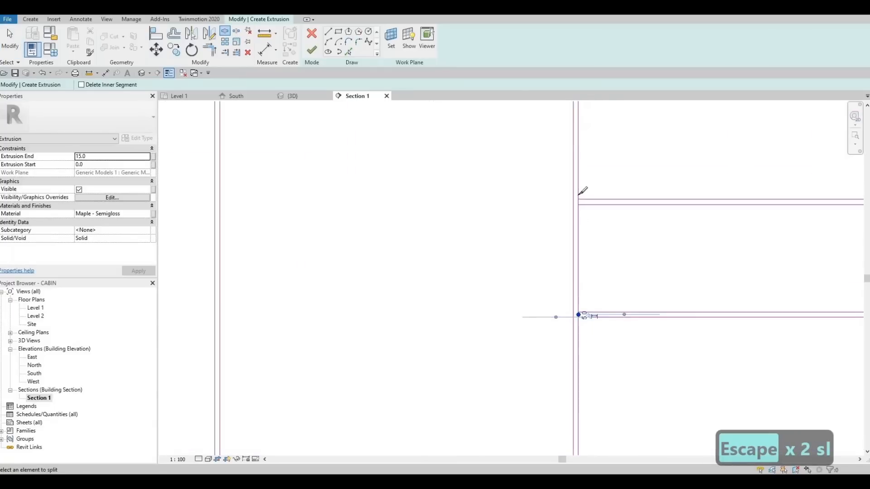
scroll(582, 189, up, 1)
scroll(527, 196, down, 2)
middle_drag(691, 179, 400, 165)
scroll(617, 174, up, 2)
click(617, 174)
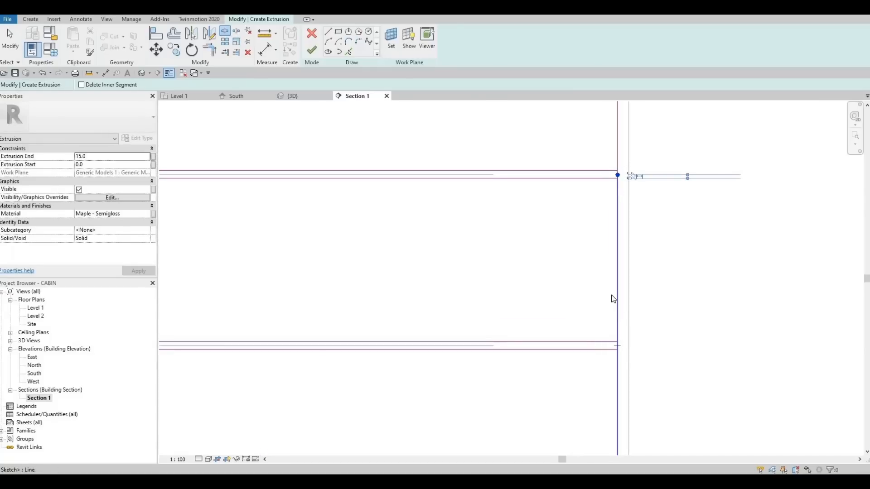
Trim the left-side corners of the rightmost unit's top and middle drawers
key(Escape)
key(Escape)
scroll(612, 297, down, 1)
key(t)
key(r)
middle_drag(308, 186, 337, 187)
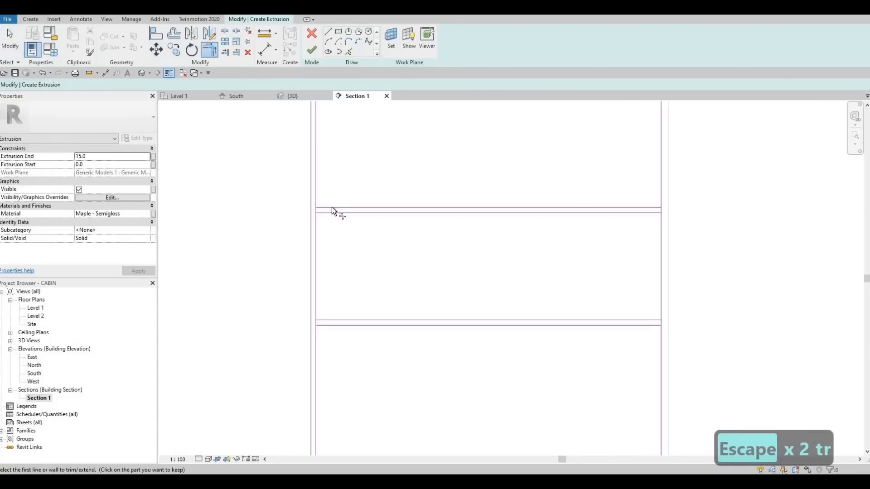
click(332, 208)
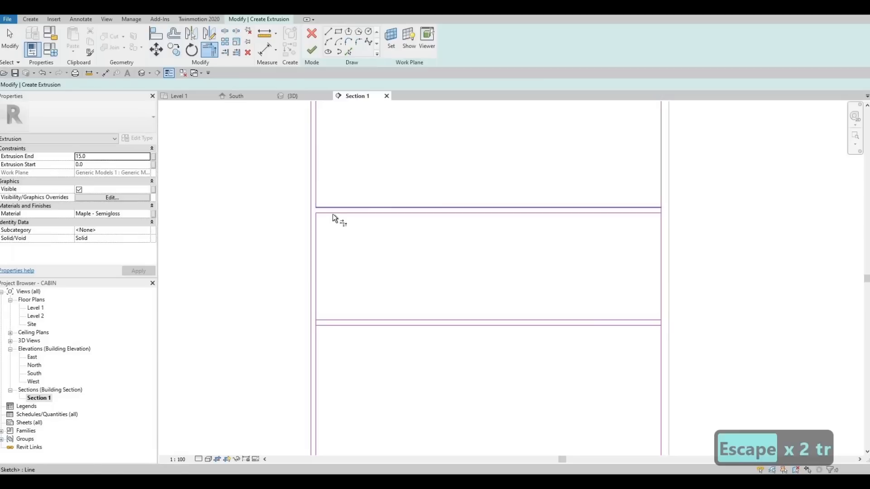
click(317, 234)
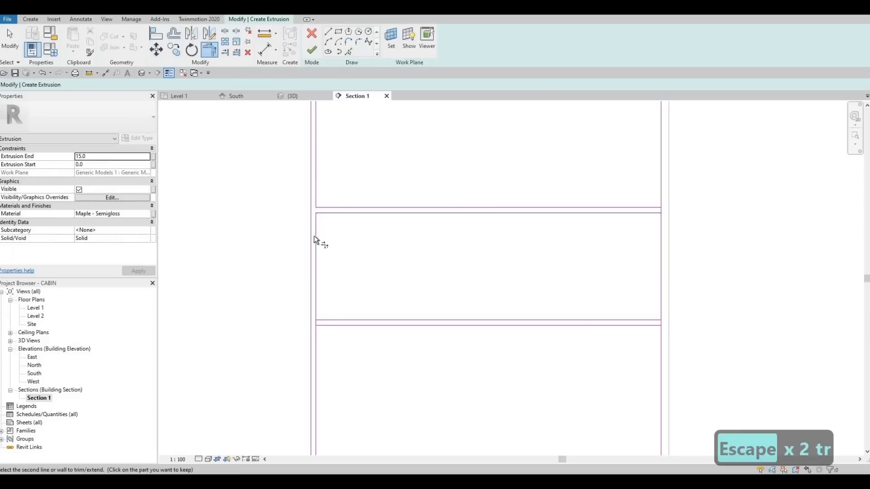
click(332, 321)
click(317, 336)
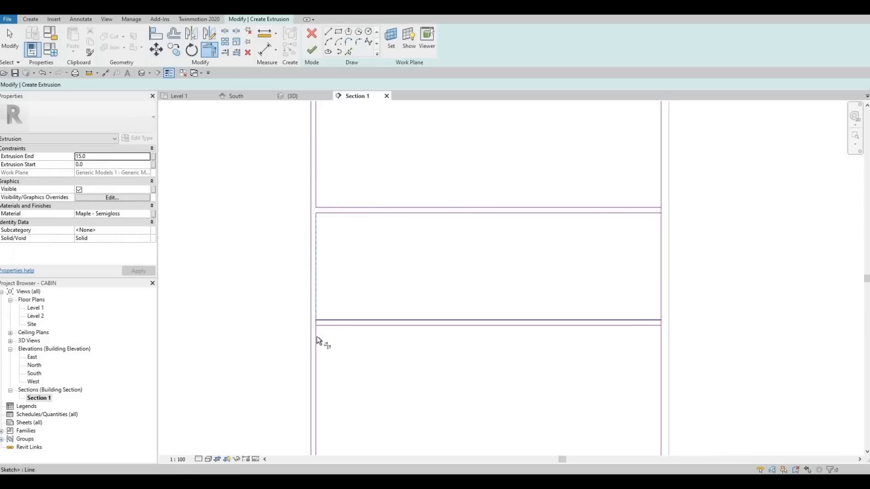
Trim the corners at the left end of the rightmost unit's lower gap and along its right side to close the drawer outlines
click(325, 325)
click(315, 327)
scroll(321, 328, up, 2)
key(Escape)
key(Escape)
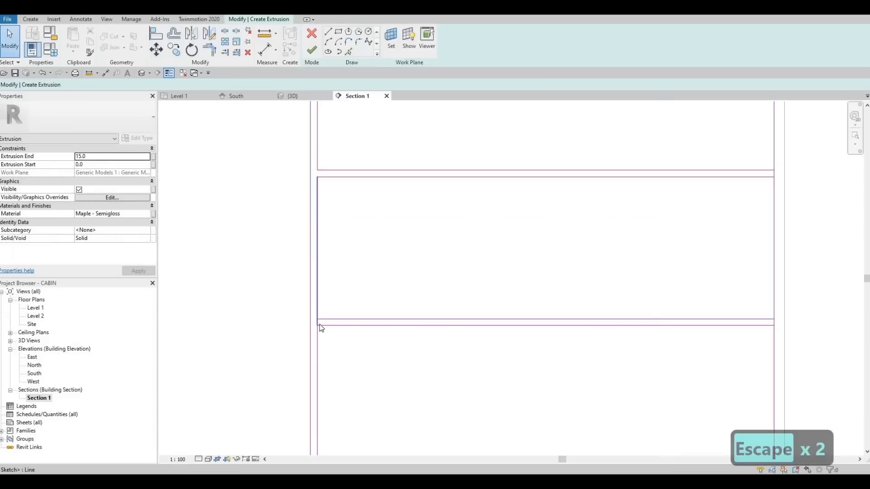
key(t)
key(r)
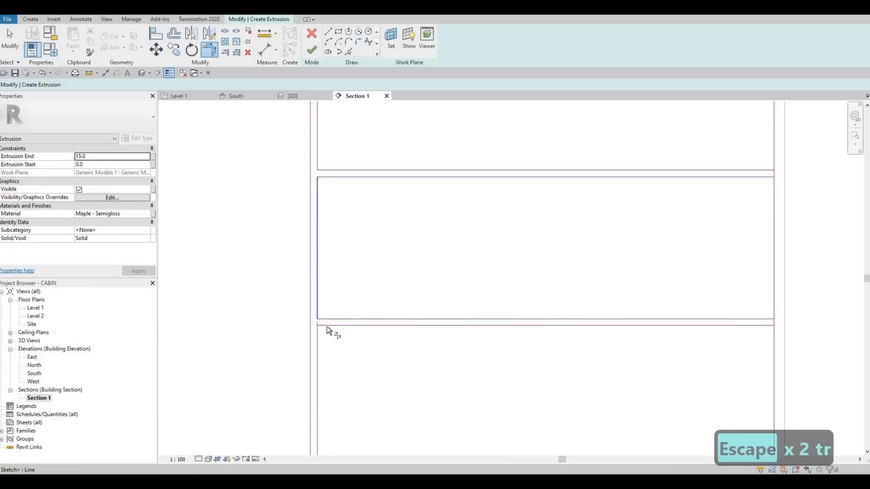
click(327, 326)
click(319, 333)
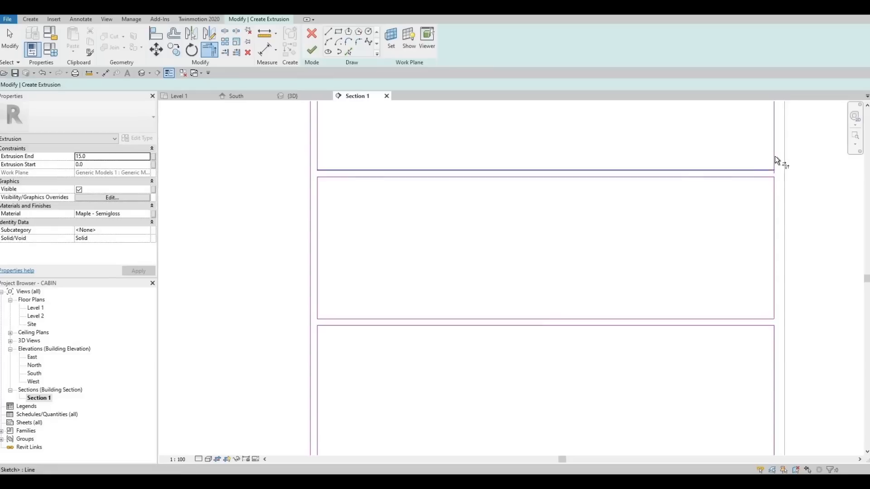
scroll(711, 250, down, 3)
scroll(623, 279, down, 2)
key(Escape)
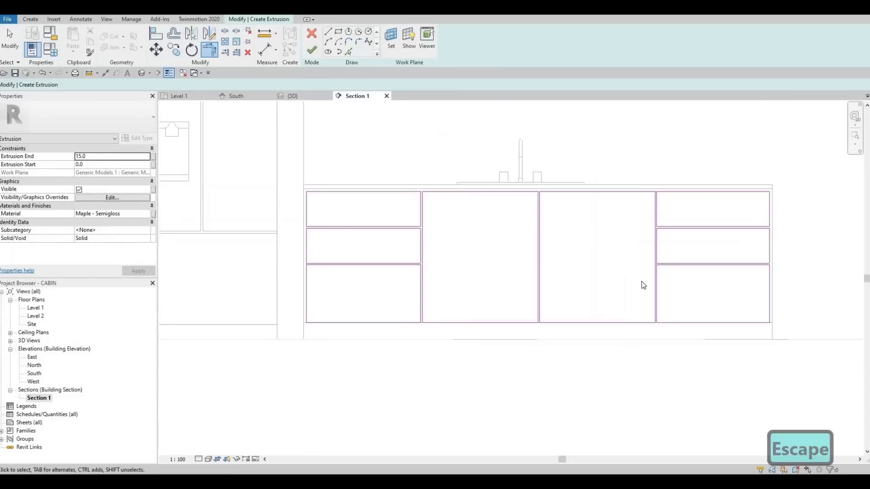
Finish the cabinet-front extrusion sketch and complete the in-place model
click(312, 51)
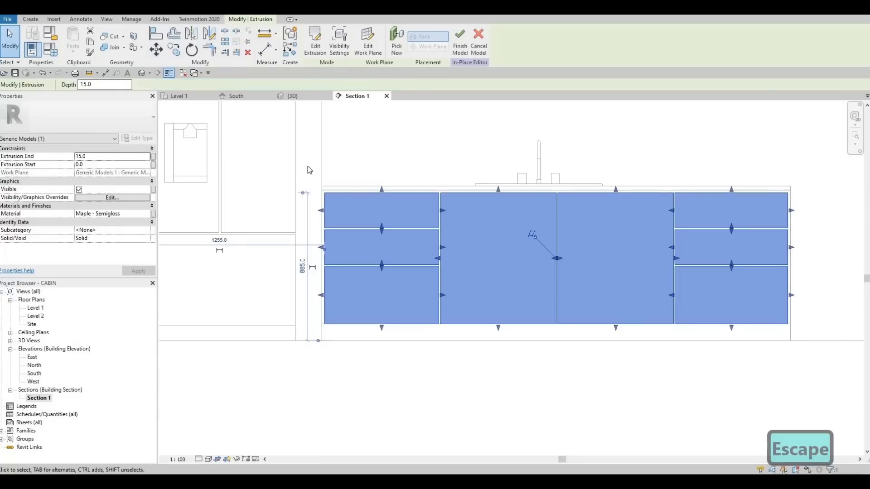
click(460, 45)
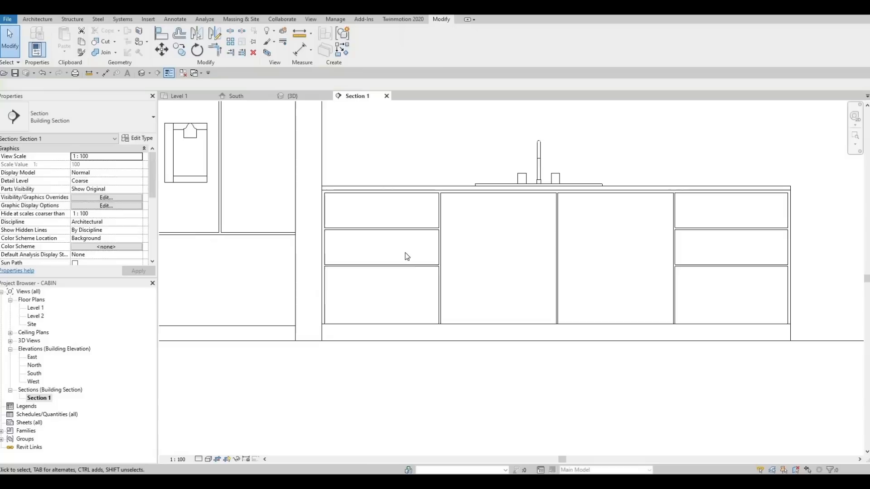
scroll(471, 257, down, 3)
key(Escape)
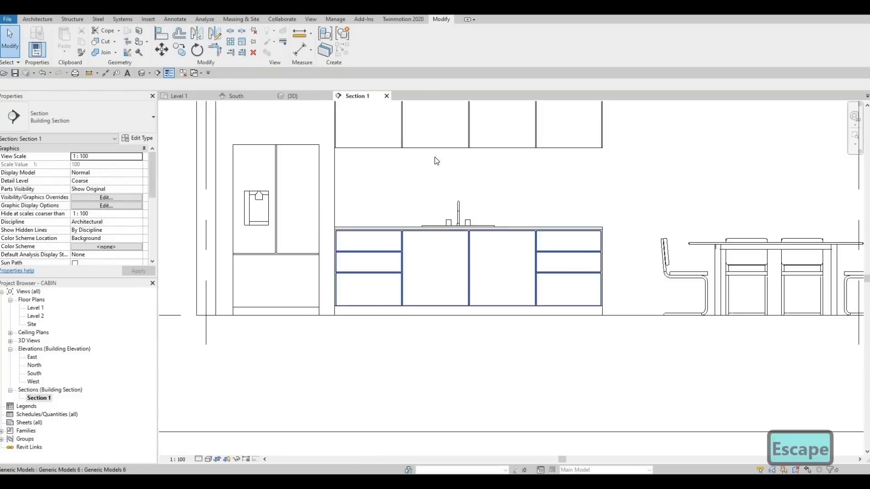
scroll(464, 216, up, 1)
middle_drag(462, 211, 467, 245)
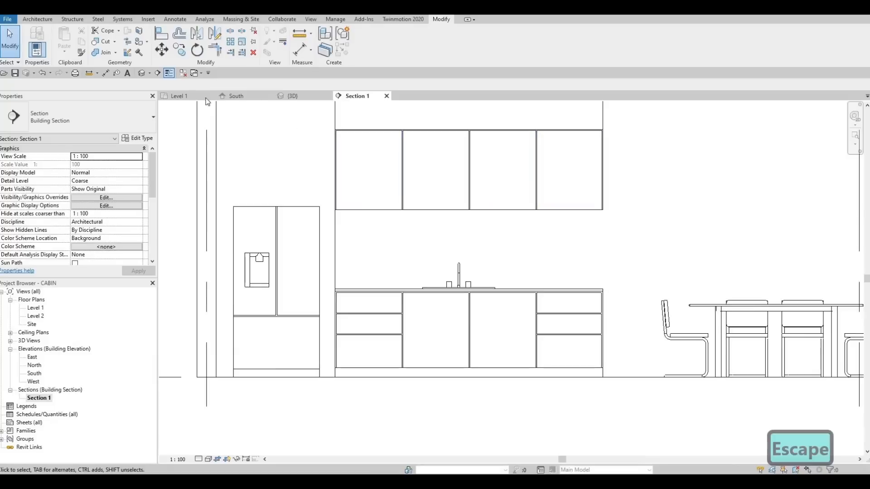
Examine the new base cabinet fronts and the rest of the kitchen in the 3D view
click(141, 73)
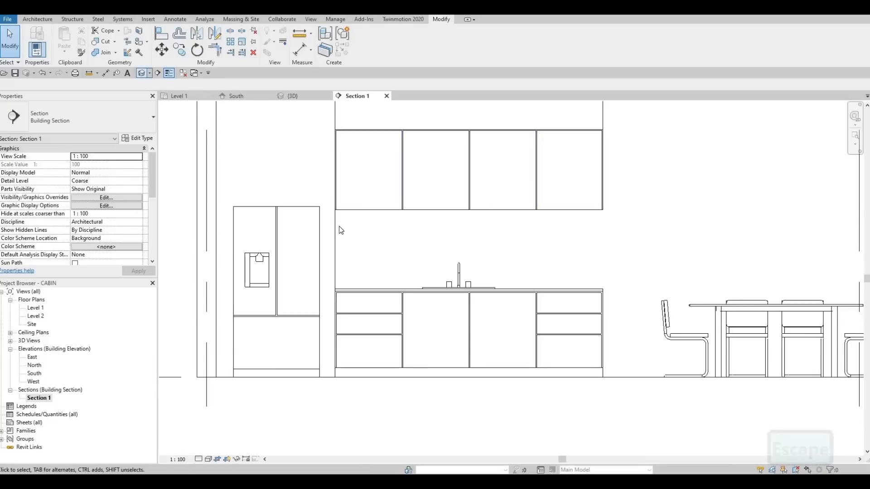
shift+middle_drag(307, 301, 428, 259)
scroll(428, 259, down, 2)
shift+middle_drag(428, 259, 502, 289)
middle_drag(388, 272, 341, 297)
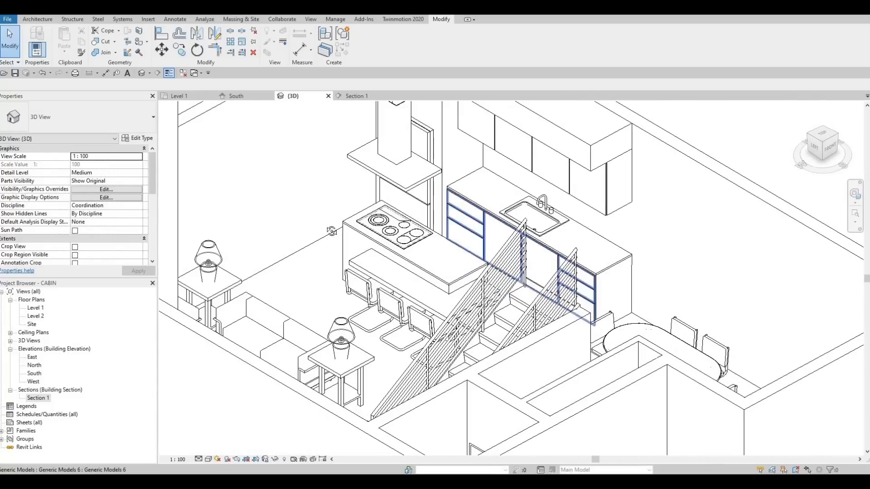
middle_drag(331, 231, 275, 254)
shift+middle_drag(457, 177, 376, 316)
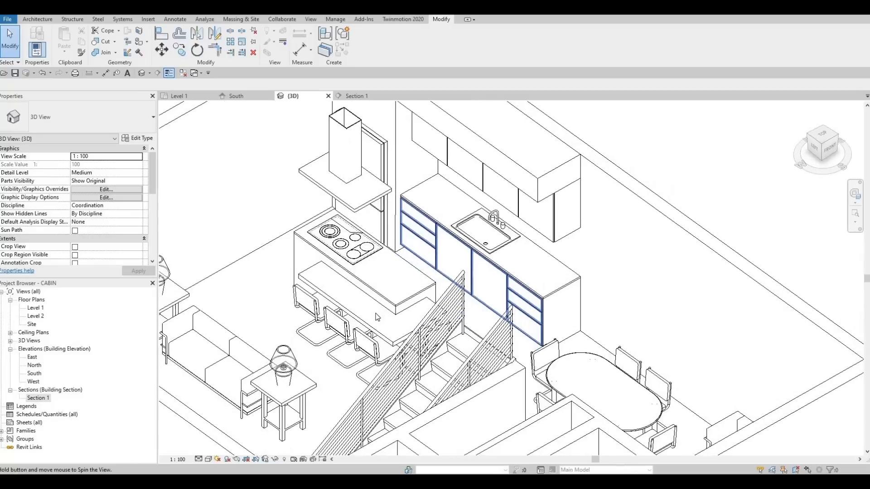
scroll(377, 317, up, 1)
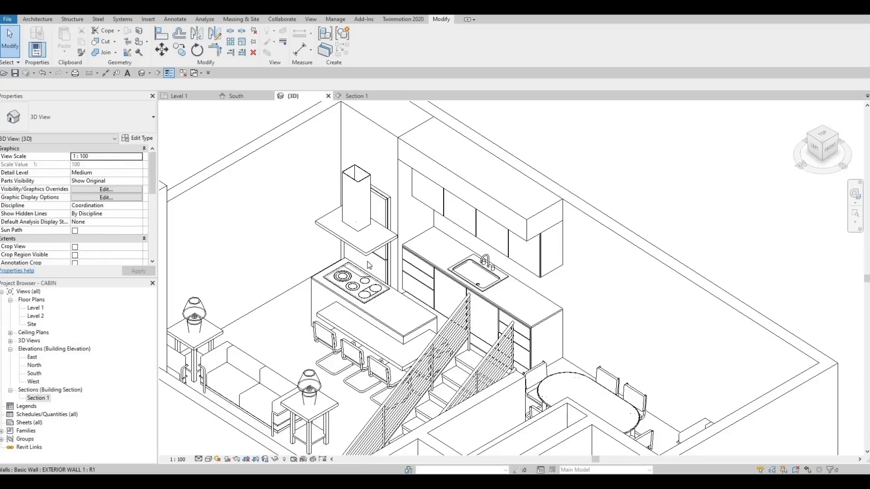
scroll(401, 257, down, 2)
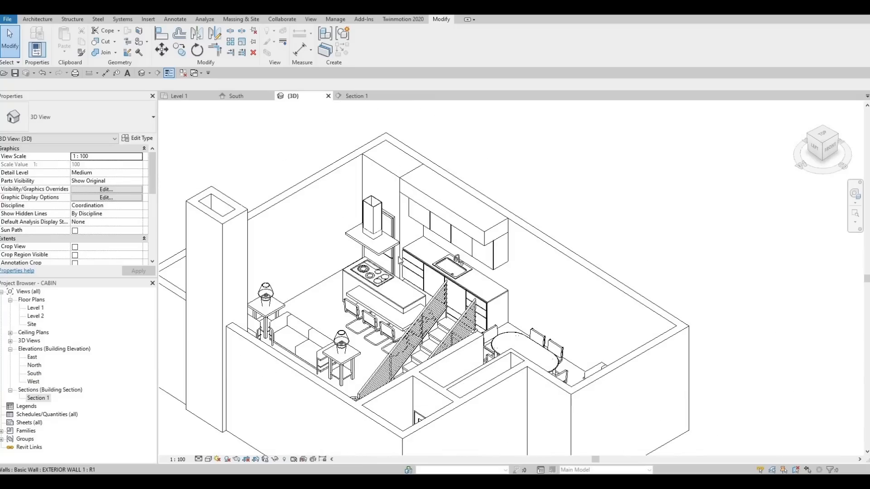
scroll(398, 257, up, 2)
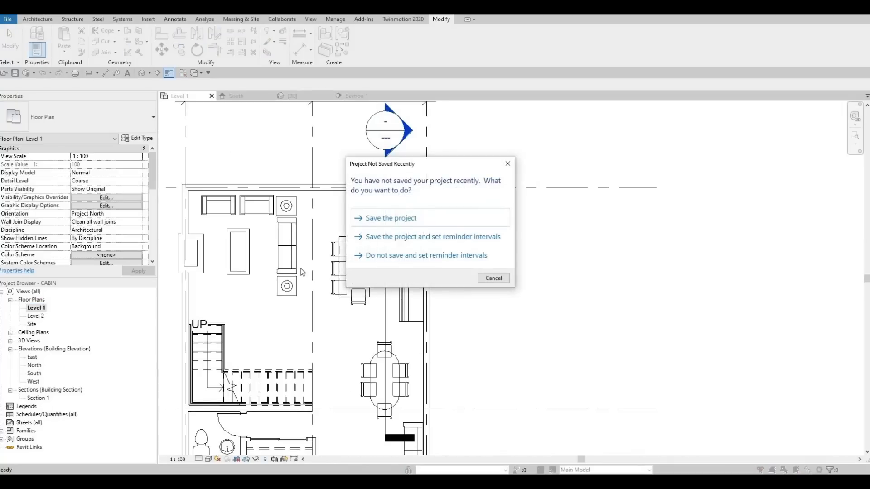
Start a floor on Level 1 and duplicate the Generic Floor - 400mm type
key(Escape)
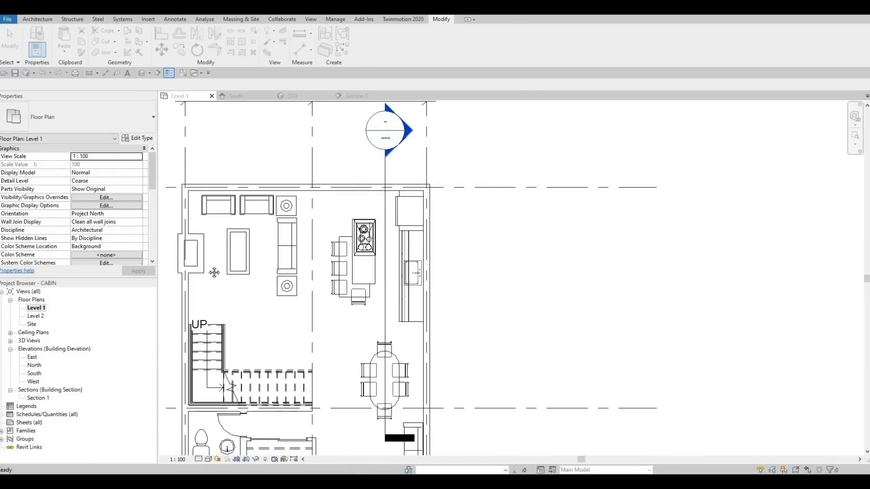
click(37, 19)
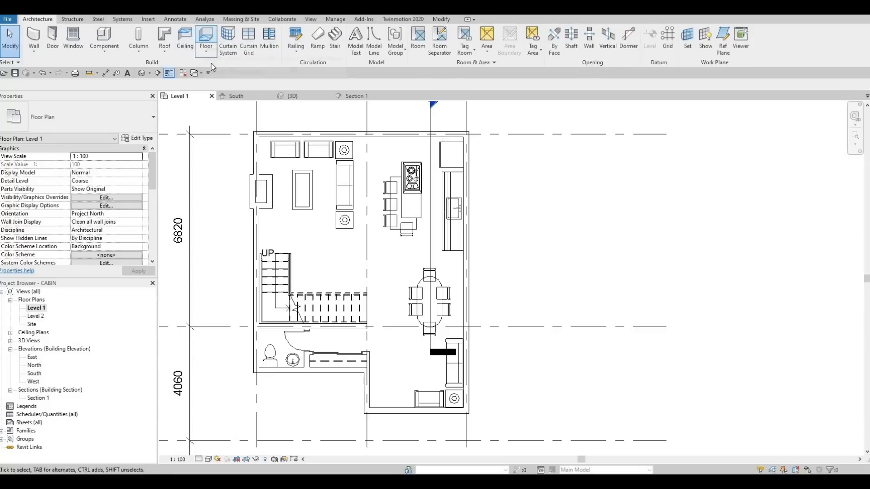
click(206, 39)
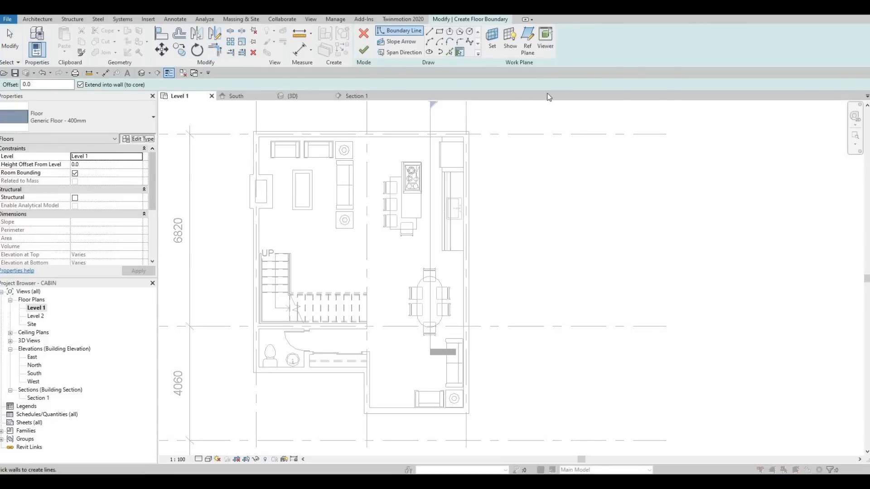
click(625, 89)
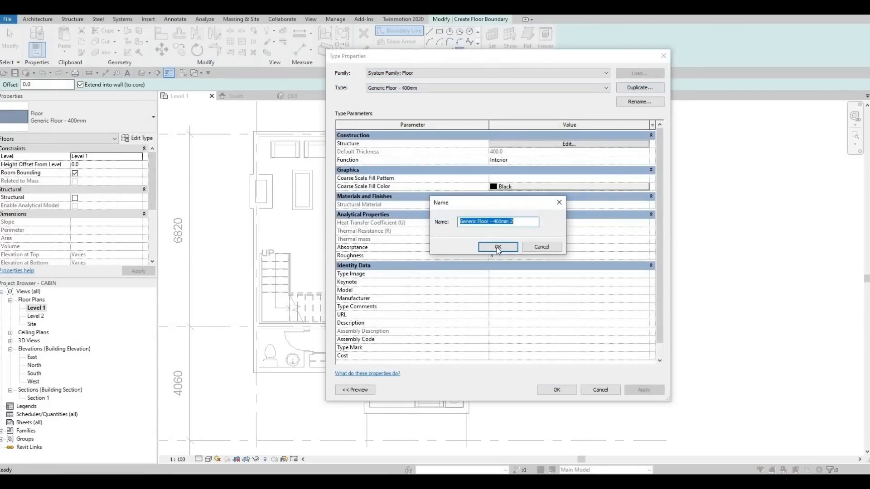
click(498, 247)
click(510, 144)
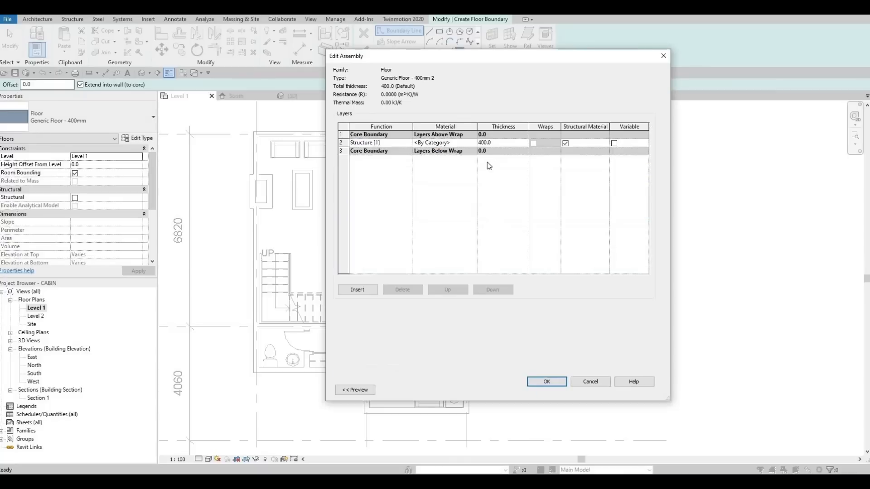
click(594, 382)
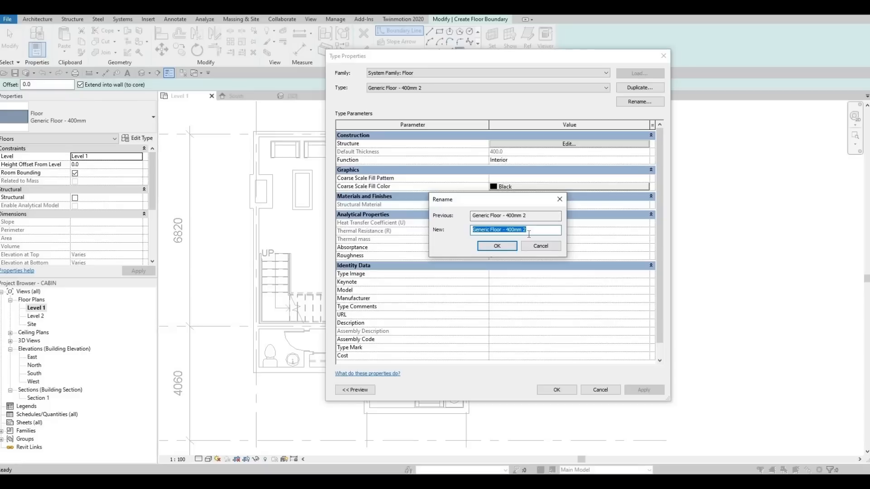
Rename the duplicated floor type as FLOOR 1
text(fOOR)
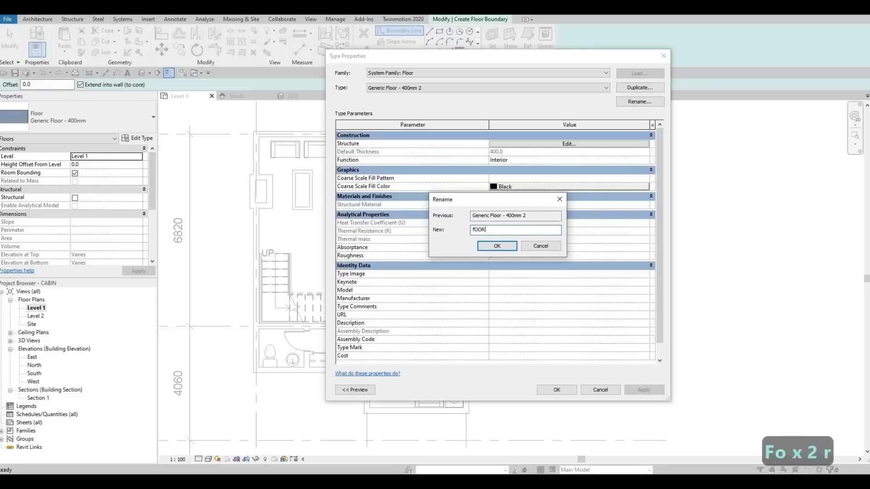
key(BackSpace)
key(BackSpace)
key(BackSpace)
key(BackSpace)
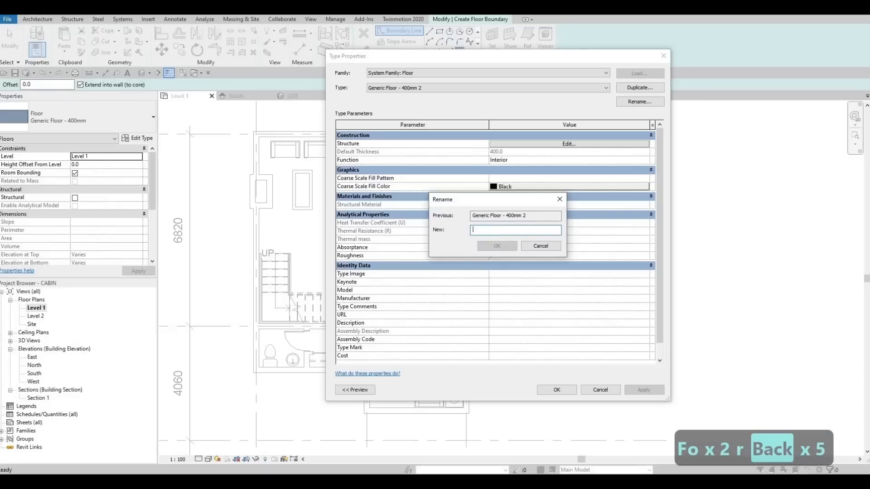
text(FLOOR 1)
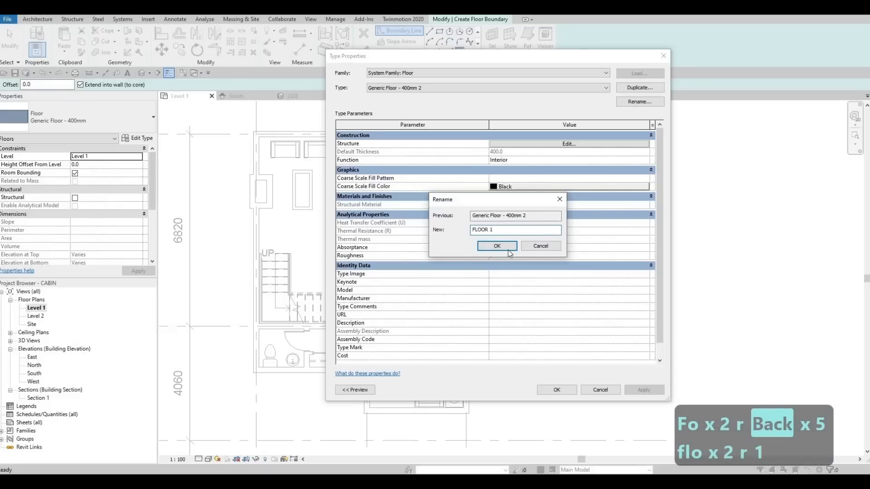
click(507, 248)
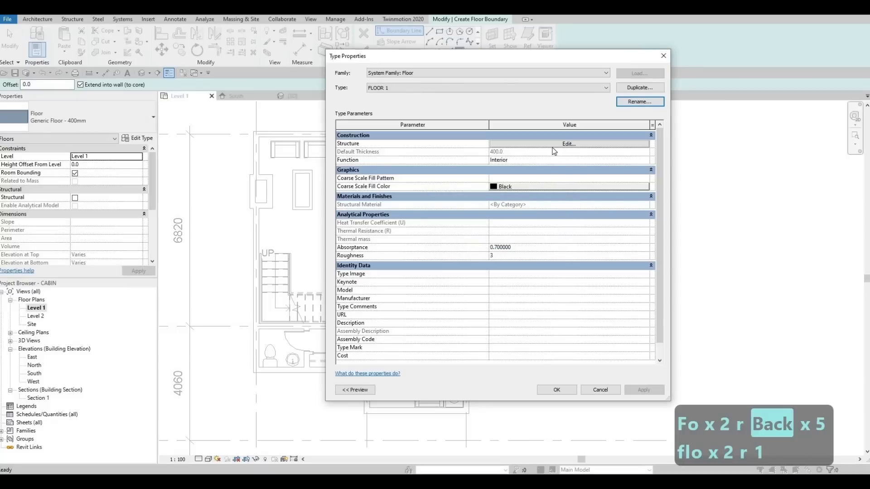
Set the thickness of FLOOR 1's structure layer to 200 mm
click(509, 143)
click(509, 142)
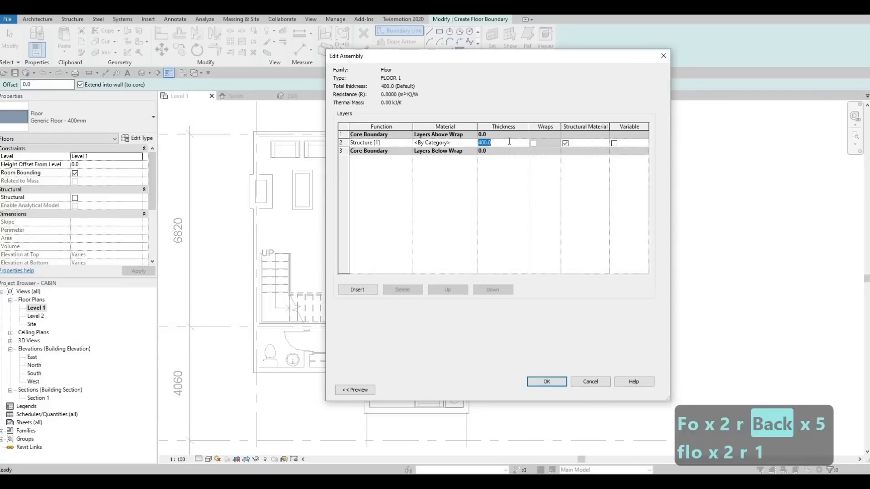
text(200)
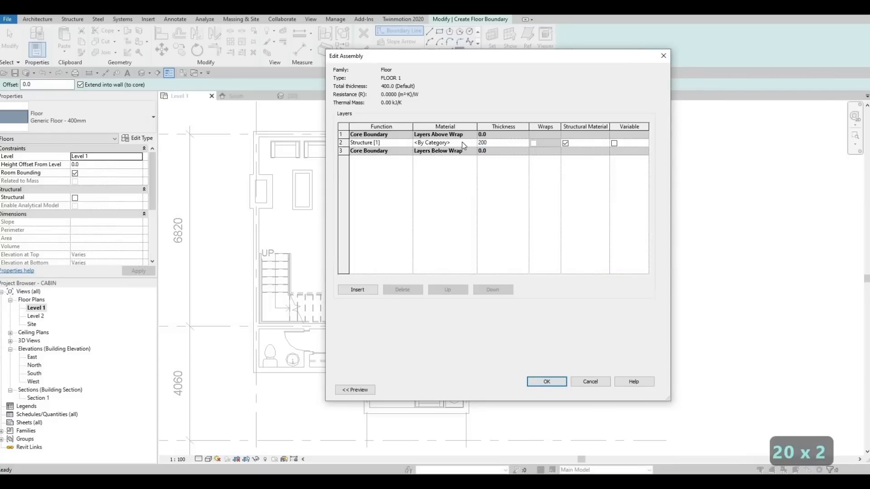
Browse the Stone category of the AEC Materials library for the structure layer's material
click(475, 143)
click(473, 142)
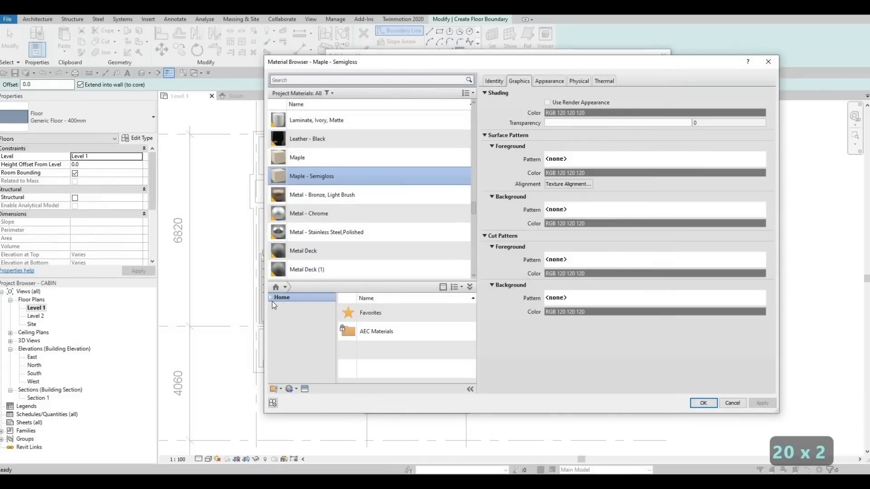
click(271, 298)
click(275, 315)
scroll(295, 358, down, 4)
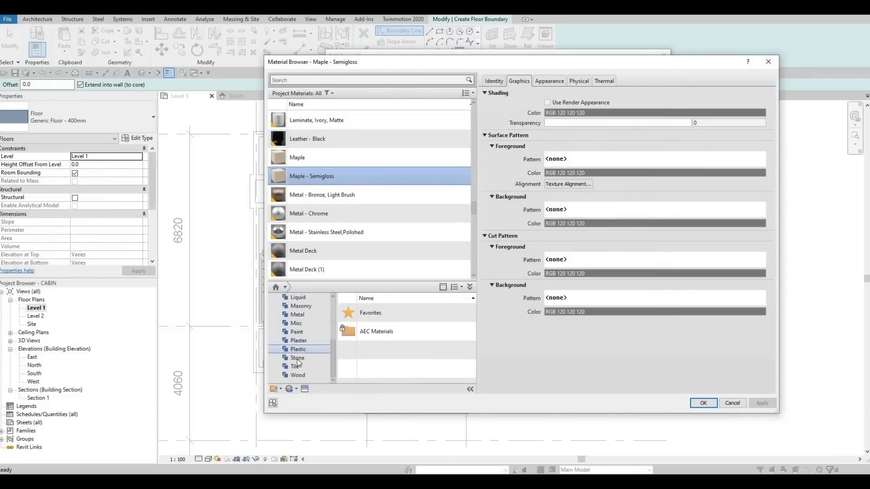
click(297, 358)
scroll(407, 351, down, 1)
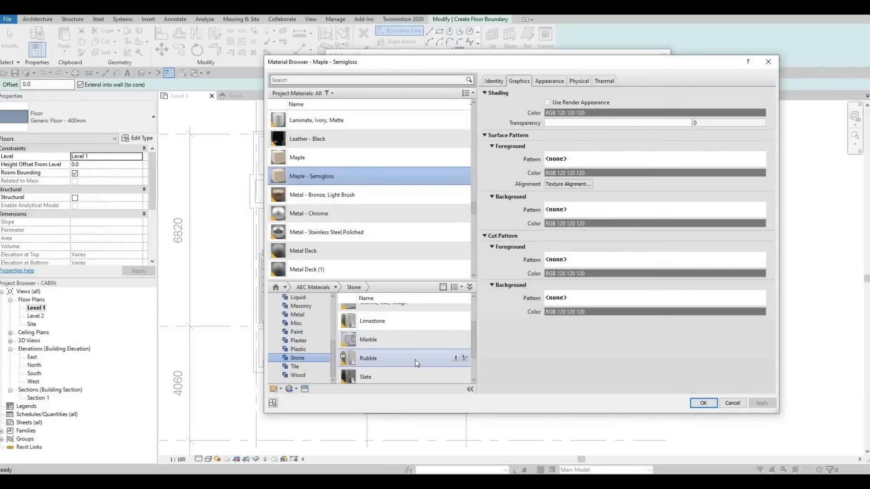
scroll(417, 361, down, 2)
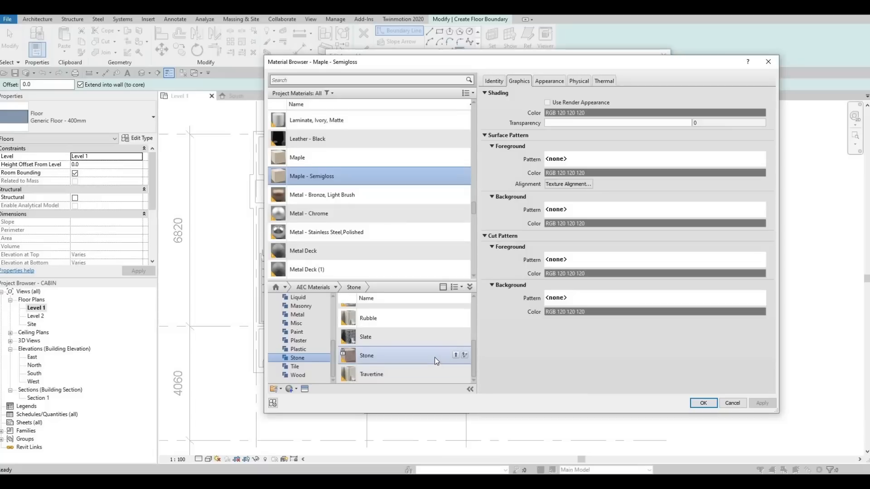
scroll(434, 357, up, 3)
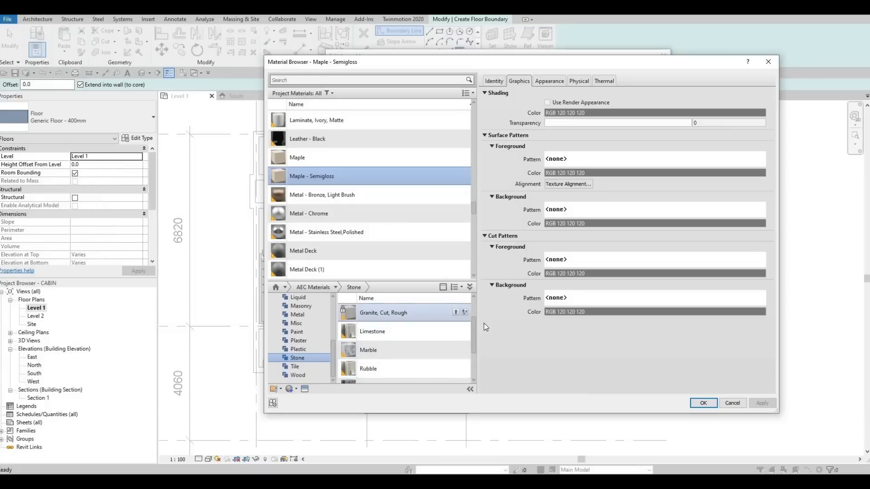
Add Limestone to the project materials, assign it to FLOOR 1's structure layer and accept the type settings
click(489, 255)
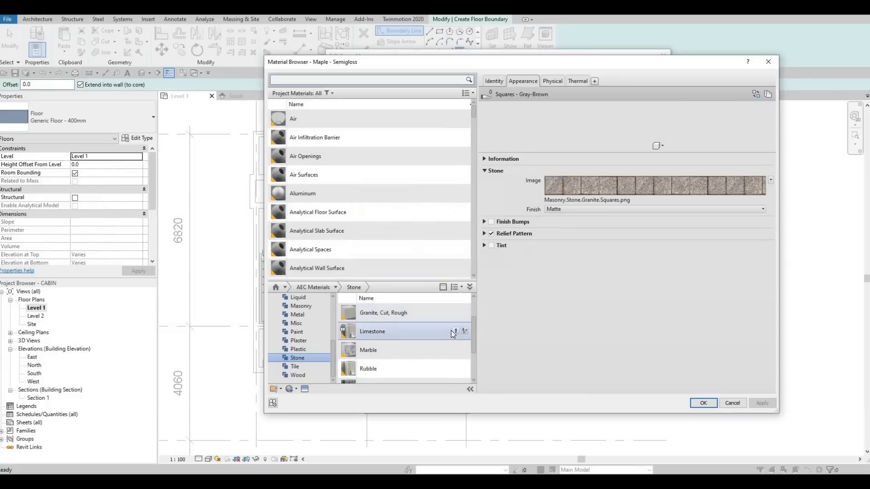
click(451, 333)
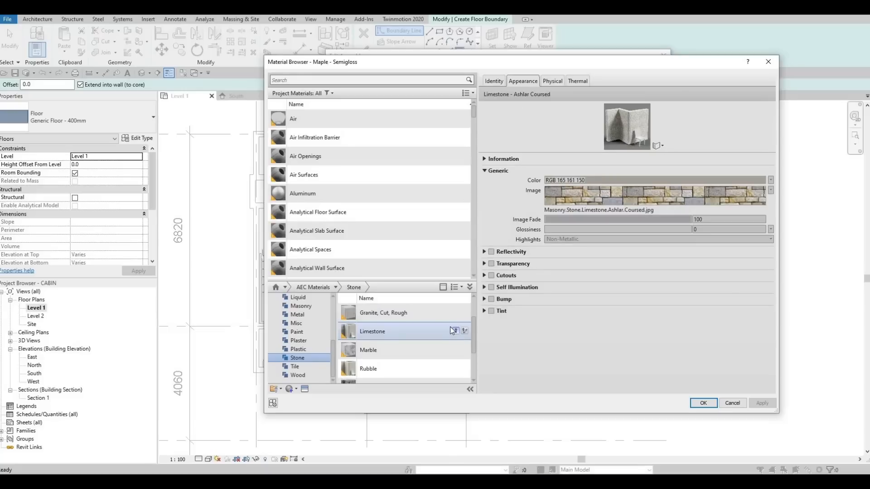
click(450, 327)
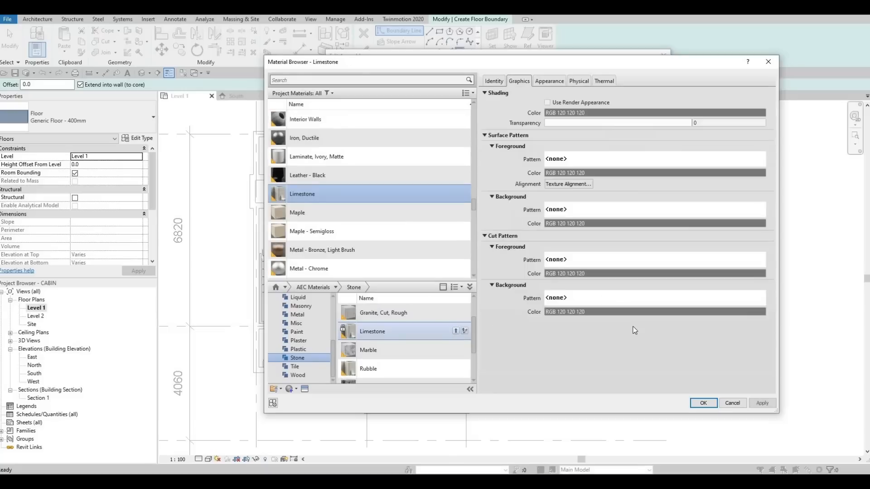
click(703, 403)
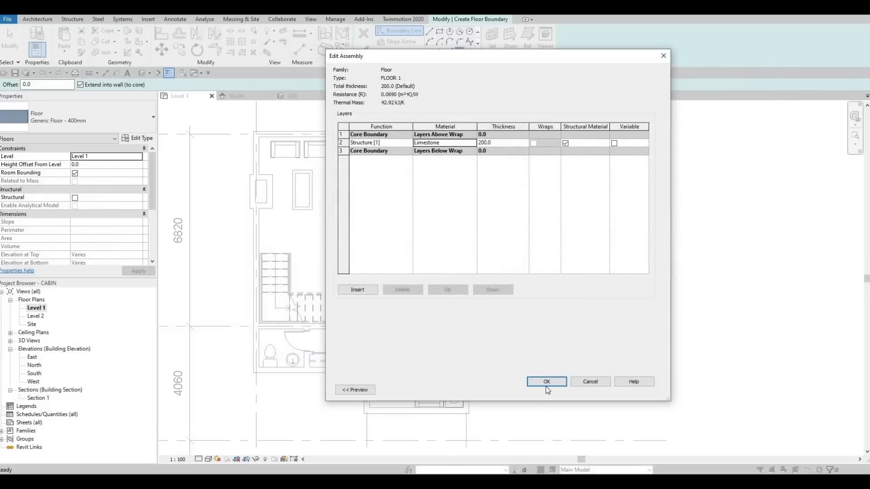
click(547, 383)
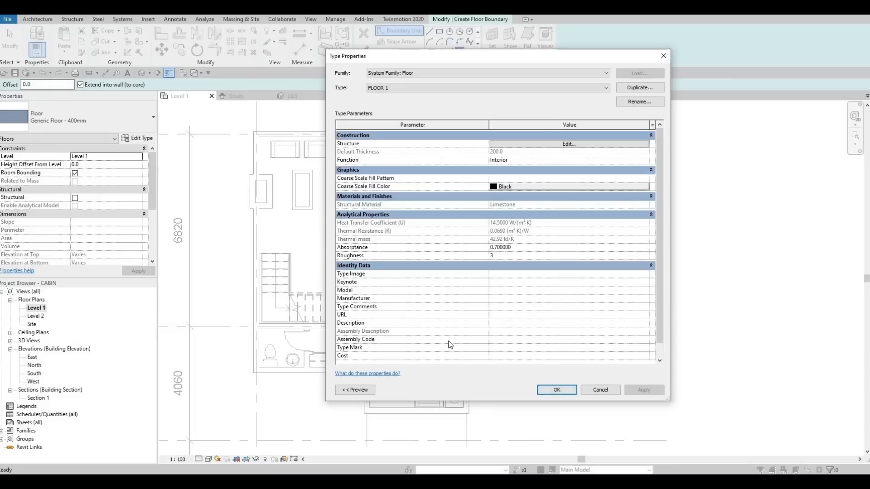
click(553, 390)
middle_drag(293, 189, 302, 192)
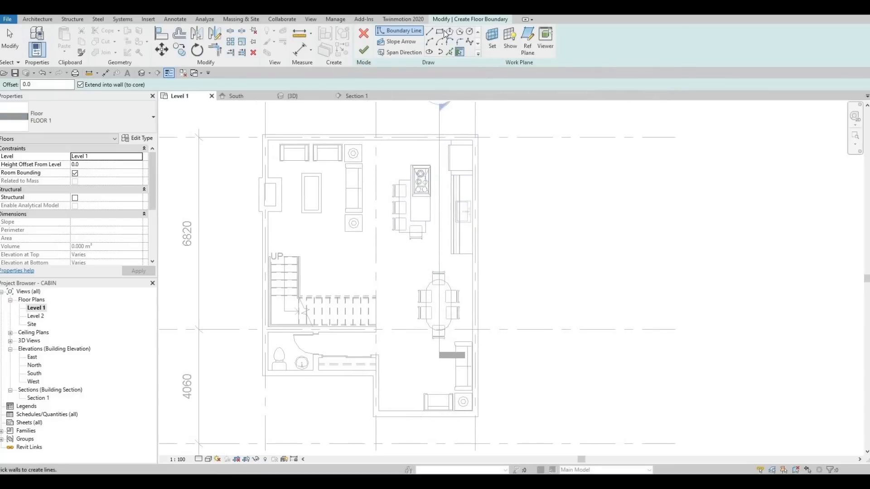
scroll(274, 144, up, 1)
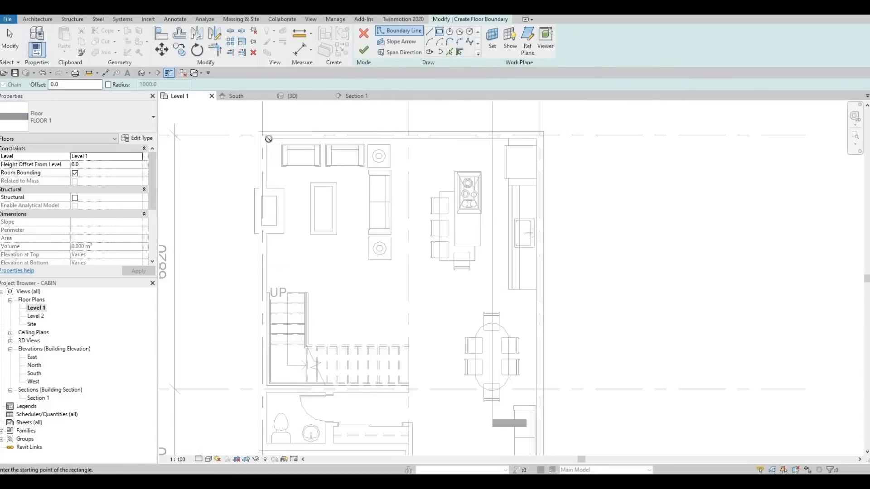
click(266, 139)
middle_drag(334, 217, 323, 137)
scroll(390, 224, down, 1)
key(Escape)
scroll(323, 136, up, 1)
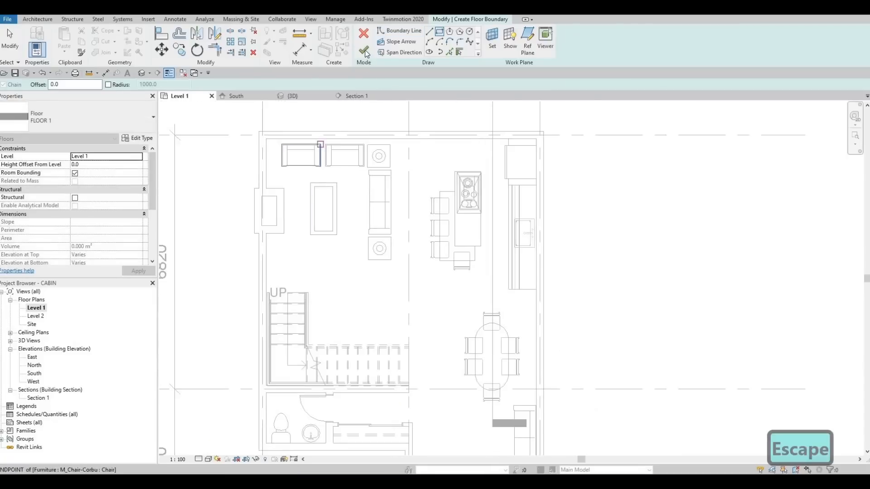
Sketch a rectangular floor boundary along the outer faces of the exterior walls, spanning the cabin's opposite outer corners
click(363, 50)
key(Escape)
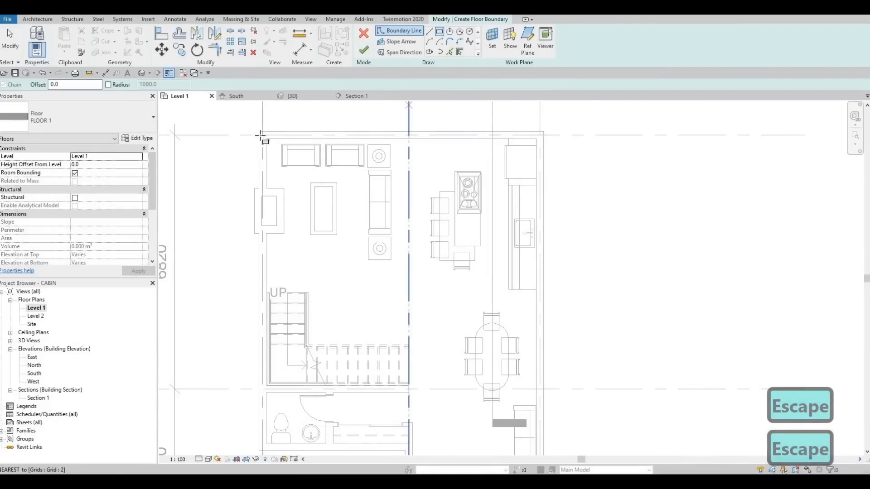
click(259, 132)
middle_drag(441, 367, 431, 309)
middle_drag(497, 389, 439, 238)
scroll(462, 283, down, 1)
scroll(464, 271, up, 1)
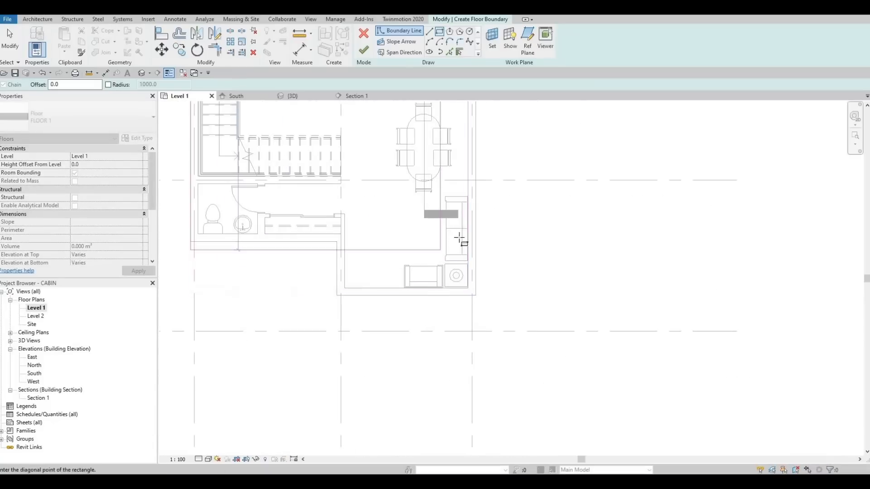
click(475, 295)
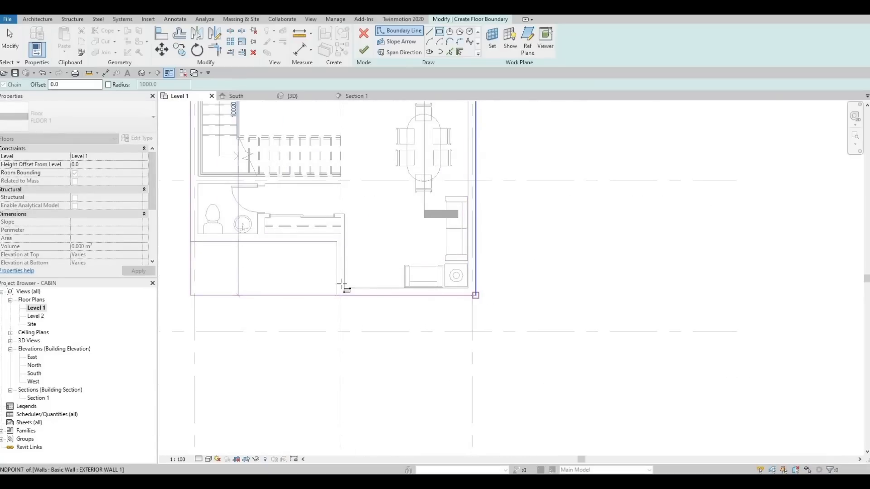
key(Escape)
scroll(356, 362, down, 3)
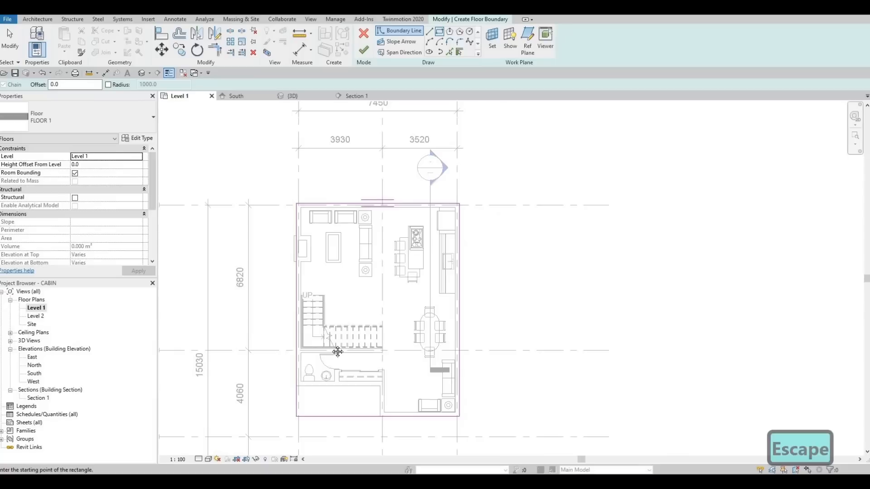
Add floor boundary lines along the outer faces of the two recessed exterior walls beside the bathroom using Pick Lines
middle_drag(320, 310, 297, 244)
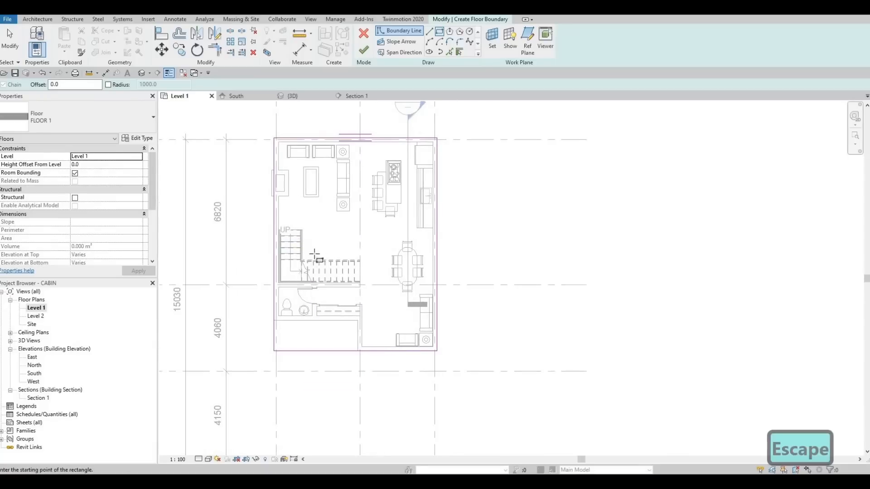
middle_drag(317, 309, 314, 318)
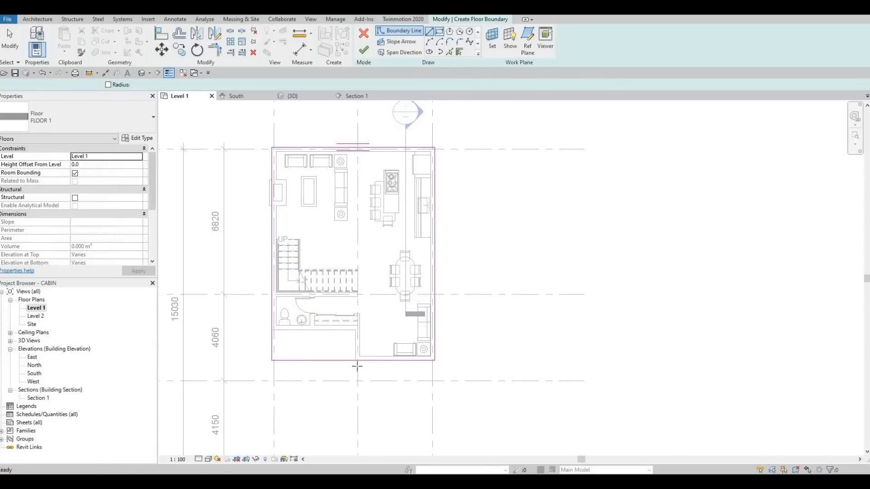
key(Escape)
key(Escape)
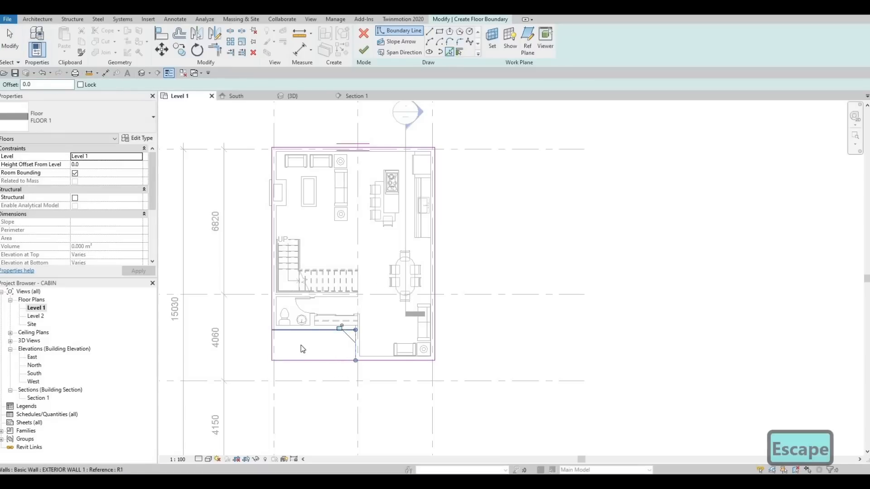
key(Escape)
key(Escape)
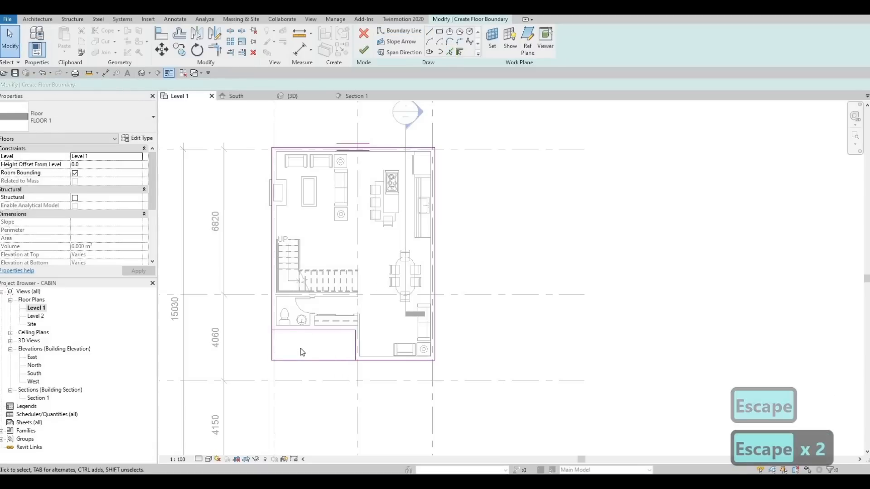
Trim the boundary lines at the recessed corner into one closed outline following the walls, and finish the floor sketch
key(t)
key(r)
click(367, 361)
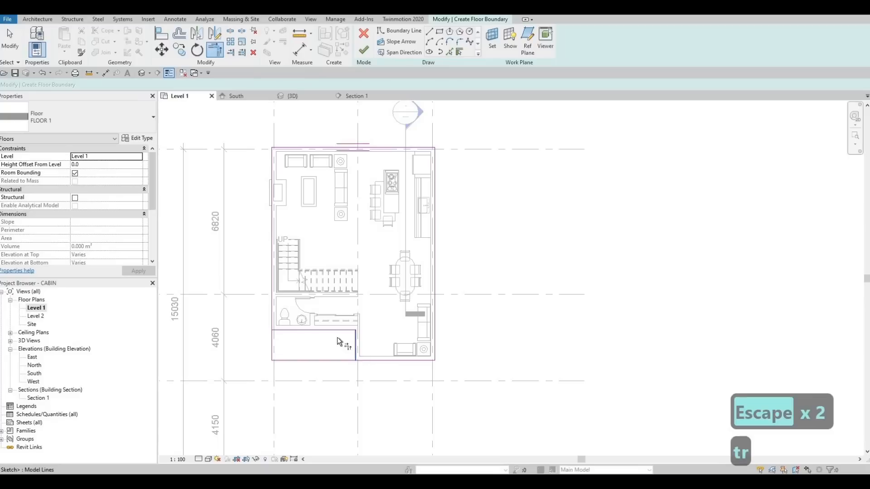
click(301, 331)
click(274, 316)
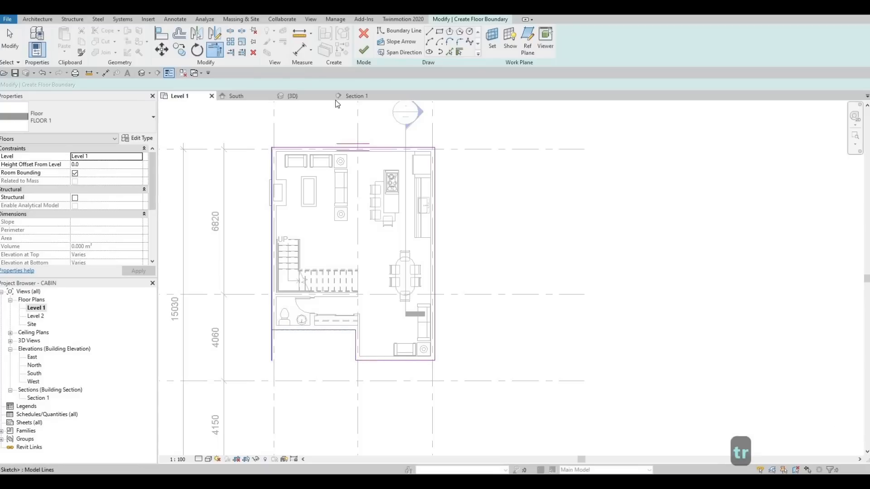
click(363, 50)
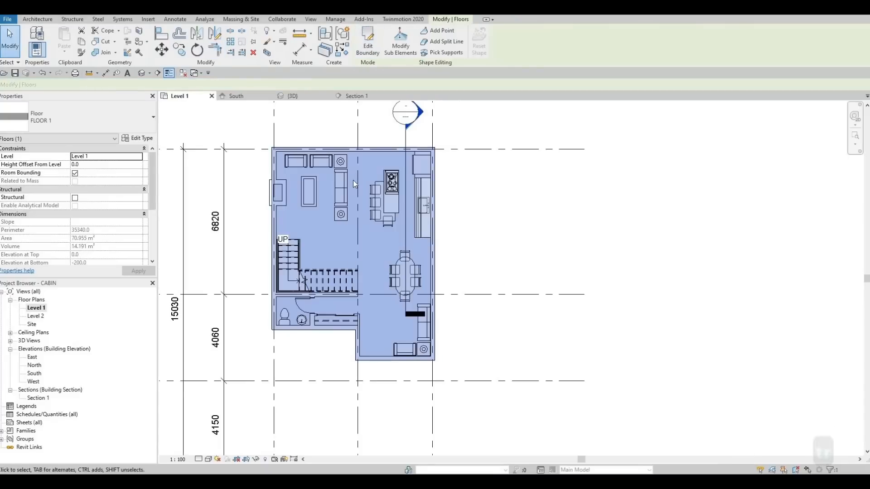
key(Escape)
key(Escape)
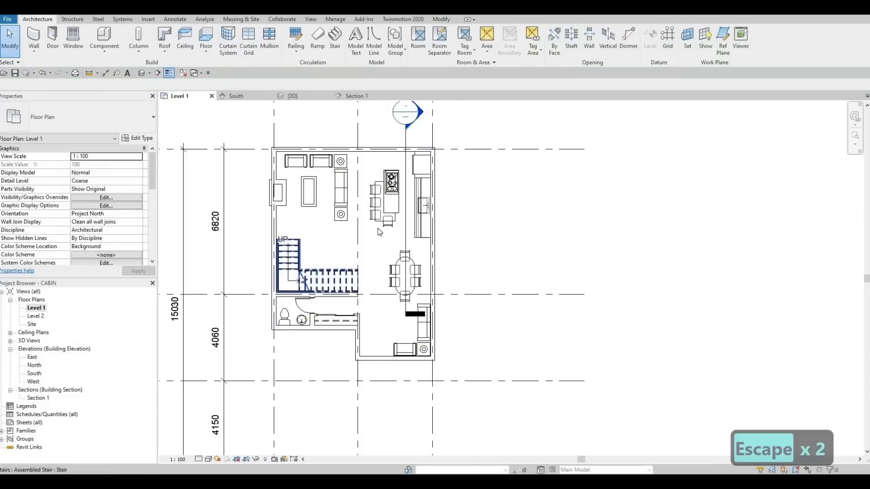
Open the Level 2 floor plan and bring the cabin outline into view
middle_drag(303, 247, 333, 287)
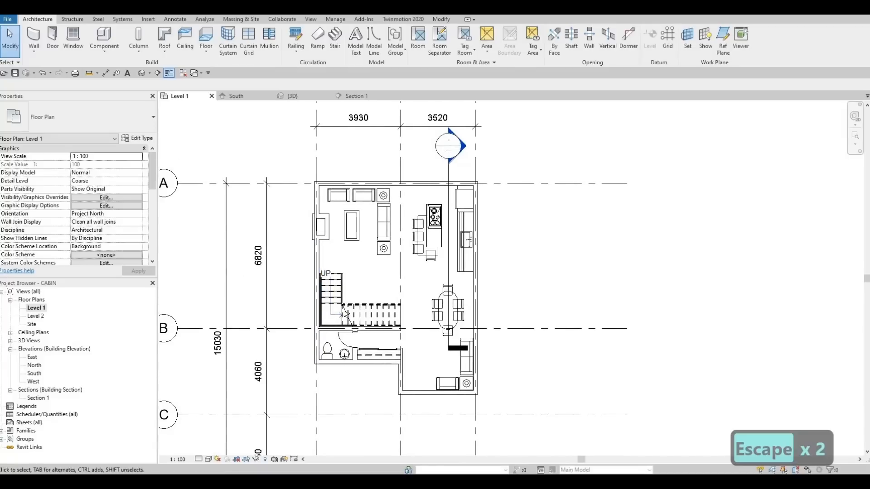
key(Escape)
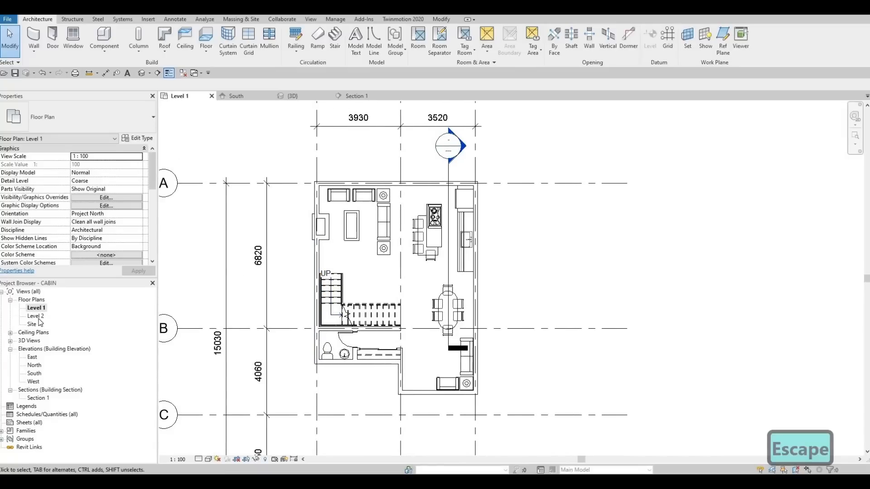
double_click(36, 316)
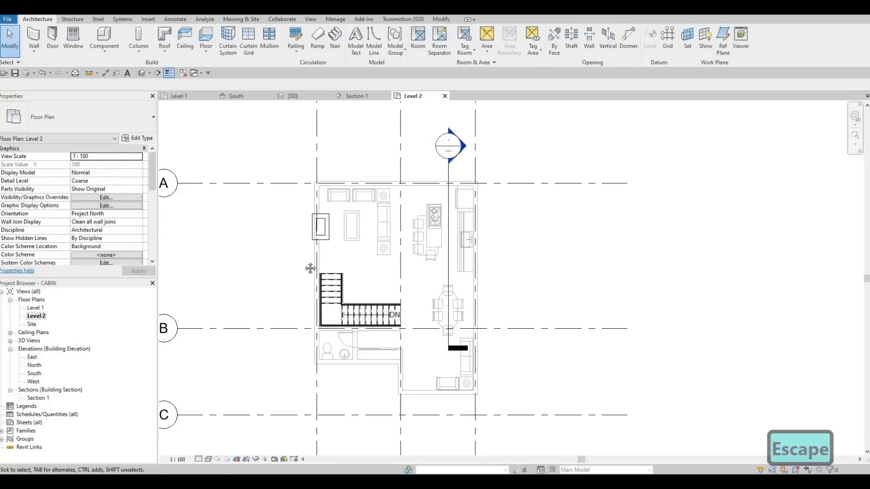
middle_drag(311, 267, 331, 223)
scroll(406, 240, up, 3)
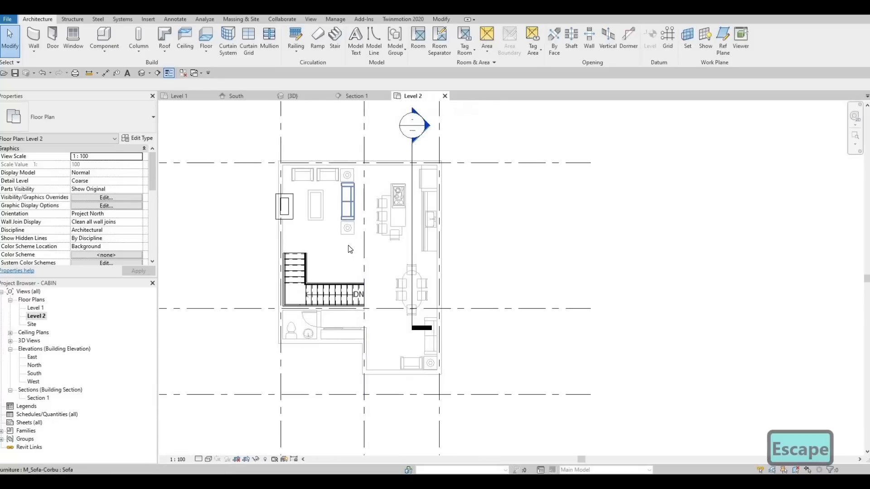
scroll(347, 207, down, 2)
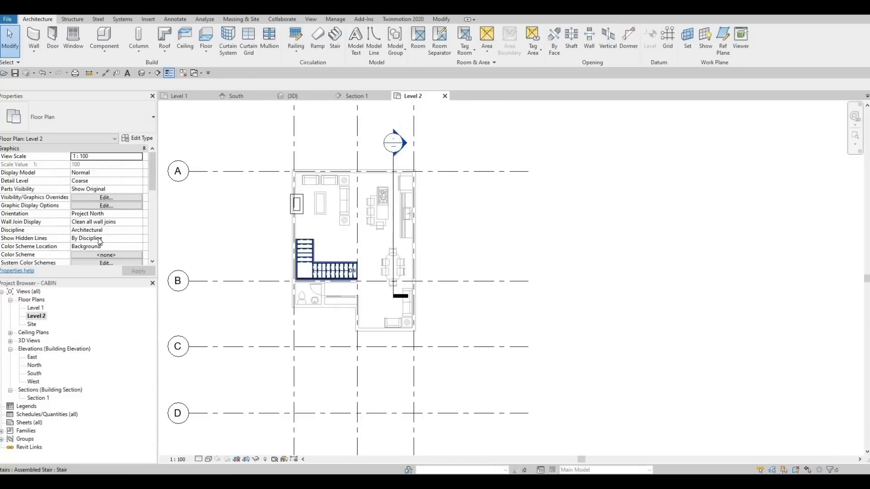
middle_drag(337, 243, 314, 239)
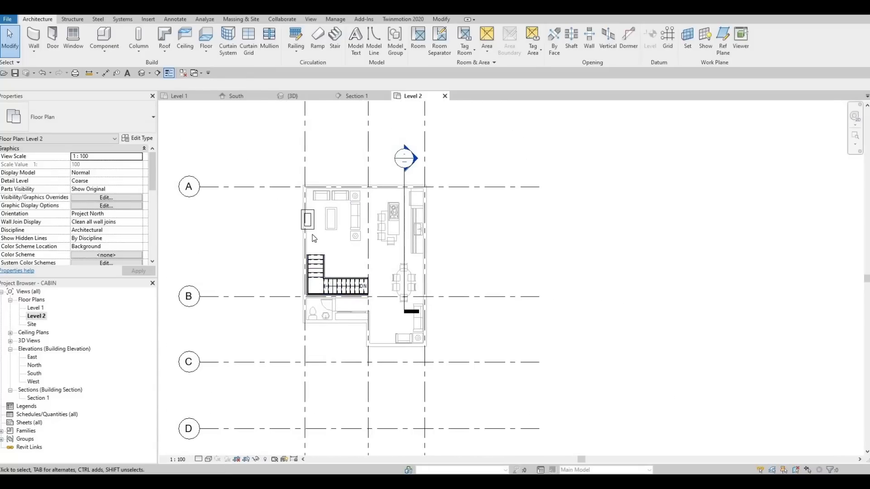
scroll(182, 230, up, 1)
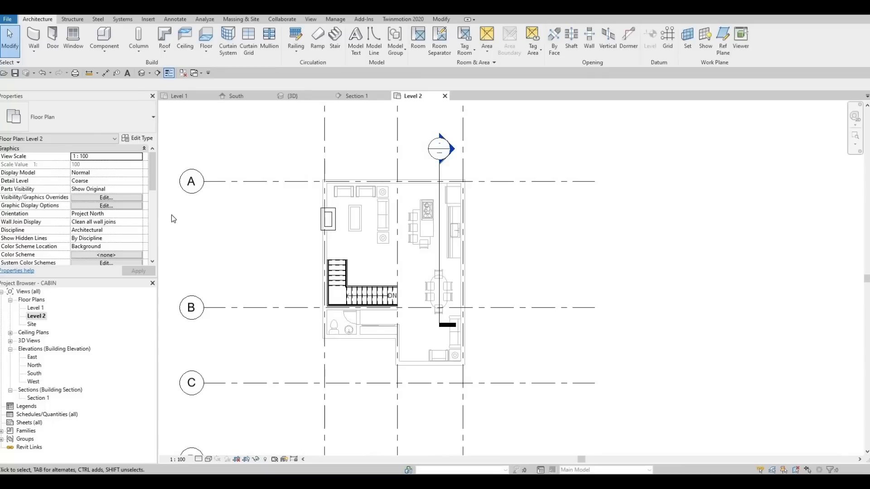
middle_drag(293, 261, 274, 267)
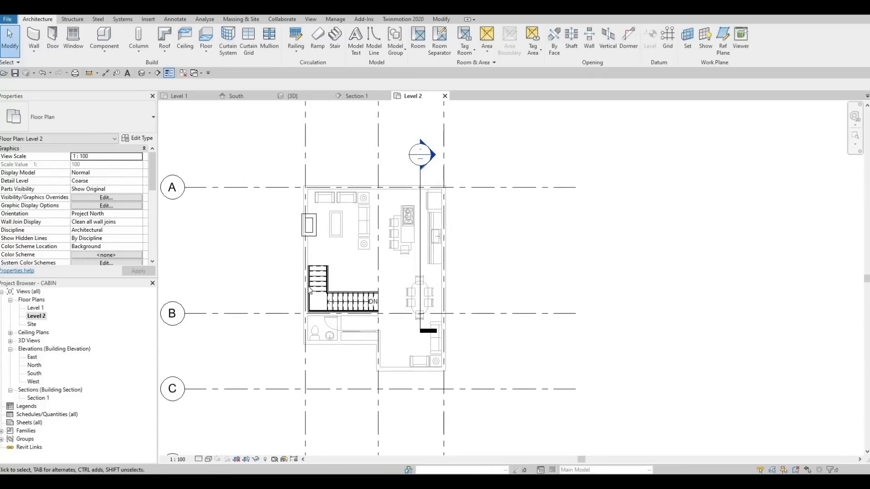
Start the Wall command on Level 2 with the EXTERIOR WALL 1 type
click(34, 37)
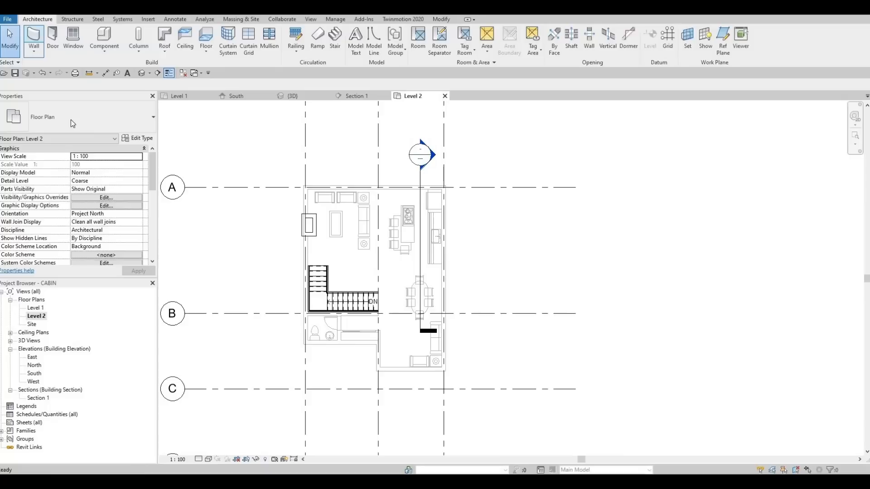
click(71, 120)
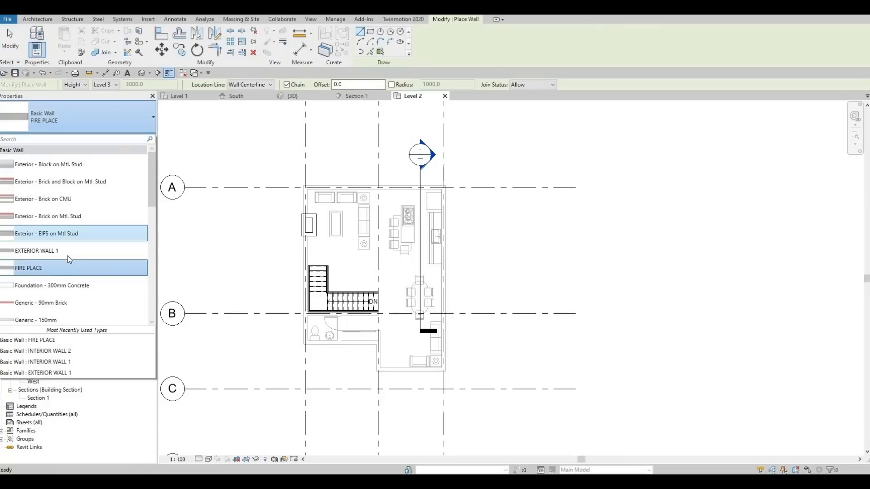
scroll(70, 278, down, 2)
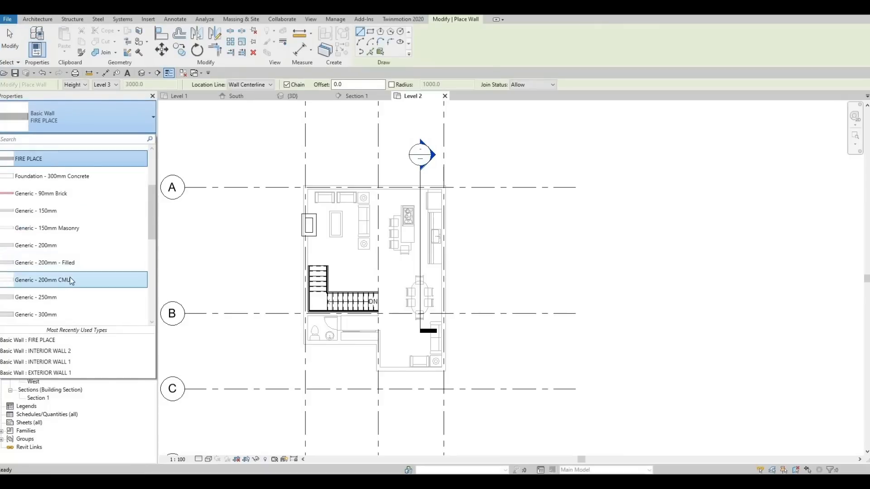
scroll(69, 277, up, 2)
click(56, 184)
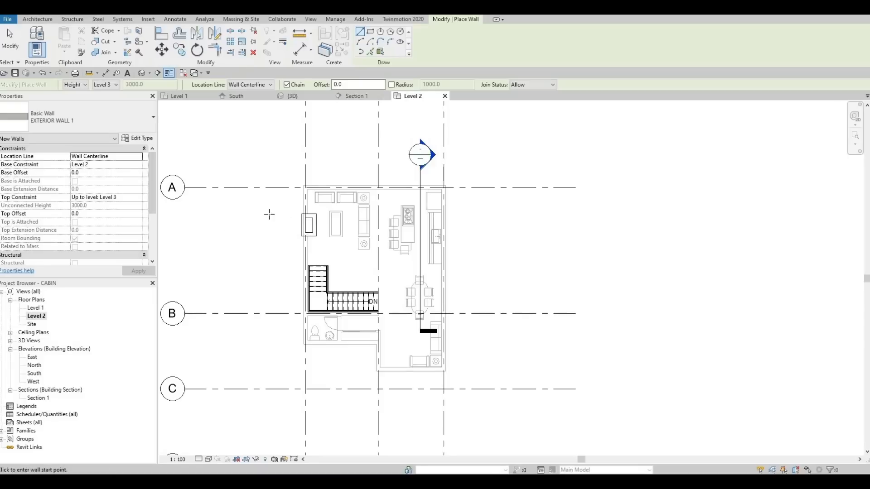
Draw a 7450 mm exterior wall along grid A from grid 1 to grid 3
scroll(234, 164, up, 2)
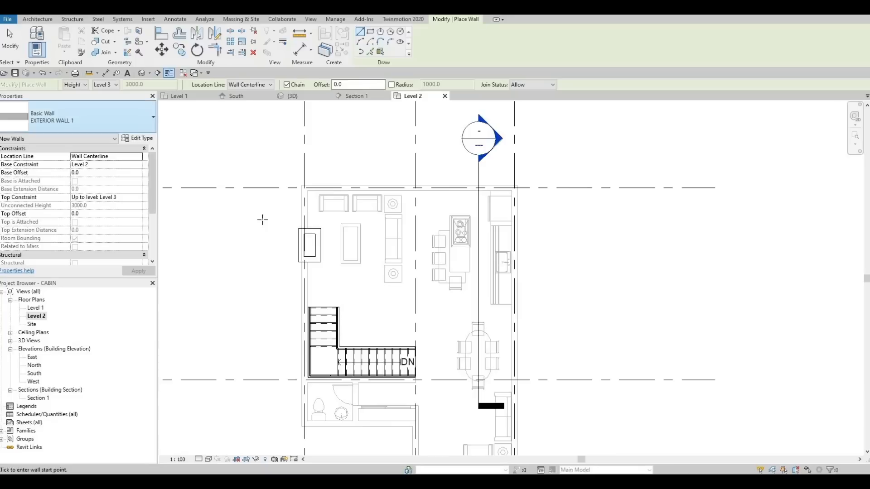
click(303, 187)
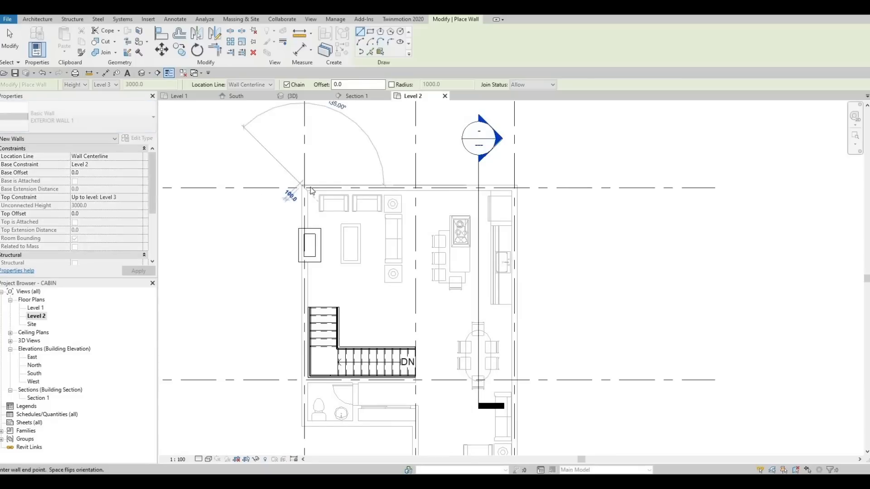
key(Escape)
scroll(310, 187, up, 1)
click(303, 188)
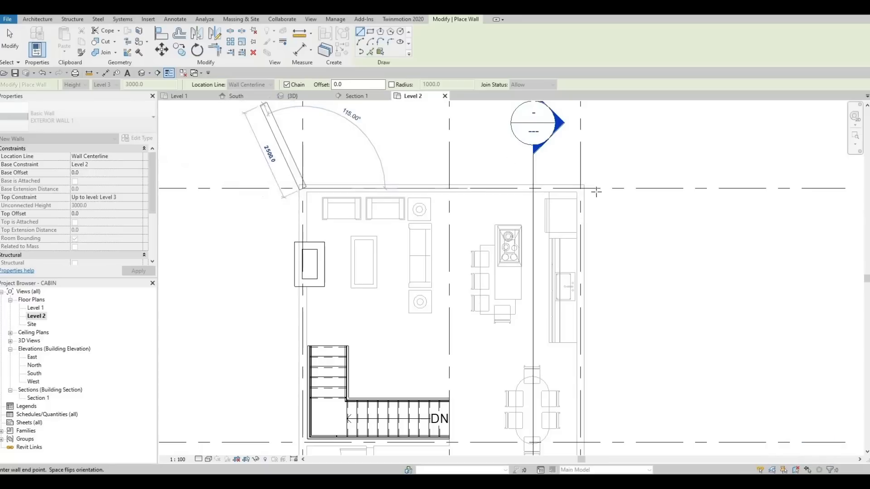
scroll(580, 187, down, 1)
scroll(577, 190, down, 3)
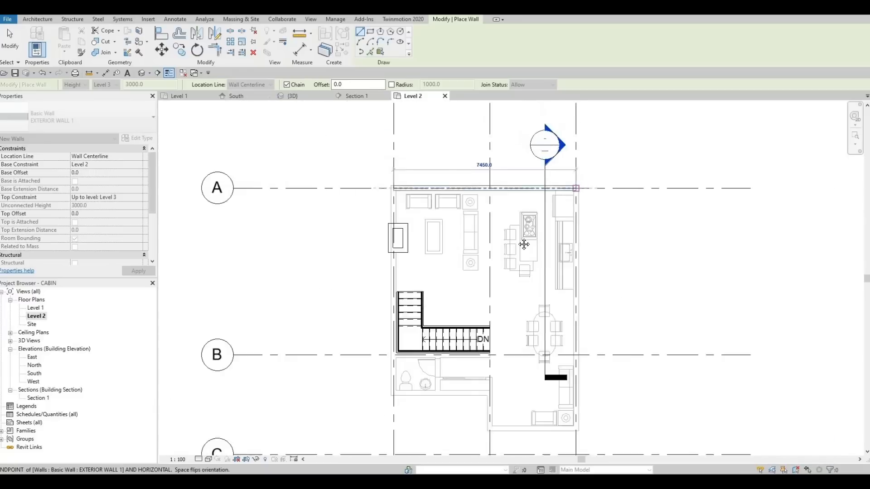
middle_drag(539, 234, 469, 310)
scroll(511, 274, up, 2)
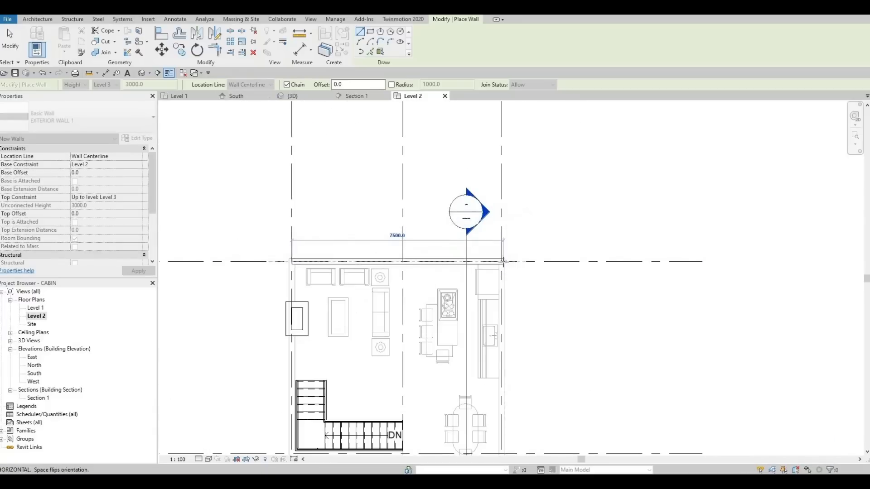
scroll(504, 260, up, 1)
scroll(503, 261, up, 1)
click(502, 260)
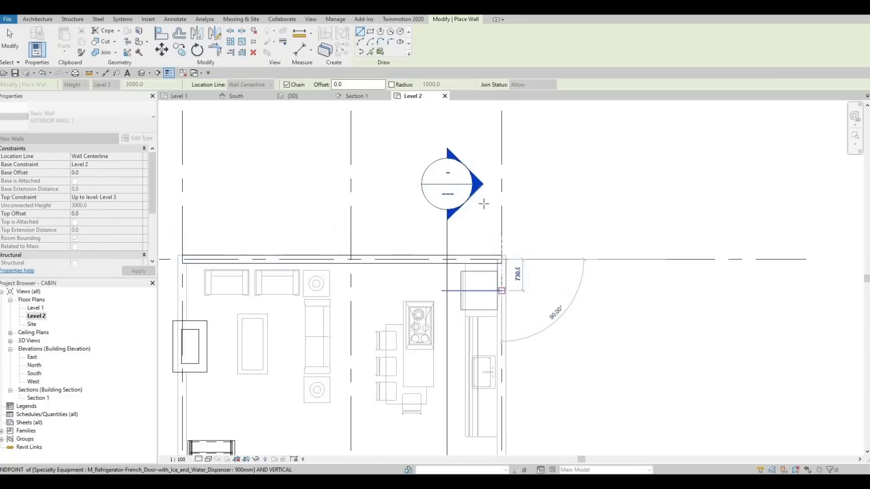
Continue the exterior wall chain along grid 3 from grid A to grid D, and along grid D to grid 1
scroll(500, 289, down, 2)
middle_drag(500, 272, 483, 202)
scroll(482, 247, down, 3)
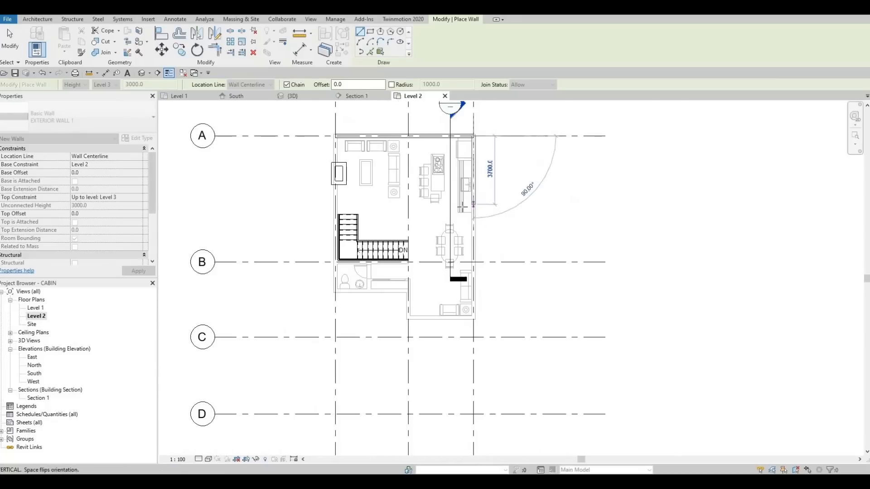
middle_drag(486, 357, 452, 249)
scroll(445, 257, down, 1)
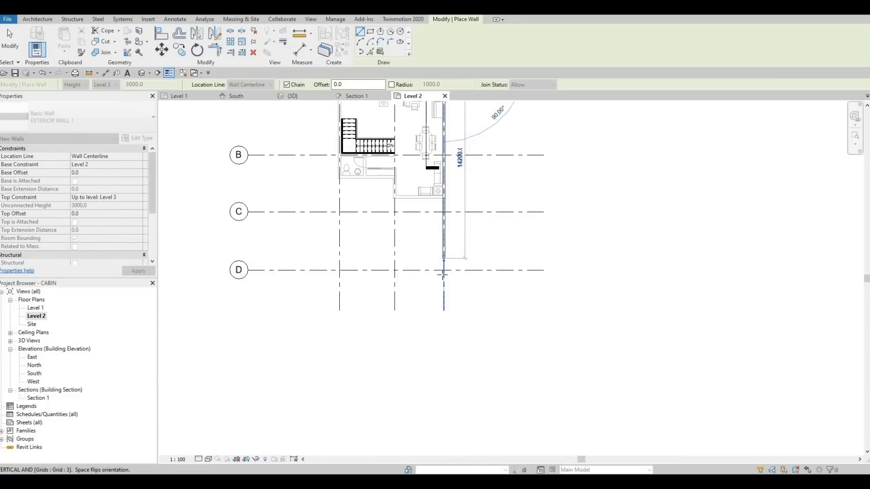
scroll(443, 275, up, 3)
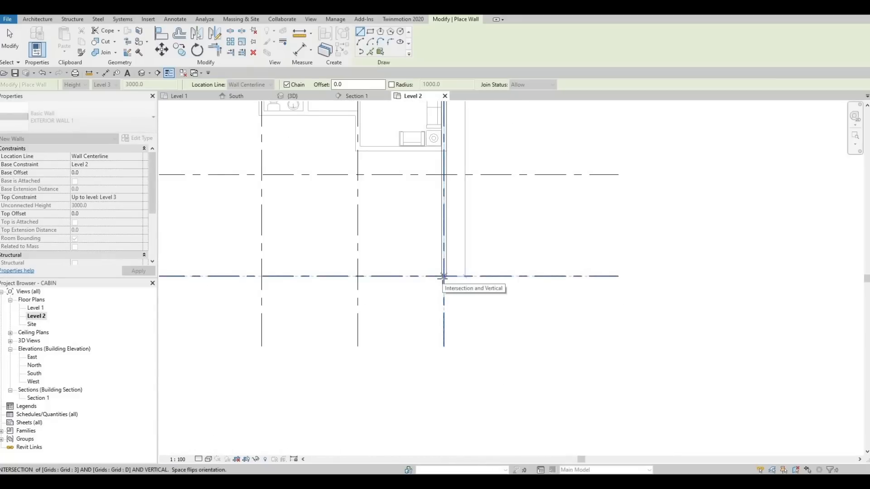
click(443, 275)
scroll(443, 277, down, 3)
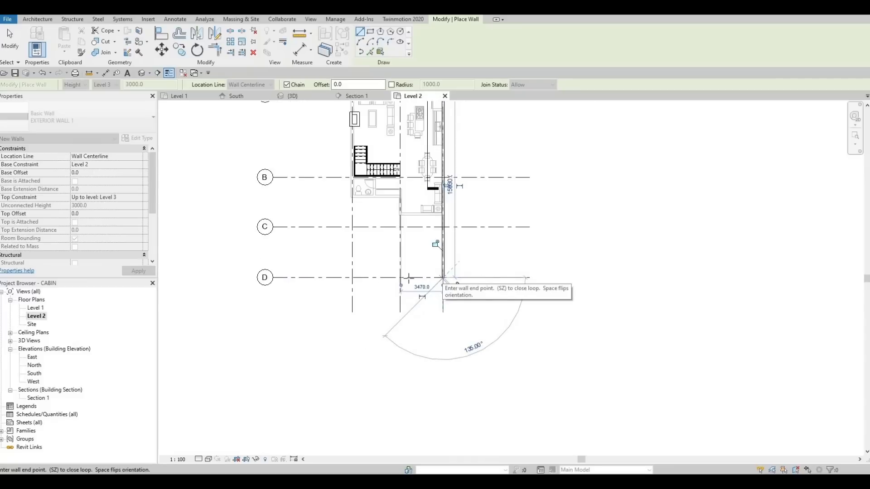
click(353, 277)
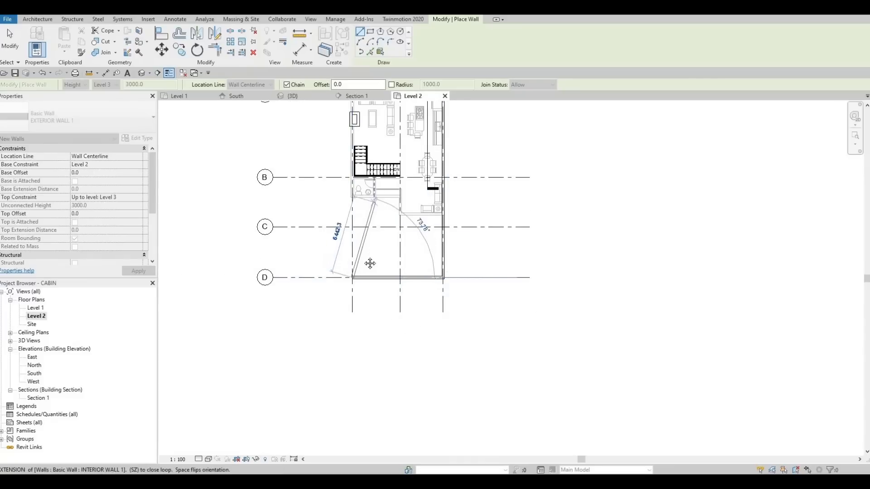
Close the Level 2 exterior wall outline with a 15030 mm wall along grid 1 from grid D to grid A
middle_drag(371, 208, 370, 263)
middle_drag(364, 188, 359, 239)
scroll(355, 203, up, 3)
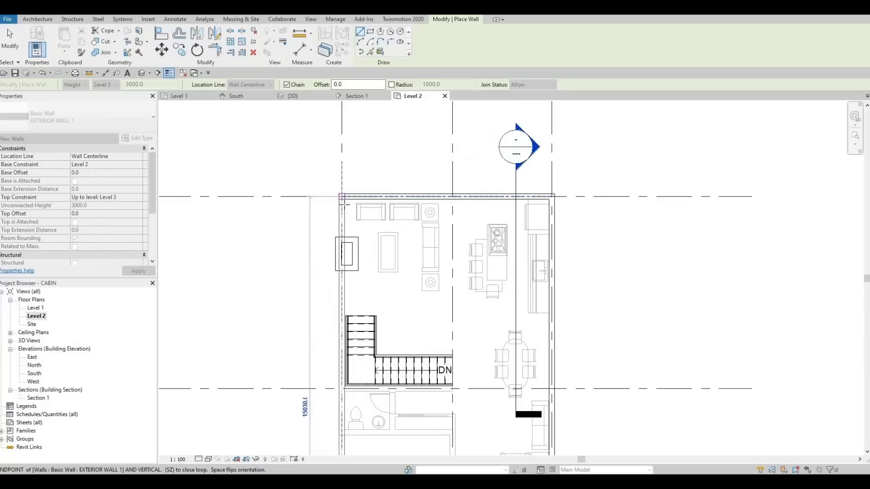
key(Escape)
key(Escape)
key(Escape)
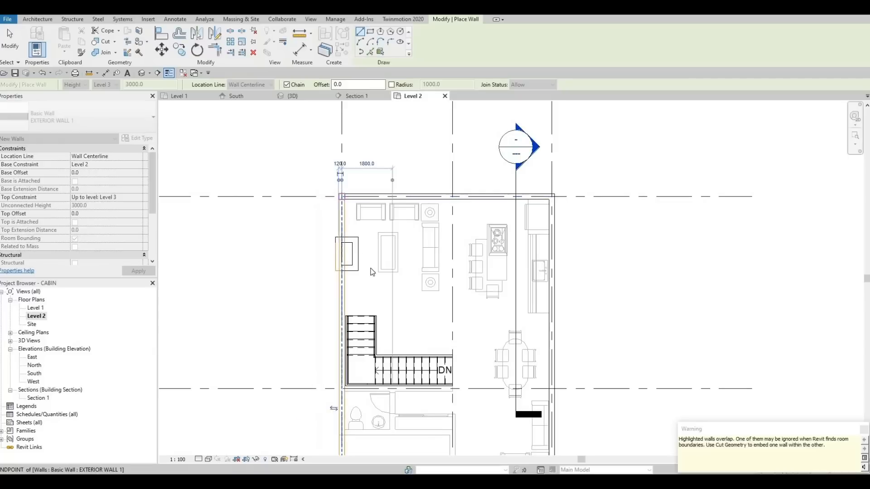
scroll(361, 238, down, 1)
scroll(347, 226, up, 1)
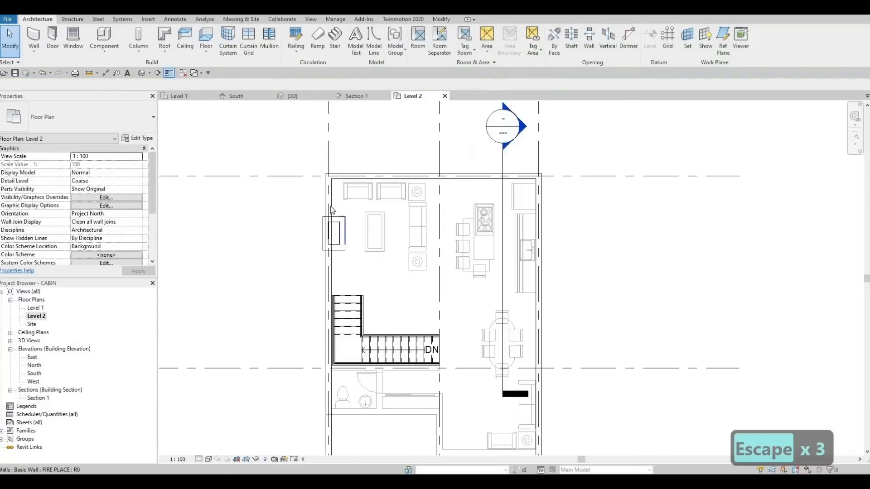
Split the Level 2 exterior wall on grid 1 where it passes through the fireplace
scroll(331, 211, up, 1)
key(s)
key(l)
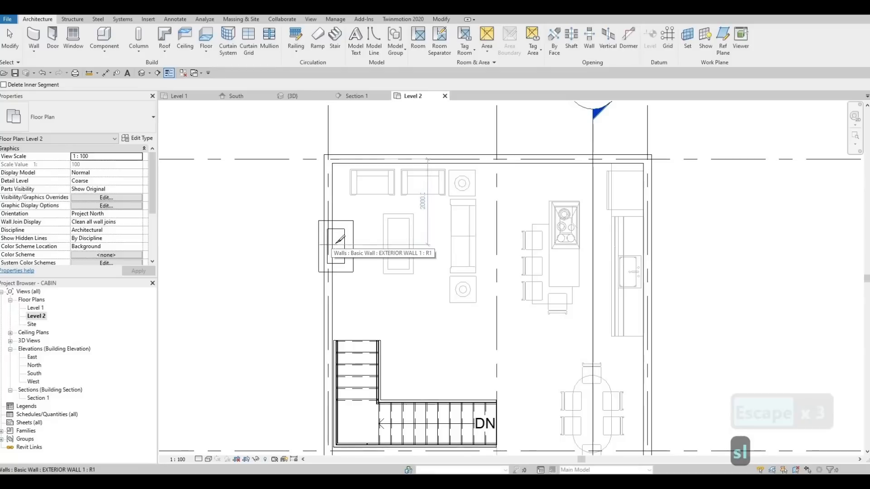
key(Escape)
key(Escape)
Pull the ends of the two split grid 1 wall segments back to the fireplace's upper and lower edges
click(329, 243)
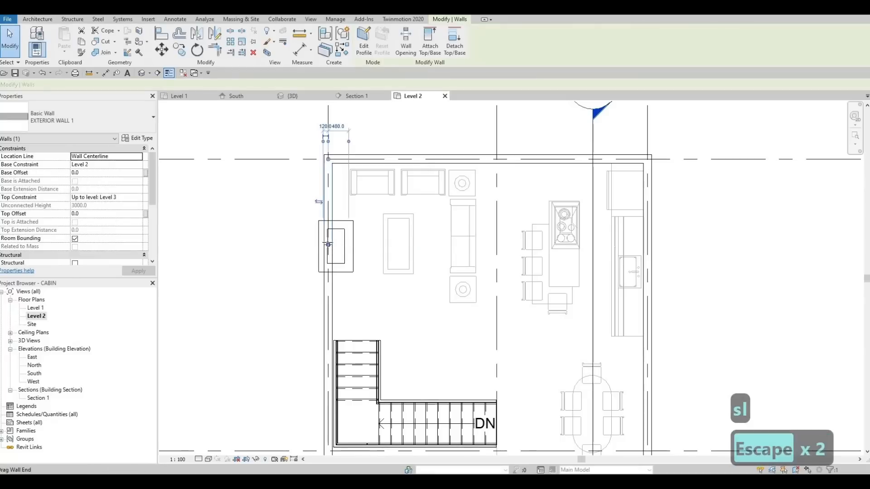
drag(328, 245, 331, 222)
scroll(331, 221, up, 2)
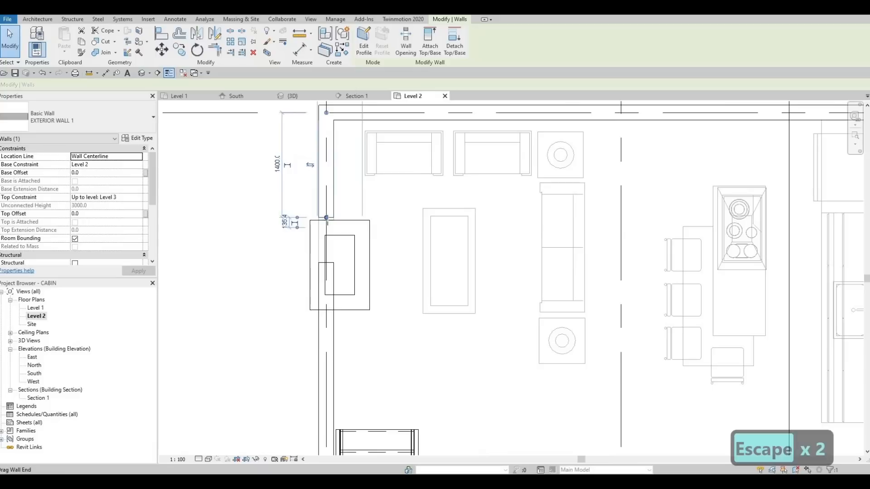
key(Escape)
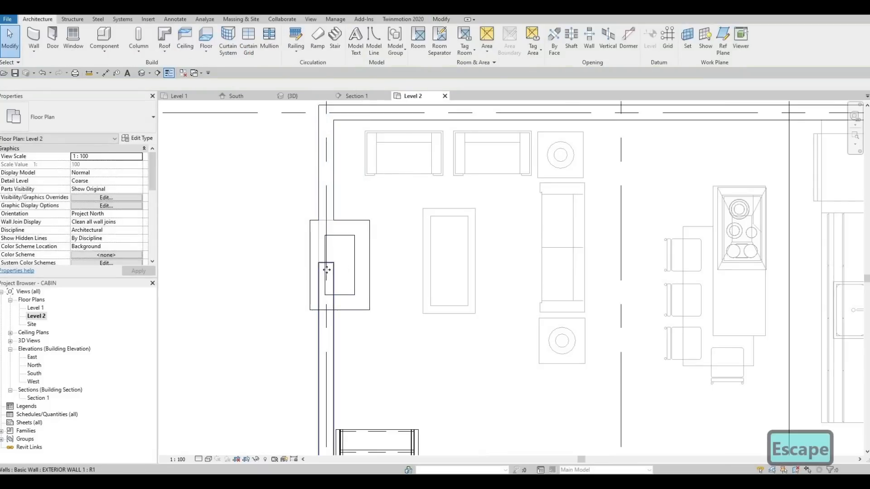
click(327, 269)
drag(326, 265, 326, 309)
key(Escape)
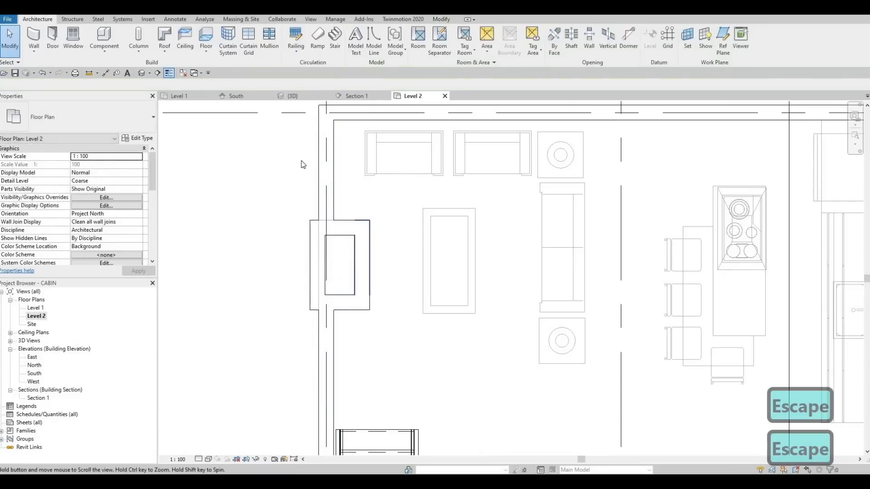
In the 3D view, select the four FIRE PLACE walls and set their Top Offset to 500
scroll(303, 159, down, 2)
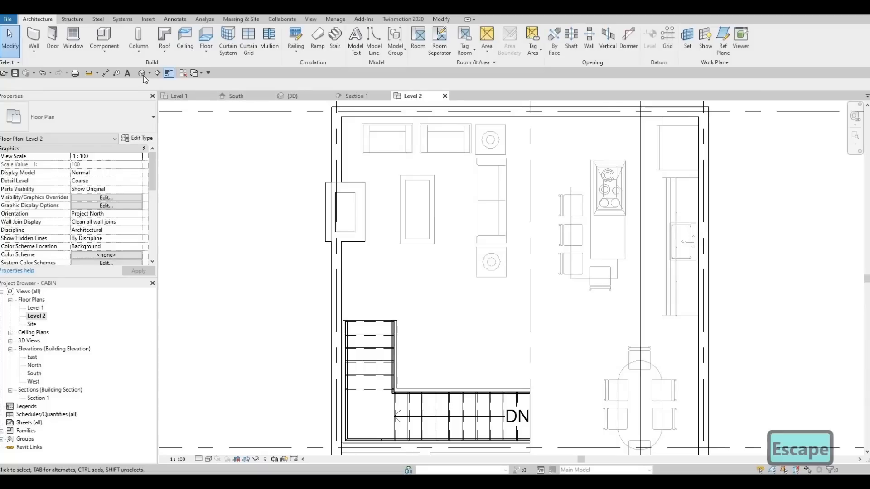
middle_drag(228, 268, 392, 227)
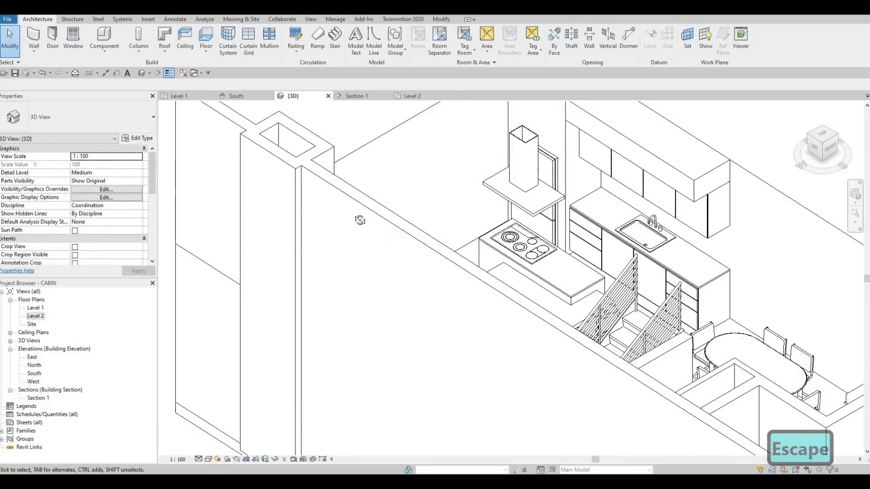
shift+middle_drag(325, 202, 308, 161)
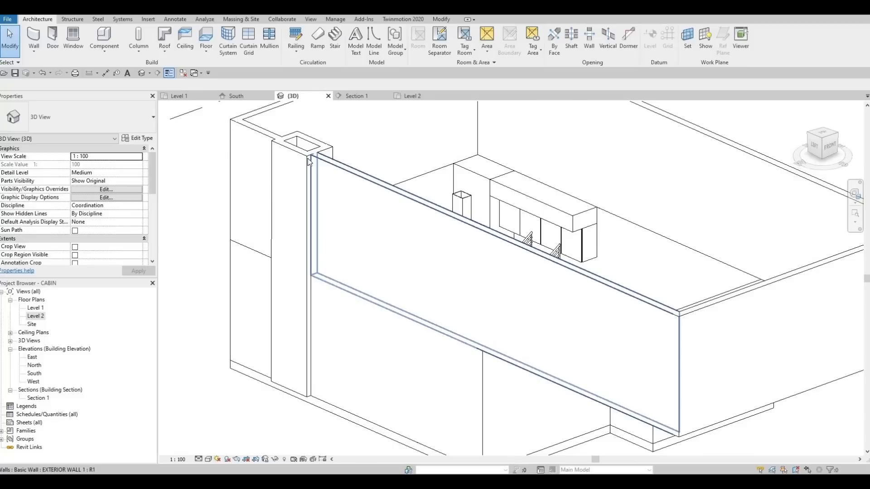
key(Tab)
key(Tab)
key(shift+Tab)
key(shift+Tab)
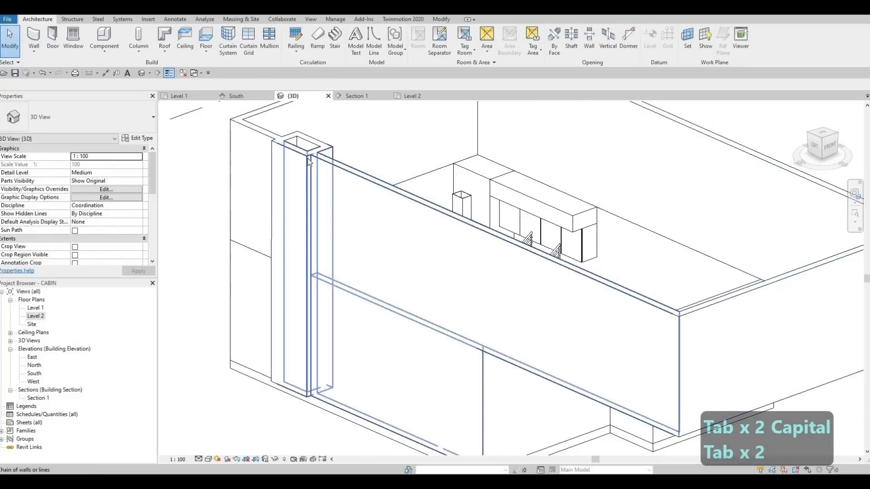
key(Tab)
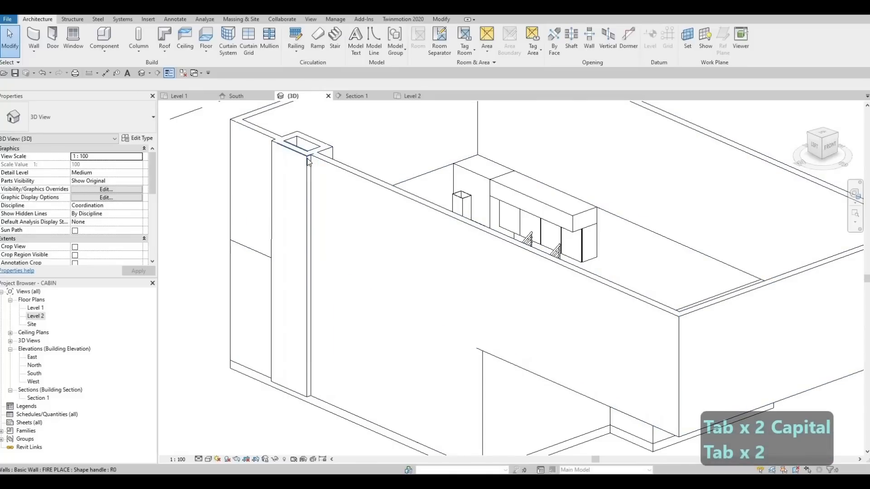
key(Tab)
key(Tab)
key(Tab)
key(Tab)
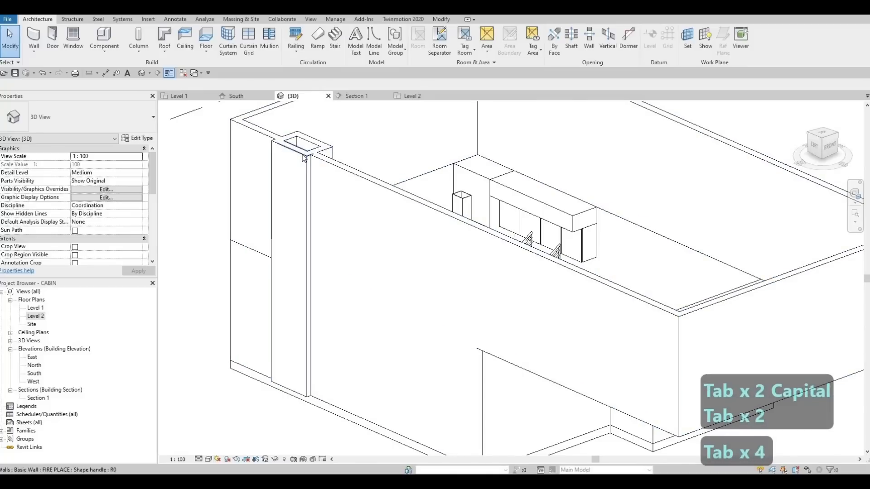
key(Tab)
key(Tab)
key(Tab)
click(318, 153)
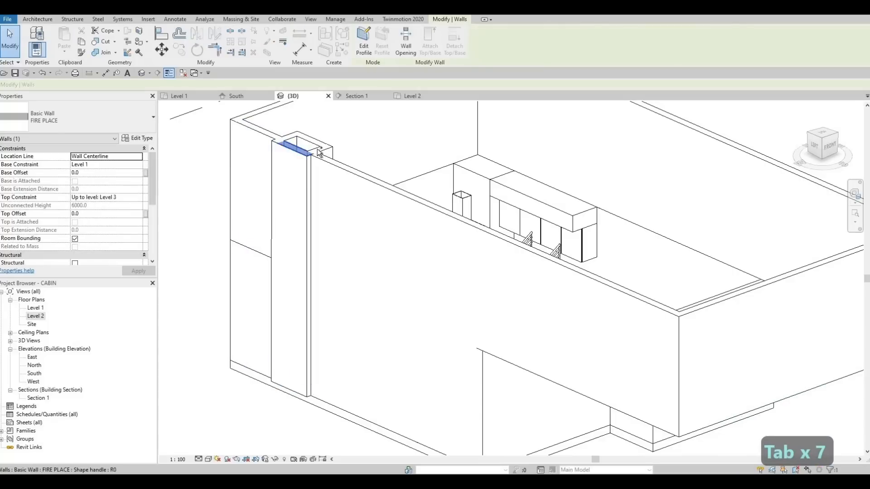
click(318, 149)
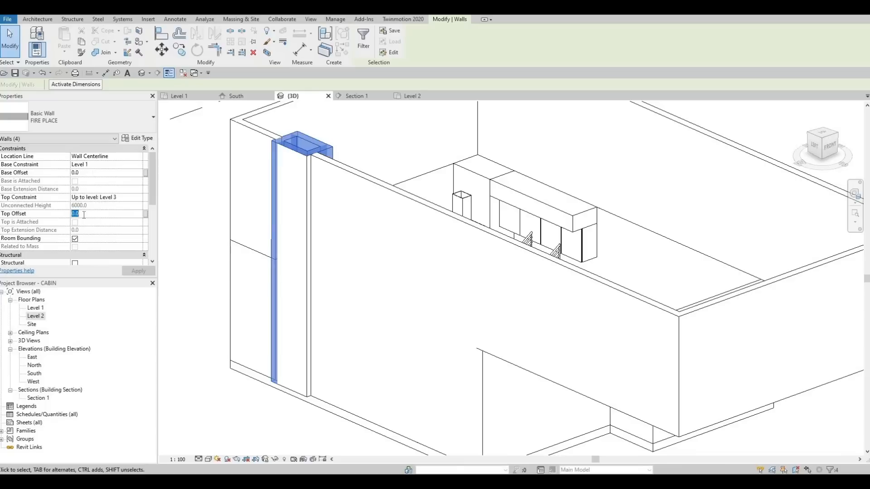
click(84, 214)
text(500)
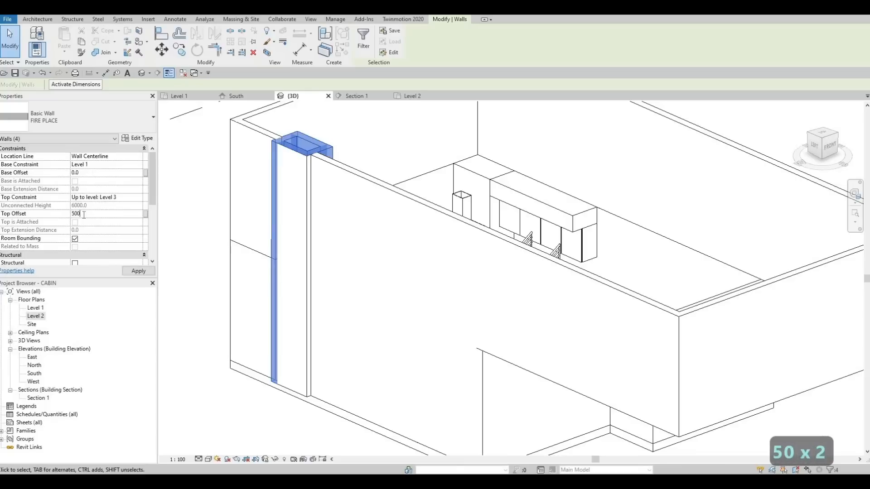
click(134, 271)
key(Escape)
key(Escape)
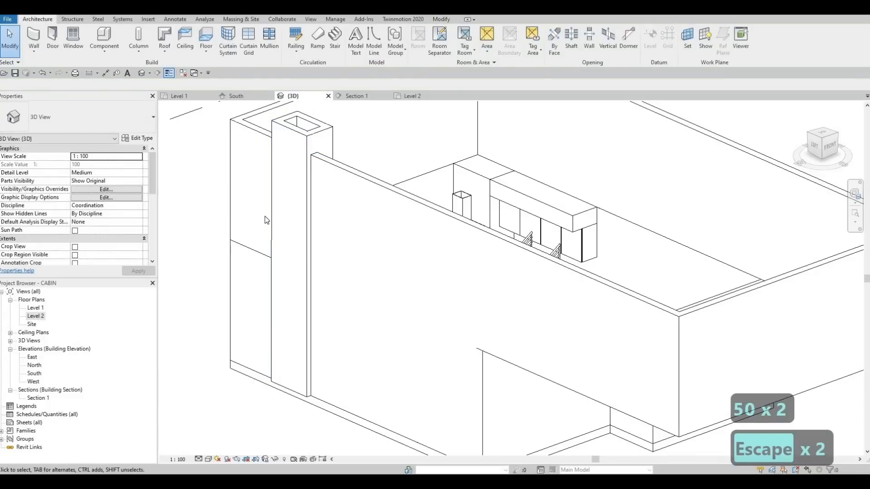
Check the raised chimney in 3D and return to the Level 2 floor plan with the whole cabin in view
shift+middle_drag(265, 217, 270, 292)
scroll(250, 278, down, 2)
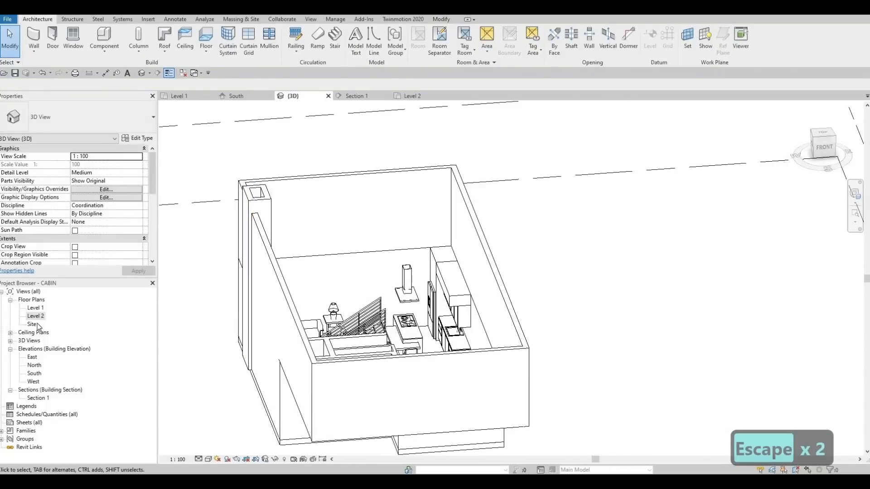
double_click(130, 321)
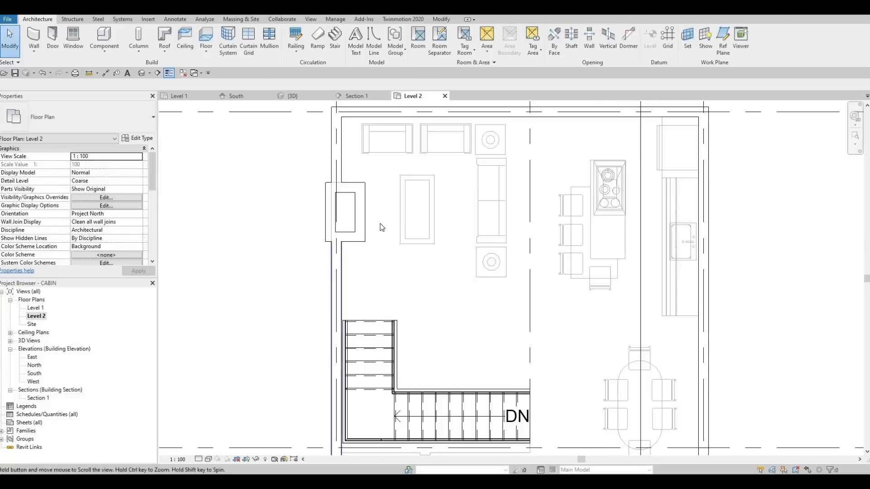
scroll(376, 258, down, 3)
scroll(376, 258, up, 2)
scroll(376, 258, down, 1)
middle_drag(345, 207, 300, 196)
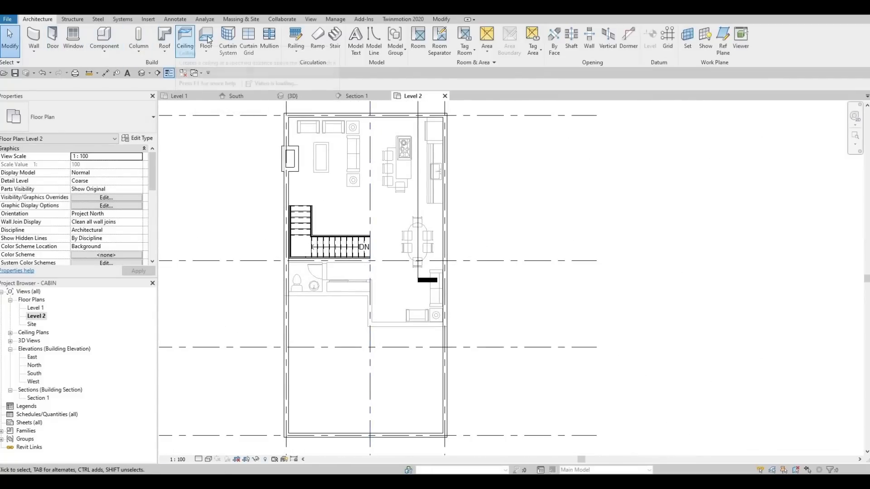
Start a FLOOR 1 floor on Level 2 with a rectangular boundary from the inner corner at grids 1 and D to the grid 3 wall, level with the stair's upper edge
click(204, 39)
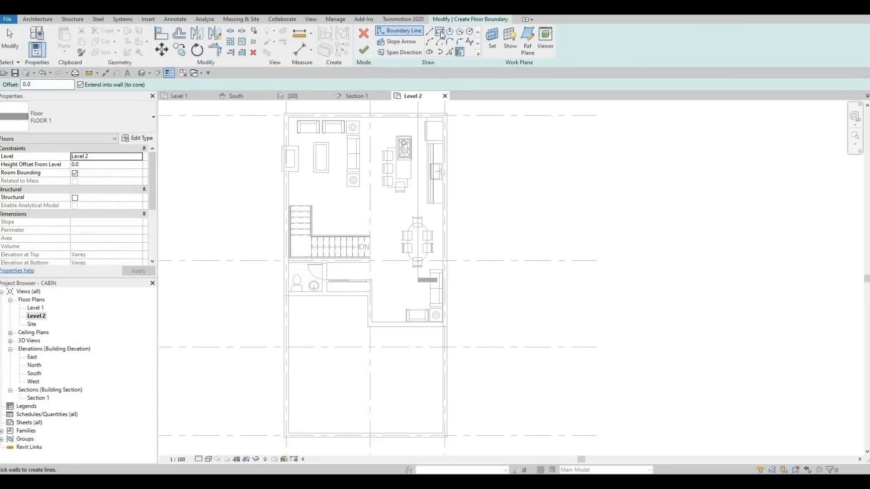
click(442, 36)
middle_drag(322, 407, 334, 329)
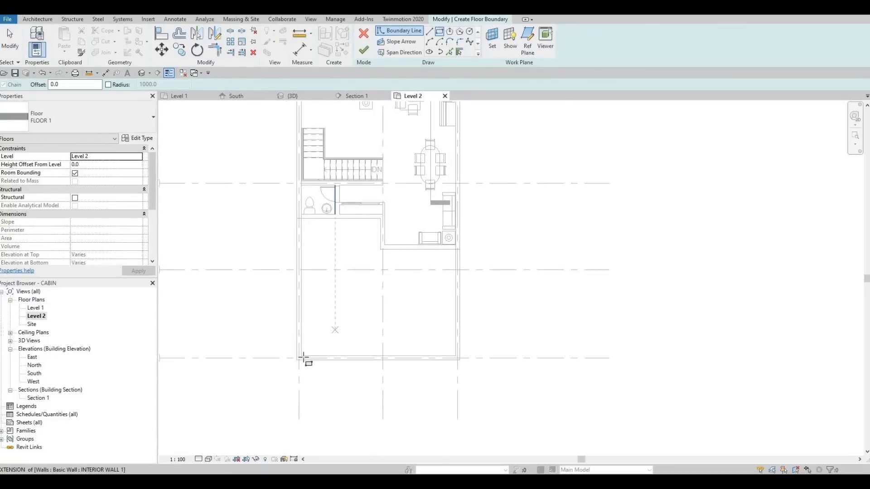
scroll(300, 357, up, 2)
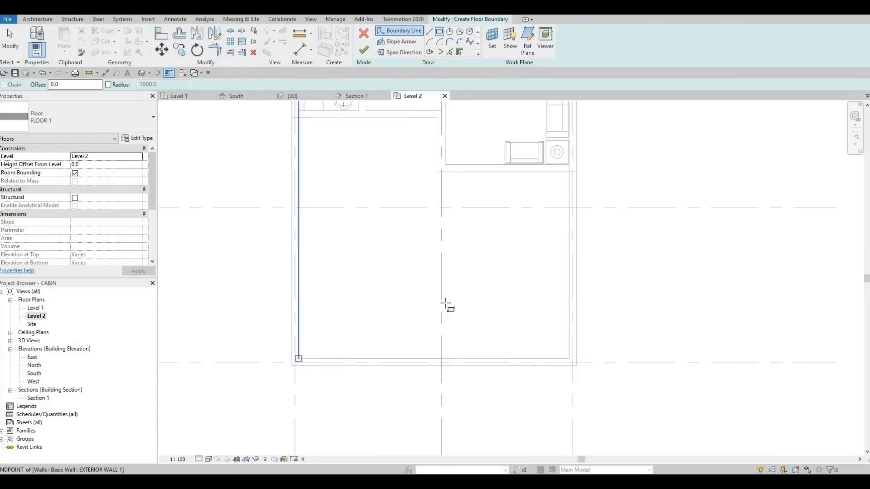
click(299, 358)
middle_drag(516, 242, 491, 383)
middle_drag(517, 281, 502, 330)
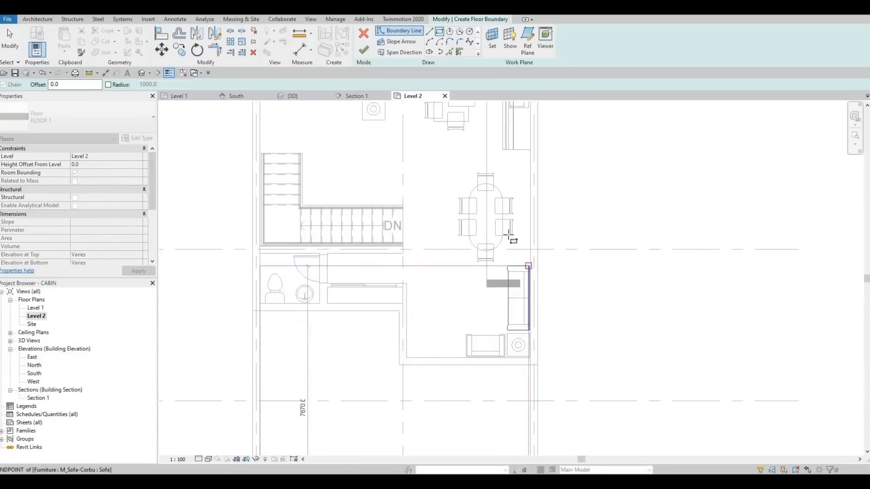
scroll(509, 234, up, 2)
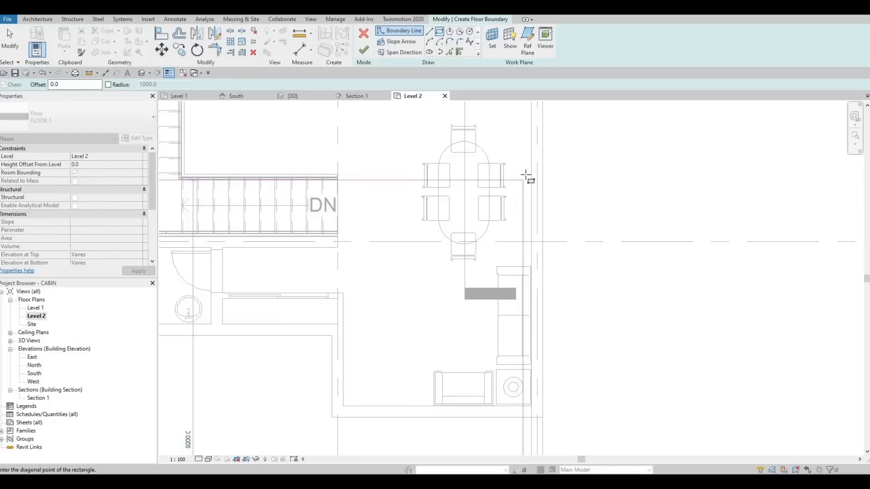
scroll(536, 175, up, 1)
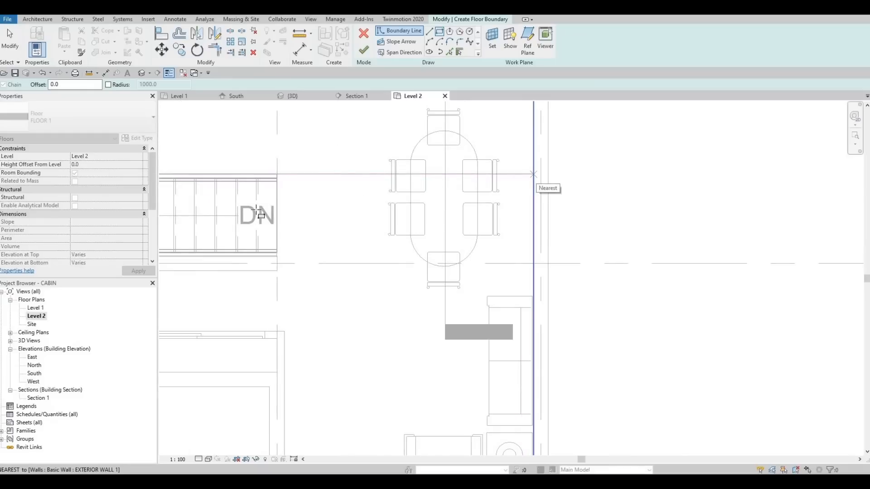
click(533, 174)
scroll(301, 227, down, 1)
Draw boundary lines down the stair's end at grid 2 and along the wall face below the stair to the grid 1 wall
middle_drag(301, 227, 431, 211)
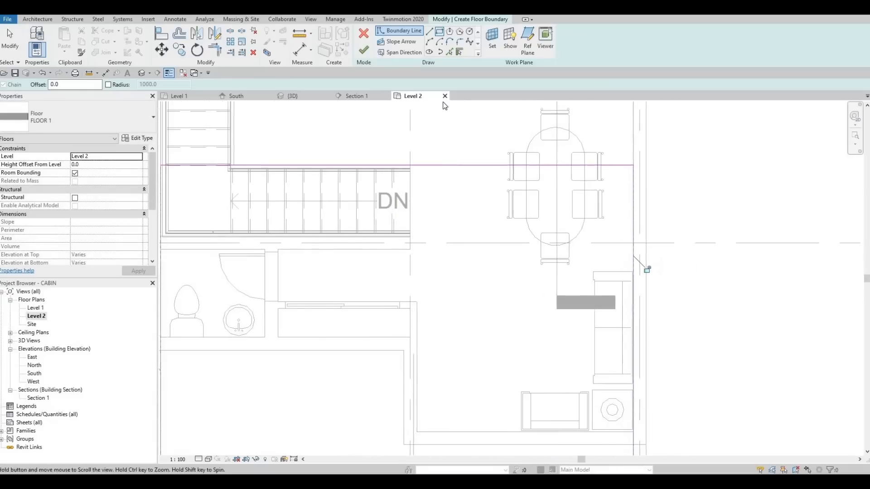
key(Escape)
key(Escape)
key(l)
key(i)
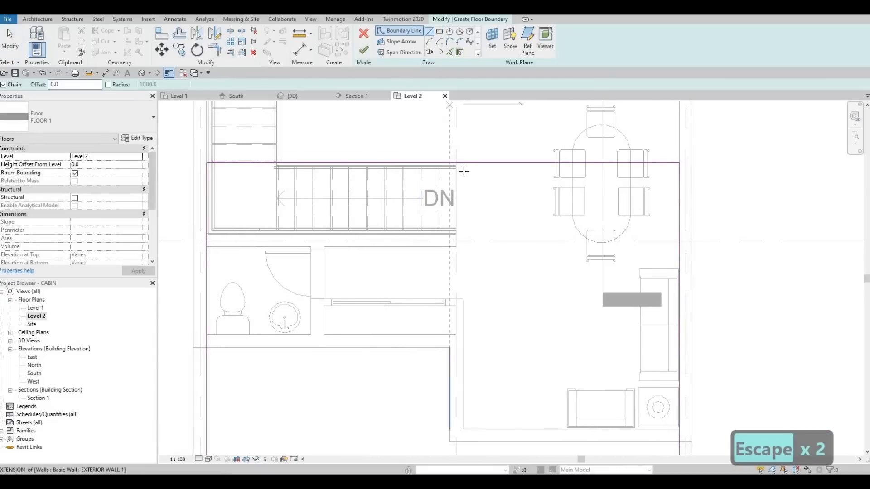
scroll(457, 140, up, 2)
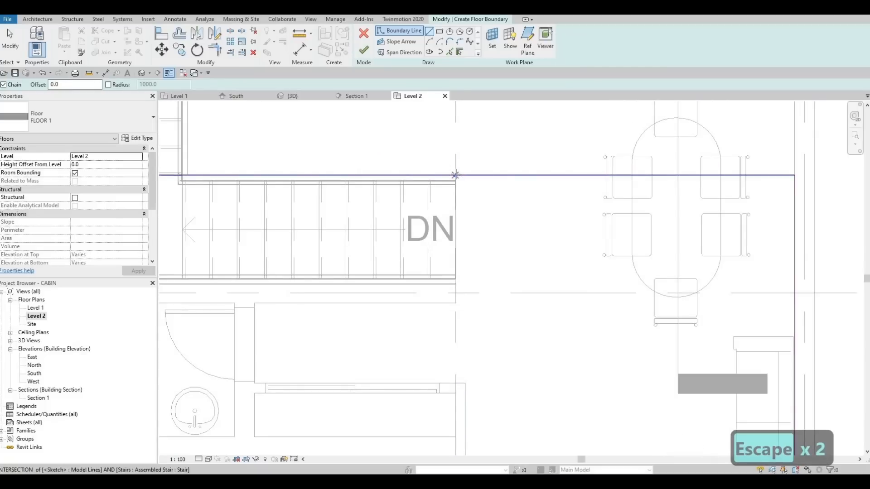
click(455, 175)
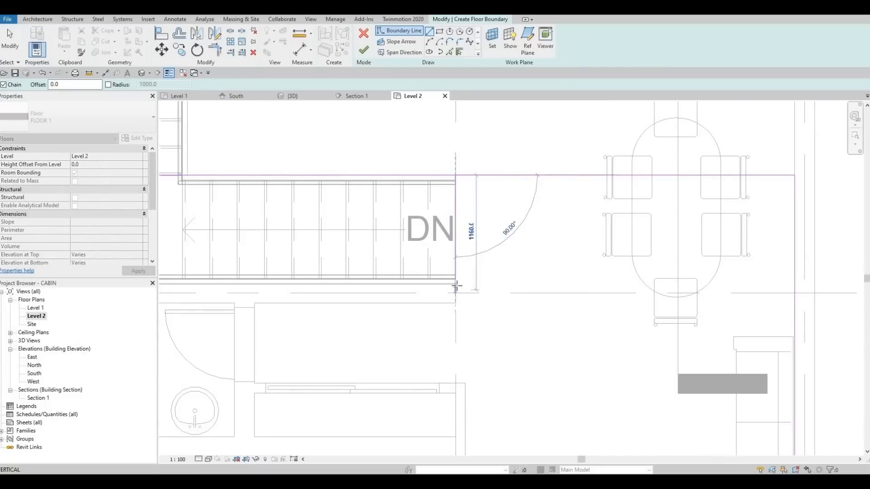
click(455, 285)
middle_drag(367, 294, 606, 266)
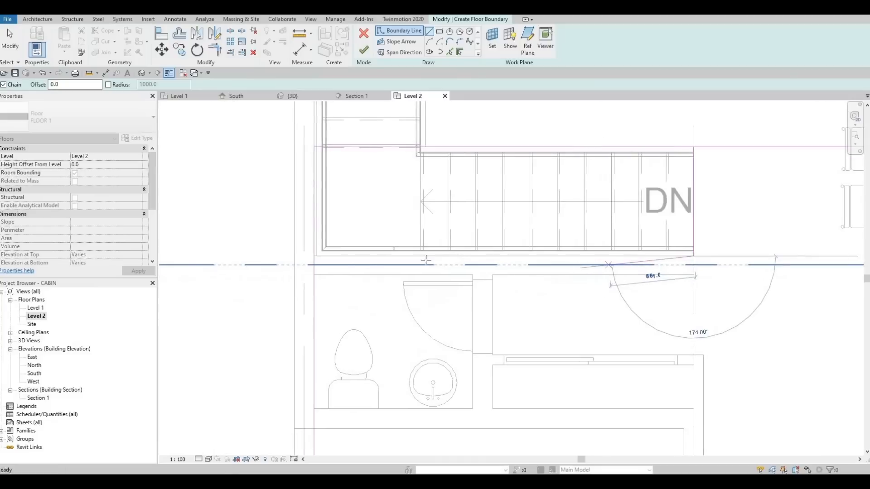
scroll(307, 257, up, 2)
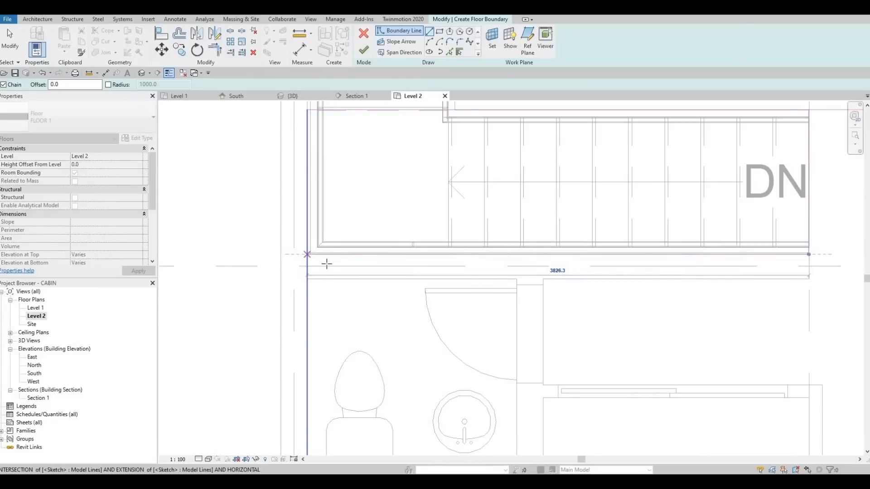
key(Escape)
key(Escape)
key(Escape)
scroll(327, 262, down, 2)
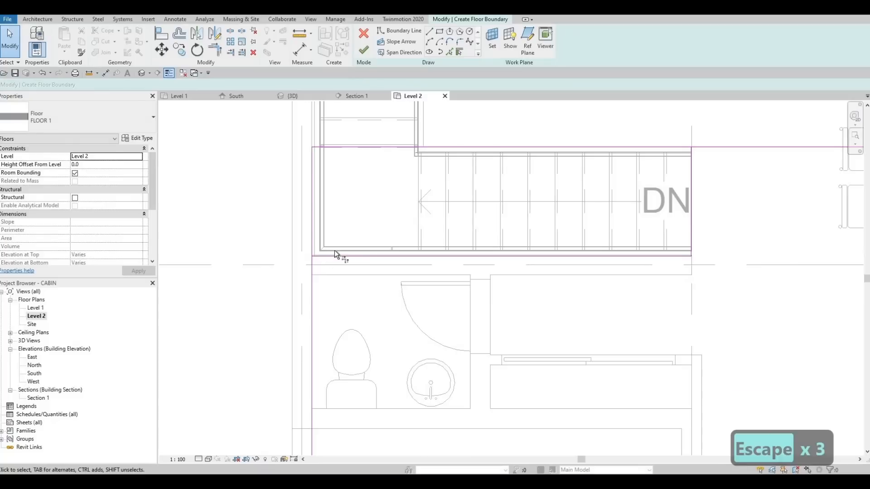
Trim the floor boundary along grid 1 to a corner with the line below the stair
key(t)
key(r)
click(321, 256)
click(311, 272)
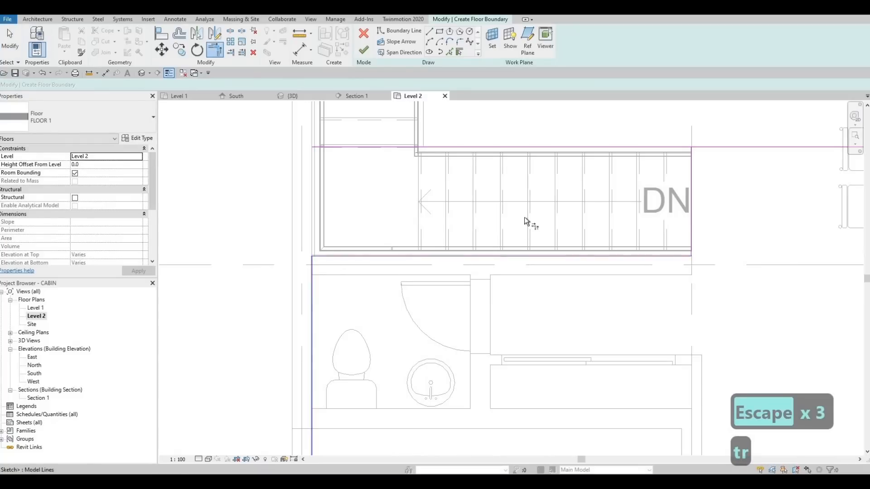
Trim the boundary line at the stair's end and the upper boundary line to a corner at grid 2
middle_drag(692, 166, 477, 208)
click(477, 208)
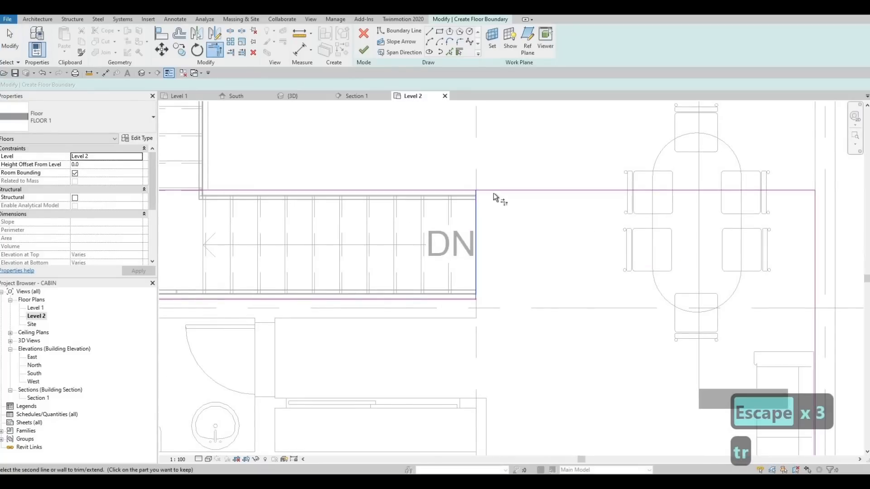
click(479, 194)
scroll(473, 199, up, 3)
key(Escape)
key(Escape)
key(Escape)
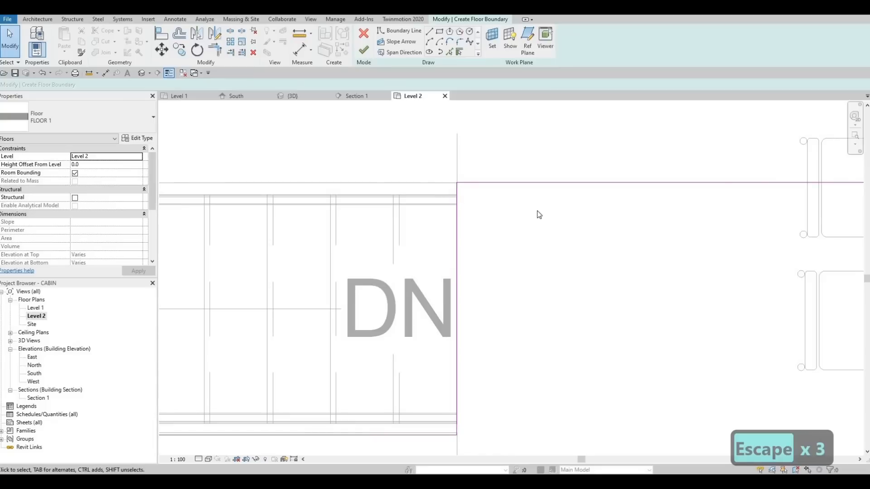
Finish the FLOOR 1 boundary sketch to create the Level 2 floor and clear the selection
scroll(541, 231, down, 4)
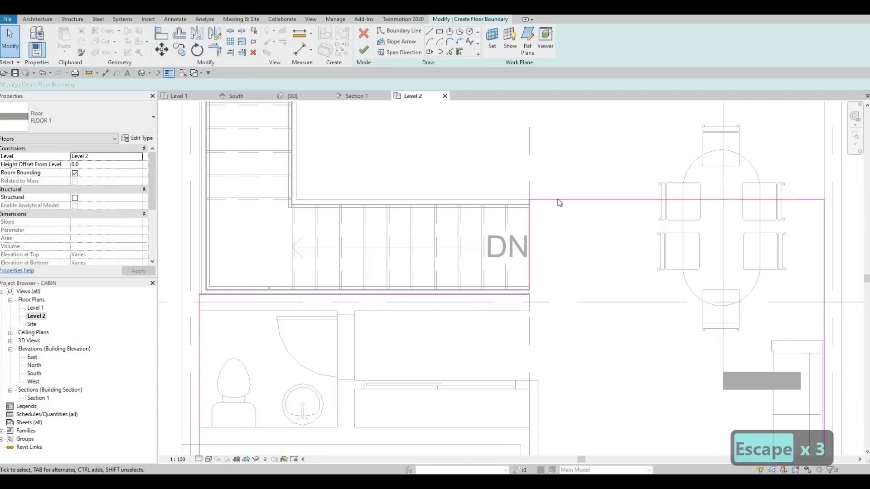
scroll(560, 203, down, 3)
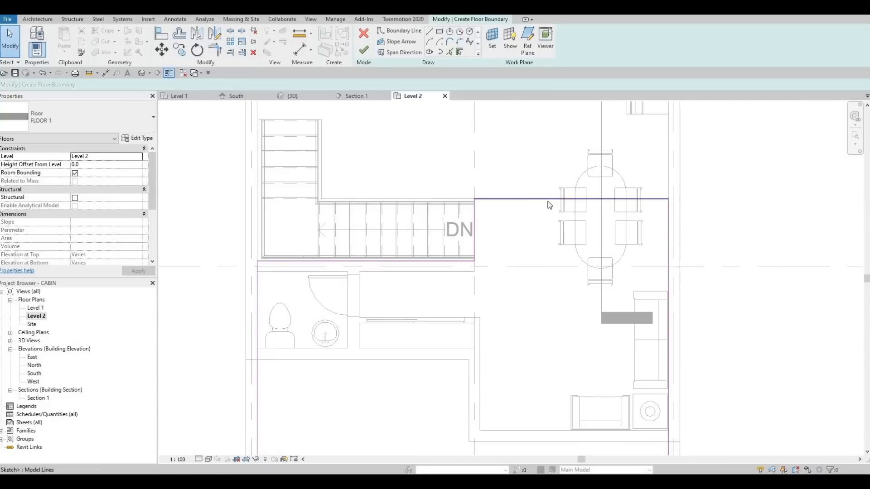
click(361, 56)
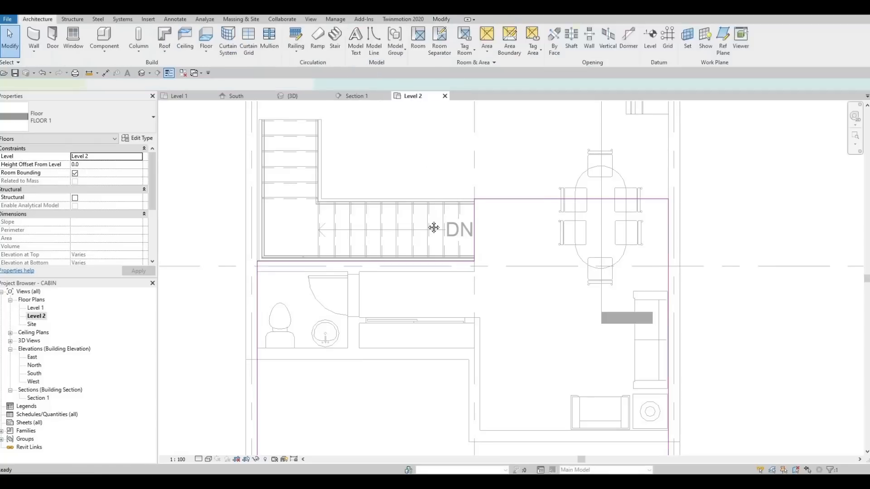
scroll(212, 274, down, 2)
key(Escape)
key(Escape)
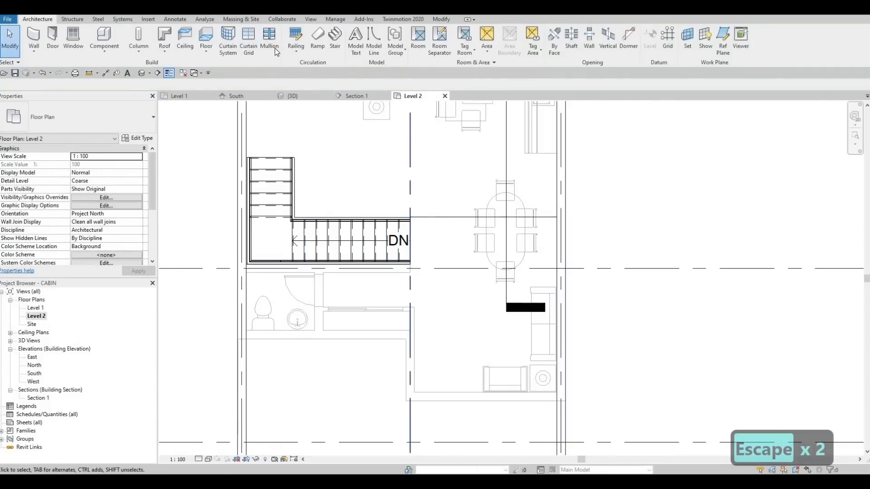
Create a 900mm Pipe railing on Level 2 with a horizontal path about 3424 mm long from the stair railing's end to the grid 3 wall
click(295, 44)
scroll(411, 217, up, 3)
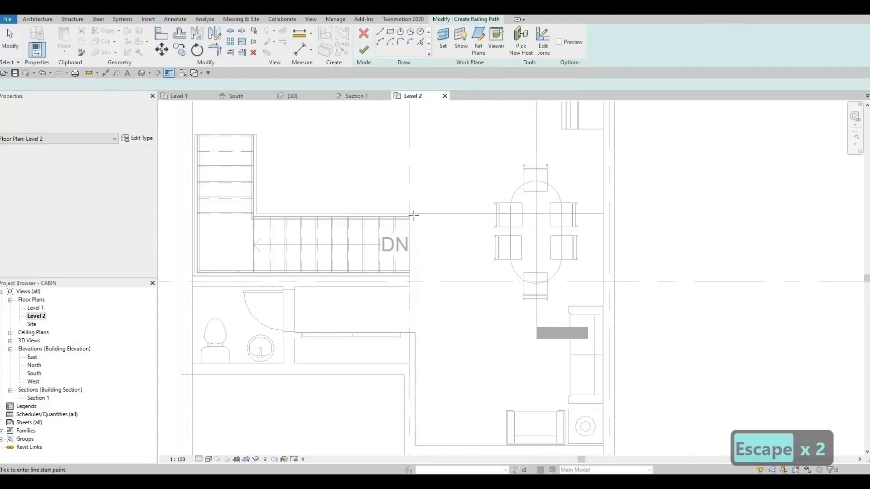
scroll(411, 216, up, 1)
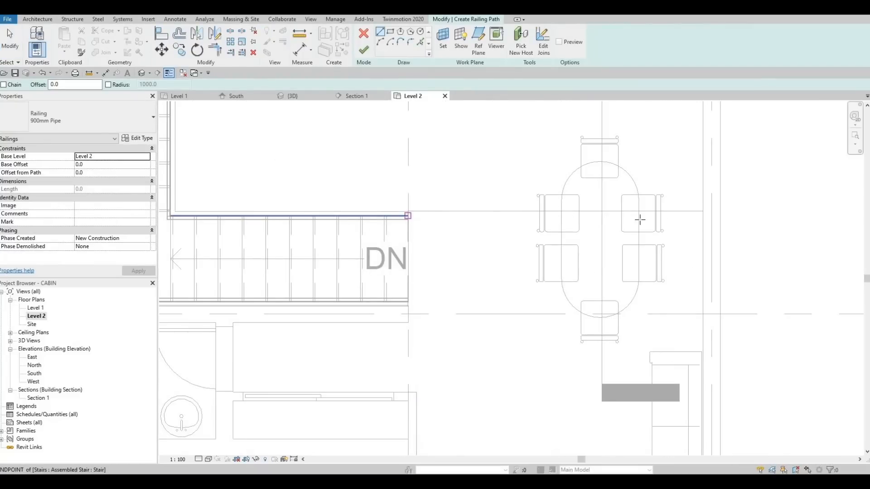
click(407, 216)
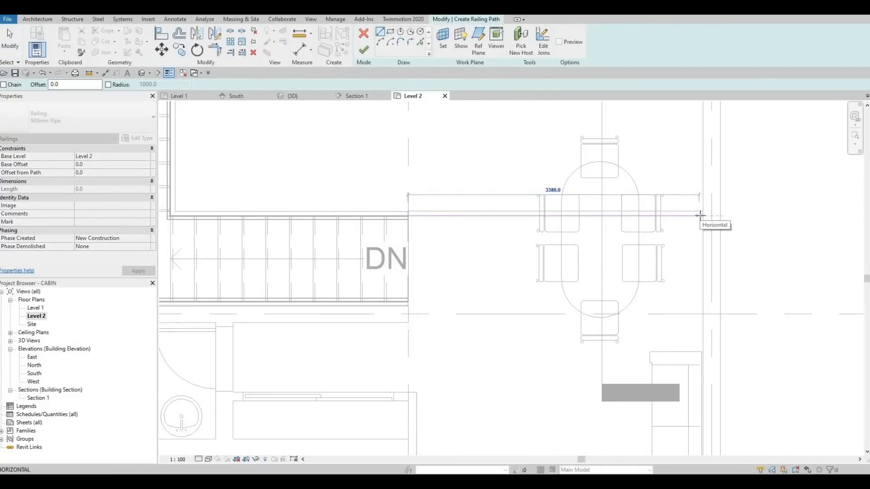
click(701, 215)
key(Escape)
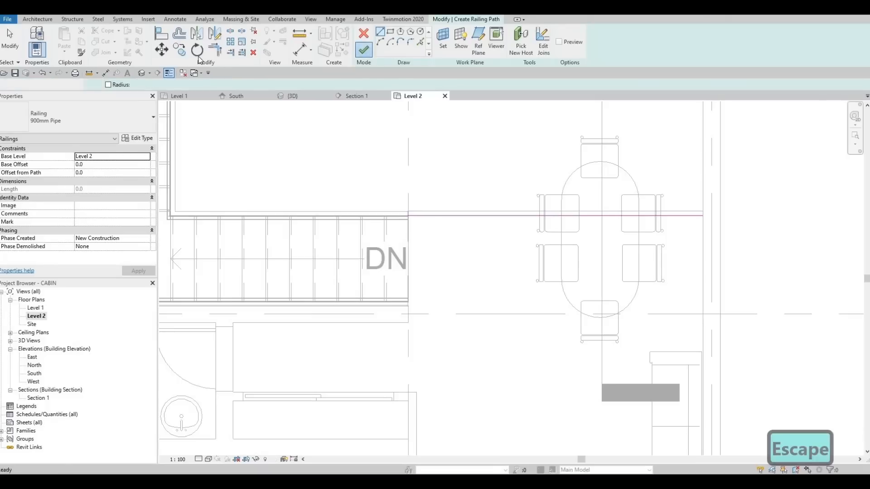
In the 3D view, delete the stair railing on the wall side
click(143, 73)
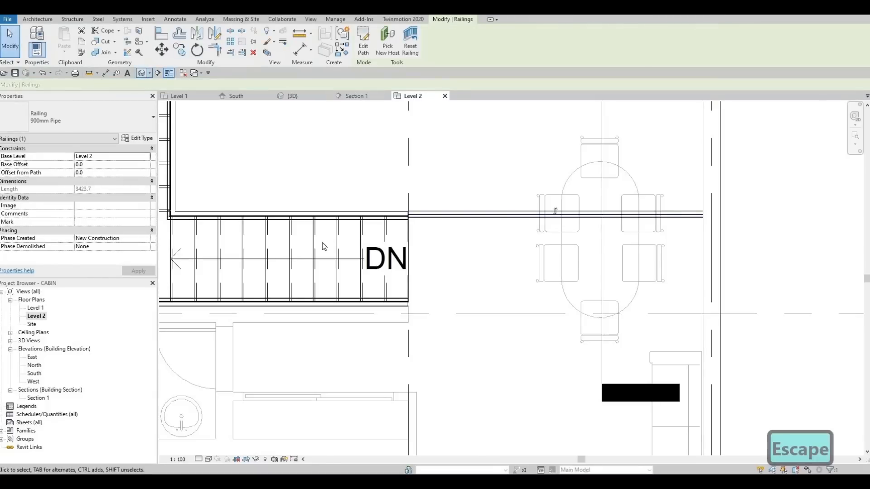
shift+middle_drag(467, 333, 530, 276)
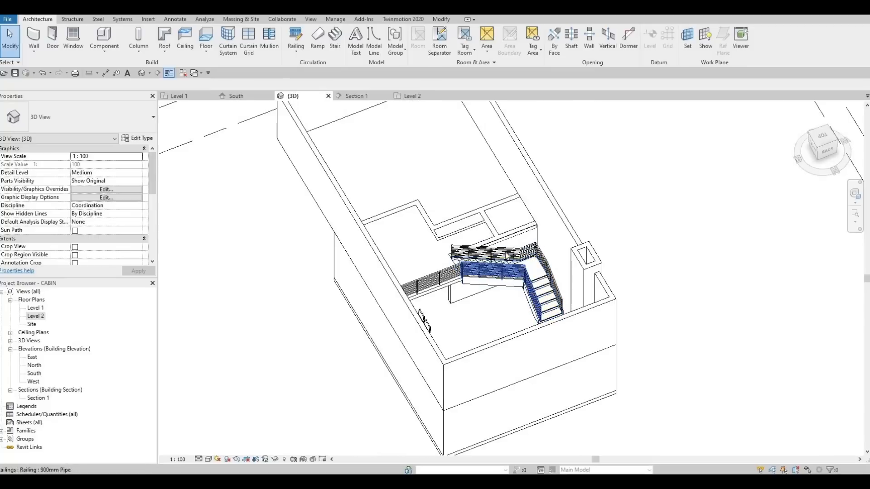
click(506, 256)
key(Delete)
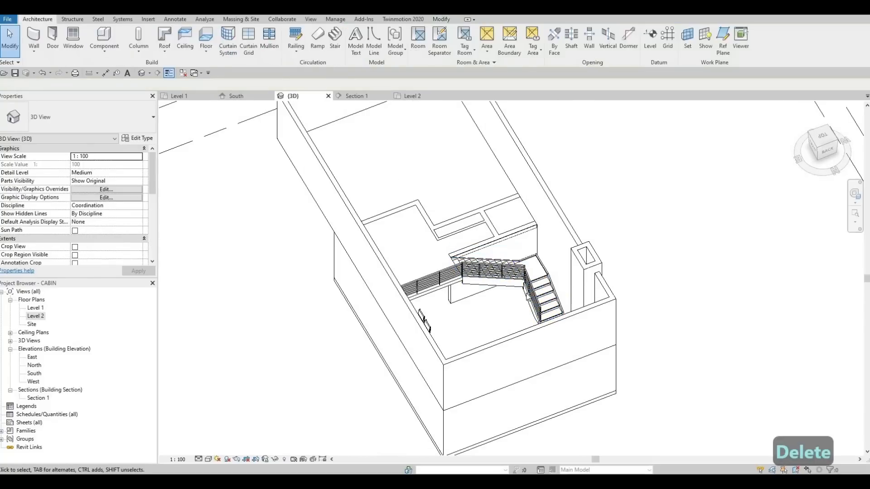
Change the remaining stair railing and the Level 2 railing to the 900mm Rectangular type
scroll(540, 297, up, 2)
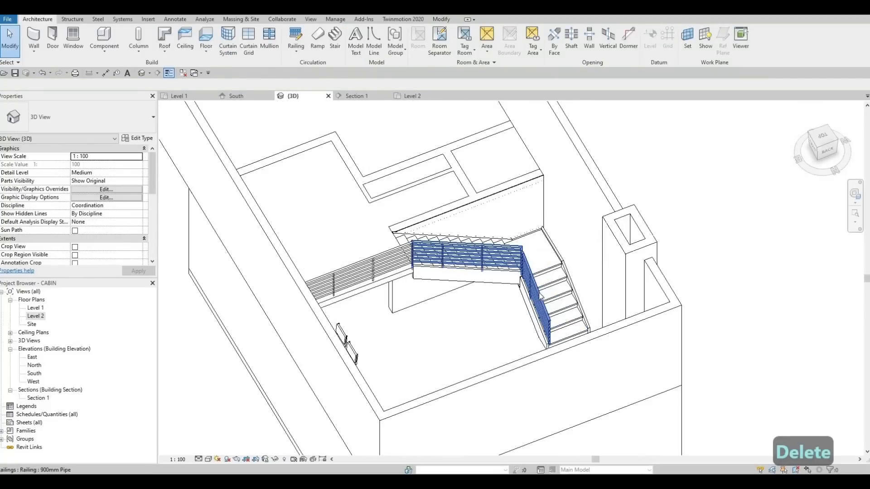
click(517, 281)
click(109, 129)
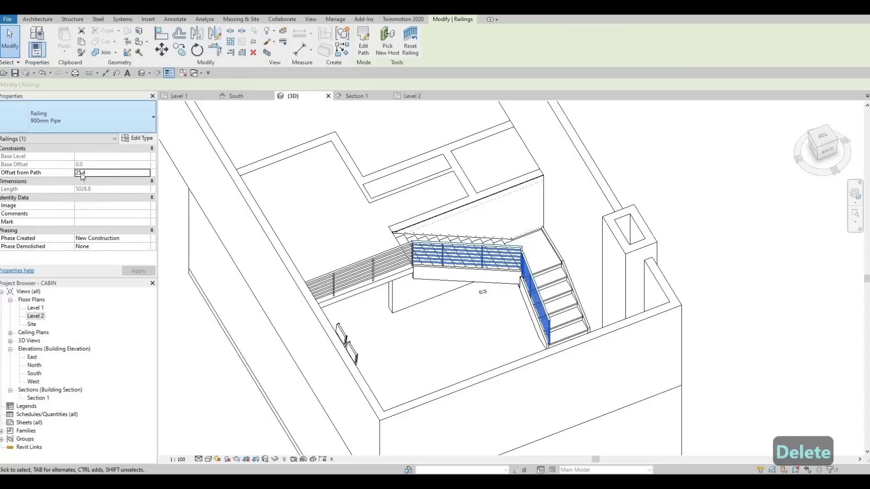
click(80, 173)
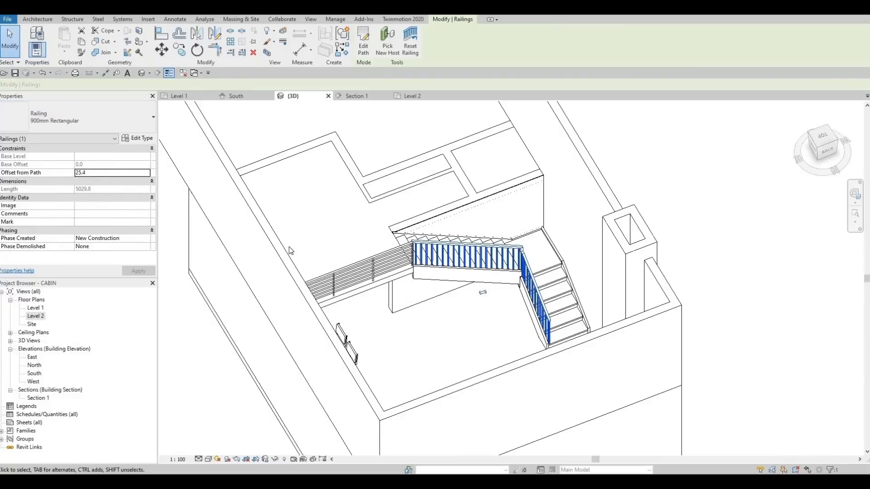
click(376, 265)
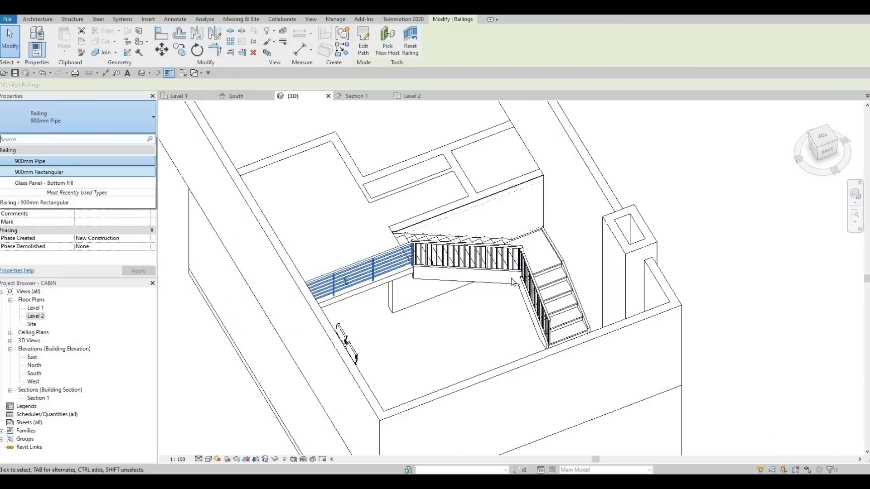
click(67, 176)
key(Escape)
shift+middle_drag(479, 336, 213, 314)
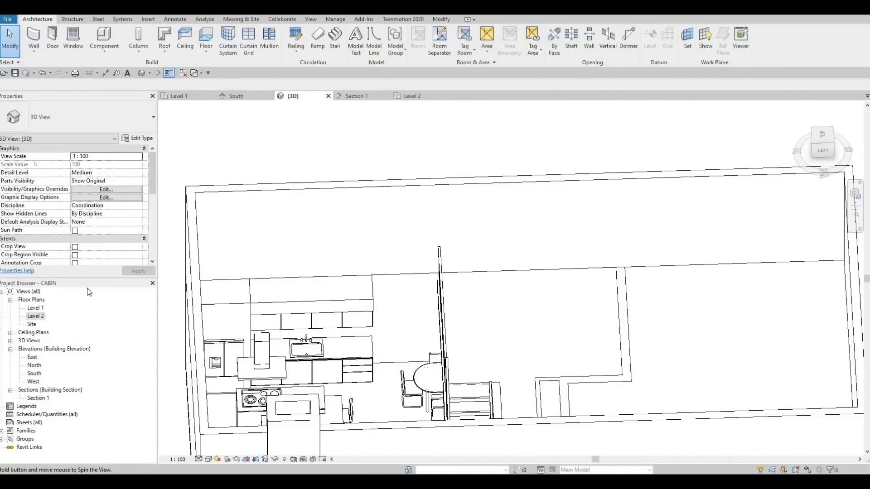
In the Level 2 floor plan, nudge the railing beside the stair up two steps and check it in 3D
double_click(40, 316)
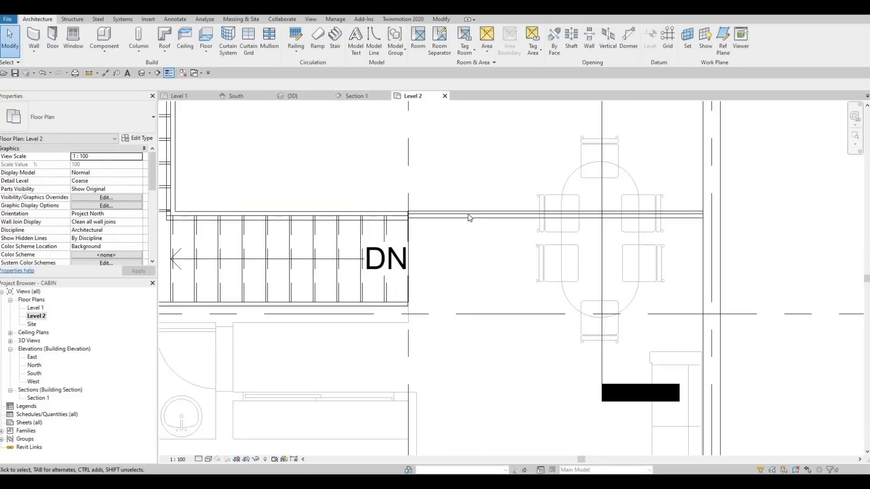
click(443, 216)
scroll(443, 218, up, 2)
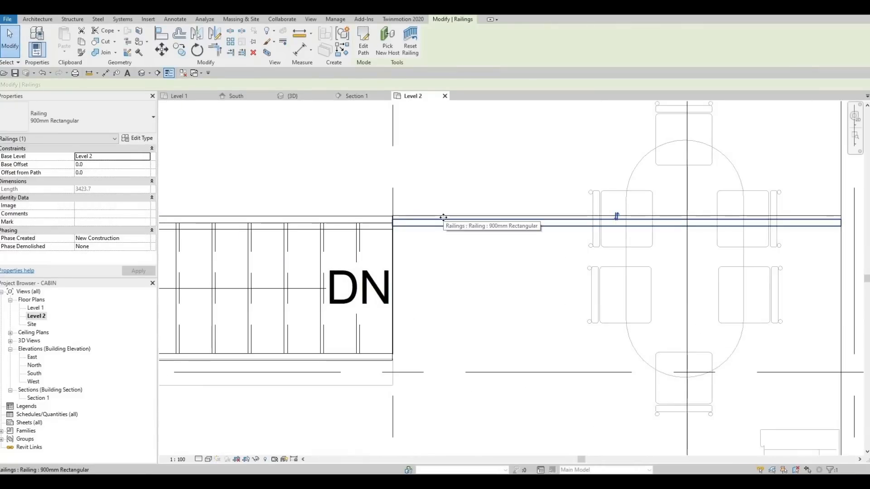
key(Up)
key(Up)
key(Escape)
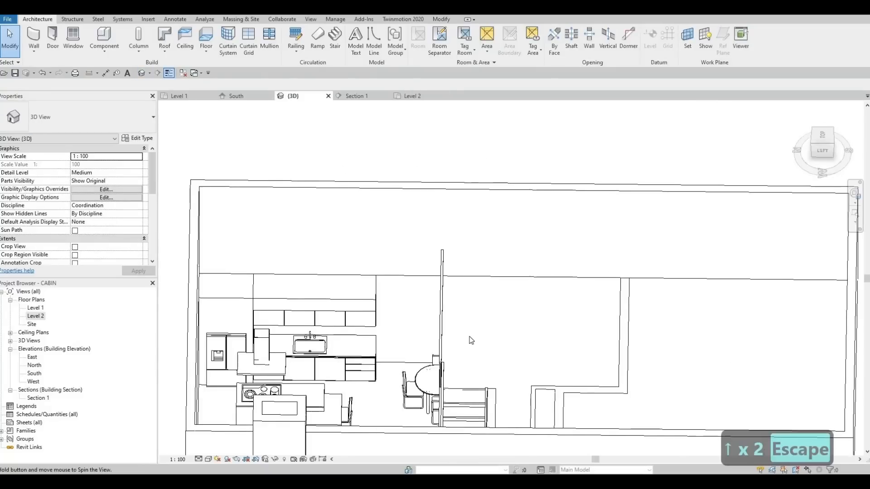
shift+middle_drag(467, 340, 453, 317)
scroll(450, 314, up, 3)
scroll(450, 313, up, 3)
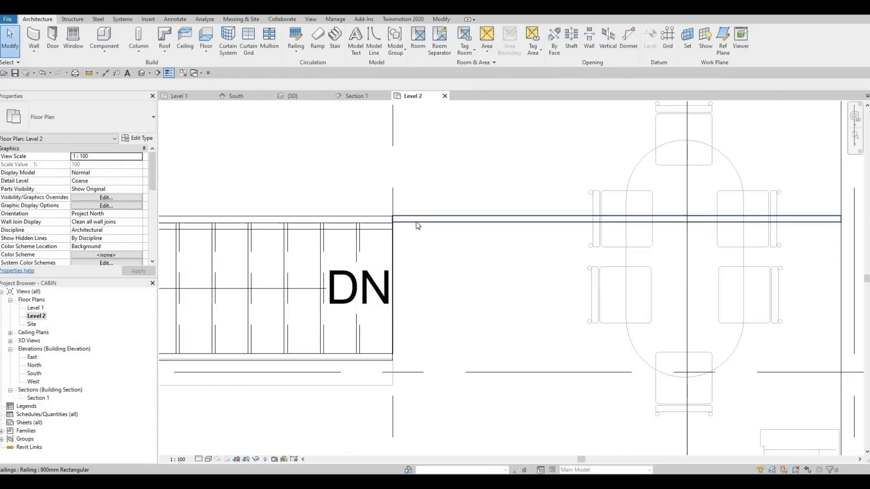
Nudge the Level 2 railing down three steps in the floor plan
click(415, 222)
key(Down)
key(Down)
key(Down)
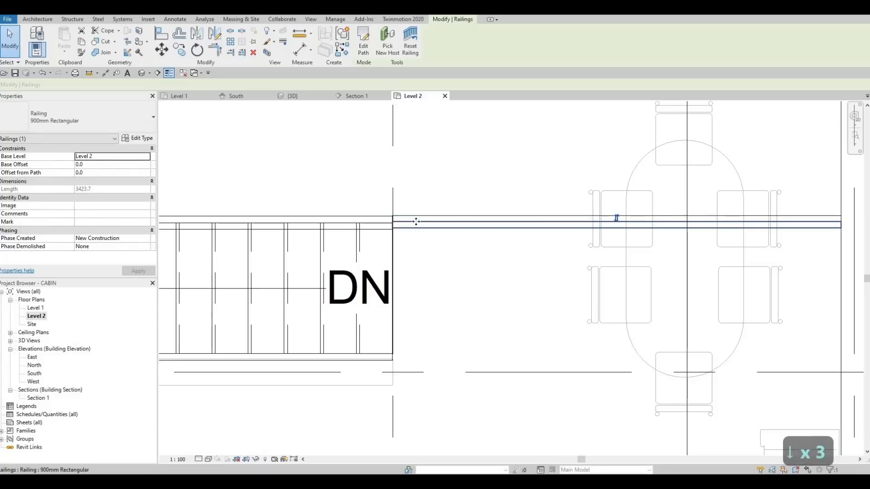
key(Escape)
scroll(416, 222, up, 2)
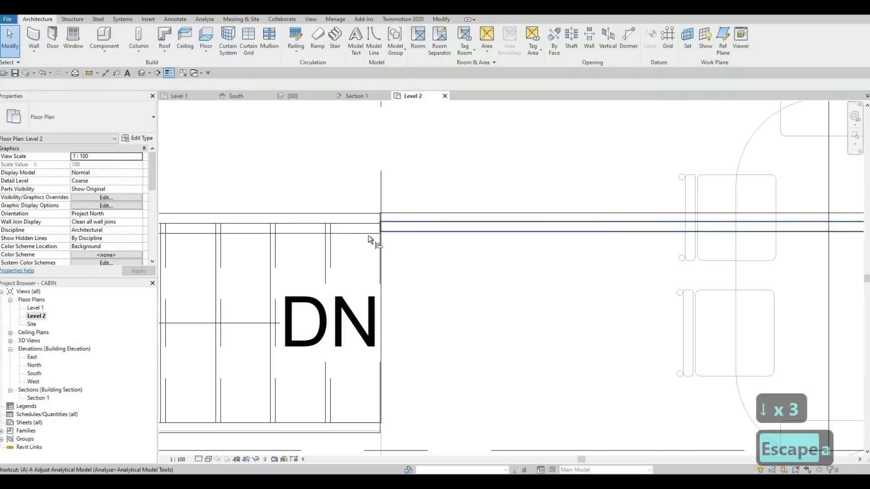
key(a)
key(l)
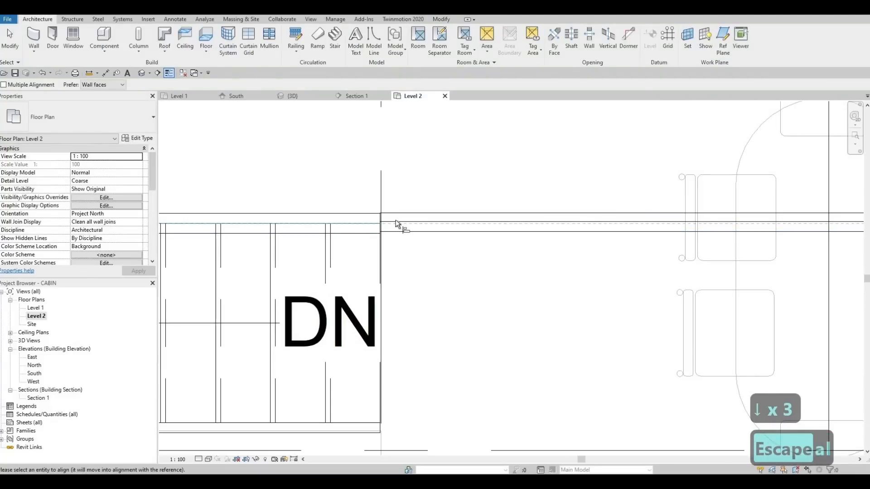
key(Escape)
key(Escape)
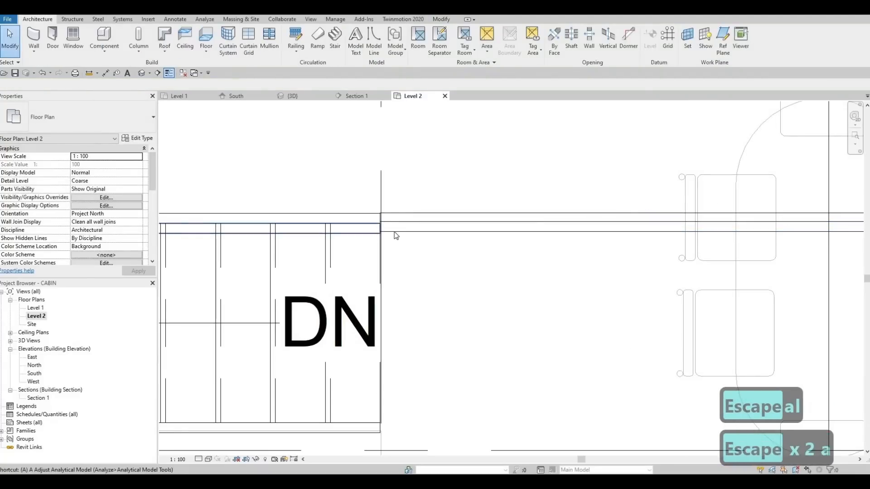
key(a)
key(Escape)
Fine-nudge the Level 2 railing down two more steps so it lines up with the stair railing
click(390, 228)
scroll(392, 231, up, 2)
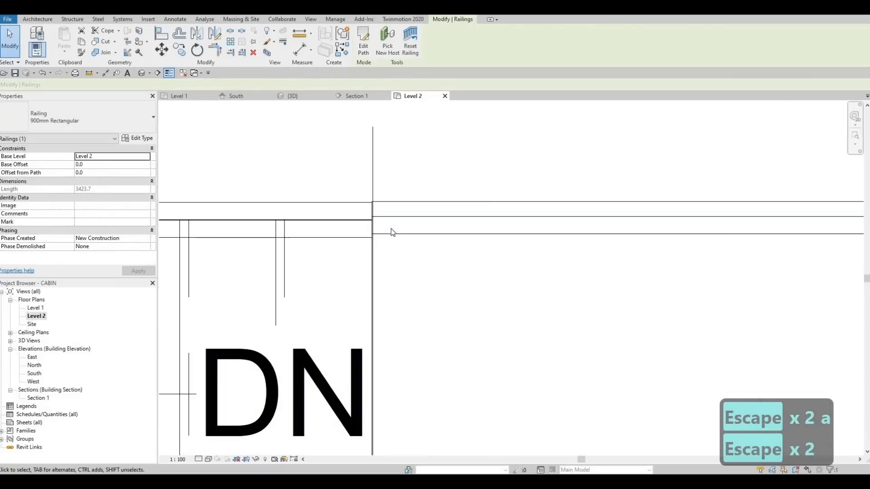
key(Escape)
key(Escape)
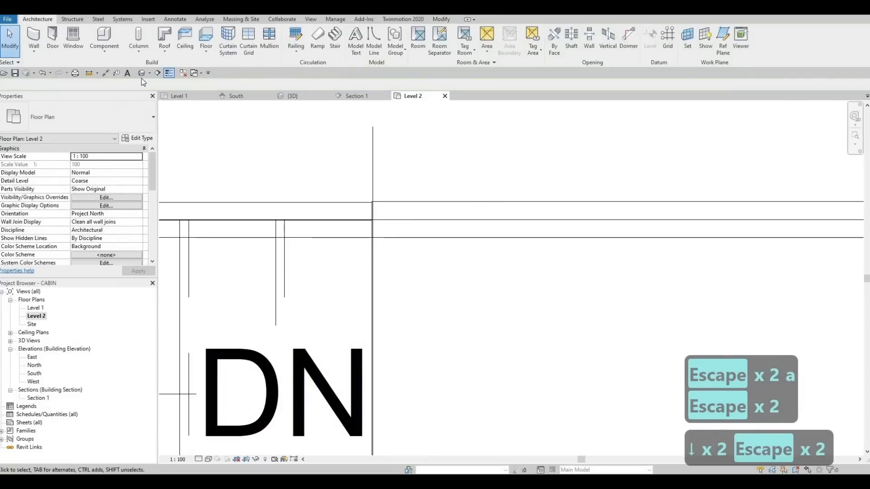
Examine in 3D how the Level 2 railing meets the stair railing and how both sit along the floor opening
click(141, 73)
shift+middle_drag(462, 308, 616, 363)
scroll(537, 351, down, 4)
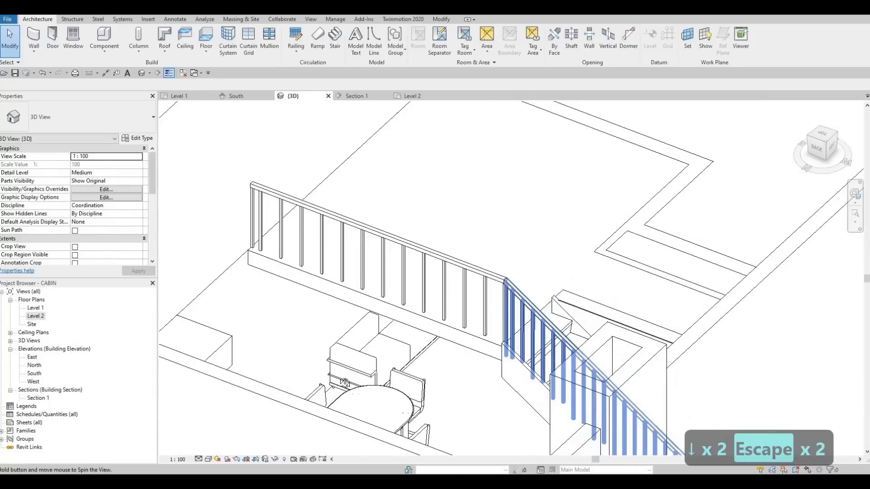
shift+middle_drag(534, 344, 415, 363)
scroll(408, 317, down, 1)
scroll(409, 321, down, 1)
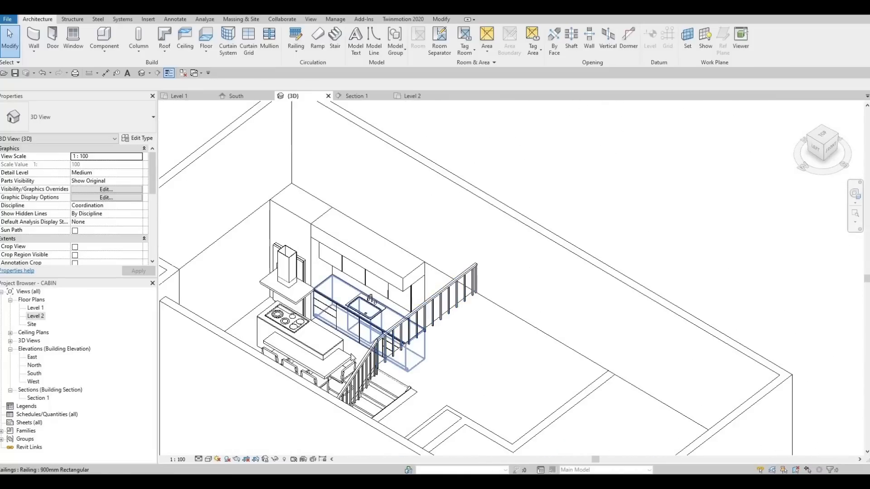
shift+middle_drag(409, 320, 424, 317)
shift+middle_drag(294, 339, 437, 247)
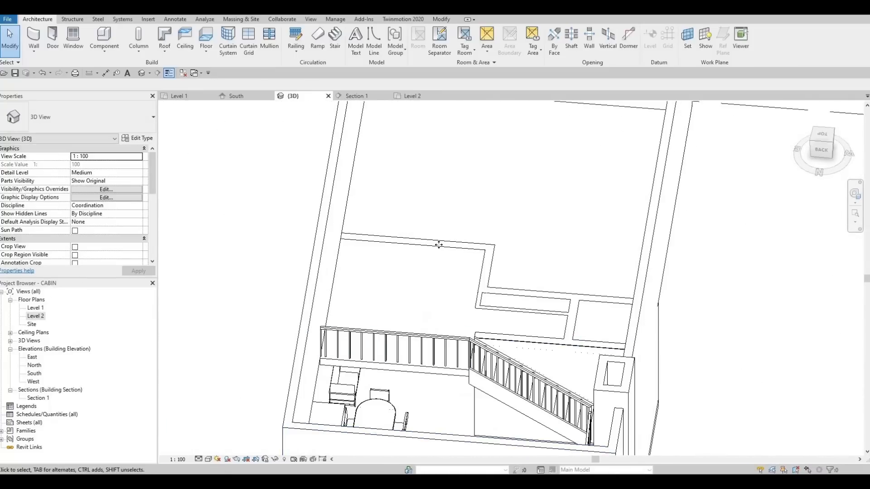
Attach the tops of the Level 1 exterior and interior walls poking through the floor slab to the FLOOR 1 floor
click(486, 273)
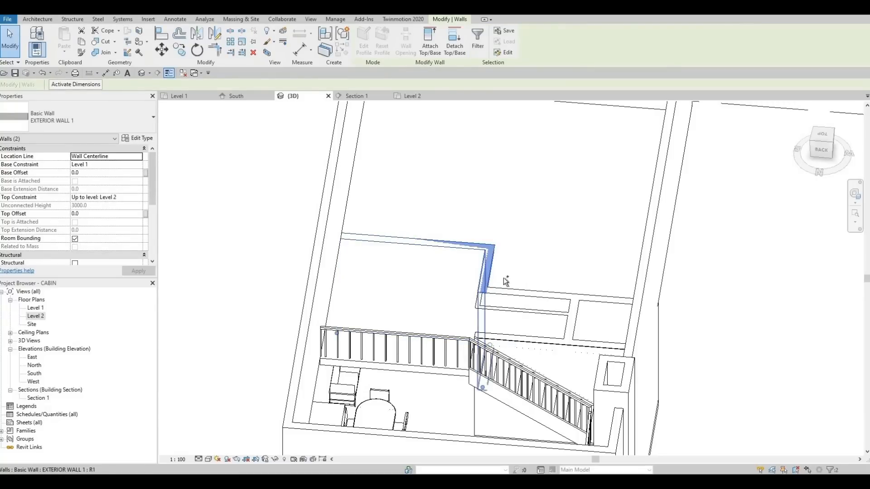
ctrl+click(565, 317)
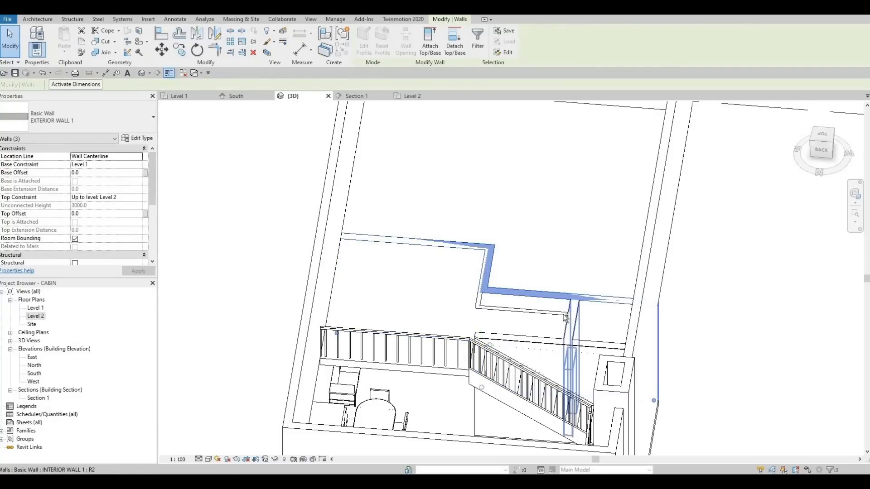
ctrl+click(555, 314)
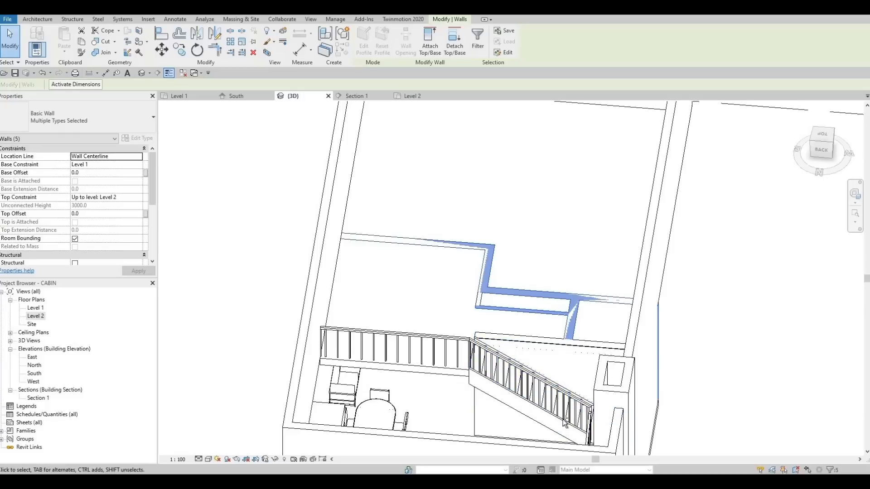
shift+middle_drag(493, 312, 560, 318)
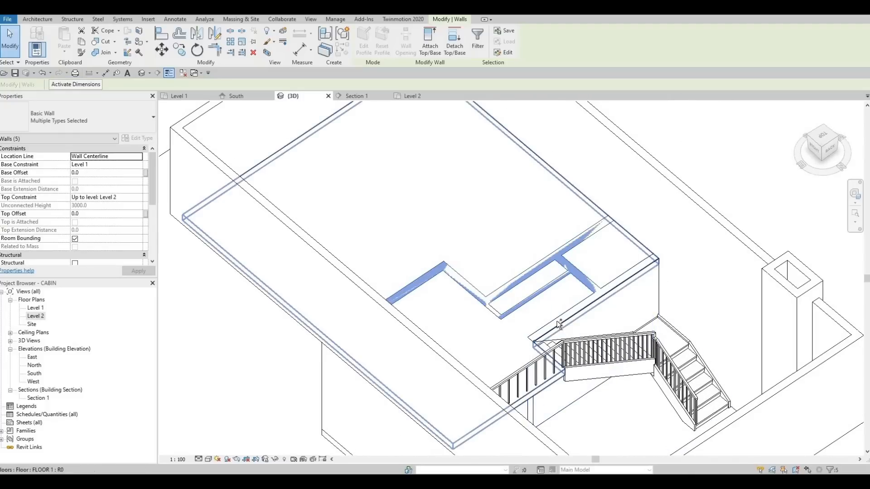
click(430, 48)
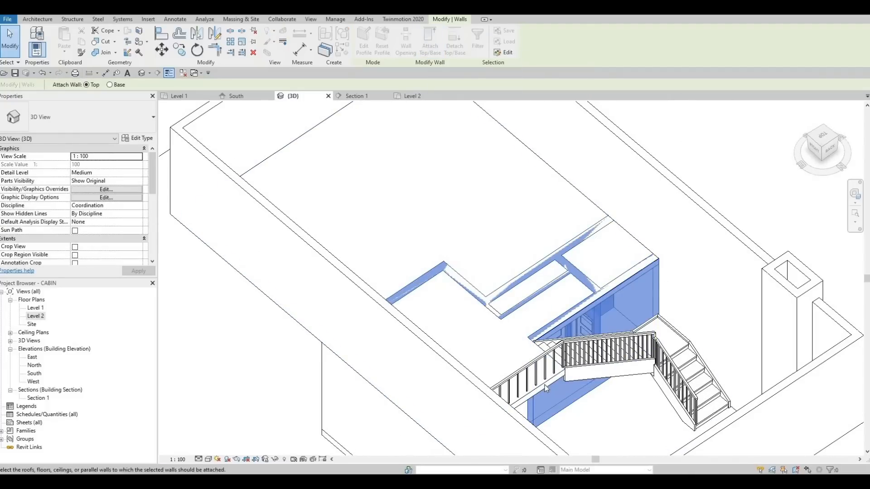
click(557, 366)
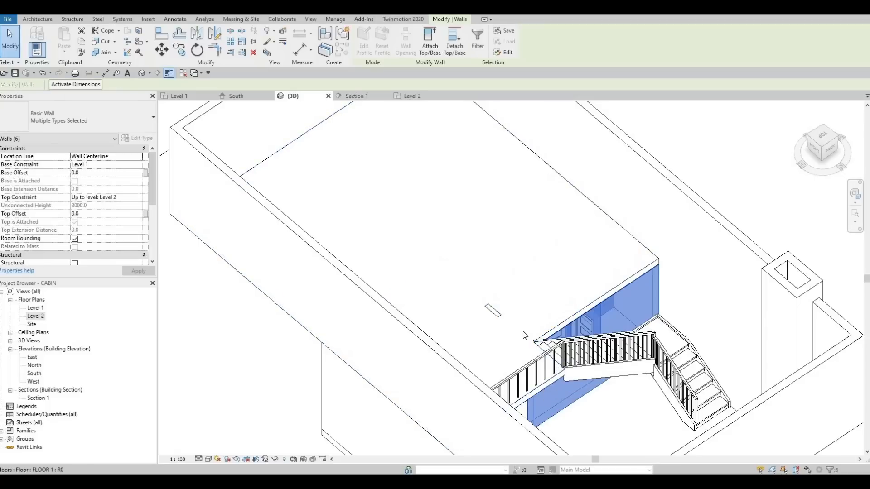
key(Escape)
Attach the top of the remaining INTERIOR WALL 2 wall to the FLOOR 1 floor and check the slab in 3D
click(498, 313)
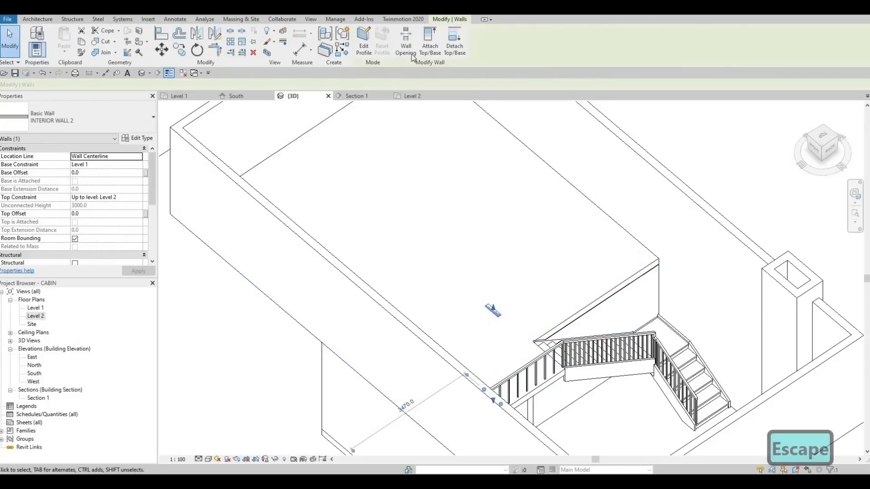
click(426, 50)
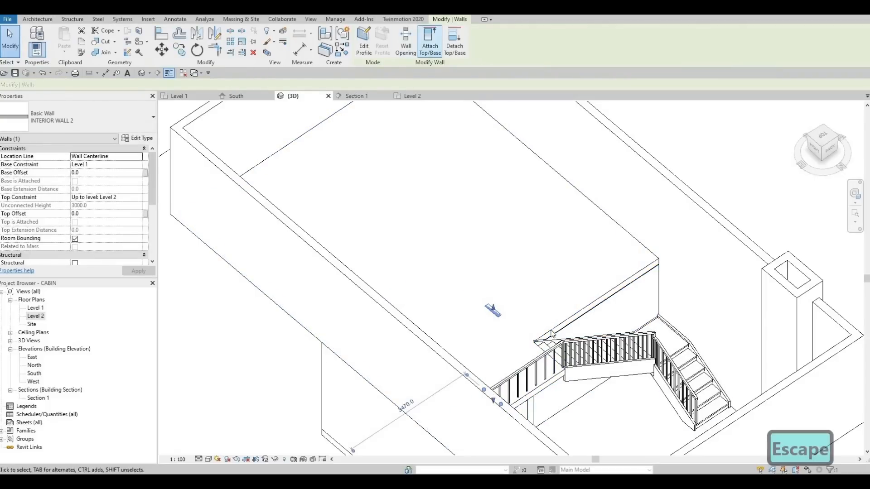
click(539, 388)
key(Escape)
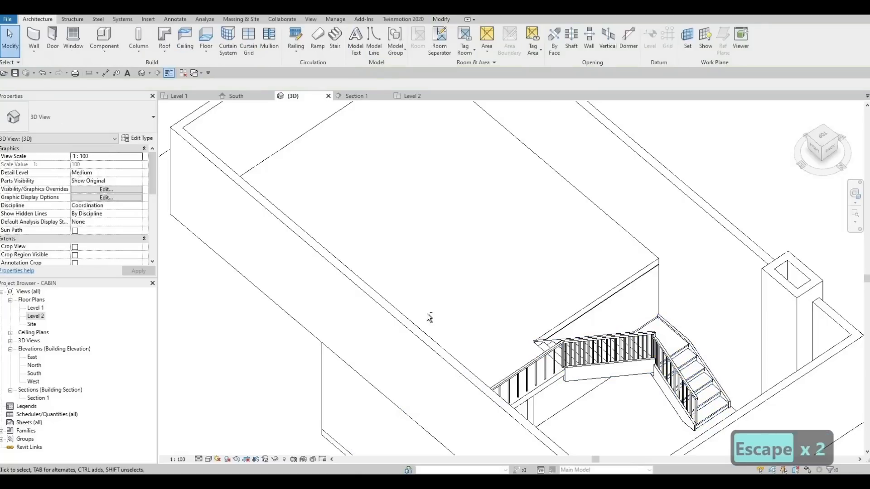
shift+middle_drag(536, 322, 463, 325)
shift+middle_drag(462, 291, 429, 269)
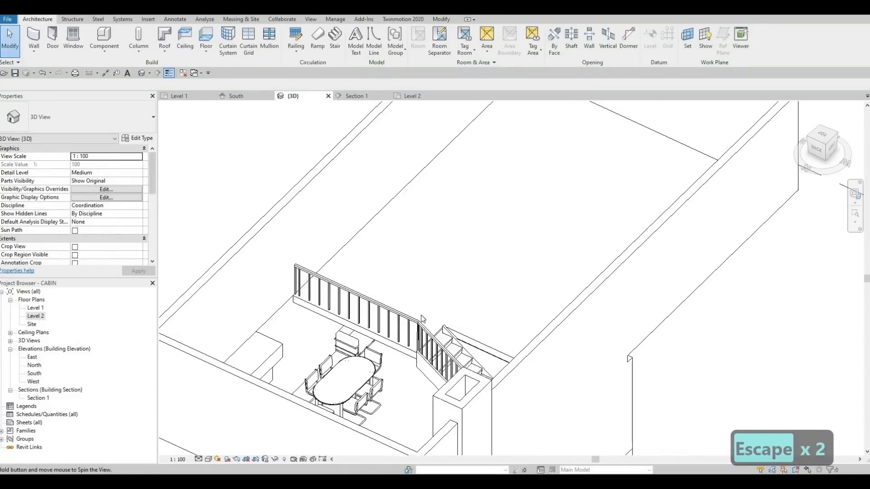
scroll(422, 288, up, 3)
shift+middle_drag(416, 304, 406, 295)
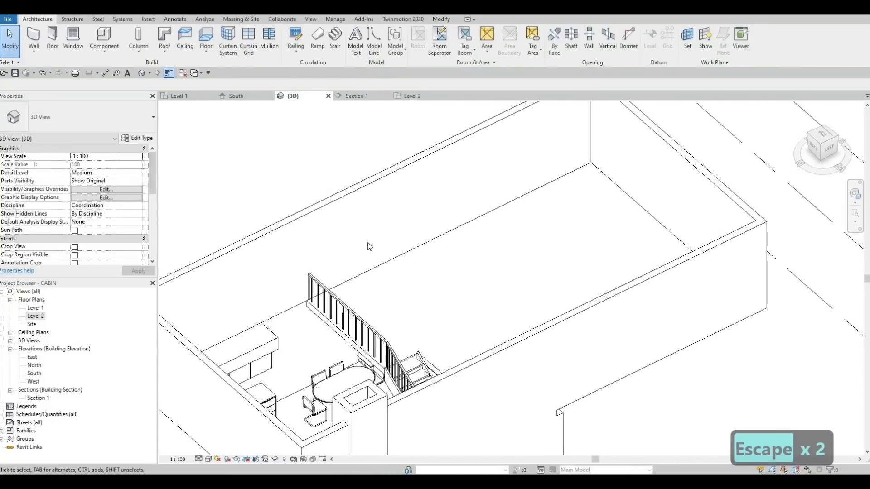
shift+middle_drag(336, 276, 336, 290)
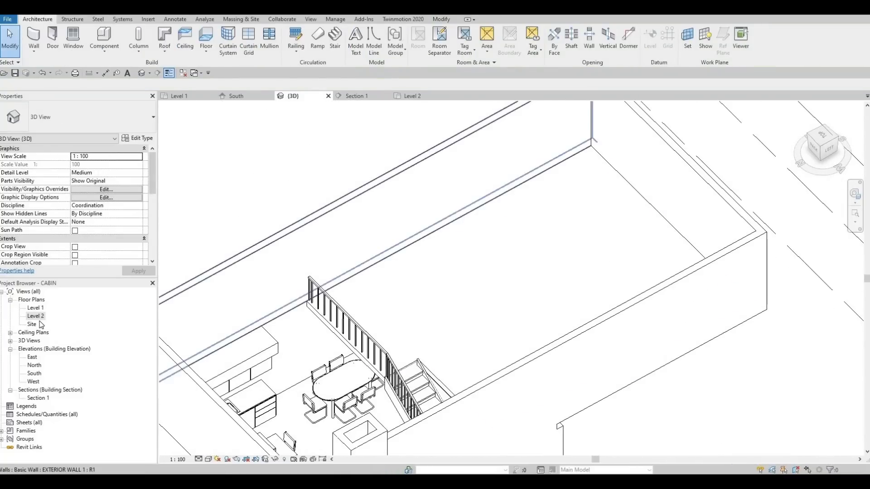
In the Level 2 floor plan, start the Wall command with INTERIOR WALL 1 as the wall type
double_click(39, 318)
scroll(296, 344, down, 1)
middle_drag(447, 201, 428, 221)
scroll(428, 221, down, 2)
scroll(428, 221, down, 2)
middle_drag(333, 355, 450, 206)
scroll(394, 246, down, 2)
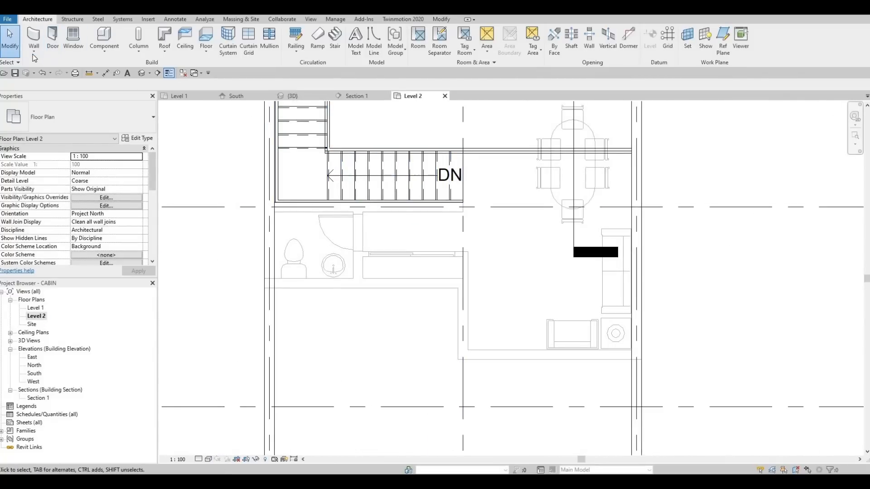
key(Escape)
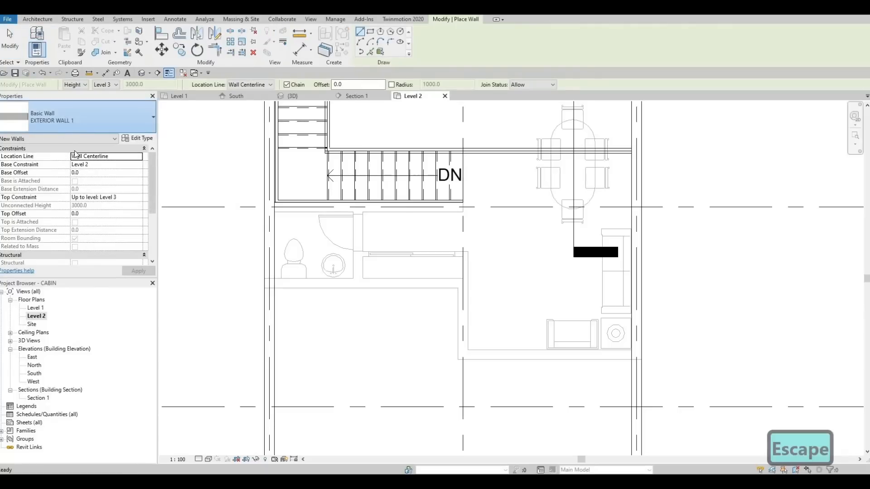
click(73, 120)
scroll(97, 261, down, 4)
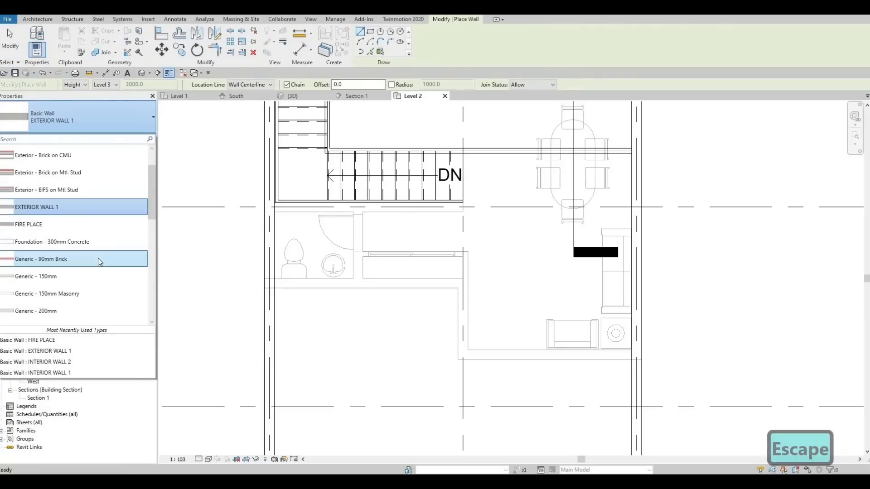
scroll(94, 267, up, 3)
scroll(92, 264, up, 1)
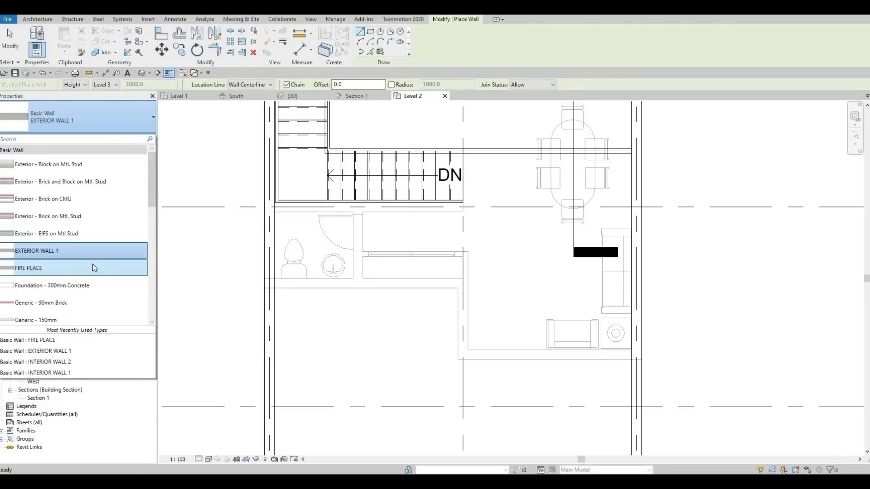
scroll(93, 263, down, 6)
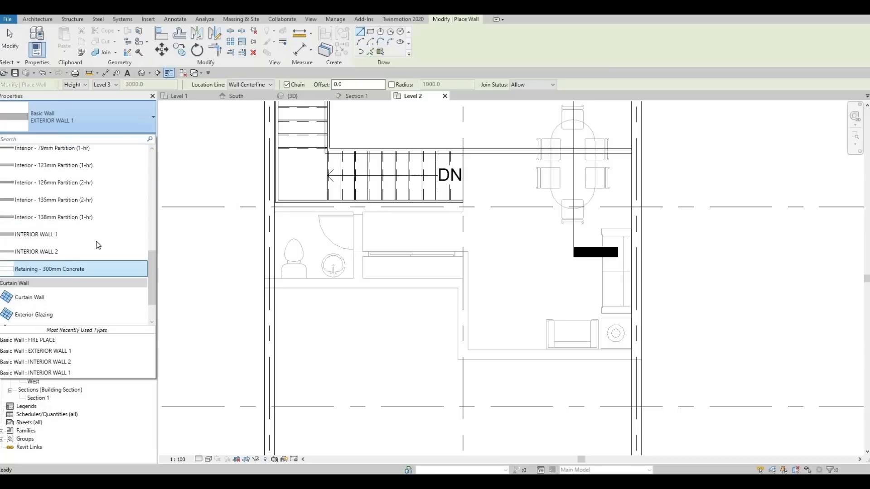
click(36, 234)
scroll(331, 217, down, 1)
scroll(330, 217, down, 1)
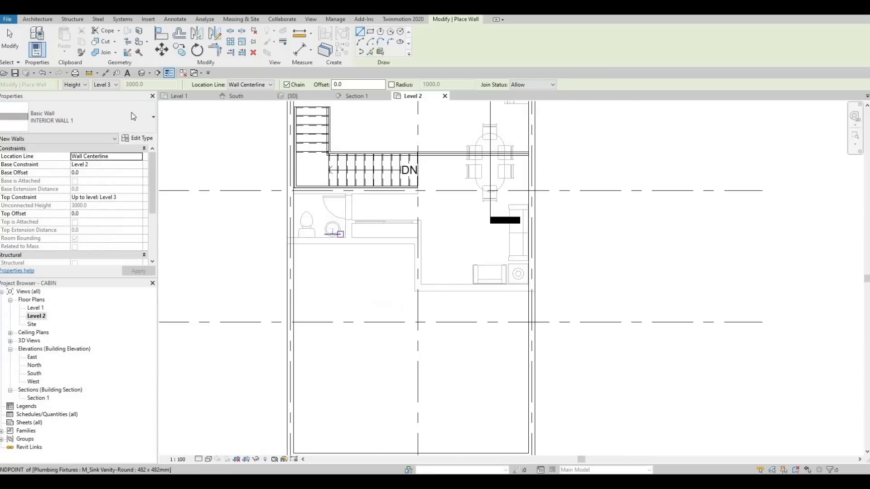
click(36, 20)
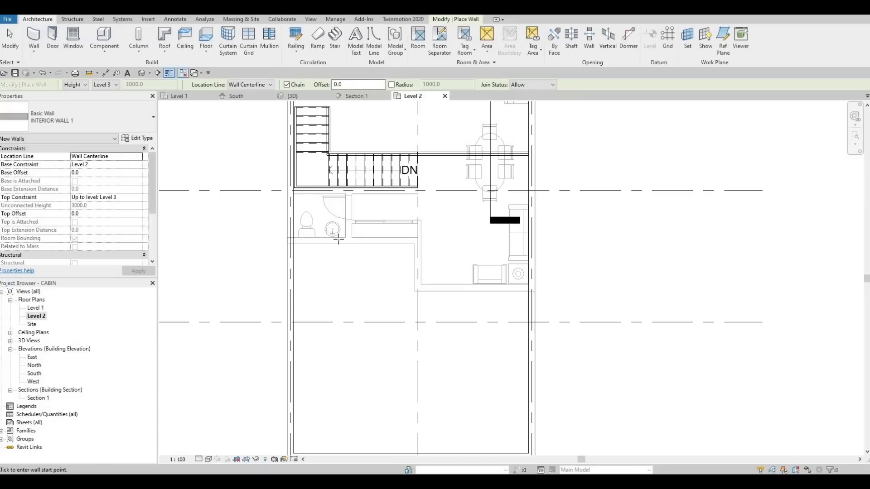
Draw chained walls about 3830 mm along grid B from the stair-side exterior wall and about 8210 mm down the middle gridline to grid D
scroll(319, 198, up, 2)
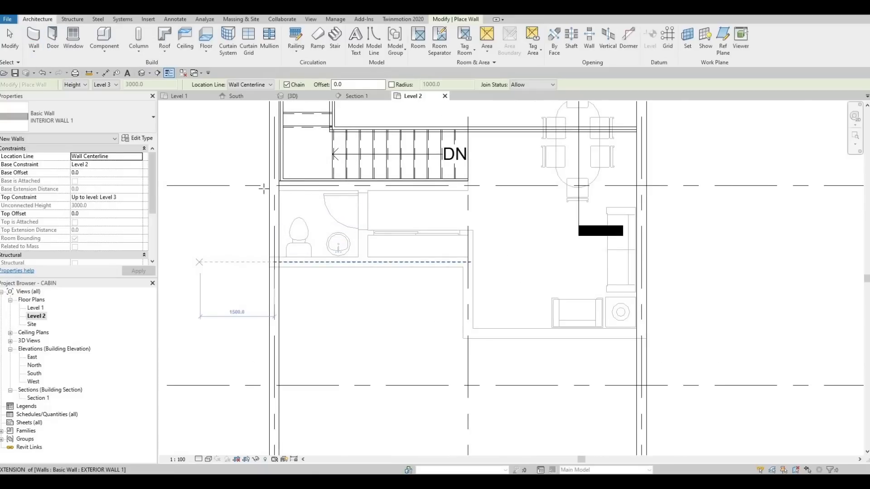
scroll(263, 189, up, 2)
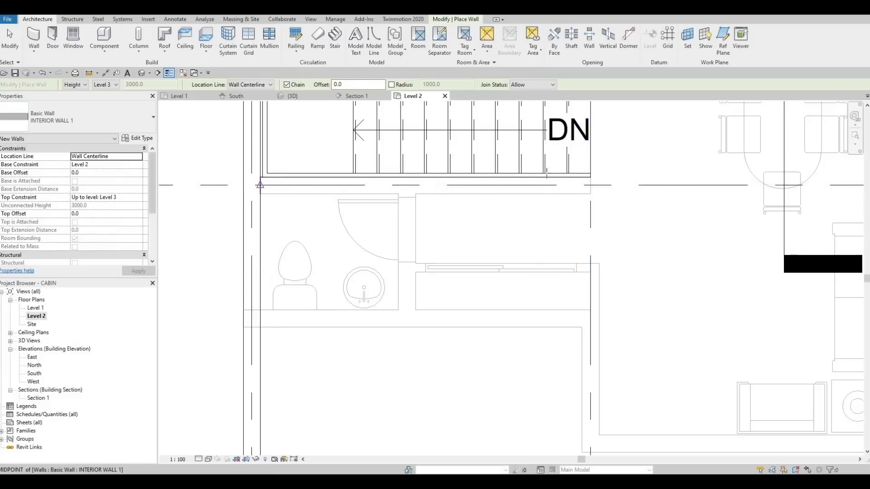
click(260, 185)
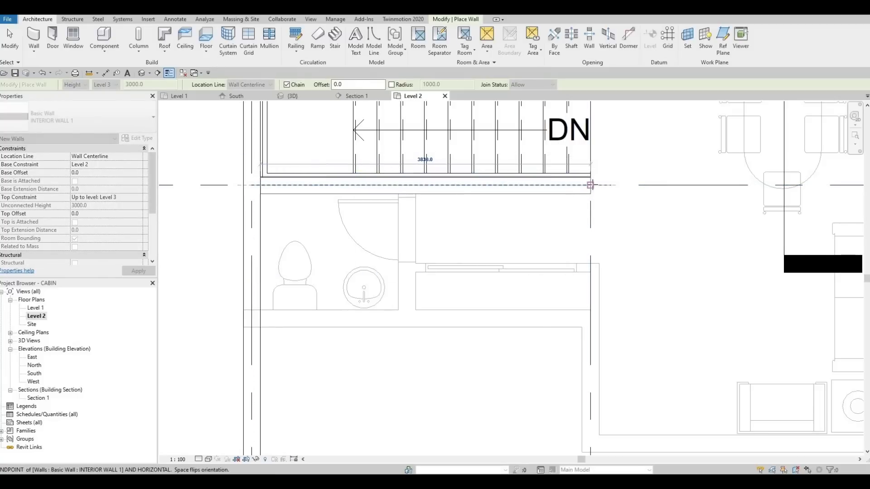
scroll(550, 170, down, 2)
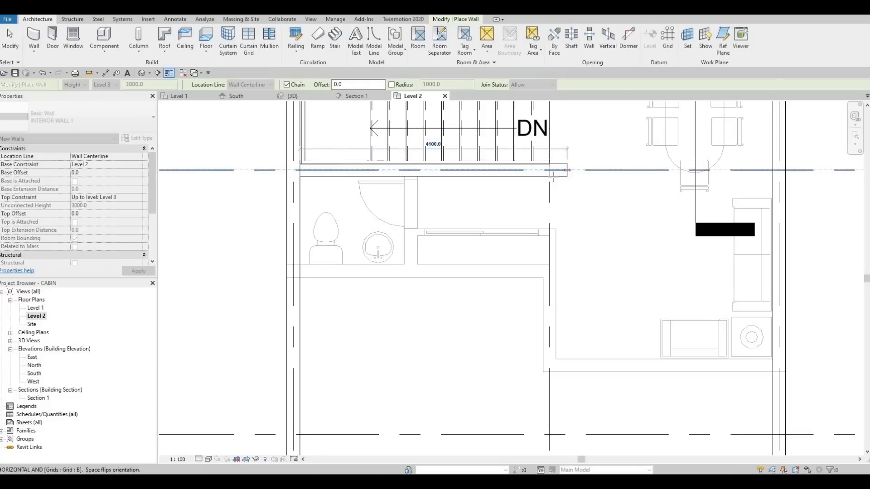
middle_drag(550, 172, 531, 189)
scroll(511, 176, down, 1)
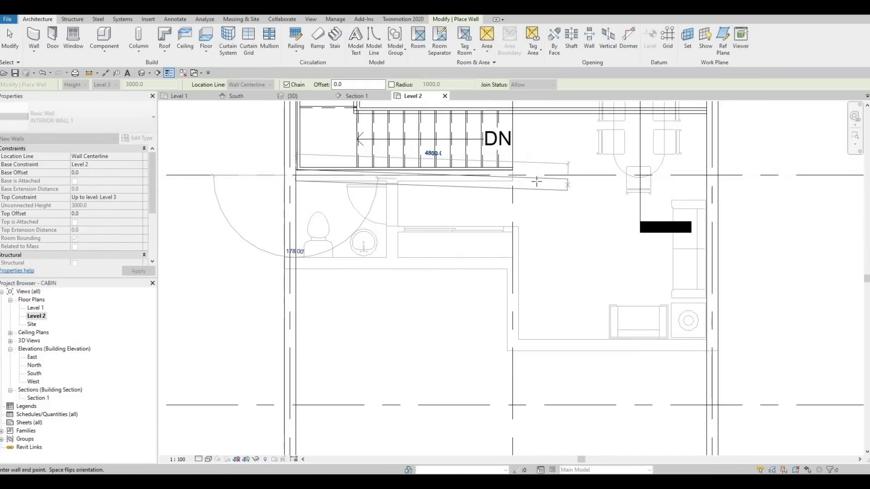
click(512, 175)
scroll(512, 176, down, 5)
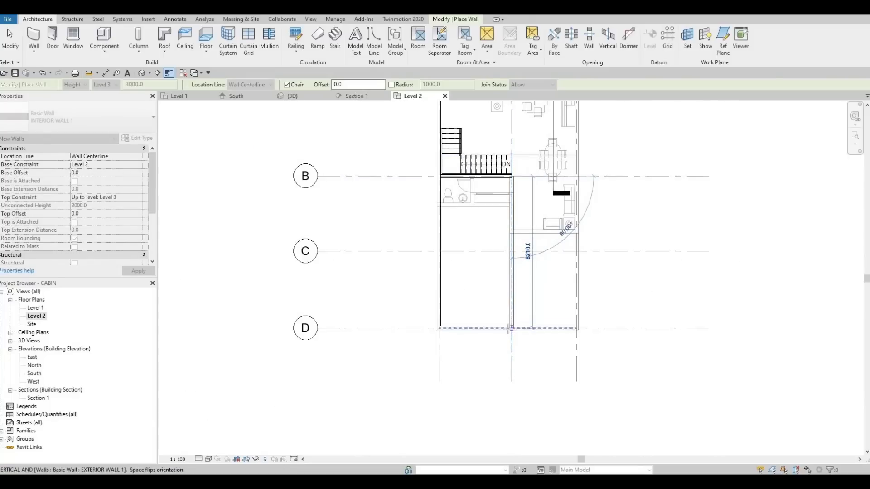
key(Escape)
Draw a wall about 3400 mm long from the middle wall to the opposite exterior wall, following the Level 1 wall above grid C
scroll(481, 272, up, 3)
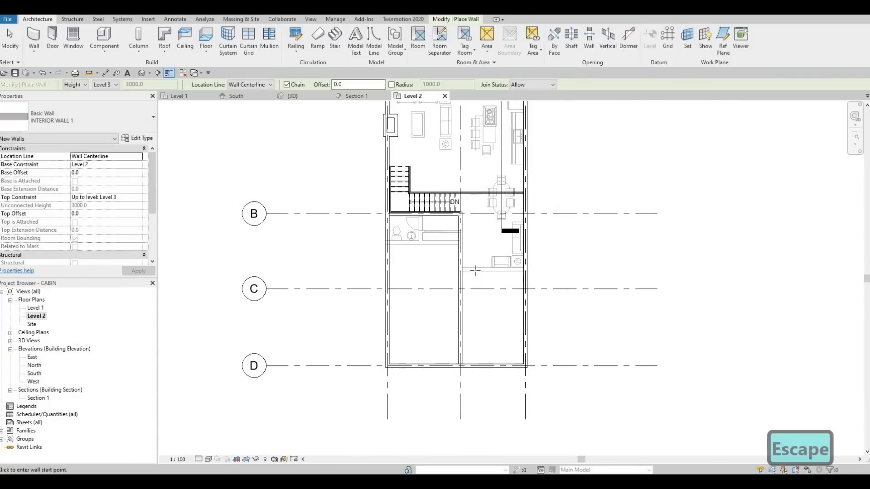
scroll(451, 269, up, 2)
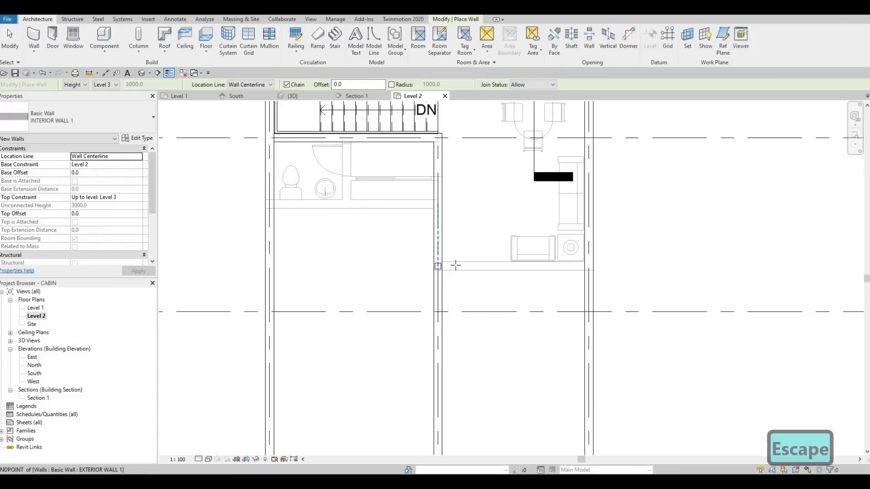
click(452, 264)
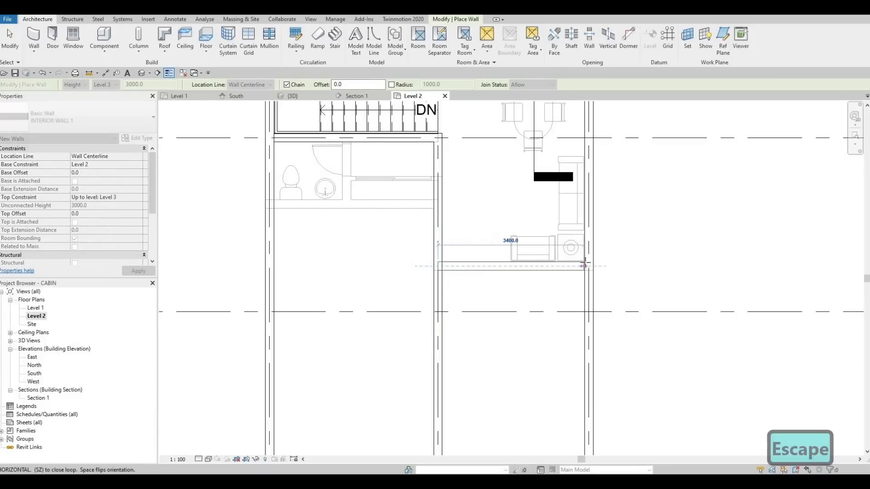
click(575, 241)
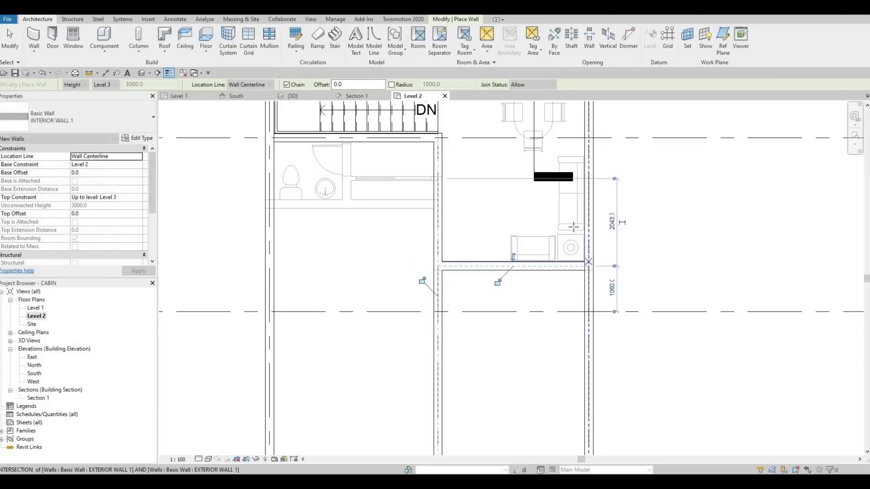
key(Escape)
Draw chained walls about 1750 mm along grid B from the exterior wall and about 3000 mm down to the cross wall, enclosing a small room
middle_drag(588, 152, 581, 211)
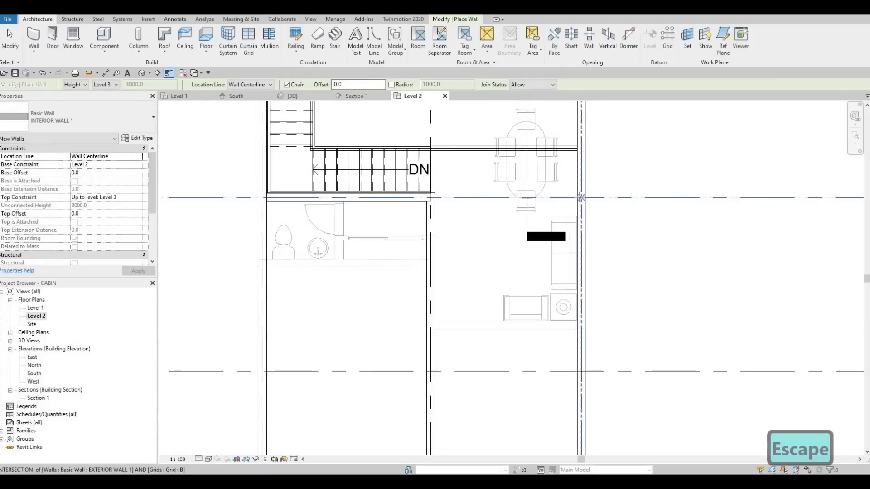
click(580, 198)
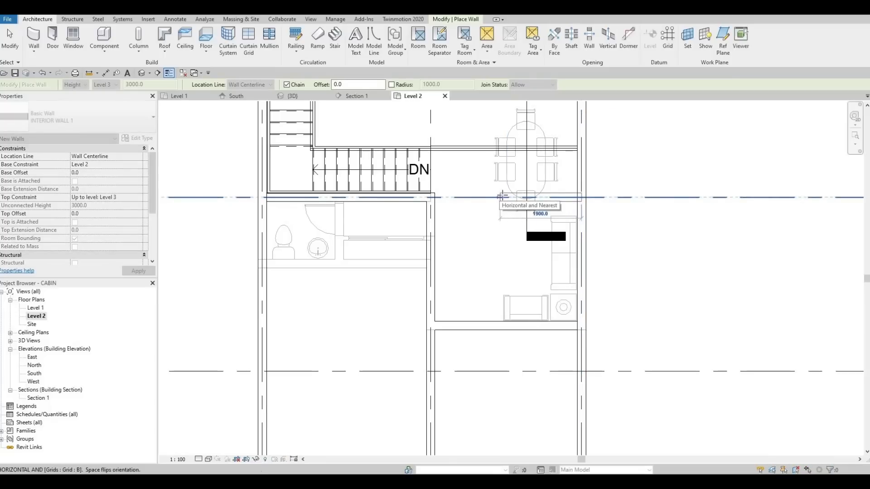
click(506, 197)
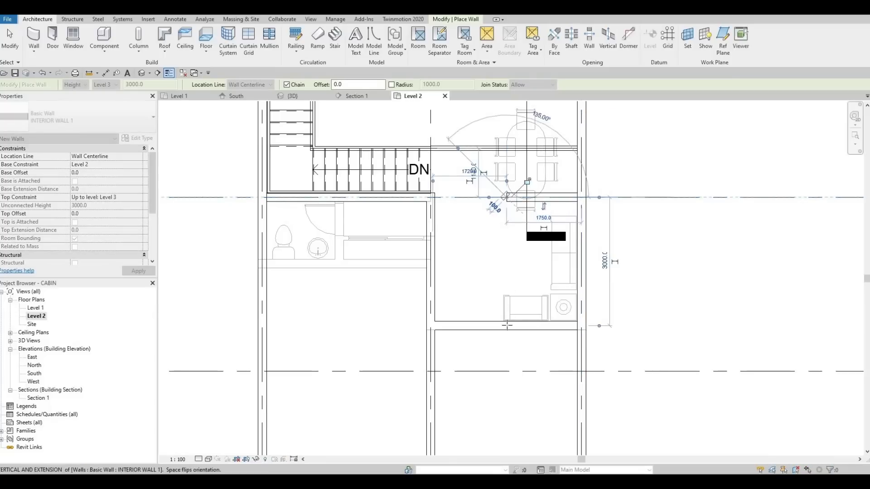
click(507, 326)
key(Escape)
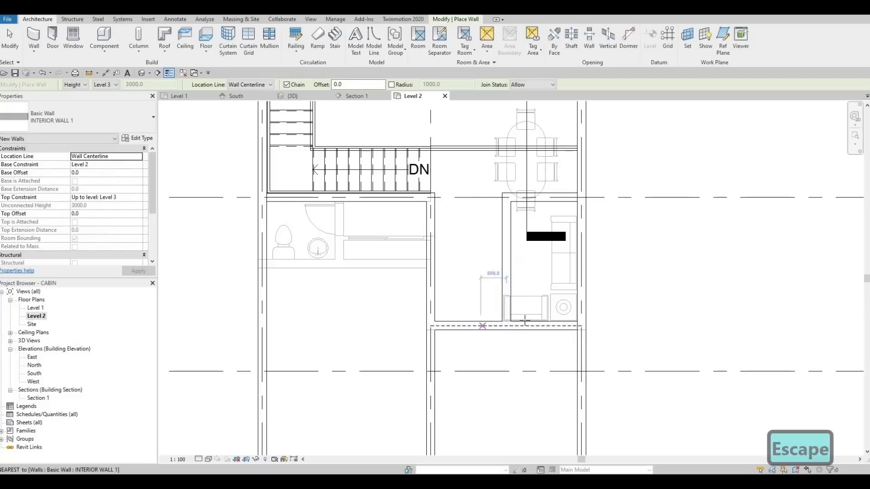
middle_drag(511, 321, 554, 327)
scroll(548, 326, down, 1)
middle_drag(514, 305, 473, 316)
scroll(534, 303, up, 1)
scroll(474, 316, up, 1)
key(Escape)
Set the Level 2 floor plan's underlay base level to None and apply the change
middle_drag(326, 264, 394, 282)
scroll(394, 282, down, 3)
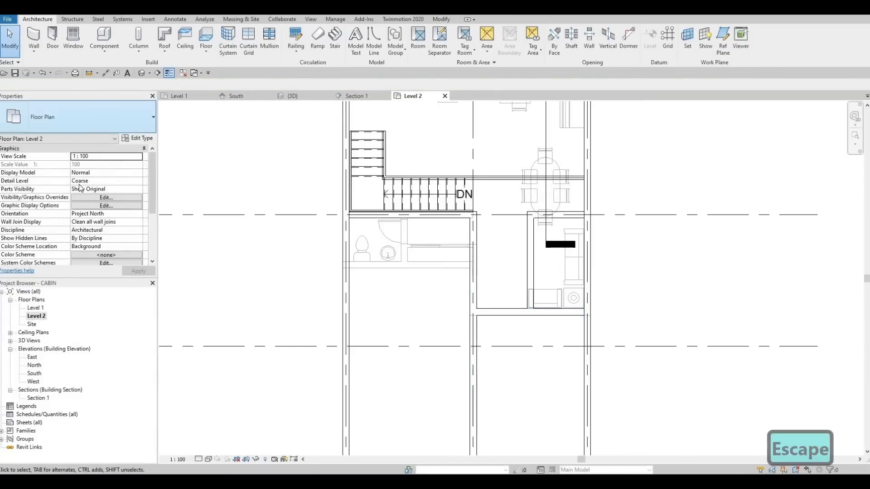
scroll(72, 202, down, 5)
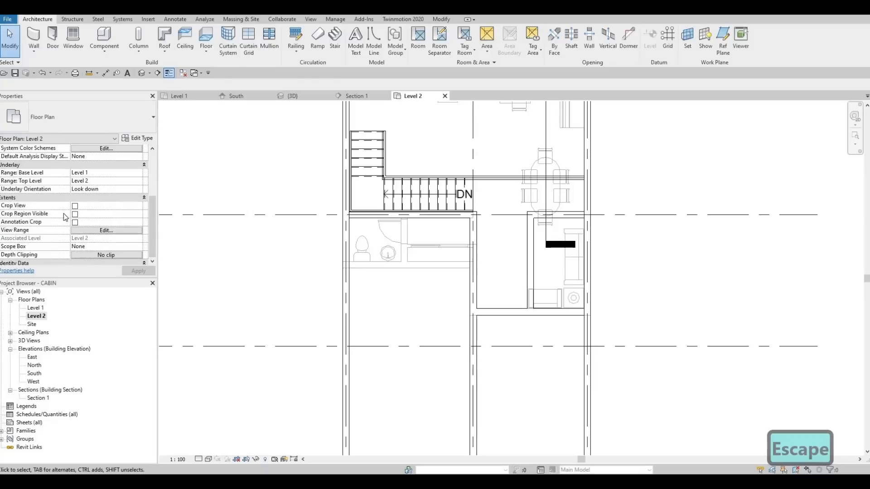
scroll(77, 223, down, 4)
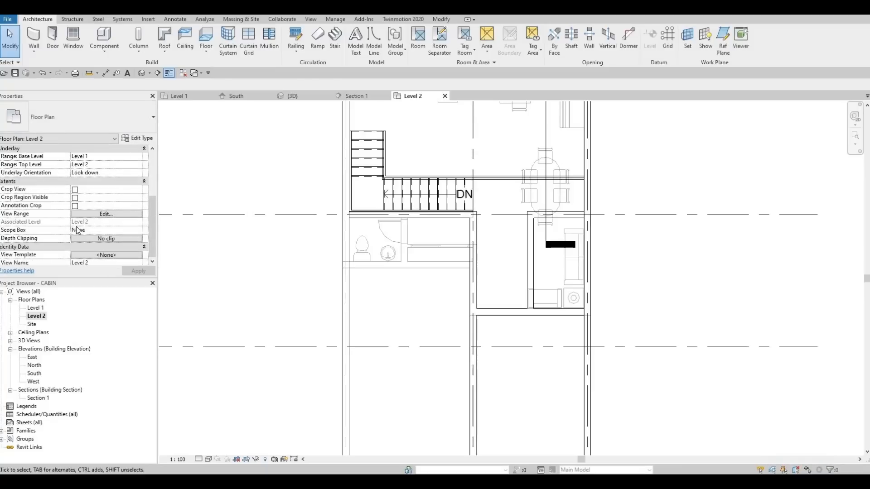
scroll(78, 235, up, 5)
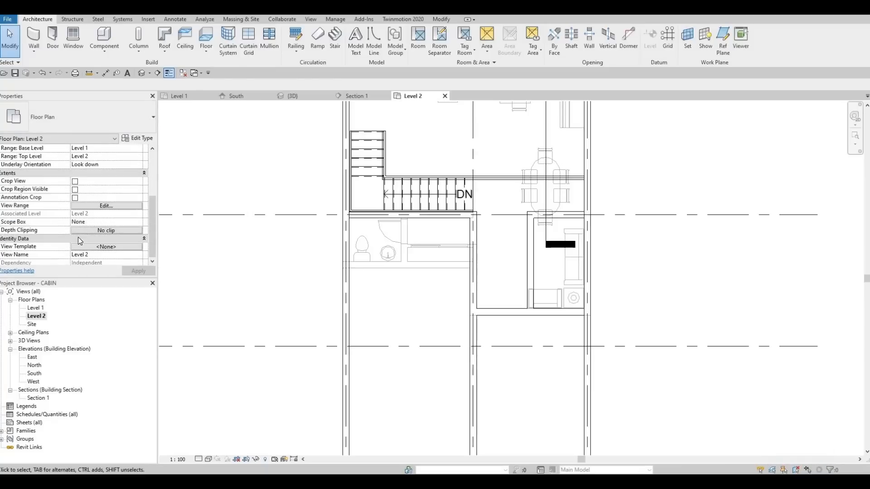
scroll(56, 206, down, 1)
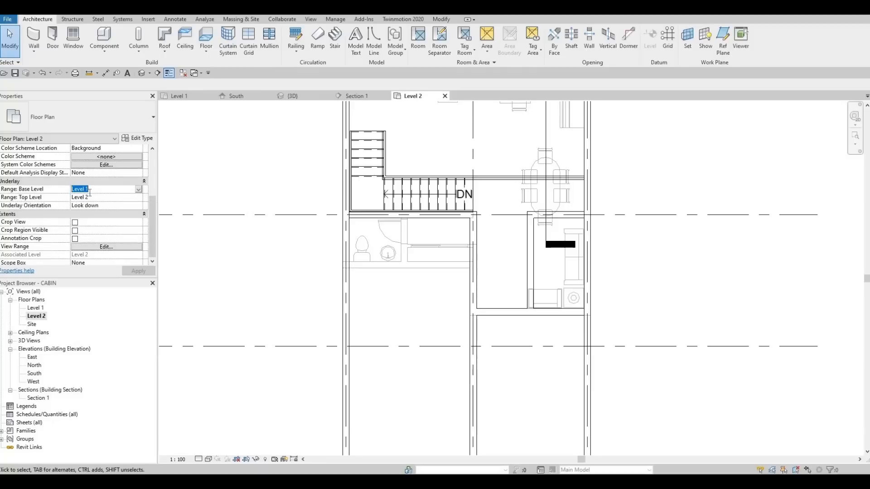
click(89, 192)
key(Up)
key(Return)
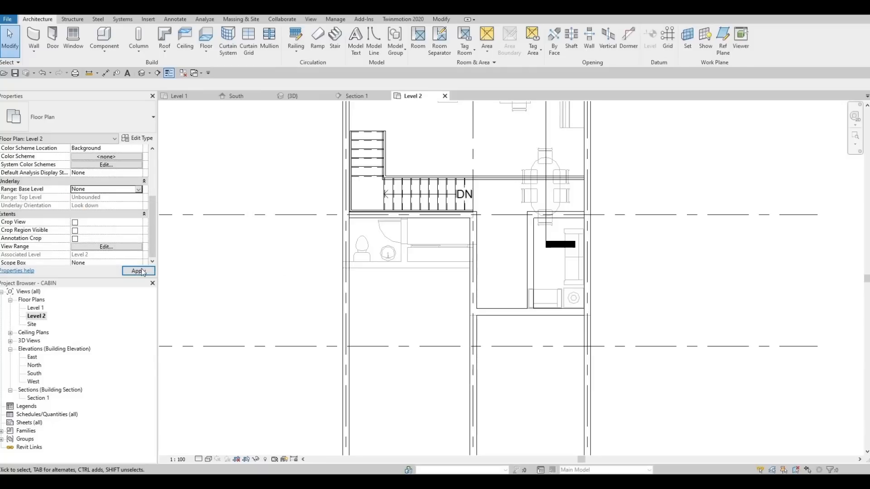
click(137, 271)
scroll(349, 267, down, 3)
key(Escape)
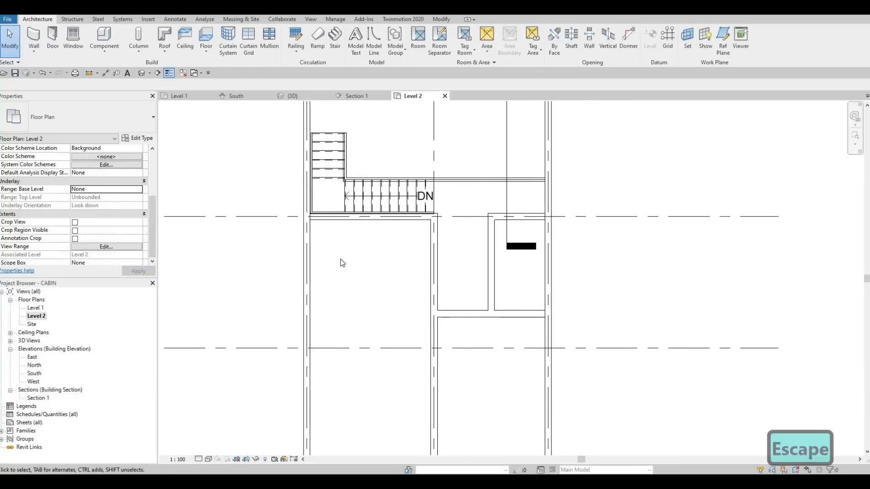
Place M_Door-Interior-Single-5_Panel_Vert-Wood 850 x 2000mm doors in the middle wall just below grid B and in the cross wall near the middle wall
click(53, 40)
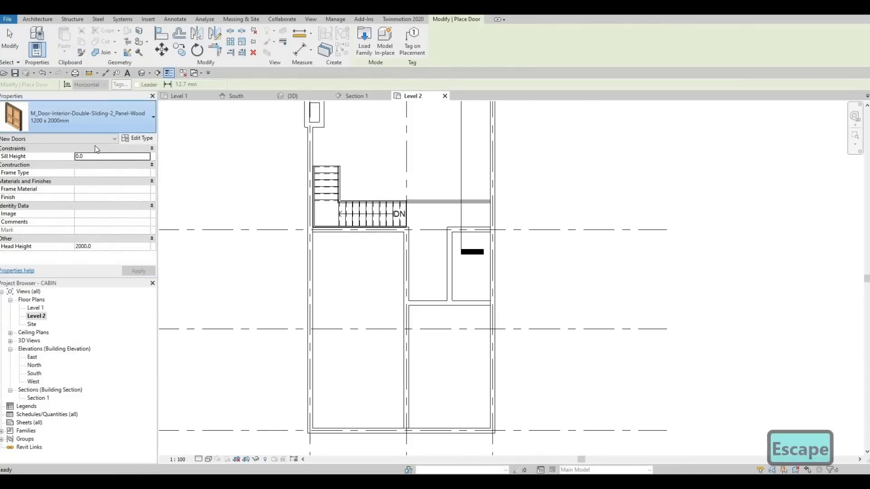
scroll(71, 183, down, 3)
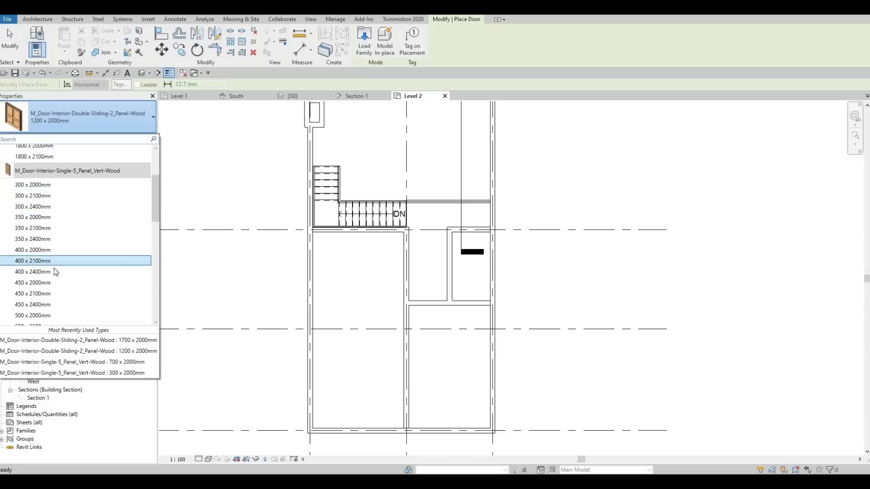
scroll(53, 276, down, 5)
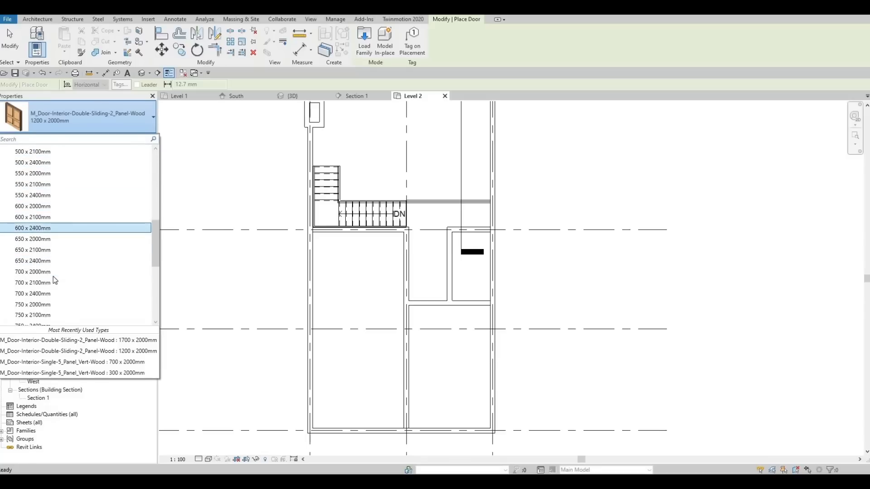
scroll(40, 286, down, 3)
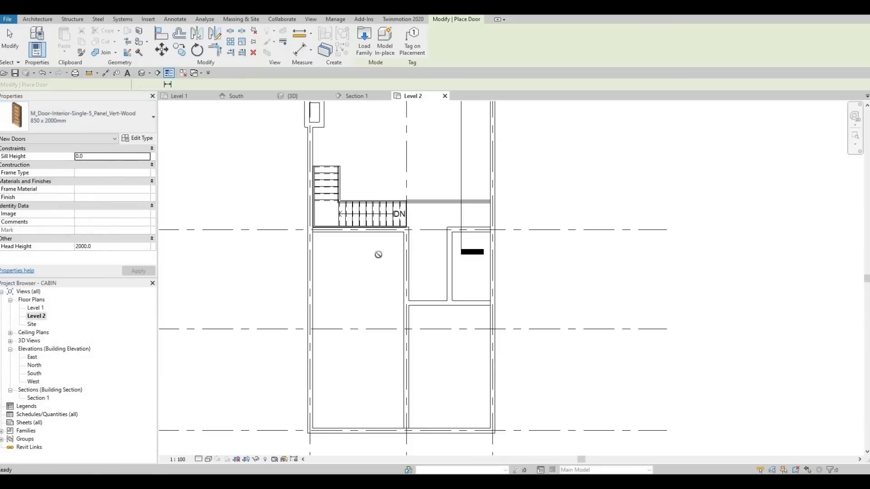
scroll(407, 241, up, 2)
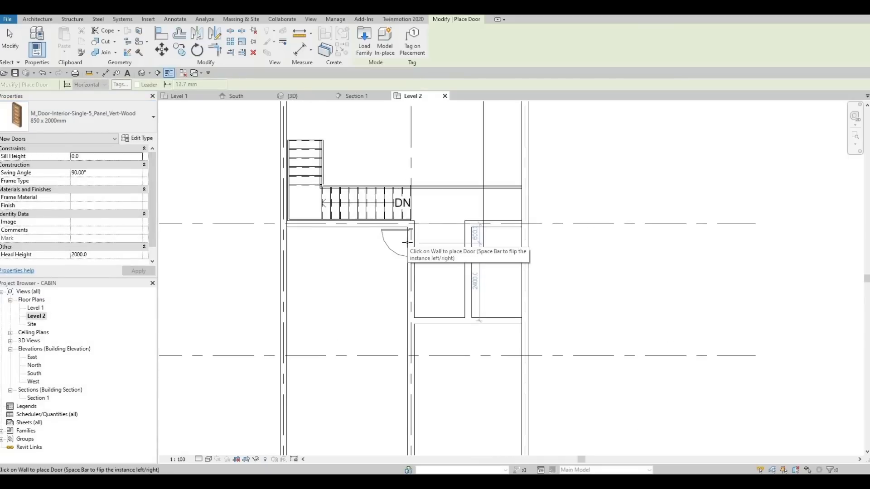
click(415, 259)
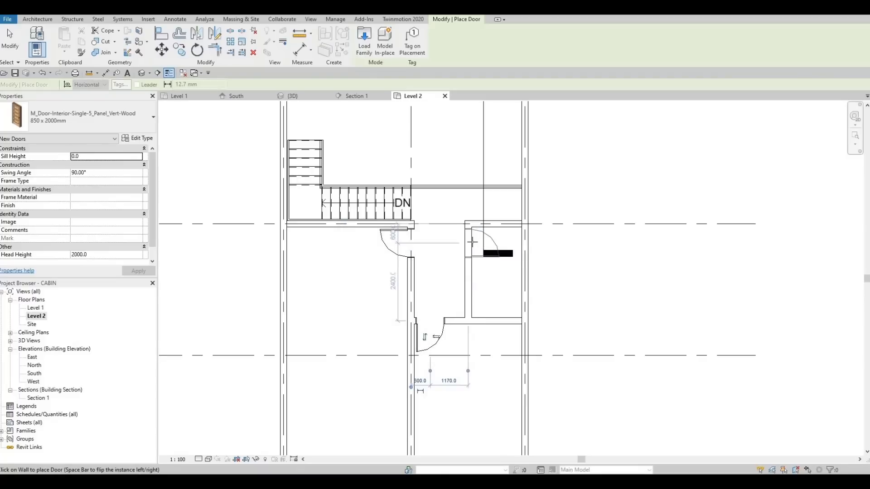
Place another 850 x 2000mm single door in the small room's wall, opposite the middle-wall door and swinging into the room, and finish door placement
key(alt)
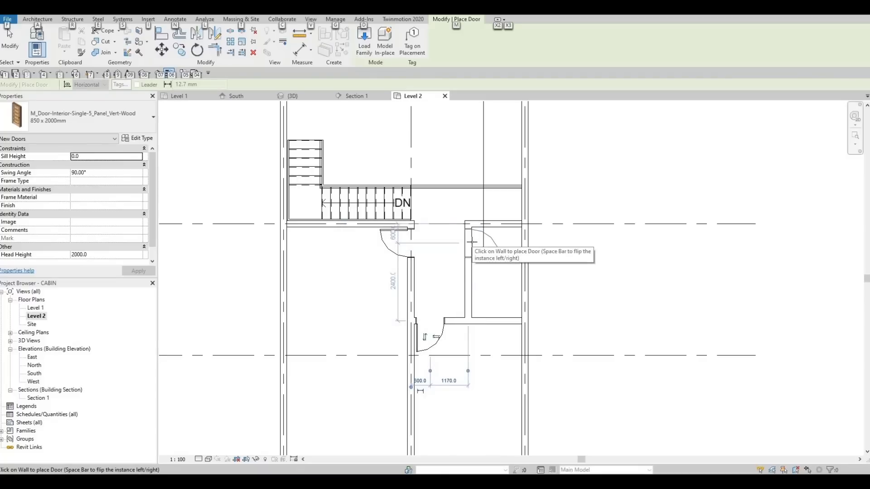
key(Escape)
key(Escape)
scroll(472, 246, up, 2)
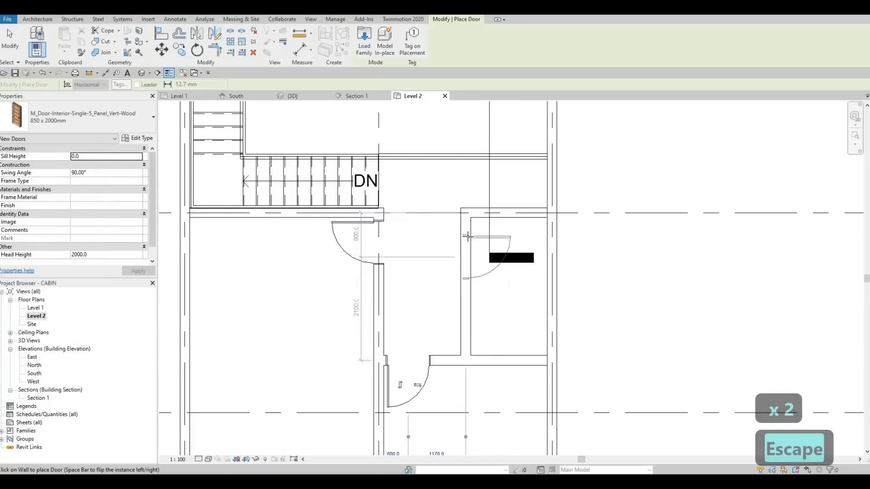
scroll(464, 242, up, 1)
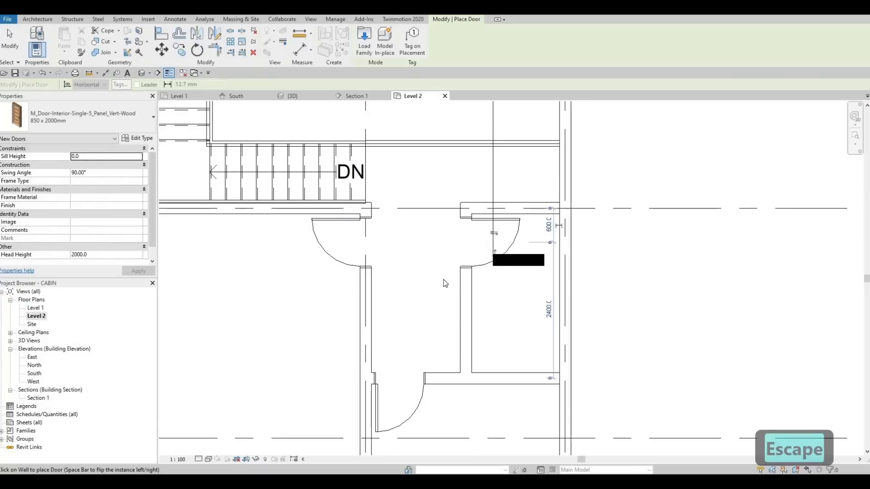
key(Escape)
key(Escape)
scroll(446, 290, down, 3)
scroll(451, 297, down, 2)
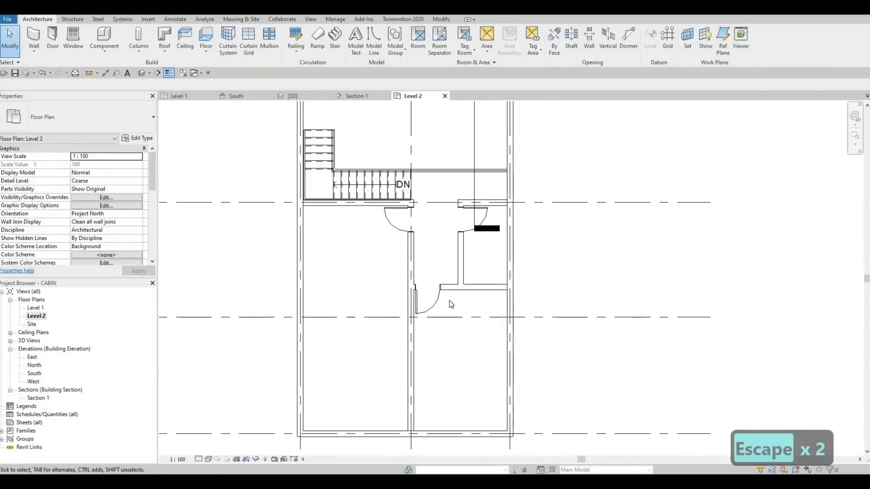
Create a wall similar to the grid B interior wall, from the stair-side exterior wall to the middle wall, about 2610 mm above grid D
middle_drag(446, 303, 446, 307)
middle_drag(357, 345, 359, 330)
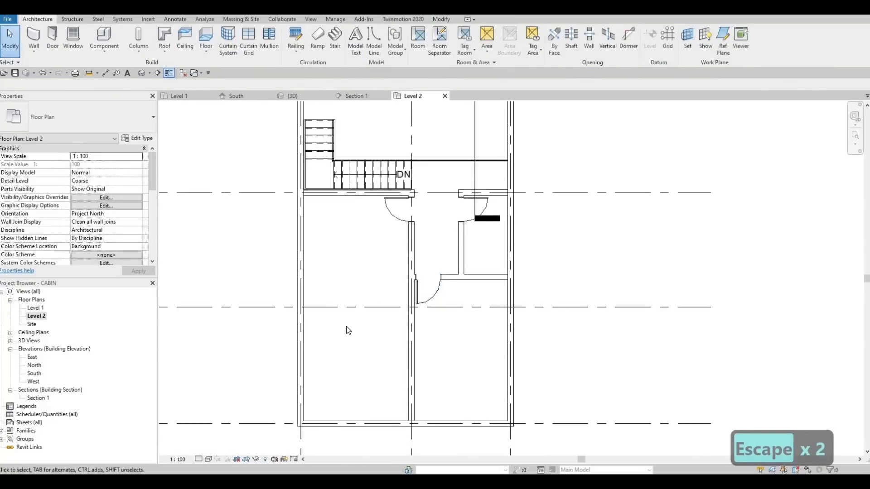
middle_drag(334, 366, 336, 354)
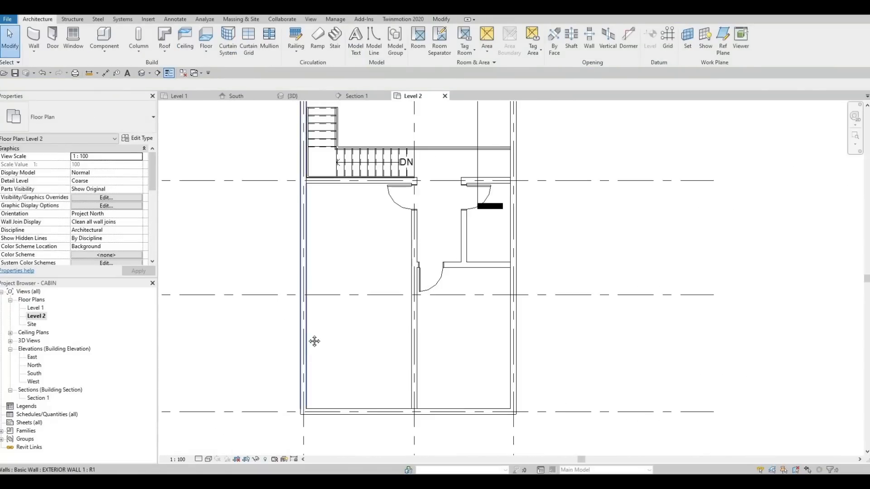
scroll(343, 338, down, 1)
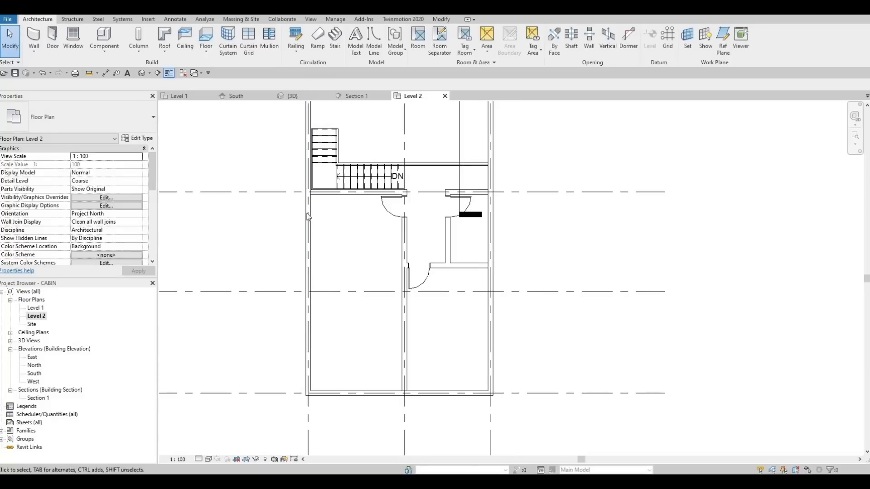
click(342, 197)
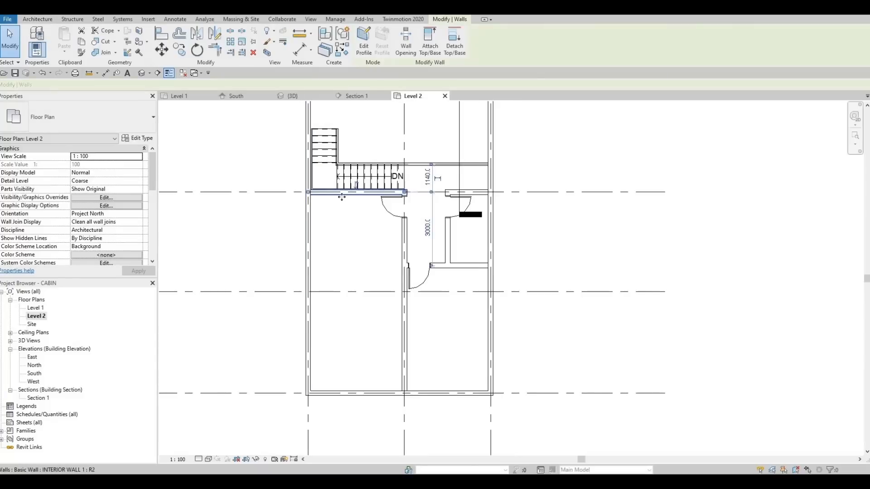
key(c)
key(s)
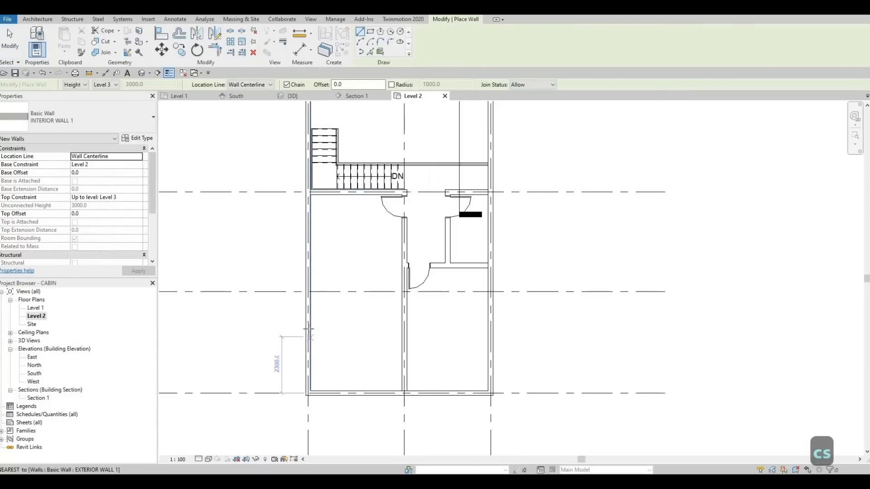
click(308, 330)
click(394, 336)
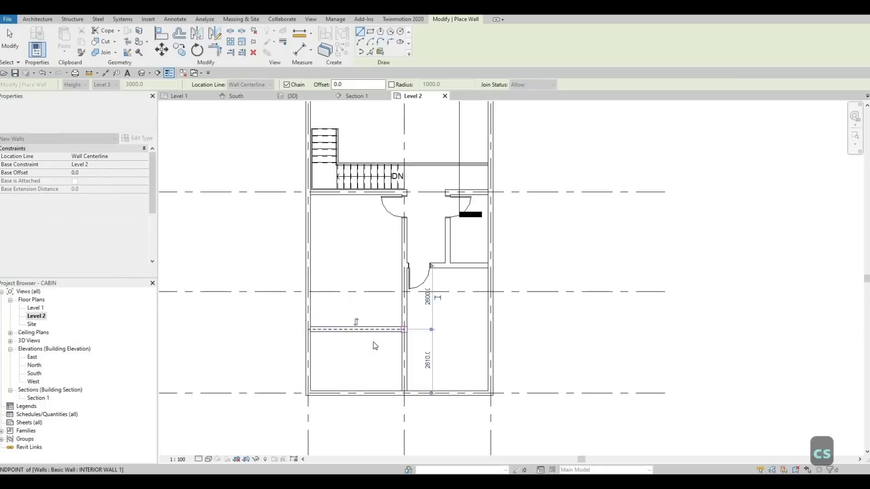
key(Escape)
key(Escape)
Start loading a family and go to the Canada folder of the Revit library
middle_drag(380, 317, 368, 286)
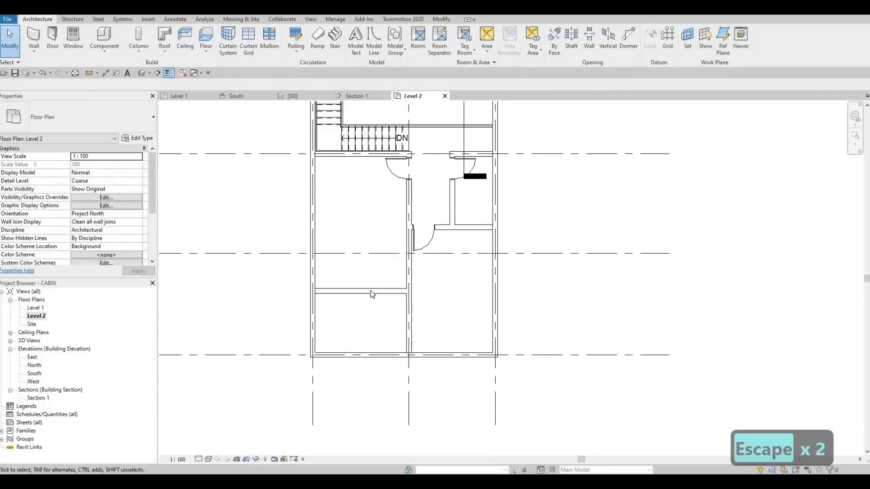
middle_drag(373, 321, 370, 272)
scroll(365, 284, up, 2)
middle_drag(294, 191, 294, 174)
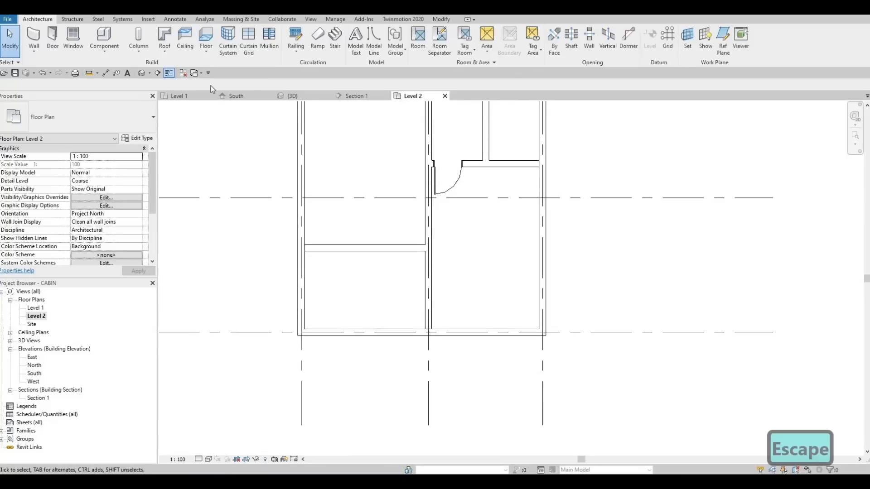
click(148, 19)
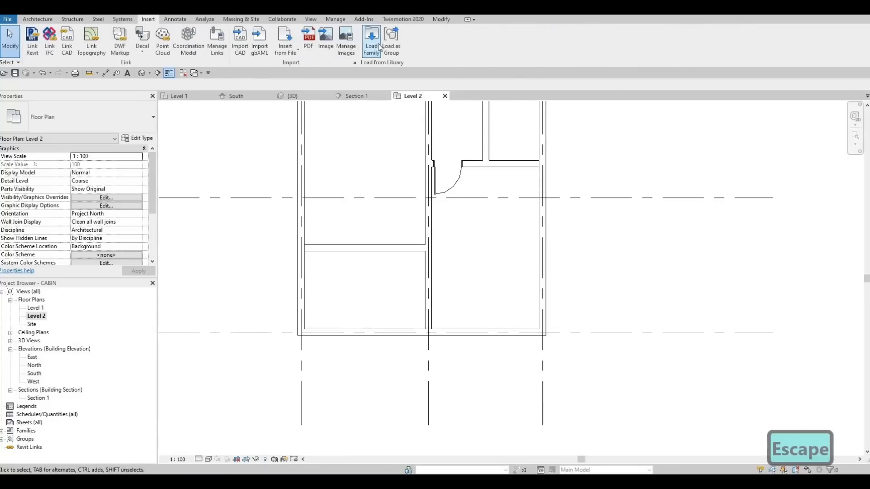
click(378, 45)
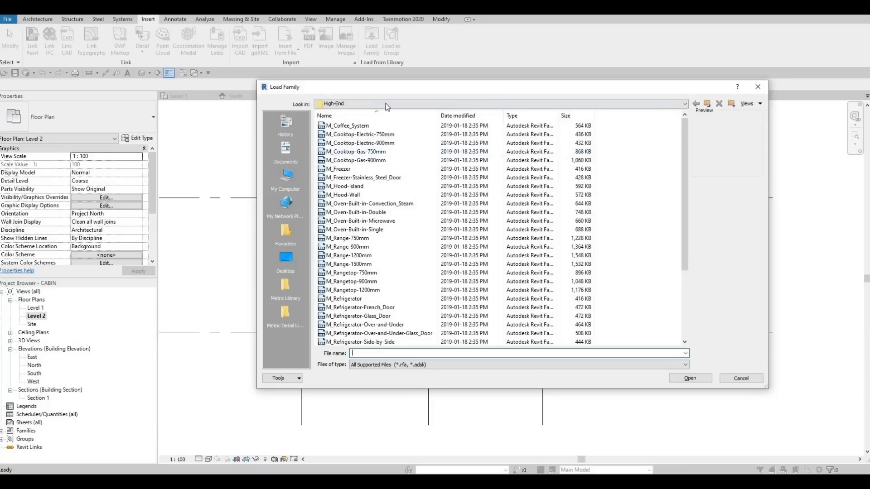
click(384, 104)
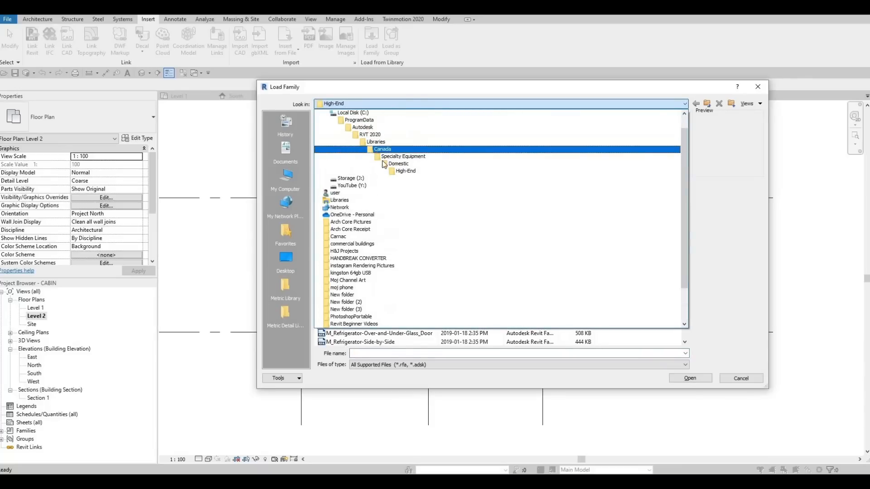
click(383, 148)
scroll(366, 280, down, 2)
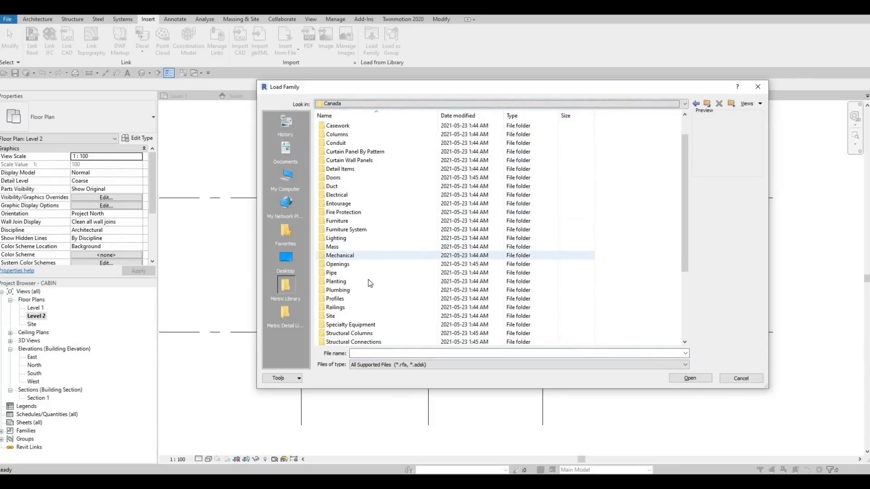
scroll(346, 256, up, 1)
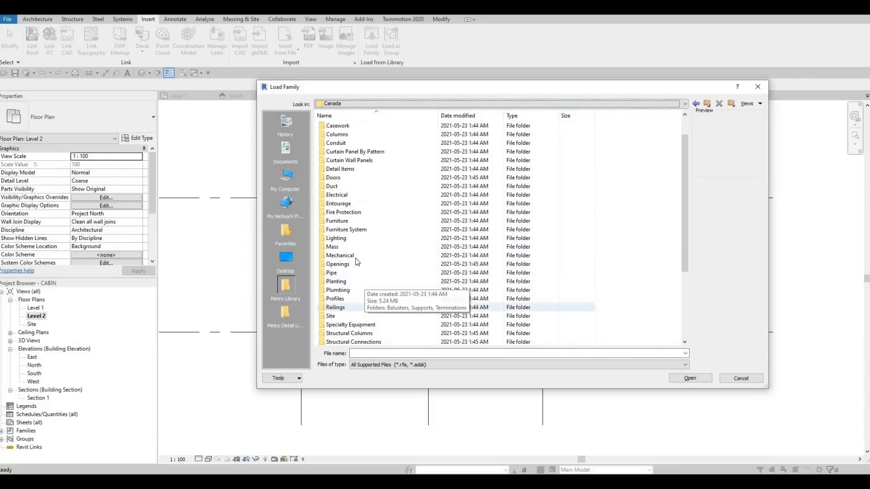
Load the M_Shower Stall-2D family from the Showers folder under Plumbing, MEP, Fixtures
double_click(346, 290)
double_click(343, 127)
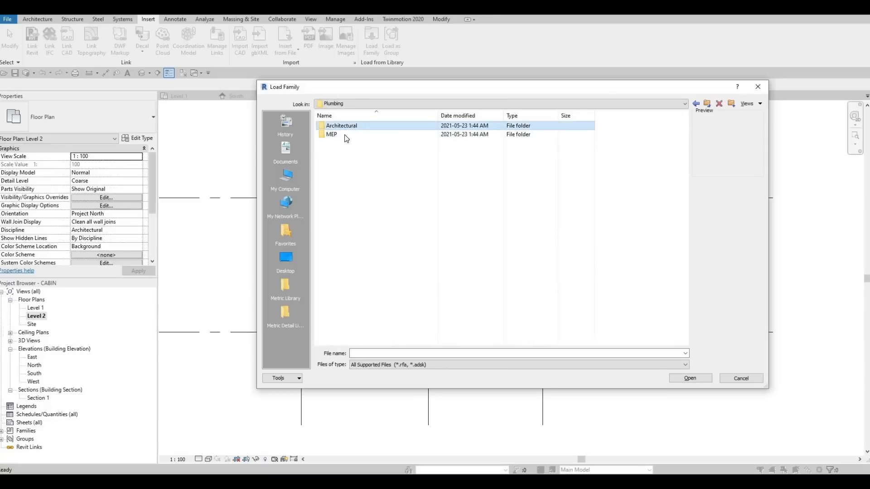
double_click(338, 135)
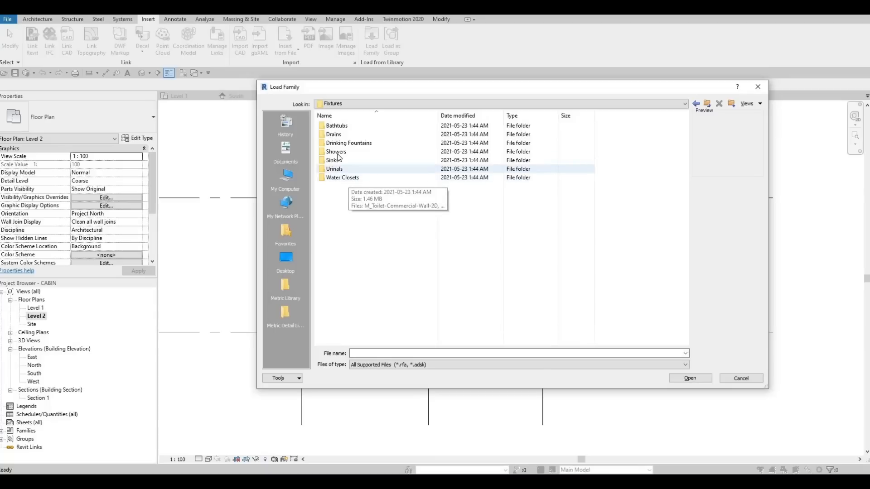
double_click(337, 151)
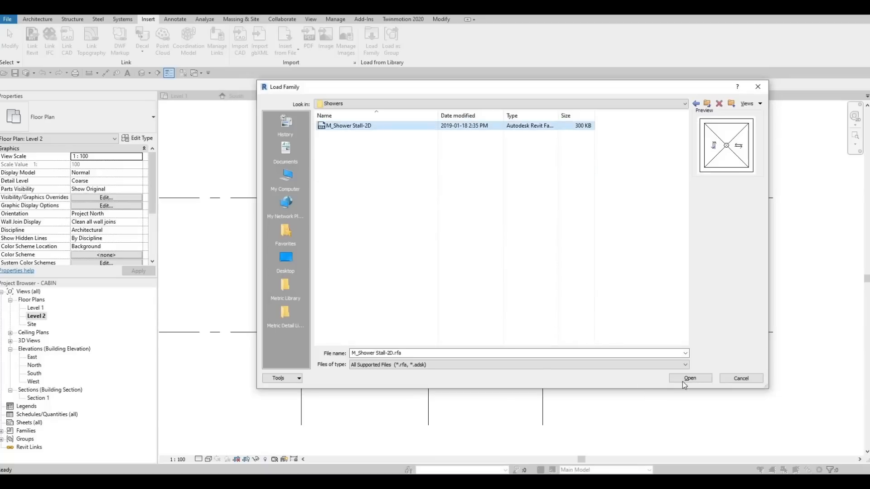
key(Return)
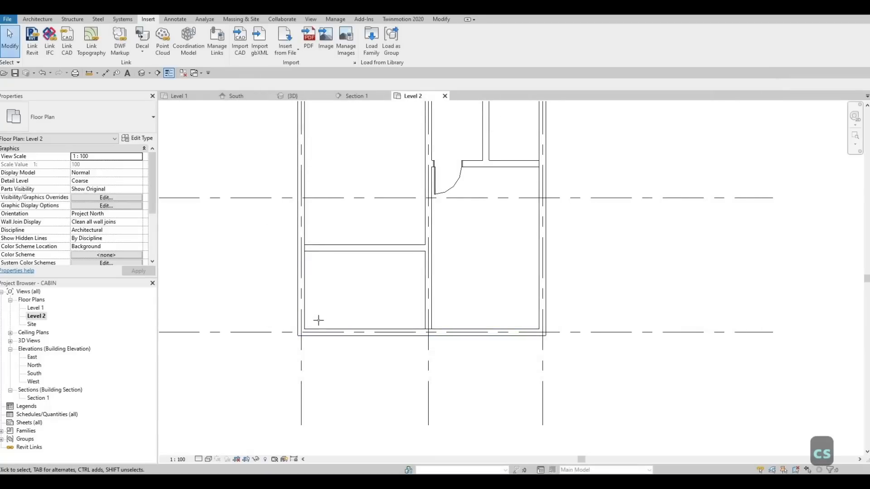
Place the M_Shower Stall-2D component in the exterior corner of the new room at grid D, and finish placement
key(c)
key(m)
click(305, 329)
key(Escape)
key(Escape)
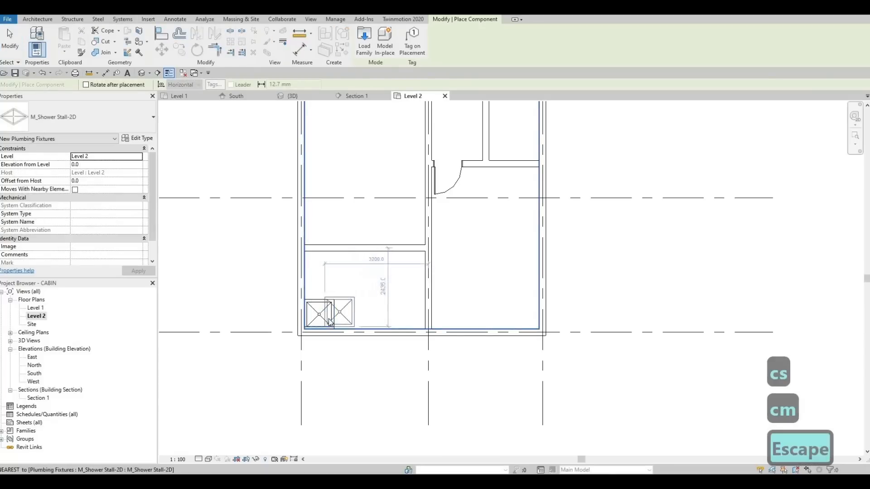
Duplicate the placed shower stall's type as M_Shower Stall-2D 2 and set its width to 1500 mm
click(328, 322)
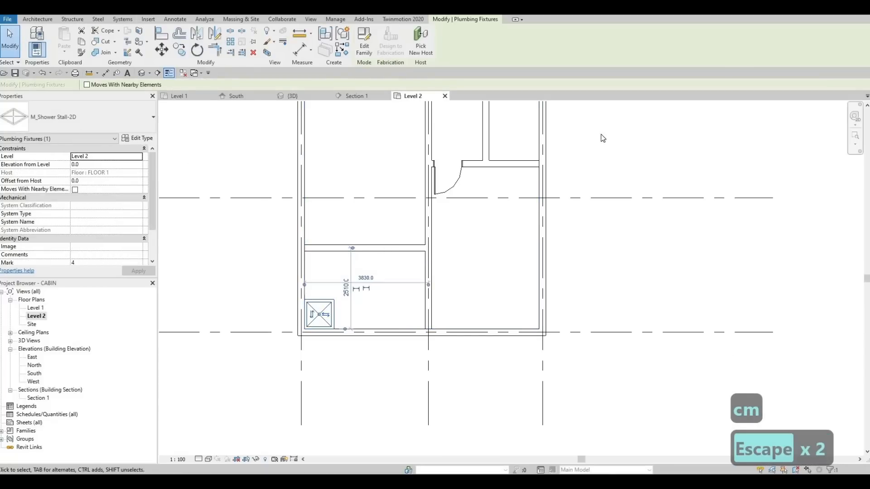
click(639, 87)
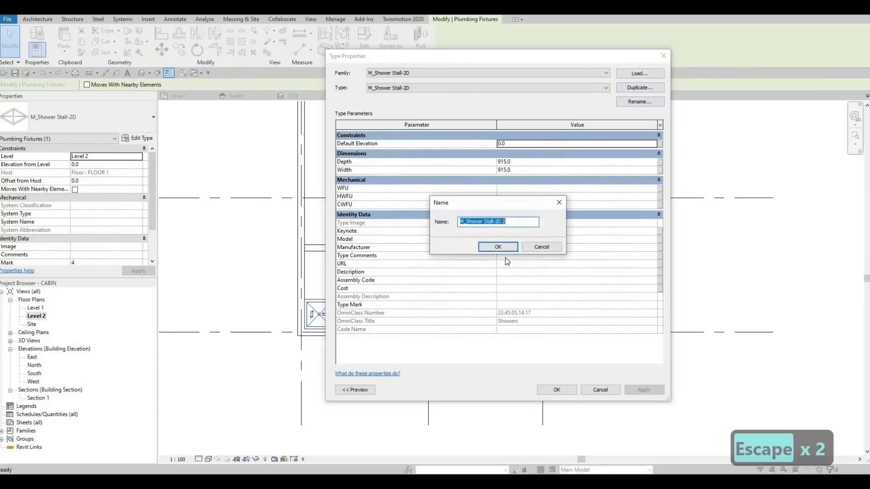
click(498, 247)
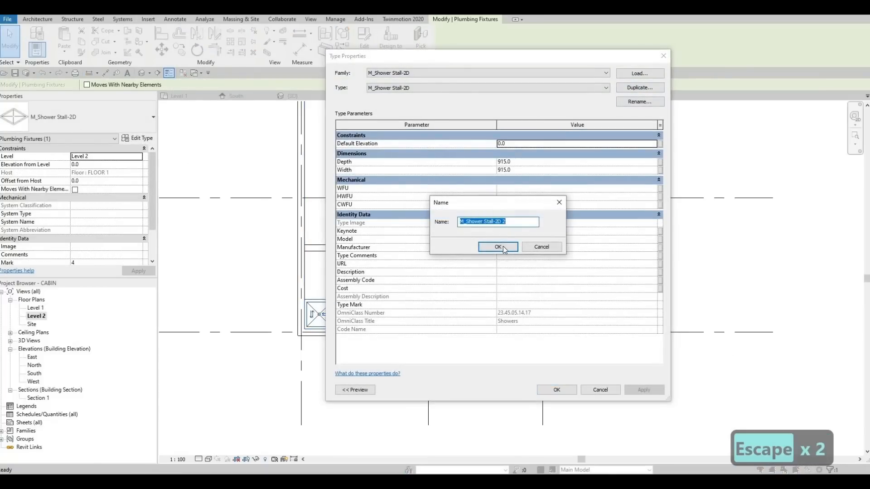
click(522, 163)
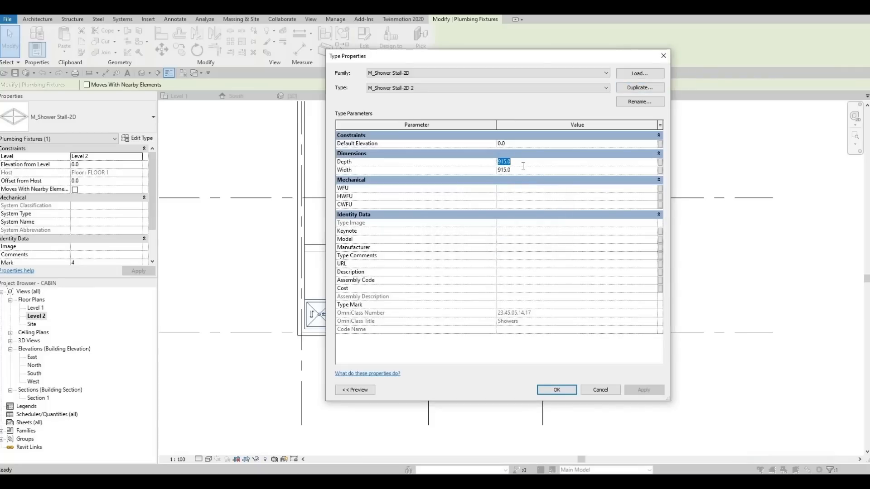
click(522, 171)
text(1500)
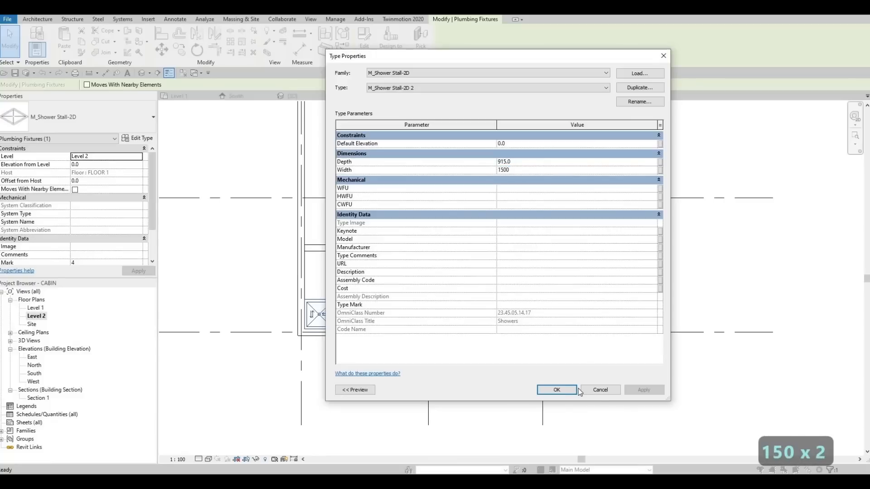
click(574, 392)
Change the M_Shower Stall-2D 2 type to a width of 1700 mm and a depth of 1200 mm
scroll(338, 309, up, 2)
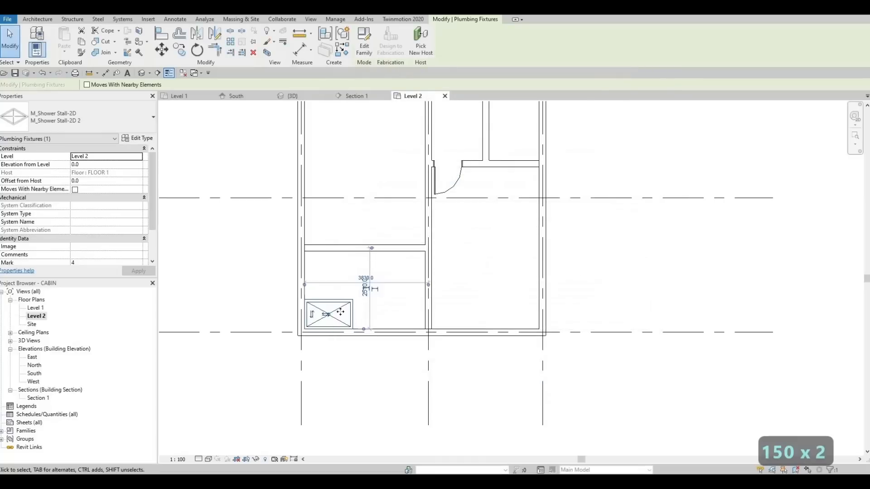
scroll(338, 309, up, 1)
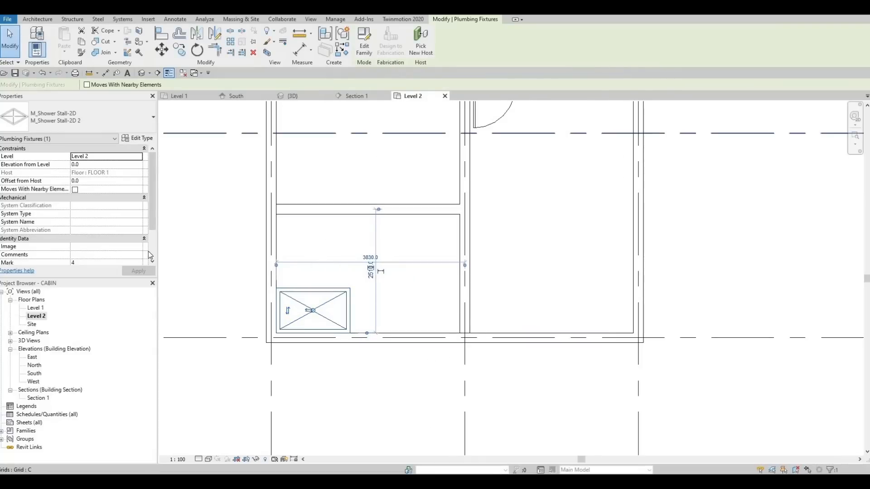
click(140, 139)
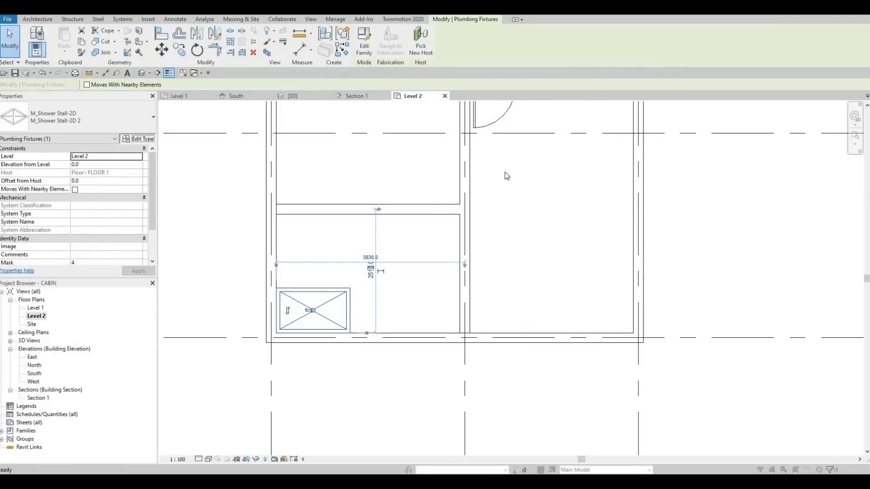
click(521, 171)
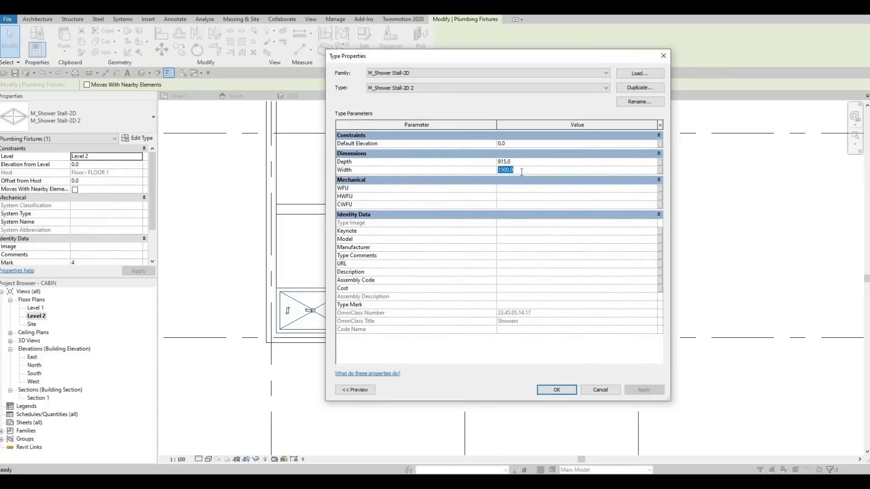
text(1700)
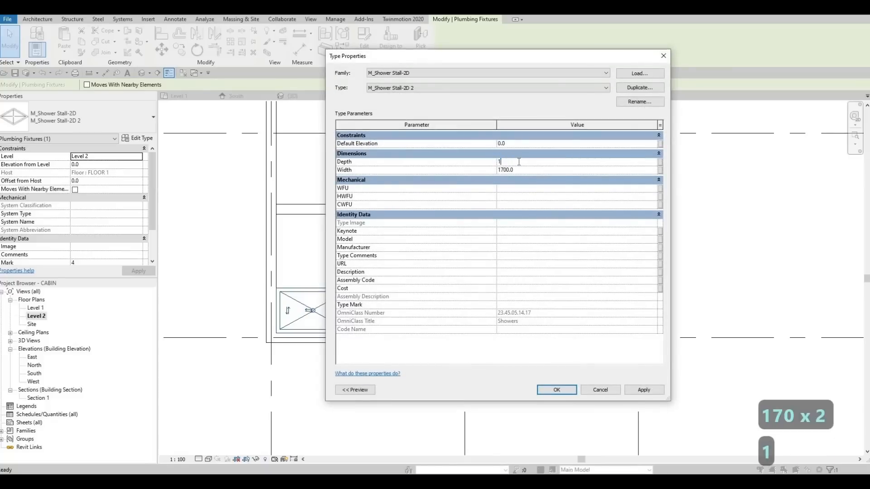
text(1200)
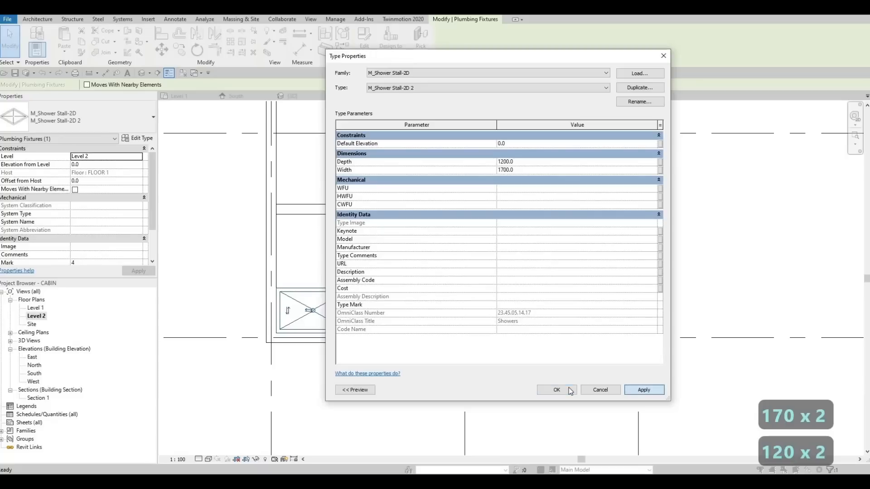
click(556, 390)
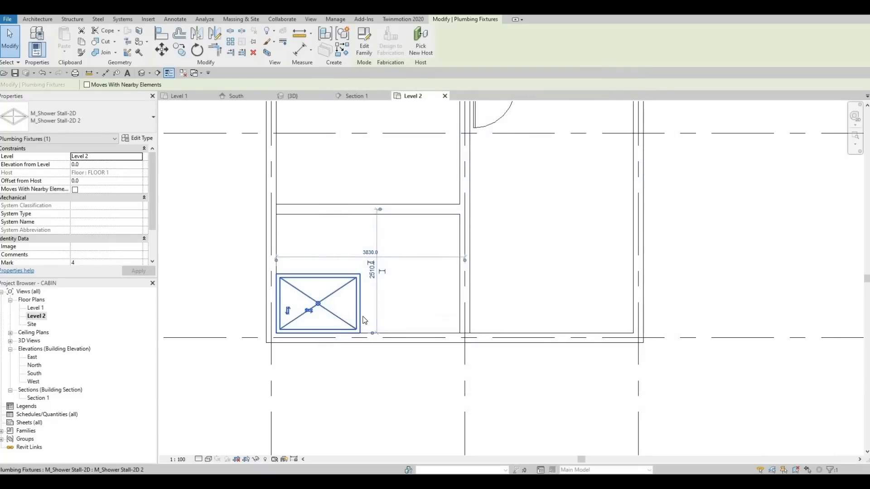
Load the M_Tub-Free Standing-3D family from the Bathtubs folder under Fixtures
middle_drag(383, 334, 381, 342)
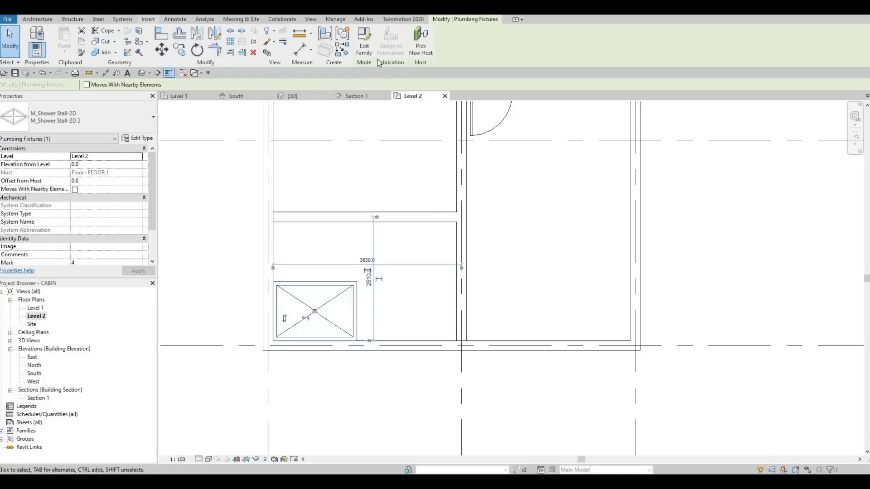
click(148, 19)
click(371, 43)
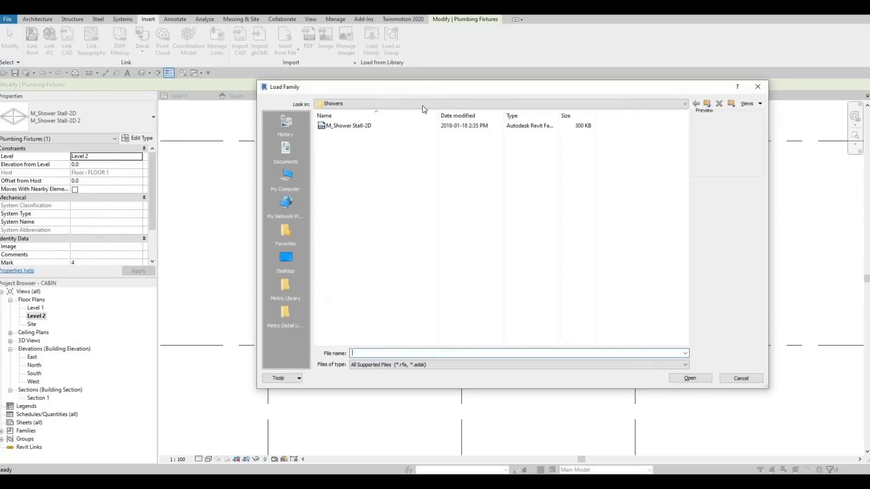
click(422, 105)
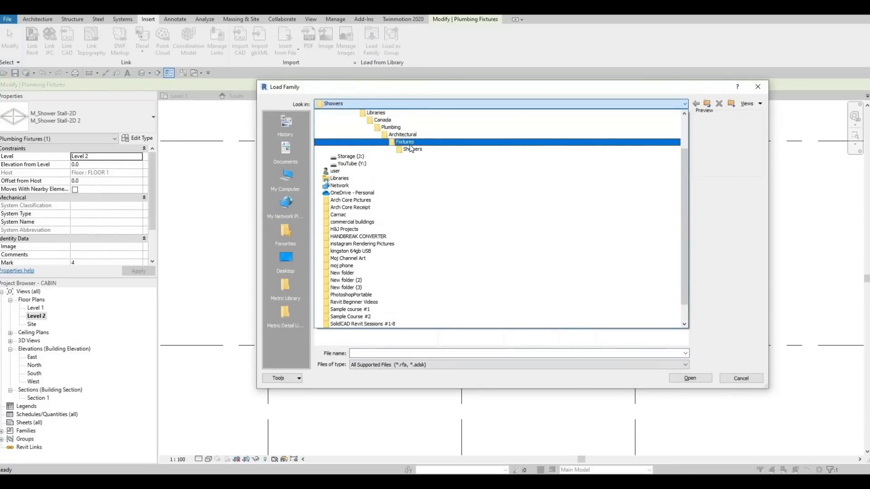
click(410, 143)
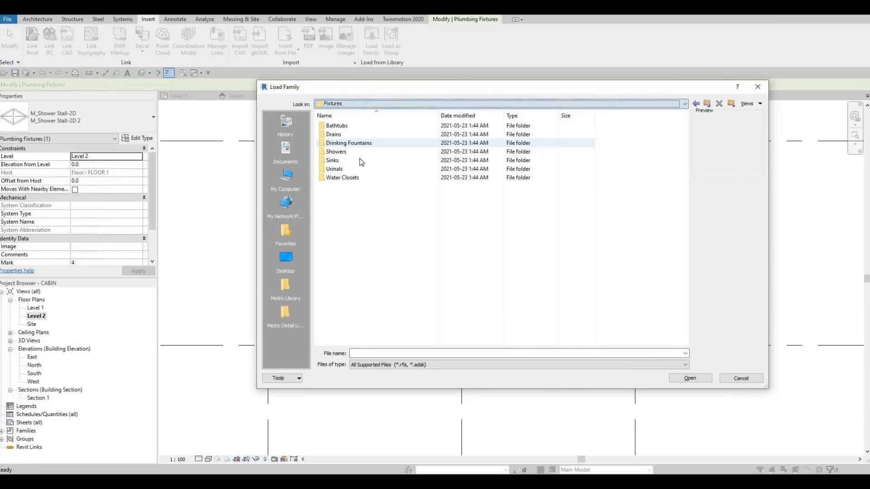
double_click(338, 126)
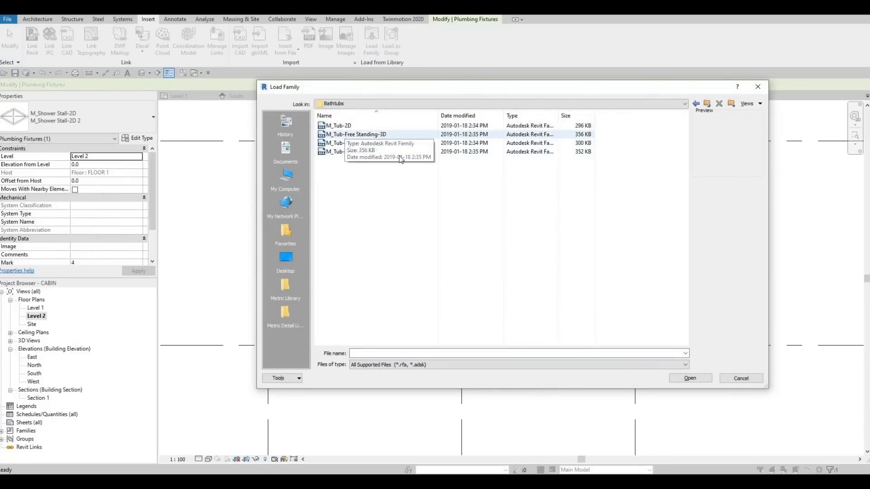
click(345, 135)
click(703, 379)
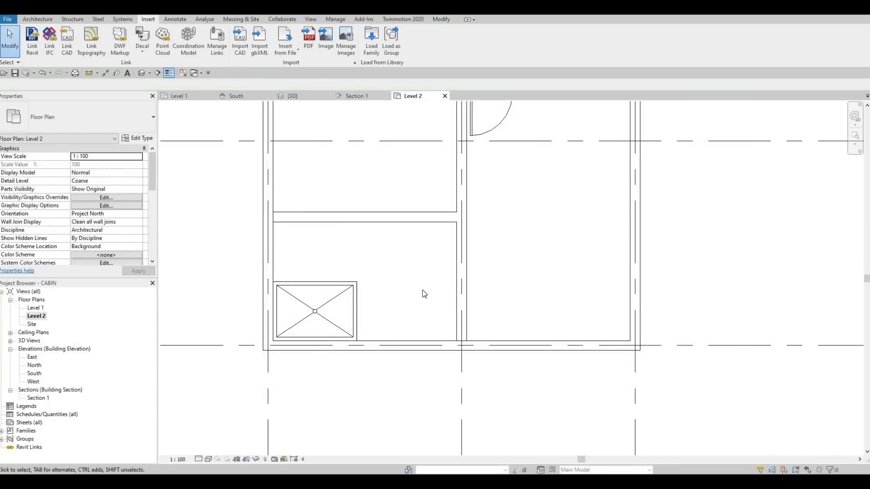
Place the 760 x 1525mm free-standing tub lengthwise between the shower and middle wall, centred about 1100 mm from the middle grid and 600 mm above grid D
key(c)
key(m)
key(space)
key(space)
key(space)
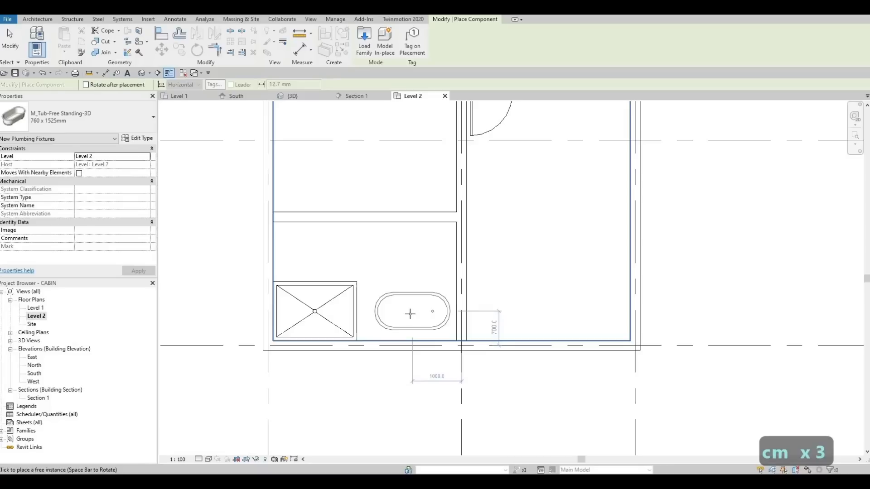
click(463, 330)
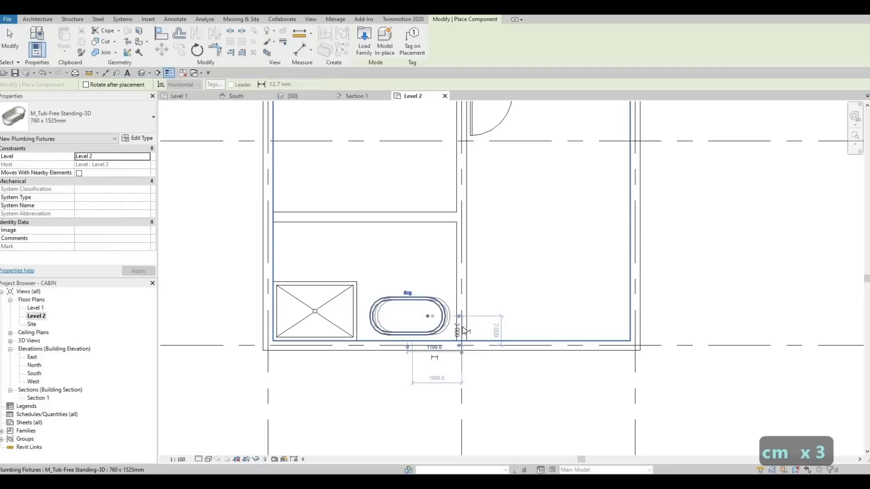
key(Escape)
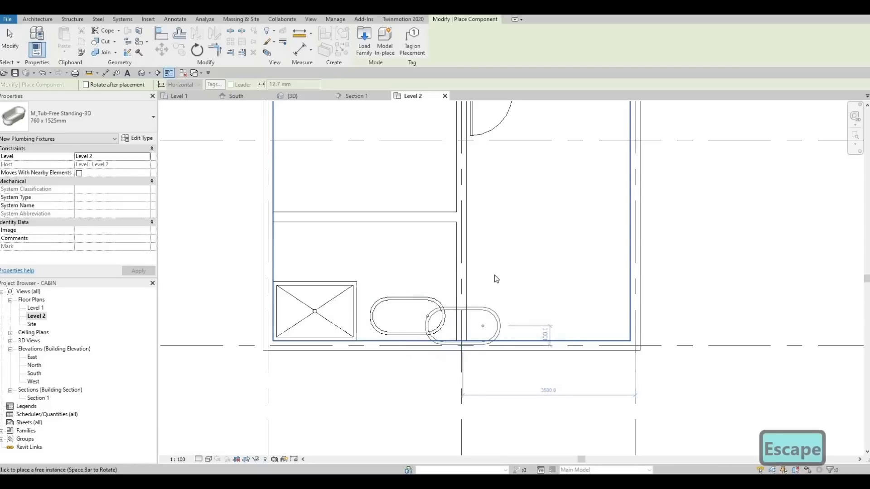
key(Escape)
Create a matching 850 x 2000mm interior door in the bathroom wall, hinged near the middle wall, about 600 mm from the middle grid, swinging into the bathroom
click(504, 173)
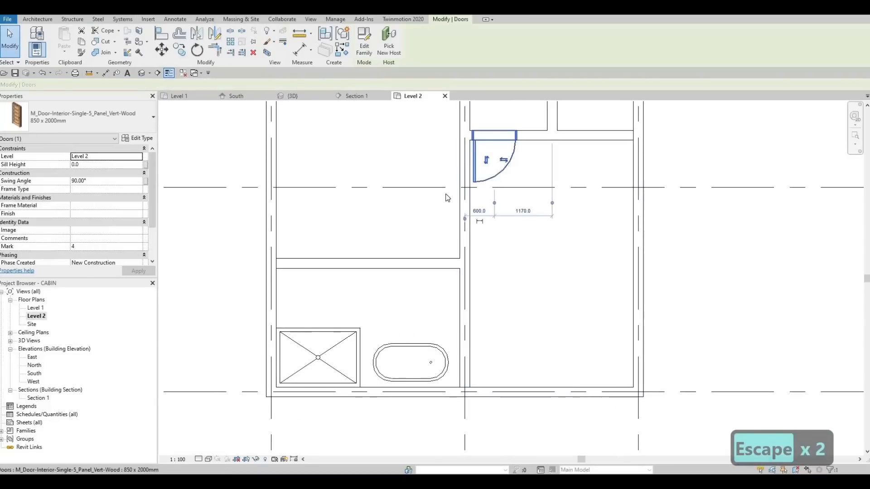
key(c)
key(s)
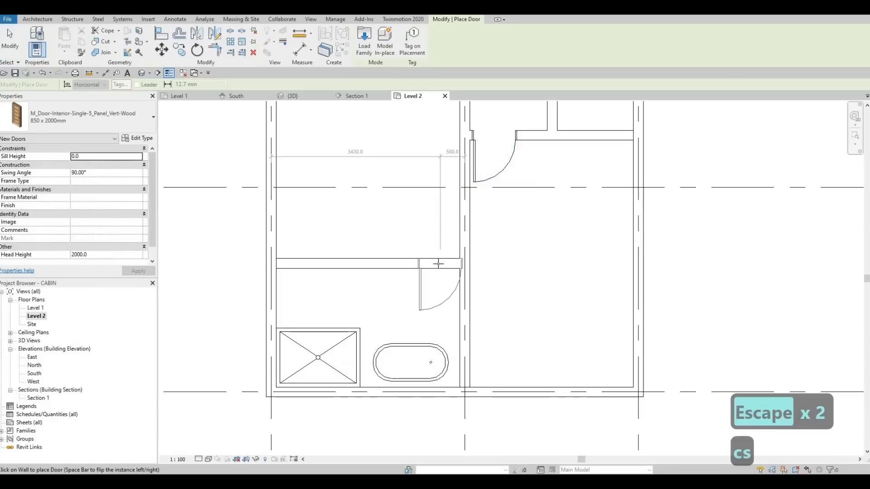
key(space)
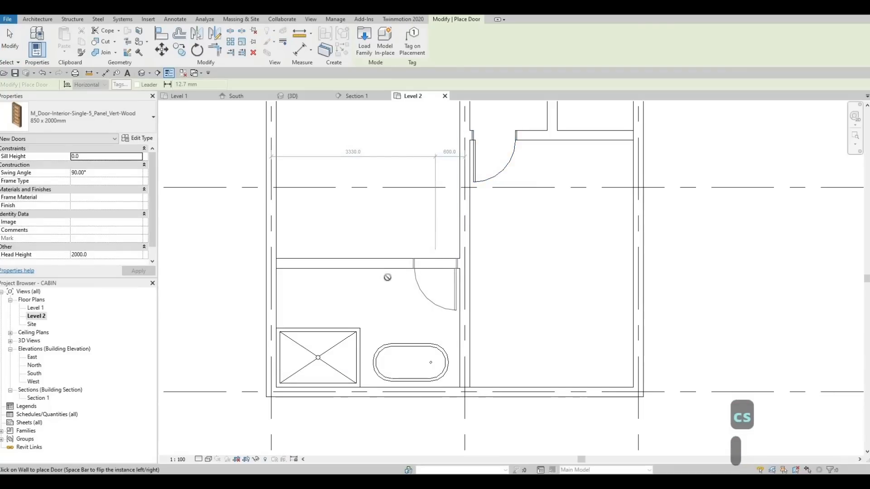
click(430, 266)
key(Escape)
middle_drag(363, 285, 402, 261)
key(Escape)
key(Escape)
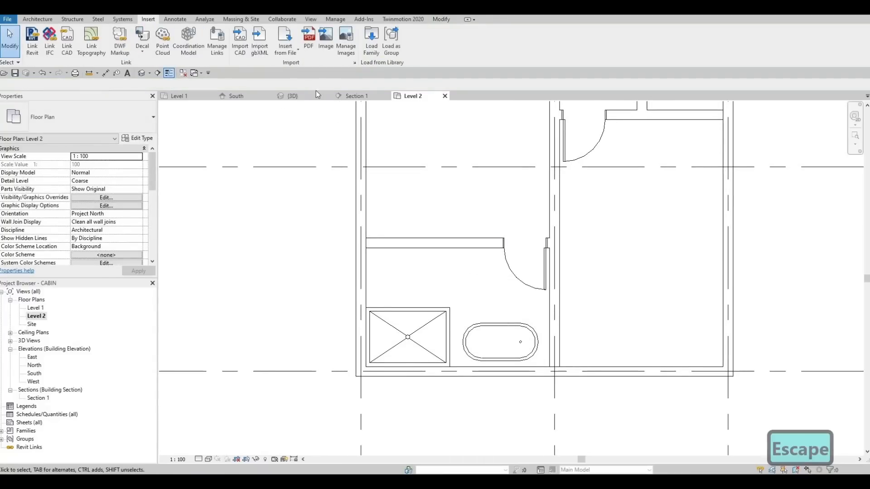
Set the Level 2 floor plan's underlay base level to Level 1
scroll(385, 209, down, 4)
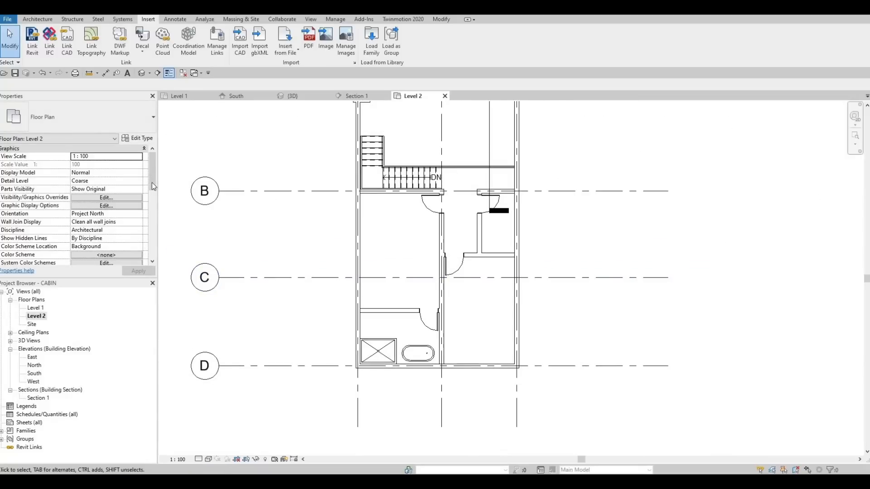
scroll(150, 209, down, 4)
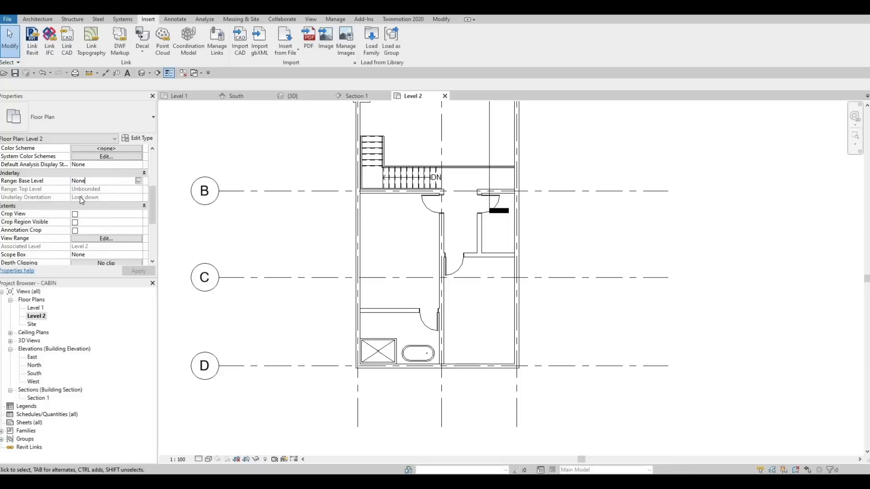
click(138, 181)
click(86, 197)
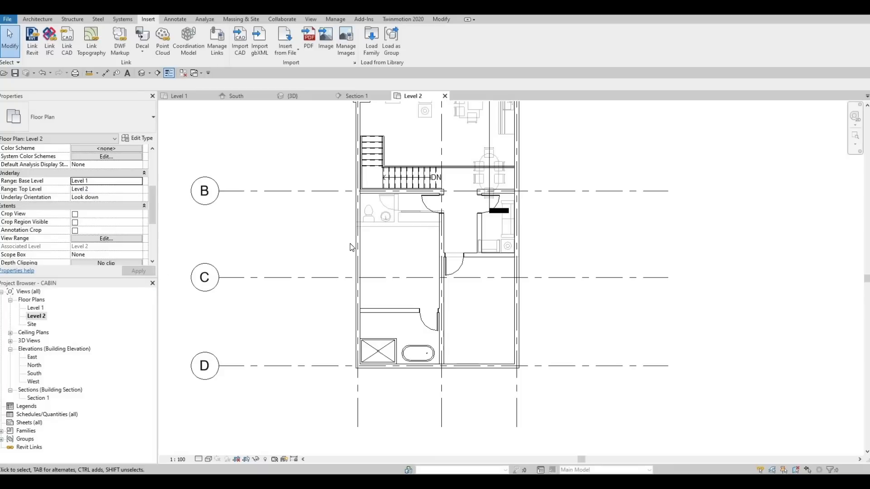
key(Escape)
Create a toilet similar to the underlaid Level 1 toilet on the bathroom's door wall, in the corner at the exterior wall
middle_drag(349, 247, 346, 270)
click(368, 253)
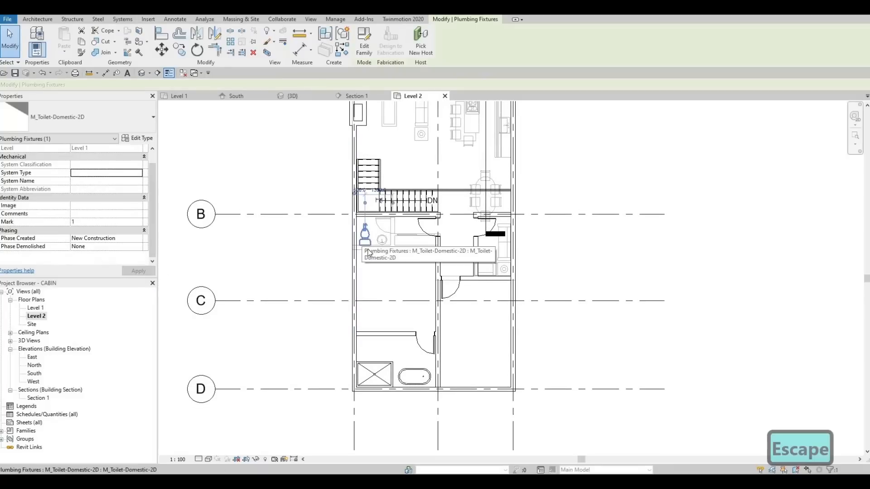
key(c)
key(s)
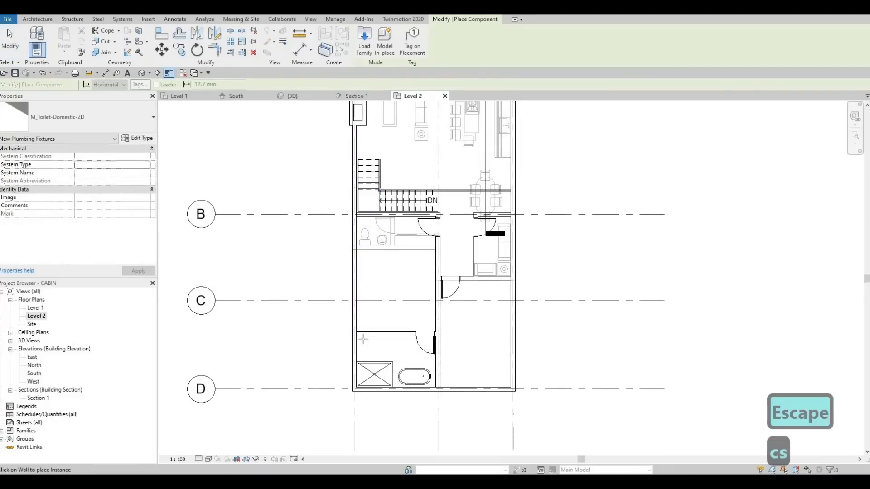
scroll(363, 339, up, 5)
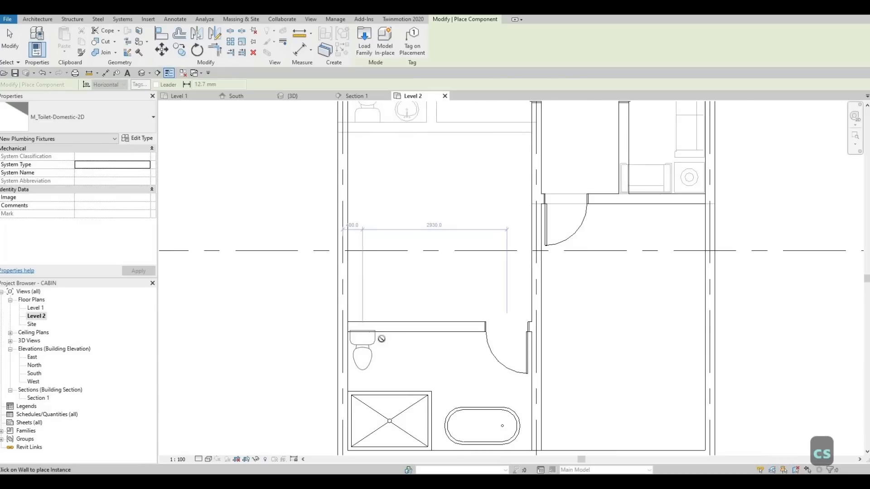
key(Escape)
key(Escape)
Create two 482 x 482mm round vanity sinks similar to the underlaid Level 1 sink, side by side between the toilet and bathroom door
scroll(367, 210, down, 3)
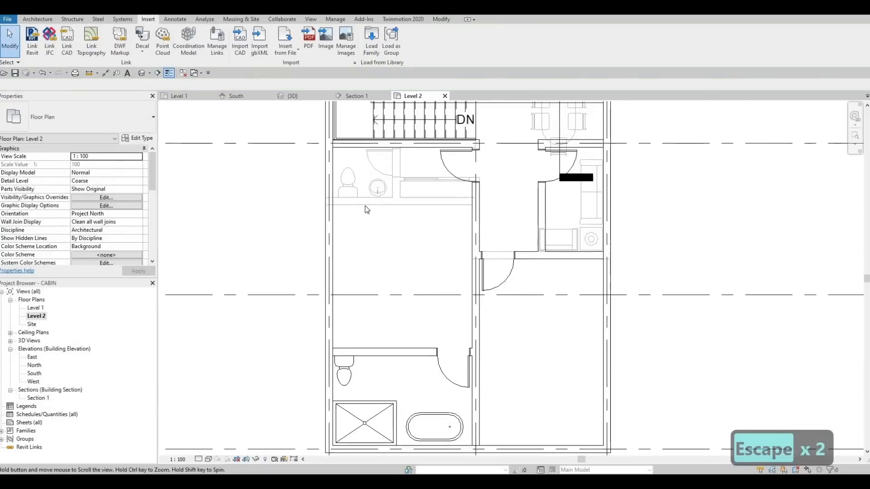
scroll(367, 210, down, 1)
click(375, 204)
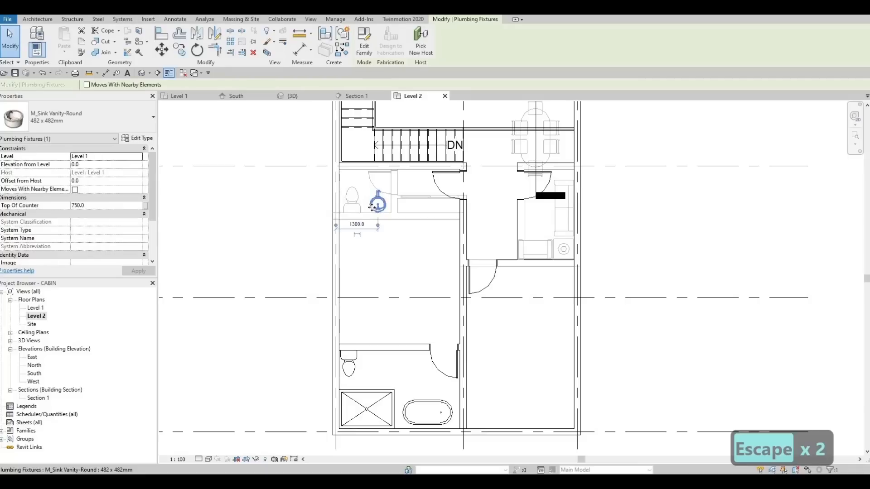
key(c)
key(s)
scroll(382, 330, up, 2)
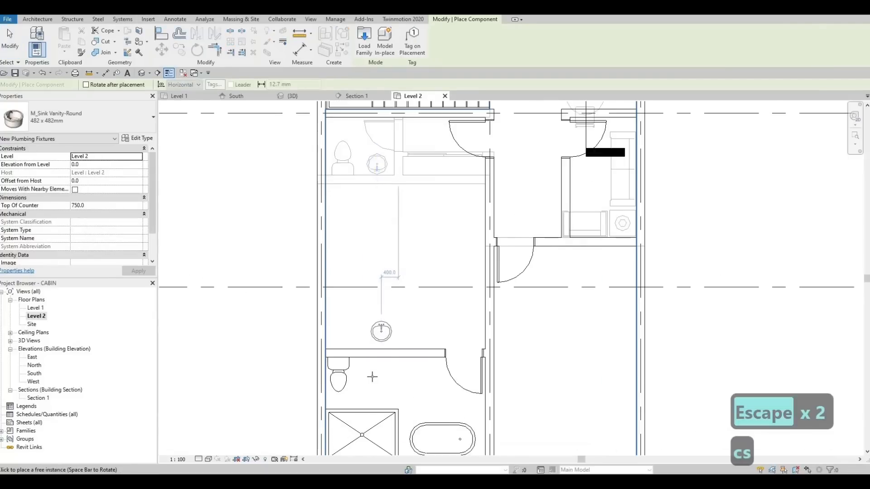
scroll(372, 376, up, 4)
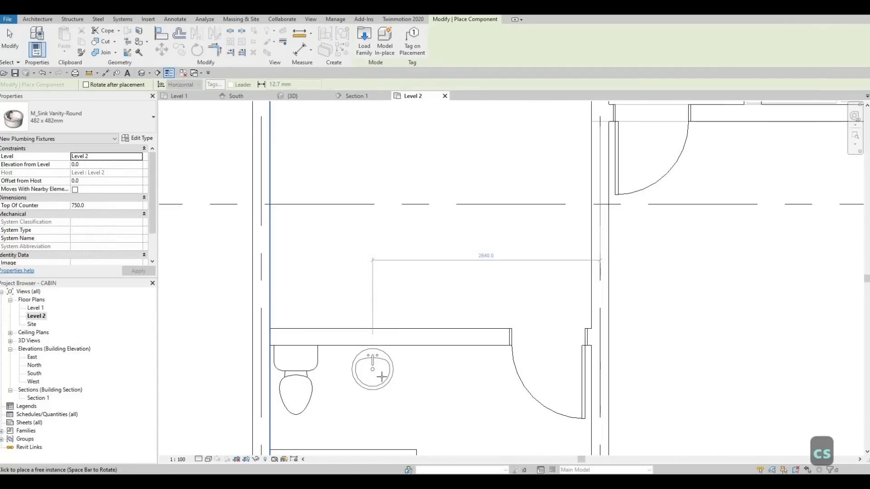
click(379, 376)
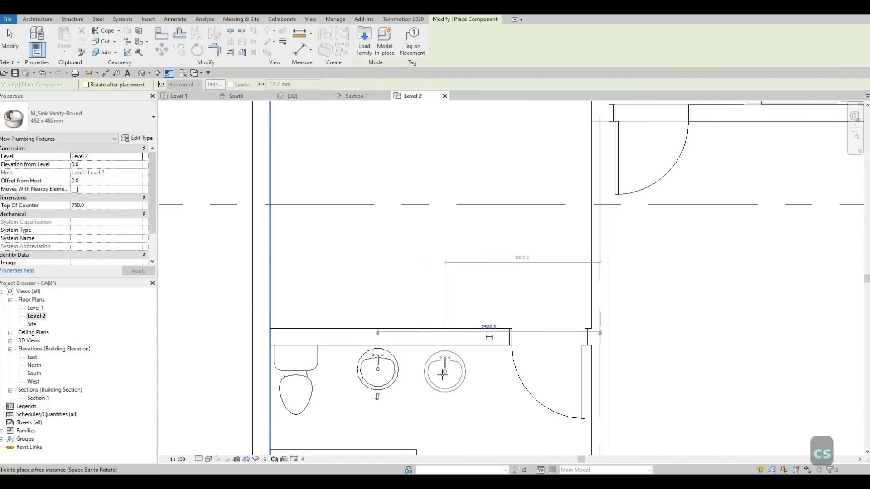
click(441, 370)
key(Escape)
key(Escape)
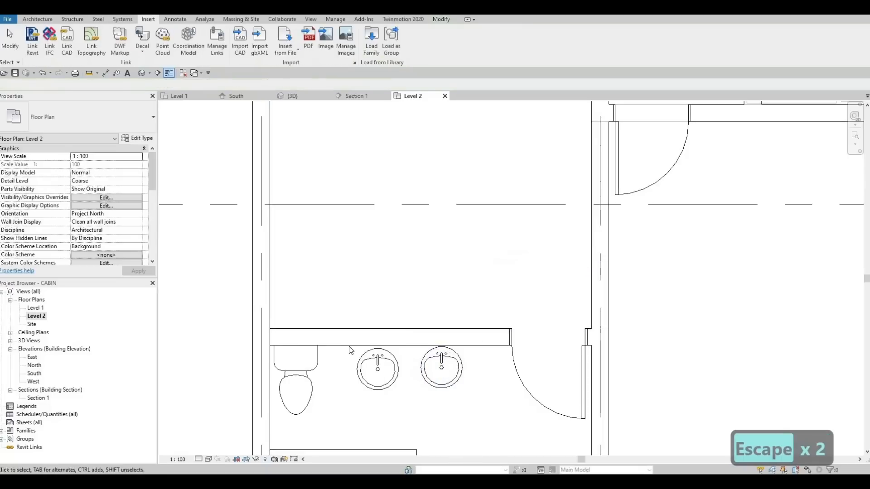
scroll(351, 351, down, 3)
scroll(358, 353, up, 2)
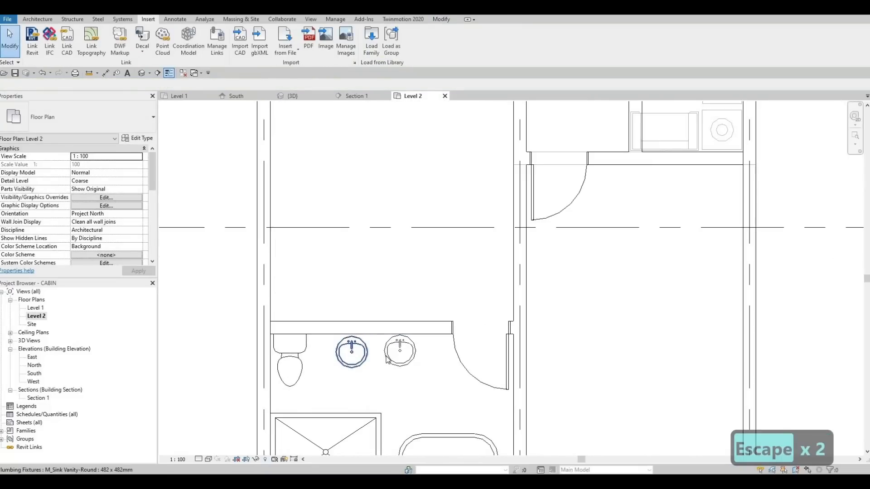
click(387, 359)
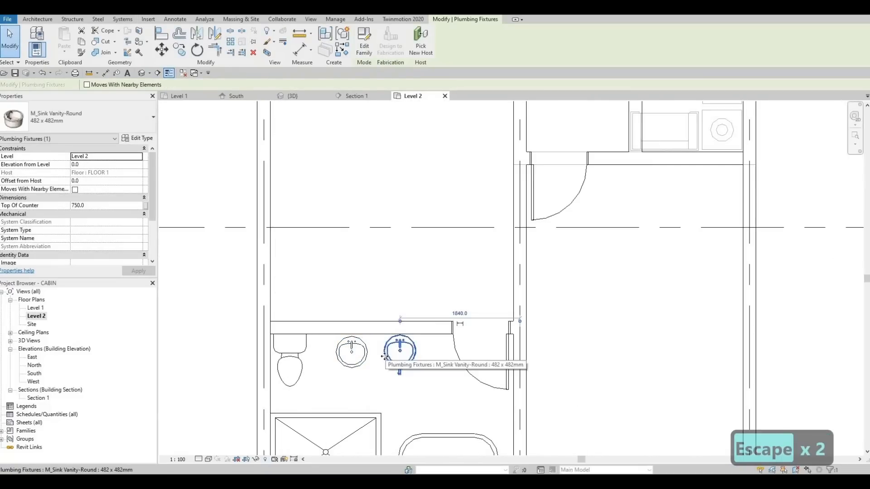
key(Escape)
key(Escape)
Set the Level 2 floor plan's underlay base level to None
scroll(383, 350, down, 2)
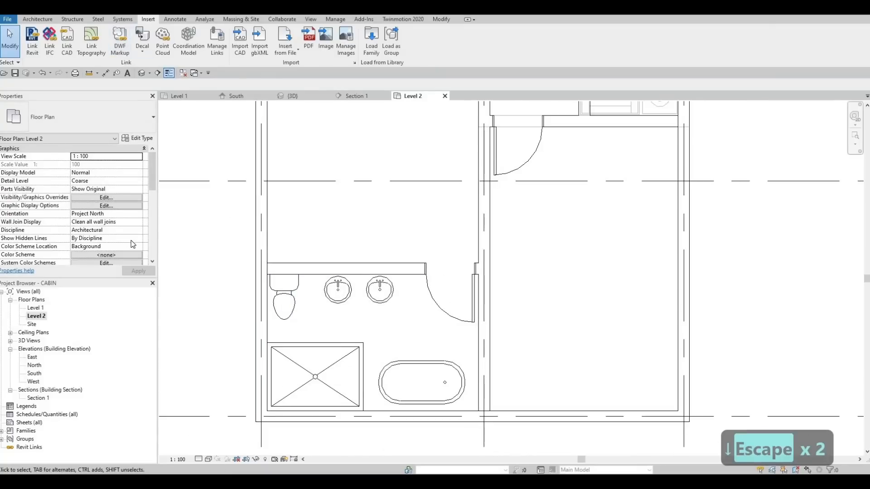
scroll(120, 209, down, 5)
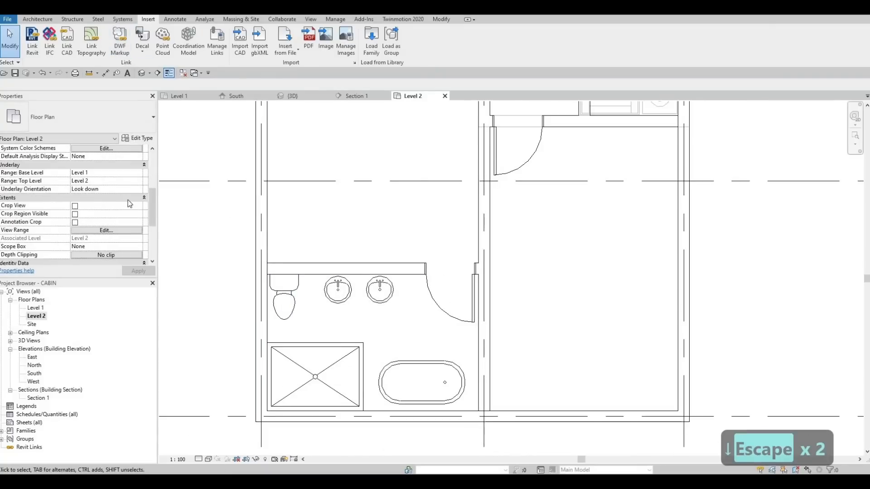
scroll(130, 204, up, 1)
click(93, 197)
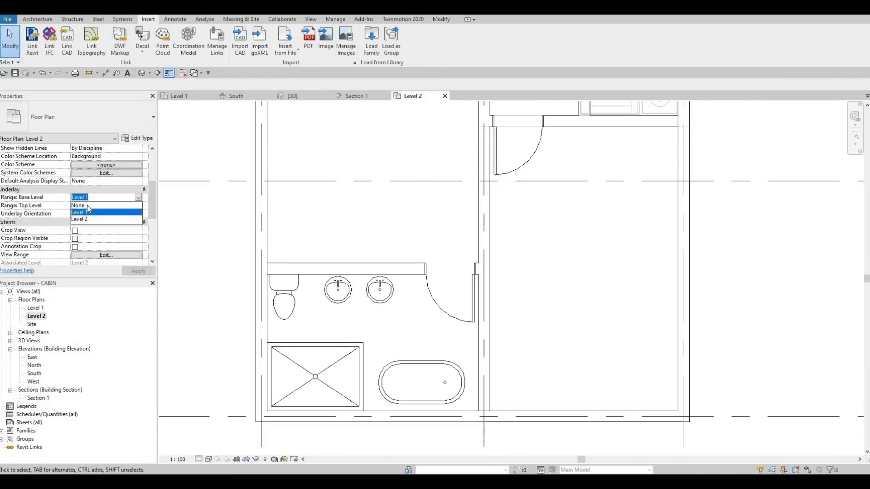
key(Up)
key(Return)
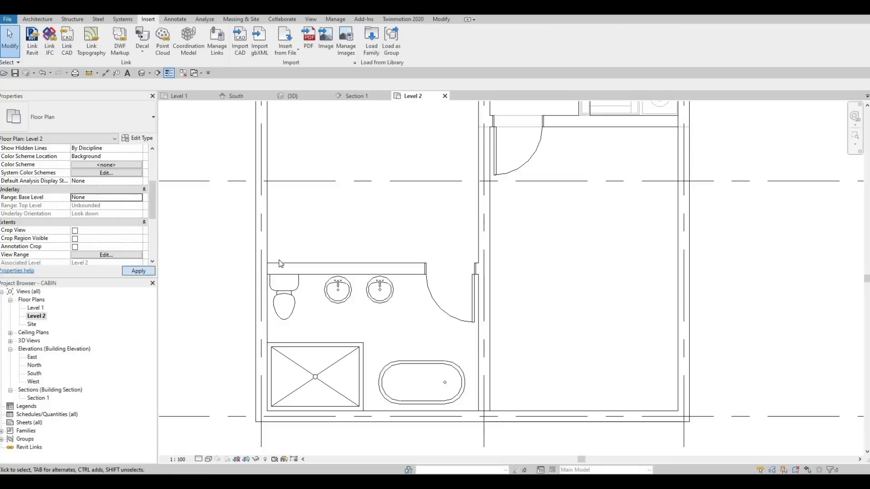
key(Escape)
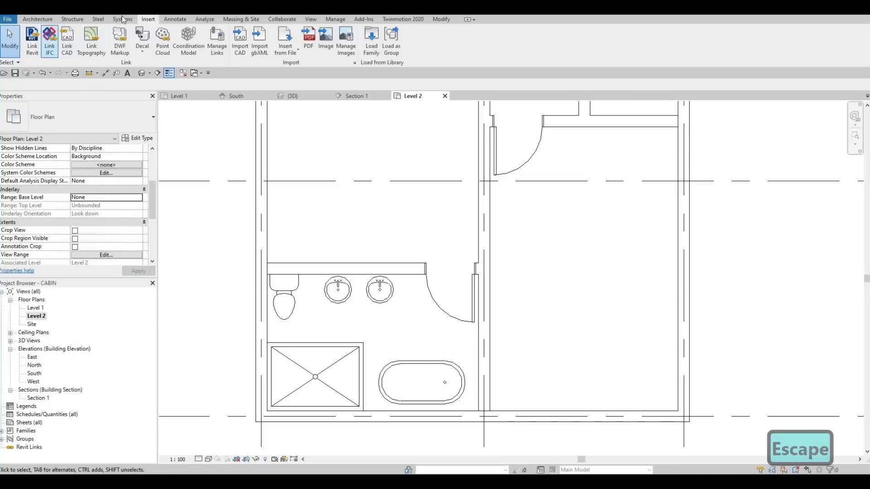
Outline a counter around the two sinks with Thin Lines detail lines, about 1800 mm long and 500 mm deep against the bathroom's door wall
scroll(228, 53, down, 1)
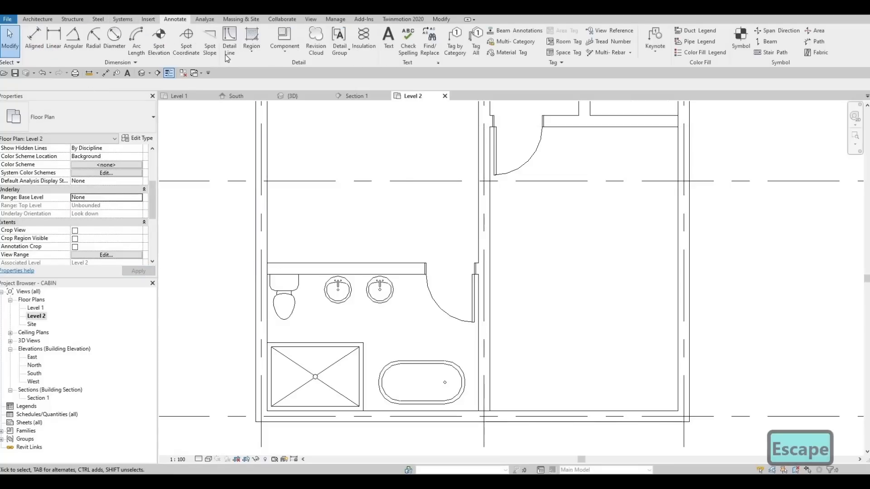
click(229, 47)
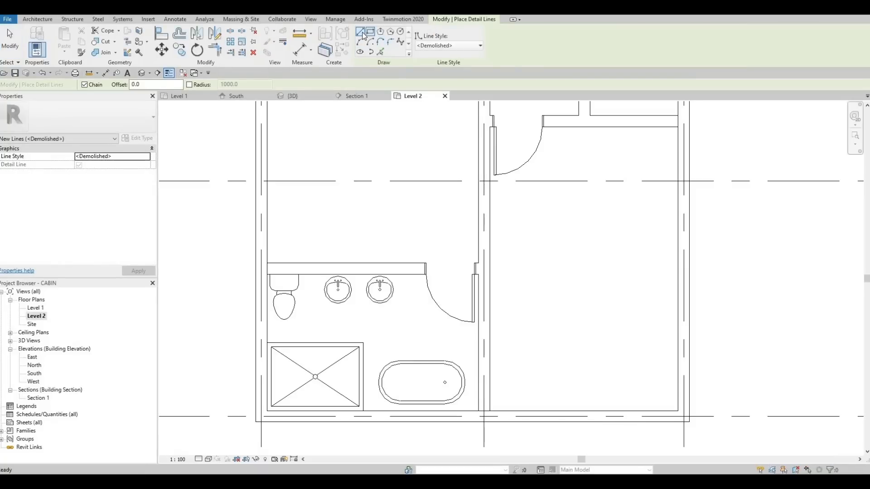
click(449, 45)
click(434, 142)
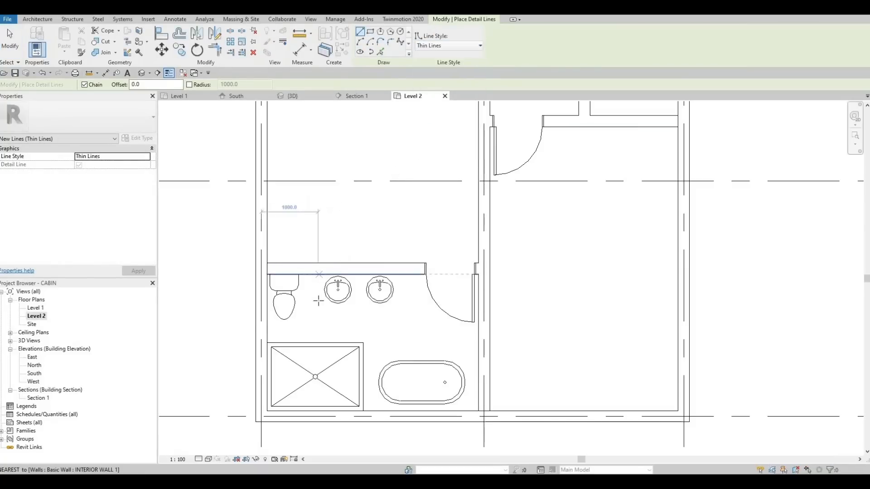
click(318, 274)
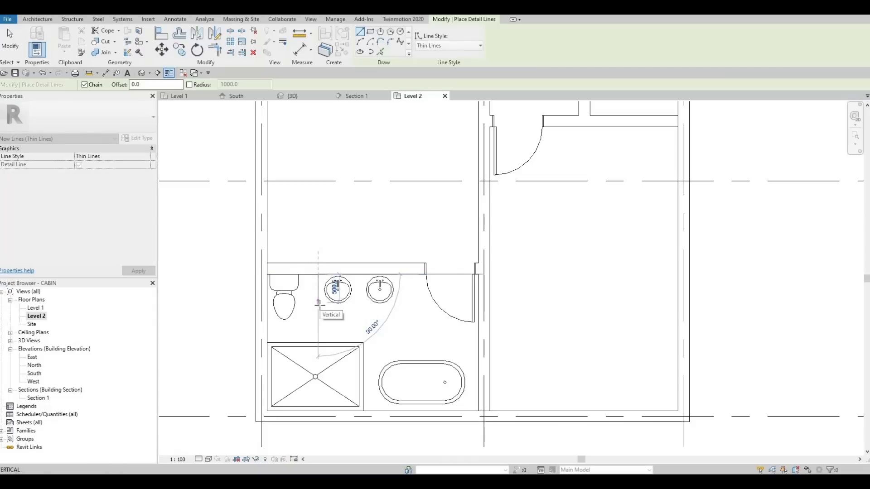
key(Return)
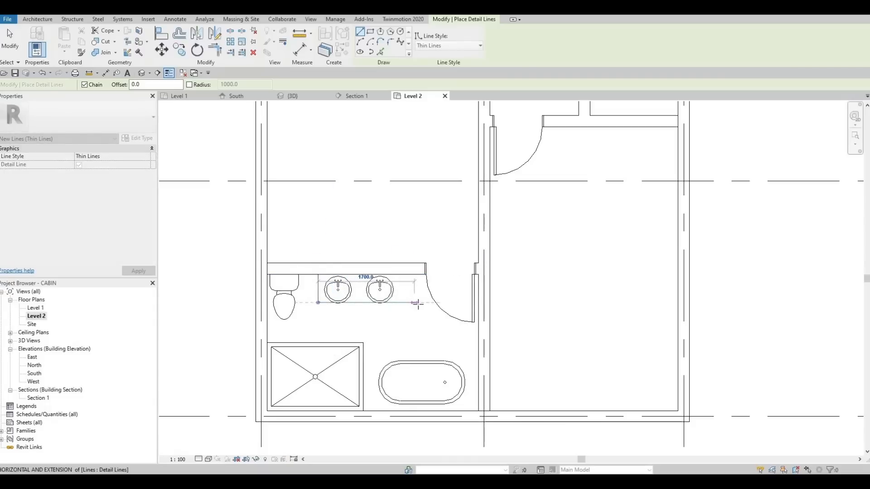
click(418, 275)
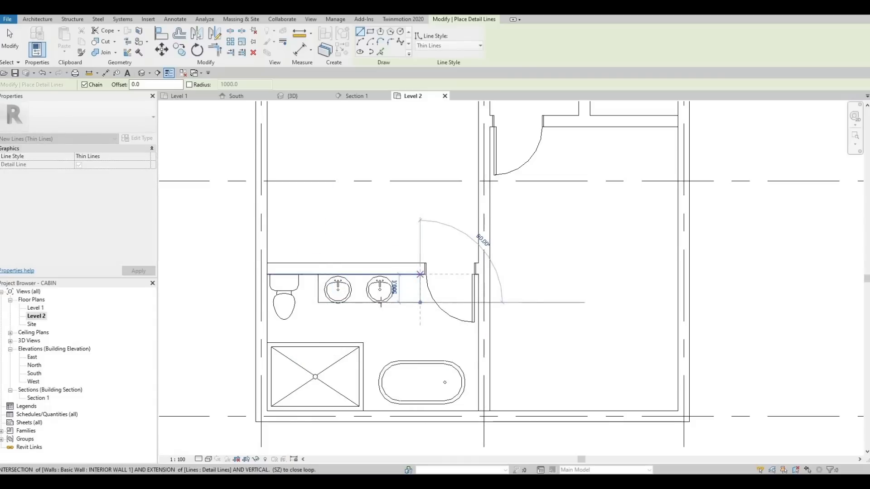
key(Escape)
key(Escape)
key(Escape)
Nudge the counter's front line away from the wall for a depth of 540 mm
click(366, 301)
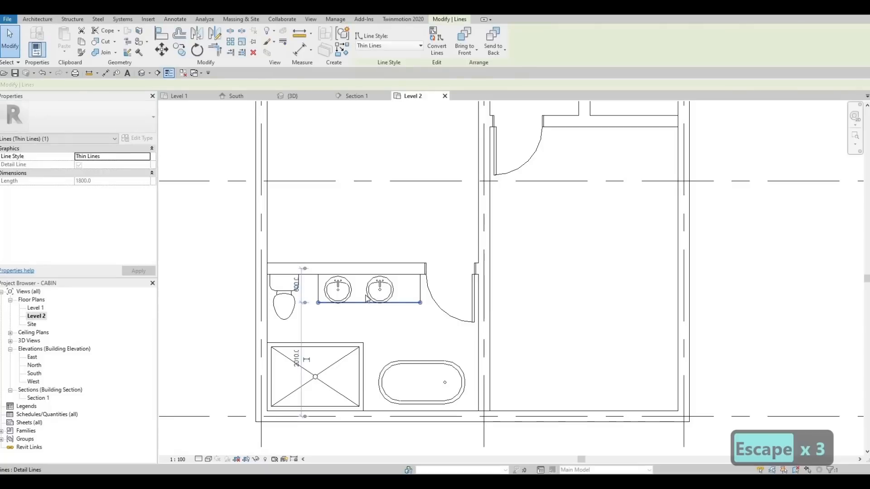
key(Down)
key(Down)
Nudge the sink nearer the bathroom door eight increments along the counter toward the door
click(373, 290)
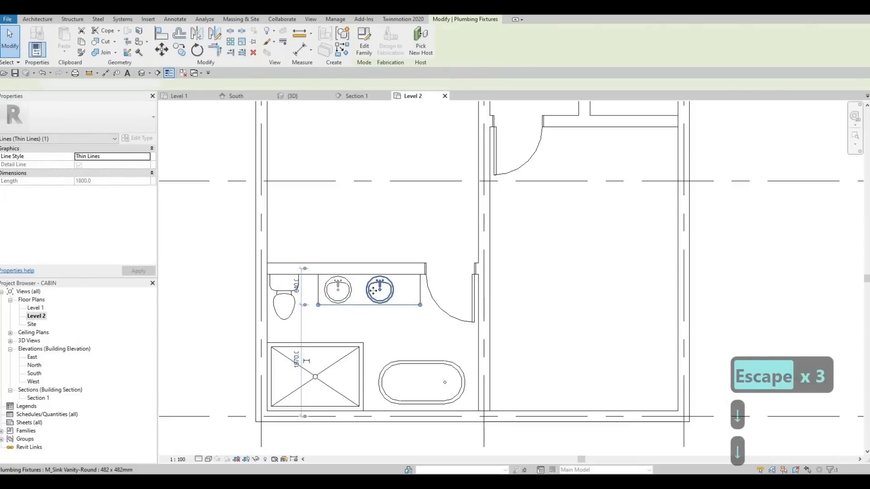
key(Right)
key(Right)
key(Right)
key(Right)
key(Right)
key(Right)
key(Right)
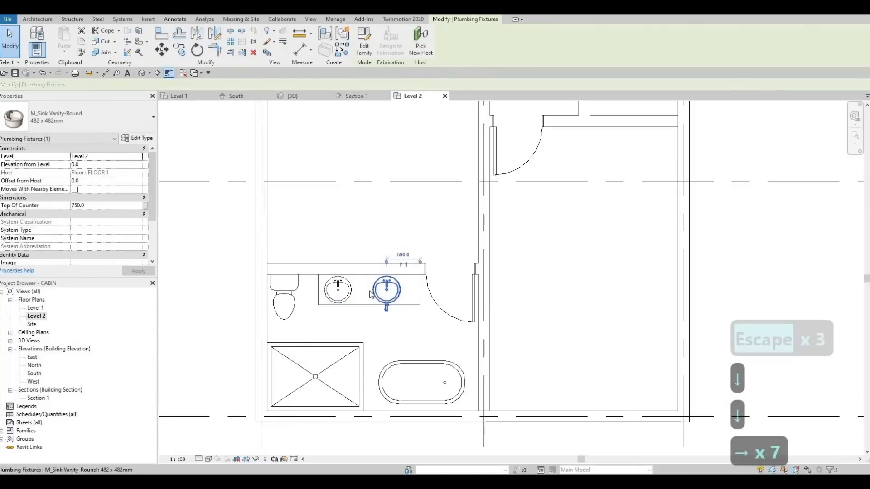
key(Right)
Nudge both sinks toward the door, centring them about 1330 mm and 510 mm from the counter's door-side end
click(336, 289)
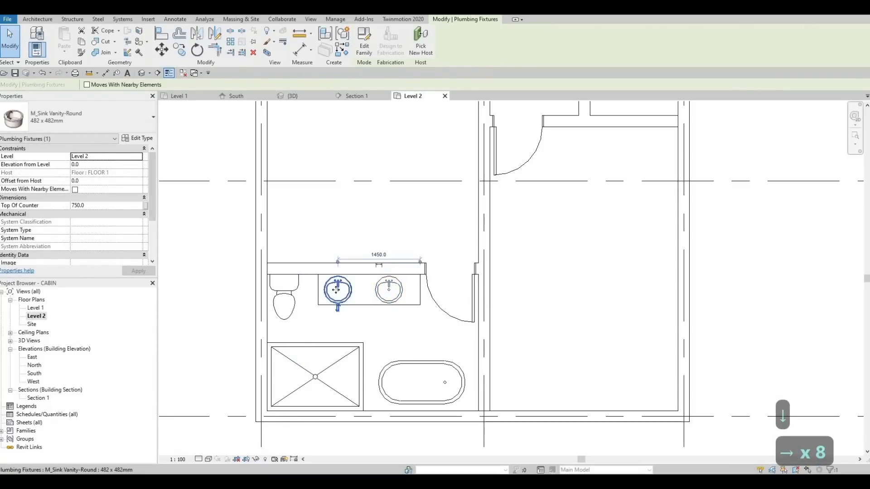
key(Right)
key(Right)
key(Right)
key(Right)
key(Right)
key(Right)
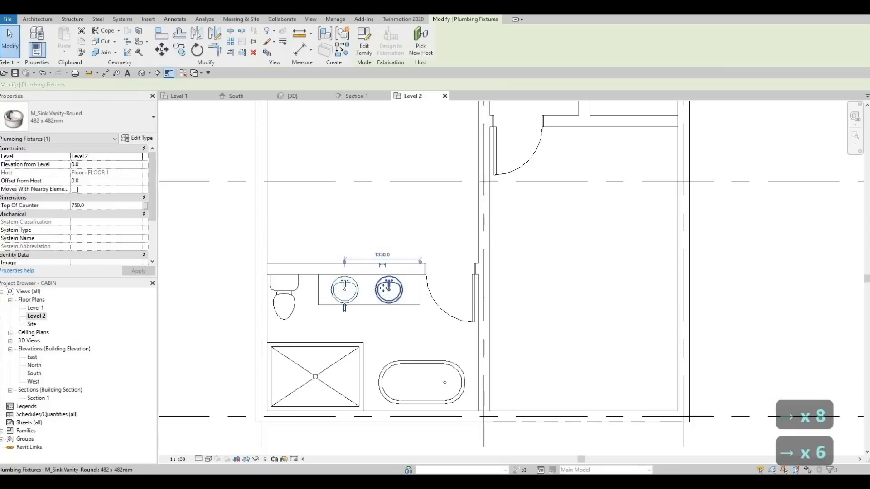
click(386, 291)
key(Right)
key(Right)
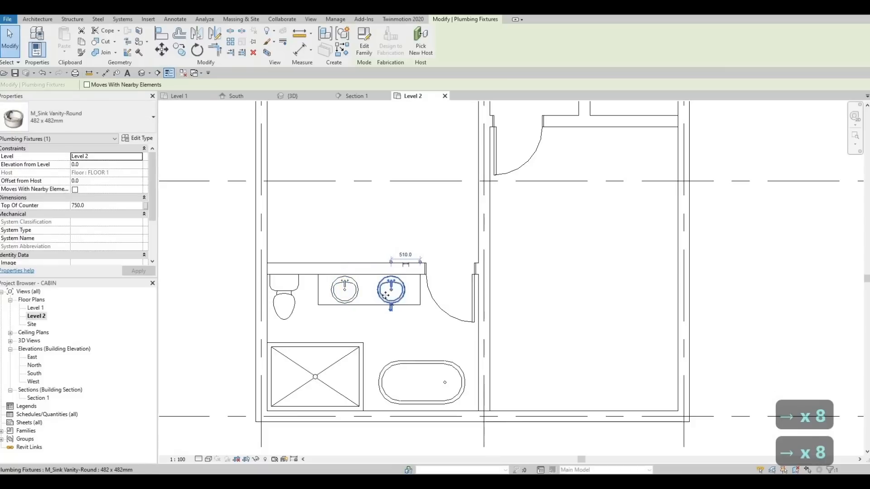
key(Escape)
key(Escape)
Nudge the counter's door-side end line and its nearest sink toward the toilet, leaving the sink centred about 470 mm from that end
click(417, 289)
key(Left)
key(Left)
key(Left)
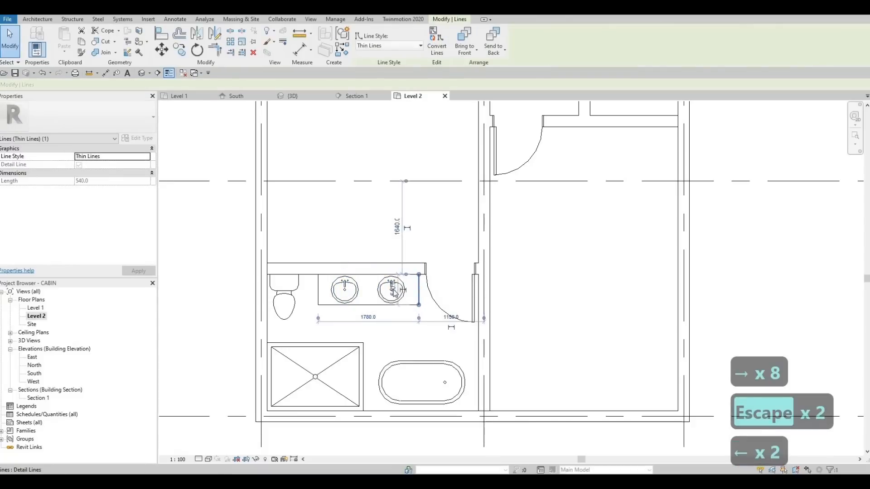
click(383, 289)
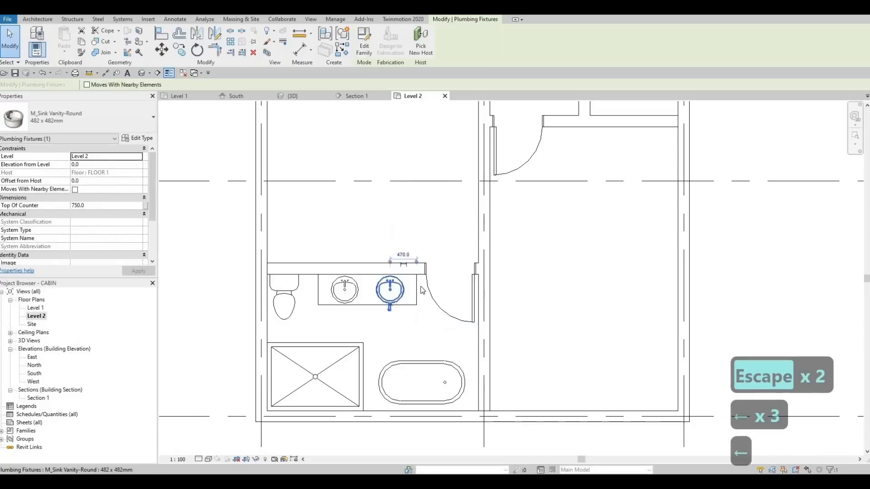
key(Left)
scroll(384, 298, down, 2)
key(Escape)
key(Escape)
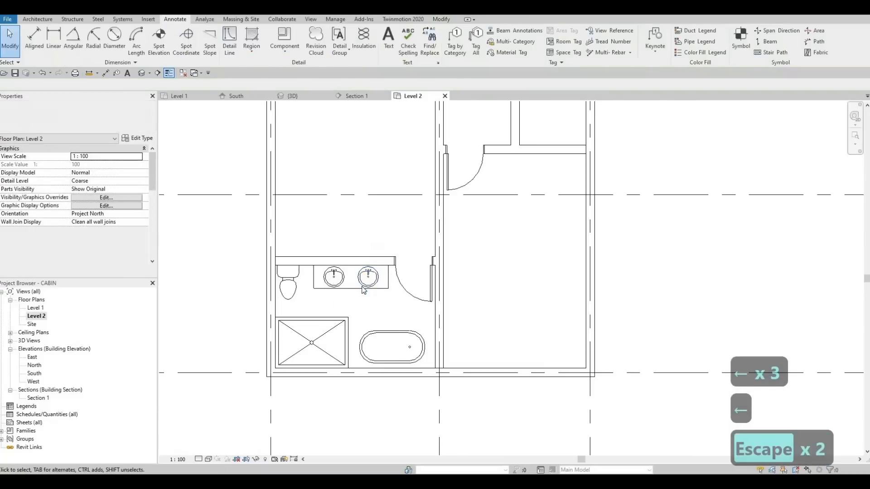
Create matching INTERIOR WALL 1 walls from the exterior wall about 2740 mm along grid C, turning 1540 mm down to the bathroom wall
scroll(364, 290, down, 1)
scroll(368, 281, down, 1)
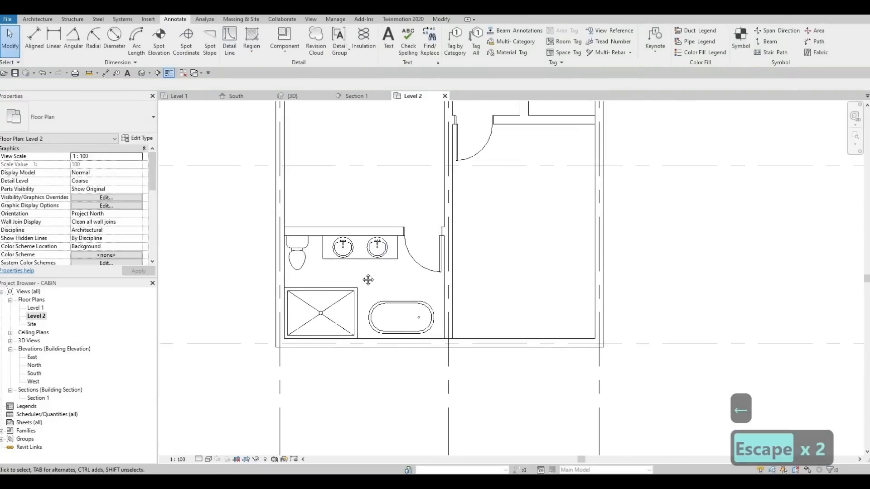
scroll(360, 282, down, 1)
scroll(360, 282, down, 4)
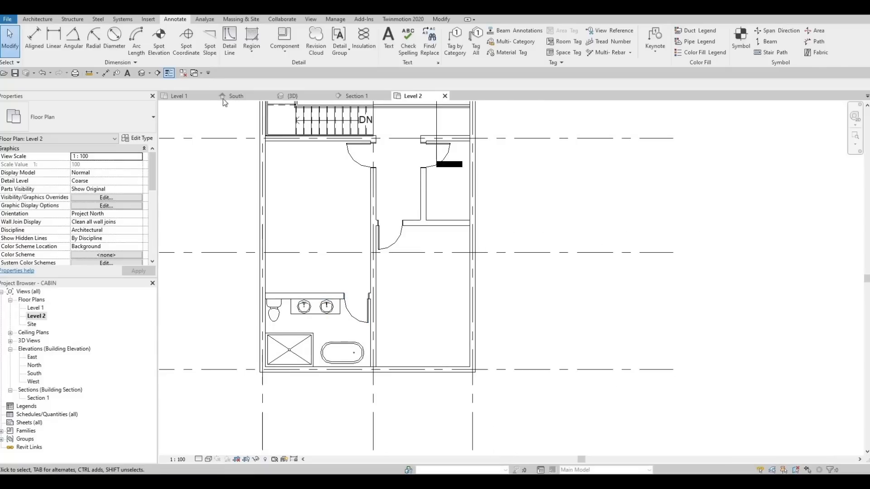
key(Escape)
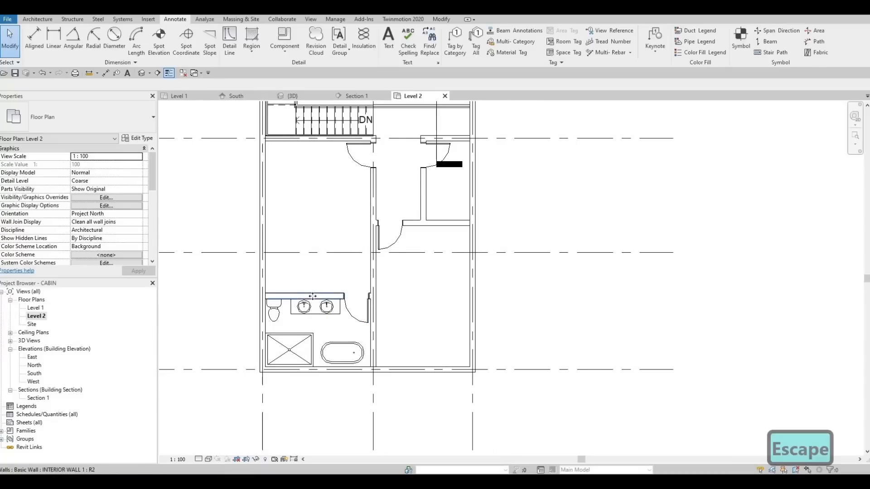
click(313, 297)
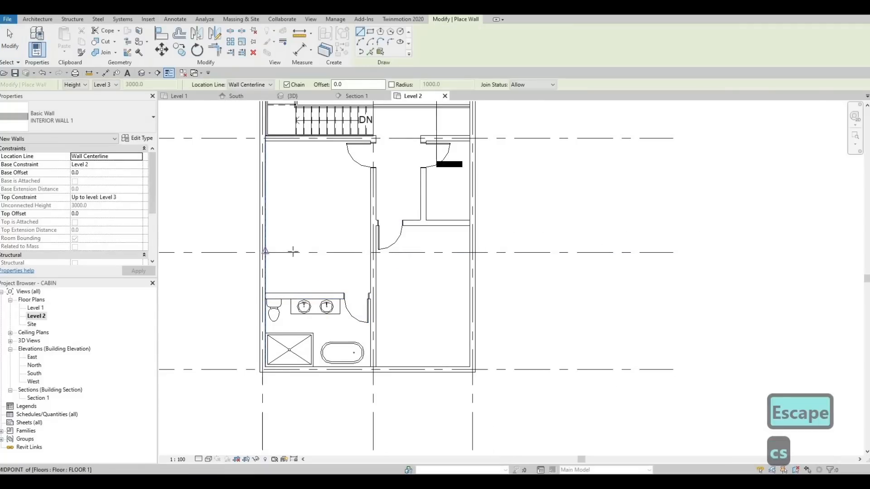
click(263, 252)
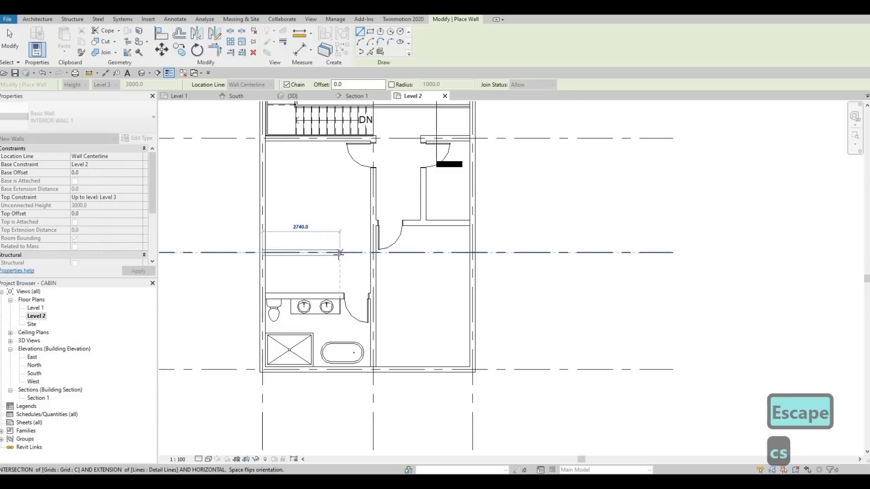
click(340, 288)
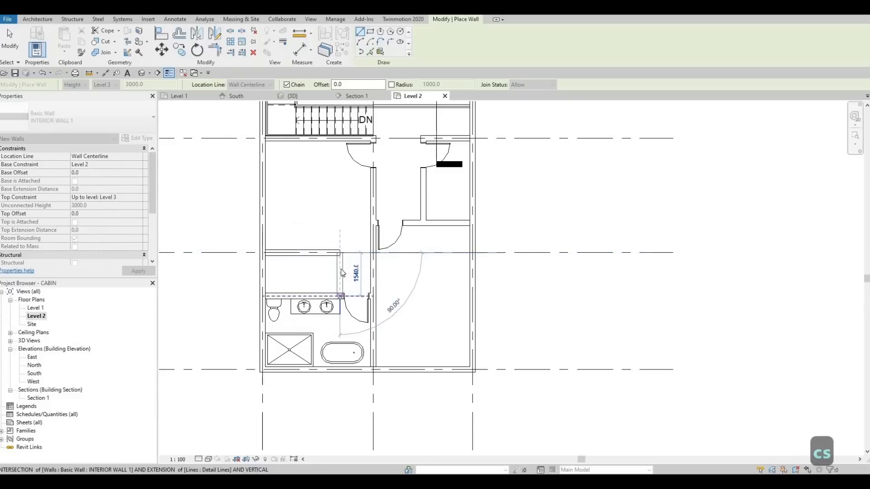
click(340, 295)
scroll(347, 340, up, 3)
key(Escape)
key(Escape)
key(Escape)
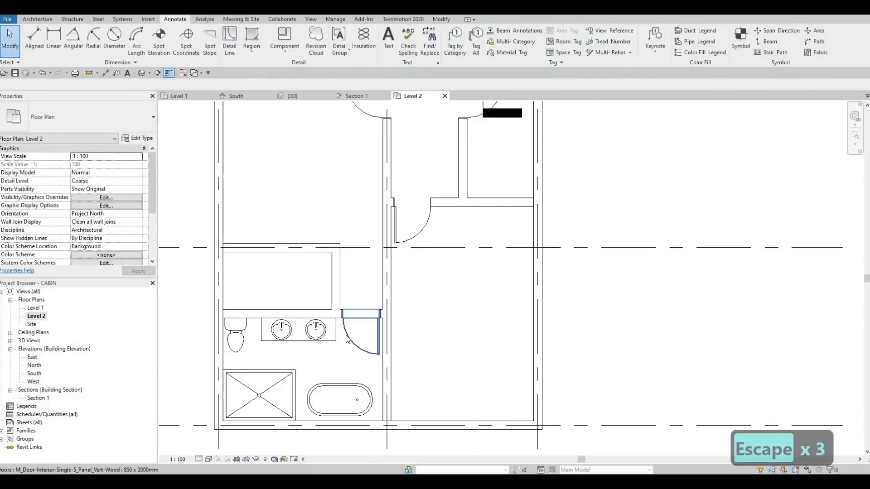
Place a matching M_Door-Interior-Single-5_Panel_Vert-Wood 850 x 2000mm door in the short wall of the closet beside the bathroom, swinging into the closet
click(347, 339)
key(c)
key(s)
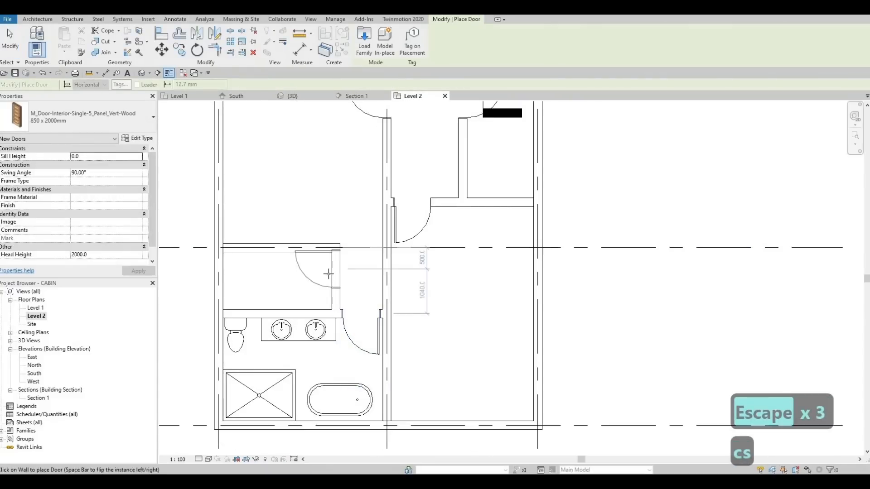
key(Escape)
key(Escape)
key(Escape)
Draw L-shaped Thin Lines detail lines inside this closet, running down from the grid C wall and about 2240 mm across to the door wall
scroll(495, 234, down, 1)
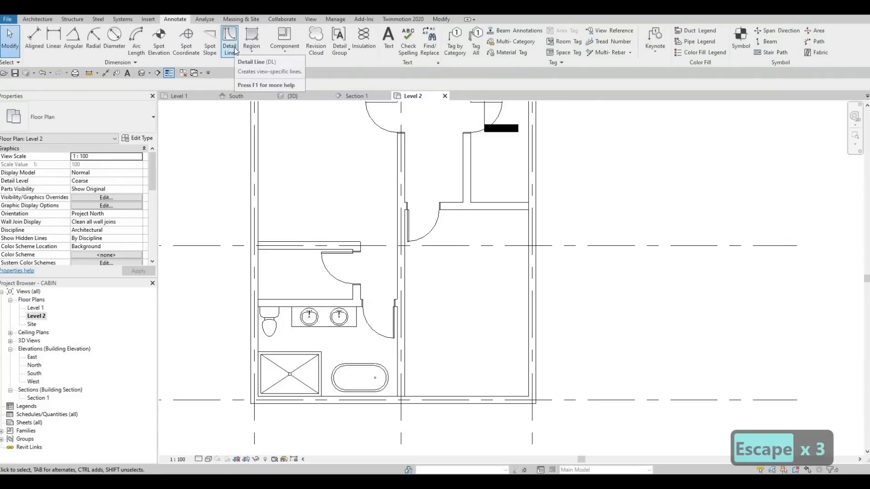
scroll(276, 254, up, 2)
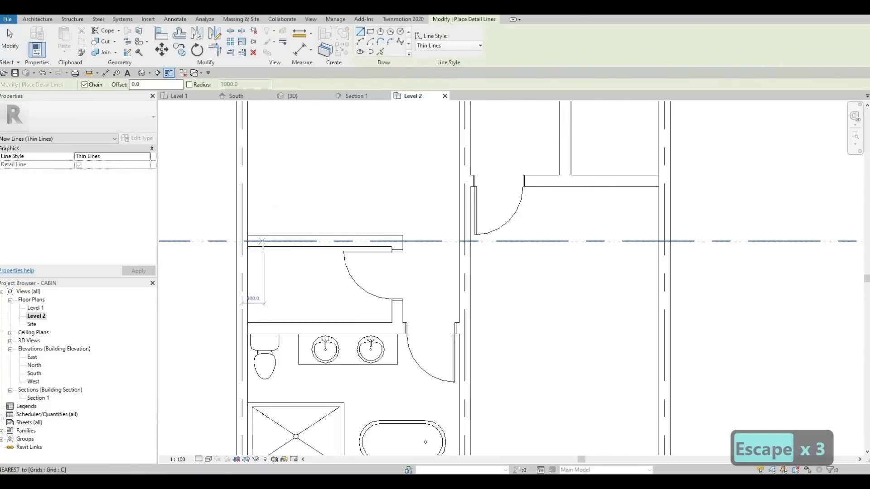
click(264, 250)
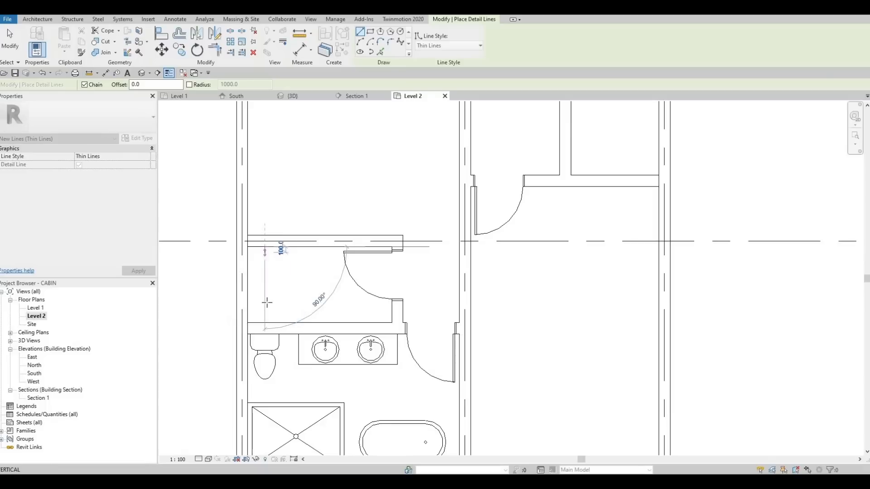
click(299, 309)
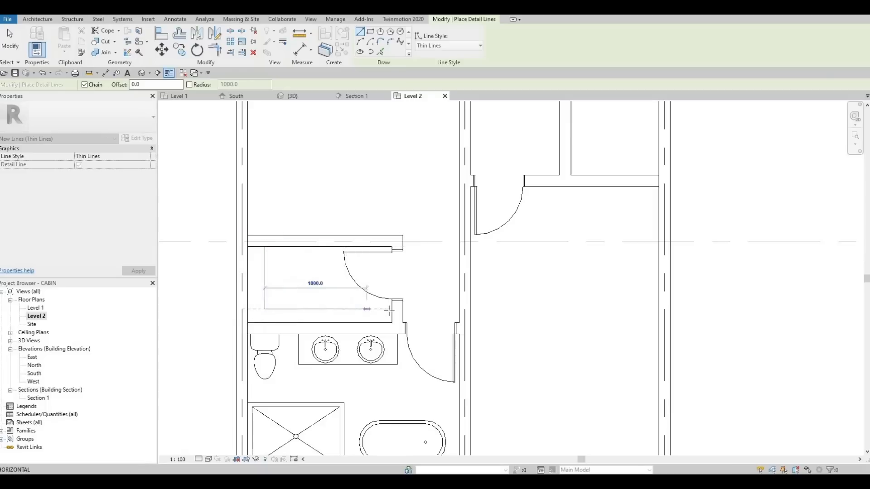
click(334, 311)
key(Escape)
key(Escape)
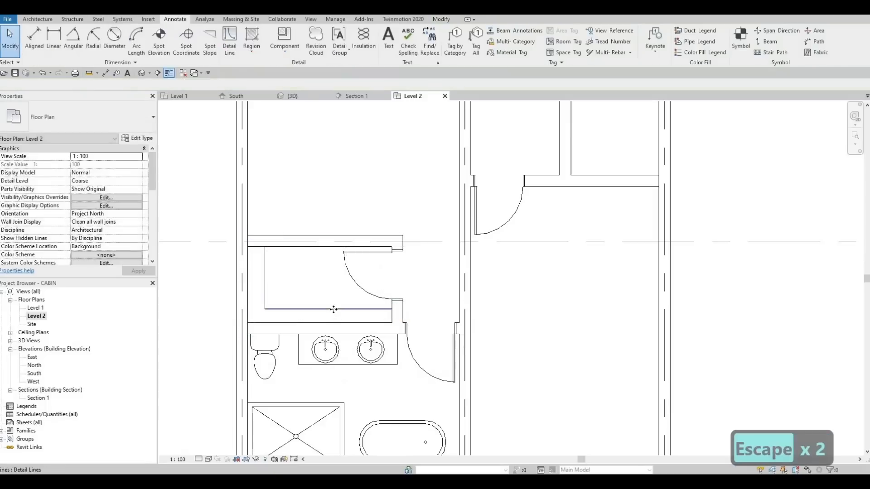
Nudge the closet's long shelf line three increments toward grid C and its short shelf line four increments toward the closet door
click(334, 309)
key(Up)
key(Up)
key(Up)
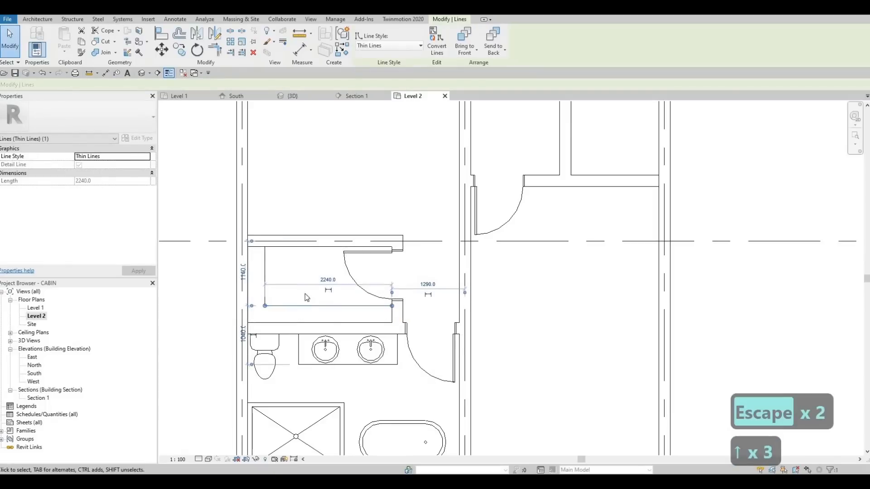
click(267, 269)
key(Right)
key(Right)
key(Right)
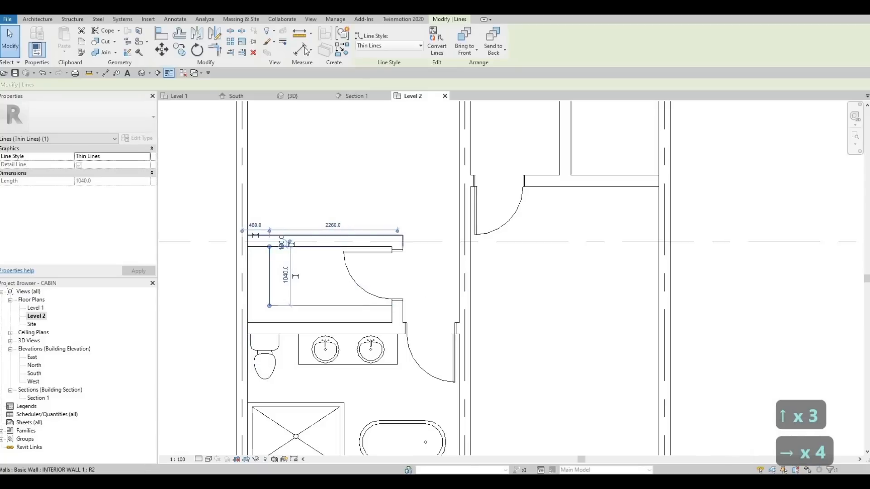
key(Escape)
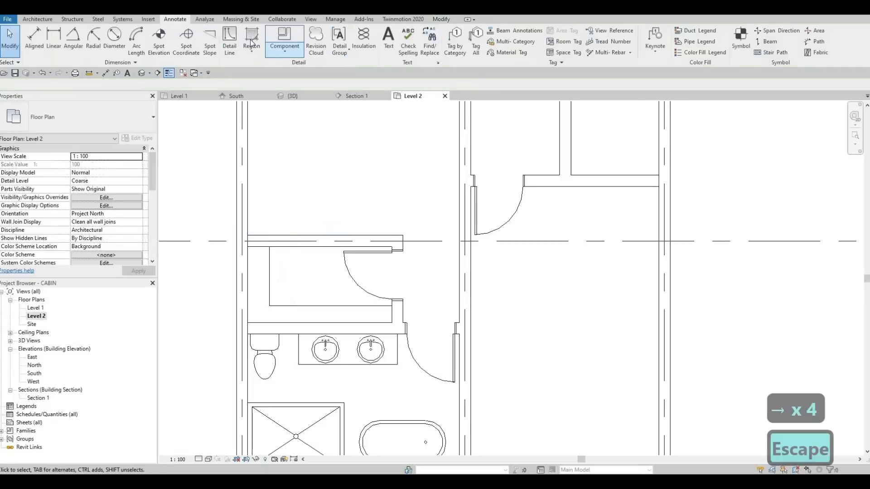
Draw L-shaped <Demolished> detail lines between the shelf lines and closet walls, the long leg about 2260 mm and 100 mm from the shelf line
click(230, 39)
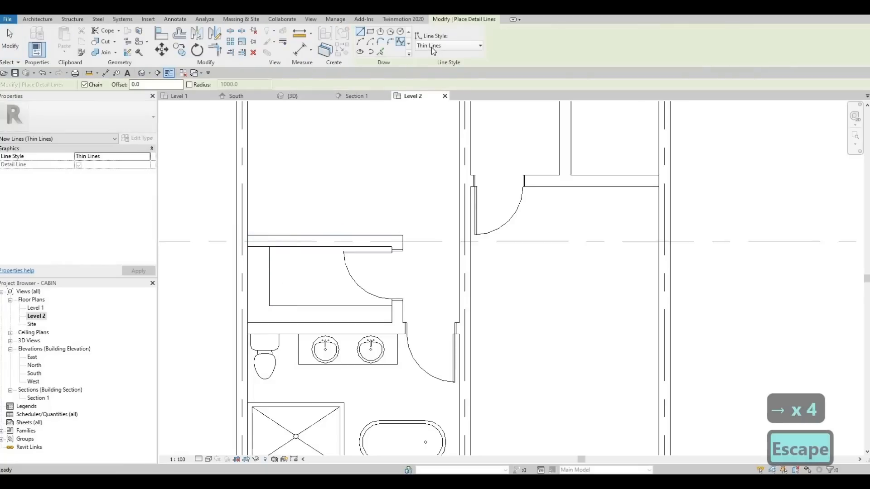
click(449, 46)
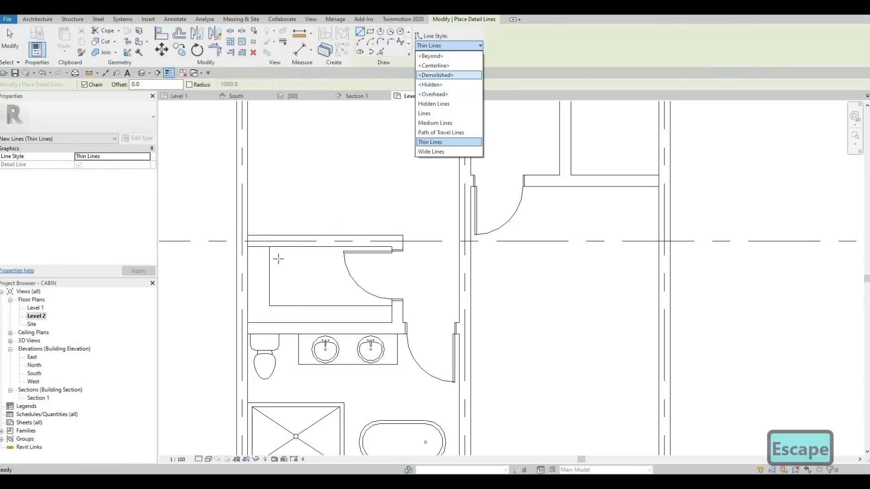
click(435, 75)
scroll(278, 258, up, 2)
click(258, 242)
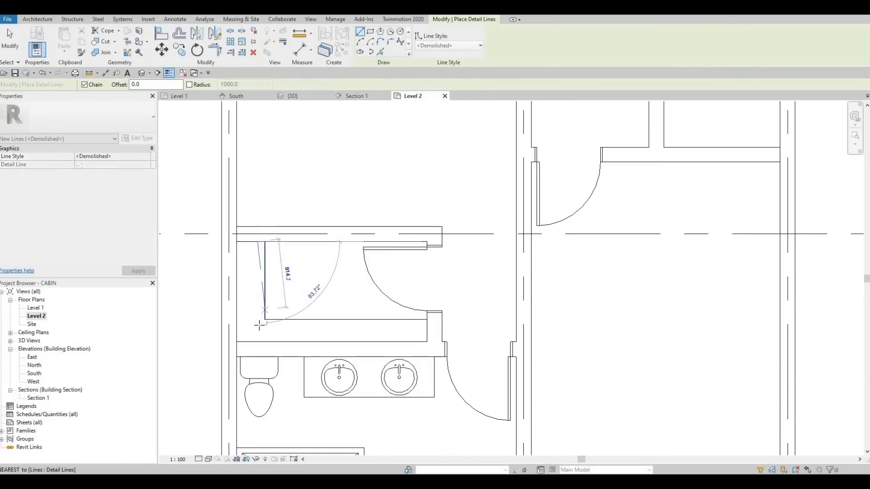
click(421, 331)
click(427, 327)
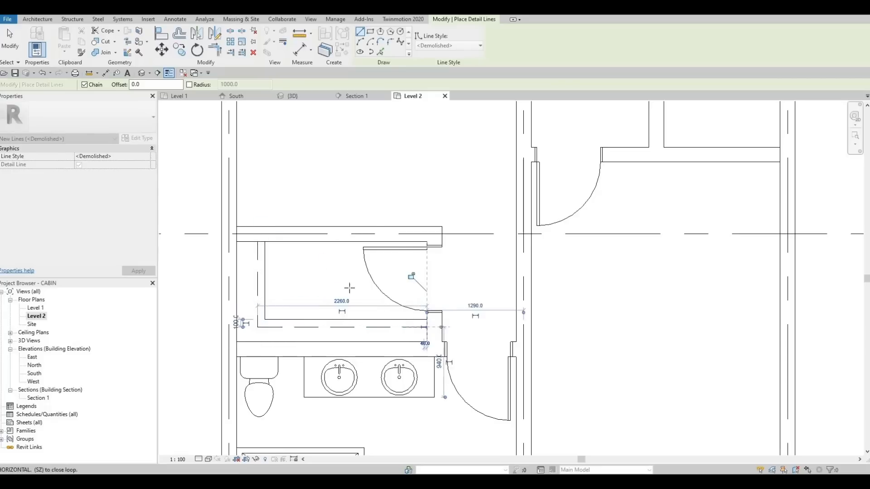
key(Escape)
key(Escape)
key(Escape)
Enclose a second closet with matching INTERIOR WALL 1 walls, down to grid C and about 2250 mm along it to the opposite exterior wall
scroll(371, 281, down, 2)
scroll(370, 281, down, 2)
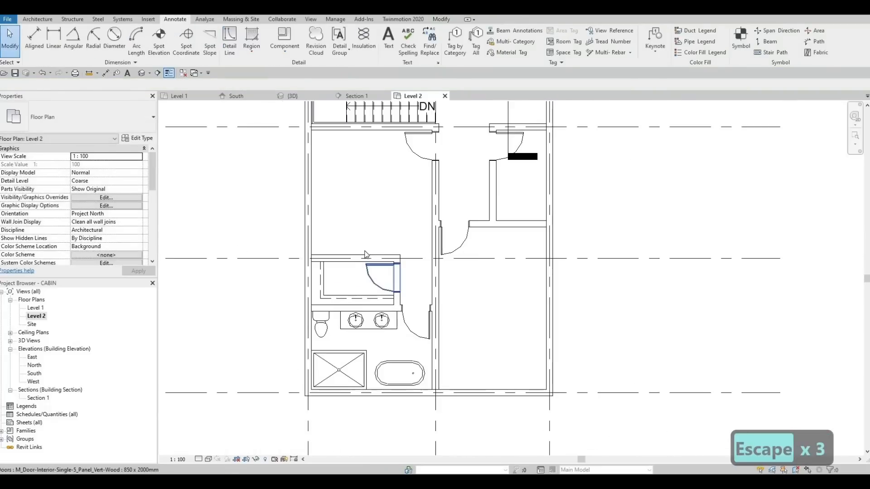
scroll(381, 284, up, 2)
scroll(374, 301, down, 3)
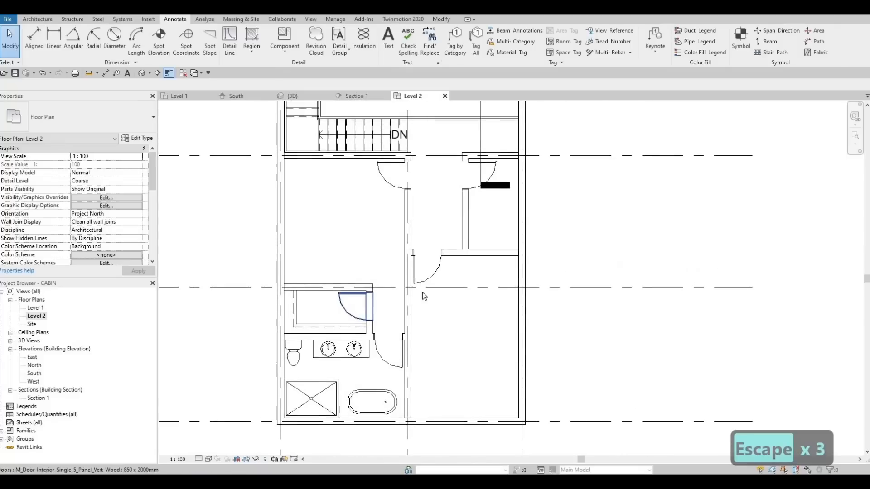
key(Escape)
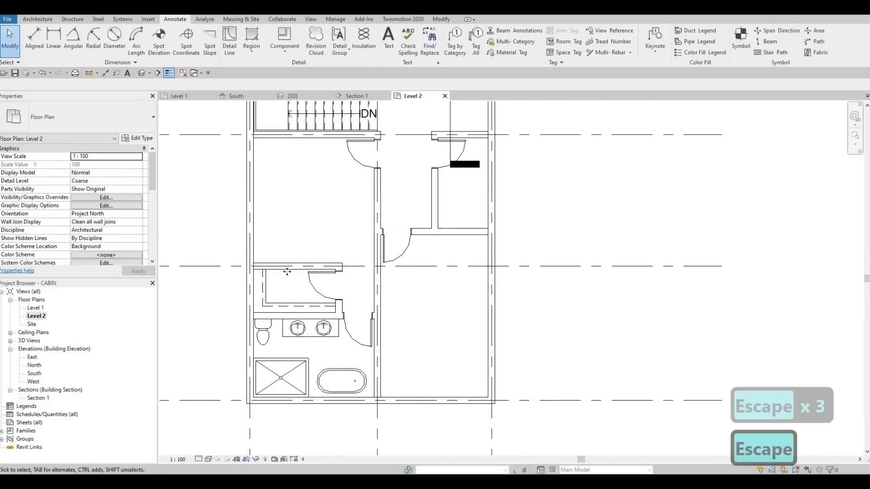
click(290, 266)
key(c)
key(s)
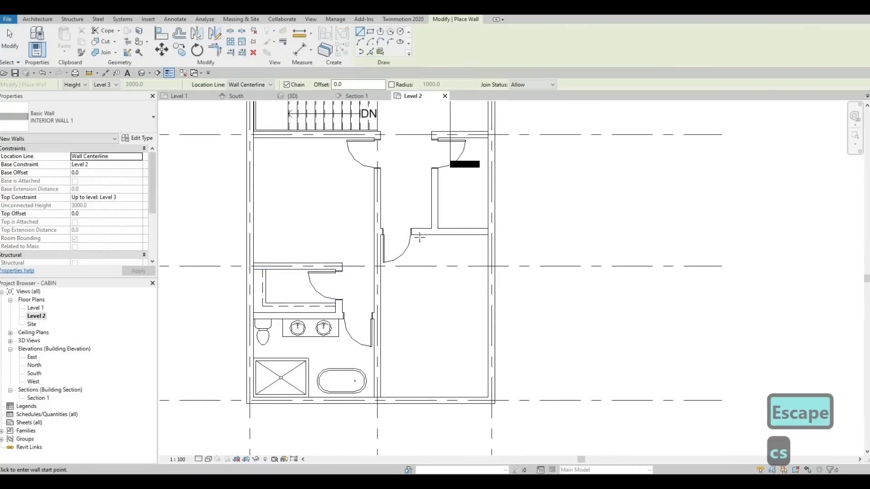
click(418, 266)
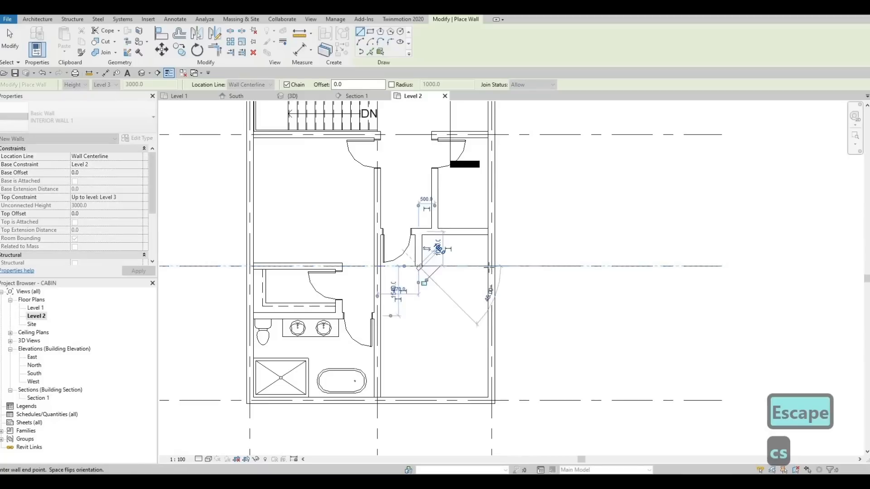
click(480, 271)
key(Escape)
key(Escape)
key(Escape)
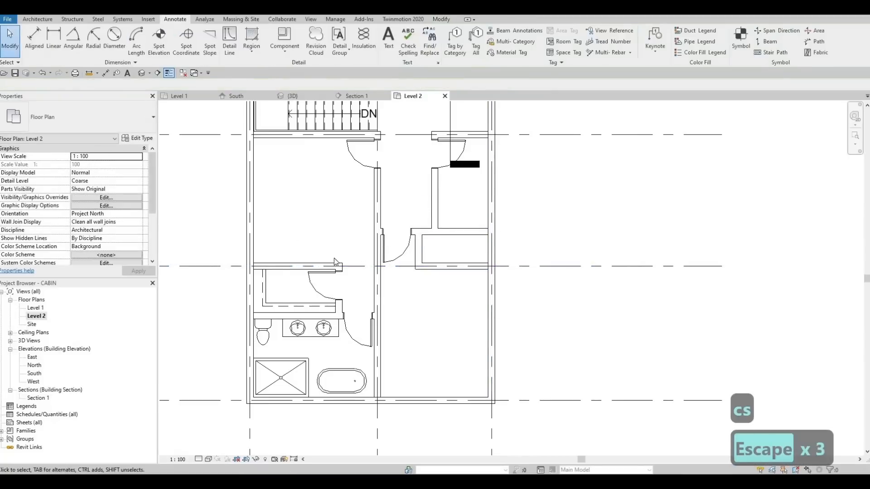
Draw two parallel <Demolished> detail lines across the second closet between its side wall and the exterior wall
click(274, 306)
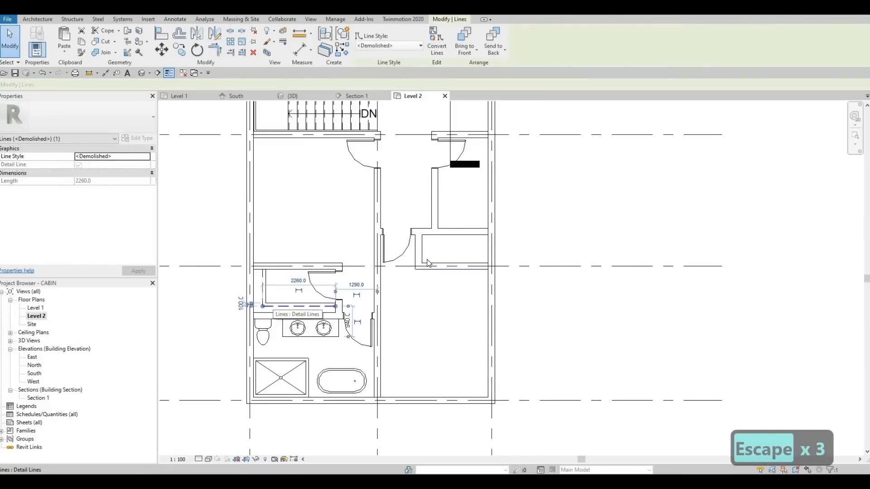
key(c)
key(s)
click(488, 249)
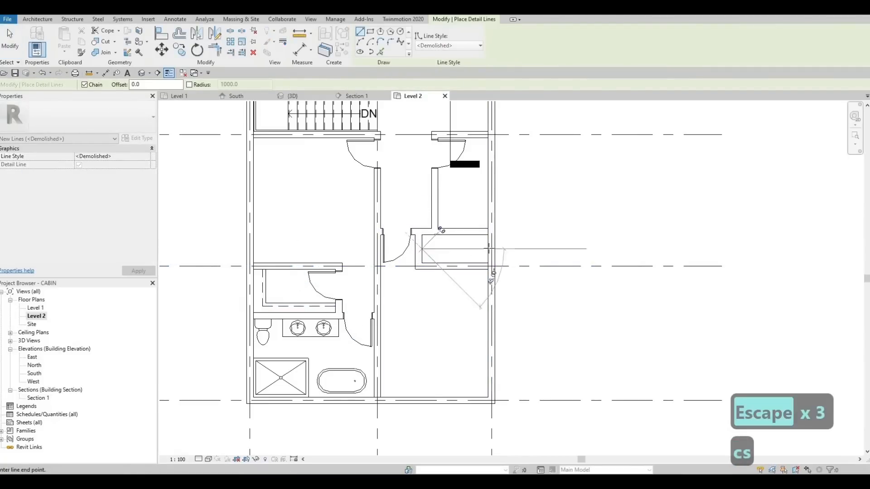
scroll(420, 245, up, 2)
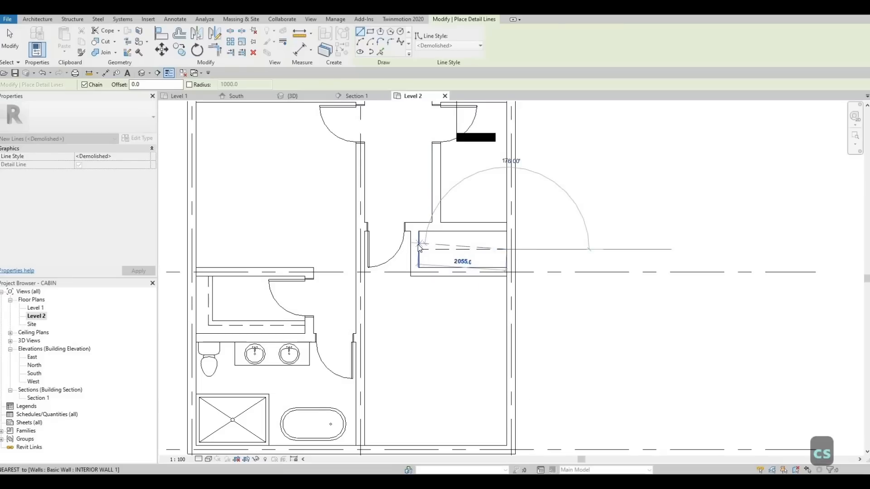
click(419, 245)
key(Escape)
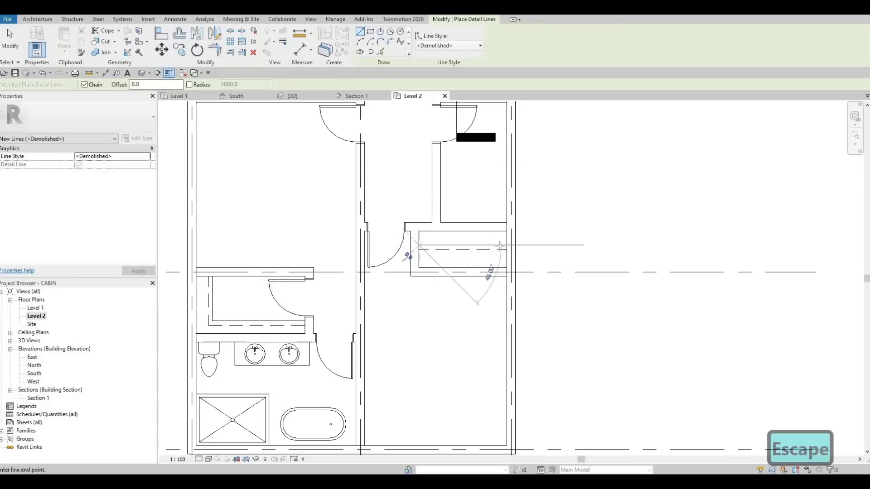
key(Escape)
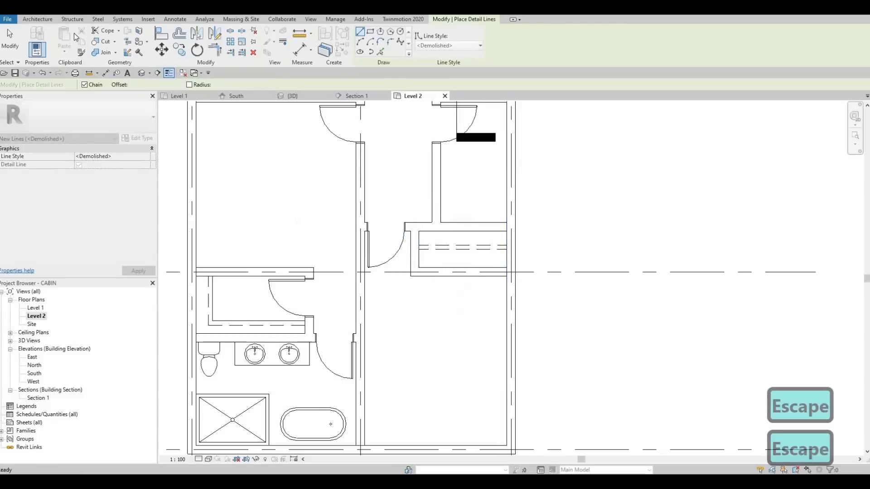
key(Escape)
Place an M_Door-Interior-Double-Sliding-2_Panel-Wood 1200 x 2000mm door in the second closet's grid C wall, centred 1125 mm from each end
click(37, 20)
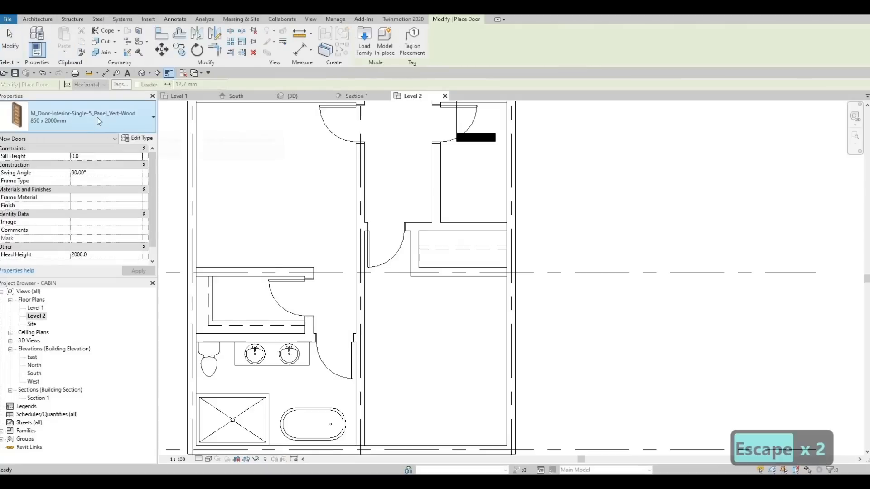
click(96, 118)
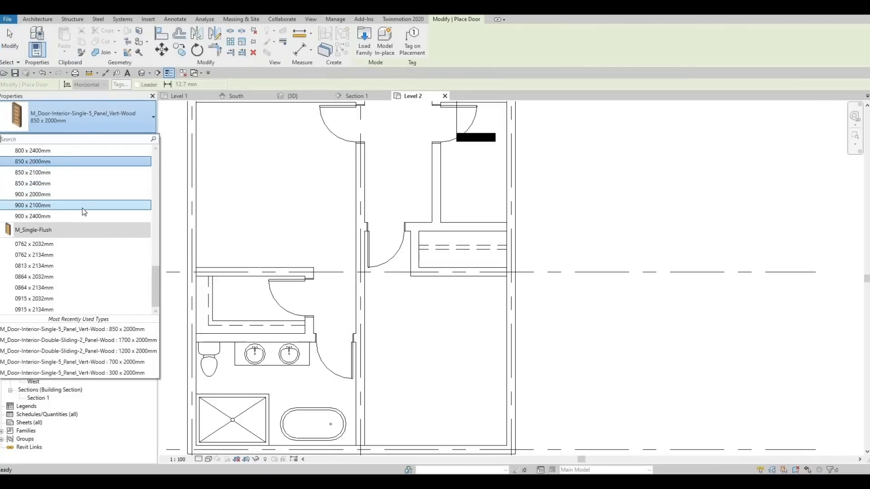
scroll(82, 208, up, 6)
scroll(72, 206, up, 7)
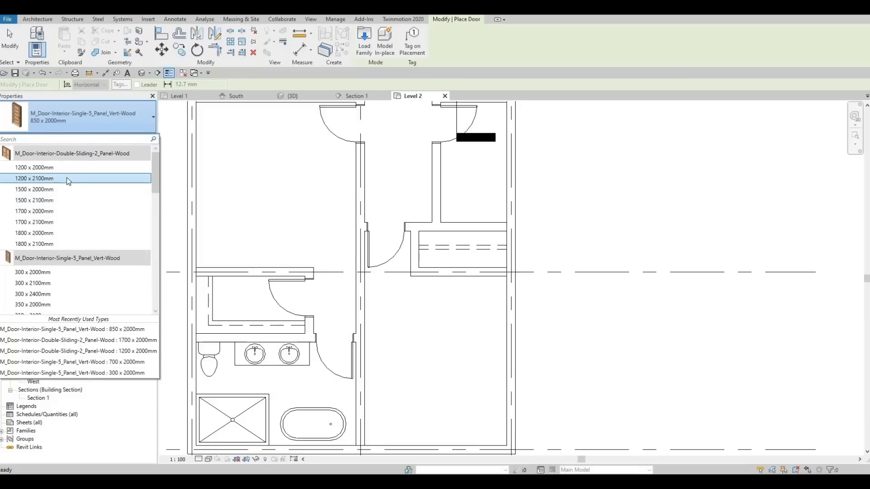
click(41, 167)
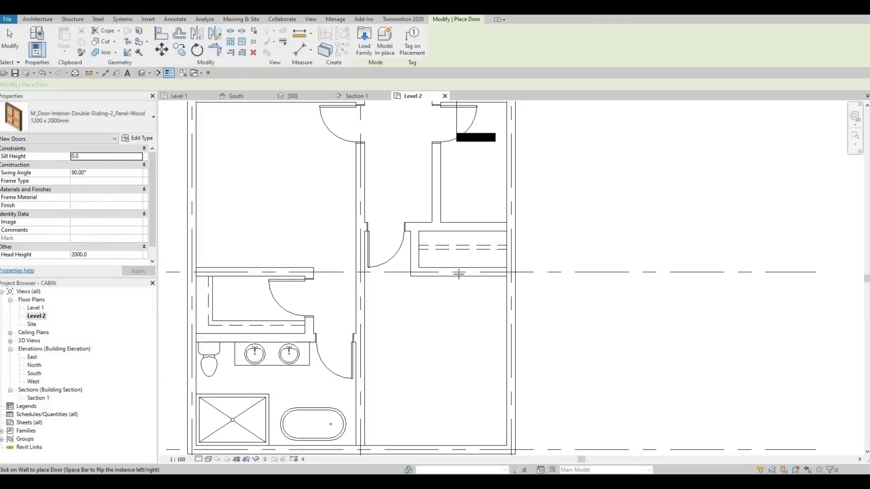
click(426, 279)
key(Escape)
key(Escape)
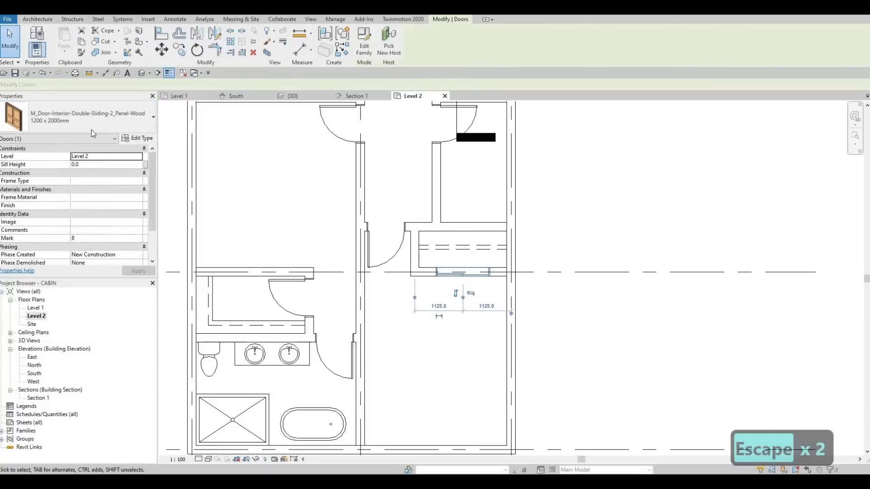
Change the second closet's sliding door to the 1500 x 2000mm type
click(80, 125)
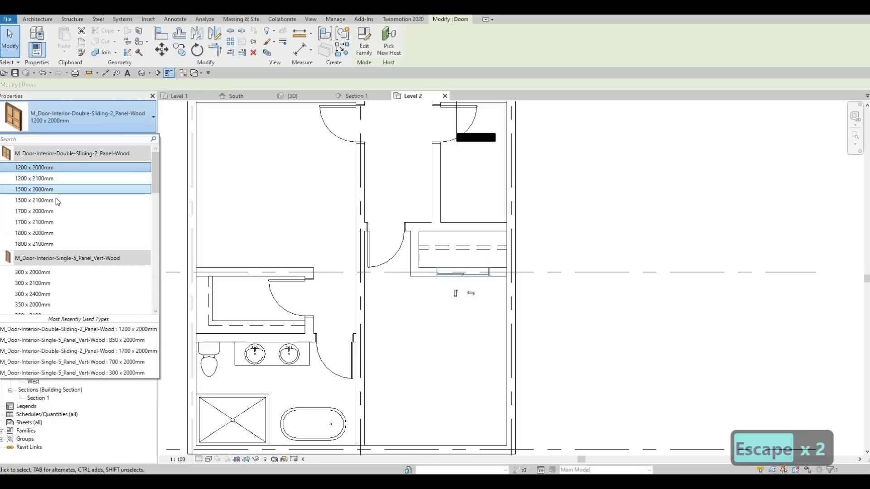
click(56, 192)
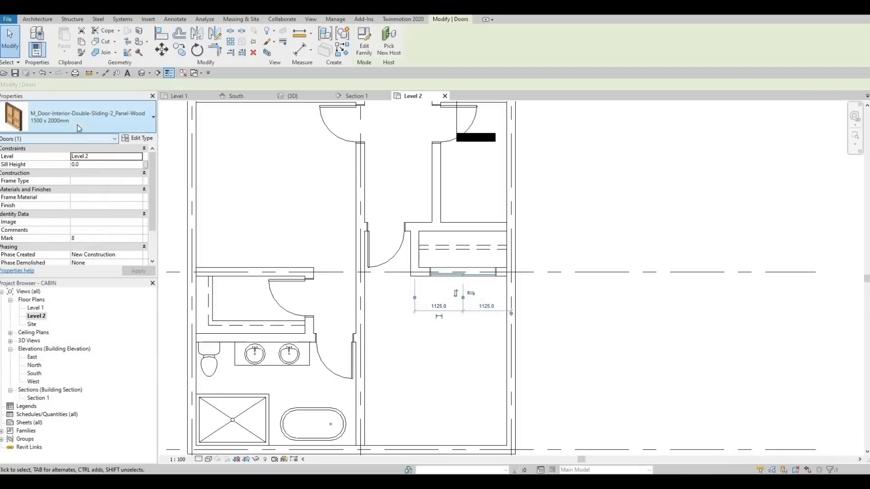
key(Escape)
key(Escape)
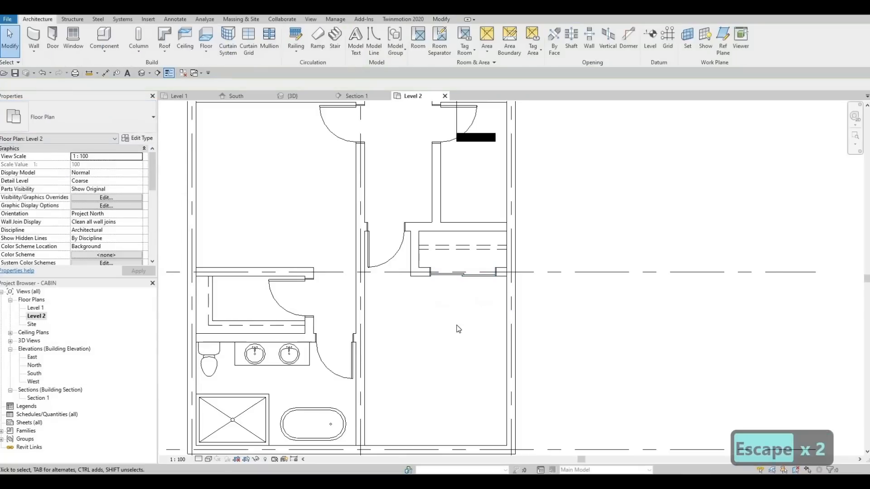
scroll(462, 333, down, 3)
scroll(460, 331, down, 1)
middle_drag(464, 332, 425, 314)
scroll(464, 335, down, 2)
scroll(440, 363, up, 1)
scroll(443, 367, down, 1)
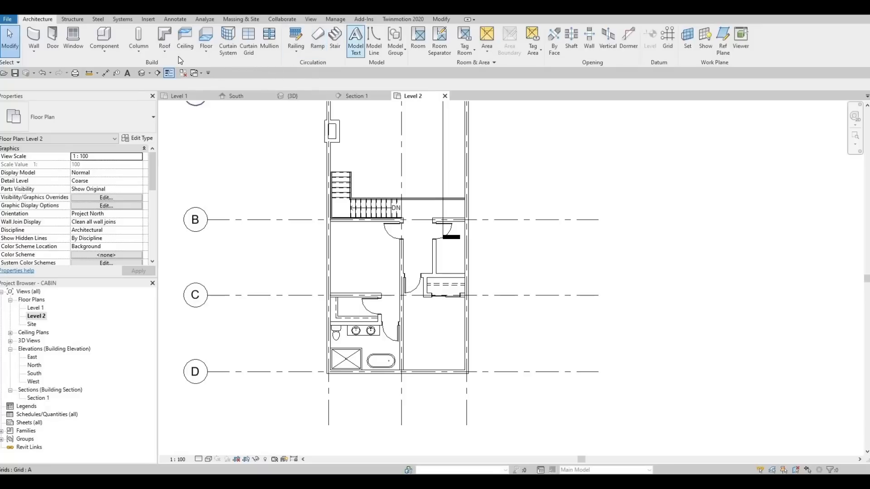
Load the M_Bed-Box family from the Beds folder of the Canada library's Furniture section
click(149, 19)
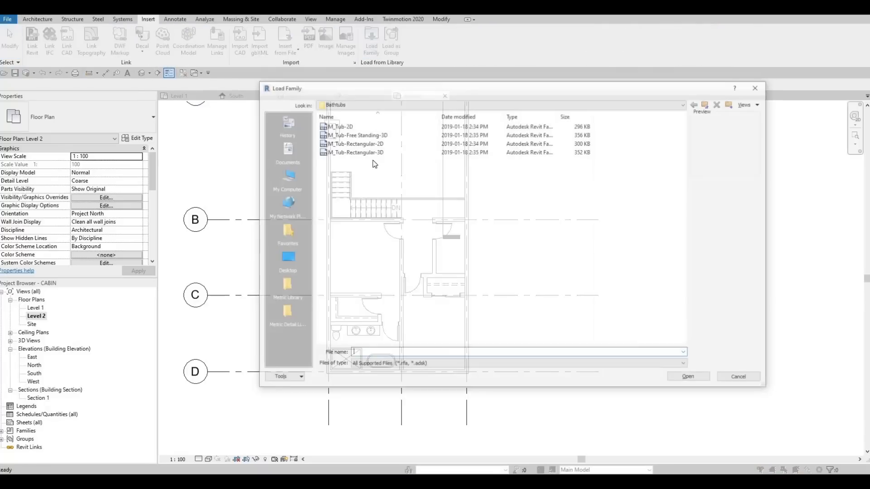
click(367, 104)
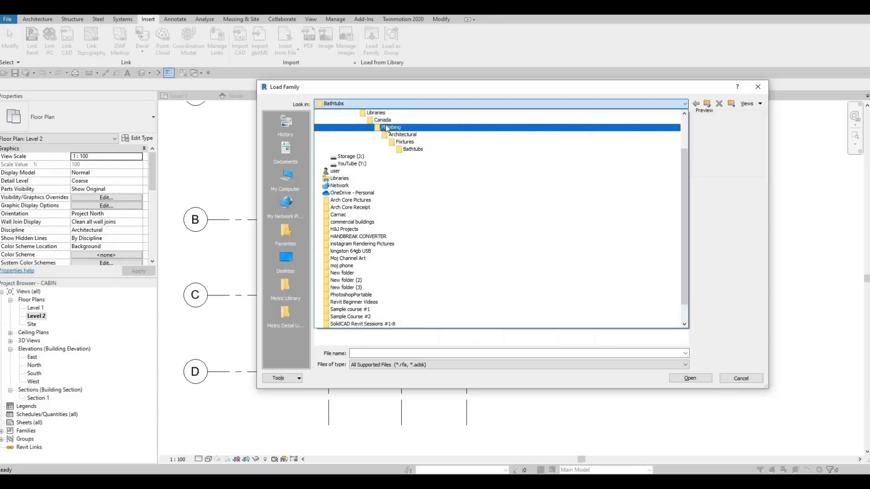
click(382, 120)
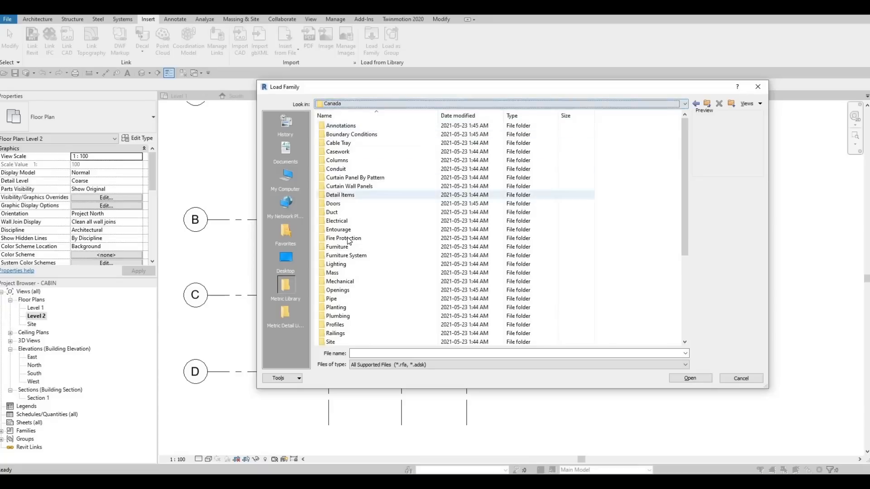
double_click(340, 248)
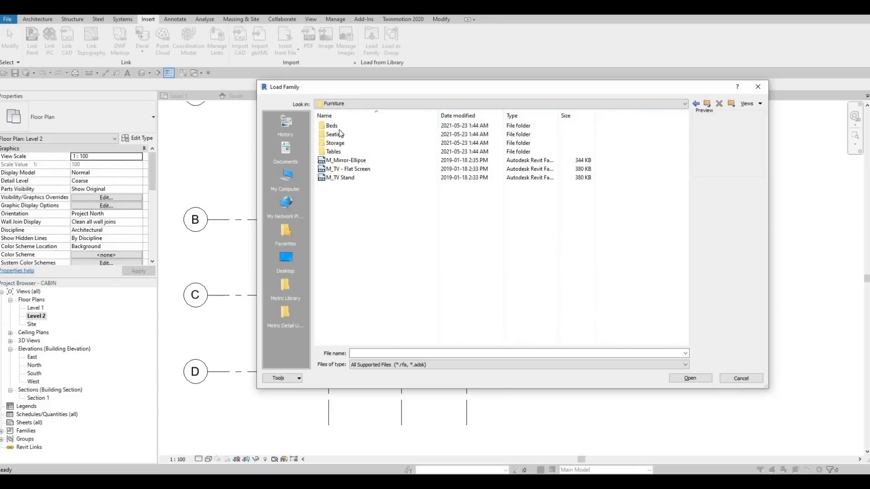
double_click(342, 126)
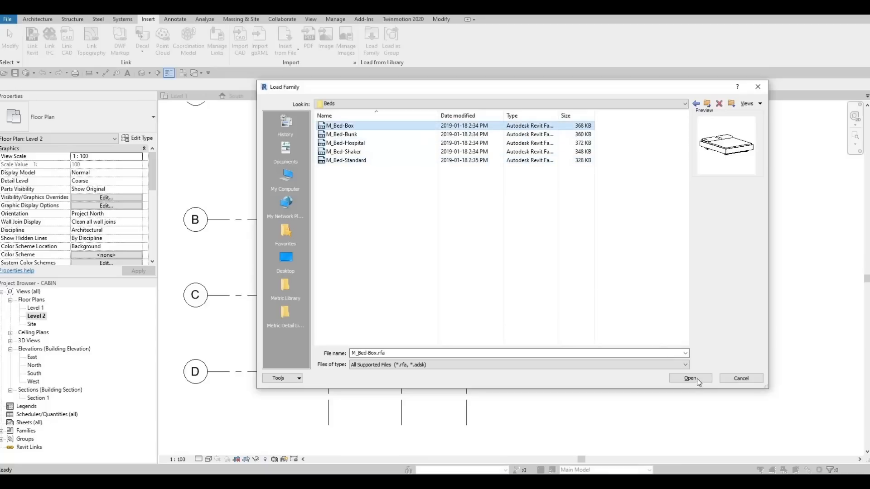
key(Return)
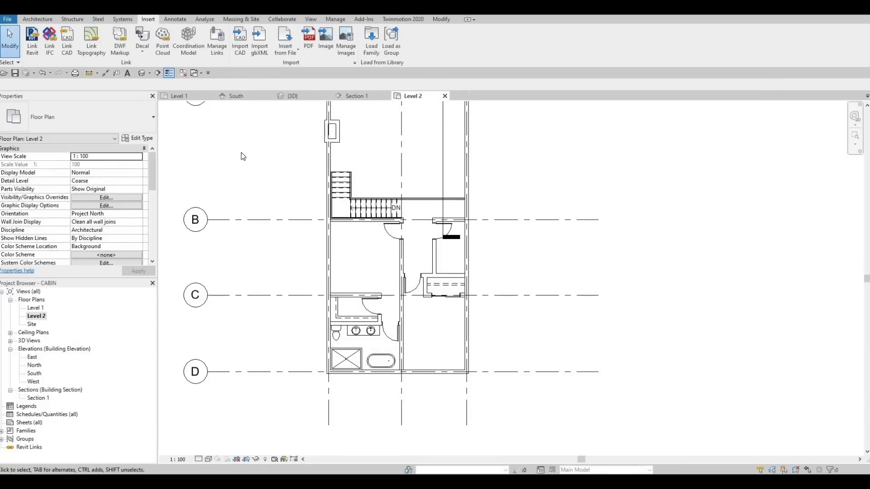
Place an M_Bed-Box component of type 1525 x 2007mm - Queen in the bedroom between grids B and C
key(c)
key(m)
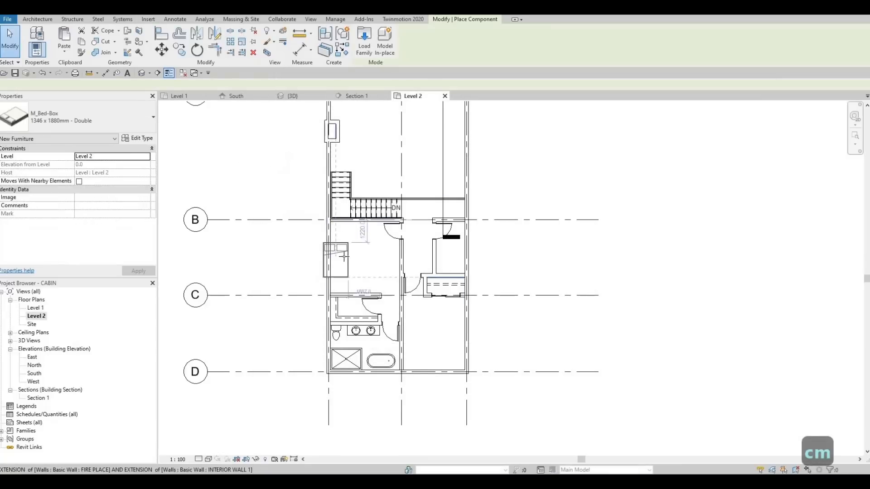
scroll(339, 256, up, 2)
key(space)
key(space)
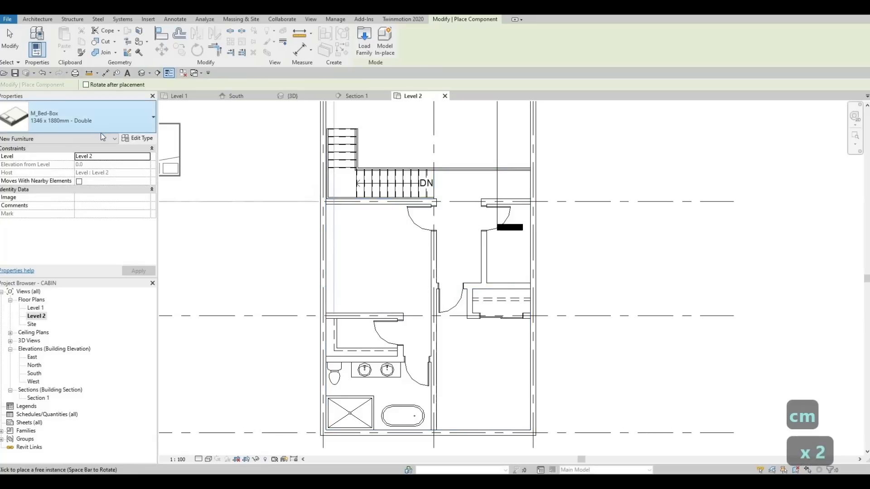
click(104, 118)
click(54, 188)
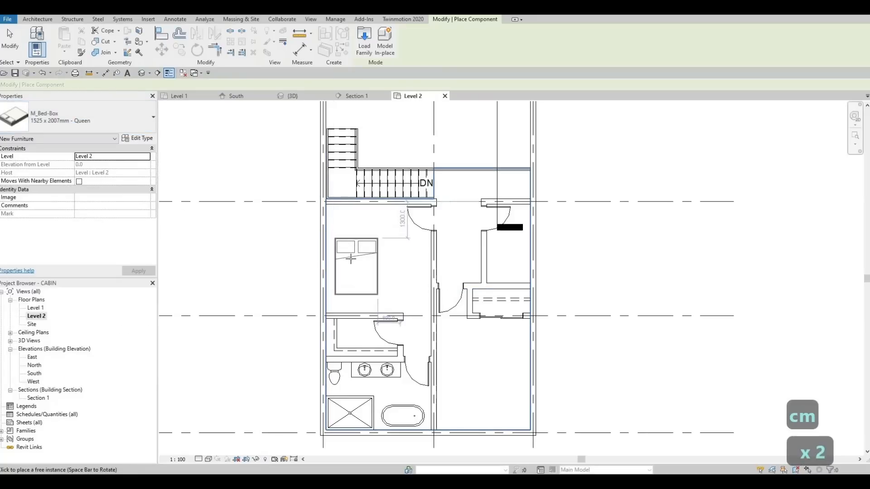
Place a 1525 x 2007mm Queen bed against the exterior wall in each Level 2 bedroom, rotating each headboard to face that wall
scroll(349, 262, up, 1)
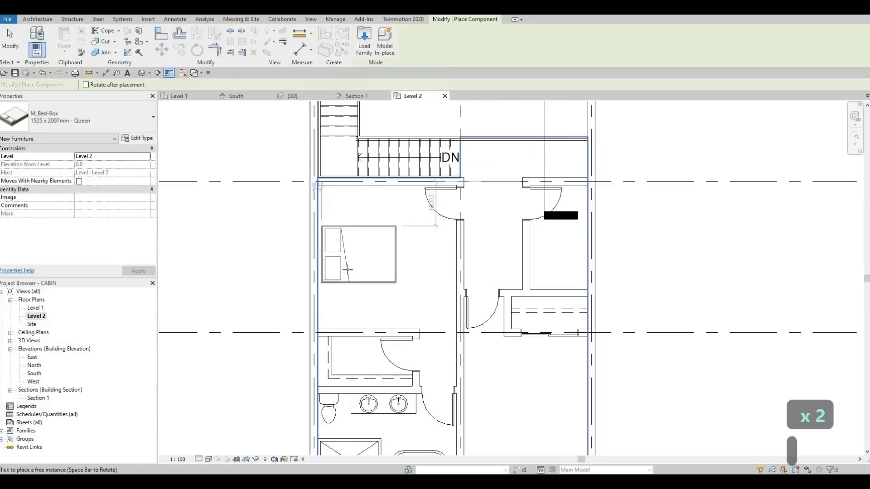
click(349, 260)
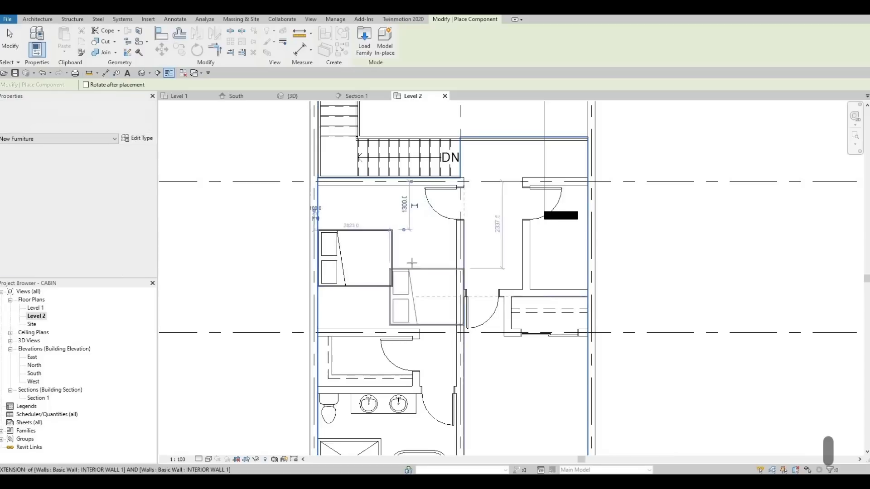
middle_drag(468, 338, 340, 203)
key(space)
key(space)
key(space)
key(space)
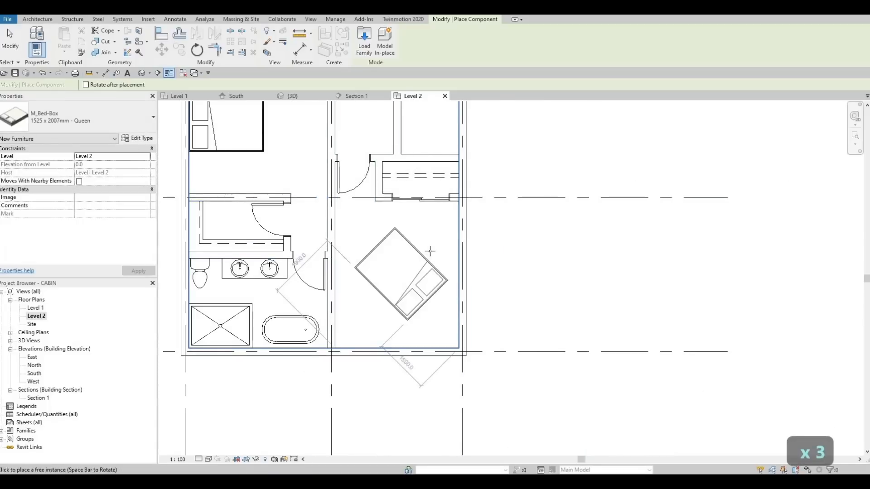
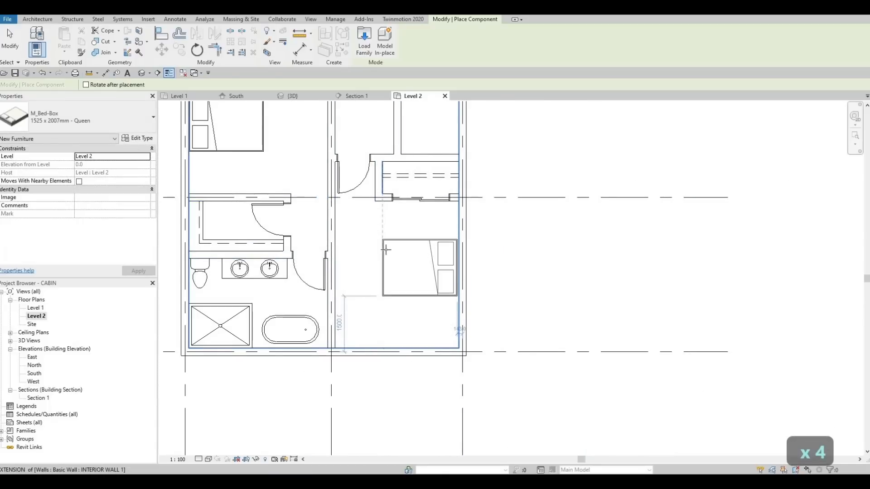
key(Escape)
key(Escape)
Set the Level 2 plan's underlay base level to Level 1
scroll(242, 130, down, 2)
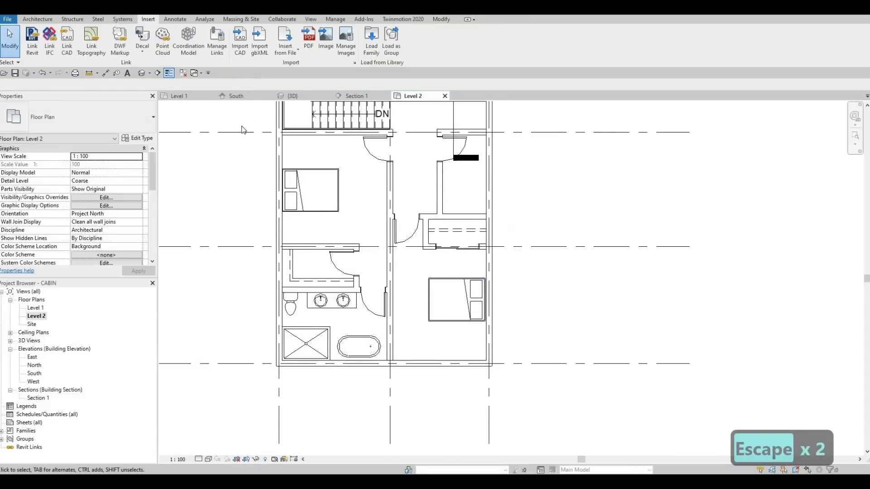
scroll(242, 127, down, 1)
scroll(152, 251, down, 1)
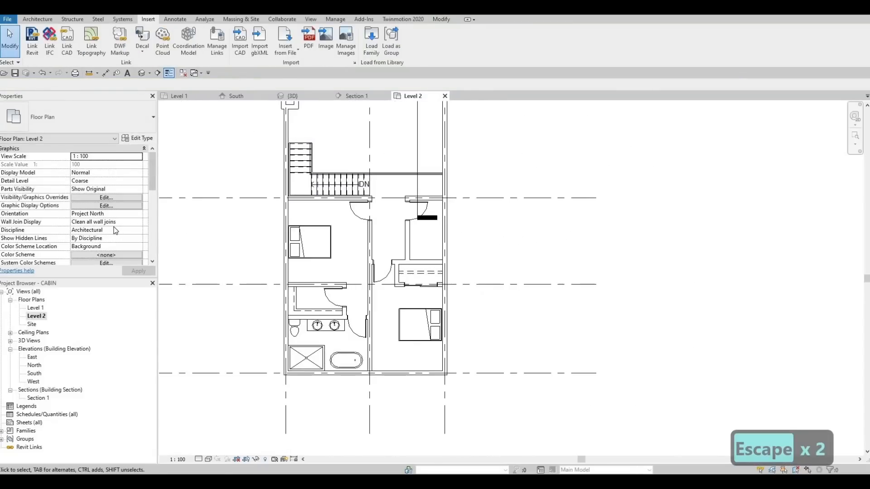
scroll(116, 231, down, 5)
scroll(115, 210, down, 3)
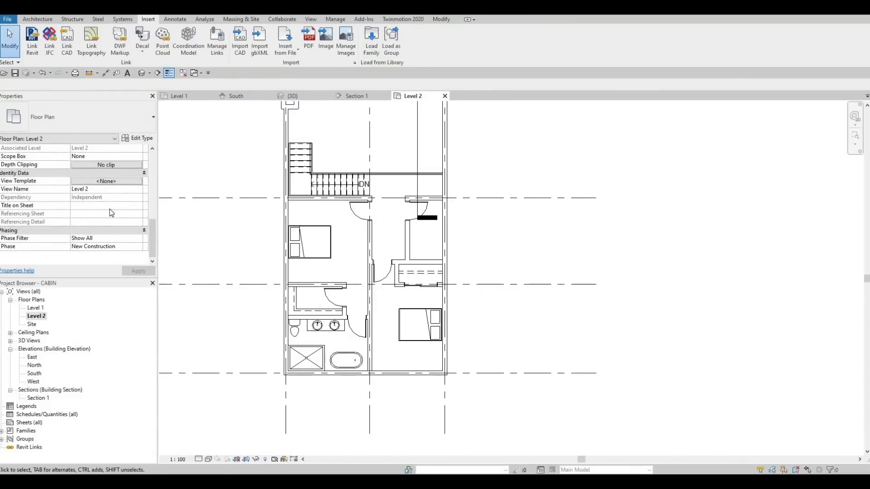
scroll(112, 204, up, 5)
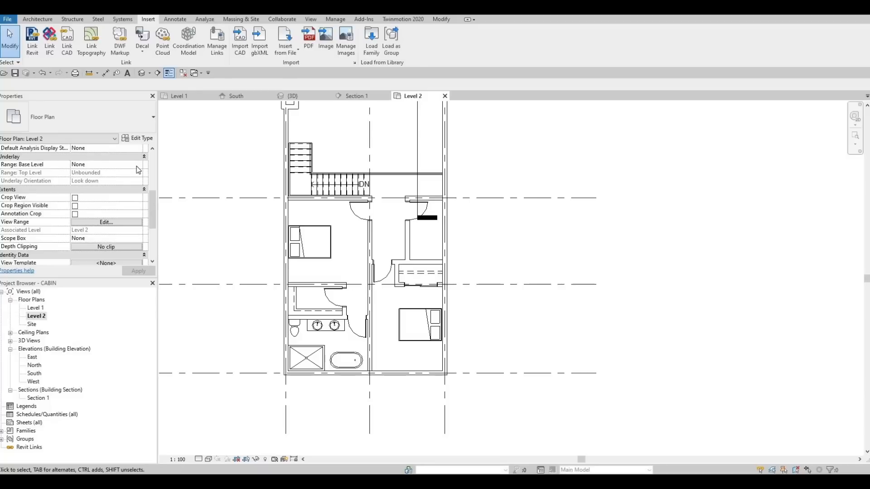
click(93, 164)
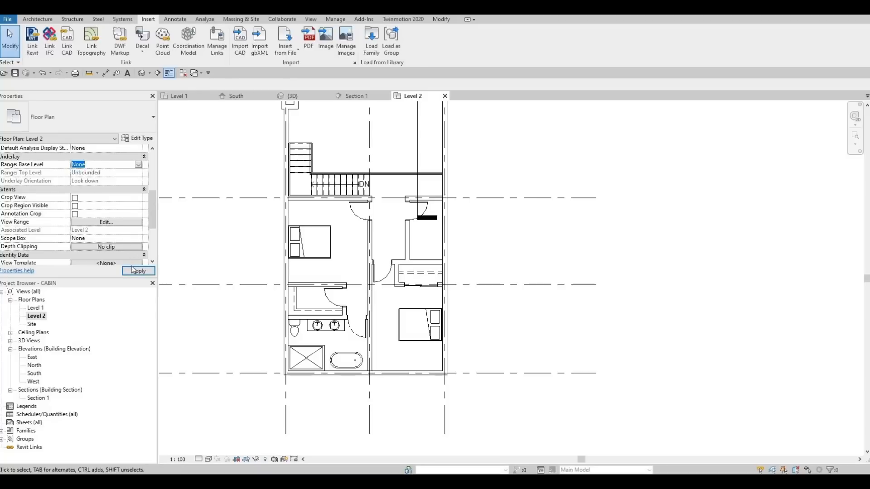
key(Escape)
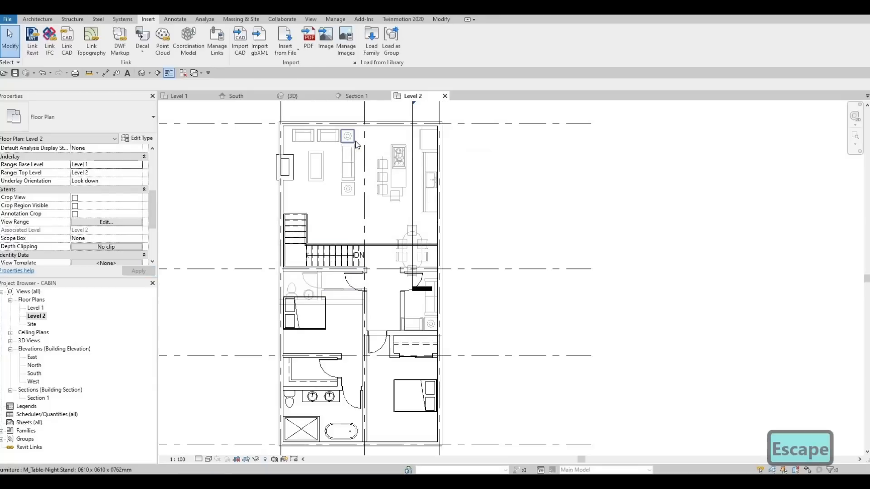
Create night stands similar to the Level 1 underlay one on both sides of the bed in the bedroom beside the stairs
click(356, 144)
key(c)
key(s)
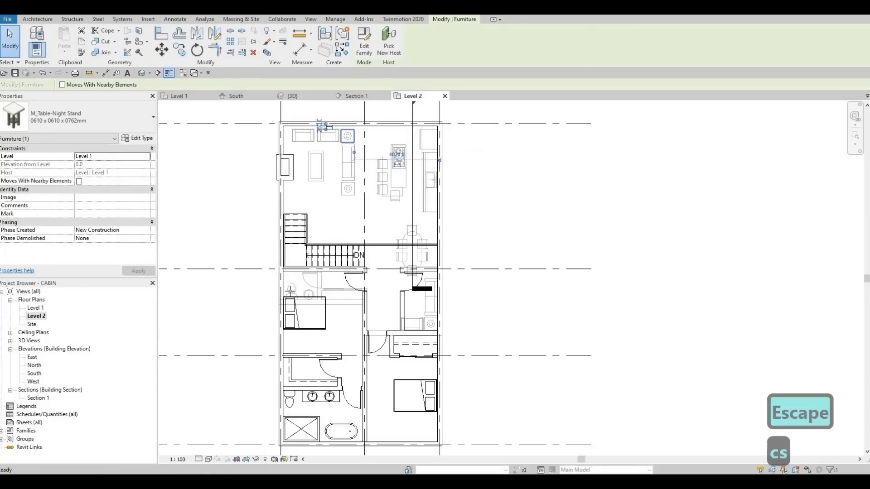
scroll(303, 191, up, 4)
scroll(303, 192, up, 2)
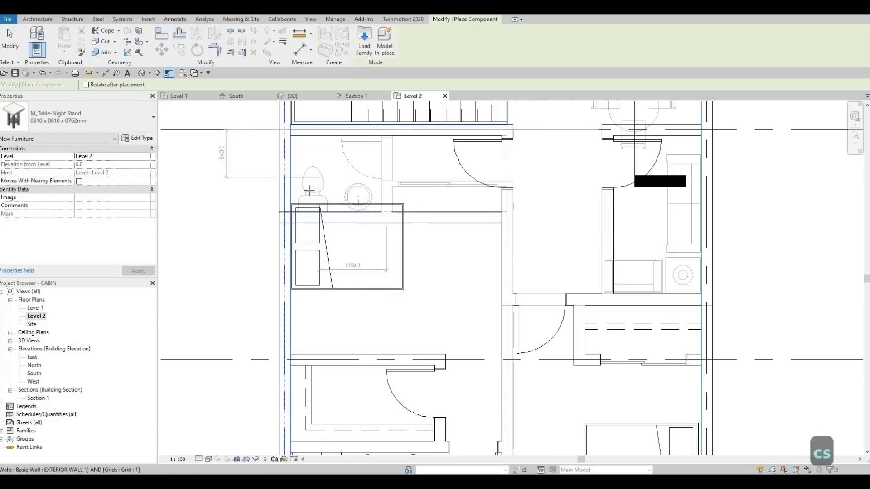
click(307, 305)
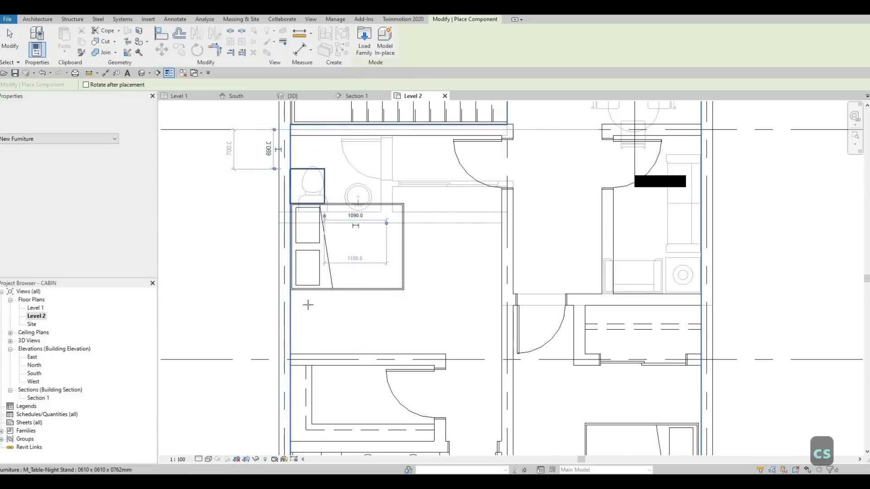
Place the same 0610 x 0610 x 0762mm night stand on both sides of the bed in the second bedroom and finish placing
middle_drag(685, 406, 488, 281)
scroll(488, 281, up, 3)
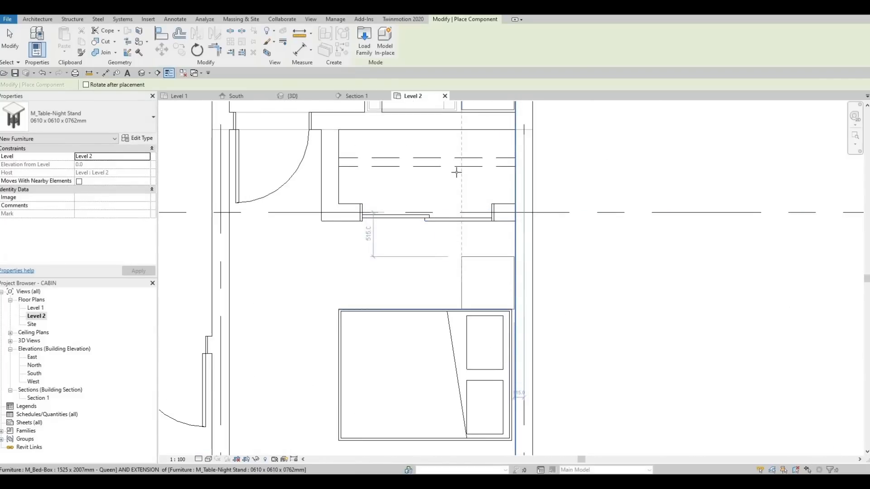
click(488, 283)
middle_drag(485, 318, 456, 172)
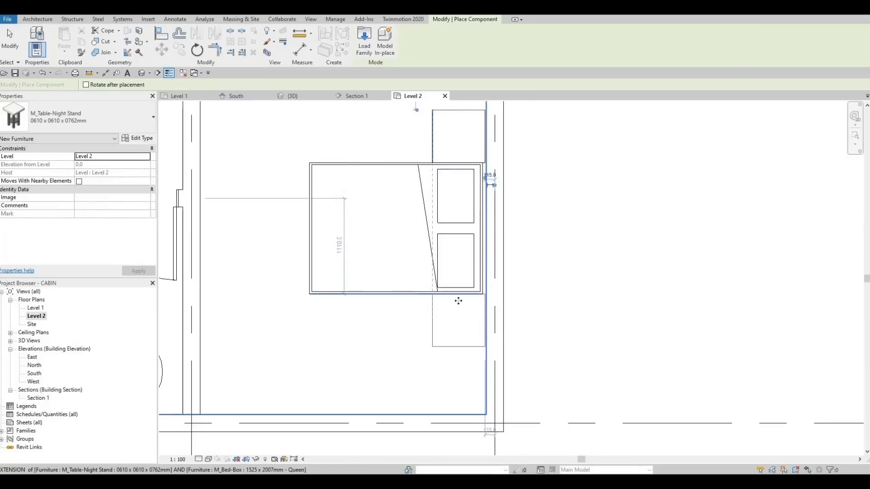
click(458, 301)
scroll(501, 297, down, 3)
middle_drag(498, 294, 616, 322)
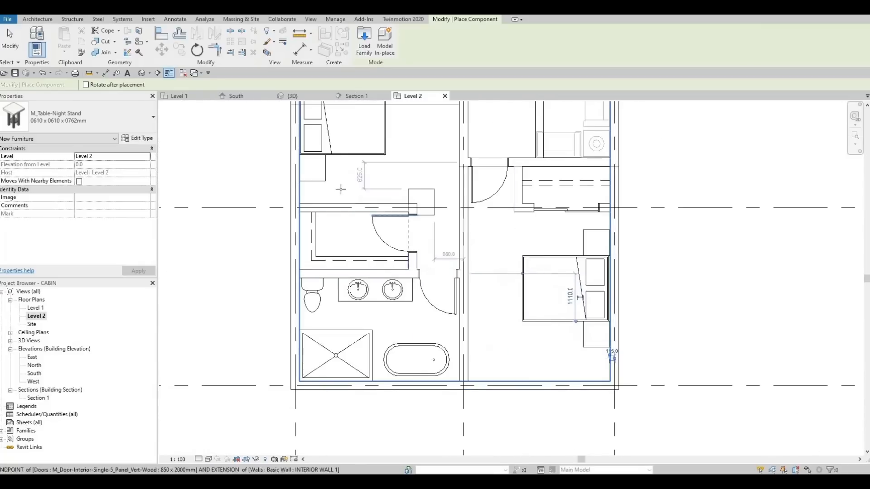
middle_drag(341, 189, 307, 342)
scroll(320, 211, up, 2)
middle_drag(373, 195, 349, 351)
key(Escape)
key(Escape)
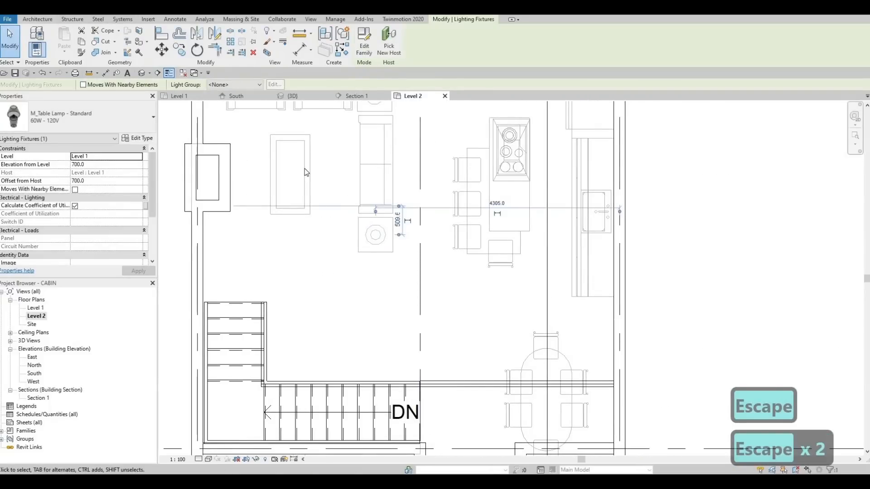
Create table lamps similar to the living room lamp, centred on both night stands in the bedroom beside the stairs
middle_drag(351, 188, 335, 146)
key(Escape)
key(Escape)
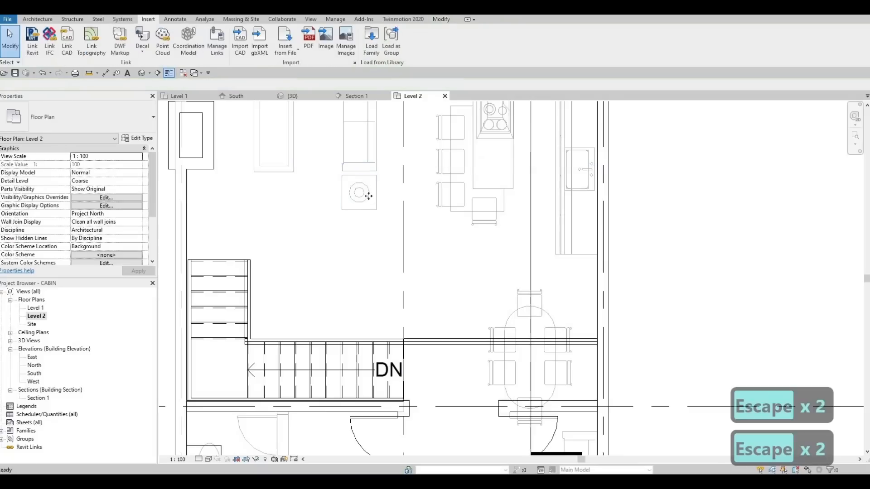
click(368, 196)
key(c)
key(s)
scroll(390, 196, down, 2)
middle_drag(335, 263, 331, 153)
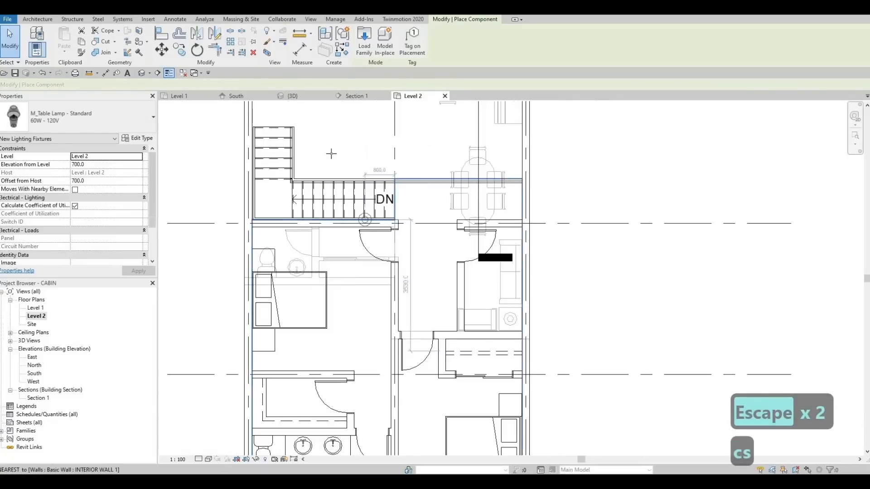
scroll(286, 336, up, 1)
middle_drag(288, 338, 339, 267)
scroll(304, 158, up, 3)
scroll(294, 281, up, 1)
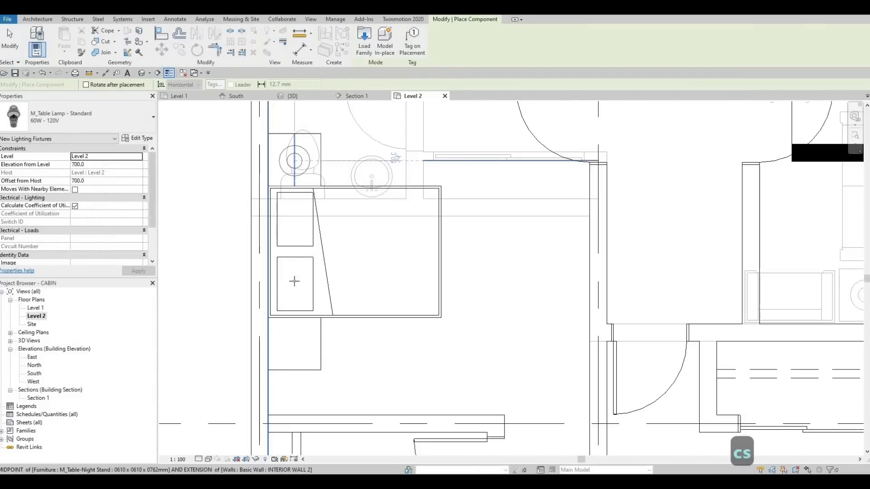
click(295, 319)
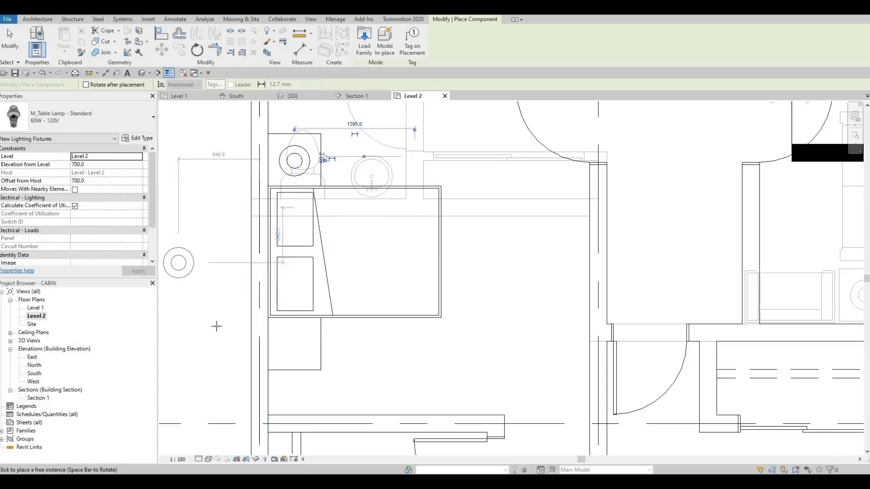
click(293, 344)
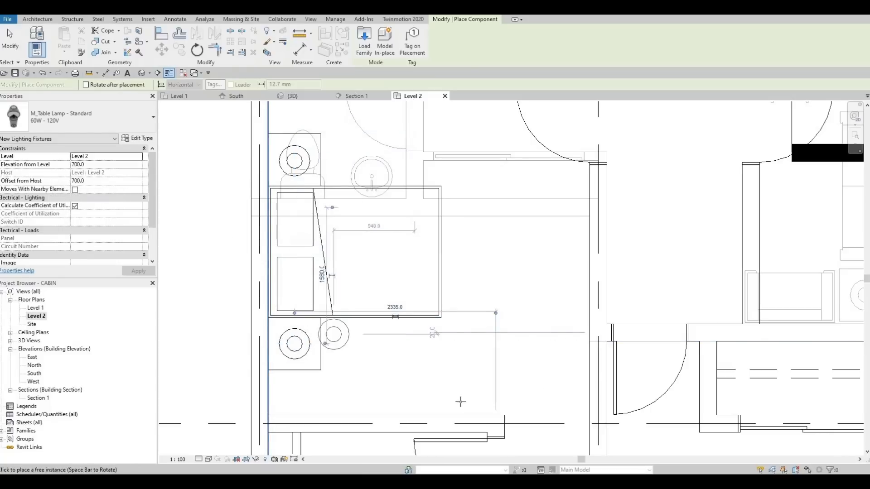
Place a standard table lamp on each of the two night stands in the second bedroom and finish placing
middle_drag(458, 403, 467, 338)
scroll(467, 338, up, 2)
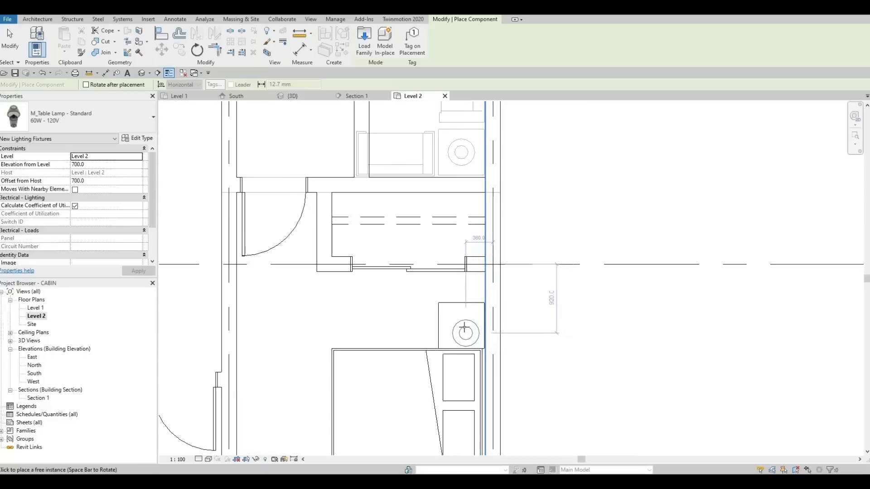
click(461, 326)
middle_drag(473, 390, 481, 273)
click(471, 369)
key(Escape)
key(Escape)
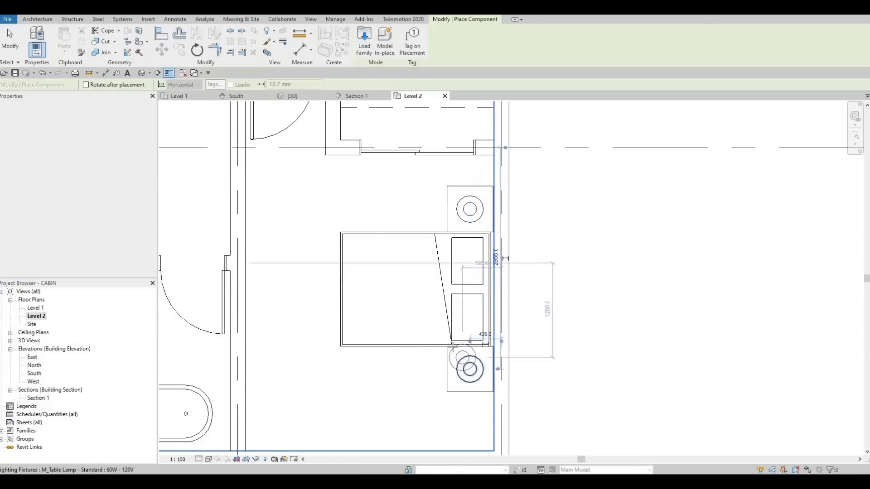
Load the M_TV - Flat Screen family from the Furniture folder of the Canada library
scroll(370, 264, down, 5)
middle_drag(370, 264, 374, 296)
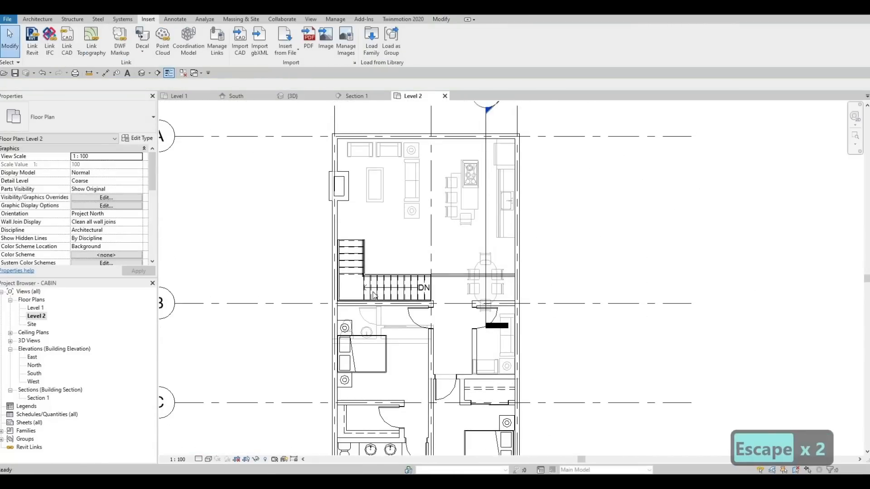
scroll(395, 255, down, 2)
key(Escape)
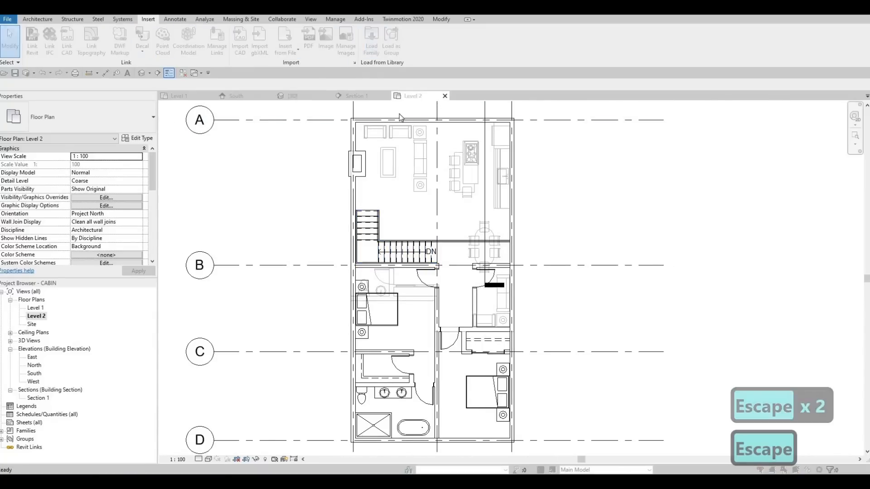
click(391, 104)
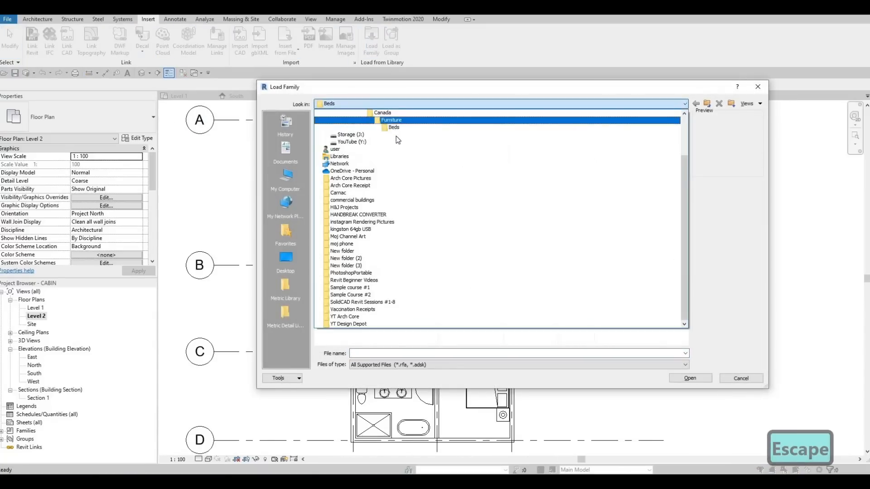
scroll(396, 136, up, 2)
click(389, 163)
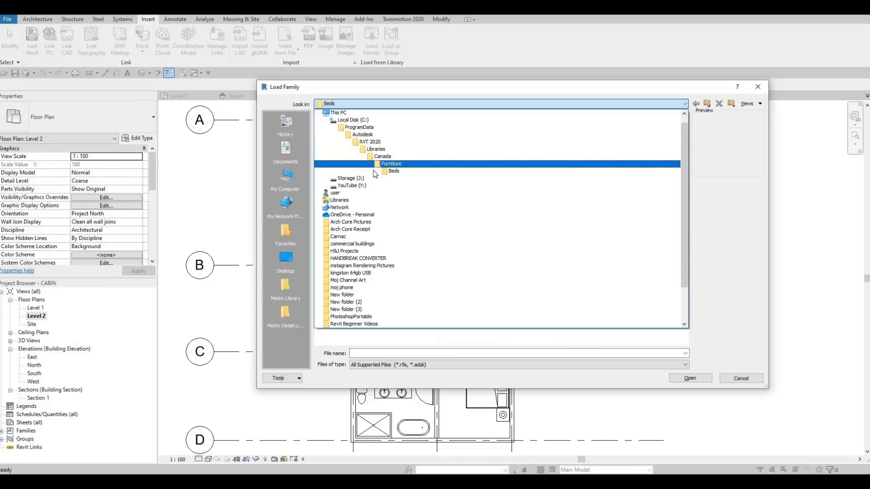
click(347, 169)
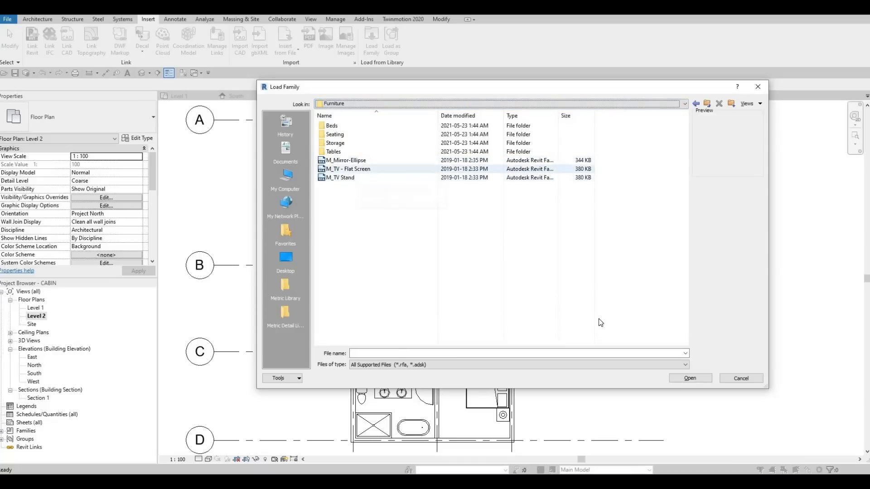
click(689, 378)
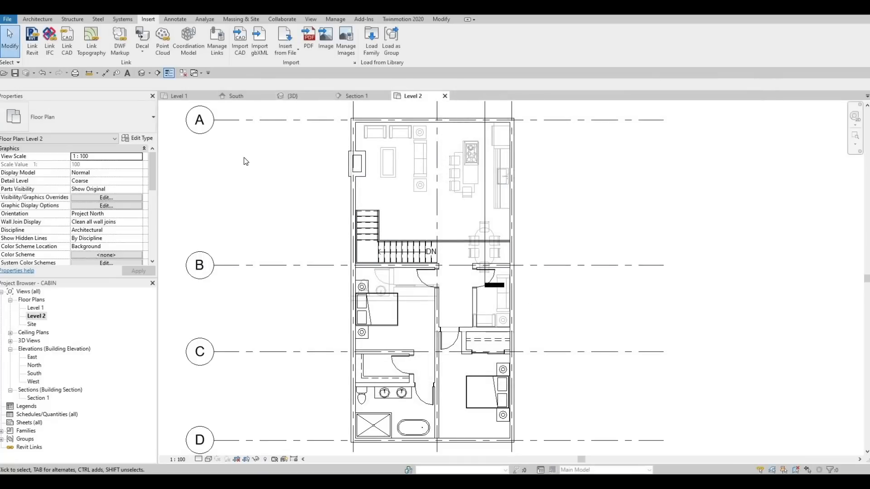
Place a 1270mm flat-screen TV on the interior wall opposite the bed beside the stairs, rotated to face the bed
key(m)
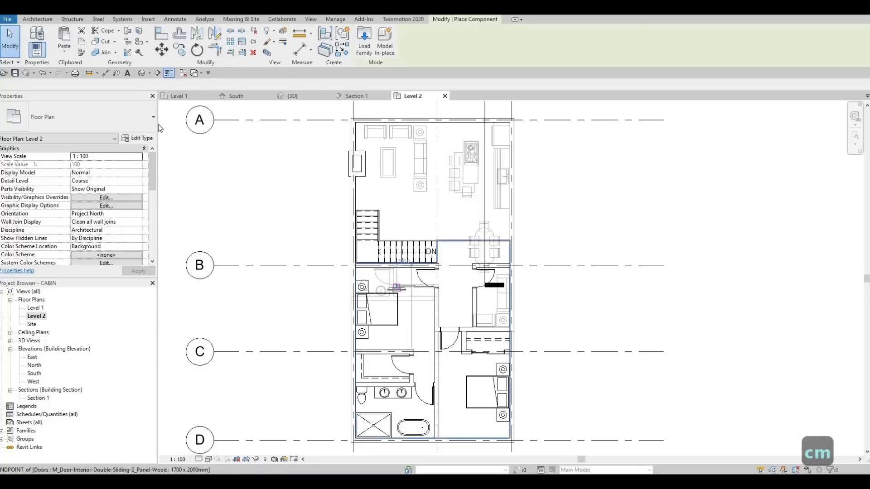
click(124, 116)
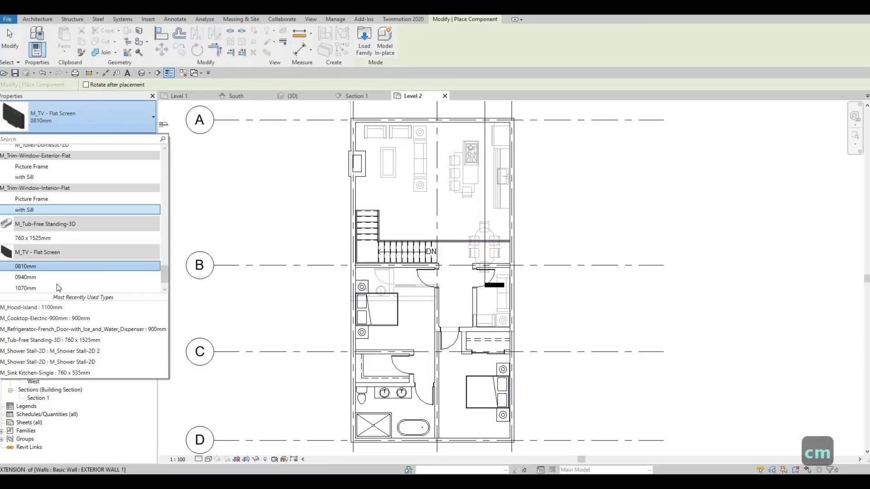
scroll(53, 284, down, 2)
click(46, 287)
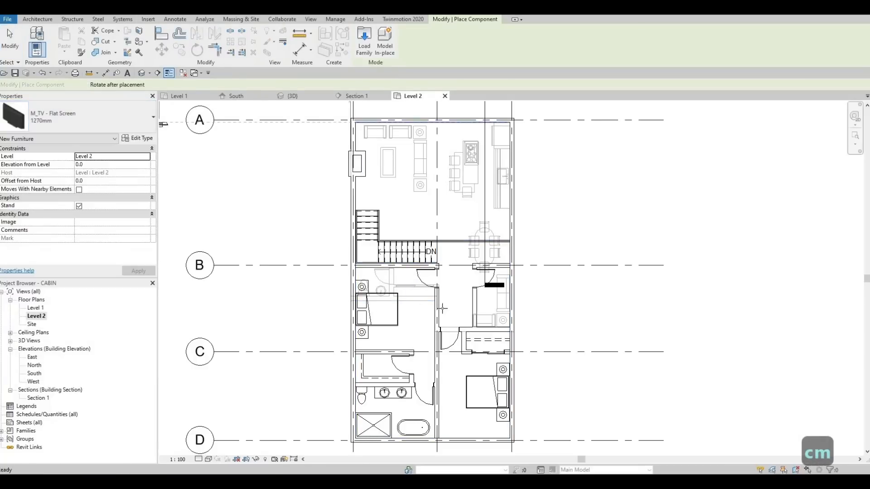
scroll(415, 310, up, 4)
key(space)
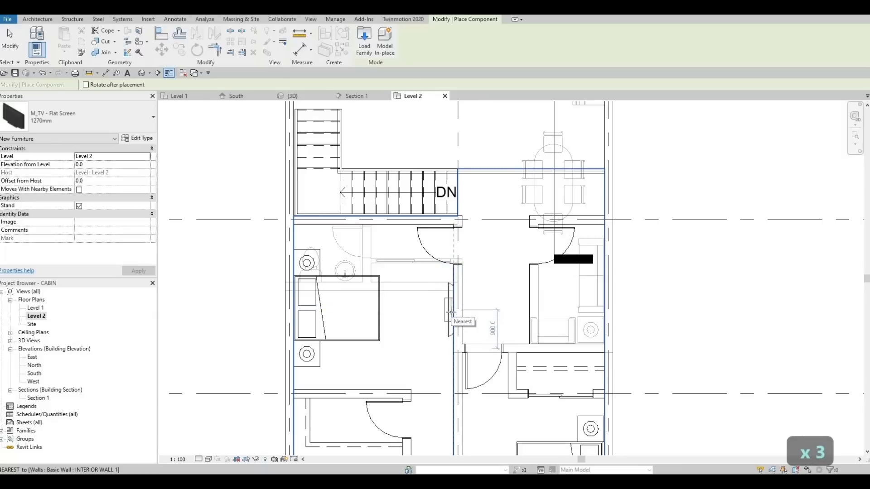
click(473, 318)
Place a 1270mm flat-screen TV on the interior wall opposite the bed in the second bedroom, rotated to face the bed, and finish placing
middle_drag(492, 337, 407, 173)
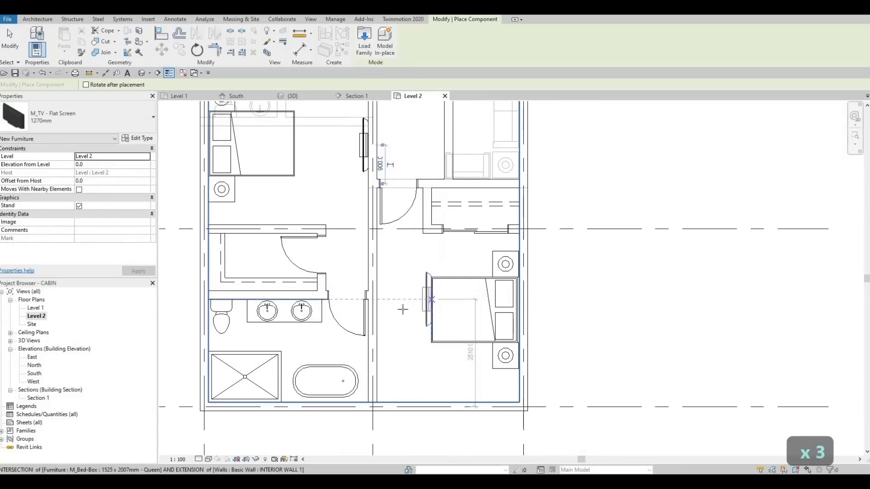
key(space)
key(space)
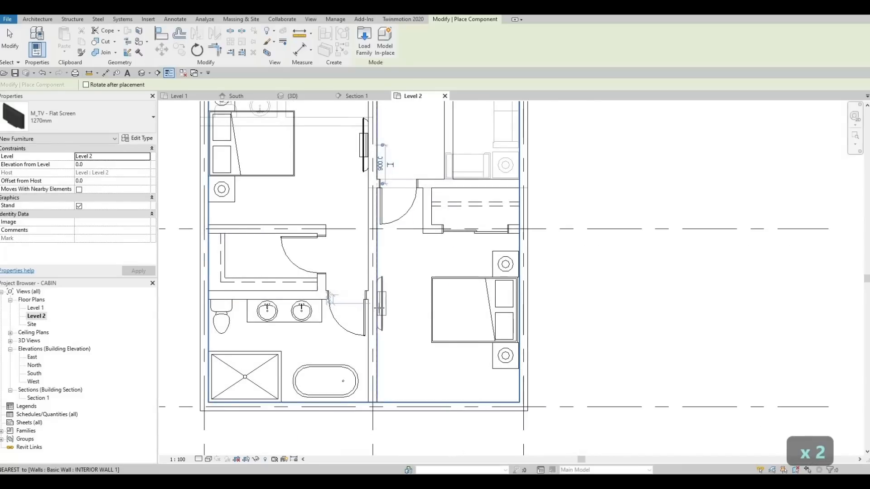
key(Escape)
key(Escape)
key(Escape)
scroll(394, 295, down, 3)
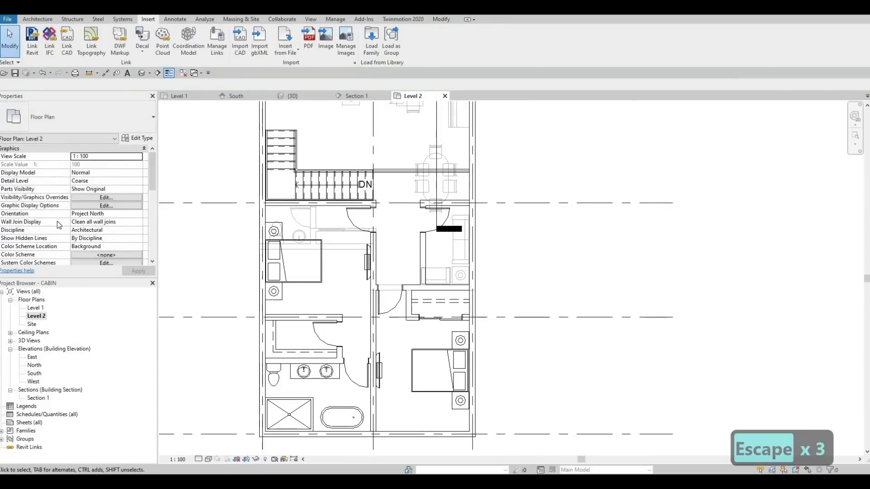
Set the underlay base level of the Level 2 floor plan to None and apply it
scroll(57, 221, down, 3)
click(136, 198)
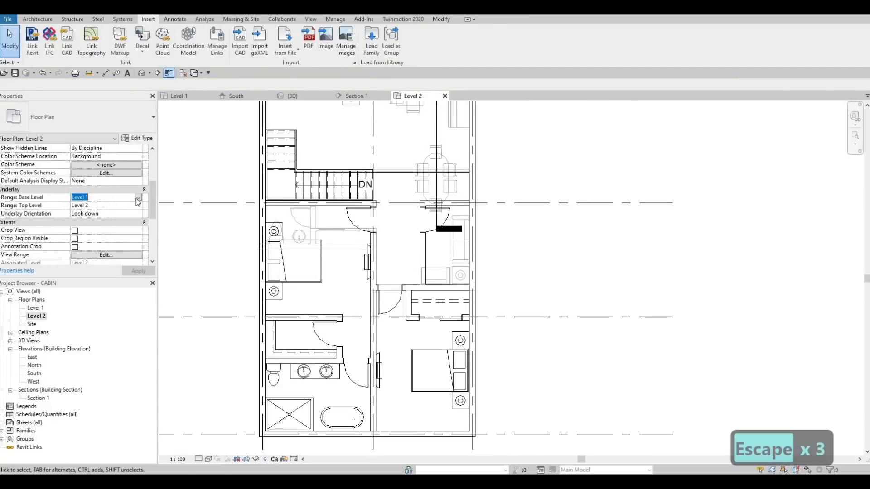
click(88, 205)
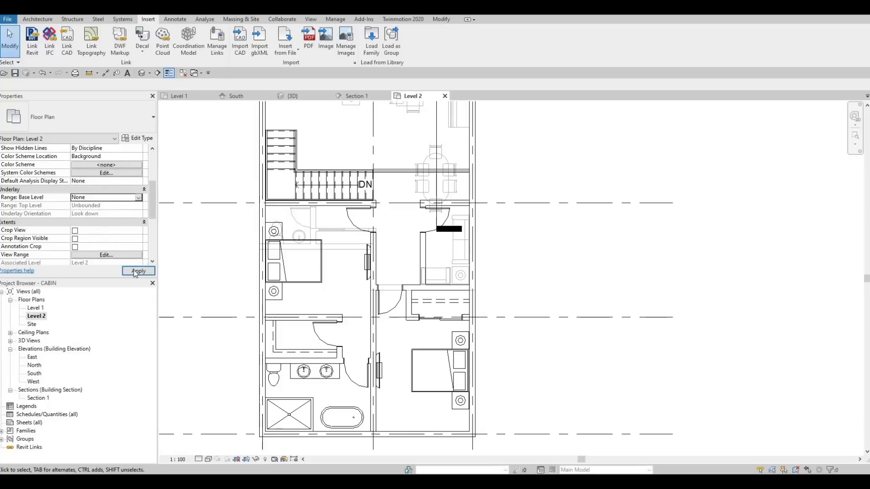
click(144, 271)
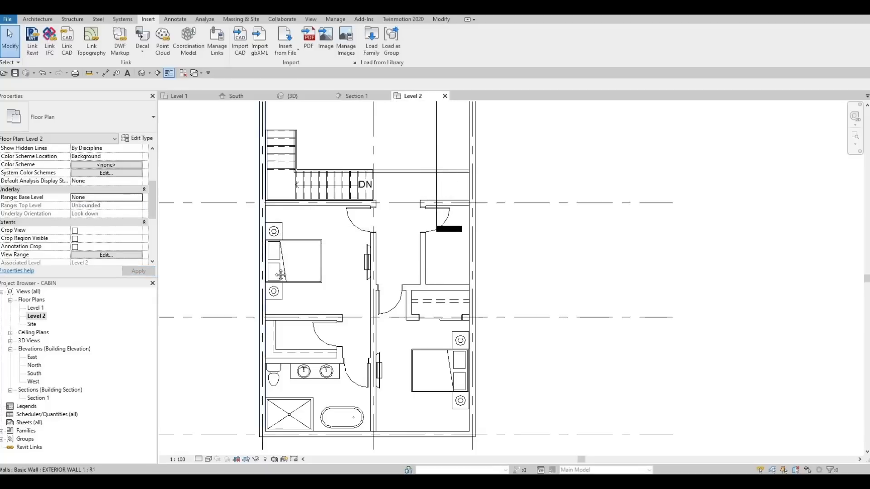
Look over the Level 2 plan, from the area beyond the stairs to the bedrooms and bathrooms
scroll(331, 276, down, 2)
middle_drag(331, 277, 355, 318)
key(Escape)
middle_drag(339, 234, 338, 247)
scroll(350, 279, up, 2)
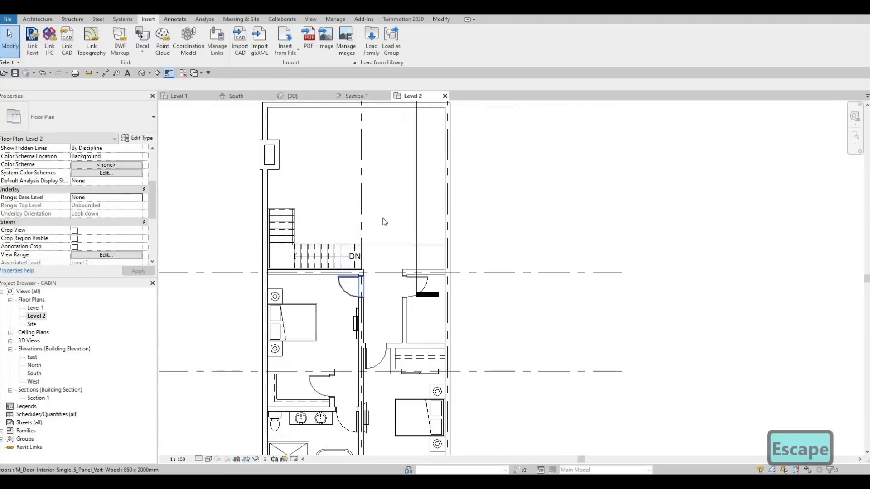
middle_drag(395, 245, 318, 199)
scroll(374, 271, up, 1)
middle_drag(374, 271, 433, 243)
scroll(433, 243, down, 1)
scroll(384, 264, up, 1)
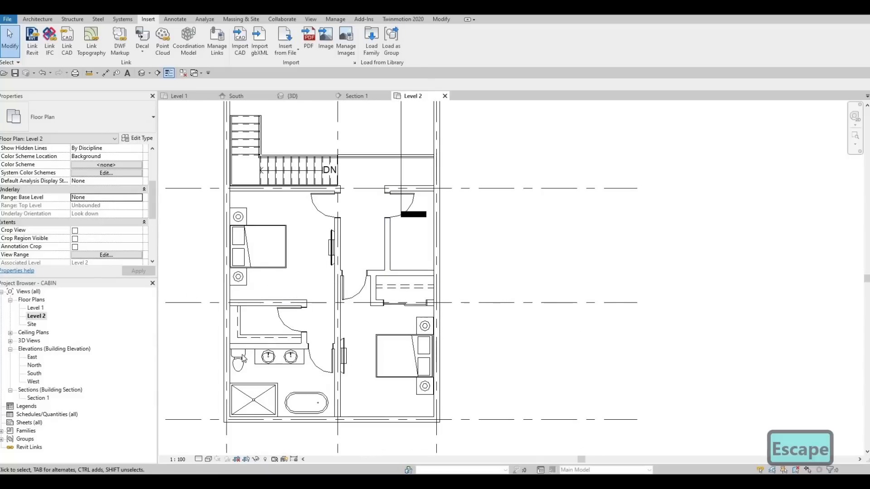
Create a toilet similar to the large bathroom's on the exterior wall of the small bathroom, about 1500 mm from gridline B
click(255, 360)
key(c)
key(s)
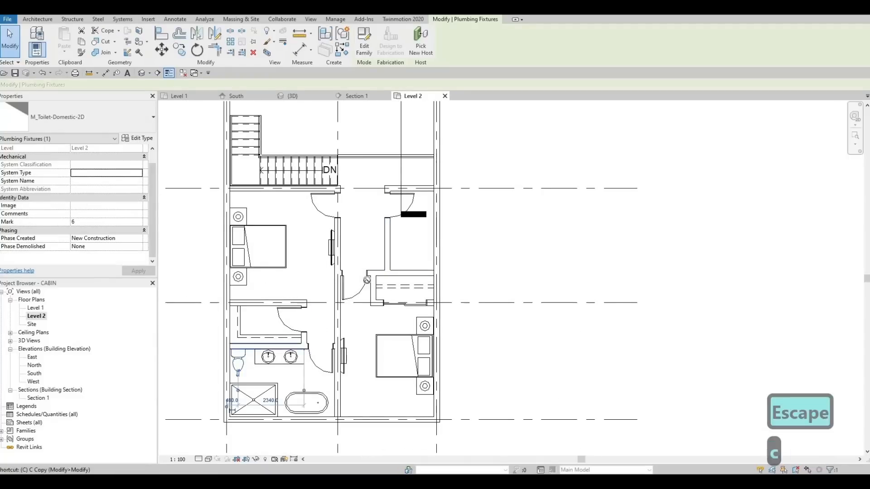
scroll(419, 253, up, 2)
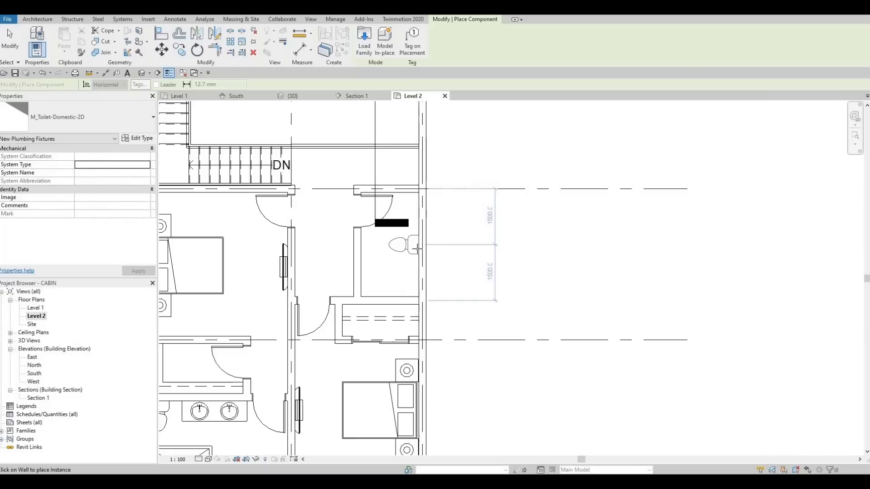
click(421, 248)
key(Escape)
middle_drag(348, 344, 476, 271)
key(Escape)
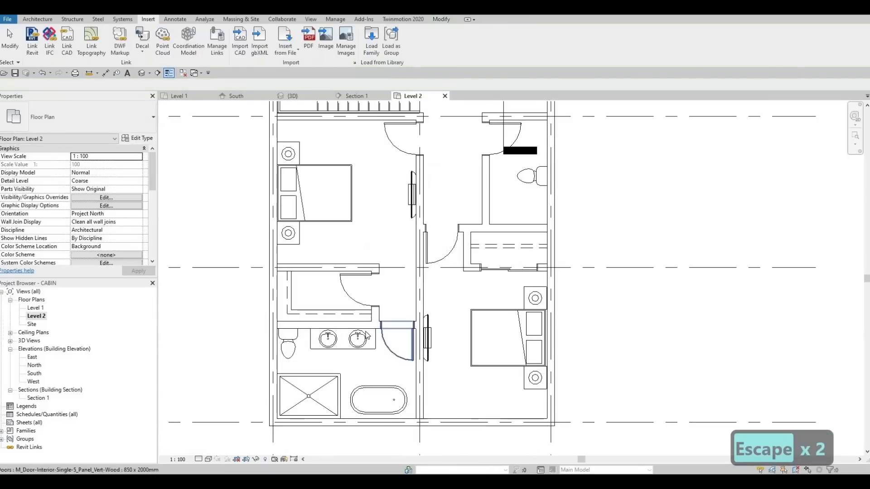
Start loading a family and browse the Canada library to the Fixtures folder under Plumbing, Architectural
middle_drag(398, 340, 398, 308)
scroll(387, 320, down, 1)
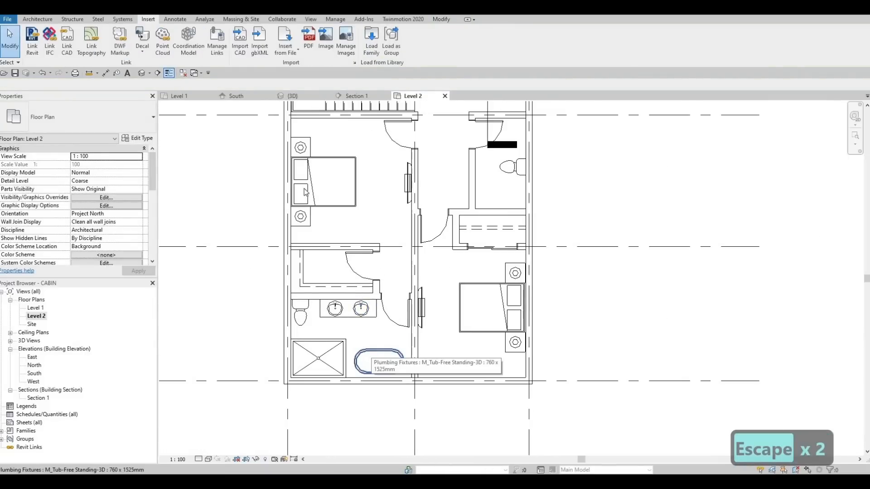
click(371, 42)
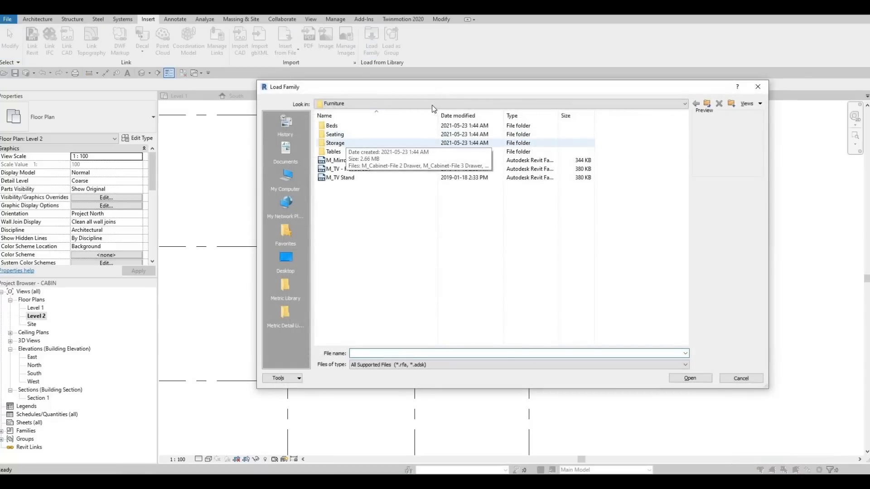
click(410, 104)
scroll(396, 143, up, 1)
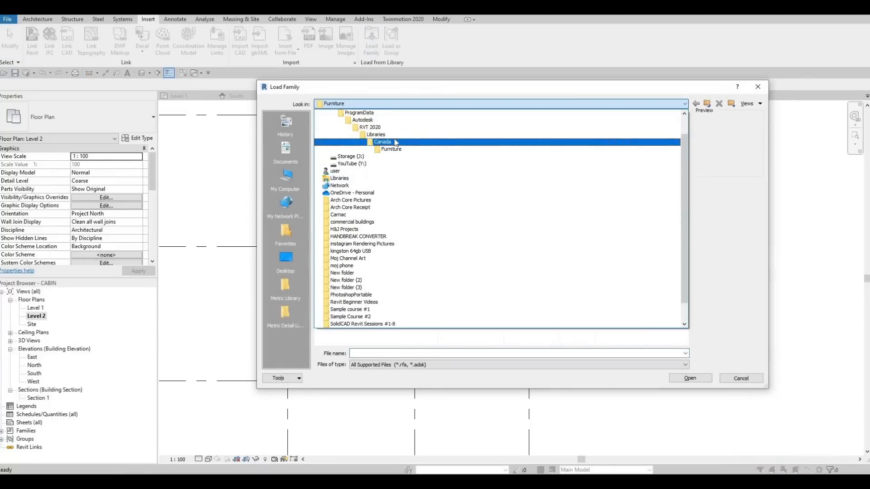
click(385, 142)
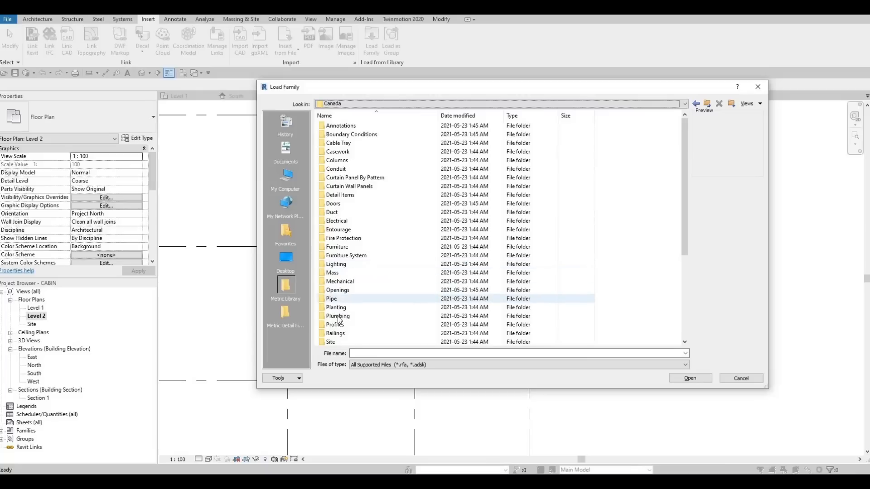
key(Return)
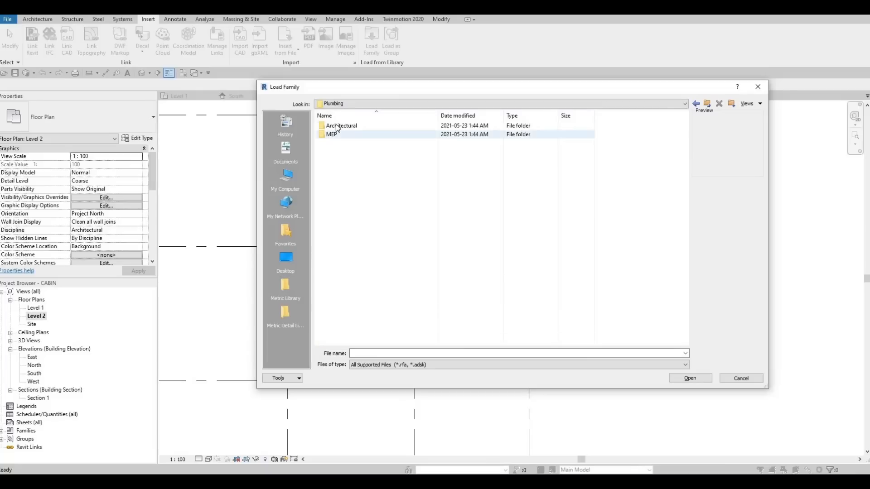
double_click(346, 126)
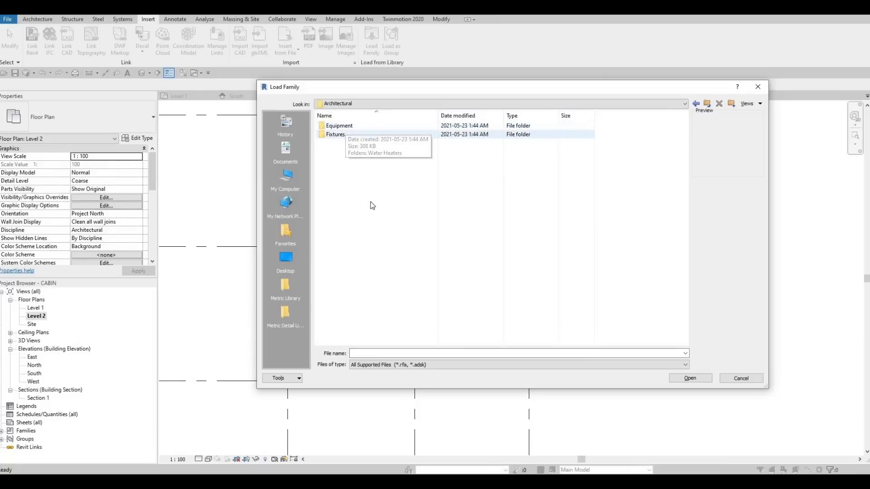
double_click(340, 135)
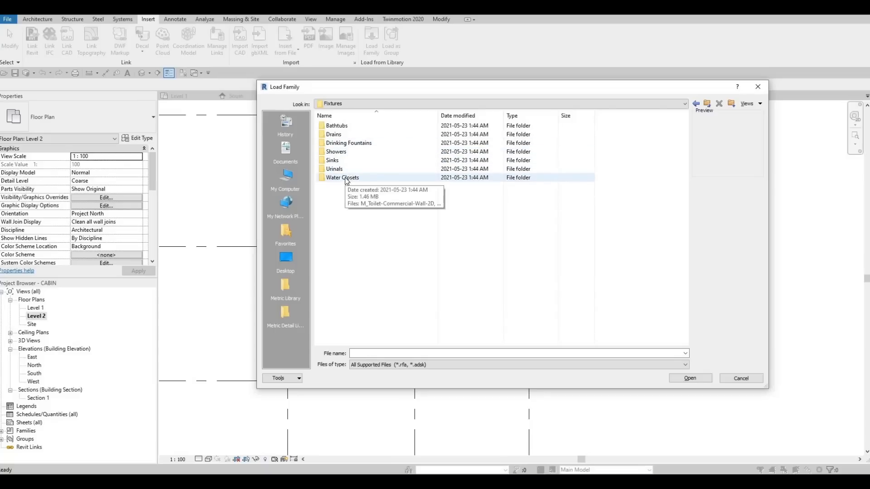
Load the M_Tub-Rectangular-2D family from the Bathtubs folder
double_click(345, 129)
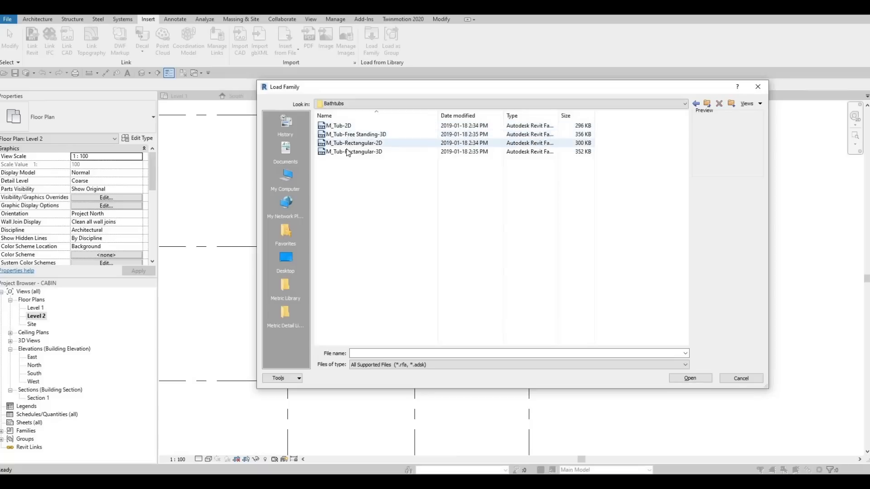
click(348, 135)
click(354, 151)
click(353, 143)
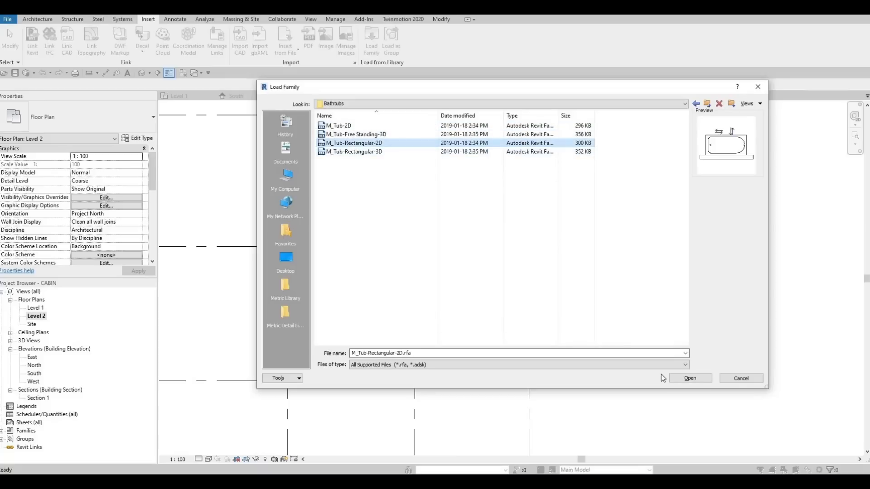
click(689, 378)
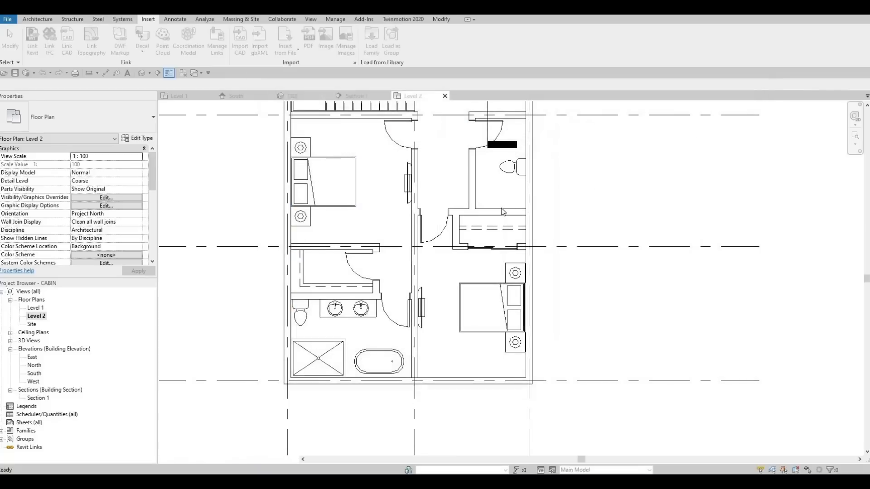
Place the M_Tub-Rectangular-2D bathtub in the small bathroom against the wall shared with the closet, and finish placing
scroll(503, 211, up, 1)
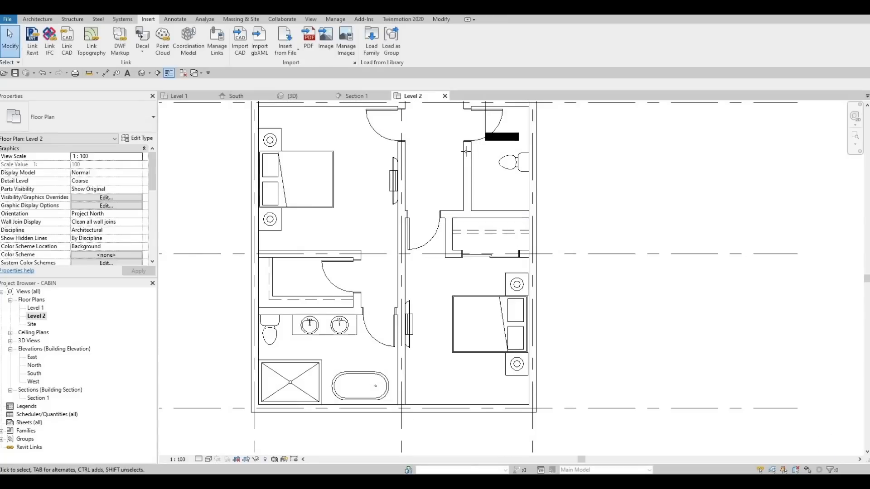
key(c)
key(m)
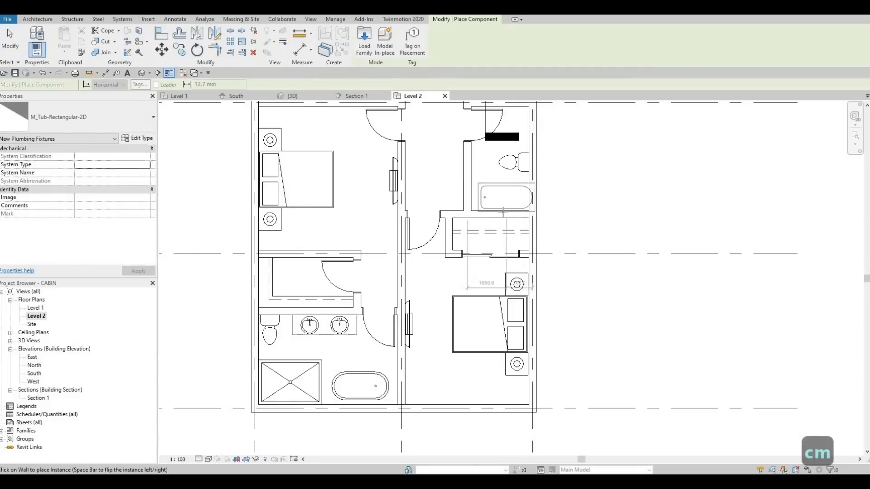
key(Escape)
scroll(503, 211, up, 2)
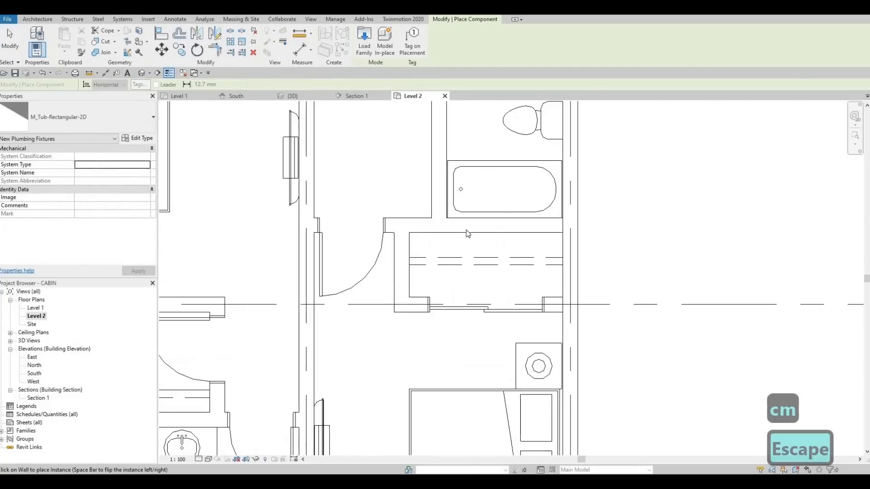
key(Escape)
scroll(471, 234, up, 2)
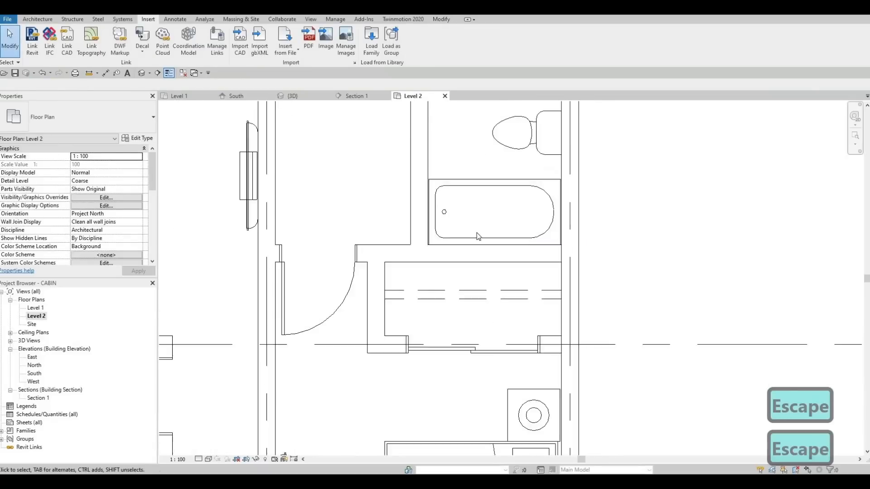
Create a 482 x 482mm M_Sink Vanity-Round similar to the large bathroom's, rotated against the small bathroom's exterior wall between door and toilet
scroll(478, 236, down, 5)
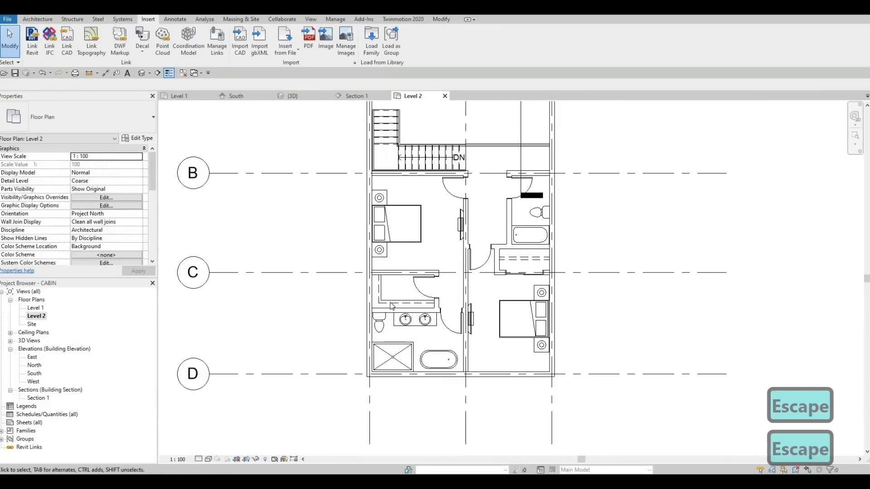
click(406, 320)
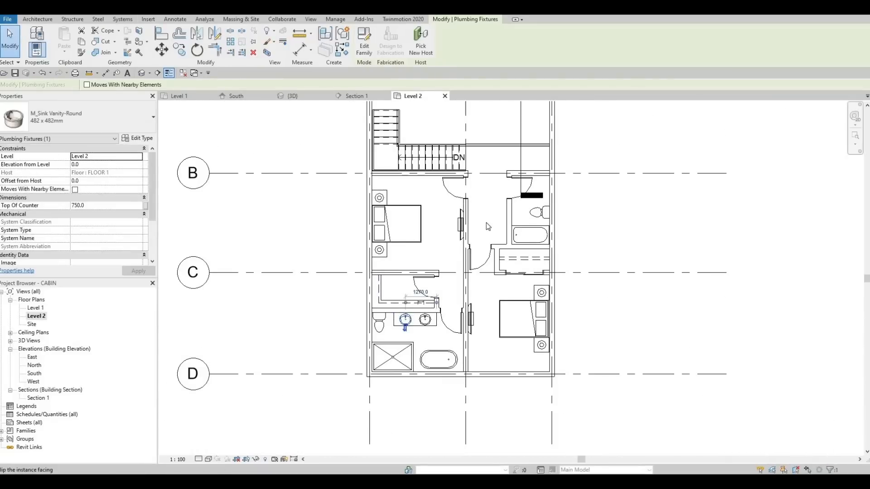
key(c)
key(s)
scroll(552, 159, up, 4)
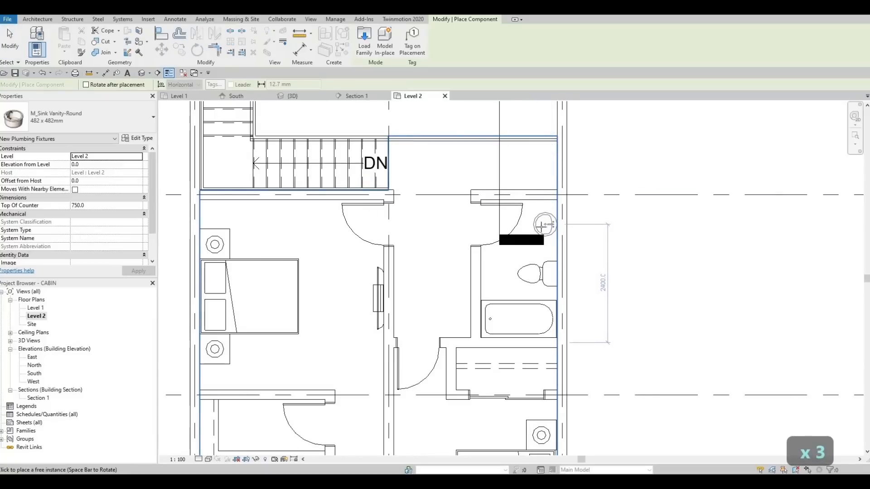
click(542, 226)
key(Escape)
key(Escape)
key(Escape)
scroll(539, 225, up, 1)
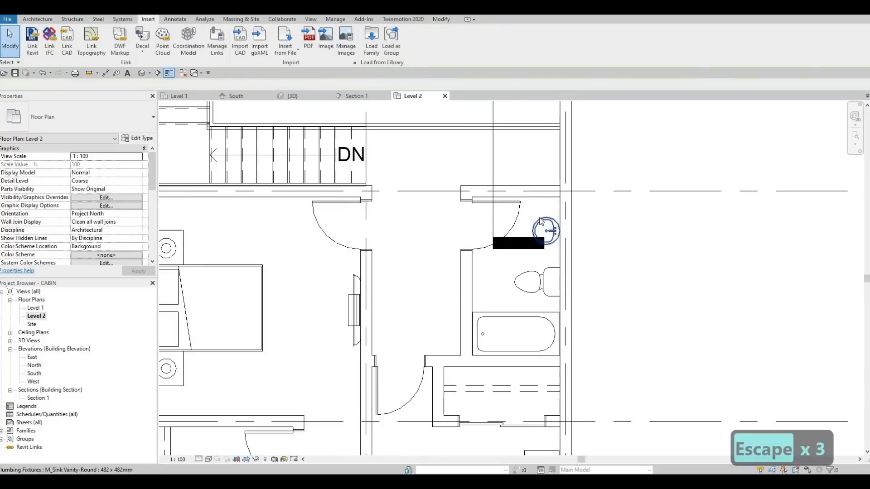
Draw Thin Lines detail lines outlining a counter about 500 mm deep around the small bathroom's sink, from the door wall to beside the toilet
click(39, 19)
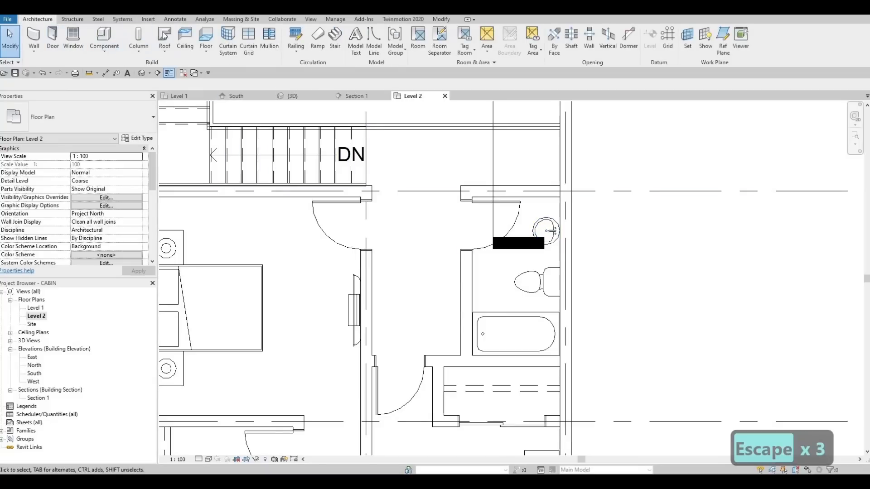
click(175, 19)
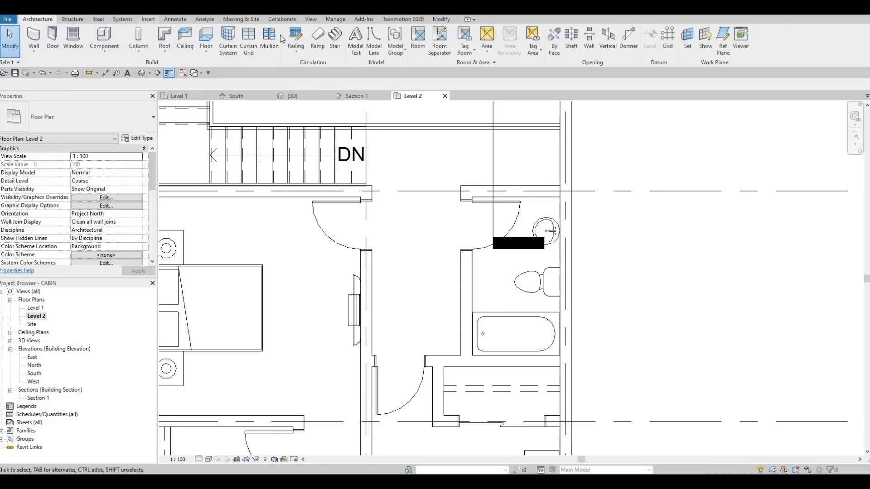
click(230, 41)
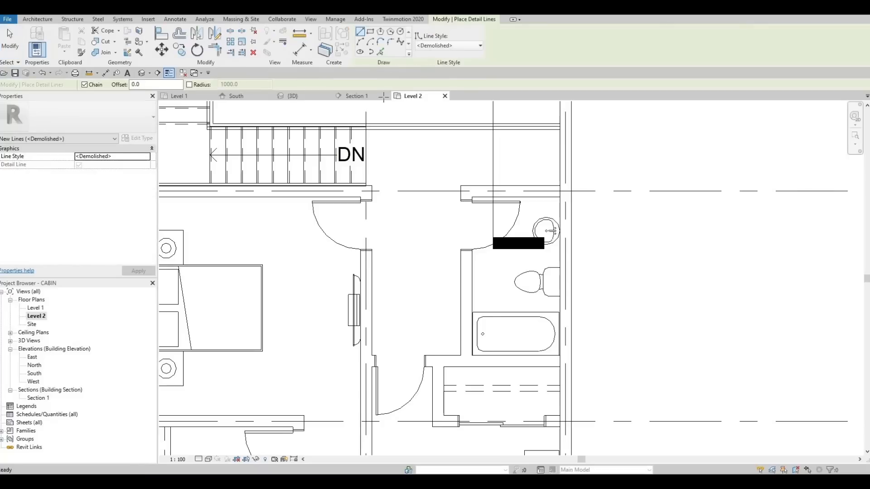
click(452, 45)
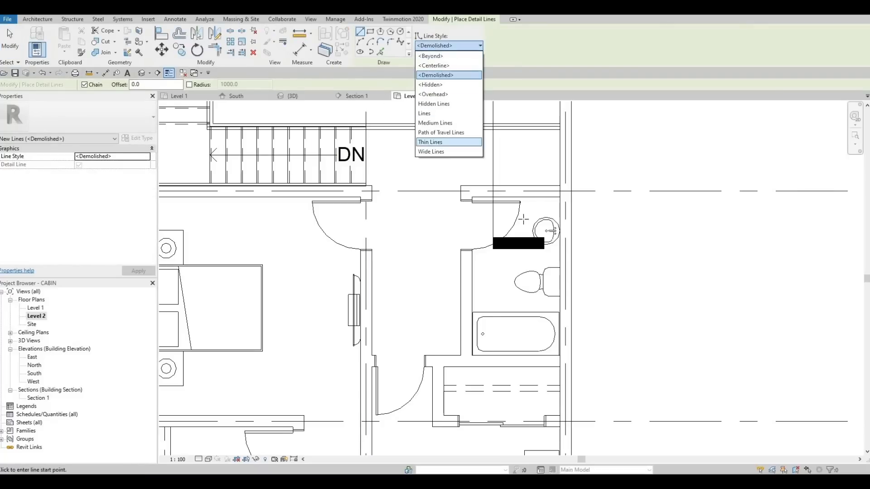
click(435, 142)
click(530, 198)
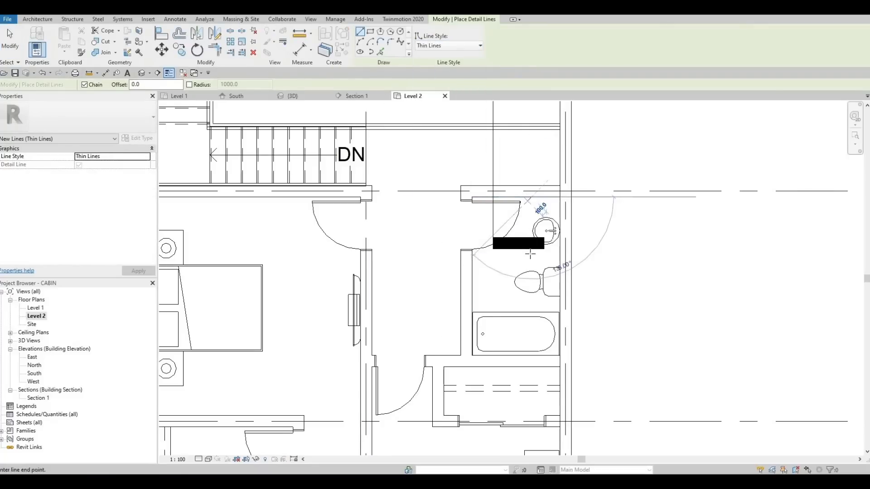
click(554, 259)
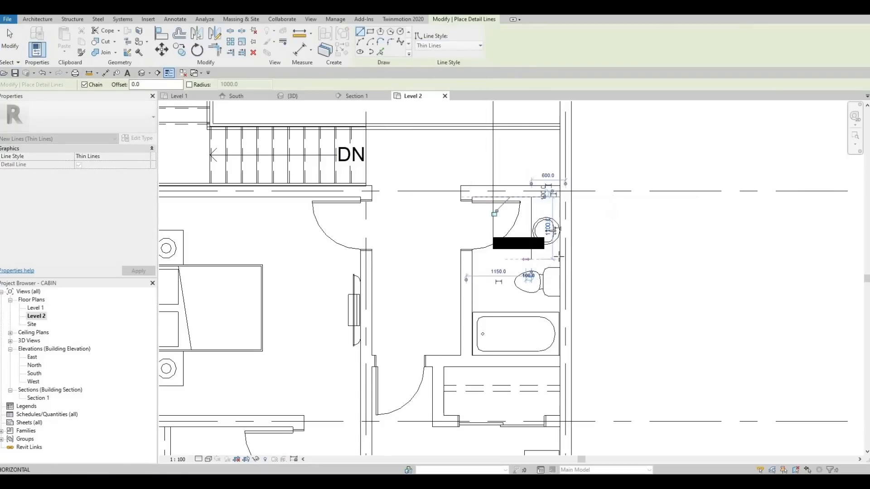
click(545, 266)
key(Escape)
key(Escape)
key(Escape)
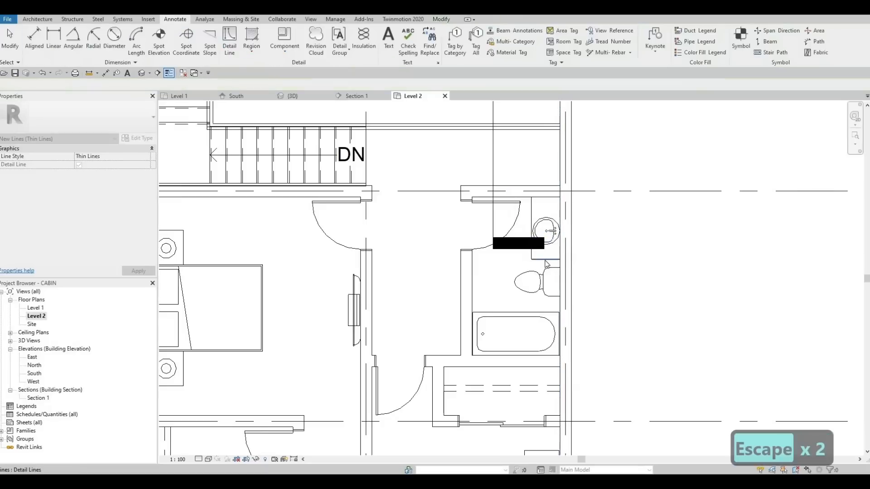
click(545, 259)
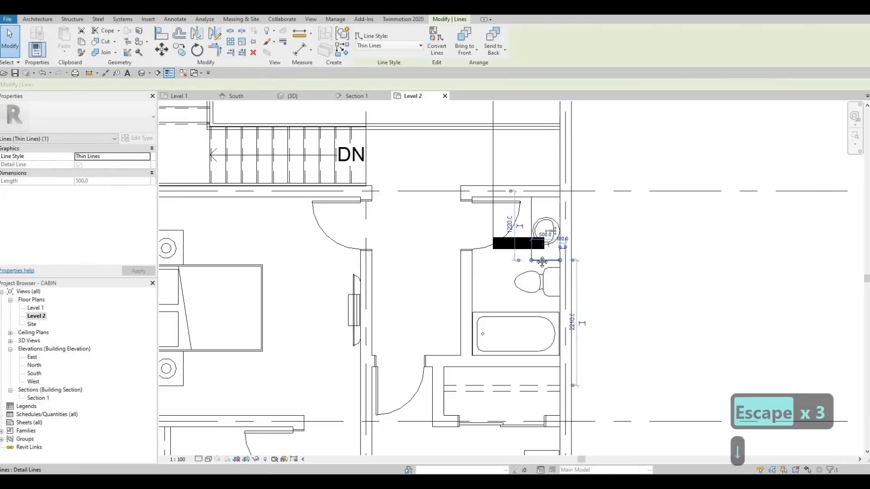
scroll(510, 227, down, 1)
key(Escape)
scroll(498, 244, down, 4)
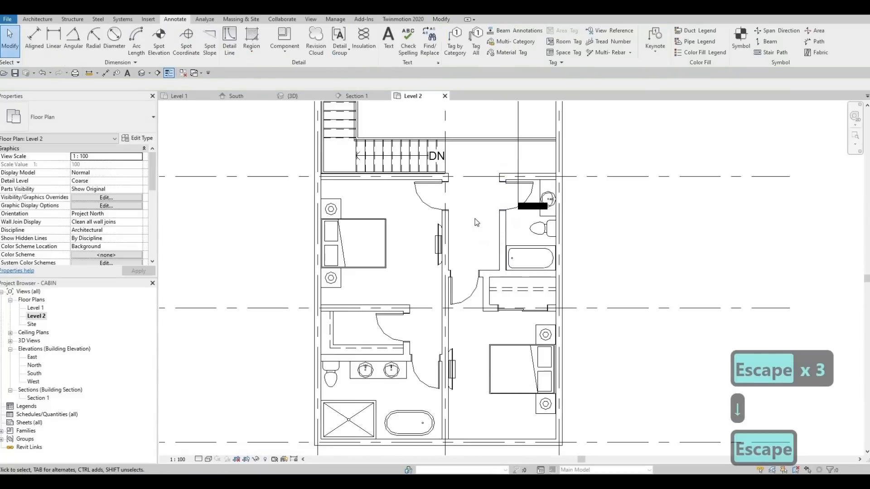
Look over the furnished bedrooms, bathrooms and overall layout of the Level 2 floor plan
middle_drag(493, 257, 487, 286)
middle_drag(506, 243, 426, 259)
scroll(443, 245, down, 2)
scroll(427, 261, up, 1)
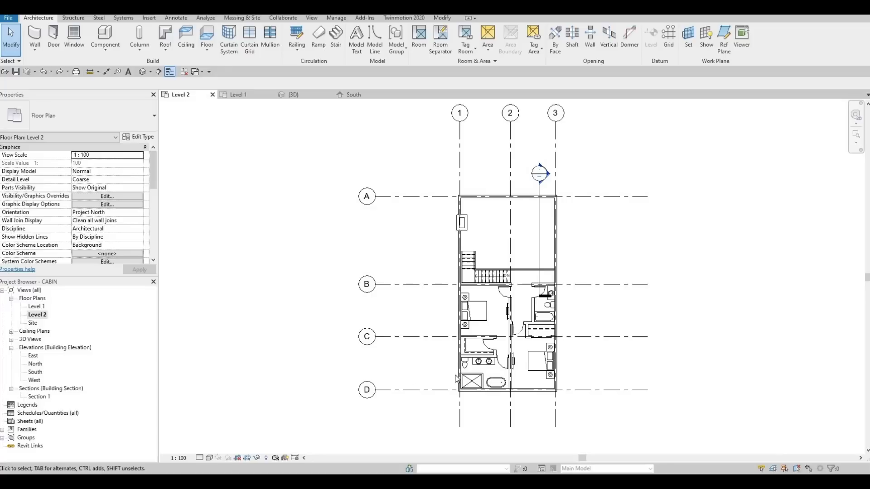
scroll(456, 378, up, 4)
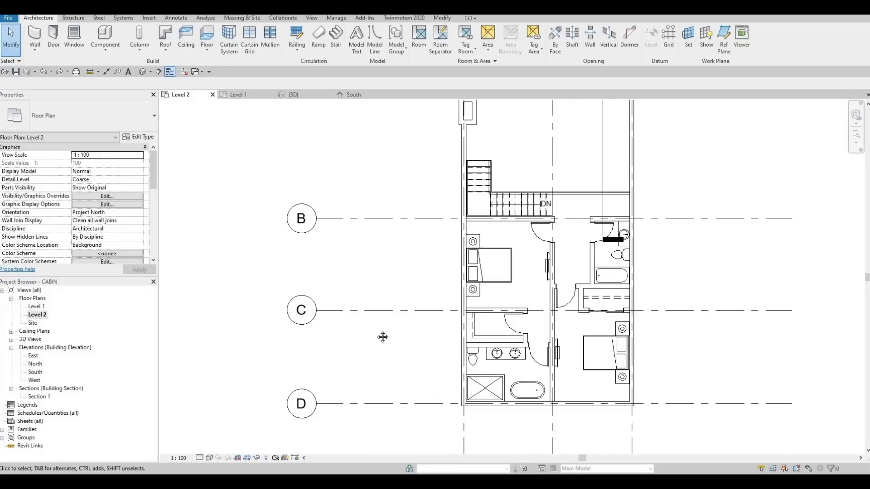
middle_drag(407, 337, 346, 383)
scroll(397, 340, up, 1)
scroll(347, 383, down, 1)
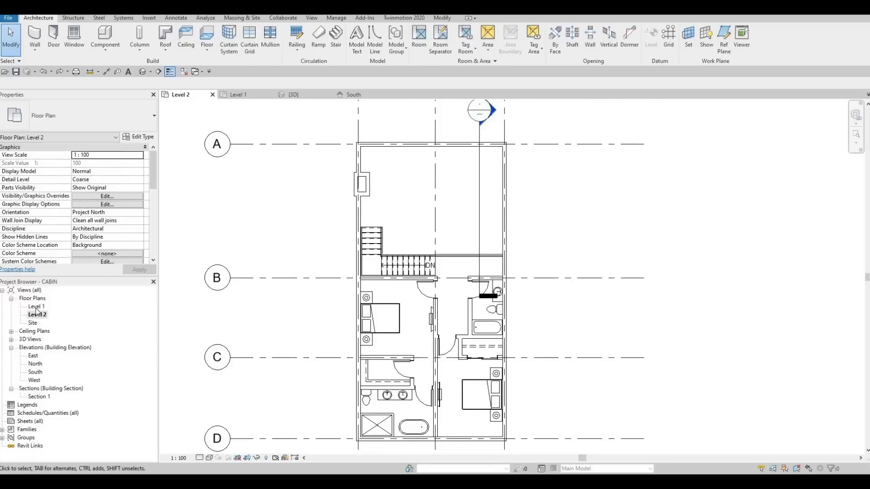
Open the Level 1 plan, and examine the kitchen's island, cooktop, hood, sink and cabinets in the 3D view
double_click(36, 307)
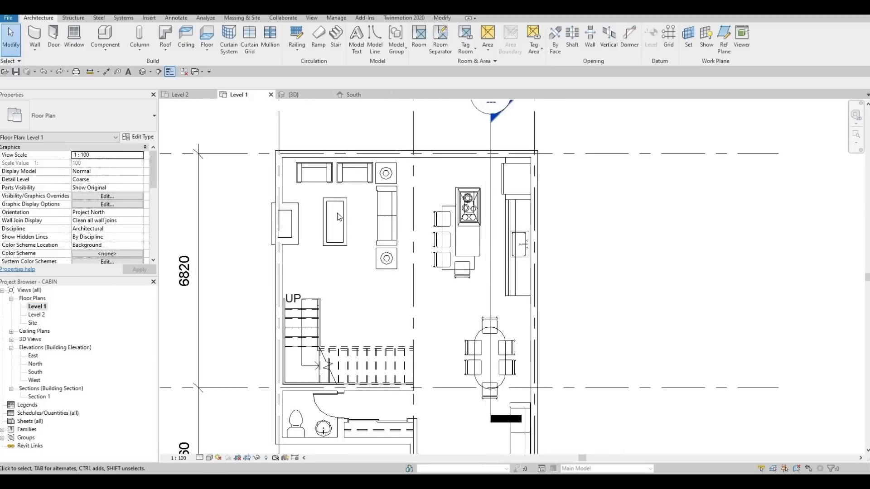
click(294, 94)
scroll(345, 244, up, 4)
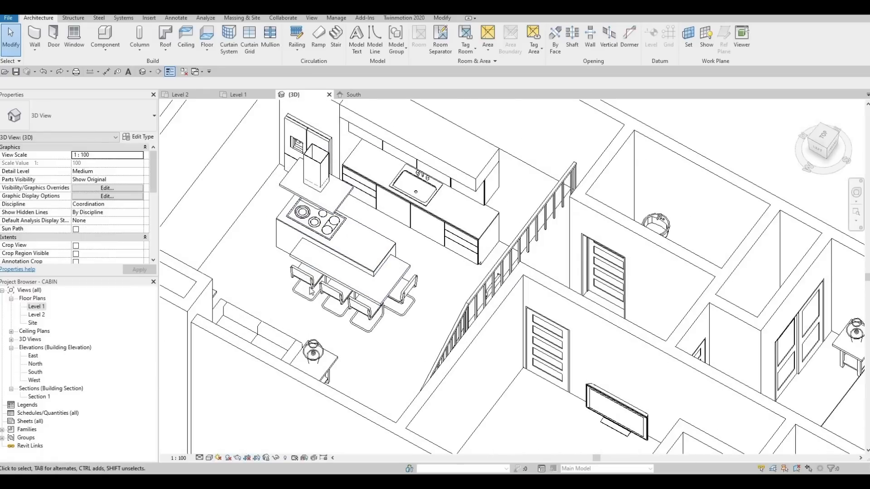
shift+middle_drag(290, 342, 310, 299)
scroll(310, 283, up, 3)
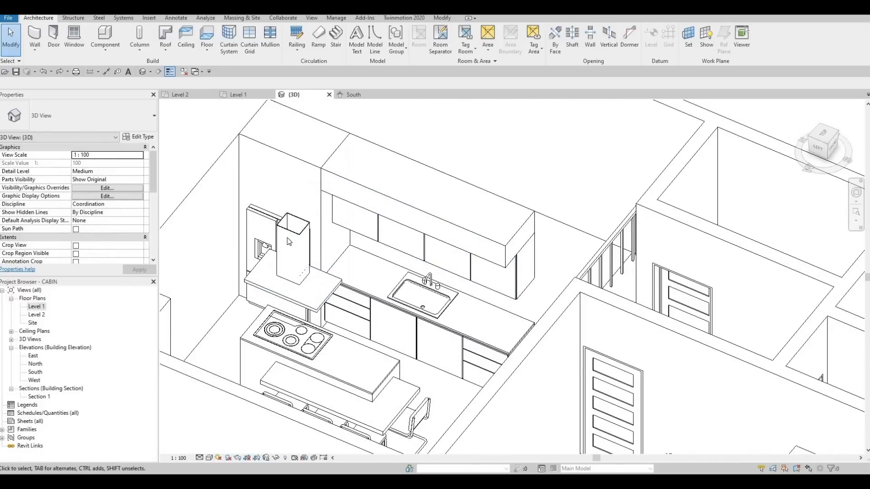
middle_drag(374, 162, 363, 289)
scroll(395, 194, down, 2)
middle_drag(362, 357, 355, 269)
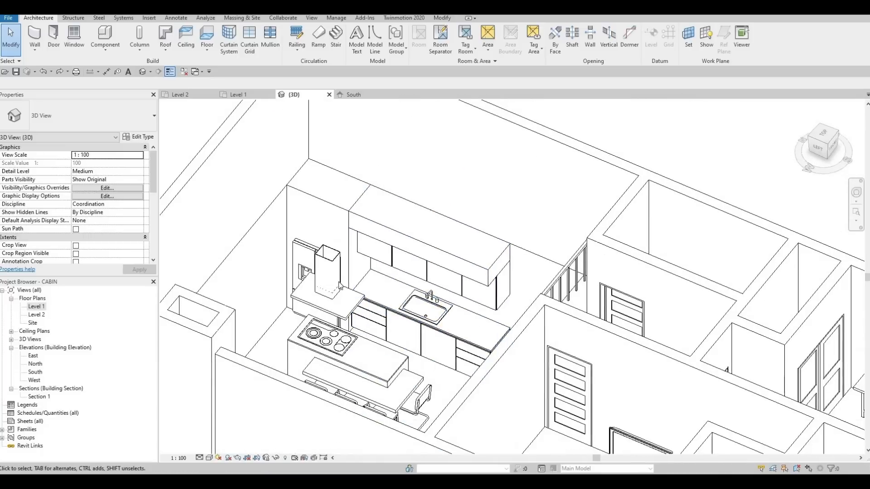
scroll(345, 267, up, 2)
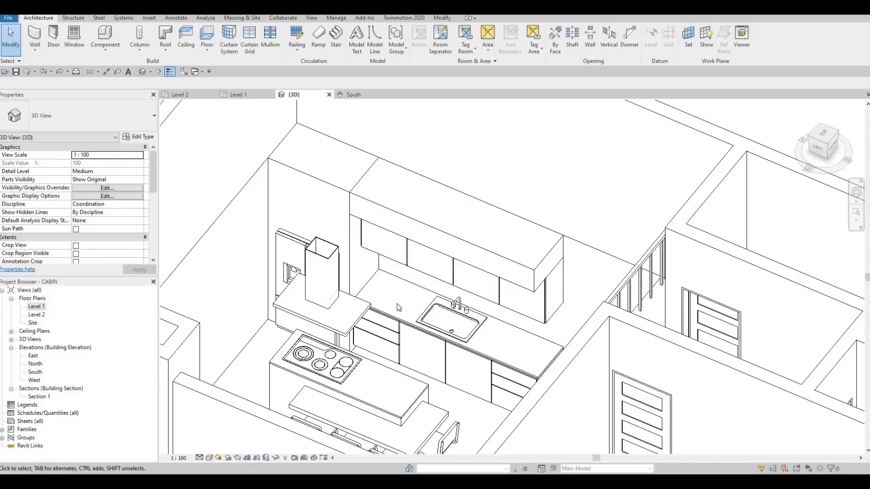
middle_drag(358, 372, 349, 326)
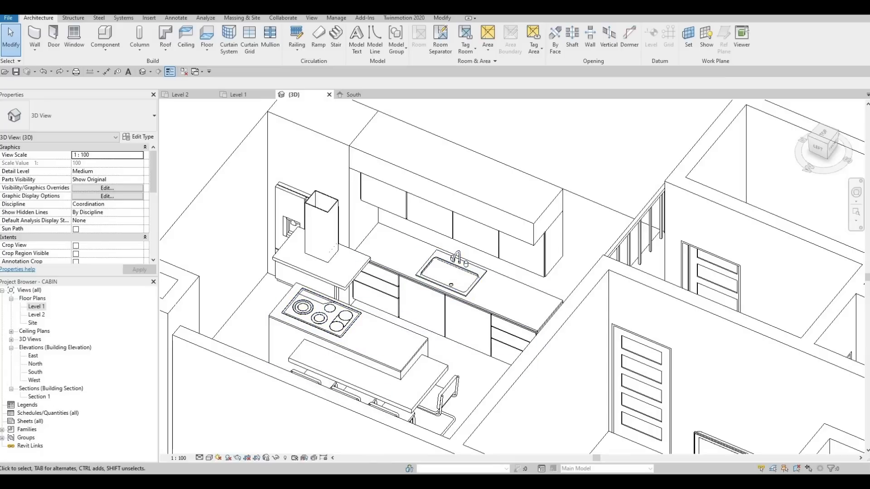
In the Level 1 plan, move the M_Hood-Island off the cooktop toward the dining table and the kitchen sink onto the island beside the cooktop
double_click(36, 306)
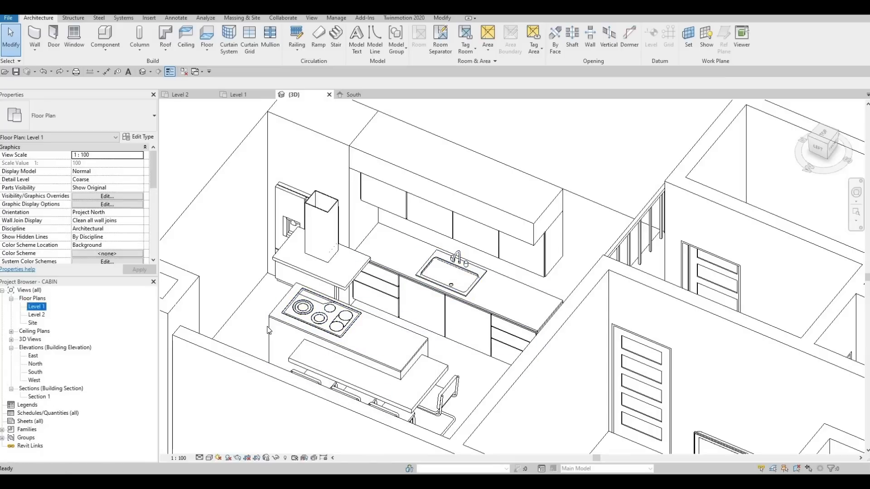
key(Escape)
middle_drag(356, 241, 234, 267)
scroll(234, 267, up, 2)
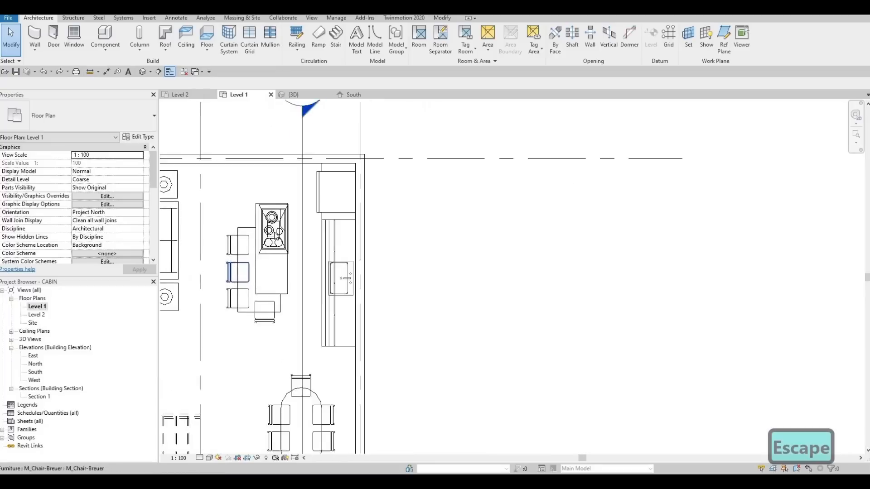
click(282, 234)
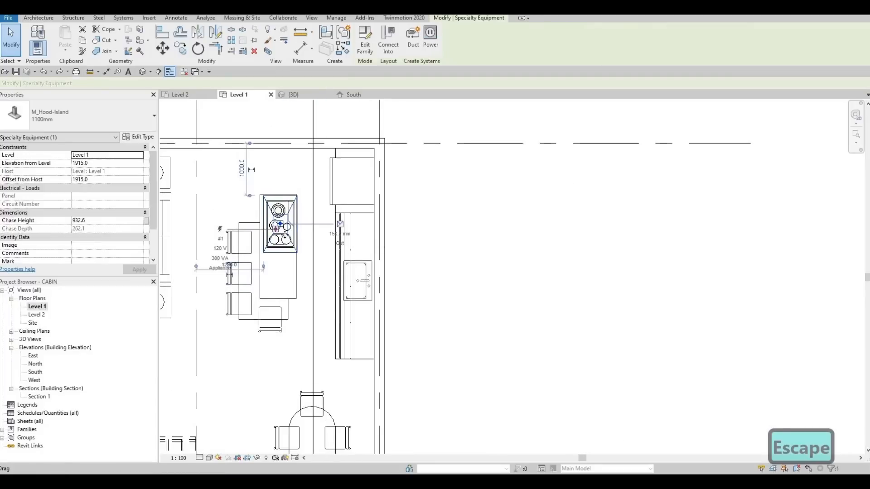
drag(280, 224, 318, 365)
key(Escape)
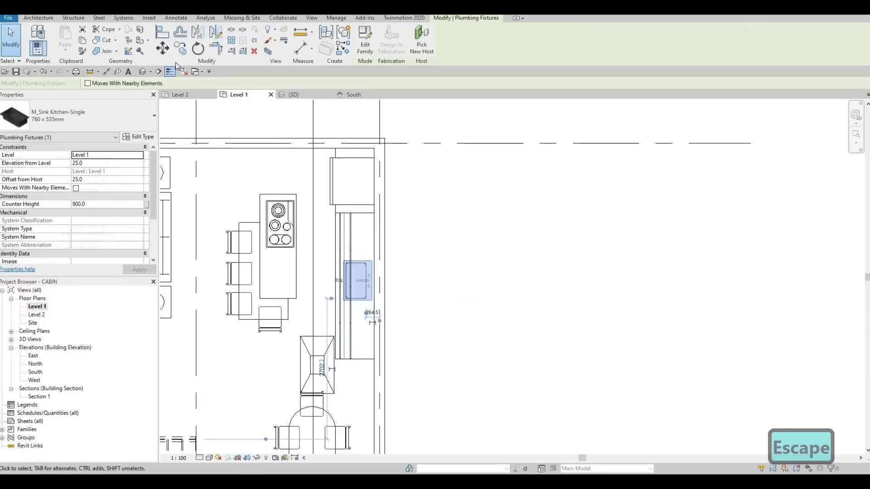
drag(360, 283, 283, 281)
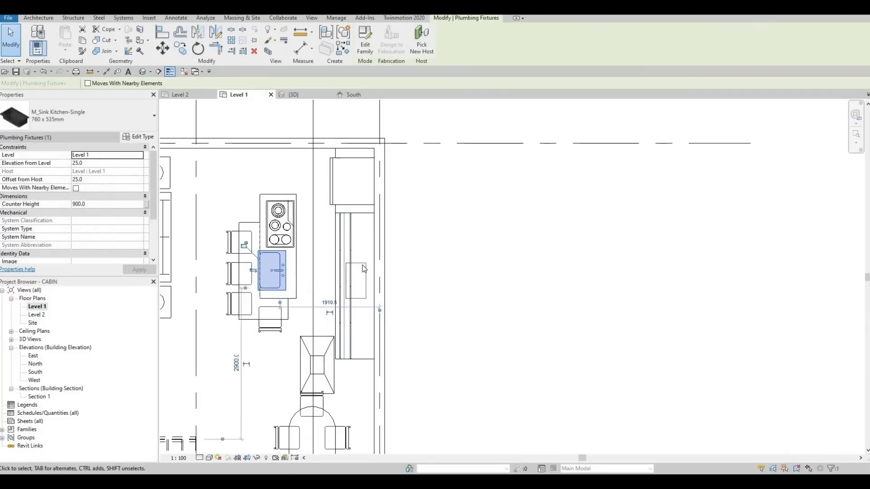
key(Escape)
key(Tab)
key(Tab)
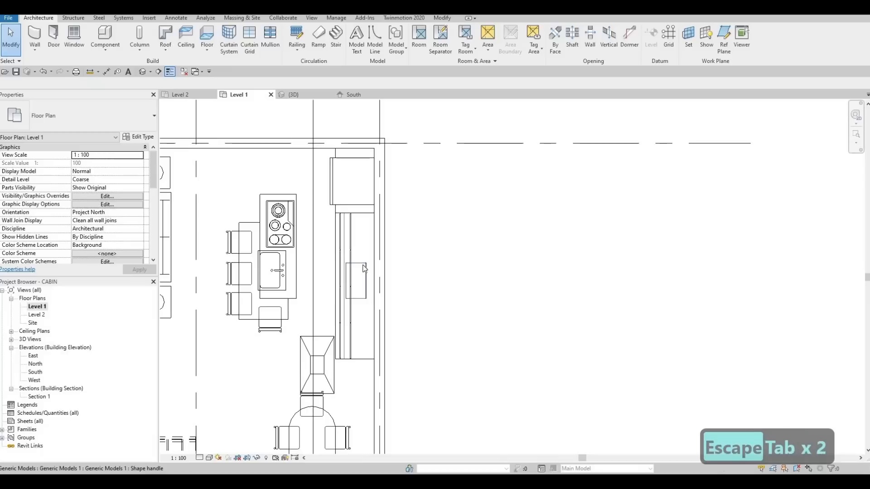
key(Tab)
key(Escape)
key(Escape)
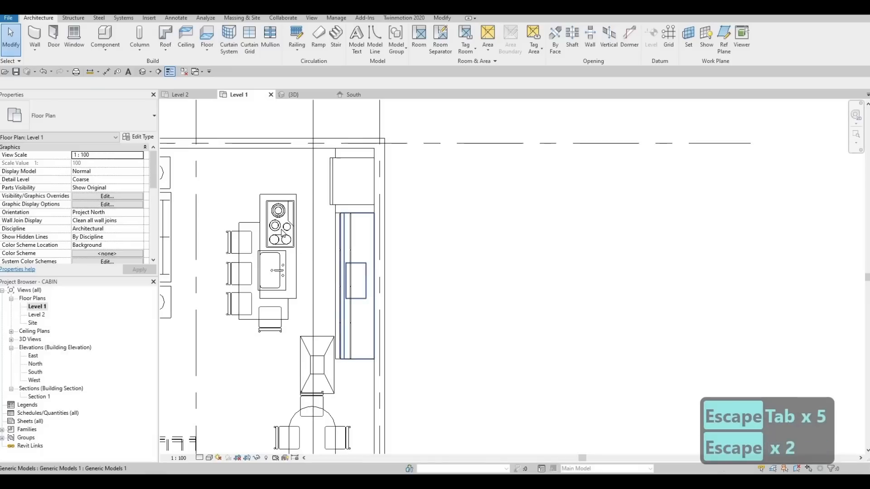
Move the M_Cooktop-Electric-900mm from the island to the wall counter, over the opening left by the sink
click(278, 224)
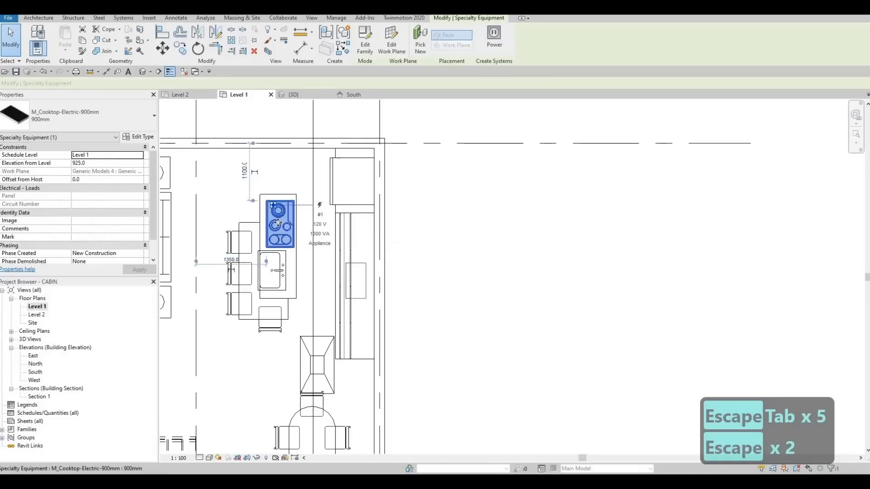
drag(288, 235, 354, 283)
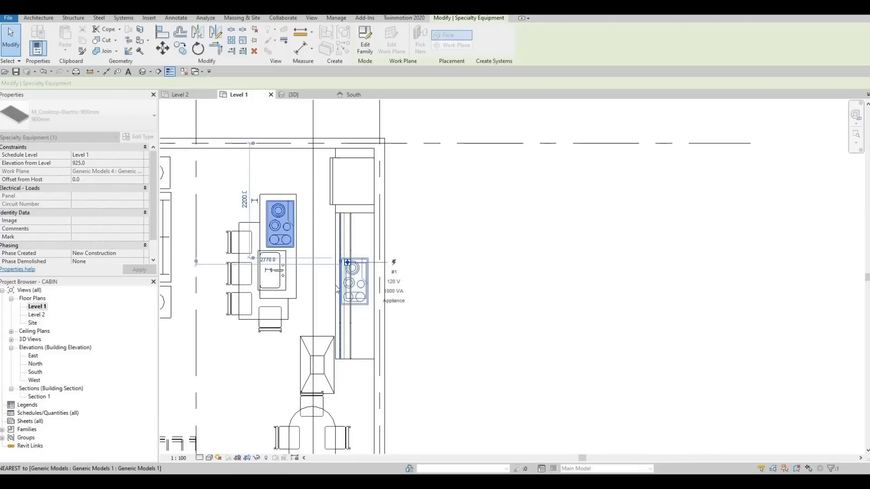
drag(337, 289, 337, 289)
key(Escape)
scroll(233, 190, up, 3)
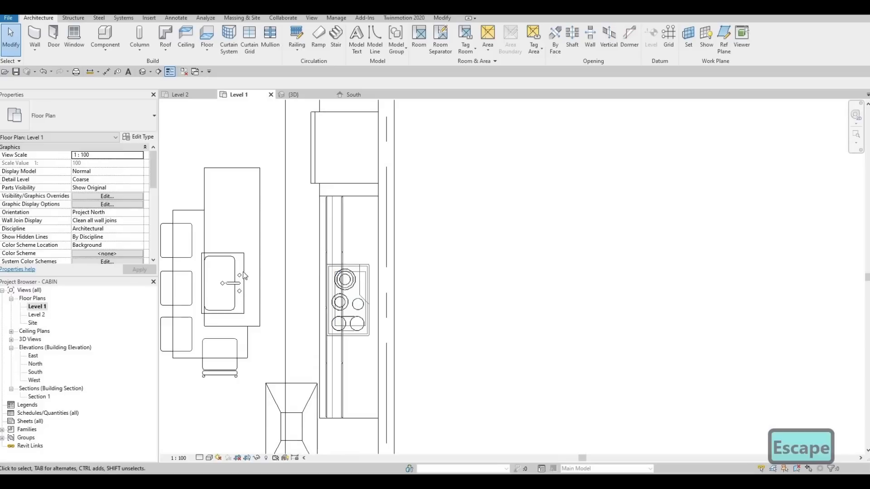
Open Section 1 and examine how the cooktop sits on the wall counter and where the hood hangs relative to it
scroll(243, 275, down, 4)
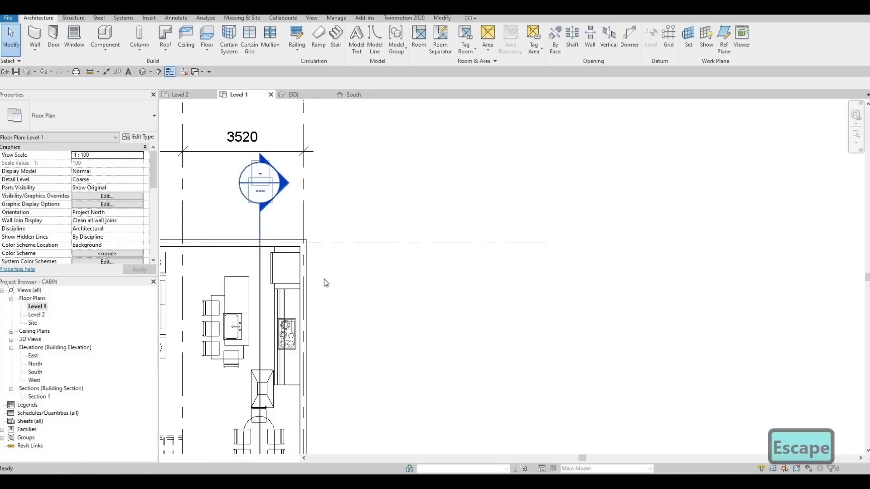
middle_drag(464, 362, 338, 327)
scroll(337, 323, up, 4)
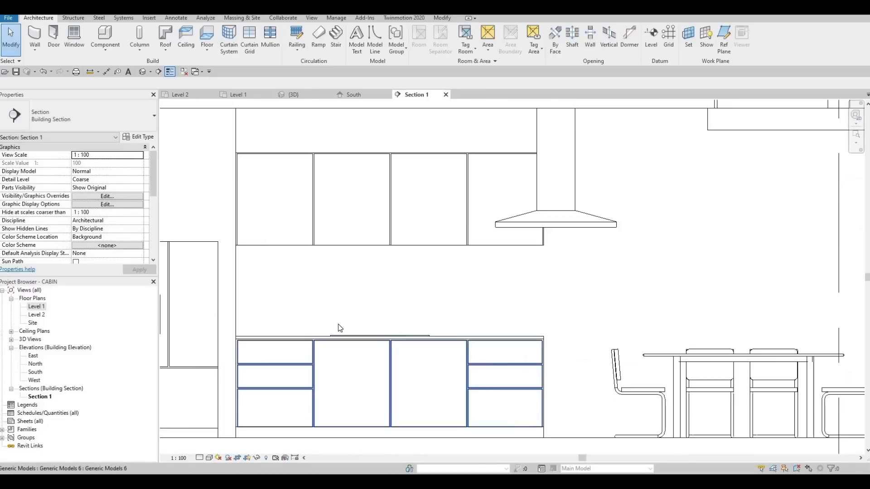
scroll(340, 327, up, 5)
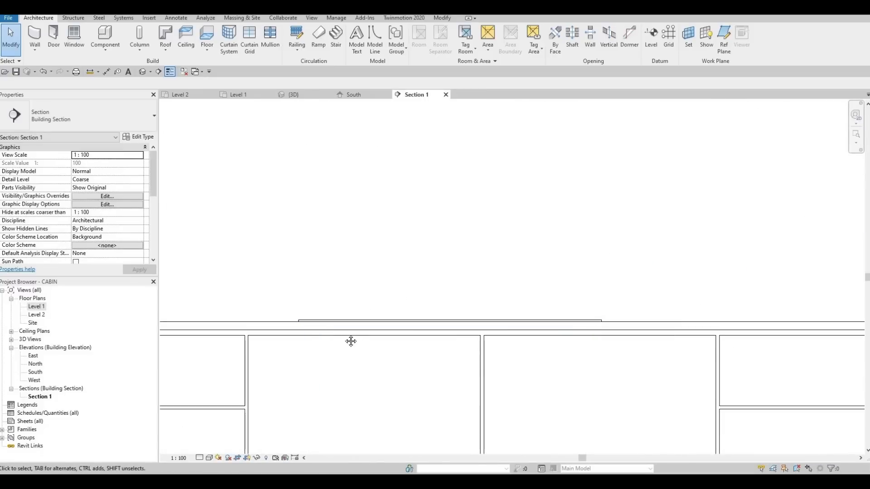
scroll(349, 337, down, 5)
scroll(351, 332, down, 2)
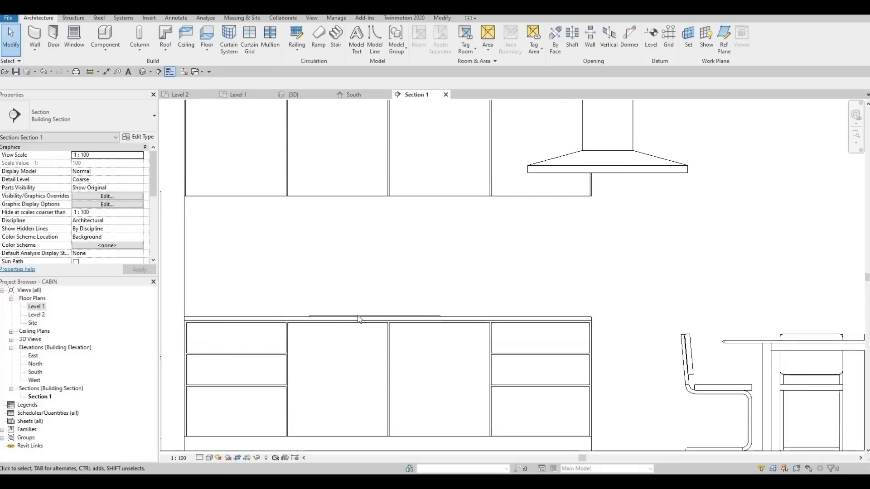
click(380, 319)
scroll(476, 319, up, 3)
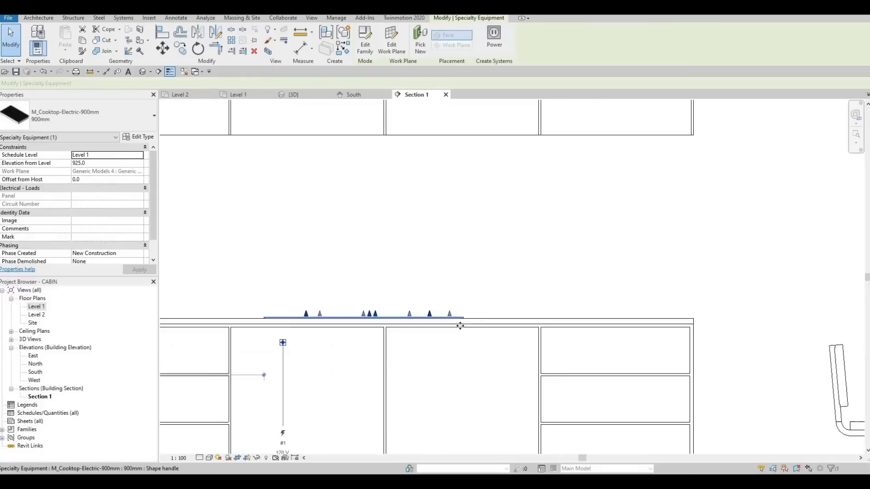
scroll(444, 345, down, 3)
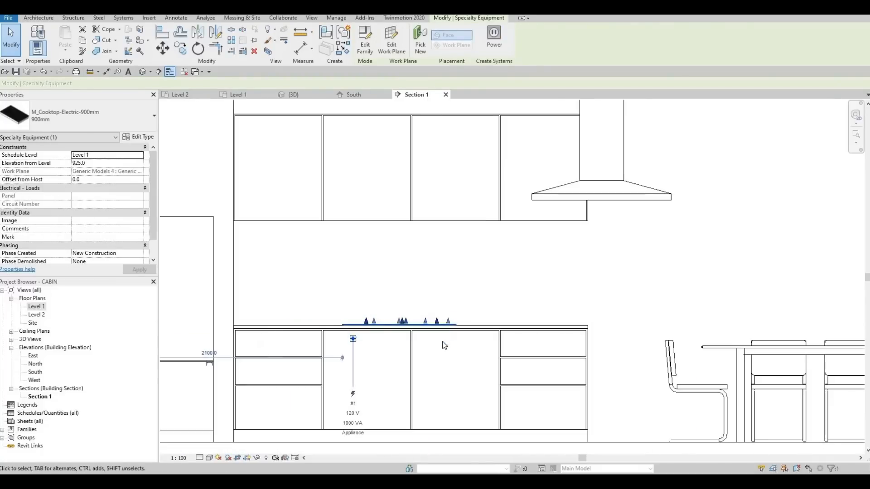
key(Escape)
scroll(452, 332, down, 2)
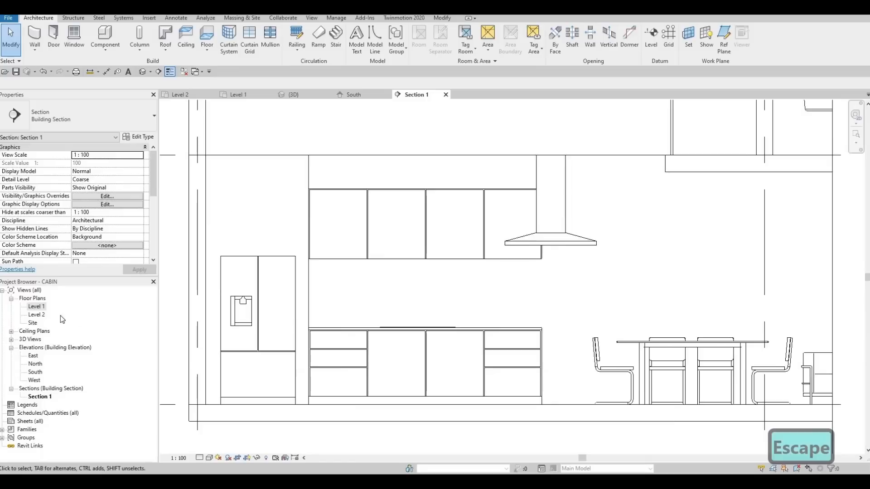
In the Level 1 plan, move the M_Hood-Island from beside the dining table to over the cooktop on the wall counter
double_click(37, 306)
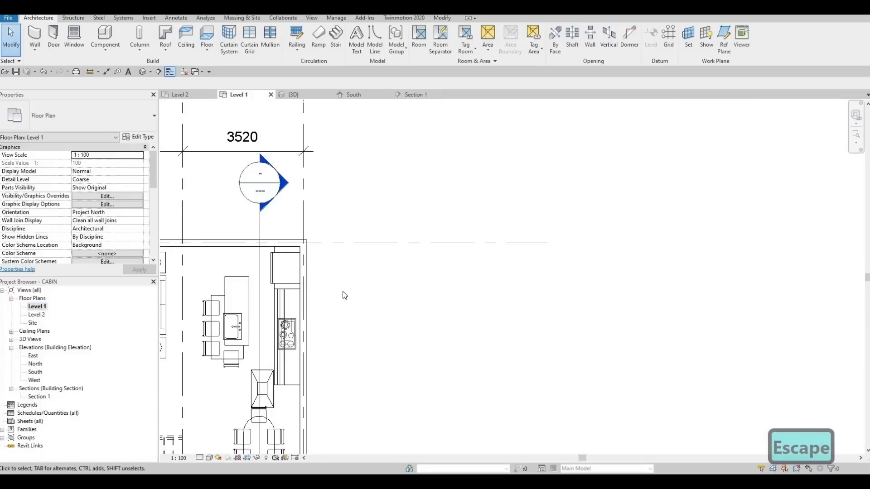
scroll(342, 241, down, 2)
scroll(308, 354, up, 3)
scroll(308, 354, up, 1)
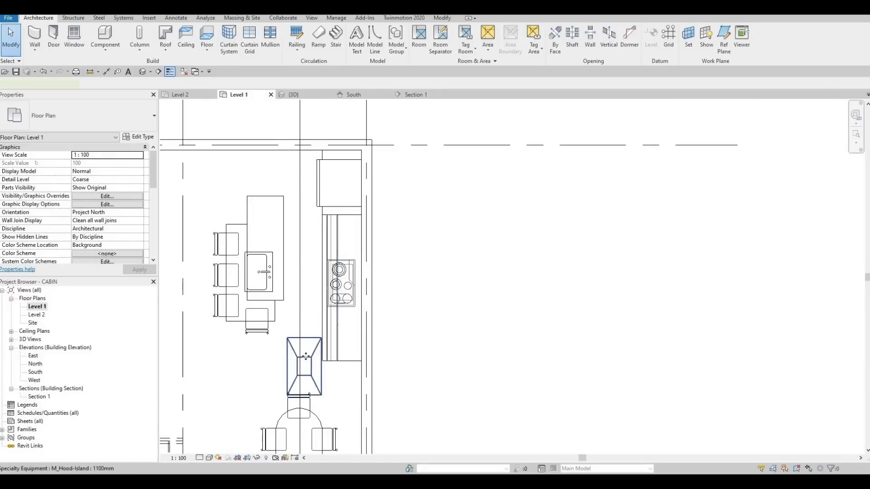
click(306, 357)
drag(307, 358, 348, 279)
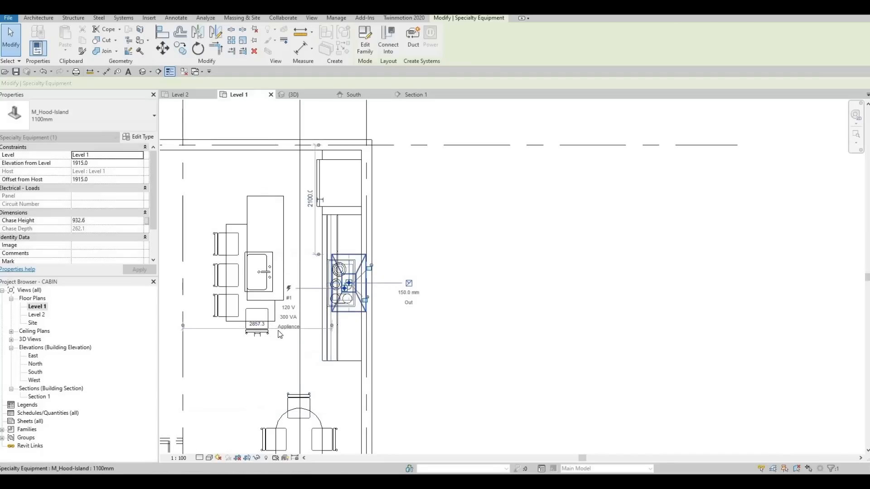
key(Escape)
key(Escape)
Open the upper wall cabinet model for in-place editing, examine it with the cooktop and hood in 3D, and finish the edit
scroll(322, 278, up, 1)
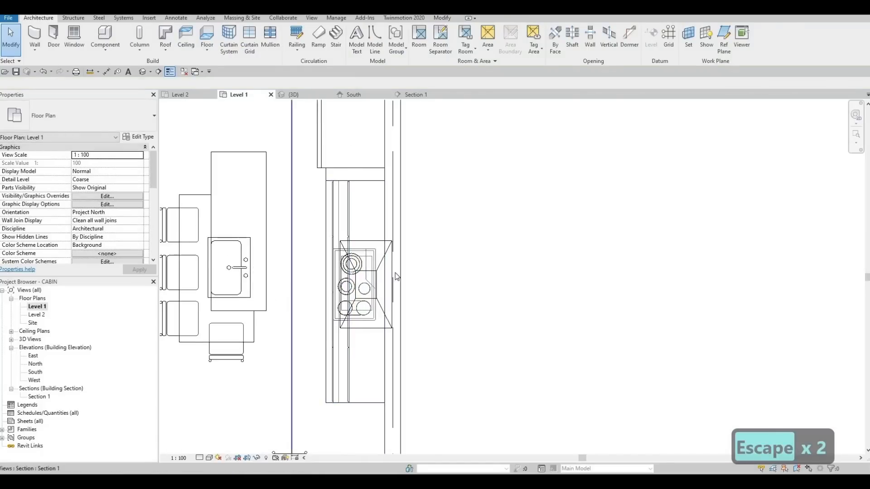
scroll(385, 207, up, 1)
scroll(385, 269, up, 1)
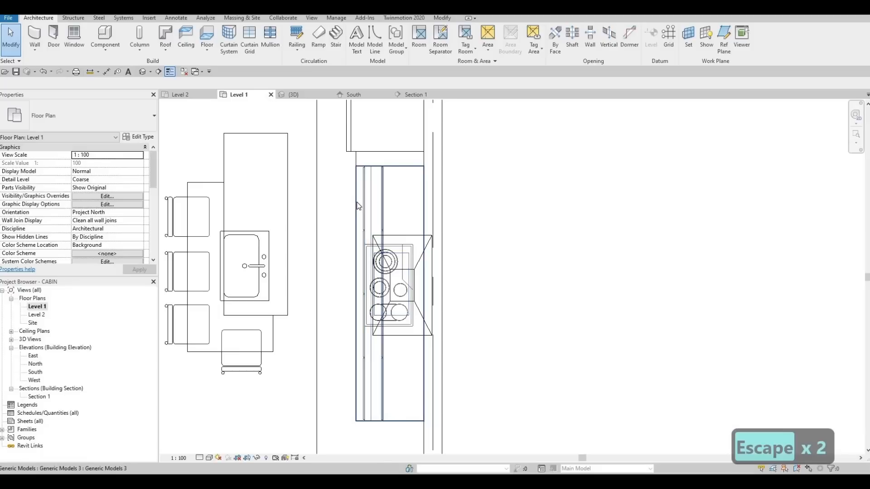
click(384, 294)
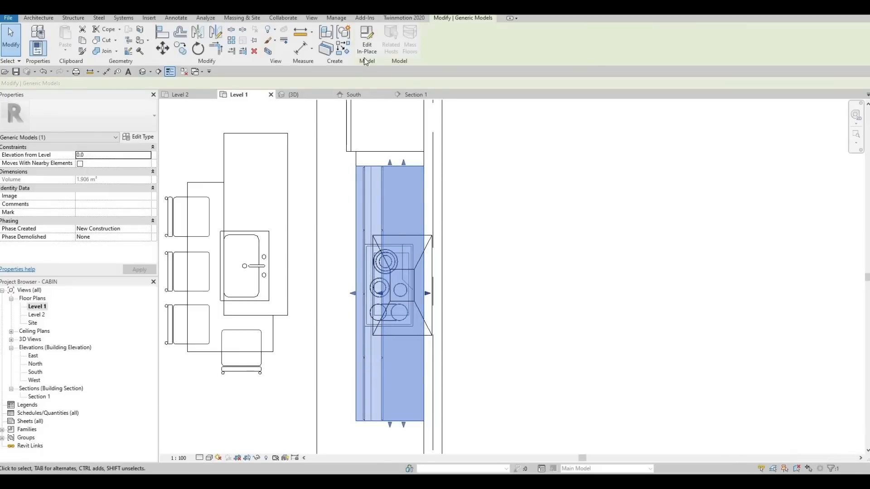
click(145, 73)
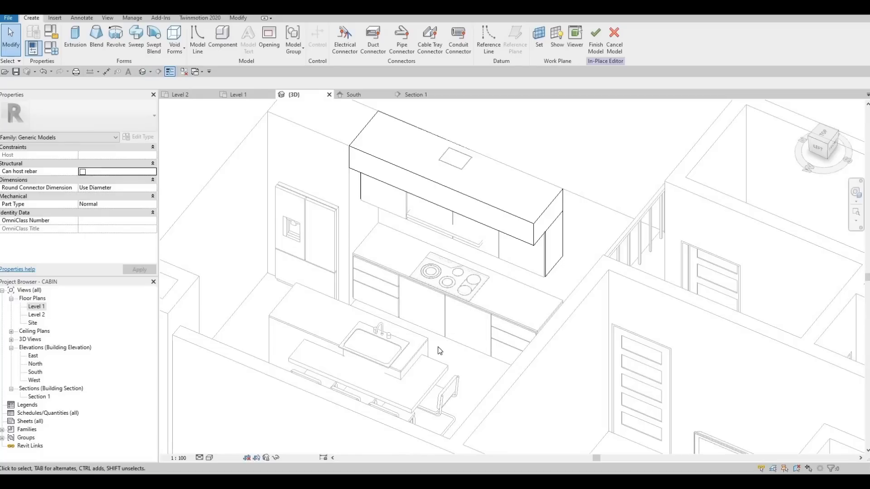
shift+middle_drag(440, 351, 403, 274)
middle_drag(392, 427, 385, 309)
shift+middle_drag(398, 218, 388, 277)
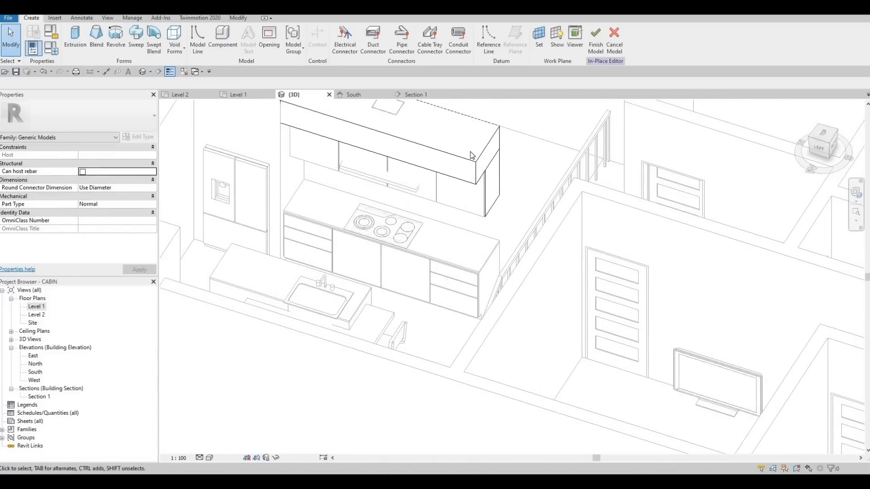
key(Escape)
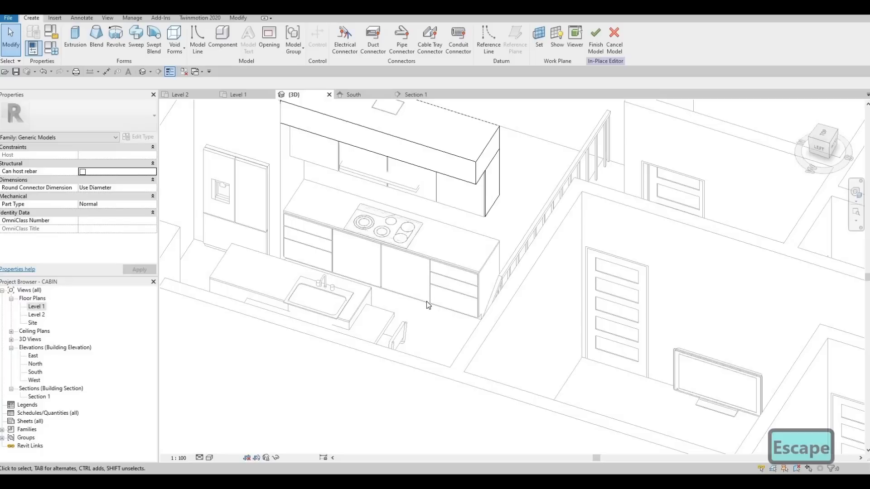
click(596, 43)
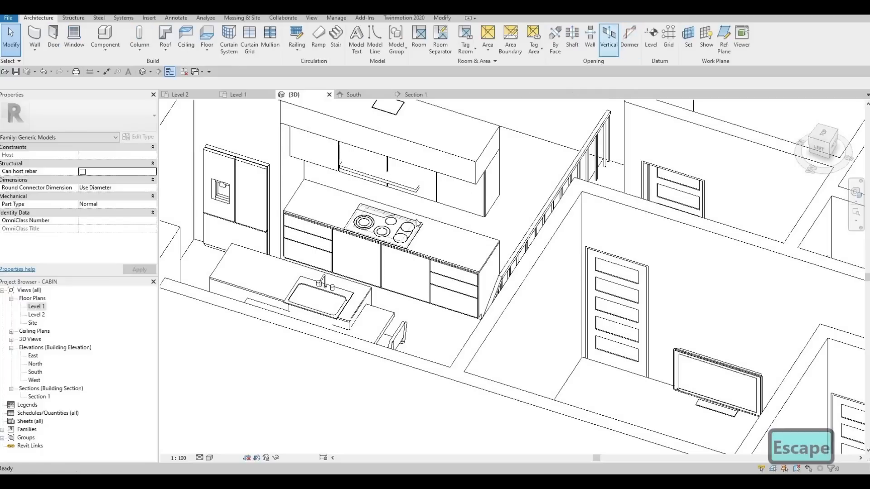
key(Escape)
key(Escape)
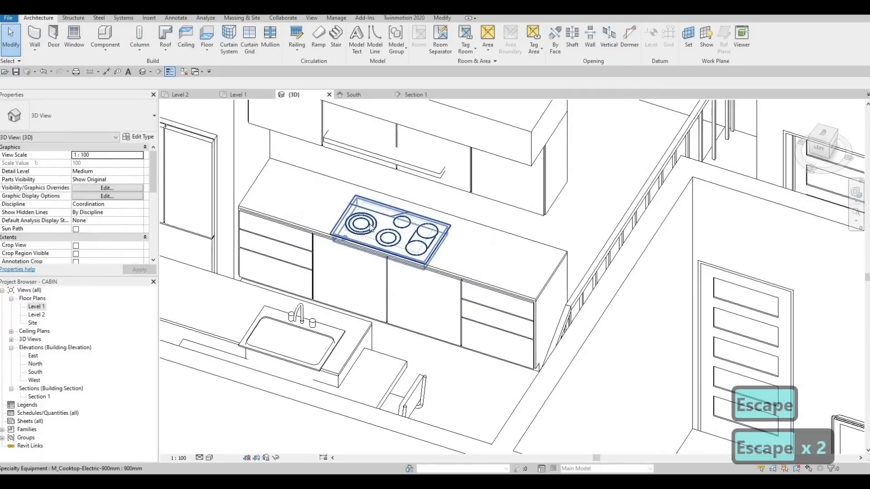
scroll(369, 221, up, 5)
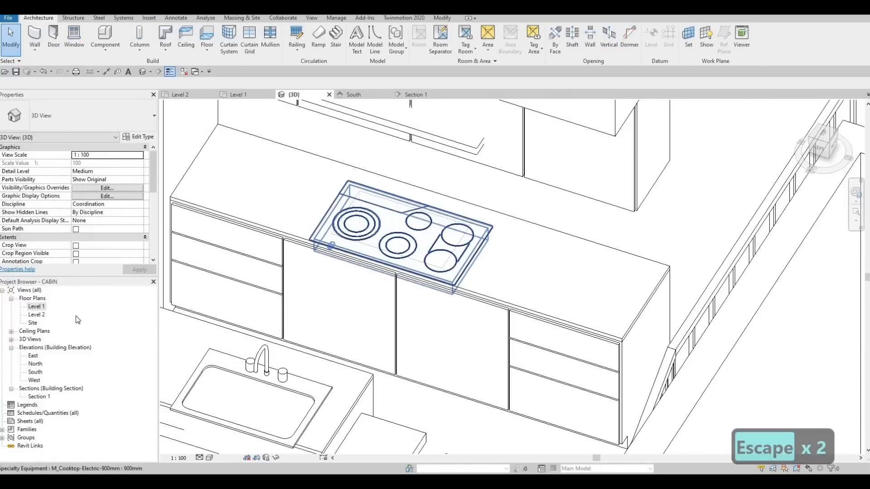
In the Level 1 plan, nudge the M_Cooktop-Electric-900mm back on the counter toward the wall
double_click(38, 309)
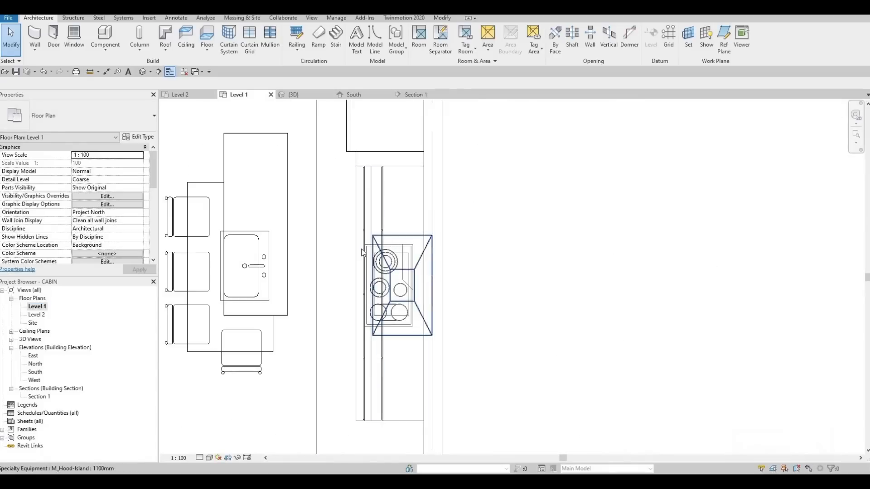
click(364, 250)
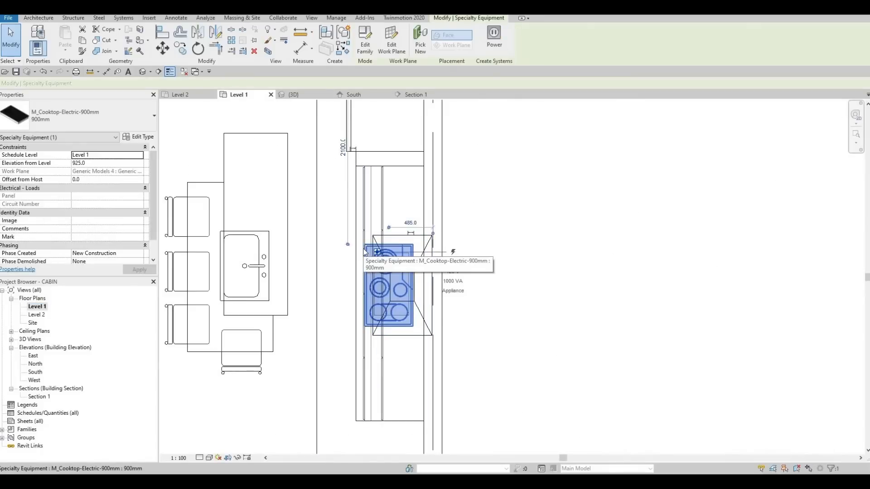
key(Right)
key(Right)
key(Right)
key(Right)
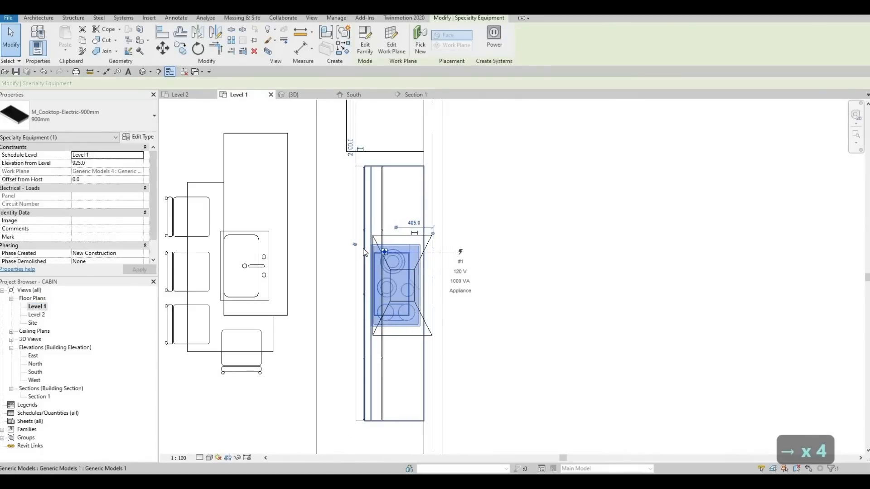
key(Right)
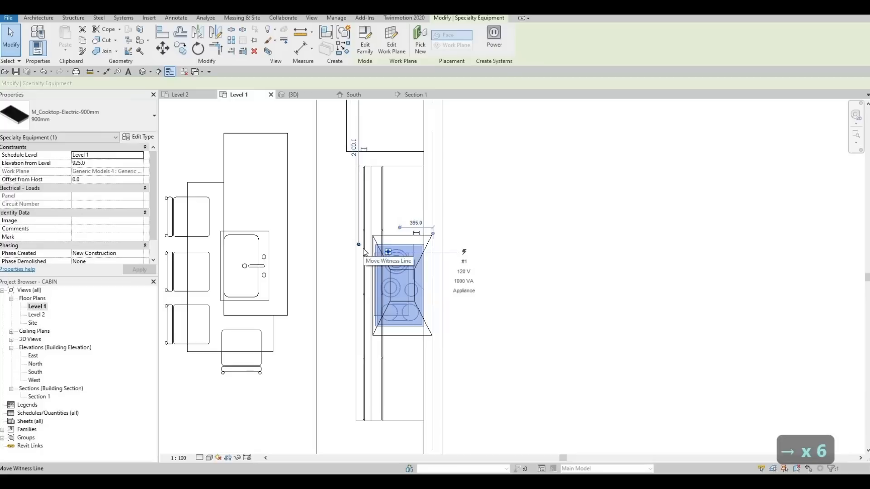
key(Escape)
key(Escape)
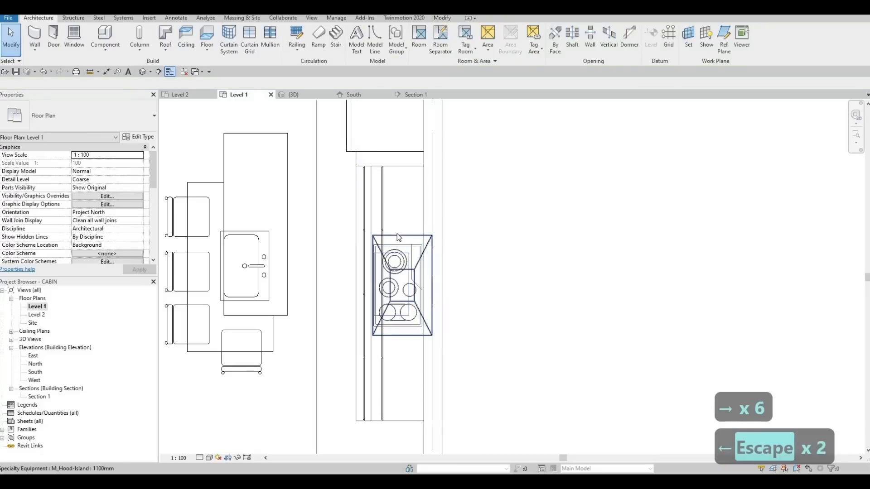
Try nudging the hood along the wall counter to adjust its position over the cooktop
click(398, 237)
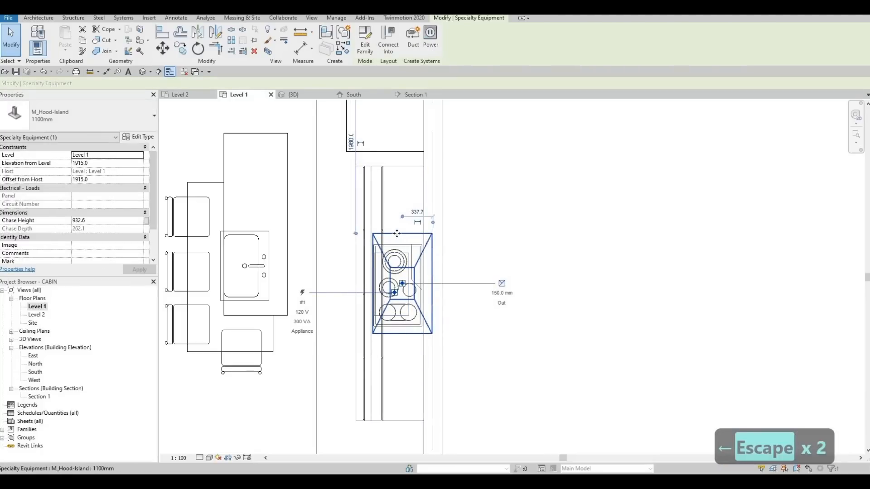
key(Down)
key(Down)
key(Escape)
In Section 1, lower the hood to an elevation of 1675 mm so it hangs just below the upper cabinets
scroll(336, 247, down, 4)
middle_drag(336, 247, 323, 353)
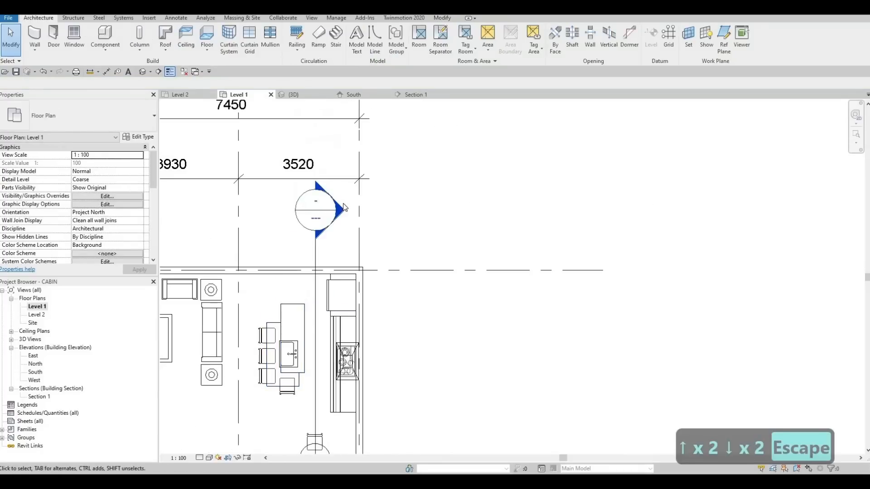
key(Escape)
double_click(343, 209)
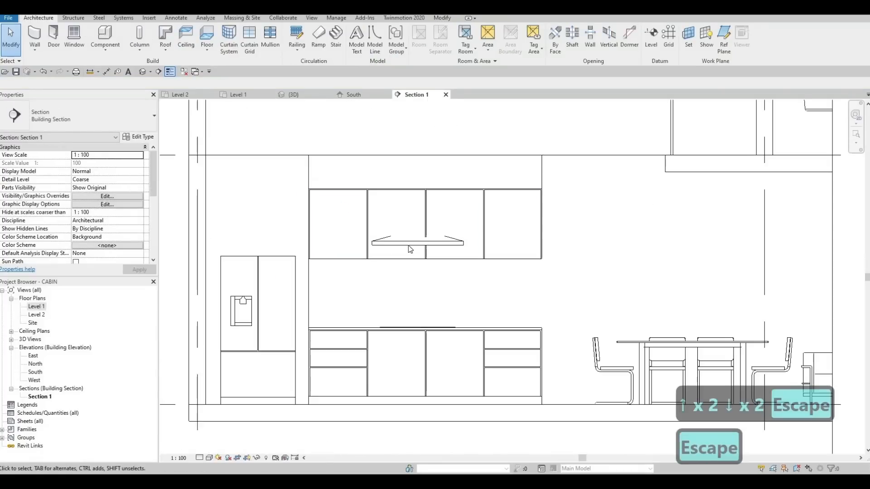
click(410, 249)
key(Down)
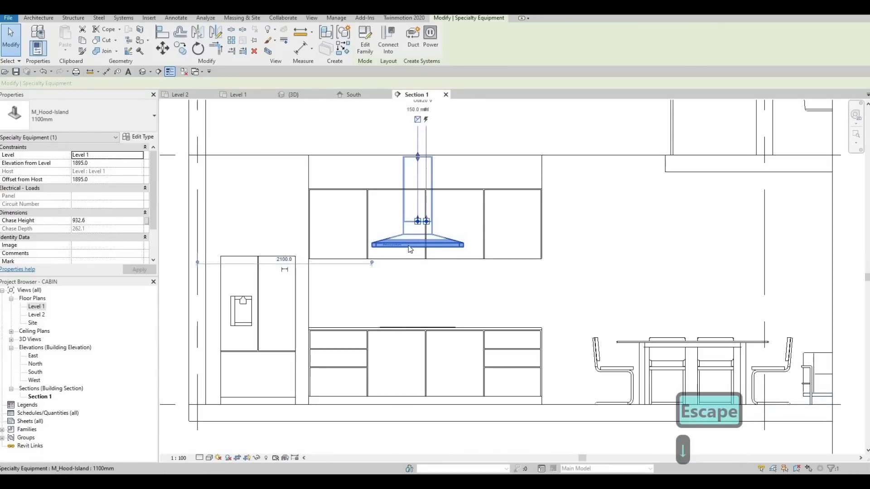
key(Down)
key(Down)
key(Down)
key(Down)
key(Down)
key(Down)
key(Down)
key(Down)
key(Down)
key(Down)
key(Down)
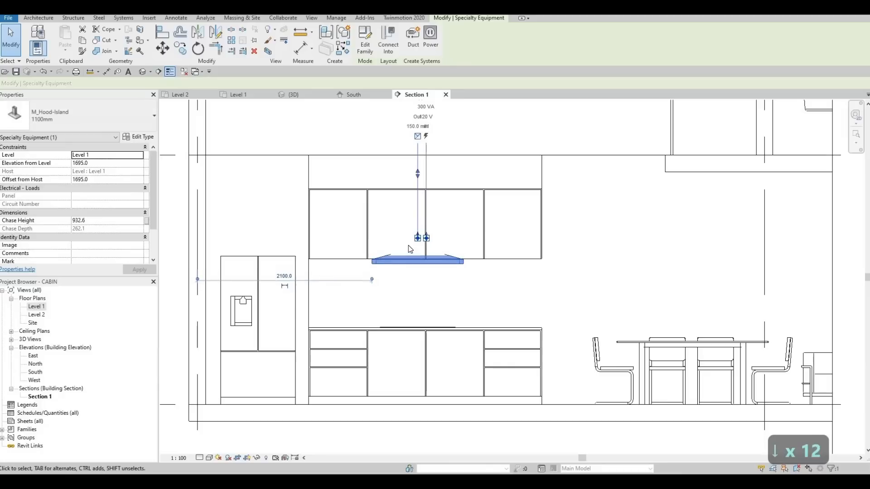
key(Down)
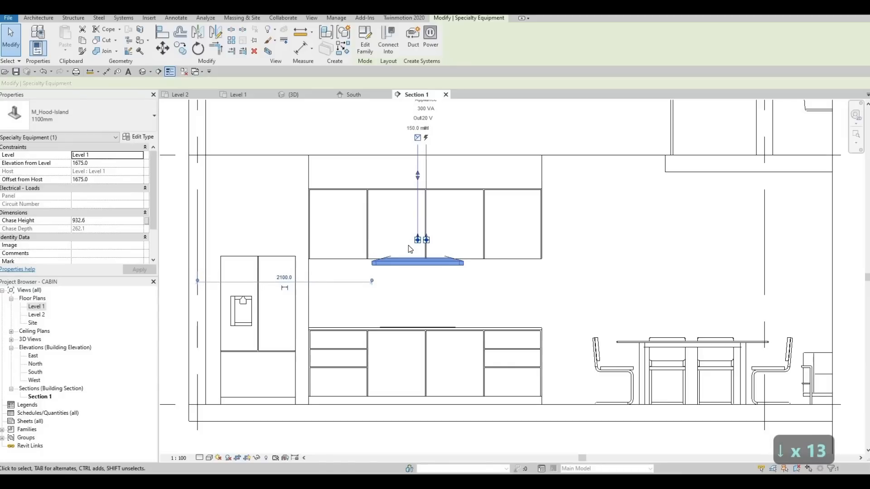
key(Escape)
key(Escape)
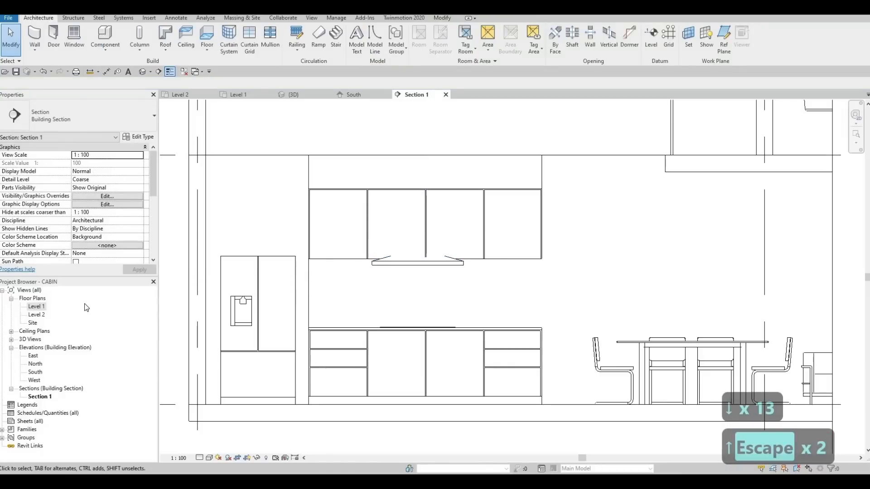
In the Level 1 plan, nudge the hood slightly closer to the wall behind the counter
double_click(37, 306)
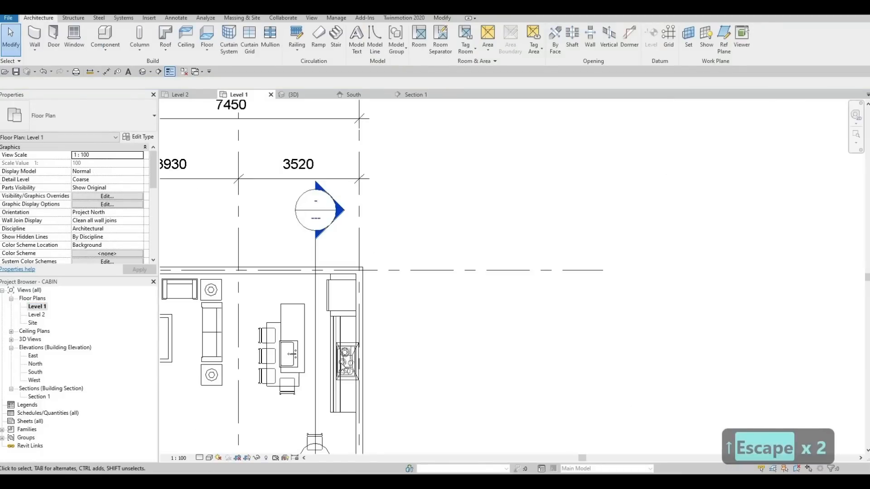
click(343, 363)
key(Right)
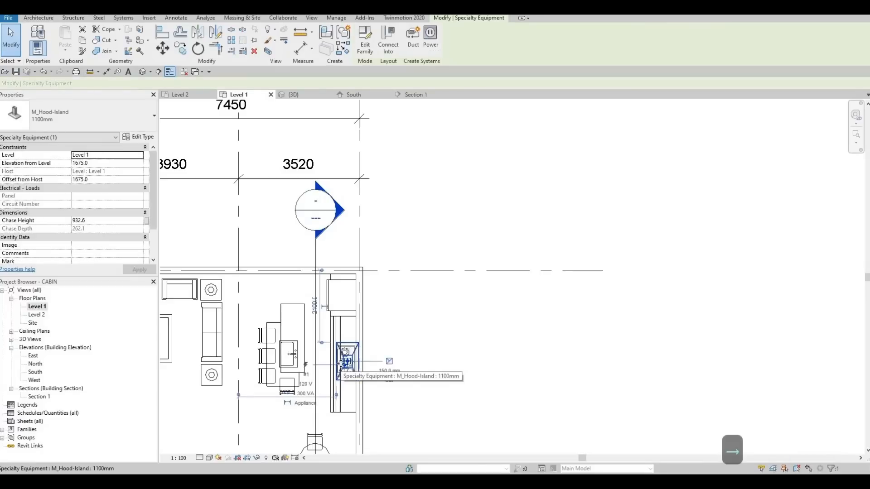
key(Right)
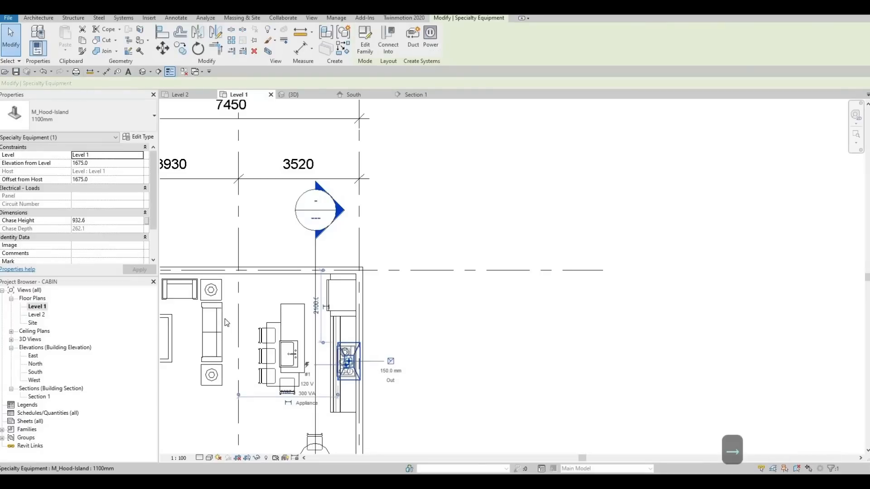
key(Escape)
In Section 1, shift the hood away from the fridge to 2200 mm from the grid line, centring it beneath the upper cabinets
double_click(338, 217)
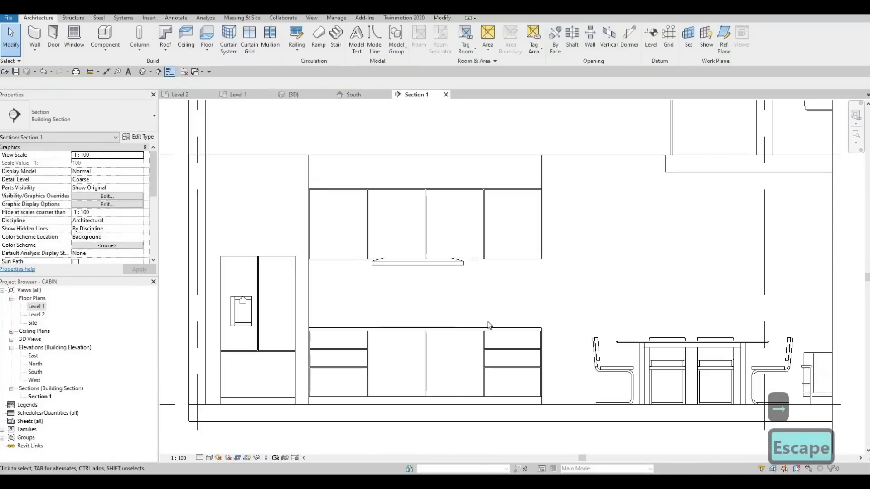
click(460, 267)
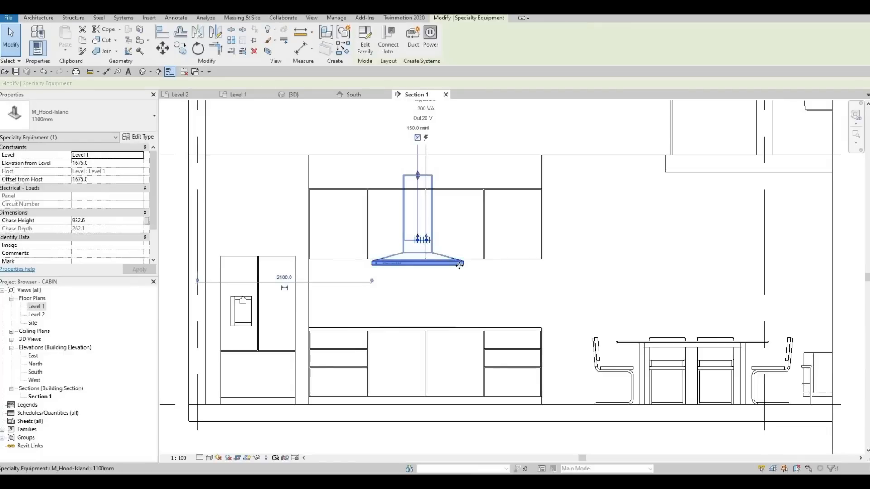
key(Right)
key(Right)
key(Right)
key(Right)
key(Right)
key(Right)
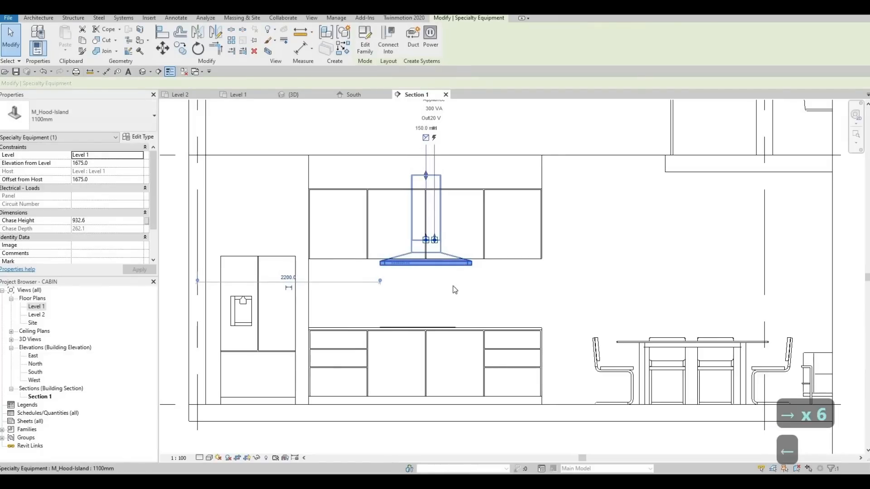
key(Escape)
Nudge the cooktop along the counter away from the fridge, closer to the centre of the hood
scroll(442, 333, up, 3)
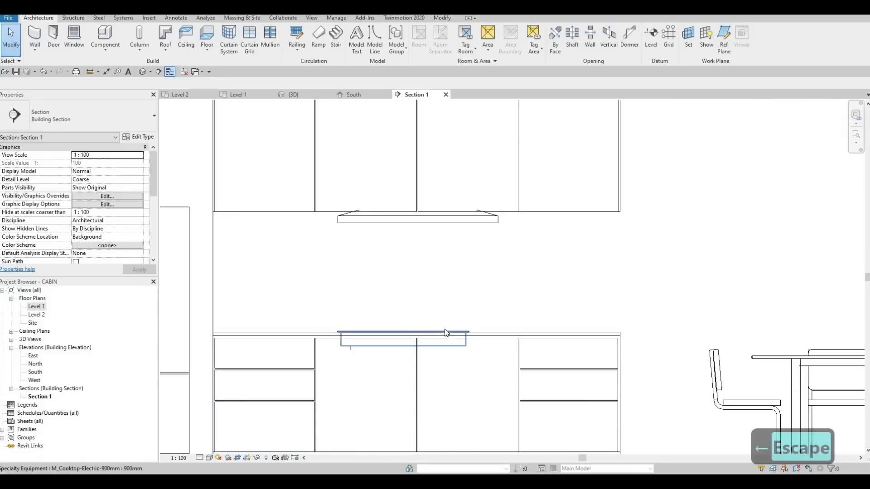
click(446, 332)
key(Right)
key(Right)
key(Right)
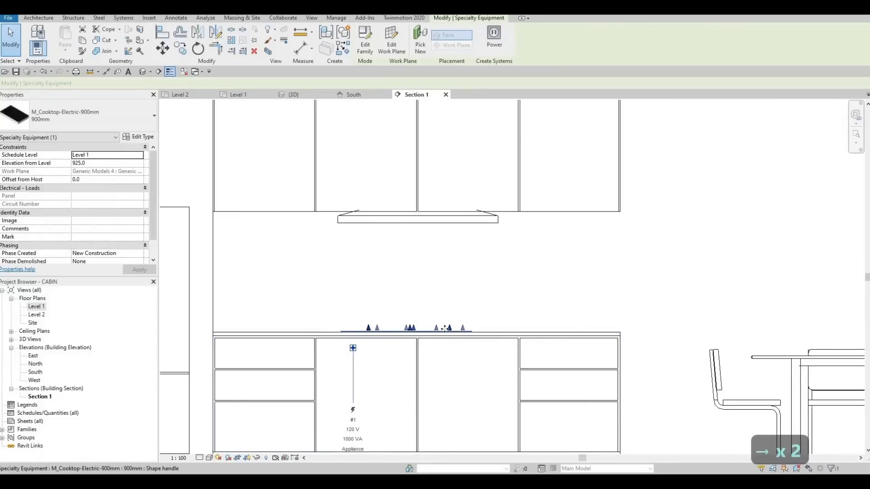
key(Escape)
key(Escape)
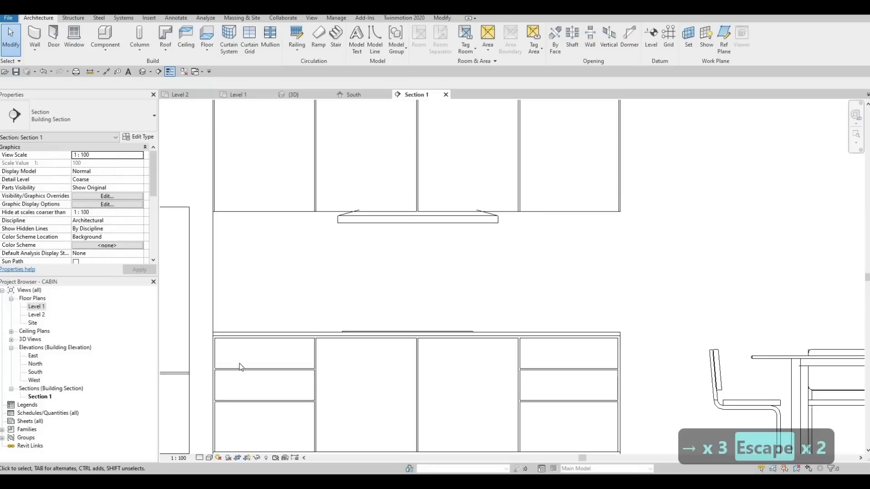
In the Level 1 plan, nudge the cooktop along the wall counter, away from the fridge, to centre it under the hood
click(238, 95)
middle_drag(290, 385, 324, 247)
scroll(369, 234, up, 4)
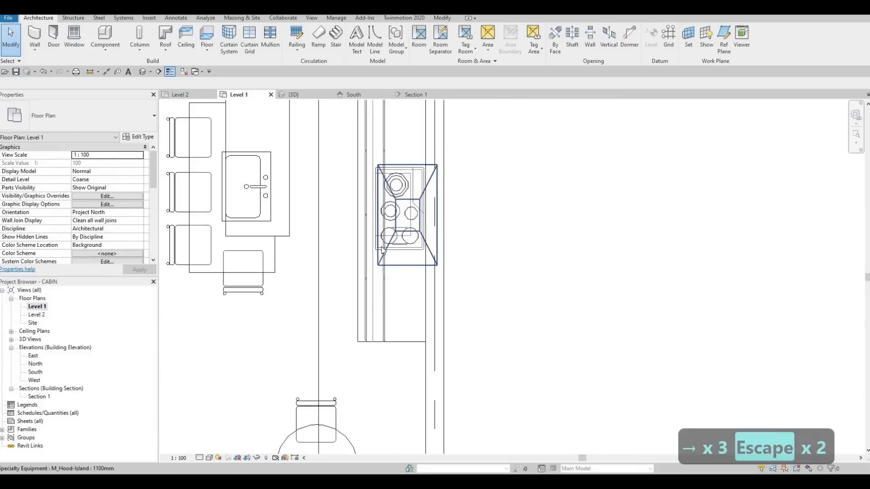
key(Tab)
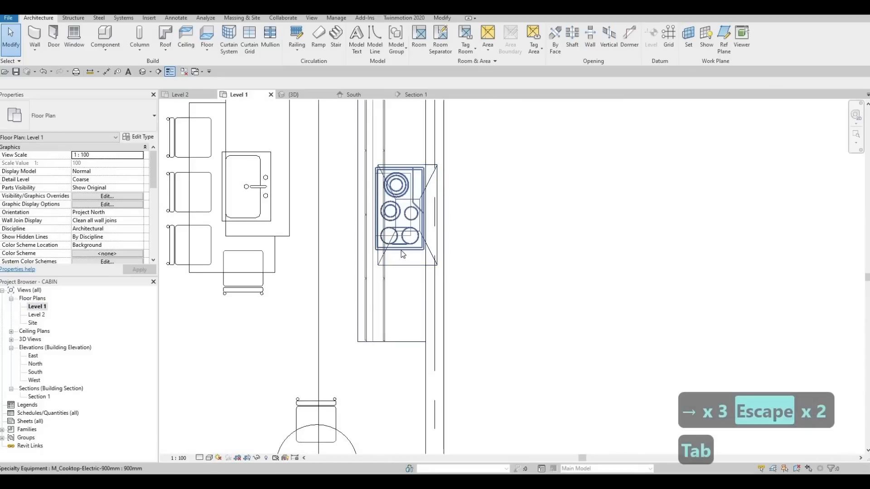
click(402, 251)
key(Down)
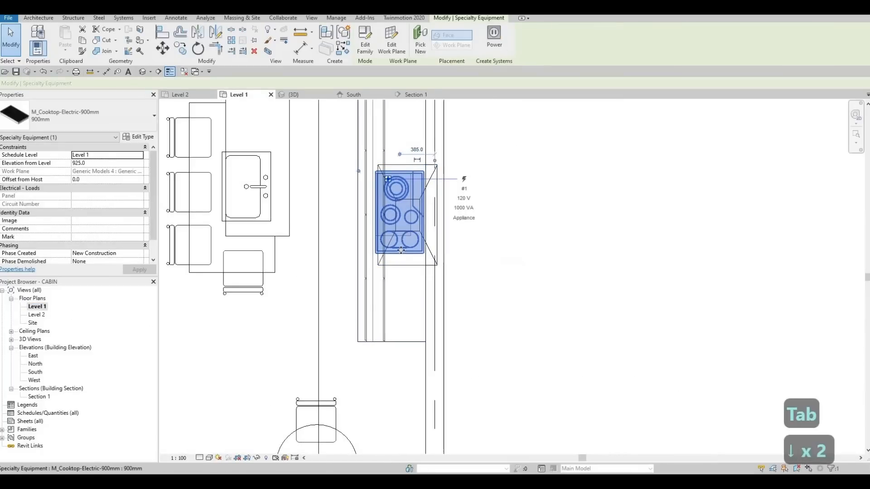
key(Down)
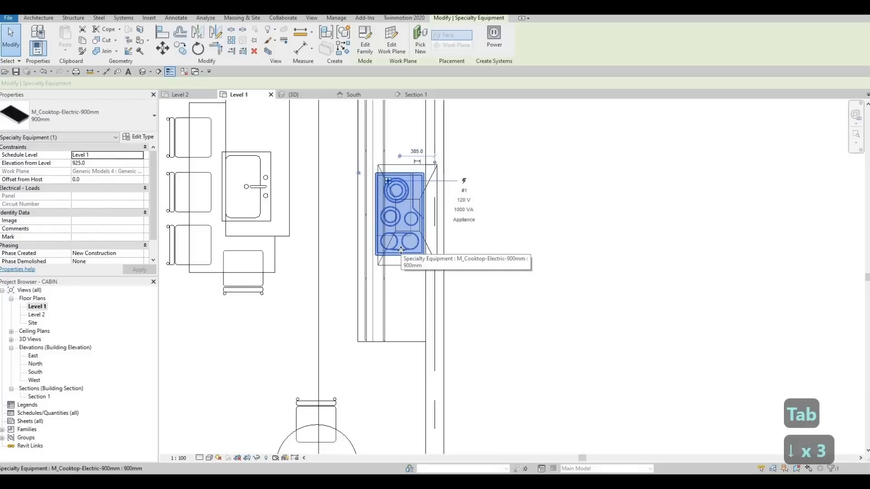
key(Down)
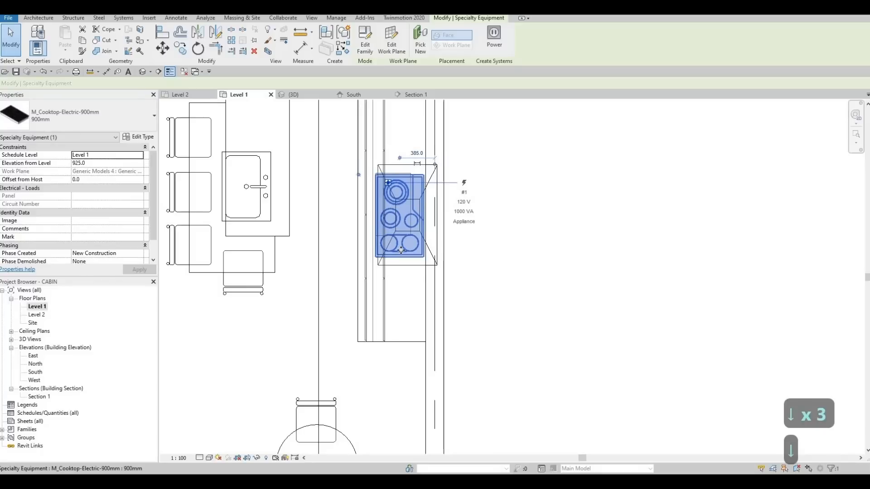
key(Escape)
key(Escape)
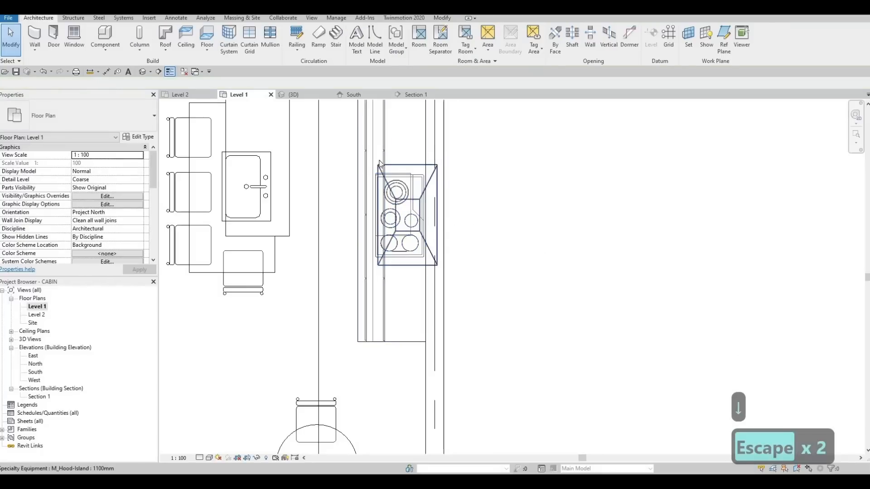
Rotate the sink on the island by 180 degrees so its faucet is on the stool side
scroll(361, 223, down, 2)
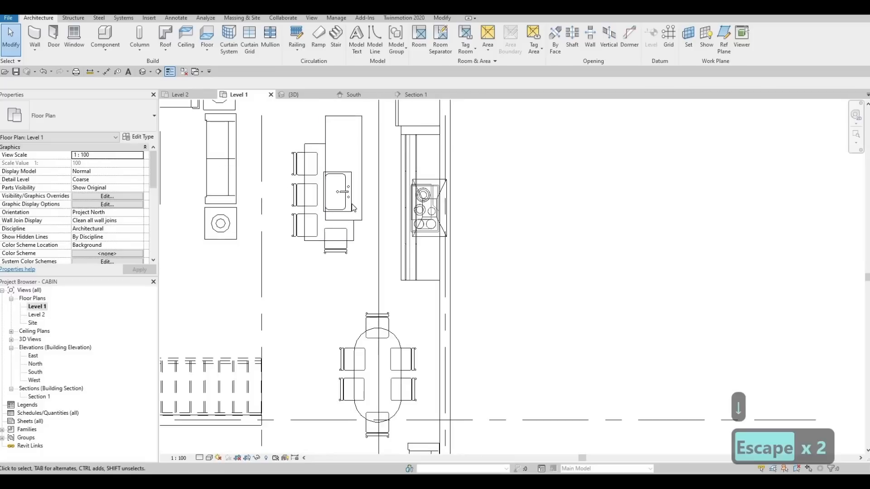
click(337, 199)
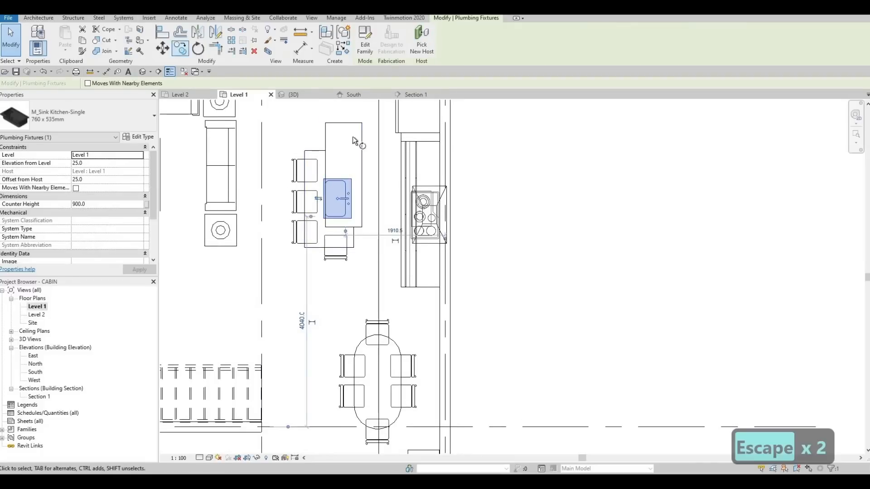
key(r)
key(o)
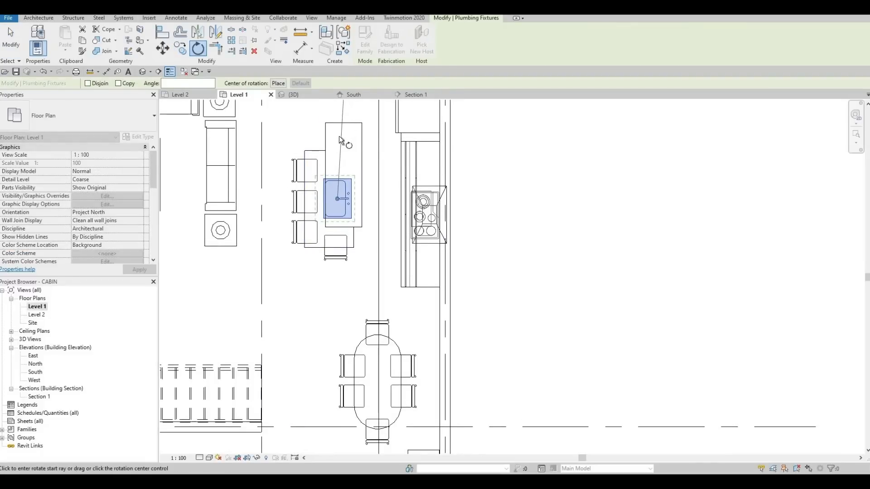
click(339, 138)
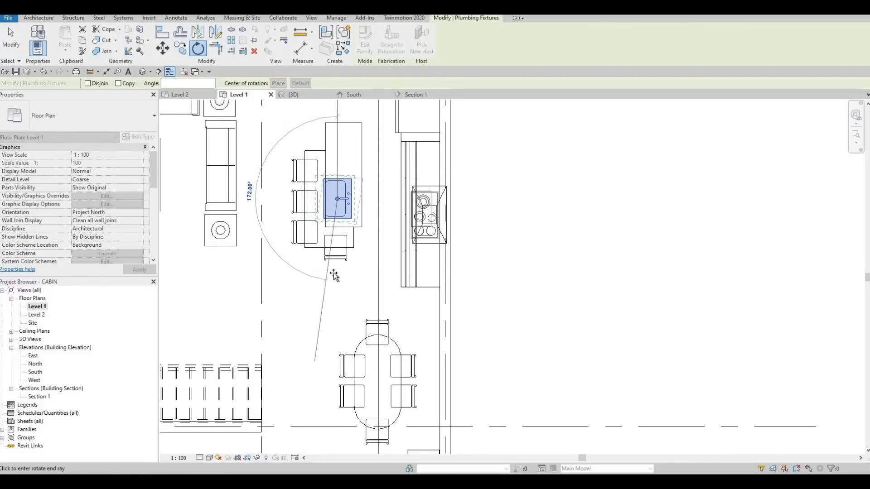
text(180)
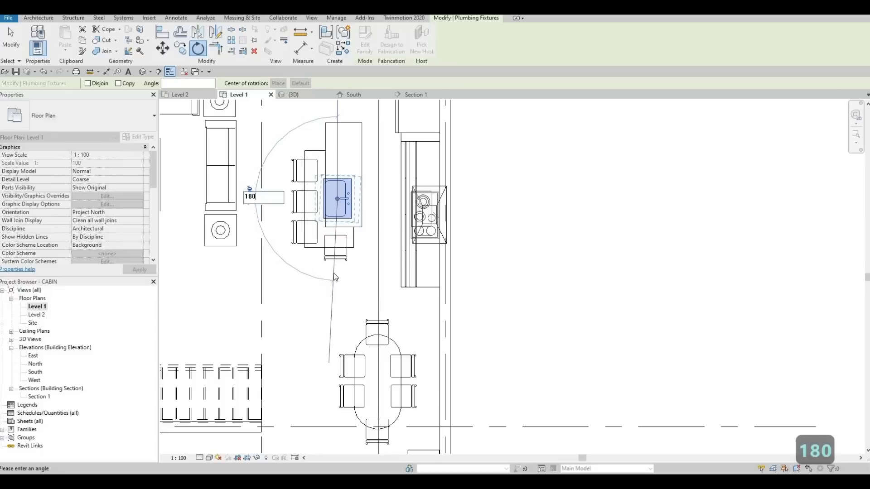
key(Return)
key(Escape)
key(Escape)
Nudge the sink along the island towards the fridge end and away from the stools, keeping it within the countertop edges
click(344, 187)
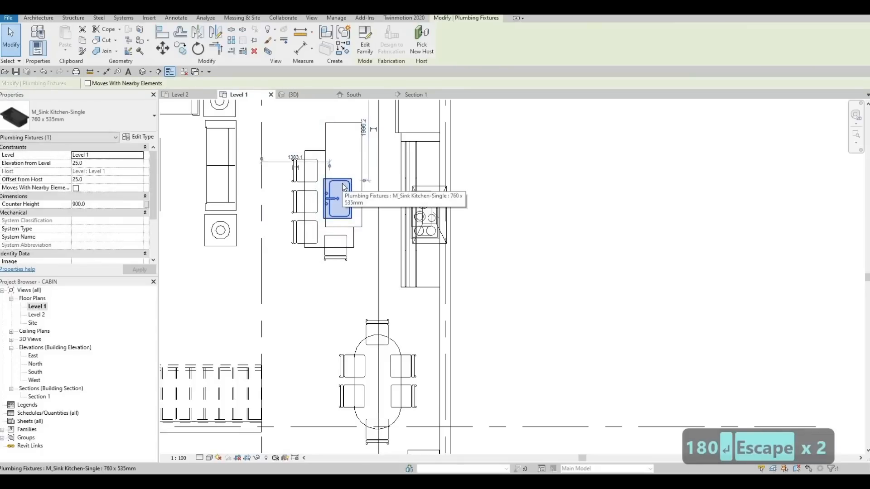
key(Up)
key(Up)
key(Up)
key(Up)
key(Up)
key(Up)
key(Right)
key(Right)
key(Right)
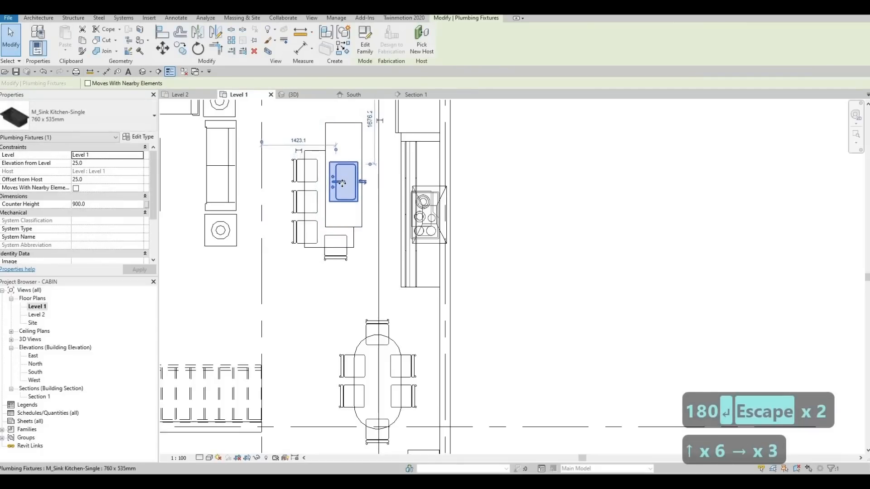
key(Up)
key(Up)
key(Up)
key(Up)
key(Up)
key(Up)
key(Up)
key(Up)
key(Up)
key(Up)
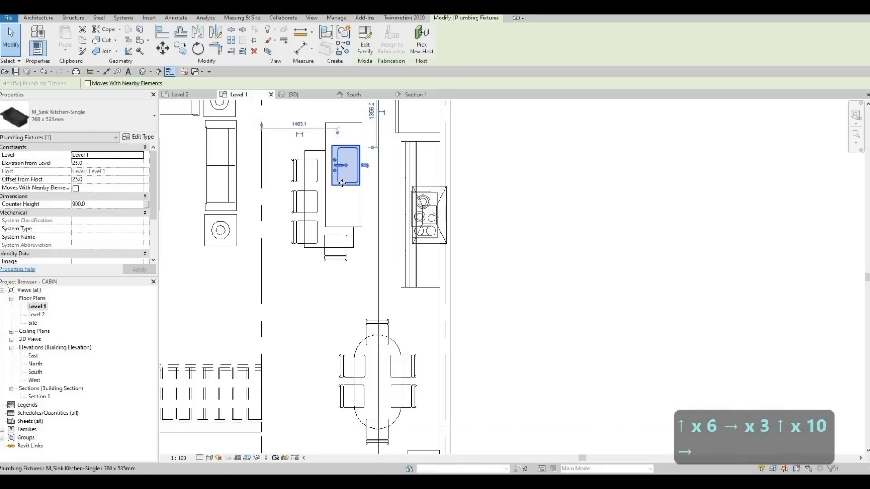
key(Right)
key(Left)
key(Up)
key(Up)
key(Up)
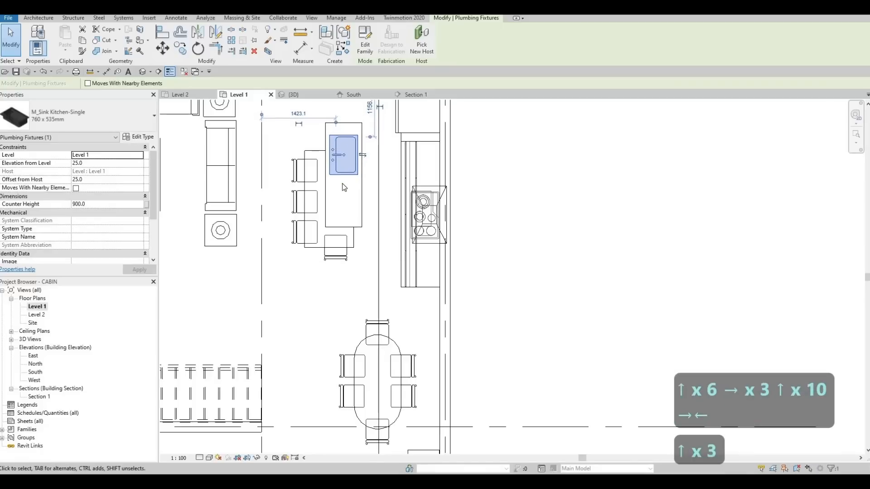
key(Down)
key(Up)
key(Up)
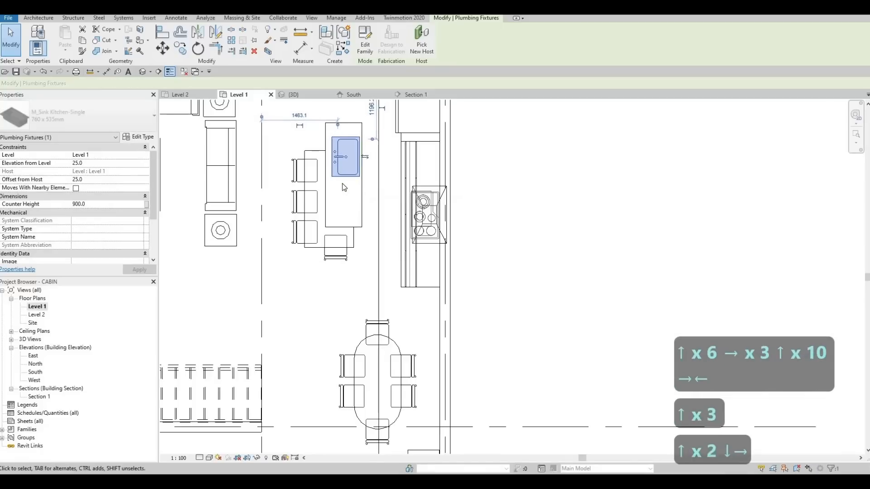
key(Down)
key(Right)
key(Left)
key(Escape)
key(Escape)
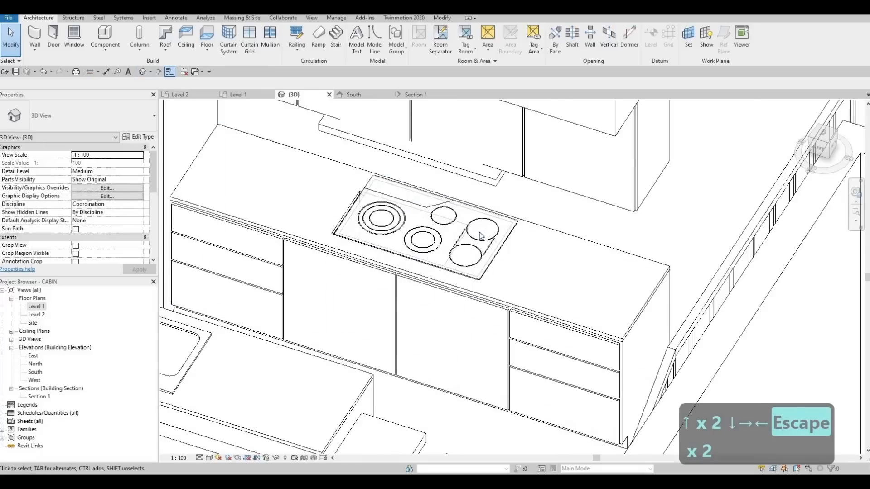
Open the kitchen island for in-place editing and, in the Level 1 plan, pick its countertop surface as the work plane
scroll(479, 234, down, 2)
shift+middle_drag(479, 234, 436, 267)
shift+middle_drag(485, 198, 437, 217)
middle_drag(540, 175, 405, 255)
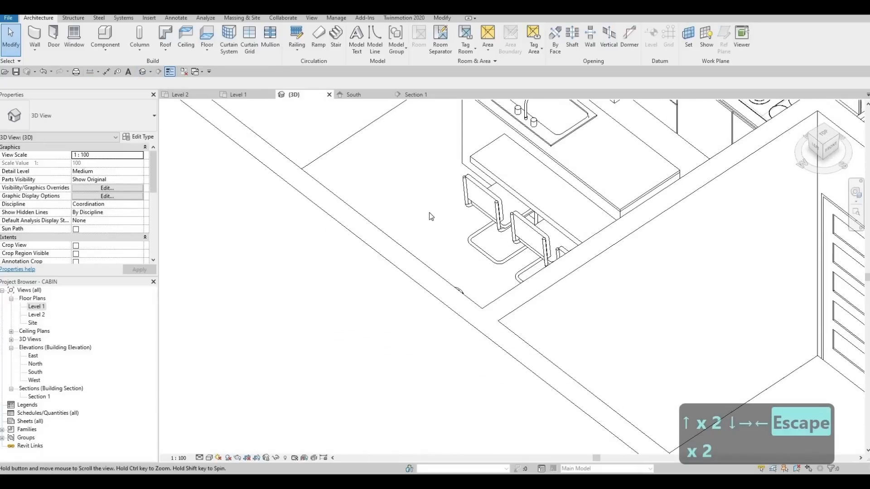
middle_drag(528, 149, 404, 214)
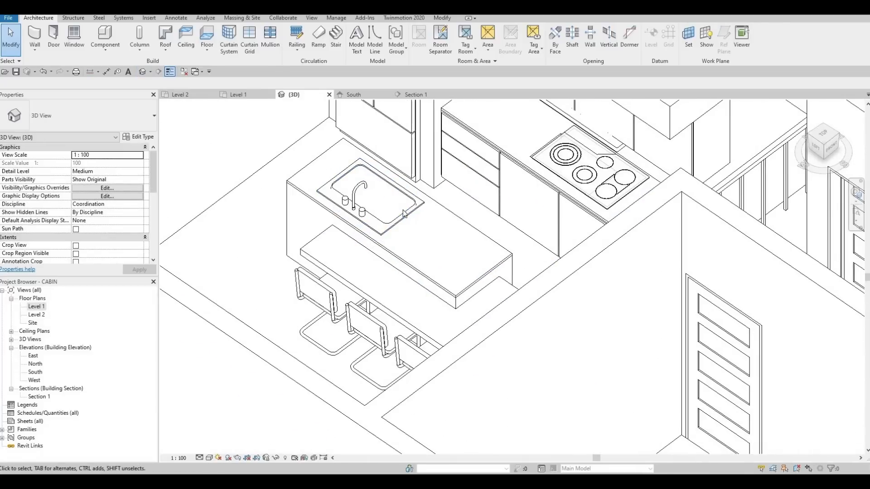
click(451, 216)
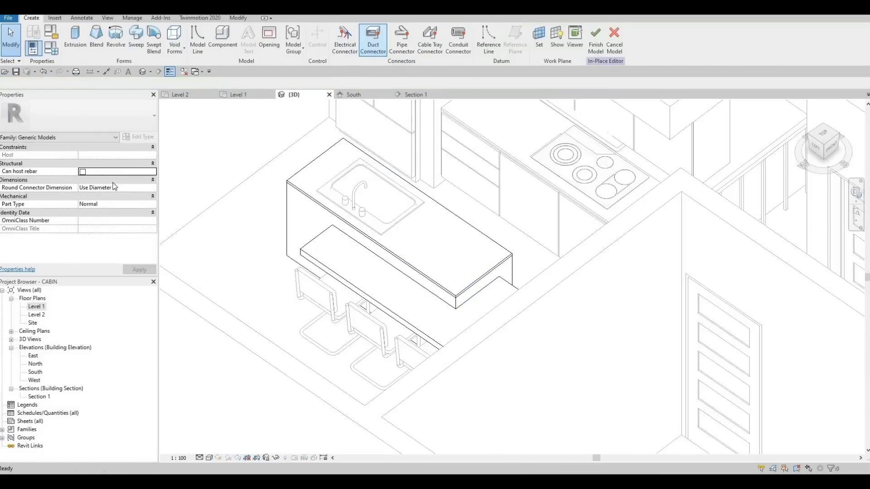
double_click(38, 308)
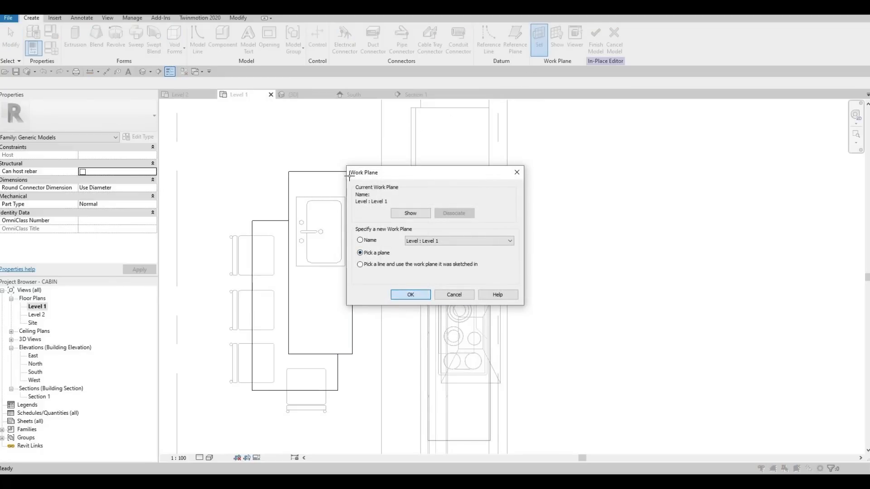
key(Return)
click(326, 181)
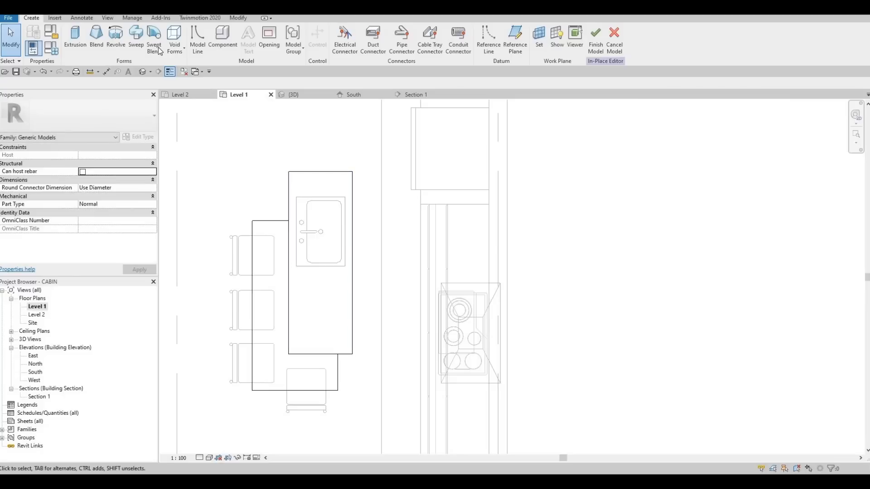
Create a rectangular void extrusion on the island countertop around the sink basin, about 383 by 684 mm
click(175, 45)
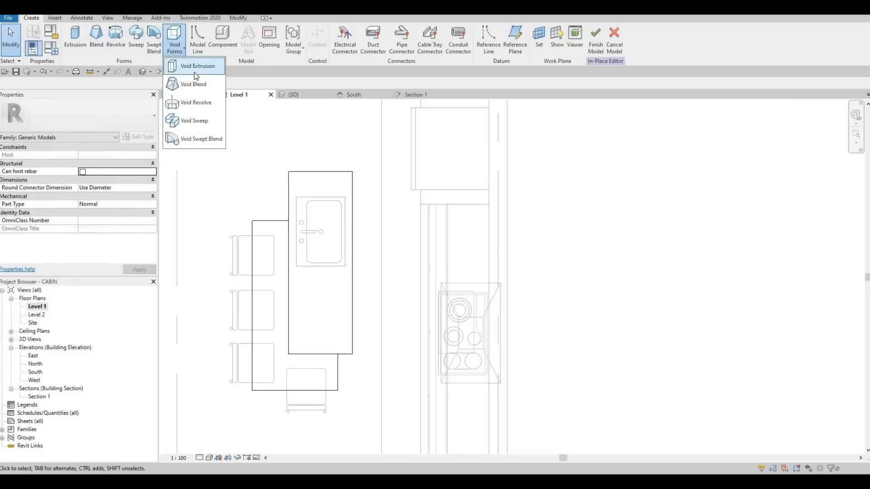
click(197, 65)
scroll(321, 188, up, 2)
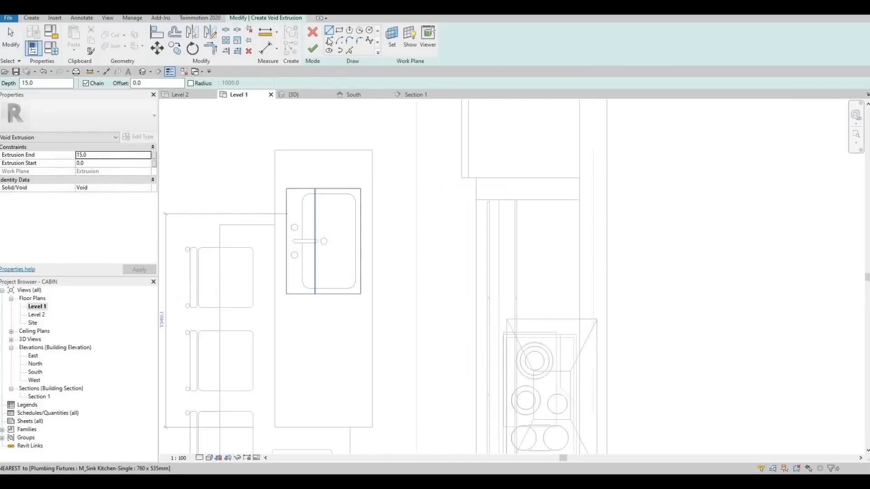
scroll(335, 188, up, 2)
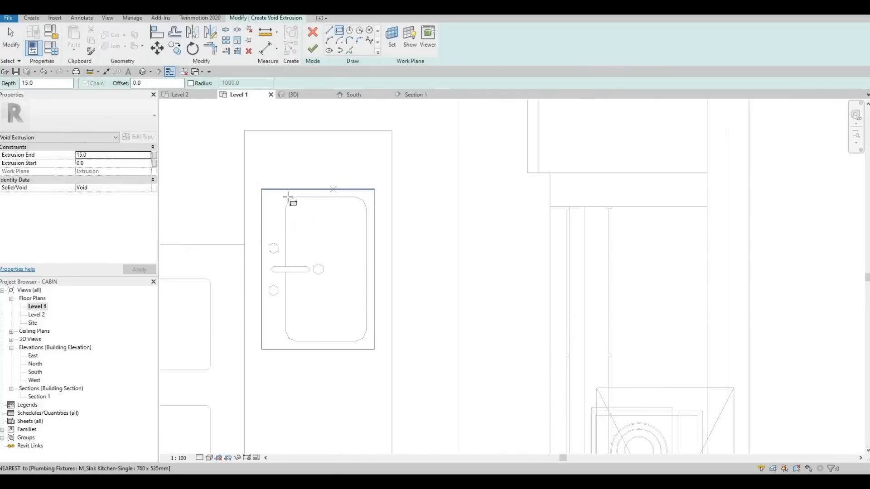
click(285, 197)
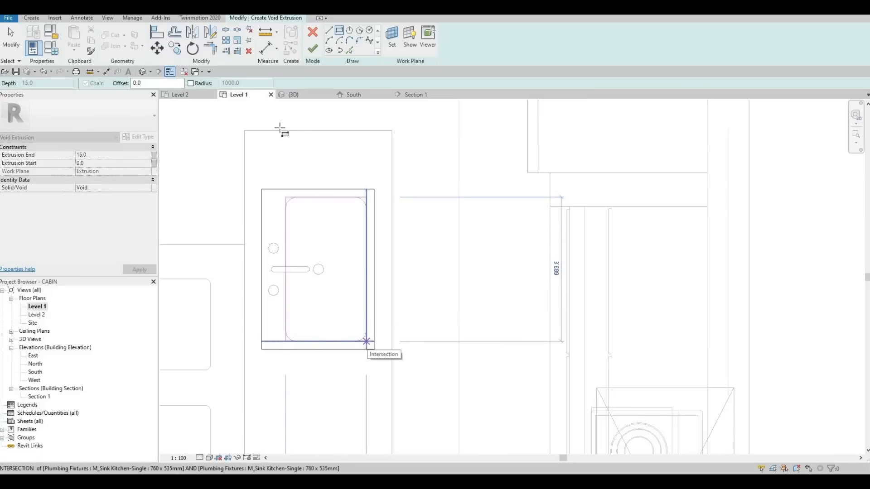
click(366, 341)
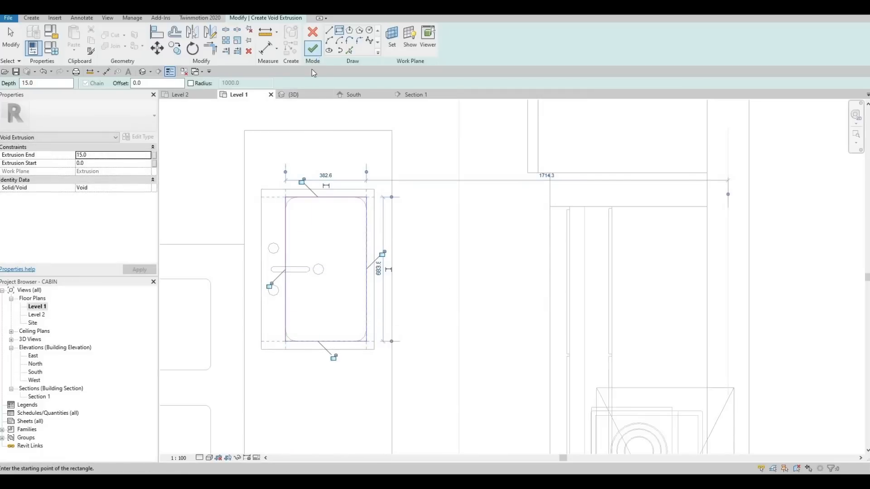
click(312, 50)
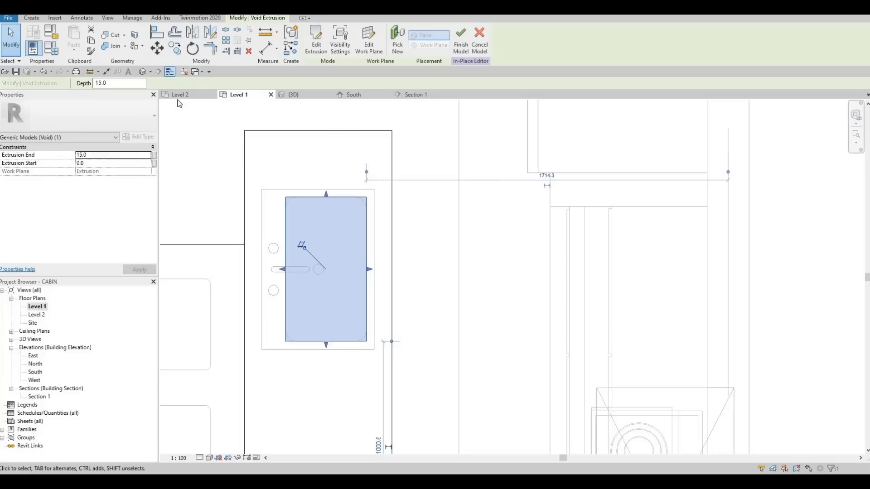
In the 3D view, stretch the void downwards through the countertop to an extrusion end of about 40 mm
click(299, 94)
scroll(368, 197, up, 1)
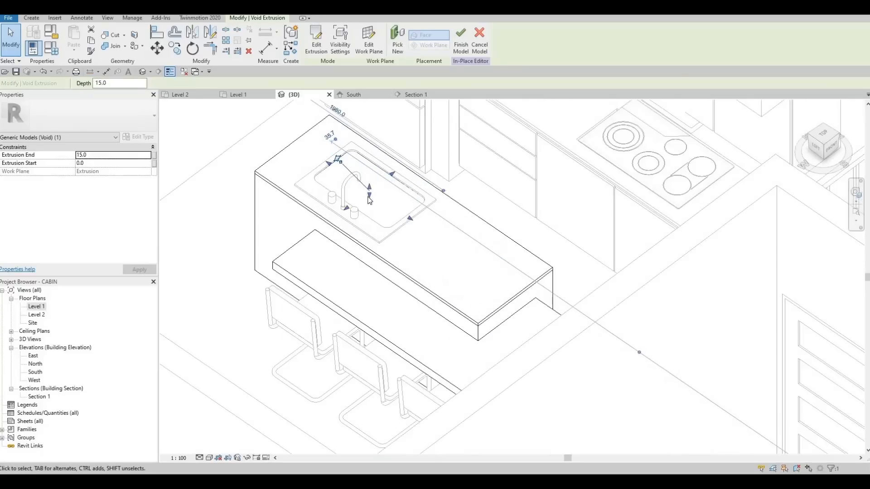
drag(369, 218, 390, 218)
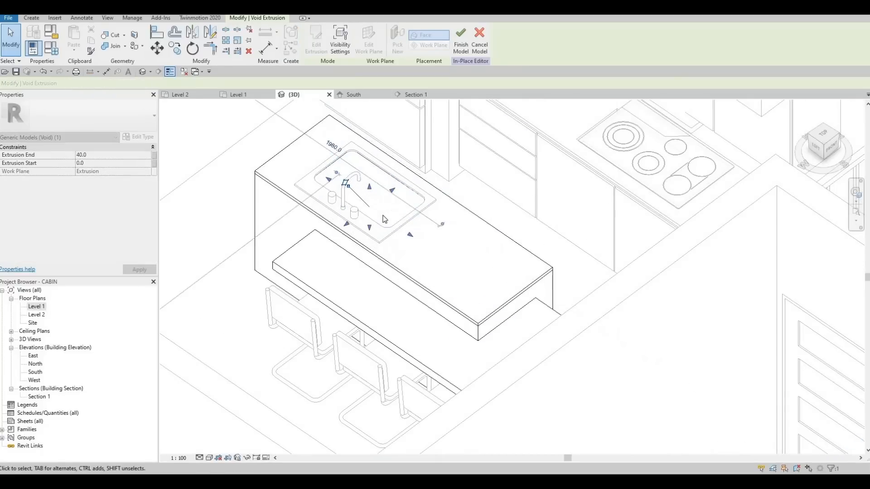
Cut the island's countertop and base with the sink void and finish the in-place model
click(116, 39)
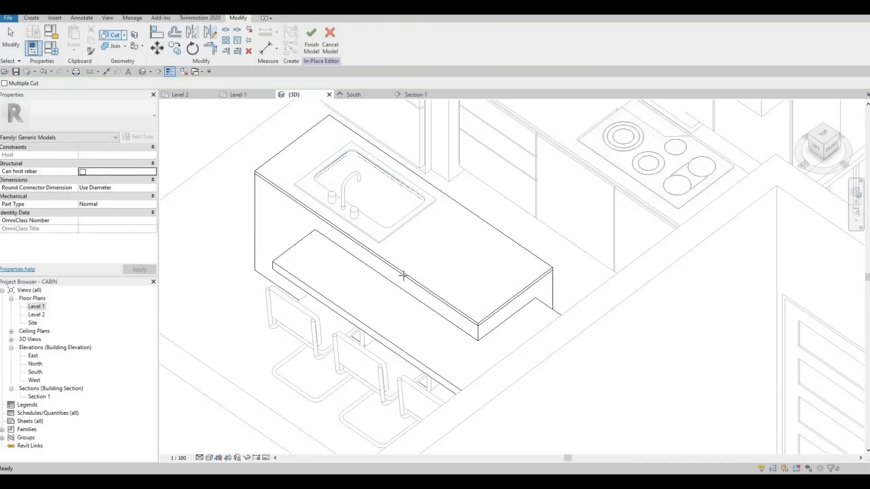
click(362, 253)
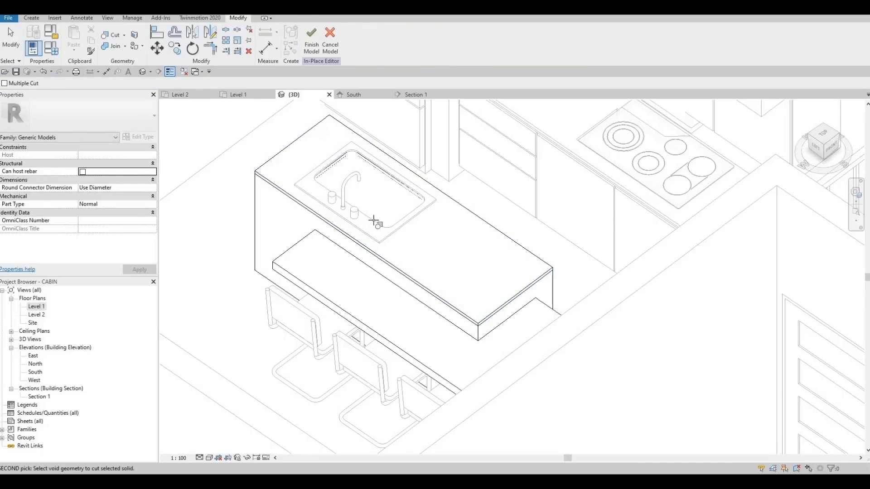
click(253, 190)
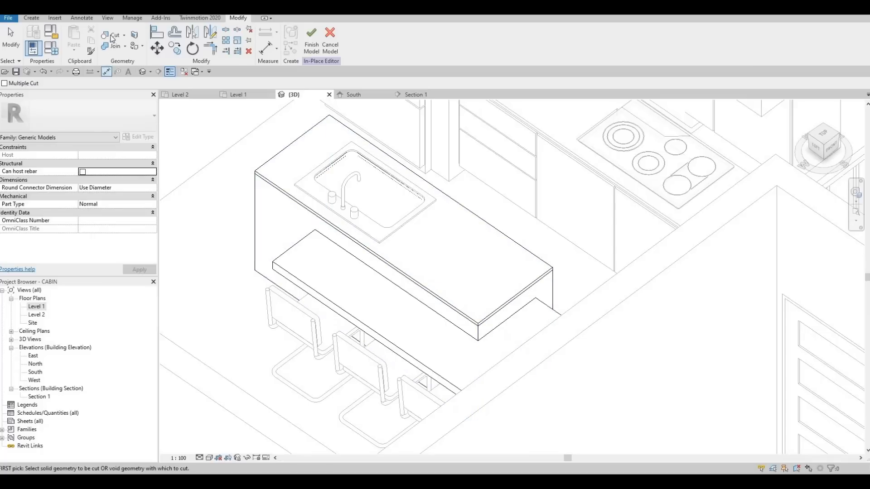
click(262, 204)
click(311, 47)
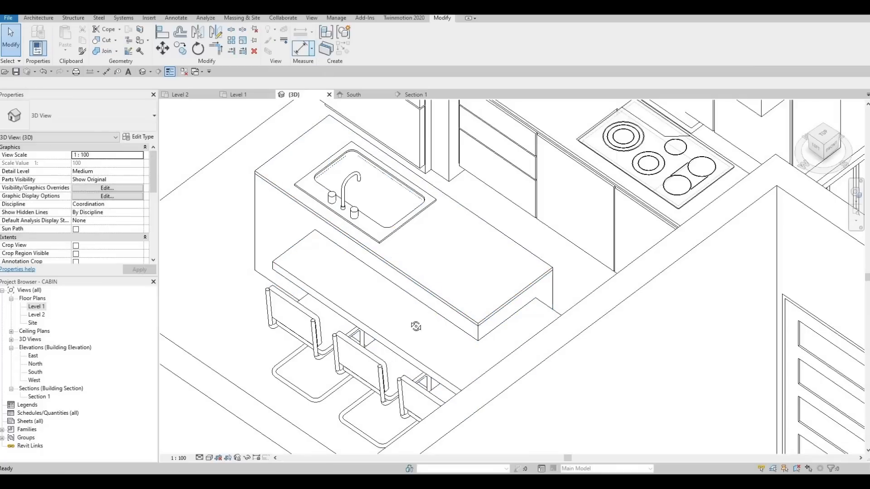
key(Escape)
middle_drag(376, 108, 384, 319)
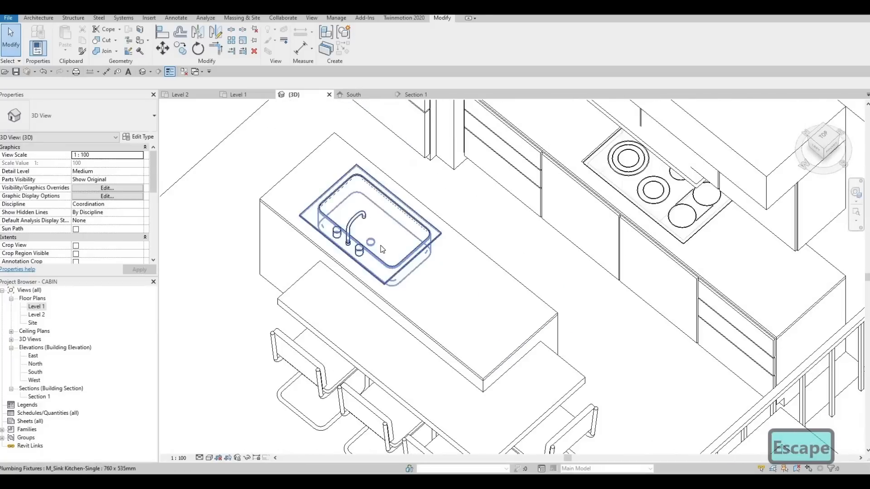
Reopen the kitchen island for in-place editing, cut its base extrusion with the sink void and finish the model
scroll(377, 272, up, 2)
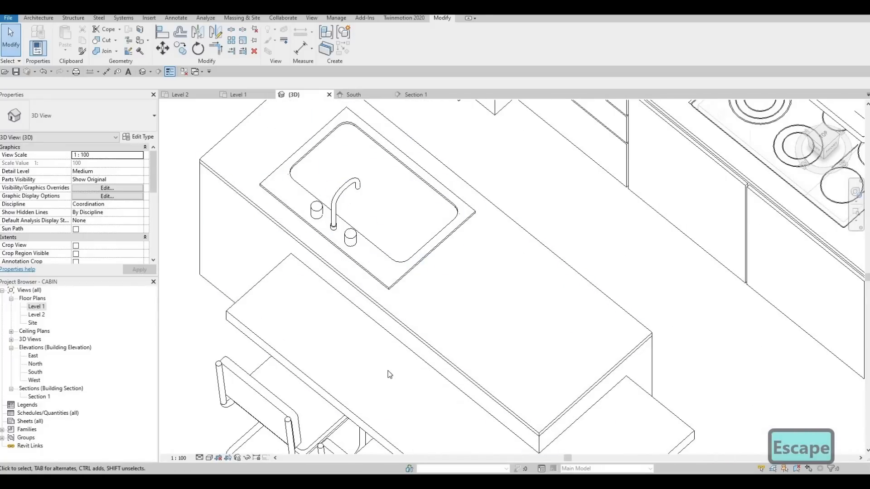
shift+middle_drag(388, 372, 394, 323)
middle_drag(379, 412, 393, 281)
middle_drag(393, 327, 395, 269)
scroll(395, 269, down, 3)
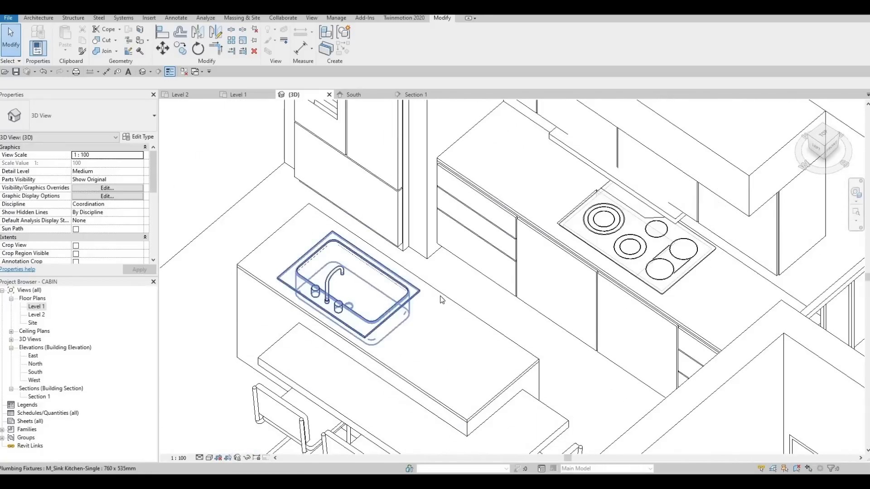
click(382, 113)
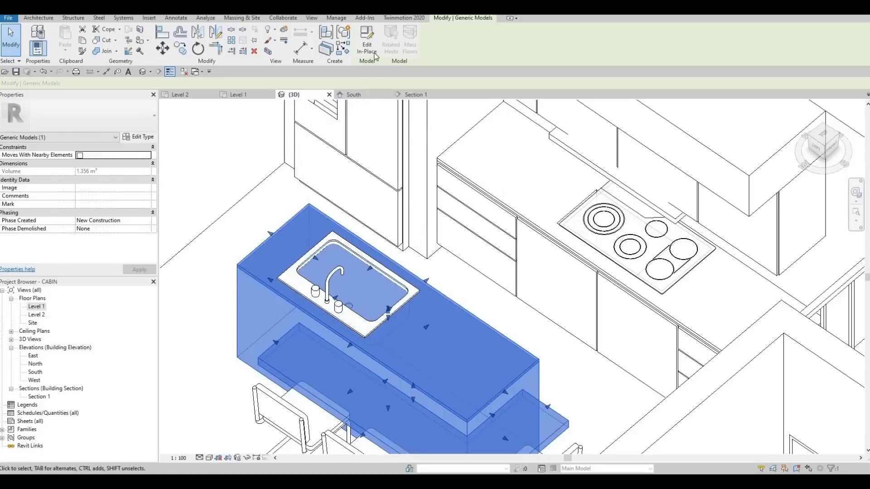
click(373, 54)
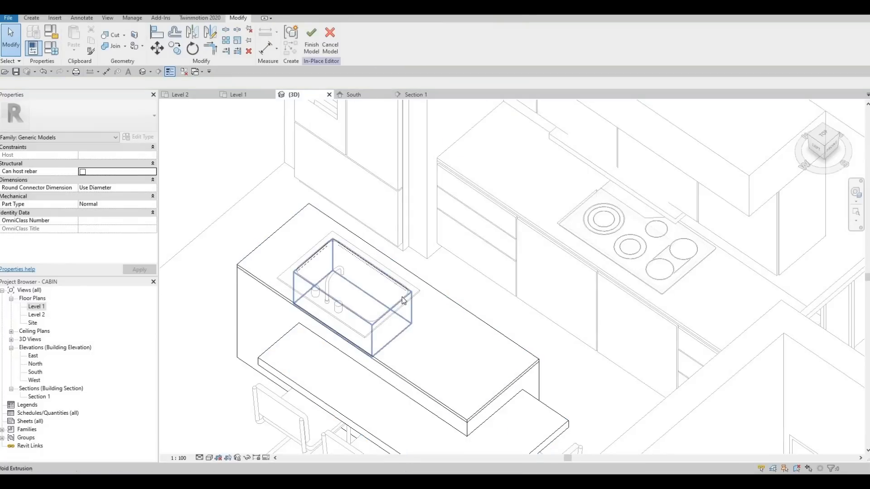
click(403, 300)
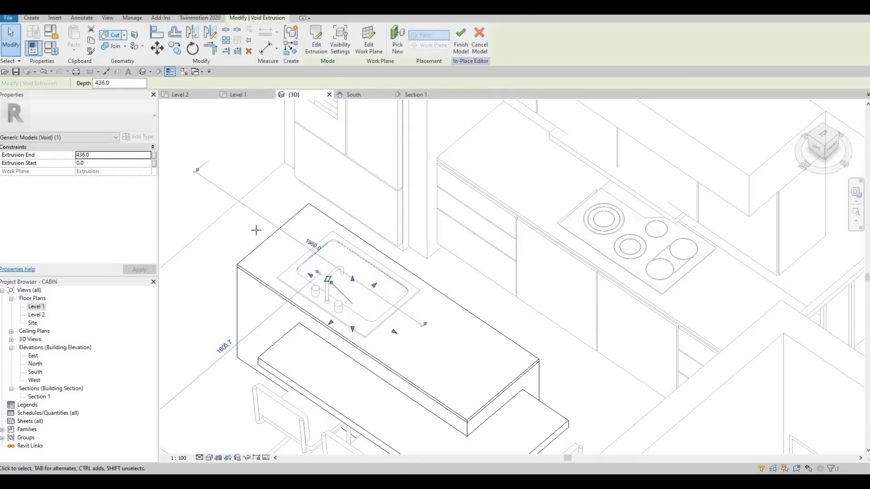
click(239, 290)
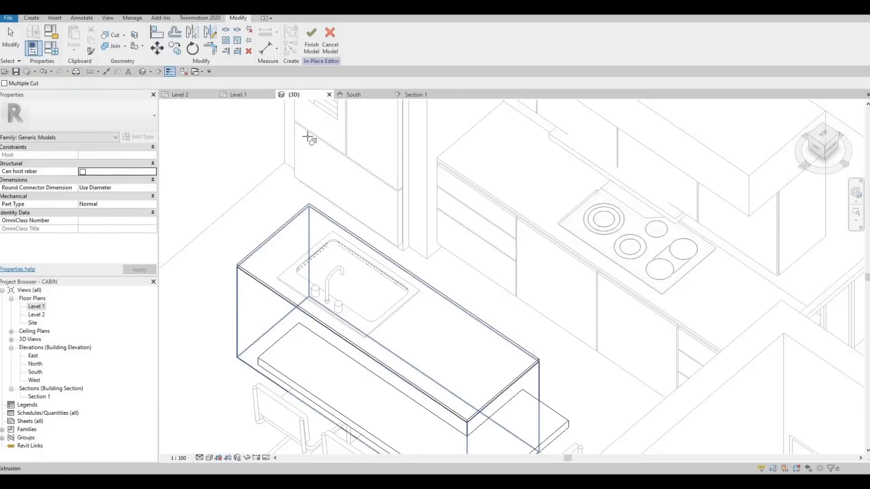
click(311, 46)
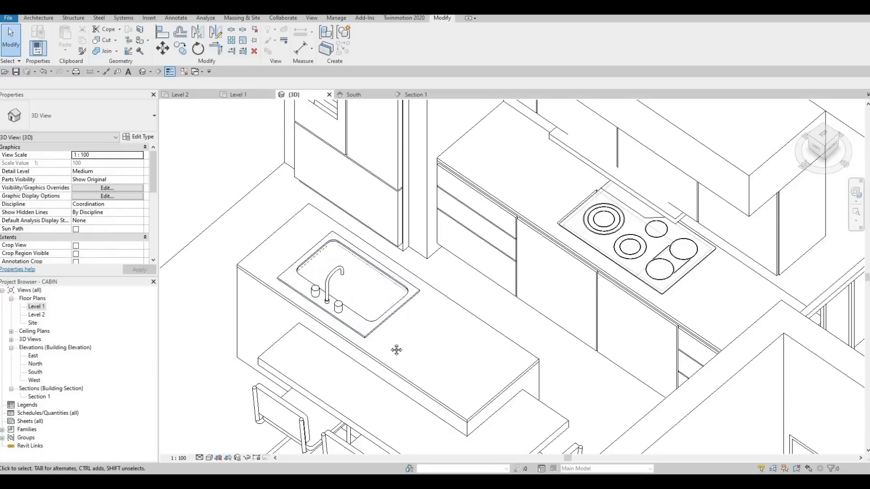
Inspect the sink opening in the island's countertop and base in the 3D view
shift+middle_drag(396, 349, 438, 320)
scroll(457, 281, up, 1)
middle_drag(327, 431, 529, 151)
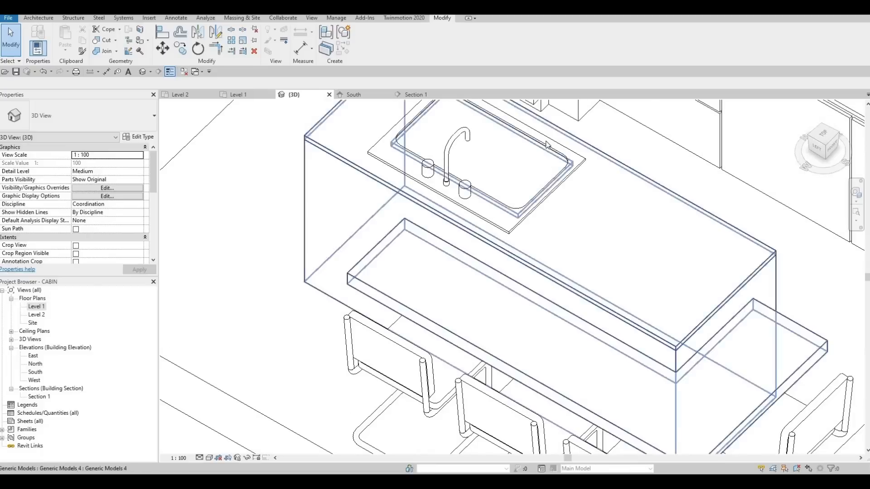
click(545, 144)
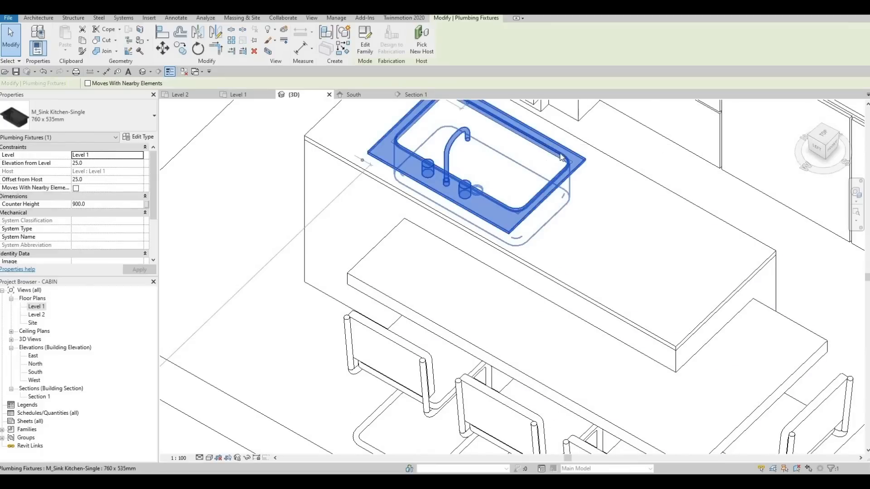
key(Escape)
key(Escape)
click(551, 201)
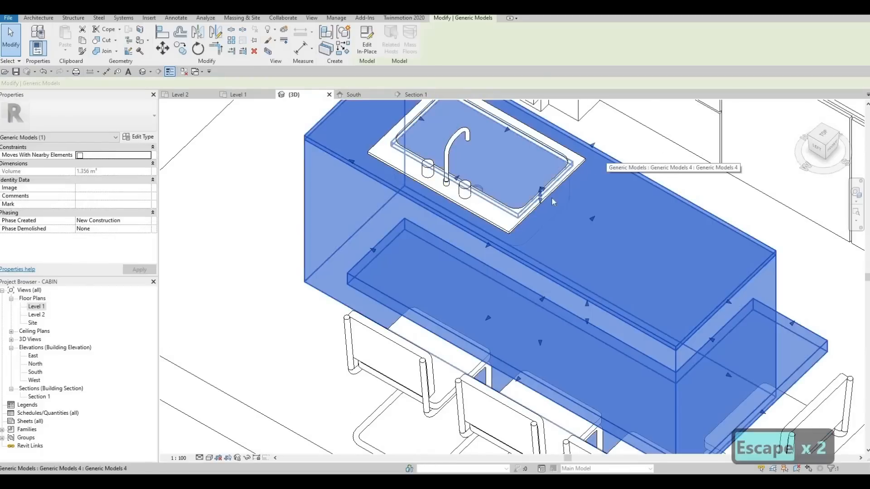
key(Escape)
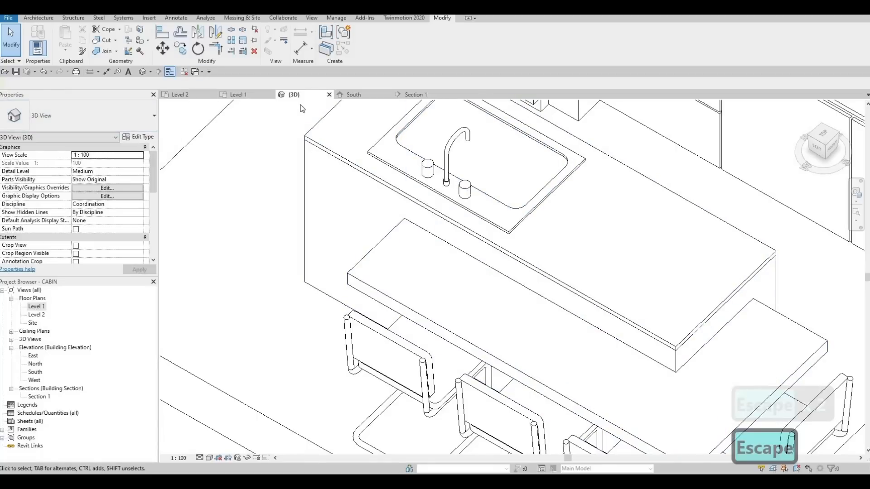
scroll(349, 227, down, 3)
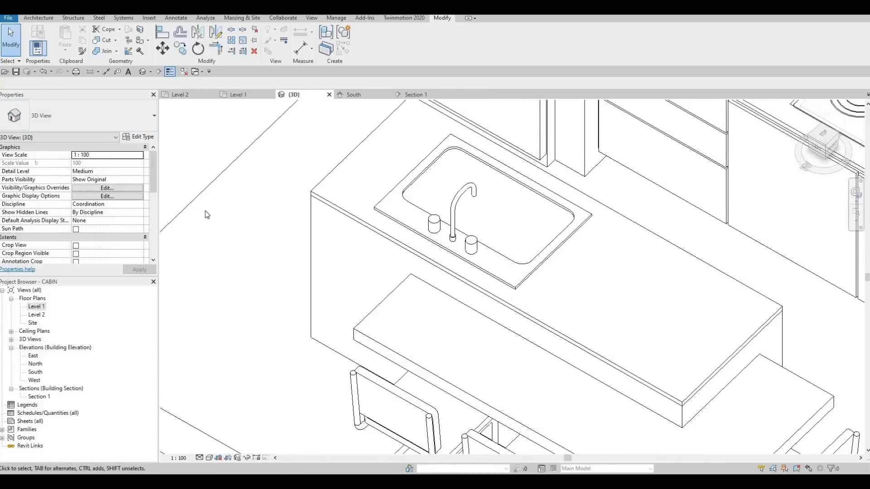
scroll(352, 352, down, 5)
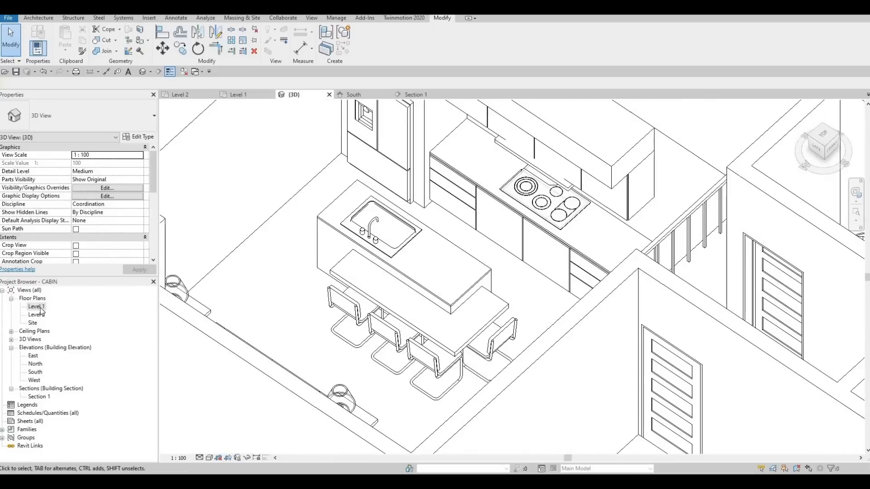
Open the Level 1 plan and examine the exterior wall behind the armchairs and refrigerator
middle_drag(348, 275, 396, 225)
scroll(396, 225, down, 6)
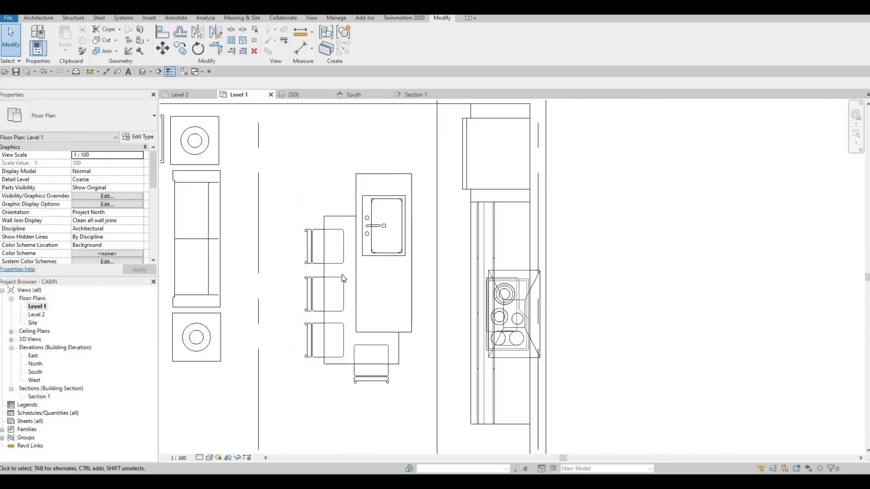
scroll(386, 242, up, 1)
scroll(412, 220, down, 4)
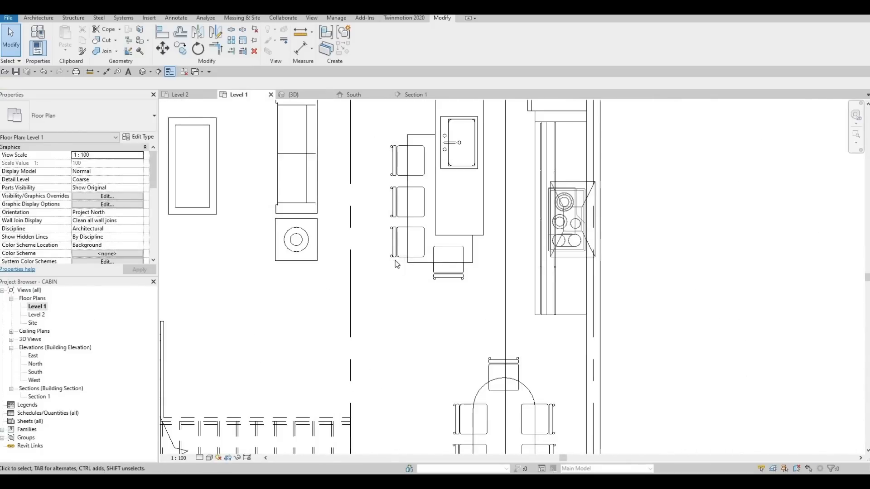
scroll(382, 278, down, 2)
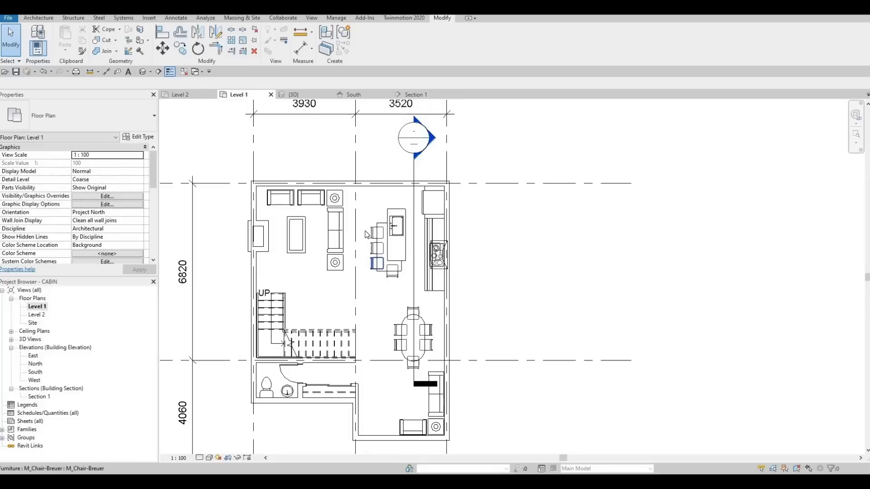
middle_drag(365, 239, 364, 226)
scroll(364, 230, down, 3)
scroll(354, 228, up, 2)
middle_drag(279, 181, 270, 243)
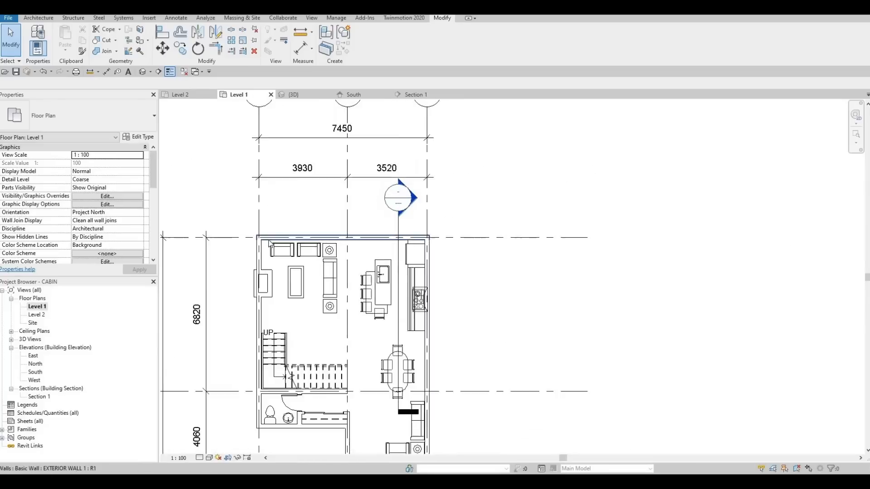
scroll(339, 231, up, 2)
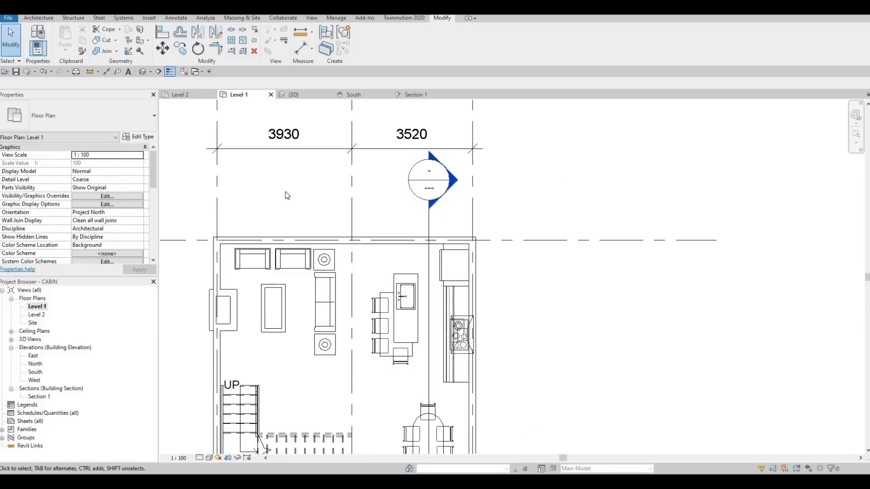
middle_drag(273, 220, 272, 205)
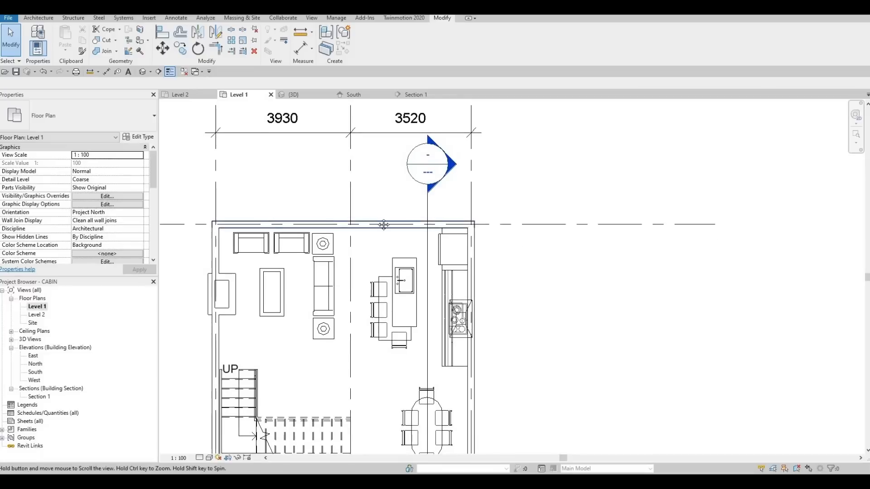
middle_drag(383, 223, 392, 206)
middle_drag(323, 196, 374, 190)
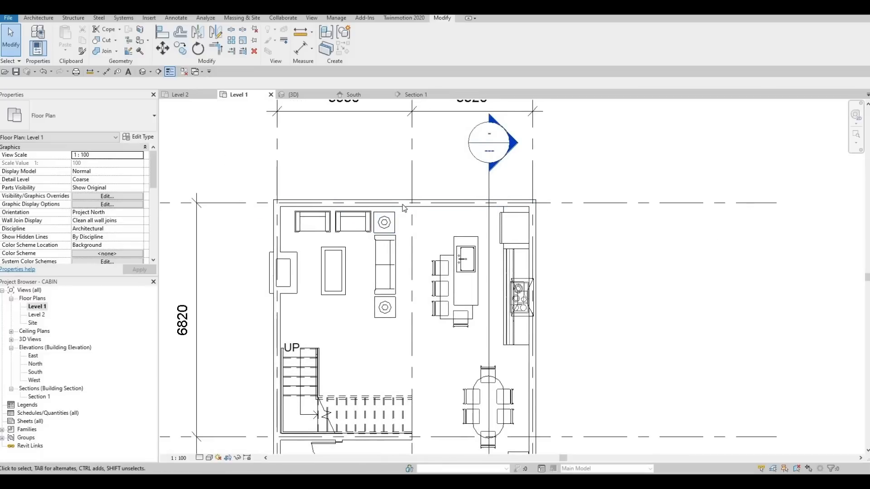
Draw a Storefront curtain wall 6800 mm long from Level 1 up to Level 2, within the exterior wall behind the armchairs and refrigerator
click(40, 18)
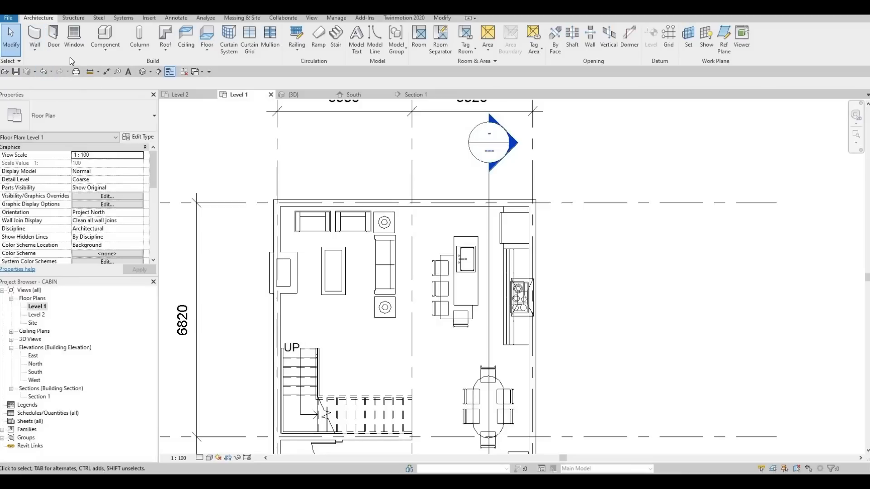
click(36, 46)
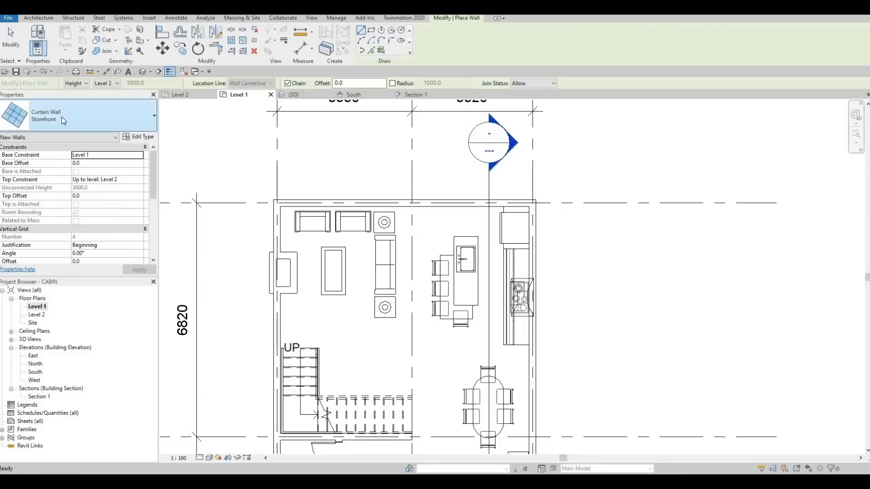
click(82, 116)
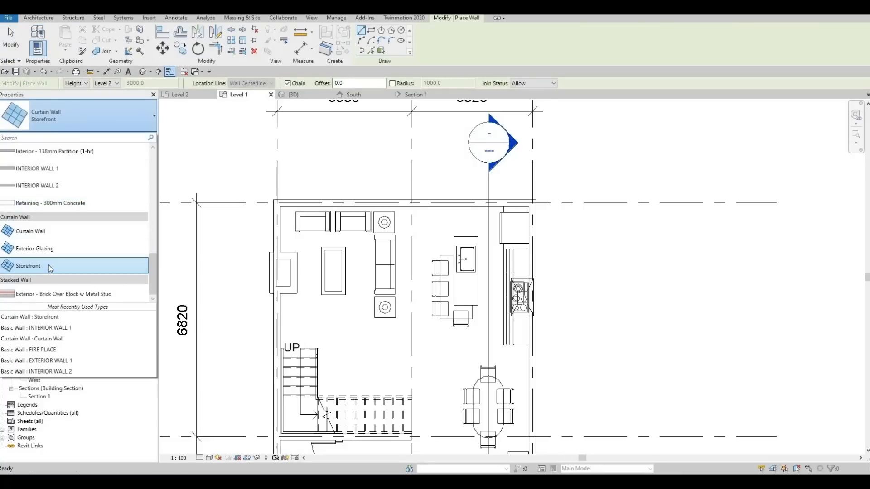
click(374, 196)
scroll(336, 195, up, 3)
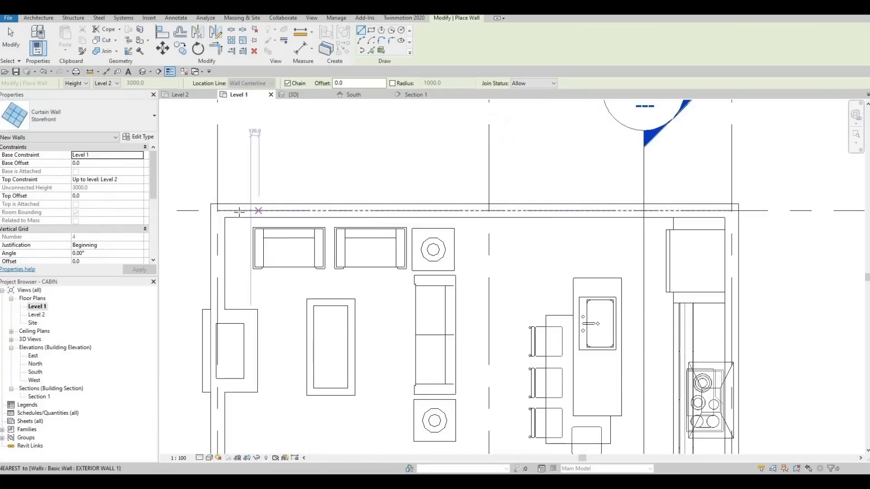
click(238, 211)
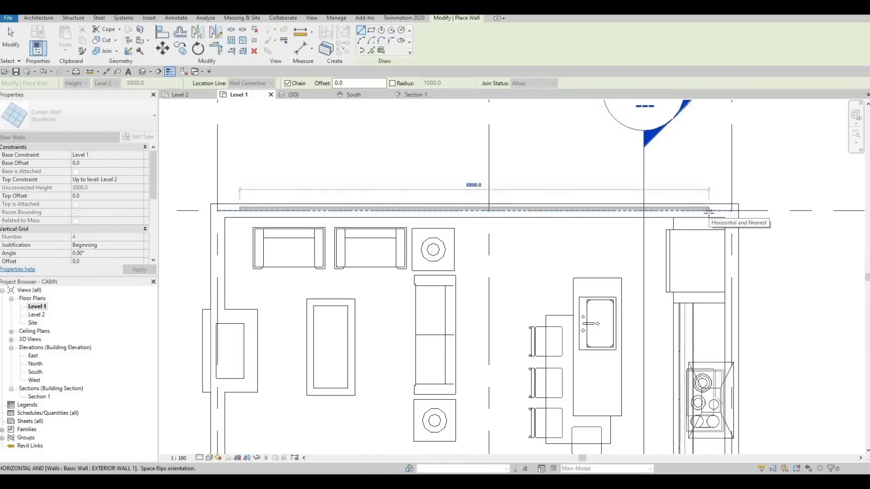
click(643, 253)
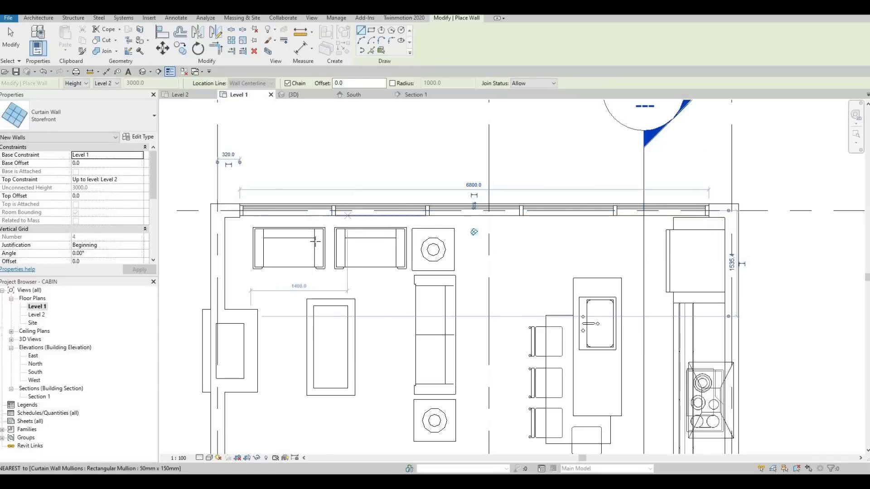
key(Escape)
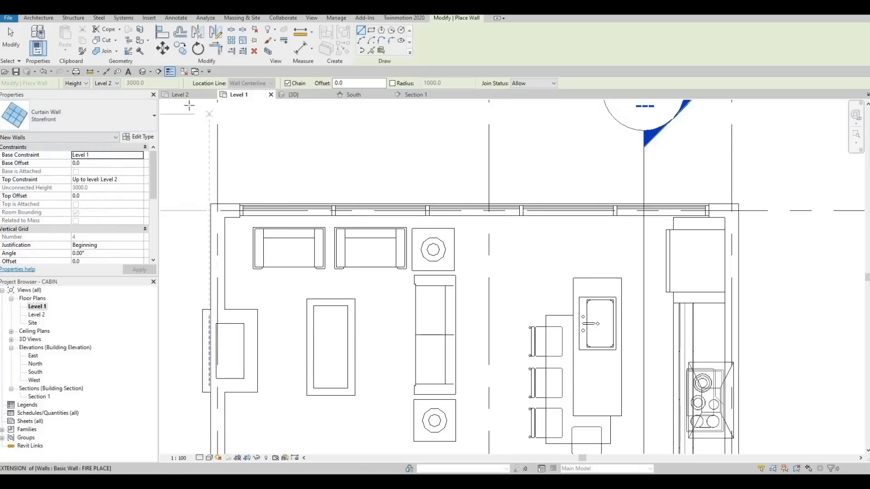
In the 3D view, delete the Level 2 exterior wall directly above the storefront glazing
click(143, 72)
scroll(504, 169, up, 5)
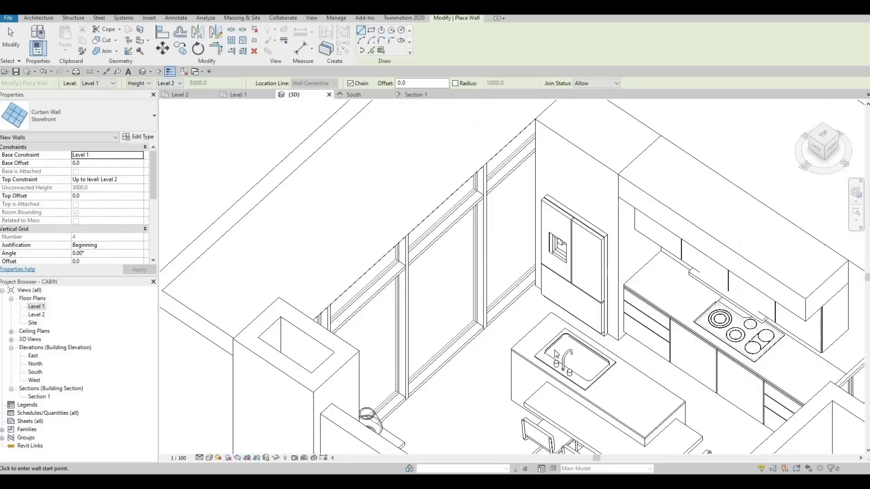
shift+middle_drag(504, 169, 429, 325)
scroll(430, 147, down, 2)
scroll(350, 248, down, 2)
middle_drag(394, 412, 437, 271)
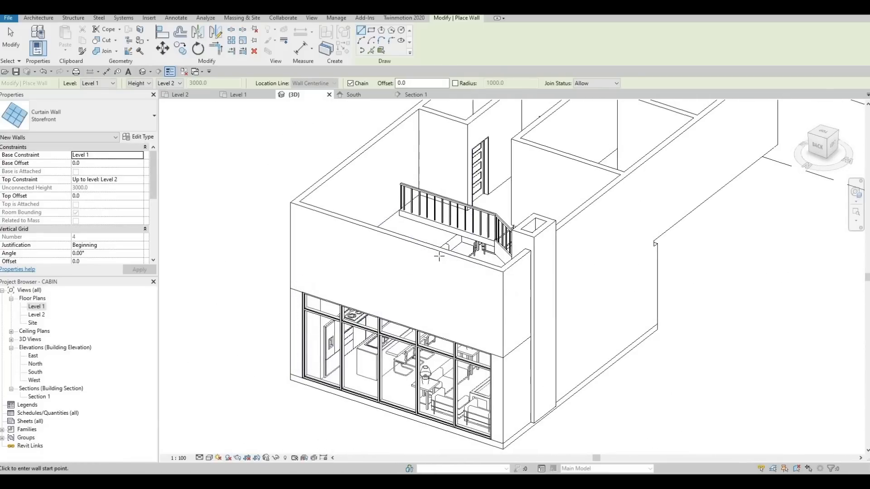
key(Escape)
click(406, 282)
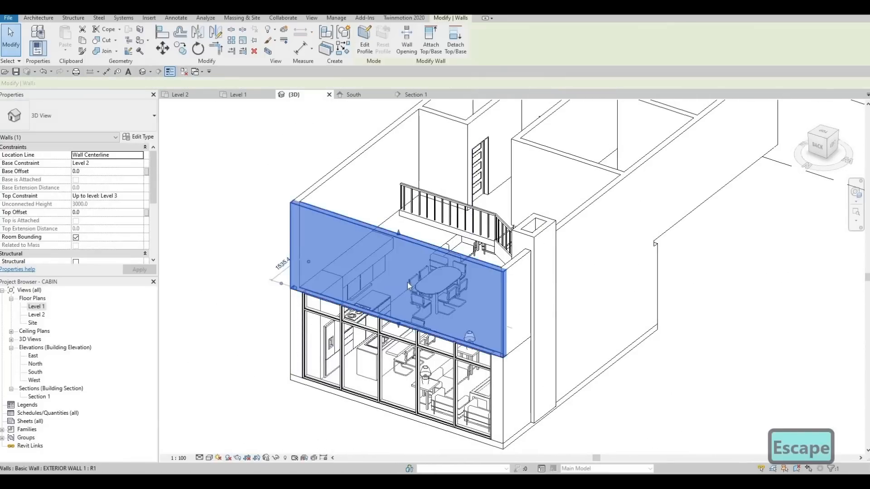
key(Delete)
key(Escape)
key(Escape)
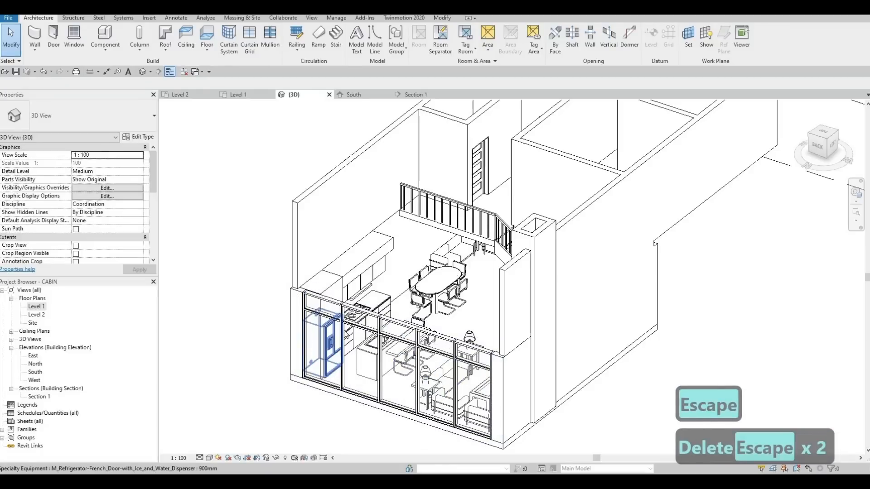
Start a roof by footprint in the Level 1 plan and place it on Level 3
scroll(278, 353, down, 2)
middle_drag(475, 227, 466, 254)
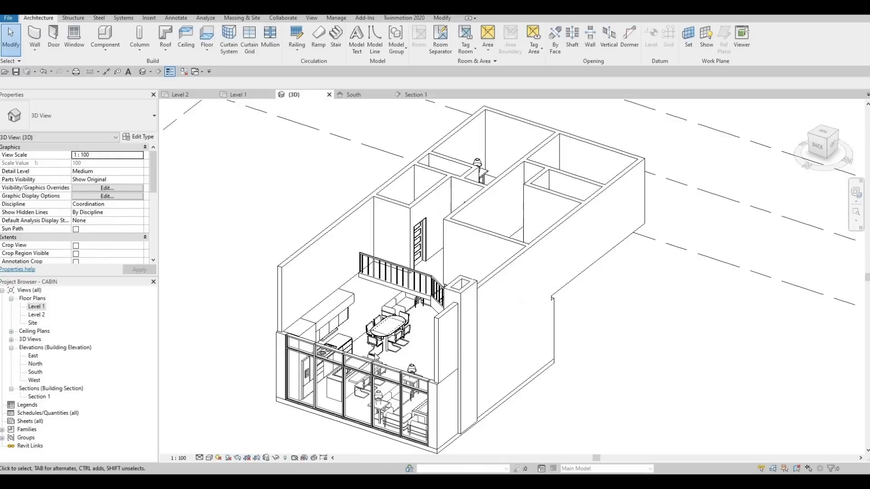
shift+middle_drag(375, 354, 373, 358)
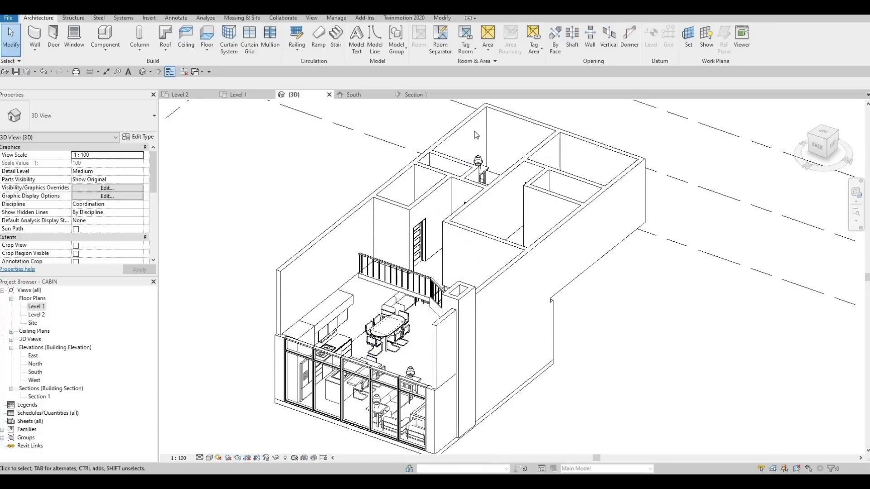
double_click(35, 308)
scroll(259, 194, down, 2)
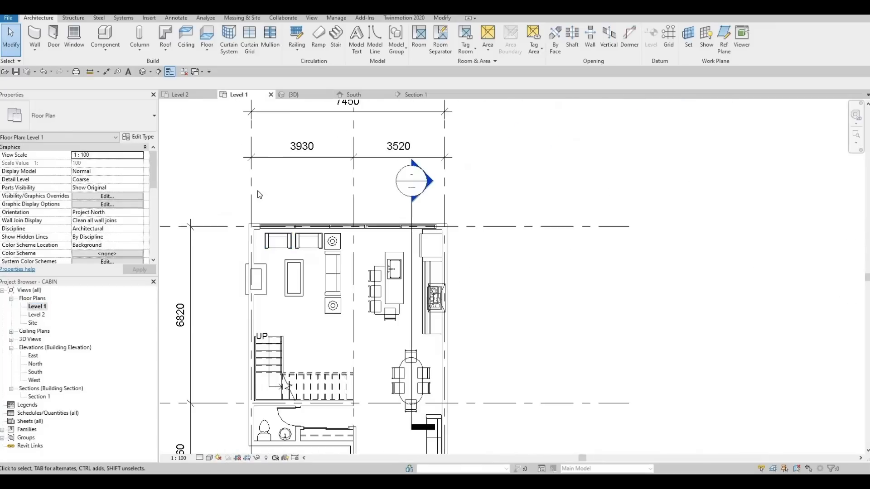
scroll(259, 172, down, 2)
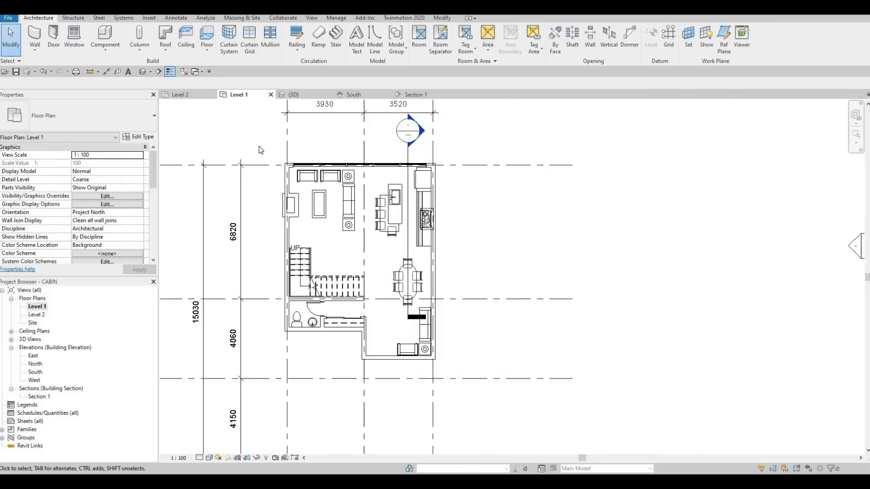
click(164, 36)
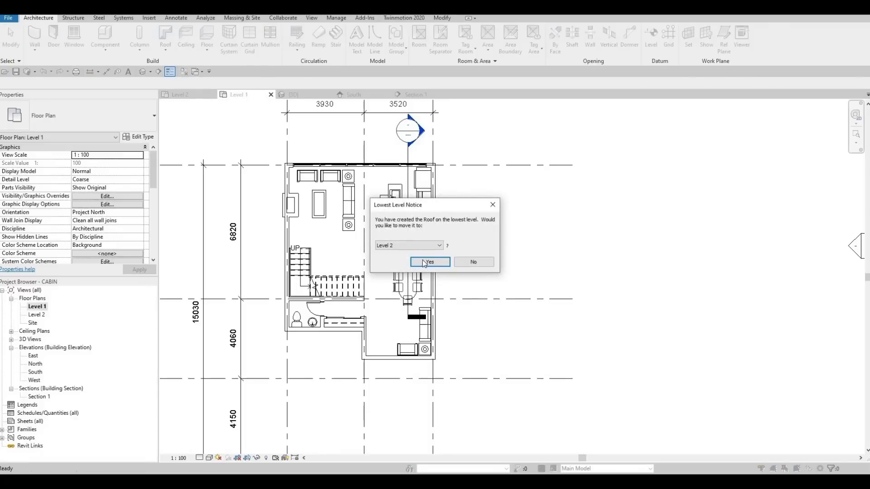
click(402, 246)
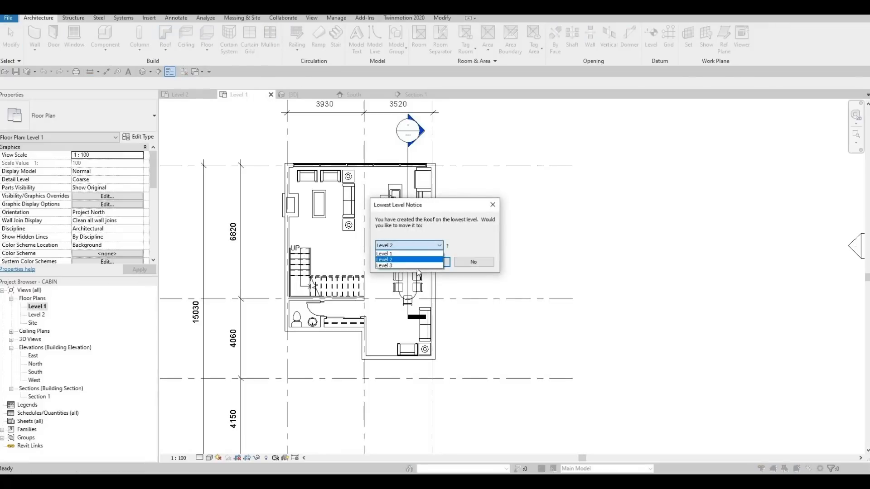
click(438, 266)
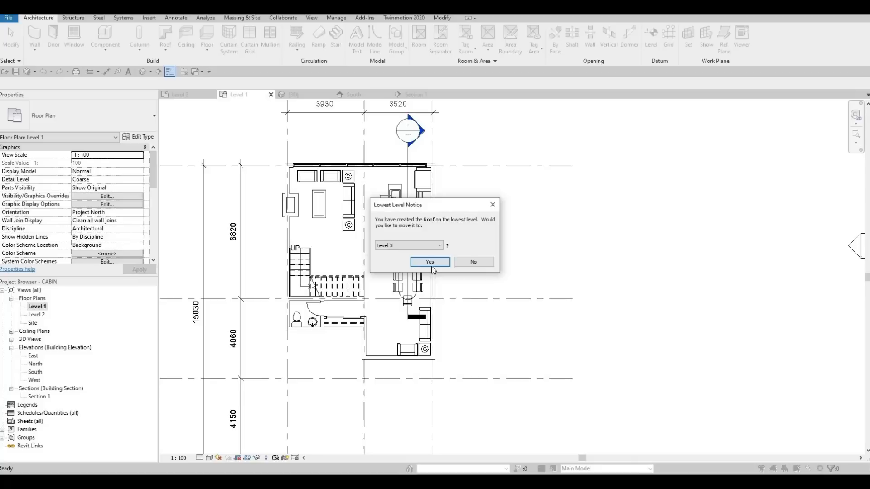
key(Return)
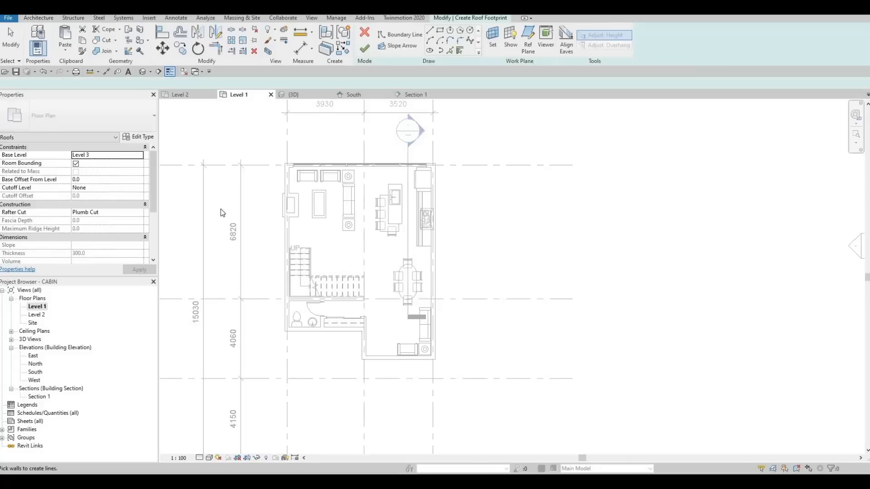
Duplicate the Generic Roof - 300mm type as ROOF 1 and set its structure layer thickness to 200 mm
click(139, 137)
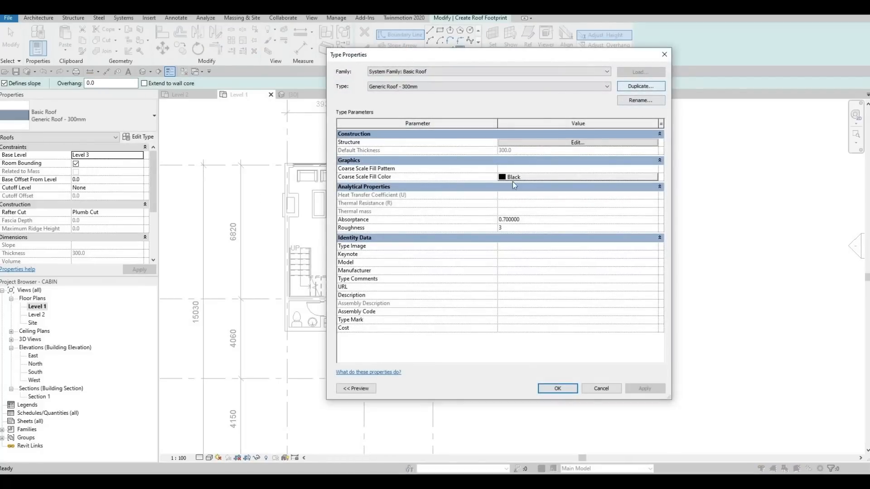
text(ROOF 1)
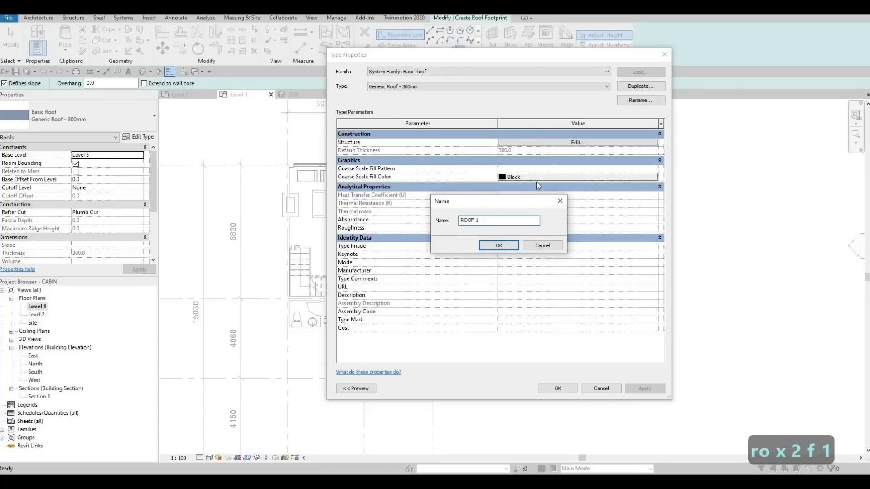
key(Return)
click(523, 142)
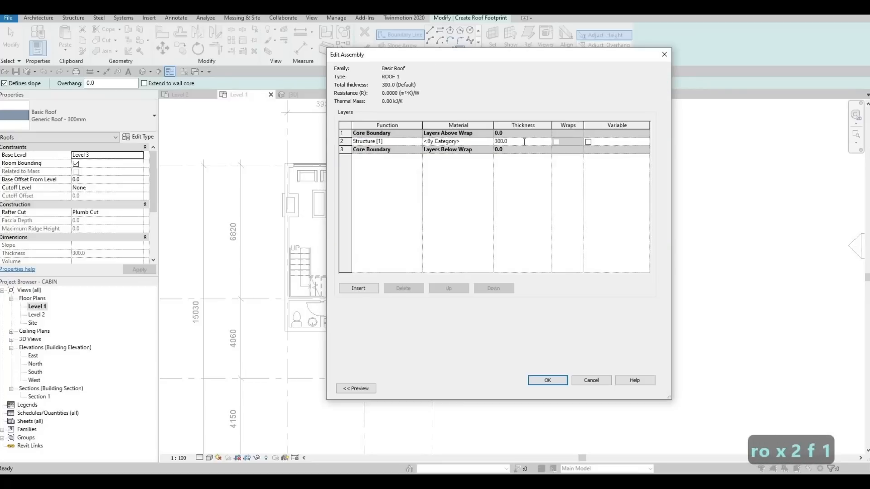
text(200)
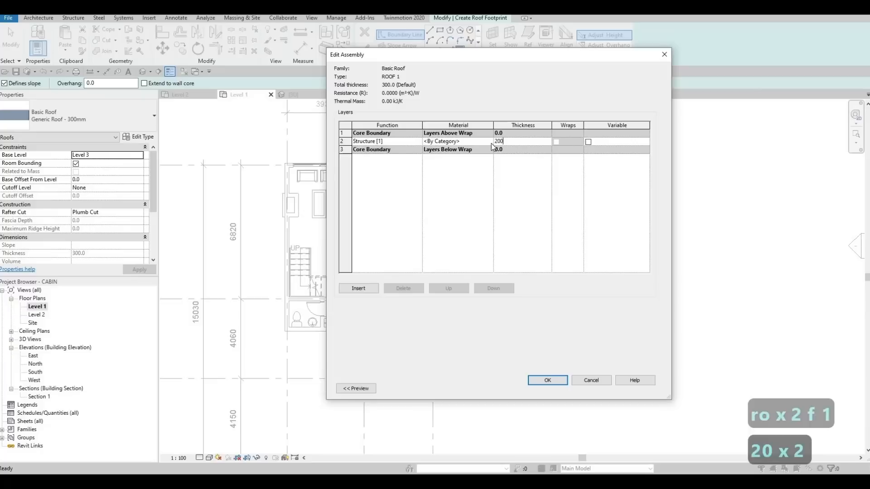
Assign the Aluminum, Anodized Blue metal from AEC Materials to ROOF 1's structure layer and accept the type settings
click(492, 144)
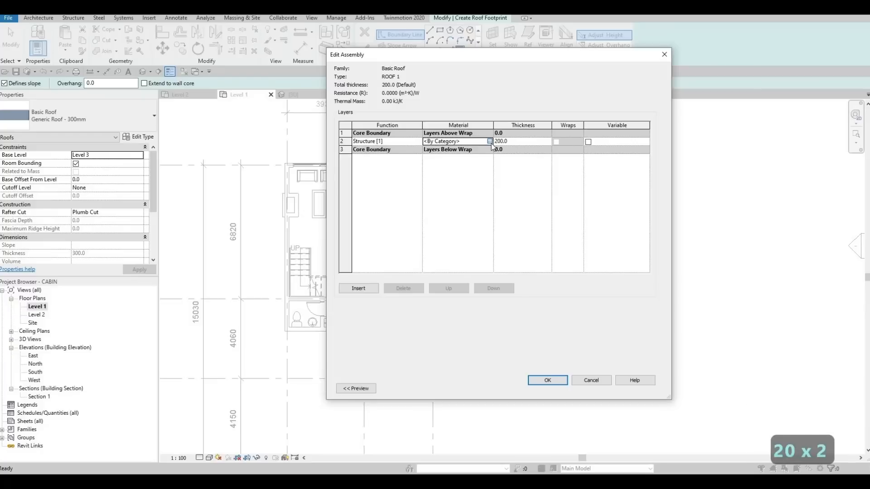
click(489, 141)
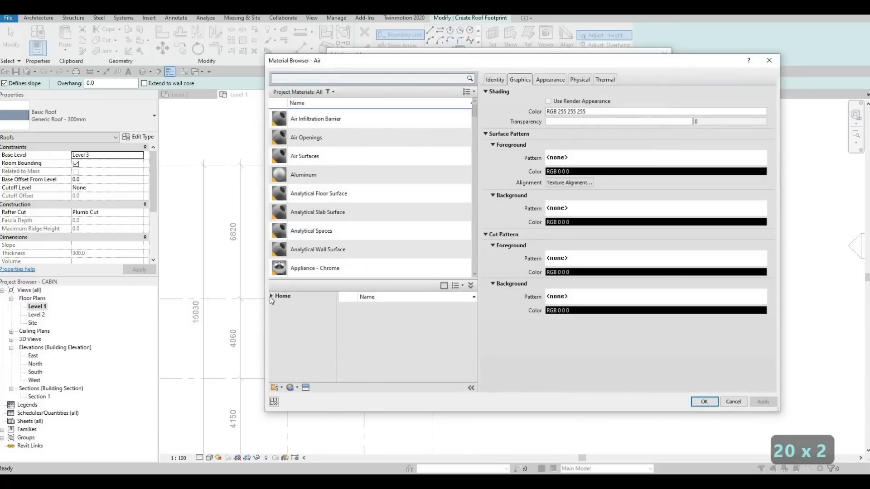
click(270, 297)
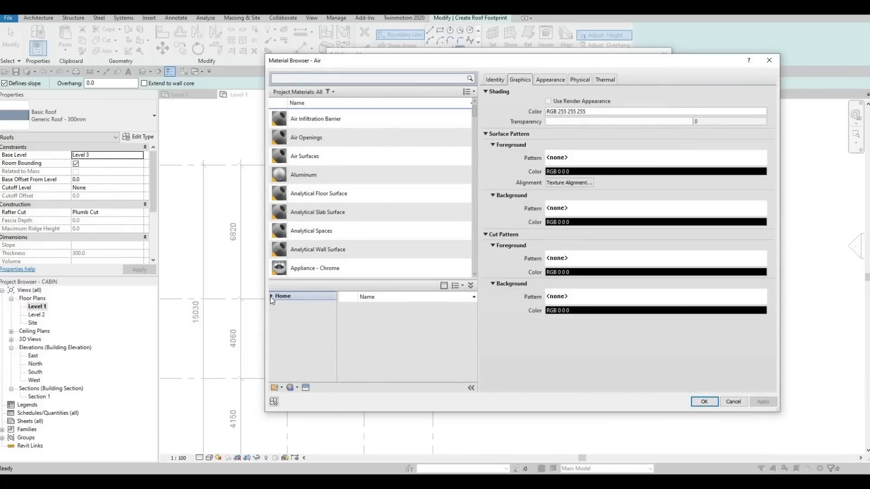
click(270, 297)
click(274, 313)
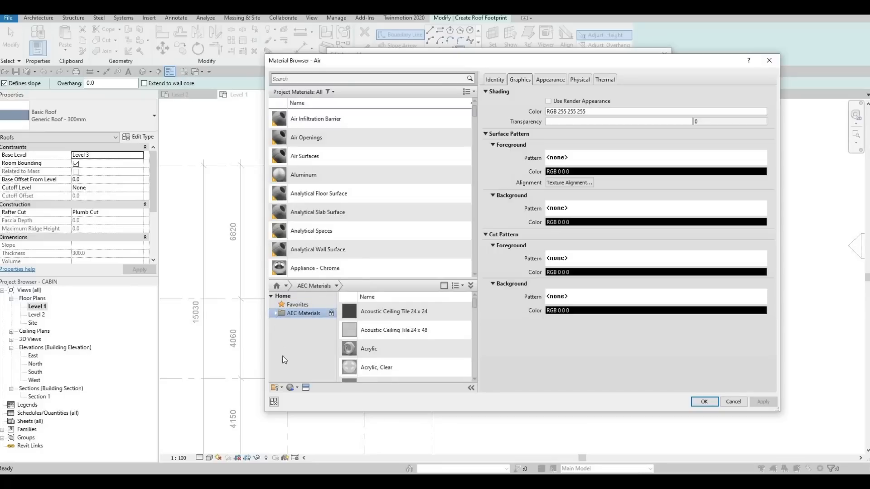
scroll(313, 364, down, 2)
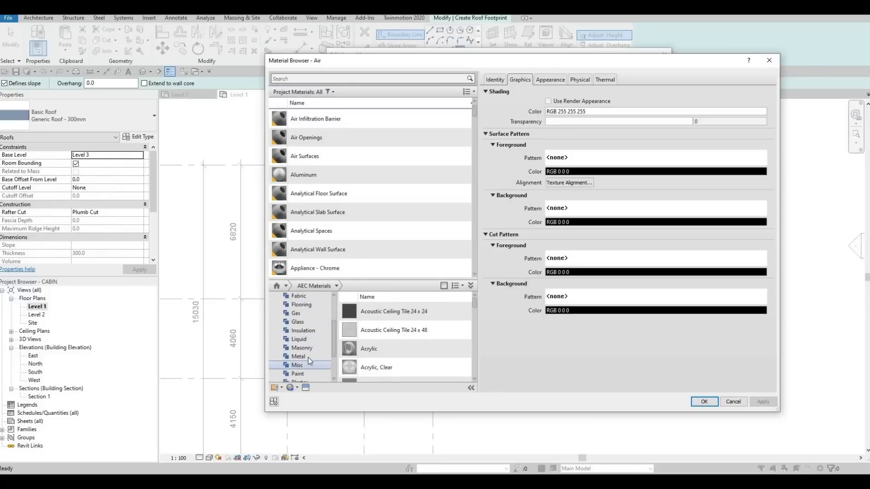
click(308, 357)
scroll(457, 345, down, 1)
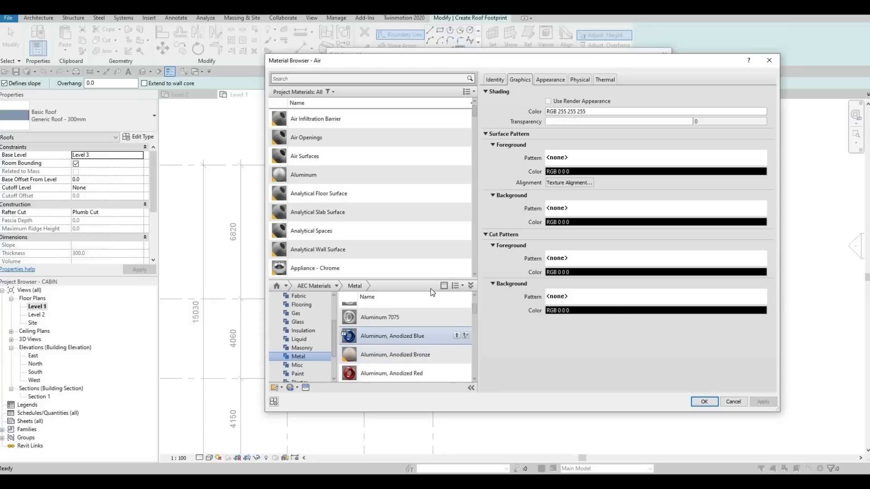
click(703, 402)
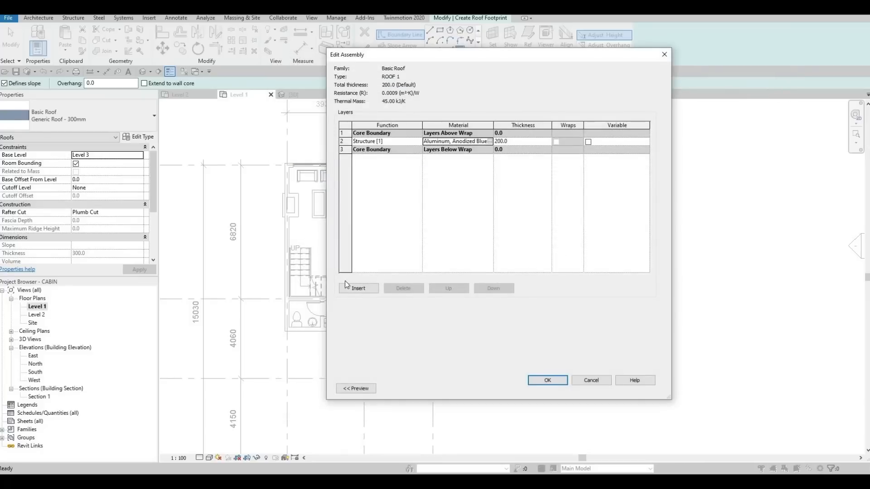
click(547, 380)
click(555, 388)
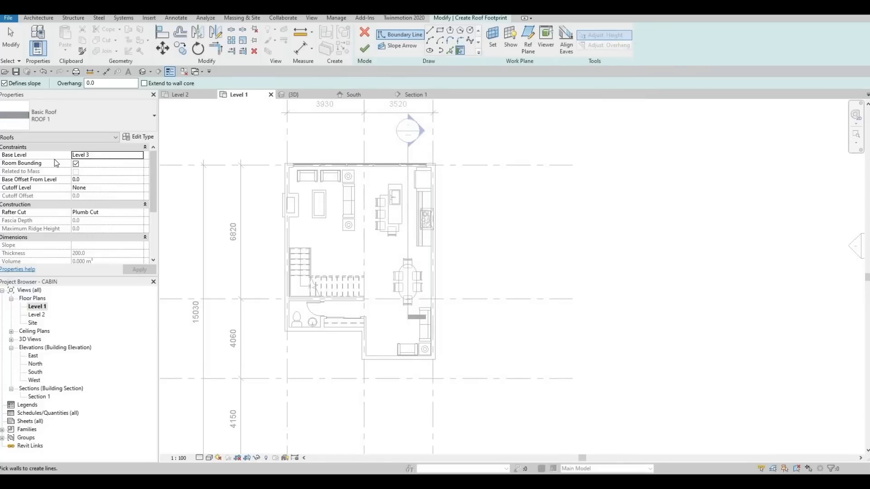
Select Level 3 as the roof's base level
click(141, 156)
click(140, 155)
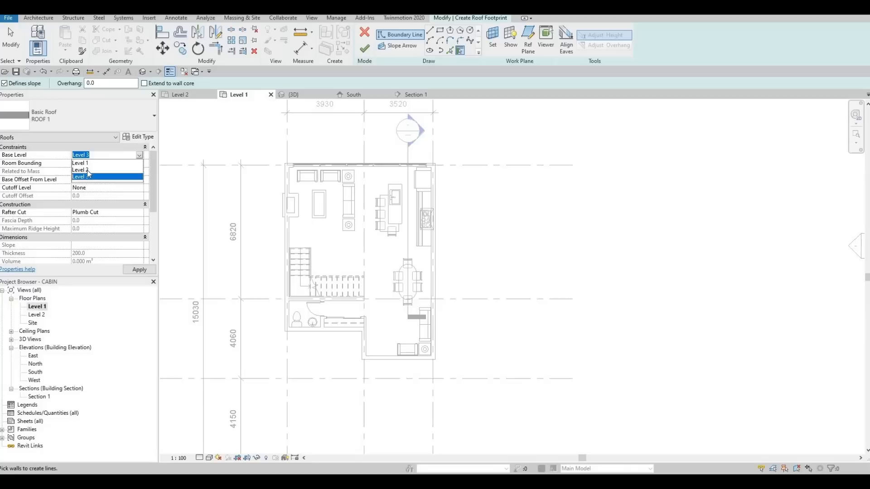
click(88, 174)
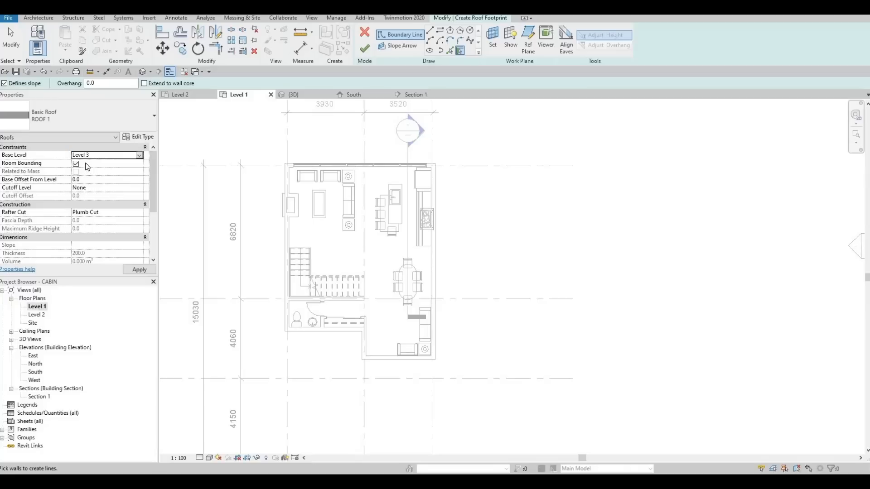
Sketch a rectangular roof boundary 7650 mm wide from the outer wall corner by the armchairs to the opposite outer corner by the night stand
click(442, 32)
scroll(263, 159, up, 5)
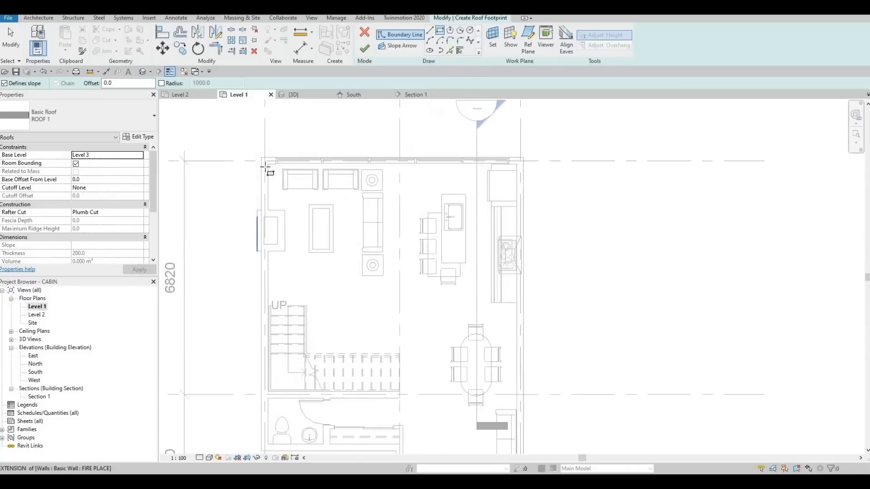
click(265, 178)
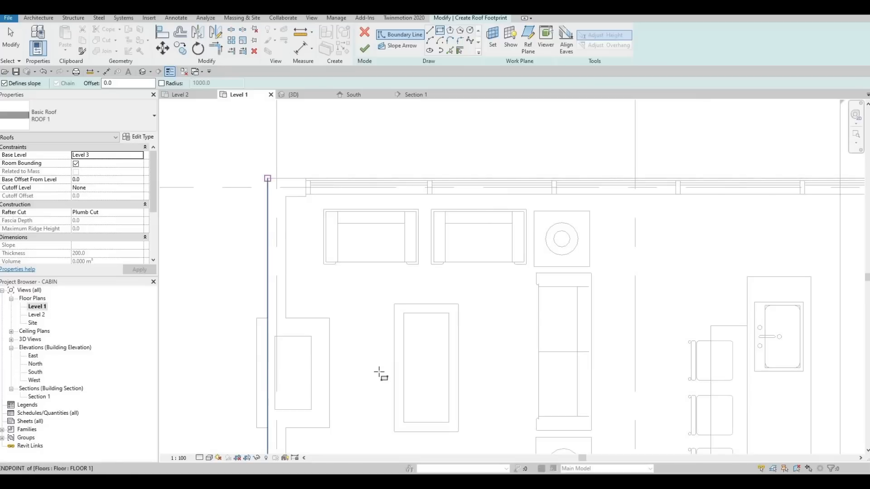
middle_drag(521, 407, 382, 111)
scroll(469, 290, down, 2)
middle_drag(467, 284, 485, 266)
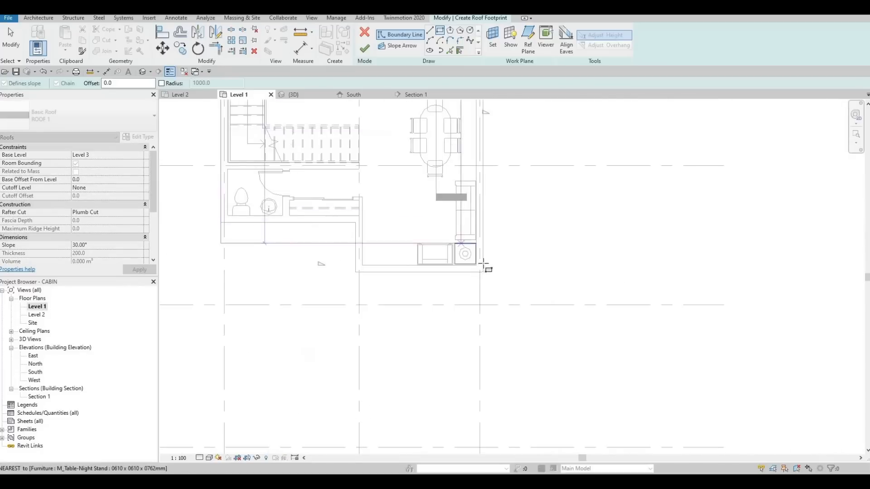
scroll(498, 274, up, 3)
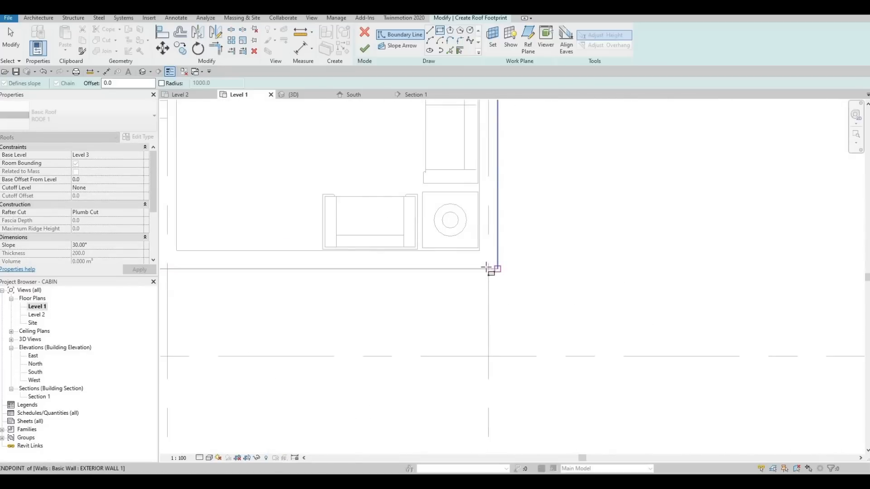
click(486, 268)
scroll(379, 290, down, 3)
key(Escape)
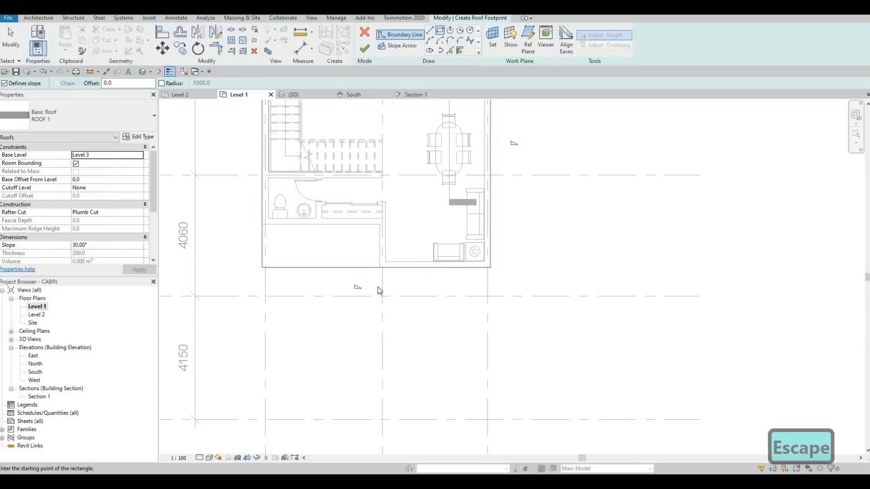
key(Escape)
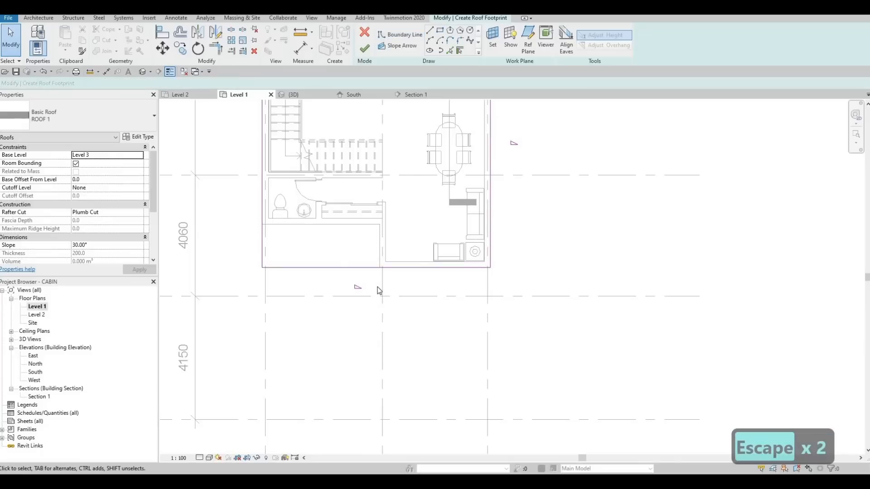
Turn off the slope definition on the roof boundary's two 7650 mm end edges, leaving the long sides sloped
click(360, 267)
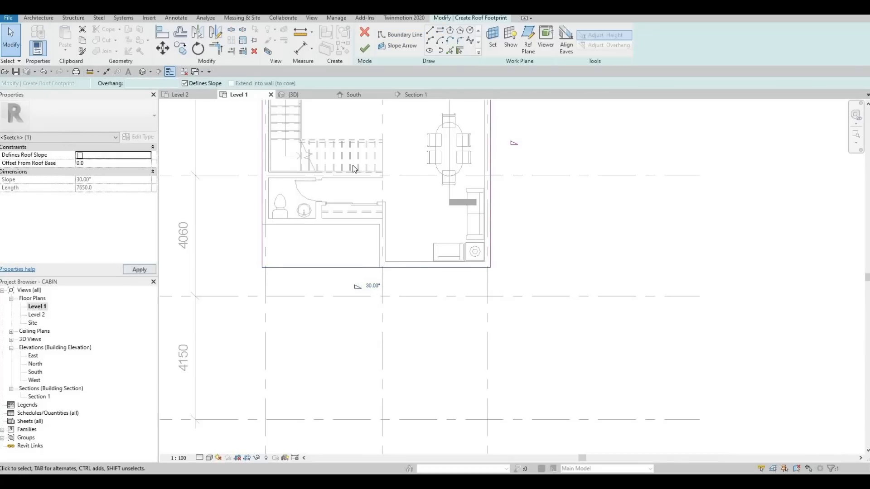
middle_drag(352, 135, 357, 328)
middle_drag(361, 161, 361, 190)
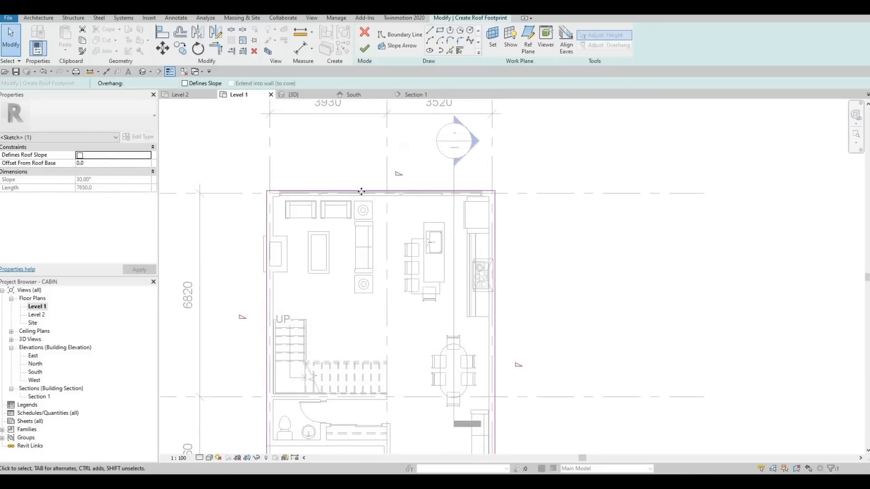
click(361, 191)
click(79, 155)
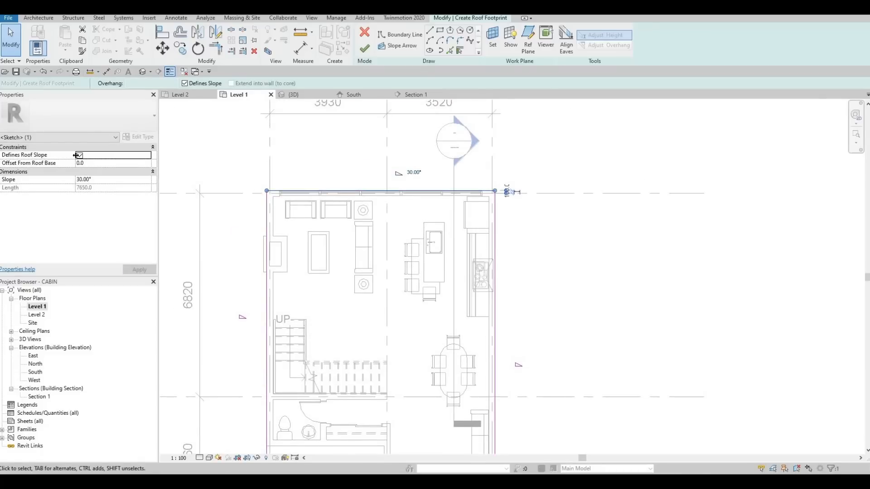
click(80, 155)
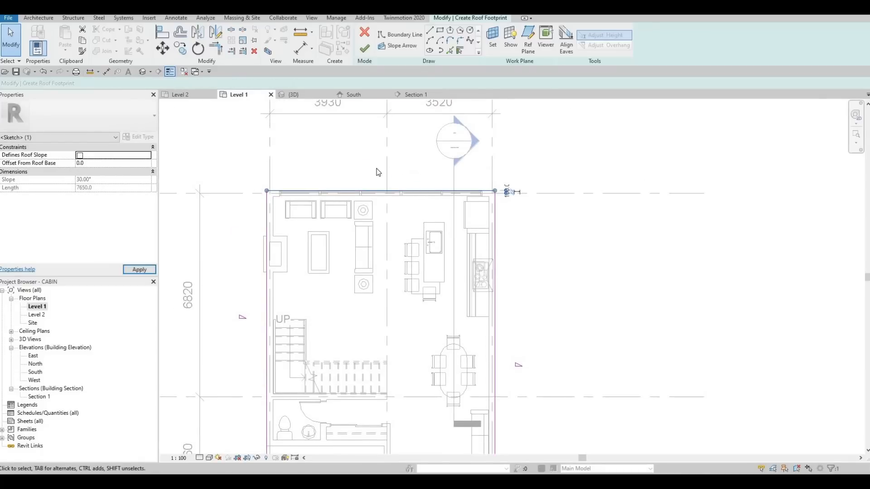
Finish the roof footprint and open the 3D view to display the roof
middle_drag(391, 187, 362, 151)
scroll(362, 154, down, 2)
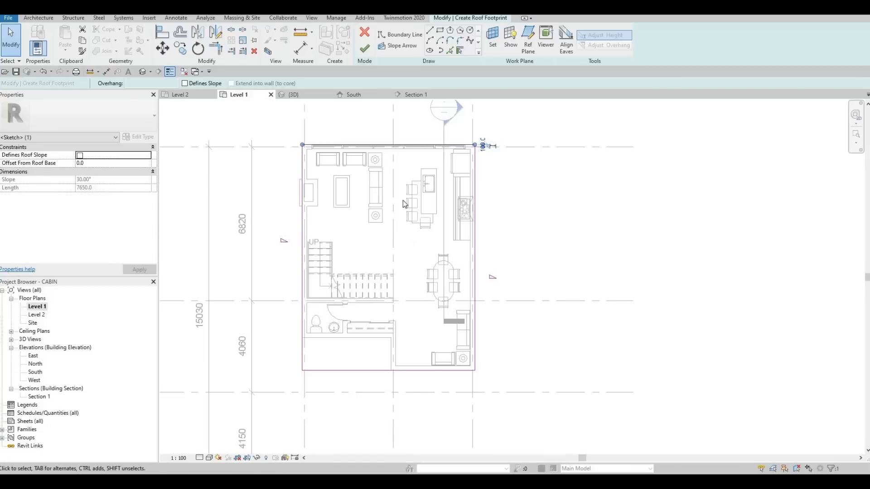
click(365, 48)
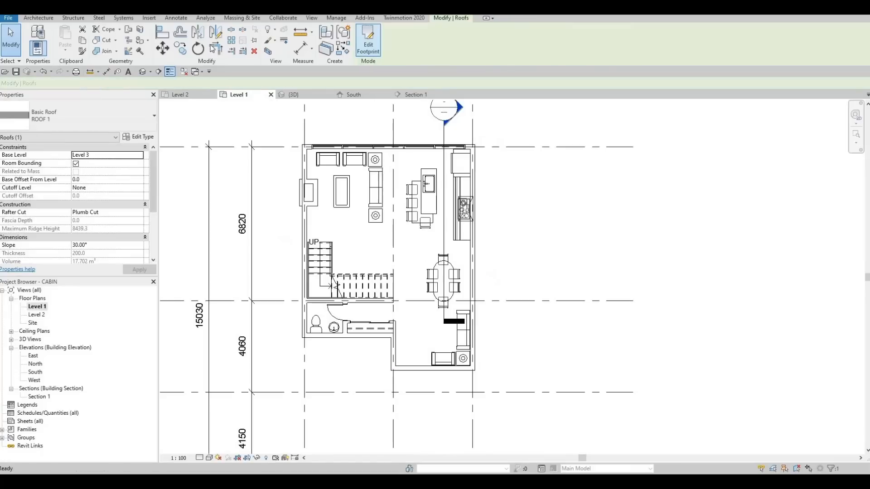
click(143, 71)
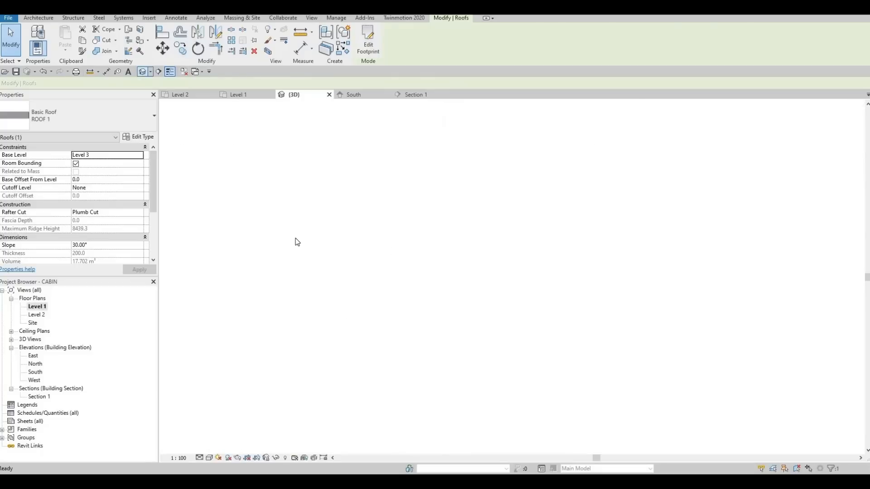
Set the gable roof's rafter cut to Two Cut - Plumb
shift+middle_drag(387, 161, 512, 205)
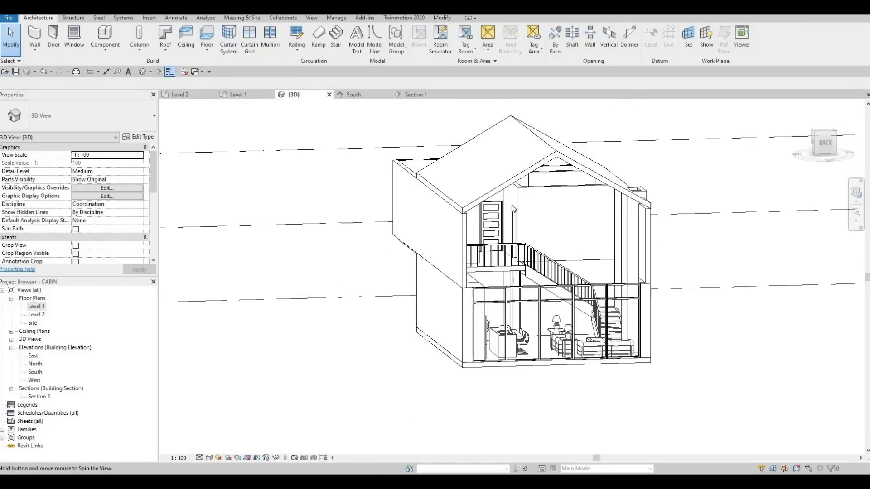
middle_drag(369, 185, 282, 177)
scroll(318, 186, up, 2)
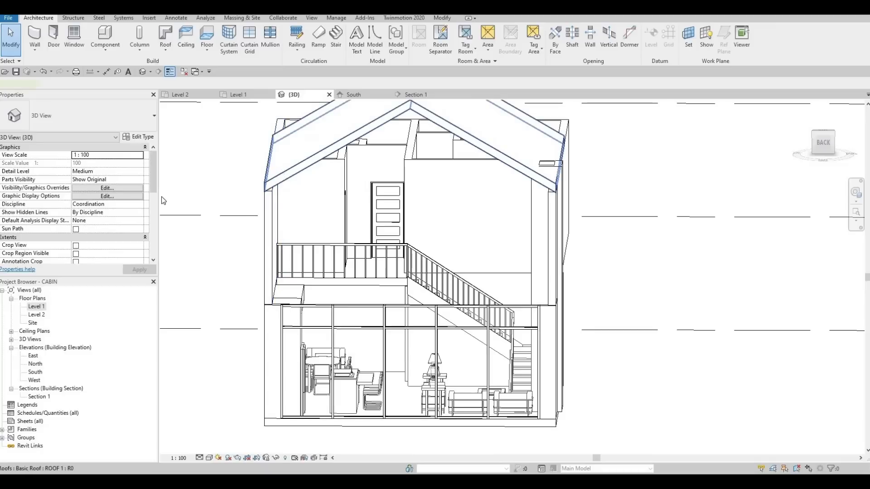
click(137, 211)
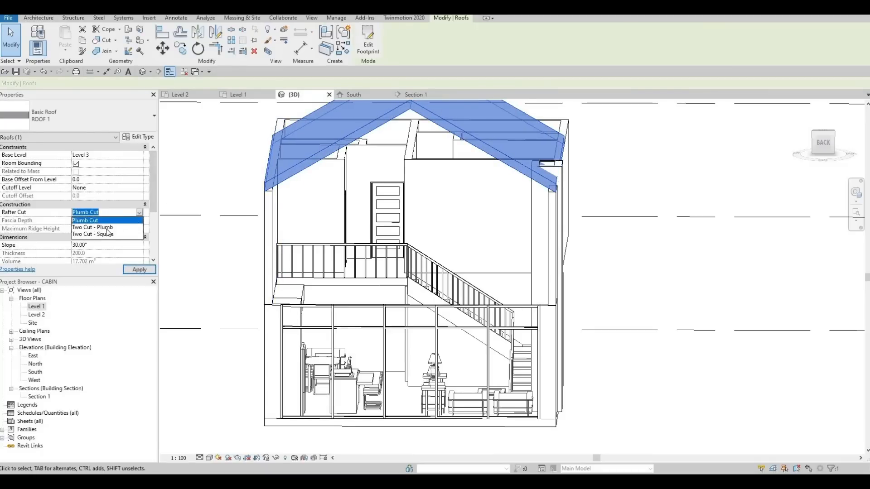
click(75, 228)
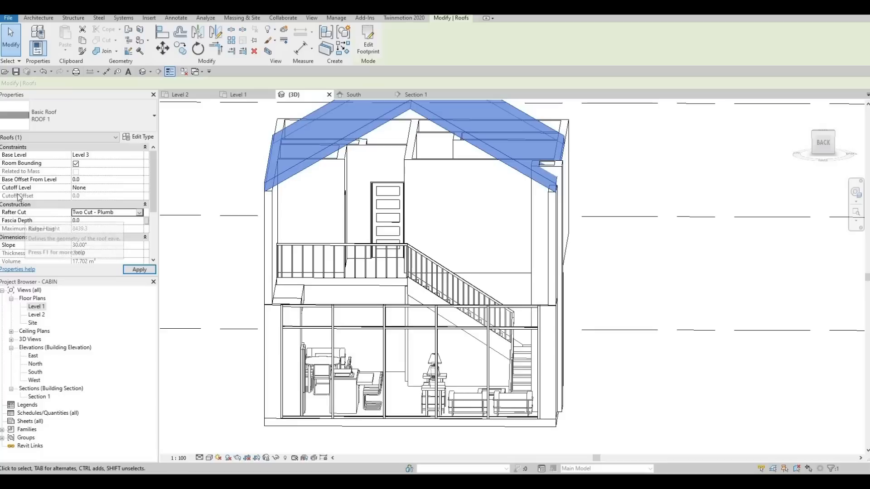
click(128, 270)
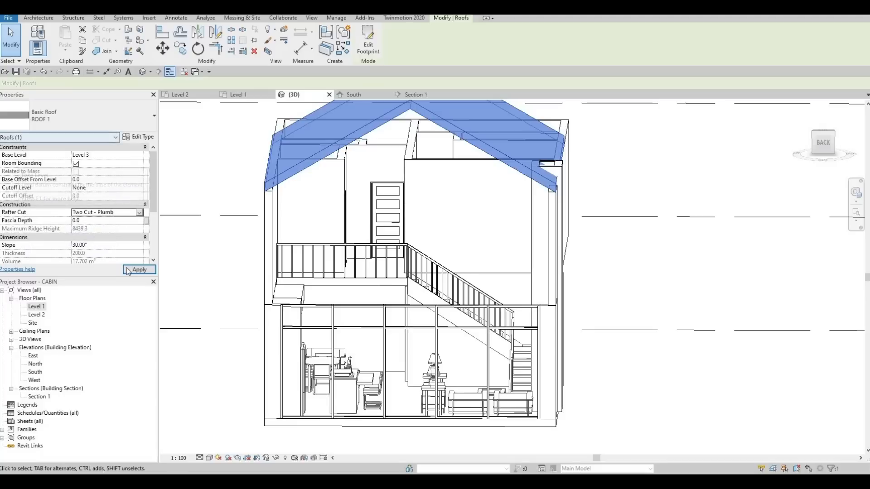
scroll(263, 190, up, 4)
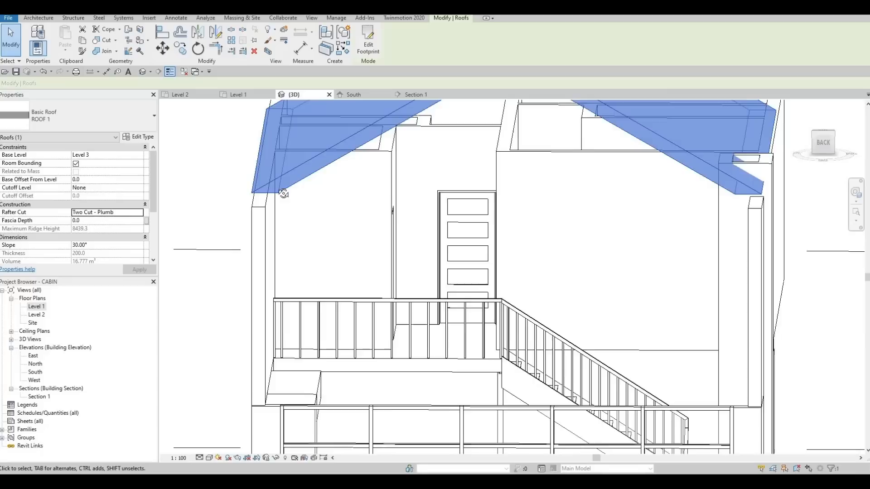
shift+middle_drag(283, 194, 278, 190)
click(278, 190)
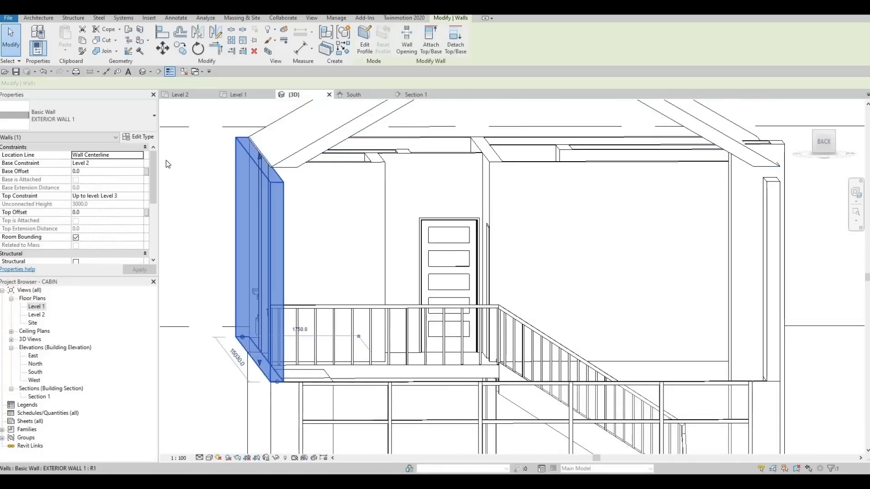
click(144, 137)
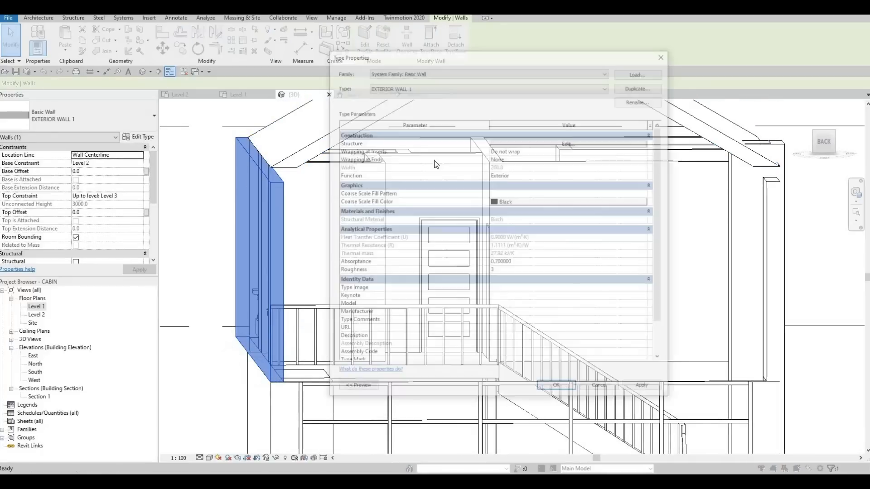
key(Escape)
key(Escape)
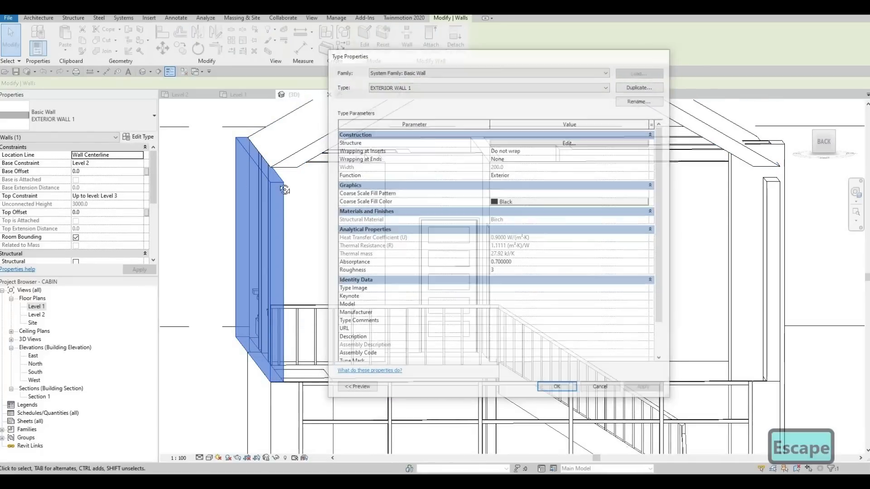
Set the structure layer thickness of the ROOF 1 type to 150 mm
shift+middle_drag(281, 194, 281, 159)
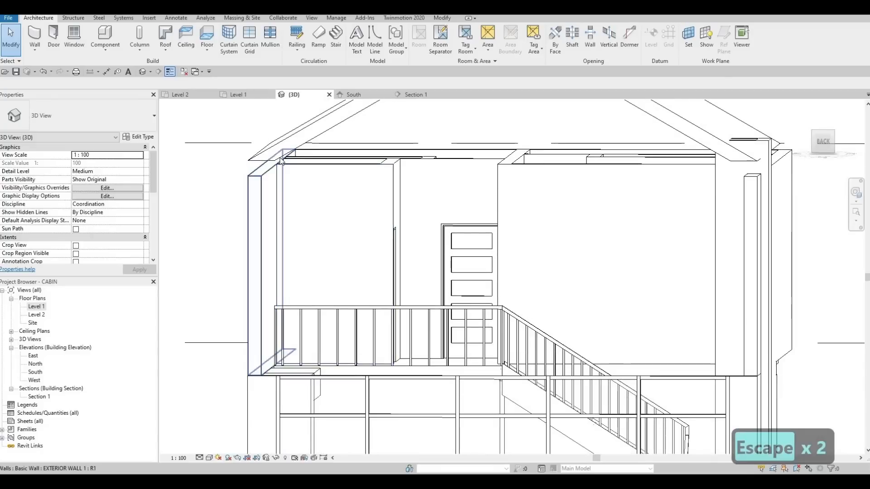
click(267, 149)
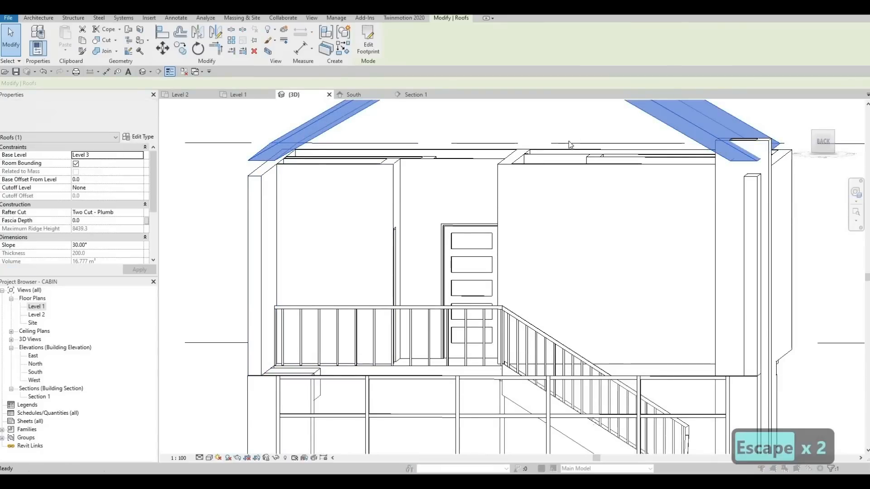
click(519, 143)
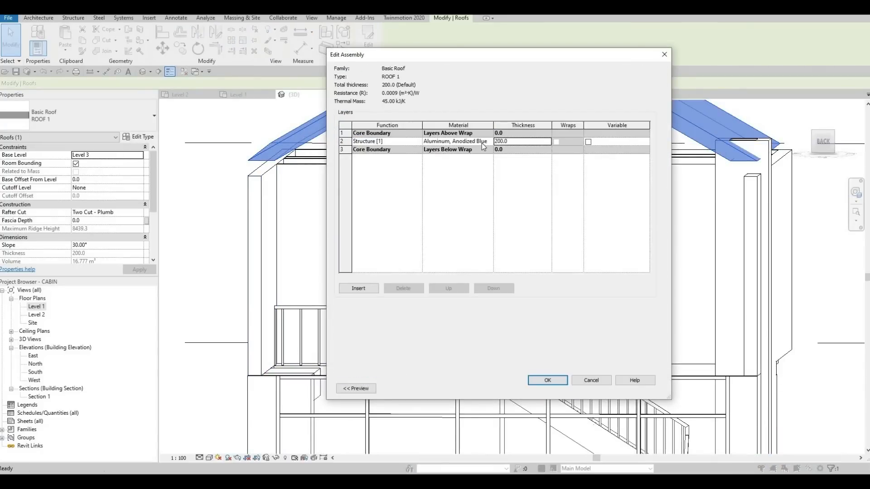
text(150)
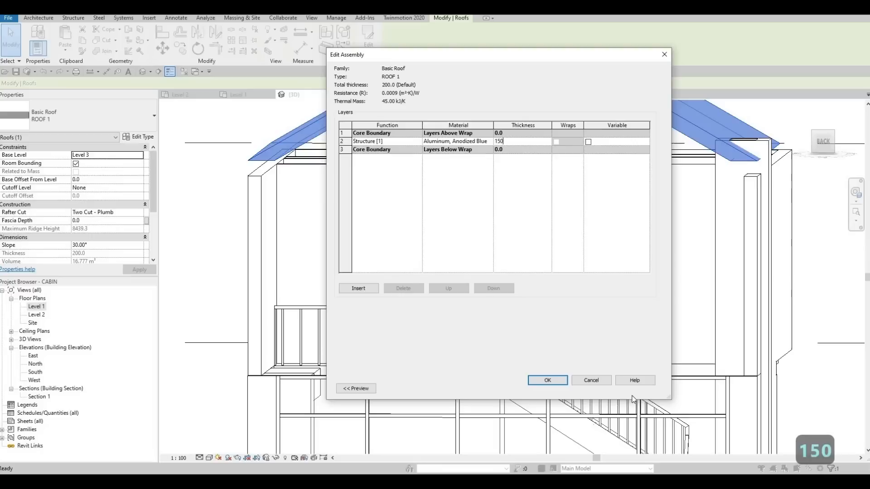
click(547, 380)
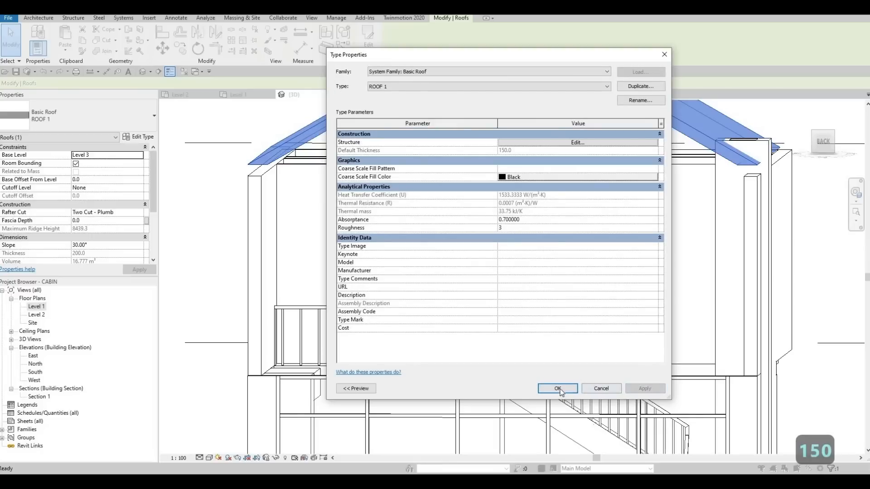
key(Return)
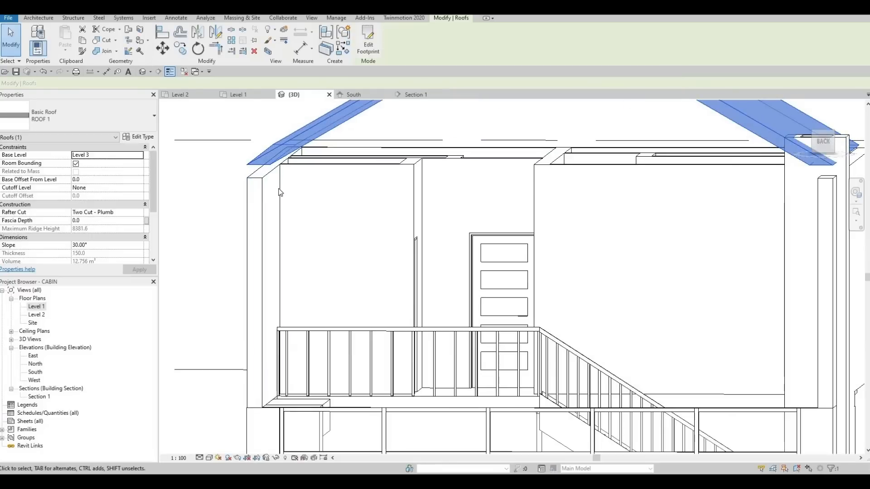
In the South elevation, move the roof down about 173 mm so its eave corner meets the exterior wall's top outer corner
scroll(321, 201, down, 3)
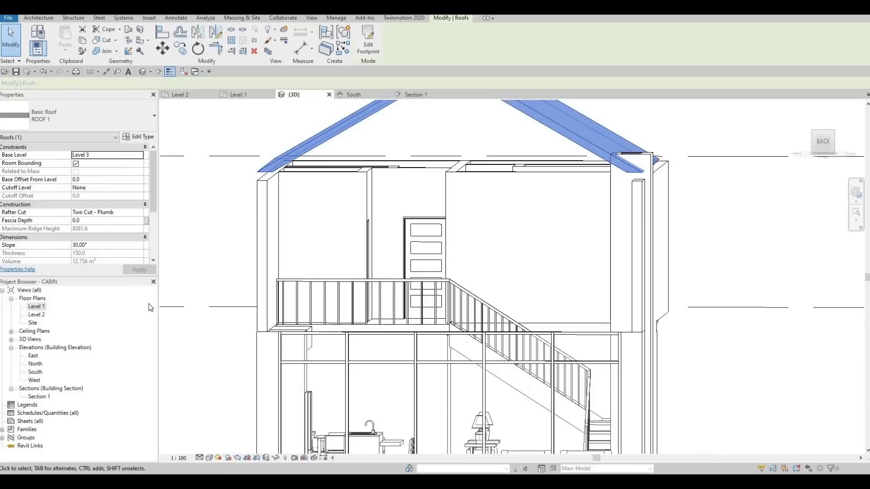
double_click(34, 372)
scroll(384, 230, up, 3)
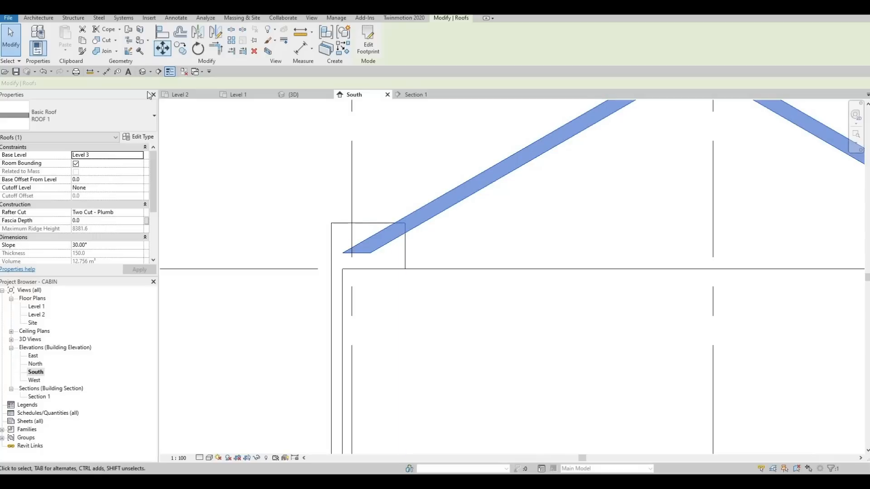
click(343, 253)
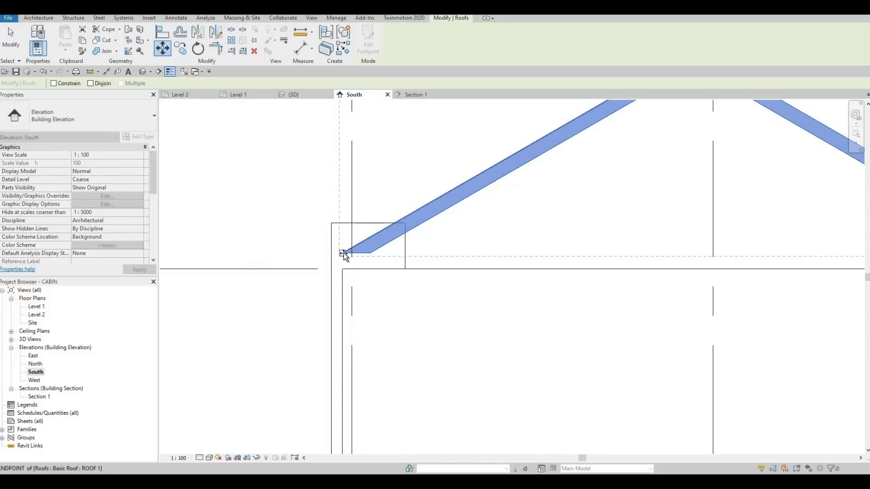
scroll(343, 274, up, 1)
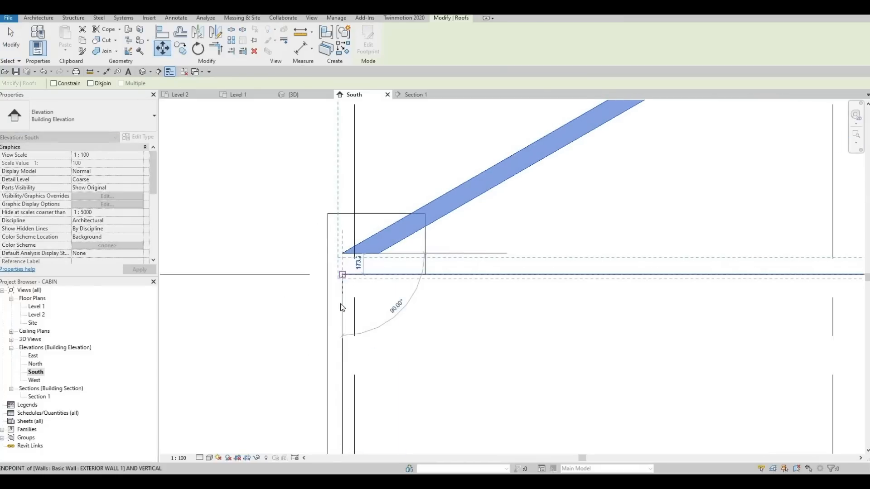
click(343, 274)
scroll(355, 267, down, 3)
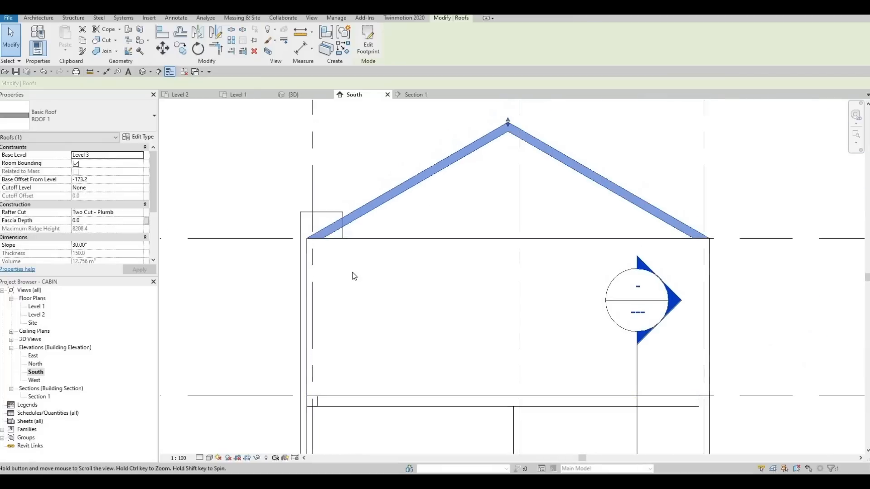
key(Escape)
key(Escape)
Open the North elevation with the roof selected and examine how its eave sits on the exterior wall's top
click(486, 138)
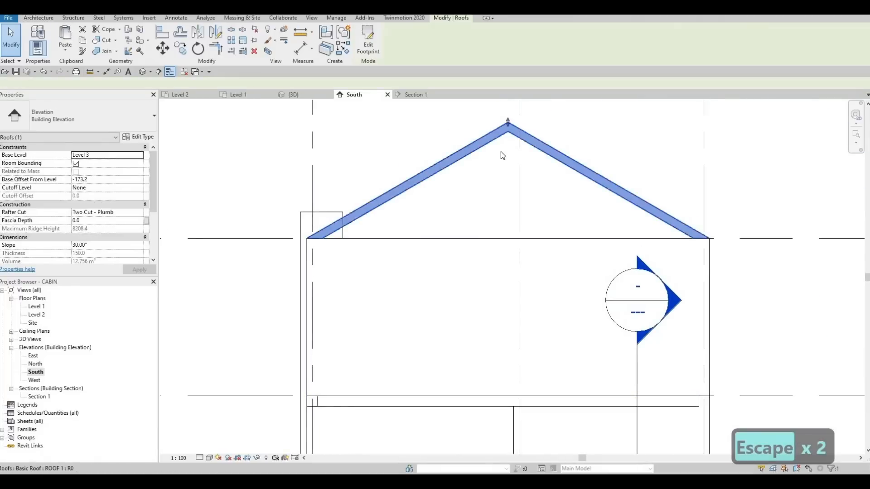
middle_drag(510, 123, 509, 159)
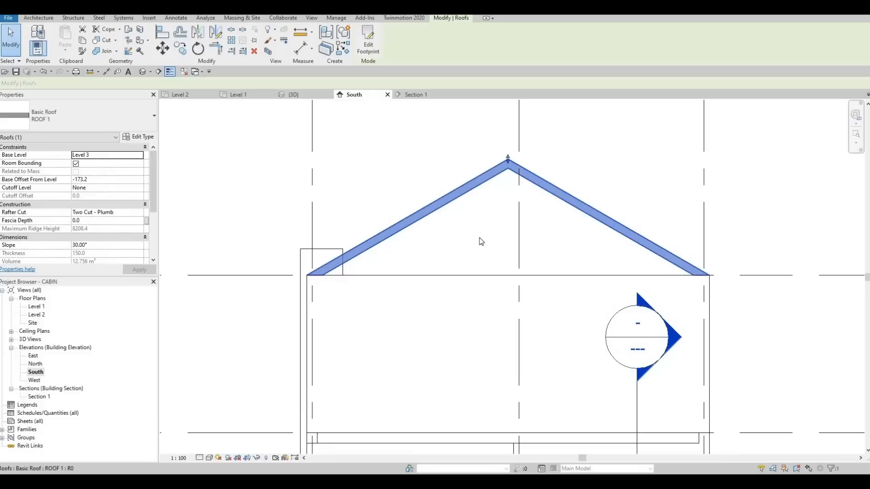
scroll(448, 194, down, 3)
scroll(442, 193, up, 3)
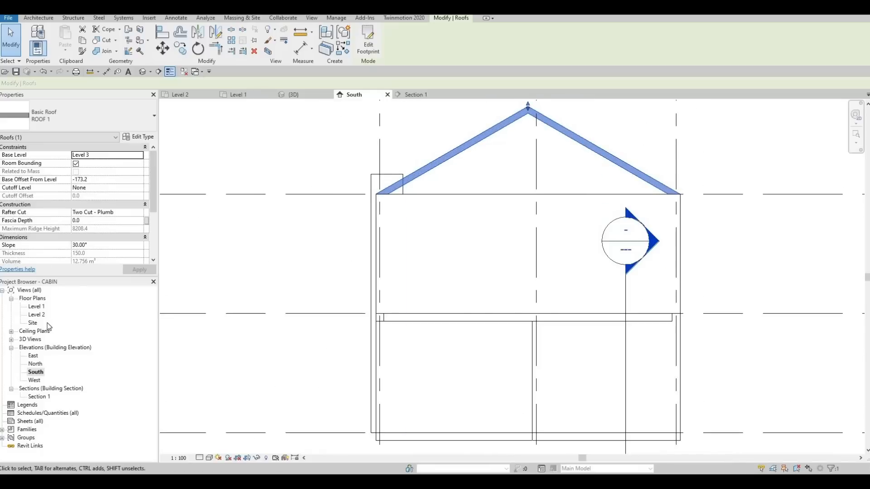
double_click(36, 364)
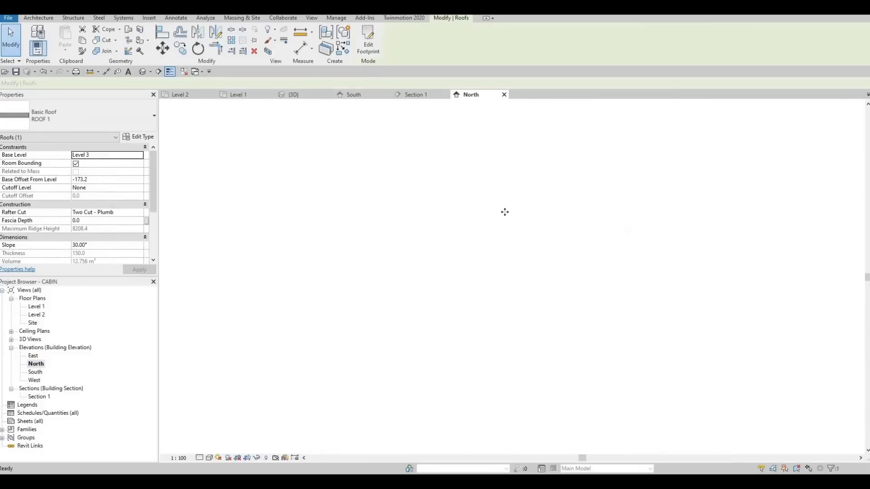
scroll(415, 278, up, 5)
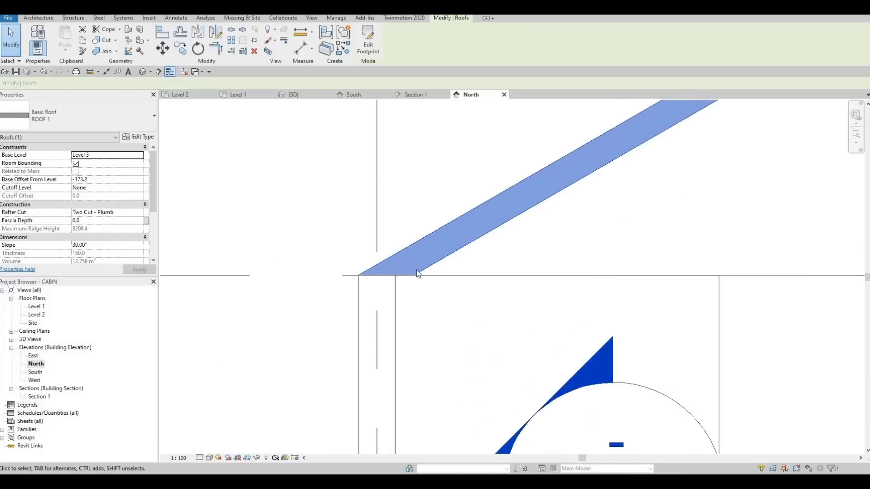
middle_drag(440, 254, 369, 269)
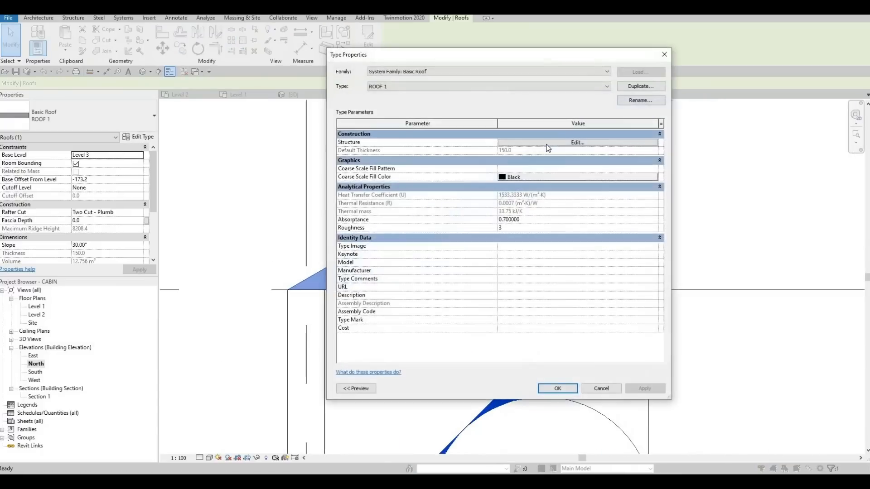
Set the structure layer thickness of the ROOF 1 type to 100 mm
click(521, 144)
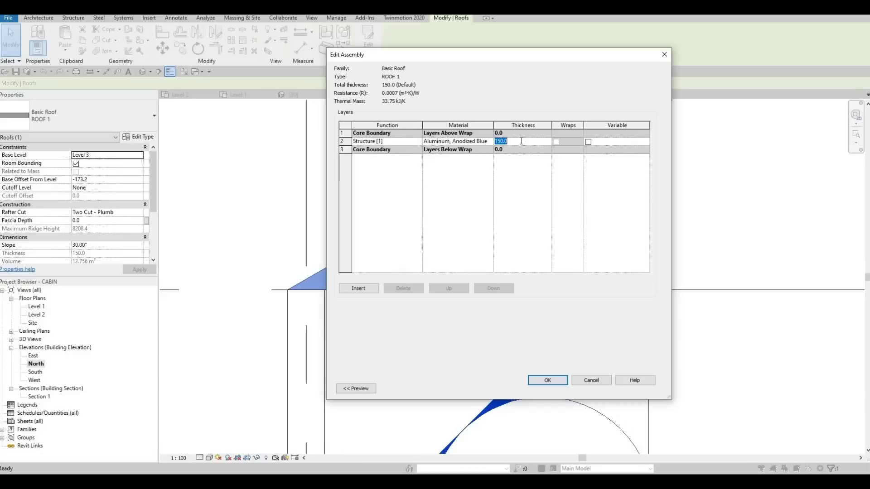
text(100)
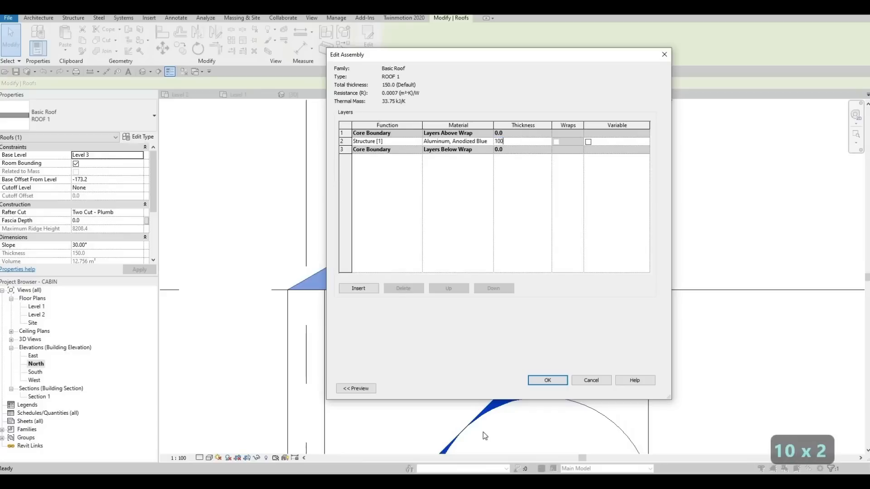
click(548, 380)
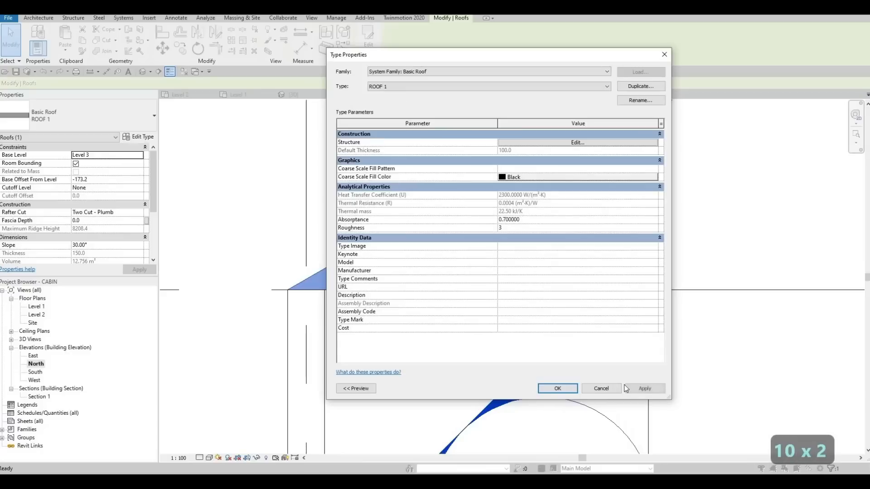
click(558, 387)
scroll(310, 300, up, 1)
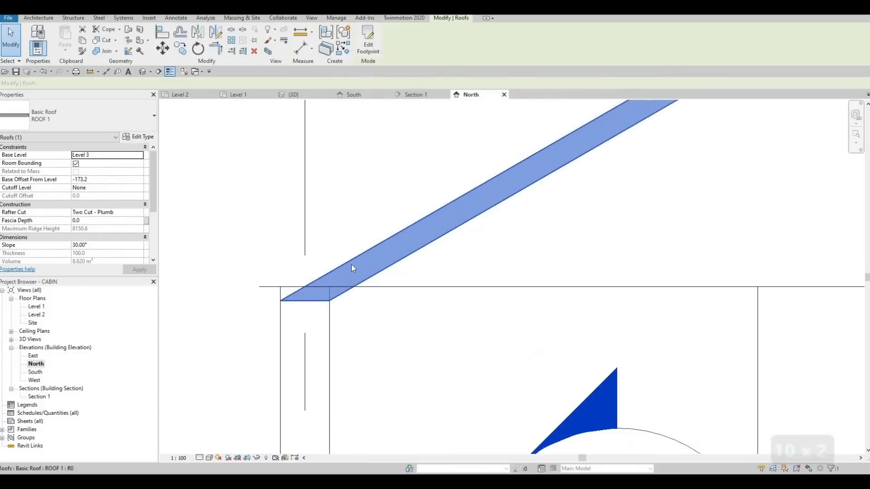
Move the roof up in the North elevation so its lower eave corner meets the exterior wall's top outer corner
key(Escape)
click(351, 260)
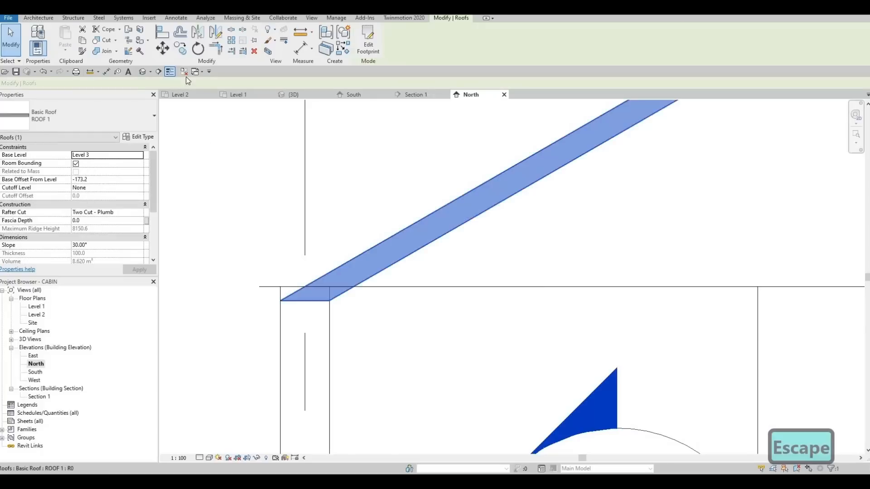
click(162, 52)
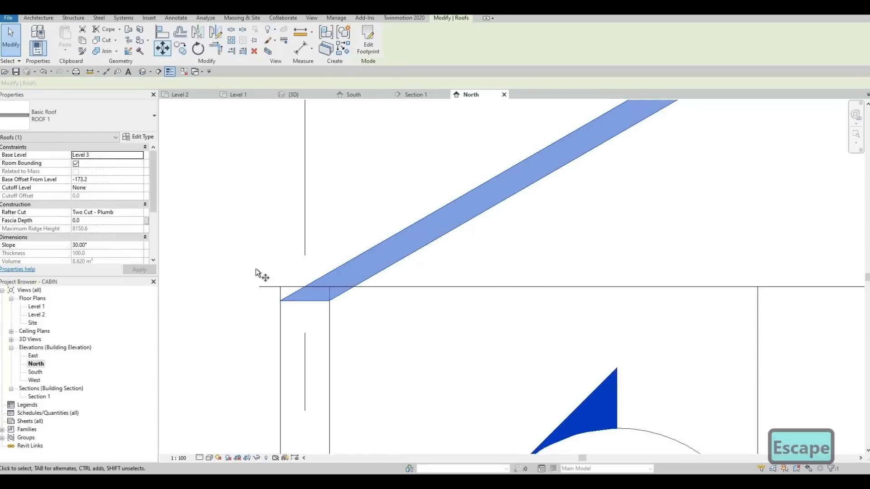
click(279, 289)
click(280, 287)
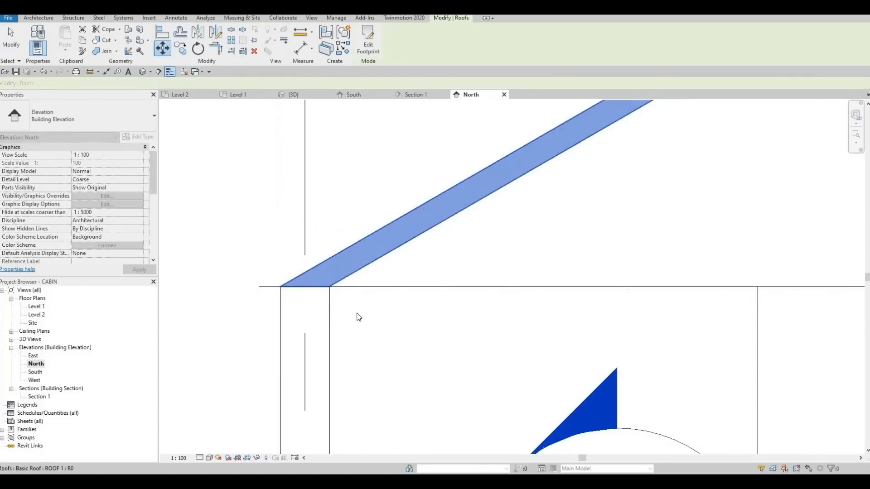
key(Escape)
scroll(324, 267, up, 1)
scroll(325, 274, up, 3)
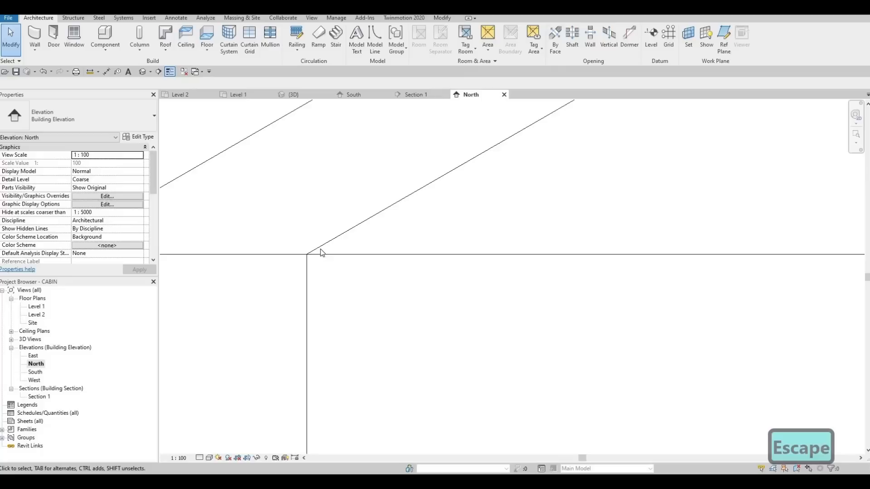
scroll(325, 250, down, 3)
scroll(349, 257, down, 4)
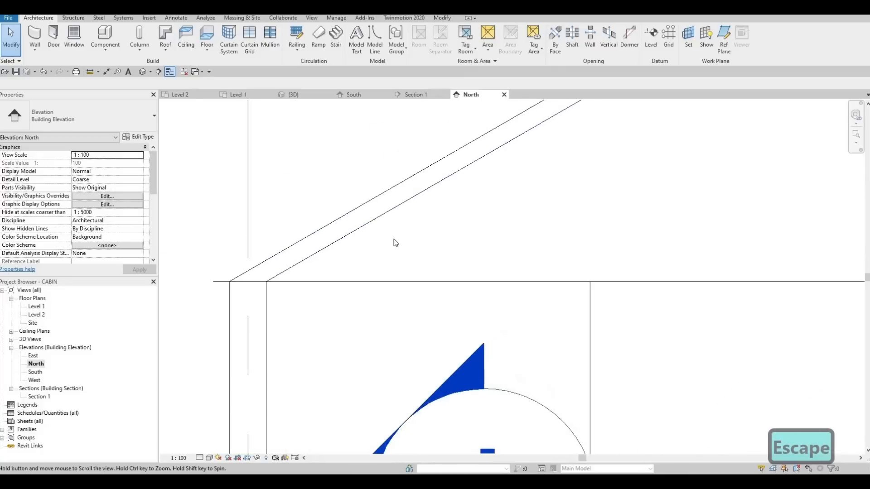
Examine the roof's fit on the upper exterior walls in the North elevation and around the cabin in 3D
middle_drag(600, 258, 557, 259)
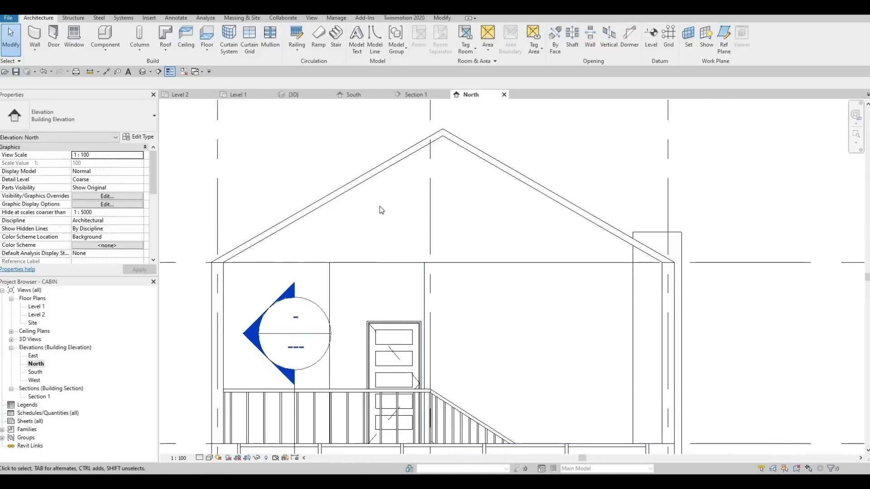
scroll(420, 208, down, 2)
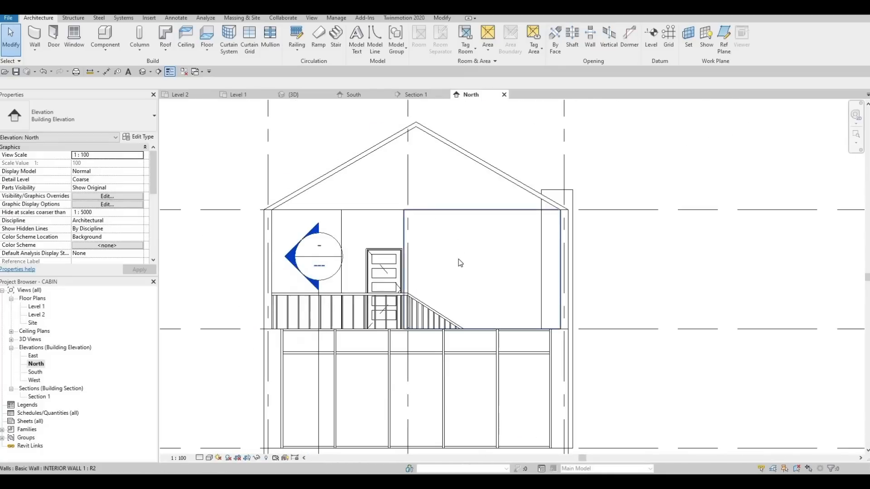
click(143, 71)
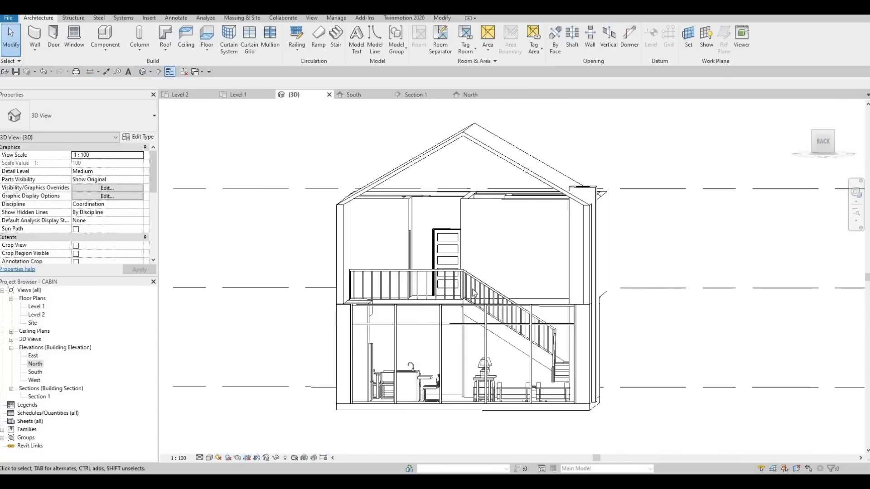
shift+middle_drag(356, 314, 435, 315)
scroll(471, 224, down, 1)
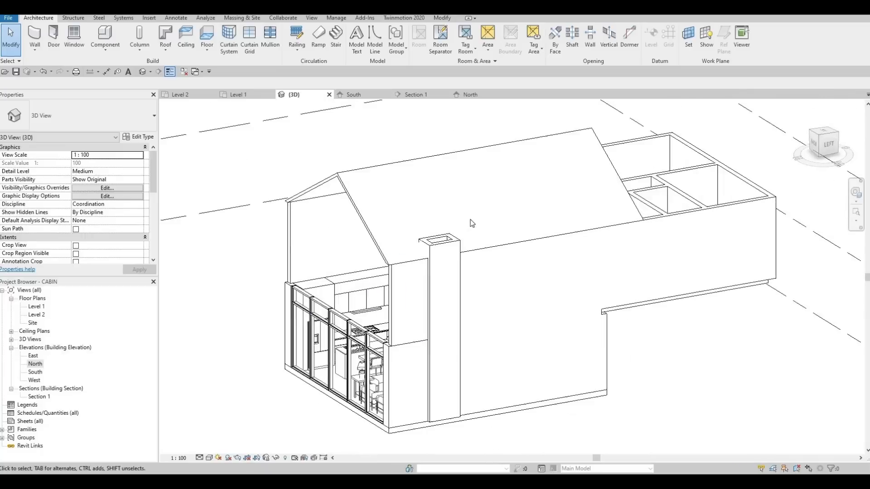
scroll(471, 223, up, 1)
middle_drag(471, 224, 306, 237)
scroll(336, 253, down, 1)
scroll(400, 260, up, 1)
shift+middle_drag(400, 260, 369, 255)
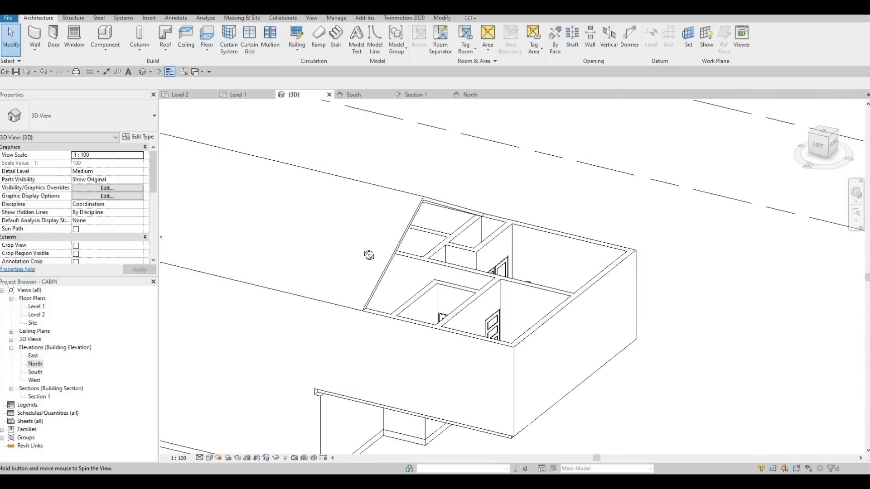
shift+middle_drag(413, 239, 436, 241)
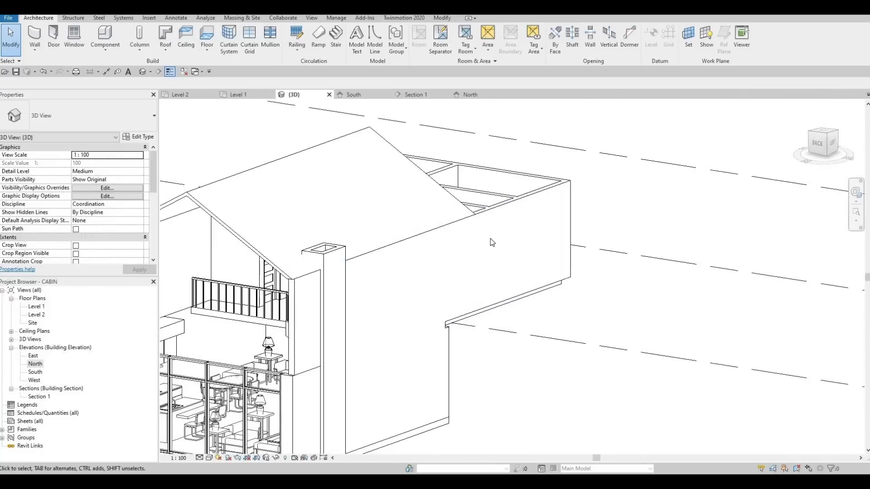
scroll(474, 259, up, 2)
scroll(476, 258, up, 1)
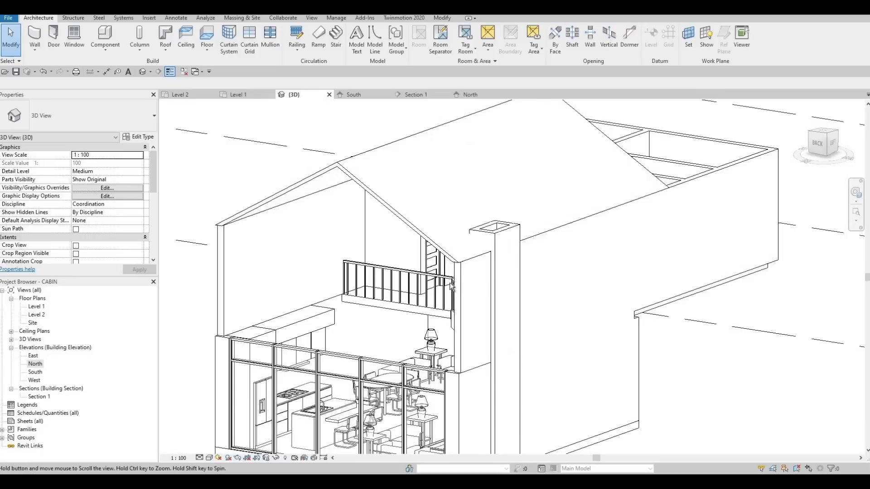
middle_drag(538, 228, 412, 274)
middle_drag(754, 229, 677, 237)
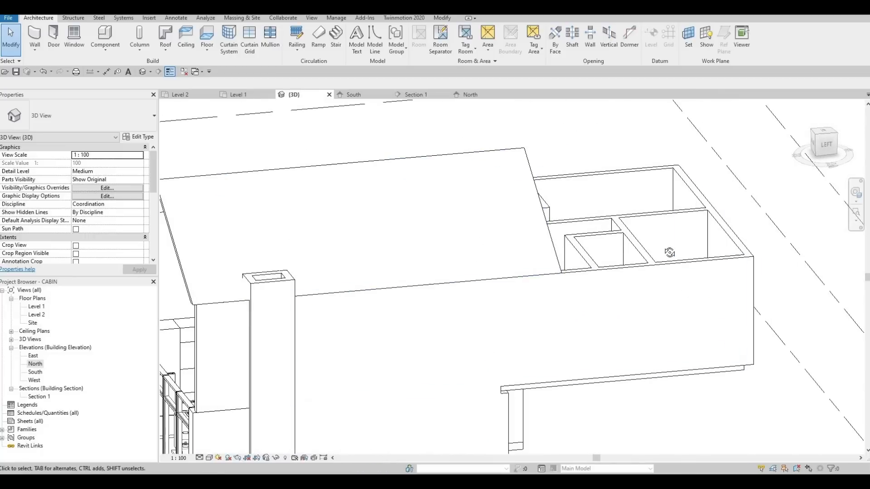
scroll(389, 294, down, 1)
middle_drag(390, 294, 561, 223)
scroll(508, 243, up, 3)
middle_drag(508, 242, 684, 201)
scroll(684, 202, down, 1)
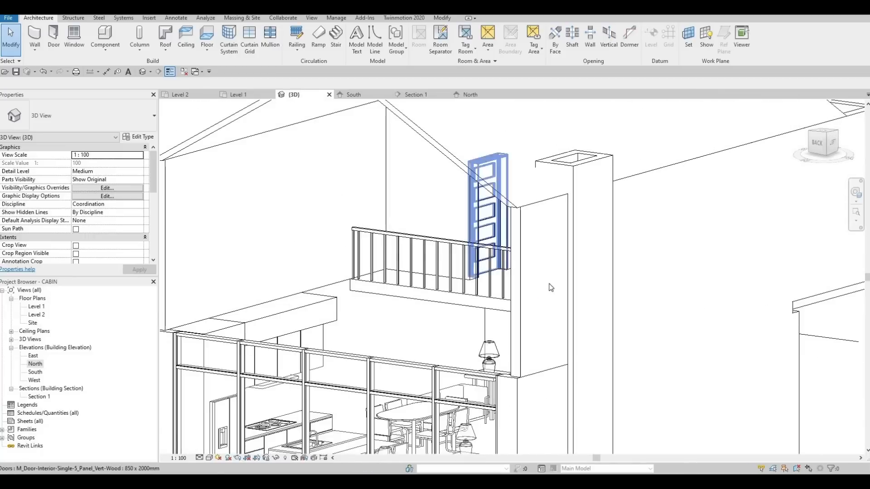
Attach the top of the ground-floor storefront curtain wall to the gable roof, deleting the mullions whose grid portion no longer exists
shift+middle_drag(551, 288, 638, 275)
shift+middle_drag(471, 304, 403, 328)
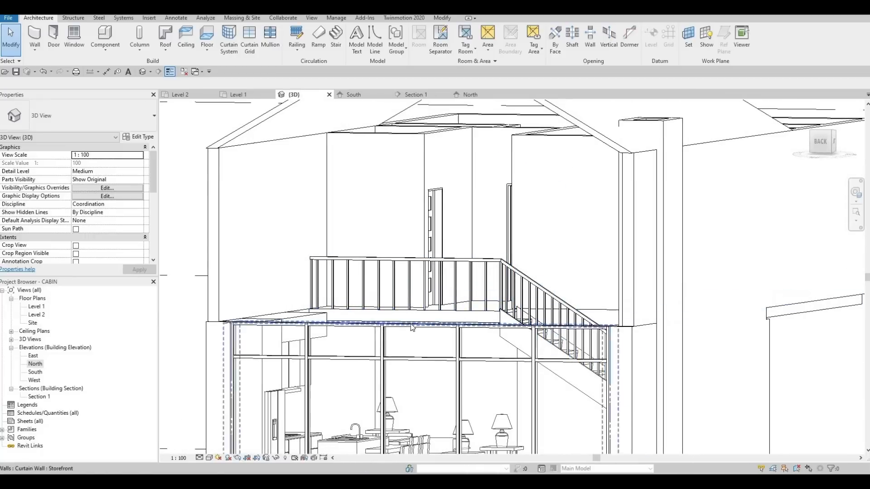
click(447, 269)
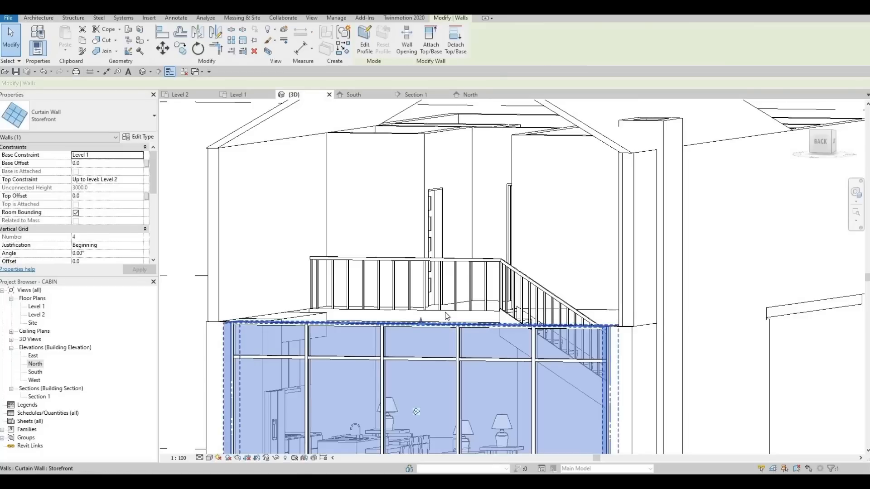
scroll(447, 165, down, 2)
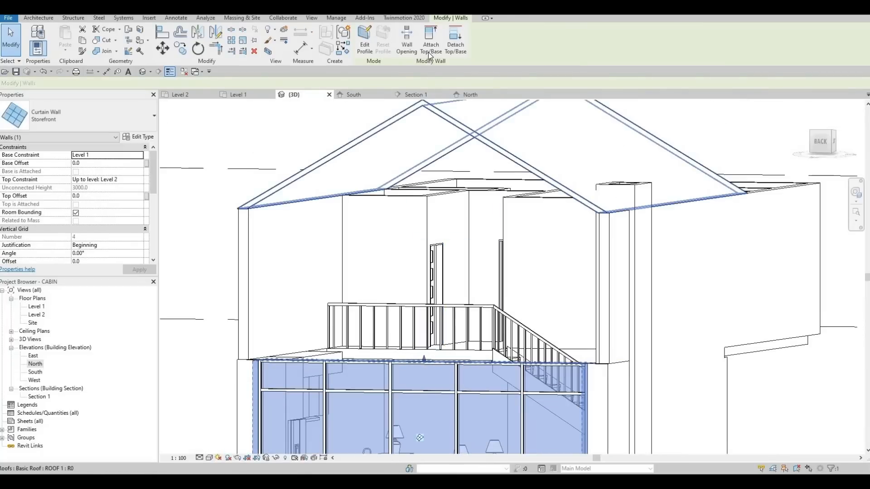
click(446, 117)
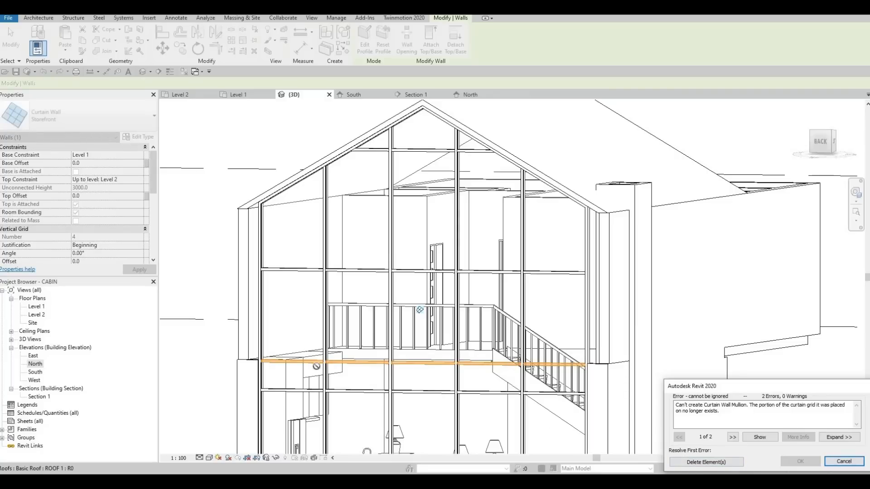
click(706, 462)
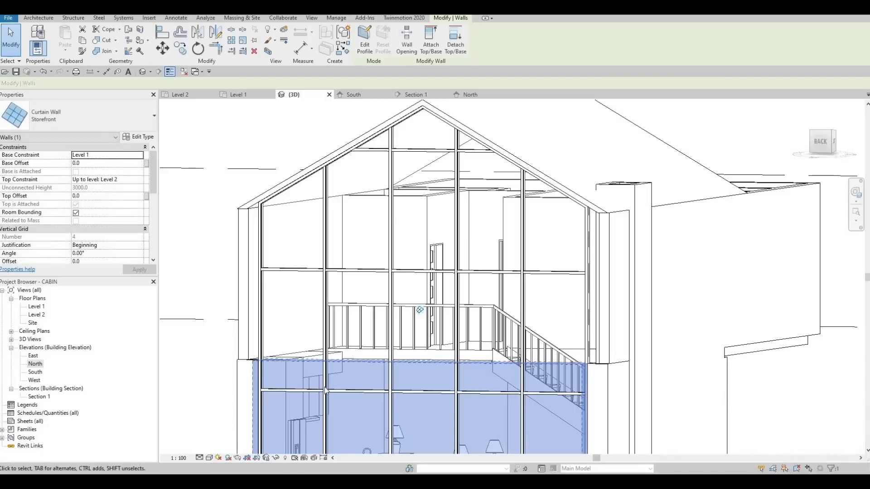
key(Escape)
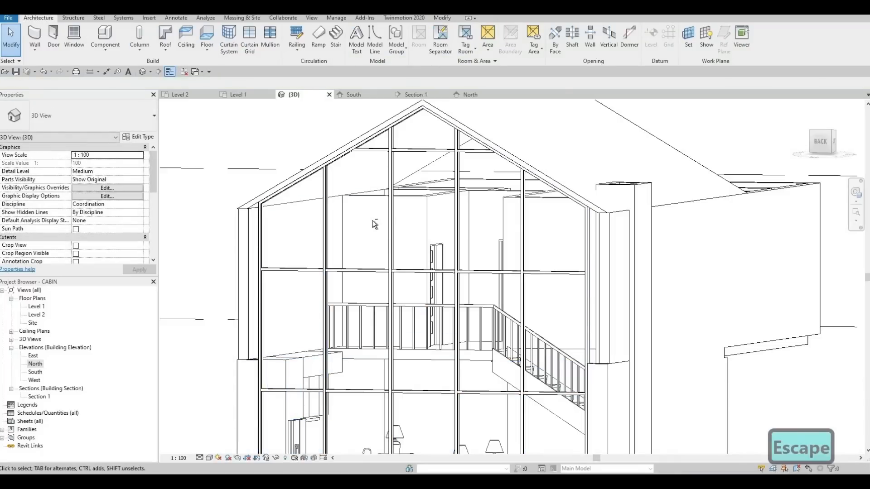
In the Level 2 plan, draw a 320 mm EXTERIOR WALL 1 segment along grid A from the chimney-side wall's end to the storefront curtain wall
shift+middle_drag(409, 231, 375, 275)
scroll(321, 337, down, 1)
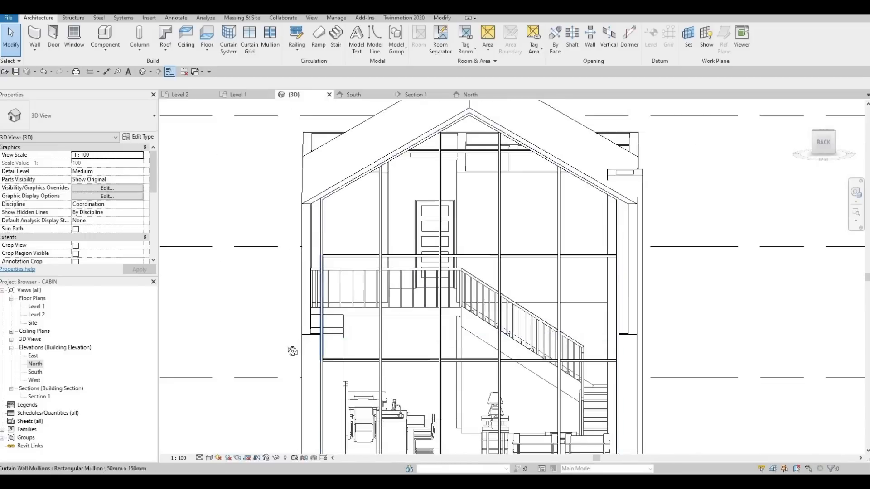
shift+middle_drag(313, 351, 294, 289)
scroll(290, 253, up, 1)
shift+middle_drag(288, 248, 228, 334)
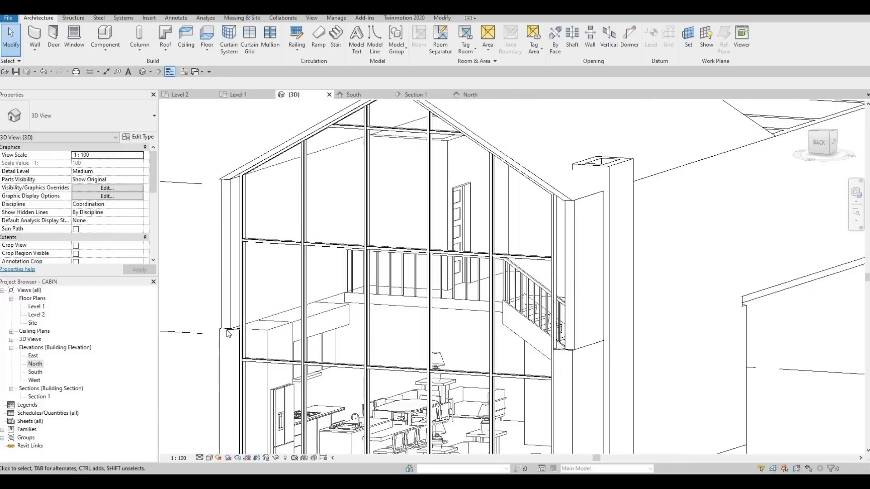
double_click(36, 314)
scroll(292, 282, up, 5)
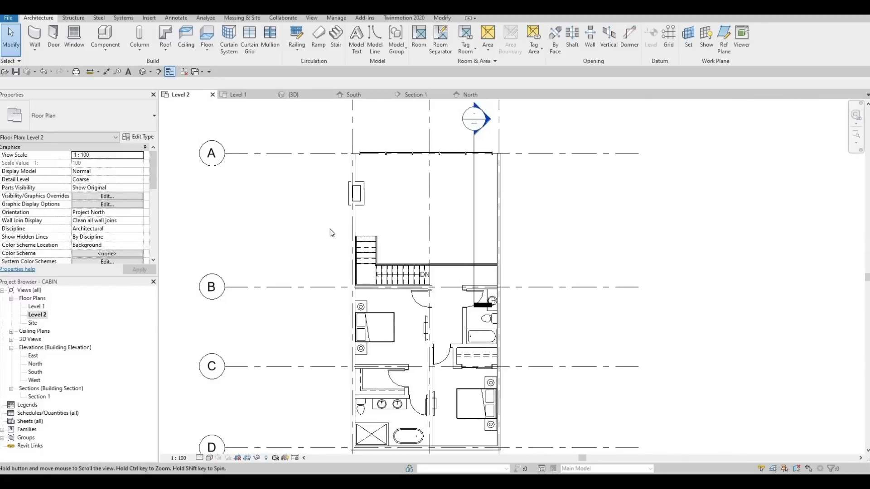
key(Escape)
key(Escape)
click(291, 281)
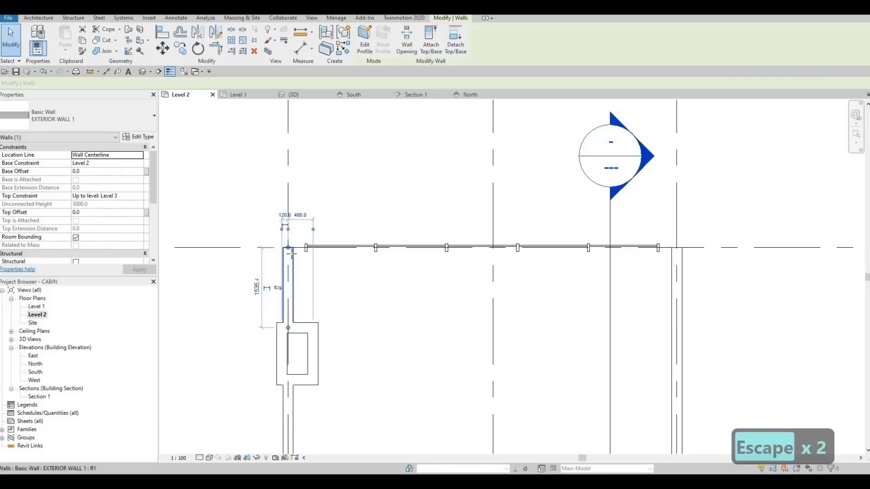
key(c)
key(s)
scroll(290, 248, up, 3)
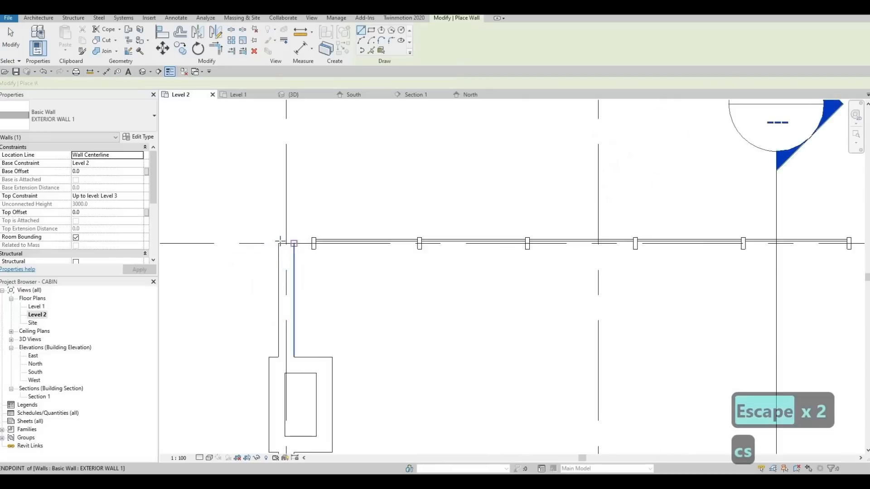
click(303, 241)
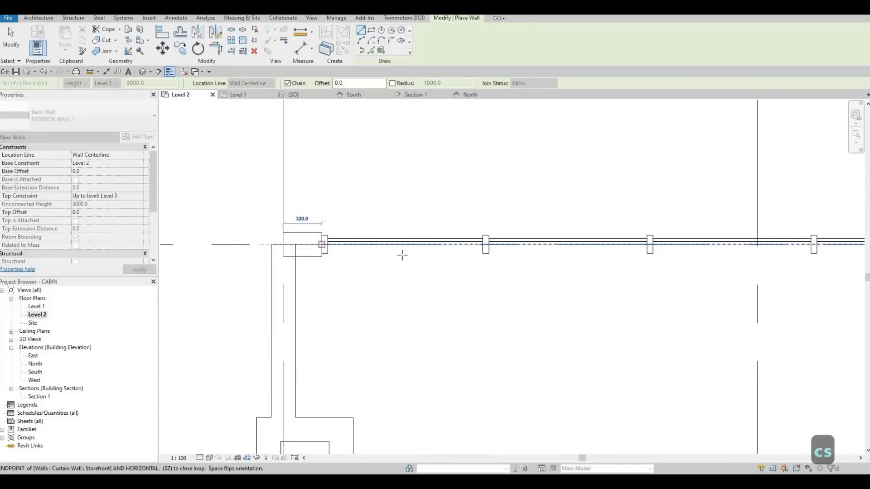
click(322, 244)
key(Escape)
Draw a 330 mm EXTERIOR WALL 1 segment along grid A from the opposite exterior wall's end to the curtain wall's last mullion
middle_drag(433, 270, 23, 272)
scroll(543, 222, down, 1)
middle_drag(748, 243, 571, 205)
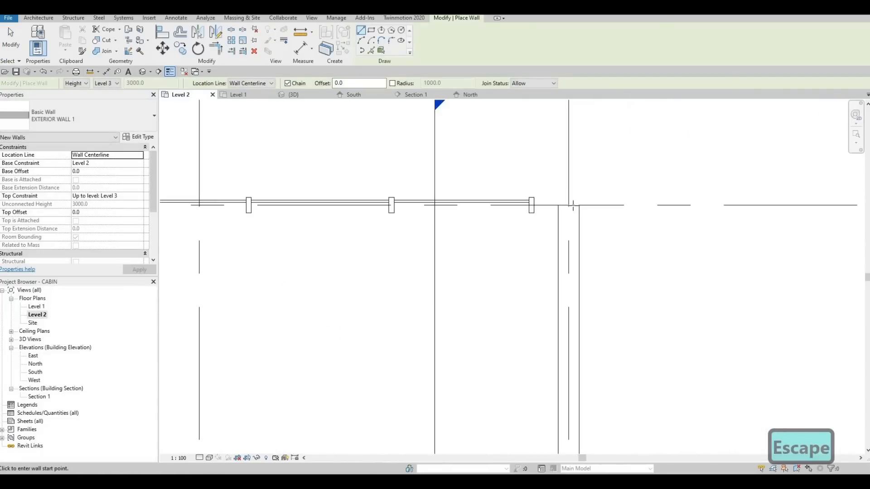
click(571, 205)
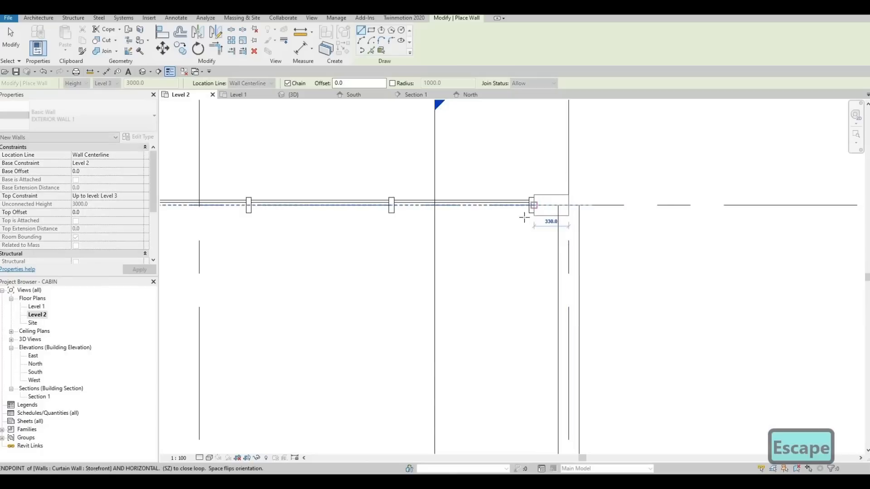
key(Escape)
key(Escape)
key(Escape)
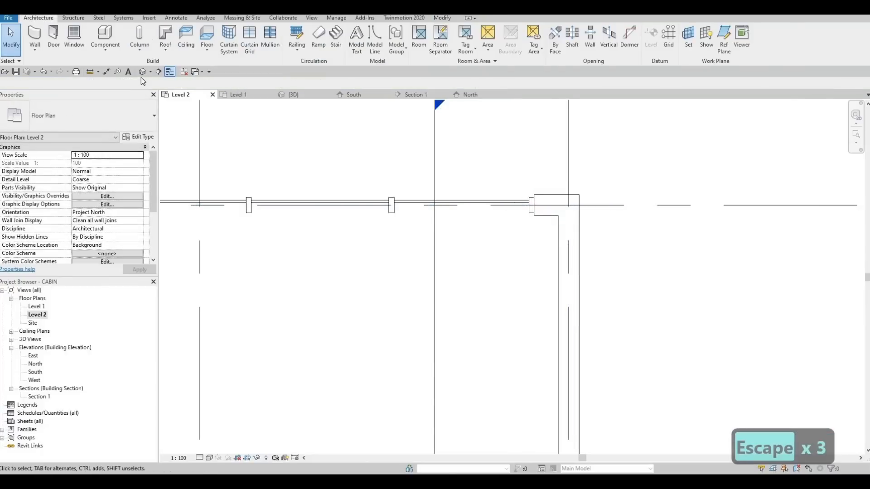
In the 3D view, set the structure layer thickness of the ROOF 1 type to 200 mm
click(142, 71)
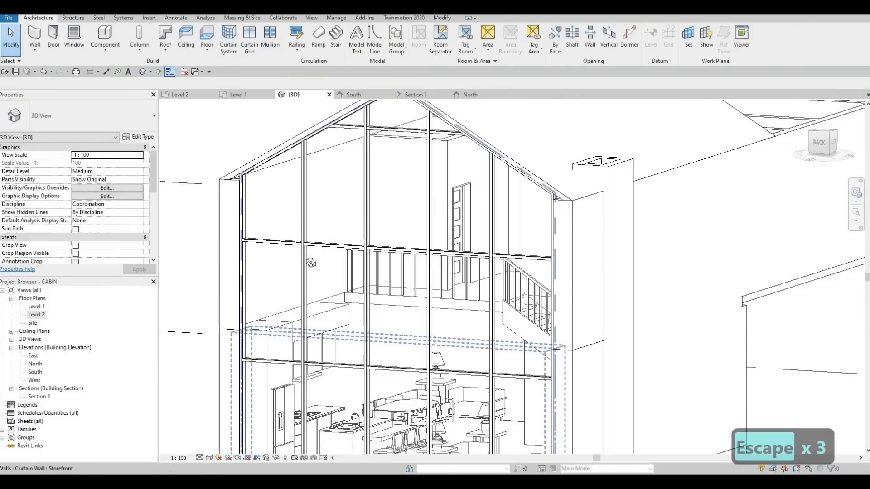
shift+middle_drag(311, 263, 568, 290)
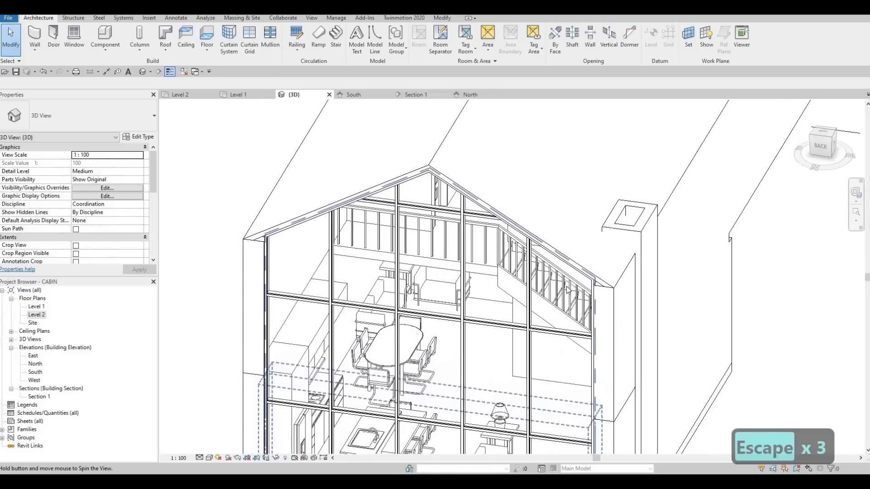
scroll(589, 290, up, 5)
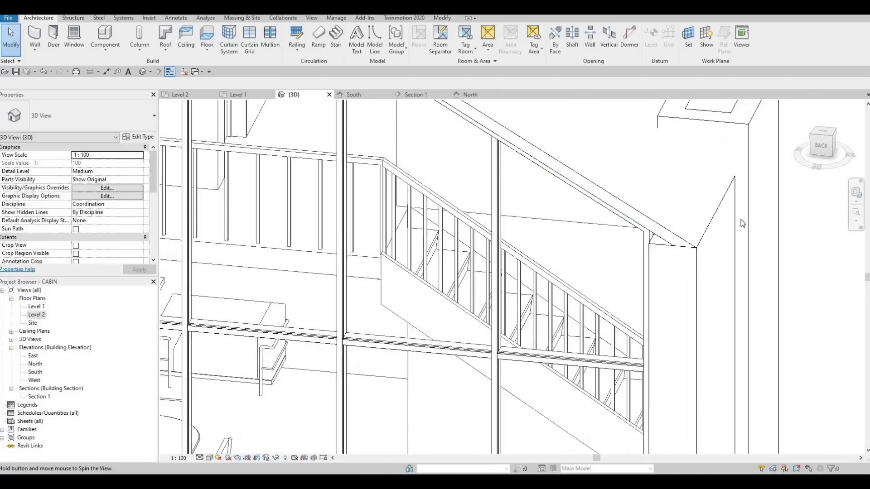
scroll(655, 203, down, 6)
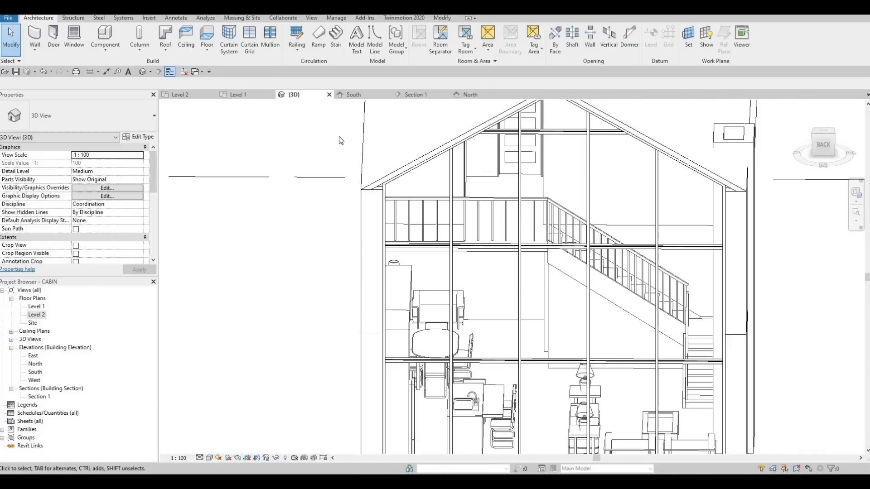
click(363, 137)
click(146, 136)
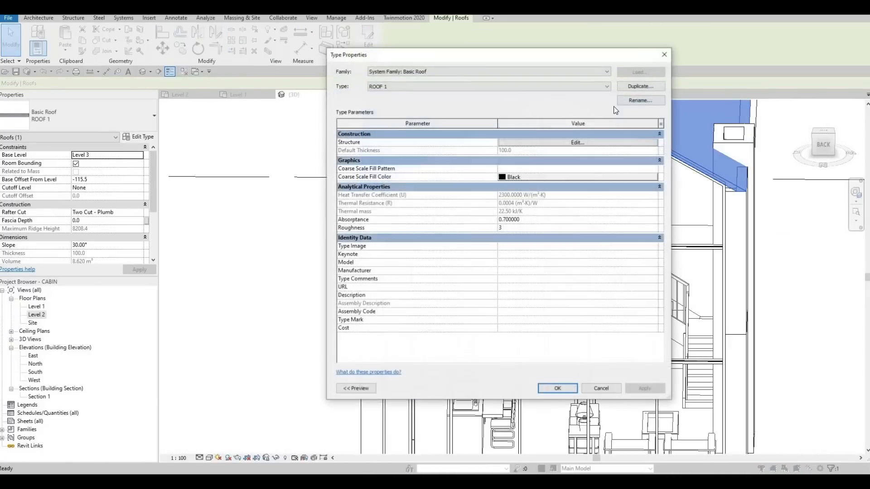
click(519, 143)
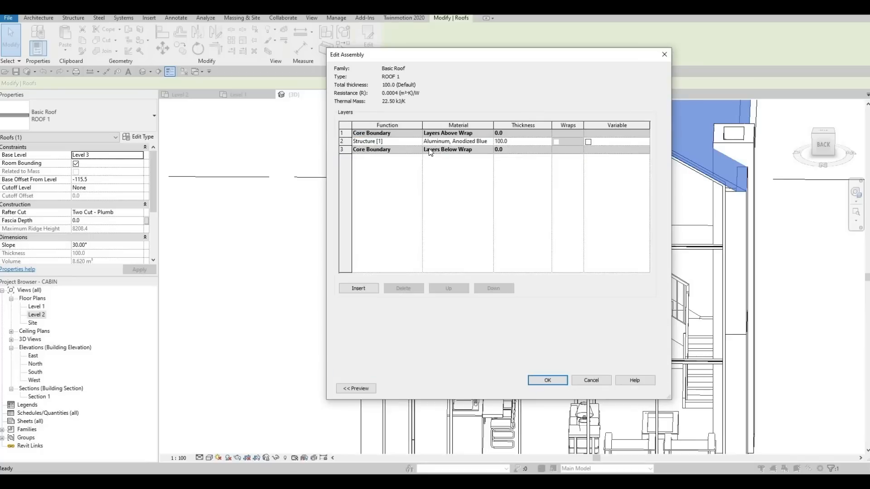
text(200)
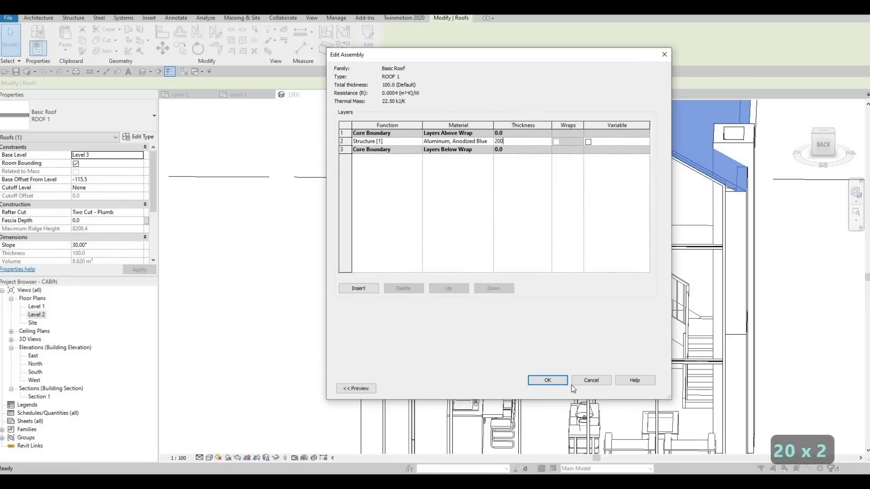
click(560, 377)
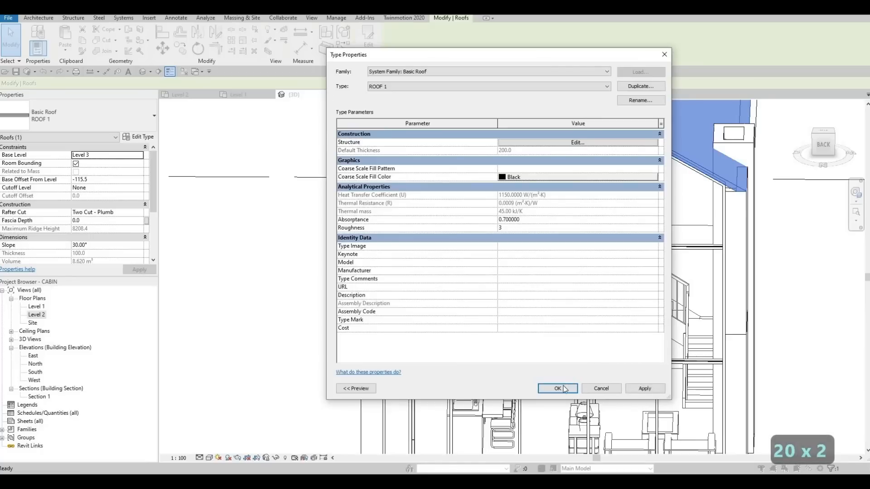
click(557, 388)
Examine in 3D how the roof's eave sits on the exterior wall's top corner beside the curtain wall
scroll(335, 131, up, 4)
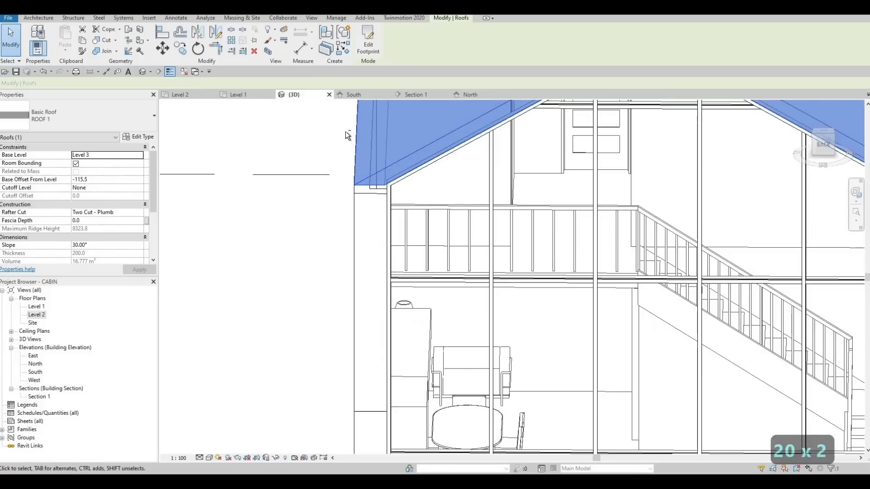
scroll(318, 145, up, 5)
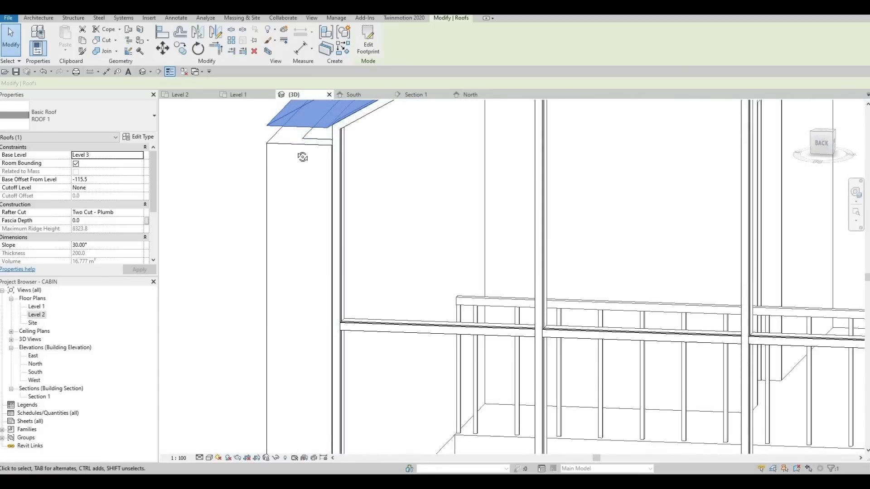
mouse_move(304, 157)
shift+middle_down()
mouse_move(320, 165)
mouse_move(313, 153)
shift+middle_up()
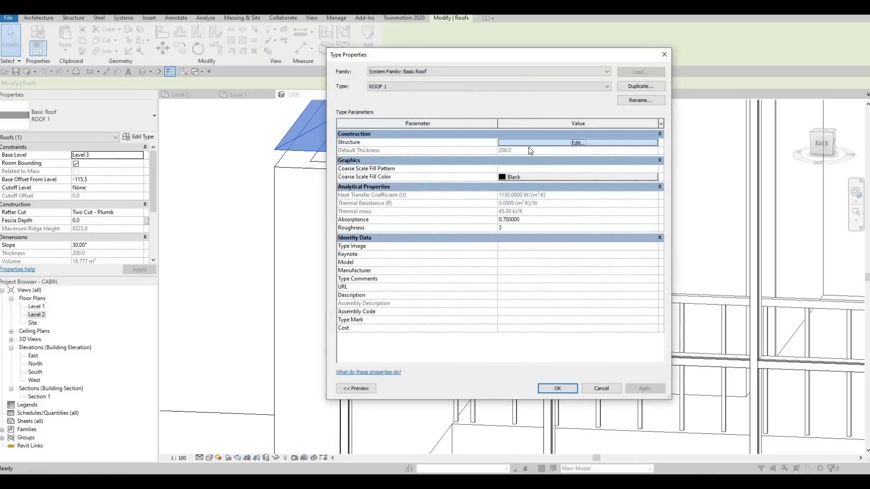
Set the structure layer thickness of the ROOF 1 type to 150 mm
click(577, 142)
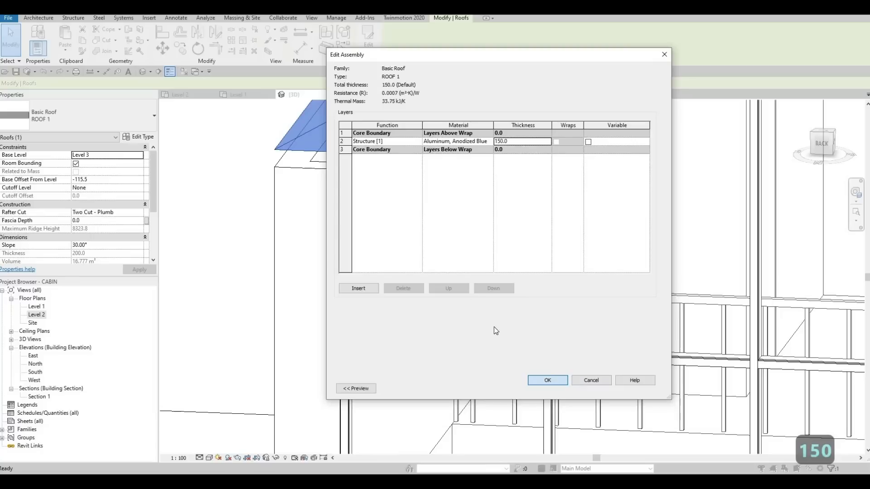
click(547, 380)
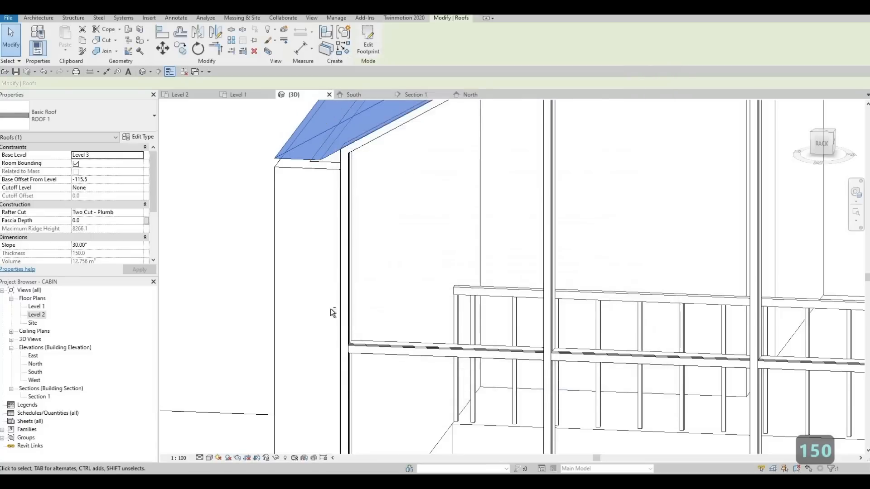
middle_drag(332, 312, 353, 233)
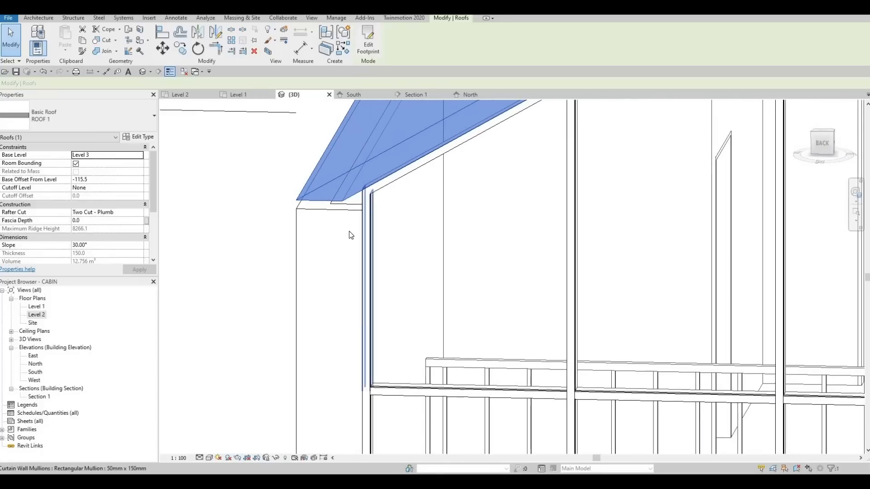
shift+middle_drag(374, 196, 416, 322)
scroll(417, 323, down, 6)
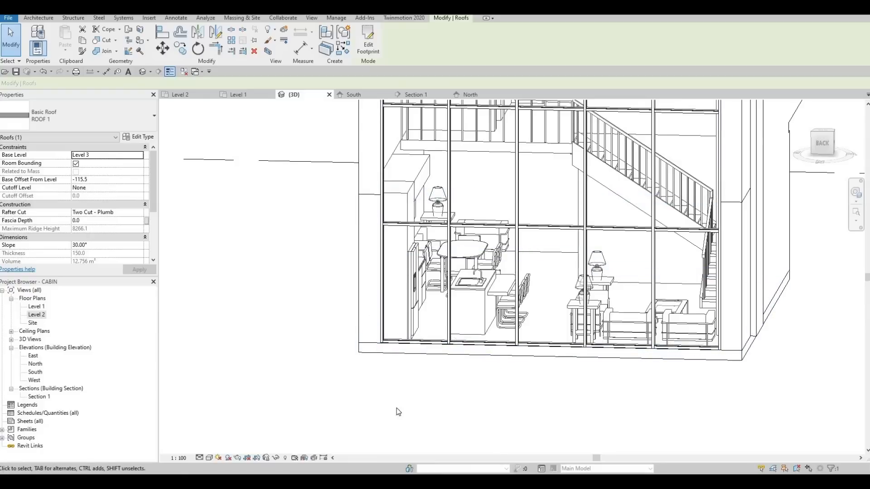
scroll(396, 297, up, 6)
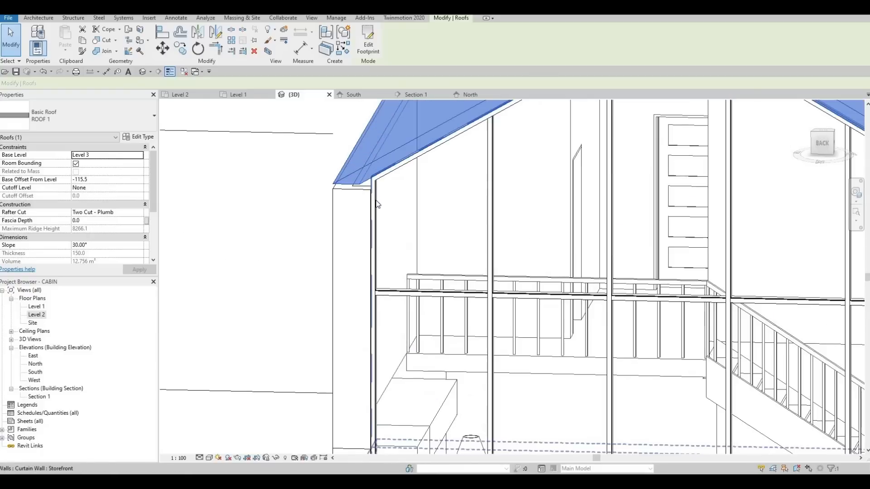
scroll(376, 204, up, 2)
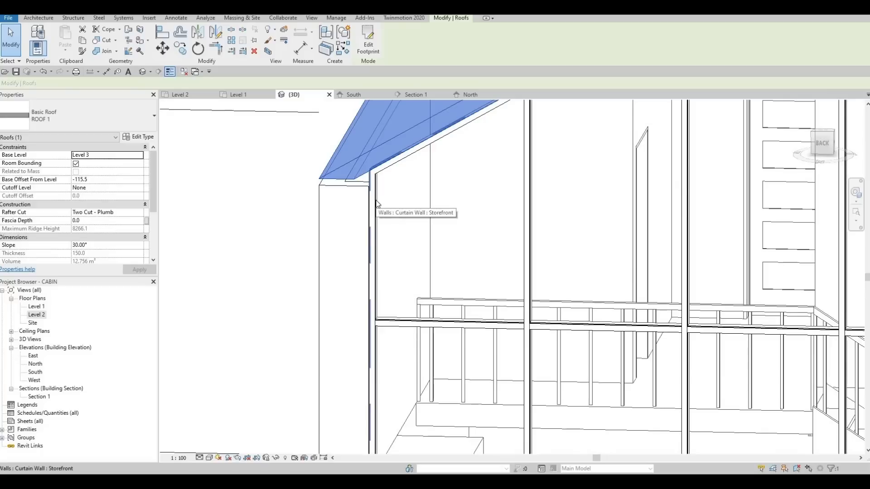
In the Level 1 plan, extend the storefront curtain wall's end to the chimney-side wall's inner face, deleting the conflicting mullions
double_click(36, 306)
key(Escape)
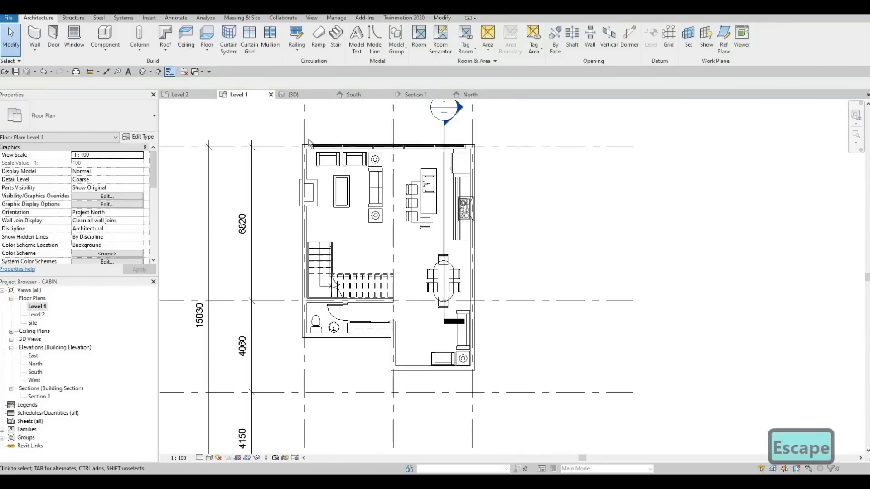
scroll(316, 186, up, 5)
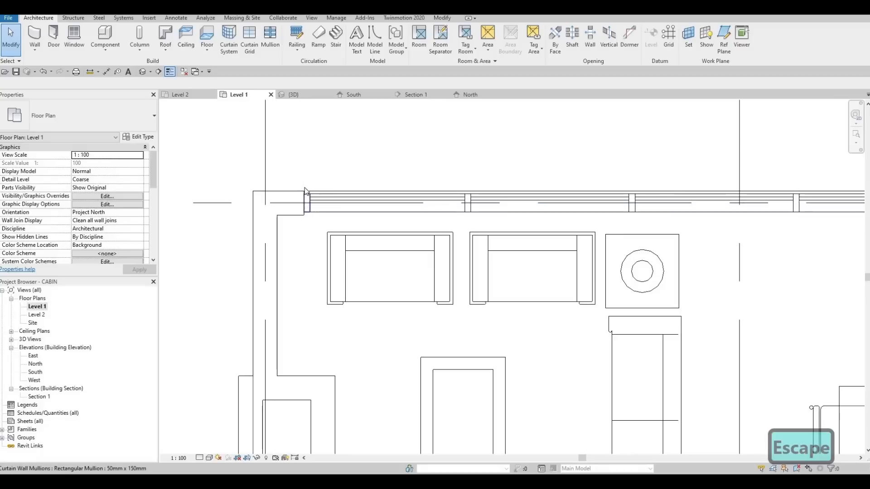
click(303, 203)
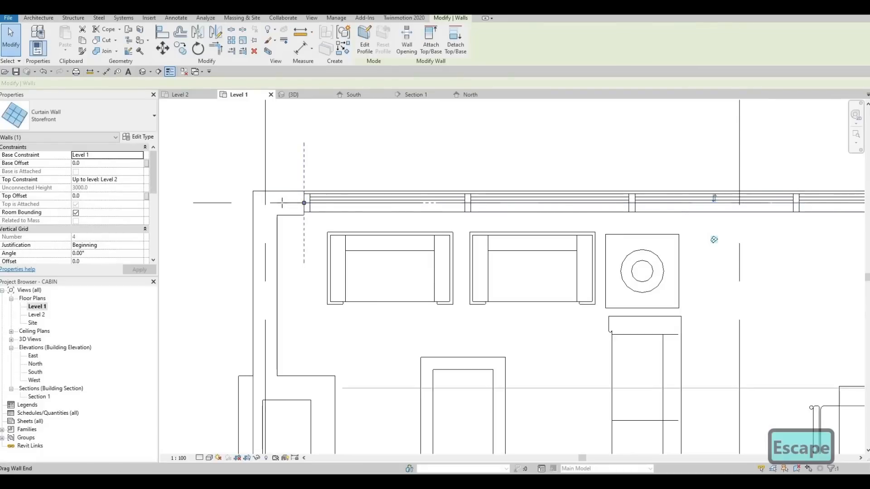
drag(281, 202, 280, 230)
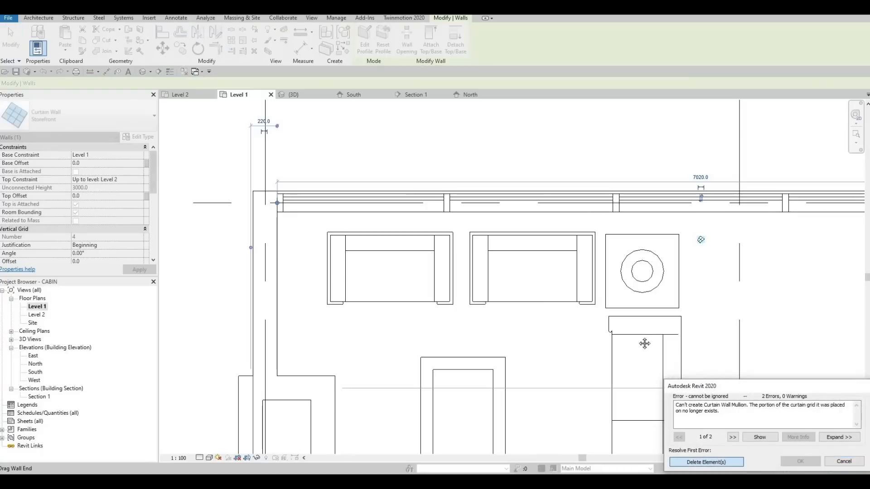
key(Return)
Extend the storefront curtain wall's other end to the kitchen-side exterior wall's inner face, deleting the conflicting mullions
scroll(520, 248, up, 6)
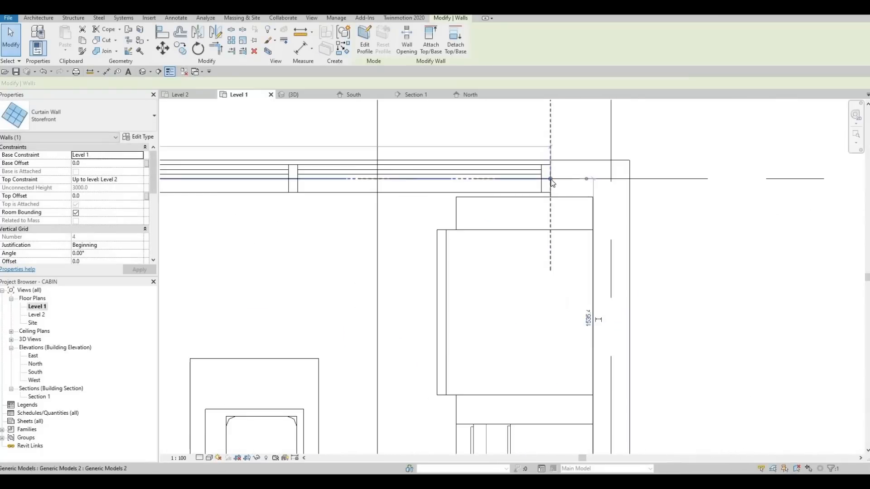
drag(567, 179, 594, 182)
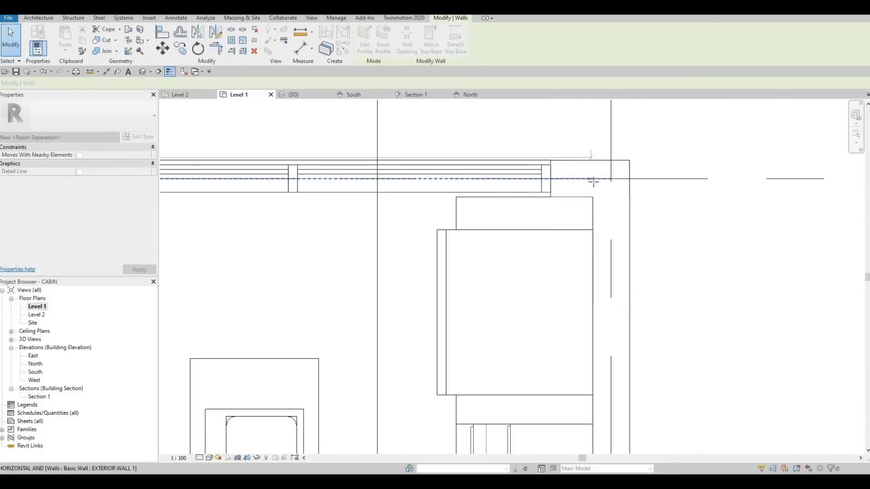
drag(630, 309, 630, 310)
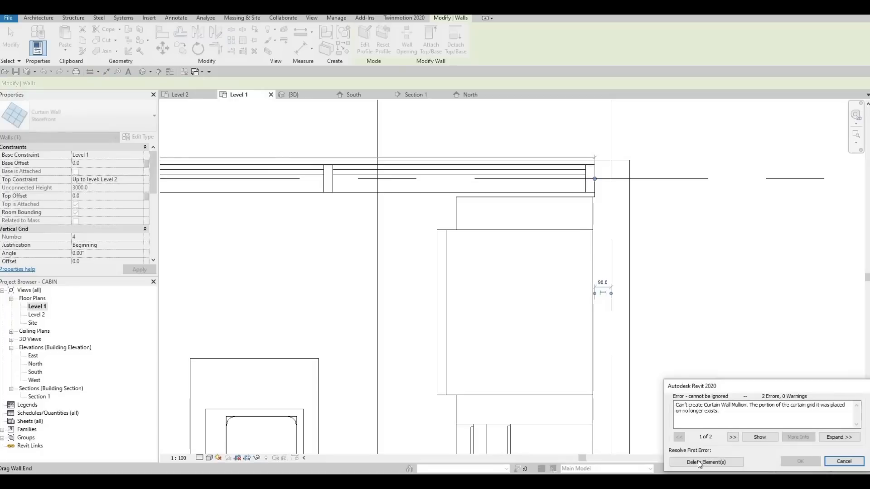
key(Return)
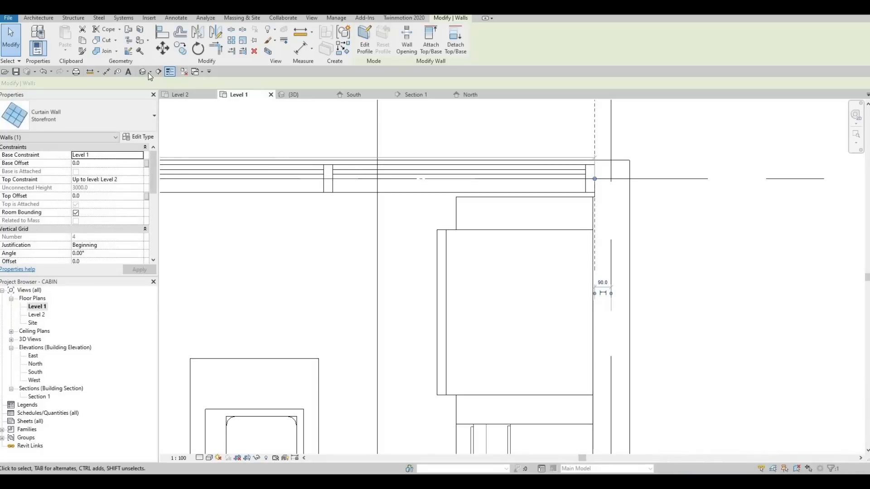
In the North elevation, move the roof straight down so its lower eave corner meets the exterior wall's outer top corner
click(147, 72)
scroll(314, 153, down, 2)
middle_drag(319, 265, 293, 217)
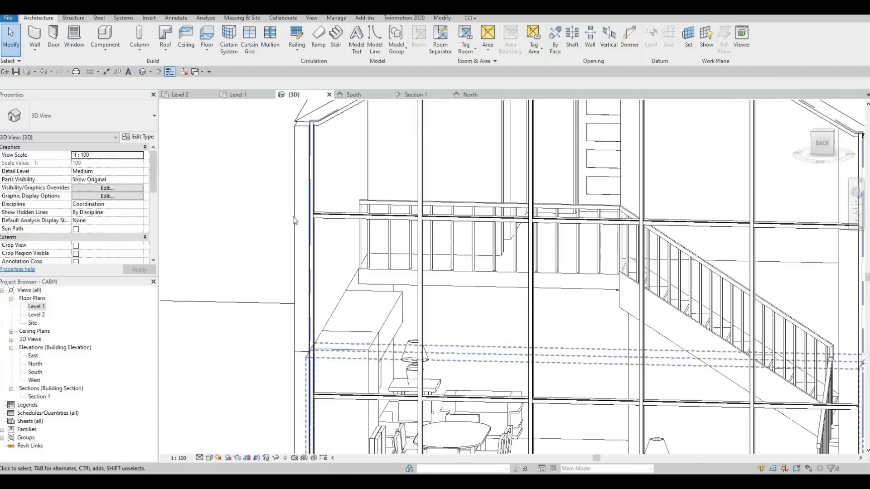
scroll(292, 142, up, 1)
middle_drag(282, 123, 240, 268)
scroll(290, 143, up, 2)
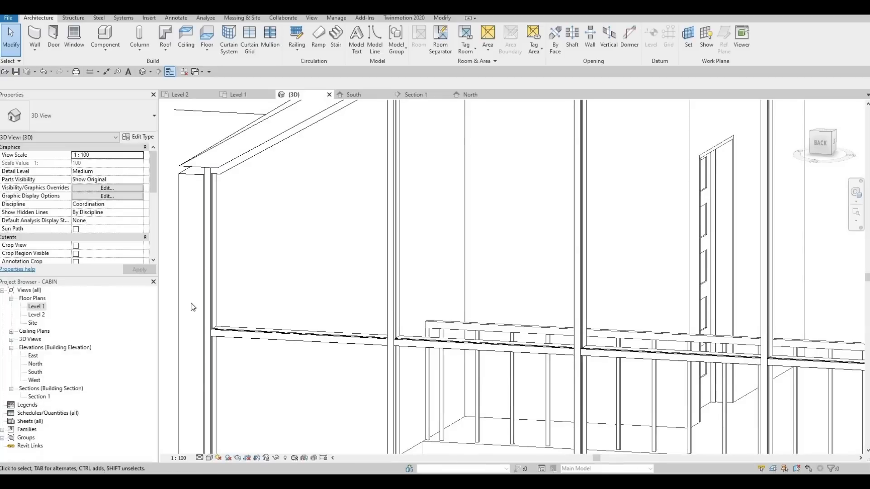
double_click(36, 364)
scroll(273, 222, up, 6)
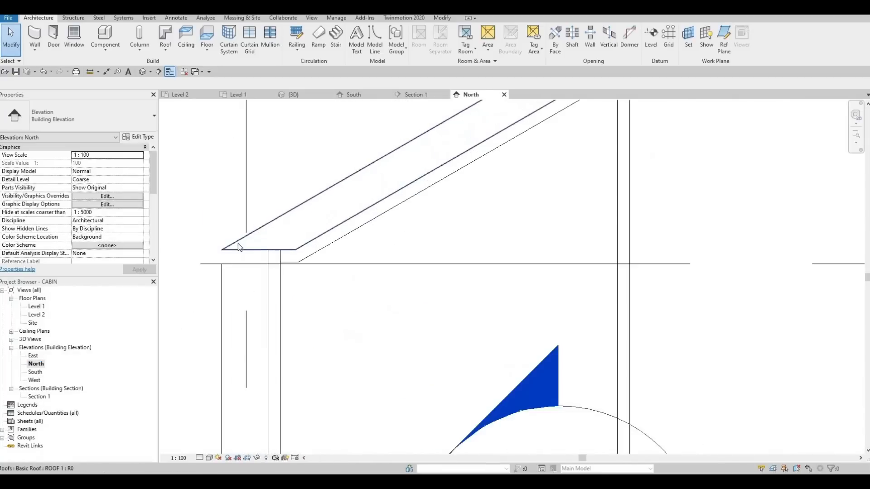
scroll(237, 243, up, 1)
click(236, 248)
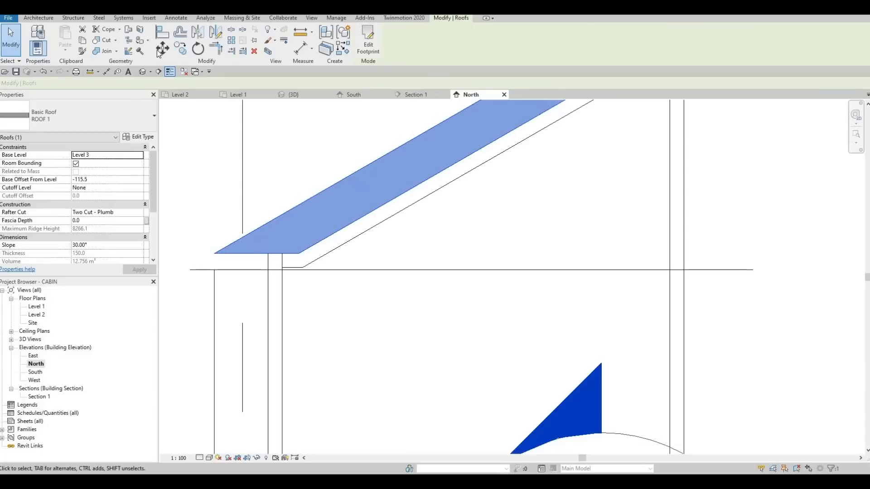
click(215, 270)
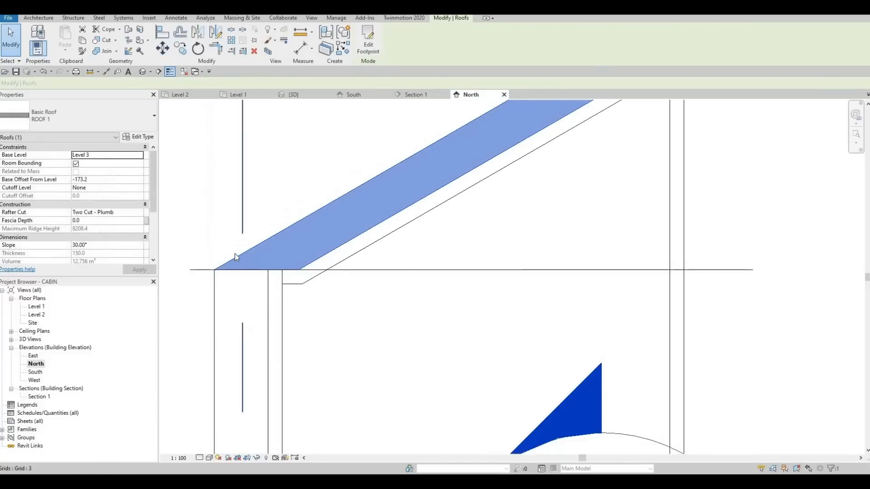
key(Escape)
Examine the roof slopes and the opposite eave's junction with the exterior wall and curtain wall in the North elevation
scroll(388, 286, down, 1)
middle_drag(411, 330, 301, 268)
scroll(301, 267, down, 3)
middle_drag(448, 270, 269, 235)
middle_drag(825, 206, 579, 222)
scroll(579, 222, down, 2)
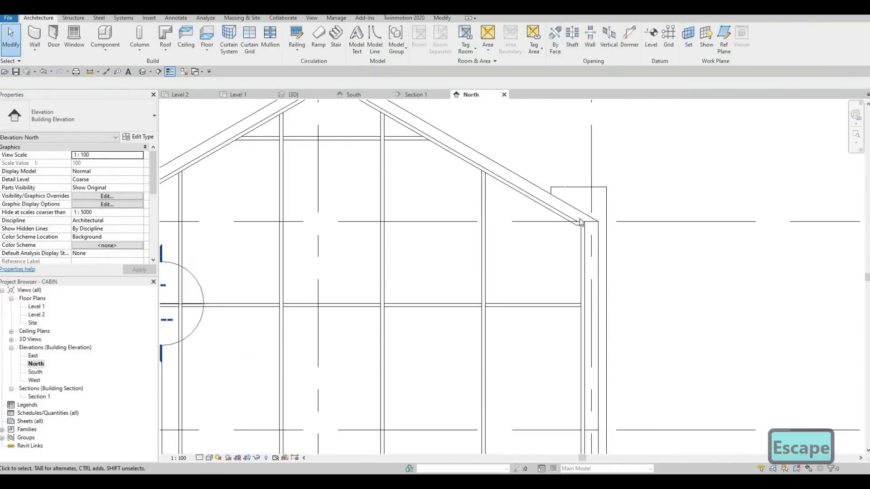
scroll(594, 220, up, 2)
scroll(577, 219, up, 2)
middle_drag(548, 302, 521, 232)
scroll(539, 235, down, 3)
scroll(521, 231, down, 1)
middle_drag(533, 179, 528, 195)
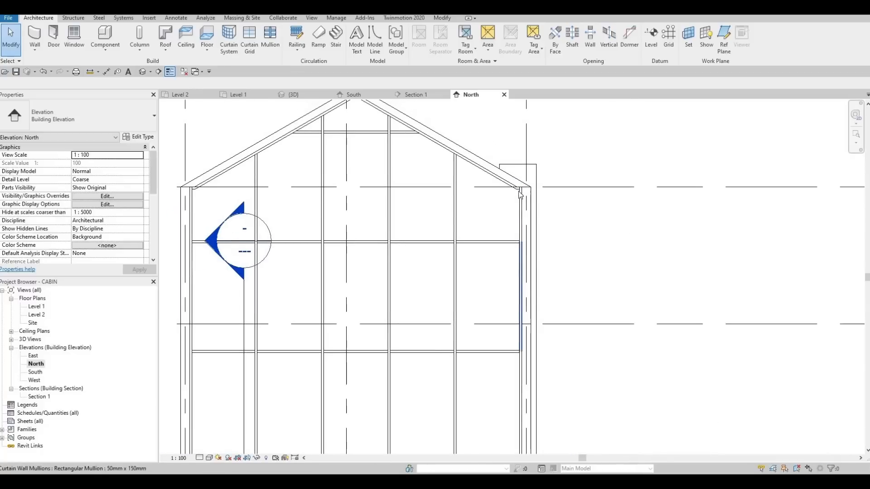
scroll(529, 184, up, 2)
scroll(506, 209, up, 3)
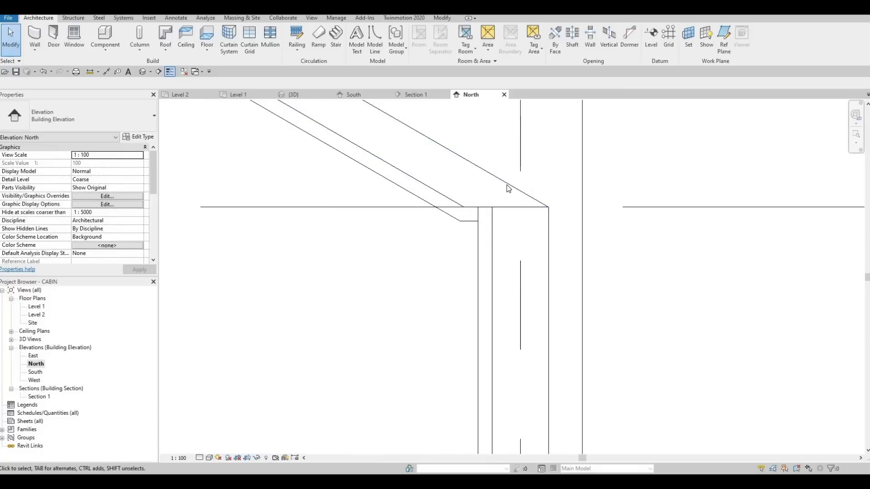
scroll(478, 170, down, 4)
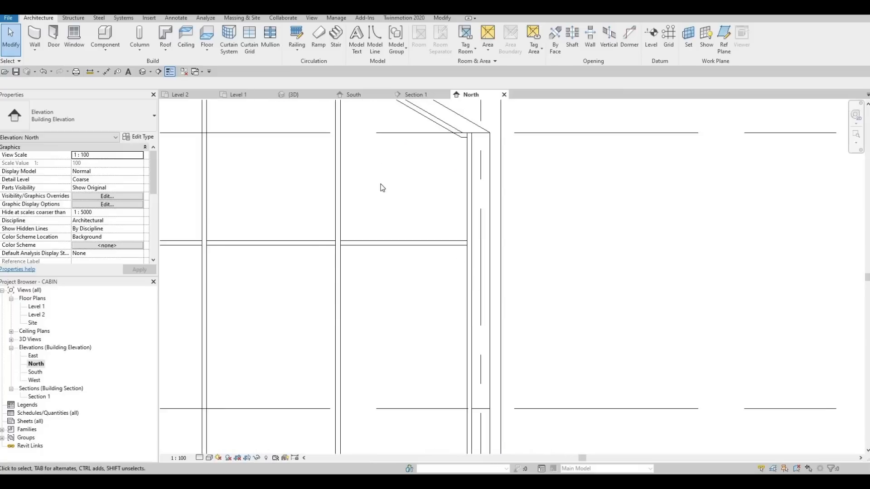
Examine in 3D the curtain wall's base corner and the eave junction beside the chimney
click(144, 73)
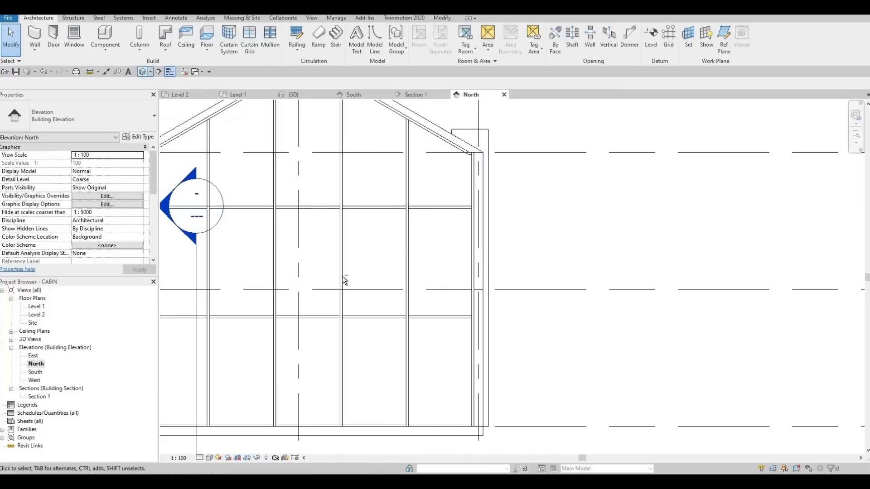
scroll(358, 328, down, 3)
shift+middle_drag(344, 284, 344, 41)
middle_drag(403, 312, 322, 242)
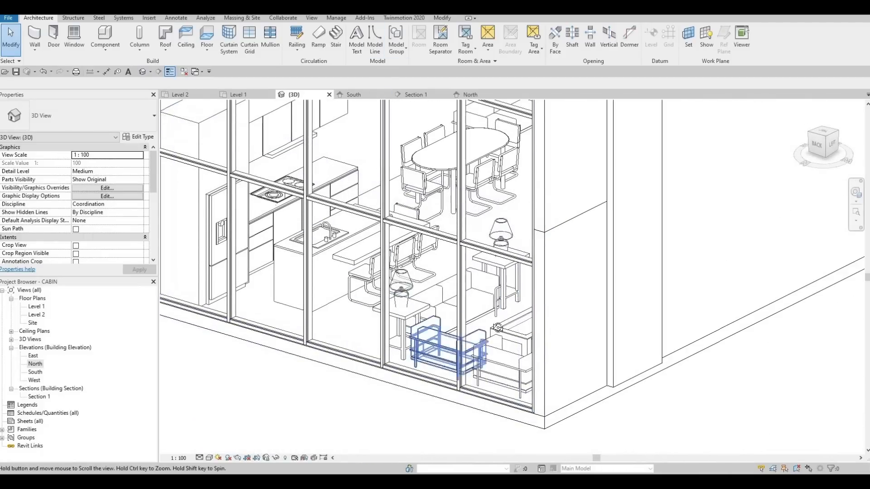
middle_drag(471, 366, 432, 364)
scroll(375, 349, up, 2)
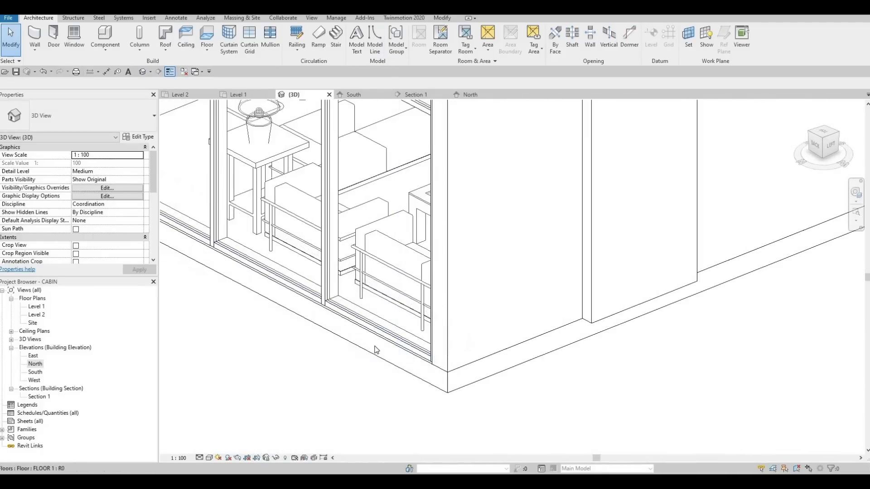
scroll(390, 331, down, 4)
scroll(435, 317, down, 2)
middle_drag(408, 145, 428, 286)
scroll(431, 289, up, 3)
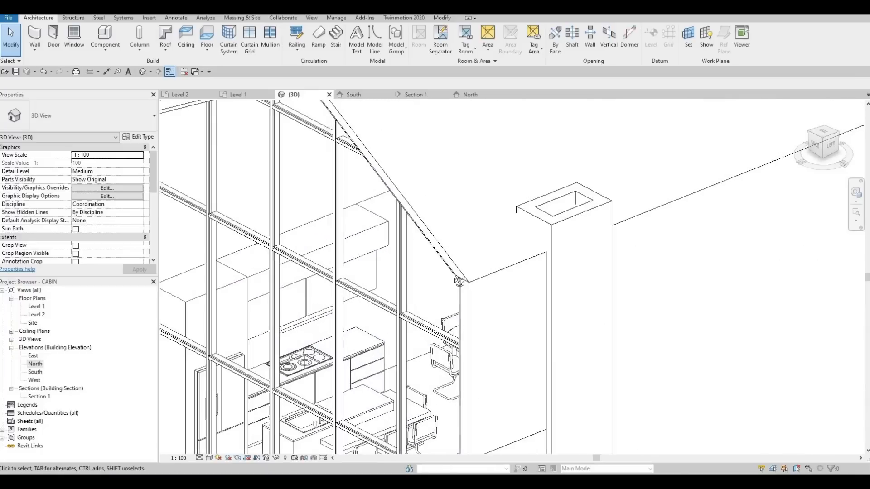
scroll(470, 272, up, 1)
shift+middle_drag(511, 260, 654, 235)
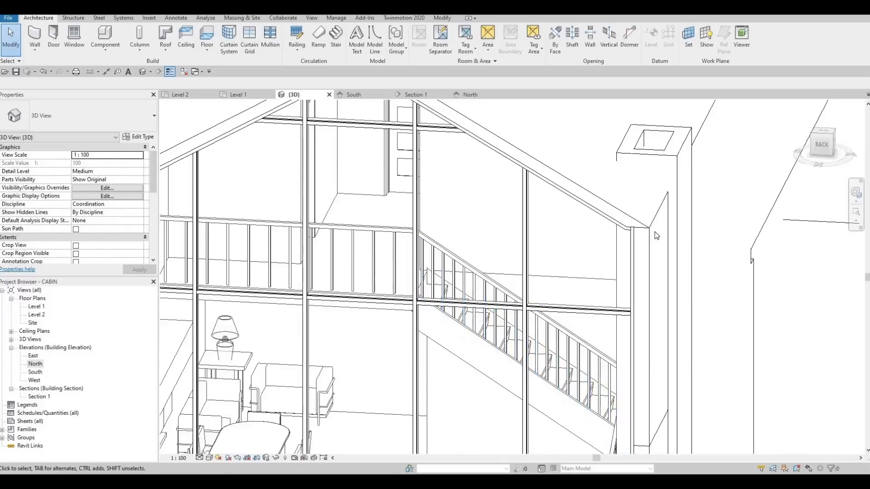
scroll(638, 233, up, 2)
scroll(665, 243, up, 1)
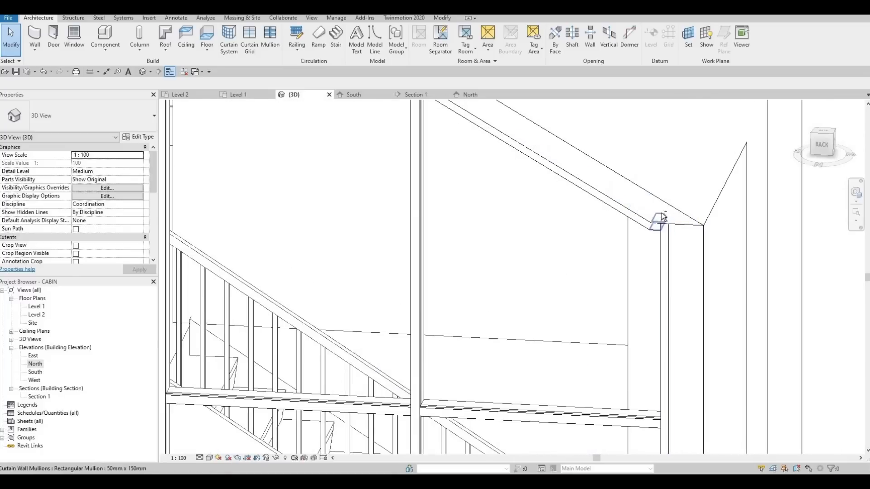
mouse_move(669, 194)
shift+middle_down()
mouse_move(654, 217)
mouse_move(690, 182)
mouse_move(679, 186)
shift+middle_up()
Set the structure layer thickness of the ROOF 1 type to 100 mm, deleting the conflicting curtain wall mullions
click(285, 161)
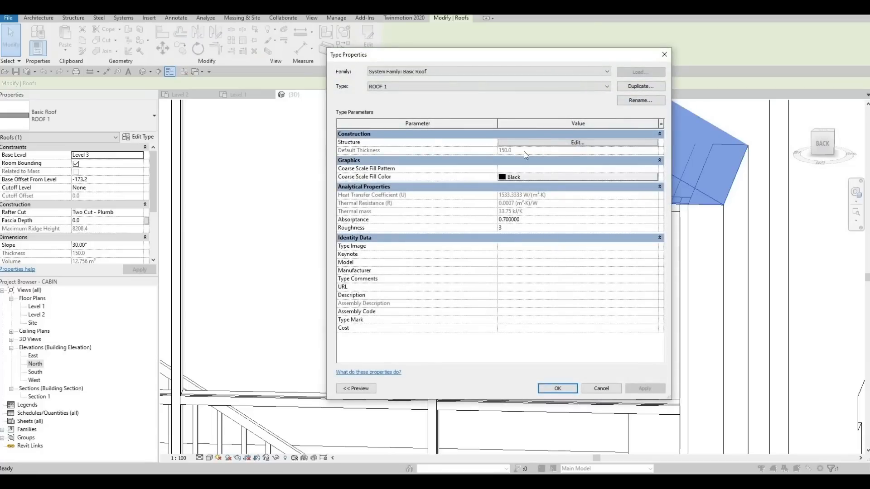
click(519, 143)
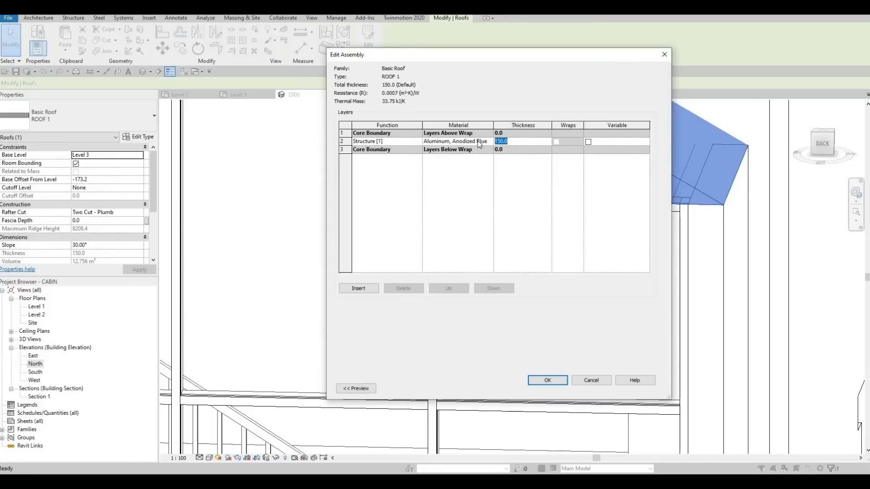
text(100)
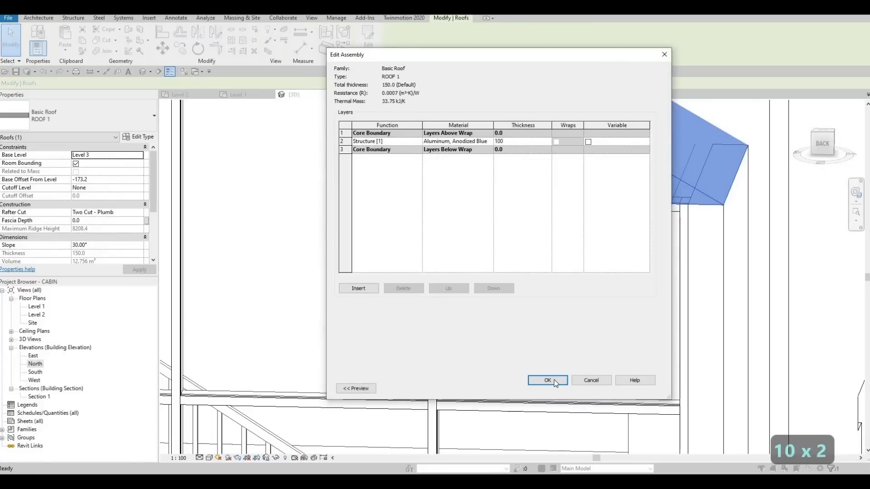
click(548, 381)
click(446, 259)
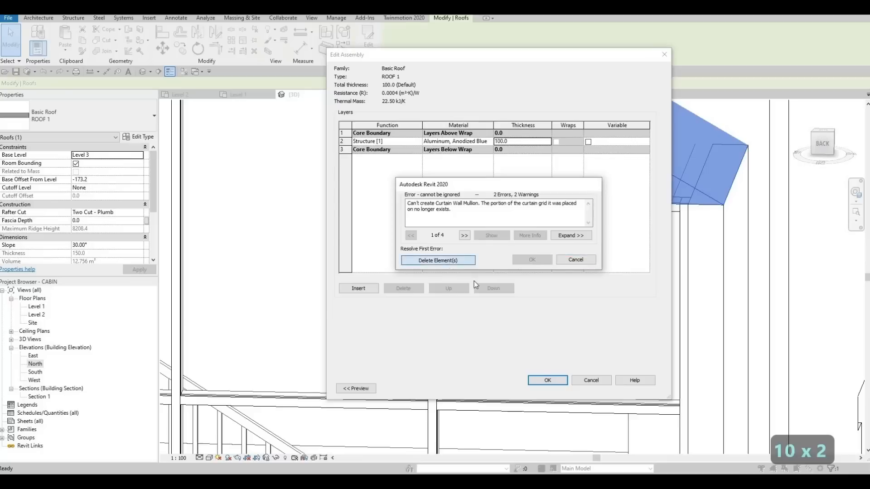
click(561, 388)
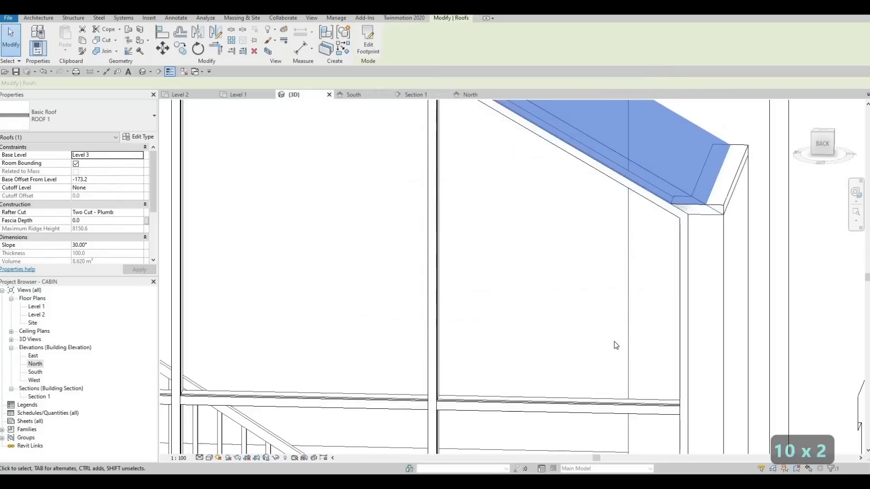
key(Escape)
scroll(596, 364, up, 4)
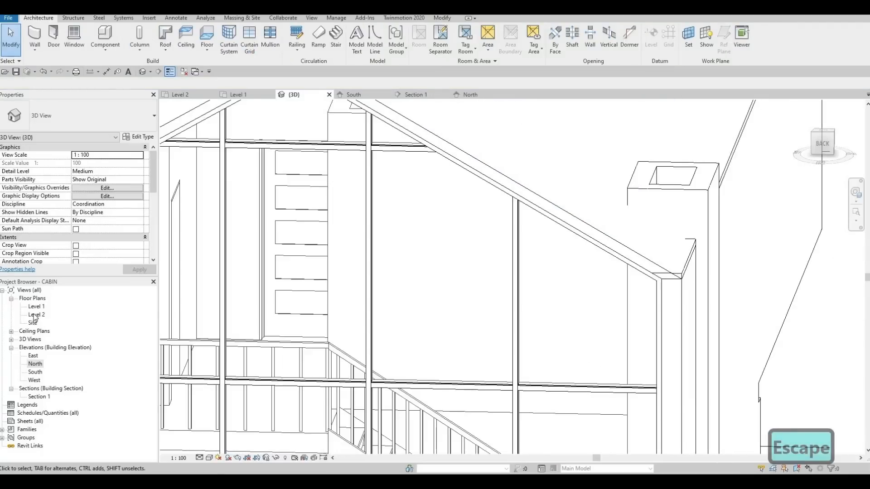
In the North elevation, move the roof straight up so its lower eave corner sits on the Level 3 line
double_click(35, 363)
scroll(372, 219, up, 5)
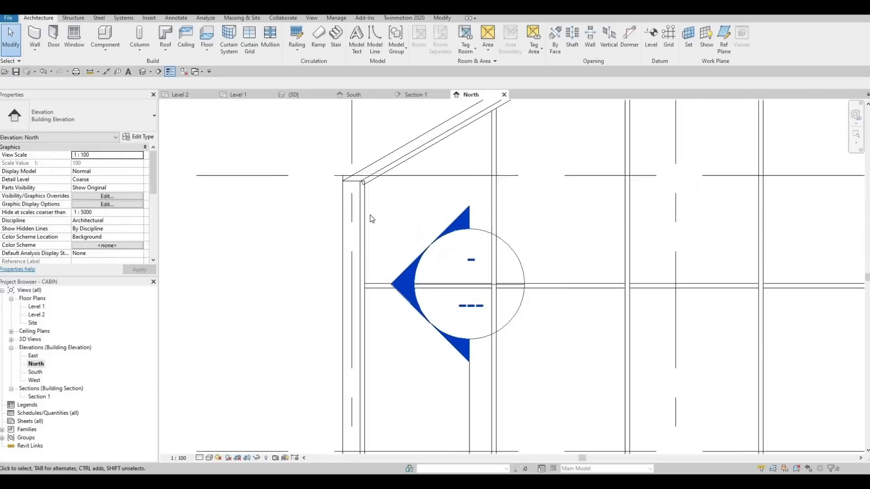
scroll(372, 219, up, 2)
key(Escape)
click(372, 220)
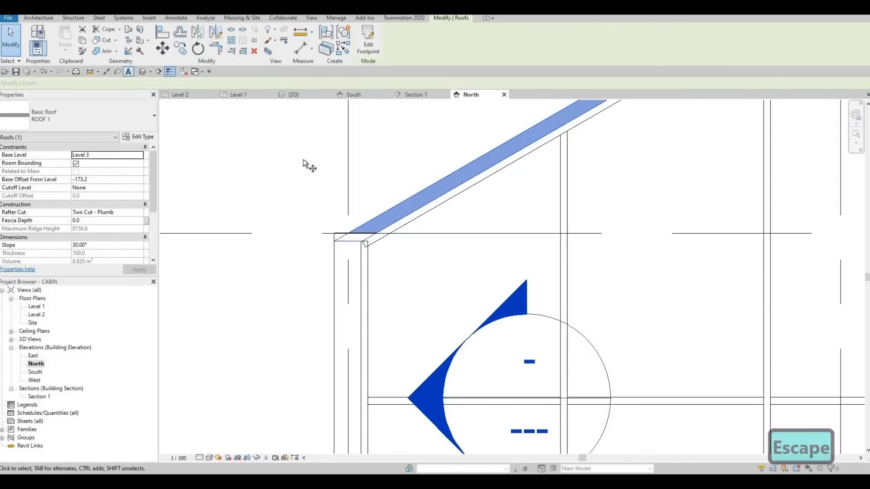
scroll(342, 245, up, 2)
click(349, 283)
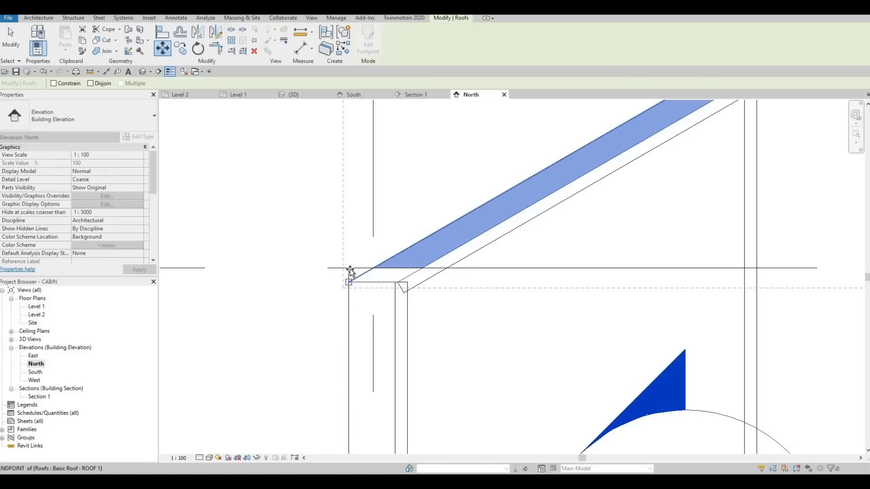
click(351, 274)
key(Escape)
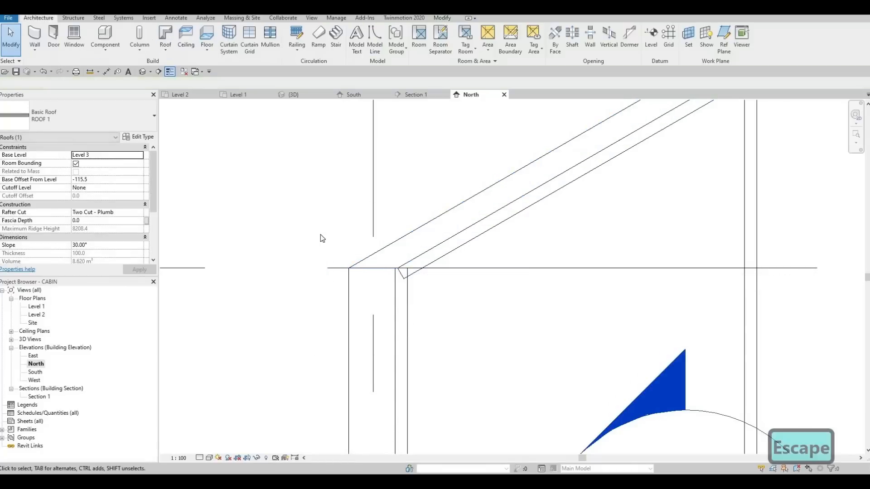
Examine both eave junctions between the roof, exterior walls and curtain wall in the North elevation
scroll(198, 267, down, 3)
middle_drag(319, 257, 373, 241)
scroll(373, 241, down, 3)
middle_drag(792, 221, 485, 210)
scroll(374, 241, up, 4)
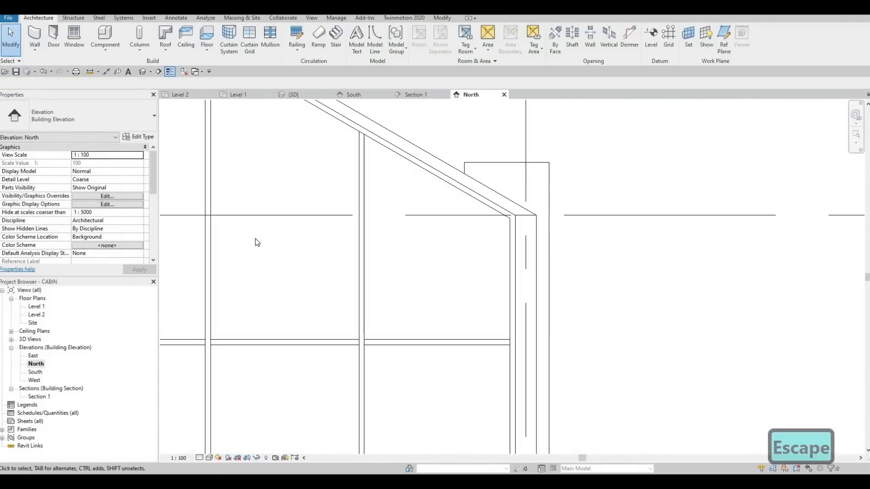
scroll(256, 242, up, 3)
middle_drag(390, 220, 273, 232)
middle_drag(181, 224, 603, 245)
scroll(603, 245, down, 1)
scroll(602, 244, down, 1)
key(Escape)
middle_drag(190, 215, 507, 236)
key(Escape)
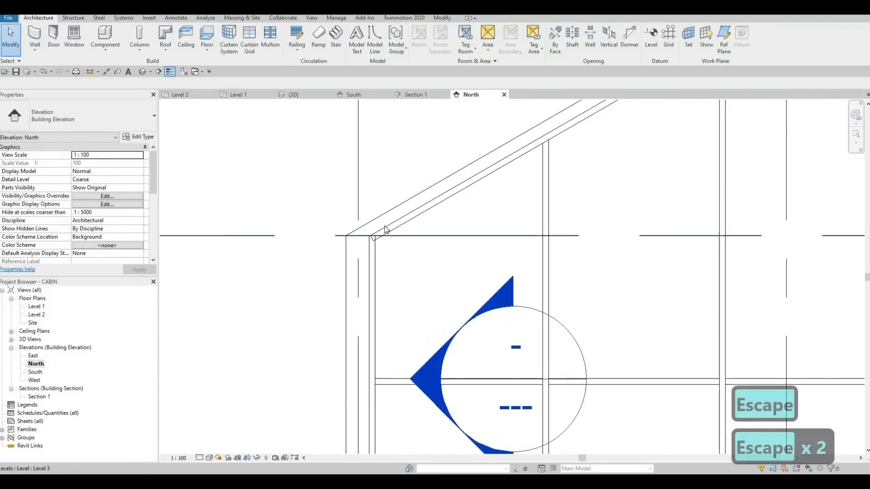
scroll(381, 226, up, 3)
click(380, 225)
ctrl+click(354, 268)
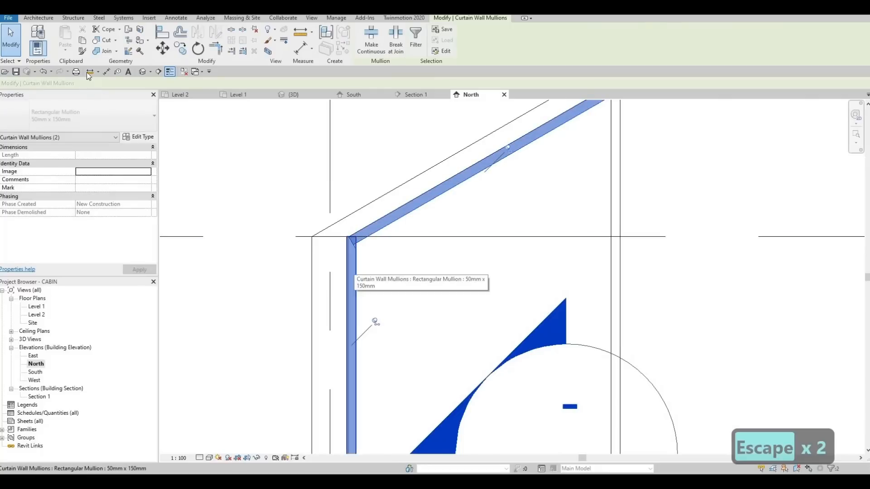
click(260, 164)
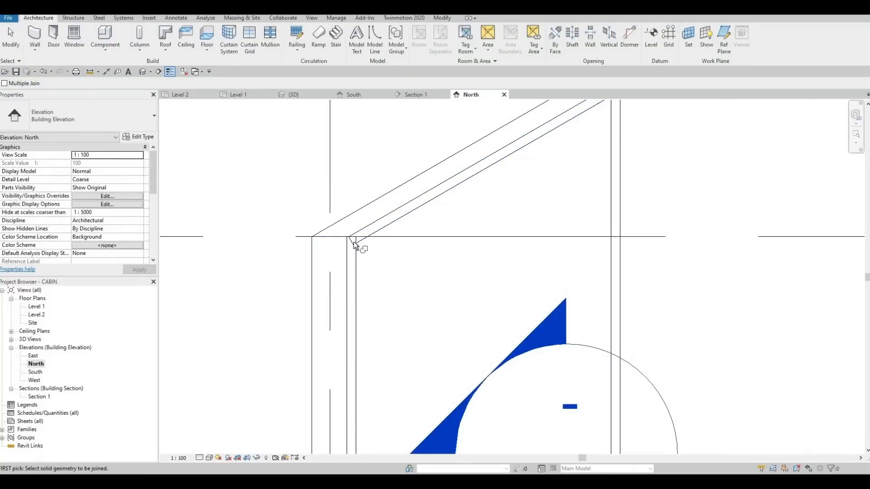
key(Tab)
key(Tab)
key(Escape)
key(Escape)
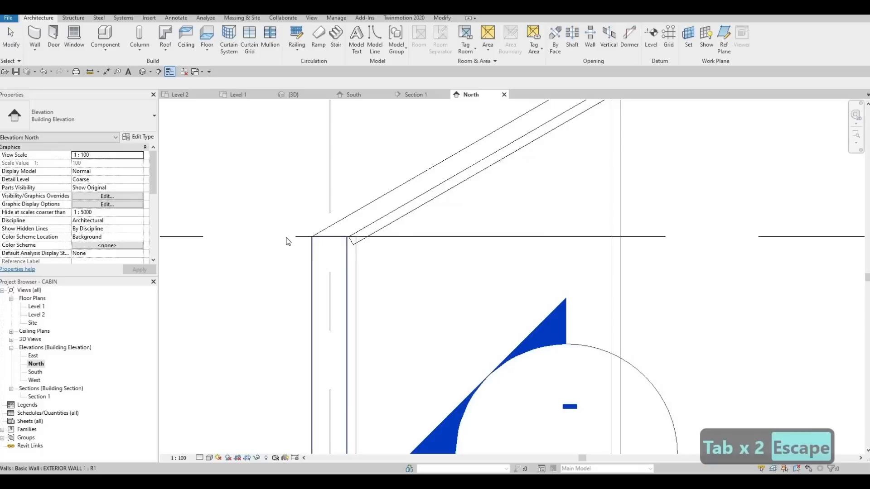
Examine the glazed end wall in 3D, including its fit under the roof, the interior behind it and the eave corner beside the chimney
scroll(291, 240, down, 5)
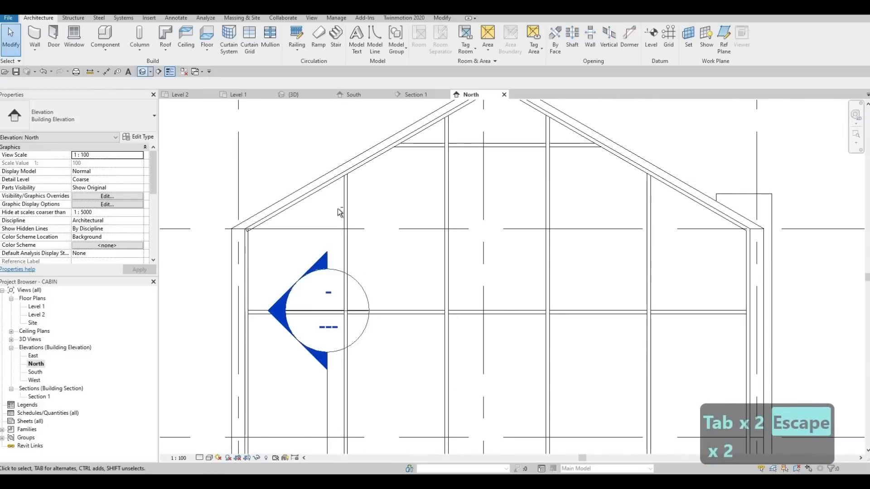
scroll(343, 222, down, 4)
shift+middle_drag(343, 221, 359, 202)
scroll(359, 203, up, 3)
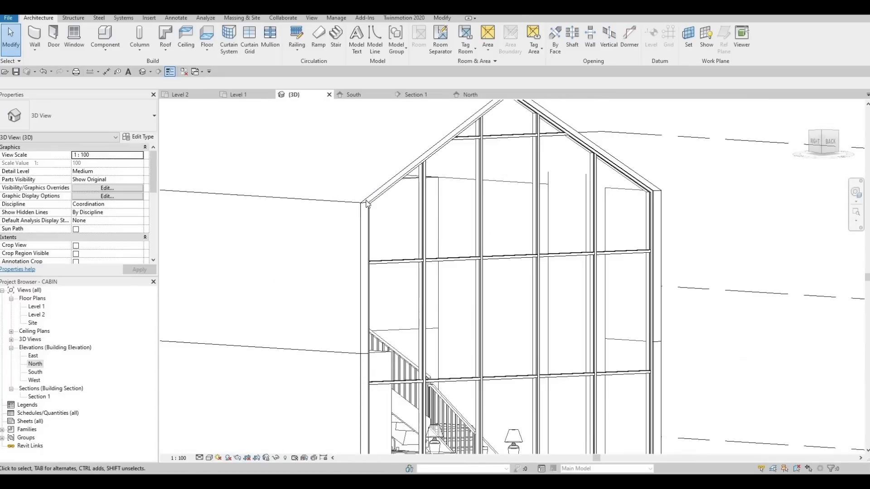
shift+middle_drag(291, 235, 373, 159)
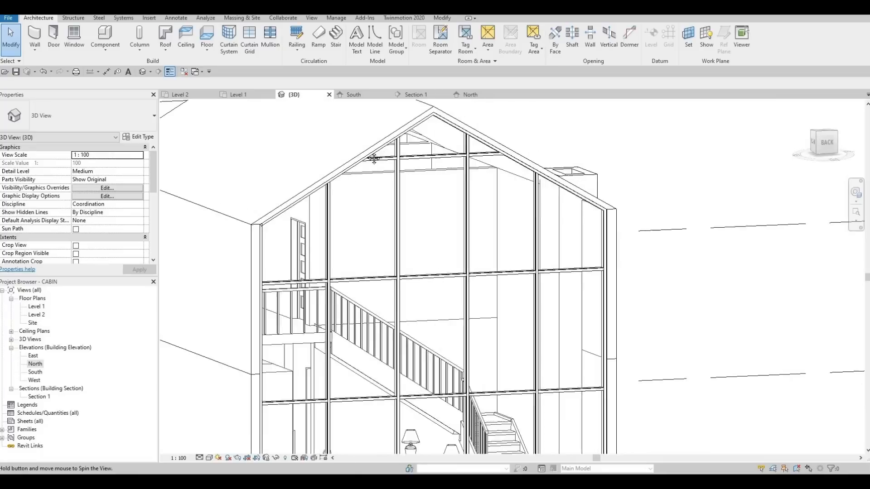
scroll(311, 217, down, 4)
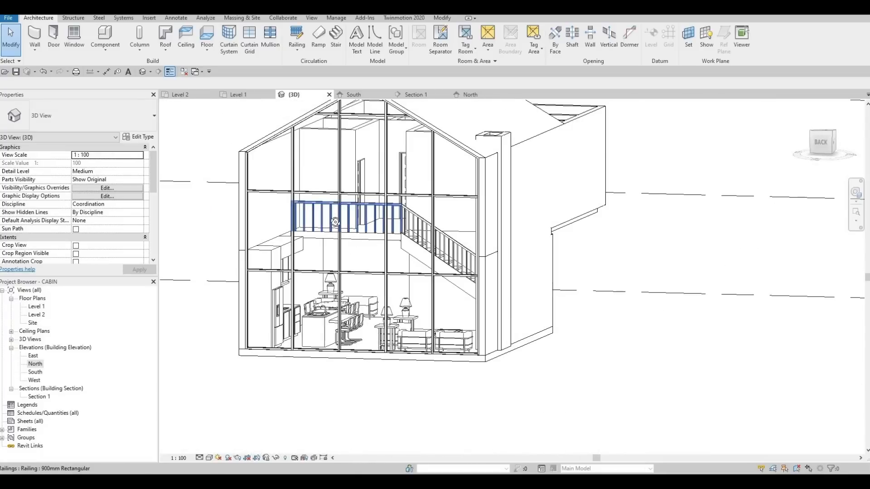
shift+middle_drag(325, 247, 286, 268)
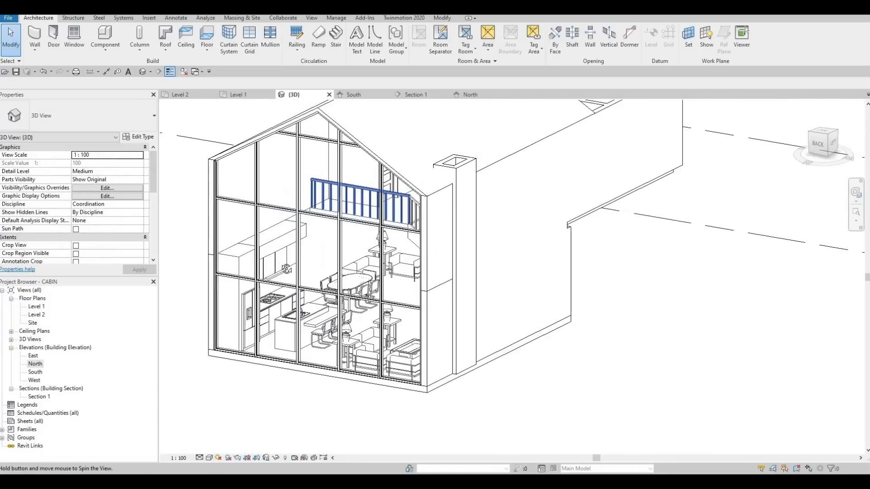
shift+middle_drag(326, 238, 471, 247)
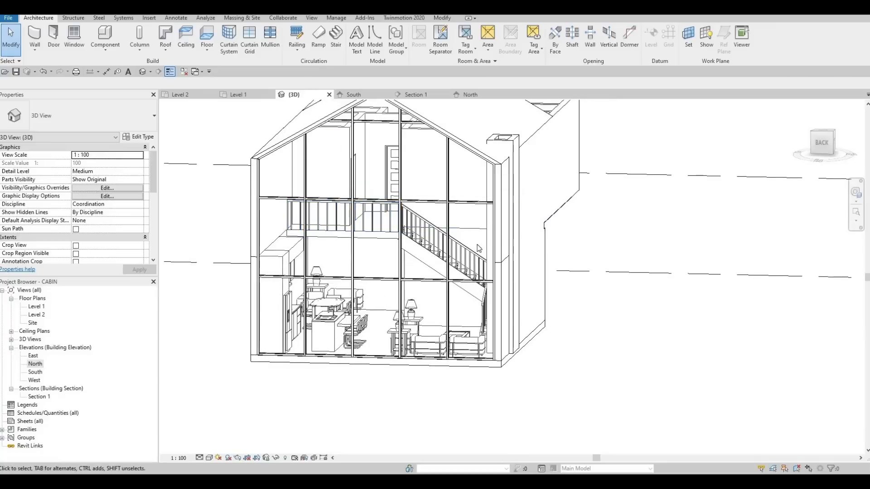
shift+middle_drag(356, 241, 448, 204)
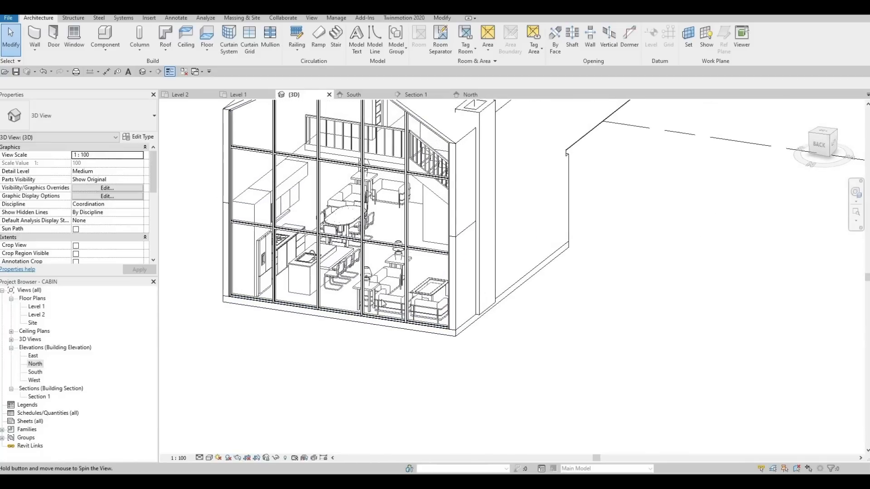
scroll(452, 200, up, 5)
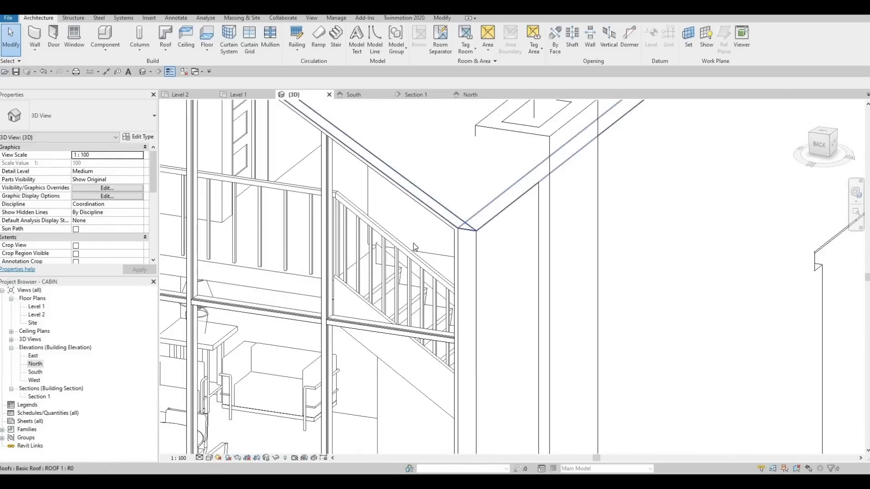
scroll(451, 245, down, 5)
Edit the roof footprint, aligning its short end boundary with the outer face of the exterior wall opposite the glazing, and finish the sketch
shift+middle_drag(450, 245, 295, 221)
click(302, 197)
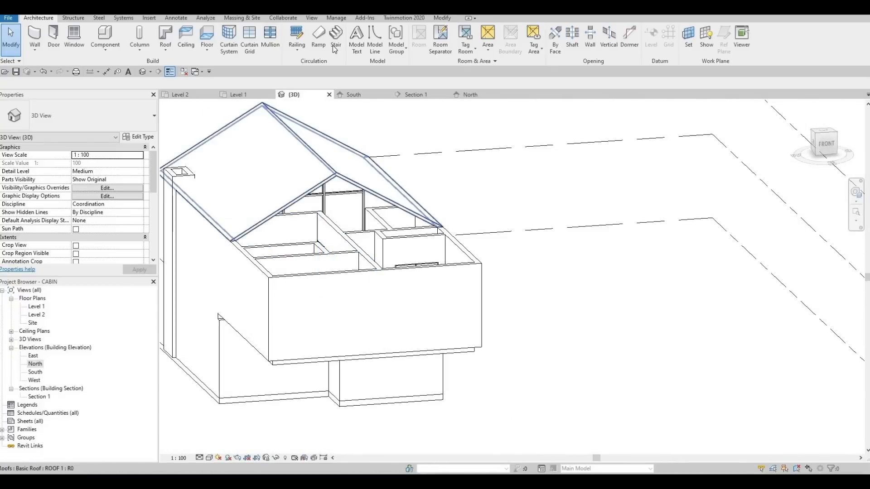
mouse_move(393, 302)
shift+middle_down()
mouse_move(524, 295)
mouse_move(592, 254)
mouse_move(584, 249)
shift+middle_up()
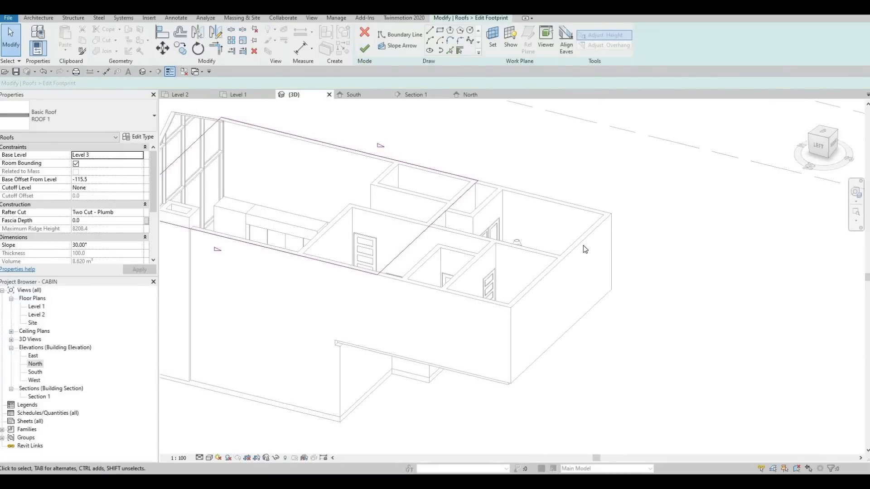
key(l)
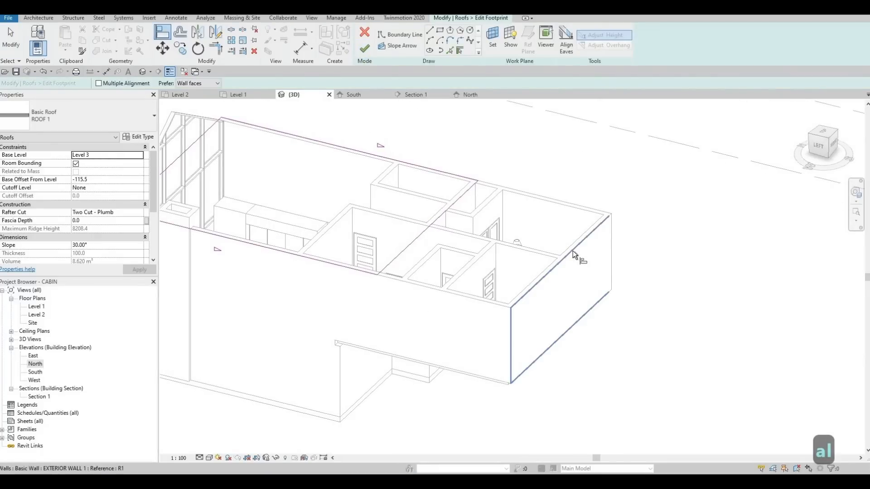
key(Tab)
key(Tab)
key(Tab)
click(573, 251)
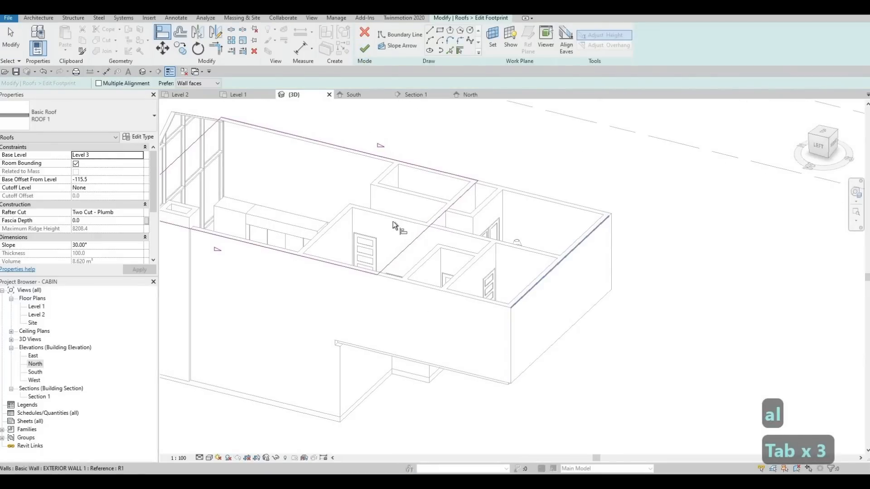
click(417, 239)
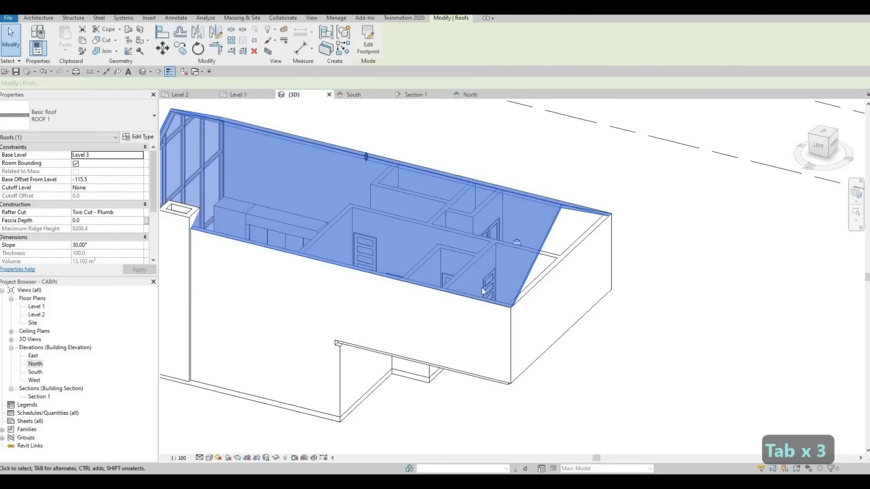
key(Escape)
Attach the tops of the ten INTERIOR WALL 1 walls on Level 2 to the underside of the roof
shift+middle_drag(423, 254, 369, 210)
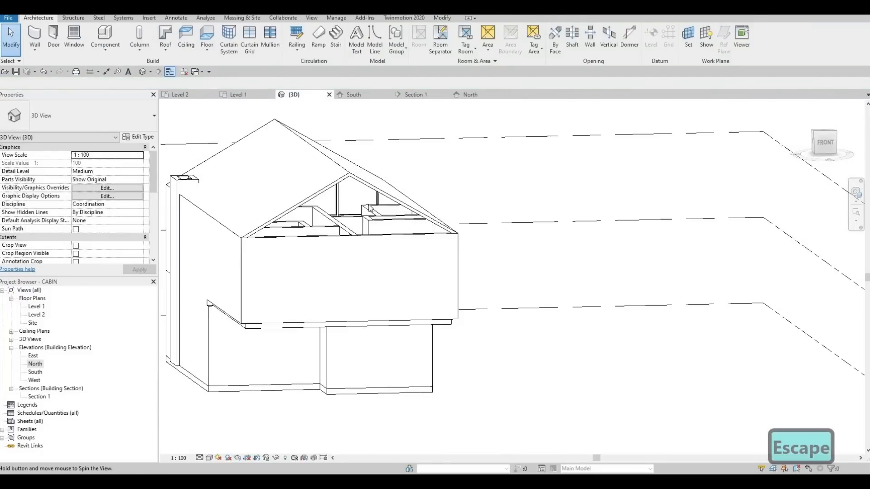
scroll(366, 209, up, 2)
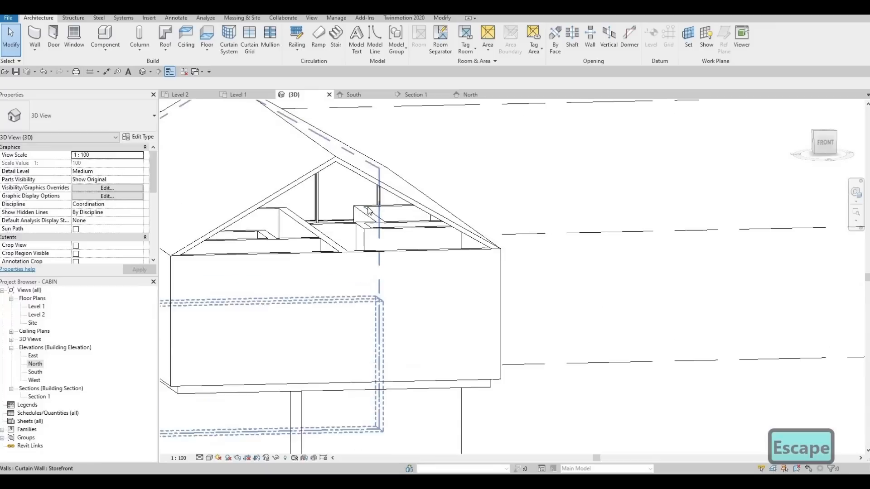
click(380, 222)
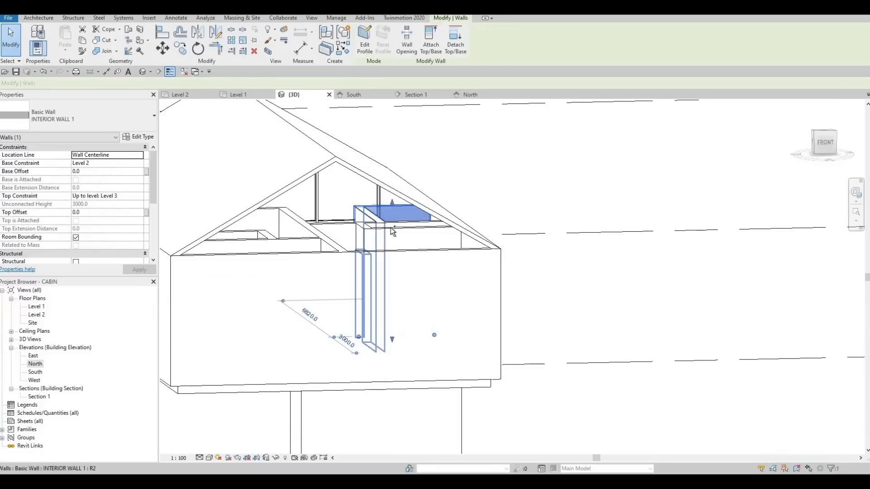
ctrl+click(382, 226)
ctrl+click(368, 227)
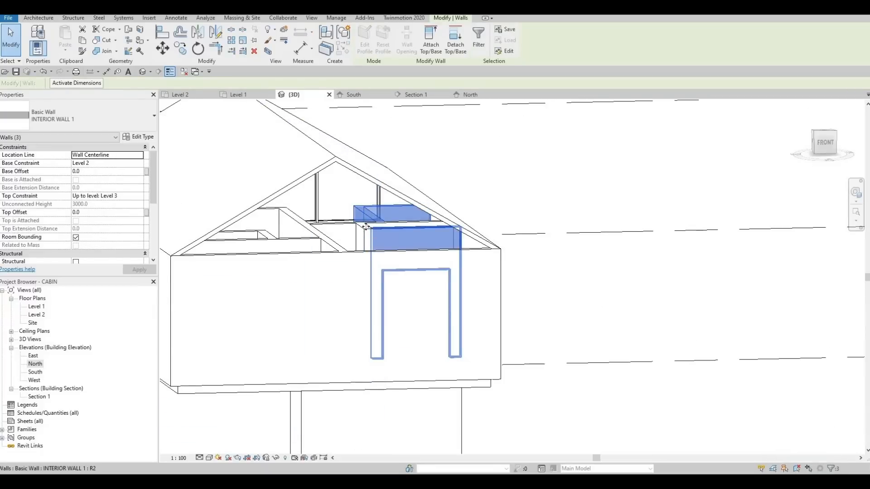
ctrl+click(364, 279)
shift+middle_drag(364, 279, 279, 240)
ctrl+click(310, 260)
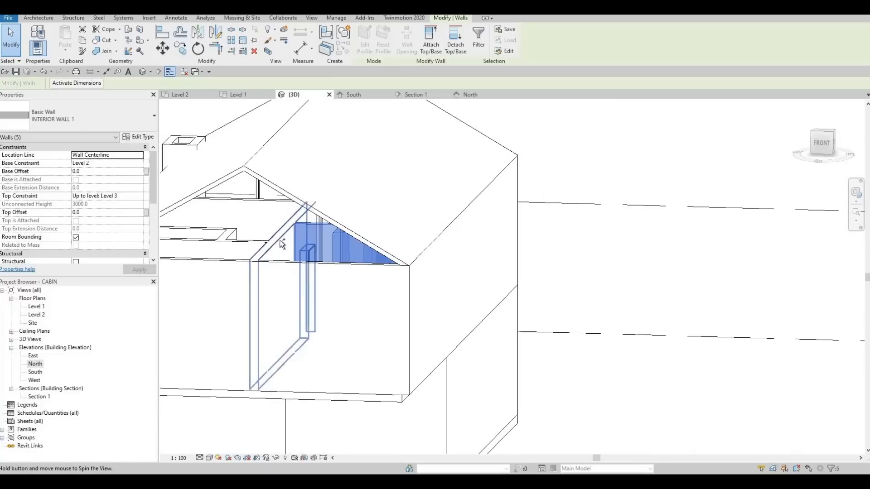
ctrl+click(279, 240)
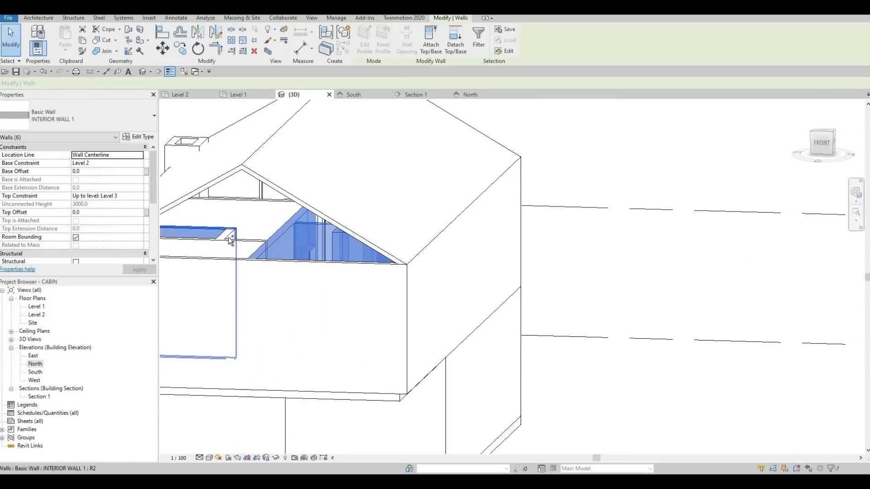
ctrl+click(230, 240)
ctrl+click(242, 246)
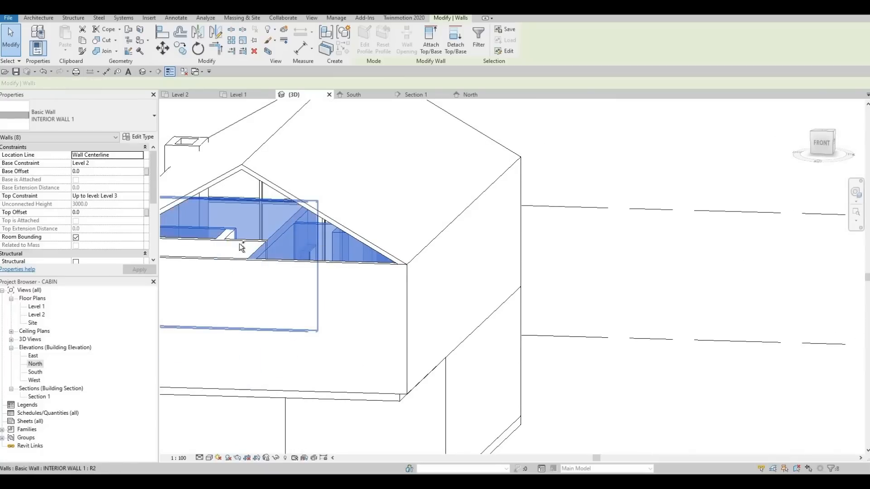
ctrl+click(231, 239)
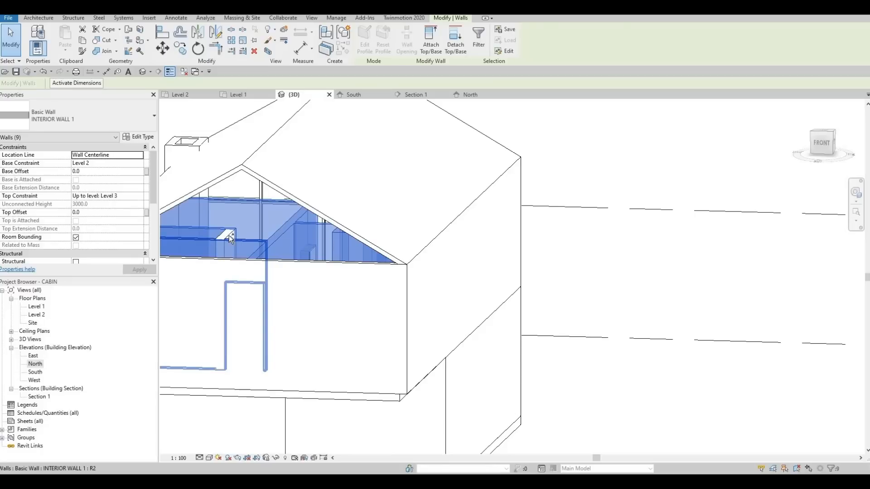
ctrl+click(230, 239)
shift+middle_drag(425, 202, 420, 66)
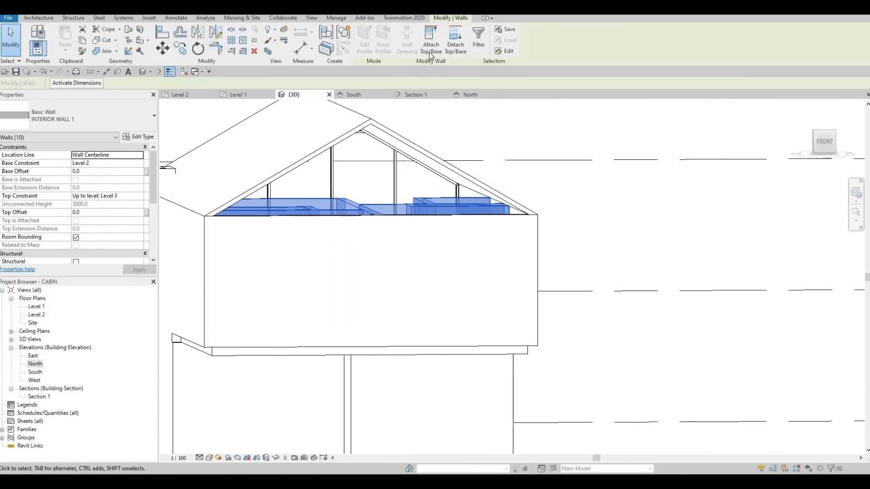
click(430, 51)
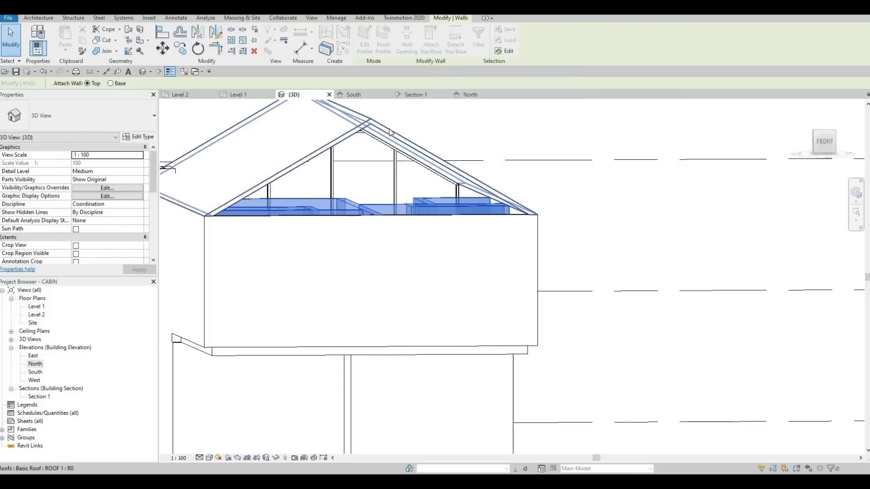
click(389, 135)
key(Escape)
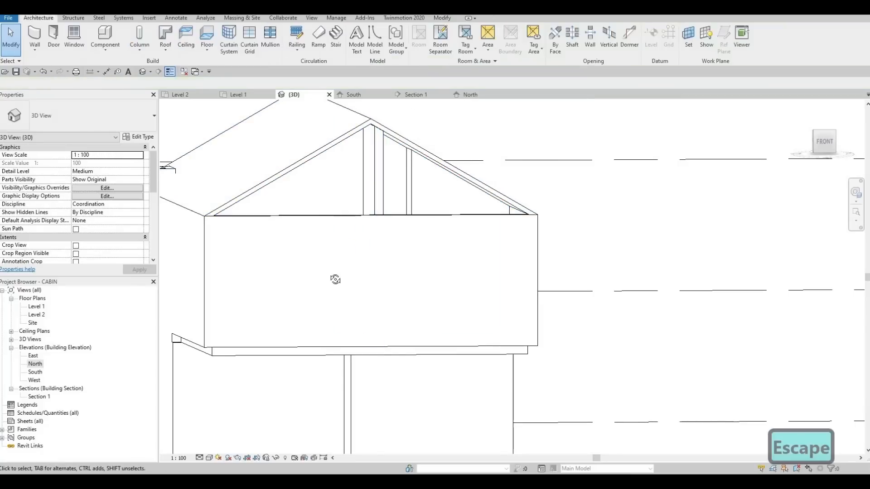
Attach the top of the front exterior wall to the roof to close the open gable
shift+middle_drag(334, 271, 357, 229)
click(351, 243)
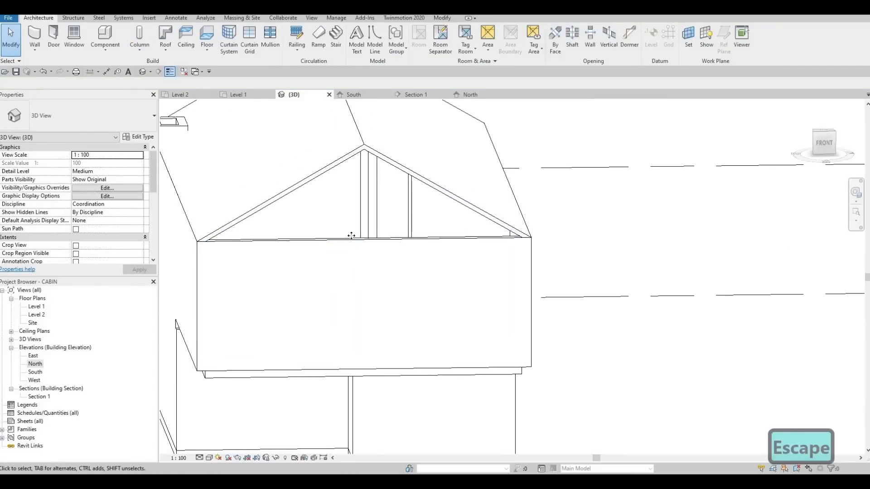
click(379, 156)
key(Escape)
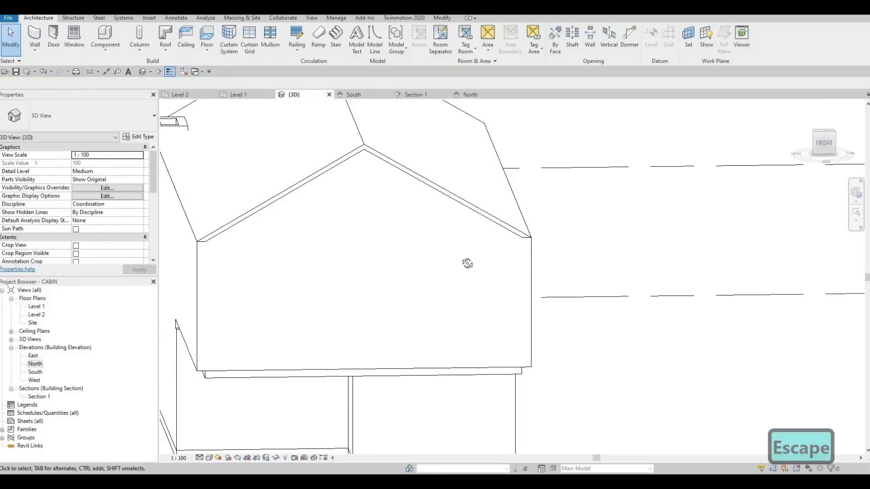
Examine the front gable wall's fit under the roof in 3D, along with the front end of the Level 1 floor plan
shift+middle_drag(467, 263, 258, 240)
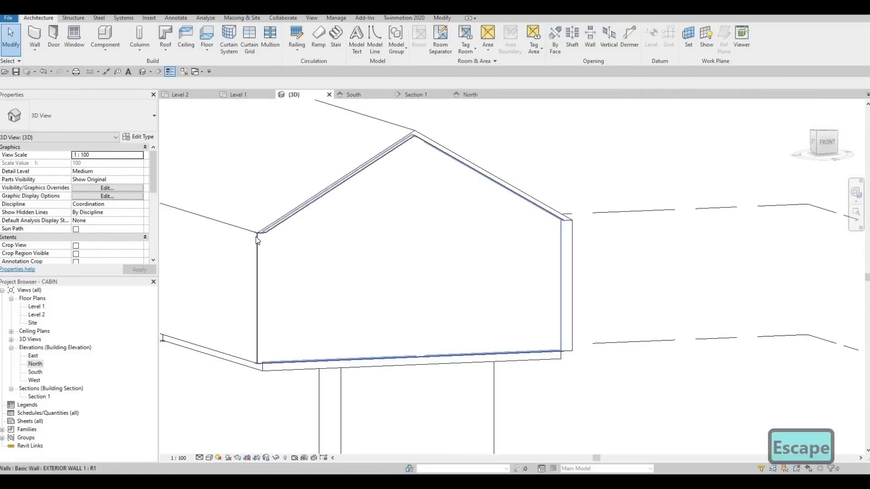
scroll(257, 240, up, 5)
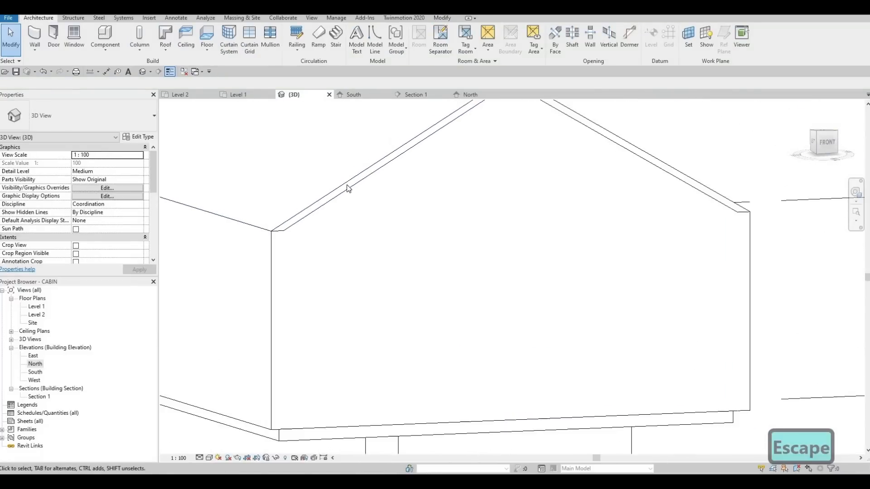
scroll(347, 188, down, 4)
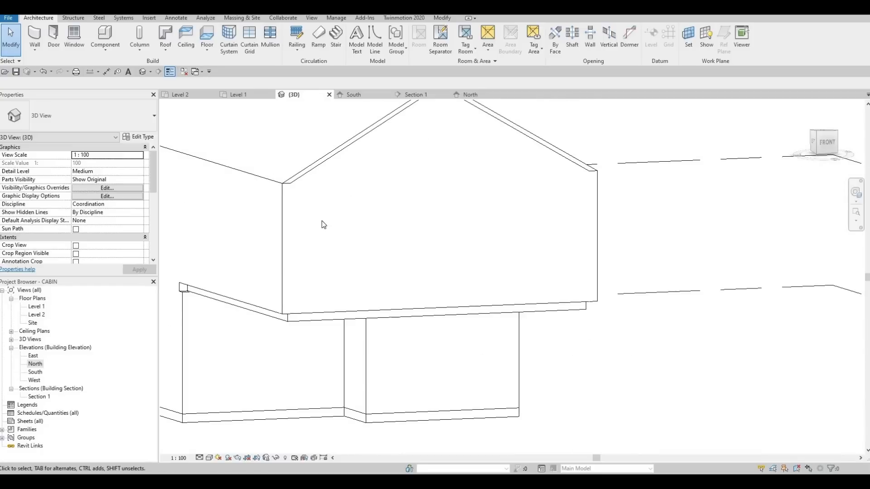
shift+middle_drag(322, 224, 172, 299)
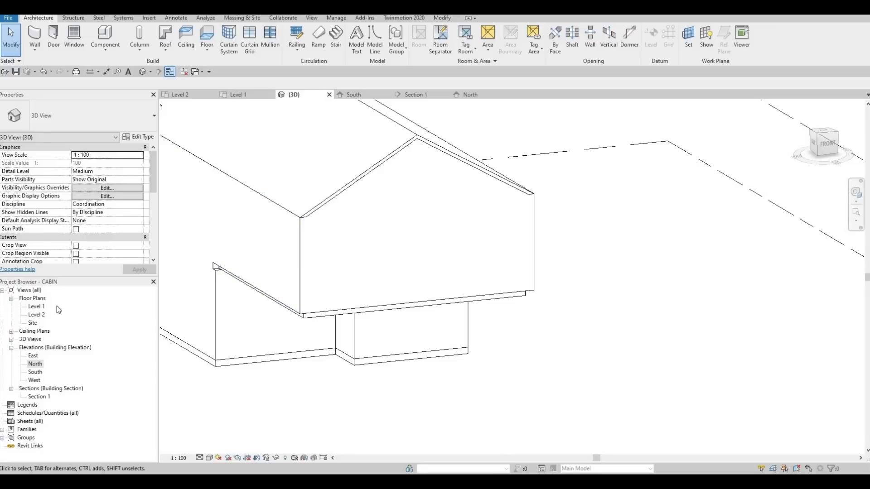
double_click(37, 306)
scroll(278, 319, down, 2)
scroll(297, 176, down, 2)
middle_drag(309, 253, 299, 168)
scroll(296, 170, down, 3)
middle_drag(276, 272, 312, 167)
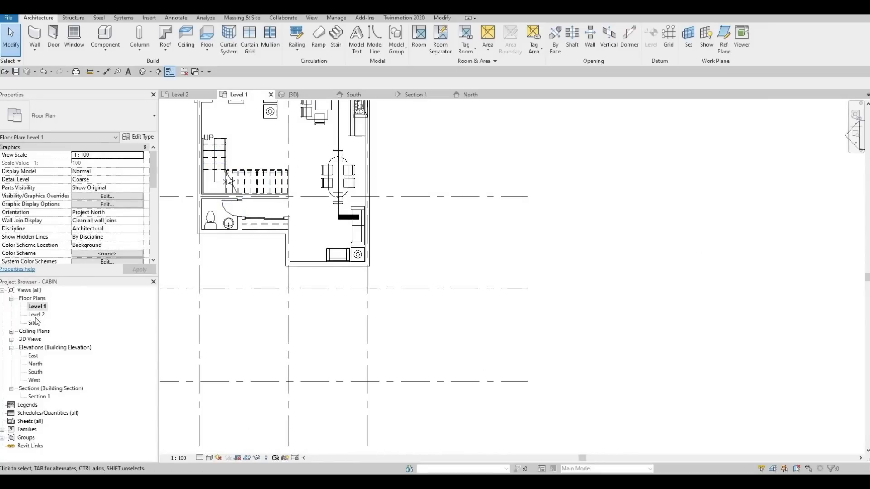
Begin a Storefront curtain wall on the Level 2 plan along the front exterior wall, starting at the corner beside the shower
double_click(37, 314)
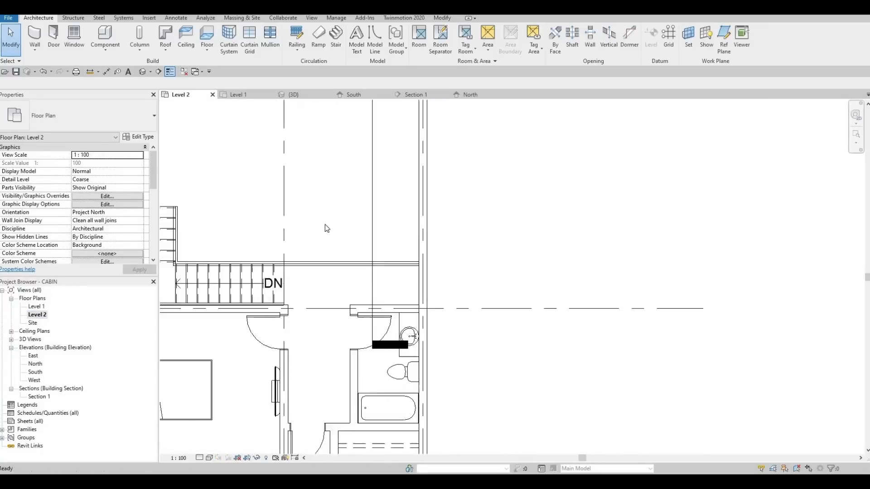
scroll(317, 233, down, 4)
scroll(275, 236, up, 4)
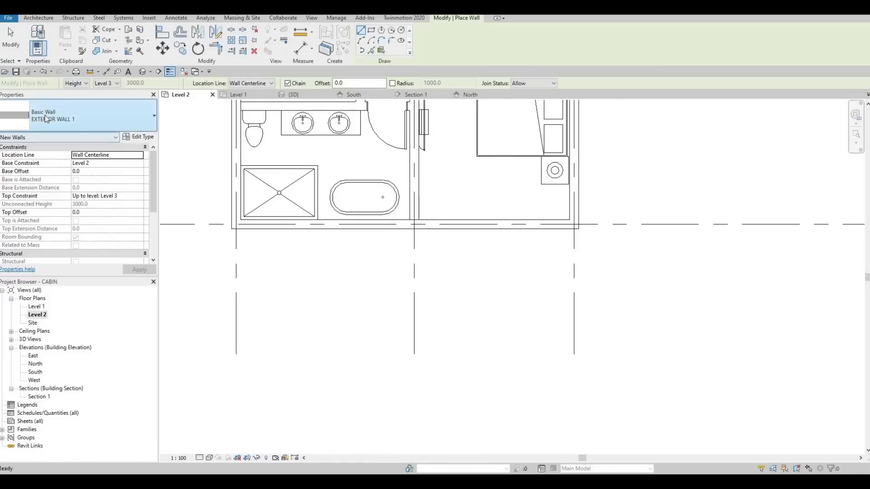
click(90, 115)
scroll(51, 268, down, 6)
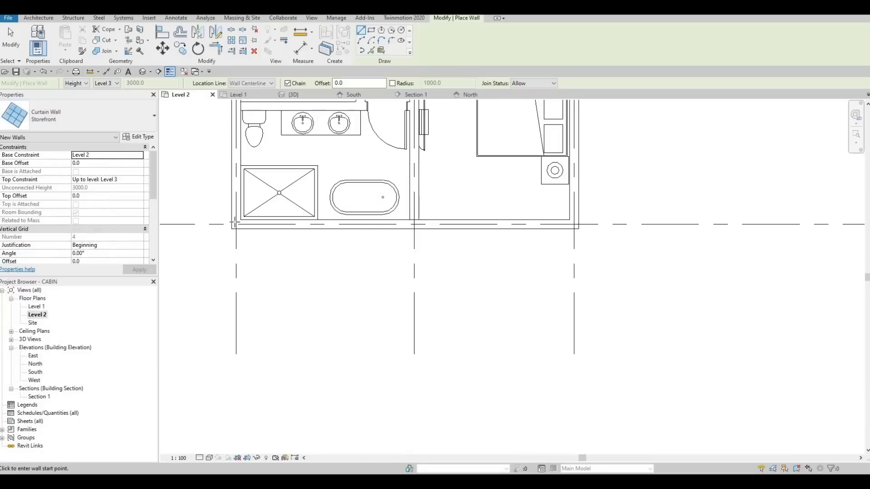
scroll(232, 231, up, 2)
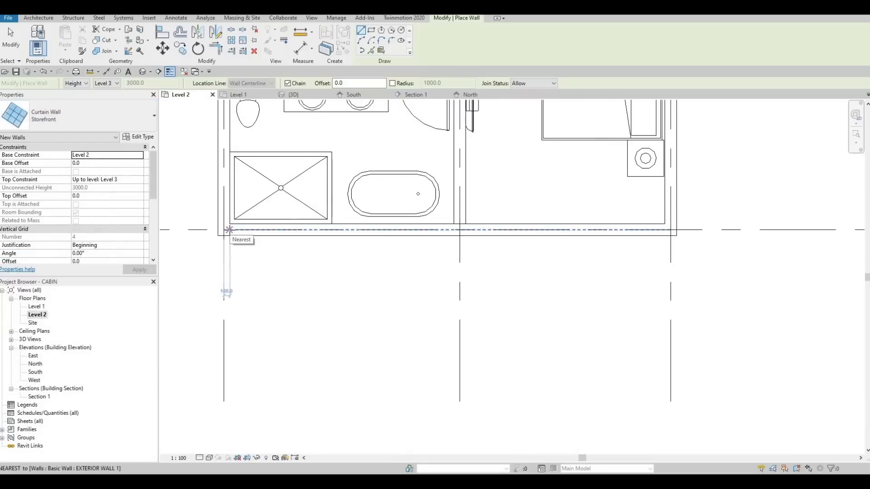
Draw a Storefront curtain wall about 7250 mm long within the exterior wall beside the shower and bathtub on Level 2
click(230, 229)
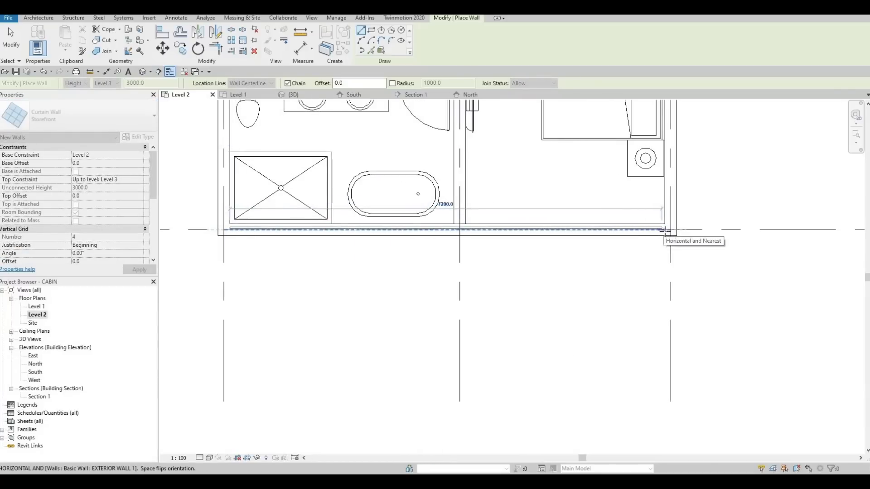
click(643, 243)
key(Escape)
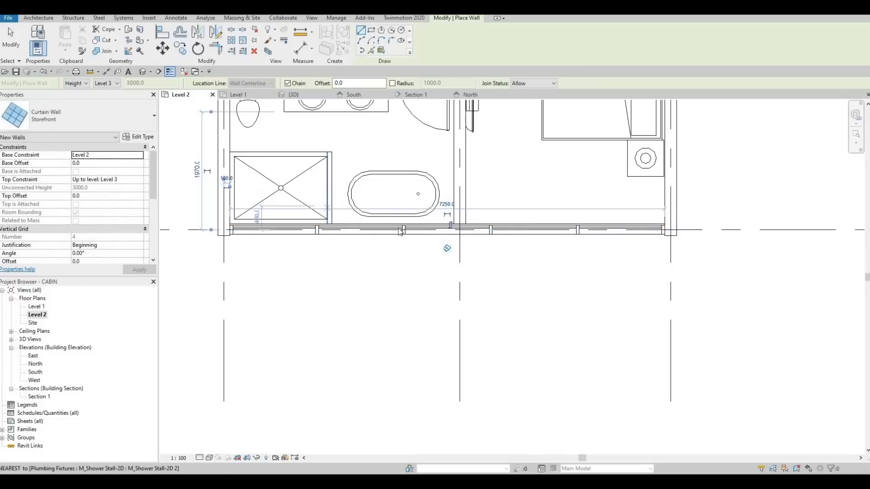
key(Escape)
key(Escape)
click(448, 228)
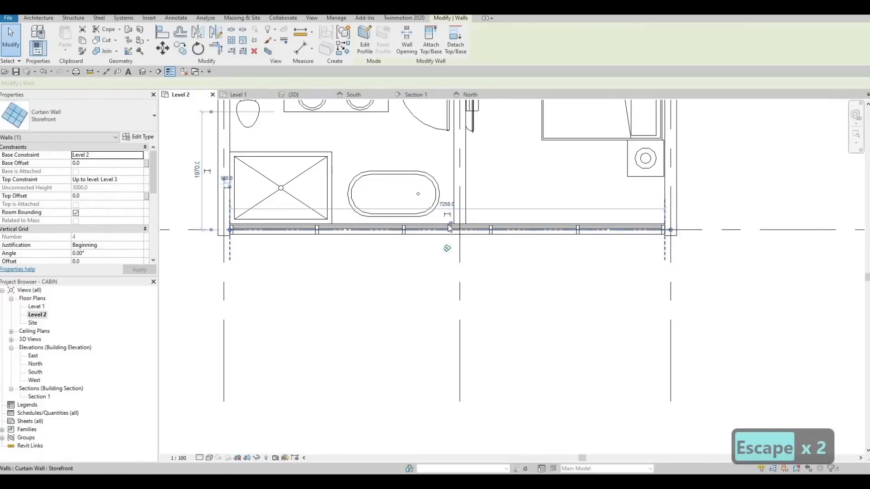
key(Escape)
key(Escape)
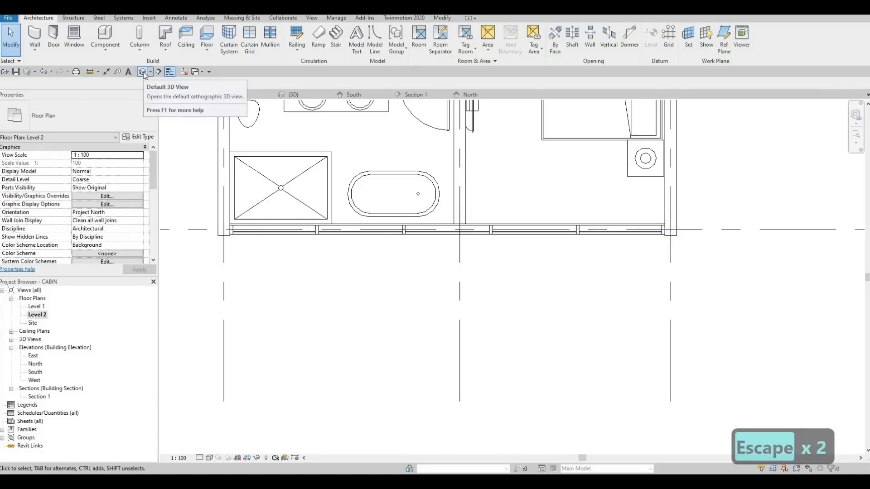
In the 3D view, delete the solid EXTERIOR WALL 1 gable wall around the new front storefront glazing
shift+middle_drag(366, 214, 365, 190)
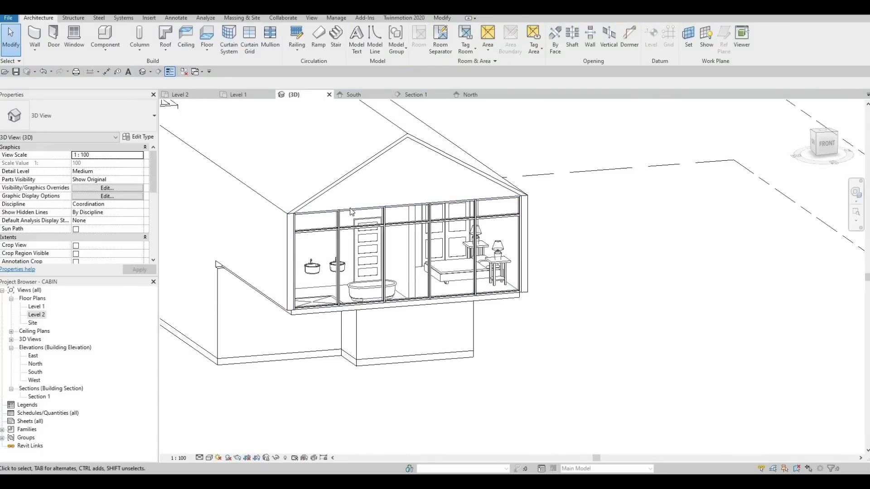
click(366, 208)
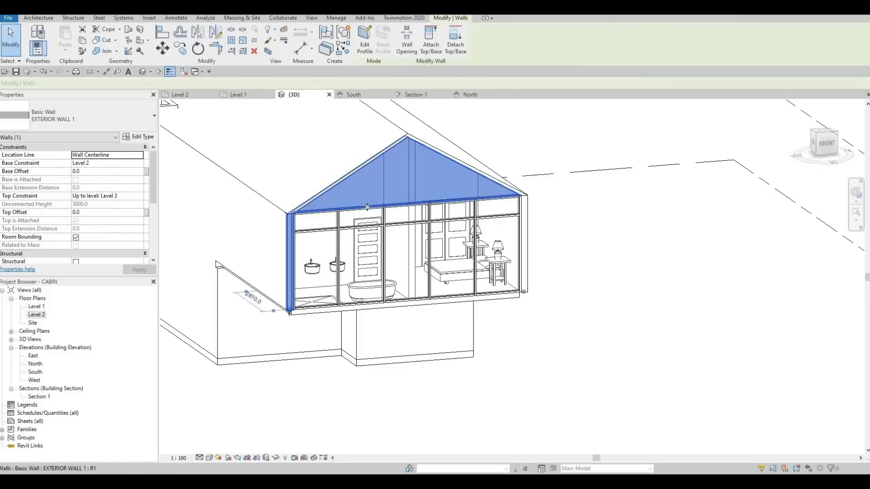
key(Escape)
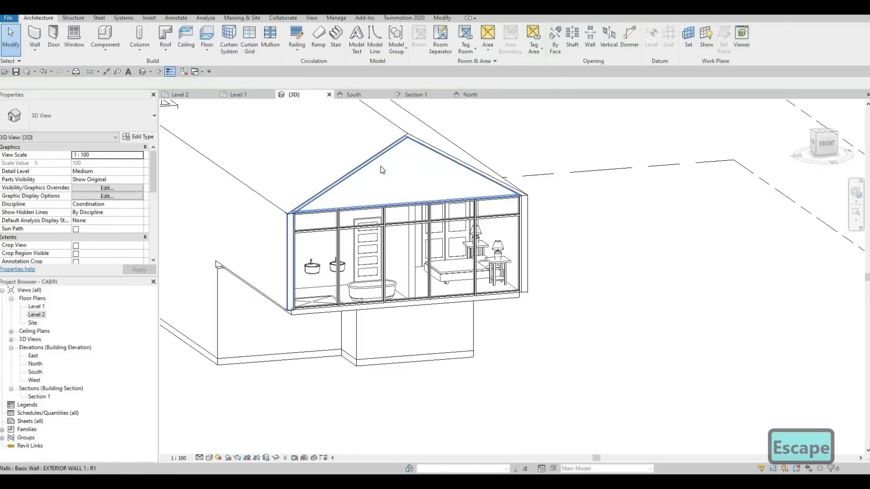
click(483, 200)
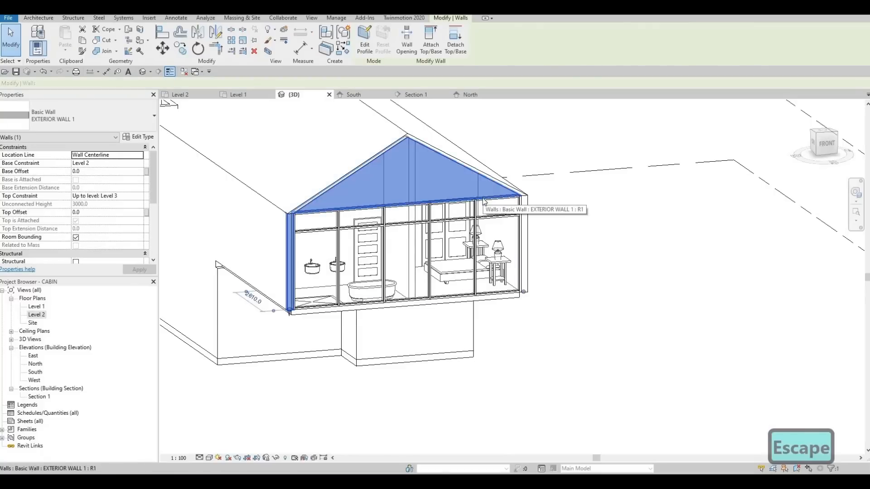
key(Delete)
key(Escape)
key(Escape)
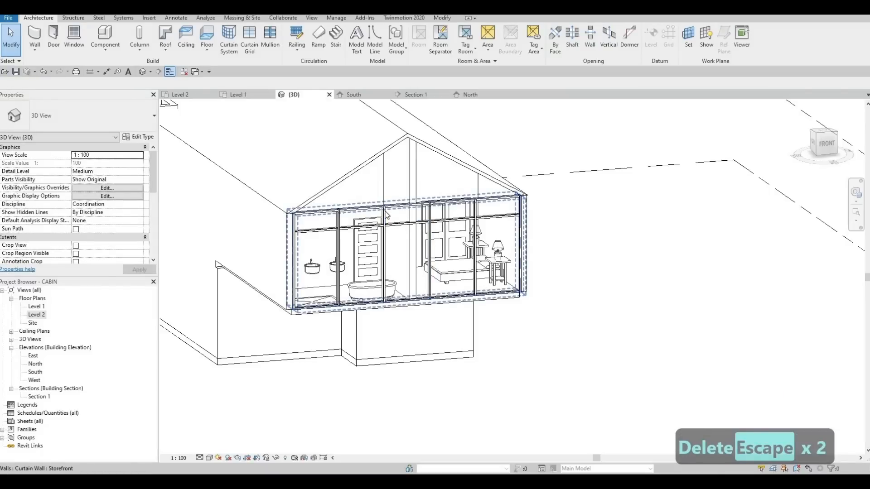
Attach the top of the front storefront curtain wall to the gable roof, deleting the mullions that can no longer be placed
click(406, 112)
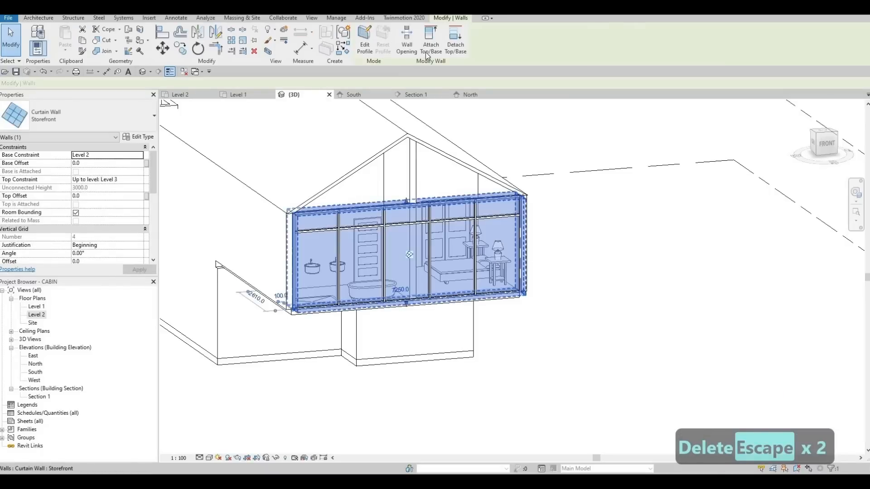
click(424, 146)
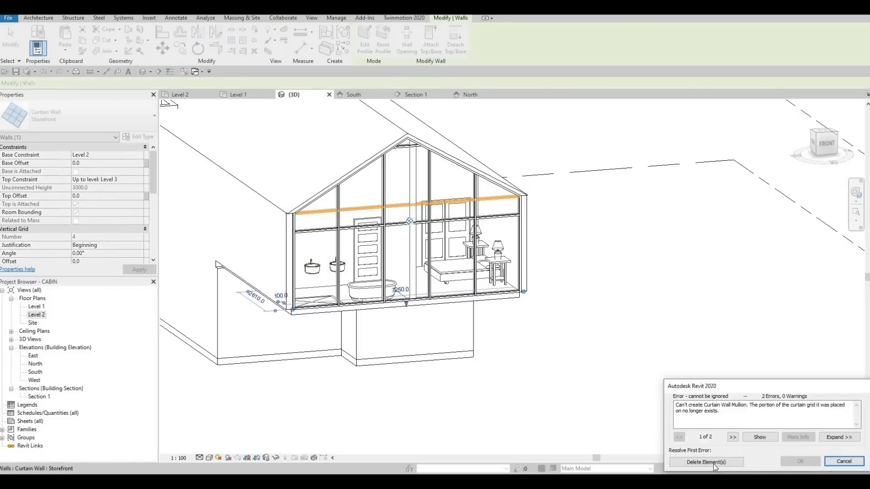
click(707, 462)
key(Escape)
key(Escape)
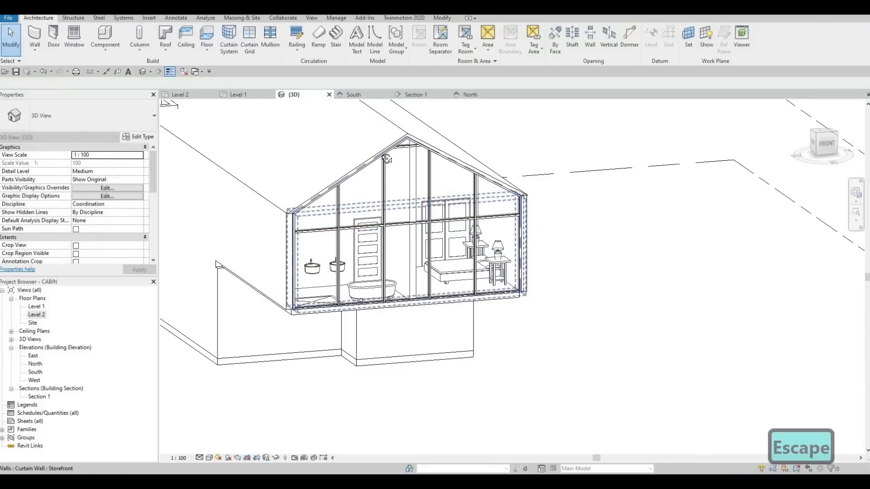
Set the top offset of all four FIRE PLACE chimney walls to 1500 mm
shift+middle_drag(446, 218, 501, 334)
shift+middle_drag(460, 355, 394, 323)
scroll(446, 268, down, 3)
scroll(369, 261, up, 5)
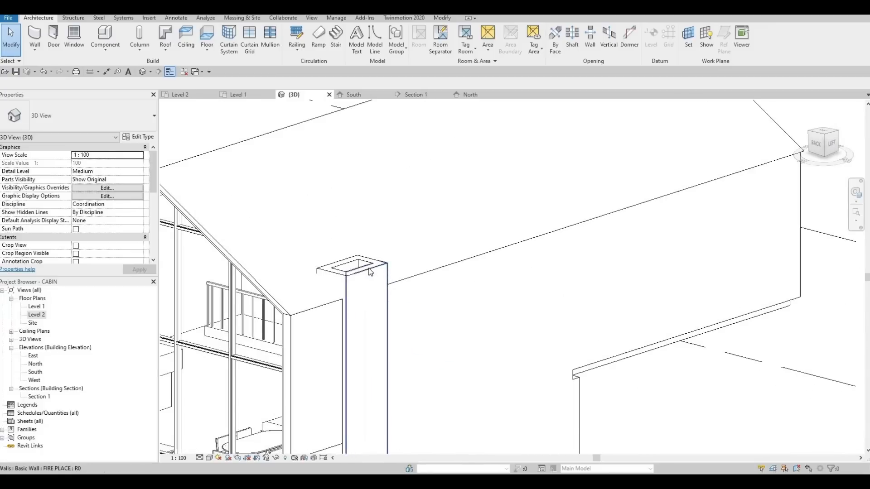
click(372, 261)
ctrl+click(341, 264)
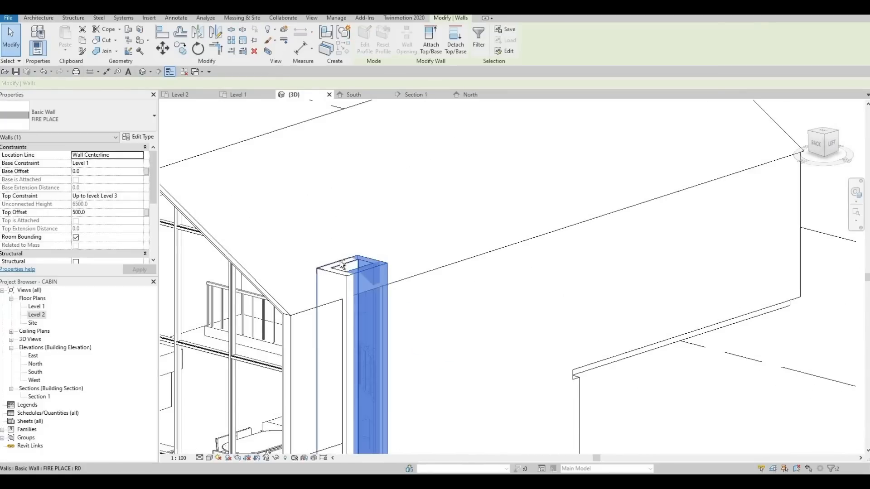
ctrl+click(337, 265)
ctrl+click(337, 272)
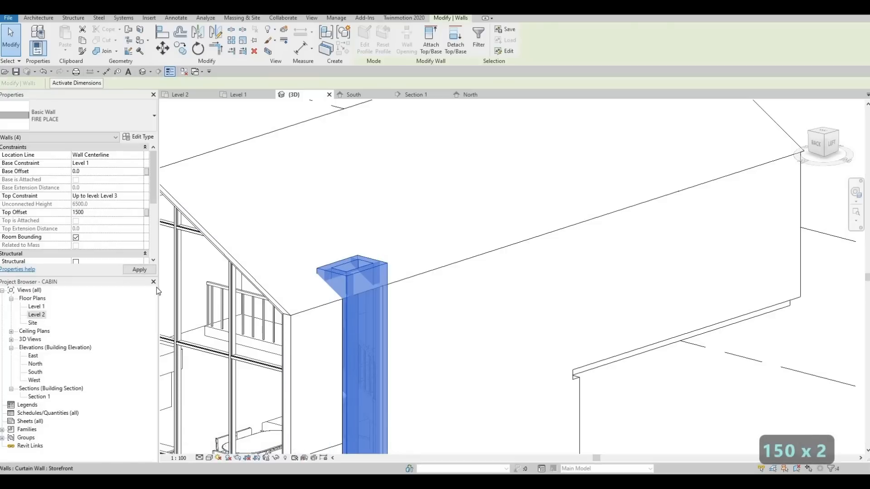
click(141, 270)
key(Escape)
key(Escape)
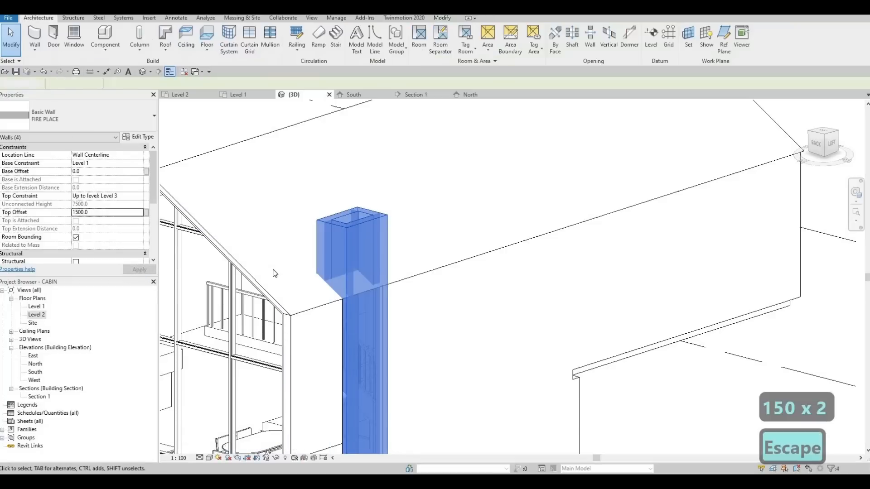
Inspect the chimney and the rear glazed facade from several angles in 3D
scroll(284, 289, down, 2)
shift+middle_drag(333, 190, 382, 180)
middle_drag(357, 290, 351, 197)
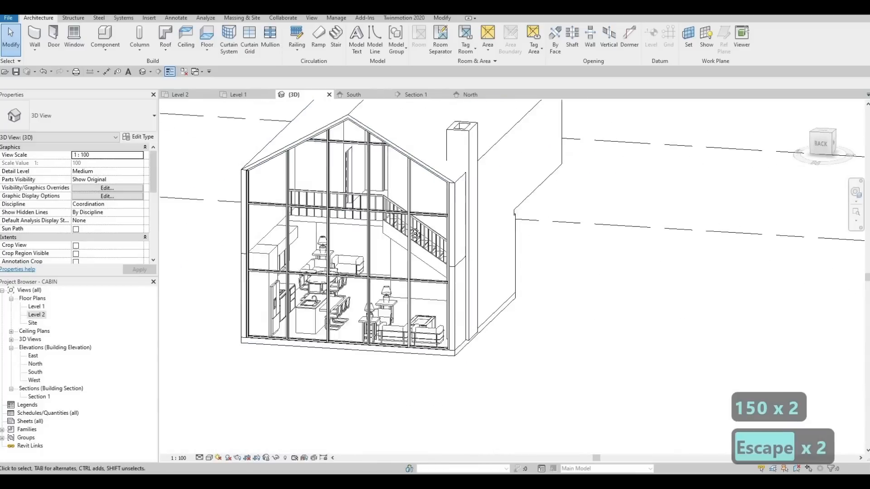
scroll(348, 196, down, 2)
shift+middle_drag(446, 236, 589, 277)
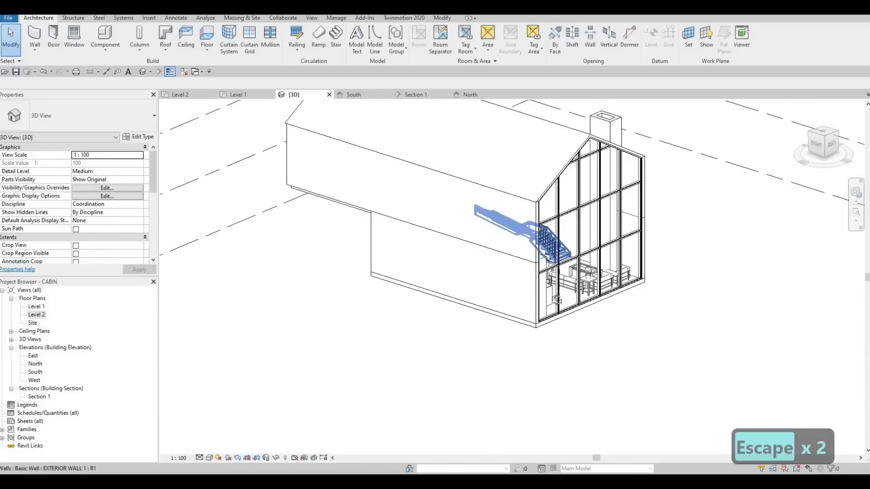
shift+middle_drag(541, 305, 562, 299)
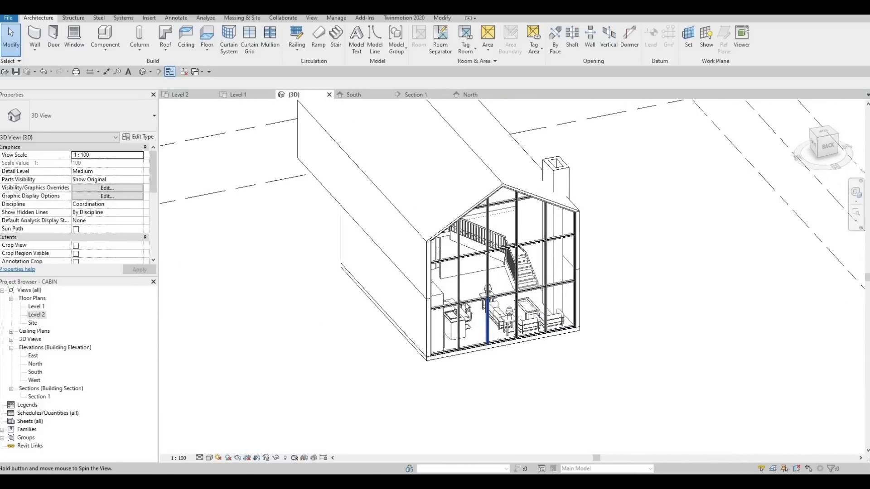
shift+middle_drag(430, 301, 357, 222)
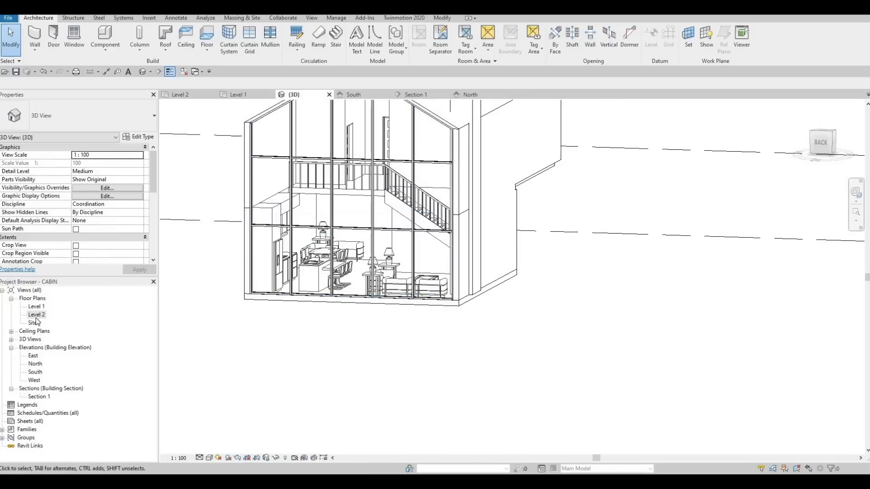
On Level 2, draw a Storefront curtain wall about 3480 mm long within the interior wall between the staircase and the bedroom
double_click(36, 314)
middle_drag(312, 271, 343, 420)
scroll(343, 419, down, 2)
middle_drag(319, 187, 321, 324)
middle_drag(294, 227, 294, 241)
scroll(295, 226, up, 3)
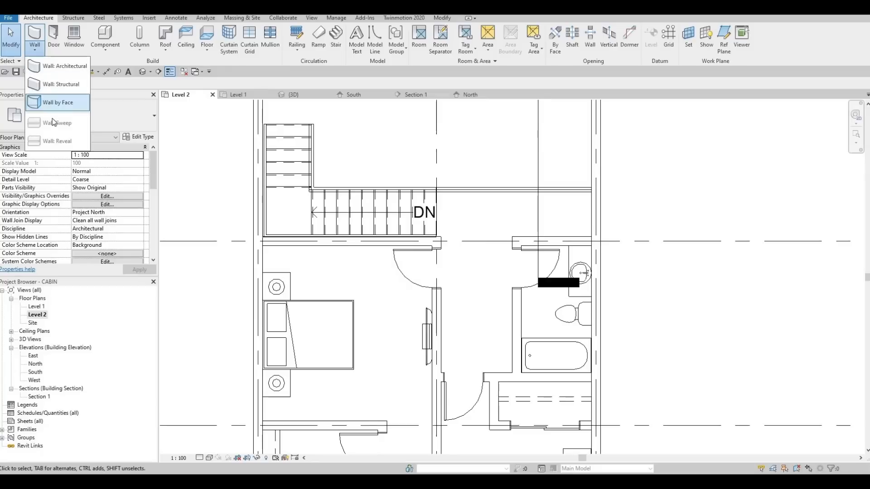
key(Escape)
click(35, 34)
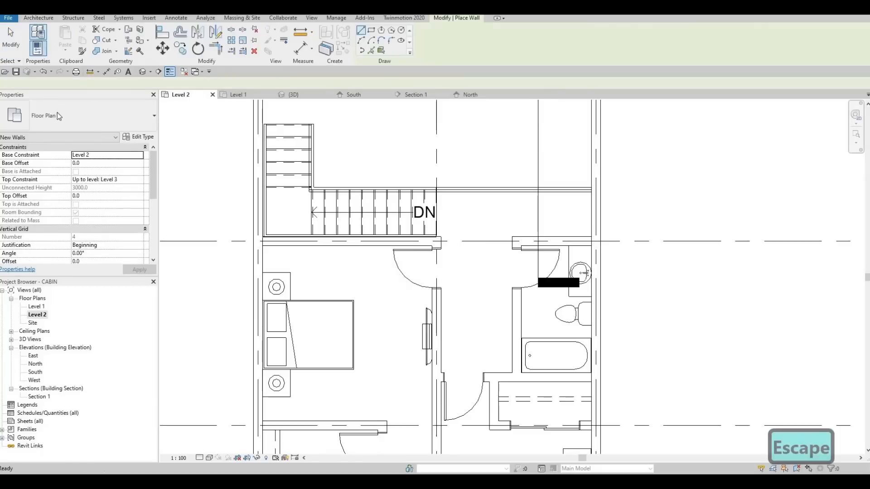
scroll(245, 256, up, 2)
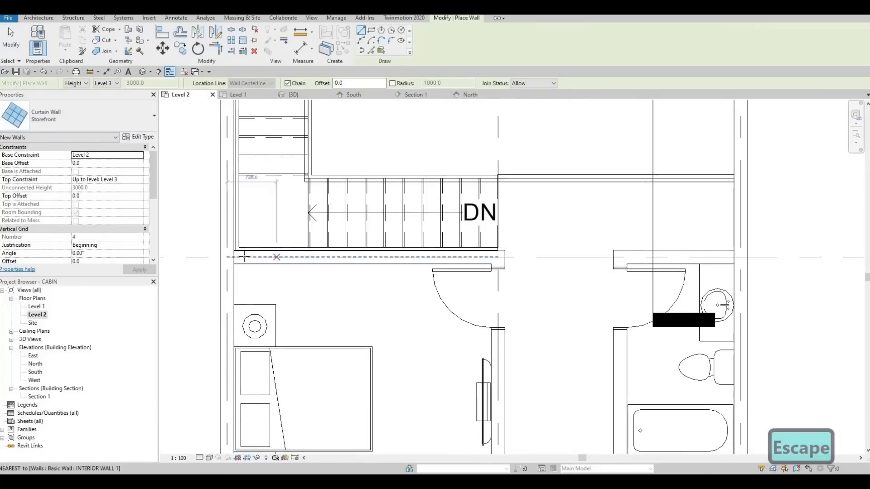
click(244, 256)
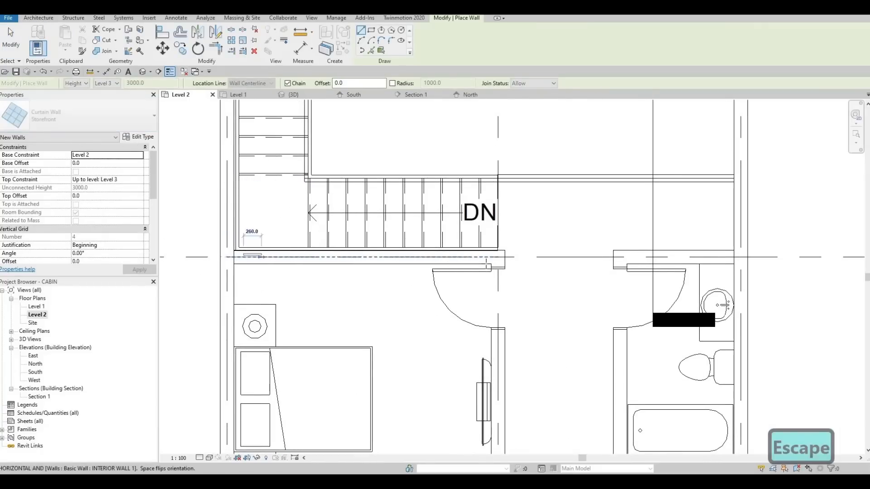
click(472, 274)
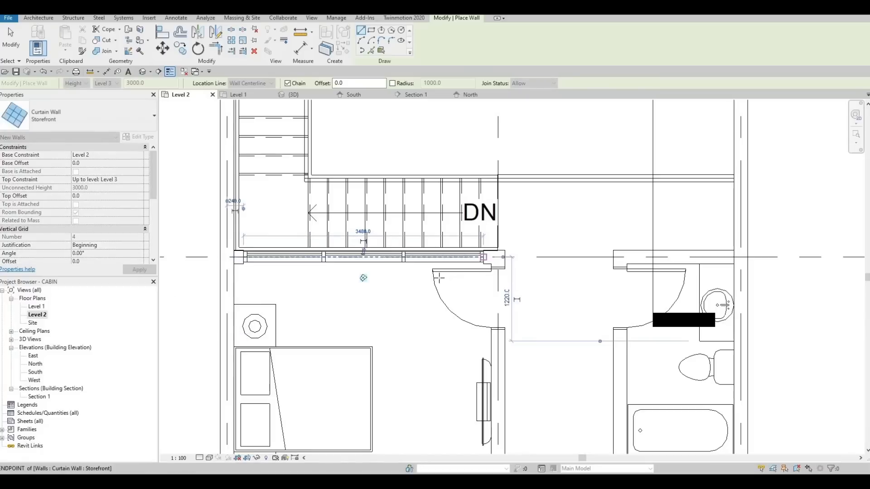
key(Escape)
key(Escape)
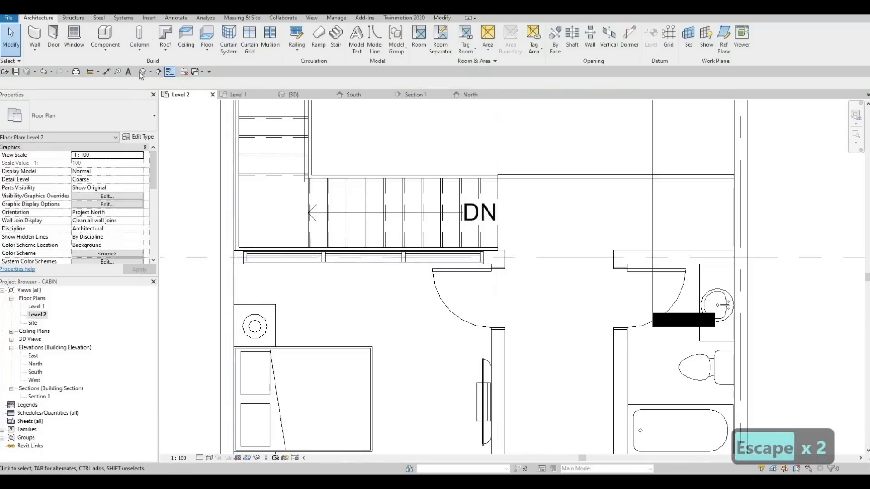
Examine the bedroom's interior glazing behind the staircase in 3D, looking through the rear facade
click(293, 95)
shift+middle_drag(358, 184, 415, 217)
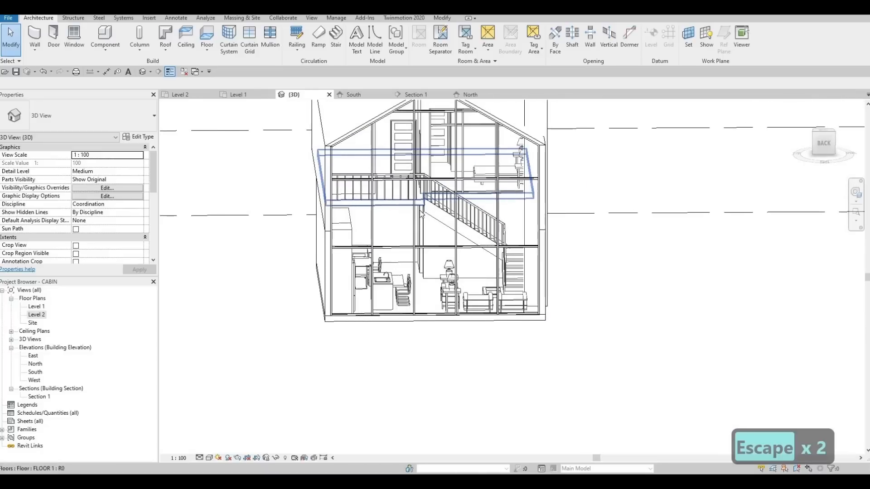
shift+middle_drag(451, 188, 511, 134)
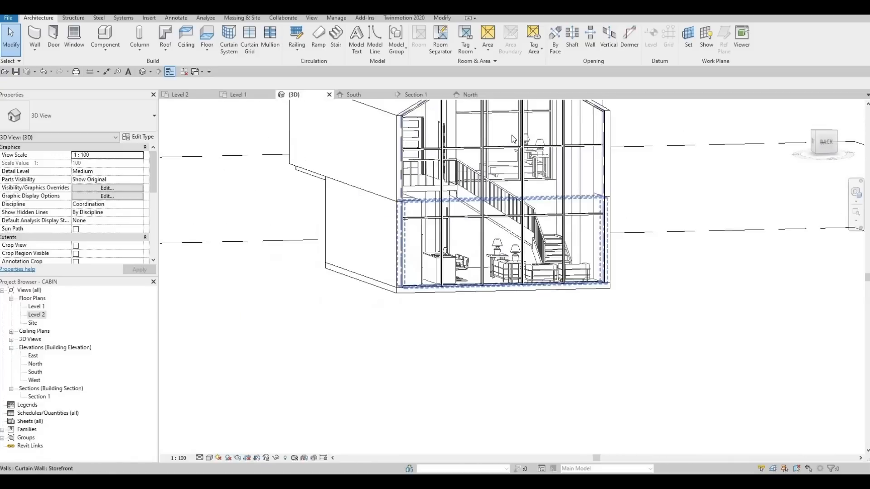
scroll(495, 232, up, 5)
scroll(495, 232, down, 5)
scroll(494, 231, up, 5)
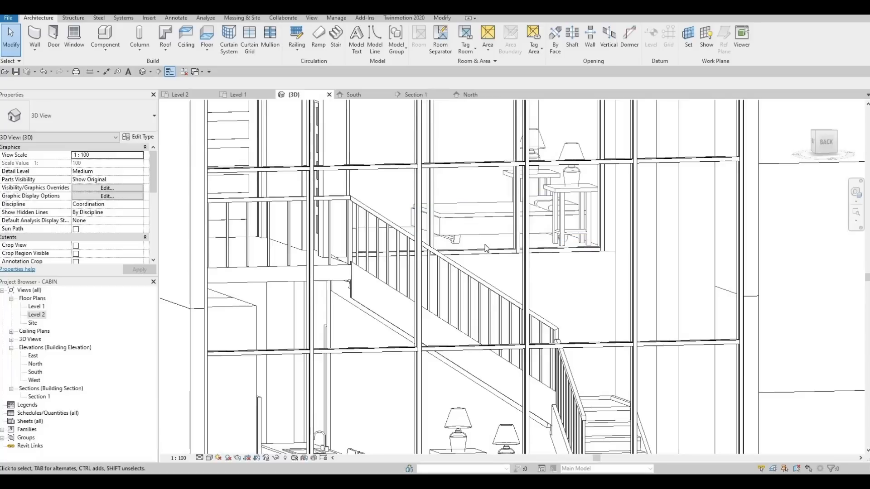
scroll(482, 222, down, 2)
scroll(482, 221, down, 2)
Review the cabin exterior in 3D from the chimney side around to the front gable glazing
shift+middle_drag(482, 222, 448, 172)
middle_drag(421, 268, 339, 268)
scroll(435, 208, down, 2)
shift+middle_drag(426, 233, 476, 241)
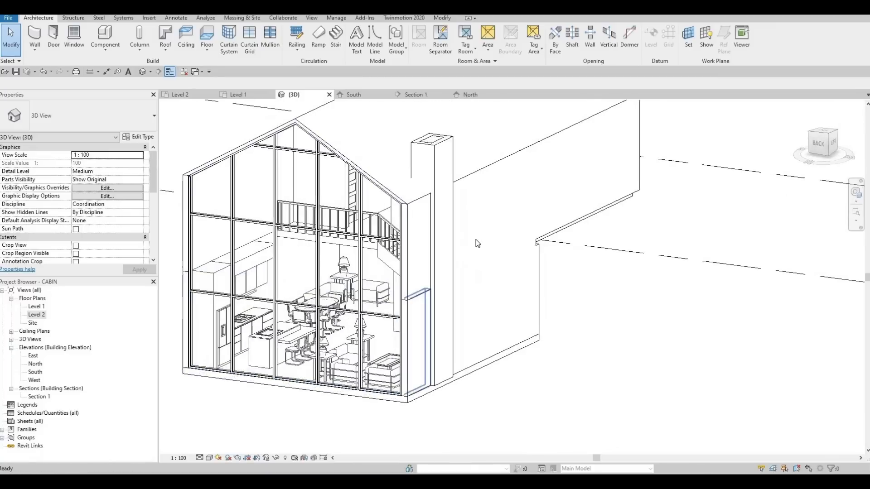
scroll(476, 241, up, 1)
middle_drag(447, 270, 475, 240)
scroll(476, 244, down, 2)
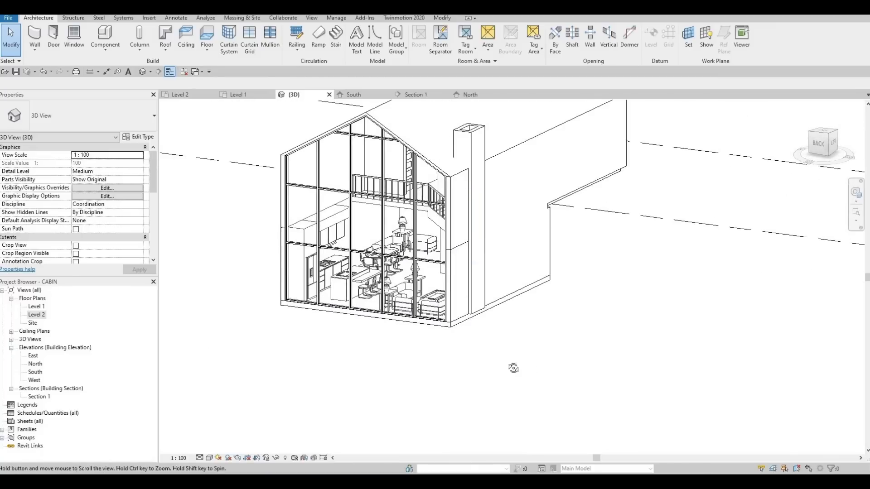
shift+middle_drag(513, 368, 387, 337)
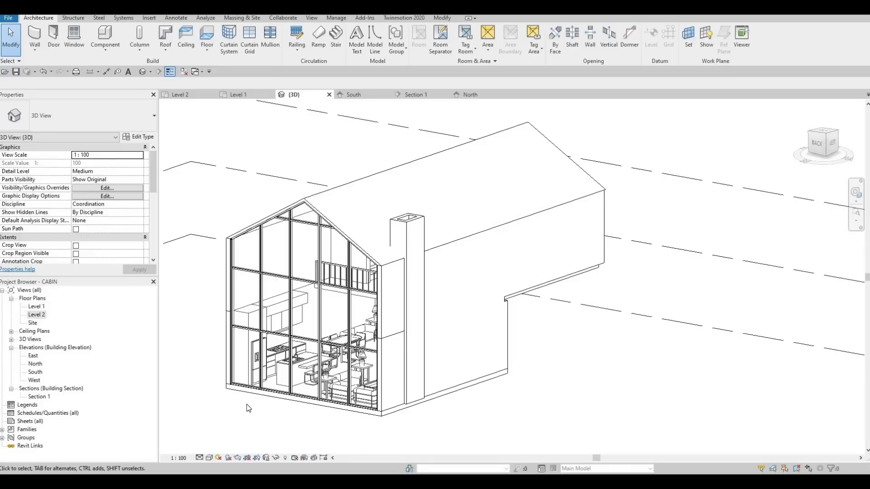
middle_drag(366, 251, 413, 258)
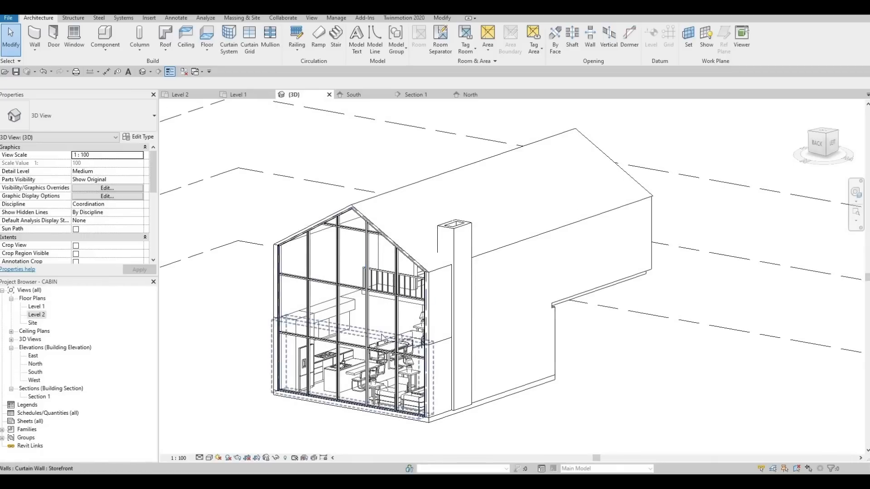
middle_drag(381, 346, 460, 272)
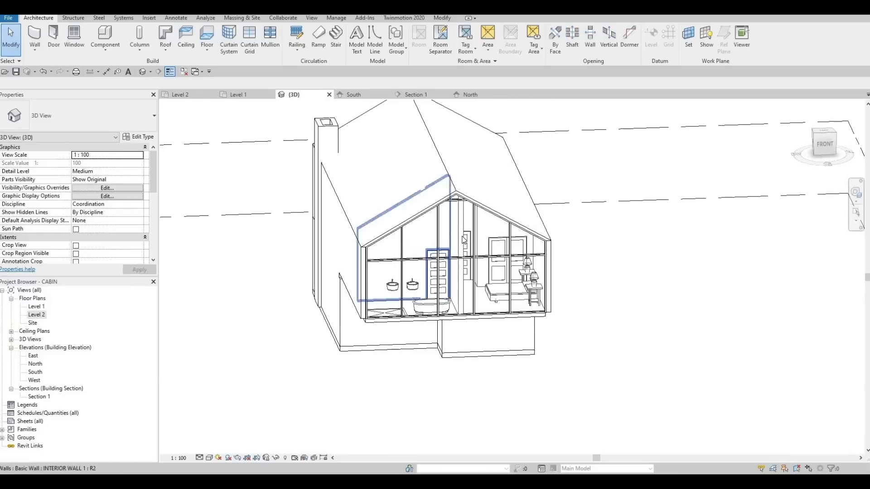
scroll(460, 218, up, 5)
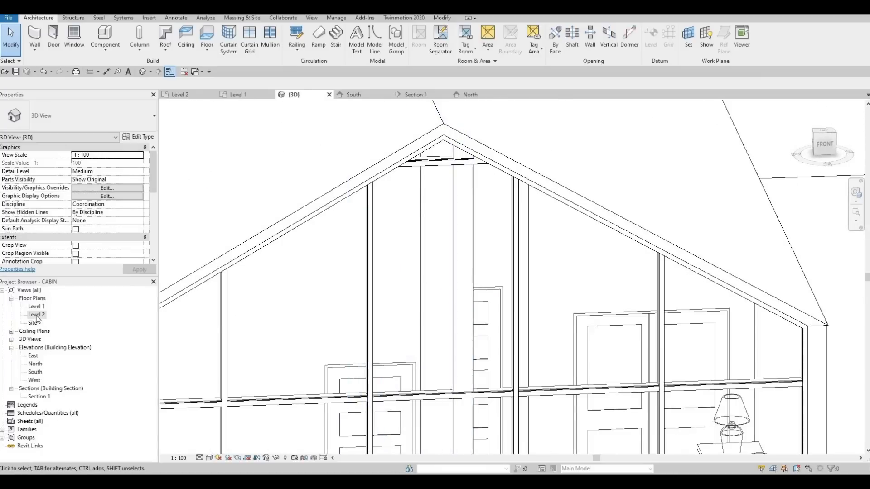
On Level 2, shorten the interior wall between the bathroom and bedroom so it ends at the inside face of the front curtain wall
scroll(394, 323, up, 5)
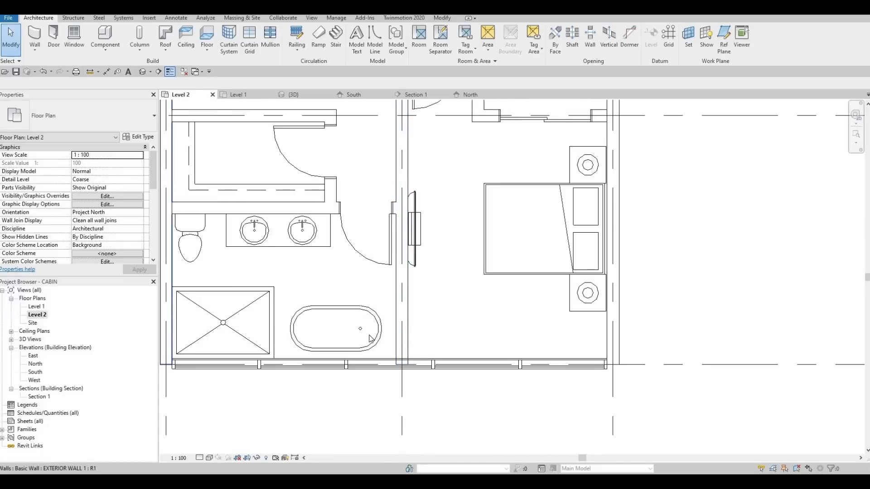
click(401, 336)
scroll(402, 365, up, 5)
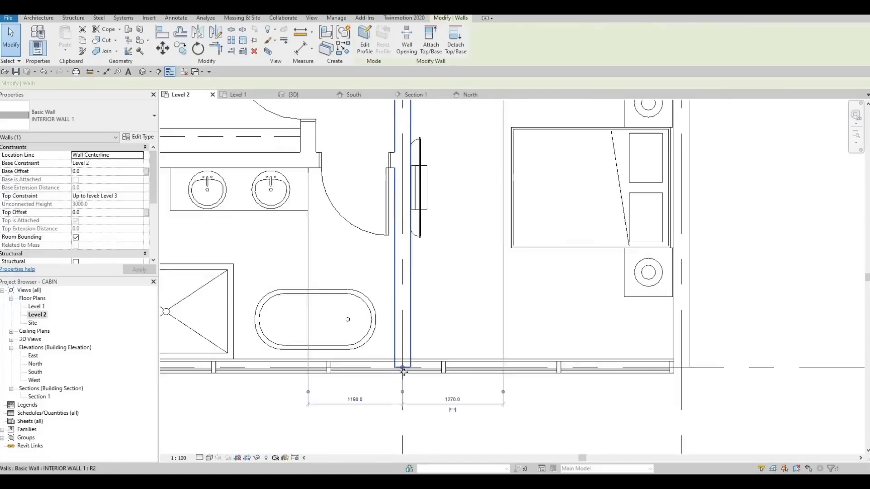
drag(404, 370, 431, 359)
key(Escape)
scroll(431, 359, down, 5)
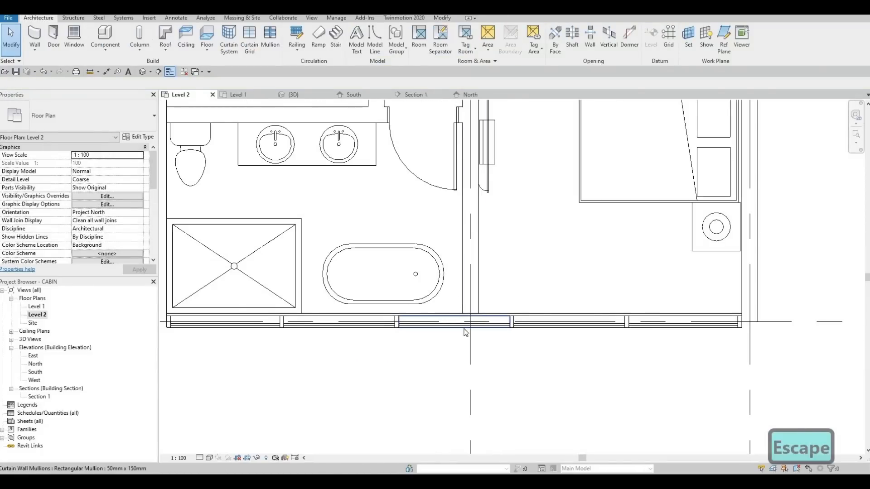
scroll(438, 317, up, 2)
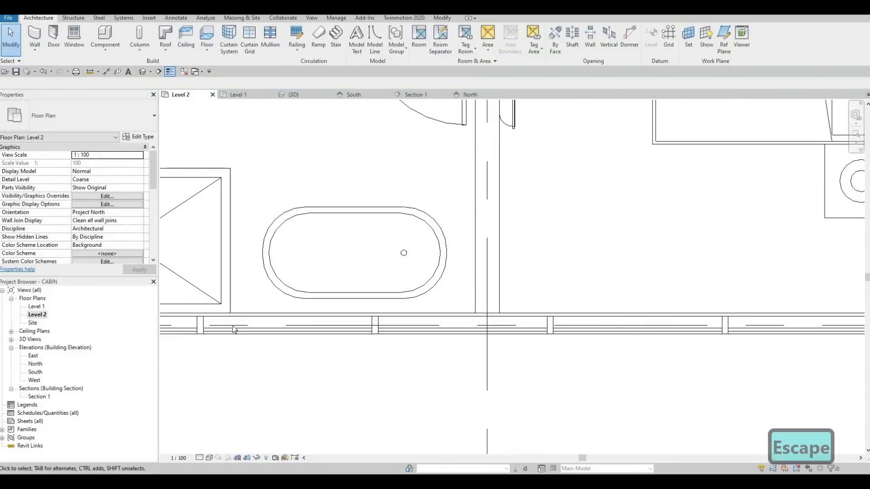
scroll(439, 354, down, 2)
Inspect the bathroom–bedroom wall end behind the front gable glazing in 3D, from close up and from the front
click(142, 71)
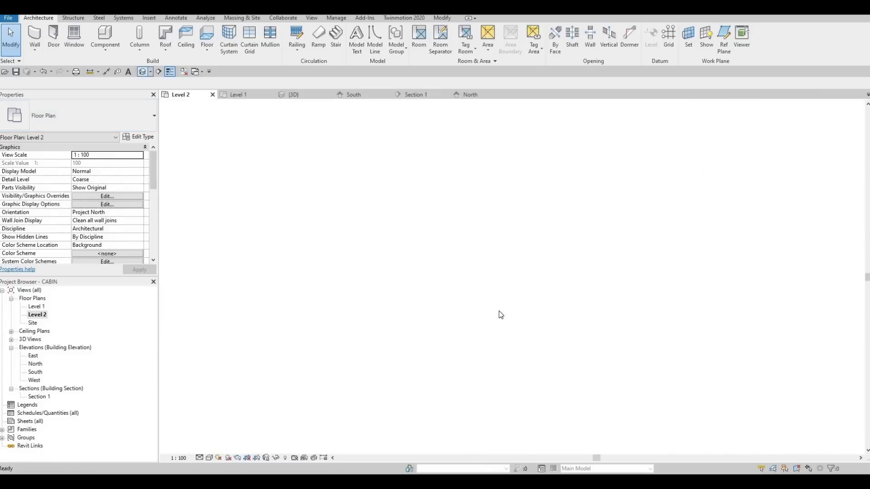
scroll(482, 340, down, 1)
shift+middle_drag(346, 318, 299, 168)
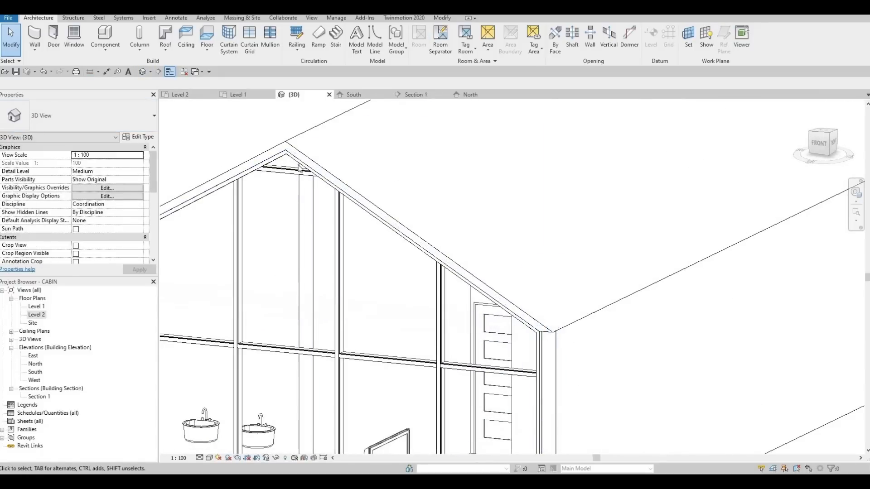
scroll(272, 305, up, 1)
middle_drag(351, 274, 357, 322)
middle_drag(301, 409, 368, 287)
scroll(369, 288, down, 4)
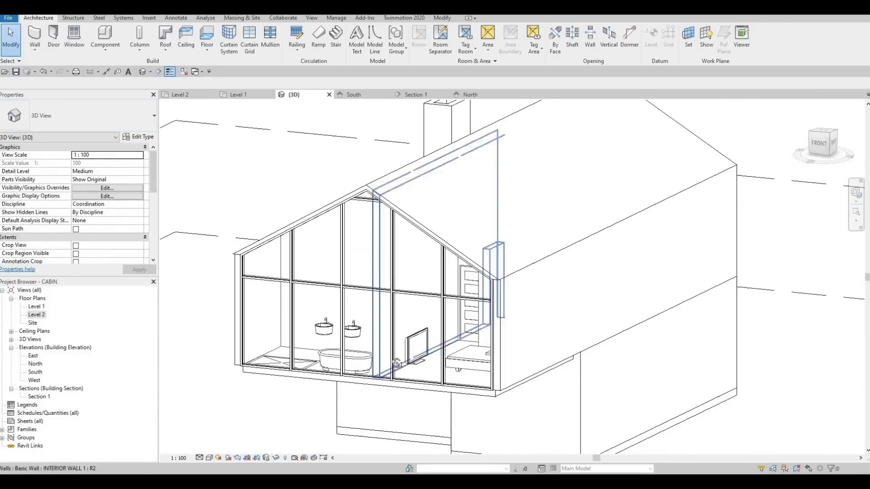
shift+middle_drag(433, 380, 455, 378)
middle_drag(390, 378, 432, 322)
shift+middle_drag(432, 393, 486, 360)
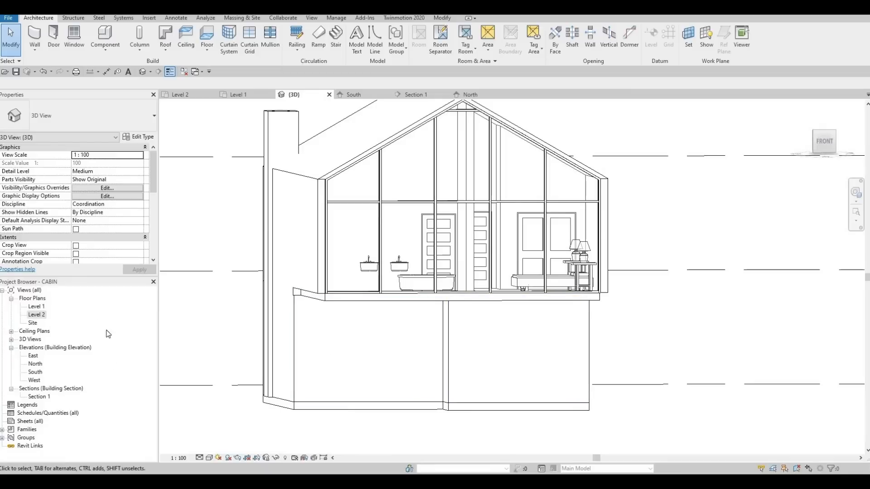
With the Level 1 plan open, load all types of the residential family M_Door-Exterior-Double-Full Glass-Wood_Clad
double_click(37, 306)
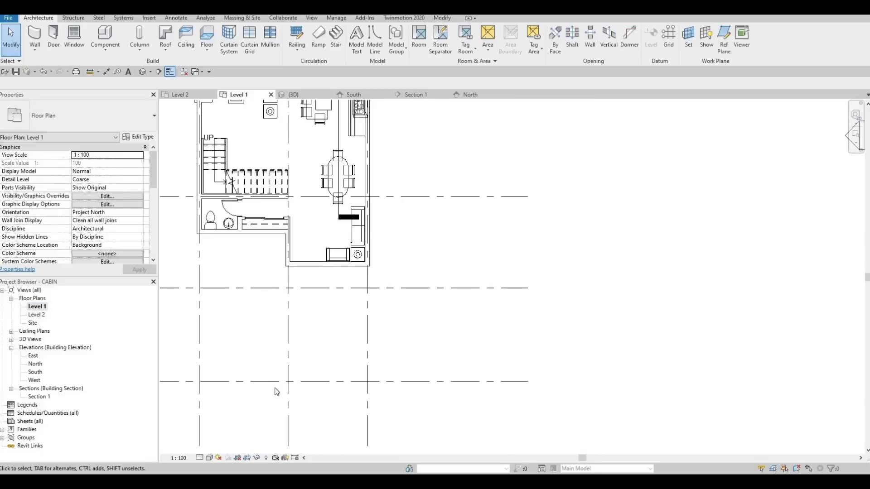
middle_drag(163, 275, 184, 331)
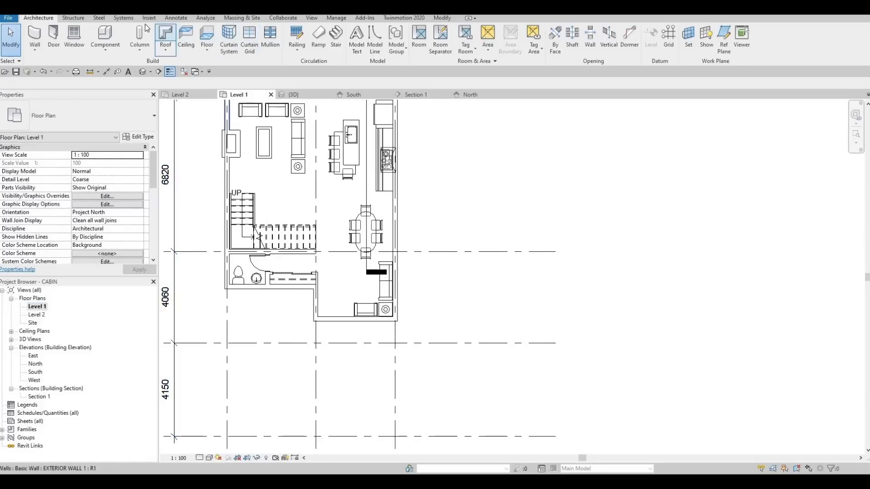
scroll(265, 38, down, 4)
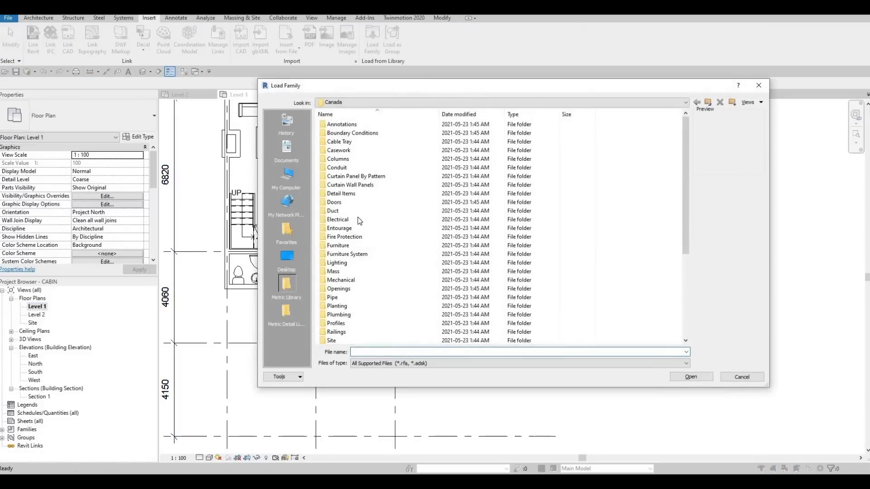
double_click(350, 202)
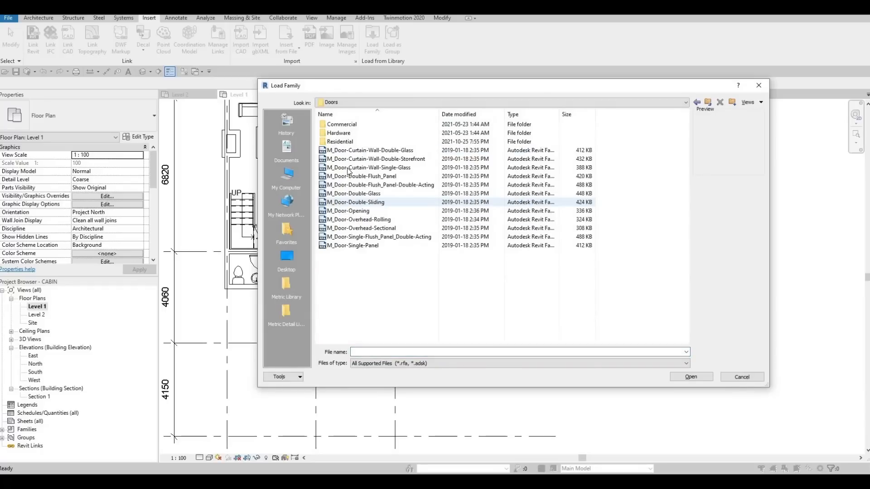
double_click(341, 141)
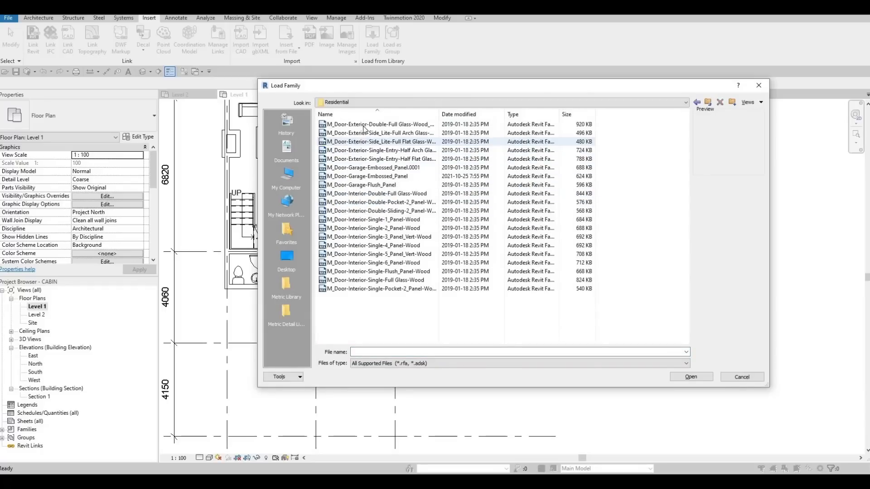
click(363, 126)
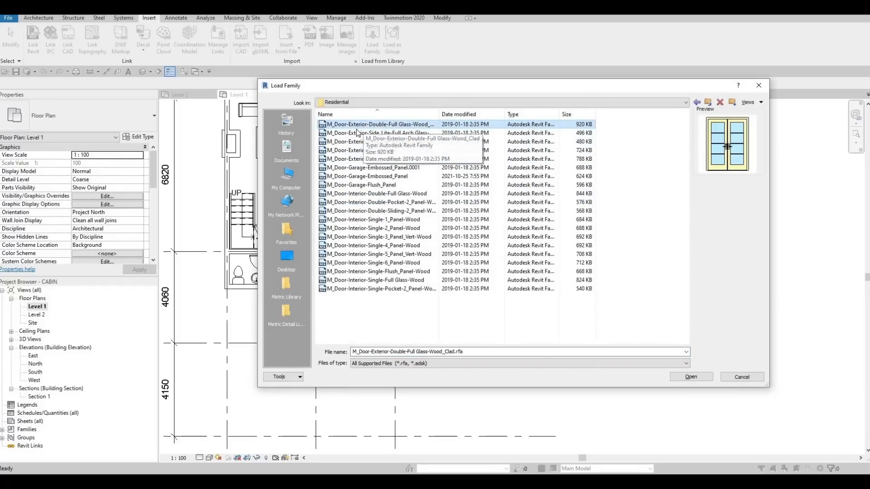
click(687, 374)
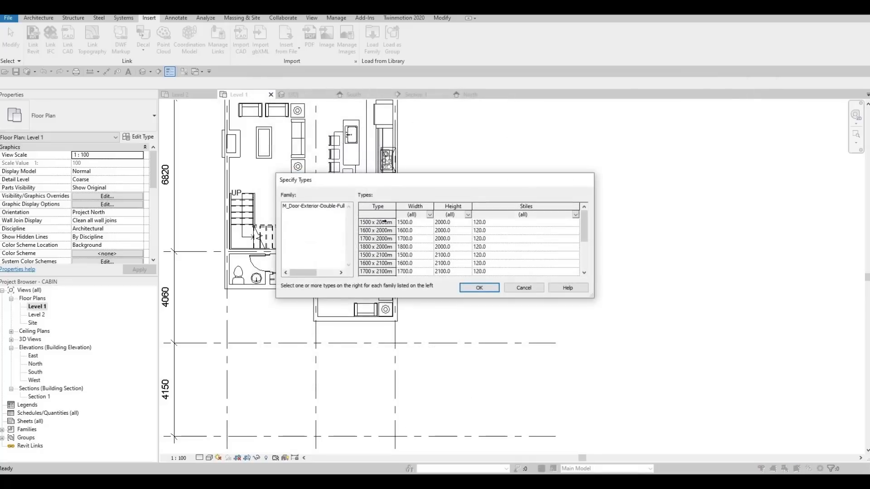
scroll(373, 258, down, 2)
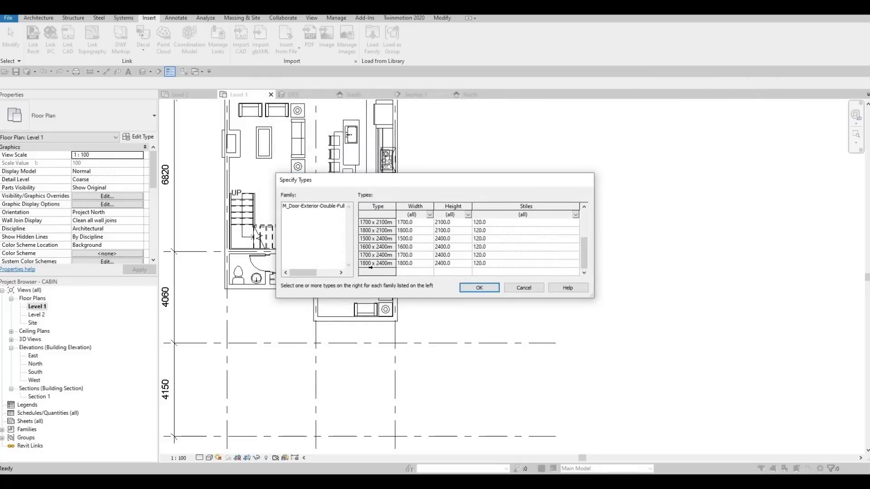
shift+click(392, 265)
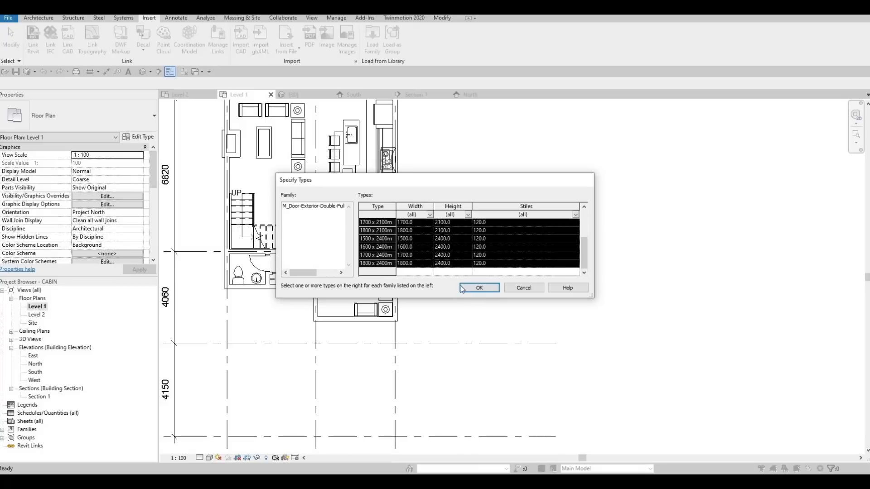
click(479, 287)
click(457, 256)
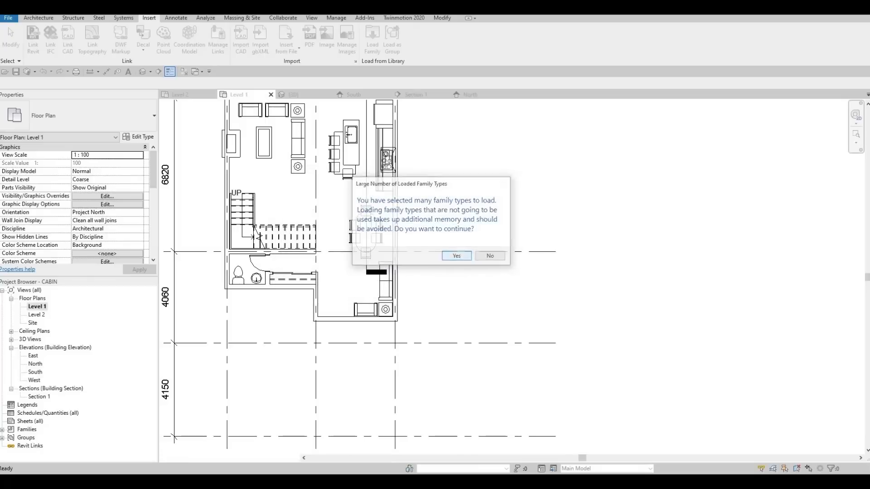
Place a 1500 x 2000mm exterior double glass door in the lower entry wall, swinging outward, centred 900 mm from the grid line on its stair side
click(36, 18)
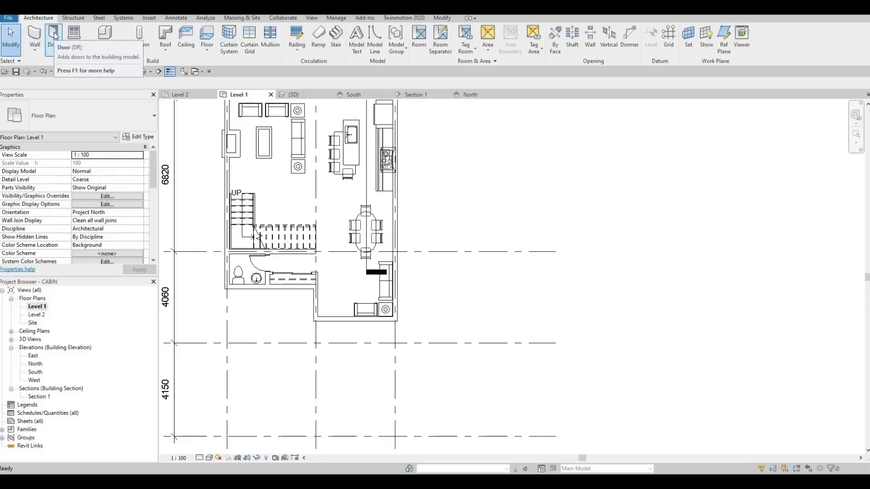
click(54, 33)
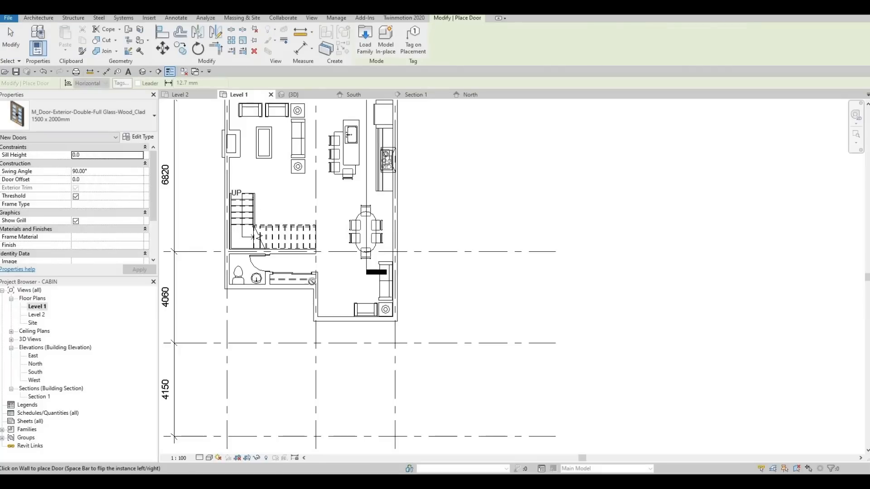
scroll(318, 284, up, 5)
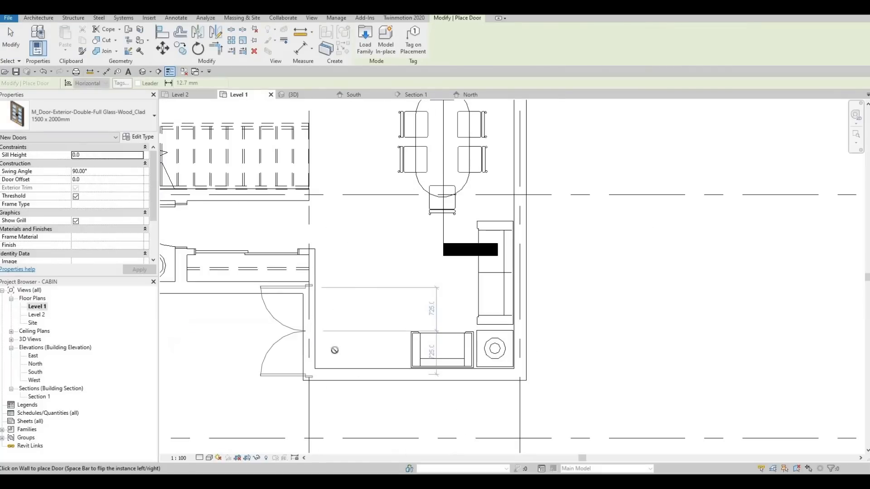
click(115, 113)
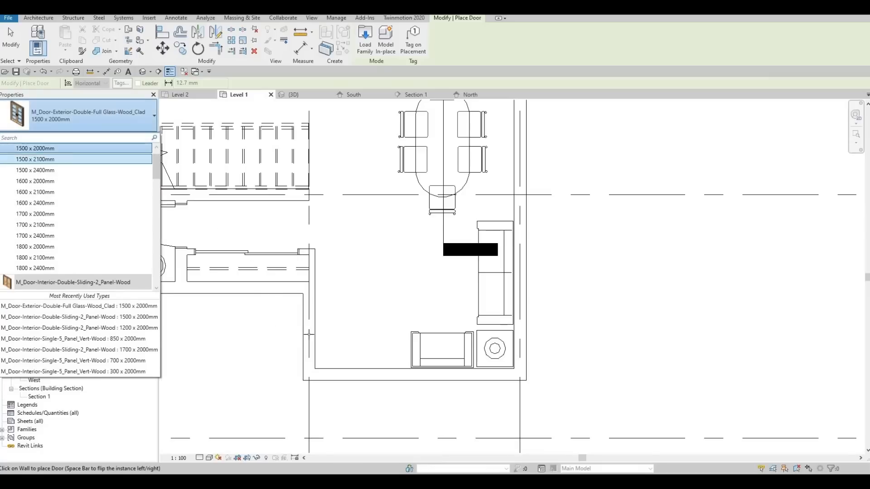
key(Escape)
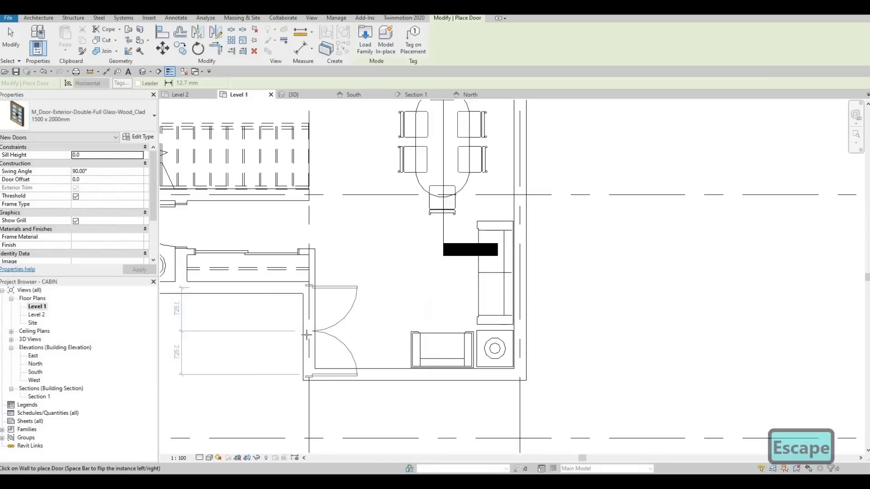
key(space)
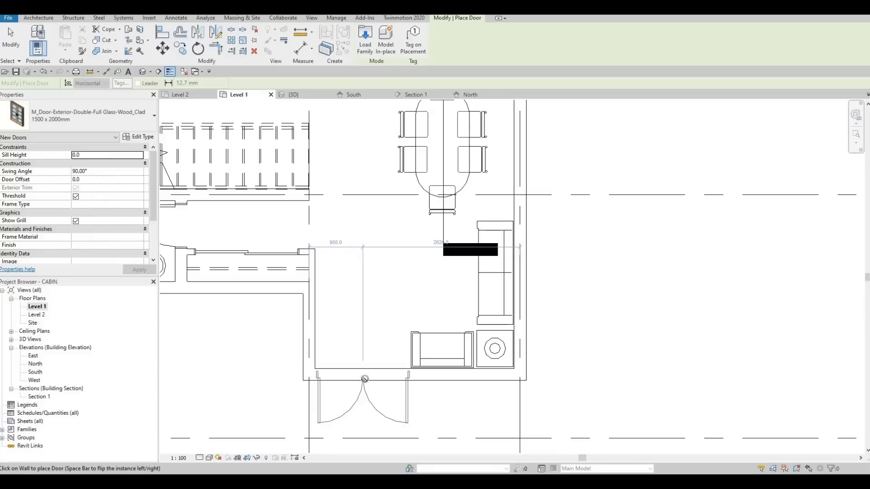
click(365, 379)
key(Escape)
key(Escape)
key(Escape)
Delete the Corbu chair beside the new double door and move the door along its wall towards the middle of the entry
click(429, 346)
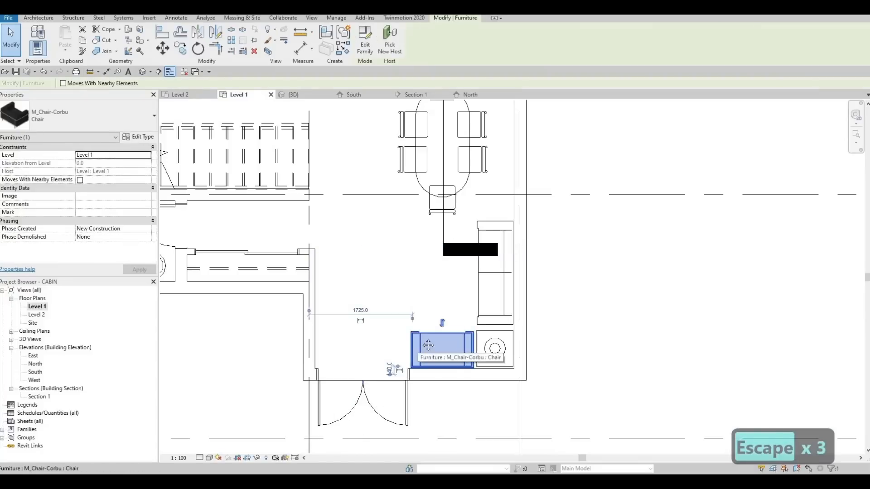
key(Delete)
click(414, 388)
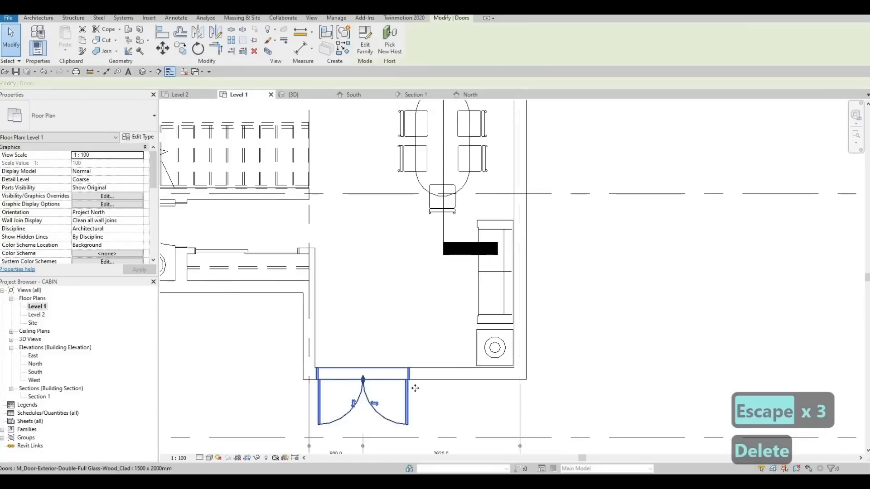
drag(414, 388, 447, 393)
key(Escape)
click(431, 394)
key(Escape)
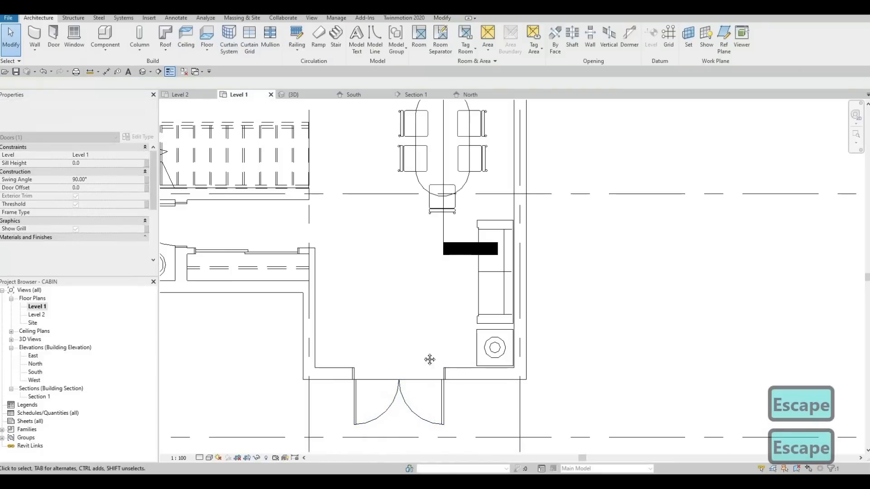
middle_drag(429, 359, 415, 390)
scroll(380, 326, down, 1)
middle_drag(357, 349, 371, 324)
scroll(372, 325, up, 1)
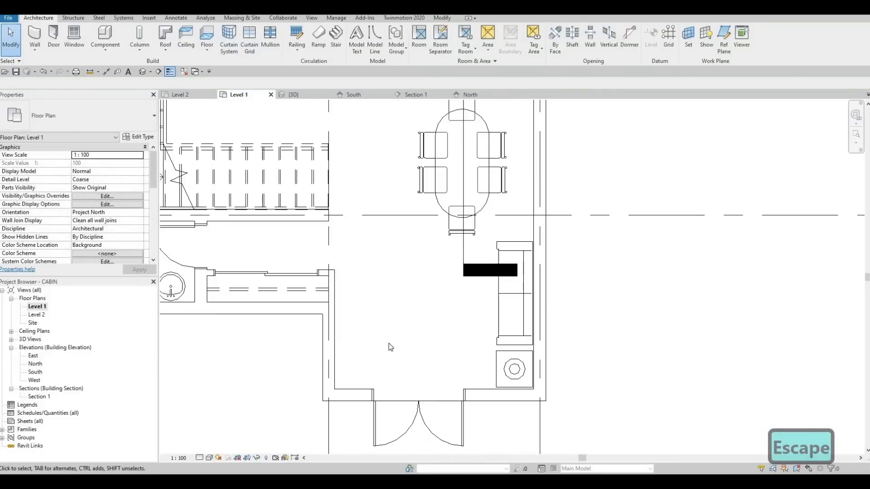
scroll(289, 250, down, 1)
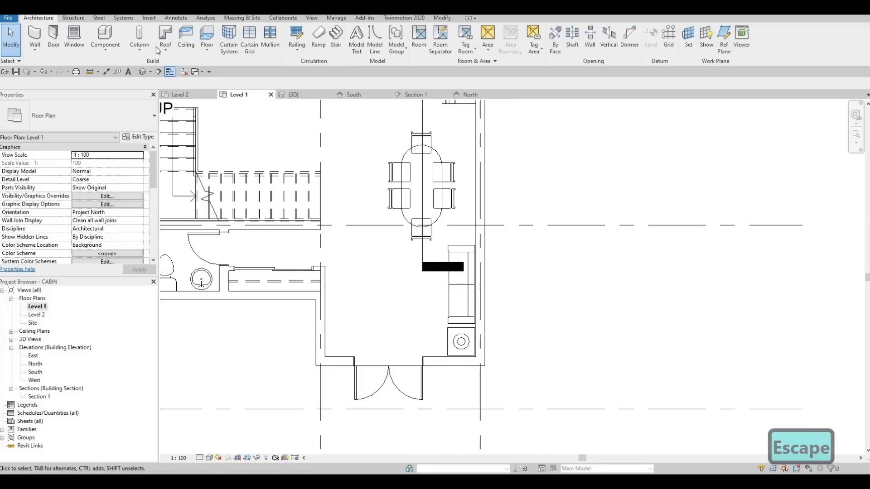
Load the M_Credenza family from the Canada library's Furniture > Storage folder
click(151, 17)
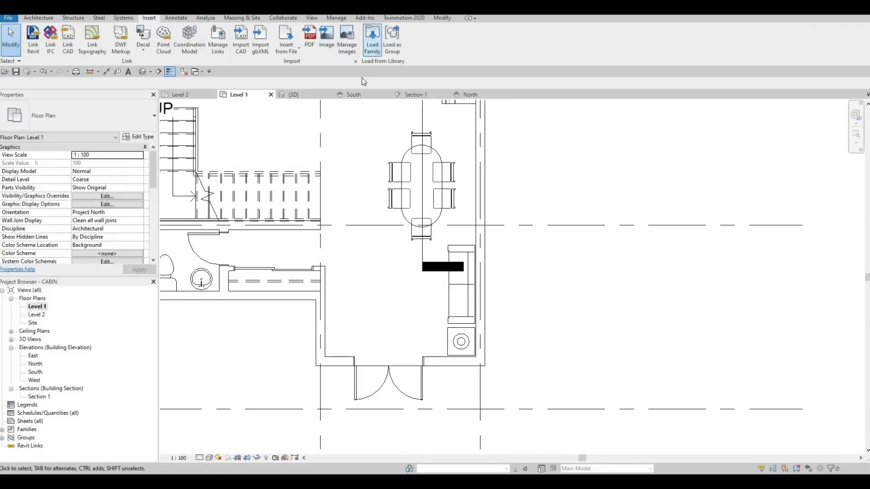
click(372, 40)
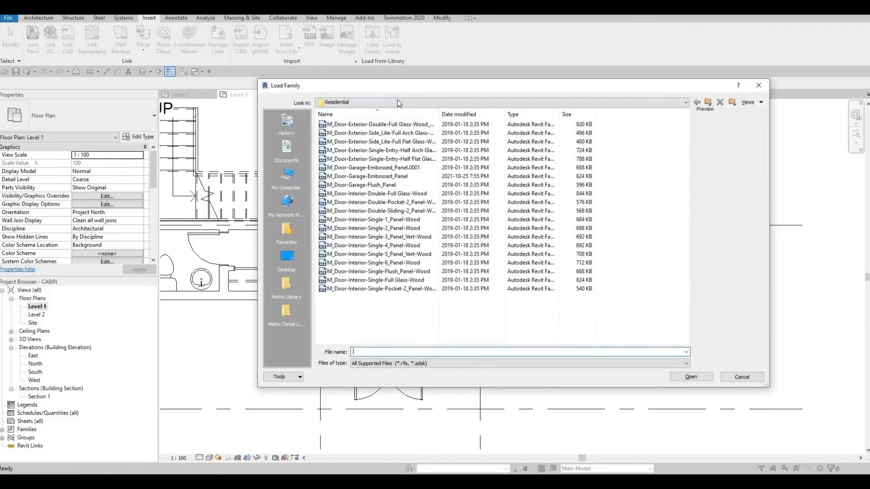
click(397, 102)
scroll(388, 155, up, 2)
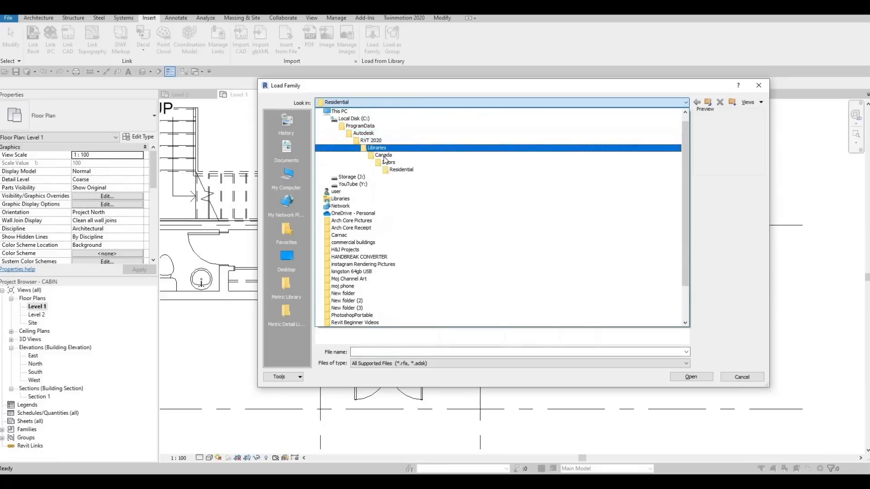
click(380, 155)
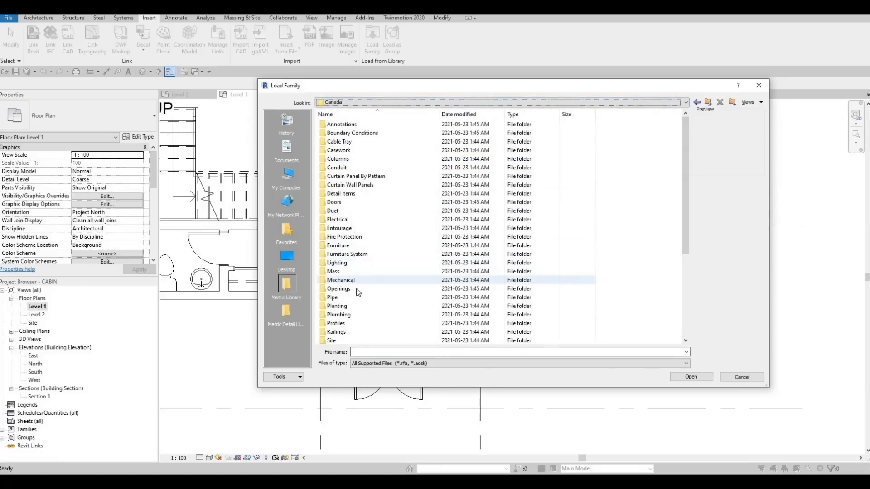
scroll(352, 304, down, 1)
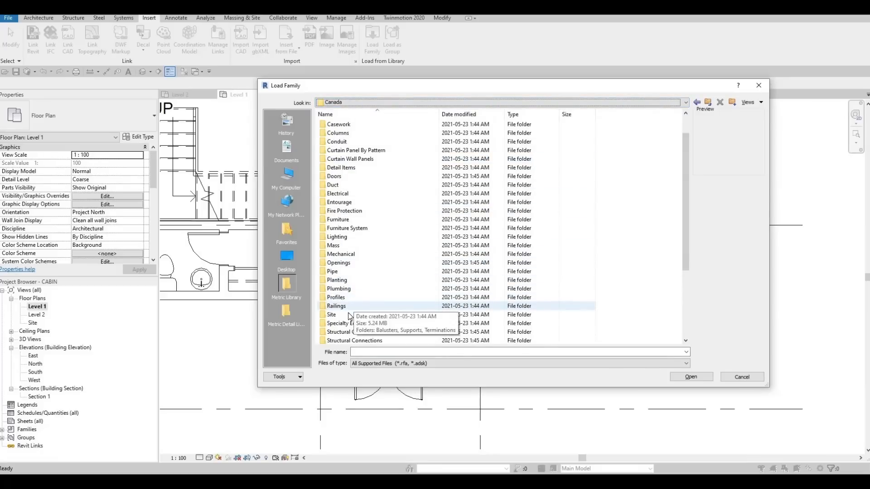
double_click(341, 219)
double_click(340, 142)
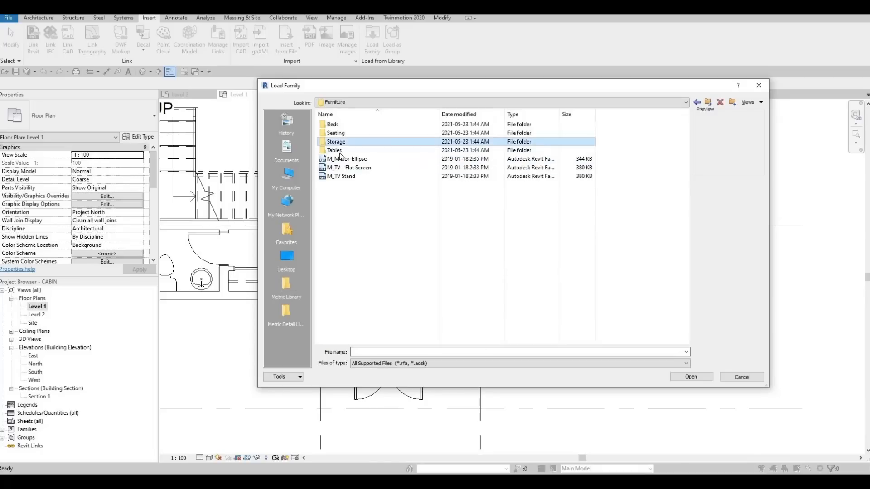
click(340, 159)
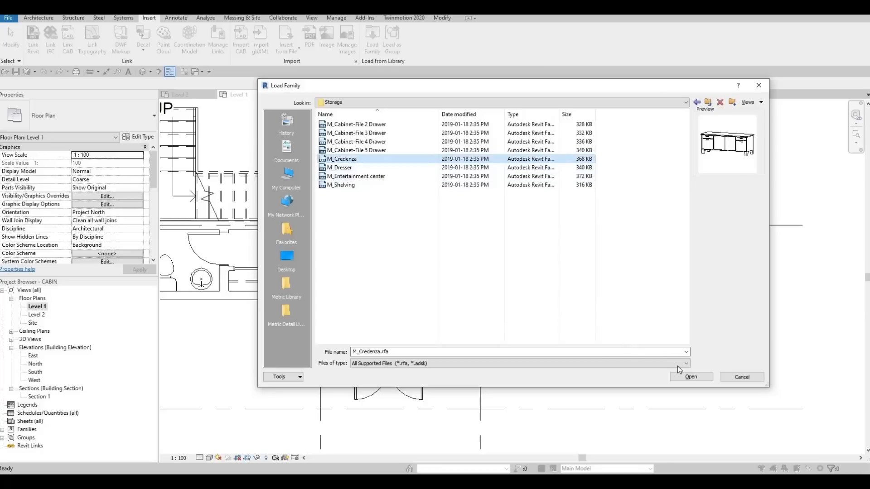
key(Return)
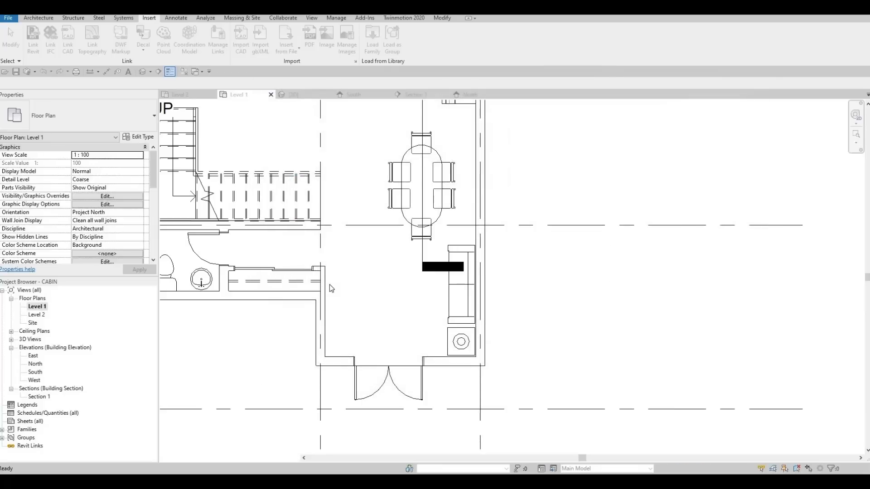
Place the 1830 x 0610mm credenza lengthwise along the closet-side entry wall, in the corner beside the exterior double door
key(c)
key(m)
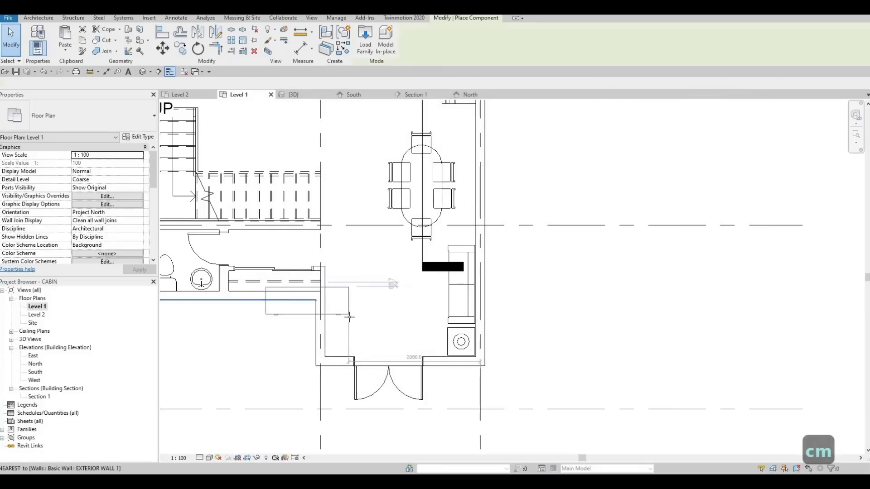
scroll(342, 310, up, 2)
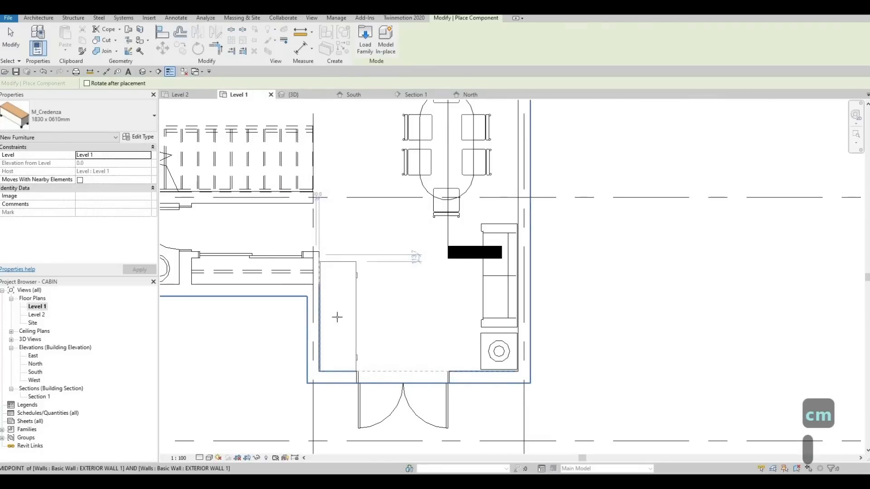
key(Escape)
key(Escape)
key(Escape)
Nudge the exterior double door four increments along its wall, away from the credenza and towards the sofa side
scroll(415, 349, down, 2)
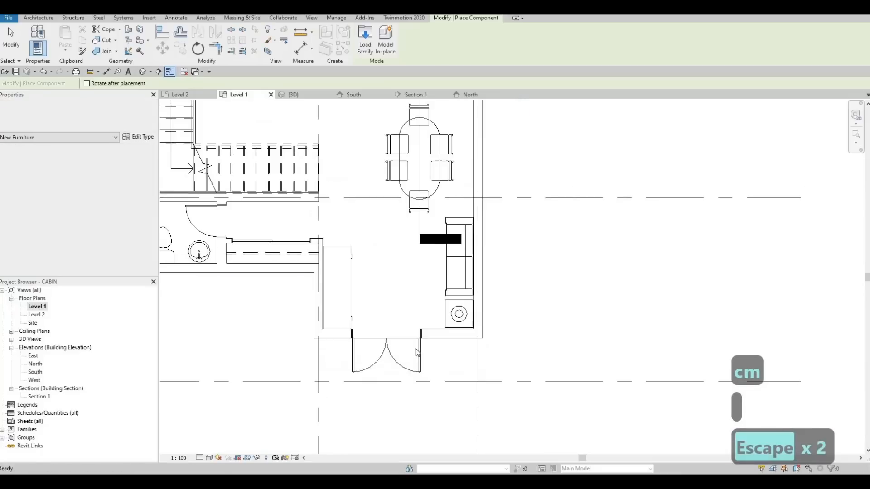
click(419, 356)
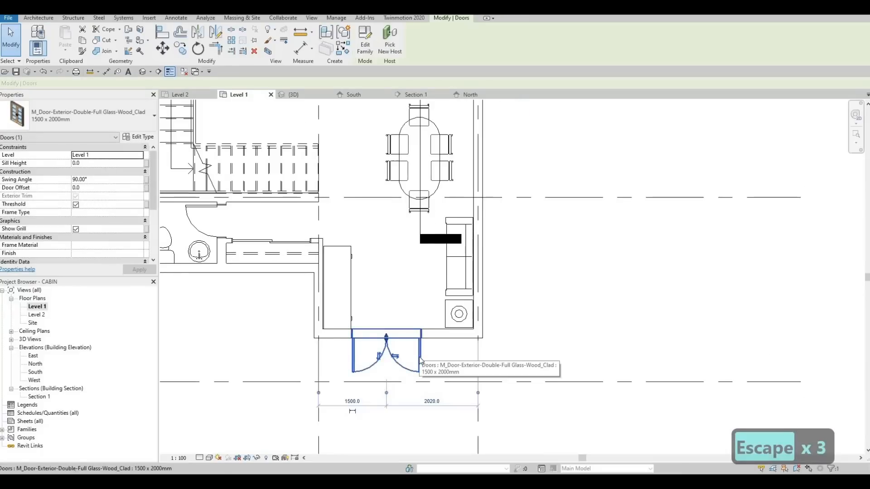
key(Right)
key(Right)
key(Right)
key(Right)
key(Escape)
key(Escape)
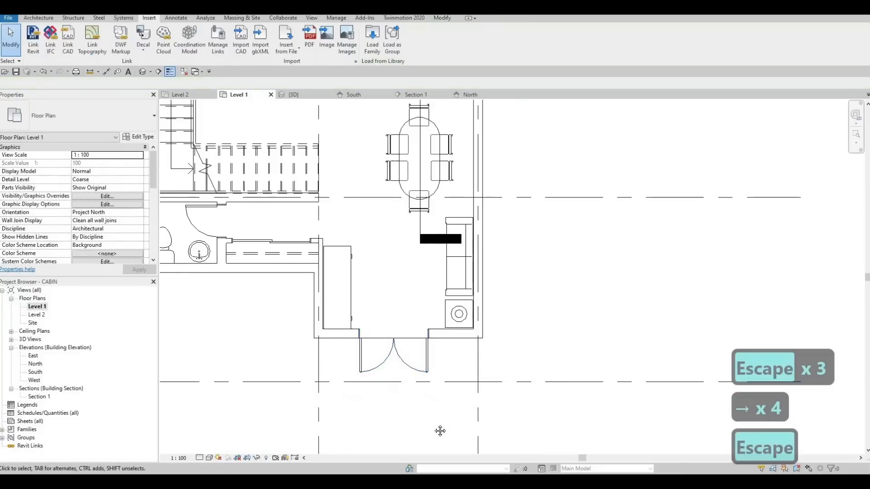
Shift the dining table and its six chairs slightly towards the kitchen, away from the entry sofa
scroll(499, 345, down, 2)
scroll(500, 345, up, 4)
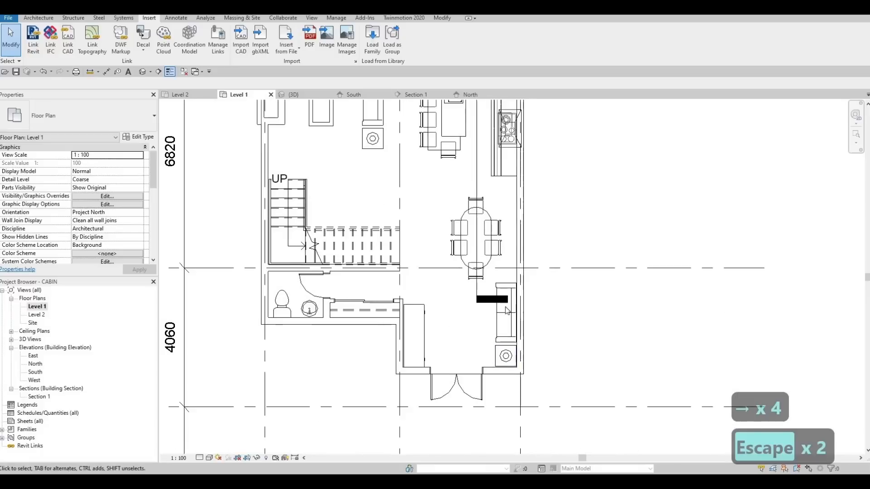
scroll(446, 337, down, 3)
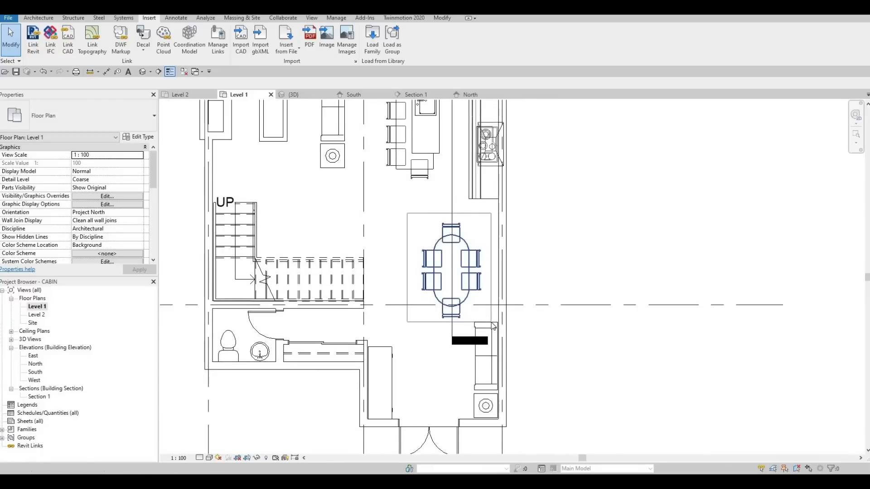
drag(492, 323, 492, 323)
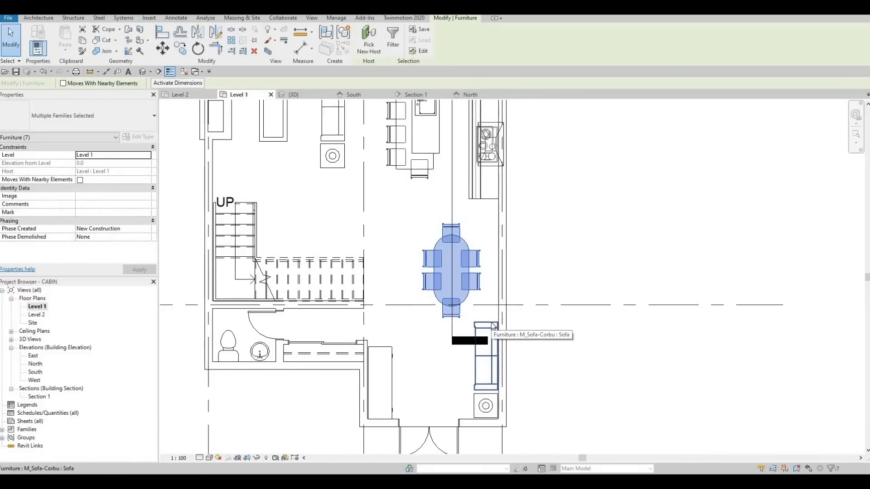
key(Up)
key(Up)
key(Up)
key(Up)
key(Left)
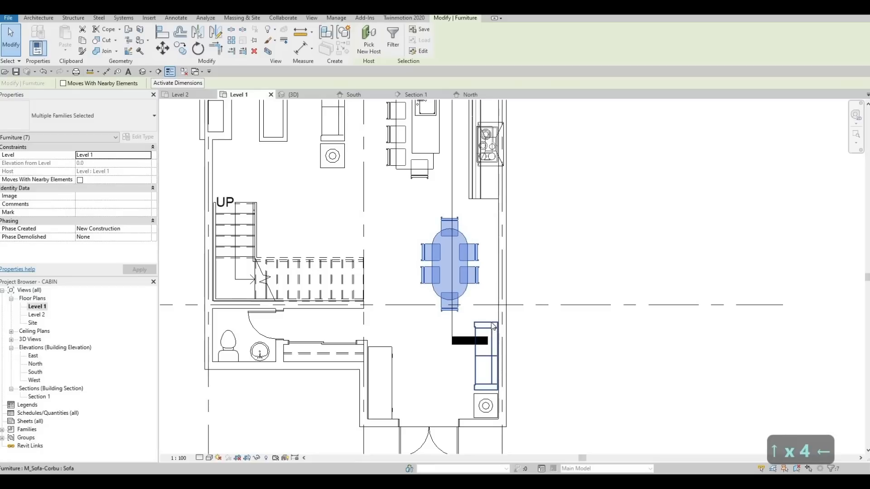
key(Up)
key(Right)
key(Up)
key(Right)
key(Escape)
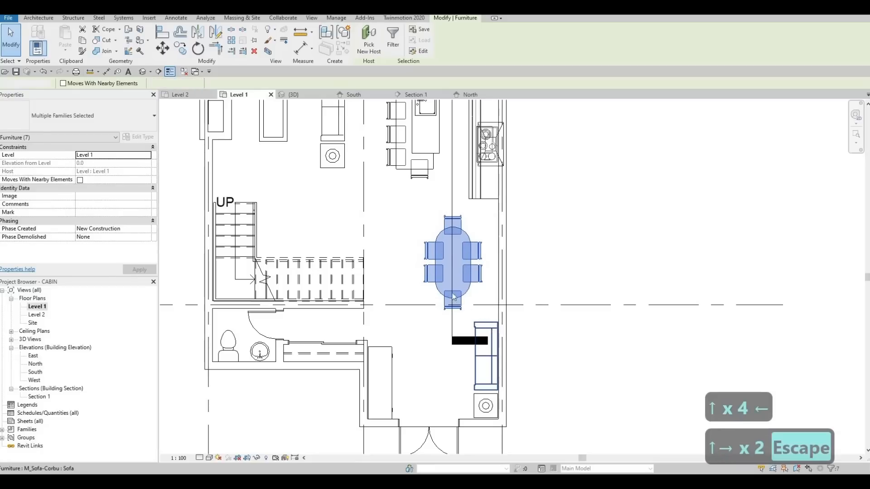
Review the furnished Level 1 plan from the living and kitchen area down to the stairs, bathroom and entry
middle_drag(463, 313, 484, 432)
scroll(484, 433, down, 1)
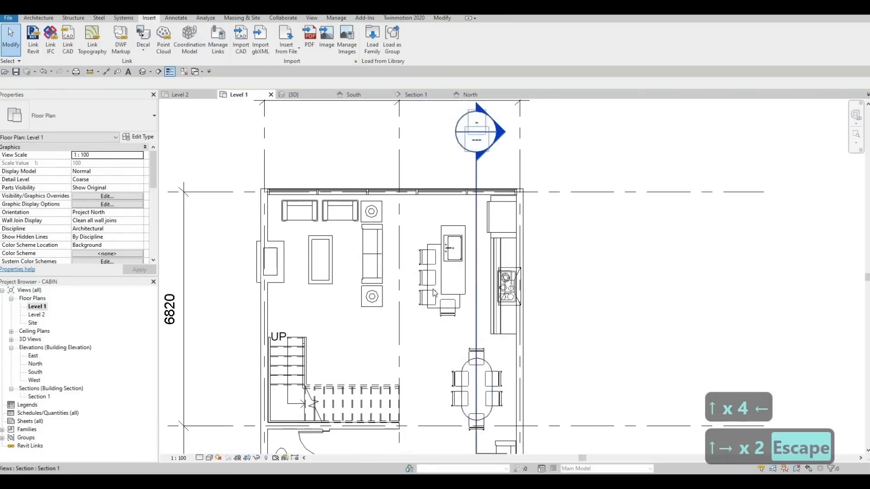
middle_drag(477, 390, 472, 364)
drag(0, 0, 0, 0)
scroll(347, 357, down, 1)
middle_drag(347, 357, 347, 326)
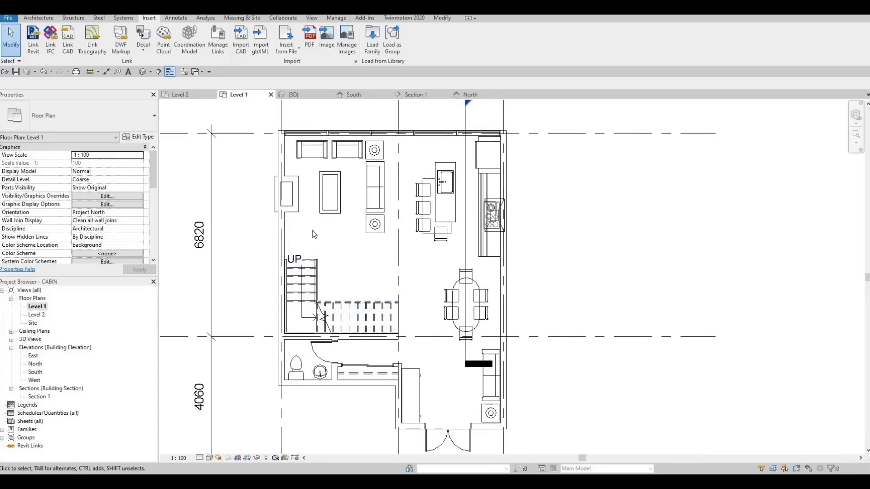
middle_drag(371, 276, 367, 188)
scroll(367, 188, down, 2)
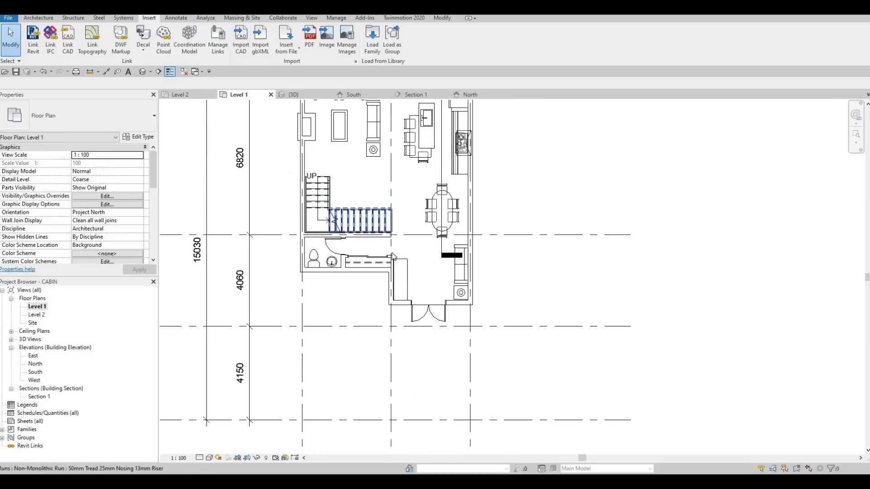
Draw a Curtain Wall segment from Level 1 up to Level 2 inside the bathroom's exterior side wall, next to the toilet
scroll(389, 254, up, 3)
scroll(295, 276, up, 2)
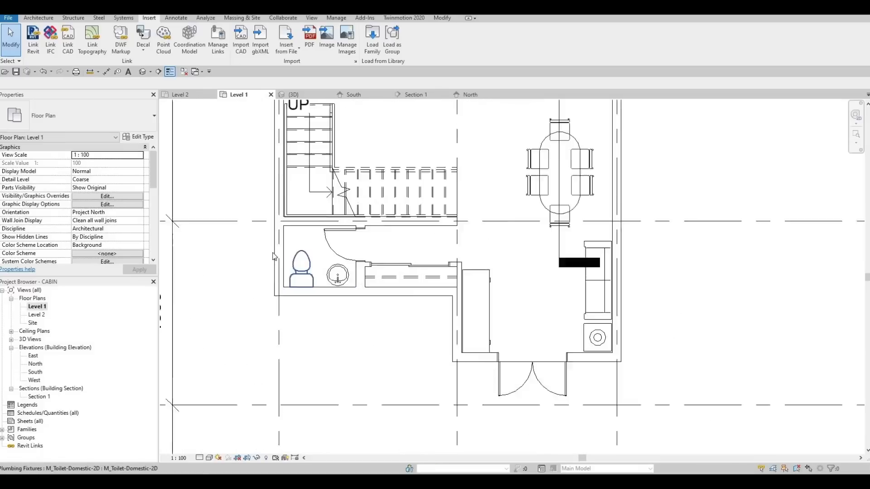
click(38, 18)
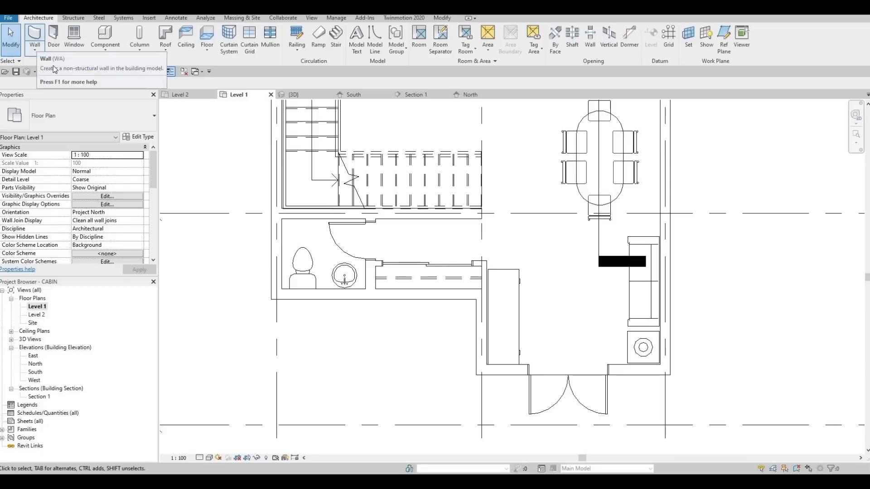
click(37, 38)
click(82, 116)
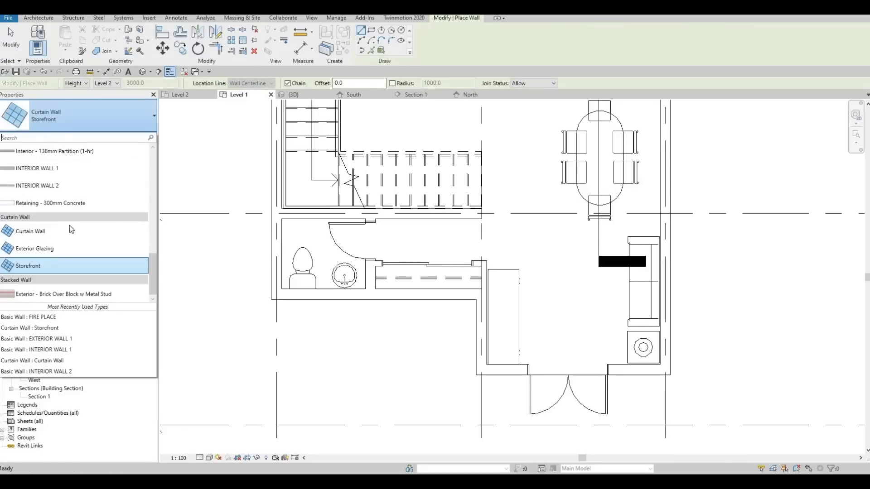
click(50, 232)
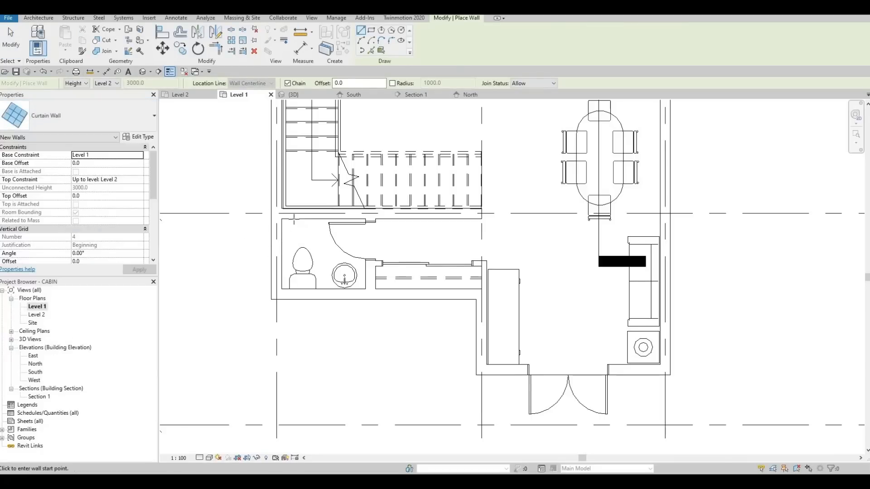
scroll(292, 219, up, 1)
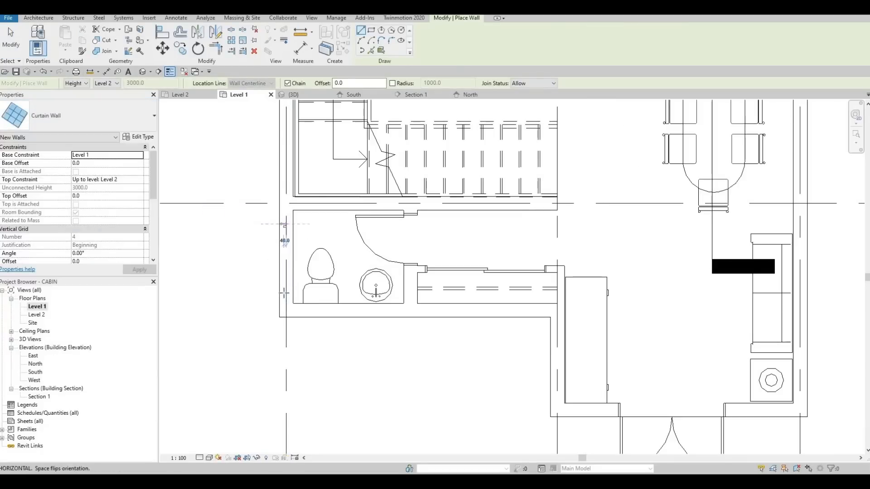
click(285, 223)
key(Escape)
key(Escape)
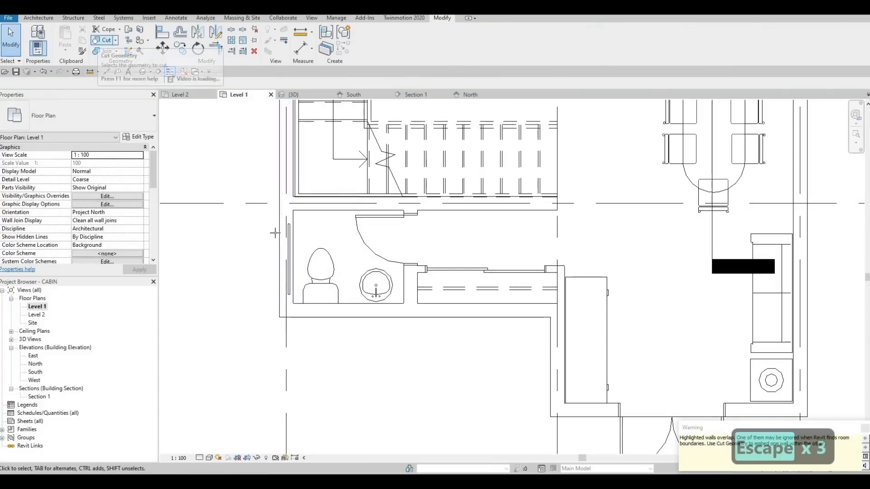
Cut the bathroom's exterior wall with the new curtain wall segment
click(98, 41)
click(286, 235)
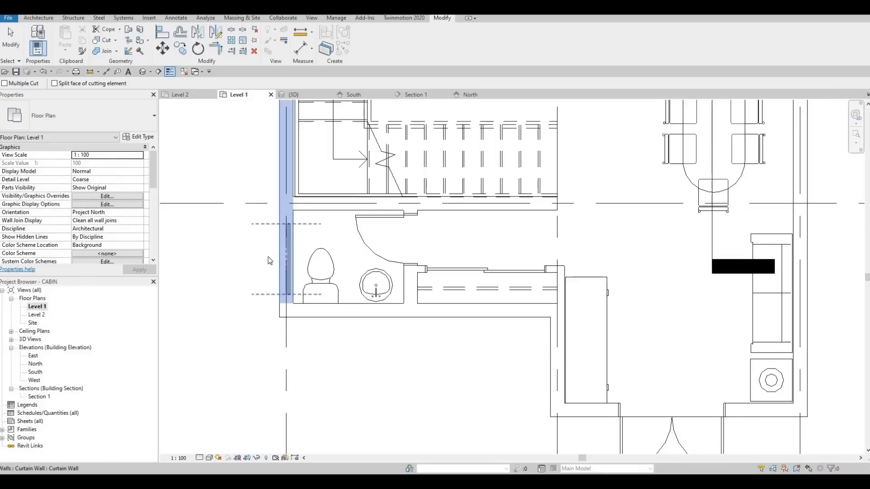
key(Escape)
key(Escape)
In the 3D view, reshape the bathroom curtain wall into a high window with top offset -477 and base offset about 1600
scroll(282, 277, down, 3)
middle_drag(272, 249, 288, 271)
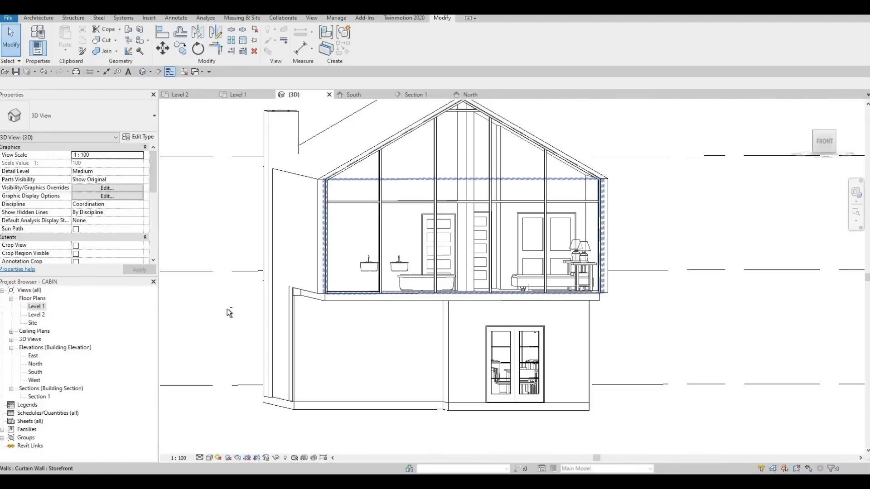
shift+middle_drag(743, 367, 322, 322)
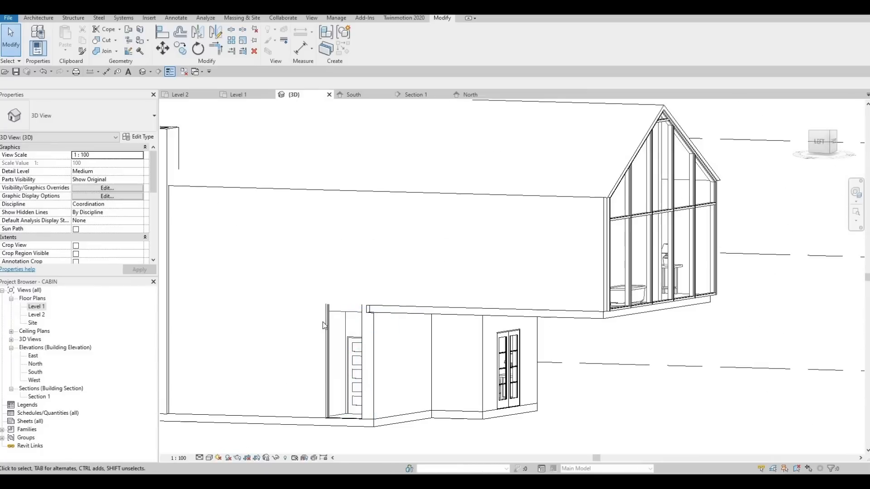
click(348, 302)
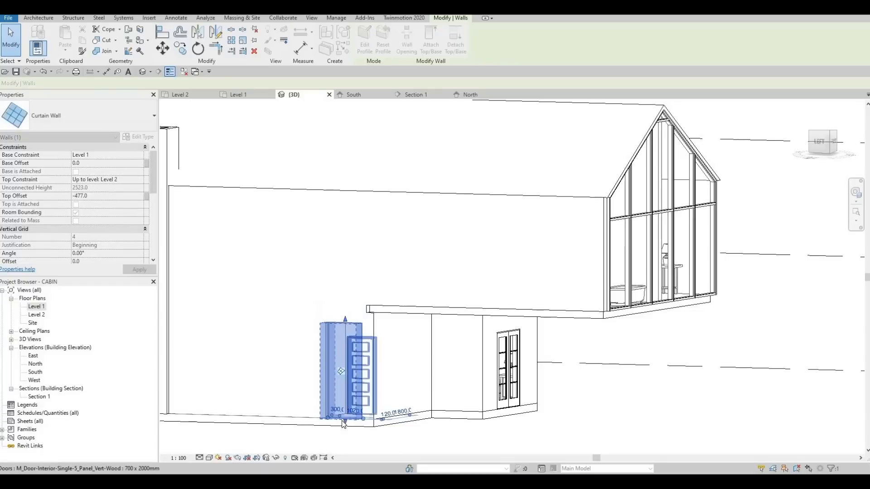
drag(345, 422, 346, 350)
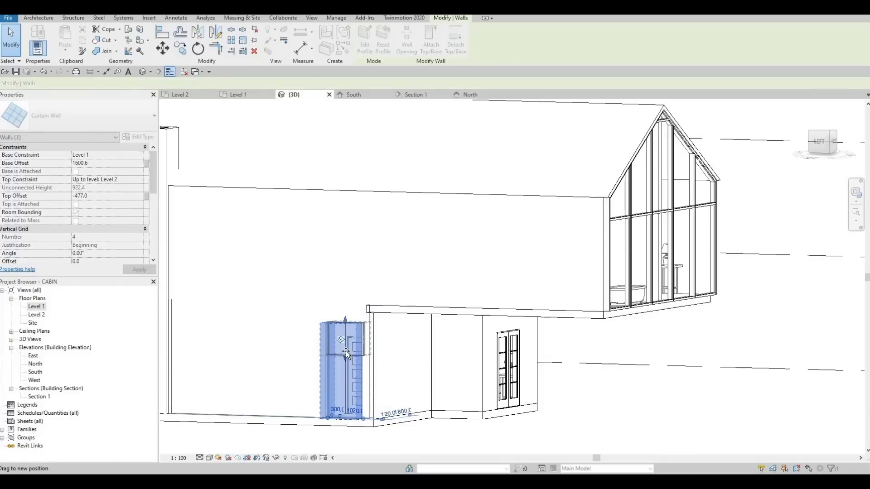
key(Escape)
shift+middle_drag(388, 408, 358, 369)
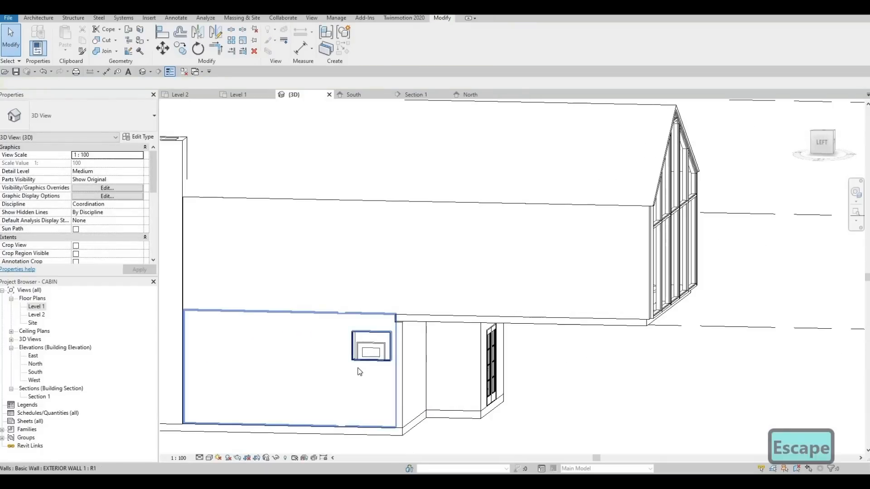
Add mullions around the edges of the bathroom curtain wall window and view it from the front corner
click(39, 18)
click(270, 40)
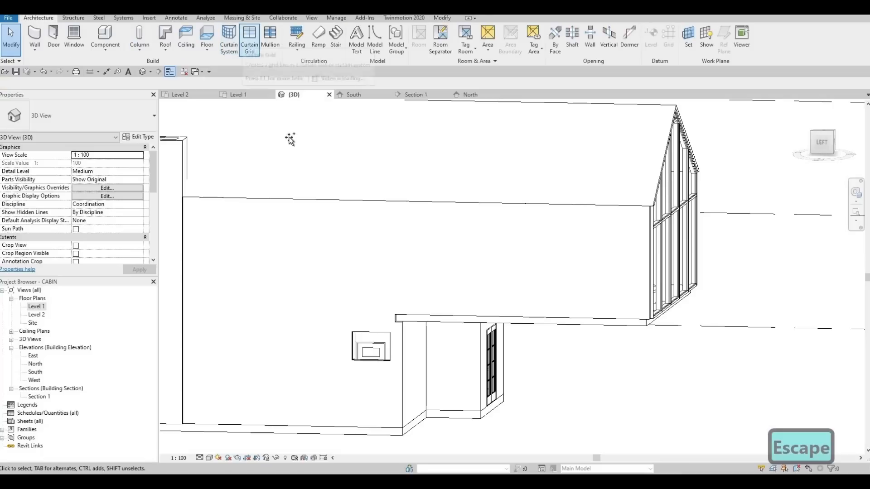
click(356, 356)
key(Escape)
shift+middle_drag(409, 360, 608, 178)
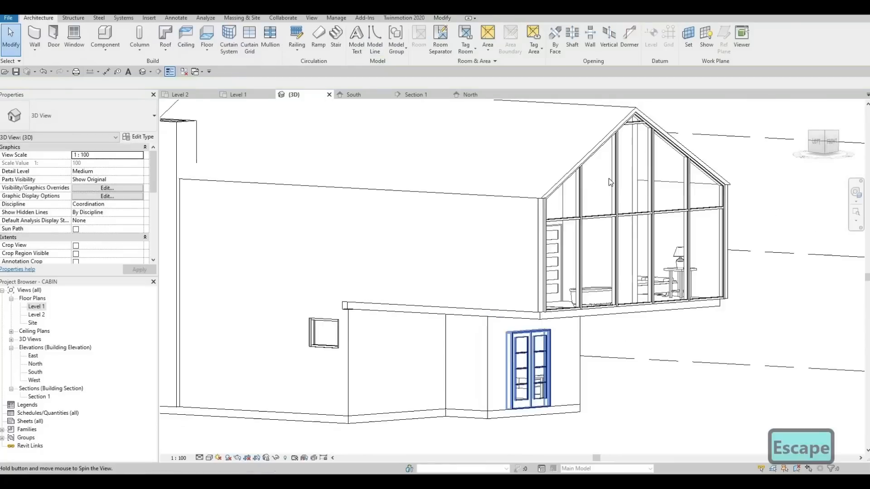
Check the type of an upper vertical mullion in the gabled front curtain wall
scroll(498, 262, up, 6)
key(Escape)
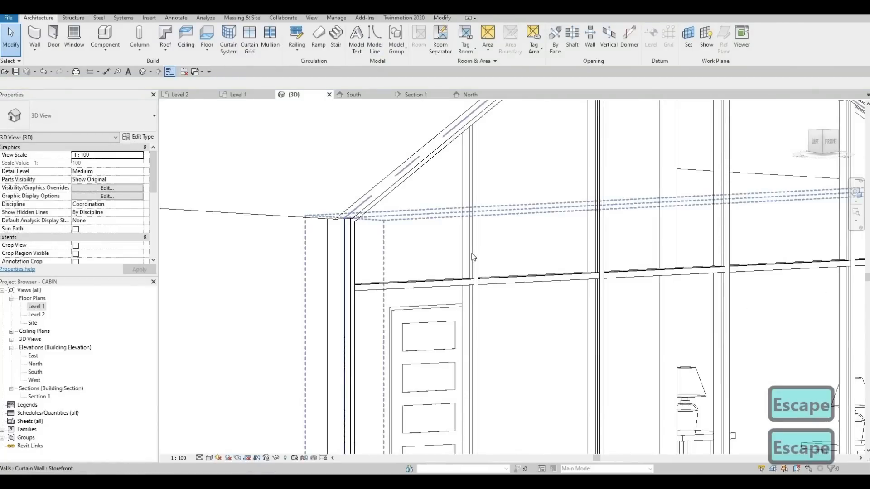
key(Tab)
key(Tab)
key(Tab)
click(473, 257)
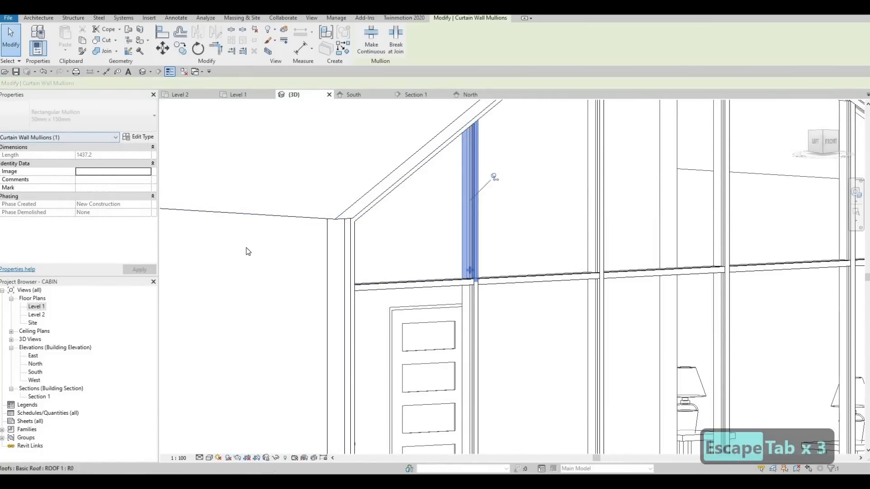
scroll(312, 208, down, 1)
key(Escape)
Check the type of the side mullion in the ground-floor bathroom's curtain wall window
middle_drag(194, 380, 376, 265)
scroll(397, 250, down, 1)
key(Escape)
scroll(365, 248, down, 3)
middle_drag(215, 317, 284, 278)
key(Tab)
key(Tab)
key(Tab)
key(Tab)
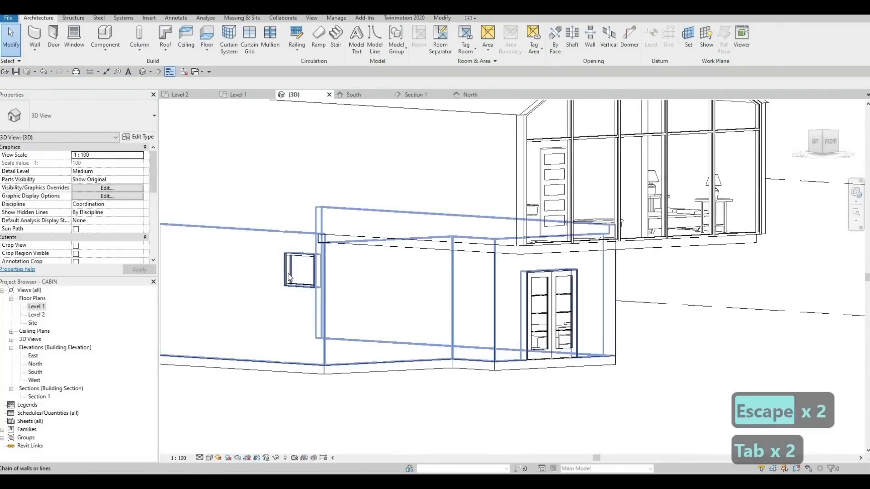
key(Tab)
key(Tab)
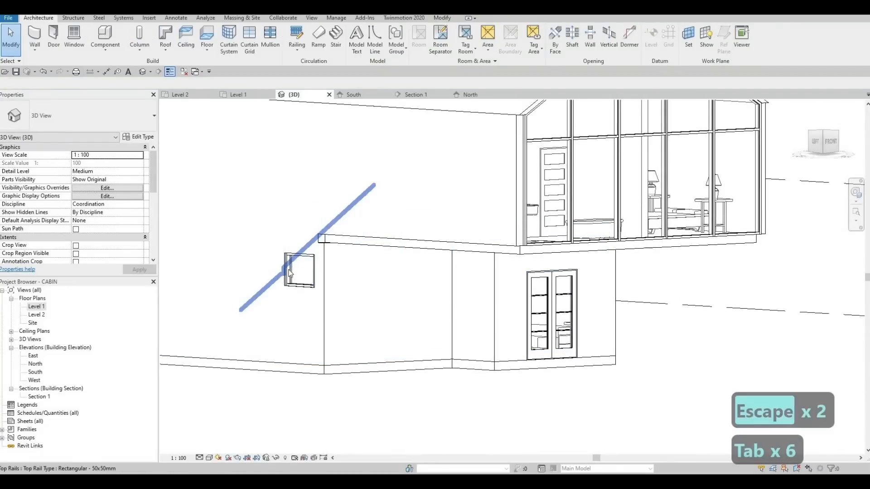
key(Tab)
scroll(286, 258, up, 2)
scroll(286, 257, up, 2)
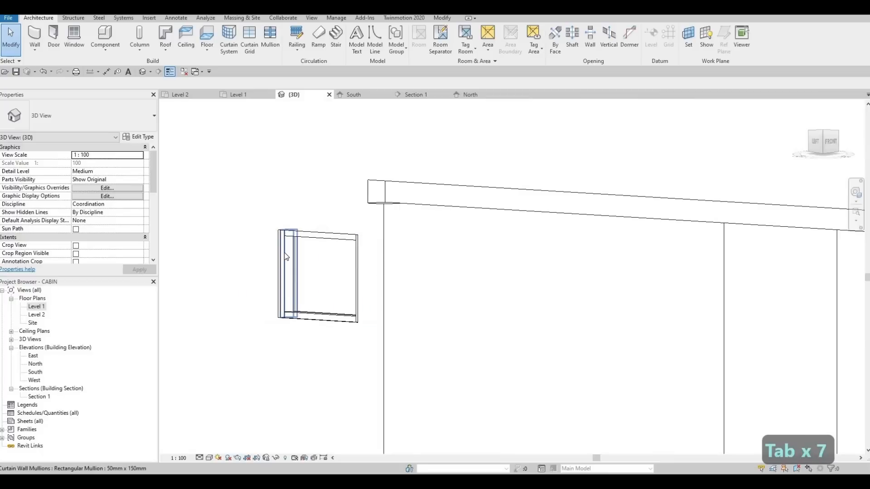
click(287, 256)
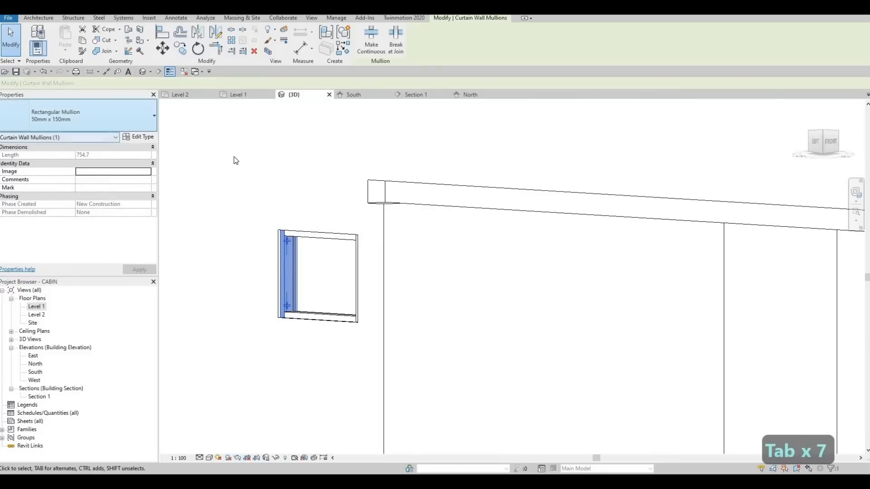
scroll(398, 246, down, 2)
key(Escape)
key(Escape)
scroll(398, 246, down, 2)
shift+middle_drag(431, 270, 281, 206)
scroll(444, 239, down, 2)
scroll(466, 262, up, 2)
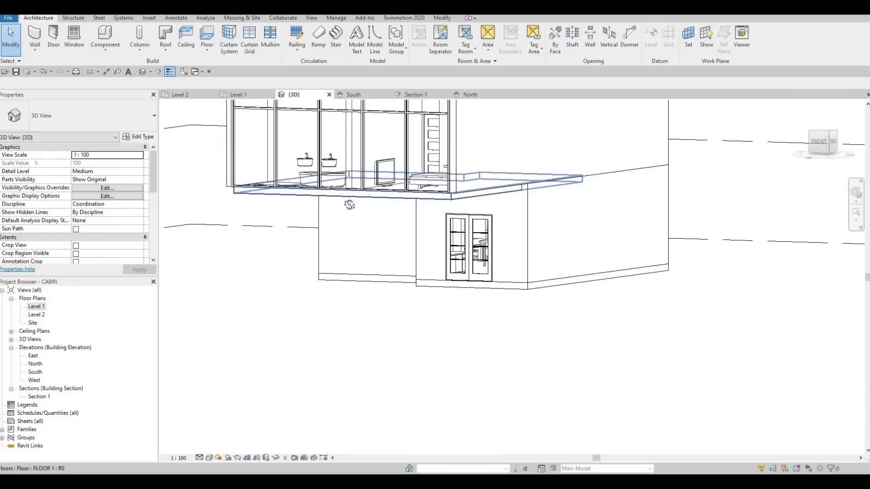
shift+middle_drag(320, 200, 249, 194)
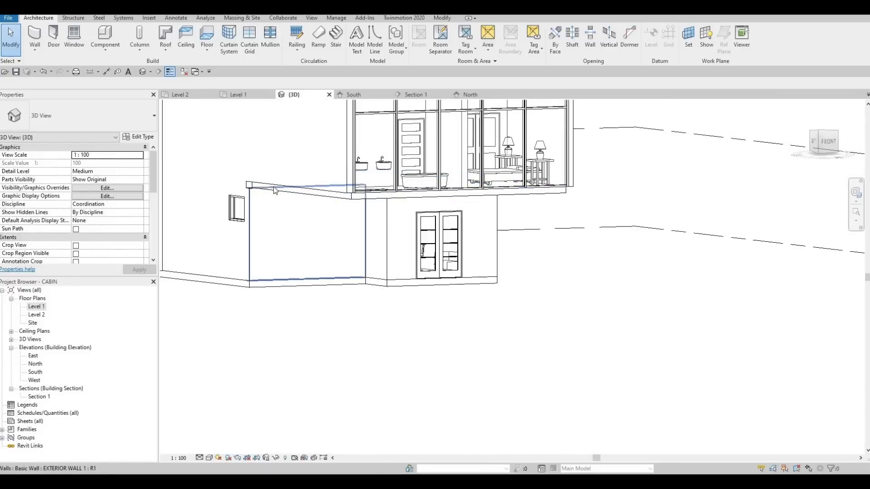
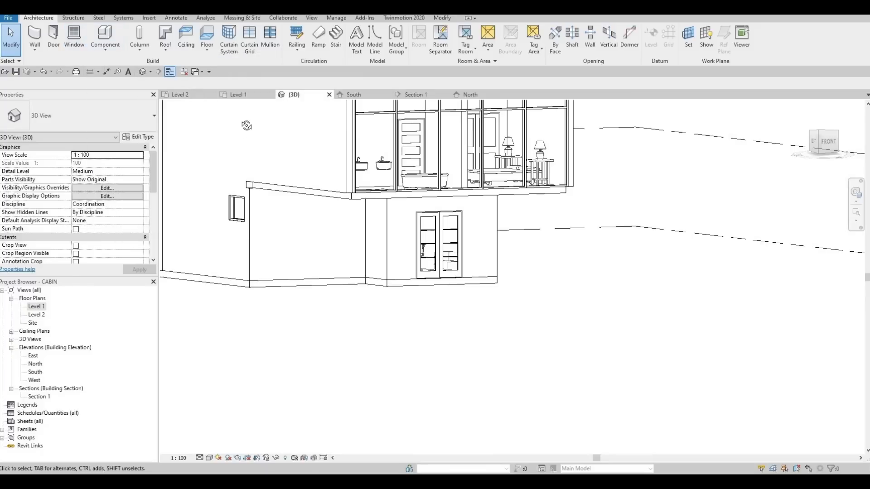
shift+middle_drag(275, 72, 309, 110)
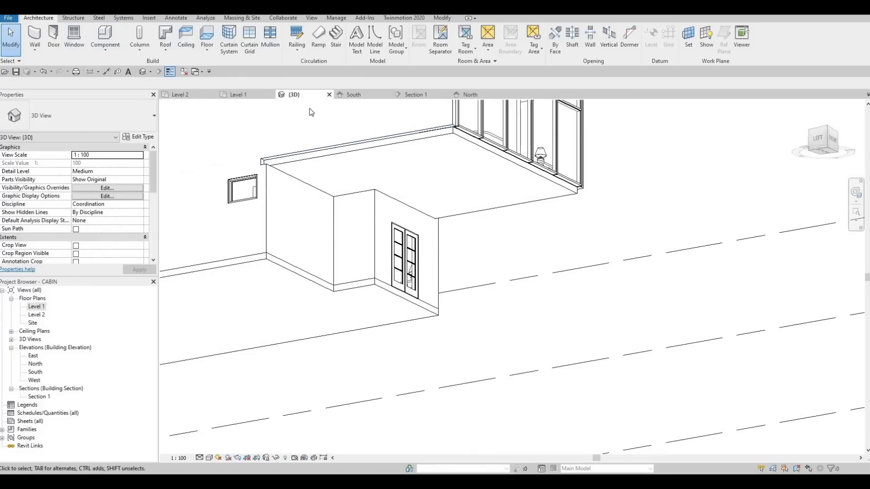
In the Level 2 floor plan, create a new in-place model in the Generic Models category, accepting the proposed name
double_click(36, 315)
middle_drag(237, 273, 323, 229)
scroll(323, 228, down, 3)
middle_drag(323, 225, 328, 281)
scroll(321, 305, down, 1)
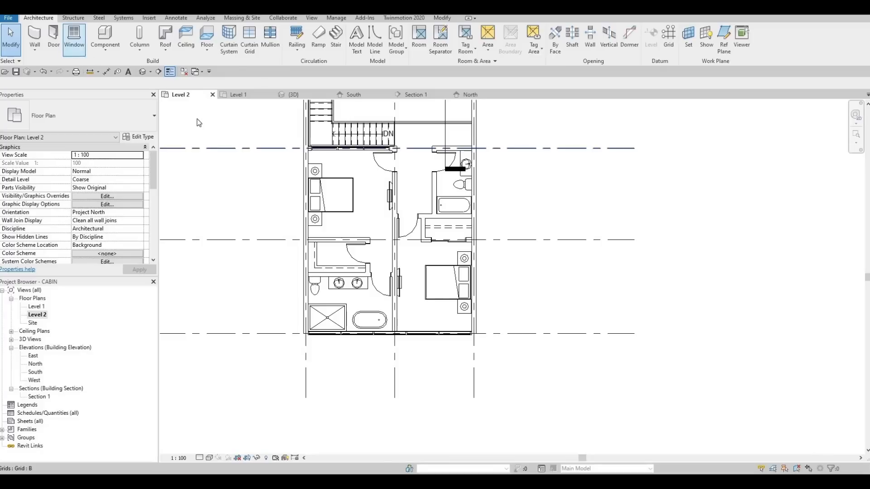
click(107, 51)
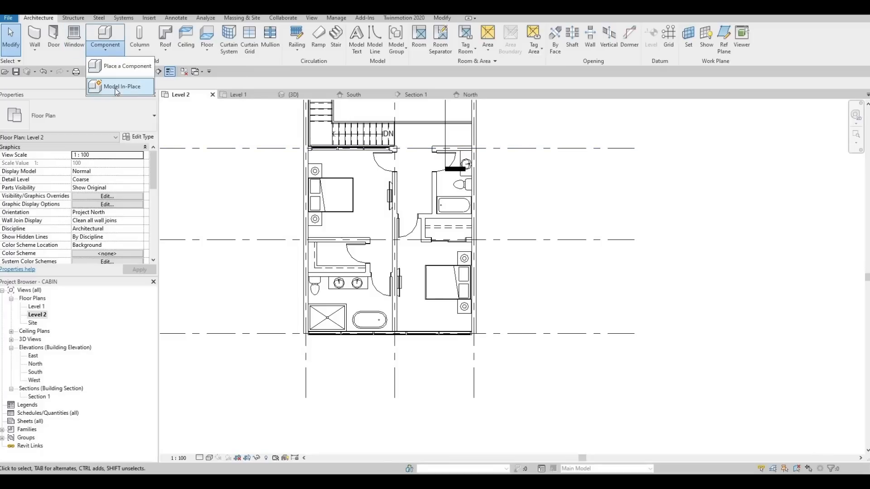
click(118, 87)
scroll(394, 194, down, 6)
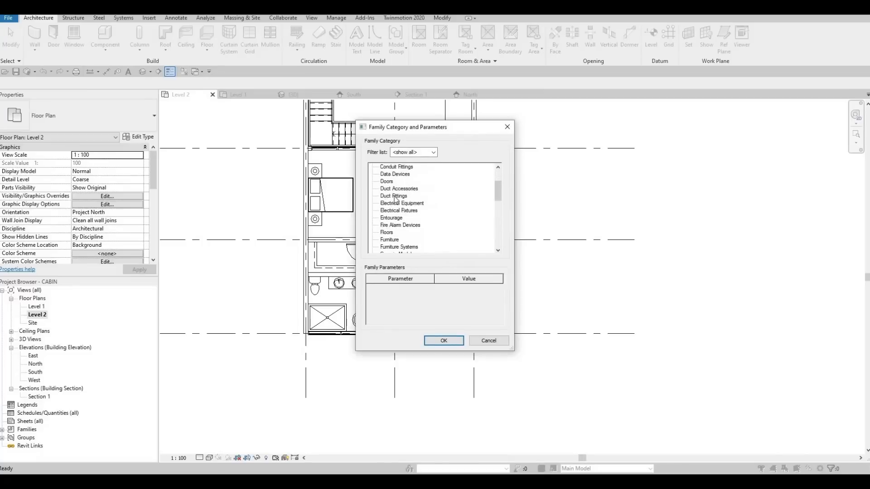
scroll(400, 229, down, 1)
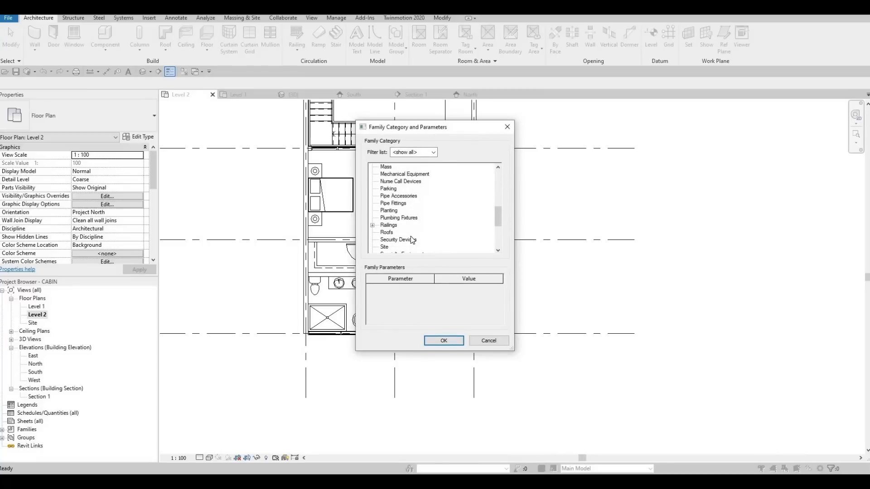
scroll(412, 240, down, 2)
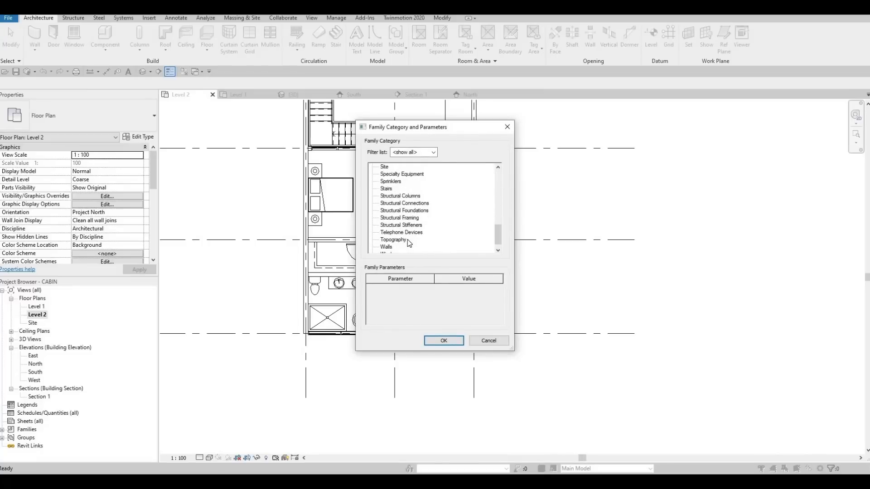
scroll(409, 243, up, 4)
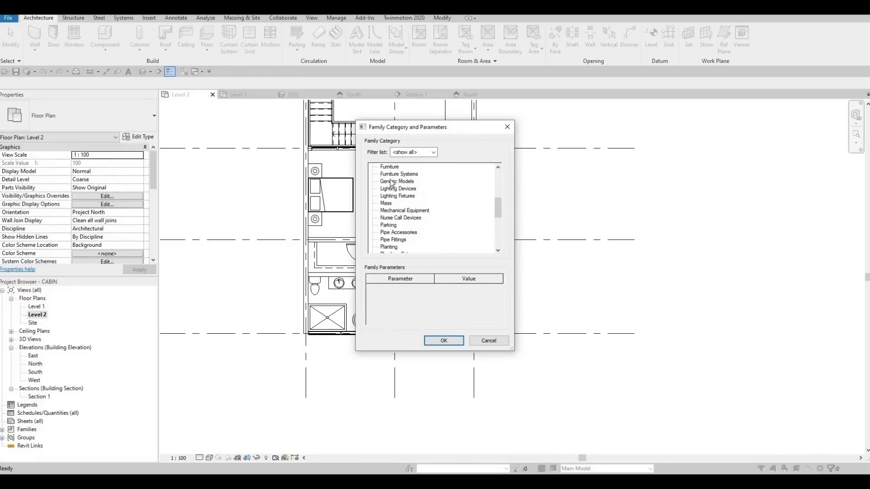
click(443, 341)
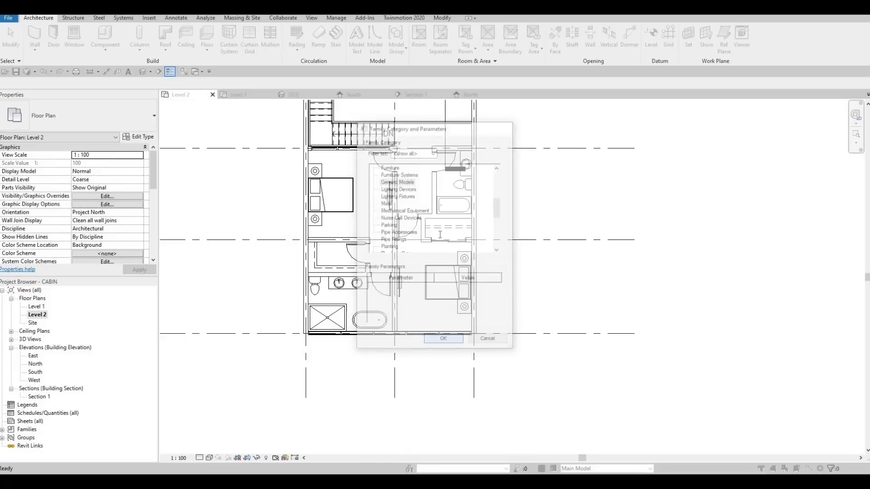
key(Return)
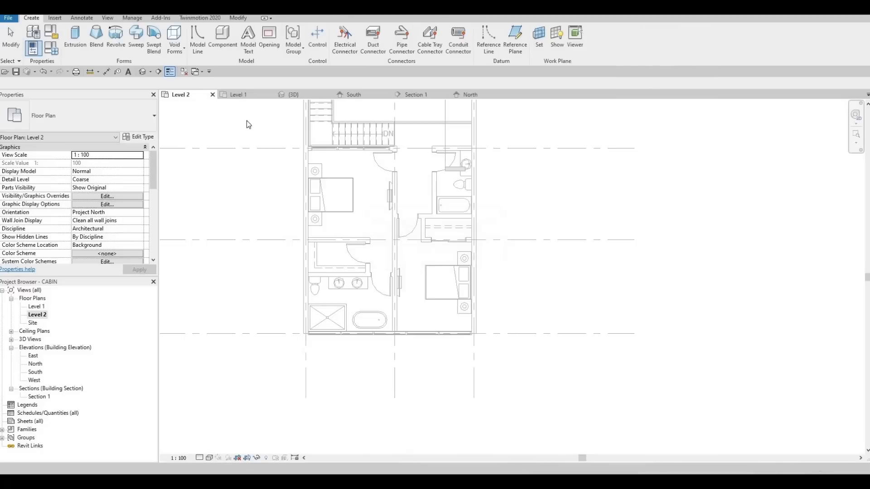
On the Level 2 work plane, start an extrusion and sketch a 400 by 5600 rectangle outside the exterior wall beside the shower
click(539, 38)
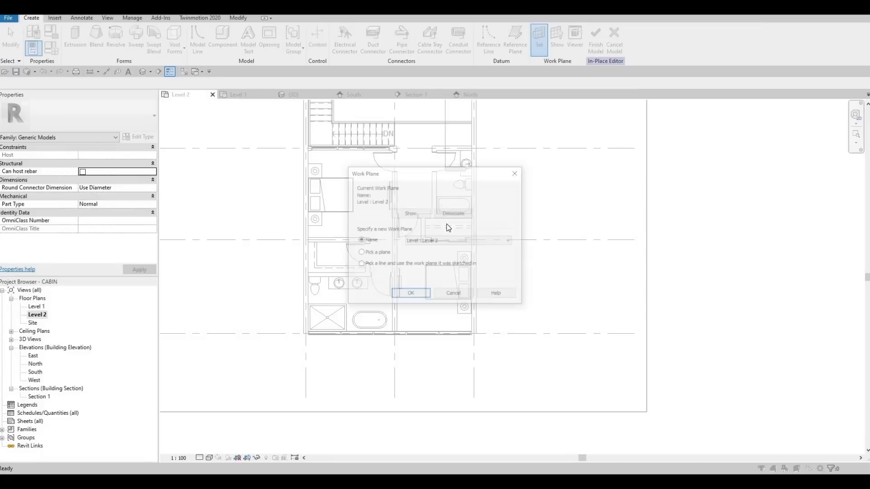
click(410, 294)
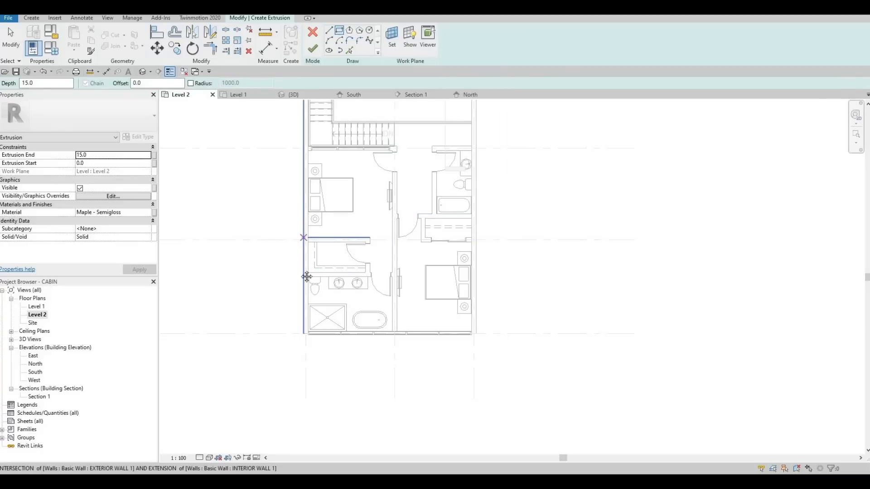
scroll(308, 281, down, 3)
scroll(322, 213, up, 4)
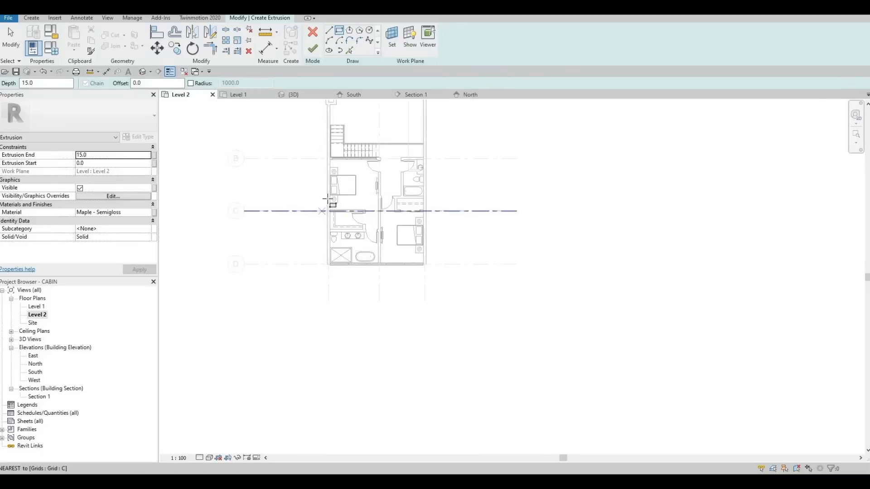
click(331, 229)
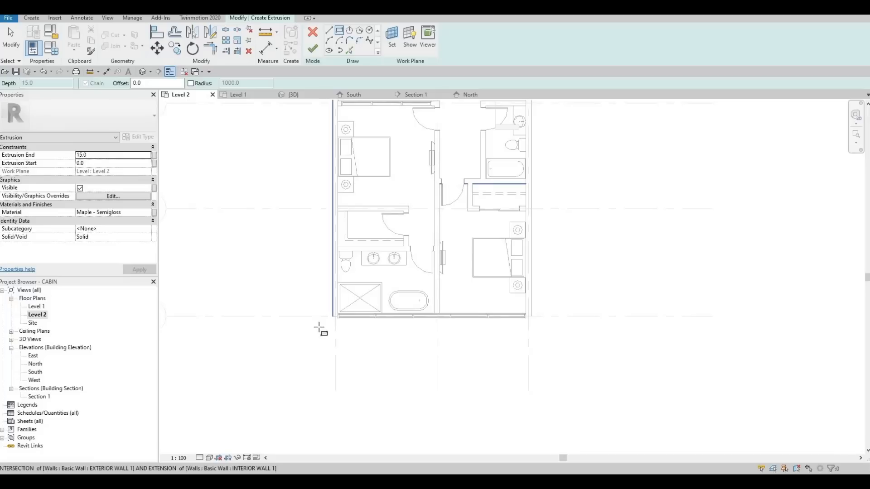
click(321, 329)
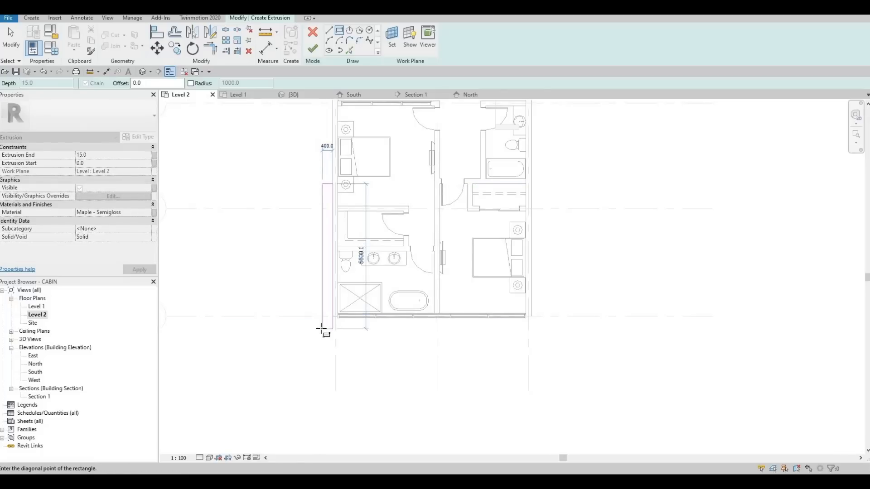
Sketch rectangles about 7947 by 415 along the front curtain wall and about 297 by 5385 outside the opposite side wall
key(Escape)
click(334, 319)
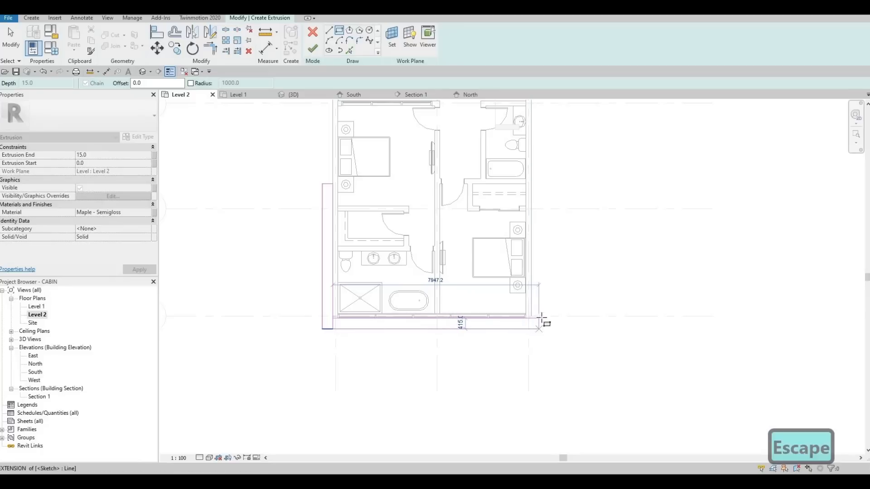
click(539, 319)
middle_drag(539, 207, 538, 258)
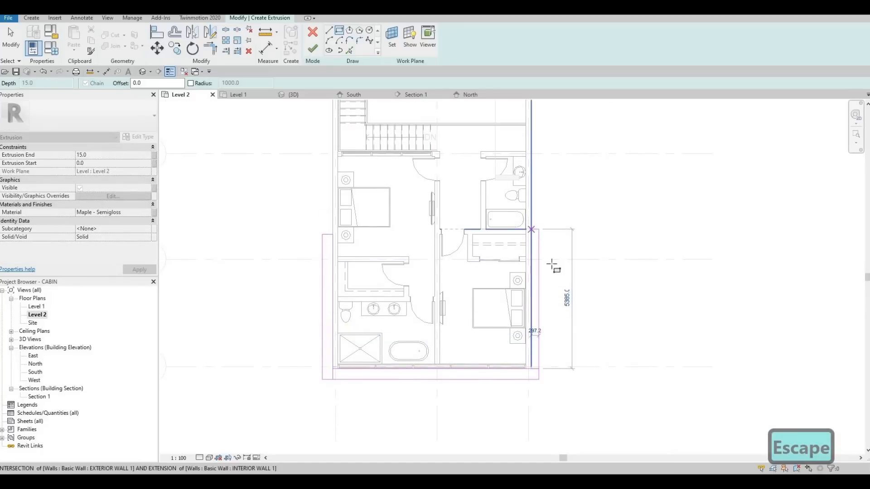
key(Escape)
scroll(548, 290, up, 2)
key(Escape)
middle_drag(530, 393, 529, 346)
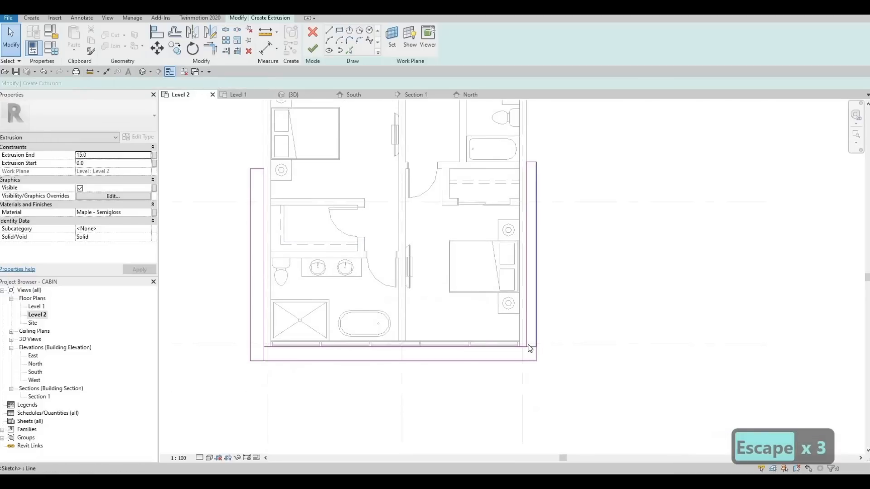
Trim the rectangles' sketch lines together at the two front corners of the house
key(t)
key(r)
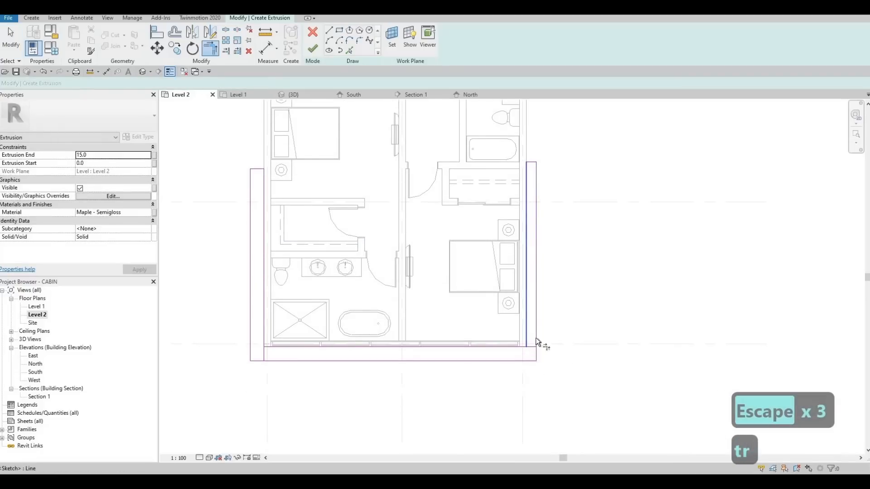
click(537, 334)
click(529, 361)
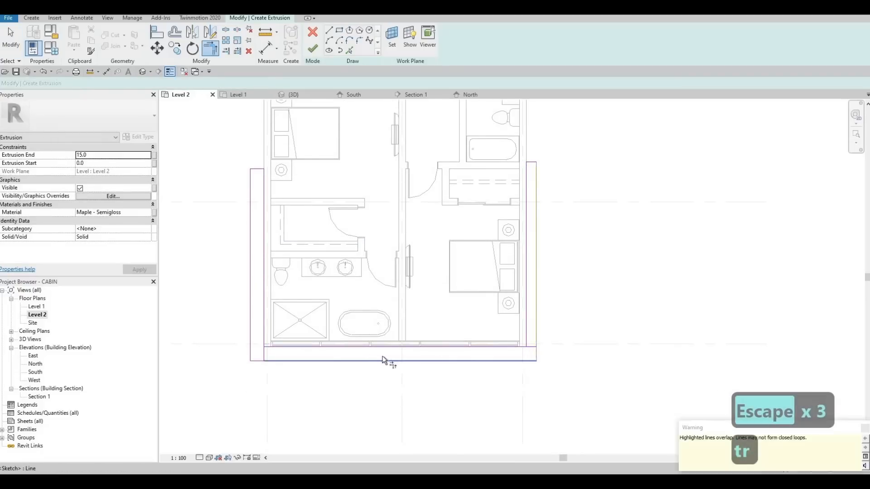
middle_drag(300, 365, 379, 357)
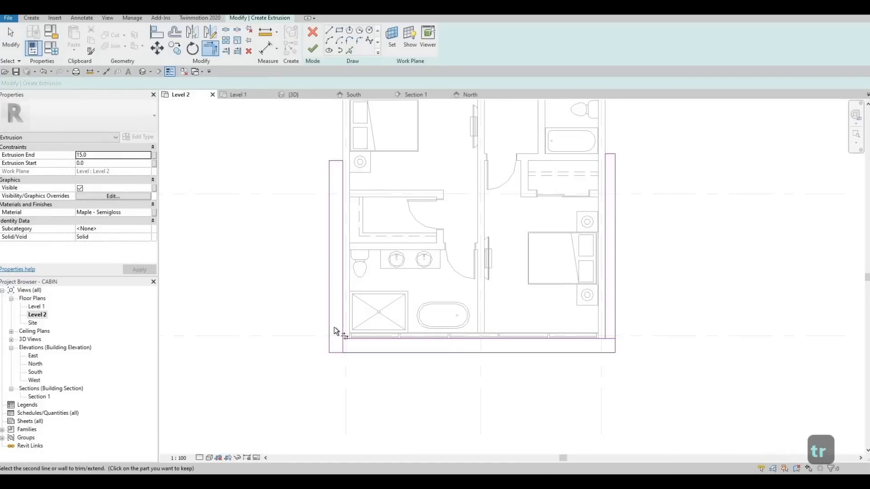
click(331, 326)
click(343, 326)
click(356, 338)
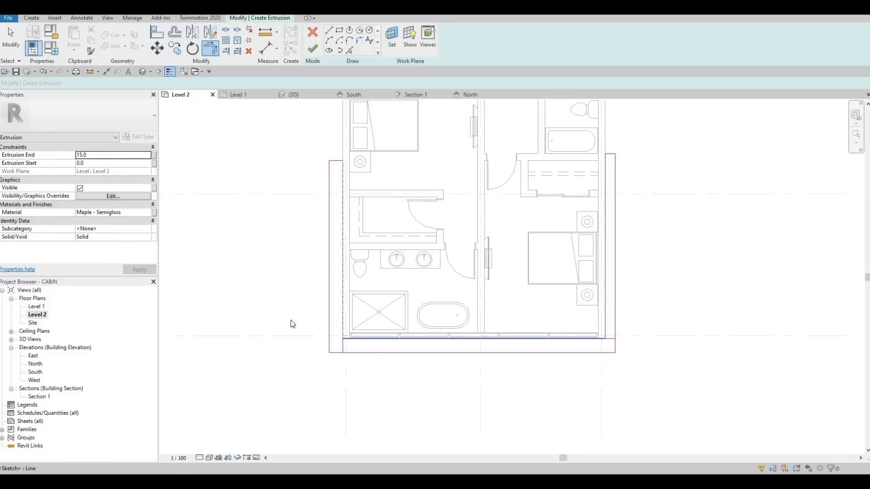
key(Escape)
key(Escape)
Delete the leftover line segments at both front corners so the sketch forms one continuous U-shaped outline
drag(369, 373, 370, 372)
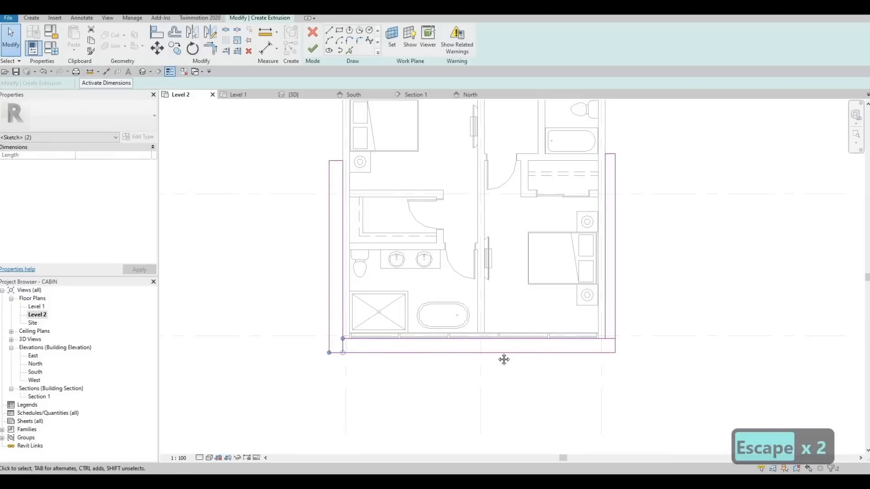
key(Delete)
middle_drag(524, 316, 485, 334)
drag(458, 369, 500, 357)
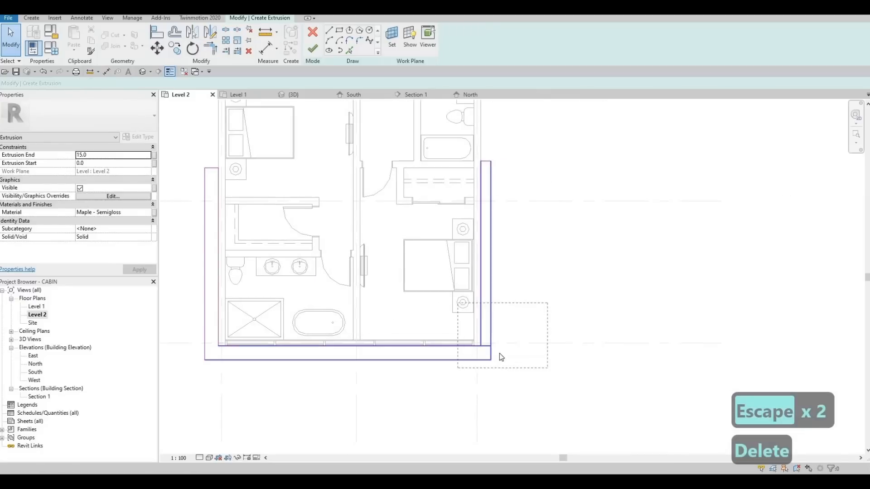
key(Escape)
key(Escape)
drag(432, 310, 505, 376)
key(Delete)
middle_drag(475, 350, 489, 320)
key(Escape)
key(Escape)
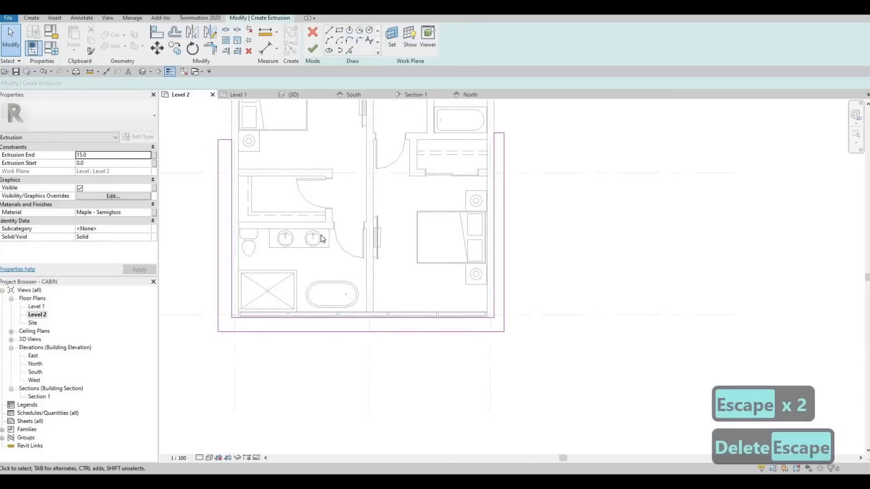
Set the width of the extrusion sketch's leg outside the shower-side wall to 300
middle_drag(274, 227, 312, 224)
scroll(312, 224, down, 1)
click(314, 168)
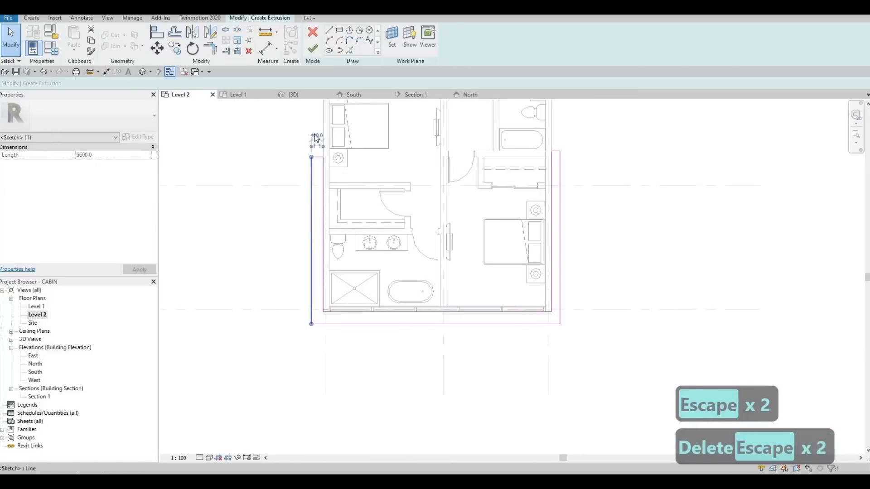
scroll(315, 135, up, 2)
click(317, 138)
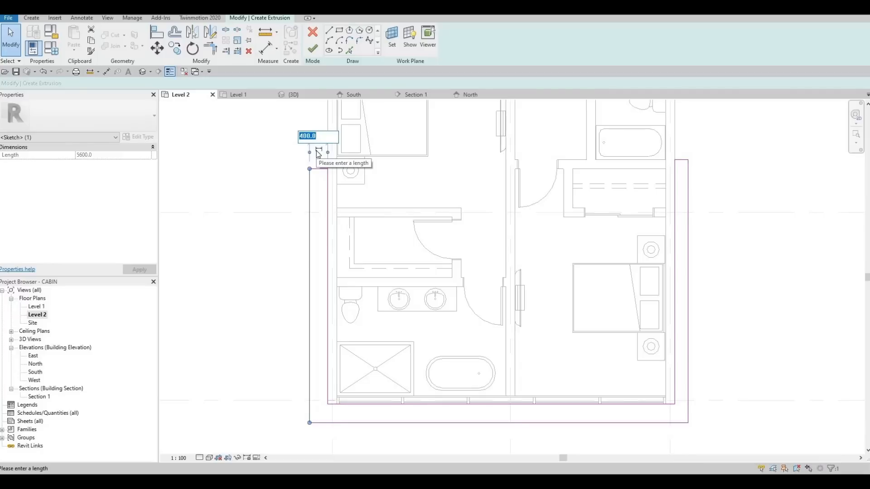
text(200)
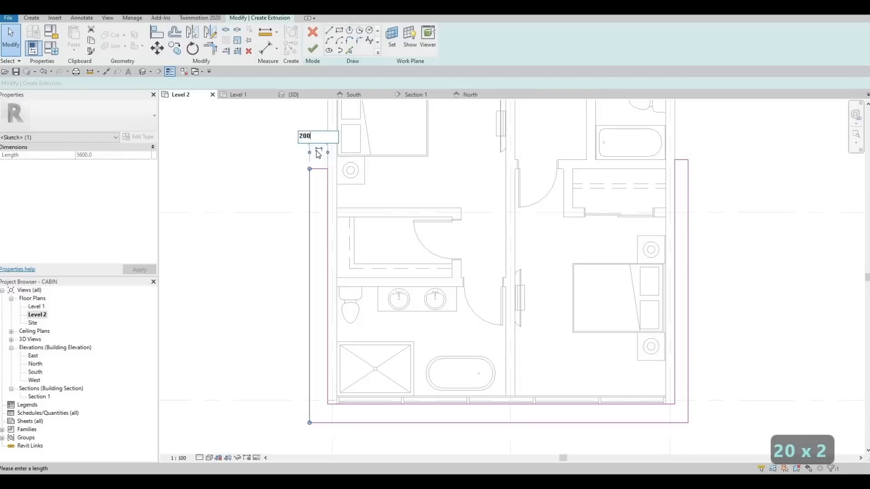
key(BackSpace)
key(BackSpace)
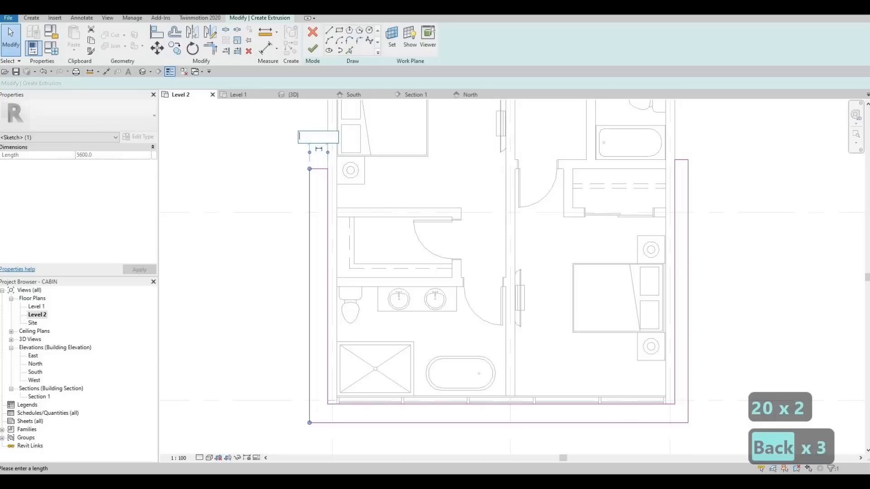
text(300)
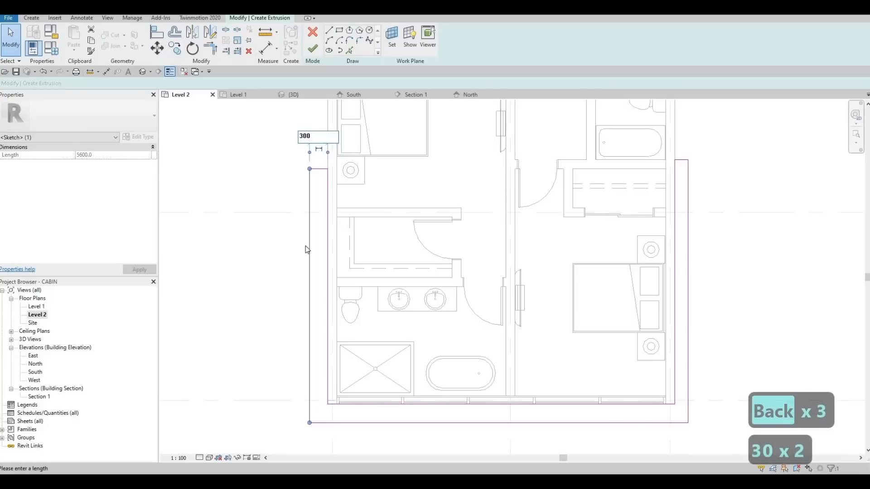
click(297, 175)
Set the depth of the sketch's strip along the front curtain wall to 300
middle_drag(373, 419, 360, 352)
click(357, 355)
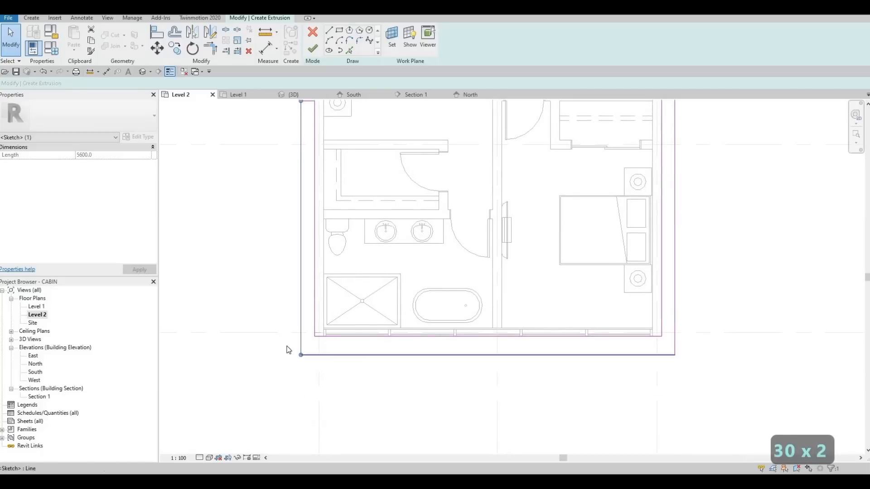
click(280, 345)
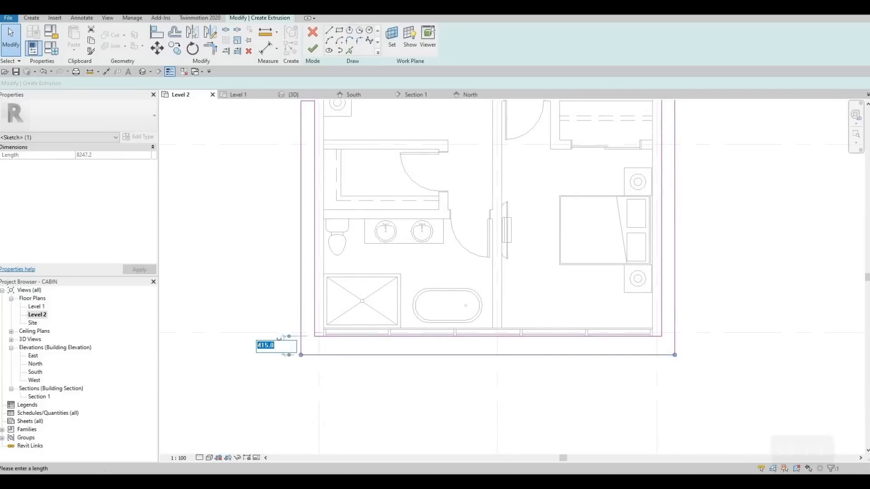
text(300)
key(Return)
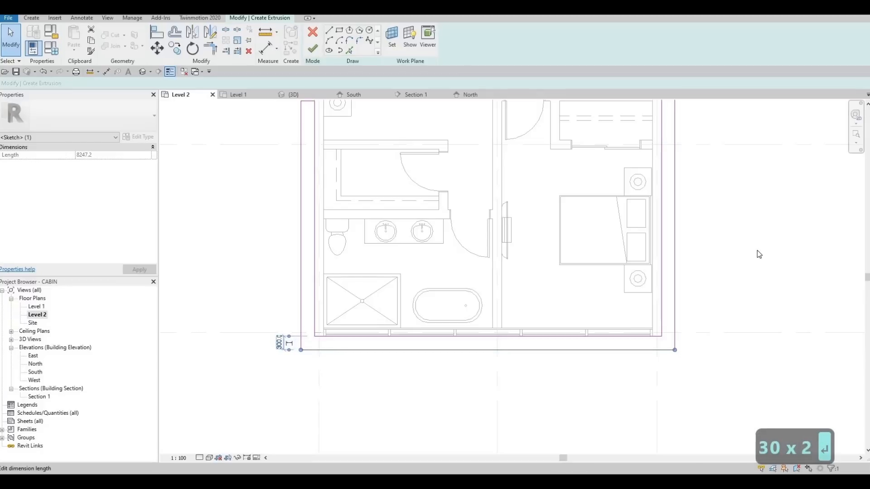
key(Escape)
Set the width of the sketch's leg outside the bedroom-side wall to 300
click(676, 330)
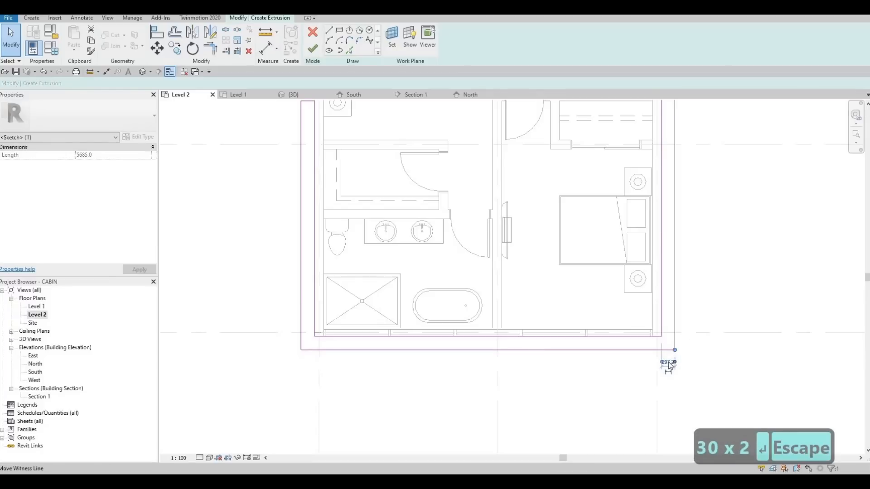
click(668, 362)
text(3)
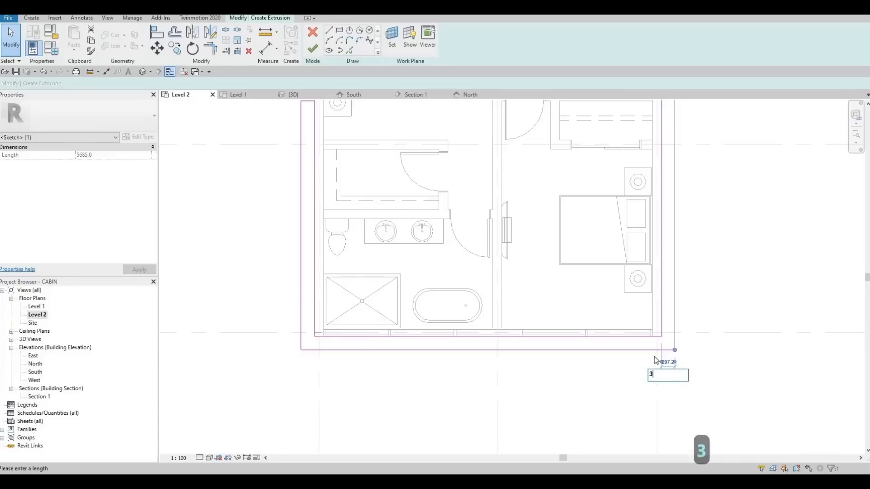
text(00)
key(Return)
key(Escape)
key(Escape)
Nudge the three lines of the bedroom-side leg inward so its inner edge meets the wall's interior face
middle_drag(669, 298, 657, 320)
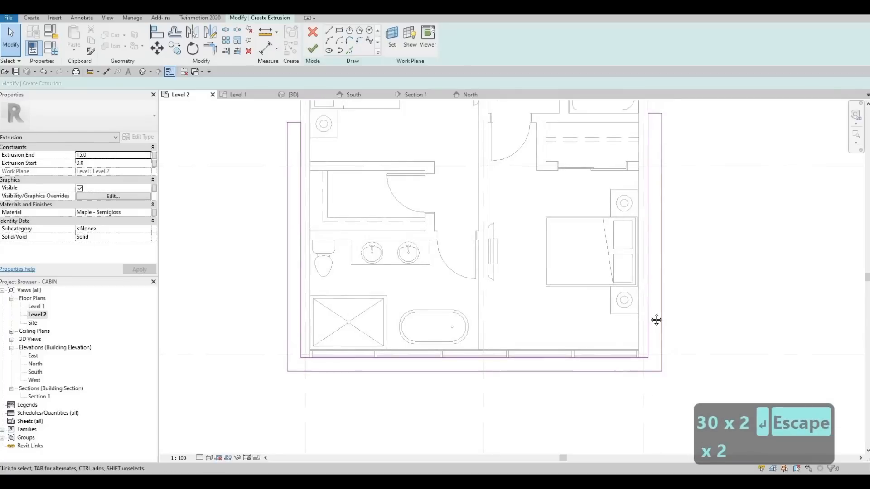
scroll(592, 339, down, 2)
scroll(618, 159, up, 2)
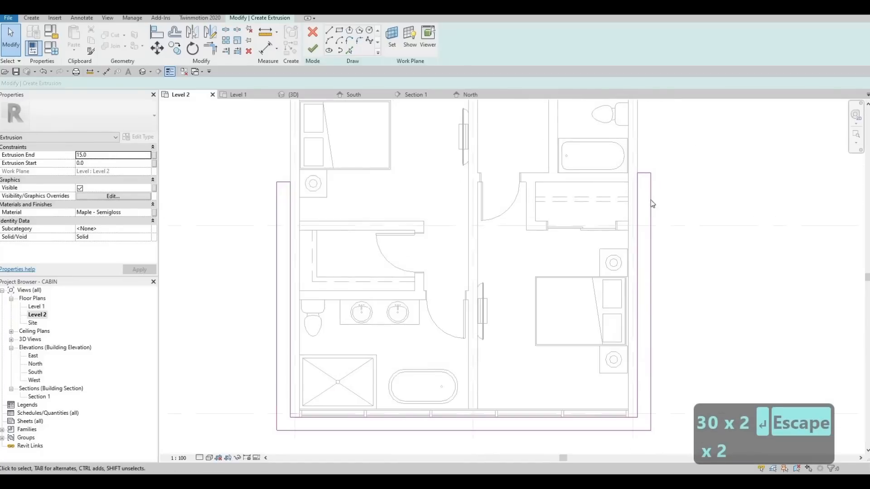
drag(610, 155, 678, 442)
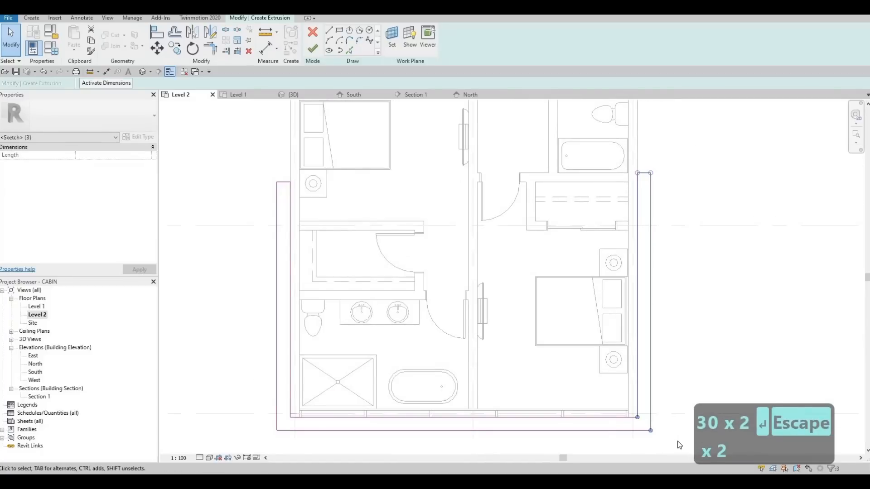
key(Left)
key(Left)
key(Left)
key(Left)
key(Left)
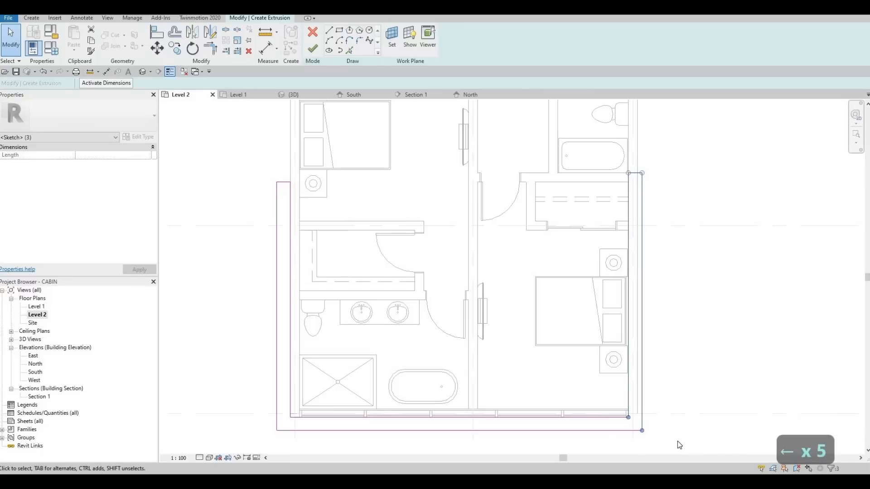
key(Escape)
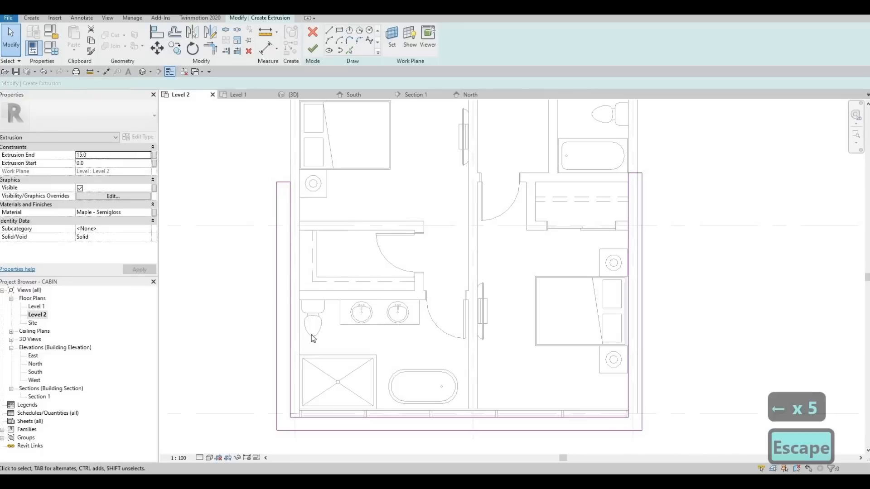
Nudge the two front sketch lines slightly toward the house so the strip overlaps the curtain wall
middle_drag(241, 394, 218, 358)
mouse_move(218, 358)
mouse_down()
mouse_move(574, 423)
mouse_move(665, 430)
mouse_up()
key(Up)
key(Up)
key(Up)
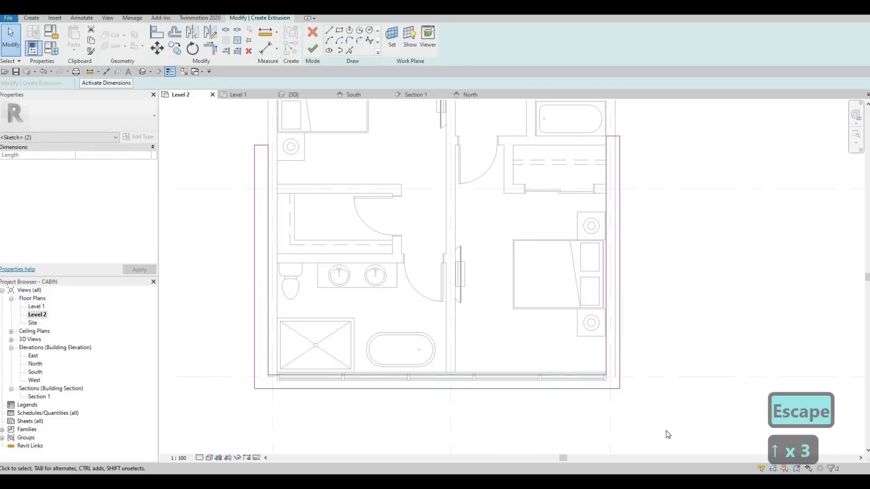
key(Escape)
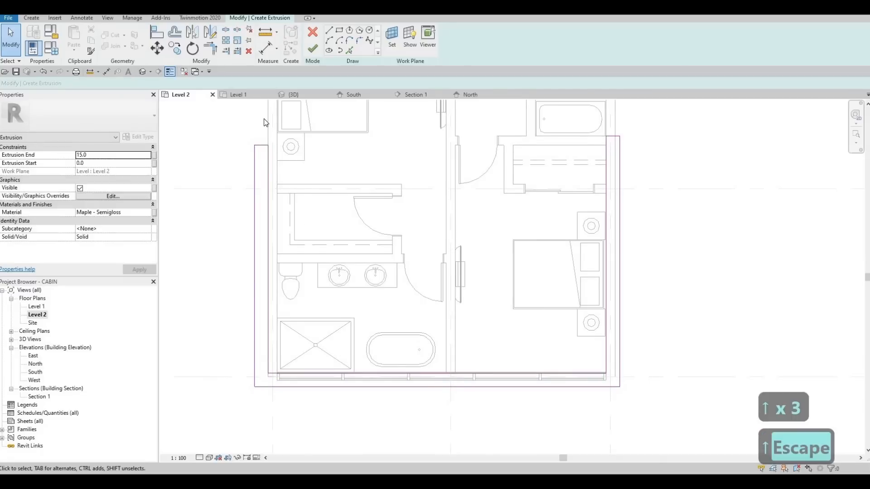
Nudge the three lines of the shower-side leg inward so its inner edge meets the wall's interior face
middle_drag(209, 125, 281, 130)
drag(372, 411, 362, 408)
key(Right)
key(Right)
key(Right)
key(Right)
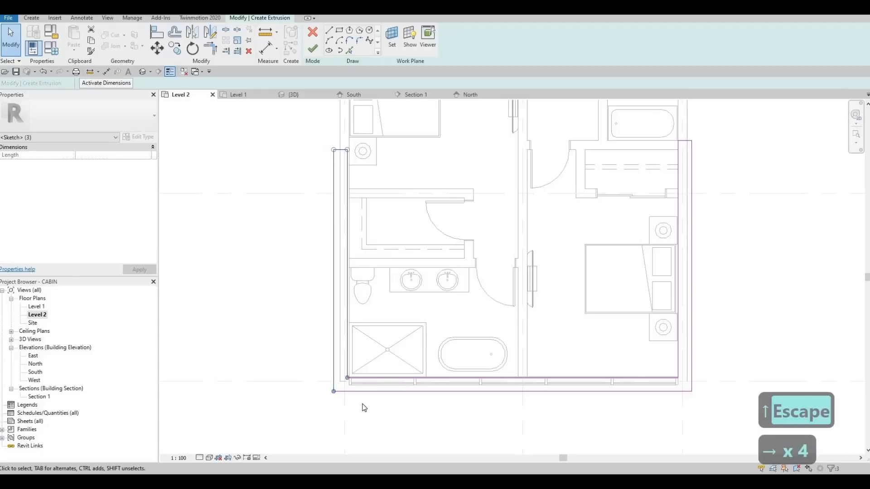
key(Right)
key(Escape)
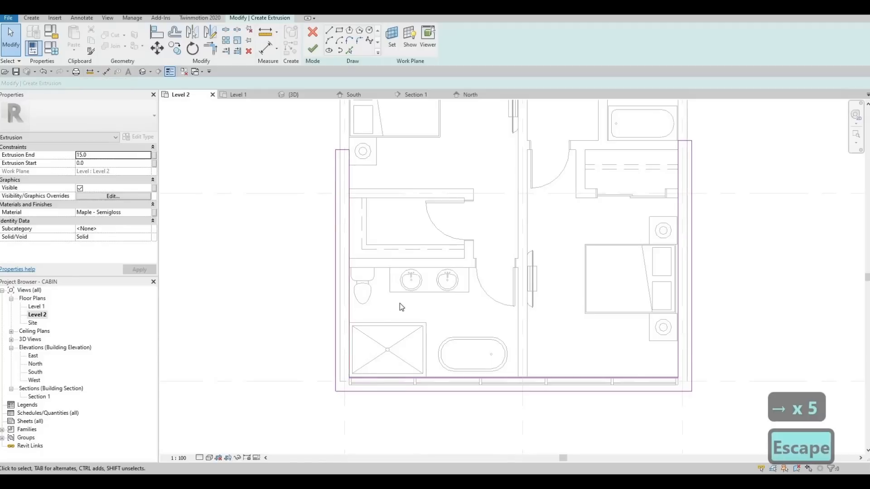
Assign the Metal Deck material to the extrusion, set its Extrusion End to 200 and finish the sketch
scroll(333, 157, up, 5)
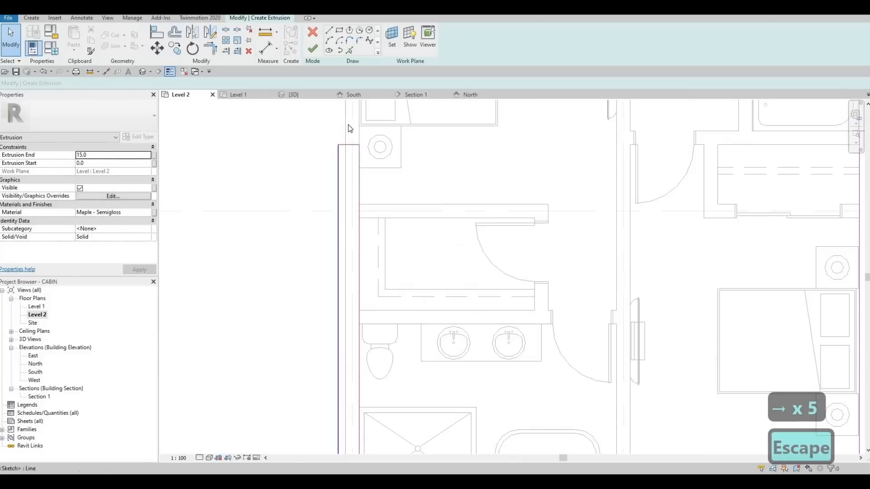
scroll(383, 195, down, 5)
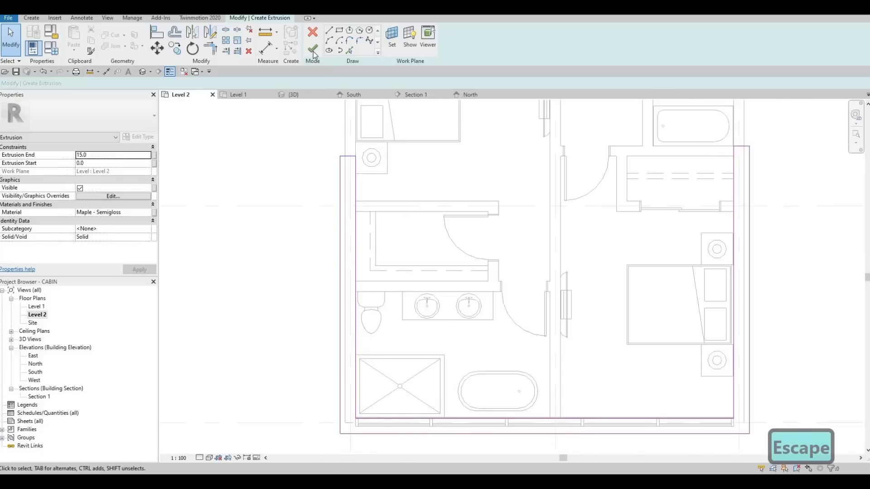
click(144, 211)
click(146, 210)
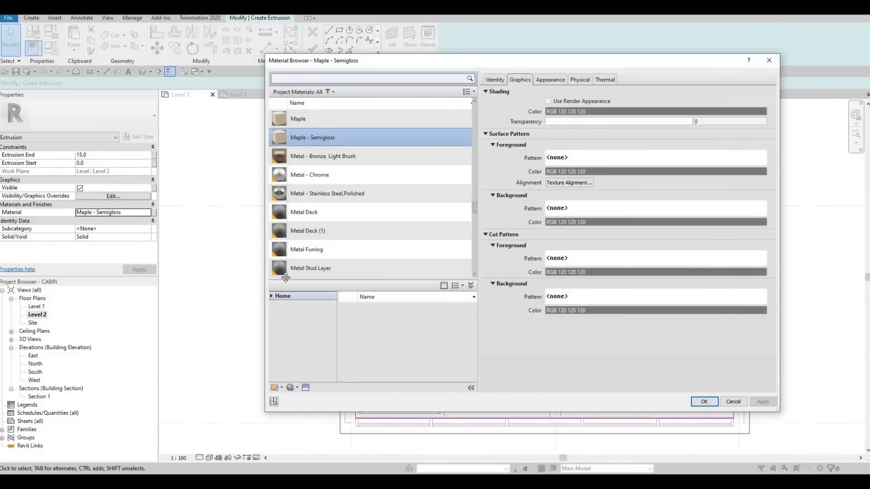
click(312, 213)
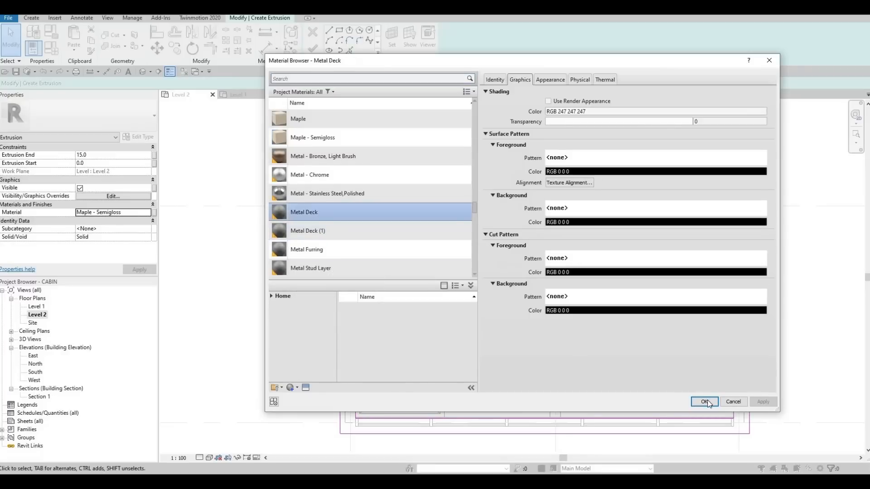
key(Return)
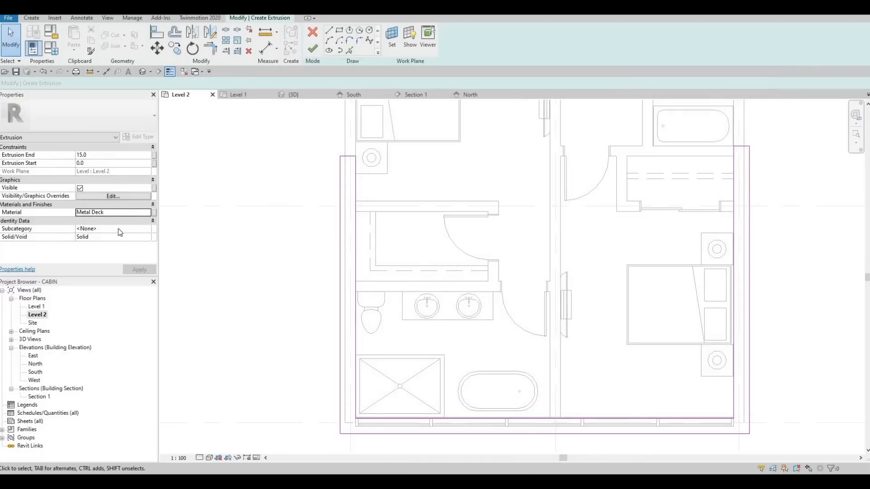
click(105, 155)
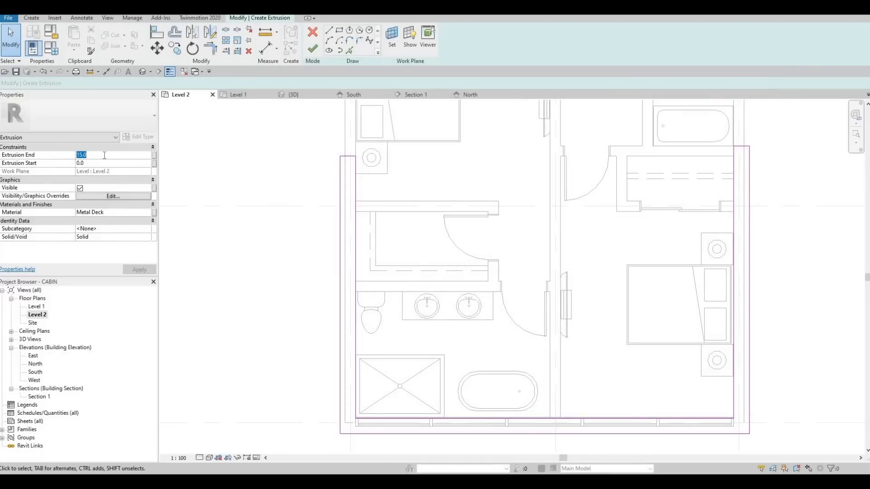
text(200)
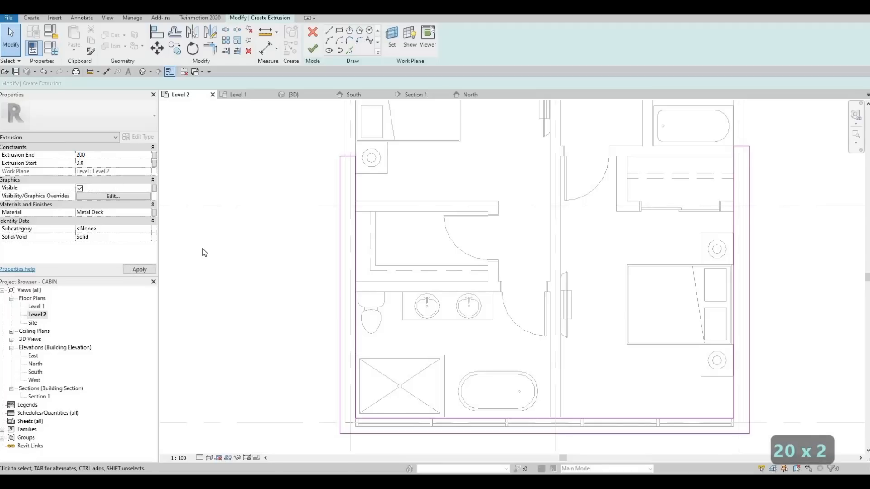
click(139, 269)
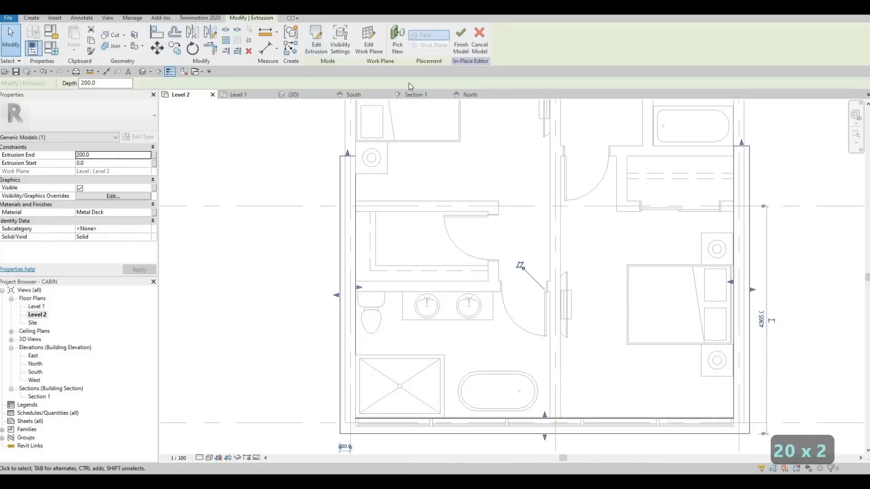
Show the extrusion in the 3D view from below and finish the in-place model
click(294, 95)
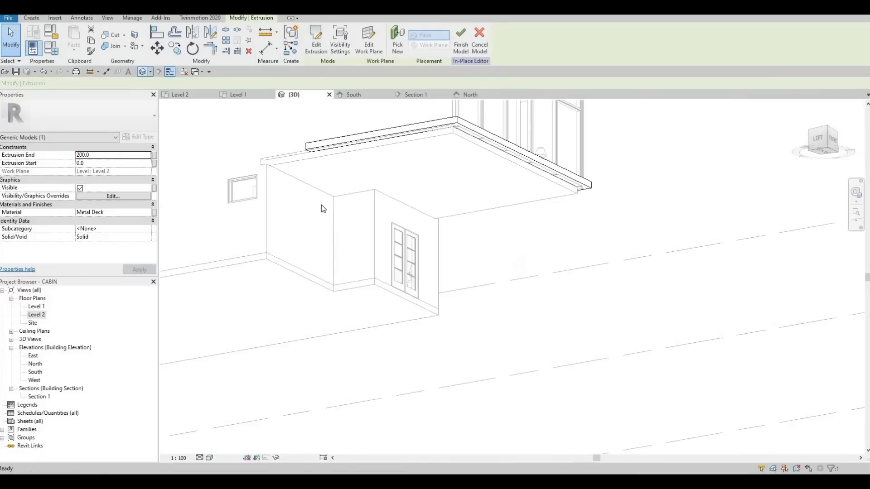
click(321, 205)
shift+middle_drag(354, 140, 355, 138)
scroll(353, 145, up, 1)
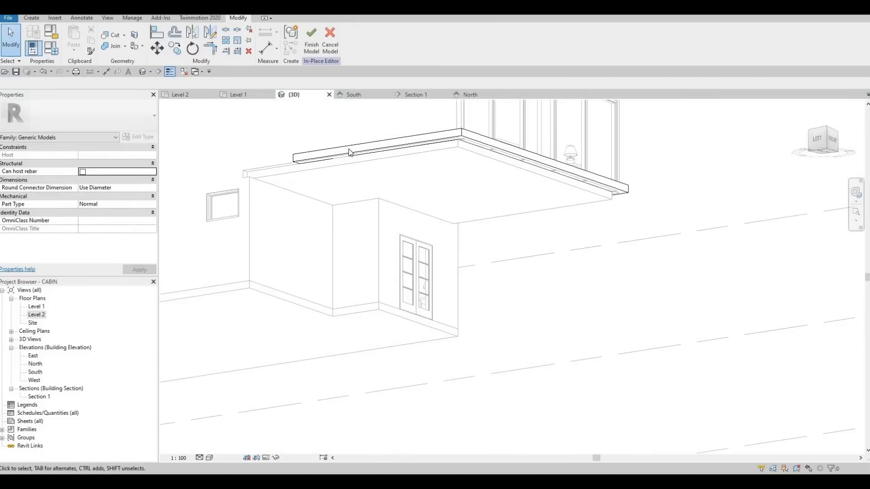
scroll(300, 156, up, 2)
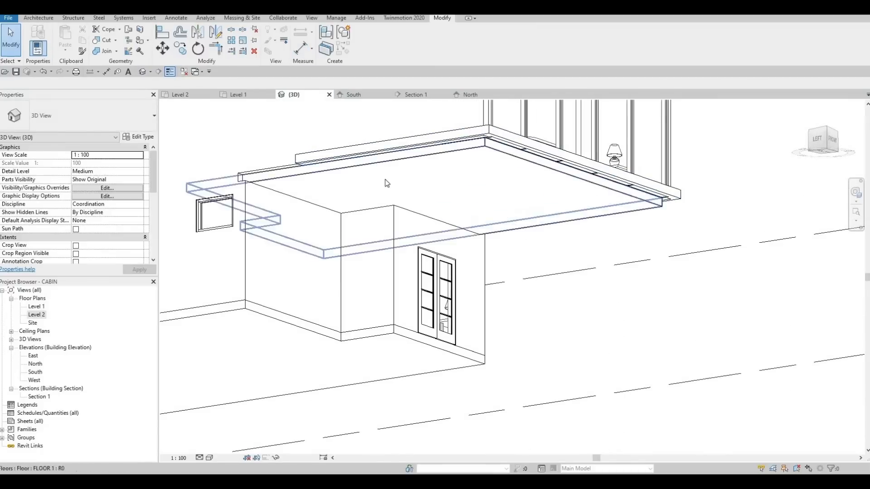
key(Escape)
shift+middle_drag(416, 120, 394, 153)
key(Escape)
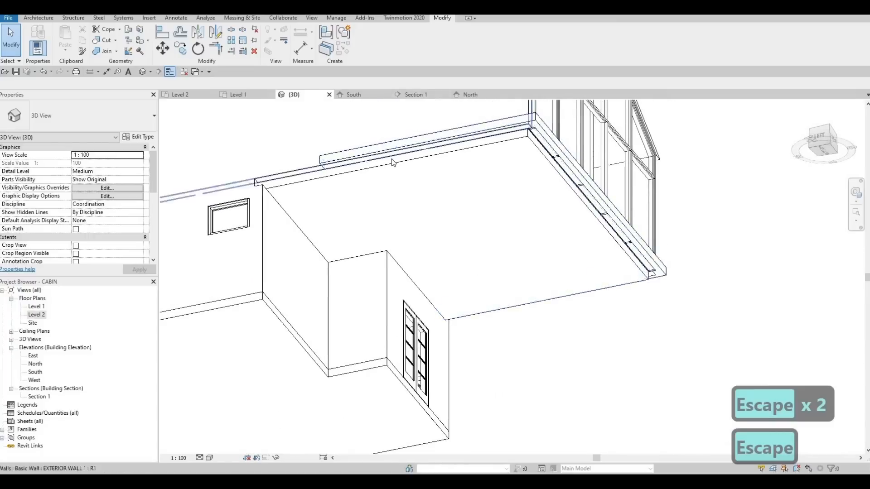
Align the underside of the U-shaped extrusion with the bottom face of the upper floor slab
key(a)
key(l)
scroll(383, 151, up, 2)
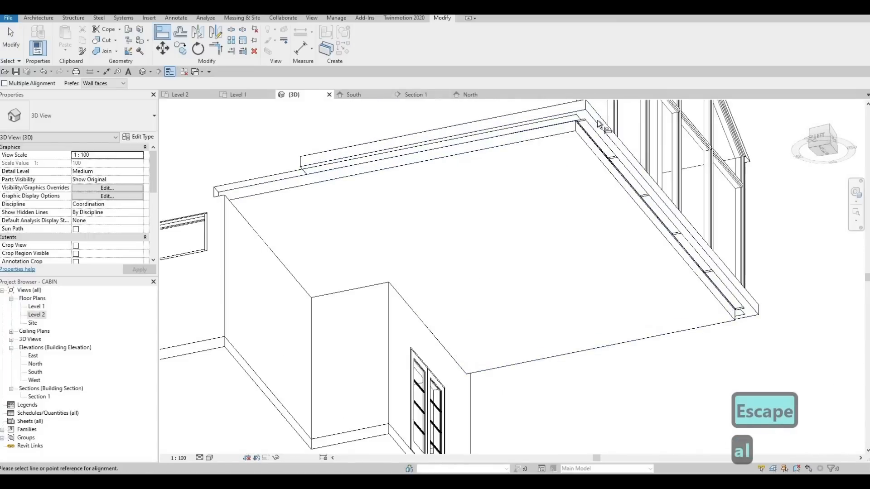
scroll(591, 132, up, 1)
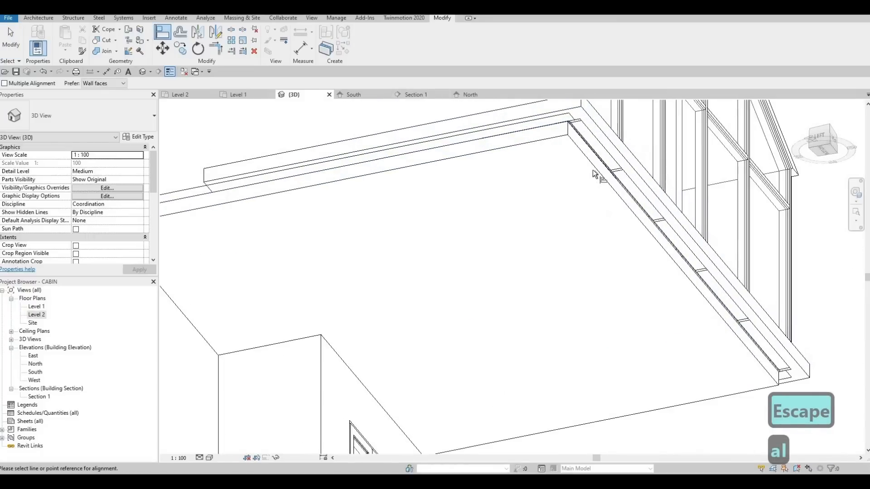
click(608, 148)
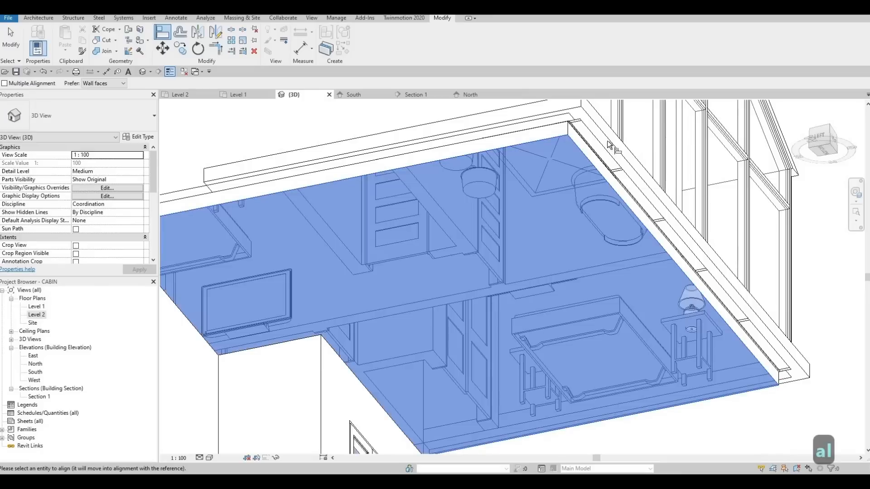
click(357, 191)
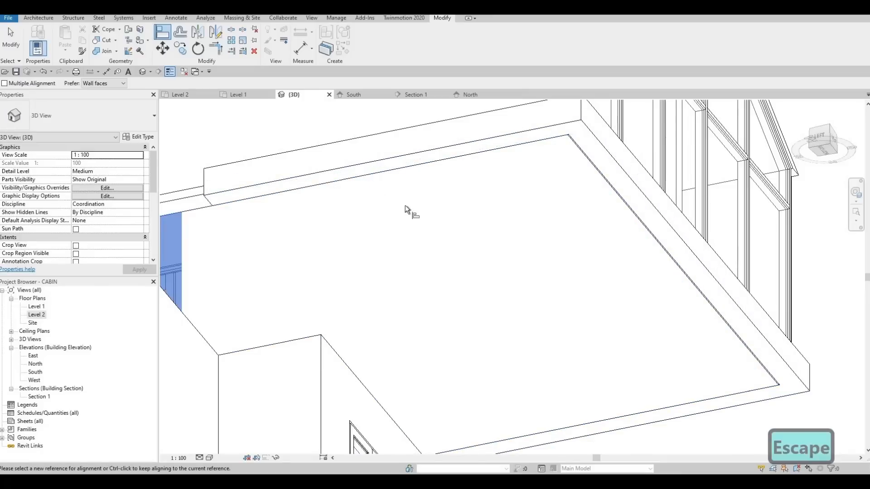
Align the end face of the extrusion's shower-side leg with the front face of the lower exterior wall
shift+middle_drag(405, 205, 226, 249)
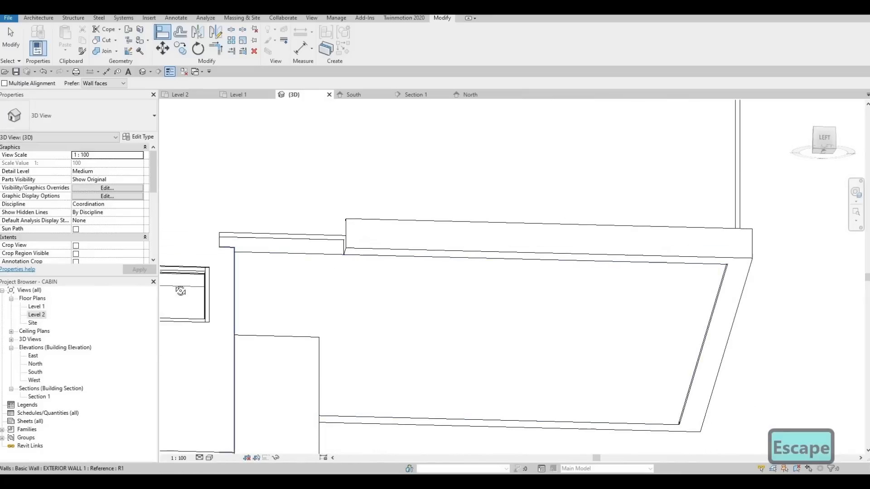
shift+middle_drag(309, 249, 314, 198)
shift+middle_drag(502, 234, 420, 184)
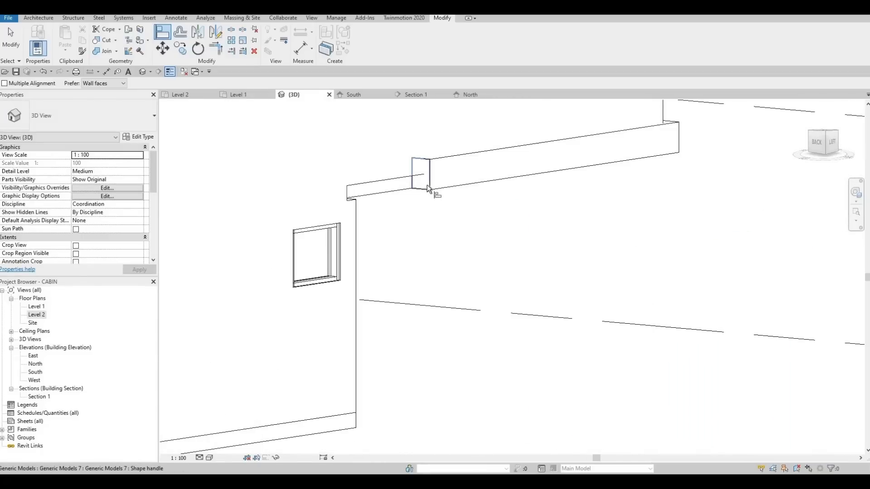
click(431, 184)
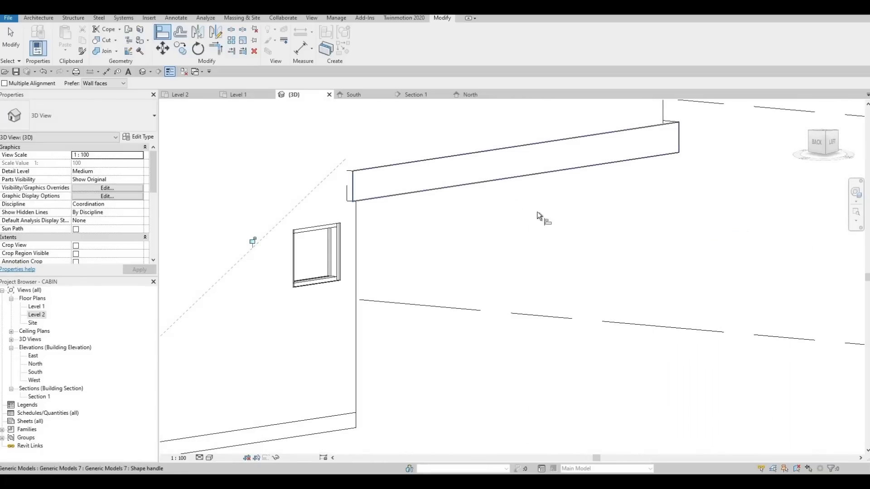
Try to align the end face of the extrusion's door-side leg with the front face of the lower wall
shift+middle_drag(537, 211, 339, 218)
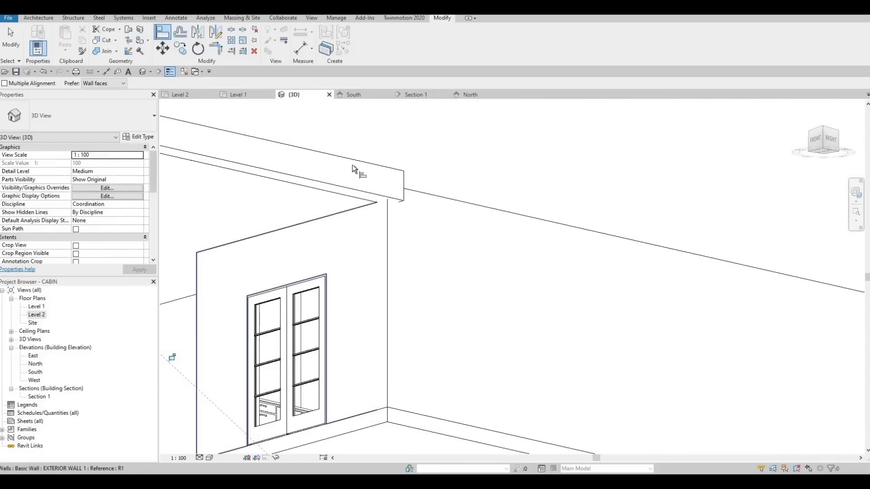
shift+middle_drag(352, 165, 390, 203)
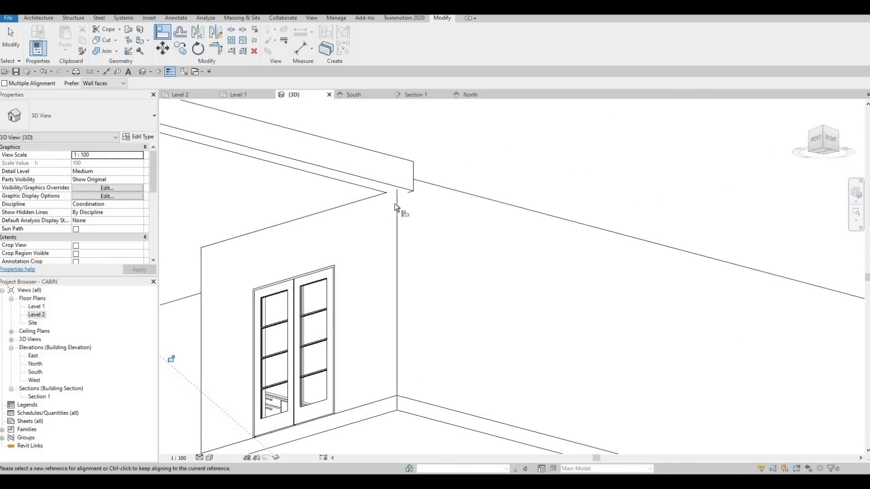
click(399, 201)
shift+middle_drag(311, 238, 310, 238)
shift+middle_drag(653, 204, 558, 180)
key(Escape)
shift+middle_drag(667, 252, 594, 175)
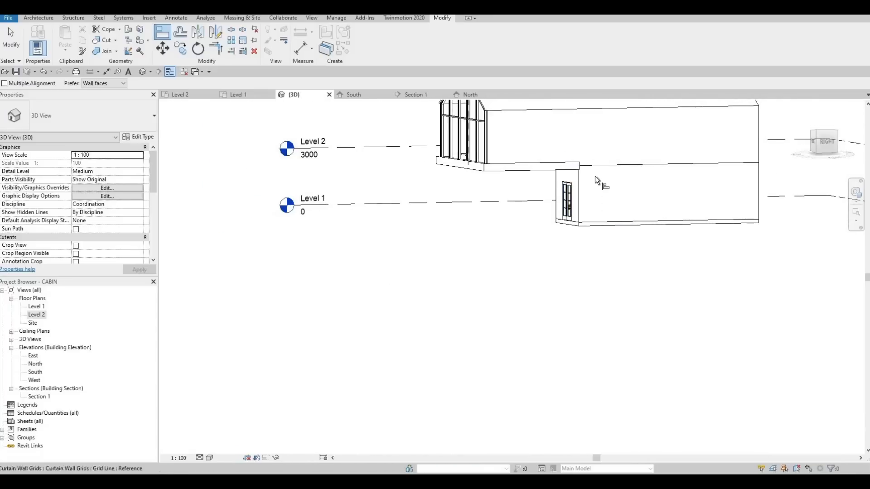
scroll(589, 179, up, 5)
key(Escape)
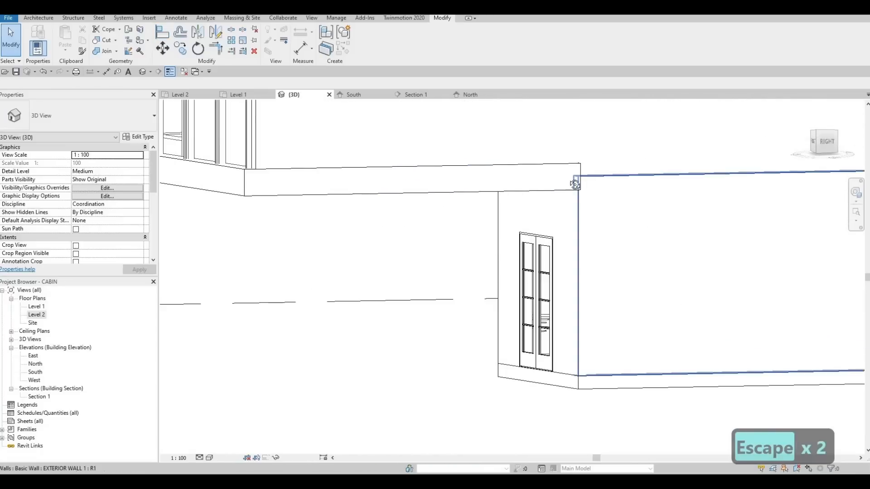
shift+middle_drag(561, 156, 459, 148)
middle_drag(182, 161, 510, 133)
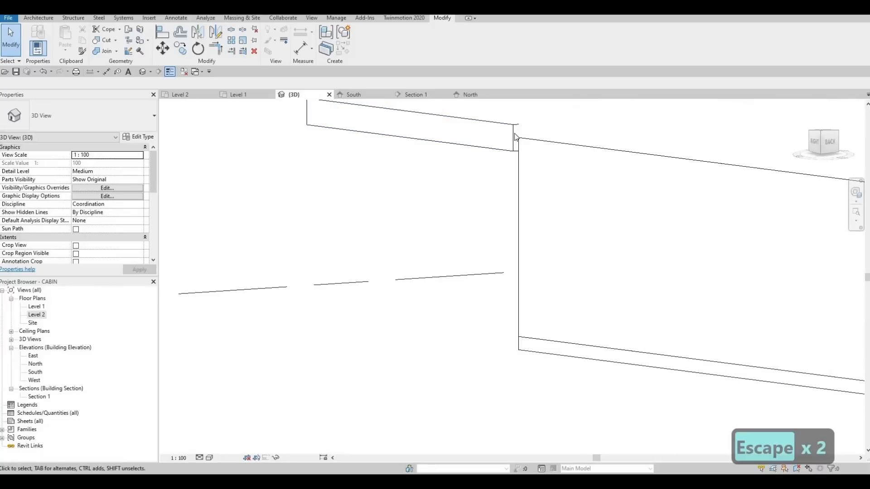
Stretch the door-side leg back past the wall corner and align its end with the shower-side leg's end
click(524, 142)
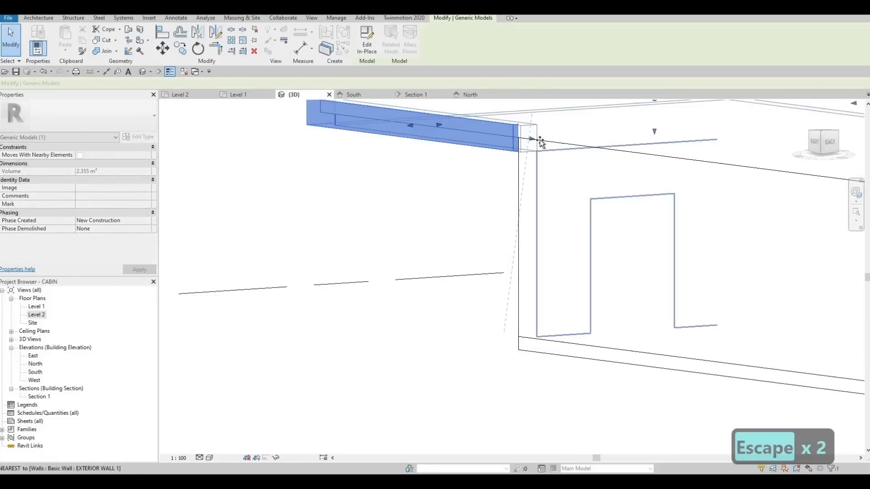
key(Escape)
shift+middle_drag(546, 175, 747, 202)
shift+middle_drag(343, 145, 338, 140)
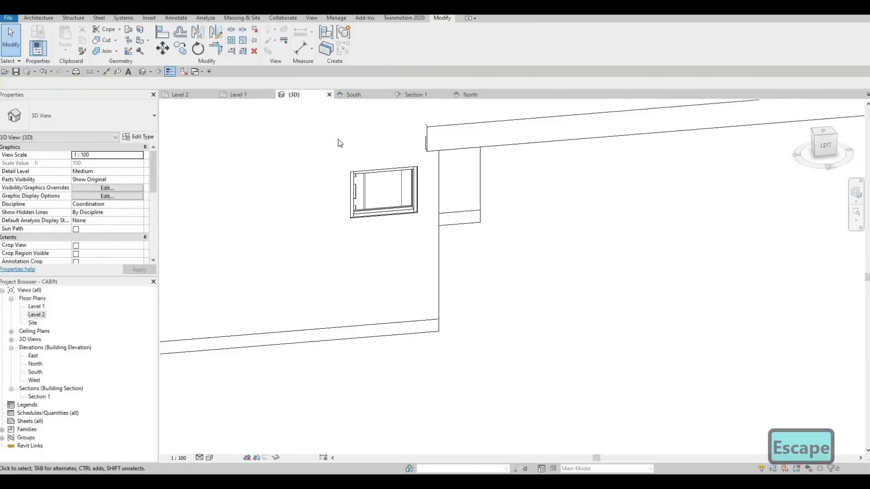
key(a)
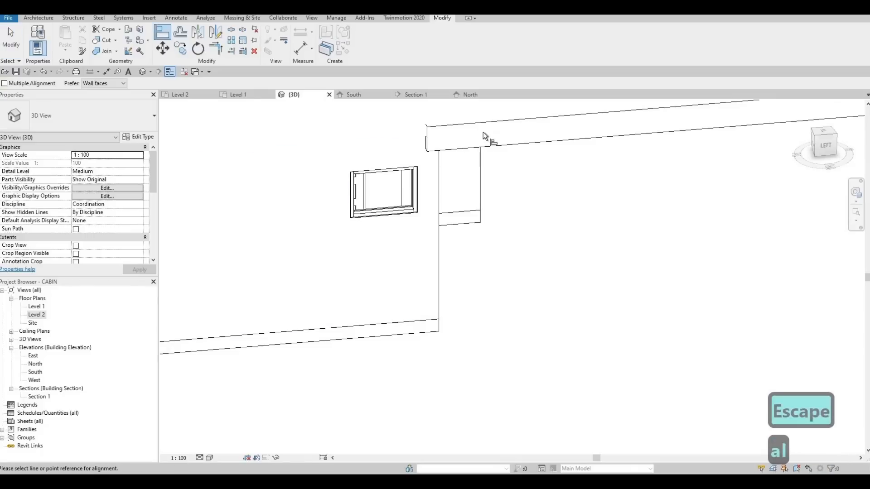
shift+middle_drag(483, 133, 490, 161)
shift+middle_drag(450, 189, 455, 103)
click(250, 205)
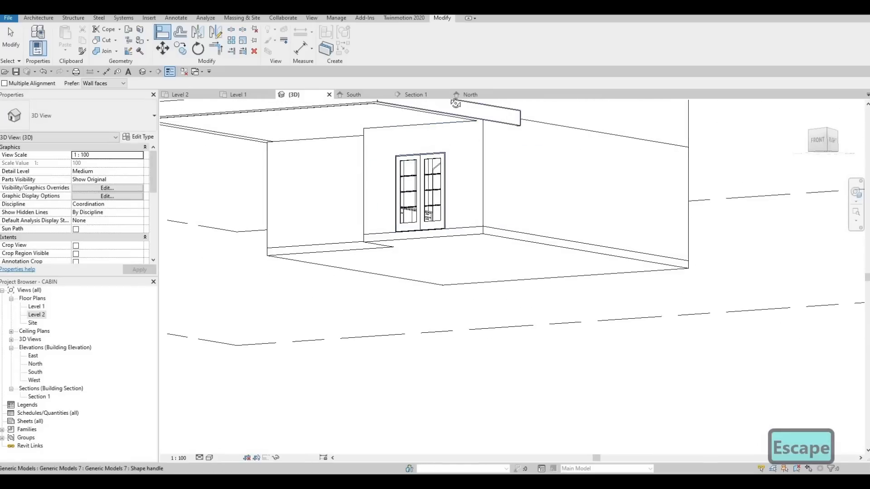
shift+middle_drag(382, 119, 478, 238)
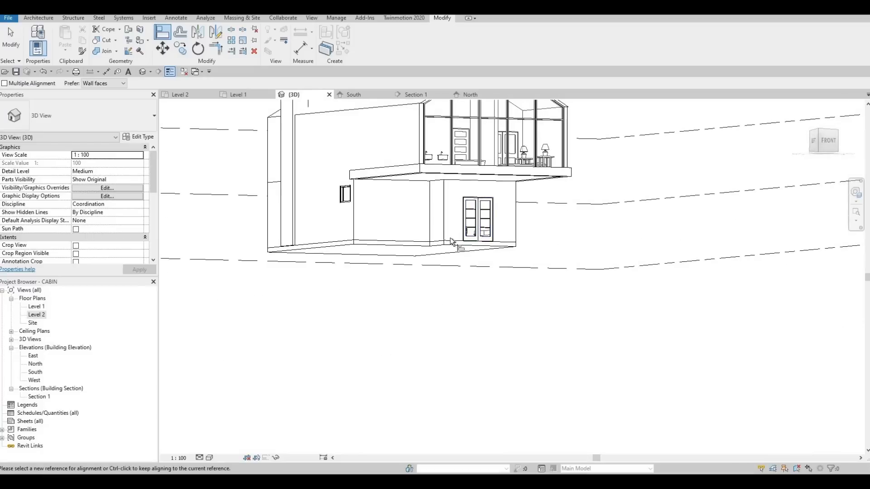
shift+middle_drag(451, 241, 476, 175)
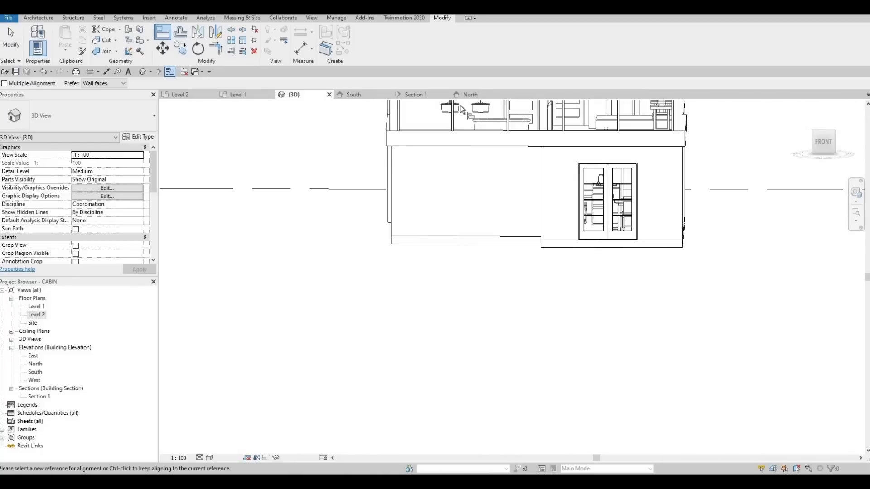
shift+middle_drag(399, 245, 367, 263)
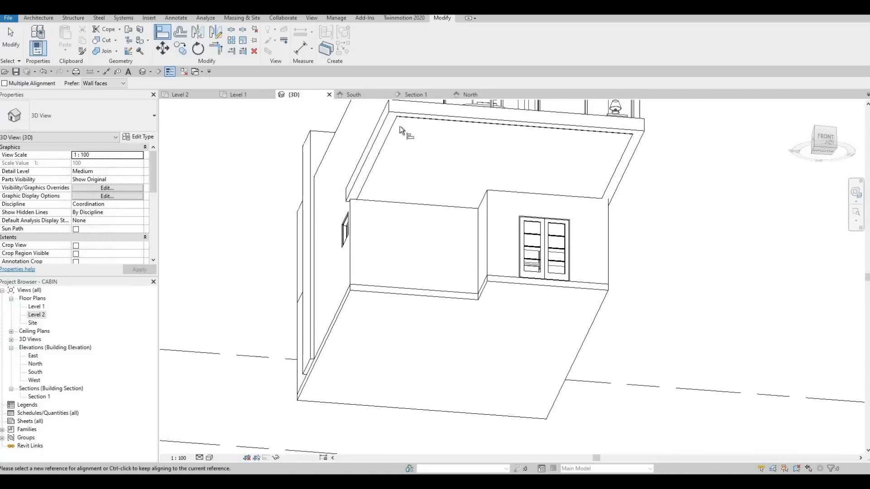
key(Escape)
key(Escape)
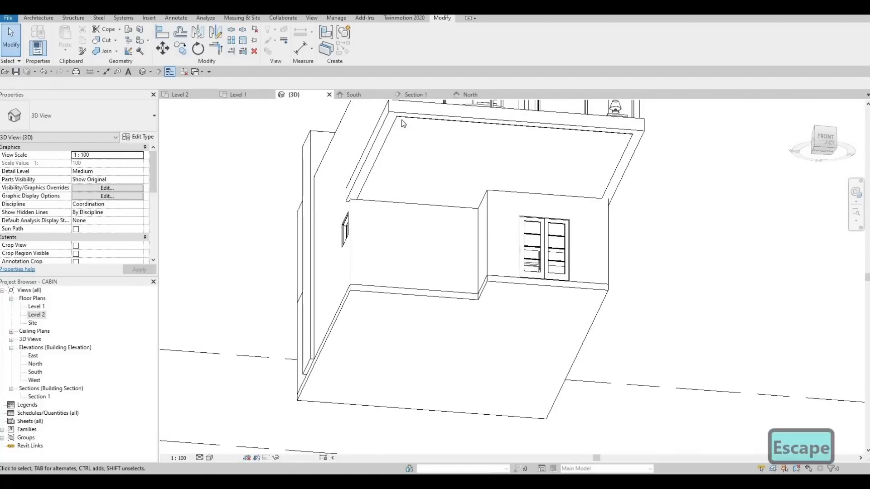
Examine the finished extrusion around the cabin and the upper-floor corners where the side walls meet the curtain wall and roof
click(446, 164)
key(Escape)
shift+middle_drag(346, 219, 313, 297)
shift+middle_drag(308, 263, 477, 193)
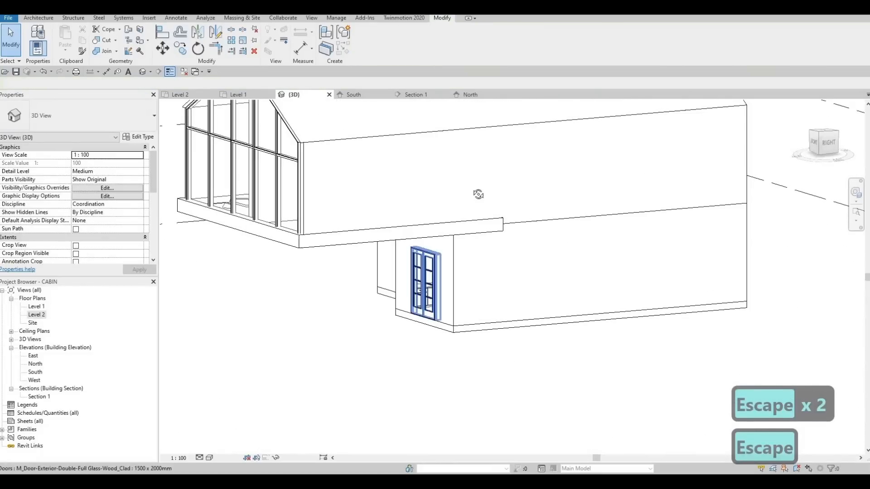
shift+middle_drag(421, 283, 384, 144)
scroll(383, 177, up, 1)
scroll(357, 190, down, 1)
scroll(349, 190, up, 7)
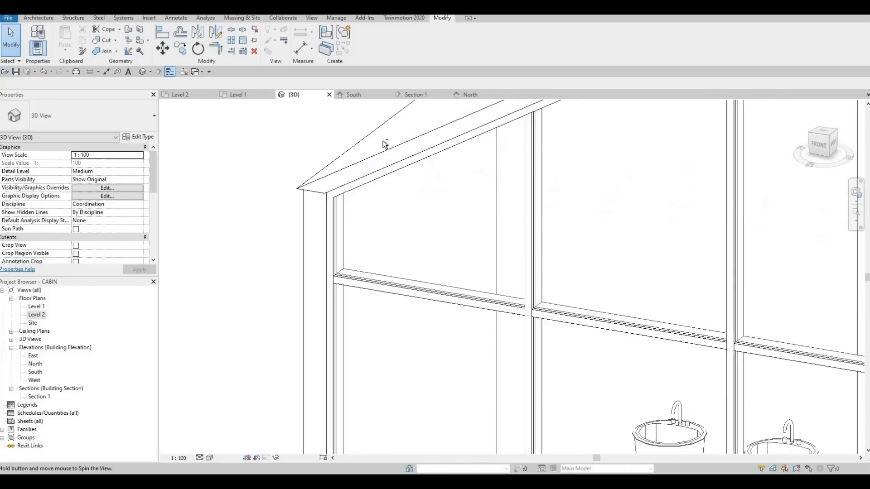
shift+middle_drag(249, 416, 294, 433)
scroll(440, 256, up, 2)
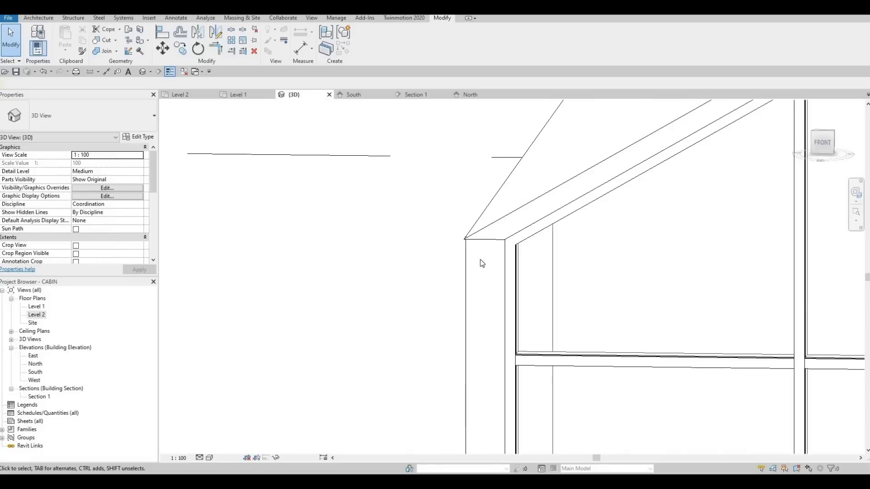
shift+middle_drag(481, 264, 300, 212)
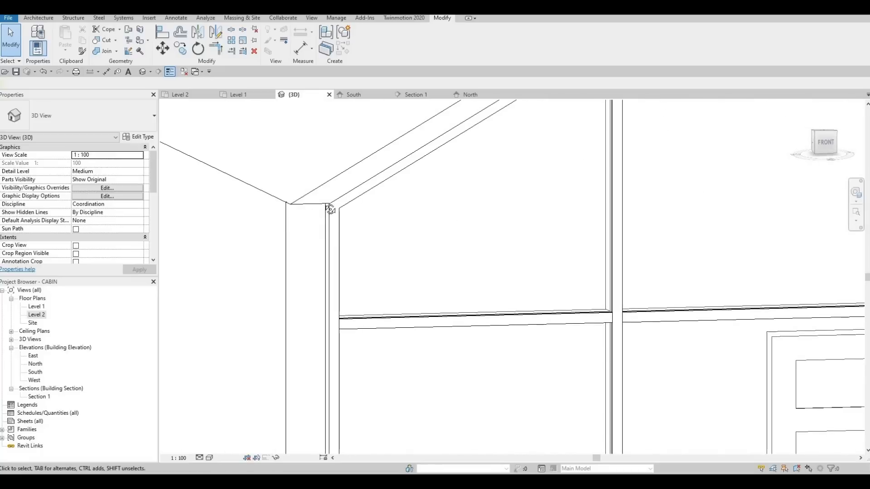
shift+middle_drag(439, 209, 532, 183)
middle_drag(591, 208, 450, 216)
scroll(452, 216, down, 1)
Stretch the front end of the upper shower-side exterior wall toward the curtain wall's outer face in the Level 2 plan
key(Escape)
click(384, 214)
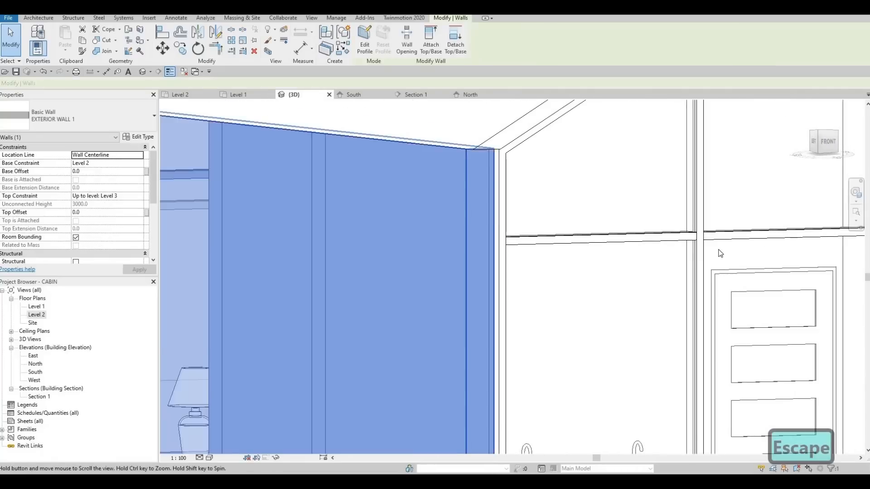
shift+middle_drag(384, 214, 407, 183)
scroll(388, 173, up, 3)
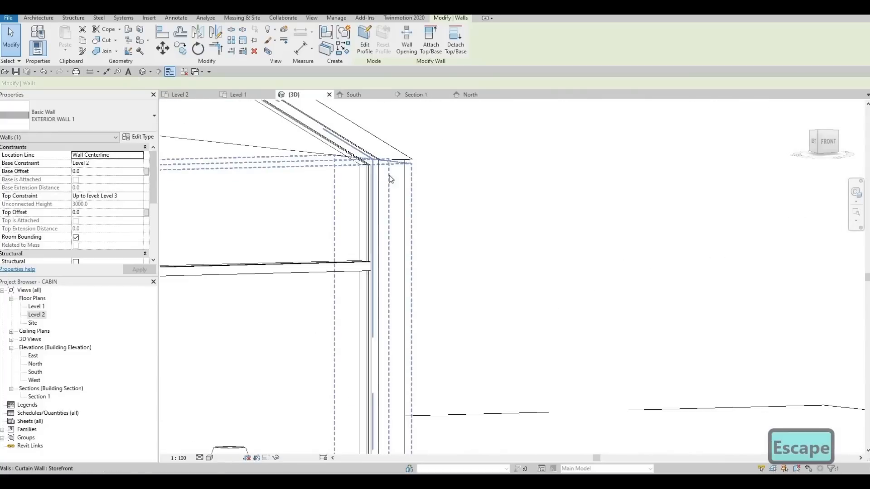
scroll(300, 238, down, 7)
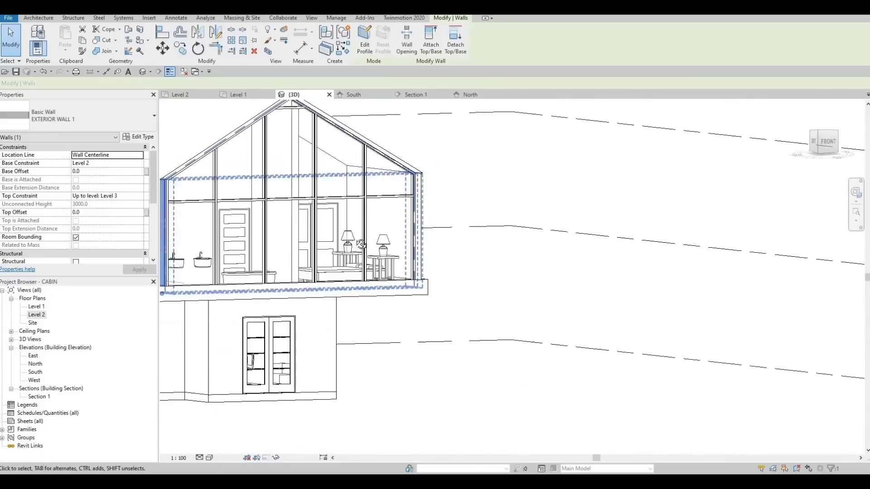
shift+middle_drag(425, 211, 273, 161)
scroll(297, 165, up, 5)
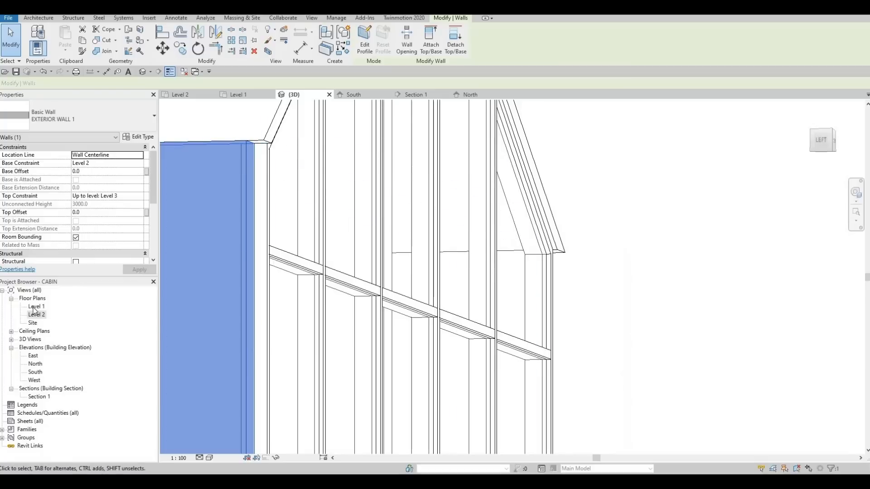
click(181, 95)
scroll(376, 412, down, 1)
middle_drag(376, 412, 477, 199)
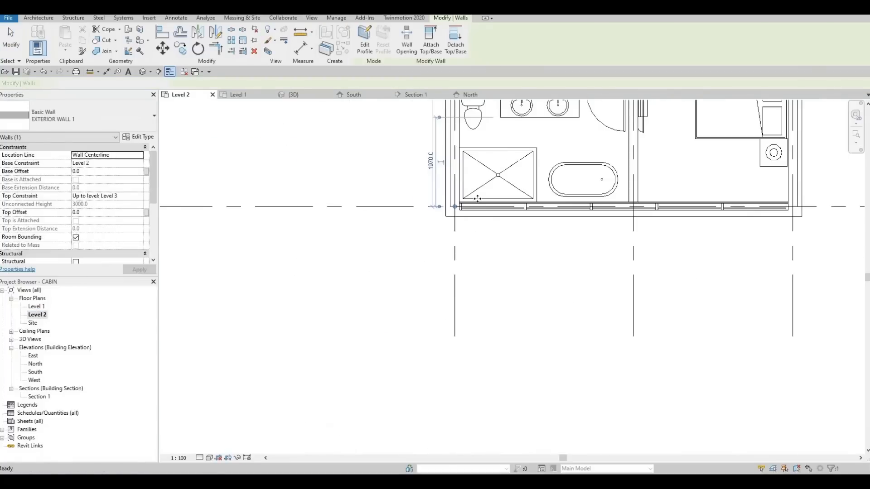
scroll(451, 199, up, 6)
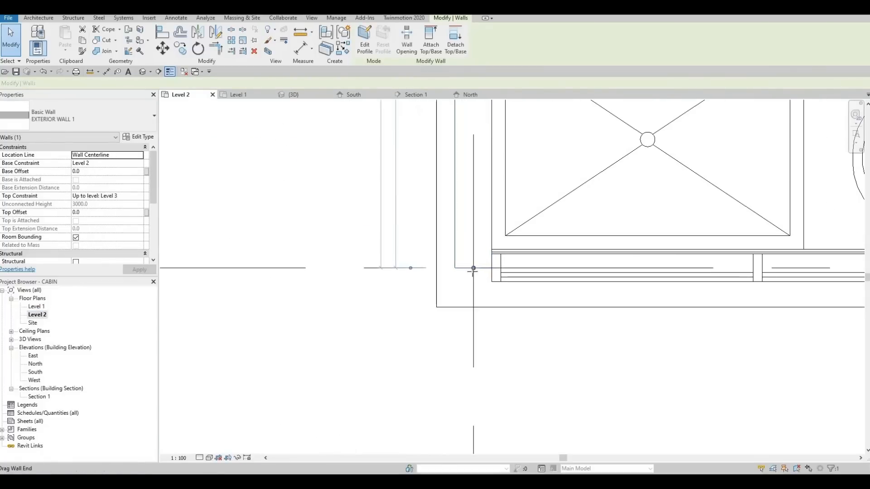
drag(473, 278, 472, 281)
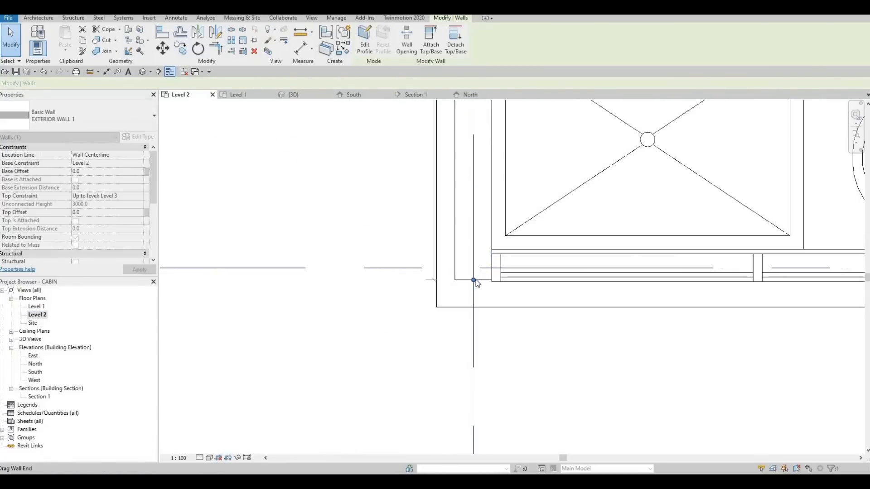
scroll(472, 281, up, 4)
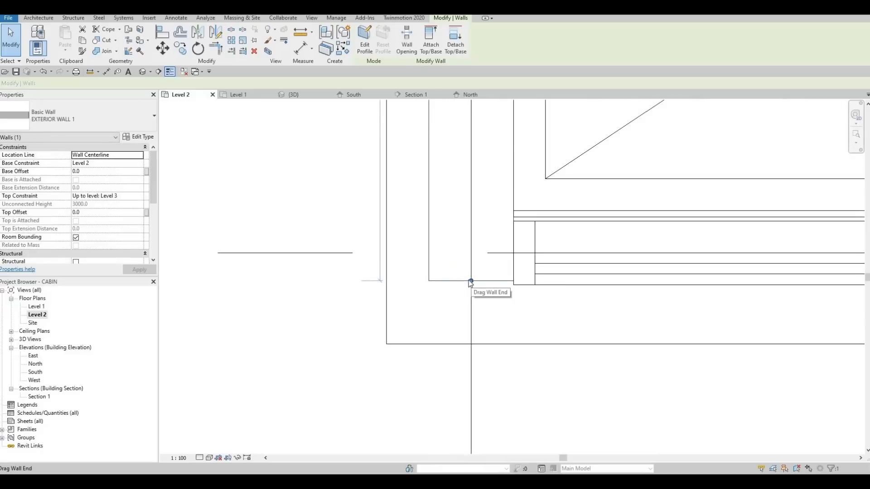
Align the end of the shower-side exterior wall with the front face of the adjacent curtain wall corner mullion
key(a)
key(l)
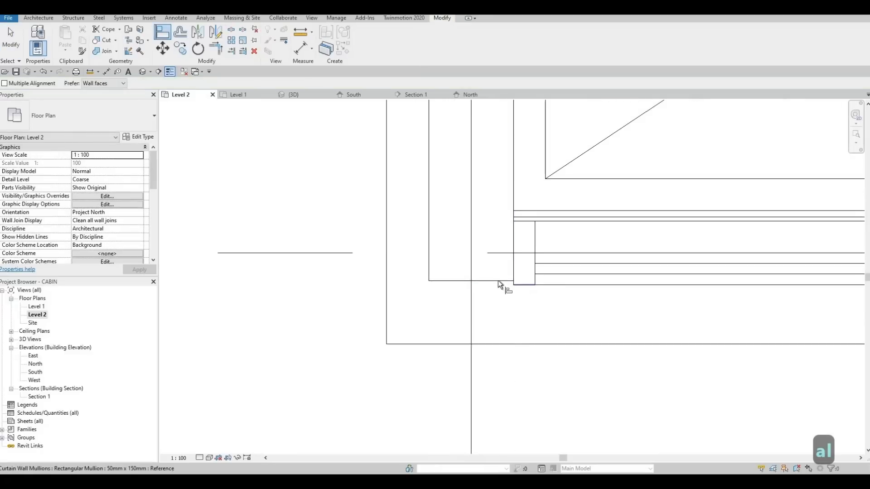
click(515, 285)
click(499, 281)
scroll(598, 250, down, 4)
middle_drag(597, 250, 87, 197)
key(Escape)
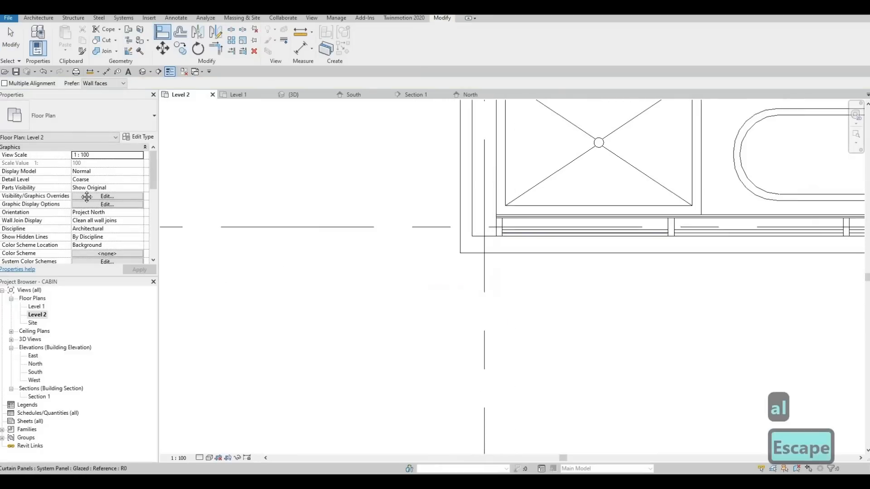
Align the front end of the bedroom-side exterior wall with the outer face of its adjacent curtain wall mullion
middle_drag(853, 242, 175, 206)
middle_drag(716, 195, 566, 212)
scroll(573, 220, up, 2)
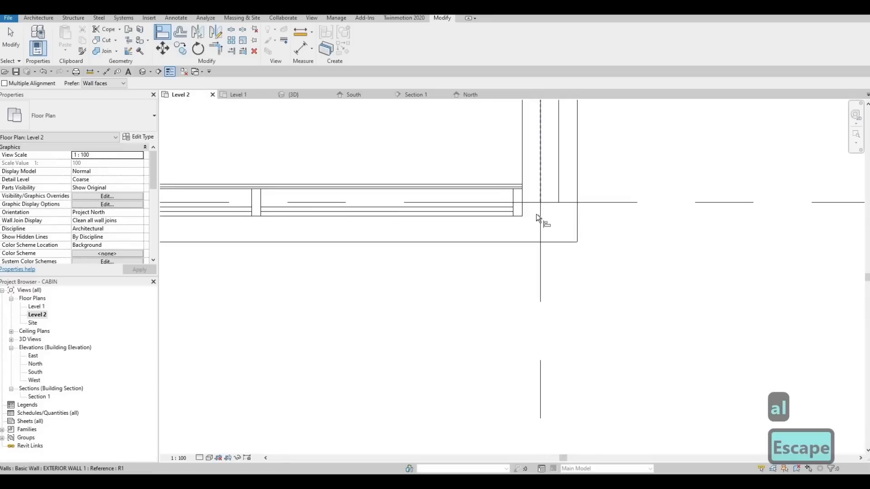
key(a)
key(l)
scroll(515, 216, up, 1)
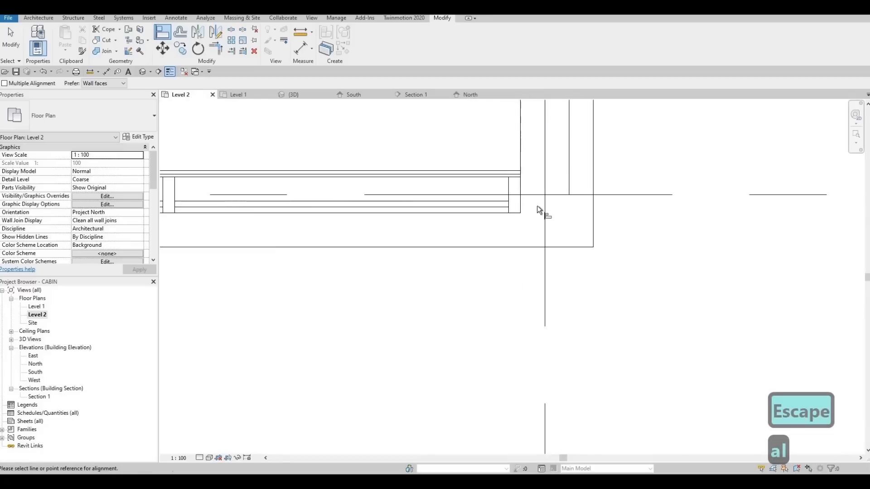
scroll(513, 209, down, 2)
key(Escape)
key(Escape)
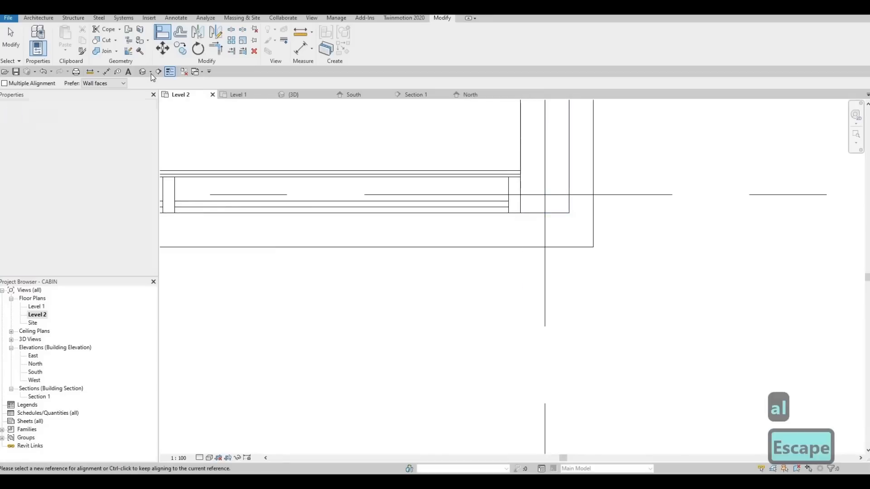
Open the 3D view and inspect the adjusted wall ends beside the curtain wall and below the roof edge
click(146, 75)
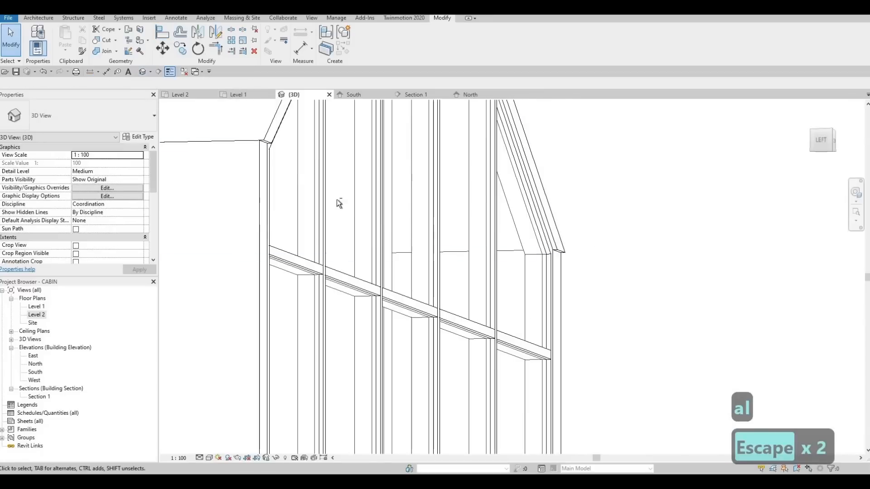
shift+middle_drag(338, 200, 311, 207)
scroll(311, 206, up, 2)
scroll(262, 139, down, 4)
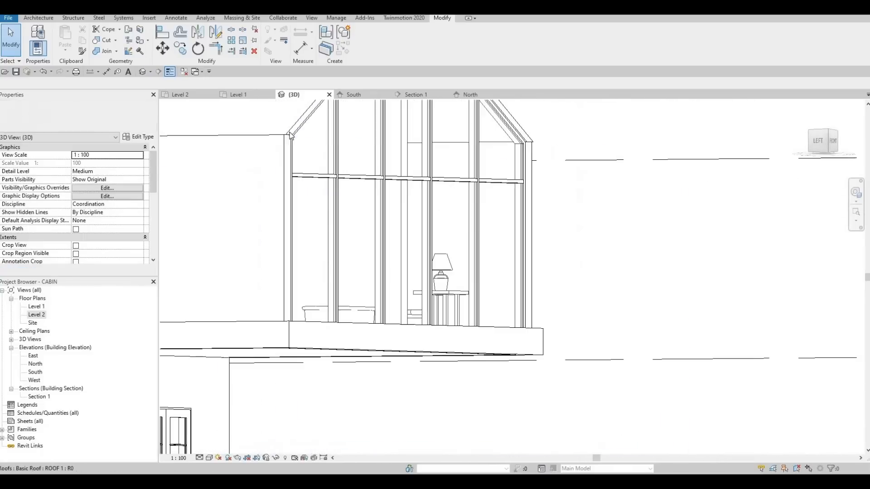
scroll(298, 143, up, 2)
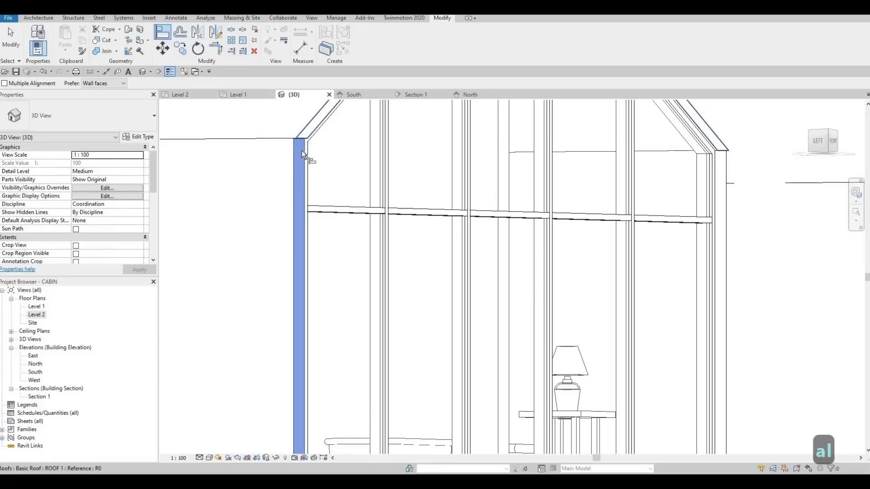
click(302, 151)
key(Escape)
Examine the roof's edge above the double-height curtain wall where it meets the end of the chimney-side wall
scroll(537, 131, down, 3)
scroll(548, 159, up, 4)
shift+middle_drag(442, 185, 382, 181)
scroll(419, 199, down, 4)
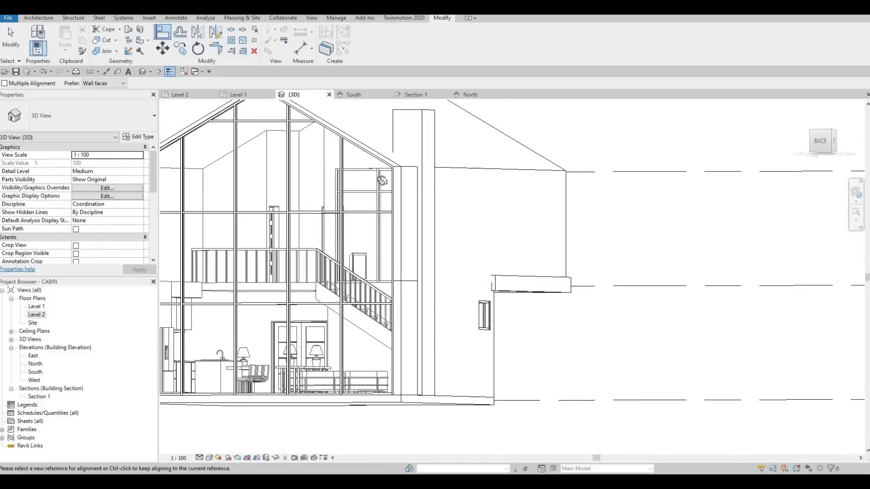
scroll(382, 181, up, 2)
scroll(332, 222, up, 2)
shift+middle_drag(332, 221, 333, 156)
scroll(305, 152, down, 3)
scroll(301, 156, up, 4)
shift+middle_drag(210, 163, 334, 164)
middle_drag(191, 152, 343, 146)
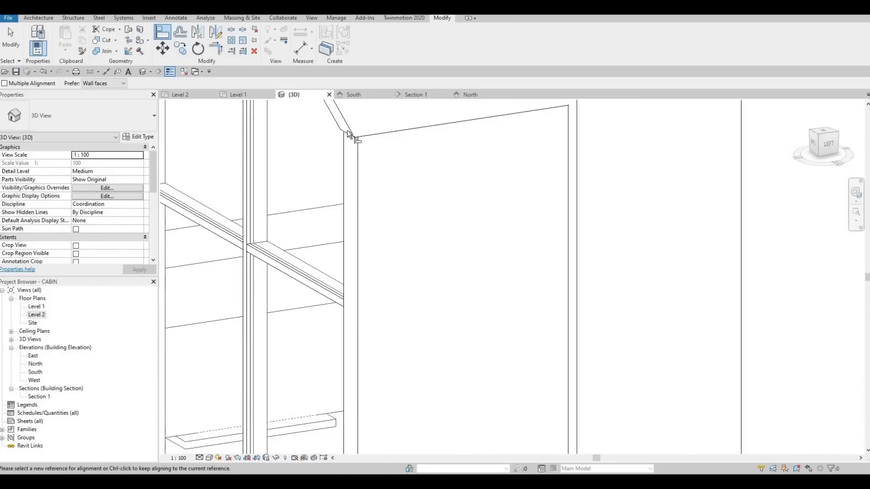
scroll(348, 132, up, 2)
key(Escape)
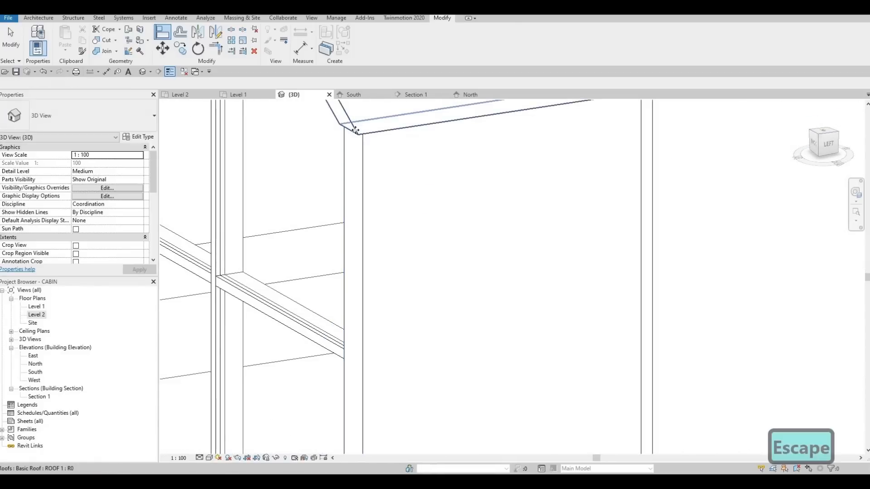
Edit the roof footprint so its boundary line above the double-height curtain wall aligns with the side wall's end face, and finish the sketch
click(354, 133)
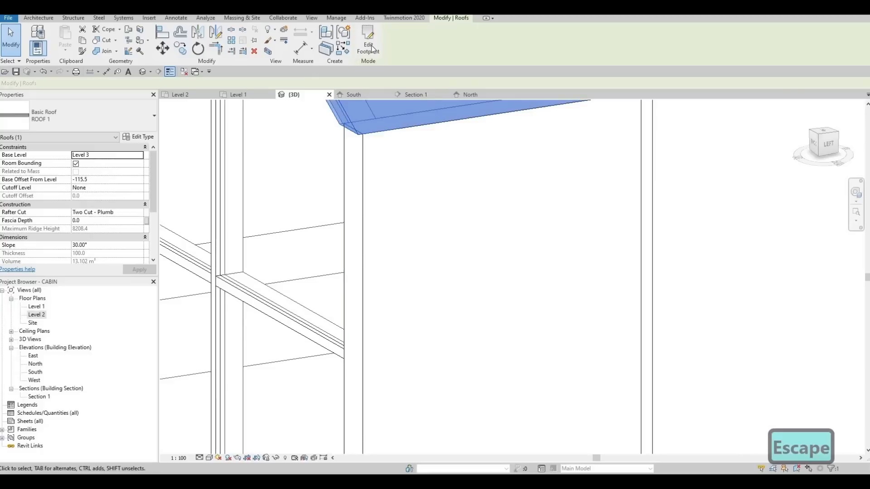
double_click(354, 133)
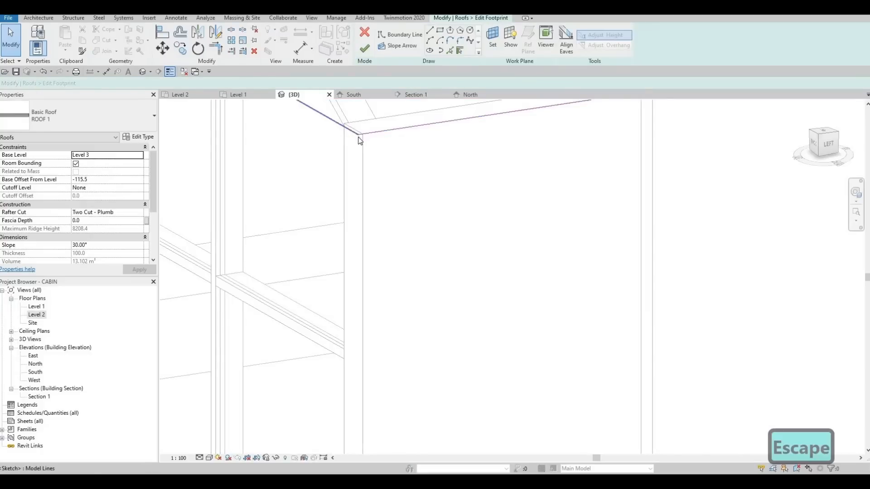
scroll(359, 140, up, 1)
key(a)
key(l)
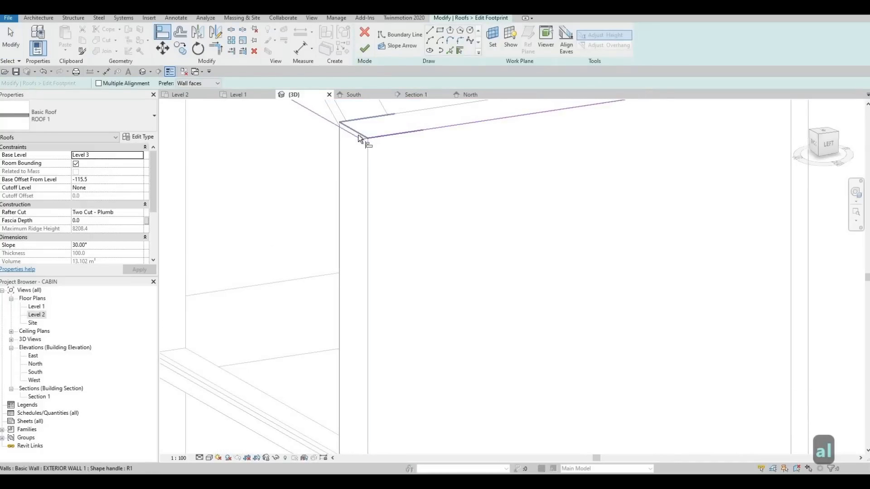
click(351, 136)
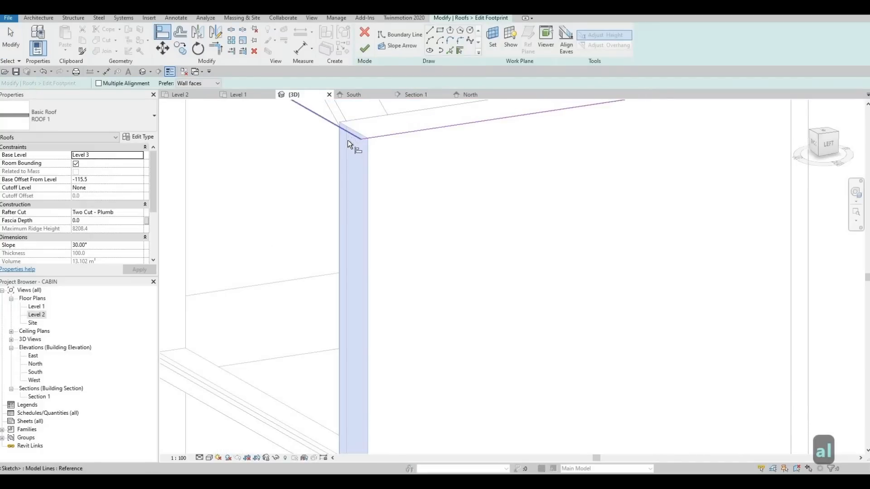
click(347, 141)
click(364, 49)
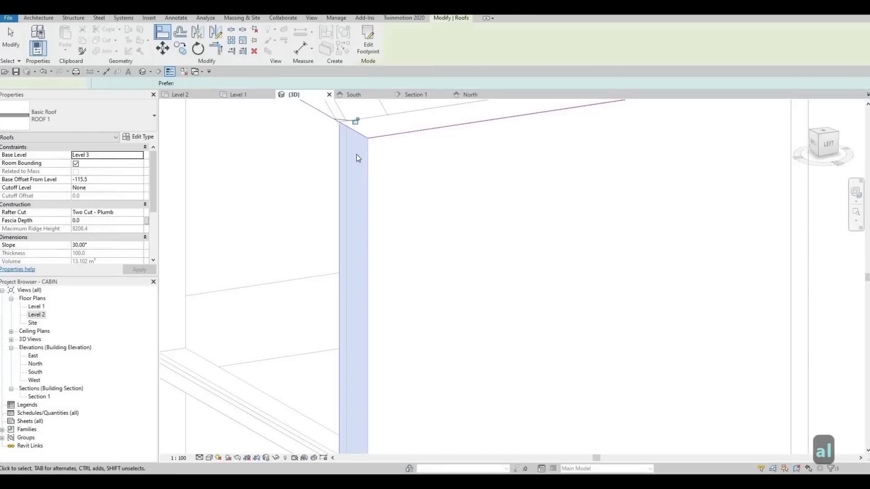
key(Escape)
key(Escape)
Inspect the edited roof edge along the gable and at the opposite wall corner of the double-height curtain wall
scroll(365, 176, down, 2)
scroll(517, 260, down, 5)
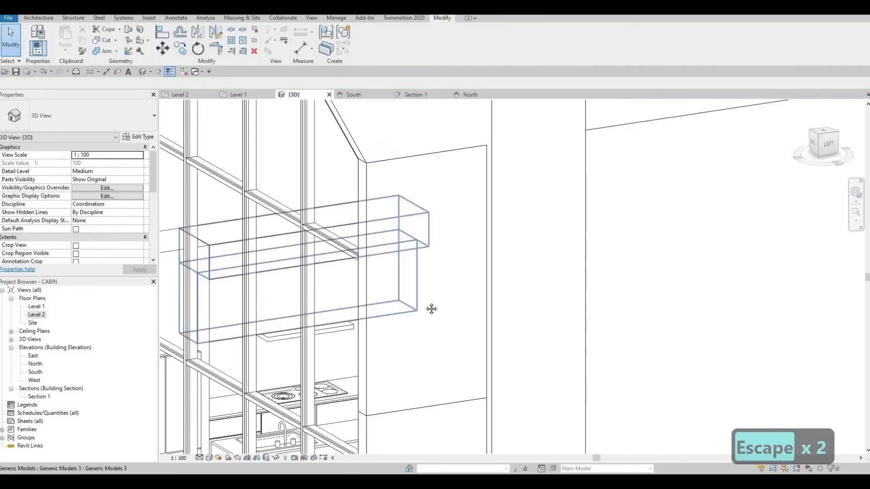
scroll(282, 170, up, 4)
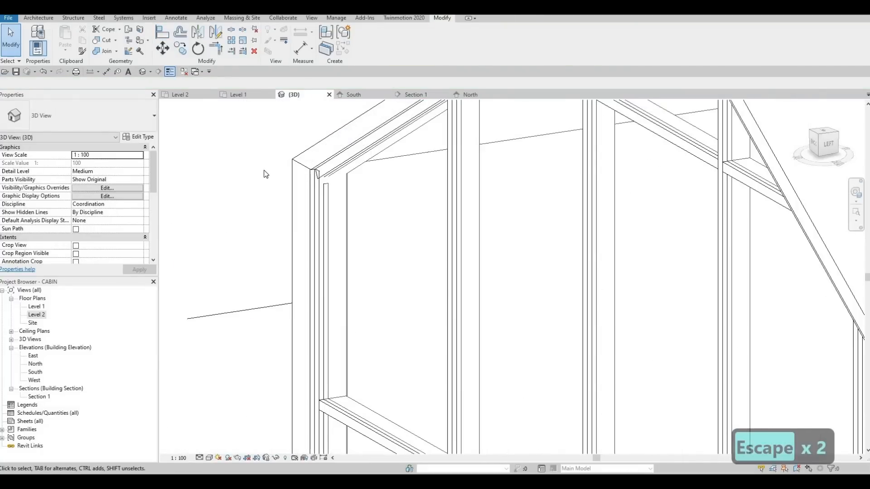
key(Escape)
scroll(265, 133, down, 3)
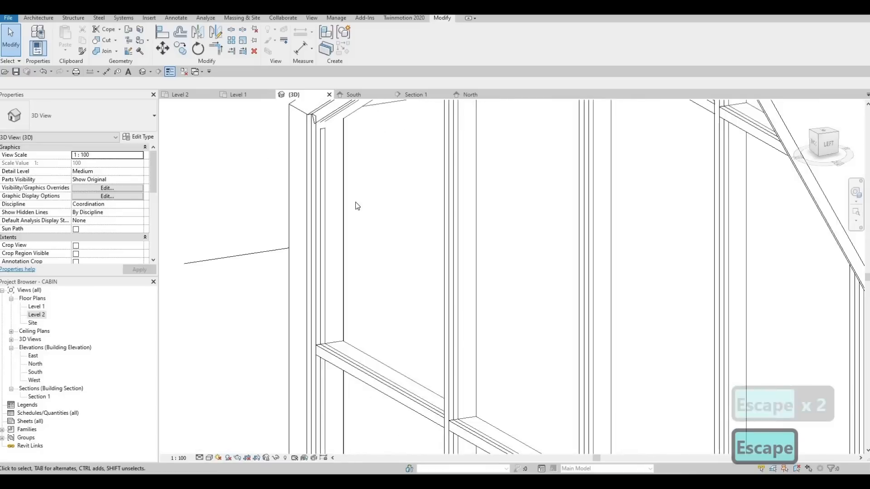
scroll(288, 163, down, 1)
scroll(299, 149, up, 1)
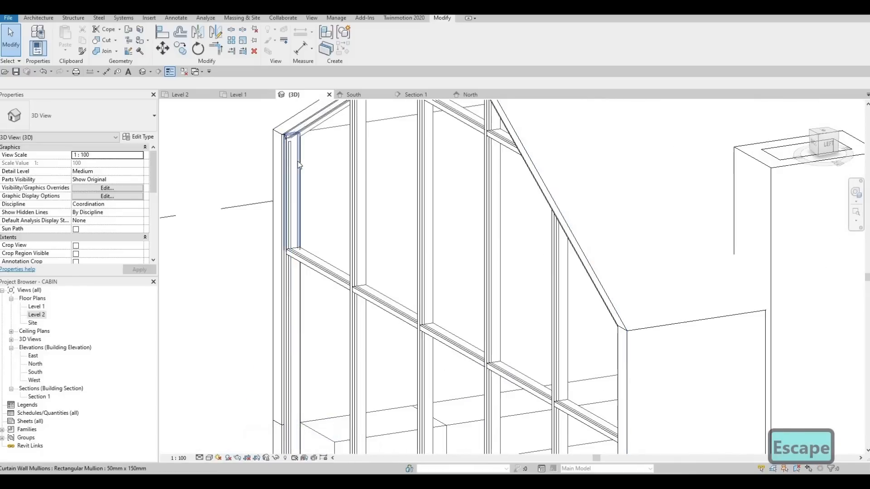
click(298, 143)
scroll(309, 142, up, 2)
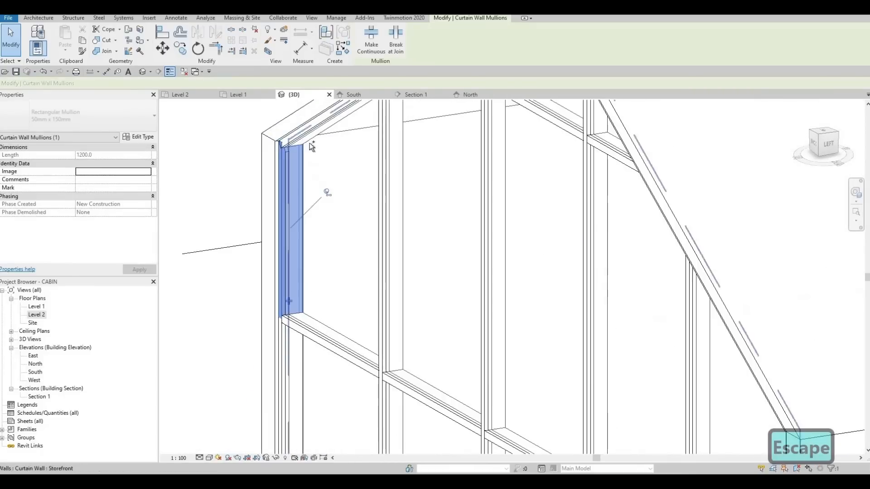
click(107, 52)
key(Escape)
Examine how the upper corner mullion meets the sloped roof edge, and compare both sides of the curtain wall gable
shift+middle_drag(270, 158, 291, 260)
scroll(291, 245, up, 1)
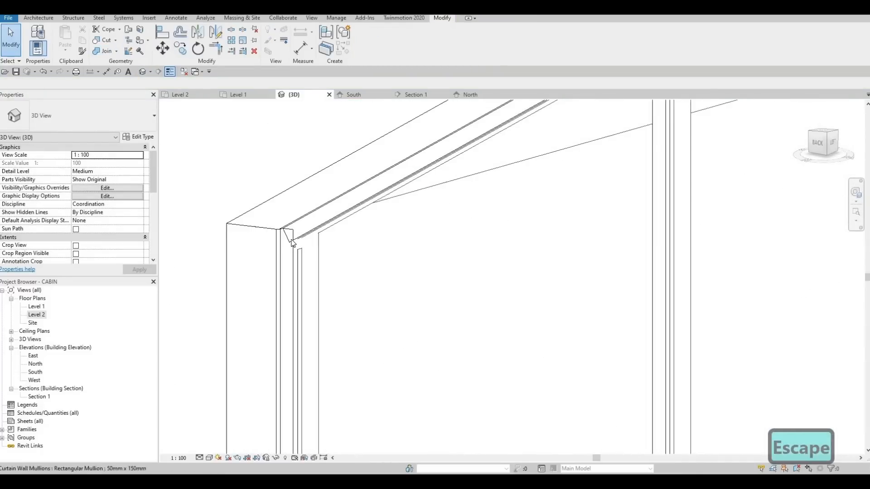
middle_drag(358, 328, 680, 272)
scroll(345, 235, down, 4)
scroll(686, 273, down, 3)
scroll(536, 254, up, 3)
scroll(538, 258, down, 3)
shift+middle_drag(538, 258, 480, 272)
scroll(356, 298, up, 3)
scroll(355, 298, down, 3)
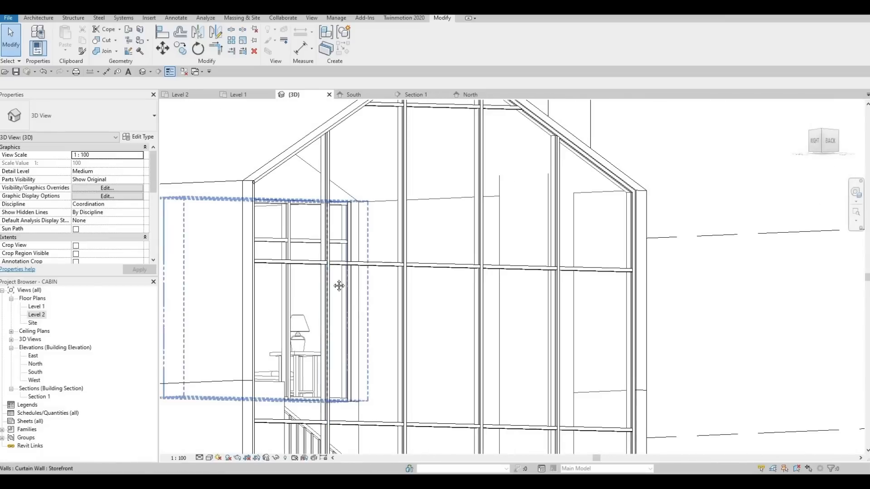
Review the cabin's exterior from all sides, including the chimney, the metal deck band and the underside of the overhanging upper floor
shift+middle_drag(339, 285, 358, 290)
scroll(287, 307, down, 3)
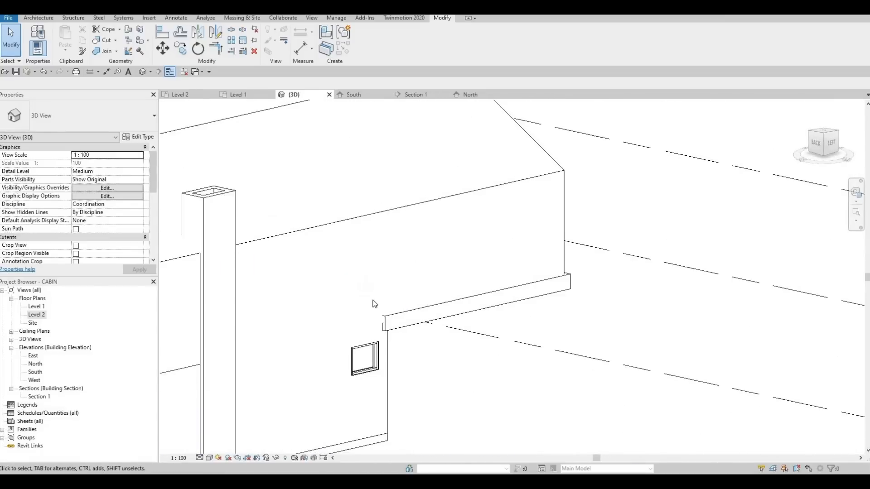
scroll(358, 290, up, 3)
shift+middle_drag(411, 272, 443, 283)
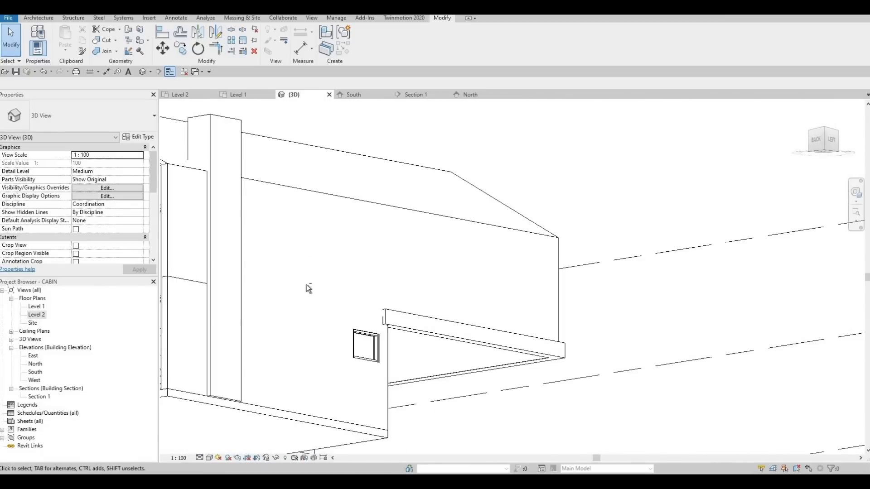
shift+middle_drag(306, 287, 411, 315)
shift+middle_drag(355, 354, 325, 334)
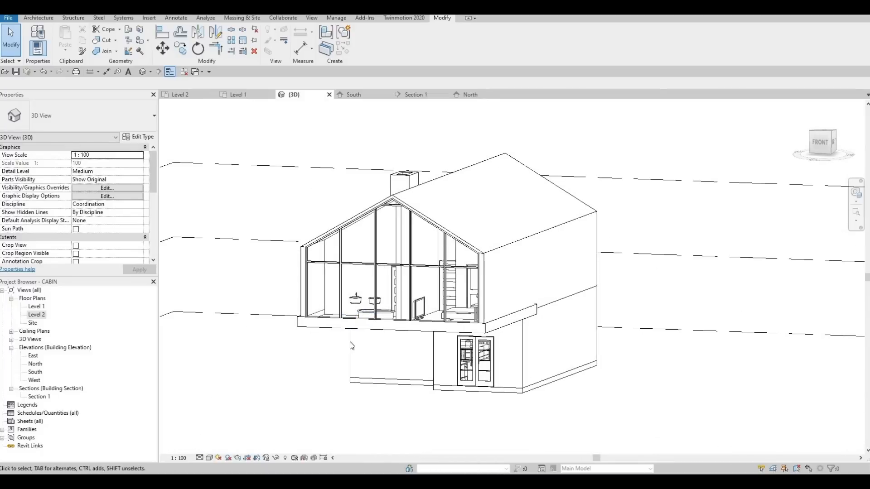
shift+middle_drag(425, 350, 467, 348)
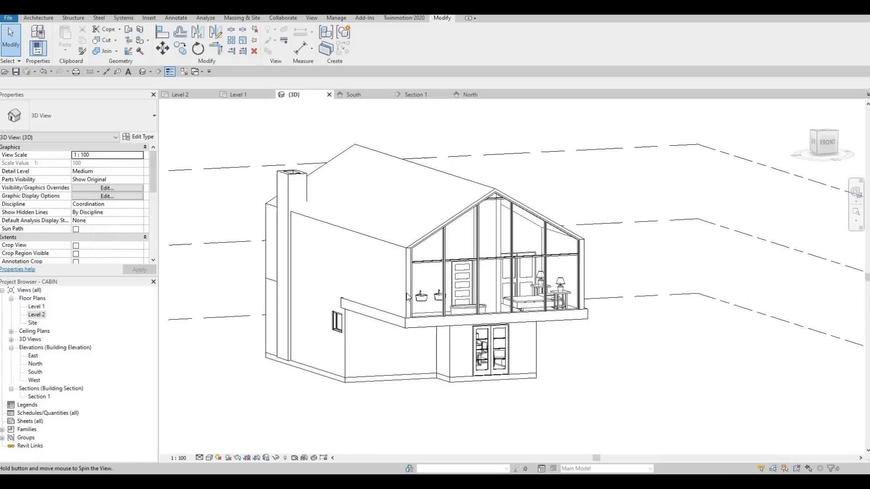
middle_drag(385, 329, 375, 258)
shift+middle_drag(389, 309, 360, 309)
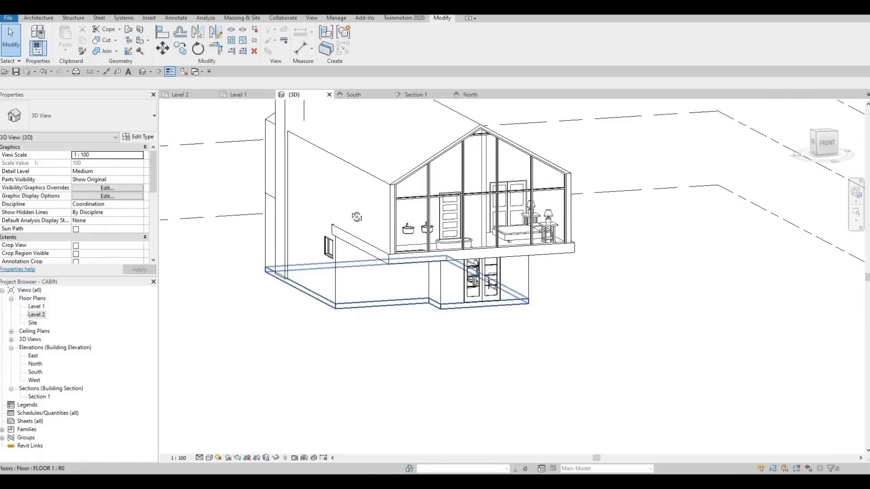
shift+middle_drag(356, 217, 378, 249)
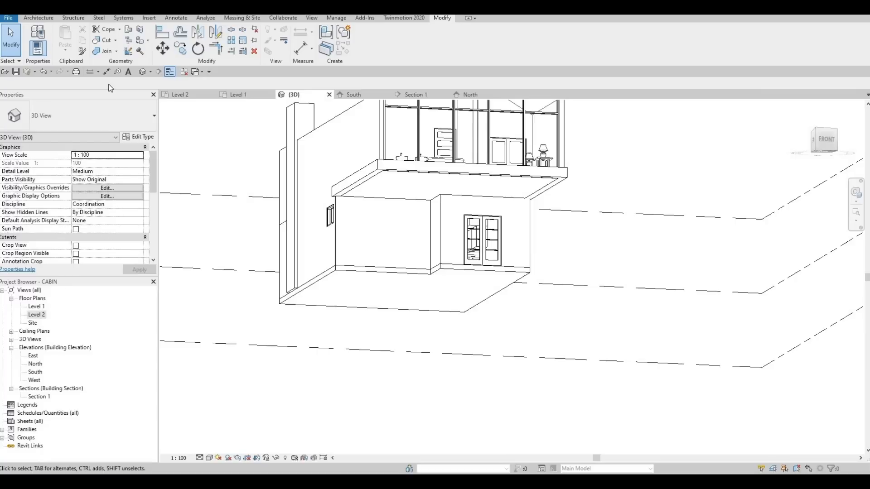
shift+middle_drag(406, 313, 136, 106)
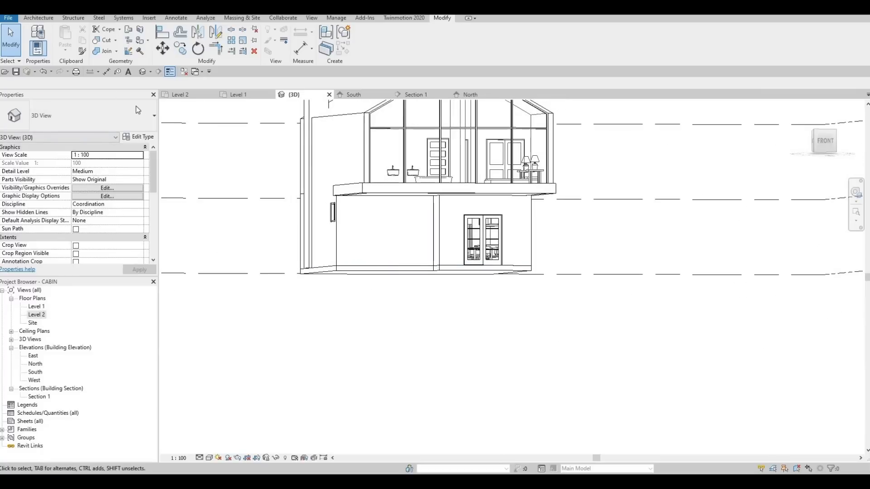
Start loading a family and browse the Canada library to the Wood folder under Structural Columns
click(148, 17)
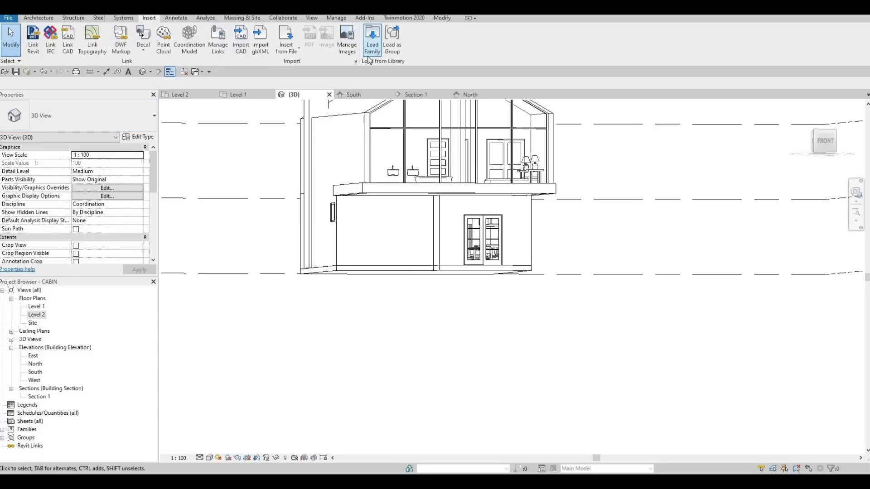
click(373, 49)
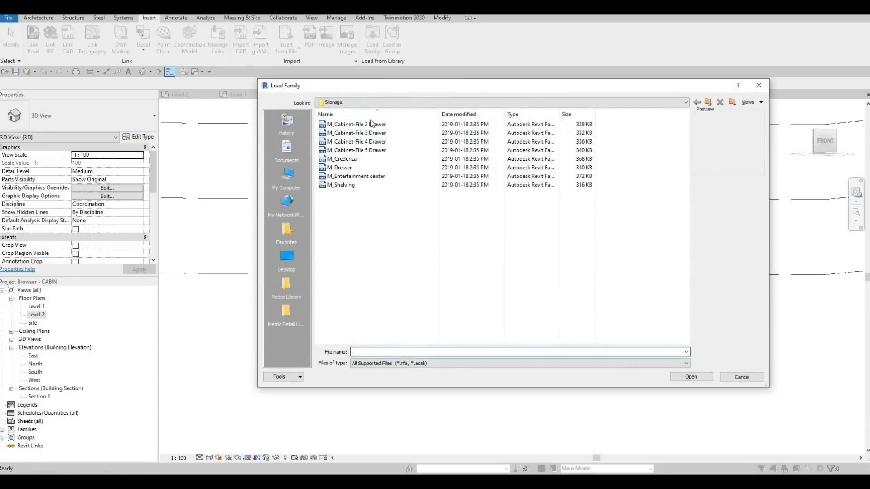
click(378, 102)
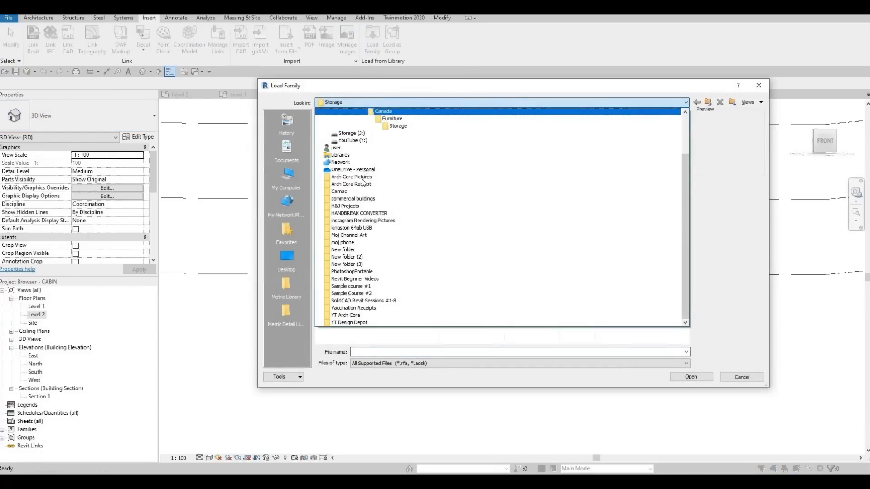
key(Return)
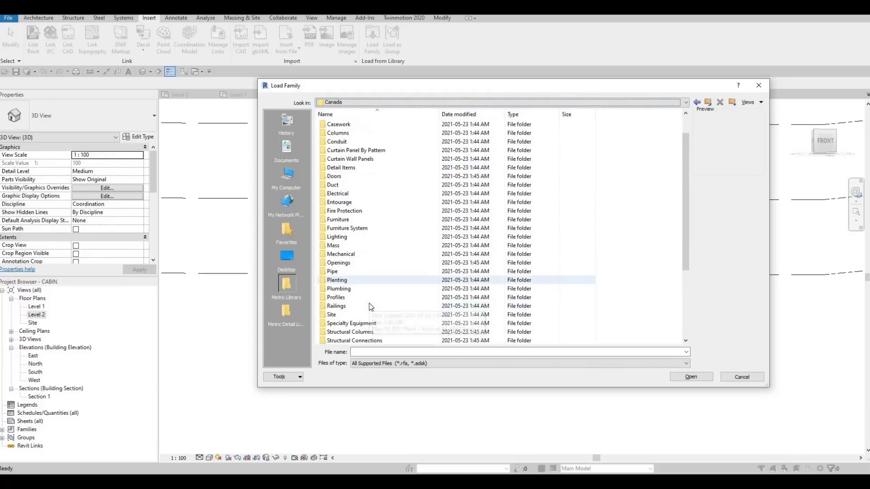
scroll(370, 307, down, 4)
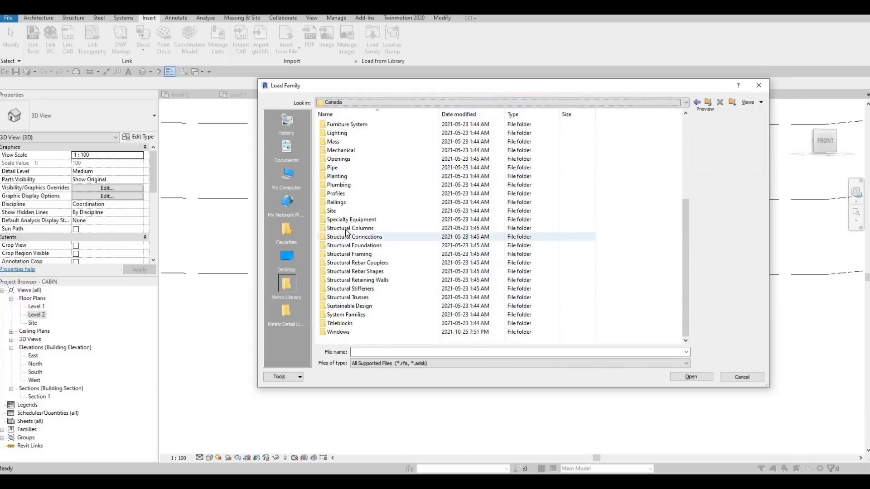
double_click(346, 228)
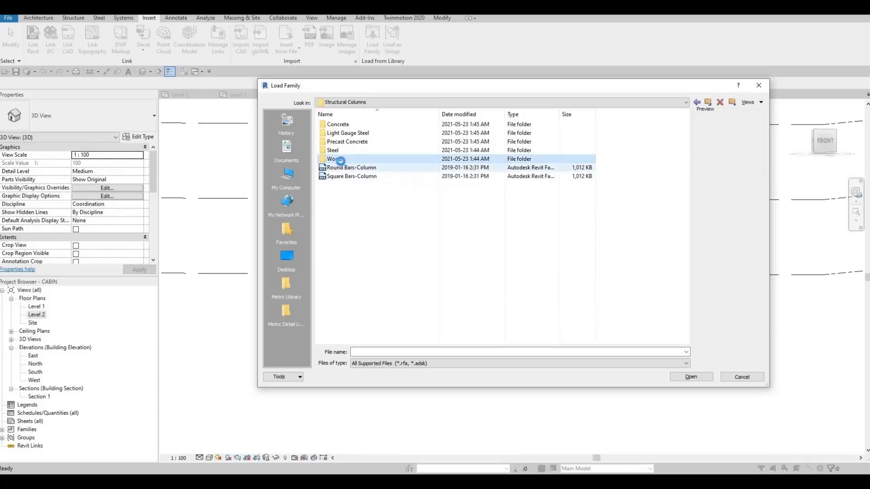
double_click(341, 161)
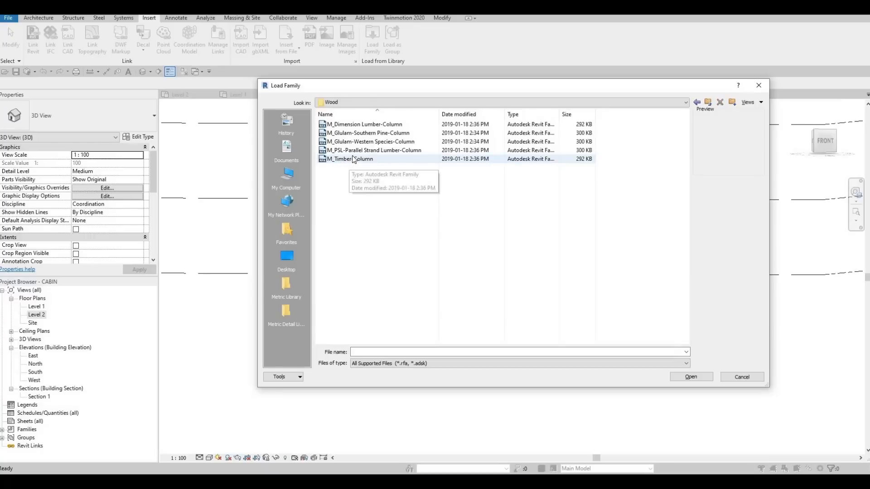
Preview the wood column families and open M_Timber-Column for loading
click(352, 157)
click(352, 149)
click(352, 141)
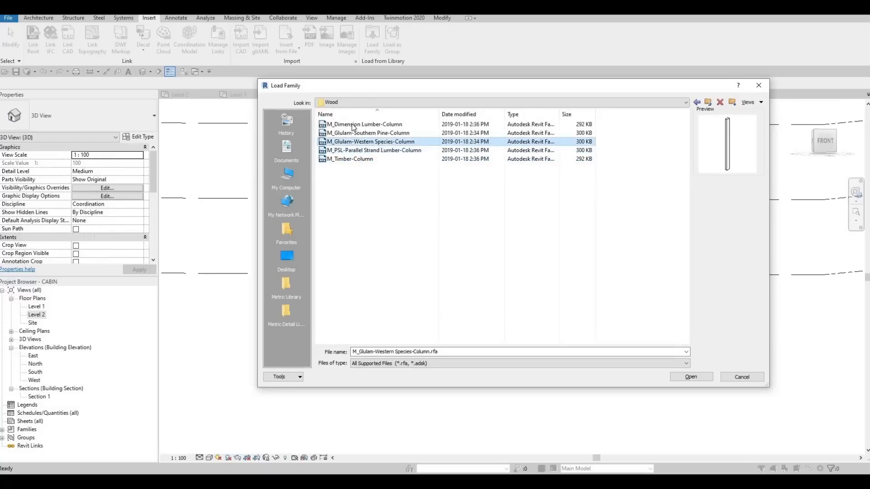
click(353, 133)
click(353, 124)
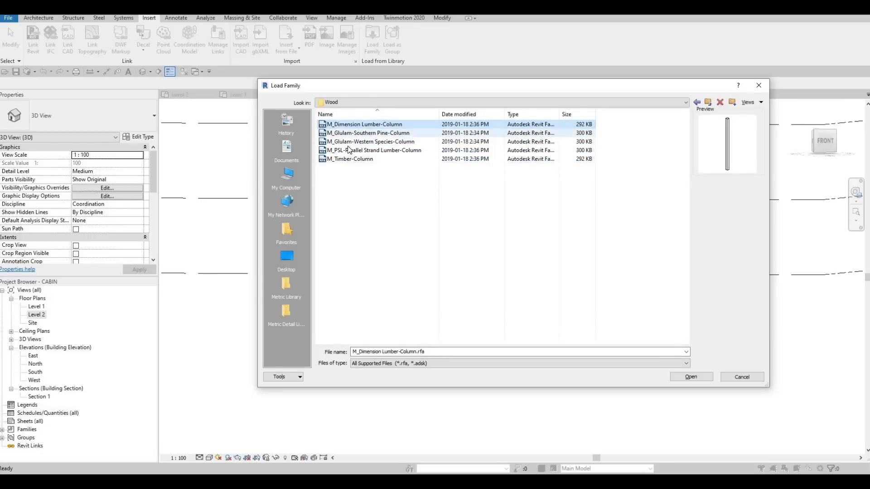
click(349, 142)
click(347, 159)
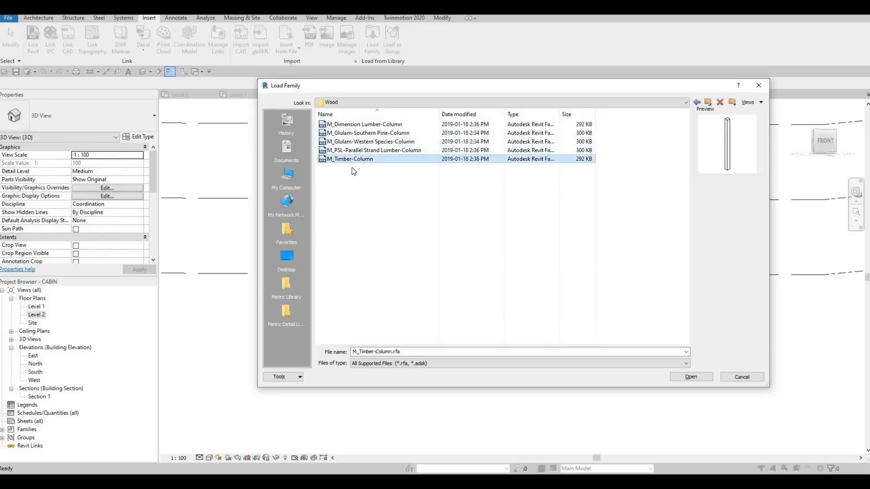
click(686, 377)
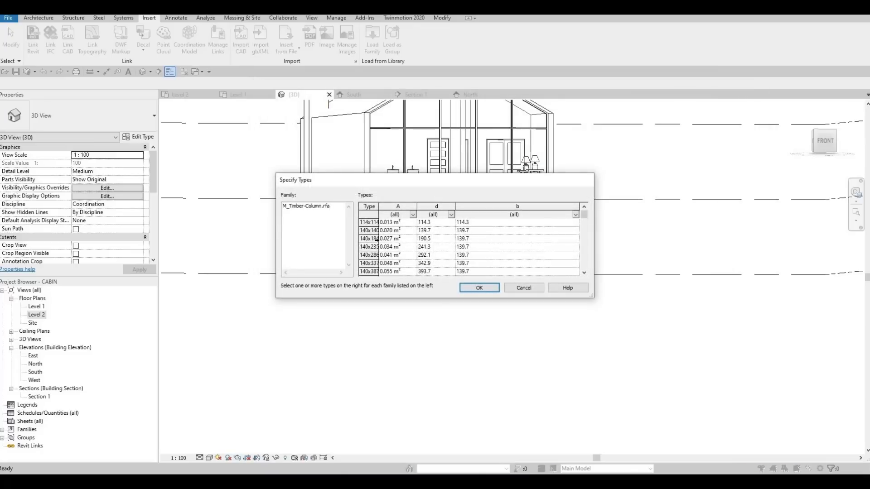
Load all M_Timber-Column types, from 114x114 through 597x597, into the project
scroll(380, 253, down, 3)
scroll(382, 266, down, 5)
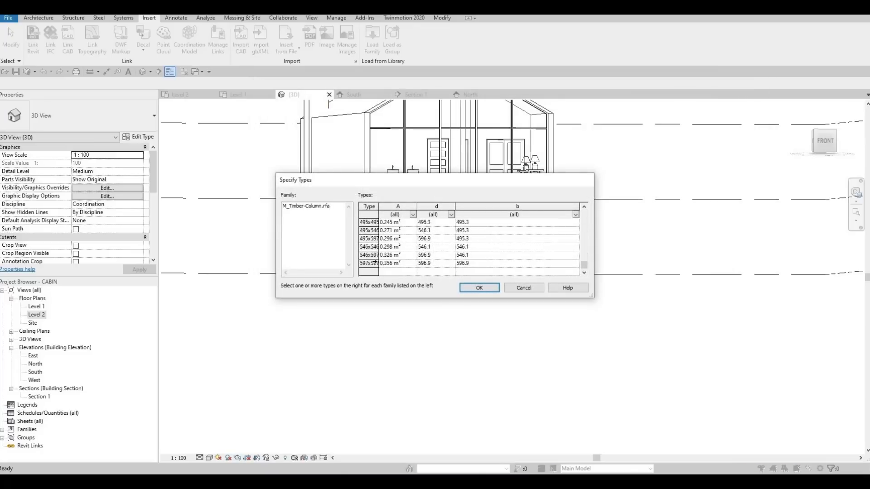
shift+click(375, 262)
click(479, 289)
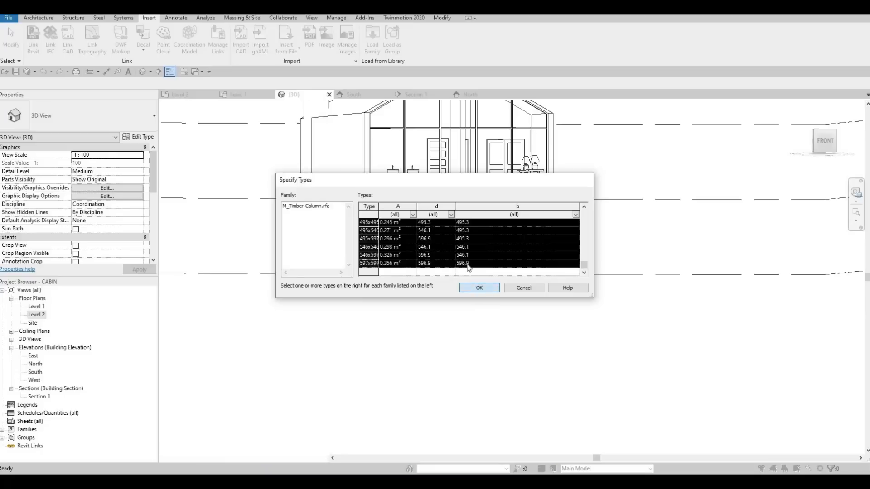
key(Return)
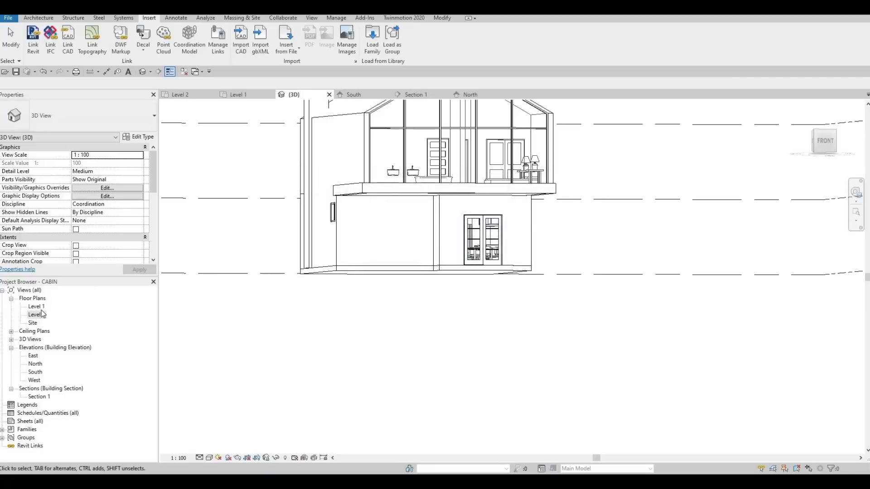
Open the Level 1 floor plan at the open grid bays in front of the entrance doors
double_click(38, 314)
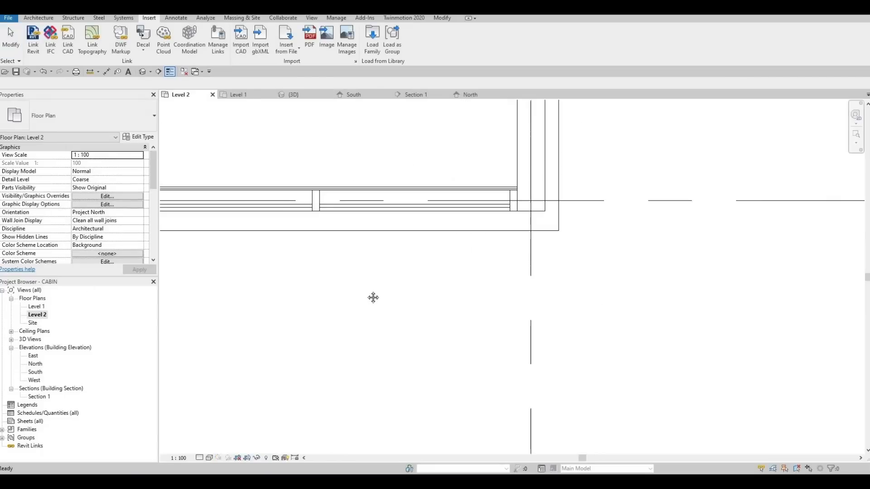
scroll(272, 243, down, 2)
middle_drag(272, 243, 505, 219)
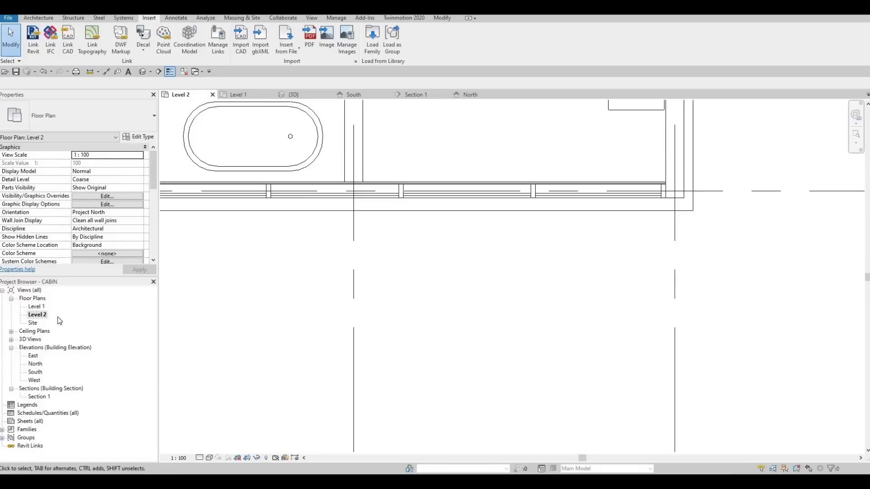
double_click(36, 306)
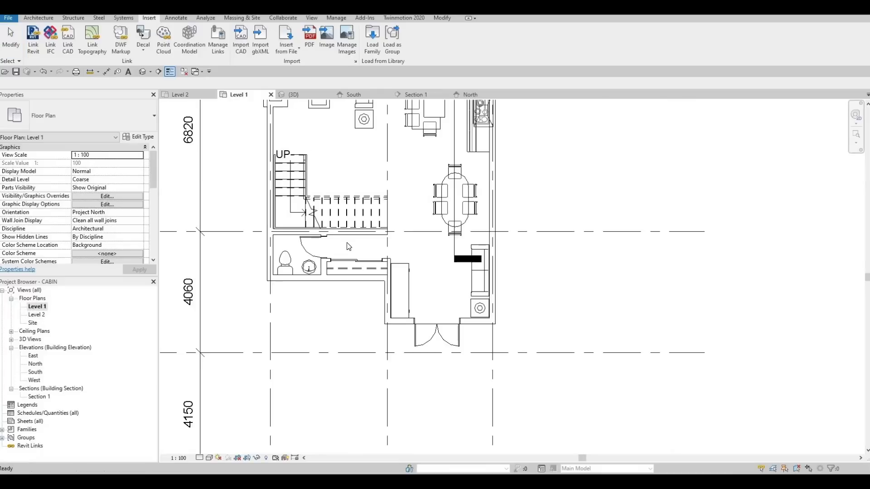
middle_drag(350, 317, 362, 290)
scroll(362, 290, down, 1)
middle_drag(368, 376, 381, 341)
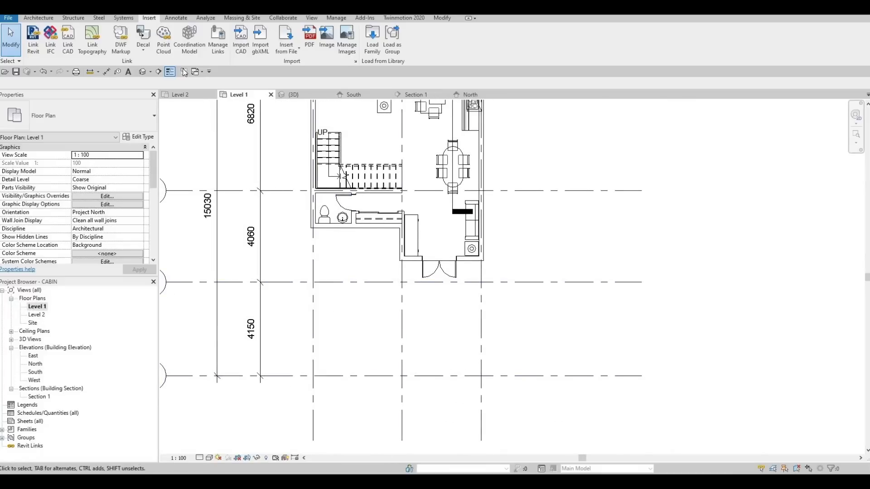
Start placing a vertical structural column using the M_Timber-Column 235x445 type
click(74, 18)
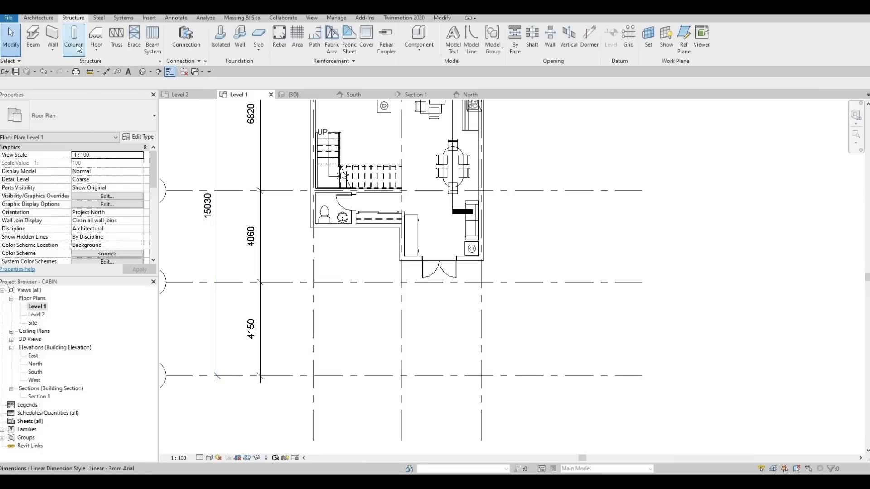
click(75, 44)
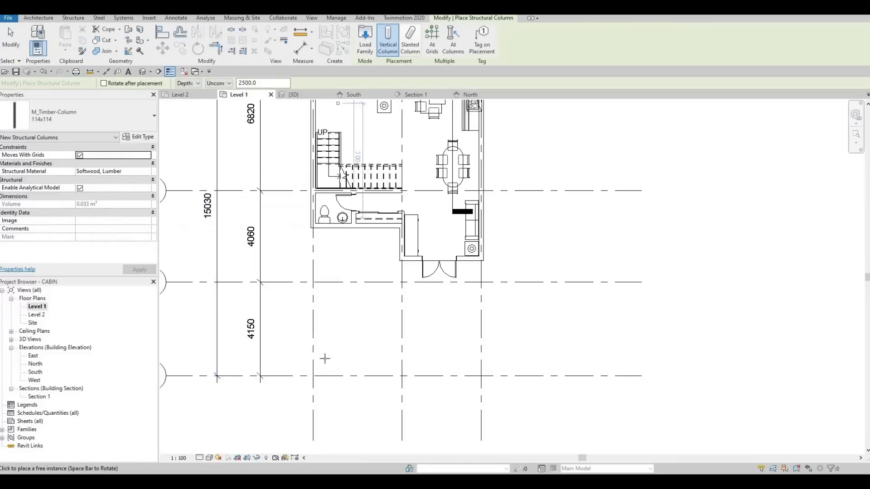
scroll(324, 355, up, 2)
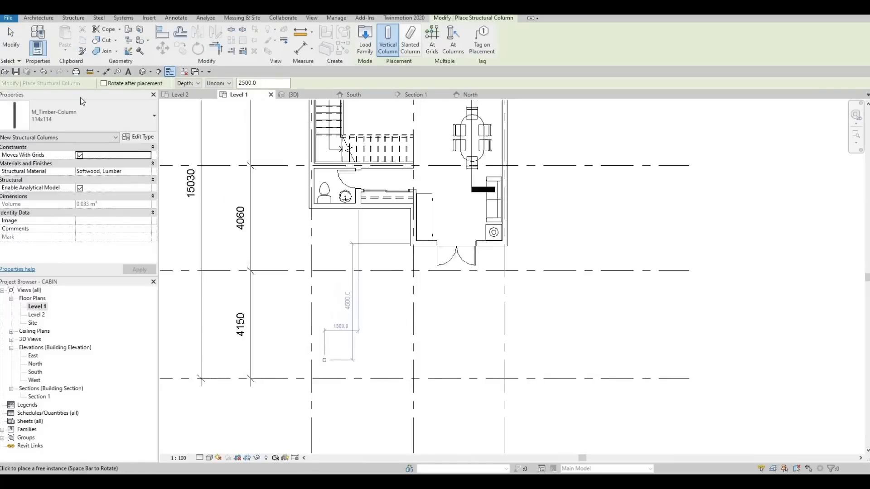
click(78, 121)
scroll(52, 297, down, 1)
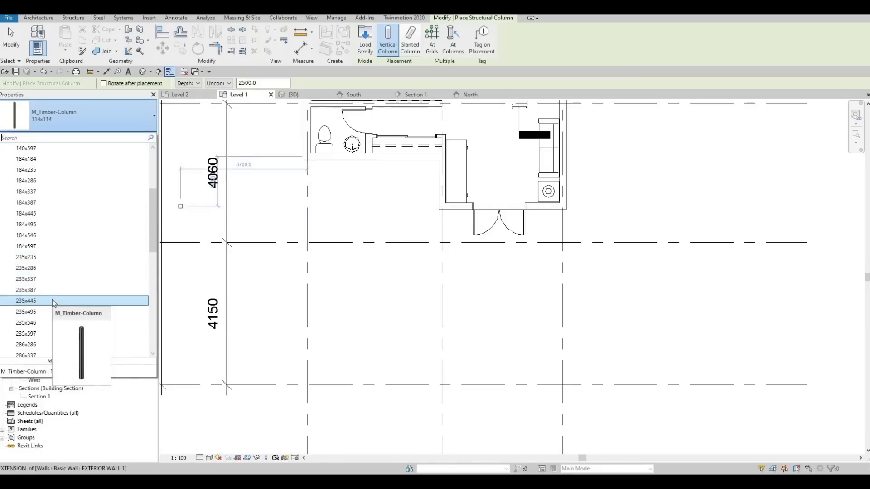
click(26, 301)
scroll(312, 385, up, 1)
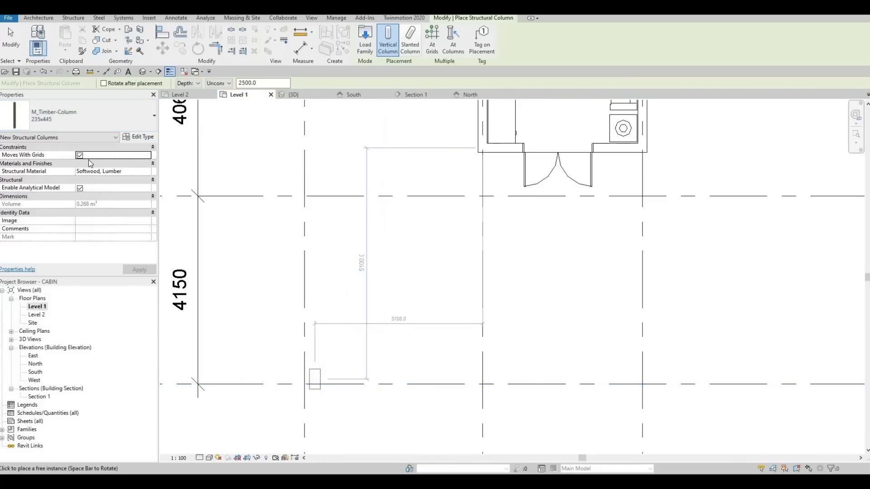
Look through the timber column sizes and switch the column type to 387x445
click(86, 122)
scroll(72, 216, up, 3)
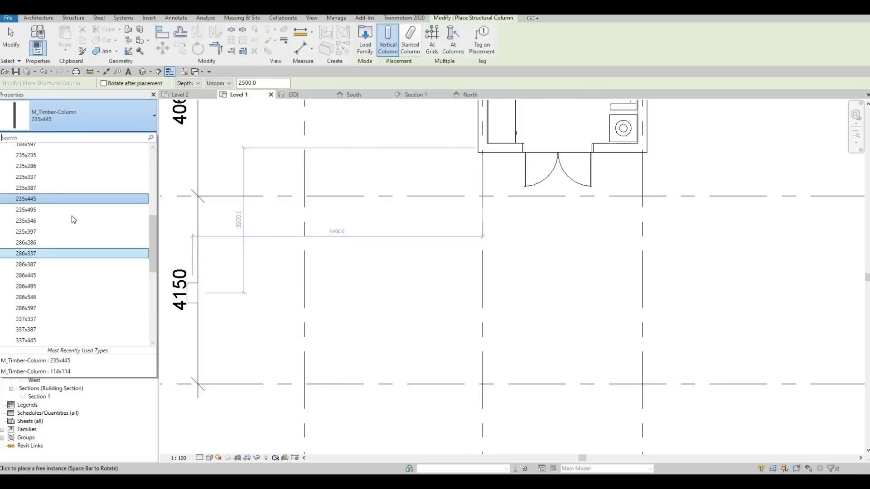
scroll(55, 221, up, 2)
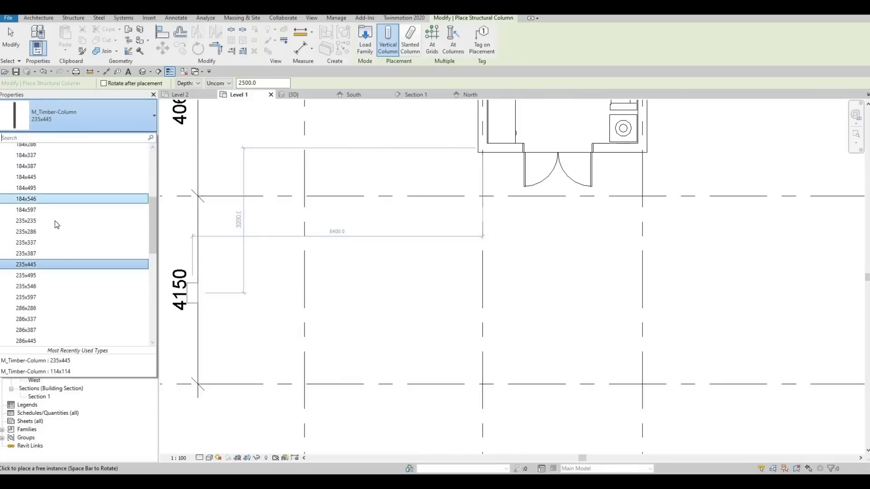
scroll(65, 278, down, 5)
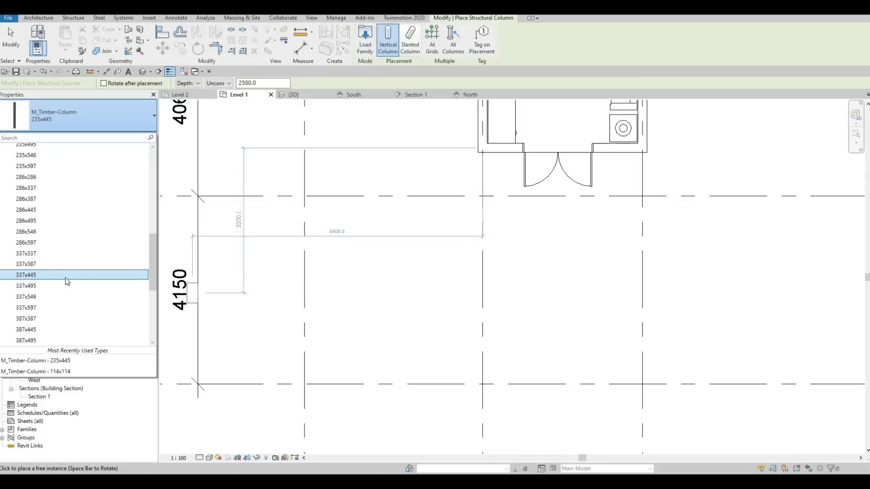
scroll(66, 278, down, 3)
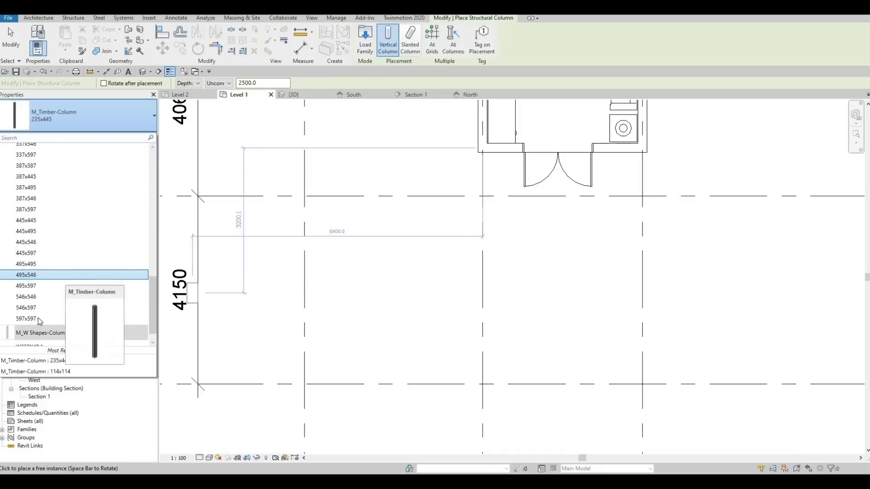
scroll(42, 301, up, 3)
click(40, 263)
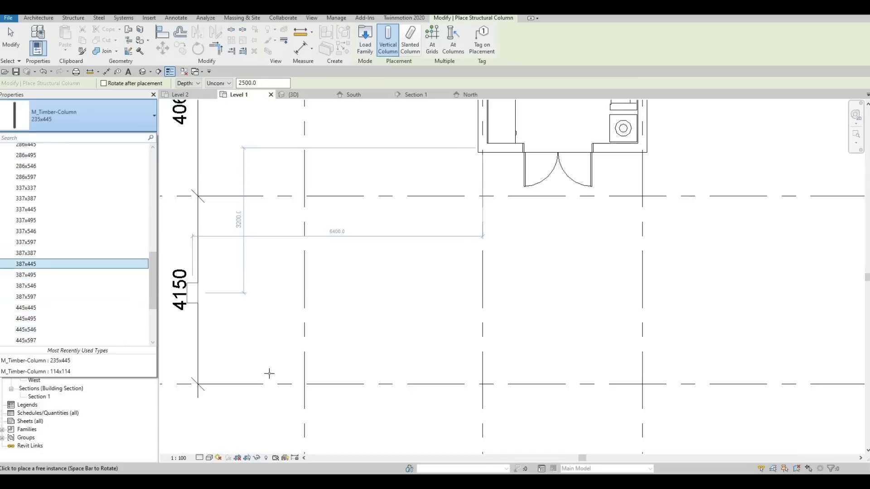
scroll(310, 374, up, 2)
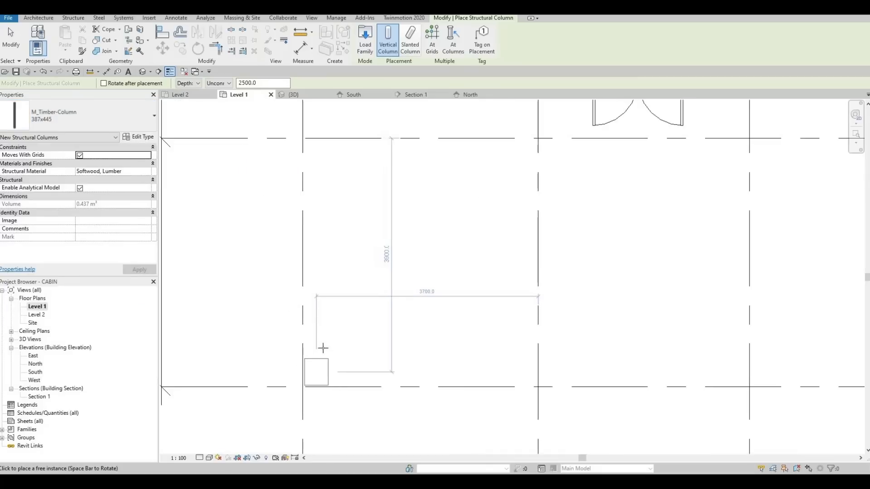
Place two 387x445 timber columns just inside the two outer corners of the front grid line, with a 2500 depth
scroll(324, 344, down, 2)
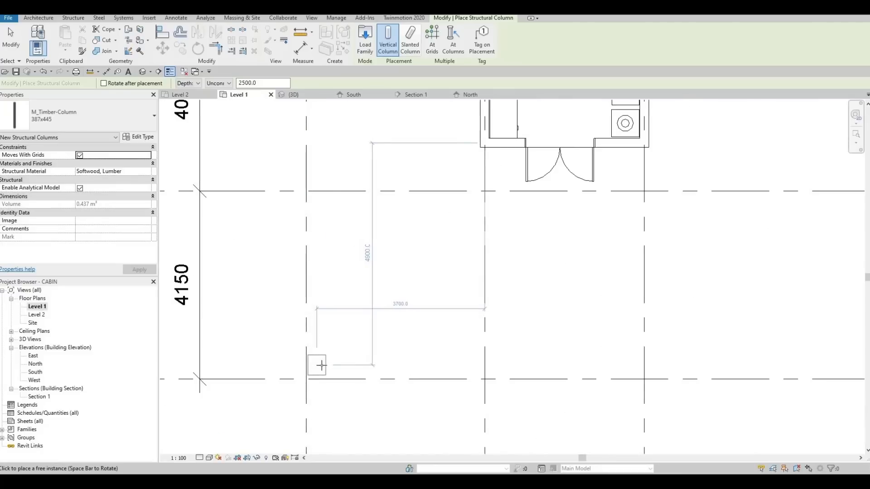
click(488, 366)
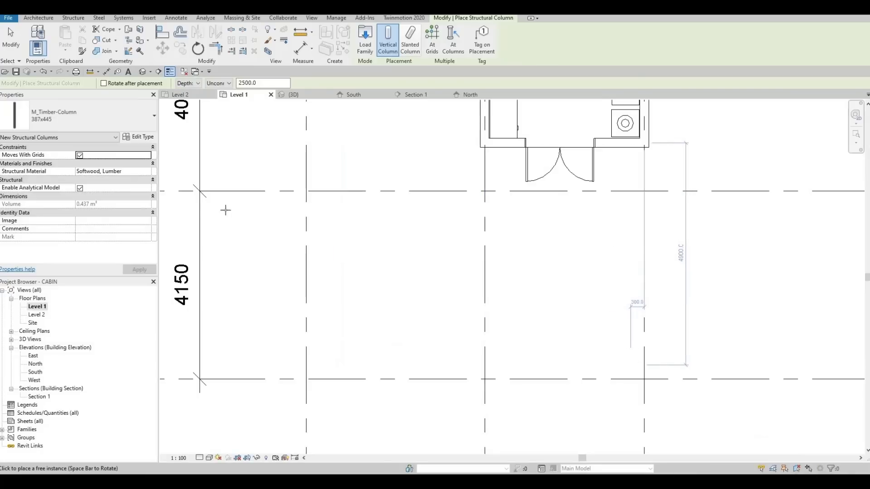
key(Escape)
key(Escape)
key(Escape)
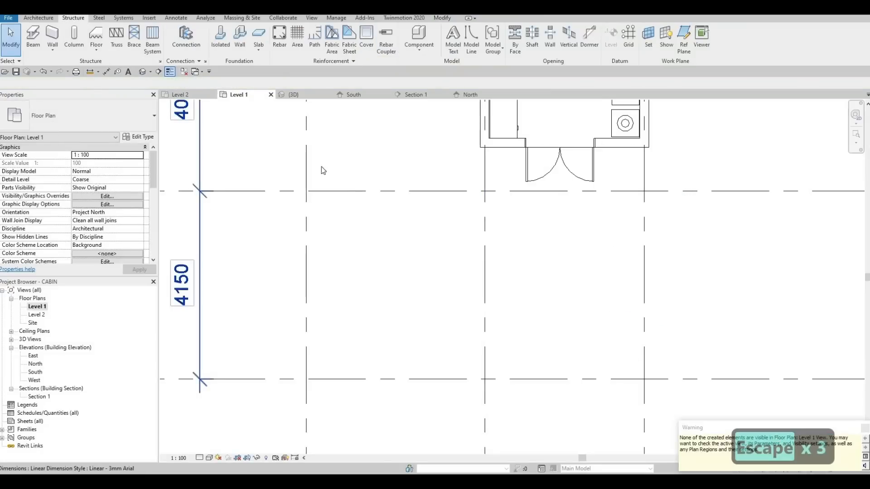
In the 3D view, constrain both timber columns from Level 1 with base offset 0 up to Level 2
click(143, 71)
shift+middle_drag(410, 319, 404, 309)
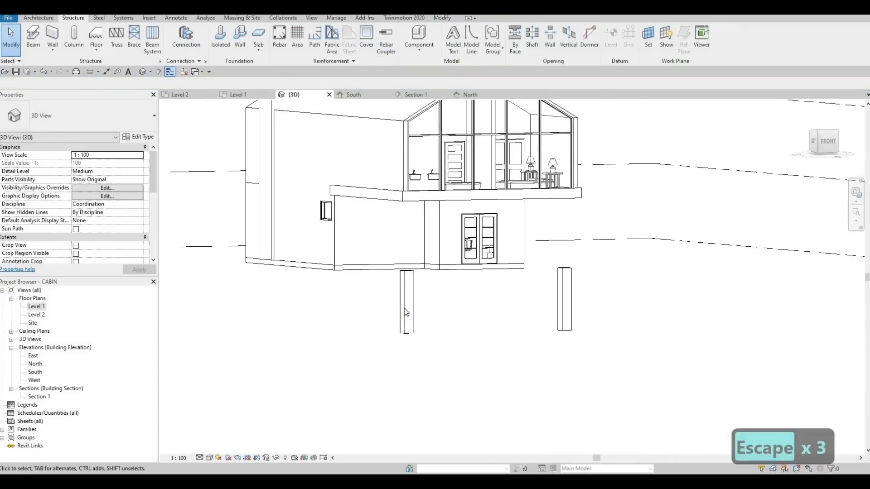
click(405, 310)
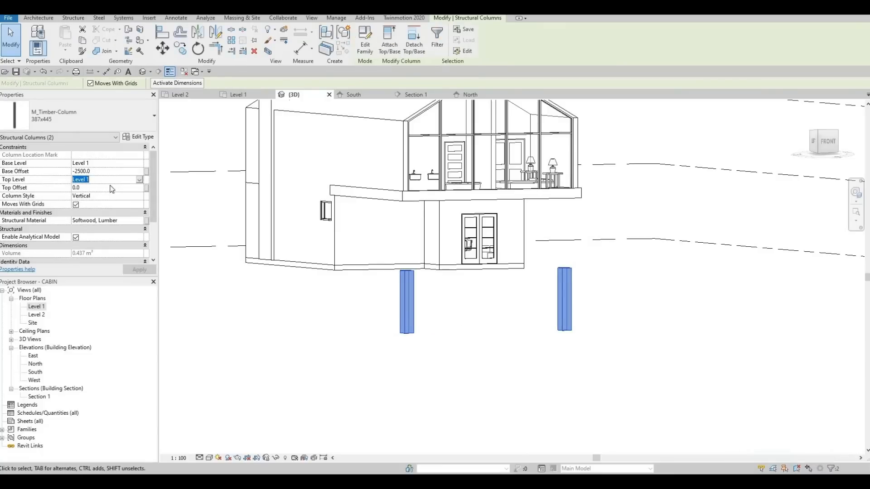
click(97, 195)
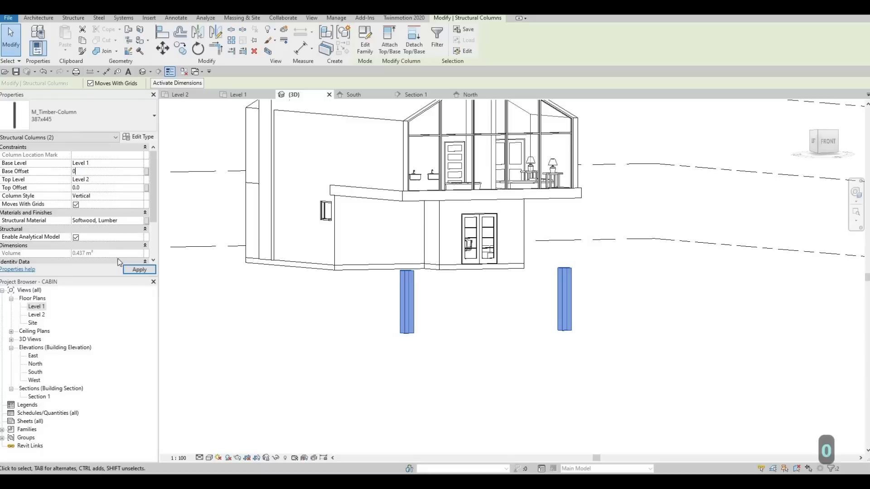
click(139, 270)
key(Escape)
key(Escape)
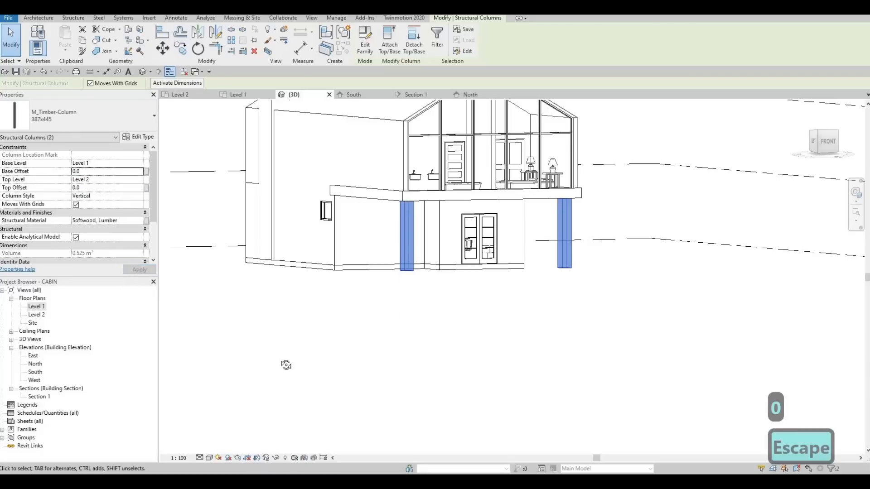
Set the top offset of both timber columns to -200 beneath the overhanging upper floor
shift+middle_drag(259, 395, 250, 241)
scroll(222, 278, up, 2)
shift+middle_drag(248, 202, 222, 225)
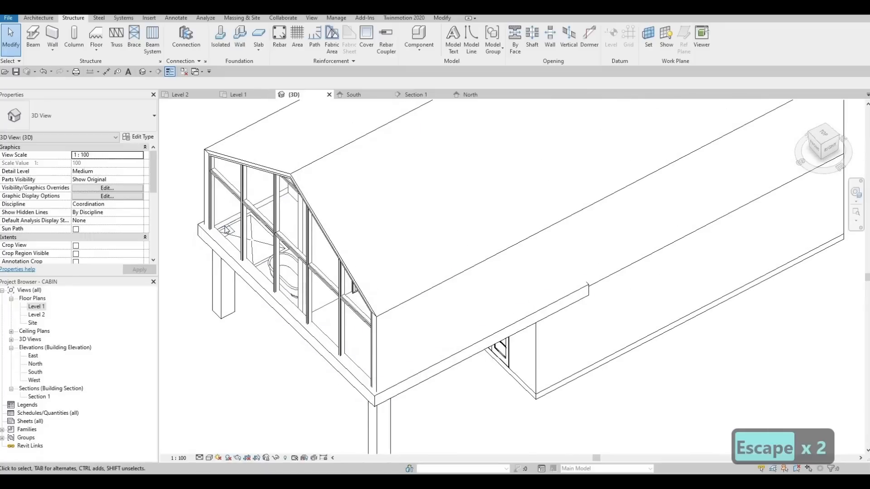
click(222, 280)
shift+middle_drag(222, 280, 463, 228)
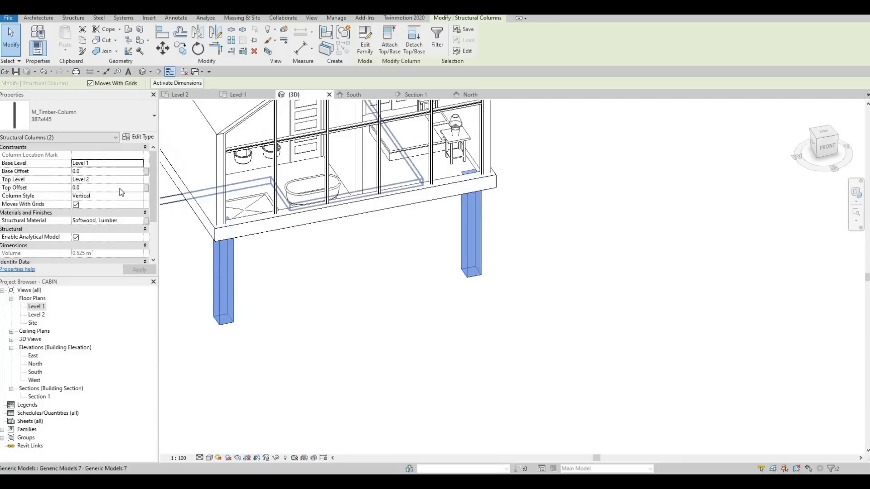
click(88, 187)
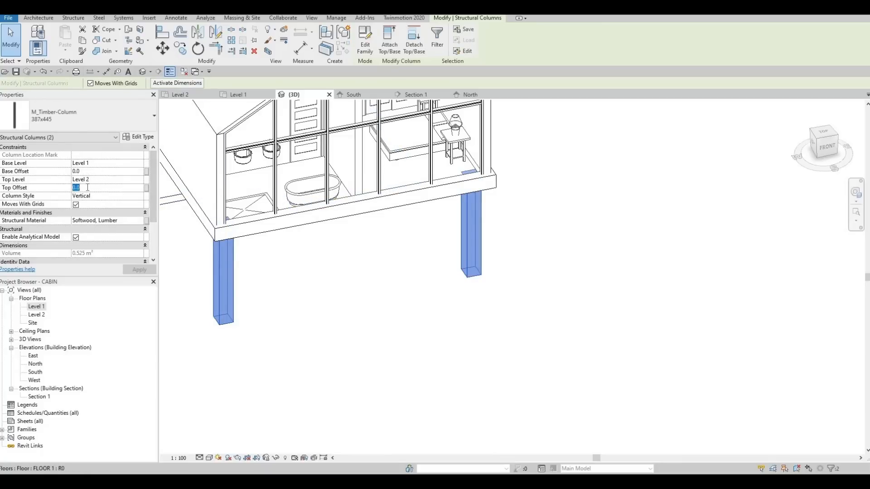
text(-200)
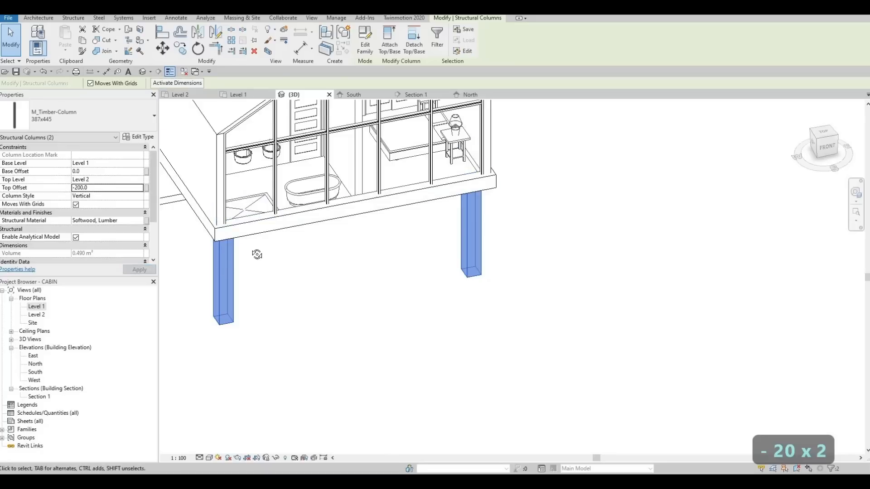
key(Escape)
shift+middle_drag(270, 187, 208, 252)
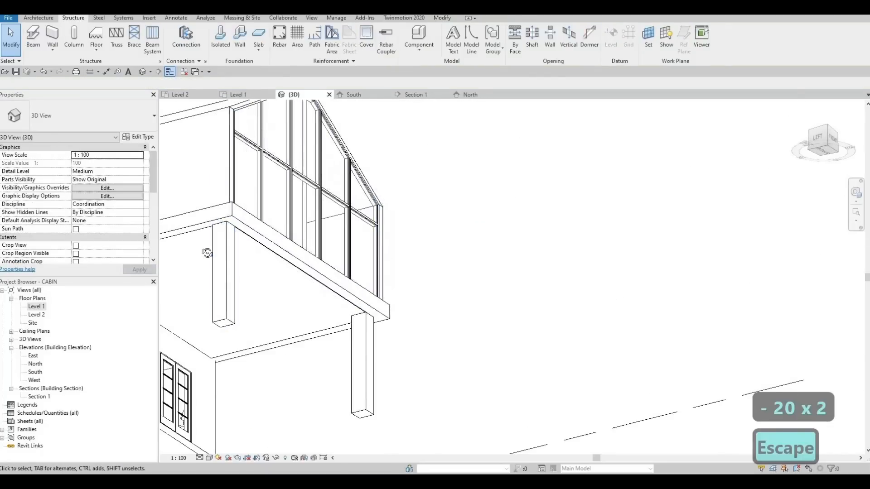
scroll(208, 252, up, 2)
shift+middle_drag(235, 226, 511, 309)
shift+middle_drag(485, 388, 474, 167)
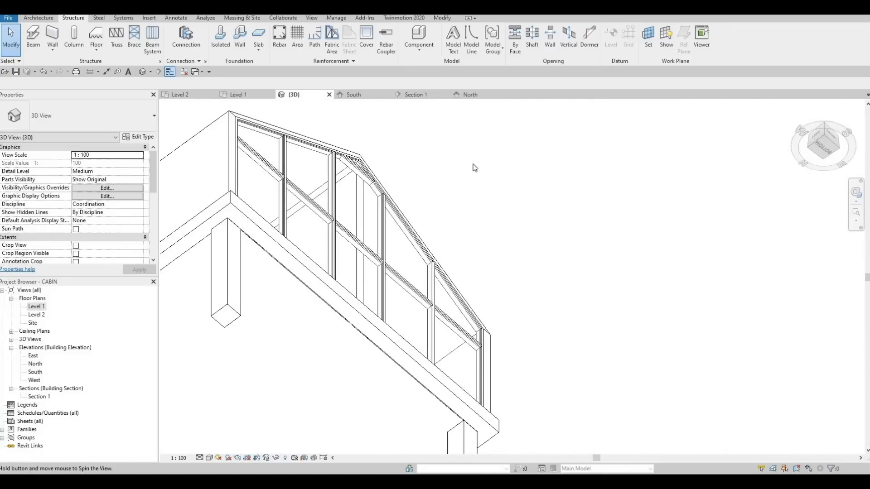
Nudge the timber column at the front-left corner slightly inward along the front edge of the overhanging floor
shift+middle_drag(420, 194, 340, 171)
scroll(345, 165, up, 5)
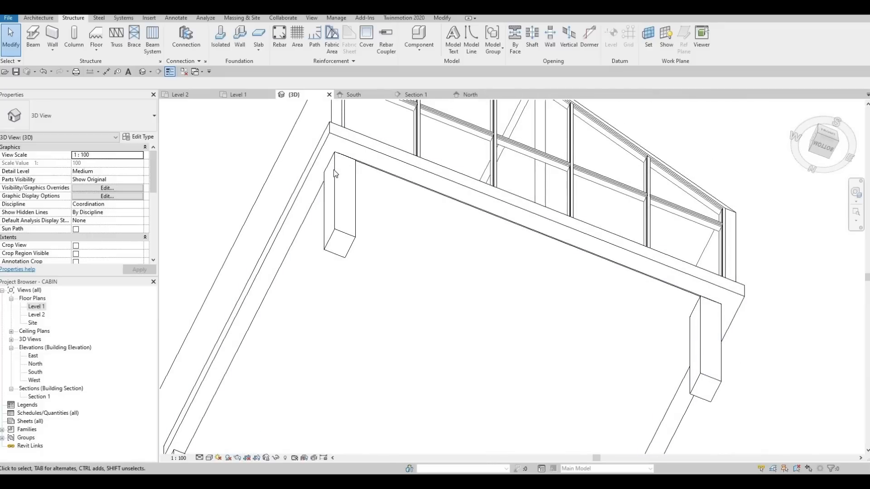
click(333, 170)
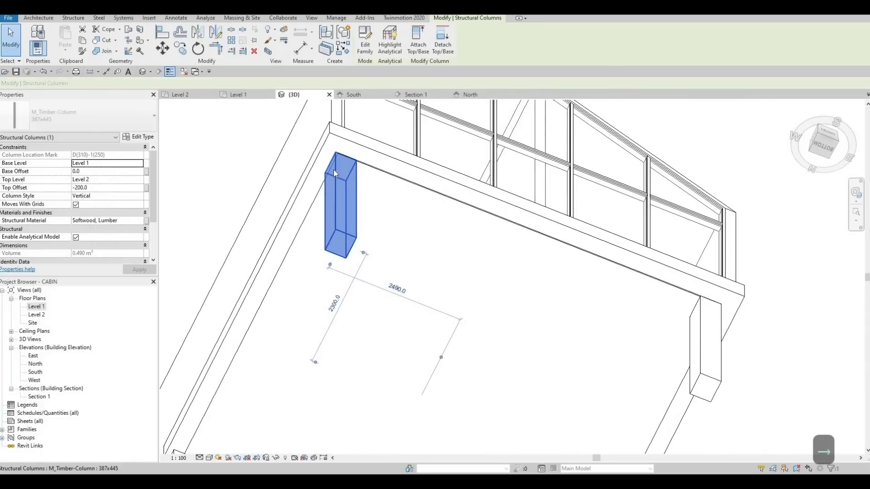
key(Right)
key(Right)
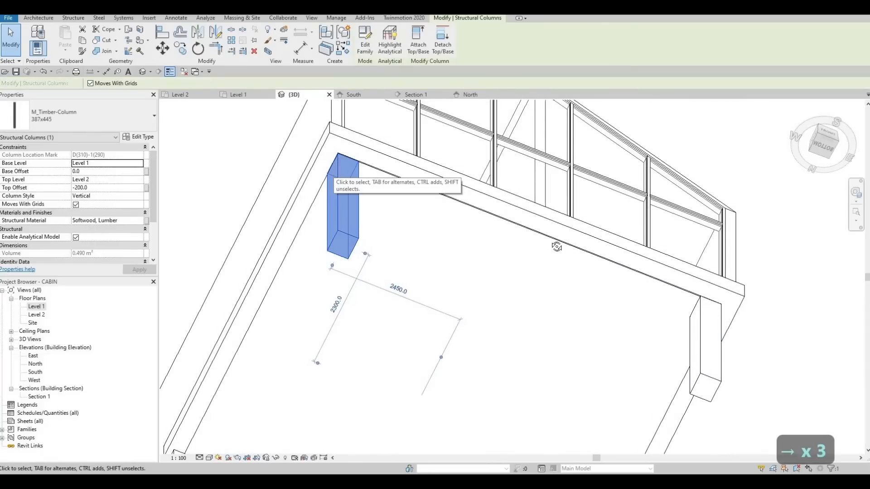
shift+middle_drag(452, 248, 535, 312)
key(Escape)
Check the front-left timber column's constraints and material properties, and inspect the glazed back gable of the cabin
shift+middle_drag(551, 264, 548, 261)
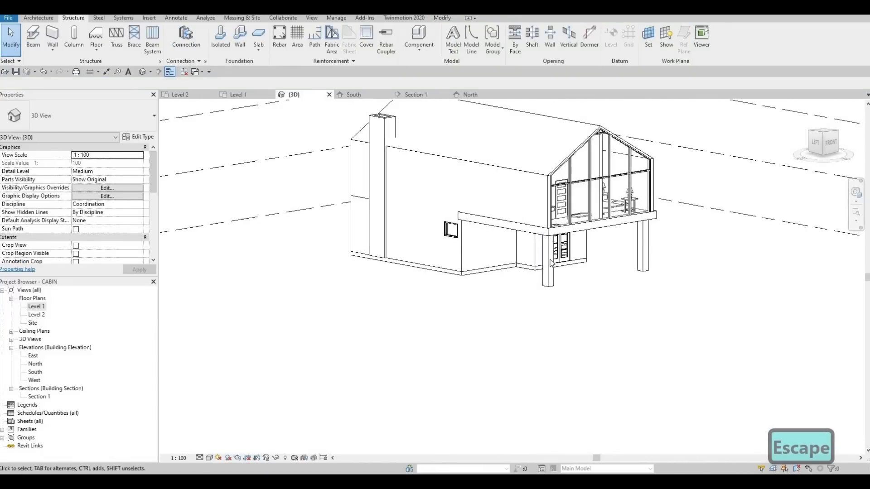
click(548, 260)
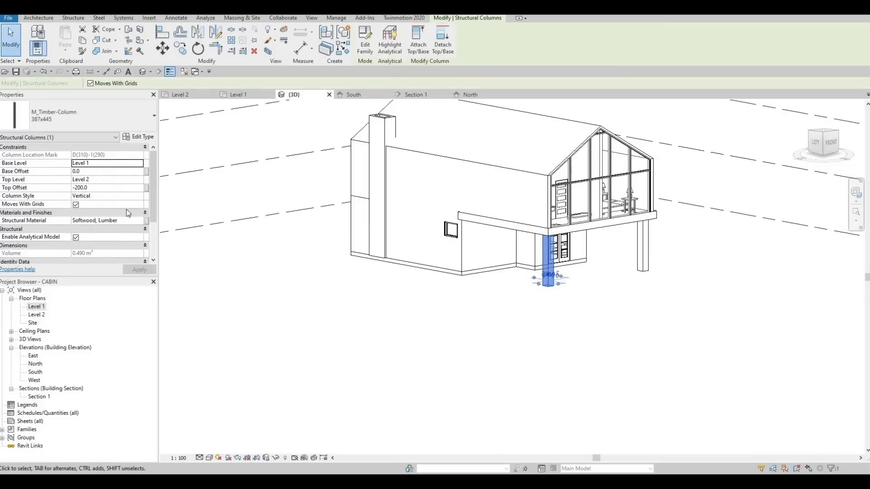
scroll(95, 190, down, 3)
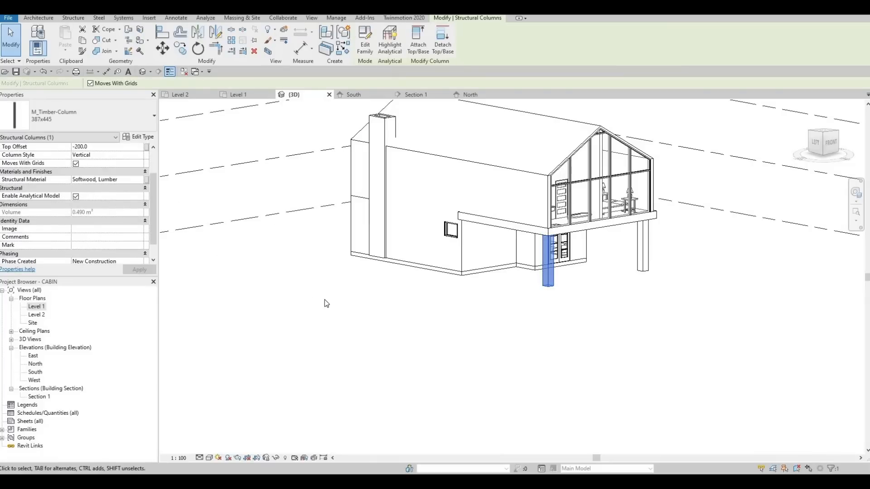
key(Escape)
key(Escape)
key(Escape)
shift+middle_drag(383, 338, 317, 227)
scroll(311, 235, up, 4)
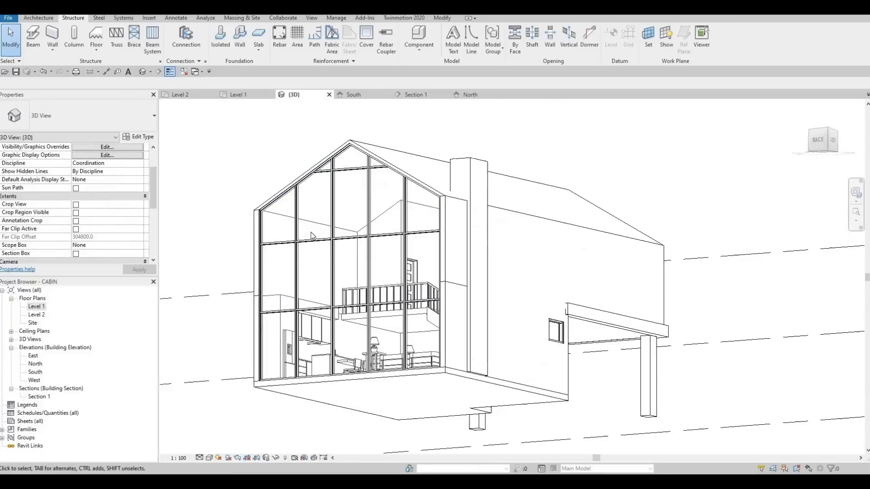
scroll(311, 235, up, 1)
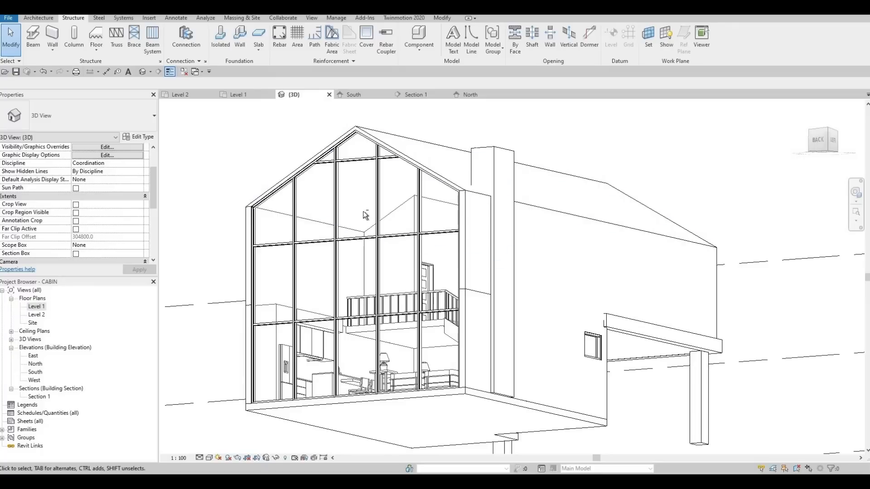
shift+middle_drag(361, 228, 317, 227)
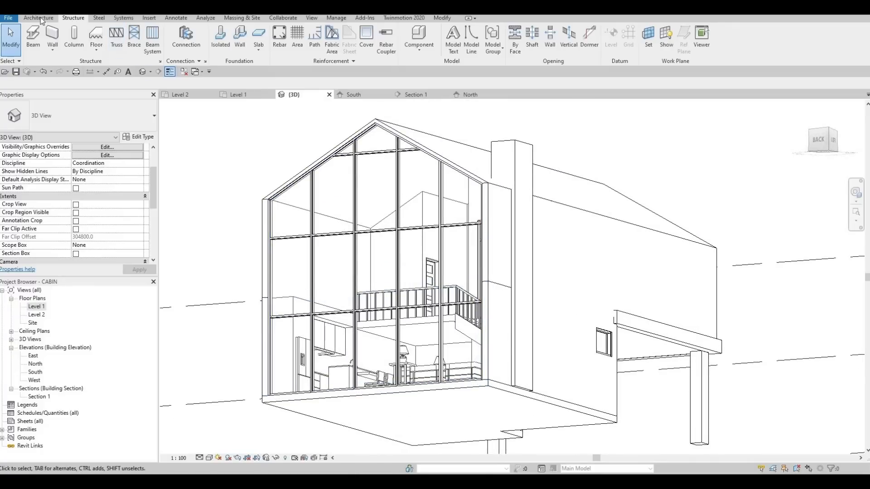
Open the M_Timber family for loading from the Wood folder under Structural Framing in the Canada library
click(40, 18)
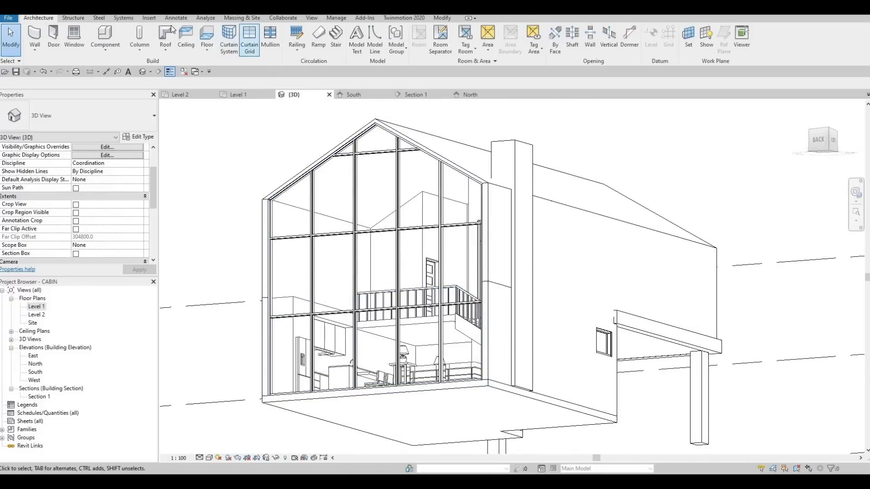
click(157, 19)
click(369, 49)
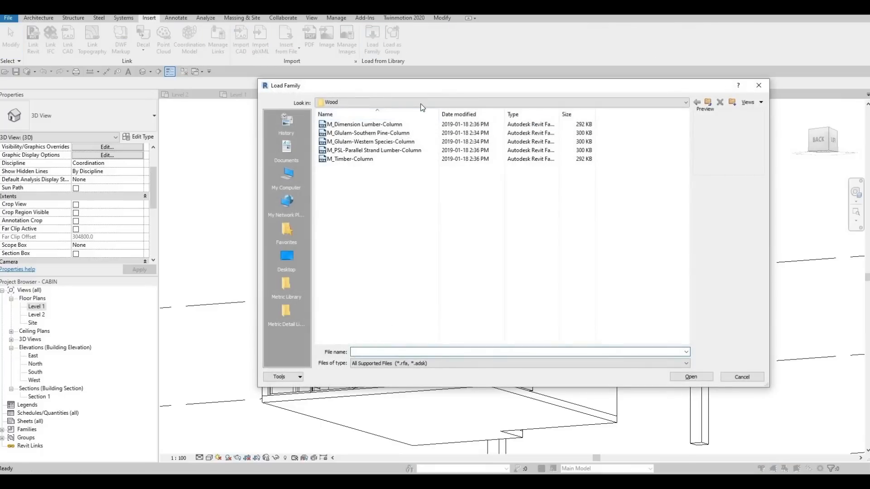
click(421, 104)
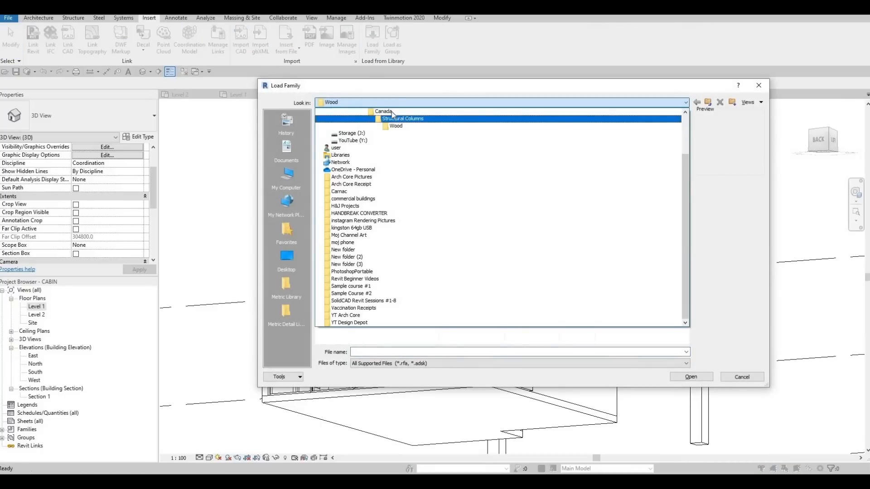
click(391, 112)
scroll(425, 271, down, 5)
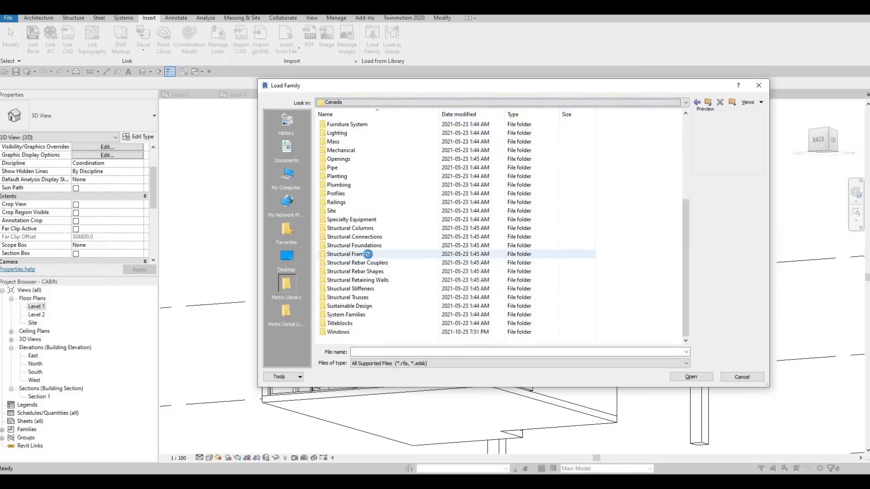
double_click(368, 254)
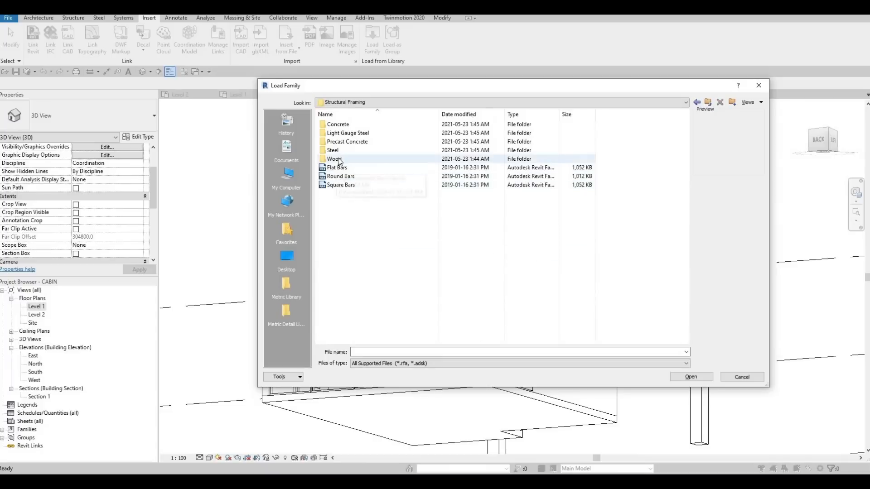
double_click(337, 159)
click(349, 167)
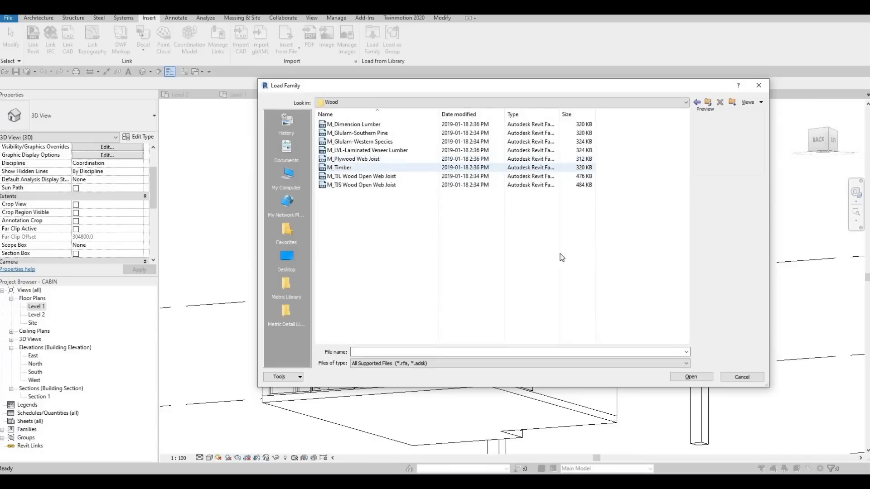
click(685, 376)
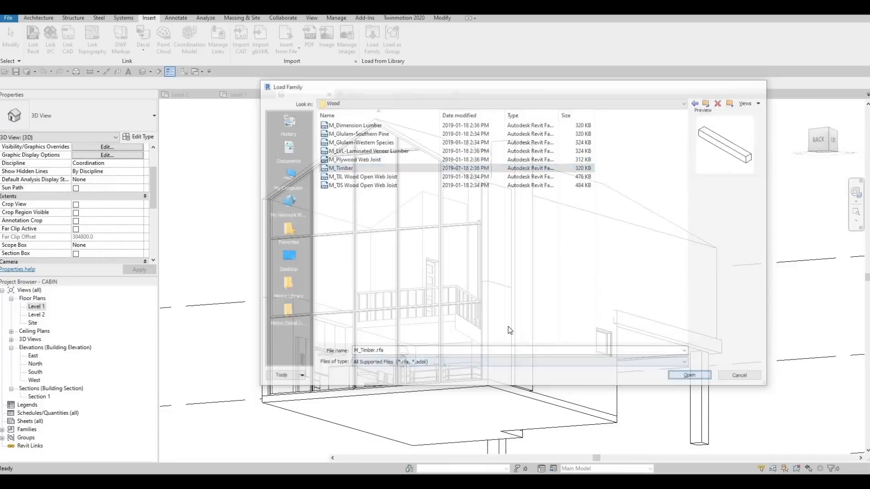
Load all M_Timber types from 114x114 through 597x597 into the project, accepting the large number of types
click(370, 223)
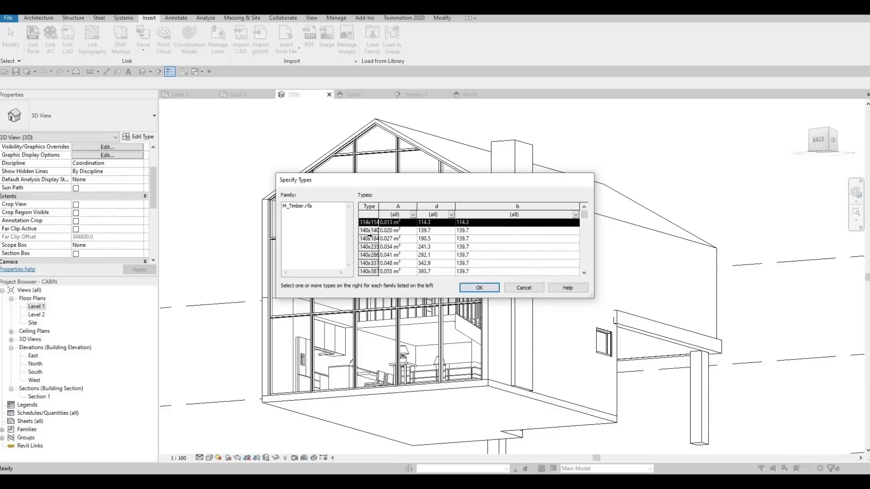
scroll(370, 256, down, 17)
shift+click(370, 263)
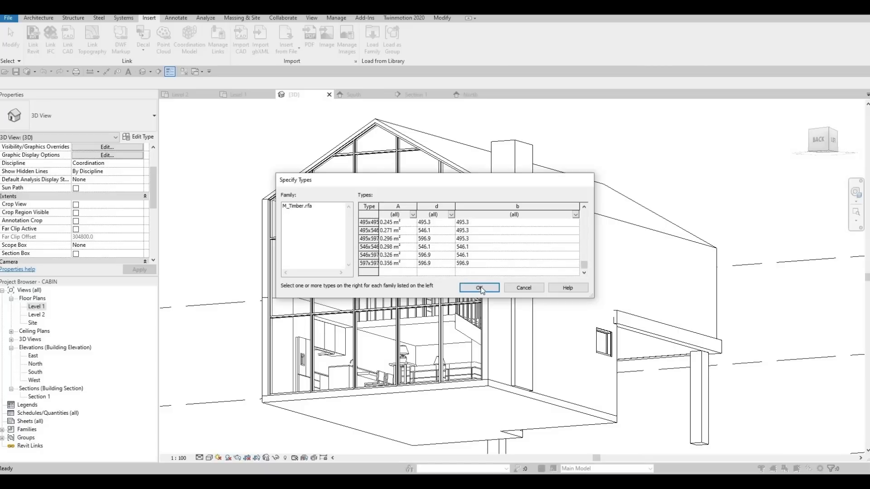
click(479, 288)
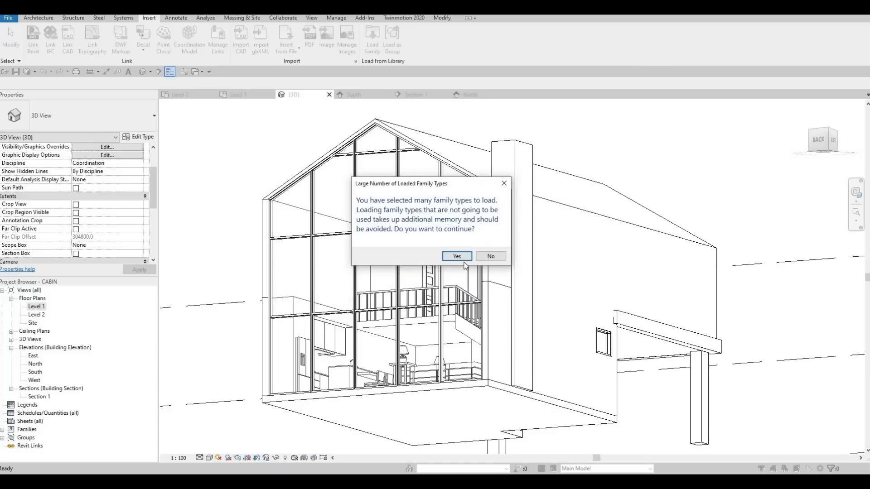
key(Return)
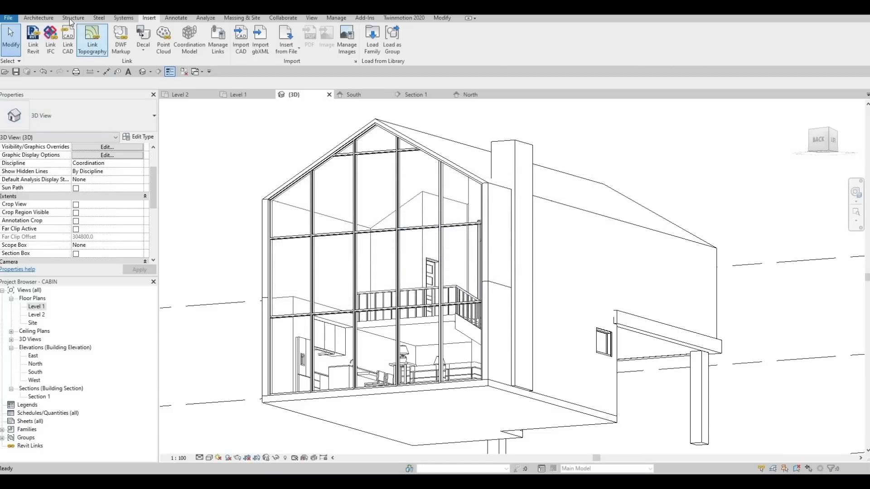
click(71, 19)
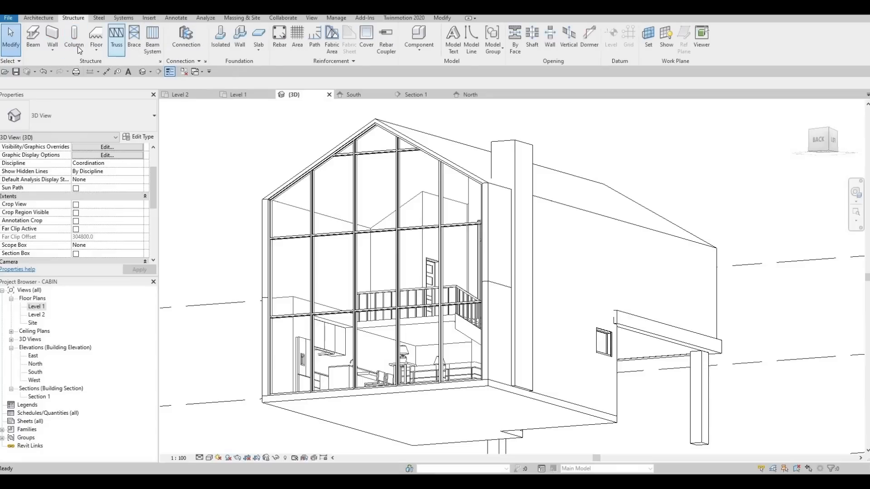
click(52, 35)
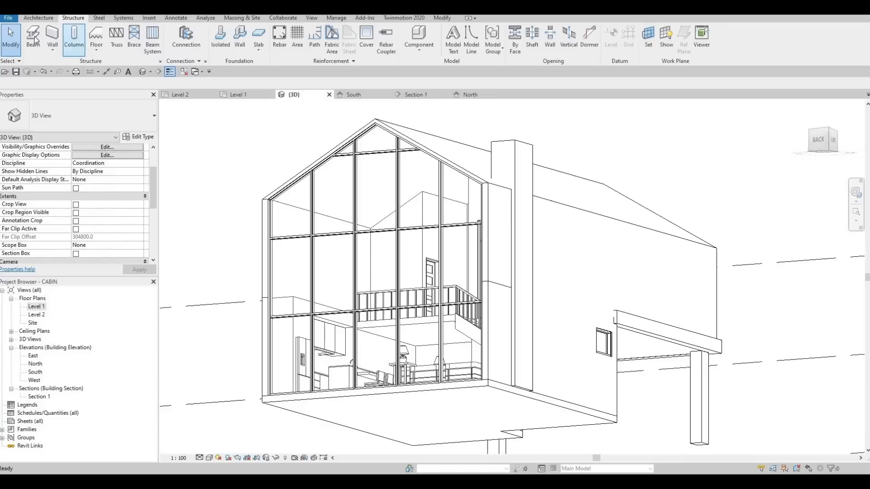
click(34, 36)
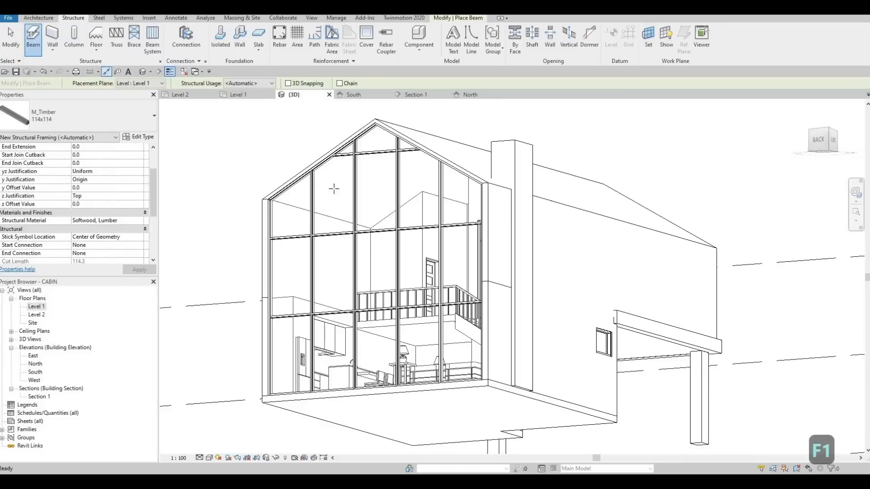
scroll(351, 168, up, 1)
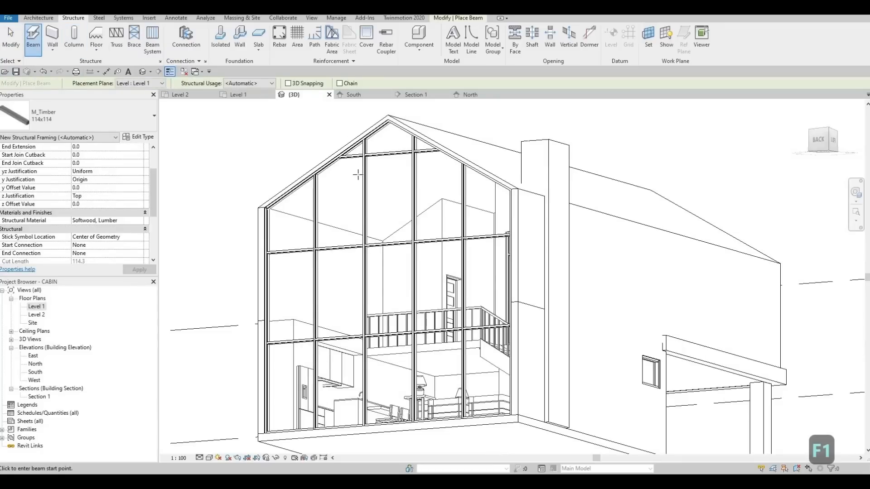
shift+middle_drag(416, 211, 356, 210)
scroll(356, 210, up, 2)
click(356, 209)
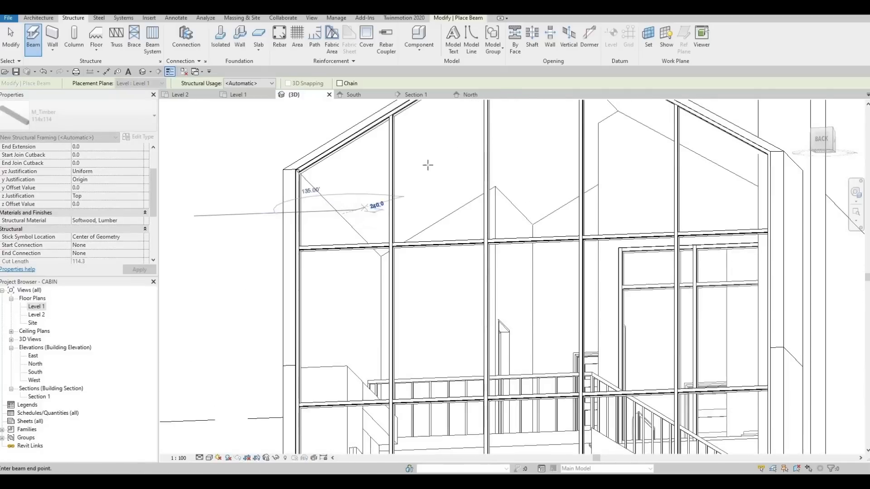
key(Escape)
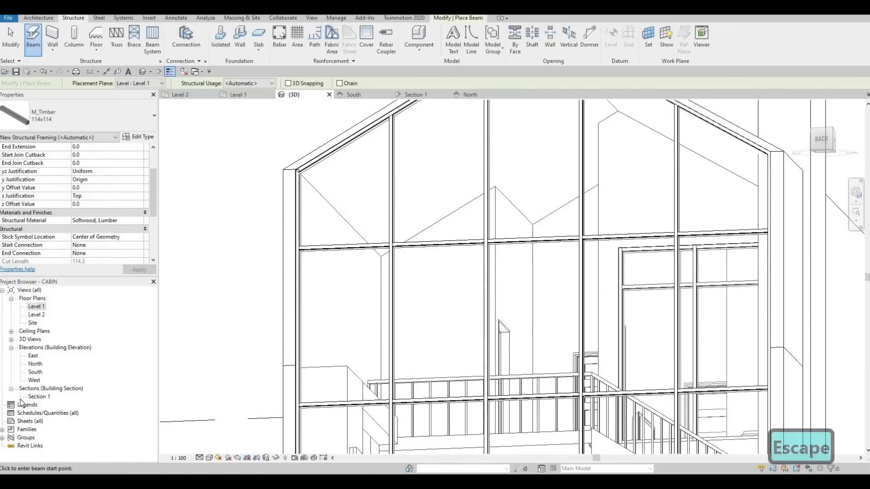
In the North elevation, start a beam and pick the end face of the gable roof as its work plane
double_click(35, 364)
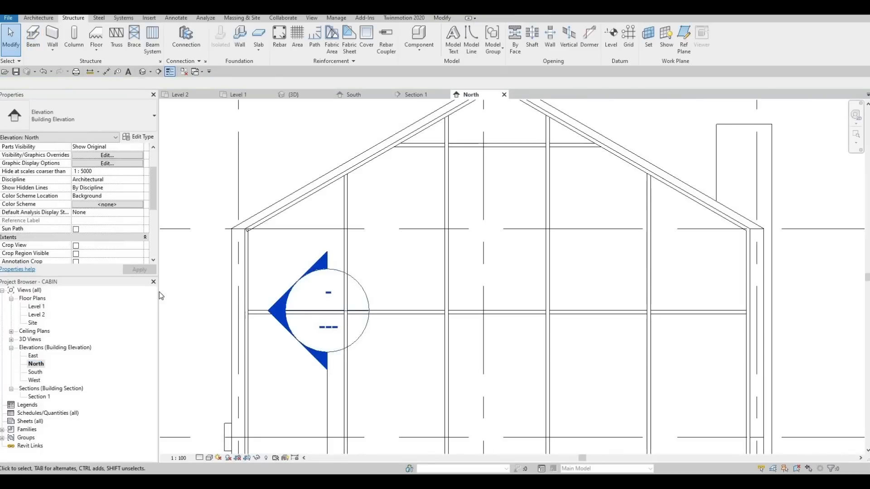
click(34, 39)
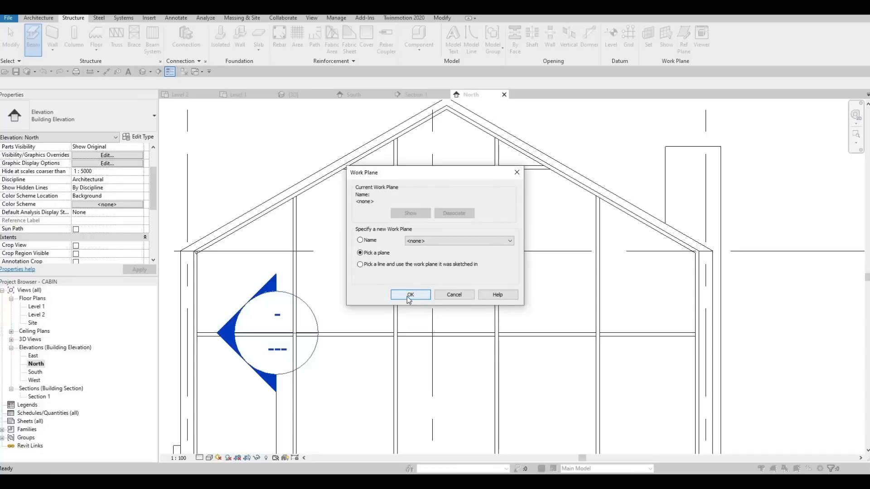
key(Return)
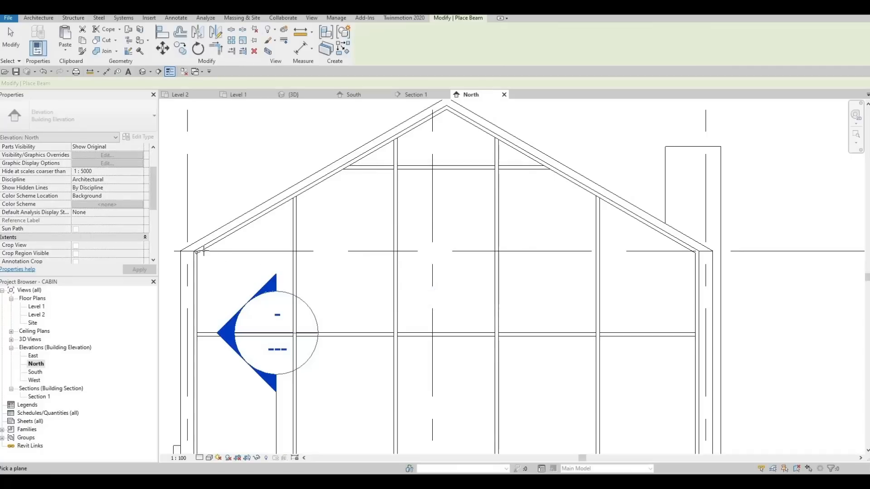
key(Tab)
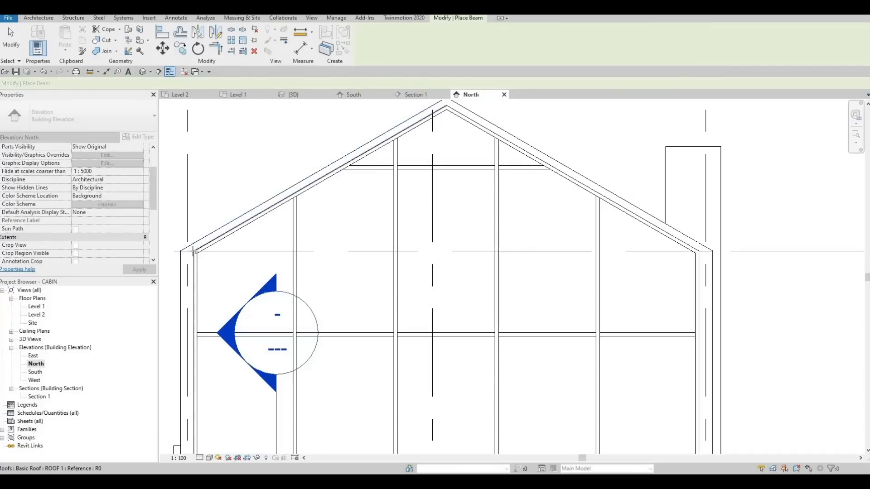
key(Tab)
key(Tab)
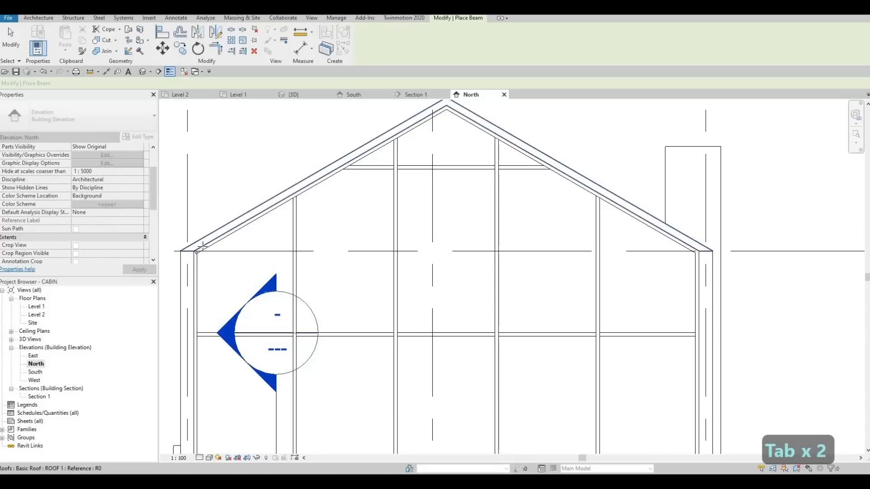
click(286, 199)
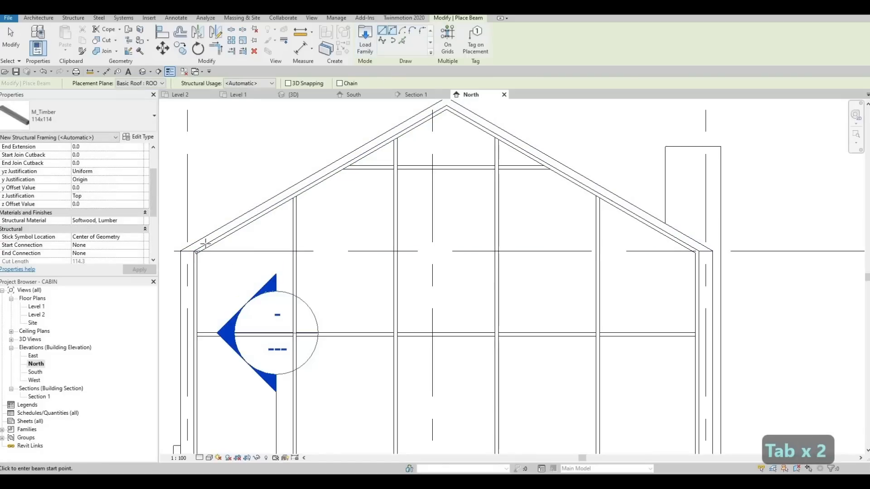
Place a 114x114 M_Timber beam along the underside of the left roof slope, from the eave corner to the ridge
scroll(188, 237, up, 3)
click(179, 247)
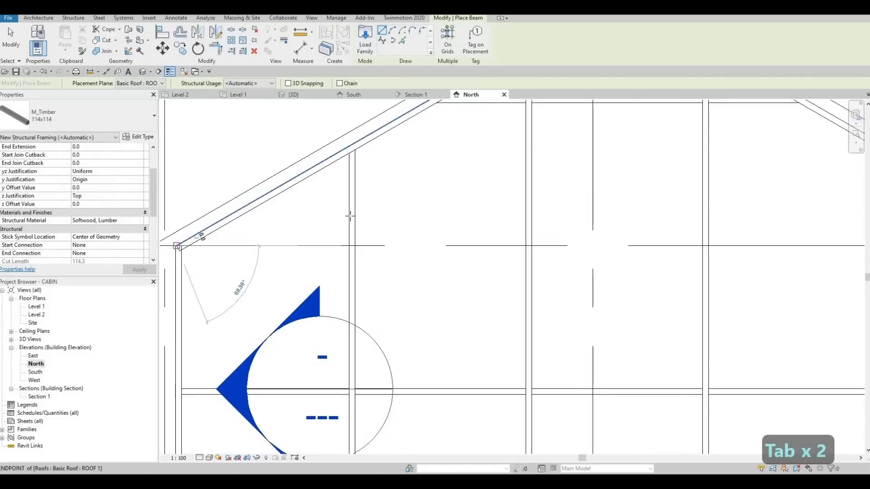
scroll(547, 122, down, 3)
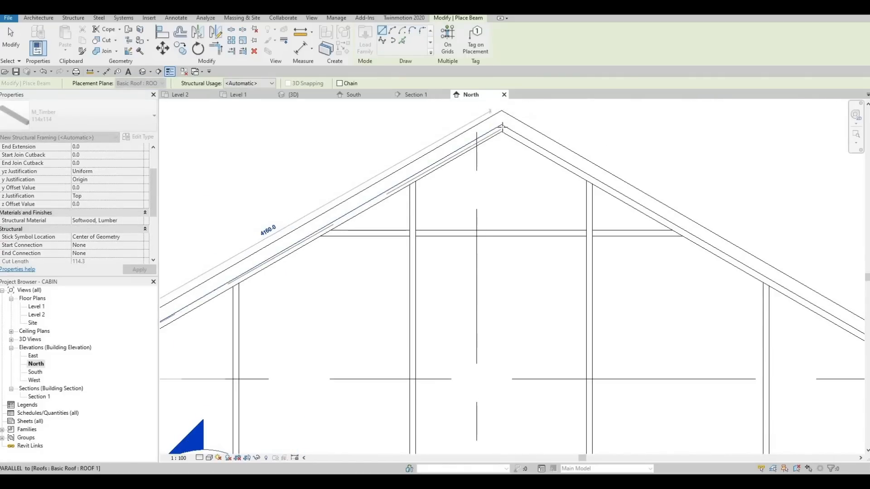
click(535, 161)
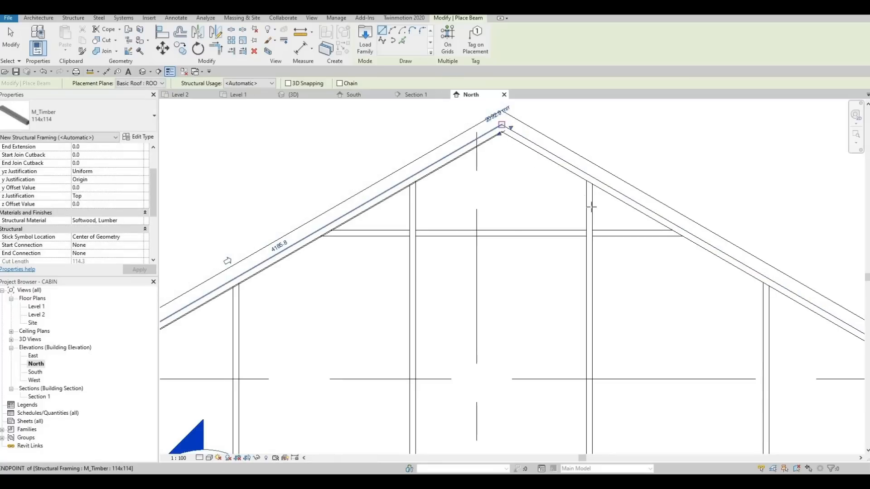
Place a 114x114 M_Timber beam along the underside of the right roof slope, from ridge to eave corner, and finish in the 3D view
click(502, 125)
scroll(588, 220, up, 4)
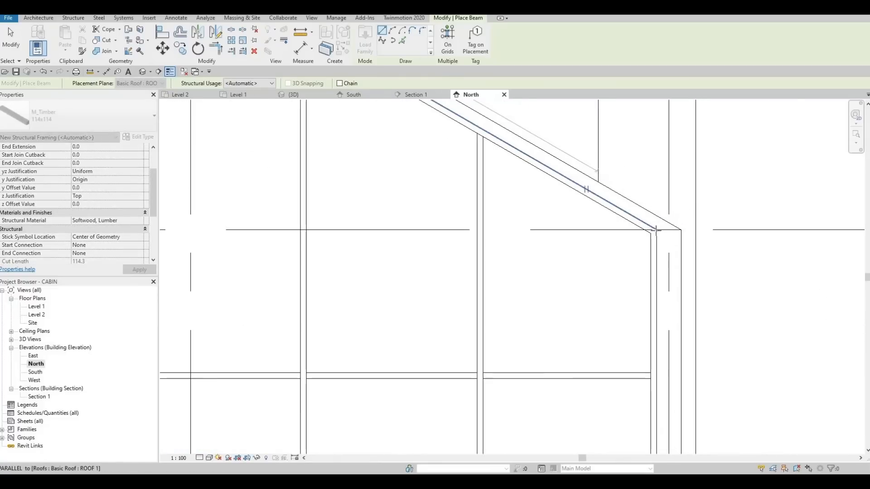
click(650, 234)
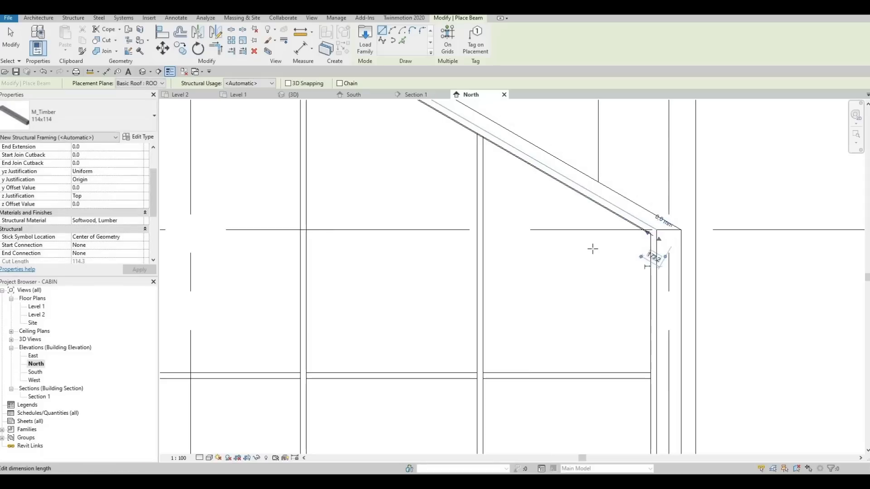
scroll(589, 249, down, 2)
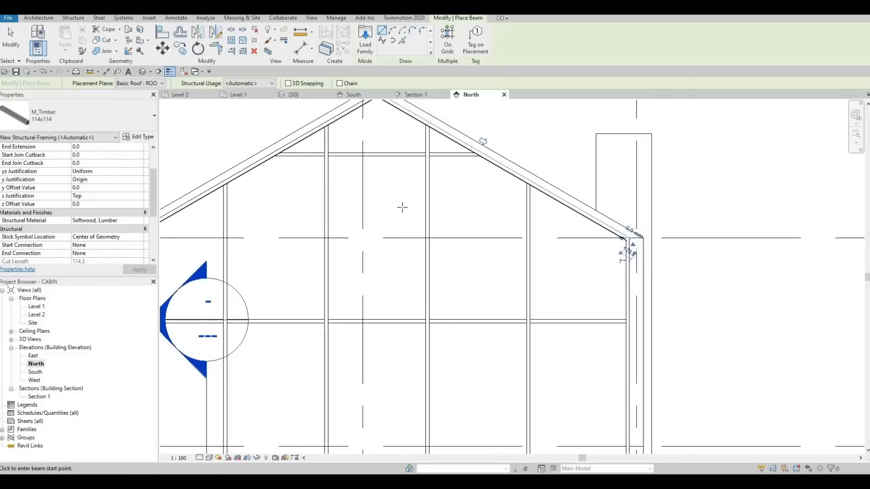
middle_drag(402, 207, 479, 210)
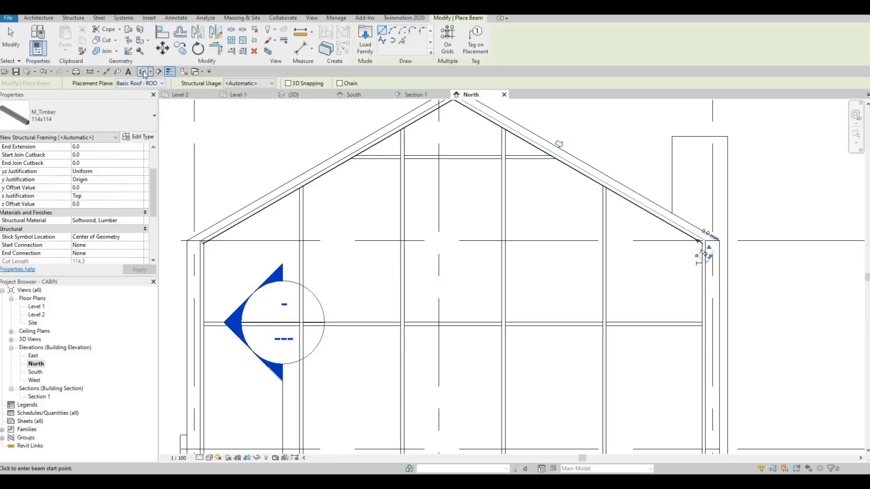
click(143, 72)
shift+middle_drag(743, 136, 236, 175)
middle_drag(236, 174, 450, 192)
scroll(441, 194, up, 1)
key(Escape)
key(Escape)
Select both sloped gable beams in the 3D view and locate them in the Level 2 plan
click(393, 250)
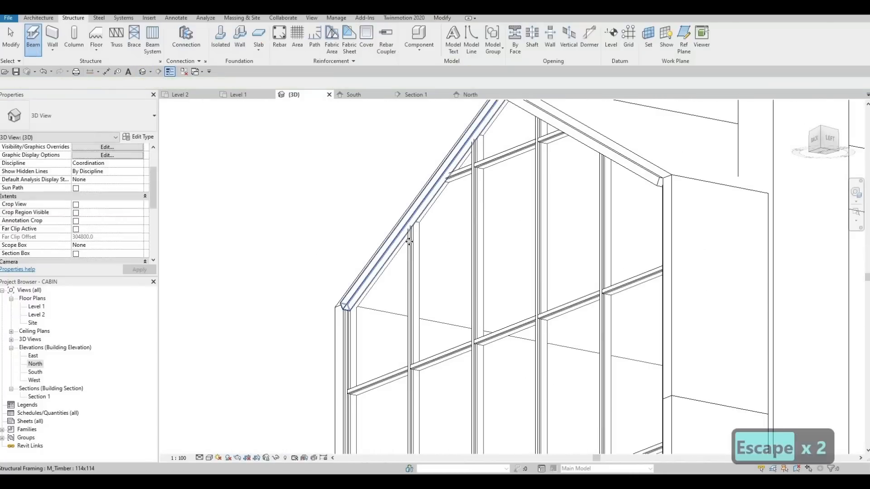
ctrl+click(602, 156)
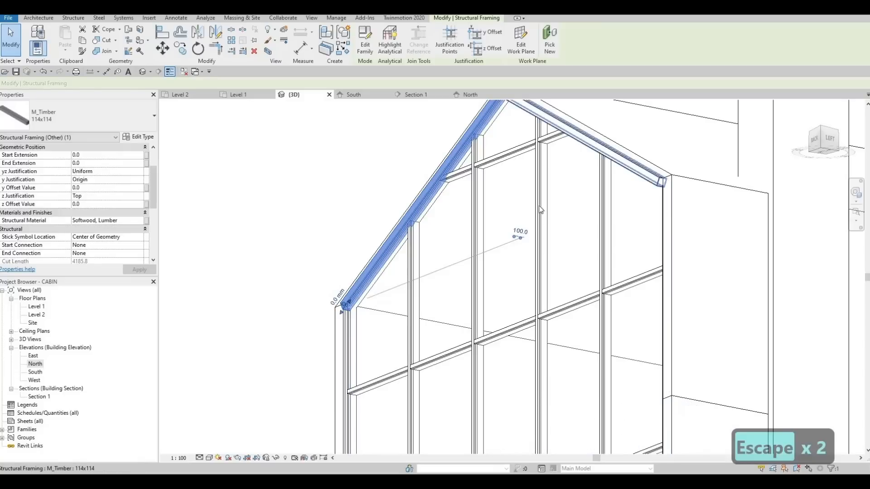
shift+middle_drag(592, 226, 530, 267)
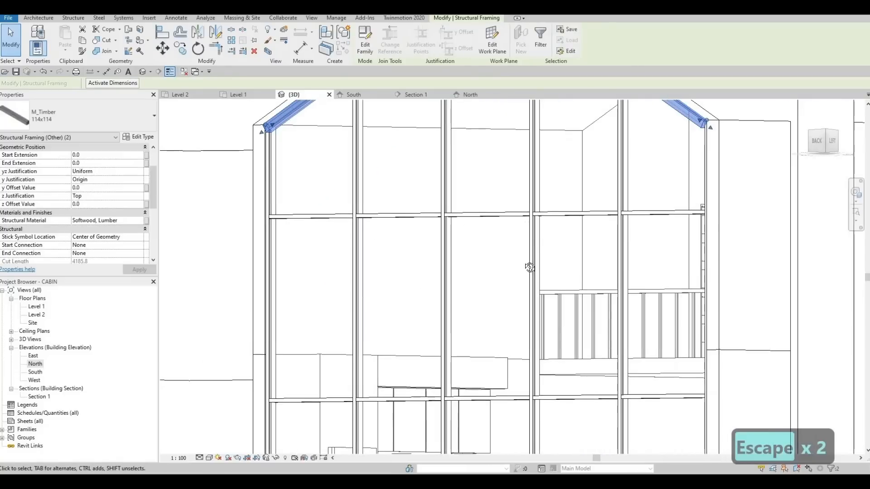
shift+middle_drag(532, 215, 454, 216)
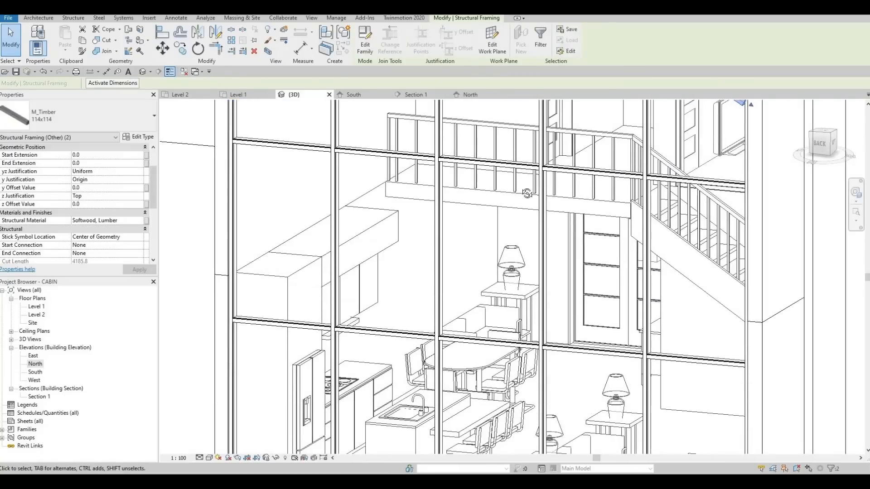
shift+middle_drag(527, 193, 385, 173)
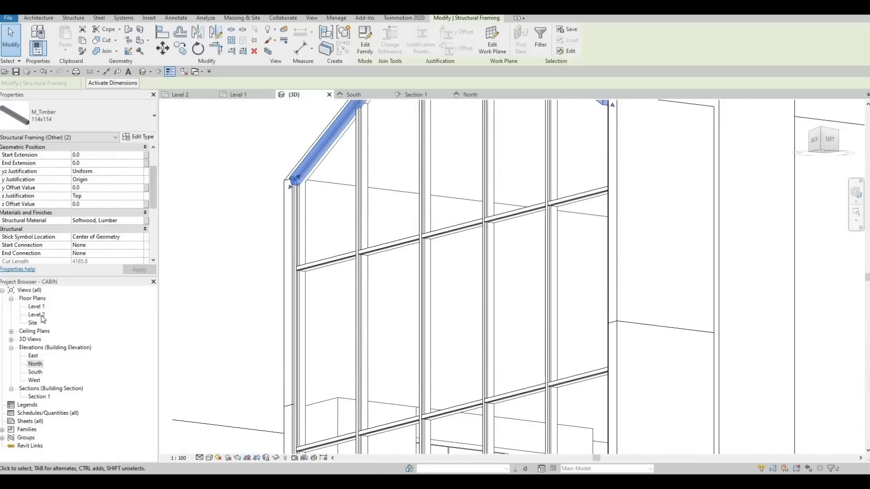
scroll(388, 243, down, 5)
middle_drag(402, 249, 429, 421)
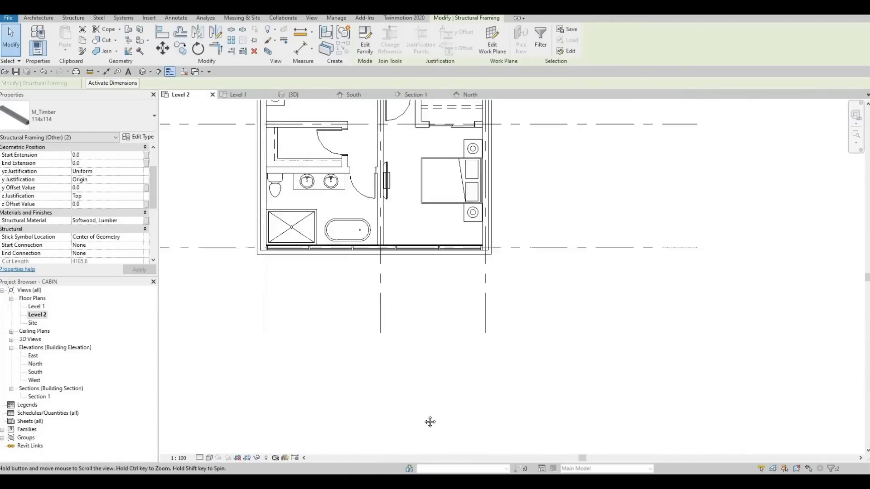
middle_drag(417, 296, 416, 387)
scroll(373, 185, up, 2)
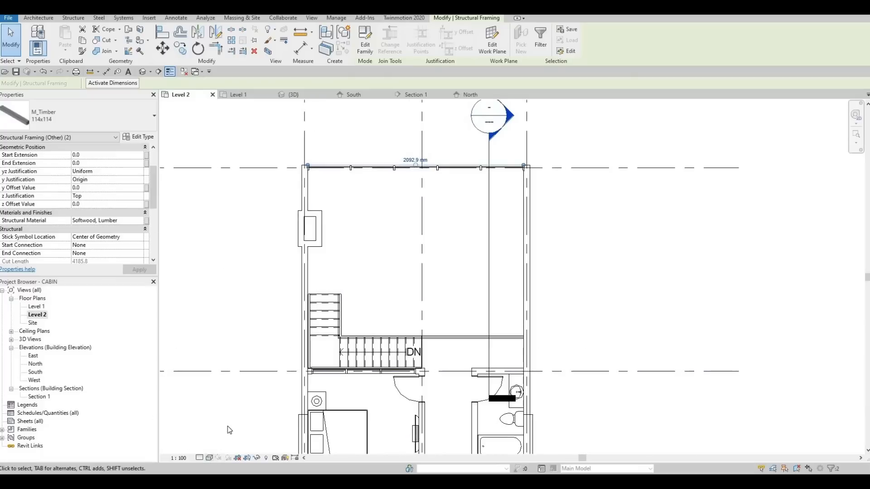
click(210, 458)
click(247, 389)
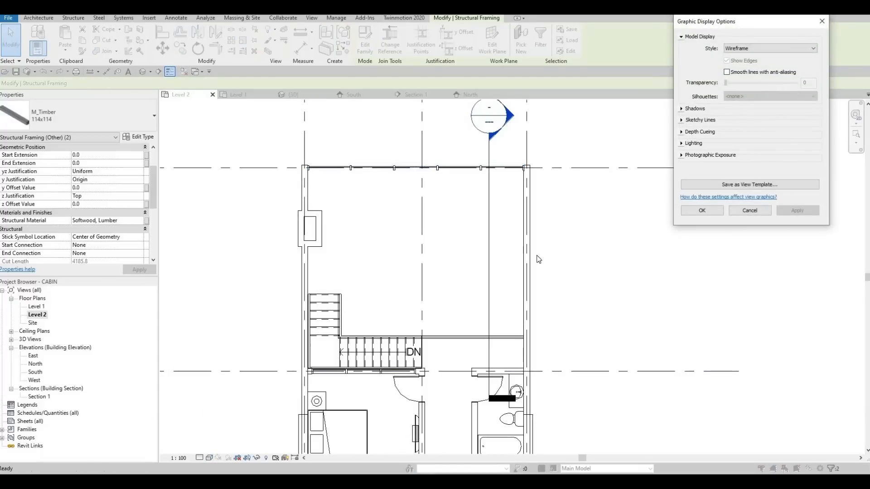
key(Escape)
key(Escape)
key(Escape)
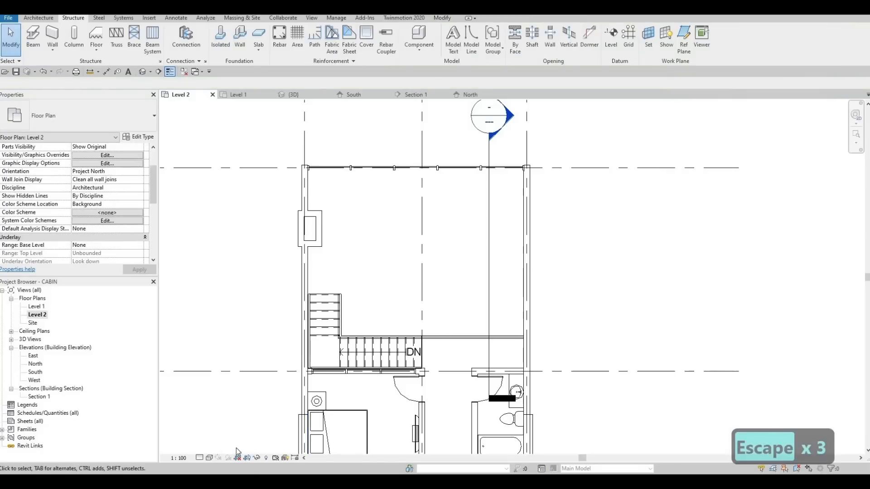
click(210, 458)
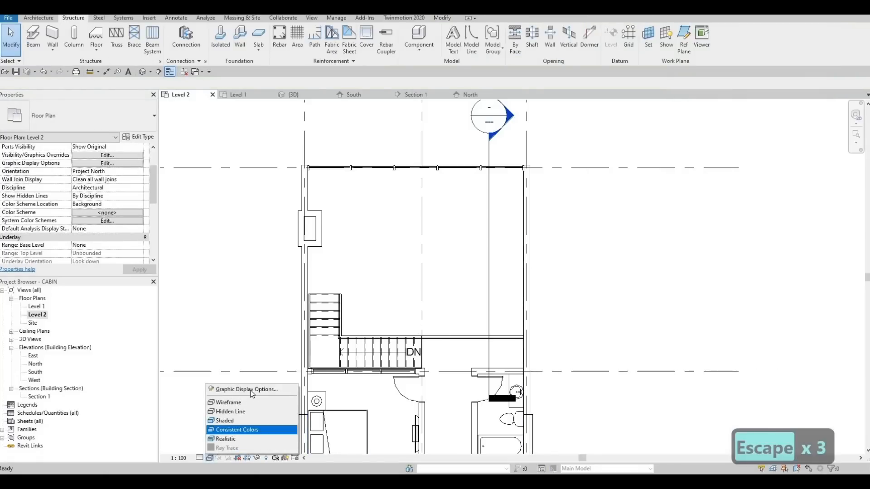
click(247, 389)
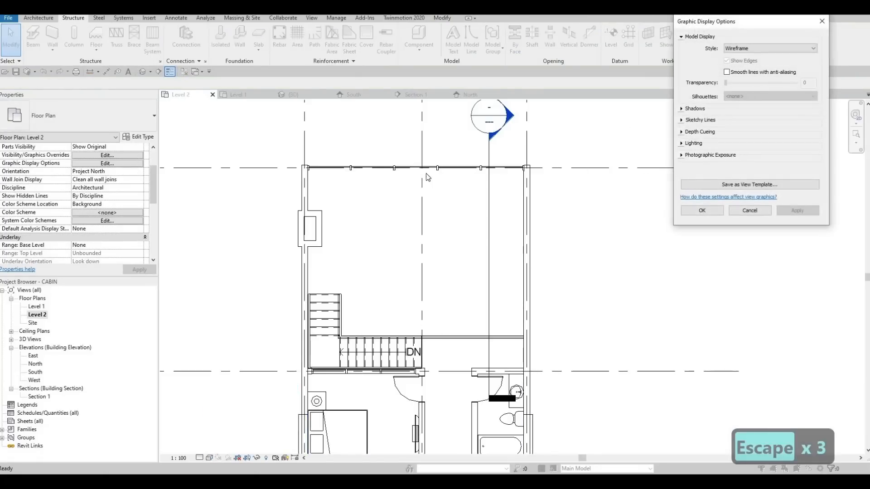
key(Escape)
key(Escape)
scroll(306, 167, up, 4)
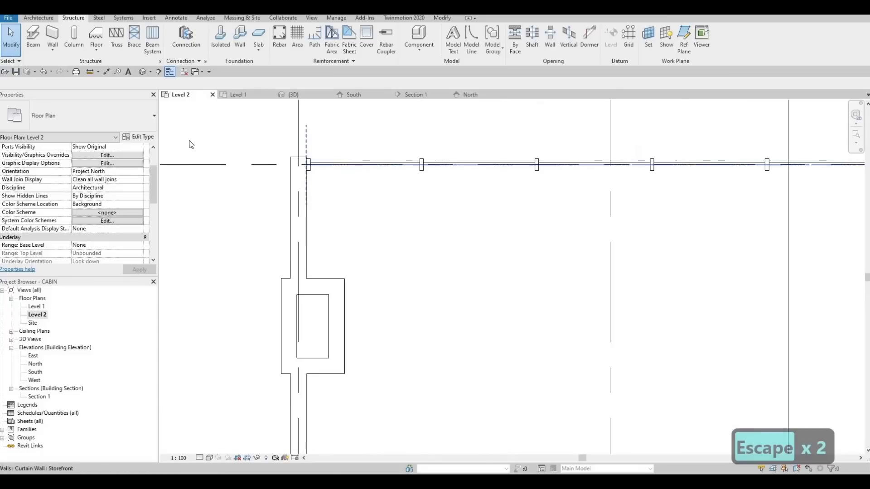
Select both sloped gable beams in 3D and nudge them inward from the north glazed wall in the Level 1 plan, to just past the armchairs
click(293, 94)
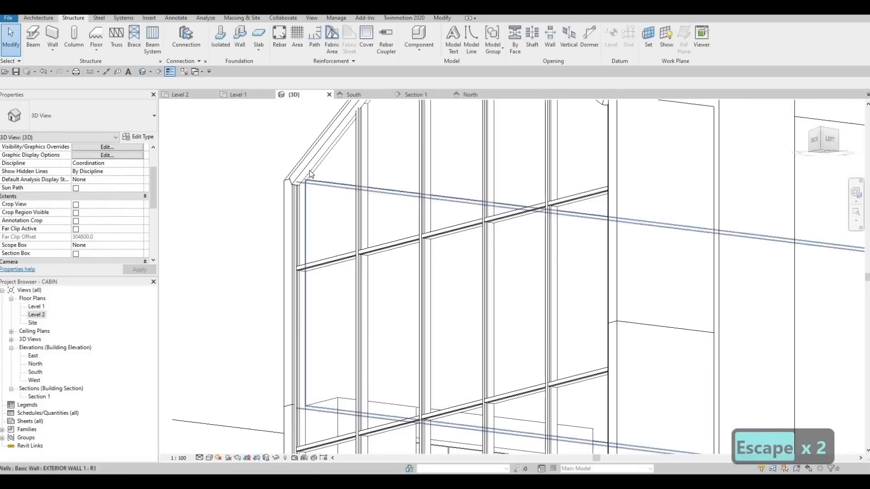
click(309, 170)
scroll(482, 174, down, 2)
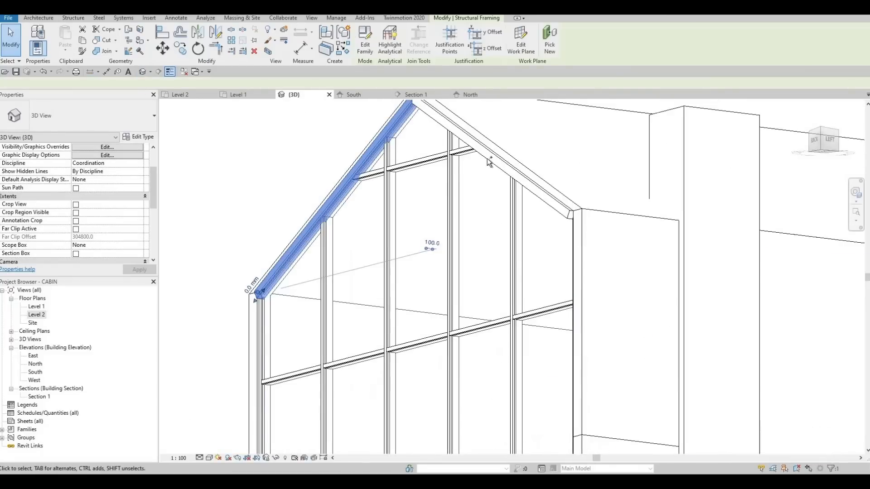
ctrl+click(487, 156)
double_click(37, 307)
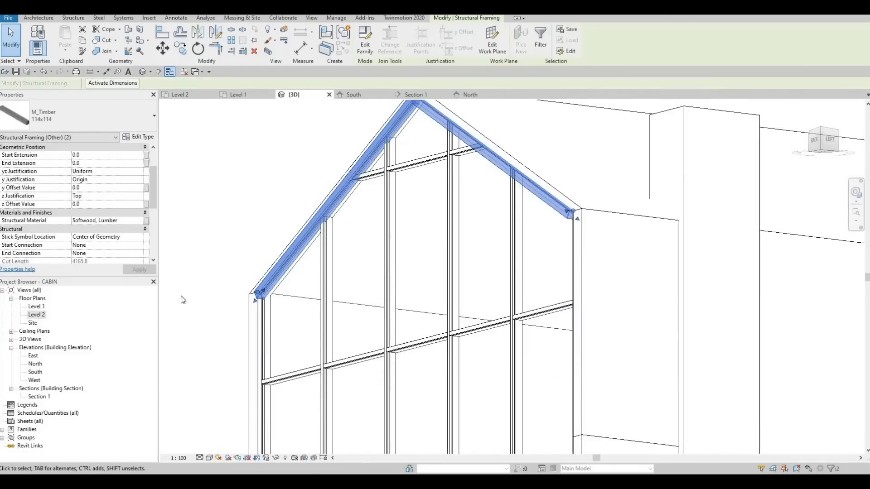
middle_drag(383, 105, 360, 344)
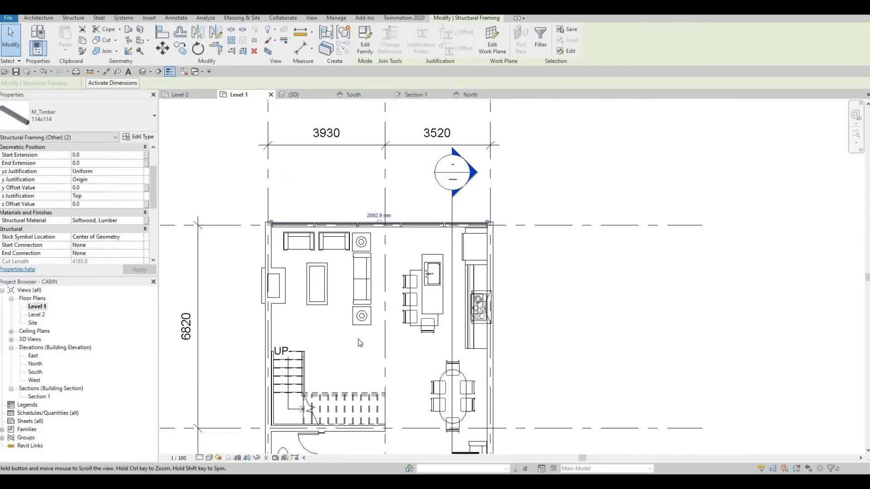
scroll(383, 289, up, 1)
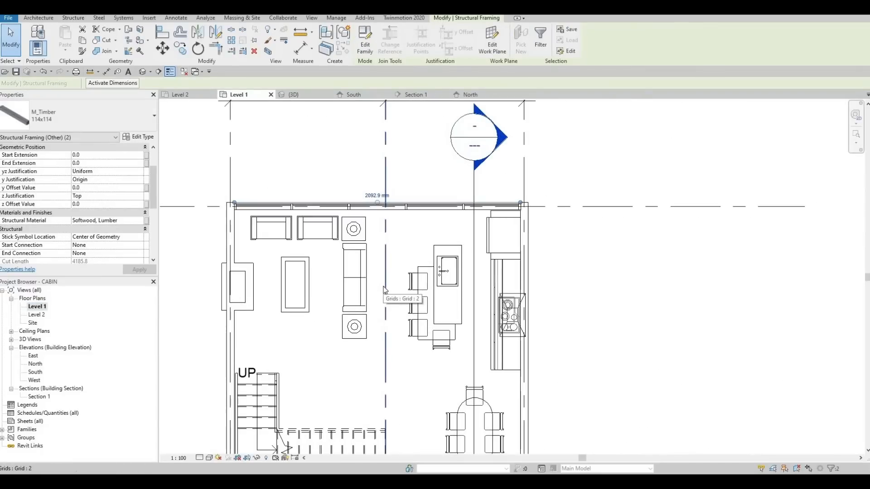
key(Down)
key(Down)
key(Down)
key(Down)
key(Down)
key(Down)
key(Down)
key(Down)
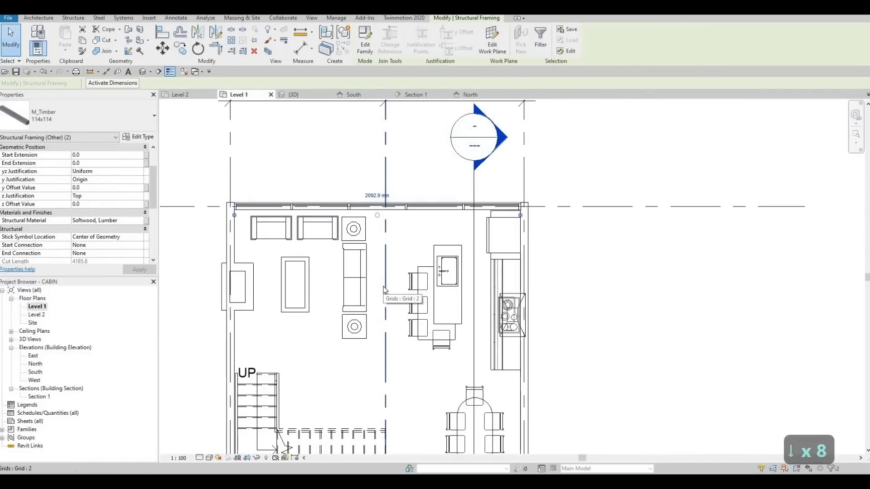
key(Down)
key(Down)
key(Down)
key(Down)
key(Down)
key(Down)
key(Down)
key(Down)
key(Down)
key(Down)
key(Down)
key(Down)
key(Down)
key(Down)
key(Down)
key(Down)
key(Down)
key(Down)
key(Down)
key(Down)
key(Down)
key(Down)
key(Down)
key(Down)
key(Down)
key(Down)
key(Down)
key(Down)
key(Down)
key(Down)
key(Down)
key(Down)
key(Down)
key(Down)
key(Down)
key(Down)
key(Down)
key(Down)
key(Down)
key(Down)
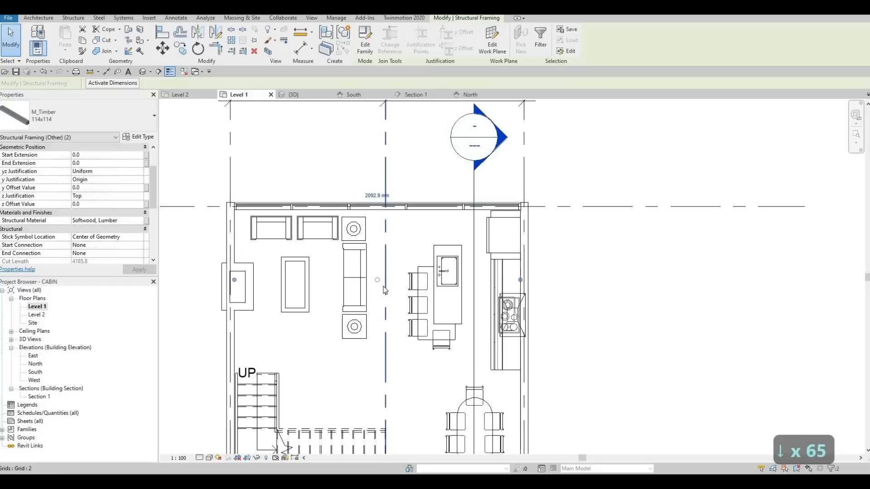
key(Up)
key(Up)
key(Up)
key(Up)
key(Up)
key(Up)
key(Up)
key(Up)
key(Up)
key(Up)
key(Up)
key(Up)
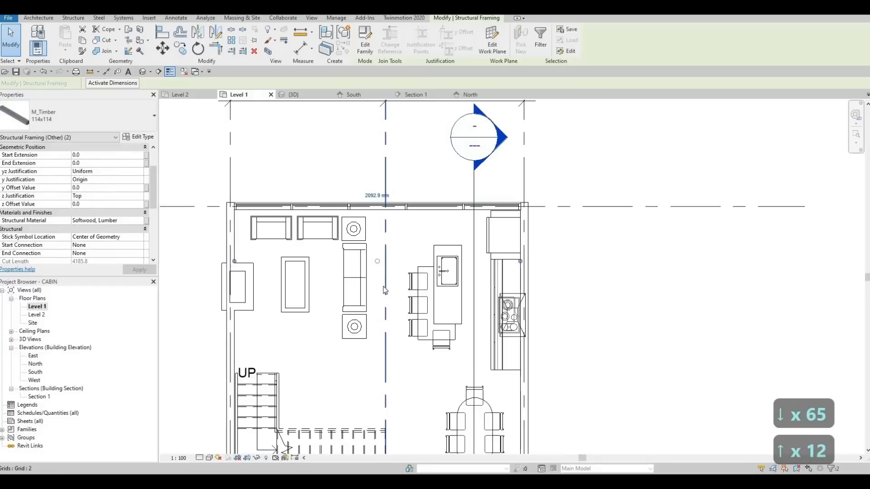
key(Up)
key(Up)
key(Up)
key(Up)
key(Up)
key(Up)
key(Up)
key(Up)
key(Up)
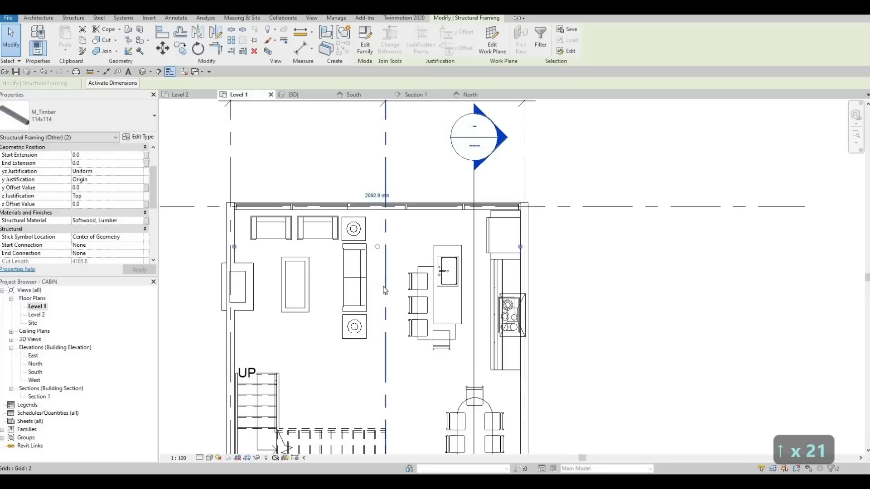
key(Up)
key(Up)
Copy the beam pair several times southward along the roof in the Level 1 plan, using the Multiple option
click(180, 50)
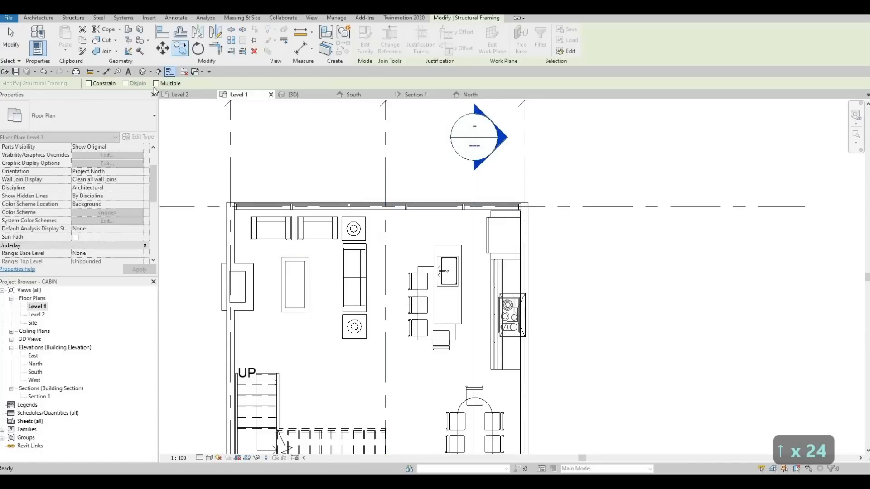
click(216, 243)
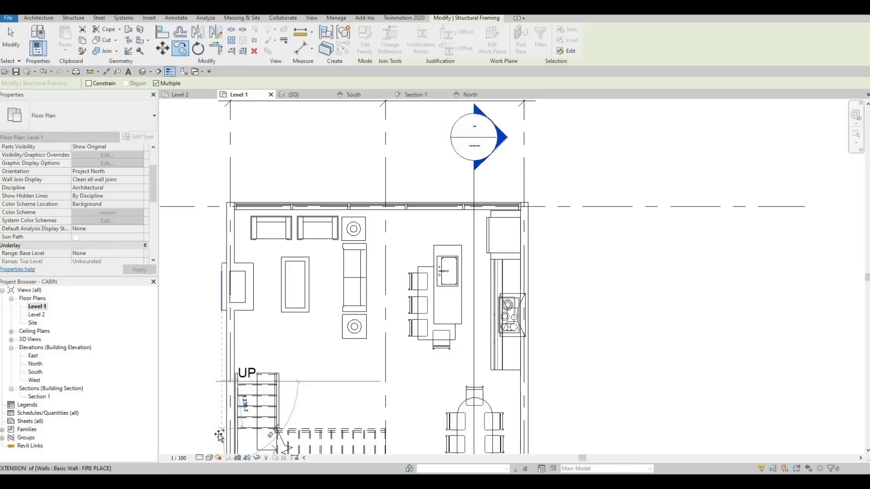
middle_drag(234, 449, 297, 288)
scroll(297, 289, down, 1)
key(Escape)
key(Escape)
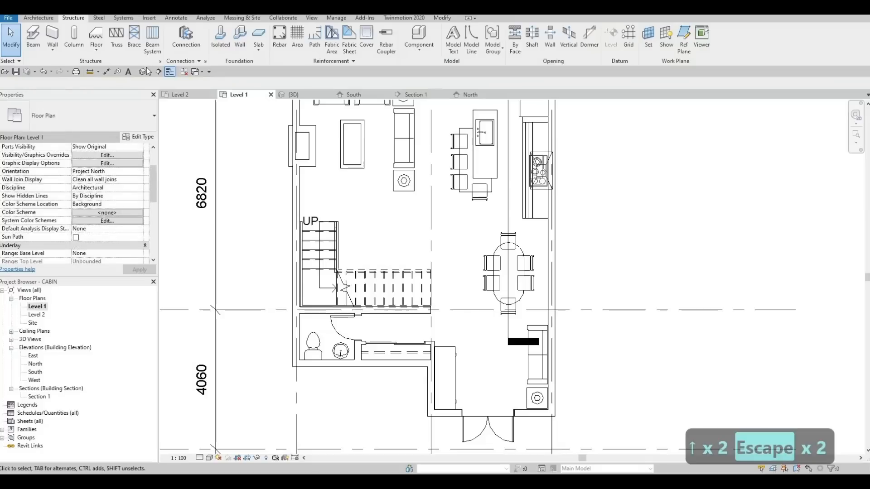
Select the east-west sloped timber beam nearest the glazed gable wall in the 3D view and review its instance properties
click(294, 94)
shift+middle_drag(370, 215, 665, 232)
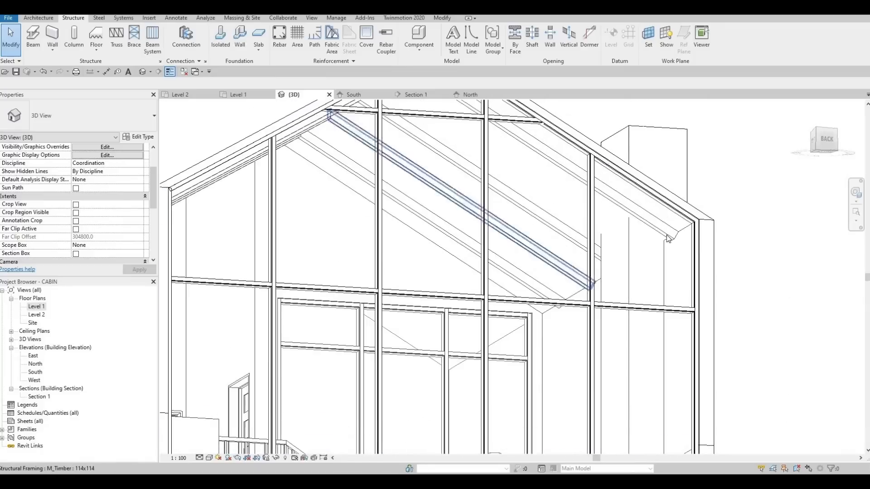
scroll(667, 209, up, 4)
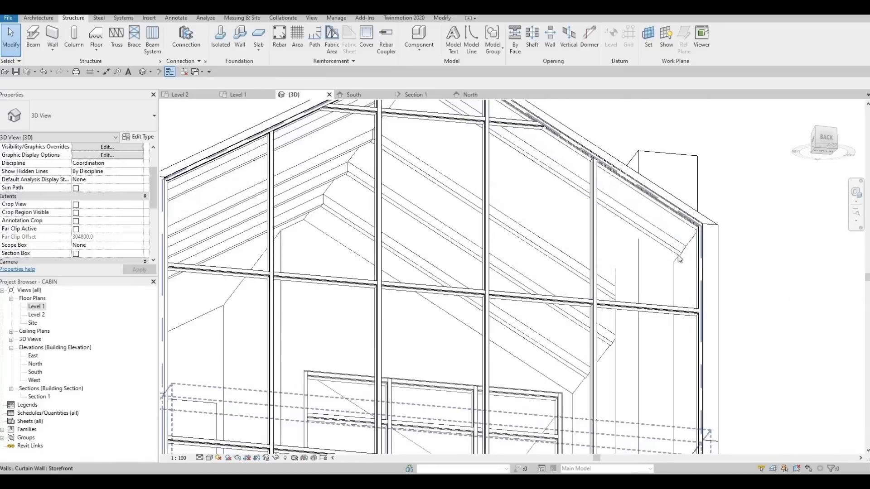
click(676, 261)
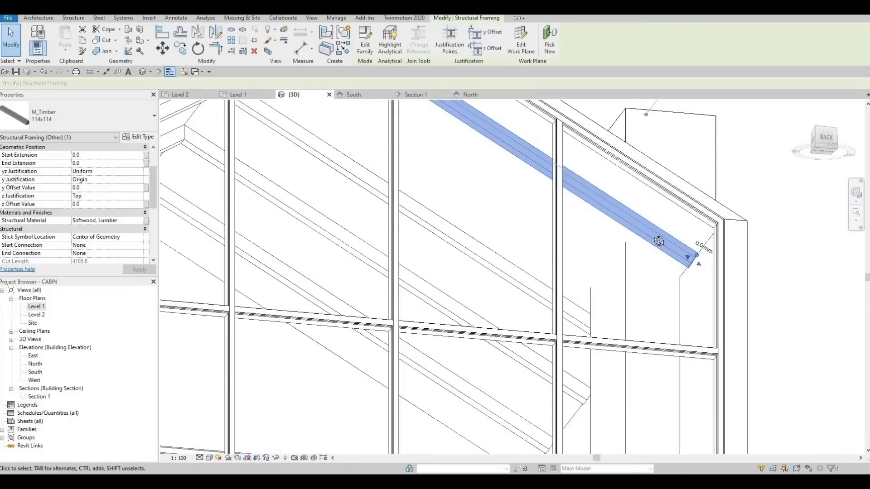
shift+middle_drag(657, 240, 539, 229)
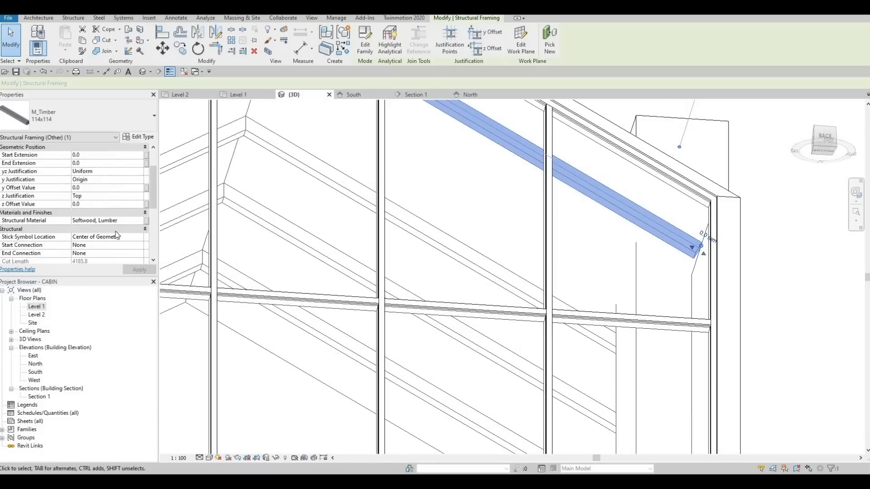
scroll(113, 236, down, 5)
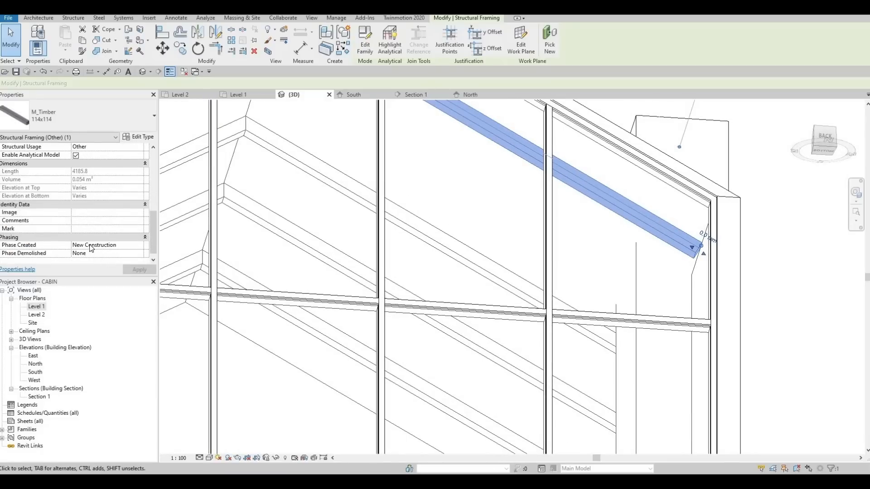
scroll(102, 243, up, 2)
scroll(67, 240, up, 4)
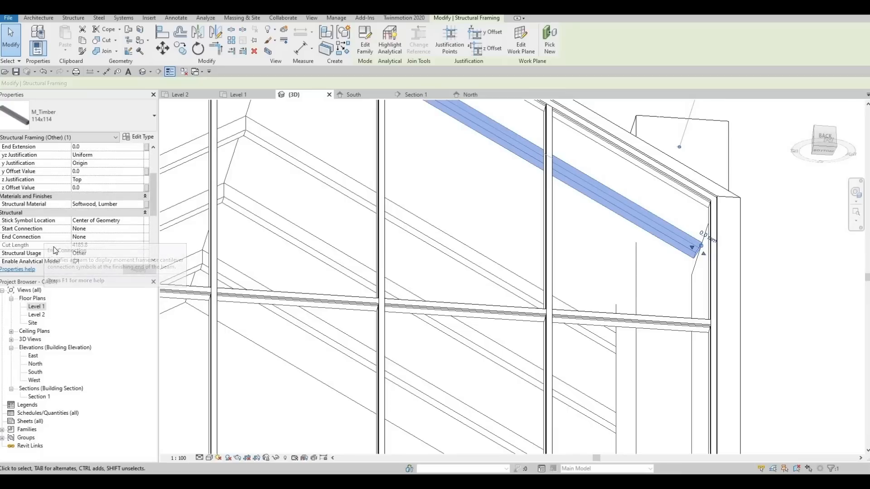
Change the selected beam's End Connection, trying Cantilever Moment and settling on Moment Frame
click(139, 238)
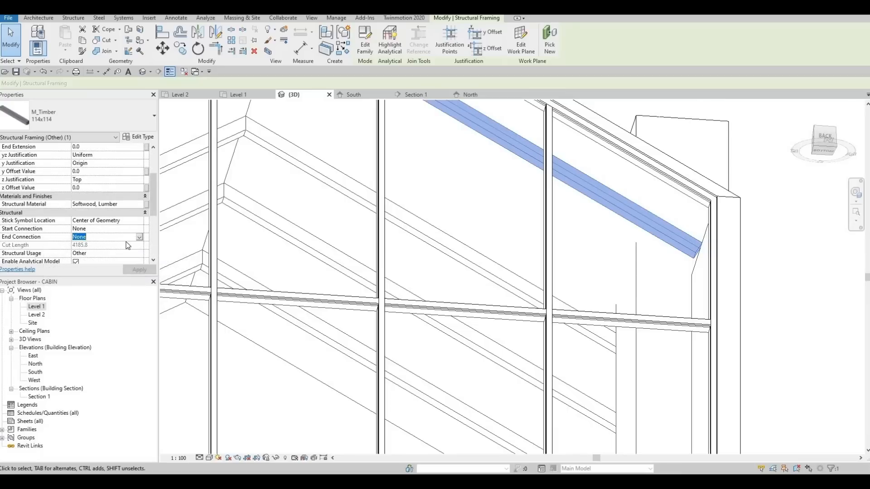
click(139, 237)
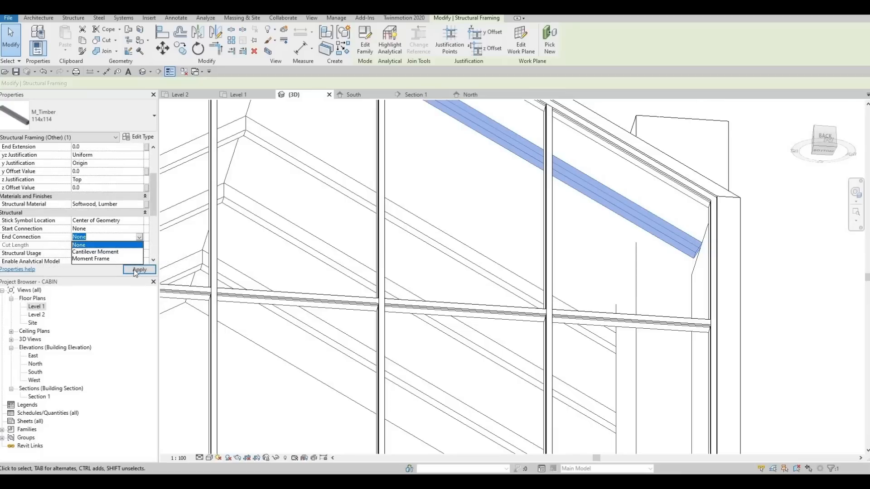
key(Down)
click(136, 270)
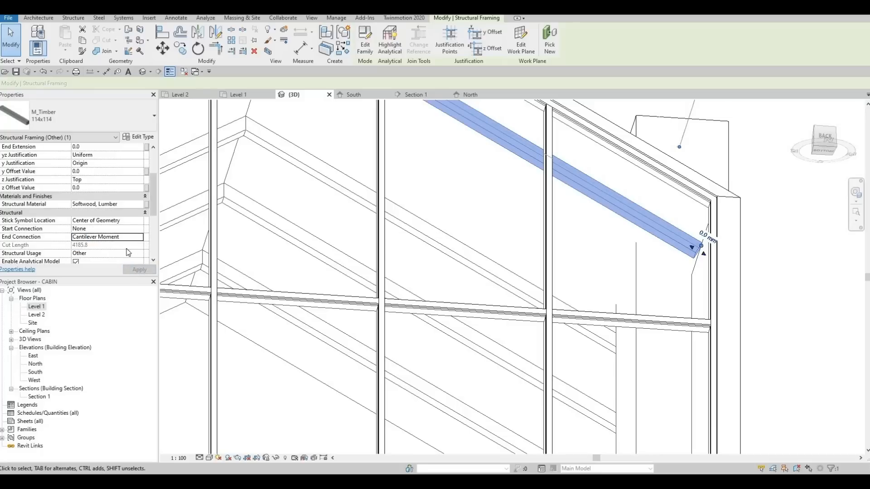
click(139, 237)
click(135, 269)
key(Escape)
key(Escape)
key(Escape)
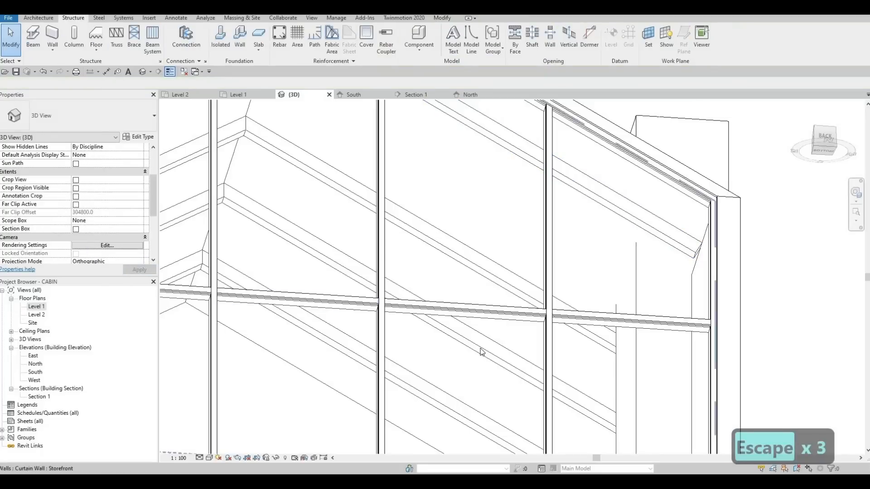
Try extending the beam's lower eave end by about 79 mm in the 3D view, and undo the extension
shift+middle_drag(481, 352, 457, 344)
scroll(650, 301, up, 2)
click(648, 298)
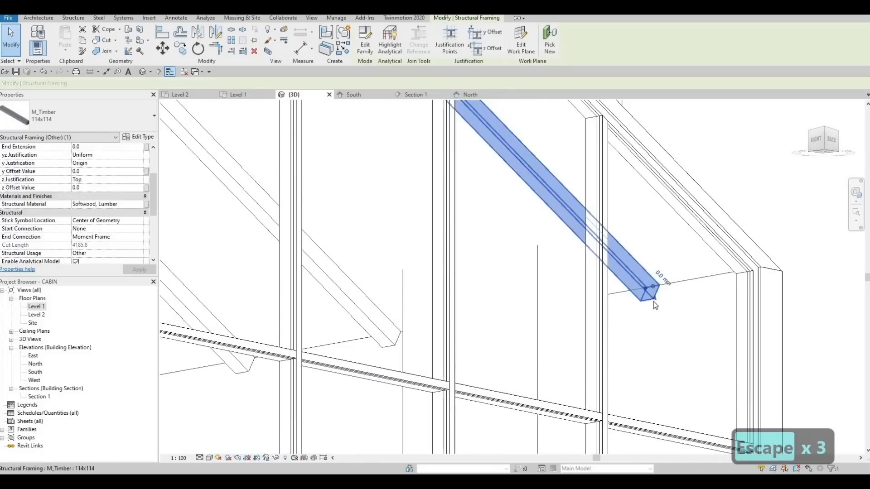
drag(654, 303, 661, 322)
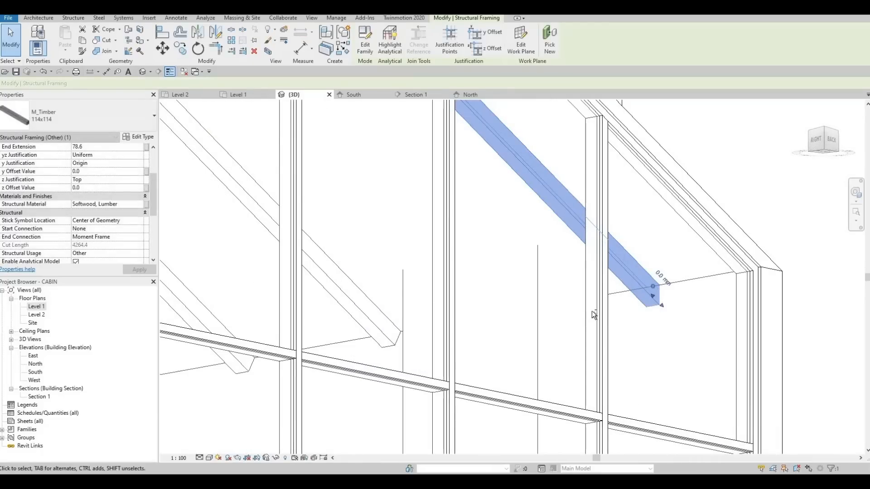
shift+middle_drag(592, 310, 664, 314)
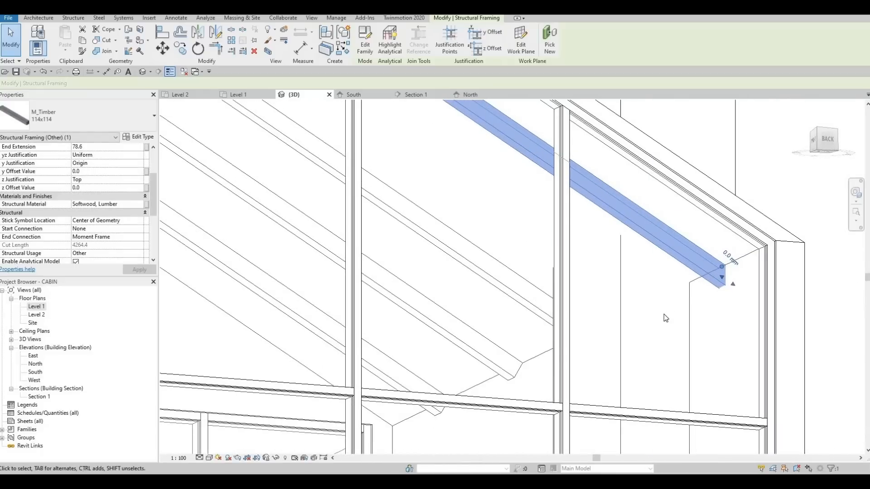
key(ctrl+z)
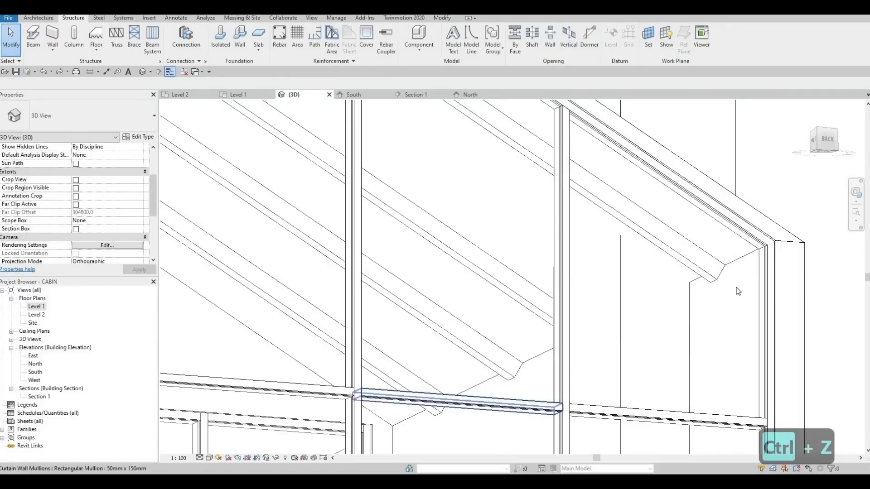
Create a new floor plan view for Level 3
scroll(574, 254, down, 4)
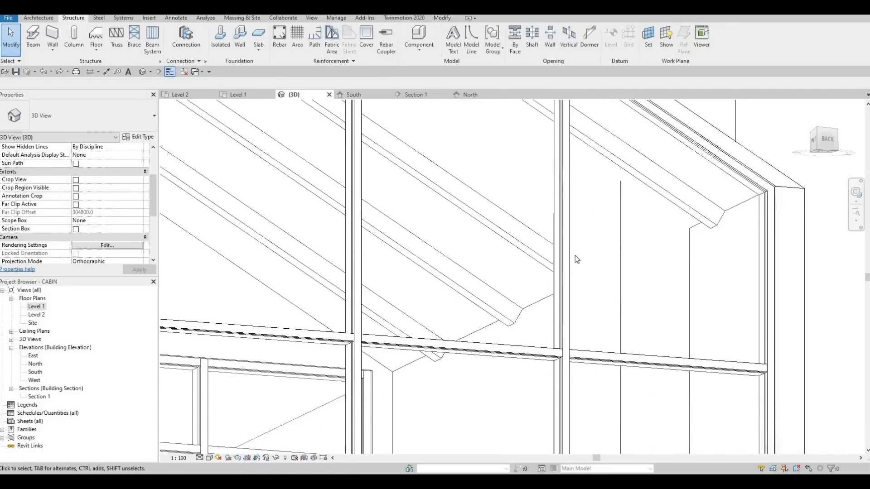
shift+middle_drag(557, 270, 632, 258)
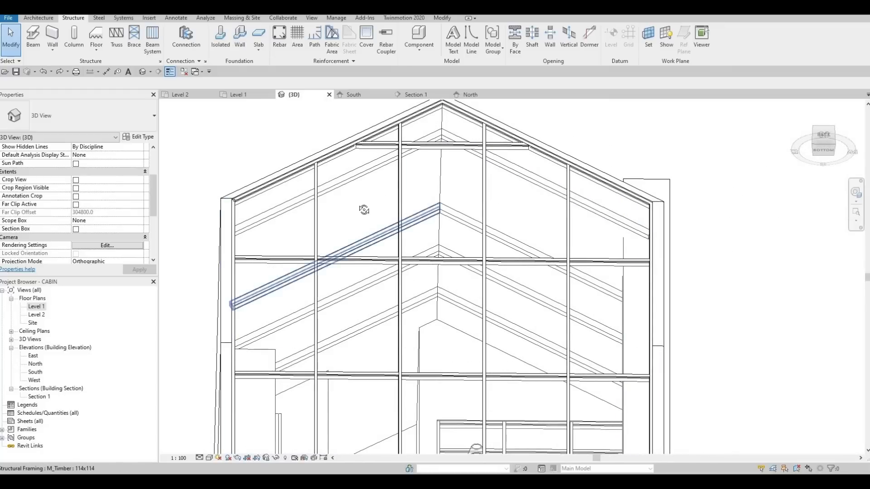
shift+middle_drag(340, 223, 458, 362)
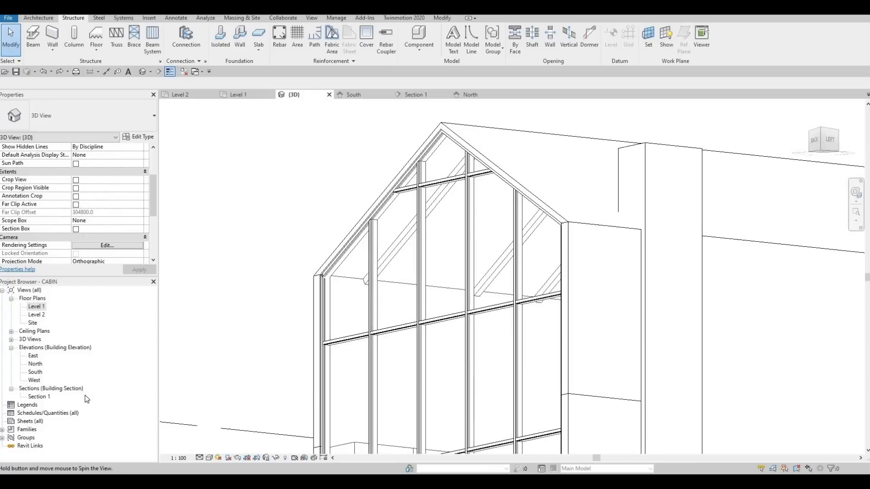
double_click(39, 314)
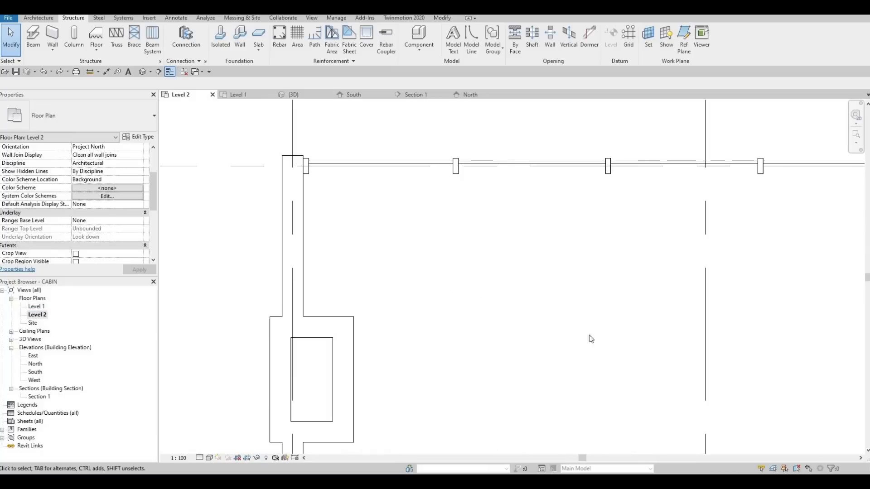
scroll(514, 290, down, 4)
scroll(309, 190, down, 2)
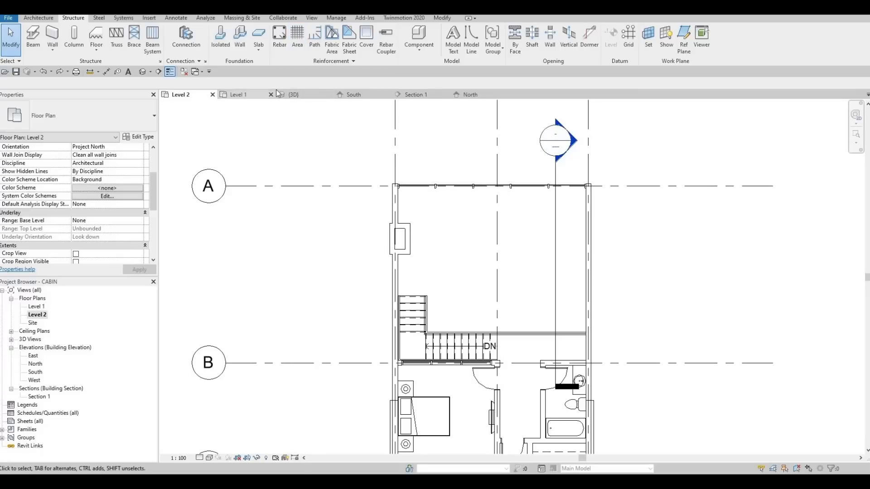
click(311, 18)
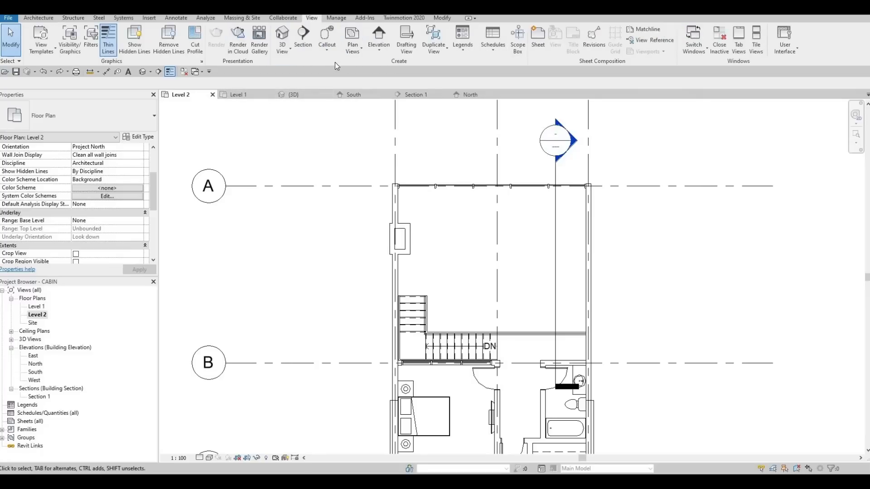
click(352, 45)
click(374, 66)
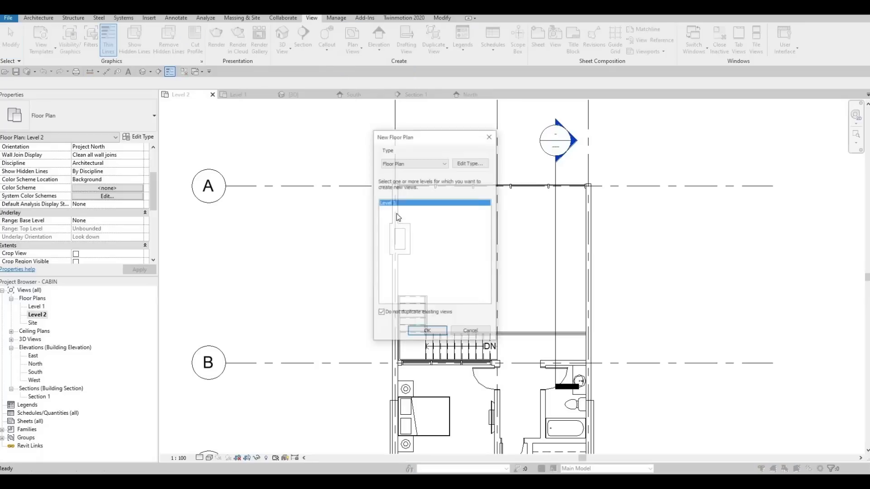
click(427, 332)
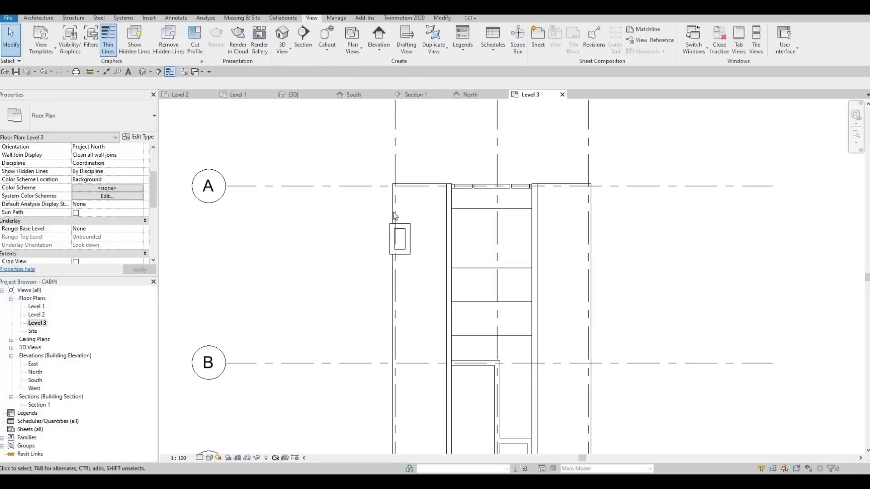
Set the Level 3 plan's model display transparency to 40, keeping the Hidden Line style
middle_drag(480, 233, 432, 210)
scroll(395, 216, down, 2)
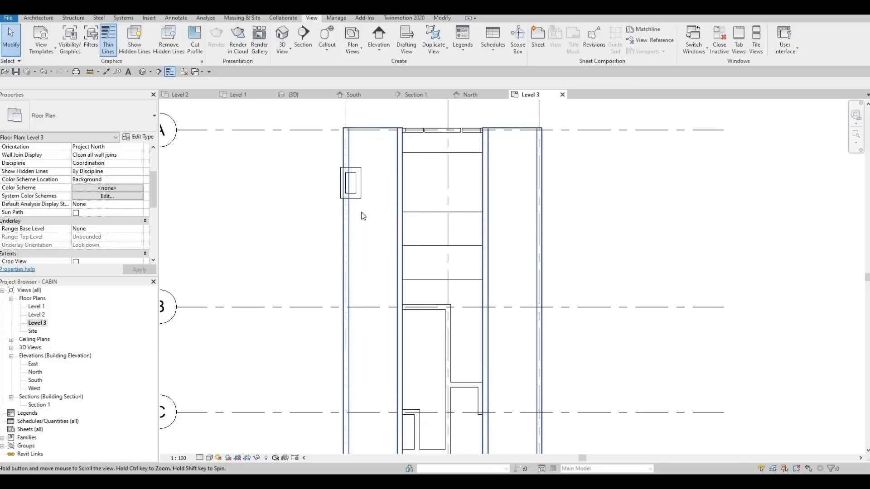
click(209, 458)
click(254, 389)
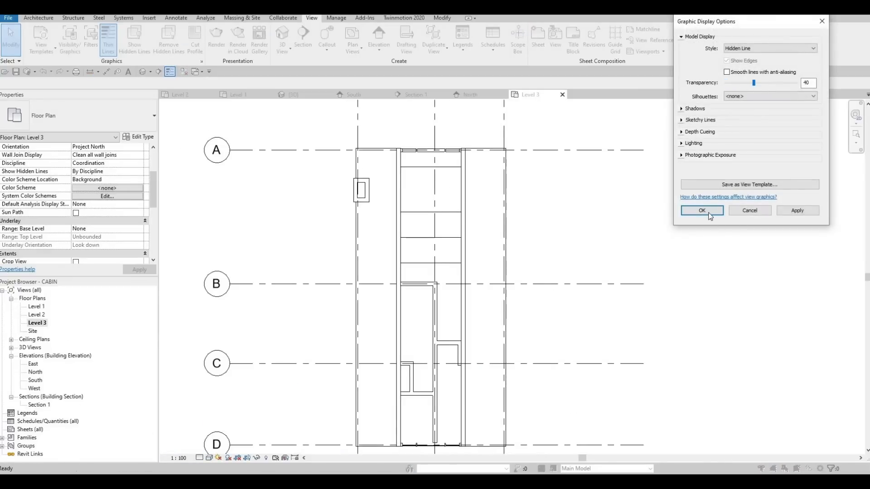
click(701, 210)
scroll(401, 178, up, 2)
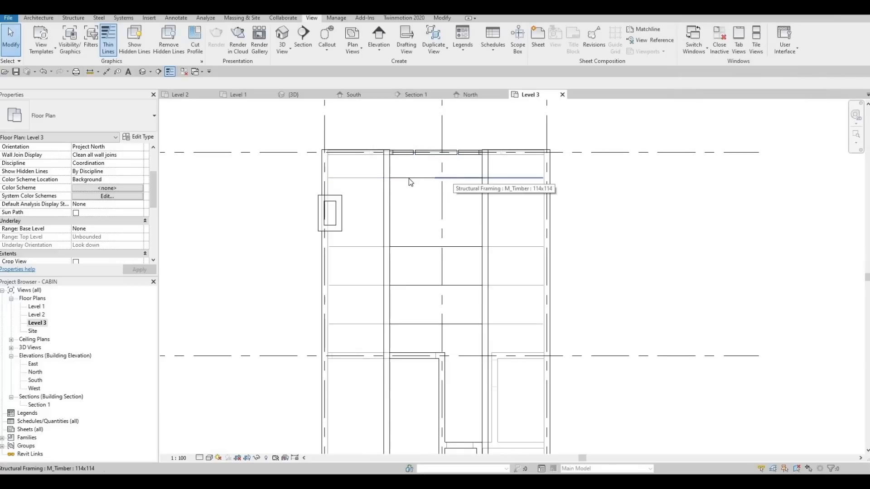
Copy the northernmost beam pair about 1200 mm southward in the Level 3 plan, in line with the chimney
click(457, 181)
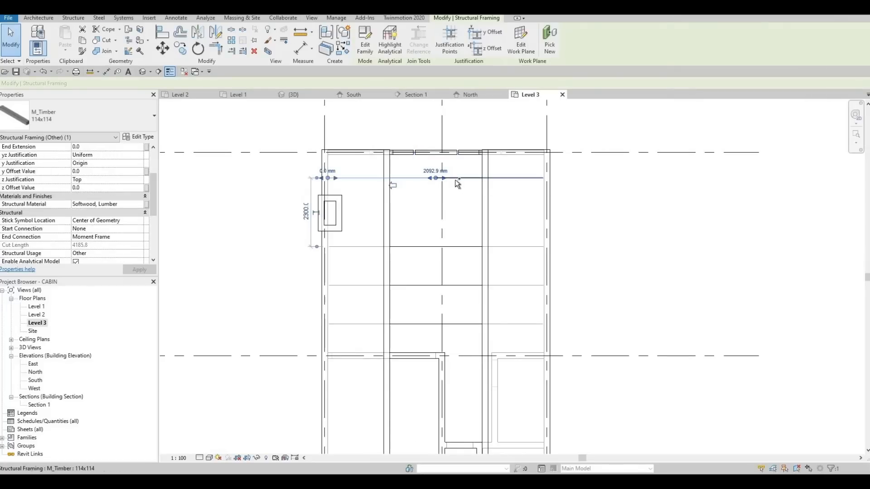
ctrl+click(428, 178)
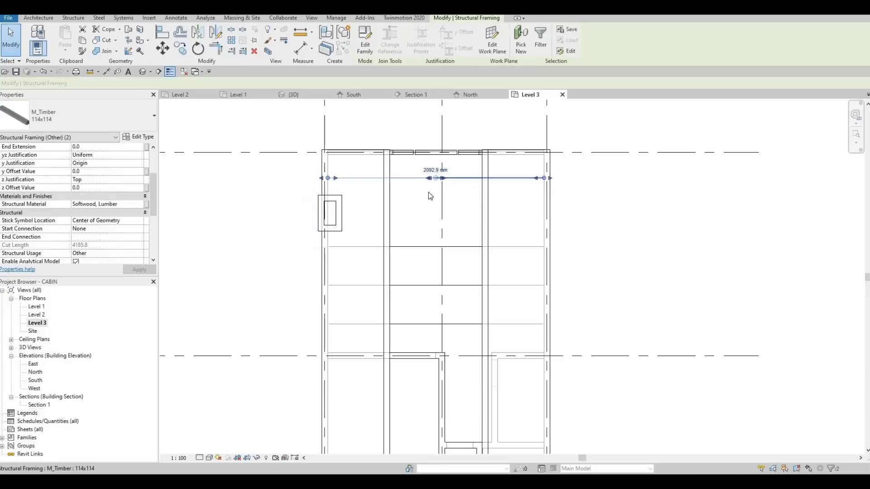
scroll(362, 218, up, 2)
middle_drag(362, 218, 342, 226)
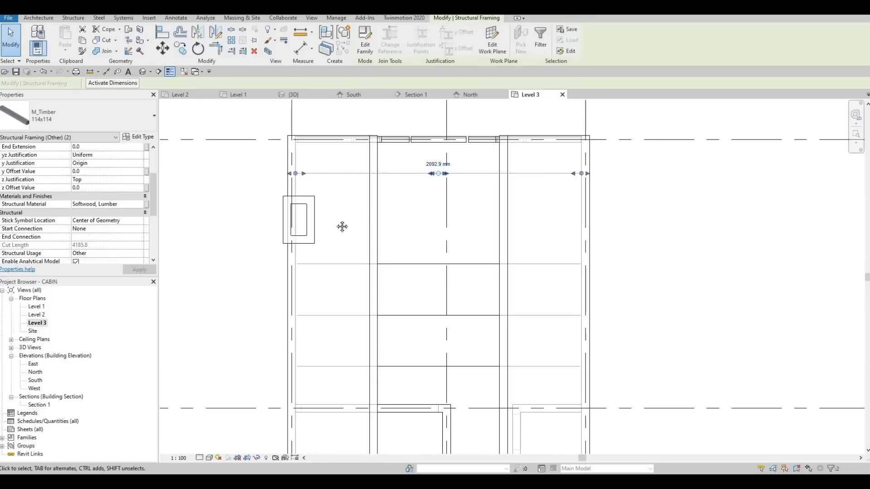
middle_drag(344, 181, 351, 128)
click(181, 49)
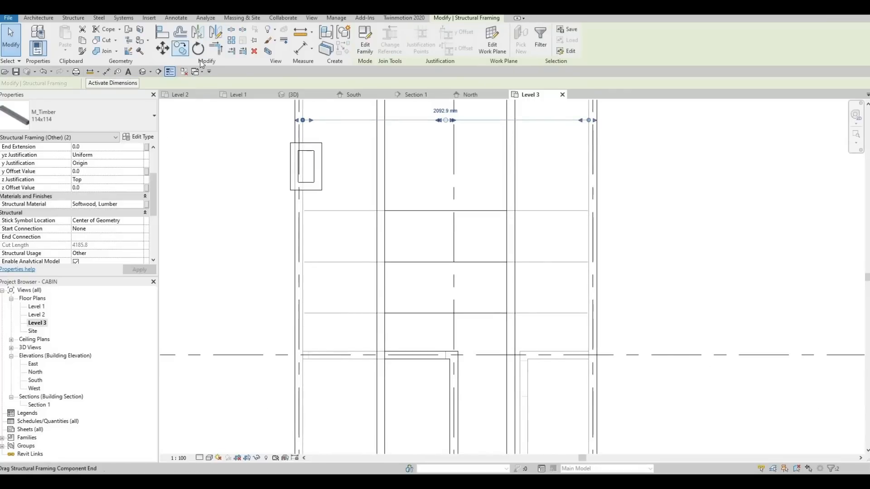
click(357, 120)
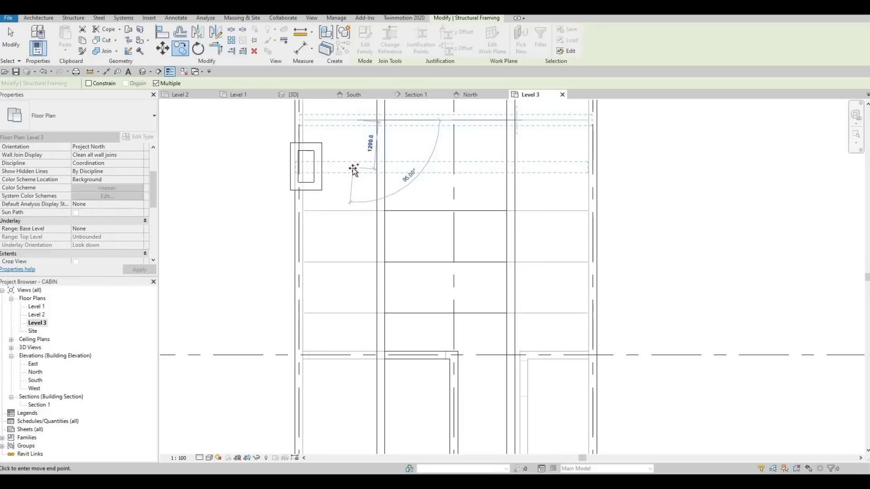
key(Escape)
key(Escape)
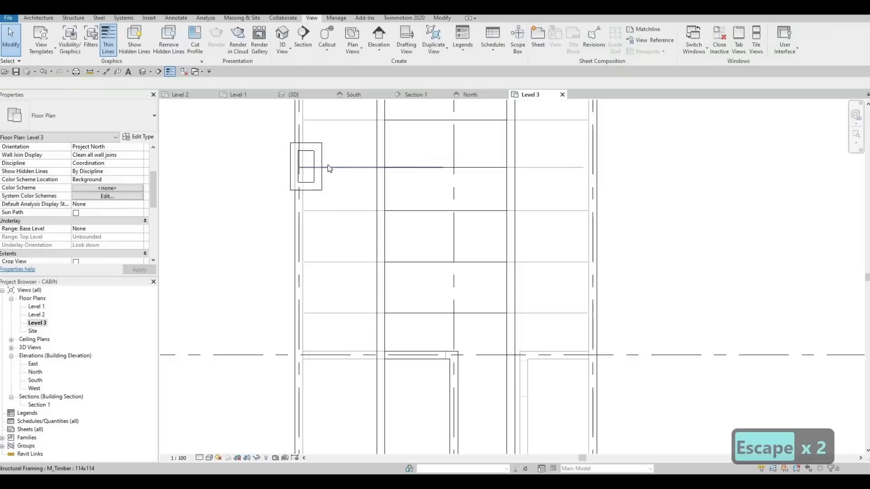
Shorten the copied west beam at its eave end to clear the chimney, using an End Extension of about -604 mm
click(307, 169)
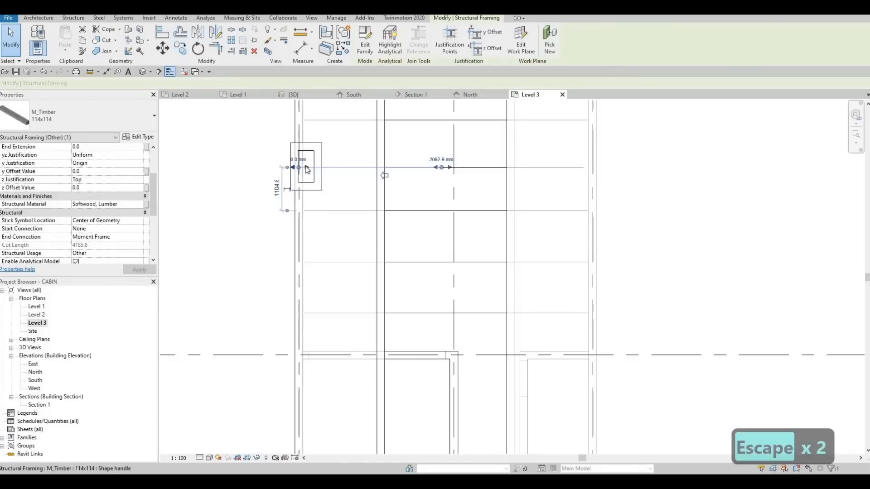
scroll(307, 170, up, 2)
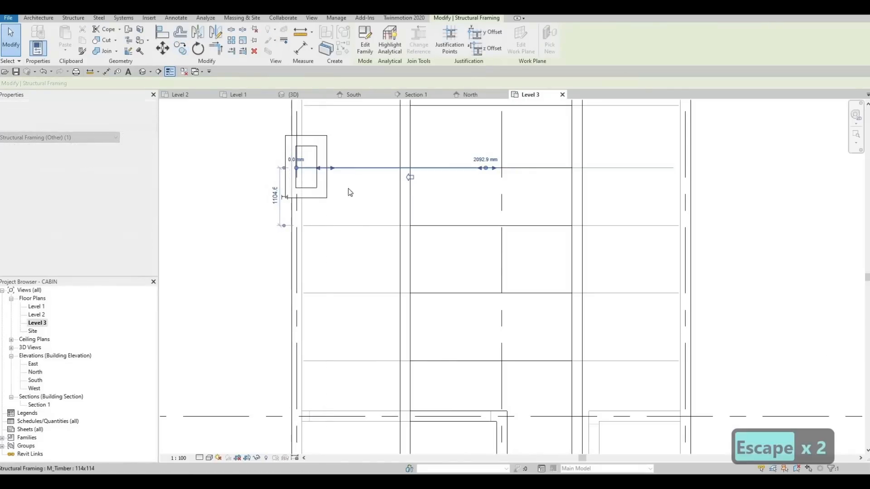
key(Escape)
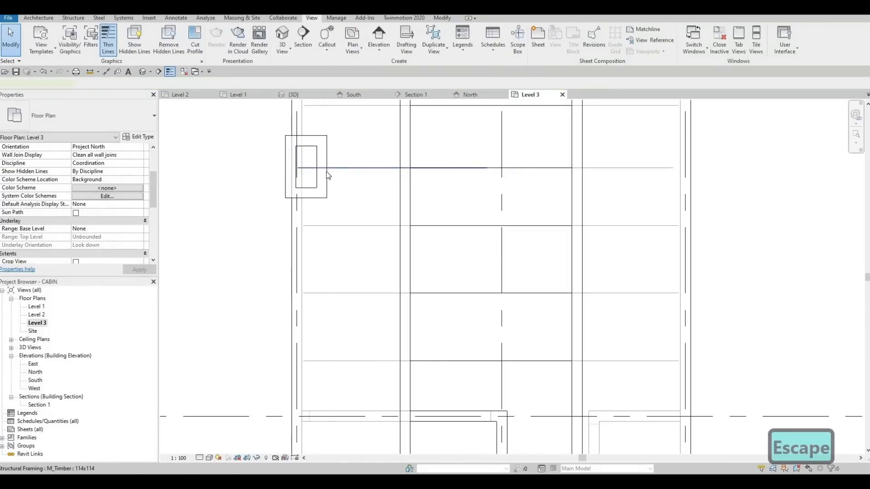
click(327, 171)
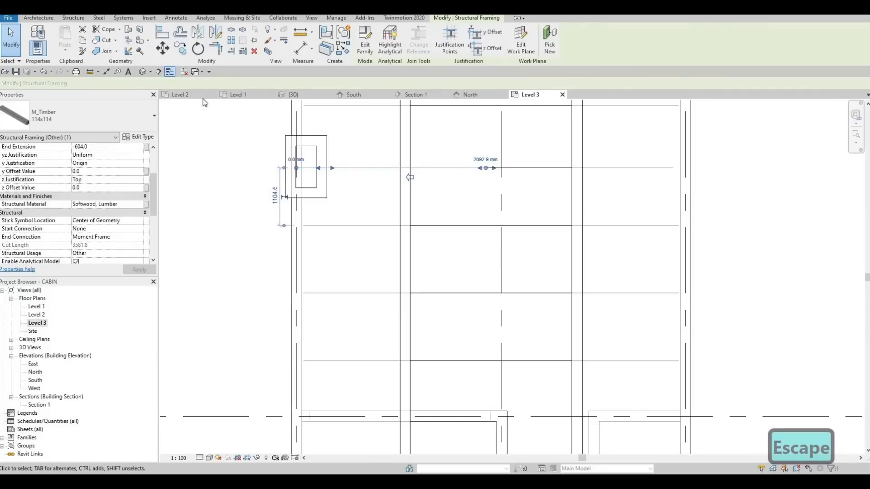
Shorten the west beam beside the chimney further in the 3D view, to an End Extension of about -737 mm
click(290, 94)
shift+middle_drag(520, 254, 560, 252)
click(507, 196)
shift+middle_drag(506, 196, 477, 127)
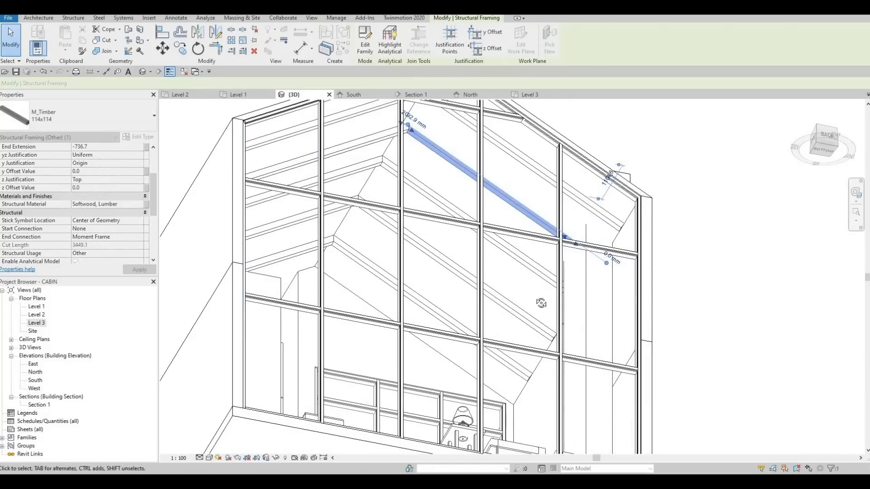
key(Escape)
Inspect the roof beams from outside the glazed gable in 3D and look at one beam's structural material
shift+middle_drag(541, 308, 393, 229)
middle_drag(391, 313, 427, 237)
scroll(398, 250, down, 2)
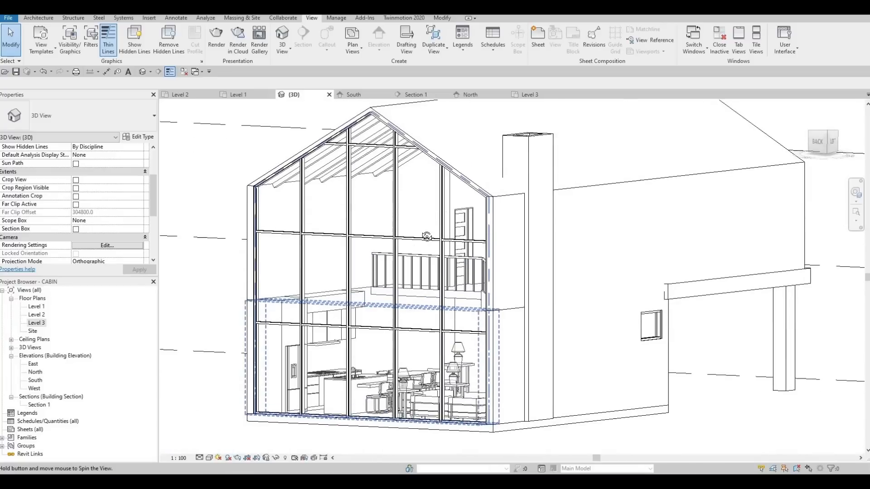
shift+middle_drag(460, 195, 545, 183)
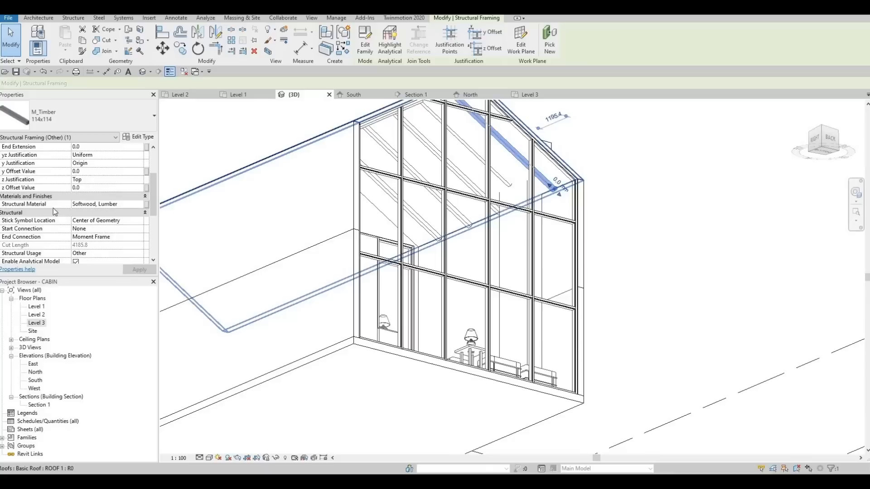
click(138, 203)
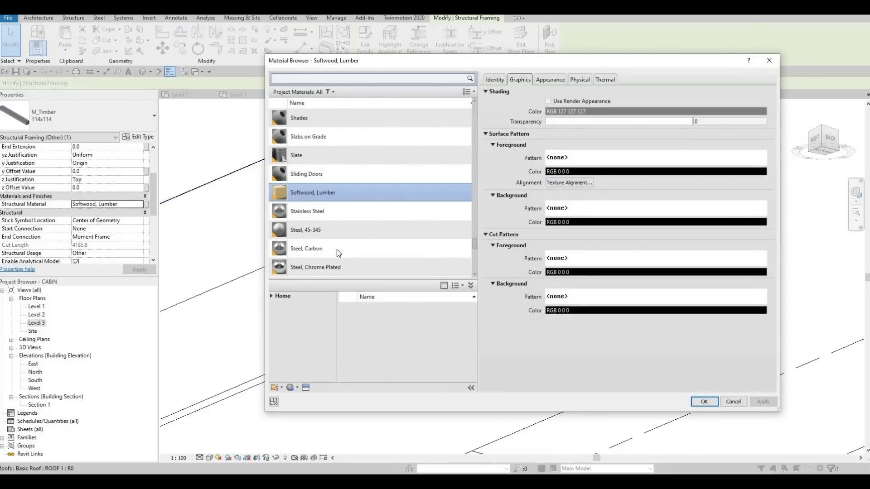
key(Escape)
key(Escape)
Open the structural material choices for the outer porch column and browse the Wood category of the AEC Materials library
shift+middle_drag(502, 254, 661, 280)
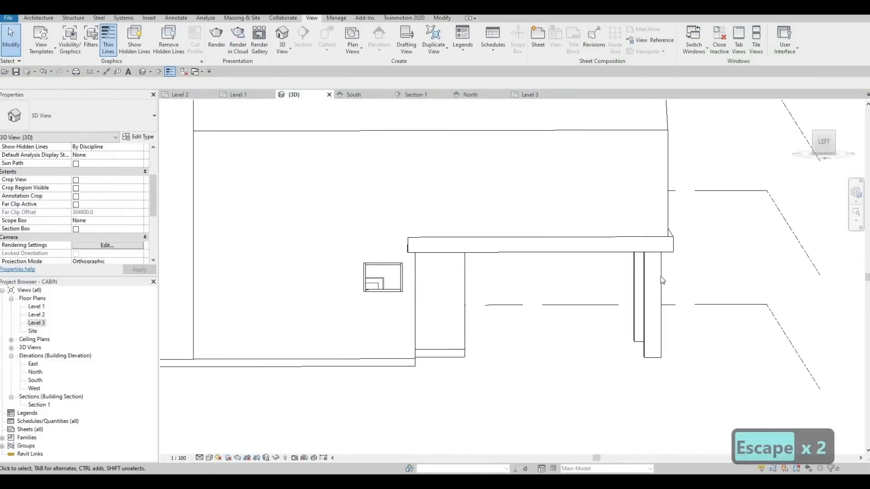
click(652, 308)
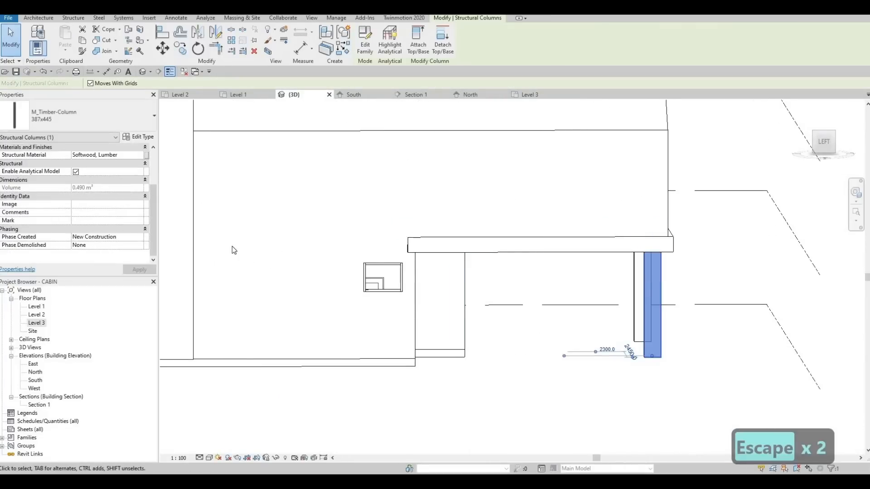
click(137, 156)
click(141, 155)
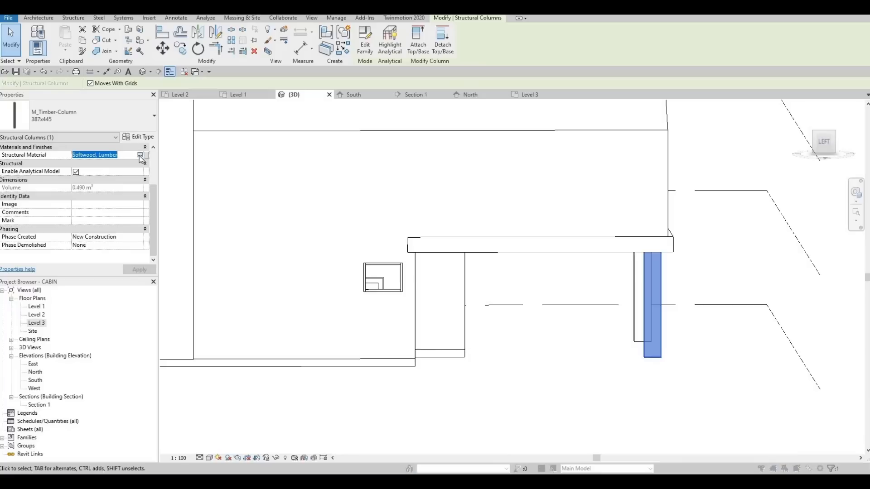
scroll(295, 257, down, 6)
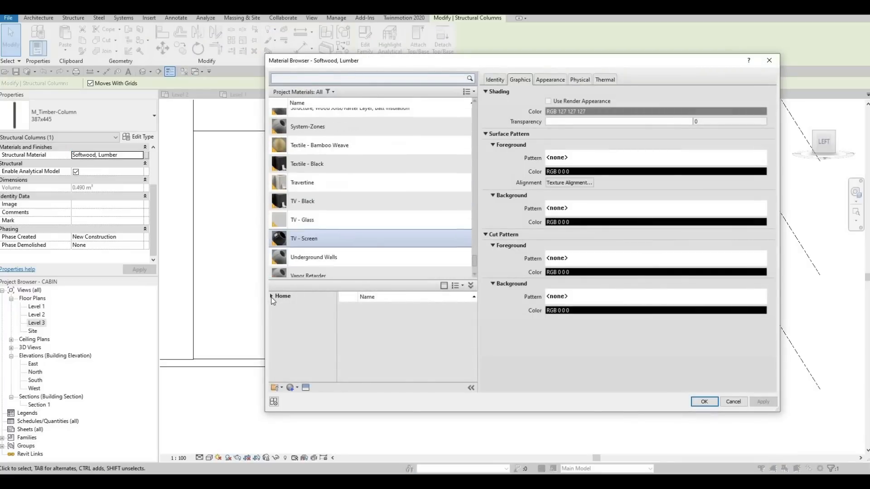
click(271, 296)
click(270, 314)
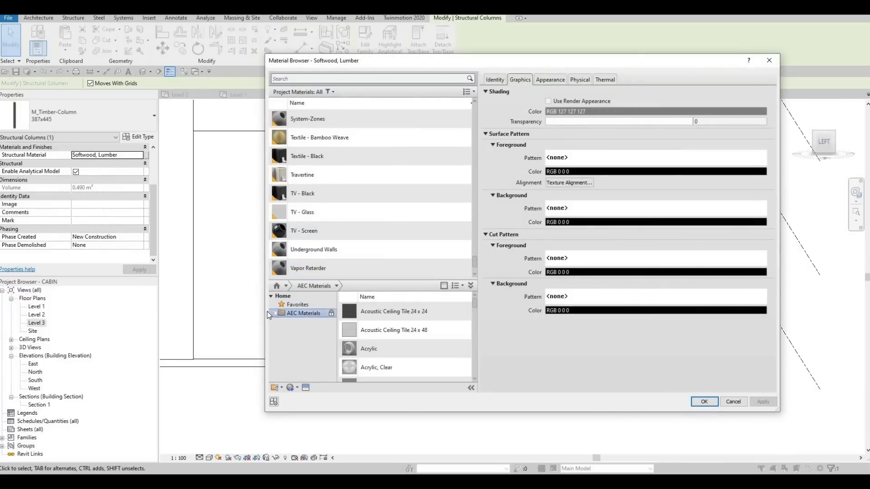
click(274, 314)
scroll(301, 370, down, 5)
click(300, 372)
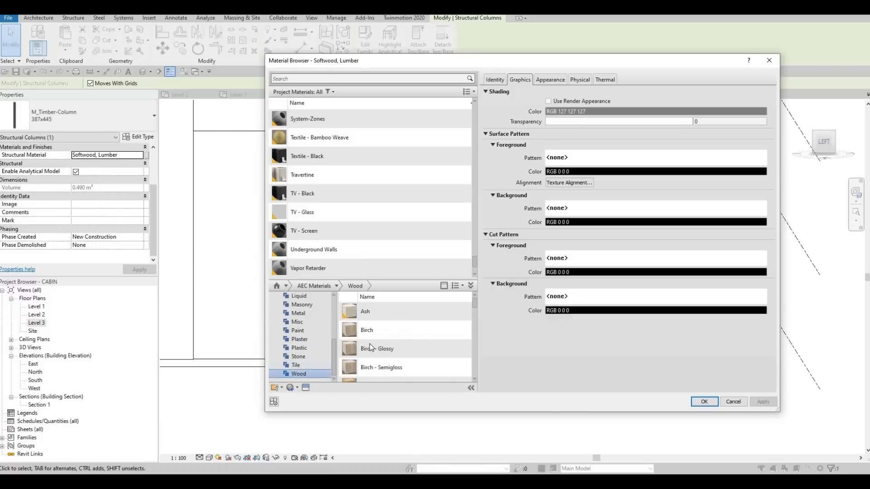
Add Glulam 36h from the wood materials to the project and assign it to the selected timber column
scroll(377, 355, down, 3)
scroll(378, 354, down, 3)
scroll(385, 346, up, 2)
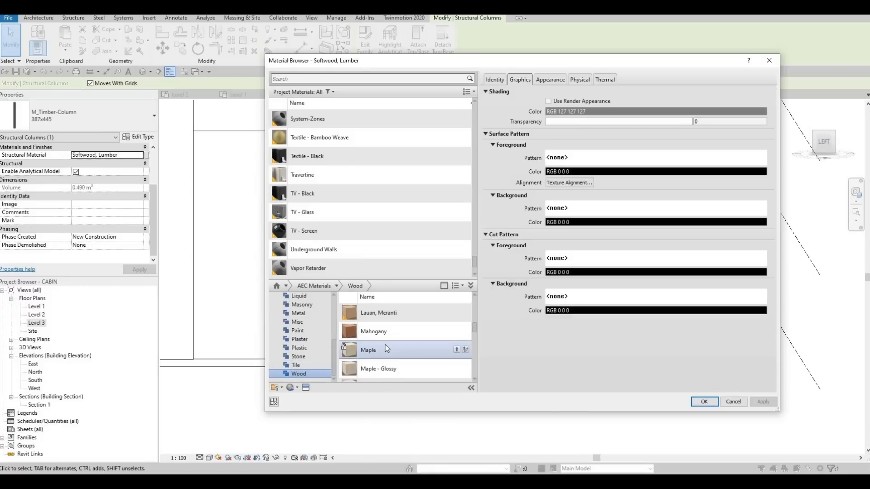
scroll(385, 346, up, 2)
click(456, 333)
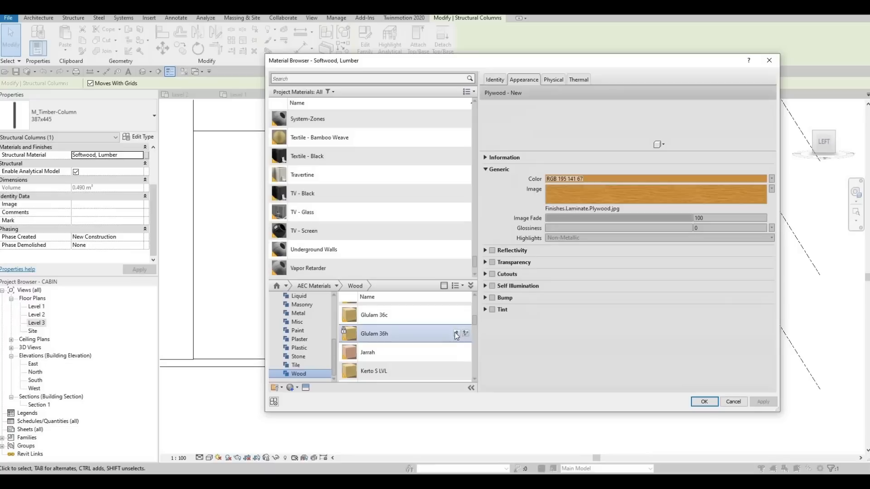
click(704, 402)
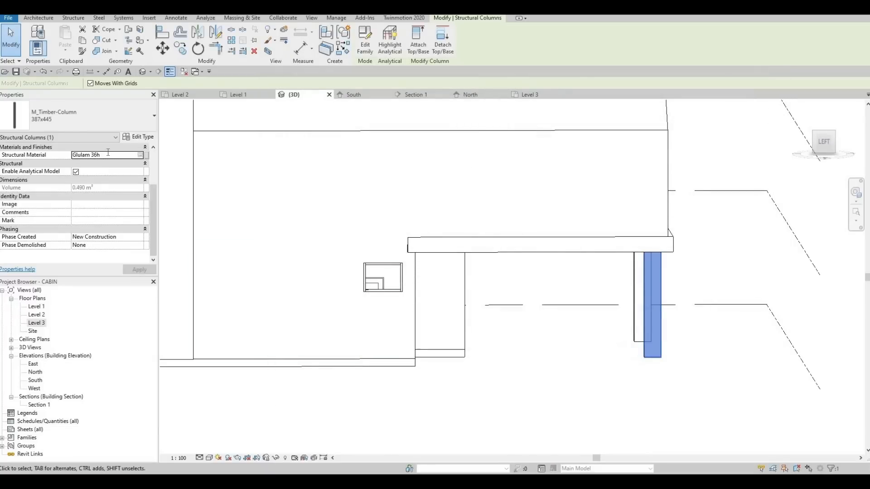
Copy the Glulam 36h structural material over to the adjacent timber column under the porch roof
key(ctrl+c)
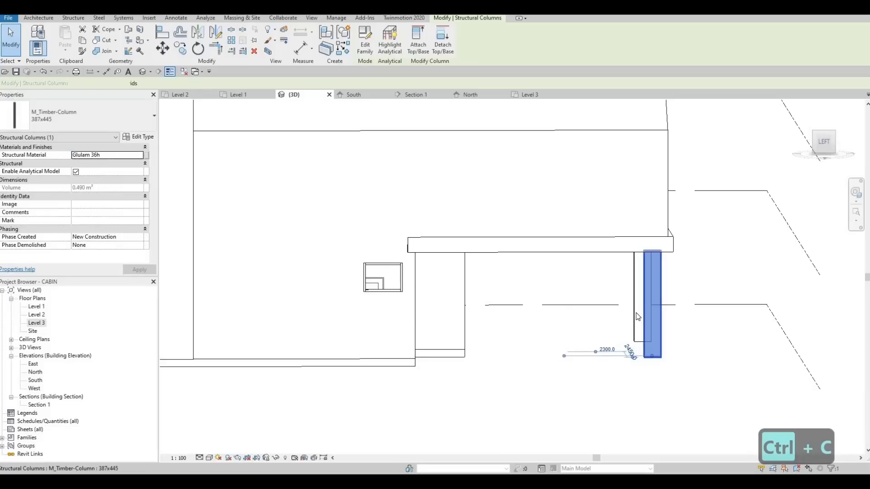
click(638, 326)
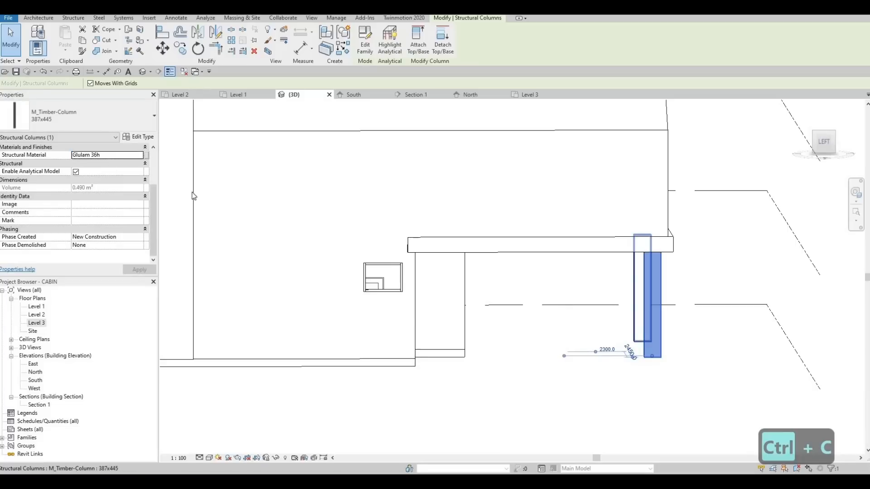
click(124, 154)
key(ctrl+v)
click(134, 270)
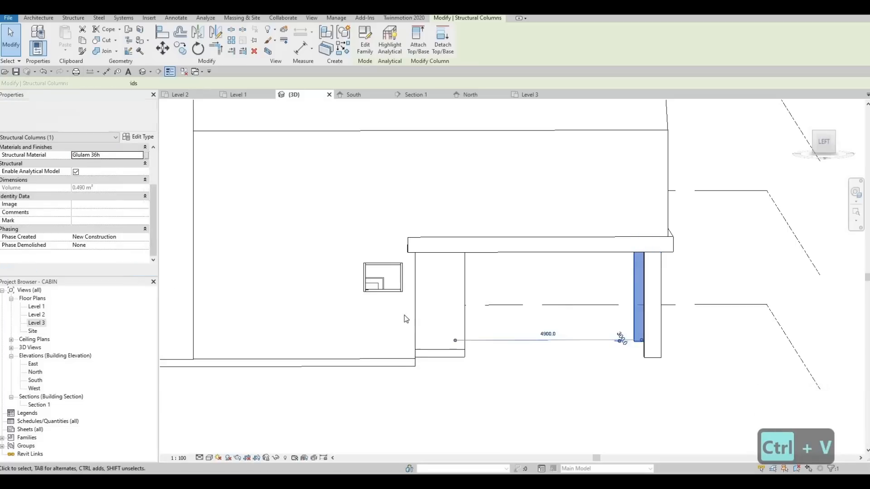
Clear the column selection and inspect the whole cabin in 3D from the back, side and front
scroll(410, 350, down, 2)
key(Escape)
shift+middle_drag(411, 385, 426, 317)
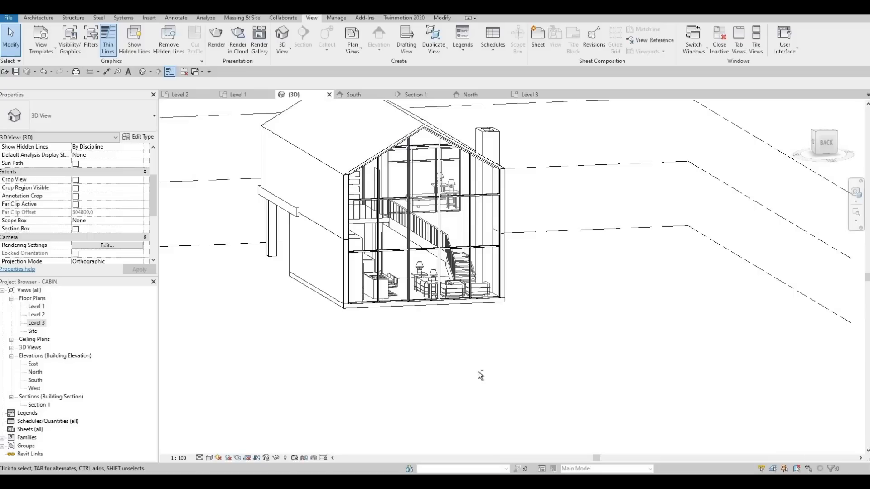
shift+middle_drag(478, 372, 568, 388)
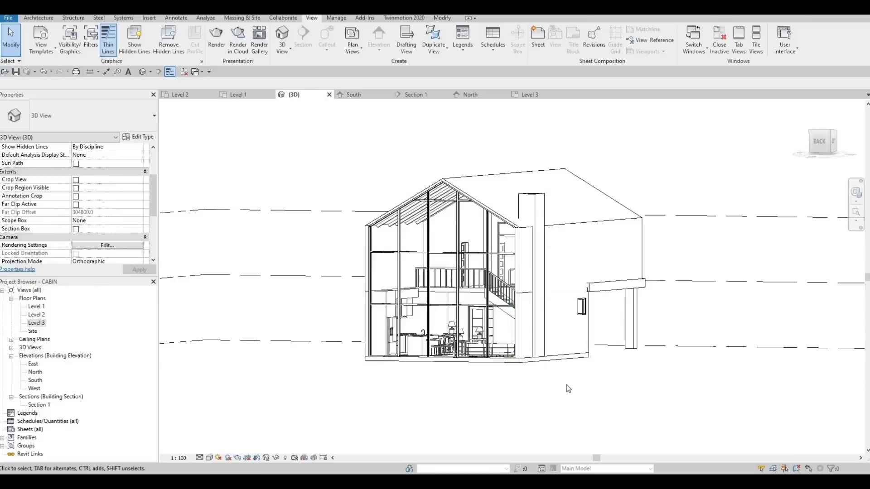
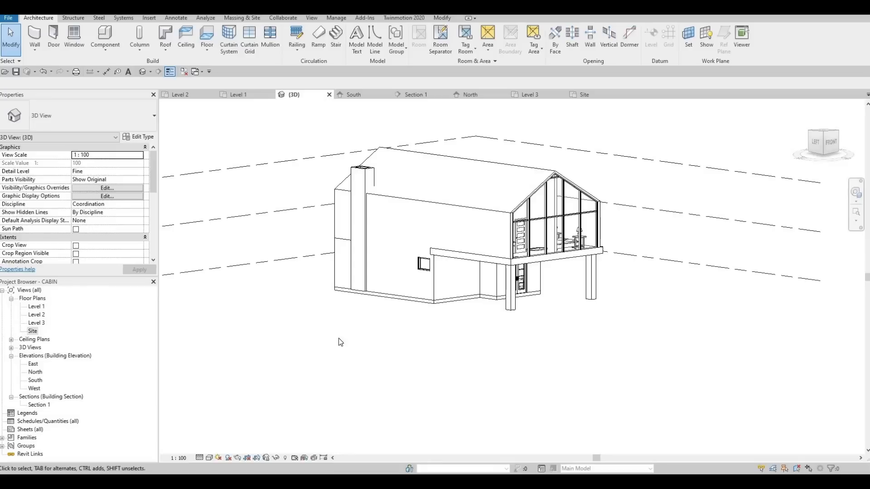
shift+middle_drag(340, 342, 267, 225)
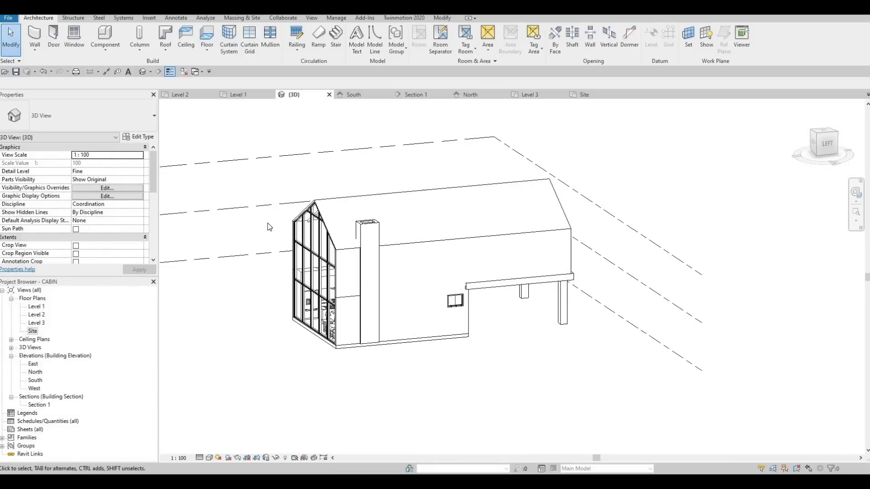
middle_drag(356, 331, 316, 338)
middle_drag(258, 213, 267, 230)
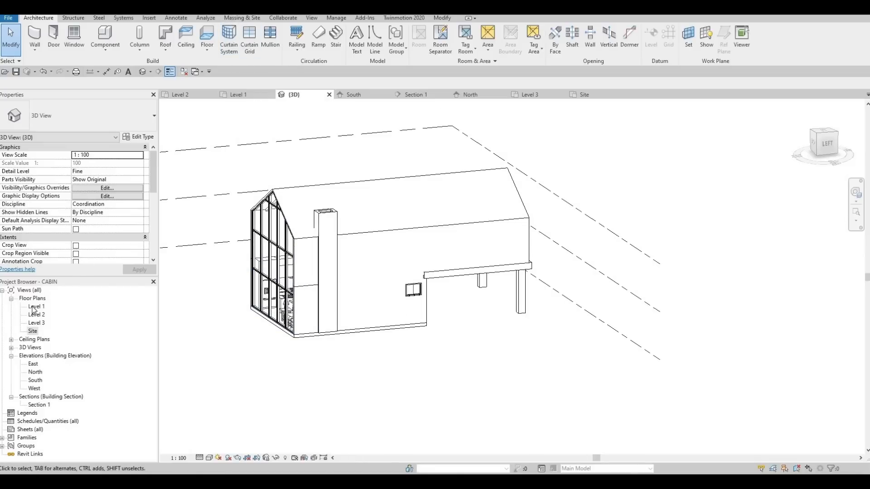
Open the Site floor plan and bring up the massing and site tools
click(237, 94)
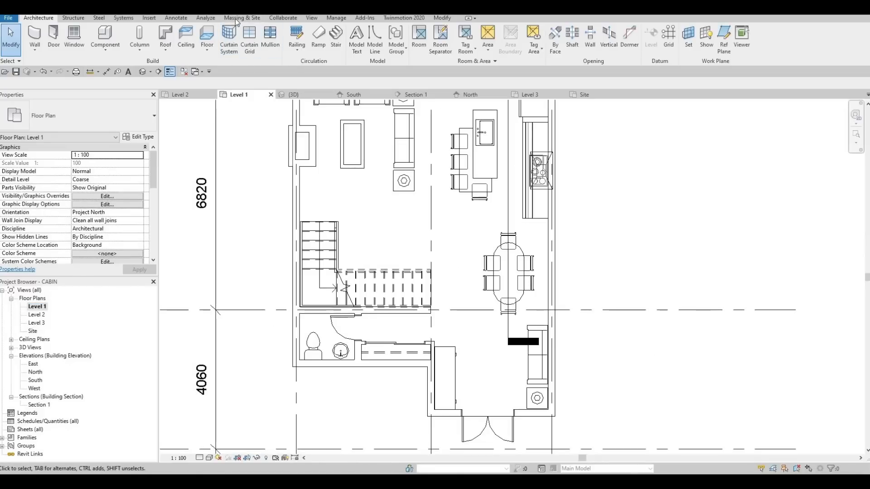
click(235, 18)
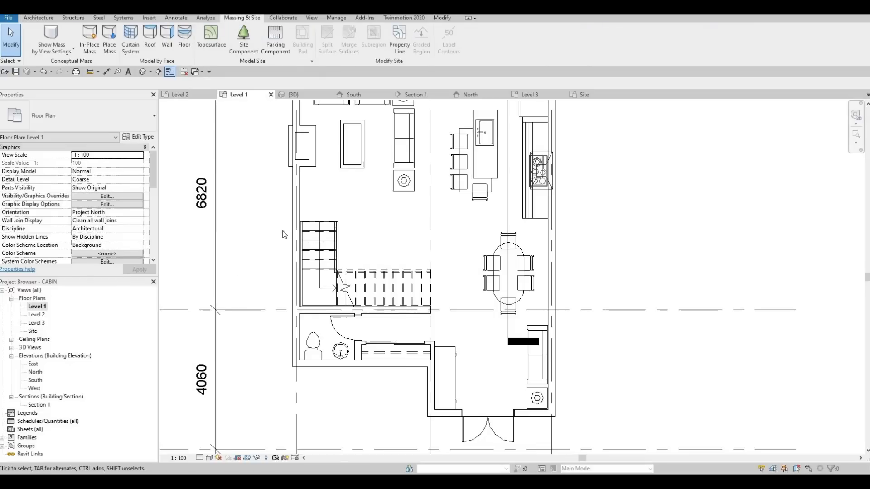
double_click(33, 331)
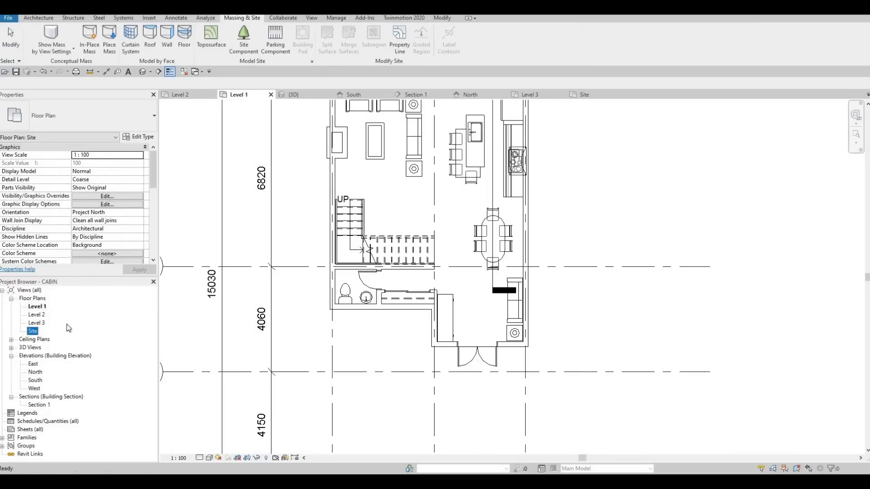
middle_drag(372, 183, 353, 193)
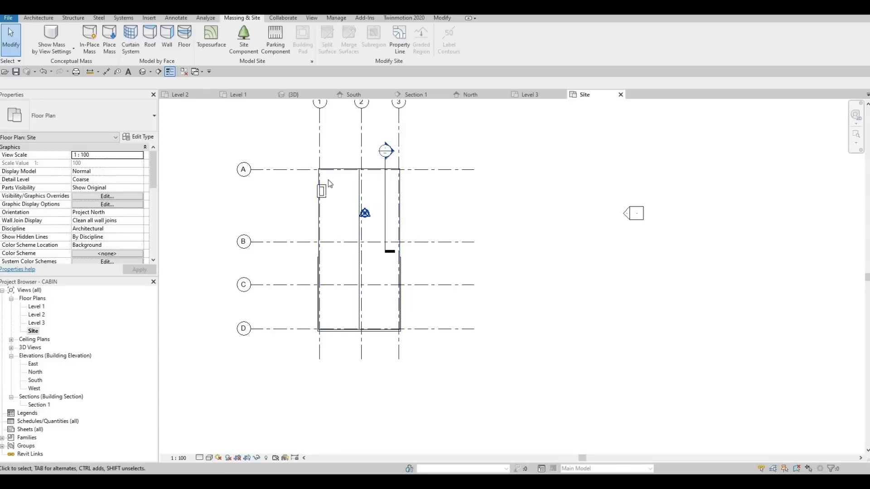
Start a toposurface and assign it the Grass material from the AEC Materials library
click(211, 46)
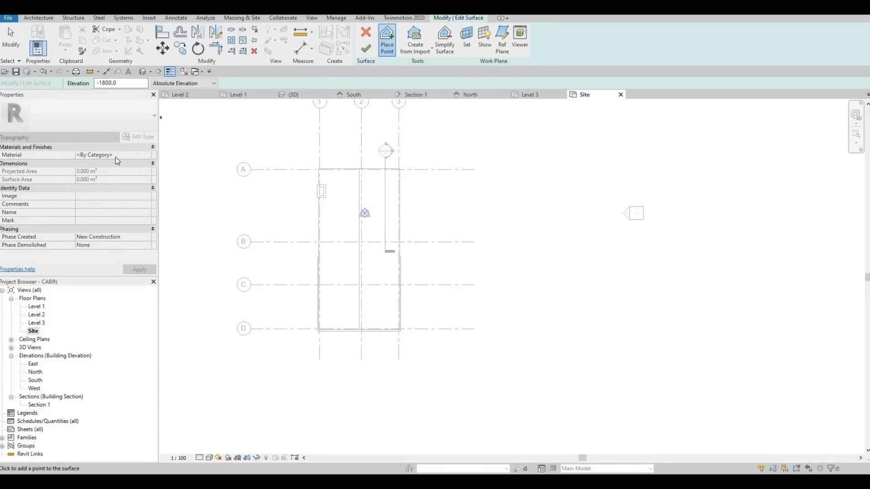
key(Escape)
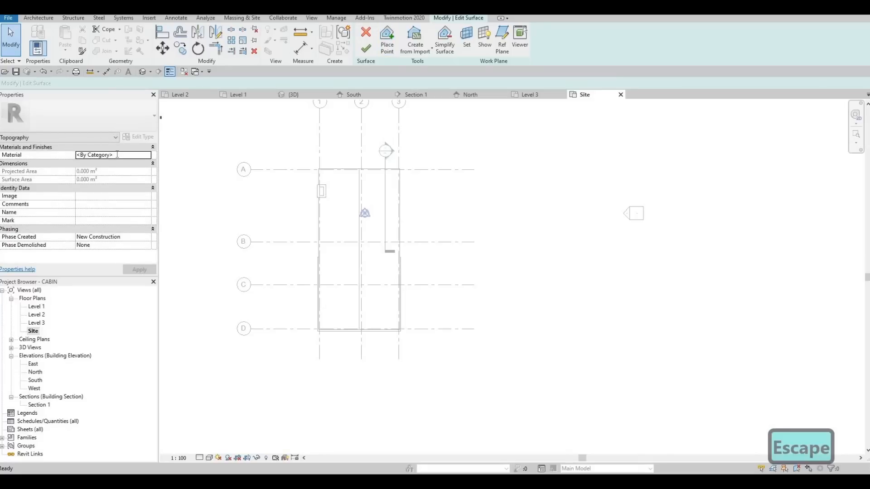
click(144, 155)
click(148, 155)
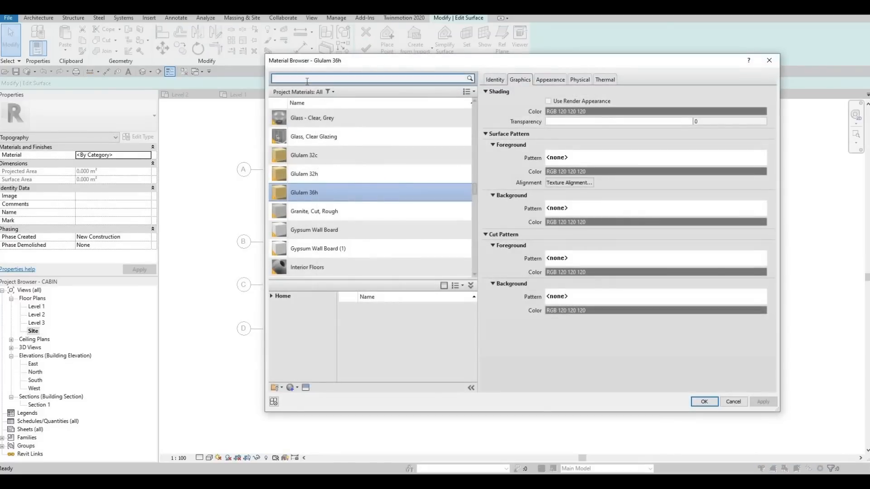
text(GRASS)
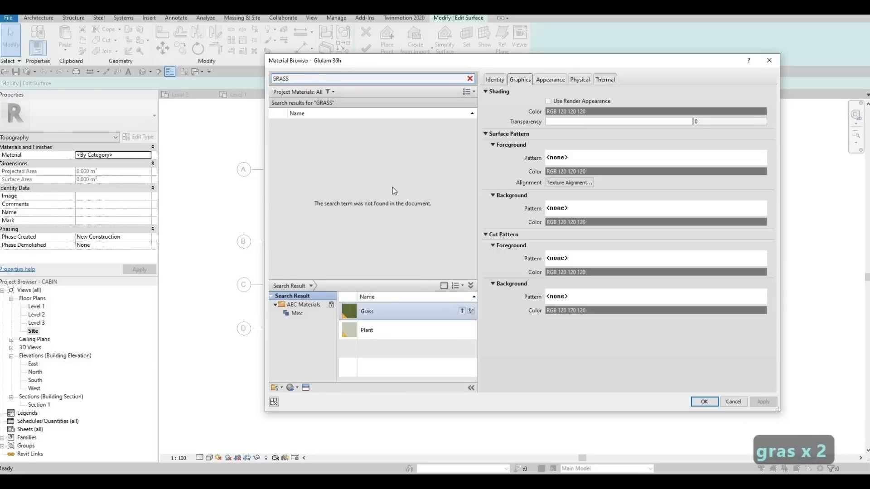
click(462, 310)
click(704, 401)
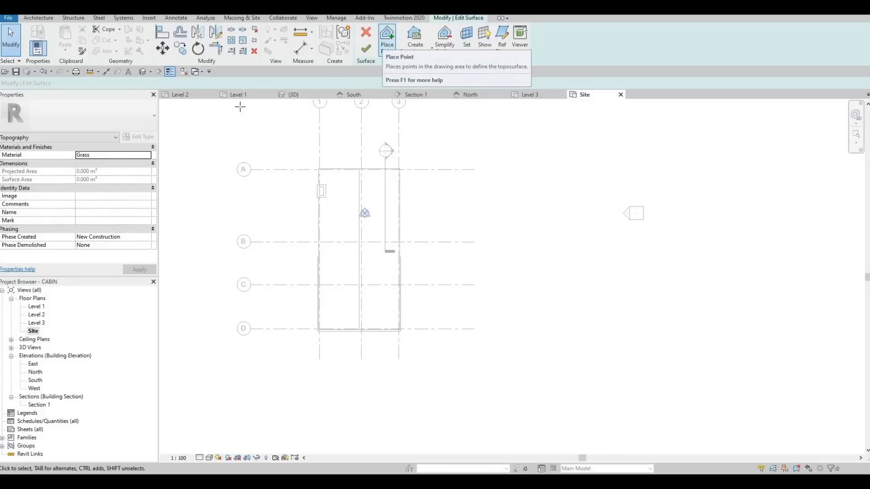
Set the point elevation to -200 and place two surface points outside the cabin's corners beyond grid A
click(386, 38)
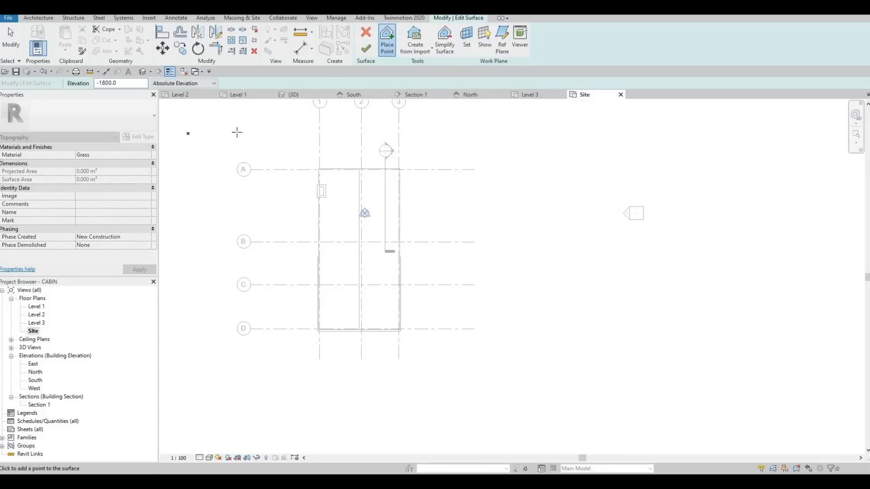
click(109, 83)
text(-200)
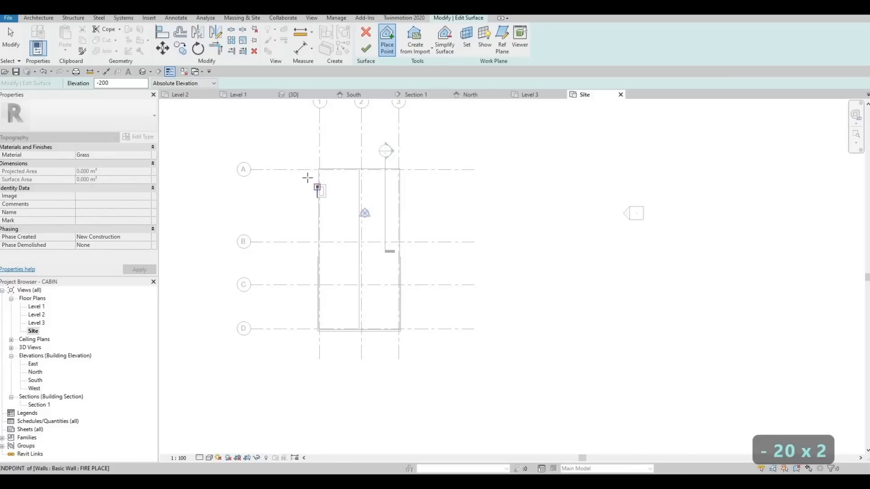
scroll(310, 201, up, 1)
scroll(316, 200, up, 1)
scroll(317, 164, up, 2)
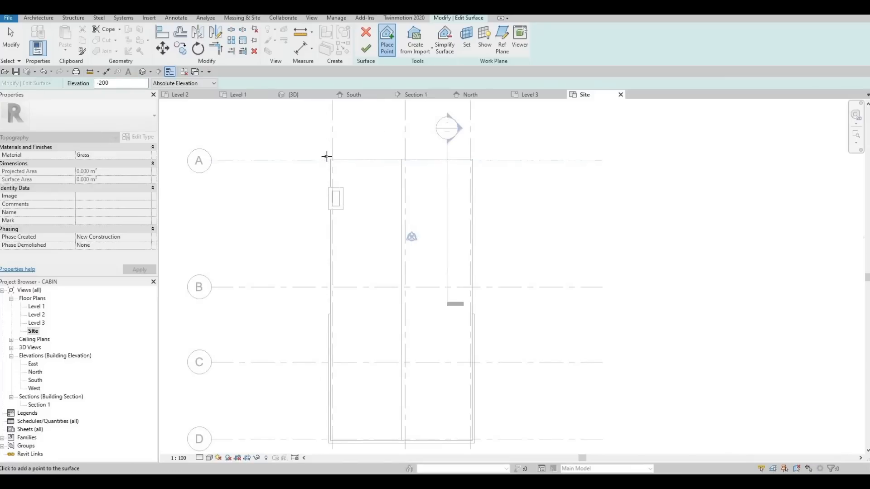
middle_drag(314, 110, 322, 150)
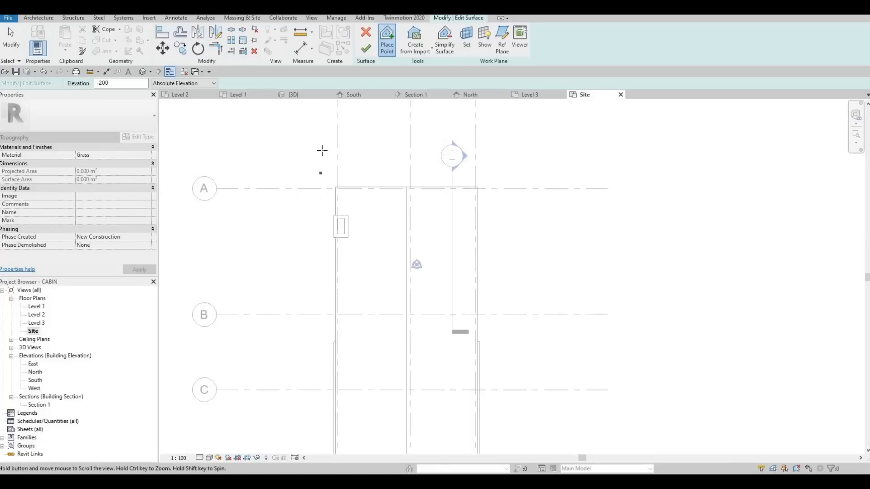
click(322, 150)
click(485, 154)
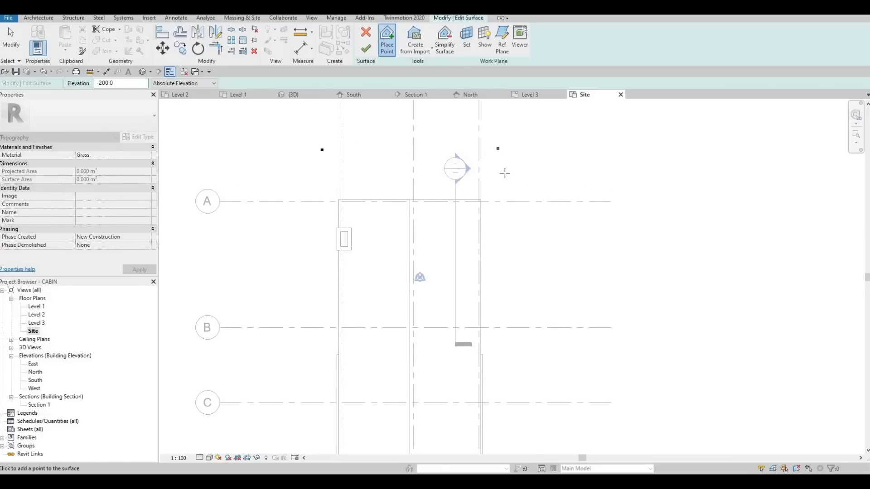
Place two more points at elevation -200 outside the cabin's corners beyond grid D
middle_drag(499, 237, 507, 109)
scroll(495, 130, down, 2)
middle_drag(417, 136, 398, 199)
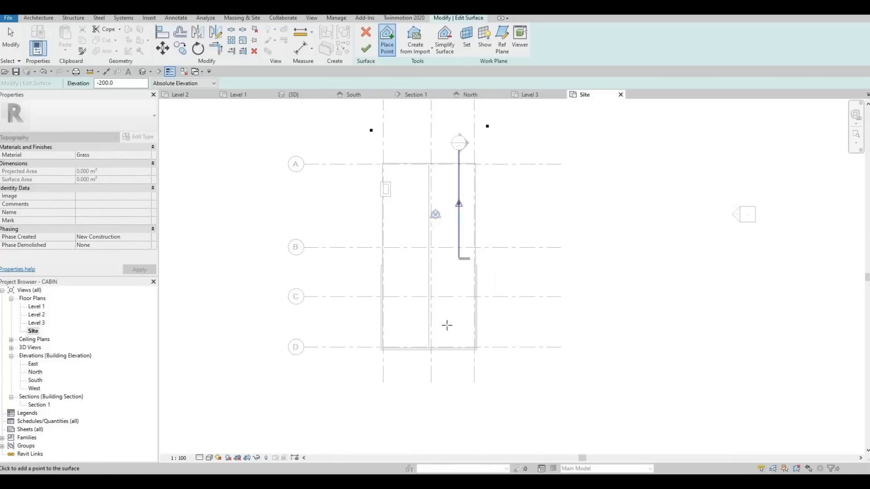
click(380, 370)
scroll(383, 338, up, 2)
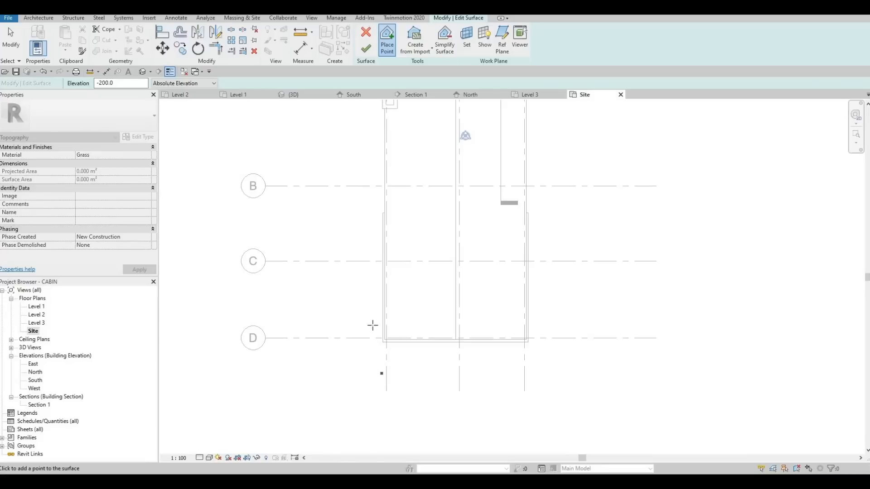
middle_drag(381, 392, 373, 328)
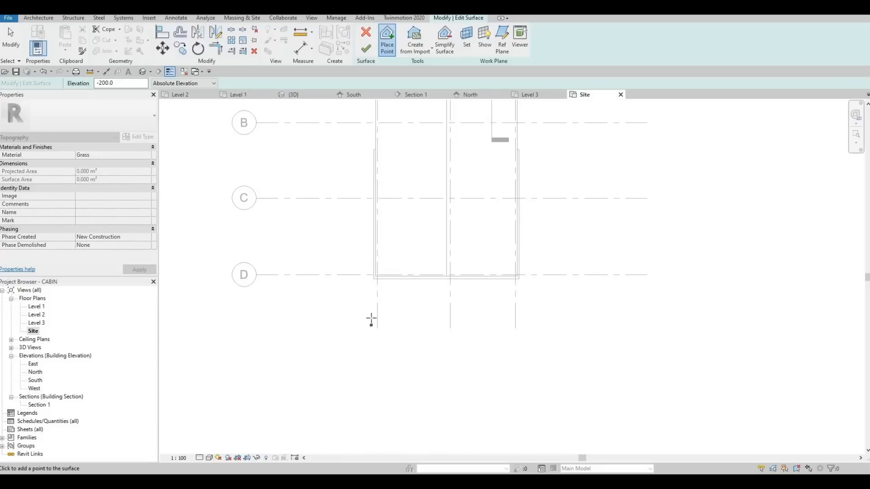
click(521, 318)
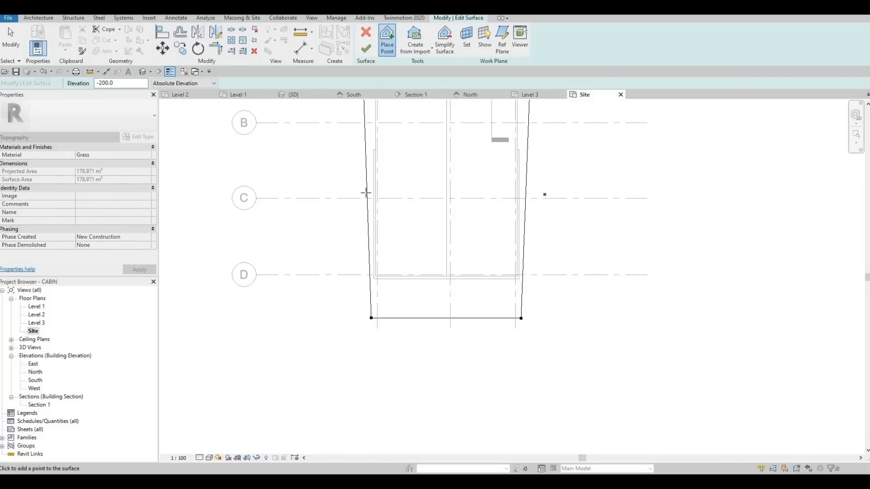
Add points at elevation -200 on both sides of the cabin near grid C and one beyond grid A near grid 2
click(350, 191)
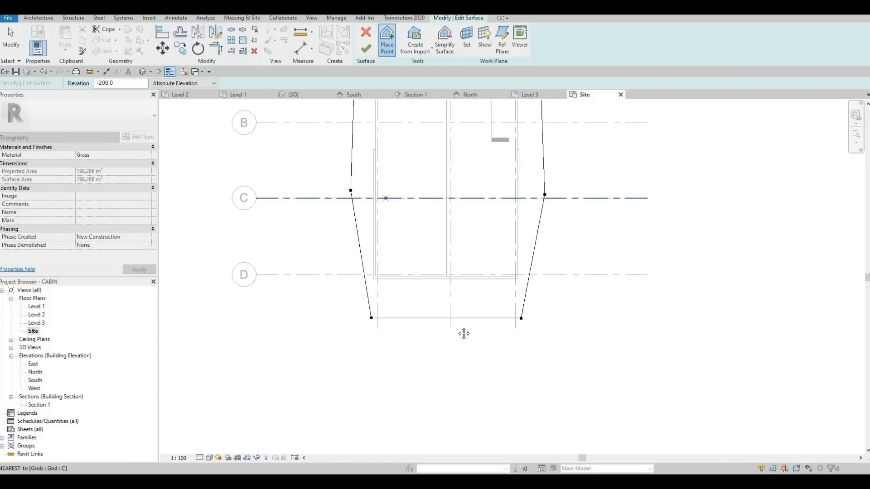
middle_drag(464, 334, 419, 452)
middle_drag(470, 221, 448, 344)
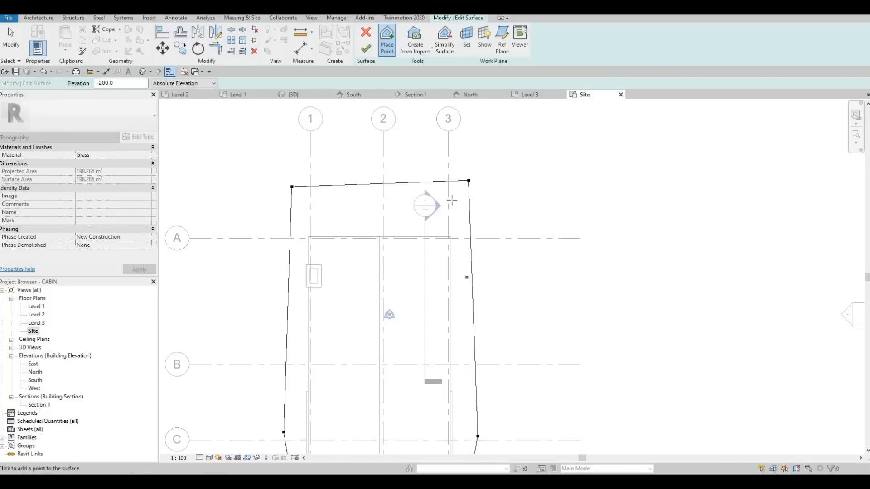
click(367, 165)
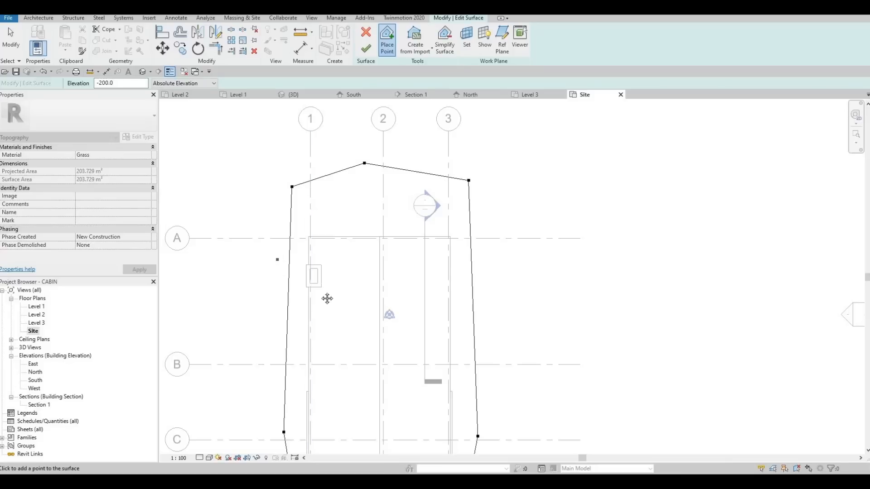
Widen the -200 surface with points on both sides between grids A and B and one near the grid 1 and D corner
middle_drag(302, 323, 329, 247)
middle_drag(316, 288, 316, 246)
click(525, 191)
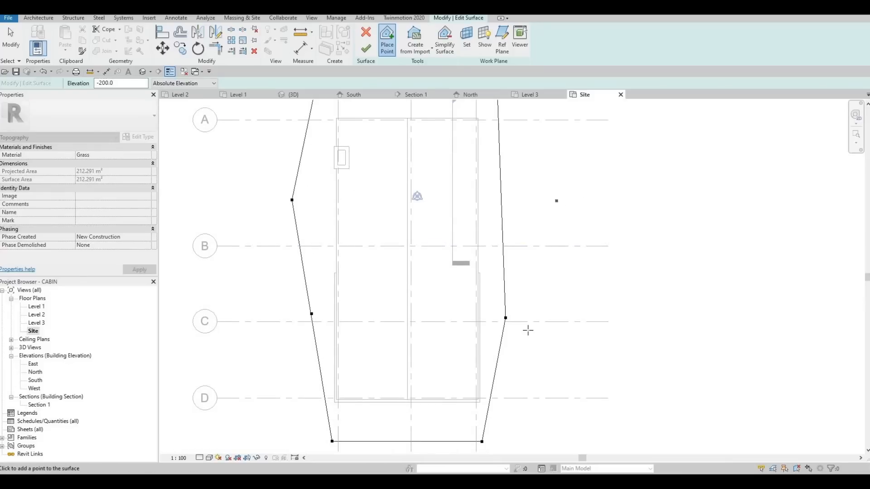
middle_drag(528, 330, 561, 239)
click(564, 213)
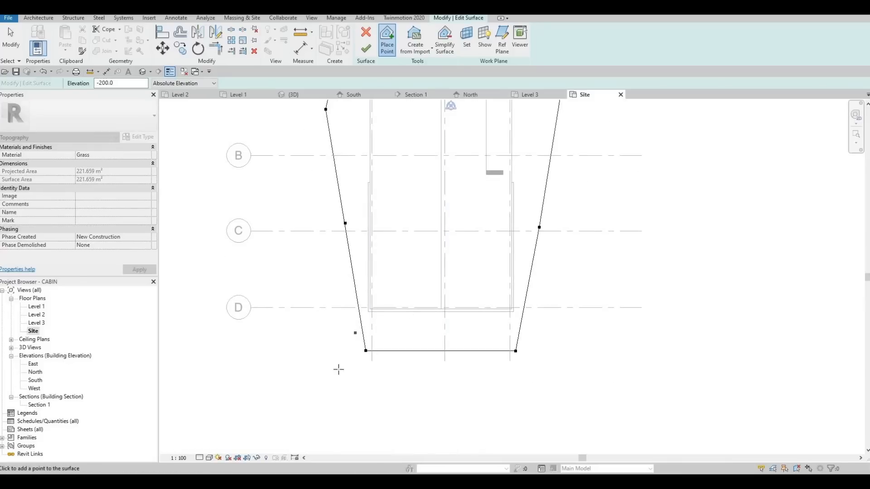
click(345, 338)
middle_drag(435, 375, 435, 332)
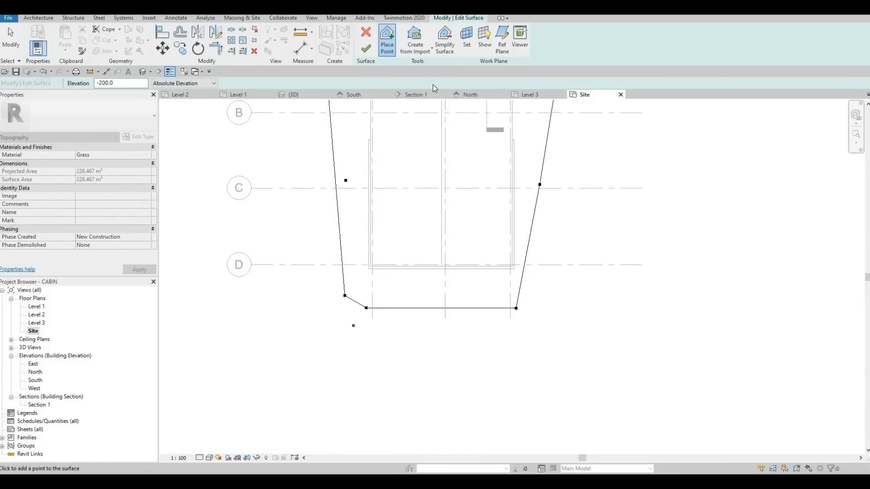
Set the point elevation to -500 and place an outer row of points around the cabin's end beyond grid D
double_click(106, 83)
text(-)
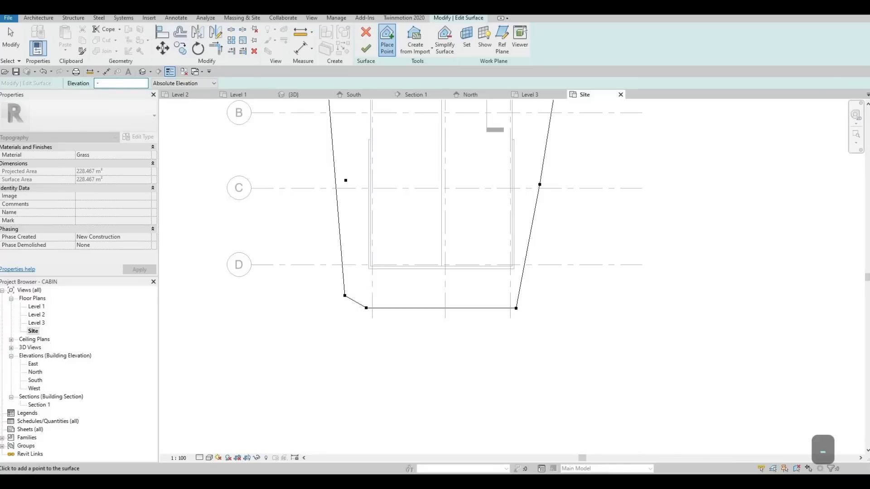
text(500)
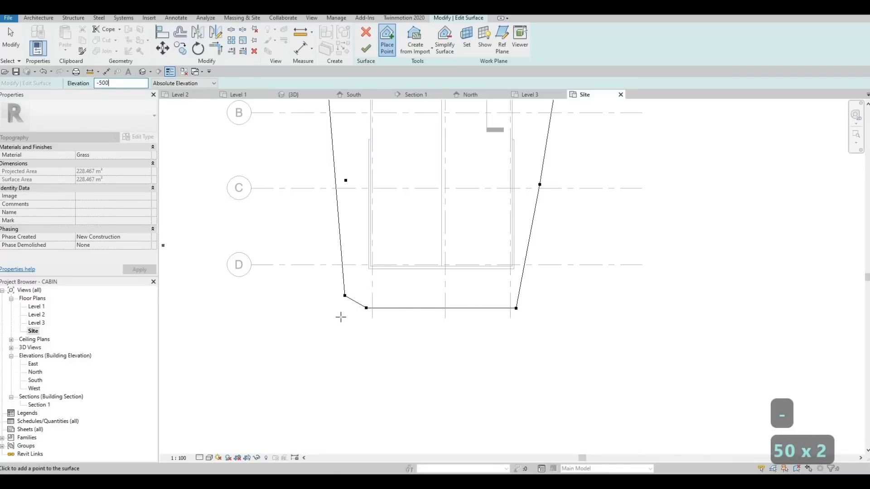
click(354, 333)
click(390, 344)
click(439, 346)
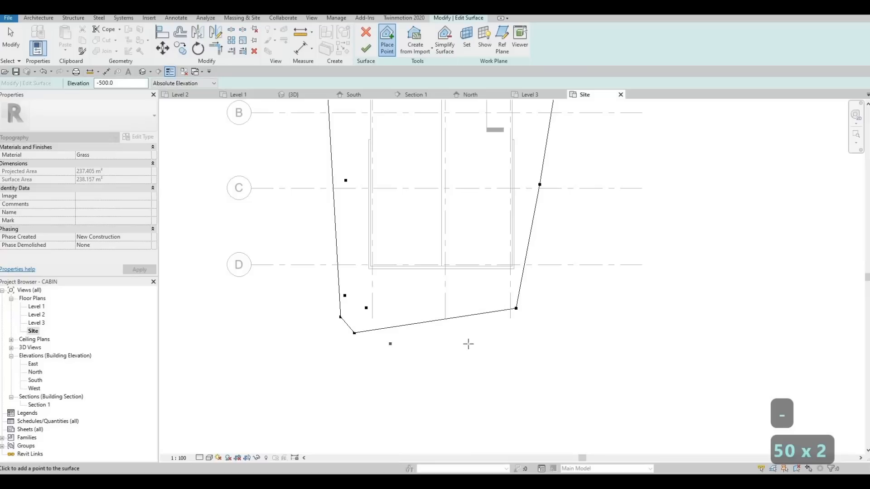
click(520, 342)
Place further points at elevation -500 on the grid 3 side from grid D up to grid B and one on the grid 1 side between C and D
click(539, 293)
click(538, 244)
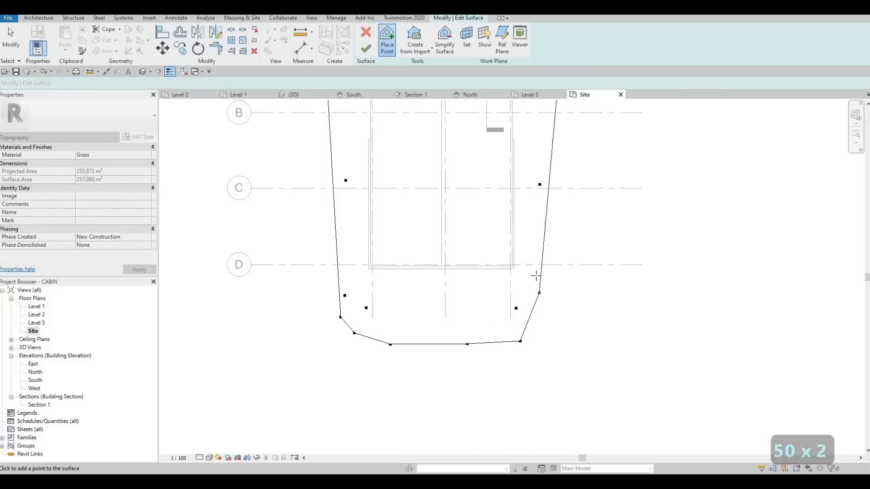
middle_drag(550, 213, 538, 269)
click(559, 168)
click(557, 156)
click(541, 265)
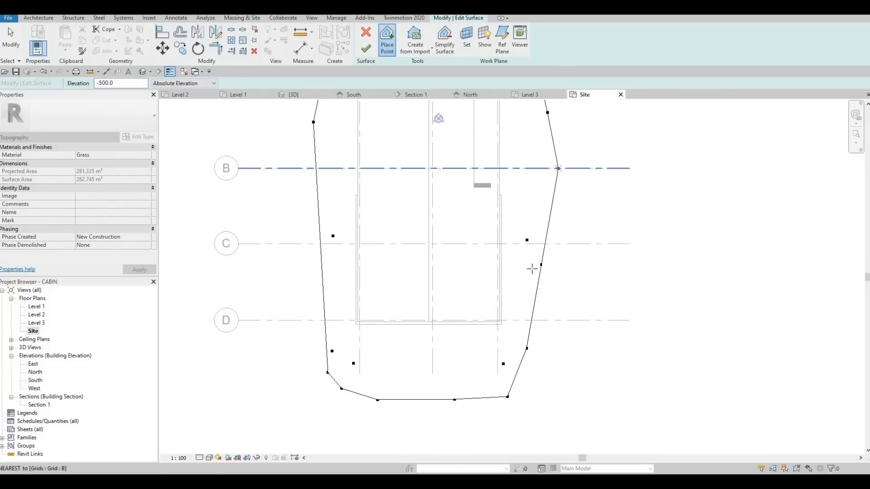
middle_drag(299, 303, 319, 268)
click(320, 267)
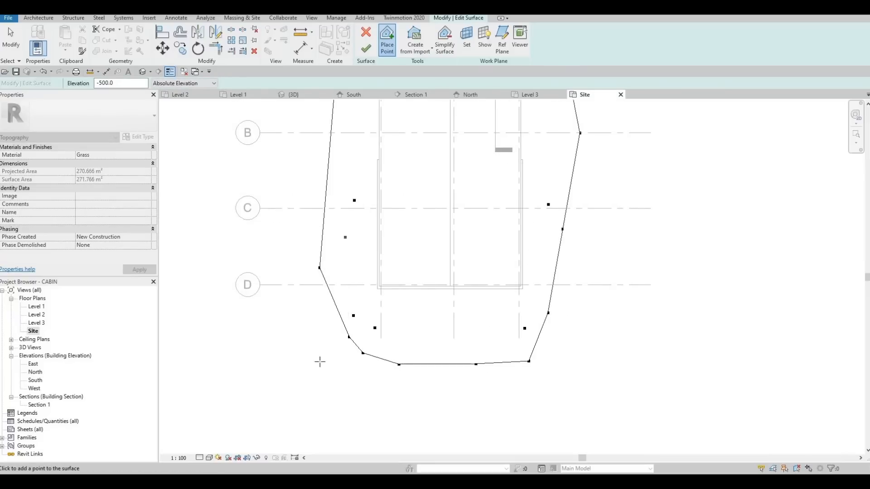
Set the point elevation to -800 and place a row of four points beyond the -500 row at the grid D end
middle_drag(334, 143, 341, 265)
middle_drag(392, 113, 383, 158)
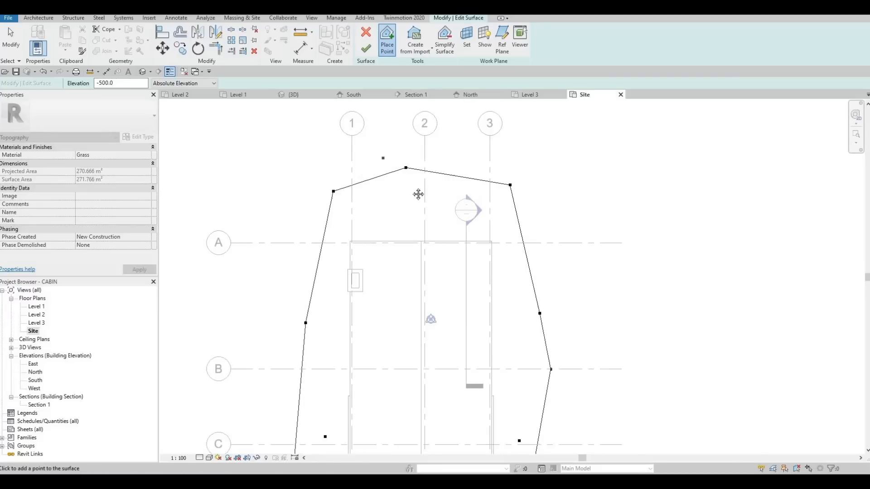
scroll(453, 312, down, 1)
middle_drag(453, 313, 398, 213)
middle_drag(207, 157, 222, 100)
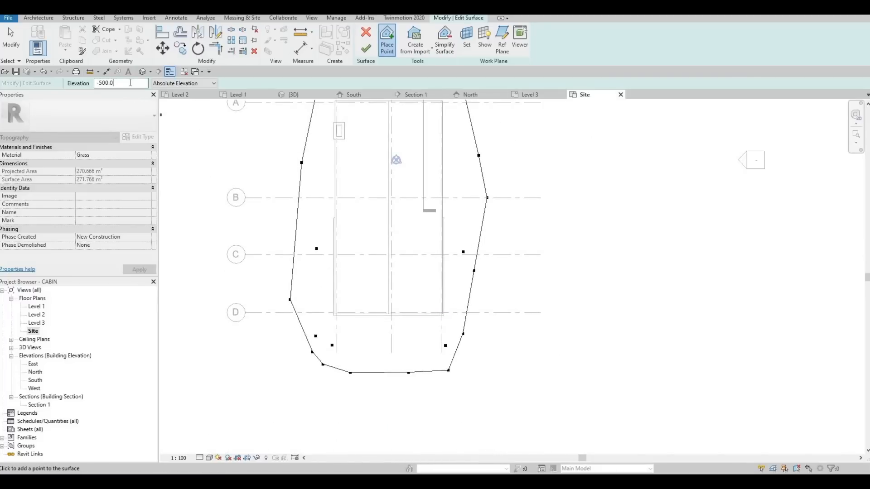
drag(116, 83, 76, 78)
text(-800)
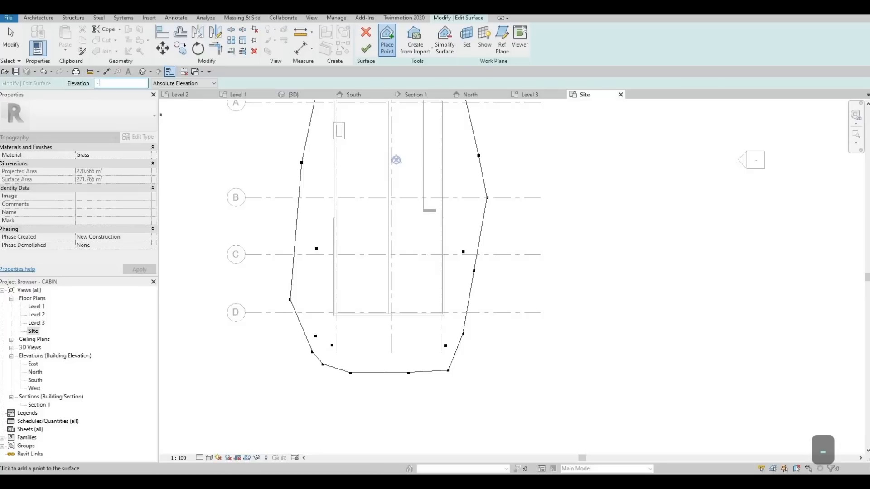
click(321, 393)
click(396, 411)
click(480, 388)
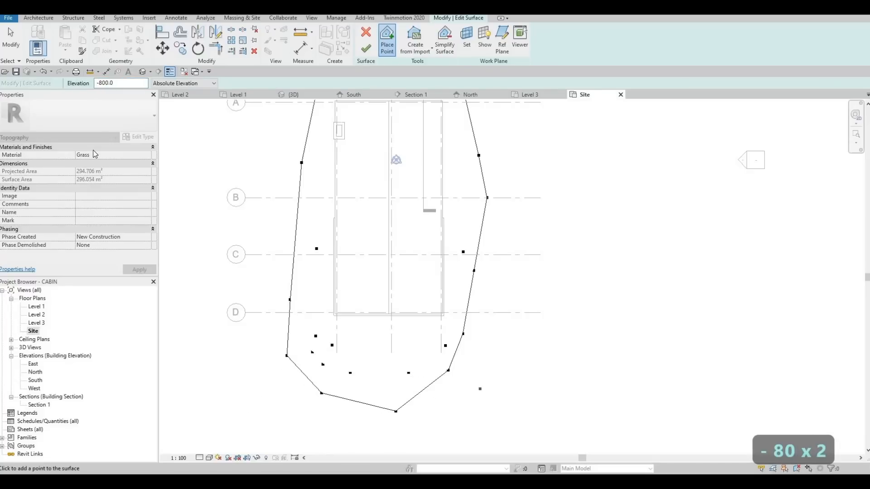
Set the point elevation to -1500 and place an arc of five points outside the -800 row beyond grid D
drag(124, 84, 10, 84)
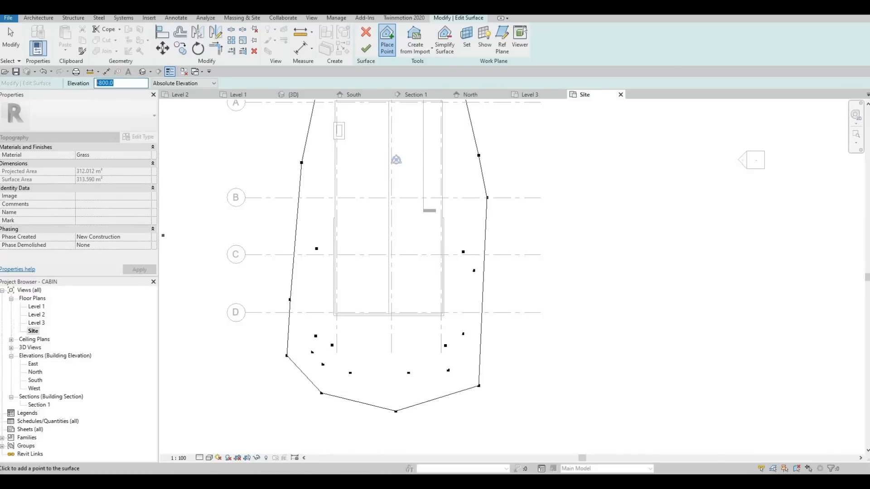
text(-1500)
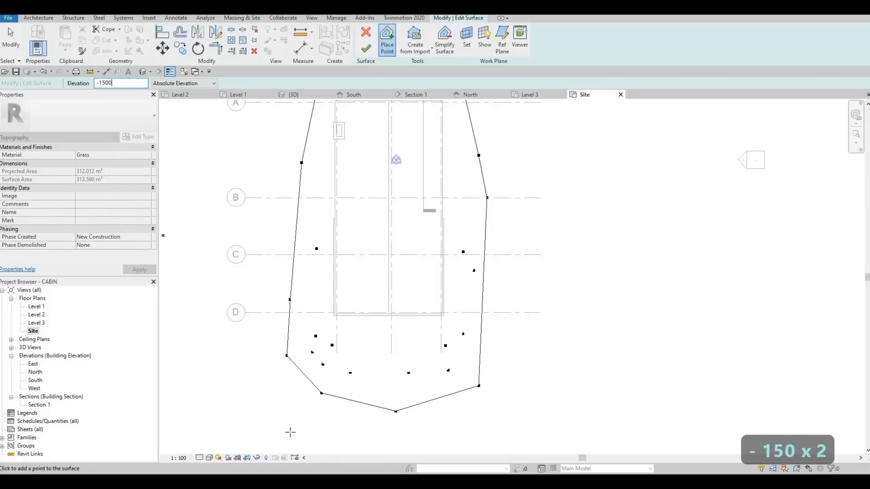
click(318, 414)
click(429, 432)
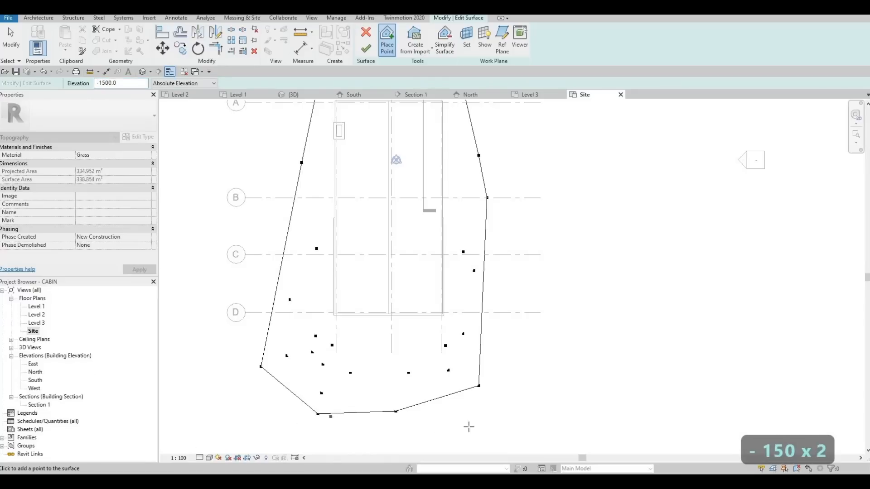
click(485, 418)
click(510, 375)
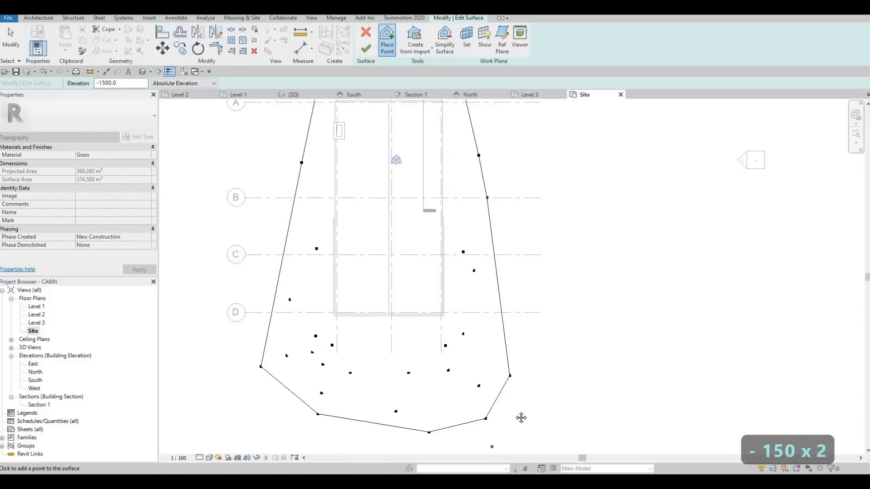
Set the point elevation to -1800 and place two points outside the -1500 row on the grid 1 side
middle_drag(441, 327, 427, 248)
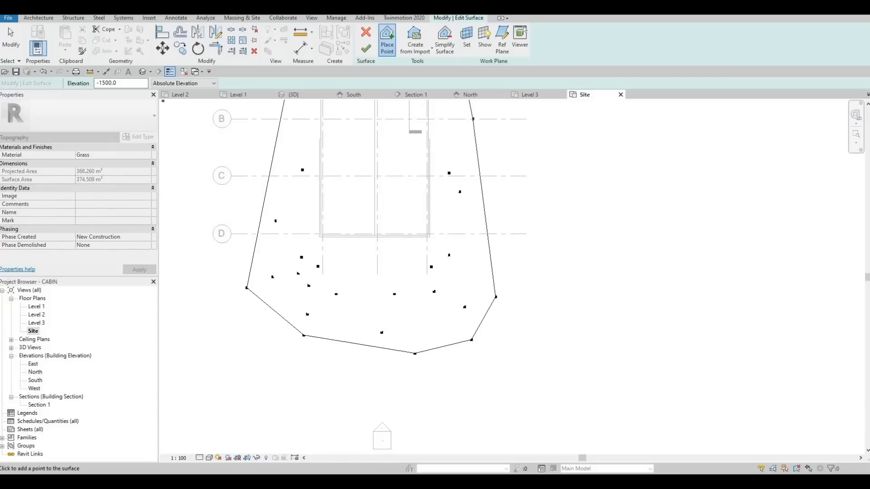
double_click(108, 84)
text(-1800)
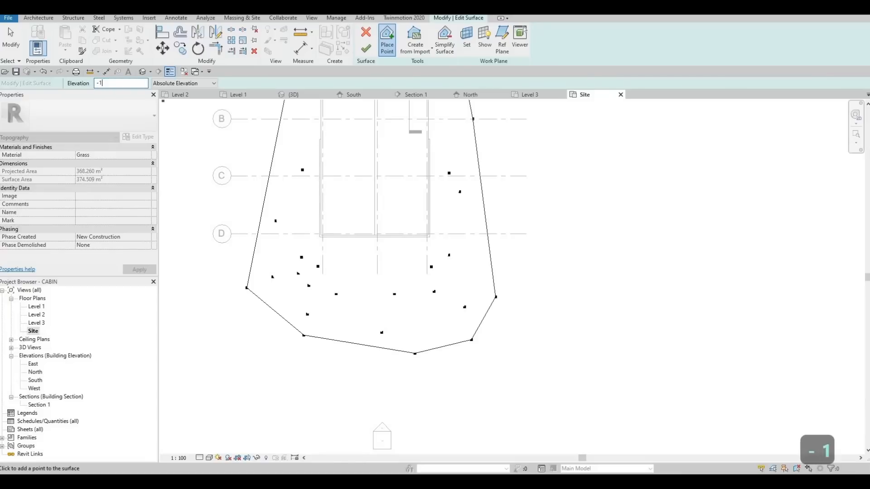
click(287, 360)
Set the point elevation to -2000, place three points along the outer edge toward the grid 3 side, and finish the surface
double_click(108, 83)
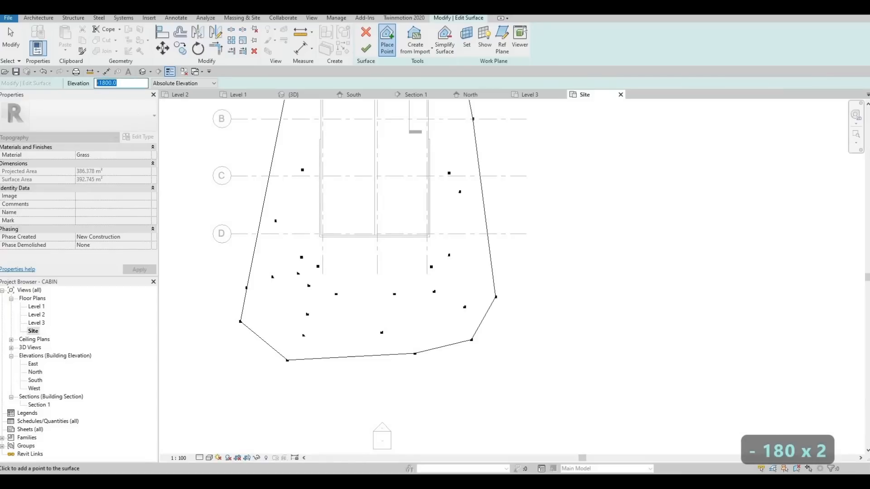
text(-200)
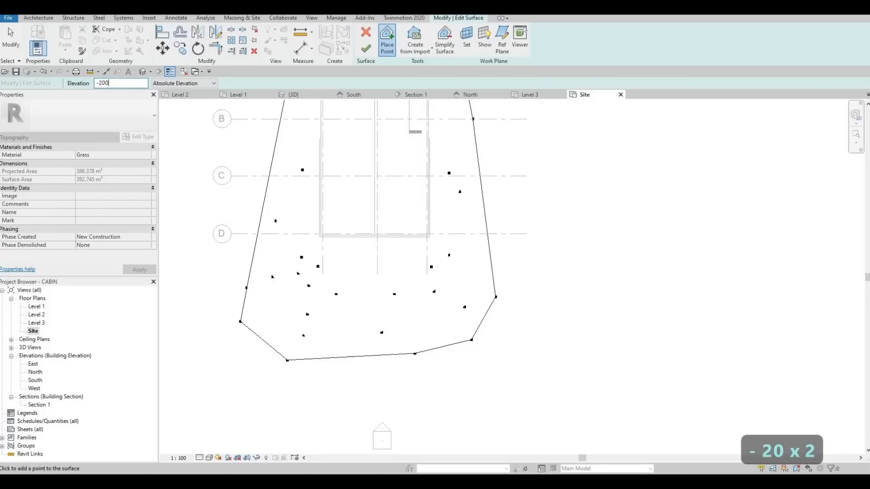
text(0)
key(Return)
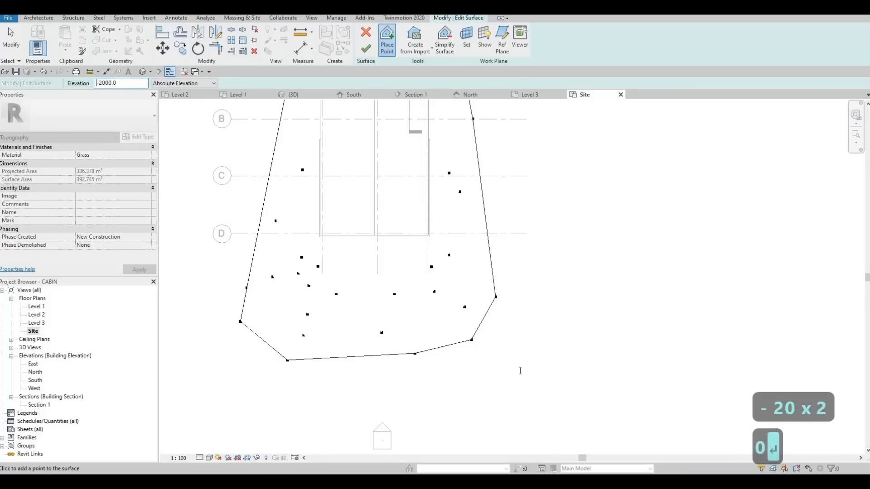
click(495, 349)
click(460, 382)
click(400, 397)
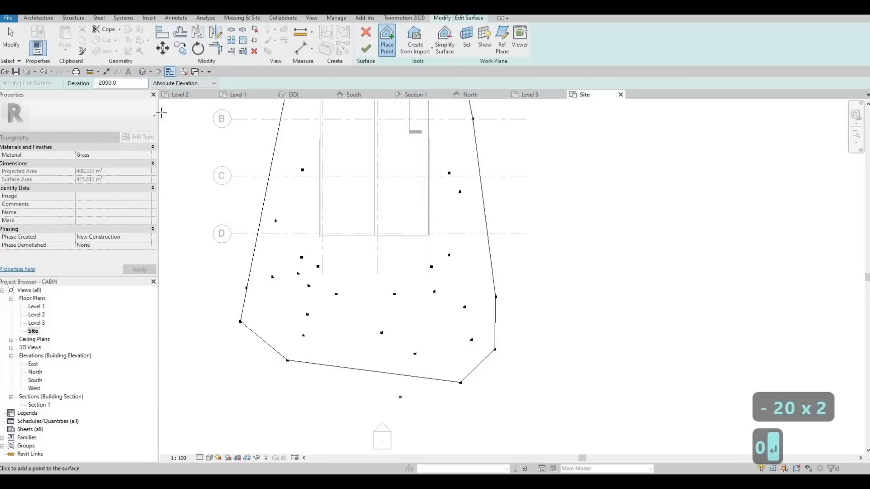
click(366, 48)
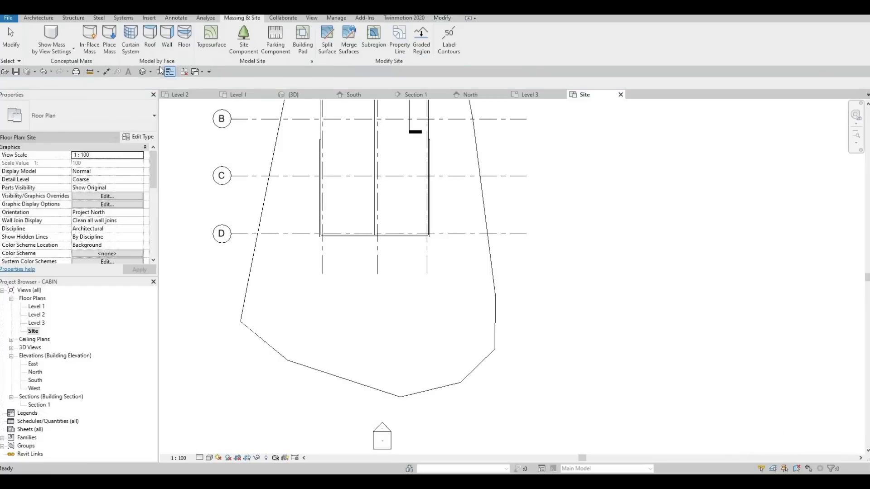
In the 3D view, set the base offset of the two timber columns under the overhang to -500
click(143, 71)
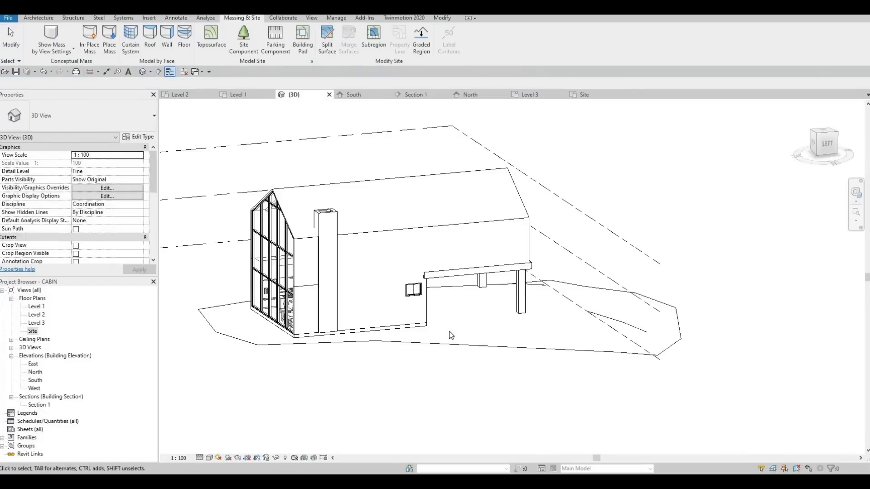
shift+middle_drag(450, 333, 355, 385)
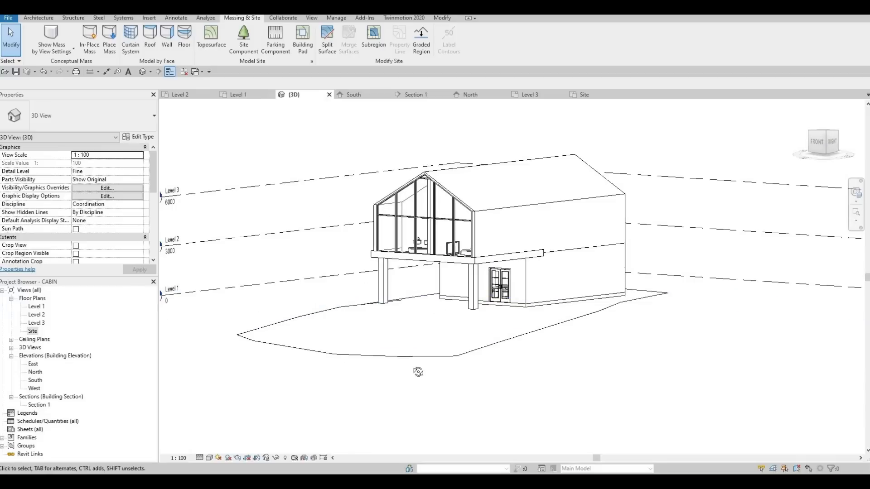
shift+middle_drag(417, 369, 395, 295)
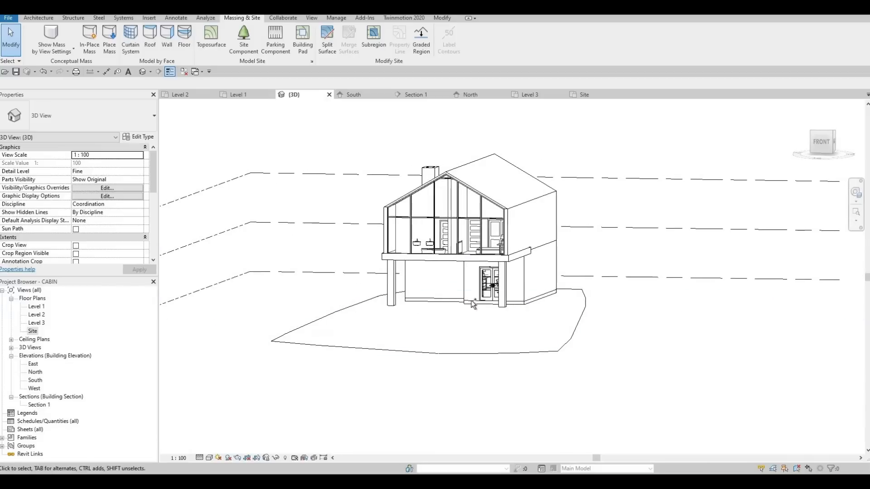
click(501, 293)
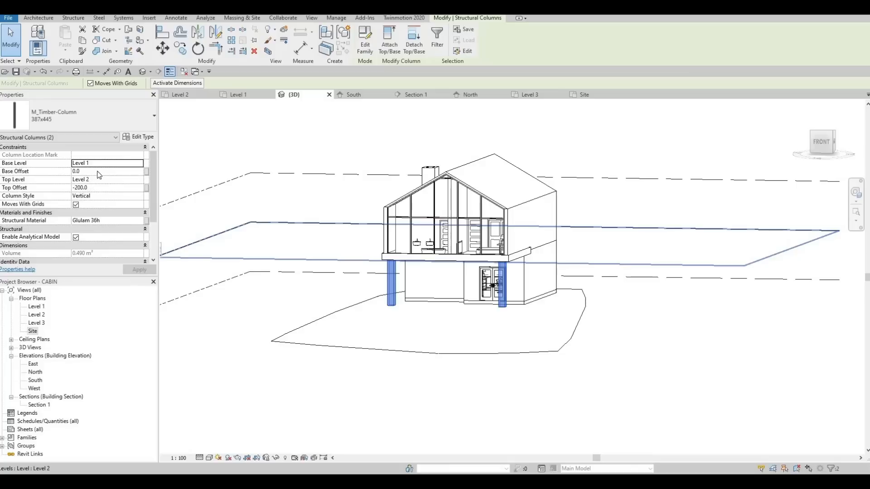
click(97, 172)
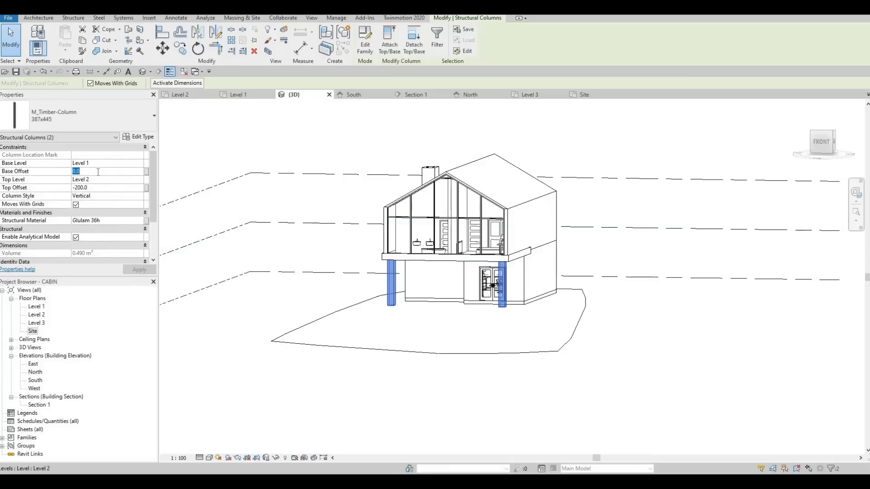
text(-500)
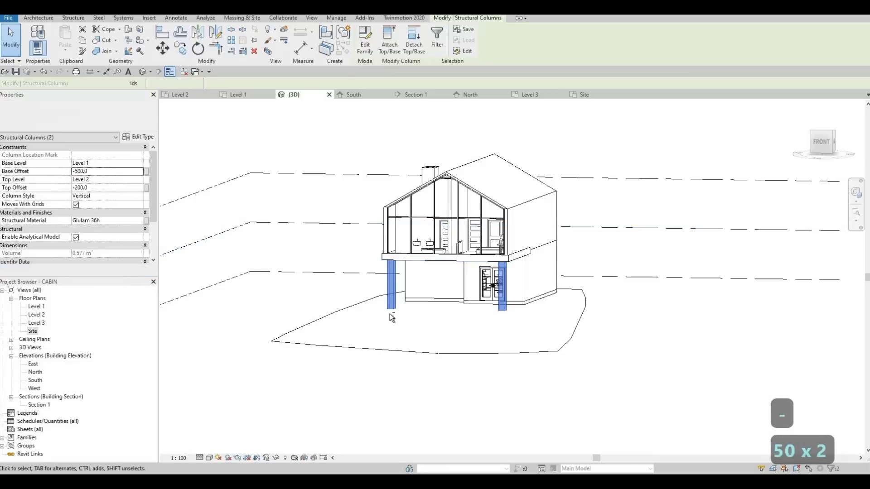
key(Escape)
key(Escape)
Examine the extended columns and the sloping ground around the cabin from several angles in 3D
shift+middle_drag(388, 341, 422, 308)
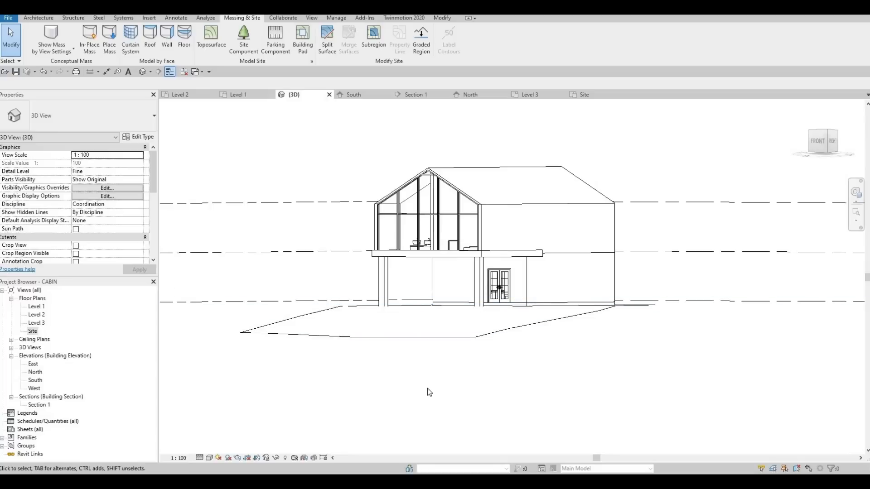
shift+middle_drag(427, 388, 429, 397)
shift+middle_drag(643, 229, 655, 240)
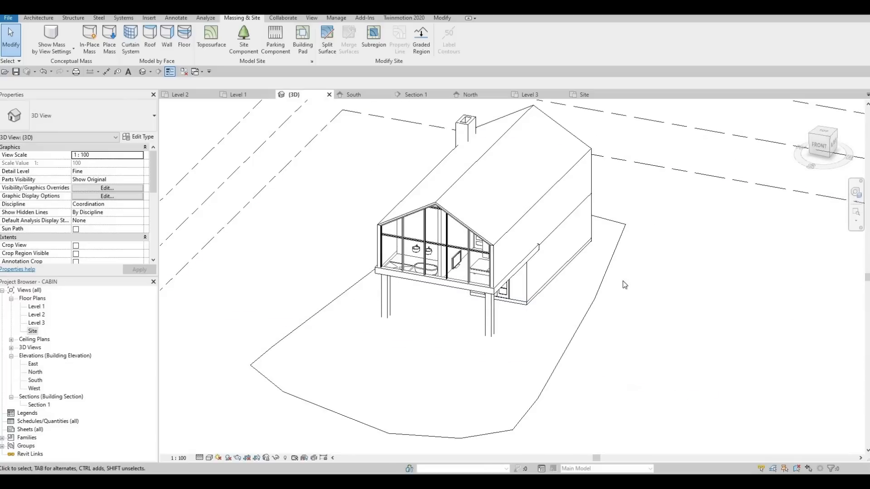
shift+middle_drag(597, 254, 453, 326)
click(32, 331)
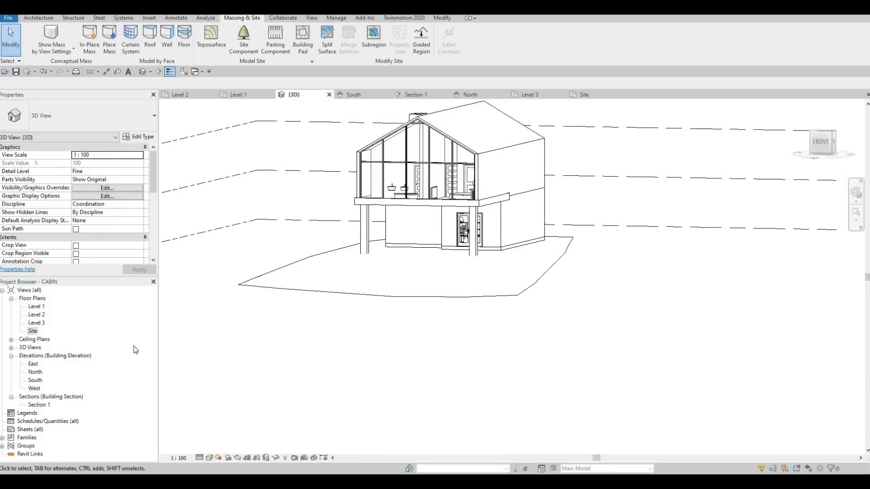
click(454, 374)
shift+middle_drag(455, 384, 597, 236)
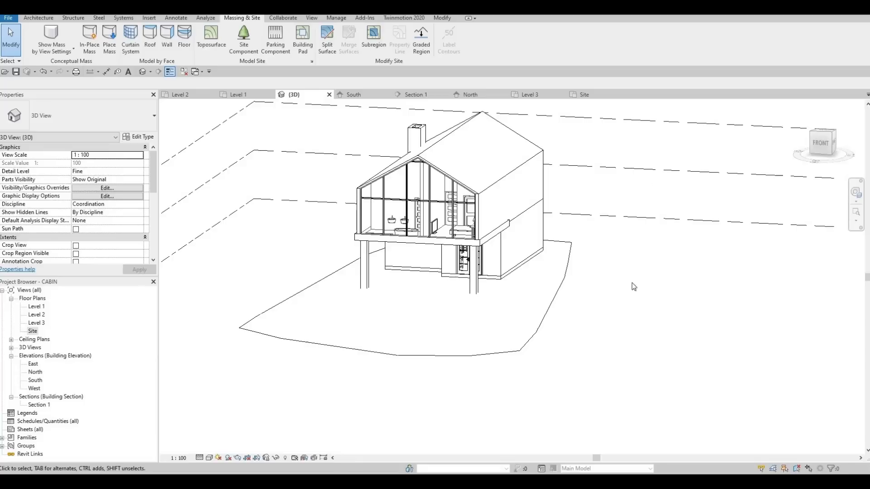
scroll(573, 208, down, 3)
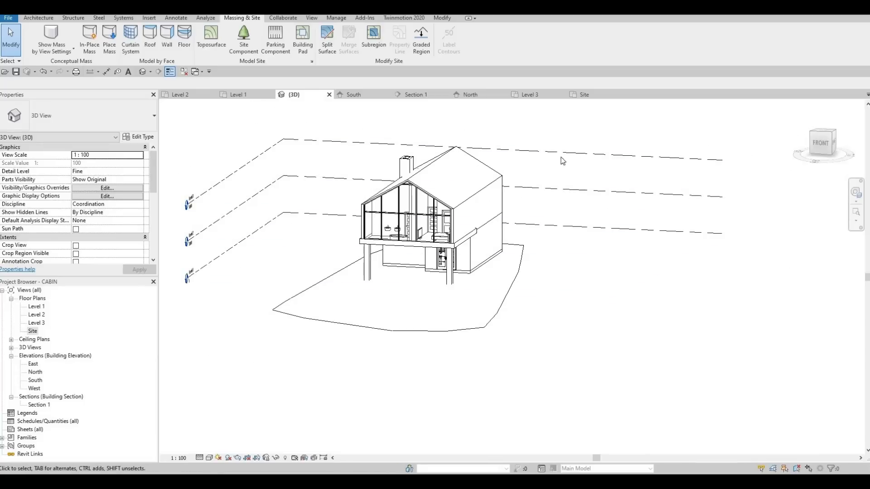
shift+middle_drag(586, 198, 537, 333)
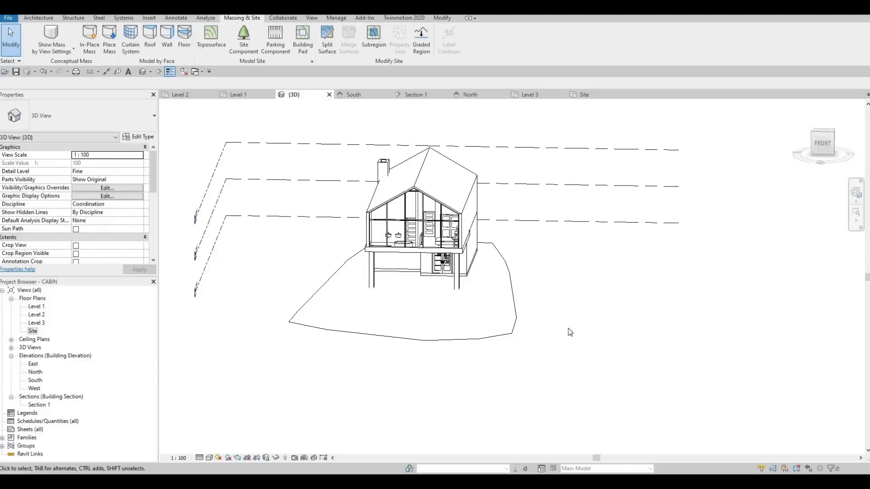
middle_drag(225, 145, 231, 108)
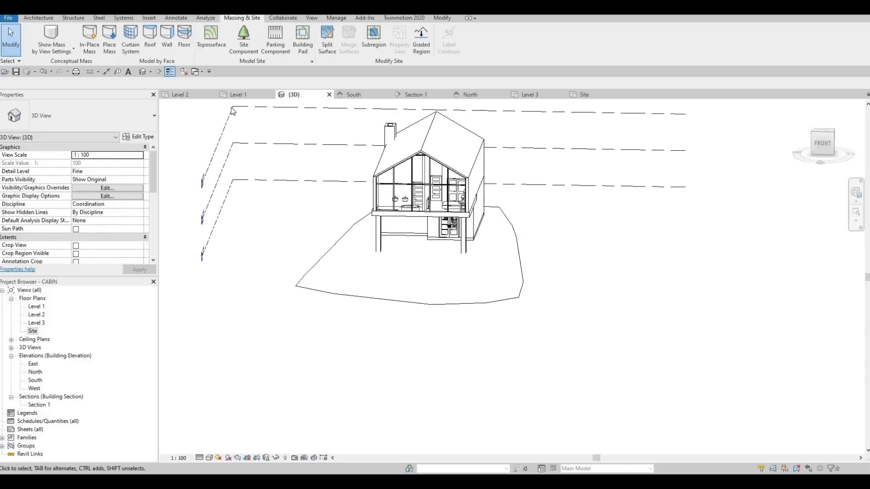
Reopen the grass toposurface for surface editing and bring up the Site floor plan to work on it
click(319, 293)
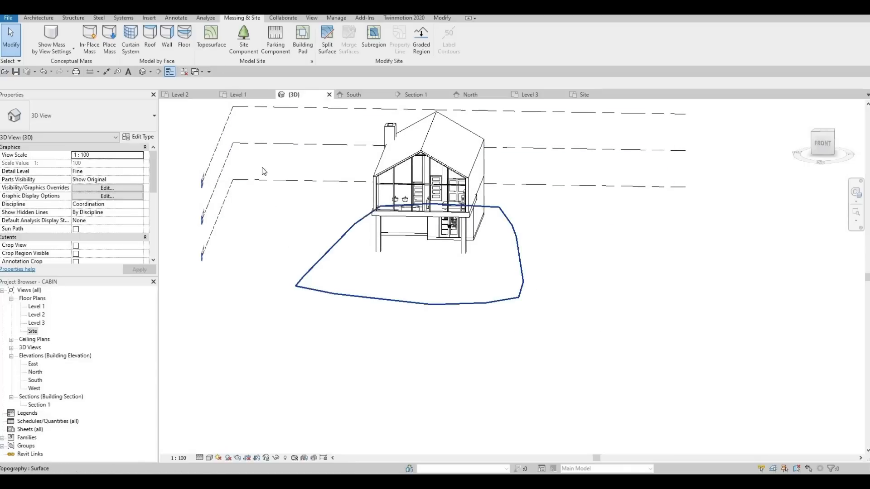
click(363, 42)
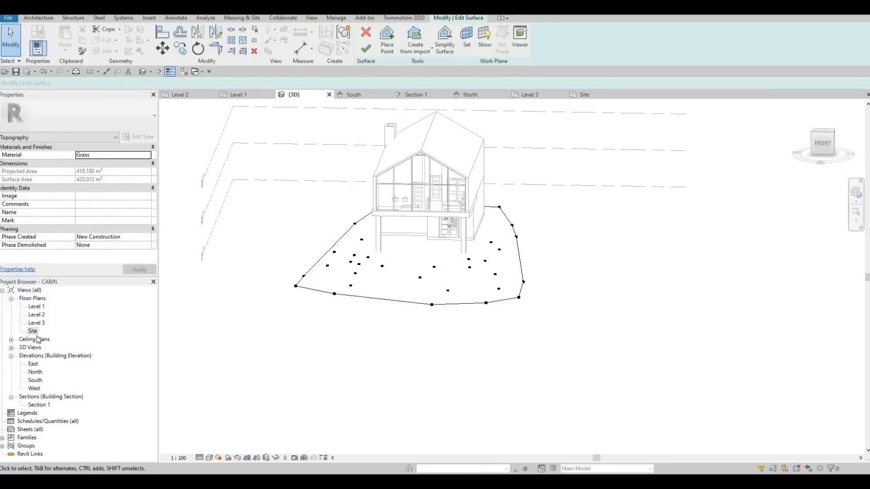
click(584, 94)
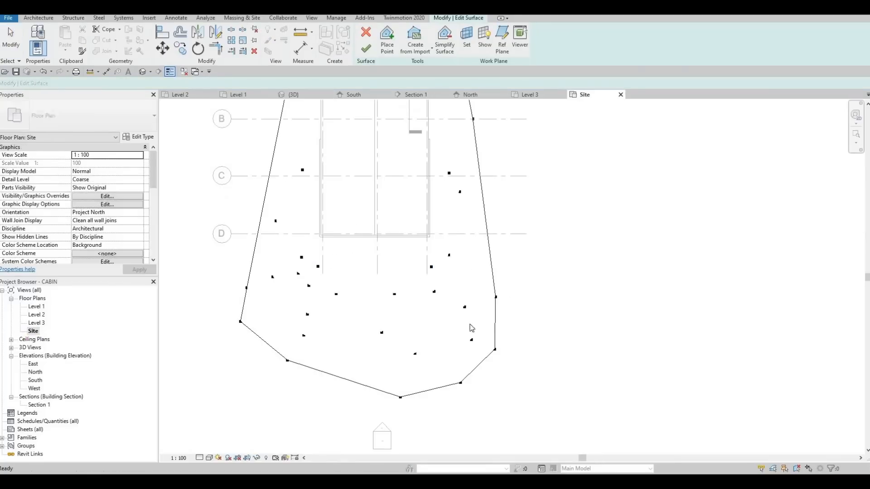
scroll(467, 313, down, 3)
middle_drag(411, 136, 399, 160)
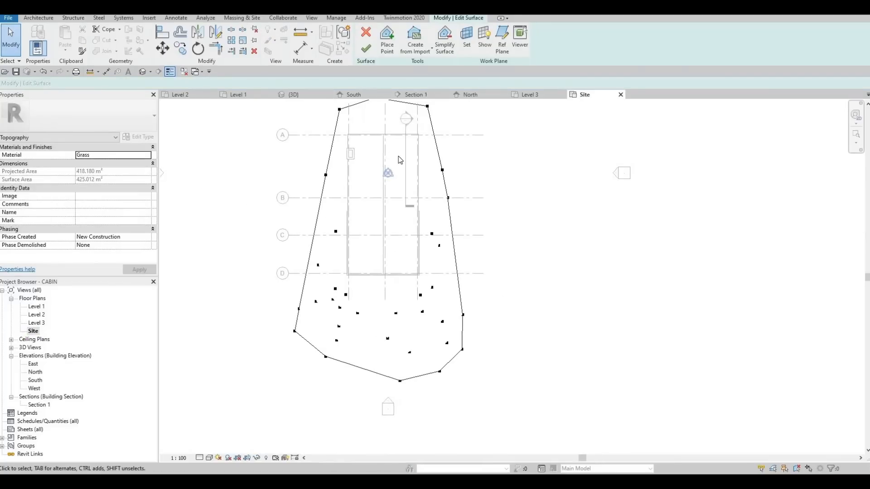
Set the point elevation to -2500 and place three points outside the downhill edge on the grid 3 side
click(387, 48)
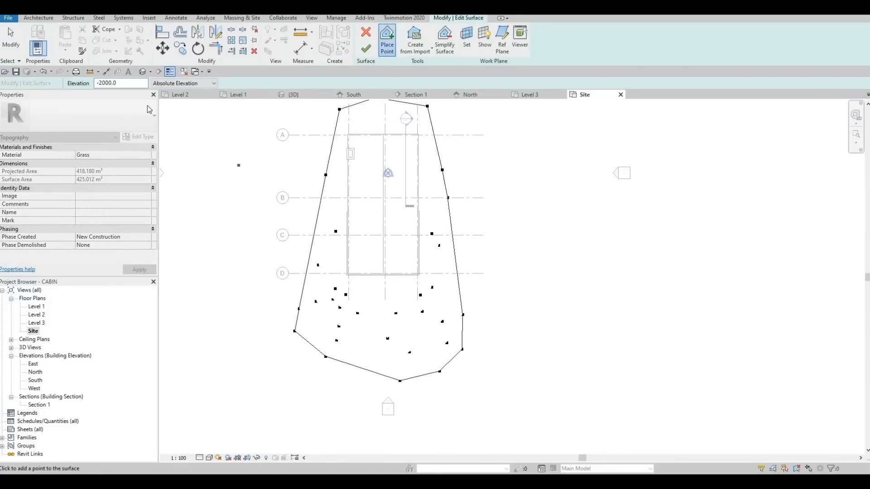
click(121, 83)
text(-2500)
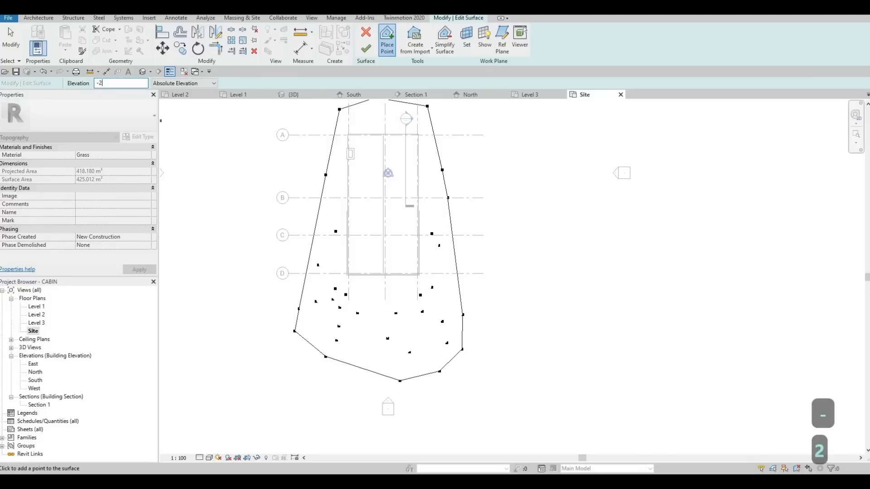
click(508, 351)
click(502, 381)
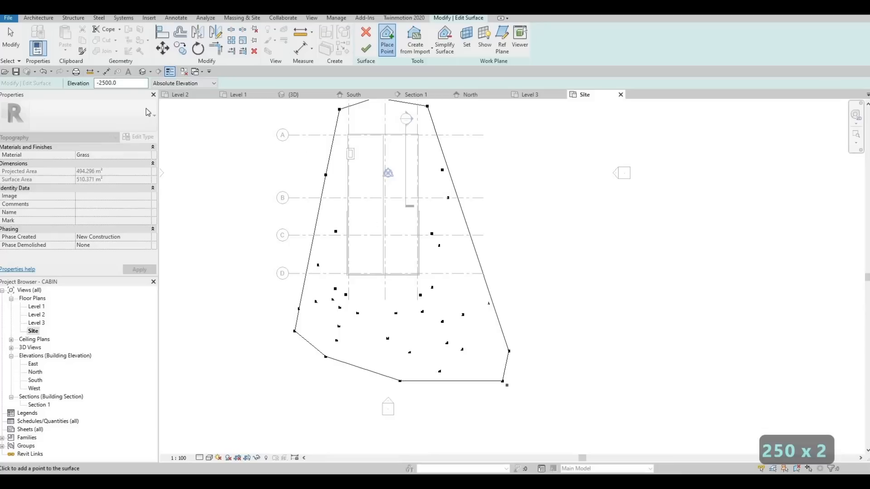
Set the point elevation to -3000 and place seven points around the outer downhill end beyond grid D, widening the terrain on both sides
drag(119, 83, 23, 88)
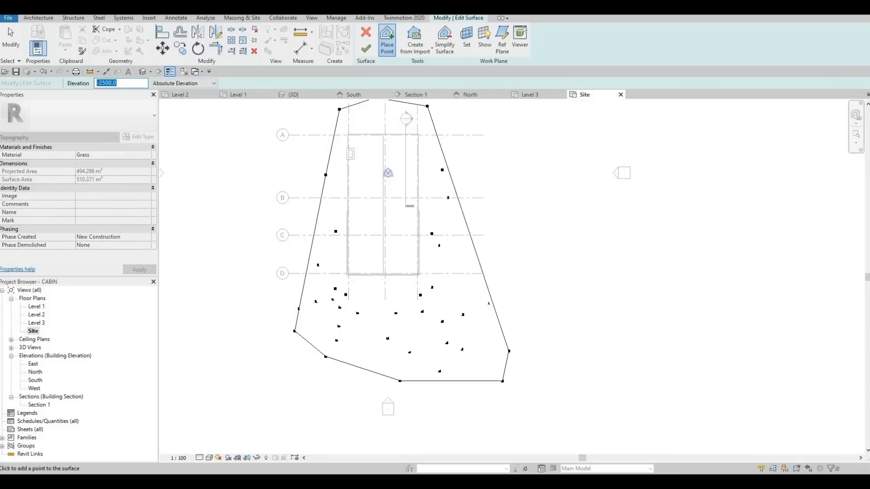
text(-300)
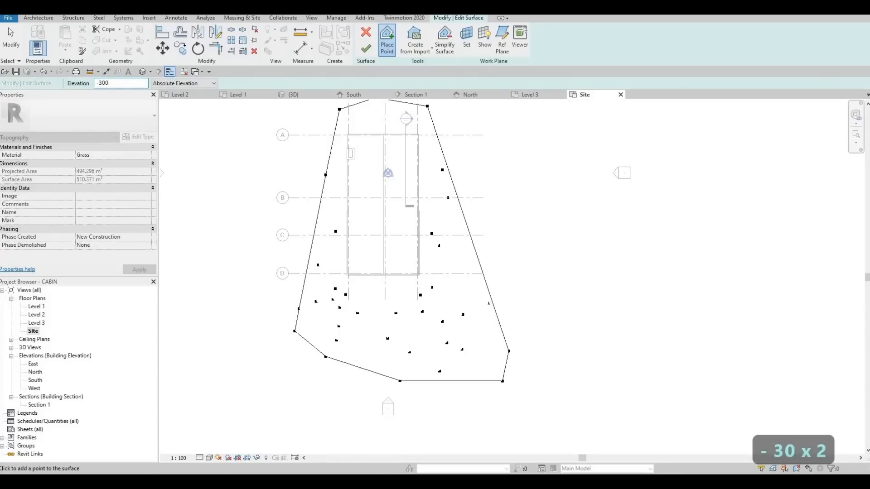
text(0)
key(Return)
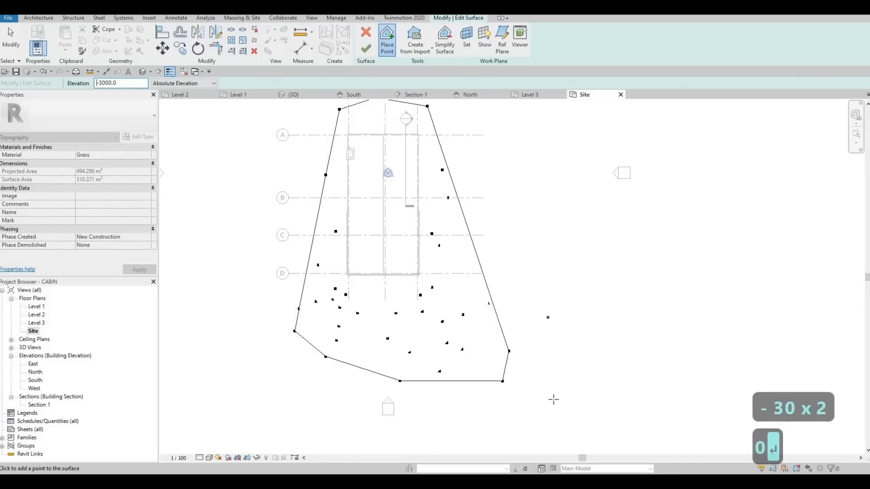
click(580, 379)
click(203, 382)
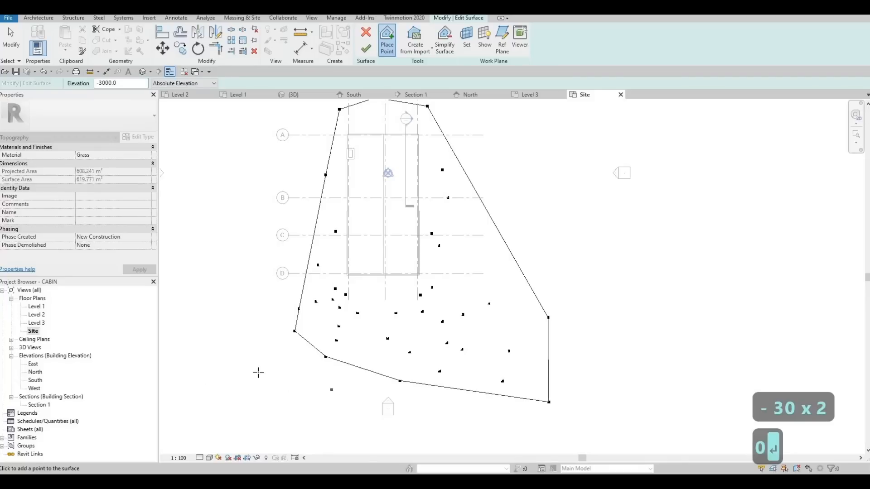
click(229, 405)
click(558, 417)
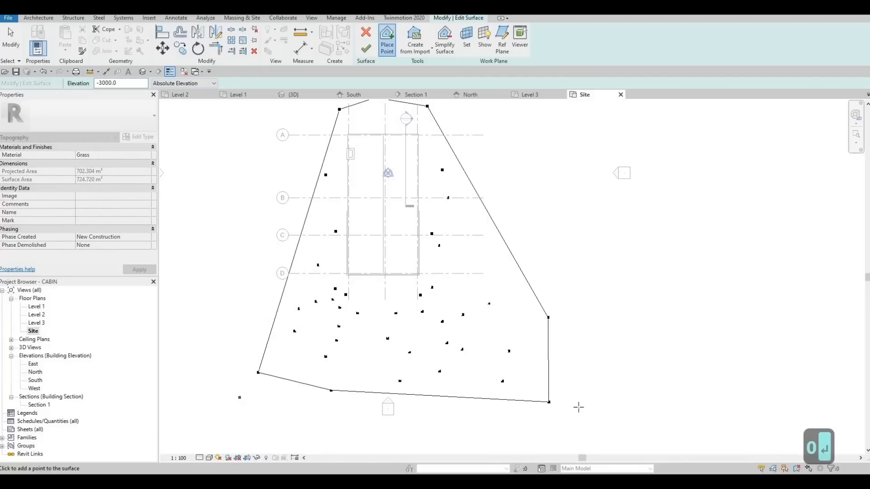
click(630, 383)
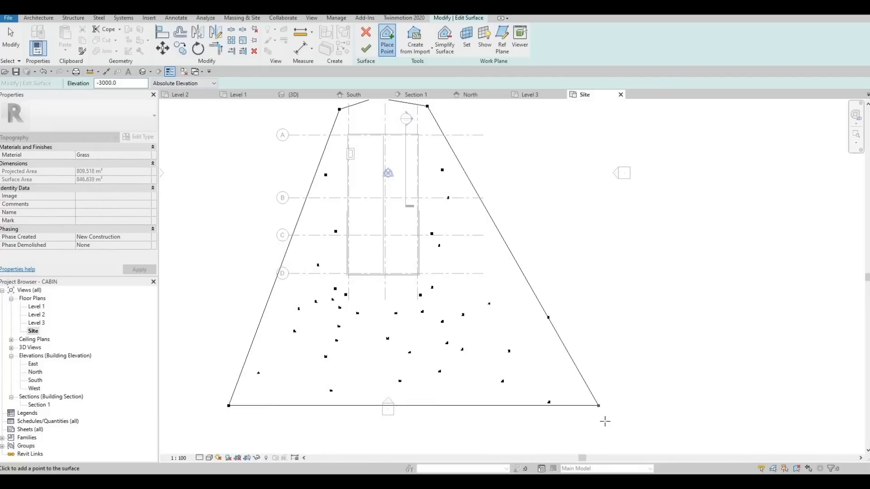
Set the point elevation to 1000 and place three points alongside the cabin on the grid 3 side, between grids A and D
double_click(136, 81)
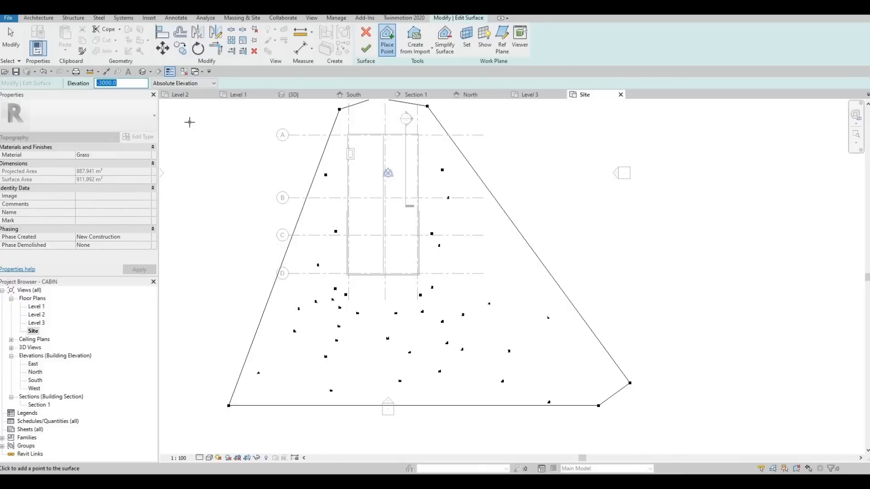
text(100)
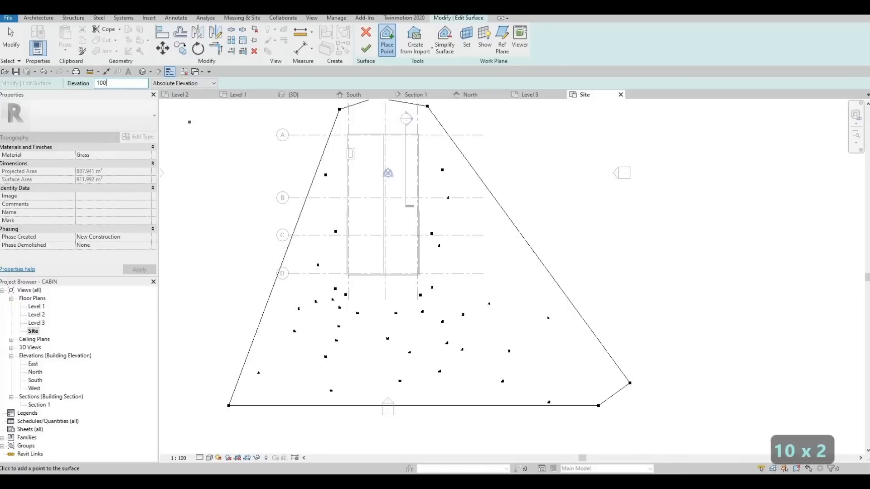
text(0)
key(Return)
click(189, 122)
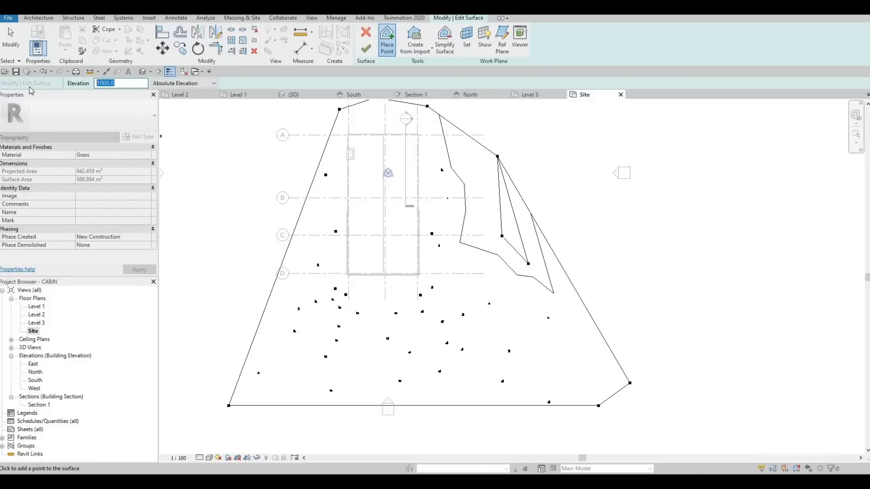
Set the point elevation to 2000 and place three points outside the 1000 points on the grid 3 side
text(200)
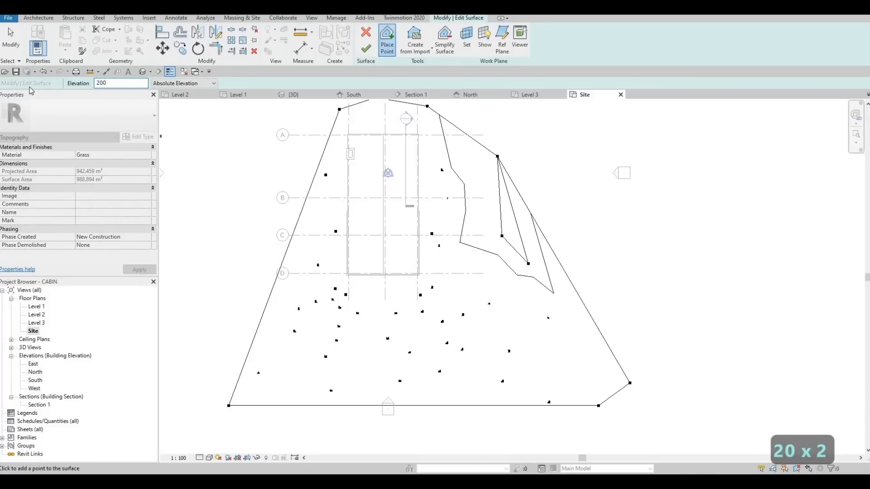
text(0)
key(Return)
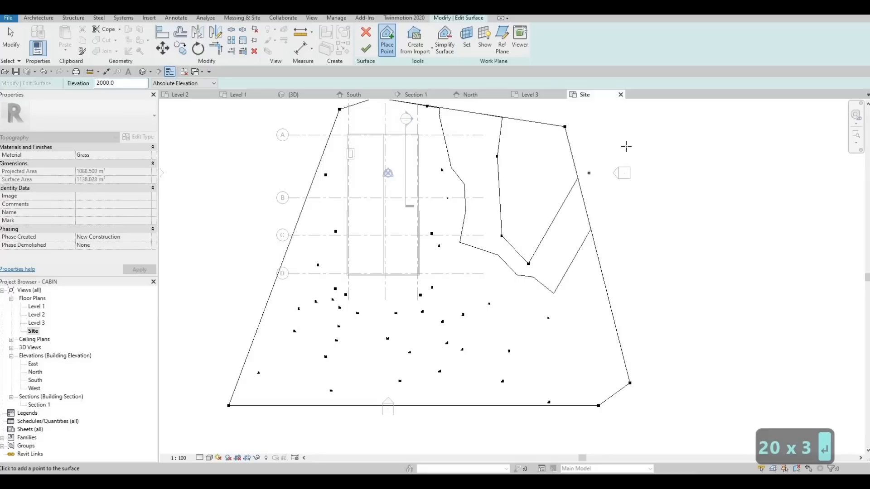
click(646, 131)
middle_drag(696, 149, 681, 198)
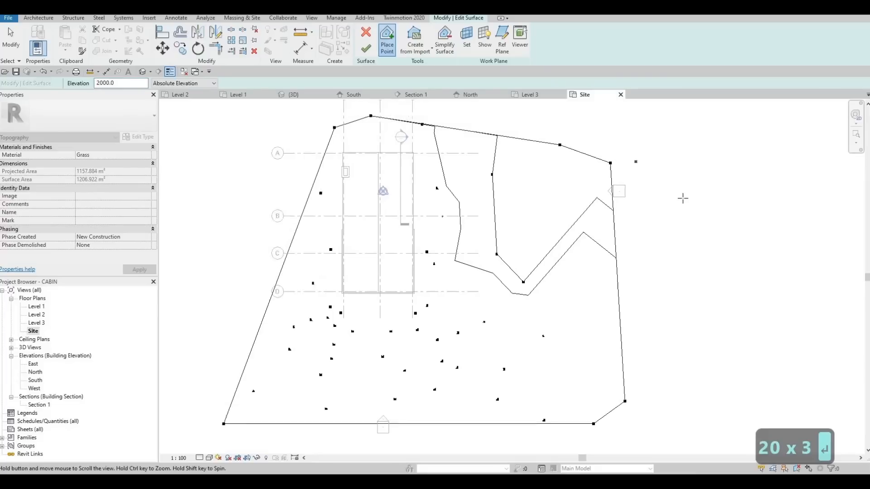
click(681, 198)
Set the point elevation to 3000 and place one point uphill of grid A on the grid 3 side
double_click(106, 83)
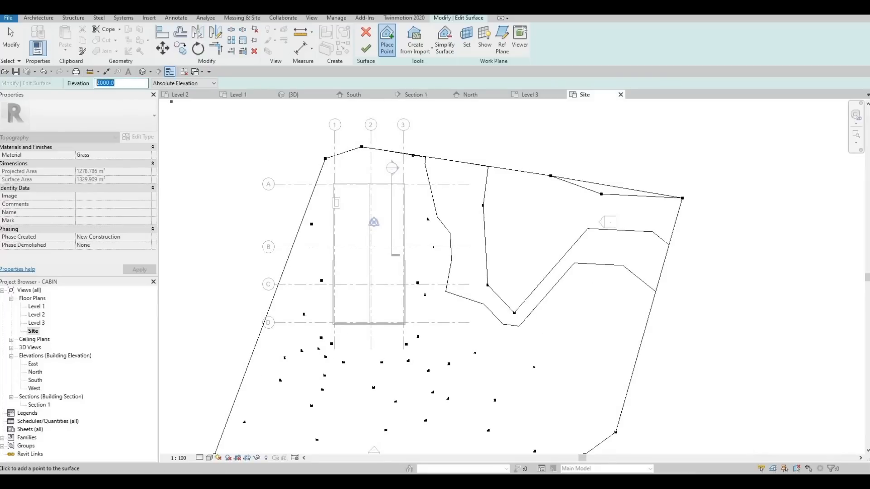
text(3000)
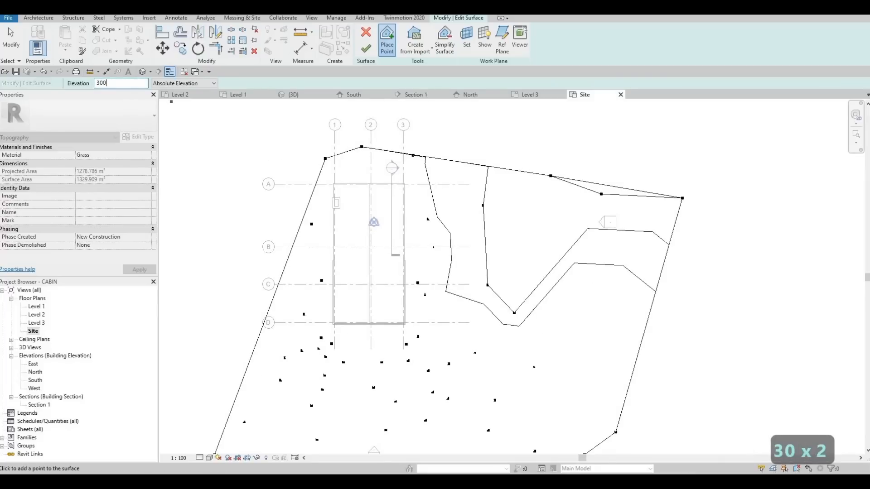
key(Return)
middle_drag(465, 112, 484, 216)
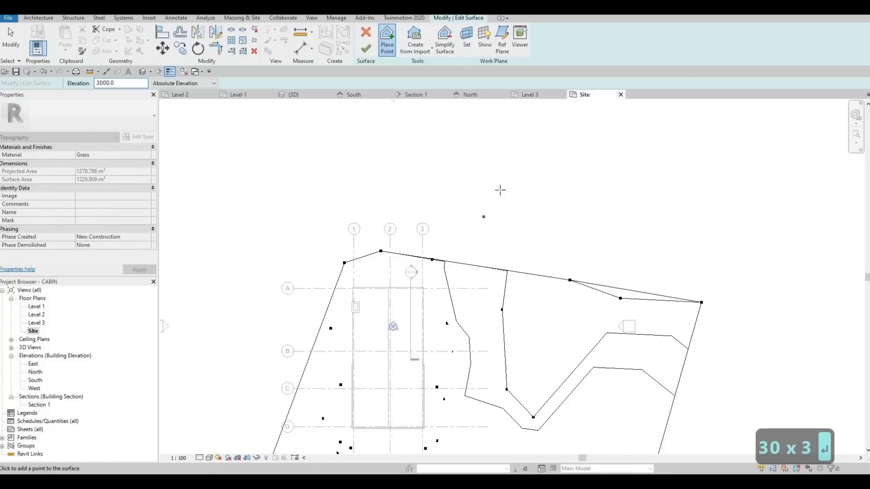
click(514, 182)
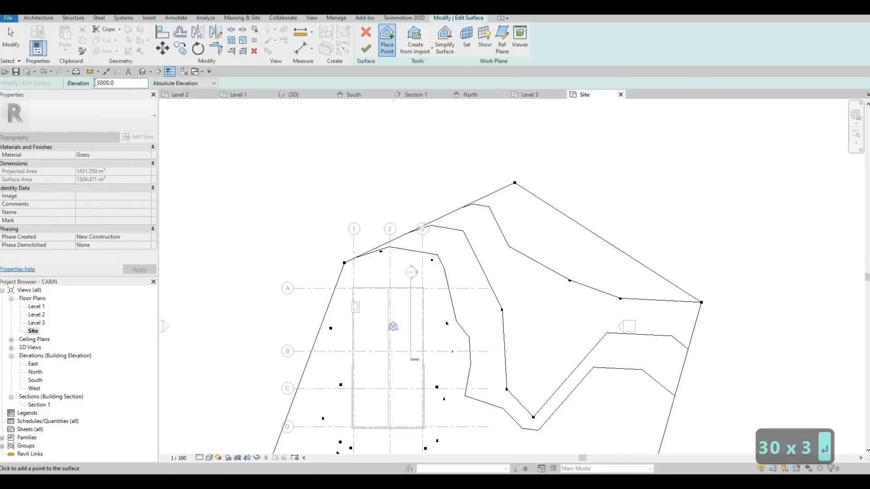
Set the point elevation to 1500 and place three points uphill of grid A, running toward and past the grid 1 side
drag(121, 83, 96, 84)
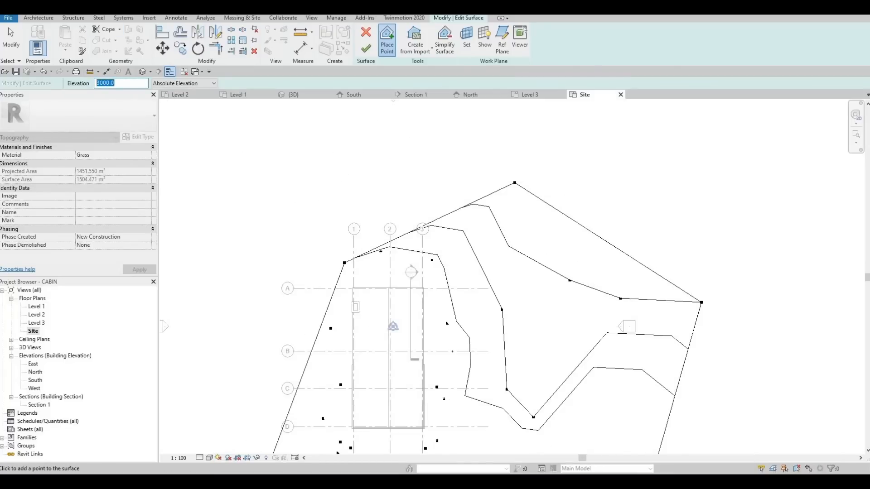
text(1500)
key(Return)
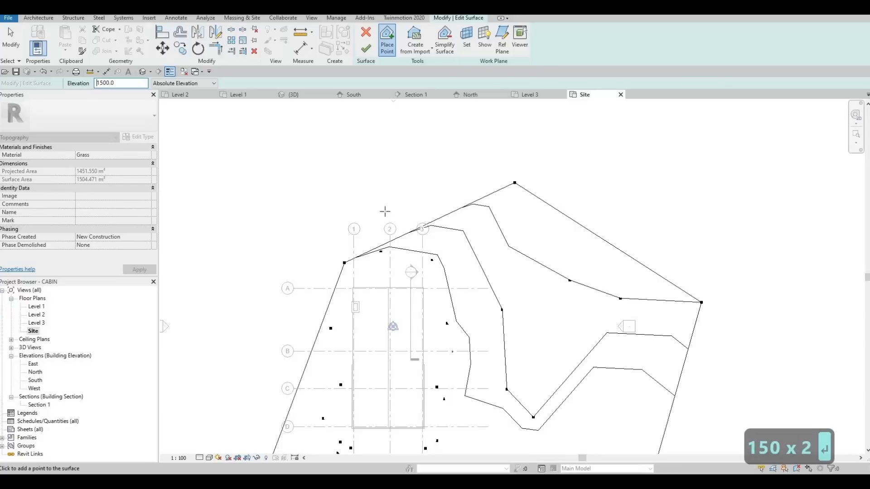
click(338, 155)
click(238, 177)
middle_drag(246, 219, 285, 194)
click(267, 223)
Set the point elevation to 3000 and place two points well outside the terrain edge on the grid 1 side
double_click(108, 83)
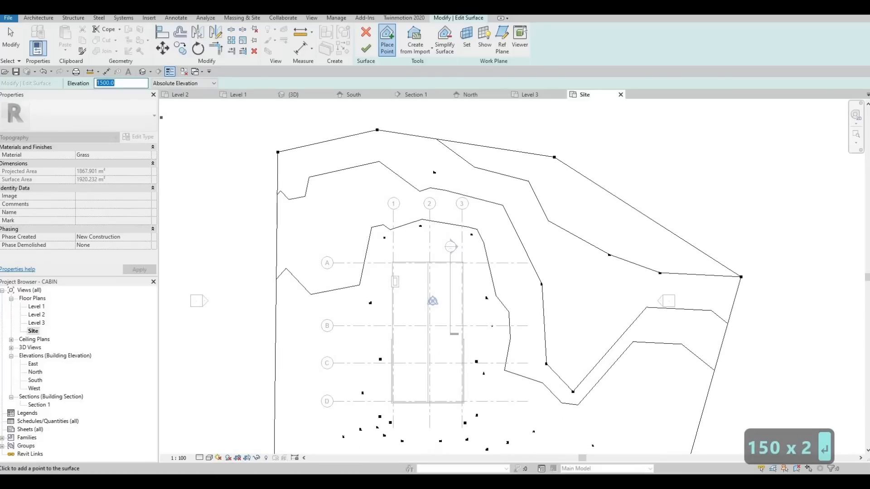
text(3000)
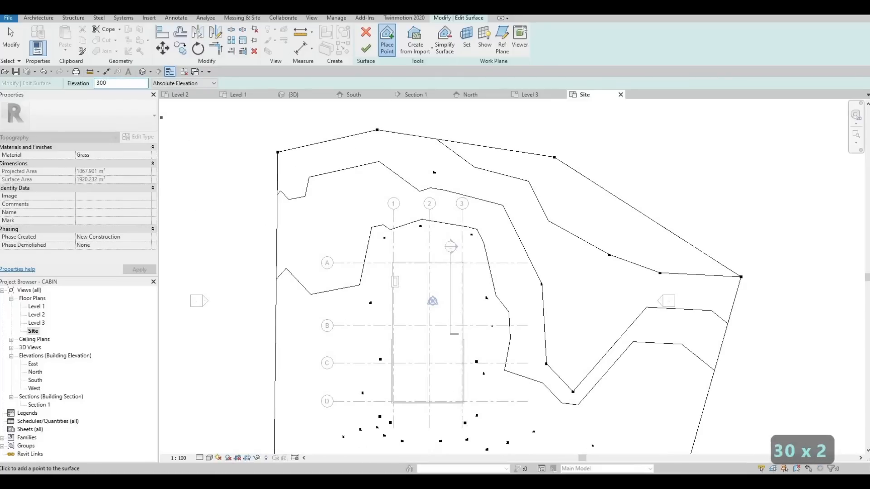
key(Return)
middle_drag(204, 289, 393, 231)
click(392, 188)
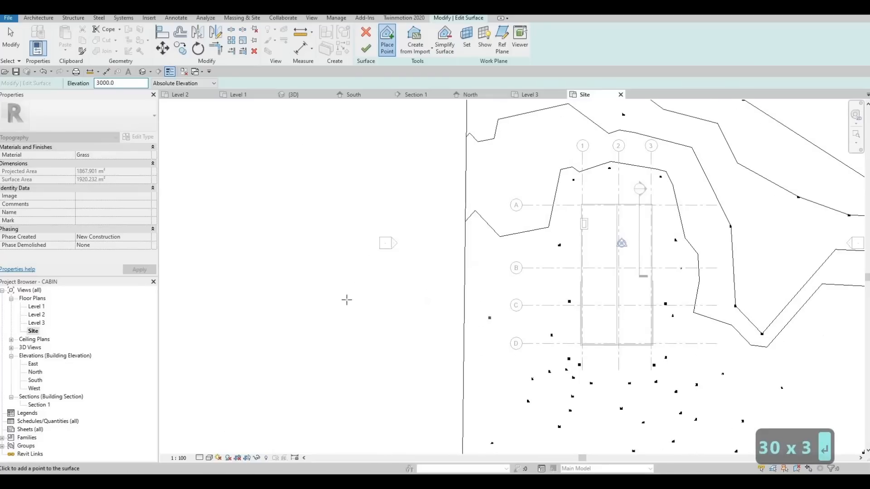
click(337, 347)
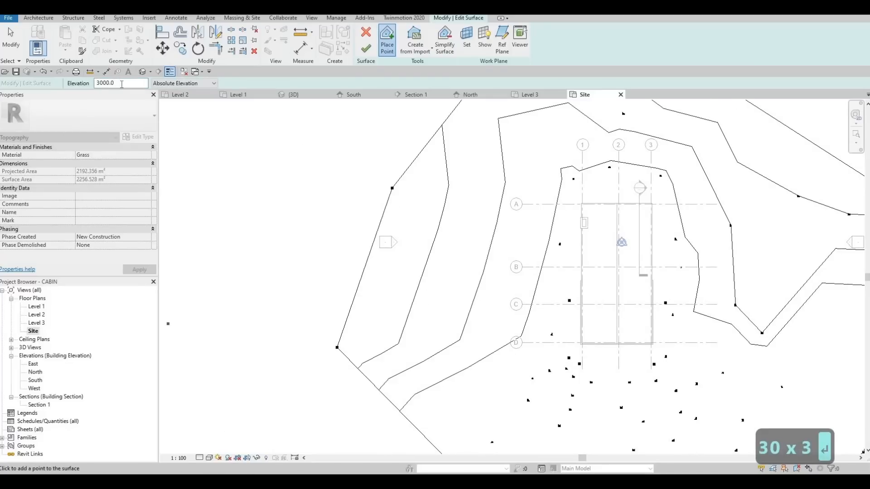
Set the point elevation to 4500, place six points around the outer uphill boundary from grid 1 side to grid 3 side, and finish the surface
drag(116, 83, 25, 75)
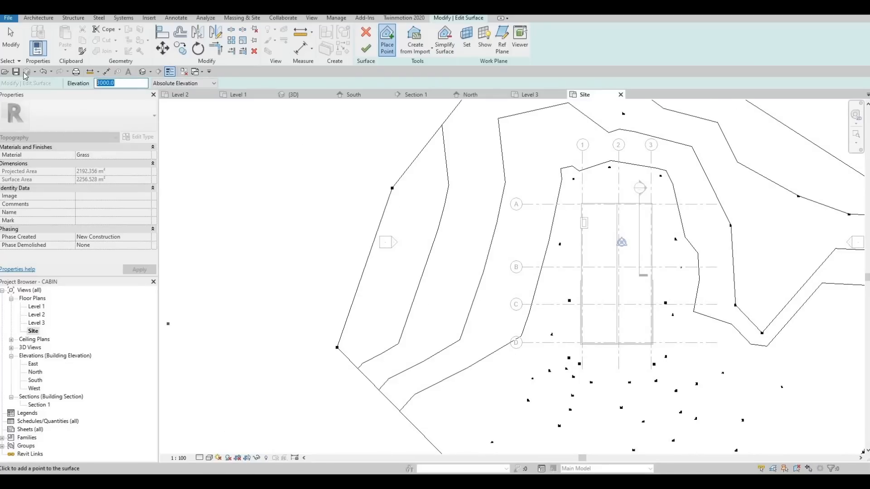
text(4500)
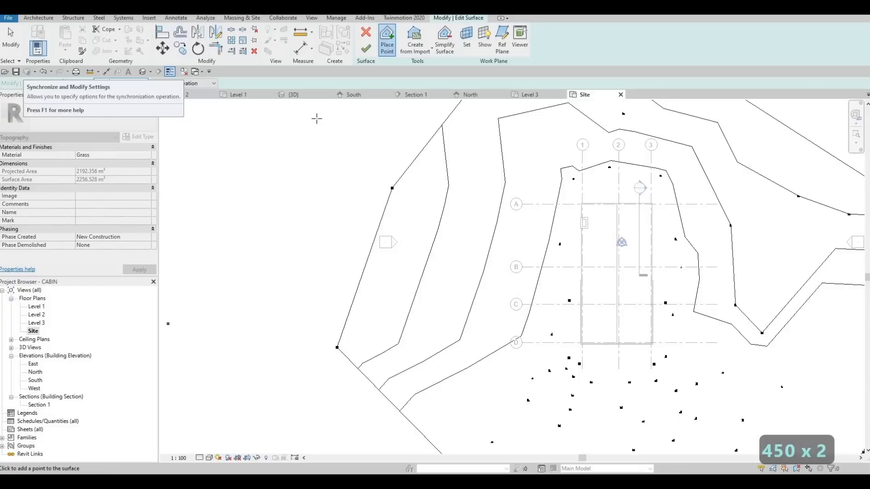
scroll(439, 291, down, 2)
middle_drag(429, 167, 410, 178)
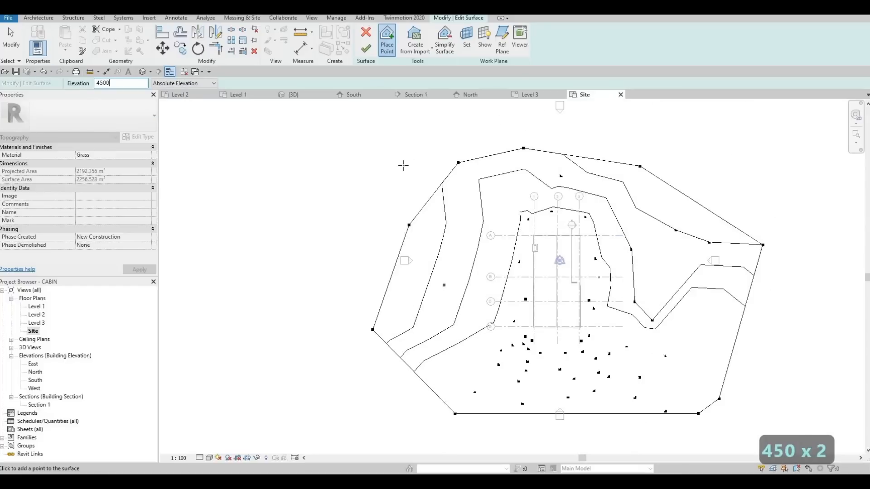
click(402, 166)
click(490, 118)
click(741, 153)
click(764, 233)
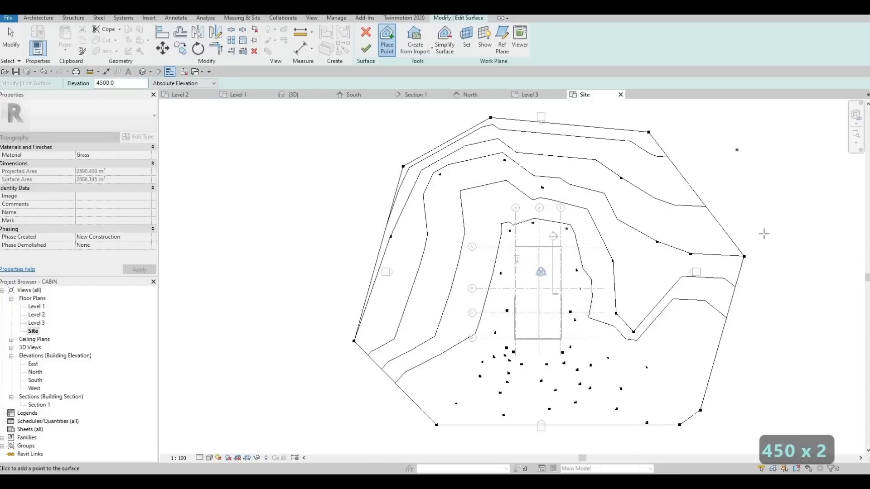
click(648, 132)
click(458, 176)
click(353, 242)
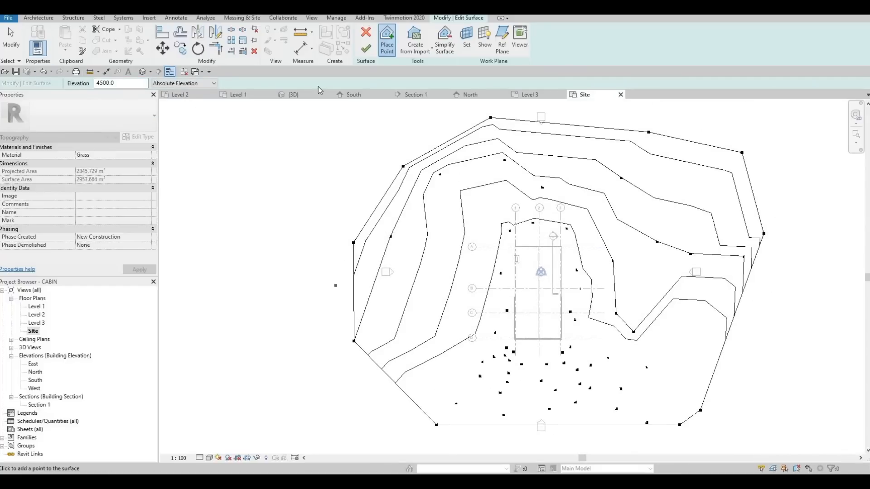
click(371, 48)
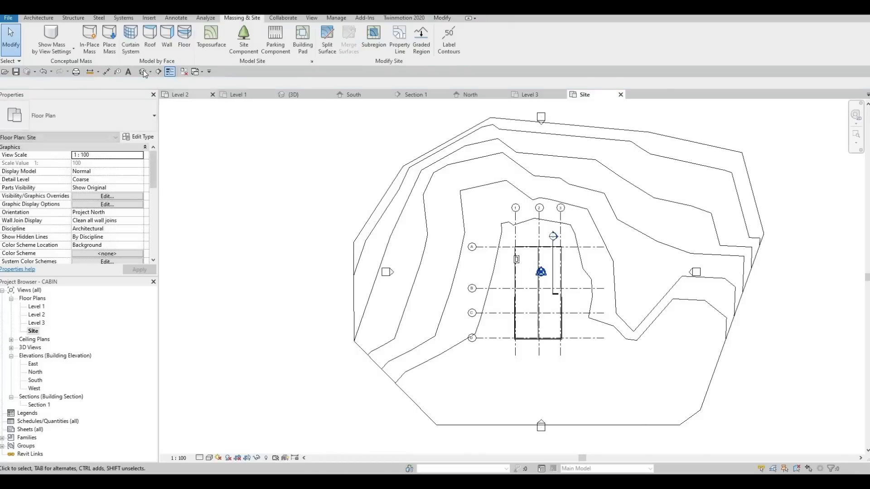
Open the 3D view, set its visual style to Shaded and examine the terrain around the cabin from several angles
click(143, 71)
shift+middle_drag(481, 278, 438, 285)
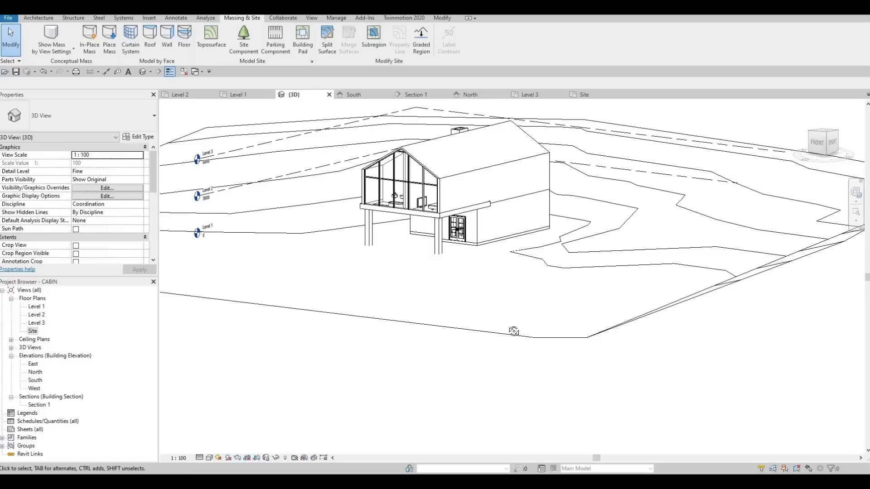
shift+middle_drag(608, 277, 495, 333)
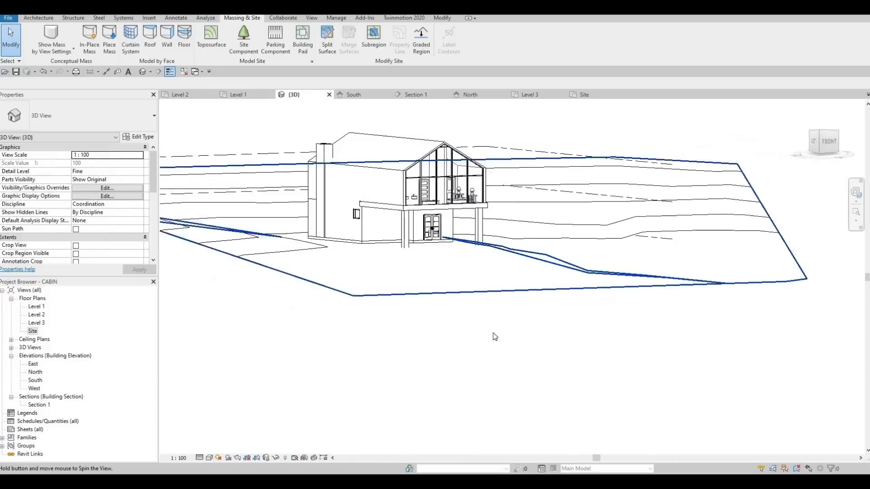
click(210, 458)
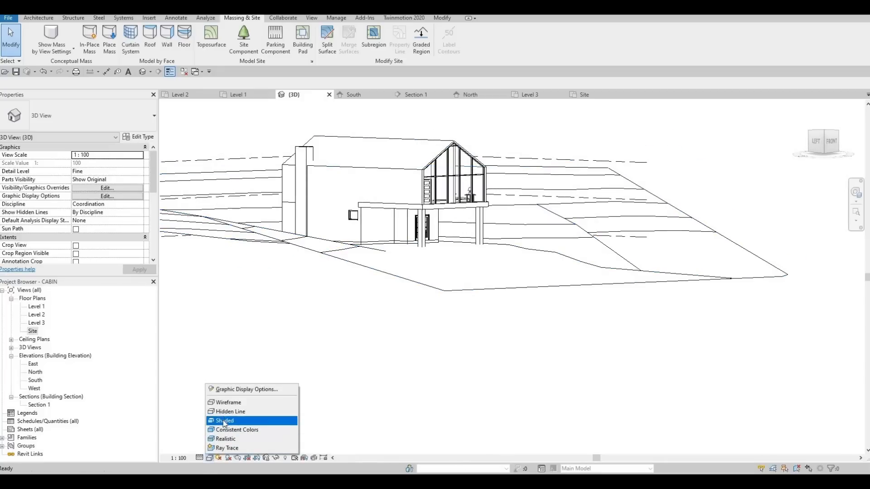
mouse_move(385, 404)
shift+middle_down()
mouse_move(388, 334)
mouse_move(323, 320)
mouse_move(270, 352)
mouse_move(382, 364)
mouse_move(358, 356)
mouse_move(361, 365)
mouse_move(423, 351)
mouse_move(400, 404)
mouse_move(383, 142)
mouse_move(388, 151)
shift+middle_up()
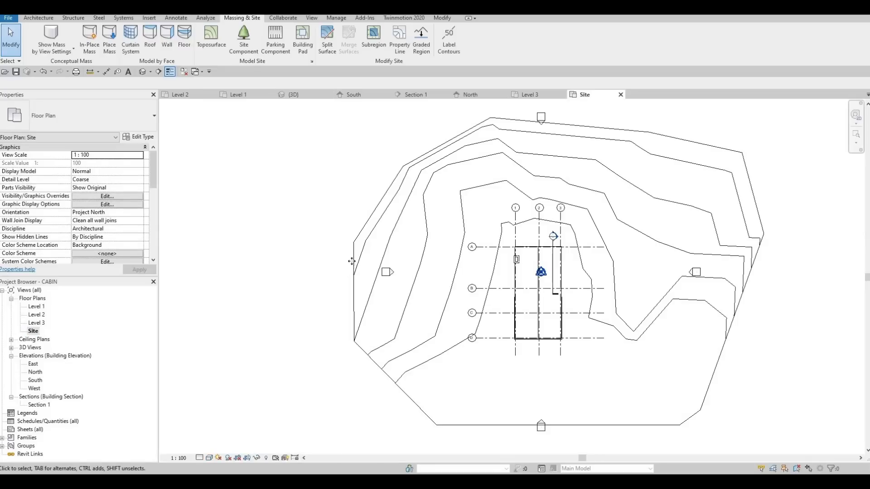
Edit the toposurface in the Site plan and place points at elevation 8000 just outside its uphill boundary, from the grid 1 side to the grid 3 side
click(354, 257)
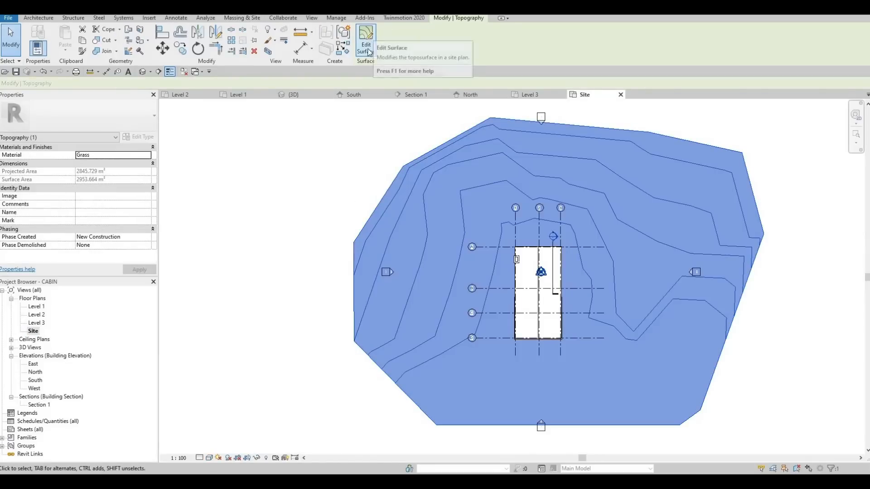
click(371, 40)
middle_drag(441, 145, 367, 159)
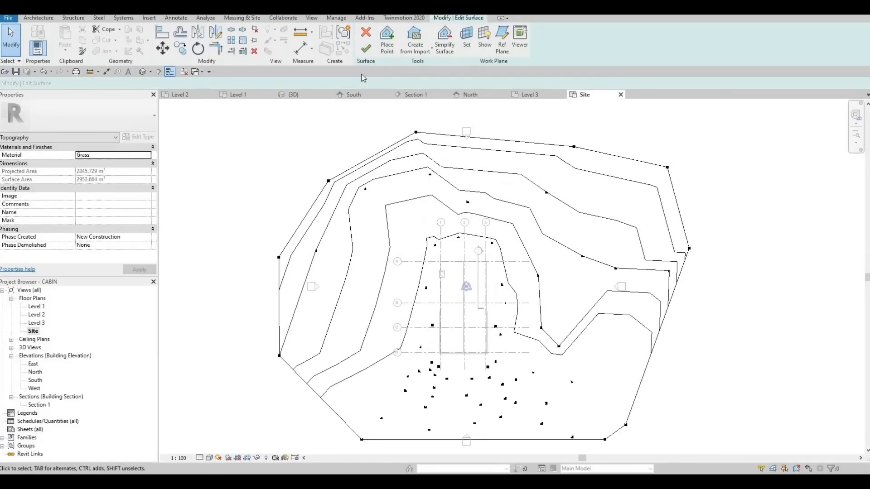
click(386, 47)
double_click(108, 83)
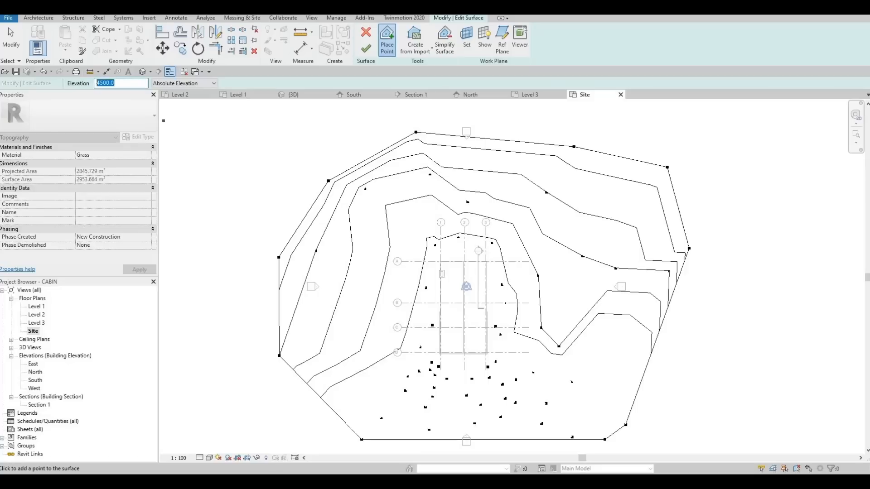
text(8000)
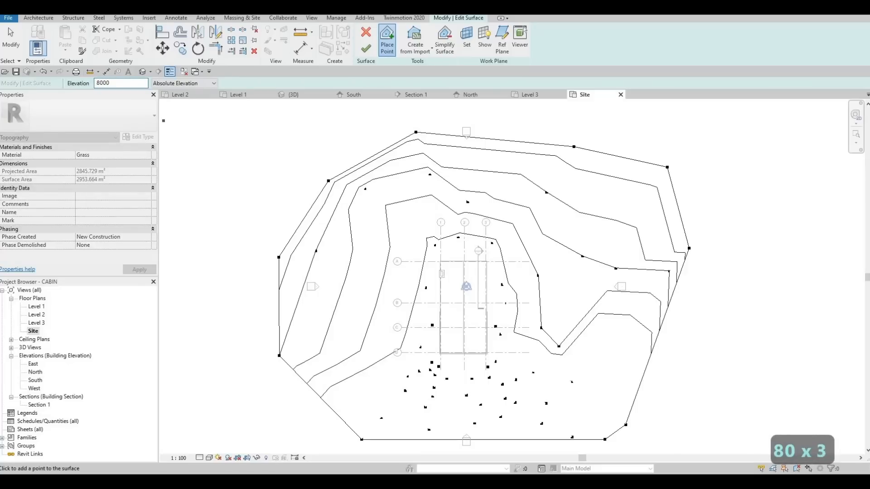
key(Return)
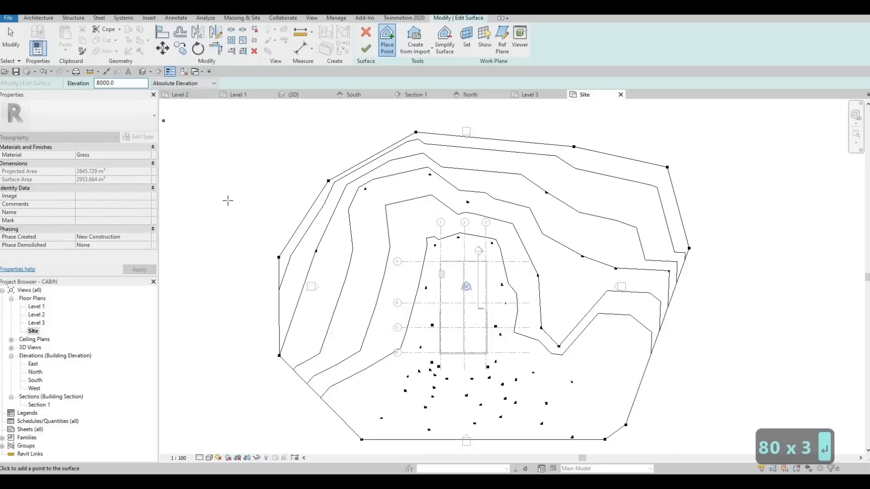
click(323, 166)
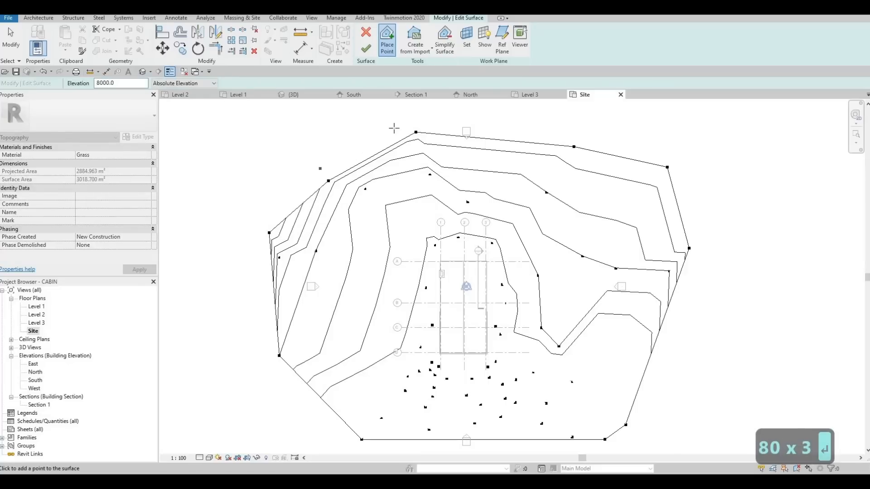
click(395, 127)
click(439, 117)
click(567, 119)
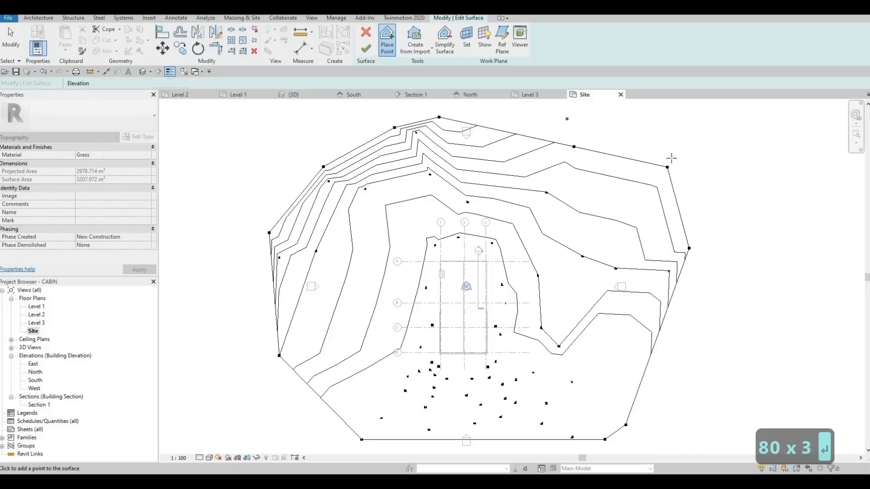
click(652, 132)
click(692, 175)
click(713, 259)
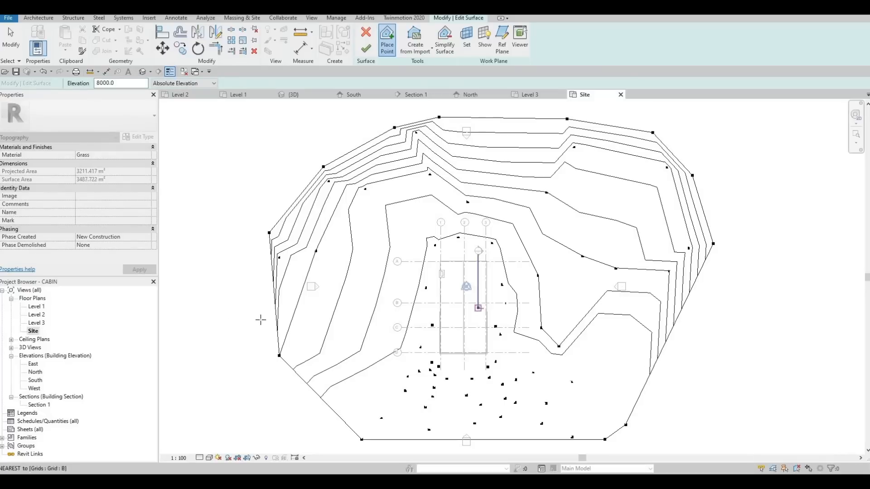
Extend the terrain edge on the grid 1 side toward the front with two more points at elevation 8000
click(259, 325)
click(236, 303)
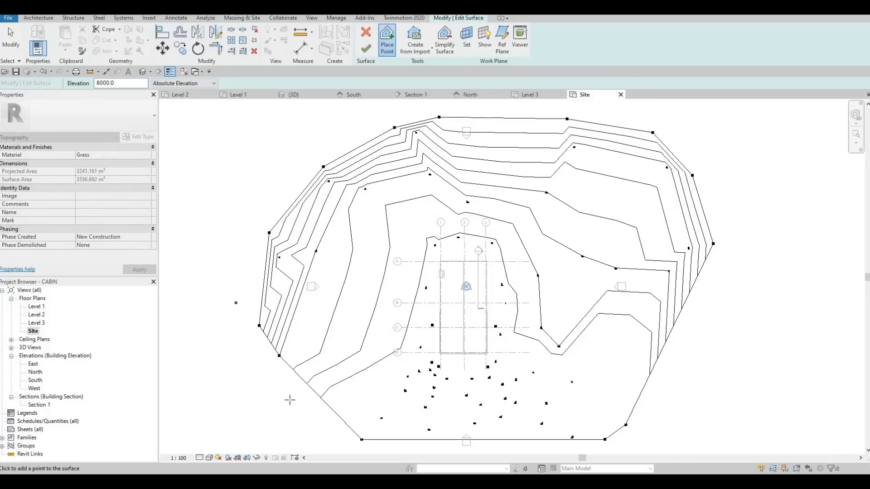
click(290, 400)
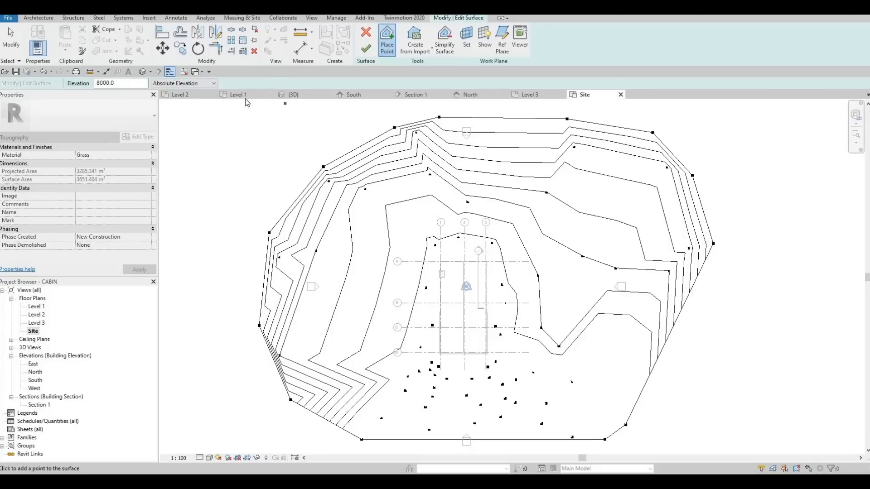
Set the point elevation to 10000 and place a row of points beyond the uphill edge, running around to the grid 3 side
double_click(105, 83)
text(10000)
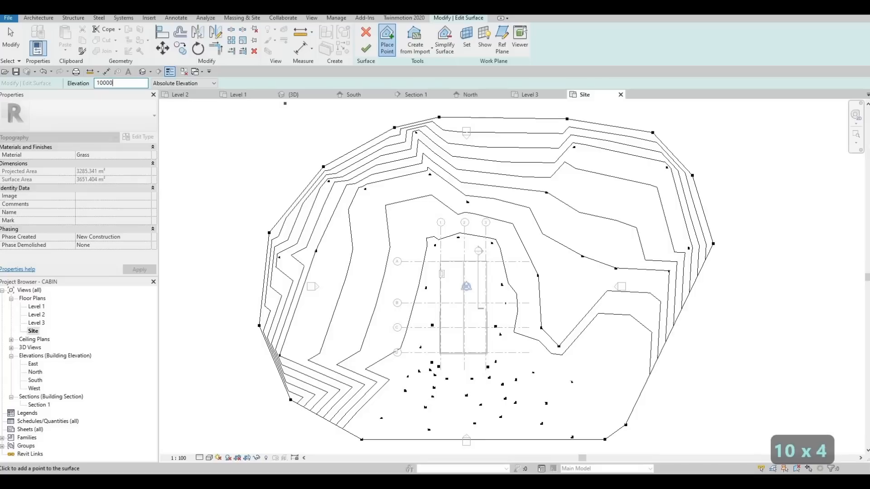
key(Return)
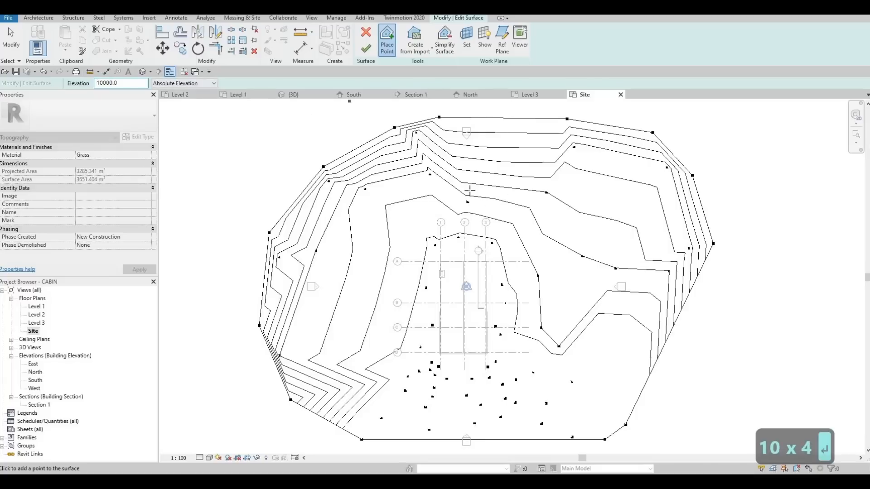
middle_drag(413, 113, 403, 145)
click(392, 148)
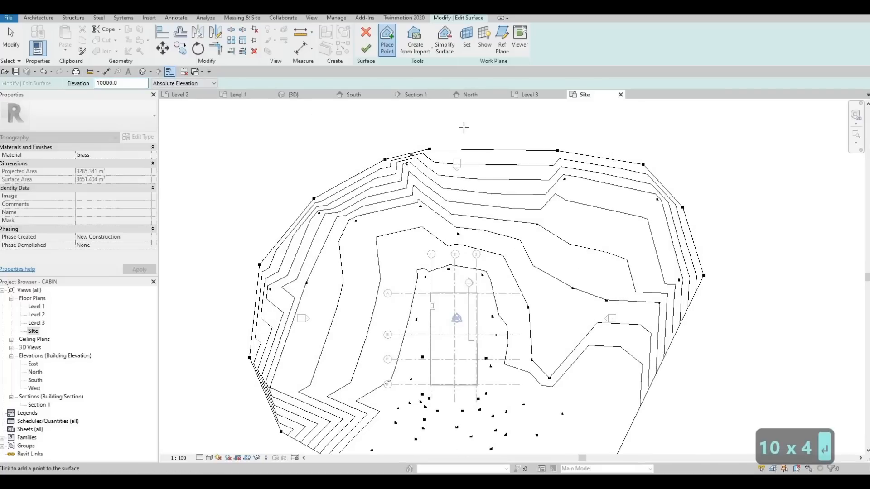
click(522, 131)
click(611, 140)
click(667, 168)
click(701, 210)
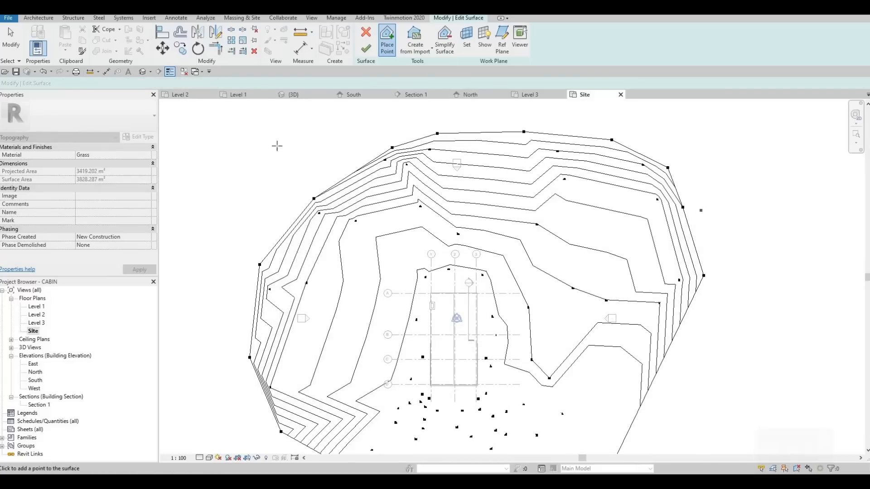
Place more points at elevation 10000 outside the terrain edge on the grid 1 side
click(274, 192)
click(239, 248)
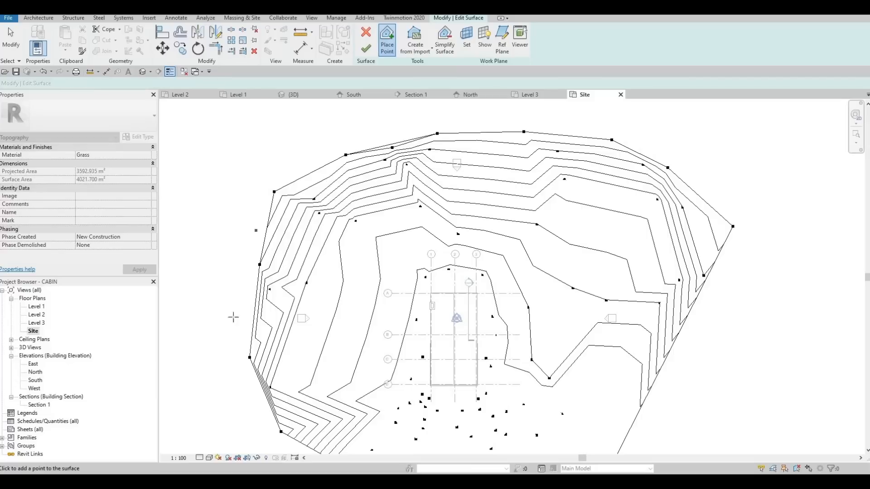
click(202, 354)
Place an outer ring of points at elevation 10000 around the uphill and side boundaries, and finish the surface
click(308, 141)
click(472, 115)
click(611, 114)
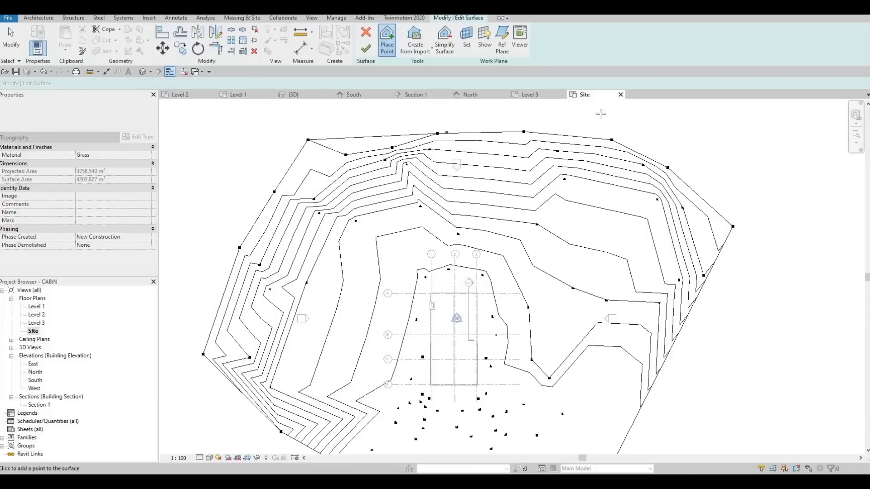
click(626, 117)
click(750, 174)
click(759, 272)
click(754, 353)
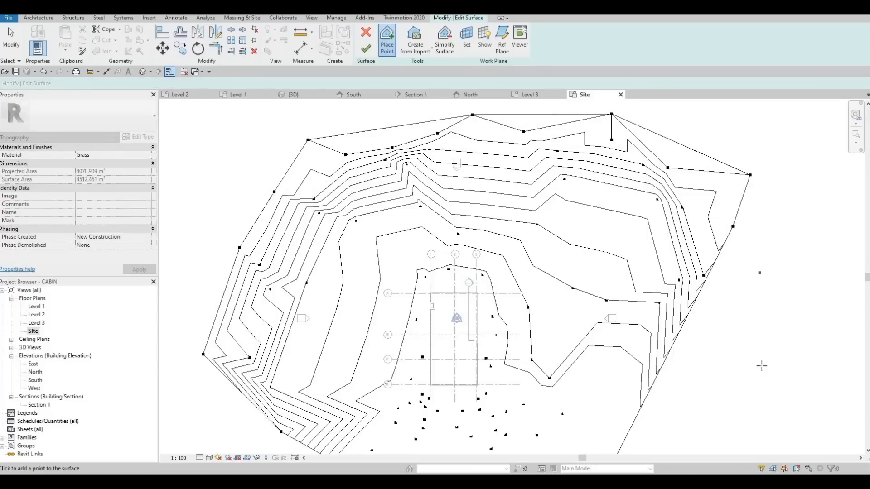
click(754, 381)
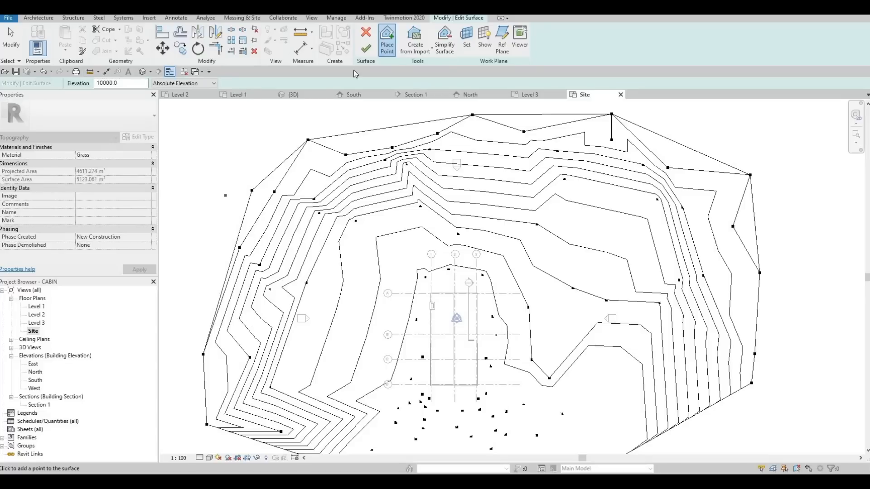
click(366, 48)
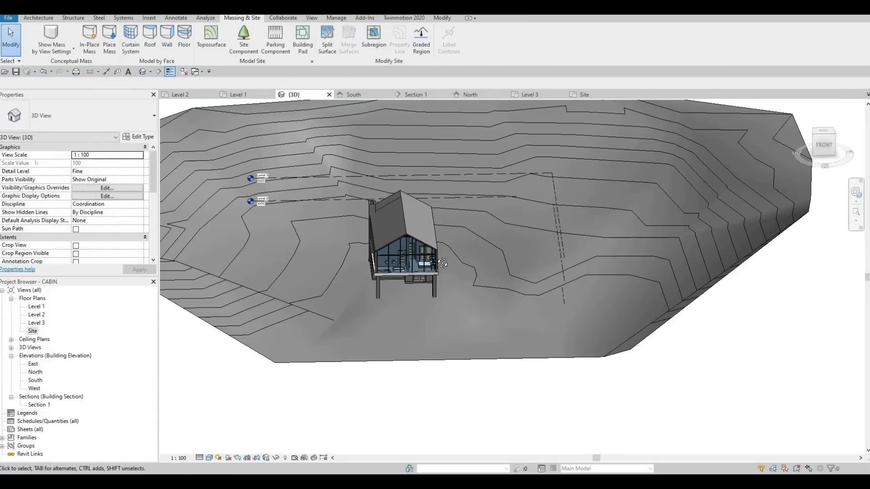
Examine the enlarged terrain around the cabin in 3D using the Consistent Colors and Realistic visual styles
shift+middle_drag(559, 286, 439, 191)
scroll(469, 252, up, 3)
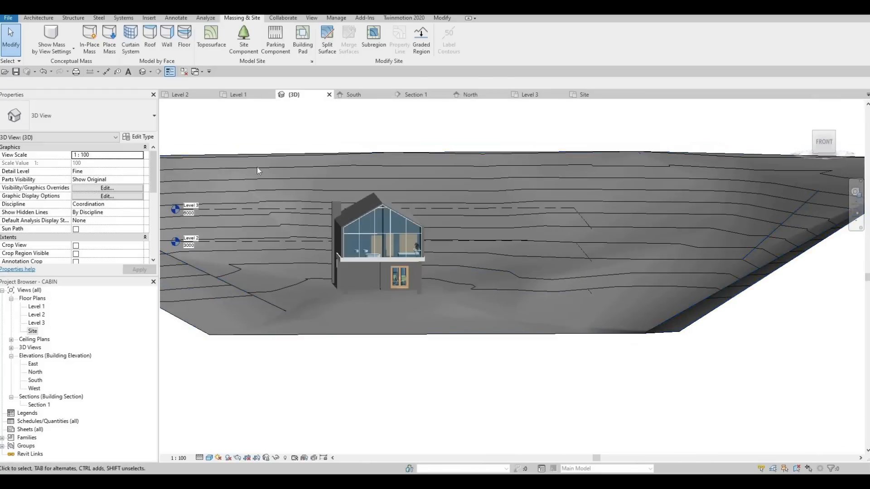
shift+middle_drag(300, 191, 197, 468)
click(209, 458)
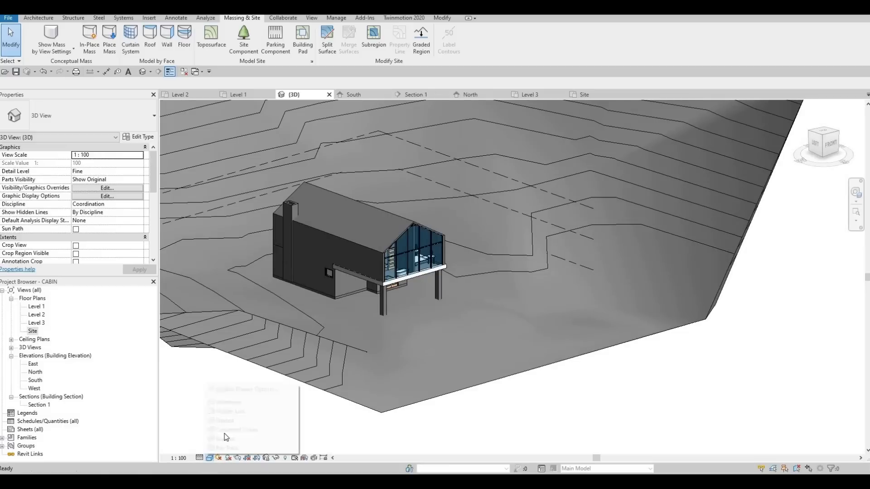
click(272, 430)
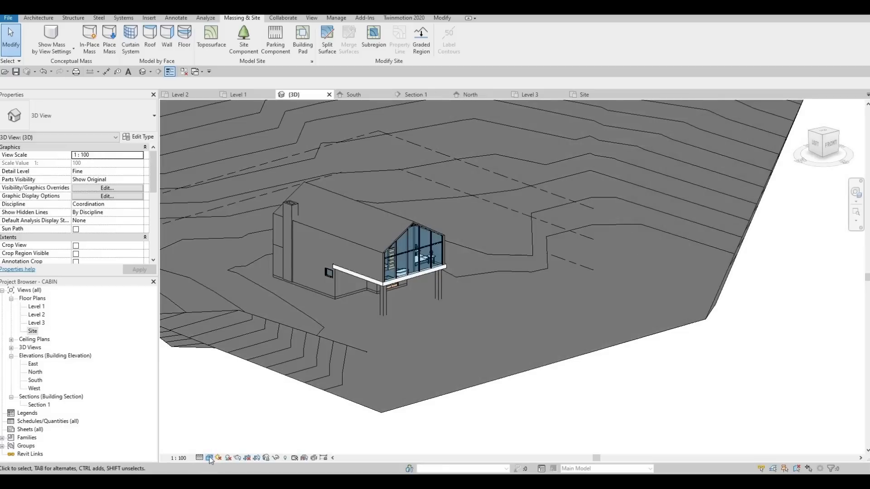
click(210, 458)
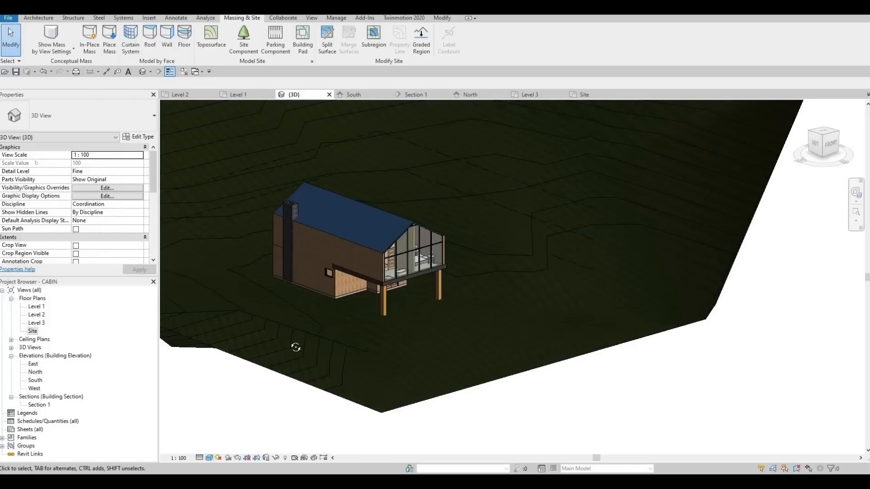
shift+middle_drag(295, 346, 380, 311)
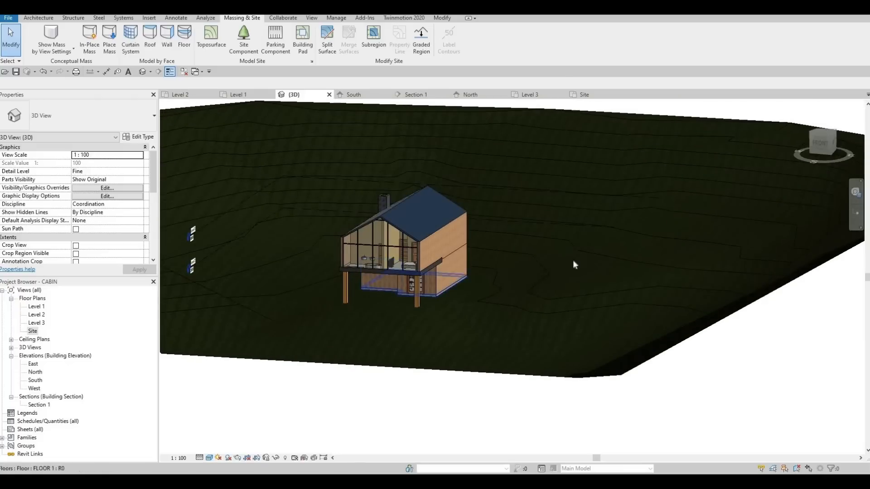
shift+middle_drag(529, 318, 489, 293)
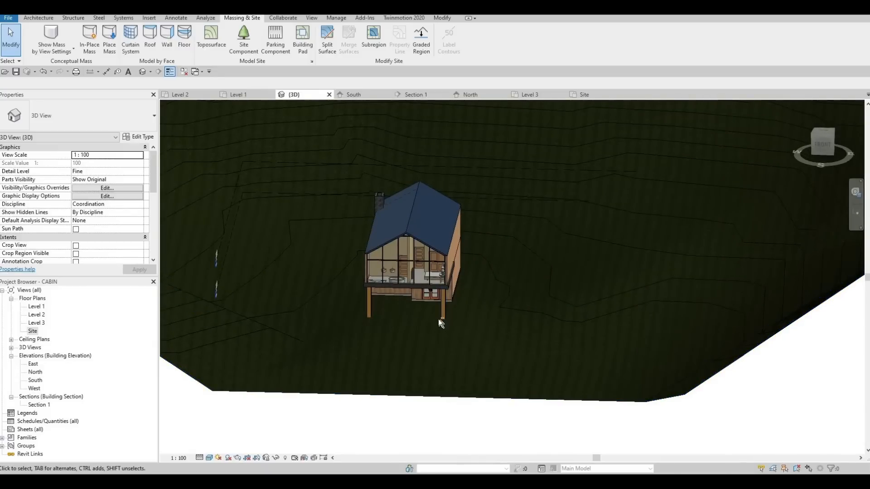
shift+middle_drag(437, 321, 308, 328)
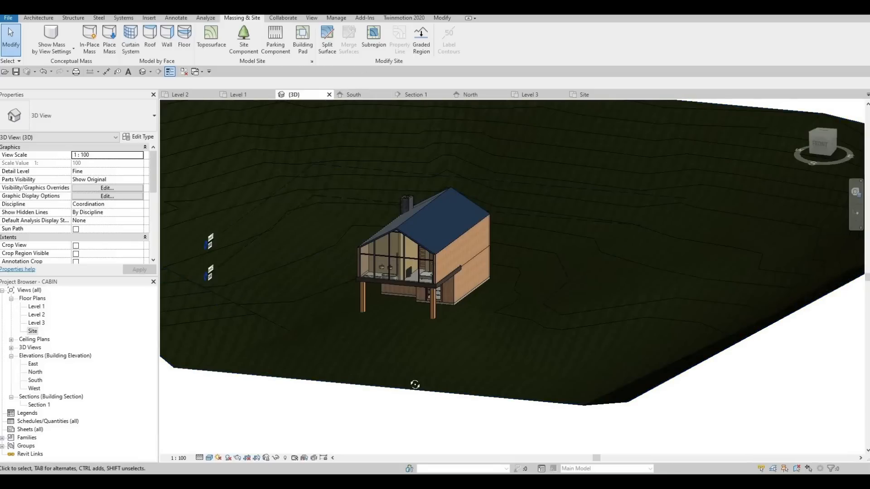
shift+middle_drag(524, 414, 690, 325)
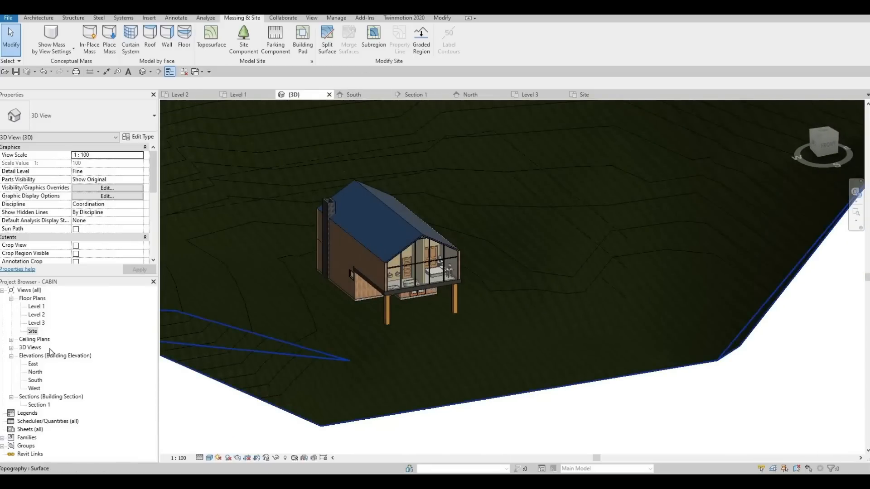
Set the 3D view's visual style to Hidden Line
click(209, 458)
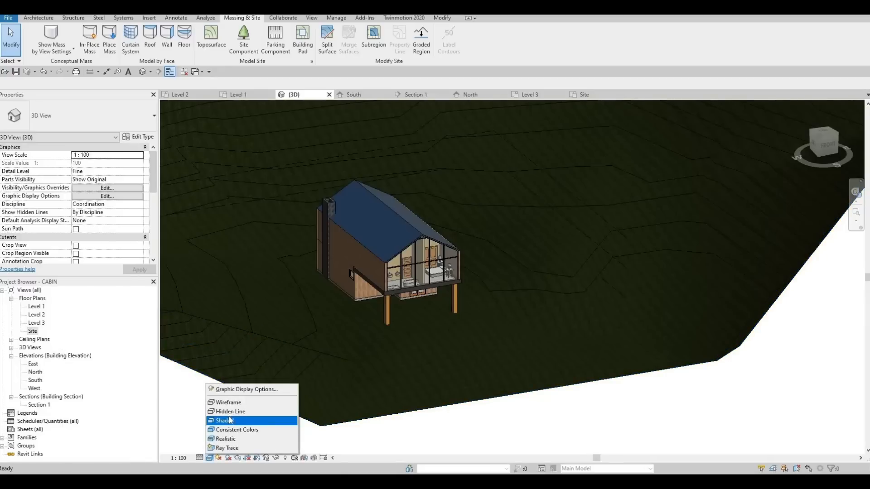
click(230, 411)
scroll(504, 365, down, 3)
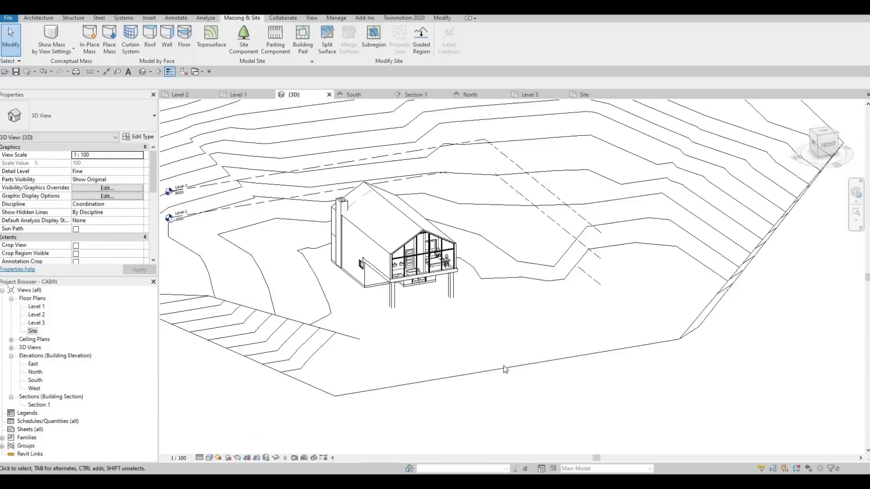
Open the terrain surface for editing in the Site plan
click(504, 365)
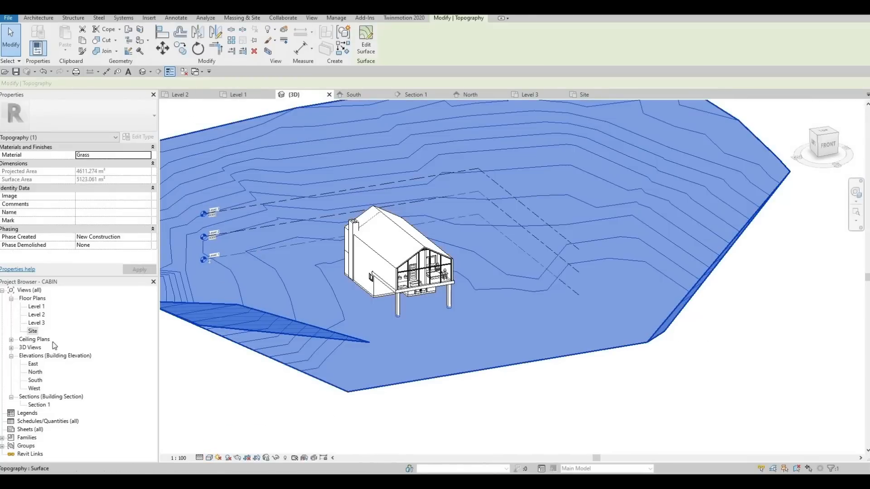
double_click(33, 331)
click(301, 144)
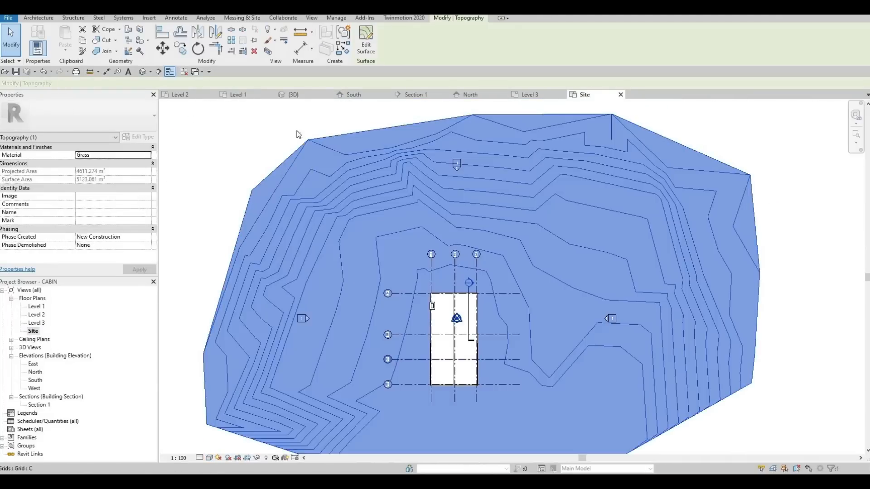
click(365, 44)
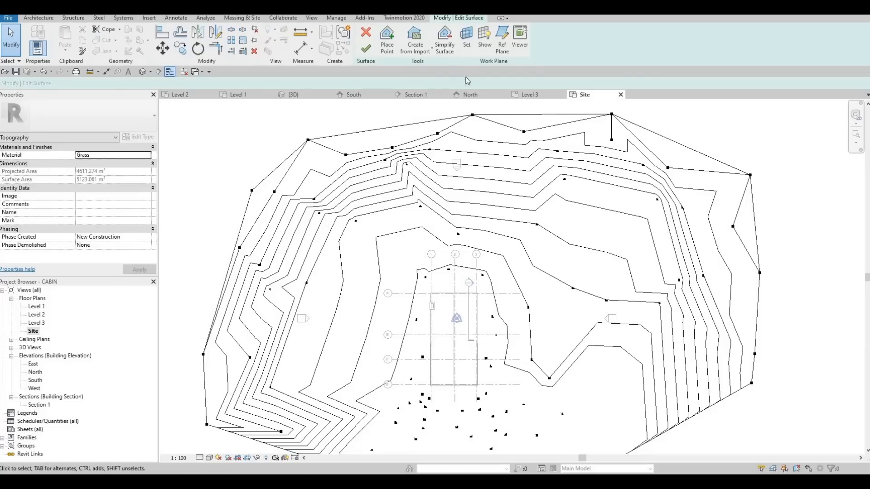
middle_drag(434, 195, 389, 59)
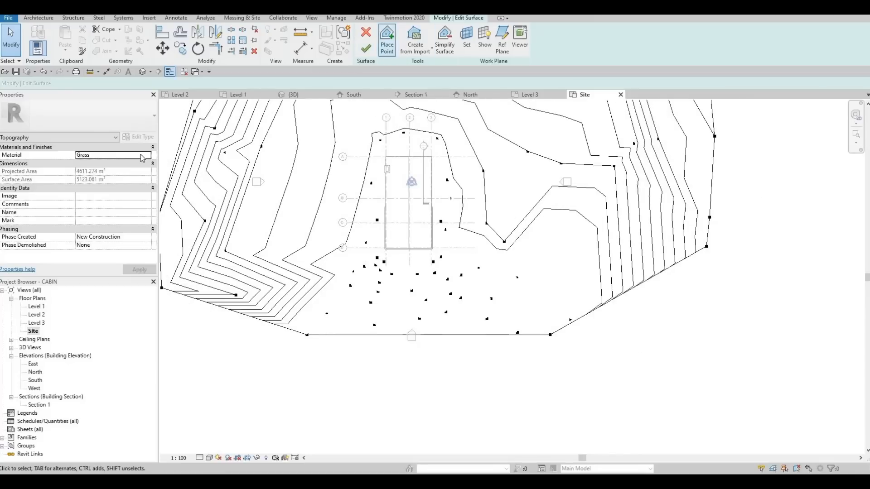
Place a first row of points at absolute elevation -4500 just beyond the terrain's front boundary
click(387, 40)
double_click(107, 84)
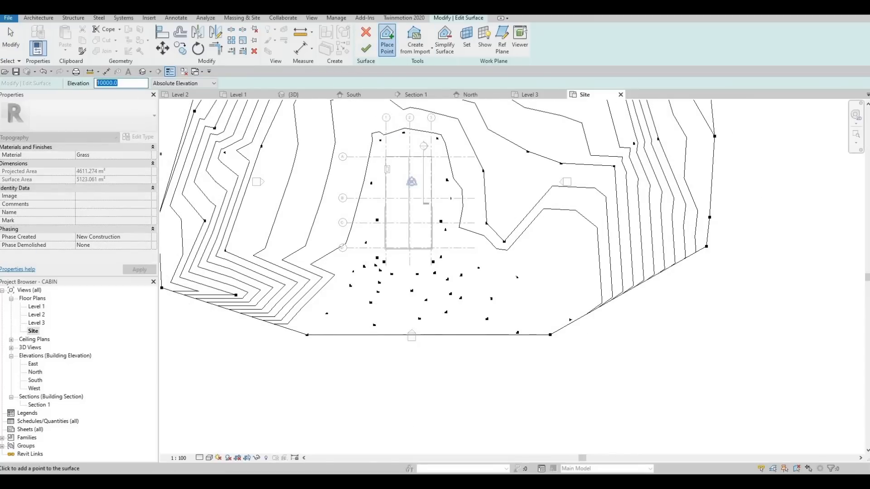
text(-)
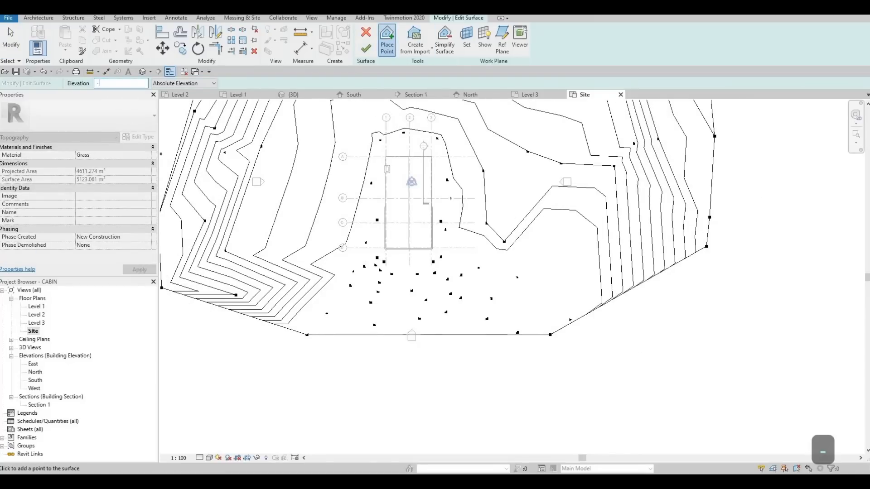
text(3)
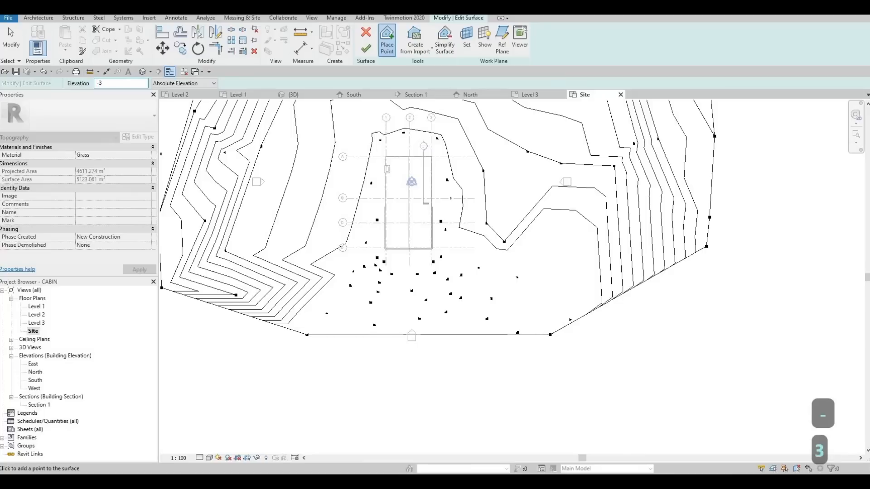
text(00)
key(BackSpace)
key(BackSpace)
key(BackSpace)
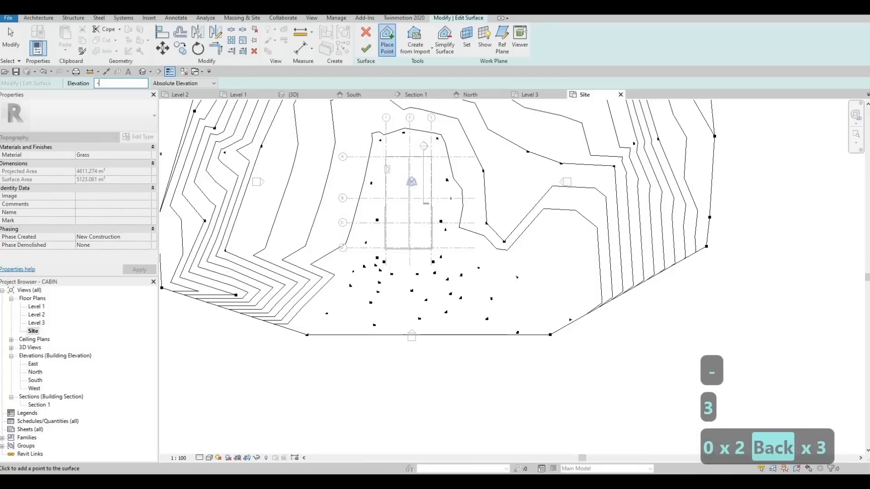
text(4500)
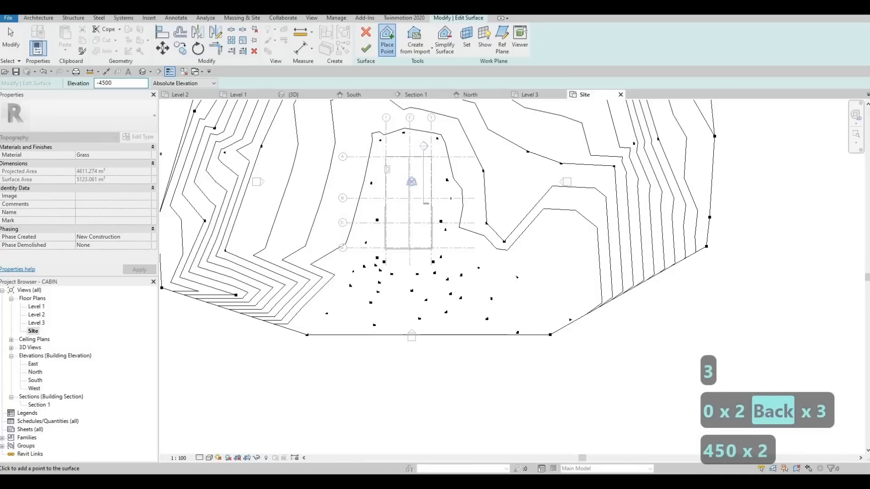
key(Return)
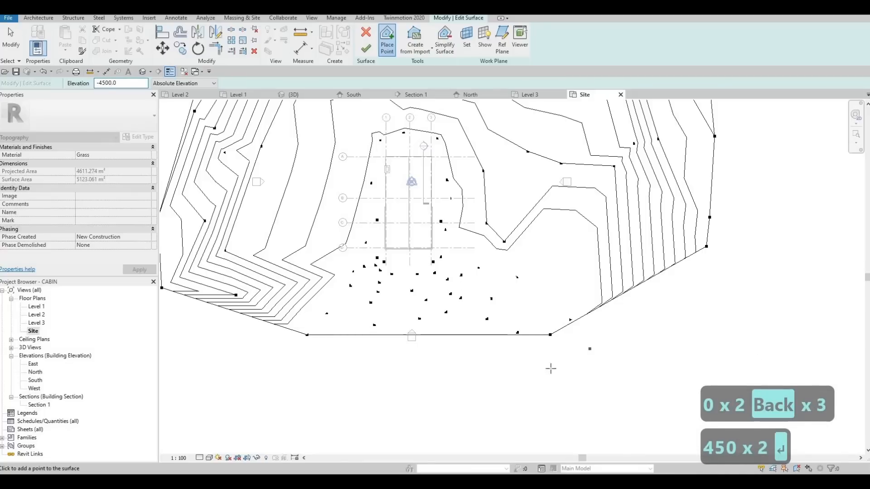
click(544, 371)
click(394, 372)
click(278, 376)
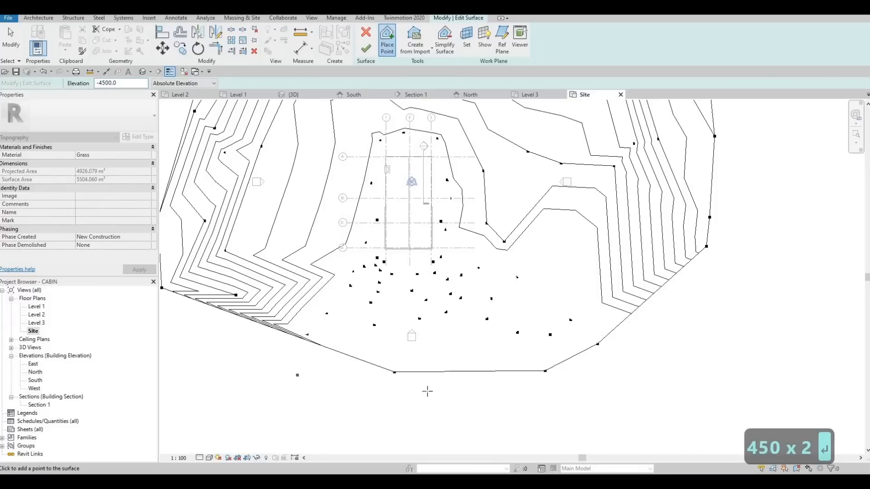
Extend the terrain farther out in front with more rows of points at elevation -4500, and finish the surface
click(469, 391)
click(586, 375)
click(671, 387)
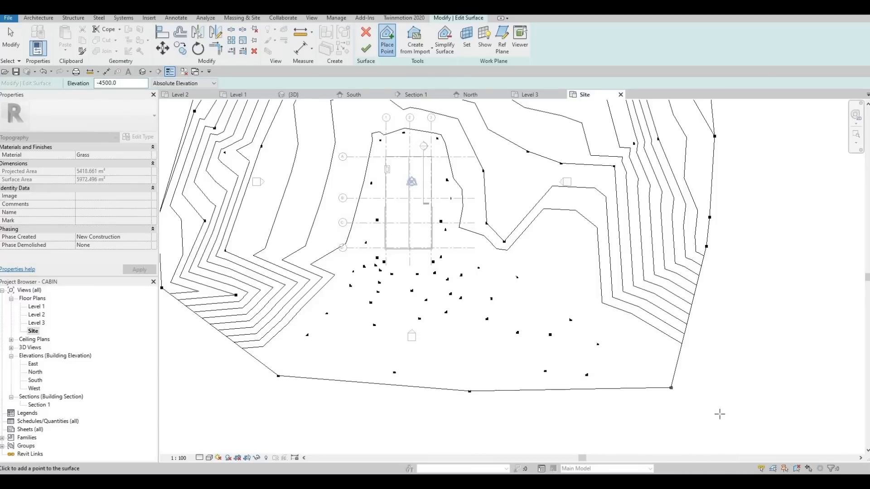
click(686, 421)
click(346, 420)
click(225, 420)
click(210, 420)
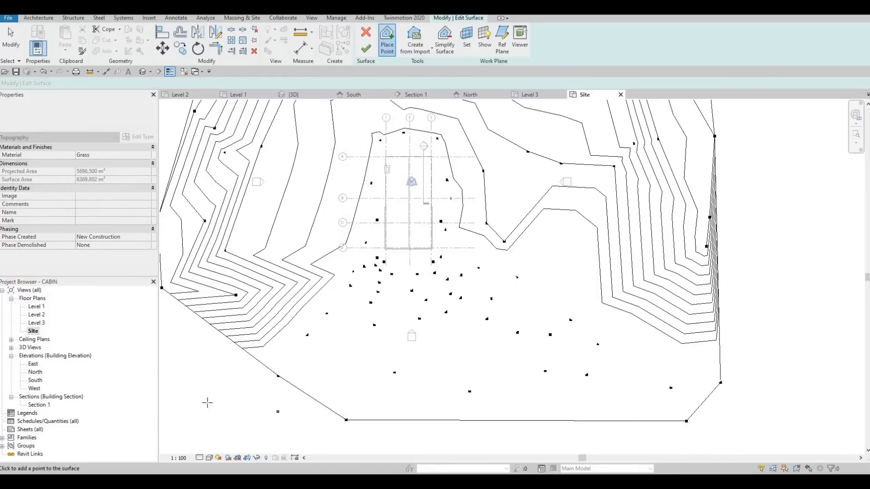
click(366, 48)
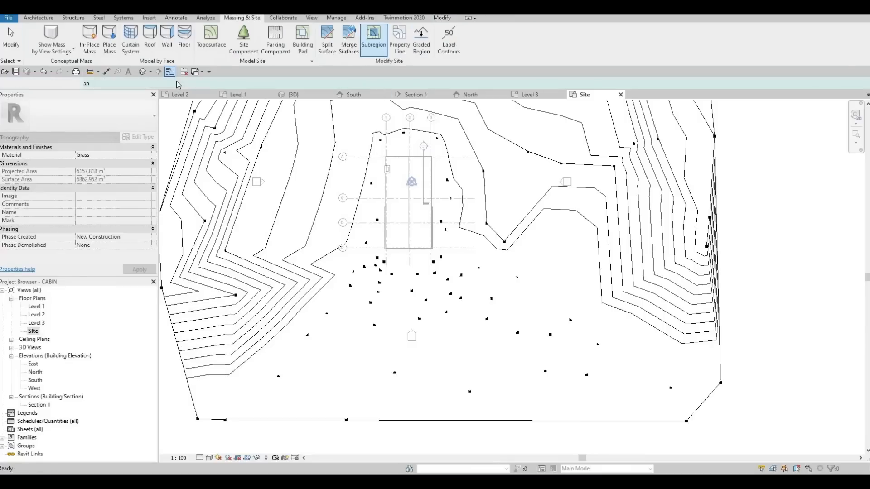
Examine the extended front terrain around the cabin in 3D from the front, and return to the Site plan
click(142, 71)
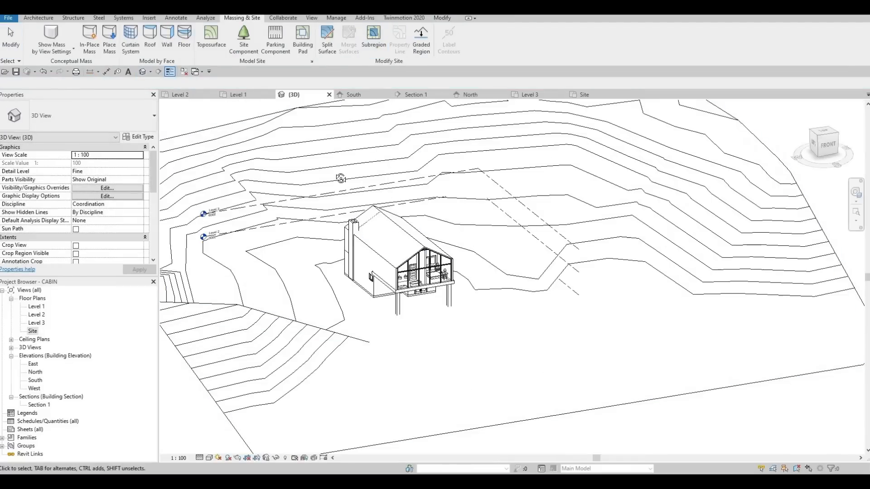
shift+middle_drag(358, 262, 453, 324)
shift+middle_drag(421, 346, 480, 354)
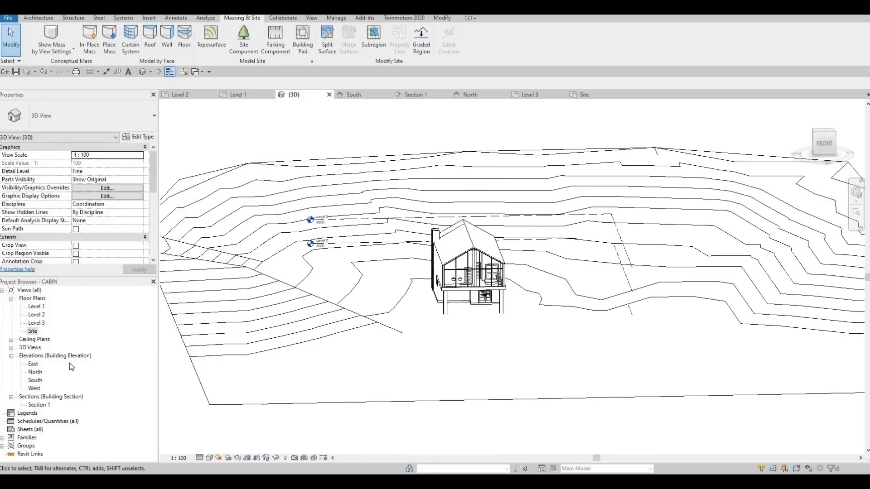
double_click(32, 331)
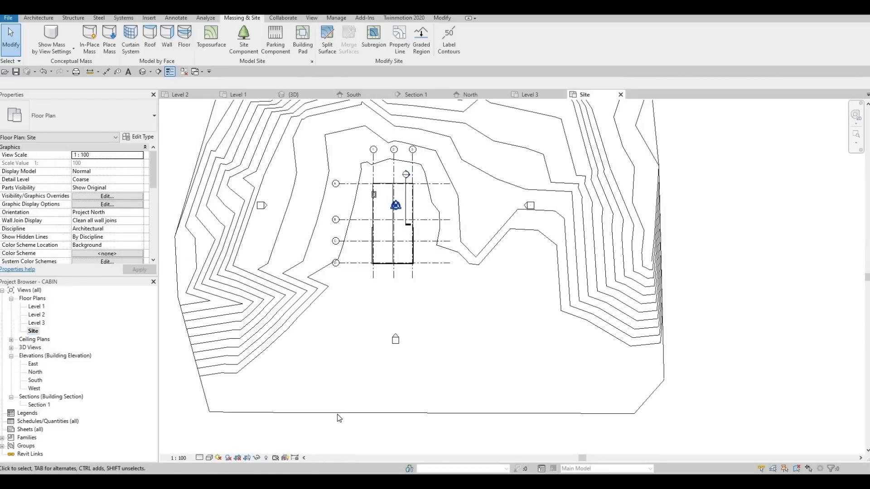
click(337, 410)
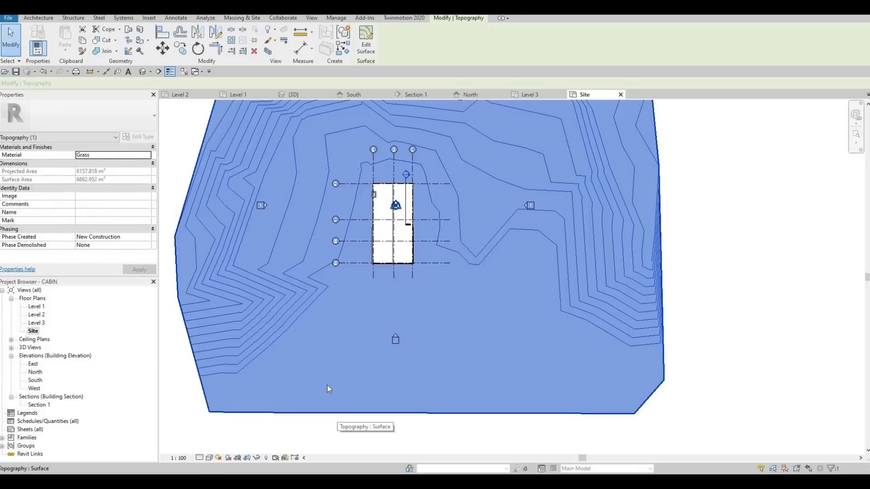
click(366, 44)
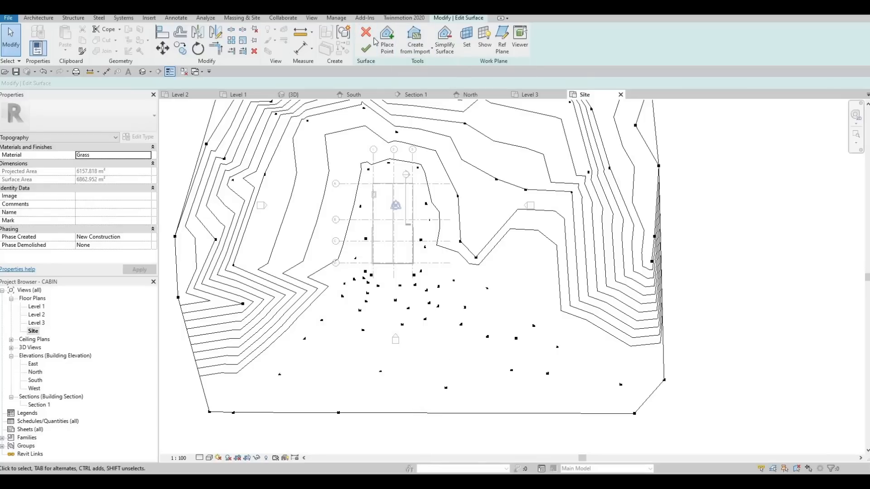
key(Escape)
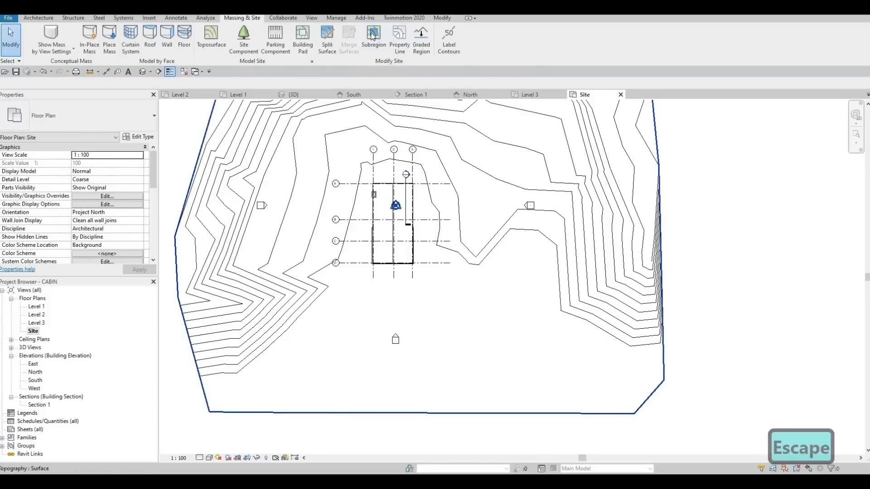
Start a subregion on the terrain and set its material to Concrete, Precast
click(375, 40)
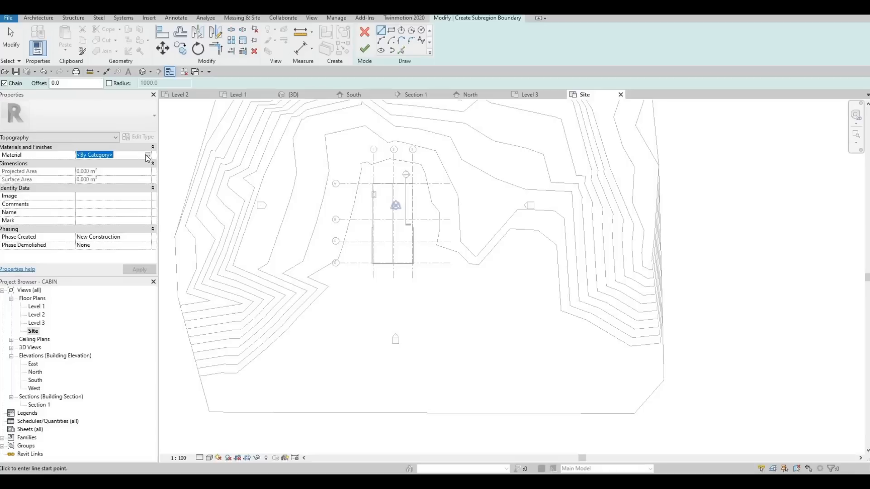
click(147, 155)
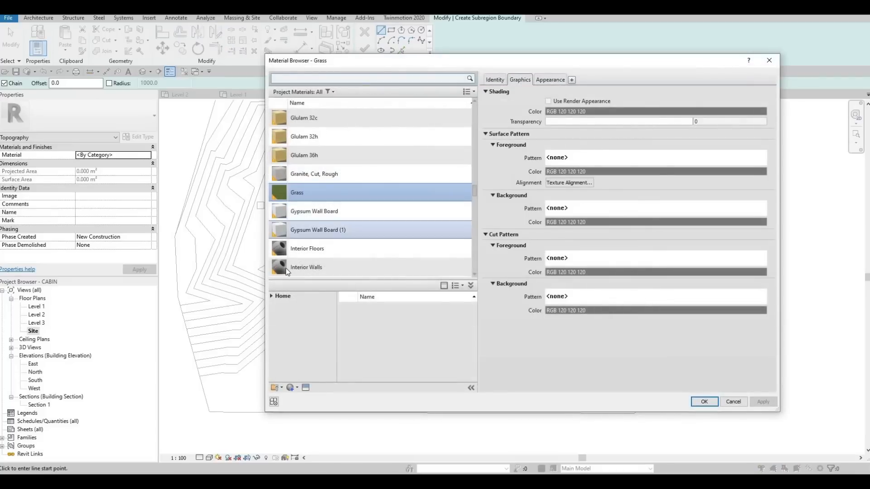
scroll(296, 238, down, 3)
scroll(297, 237, up, 12)
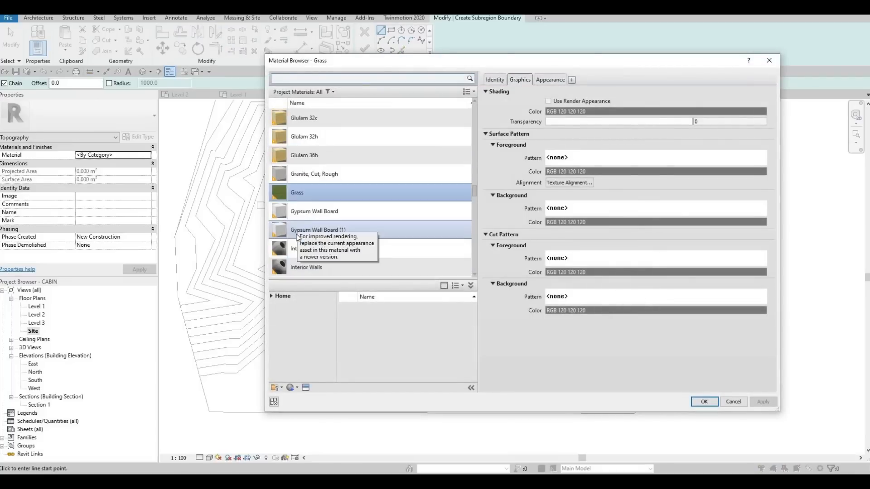
scroll(298, 238, up, 10)
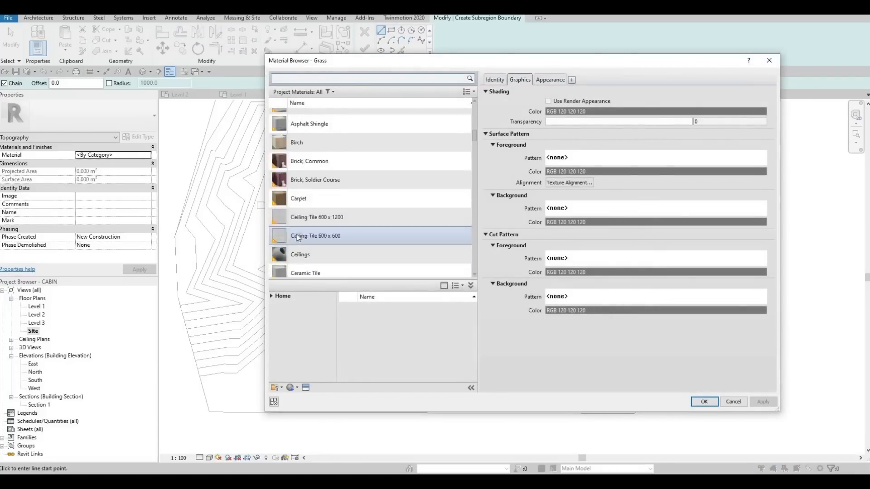
scroll(297, 236, down, 12)
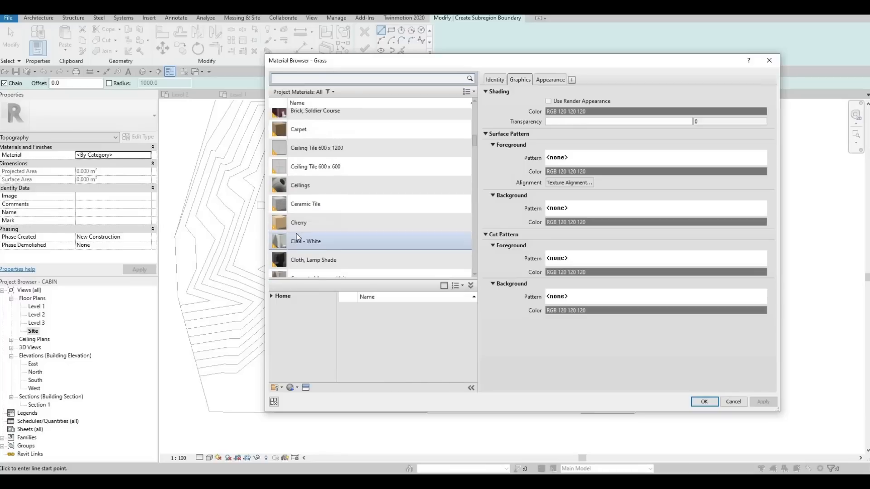
click(315, 204)
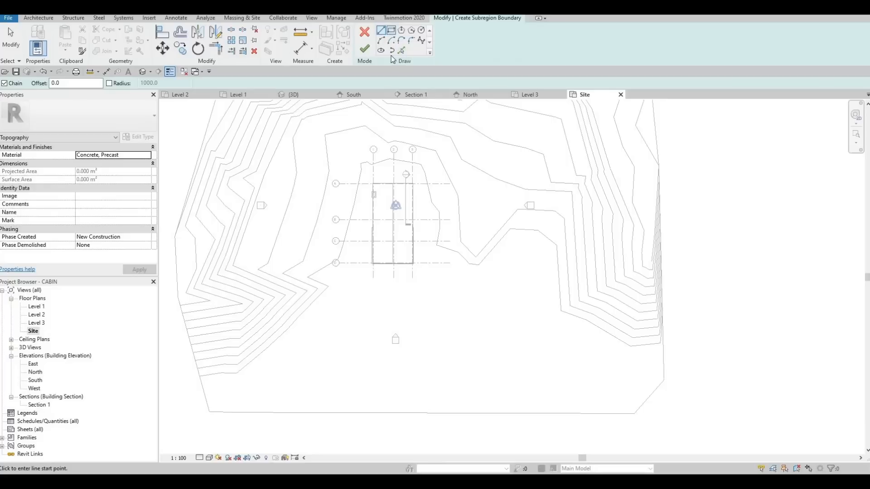
Sketch a rectangular subregion boundary about 6700 mm wide and 5100 mm deep directly against the cabin's front edge near grid D
click(391, 30)
scroll(381, 272, up, 5)
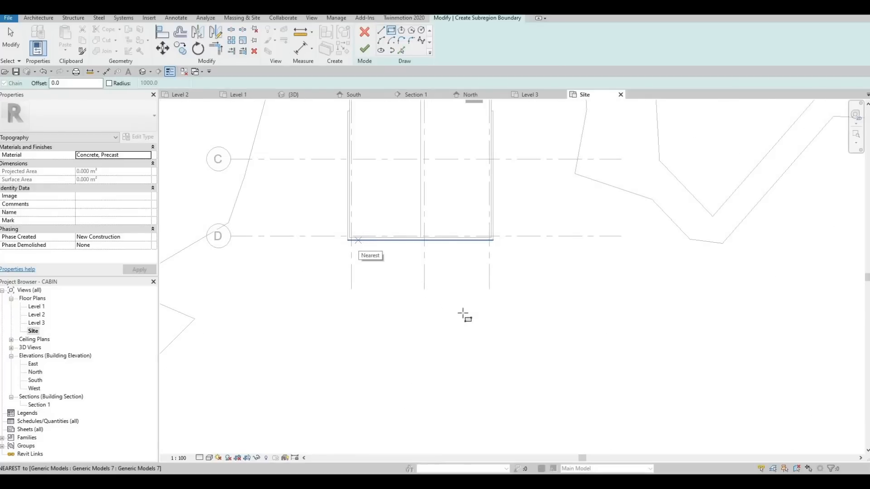
click(358, 240)
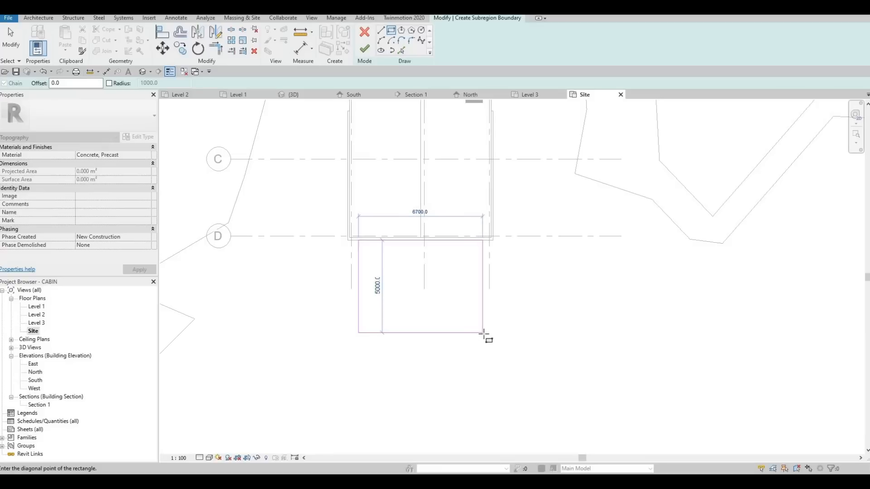
click(485, 335)
middle_drag(464, 341, 427, 292)
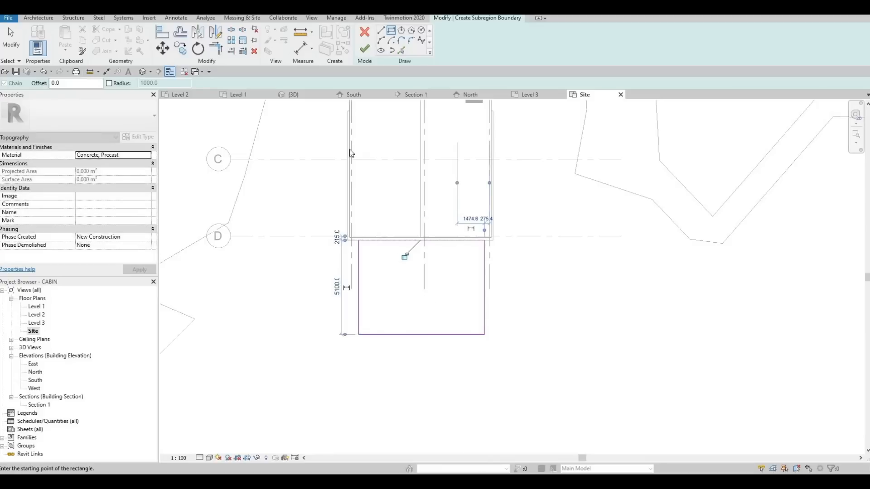
key(Escape)
key(Escape)
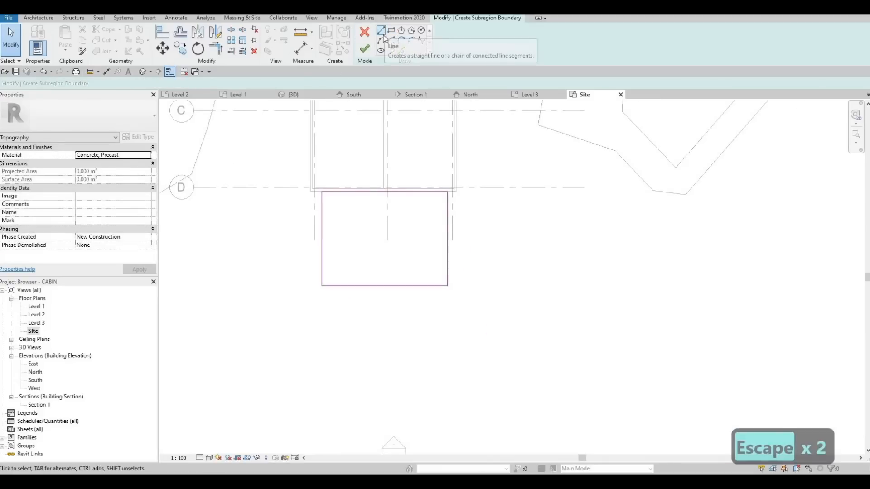
click(381, 40)
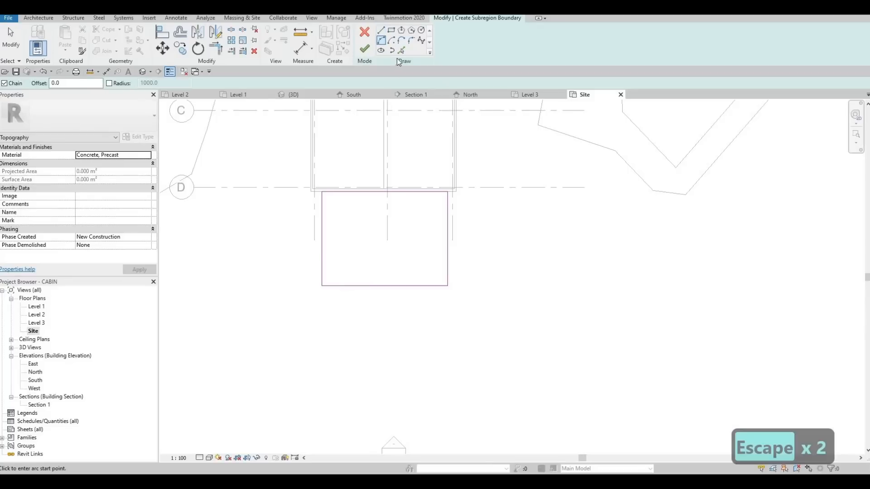
key(Escape)
click(410, 40)
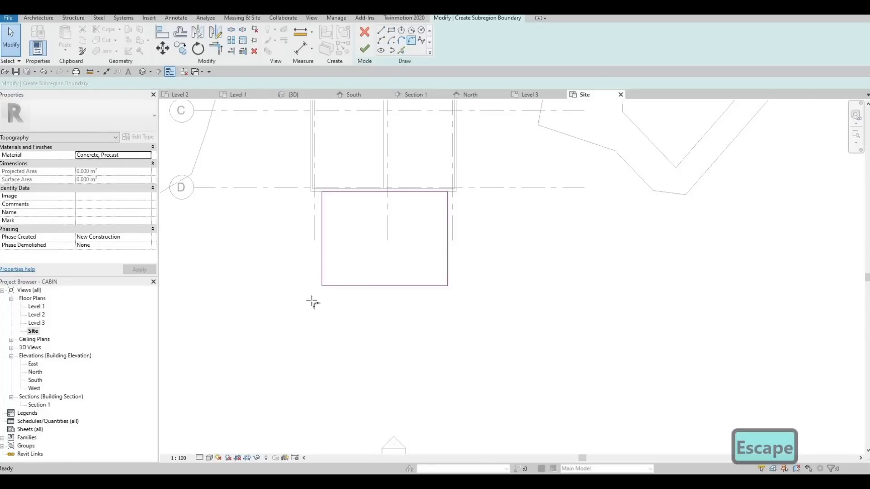
click(335, 285)
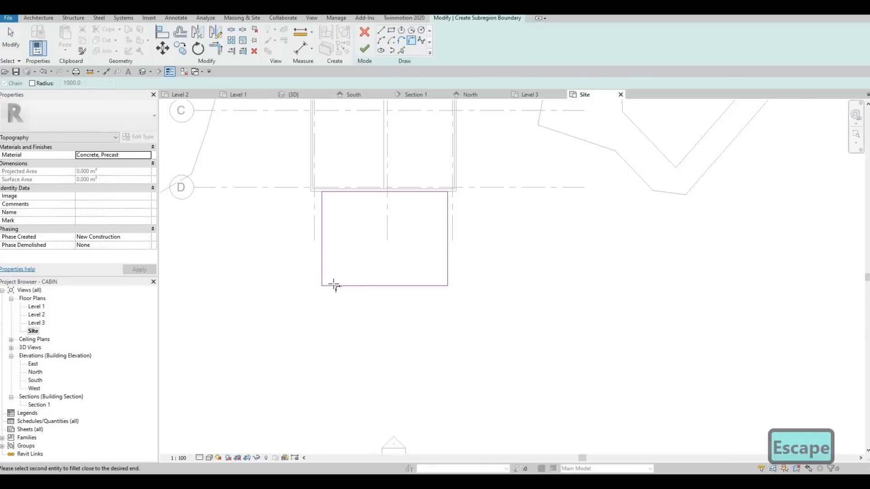
Sketch an arc curving outward from the rectangle's front edge, starting about 1000 mm from its left corner, as the path's first edge segment
click(381, 40)
click(341, 285)
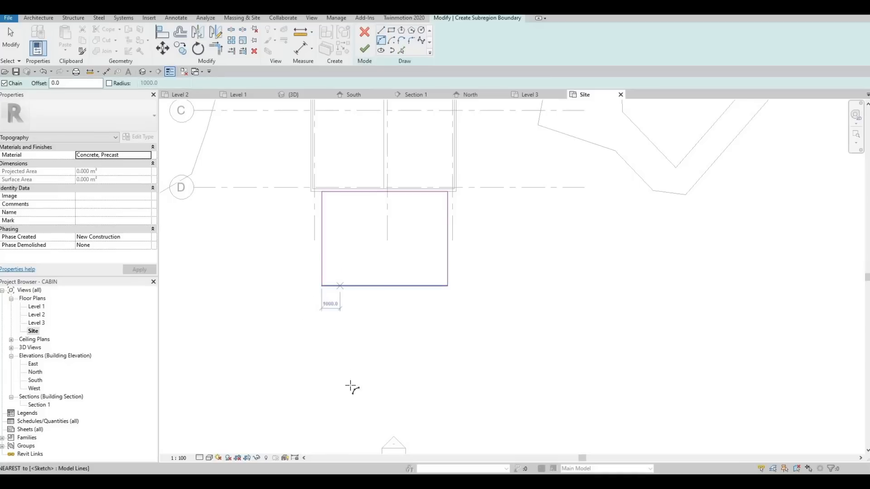
click(359, 407)
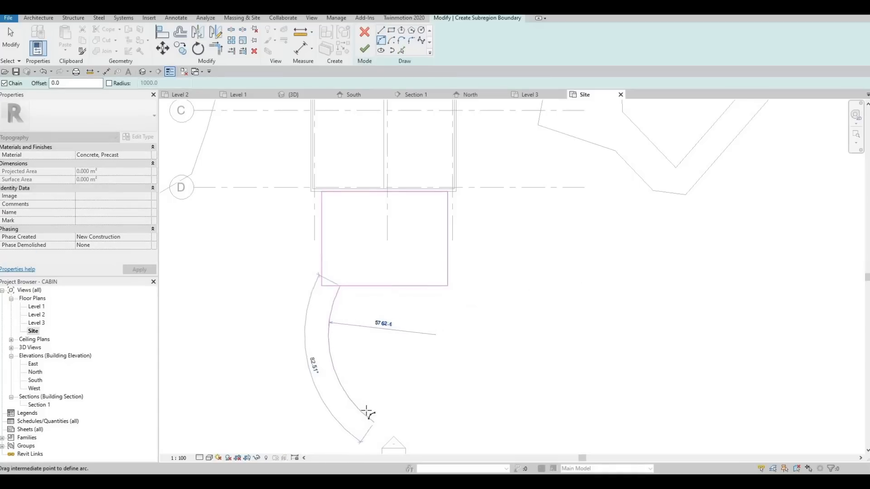
click(336, 232)
Continue the path edge with two more connected arcs running diagonally across the terrain to near its front right corner
scroll(466, 335, down, 1)
middle_drag(466, 335, 396, 179)
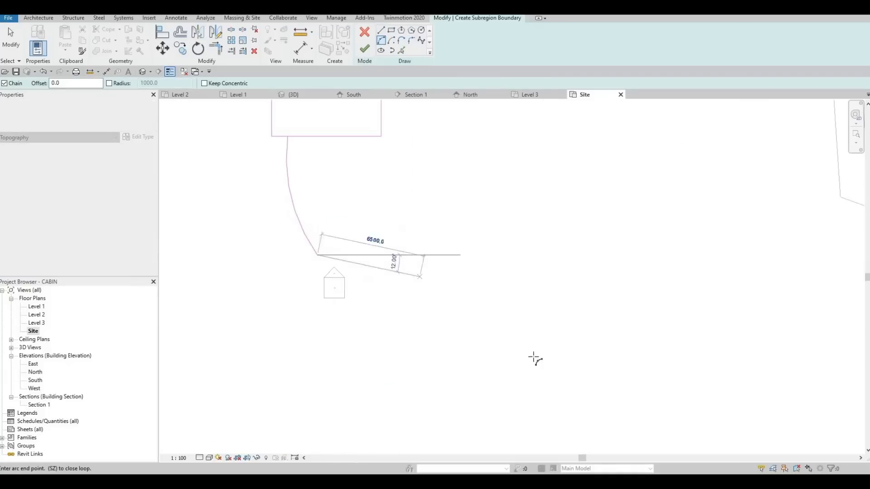
scroll(521, 323, down, 3)
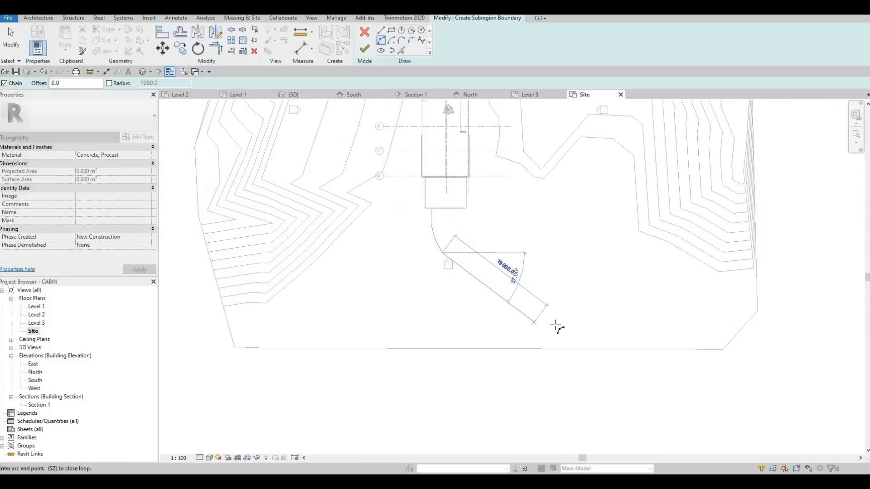
click(560, 320)
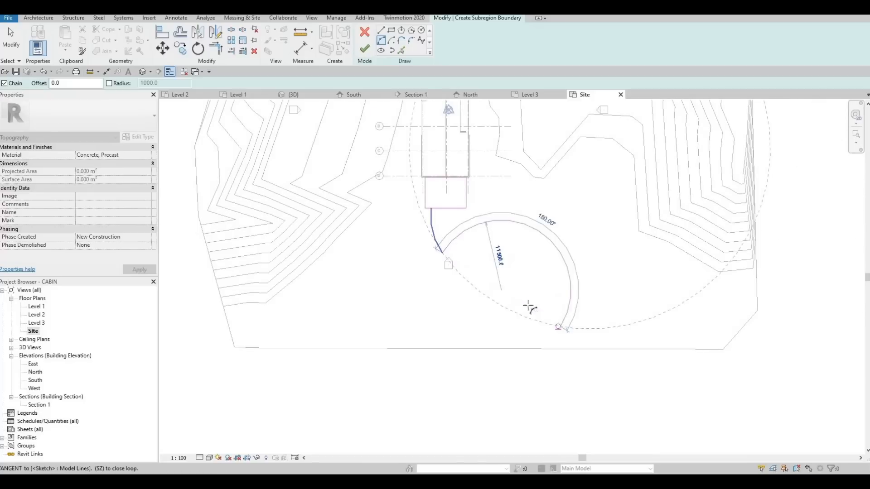
click(647, 343)
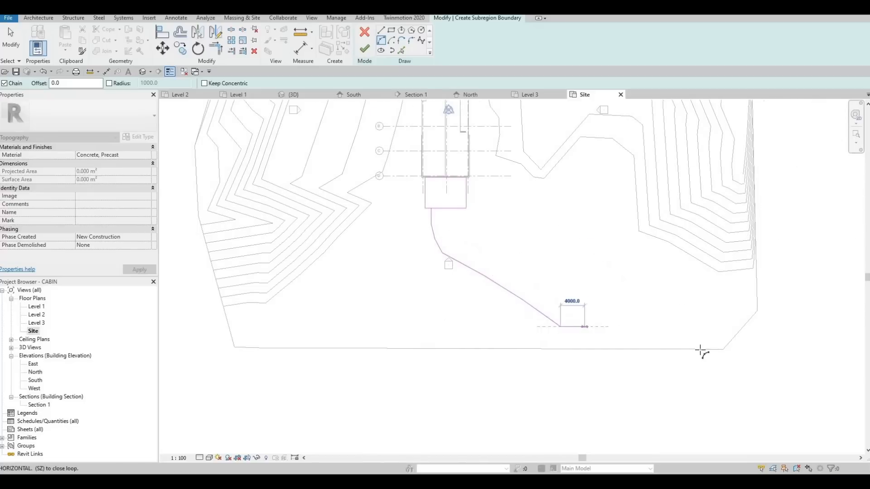
click(688, 337)
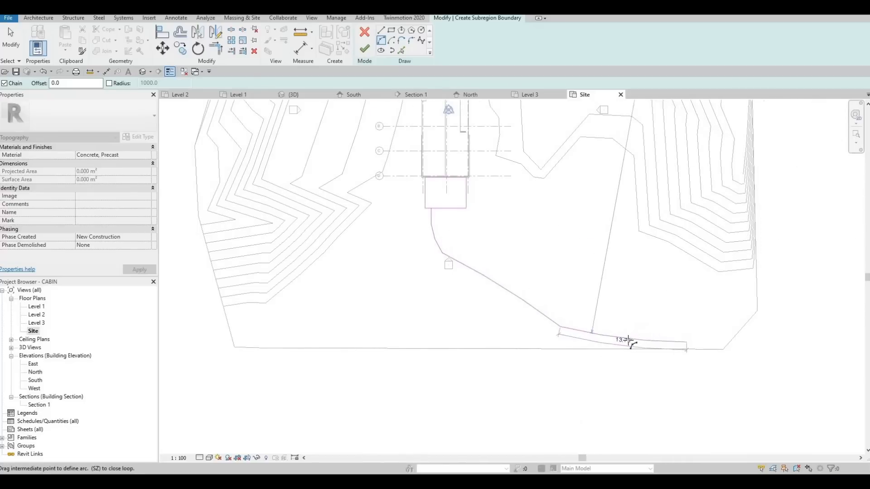
click(592, 335)
middle_drag(528, 250, 490, 261)
key(Escape)
key(Escape)
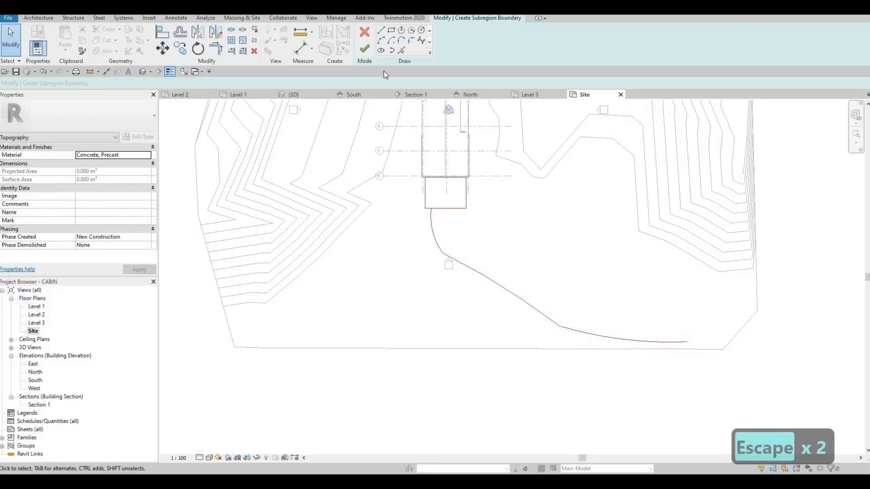
Create copies of the three path arcs offset 4000 mm to the inner side as the path's second edge
click(401, 51)
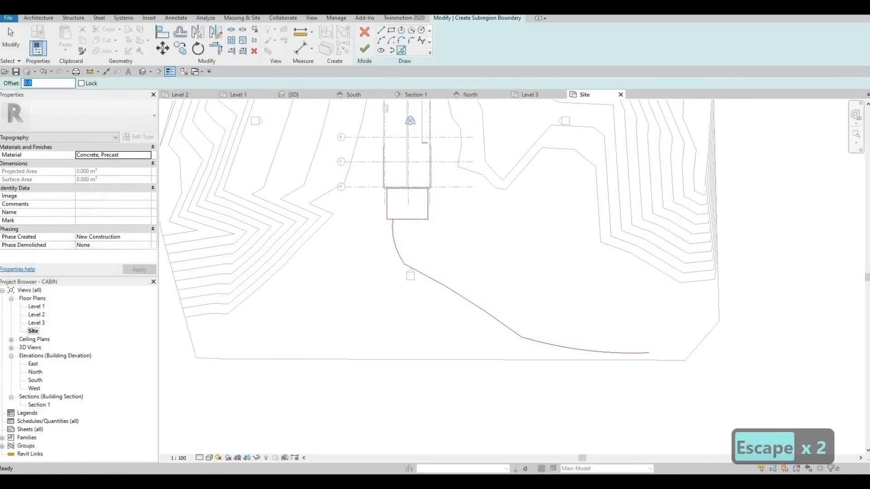
text(4)
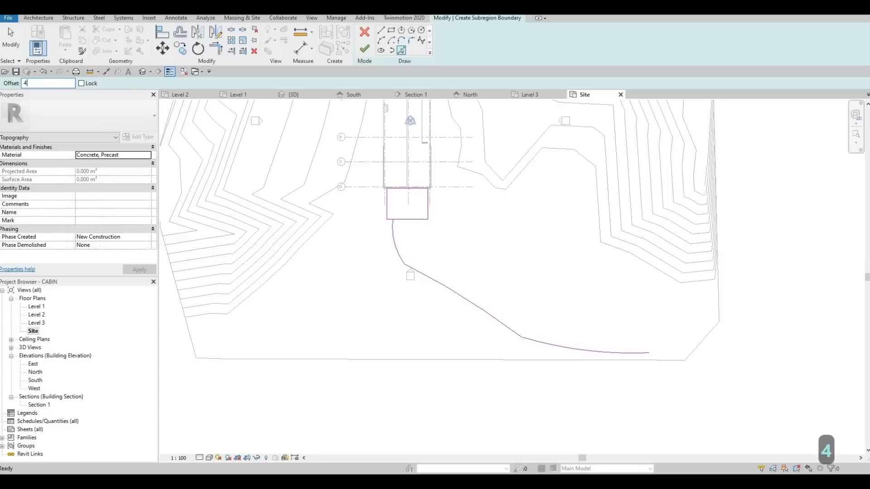
text(000)
key(Return)
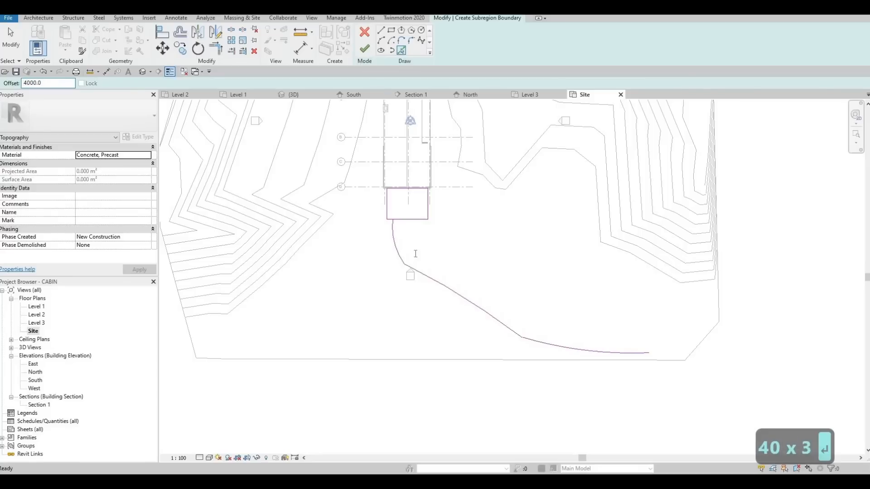
click(455, 278)
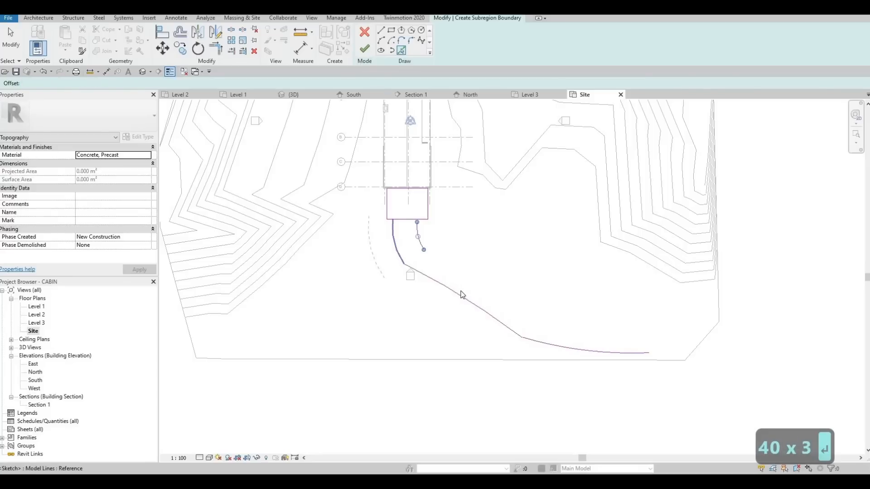
click(562, 342)
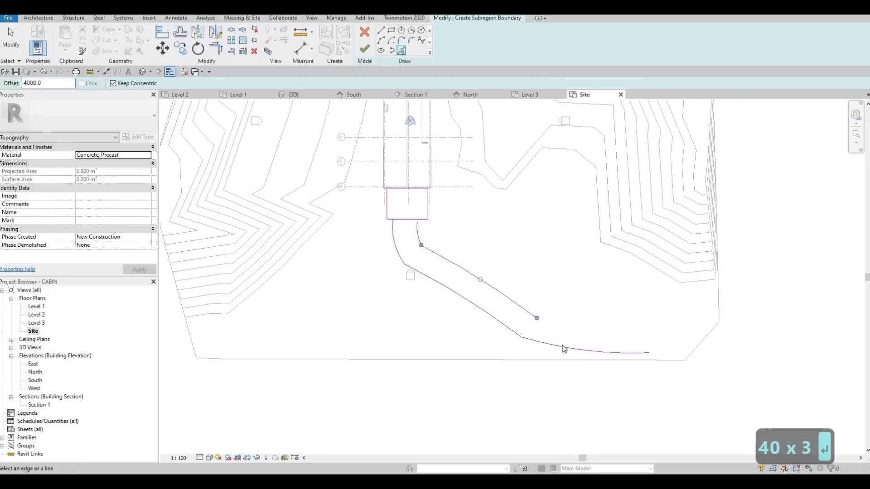
click(593, 347)
key(Escape)
key(Escape)
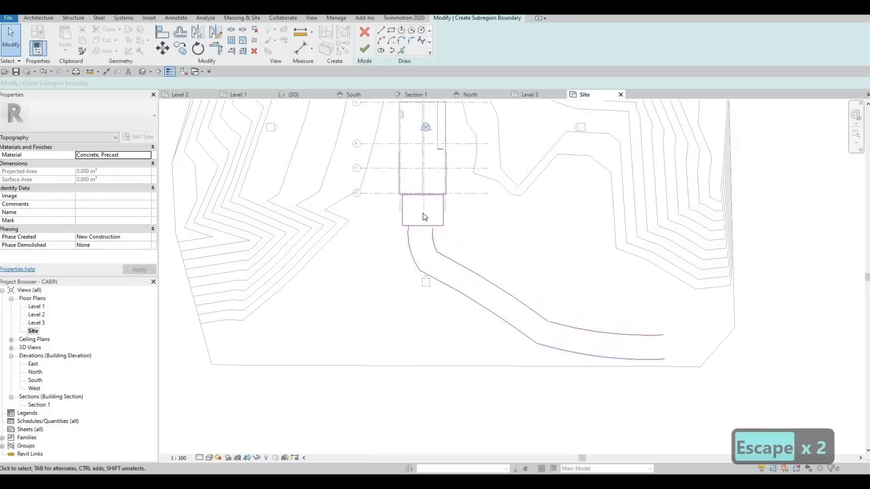
Extend the upper end of the offset arc to meet the rectangle's front edge
scroll(422, 213, up, 5)
key(Escape)
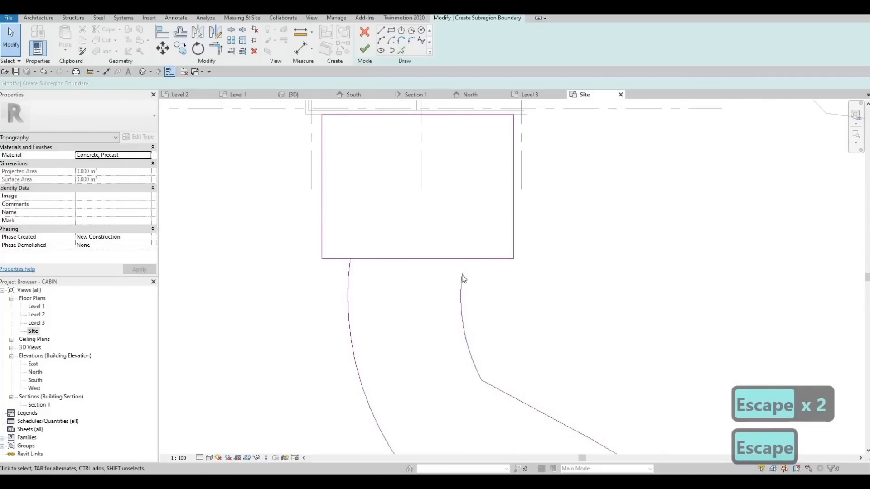
drag(462, 275, 465, 260)
key(Escape)
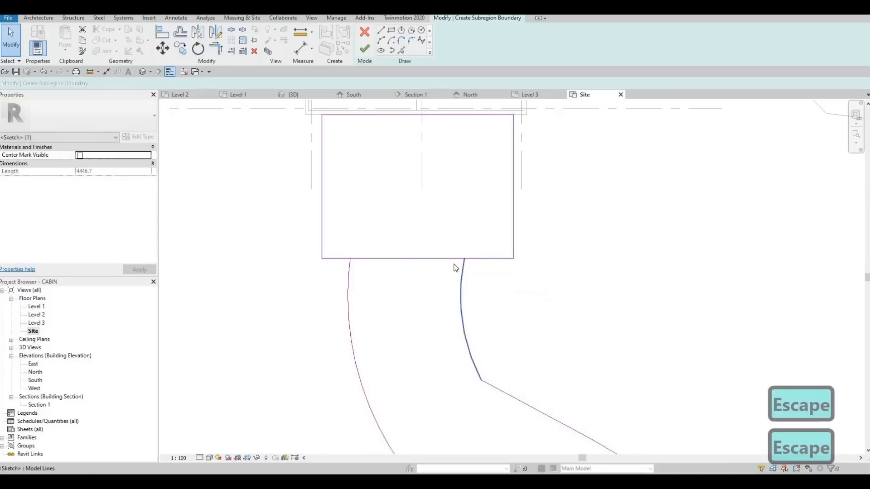
key(Escape)
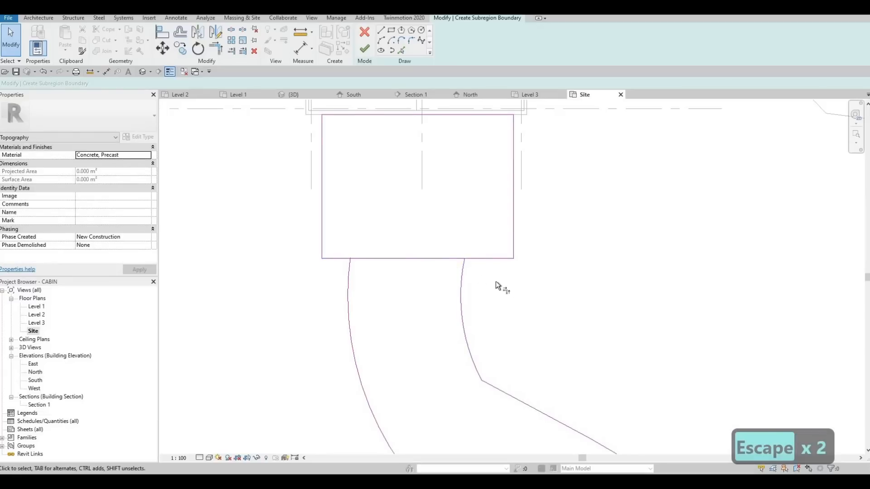
key(t)
key(r)
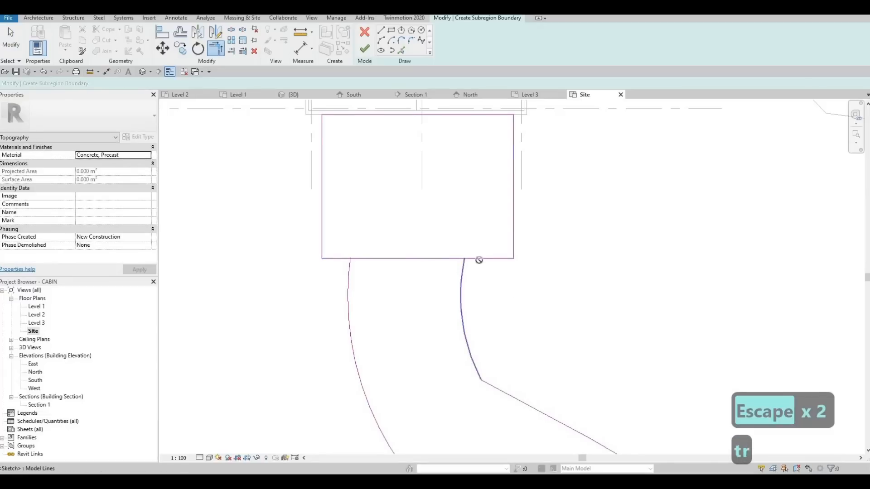
key(Escape)
key(Escape)
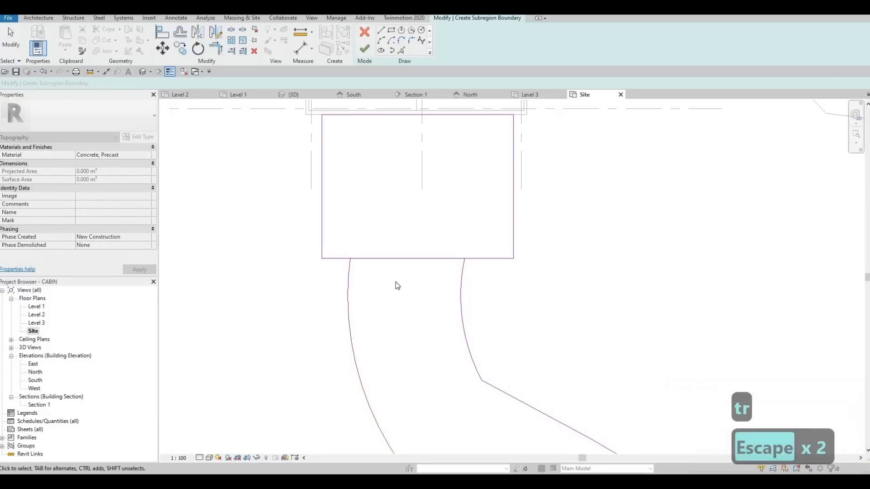
Split the rectangle's front edge about 3400 mm from its left corner, between the two path arcs
key(s)
key(l)
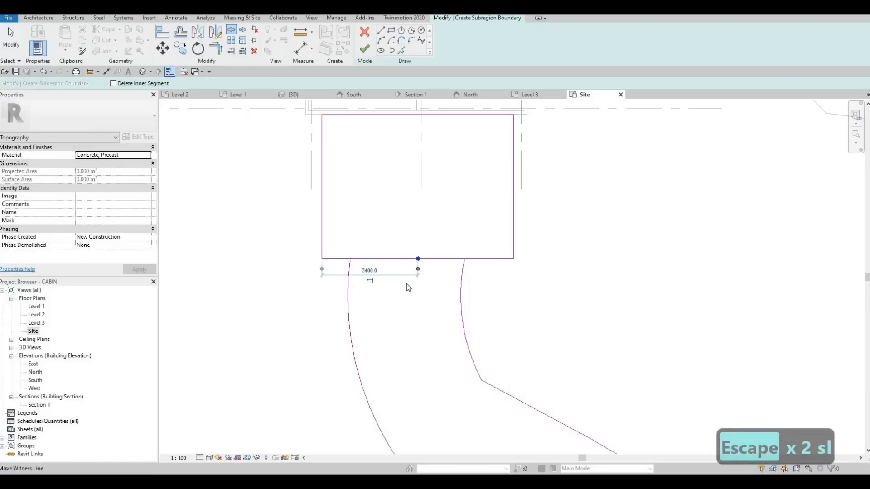
key(Escape)
key(Escape)
Trim both halves of the rectangle's front edge to the path arcs so the rectangle opens into the path
key(t)
key(r)
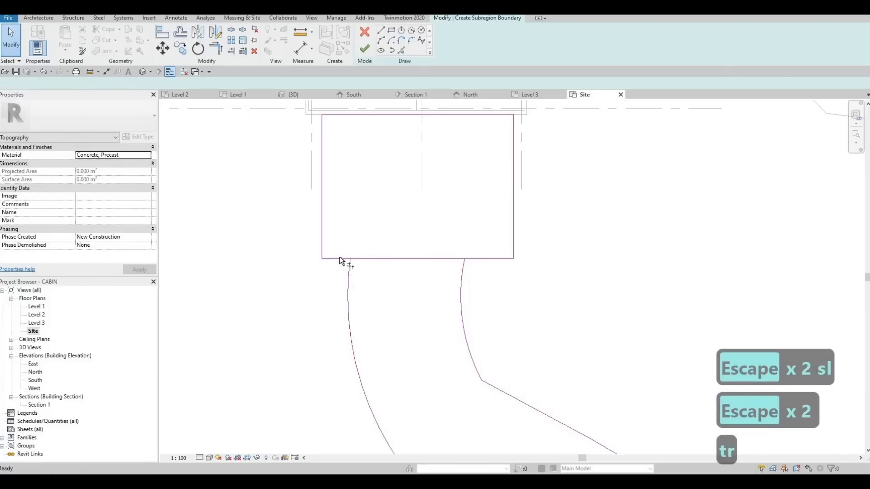
click(339, 258)
click(347, 265)
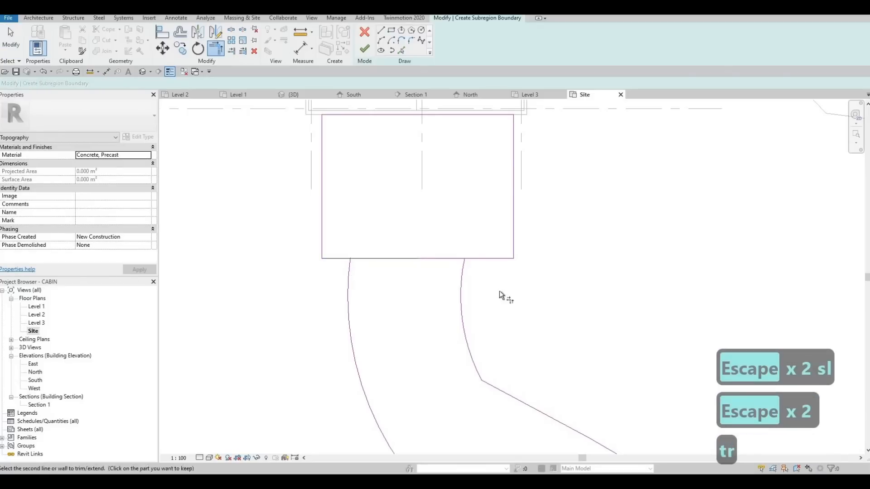
click(461, 273)
click(478, 257)
key(Escape)
key(Escape)
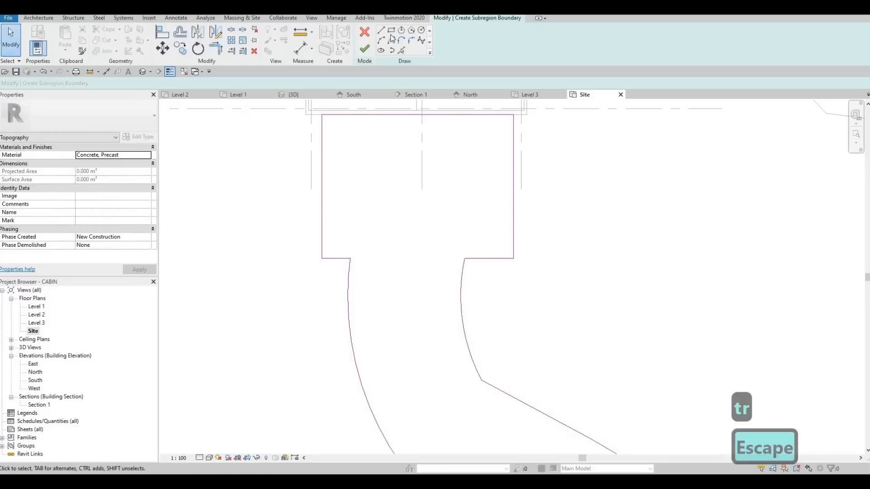
Try rounding the rectangle's front right corner with a fillet arc of about 900 mm radius, and undo it
click(506, 259)
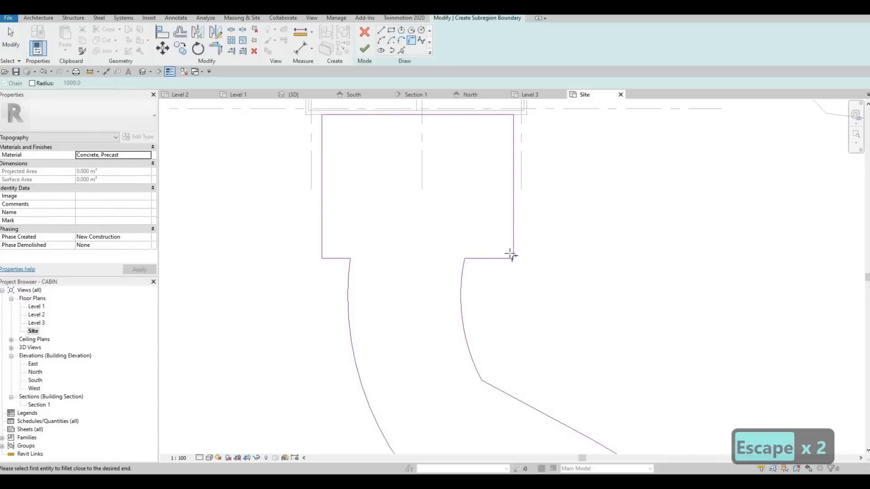
click(513, 243)
click(512, 245)
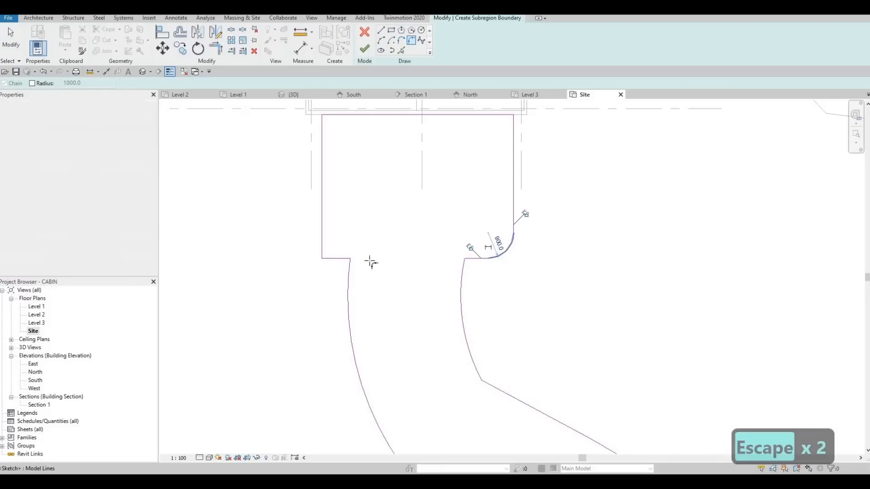
click(348, 260)
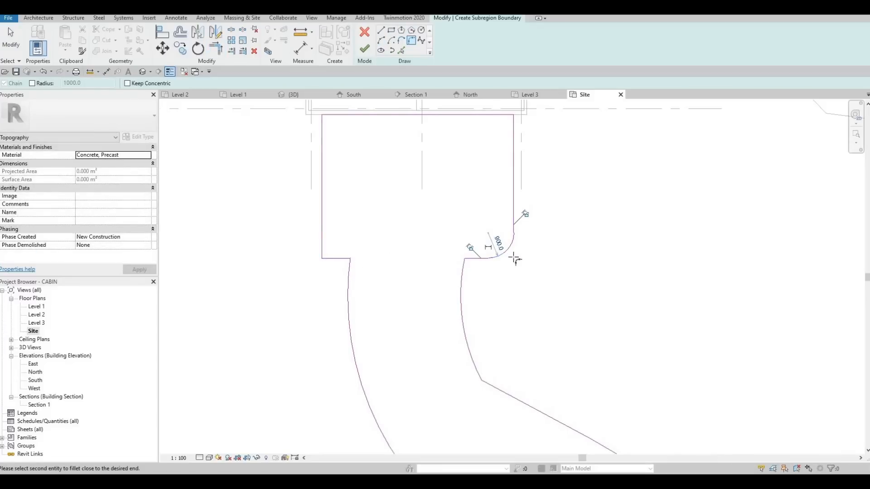
key(Escape)
key(Escape)
key(ctrl+z)
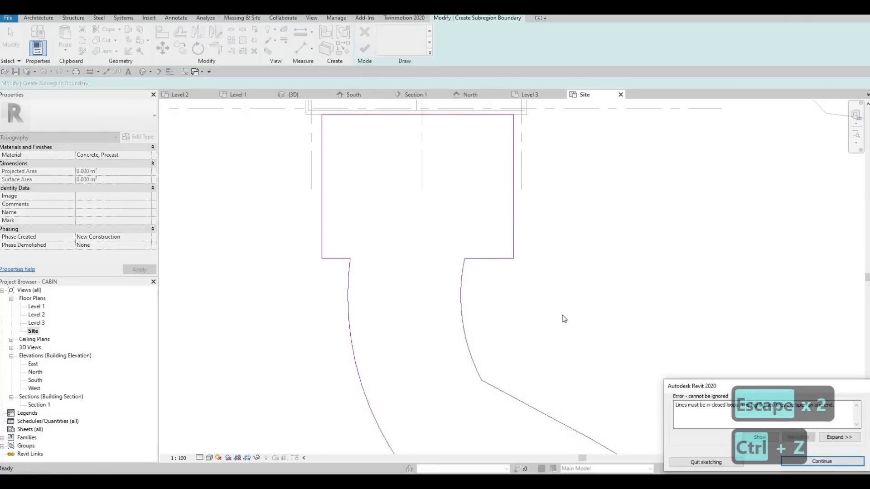
key(Escape)
Close the path's far end with a straight line about 4000 mm long between the ends of its two edges
middle_drag(590, 285, 504, 186)
scroll(504, 186, down, 4)
middle_drag(715, 379, 590, 297)
middle_drag(568, 233, 499, 209)
click(383, 41)
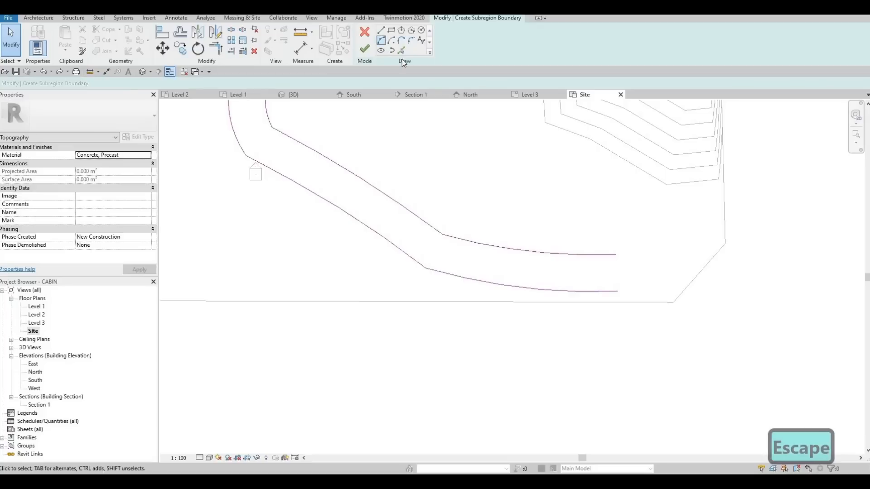
click(618, 290)
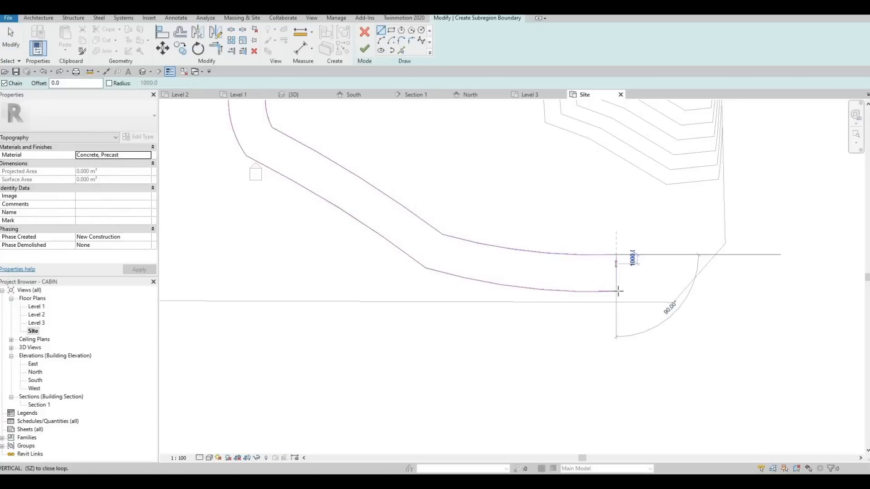
key(Escape)
key(Escape)
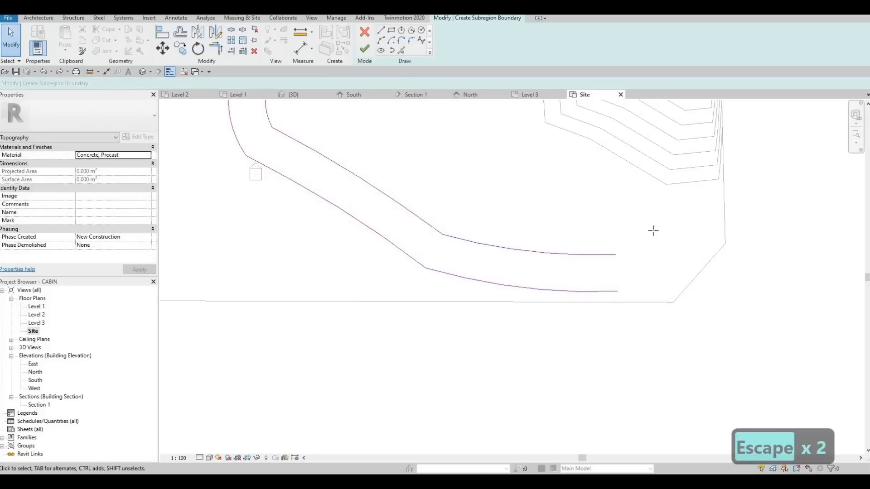
click(615, 254)
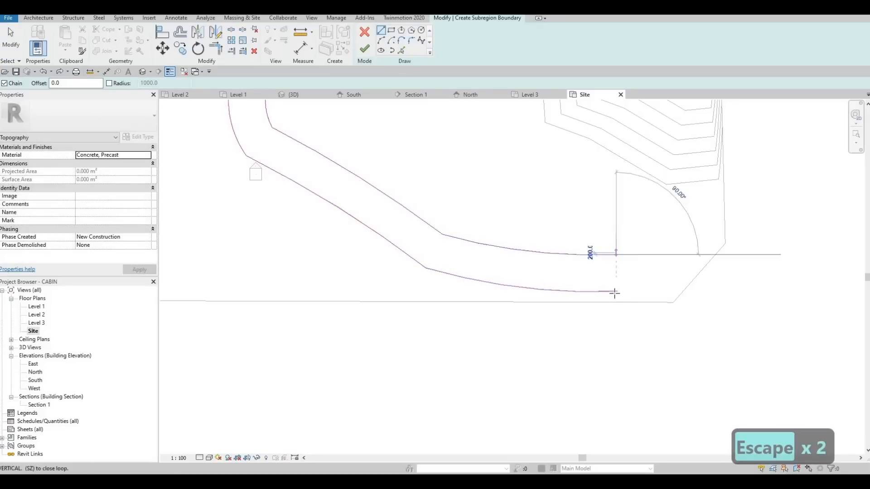
click(615, 291)
key(Escape)
key(Escape)
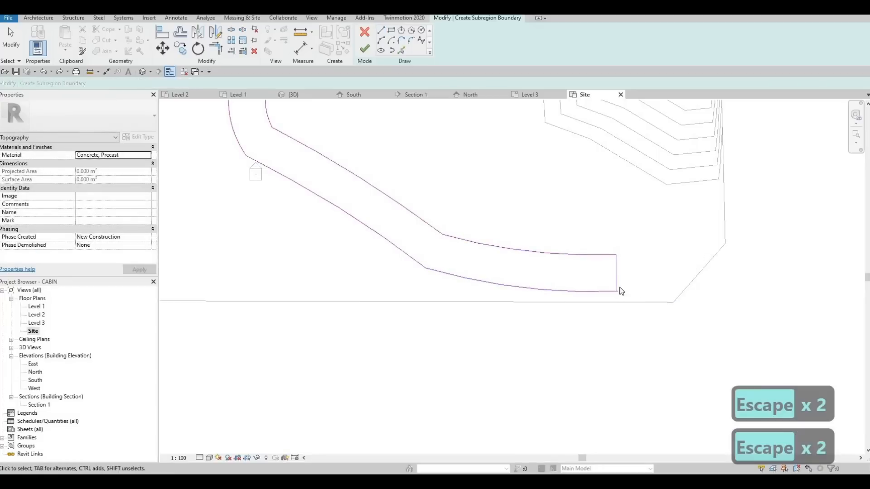
Move the path's closing end line outward to the terrain's angled corner edge, stretching both path arcs with it
scroll(620, 291, up, 2)
key(t)
key(r)
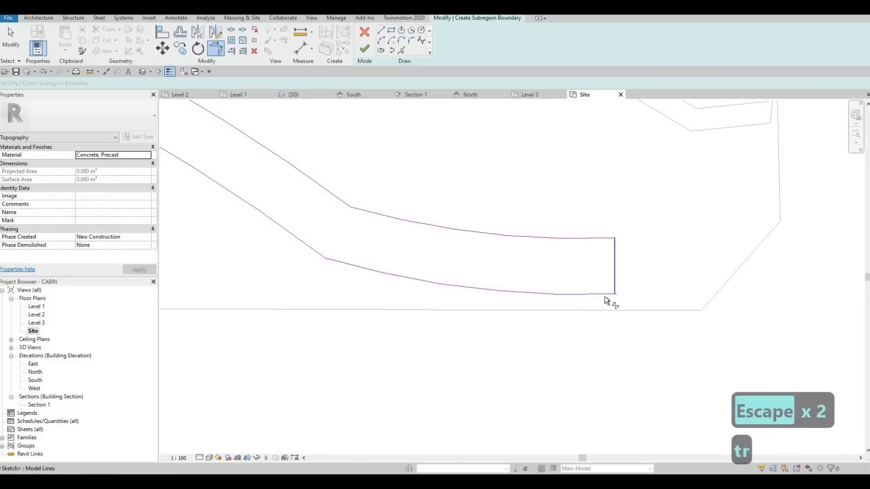
key(Escape)
click(616, 262)
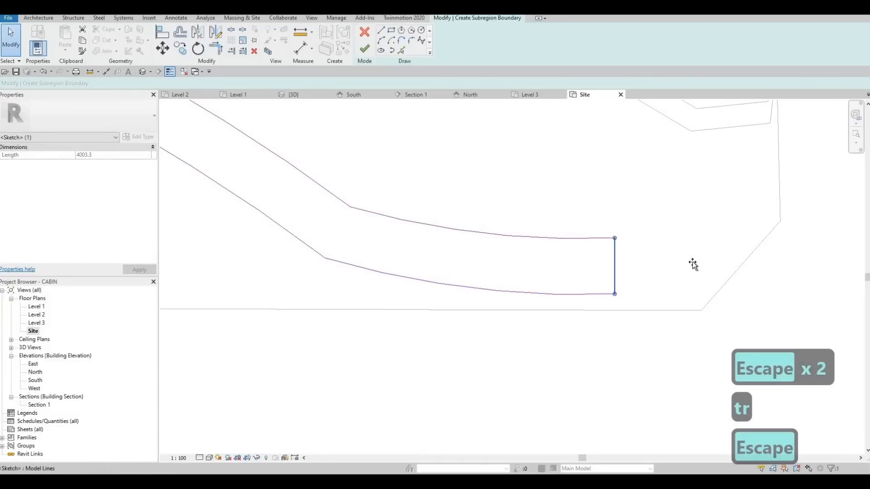
drag(721, 263, 723, 259)
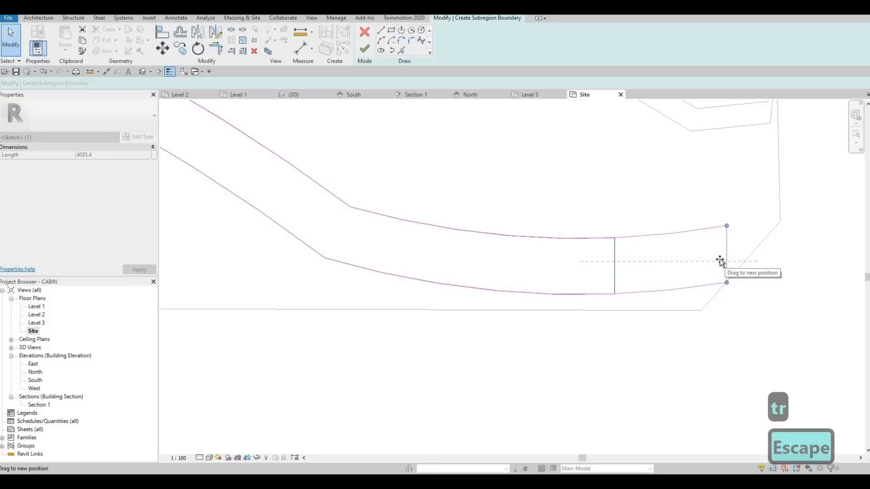
Finish the precast concrete subregion's boundary sketch and clear the selection
key(Escape)
key(Escape)
click(364, 49)
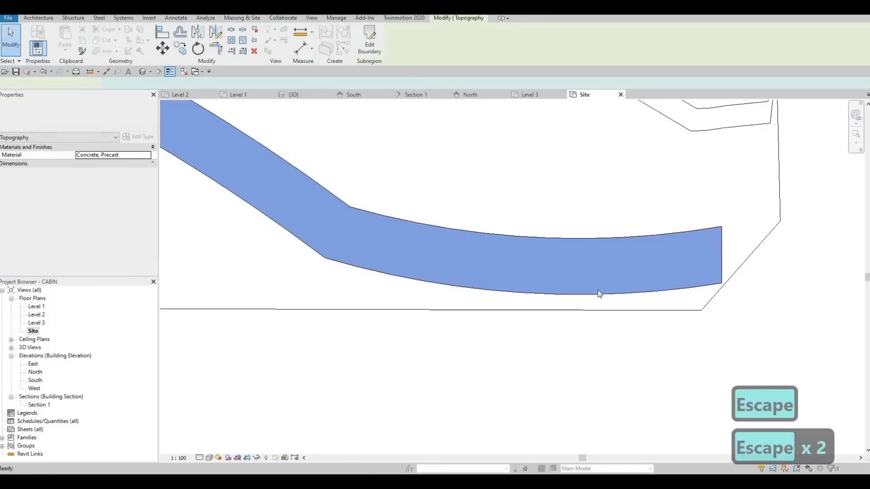
key(Escape)
key(Escape)
Inspect the concrete pad and curved path in front of the cabin in the 3D view
click(144, 71)
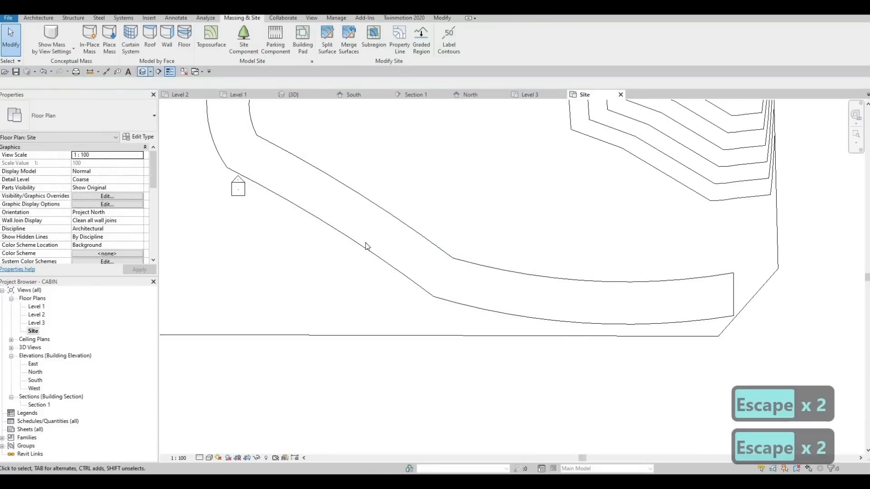
shift+middle_drag(360, 272, 421, 326)
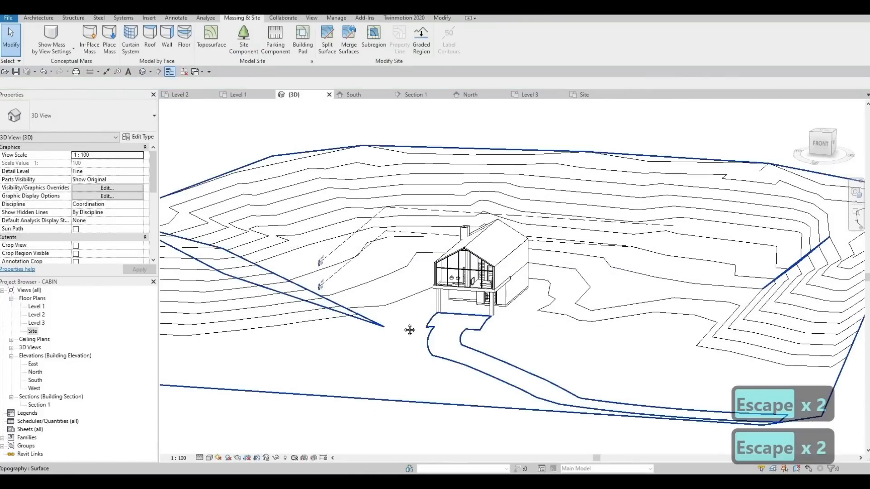
shift+middle_drag(380, 306, 503, 317)
scroll(438, 298, up, 1)
scroll(466, 290, up, 2)
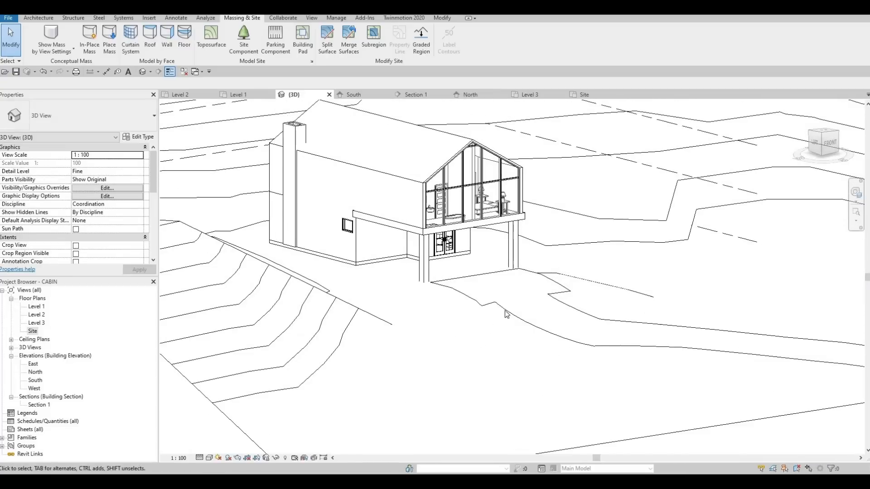
scroll(448, 280, up, 1)
shift+middle_drag(448, 280, 418, 259)
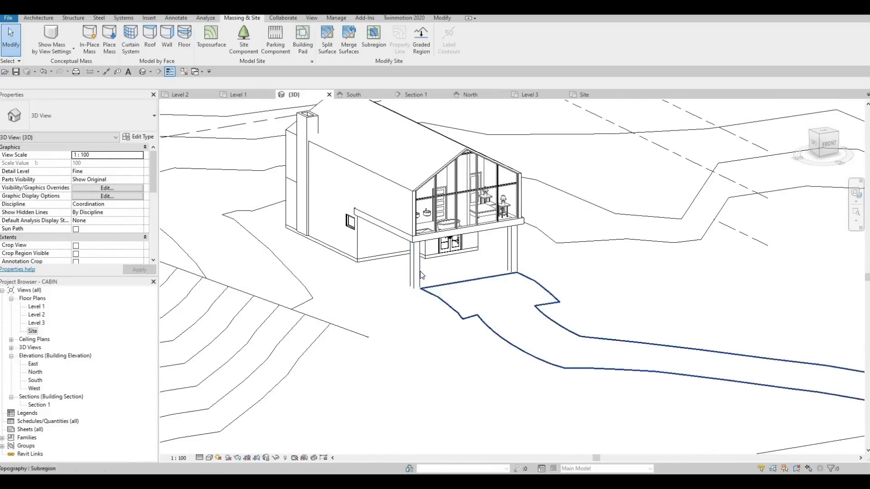
Reopen the precast concrete subregion's boundary for editing in the Site plan
click(39, 332)
key(Escape)
key(Escape)
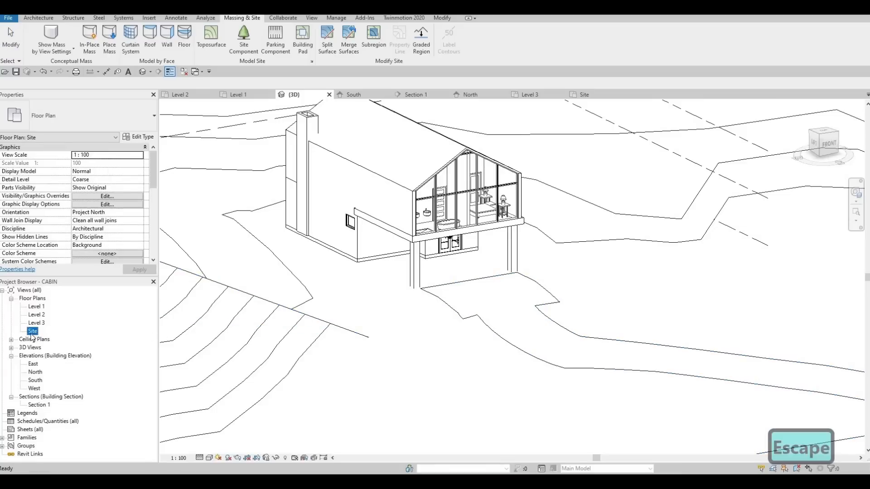
middle_drag(254, 106, 396, 260)
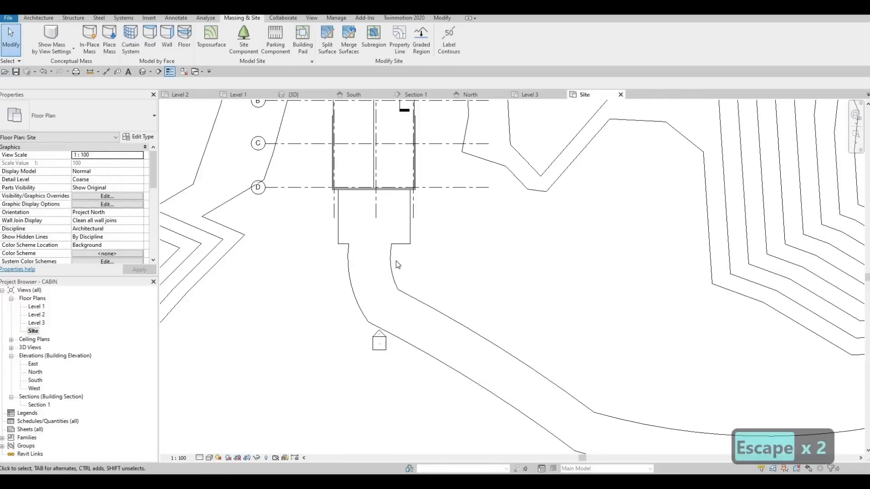
click(391, 260)
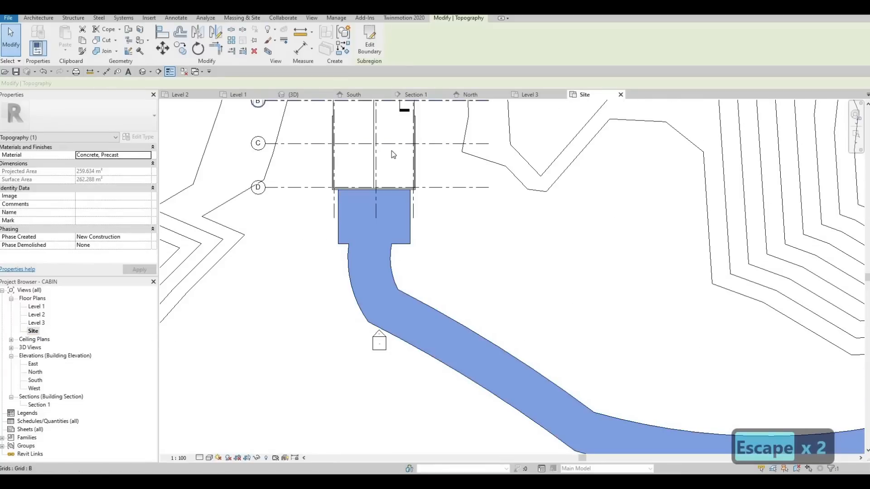
click(370, 45)
Move the pad's rectangular outline back under the cabin until its front edge lies just inside grid D
middle_drag(312, 221, 312, 278)
drag(311, 221, 437, 314)
key(Up)
key(Up)
key(Up)
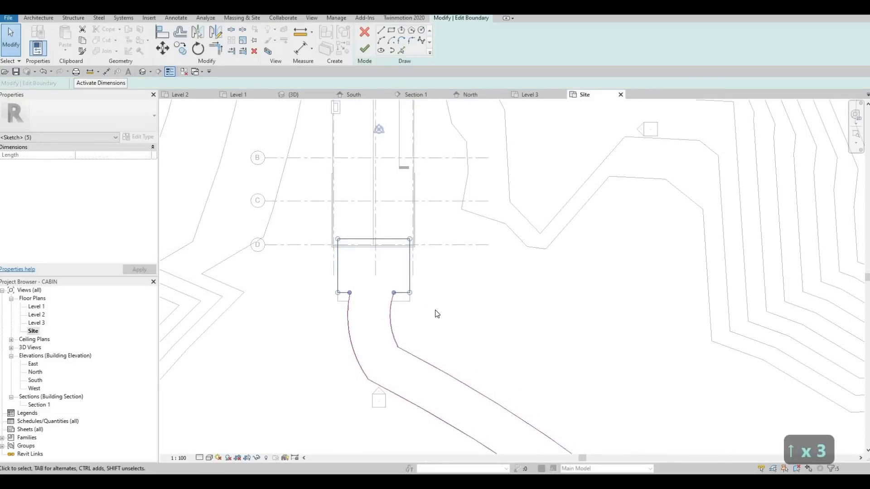
key(Up)
key(Up)
key(Up)
key(Up)
key(Up)
key(Up)
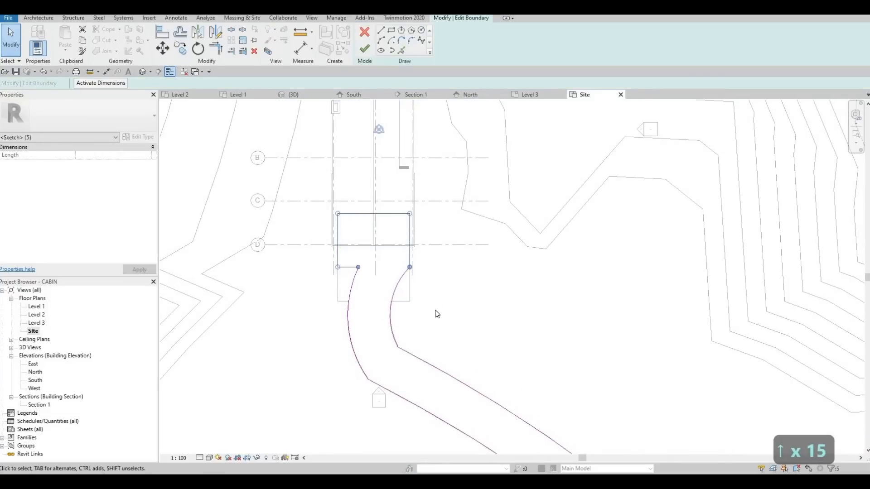
key(Up)
key(Up)
key(Up)
key(Up)
key(Up)
key(Up)
key(Up)
key(Up)
key(Up)
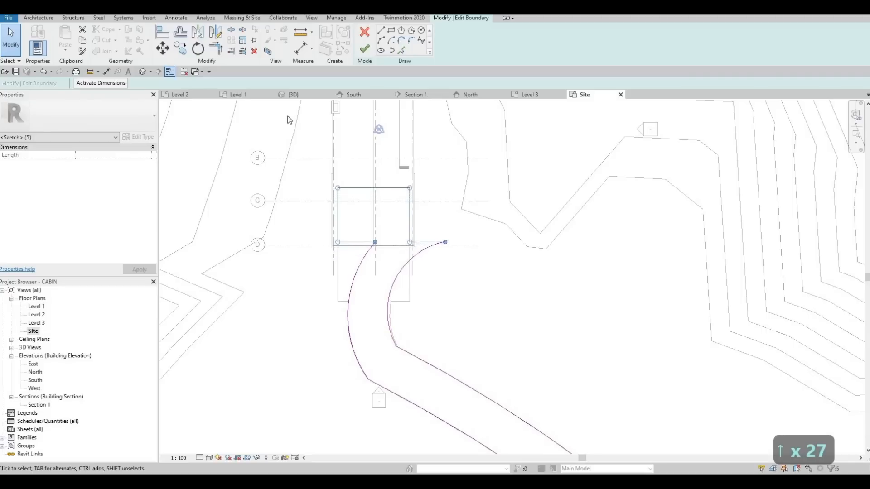
key(Escape)
key(Escape)
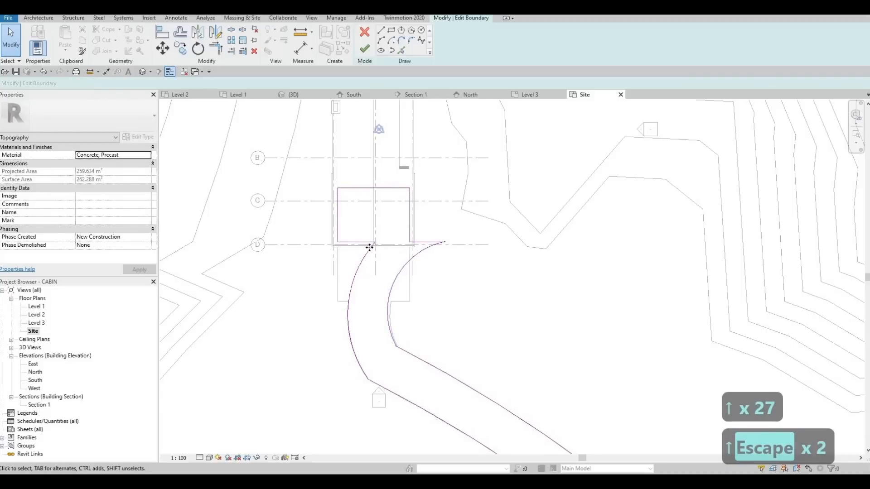
Pull the upper ends of both path arcs back to the front edge of the pad's original outline
drag(371, 247, 348, 300)
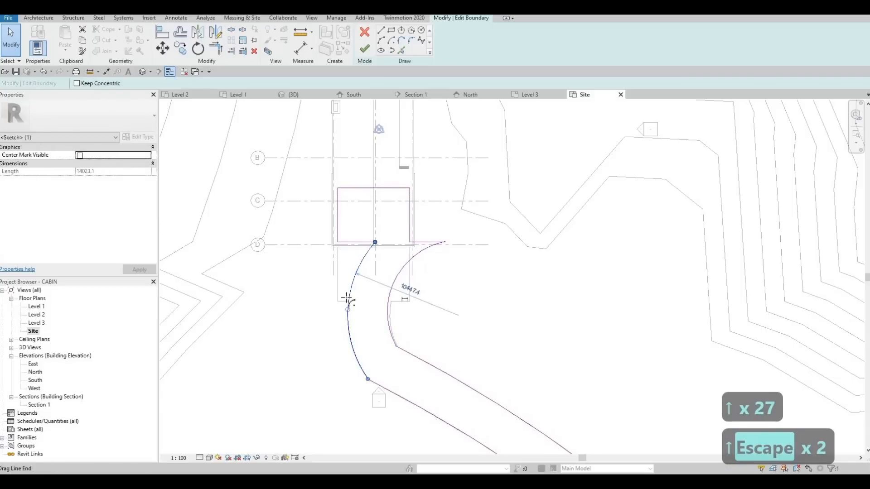
click(417, 253)
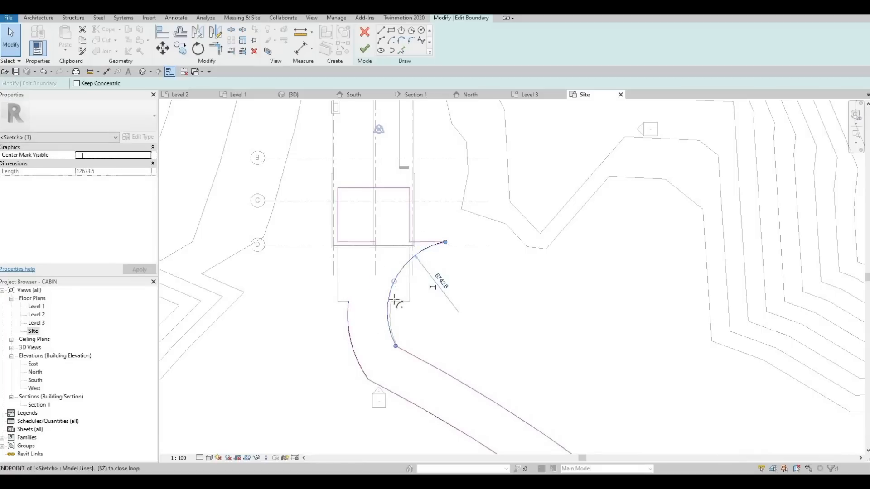
drag(394, 301, 373, 301)
key(Escape)
scroll(431, 231, up, 2)
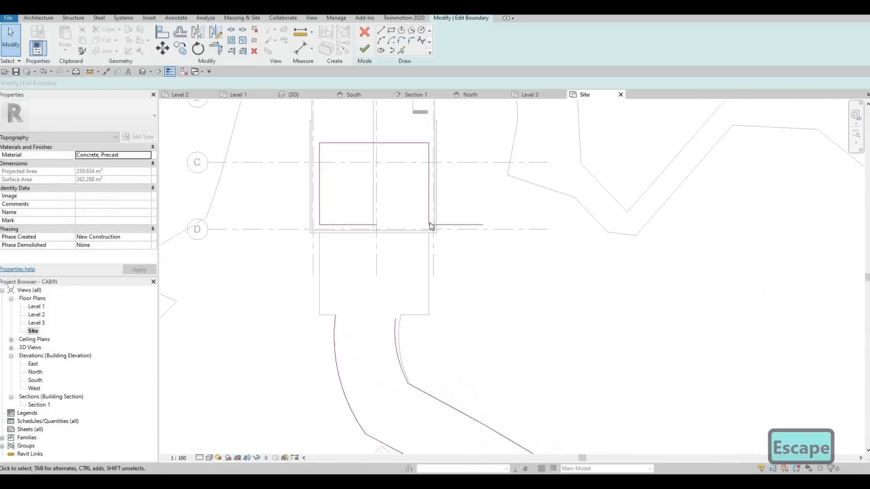
Flip the stray right segment of the rectangle's front edge inward, making it about 1630 mm long
click(471, 225)
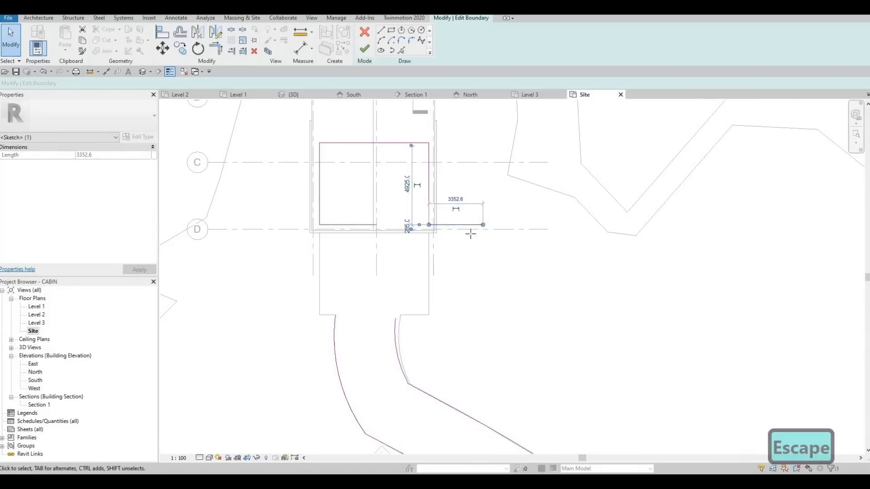
drag(390, 231, 402, 225)
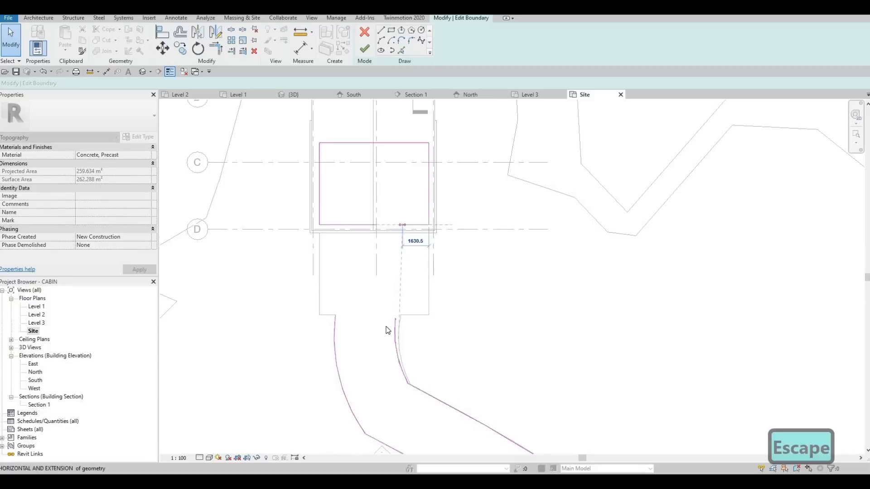
key(Escape)
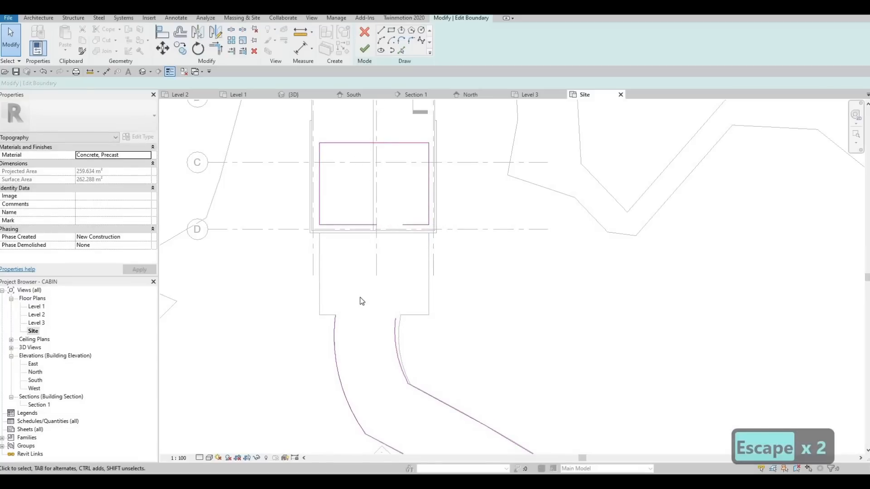
key(Escape)
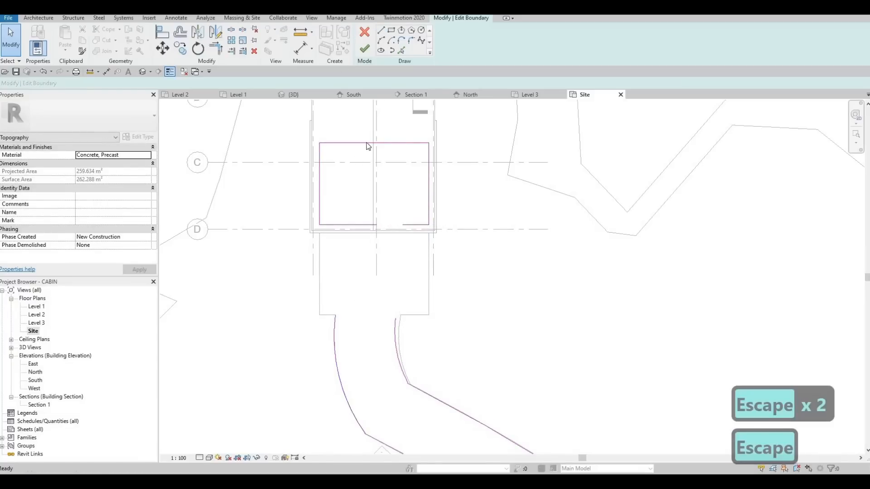
Draw a line about 5500 mm long from the left path arc's end to the rectangle's front edge
click(335, 315)
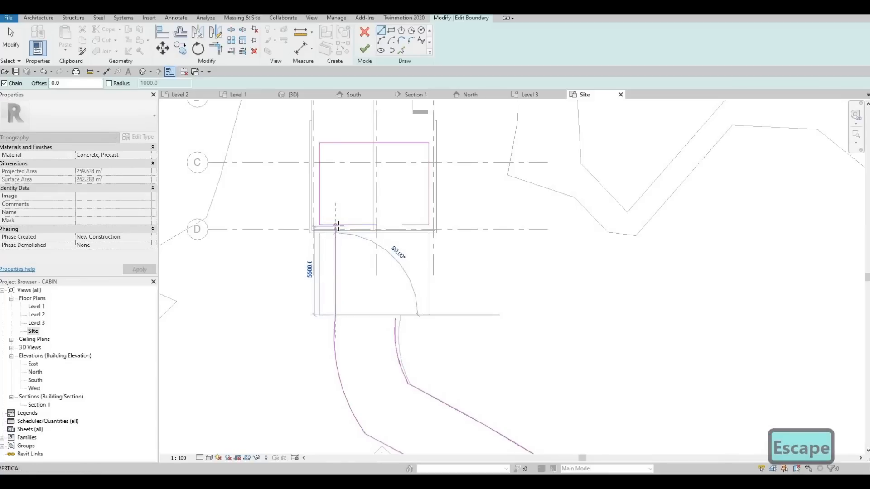
click(339, 225)
key(Escape)
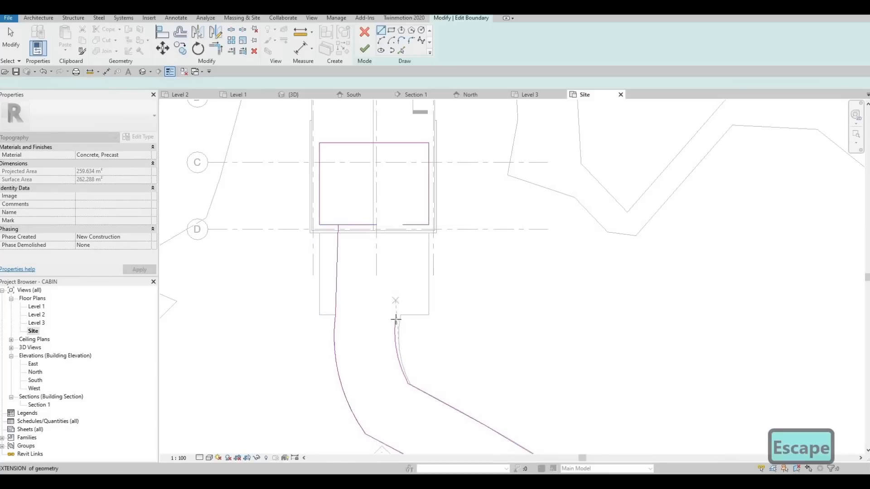
Try connecting the right path arc to the rectangle with a vertical line and trimming them together, and delete the line
click(394, 319)
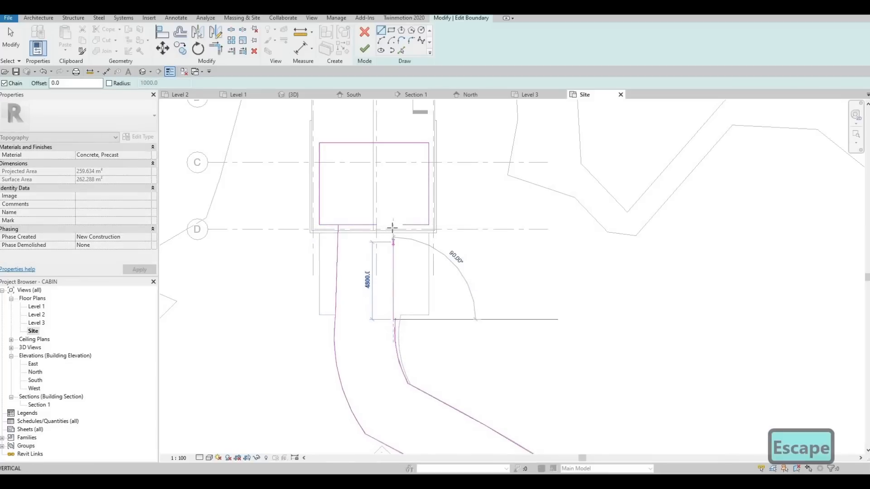
click(393, 262)
key(Escape)
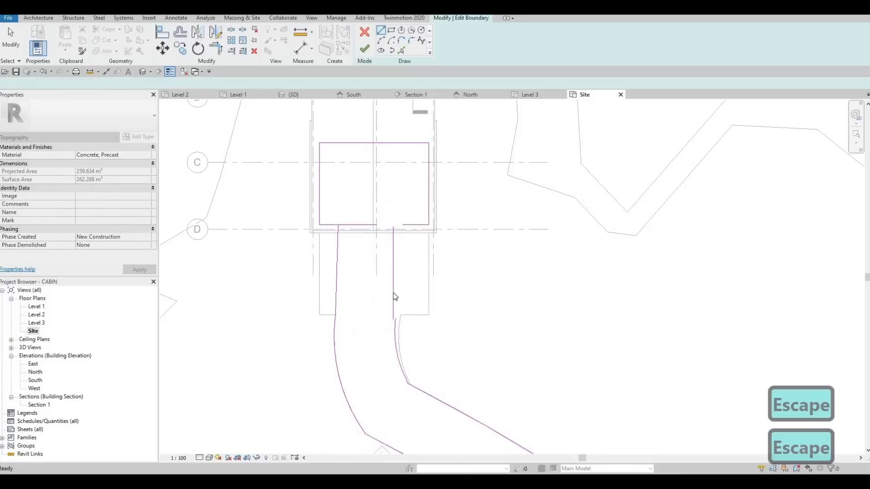
key(Escape)
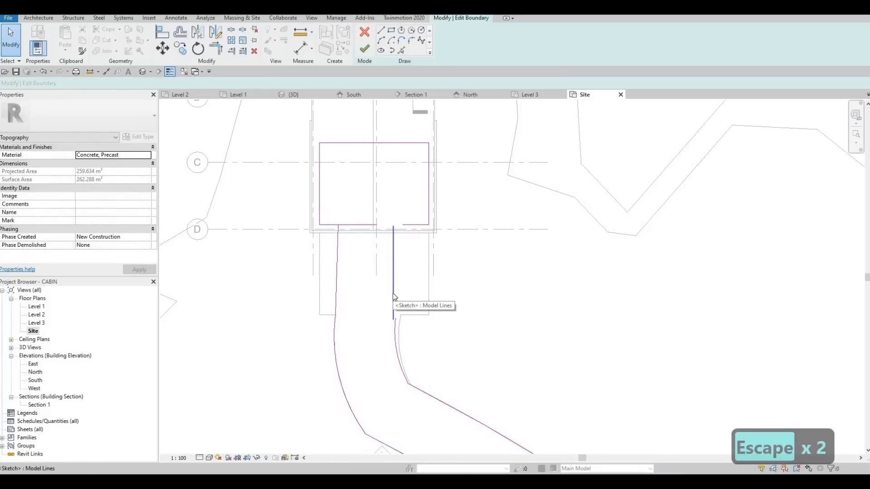
key(t)
key(r)
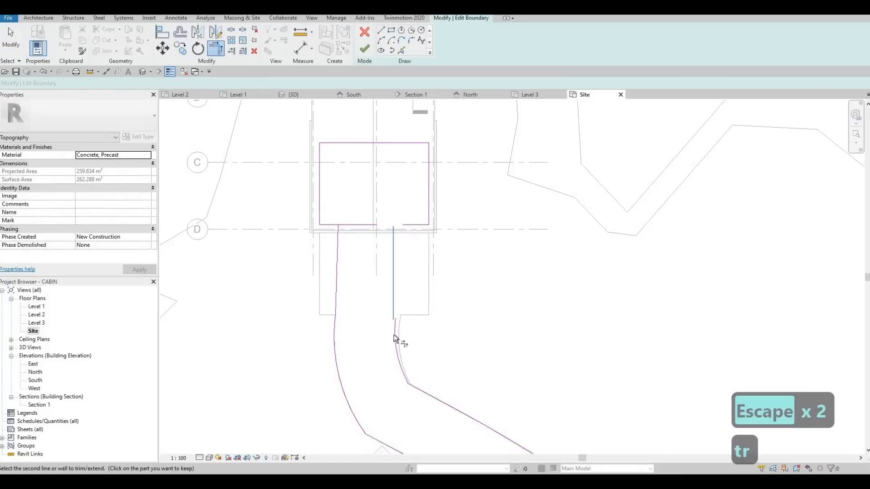
key(Escape)
key(Escape)
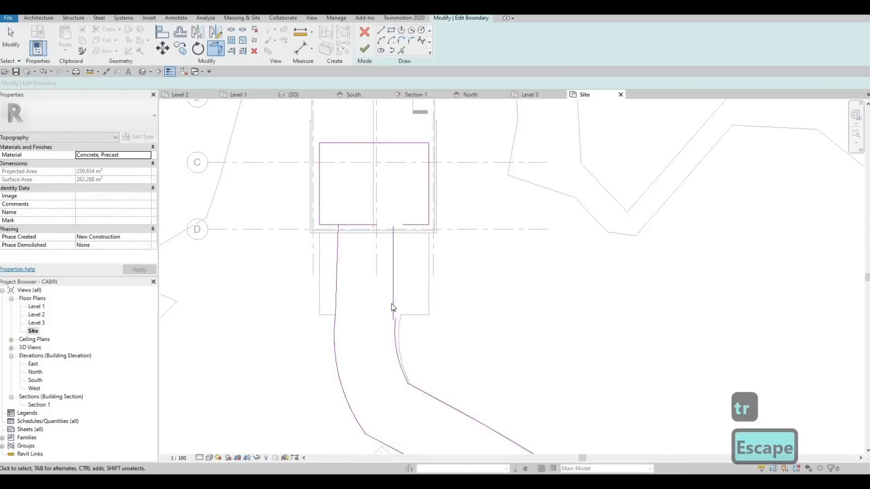
click(393, 254)
key(Delete)
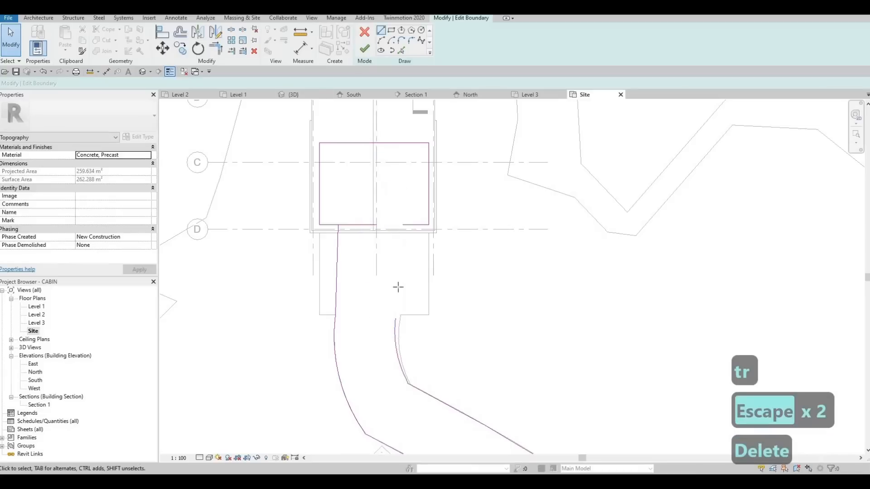
Connect the right path arc's end to the free end of the rectangle's right front segment with a line about 5600 mm long
click(395, 318)
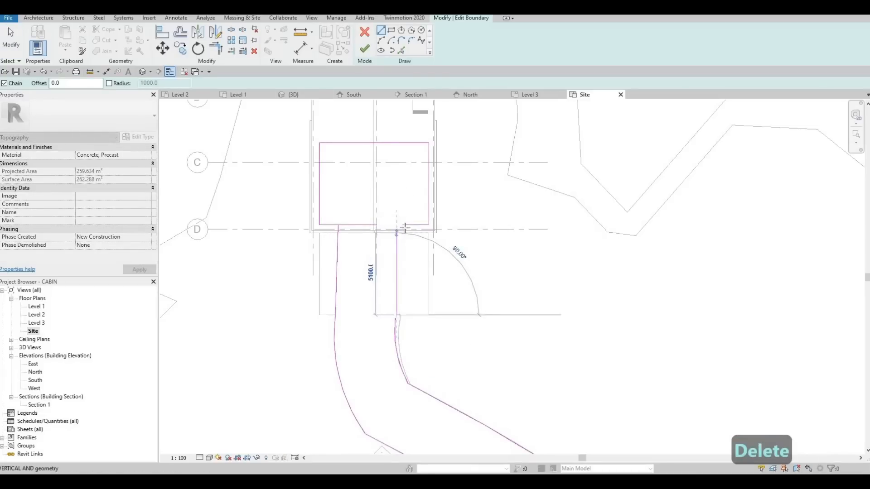
key(Escape)
key(Escape)
scroll(395, 297, up, 4)
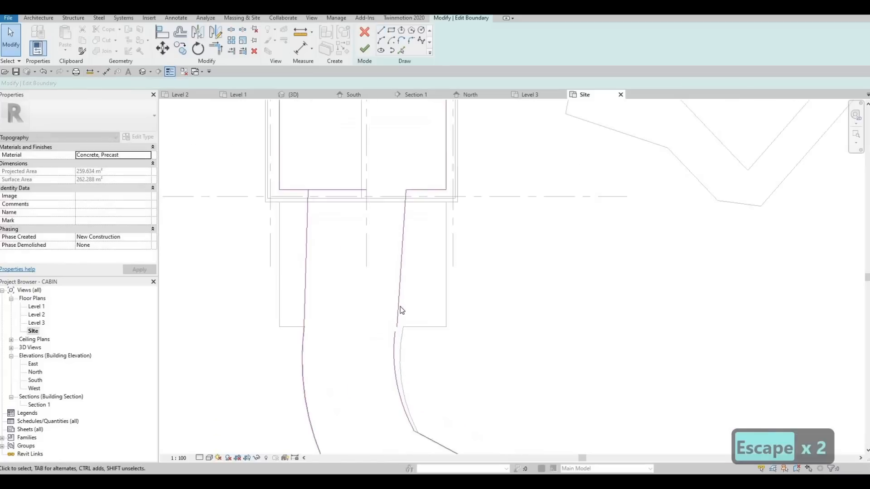
click(399, 325)
scroll(399, 328, up, 2)
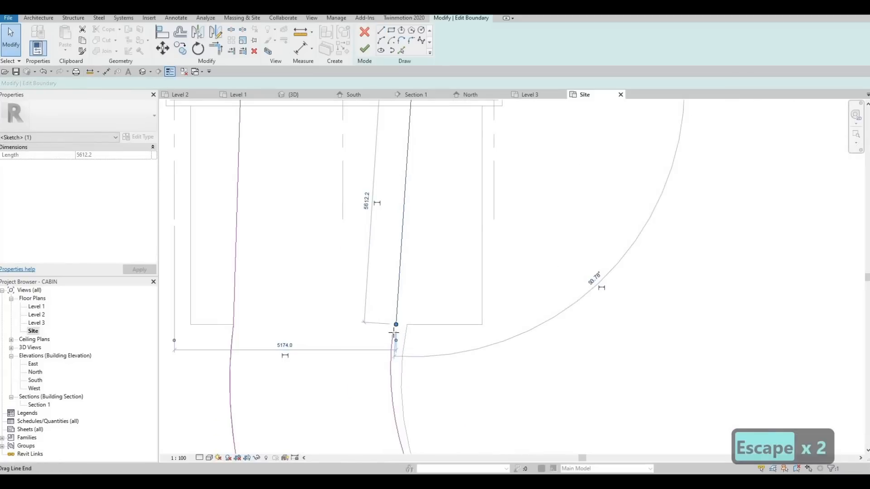
mouse_move(393, 333)
mouse_down()
mouse_move(391, 349)
mouse_move(392, 334)
mouse_up()
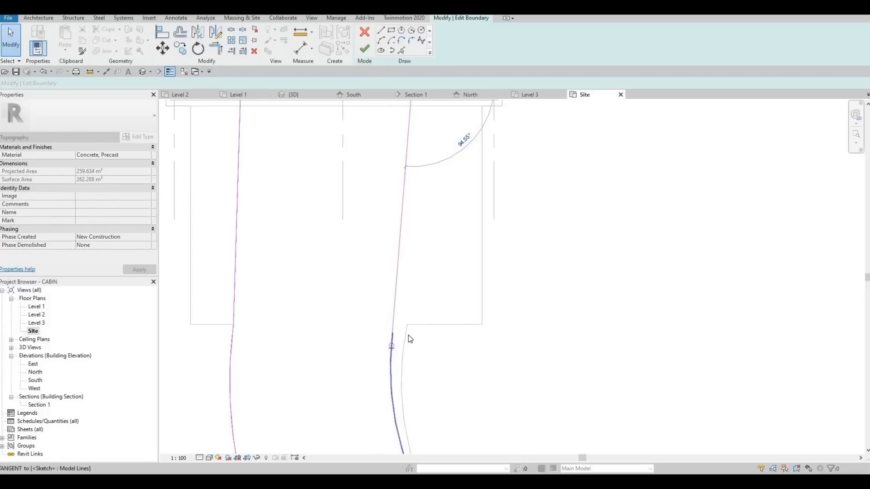
Trim the rectangle's front edge to the path's connecting lines so the outline closes, and finish the boundary edit
key(Escape)
key(Escape)
key(t)
key(r)
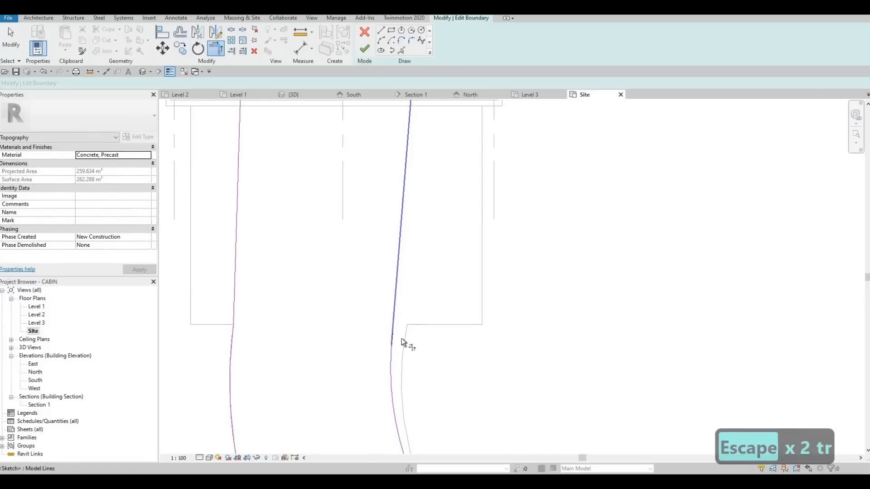
scroll(421, 228, down, 2)
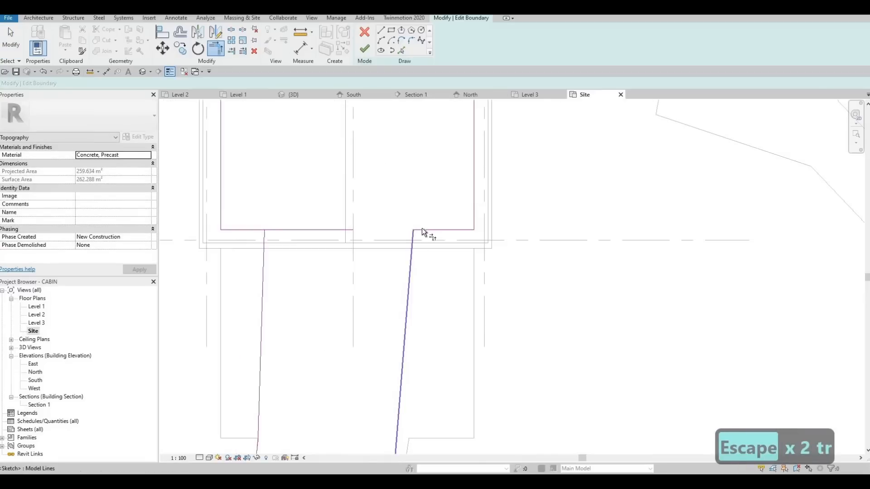
click(257, 250)
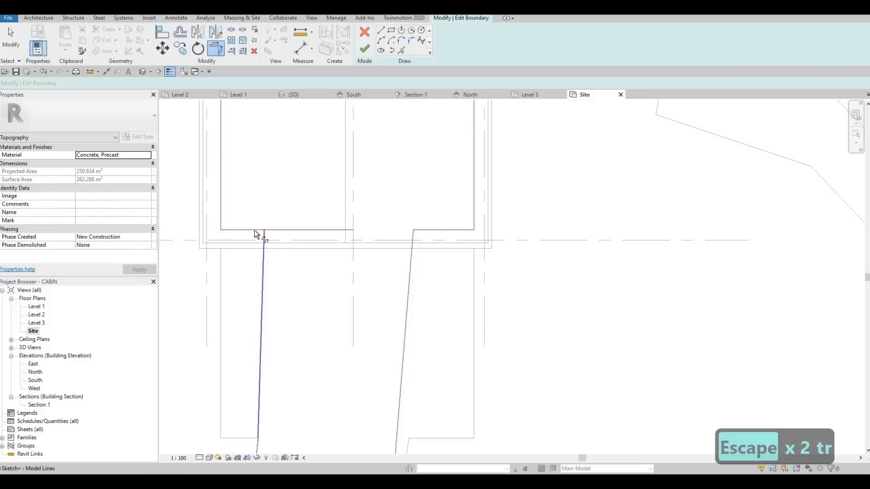
click(254, 230)
key(Escape)
click(363, 49)
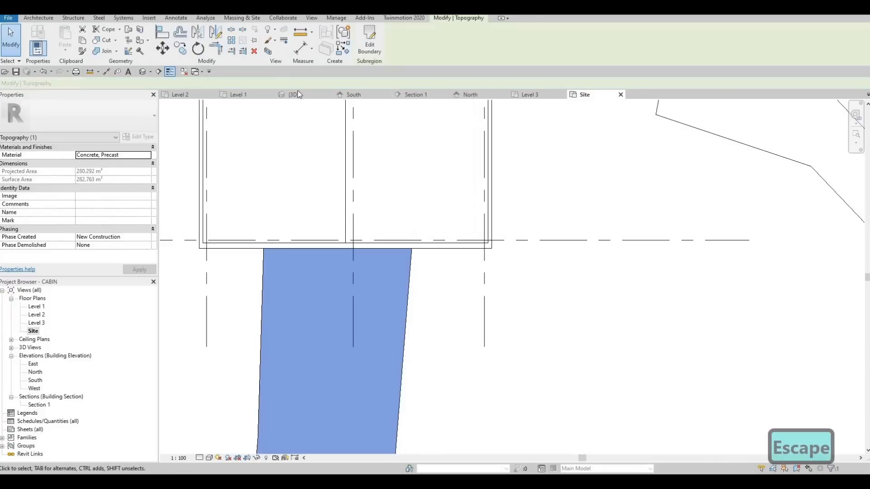
Move the concrete pad's back edge at the entrance wall about 300 mm toward the columns and finish the subregion boundary edit
click(144, 72)
shift+middle_drag(462, 310, 489, 268)
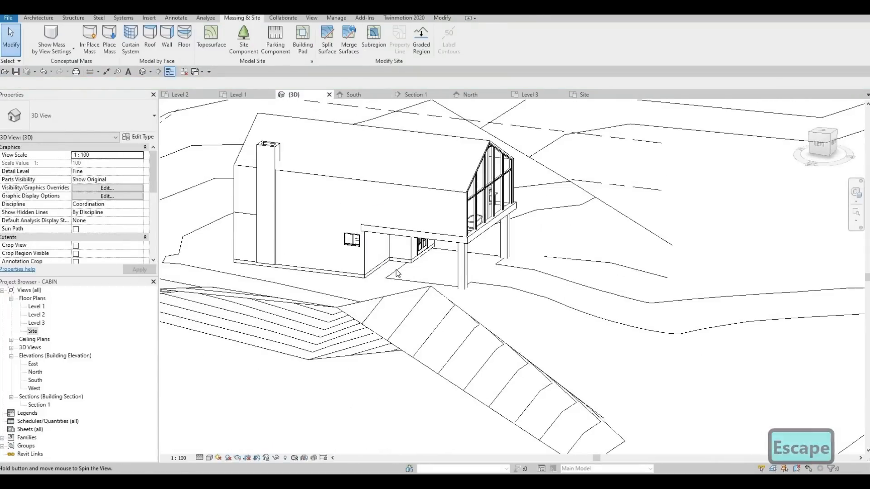
scroll(428, 260, up, 2)
click(395, 271)
scroll(395, 271, up, 2)
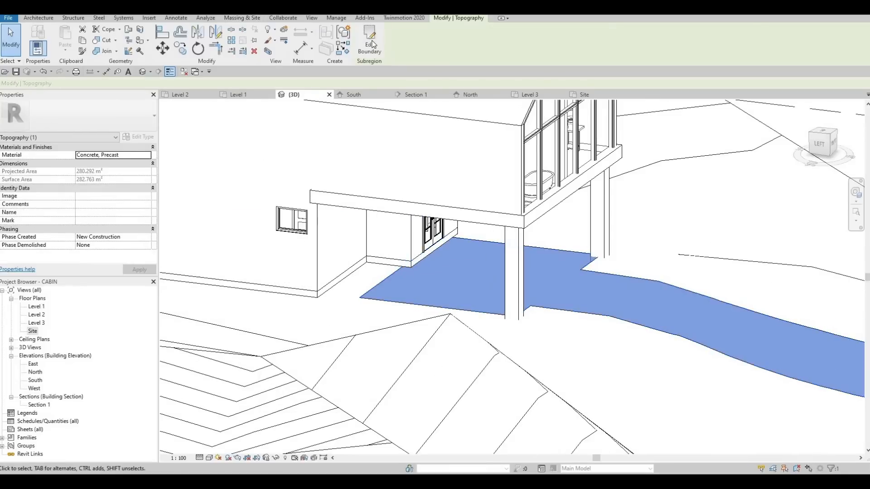
click(371, 42)
drag(389, 273, 403, 274)
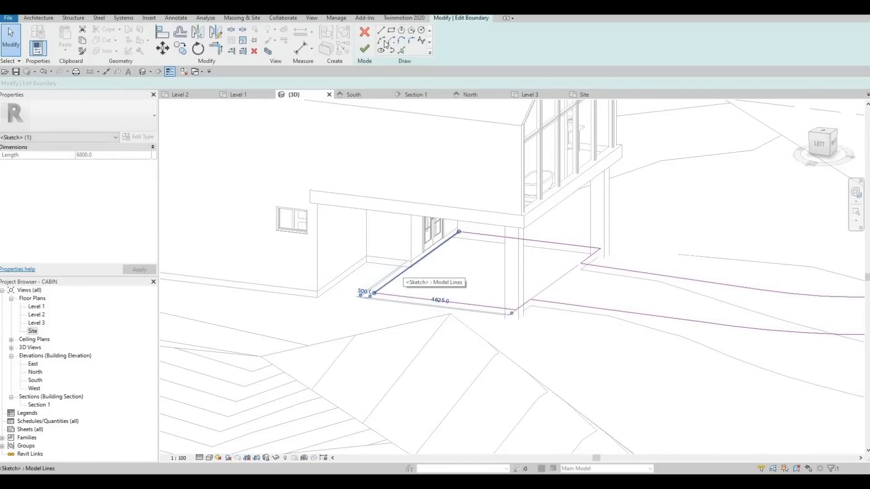
click(365, 49)
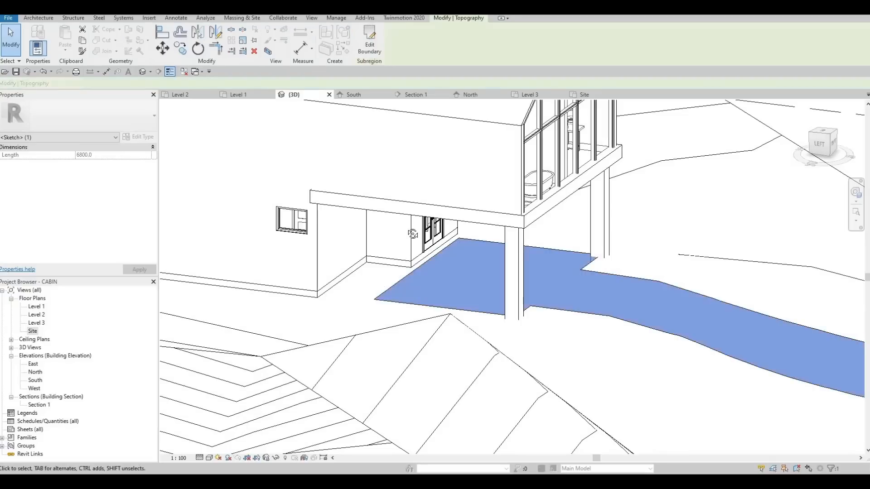
key(Escape)
In the Site plan, edit the grass surface and set the point outside the cabin near grids 1 and D to elevation -20
shift+middle_drag(383, 268, 220, 271)
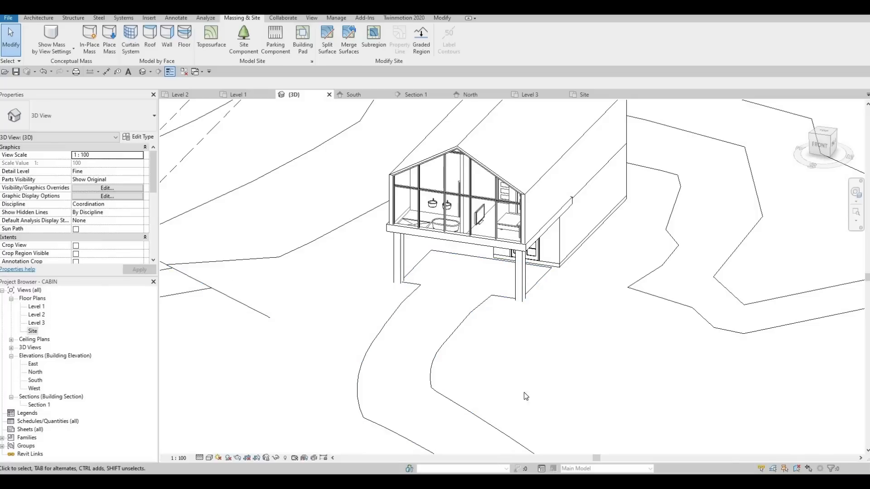
shift+middle_drag(524, 396, 204, 290)
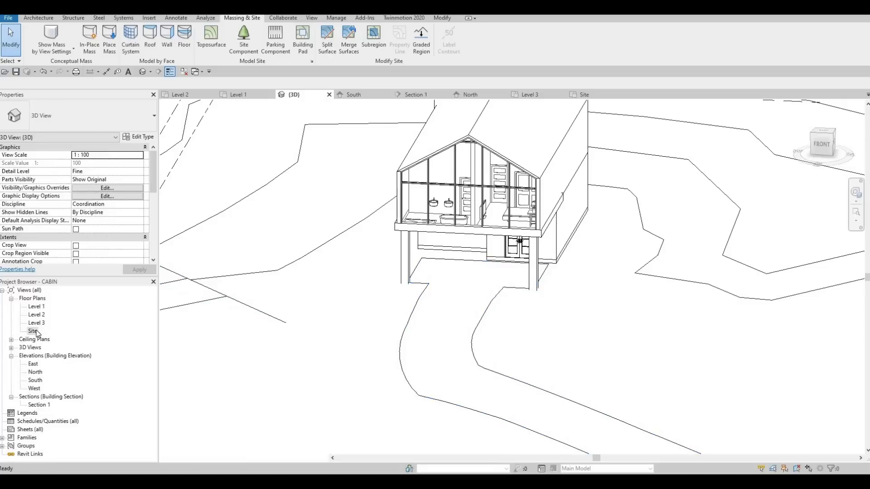
click(33, 331)
double_click(36, 334)
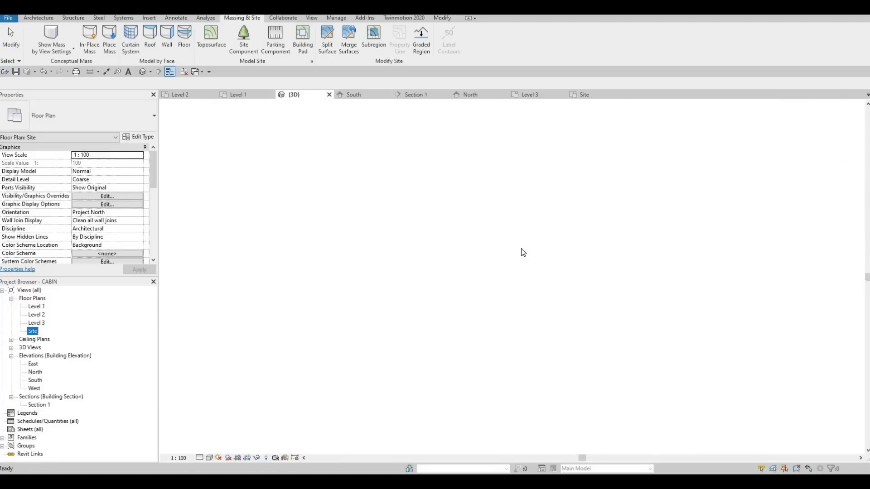
scroll(534, 247, down, 5)
key(Escape)
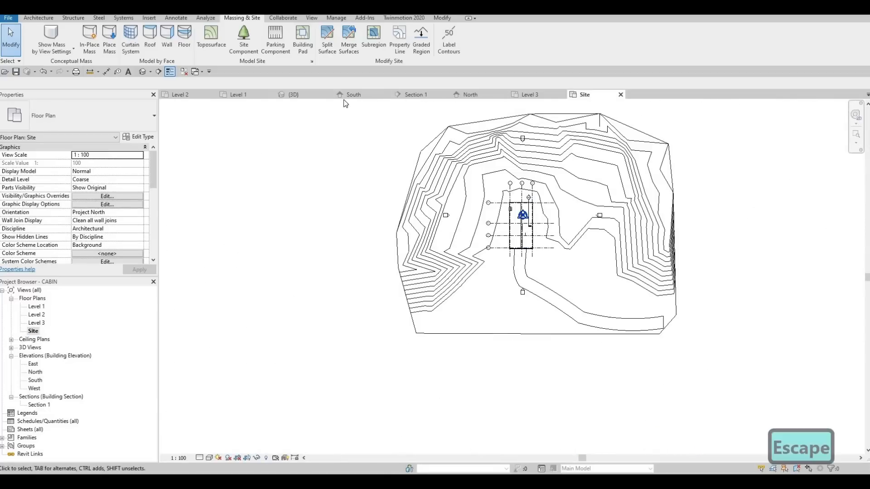
click(566, 159)
click(366, 41)
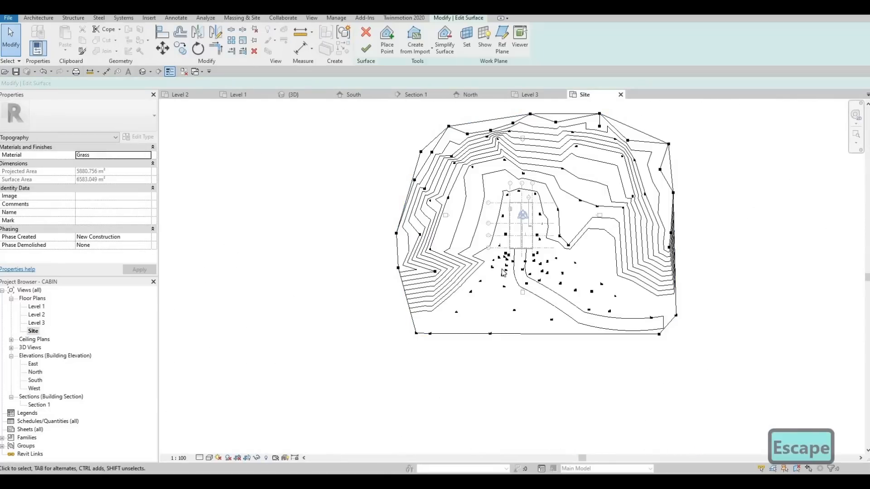
scroll(541, 201, up, 4)
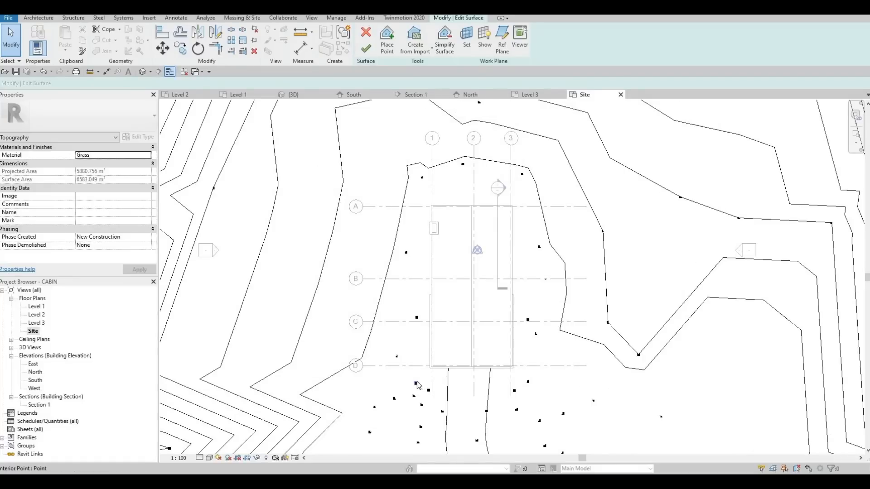
click(415, 384)
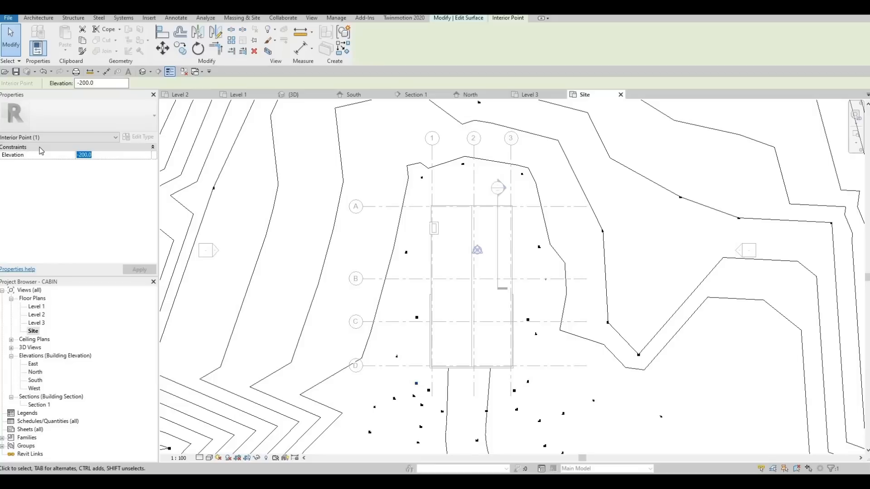
text(-20)
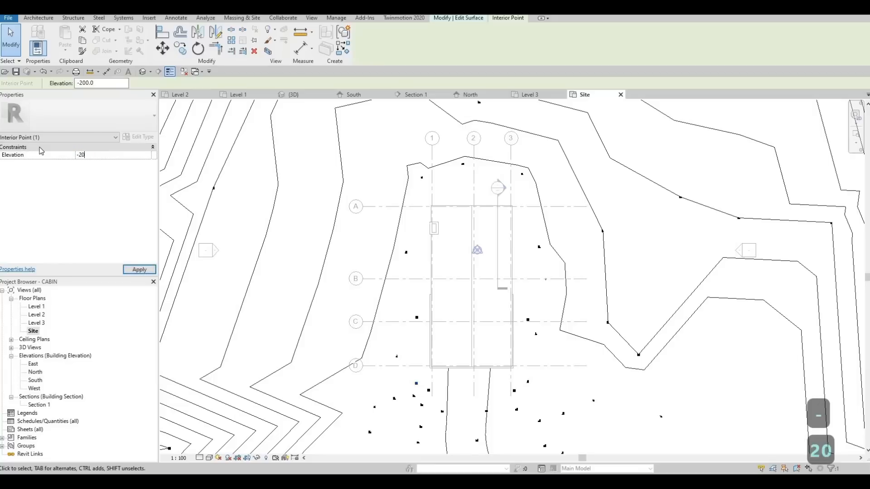
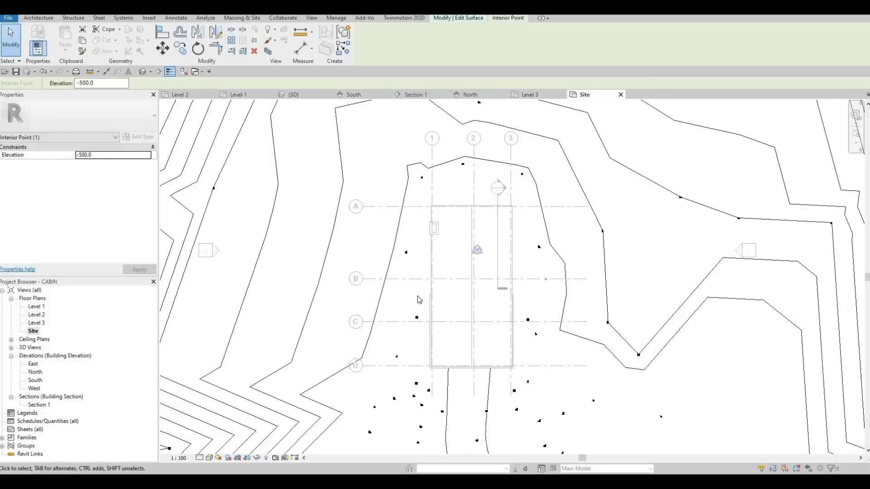
key(Escape)
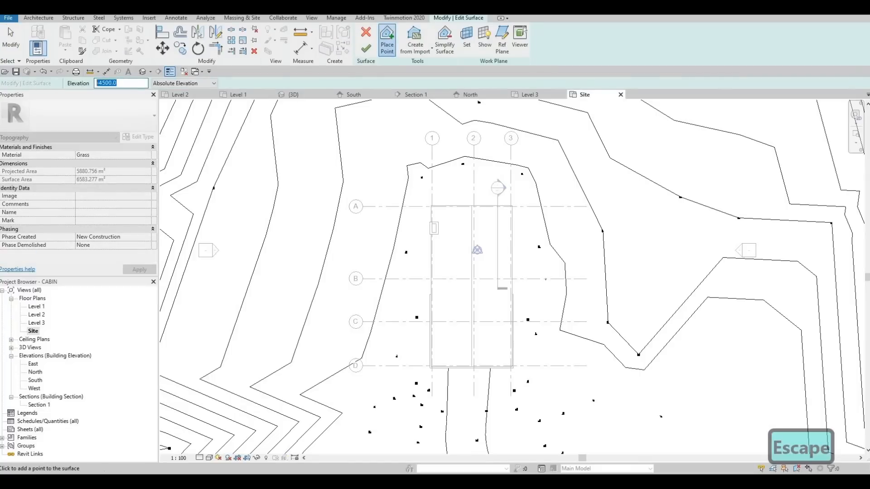
Try placing surface points at absolute elevation -20 just outside the cabin's corners near grids A and D, and finish the surface
text(-)
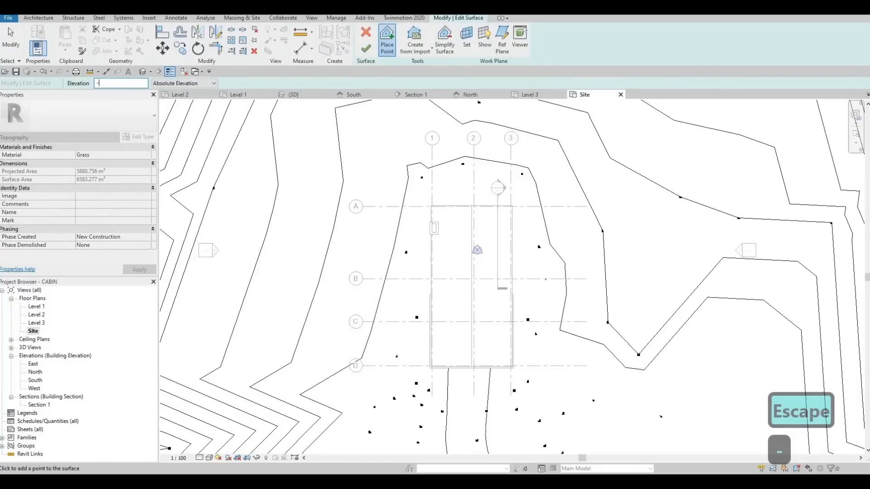
text(20)
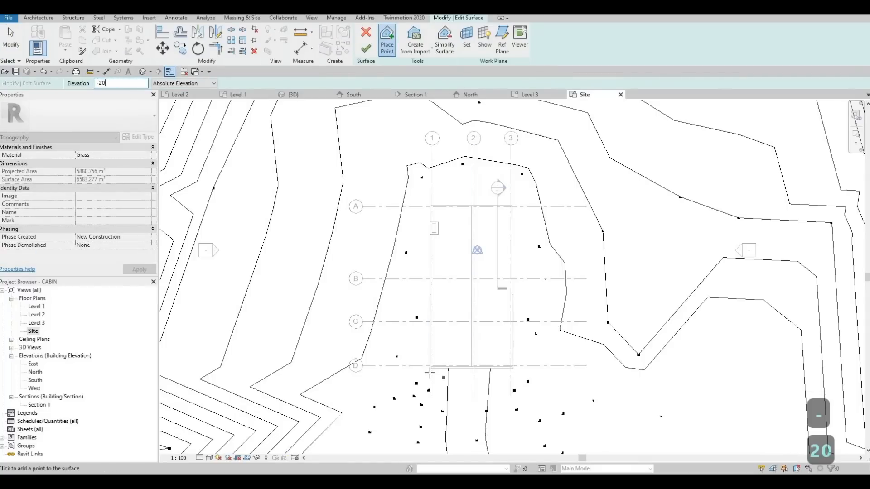
scroll(429, 367, up, 2)
scroll(429, 366, up, 2)
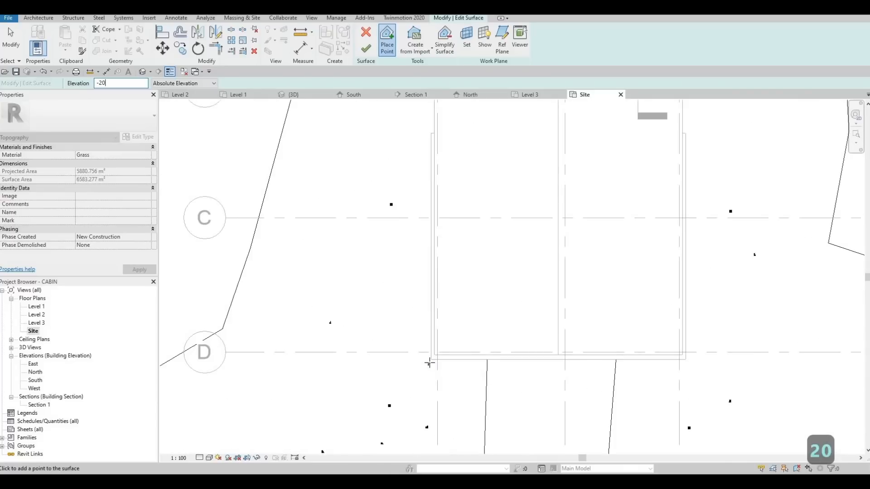
click(692, 362)
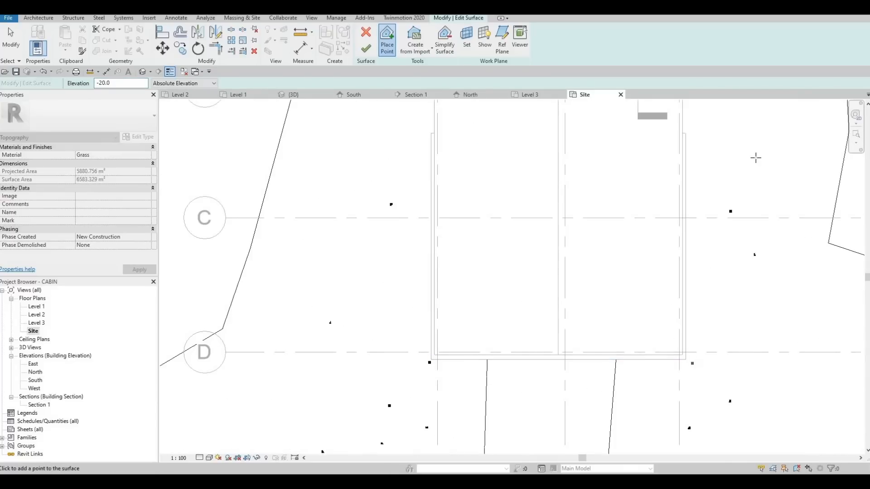
click(706, 282)
middle_drag(638, 134, 586, 342)
scroll(642, 128, down, 2)
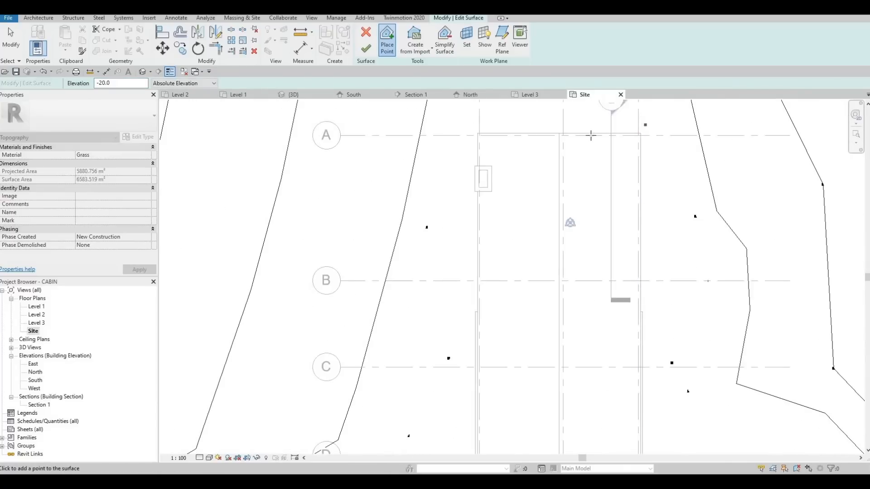
click(469, 131)
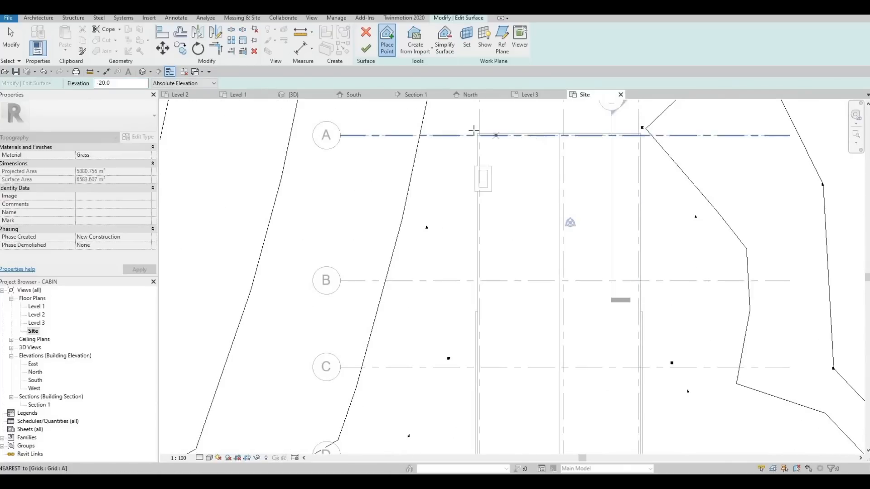
click(366, 47)
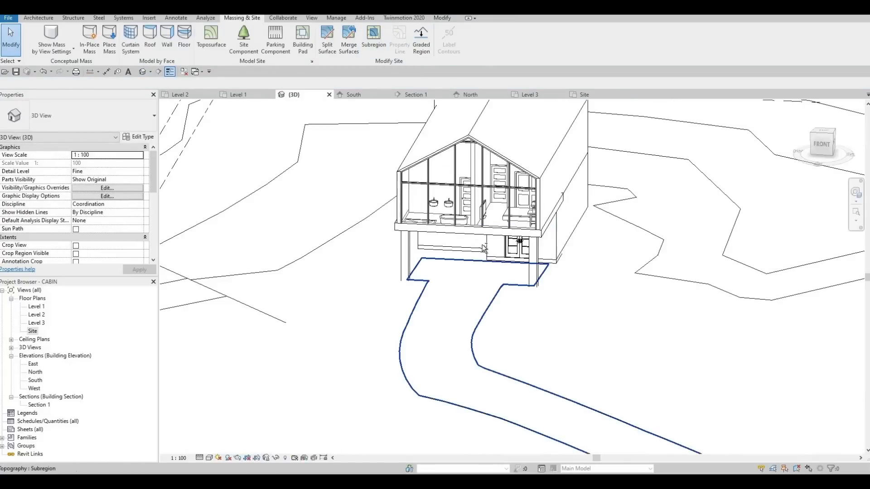
Examine in 3D how the terrain meets the cabin's glazed rear, side walls and front columns
shift+middle_drag(443, 286, 578, 297)
scroll(429, 294, up, 4)
middle_drag(544, 318, 615, 289)
middle_drag(523, 333, 497, 143)
scroll(496, 143, down, 2)
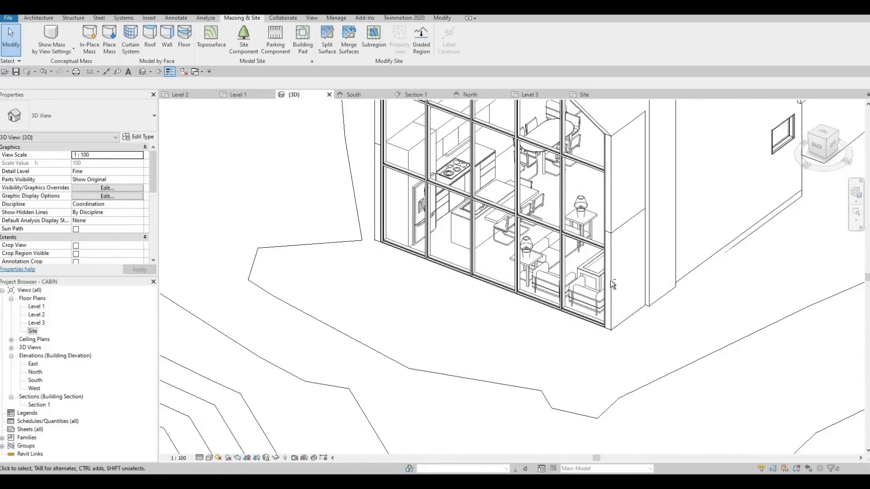
middle_drag(538, 267, 428, 213)
middle_drag(428, 212, 434, 171)
scroll(434, 226, down, 1)
shift+drag(424, 199, 432, 241)
shift+middle_drag(432, 242, 420, 200)
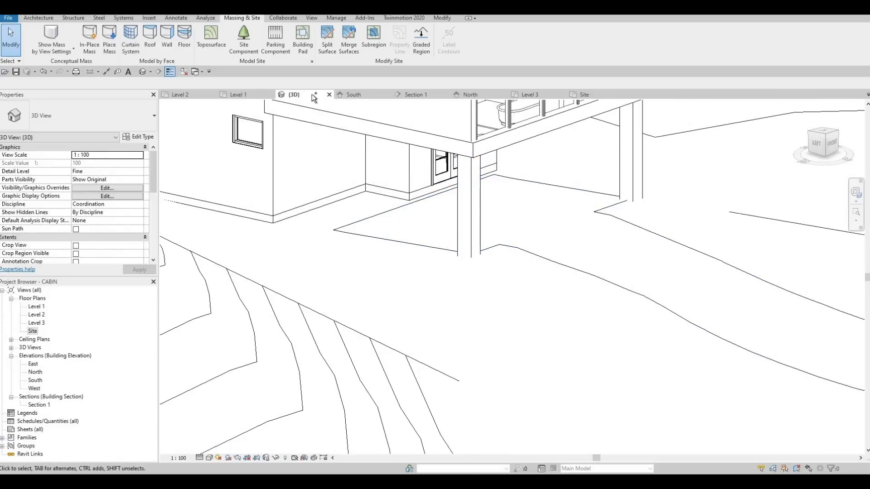
Undo the surface points placed around the cabin and the existing point's elevation change
key(ctrl+z)
key(ctrl+z)
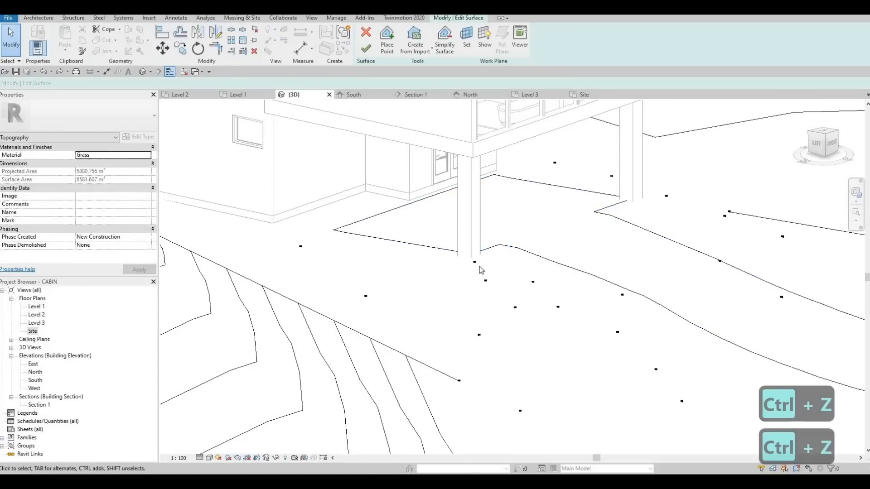
key(ctrl+z)
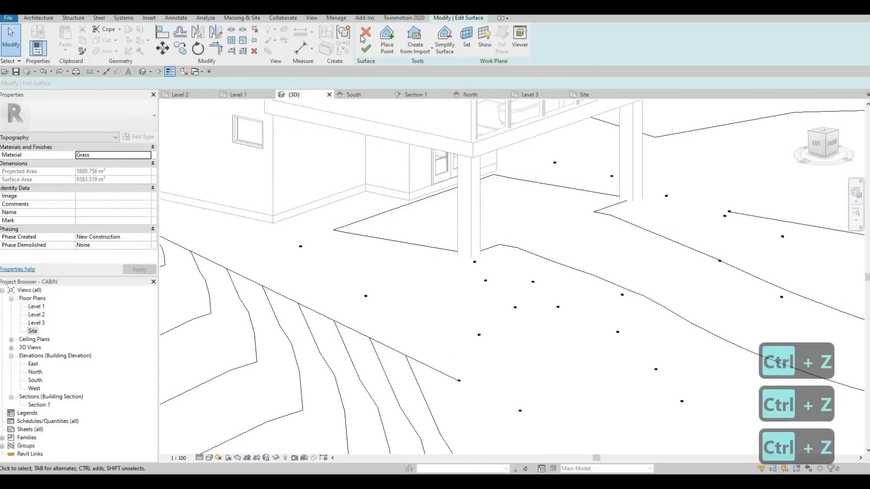
key(ctrl+z)
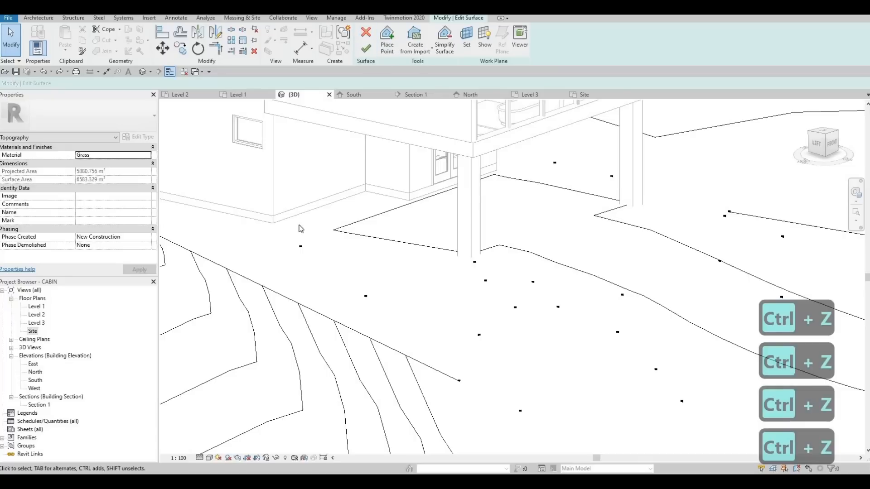
key(ctrl+z)
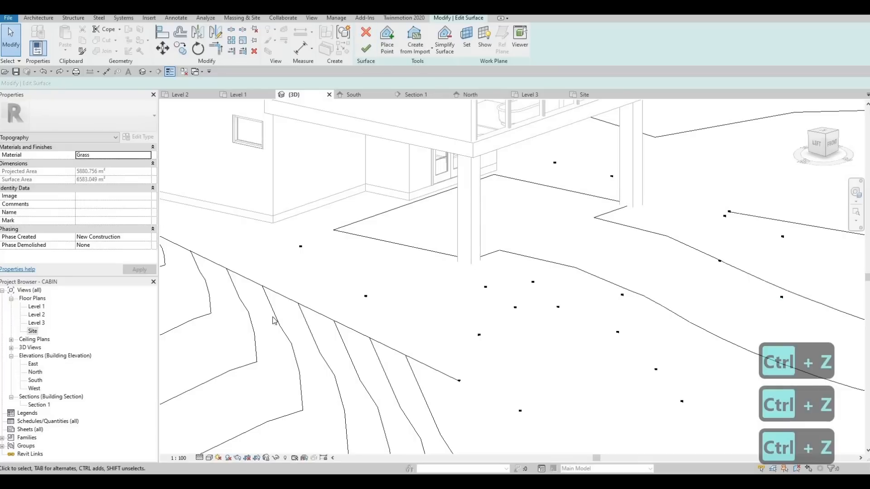
In the Site plan, place surface points at elevation -20 at the cabin's grid A corners and beside its side walls between grids B and C
double_click(33, 331)
scroll(382, 277, down, 2)
middle_drag(437, 247, 343, 315)
scroll(365, 326, down, 1)
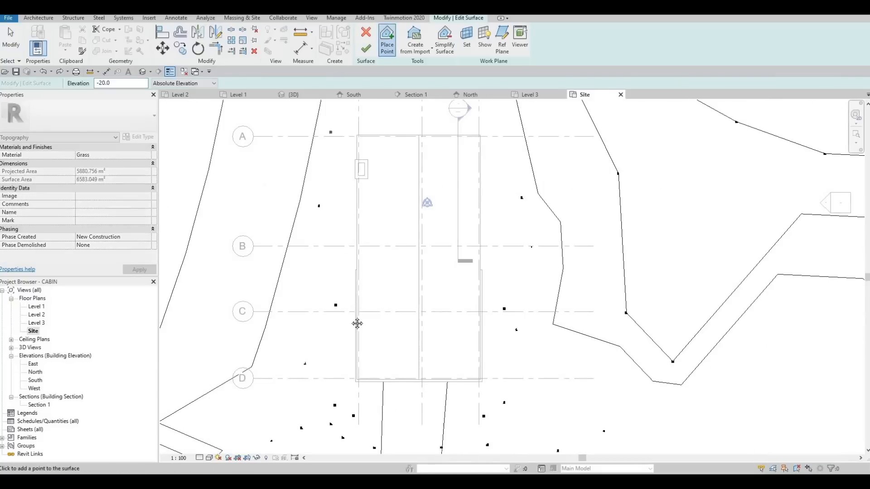
middle_drag(358, 130, 358, 168)
scroll(358, 166, up, 1)
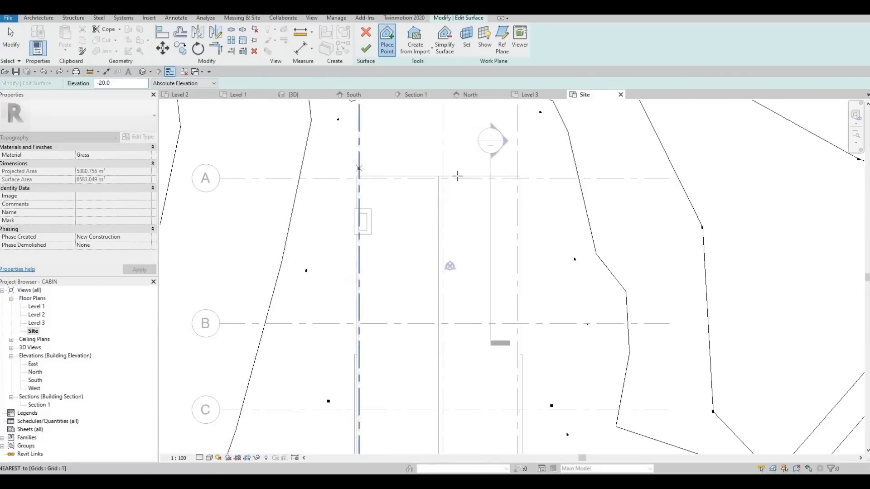
click(520, 176)
middle_drag(511, 361, 531, 266)
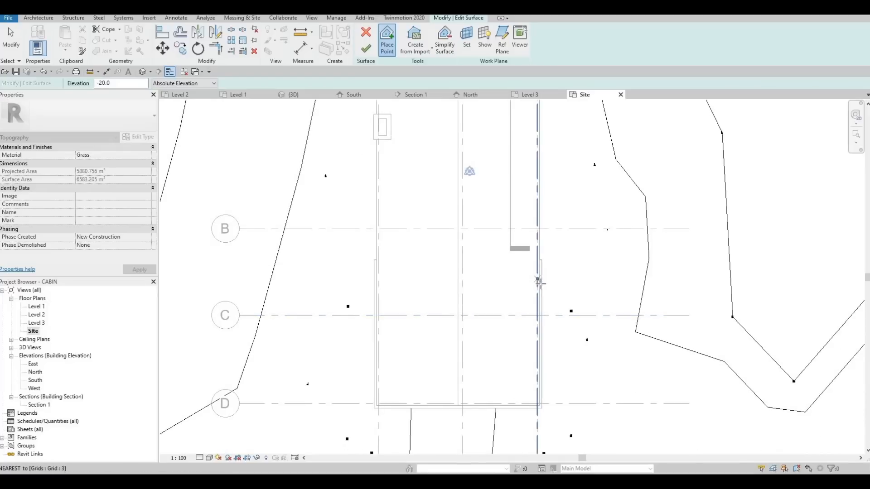
click(373, 292)
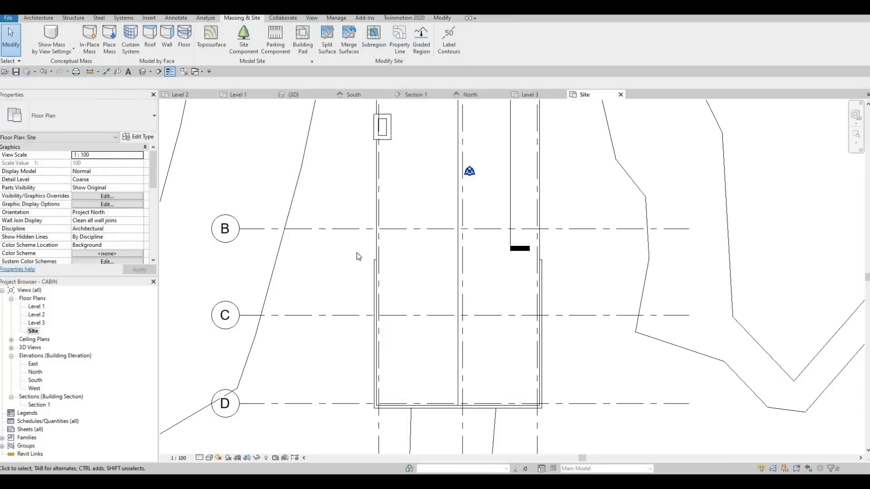
Examine in 3D how the edited ground meets the cabin's entrance, side walls and glazed rear
click(142, 71)
shift+middle_drag(330, 224, 320, 239)
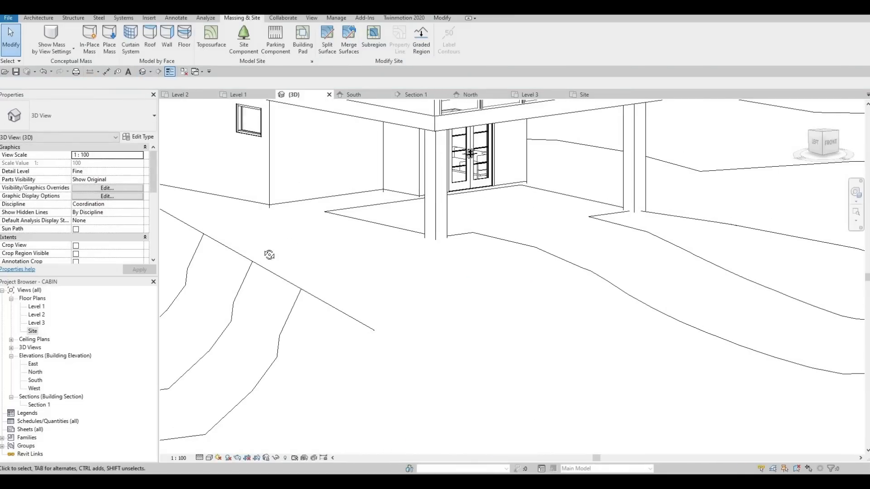
mouse_move(269, 255)
shift+middle_down()
mouse_move(172, 255)
mouse_move(424, 244)
mouse_move(390, 285)
mouse_move(331, 276)
mouse_move(317, 252)
mouse_move(333, 261)
mouse_move(290, 270)
shift+middle_up()
mouse_move(391, 284)
shift+middle_down()
mouse_move(300, 307)
mouse_move(365, 297)
mouse_move(290, 303)
shift+middle_up()
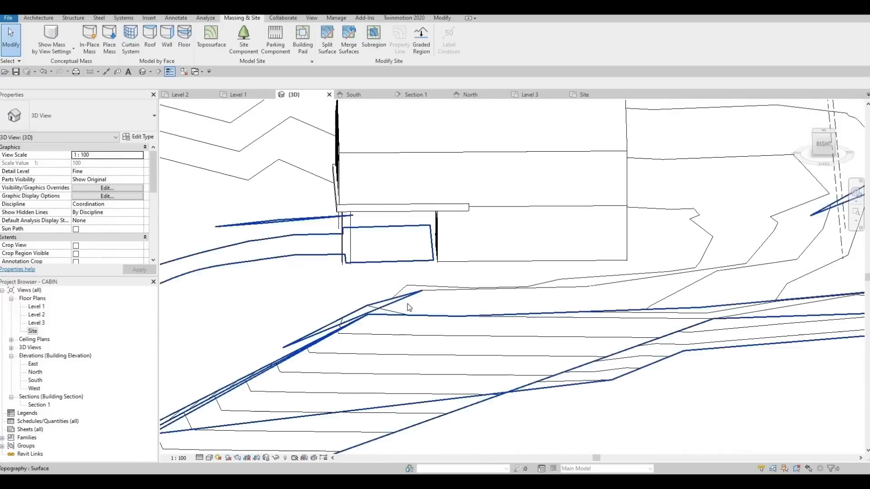
shift+middle_drag(688, 294, 409, 305)
scroll(541, 299, up, 5)
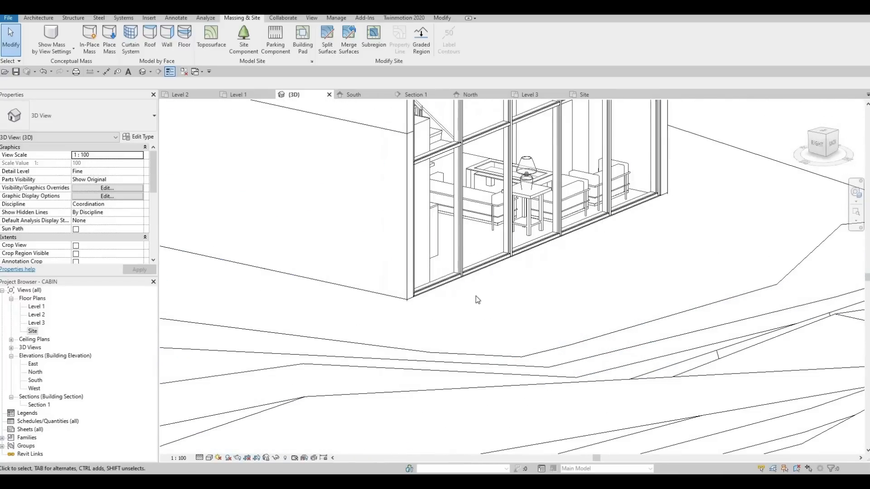
shift+middle_drag(477, 299, 406, 334)
scroll(453, 338, down, 2)
shift+middle_drag(620, 290, 545, 311)
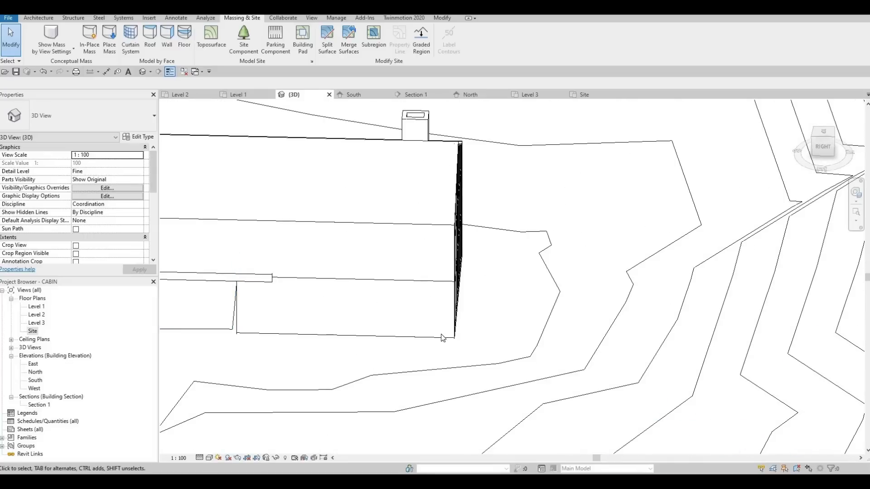
Examine in 3D how the terrain and concrete pad meet the cabin's side walls, front columns and entrance
key(Escape)
shift+middle_drag(434, 311, 493, 289)
scroll(408, 326, down, 3)
middle_drag(408, 326, 547, 275)
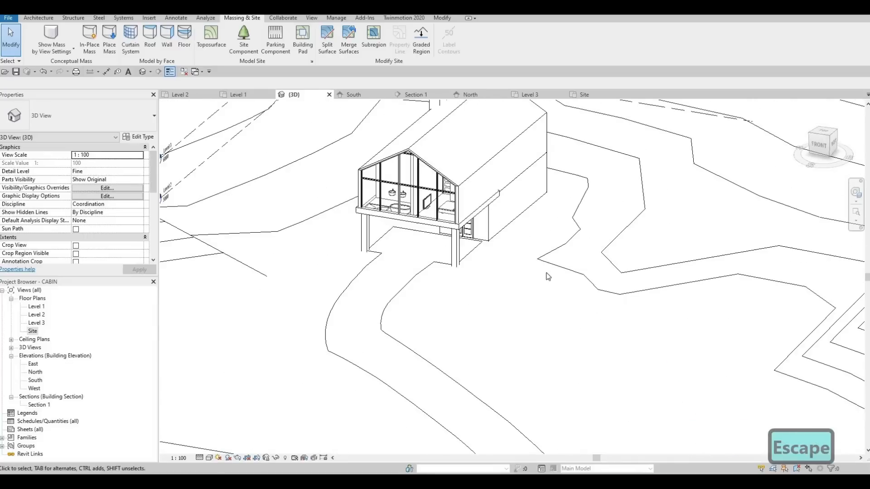
shift+middle_drag(494, 278, 489, 238)
scroll(446, 284, down, 2)
scroll(389, 257, up, 2)
scroll(380, 256, up, 1)
scroll(439, 249, up, 2)
key(F1)
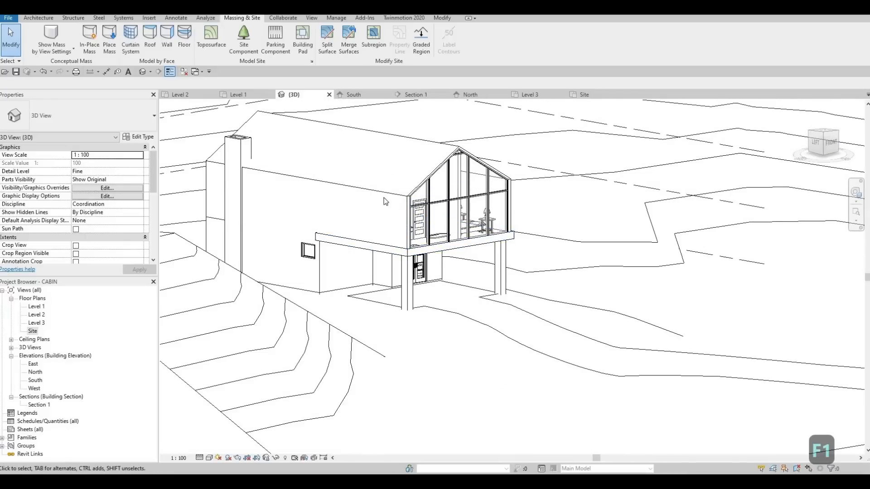
middle_drag(422, 197, 422, 218)
middle_drag(463, 178, 528, 166)
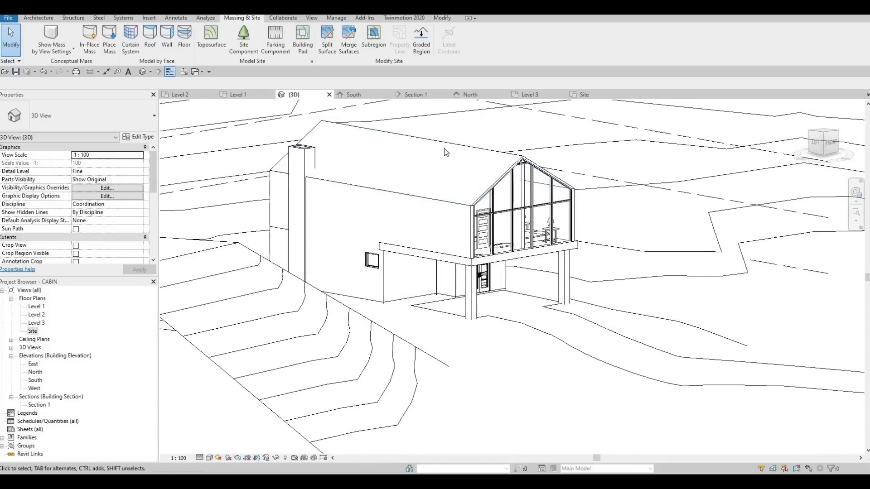
shift+middle_drag(446, 153, 472, 171)
scroll(472, 170, up, 3)
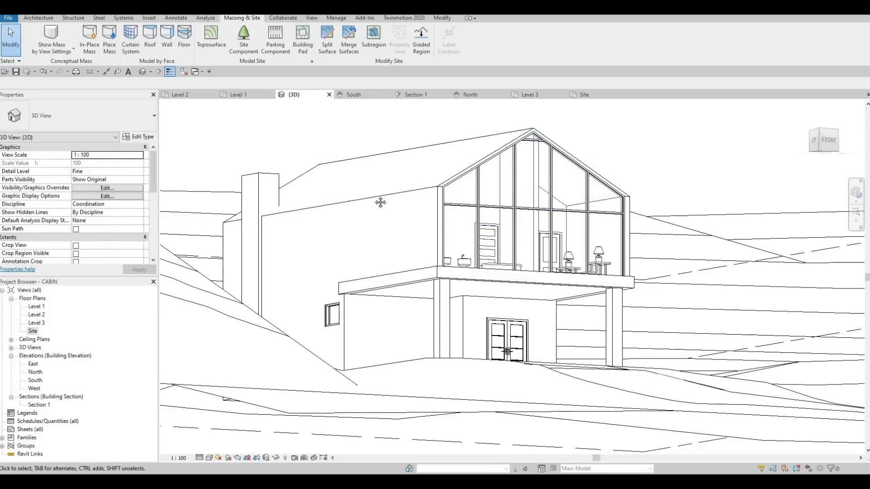
shift+middle_drag(380, 201, 367, 219)
middle_drag(369, 184, 405, 174)
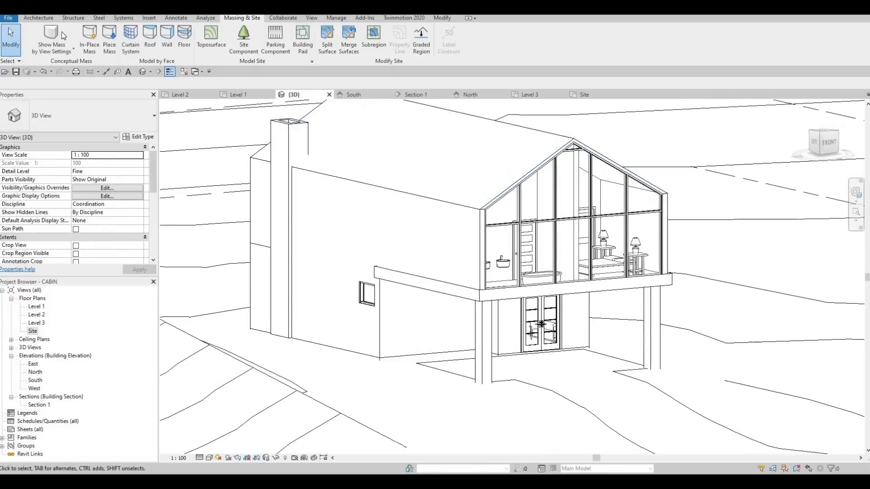
Paint both slopes of the cabin's roof with the Concrete Masonry Units material
click(39, 18)
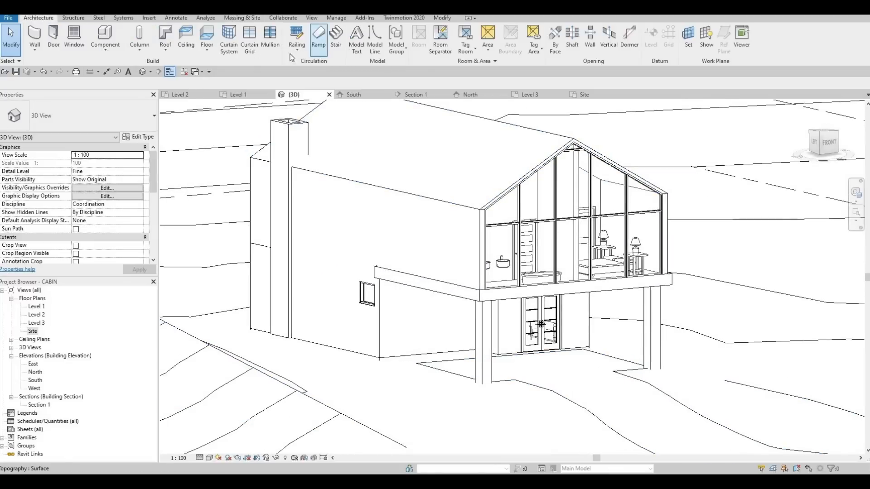
click(437, 18)
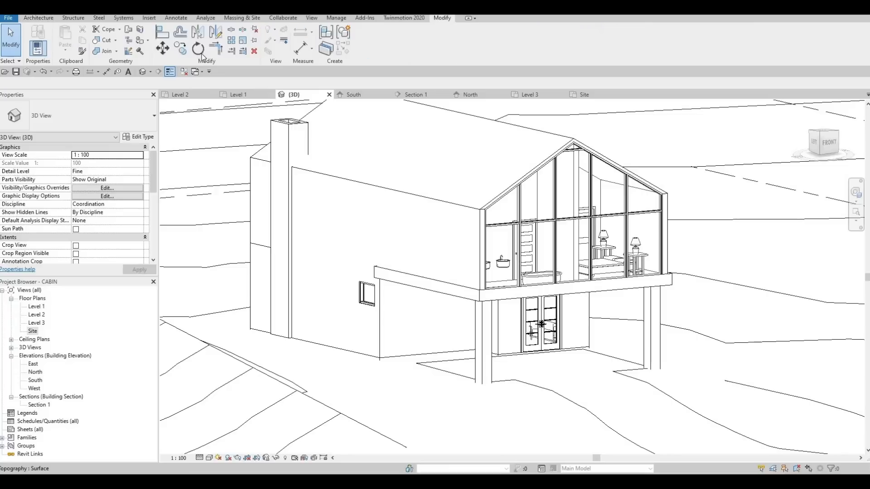
click(138, 41)
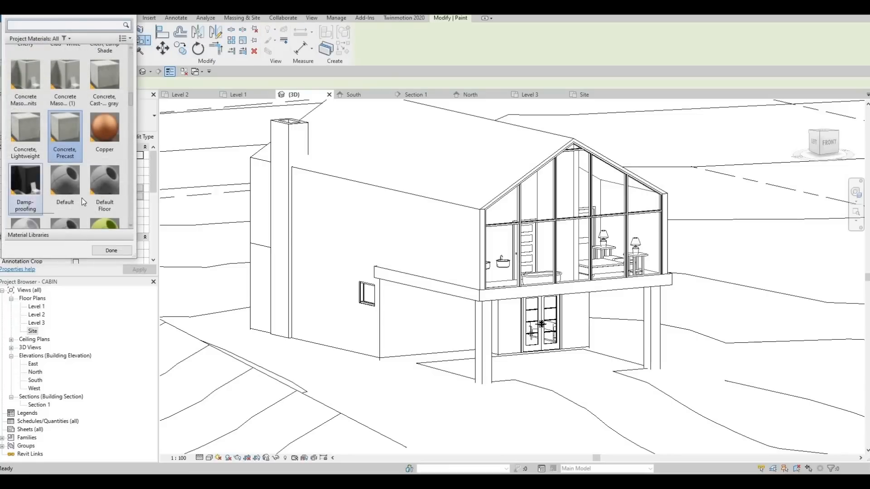
scroll(81, 198, down, 3)
scroll(79, 202, up, 2)
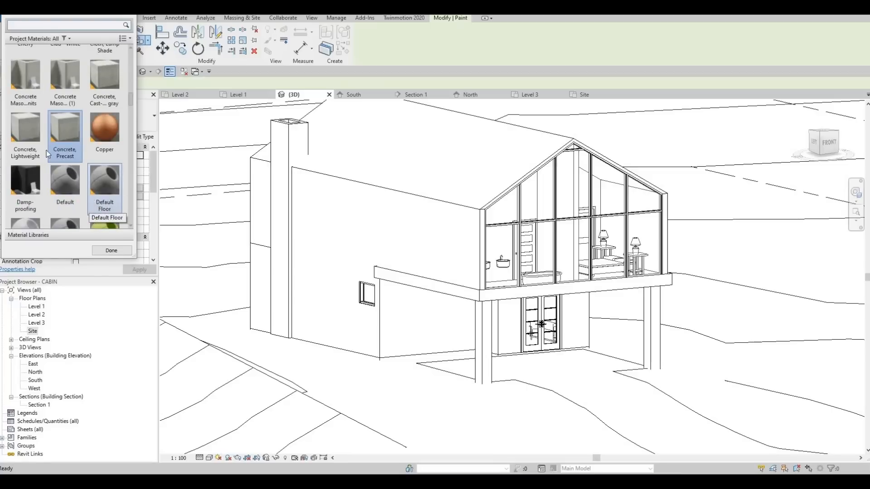
click(32, 87)
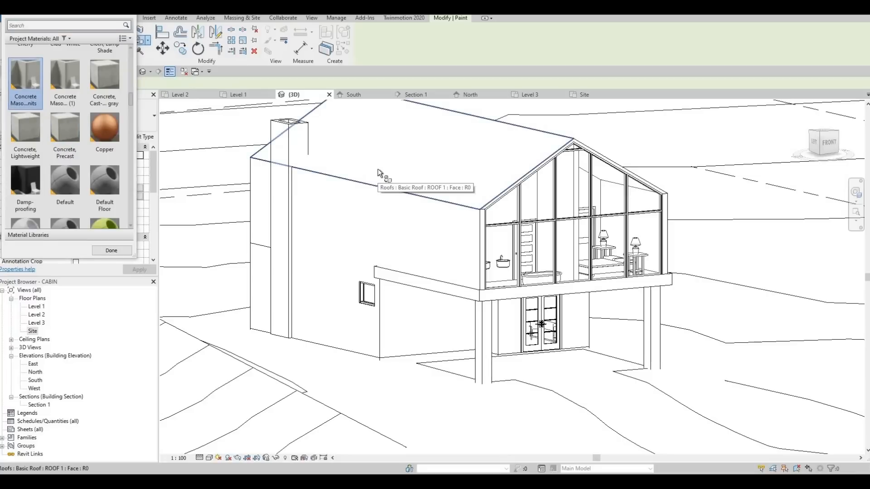
click(404, 168)
mouse_move(562, 145)
shift+middle_down()
mouse_move(572, 134)
mouse_move(588, 154)
shift+middle_up()
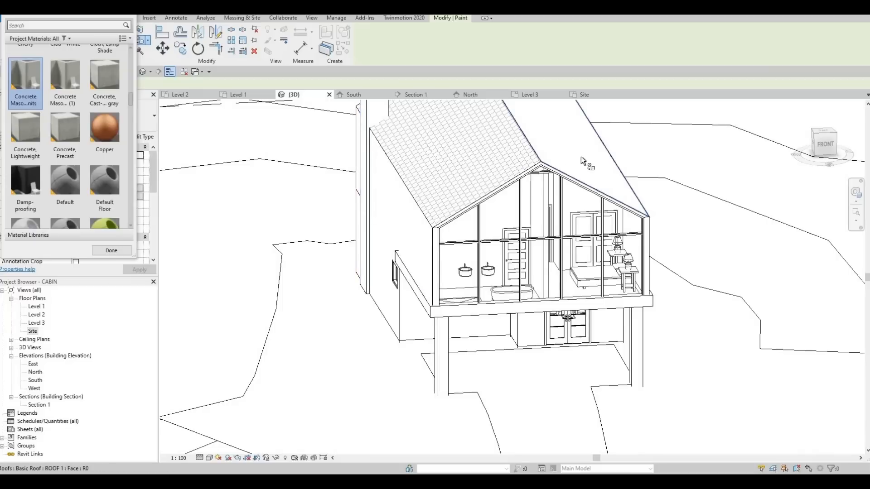
click(582, 156)
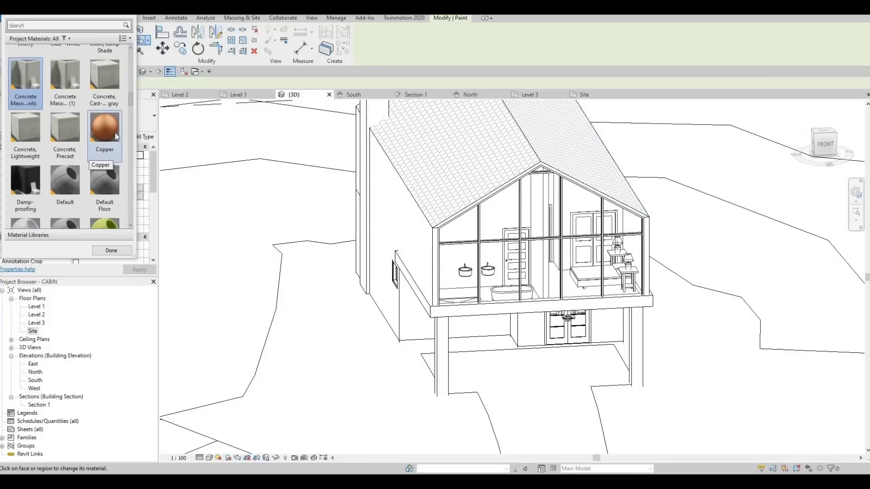
Paint the exterior wall faces on the chimney side with Copper and switch the 3D view to a coloured visual style
shift+middle_drag(369, 256, 358, 272)
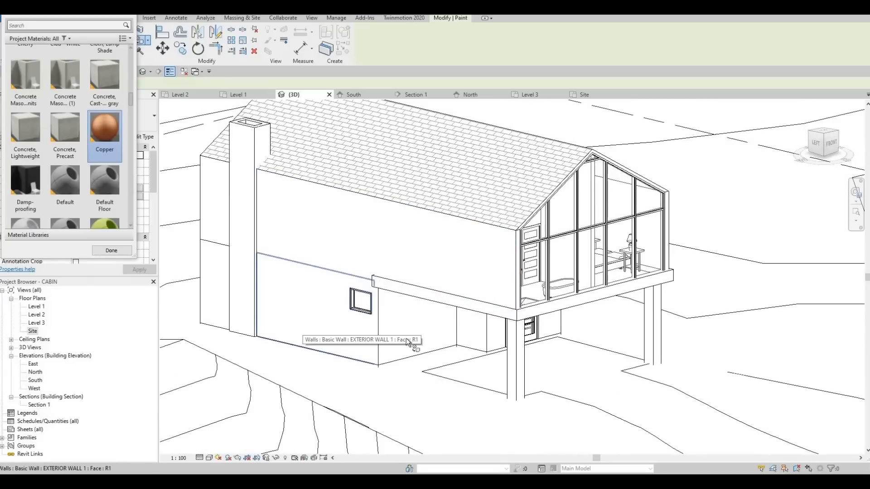
click(303, 321)
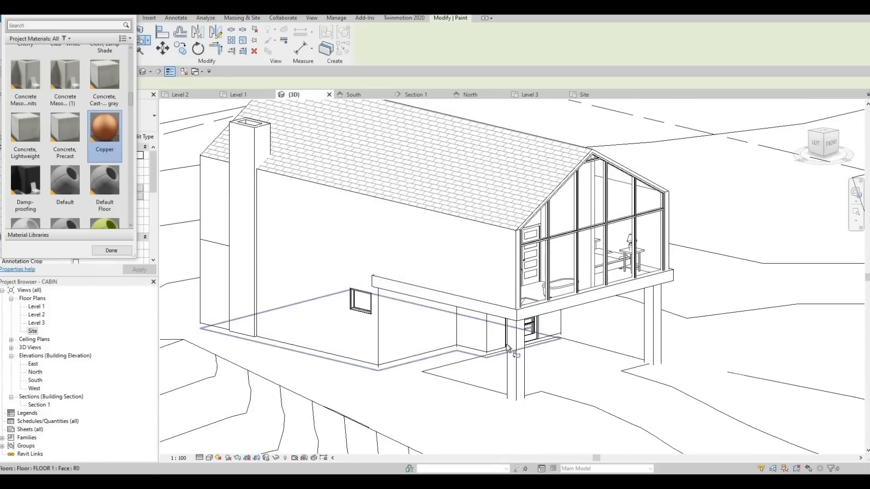
shift+middle_drag(506, 344, 306, 254)
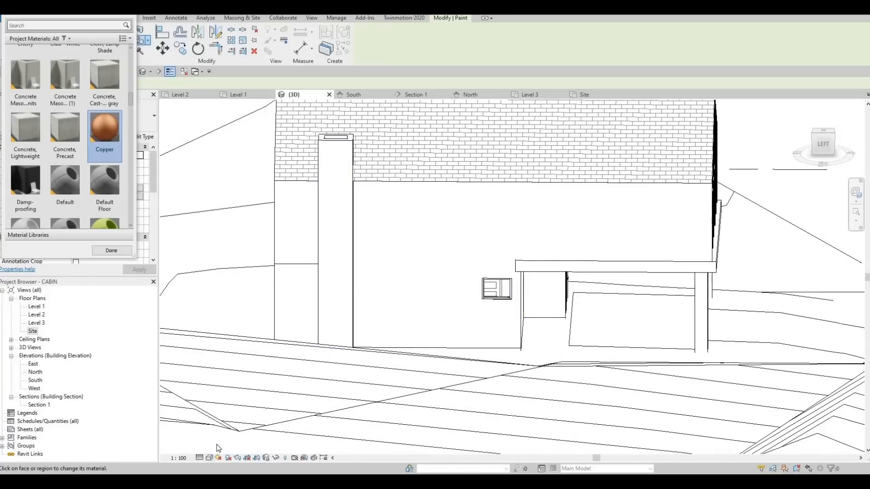
click(209, 457)
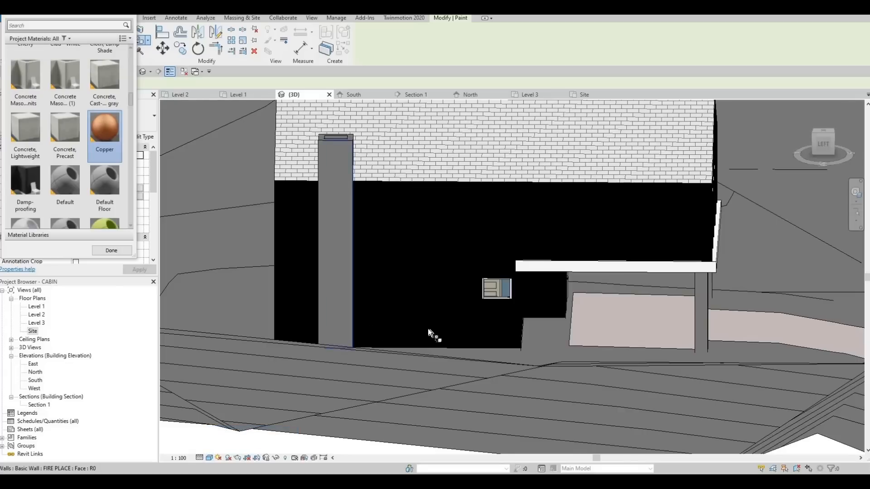
Paint the exterior wall faces on the side opposite the chimney with Copper
mouse_move(427, 328)
shift+middle_down()
mouse_move(498, 337)
mouse_move(518, 332)
mouse_move(518, 316)
shift+middle_up()
shift+middle_drag(641, 261, 609, 278)
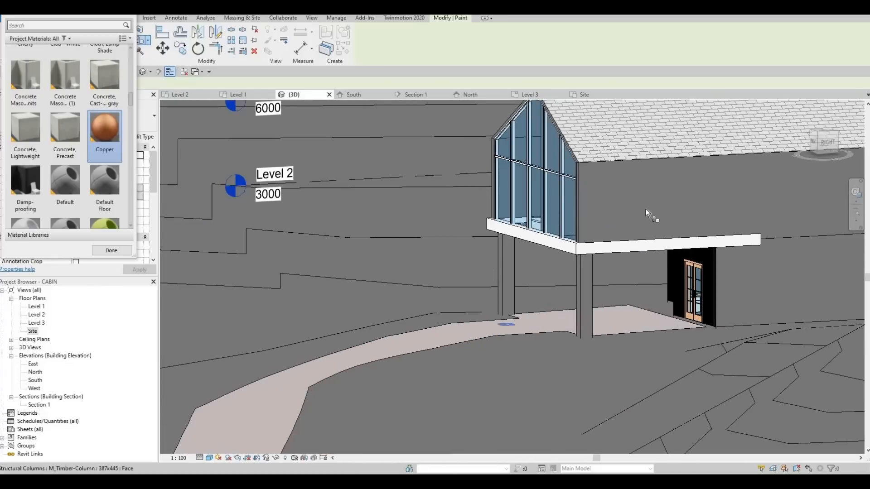
click(696, 243)
shift+middle_drag(439, 268, 240, 158)
click(431, 301)
Paint the exposed wall ends on both sides of the rear glazing with Copper
scroll(269, 184, up, 4)
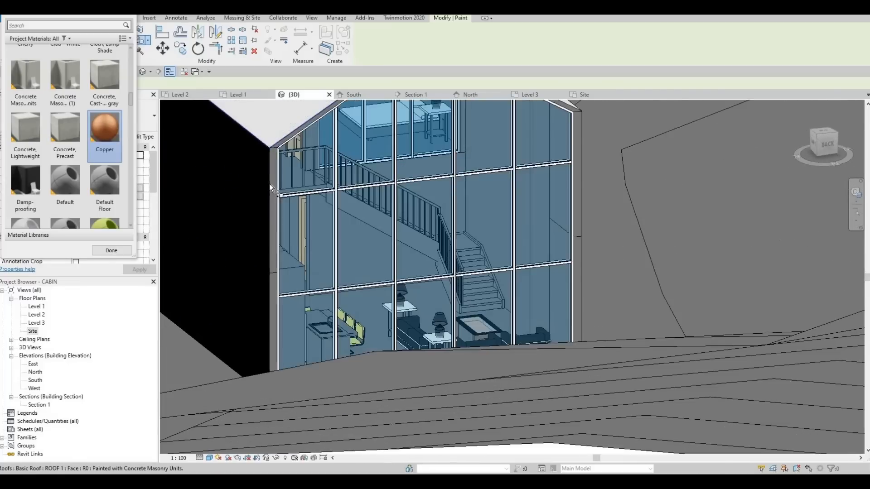
click(268, 240)
middle_drag(268, 397, 282, 284)
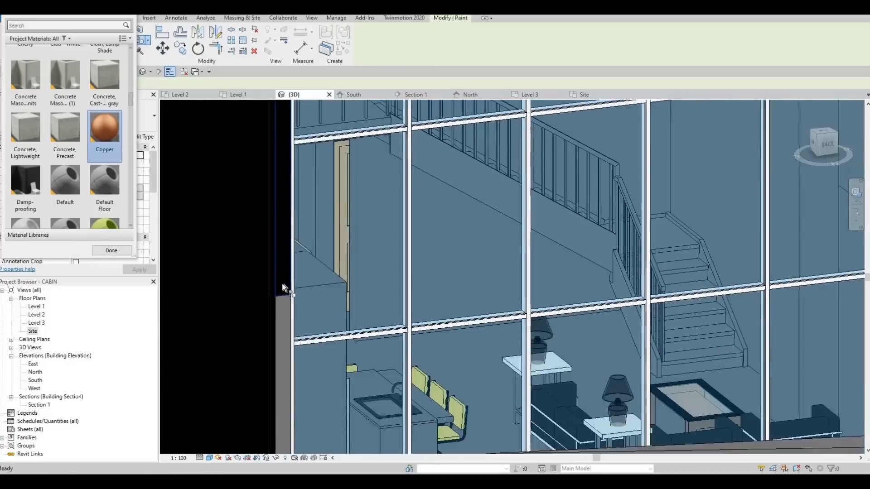
click(282, 284)
middle_drag(814, 151, 515, 169)
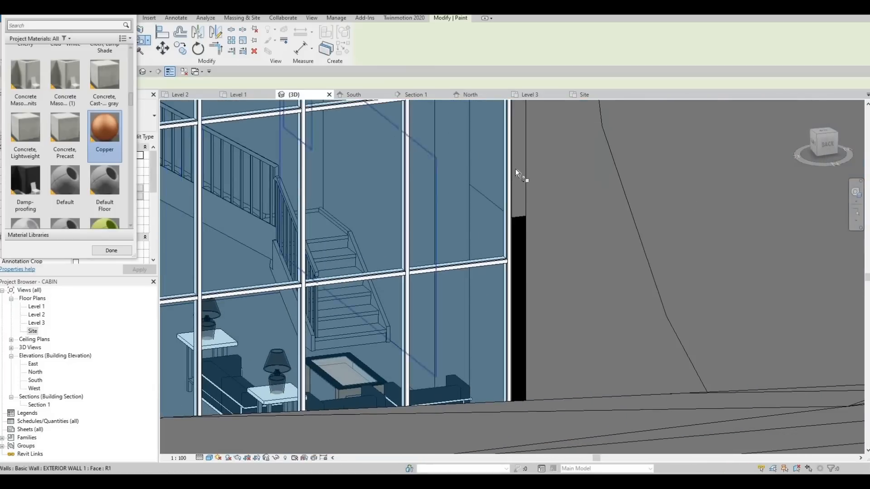
click(515, 168)
Paint the front gable's sloping roof edges and the wall ends beside the front glazing with Copper
mouse_move(450, 183)
shift+middle_down()
mouse_move(567, 238)
mouse_move(388, 247)
mouse_move(420, 222)
mouse_move(336, 229)
mouse_move(369, 212)
mouse_move(318, 283)
shift+middle_up()
scroll(370, 207, up, 2)
scroll(372, 202, up, 3)
click(375, 187)
scroll(363, 187, up, 1)
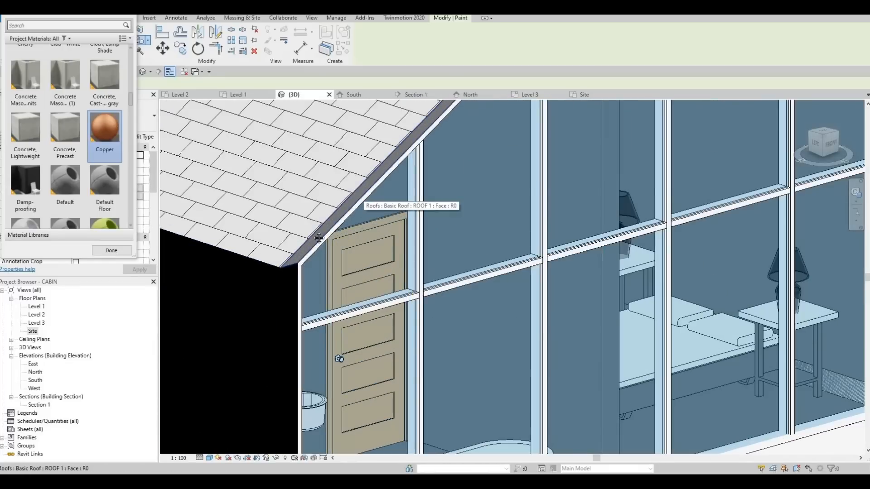
scroll(435, 183, down, 3)
scroll(380, 163, up, 2)
scroll(330, 190, up, 2)
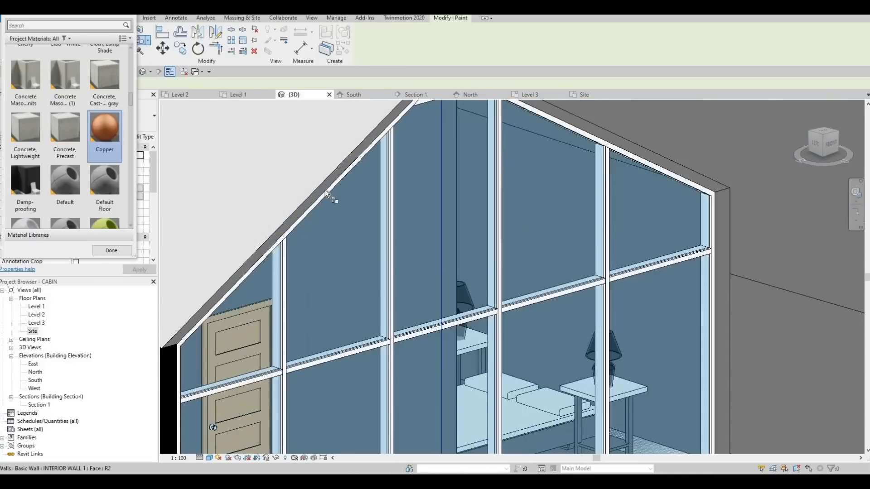
click(720, 196)
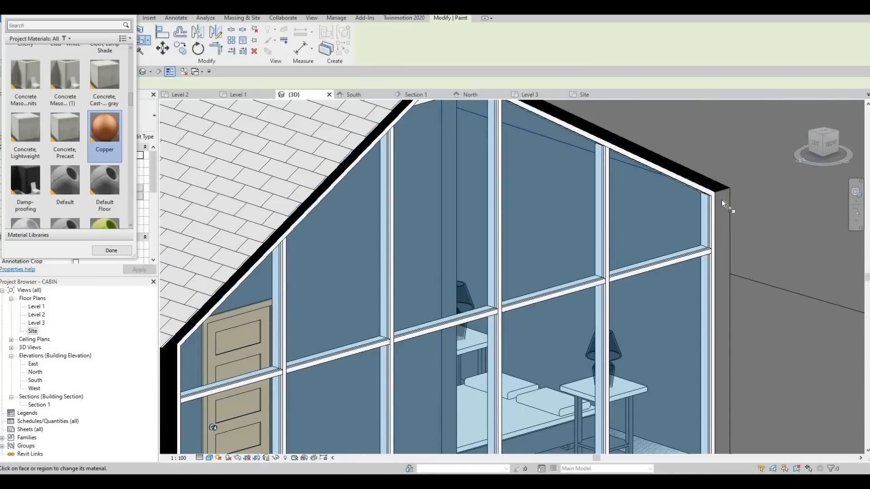
scroll(743, 221, down, 2)
shift+middle_drag(743, 222, 766, 219)
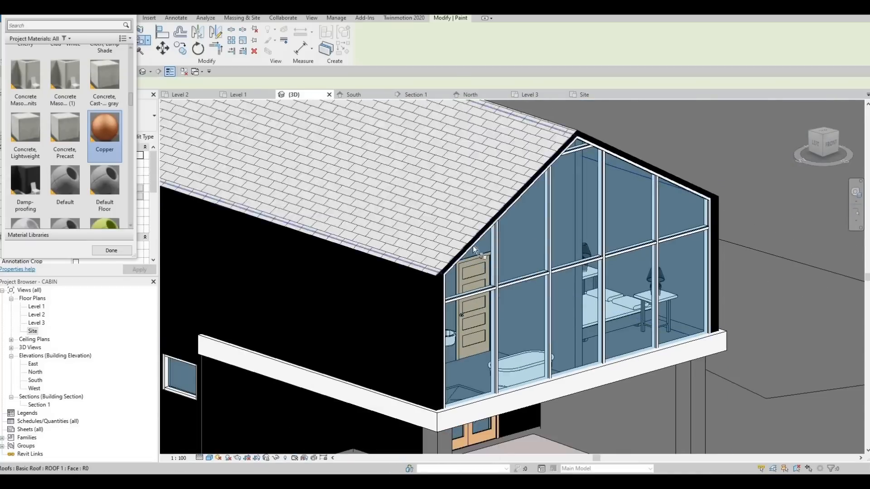
Paint the sloping roof edges of the rear gable with Copper
shift+middle_drag(471, 247, 634, 228)
scroll(375, 228, up, 2)
scroll(375, 228, up, 3)
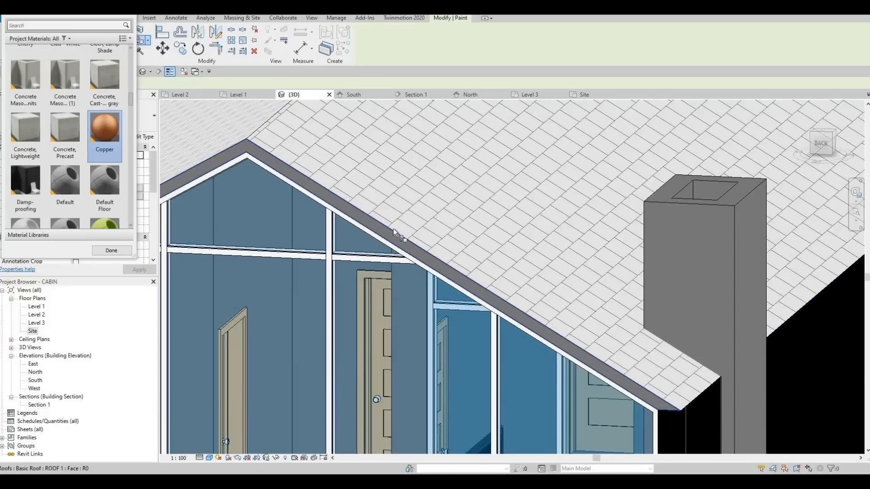
click(394, 231)
Examine the painted walls, roof slopes and gable edges from all sides of the cabin, and exit the Paint tool
scroll(481, 249, down, 4)
mouse_move(481, 252)
middle_down()
mouse_move(440, 246)
mouse_move(457, 227)
mouse_move(447, 214)
middle_up()
scroll(439, 245, down, 3)
scroll(506, 244, up, 3)
shift+middle_drag(507, 244, 449, 218)
scroll(471, 211, down, 3)
scroll(443, 205, up, 2)
scroll(449, 219, down, 3)
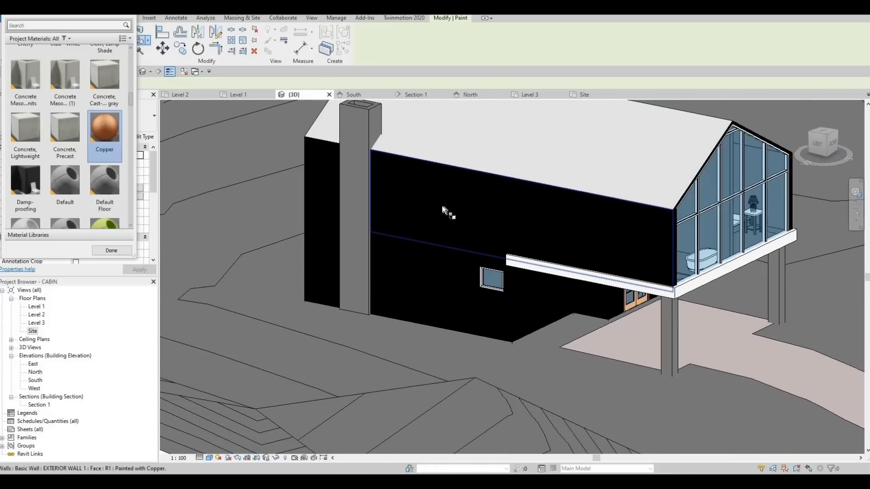
scroll(393, 190, up, 2)
scroll(388, 186, up, 2)
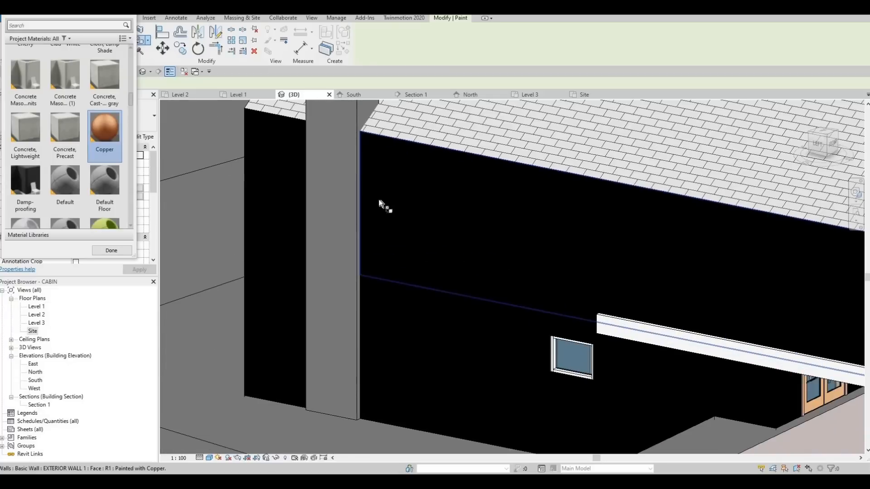
shift+middle_drag(473, 143, 352, 189)
scroll(479, 237, down, 2)
scroll(498, 216, up, 4)
scroll(510, 219, down, 4)
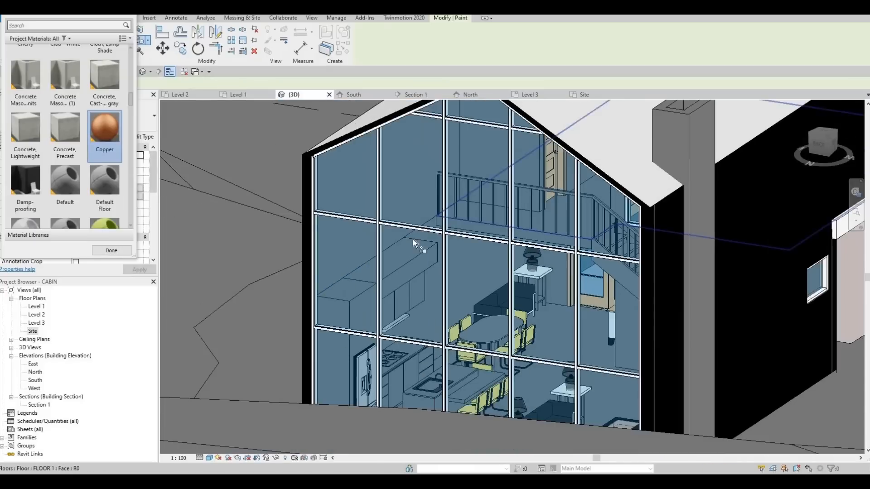
shift+middle_drag(412, 239, 613, 159)
scroll(495, 185, up, 4)
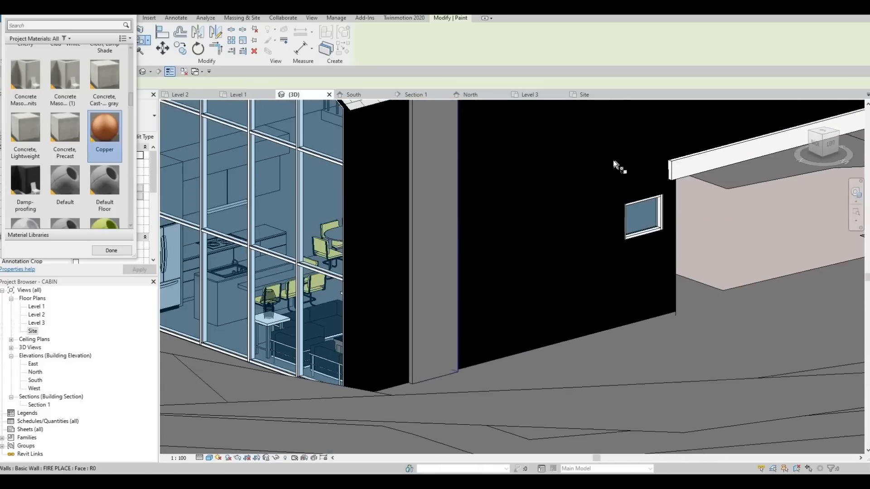
middle_drag(484, 163, 490, 213)
middle_drag(719, 164, 608, 193)
scroll(619, 168, down, 2)
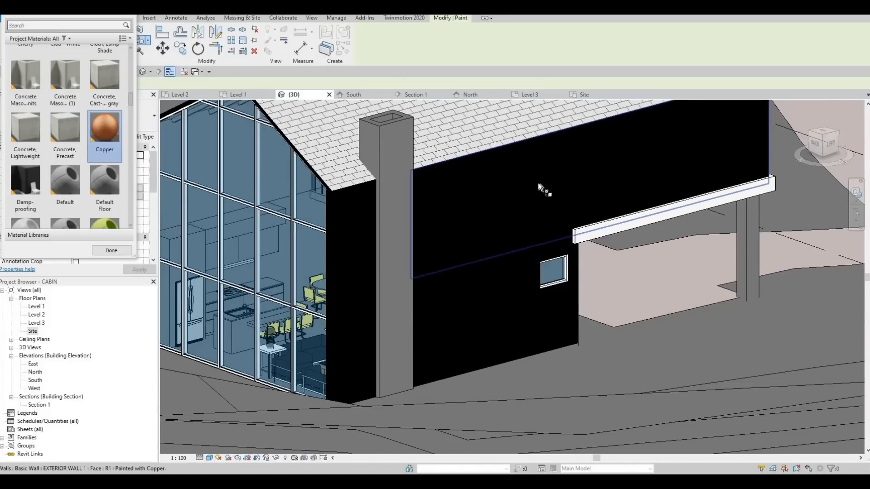
shift+middle_drag(539, 185, 451, 173)
middle_drag(451, 173, 405, 186)
shift+middle_drag(496, 192, 425, 200)
shift+middle_drag(525, 192, 446, 192)
scroll(104, 90, up, 1)
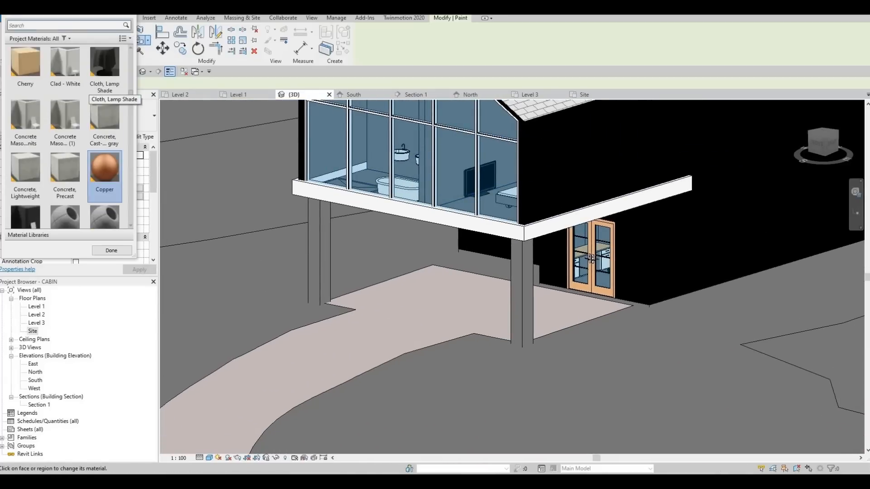
key(Escape)
Start an in-place Generic Models component with the default name for a cap on the chimney
shift+middle_drag(335, 257, 382, 289)
scroll(386, 309, down, 1)
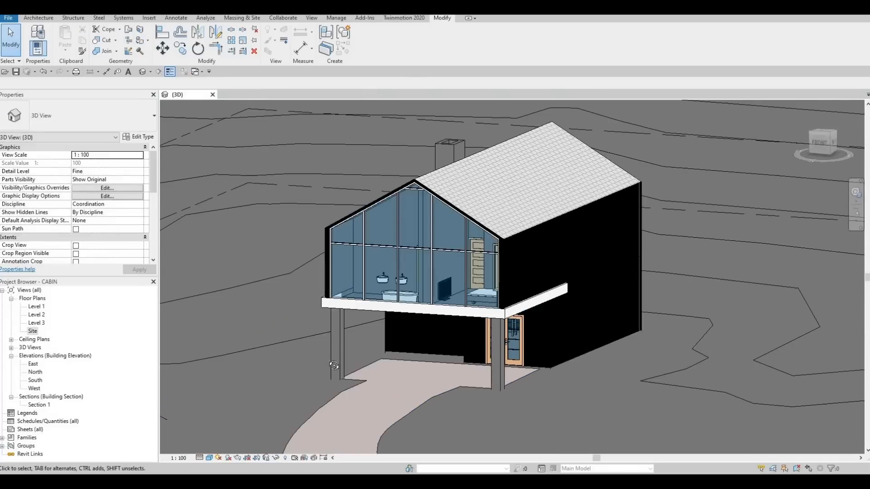
shift+middle_drag(336, 360, 439, 176)
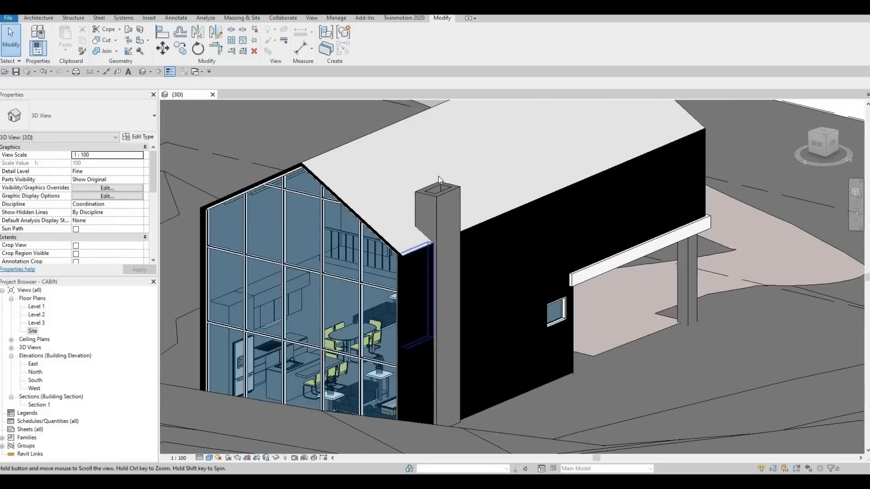
scroll(439, 175, up, 3)
scroll(436, 190, up, 2)
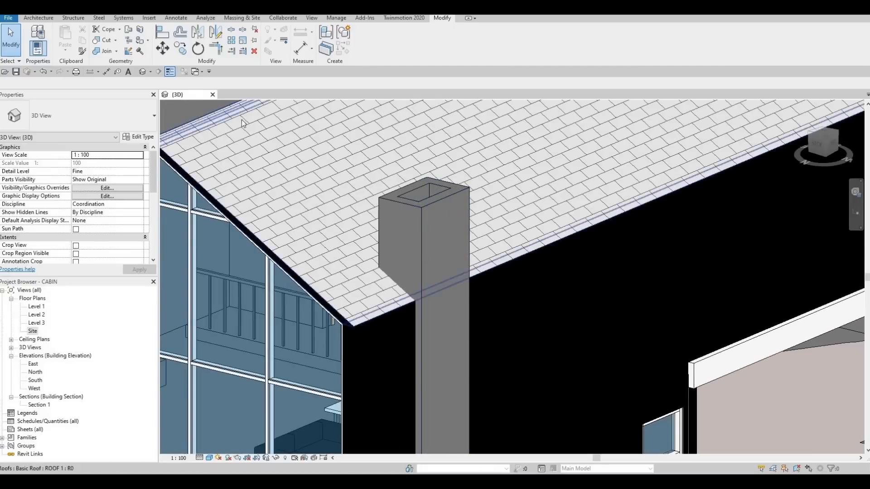
click(38, 18)
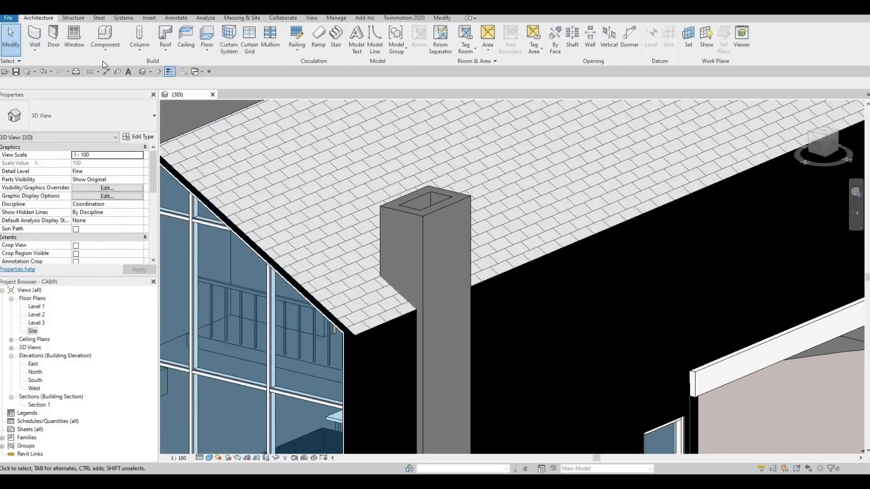
click(105, 45)
click(119, 86)
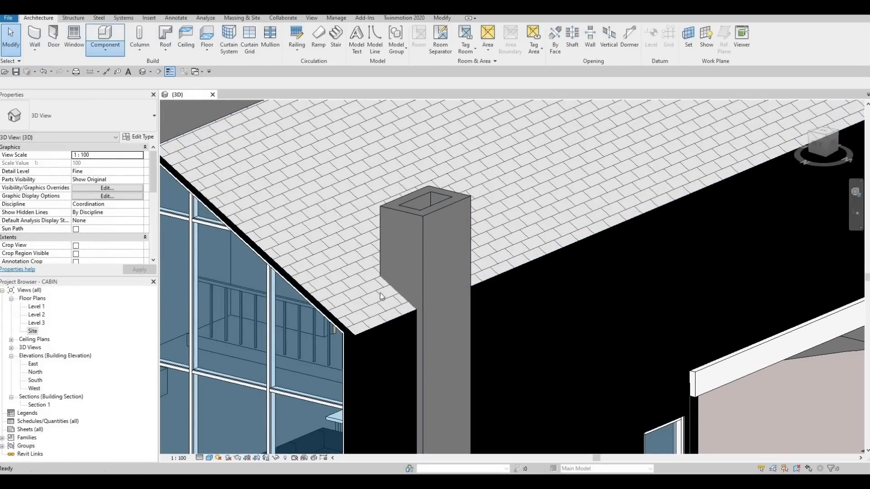
scroll(401, 237, down, 4)
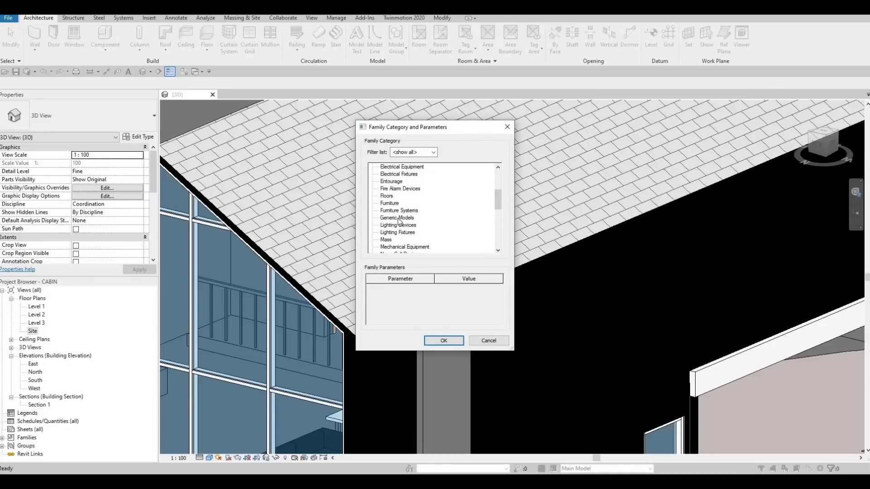
click(439, 341)
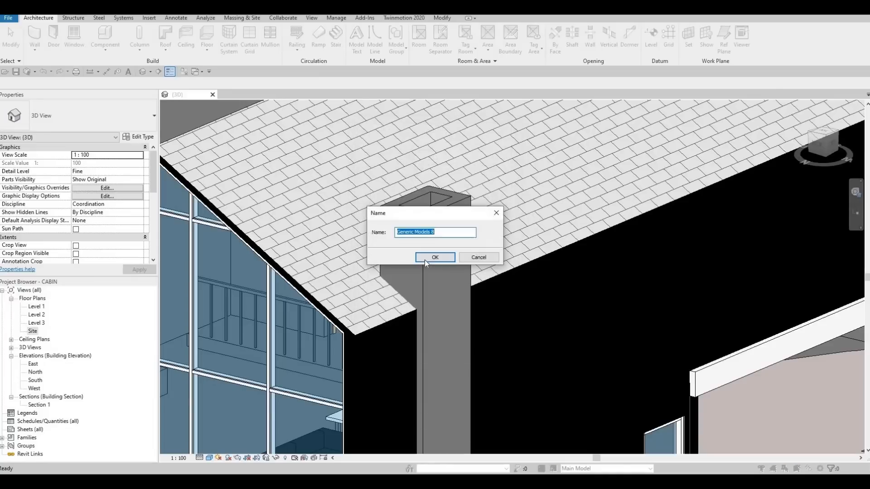
click(426, 258)
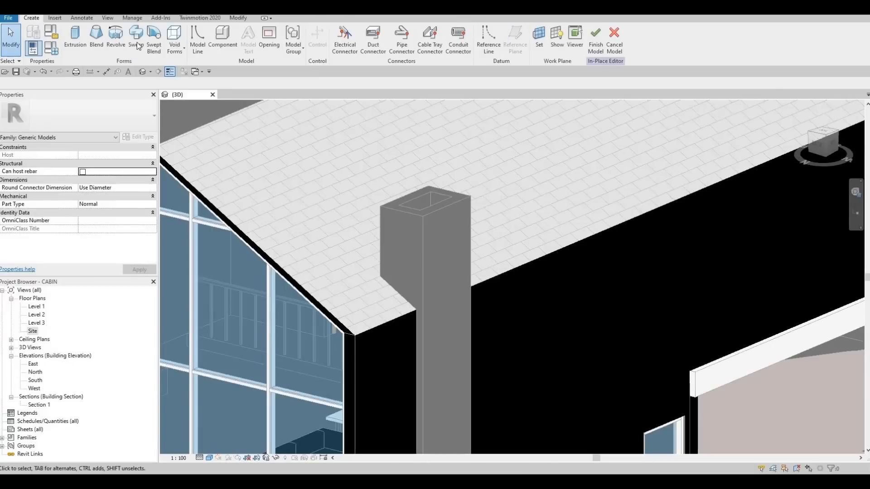
Start a sweep and pick the outer top edges of the chimney as its path
click(136, 40)
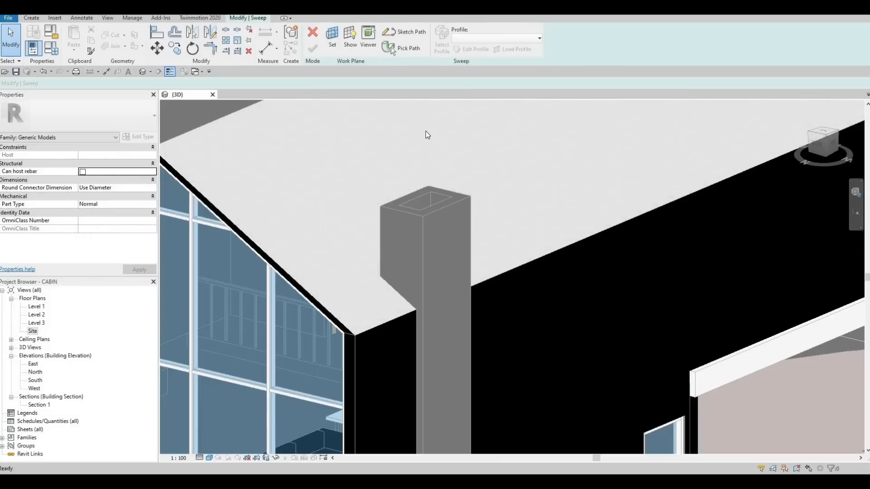
scroll(448, 176, up, 2)
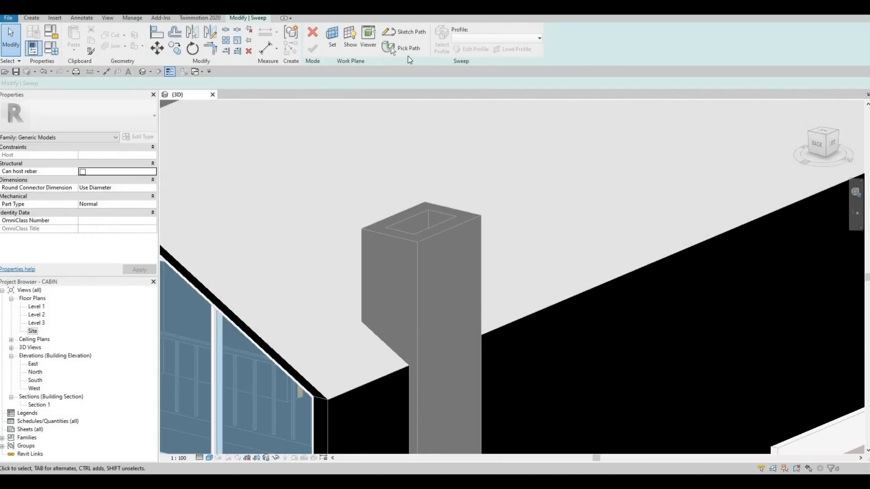
click(405, 51)
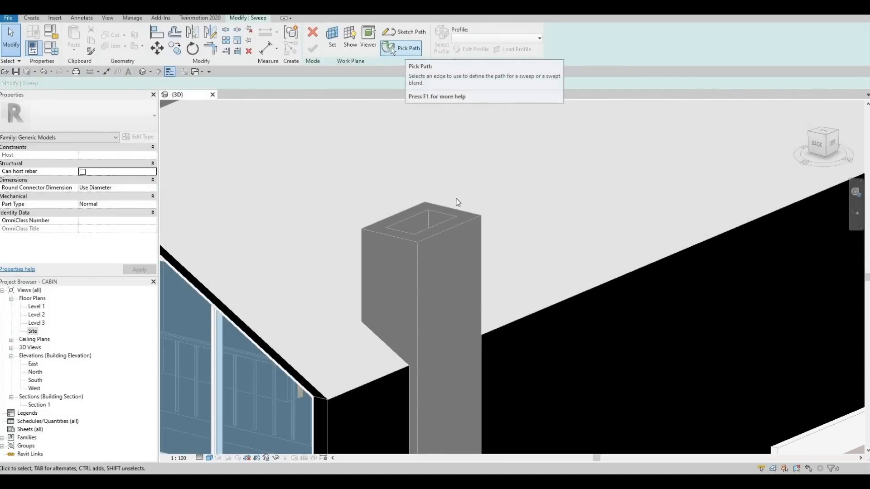
click(395, 212)
click(458, 227)
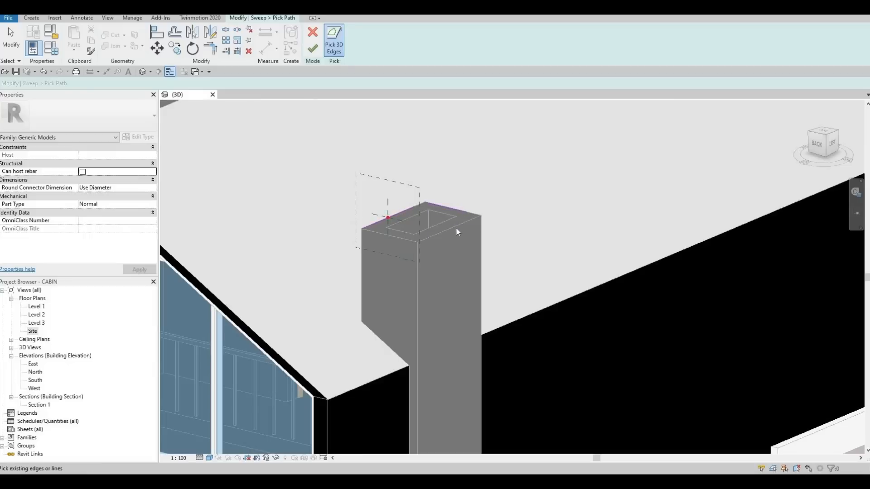
Trim the picked path lines to a corner at the chimney top and finish the sweep path
key(Escape)
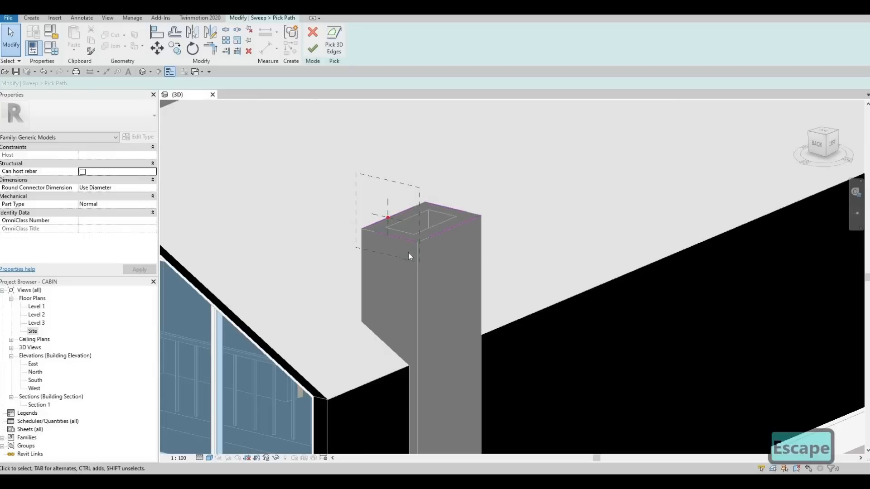
key(Escape)
key(t)
key(r)
scroll(409, 243, up, 2)
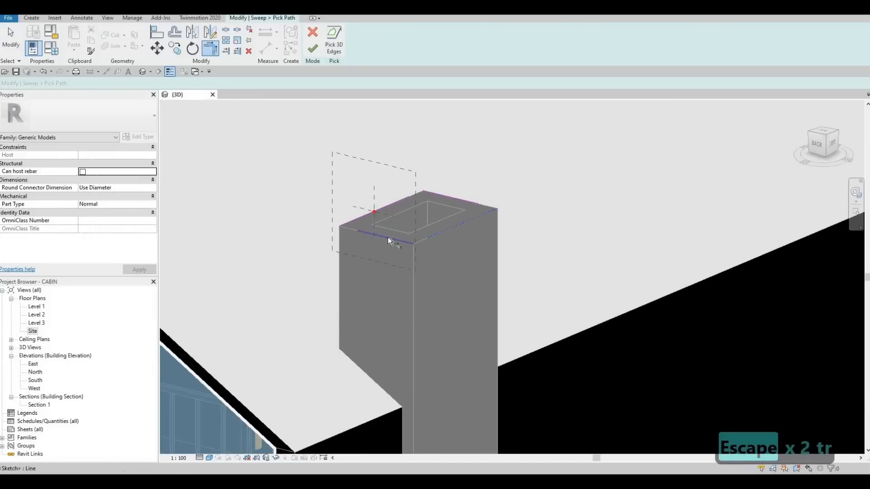
click(345, 226)
click(400, 202)
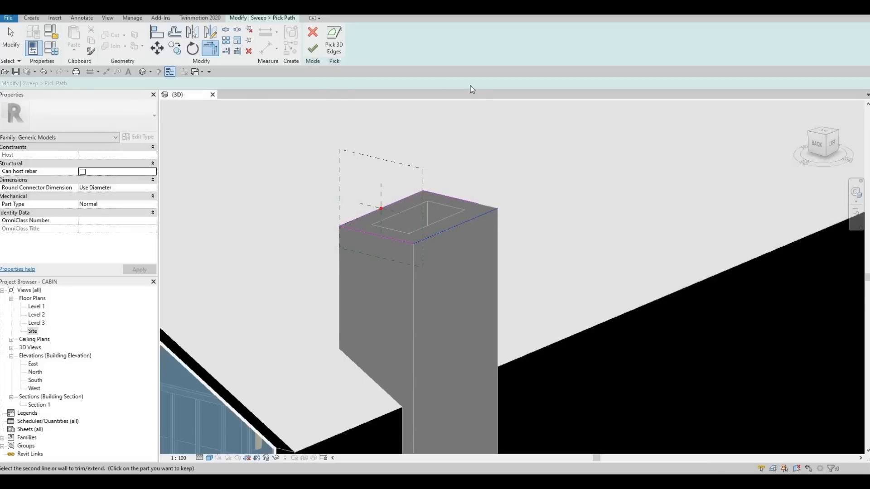
Sketch a rectangular sweep profile about 312 mm wide across the chimney's top edge at the profile plane
click(468, 52)
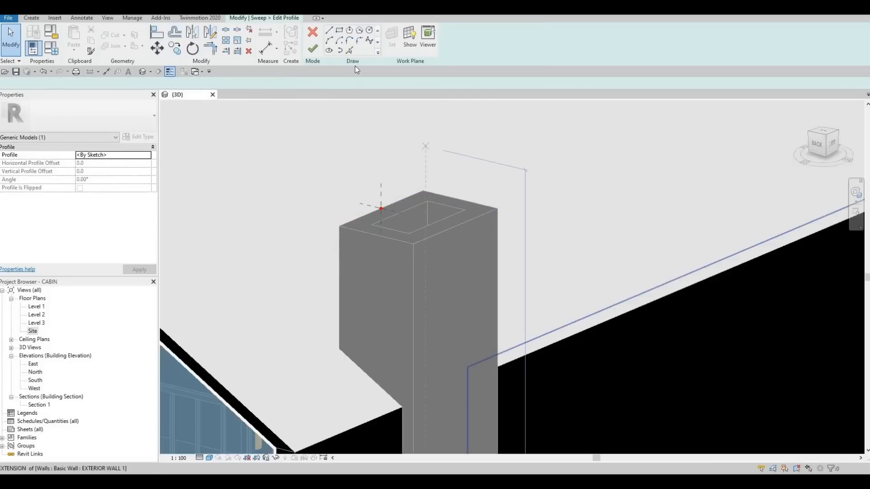
click(341, 34)
scroll(382, 179, up, 2)
scroll(380, 237, up, 1)
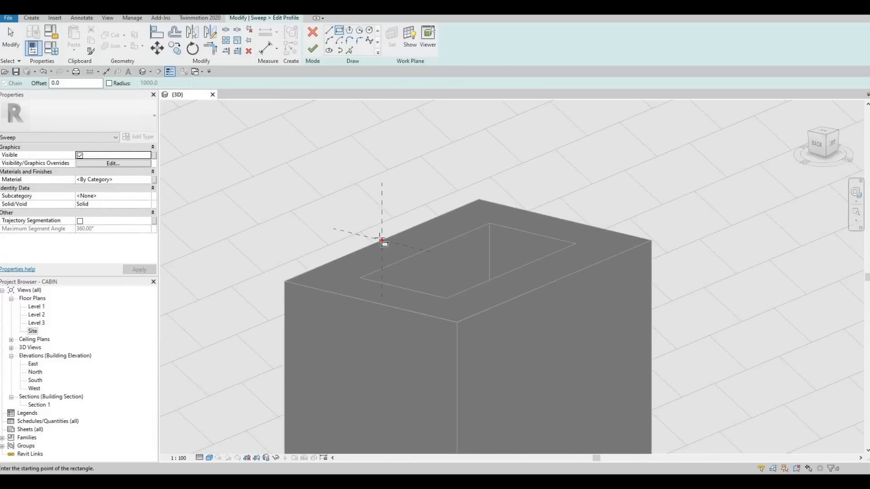
click(411, 258)
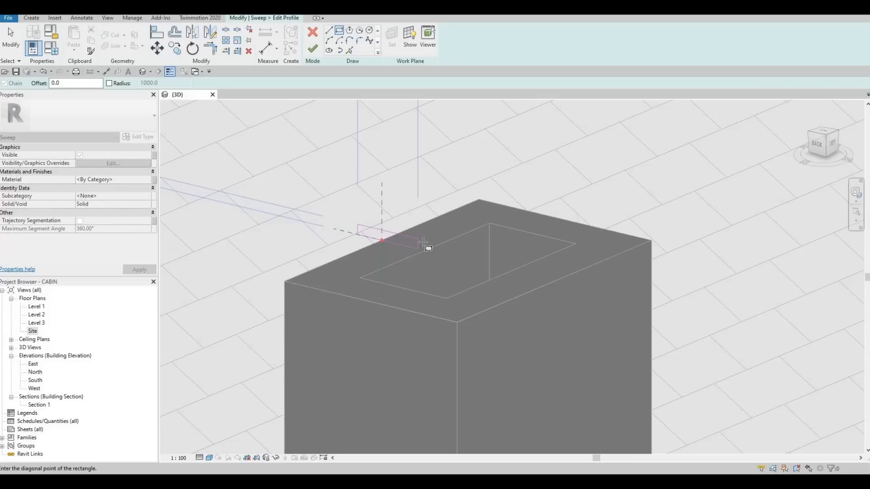
key(Escape)
scroll(365, 240, up, 4)
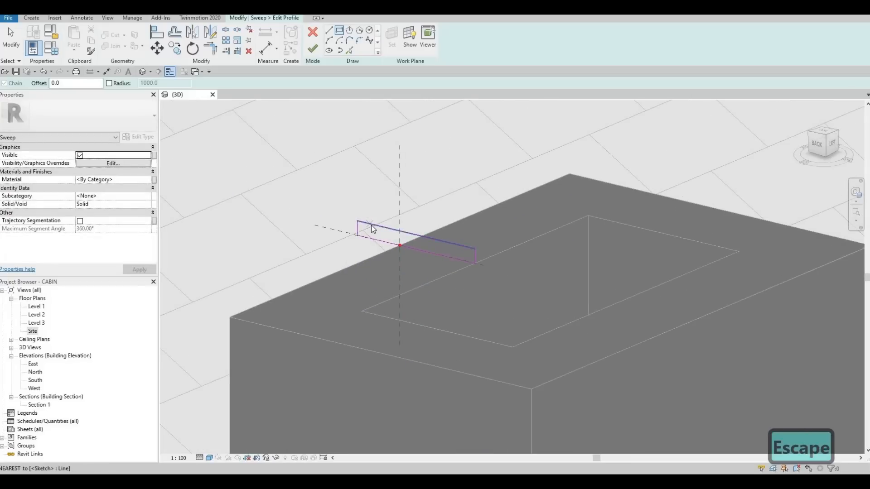
key(Escape)
Nudge the profile's upper line up three times to a height of 39.5 mm and finish the profile sketch
click(371, 225)
key(Up)
key(Up)
key(Up)
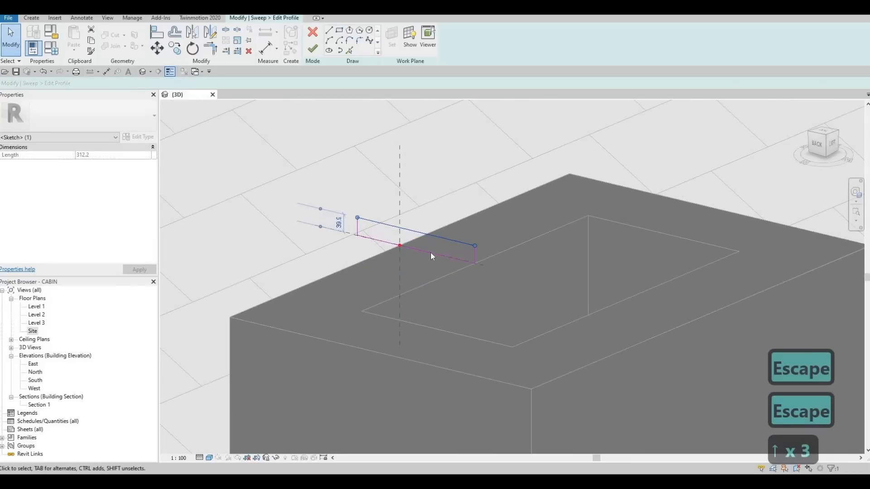
scroll(401, 261, down, 3)
key(Escape)
scroll(348, 262, down, 2)
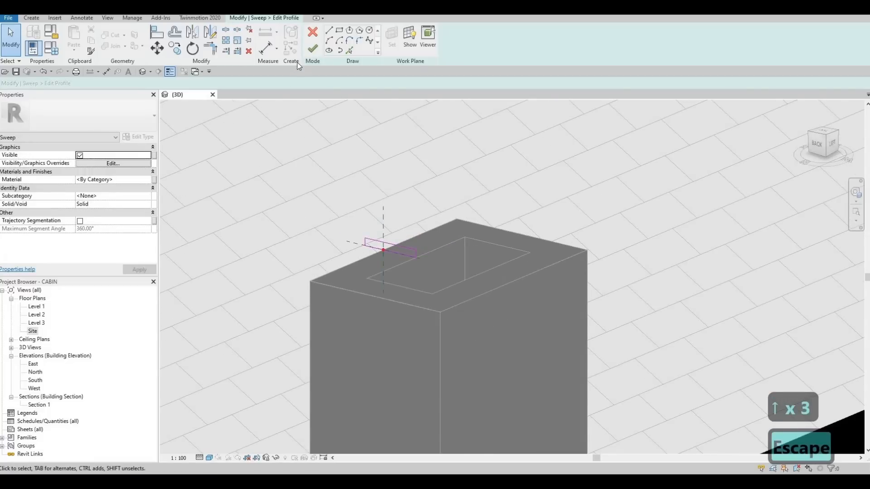
click(312, 48)
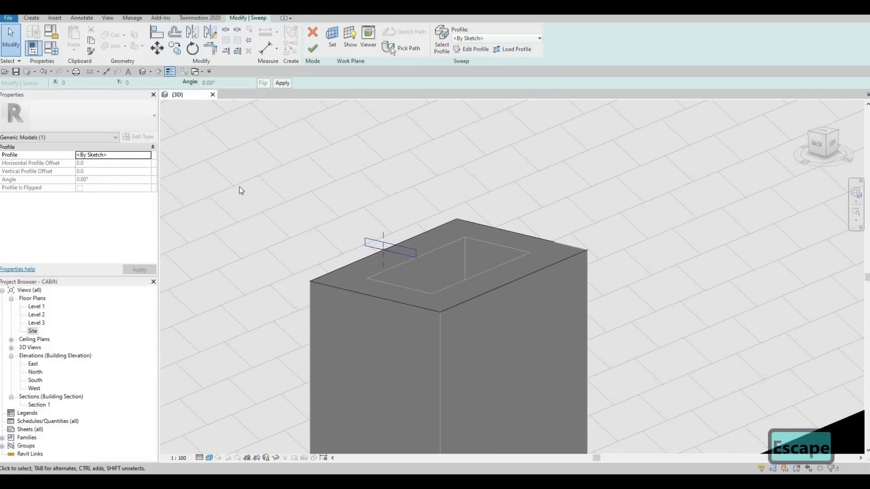
Try to complete the cap sweep around the chimney top
click(313, 48)
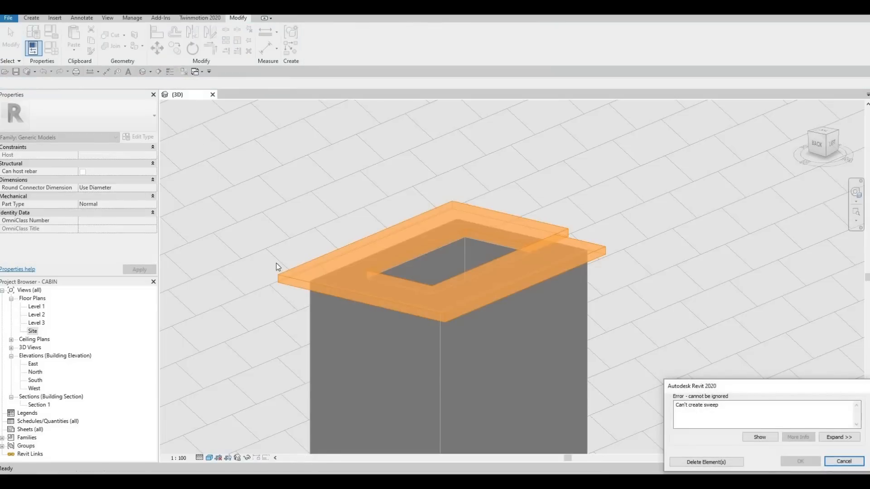
key(Escape)
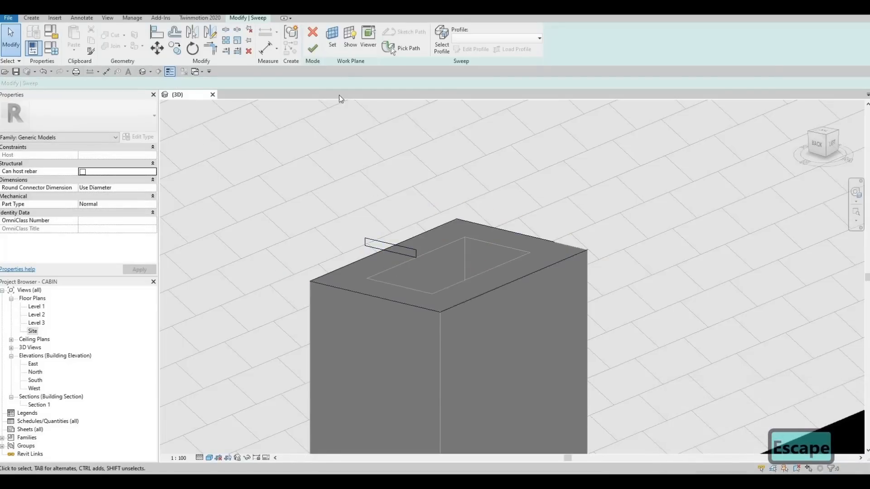
click(312, 48)
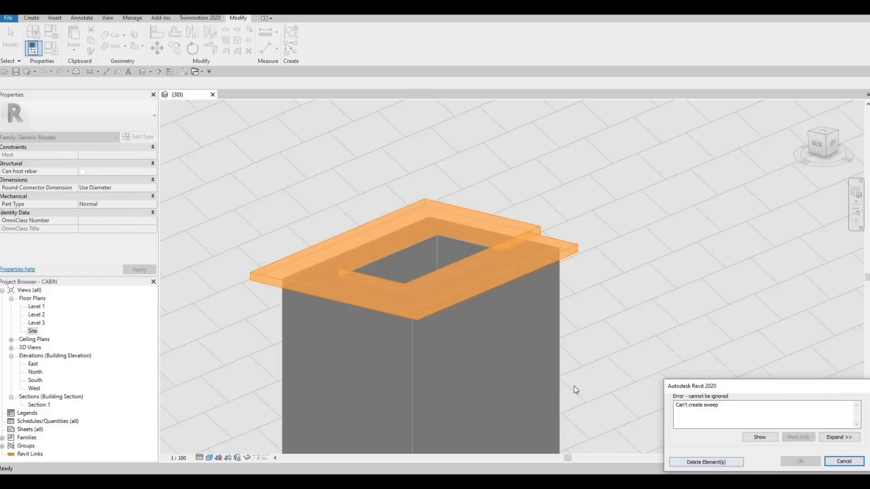
shift+middle_drag(537, 399, 287, 397)
click(836, 462)
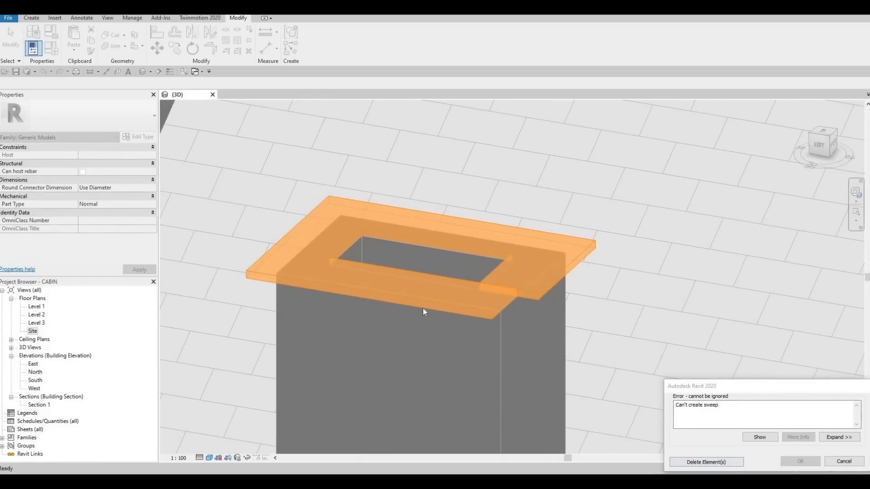
Reopen the sweep path, trim its remaining open corner closed at the chimney top, and finish the path
shift+middle_drag(528, 379, 431, 202)
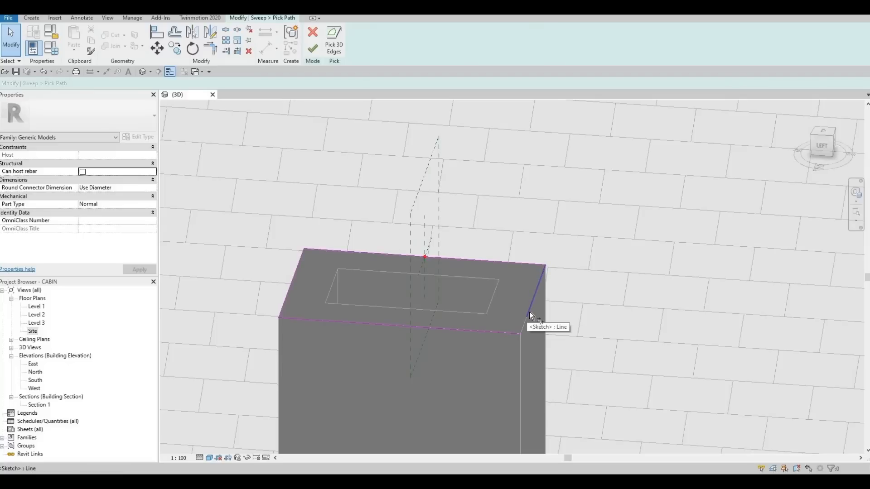
key(t)
key(r)
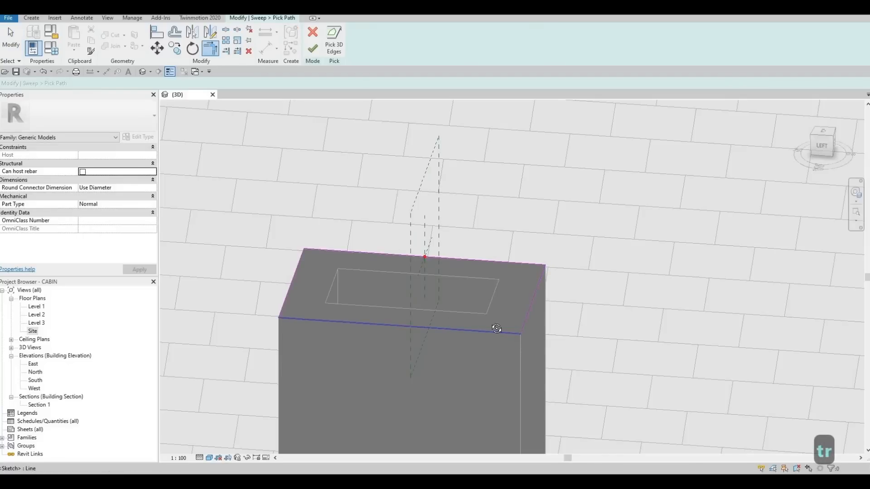
click(494, 327)
shift+middle_drag(340, 127, 408, 129)
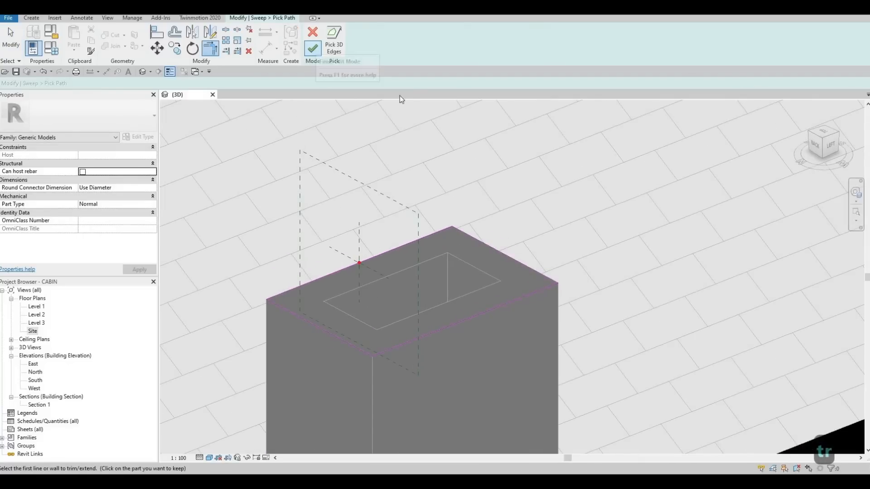
click(314, 48)
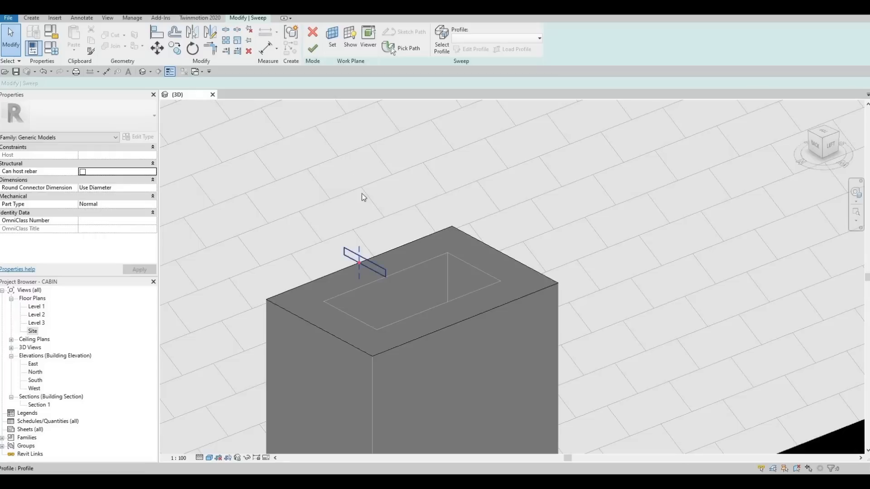
Reopen the chimney cap's sweep profile, set its material to Copper and finish the profile sketch
click(384, 273)
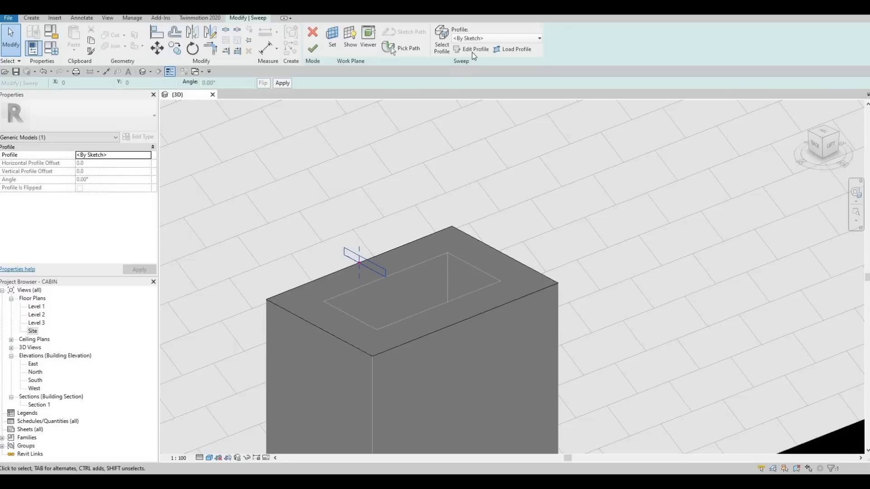
click(473, 50)
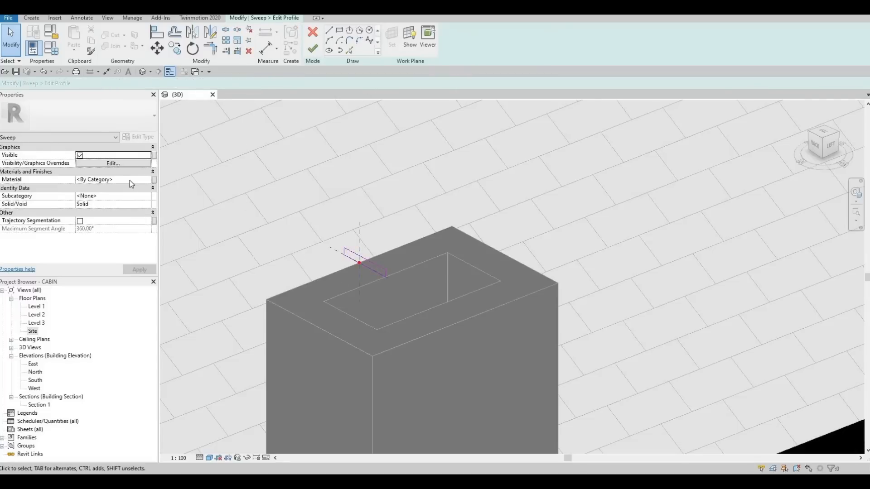
click(148, 180)
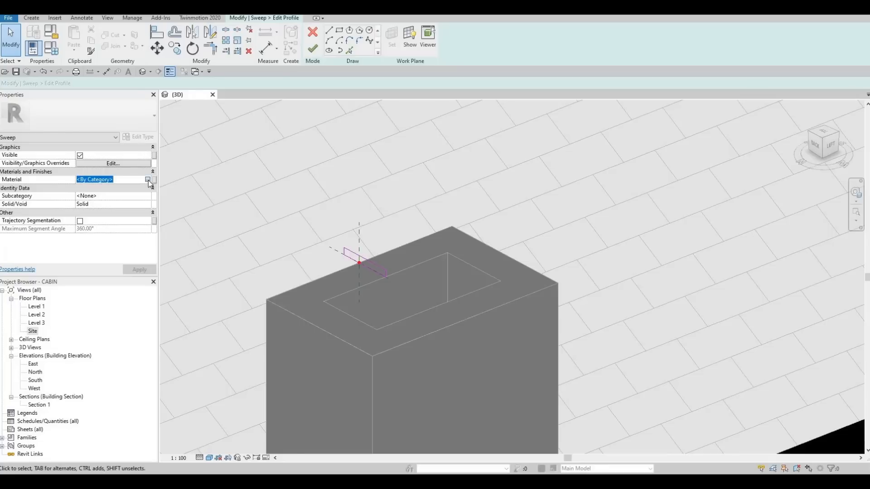
click(148, 181)
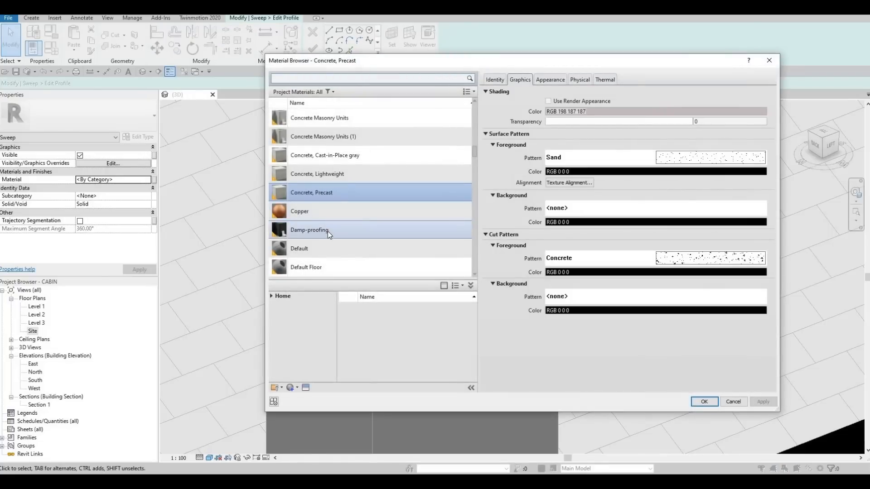
scroll(328, 231, down, 2)
scroll(310, 160, up, 1)
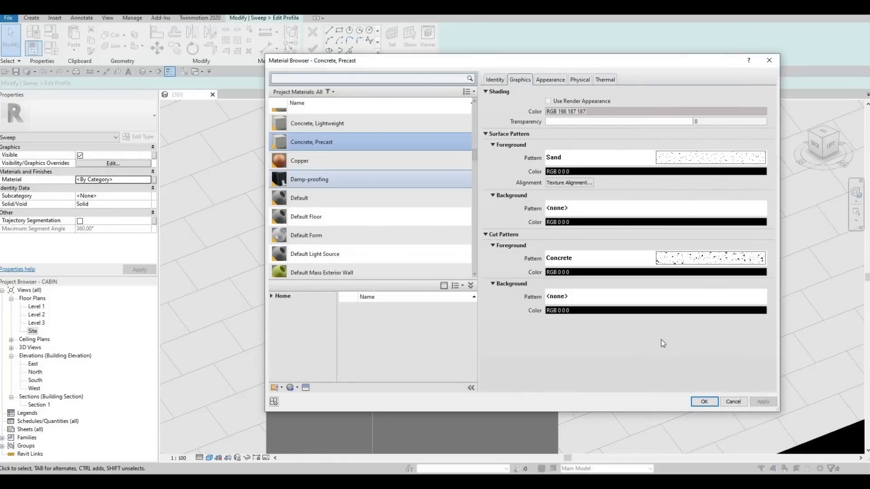
click(309, 156)
key(Return)
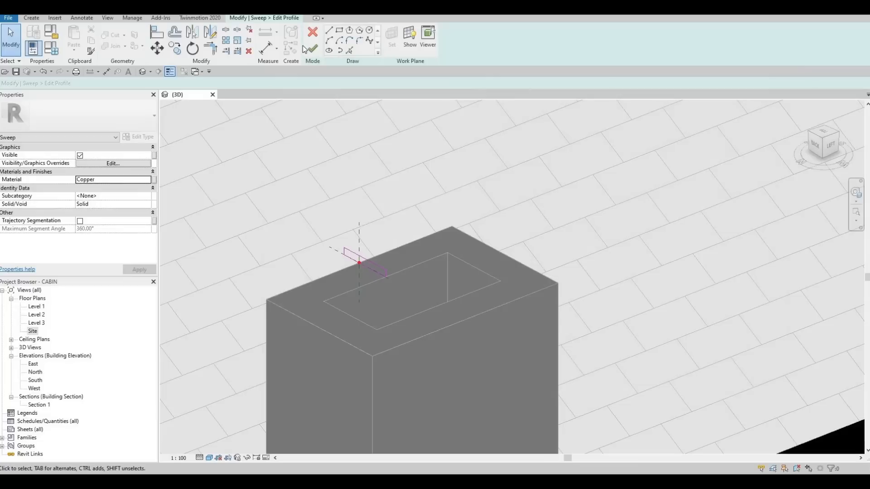
click(310, 49)
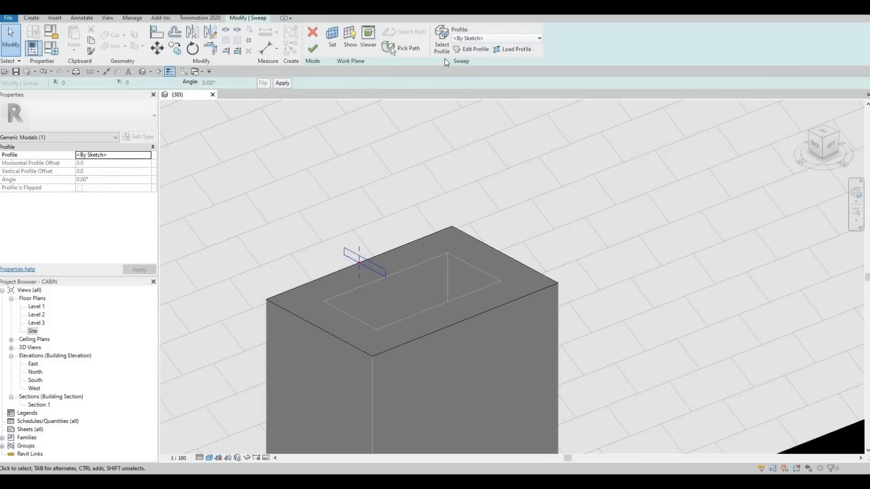
Reopen the sweep profile, set the cap's material to Damp-proofing and finish the profile sketch
click(463, 52)
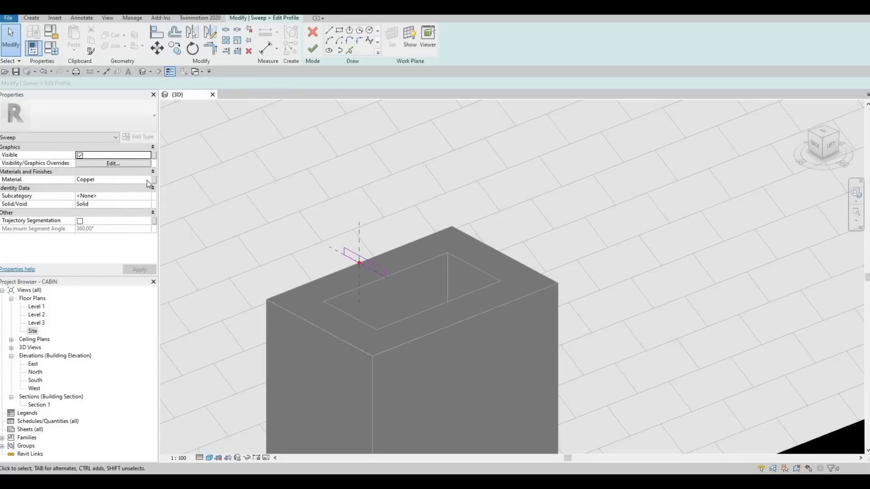
click(147, 180)
click(147, 179)
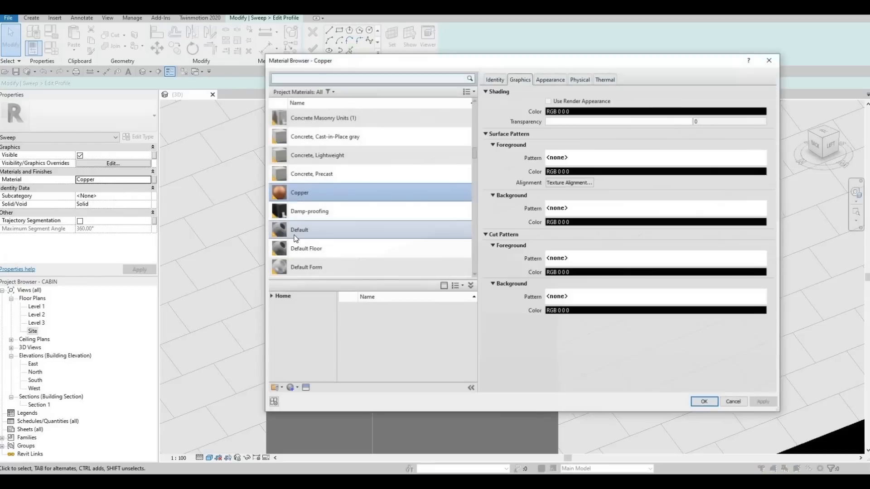
click(403, 218)
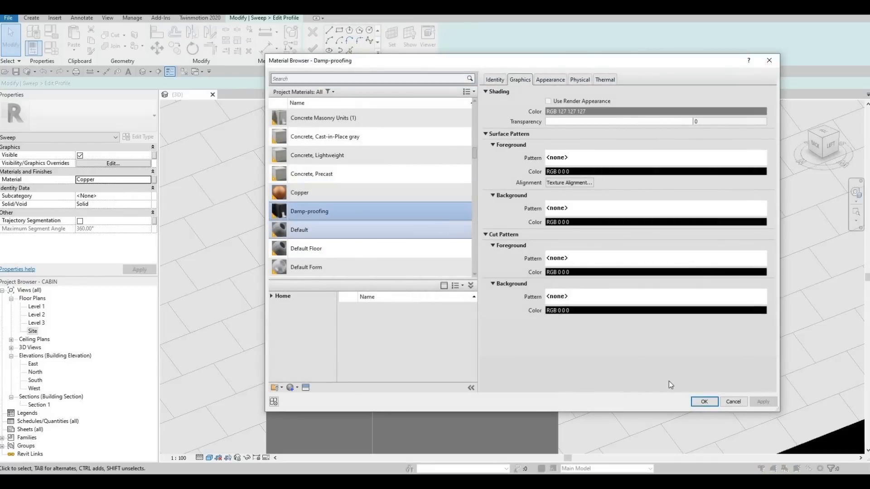
key(Return)
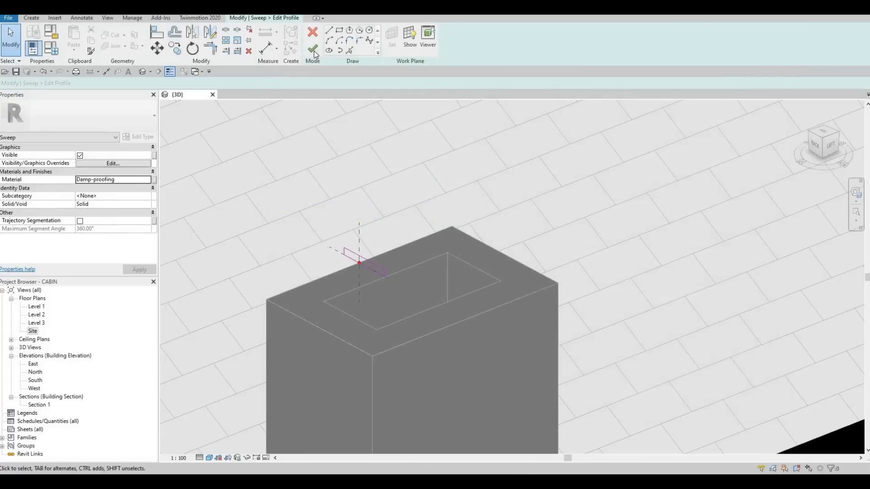
click(313, 48)
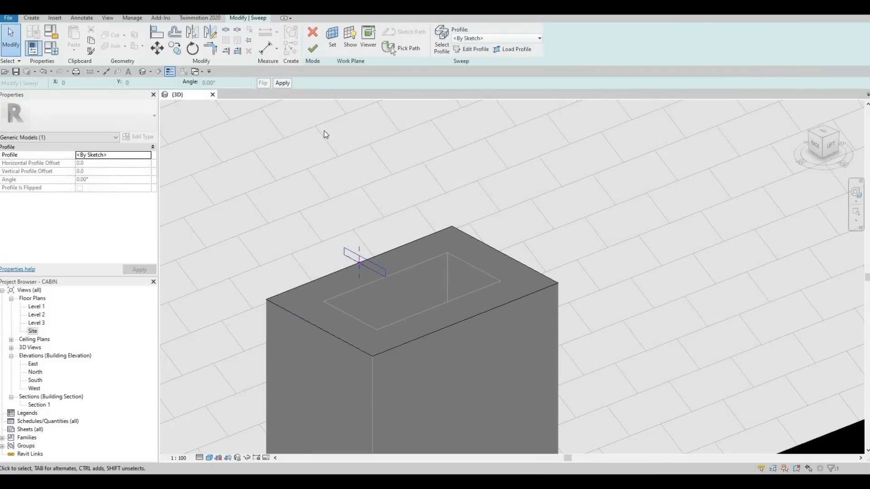
Complete the cap sweep around the chimney top and finish the in-place model
click(313, 48)
click(356, 51)
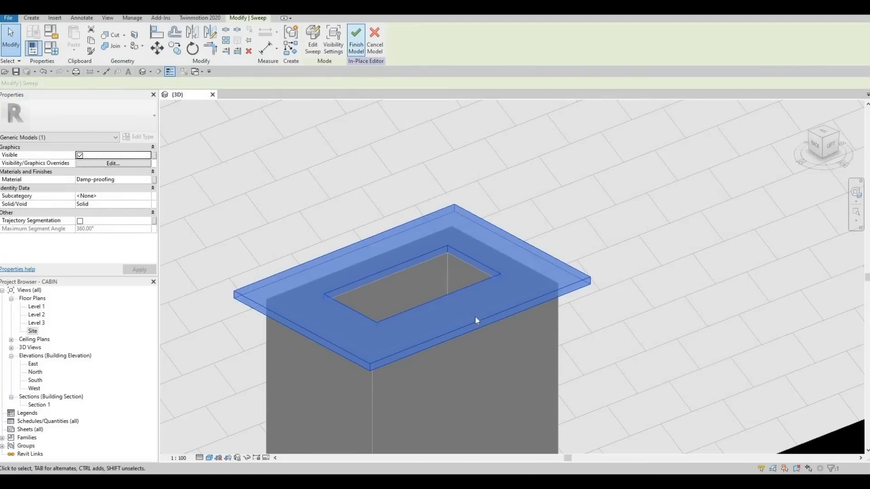
shift+middle_drag(475, 316, 436, 314)
click(437, 312)
key(Escape)
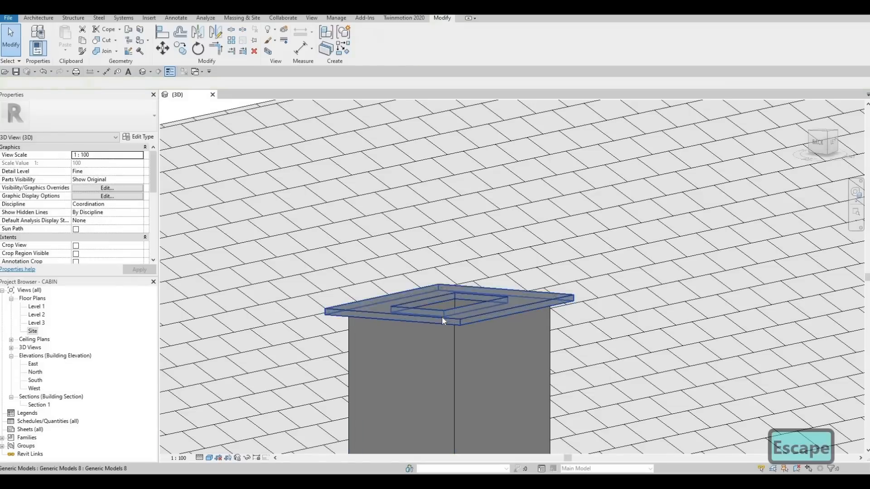
Edit the chimney cap in place, set its sweep profile's height to 100 mm and finish the profile sketch
click(442, 317)
shift+middle_drag(350, 319, 373, 271)
click(367, 49)
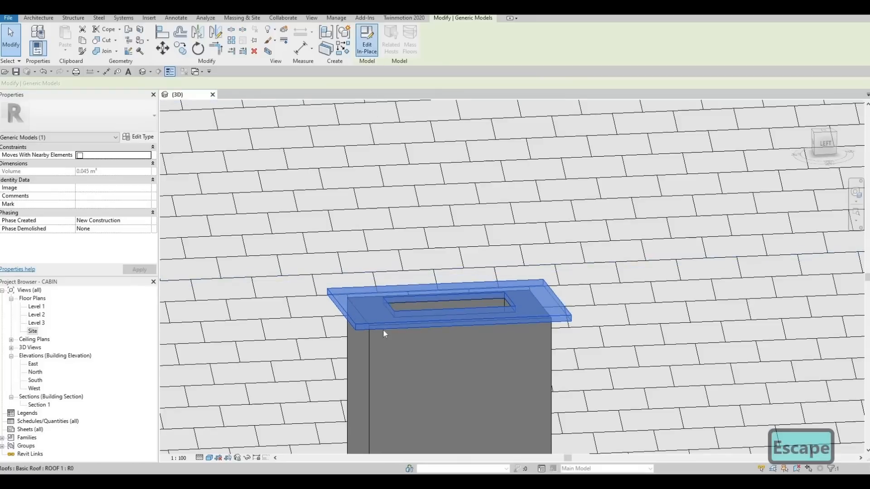
click(396, 317)
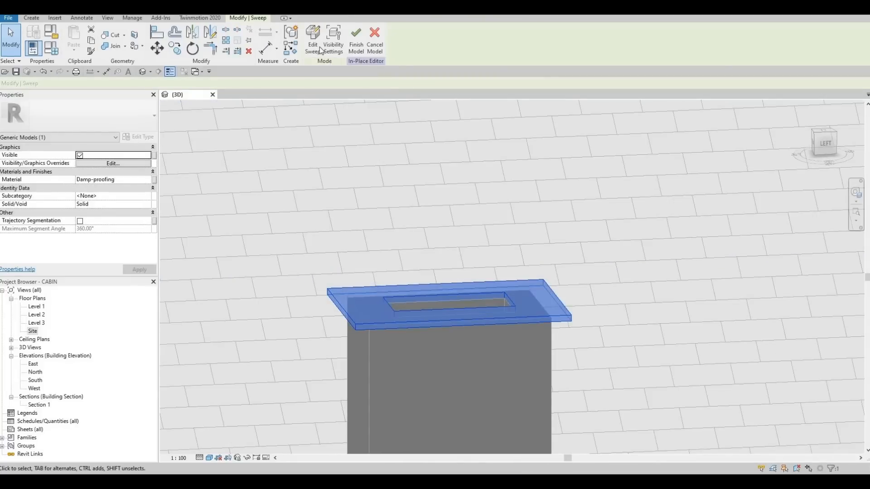
double_click(460, 295)
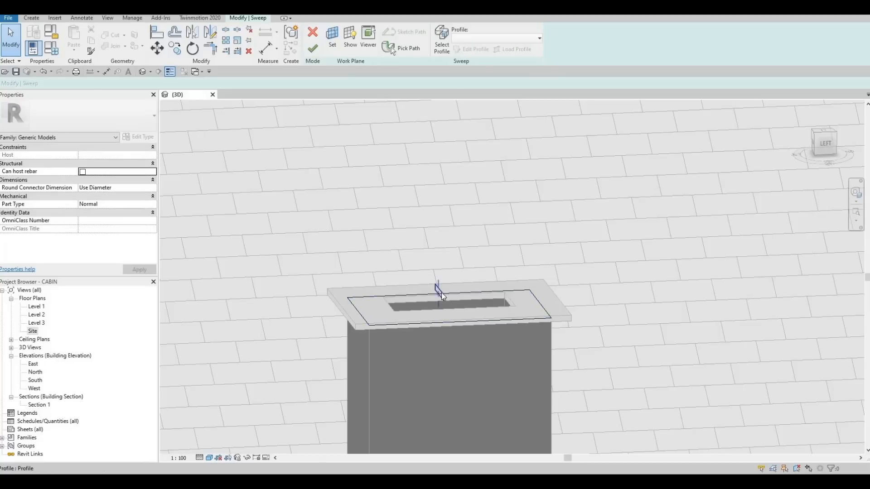
click(471, 49)
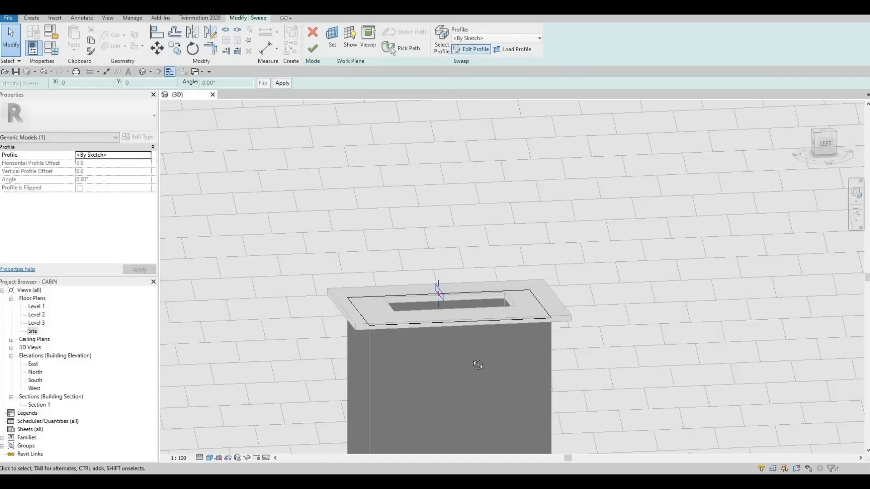
scroll(425, 296, up, 5)
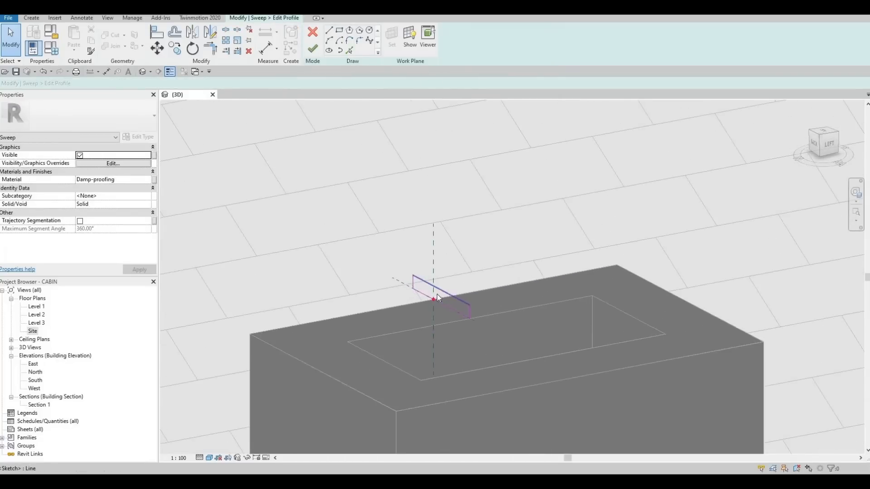
click(424, 286)
click(401, 282)
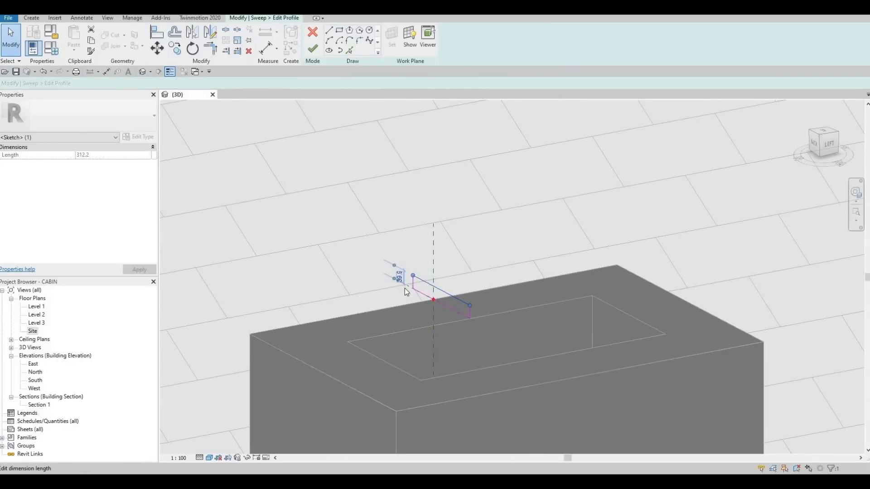
text(100)
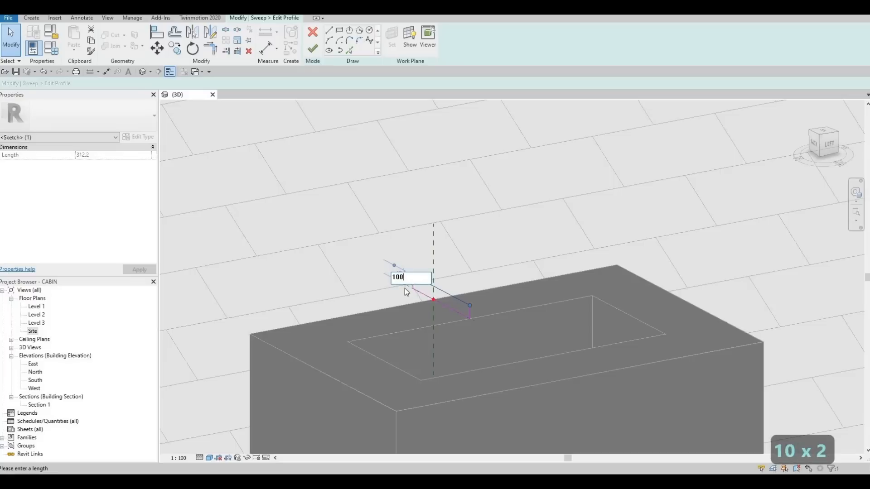
key(Return)
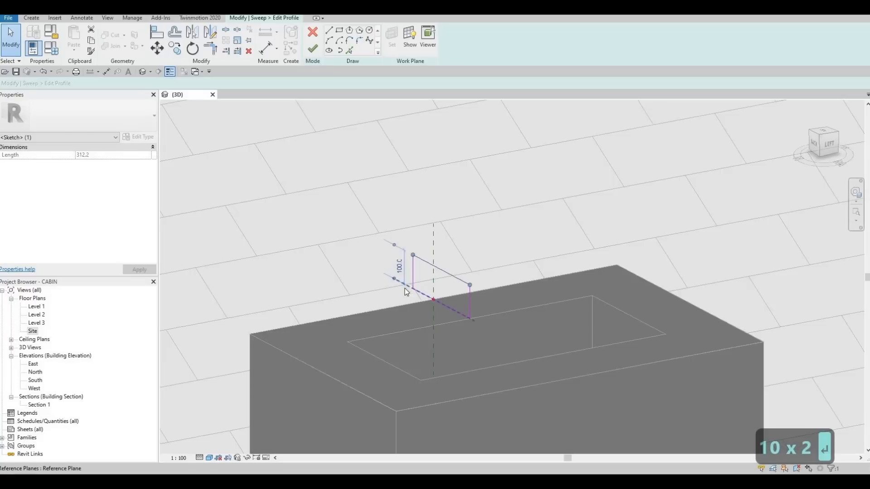
click(313, 49)
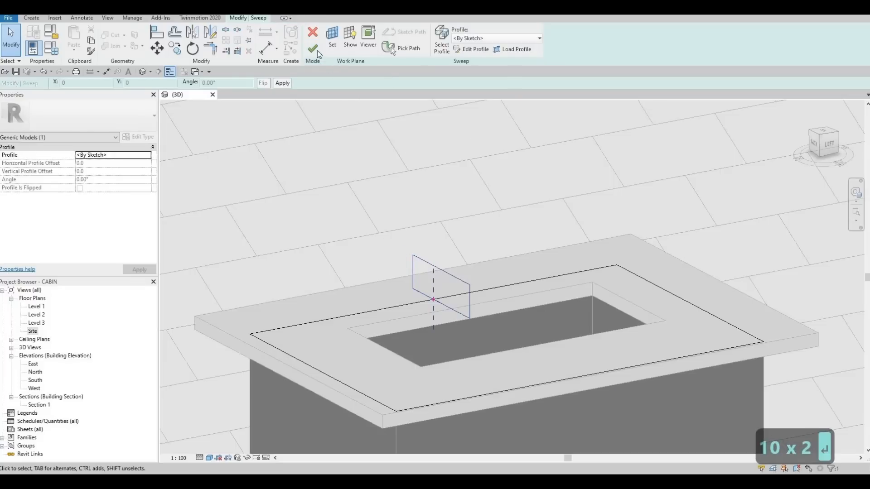
Complete the thickened cap sweep and finish the in-place model
click(312, 49)
click(356, 45)
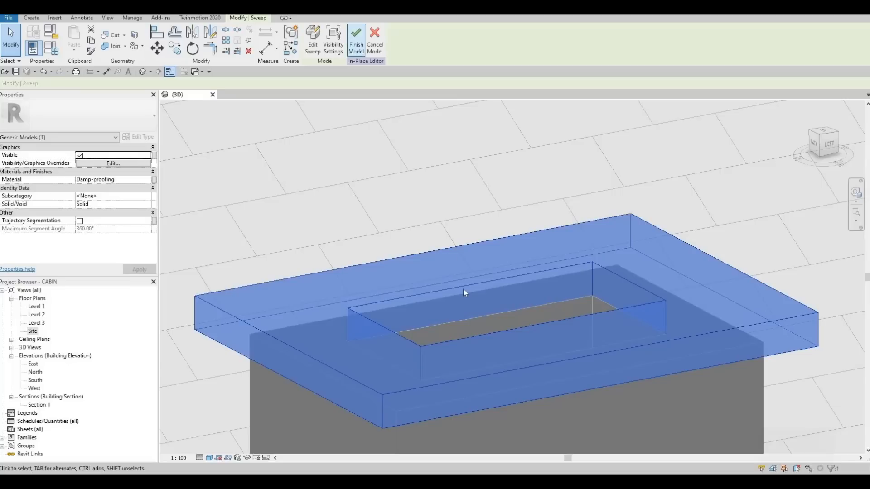
scroll(529, 372, down, 4)
key(Escape)
Examine the chimney cap from several sides and within the whole cabin in the 3D view
shift+middle_drag(532, 333, 510, 315)
click(510, 314)
shift+middle_drag(447, 341, 491, 365)
key(Escape)
key(Escape)
scroll(491, 365, down, 3)
shift+middle_drag(534, 344, 501, 320)
scroll(501, 320, down, 3)
middle_drag(602, 398, 641, 295)
scroll(464, 279, down, 2)
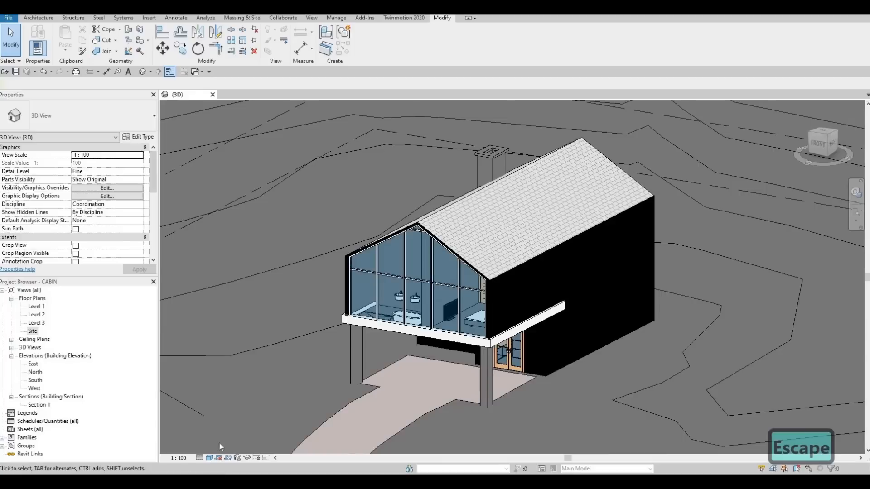
Set the 3D view to Fine detail level and Hidden Line visual style, and save the project
click(200, 458)
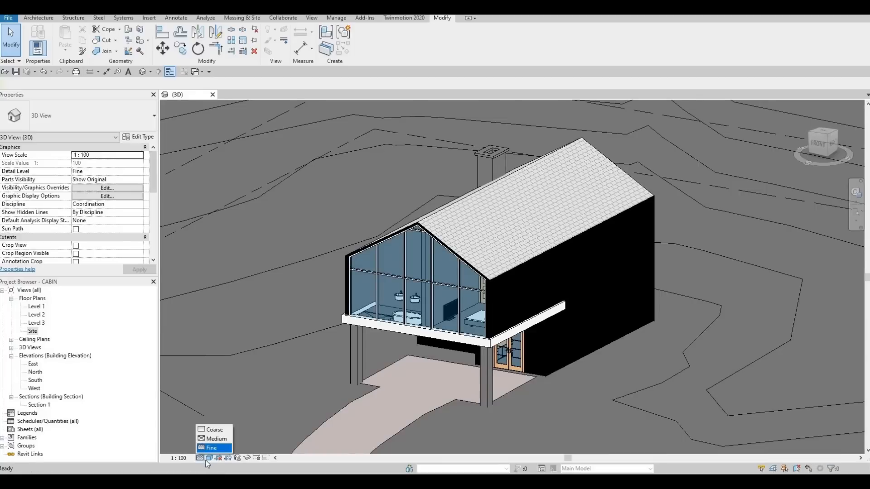
click(212, 448)
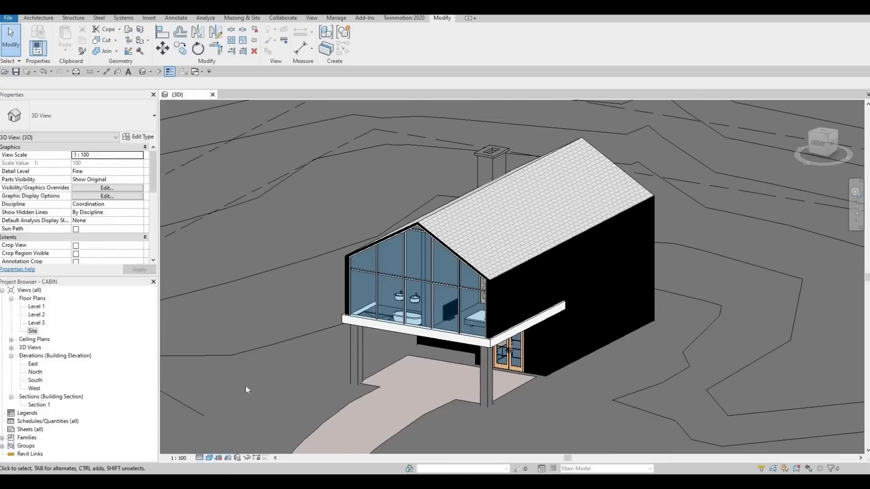
click(209, 458)
click(230, 411)
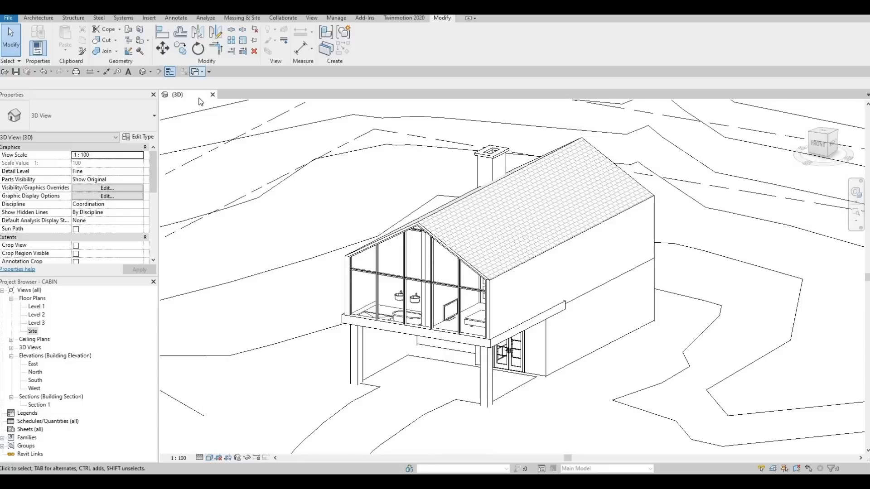
click(16, 72)
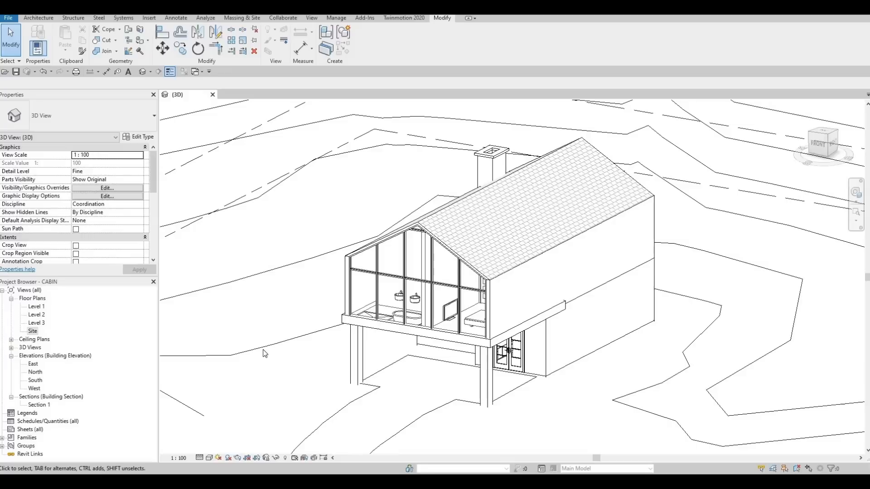
Save the cabin project again with the 3D view framing the cabin's glazed front
scroll(263, 358, down, 3)
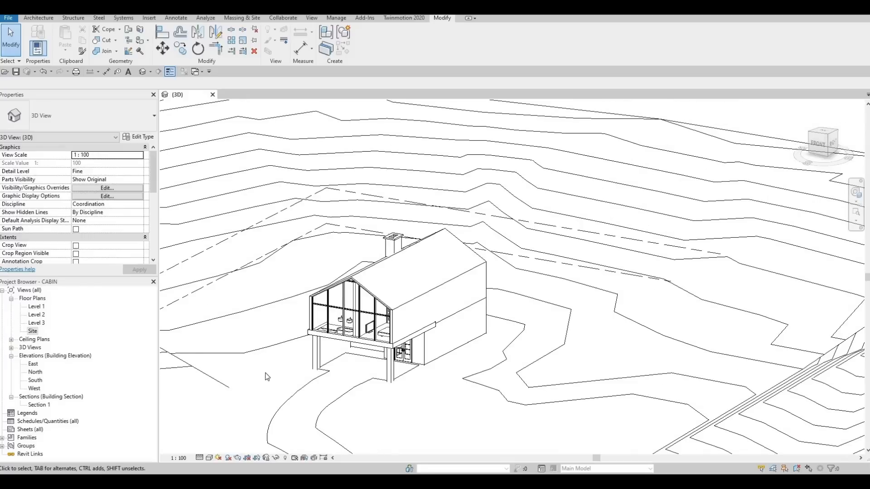
shift+middle_drag(318, 393, 431, 390)
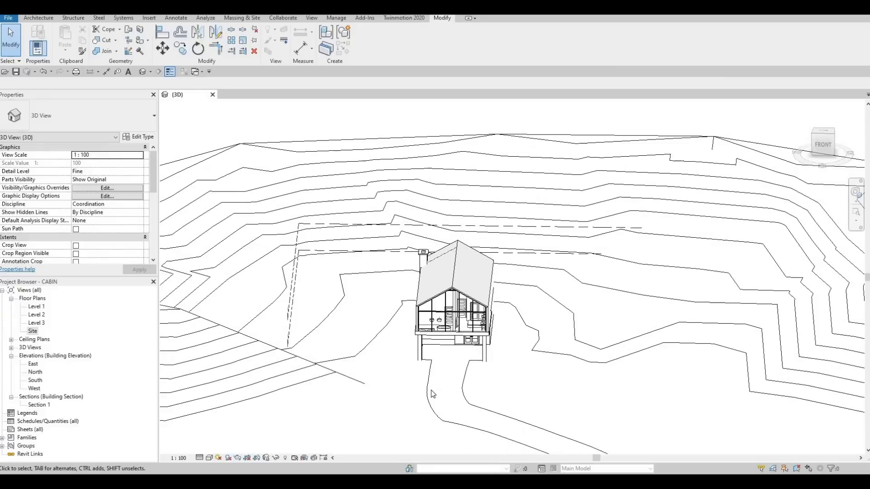
scroll(423, 346, up, 4)
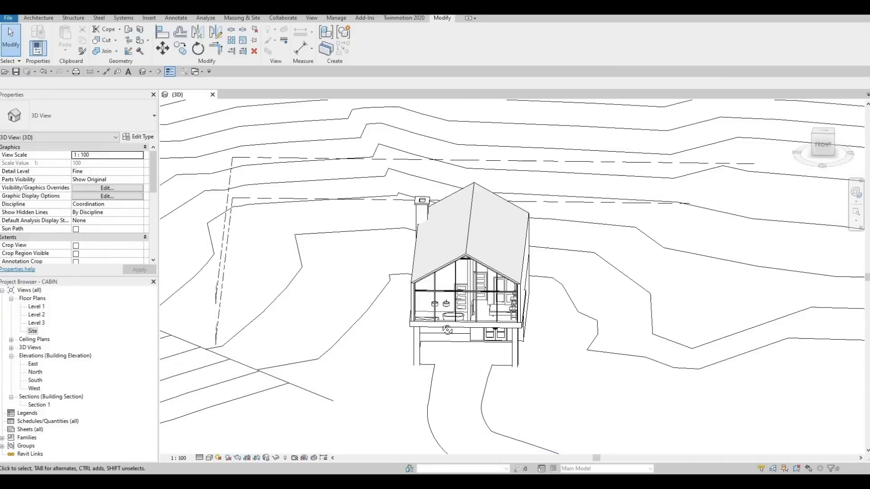
shift+middle_drag(424, 347, 370, 365)
shift+middle_drag(349, 395, 209, 454)
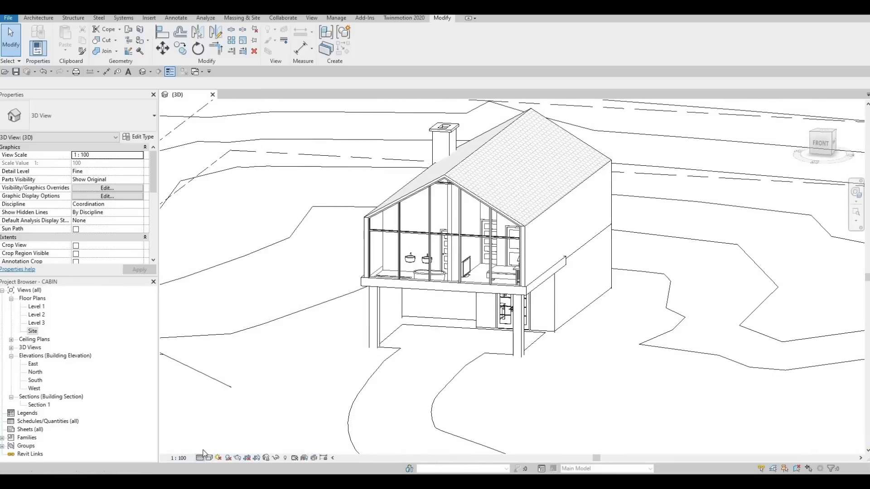
click(199, 458)
click(19, 72)
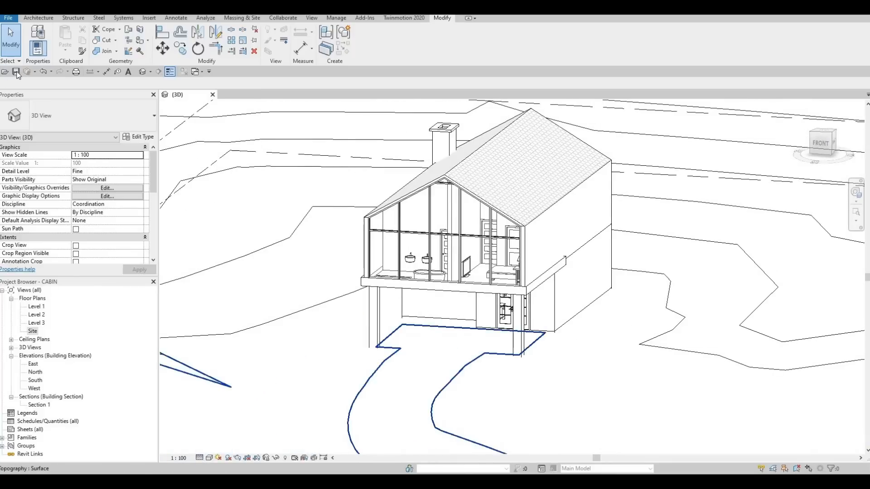
click(16, 72)
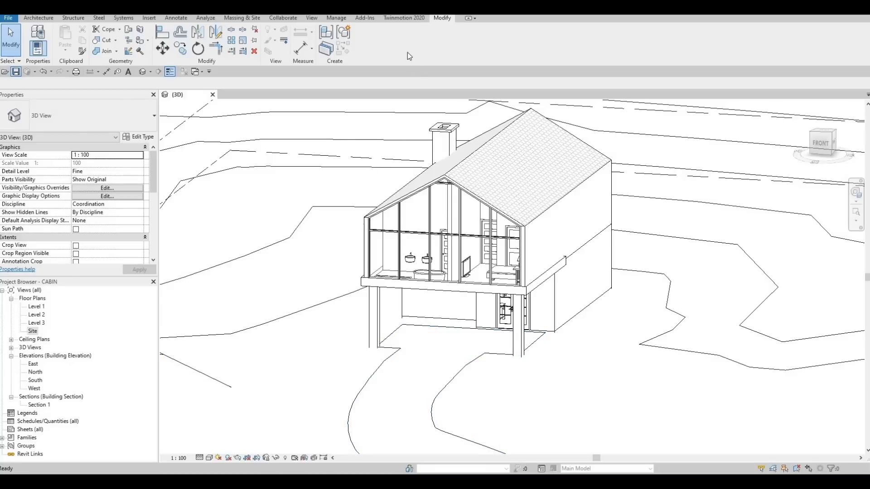
Send the cabin model to Twinmotion through Direct Link as a new project
click(405, 18)
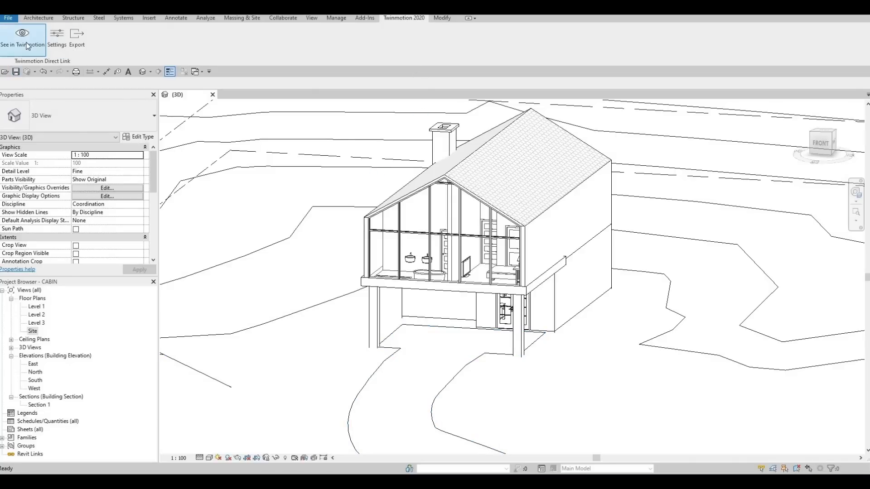
click(28, 46)
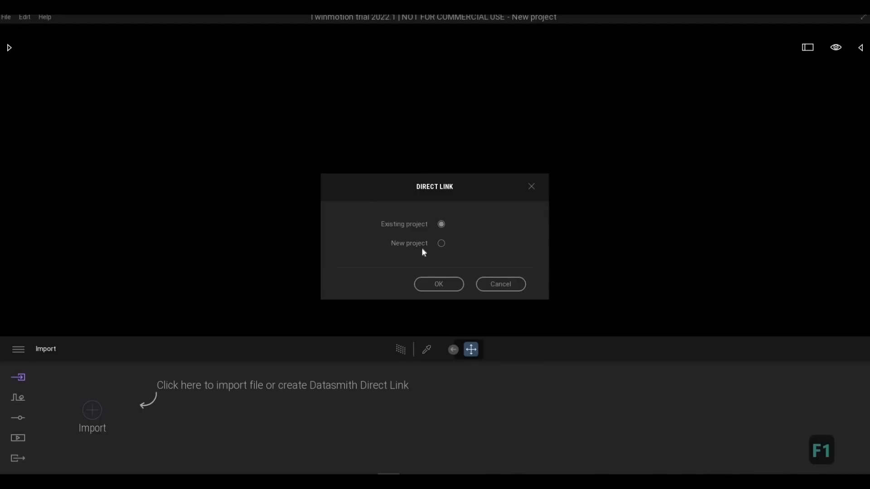
click(441, 243)
click(438, 285)
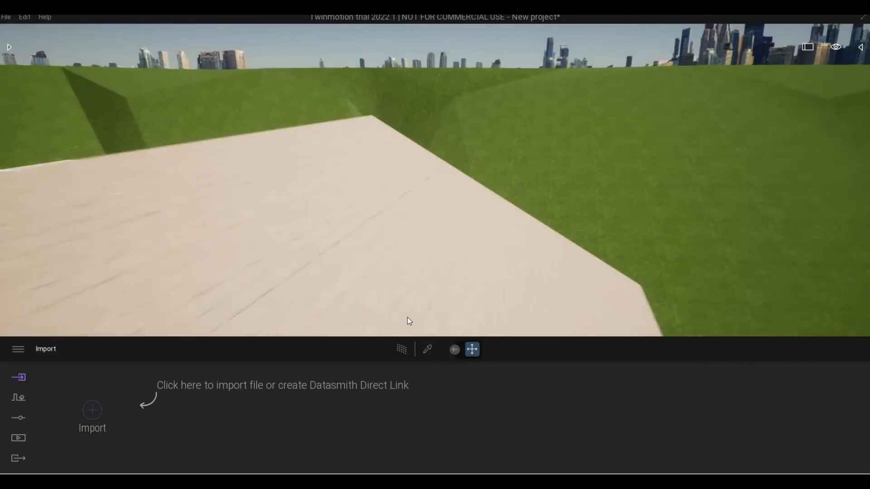
Examine the imported cabin, its driveway and the surrounding terrain from several angles and distances
scroll(407, 317, down, 5)
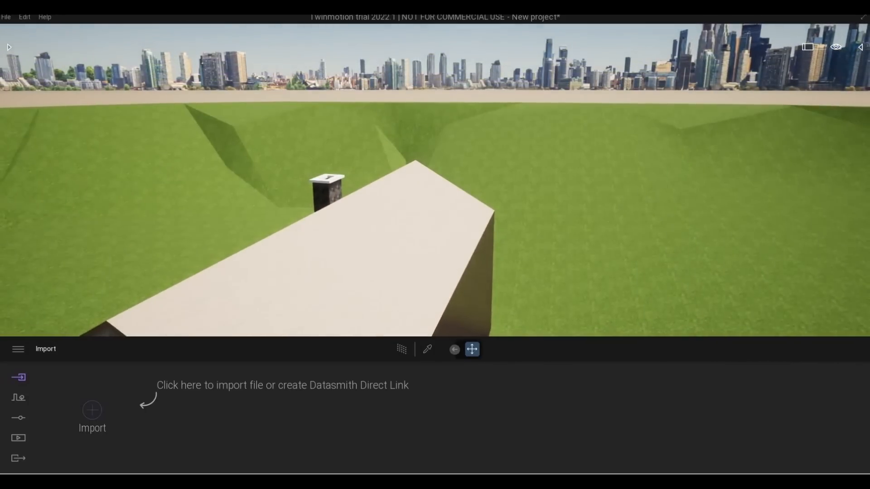
scroll(452, 262, down, 1)
middle_drag(452, 263, 332, 134)
scroll(409, 268, down, 1)
scroll(513, 279, down, 1)
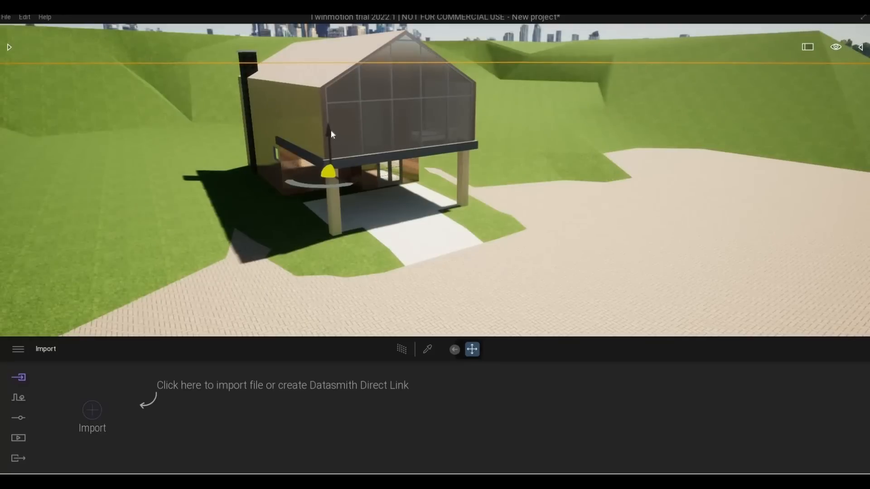
drag(332, 148, 401, 220)
scroll(502, 182, down, 1)
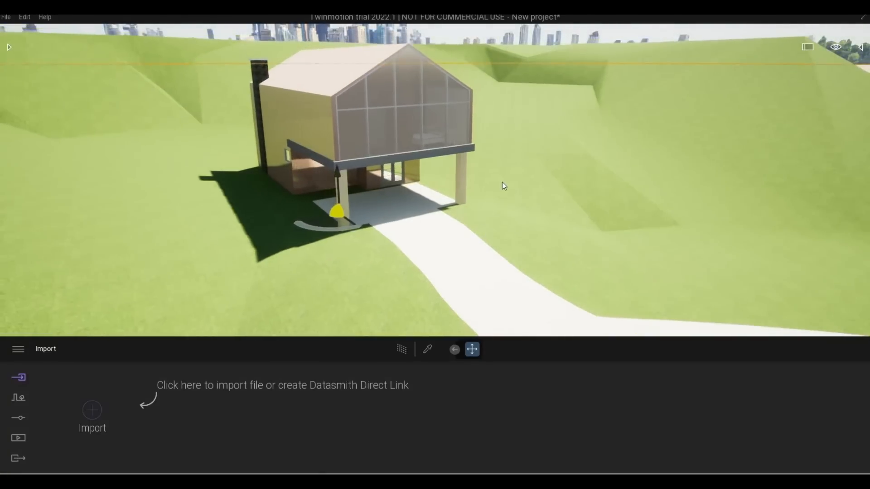
shift+middle_drag(502, 182, 392, 205)
scroll(506, 181, down, 2)
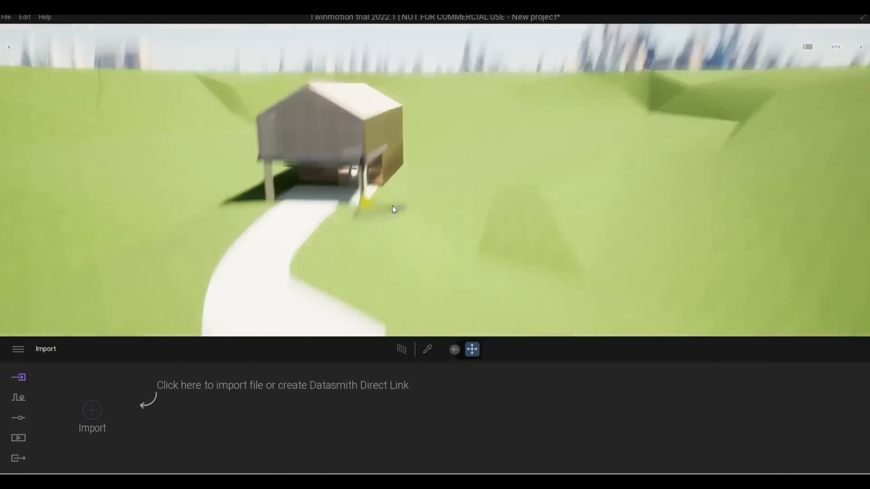
drag(386, 210, 414, 227)
middle_drag(421, 226, 455, 216)
scroll(477, 226, down, 1)
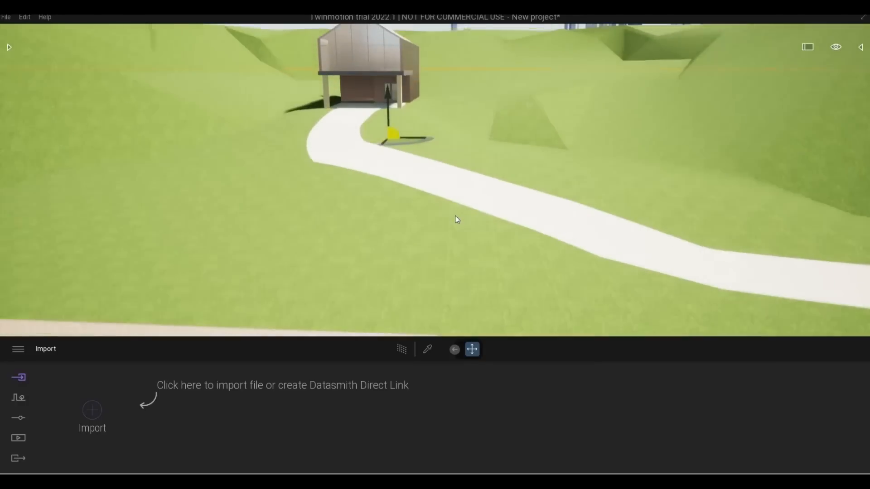
Frame the cabin's glazed front in the scene and save the Twinmotion project as CABIN
scroll(453, 216, down, 5)
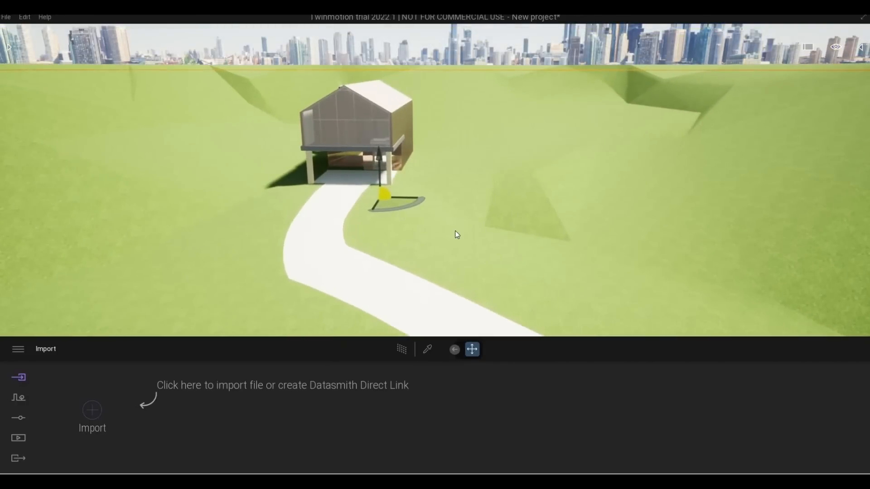
middle_drag(382, 194, 463, 220)
scroll(467, 225, up, 3)
scroll(467, 227, up, 3)
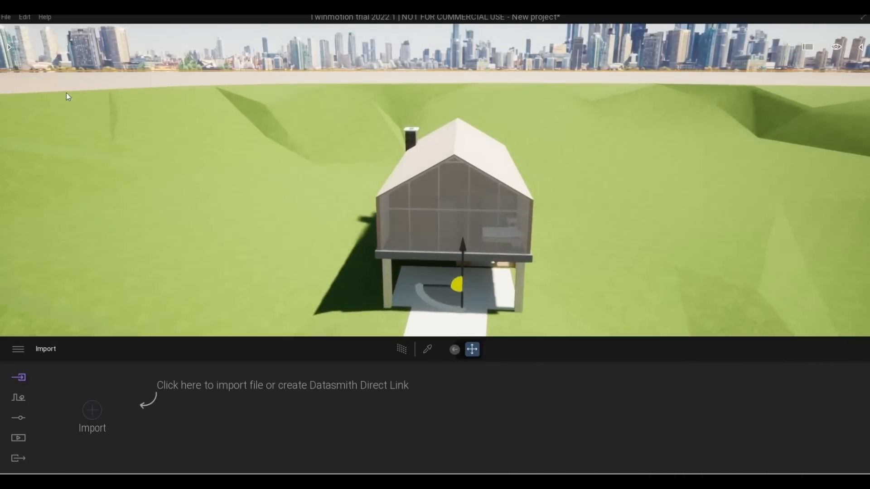
click(7, 18)
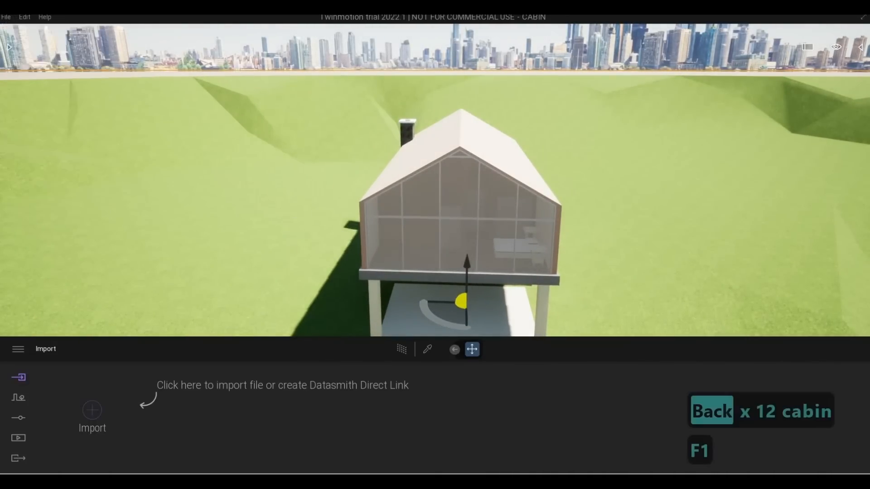
Open the asset library with the scene view facing the cabin's front and driveway
scroll(295, 203, up, 3)
scroll(406, 218, down, 3)
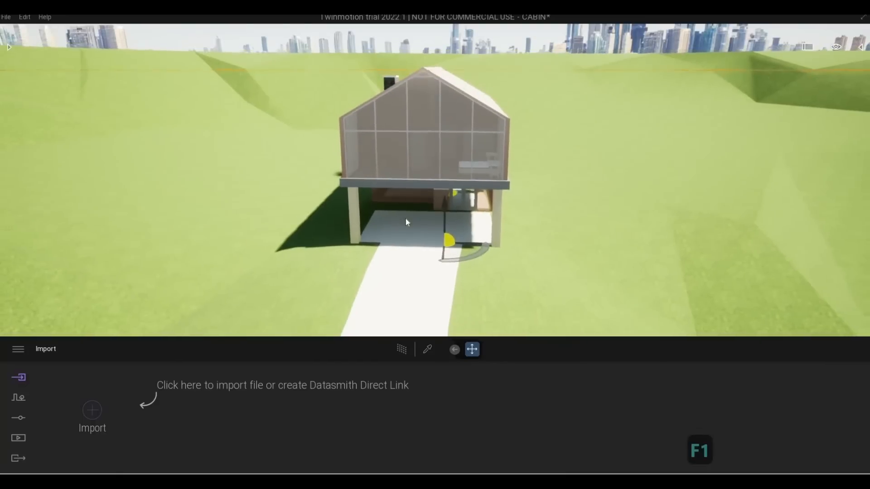
scroll(396, 253, up, 3)
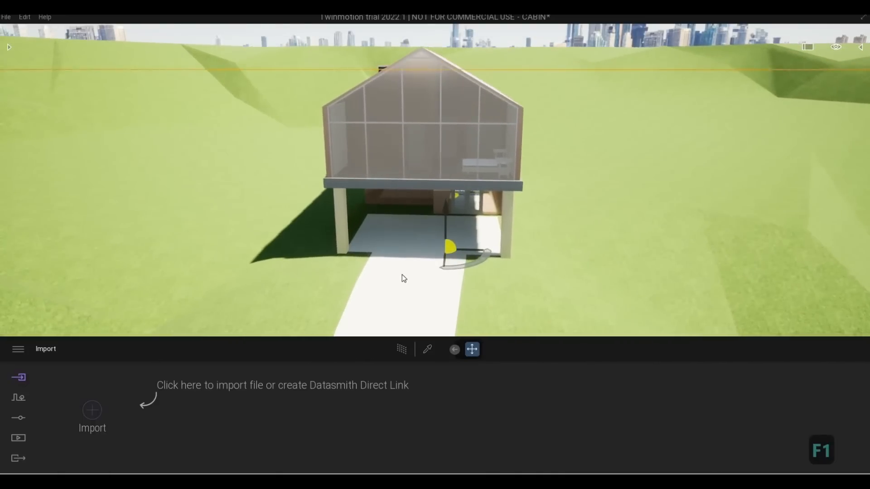
scroll(404, 278, up, 3)
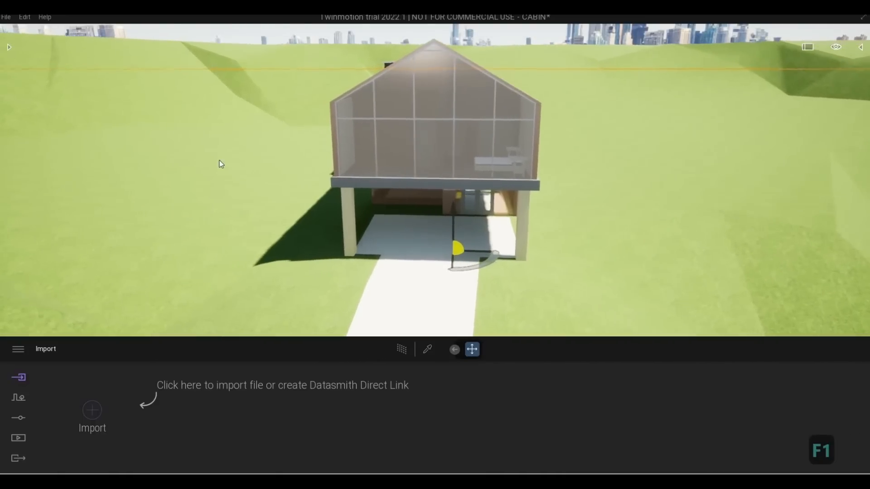
click(6, 17)
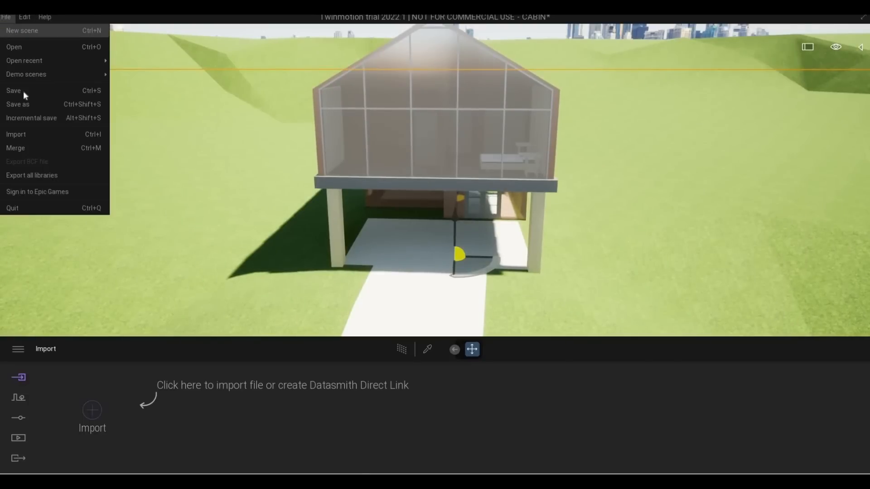
key(Escape)
click(9, 47)
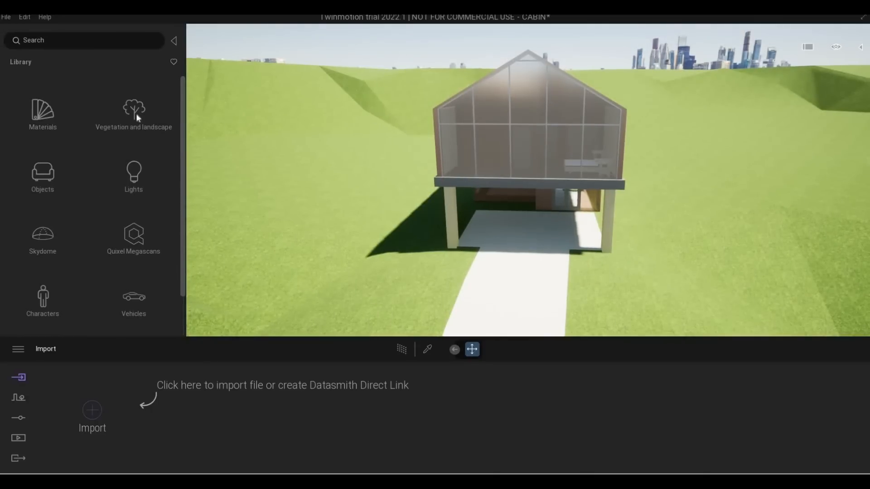
Apply the Two sided glass material to the cabin's gable glazing above the driveway
click(47, 121)
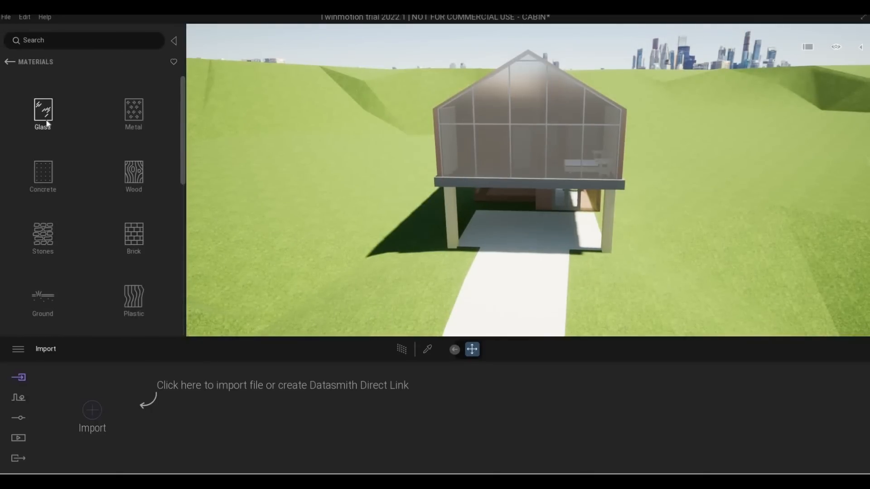
click(47, 123)
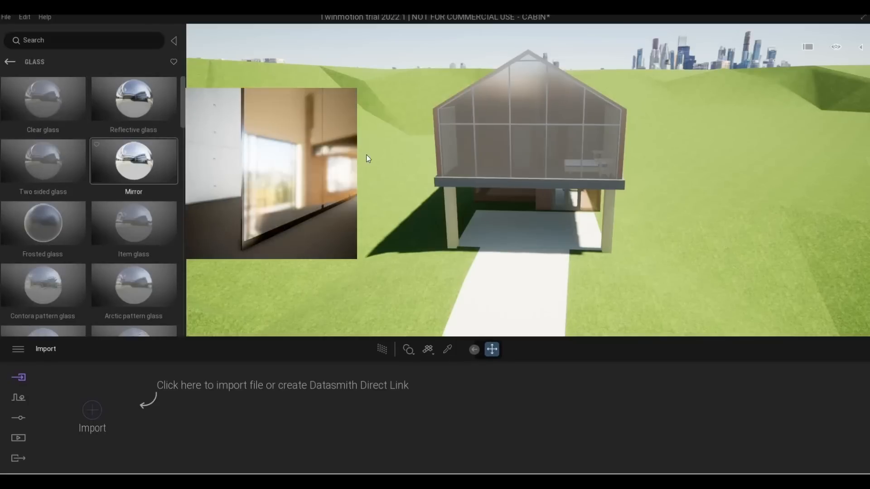
key(w)
drag(55, 161, 423, 103)
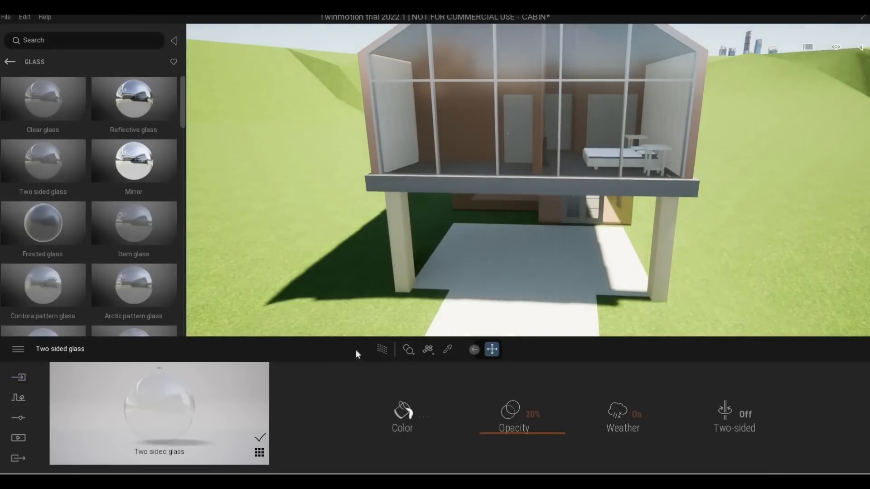
Set the Two sided glass opacity to 55% and darken its colour from white to grey
drag(495, 408, 496, 394)
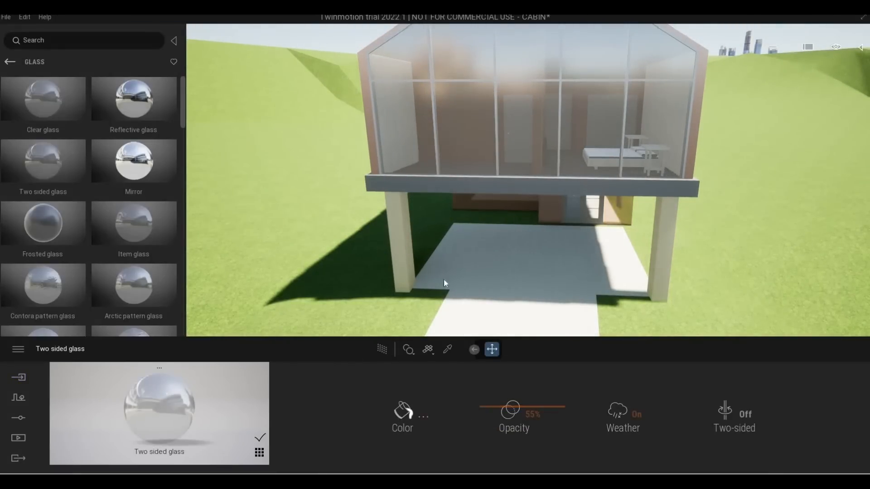
click(423, 416)
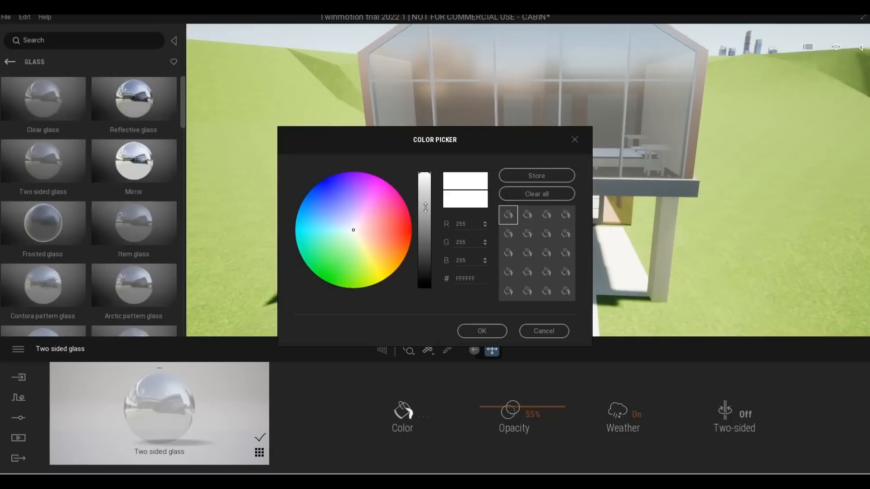
drag(425, 207, 426, 213)
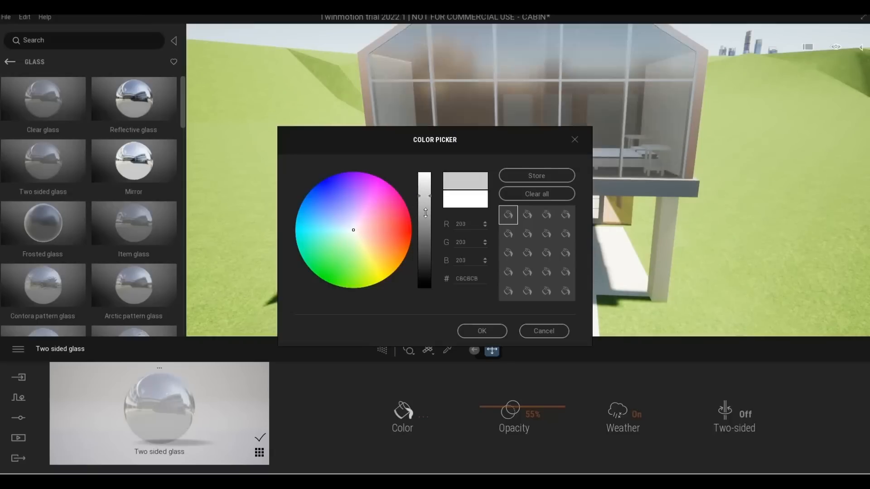
click(482, 331)
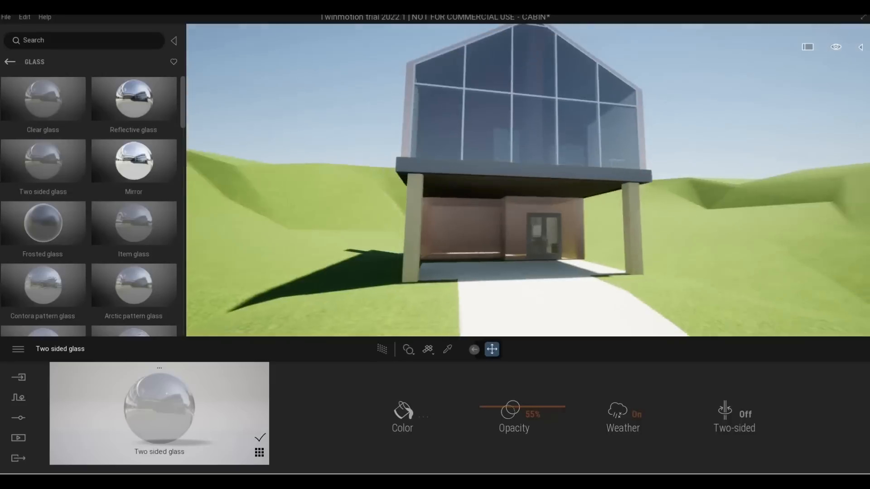
Apply the Aluminium siding 04 metal material to the cabin's exterior walls beside the chimney
drag(195, 235, 229, 254)
shift+middle_drag(525, 199, 162, 246)
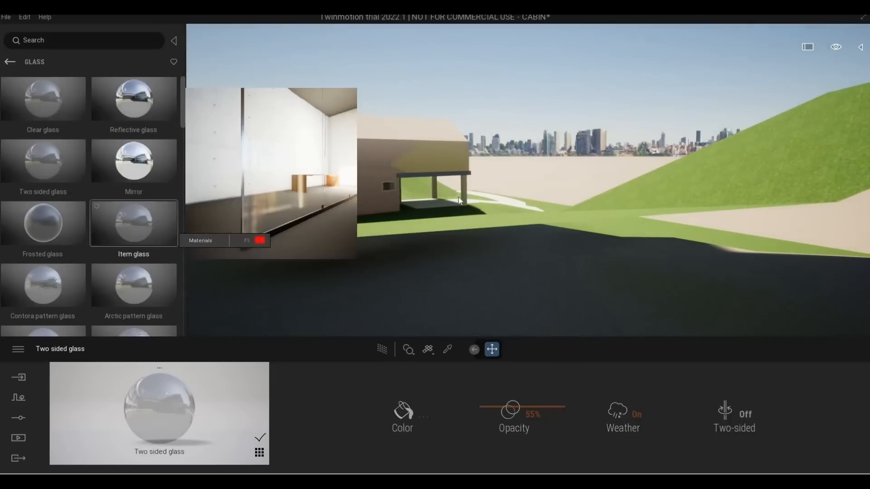
middle_drag(458, 201, 549, 266)
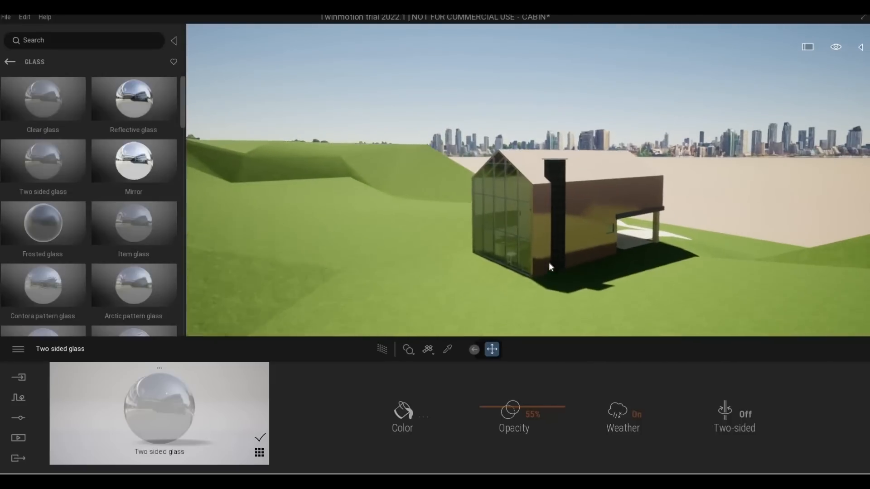
scroll(547, 271, up, 5)
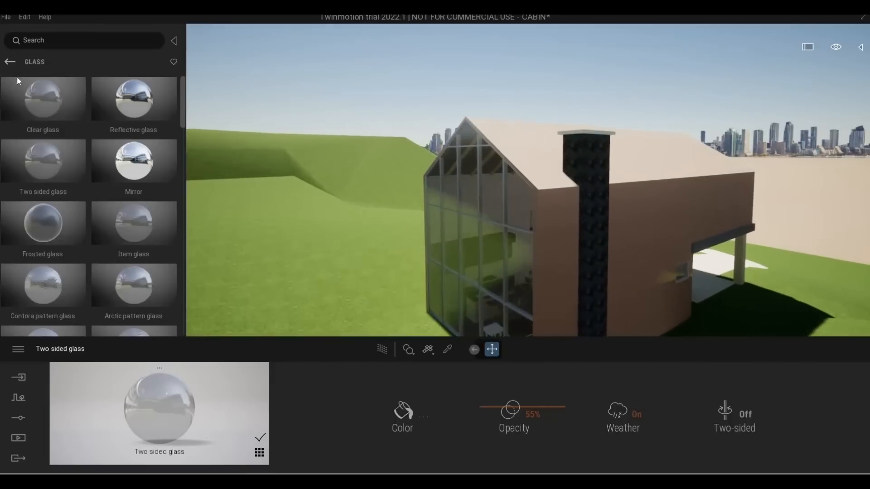
click(10, 63)
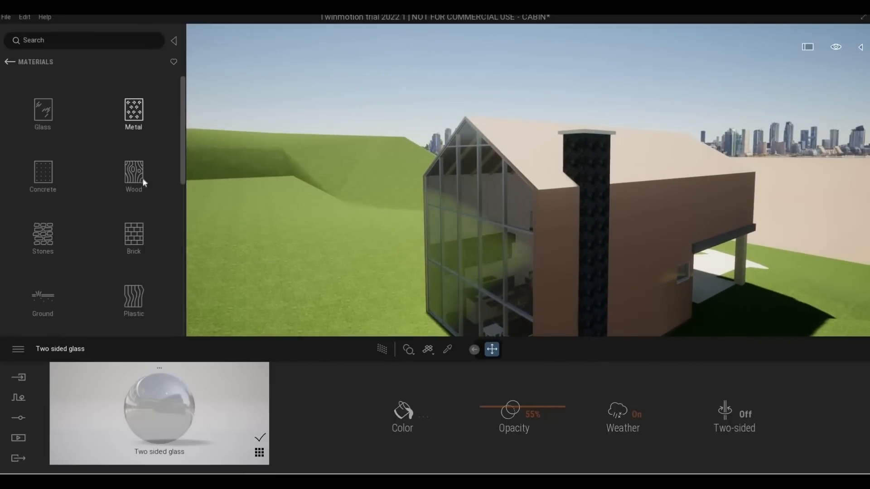
click(134, 113)
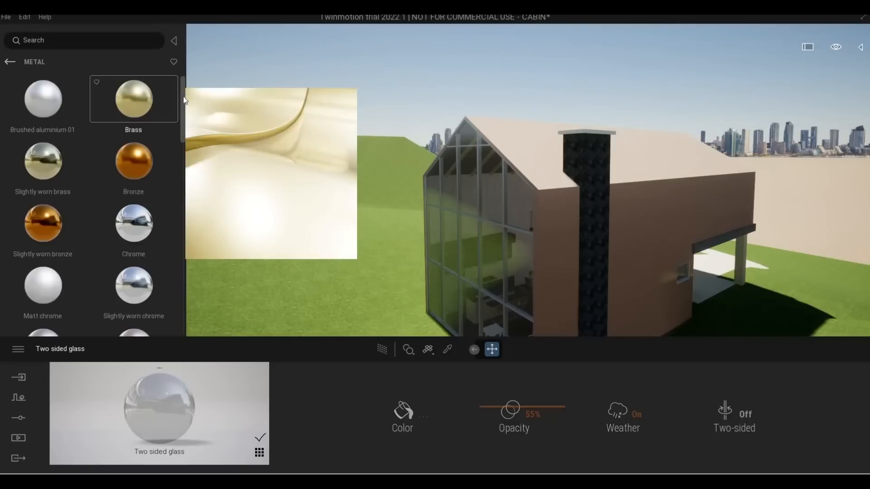
drag(183, 116, 180, 258)
mouse_move(124, 135)
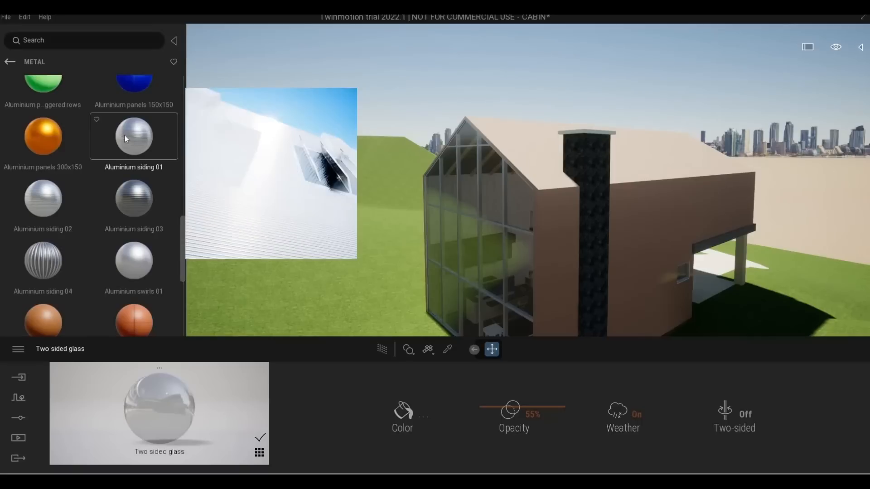
mouse_move(134, 211)
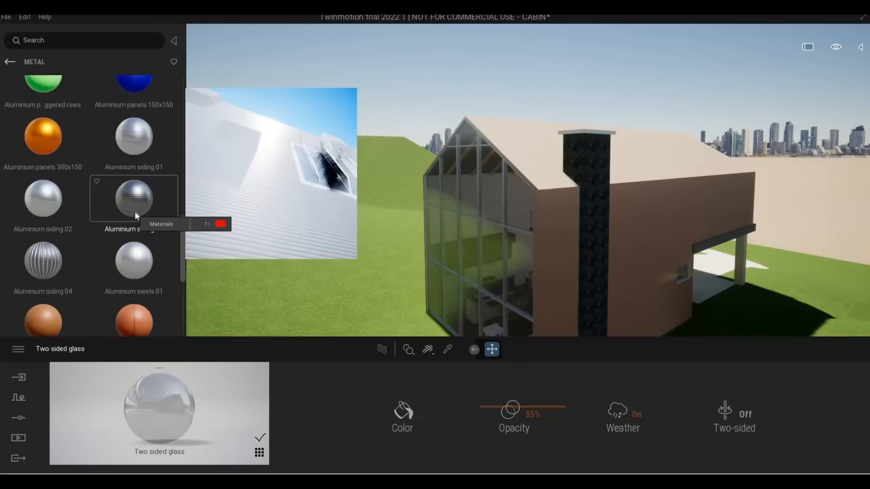
scroll(134, 211, up, 1)
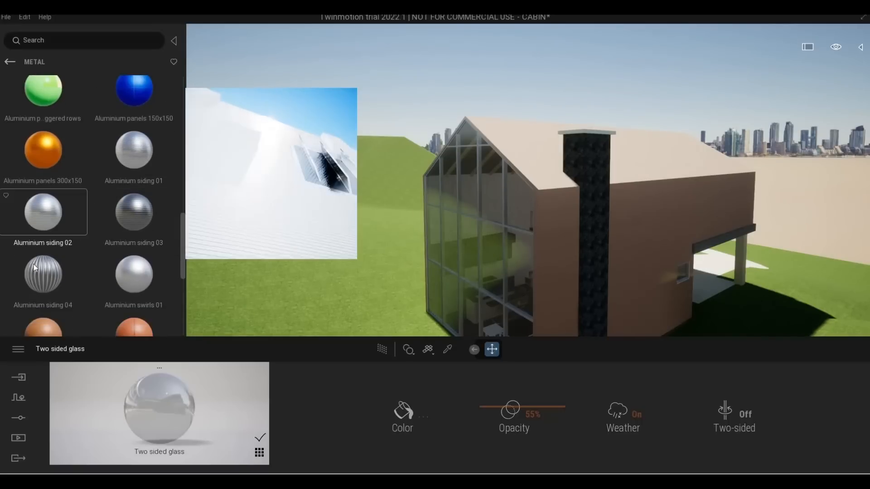
key(w)
key(d)
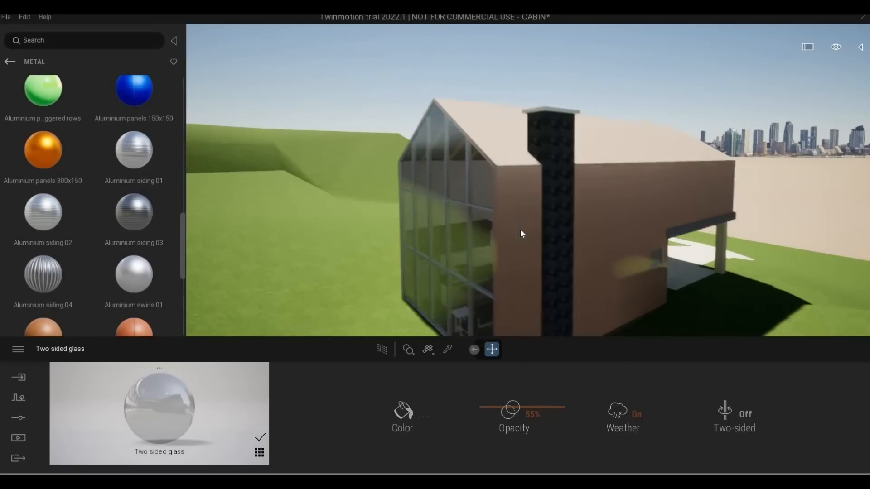
key(q)
drag(52, 297, 466, 221)
Set the Aluminium siding 04 reflection to 65% and its scale to 3.78
key(w)
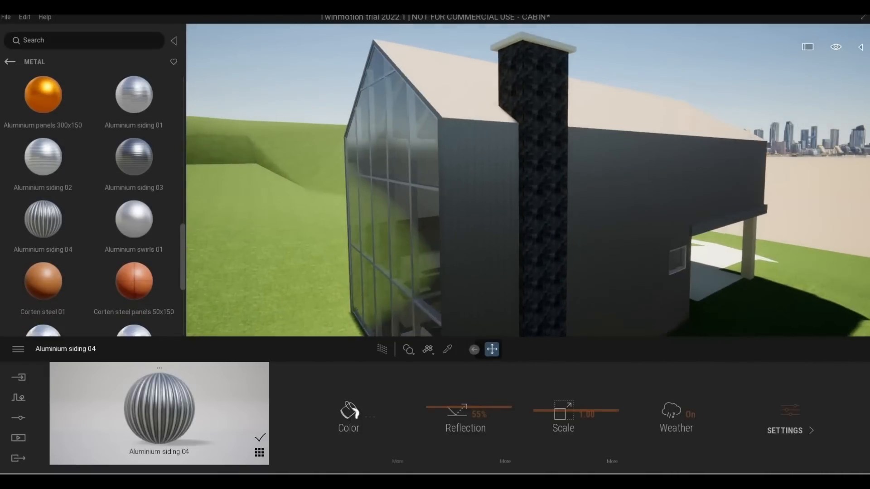
key(q)
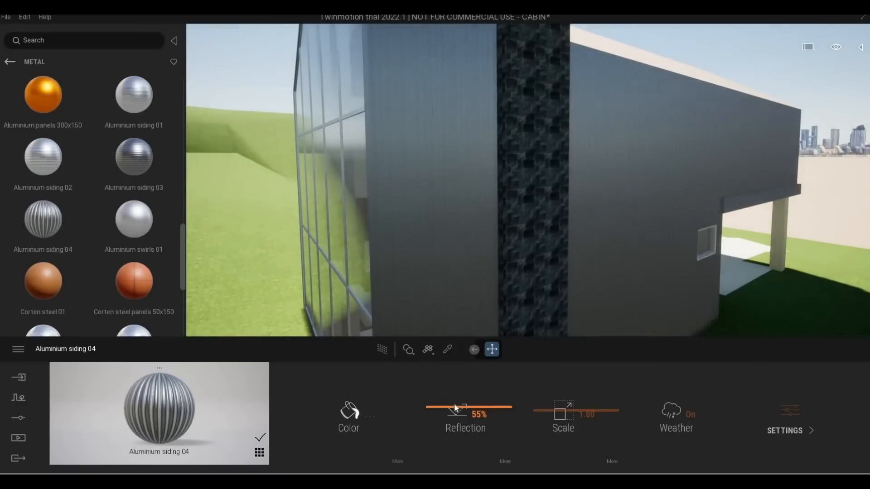
drag(454, 403, 453, 397)
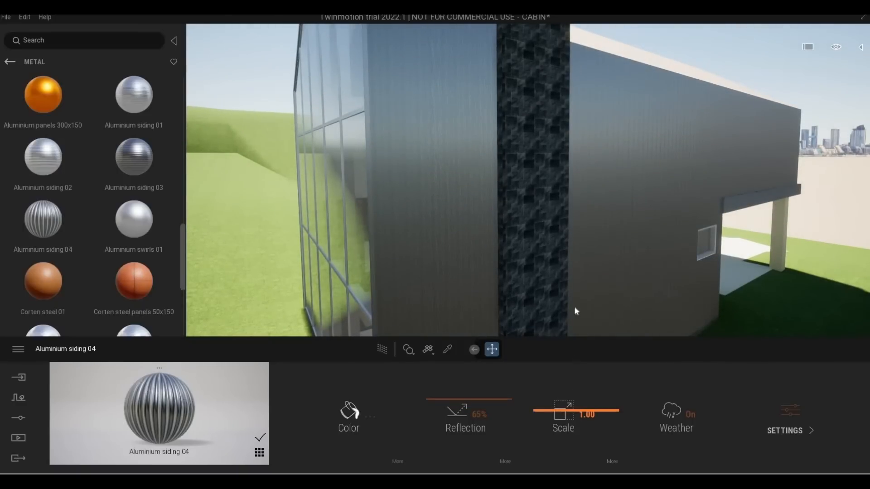
key(w)
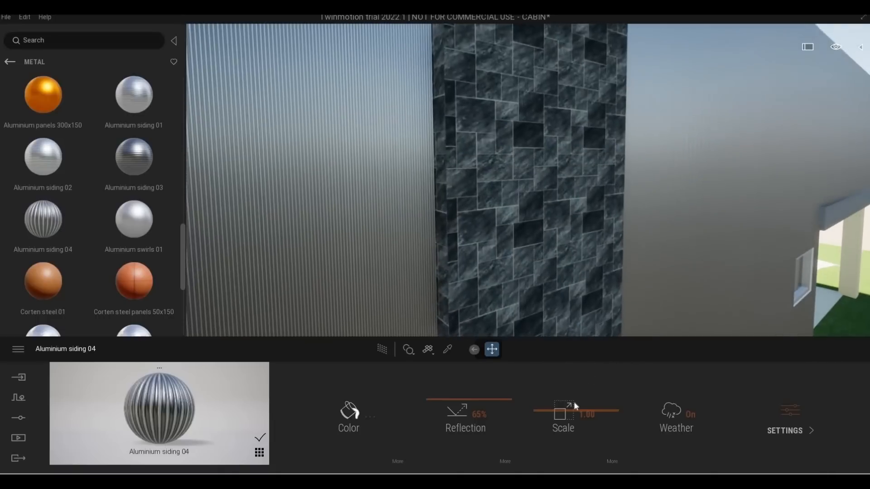
click(572, 398)
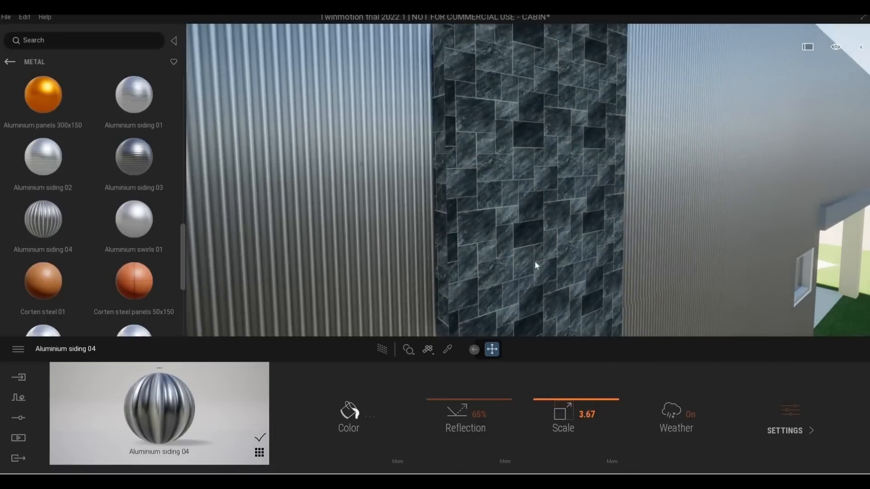
Examine the rib size of the siding on the walls around the stone chimney from near and far
key(s)
key(d)
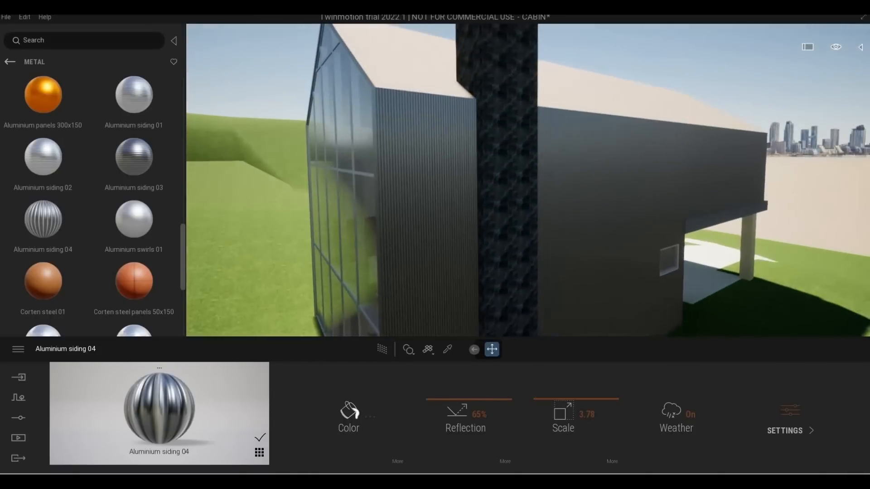
key(w)
key(d)
key(e)
key(w)
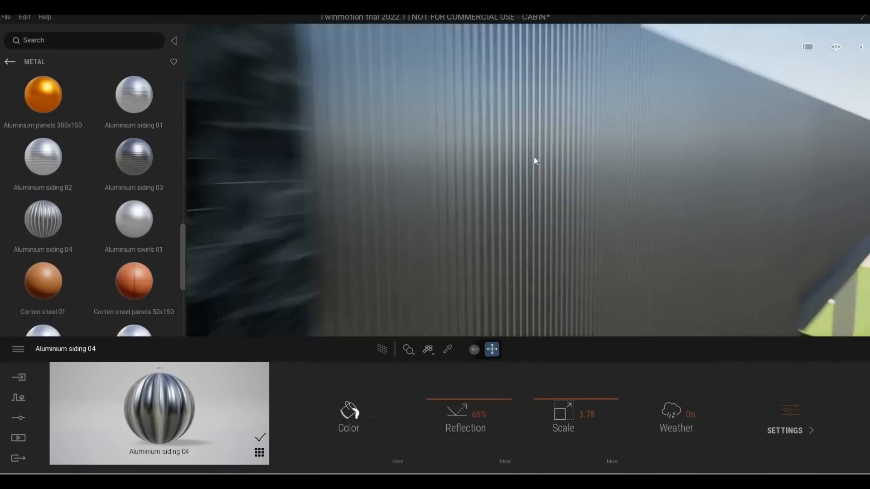
key(s)
key(e)
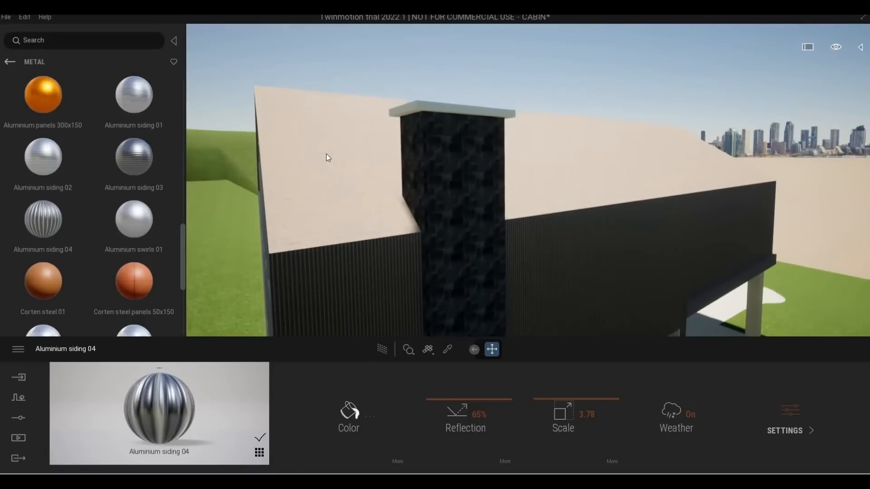
Try to apply Aluminium siding 03 to the cabin's roof, and undo the attempt
key(a)
key(w)
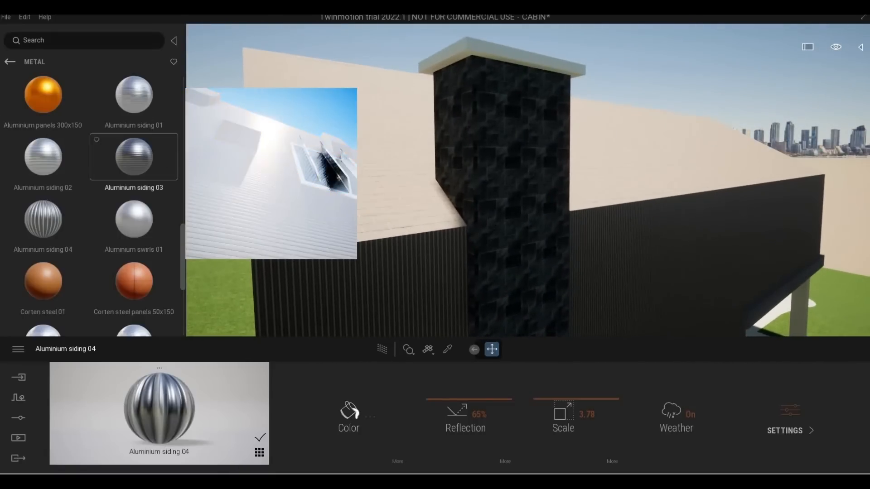
key(a)
drag(124, 150, 477, 129)
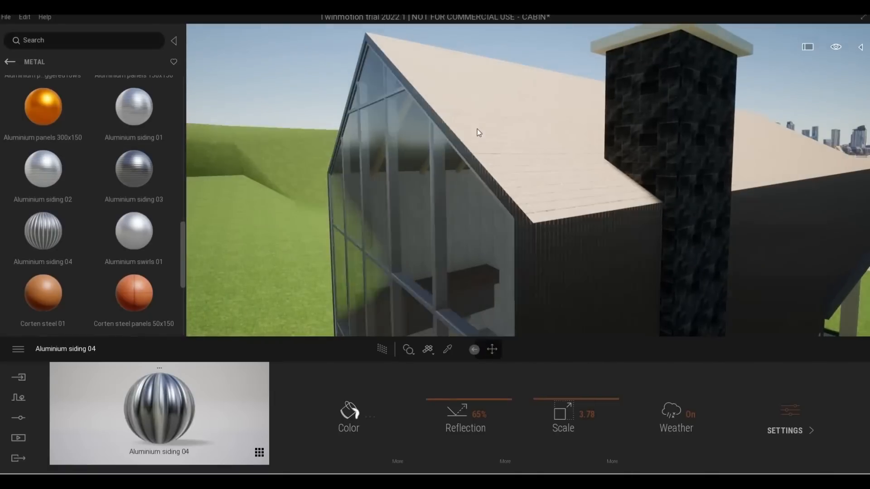
key(ctrl+z)
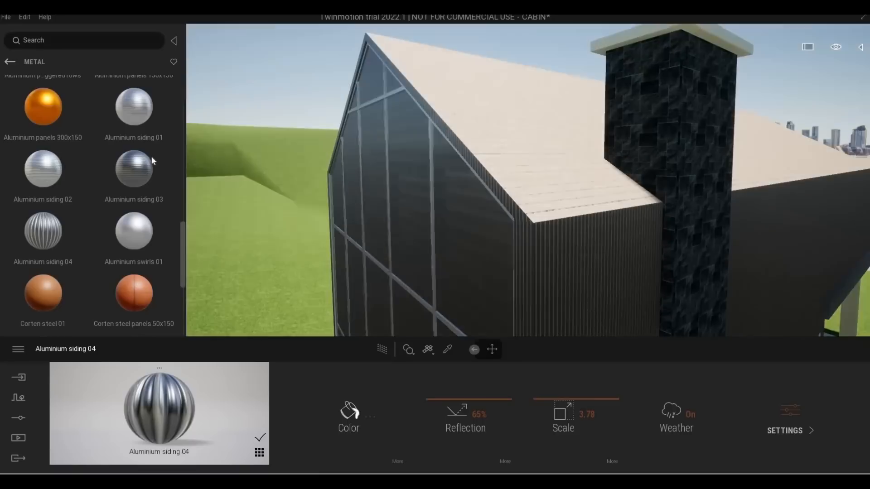
Browse the metal materials and their previews for a suitable roof finish
scroll(118, 188, up, 5)
scroll(119, 188, down, 1)
scroll(119, 188, down, 9)
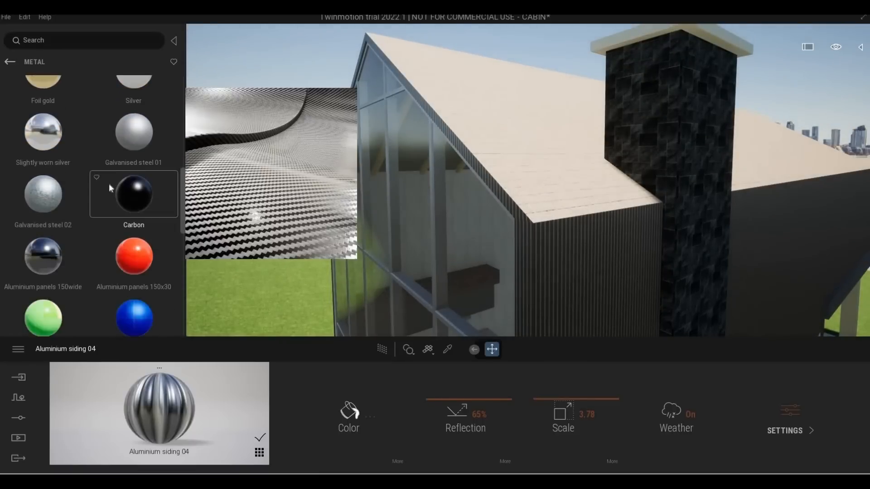
scroll(121, 203, down, 2)
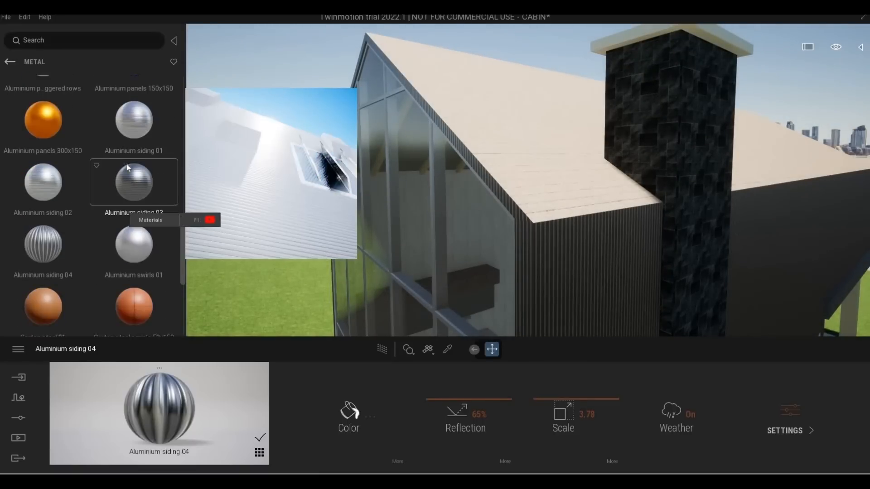
scroll(132, 153, up, 1)
scroll(109, 224, down, 2)
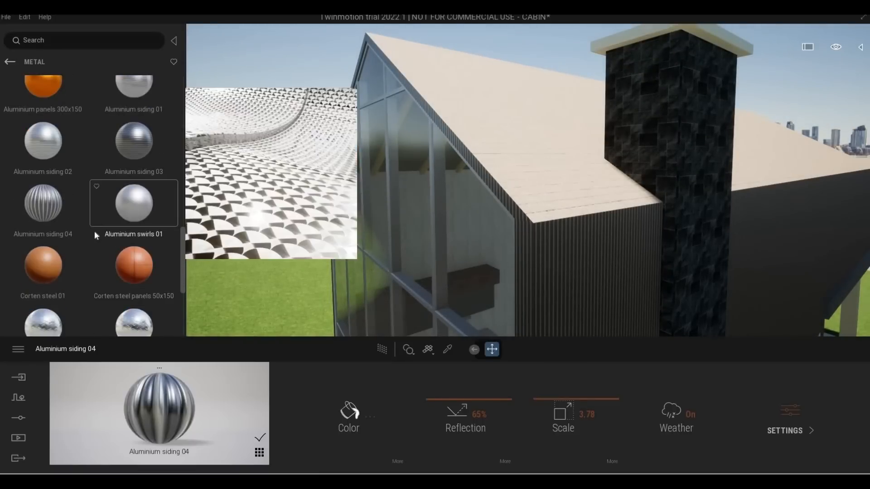
scroll(97, 240, down, 3)
scroll(19, 289, down, 2)
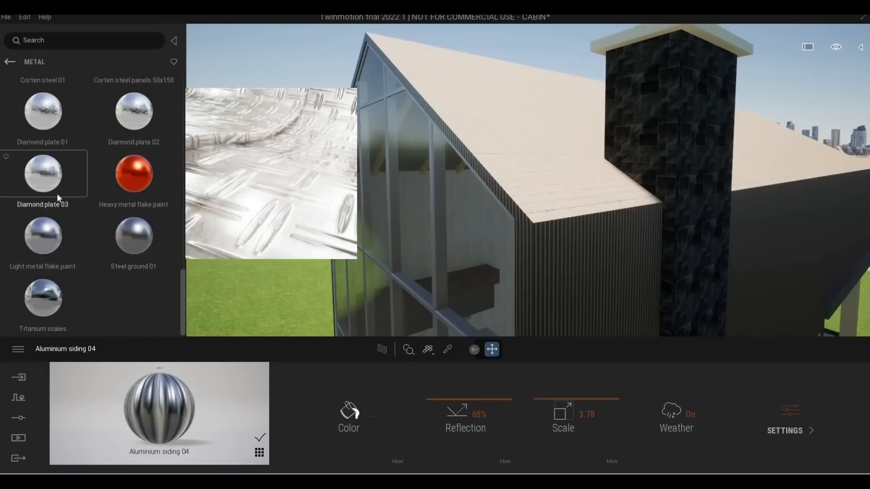
scroll(59, 193, up, 5)
scroll(58, 198, up, 3)
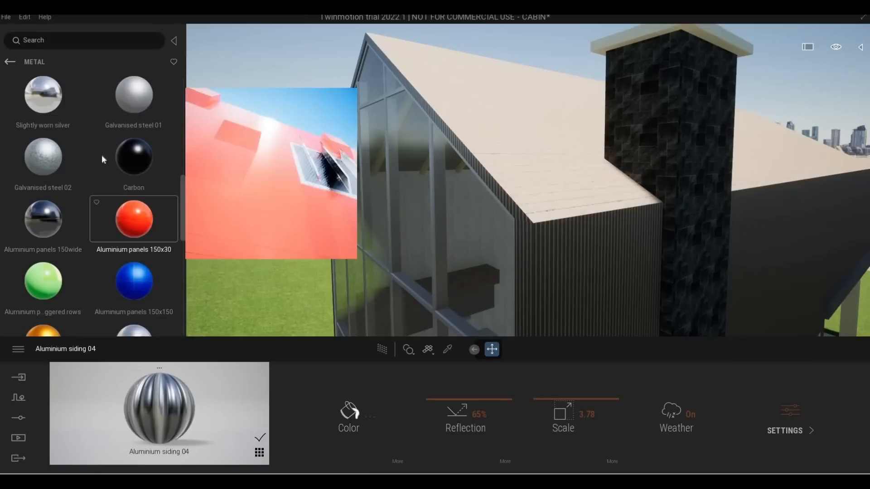
scroll(100, 154, up, 3)
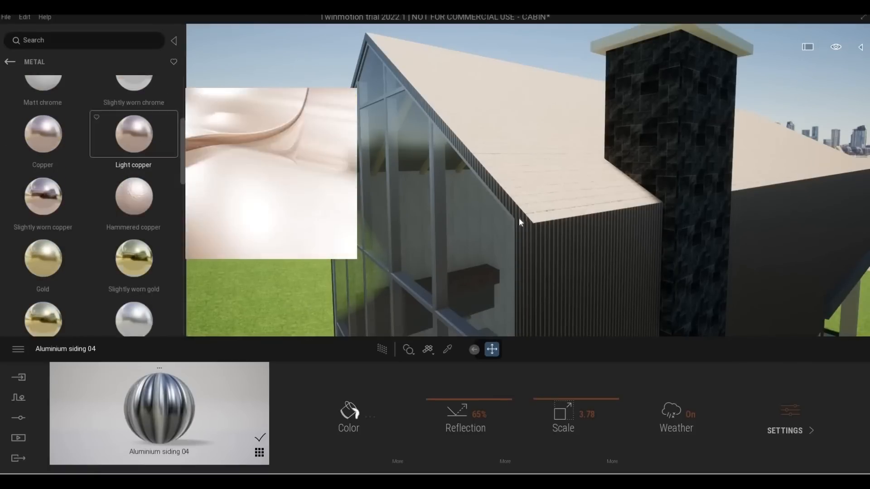
Sample the Two sided glass material from the large glazed wall by the staircase with the material picker
key(Escape)
middle_drag(486, 223, 508, 254)
scroll(493, 277, up, 3)
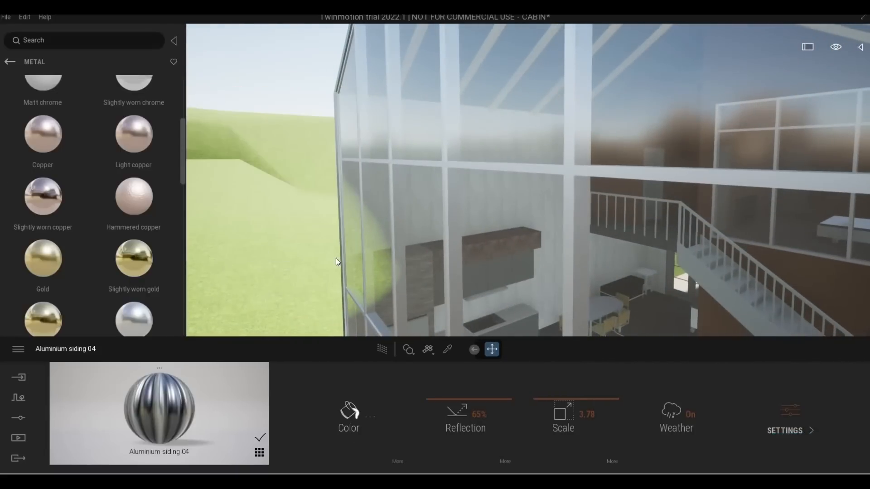
click(448, 350)
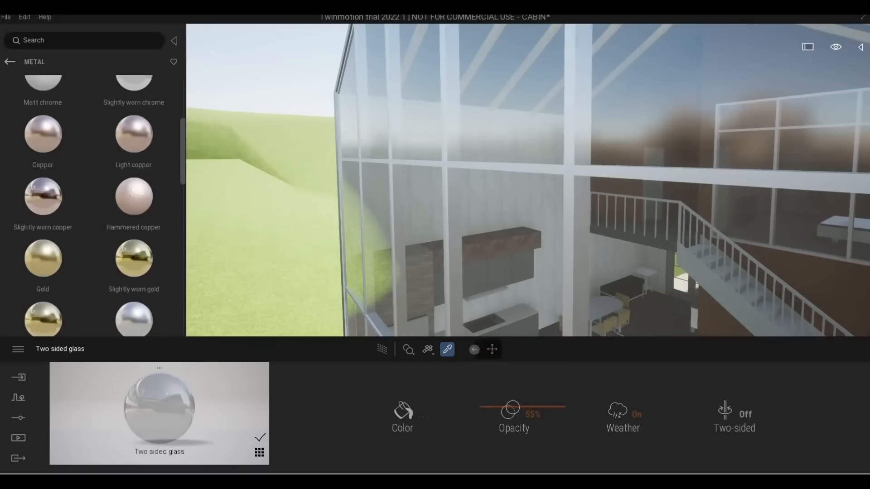
Darken the Aluminum material of the large glazed wall's frames to dark grey, hex 565657
scroll(557, 208, up, 2)
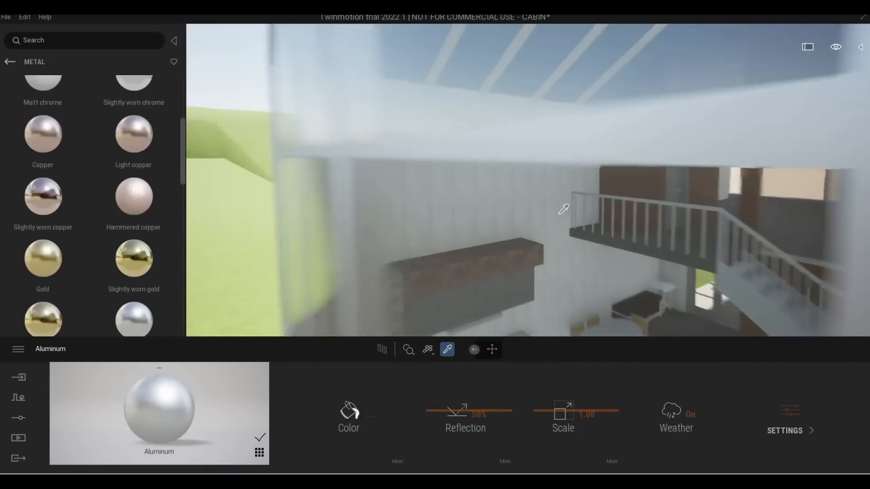
scroll(568, 206, down, 2)
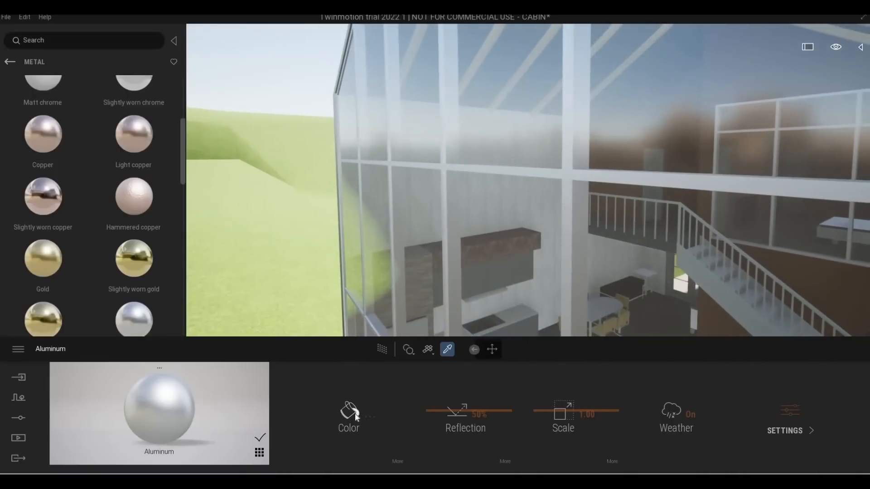
click(351, 412)
drag(424, 180, 423, 248)
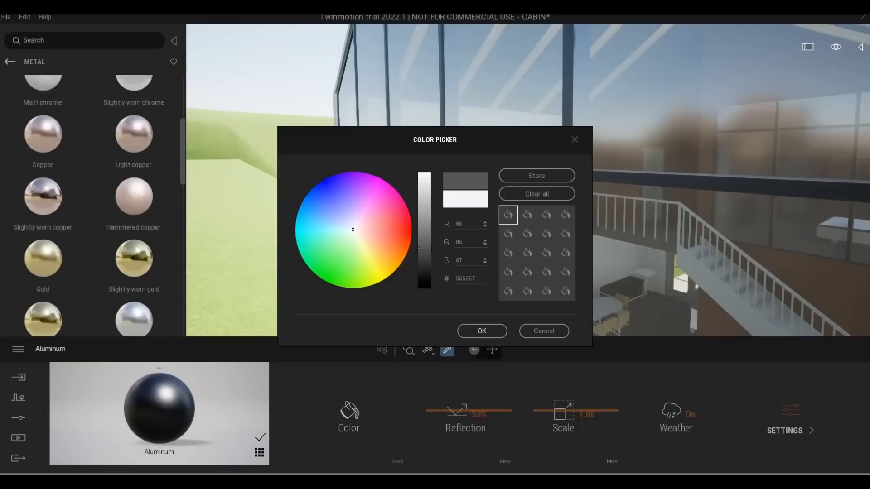
click(479, 332)
scroll(499, 259, down, 5)
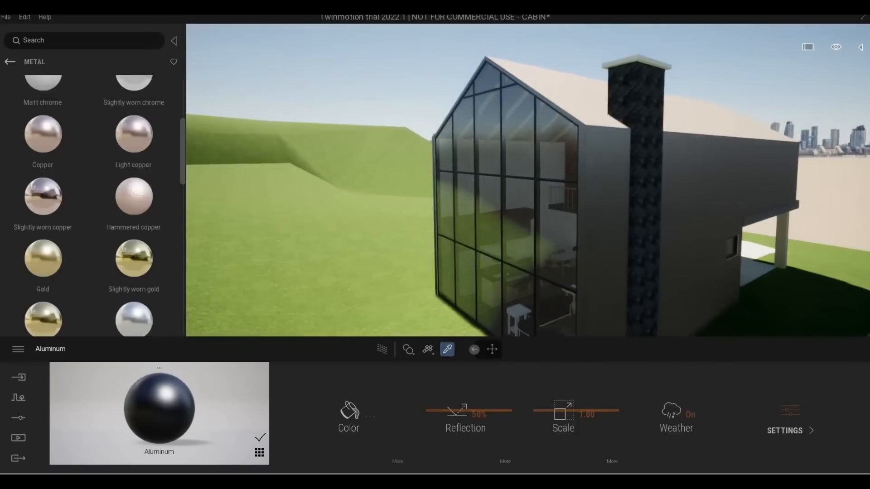
Look through the metal materials again and open the Roof coverings category for the cabin's roof
middle_drag(515, 317, 380, 243)
scroll(509, 247, up, 8)
scroll(317, 197, up, 4)
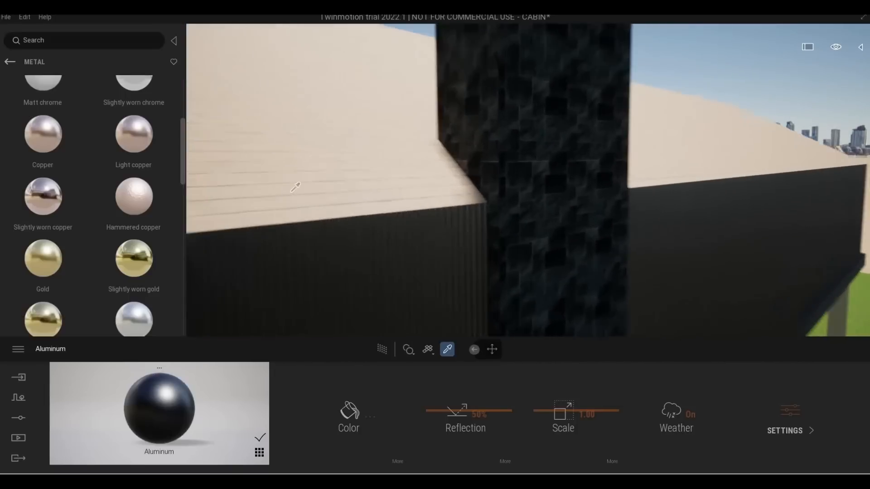
scroll(94, 234, up, 3)
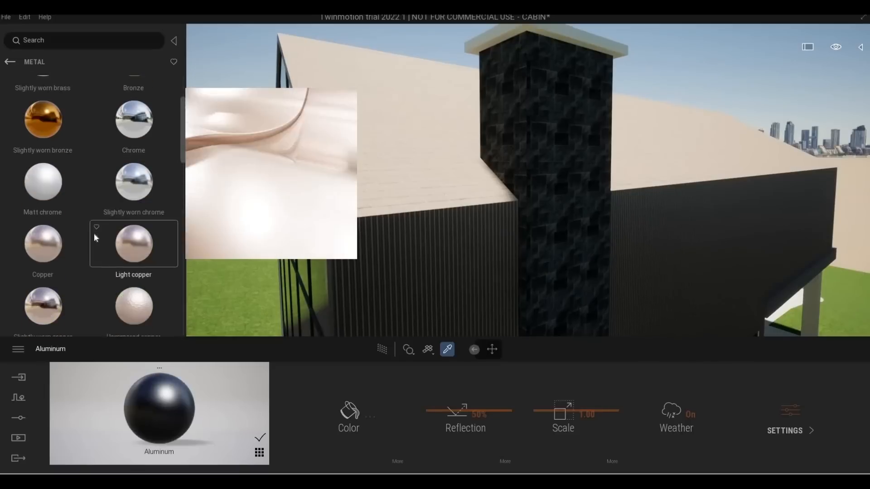
scroll(89, 237, down, 3)
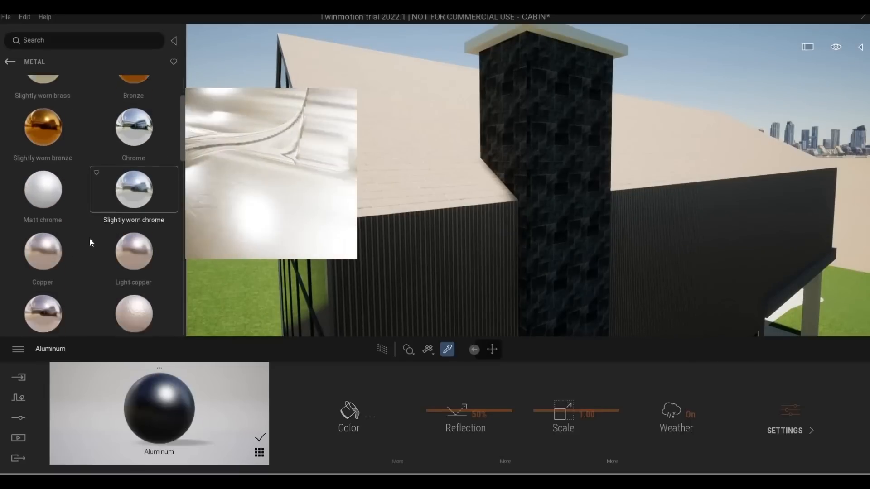
scroll(109, 248, down, 5)
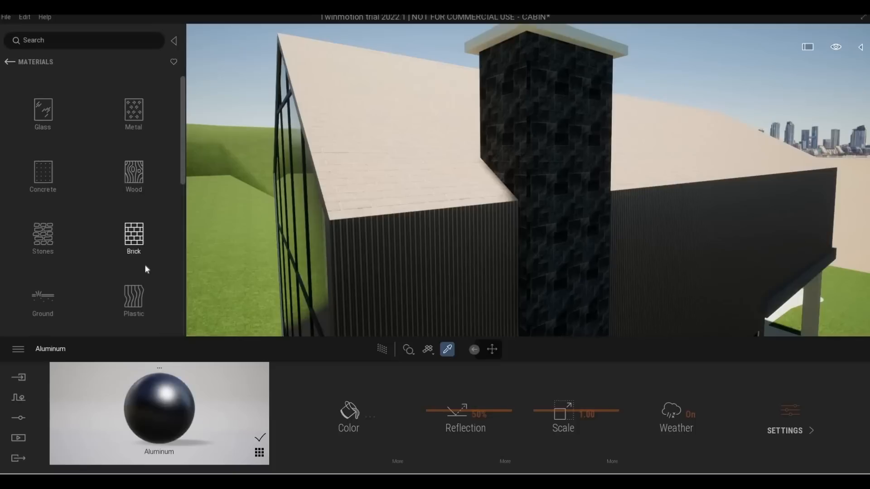
scroll(136, 271, down, 2)
scroll(133, 267, down, 1)
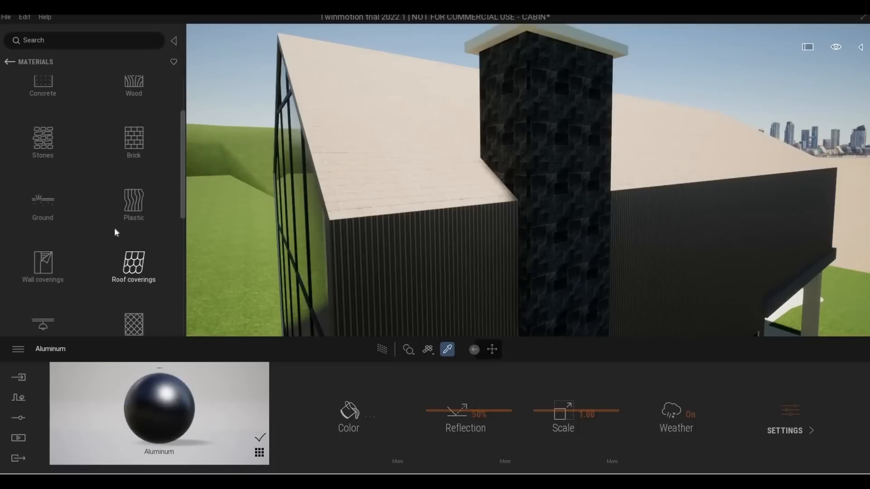
click(132, 271)
Apply Roof covering 05 to the cabin's roof and inspect its pattern up close beside the chimney
mouse_move(121, 171)
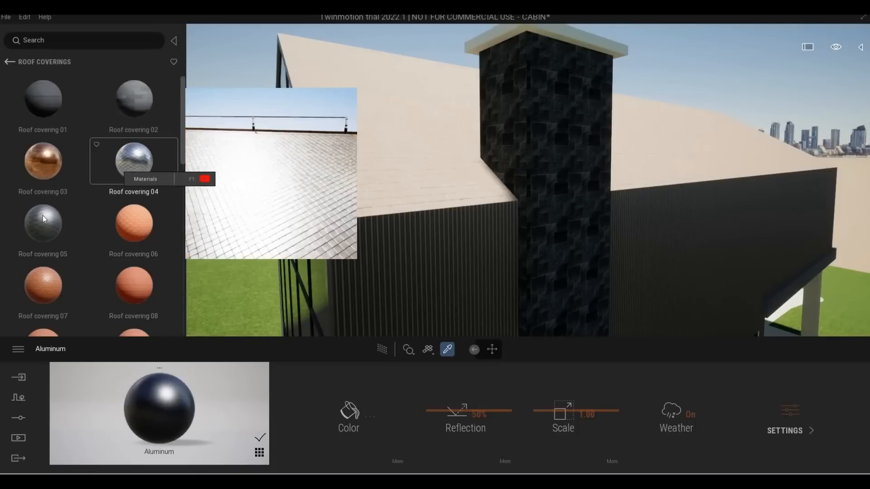
drag(40, 222, 420, 158)
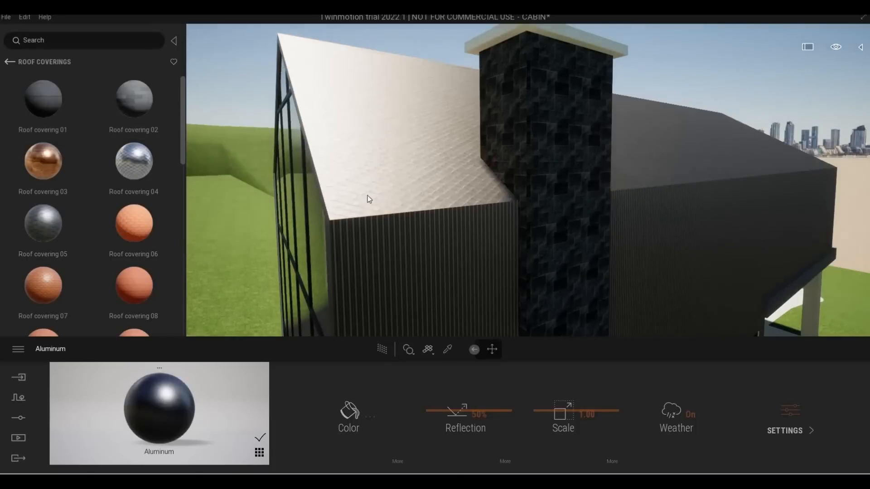
click(352, 210)
scroll(352, 211, up, 3)
scroll(352, 210, down, 1)
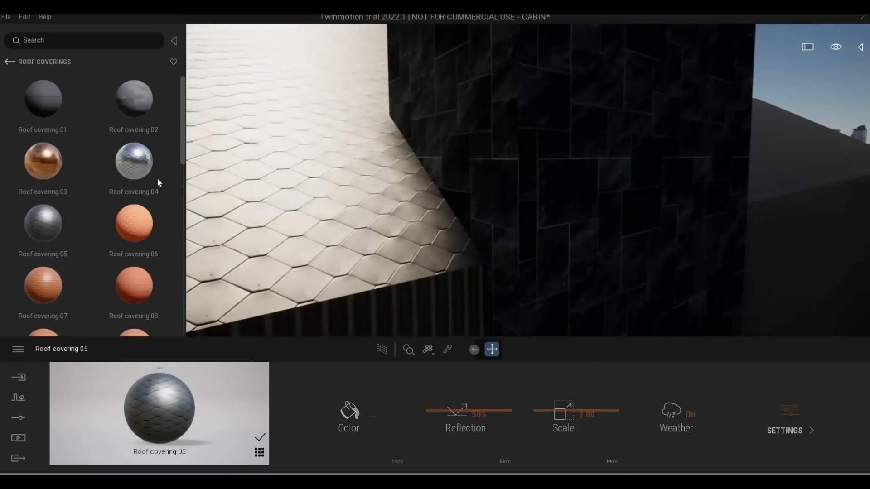
Replace the roof's finish with Roof covering 04 and set its scale to 1.71
mouse_move(154, 174)
drag(324, 218, 325, 218)
click(337, 262)
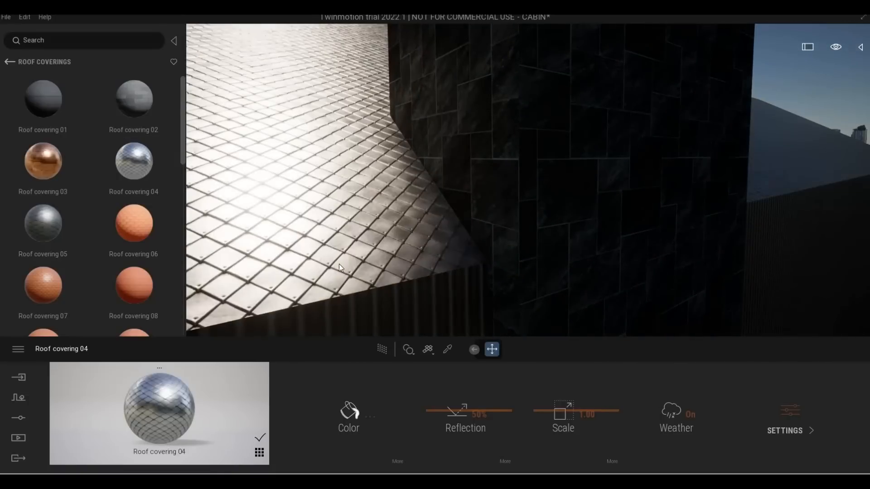
scroll(363, 276, down, 4)
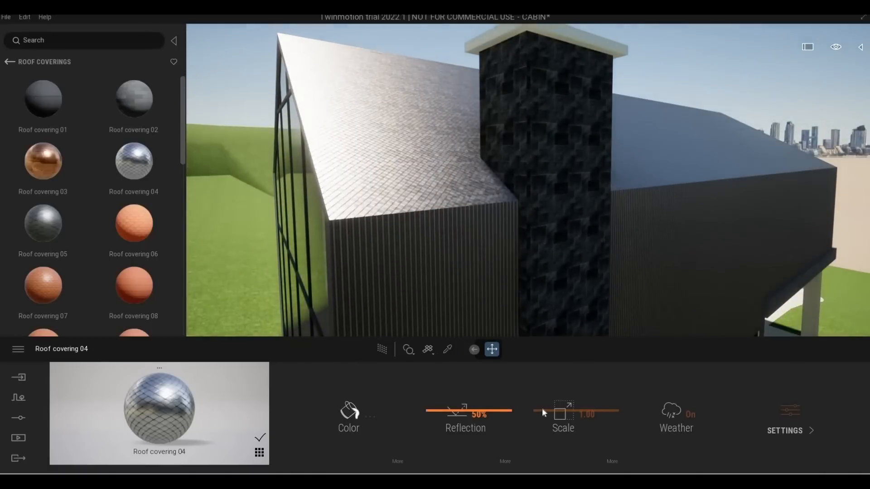
drag(542, 408, 542, 407)
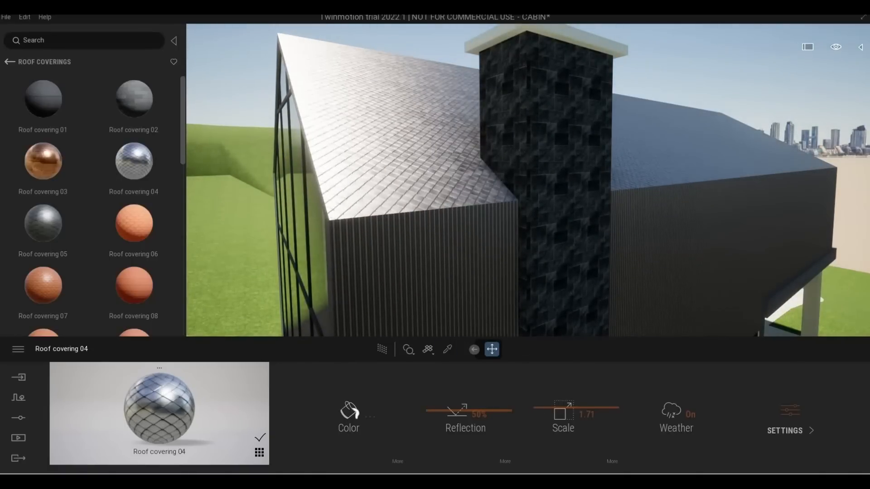
Apply Roof covering 14 to the roof, try a scale of 2.58, return it to 1.00 and inspect the corrugations up close
middle_drag(333, 227, 314, 331)
mouse_move(135, 293)
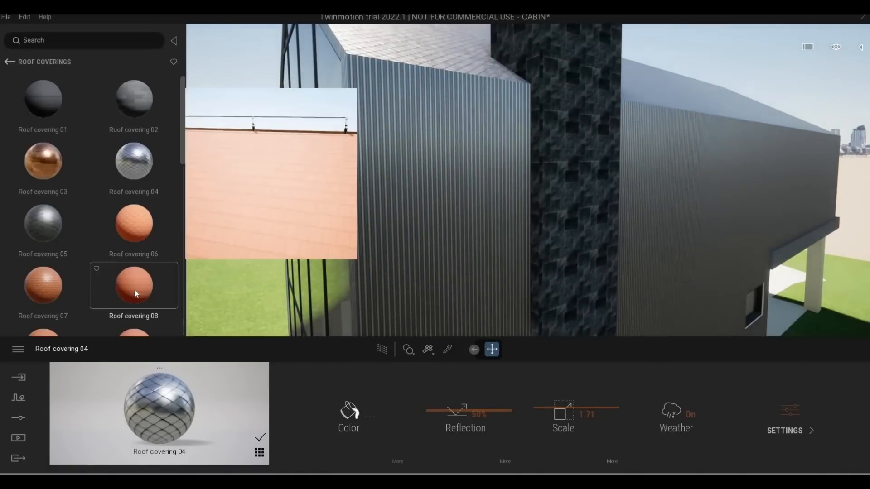
scroll(136, 294, down, 5)
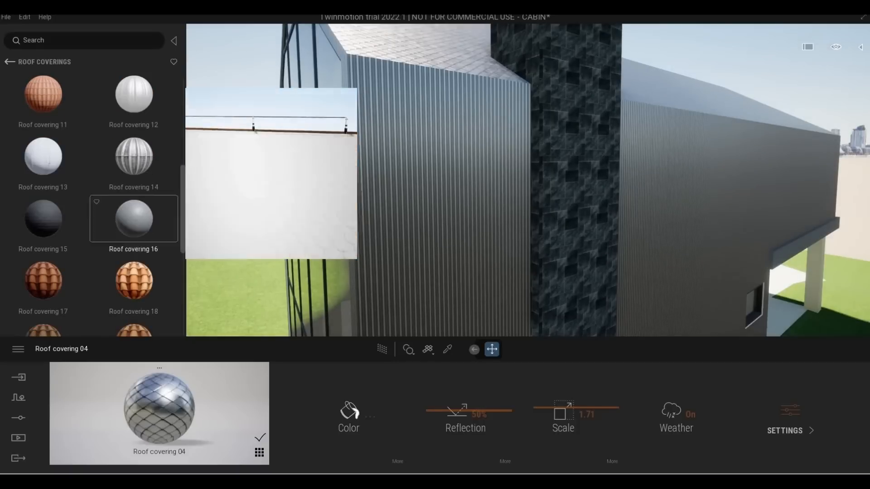
key(e)
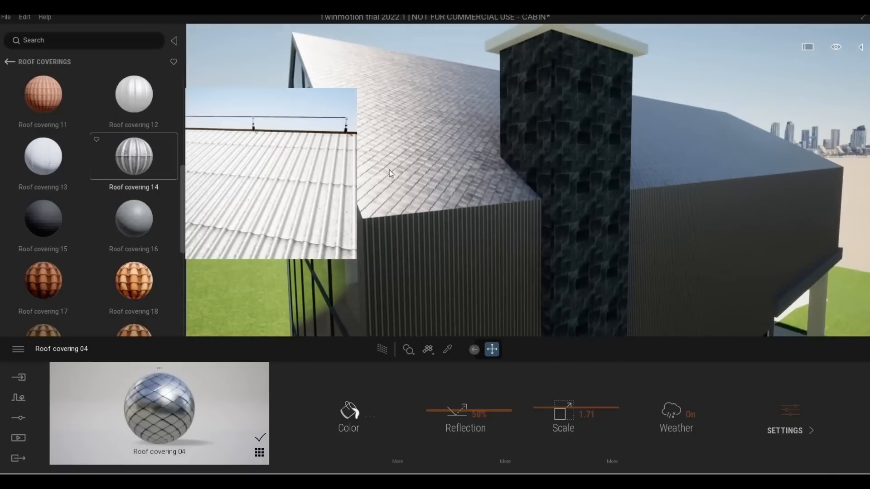
drag(389, 169, 390, 171)
drag(538, 404, 539, 403)
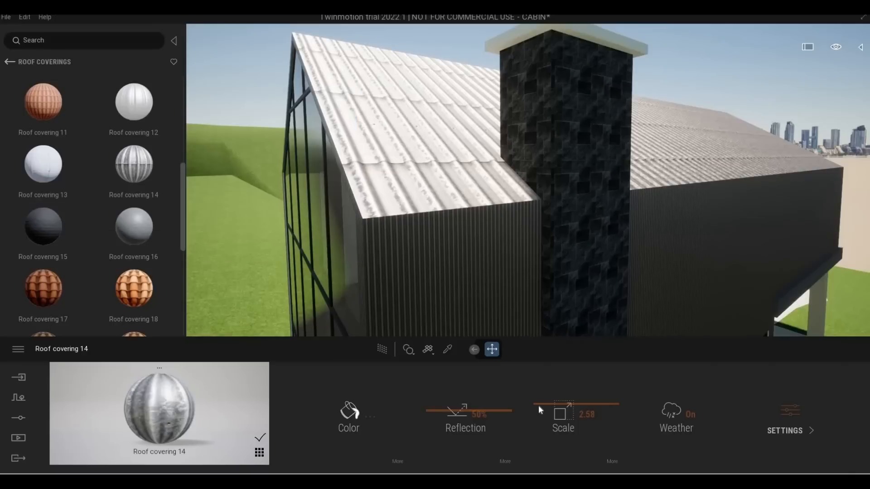
drag(539, 405, 538, 411)
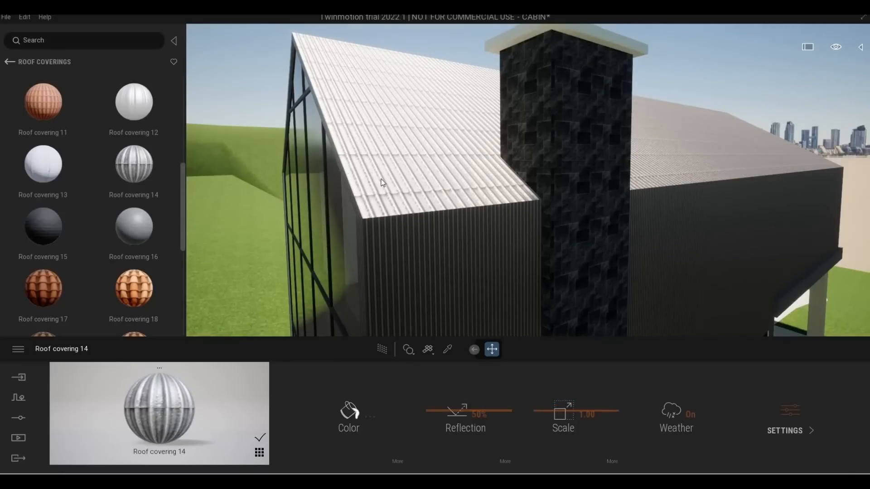
scroll(383, 183, down, 1)
scroll(372, 194, up, 5)
scroll(371, 193, down, 2)
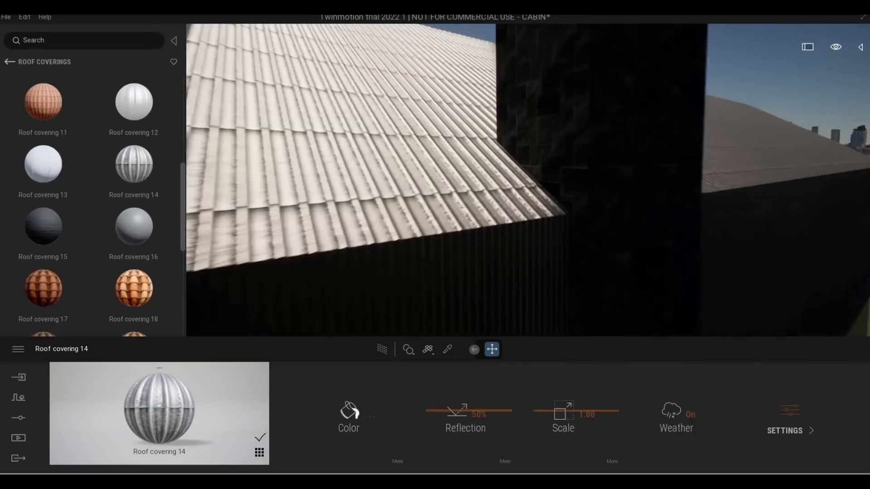
scroll(371, 193, down, 2)
middle_drag(378, 194, 375, 237)
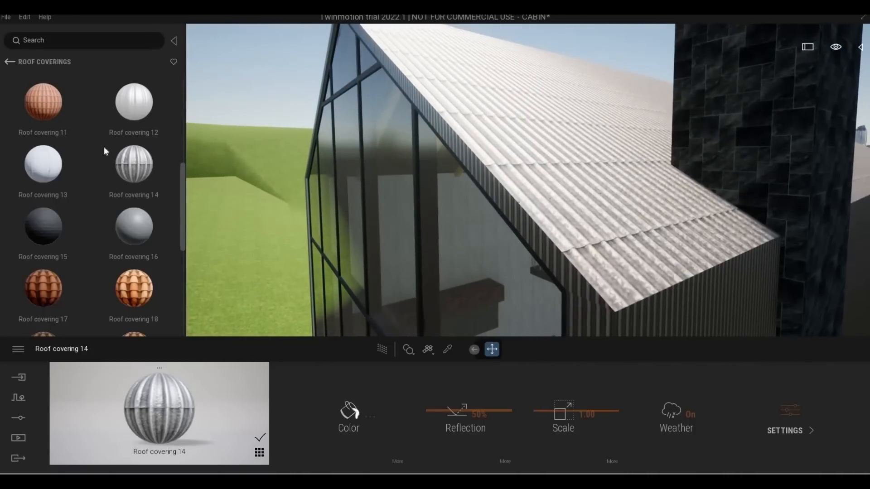
Try Roof covering 05 on the roof once more, and replace it with Roof covering 04 at a scale of 1.00
scroll(107, 155, up, 3)
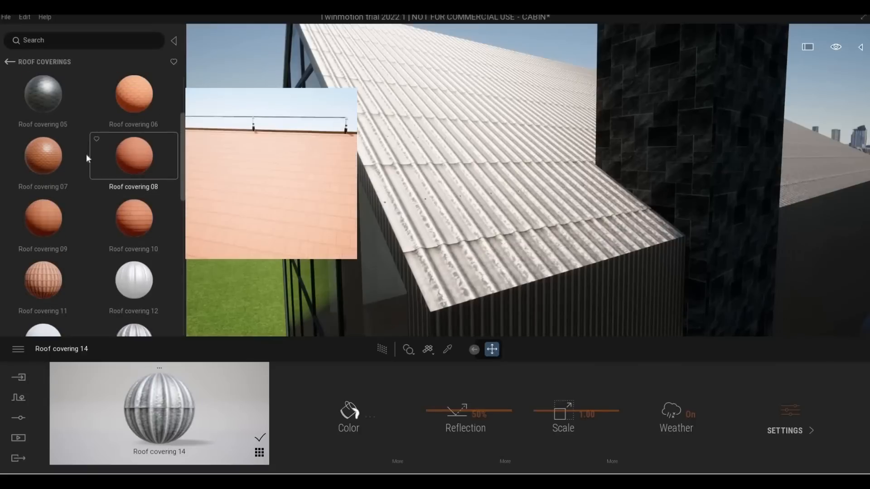
scroll(87, 159, up, 2)
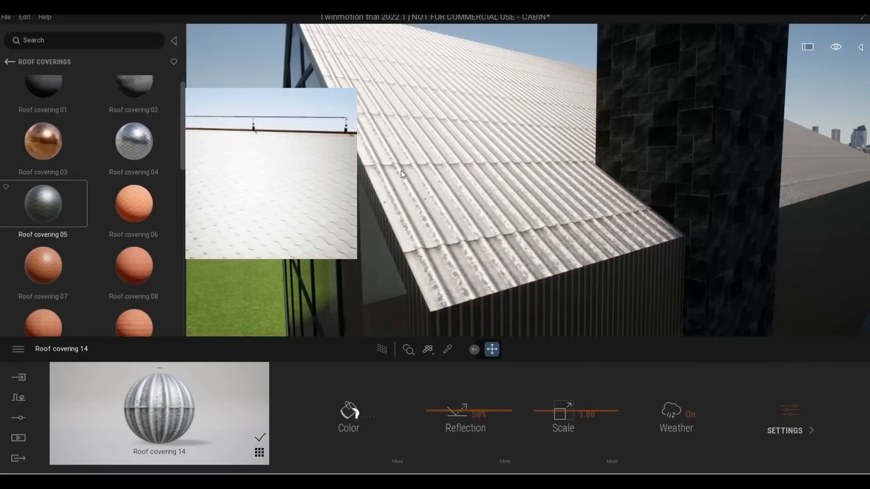
drag(401, 171, 402, 171)
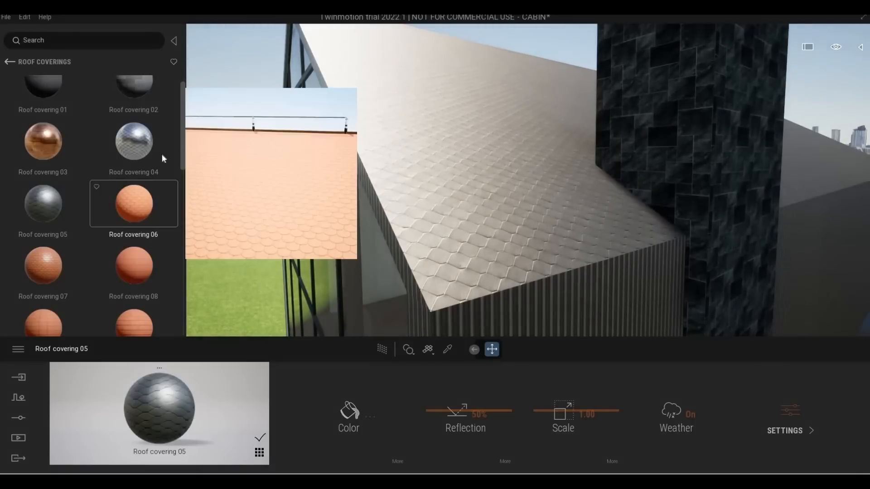
drag(164, 158, 391, 170)
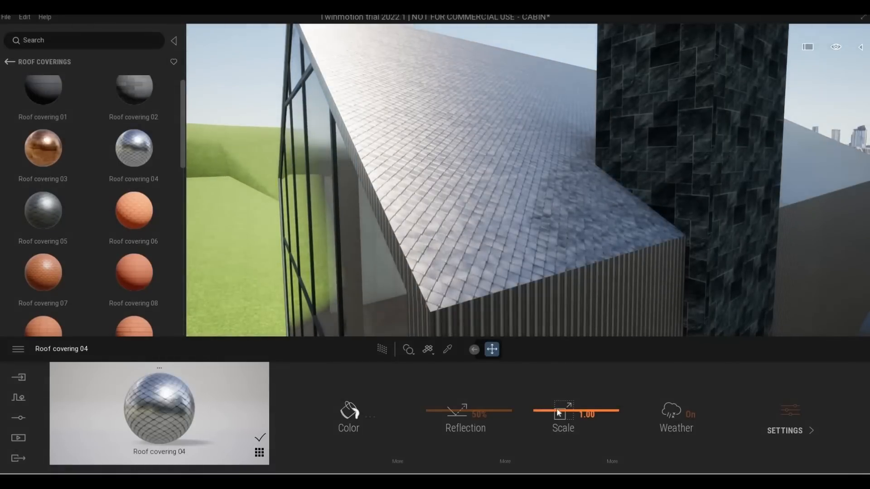
Examine the cabin's new roof finish and dark siding from all around, down to the overhanging corner above the driveway
scroll(496, 311, down, 2)
middle_drag(497, 312, 653, 303)
scroll(469, 310, down, 3)
middle_drag(469, 309, 806, 272)
shift+middle_drag(806, 181, 741, 210)
scroll(835, 195, down, 5)
scroll(624, 171, up, 5)
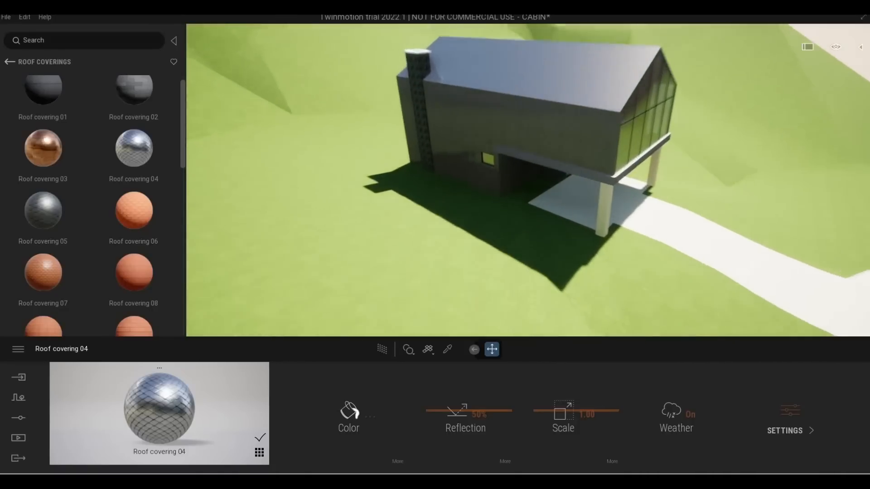
scroll(558, 150, up, 4)
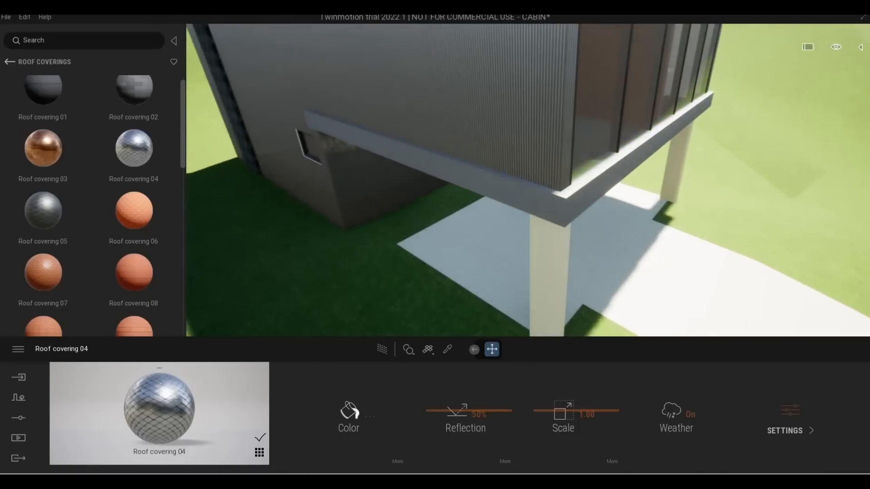
Examine the large glazed wall from outside and the interior walls, balcony and staircase behind it
shift+middle_drag(557, 150, 417, 158)
shift+middle_drag(523, 180, 292, 221)
scroll(287, 248, up, 2)
scroll(292, 221, down, 3)
scroll(291, 220, up, 5)
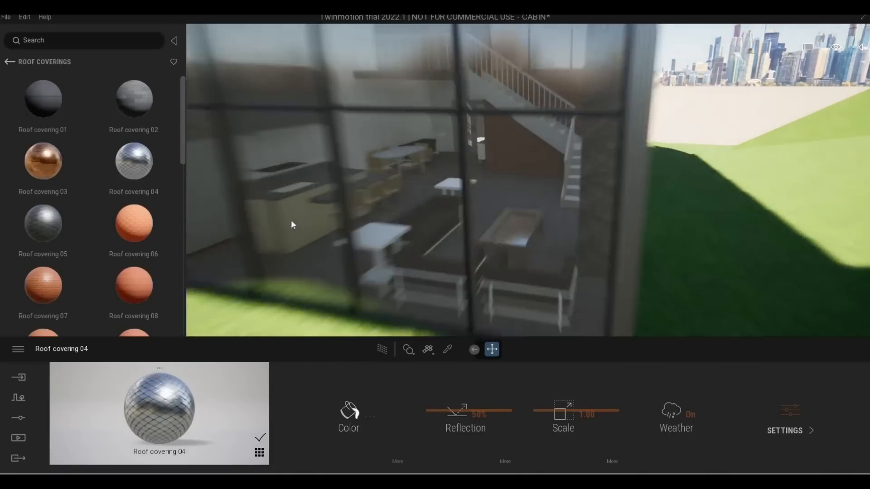
right_drag(291, 212, 294, 230)
scroll(291, 221, up, 2)
scroll(294, 229, up, 2)
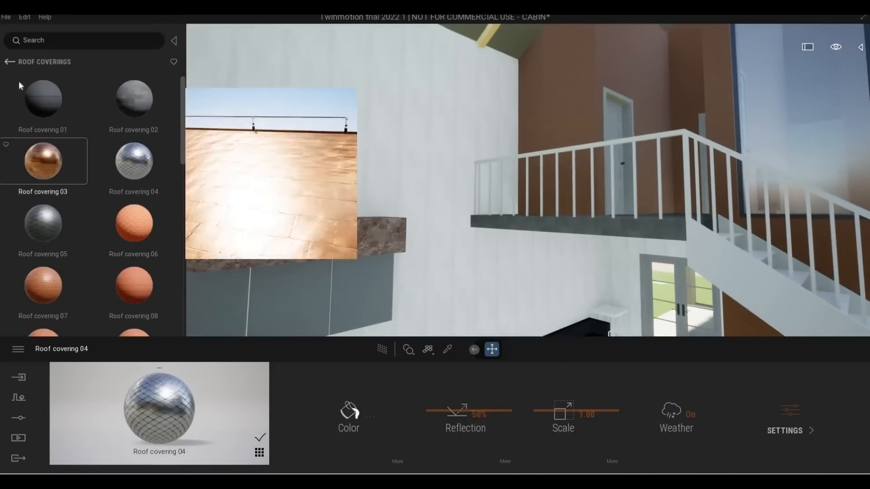
Sign in to Epic Games and open the wooden plank surfaces of the Quixel Megascans library
click(9, 62)
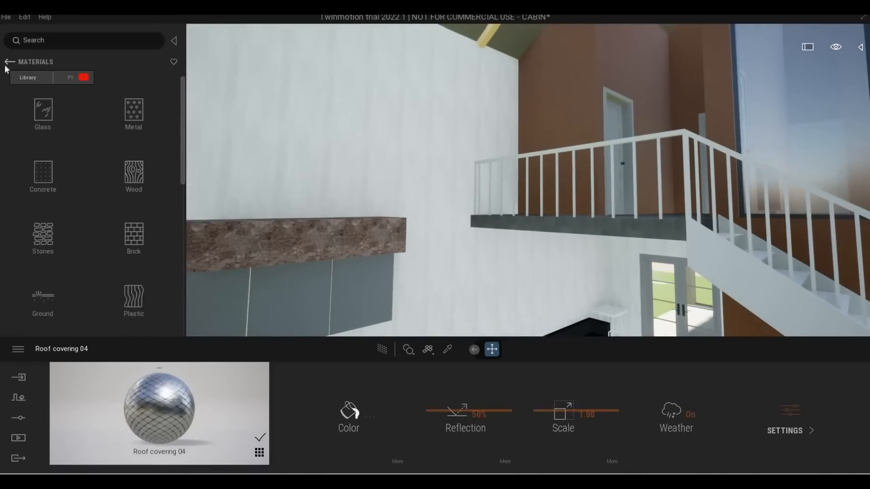
click(8, 18)
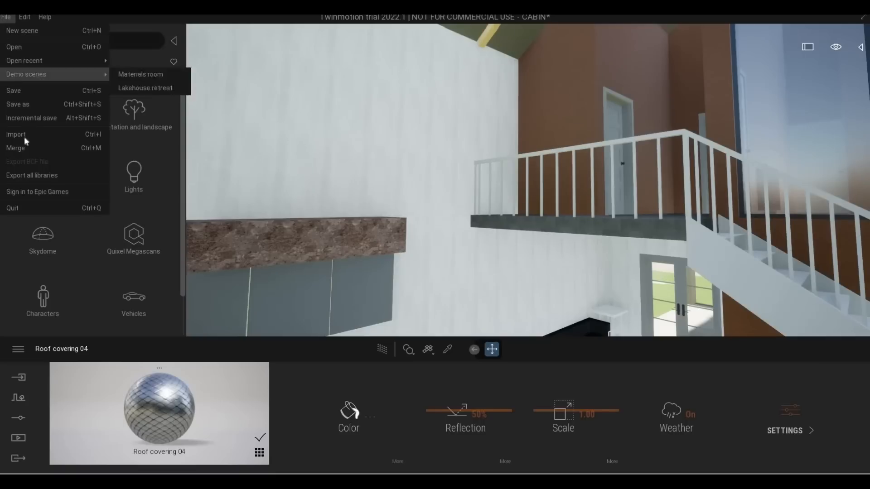
click(57, 230)
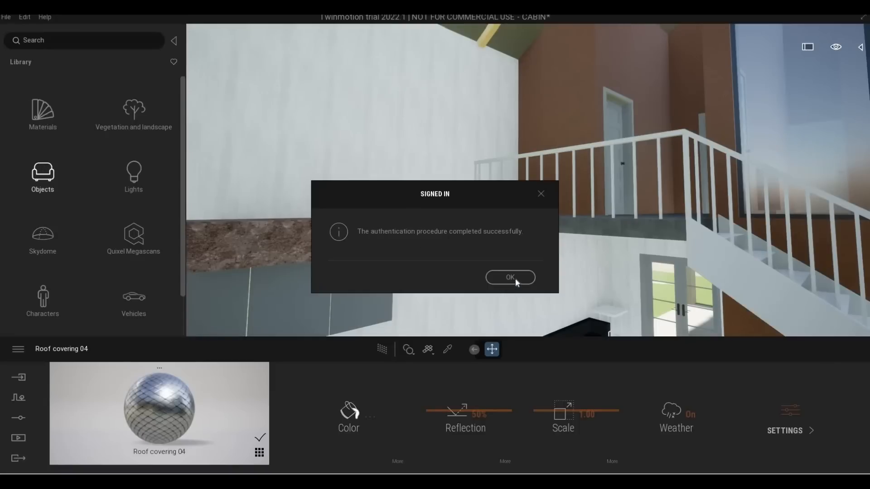
click(515, 278)
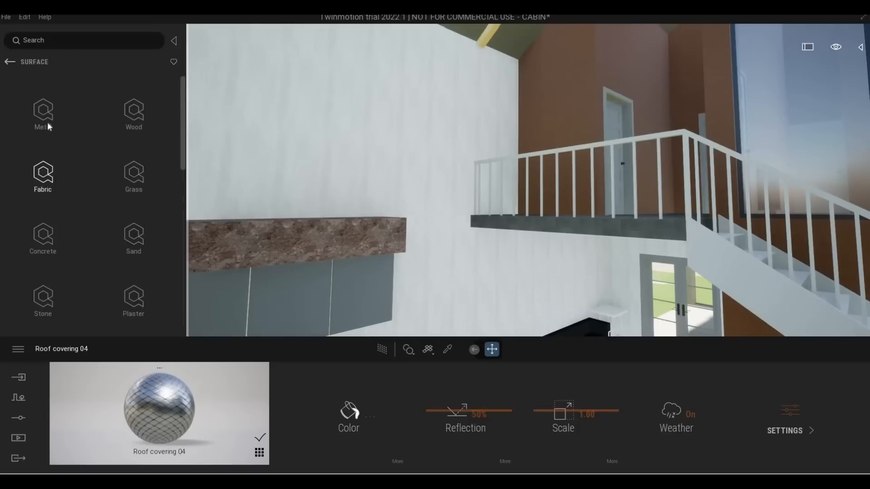
click(129, 106)
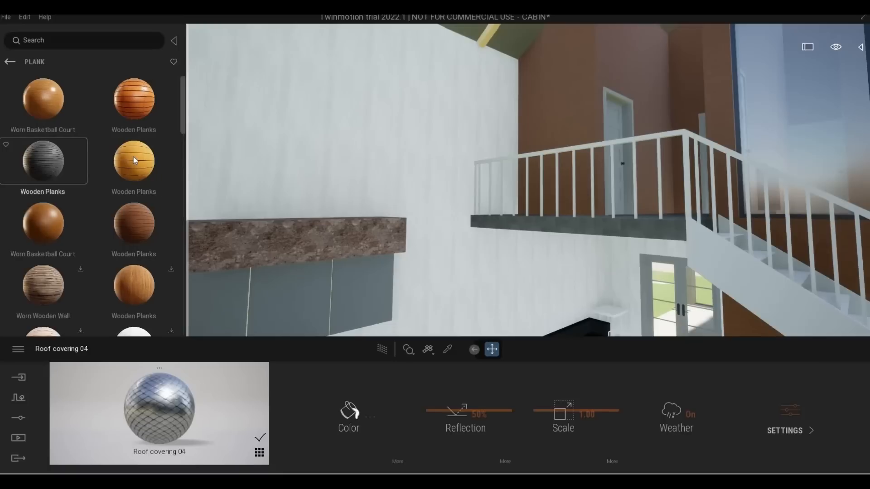
Look through the Megascans plank surfaces and open the Wood category of the standard materials library
scroll(110, 183, down, 2)
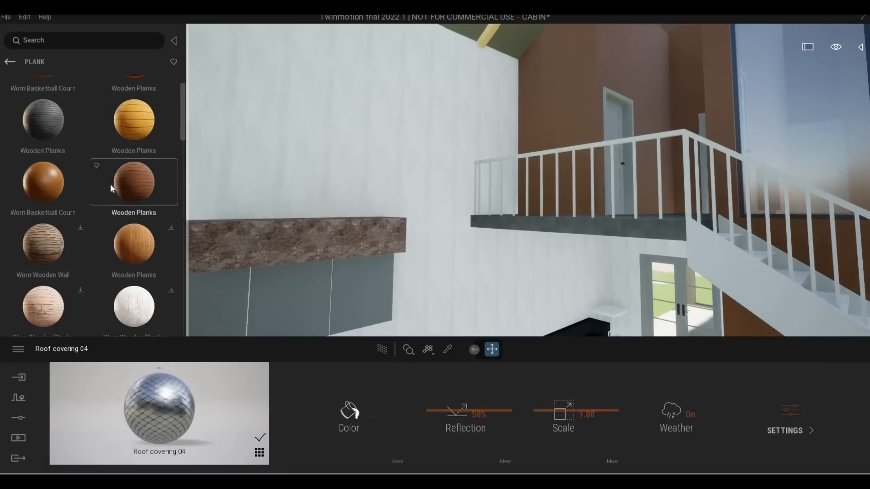
scroll(110, 184, up, 2)
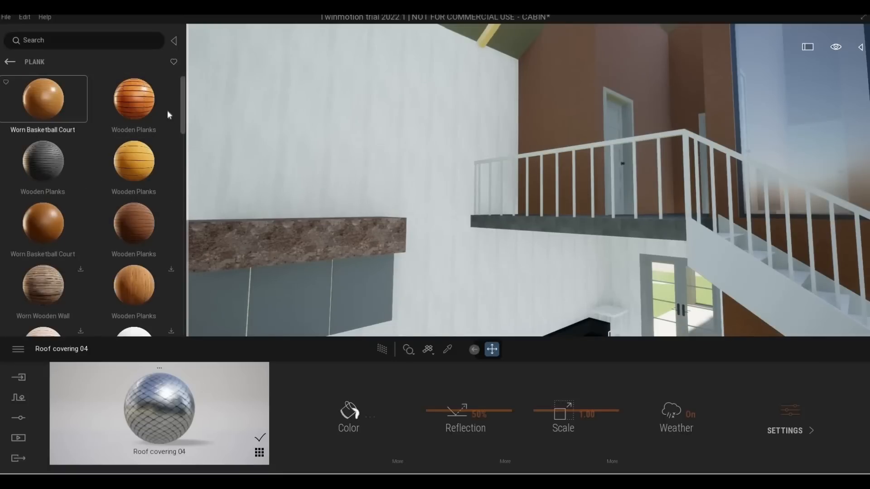
scroll(116, 227, down, 4)
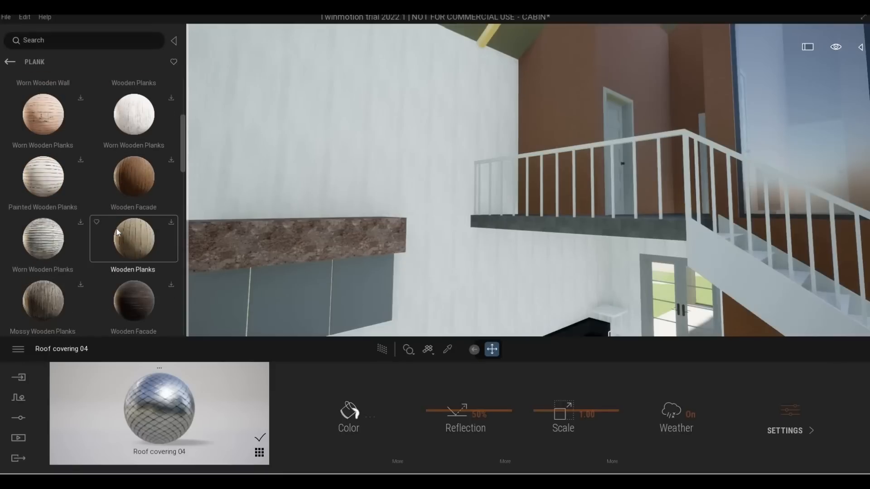
scroll(19, 103, down, 3)
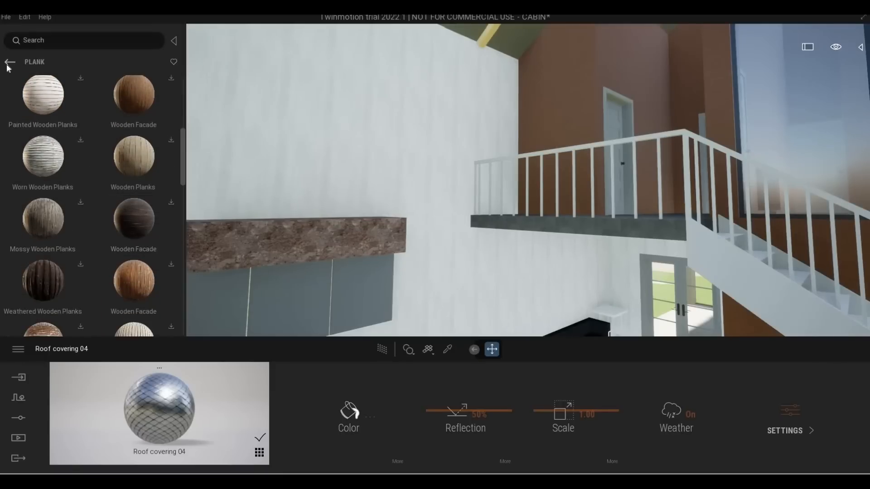
click(9, 63)
click(11, 63)
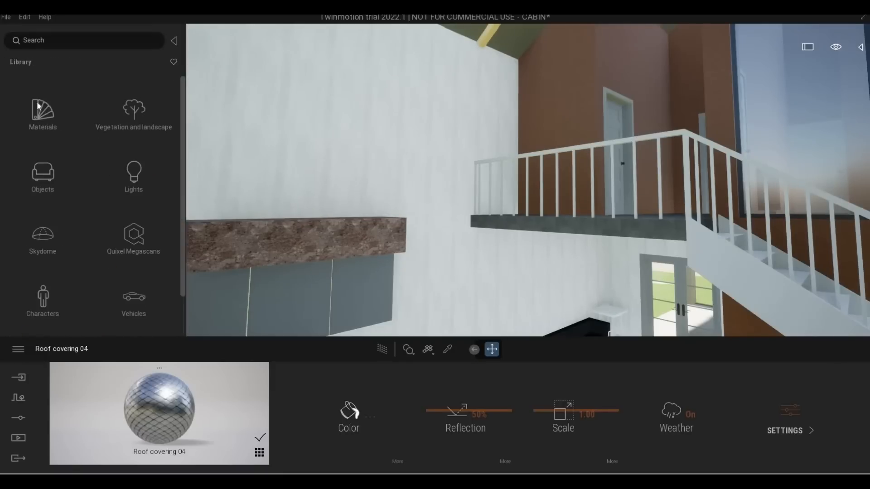
click(43, 111)
scroll(101, 229, down, 5)
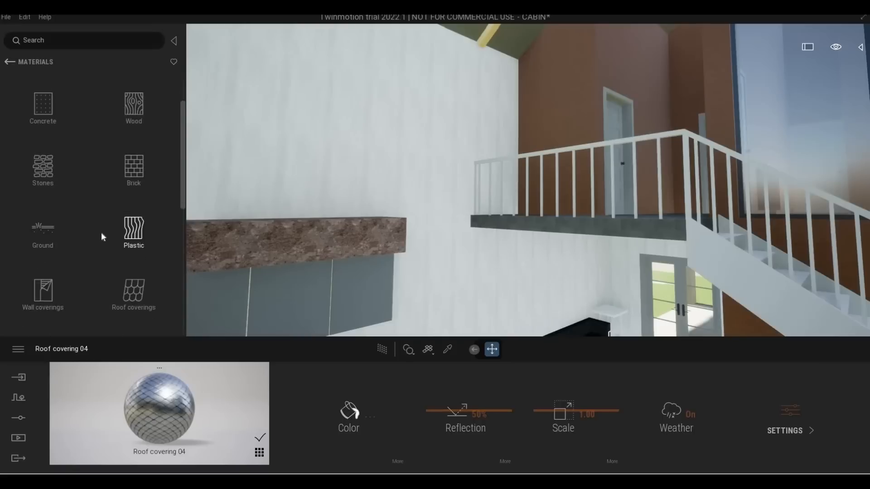
scroll(102, 246, down, 4)
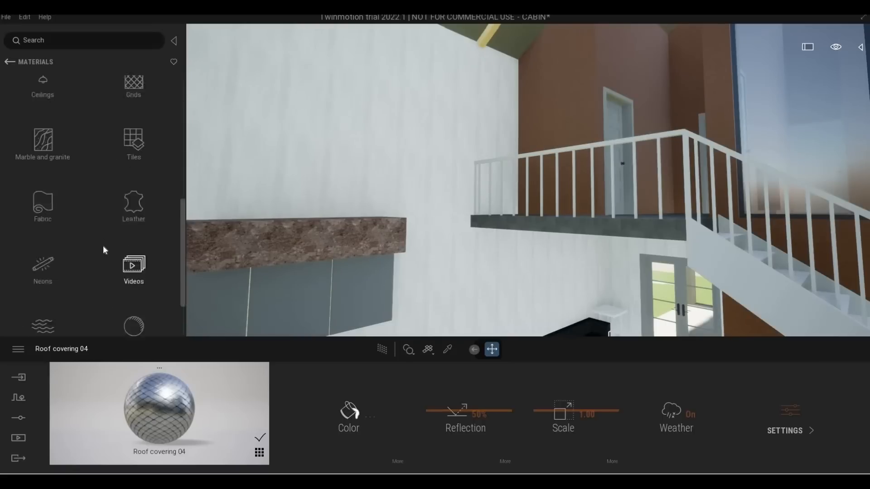
scroll(103, 245, up, 4)
scroll(104, 245, up, 5)
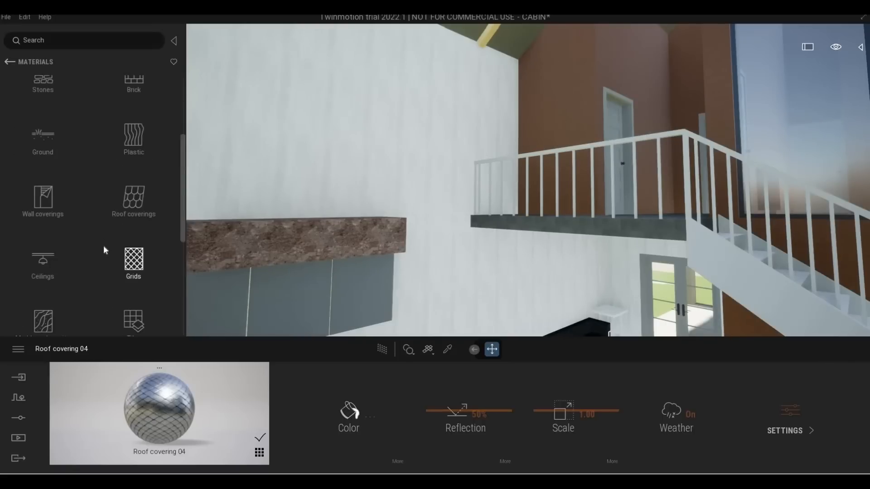
click(132, 173)
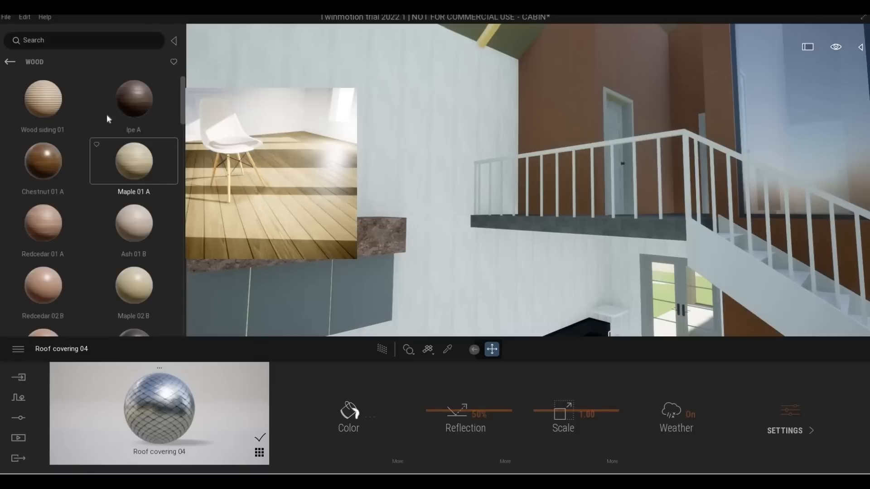
Try the Old planks wood material on the interior wall above the fireplace at a scale of 2.80
scroll(171, 270, down, 10)
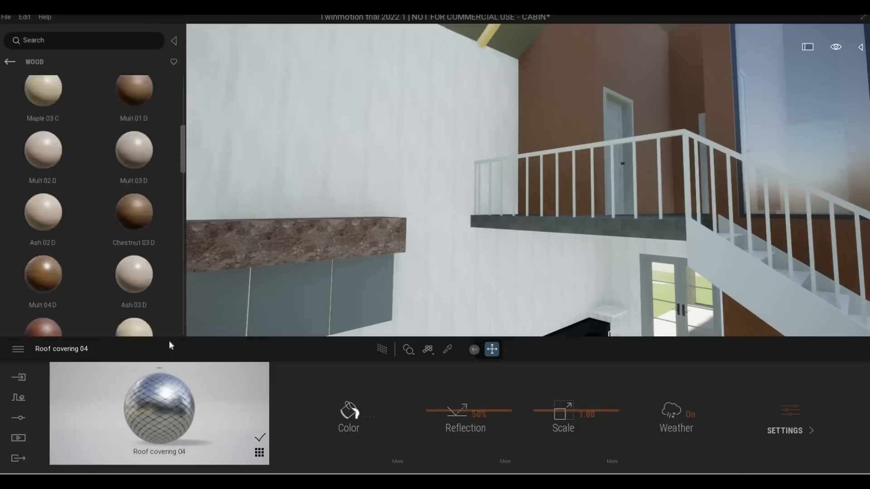
scroll(50, 209, up, 1)
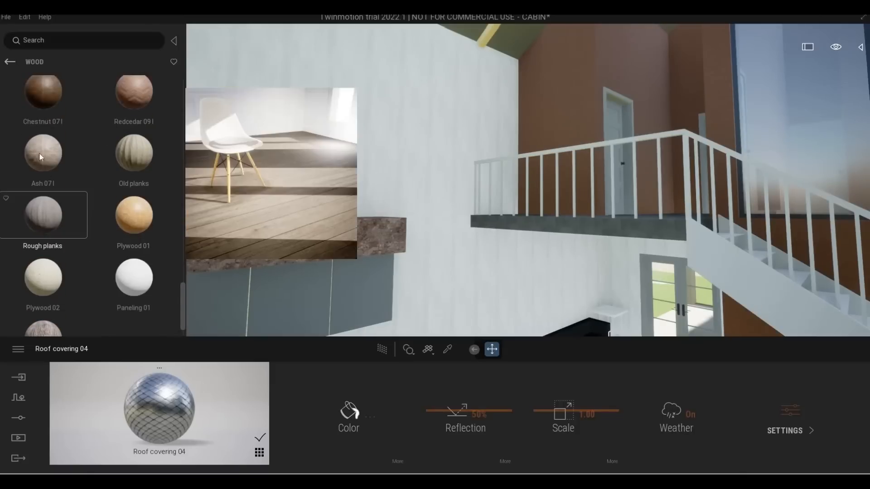
mouse_move(102, 153)
scroll(100, 150, up, 1)
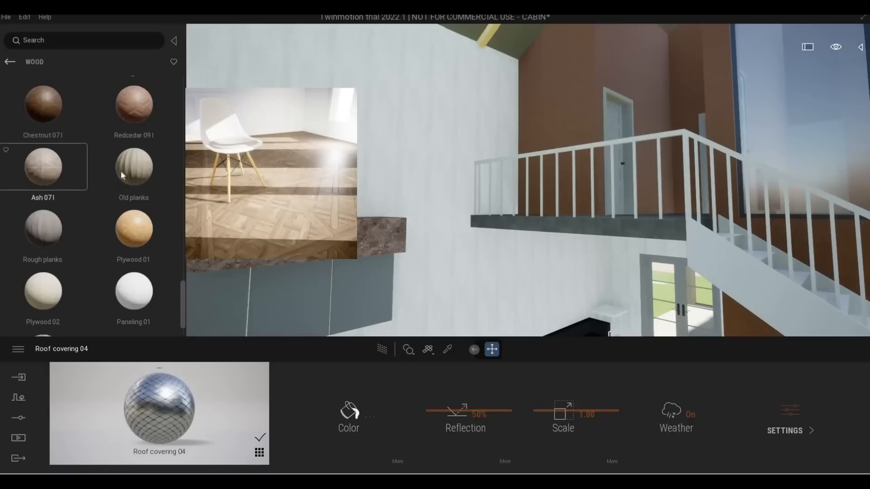
drag(121, 170, 230, 154)
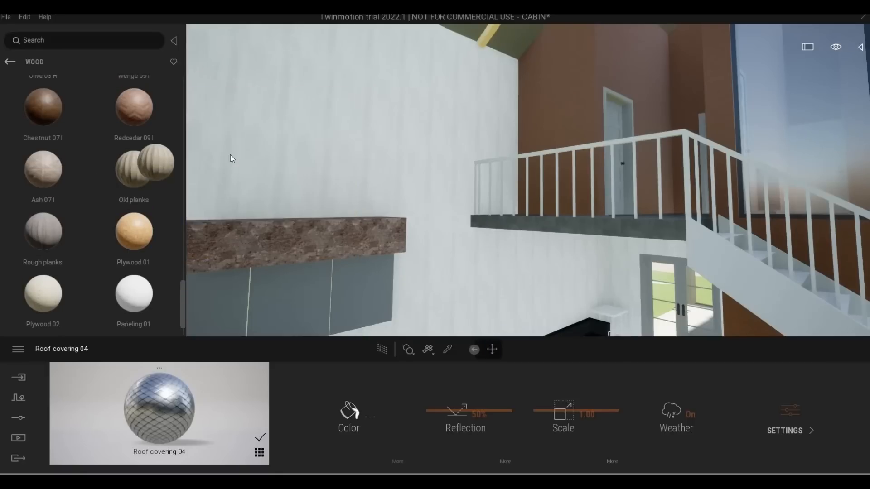
scroll(230, 157, up, 5)
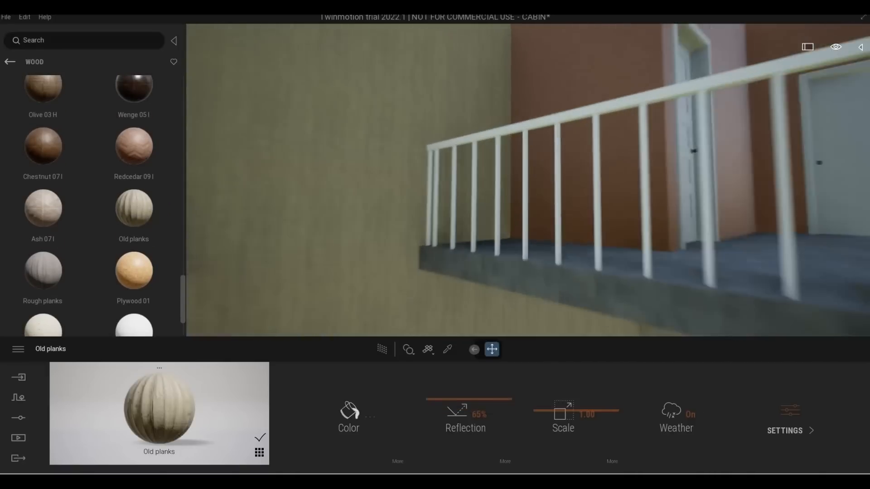
middle_drag(230, 166, 240, 164)
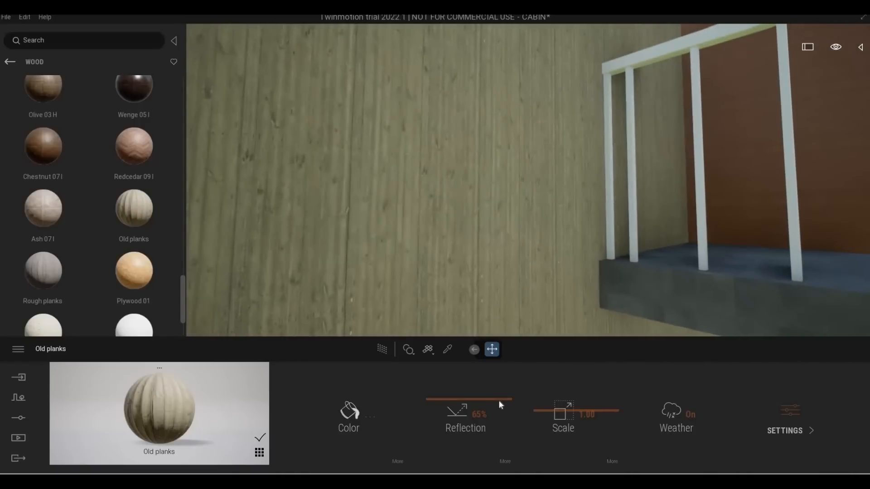
drag(541, 403, 518, 345)
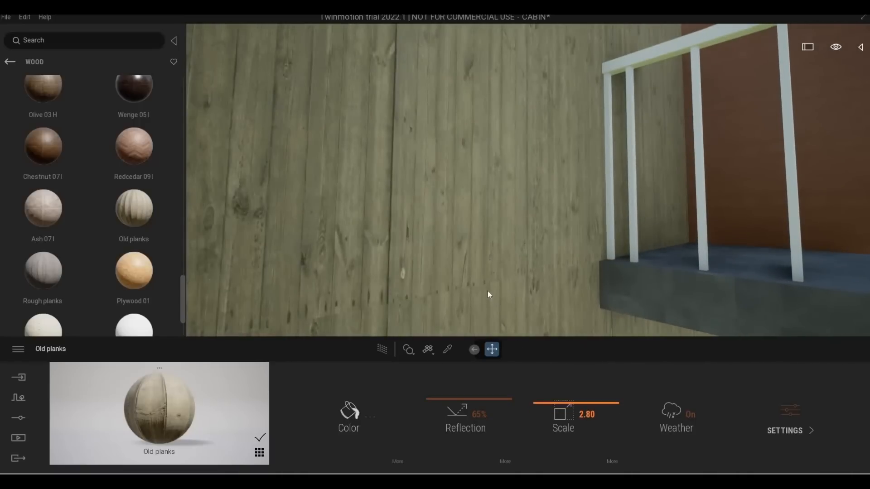
scroll(487, 290, down, 5)
Examine the other wood materials, from the Ash and Redcedar finishes to the Chestnut ones, for an alternative wall finish
scroll(73, 247, up, 1)
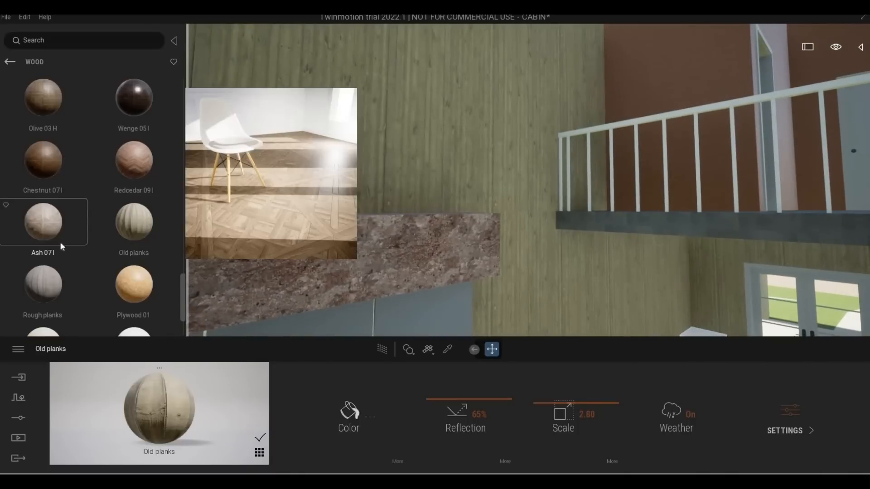
scroll(104, 254, up, 3)
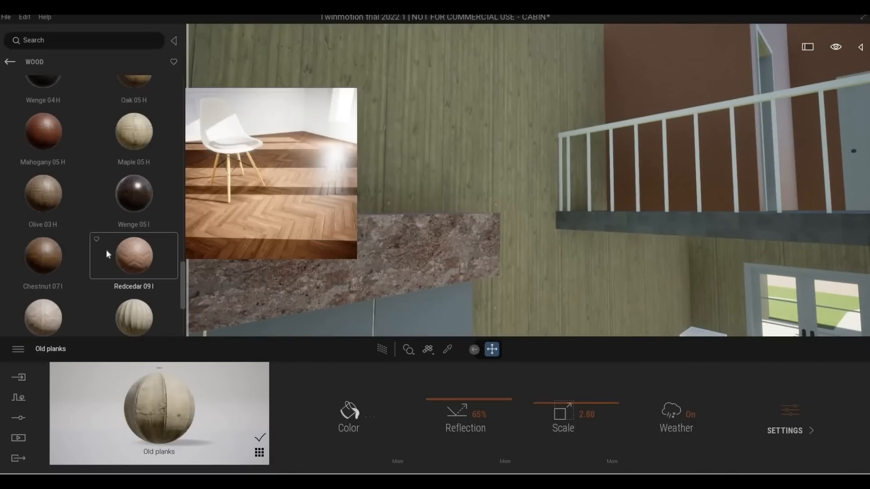
scroll(58, 208, up, 4)
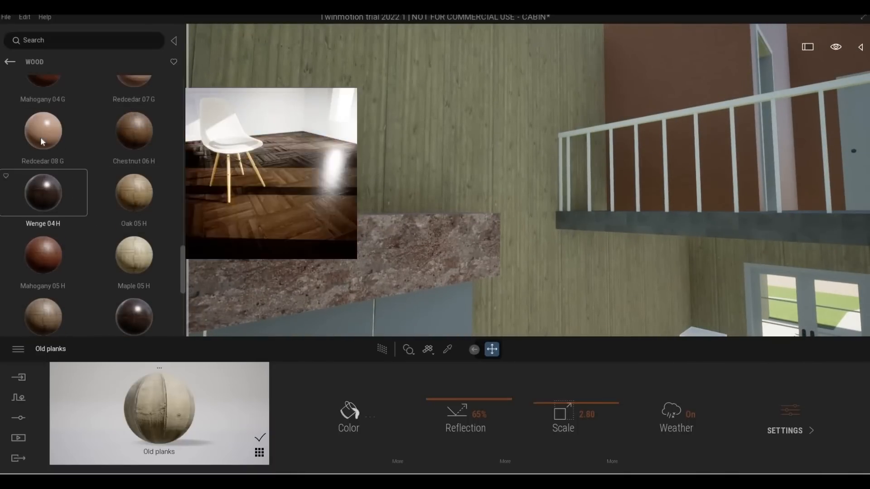
scroll(68, 141, up, 3)
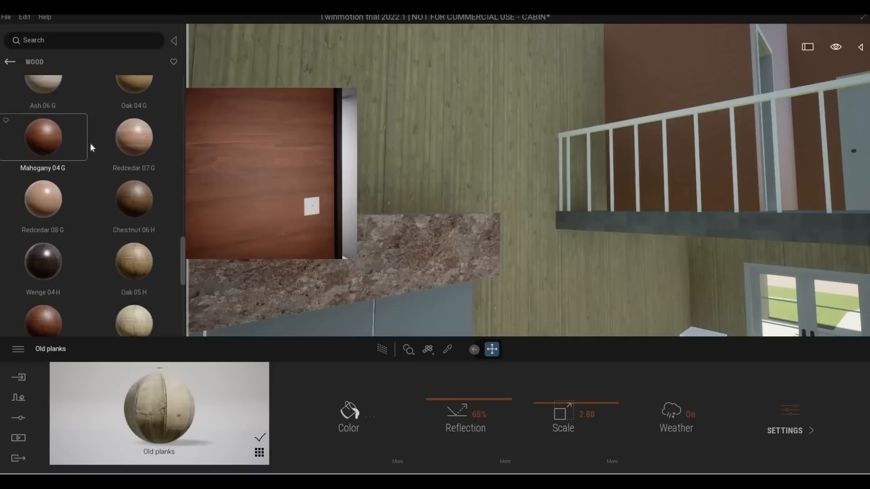
scroll(91, 145, up, 3)
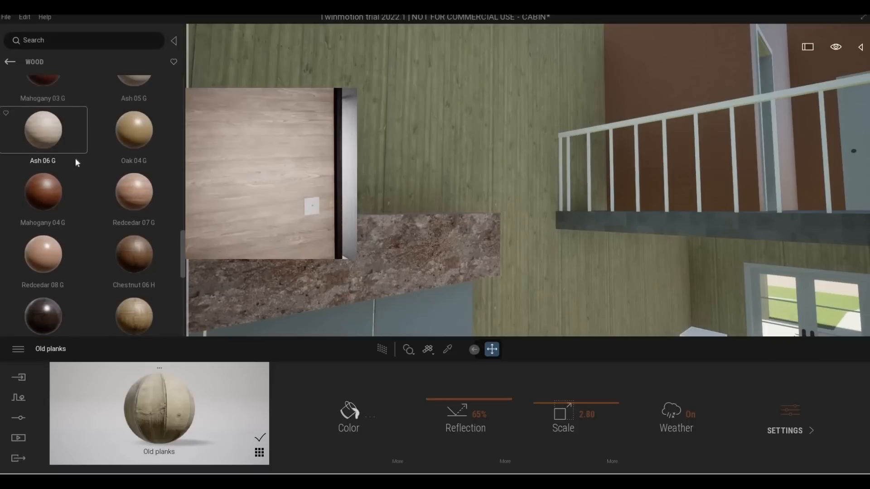
scroll(75, 158, up, 3)
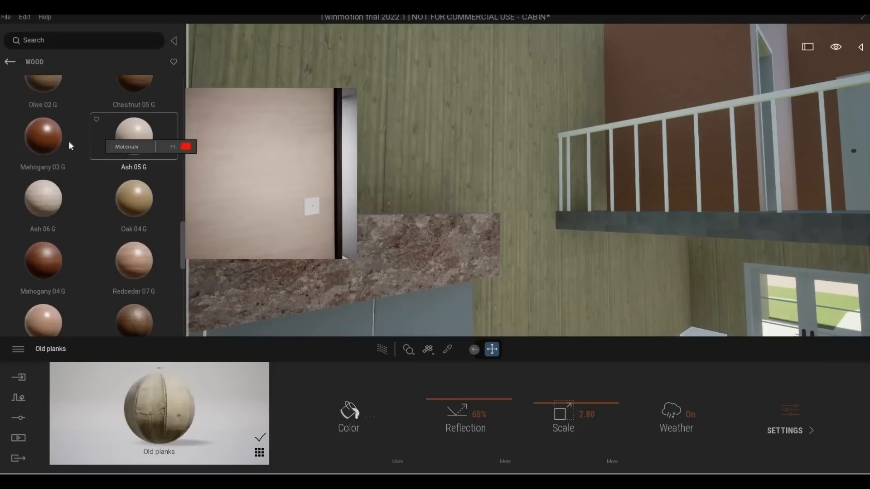
scroll(69, 143, up, 5)
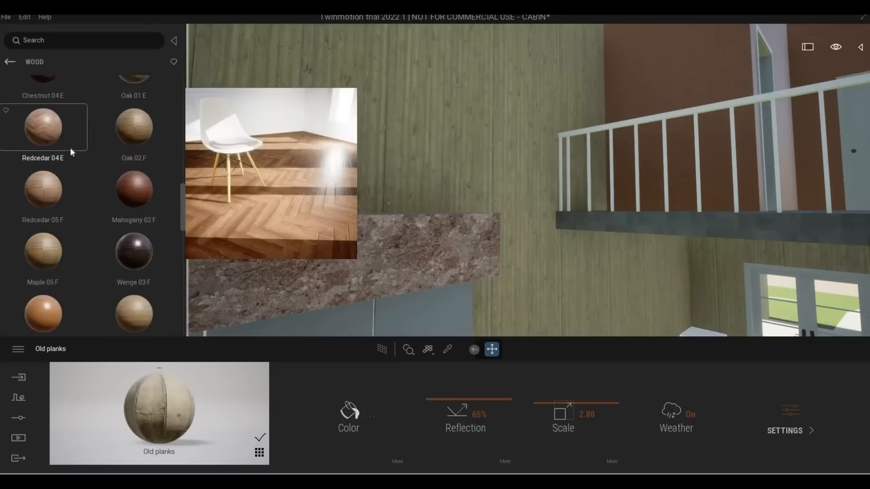
scroll(71, 149, up, 5)
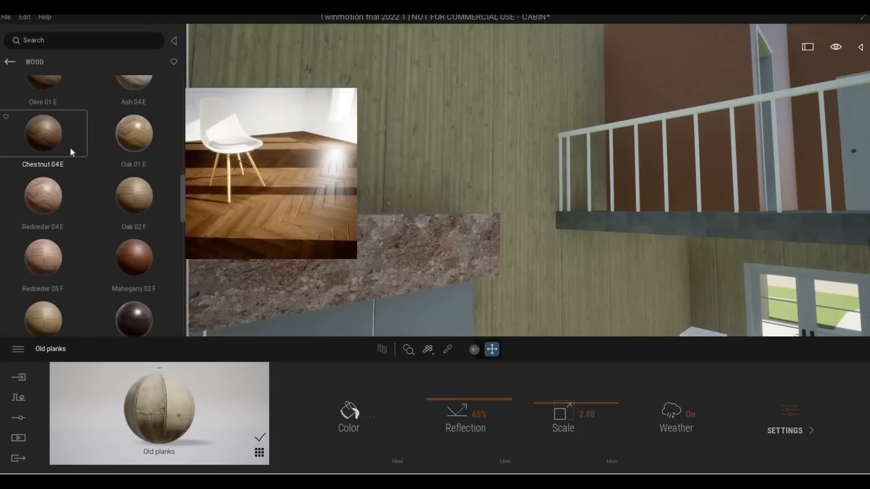
Return to the wooden plank surfaces in the Quixel Megascans library
click(14, 62)
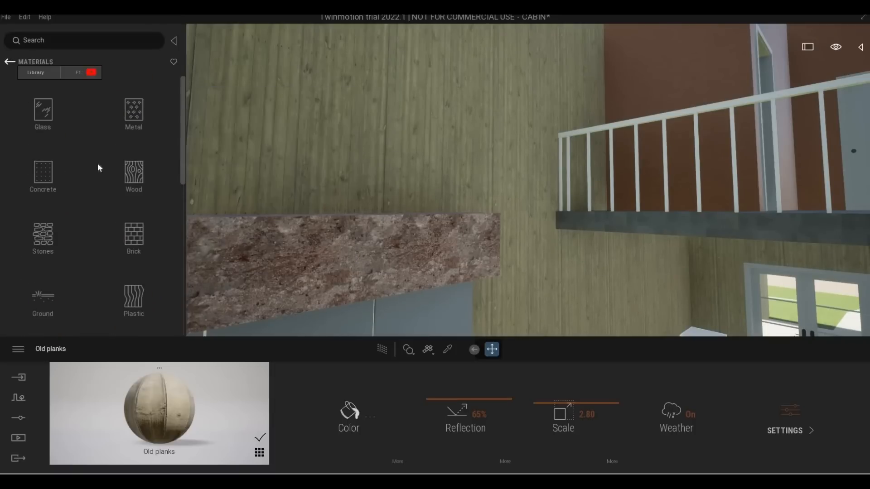
click(10, 62)
click(120, 230)
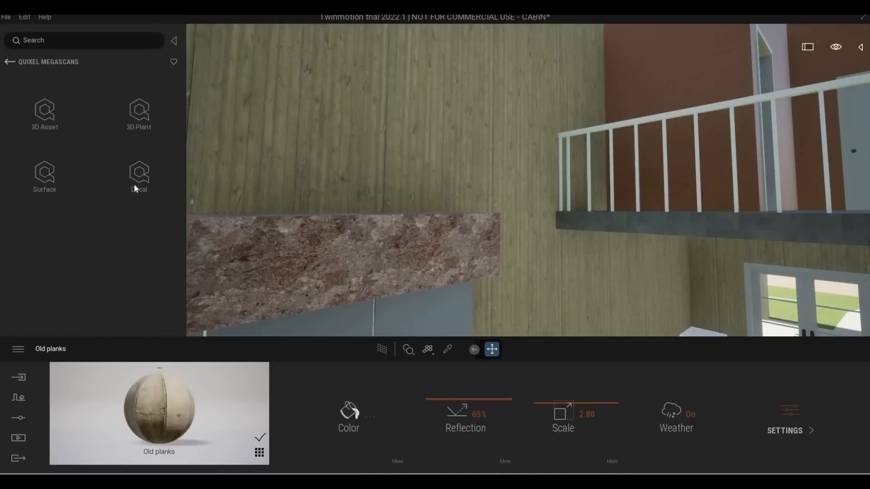
click(48, 168)
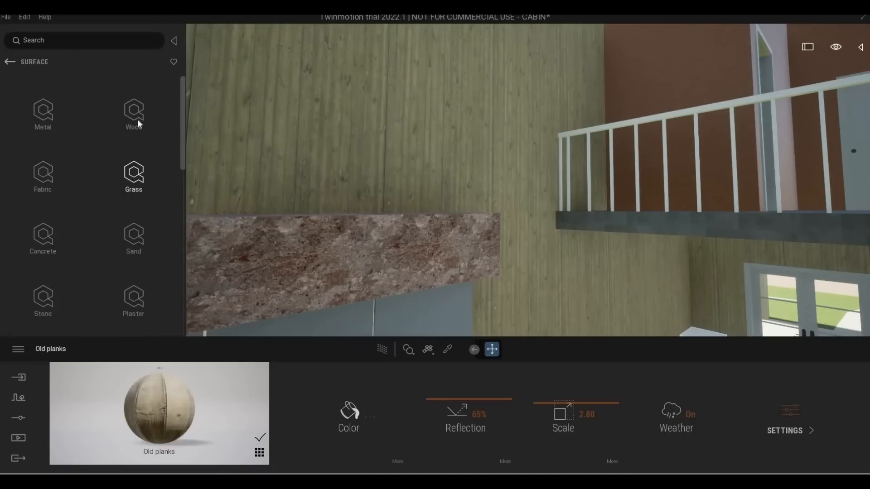
click(134, 173)
click(44, 236)
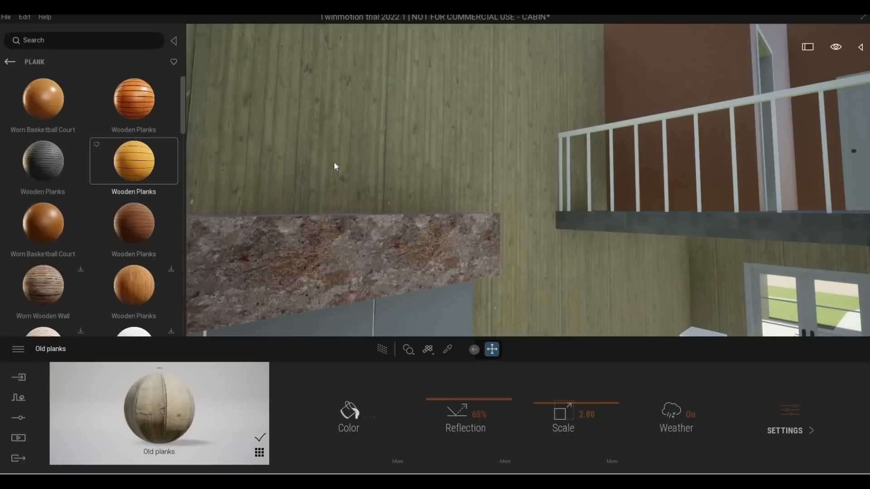
Try the yellow Wooden Planks on the interior wall at a scale of 0.94, and replace them with the orange Wooden Planks
drag(335, 166, 336, 165)
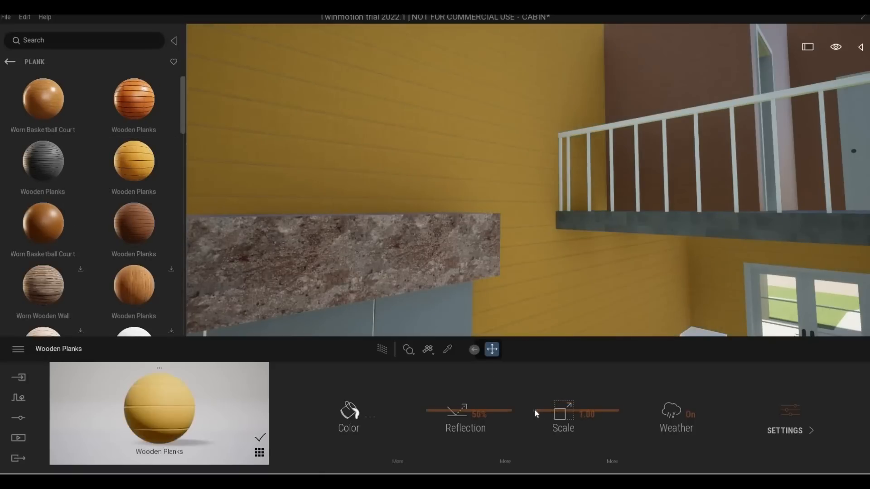
drag(534, 403, 533, 422)
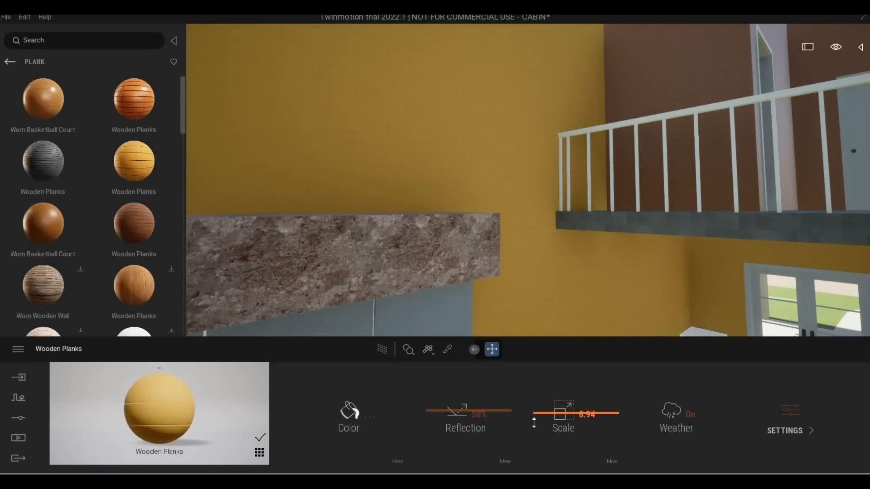
drag(140, 109, 374, 142)
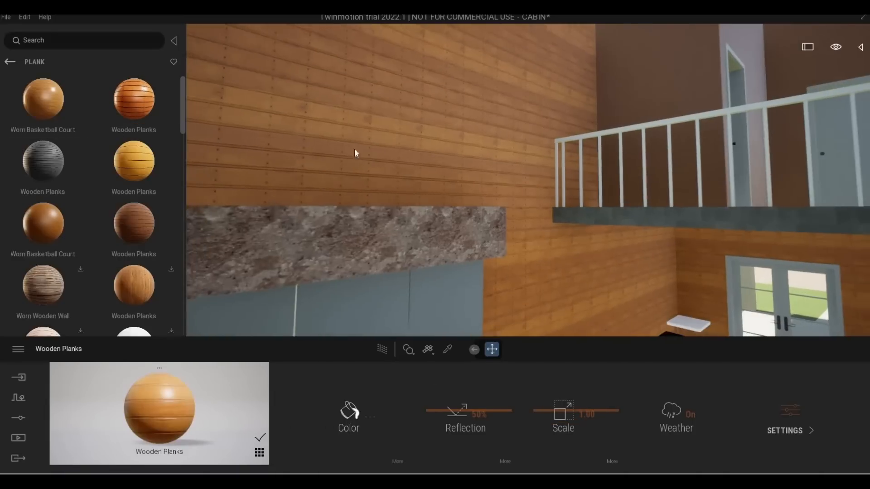
Apply the first Worn Basketball Court surface to the interior wall above the fireplace at a scale of 3.23
scroll(354, 148, up, 2)
drag(28, 98, 357, 153)
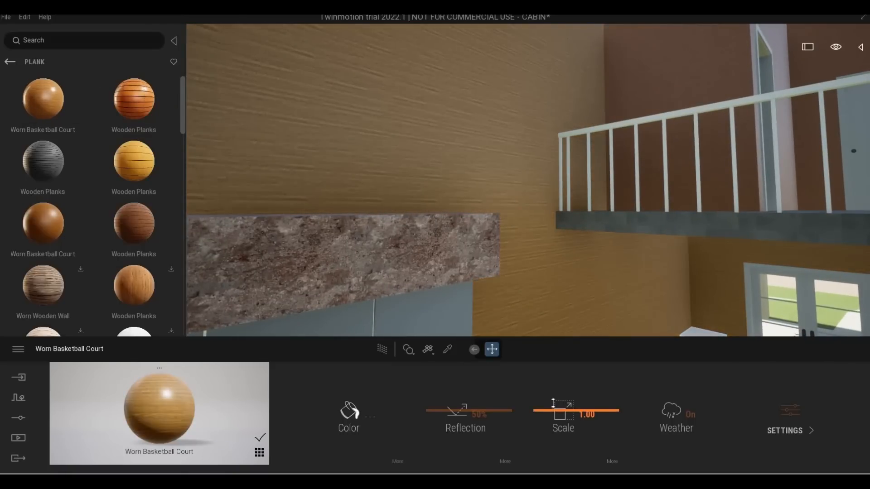
drag(553, 403, 598, 403)
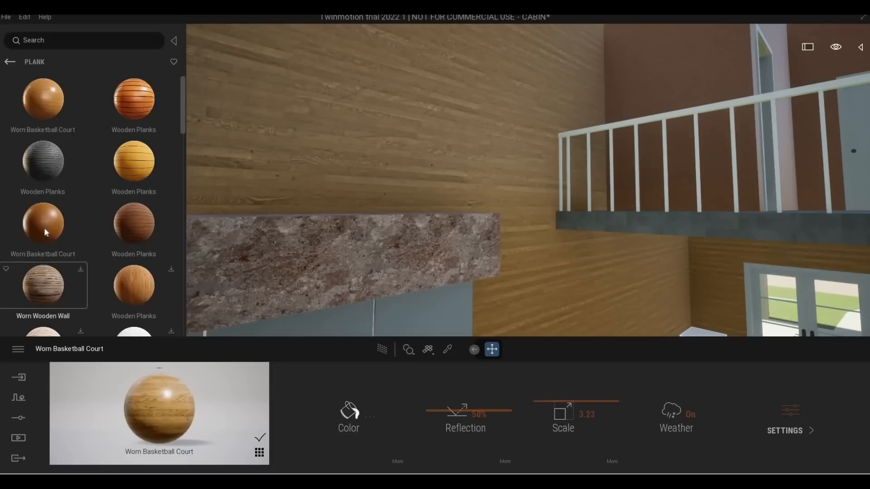
Download the black Painted Wooden Facade from the plank surfaces and try it on the interior wall above the fireplace
scroll(77, 251, down, 6)
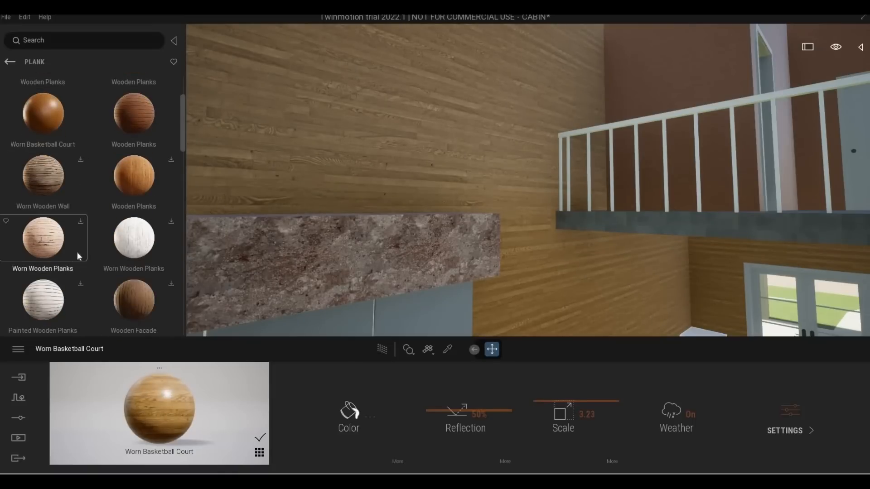
scroll(77, 254, down, 6)
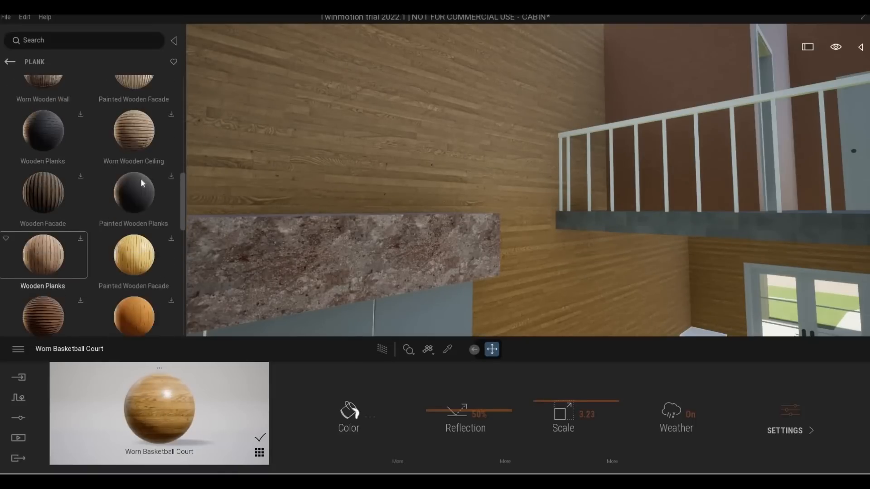
scroll(104, 221, down, 4)
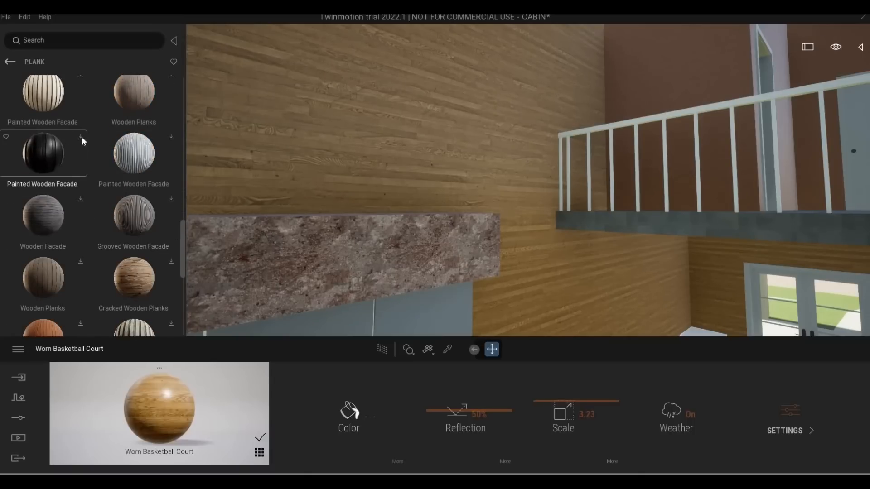
click(81, 137)
scroll(40, 226, down, 3)
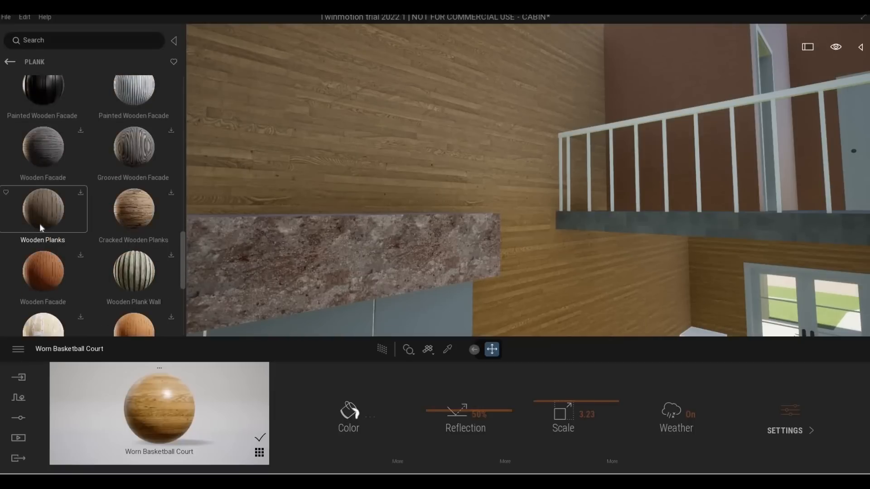
scroll(40, 227, up, 4)
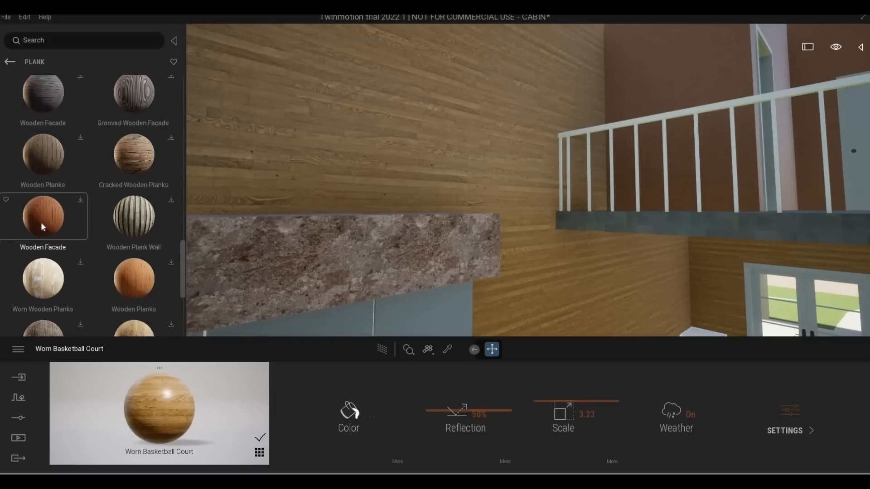
drag(57, 170, 343, 136)
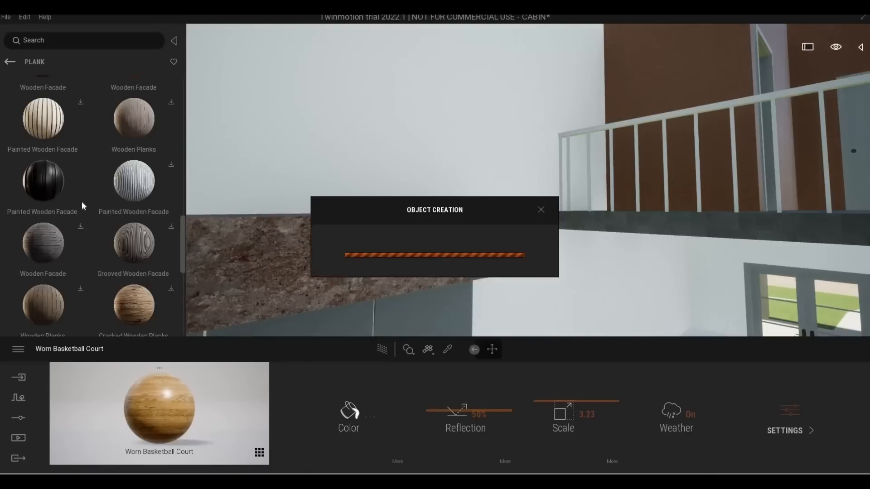
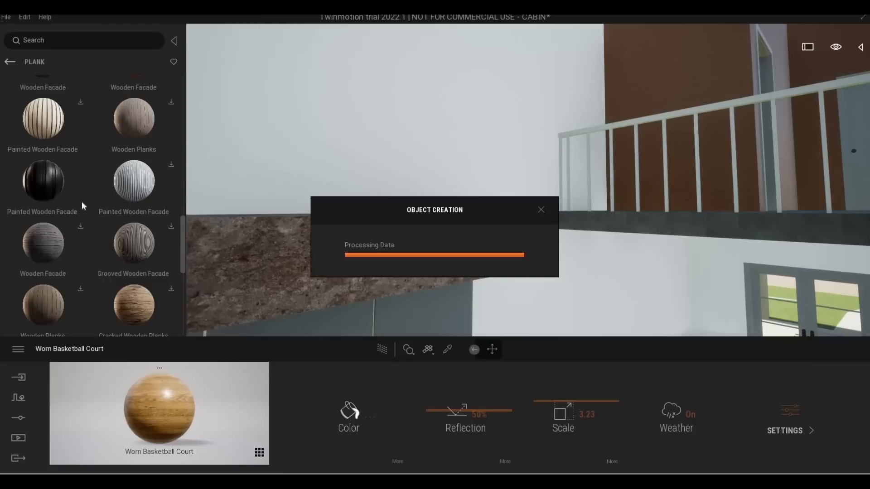
drag(267, 170, 268, 170)
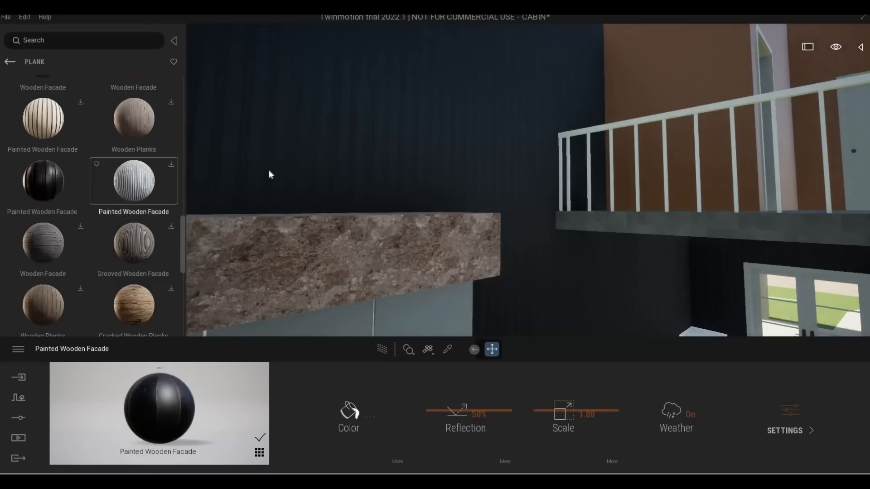
Examine the cabin's glazed front and metal cladding from outside and the black wooden facade on the interior wall
key(w)
scroll(311, 197, up, 8)
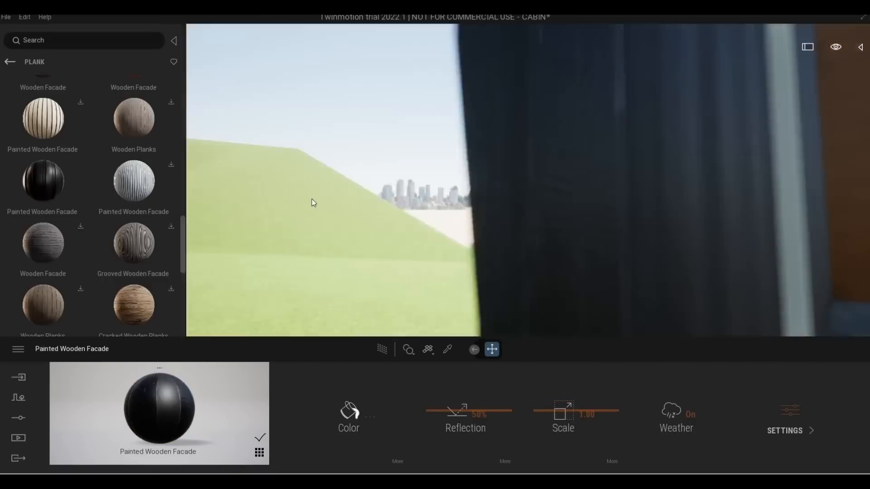
scroll(320, 200, down, 3)
right_drag(320, 201, 337, 183)
scroll(337, 183, down, 6)
scroll(336, 183, down, 6)
scroll(325, 182, down, 3)
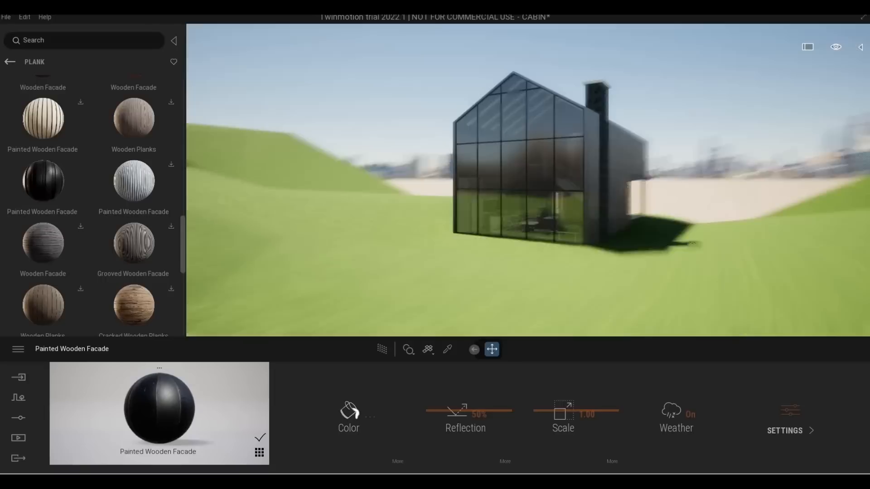
shift+middle_drag(446, 202, 343, 204)
scroll(336, 203, up, 4)
scroll(335, 202, up, 5)
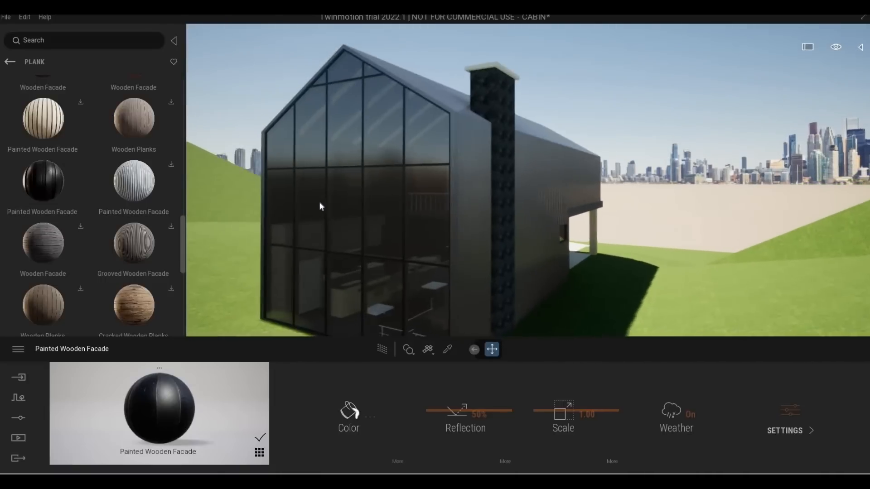
scroll(286, 207, up, 6)
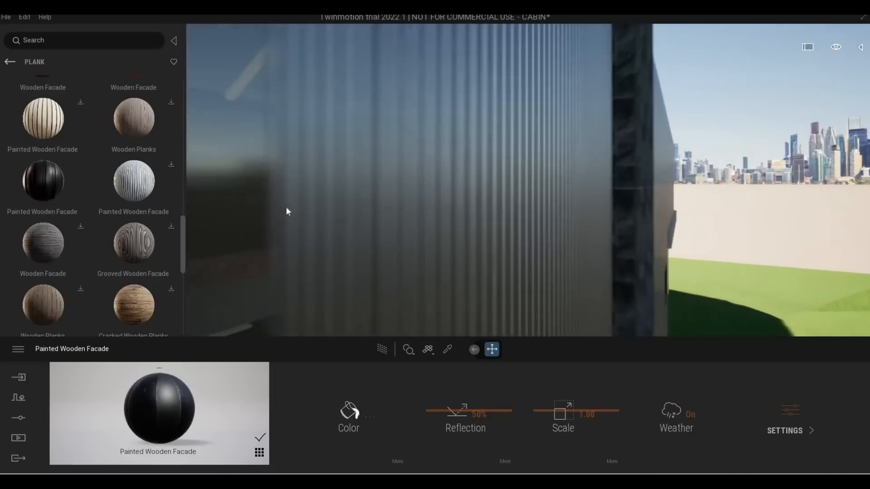
scroll(274, 204, down, 3)
middle_drag(289, 200, 319, 182)
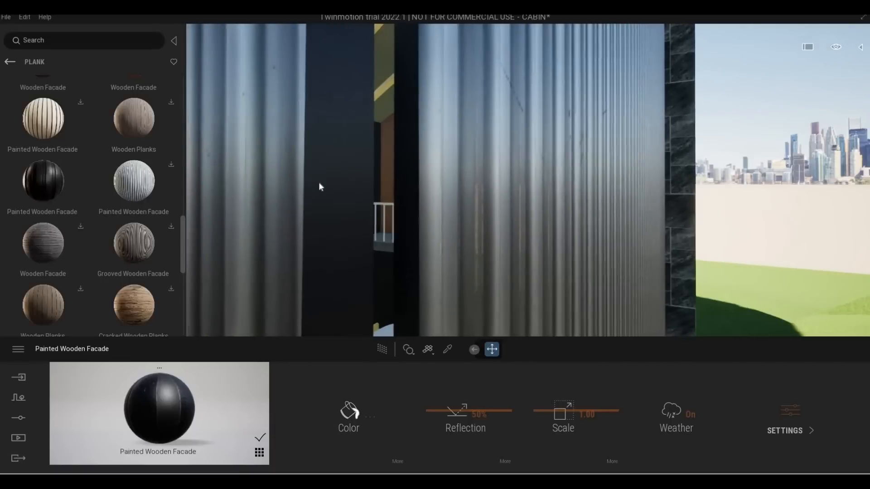
scroll(258, 178, up, 2)
middle_drag(258, 178, 284, 186)
scroll(285, 184, up, 2)
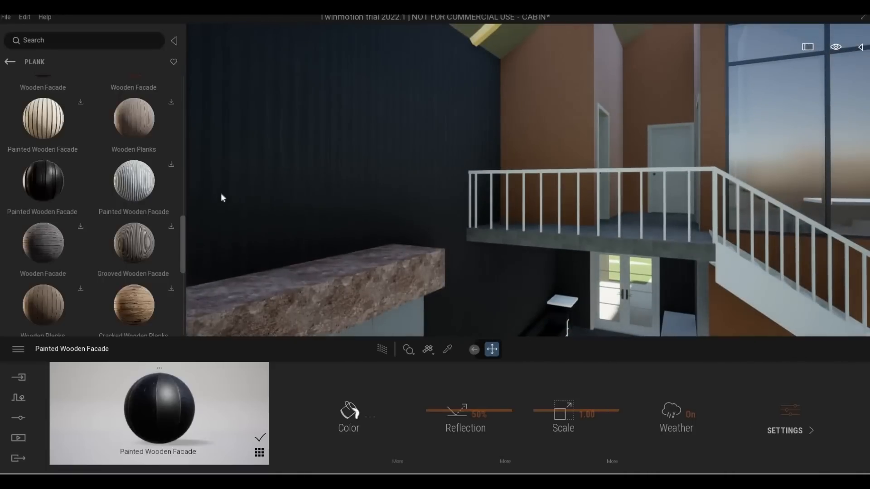
right_drag(221, 195, 257, 206)
scroll(257, 206, up, 3)
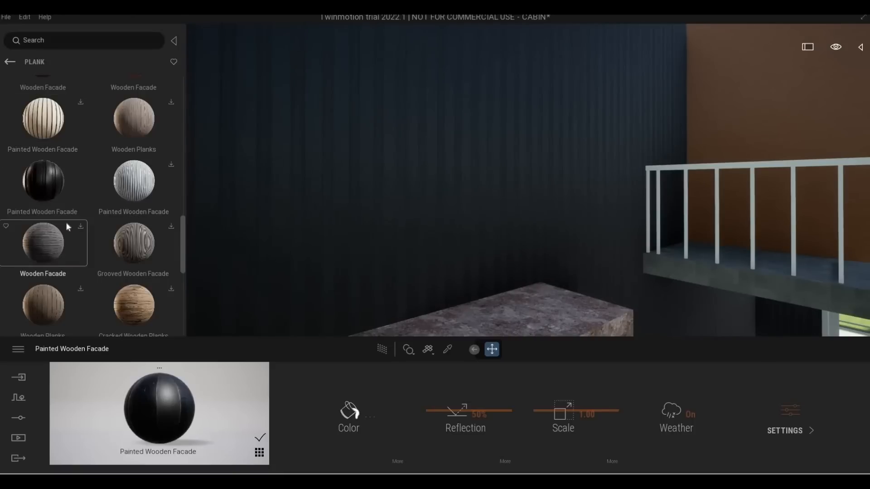
Examine the remaining plank surfaces, from the Wooden Facade and Wooden Floor finishes to the Wooden Planks, for another wall finish
scroll(68, 226, down, 3)
scroll(68, 226, down, 3)
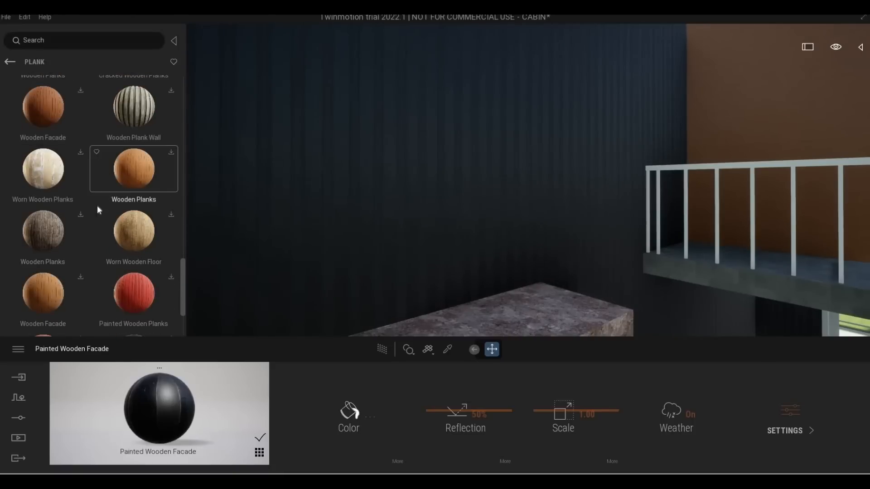
scroll(93, 233, down, 3)
scroll(66, 263, up, 1)
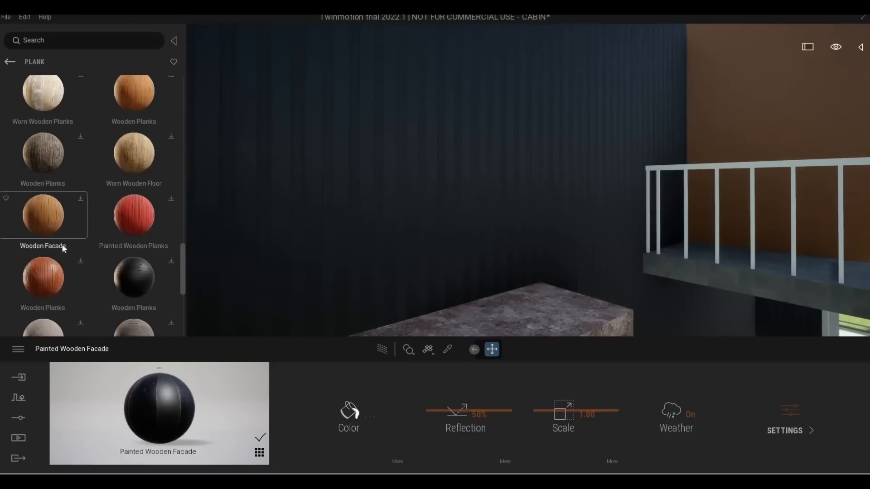
scroll(102, 253, down, 4)
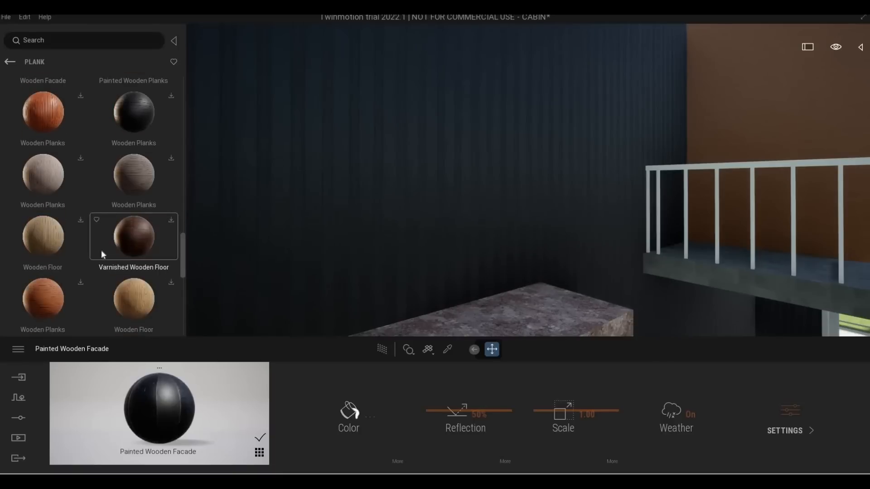
scroll(101, 253, down, 5)
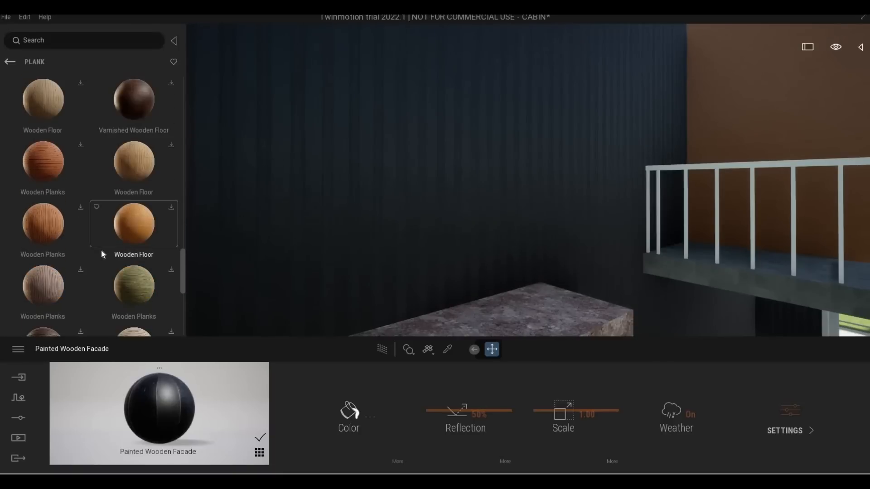
scroll(93, 247, down, 1)
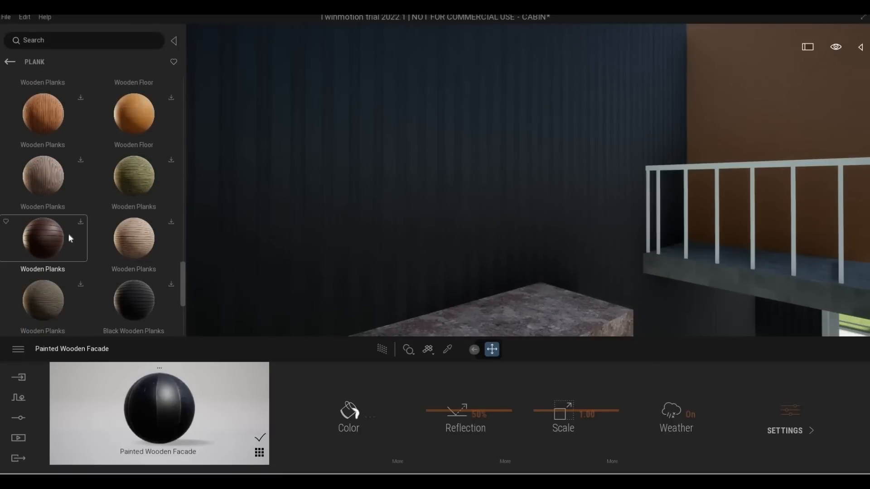
scroll(68, 240, down, 6)
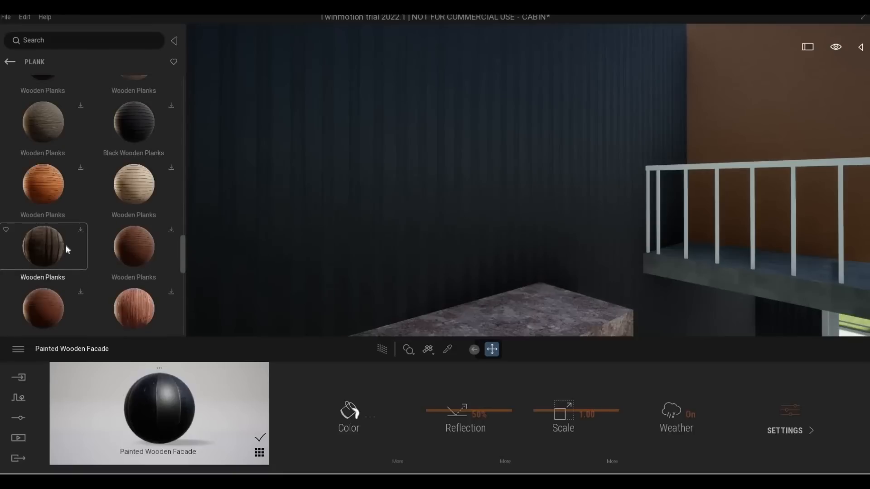
scroll(80, 159, down, 4)
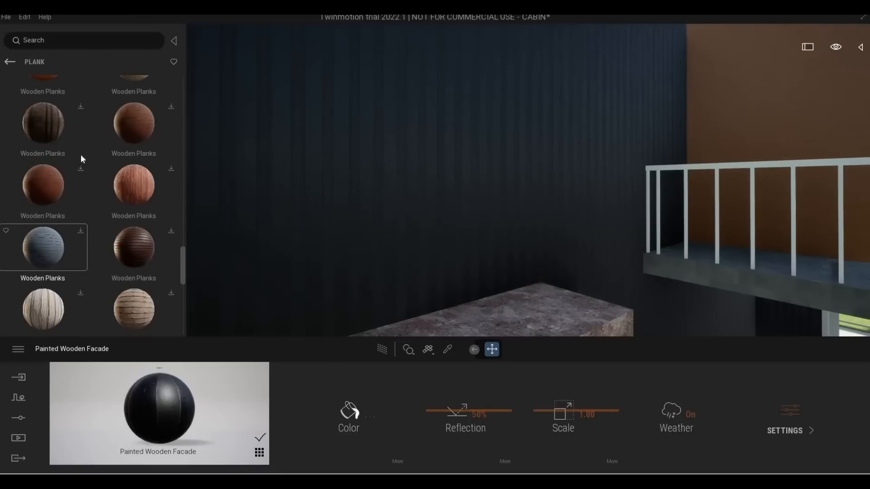
Leave the Quixel Megascans plank surfaces and open the wood category of the standard materials library
click(13, 63)
click(13, 64)
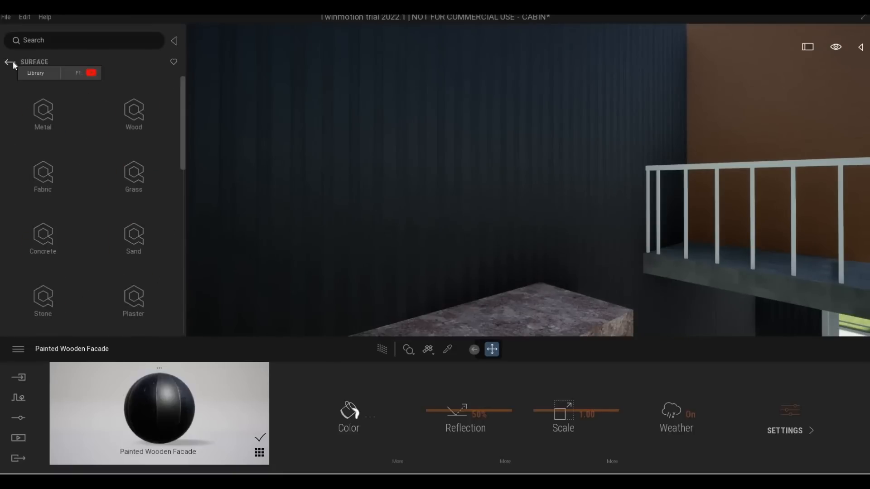
click(13, 64)
click(13, 64)
click(43, 111)
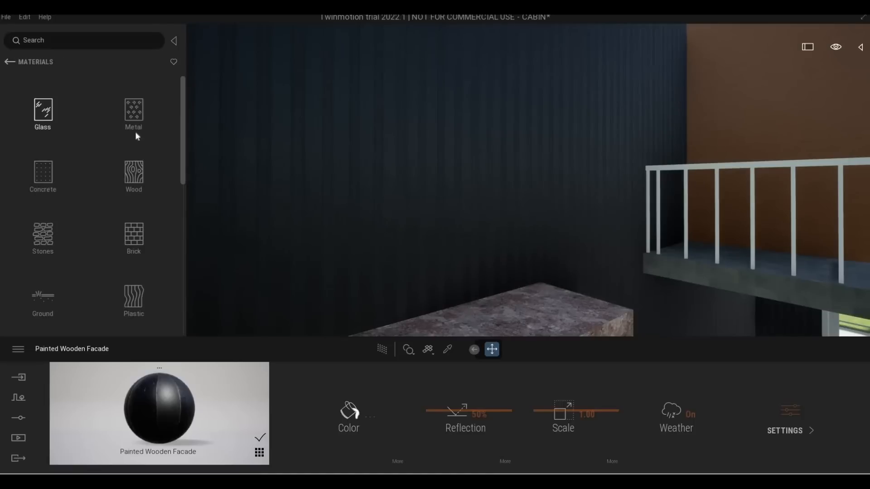
click(130, 180)
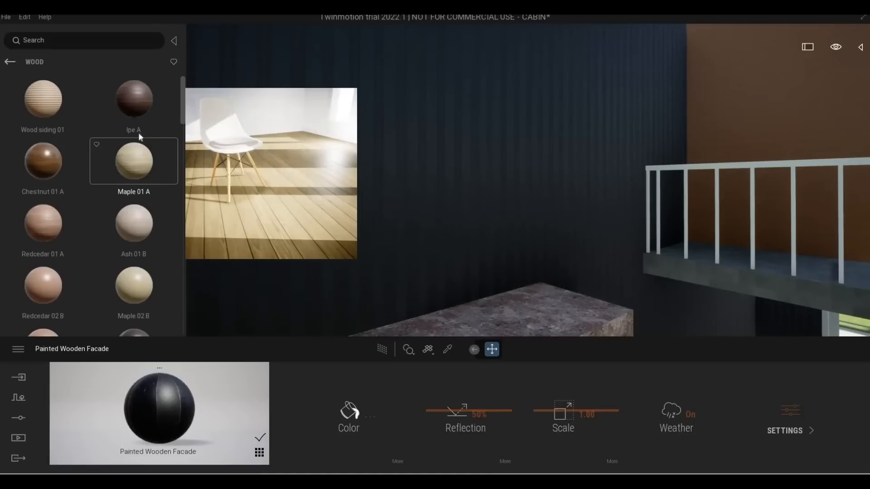
Apply Plywood 02 to the interior wall above the fireplace and set its scale to 5.52
drag(183, 117, 183, 322)
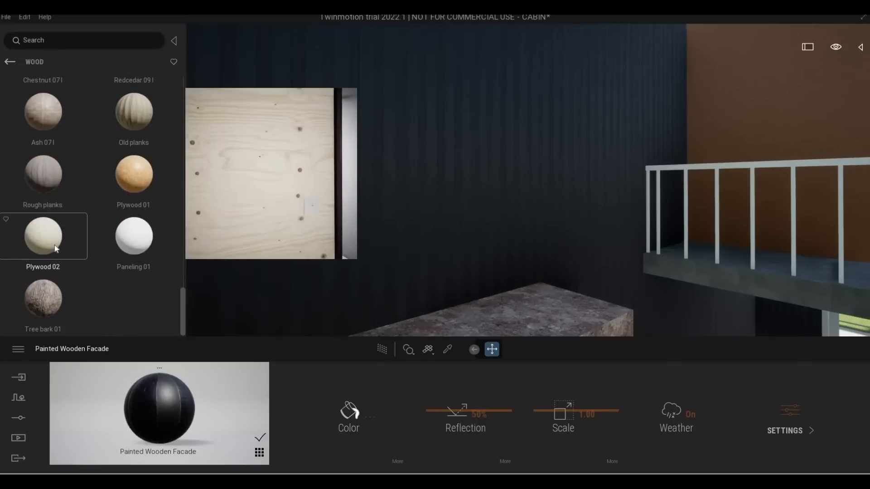
drag(365, 171, 363, 165)
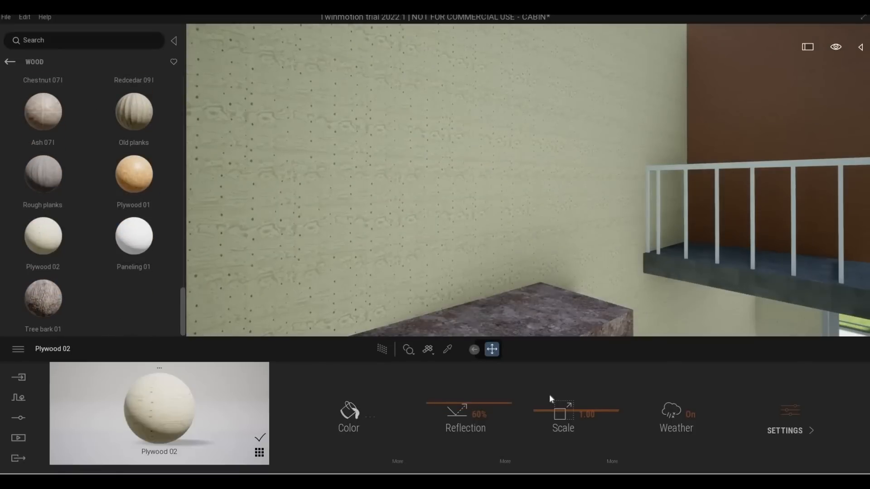
drag(546, 390, 445, 184)
scroll(445, 183, down, 5)
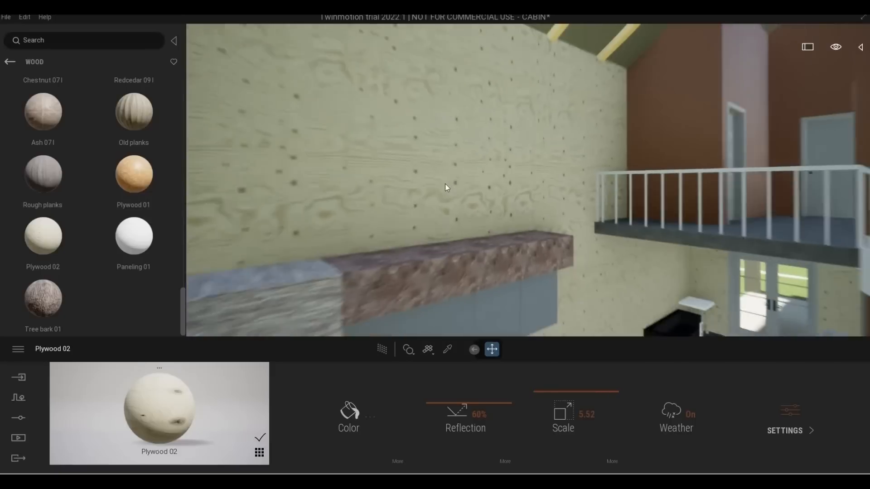
scroll(429, 201, up, 5)
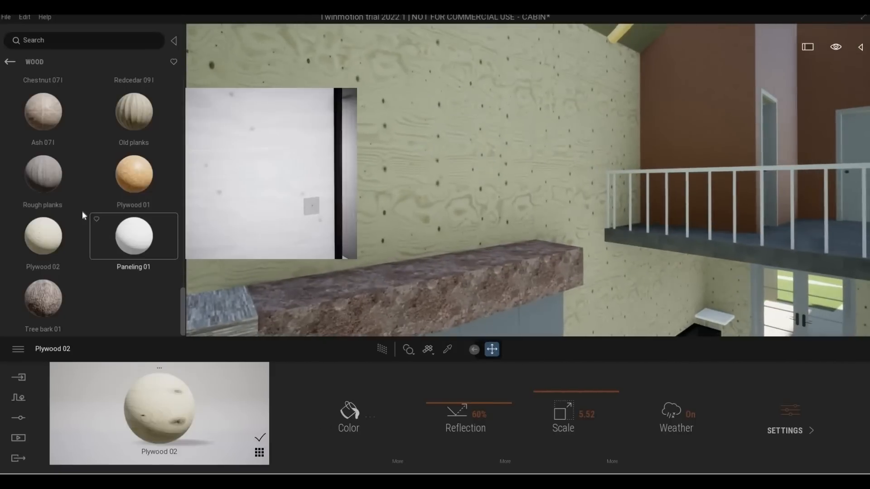
Return to the wood surfaces in the Quixel Megascans library and check the Other category for a wall finish
scroll(90, 190, up, 3)
scroll(113, 184, up, 3)
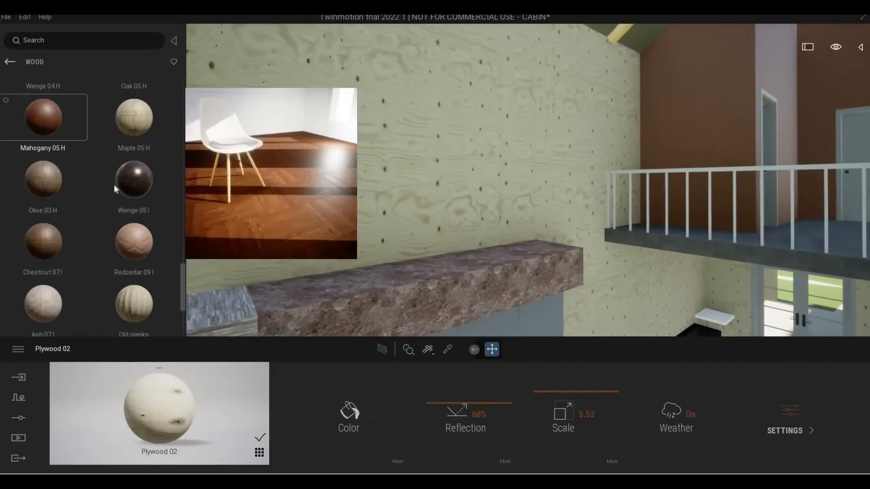
click(10, 62)
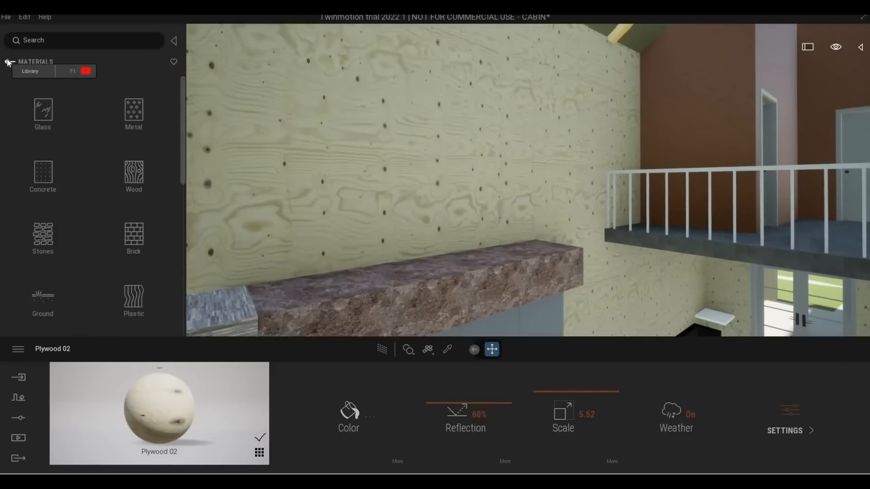
click(9, 62)
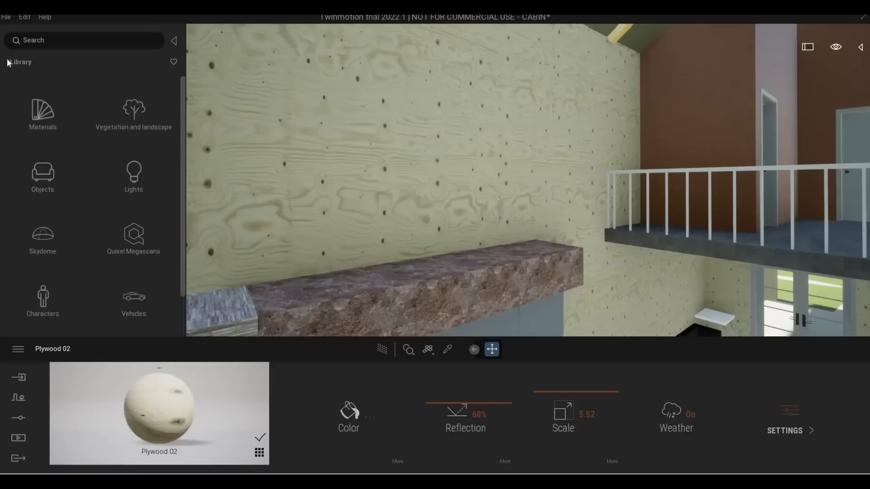
click(126, 234)
click(60, 177)
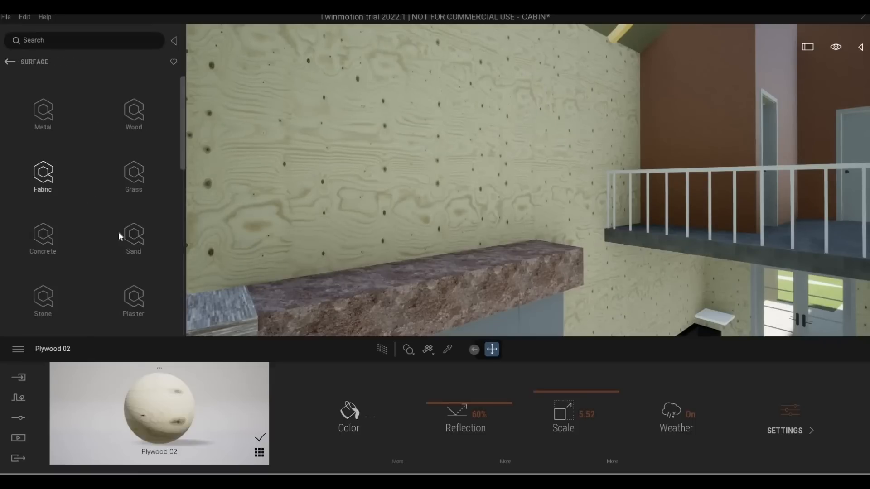
click(133, 129)
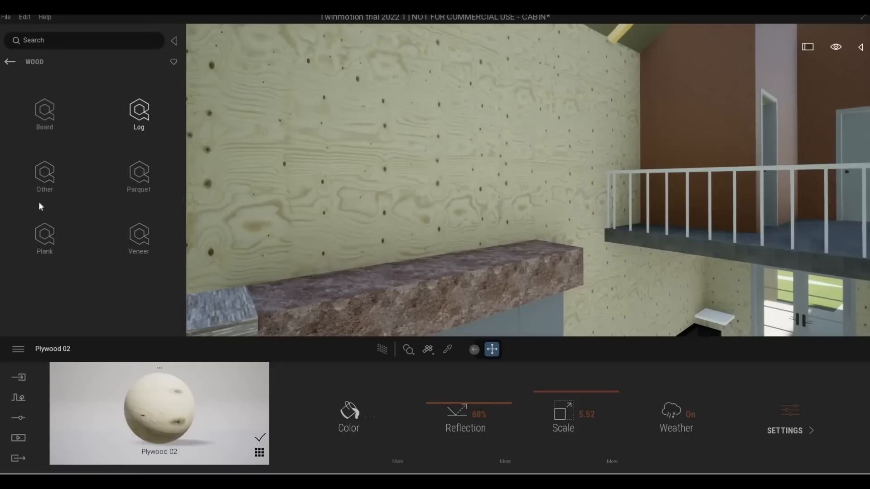
click(57, 171)
click(13, 61)
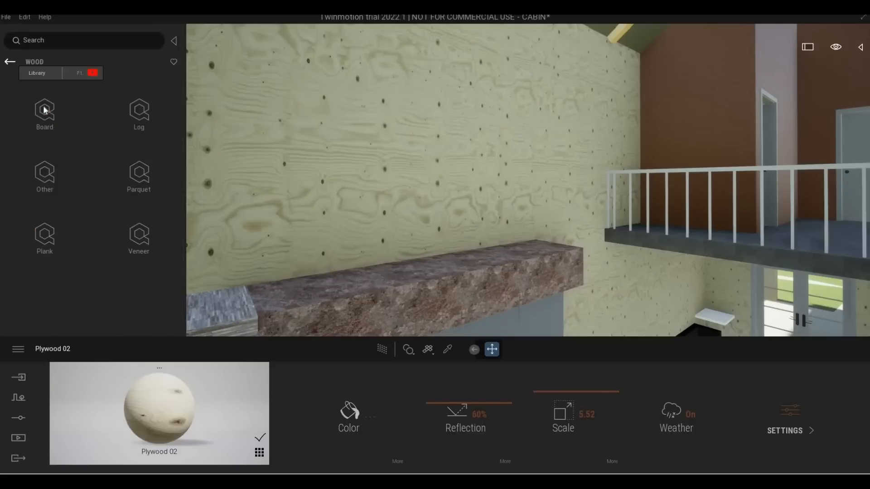
Examine the Board and Log surfaces, along with the remaining wood categories, for an interior wall finish
click(72, 124)
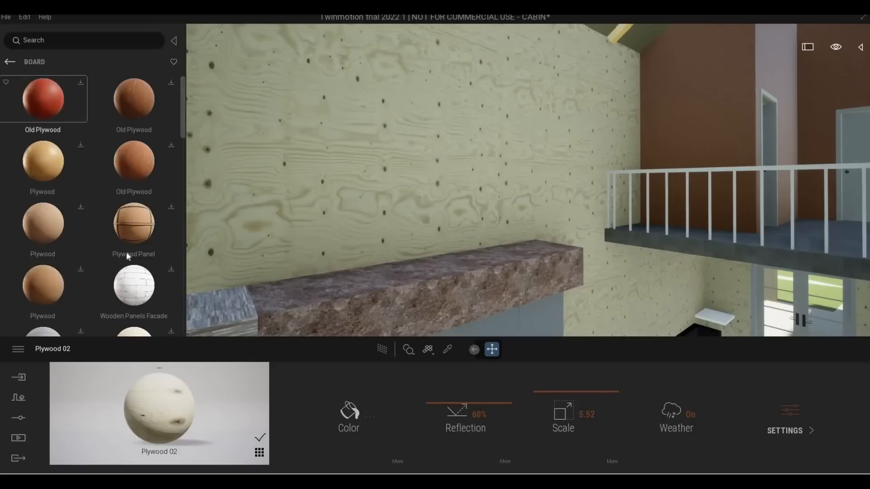
scroll(125, 266, down, 3)
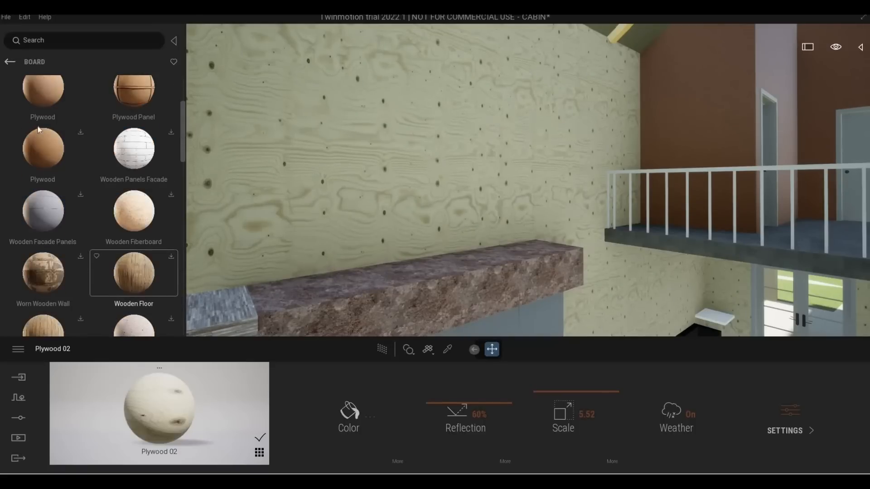
click(9, 62)
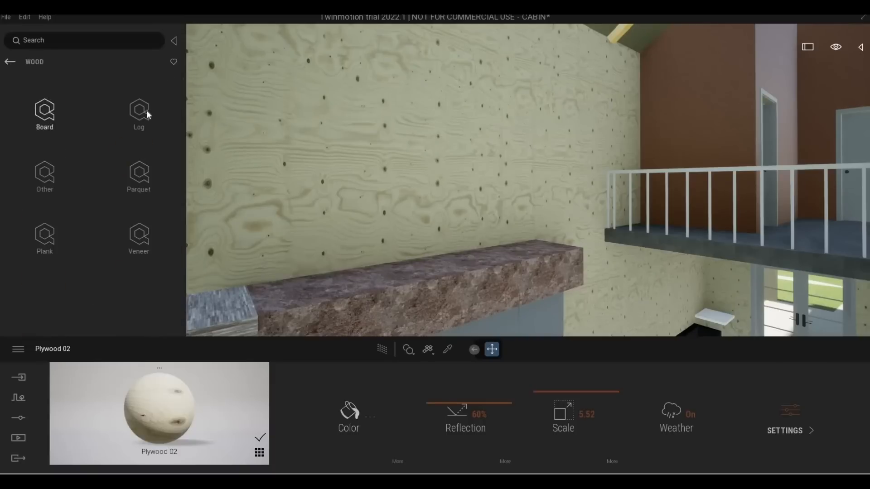
click(148, 118)
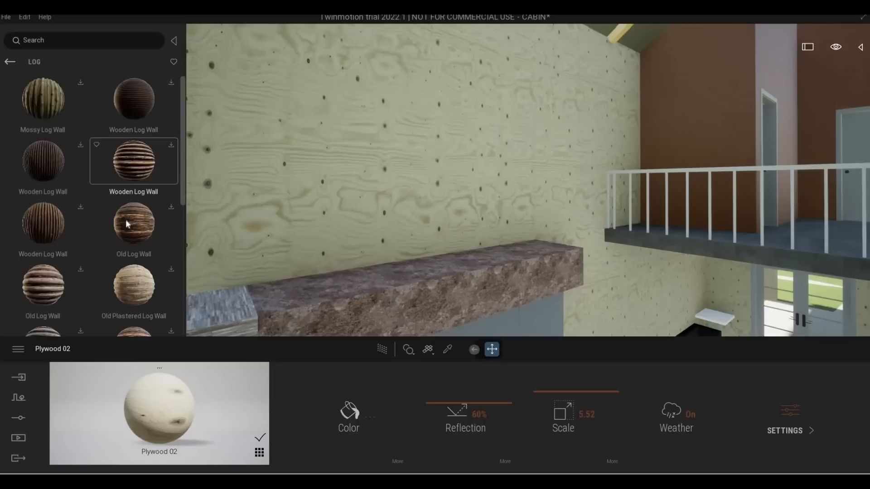
scroll(126, 221, down, 2)
scroll(126, 219, down, 3)
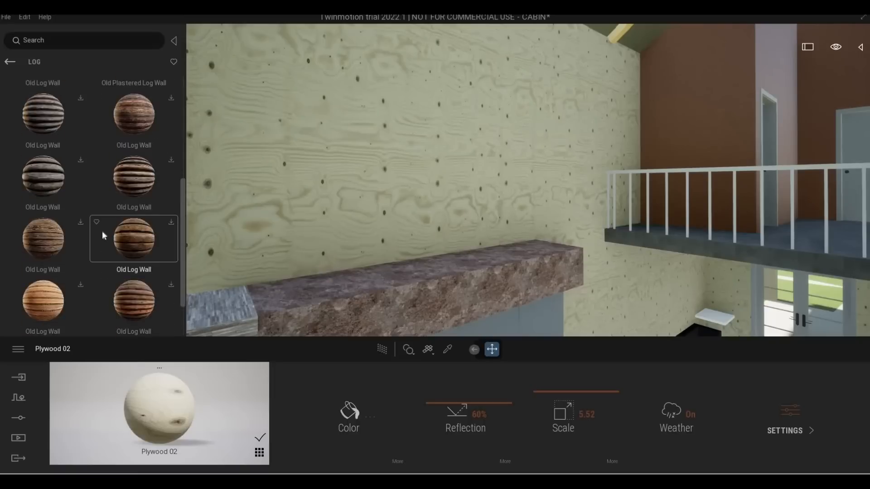
click(10, 62)
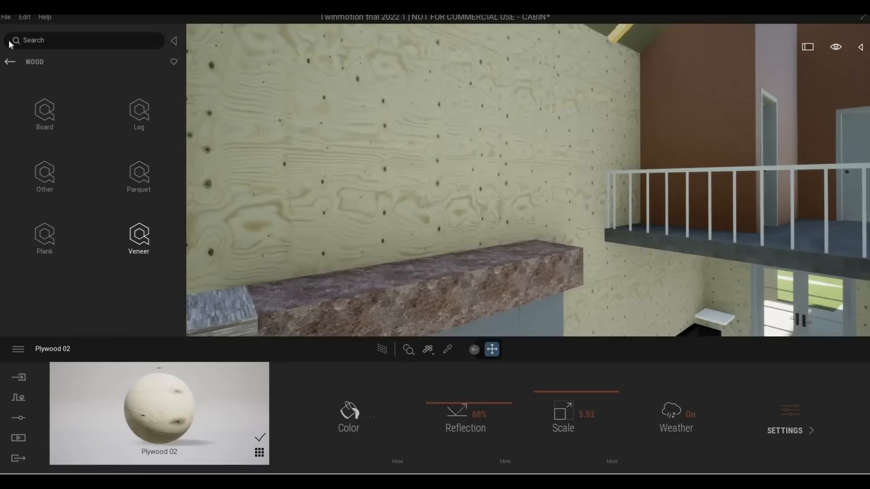
click(9, 65)
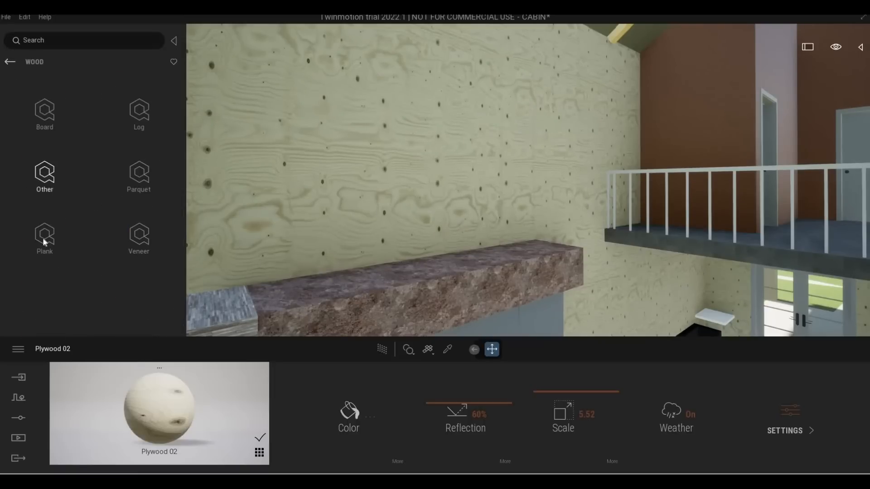
Apply the reddish-brown Wooden Planks surface from the Plank category to the plywood interior walls and inspect it around the kitchen
click(44, 243)
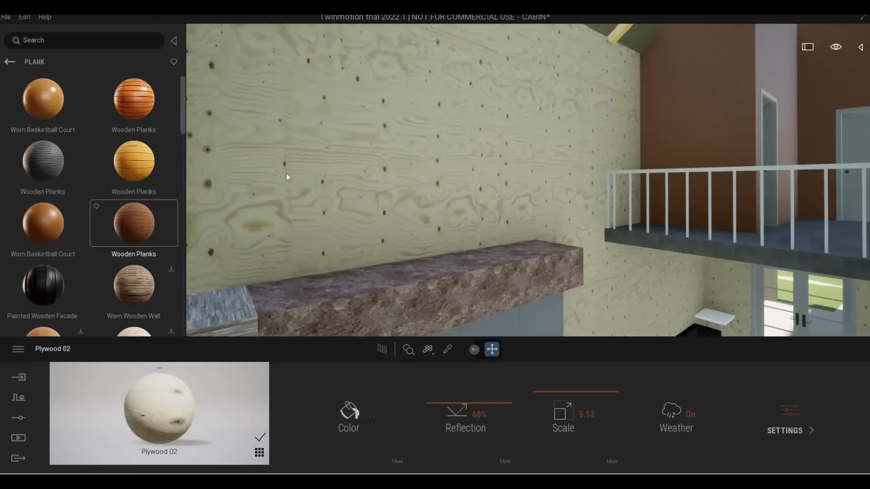
drag(286, 173, 286, 174)
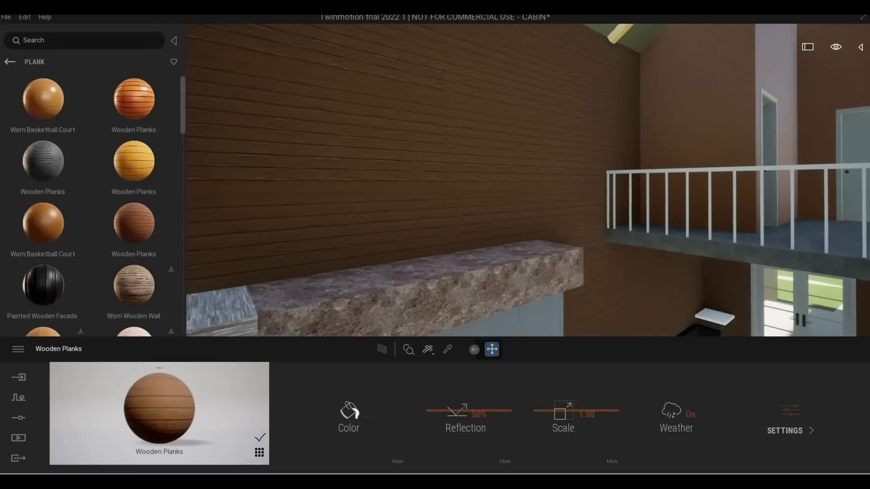
middle_drag(346, 224, 360, 260)
scroll(359, 261, down, 3)
scroll(357, 267, up, 5)
scroll(359, 330, down, 1)
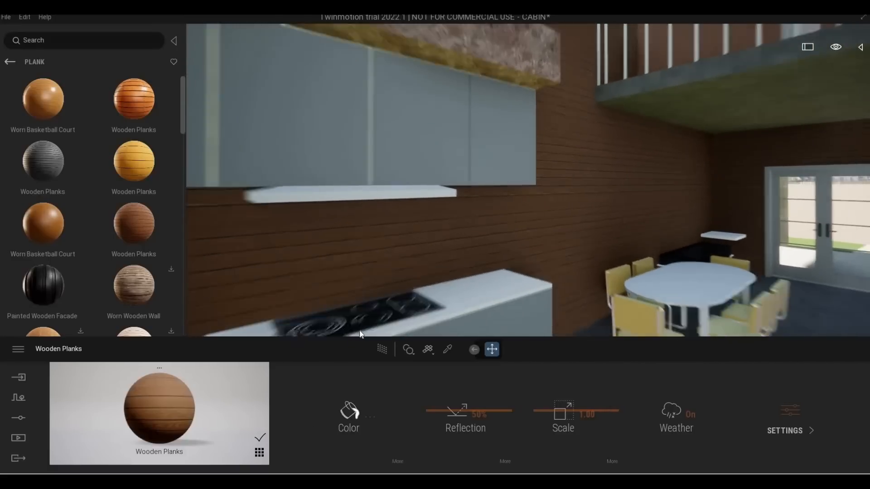
scroll(360, 333, down, 2)
scroll(371, 315, up, 3)
middle_drag(372, 313, 375, 284)
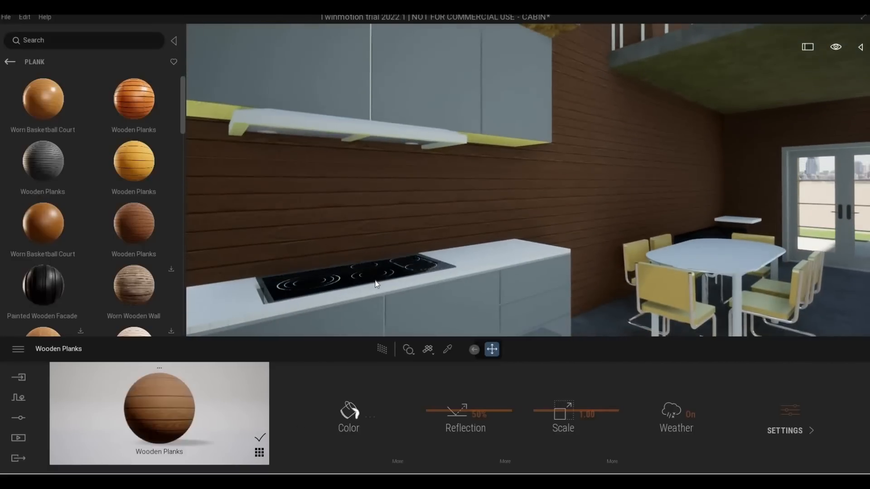
scroll(367, 263, up, 3)
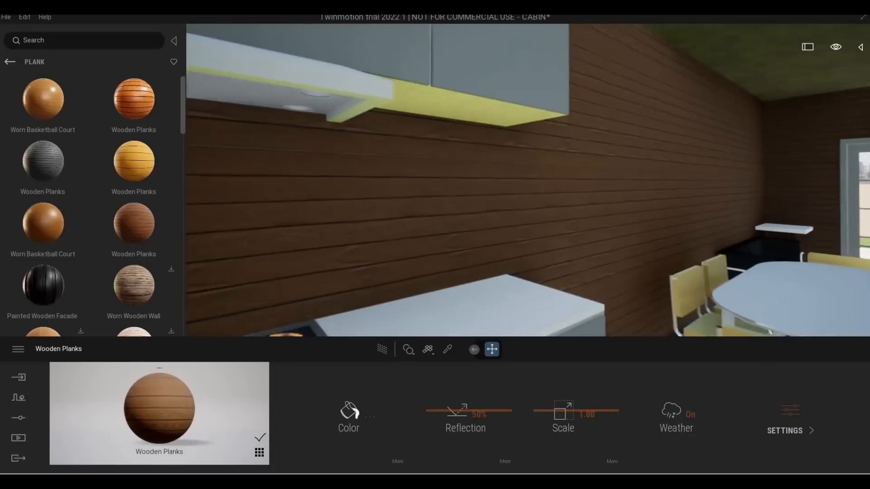
scroll(367, 263, down, 3)
click(447, 349)
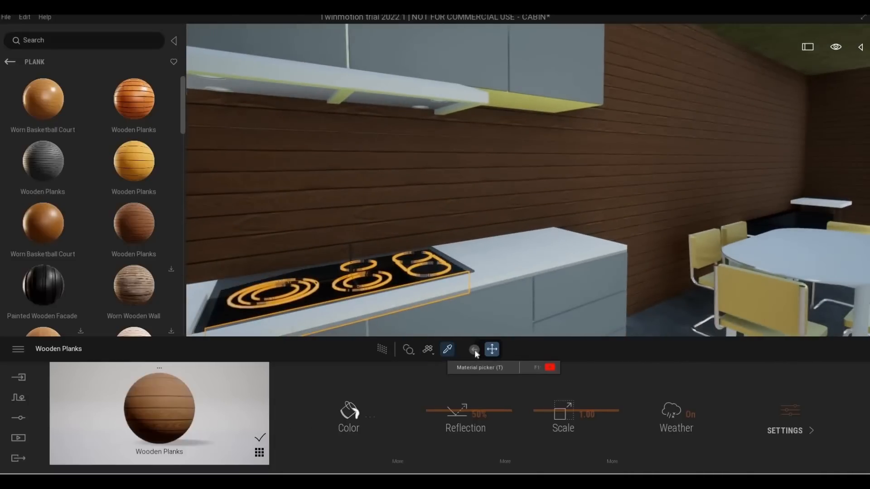
click(490, 349)
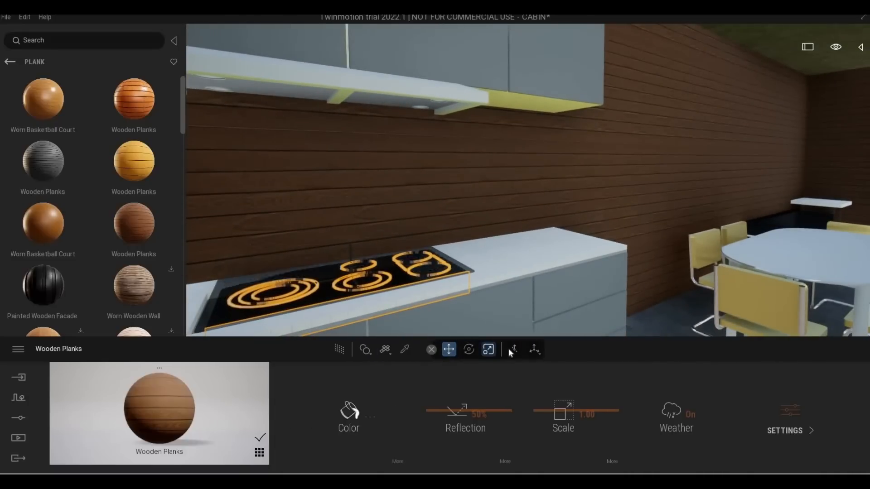
click(513, 349)
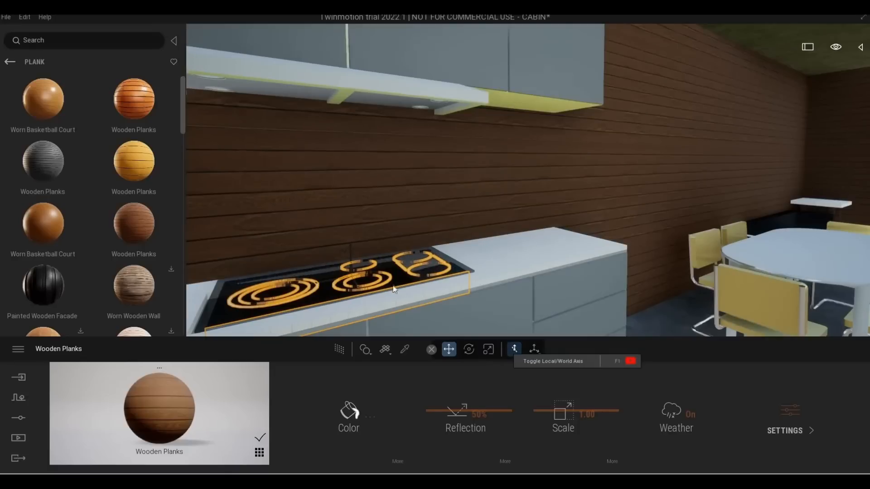
click(491, 354)
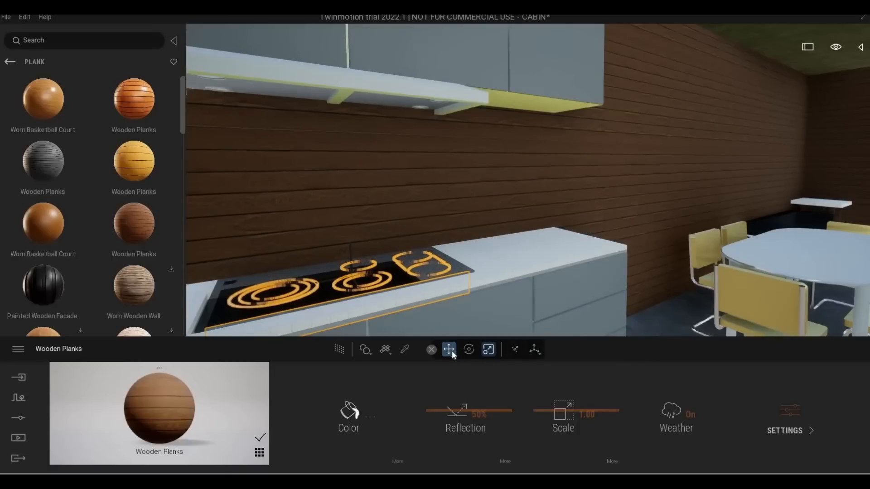
click(449, 350)
middle_drag(437, 222, 458, 244)
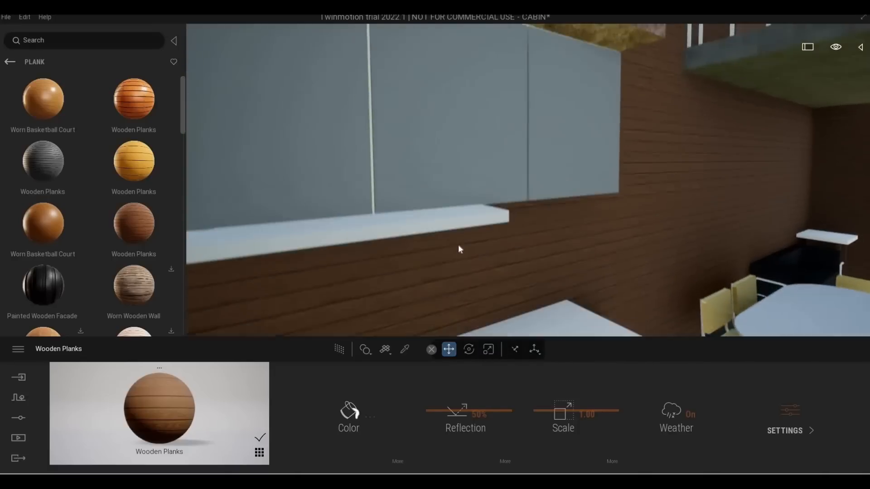
key(Escape)
Apply the reddish-brown Wooden Planks surface to the gable wall around the large window and sample that wall's material
scroll(458, 242, down, 3)
middle_drag(403, 119, 371, 119)
scroll(369, 119, up, 3)
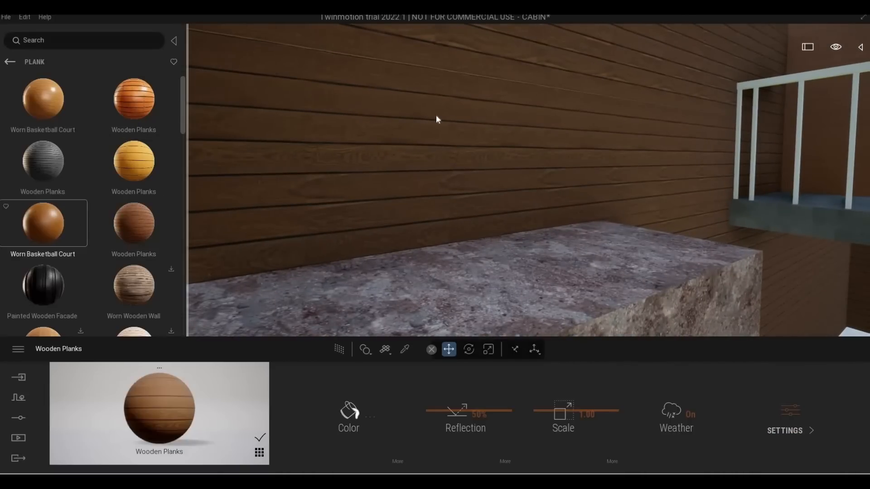
scroll(457, 112, down, 3)
right_drag(466, 111, 113, 222)
scroll(444, 214, up, 3)
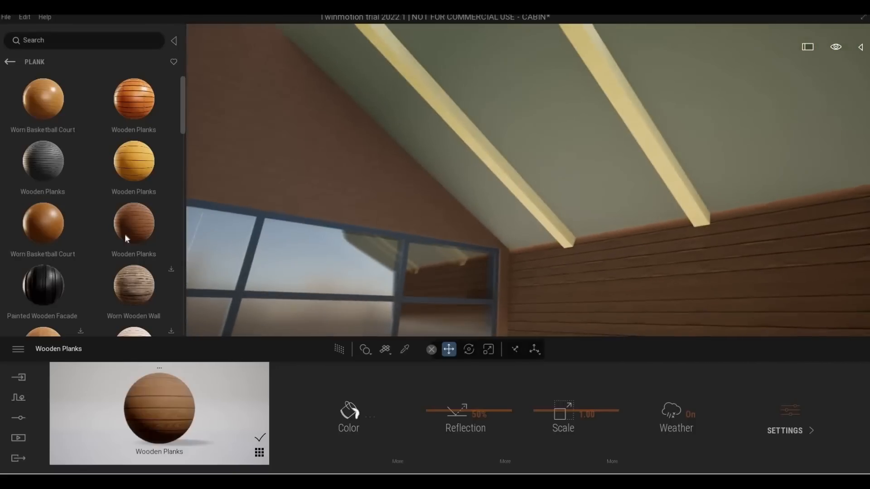
drag(124, 234, 410, 246)
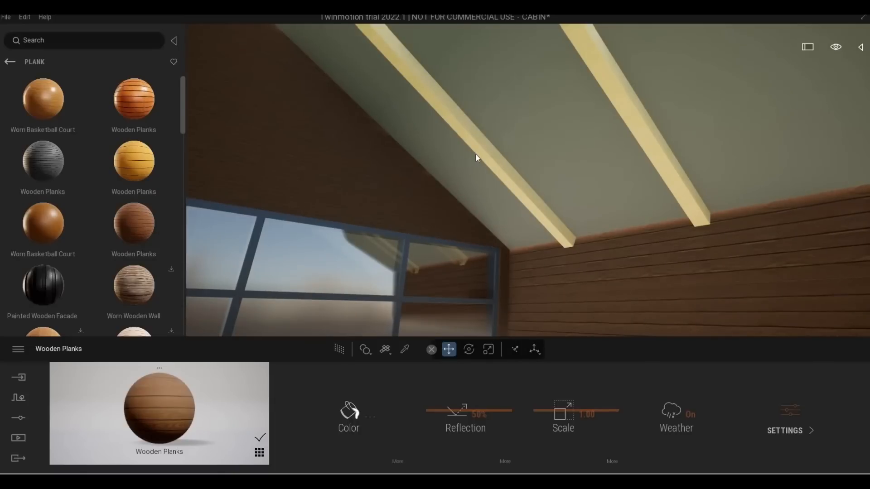
scroll(475, 153, up, 1)
scroll(689, 221, up, 2)
scroll(635, 247, down, 3)
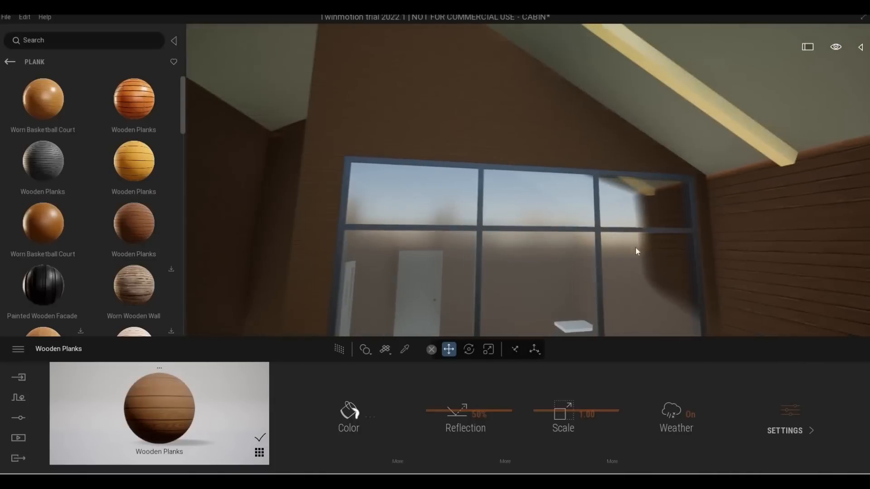
click(403, 350)
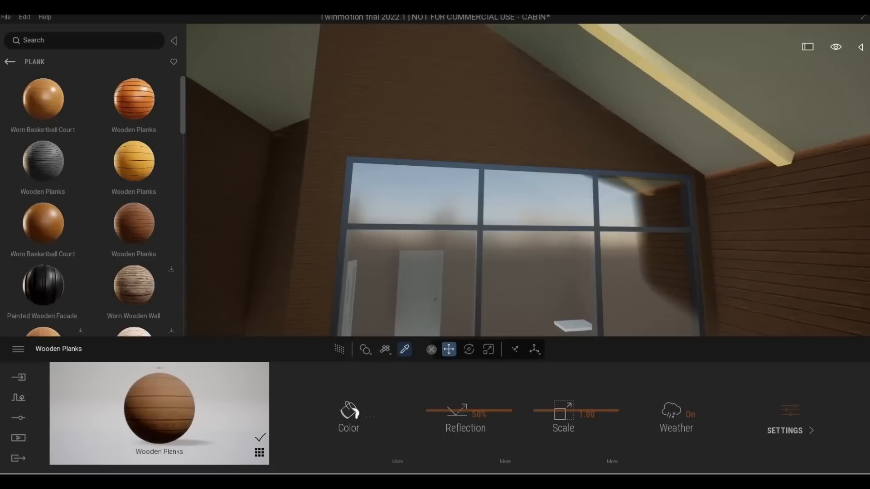
click(447, 90)
Apply the reddish-brown Wooden Planks surface to the cabin's floor and check it beside the dining table
right_drag(433, 125, 363, 149)
right_drag(417, 140, 353, 197)
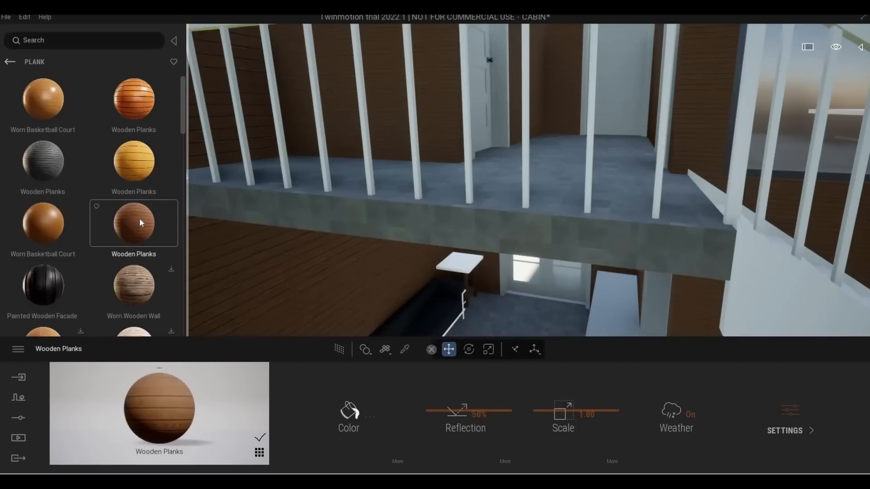
drag(354, 204, 356, 206)
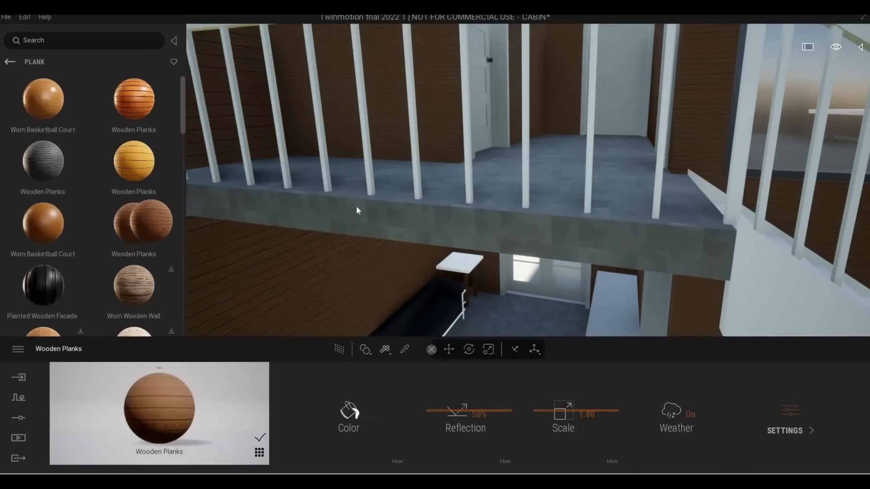
middle_drag(450, 230, 451, 167)
scroll(450, 230, down, 2)
middle_drag(451, 230, 444, 181)
scroll(450, 230, down, 2)
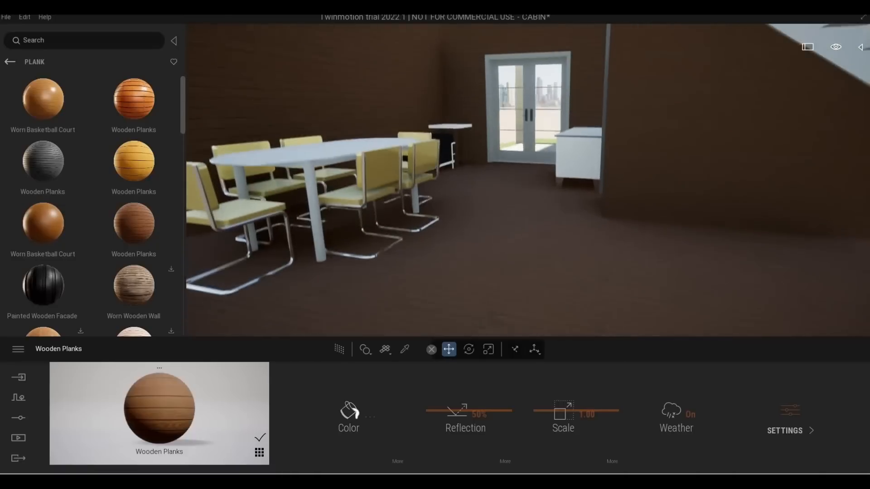
Apply the black Painted Wooden Facade surface to the corrugated exterior walls beside the stone chimney
right_drag(450, 230, 467, 219)
scroll(513, 221, down, 5)
right_drag(523, 216, 544, 196)
scroll(488, 216, up, 3)
right_drag(475, 204, 539, 224)
scroll(513, 234, down, 4)
scroll(539, 224, down, 2)
scroll(539, 224, down, 5)
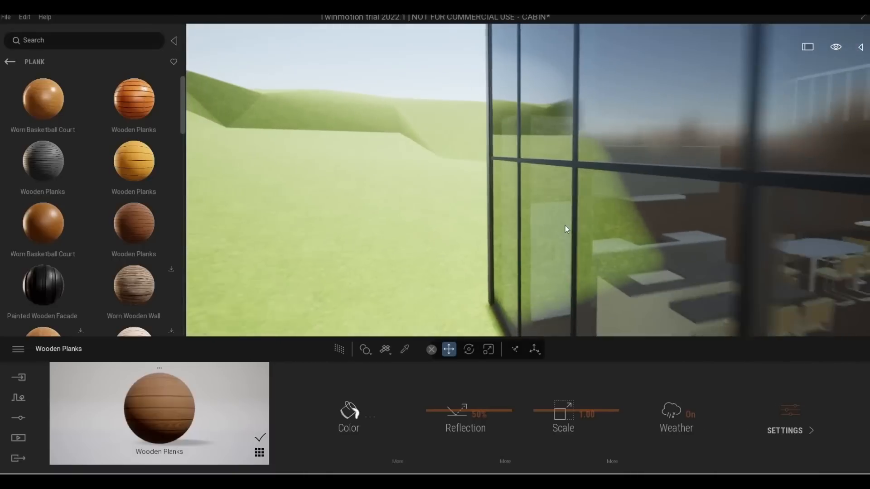
scroll(482, 210, up, 3)
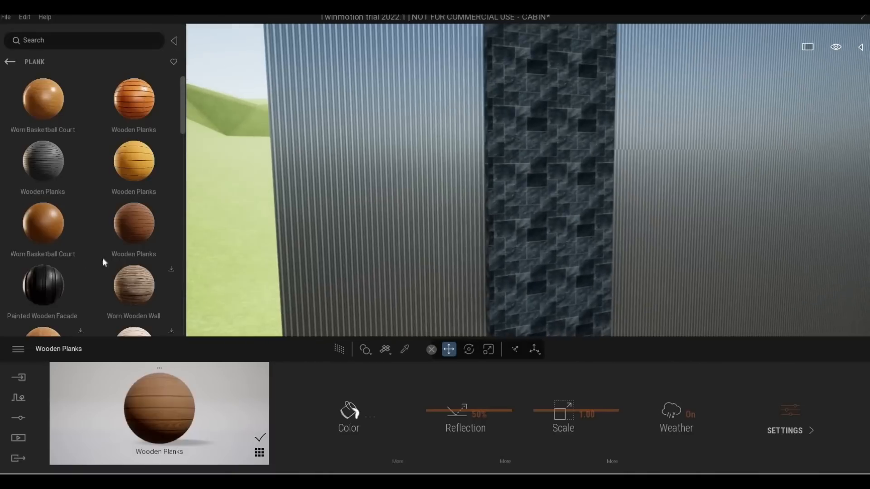
scroll(50, 269, down, 1)
mouse_move(152, 266)
mouse_down()
mouse_move(279, 244)
mouse_move(362, 241)
mouse_up()
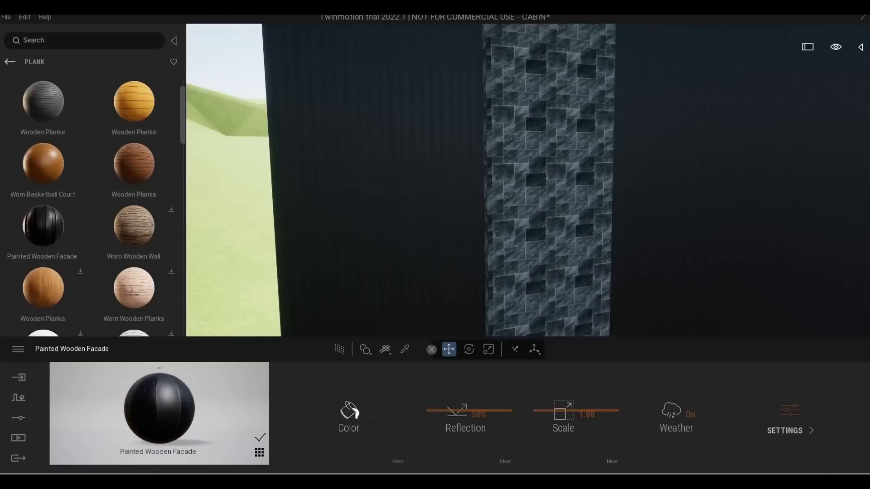
mouse_move(363, 242)
middle_down()
mouse_move(383, 253)
mouse_move(417, 333)
middle_up()
middle_drag(398, 154, 207, 192)
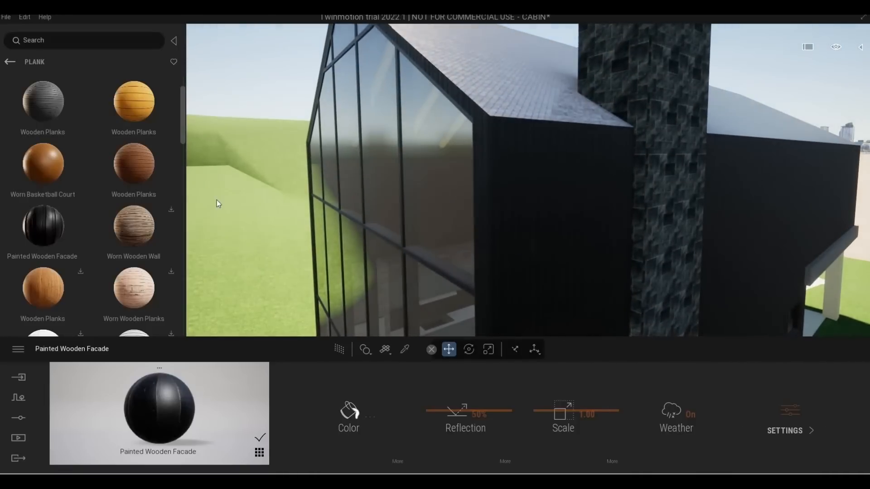
middle_drag(442, 133, 403, 195)
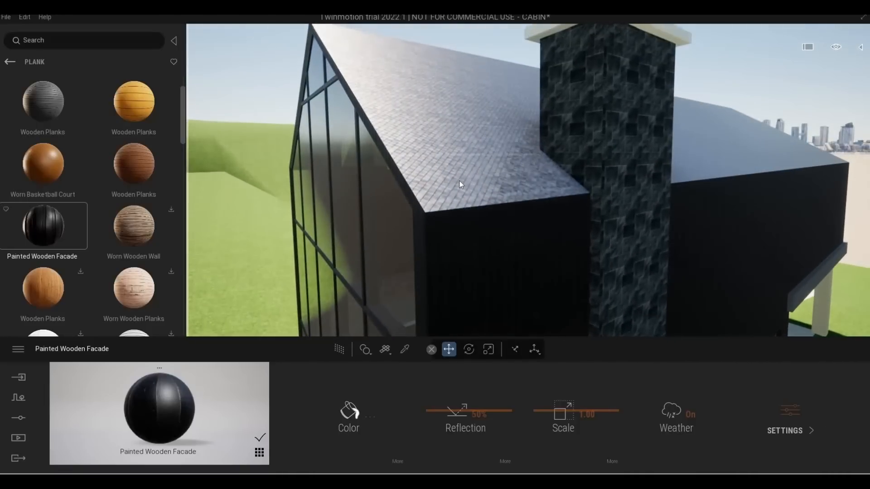
Try the Worn Wooden Wall surface on the cabin's roof, inspect it around the chimney, and undo the change
drag(134, 225, 454, 206)
key(q)
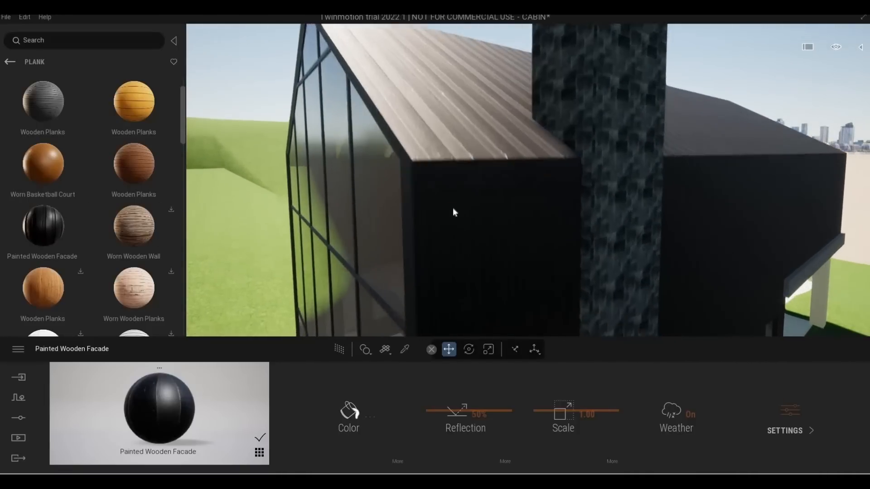
right_drag(578, 208, 444, 207)
middle_drag(861, 59, 728, 92)
scroll(719, 97, up, 5)
scroll(659, 132, down, 5)
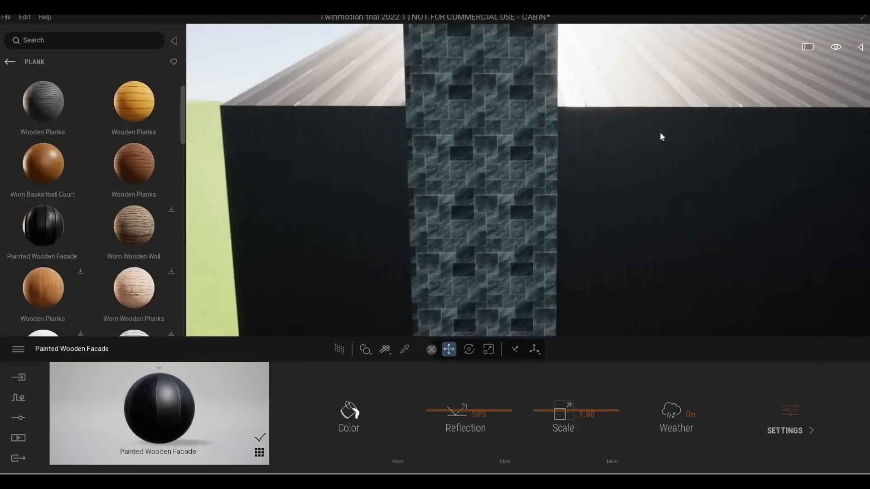
right_drag(585, 142, 657, 141)
middle_drag(585, 141, 648, 156)
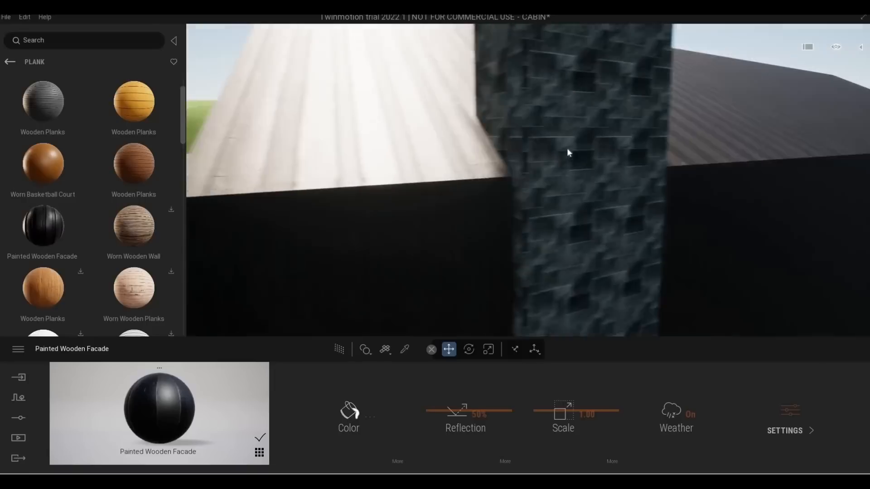
key(ctrl+z)
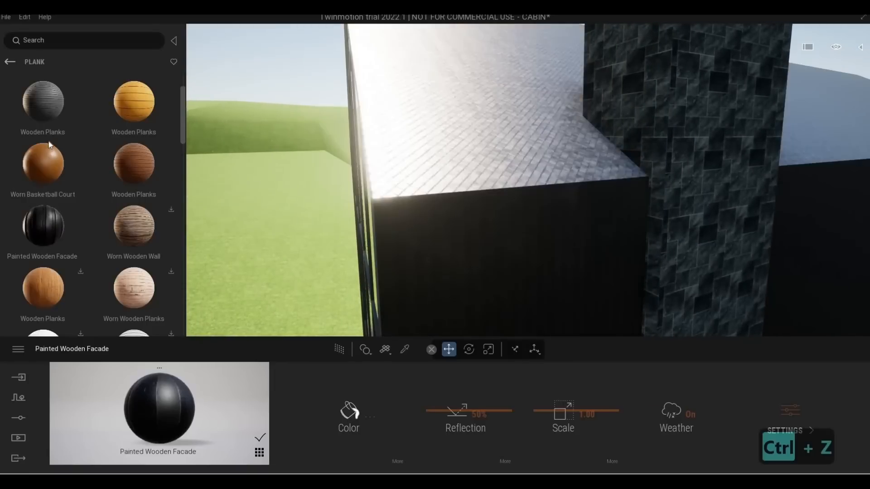
Apply the Aluminium siding 04 metal material to the cabin's roof beside the chimney
click(9, 62)
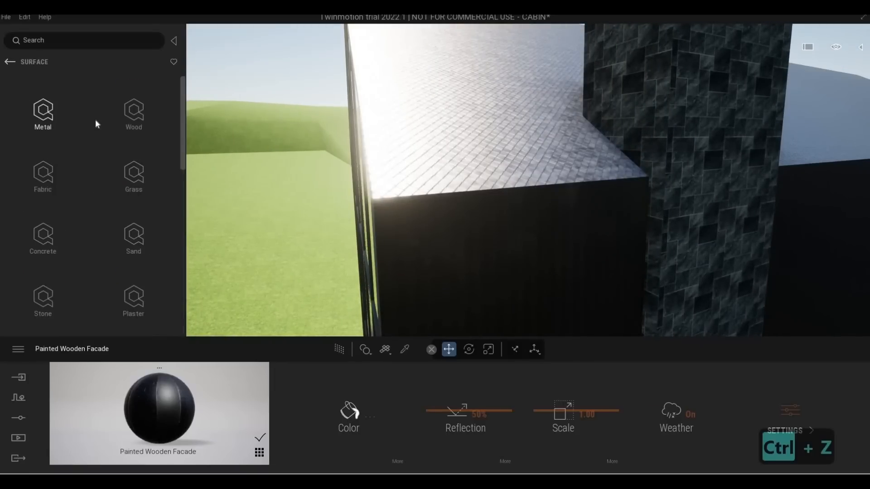
click(51, 117)
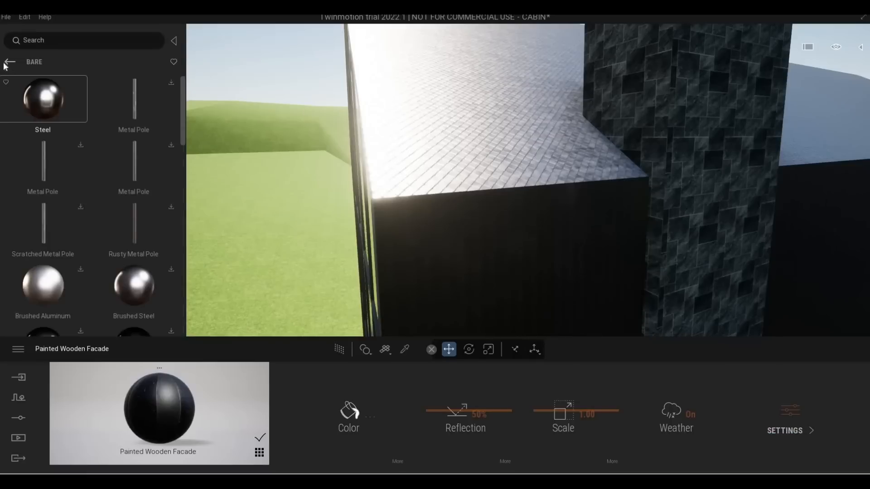
click(9, 63)
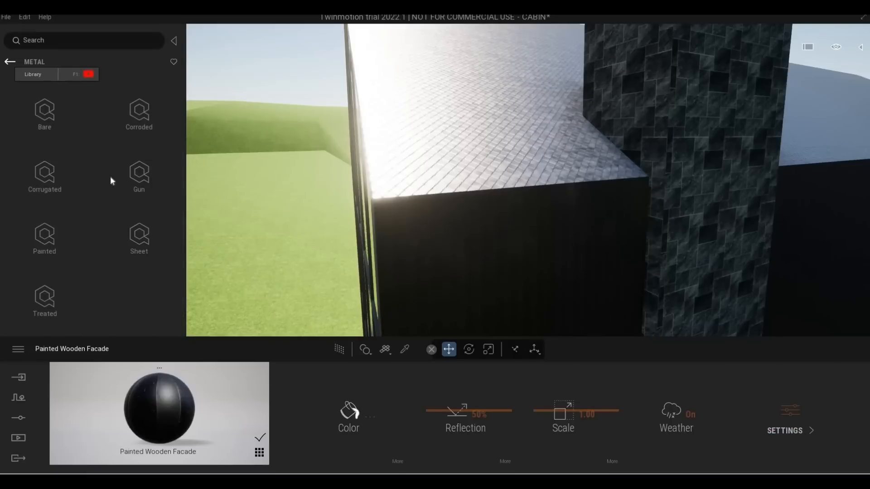
click(13, 67)
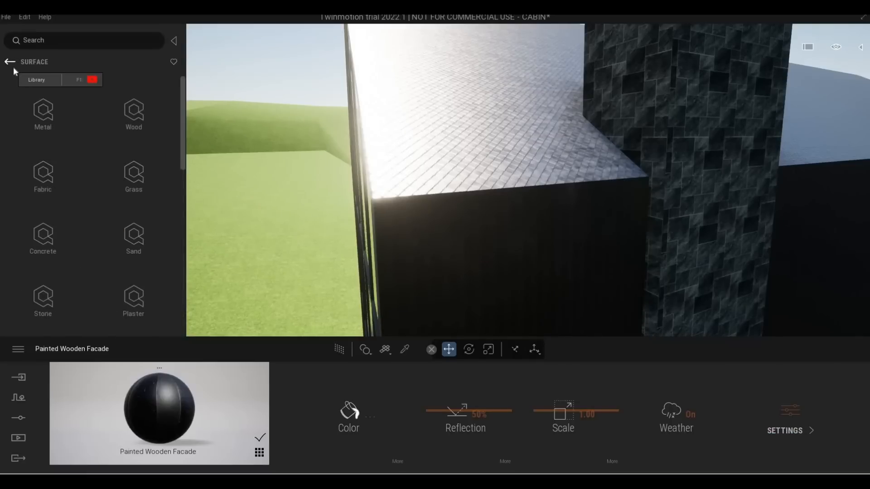
click(10, 64)
click(43, 109)
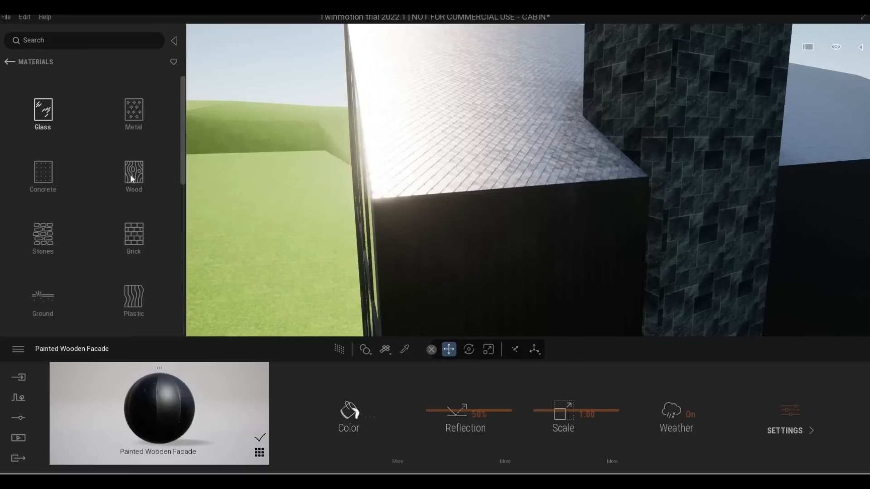
click(134, 109)
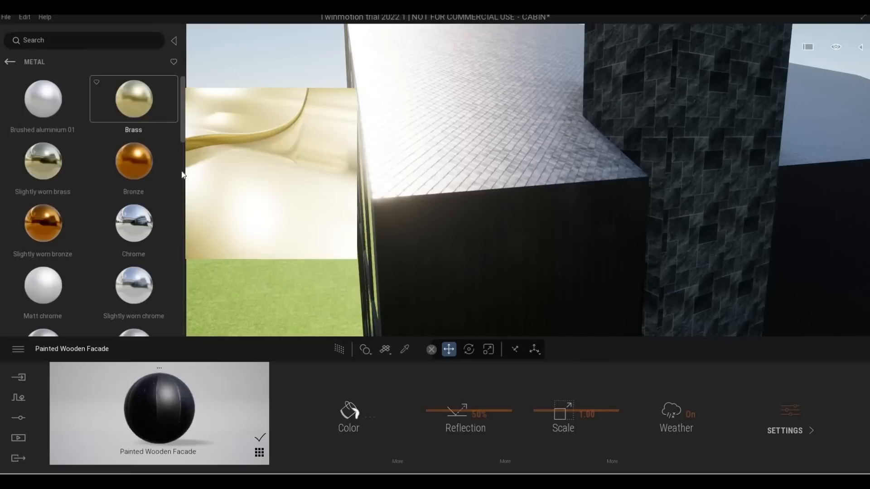
scroll(182, 193, down, 1)
scroll(181, 194, down, 5)
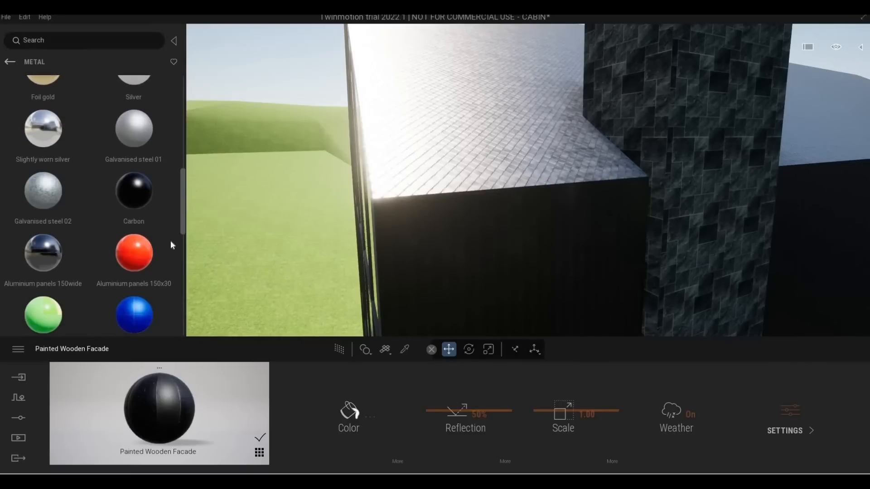
scroll(166, 257, down, 3)
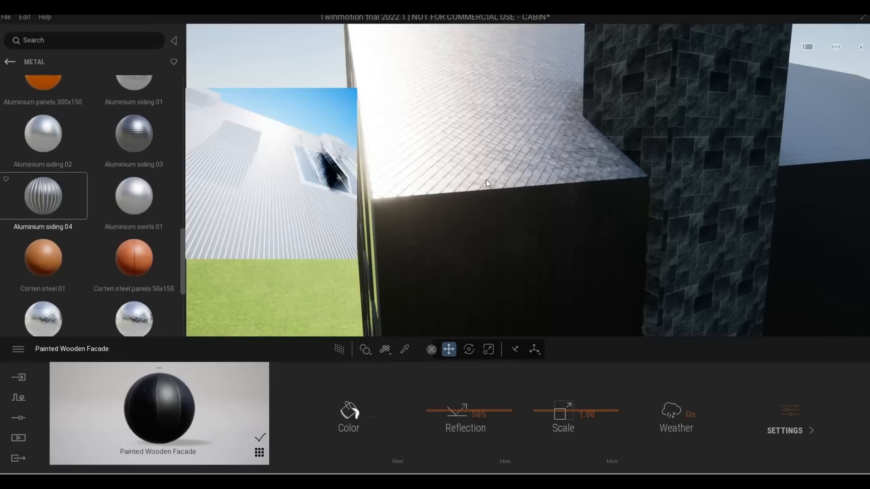
drag(485, 180, 486, 181)
Examine the cabin's exterior around the glazed gable, the dark side wall and the stone chimney
shift+middle_drag(427, 249, 480, 213)
key(q)
key(a)
key(s)
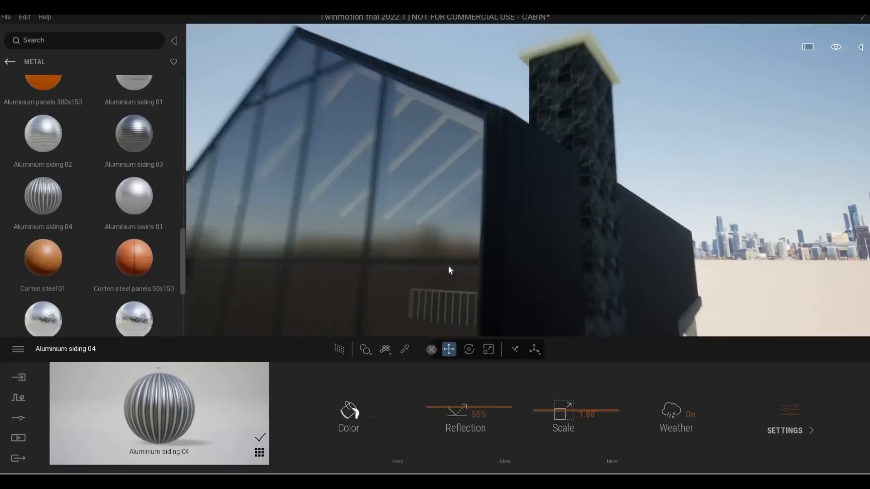
right_drag(493, 289, 471, 294)
key(q)
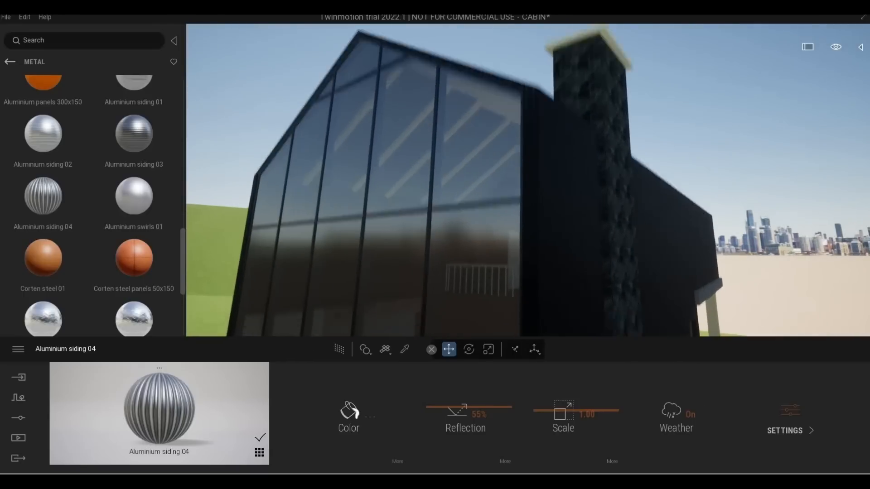
key(w)
key(d)
right_drag(555, 295, 501, 289)
key(a)
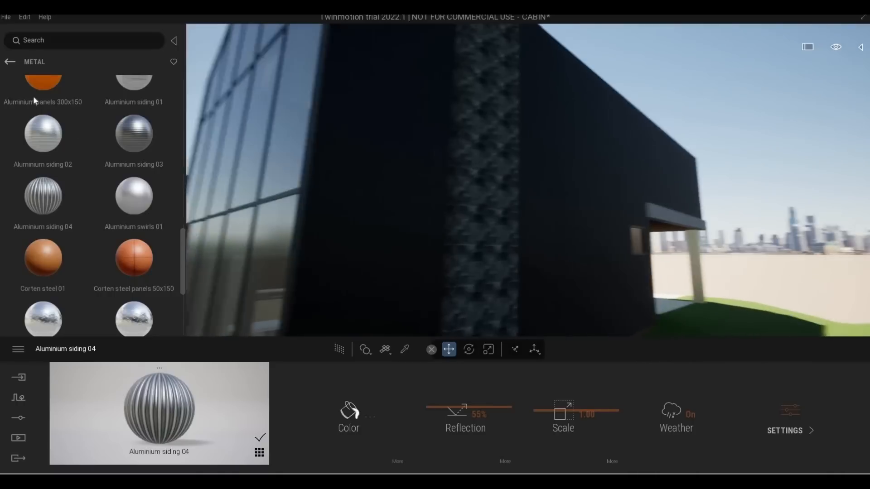
Apply the Stacked stone 05 material to the chimney on the cabin's dark side wall
click(13, 61)
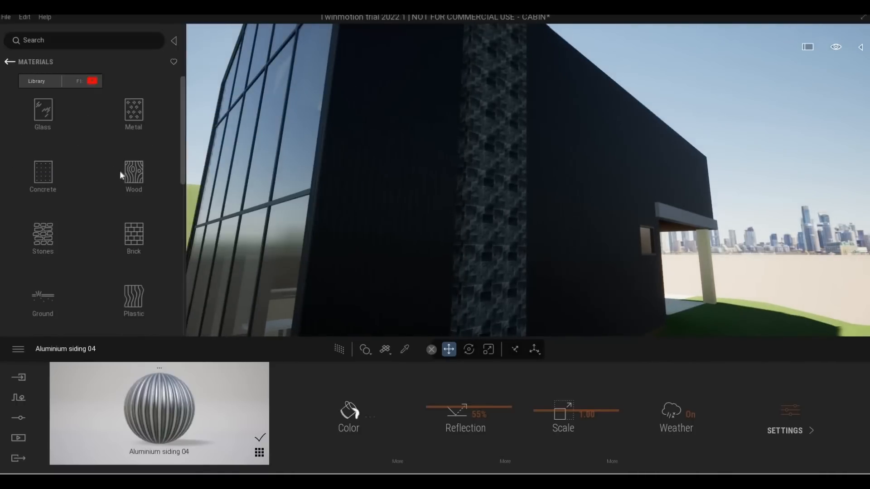
scroll(65, 189, down, 3)
click(38, 163)
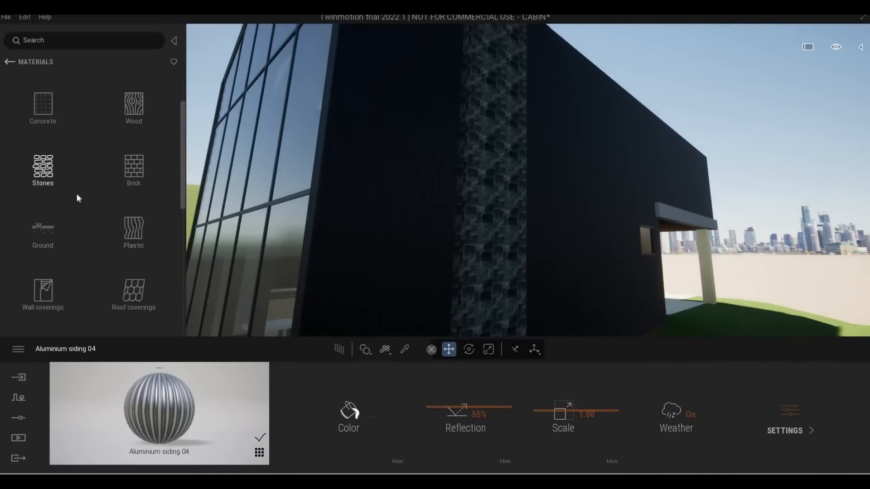
scroll(78, 265, down, 5)
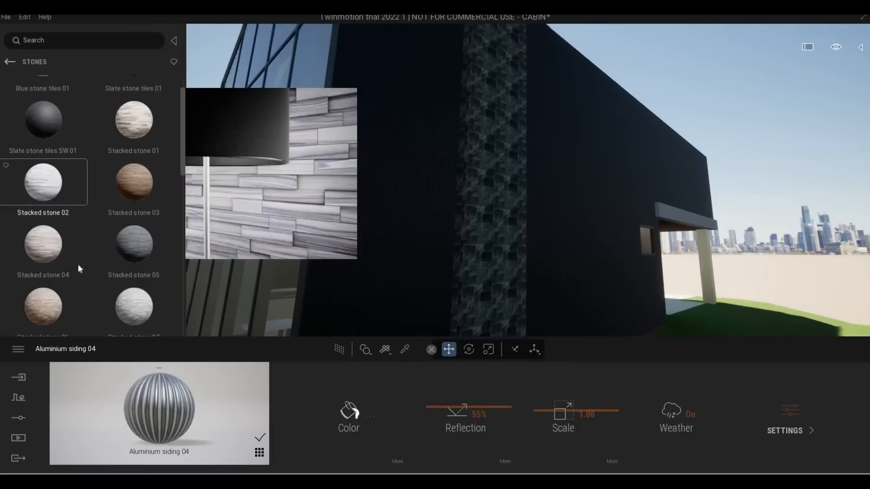
scroll(78, 265, down, 5)
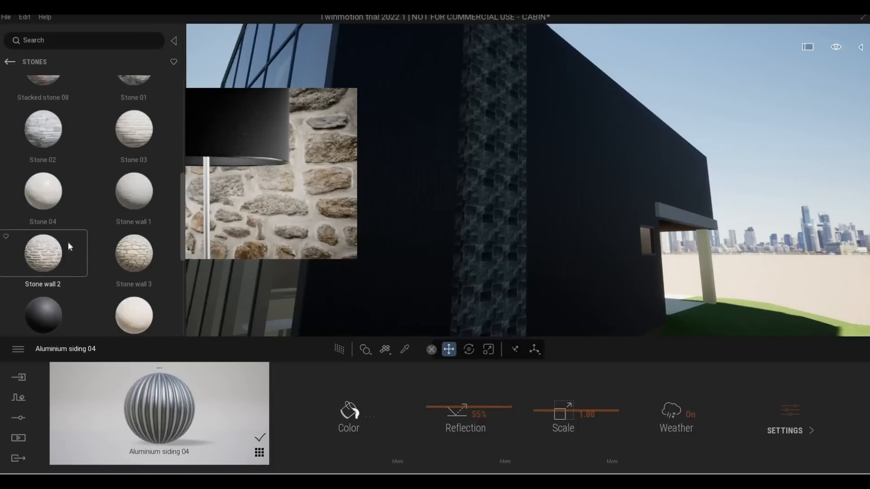
scroll(114, 225, up, 2)
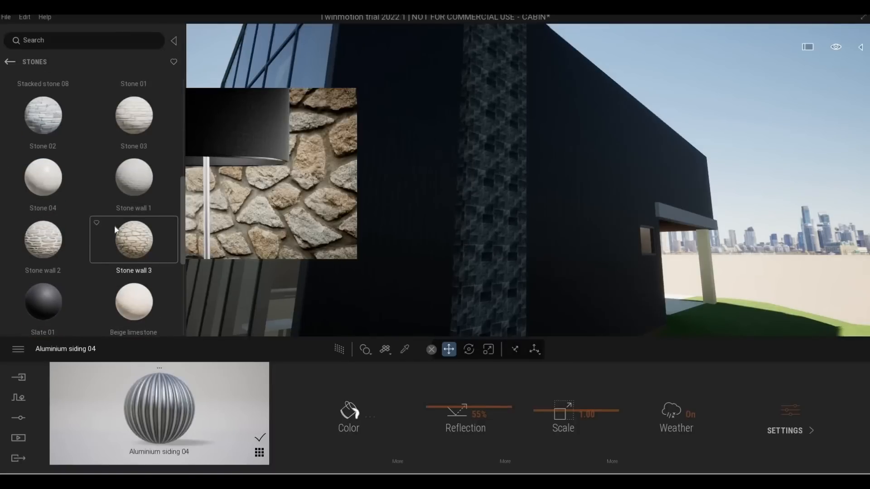
scroll(114, 225, up, 4)
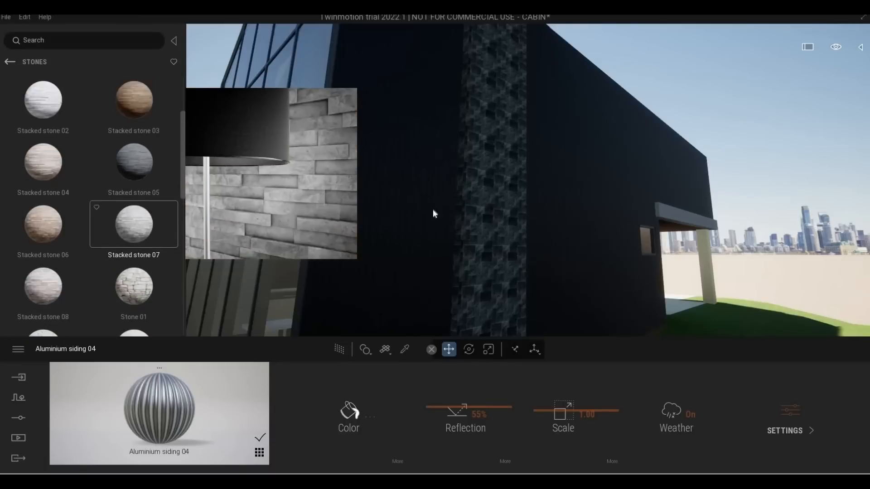
click(482, 216)
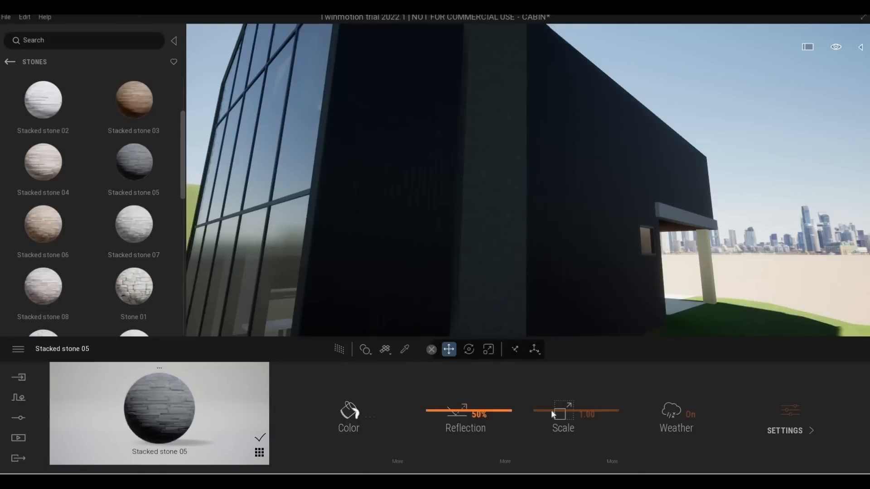
Set the chimney stone's texture scale to 2.37 and check it up close near the chimney top
drag(551, 409, 548, 308)
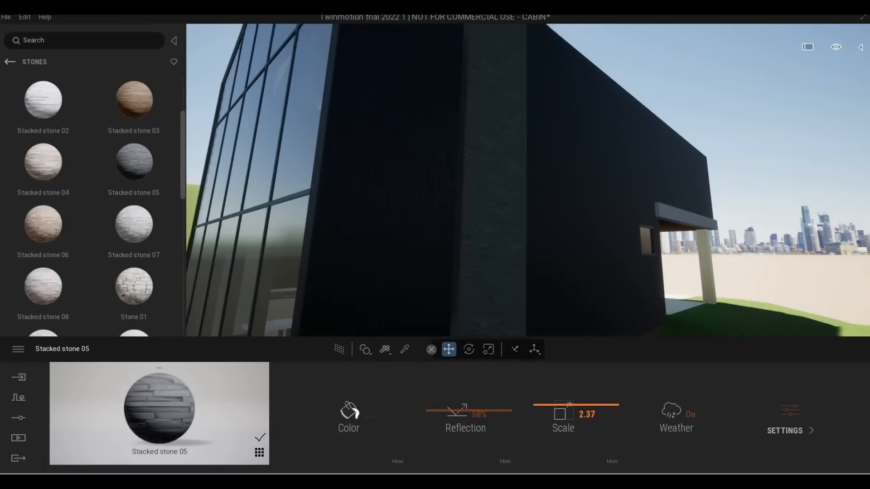
middle_drag(527, 276, 475, 330)
right_drag(436, 121, 437, 126)
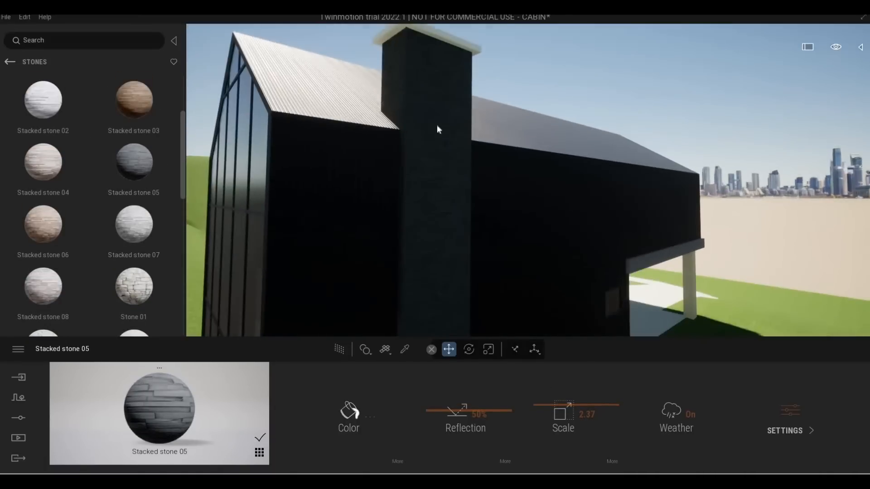
key(w)
key(e)
key(w)
key(e)
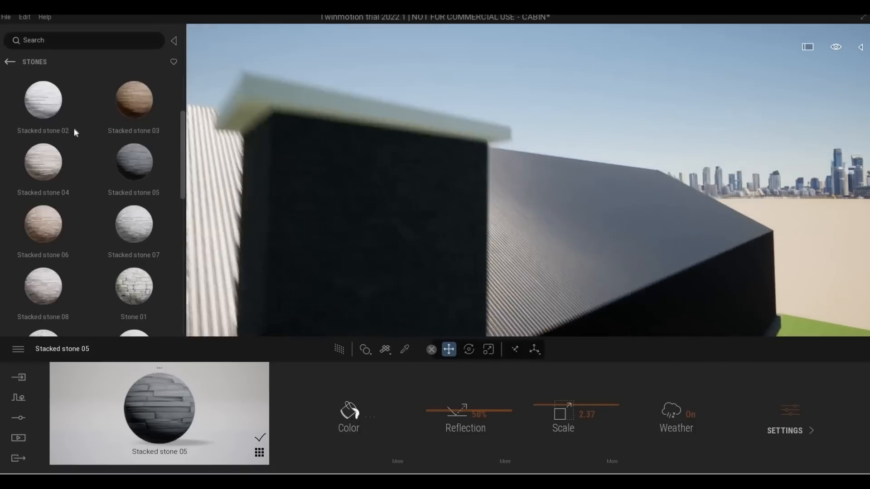
Apply the Slate 01 stone material to the chimney's cap and check it against the roof
mouse_move(72, 149)
scroll(72, 150, up, 2)
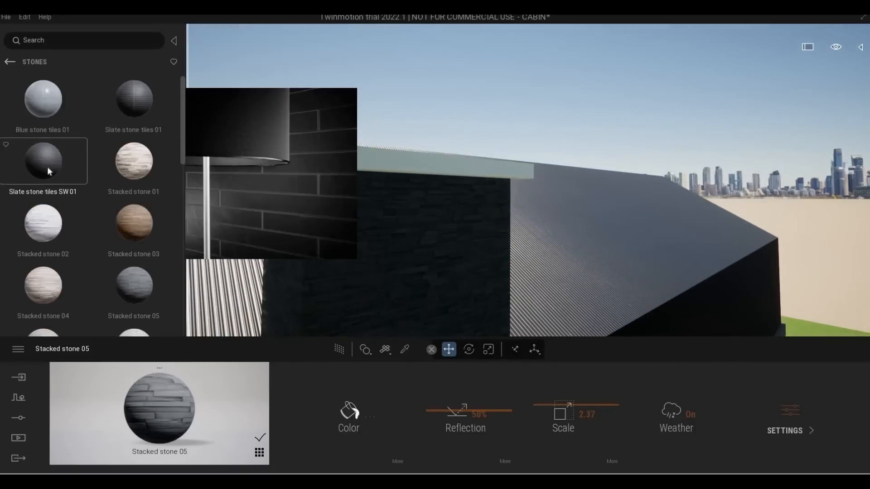
scroll(86, 198, down, 1)
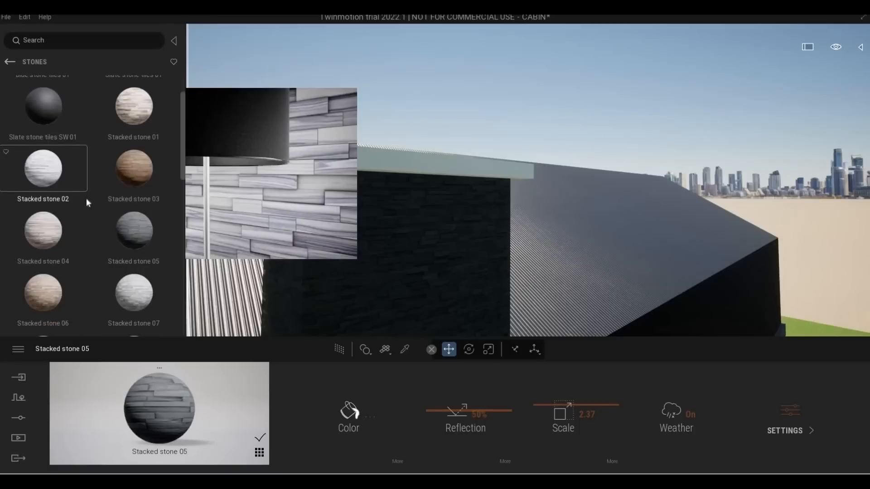
scroll(86, 198, down, 5)
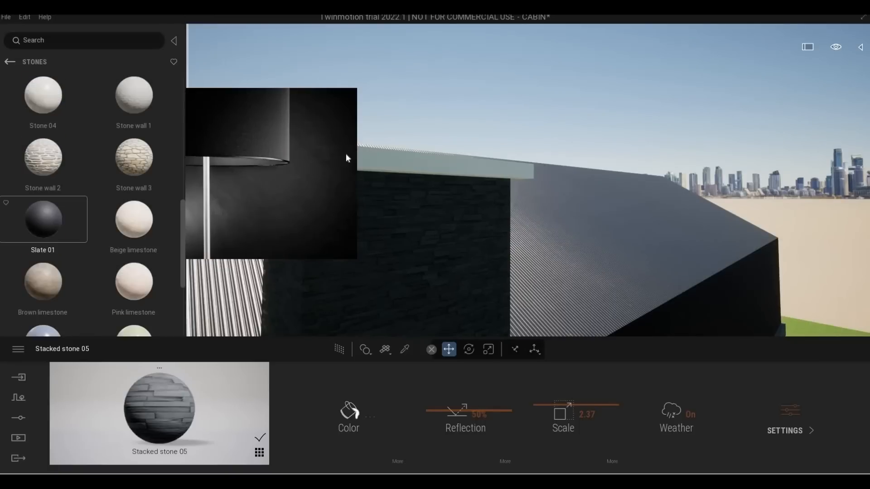
drag(346, 158, 346, 159)
middle_drag(378, 207, 421, 100)
scroll(421, 100, down, 5)
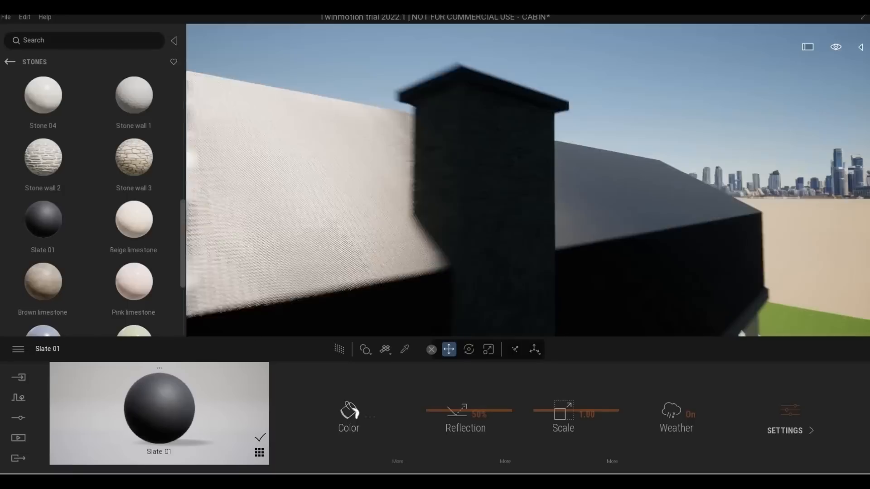
Apply the Mult 04 D wood material to the interior ceiling between the beams and set its scale to 4.76
middle_drag(276, 285, 366, 214)
scroll(366, 213, up, 8)
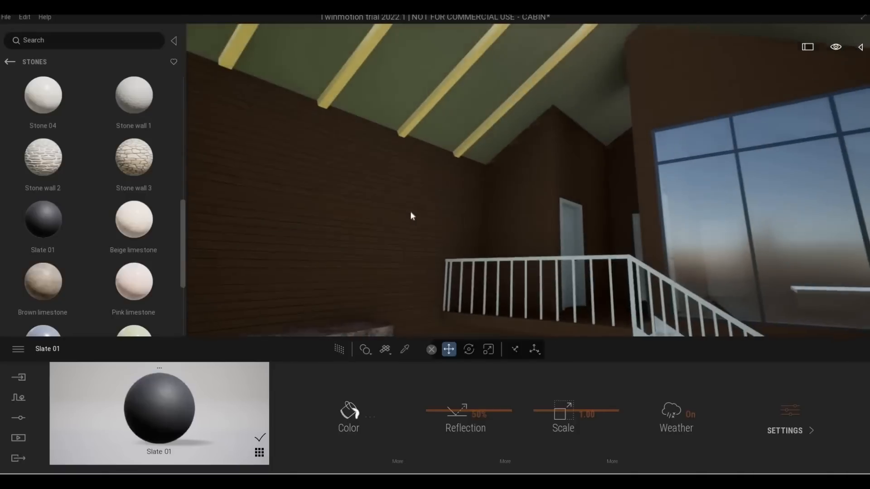
right_drag(411, 212, 411, 212)
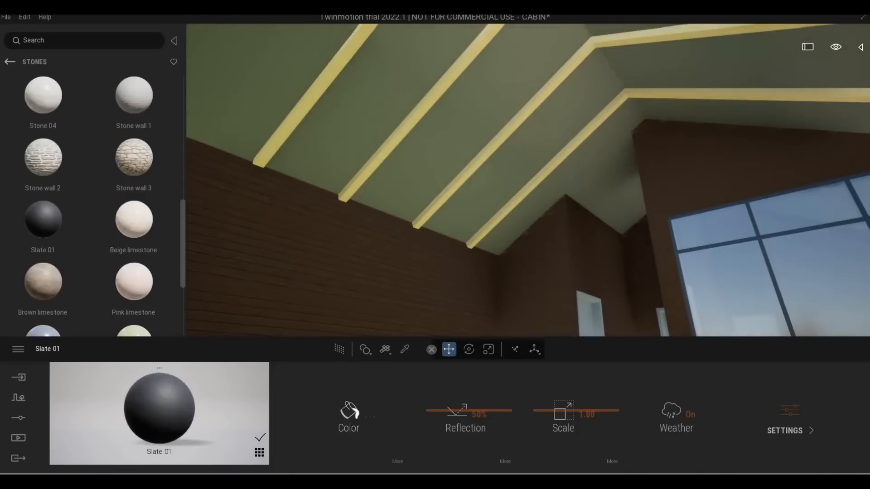
middle_drag(411, 222, 410, 256)
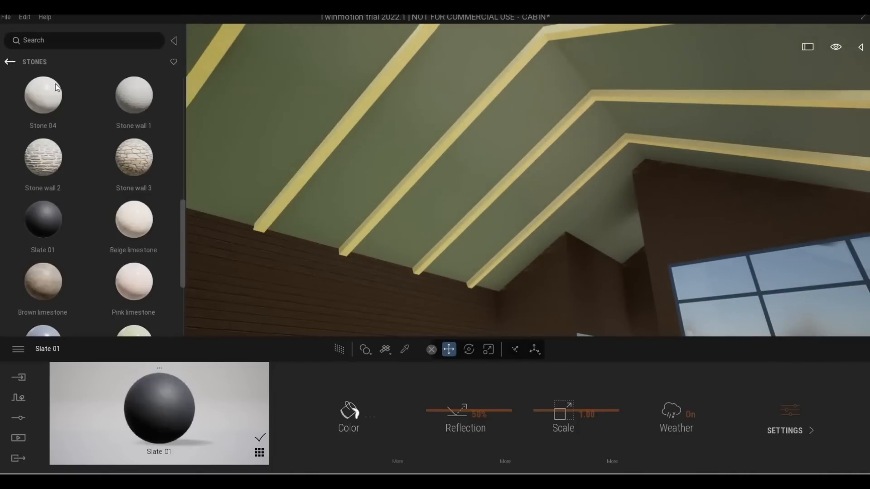
click(10, 61)
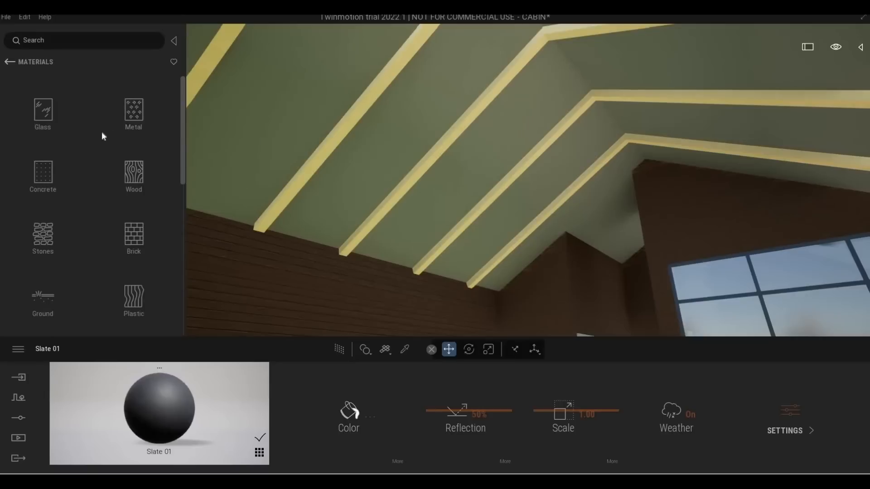
click(135, 181)
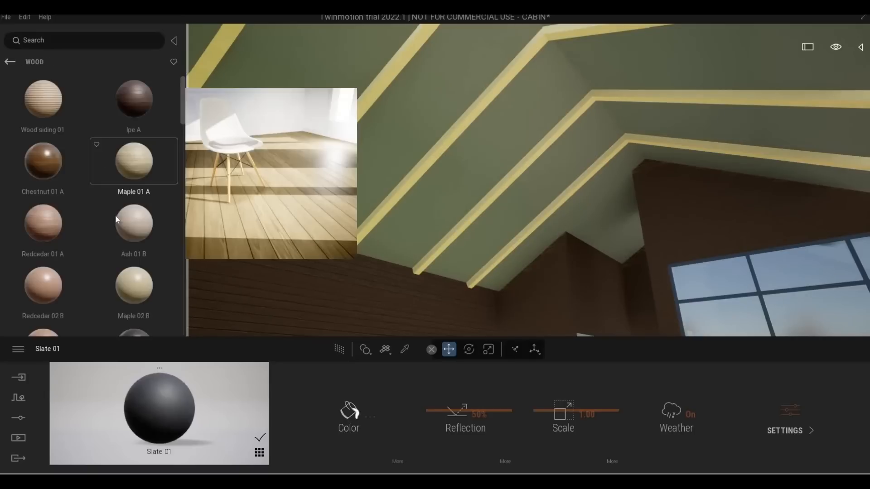
click(10, 62)
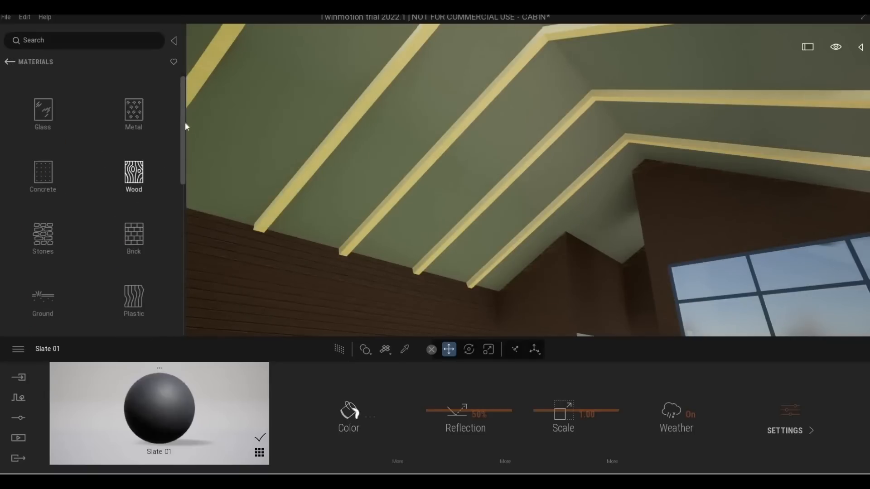
click(135, 174)
drag(182, 121, 188, 175)
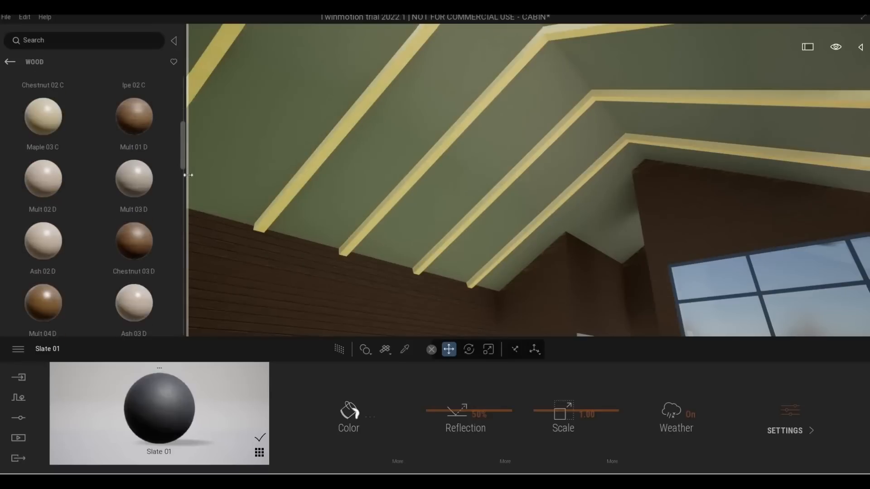
scroll(188, 174, down, 2)
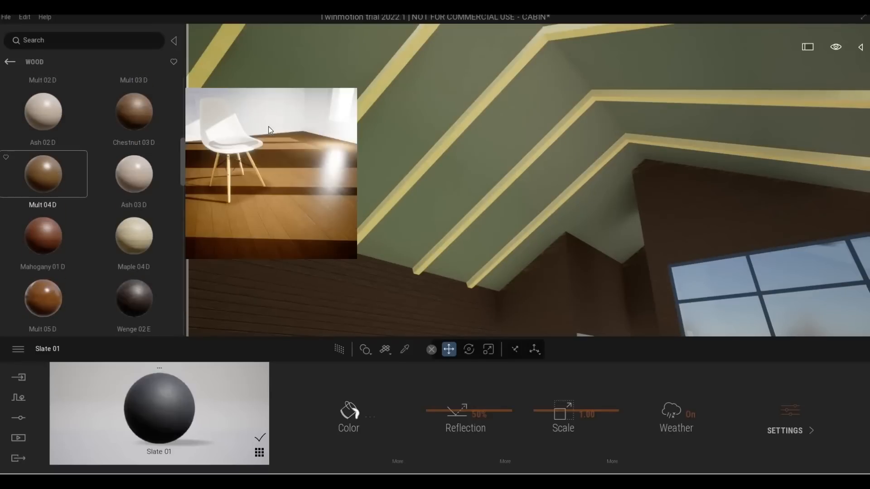
drag(268, 127, 286, 119)
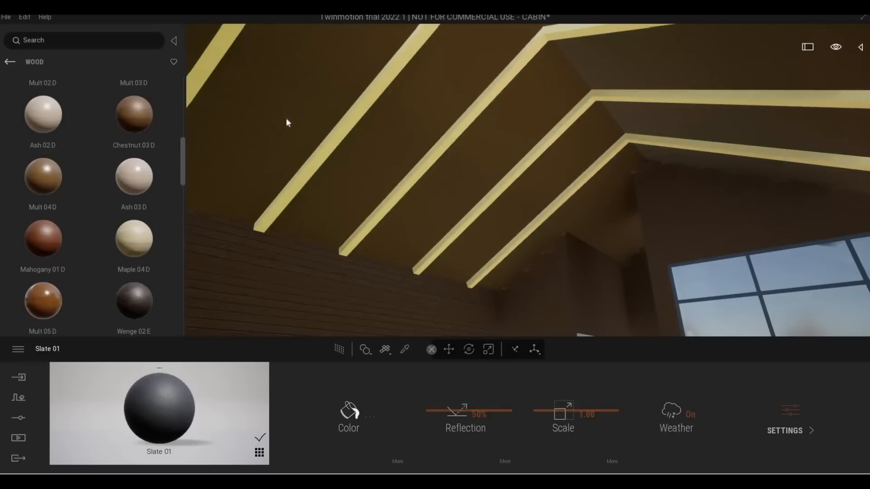
click(550, 397)
drag(550, 394, 551, 396)
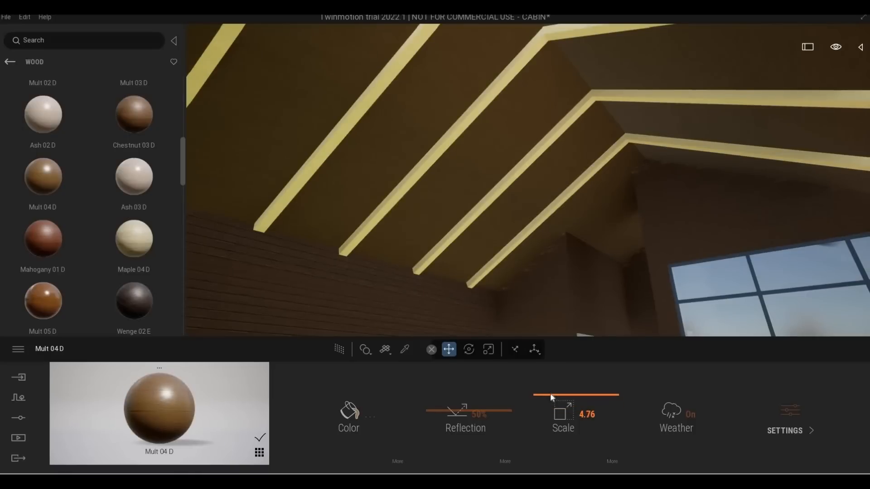
Undo the last scale change on the Mult 04 D ceiling wood and sample the interior wall's plank material
key(ctrl+z)
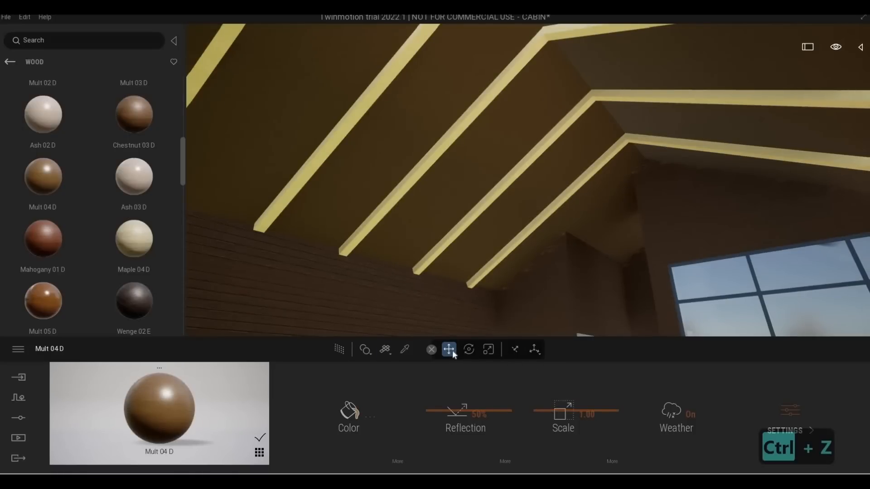
click(405, 349)
click(304, 302)
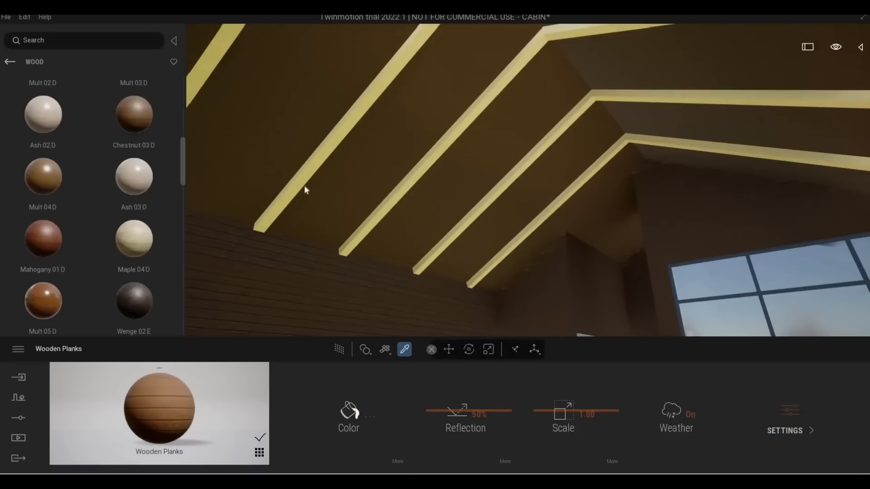
click(346, 189)
click(335, 244)
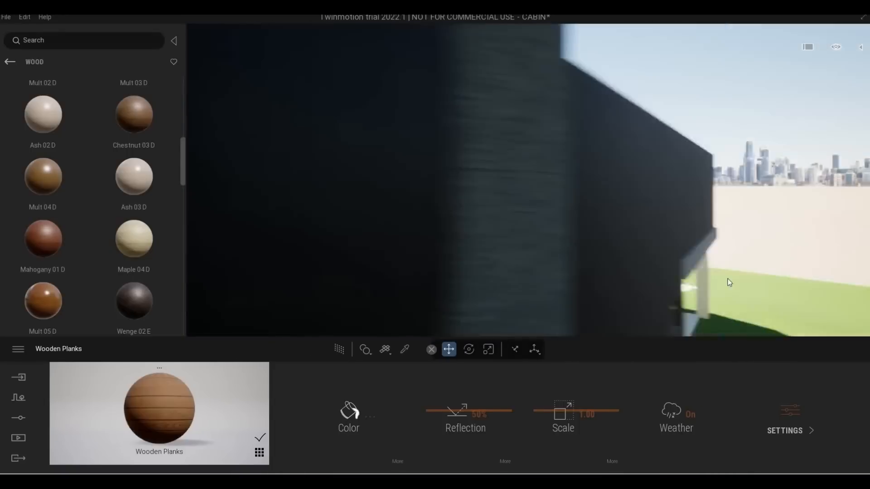
Sample the material of the light ceiling beams from the opposite side of the cabin's interior
middle_drag(727, 279, 563, 280)
scroll(670, 269, up, 3)
scroll(563, 280, up, 3)
right_drag(221, 254, 247, 248)
scroll(247, 248, up, 3)
right_drag(305, 253, 409, 353)
scroll(392, 312, up, 2)
scroll(426, 319, up, 6)
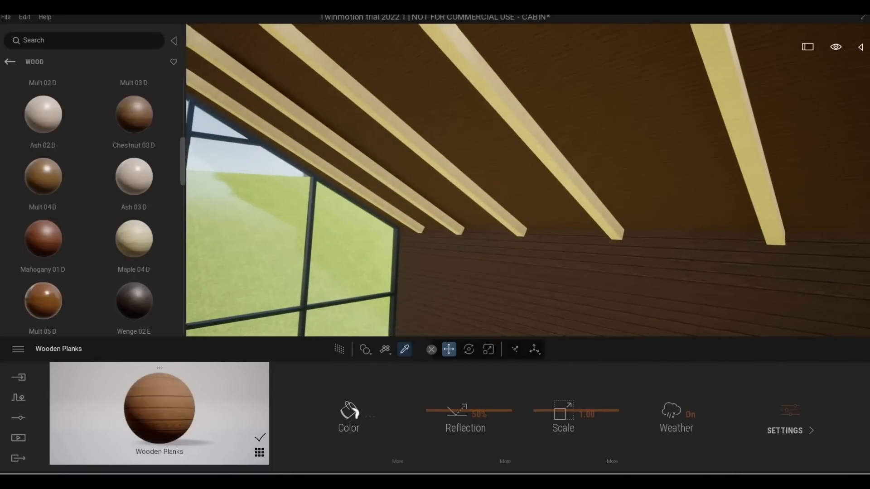
click(405, 349)
click(552, 168)
Examine the light wooden support posts beneath the overhanging upper floor, including the wood grain up close
scroll(534, 258, down, 5)
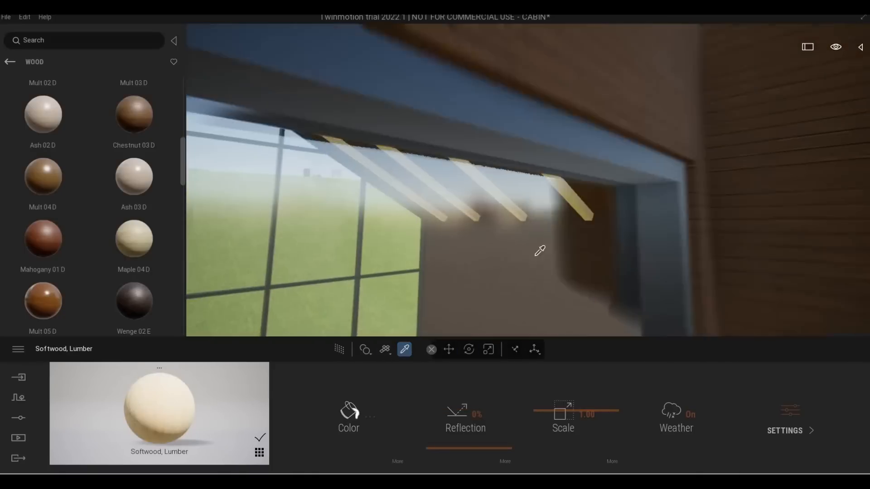
scroll(527, 260, down, 5)
middle_drag(560, 290, 613, 284)
scroll(535, 282, down, 1)
scroll(617, 281, down, 3)
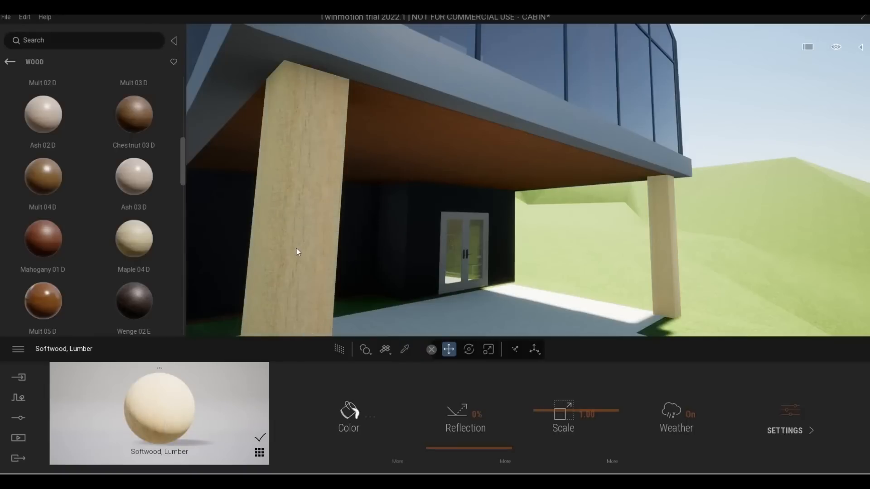
scroll(261, 251, up, 3)
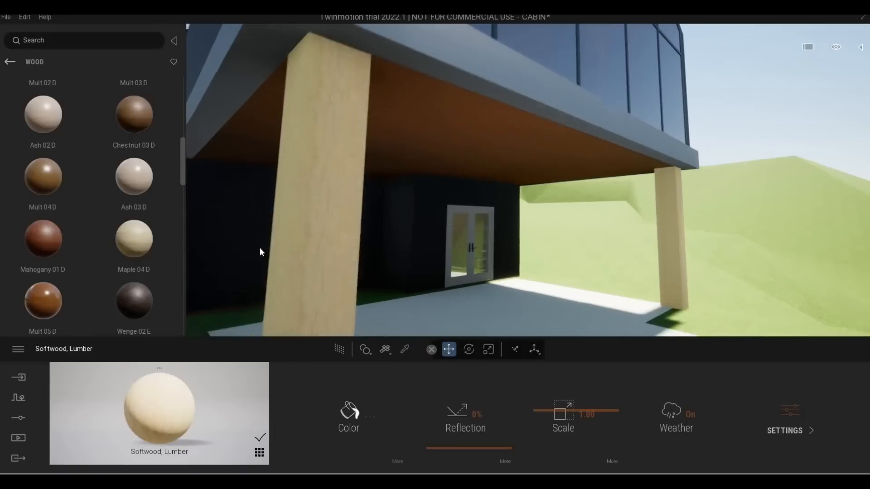
middle_drag(260, 248, 312, 247)
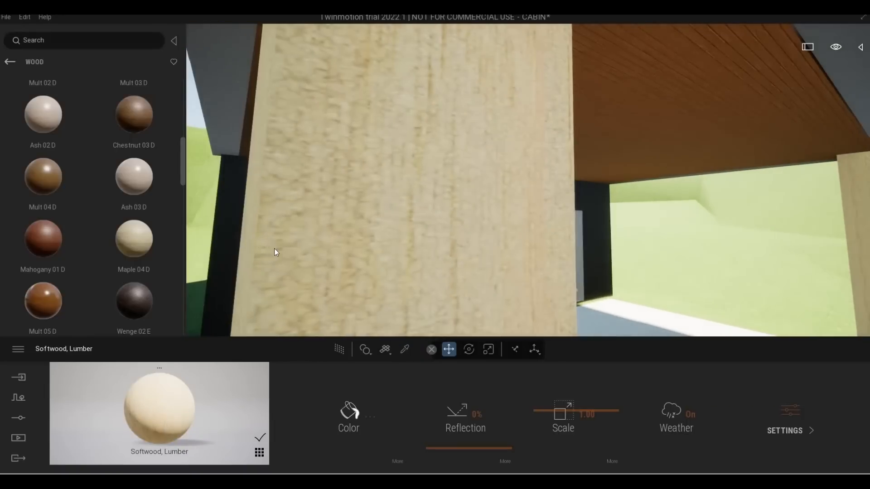
scroll(283, 248, down, 2)
scroll(290, 248, up, 5)
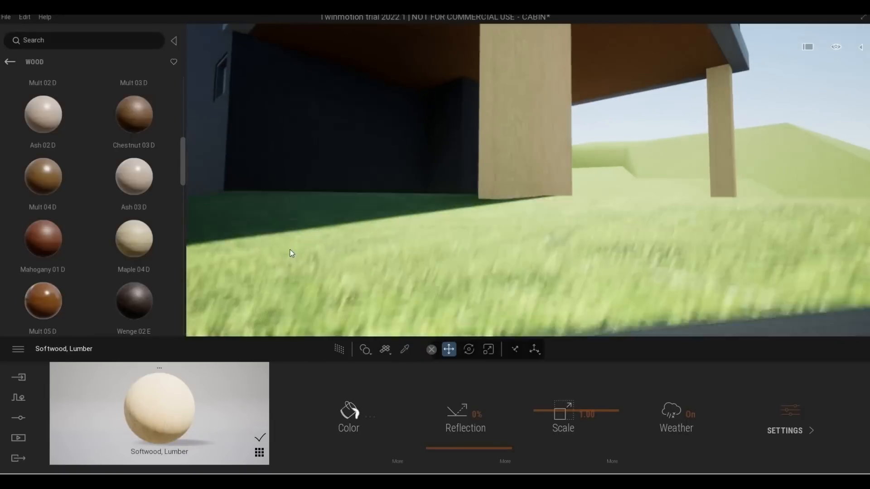
scroll(289, 248, down, 4)
Sample the overhanging floor slab's metal deck material and set its colour to D8D8D8
drag(289, 248, 438, 334)
scroll(338, 199, up, 4)
scroll(438, 333, up, 4)
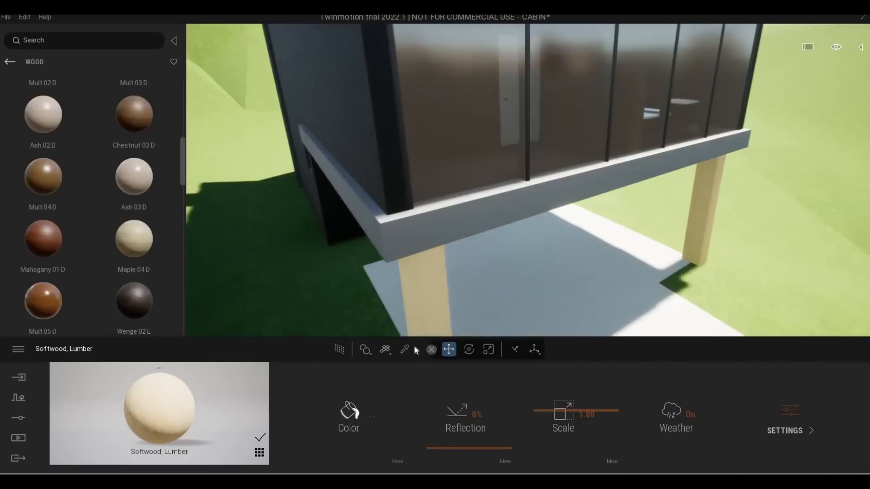
click(404, 348)
click(419, 234)
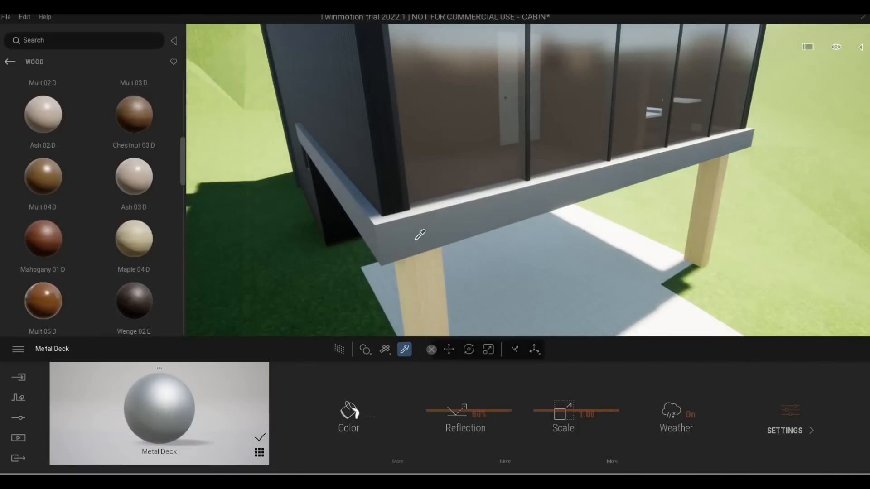
shift+middle_drag(346, 276, 358, 266)
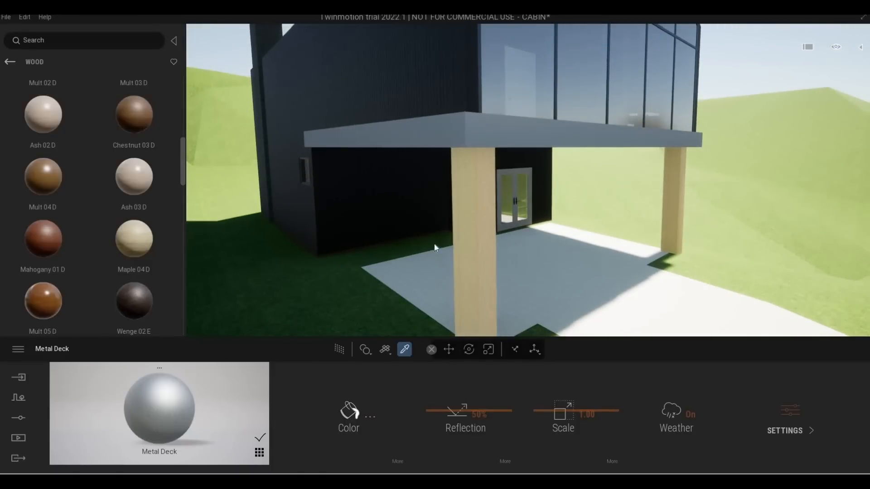
click(350, 412)
click(422, 190)
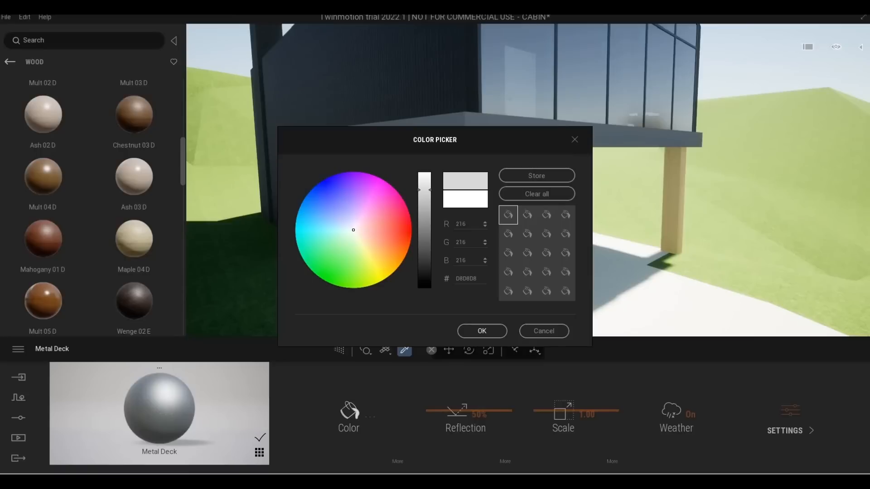
click(480, 328)
Examine the recoloured slab edge together with the dark facade, roof and glazed front from above
middle_drag(489, 261, 469, 317)
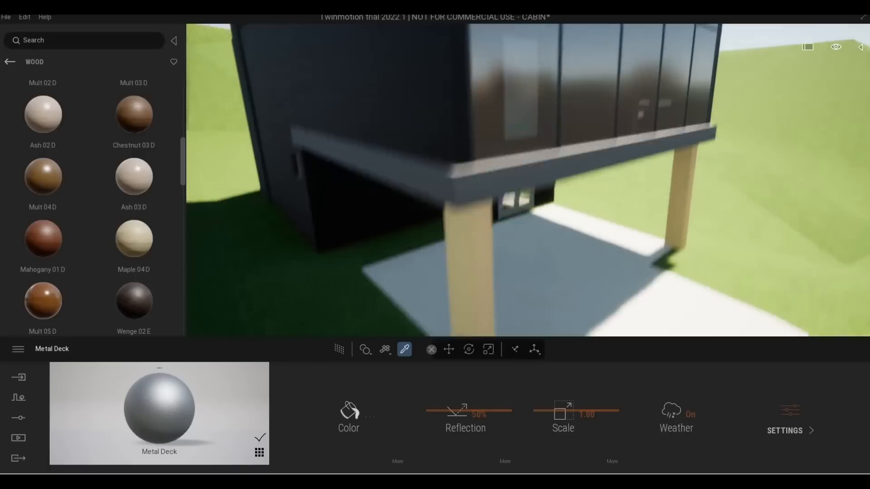
middle_drag(515, 177, 471, 290)
middle_drag(446, 132, 581, 138)
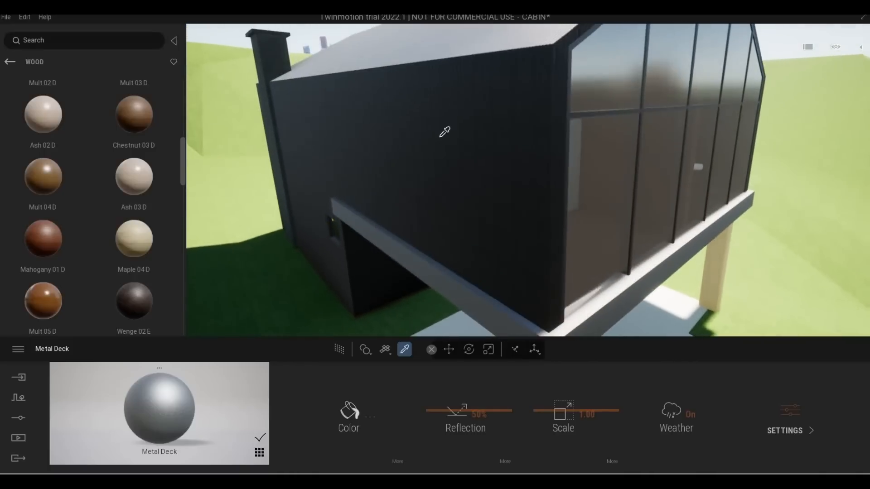
scroll(444, 131, up, 3)
middle_drag(479, 70, 453, 190)
scroll(523, 64, up, 5)
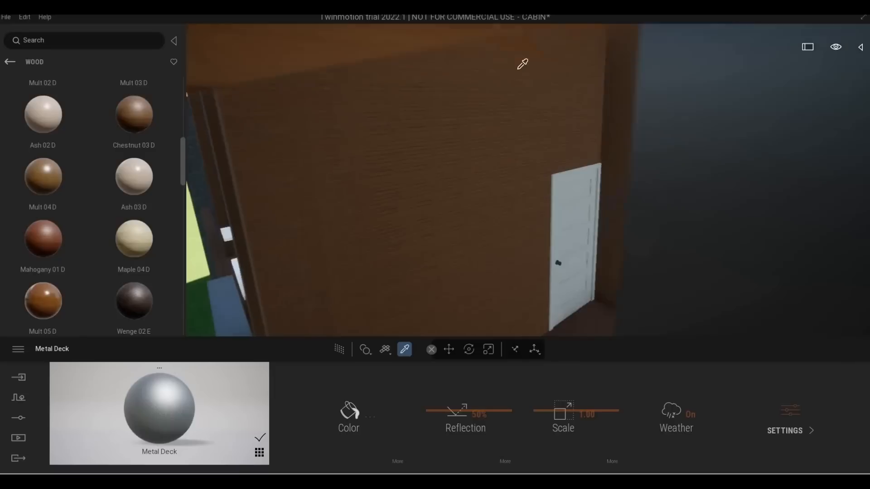
scroll(522, 64, down, 5)
Sample the material of the white balcony railing inside the cabin
shift+middle_drag(523, 67, 213, 183)
key(a)
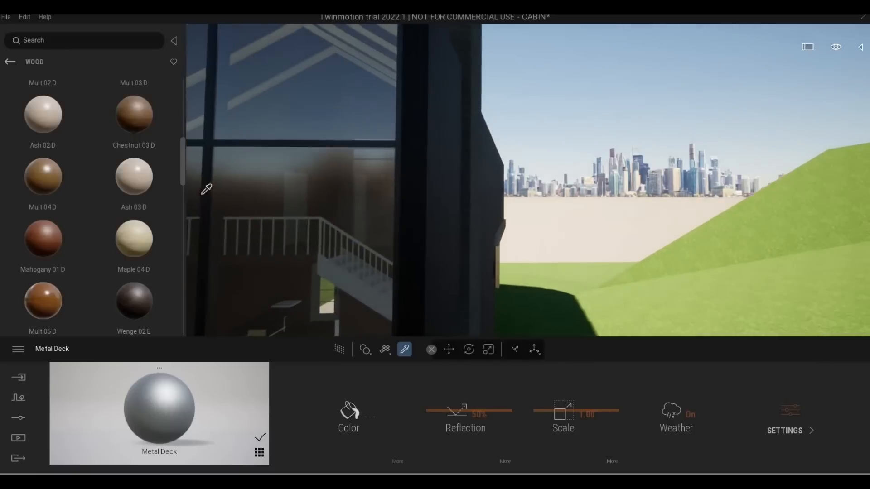
key(s)
key(w)
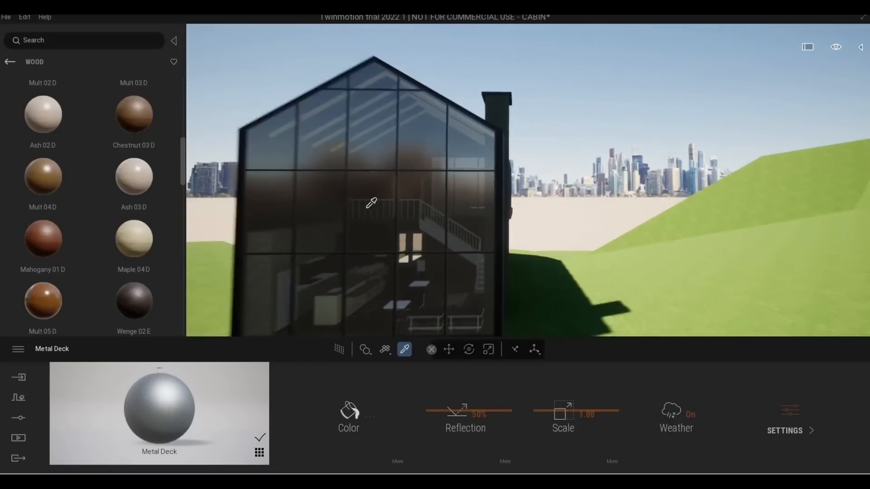
key(w)
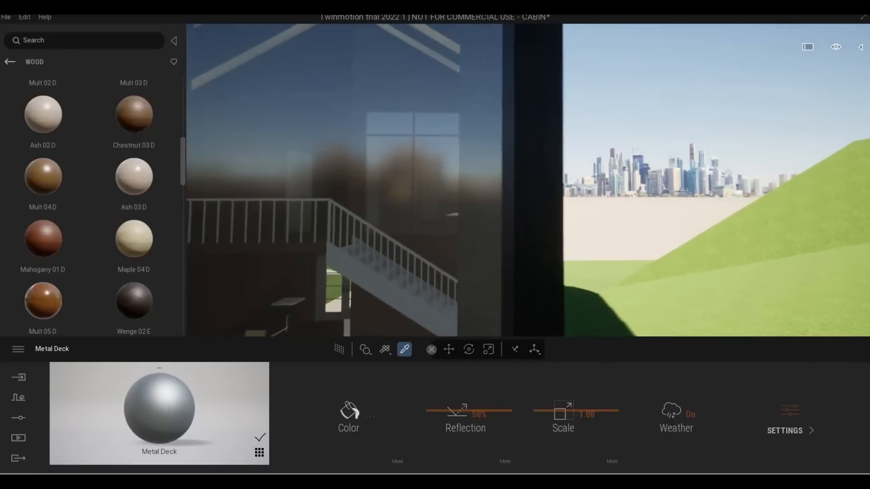
key(w)
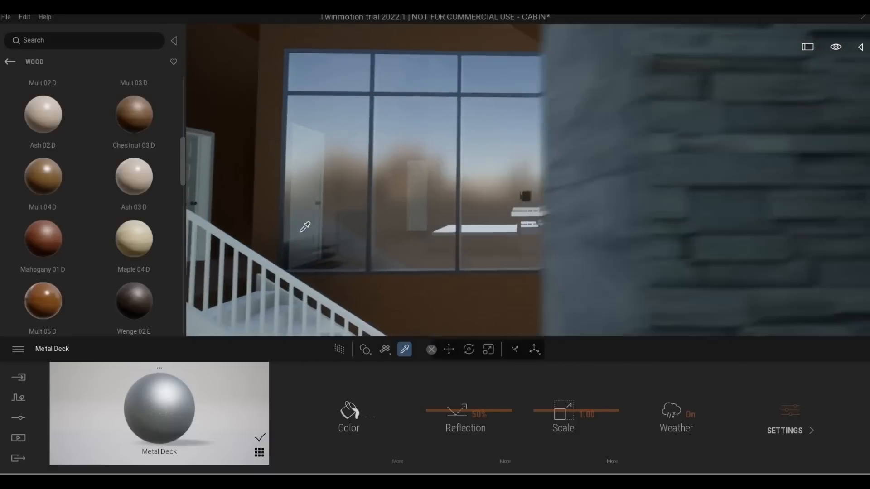
key(s)
right_drag(288, 200, 333, 173)
key(w)
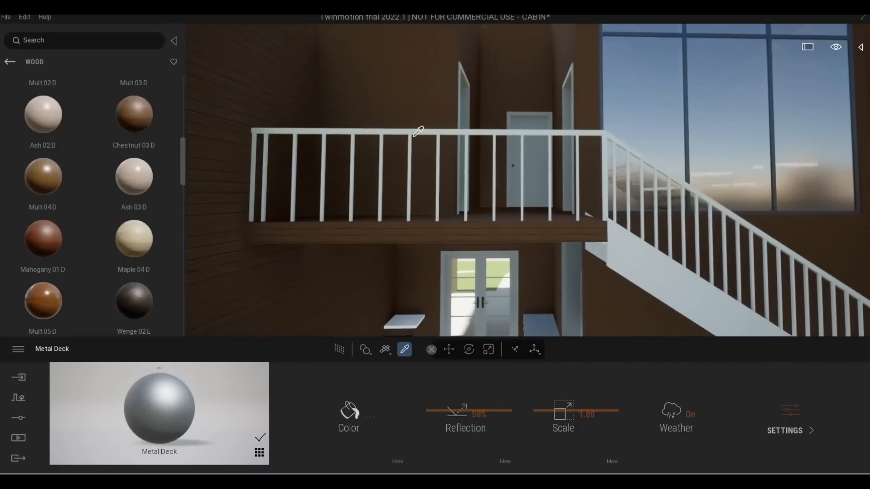
click(414, 132)
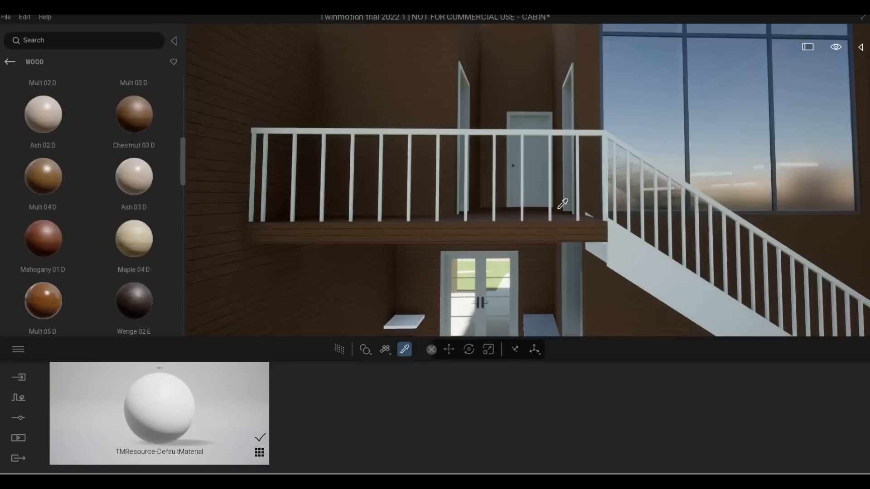
Examine the materials of the staircase, kitchen island, cabinets, stone wall and dining furniture on the lower floor
key(d)
key(Escape)
right_drag(561, 250, 529, 252)
key(s)
key(q)
key(s)
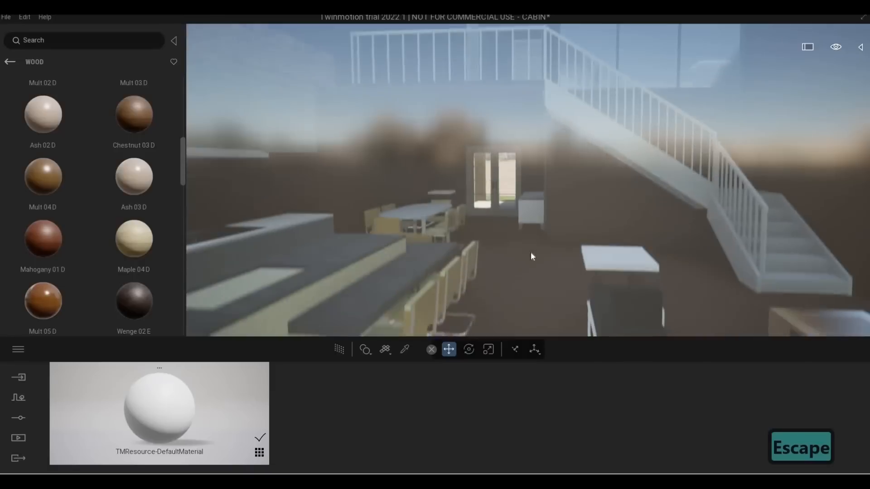
key(w)
scroll(539, 260, up, 1)
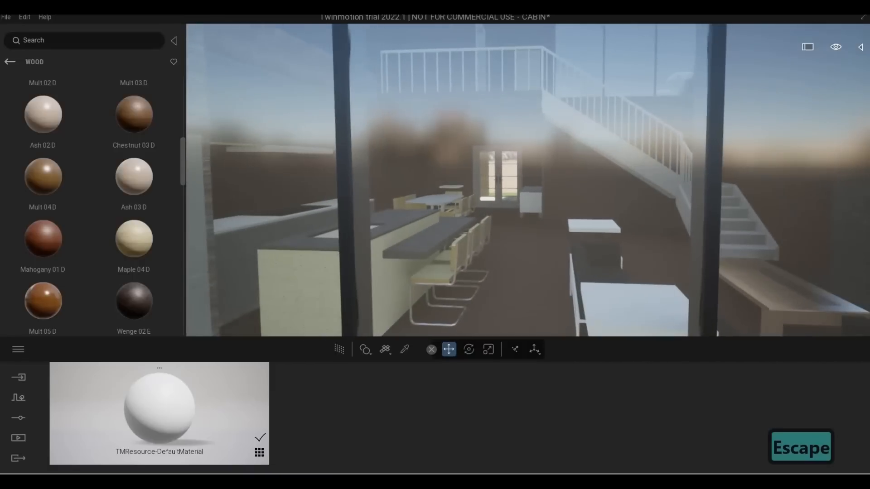
scroll(596, 263, up, 2)
right_drag(596, 263, 547, 259)
middle_drag(547, 209, 502, 181)
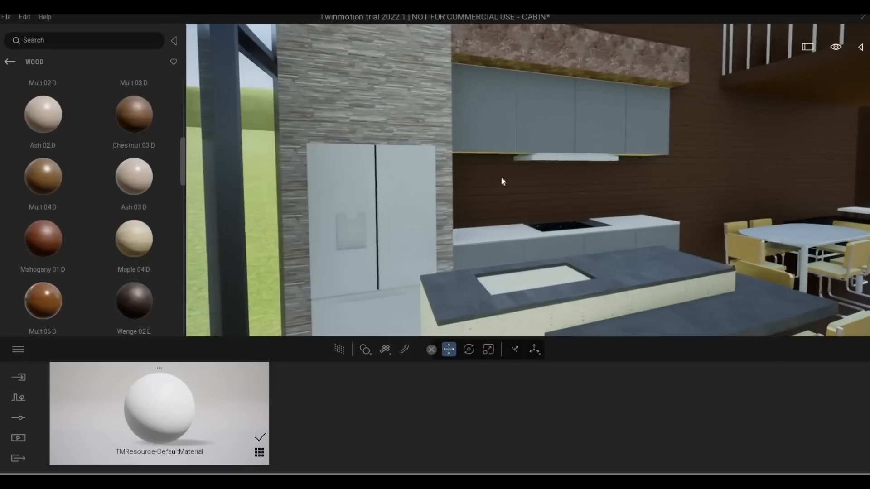
scroll(500, 220, down, 2)
right_drag(501, 219, 541, 213)
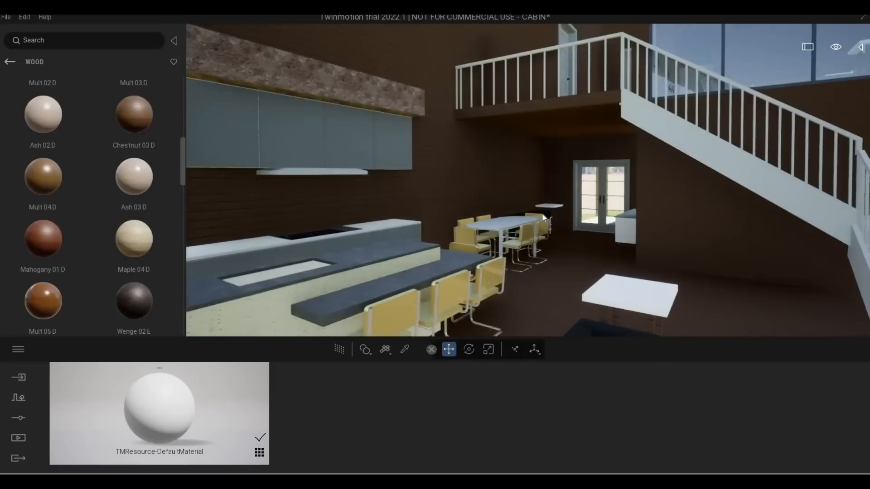
Sample the frame material of the glazed double entrance door beneath the overhang
scroll(542, 213, down, 3)
scroll(521, 220, down, 3)
shift+middle_drag(534, 221, 581, 211)
scroll(531, 216, down, 5)
key(s)
right_drag(580, 210, 587, 205)
key(d)
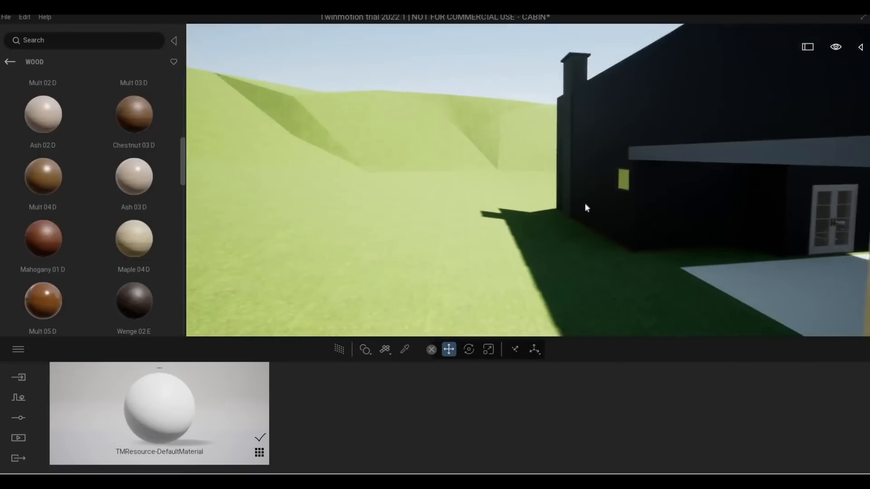
key(s)
key(w)
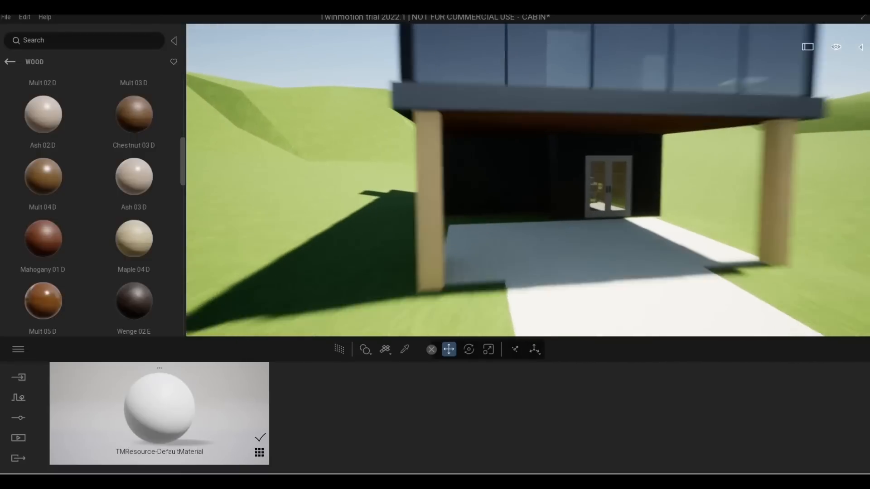
key(d)
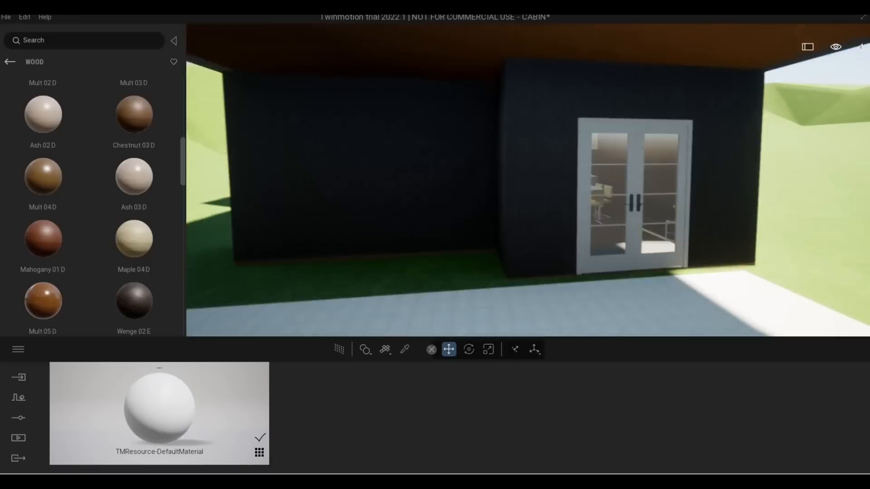
key(w)
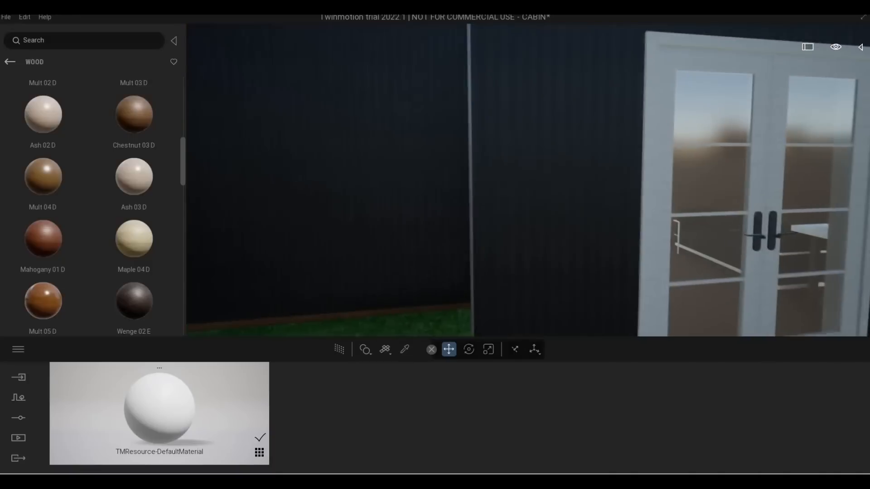
right_drag(552, 221, 561, 216)
key(d)
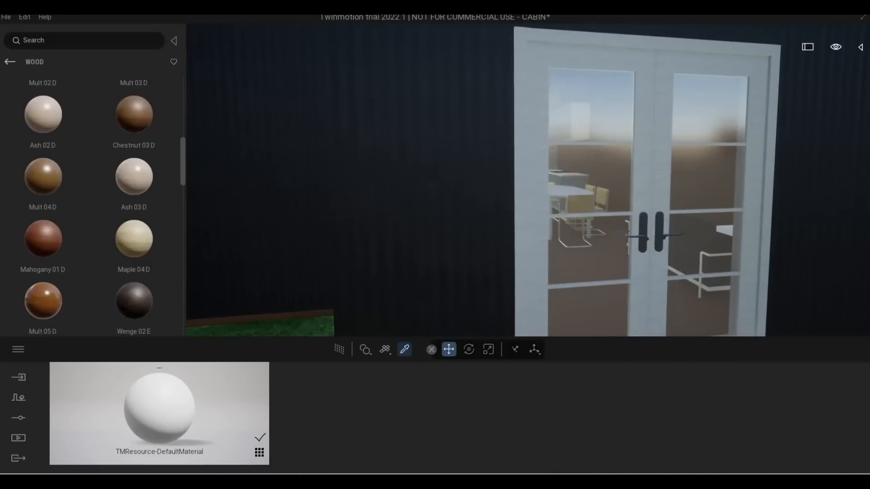
click(534, 195)
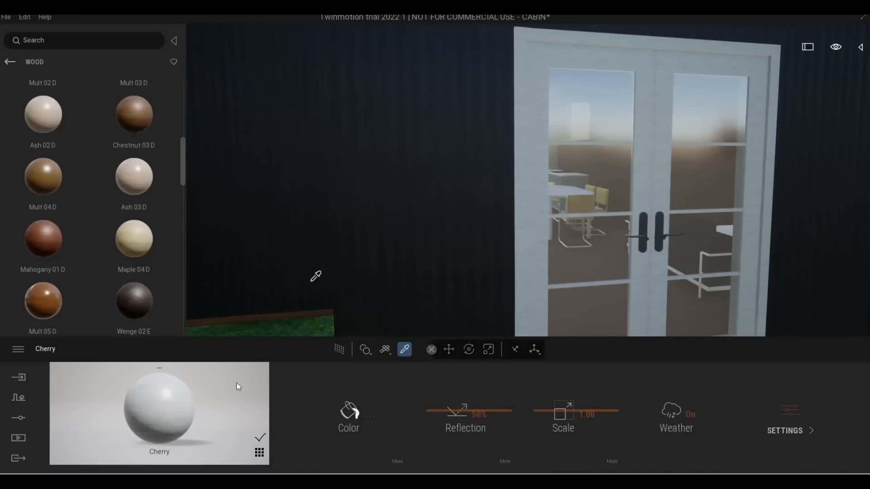
Try the Maple 04 D wood material on the double entrance door, and undo it
mouse_move(129, 246)
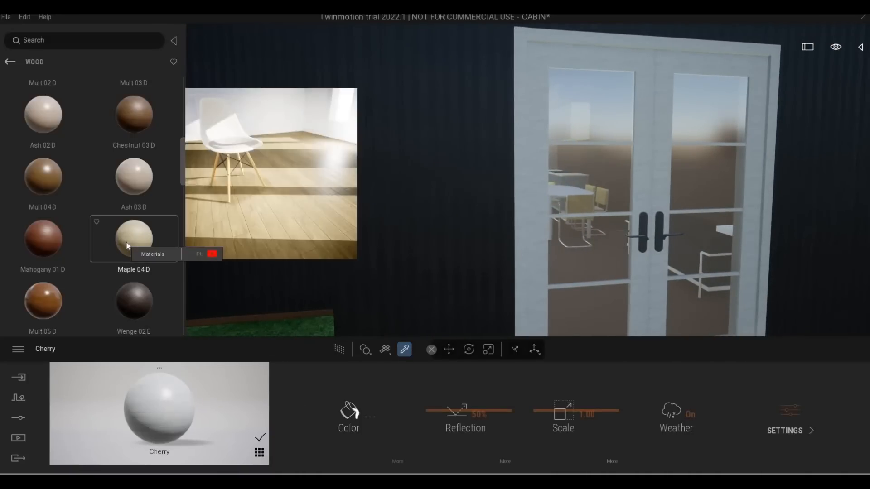
drag(449, 222, 519, 202)
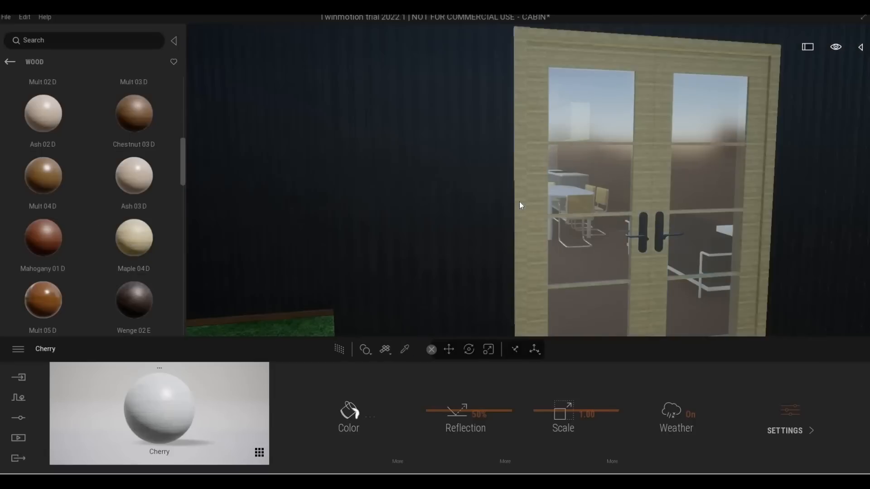
key(ctrl+z)
Apply the Mahogany 03 G wood material to the frame of the glazed double entrance door
scroll(116, 216, down, 7)
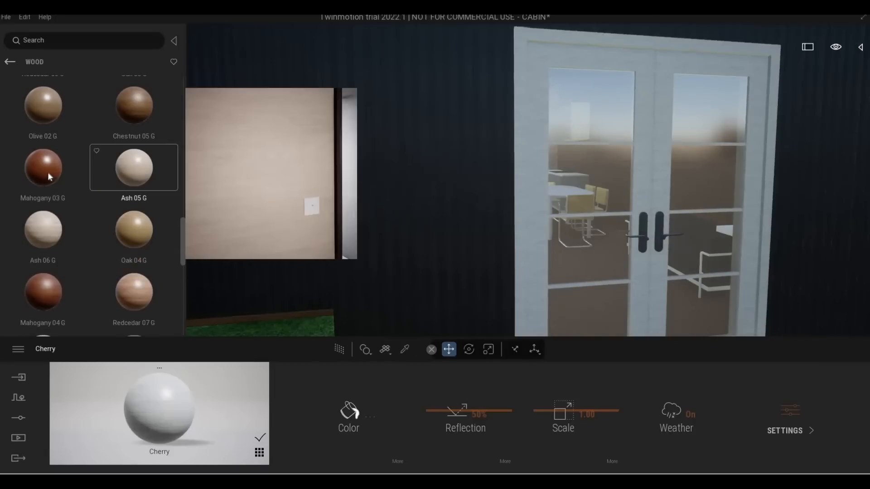
drag(48, 172, 533, 182)
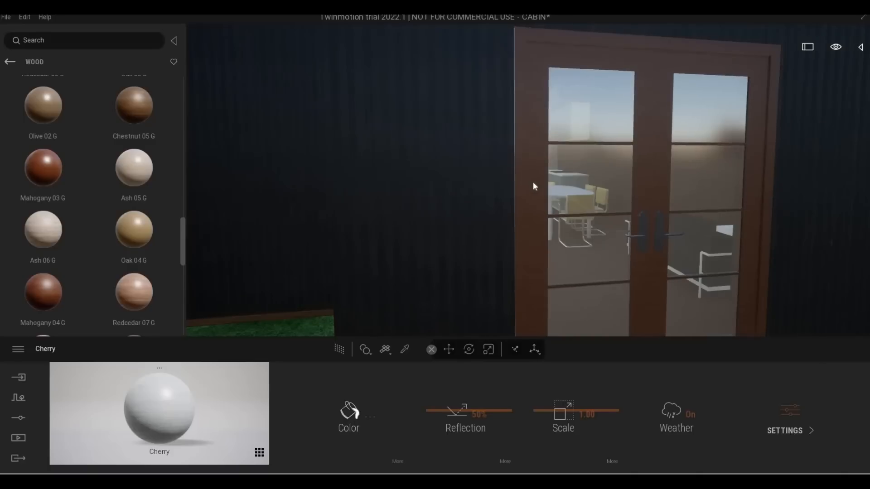
Try the Old cobblestone material from the man-made ground materials on the white driveway in front of the cabin
scroll(531, 198, down, 4)
scroll(485, 216, down, 1)
mouse_move(486, 216)
right_down()
mouse_move(593, 221)
mouse_move(483, 217)
right_up()
scroll(482, 221, down, 4)
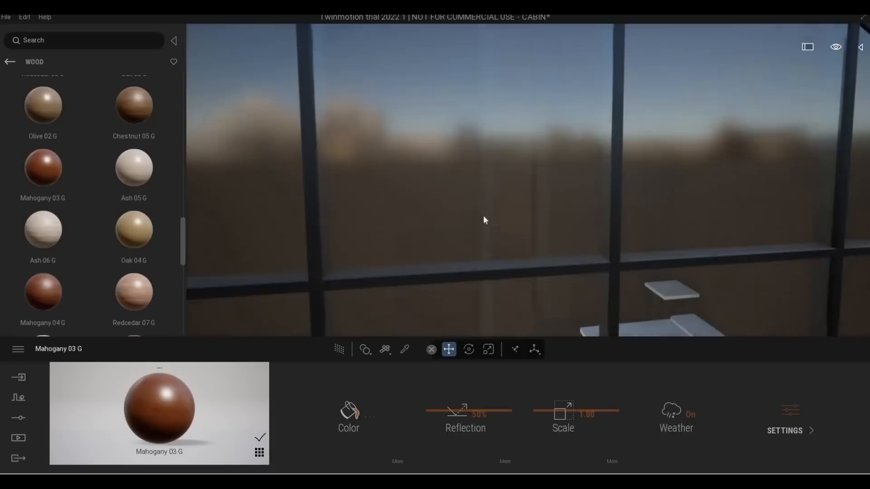
scroll(483, 217, down, 3)
scroll(493, 256, down, 2)
scroll(492, 257, down, 5)
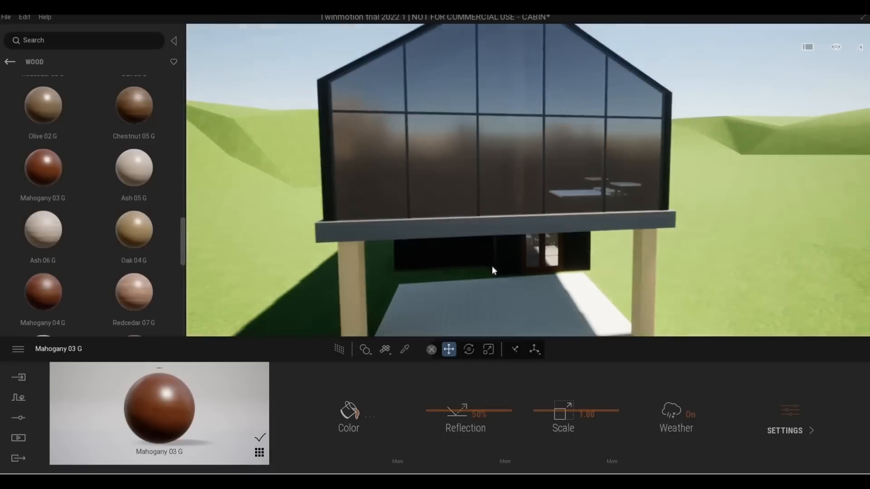
middle_drag(491, 266, 491, 267)
right_drag(491, 267, 462, 240)
scroll(484, 250, down, 2)
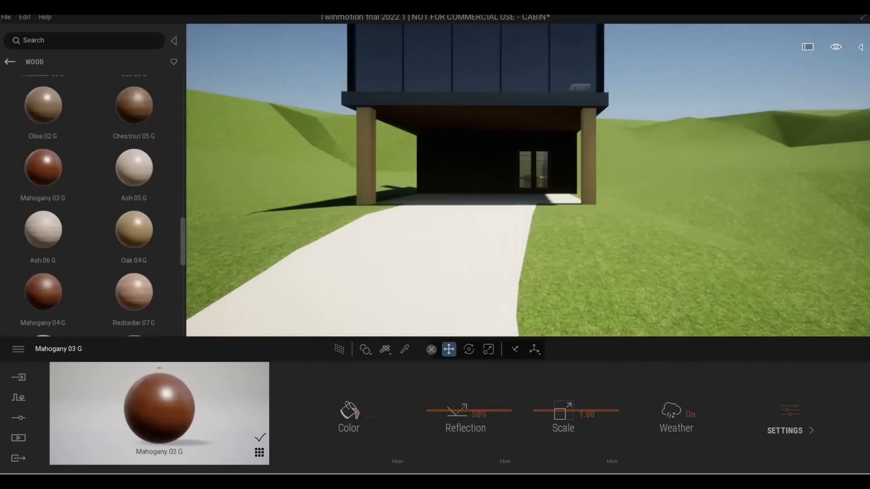
scroll(590, 301, down, 2)
middle_drag(590, 300, 566, 296)
right_drag(566, 295, 529, 261)
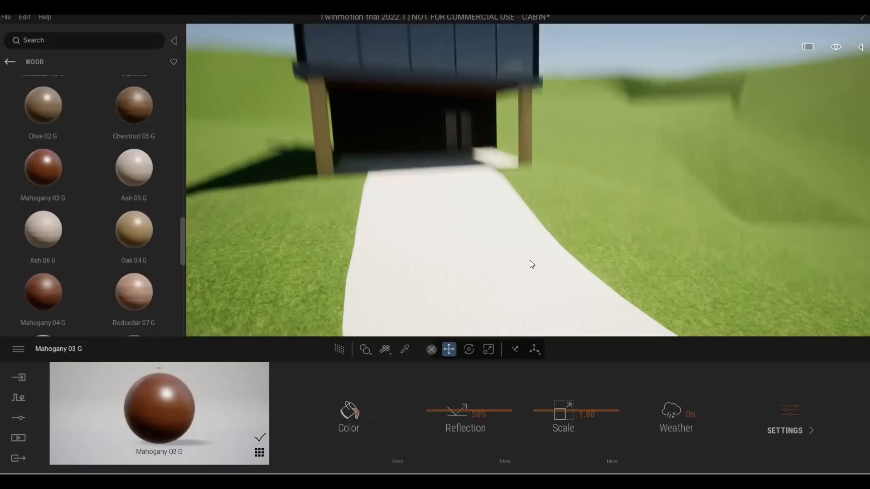
click(14, 61)
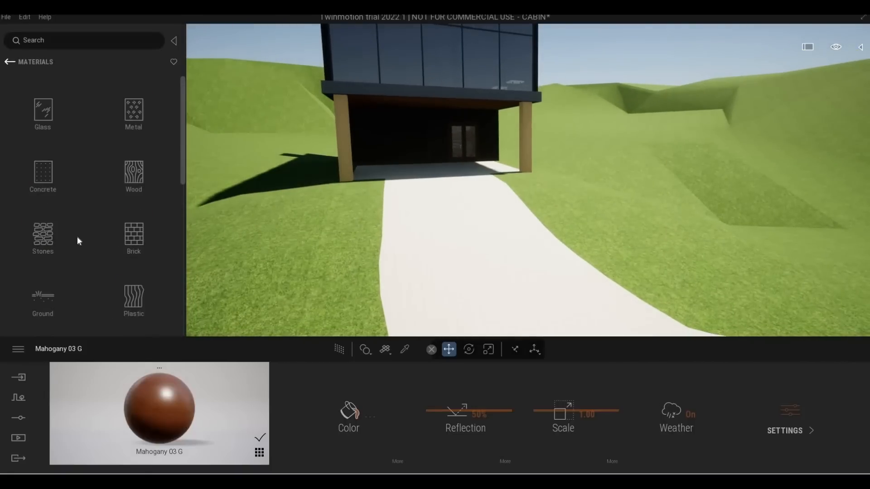
scroll(48, 260, down, 3)
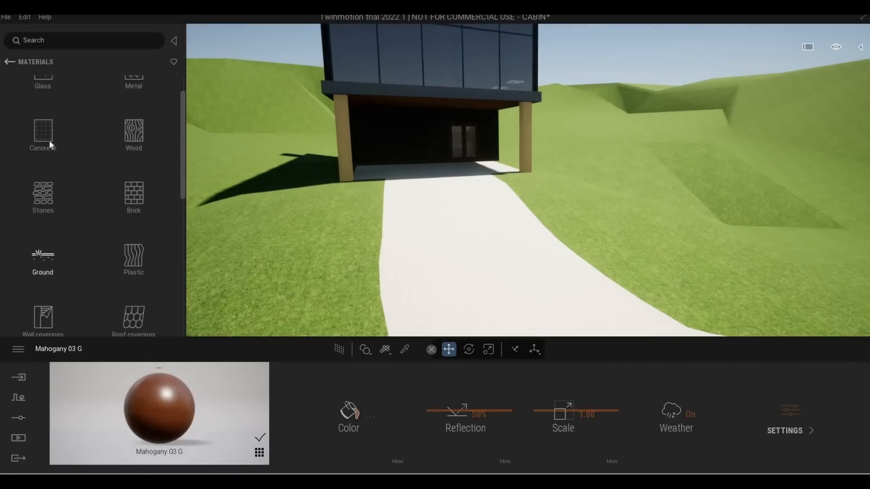
click(48, 136)
scroll(57, 186, down, 5)
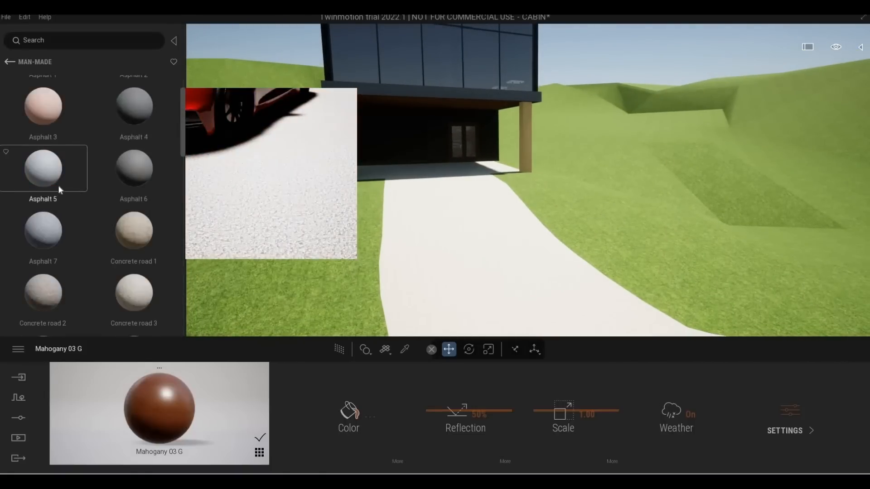
scroll(54, 226, down, 3)
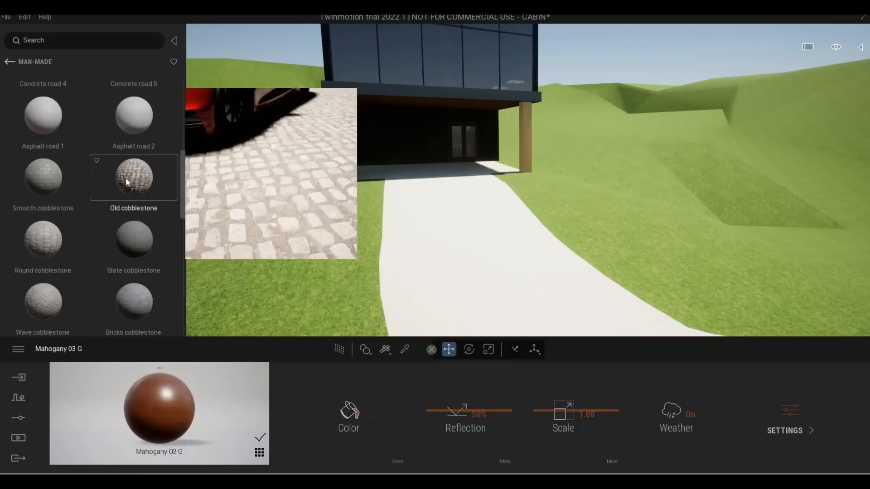
drag(132, 193, 450, 269)
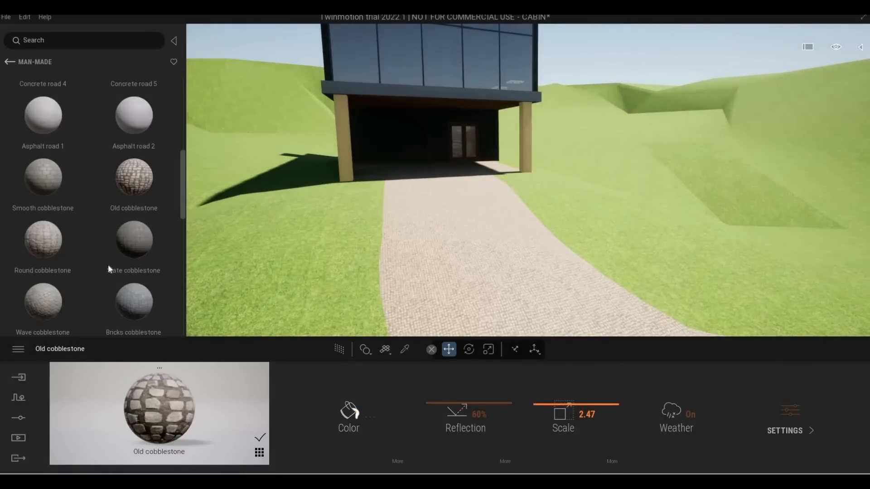
Apply the Stone flooring material to the driveway leading to the cabin
scroll(76, 256, down, 5)
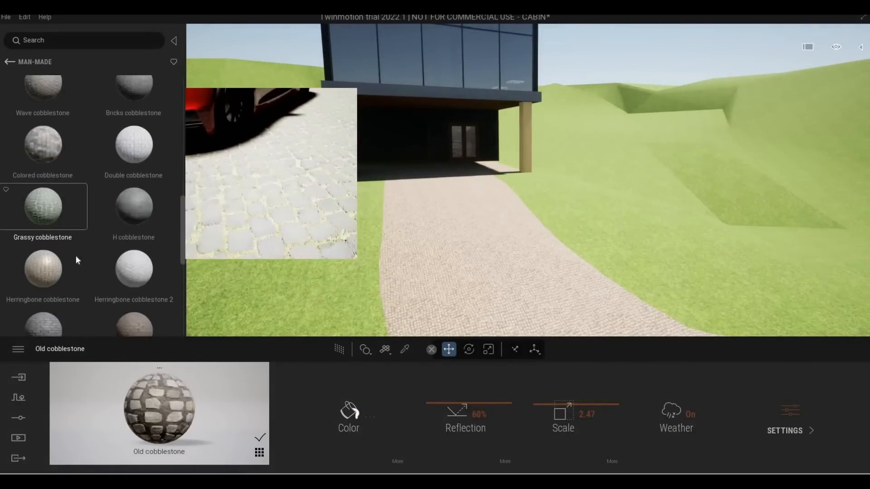
scroll(75, 254, down, 8)
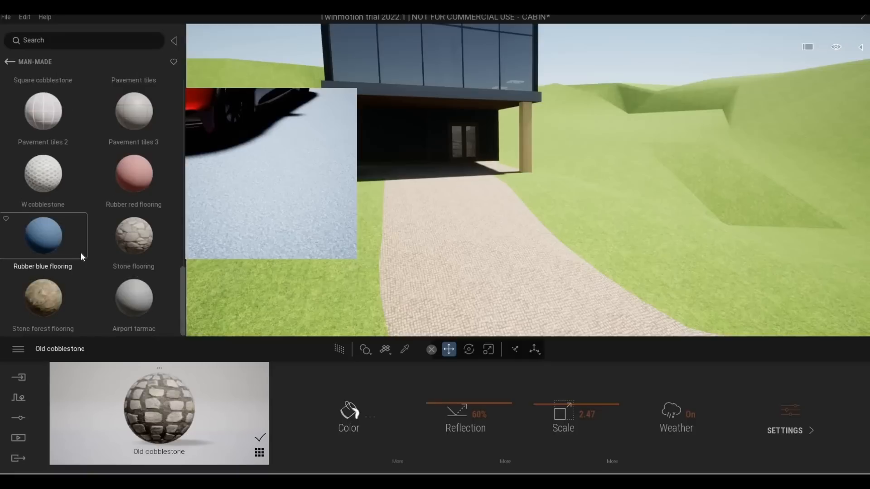
scroll(86, 249, up, 3)
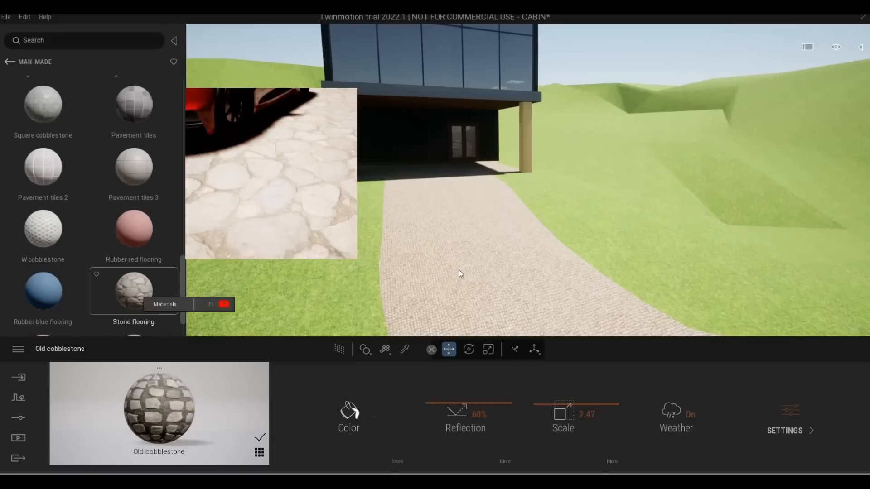
drag(459, 273, 462, 276)
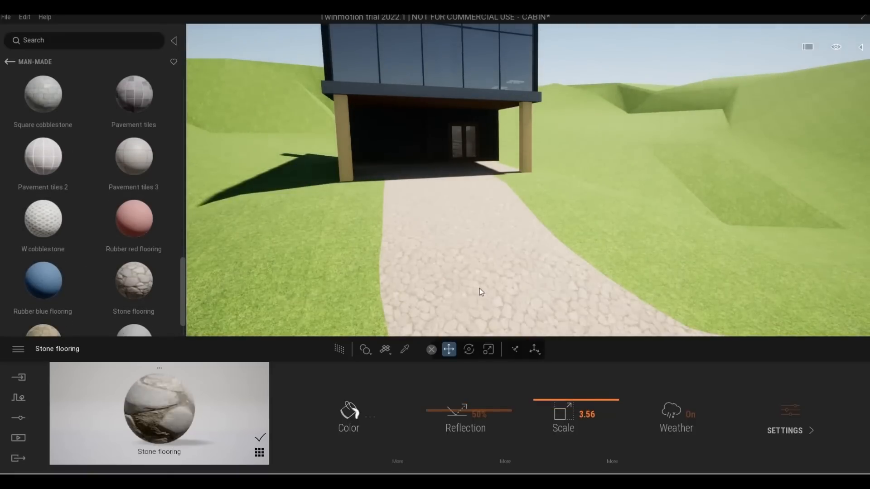
Isolate the Surface topography object in the scene graph and clear the selection
key(s)
right_drag(472, 282, 491, 264)
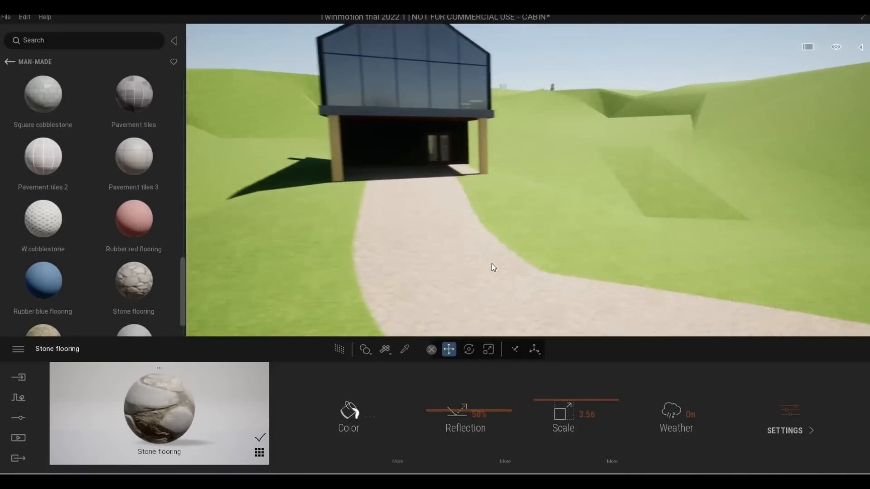
middle_drag(491, 264, 514, 262)
scroll(515, 262, down, 2)
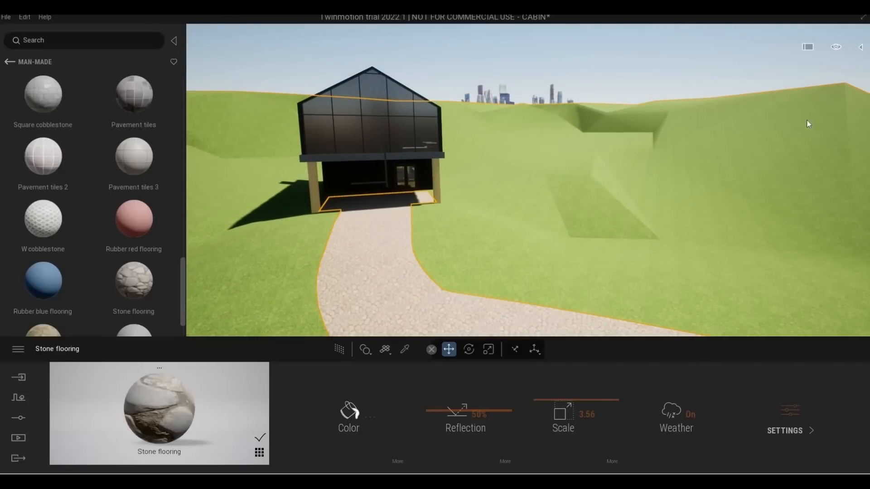
click(860, 47)
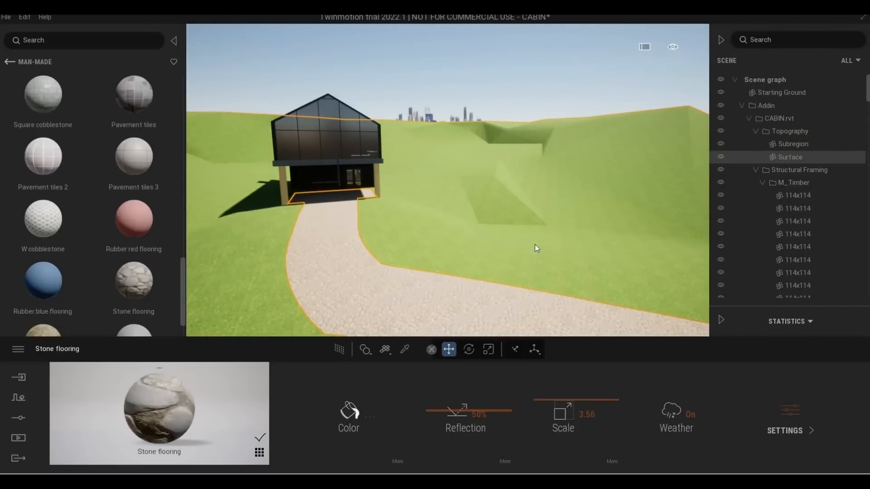
click(781, 157)
right_click(781, 157)
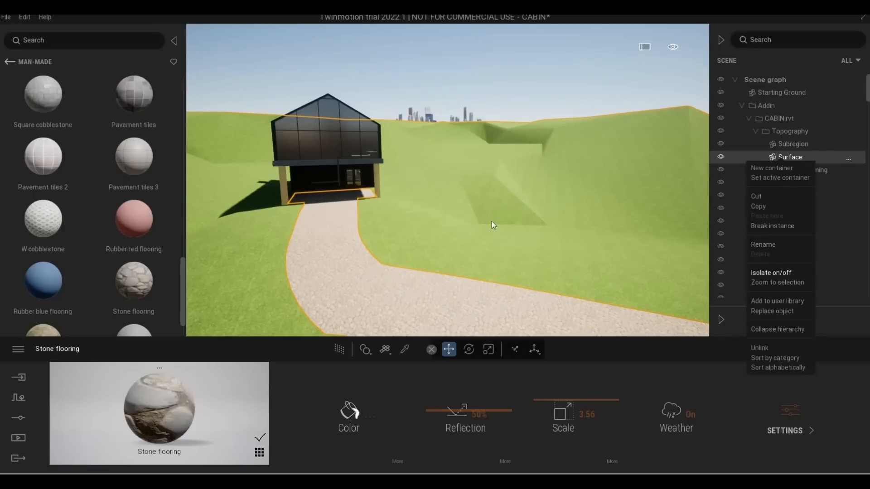
click(776, 272)
shift+middle_drag(488, 221, 352, 239)
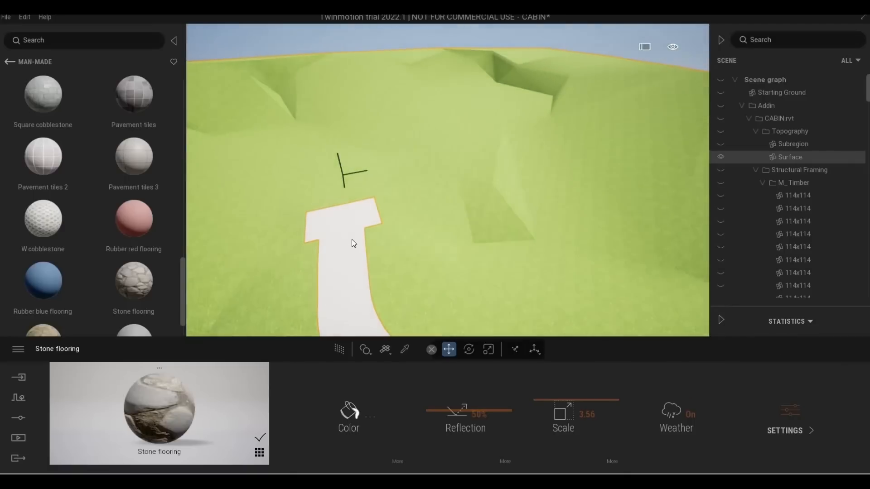
key(Escape)
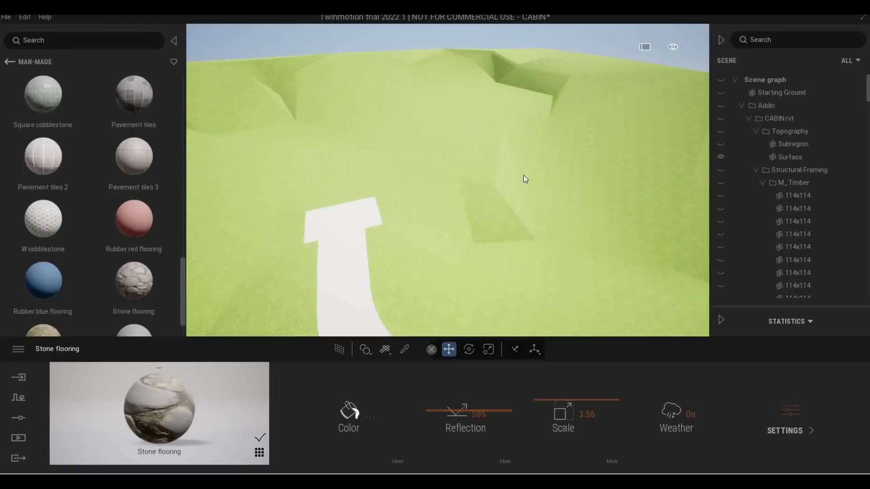
click(489, 175)
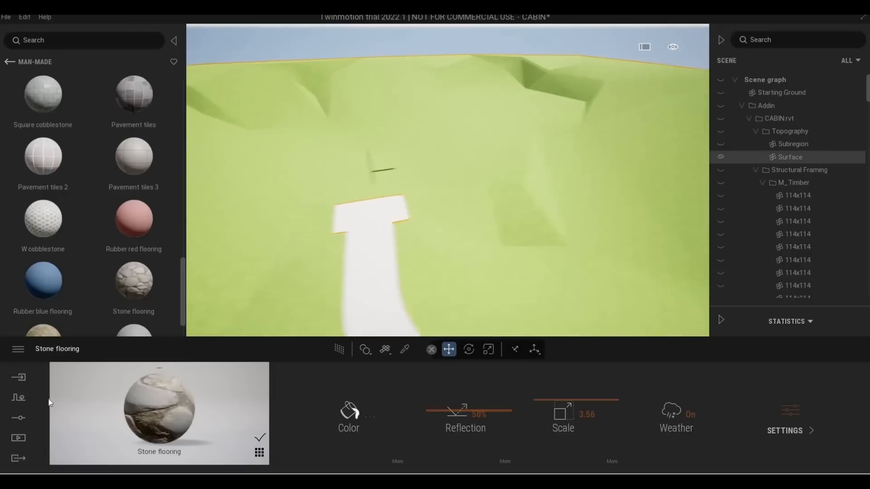
key(Escape)
Load Long grass 02 from the grass and flowers library for vegetation painting, and save the project
click(20, 378)
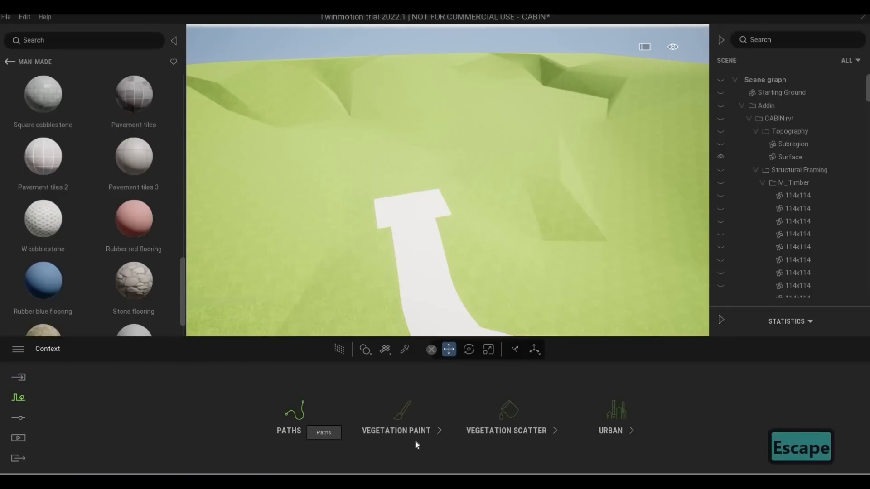
click(401, 415)
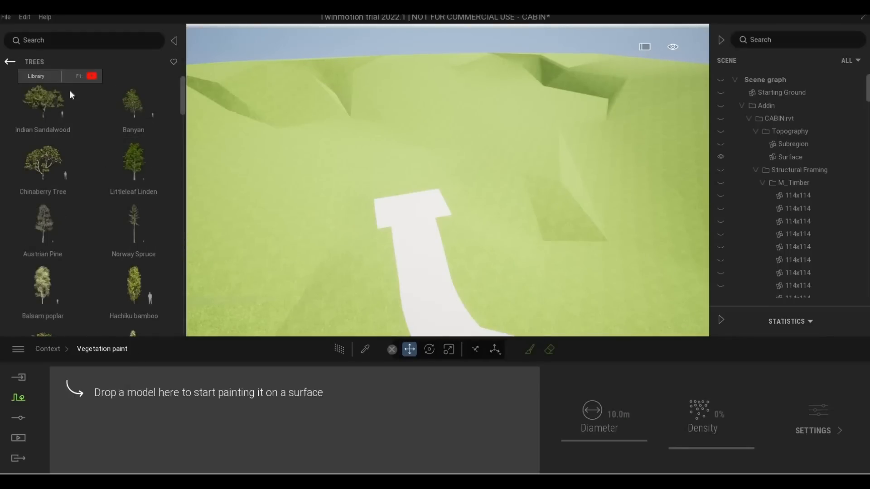
click(10, 62)
click(88, 239)
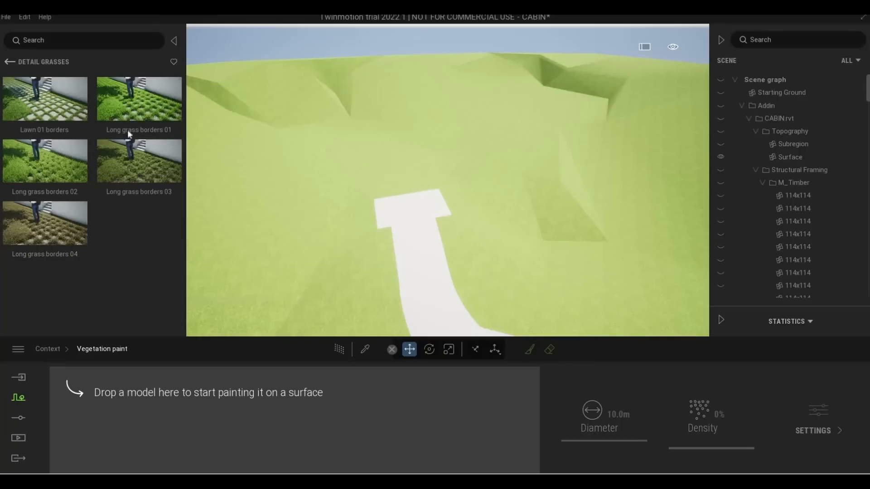
click(10, 62)
click(134, 183)
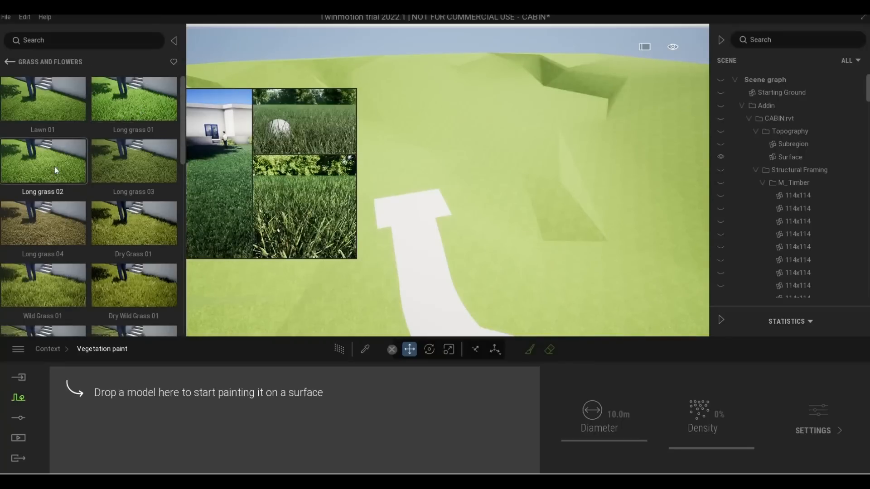
drag(55, 167, 122, 404)
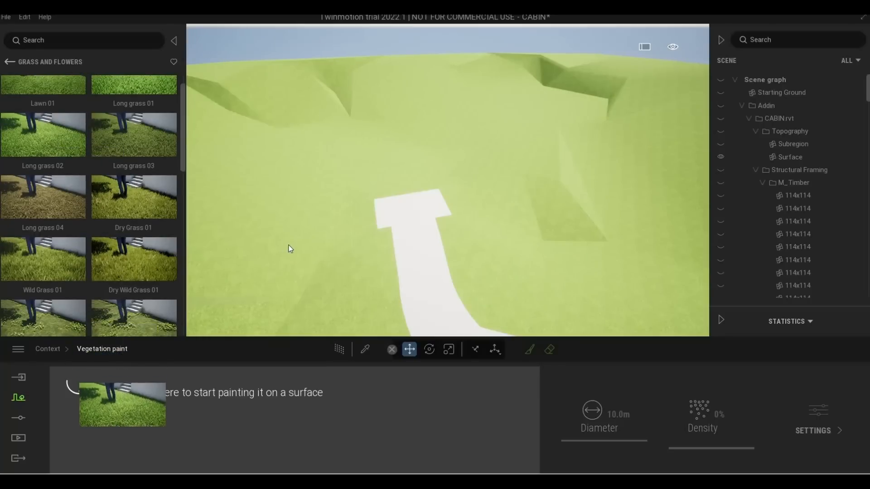
mouse_move(280, 224)
middle_down()
mouse_move(396, 258)
mouse_move(333, 210)
middle_up()
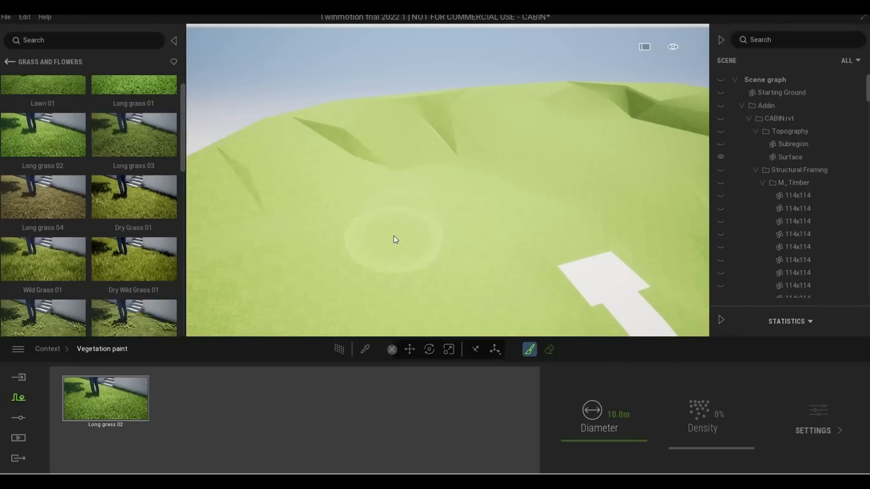
click(15, 91)
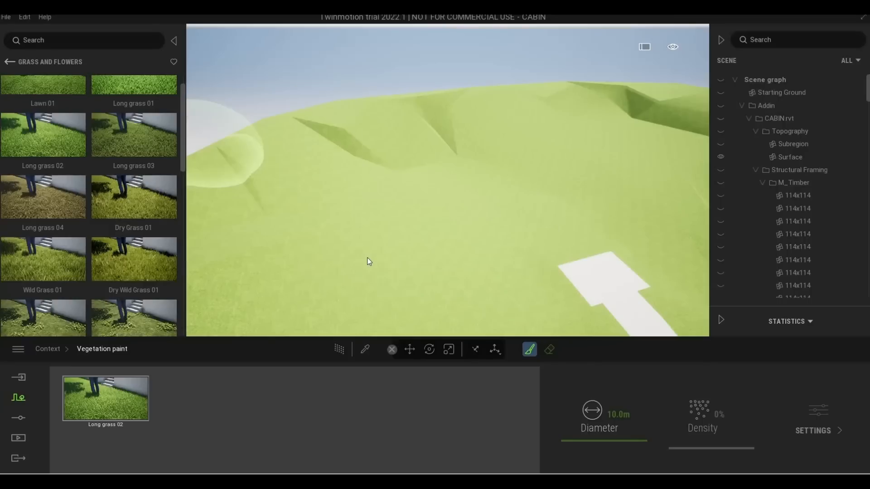
Set the density of Long grass 02 to 100% and the vegetation paint brush diameter to 27.4 m
middle_drag(366, 254, 498, 325)
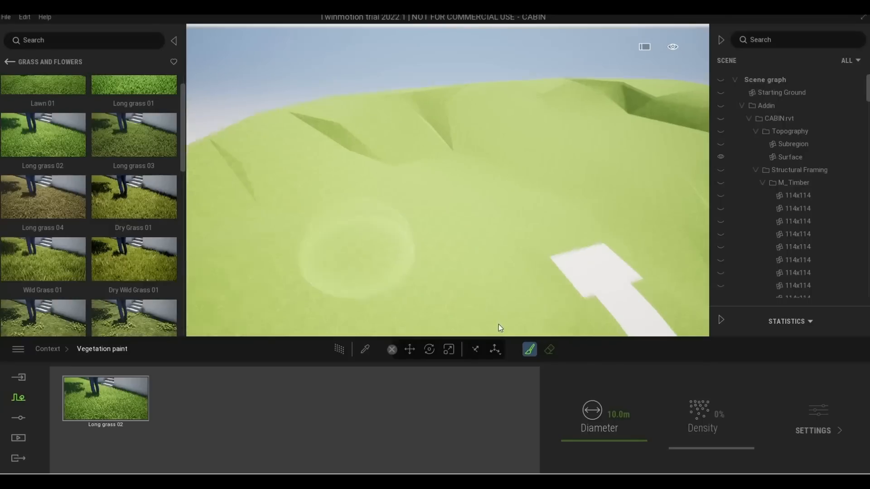
click(132, 406)
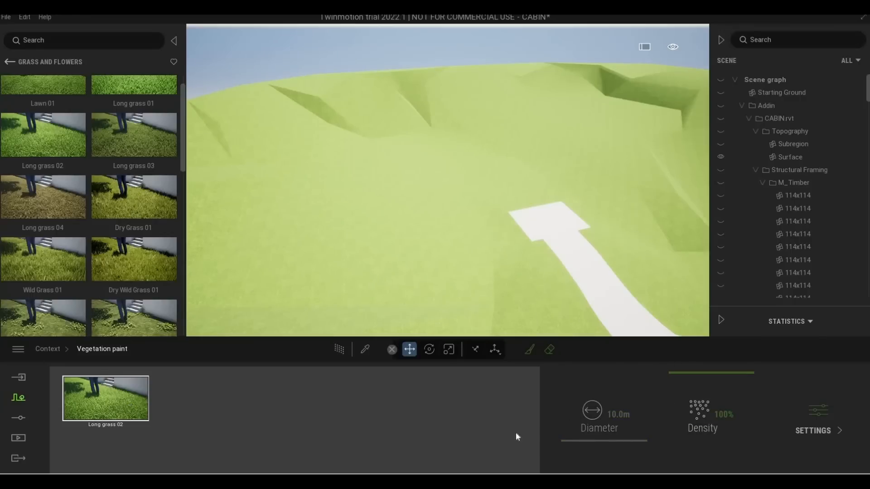
click(532, 349)
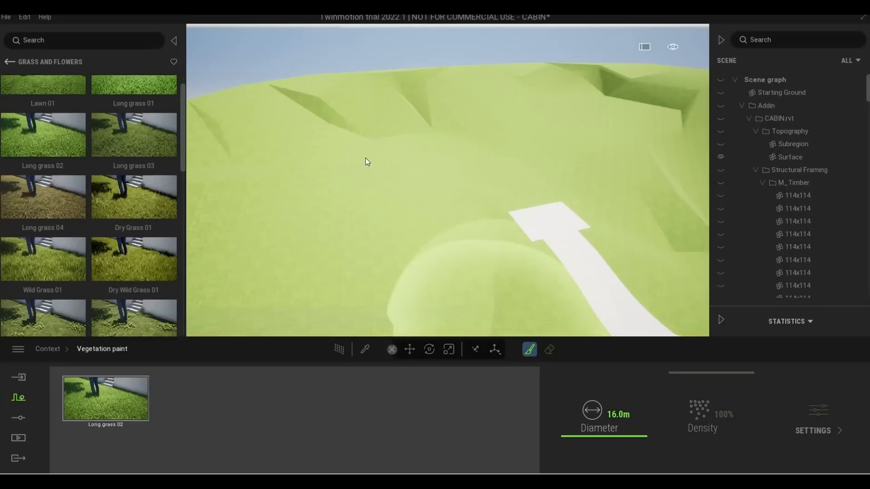
drag(577, 430, 577, 422)
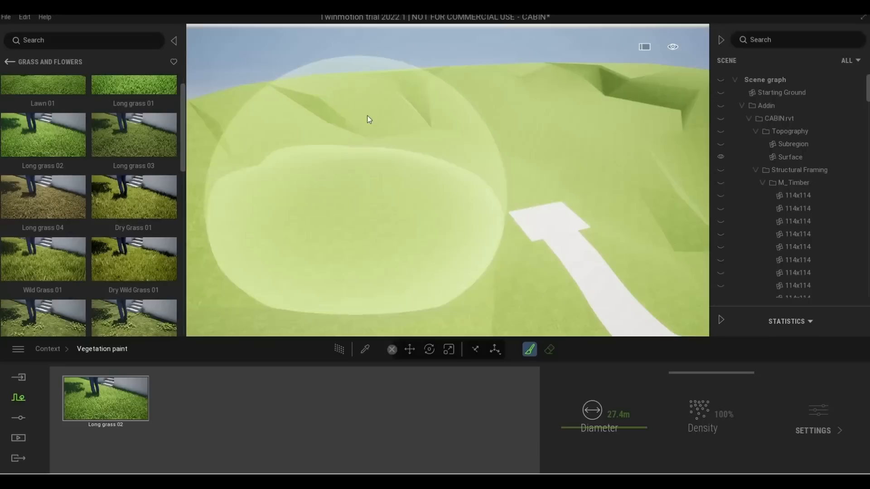
Paint Long grass 02 with the 27.4 m brush over the terrain around and beyond the driveway's far end
click(320, 132)
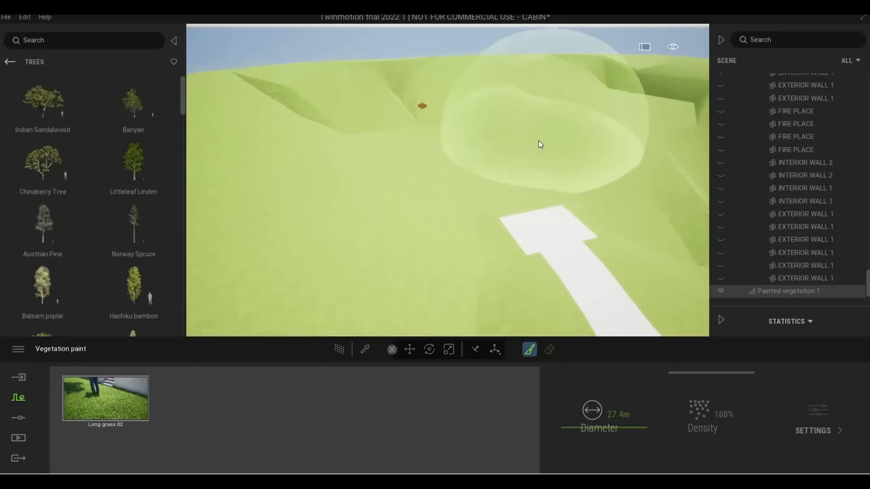
mouse_move(564, 119)
middle_down()
mouse_move(421, 182)
mouse_move(395, 184)
mouse_move(396, 165)
middle_up()
scroll(422, 164, up, 3)
scroll(398, 163, up, 2)
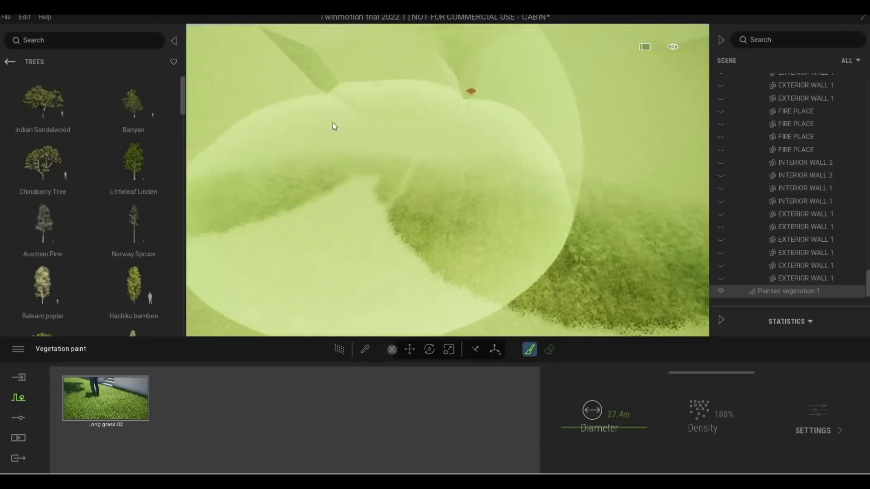
middle_drag(333, 122, 346, 144)
click(357, 122)
scroll(419, 128, down, 5)
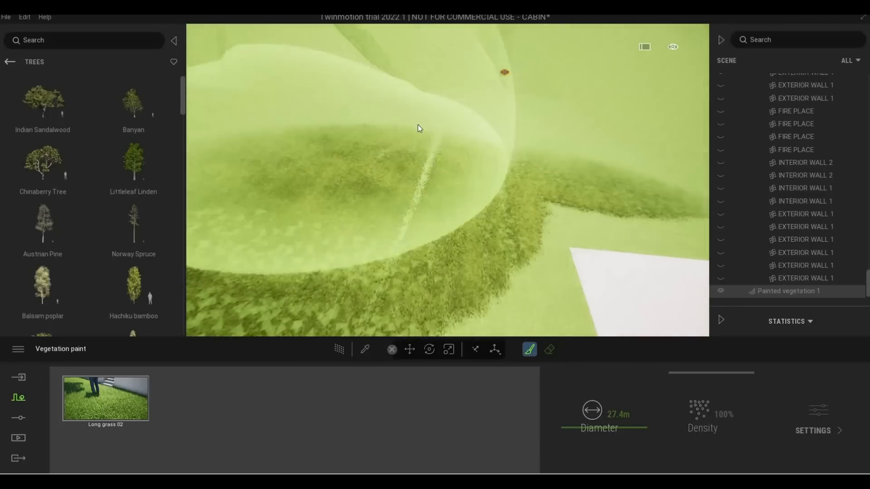
mouse_move(477, 147)
middle_down()
mouse_move(427, 195)
mouse_move(466, 162)
mouse_move(506, 199)
middle_up()
Erase the painted grass from the terrain directly beyond the driveway's wide far end
scroll(506, 200, up, 2)
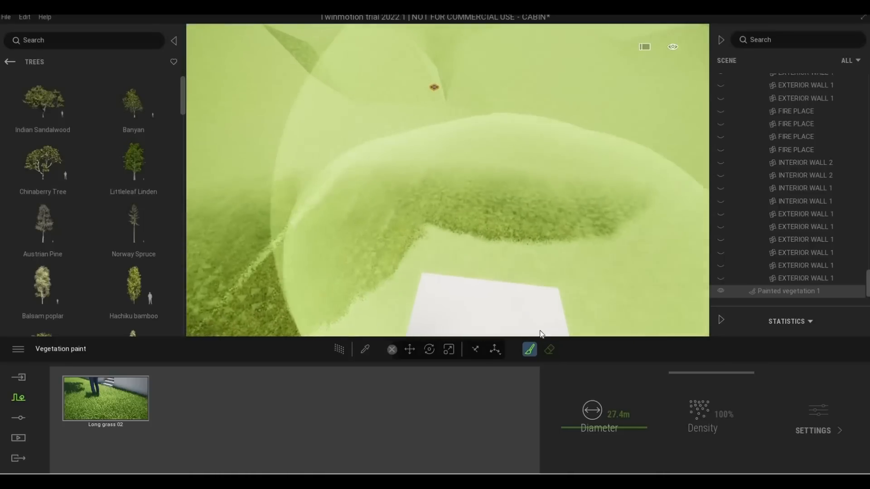
click(549, 350)
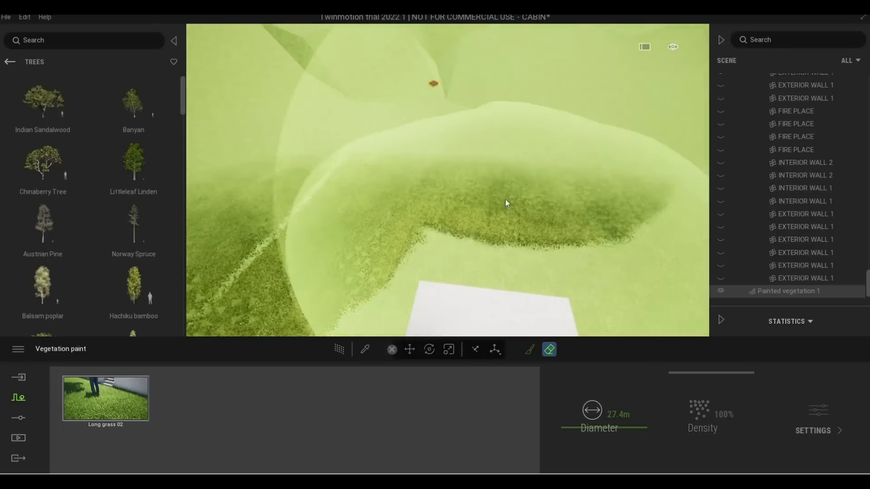
mouse_move(474, 168)
mouse_down()
mouse_move(510, 184)
mouse_move(501, 285)
mouse_up()
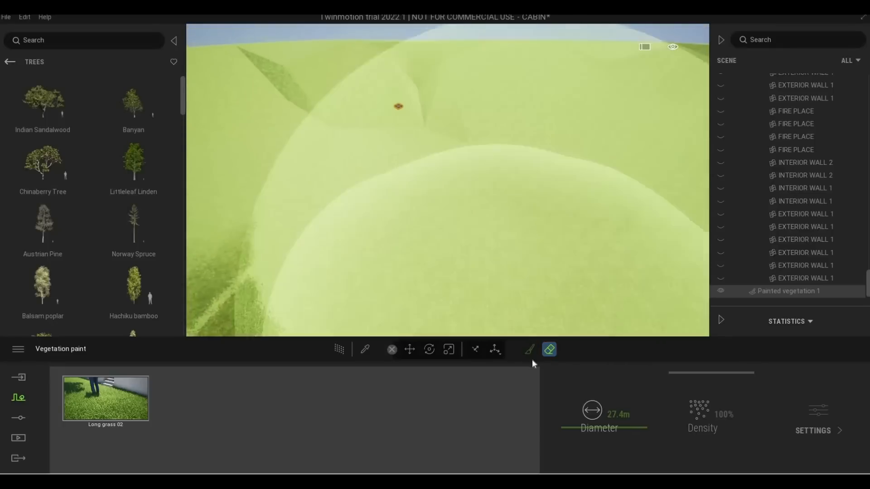
Resume painting Long grass 02 with the 27.4 m brush across the terrain east of the driveway's far end and into the nearby hollow
click(529, 349)
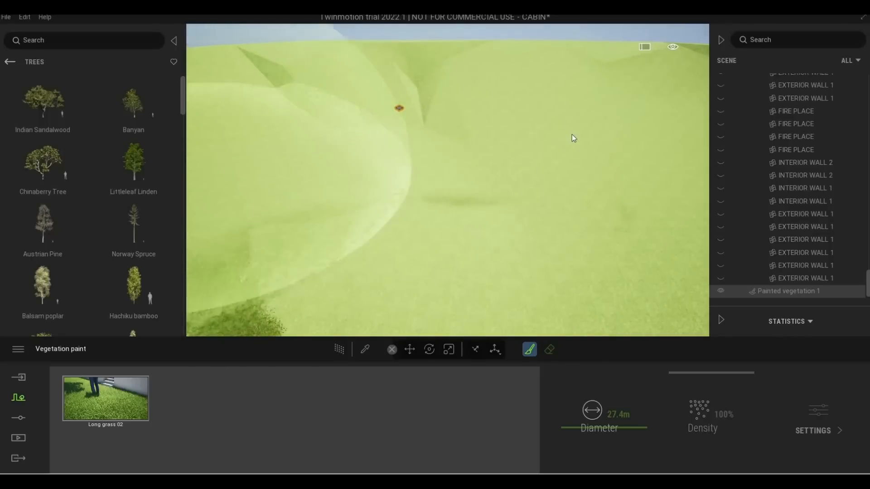
scroll(673, 200, down, 2)
click(678, 194)
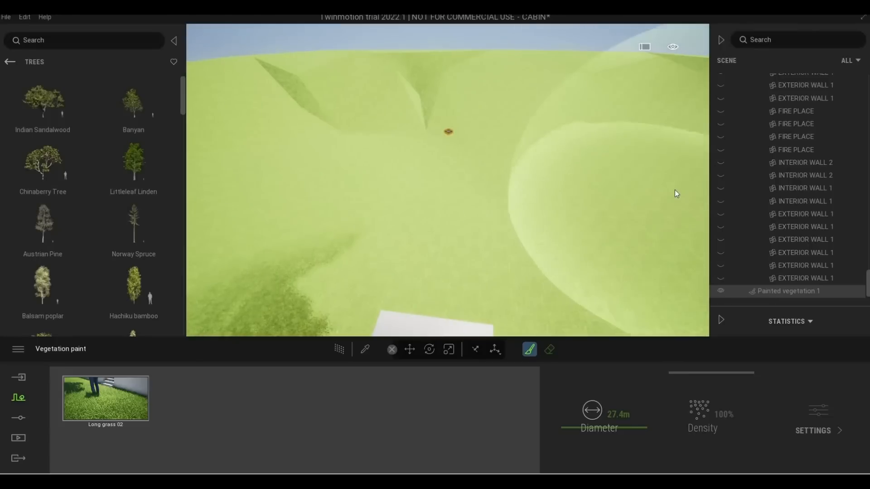
middle_drag(650, 230, 649, 228)
click(651, 225)
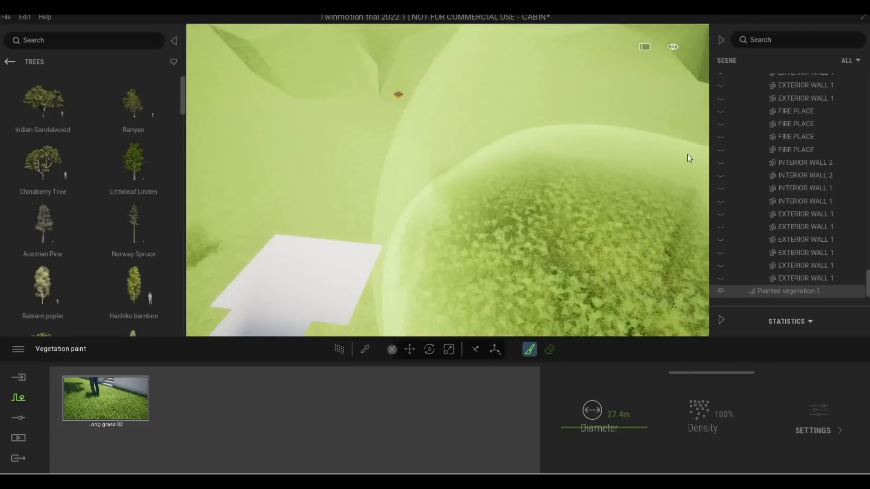
right_drag(571, 149, 573, 167)
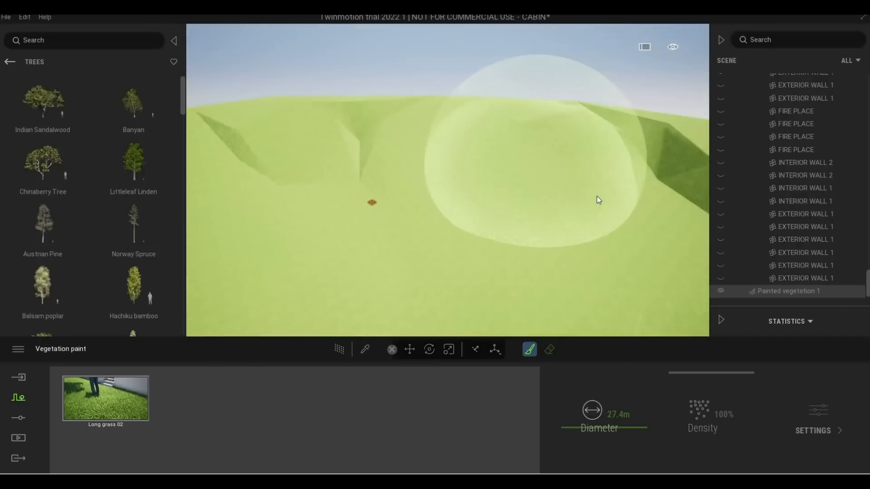
right_drag(549, 226, 561, 160)
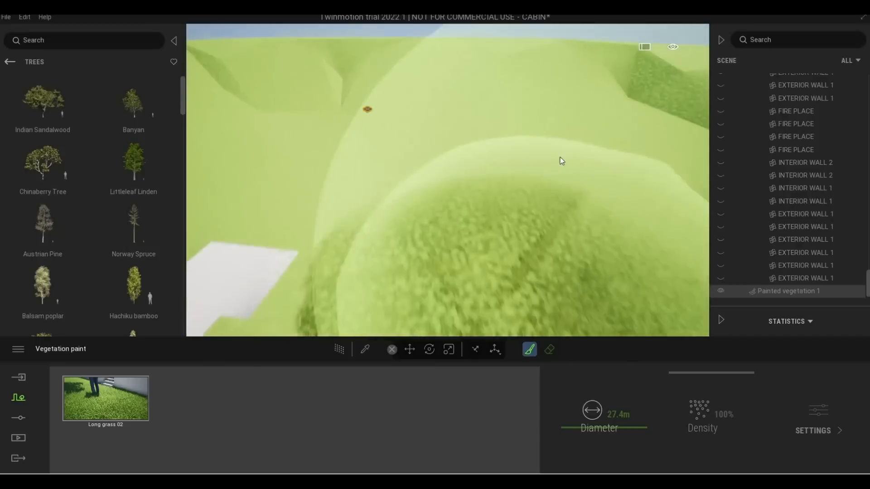
scroll(563, 149, down, 5)
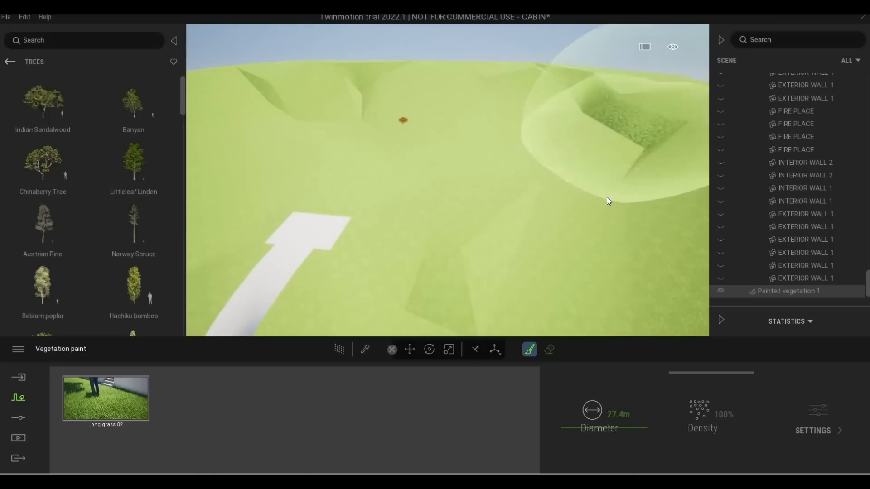
Extend the painted grass over the hillside along the inner side of the driveway bend, down to its lower stretch
middle_drag(602, 173, 603, 166)
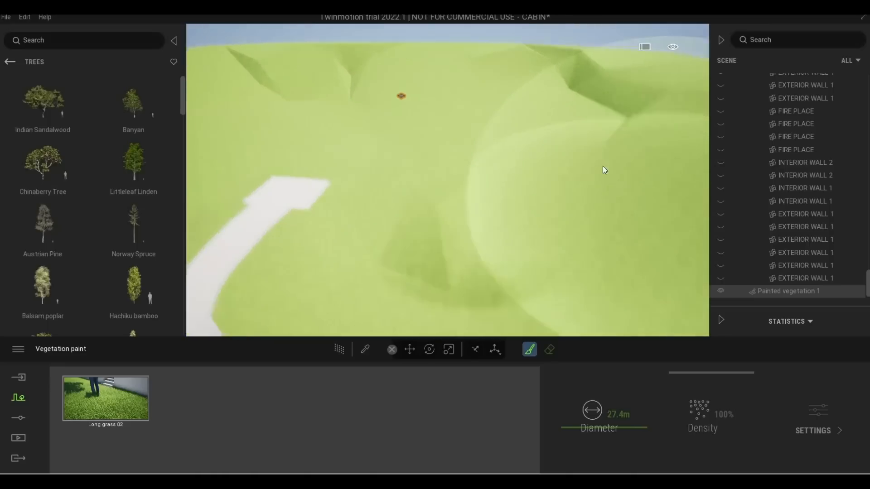
scroll(603, 166, down, 3)
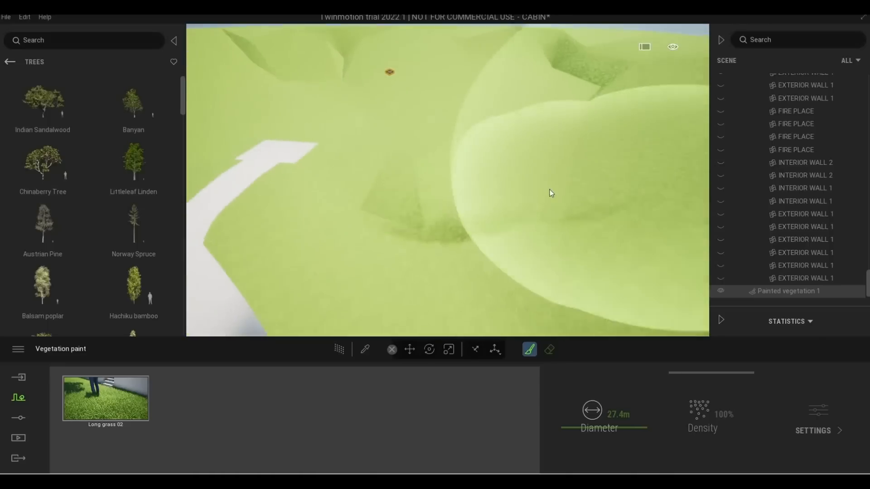
scroll(528, 225, down, 3)
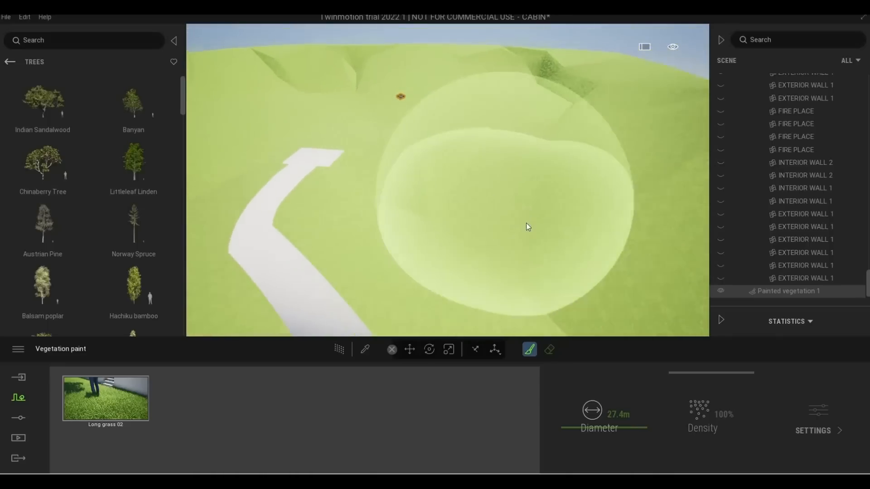
middle_drag(565, 191, 573, 186)
scroll(573, 190, down, 3)
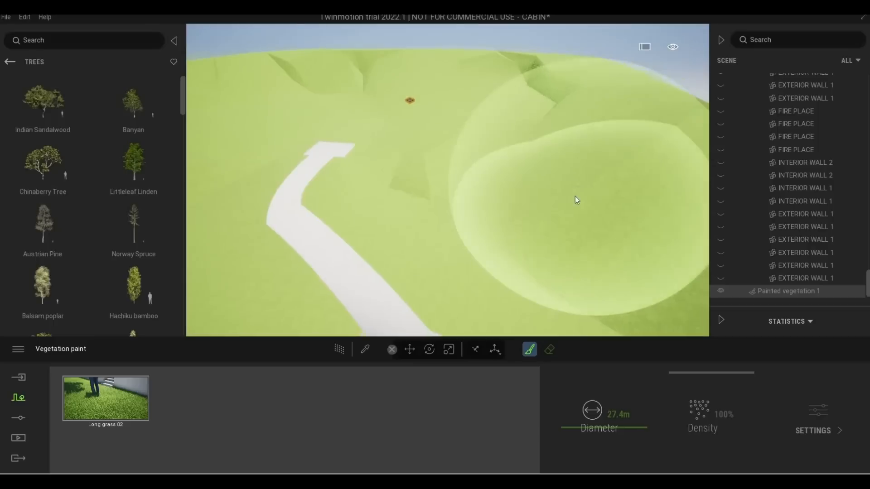
middle_drag(561, 132, 581, 116)
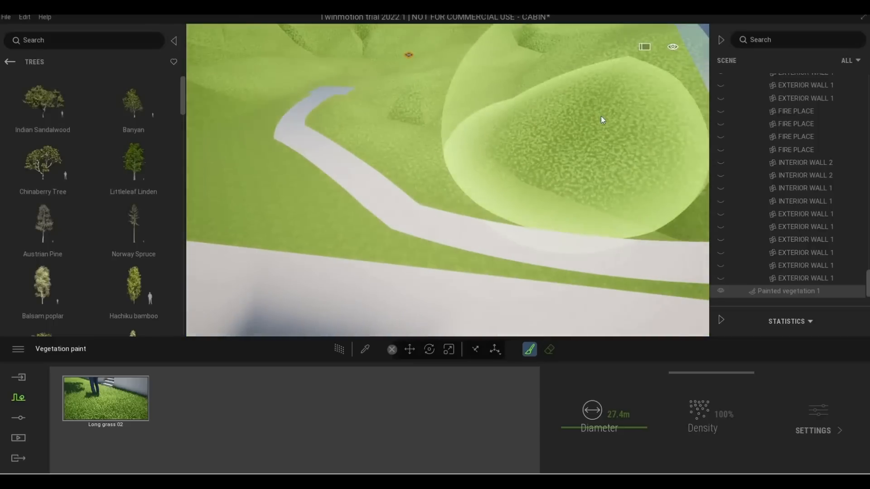
click(601, 116)
Reduce the brush diameter to 18.4 m and paint grass over the terrain outside the driveway bend, out to the terrain's edges
middle_drag(225, 227, 258, 253)
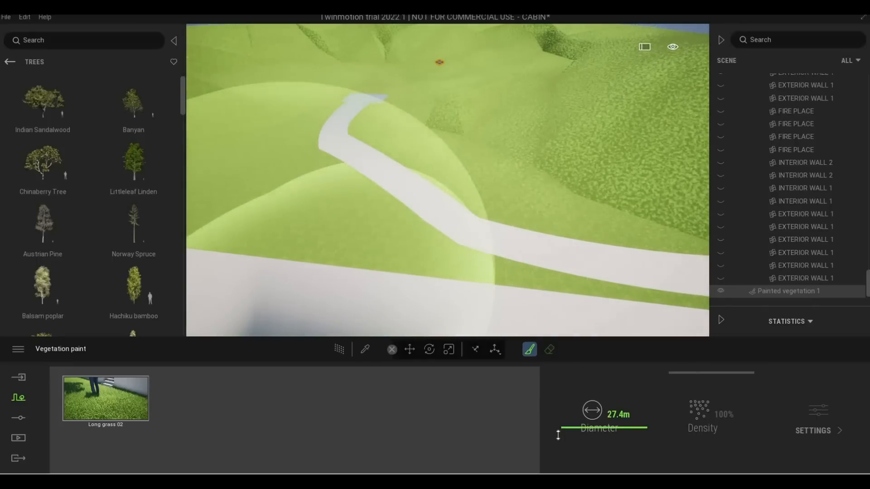
drag(558, 434, 553, 433)
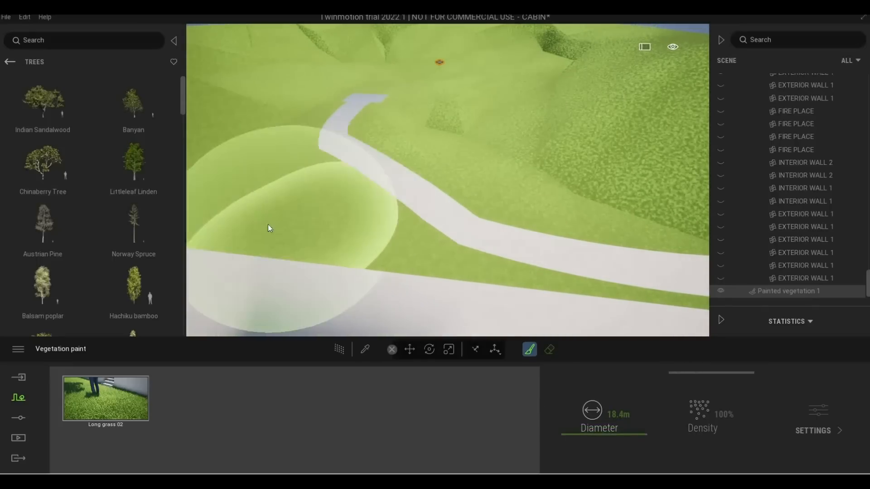
middle_drag(306, 232, 330, 246)
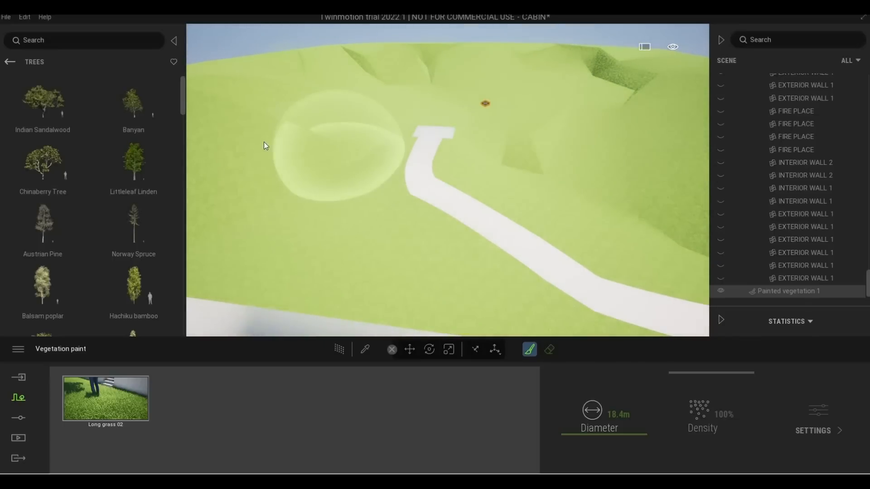
middle_drag(374, 264, 441, 262)
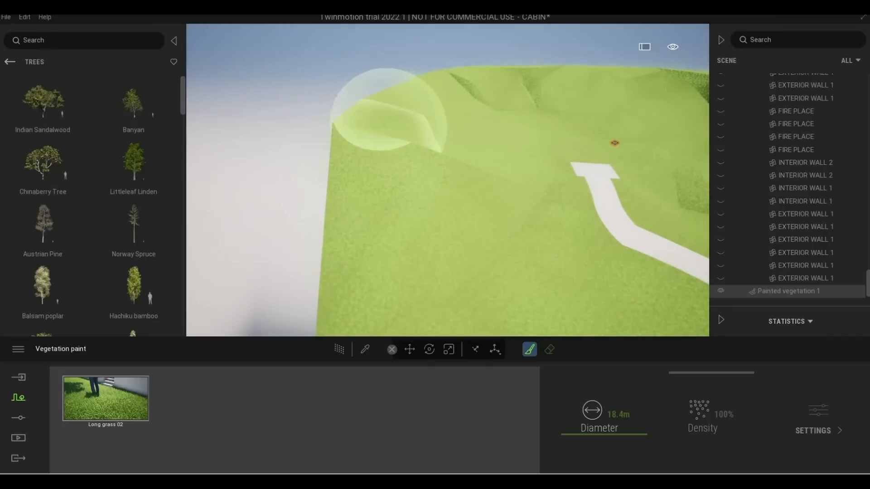
mouse_move(342, 243)
middle_down()
mouse_move(450, 270)
mouse_move(461, 232)
mouse_move(562, 219)
middle_up()
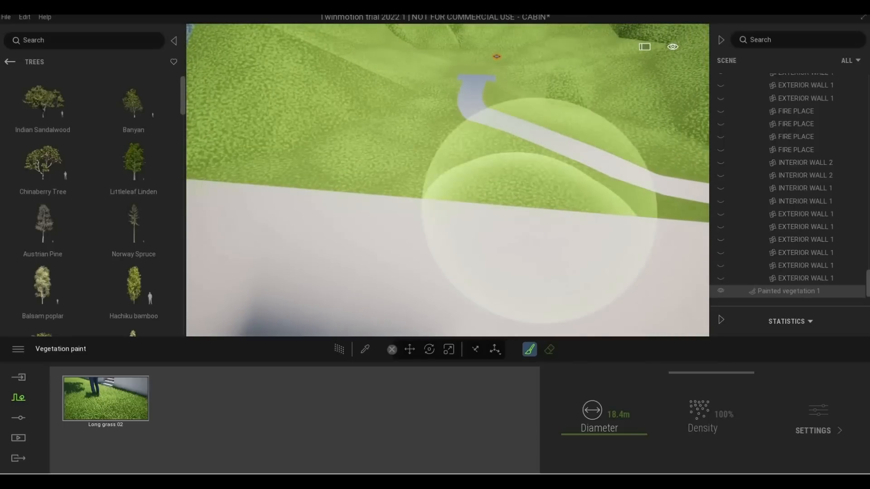
scroll(501, 132, down, 5)
scroll(539, 156, up, 3)
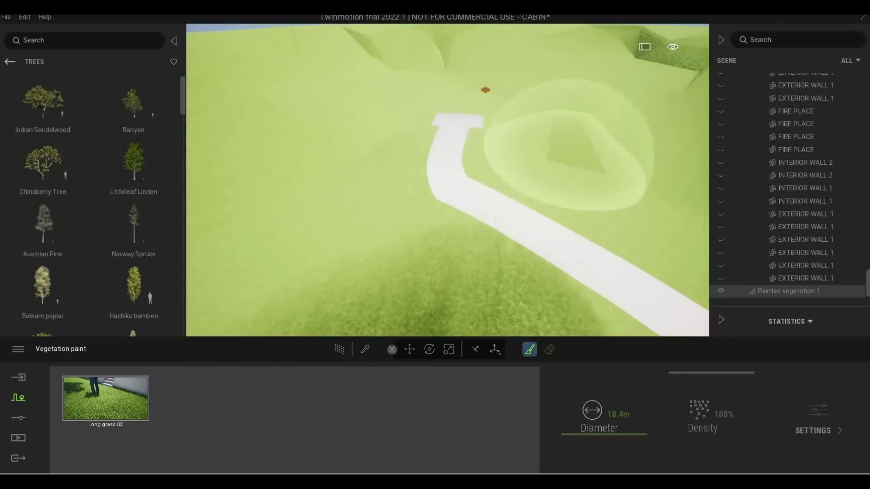
Reduce the brush diameter to 9.9 m and paint grass along the terrain's front edge beside the driveway's lower bend
middle_drag(442, 217, 110, 287)
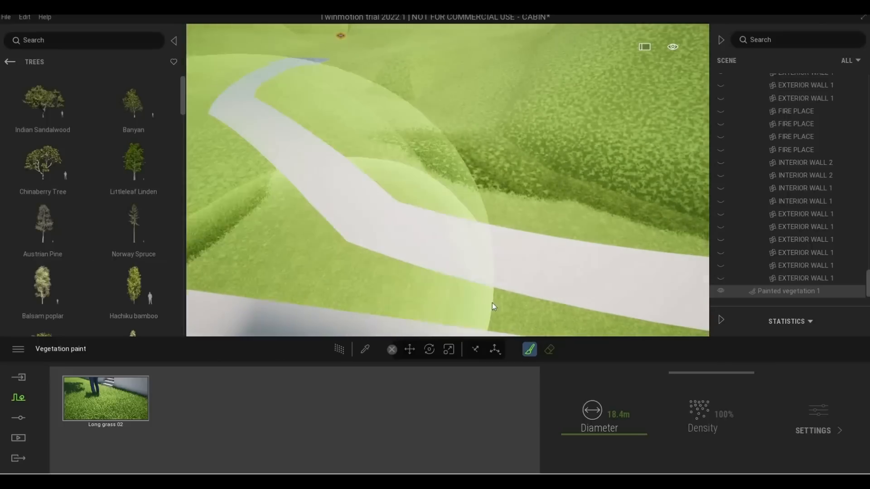
click(602, 436)
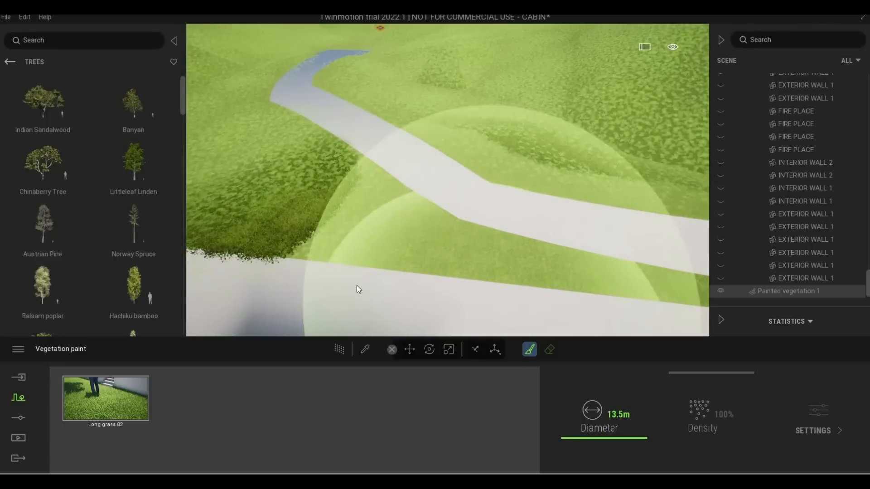
click(431, 284)
middle_drag(531, 255, 512, 295)
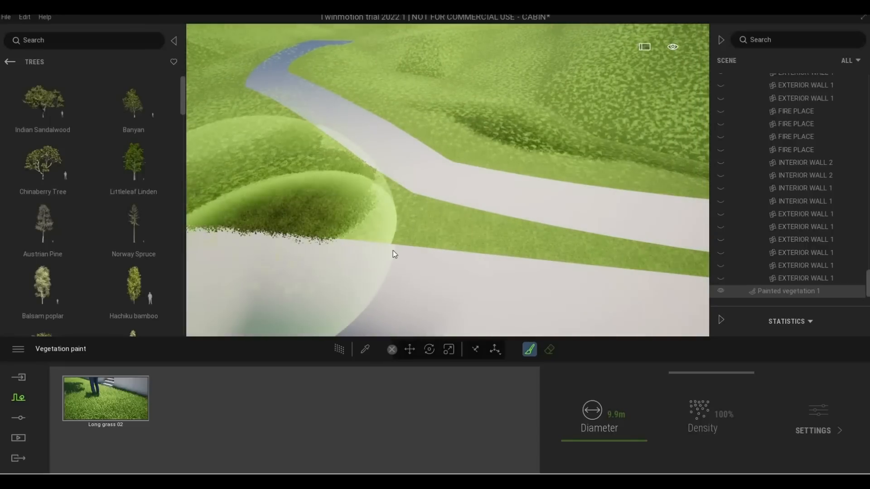
Fill the bare hillside strip bordering the driveway's lower stretch with painted grass
scroll(385, 246, down, 2)
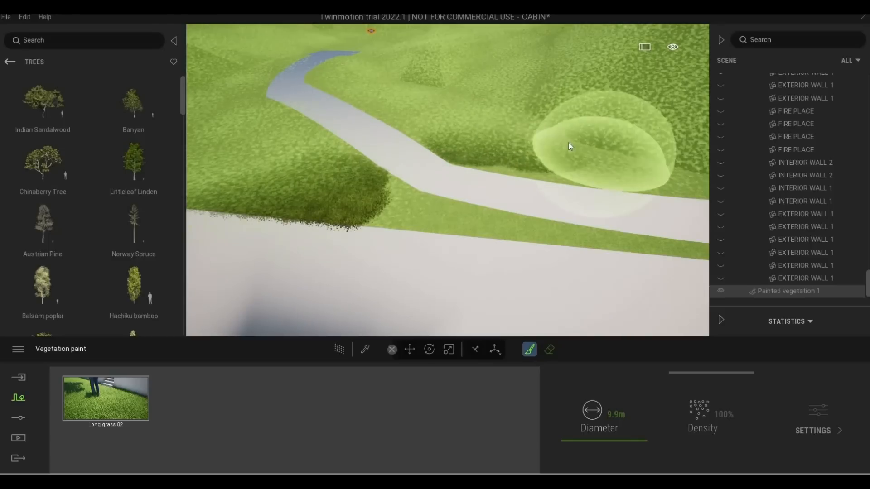
middle_drag(569, 143, 549, 130)
mouse_move(550, 130)
mouse_down()
mouse_move(491, 74)
mouse_move(380, 176)
mouse_up()
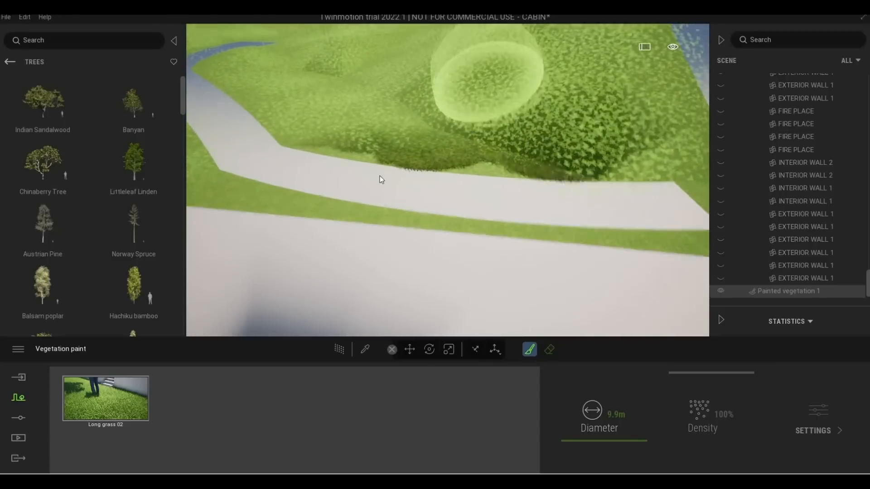
Paint grass with the 9.9 m brush close along both edges of the driveway's upper curve
scroll(380, 175, down, 10)
middle_drag(385, 158, 516, 106)
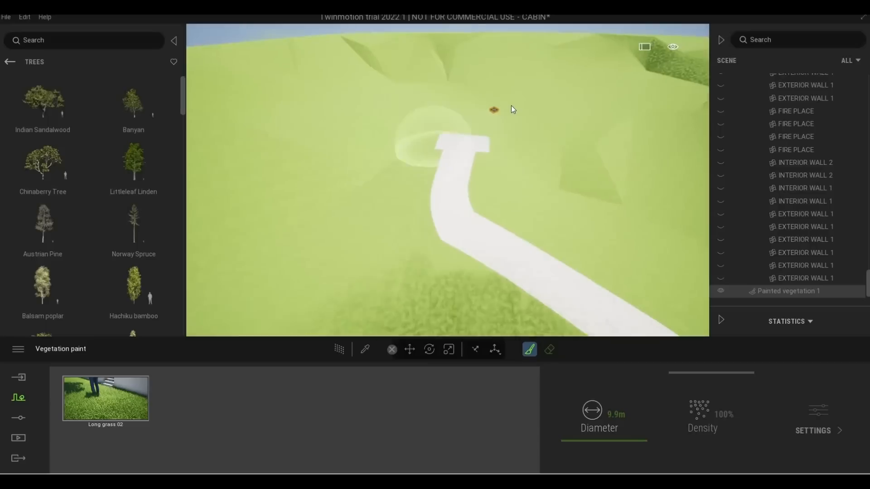
scroll(514, 109, up, 5)
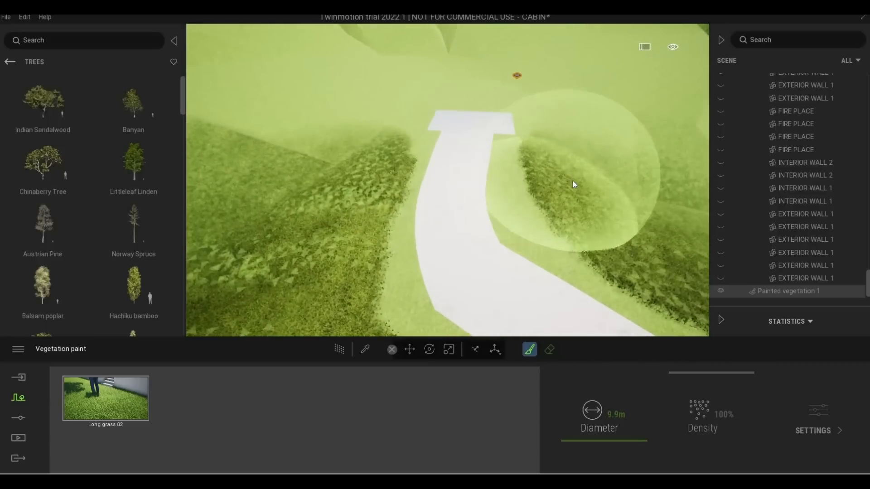
mouse_move(573, 184)
mouse_down()
mouse_move(583, 213)
mouse_move(514, 202)
mouse_up()
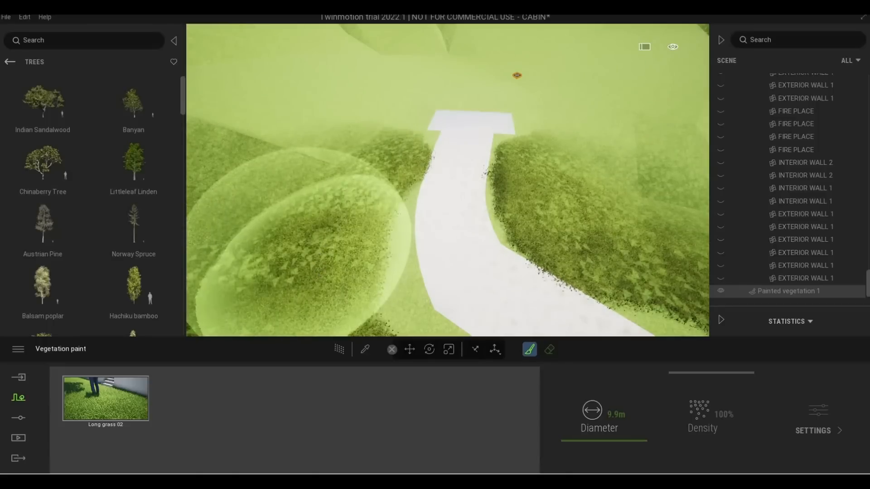
key(q)
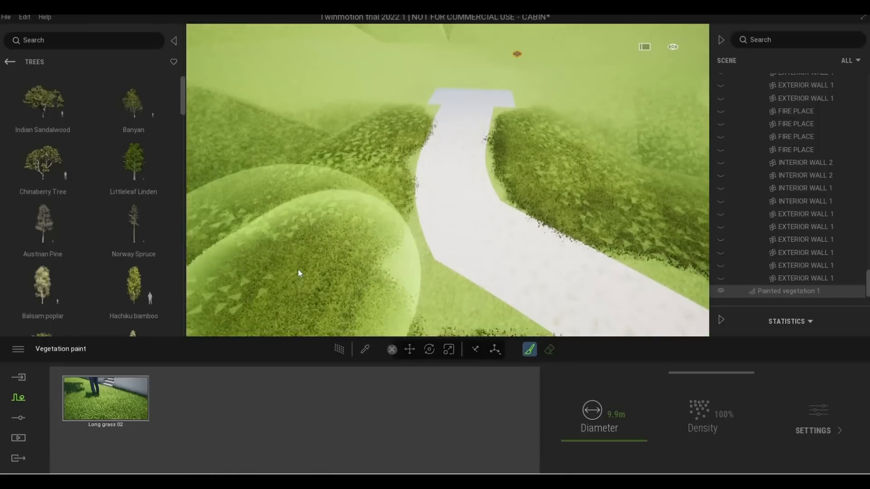
key(q)
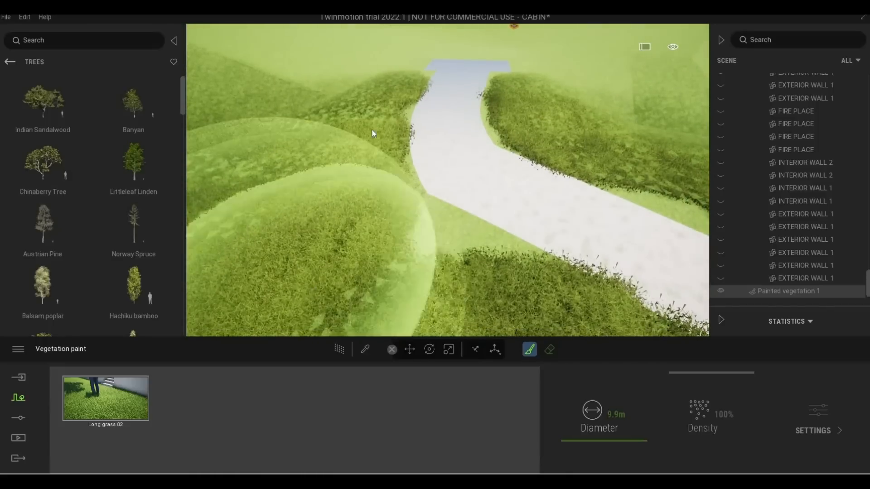
Paint grass with the 9.9 m brush along both sides of the driveway's widened end and across the ground behind it
key(e)
key(w)
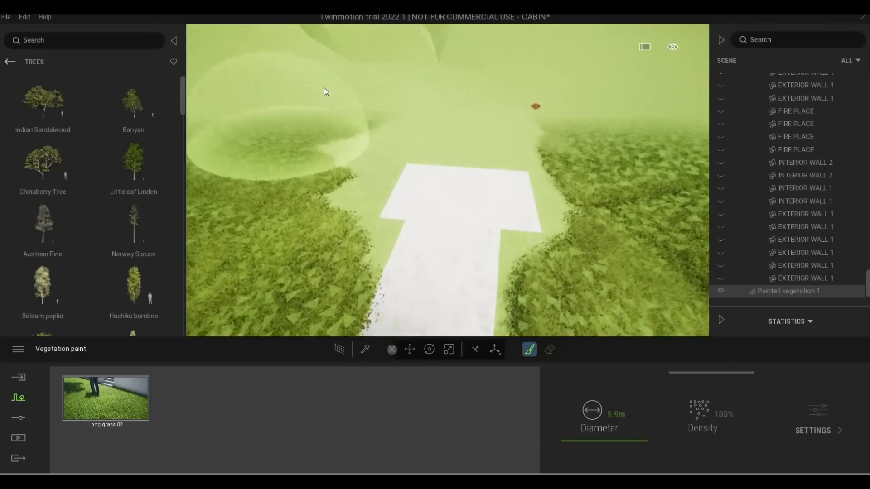
drag(324, 88, 355, 142)
key(e)
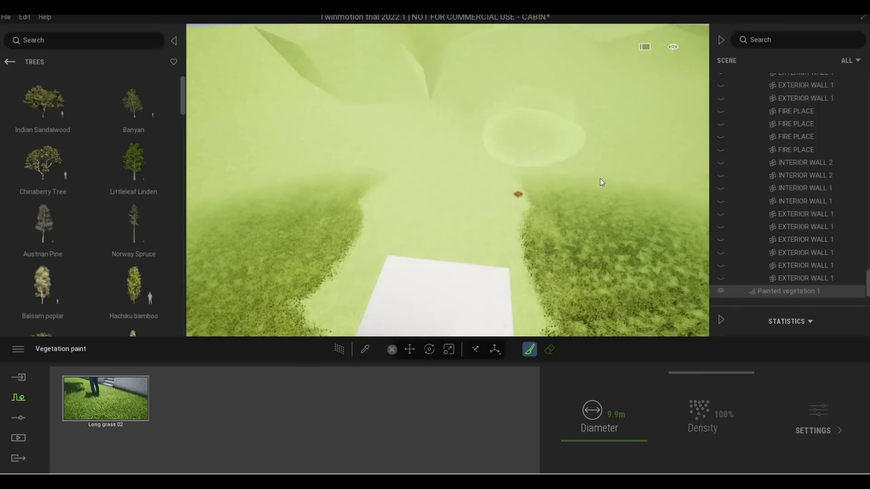
middle_drag(598, 210, 608, 222)
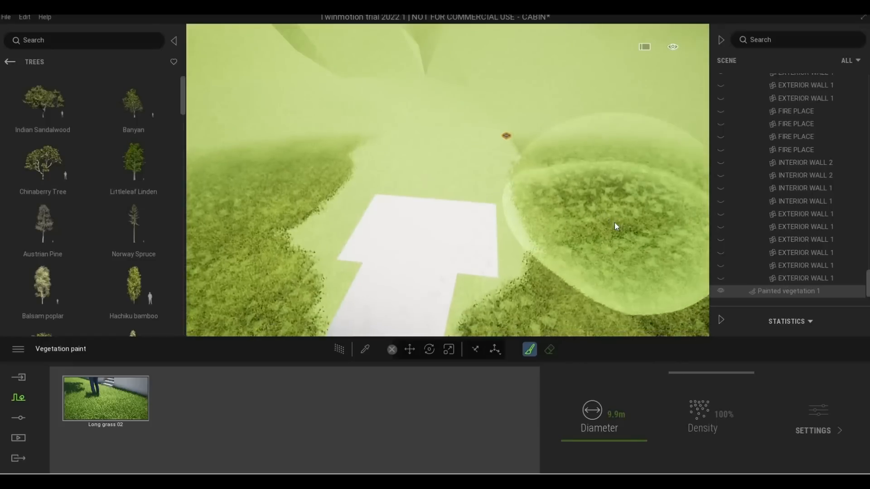
mouse_move(615, 225)
mouse_down()
mouse_move(618, 252)
mouse_move(648, 216)
mouse_move(606, 171)
mouse_move(599, 149)
mouse_up()
scroll(525, 121, up, 5)
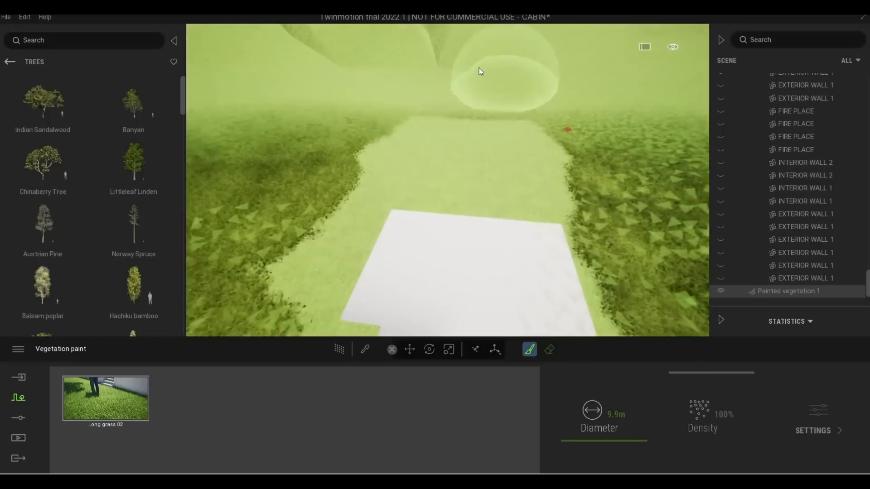
scroll(458, 72, up, 3)
scroll(324, 149, down, 1)
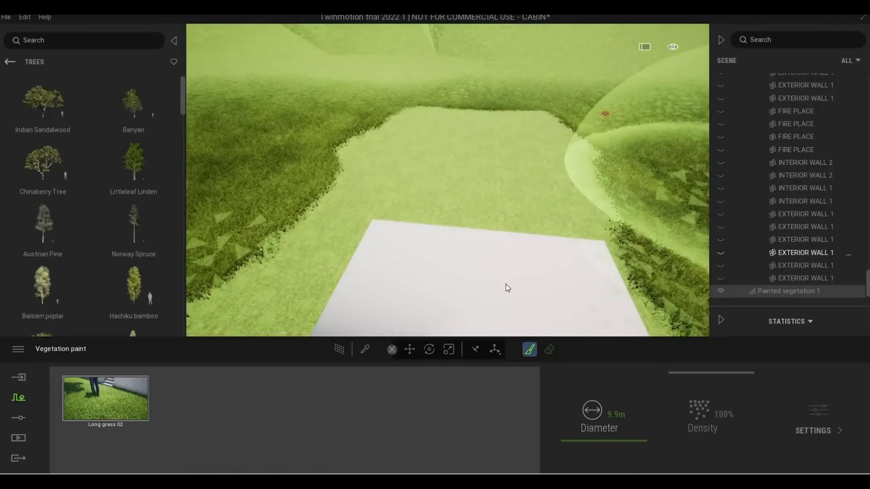
Leave vegetation painting and turn off isolation for the topography surface to show the whole cabin model again
key(Escape)
key(Escape)
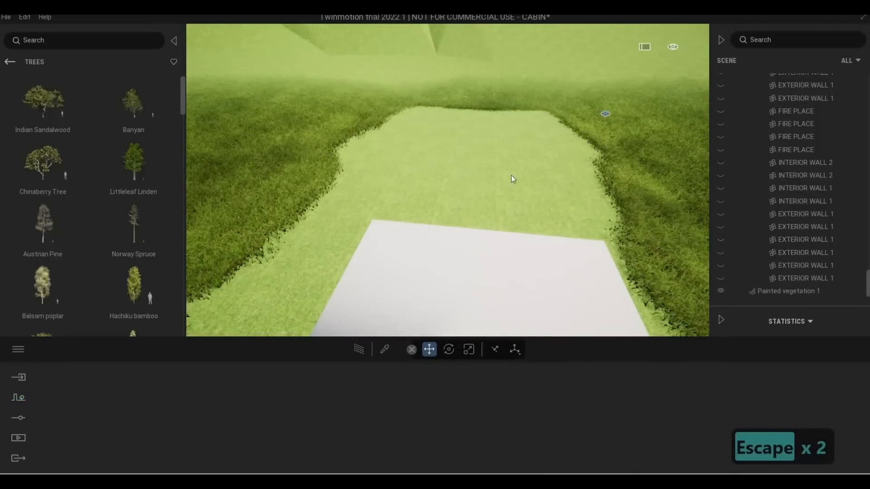
click(511, 178)
right_click(770, 157)
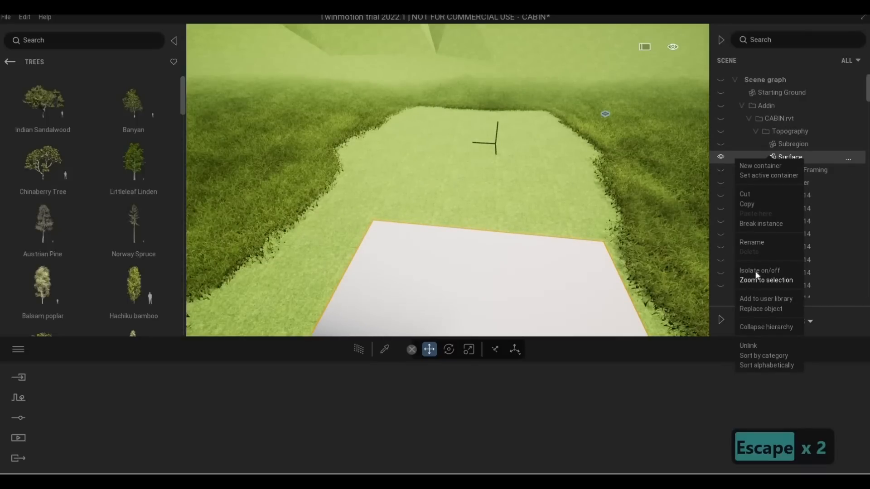
click(756, 277)
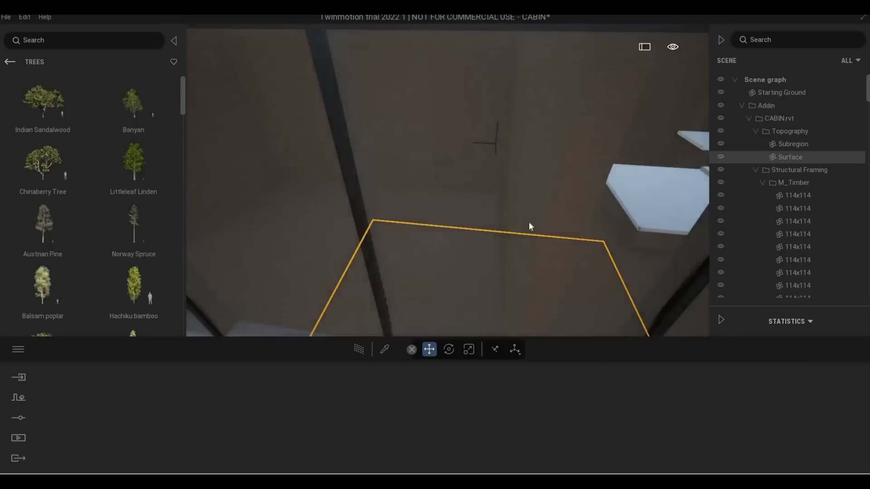
Inspect the grass coverage and bare ground around the cabin and its driveway from outside
key(s)
right_drag(529, 222, 526, 154)
key(q)
key(a)
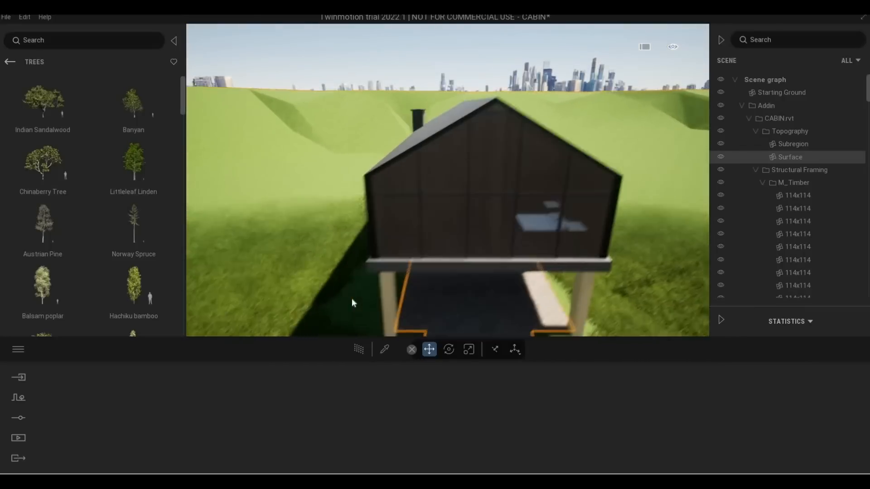
scroll(356, 261, up, 6)
scroll(435, 202, down, 4)
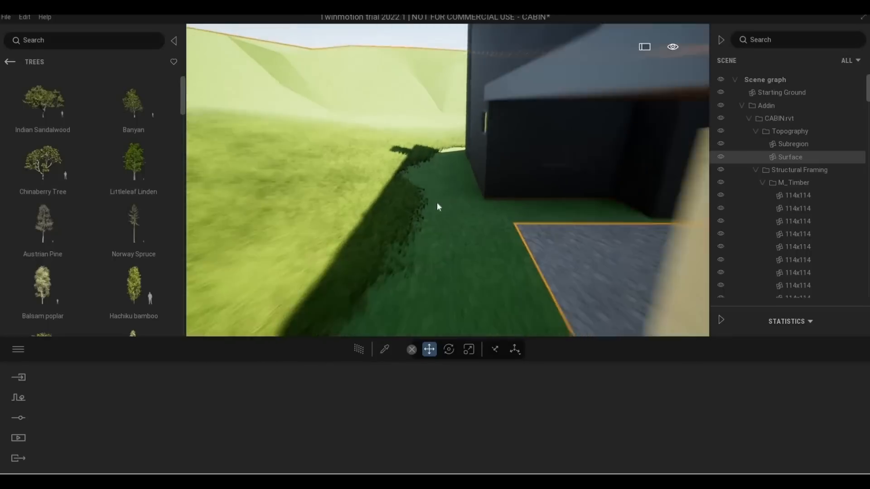
middle_drag(457, 287, 569, 290)
scroll(569, 291, down, 6)
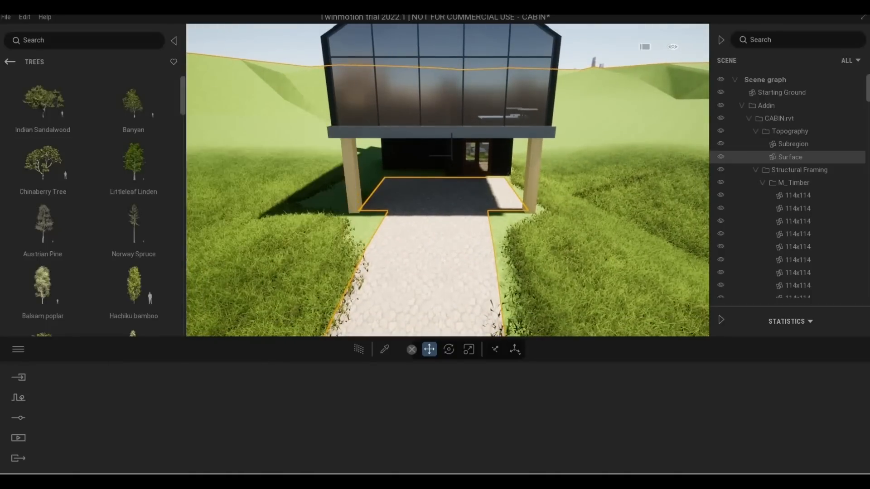
click(22, 401)
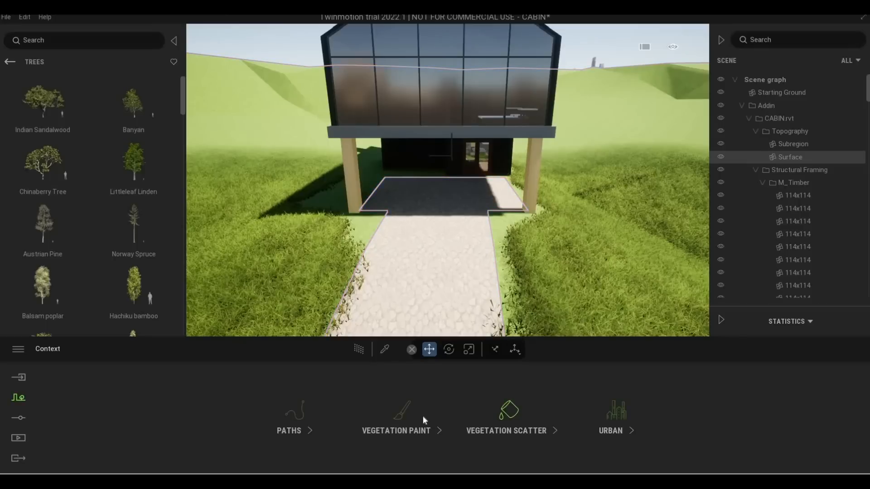
click(415, 420)
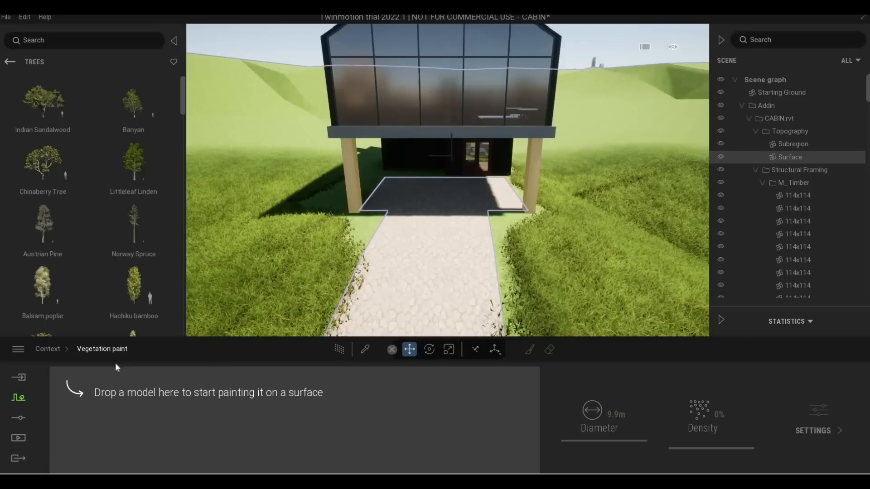
click(4, 64)
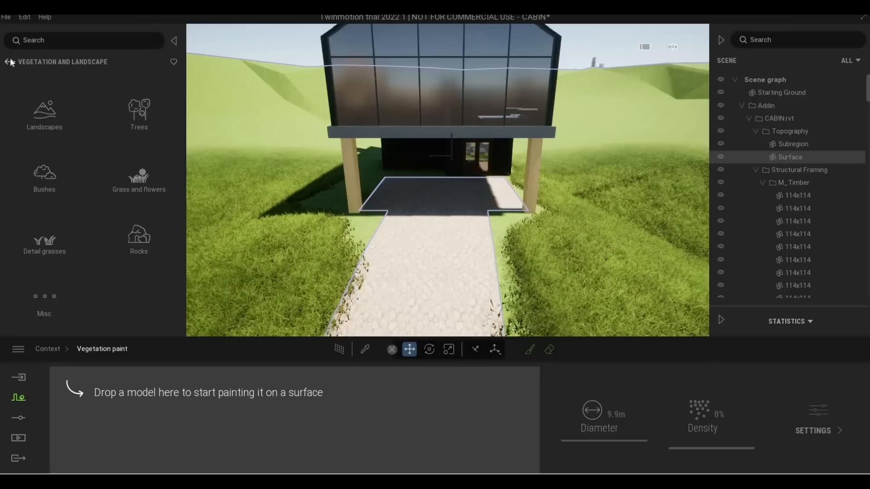
right_click(48, 174)
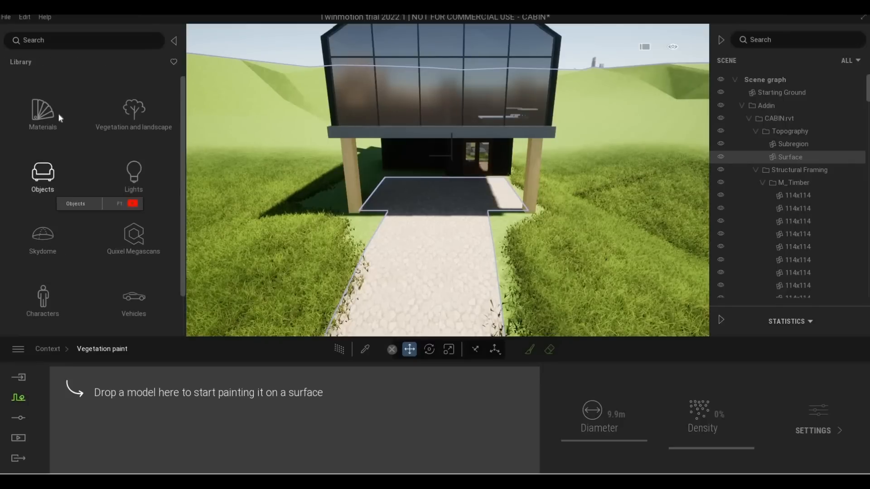
click(131, 119)
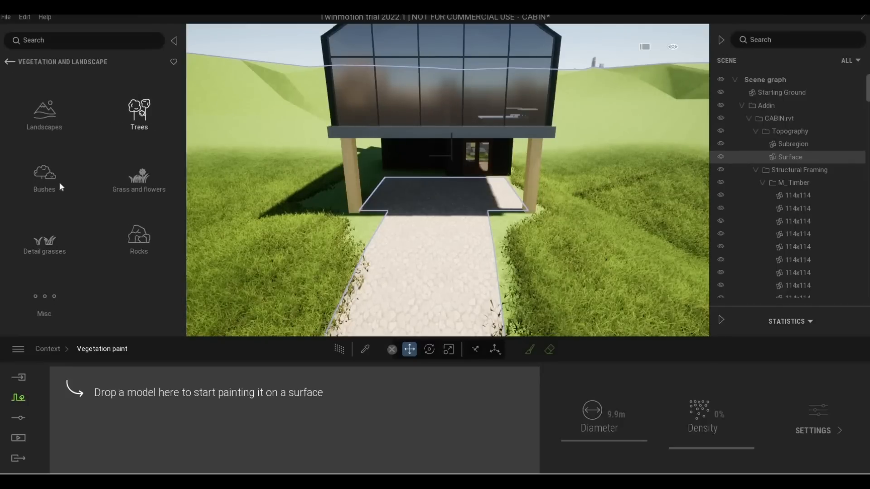
Browse the man-made ground materials, from the asphalts to the cobblestones, for a surface covering
click(9, 64)
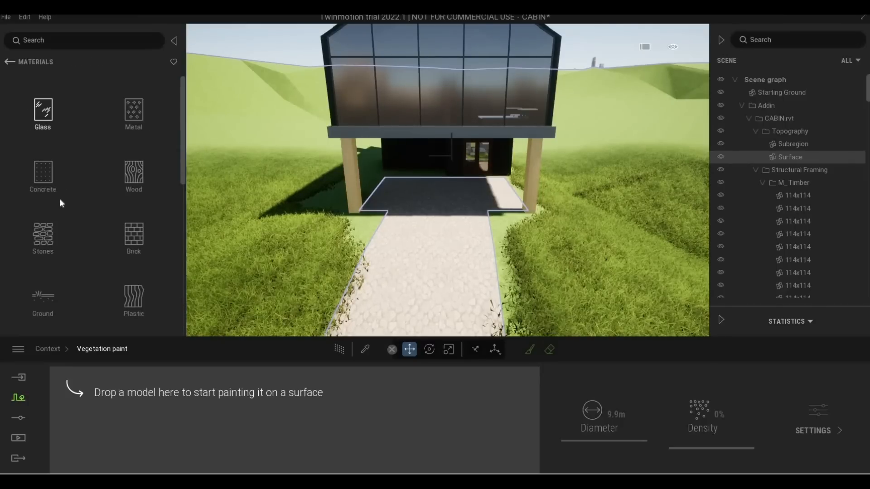
scroll(51, 272, down, 1)
click(53, 283)
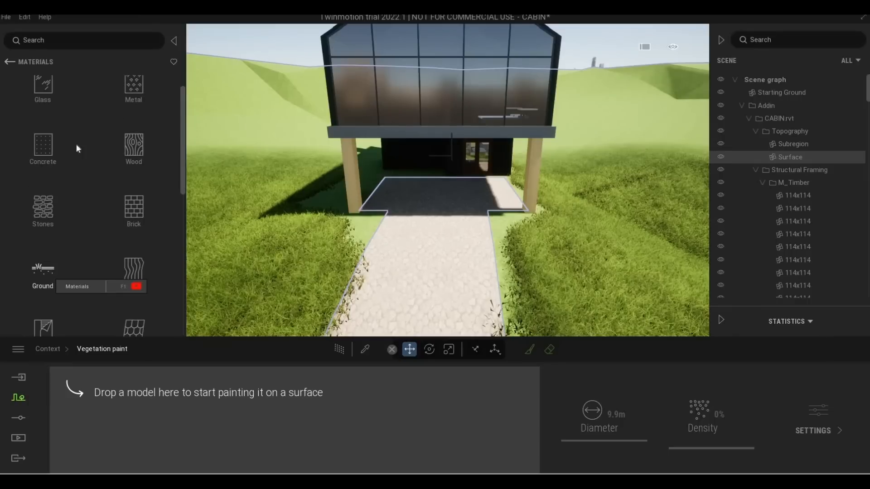
click(46, 119)
mouse_move(39, 88)
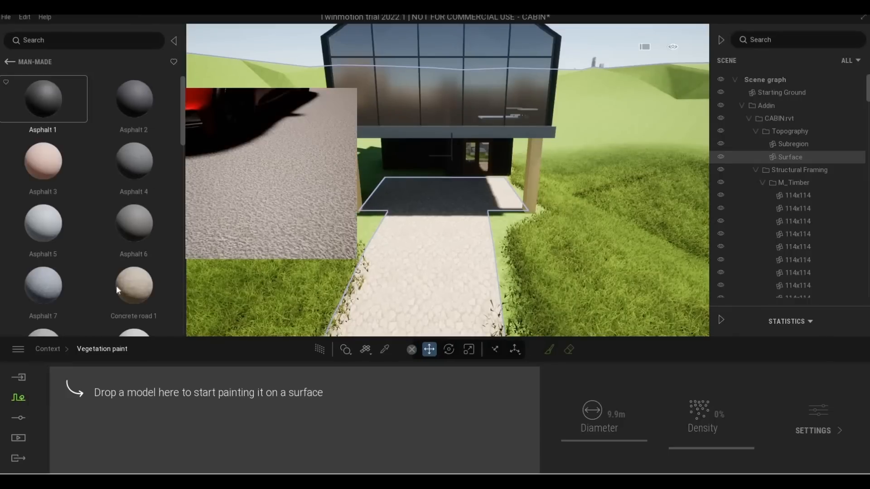
scroll(116, 286, down, 10)
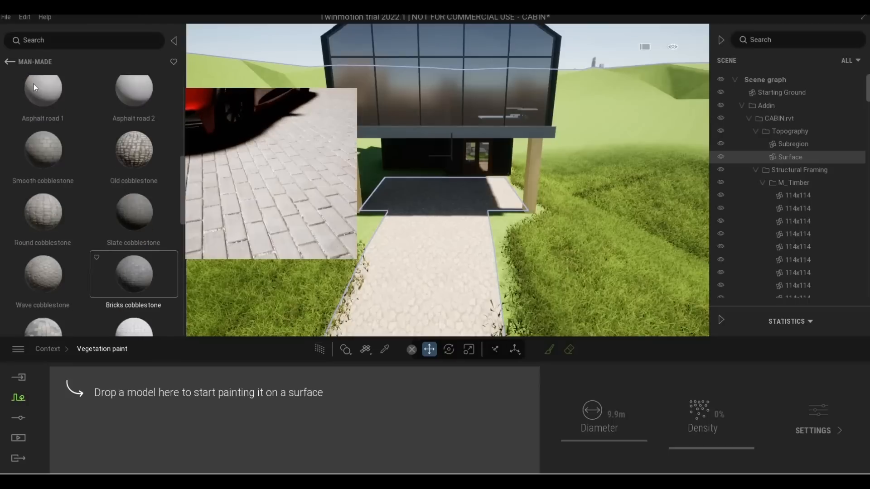
click(13, 62)
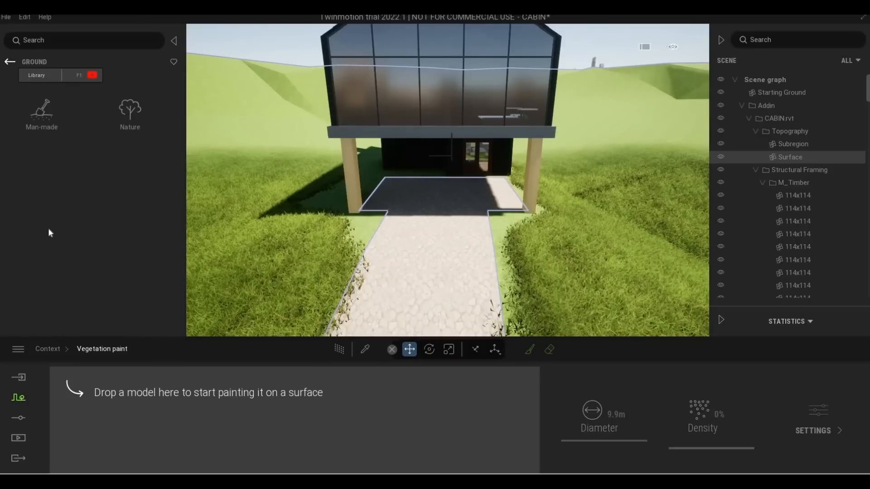
scroll(75, 270, down, 6)
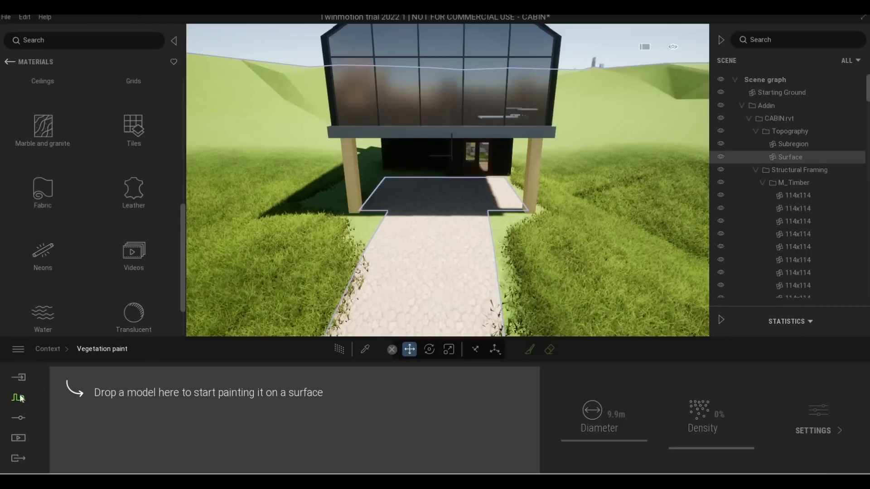
click(18, 377)
click(18, 398)
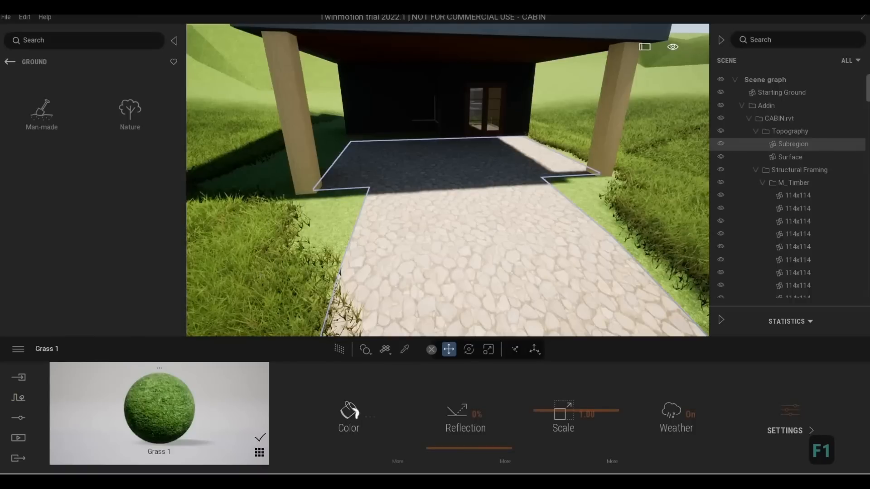
Replace the terrain's Grass 1 material with Grassy ground from the natural ground materials
scroll(269, 221, down, 3)
middle_drag(269, 221, 309, 228)
scroll(309, 228, down, 2)
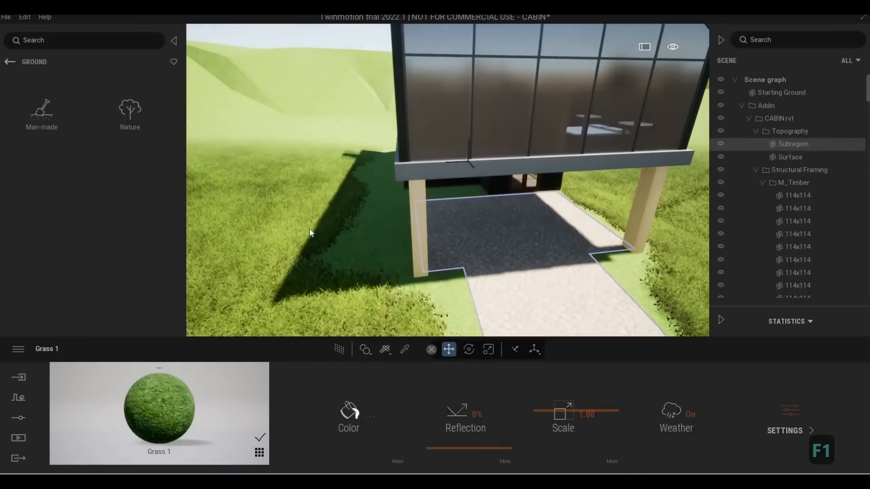
click(126, 113)
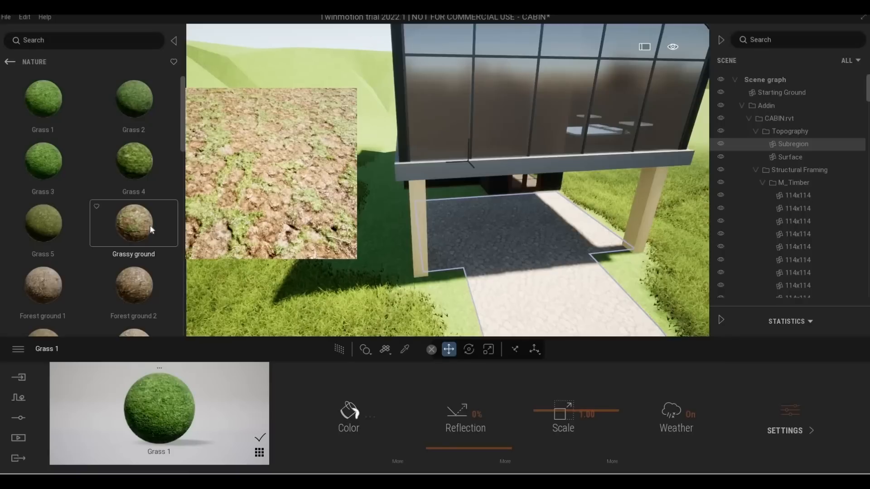
drag(366, 259, 373, 260)
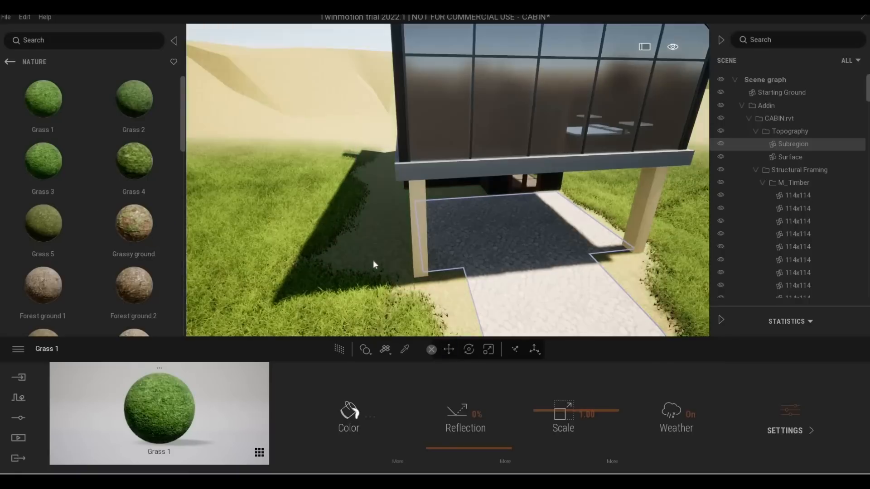
Inspect how the painted grass looks over the new ground material beside the cabin and across the hills
key(w)
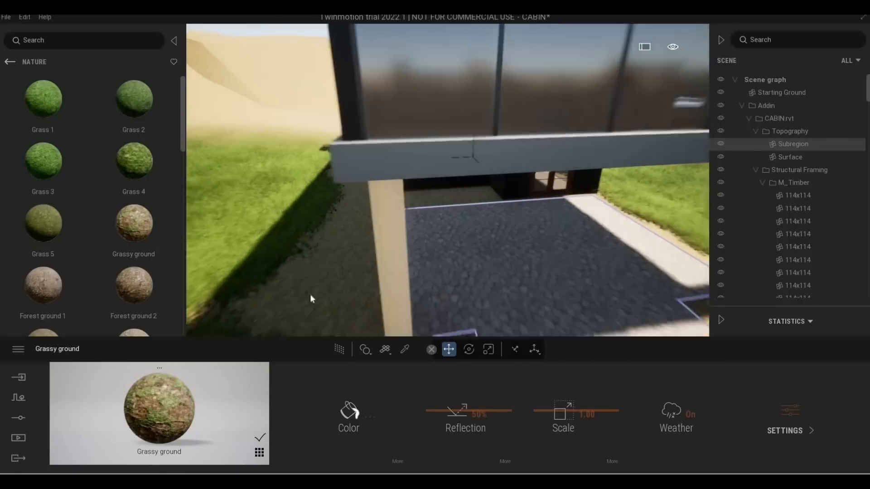
key(a)
key(w)
right_drag(296, 190, 276, 164)
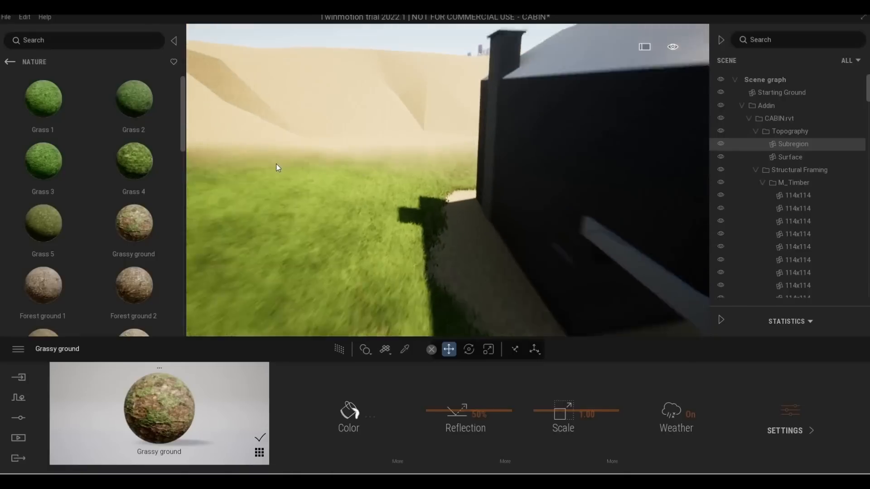
key(w)
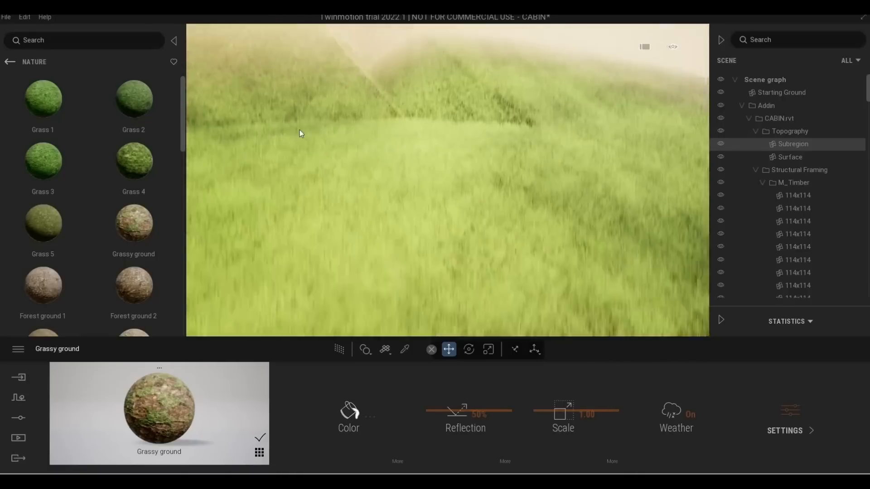
right_drag(312, 80, 317, 50)
key(w)
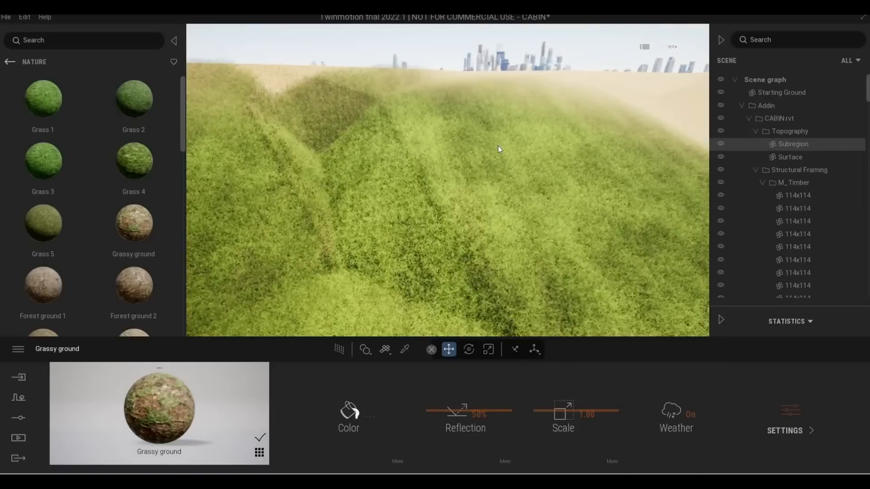
right_drag(495, 143, 477, 222)
key(w)
key(s)
right_drag(373, 230, 303, 255)
key(a)
Select the painted vegetation, set the brush diameter to 4.5 m, and paint Long grass 02 over the shaded bare ground beside the front deck post
click(289, 268)
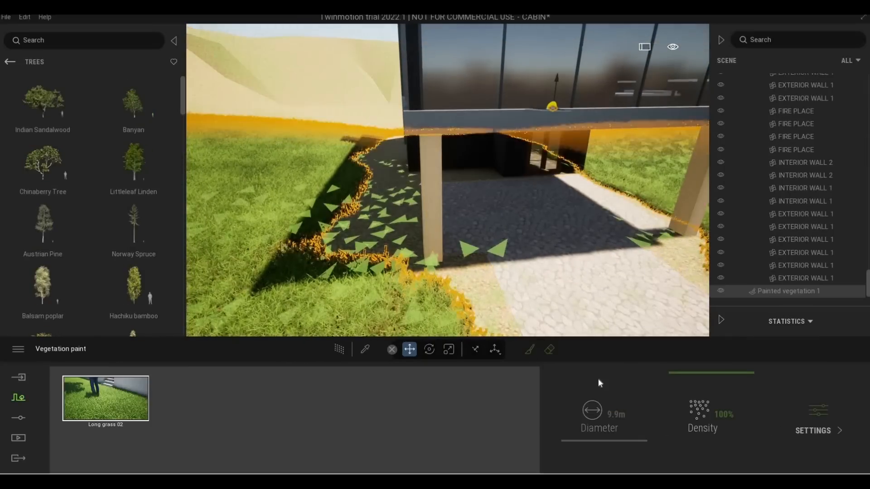
click(527, 350)
click(584, 441)
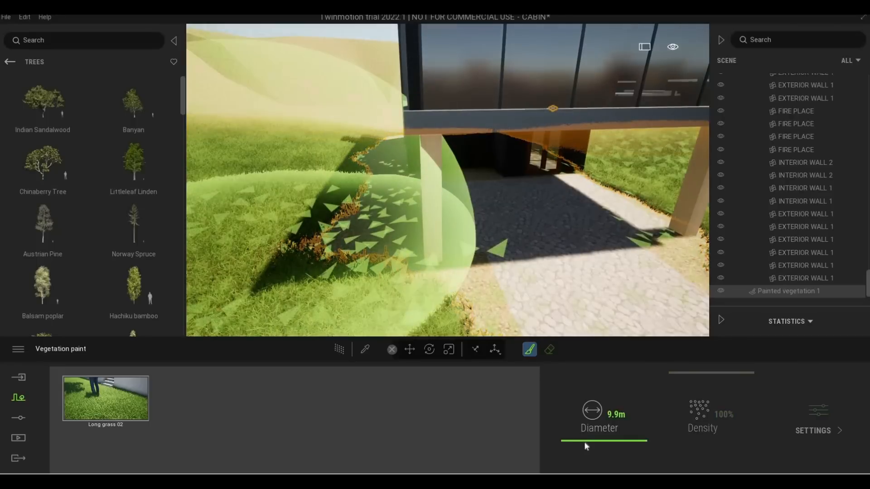
drag(585, 446, 585, 450)
drag(359, 217, 346, 225)
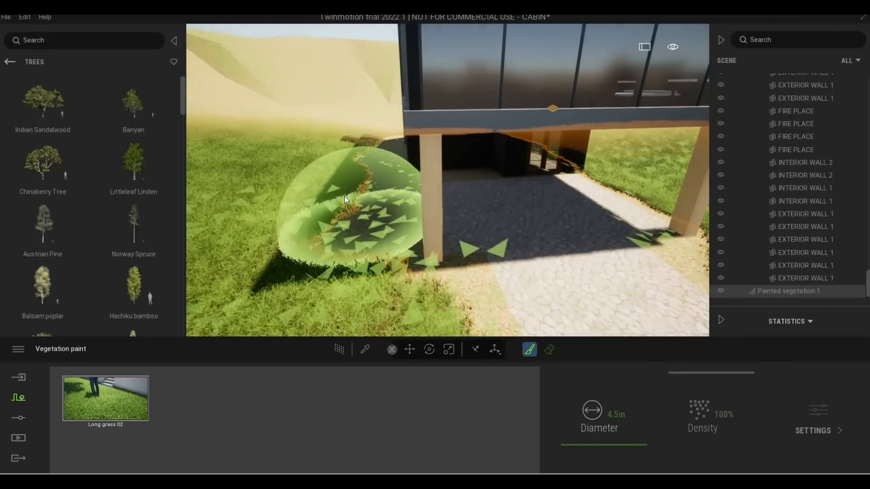
mouse_move(358, 163)
mouse_down()
mouse_move(360, 178)
mouse_move(344, 115)
mouse_up()
Extend the painted grass past the deck post along one side of the cabin and over the bare edge on the opposite side
scroll(347, 119, up, 2)
key(w)
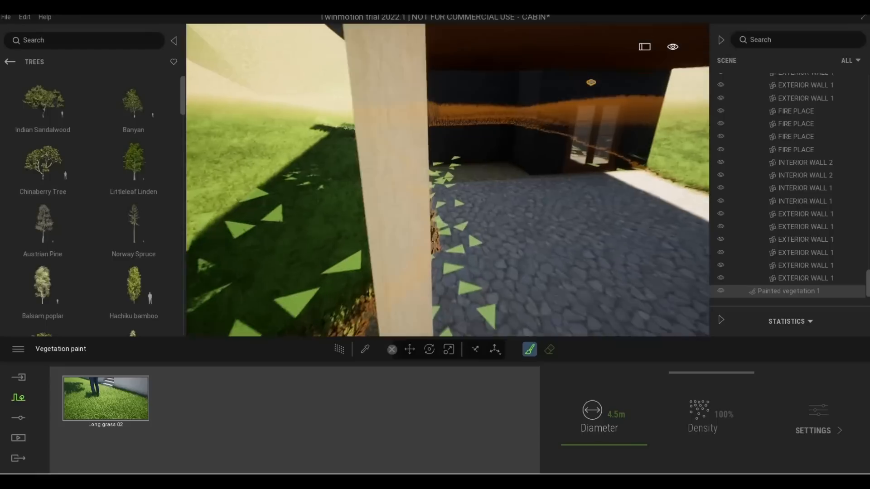
key(a)
key(e)
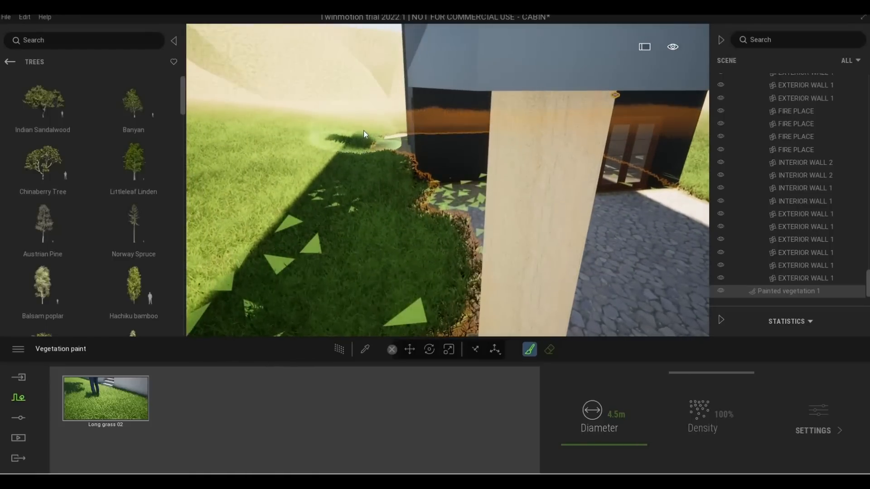
drag(363, 131, 362, 150)
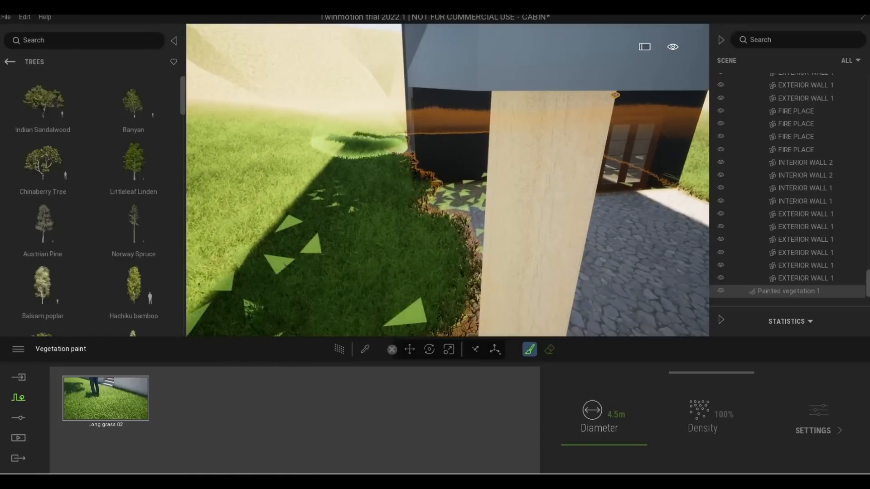
key(d)
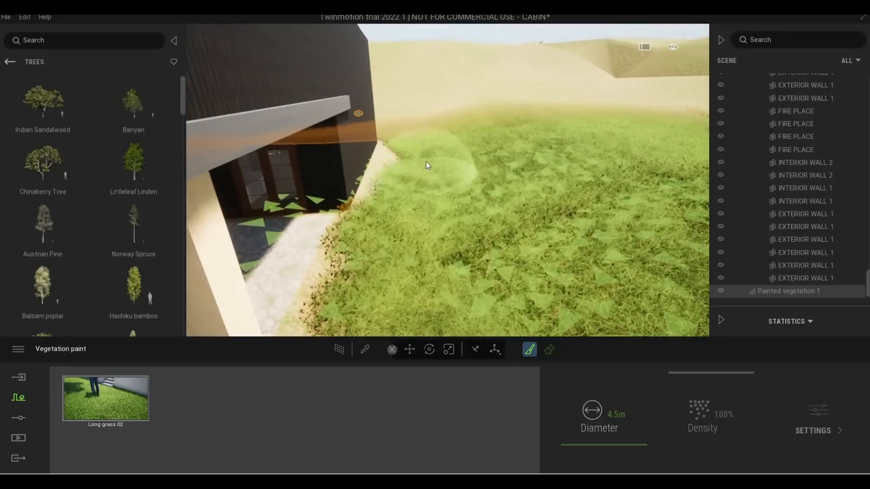
mouse_move(415, 189)
mouse_down()
mouse_move(425, 150)
mouse_move(405, 194)
mouse_move(420, 205)
mouse_up()
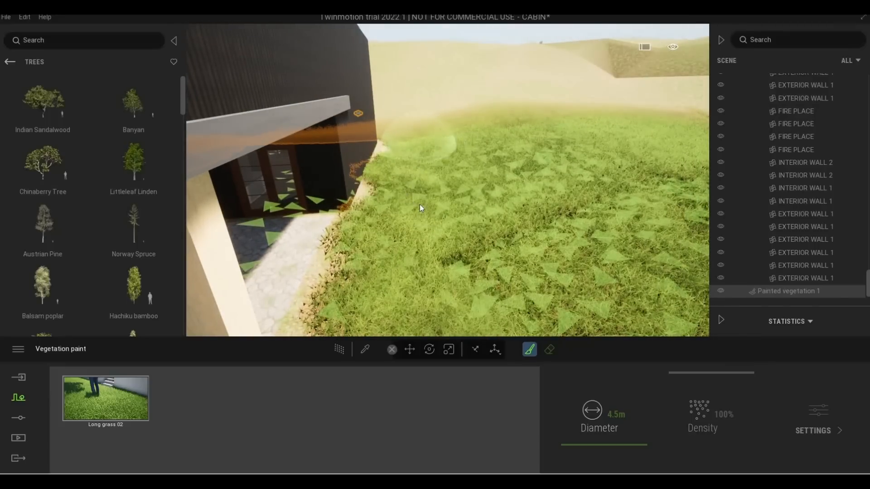
Set the brush diameter to 1.5 m and paint grass close to the base of the chimney-side wall and the deck
click(596, 448)
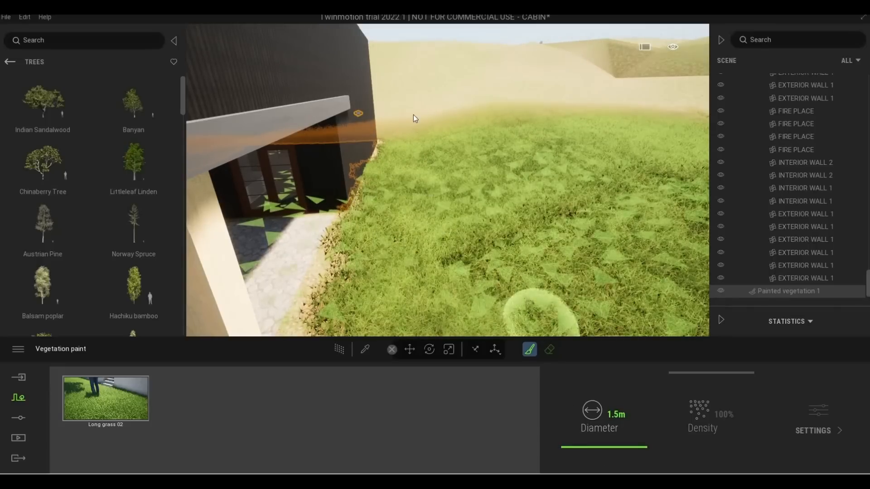
mouse_move(413, 115)
right_down()
mouse_move(398, 108)
mouse_move(413, 121)
right_up()
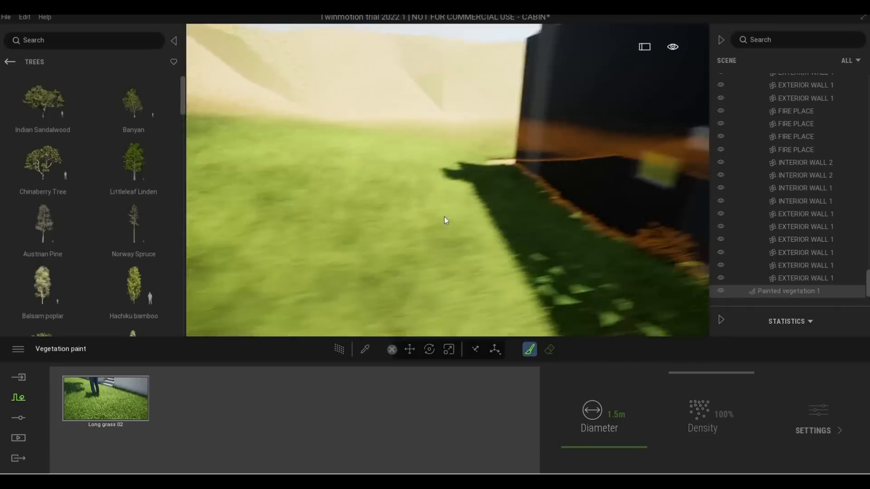
scroll(455, 216, up, 2)
click(459, 214)
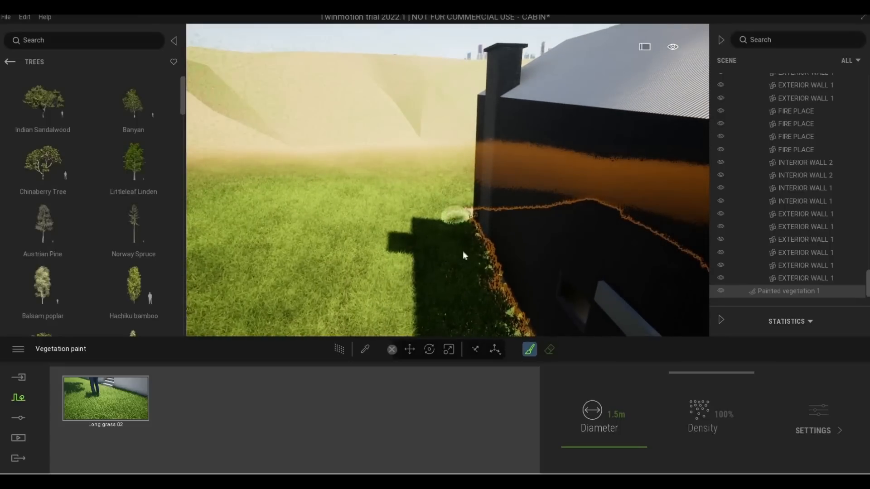
right_drag(464, 250, 491, 264)
mouse_move(491, 263)
mouse_down()
mouse_move(531, 273)
mouse_move(625, 259)
mouse_up()
key(d)
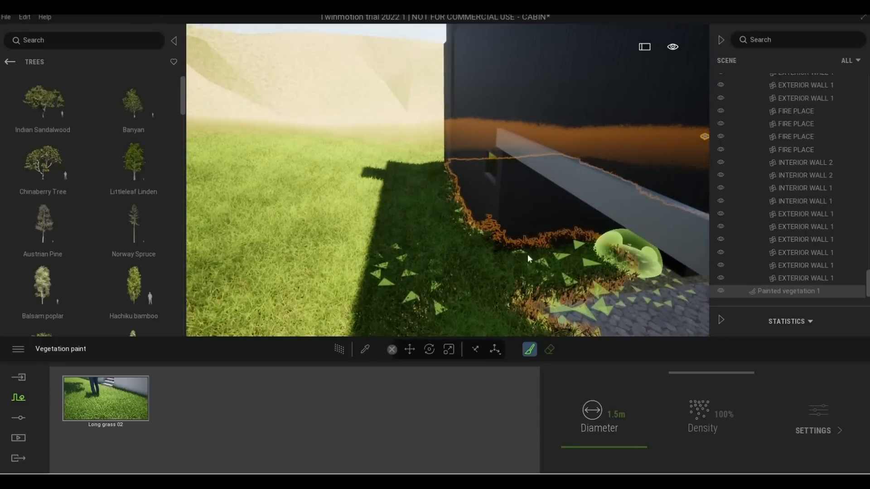
Paint grass over the bare ground around the stone-wall corner of the cabin's ground-floor glazed facade
key(a)
mouse_move(411, 195)
right_down()
mouse_move(461, 195)
mouse_move(514, 220)
mouse_move(502, 210)
mouse_move(536, 203)
mouse_move(278, 67)
mouse_move(151, 85)
mouse_move(344, 99)
right_up()
key(s)
key(w)
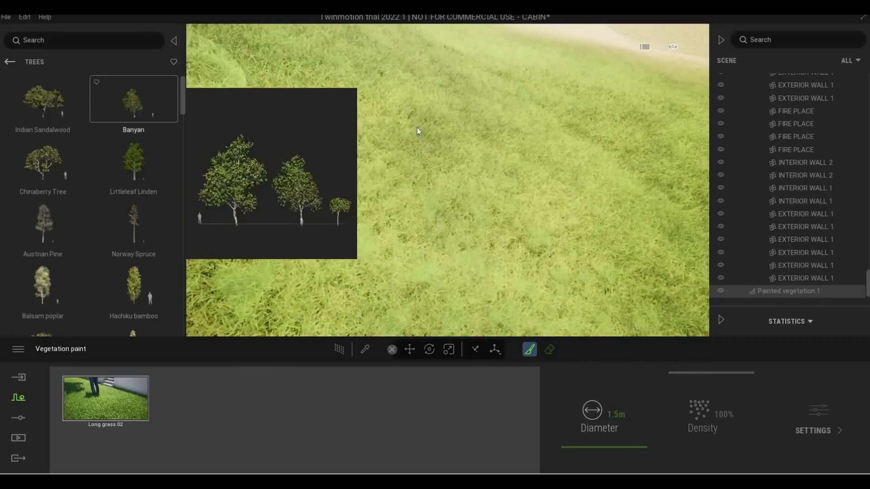
right_drag(451, 86, 366, 139)
key(w)
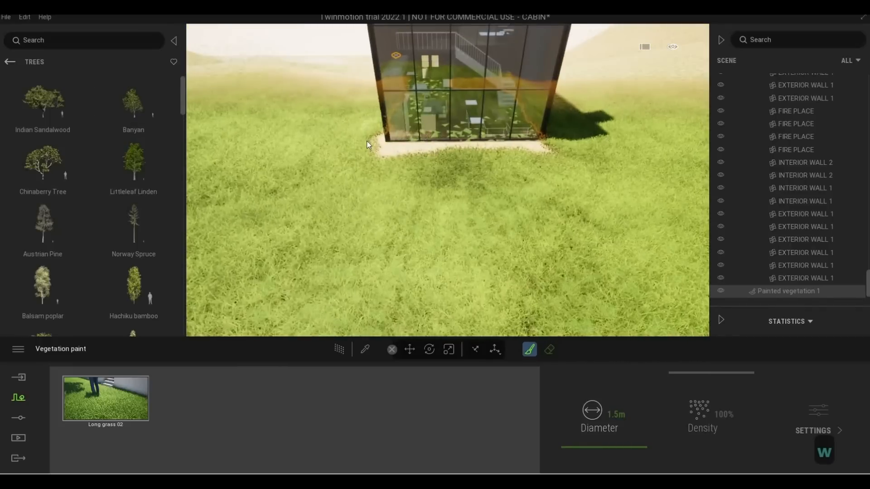
key(a)
key(w)
key(a)
key(w)
key(w)
key(q)
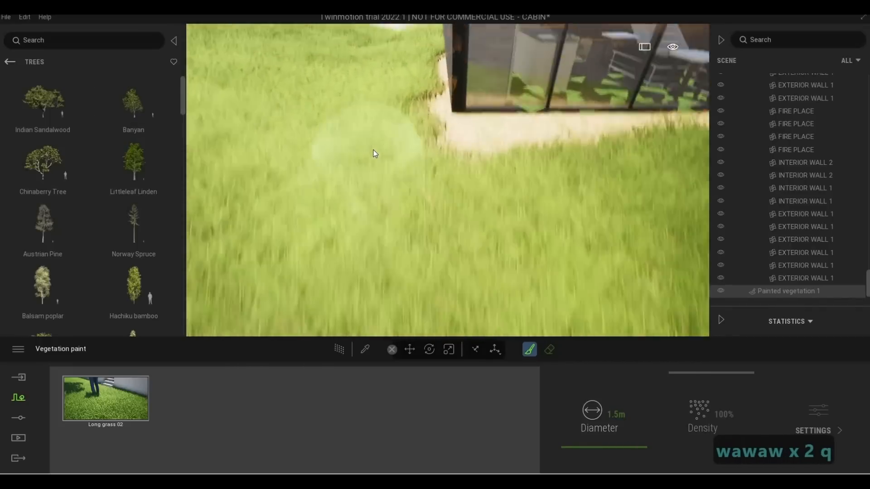
key(w)
key(q)
key(d)
key(w)
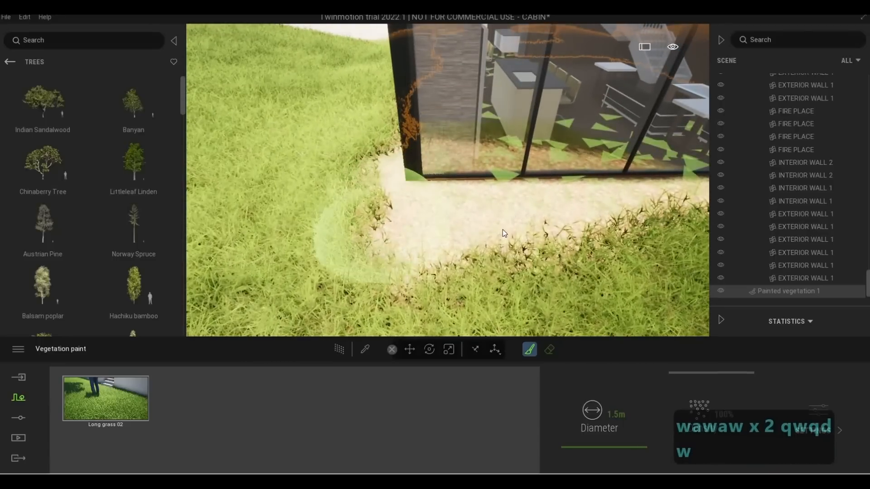
key(d)
key(d)
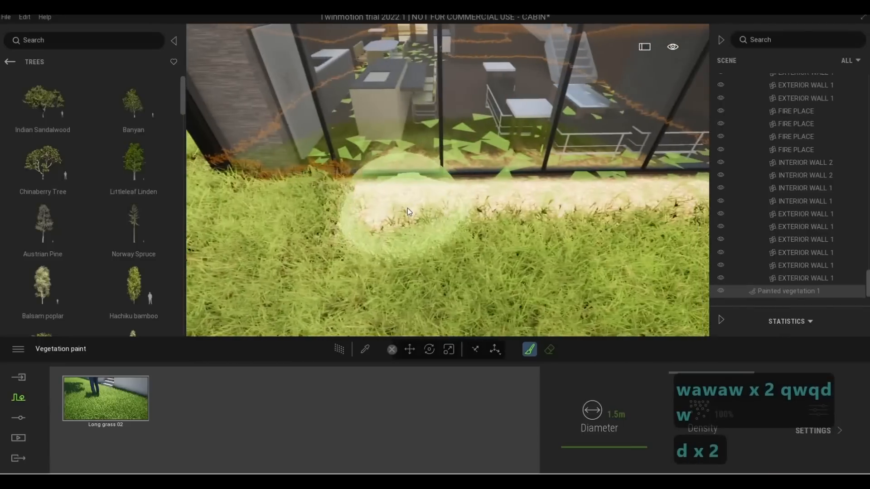
Continue the grass along the rest of the bare strip at the base of the ground-floor glazed facade, up to its far corner
key(d)
key(d)
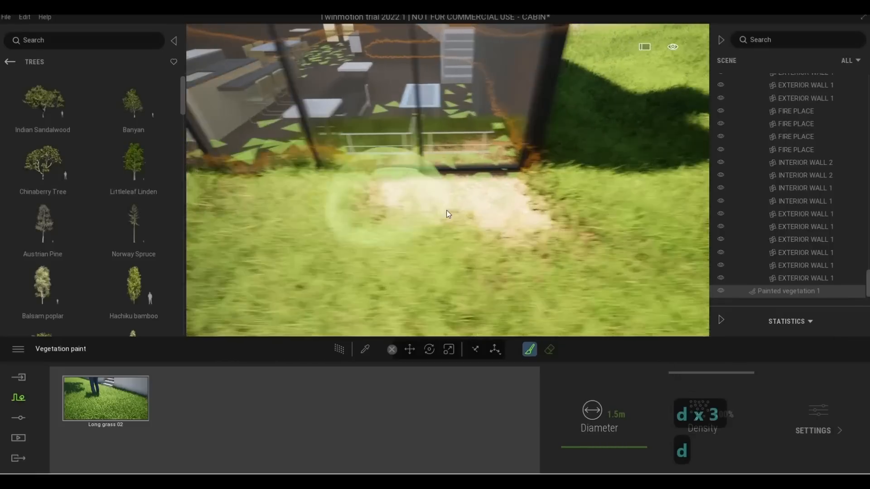
key(d)
key(d)
key(d)
key(d)
key(d)
key(d)
key(d)
key(w)
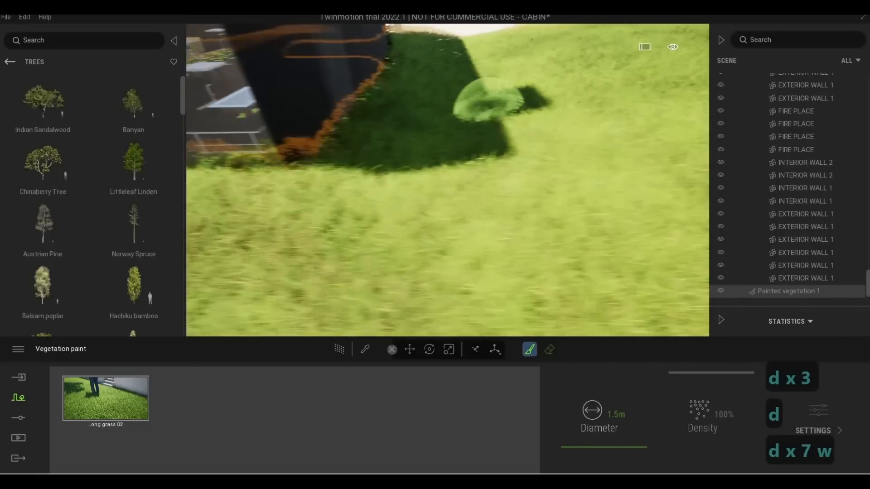
Inspect the grass coverage along the cabin's shaded side wall and out towards the driveway
key(w)
key(q)
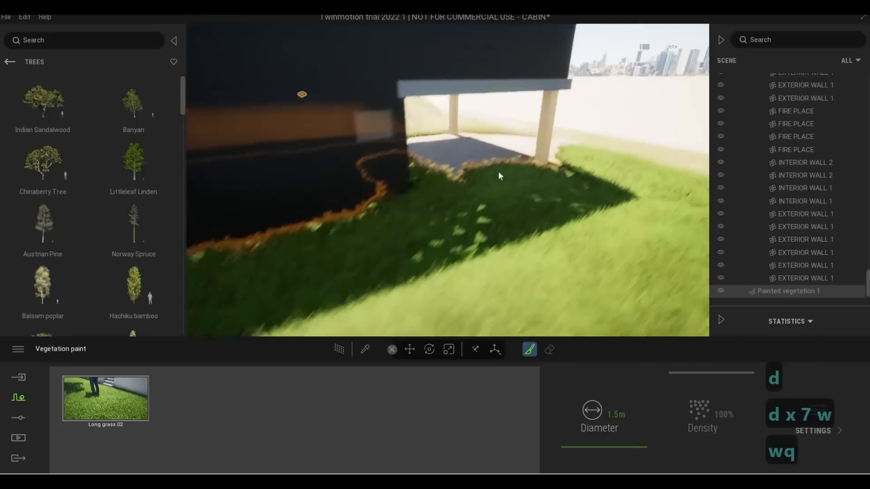
key(q)
key(q)
key(q)
key(q)
key(w)
key(w)
key(w)
key(w)
key(w)
key(w)
key(w)
key(w)
key(w)
key(w)
key(w)
key(w)
key(w)
key(w)
key(w)
key(w)
key(w)
key(w)
key(w)
key(w)
key(w)
key(w)
key(w)
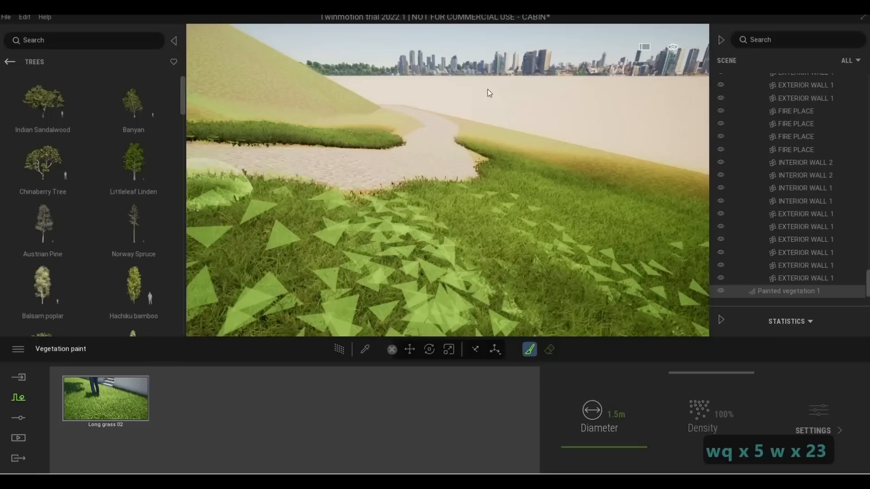
Apply Grassy ground from the natural ground materials to the flat starting ground beyond the terrain
click(10, 62)
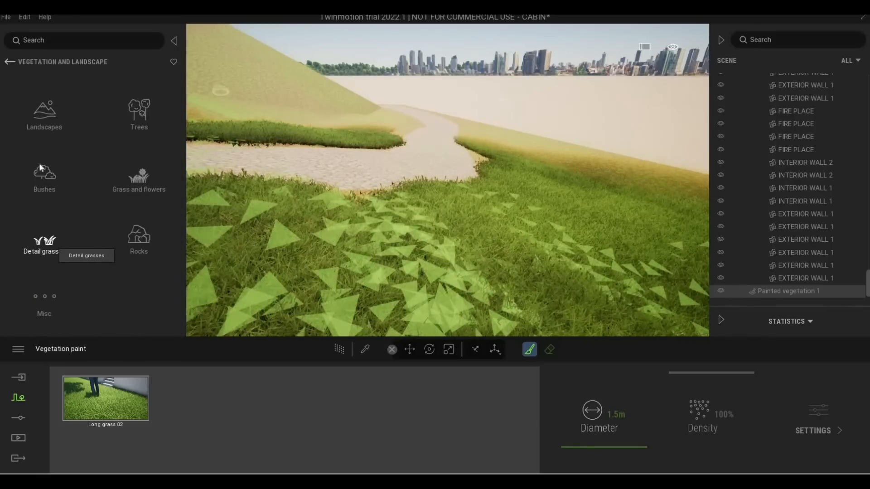
click(10, 62)
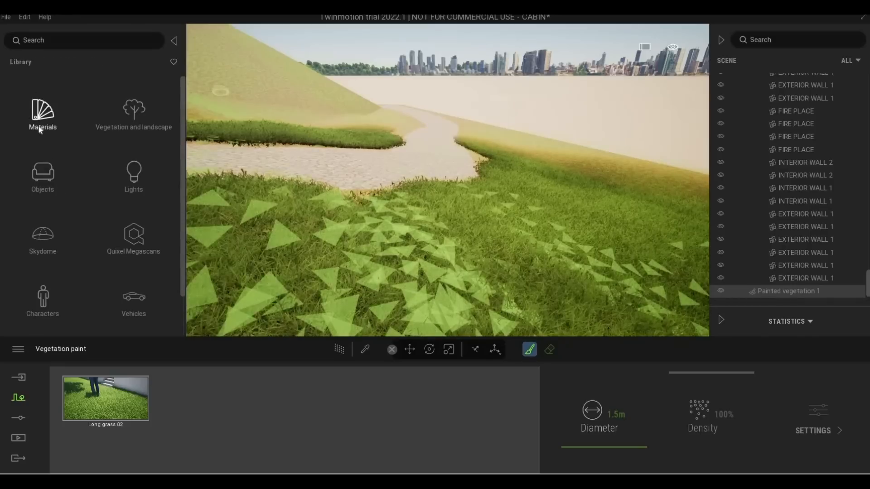
click(43, 114)
click(53, 296)
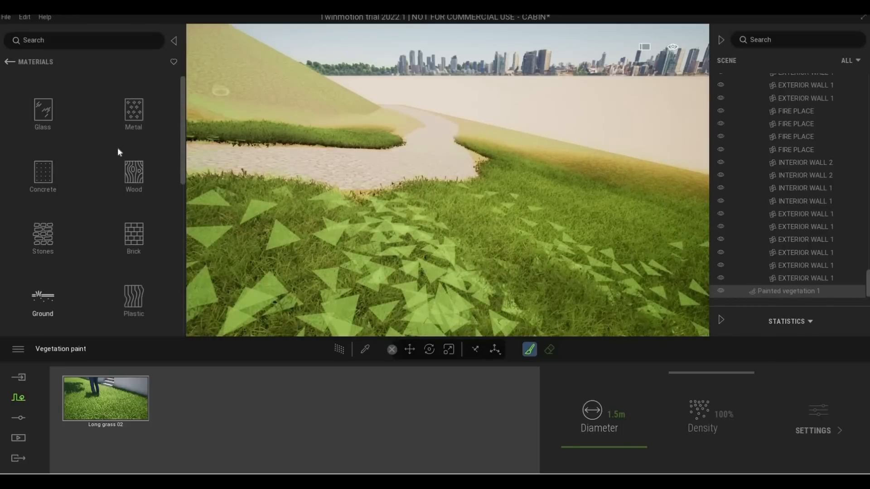
click(129, 128)
drag(134, 223, 592, 126)
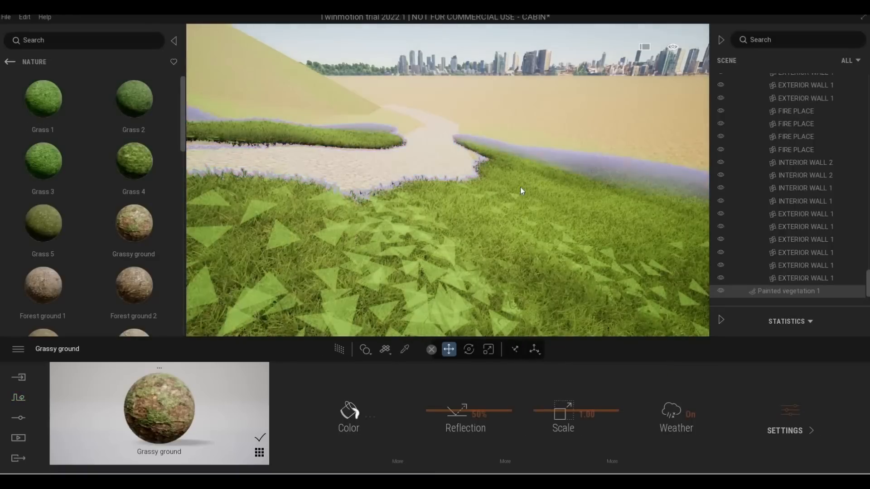
Clear the selection and inspect the new ground material around the driveway and the front of the cabin
key(w)
key(Escape)
key(Escape)
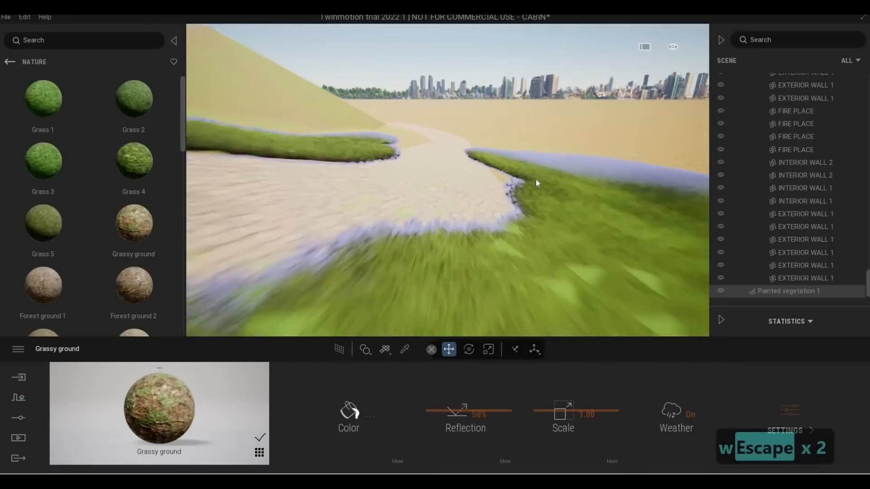
key(d)
right_drag(538, 179, 474, 198)
key(w)
key(q)
key(q)
key(q)
key(q)
key(q)
key(q)
key(q)
key(q)
key(q)
key(s)
key(a)
key(a)
key(a)
key(a)
key(a)
key(a)
key(Escape)
key(Escape)
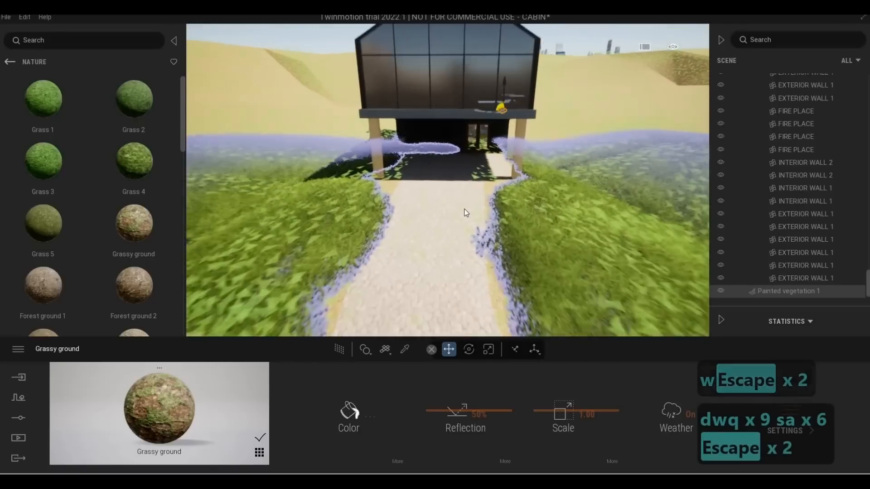
key(Escape)
key(w)
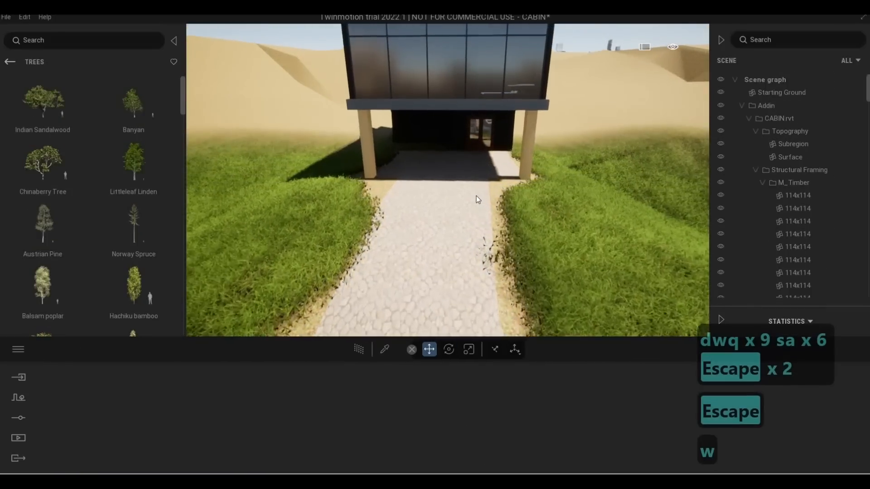
right_drag(476, 195, 480, 186)
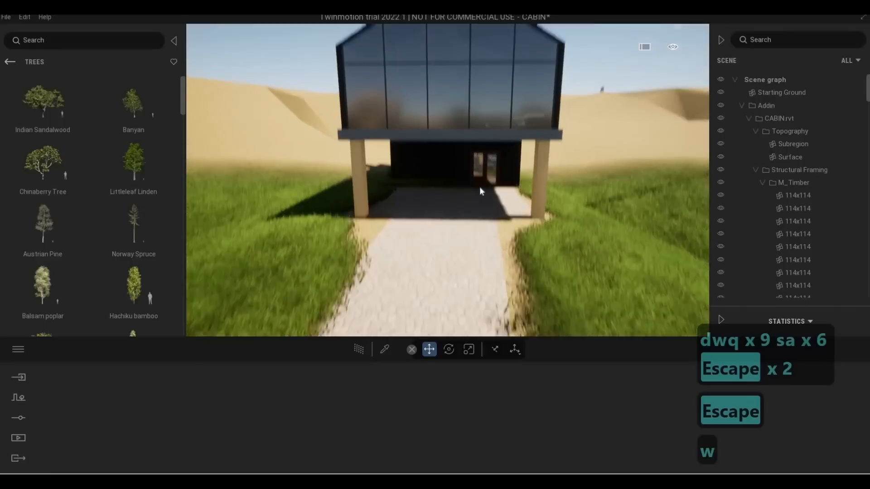
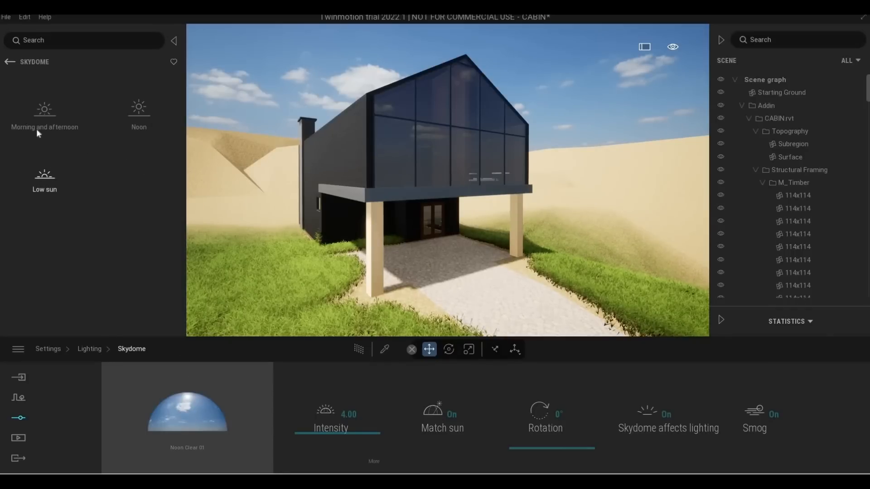
Download the Noon Overcast 04, 07 and 14 skydomes from the overcast noon collection
click(133, 127)
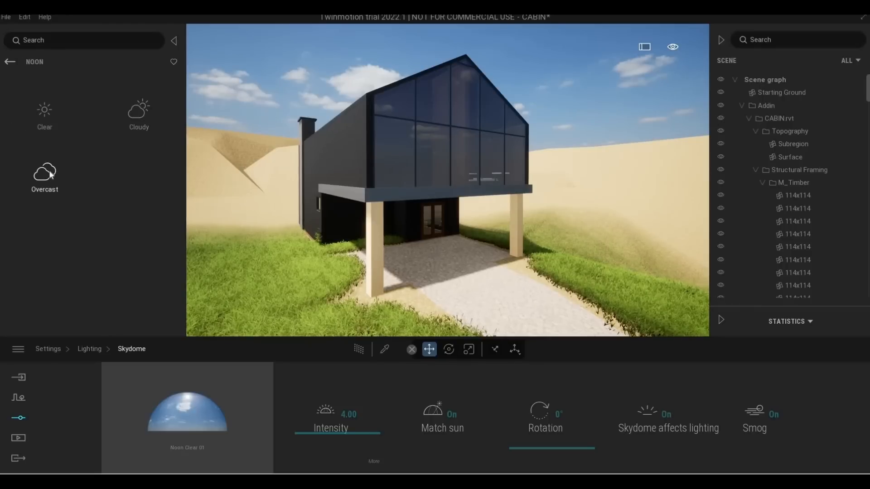
click(50, 176)
mouse_move(121, 161)
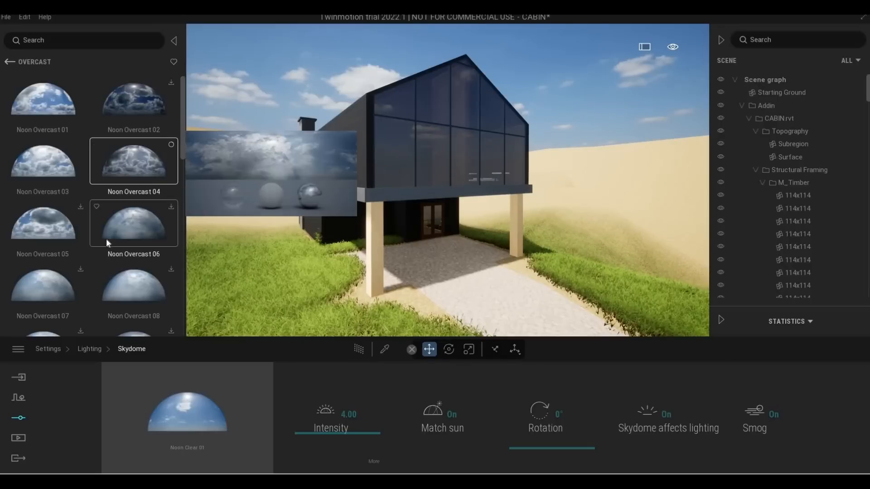
scroll(106, 238, down, 3)
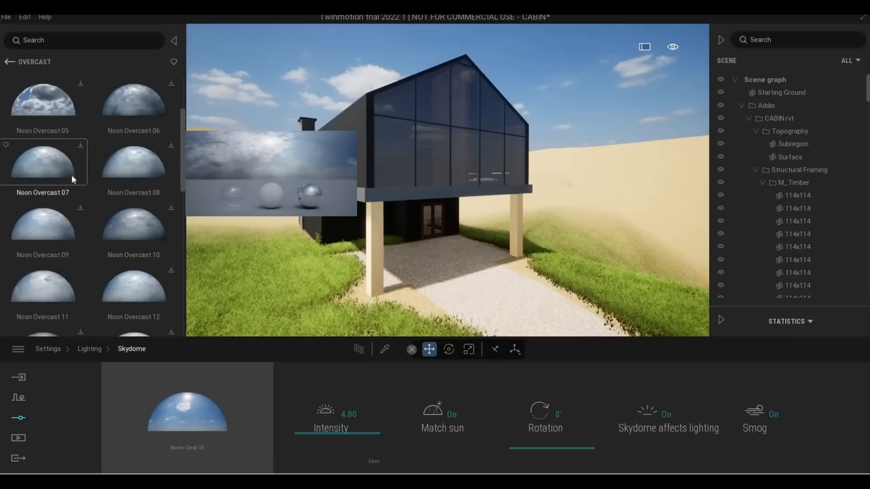
click(81, 145)
scroll(91, 273, down, 2)
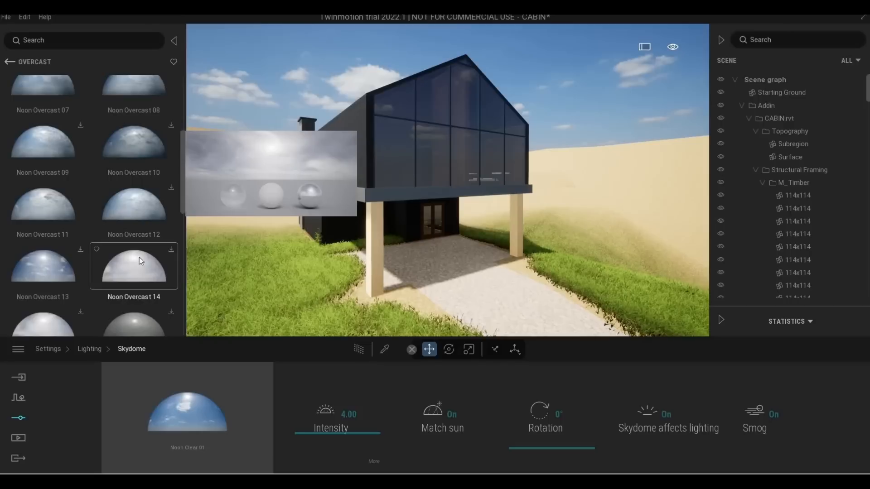
click(171, 250)
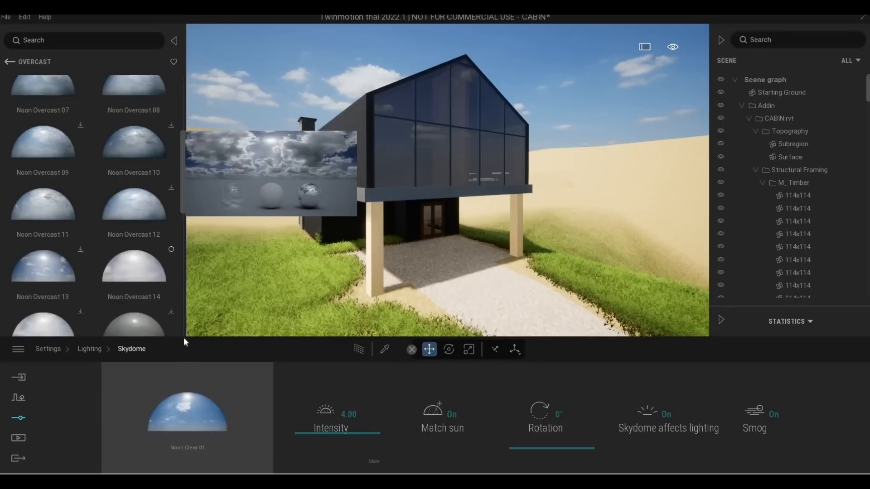
Replace the scene's skydome with a cloudy sky from the overcast noon collection, and clear the painted vegetation selection
scroll(152, 312, up, 2)
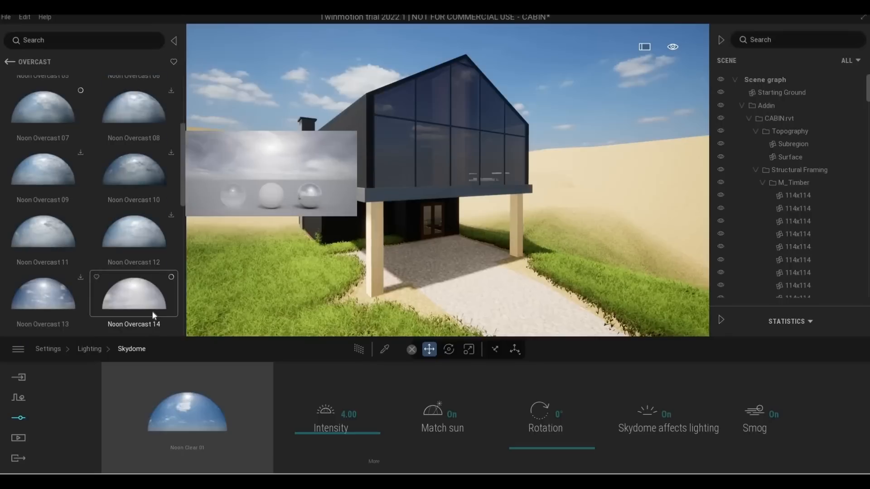
scroll(152, 316, up, 3)
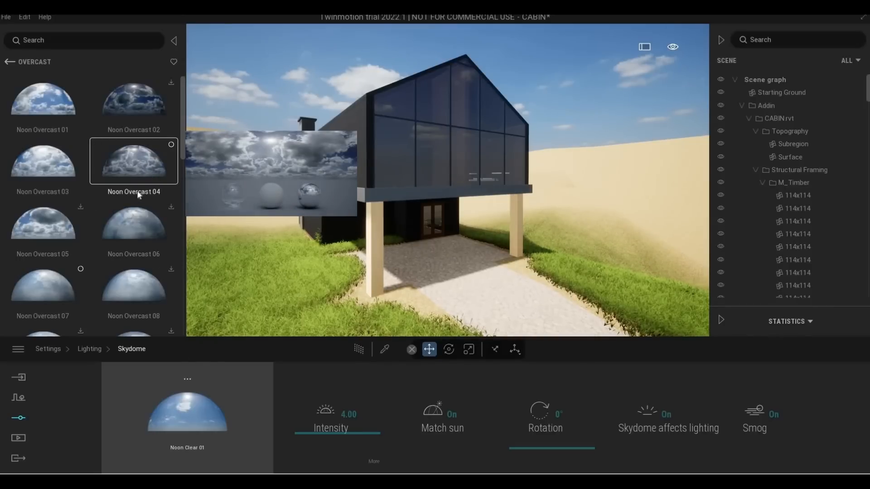
drag(170, 397, 183, 434)
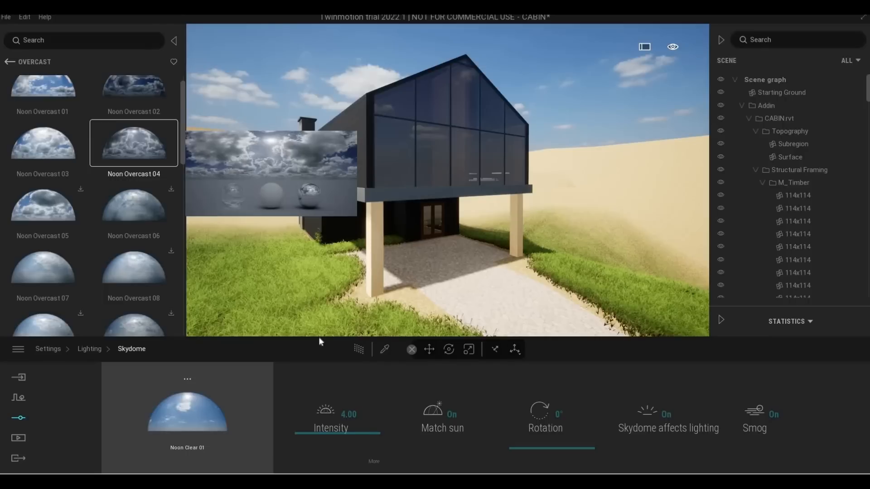
key(Escape)
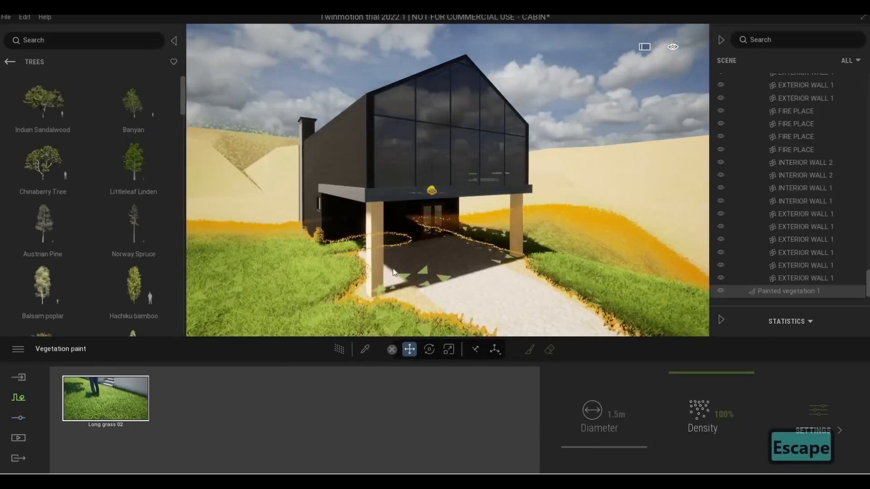
key(Escape)
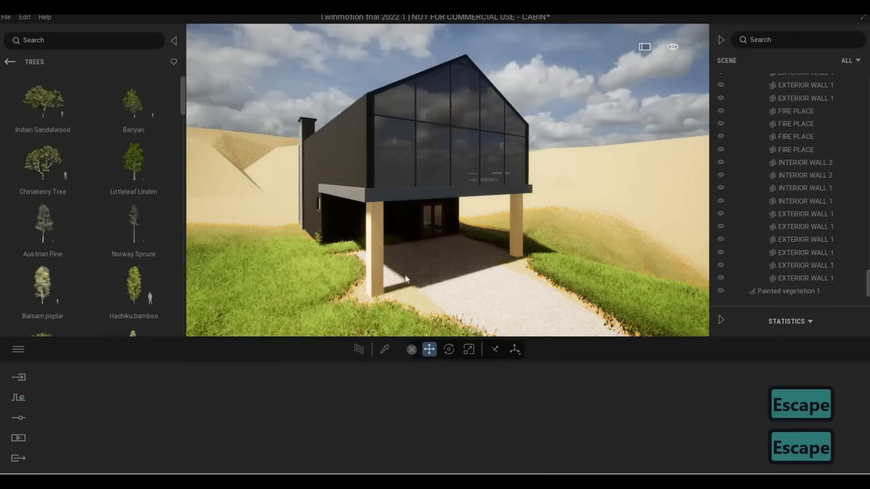
Remove the distant city skyline by setting the location's background picture to None
right_drag(405, 275, 403, 280)
middle_drag(404, 281, 403, 287)
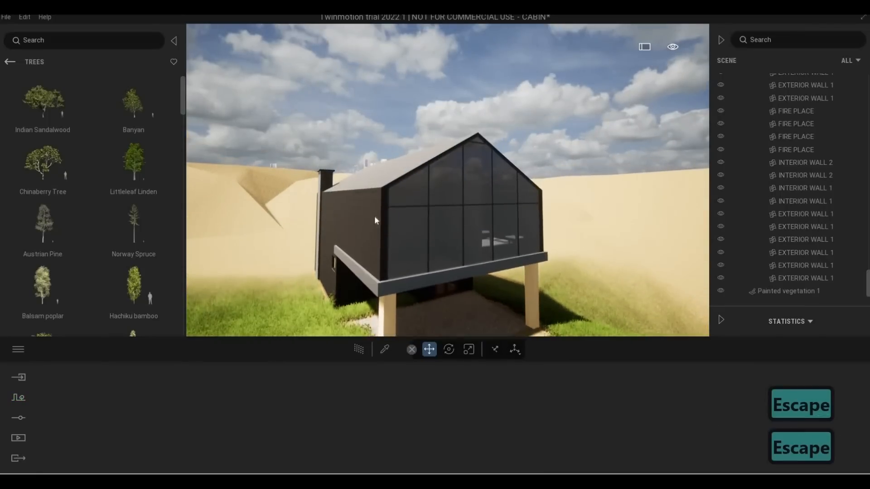
middle_drag(374, 216, 374, 237)
click(19, 418)
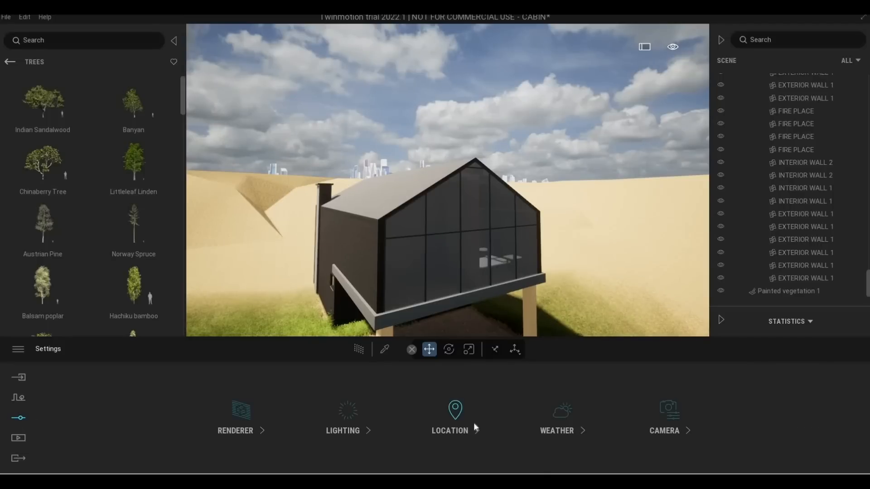
click(474, 424)
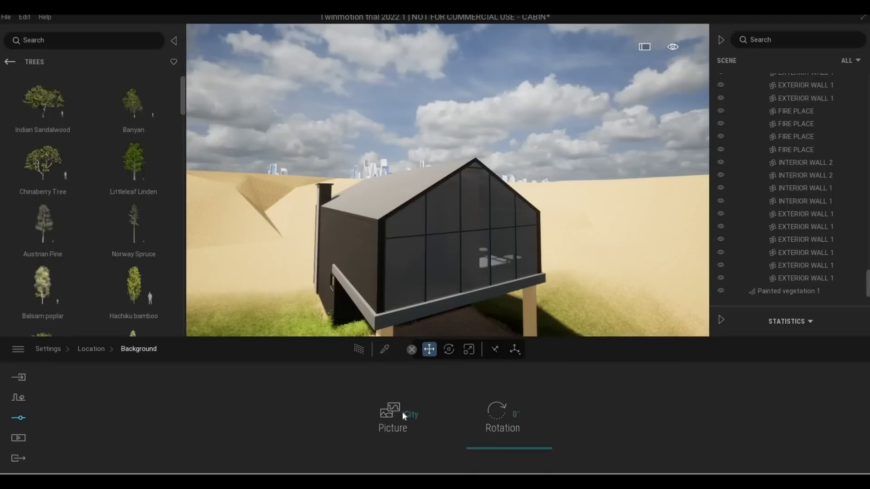
click(410, 414)
click(272, 214)
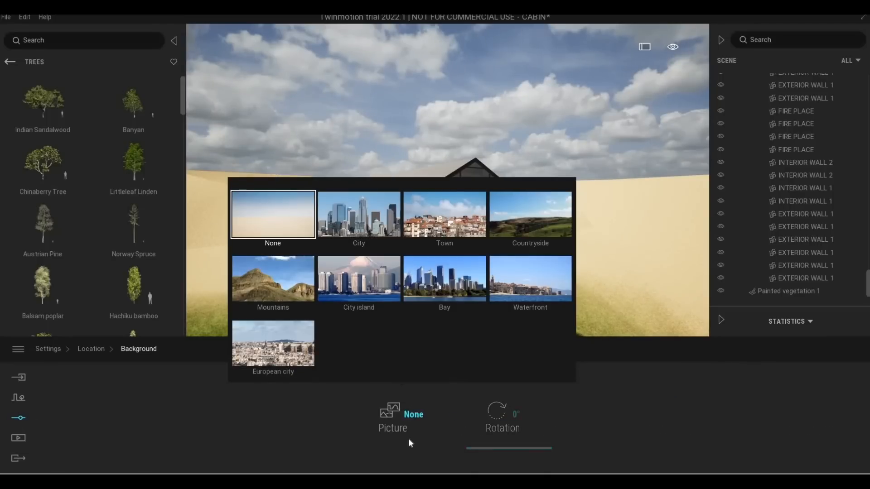
Try the Mountains picture as the background behind the cabin and check it above the terrain
click(388, 412)
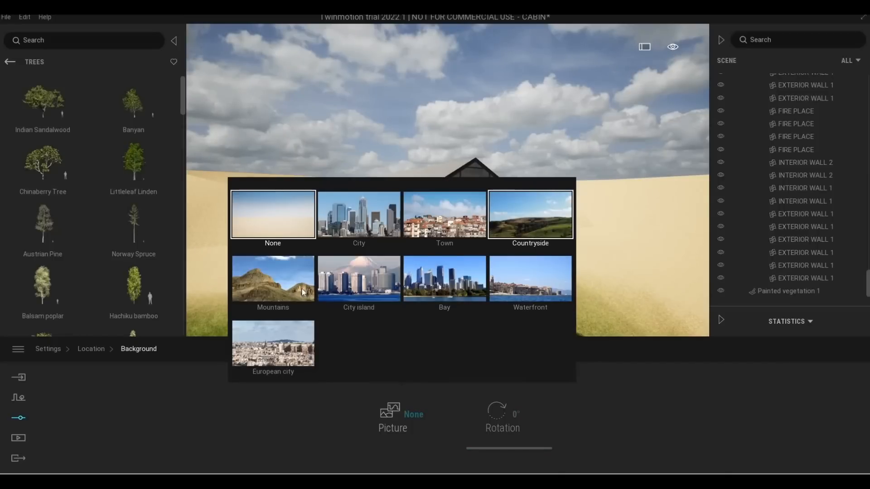
click(312, 294)
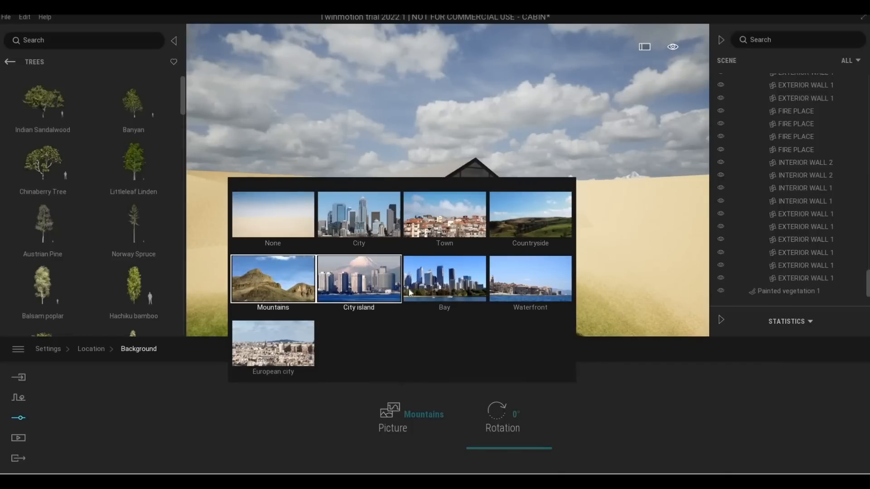
key(e)
key(q)
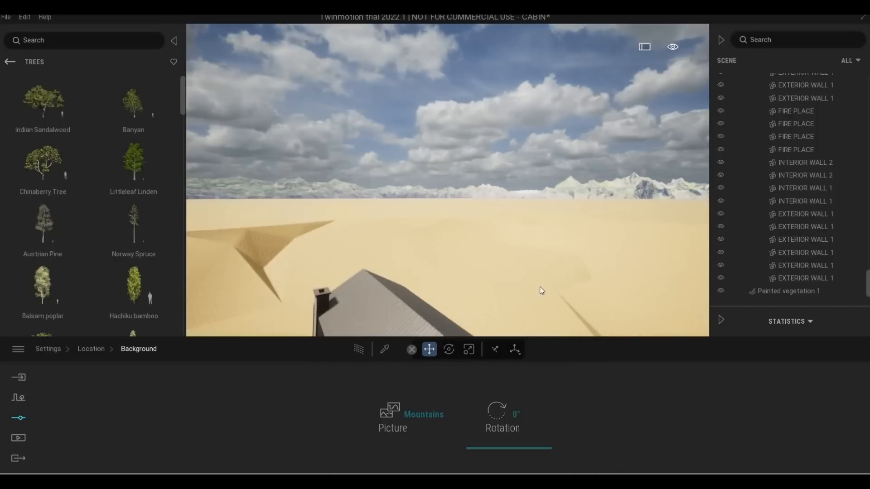
Set the location's background picture to Countryside and check it from above the cabin
click(409, 417)
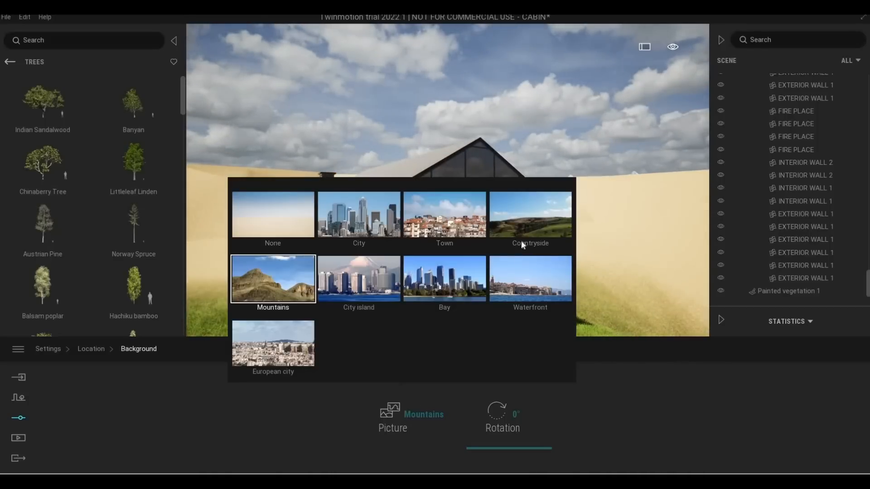
click(530, 217)
key(e)
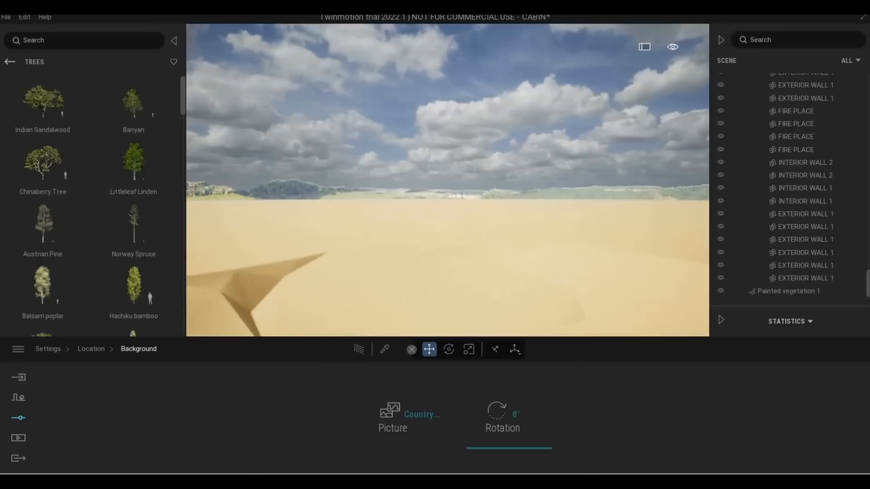
key(q)
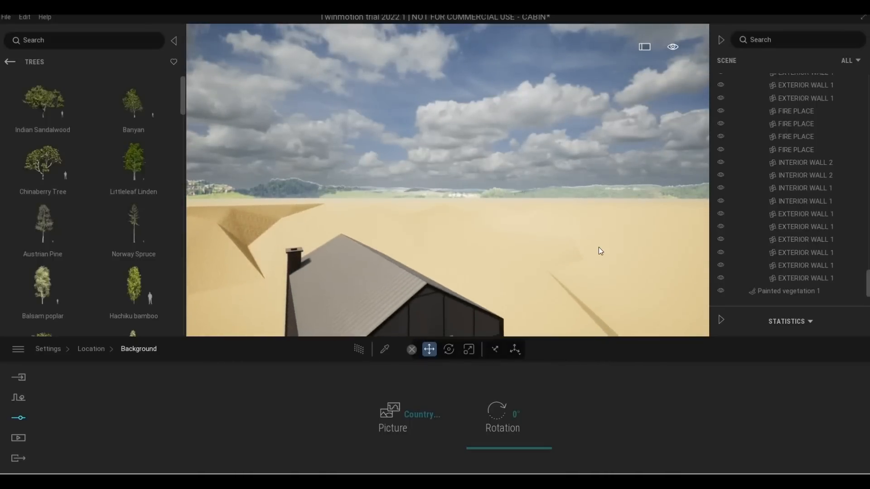
key(q)
key(q)
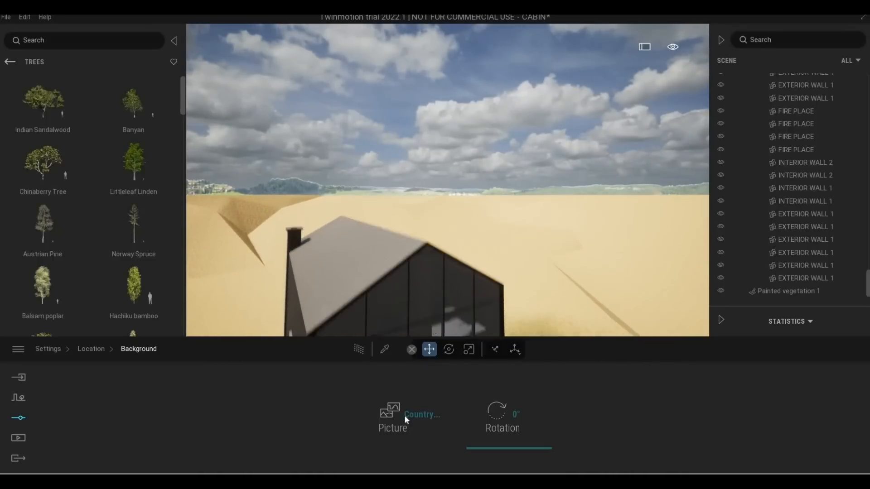
click(405, 416)
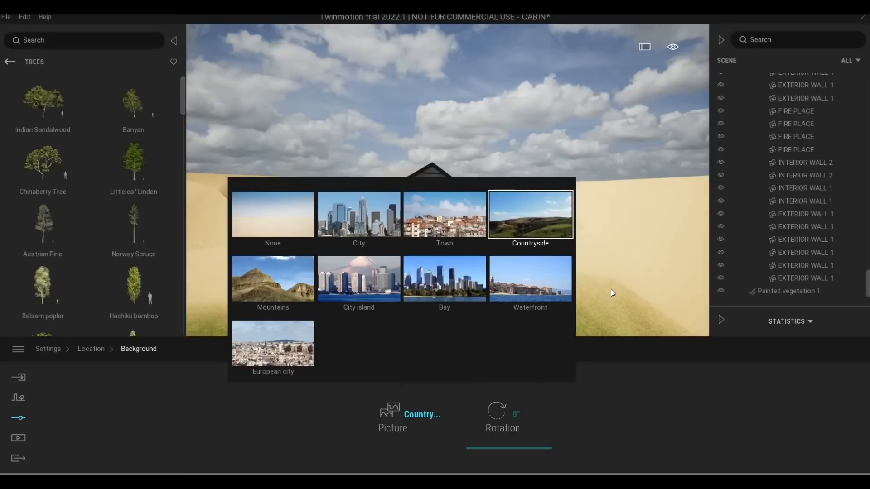
click(611, 290)
key(Escape)
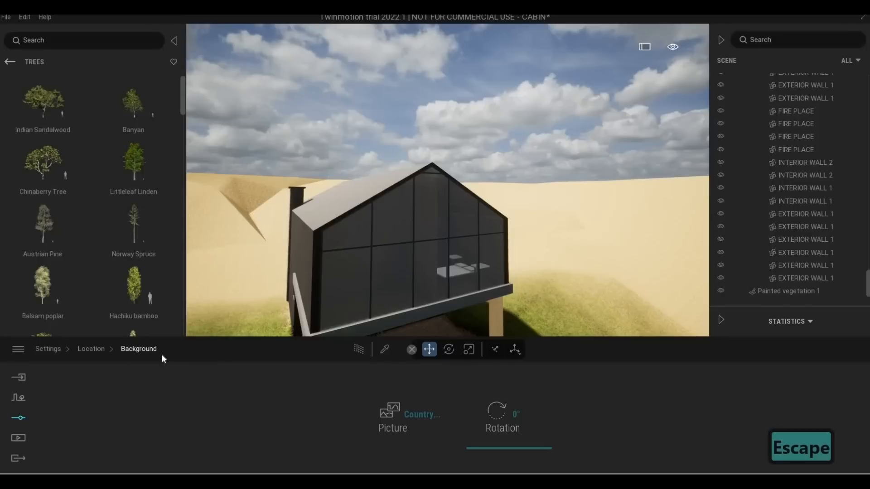
In the lighting settings, rotate the skydome to 136° and fine-tune its intensity
click(102, 347)
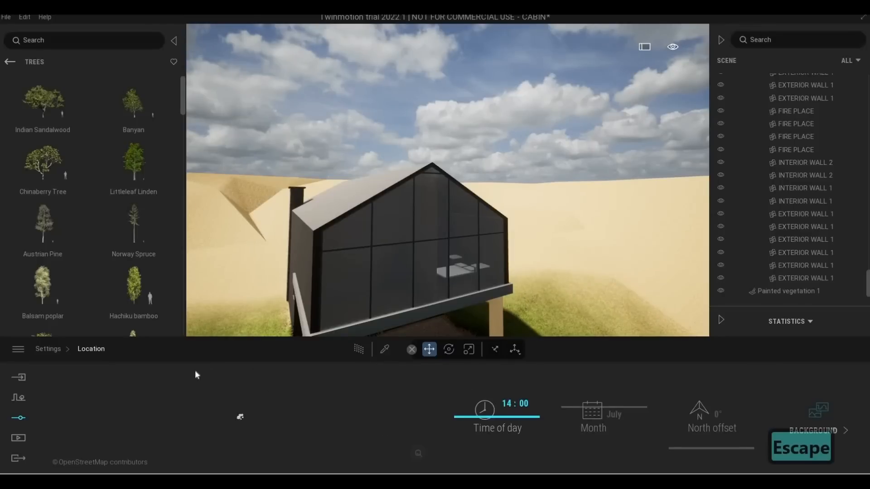
key(Escape)
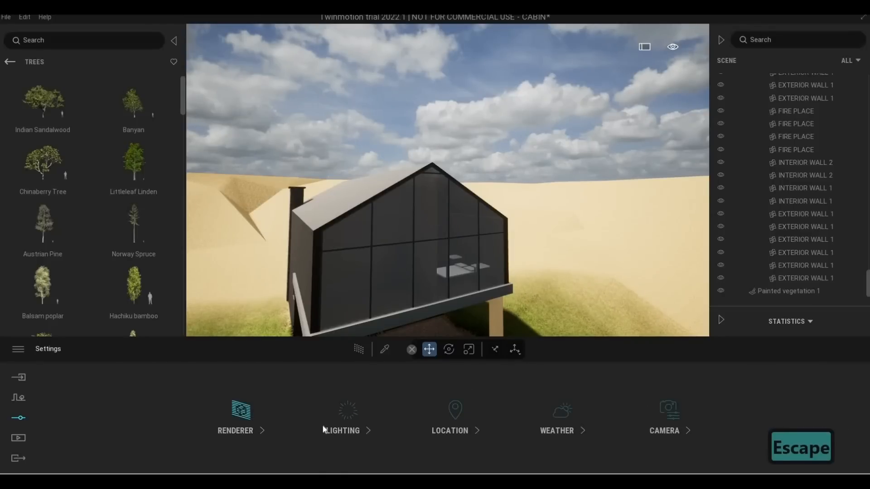
click(312, 422)
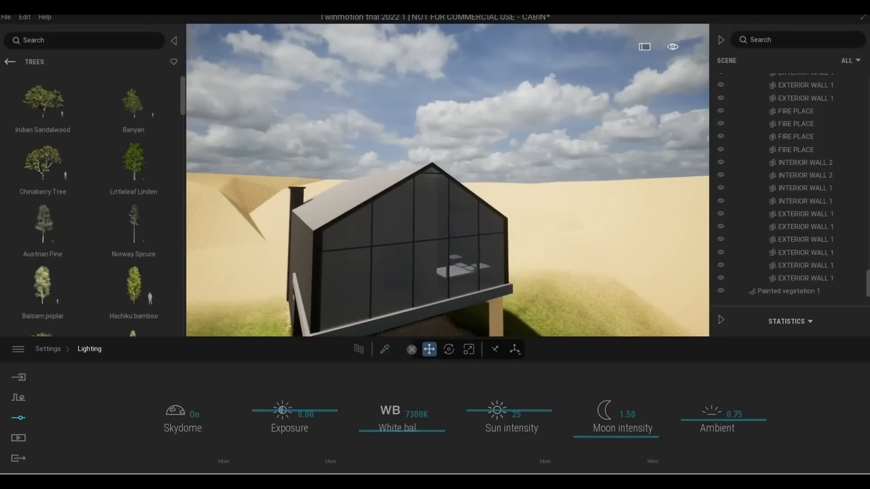
key(s)
key(q)
right_drag(420, 284, 463, 331)
key(w)
key(s)
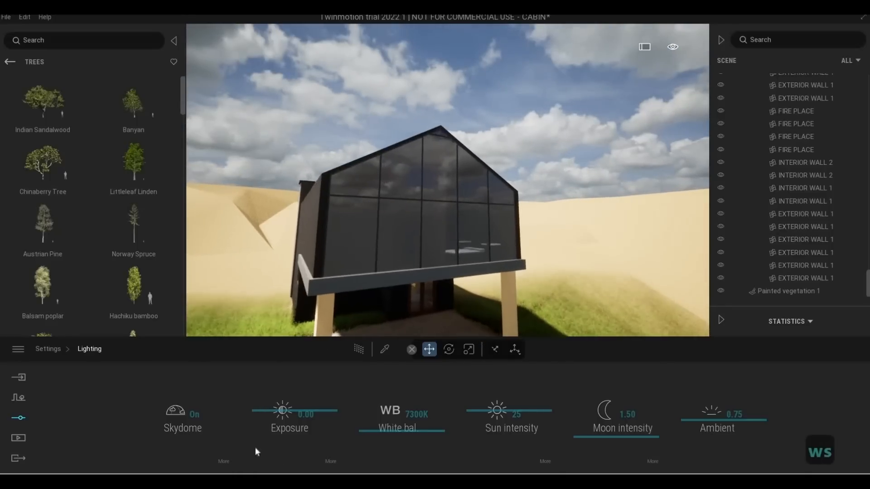
key(d)
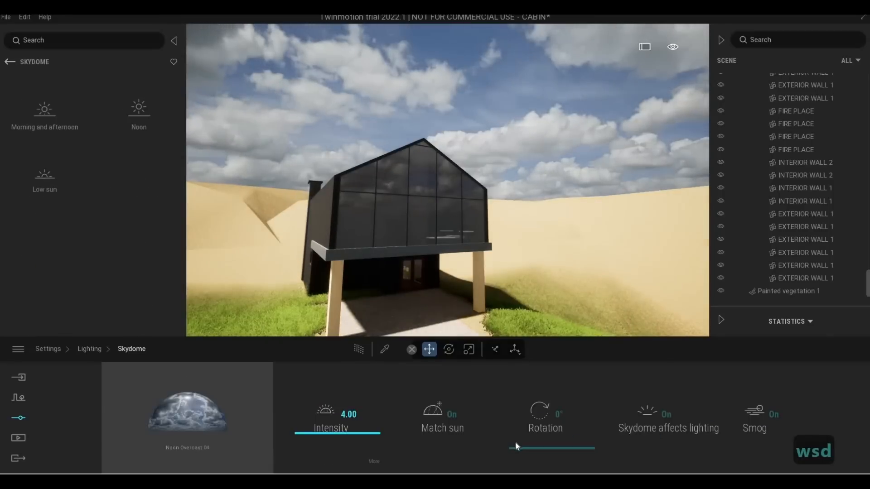
drag(515, 438, 511, 408)
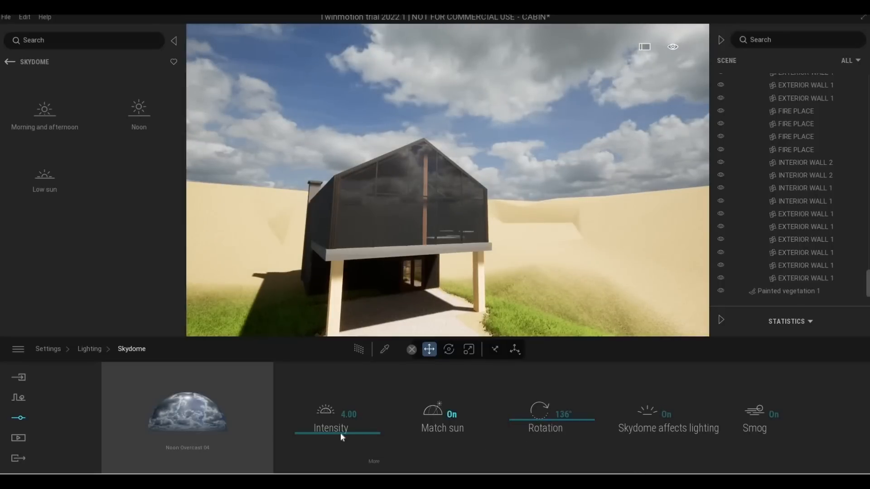
drag(341, 432, 347, 428)
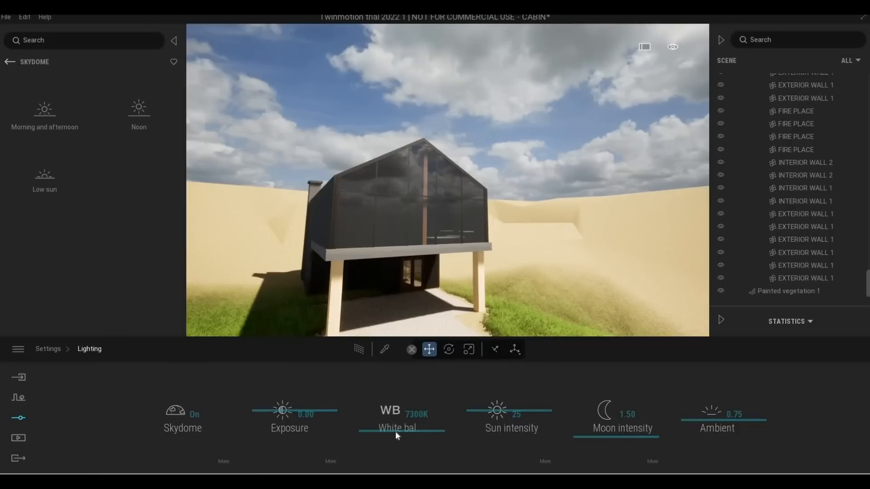
Set the scene's white balance to 6837K, exposure to -0.08 and ambient light to 0.90
drag(395, 431, 396, 434)
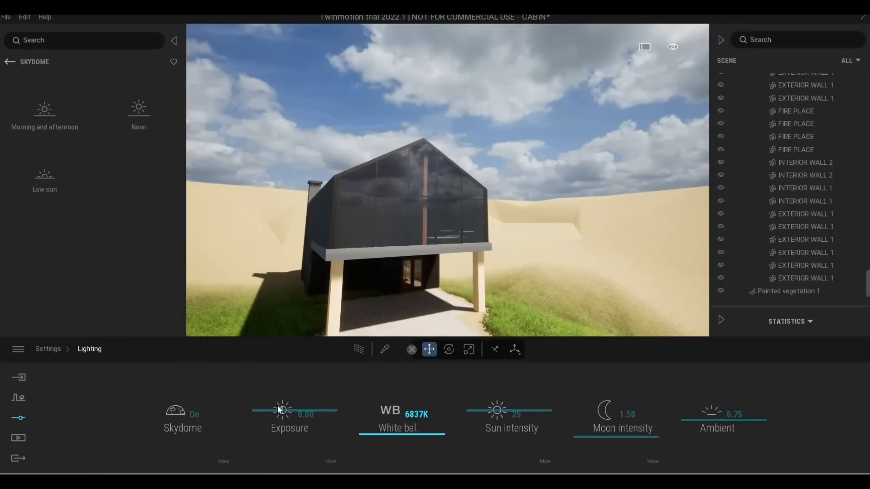
drag(277, 405, 278, 414)
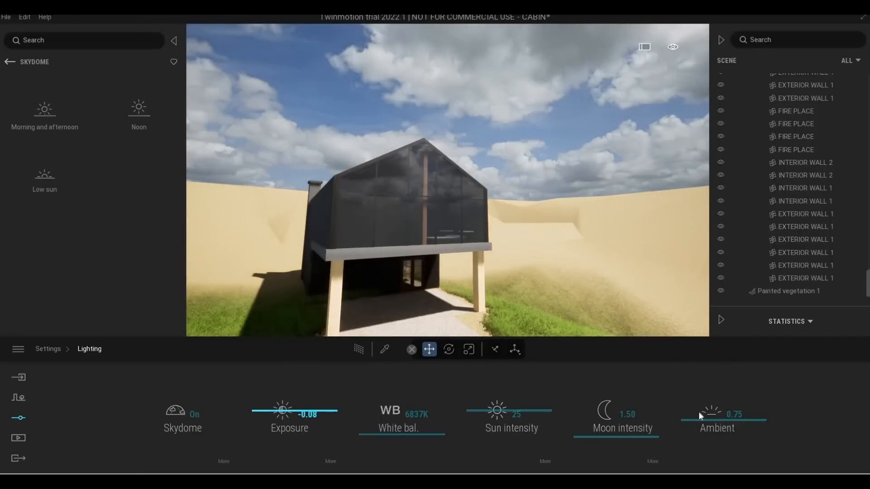
drag(700, 417, 674, 408)
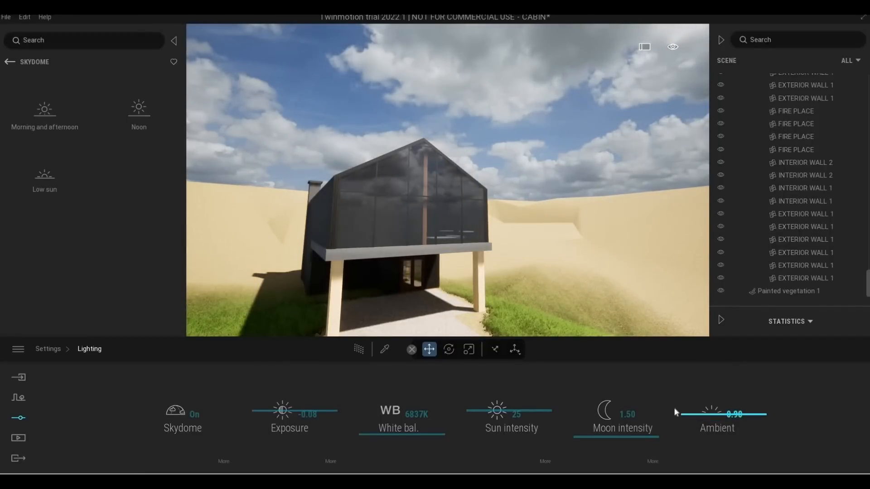
Examine the adjusted lighting on the cabin from its front and side
key(q)
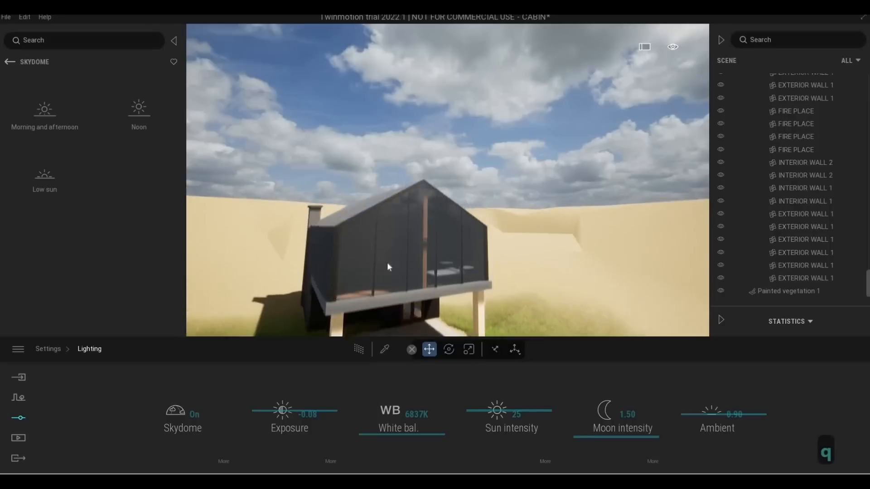
key(a)
key(e)
key(w)
key(d)
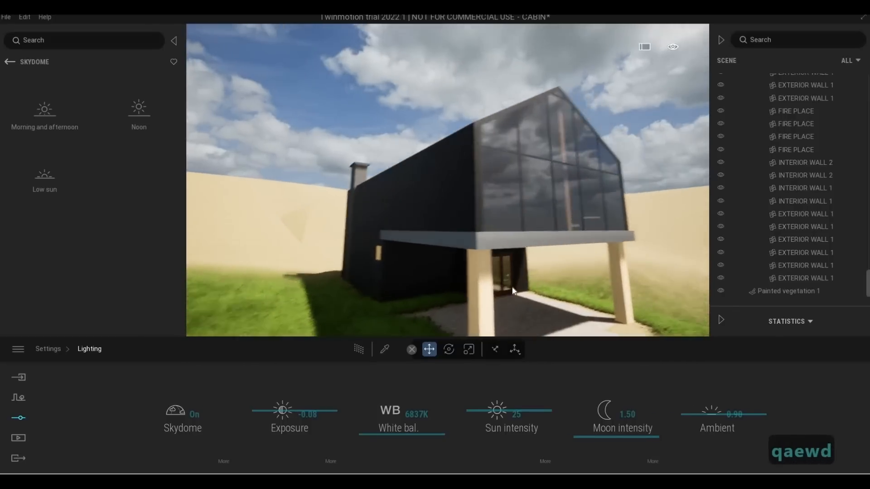
key(s)
key(a)
key(s)
key(a)
key(s)
key(d)
key(s)
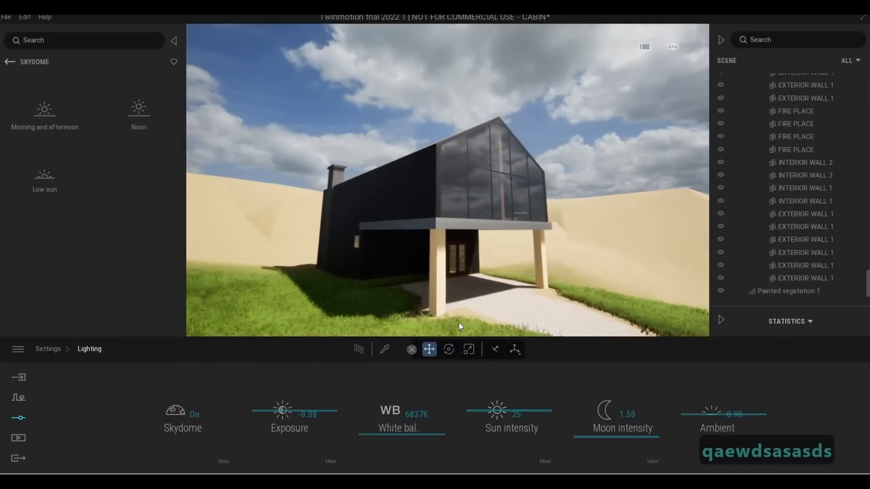
key(a)
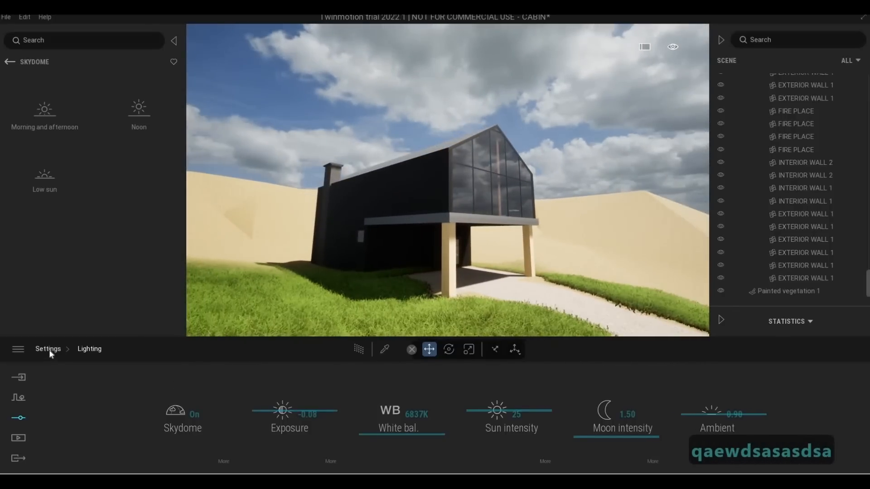
Set the sun intensity to 16, ambient light to 0.99 and exposure to -0.98
drag(483, 412, 509, 429)
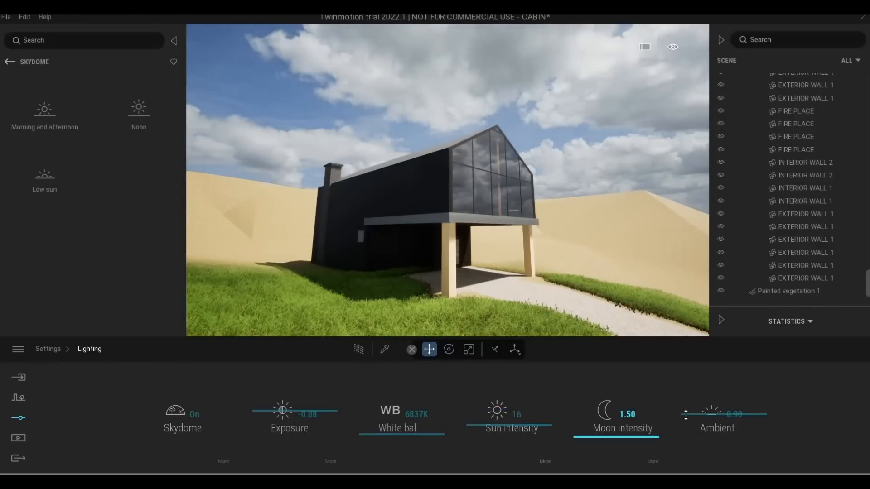
drag(685, 412, 683, 408)
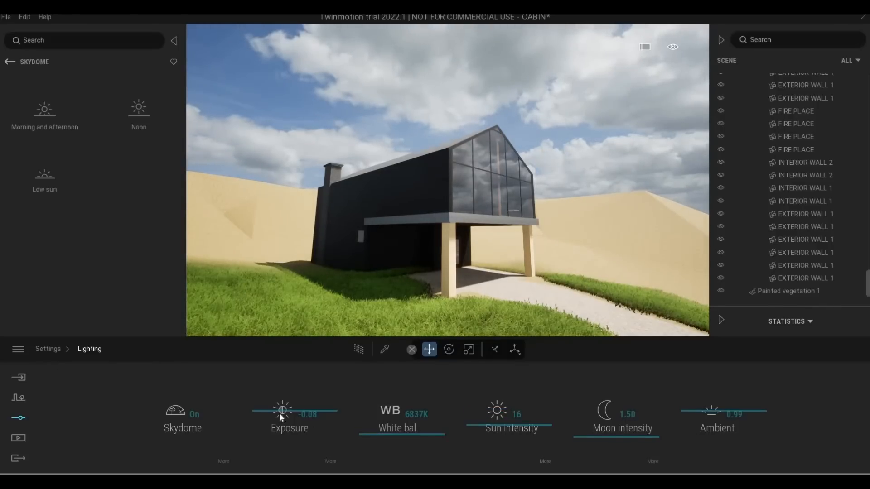
drag(279, 412, 279, 411)
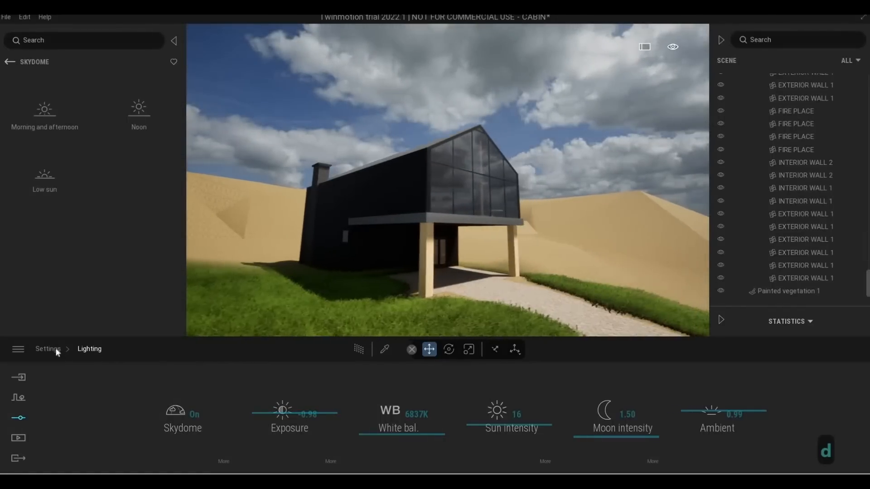
Apply the Blue Tint color gradient to the camera's visual effects
click(50, 349)
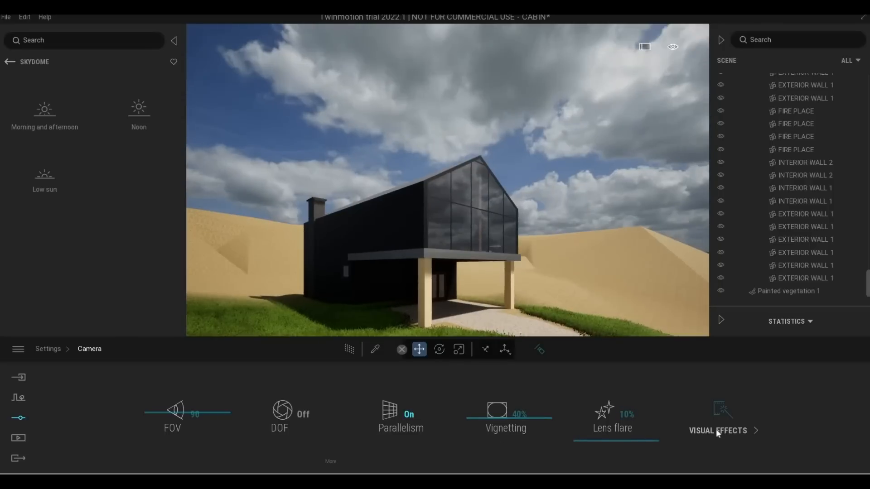
click(717, 429)
click(305, 423)
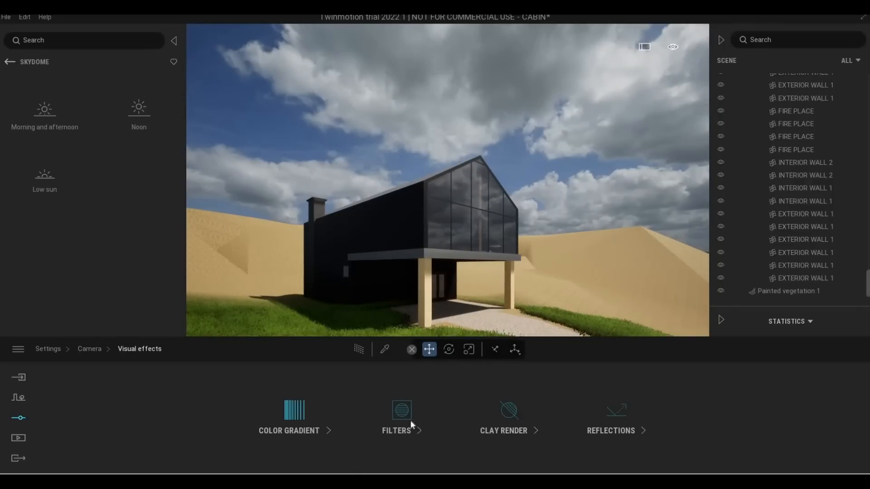
click(349, 414)
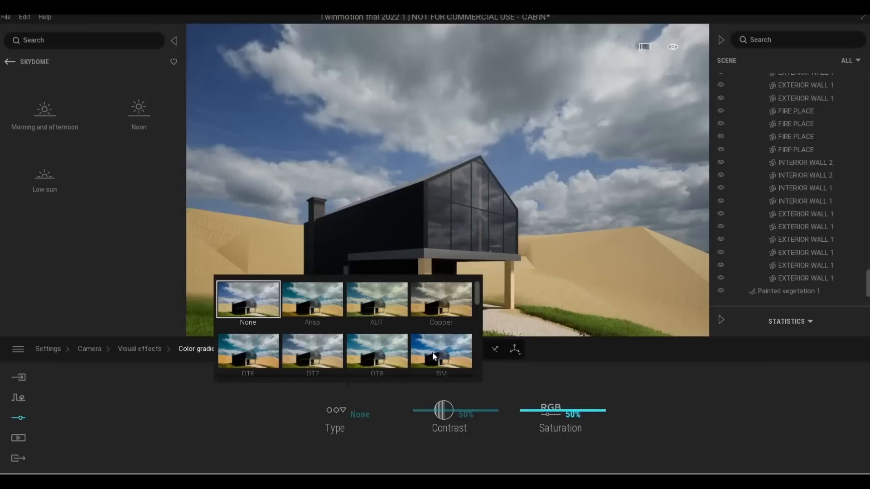
scroll(434, 354, down, 4)
scroll(437, 357, down, 2)
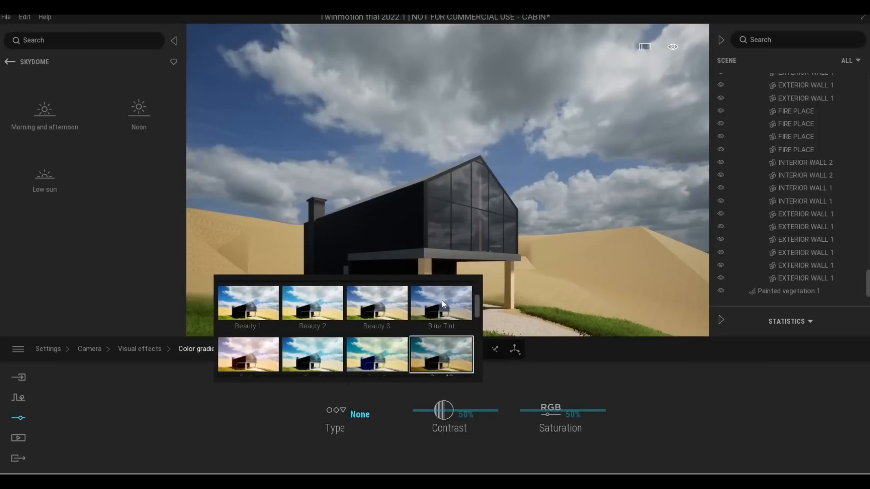
click(441, 301)
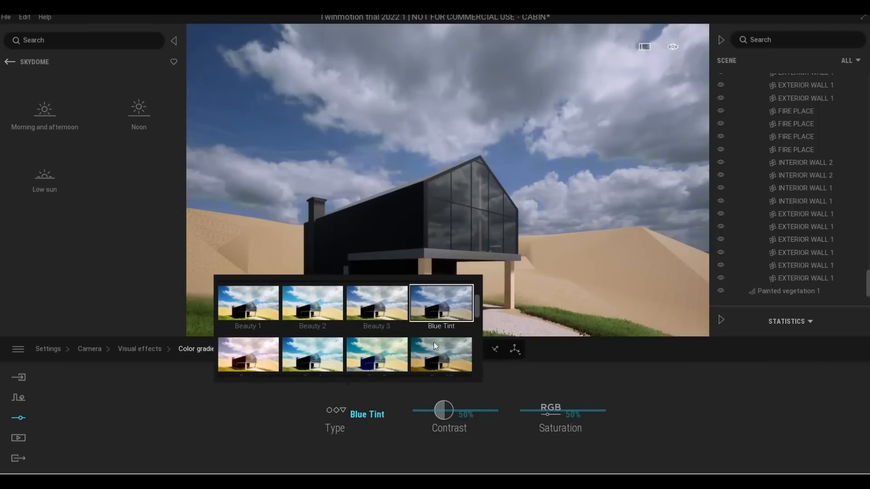
click(325, 396)
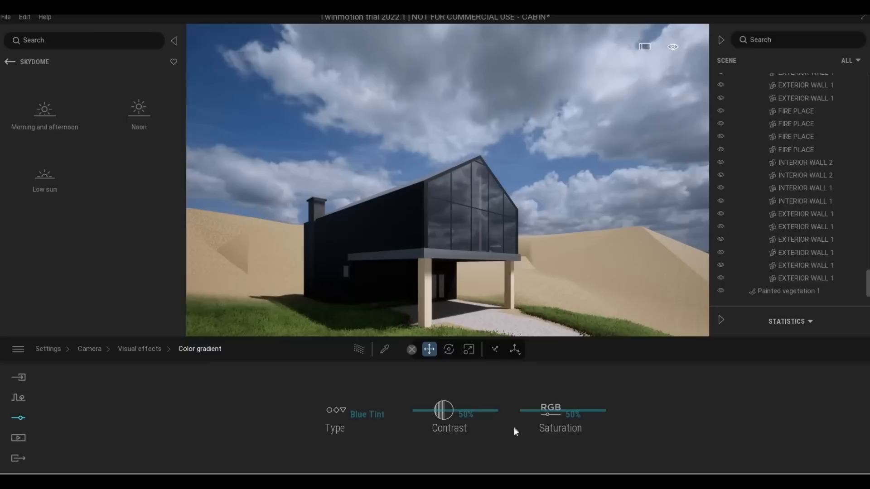
click(140, 349)
Examine the cabin from its front and side, ending with a close view of the chimney opening from above
key(d)
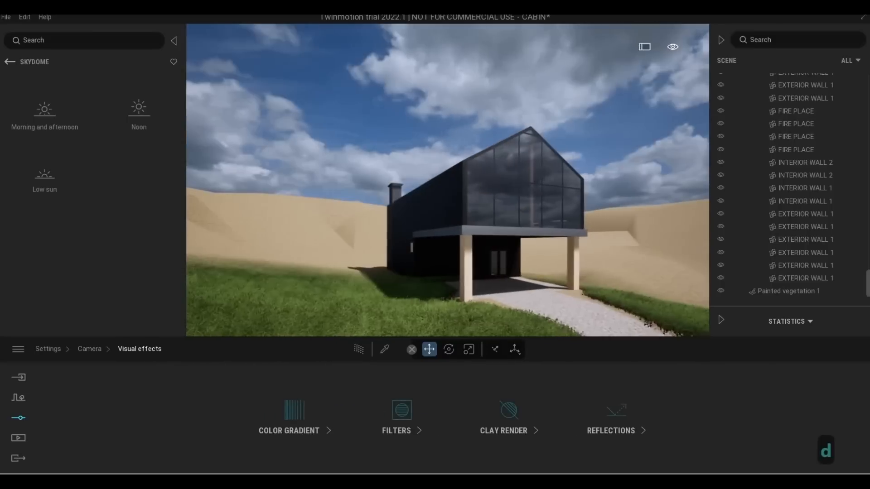
key(a)
key(s)
key(w)
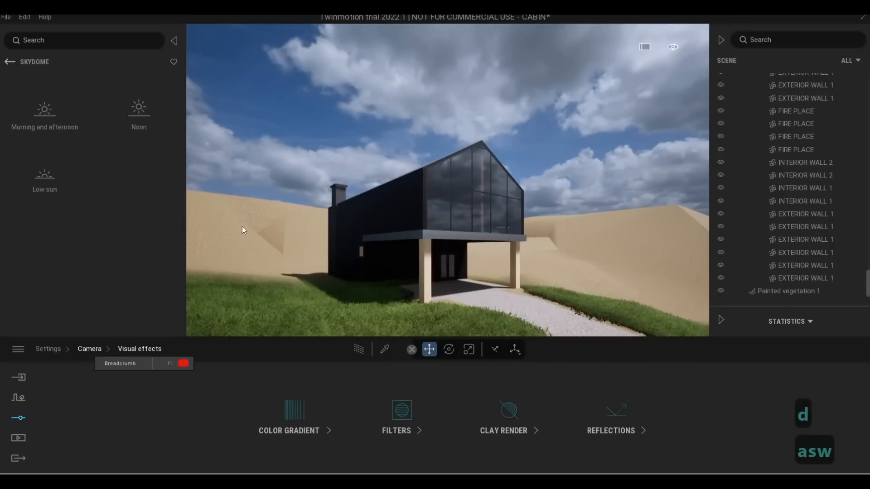
key(a)
key(w)
key(w)
key(w)
key(w)
key(w)
key(w)
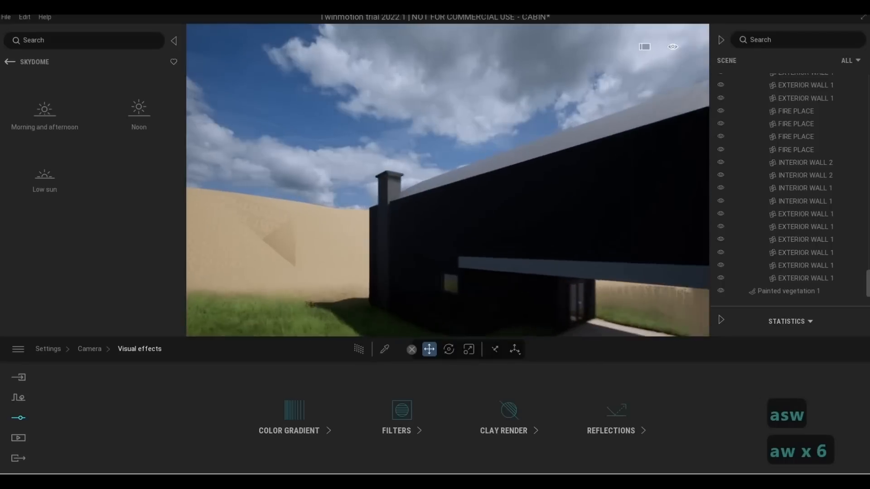
key(q)
key(q)
key(a)
key(q)
key(q)
key(q)
key(q)
key(q)
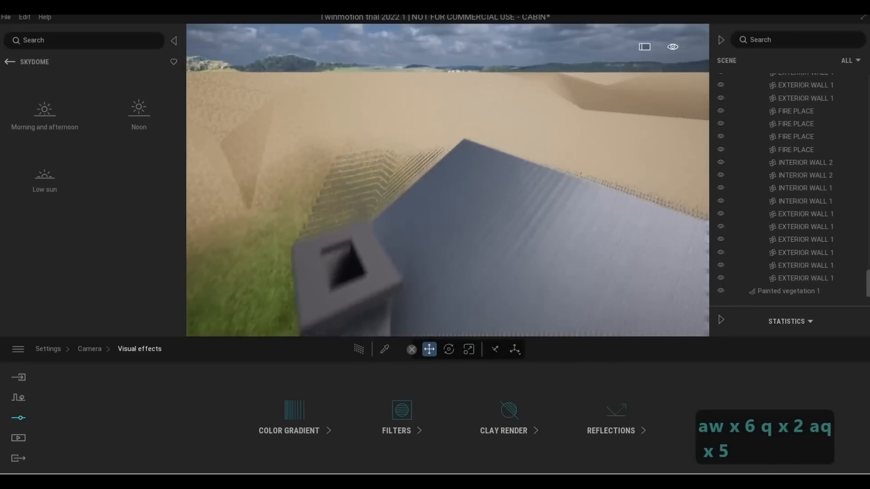
key(a)
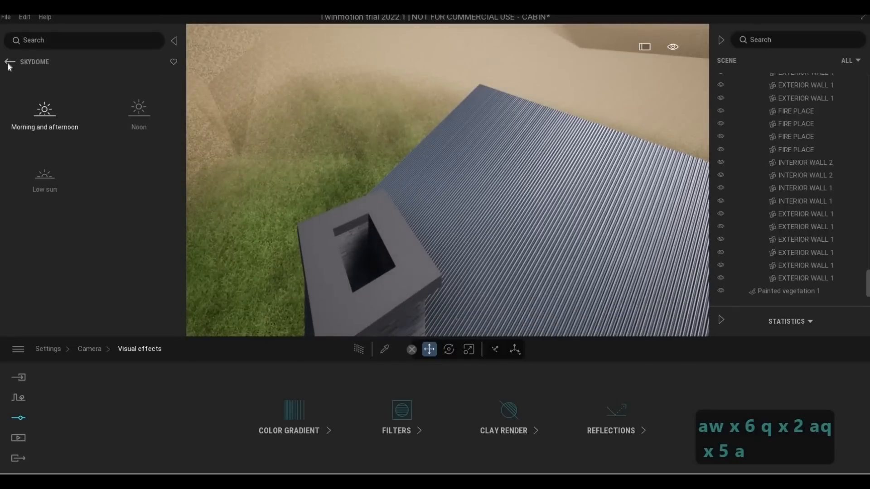
Place a Smoke particle effect from the object library inside the chimney opening on the roof
click(9, 62)
scroll(56, 188, down, 2)
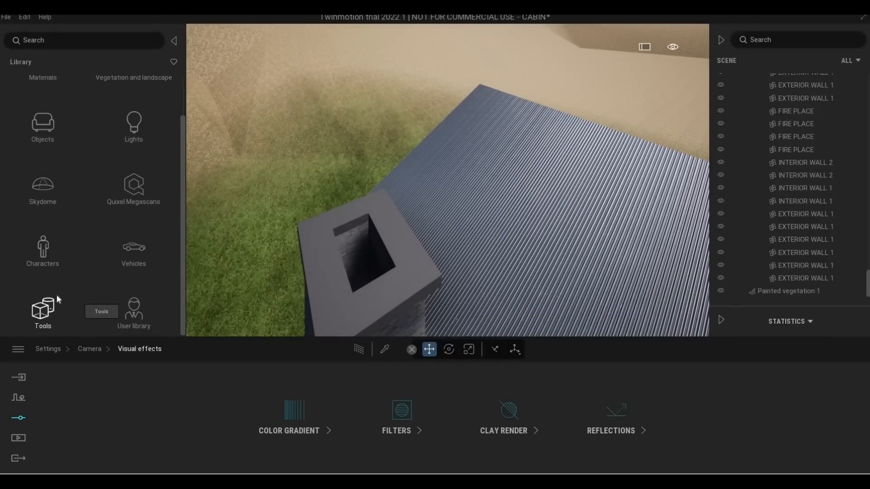
scroll(56, 294, up, 2)
scroll(54, 312, down, 2)
click(77, 308)
click(11, 60)
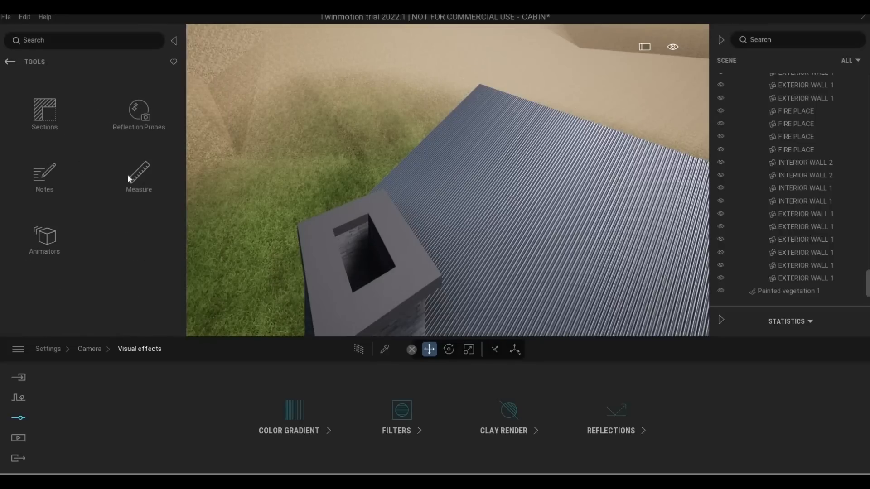
scroll(136, 222, down, 2)
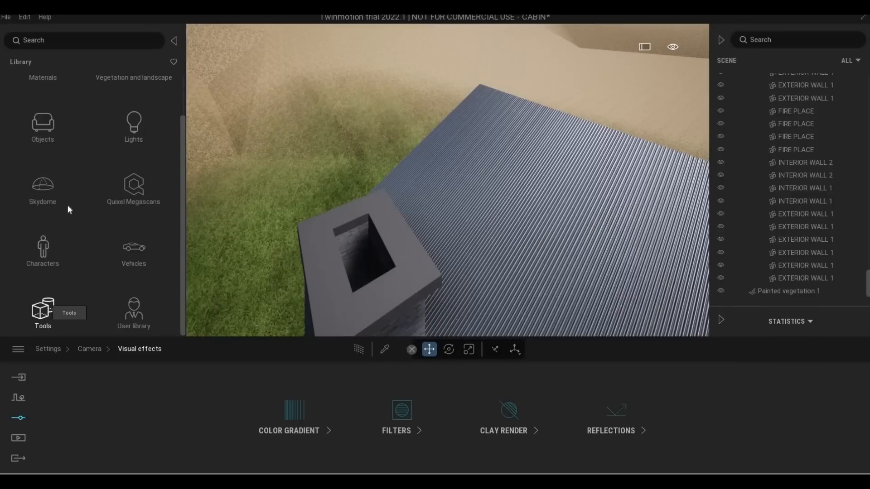
scroll(137, 197, up, 2)
click(136, 196)
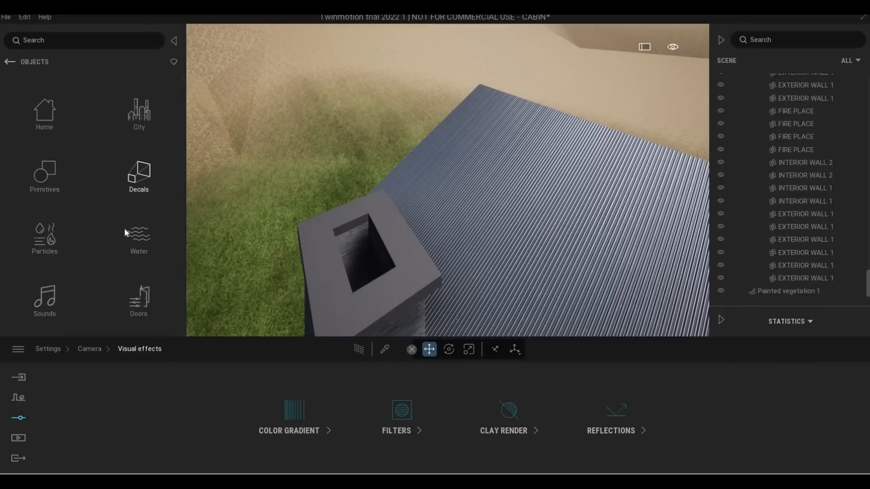
click(85, 242)
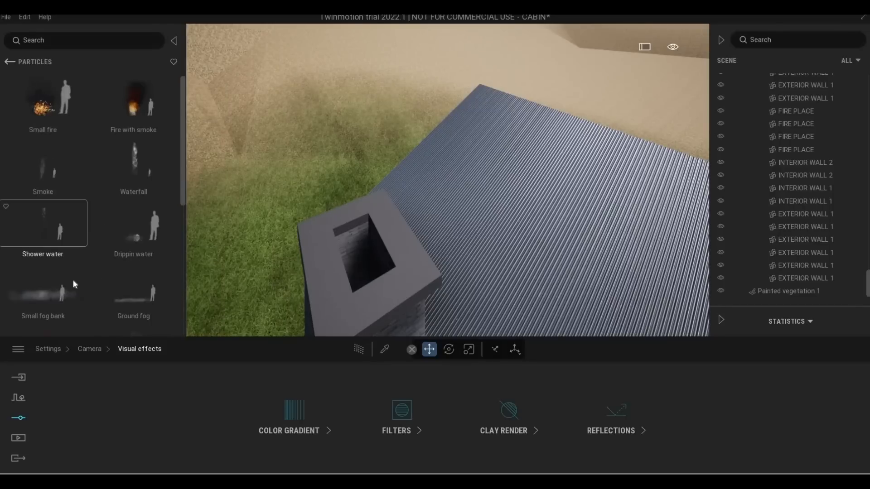
scroll(136, 169, up, 1)
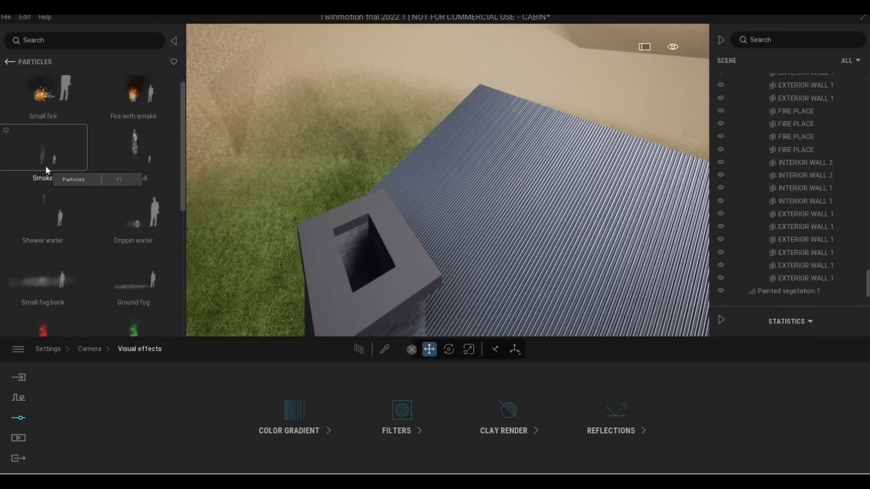
drag(294, 223, 357, 252)
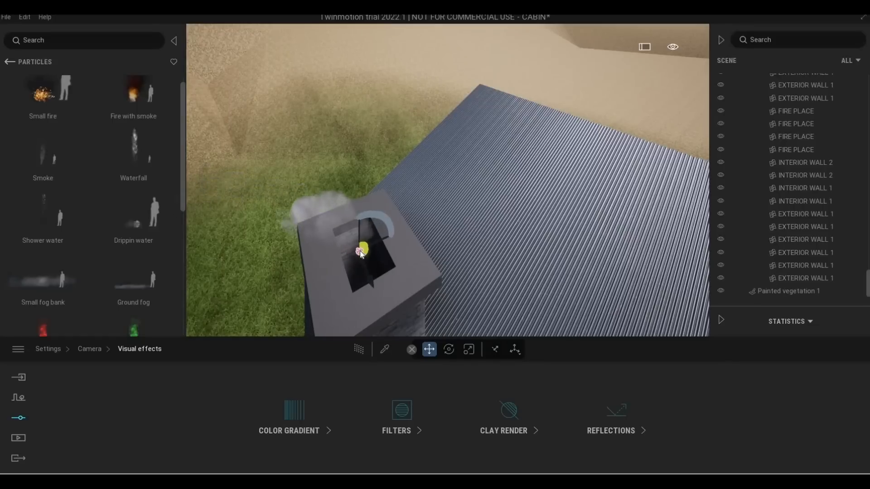
Move the smoke emitter about 0.40 sideways toward the middle of the chimney, as seen from the cabin's side
key(a)
key(e)
right_drag(349, 293, 370, 390)
key(a)
right_drag(317, 324, 322, 296)
key(s)
key(e)
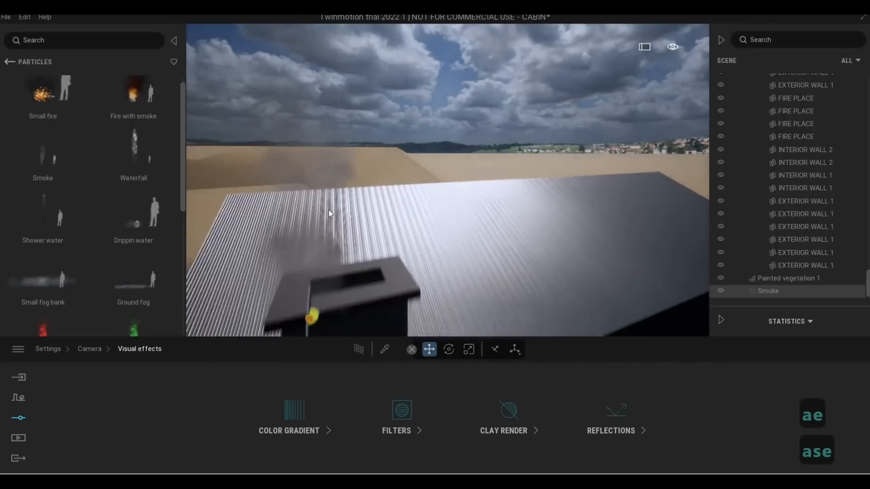
key(e)
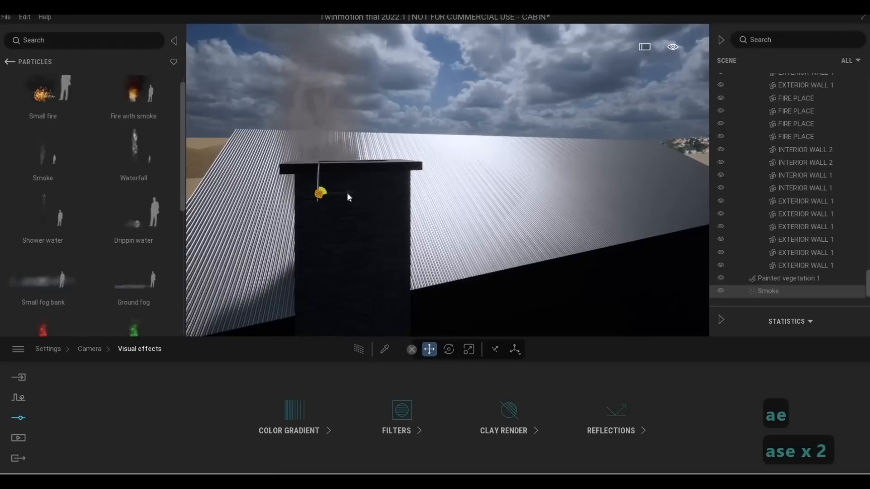
drag(347, 192, 381, 192)
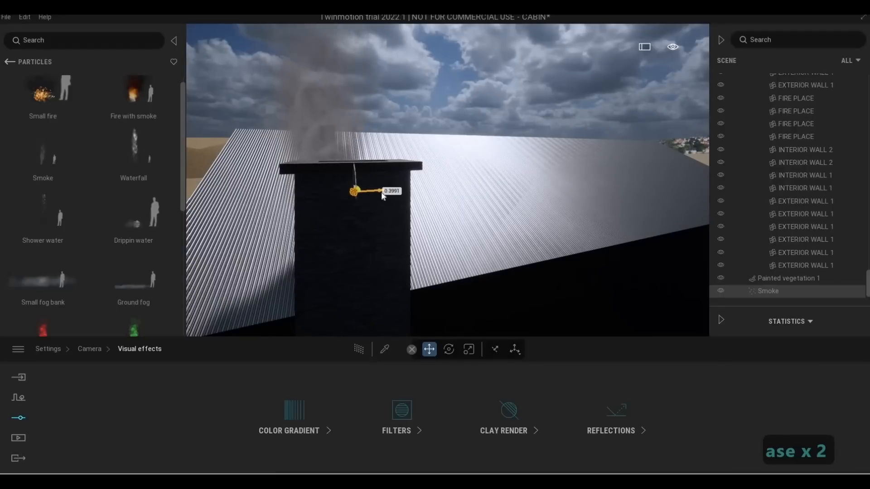
Shift the smoke emitter about 0.17 along the chimney's other horizontal axis, away from the roof
key(d)
key(w)
key(q)
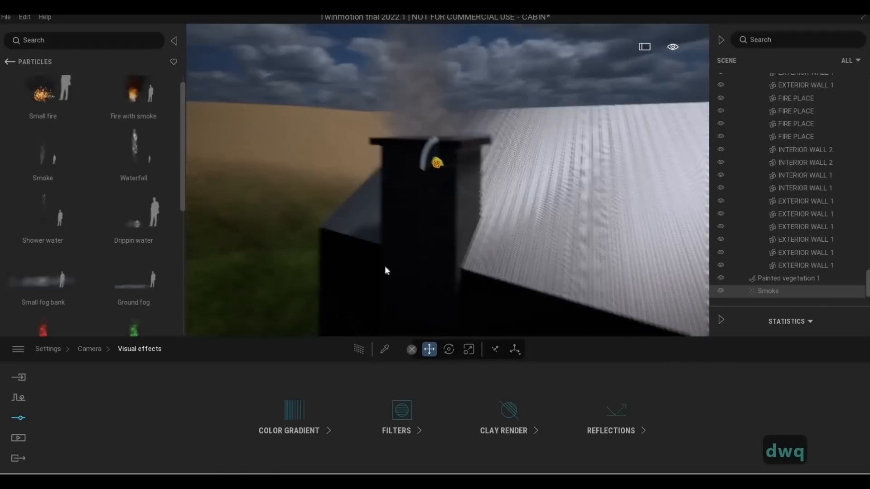
key(w)
key(w)
key(d)
key(q)
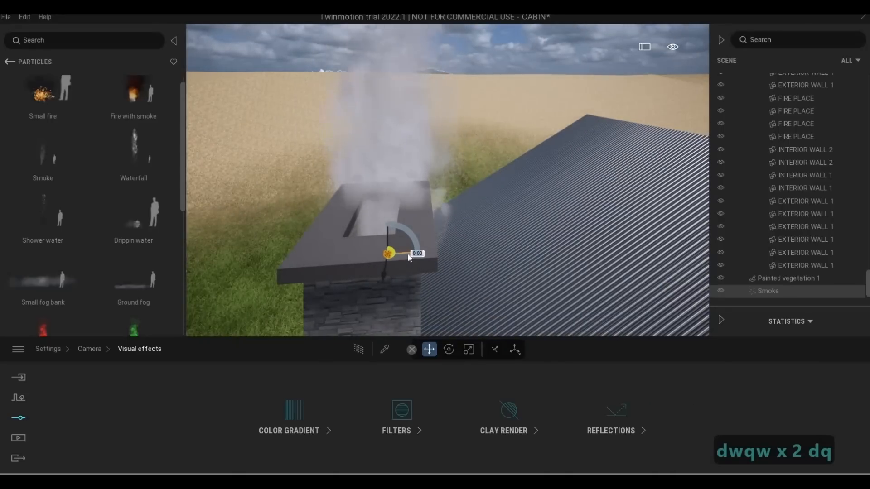
drag(408, 254, 388, 258)
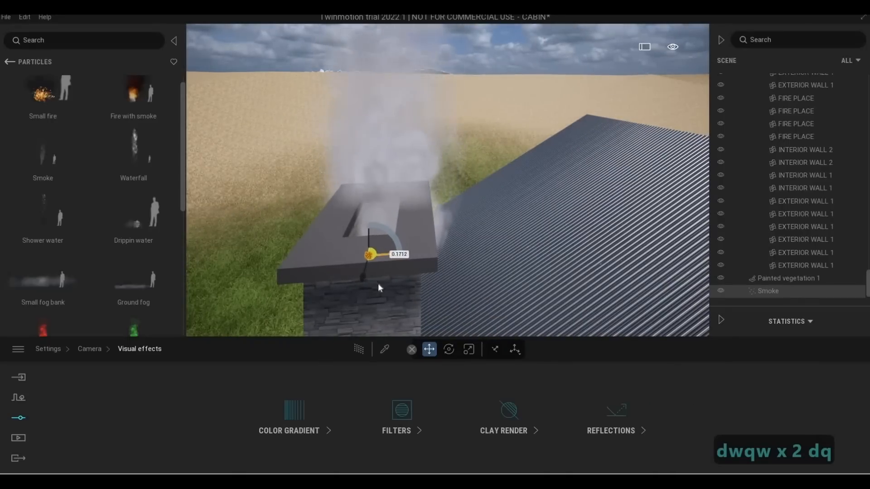
Check the smoke's position around the chimney and nudge the emitter about 0.08 back toward the roof to centre it
key(a)
key(e)
key(a)
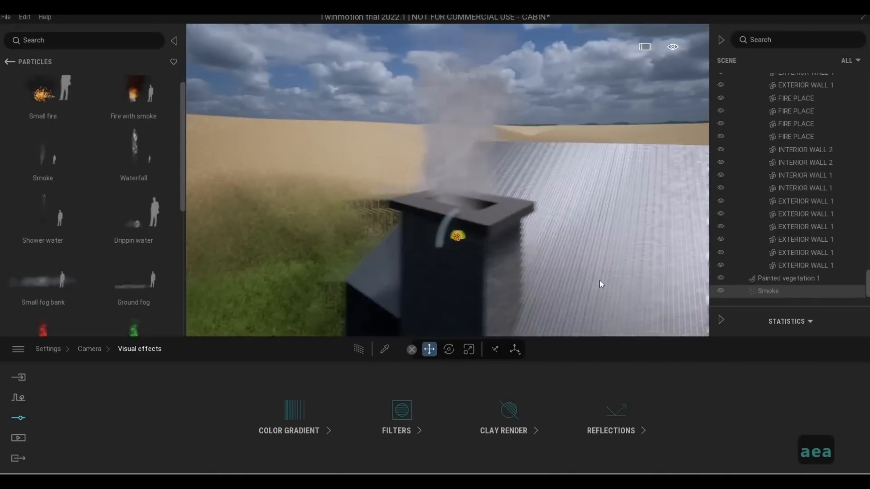
key(a)
key(a)
key(w)
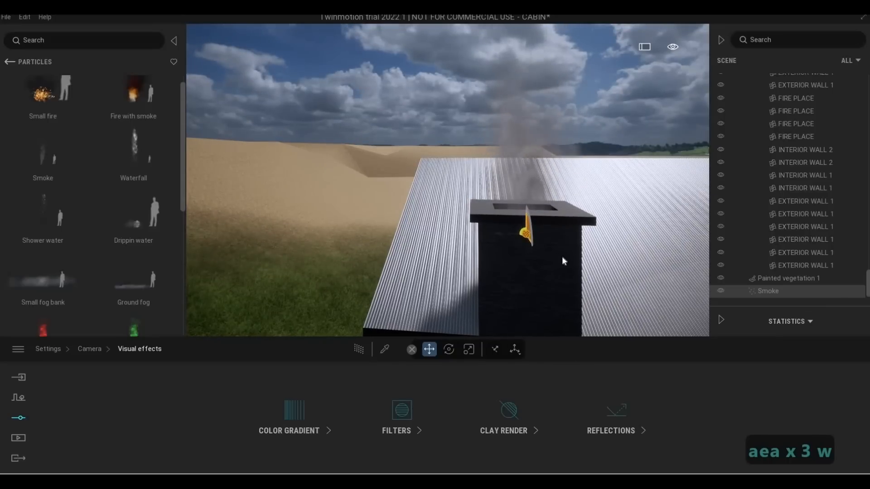
key(d)
key(d)
key(d)
key(d)
key(d)
key(d)
key(d)
key(w)
key(s)
key(s)
key(s)
key(s)
key(s)
key(s)
key(s)
key(s)
key(s)
key(s)
key(s)
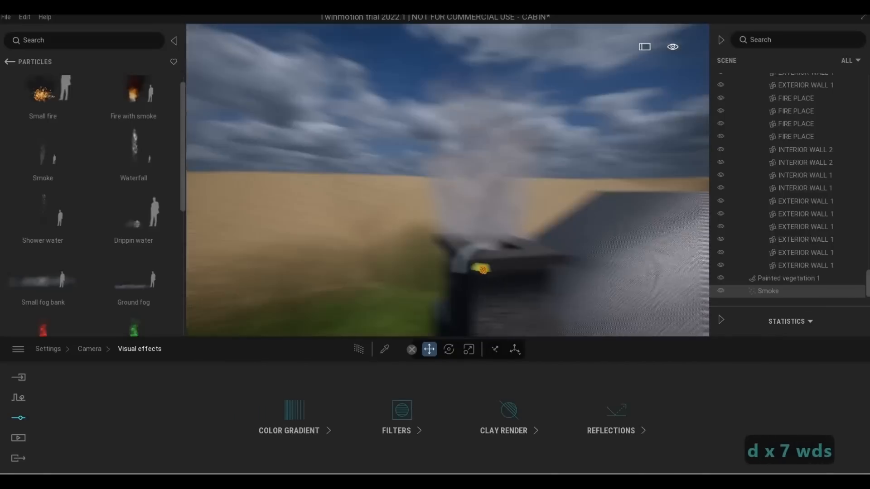
key(d)
key(w)
key(w)
key(w)
key(w)
key(w)
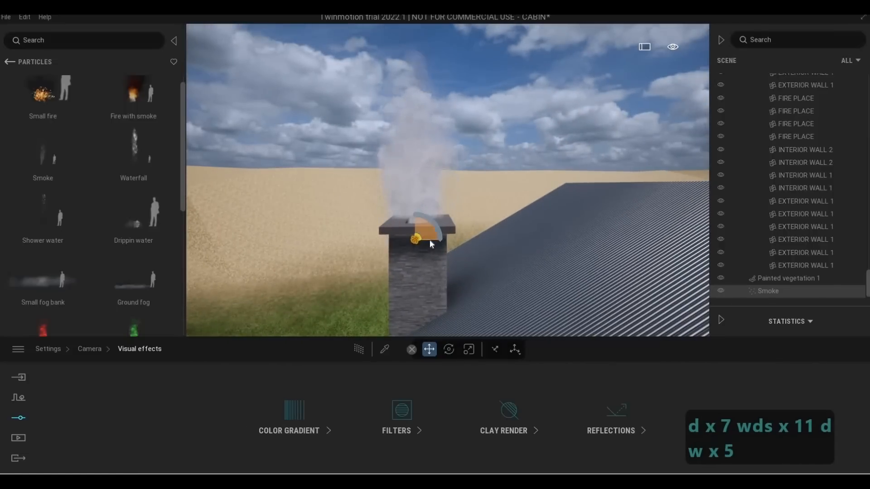
drag(429, 240, 432, 240)
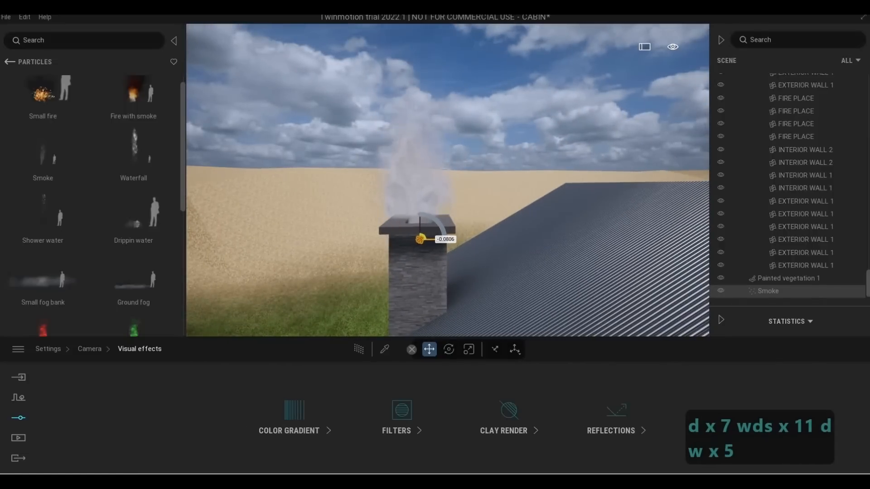
Examine the chimney smoke and the whole cabin from the front, the side and farther away
key(a)
key(e)
key(d)
key(s)
key(s)
key(s)
key(s)
key(s)
key(s)
key(s)
key(s)
key(s)
key(s)
key(s)
key(s)
key(s)
key(s)
key(s)
key(s)
key(s)
key(s)
key(s)
key(s)
key(s)
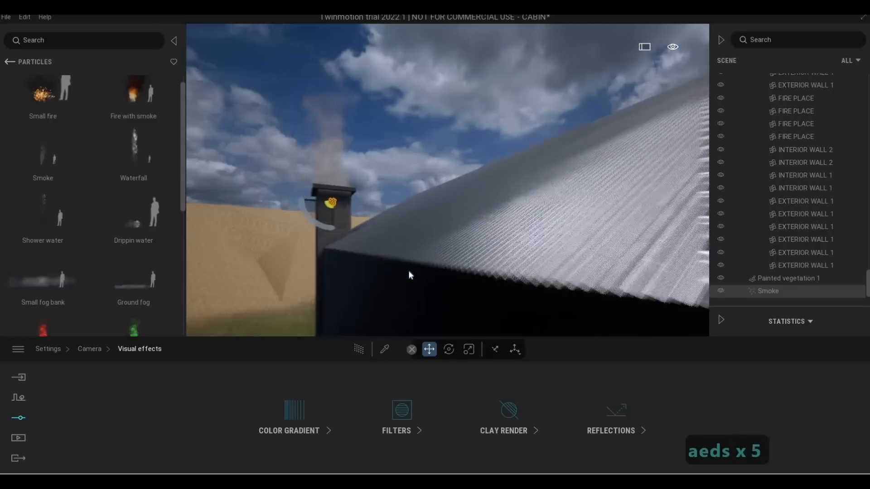
key(q)
key(d)
key(e)
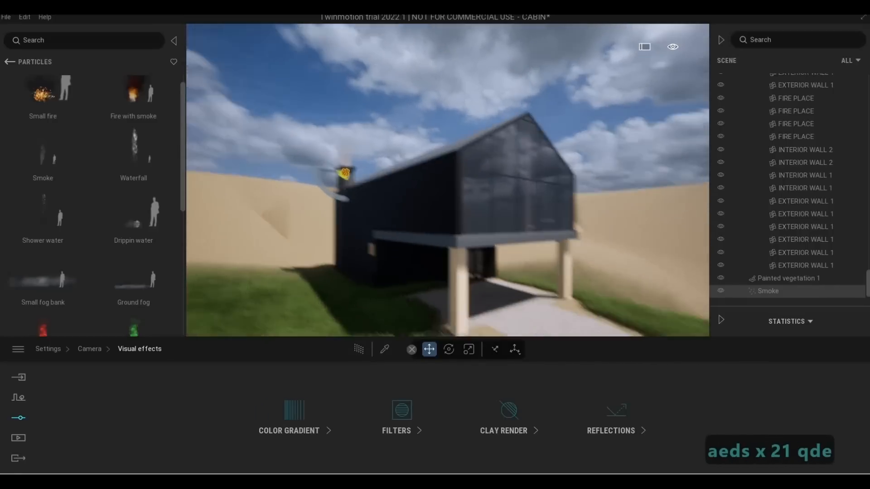
key(a)
key(d)
key(s)
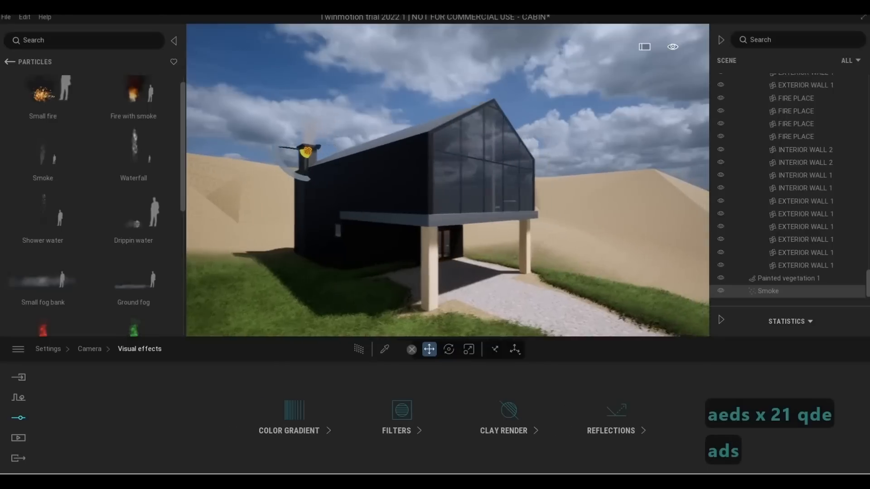
key(a)
key(e)
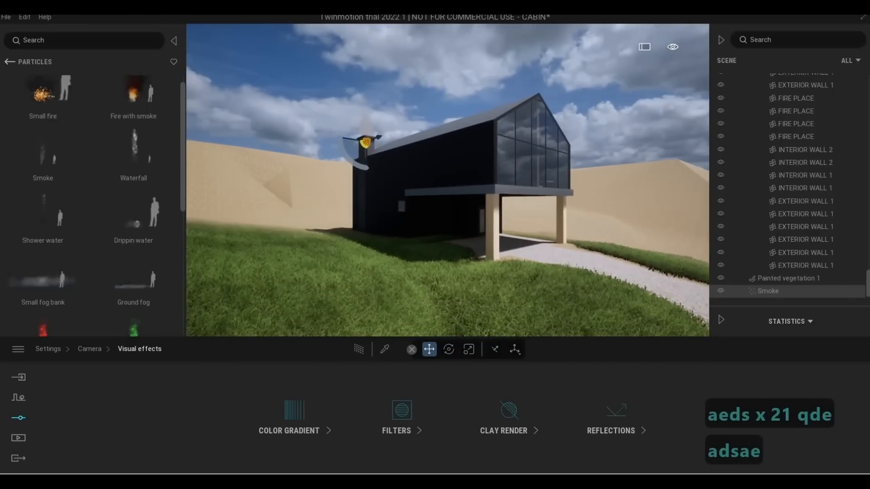
key(d)
key(w)
key(w)
key(w)
key(w)
key(w)
key(w)
key(w)
key(w)
key(w)
key(w)
key(w)
key(a)
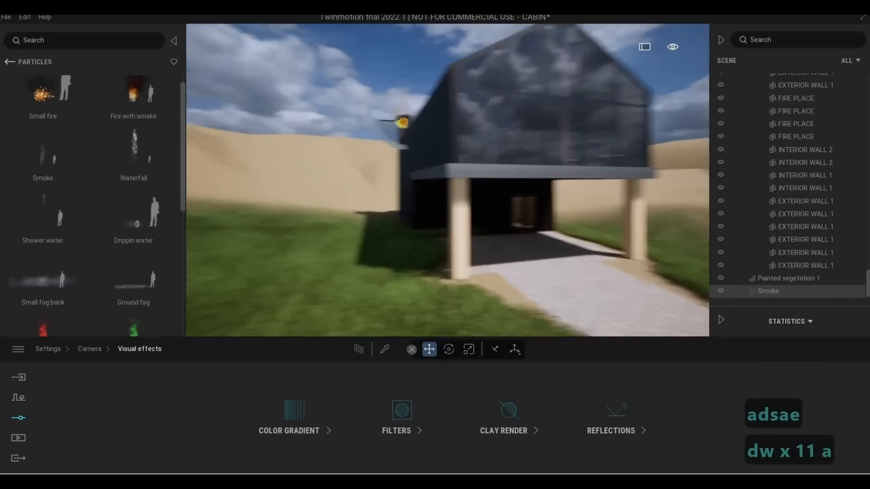
key(a)
key(a)
key(a)
key(a)
key(a)
key(w)
key(q)
key(q)
key(q)
key(q)
key(q)
key(q)
key(q)
key(q)
key(q)
key(s)
key(a)
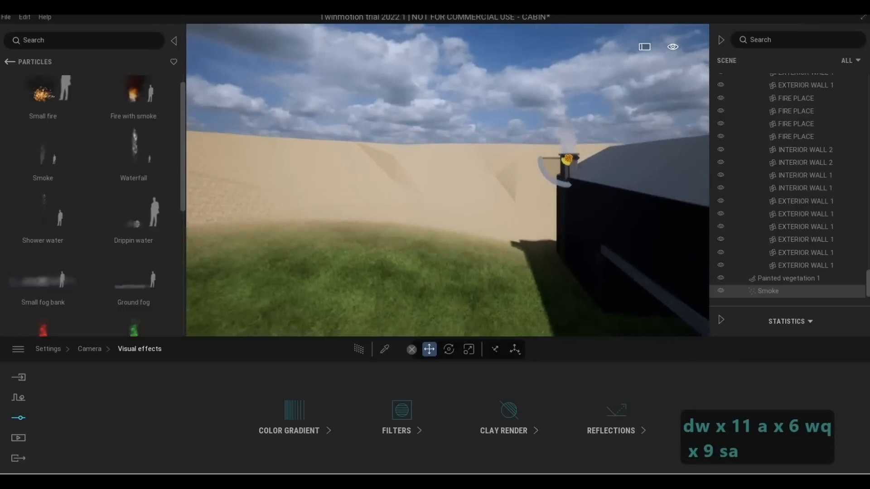
Leave the particle library and open Vegetation Paint with its library of trees
key(w)
key(w)
key(w)
key(w)
key(w)
key(w)
key(w)
key(w)
key(w)
key(w)
key(w)
key(w)
key(w)
key(w)
key(w)
key(w)
key(w)
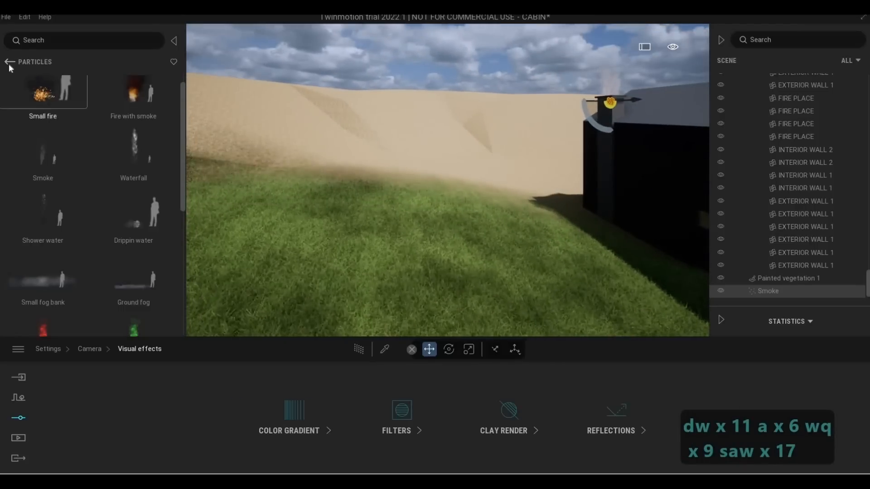
click(10, 64)
click(12, 63)
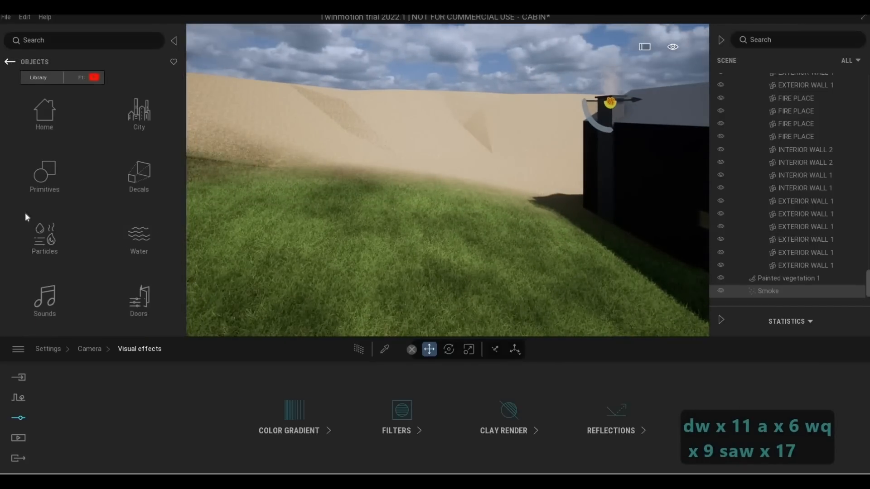
click(18, 397)
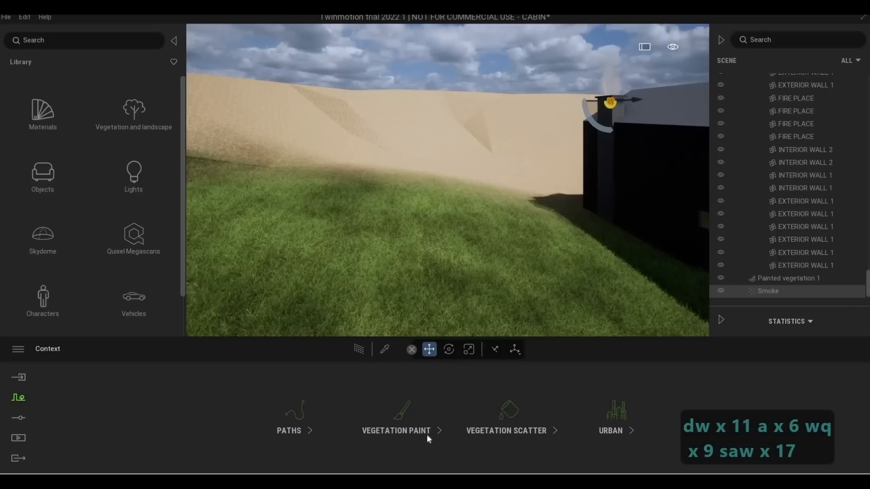
click(410, 430)
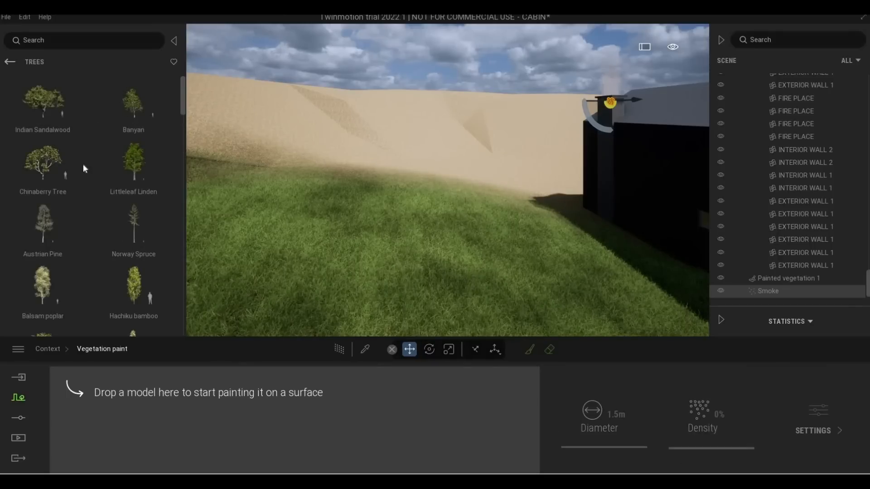
Add Littleleaf Linden, Austrian Pine, Balsam poplar, Hachiku bamboo, Japanese cedar and Katsura tree to the vegetation paint palette
mouse_move(113, 165)
key(s)
key(s)
key(s)
key(s)
key(s)
key(s)
key(s)
key(s)
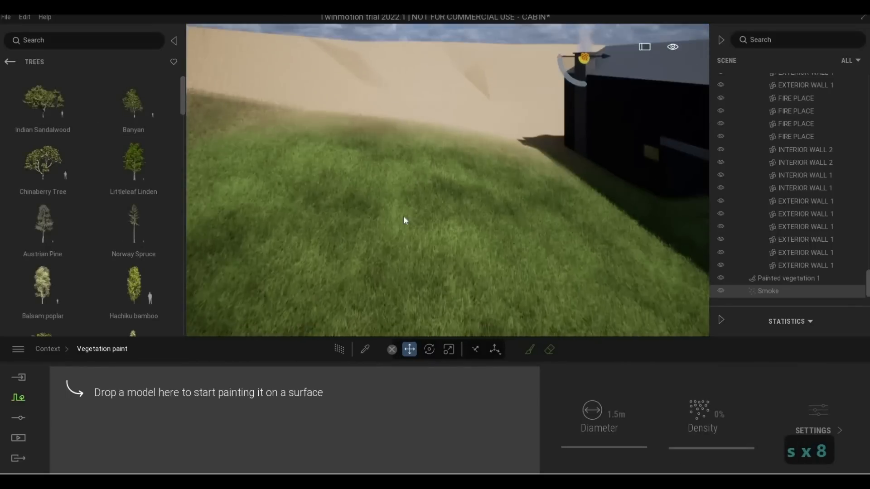
key(w)
key(q)
key(w)
key(q)
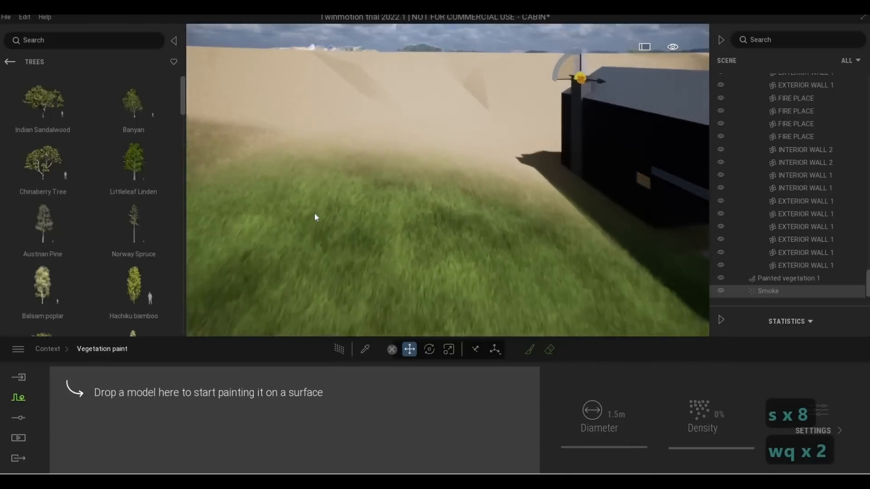
drag(138, 161, 98, 400)
mouse_move(61, 211)
mouse_down()
mouse_move(152, 428)
mouse_move(162, 428)
mouse_up()
drag(49, 234, 242, 407)
mouse_move(135, 199)
mouse_down()
mouse_move(322, 425)
mouse_move(301, 400)
mouse_move(317, 410)
mouse_up()
drag(132, 251, 424, 416)
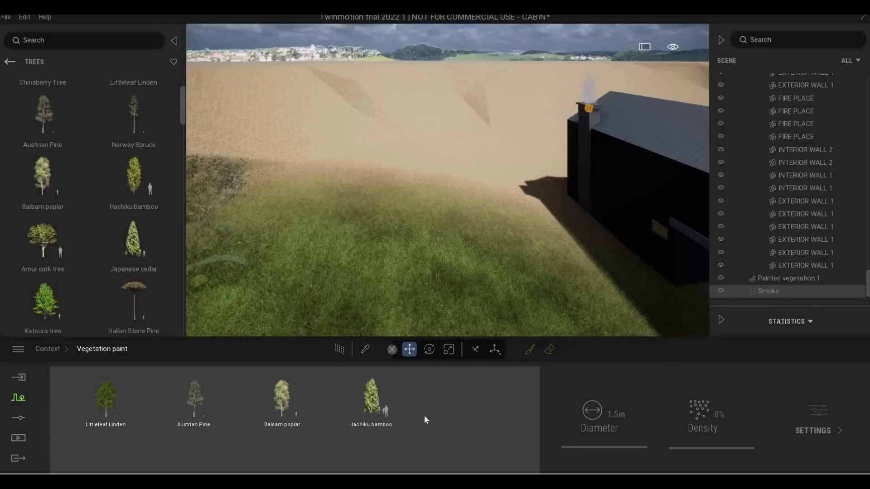
scroll(75, 299, down, 3)
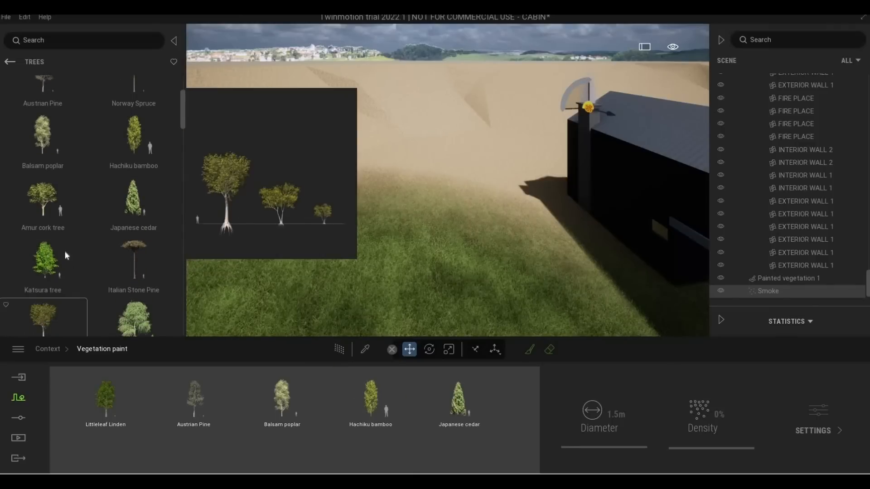
mouse_move(153, 271)
mouse_down()
mouse_move(493, 402)
mouse_move(408, 404)
mouse_up()
Select all six trees in the paint palette and set their density to 100%
key(s)
click(105, 406)
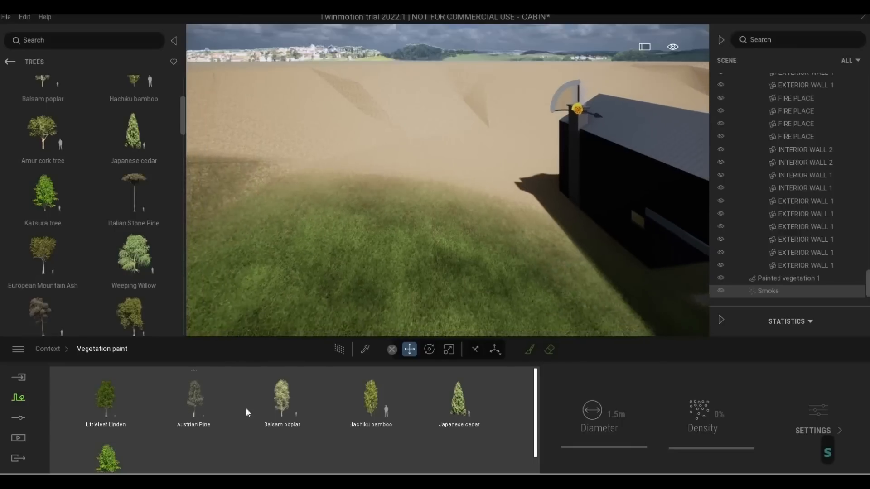
click(284, 404)
click(363, 409)
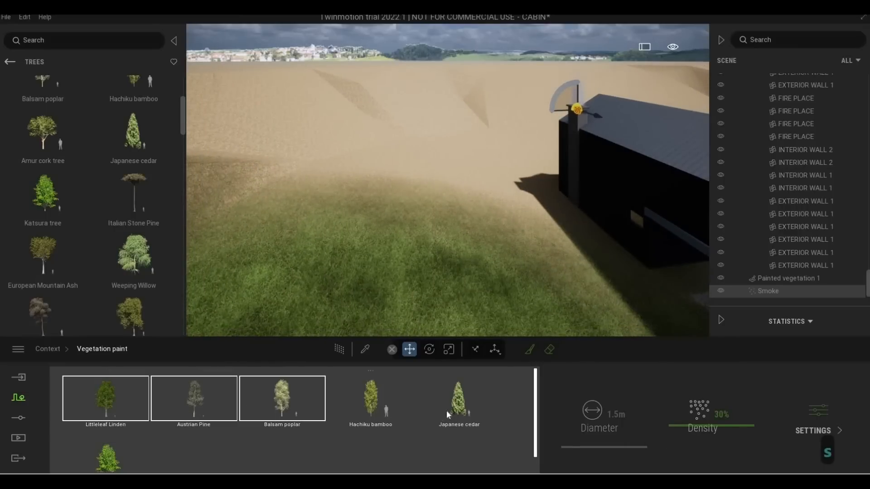
click(447, 410)
click(115, 453)
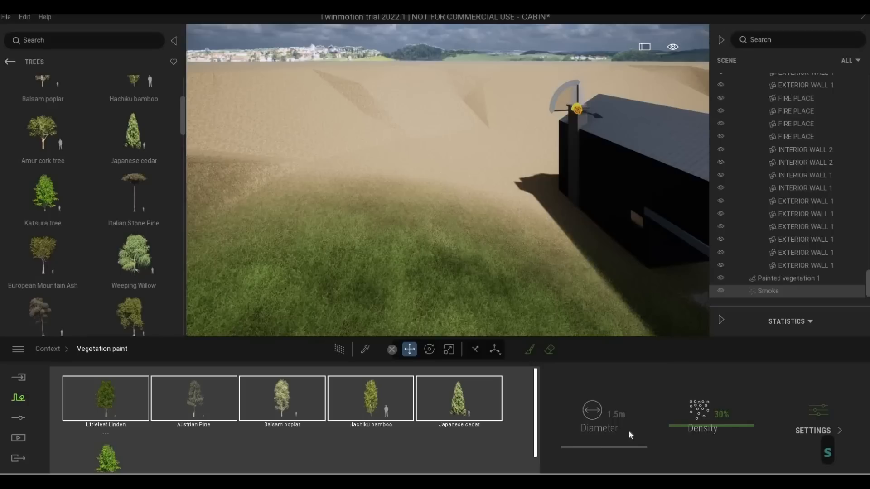
click(679, 367)
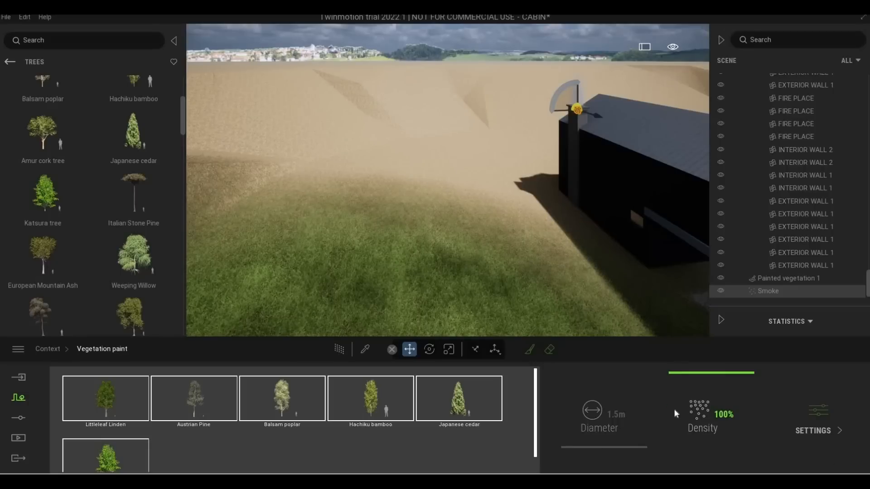
Activate the vegetation paint brush and set its diameter to 19.0 m
click(531, 349)
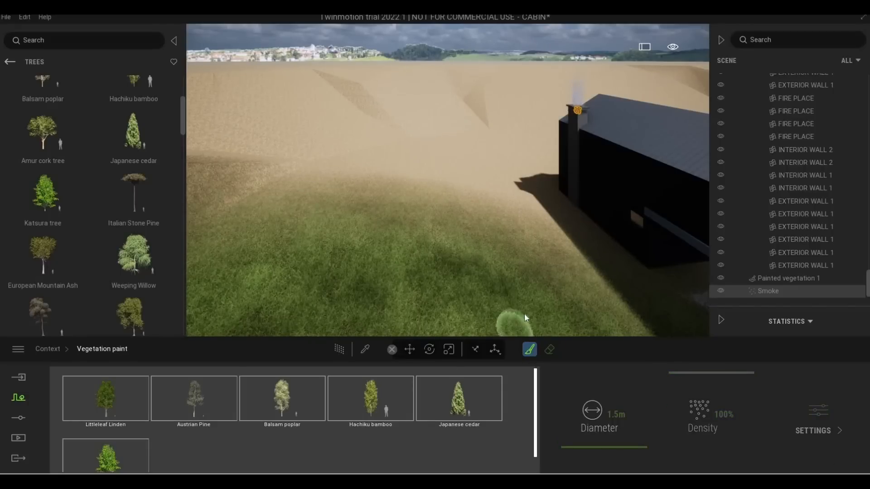
key(s)
key(s)
key(s)
key(s)
key(s)
key(s)
key(s)
key(s)
key(s)
key(s)
key(s)
key(s)
key(s)
key(s)
key(s)
key(s)
key(s)
key(s)
key(s)
key(s)
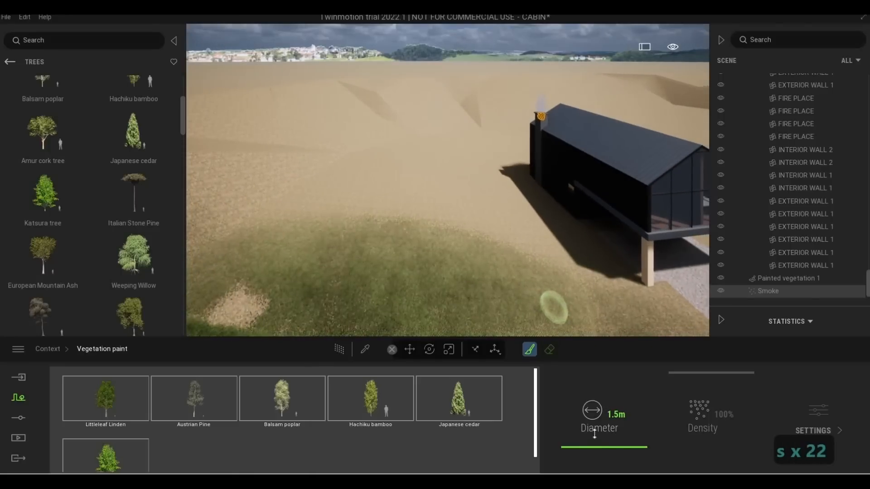
mouse_move(594, 436)
mouse_down()
mouse_move(518, 343)
mouse_move(384, 238)
mouse_up()
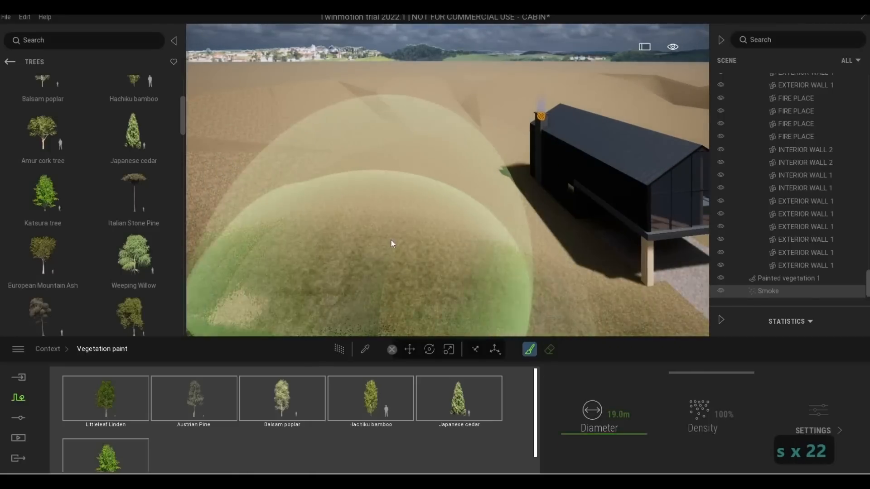
Paint the first clusters of mixed trees on the ground along the cabin's shaded long side
mouse_move(390, 240)
middle_down()
mouse_move(379, 263)
mouse_move(338, 270)
mouse_move(363, 211)
mouse_move(365, 227)
mouse_move(371, 210)
mouse_move(397, 202)
middle_up()
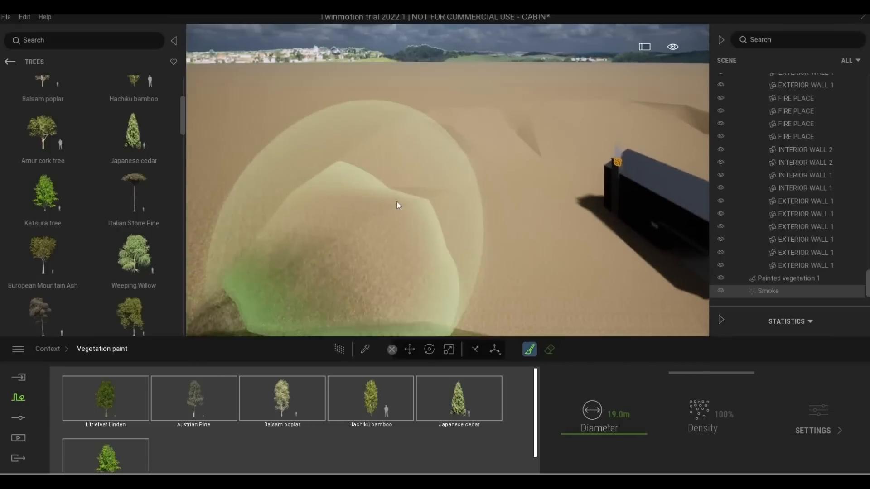
scroll(405, 218, down, 5)
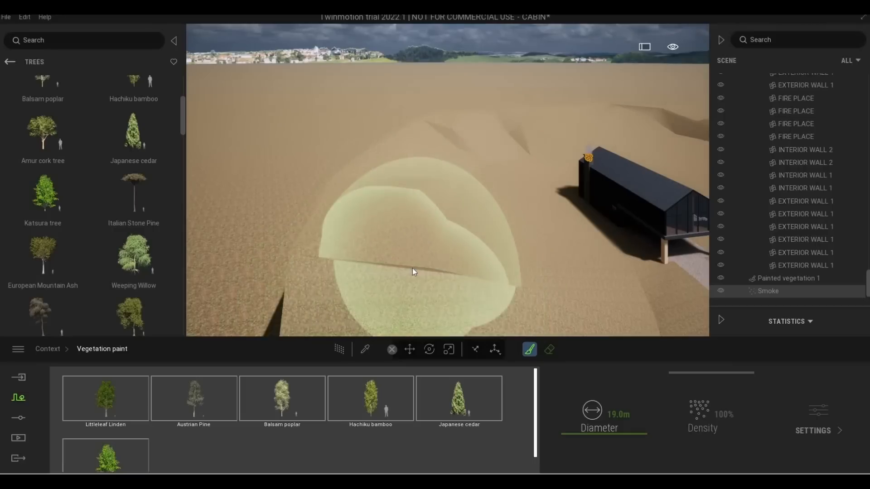
click(419, 202)
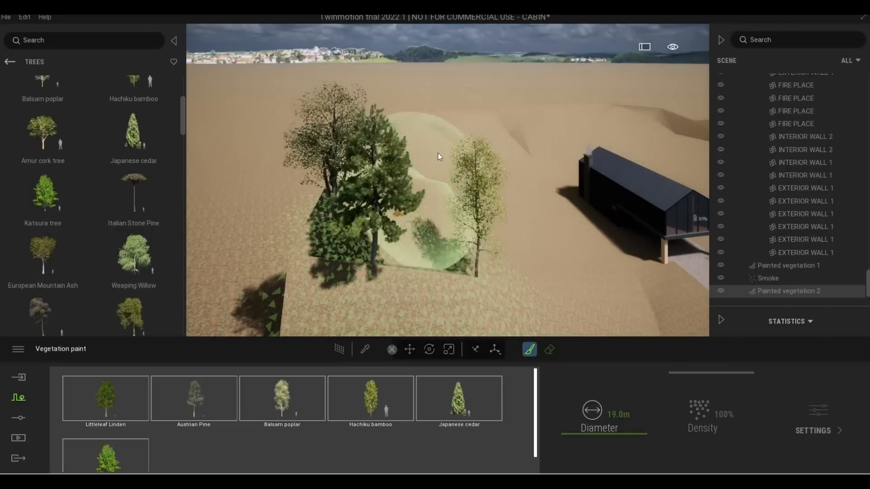
click(451, 145)
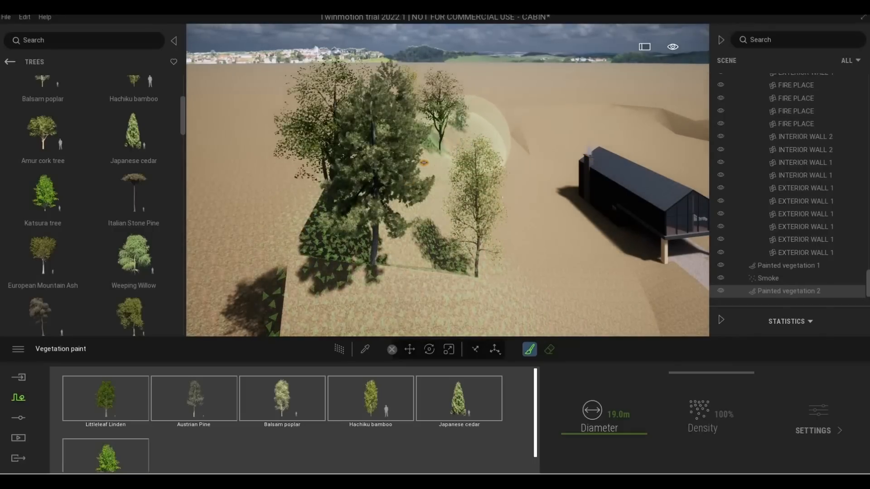
key(w)
key(d)
key(w)
key(w)
key(w)
click(355, 207)
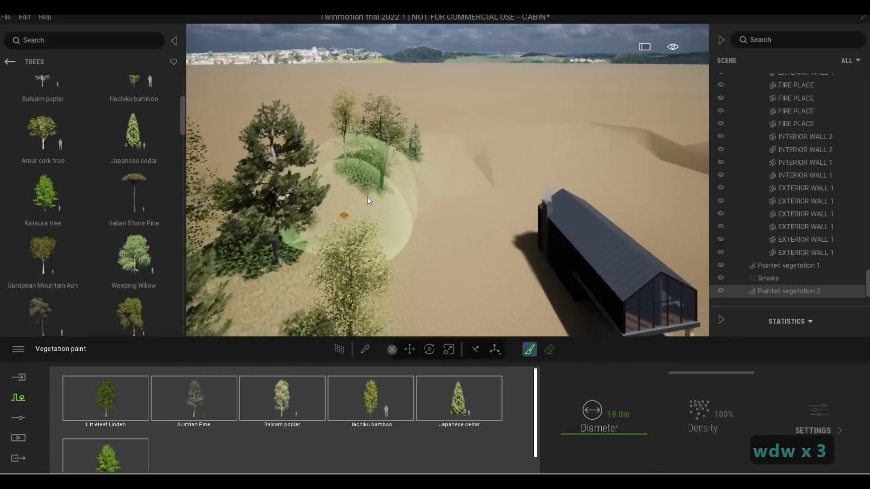
key(d)
key(d)
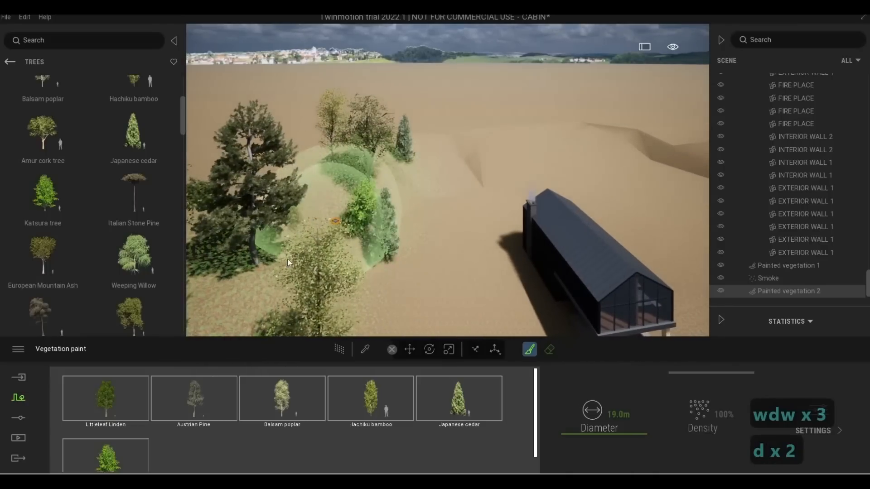
Paint a band of mixed trees behind the chimney end and around to the cabin's opposite side
key(w)
key(d)
mouse_move(428, 176)
mouse_down()
mouse_move(467, 171)
mouse_move(499, 152)
mouse_move(608, 148)
mouse_move(613, 157)
mouse_move(600, 167)
mouse_up()
key(w)
key(w)
key(w)
key(w)
key(w)
key(w)
key(w)
key(w)
key(w)
key(w)
key(w)
key(w)
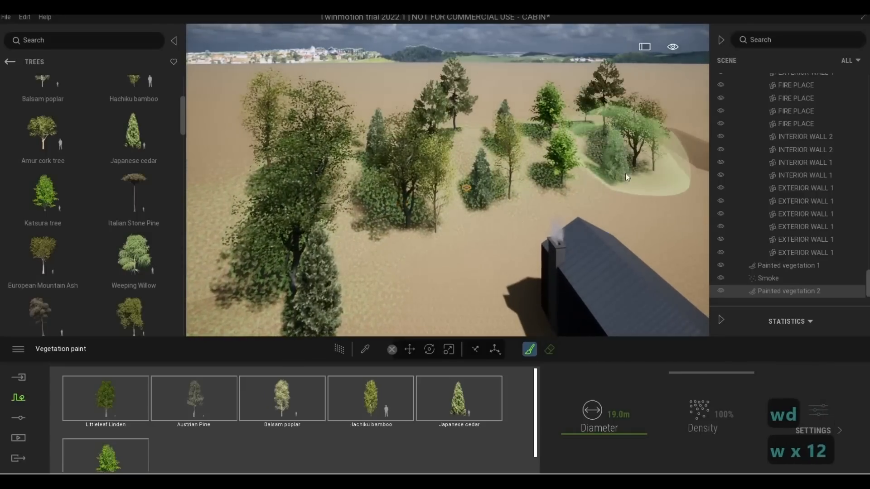
middle_drag(602, 179, 457, 169)
drag(596, 168, 614, 233)
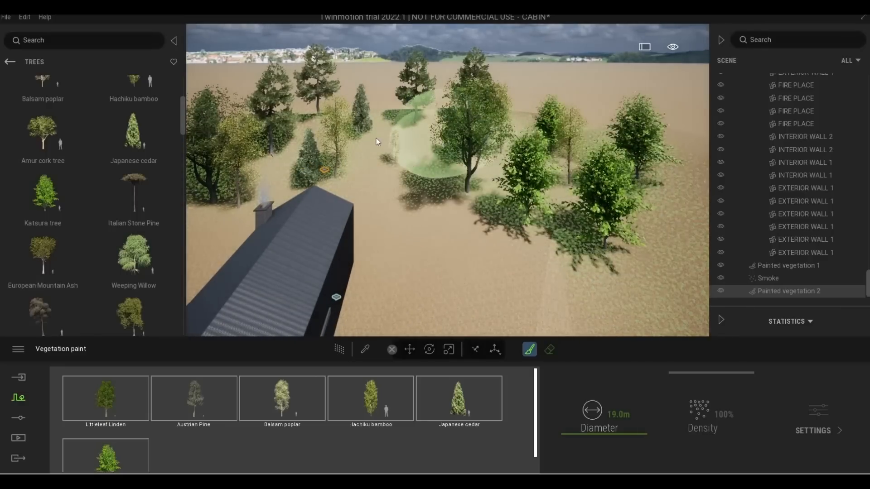
Extend the trees along the cabin's shaded side and forward past its glazed front, leaving the path clear
middle_drag(480, 161, 561, 165)
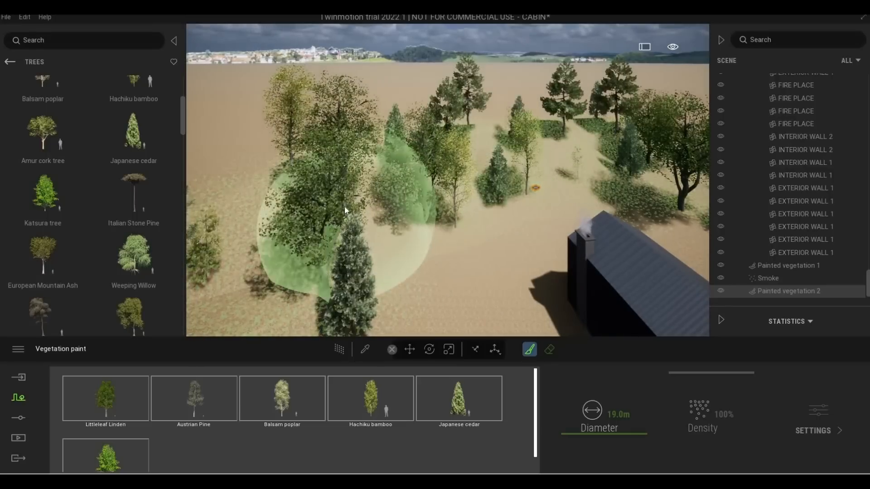
key(s)
key(s)
key(s)
key(s)
key(d)
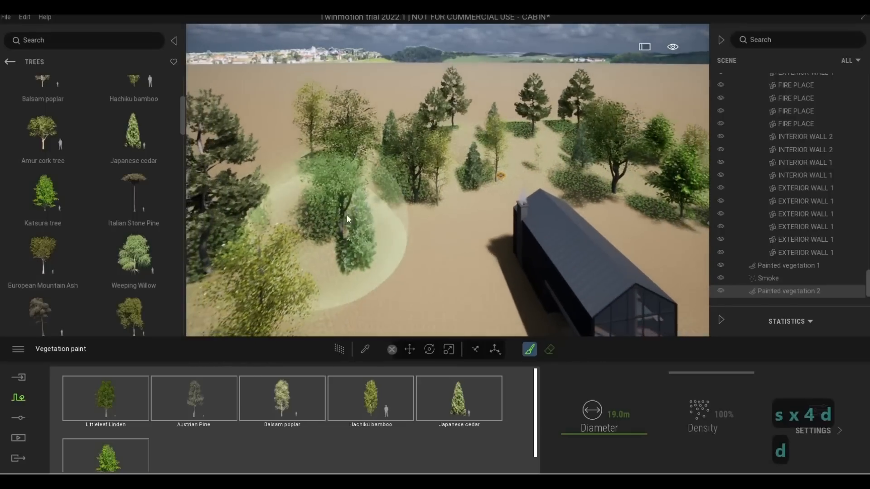
key(d)
key(s)
key(d)
key(d)
key(d)
key(d)
key(d)
key(d)
key(d)
key(d)
key(d)
key(d)
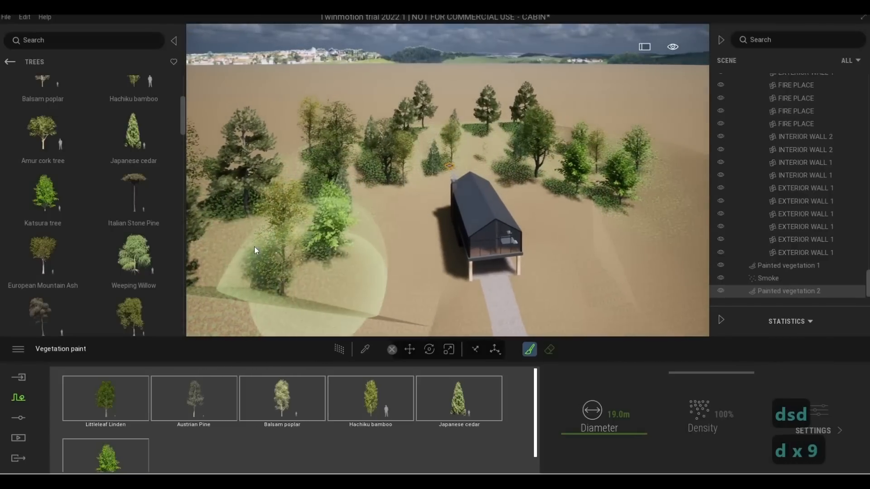
key(s)
key(s)
key(d)
key(d)
key(d)
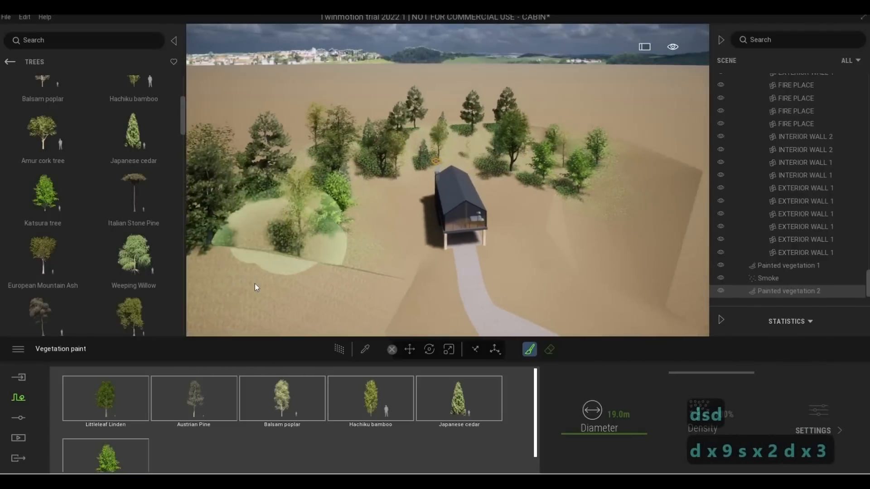
mouse_move(254, 284)
mouse_down()
mouse_move(269, 273)
mouse_move(281, 282)
mouse_up()
middle_drag(280, 282, 271, 236)
mouse_move(281, 286)
mouse_down()
mouse_move(260, 257)
mouse_move(341, 294)
mouse_up()
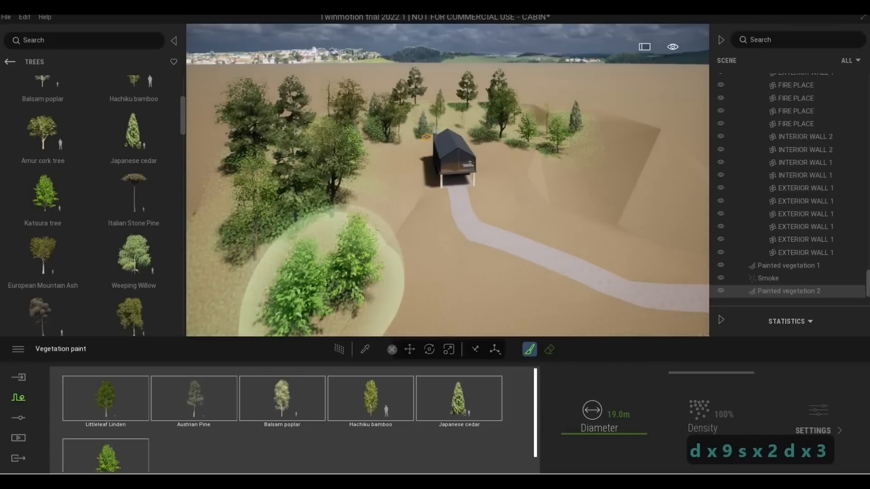
Paint mixed trees across the open ground in front of the cabin, on the near side of the path
middle_drag(341, 265, 342, 231)
mouse_move(395, 272)
mouse_down()
mouse_move(447, 262)
mouse_move(352, 236)
mouse_move(263, 240)
mouse_move(306, 199)
mouse_move(428, 242)
mouse_move(494, 249)
mouse_move(544, 270)
mouse_move(455, 286)
mouse_move(534, 292)
mouse_move(458, 274)
mouse_move(282, 263)
mouse_move(370, 274)
mouse_move(490, 266)
mouse_up()
key(s)
key(d)
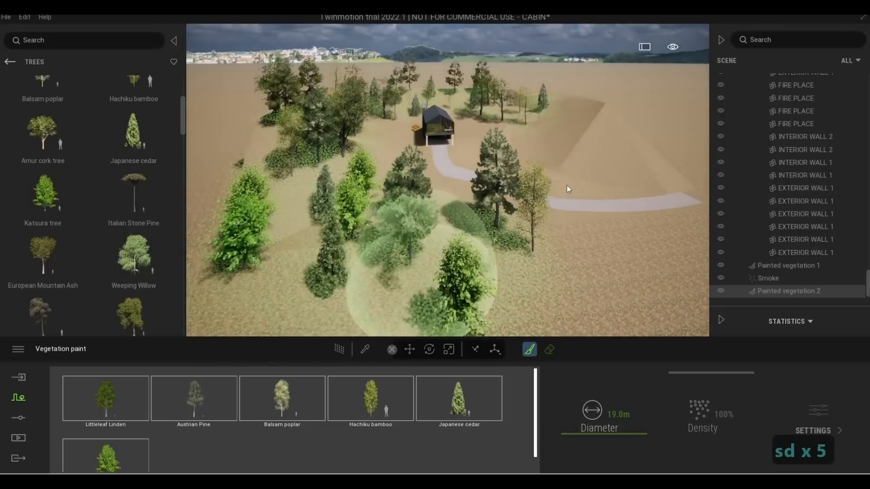
Paint trees on the far side of the path and around its end to the near side
key(d)
key(d)
key(d)
key(d)
key(d)
key(w)
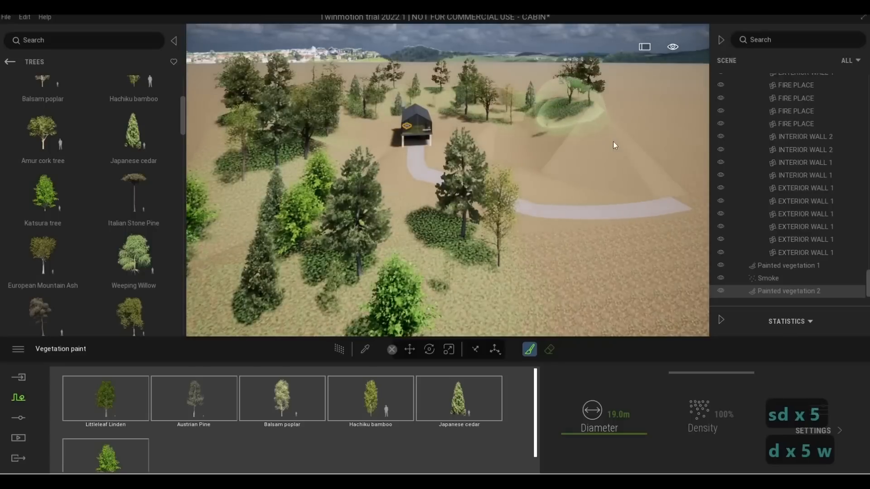
mouse_move(612, 141)
mouse_down()
mouse_move(653, 177)
mouse_move(668, 256)
mouse_move(657, 301)
mouse_move(523, 319)
mouse_up()
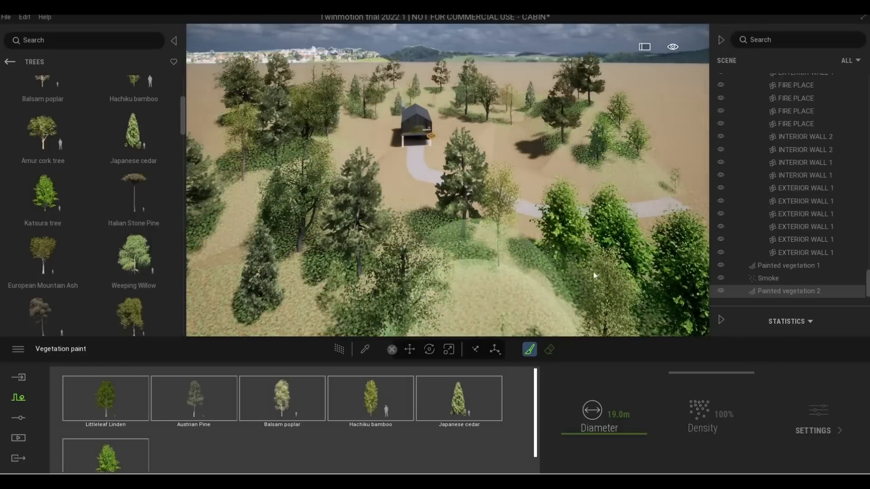
Fill the ground around and beyond the end of the path with more mixed trees
key(d)
key(d)
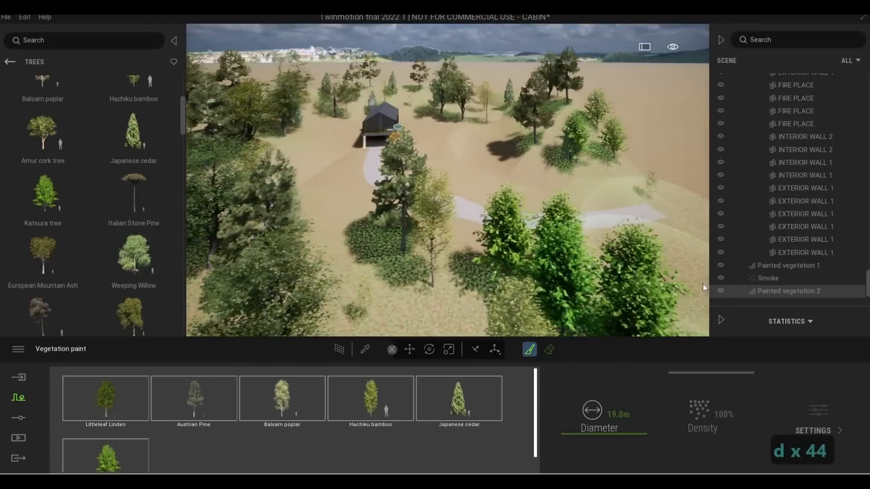
key(d)
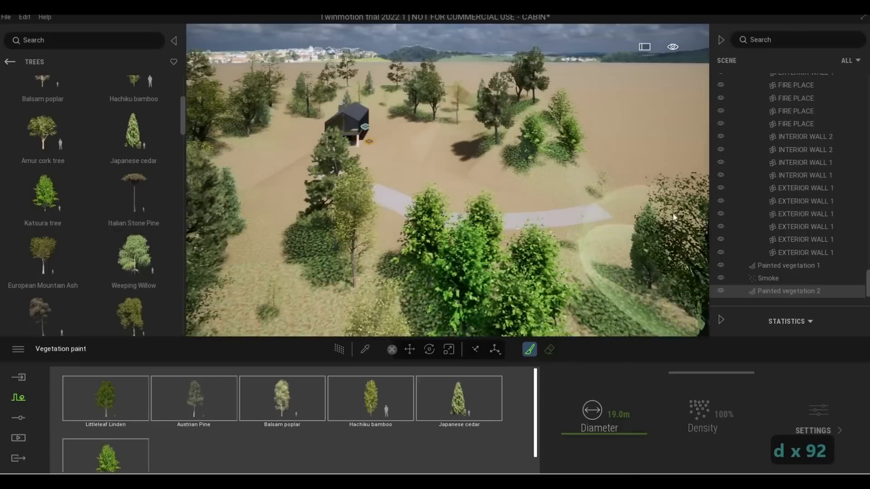
key(w)
mouse_move(563, 164)
mouse_down()
mouse_move(537, 168)
mouse_move(511, 149)
mouse_move(529, 143)
mouse_up()
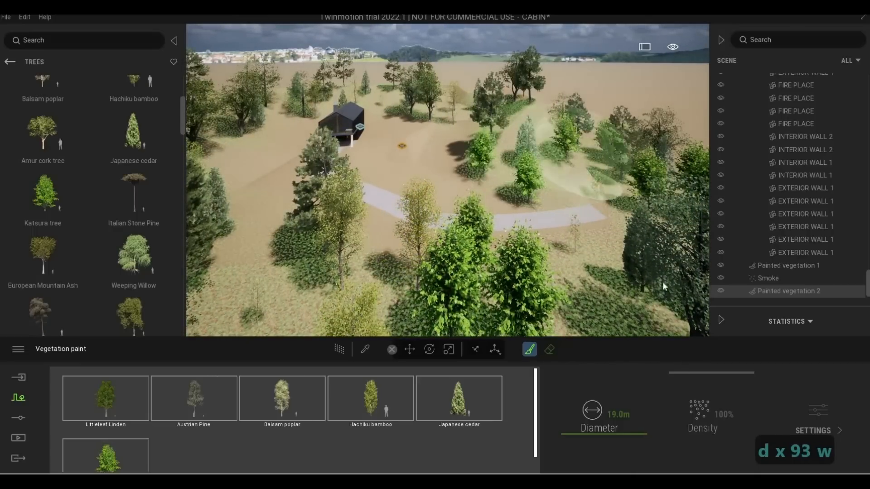
key(d)
key(s)
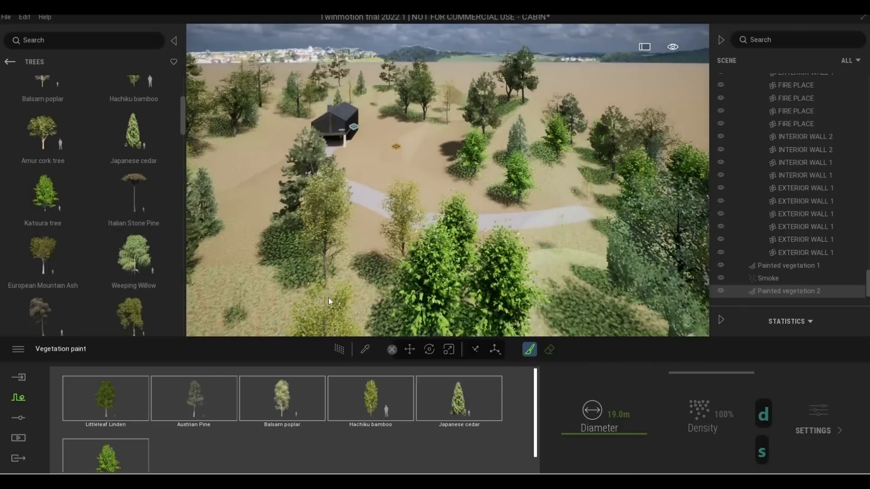
Paint more mixed trees on the open ground around the path's end and out toward the grove's outer edge
key(a)
key(s)
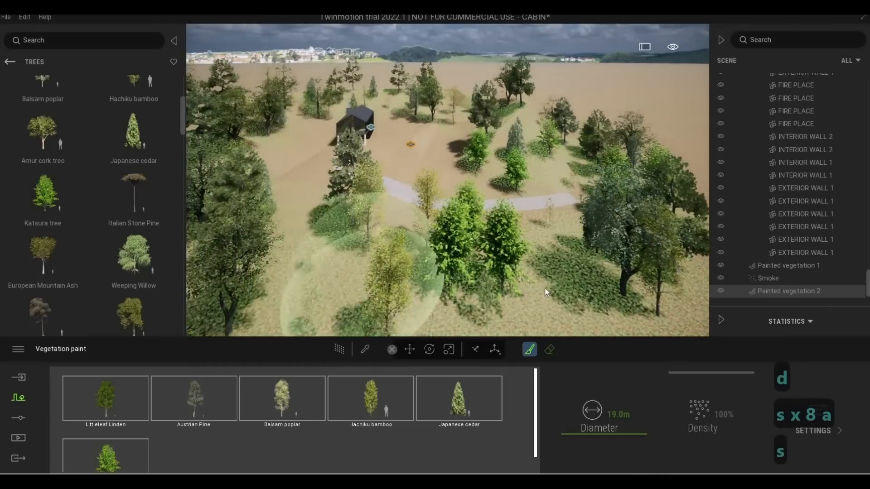
key(d)
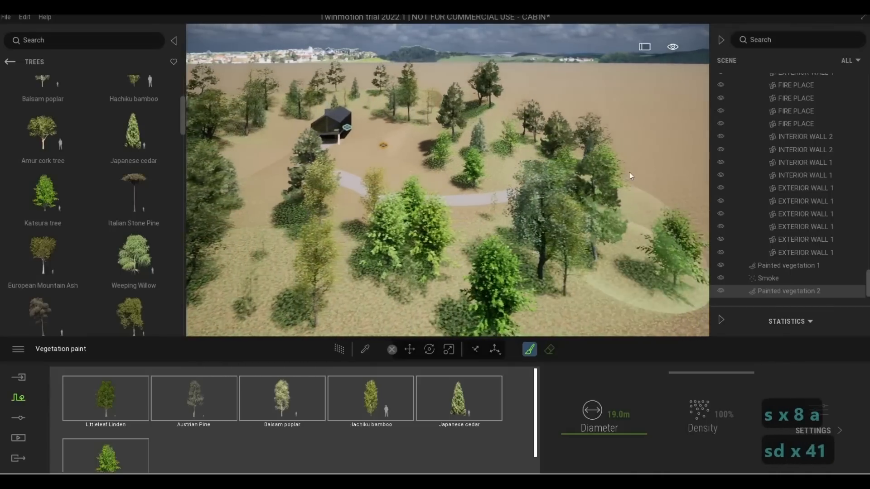
key(w)
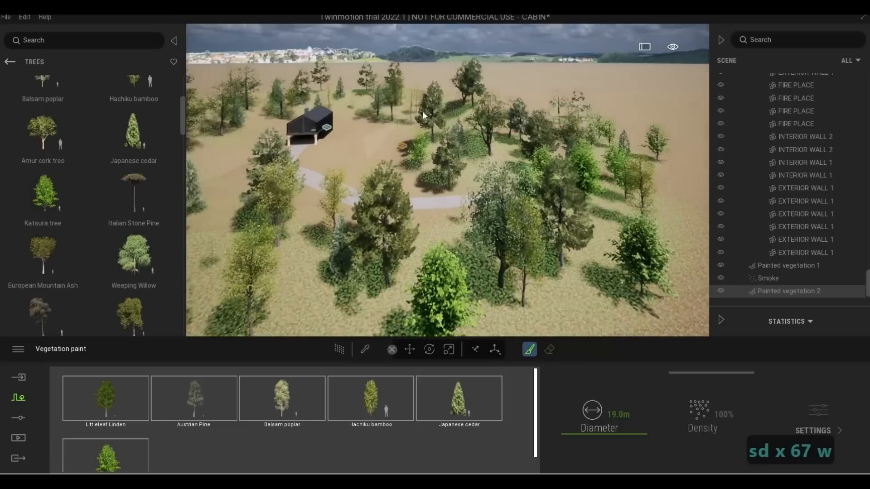
Paint a small group of trees on the bare ground beside the cabin's long wall, opposite the chimney side
key(a)
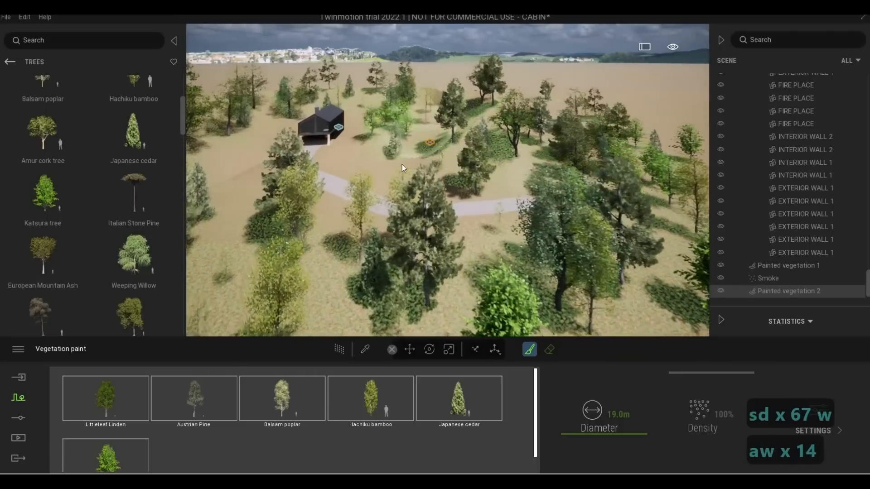
key(a)
key(w)
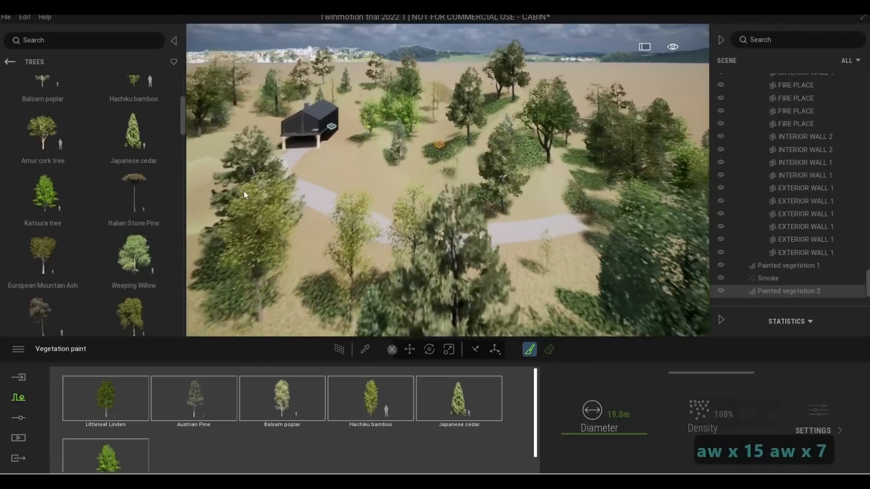
key(a)
key(w)
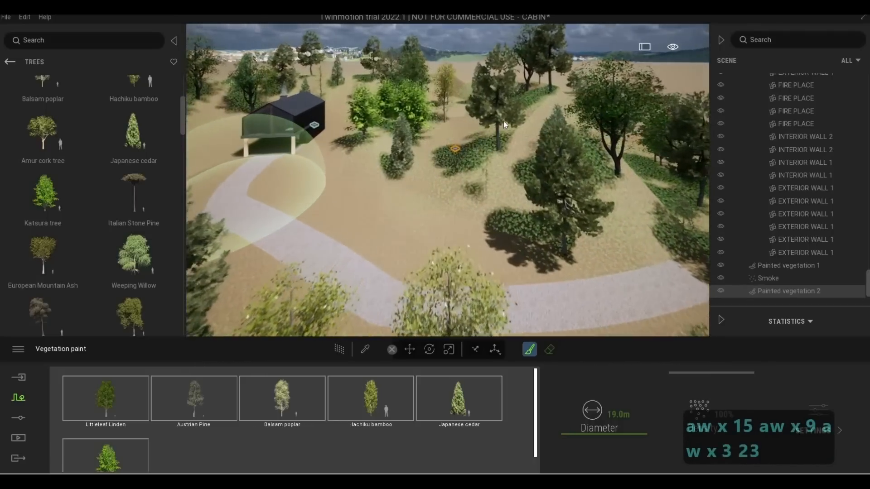
key(a)
key(w)
key(q)
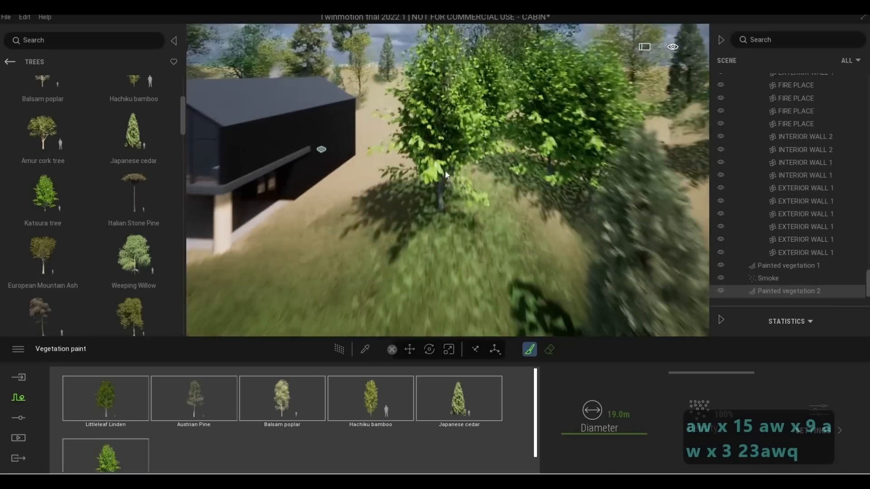
Examine the tree cover behind the cabin and around to its chimney side for remaining gaps
key(a)
key(a)
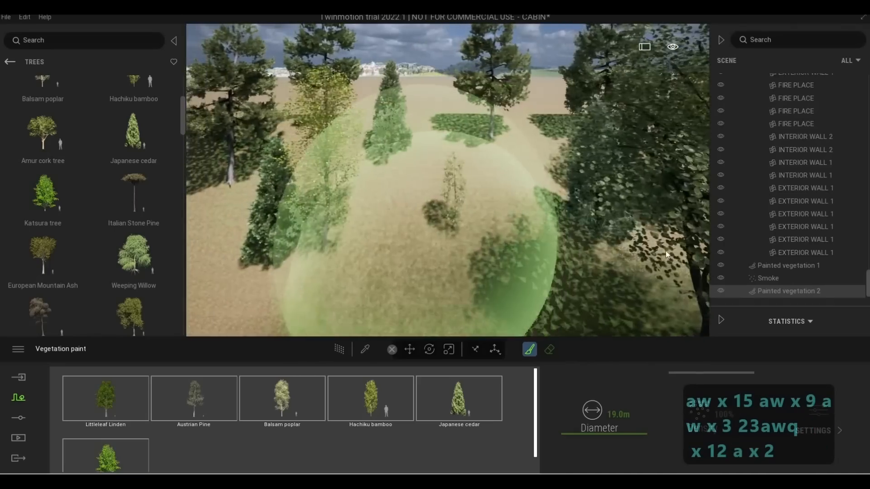
key(w)
key(q)
key(s)
key(a)
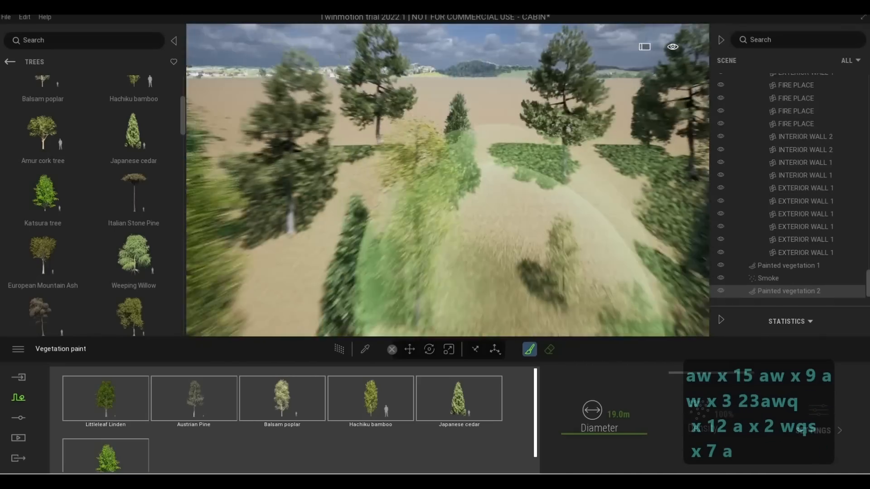
key(s)
key(a)
key(e)
key(w)
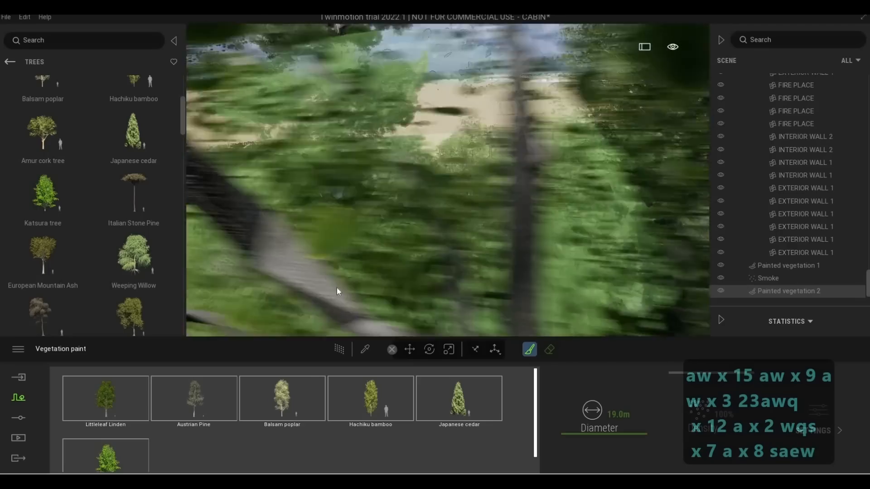
key(a)
key(s)
key(s)
key(s)
key(a)
key(s)
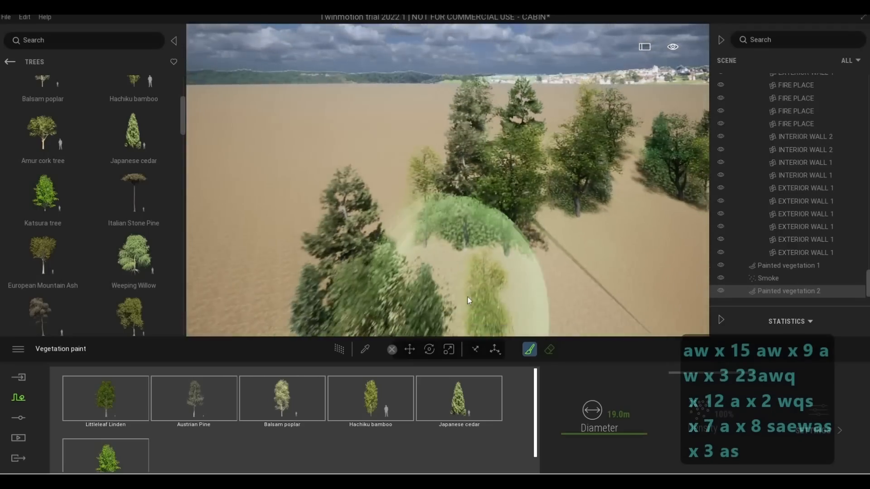
key(d)
key(s)
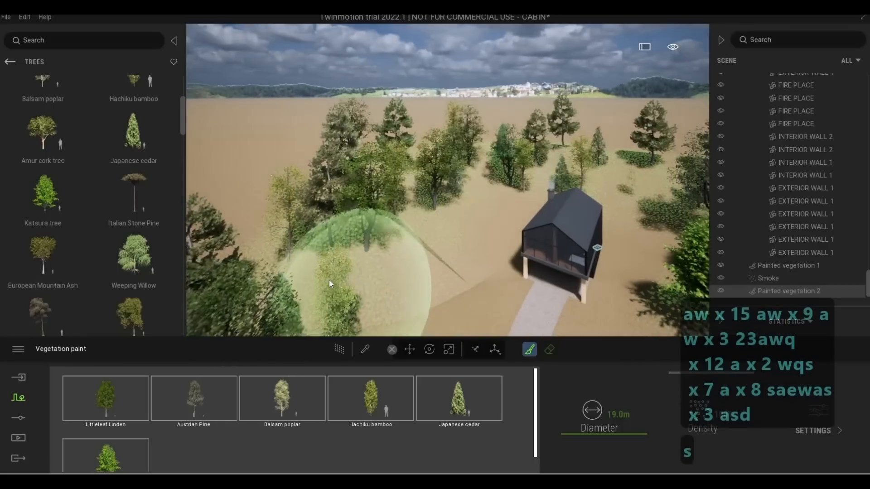
Paint leafy trees on both sides of the cabin near its glazed front, keeping the path clear
key(e)
key(d)
key(d)
key(d)
key(d)
key(d)
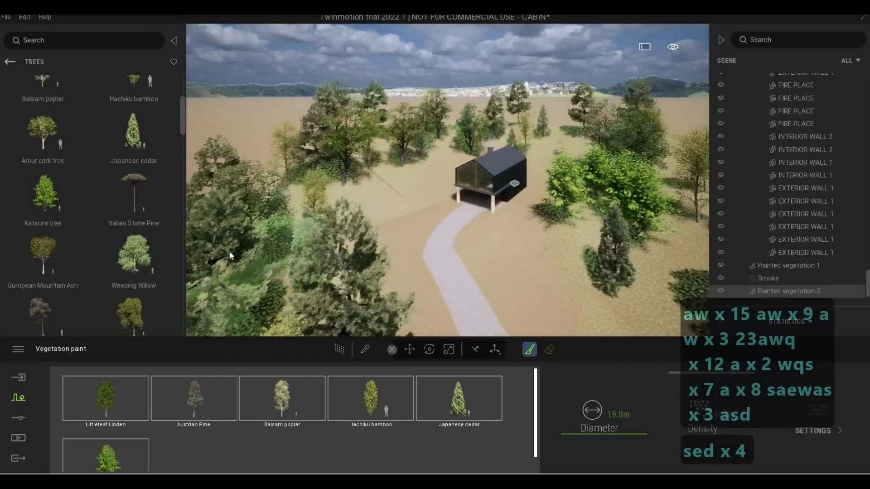
key(w)
key(w)
key(w)
key(w)
key(w)
click(257, 242)
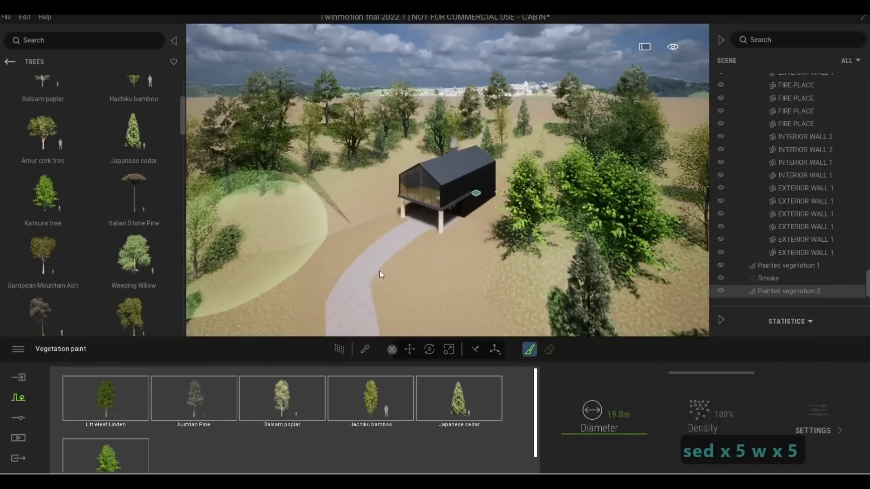
key(s)
key(d)
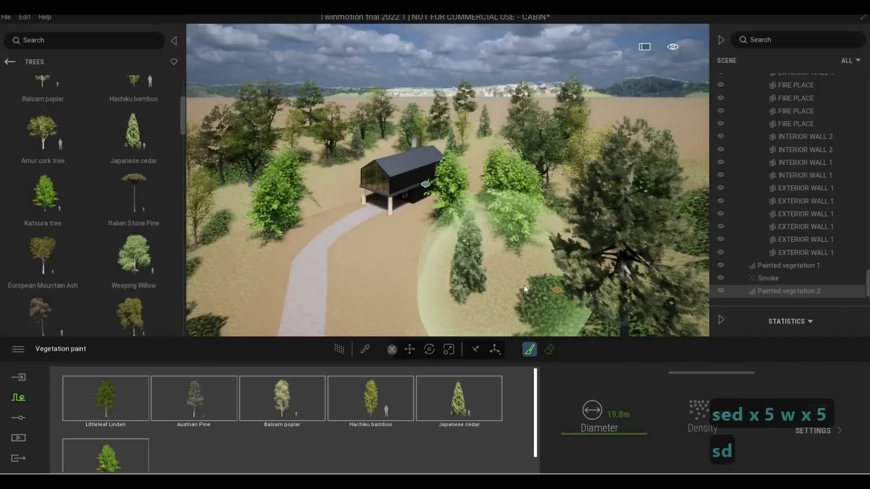
Paint another tree in the clearing in front of the cabin, opposite the chimney side, and finish vegetation painting
click(524, 285)
key(a)
key(w)
key(w)
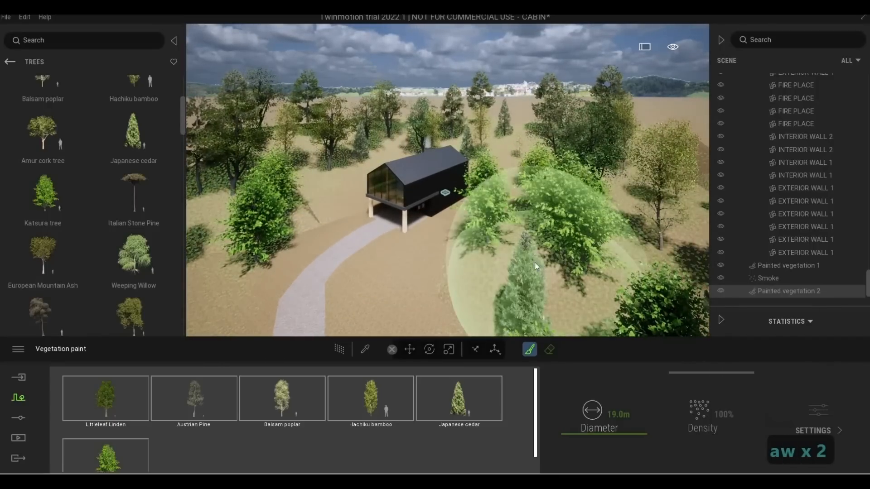
key(Escape)
key(Escape)
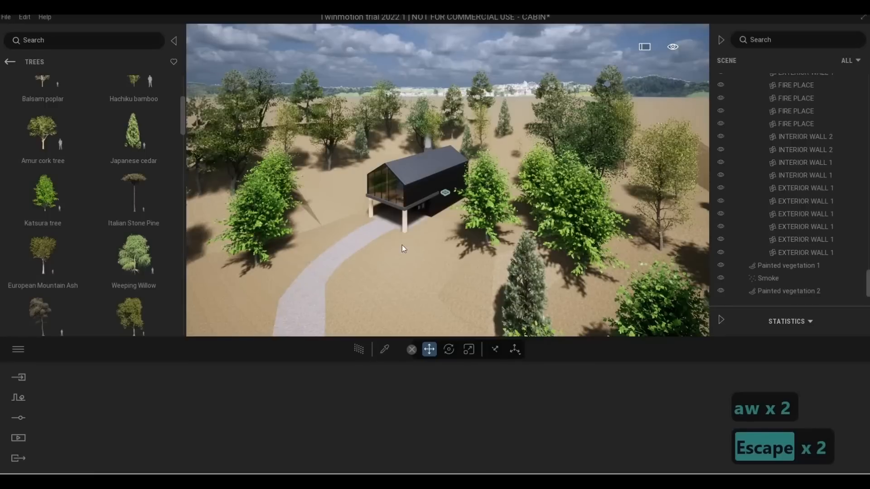
Examine the ground around the cabin, over its roof and behind it, for spots that need individual trees
key(F12)
key(q)
key(2)
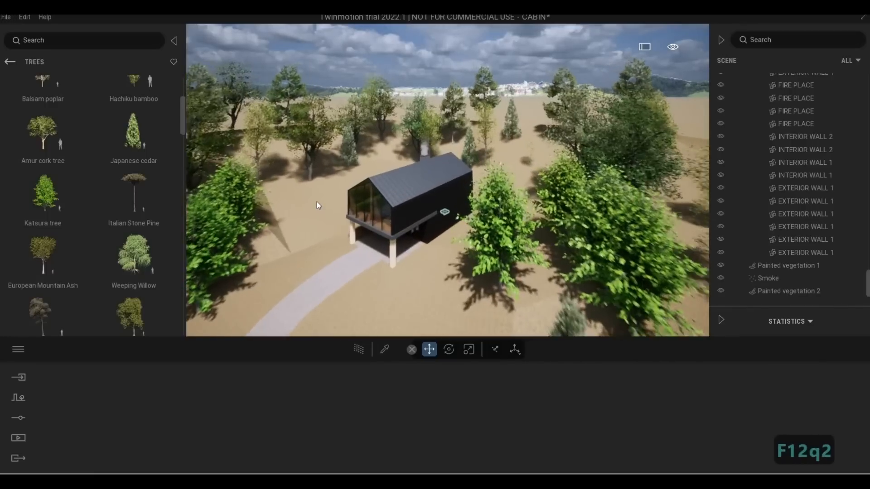
key(a)
key(a)
key(w)
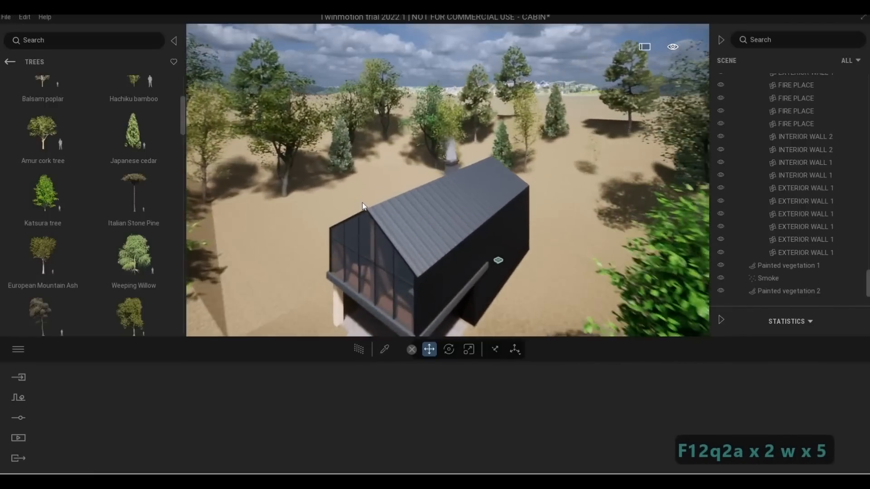
key(3)
key(a)
key(q)
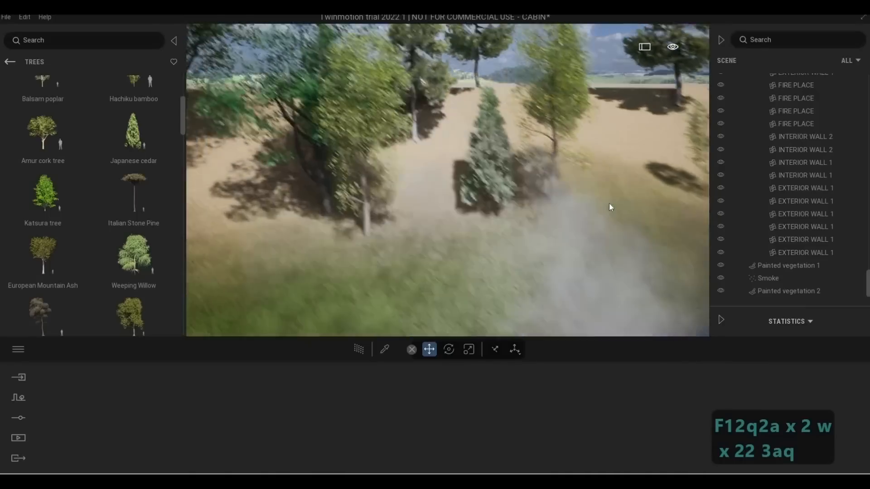
key(w)
key(w)
key(q)
key(d)
key(q)
key(w)
key(w)
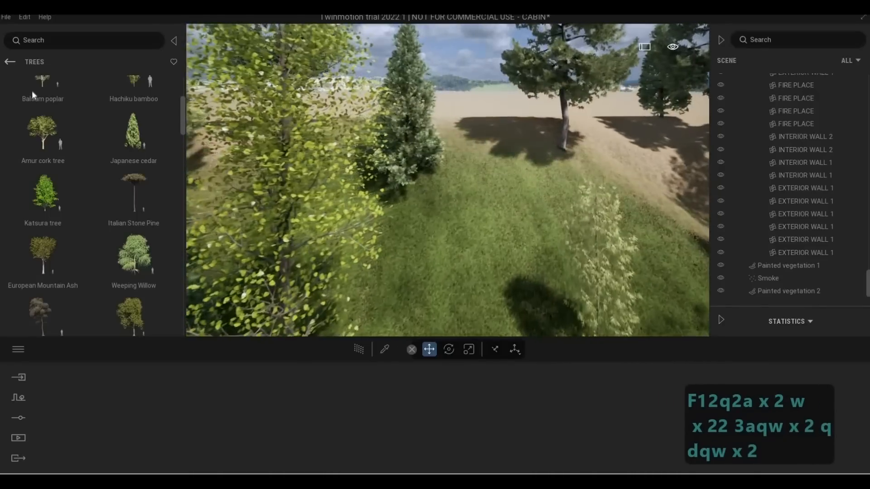
Select Banyan, Littleleaf Linden, Austrian Pine, Japanese cedar and Katsura tree together in the tree library for individual placement
key(s)
mouse_move(97, 163)
scroll(78, 217, up, 5)
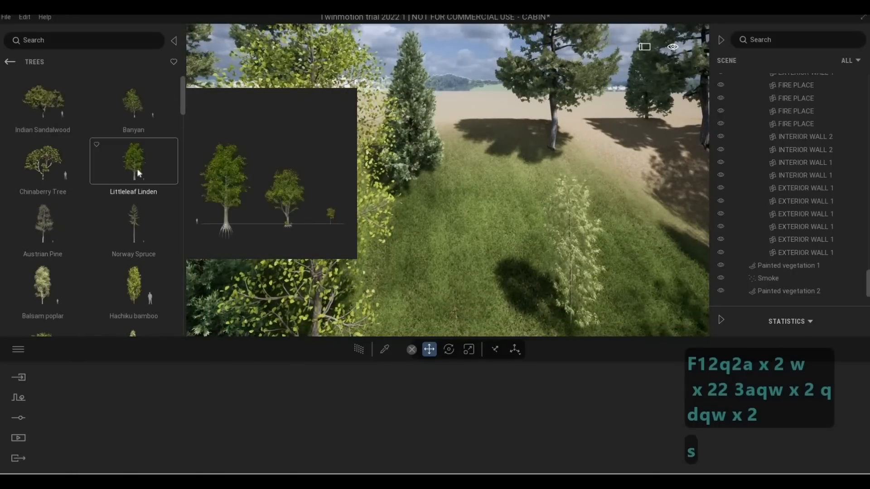
click(136, 166)
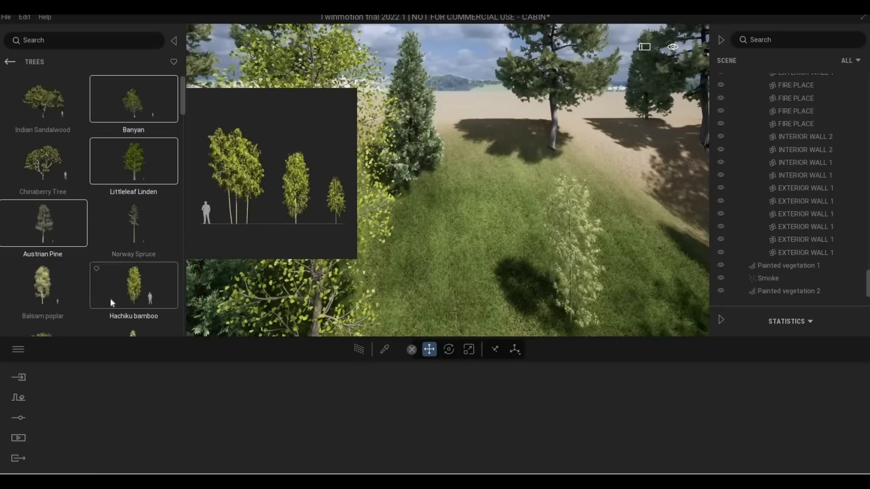
scroll(143, 277, down, 1)
scroll(142, 277, down, 1)
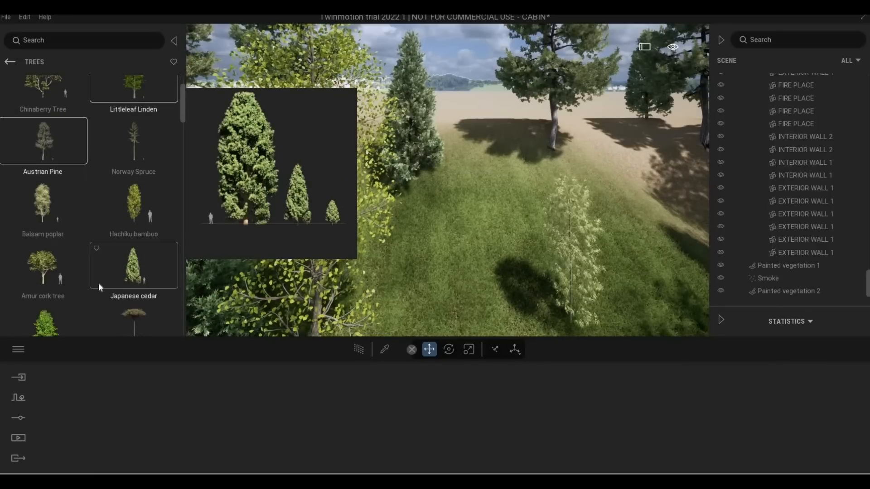
scroll(66, 291, down, 1)
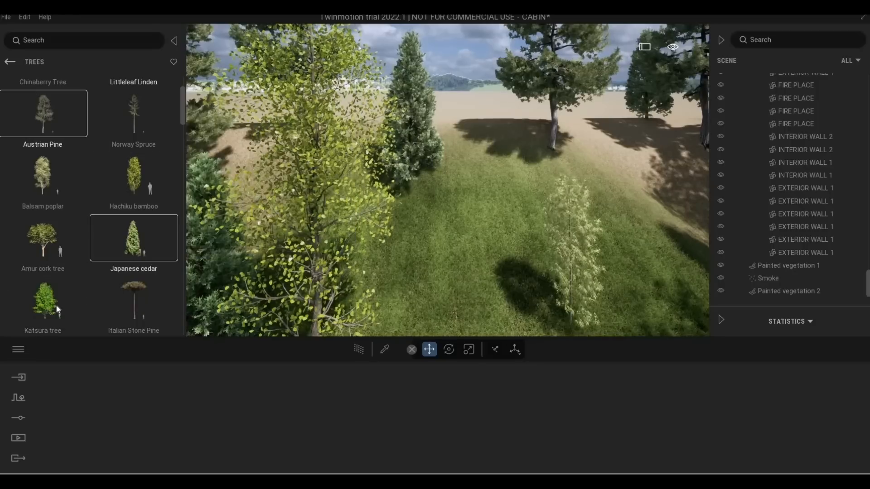
Place individual trees from the selected species in the gaps of the grove behind the cabin
drag(485, 197, 612, 176)
key(s)
key(s)
click(599, 202)
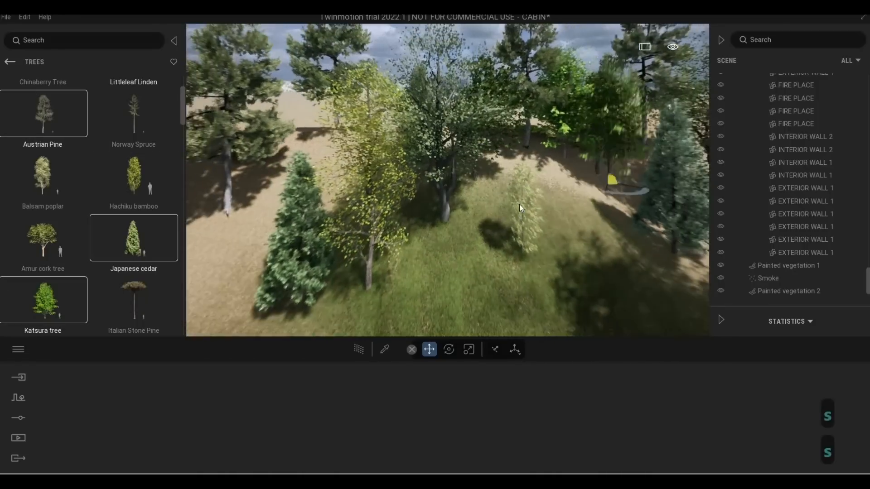
key(s)
key(d)
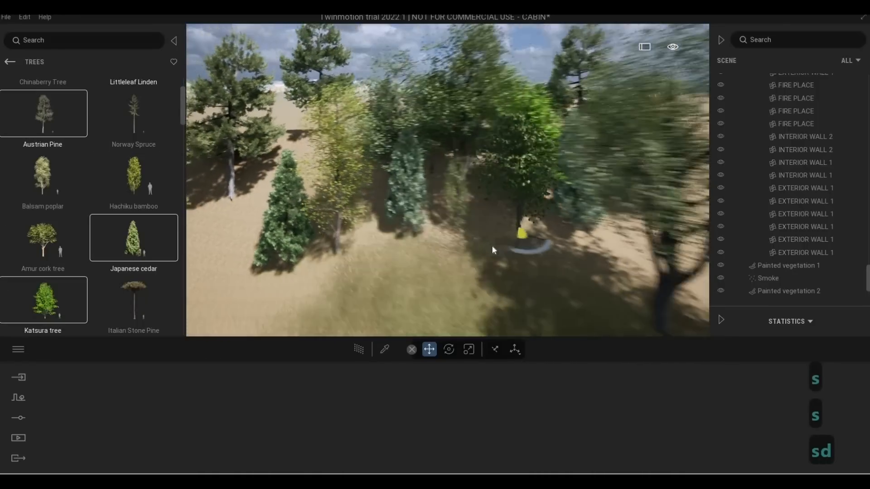
key(a)
key(a)
key(a)
key(a)
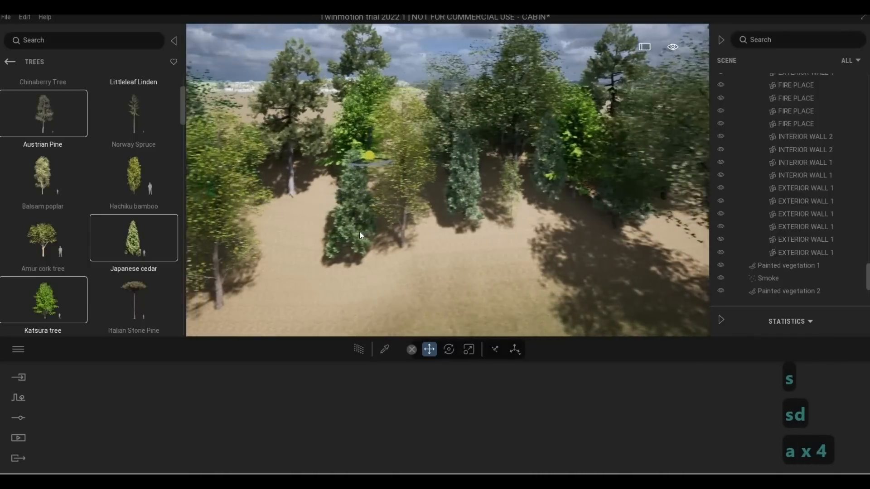
Thicken the tree row at the cabin's rear and extend it around the corner opposite the chimney
key(s)
key(s)
key(s)
key(s)
key(s)
key(s)
key(s)
key(s)
key(d)
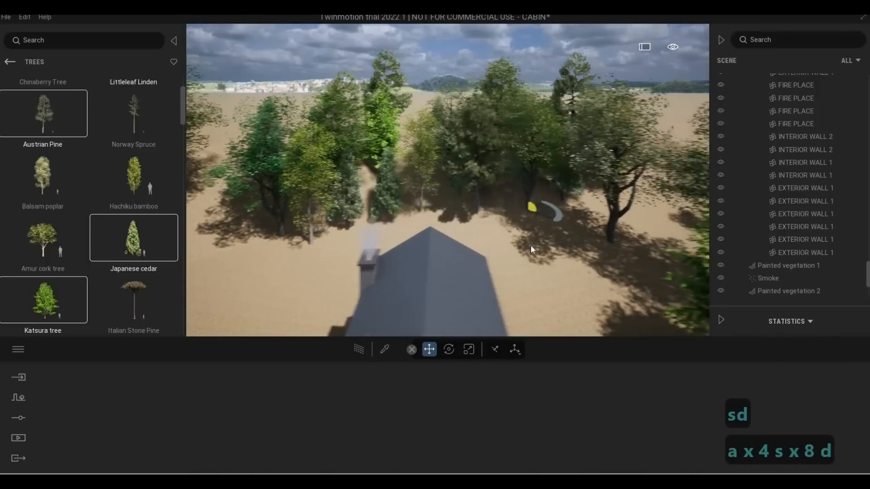
key(d)
key(s)
key(d)
key(w)
key(d)
key(w)
key(q)
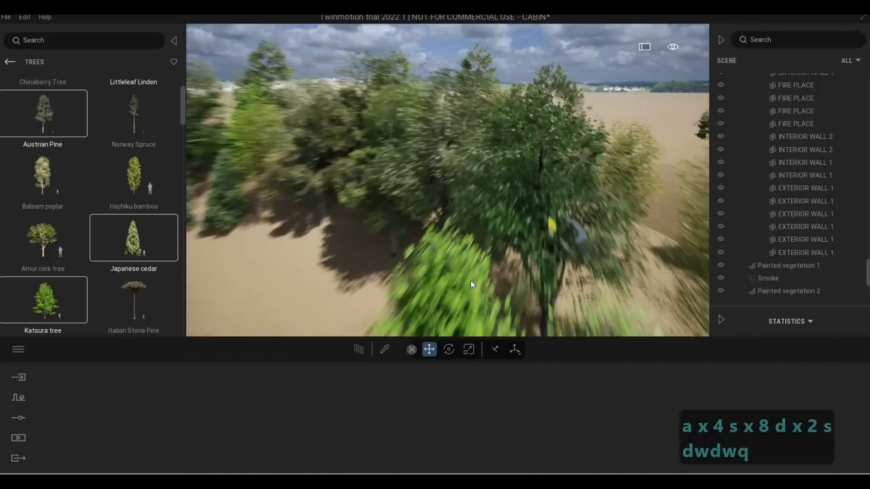
Place single trees, including a Katsura tree and a Japanese cedar, on the bare ground beyond the rear corner
key(s)
key(s)
key(s)
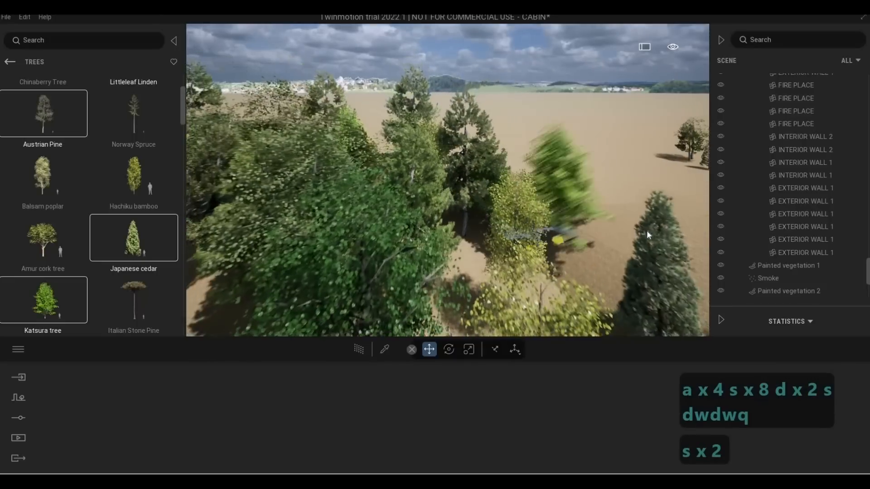
key(d)
key(s)
key(s)
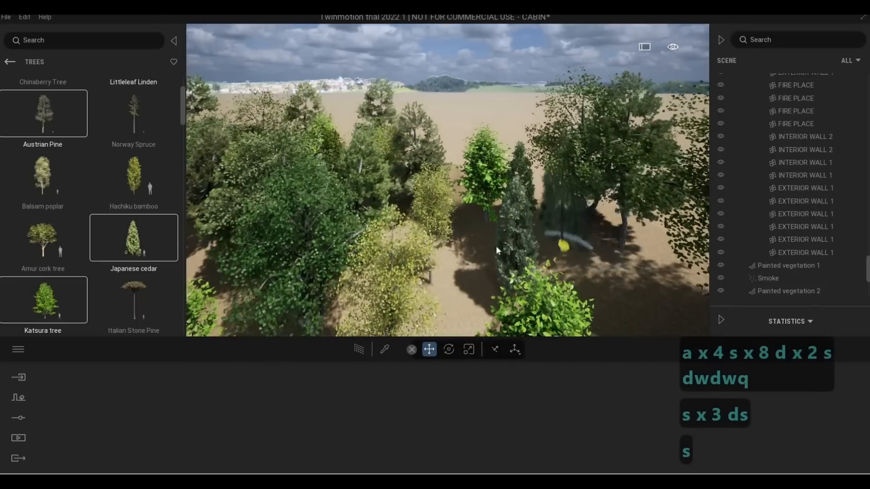
Fill the area alongside the cabin, opposite the chimney, with more individual mixed trees
key(a)
key(s)
key(s)
key(s)
key(s)
key(s)
key(s)
key(s)
key(s)
key(s)
key(s)
key(s)
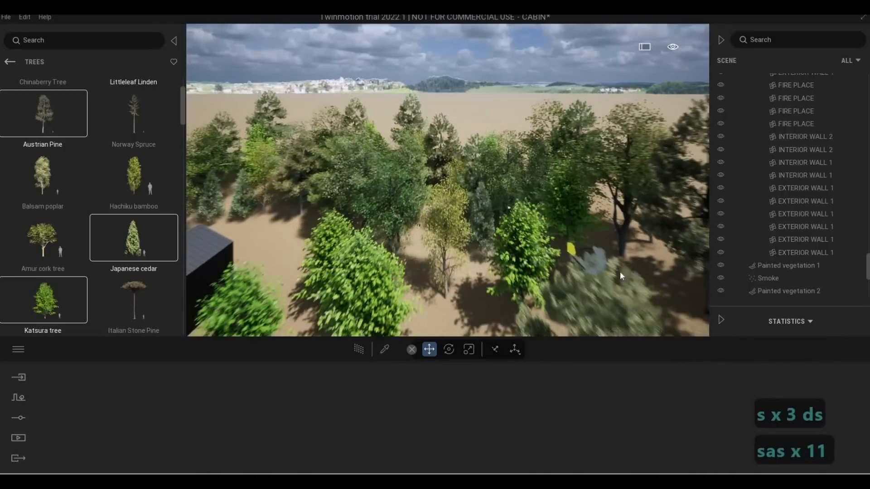
Continue the individual pines, cedars and leafy trees forward beside the cabin, level with its glazed front
key(d)
key(s)
key(a)
key(s)
key(s)
key(s)
key(s)
key(s)
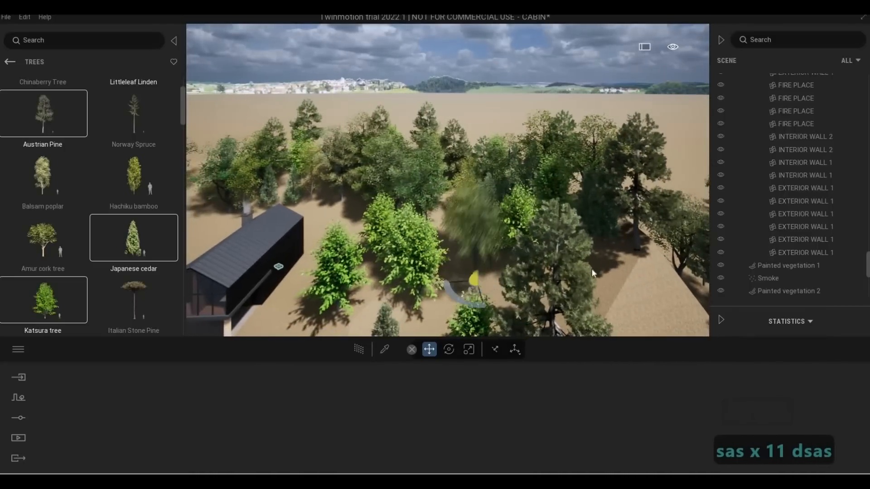
key(d)
key(s)
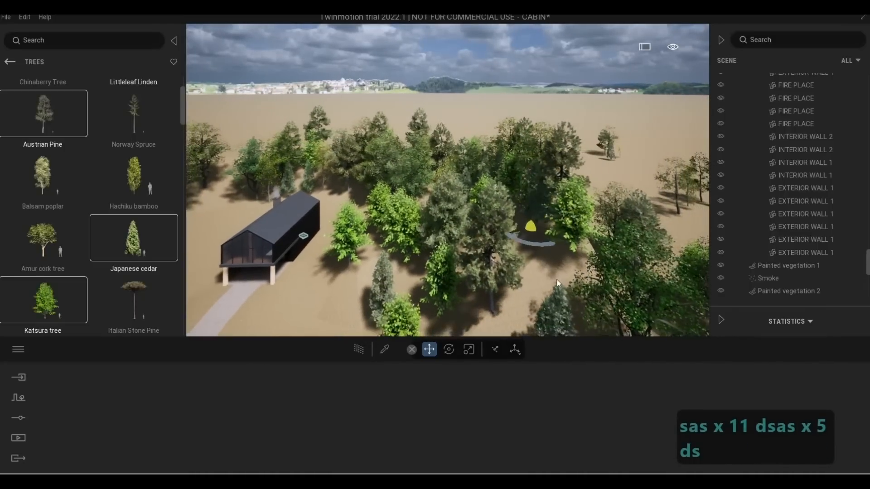
Place more individual trees opposite the chimney side, continuing forward from the cabin's front to the path
key(s)
key(s)
key(a)
key(a)
key(a)
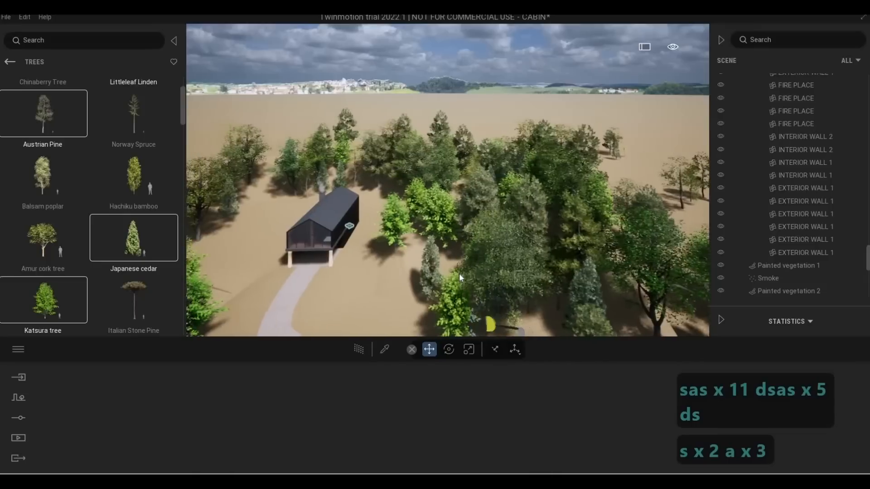
key(s)
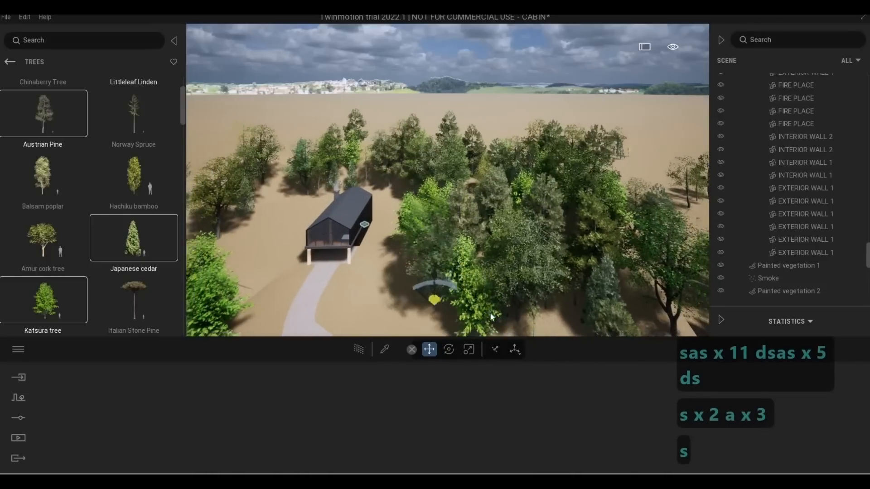
key(d)
key(s)
key(d)
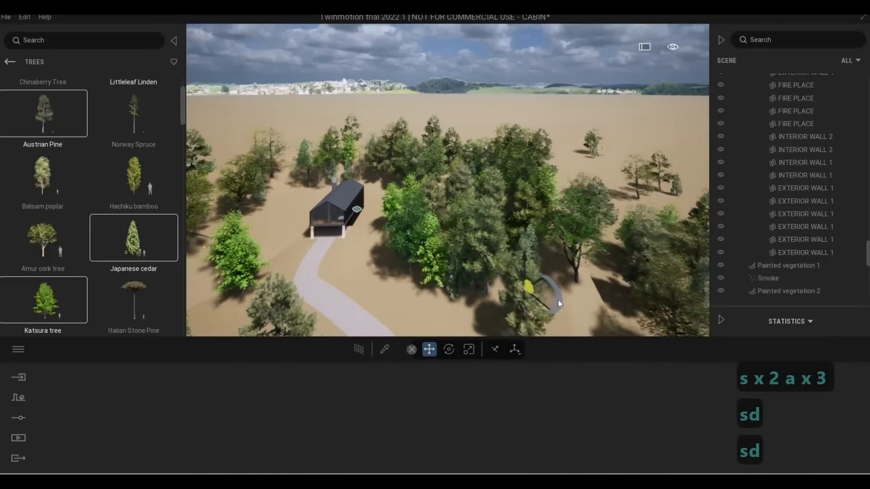
Line both sides of the curving path in front of the cabin with individual pines, cedars and leafy trees
key(s)
key(d)
key(s)
key(a)
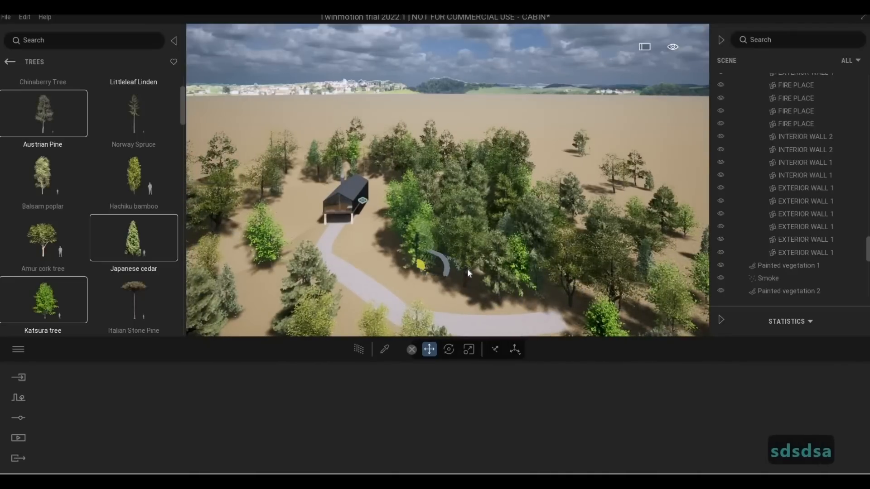
key(s)
key(e)
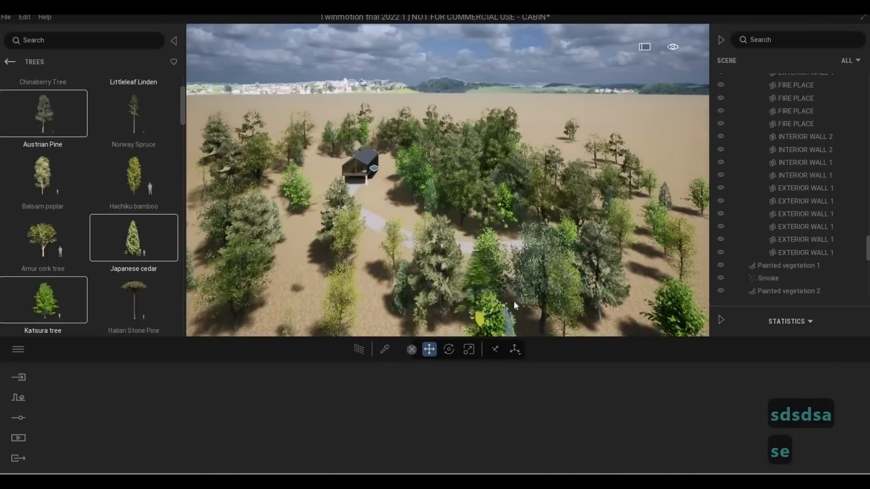
Scatter mixed single trees across the open ground beyond the path's bend, facing the cabin's glazed front
key(s)
key(s)
key(s)
key(e)
key(d)
key(a)
key(a)
key(a)
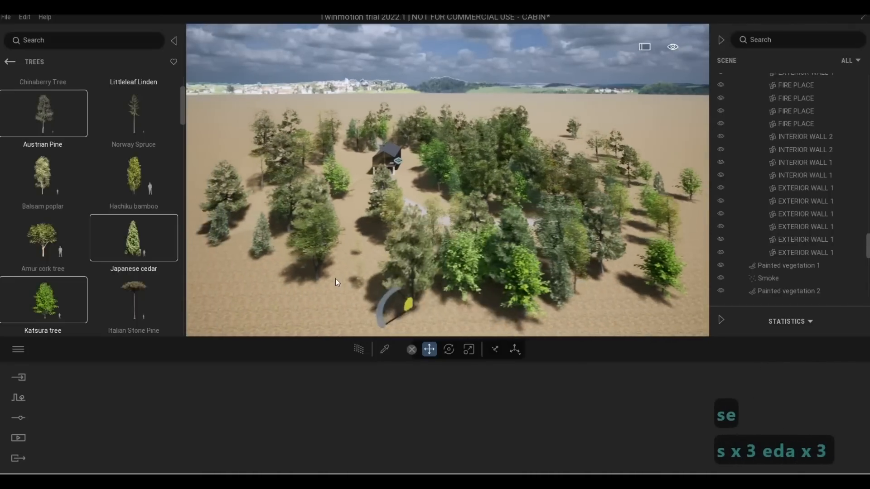
Fill the bare ground ahead of the cabin on the chimney side of the path with mixed trees
key(a)
key(w)
key(q)
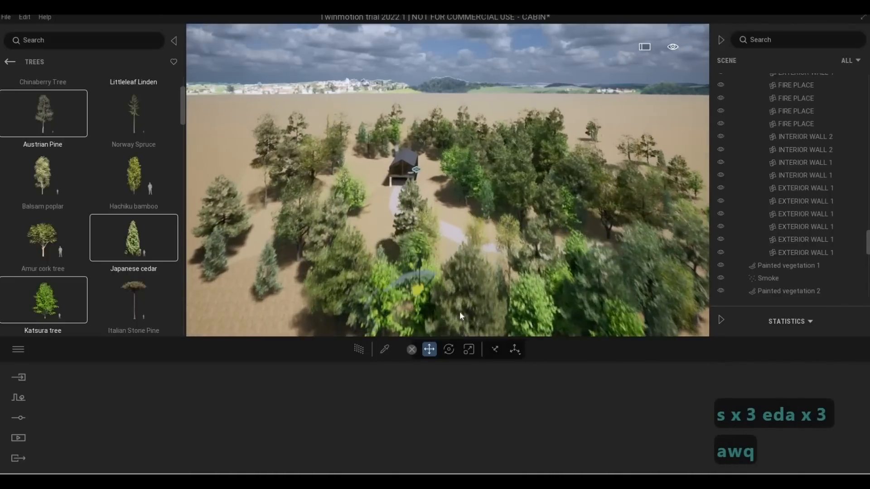
key(a)
key(w)
key(a)
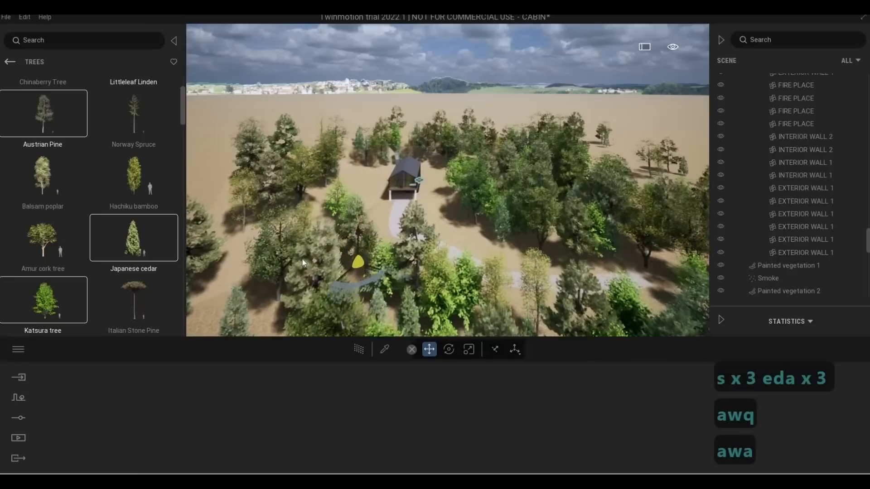
key(w)
key(s)
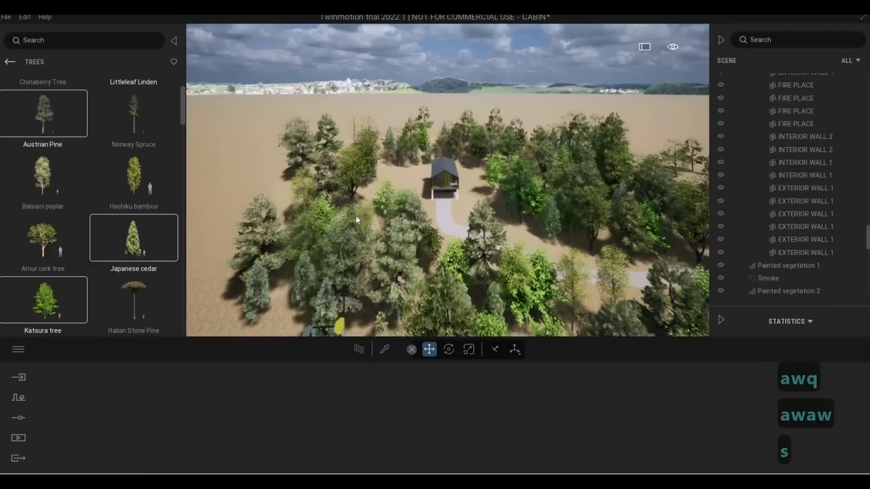
Continue the individual trees along the chimney side of the path up toward the cabin
key(w)
key(a)
key(w)
key(w)
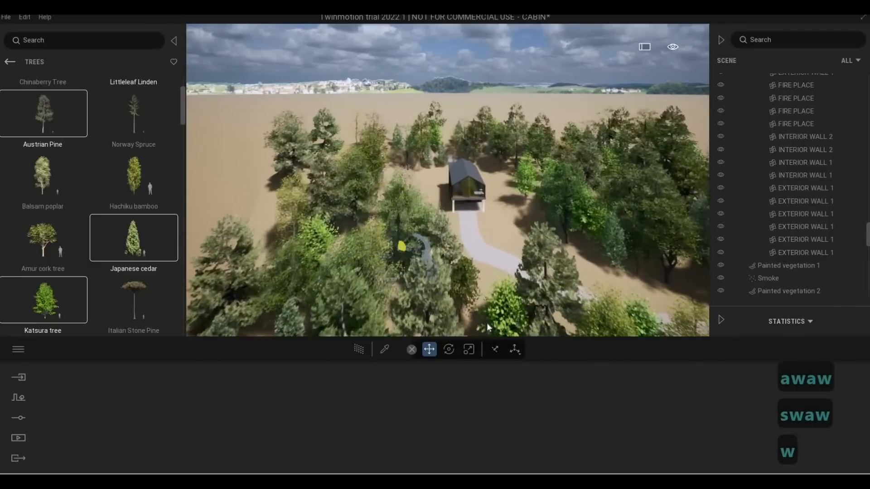
key(w)
key(w)
key(w)
key(w)
key(w)
key(w)
key(w)
key(w)
key(w)
key(w)
key(w)
key(w)
key(w)
key(w)
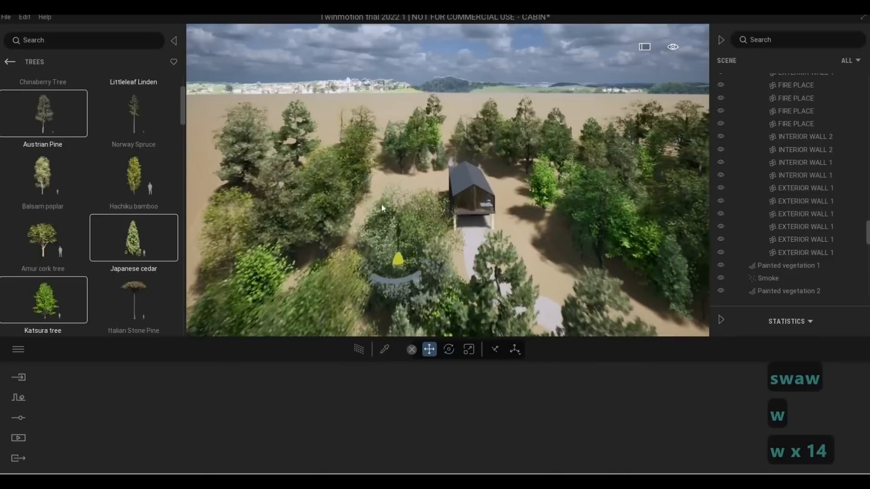
key(w)
key(w)
key(a)
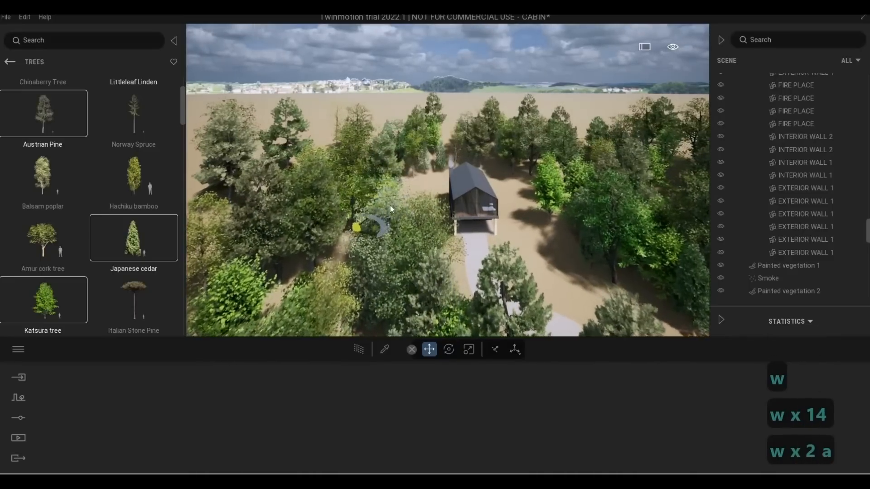
key(s)
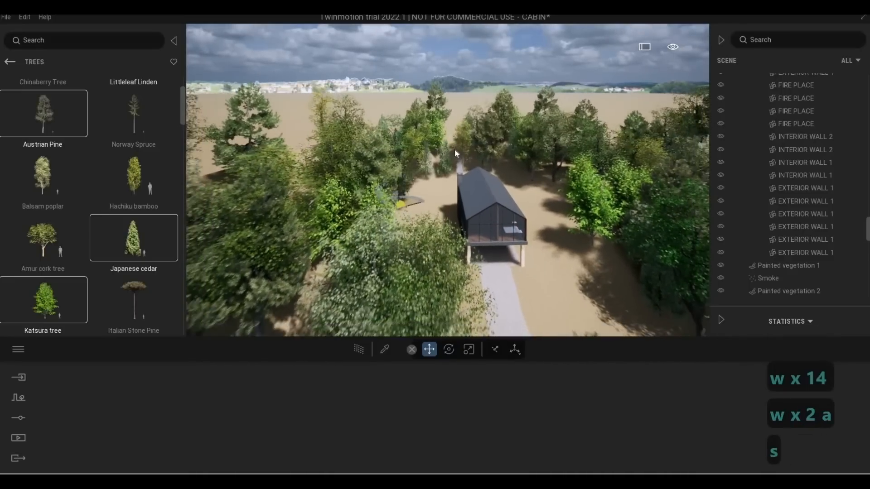
Add pines and leafy trees near the cabin's glazed front on the side opposite the chimney
key(d)
key(w)
key(w)
key(w)
key(w)
key(w)
key(w)
key(w)
key(w)
key(w)
key(d)
key(s)
key(d)
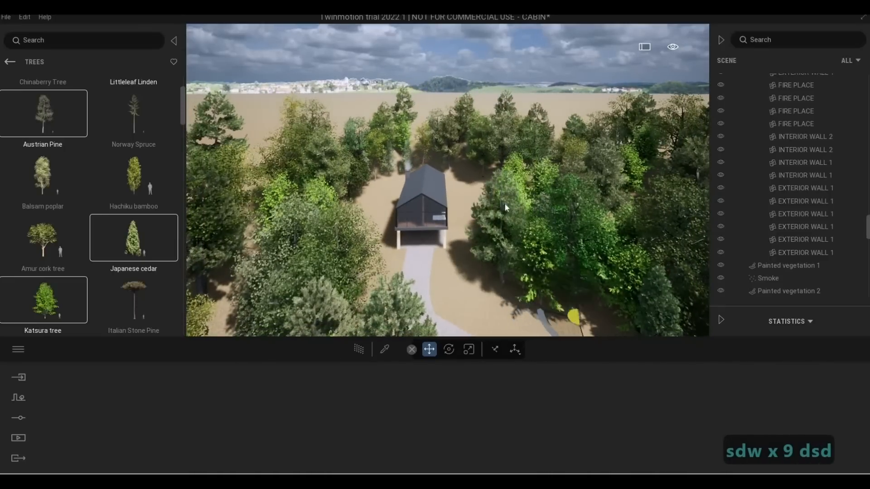
Place pines and leafy trees alongside the cabin's long wall on the chimney side
key(a)
key(w)
key(w)
key(w)
key(w)
key(w)
key(w)
key(w)
key(w)
key(w)
key(w)
key(w)
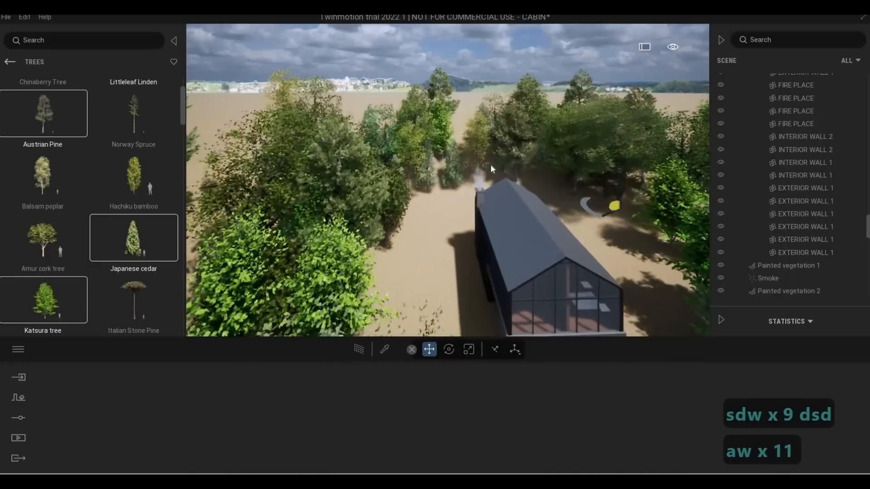
key(a)
key(w)
key(w)
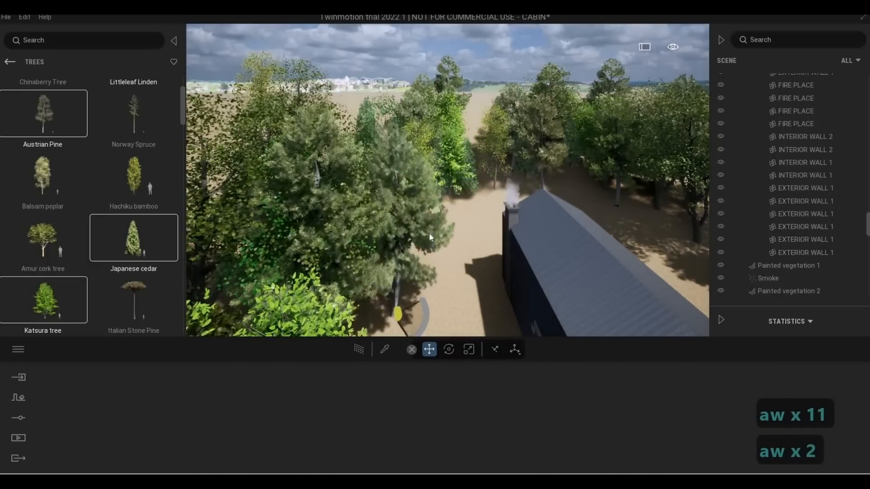
Fill the gaps in the tree row behind the chimney and the cabin's rear wall with more trees
key(w)
key(d)
key(w)
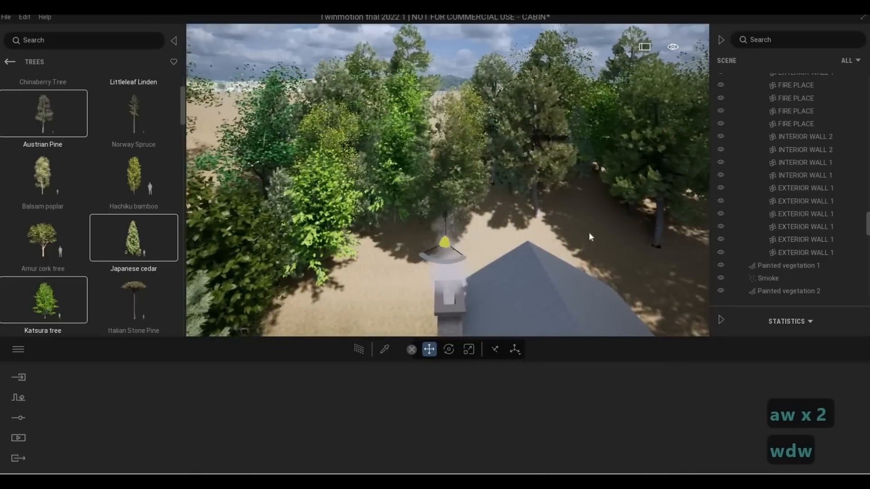
key(d)
key(d)
key(s)
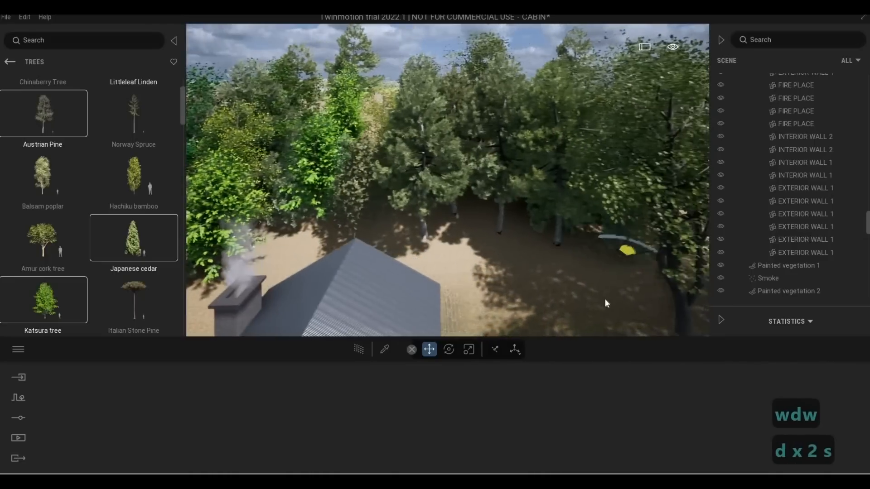
key(a)
key(s)
key(a)
key(s)
key(a)
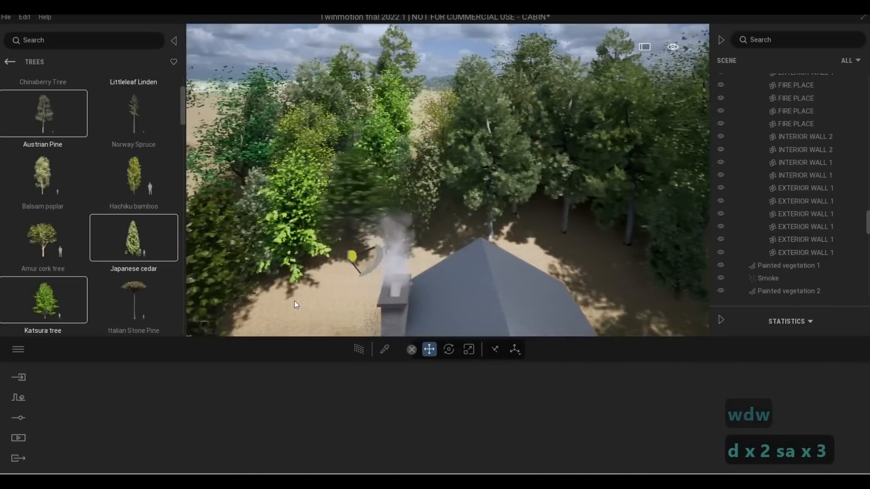
Add single trees along the chimney side and around the rear corner nearest the chimney
key(s)
key(s)
key(d)
key(s)
key(d)
key(s)
key(d)
key(s)
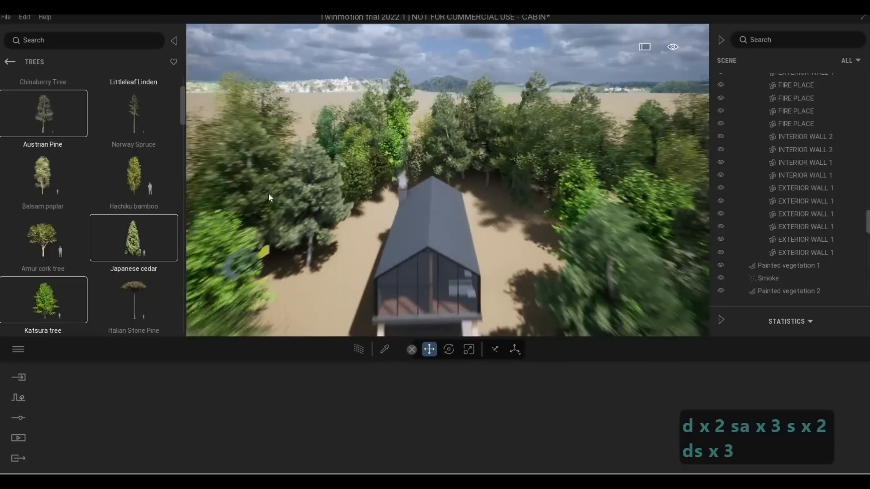
key(d)
key(s)
key(d)
key(s)
key(a)
key(w)
key(q)
key(a)
key(a)
key(a)
key(a)
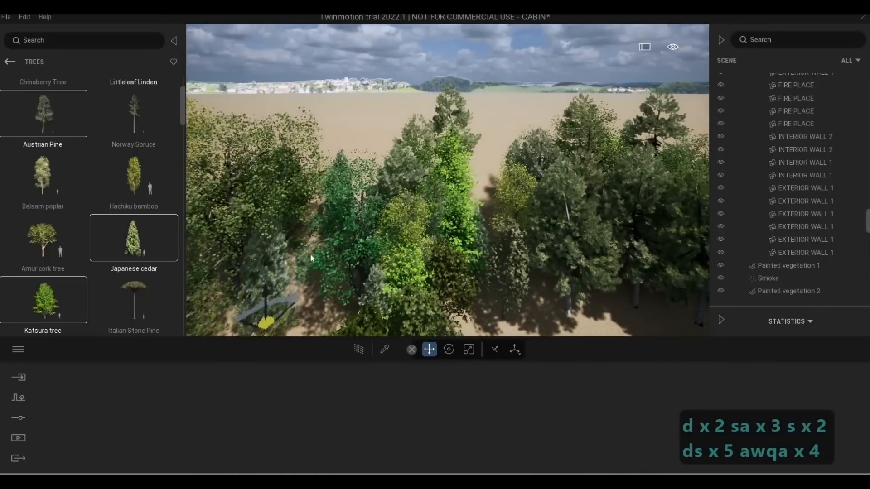
Close the opening in the rear tree belt behind the cabin with additional leafy trees
key(d)
key(w)
key(q)
key(d)
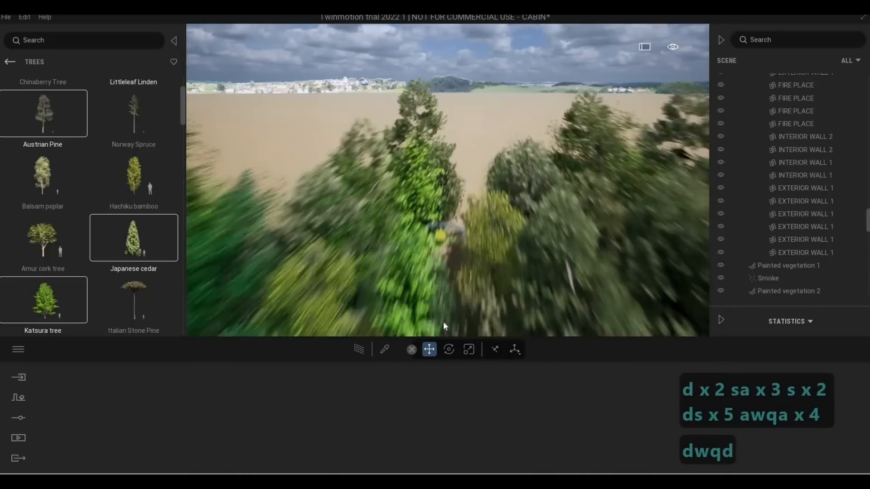
key(s)
key(s)
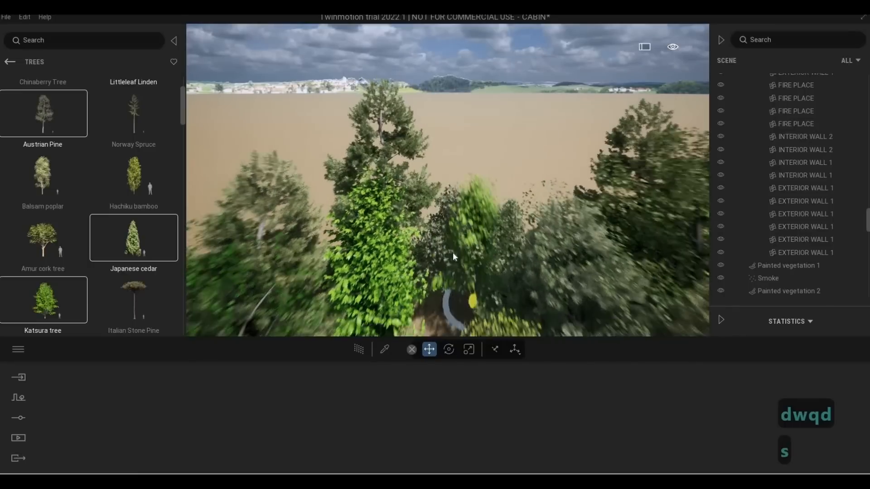
key(s)
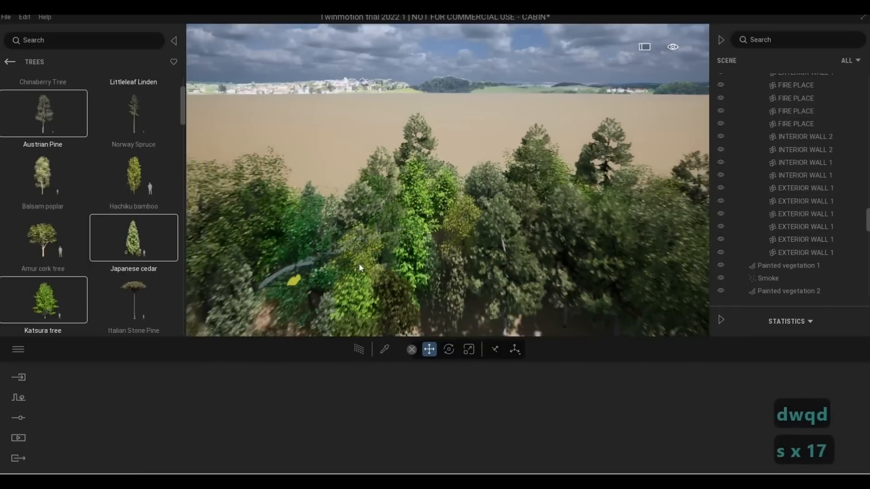
Thicken the outer trees beyond the chimney-side rear corner with more single trees
key(w)
key(d)
key(w)
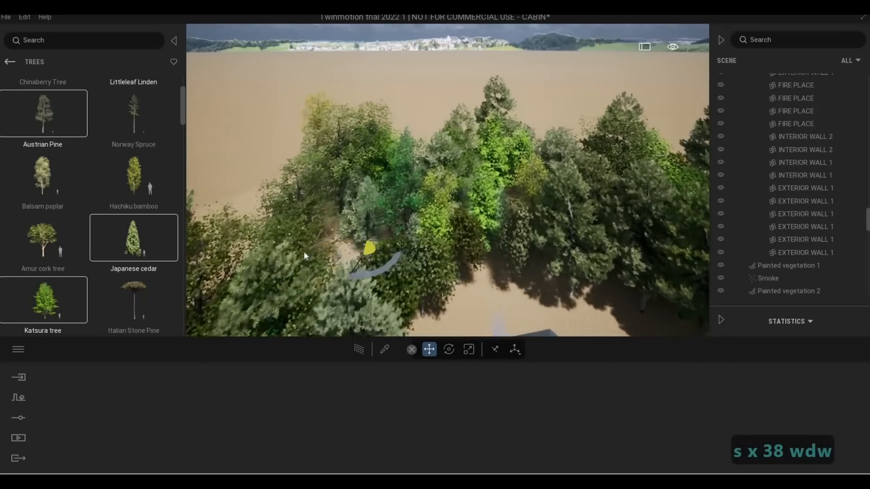
key(d)
key(d)
key(d)
key(d)
key(d)
key(d)
key(d)
key(d)
key(d)
key(d)
key(s)
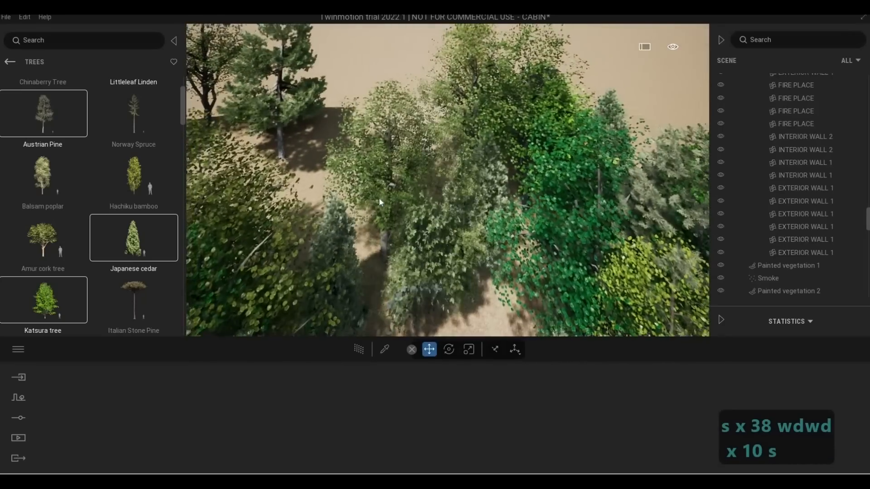
key(a)
key(w)
key(w)
click(383, 226)
key(s)
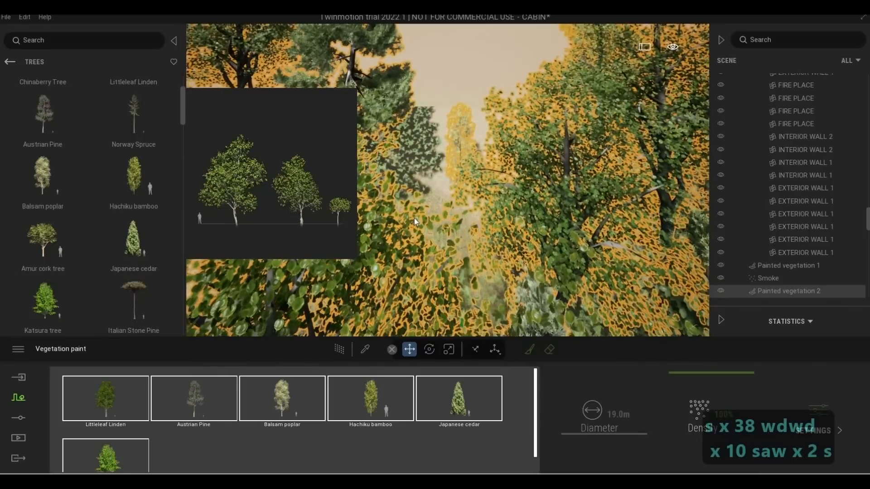
click(530, 350)
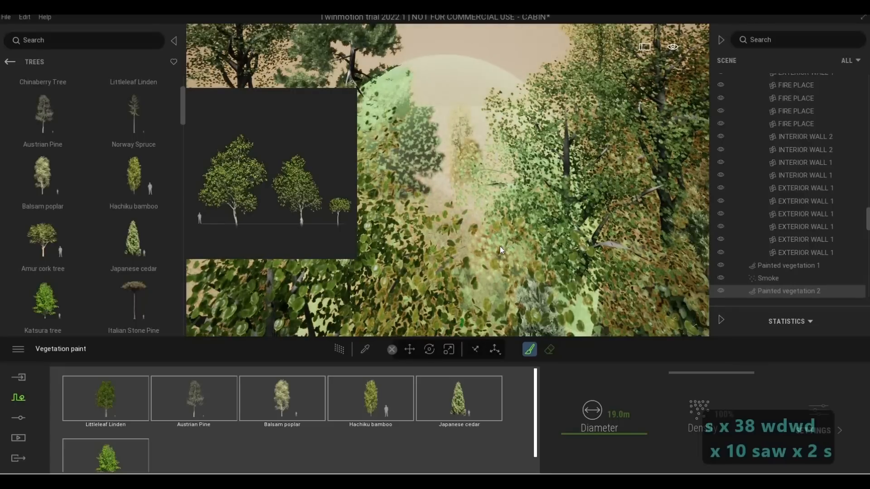
key(Escape)
key(Escape)
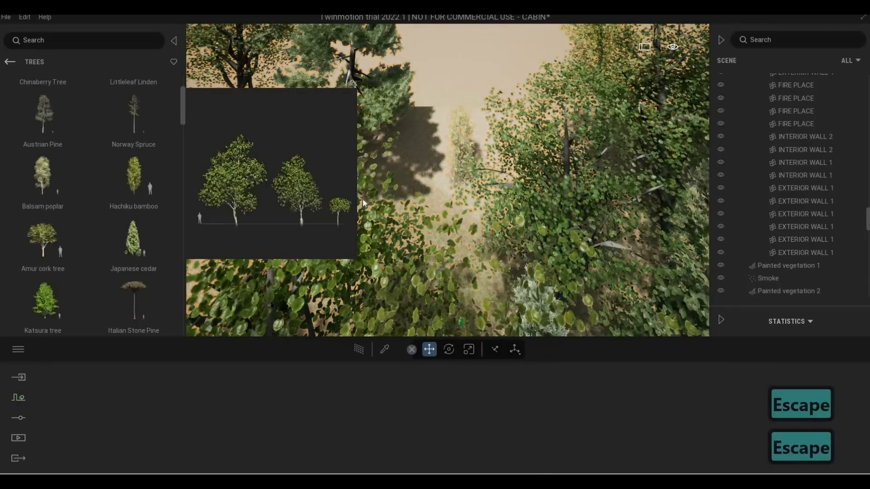
scroll(463, 221, down, 3)
key(Escape)
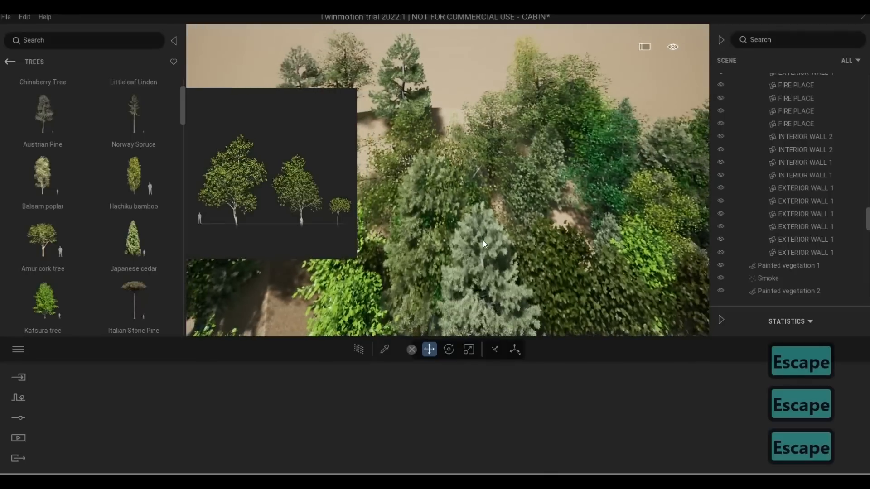
Place a mix of Austrian Pine, Balsam poplar, Amur cork tree and Hachiku bamboo in the gaps beyond the chimney-side rear corner
click(482, 240)
click(59, 124)
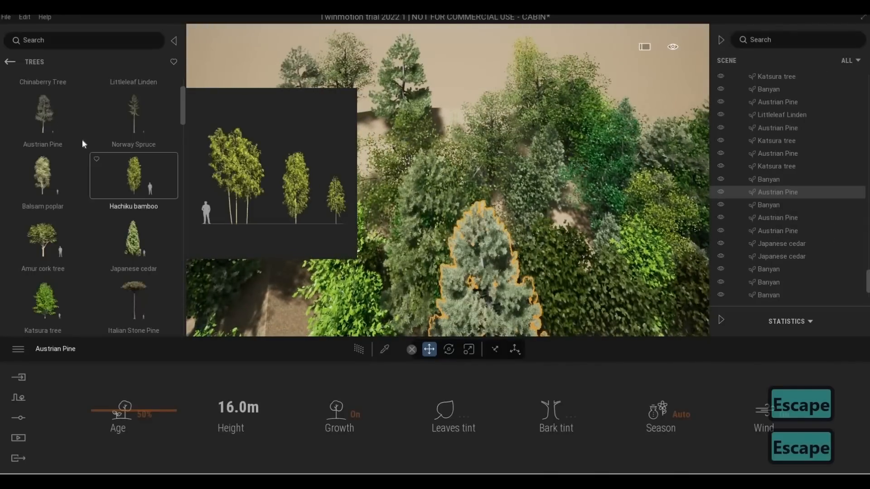
ctrl+click(46, 191)
ctrl+click(43, 241)
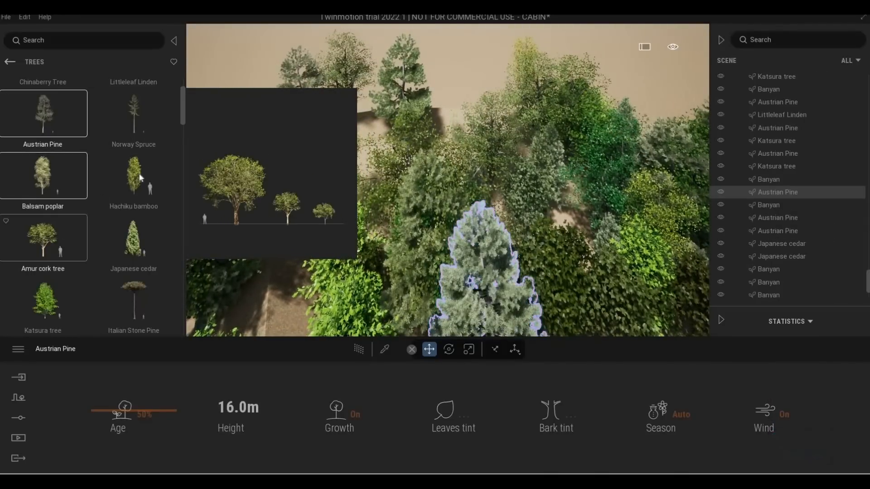
ctrl+click(141, 178)
key(w)
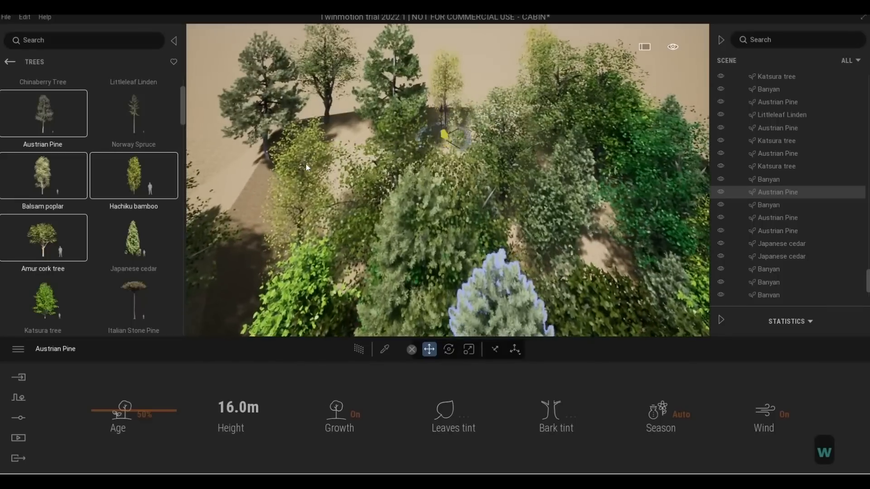
click(446, 138)
click(372, 152)
click(332, 226)
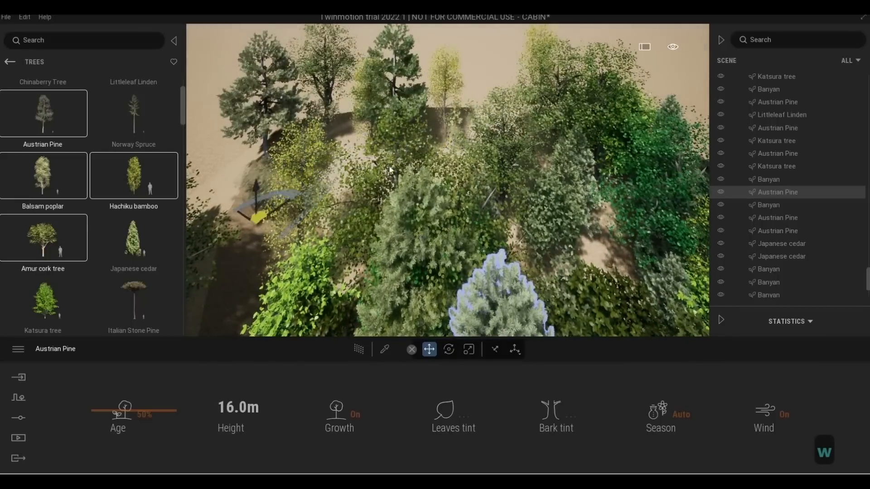
click(452, 156)
Place a mix of Austrian Pine and Hachiku bamboo in the remaining gaps beyond the chimney-side rear corner
click(73, 134)
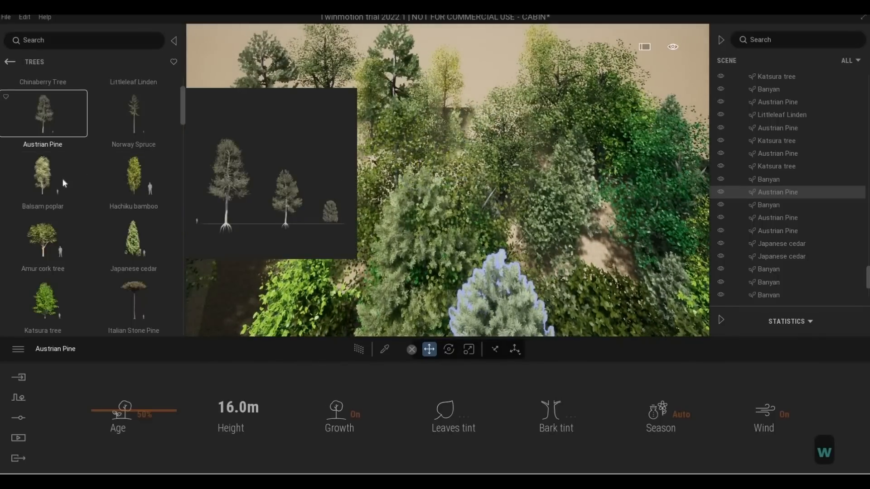
ctrl+click(134, 176)
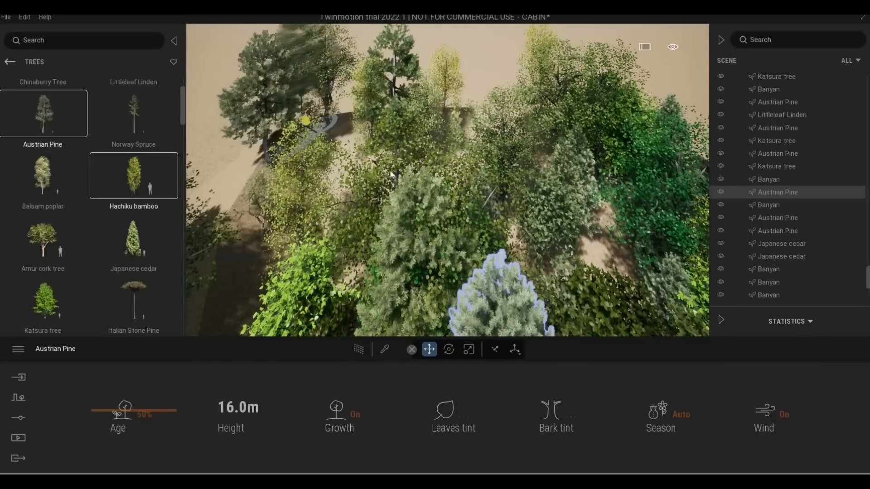
key(s)
click(339, 158)
click(396, 154)
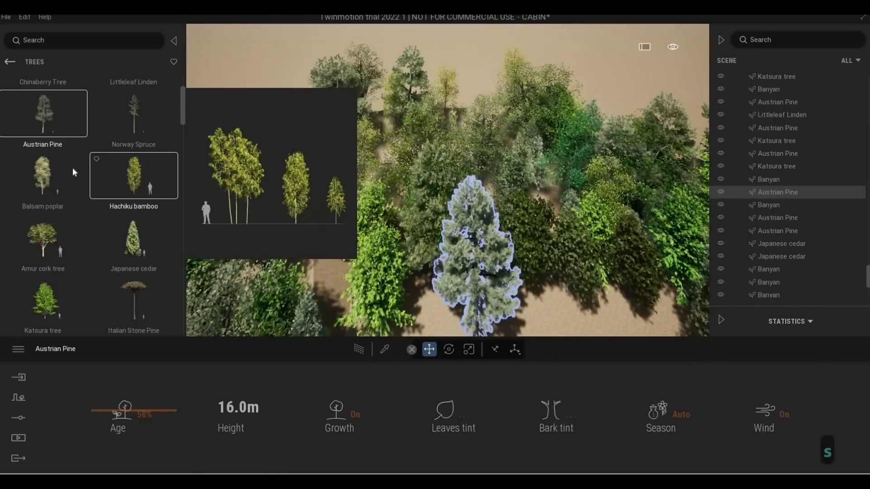
Fill the gap in the tree belt on the cabin's chimney side with single Austrian Pines
scroll(63, 199, up, 1)
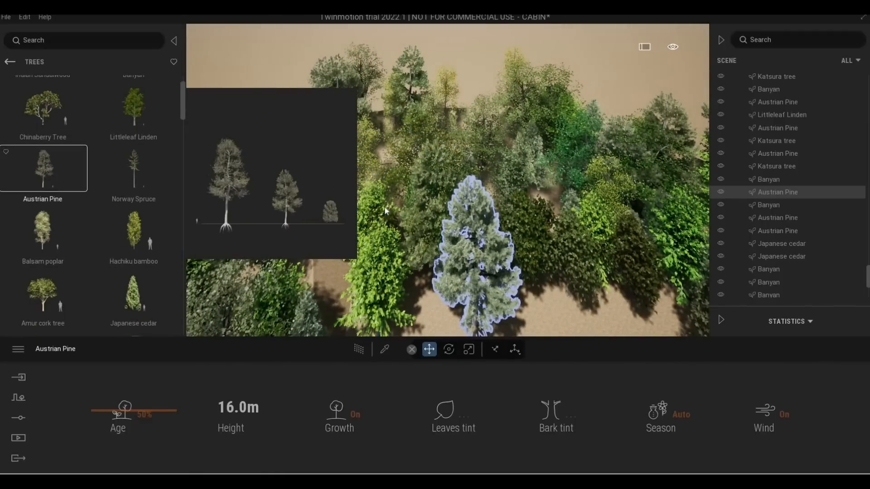
key(a)
key(a)
key(a)
key(a)
key(a)
key(a)
key(a)
key(a)
key(a)
key(a)
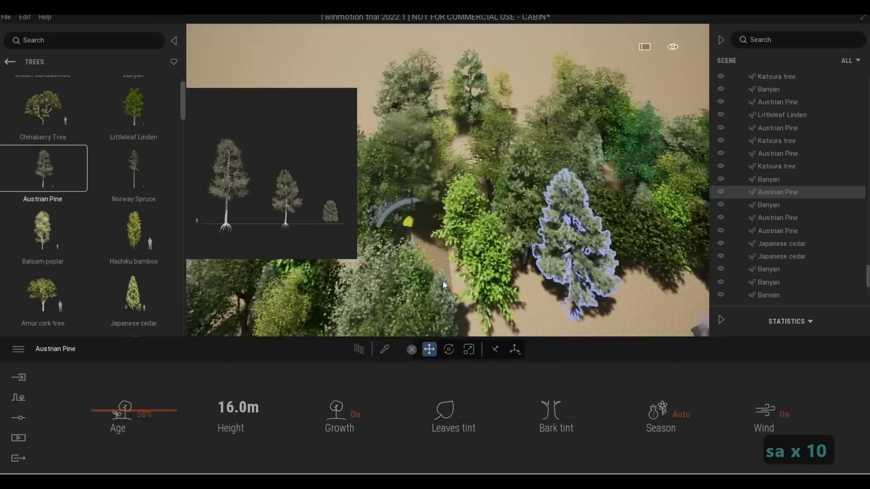
key(s)
key(e)
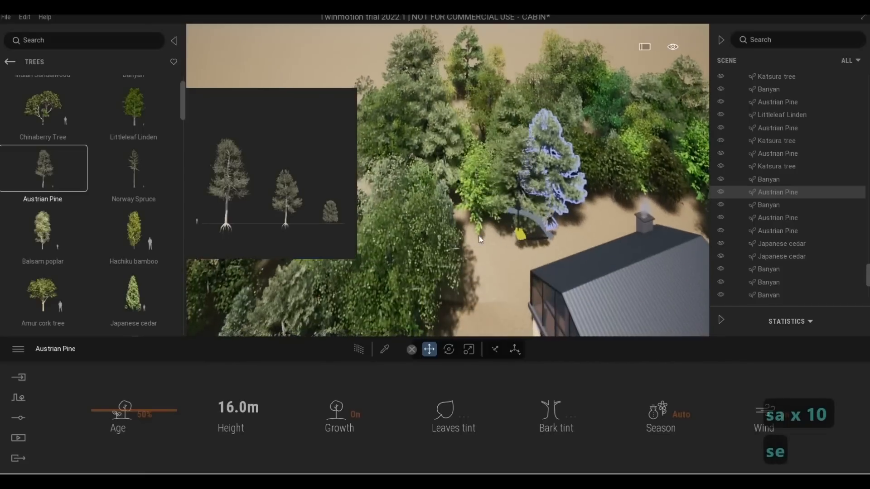
key(w)
key(w)
key(w)
key(w)
key(w)
key(w)
key(w)
key(w)
key(w)
key(w)
key(w)
key(w)
key(w)
key(w)
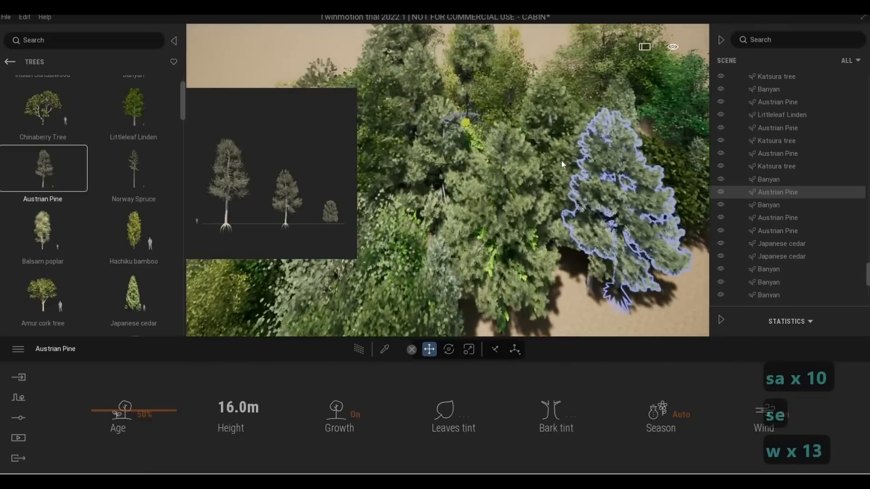
Thicken the outer tree belt on the chimney side with more Austrian Pines
key(q)
key(w)
key(a)
key(w)
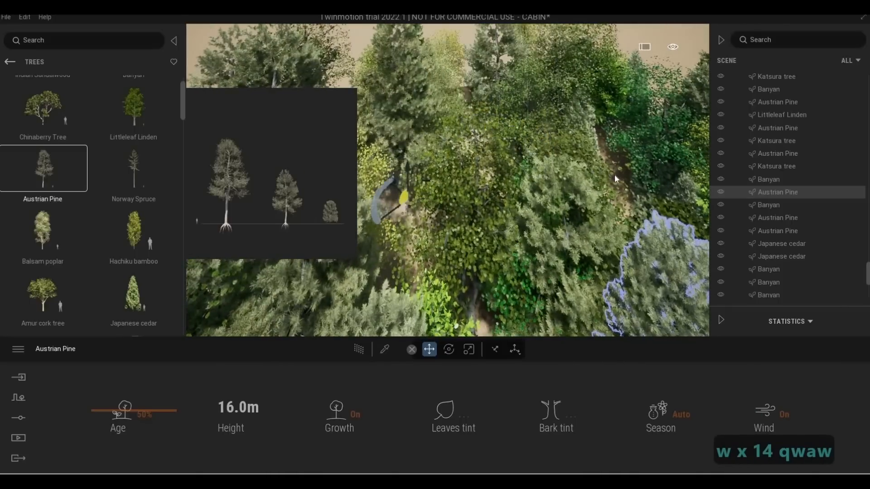
key(s)
key(s)
key(s)
key(s)
key(s)
key(s)
key(s)
key(s)
key(e)
key(e)
key(e)
key(e)
key(e)
key(e)
key(e)
key(e)
key(e)
key(e)
key(e)
key(e)
key(e)
key(e)
key(e)
key(e)
key(e)
key(e)
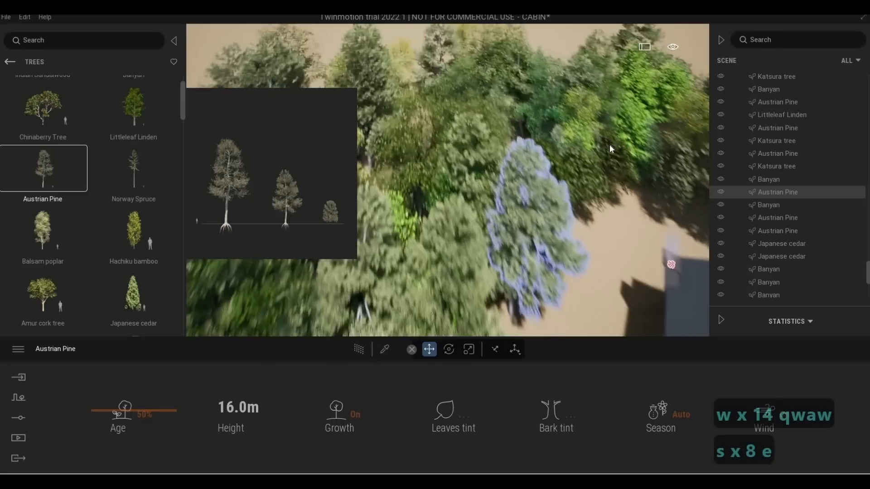
Place Amur cork trees at the edge of the lawn on the cabin's chimney side
key(s)
key(e)
key(d)
key(d)
key(w)
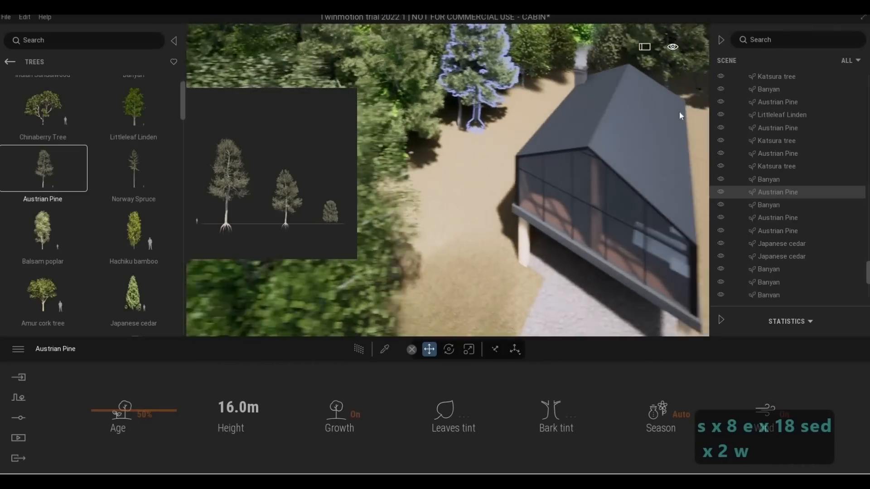
key(a)
key(a)
key(a)
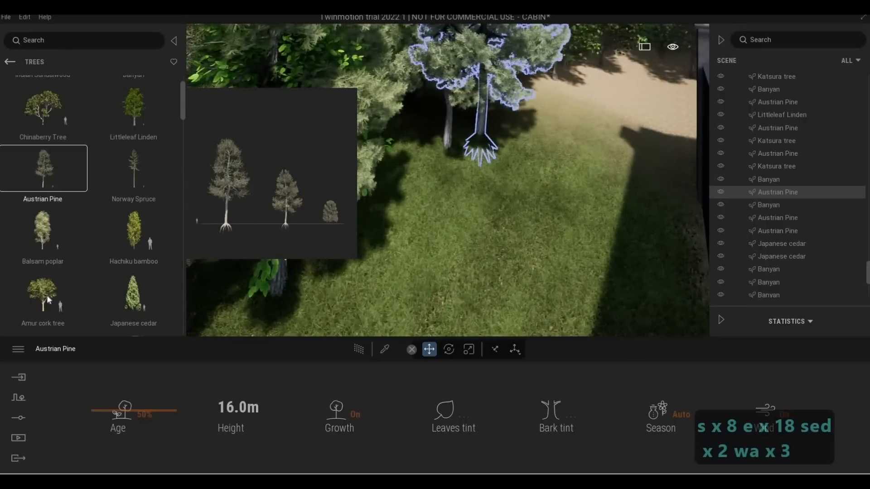
key(w)
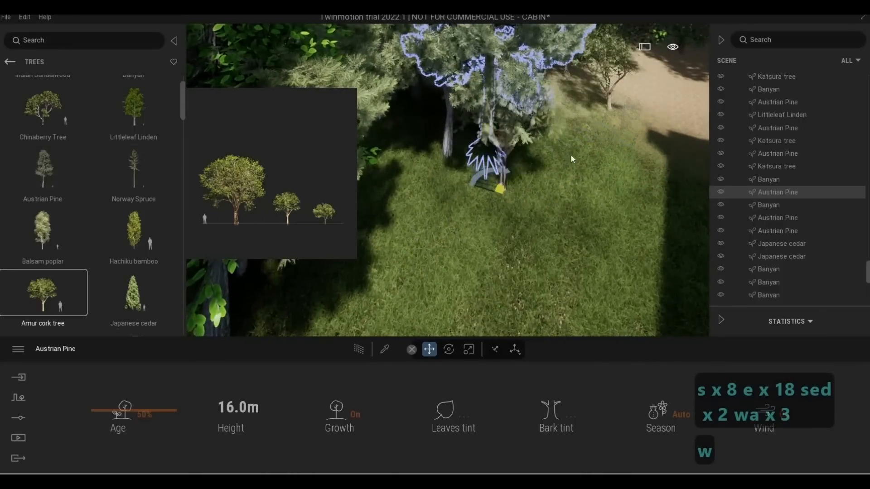
key(s)
key(d)
key(d)
key(d)
key(d)
key(w)
Add Amur cork trees on the grass close to the chimney and towards the rear of the cabin
right_drag(532, 93, 431, 129)
key(q)
key(d)
key(s)
key(s)
key(s)
key(s)
key(s)
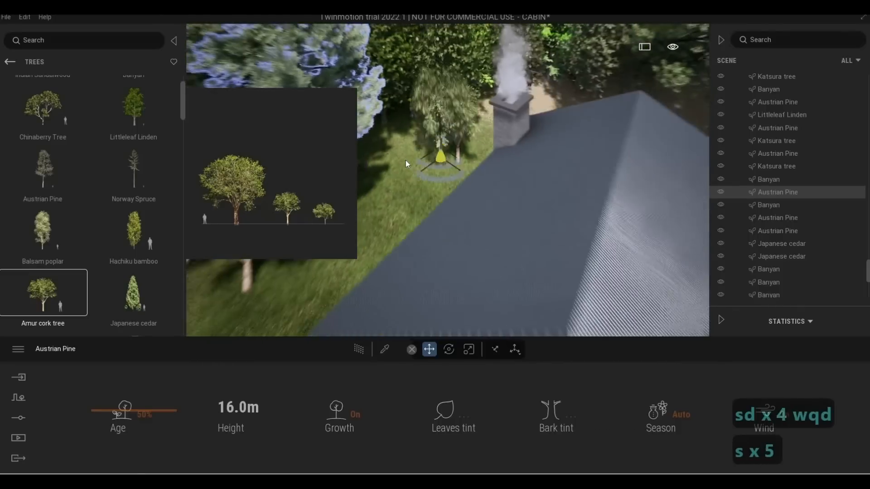
key(d)
key(w)
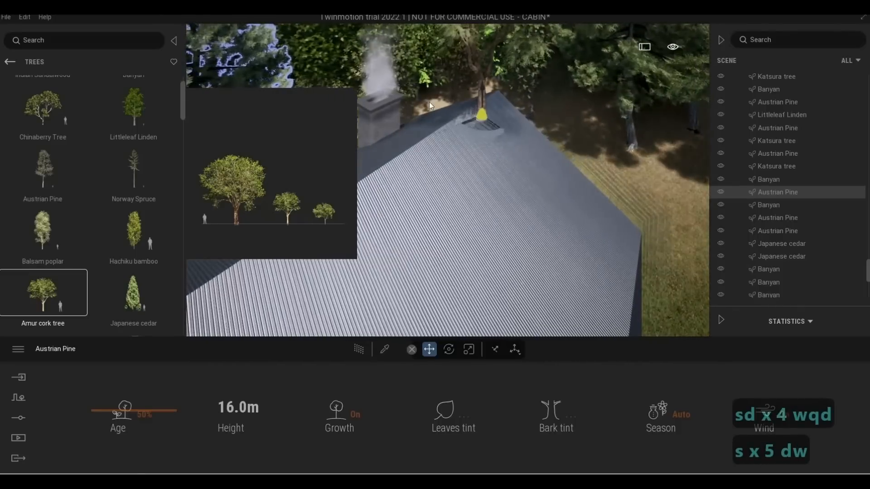
Continue the Amur cork trees along the edge of the clearing behind the cabin
key(w)
key(d)
key(a)
key(s)
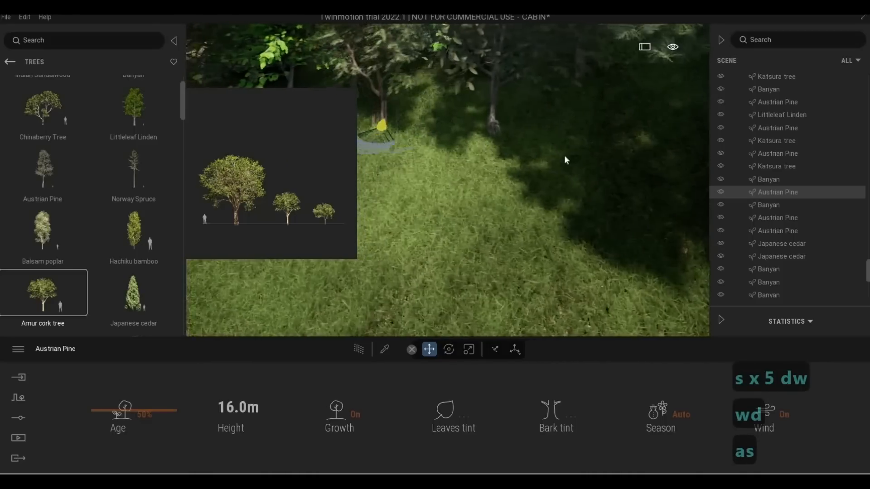
key(s)
key(d)
key(d)
key(s)
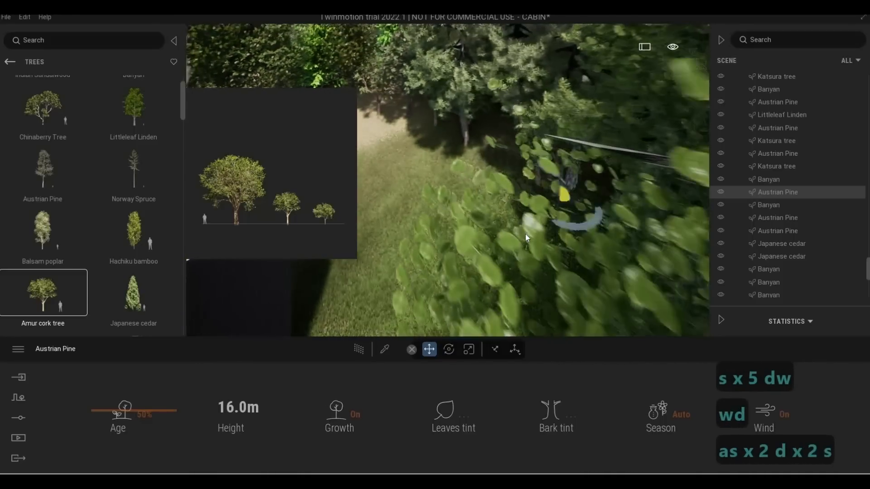
Place Amur cork trees along the tree line beside the cabin wall opposite the chimney
key(a)
key(a)
key(a)
key(a)
key(a)
key(s)
key(s)
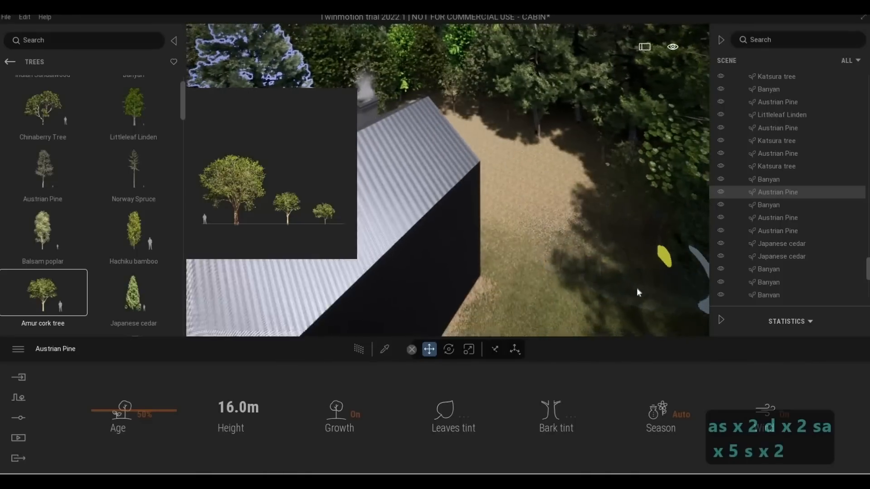
key(s)
key(a)
key(s)
key(a)
key(s)
key(s)
key(s)
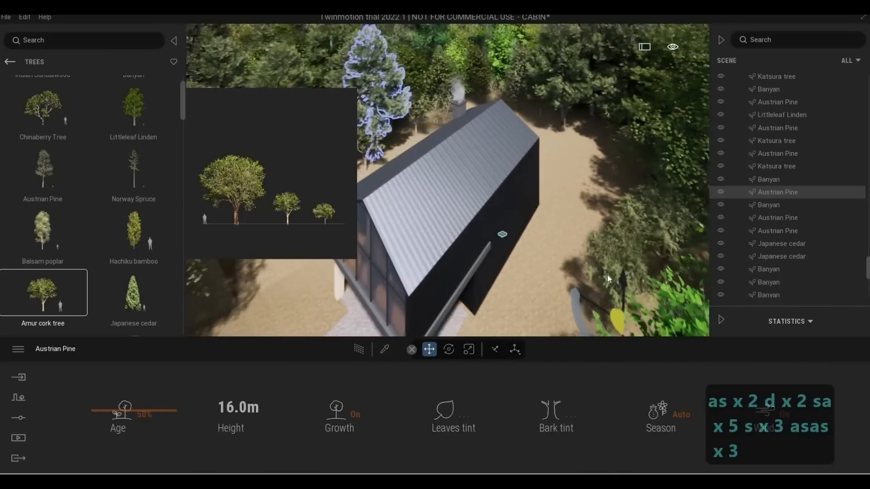
key(w)
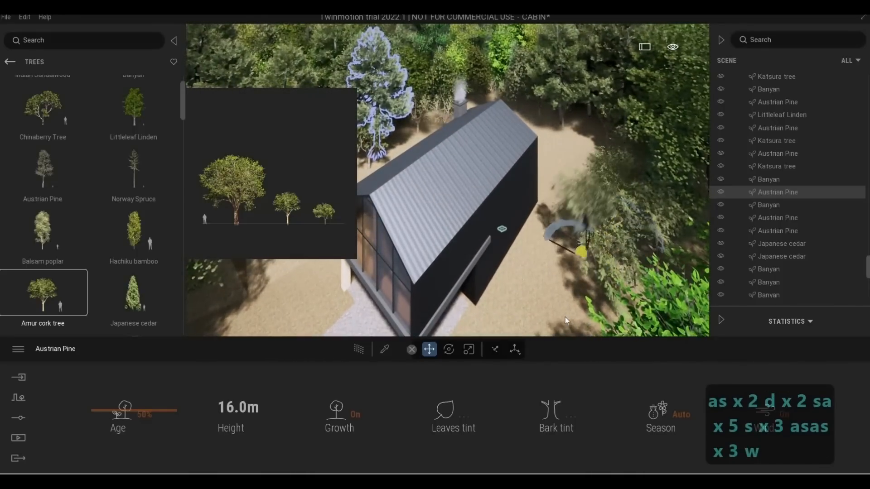
Plant Amur cork trees under the taller trees beside the start of the driveway, on the side opposite the chimney
key(s)
key(s)
key(e)
key(a)
key(e)
key(a)
key(e)
key(a)
key(e)
key(a)
key(w)
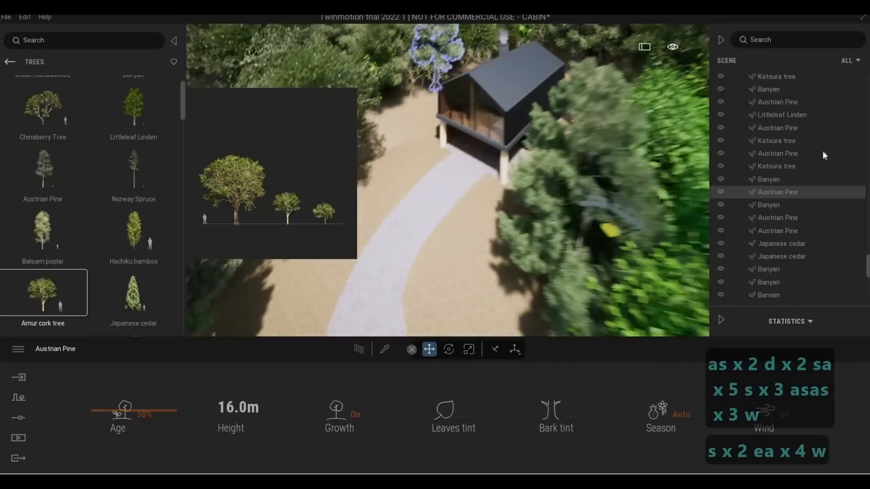
key(w)
key(w)
key(w)
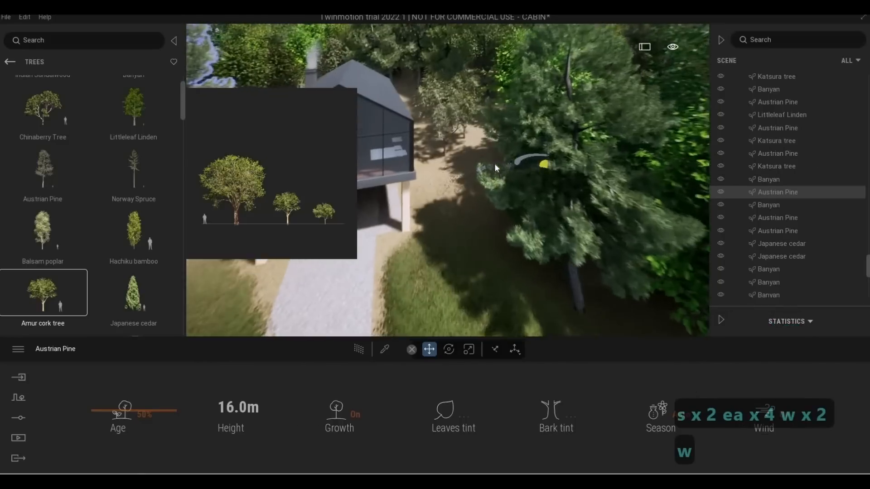
key(a)
key(s)
key(d)
key(a)
key(s)
key(d)
key(a)
key(s)
key(d)
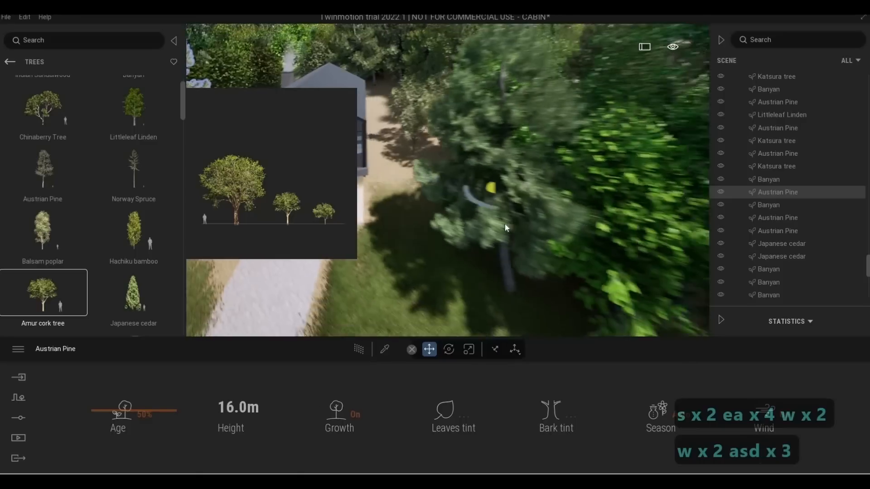
key(e)
key(d)
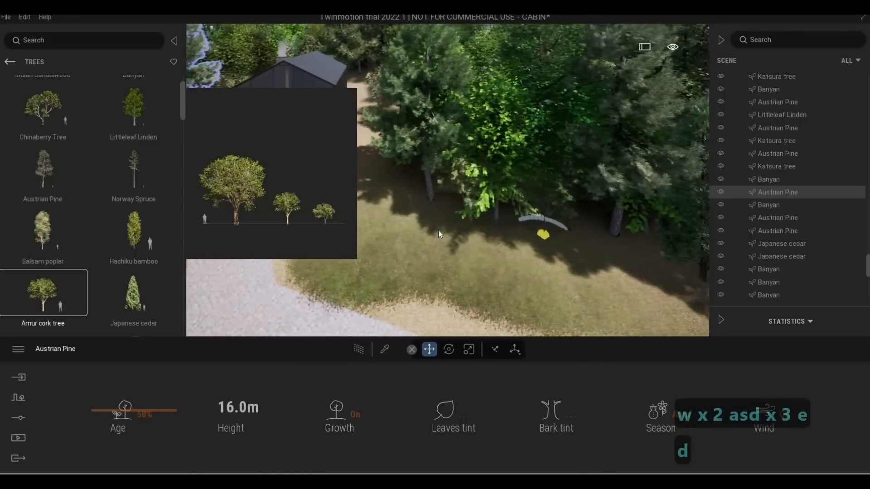
key(a)
key(s)
key(d)
key(s)
key(d)
key(s)
key(d)
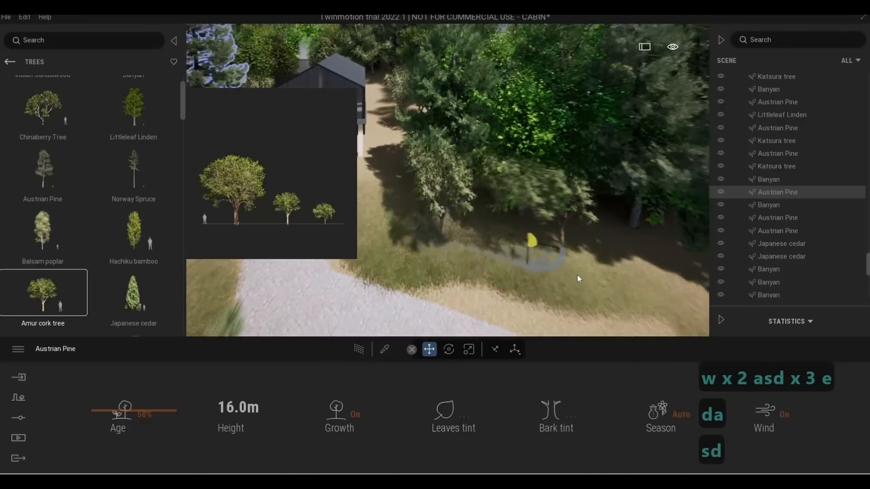
Extend the row of Amur cork trees farther down the driveway, in front of the taller trees
key(s)
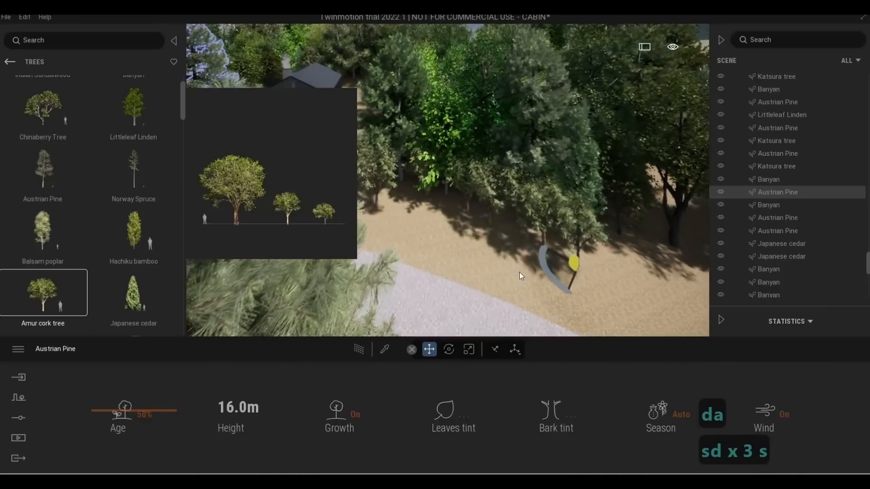
key(d)
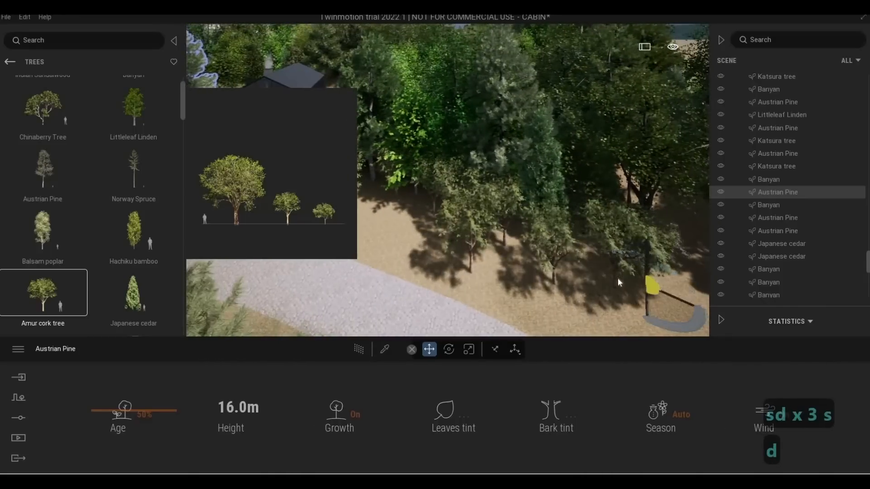
key(d)
key(s)
key(e)
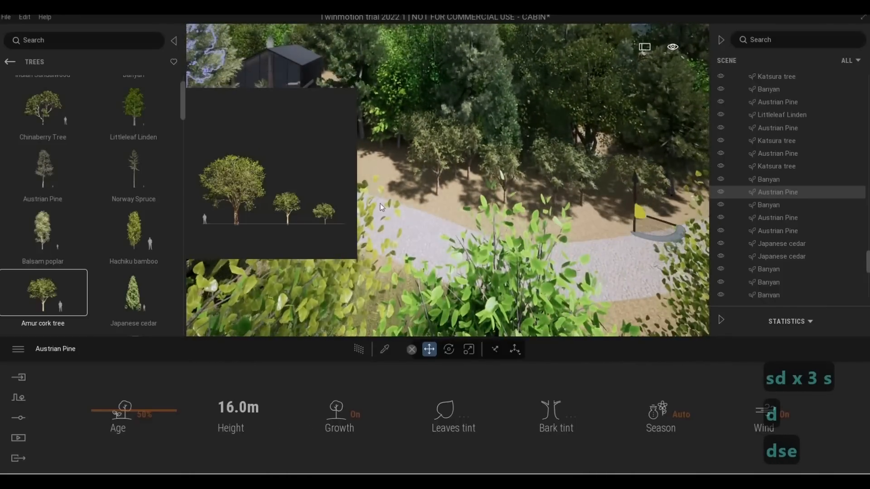
Plant Amur cork trees on the other side of the driveway, in the grass below the taller pines on the approach to the cabin
key(w)
key(d)
key(w)
key(d)
key(w)
key(d)
key(w)
key(d)
key(w)
key(d)
key(w)
key(d)
key(w)
key(d)
key(s)
key(d)
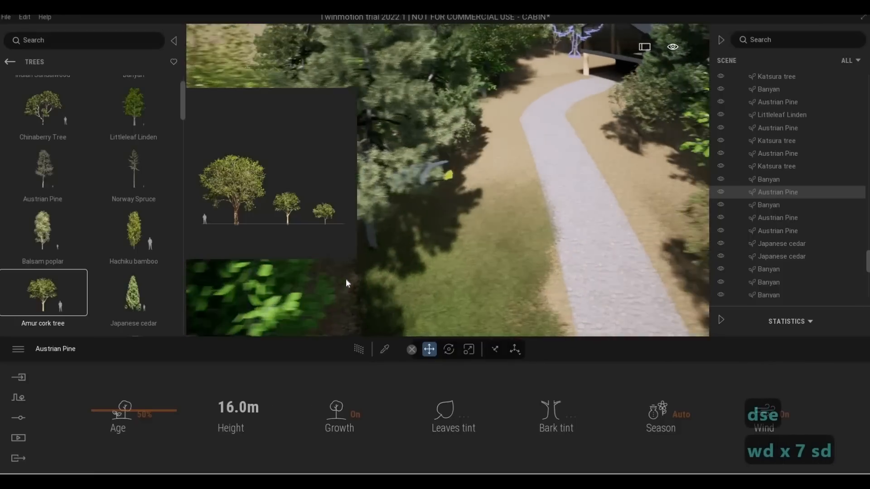
key(s)
key(d)
key(w)
key(w)
key(w)
key(w)
key(w)
key(w)
key(w)
key(w)
key(w)
key(w)
key(w)
key(w)
key(w)
key(w)
key(w)
key(w)
key(w)
key(w)
key(w)
key(w)
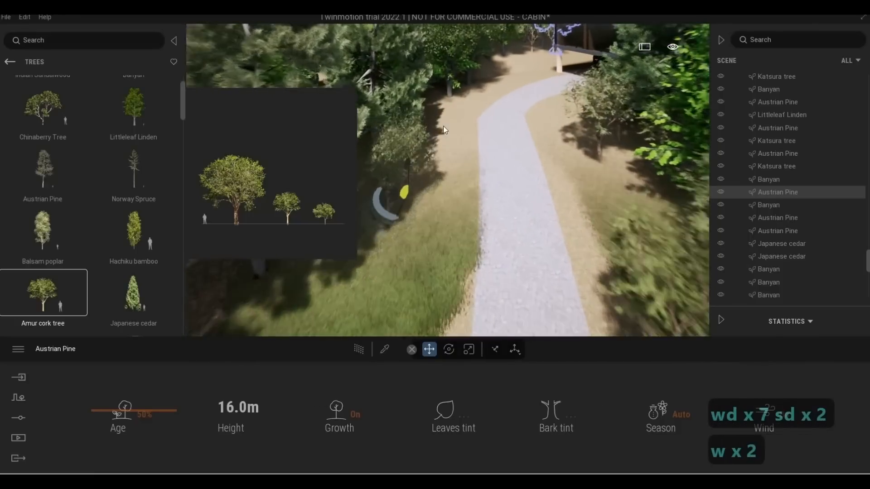
key(w)
key(w)
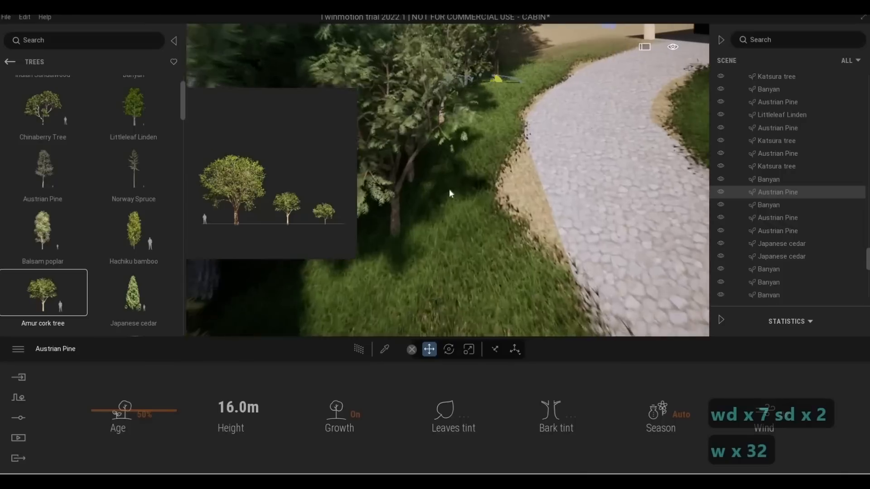
Continue the Amur cork trees along the same driveway edge, working away from the cabin in front of the taller trees
key(s)
key(s)
key(s)
key(s)
key(s)
key(s)
key(s)
key(s)
key(s)
key(s)
key(s)
key(s)
key(s)
key(s)
key(s)
key(s)
key(s)
key(s)
key(s)
key(s)
key(s)
key(s)
key(s)
key(s)
key(s)
key(s)
key(s)
key(s)
key(s)
key(s)
key(s)
key(s)
key(a)
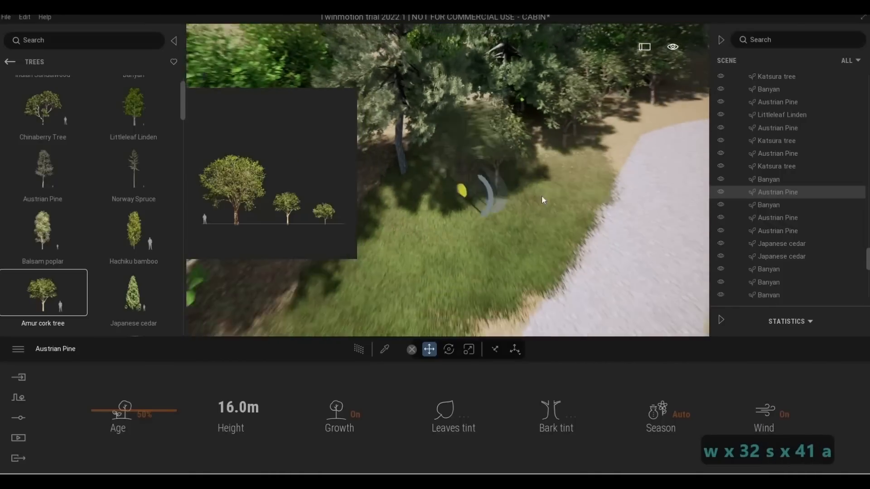
key(s)
key(s)
key(s)
right_drag(482, 238, 426, 259)
key(a)
key(s)
key(s)
key(s)
key(s)
key(s)
key(e)
key(a)
key(a)
key(a)
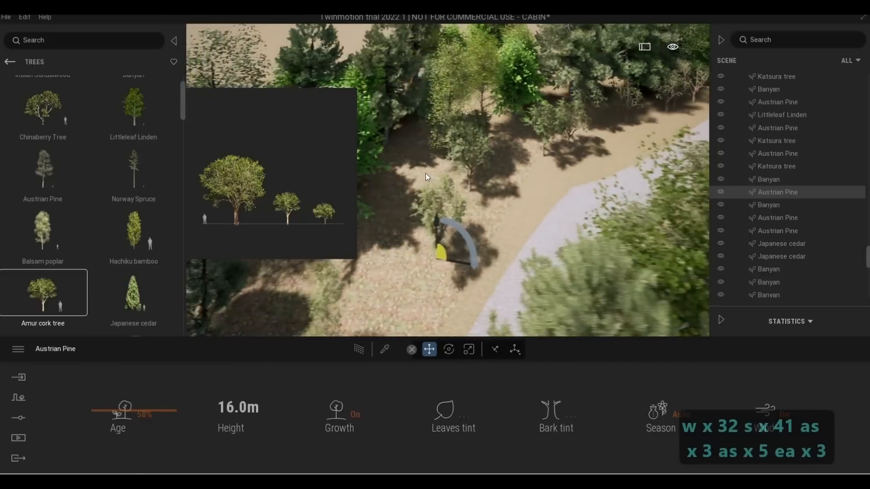
Add Amur cork trees to the open ground between the taller trees toward the outer end of the driveway
key(a)
key(s)
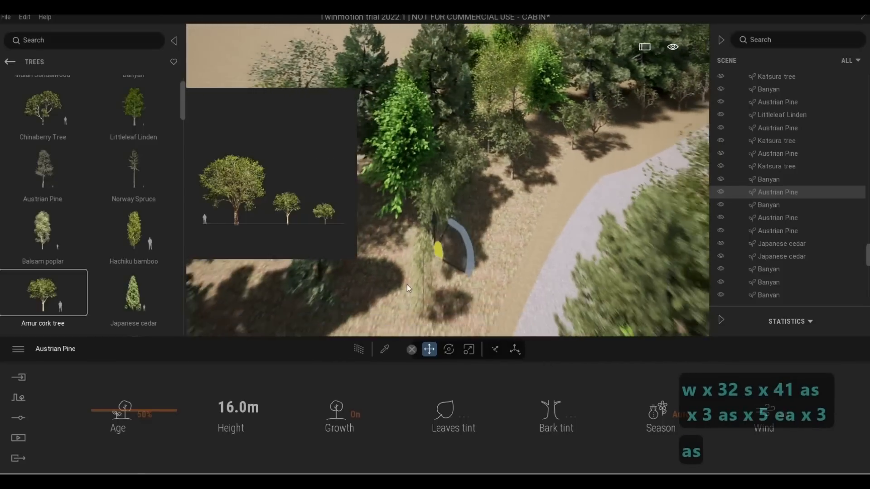
key(a)
key(s)
key(a)
key(s)
key(a)
key(s)
key(a)
key(s)
key(a)
key(s)
key(a)
key(s)
key(a)
key(s)
key(a)
key(s)
key(a)
key(s)
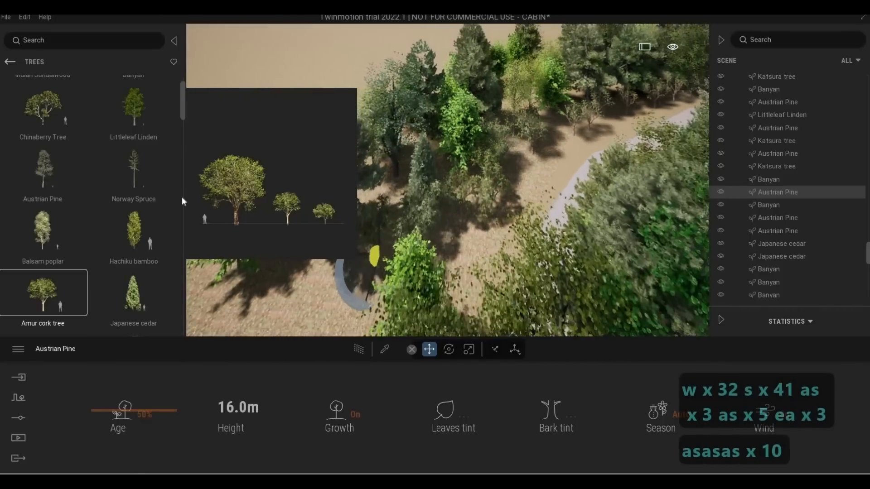
Switch to the Balsam poplar and place trees in the gaps at the outer end of the driveway's tree belt
key(a)
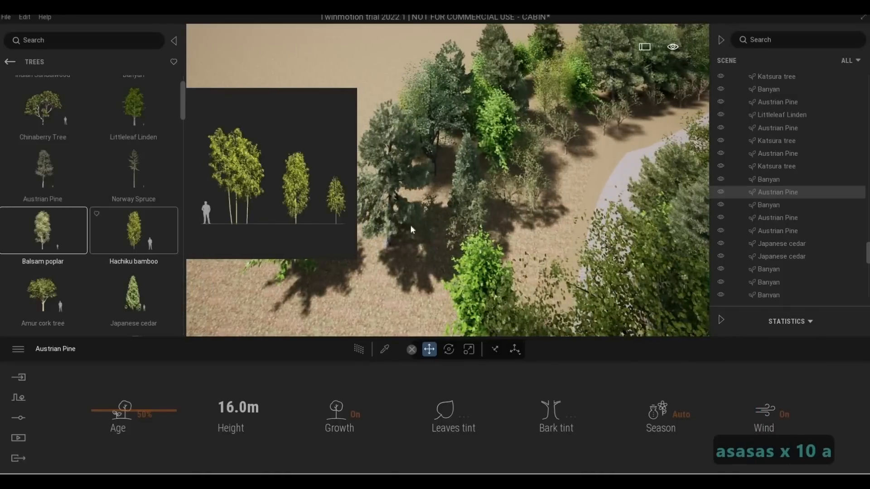
drag(43, 229, 424, 253)
click(402, 296)
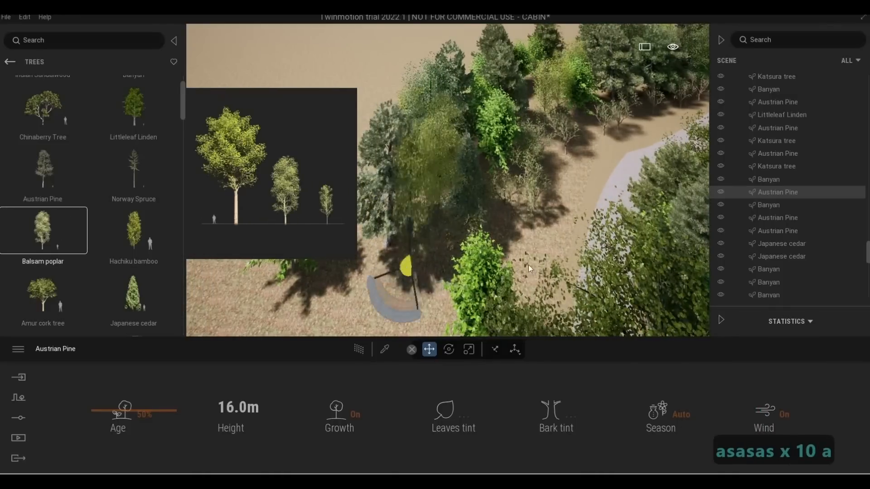
click(521, 277)
key(w)
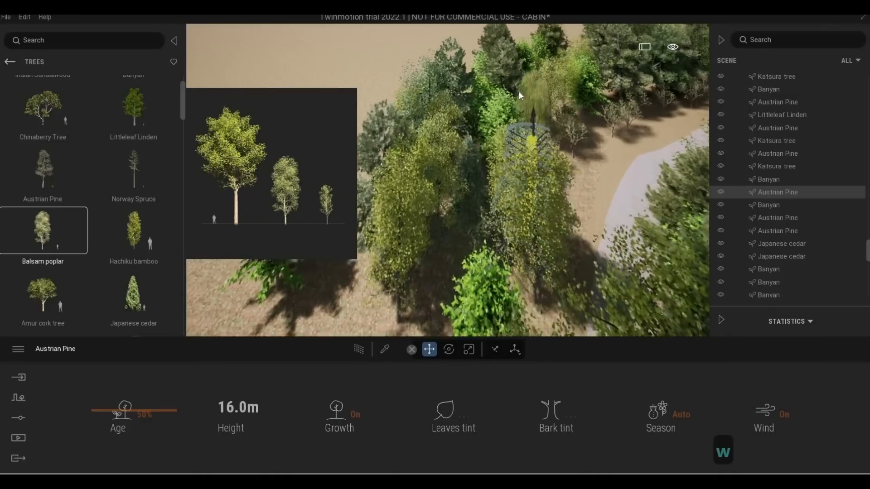
Place Balsam poplars along the back edge of the tree belt, on the side facing away from the driveway
key(a)
key(a)
key(a)
key(a)
key(a)
key(a)
key(a)
key(a)
click(457, 200)
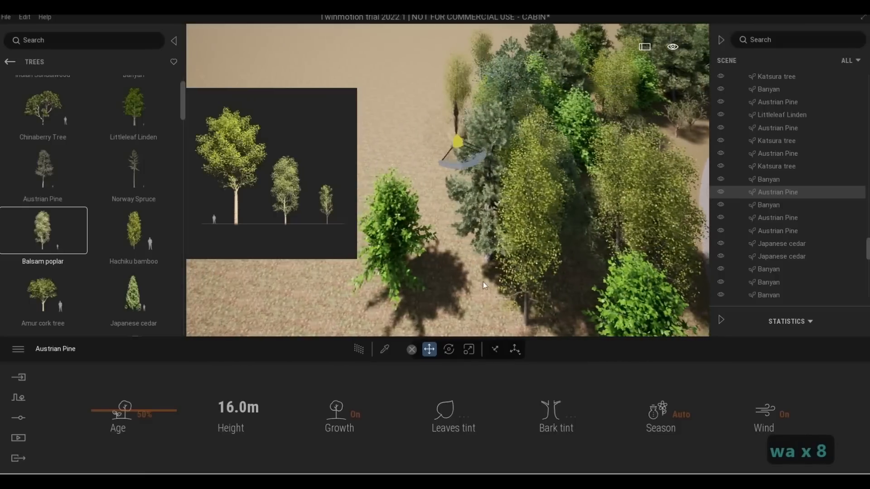
Fill the outermost end of the tree belt with a dense group of Balsam poplars around the bright green trees
key(s)
key(s)
key(s)
key(a)
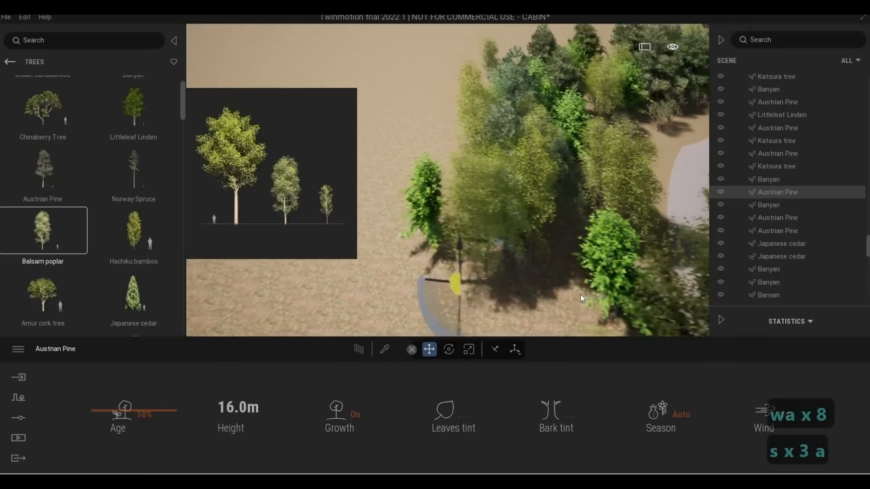
key(s)
key(d)
key(a)
key(w)
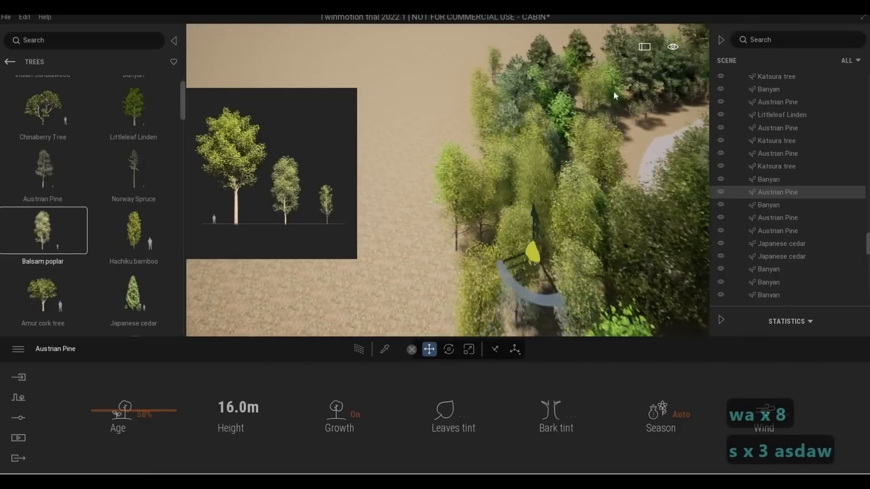
Extend the Balsam poplars behind the pines, following the back of the tree belt toward the cabin
key(a)
key(q)
key(q)
key(q)
key(q)
key(q)
key(q)
key(d)
key(q)
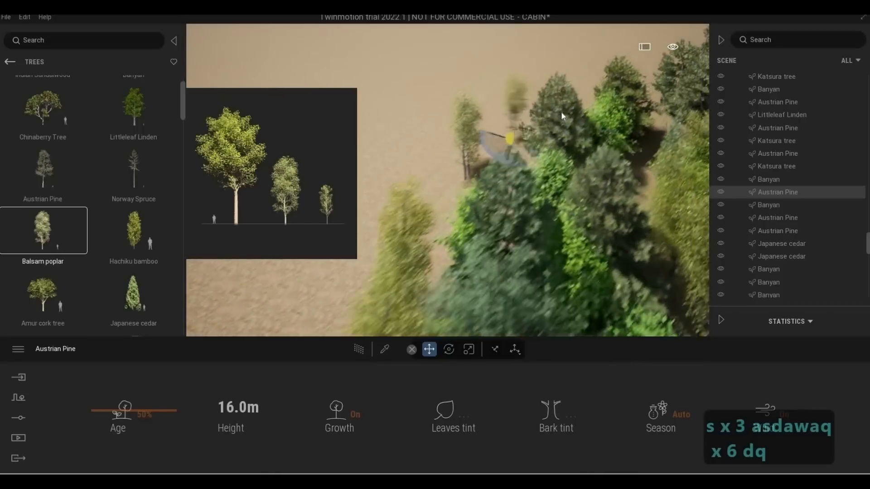
key(d)
key(w)
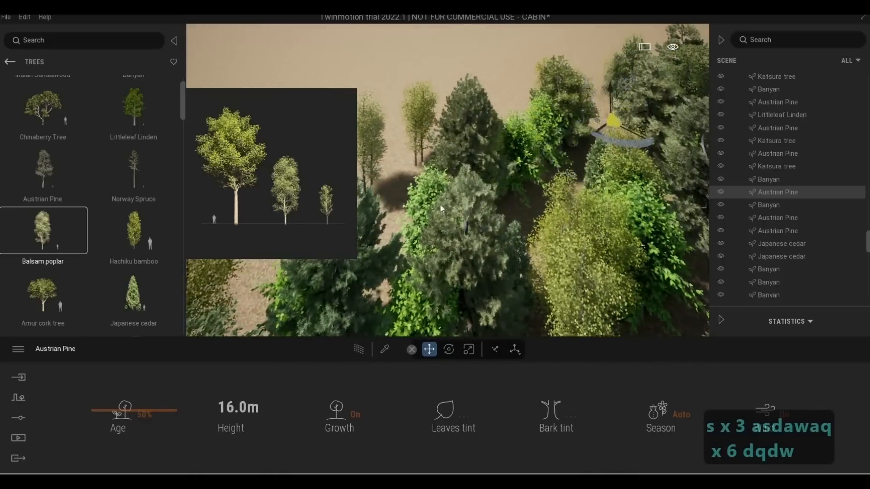
Fill the remaining gaps between the pines and bright green trees in the belt with Balsam poplars
key(a)
key(a)
key(d)
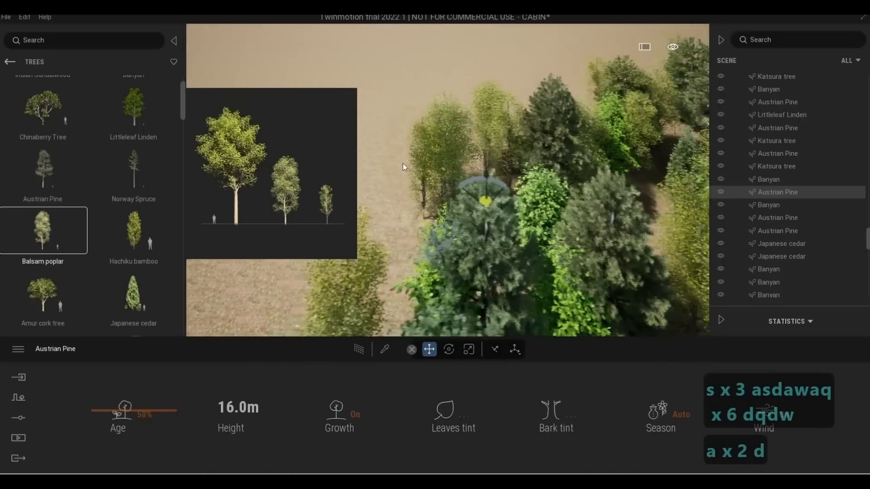
key(w)
key(a)
key(d)
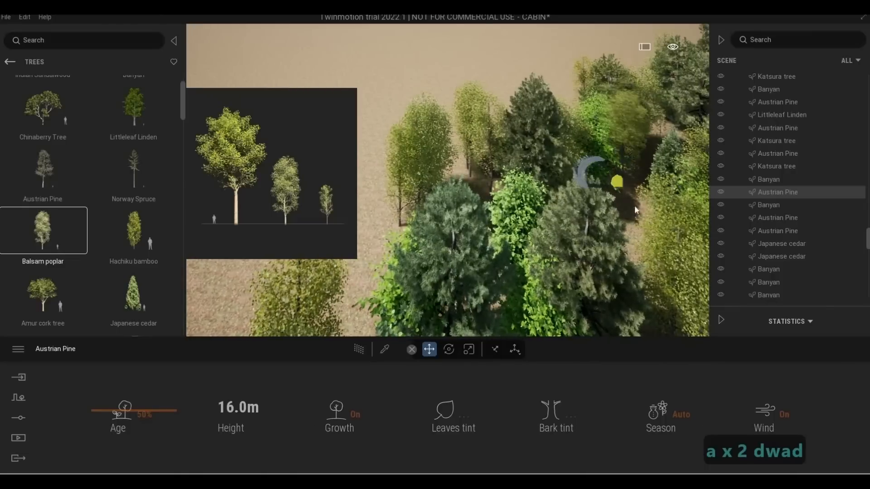
key(s)
key(d)
key(w)
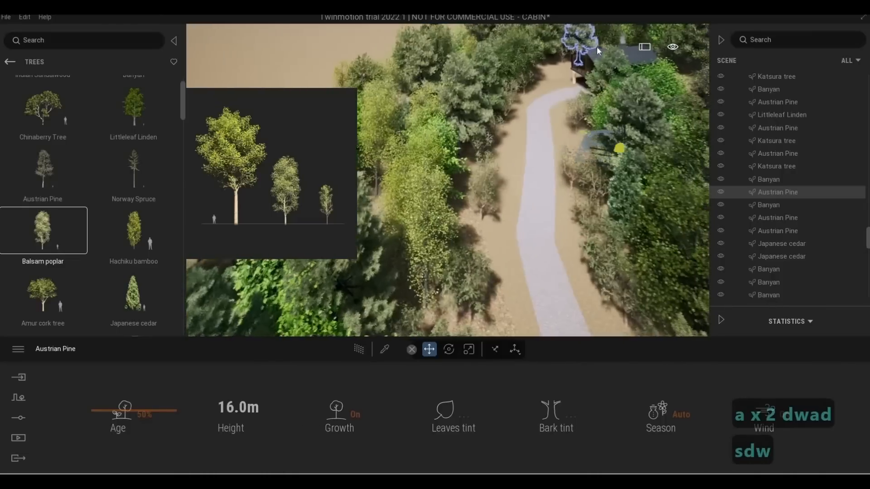
End the poplar placement and inspect the driveway and the grass verges up to the front of the cabin
key(w)
key(w)
key(Escape)
key(Escape)
key(w)
key(w)
key(w)
key(w)
key(w)
key(w)
key(w)
key(w)
key(w)
key(w)
key(w)
key(w)
key(w)
key(w)
key(w)
key(w)
key(w)
key(w)
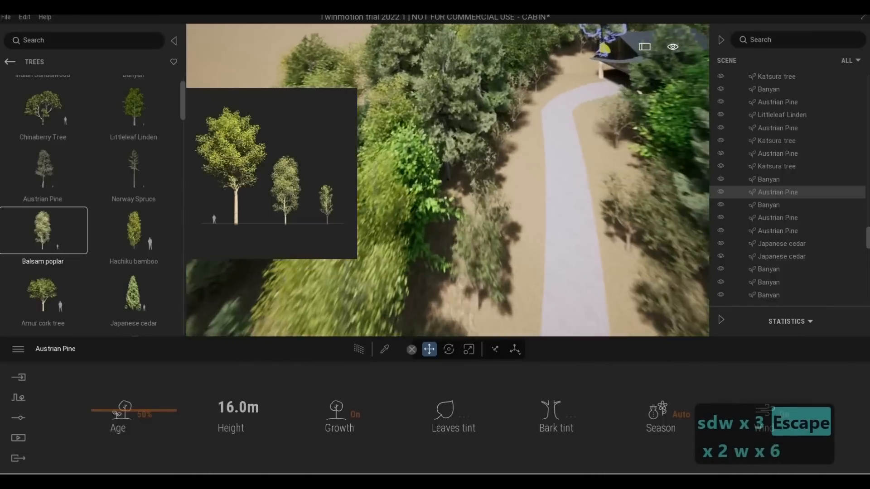
key(d)
key(a)
key(w)
key(a)
key(a)
key(a)
key(a)
key(a)
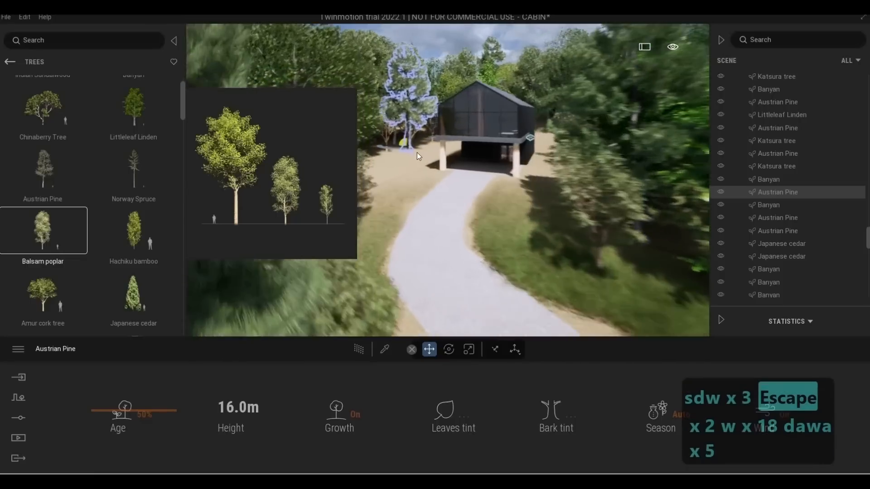
key(a)
key(a)
key(a)
key(Escape)
key(a)
key(w)
key(w)
key(w)
key(w)
key(w)
key(w)
key(w)
key(w)
key(w)
key(w)
key(w)
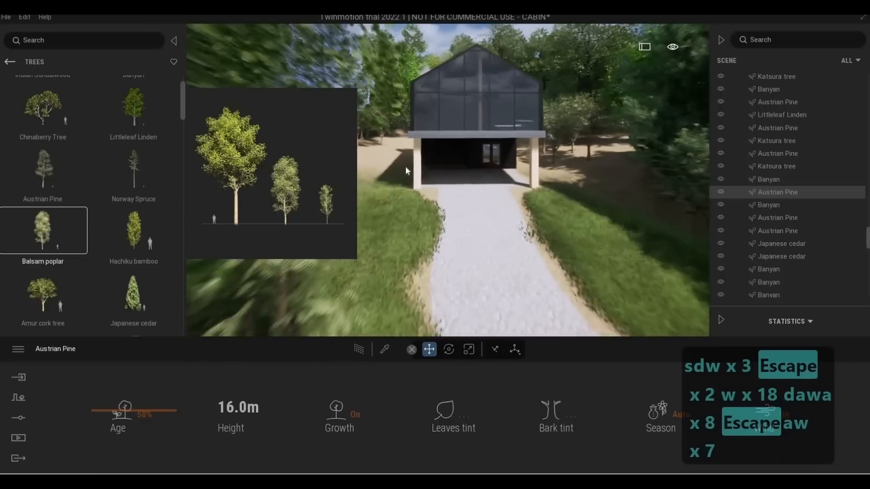
key(a)
key(a)
key(a)
key(a)
key(a)
key(a)
key(a)
key(a)
key(a)
key(a)
key(w)
key(w)
key(w)
key(w)
key(w)
key(d)
key(s)
key(s)
key(s)
key(s)
key(s)
key(s)
key(s)
key(s)
key(s)
key(s)
key(s)
key(s)
key(s)
key(s)
key(s)
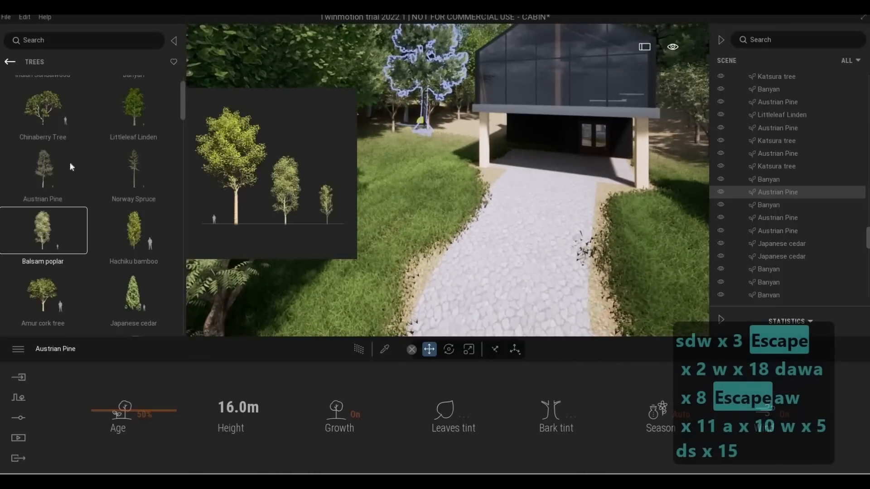
Place a Rock 4 from the rocks library on the grass verge beside the driveway, just in front of the cabin
click(10, 62)
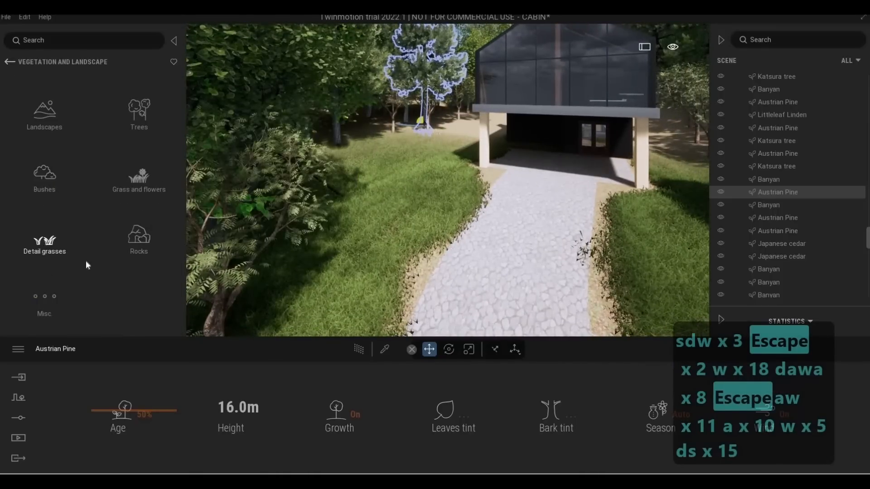
key(s)
key(d)
click(124, 242)
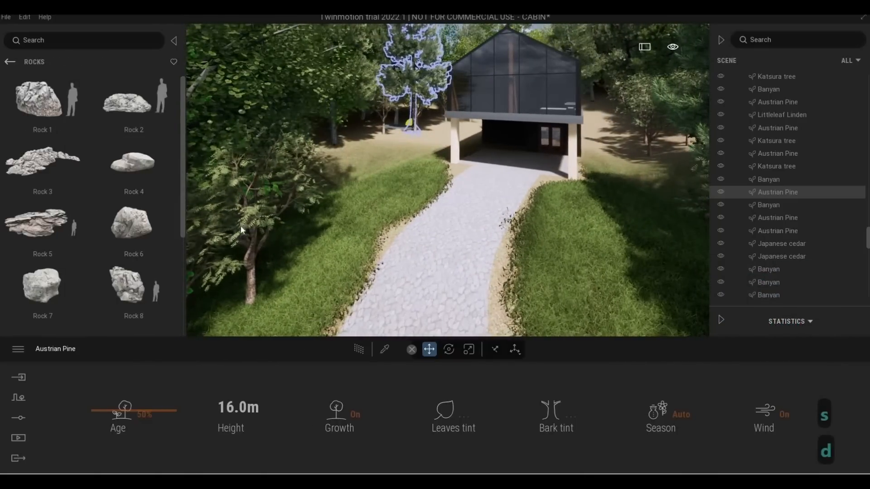
click(136, 166)
key(s)
click(394, 203)
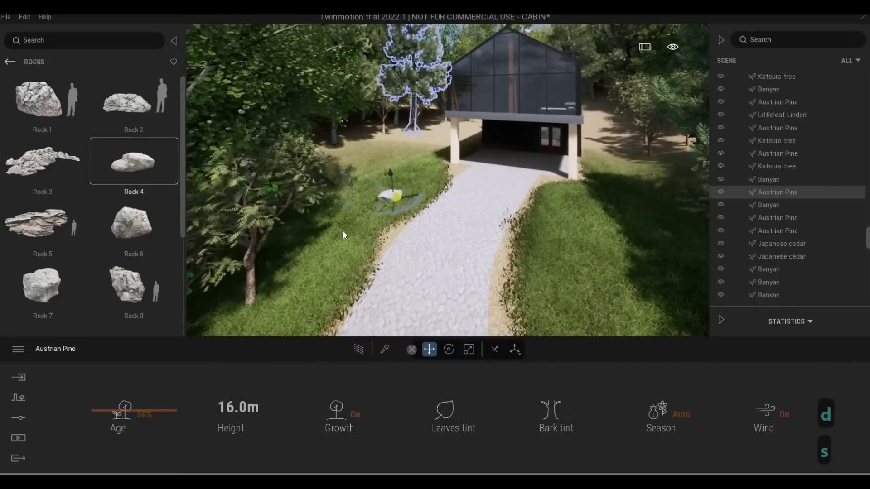
key(s)
key(s)
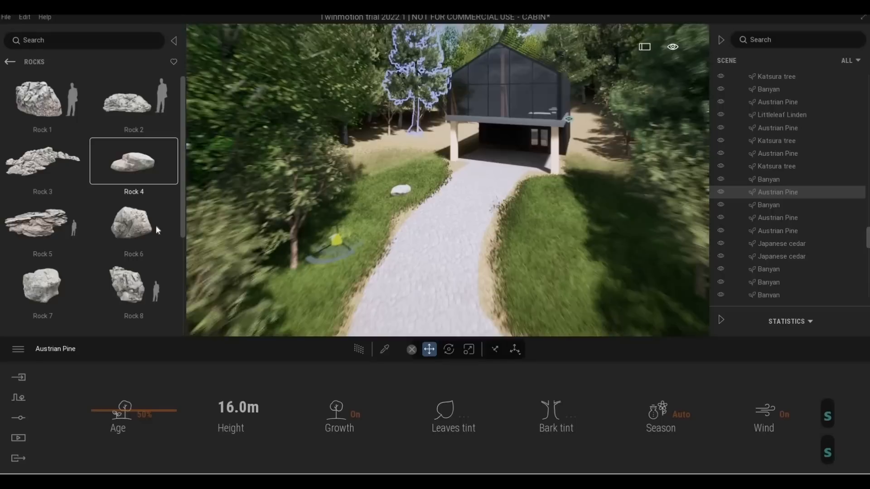
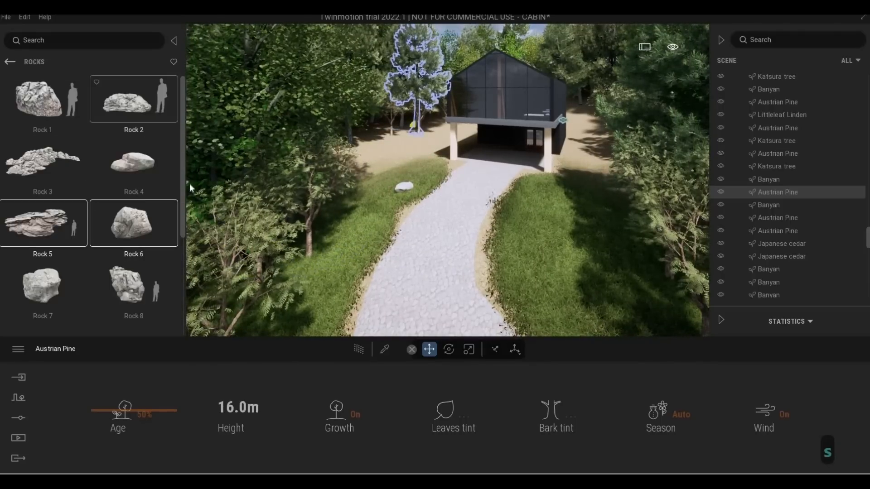
Try placing the large multi-rock selection on the grass across the driveway, and undo the placement
click(560, 215)
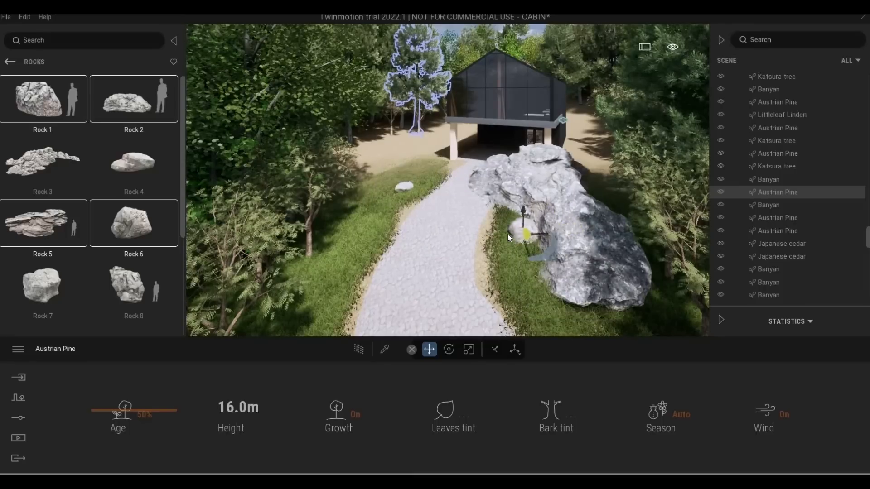
key(ctrl+z)
key(Escape)
key(Escape)
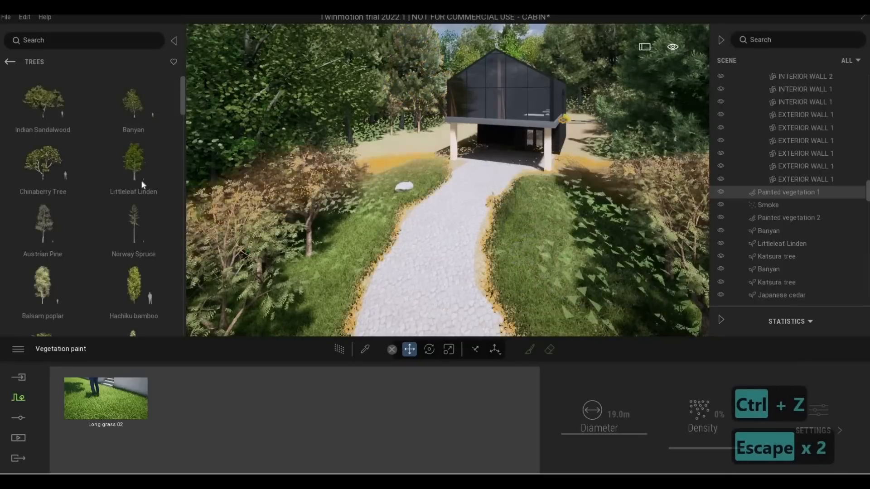
key(Escape)
key(Escape)
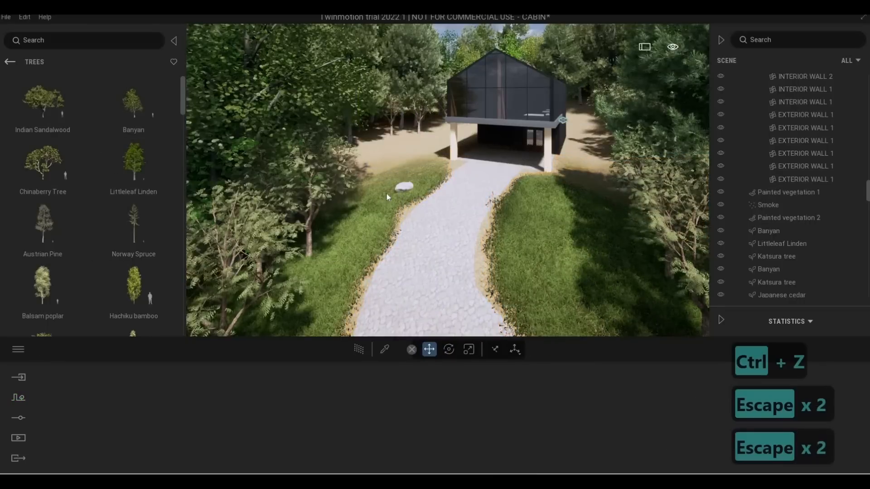
Place a Rock 7 on the grass on each side of the driveway in front of the cabin
click(9, 62)
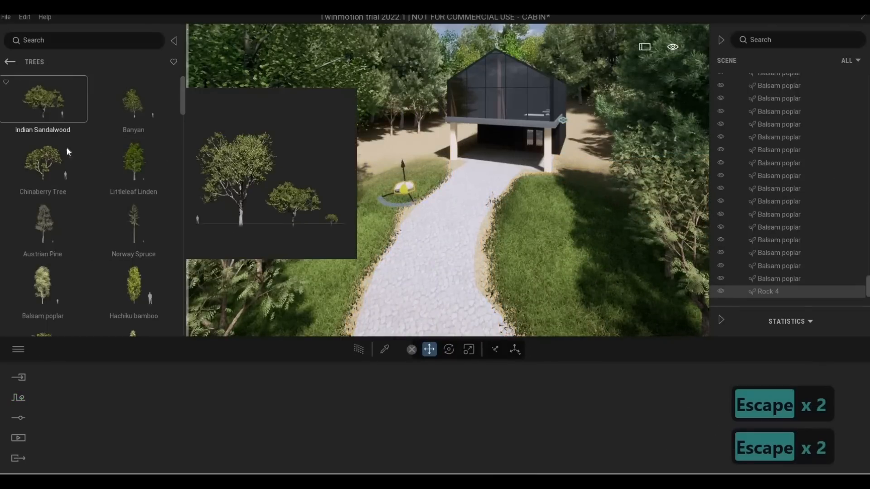
click(132, 230)
key(s)
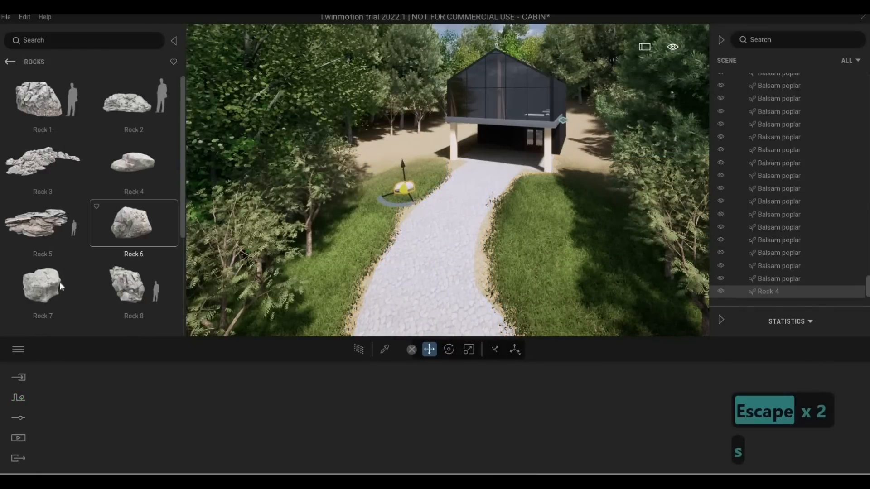
click(547, 224)
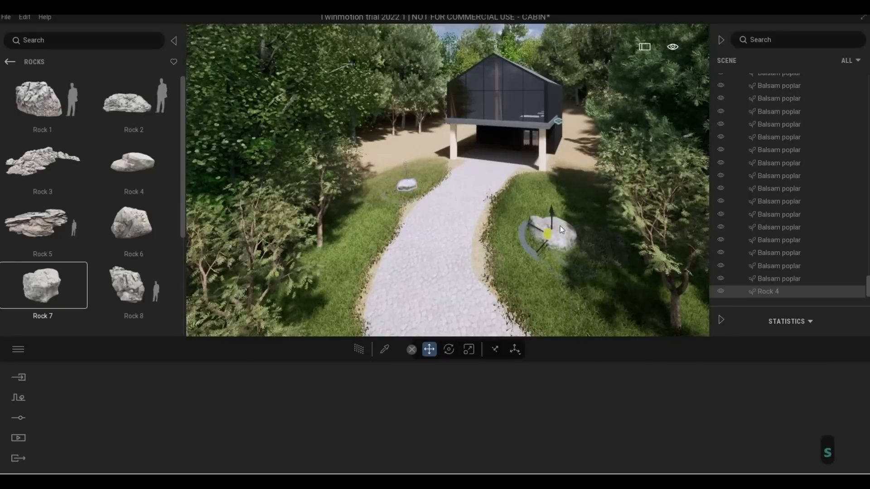
key(s)
click(352, 235)
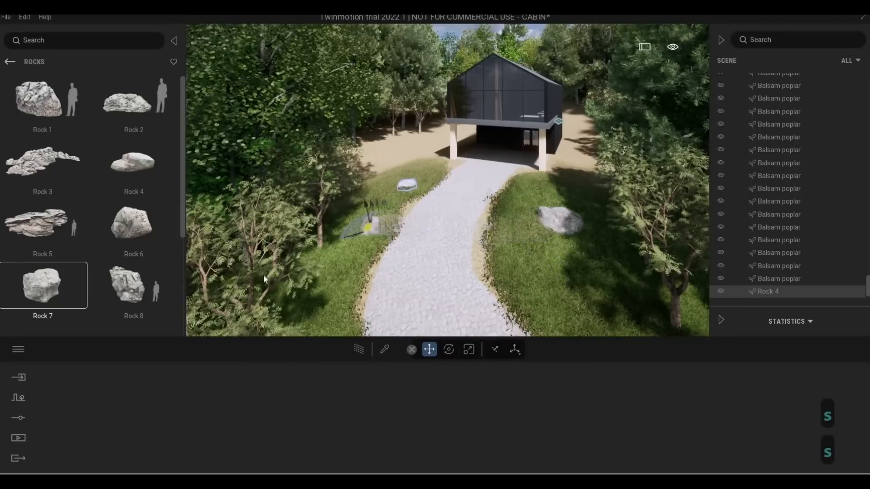
Place three Rock 4 stones farther down the driveway, two on the inner grass bend and one on the opposite verge
key(s)
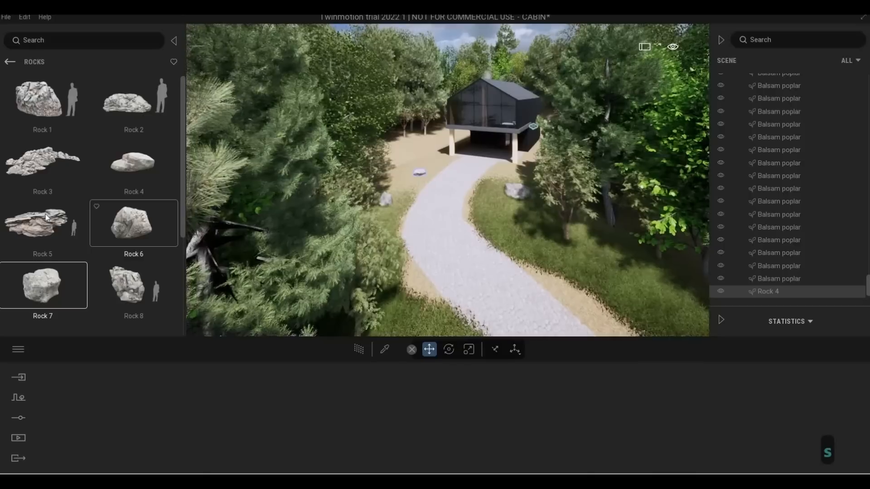
click(131, 161)
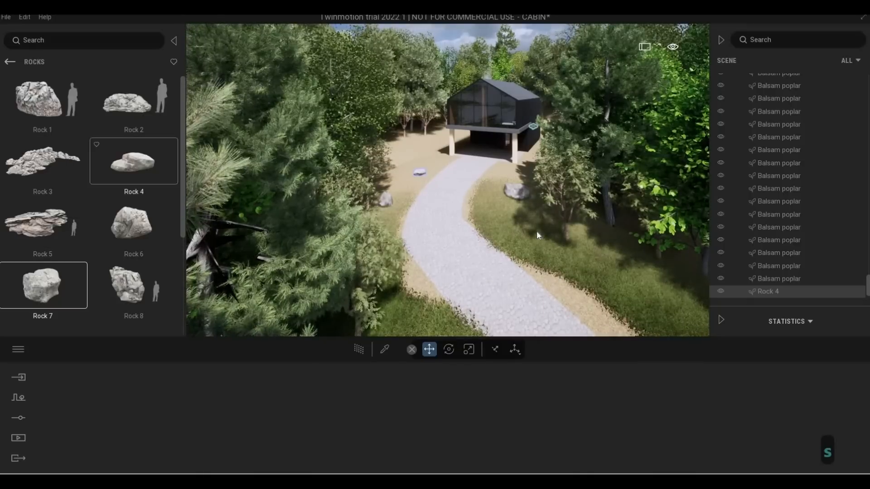
click(546, 242)
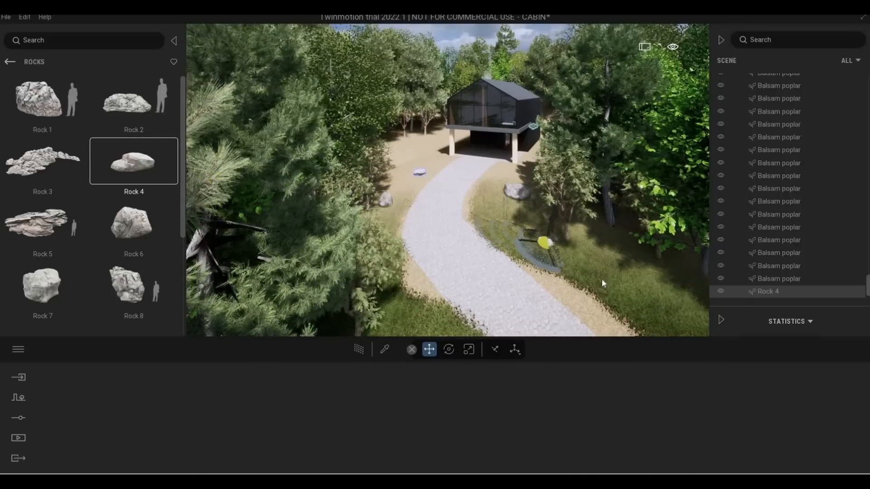
click(431, 299)
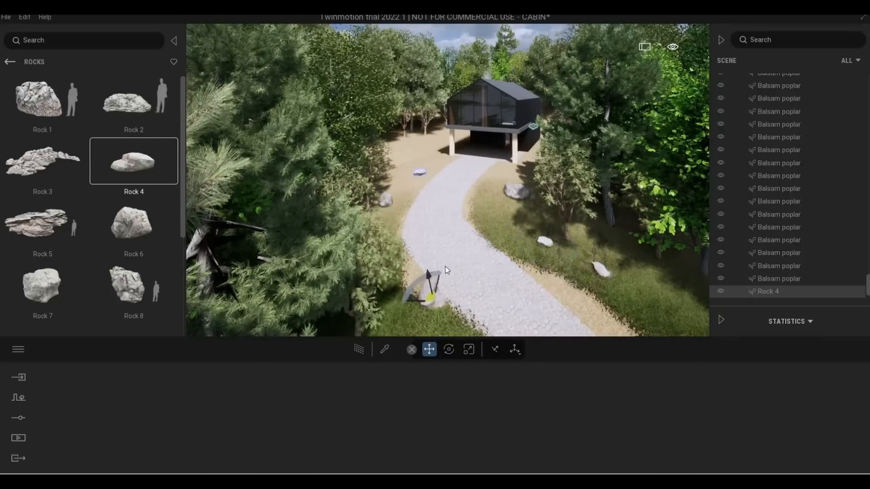
key(w)
key(d)
key(w)
key(a)
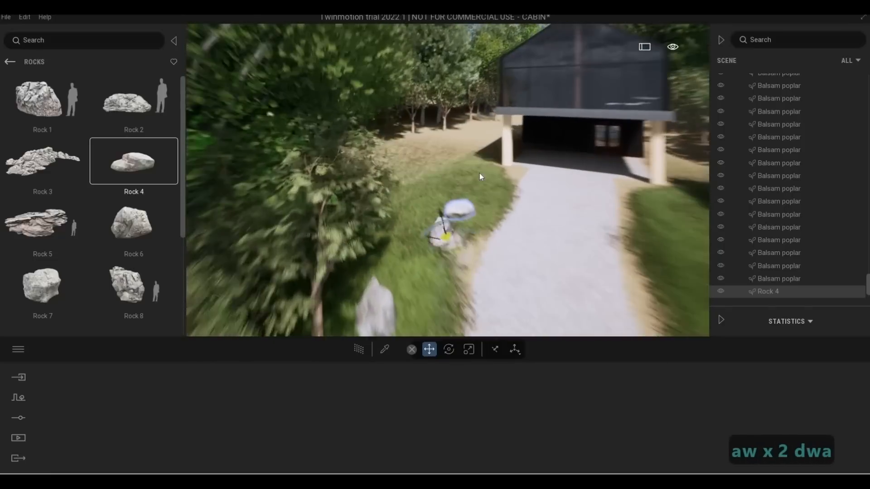
key(w)
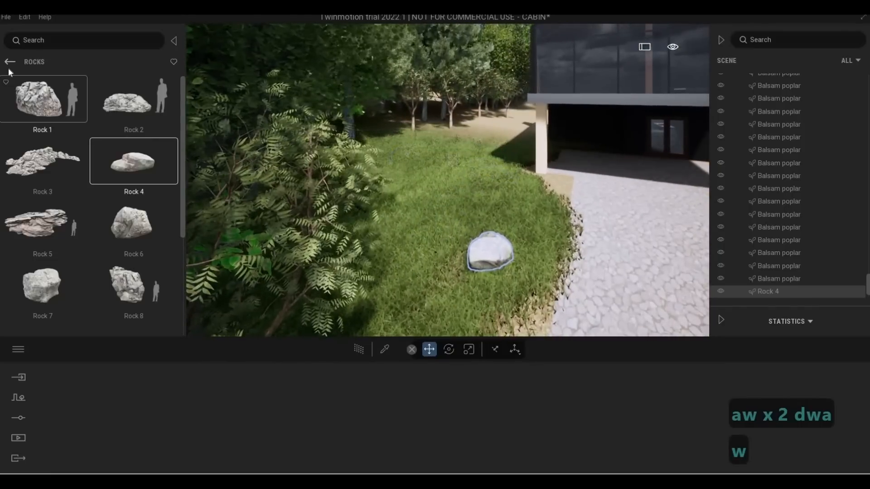
click(10, 61)
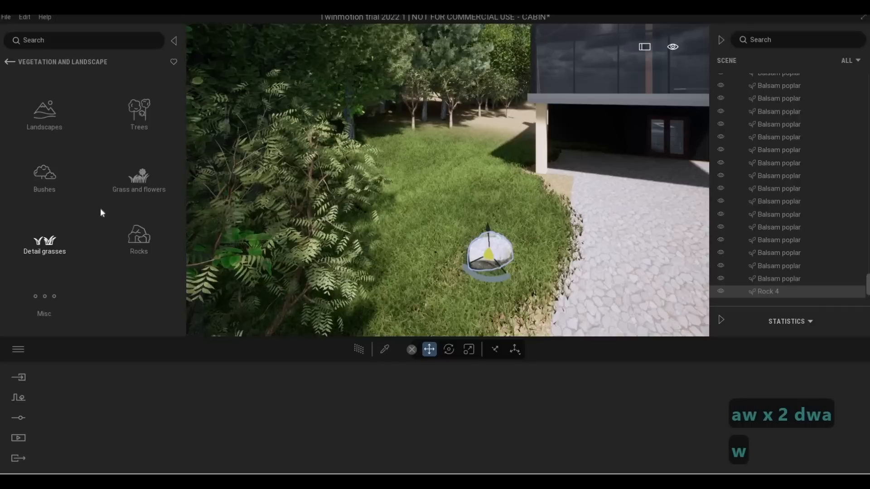
click(43, 238)
click(61, 215)
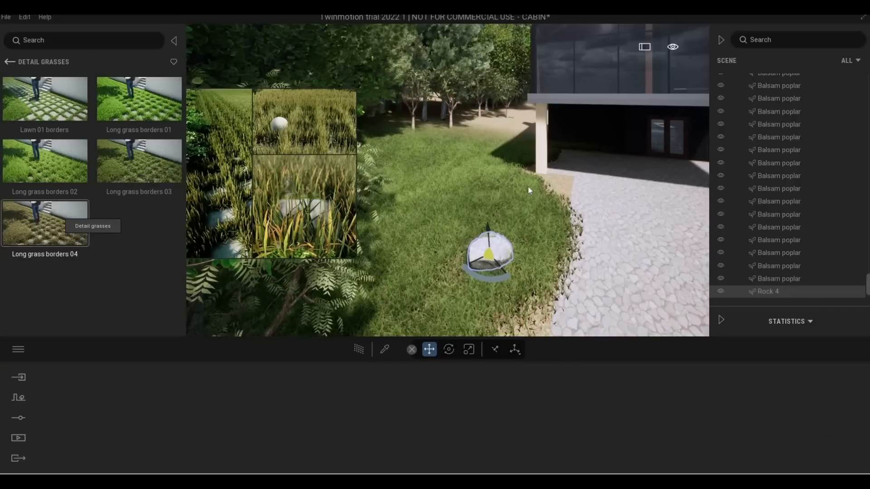
scroll(483, 187, up, 5)
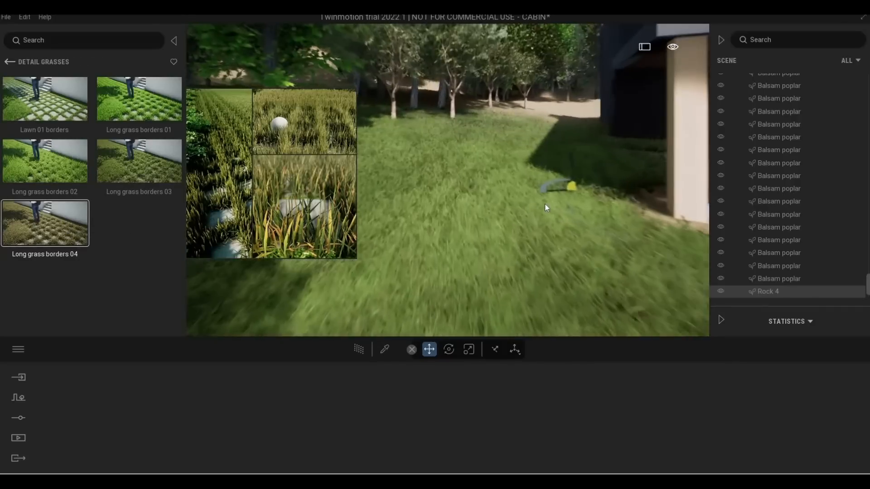
key(s)
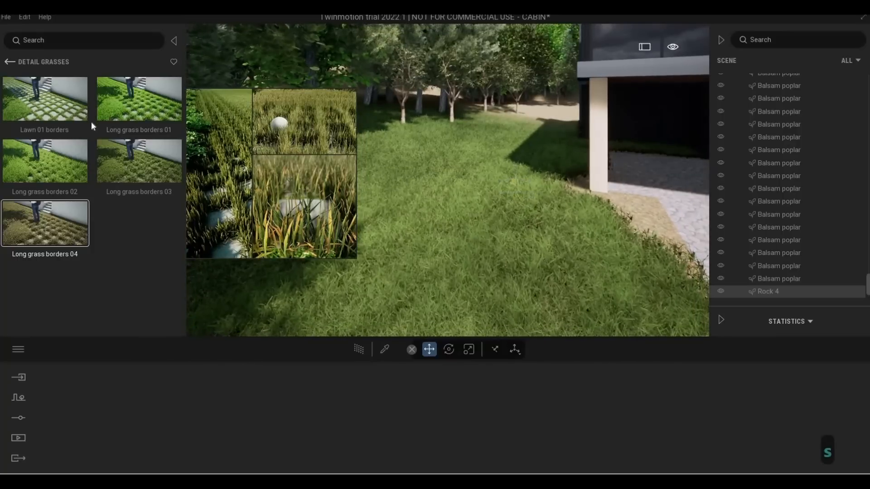
Place Tropical palm 1 bushes on the grass beside the cabin's front column and next to the nearby rock
click(9, 62)
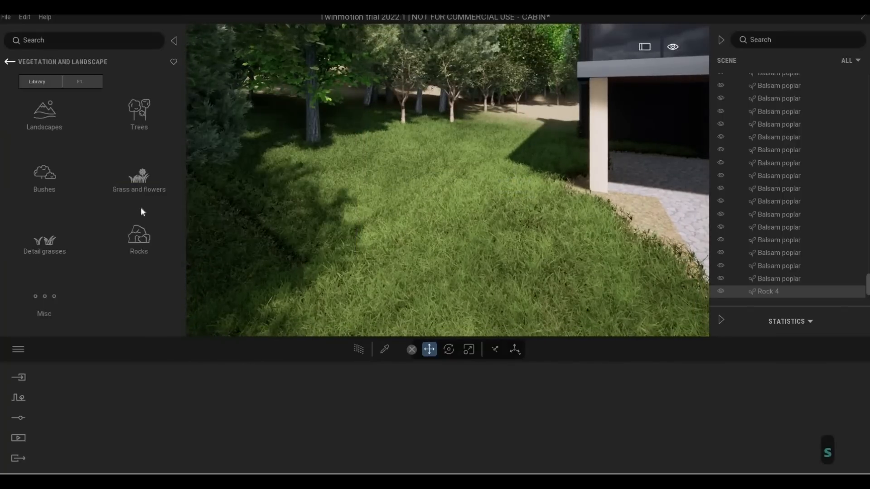
click(91, 177)
click(134, 181)
key(d)
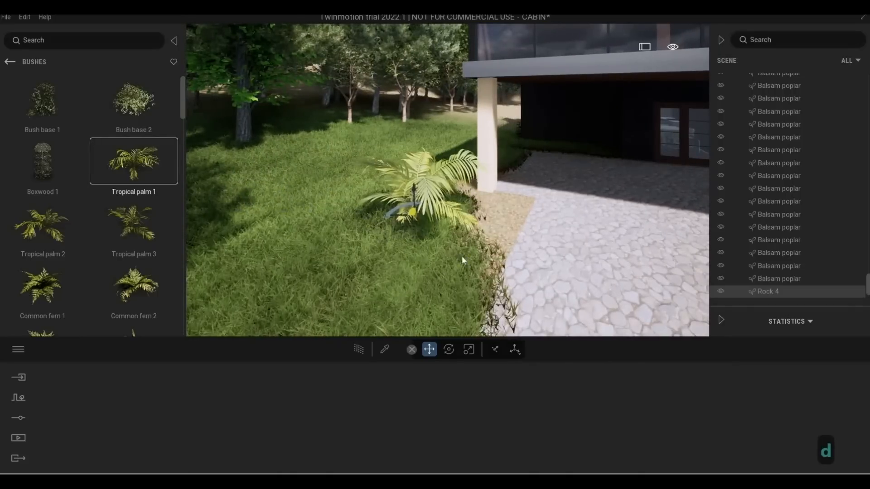
key(a)
key(s)
key(a)
key(s)
key(d)
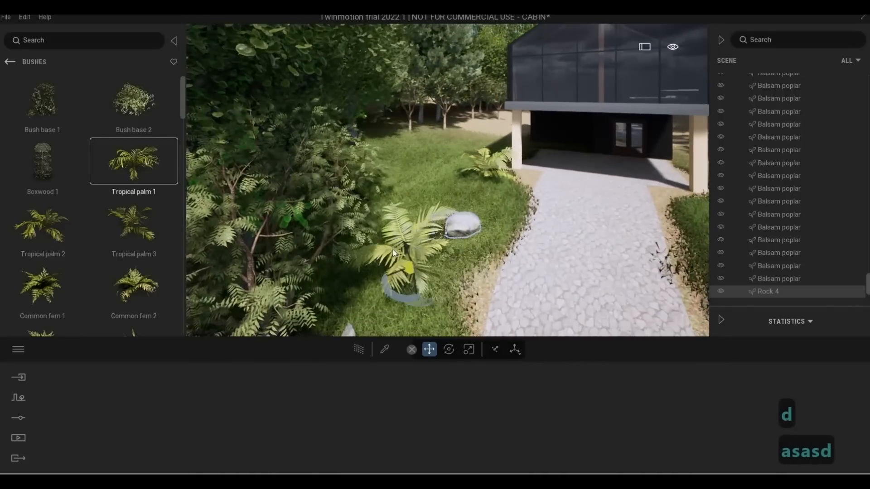
Place Bush base 2 beside a rock on the inner grass bend and another among the shrubs across the driveway
key(s)
key(x)
key(4)
key(d)
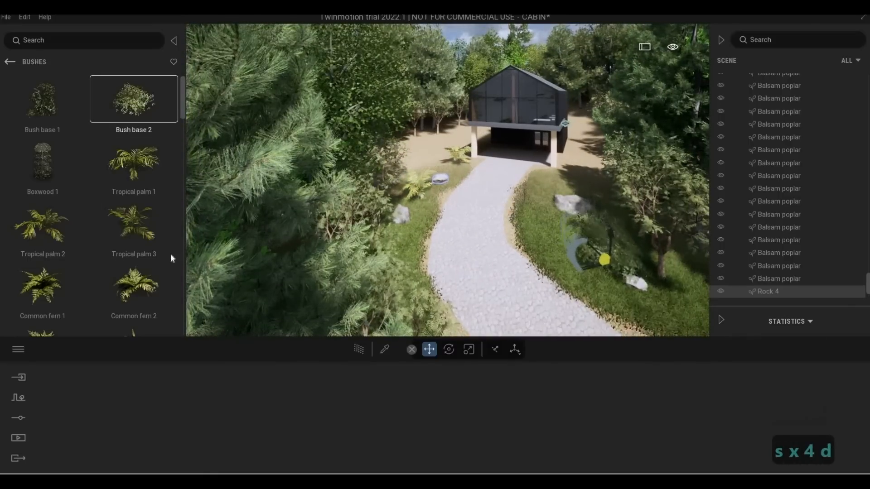
key(d)
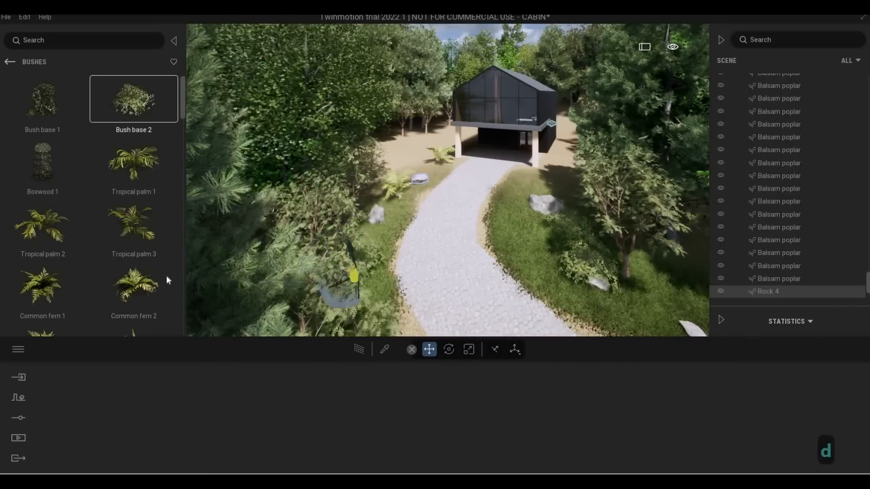
key(d)
key(s)
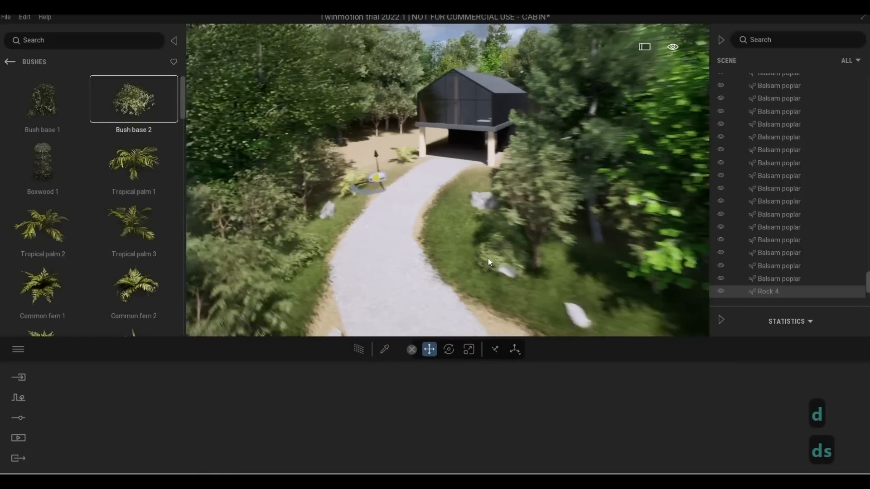
Place a row of Tropical palm 3 bushes around and beyond the outer rock on the driveway's inner grass bend
click(140, 251)
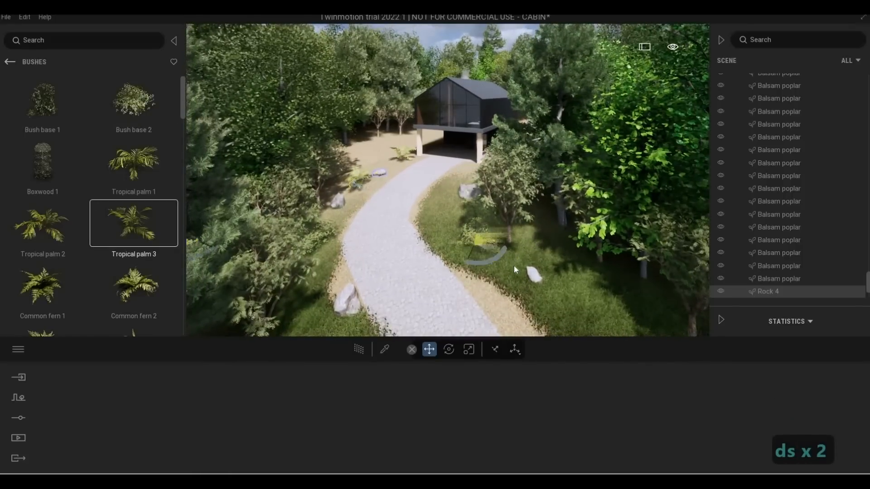
click(568, 291)
click(611, 317)
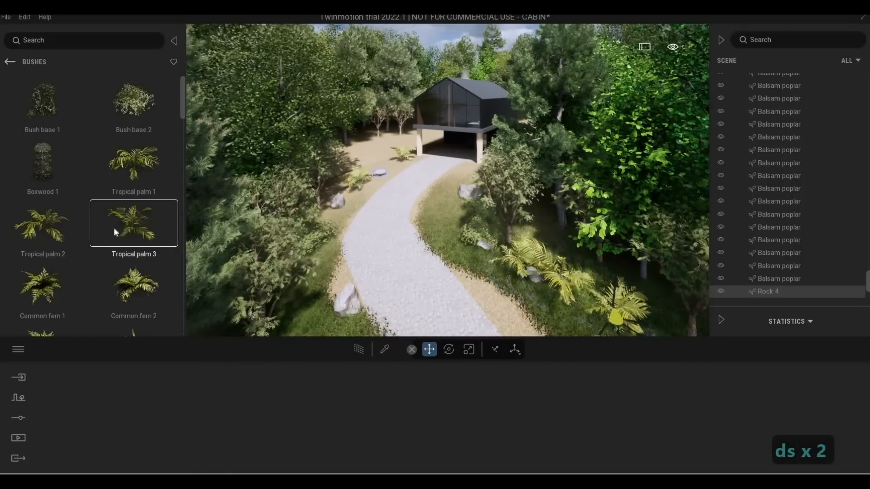
key(s)
scroll(52, 131, down, 1)
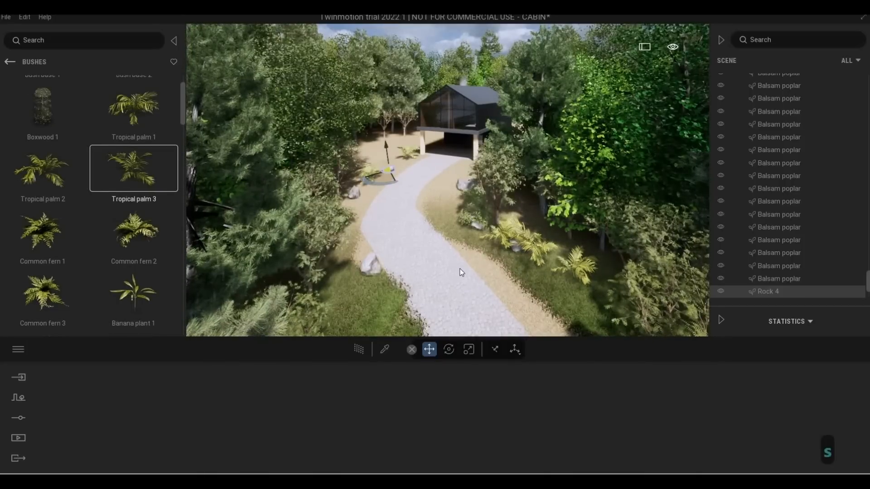
Place Boxwood 1 bushes on the grass along the driveway's inner bend
key(w)
key(d)
key(s)
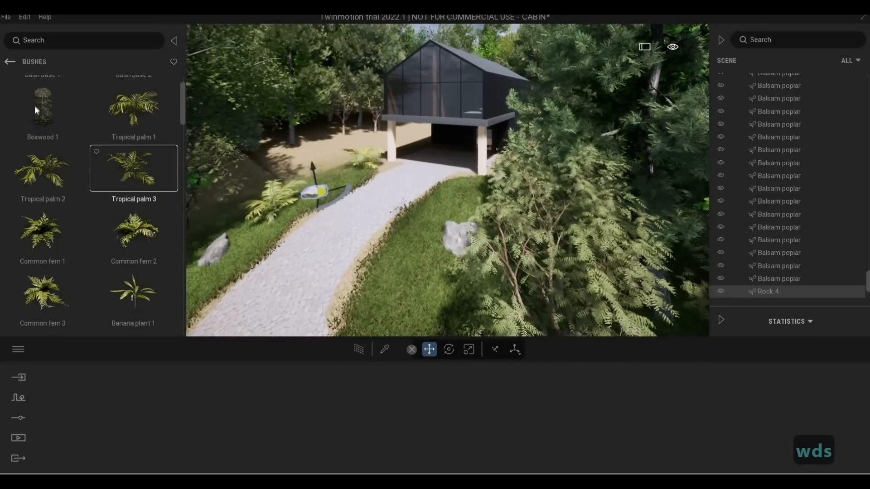
drag(35, 106, 406, 272)
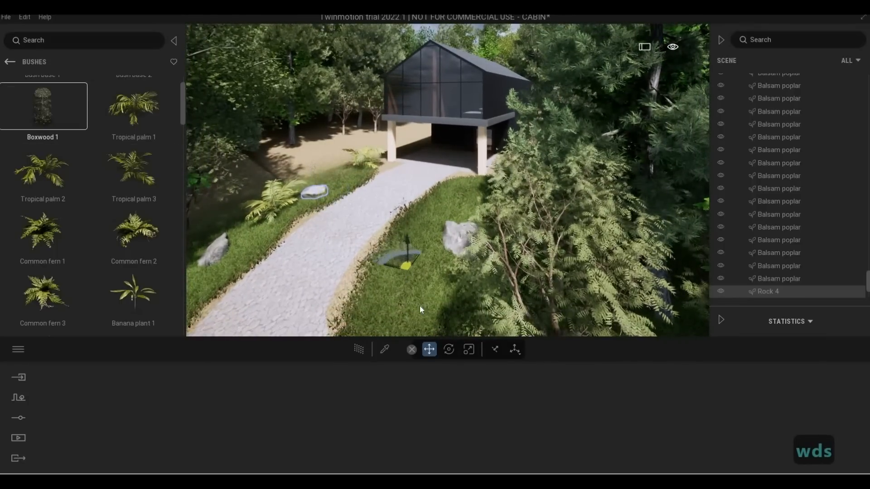
key(s)
key(s)
key(s)
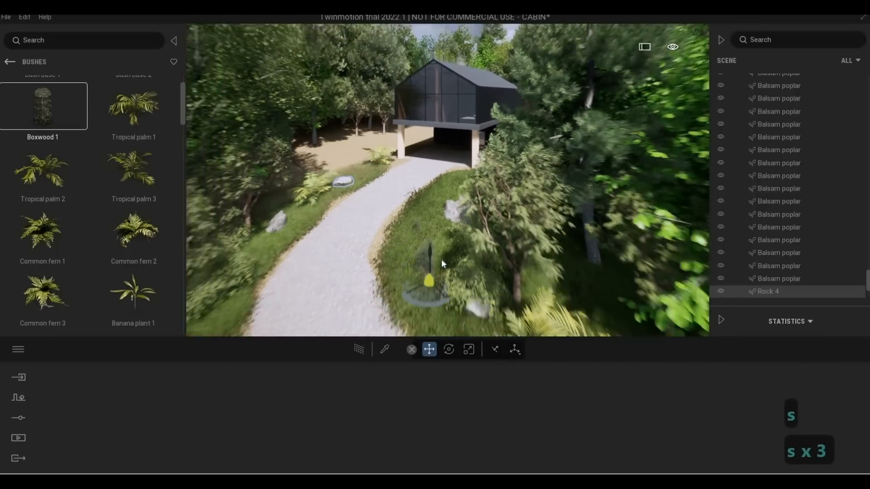
key(d)
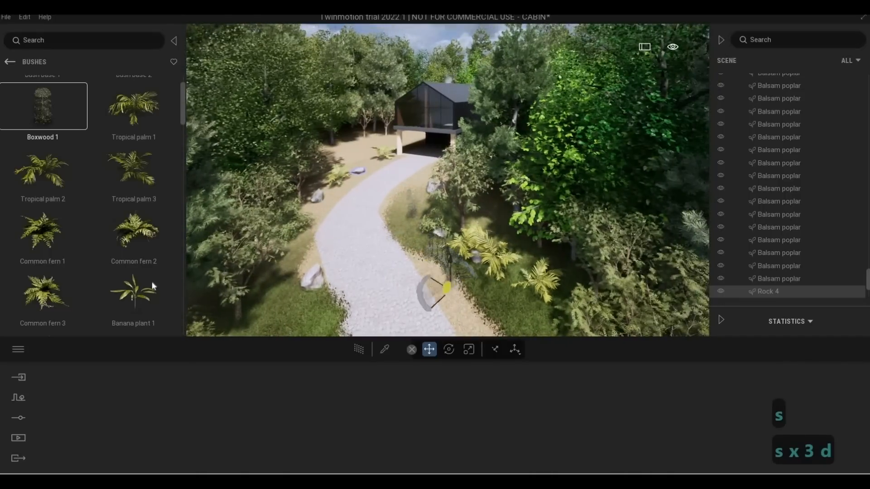
Place a Banana plant 1 on the lawn beside the driveway, between the outer shrubs and the cabin
click(153, 285)
click(274, 322)
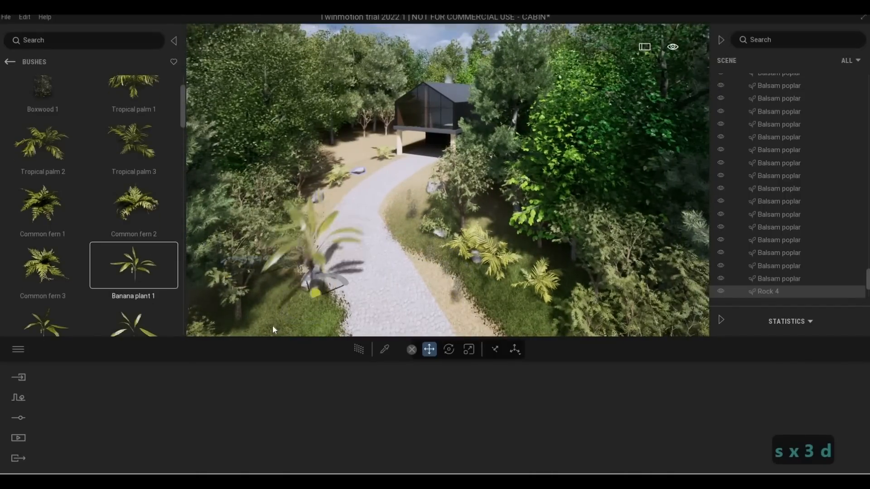
key(w)
key(a)
key(w)
key(a)
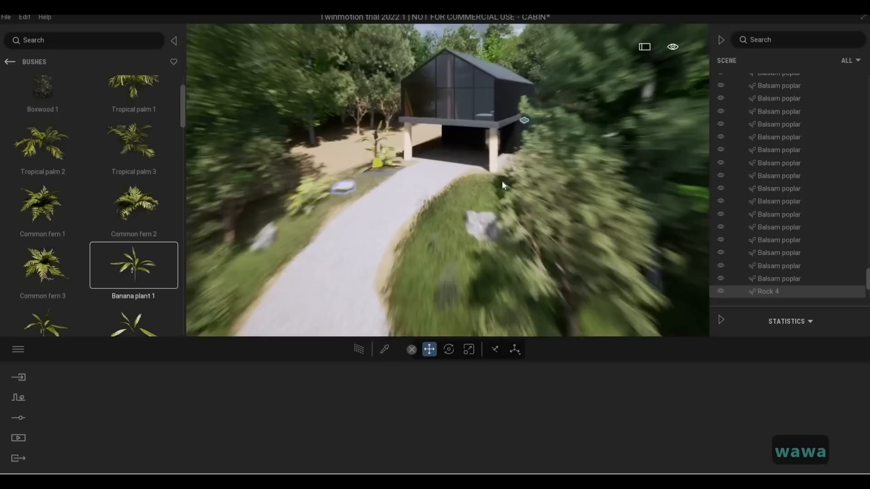
key(a)
key(a)
key(w)
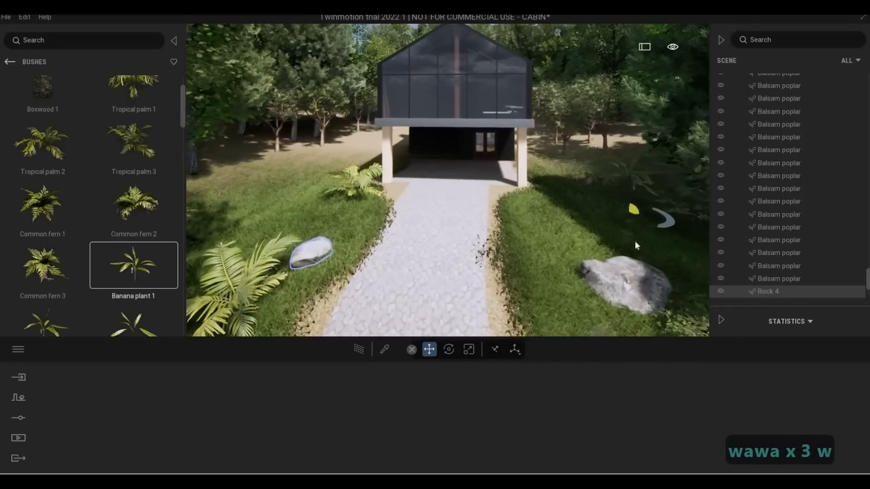
key(a)
key(w)
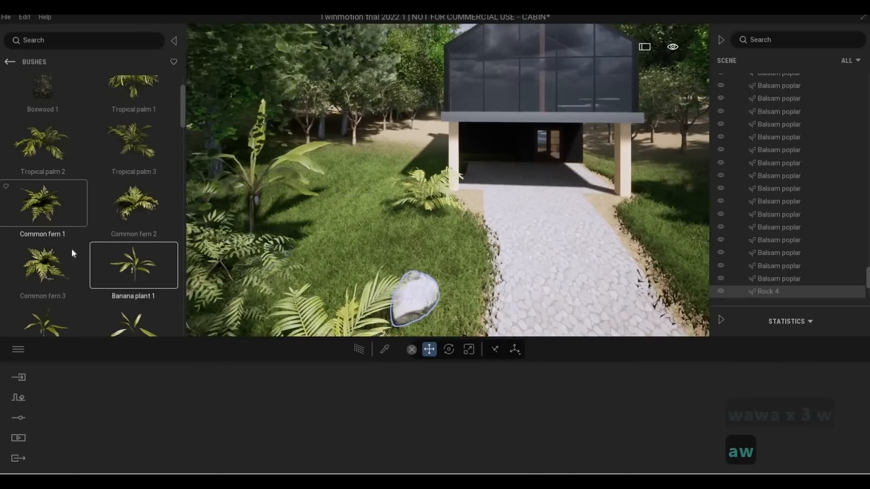
Place Rhapis excelsa 1 bushes on the grass around the rock and the palm near the cabin's front column
scroll(46, 194, down, 5)
drag(305, 258, 460, 216)
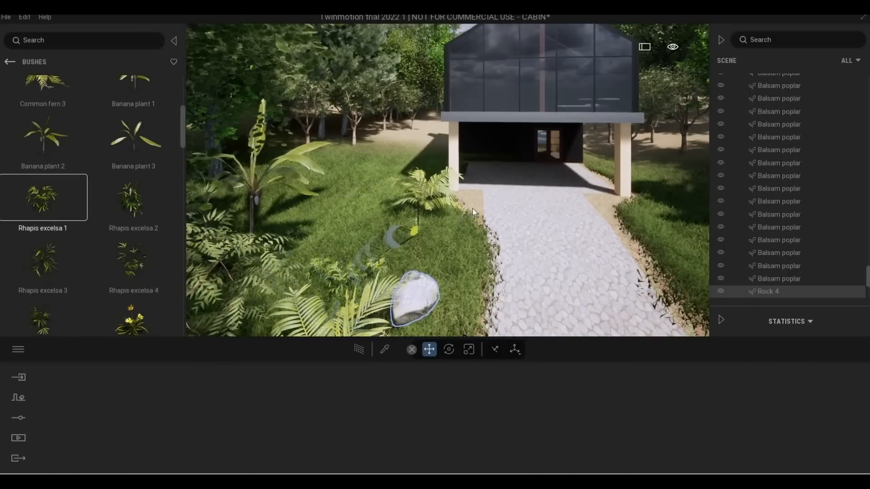
key(a)
key(w)
key(d)
key(w)
key(w)
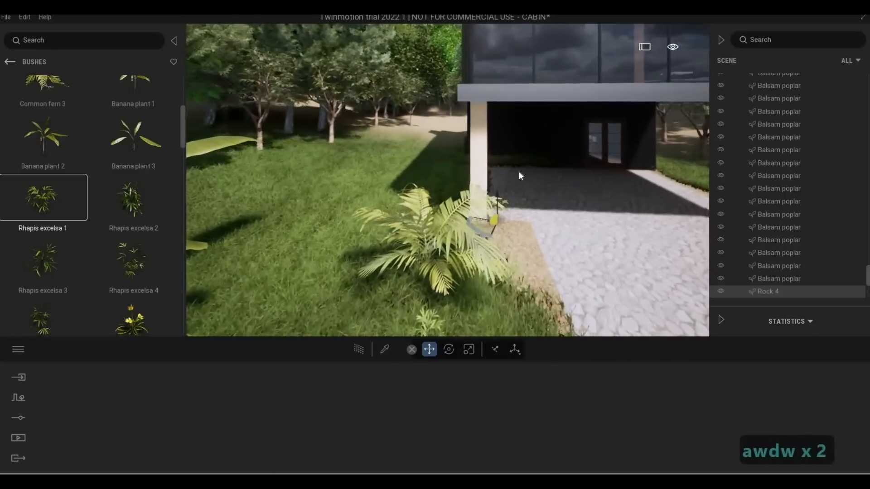
Continue the Rhapis excelsa 1 bushes past the front column and along the cabin's adjacent side wall
key(a)
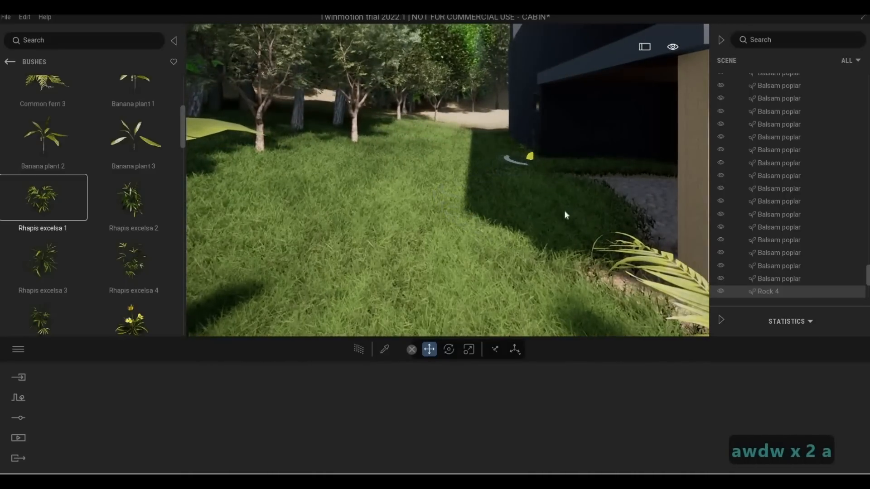
key(w)
key(d)
key(q)
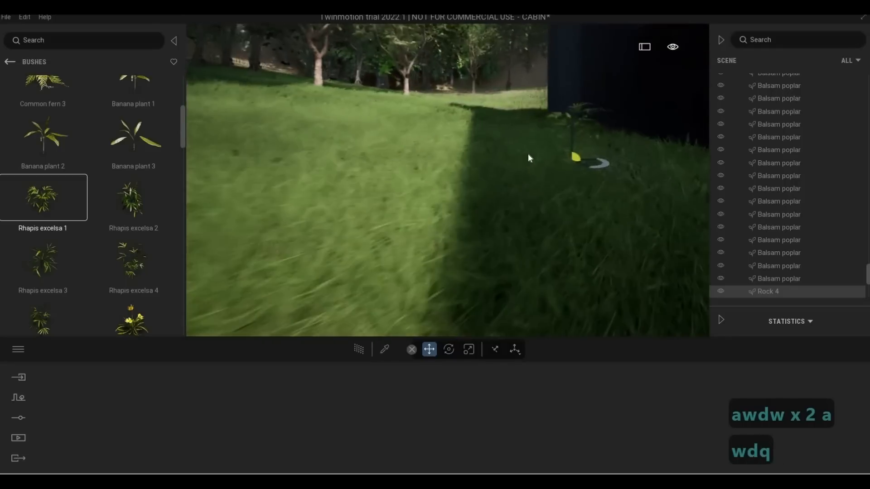
key(d)
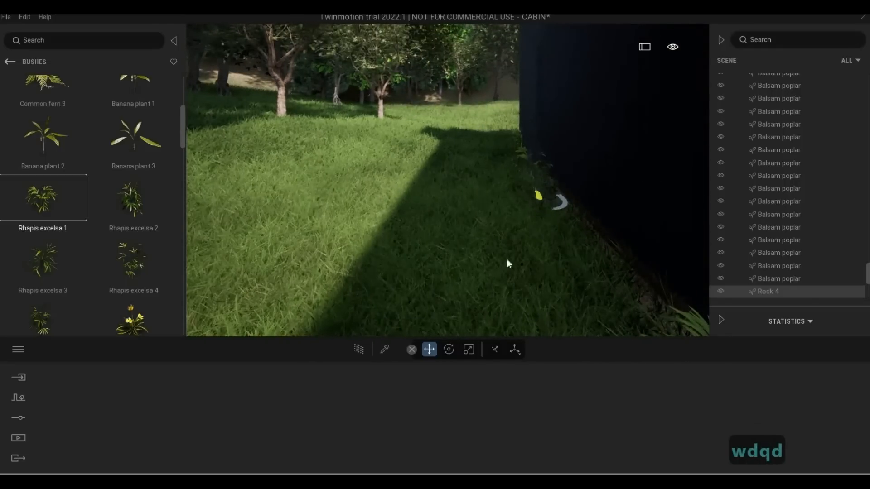
key(s)
key(s)
key(s)
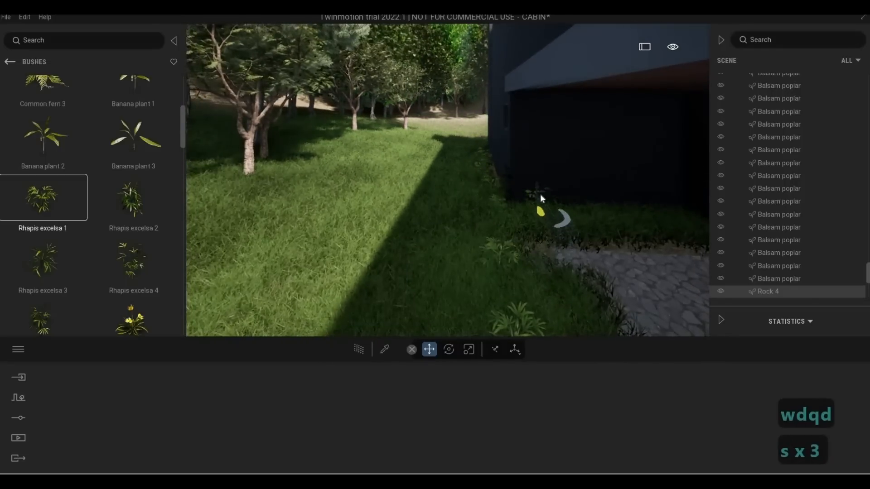
Place a row of Rhapis excelsa 1 bushes along the base of the cabin's opposite side wall
key(s)
key(d)
key(w)
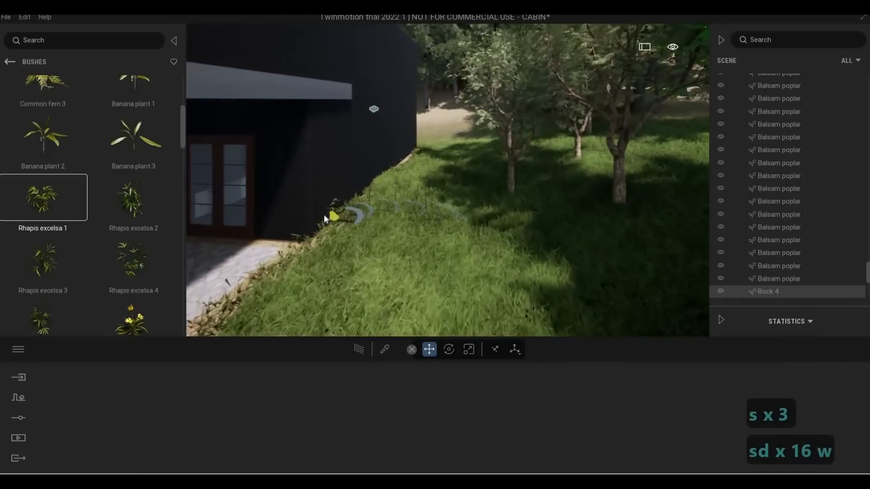
drag(381, 179, 420, 146)
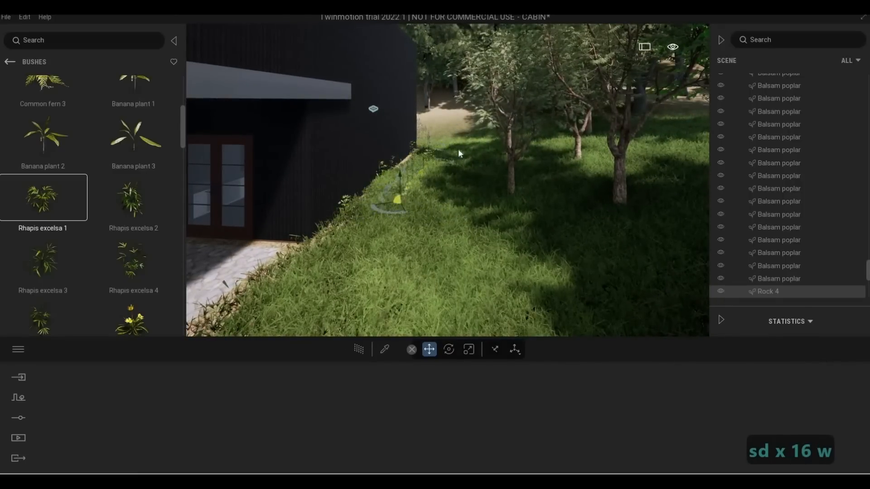
Place a Rock 4 stone on the open lawn behind the cabin, in front of the trees
key(w)
key(q)
key(q)
key(q)
key(a)
key(s)
key(d)
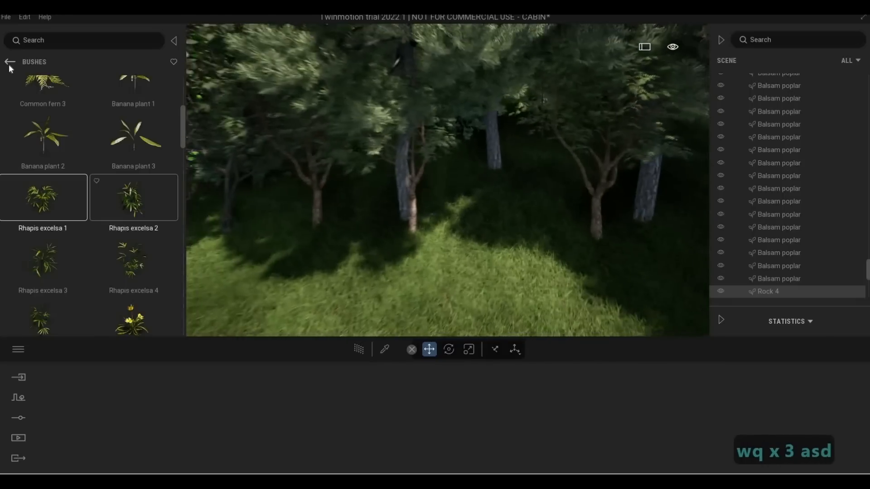
click(9, 61)
click(159, 223)
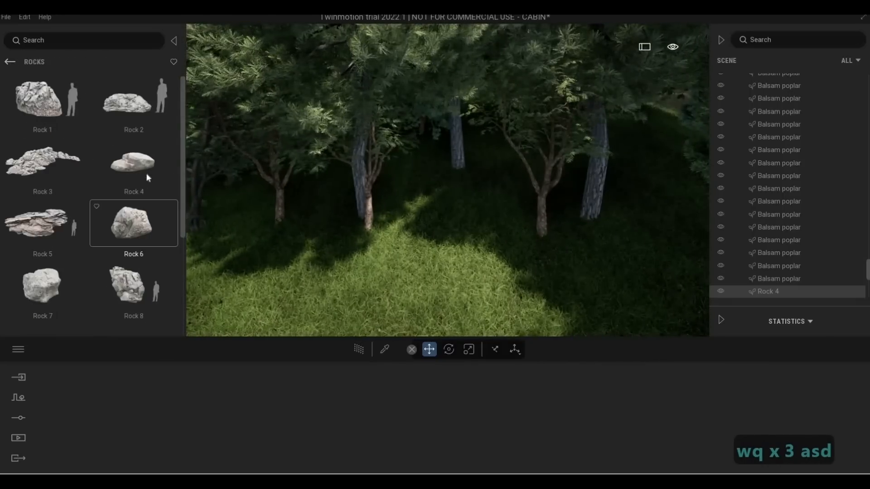
key(s)
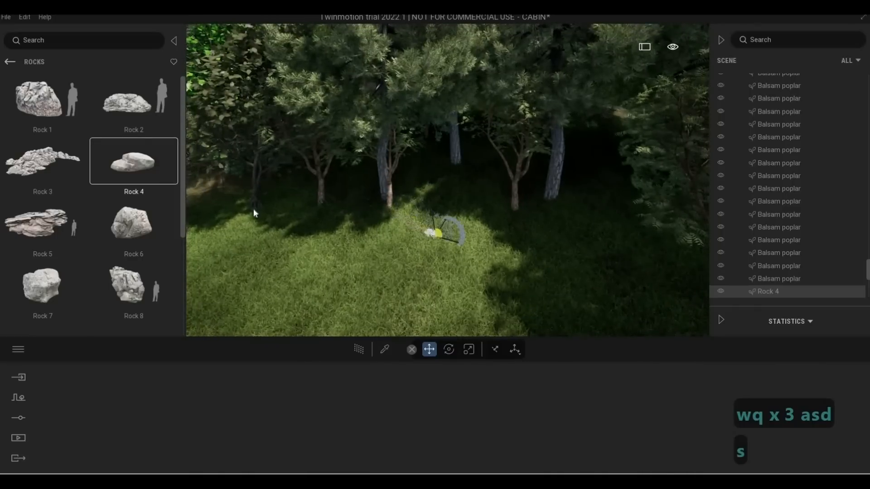
Place a Rock 2 boulder at the tree line behind the cabin and lower it partly into the ground
drag(134, 113, 295, 230)
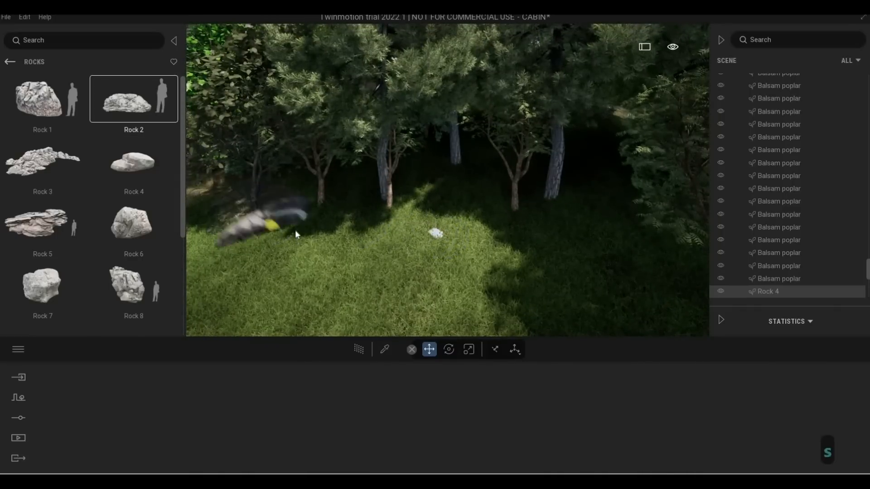
key(Escape)
key(Escape)
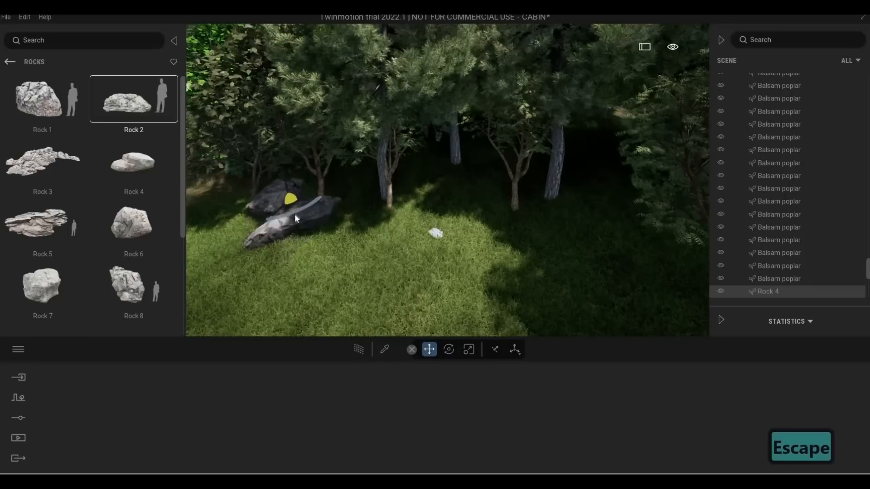
click(288, 199)
drag(290, 205, 401, 254)
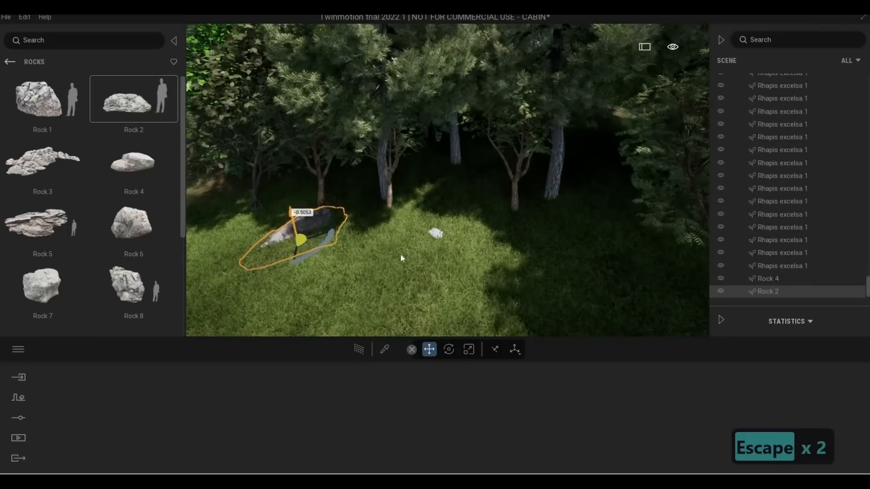
key(Escape)
Place a Rock 8 boulder on the rear lawn apart from Rock 2 and sink it partly into the grass
right_drag(353, 237, 188, 248)
key(a)
key(w)
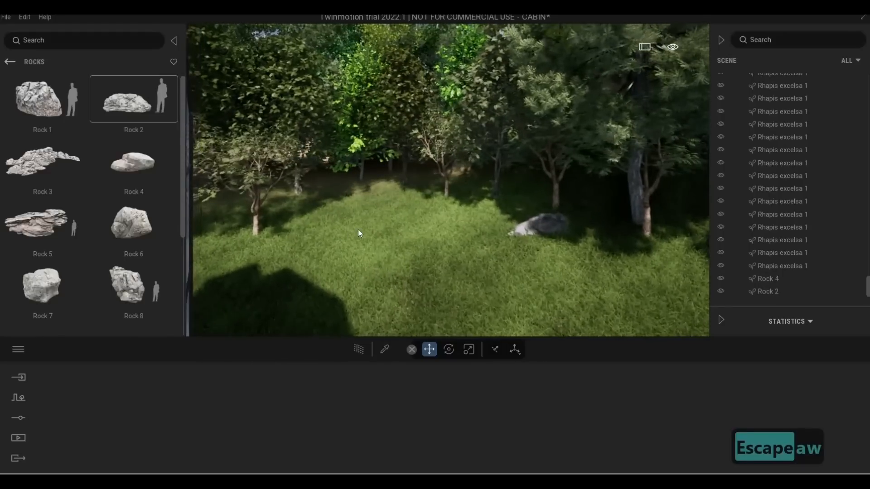
click(134, 285)
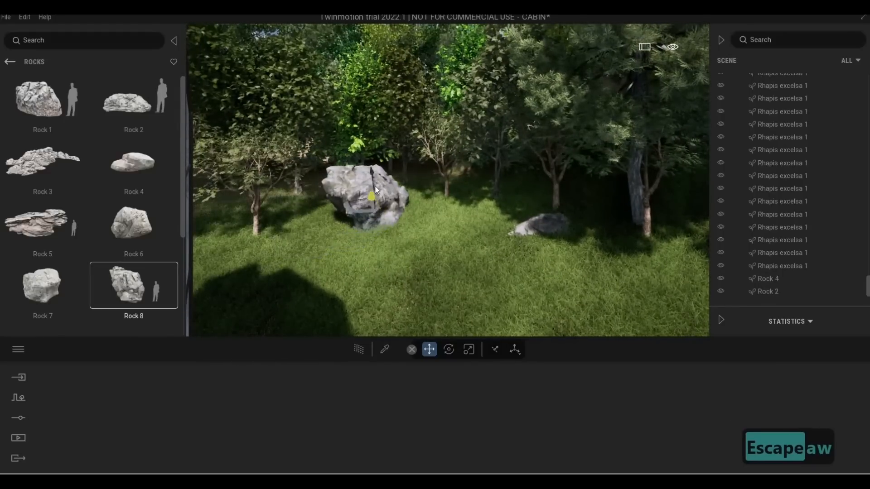
click(375, 189)
key(Escape)
key(Escape)
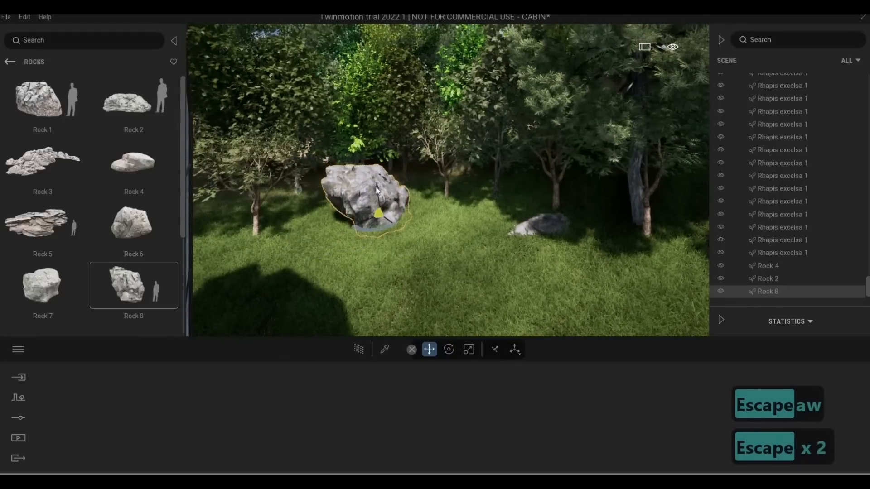
drag(380, 206, 382, 240)
key(Escape)
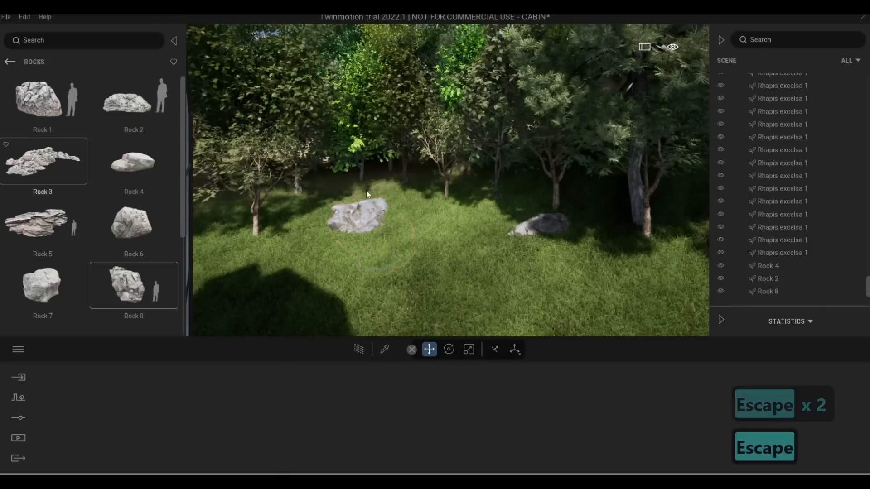
Place another Rock 4 stone on the rear lawn between the Rock 8 and Rock 2 boulders
click(127, 159)
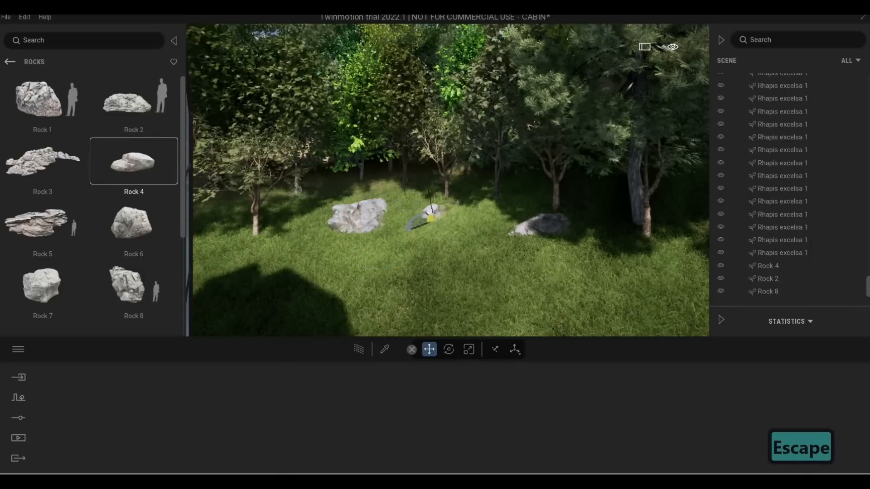
key(Escape)
key(Escape)
Examine the cabin's glazed rear facade and the planting along its side lawn
key(d)
key(w)
key(d)
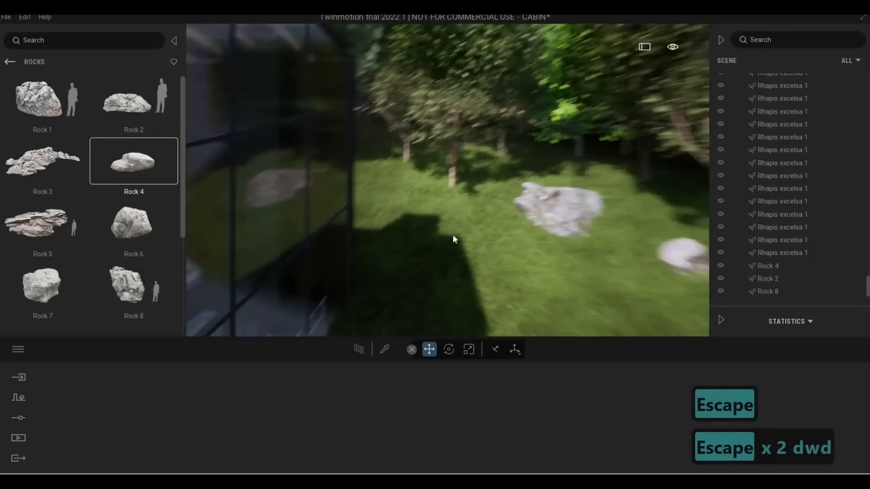
key(d)
key(s)
key(e)
key(d)
key(w)
key(d)
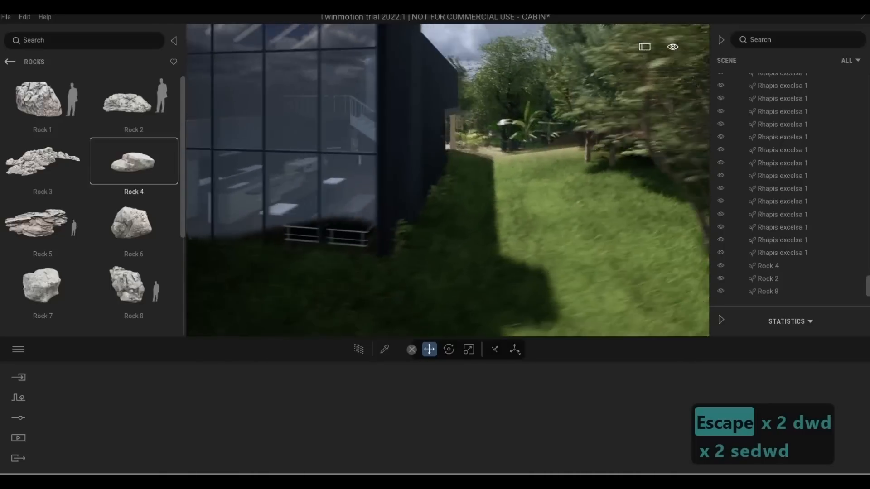
key(d)
key(w)
key(d)
key(d)
key(s)
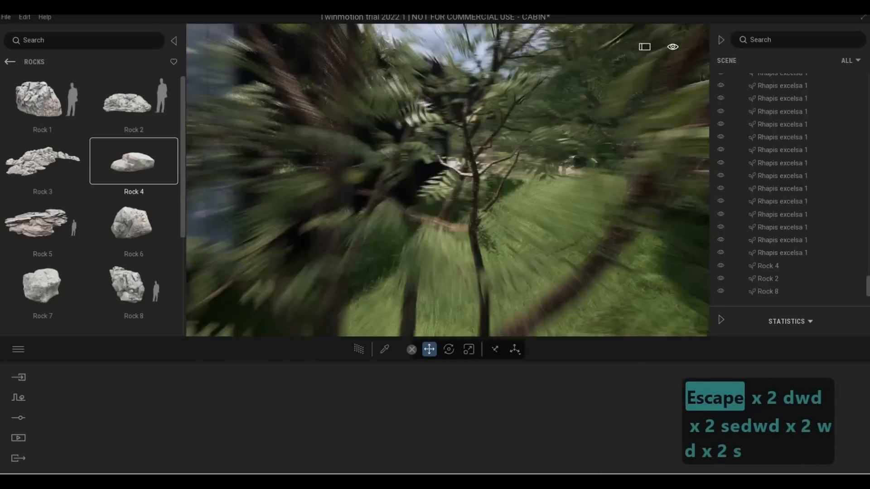
Delete the Amur cork tree standing on the rear lawn near the Rock 8 boulder
key(a)
key(a)
key(a)
key(a)
key(a)
key(s)
key(s)
key(d)
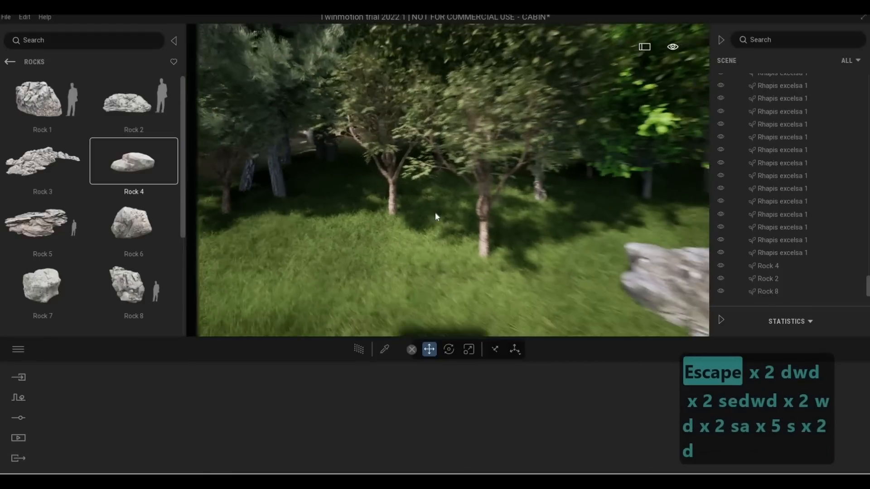
click(454, 204)
key(Delete)
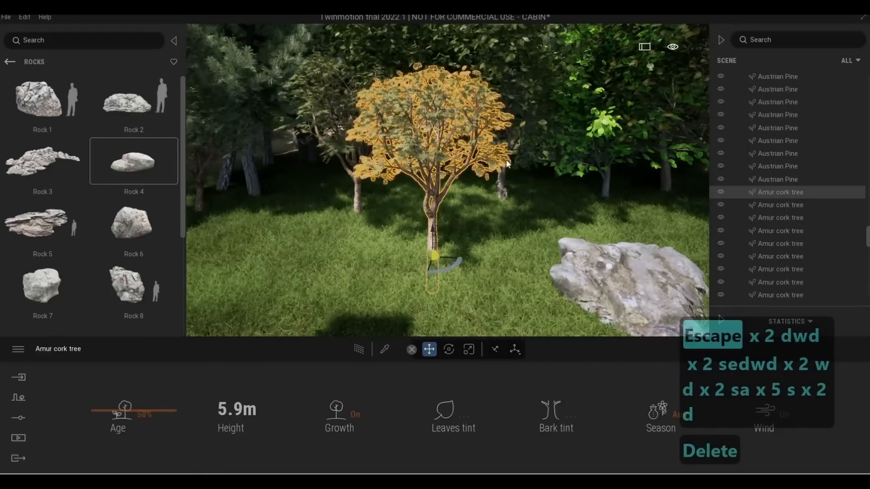
Delete the Banyan tree at the edge of the rear lawn behind the Rock 8 boulder
click(509, 163)
key(d)
key(w)
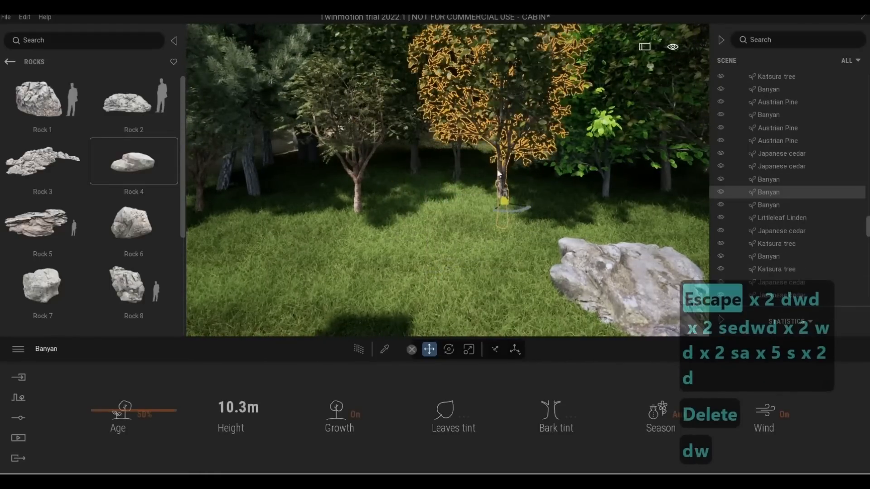
key(Delete)
key(d)
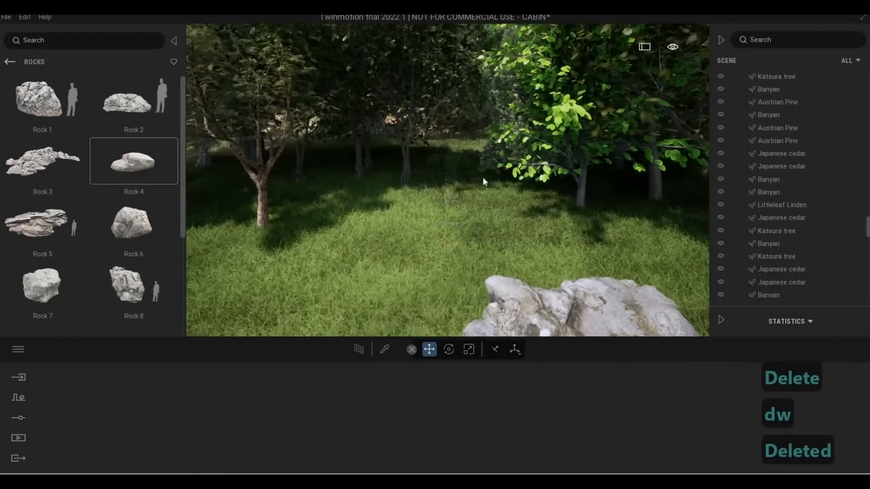
key(w)
key(d)
key(w)
key(d)
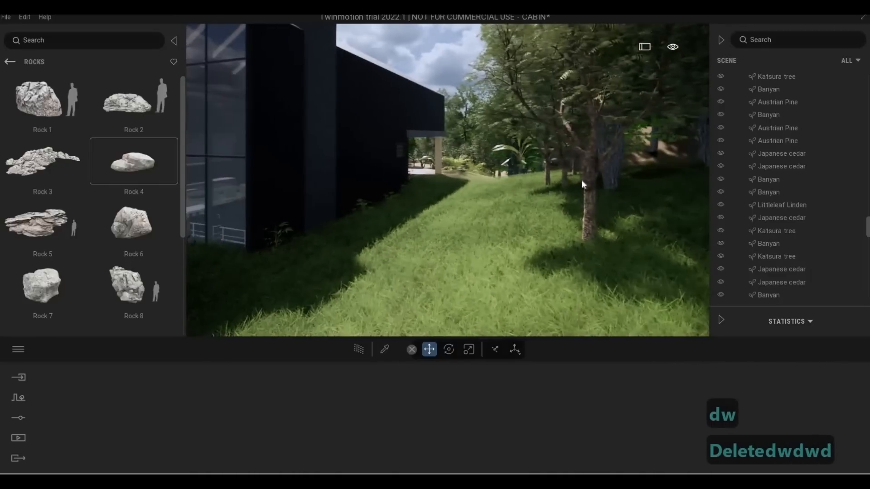
Place Rock 4 stones on the open side lawn and in the shade beneath the trees beside the cabin
key(d)
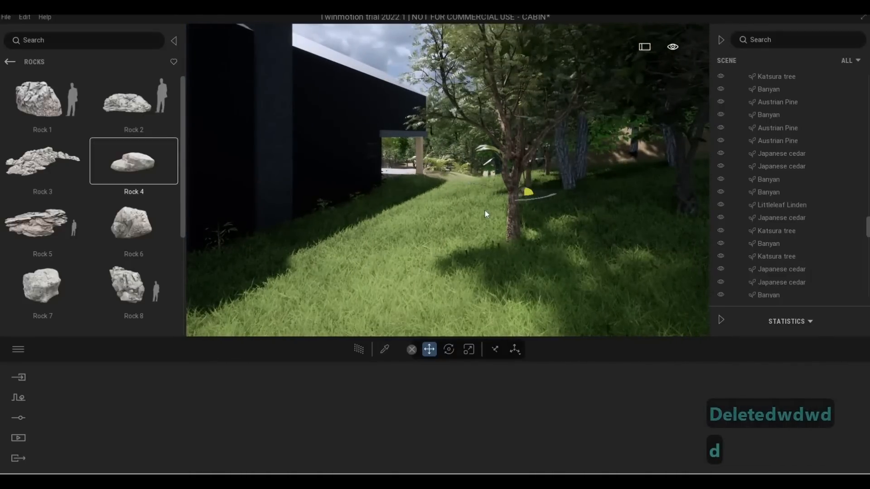
click(587, 206)
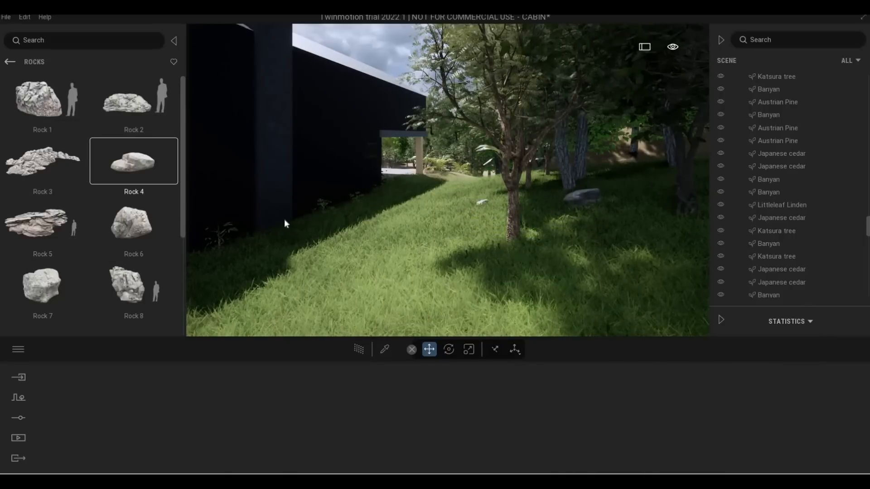
drag(433, 224, 544, 208)
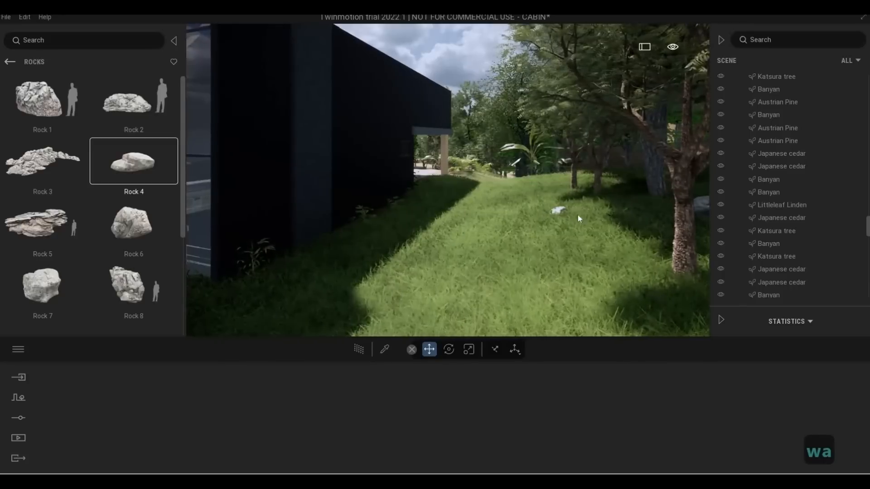
Place a Rock 6 boulder farther along the side lawn at the foot of the trees
click(553, 186)
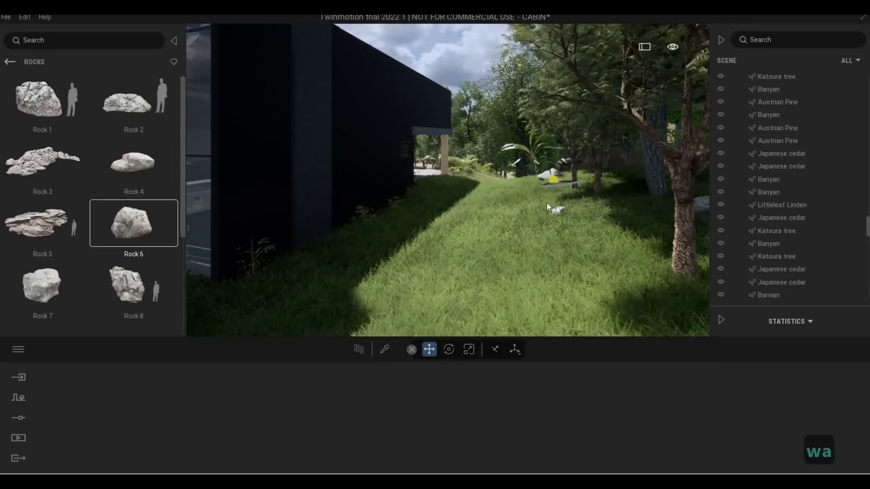
key(Escape)
key(Escape)
key(Escape)
drag(553, 221, 398, 212)
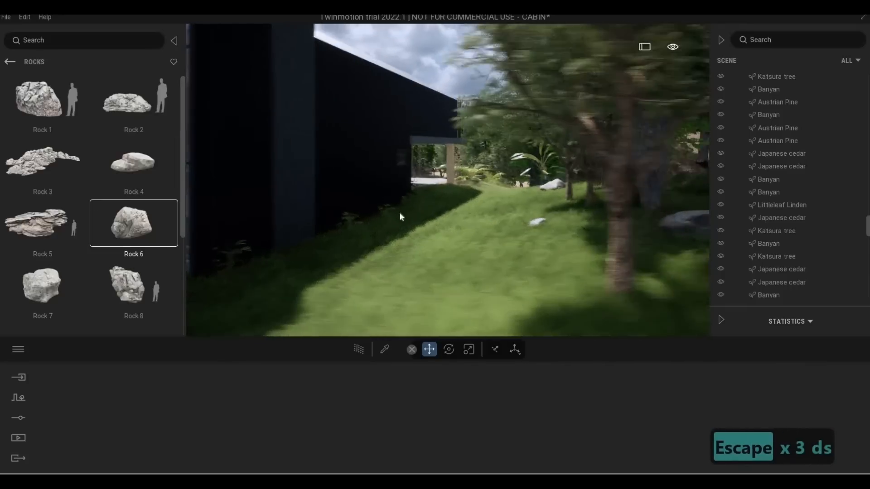
Place two Tropical palm 1 bushes, one along the cabin's dark side wall and one beside the shaded Rock 4
click(10, 62)
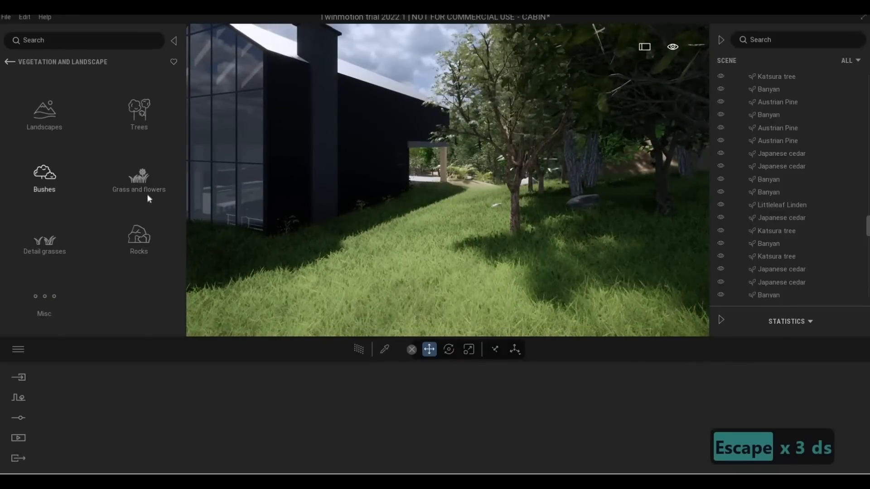
click(45, 180)
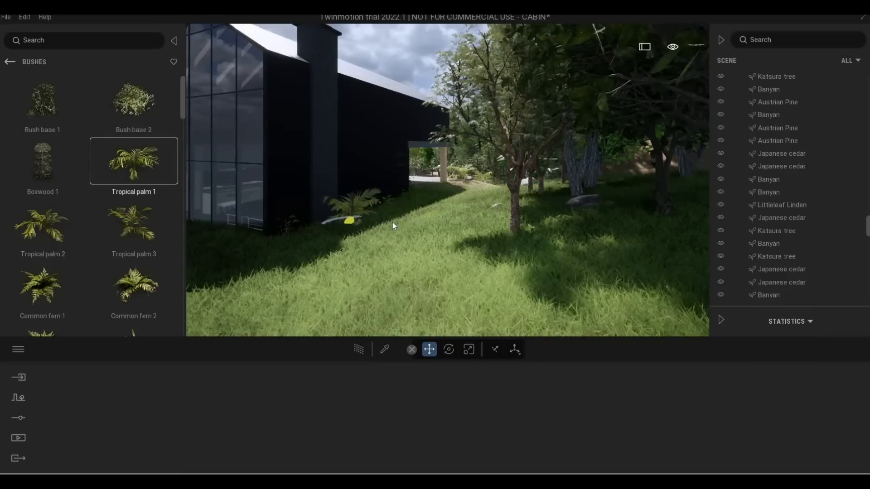
click(406, 221)
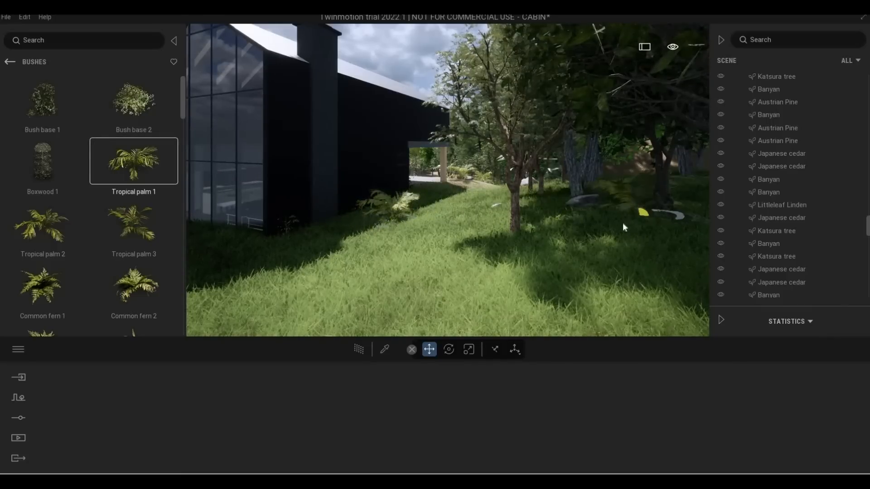
key(Escape)
key(Escape)
key(d)
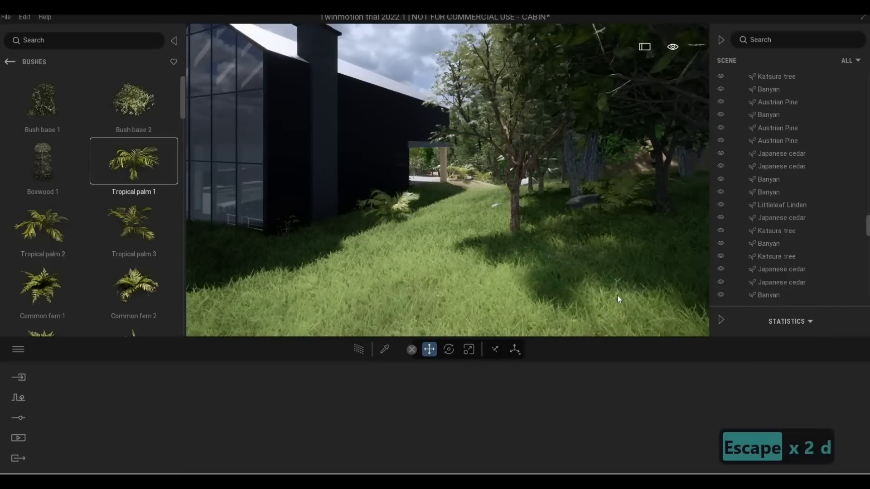
Delete the nearest tree standing in the shaded grove beside the rear lawn
key(a)
key(w)
key(Escape)
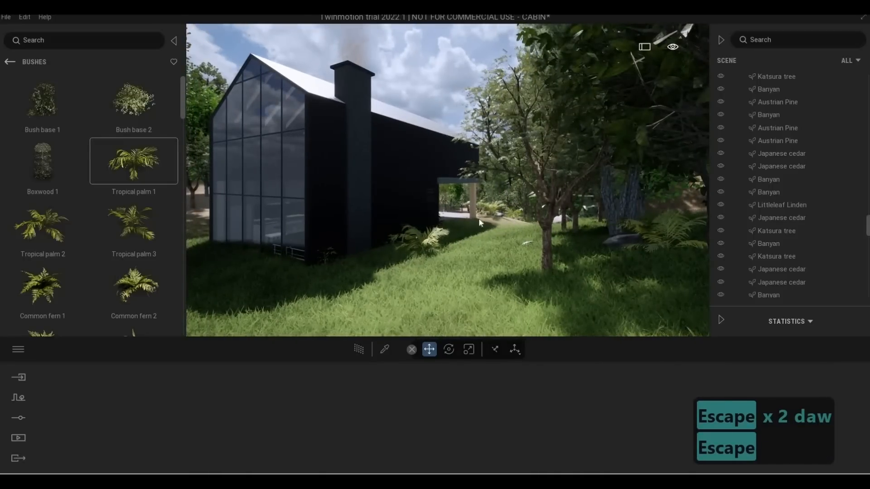
key(w)
right_drag(313, 165, 535, 173)
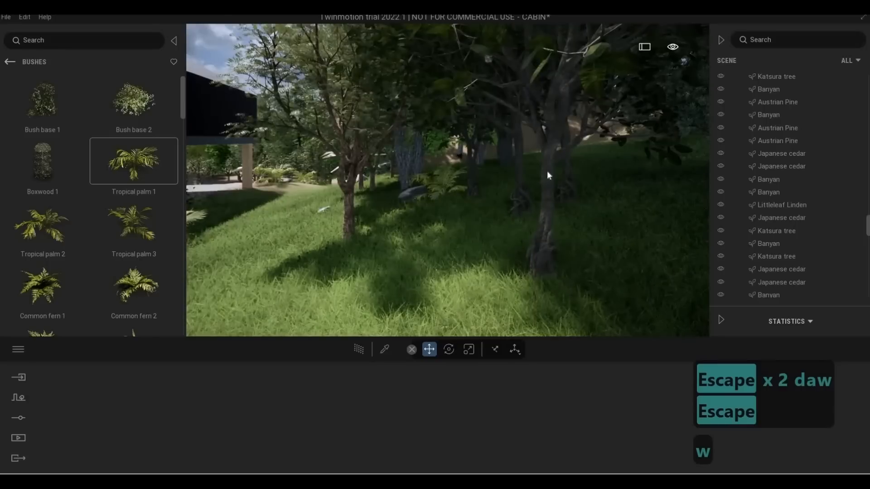
click(548, 171)
key(Delete)
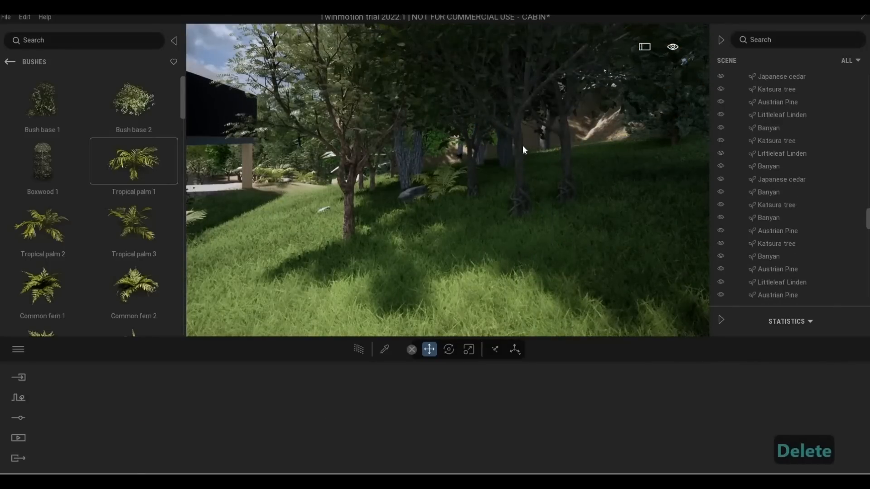
Examine the remaining trees in the shaded grove around the Tropical palm 1 and Rock 4
right_drag(513, 154, 500, 141)
key(s)
key(w)
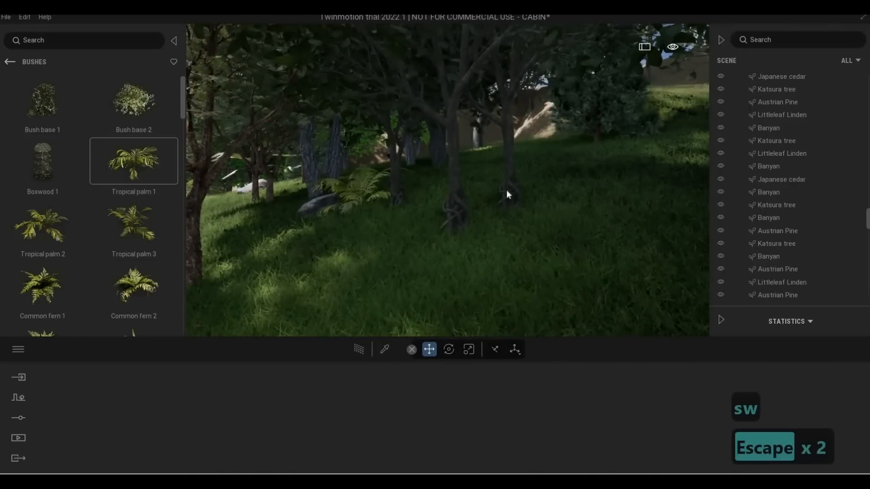
key(q)
key(q)
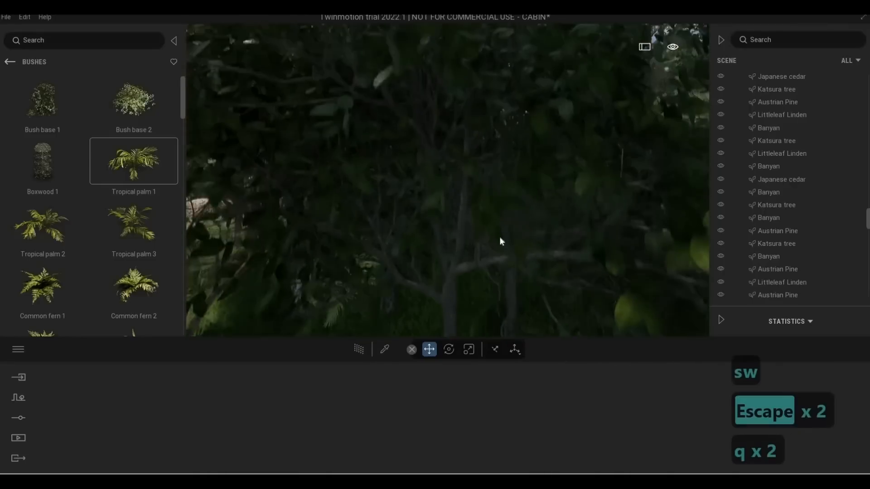
key(s)
key(a)
key(a)
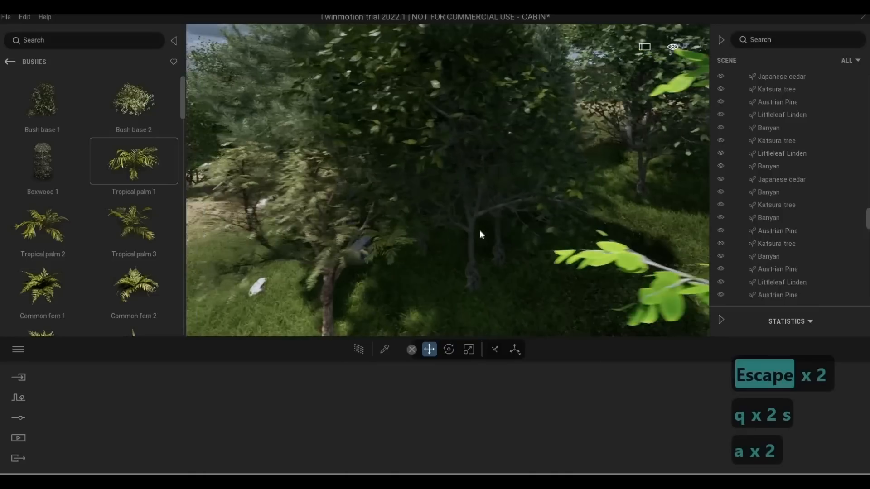
key(Escape)
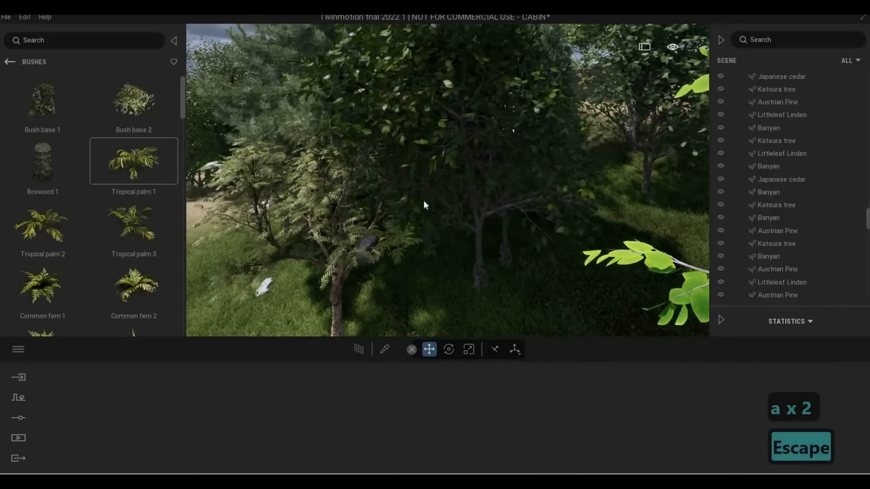
key(d)
key(s)
key(a)
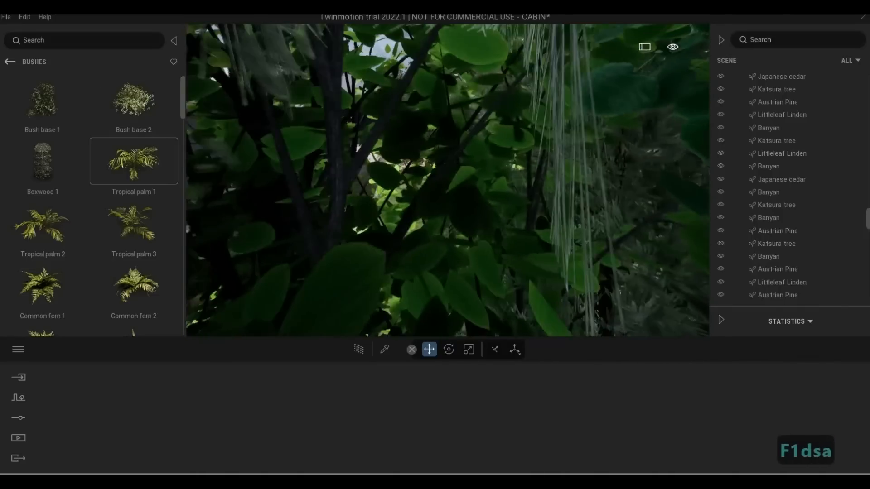
Examine the cabin's rear corner and side lawn composition from the far end of the rear lawn
key(e)
key(w)
key(w)
key(w)
key(e)
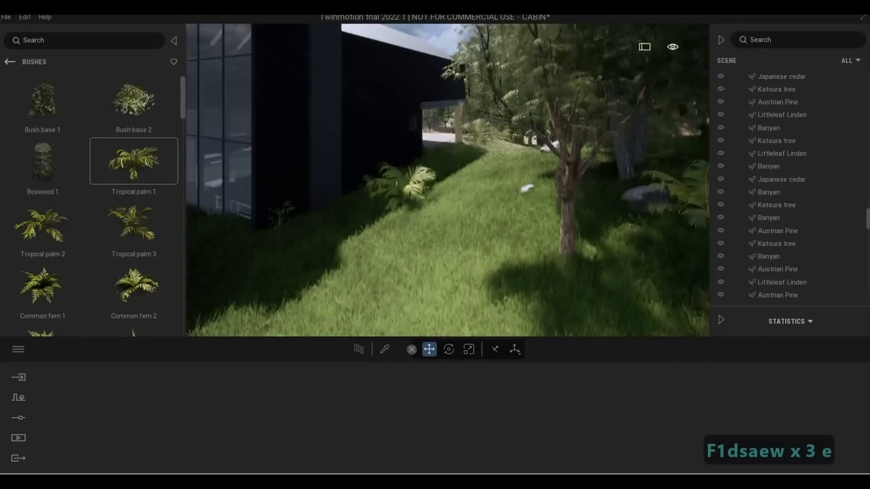
key(s)
key(e)
key(d)
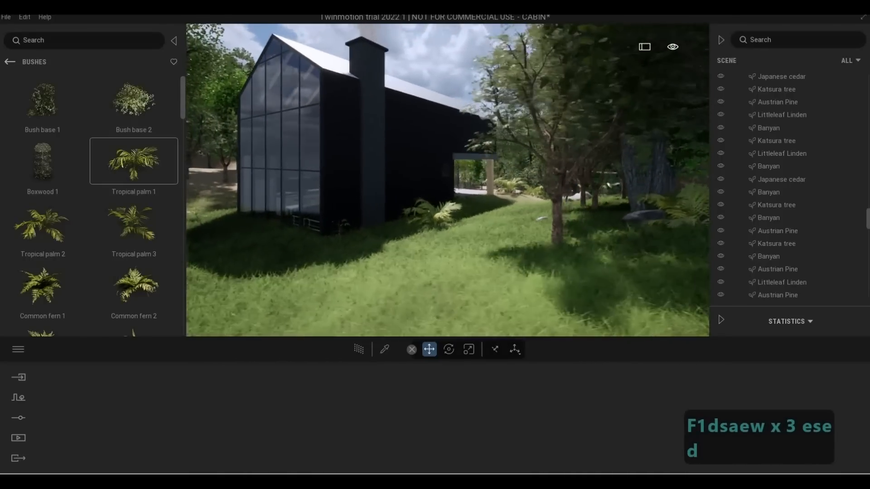
key(d)
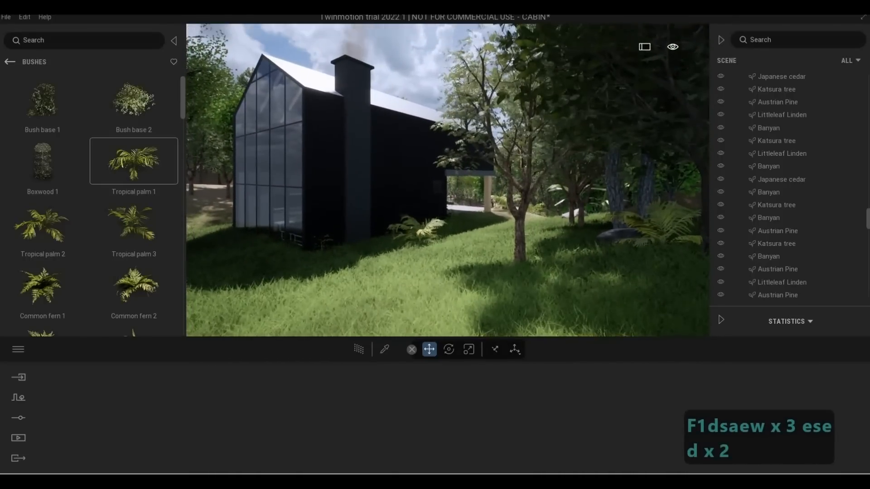
key(a)
key(a)
key(d)
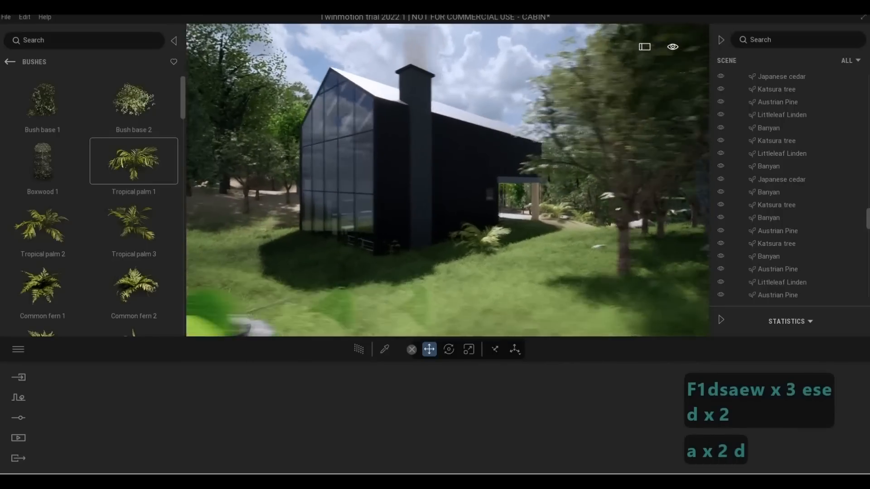
Lower the Rock 8 boulder on the rear lawn deeper into the ground
right_drag(193, 245, 182, 247)
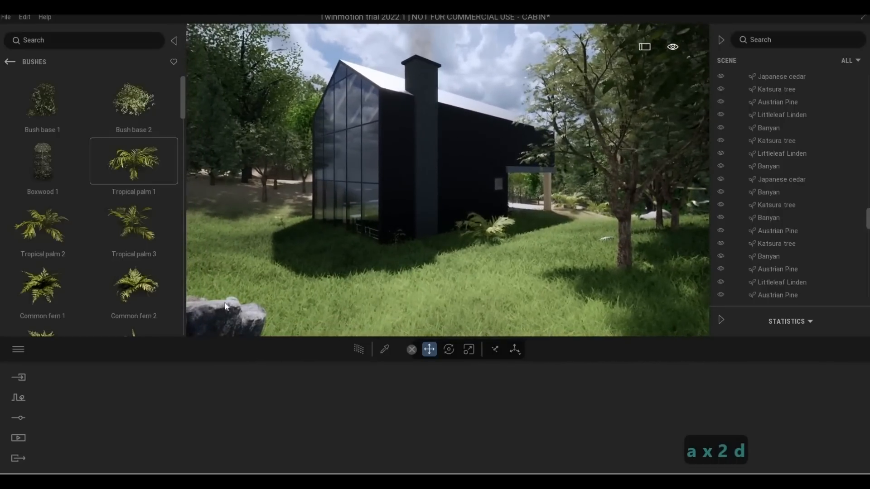
click(226, 307)
right_drag(455, 227, 403, 246)
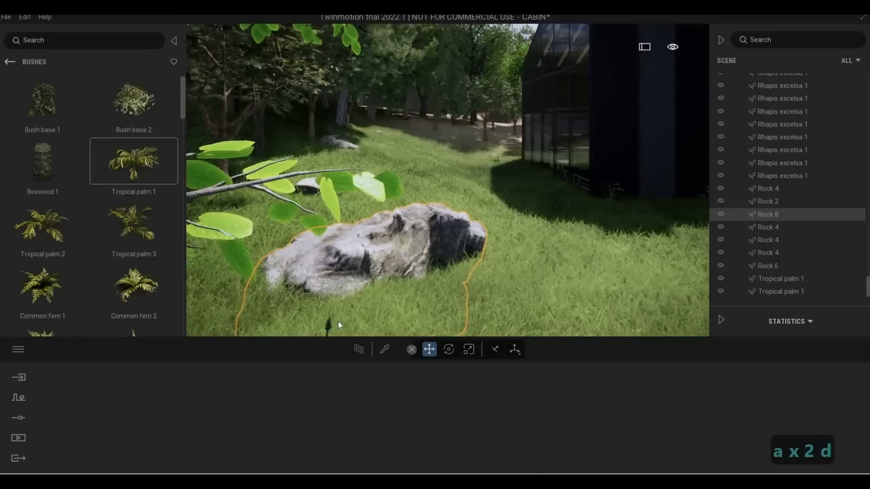
drag(328, 324, 327, 362)
key(Escape)
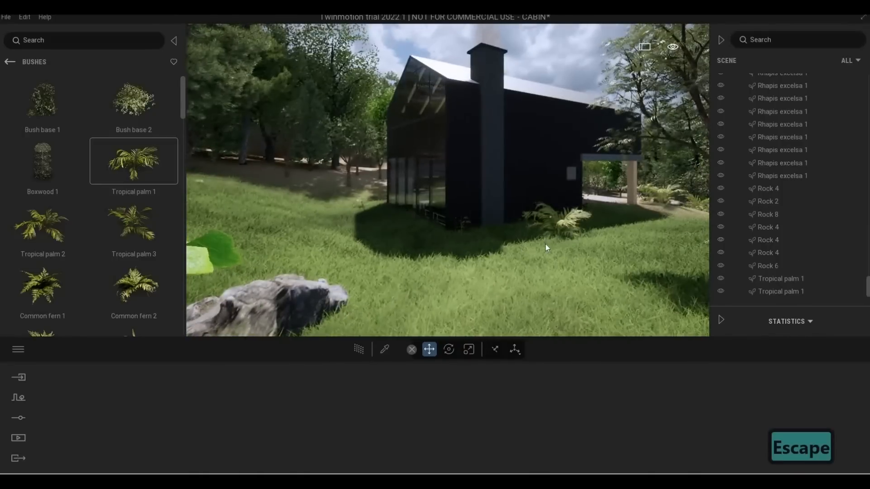
Move the Amur cork tree off the open lawn beside the cabin towards the surrounding trees
key(w)
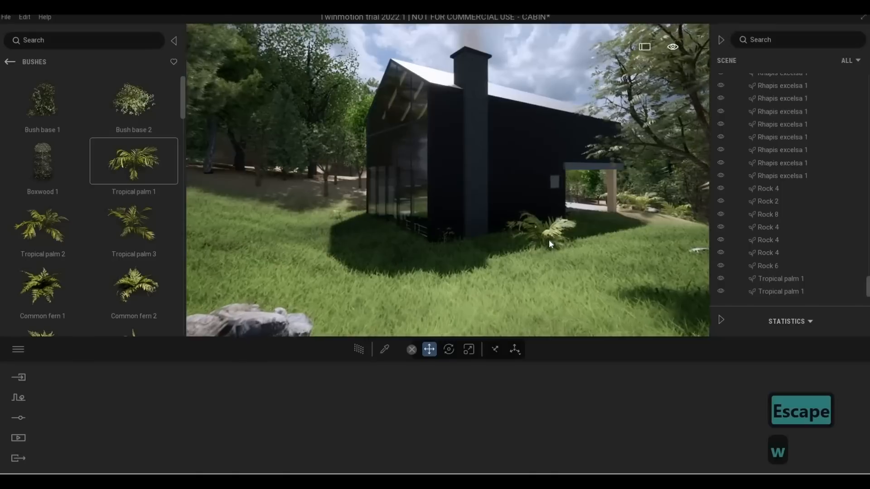
key(e)
key(q)
key(d)
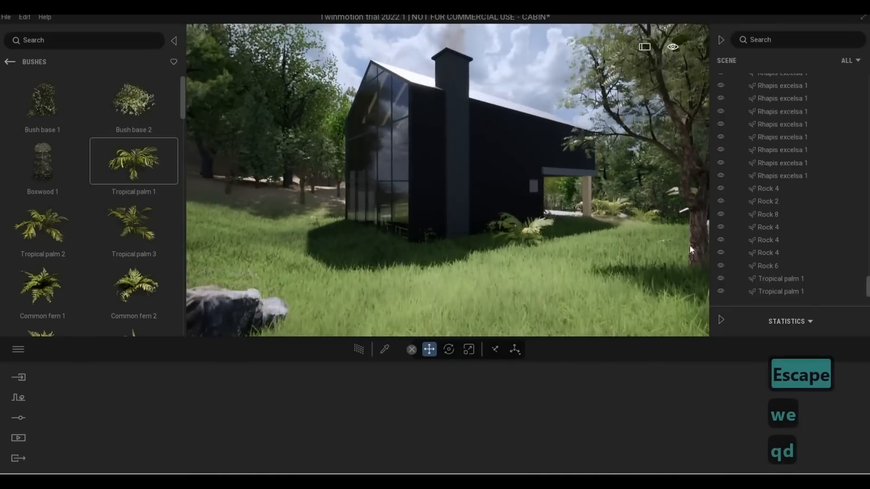
click(670, 244)
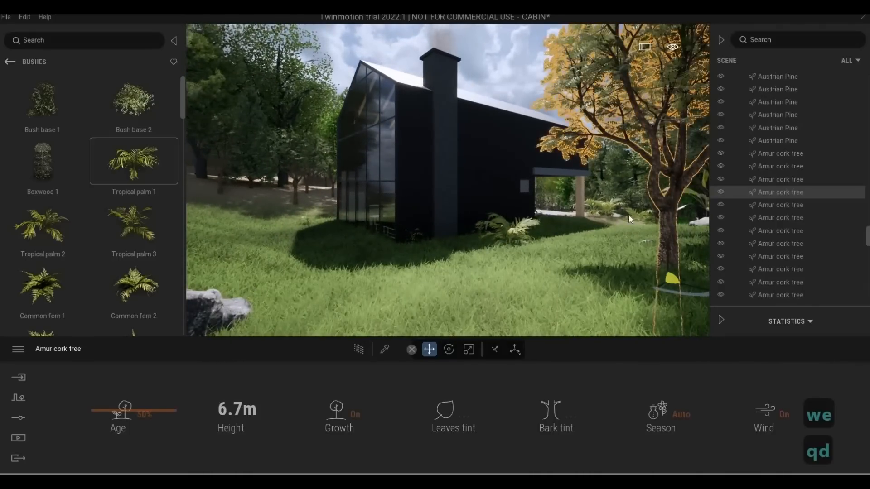
key(a)
click(607, 211)
right_drag(607, 211, 517, 197)
key(d)
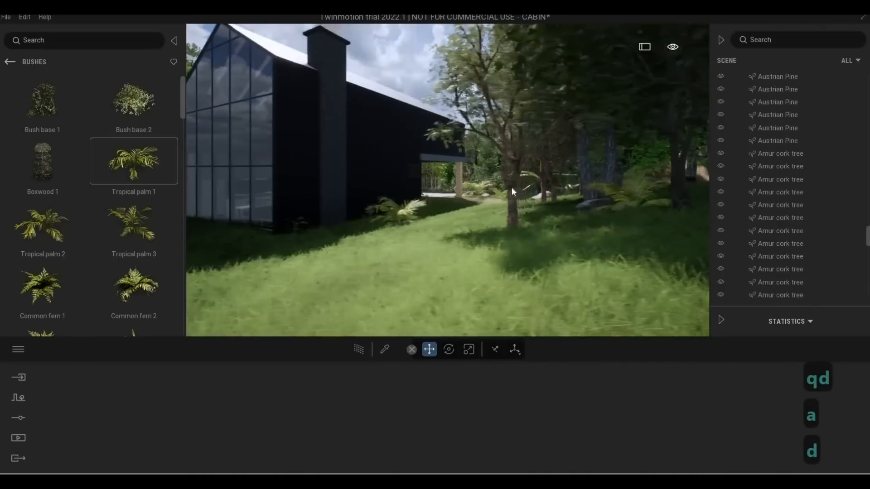
click(517, 235)
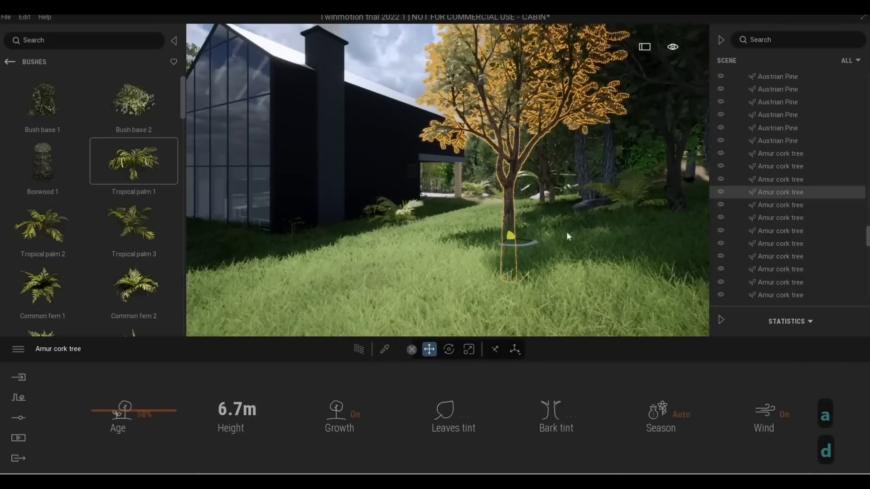
mouse_move(567, 232)
mouse_down()
mouse_move(618, 222)
mouse_move(596, 232)
mouse_move(570, 224)
mouse_up()
key(Escape)
Delete the foreground Banyan tree in the shaded grove near the Tropical palm 1
key(a)
key(w)
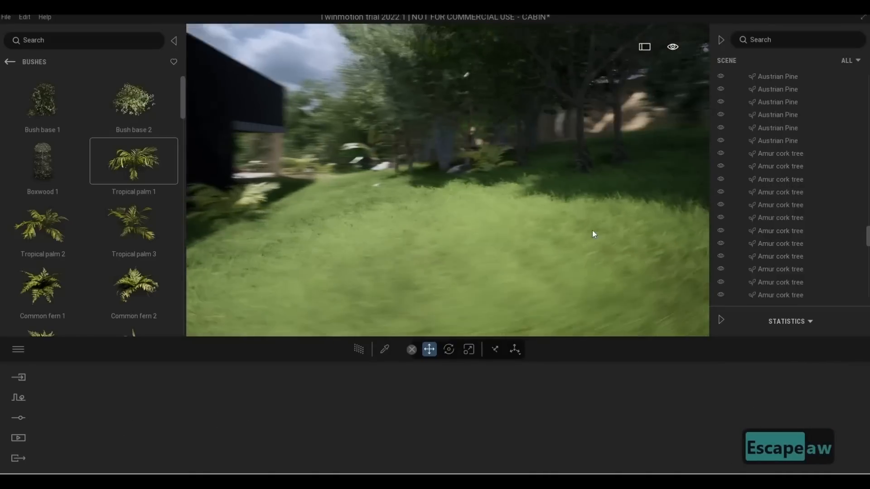
key(q)
key(d)
key(q)
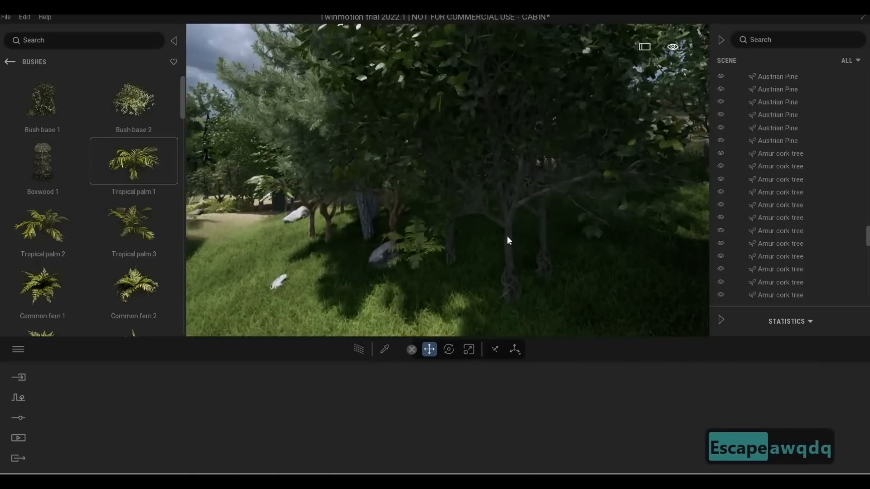
click(507, 238)
key(Escape)
click(506, 238)
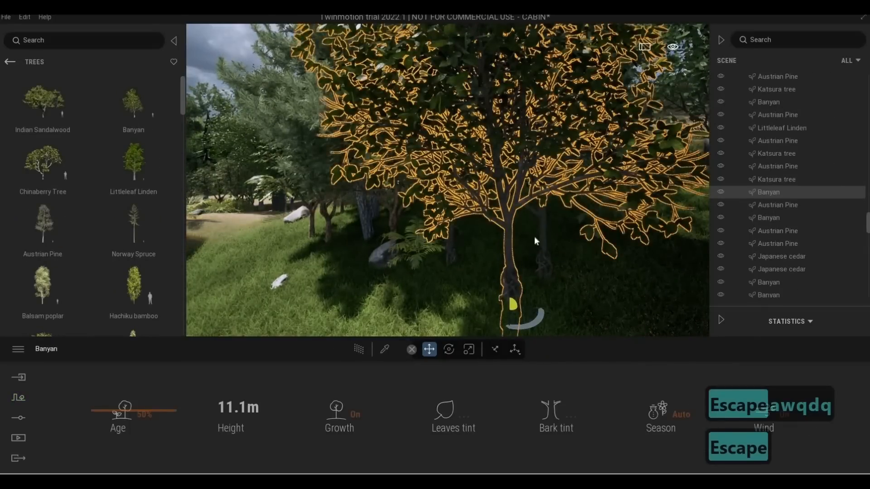
key(Delete)
Move the neighbouring Banyan tree farther back from the lawn, away from the Tropical palm 1
click(546, 290)
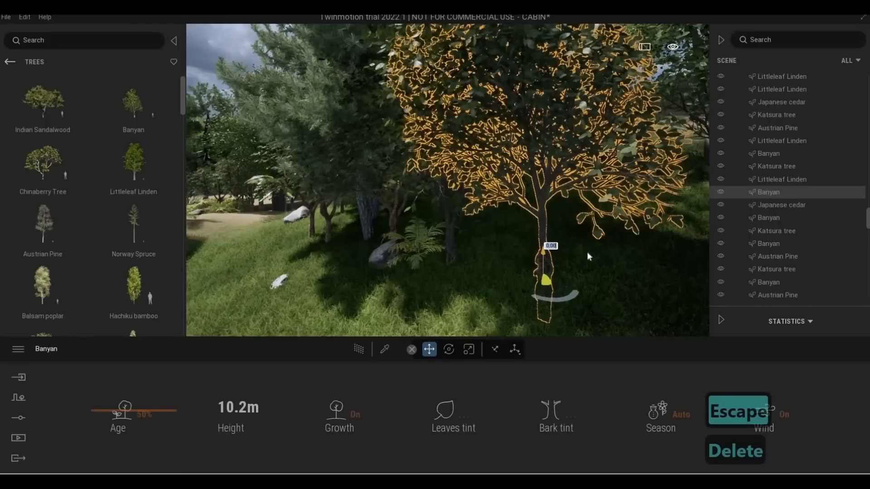
drag(618, 233, 621, 230)
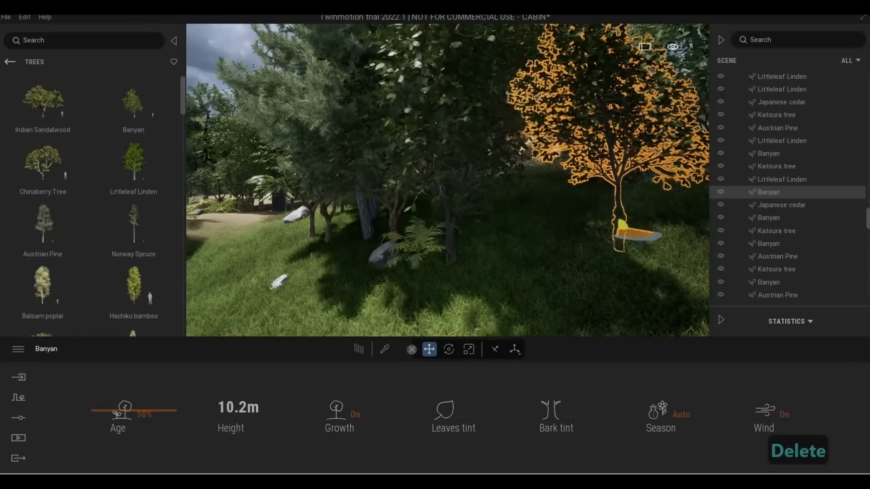
key(Escape)
Examine the cleared side lawn and the cabin's rear corner from behind the Rock 8 boulder
key(d)
right_drag(544, 261, 317, 240)
key(e)
key(a)
key(a)
key(a)
key(s)
key(d)
key(e)
key(d)
key(d)
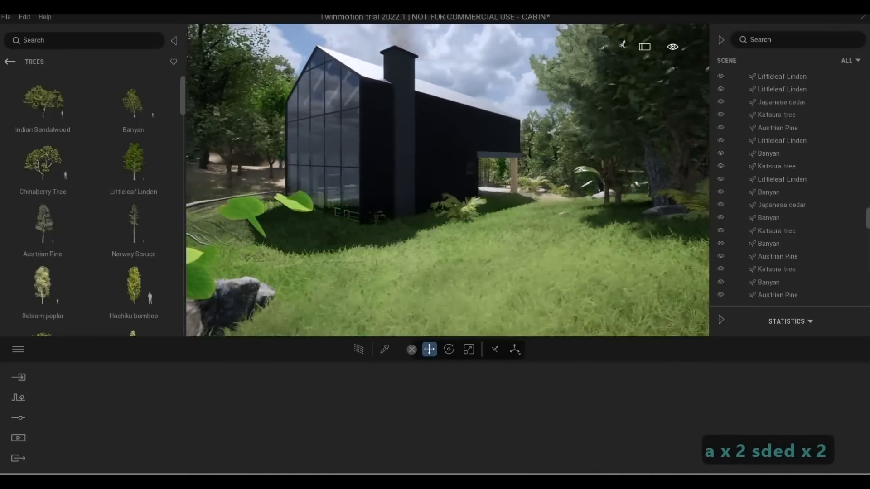
Examine the cabin's glazed gable, chimney wall and side lawn from several viewpoints around the foreground boulder
right_drag(445, 250, 403, 204)
right_drag(454, 232, 475, 228)
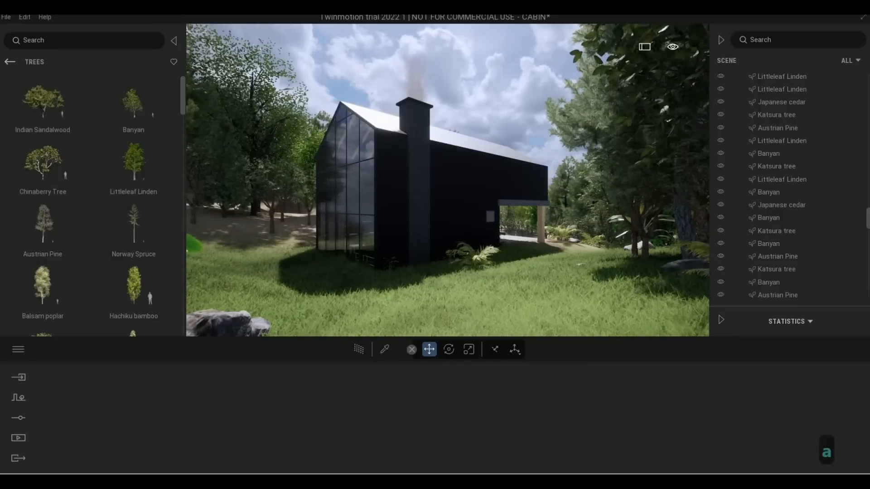
key(w)
key(a)
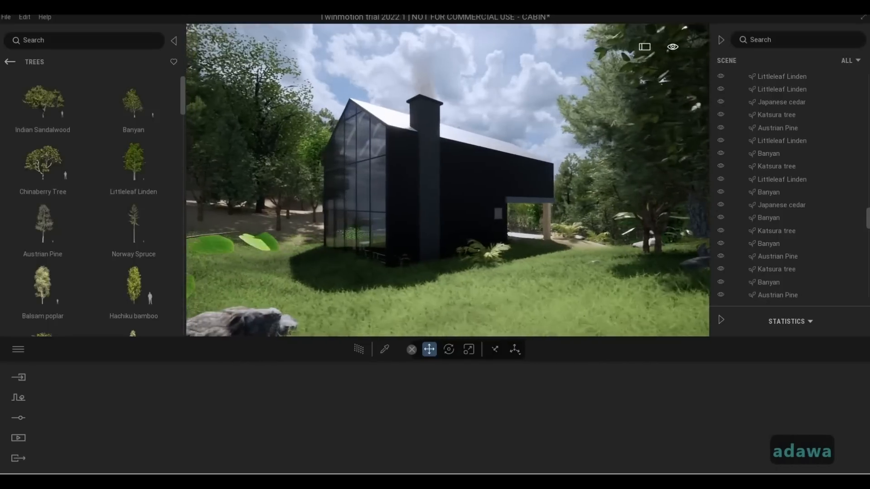
key(w)
key(a)
key(w)
key(s)
key(e)
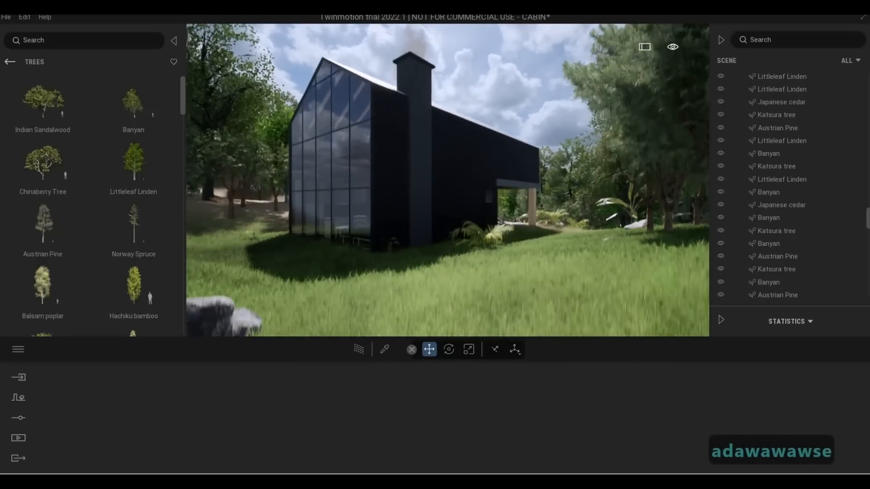
key(a)
key(a)
key(q)
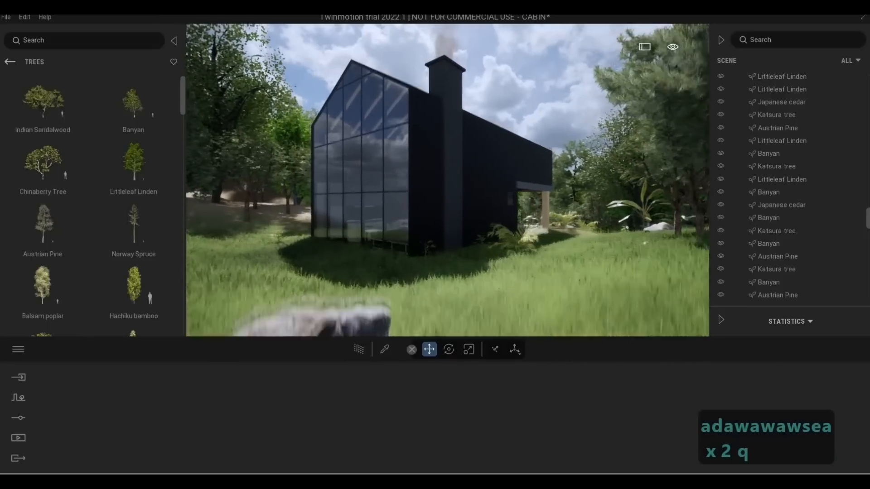
key(a)
key(s)
key(d)
key(w)
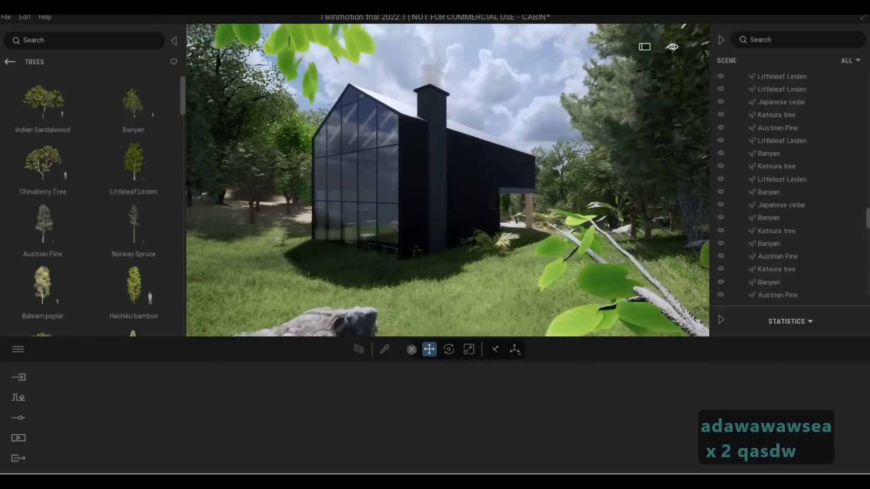
key(d)
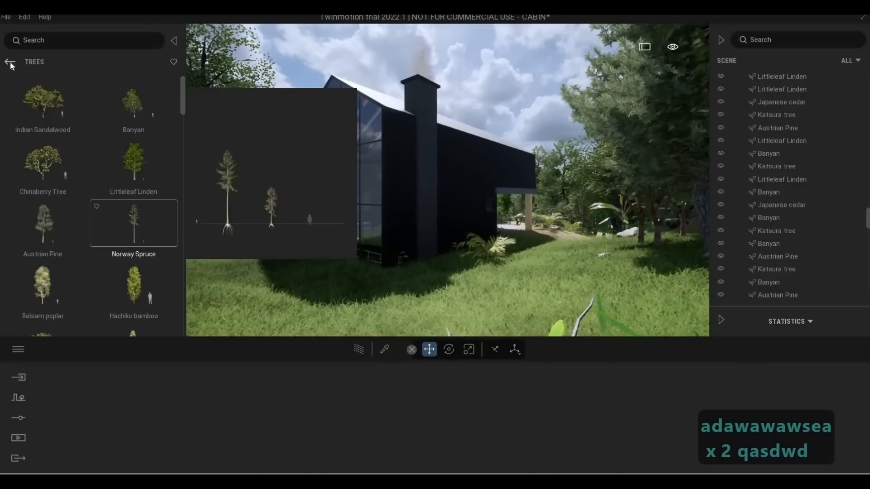
Open the Cars category of the vehicle library and look through its models for the carport
click(9, 61)
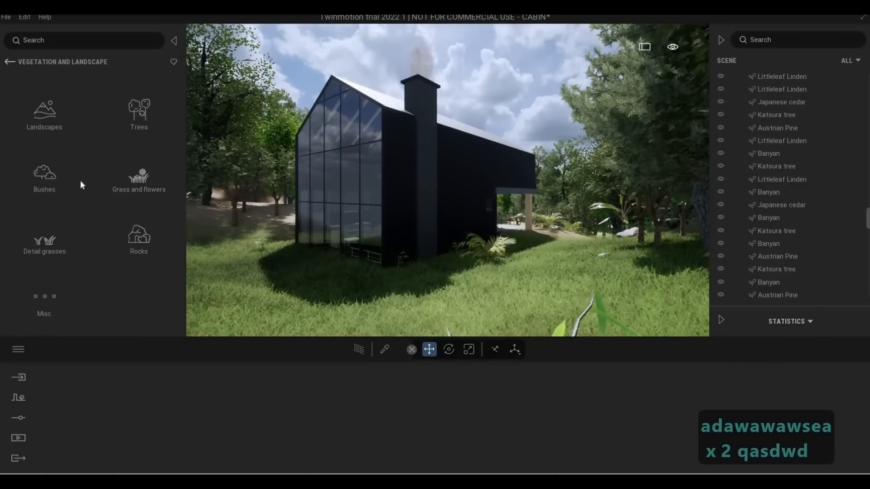
scroll(140, 255, down, 3)
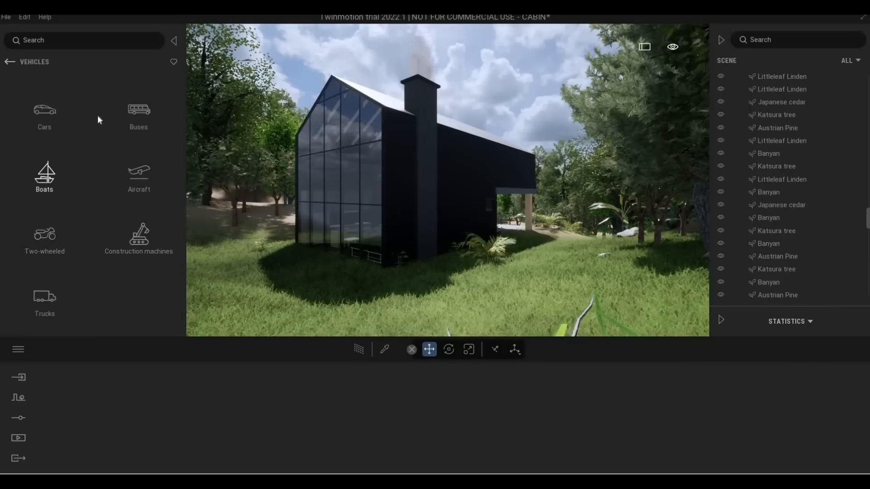
click(44, 297)
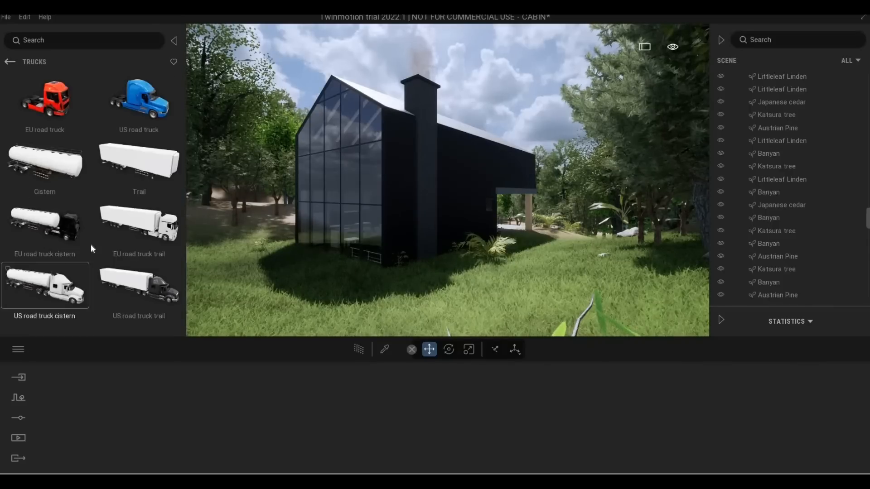
click(10, 62)
click(47, 117)
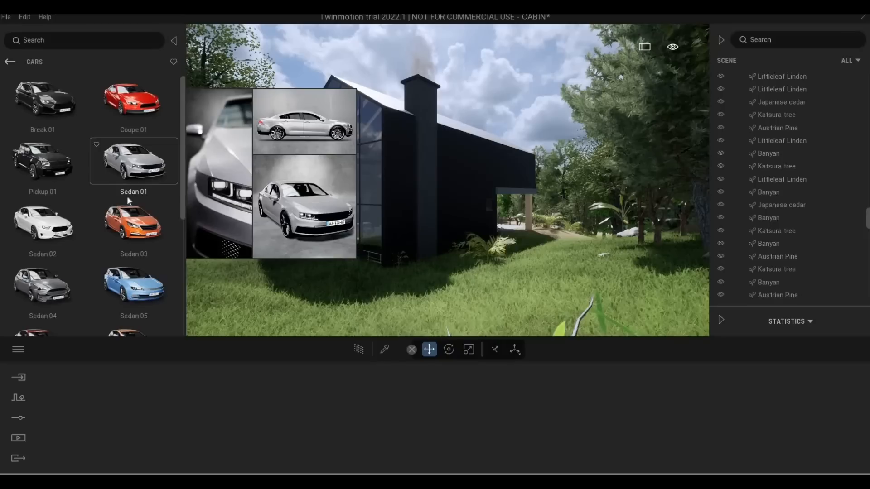
scroll(128, 199, down, 5)
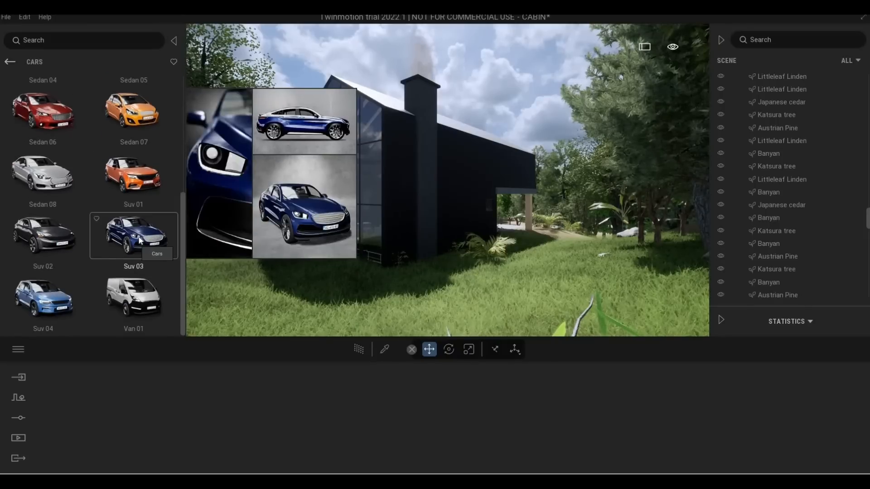
scroll(139, 240, up, 5)
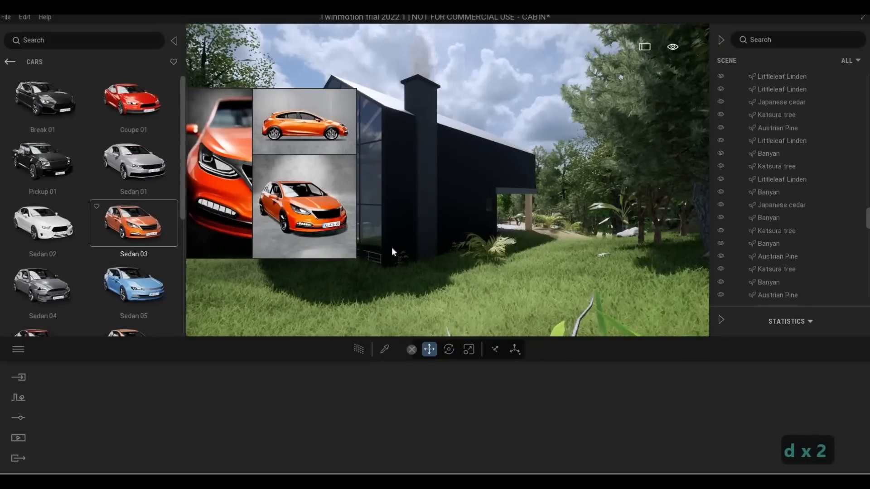
Place a Pickup 01 on the paving under the cabin's overhang and nudge it into position
key(w)
key(d)
key(a)
key(d)
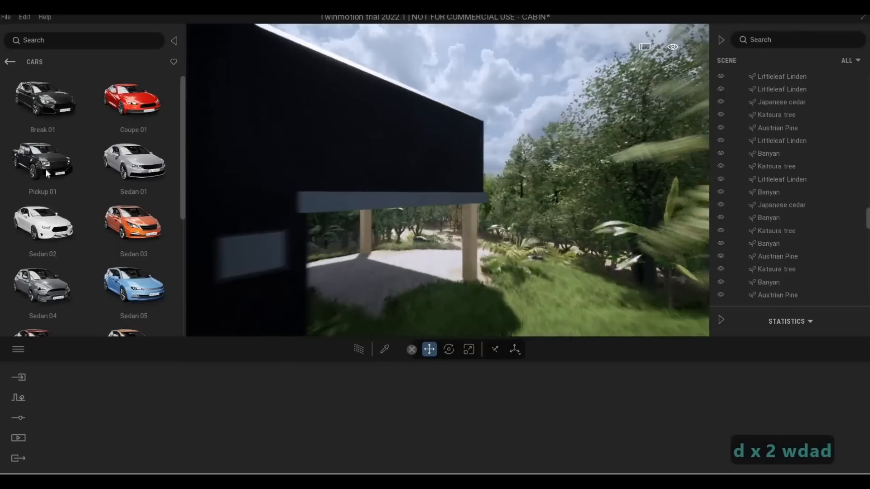
drag(47, 170, 288, 286)
drag(344, 298, 363, 309)
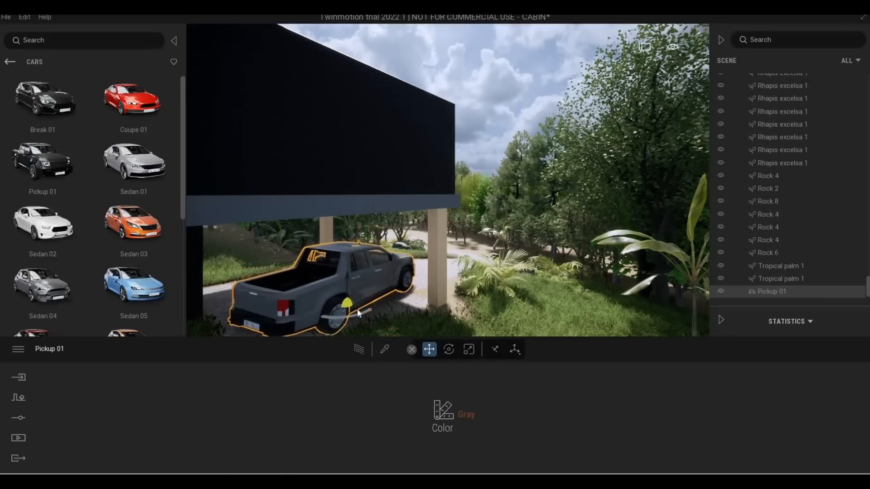
Deselect the pickup and check how it looks from the rear side lawn
key(a)
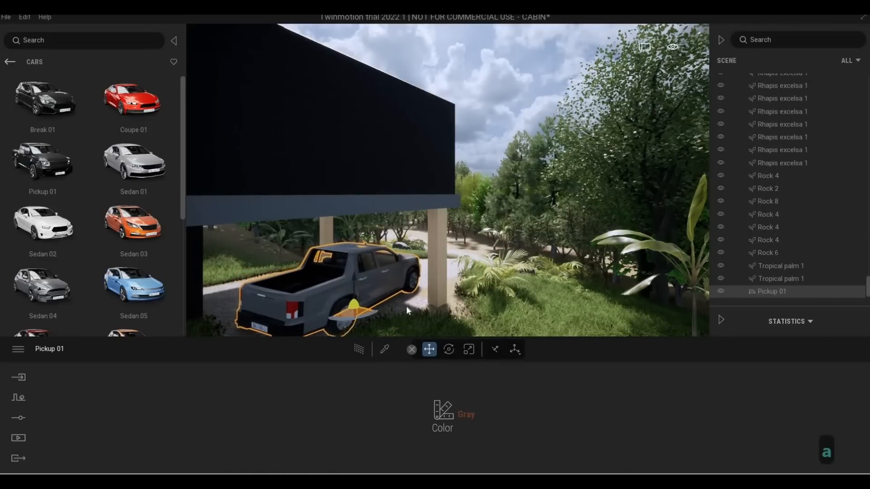
key(s)
key(x)
key(x)
key(x)
key(x)
key(x)
key(x)
key(x)
key(a)
key(Escape)
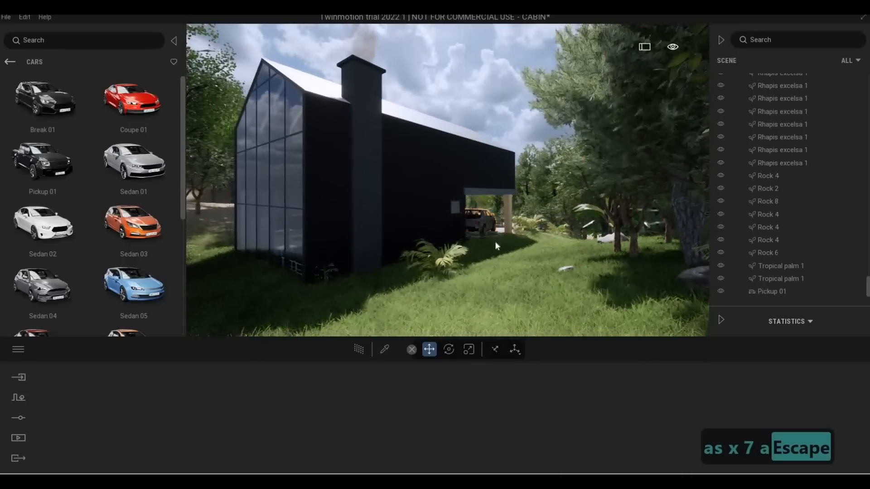
Shift the pickup slightly sideways under the cabin's overhang and deselect it
key(w)
key(d)
key(d)
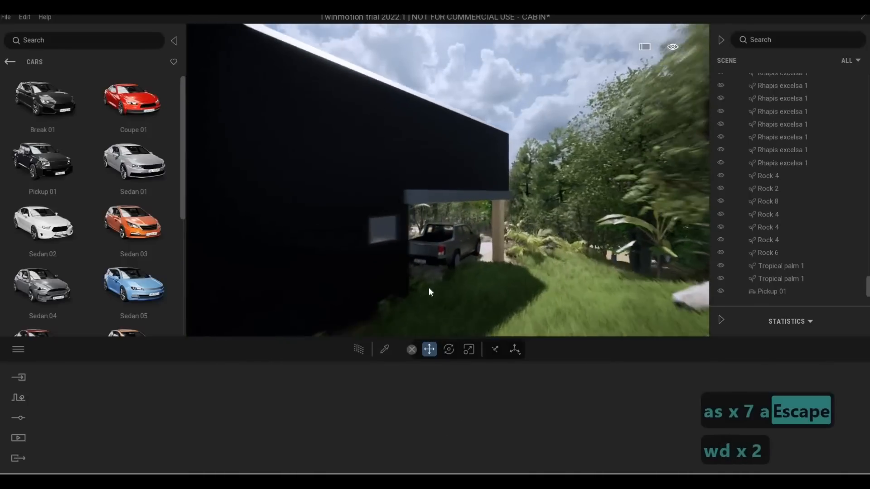
click(433, 295)
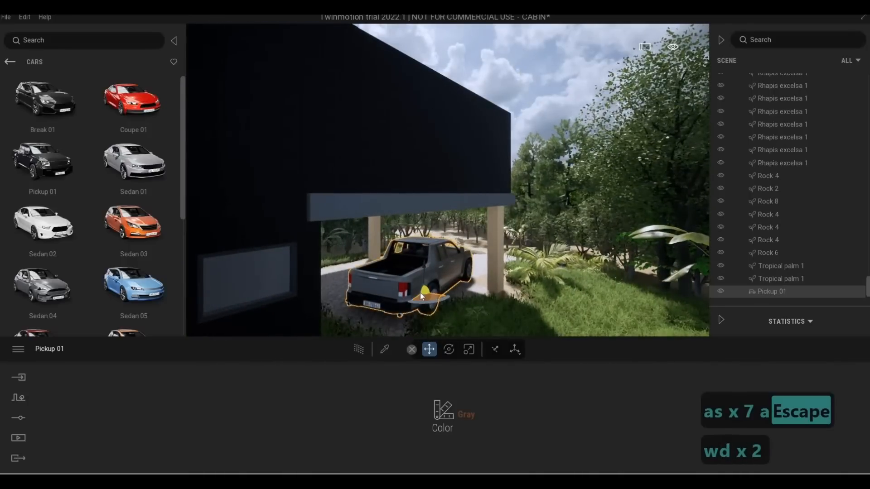
key(s)
key(s)
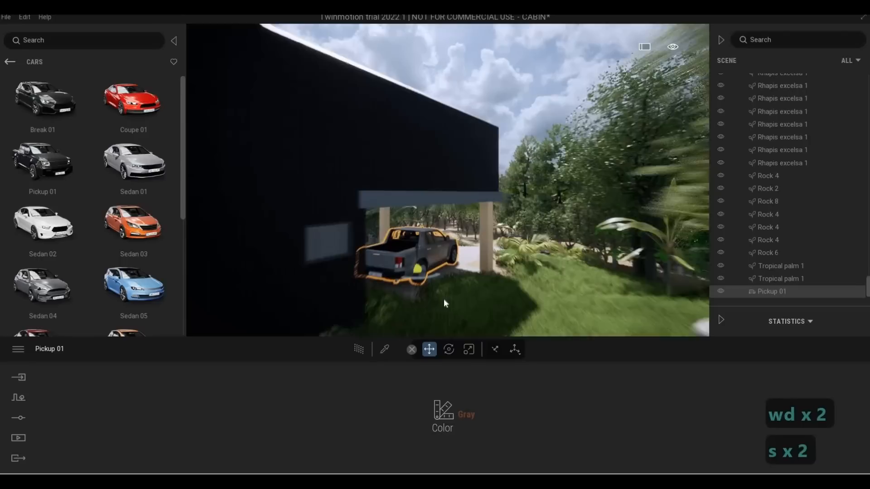
key(s)
key(s)
key(a)
key(Escape)
Examine the parked pickup from the side lawn and along the cabin's dark wall round to the driveway
key(s)
key(d)
key(s)
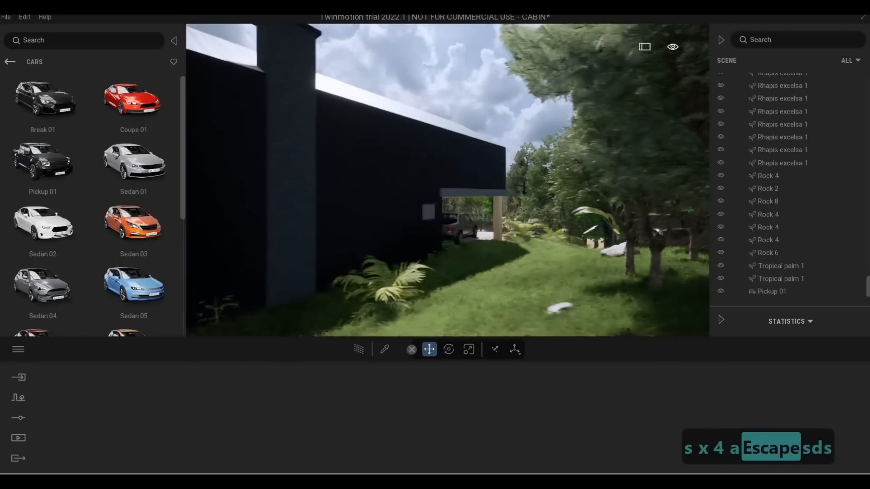
key(a)
key(s)
key(s)
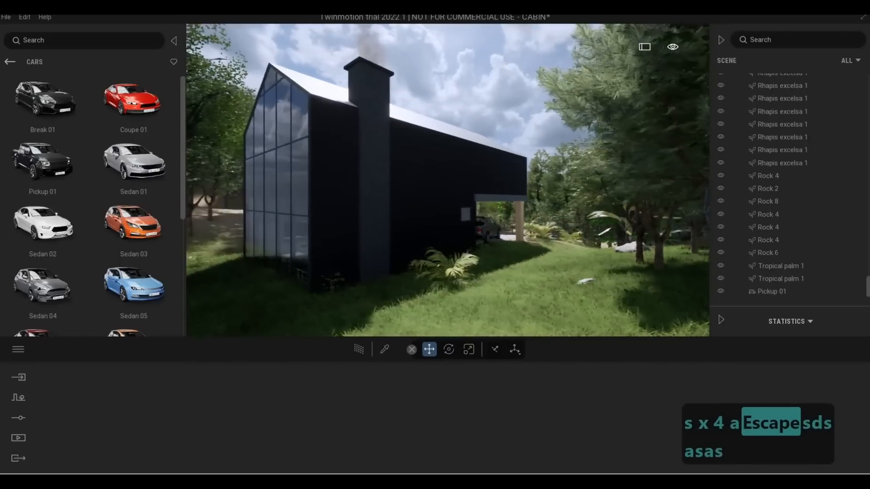
key(w)
key(w)
key(w)
key(w)
key(w)
key(w)
key(w)
key(w)
key(w)
key(w)
key(w)
key(w)
key(w)
key(w)
key(w)
key(w)
key(w)
key(w)
key(w)
key(w)
key(w)
key(w)
key(w)
key(w)
key(w)
key(w)
key(w)
key(w)
key(w)
key(w)
key(w)
key(w)
key(w)
key(w)
key(w)
key(w)
key(w)
key(w)
key(w)
key(w)
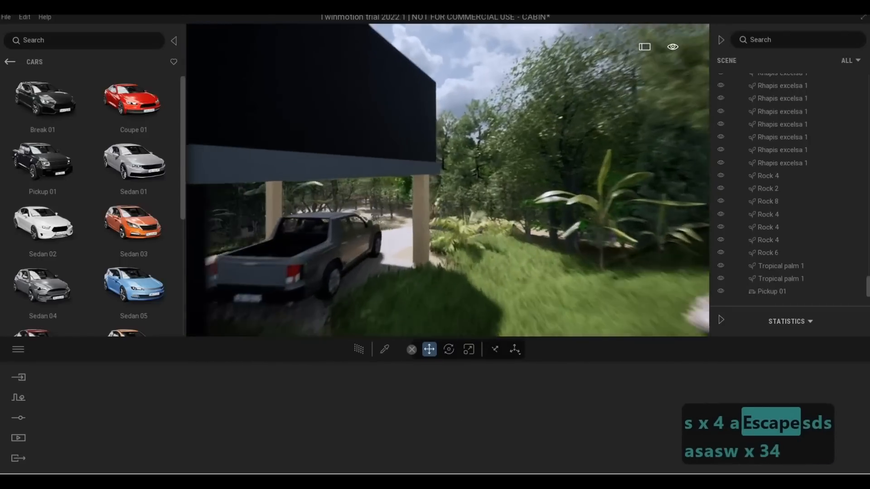
key(d)
key(s)
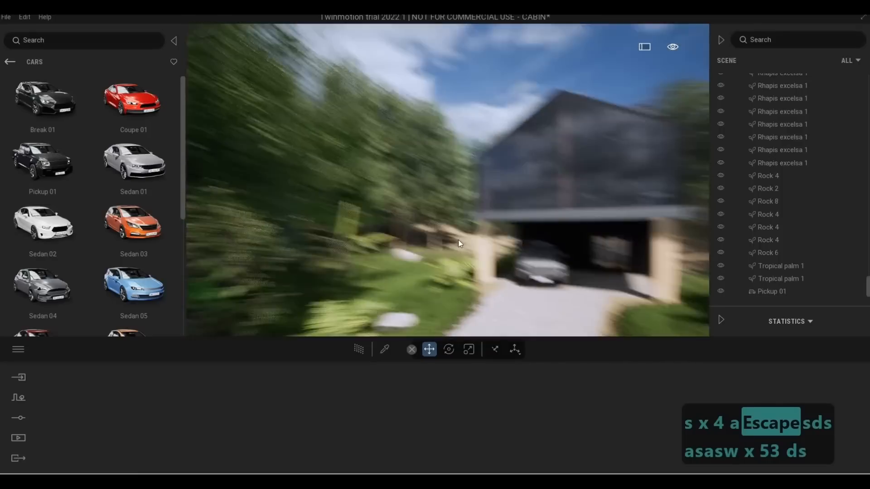
Examine the cabin's front facade with the parked pickup and the planting on both sides of the driveway
key(s)
key(d)
key(d)
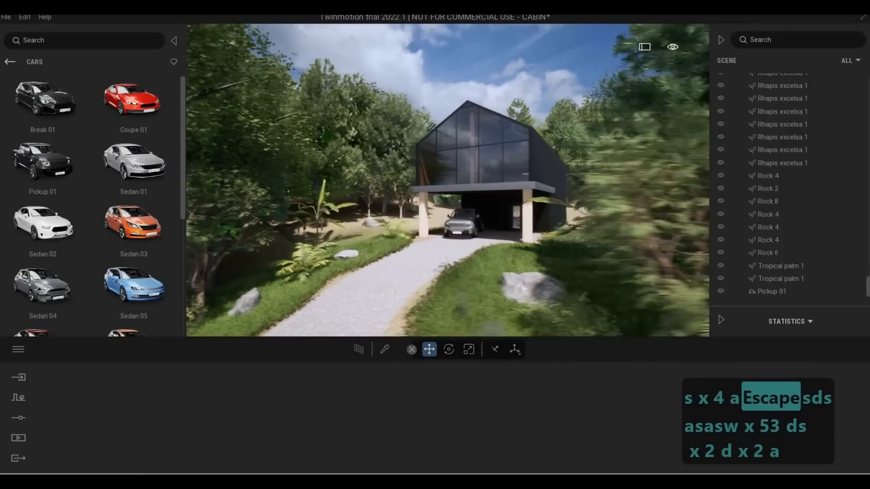
key(a)
key(s)
key(s)
key(a)
key(e)
key(a)
key(w)
key(w)
key(w)
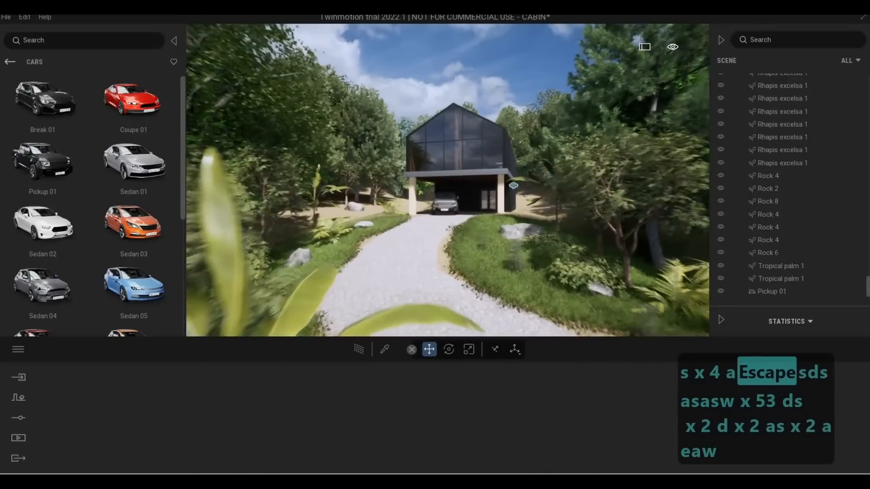
key(a)
key(w)
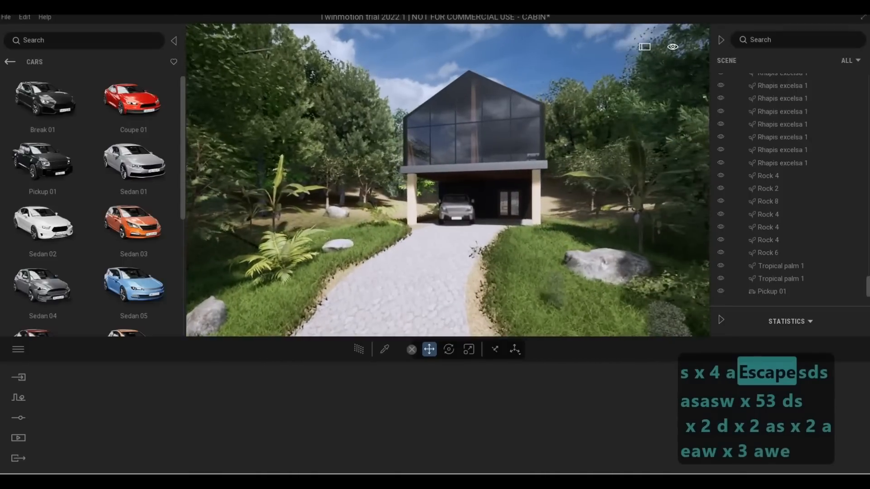
key(s)
key(s)
key(d)
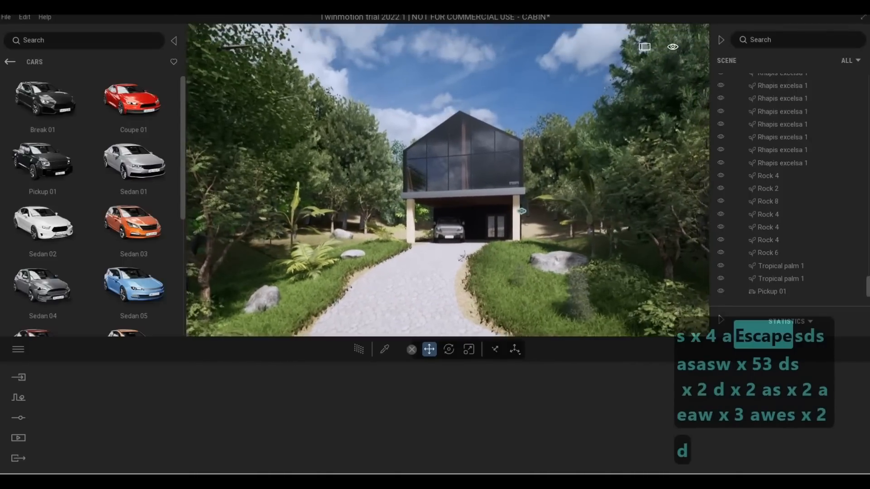
key(q)
key(a)
key(a)
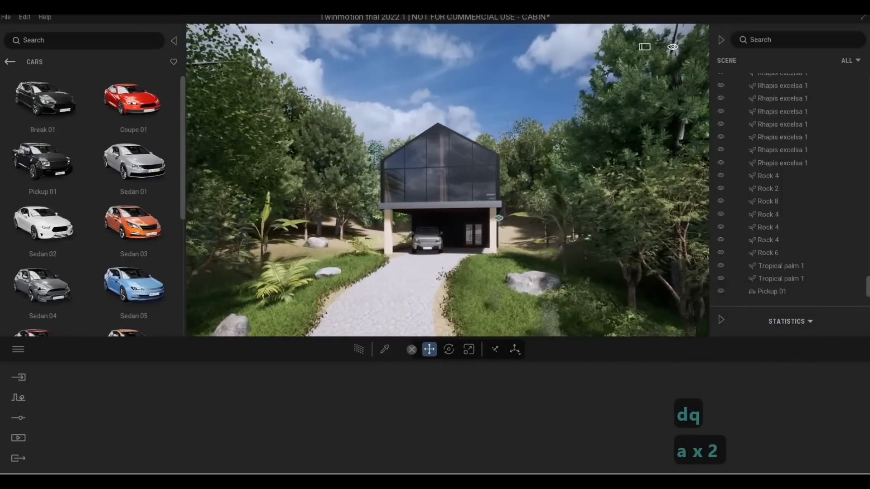
Compare higher and lower driveway views of the cabin front, checking which trees and leaves crowd the frame
key(d)
key(e)
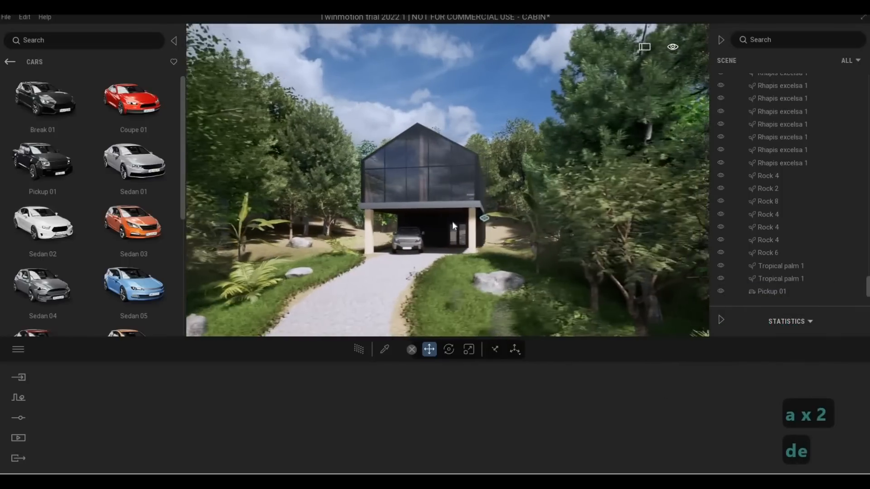
key(s)
key(e)
key(e)
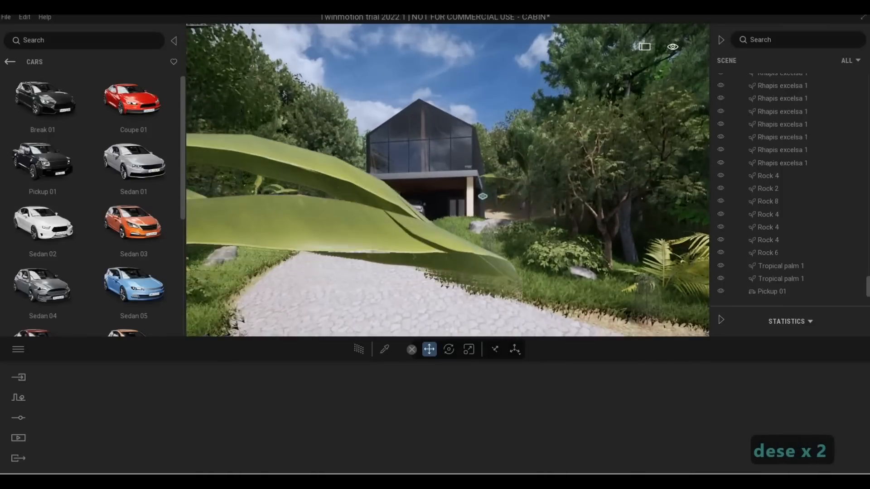
key(w)
key(e)
key(a)
key(a)
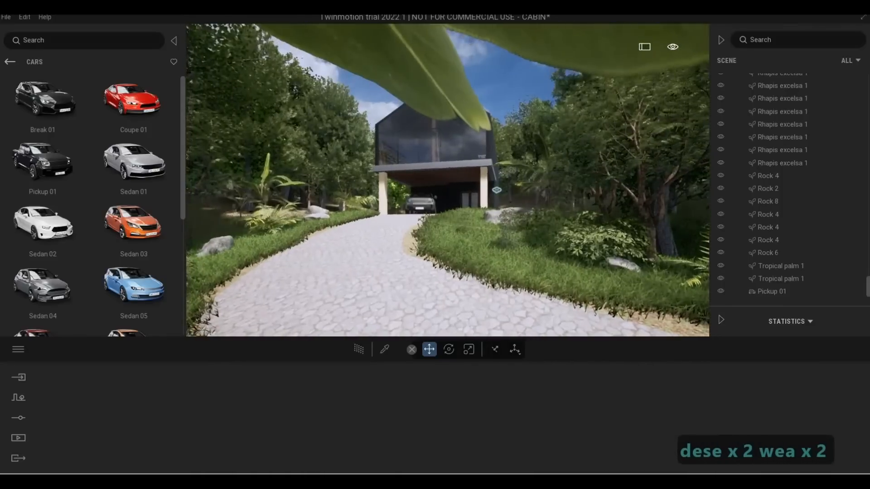
key(w)
key(e)
key(q)
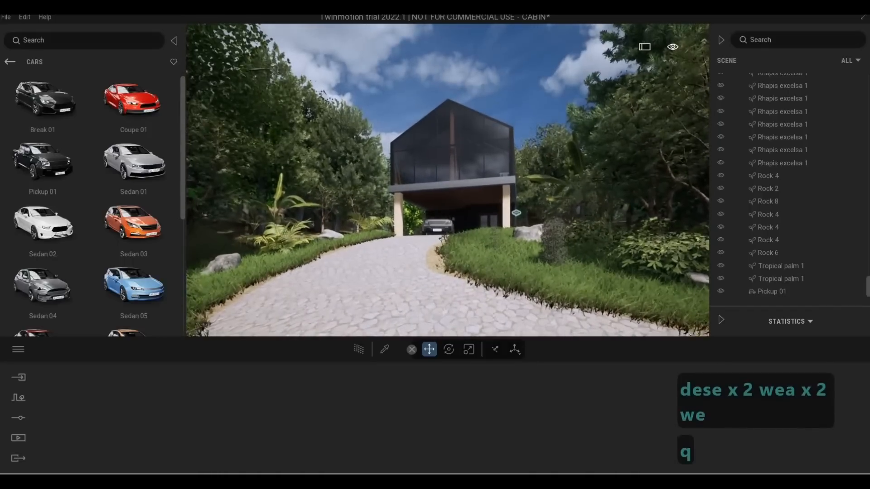
key(d)
key(d)
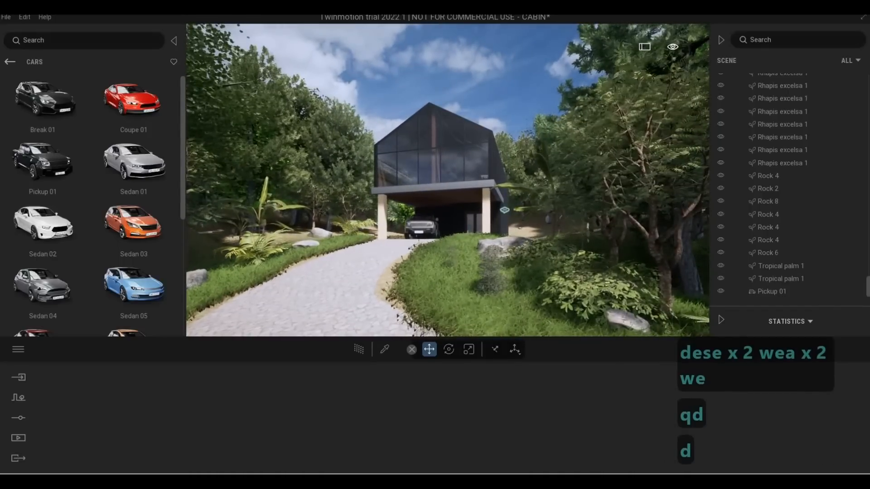
Move the Amur cork tree beside the driveway bushes back behind the palm fronds, towards the denser trees
key(d)
right_drag(431, 158, 441, 159)
click(441, 159)
key(d)
key(q)
key(d)
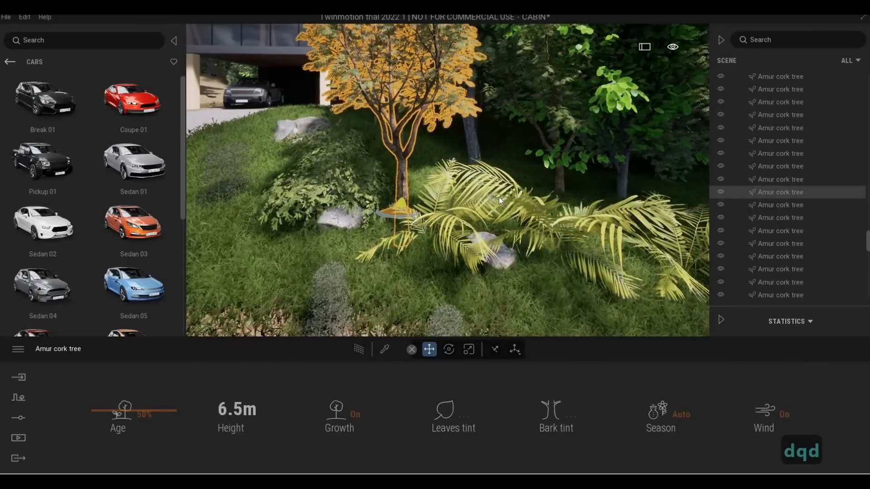
drag(499, 197, 499, 196)
key(a)
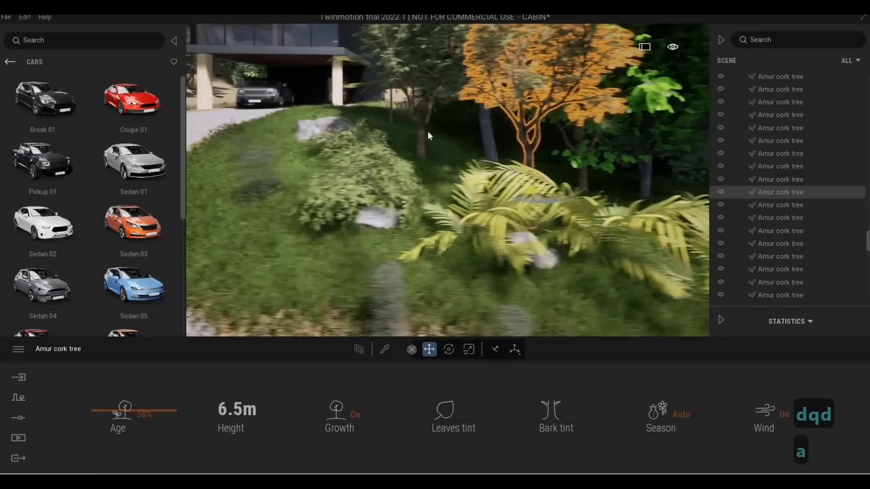
Move the Amur cork tree behind the driveway bush farther back, towards the dense trees behind the palm fronds
click(428, 166)
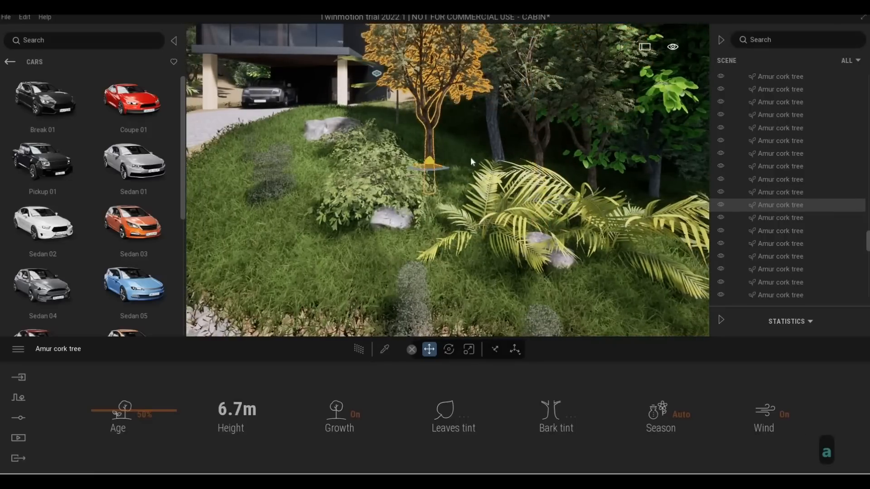
drag(423, 155, 464, 149)
scroll(447, 184, down, 5)
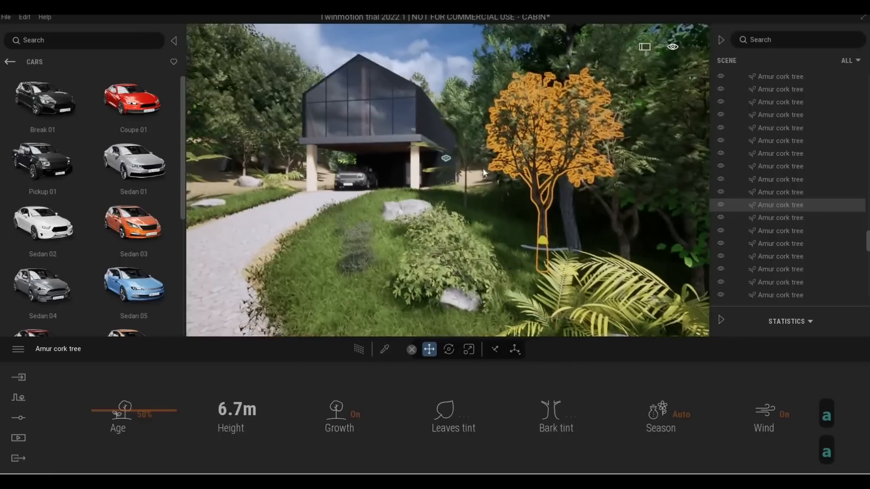
Move the banana plant beyond the boulder out of the view of the cabin's dark side wall
click(486, 213)
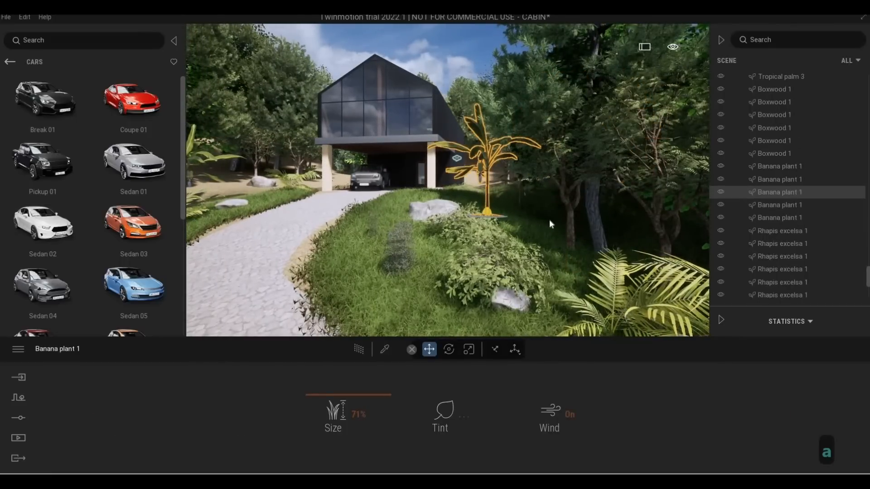
drag(548, 219, 555, 219)
key(Escape)
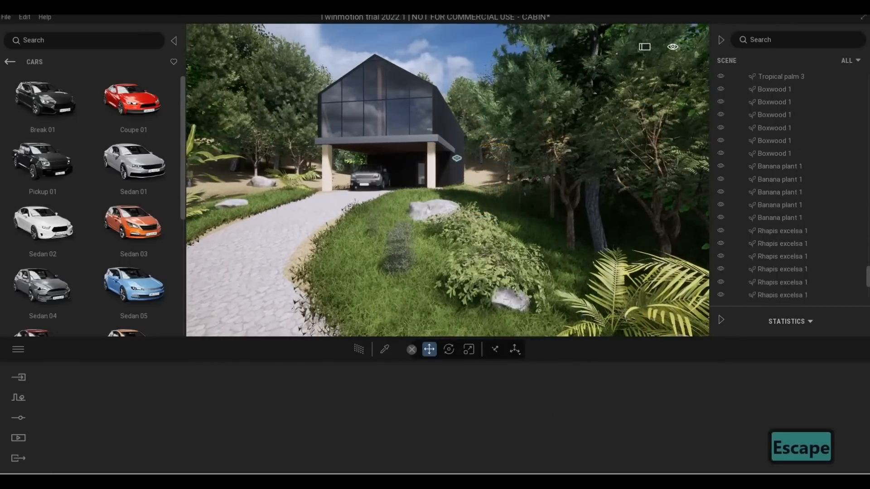
Move the tall Austrian Pine behind the palm fronds away from the driveway, deeper into the woods
key(e)
key(d)
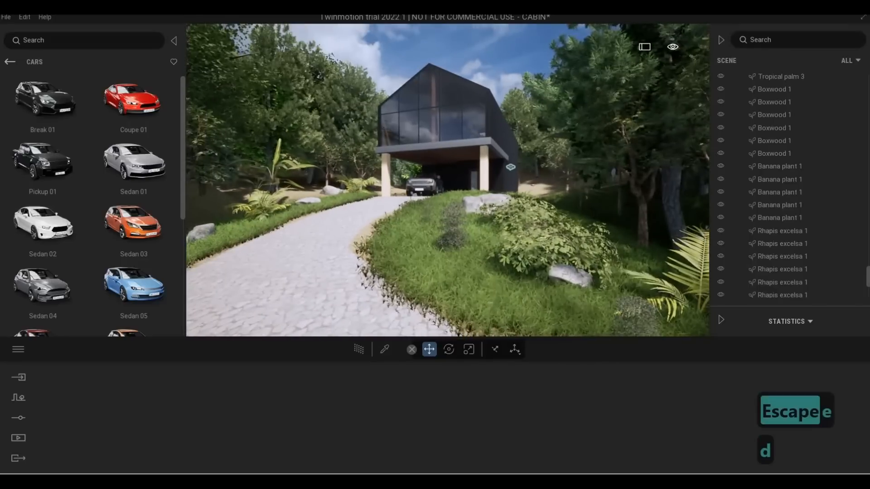
key(q)
key(a)
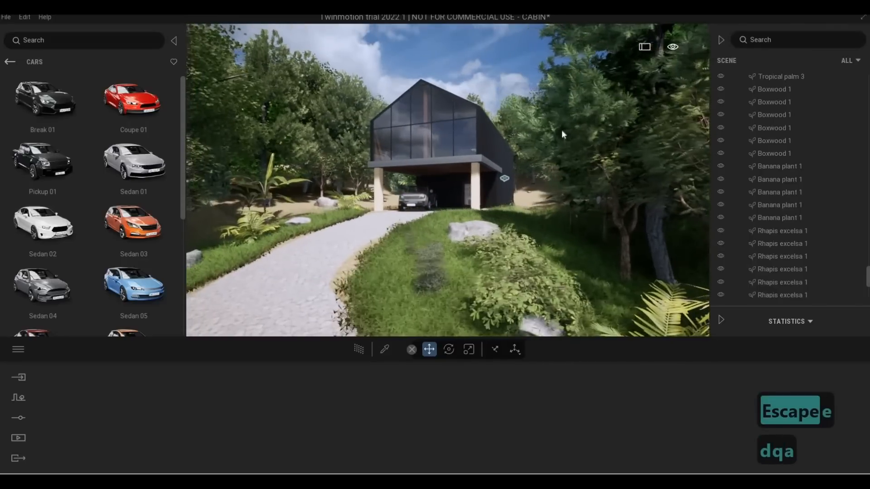
click(558, 132)
click(546, 117)
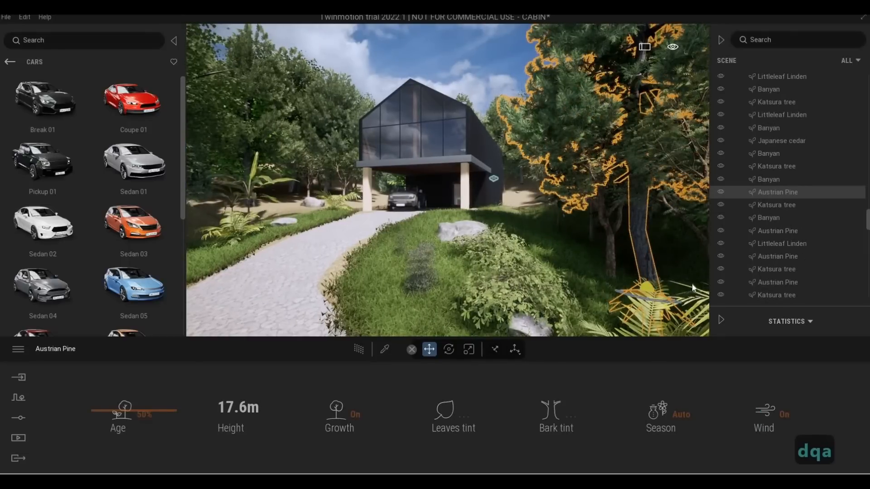
drag(664, 296, 711, 285)
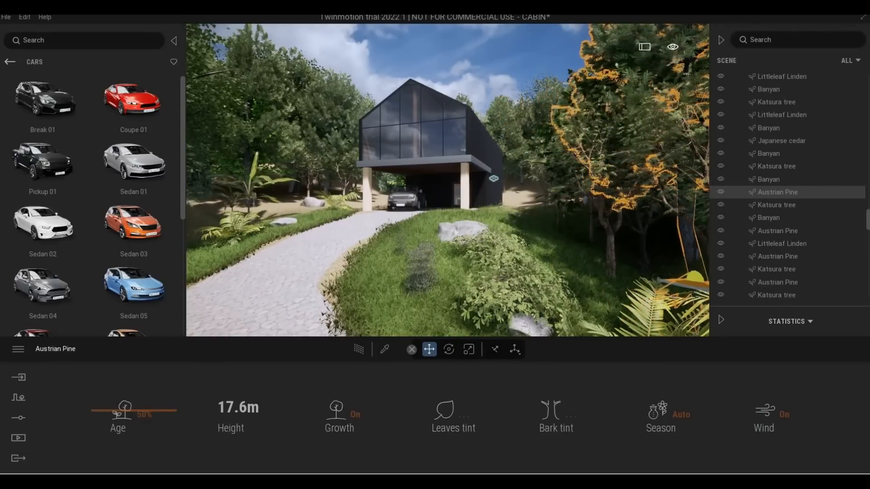
key(Escape)
Move the boxwood at the gravel edge of the driveway onto the grass near the palm and the other boxwood
key(d)
key(d)
key(e)
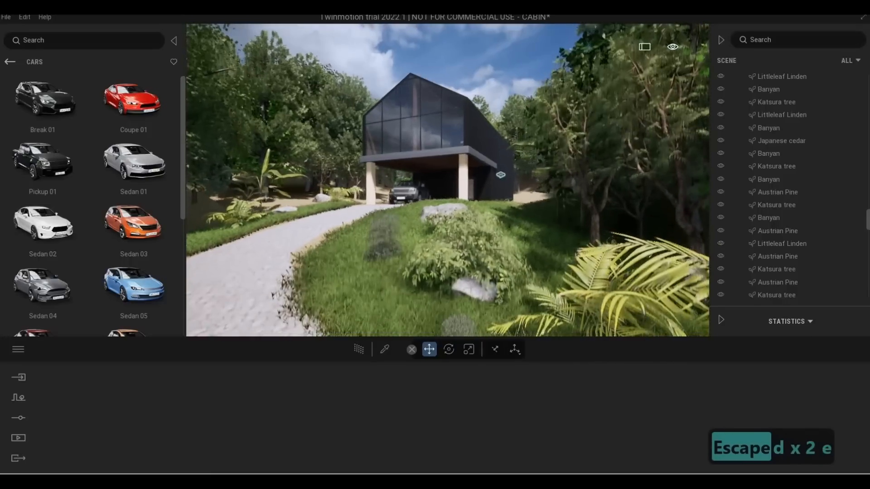
key(a)
key(a)
key(e)
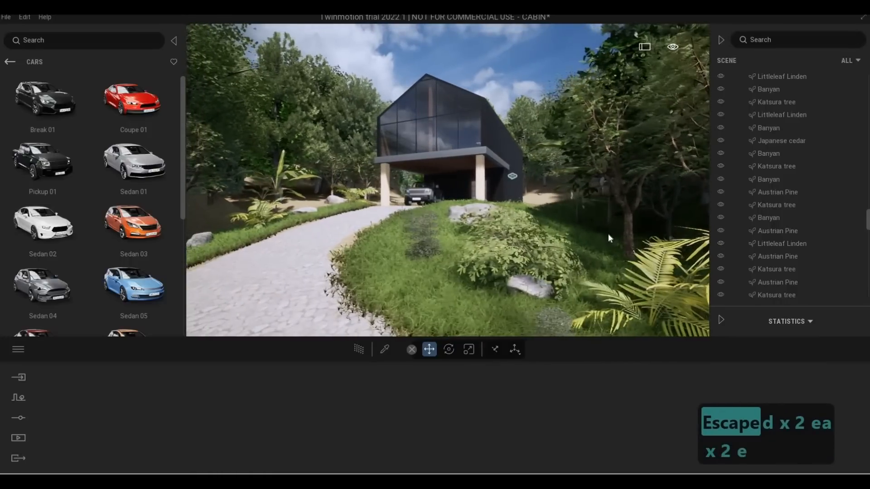
key(q)
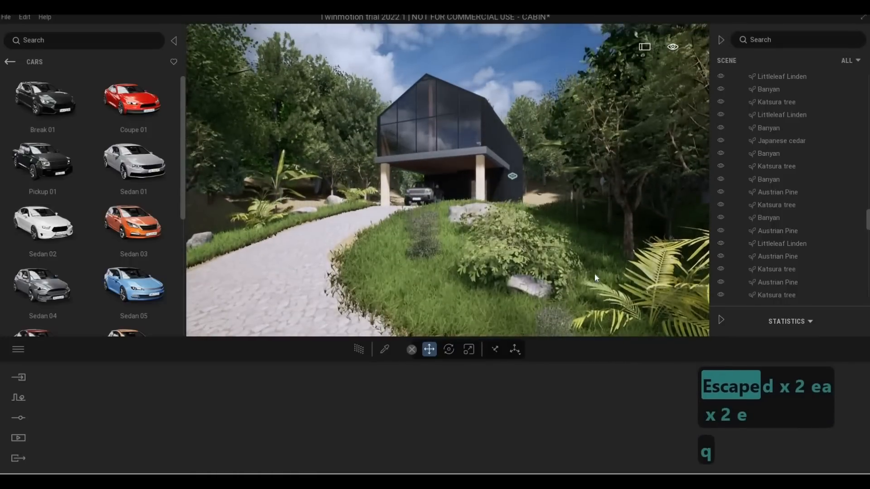
key(s)
key(e)
click(523, 307)
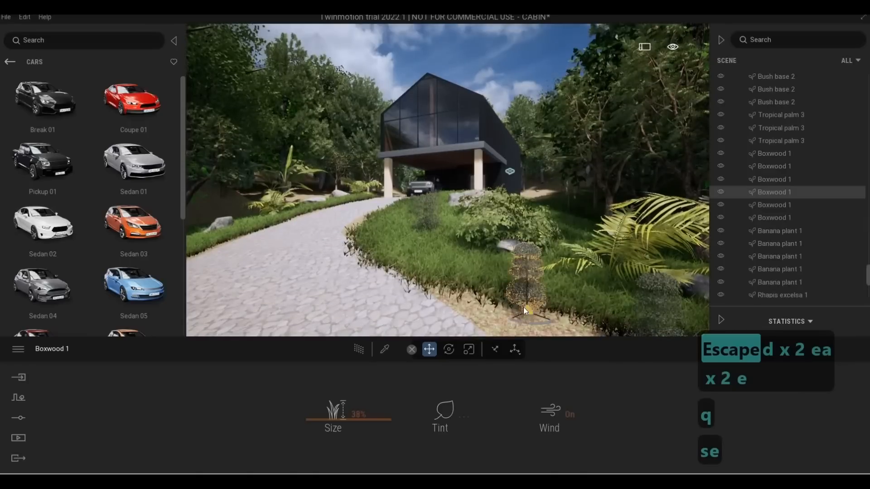
drag(523, 307, 609, 323)
key(Escape)
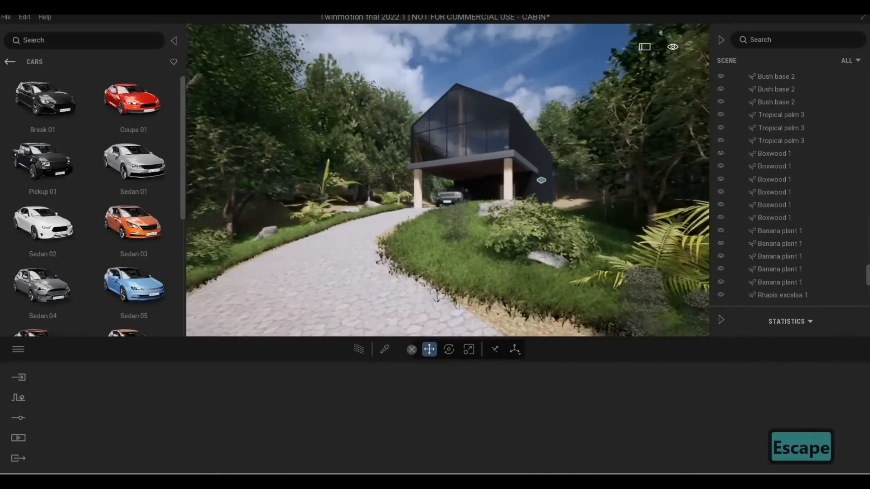
Set the camera's color gradient to 48% contrast and 41% saturation while viewing the cabin from the driveway
key(e)
key(w)
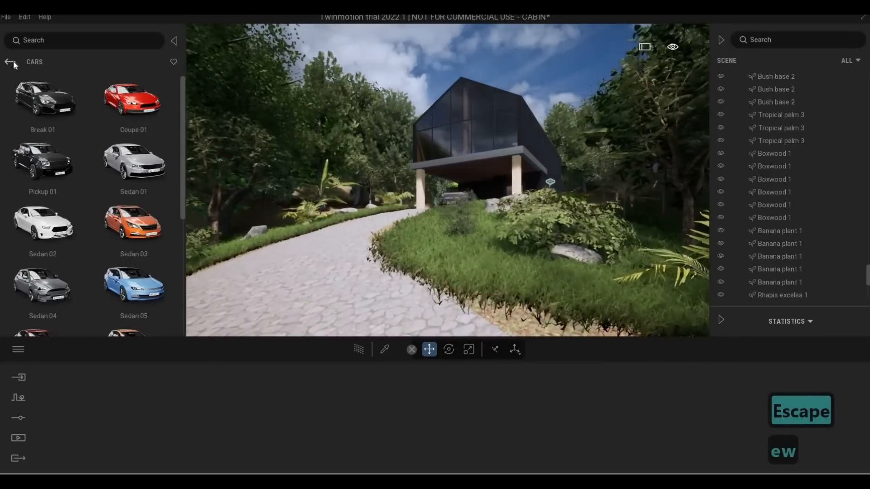
click(11, 63)
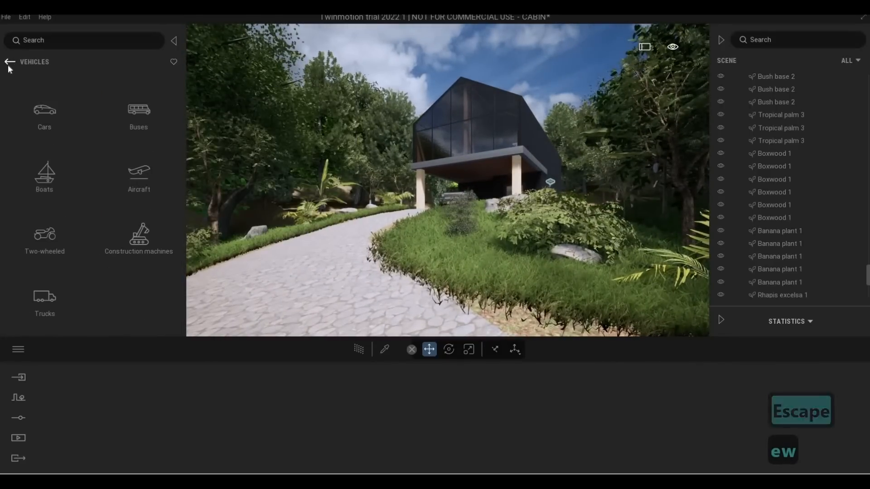
click(8, 63)
click(20, 399)
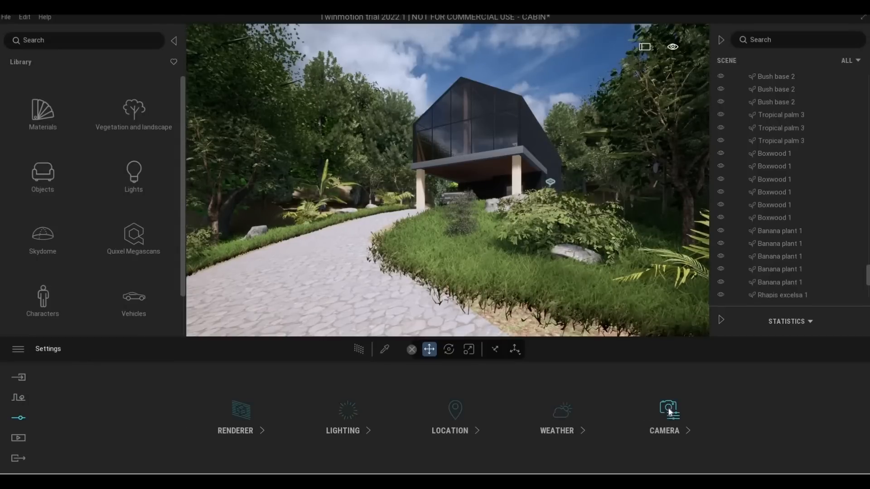
click(669, 411)
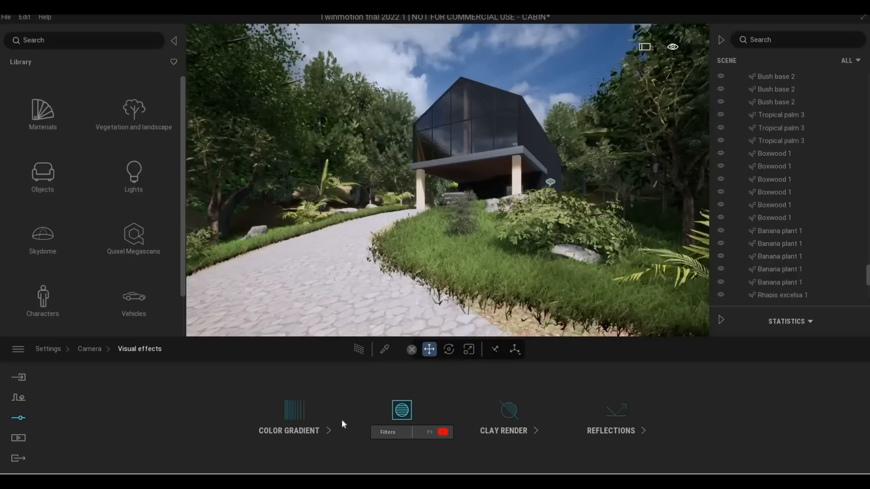
click(295, 412)
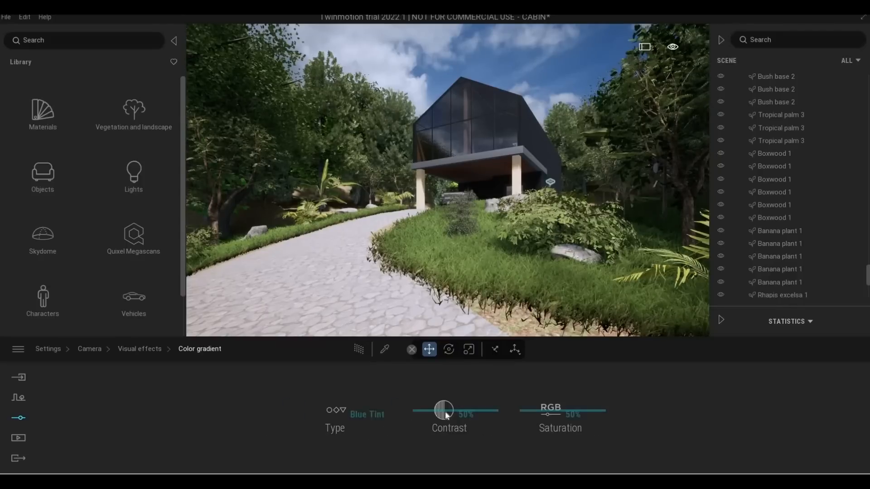
mouse_move(549, 413)
mouse_down()
mouse_move(552, 422)
mouse_move(552, 414)
mouse_up()
drag(441, 414, 445, 416)
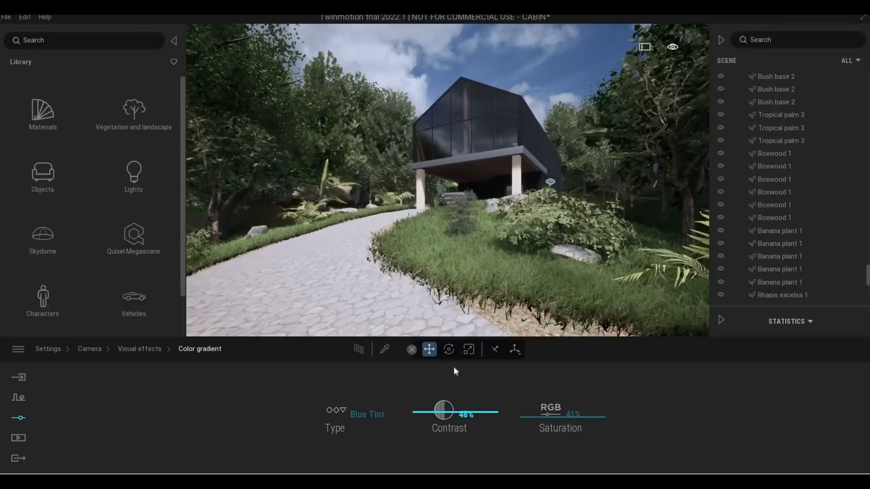
Set the camera's lens flare to 20%
click(139, 348)
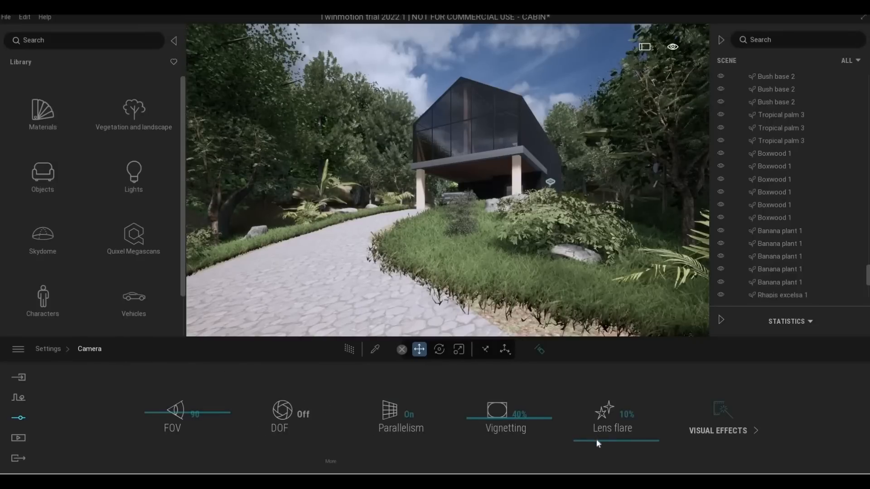
mouse_move(596, 439)
mouse_down()
mouse_move(606, 422)
mouse_move(603, 439)
mouse_up()
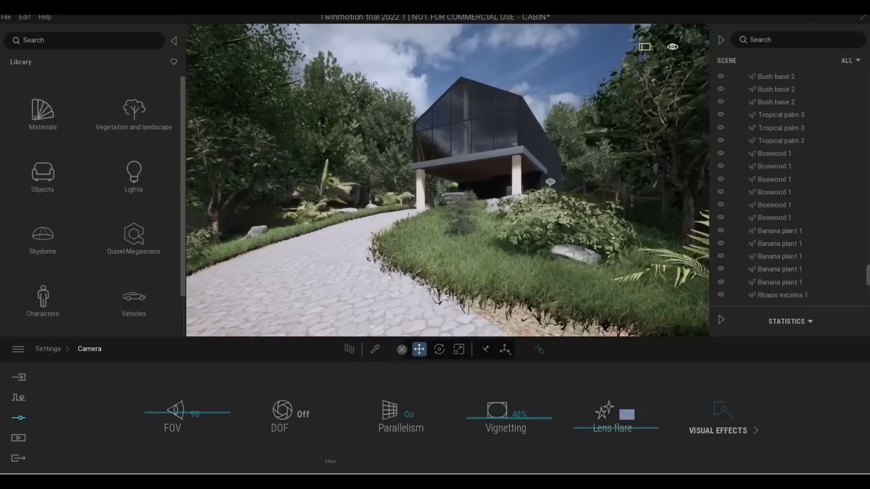
text(20)
key(Return)
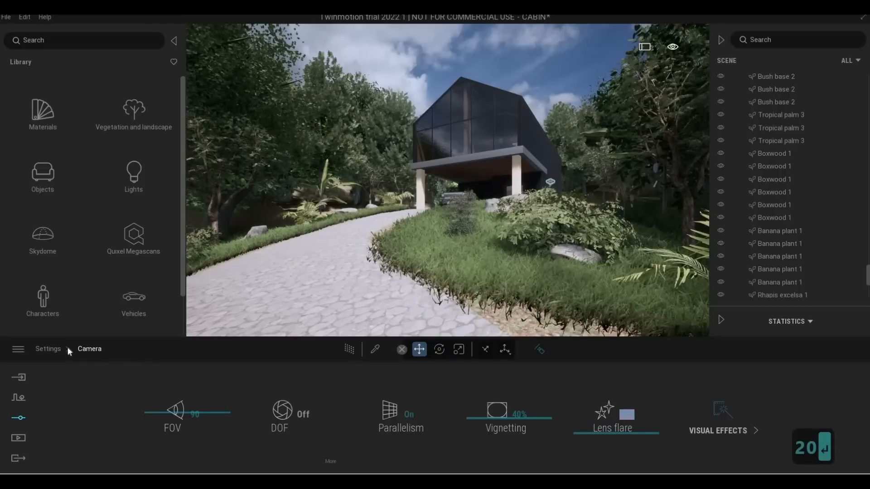
Open the lighting settings, test a brighter exposure of -0.44 and return the exposure to -0.98
click(48, 349)
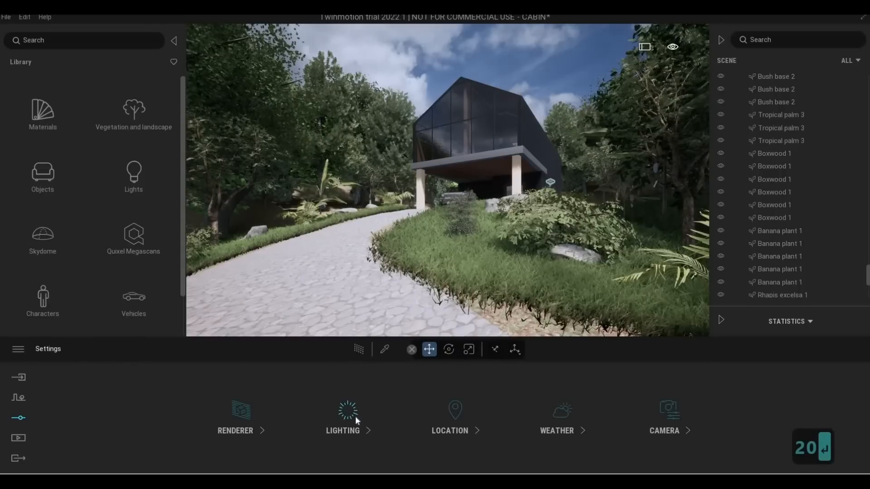
click(369, 412)
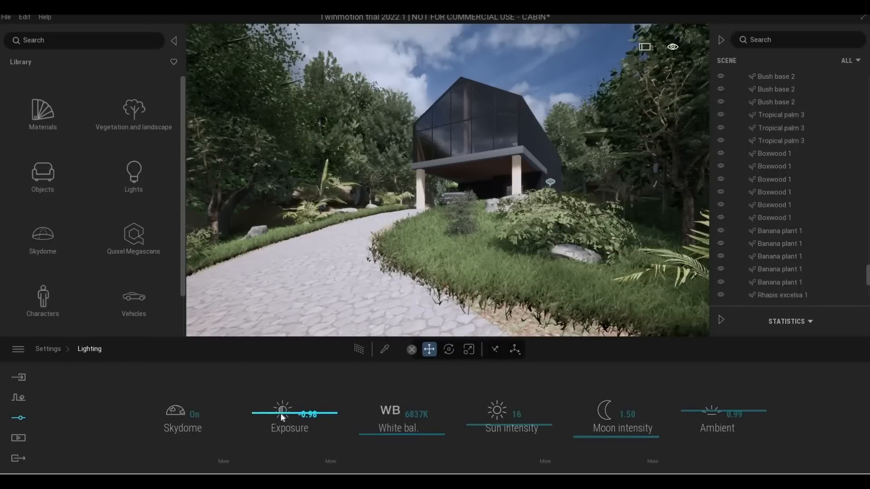
drag(282, 413, 282, 411)
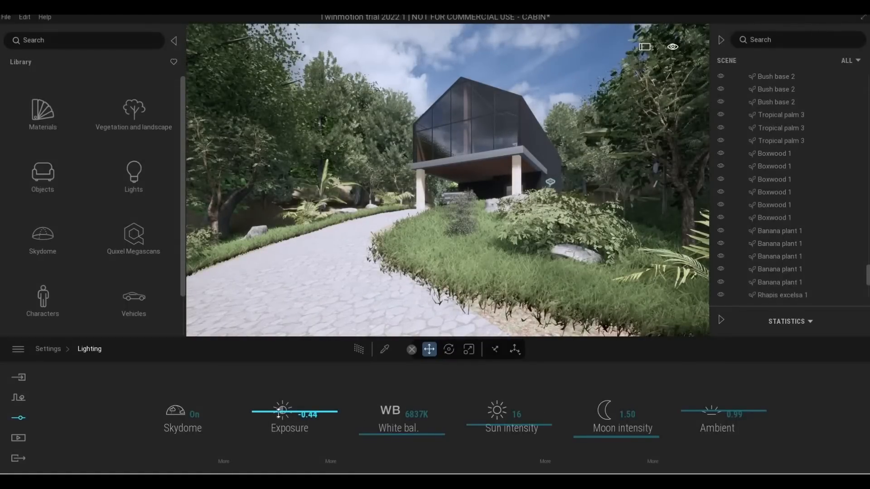
drag(278, 414, 279, 416)
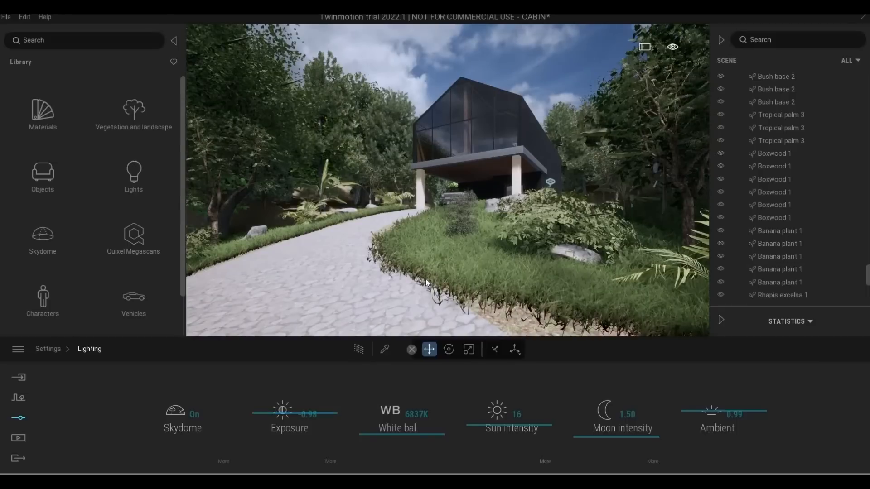
Set the scene's white balance to 6414K and check the cabin front from the driveway
right_drag(426, 281, 425, 284)
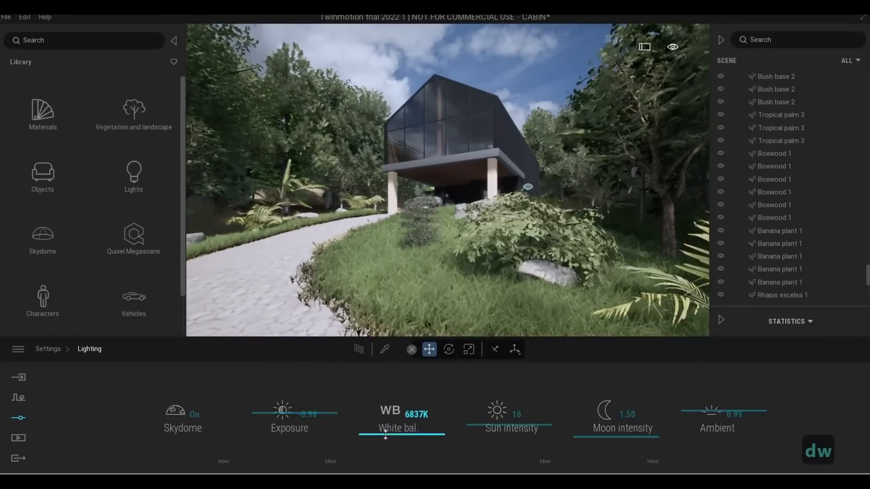
drag(385, 434, 385, 440)
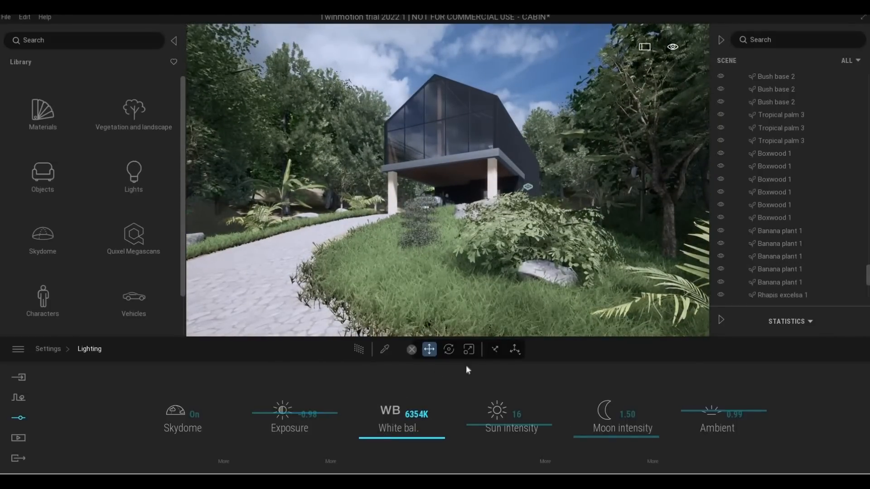
key(s)
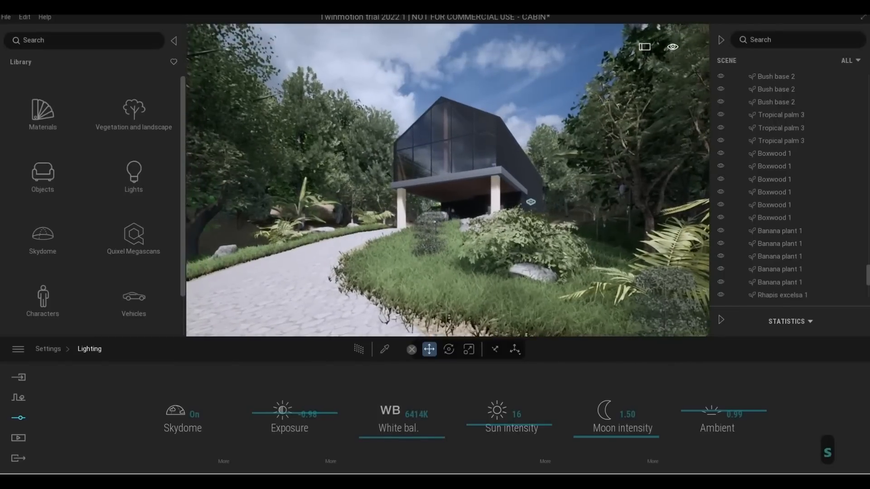
key(w)
key(a)
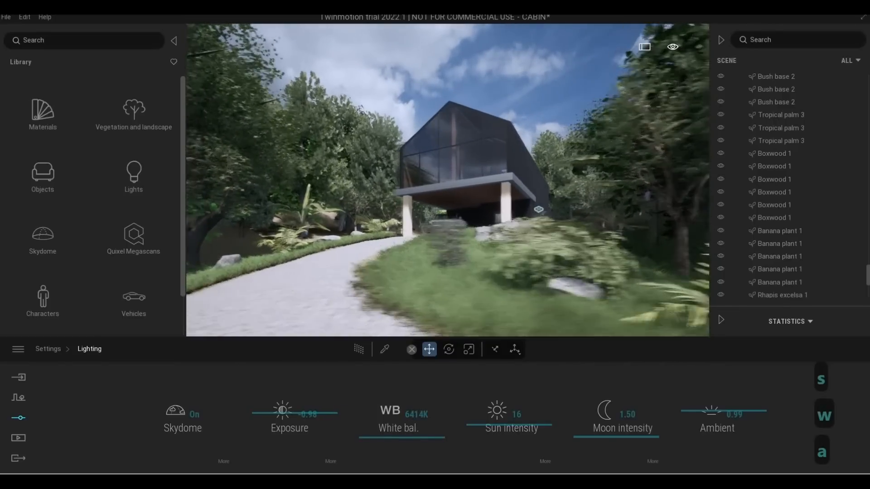
key(s)
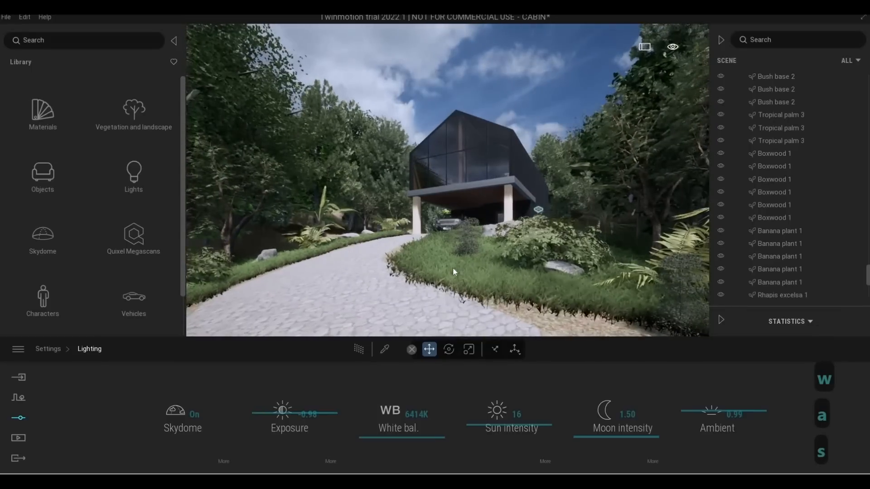